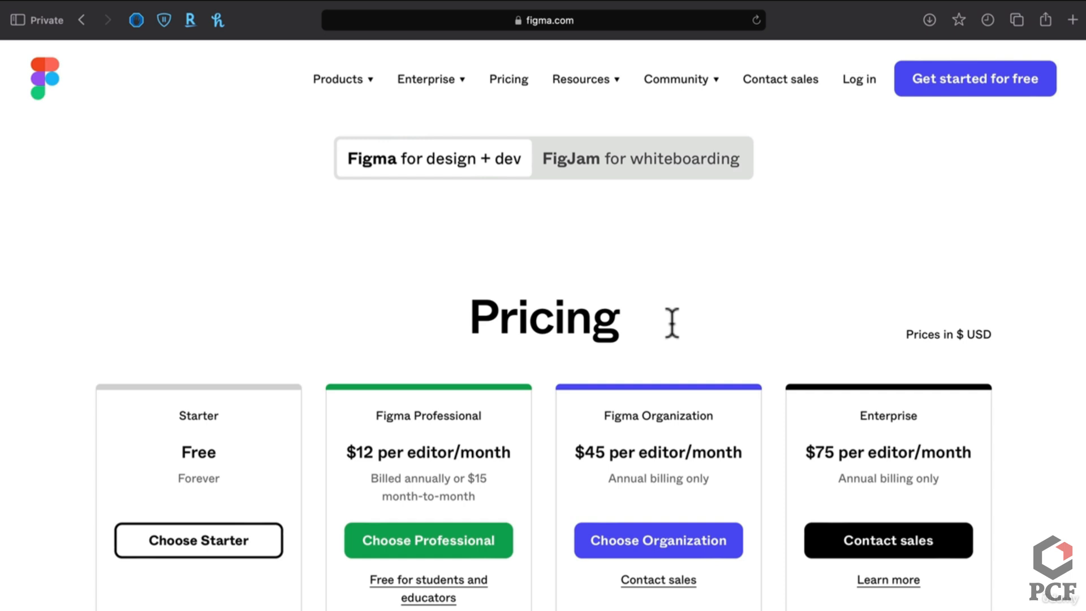
# Scroll the pricing page and follow 'Free for students and educators' to the Figma for Education page
pyautogui.scroll(-3, 504, 556)
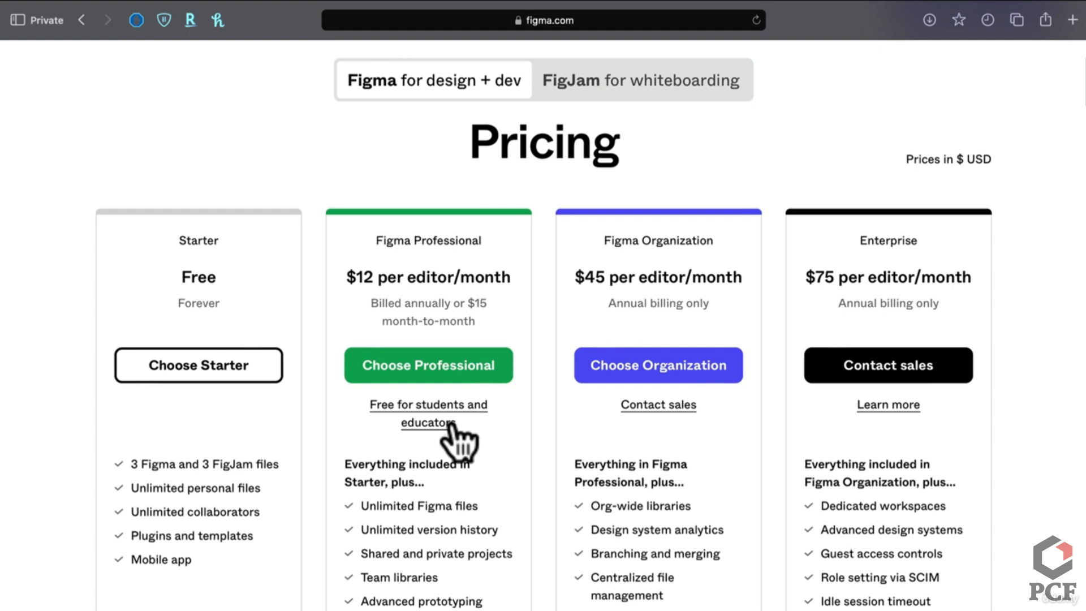
pyautogui.scroll(-1, 460, 437)
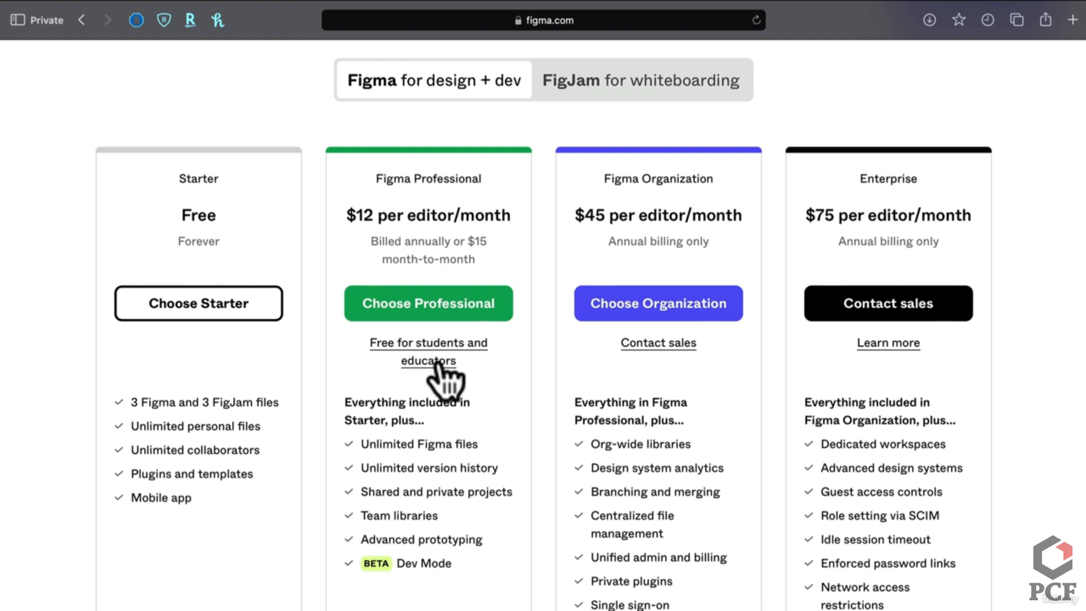
pyautogui.scroll(5, 436, 376)
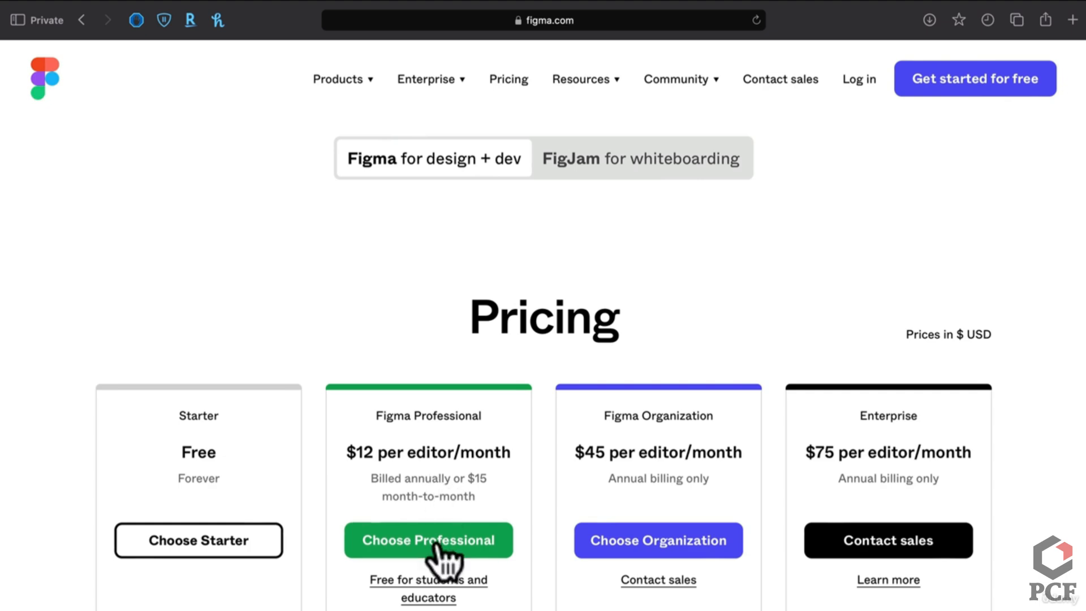
pyautogui.scroll(-1, 444, 566)
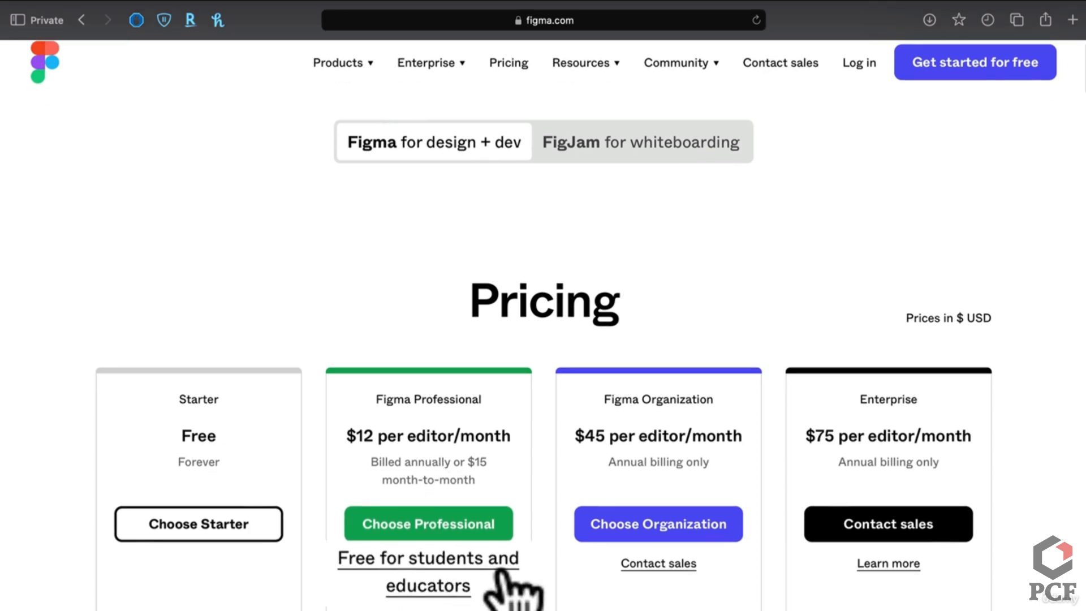
pyautogui.click(486, 588)
pyautogui.scroll(-4, 466, 571)
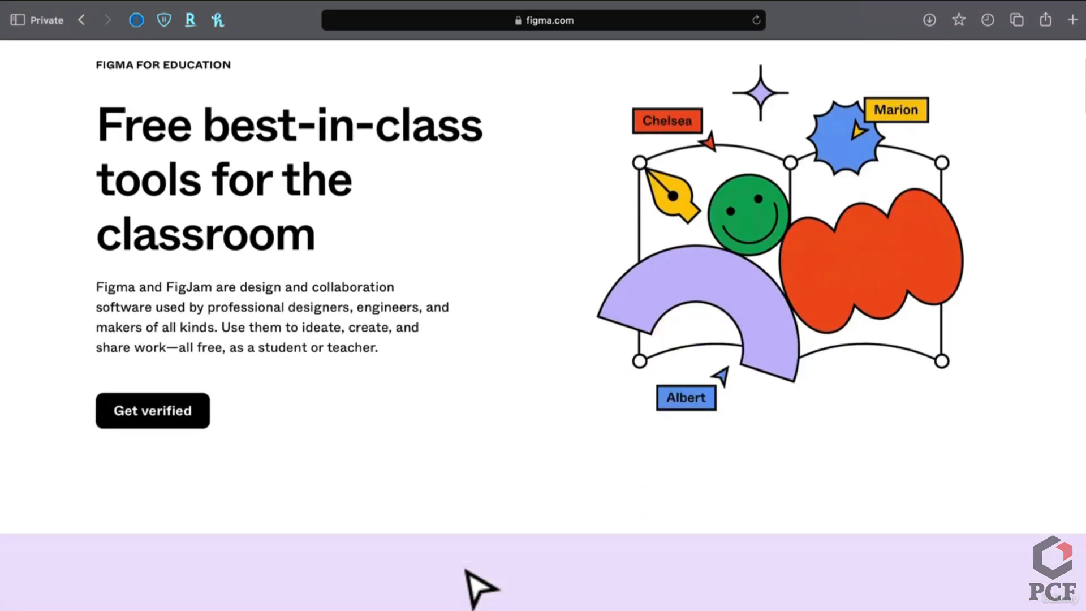
# Start education verification, dismiss the saved-login popup, and return to the education page
pyautogui.click(198, 422)
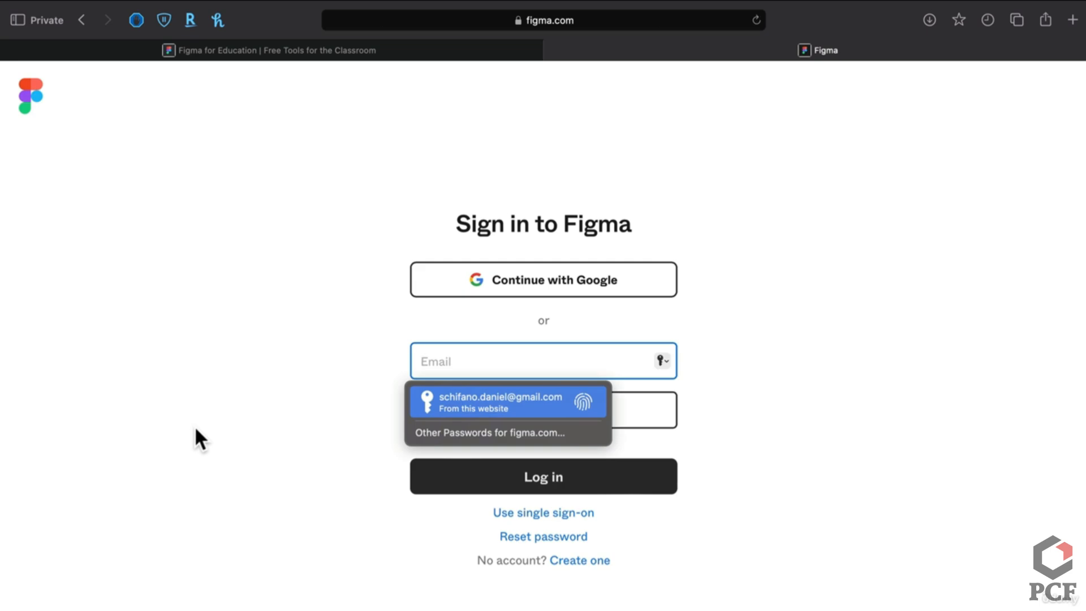
pyautogui.click(195, 426)
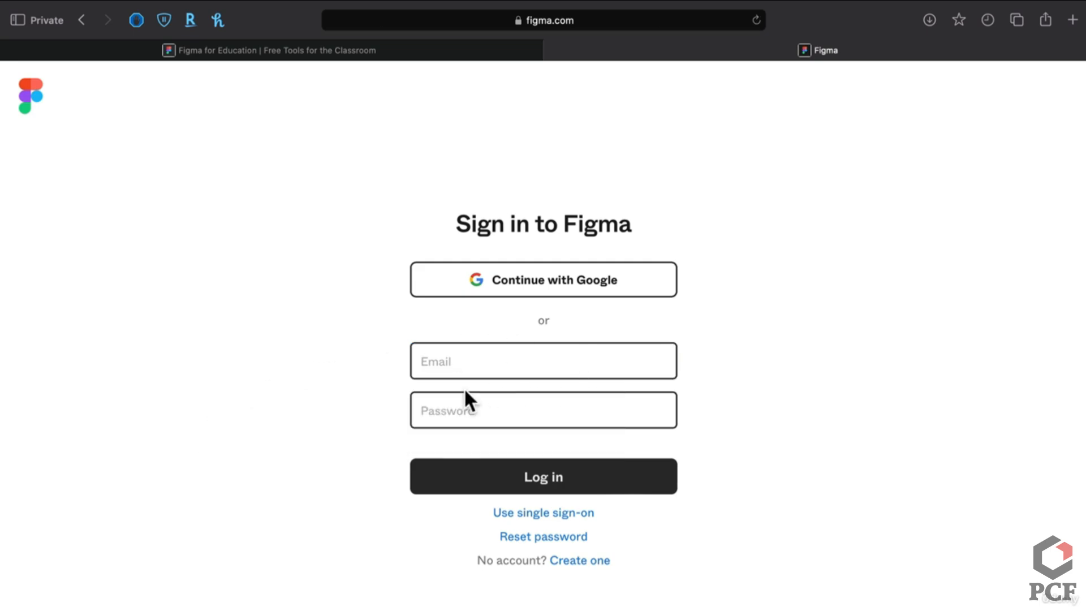
pyautogui.click(386, 57)
pyautogui.scroll(-10, 306, 537)
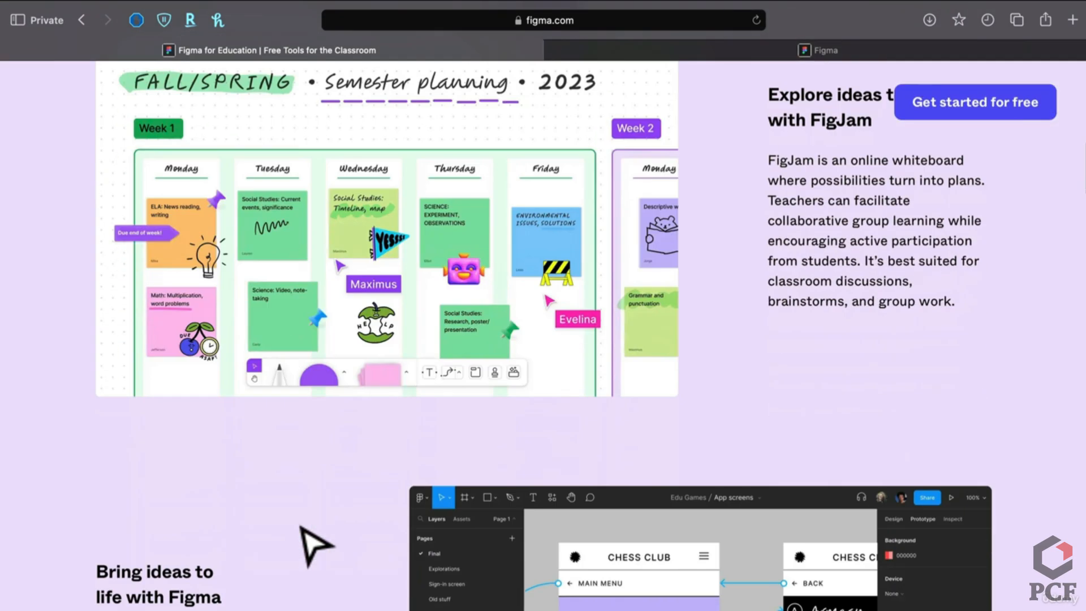
pyautogui.scroll(-8, 314, 545)
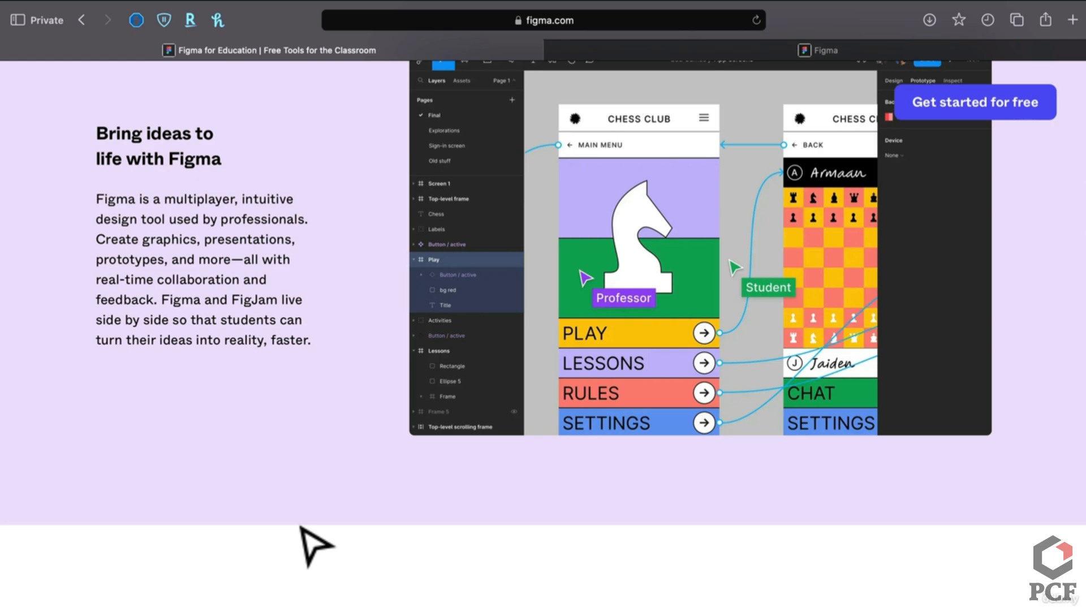
pyautogui.scroll(20, 301, 527)
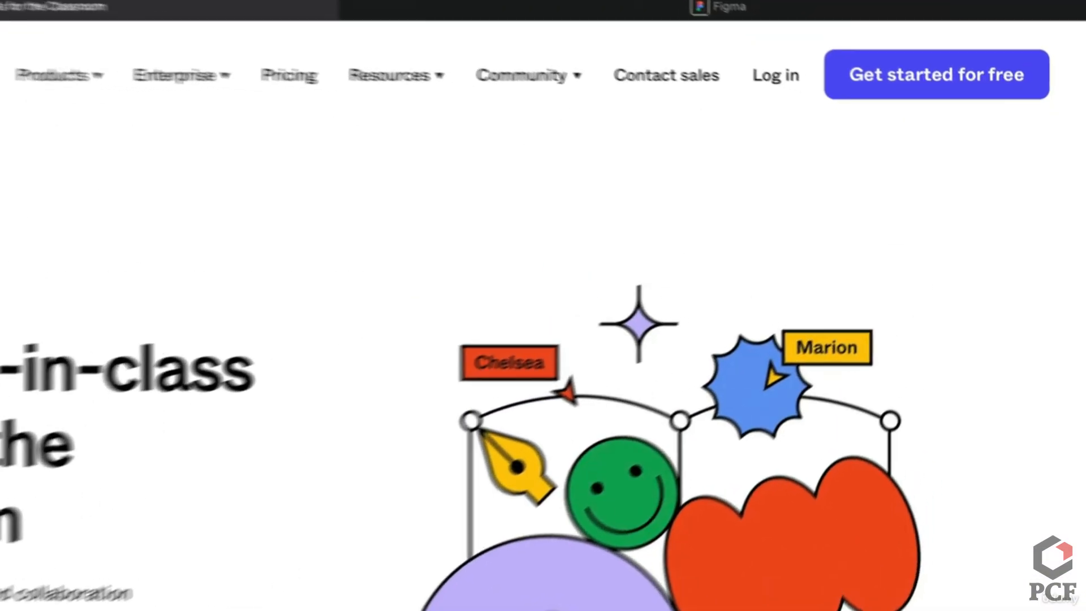
# Reach Get verified through Community > Education program, then close the extra sign-in tab
pyautogui.click(529, 75)
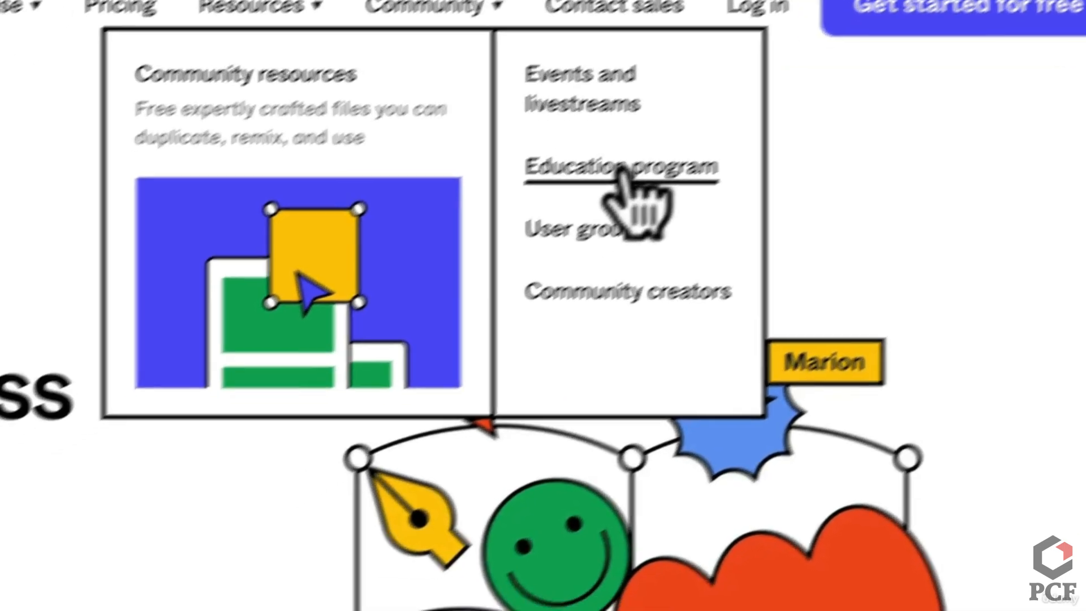
pyautogui.click(544, 211)
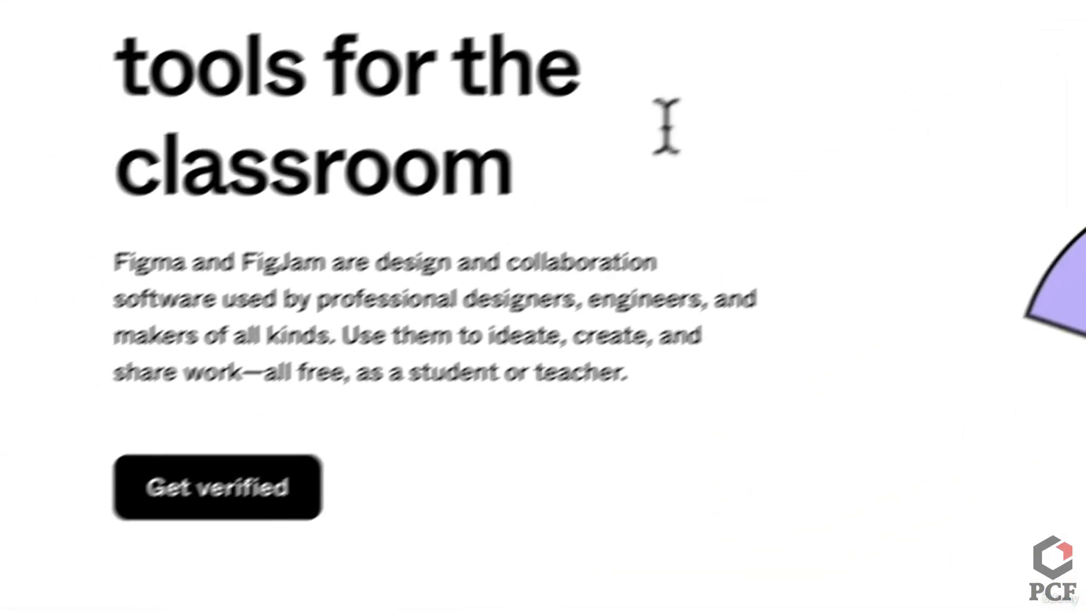
pyautogui.click(285, 462)
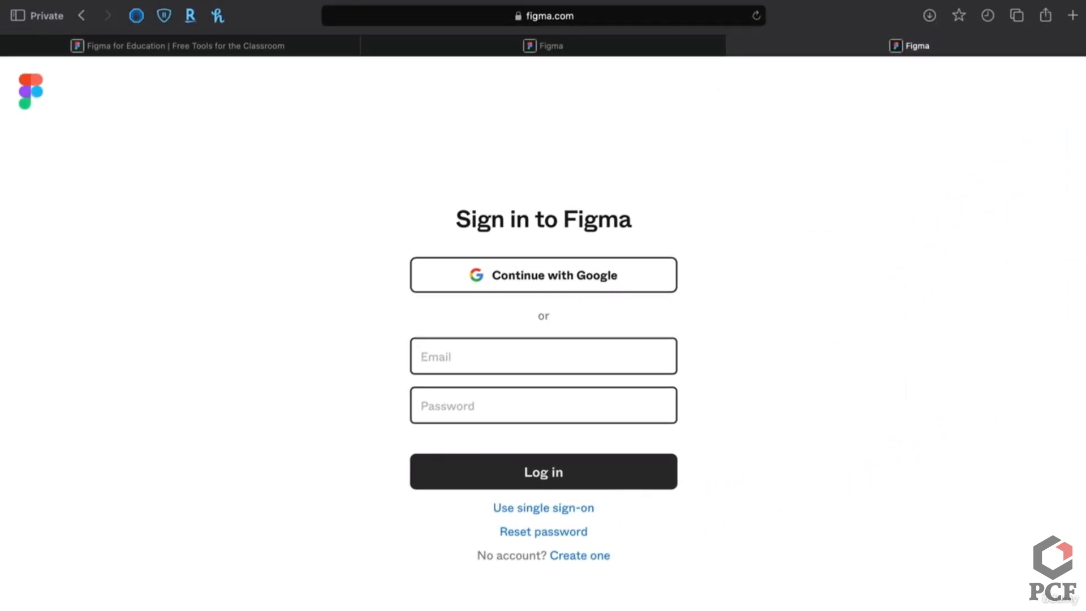
pyautogui.click(733, 46)
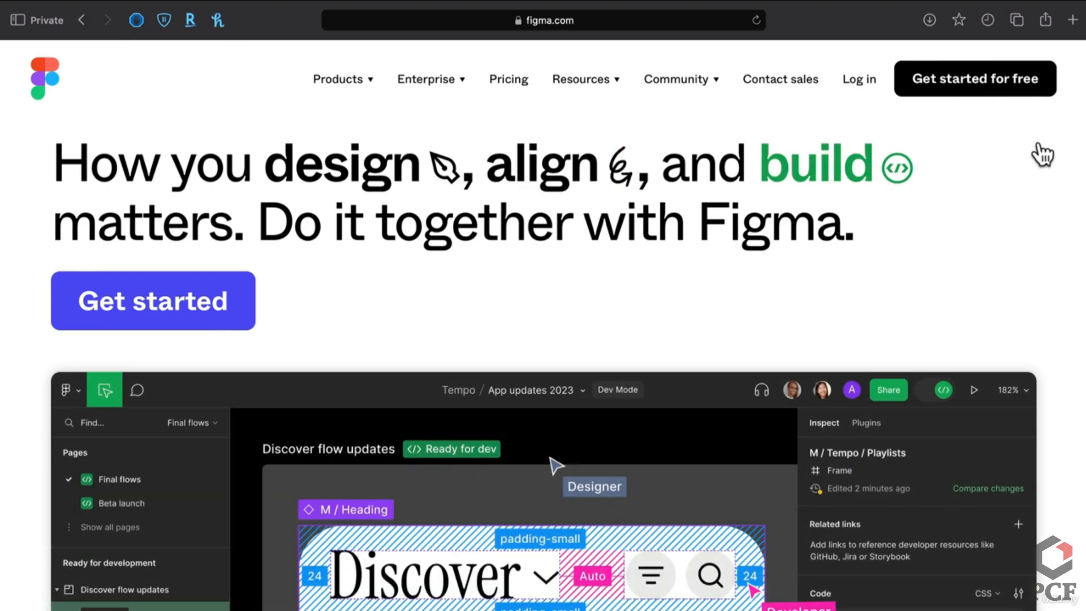
pyautogui.scroll(-10, 473, 337)
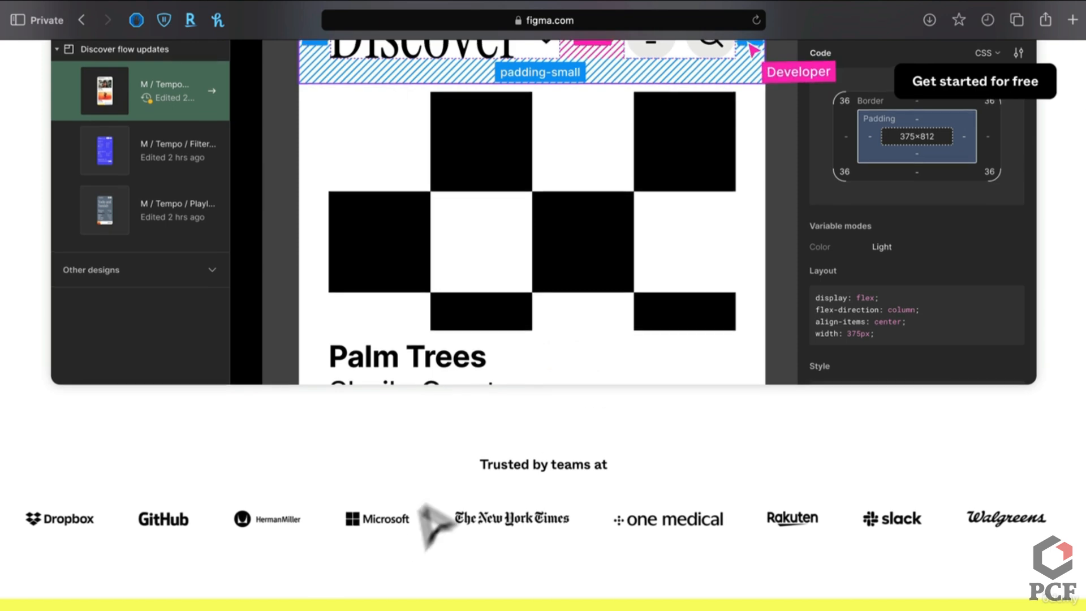
pyautogui.scroll(-8, 416, 460)
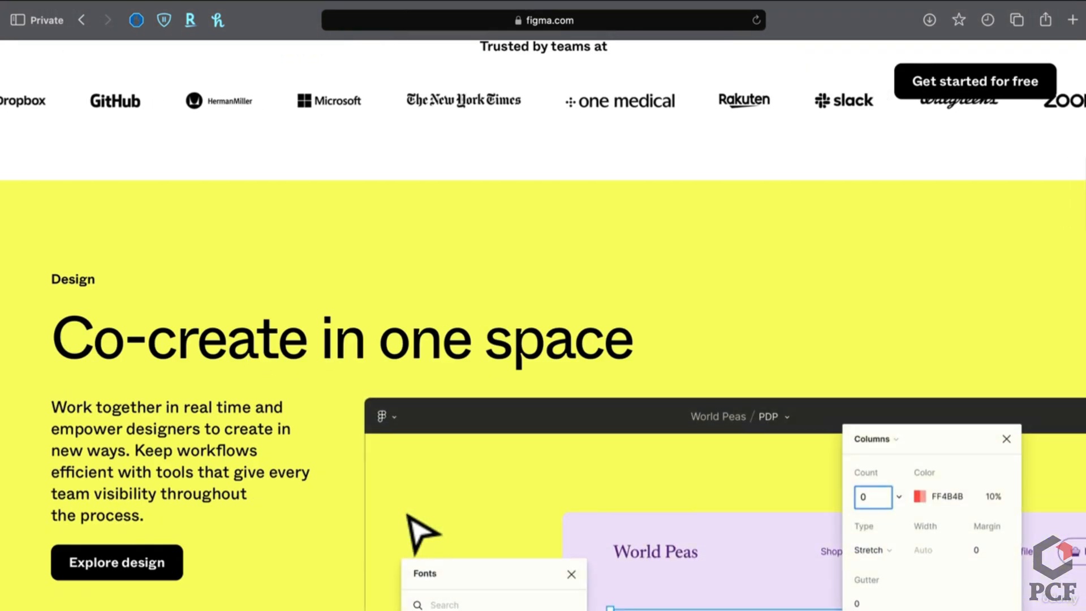
pyautogui.scroll(-1, 406, 513)
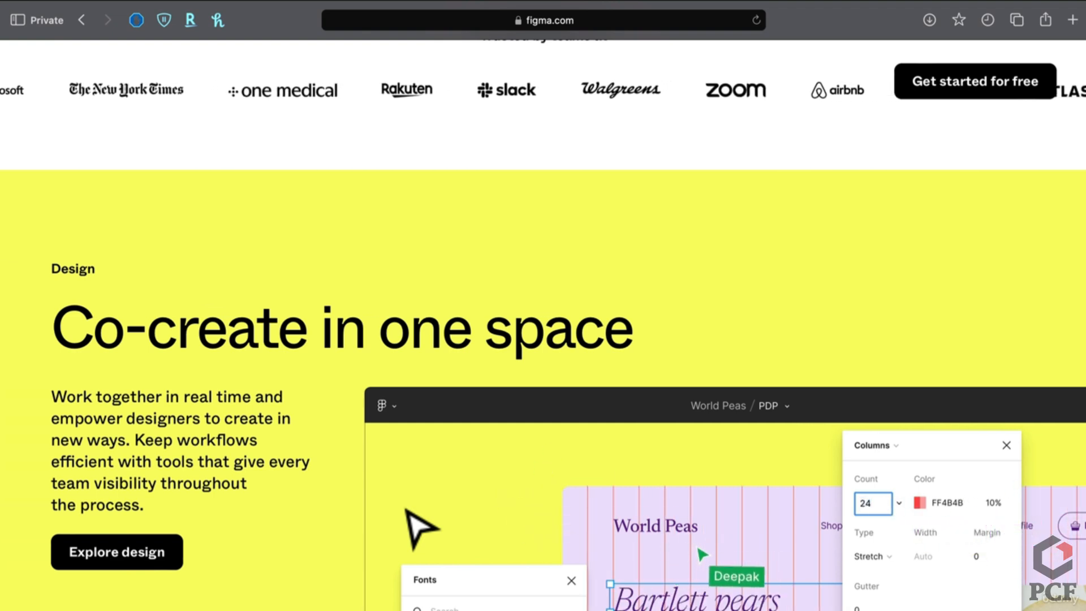
pyautogui.scroll(-15, 422, 527)
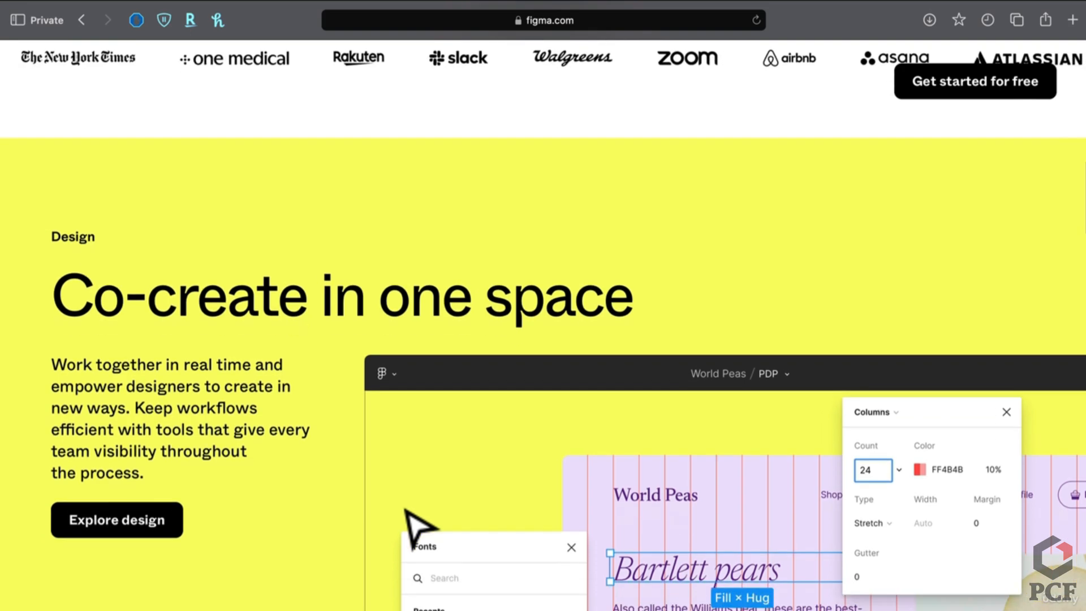
pyautogui.scroll(-9, 419, 526)
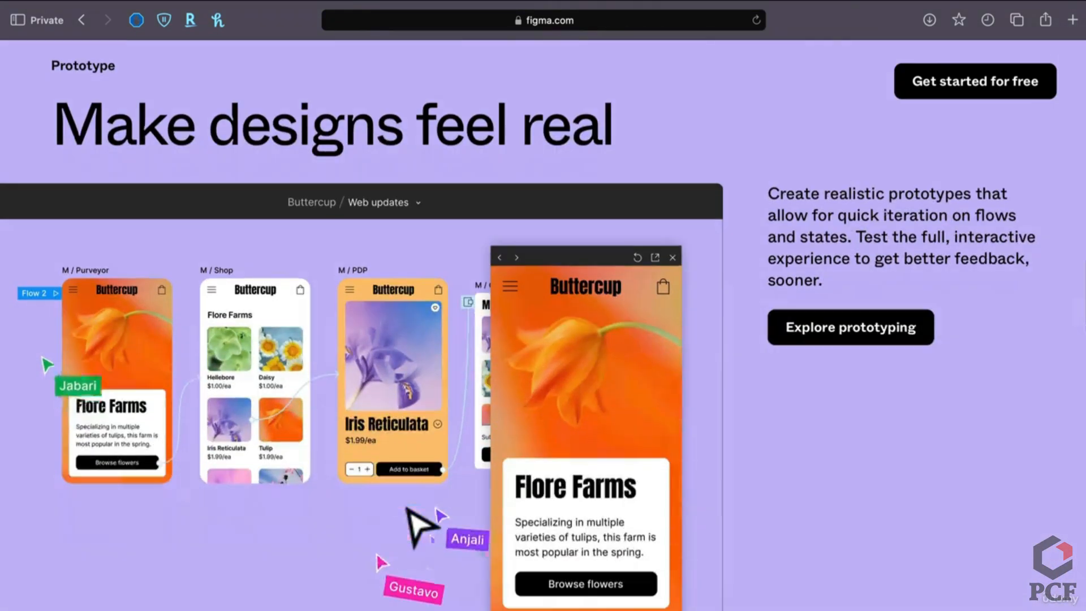
pyautogui.scroll(-2, 416, 544)
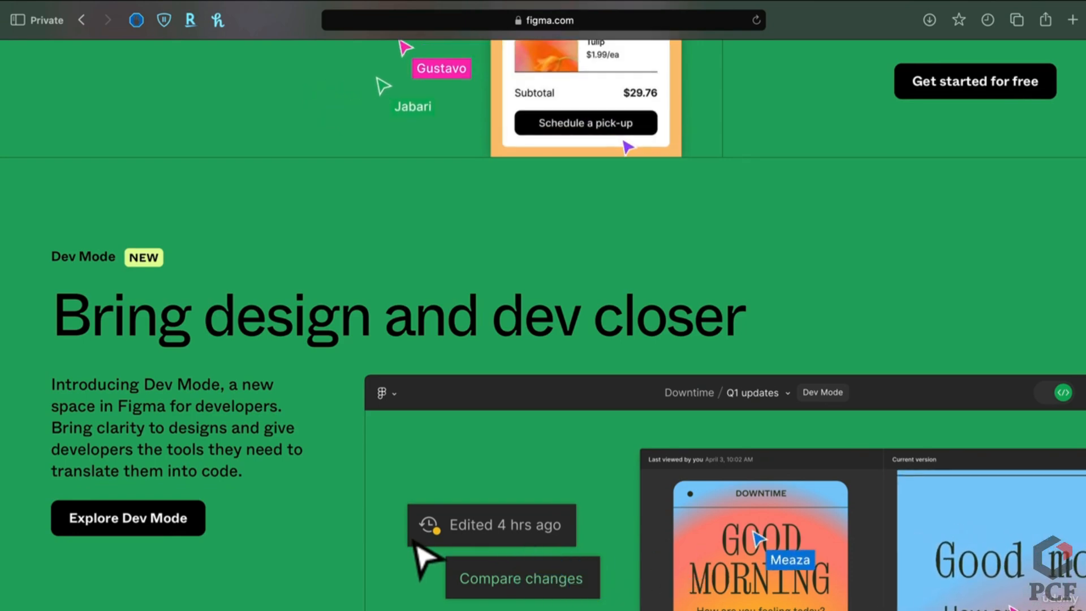
pyautogui.scroll(-6, 416, 545)
pyautogui.scroll(-6, 429, 557)
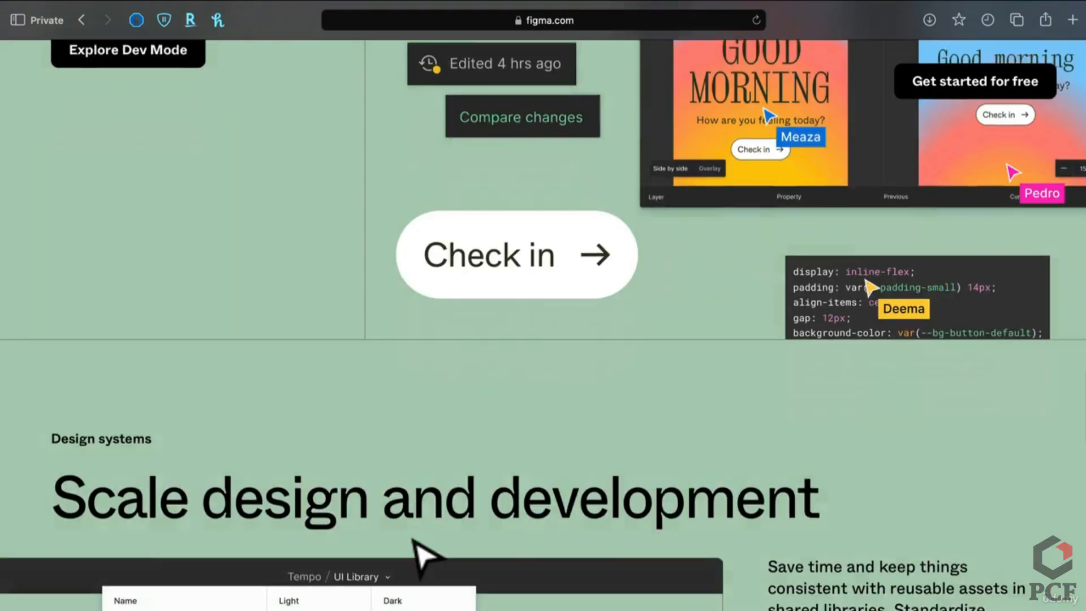
pyautogui.scroll(6, 417, 566)
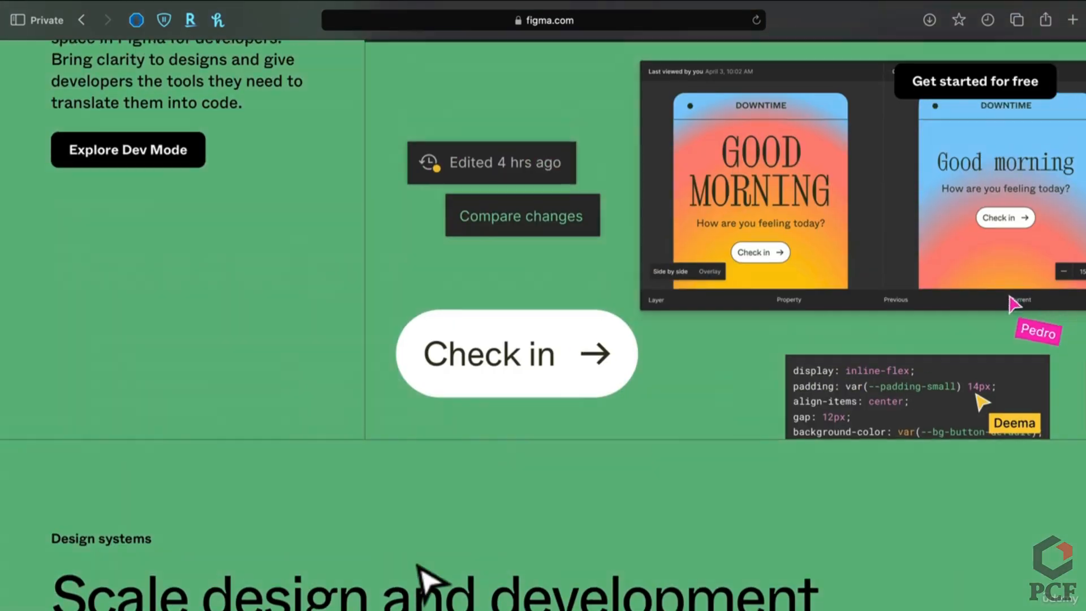
pyautogui.scroll(-1, 422, 579)
pyautogui.scroll(8, 424, 579)
pyautogui.scroll(20, 424, 580)
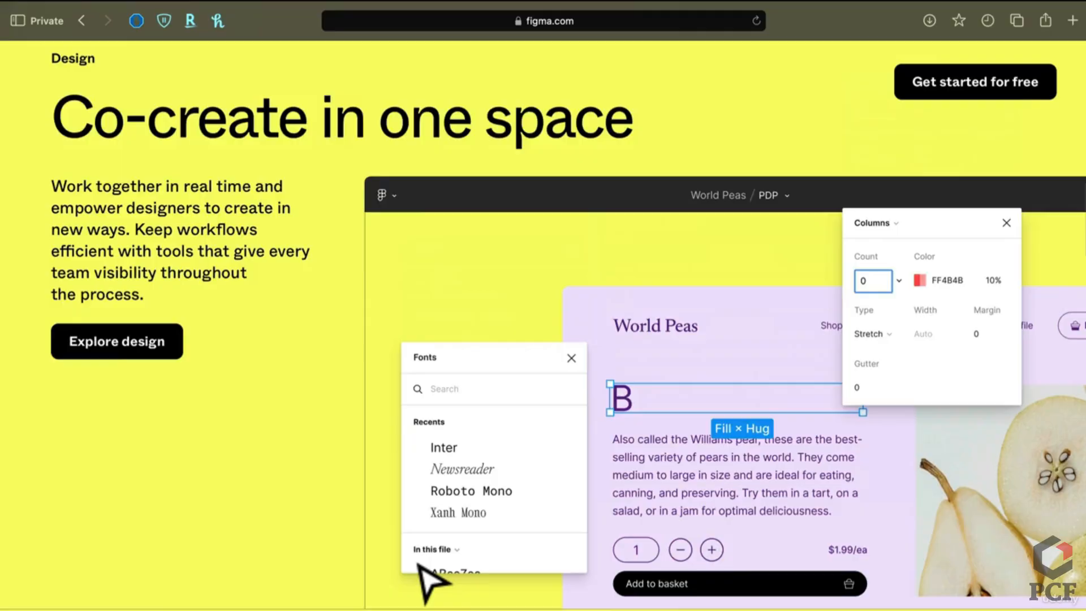
pyautogui.scroll(3, 419, 563)
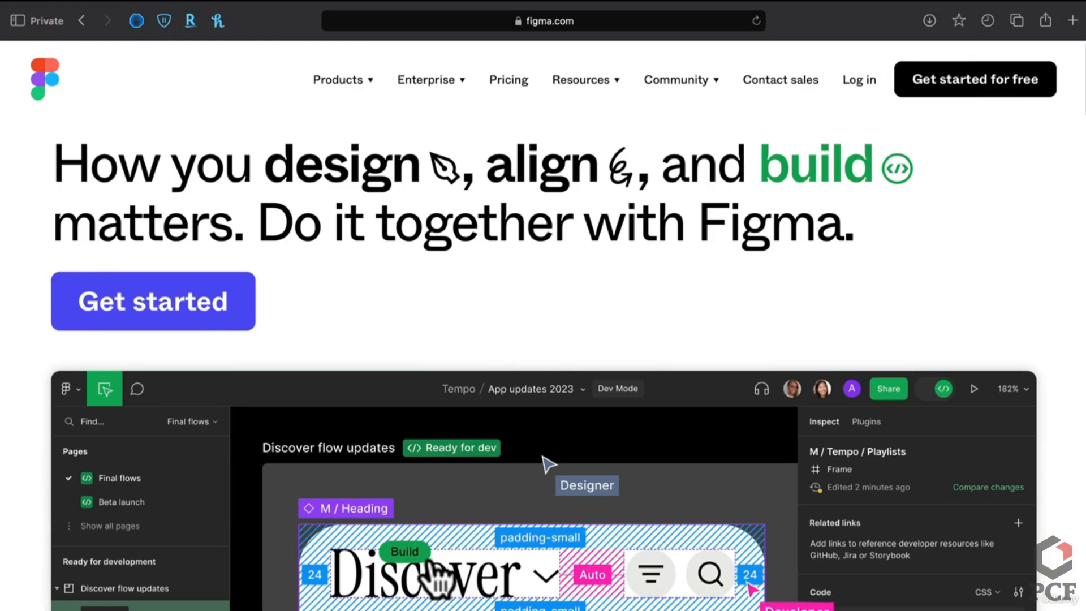
# Open 'Get started for free', look over the Figma Downloads page, then switch to the Drafts tab
pyautogui.click(1000, 109)
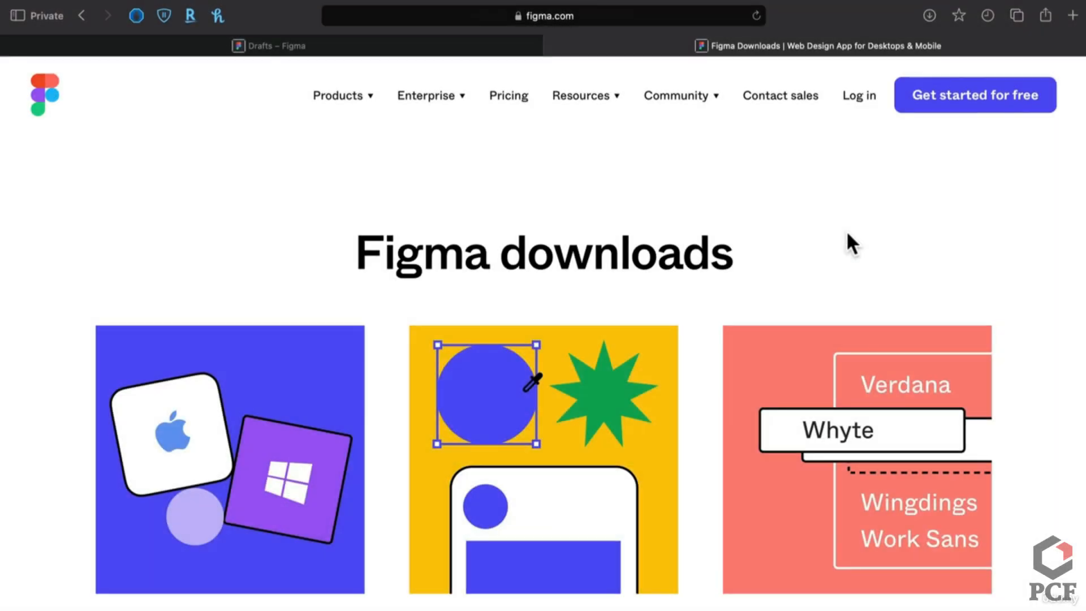
pyautogui.scroll(-5, 254, 271)
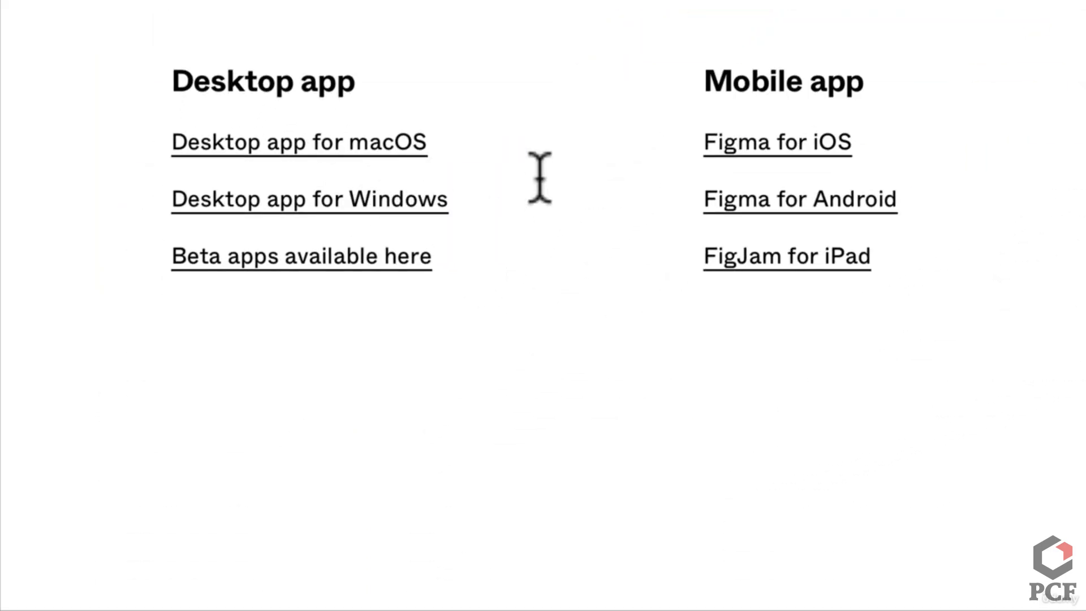
pyautogui.scroll(3, 540, 177)
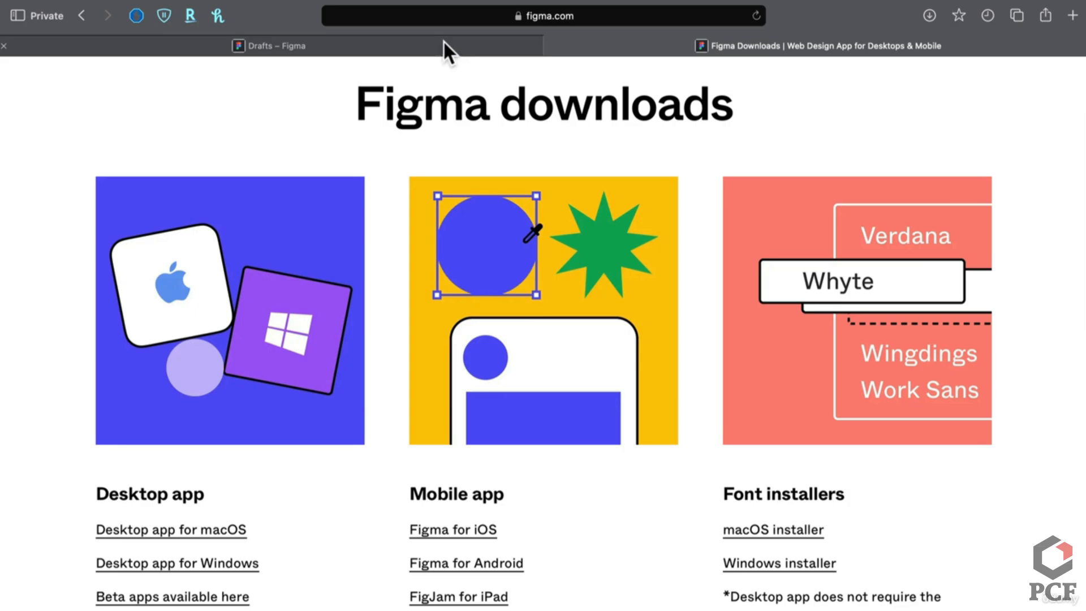
pyautogui.click(444, 44)
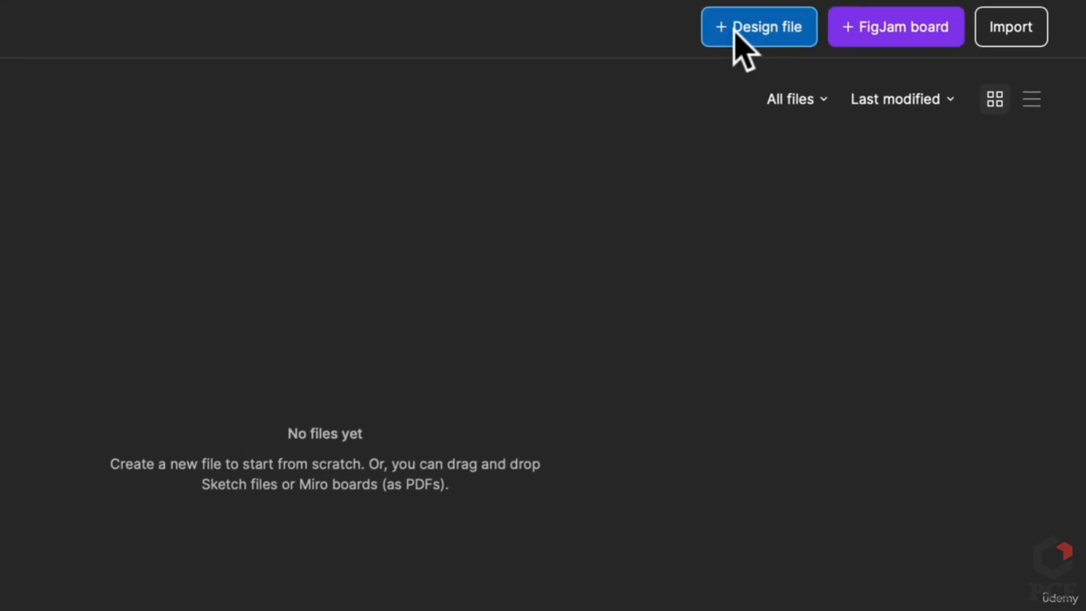
# Start a design file, go back to Drafts, and close the Figma Downloads tab
pyautogui.click(734, 32)
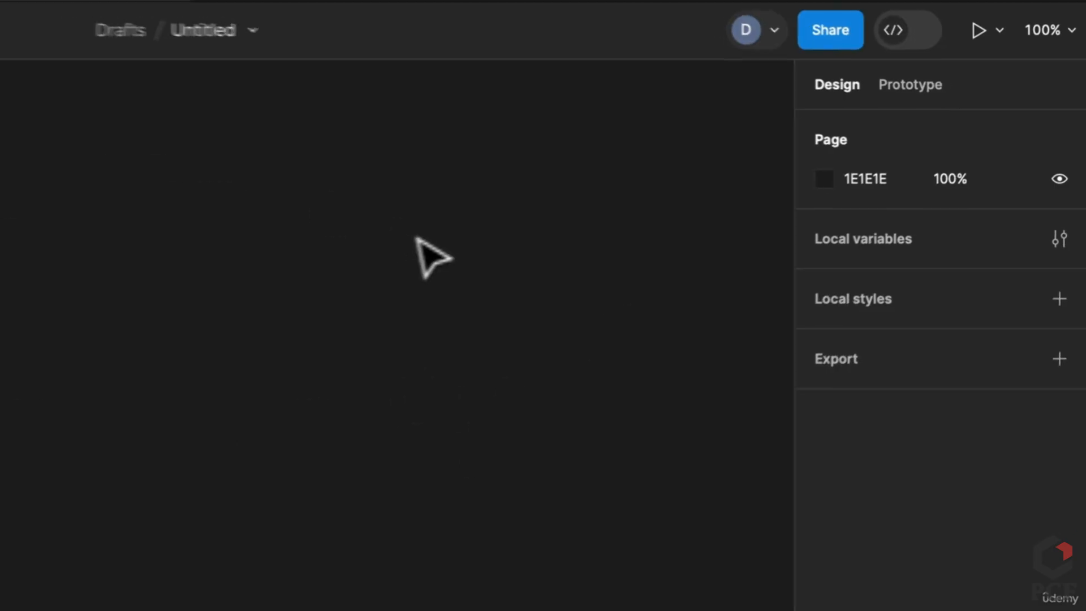
pyautogui.click(83, 15)
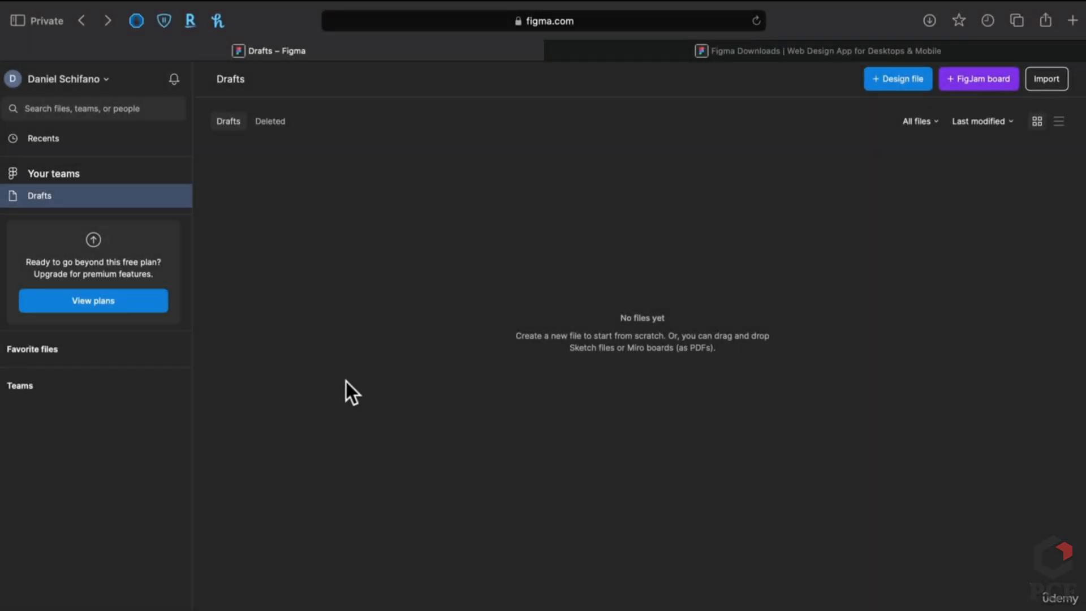
pyautogui.click(552, 51)
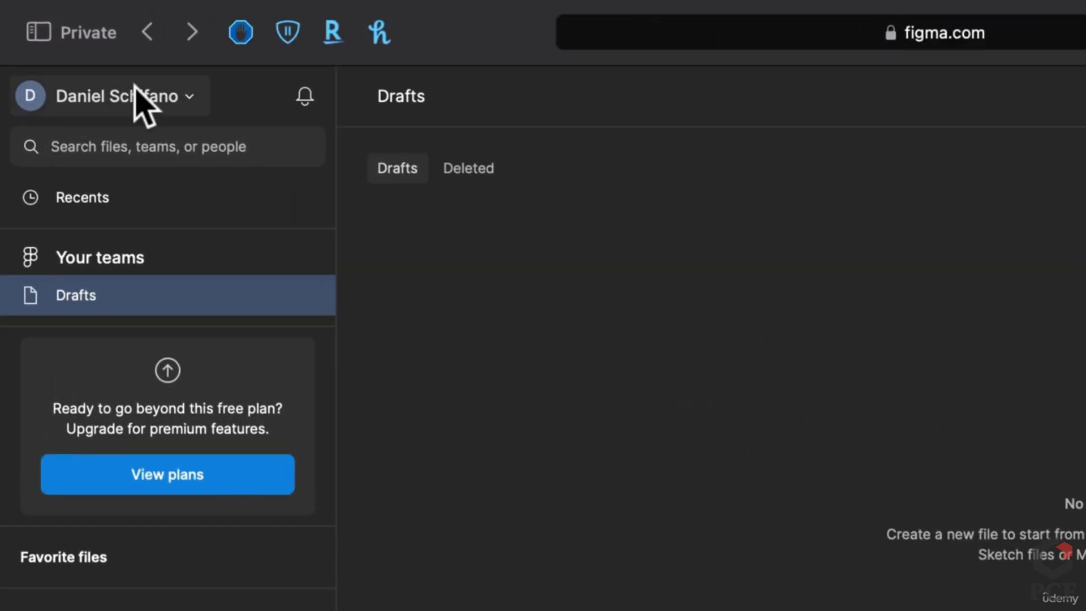
pyautogui.click(136, 96)
pyautogui.moveTo(116, 311)
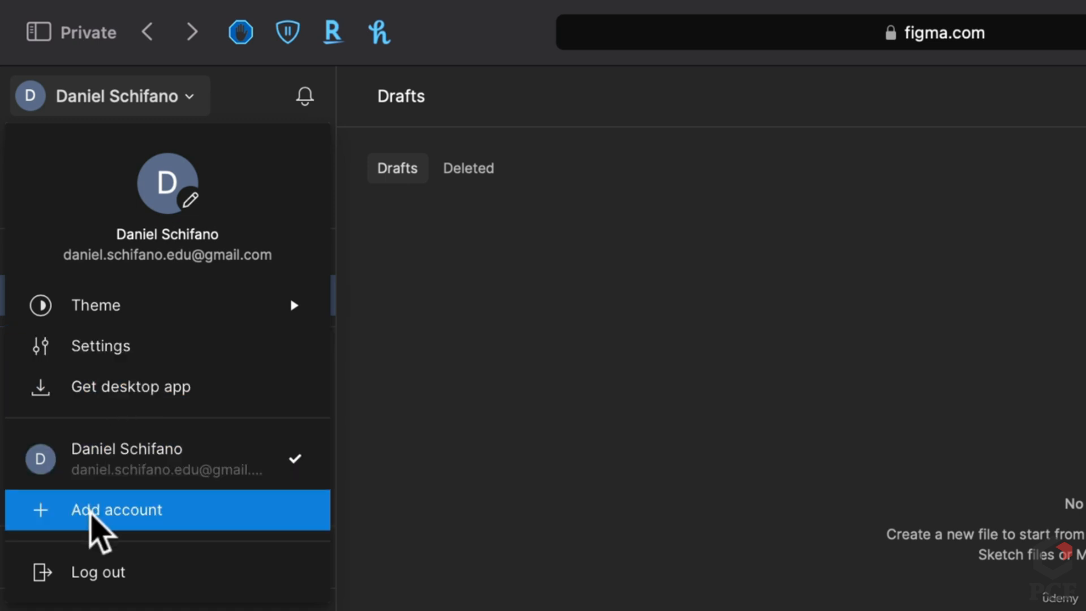
pyautogui.moveTo(270, 306)
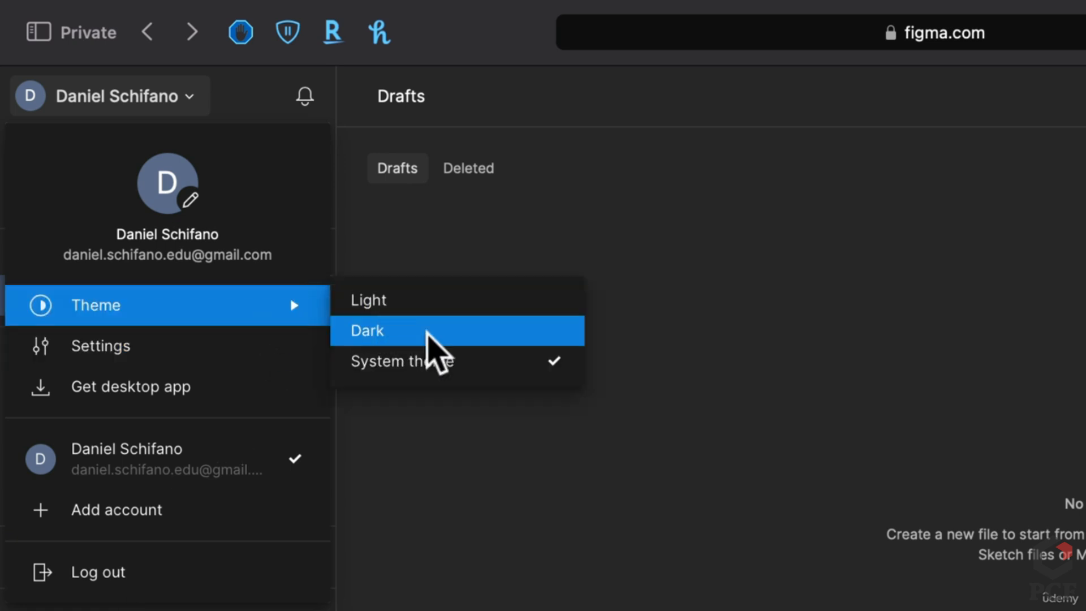
pyautogui.click(849, 313)
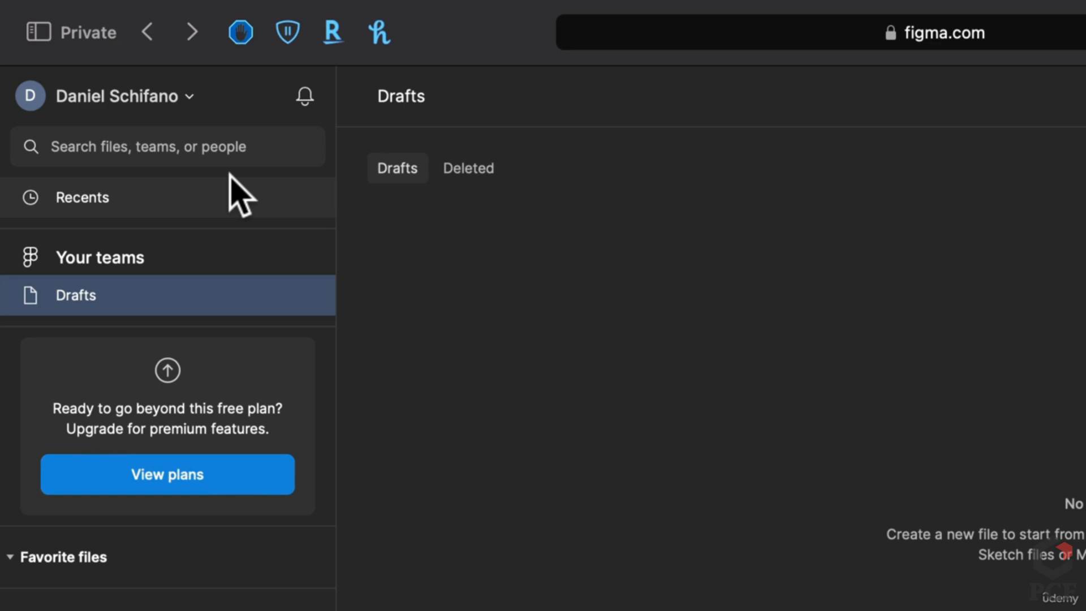
pyautogui.click(99, 201)
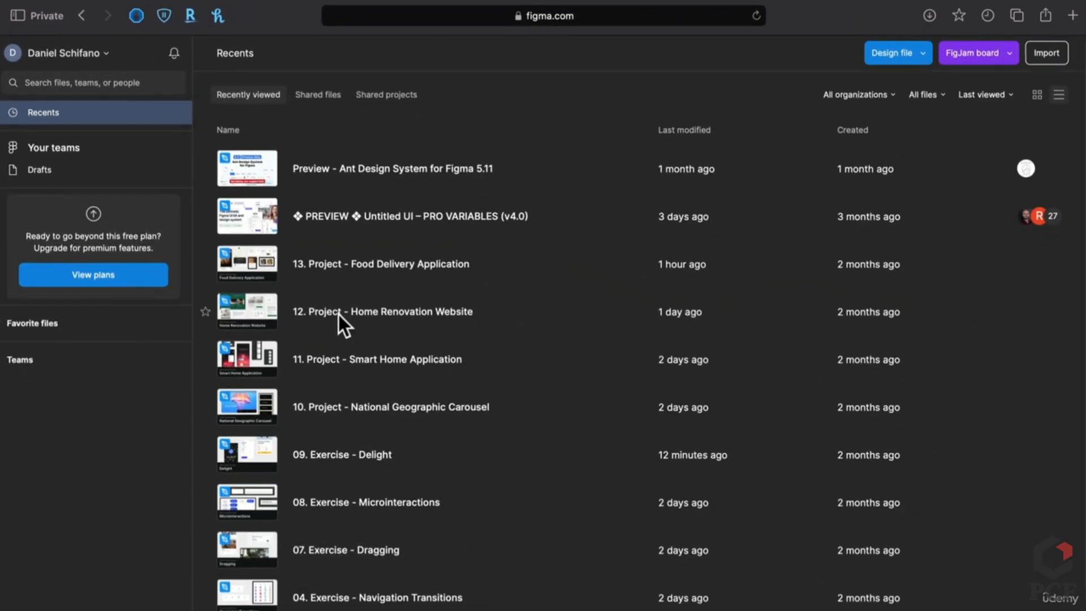
pyautogui.scroll(-1, 338, 315)
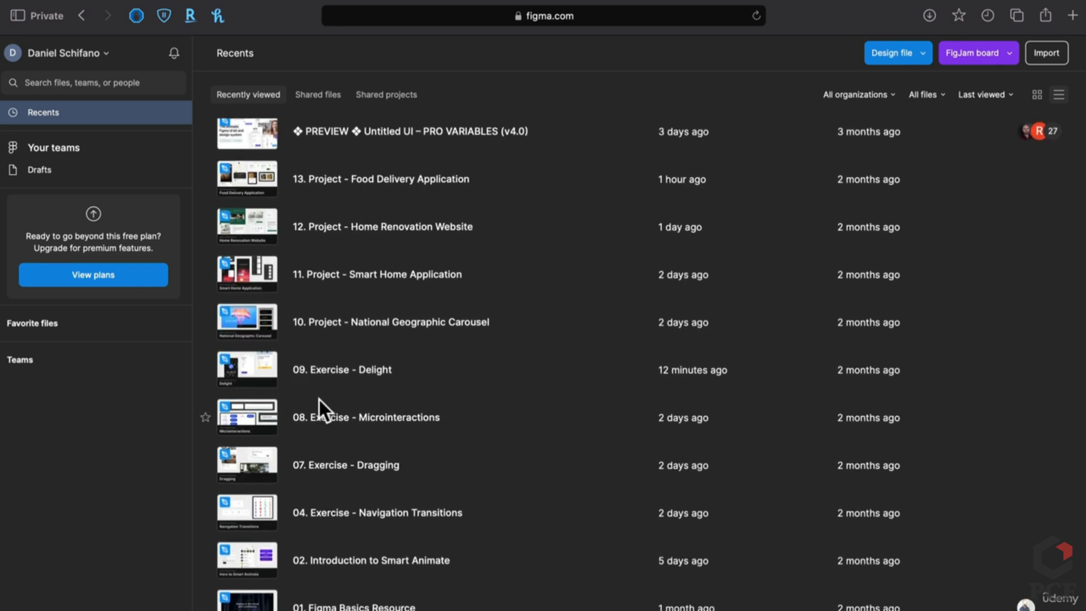
pyautogui.scroll(2, 319, 399)
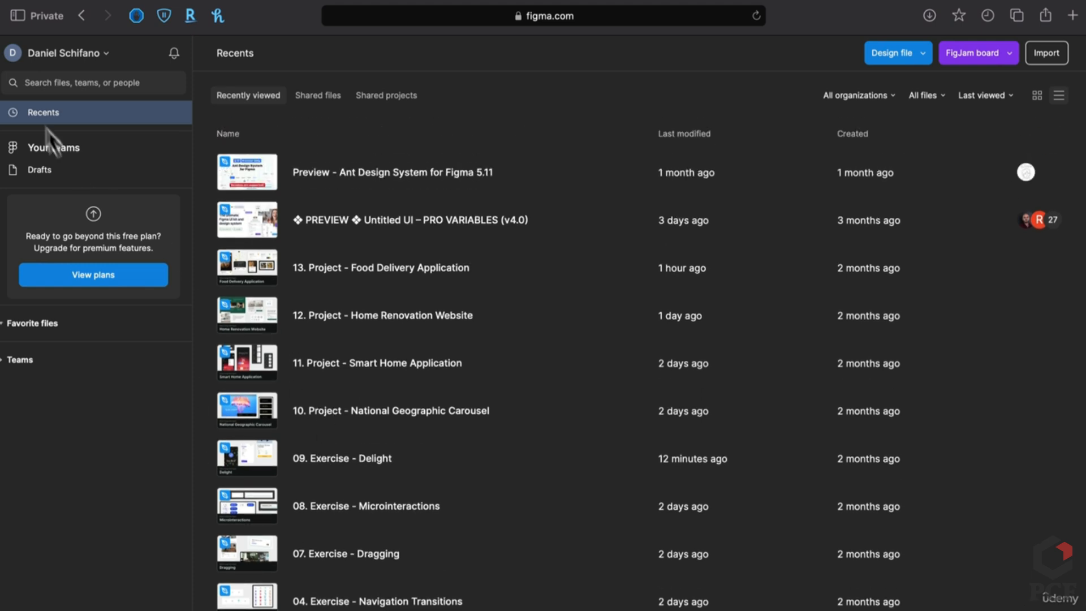
pyautogui.click(32, 172)
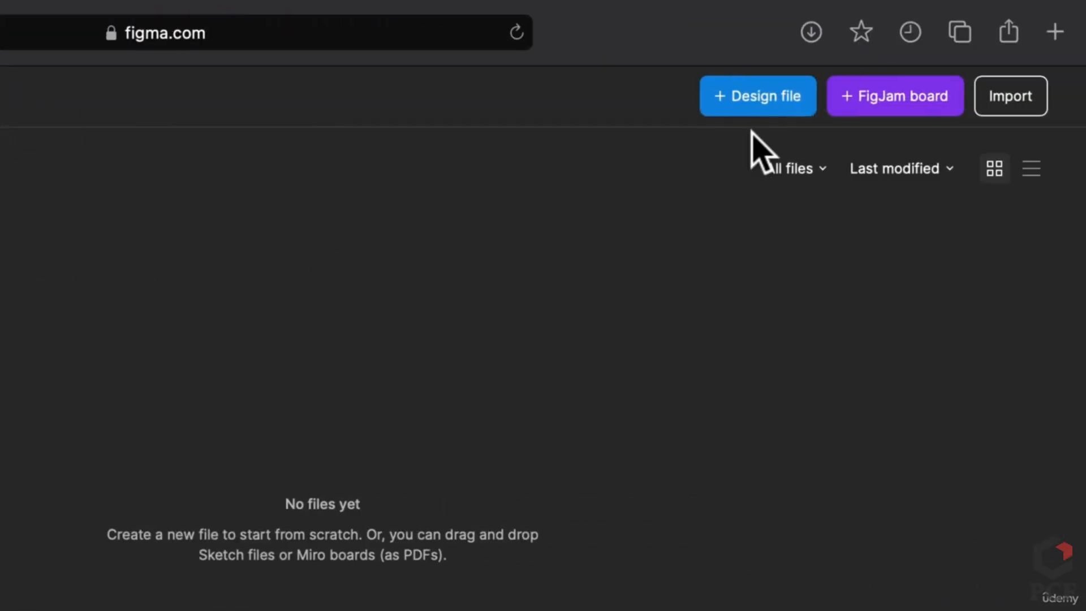
# Create a new blank design file and go back to the Drafts list
pyautogui.click(756, 103)
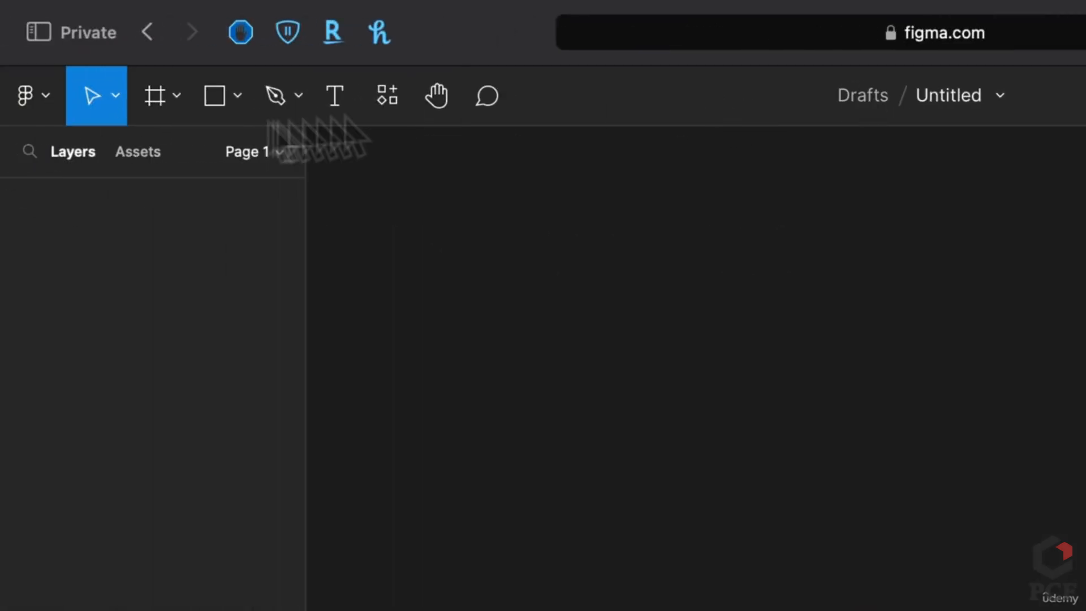
pyautogui.click(160, 37)
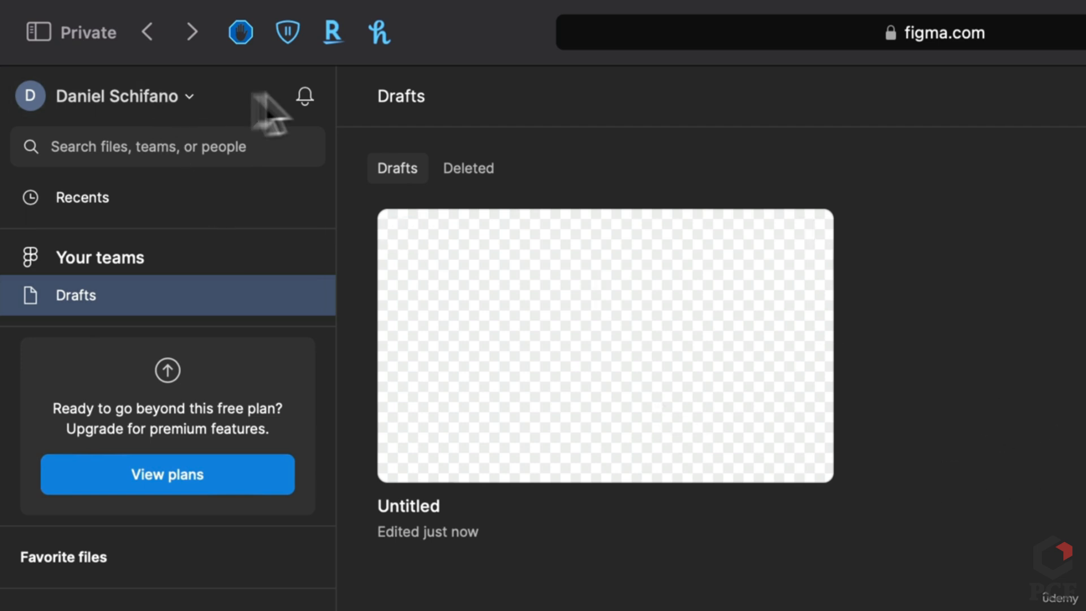
# Glance at notifications, star the Untitled draft, and expand the Teams list in the sidebar
pyautogui.click(304, 107)
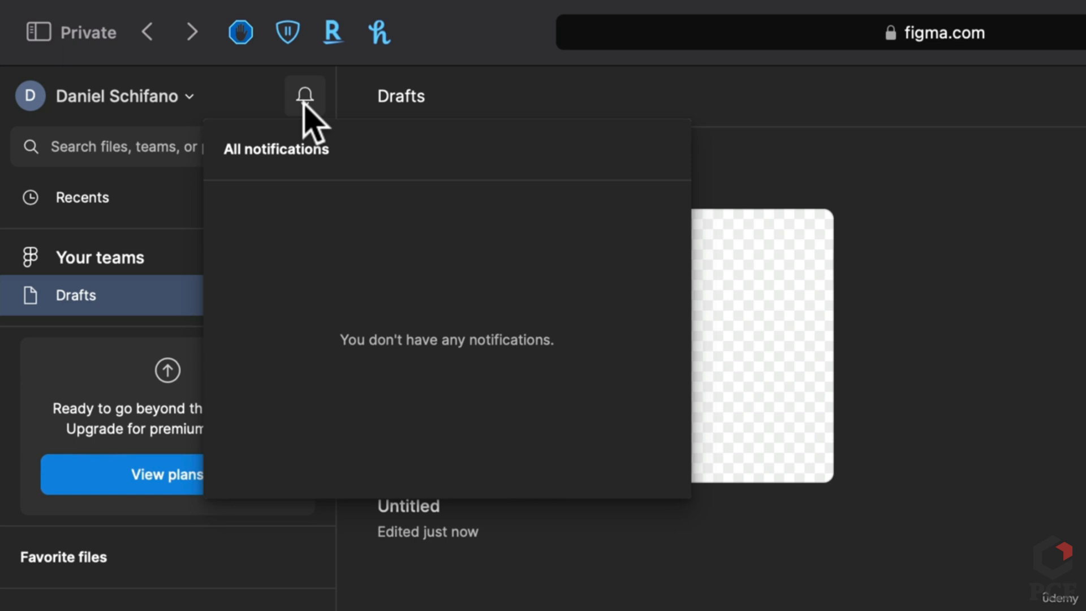
pyautogui.click(795, 444)
pyautogui.click(809, 233)
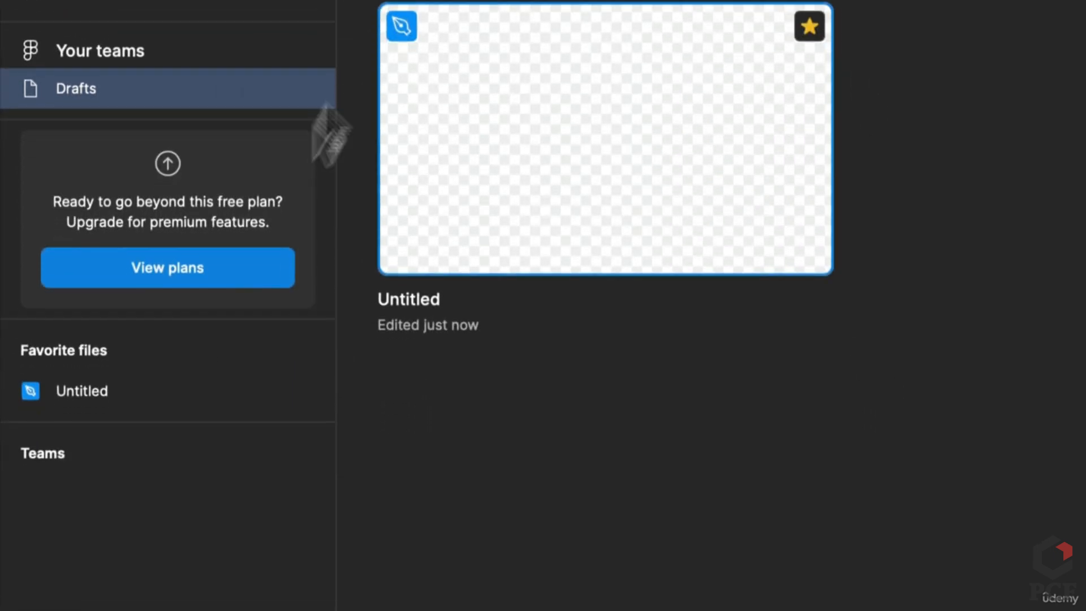
pyautogui.moveTo(34, 396)
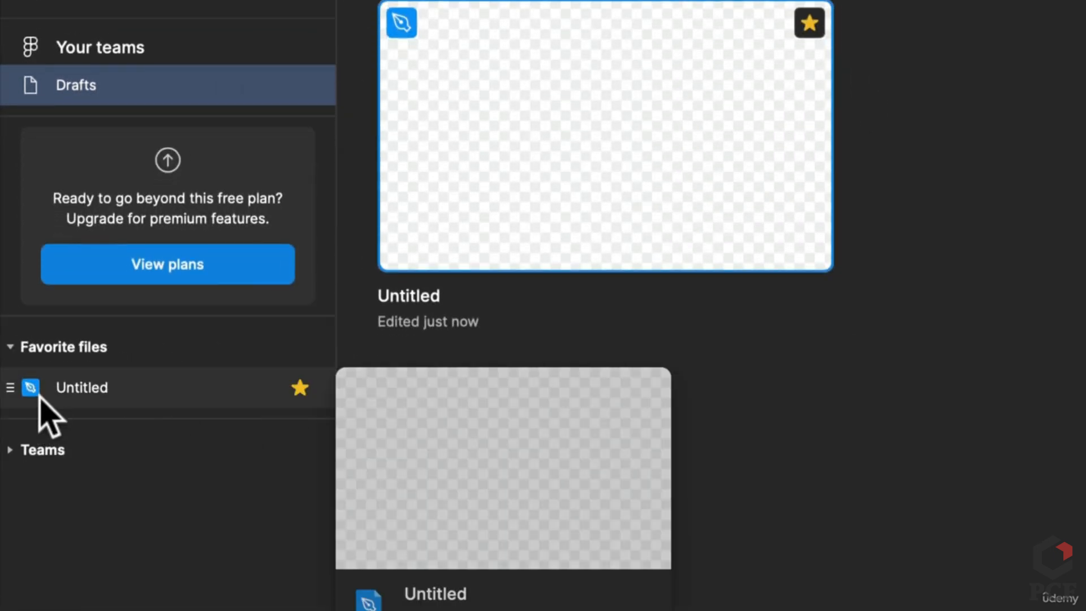
pyautogui.click(10, 451)
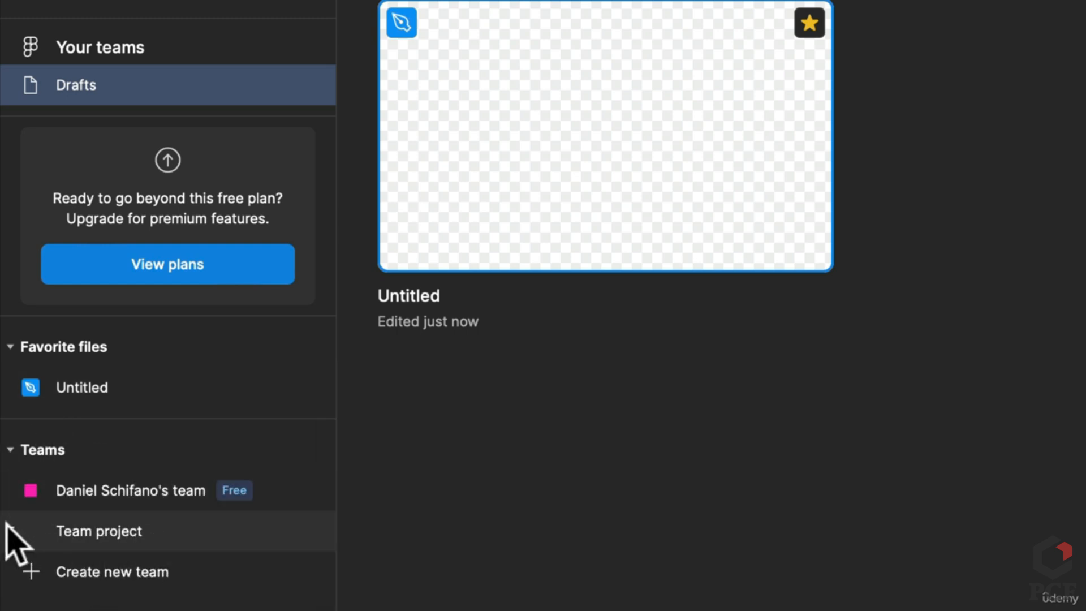
# Star the team library file in Team project, then hide the sidebar and dismiss the survey popup
pyautogui.click(113, 531)
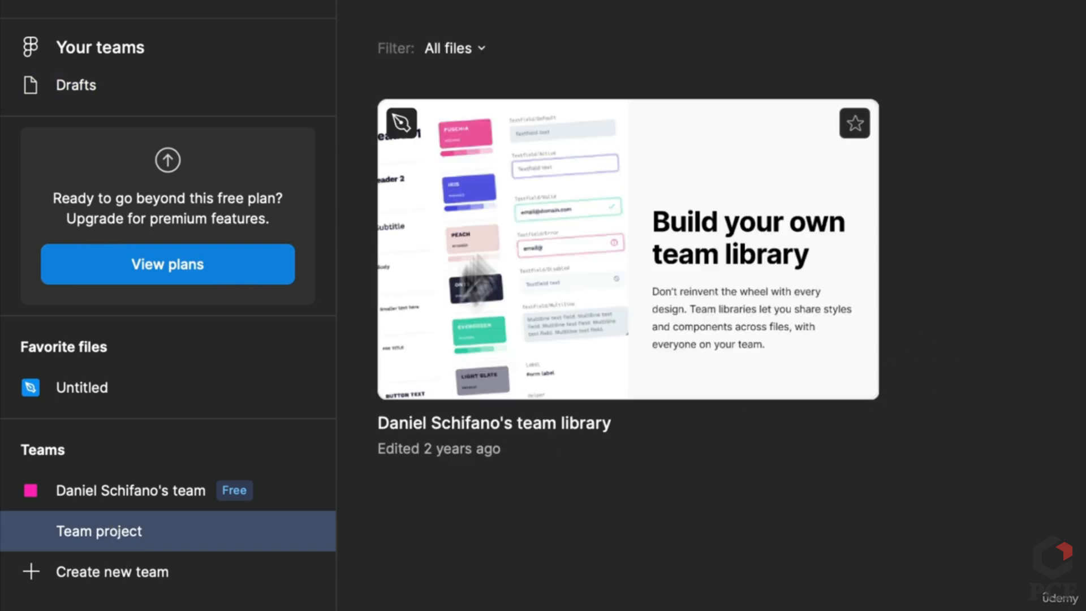
pyautogui.click(865, 127)
pyautogui.moveTo(80, 432)
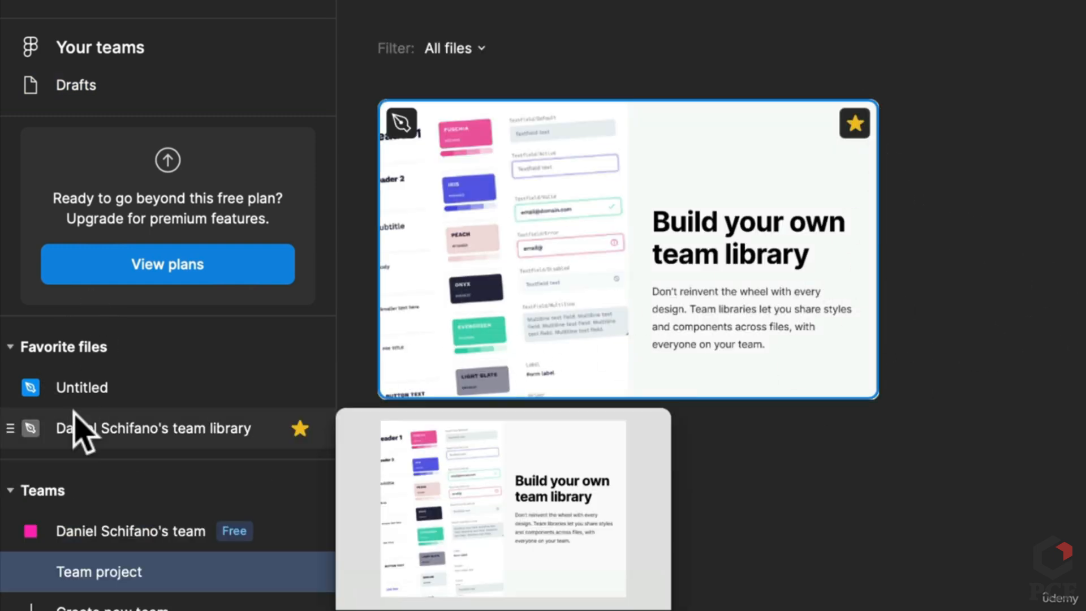
pyautogui.moveTo(8, 425); pyautogui.dragTo(330, 322)
pyautogui.click(22, 21)
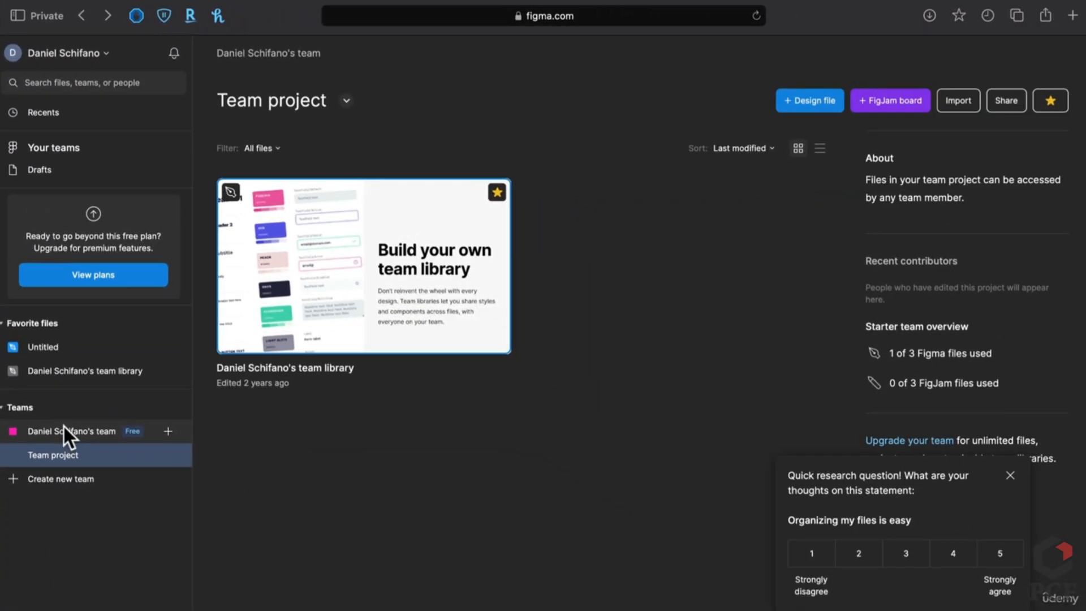
pyautogui.click(1009, 474)
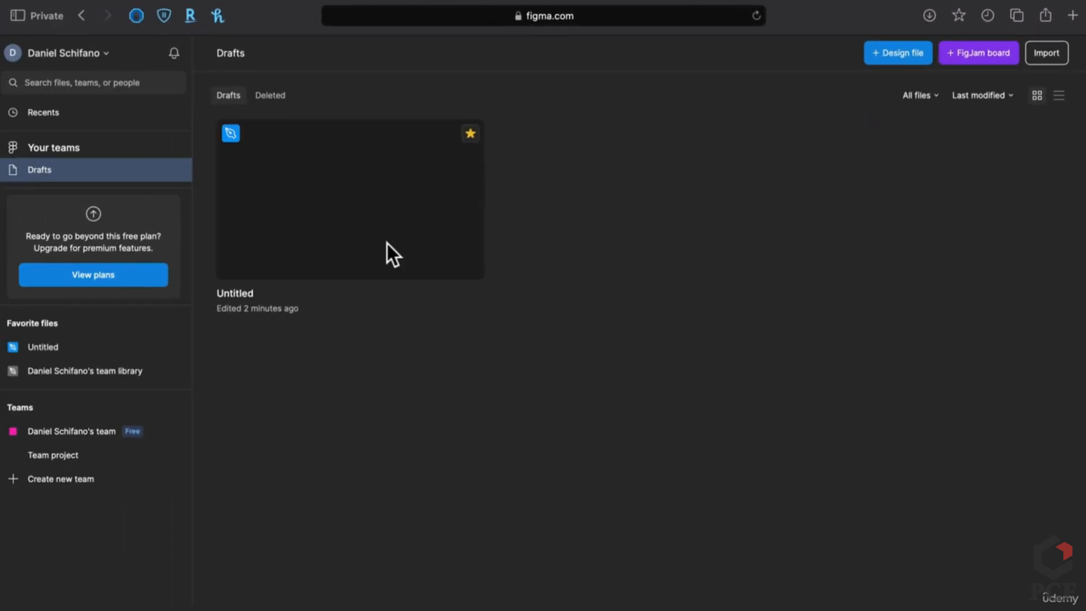
# Open the Untitled draft, rename it 'Test', and duplicate it as 'Test (Copy)'
pyautogui.doubleClick(281, 233)
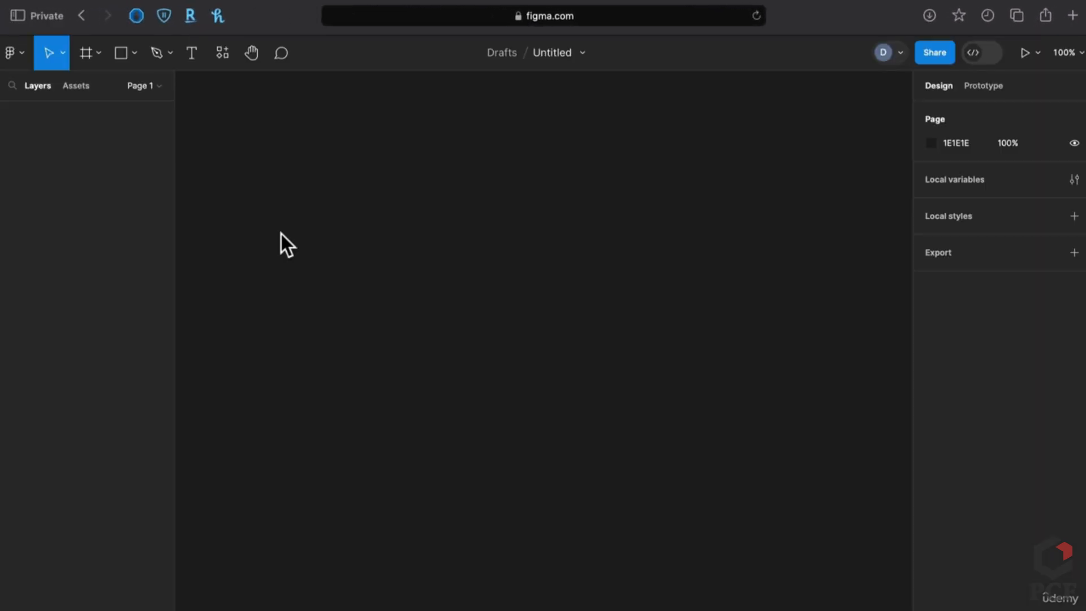
pyautogui.click(582, 52)
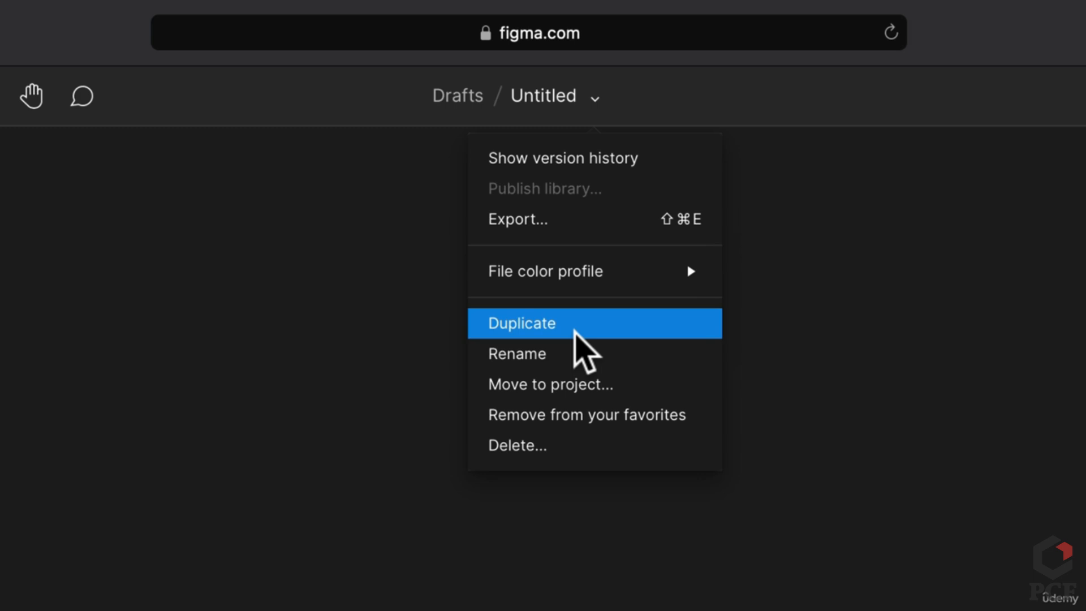
pyautogui.click(555, 359)
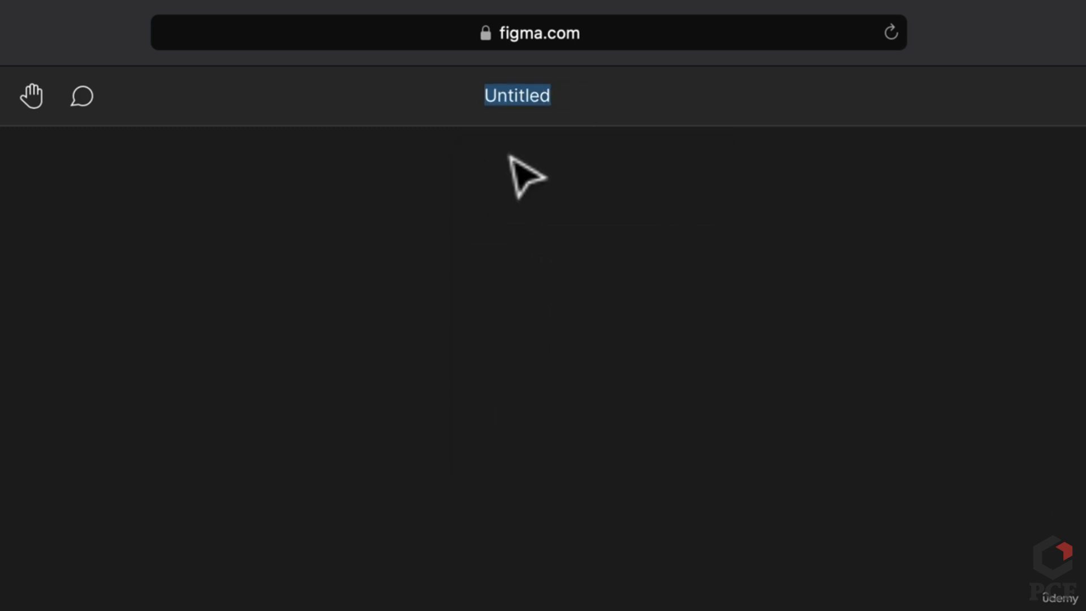
pyautogui.write('Test')
pyautogui.press('Return')
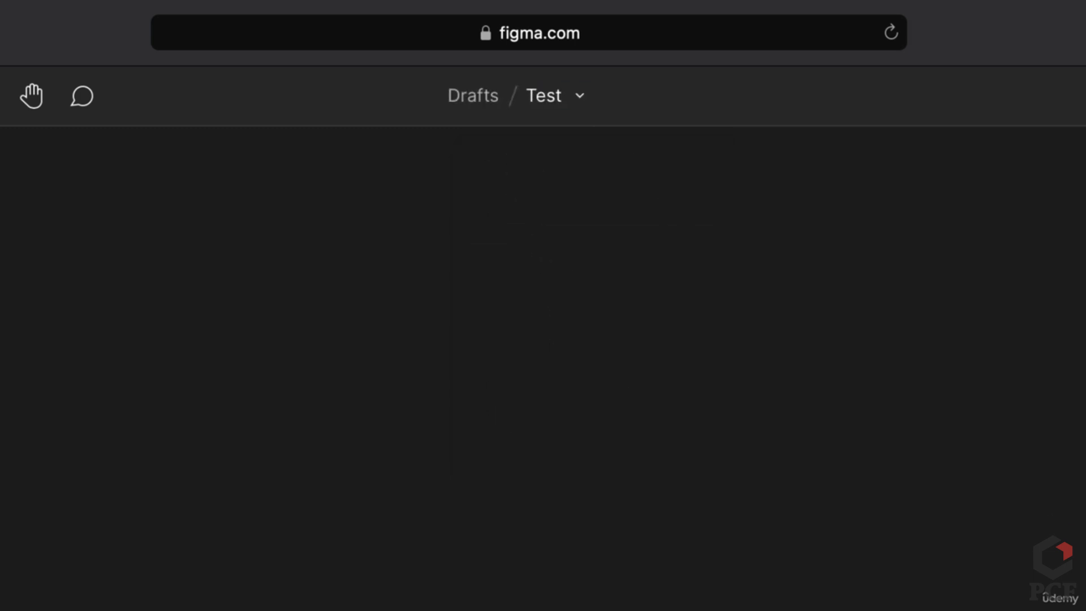
pyautogui.click(581, 96)
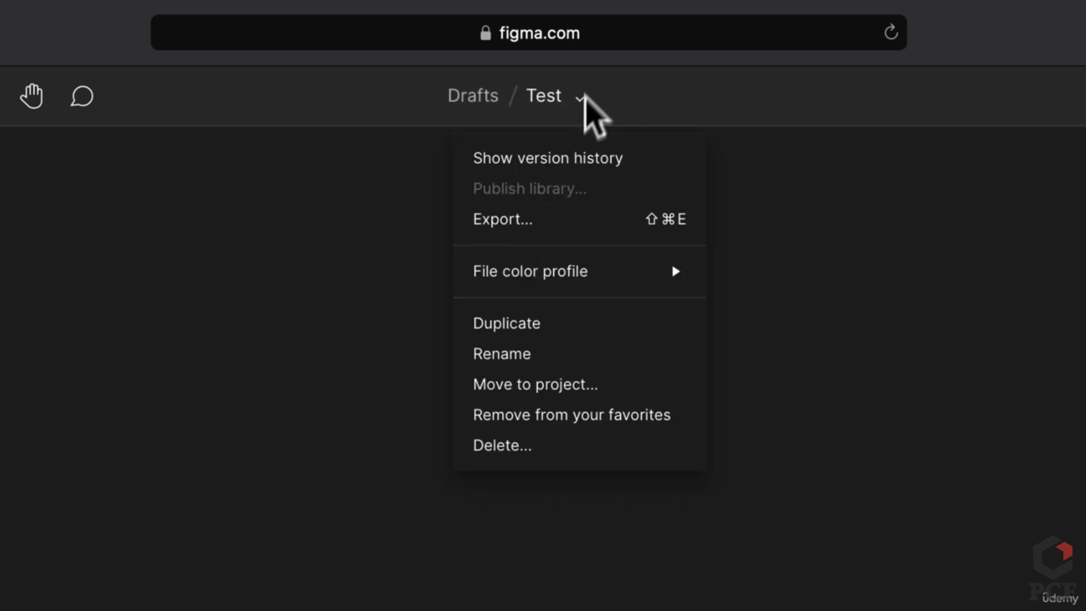
pyautogui.click(571, 325)
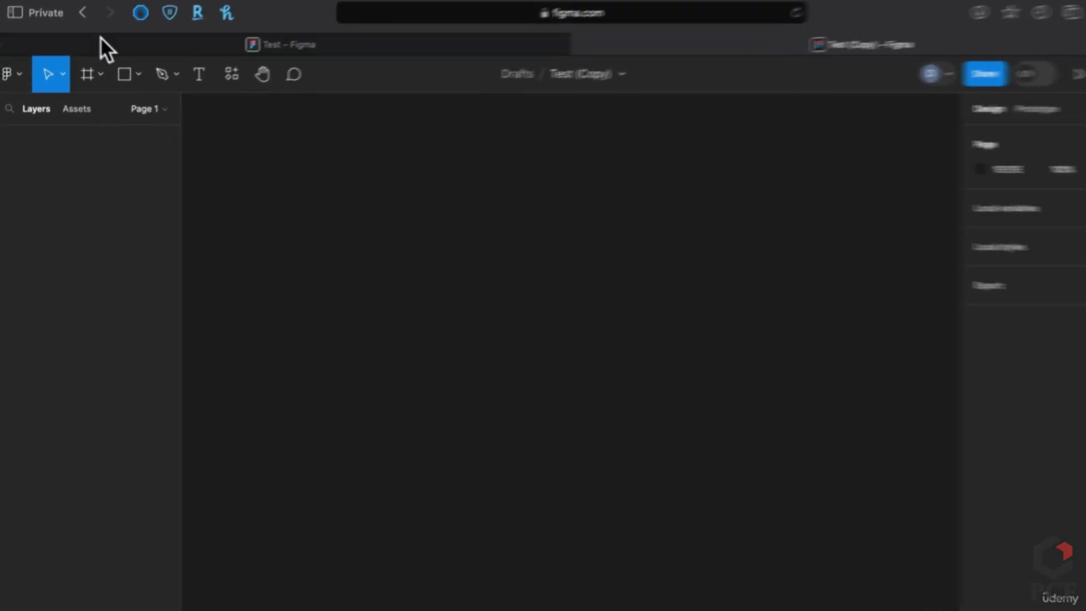
# Return to the file browser and delete the 'Test (Copy)' draft, confirming the deletion
pyautogui.click(5, 78)
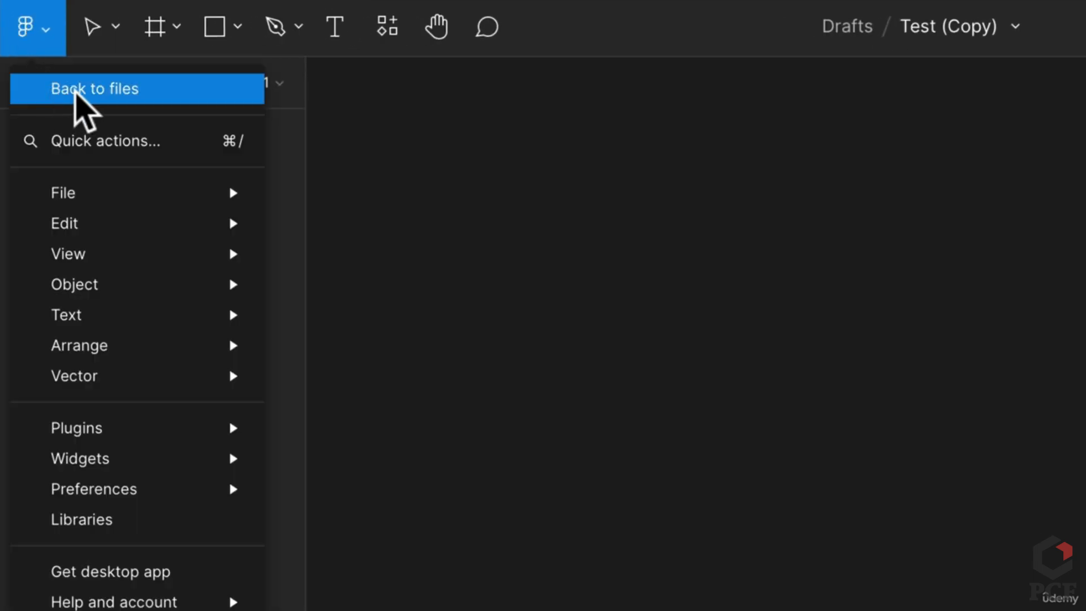
pyautogui.click(75, 91)
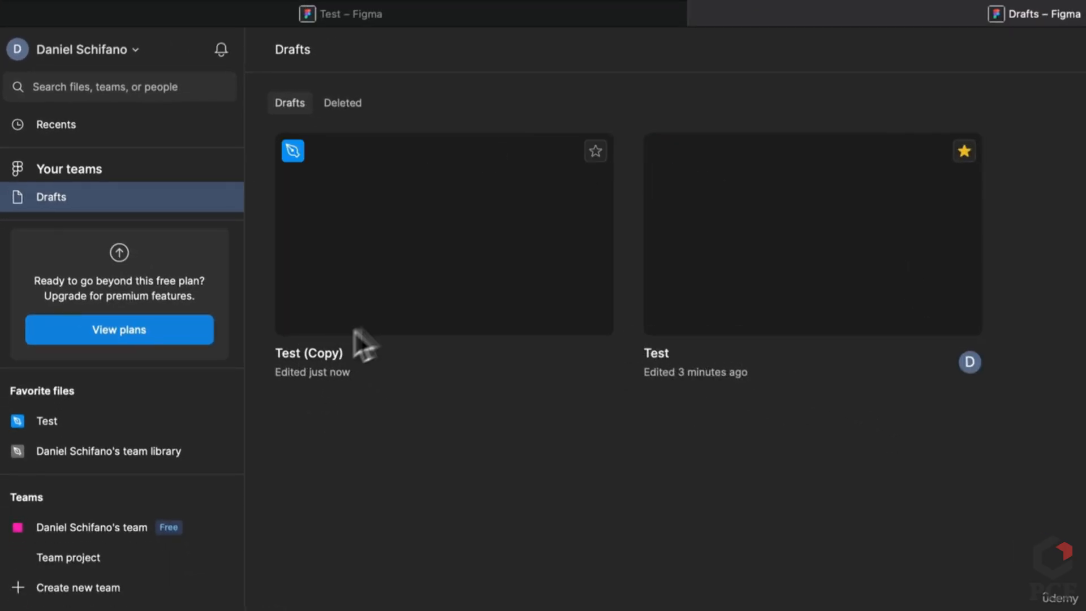
pyautogui.click(501, 306)
pyautogui.rightClick(500, 308)
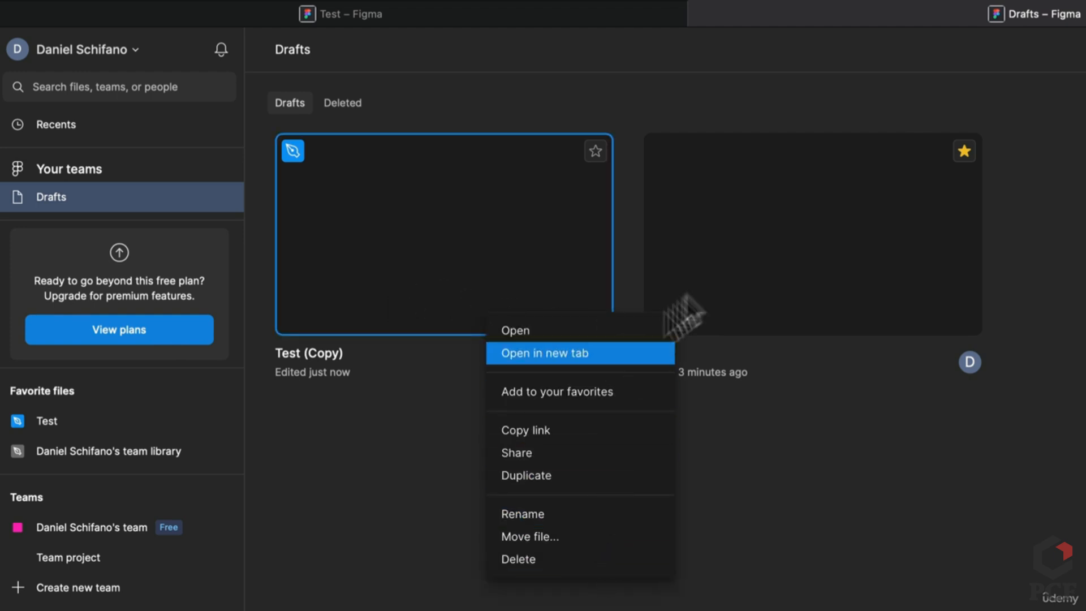
pyautogui.click(782, 251)
pyautogui.rightClick(748, 248)
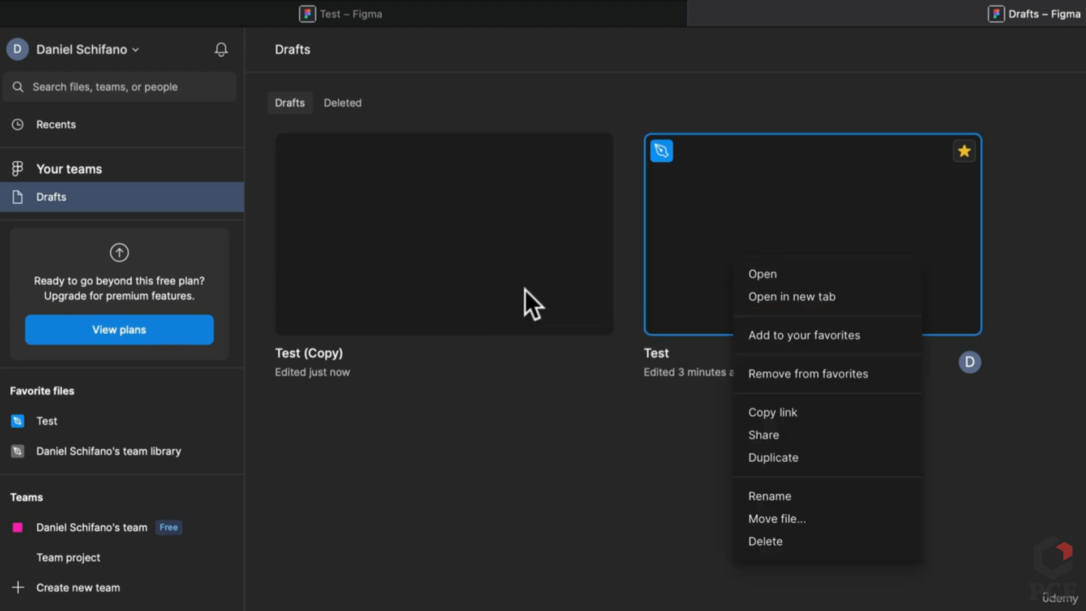
pyautogui.click(460, 280)
pyautogui.rightClick(466, 284)
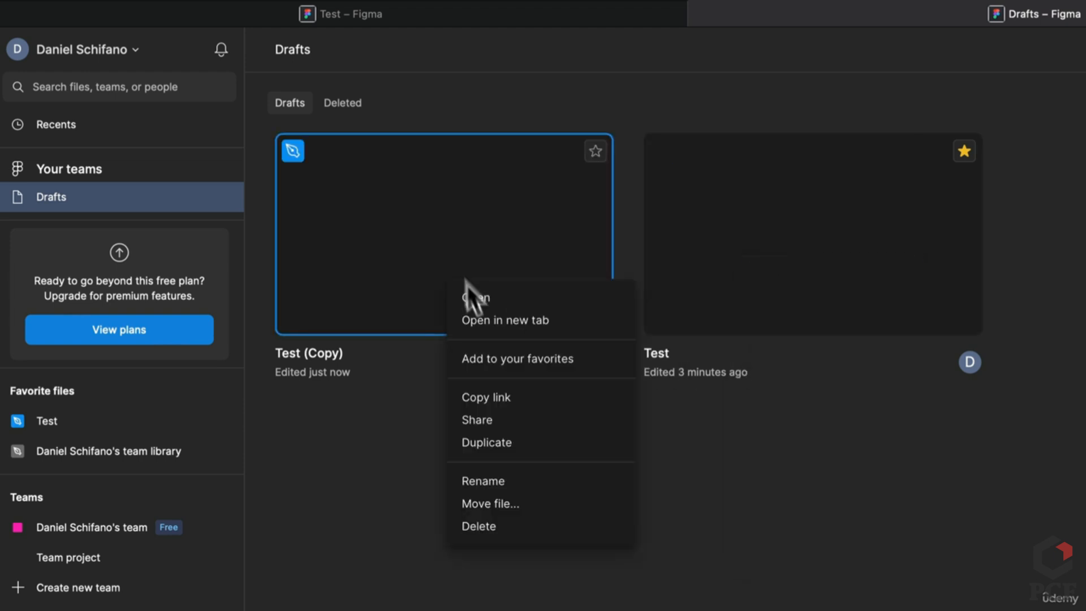
pyautogui.click(497, 532)
pyautogui.click(812, 485)
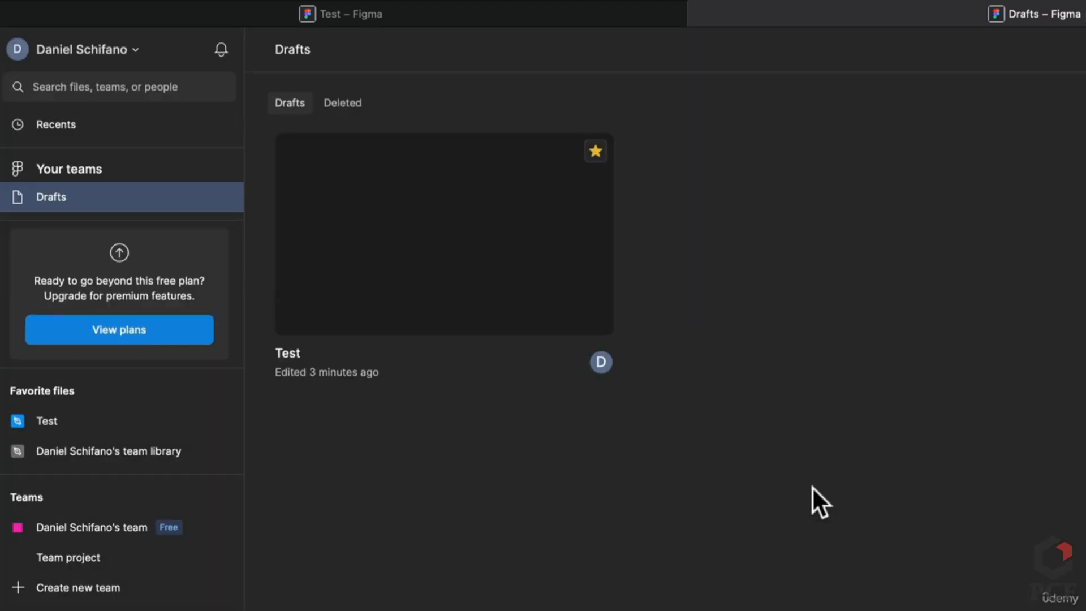
# Open the Test draft in the editor and close the older Test browser tab
pyautogui.click(517, 243)
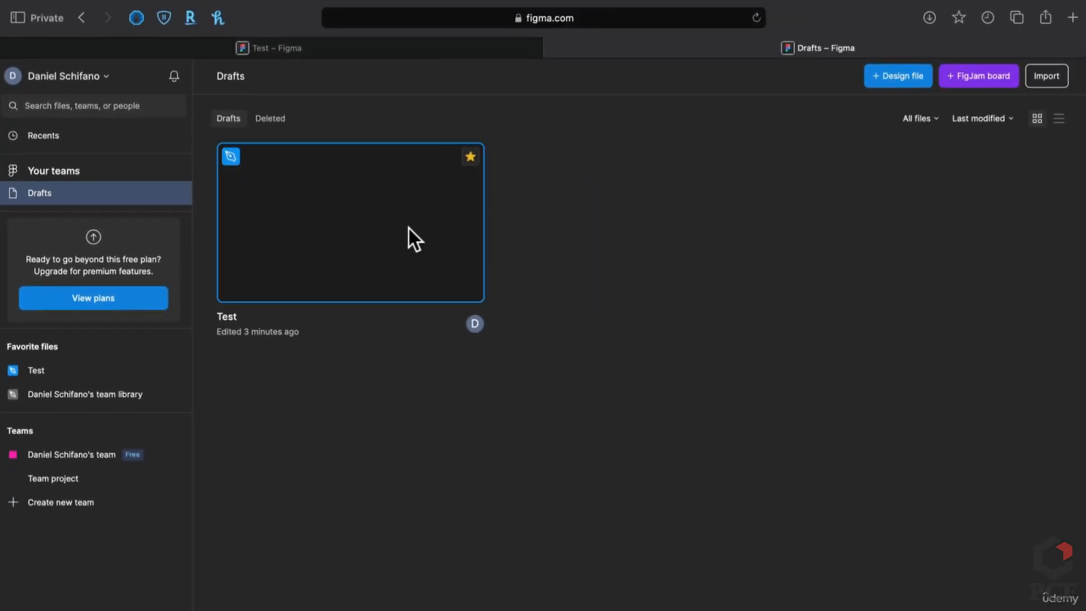
pyautogui.doubleClick(409, 228)
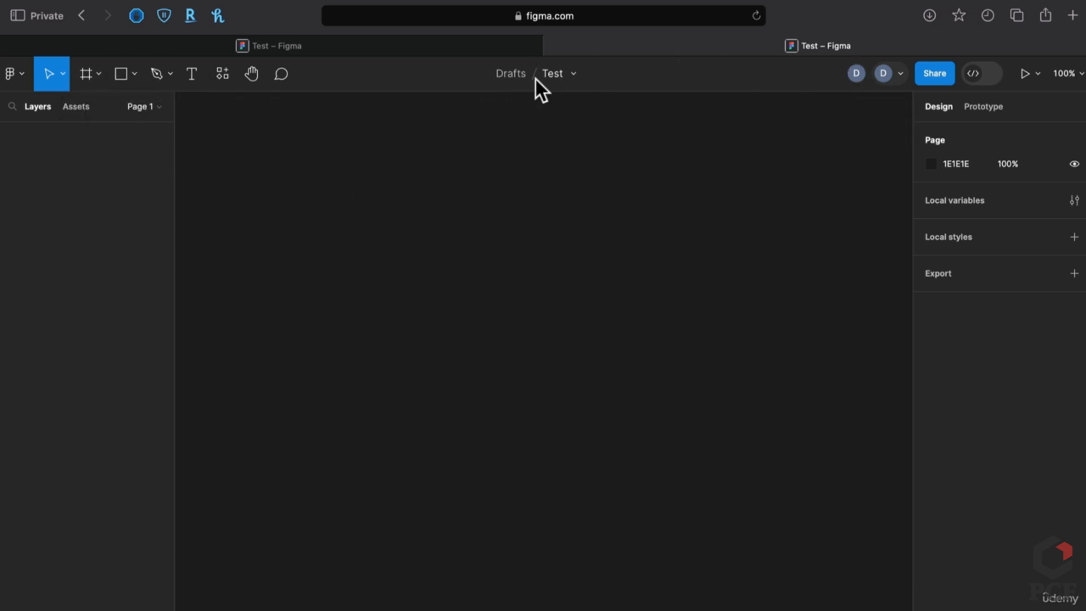
pyautogui.click(6, 45)
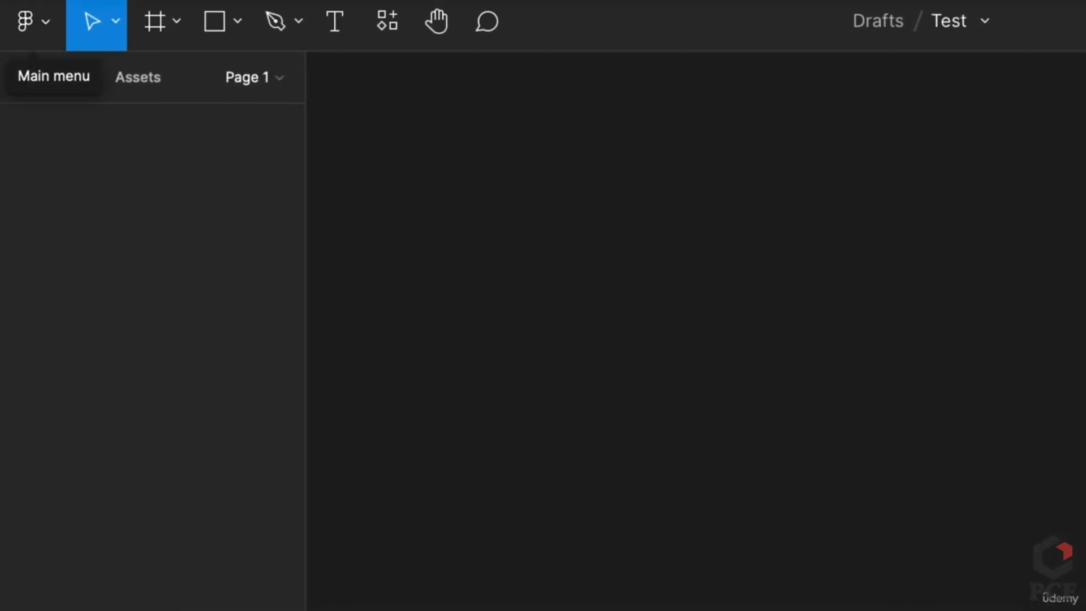
pyautogui.click(52, 17)
pyautogui.moveTo(129, 264)
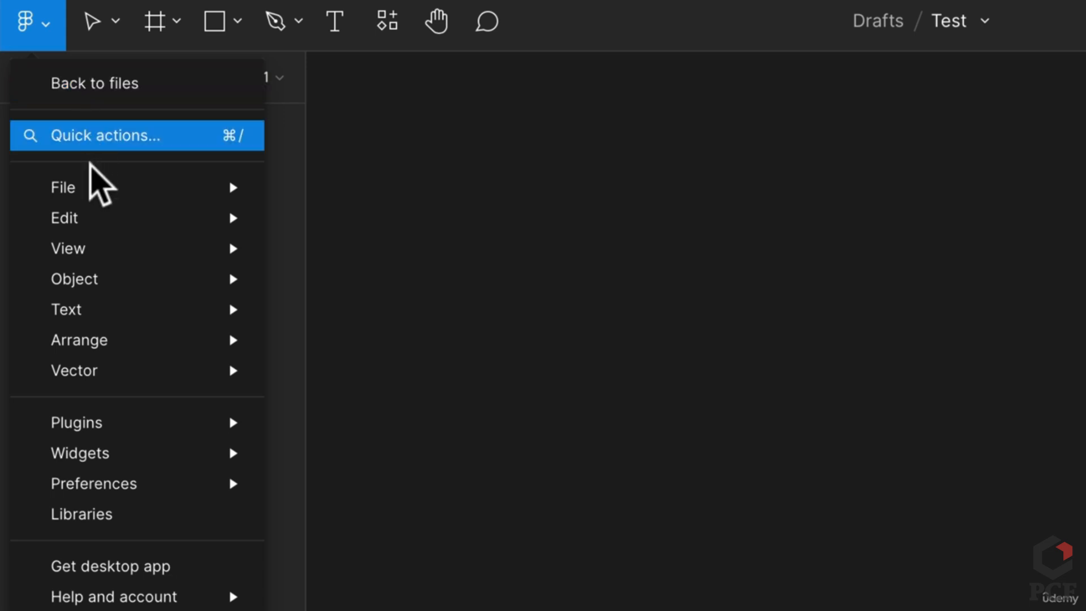
pyautogui.moveTo(94, 182)
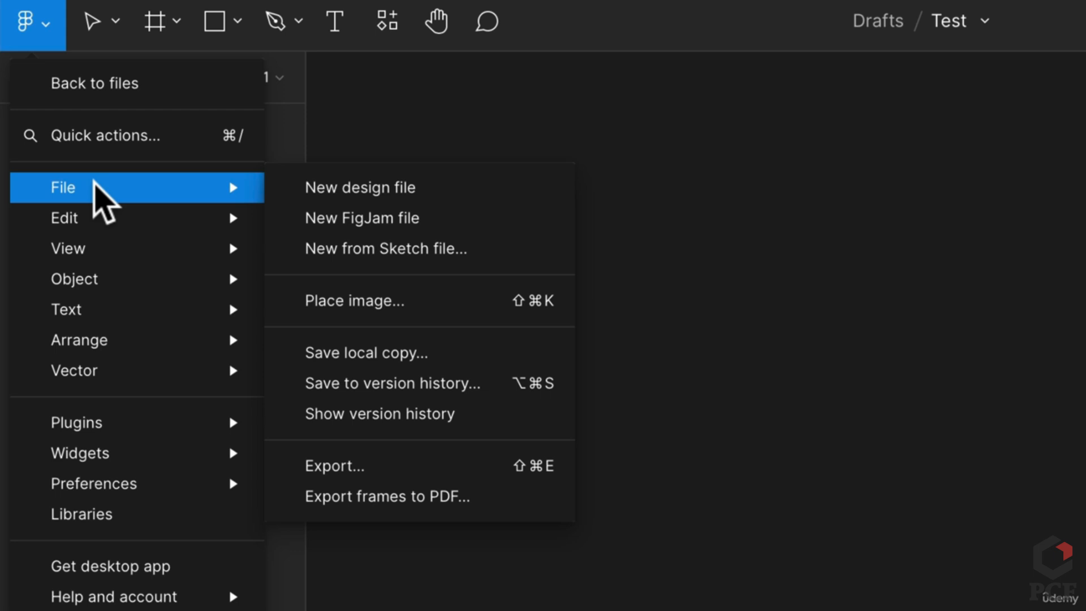
pyautogui.moveTo(99, 224)
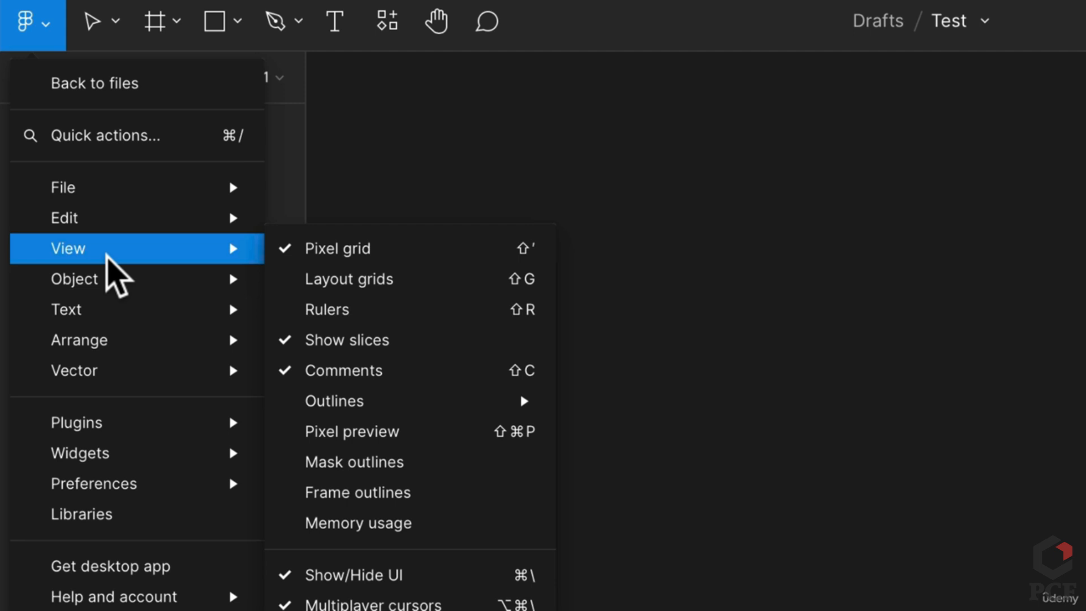
pyautogui.moveTo(115, 285)
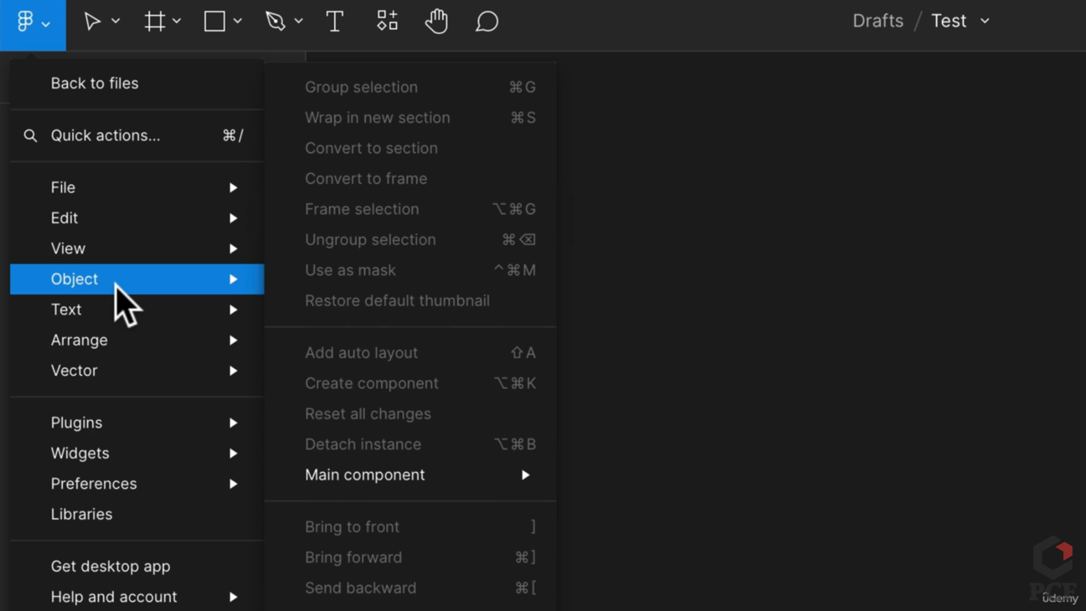
pyautogui.moveTo(113, 311)
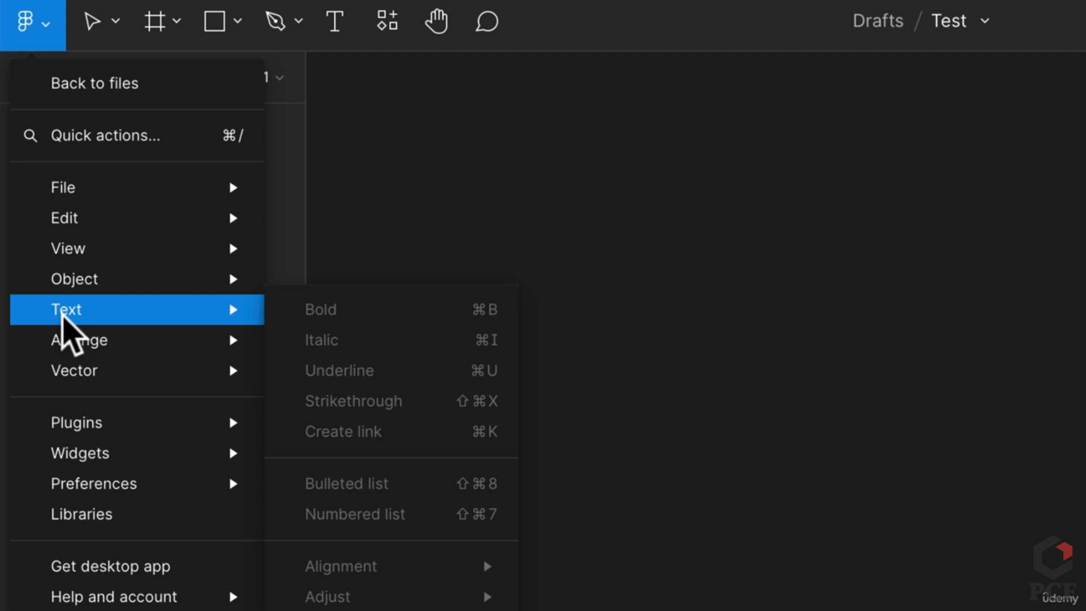
pyautogui.moveTo(60, 347)
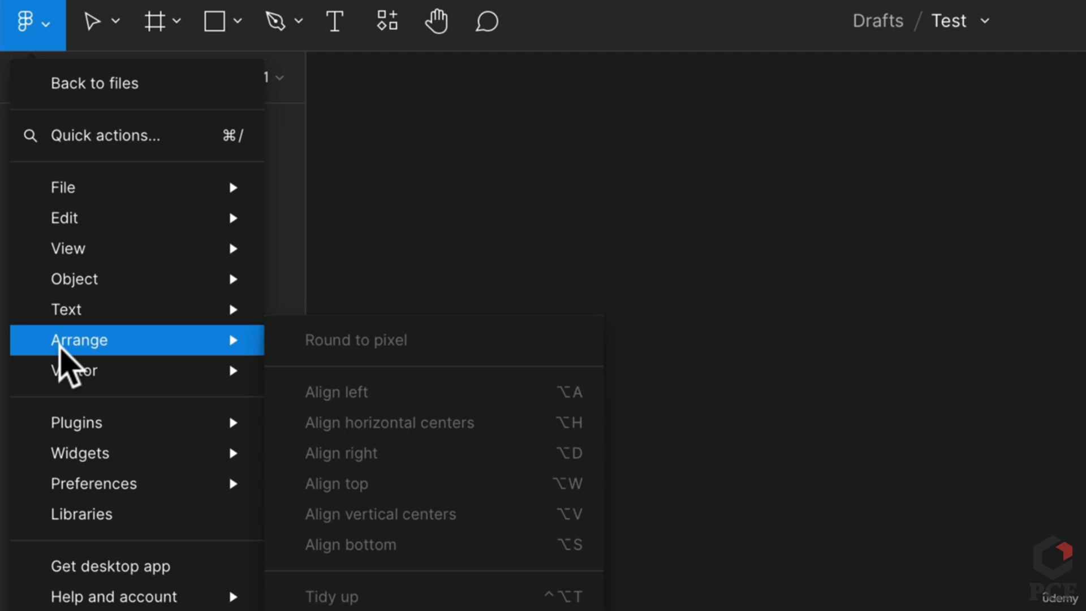
pyautogui.moveTo(60, 368)
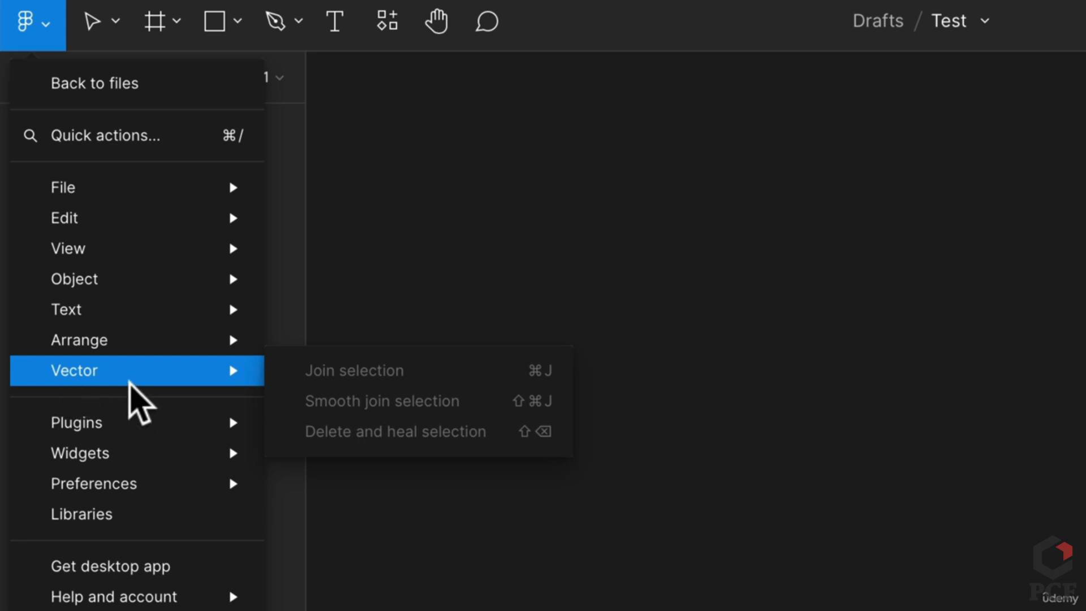
pyautogui.moveTo(121, 429)
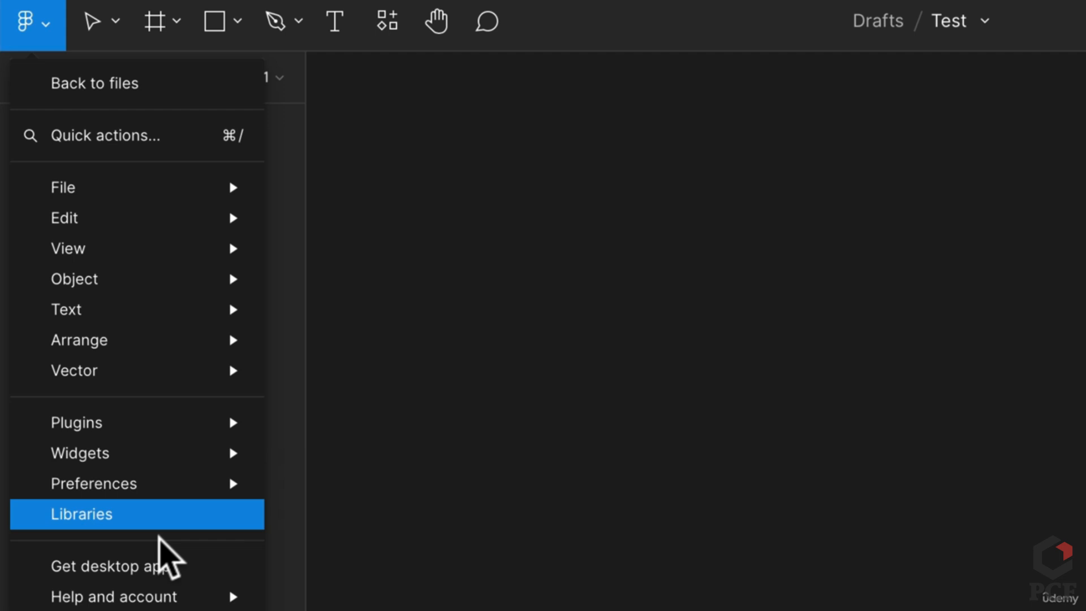
pyautogui.moveTo(125, 453)
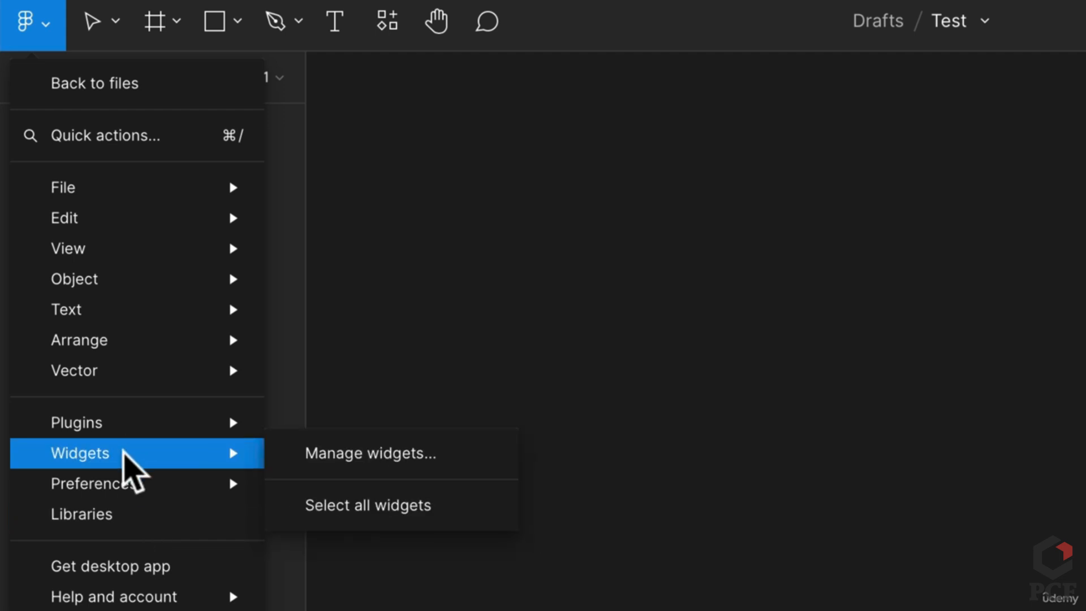
pyautogui.moveTo(129, 480)
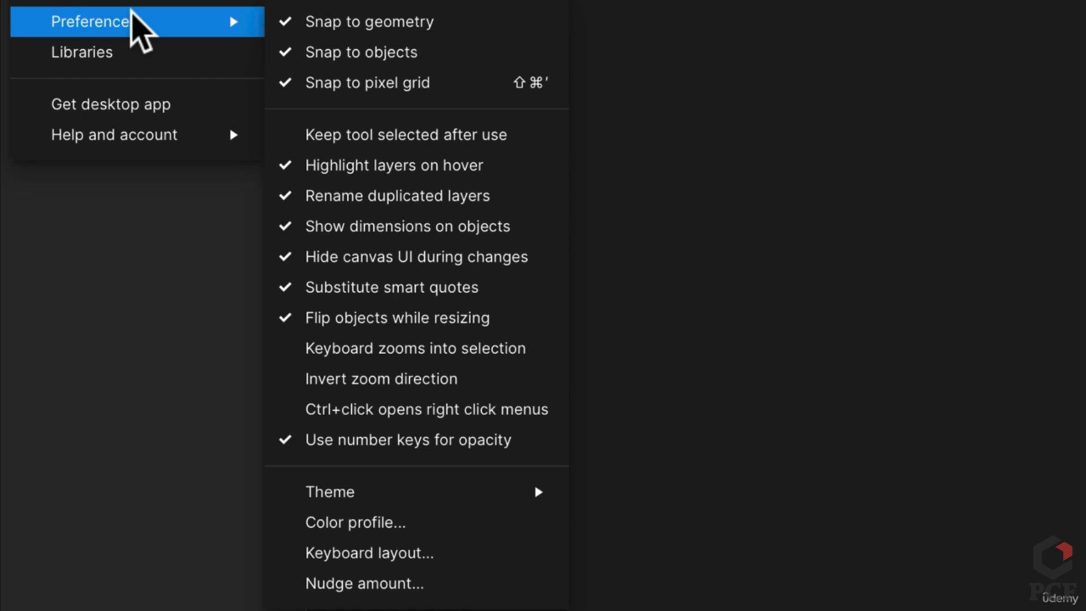
# Open Figma's Keyboard shortcuts reference from the Help and account menu
pyautogui.moveTo(154, 129)
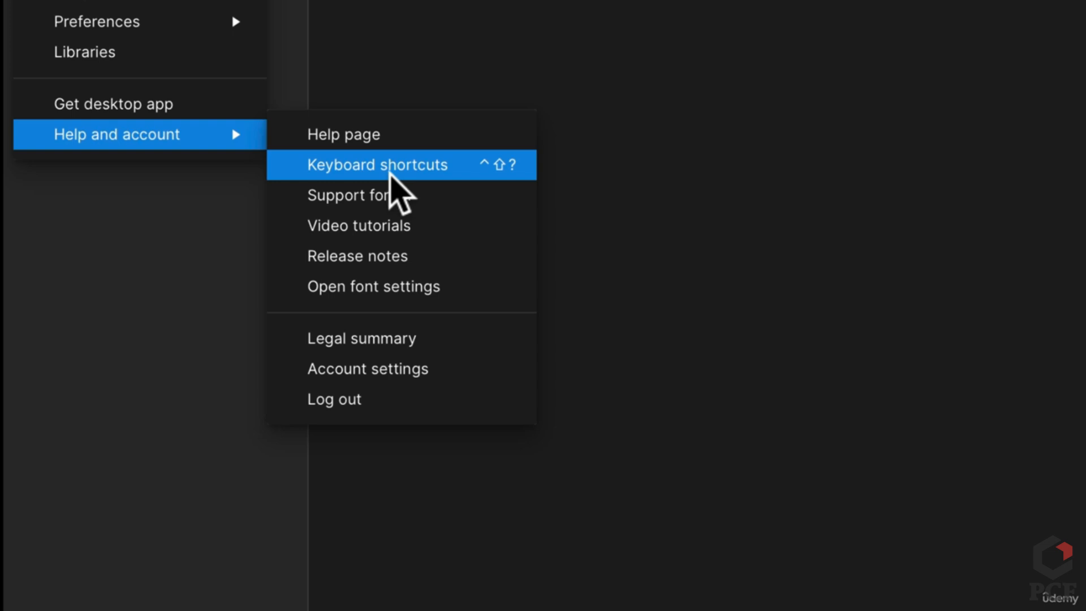
pyautogui.click(392, 175)
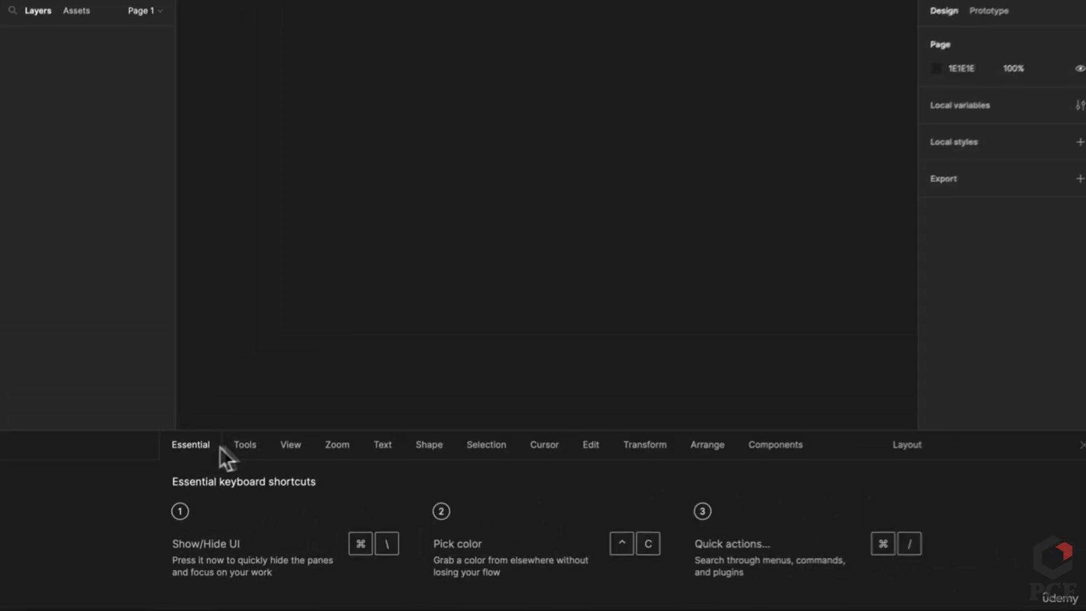
# Browse the Tools, View, Text, Shape, Selection and Transform shortcut lists, then close the panel
pyautogui.click(385, 350)
pyautogui.click(456, 350)
pyautogui.click(360, 453)
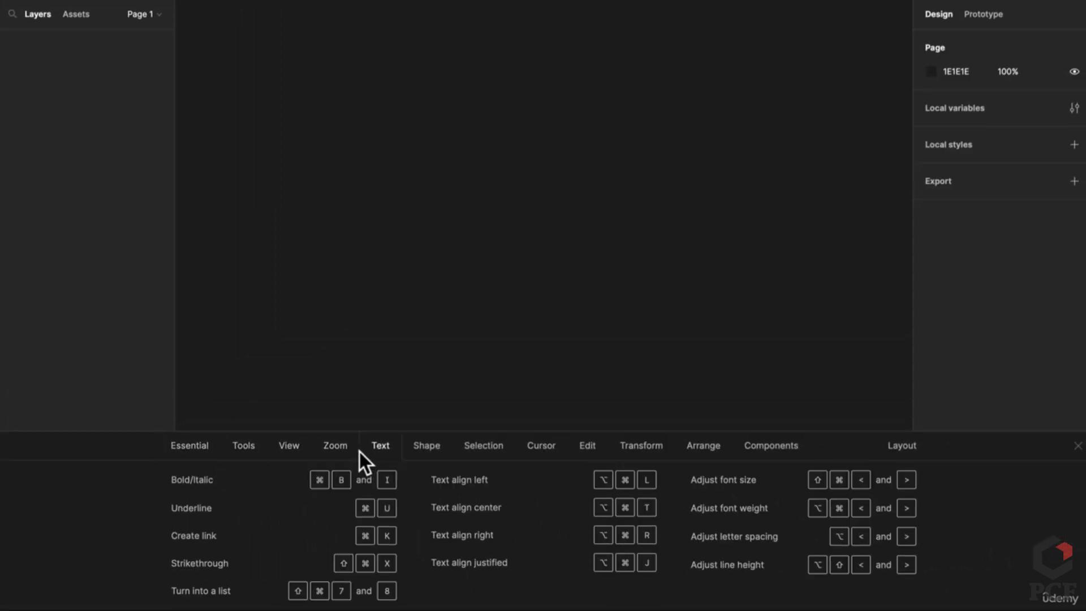
pyautogui.click(419, 451)
pyautogui.click(488, 452)
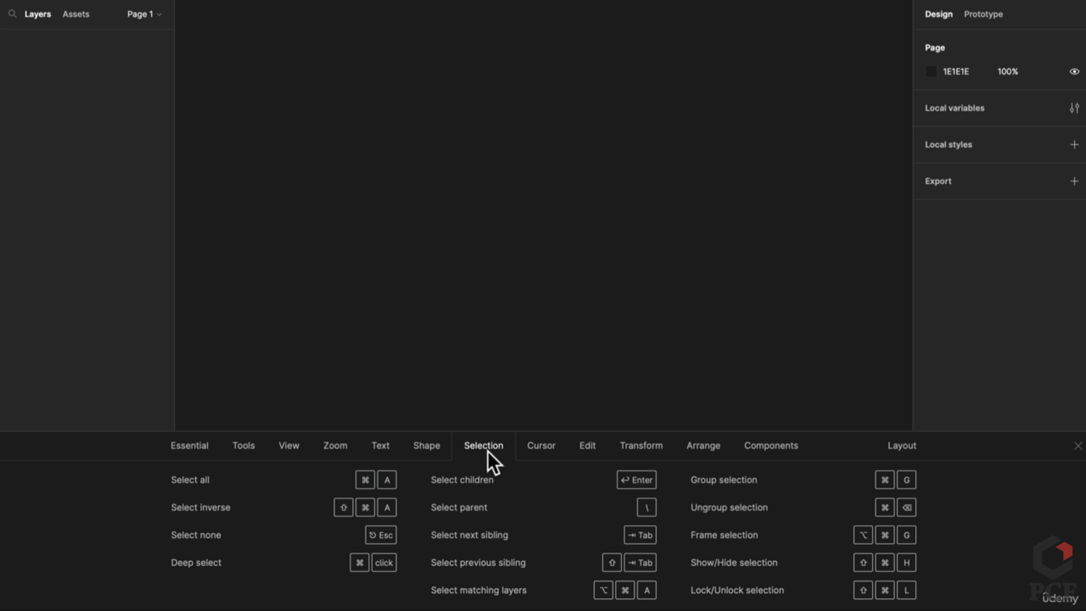
pyautogui.click(641, 445)
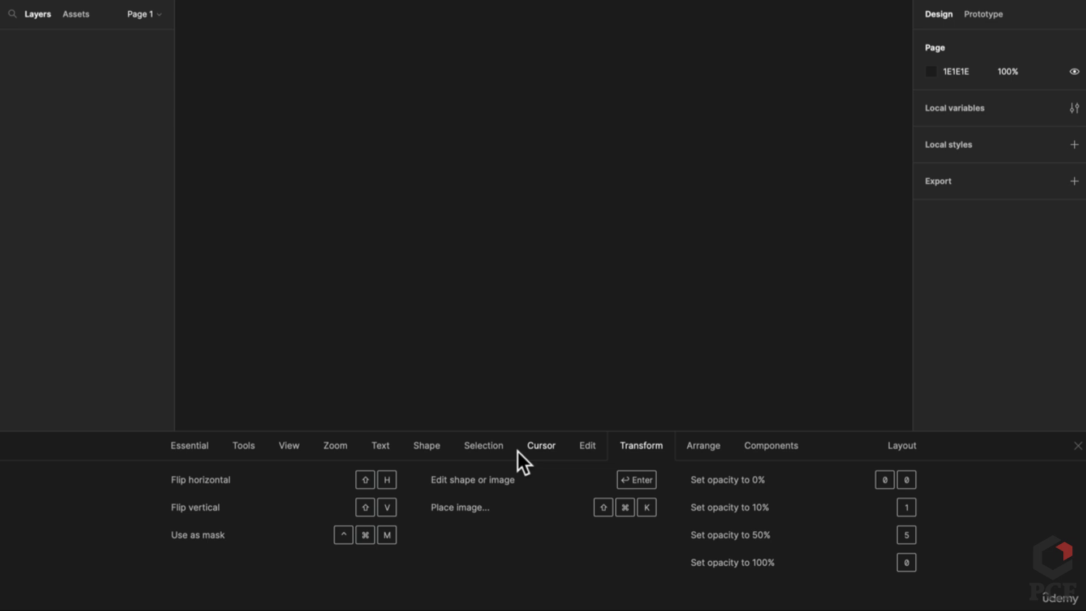
pyautogui.click(469, 450)
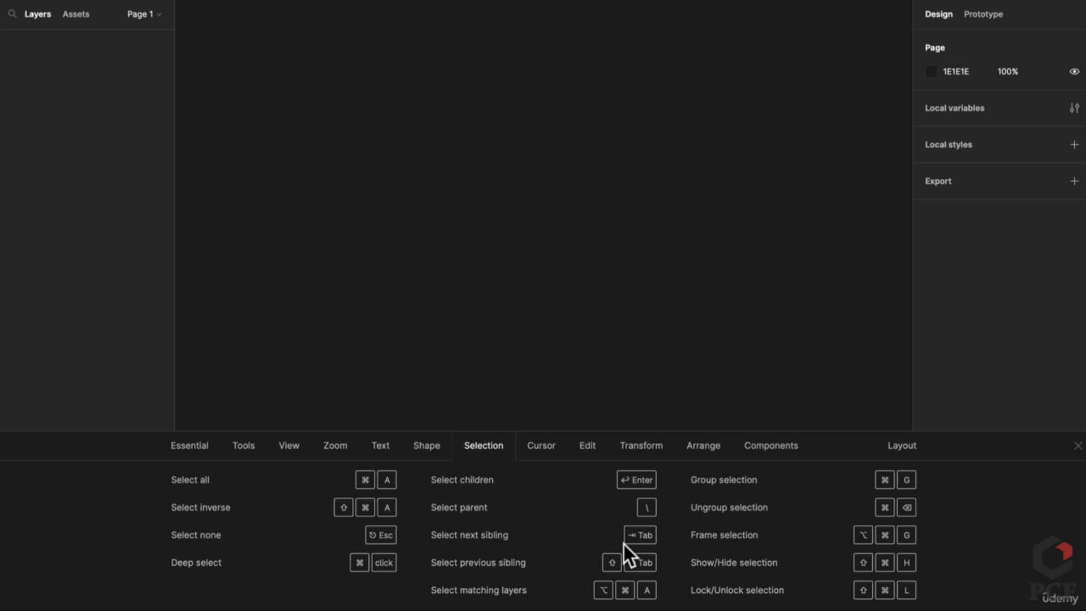
pyautogui.click(427, 445)
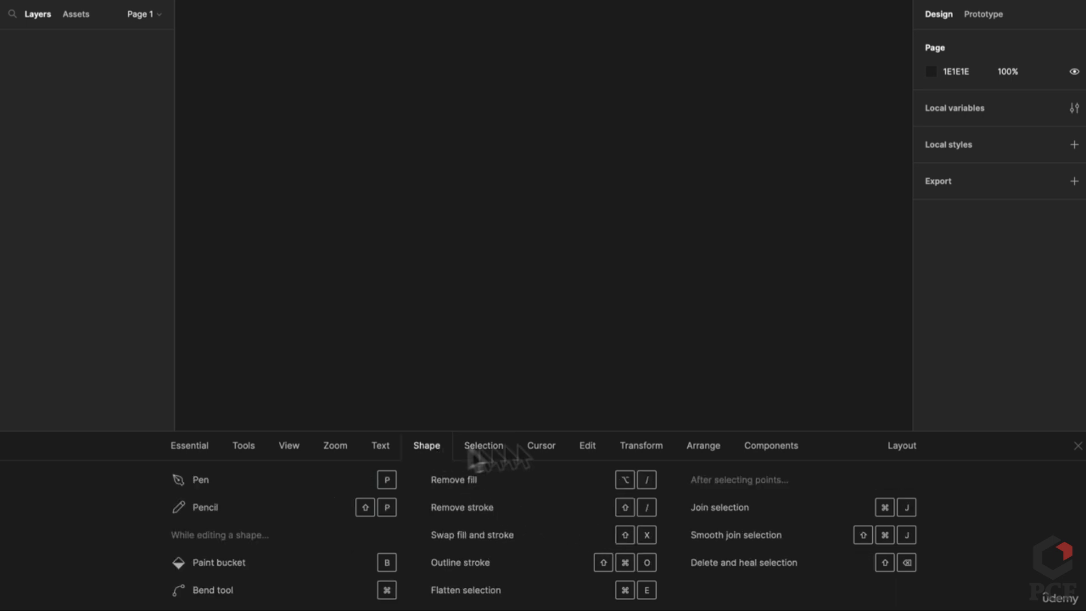
pyautogui.click(1078, 445)
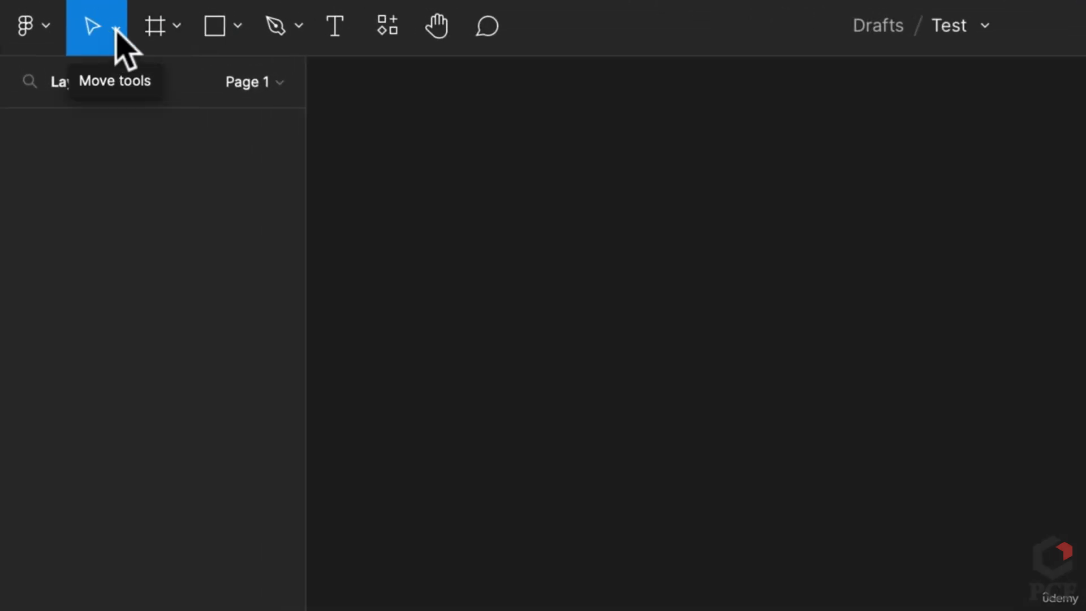
pyautogui.click(116, 28)
pyautogui.click(153, 34)
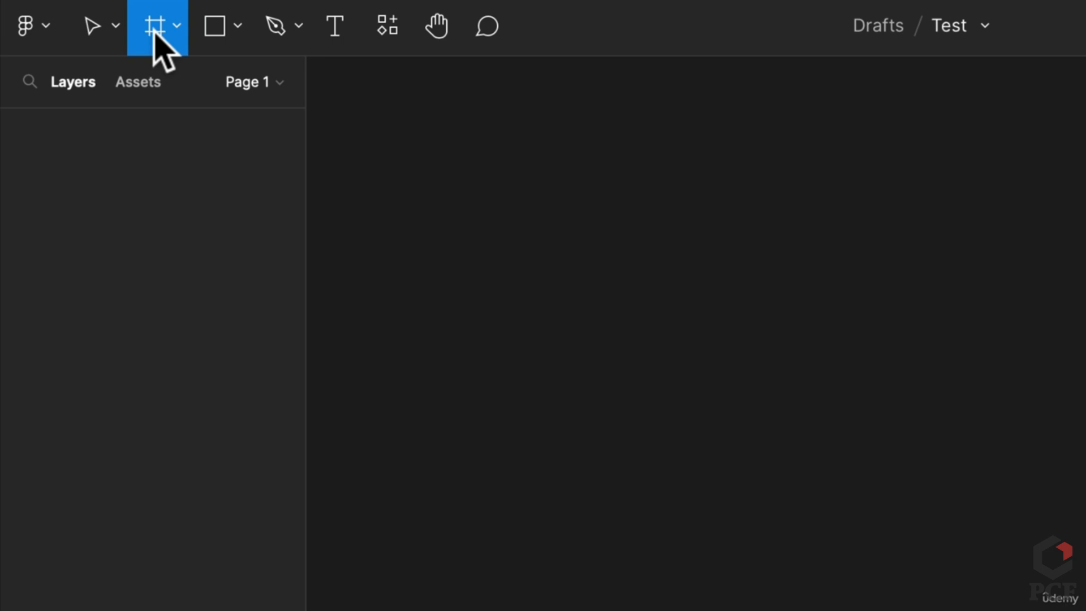
pyautogui.click(175, 31)
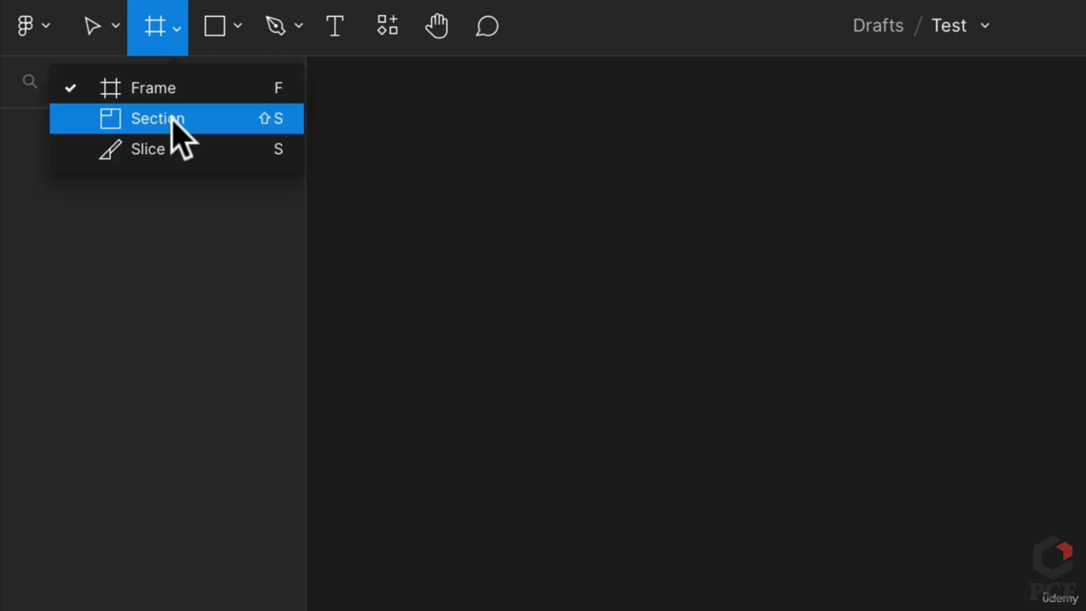
pyautogui.click(221, 26)
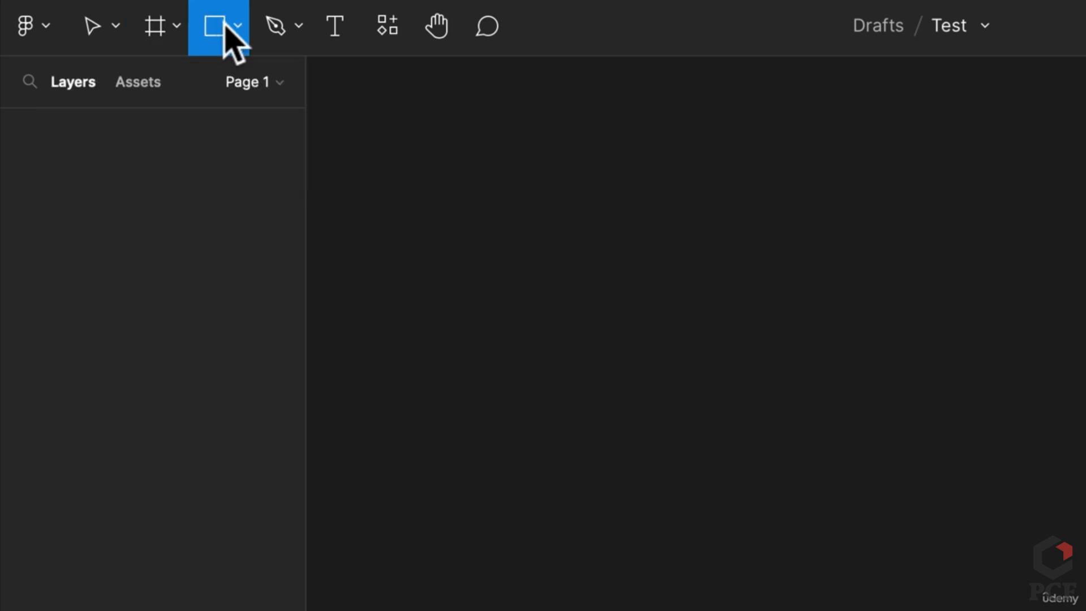
pyautogui.click(232, 25)
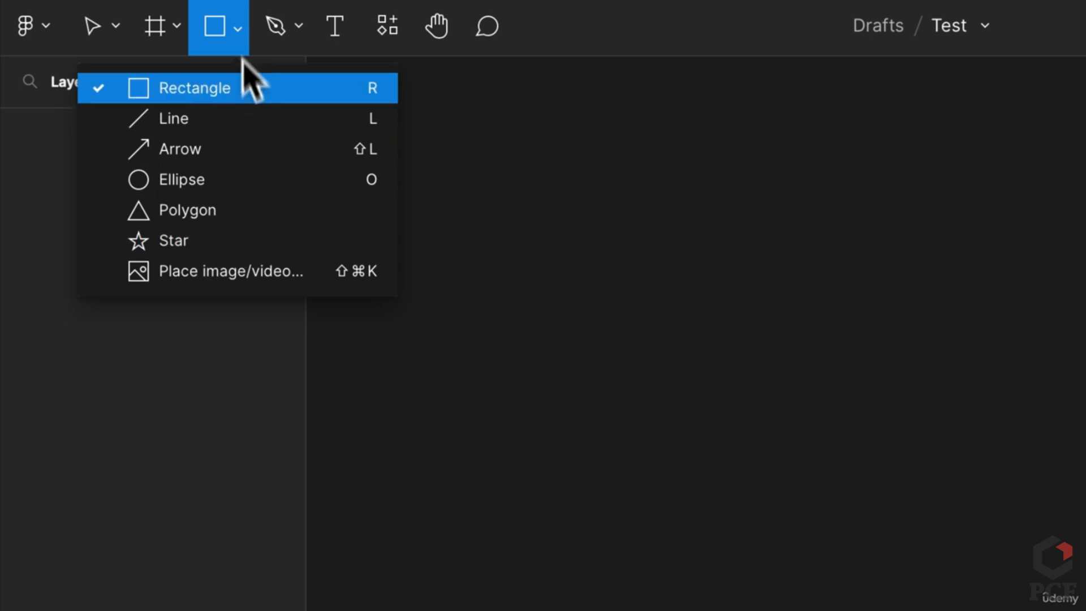
pyautogui.click(273, 28)
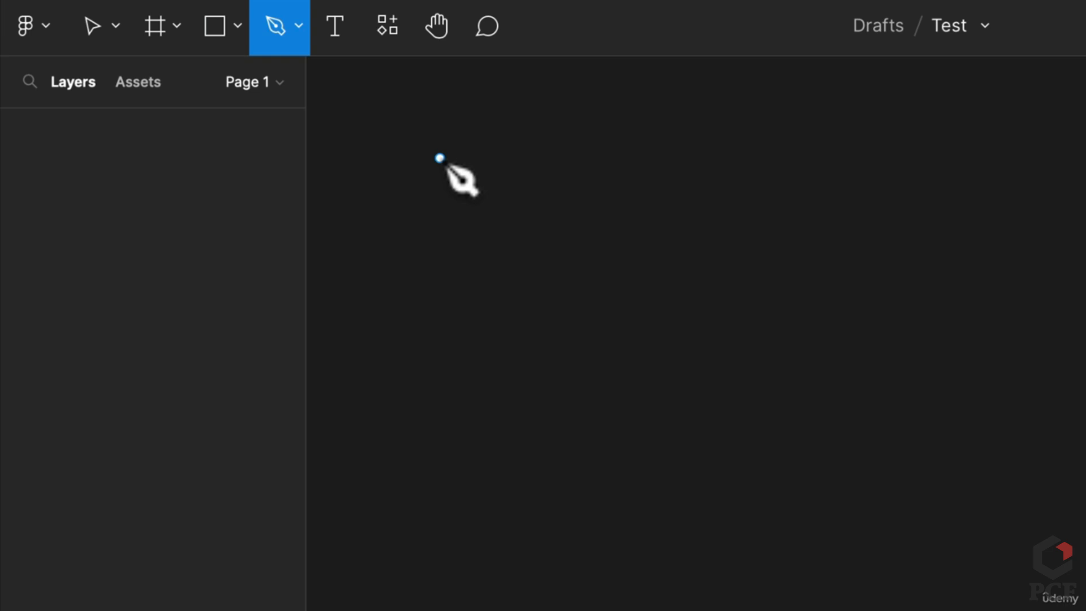
pyautogui.click(336, 24)
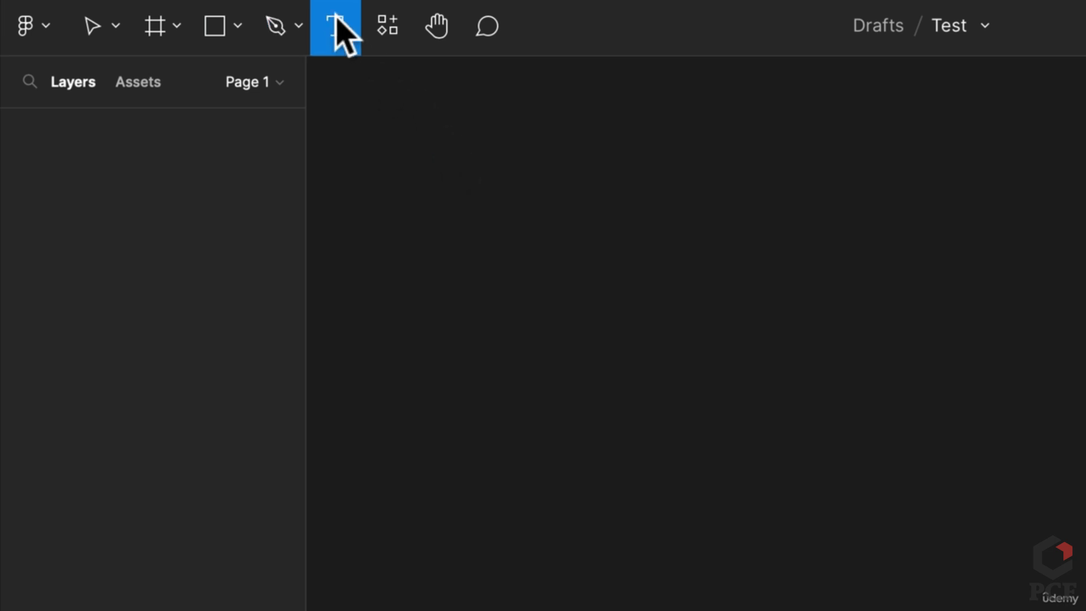
pyautogui.click(487, 237)
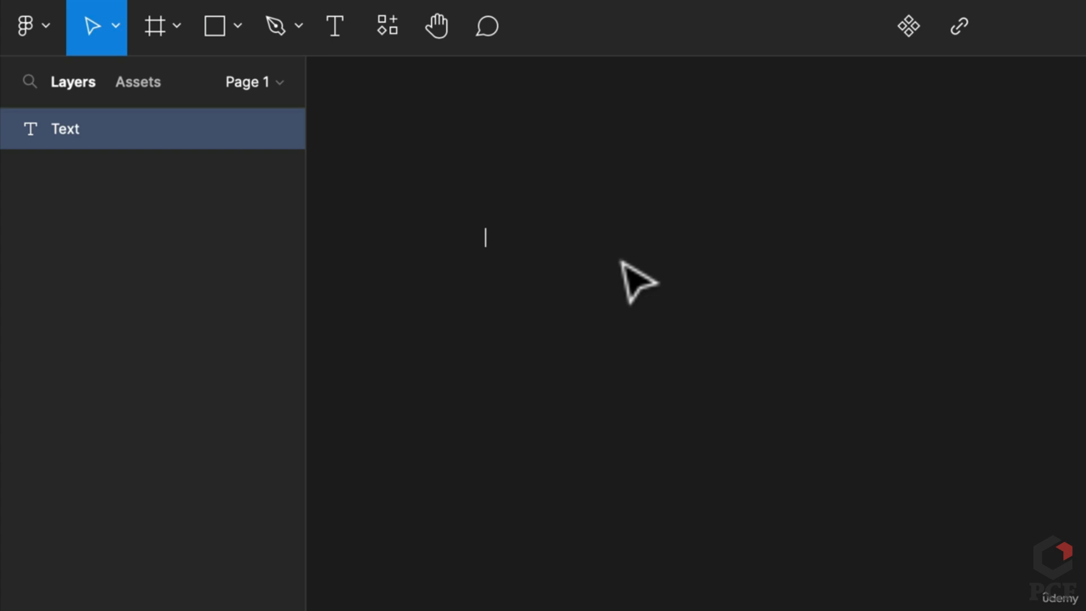
pyautogui.write('sddfsd')
pyautogui.press('Delete')
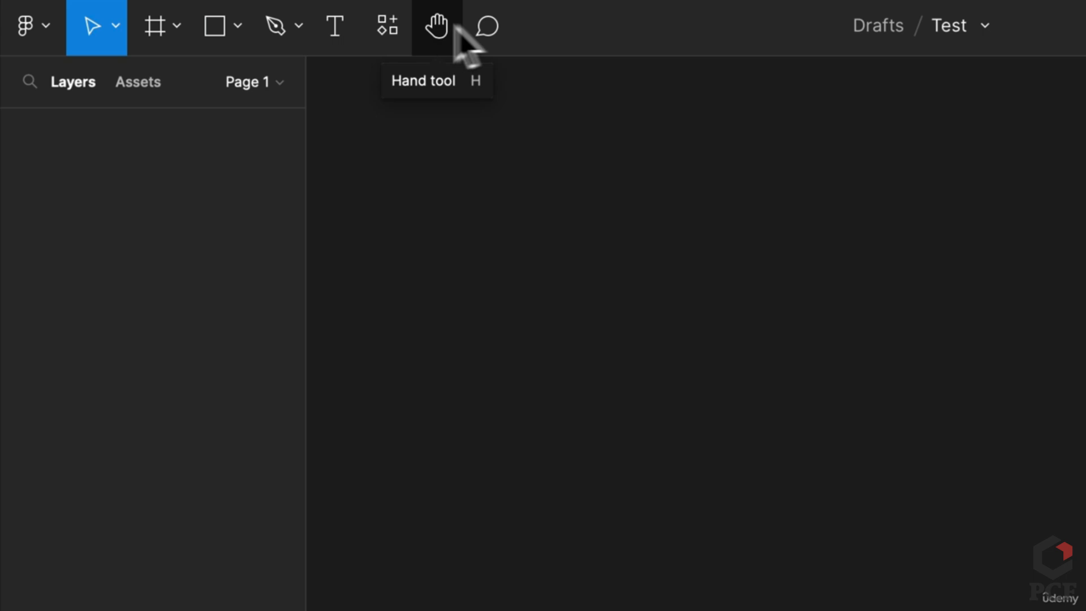
pyautogui.click(386, 28)
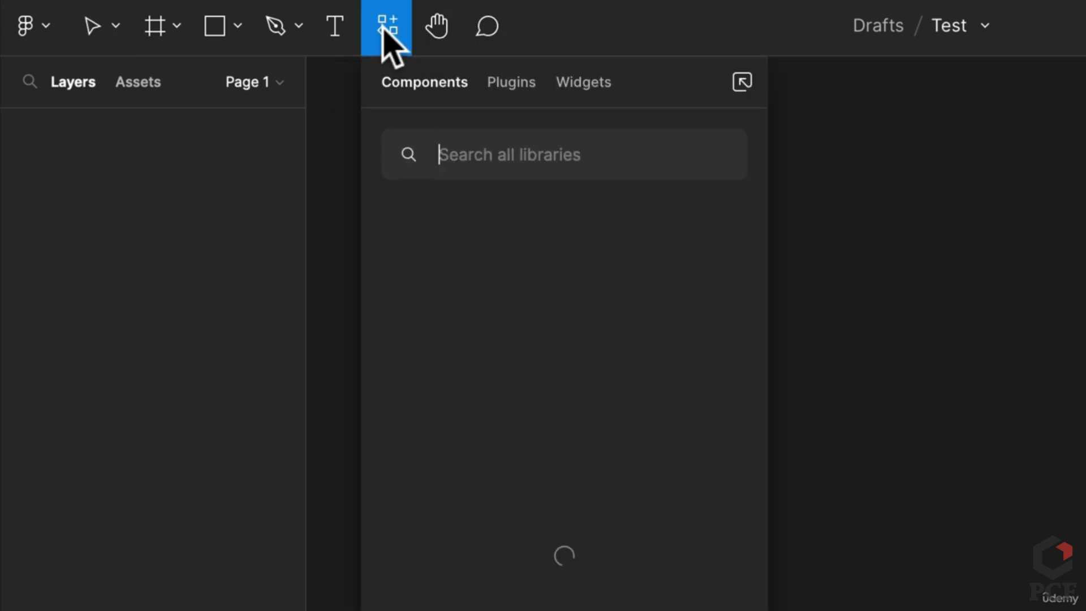
pyautogui.click(496, 84)
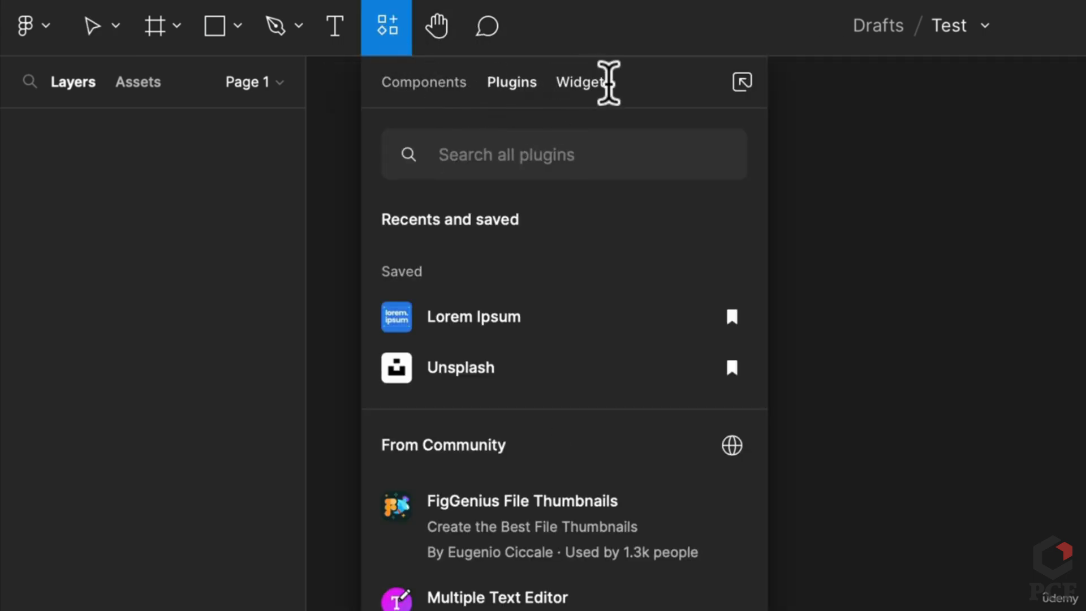
pyautogui.click(594, 82)
pyautogui.click(860, 235)
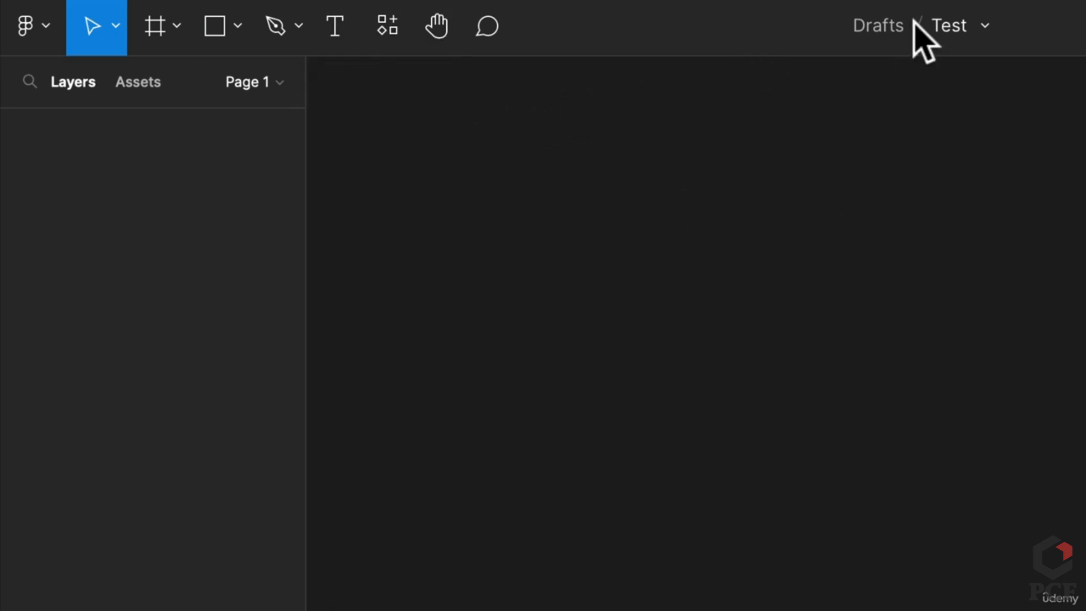
# Draw a 208×160 rectangle, Alt-drag an overlapping copy lower right, and select both for a Boolean operation
pyautogui.press('r')
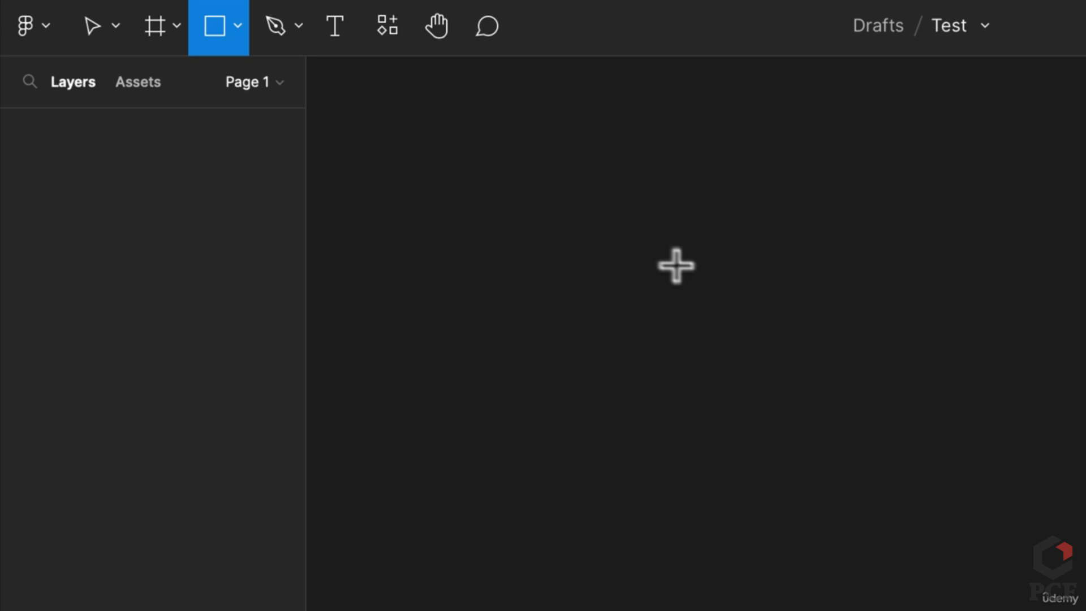
pyautogui.moveTo(614, 214); pyautogui.dragTo(880, 417)
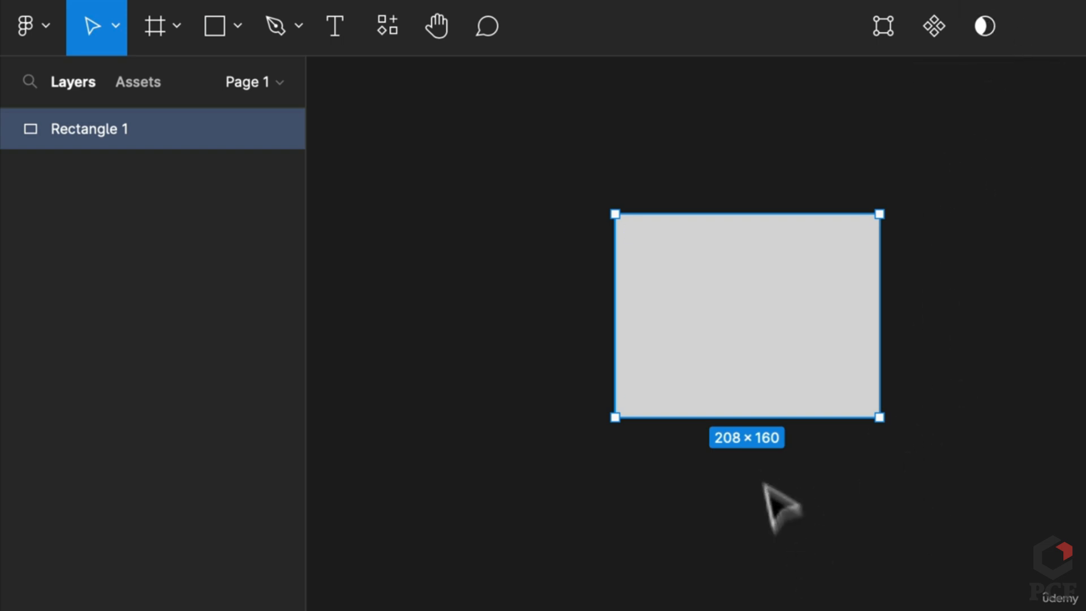
pyautogui.moveTo(831, 368); pyautogui.dragTo(976, 441)
pyautogui.moveTo(1066, 581); pyautogui.dragTo(719, 286)
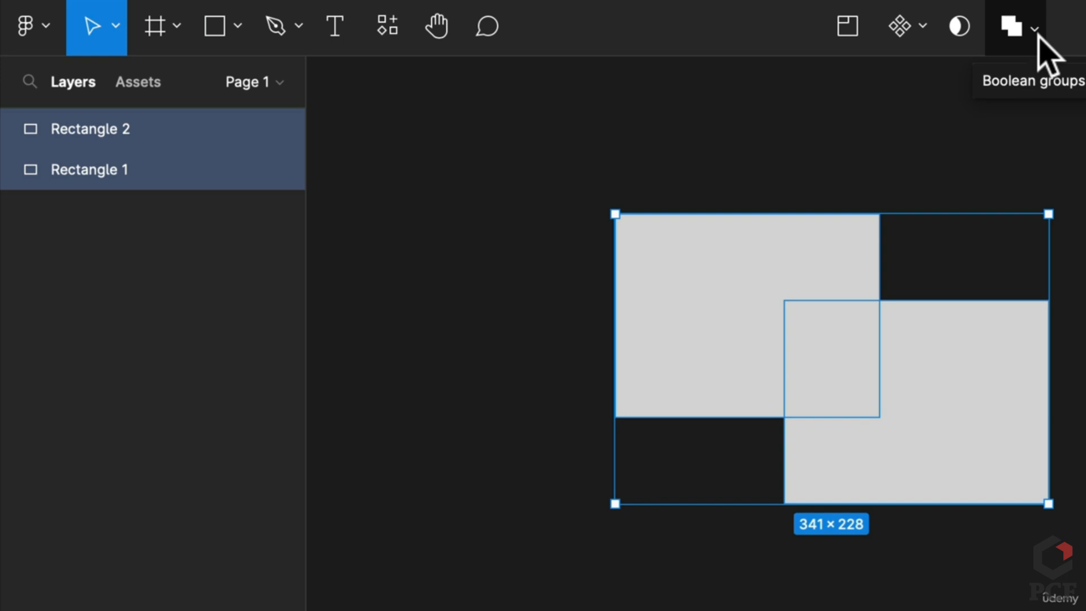
pyautogui.click(1038, 34)
# Apply Subtract to the two rectangles, undo it, and dismiss the Boolean options
pyautogui.click(1038, 116)
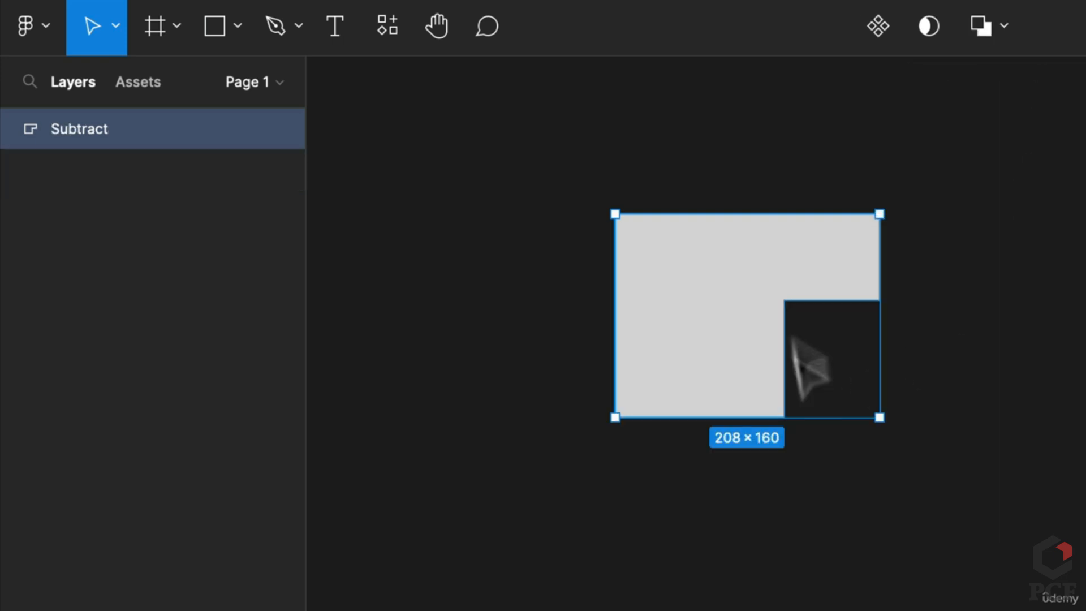
pyautogui.hotkey('ctrl', 'z')
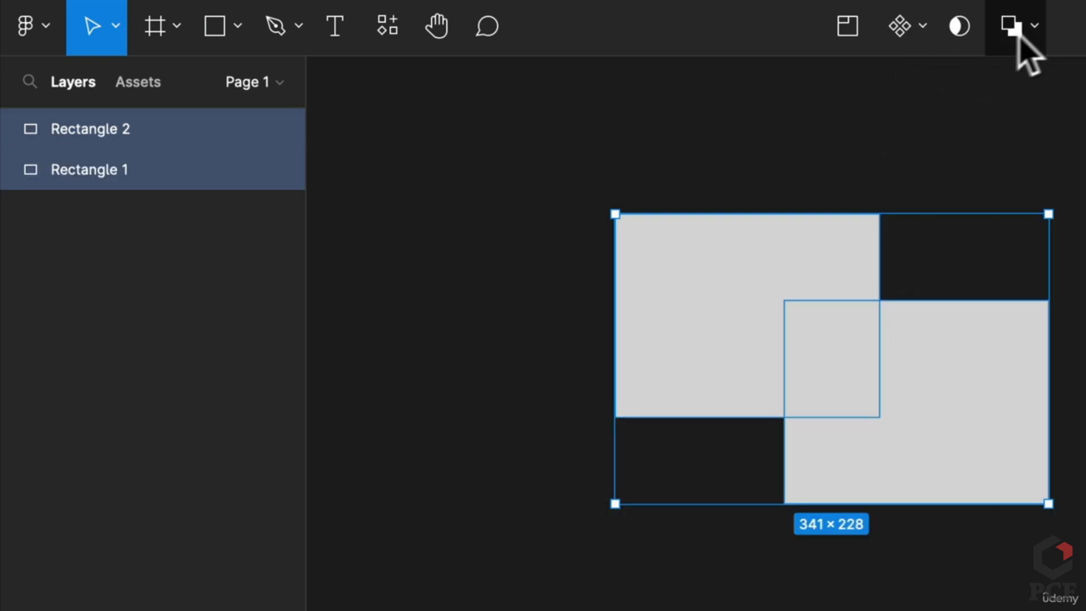
pyautogui.click(1033, 28)
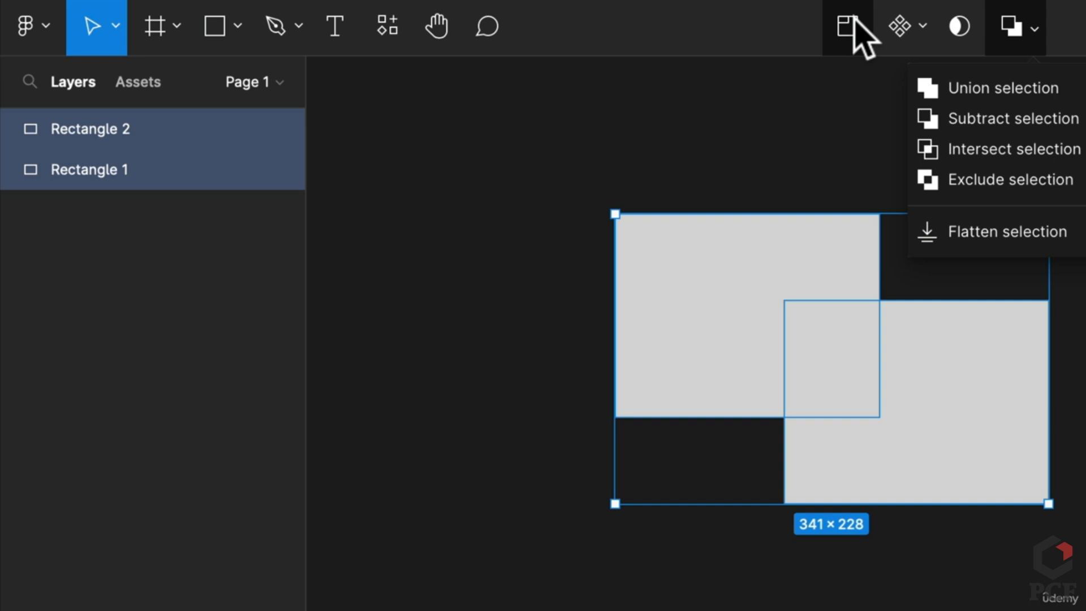
pyautogui.click(836, 85)
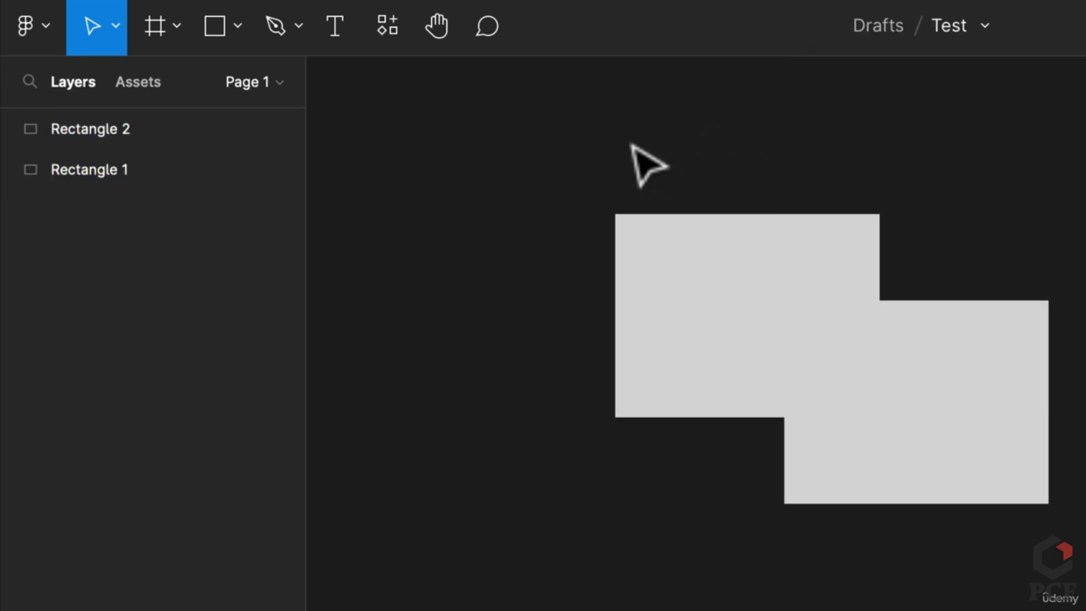
# Wrap both rectangles in a new section, undo that, then select all and delete them
pyautogui.moveTo(633, 145); pyautogui.dragTo(882, 419)
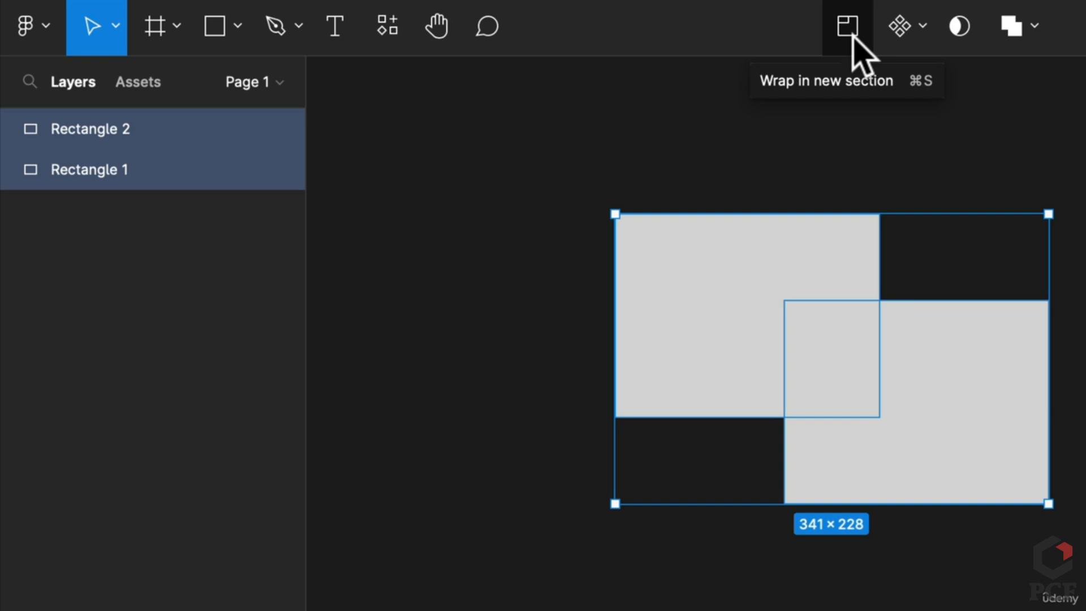
pyautogui.click(848, 28)
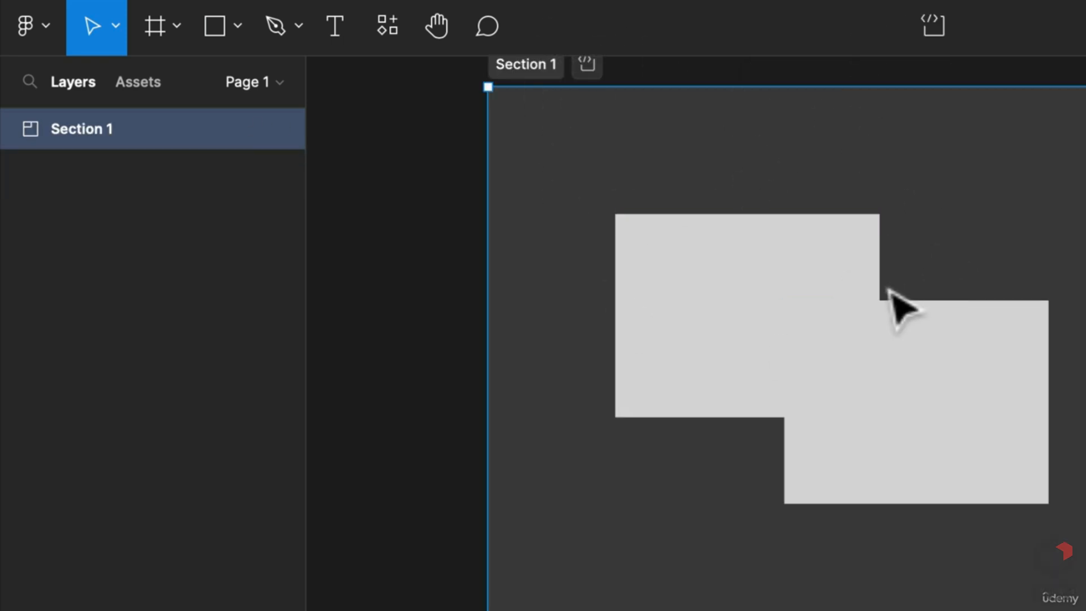
pyautogui.press('super+z')
pyautogui.press('super+a')
pyautogui.press('Delete')
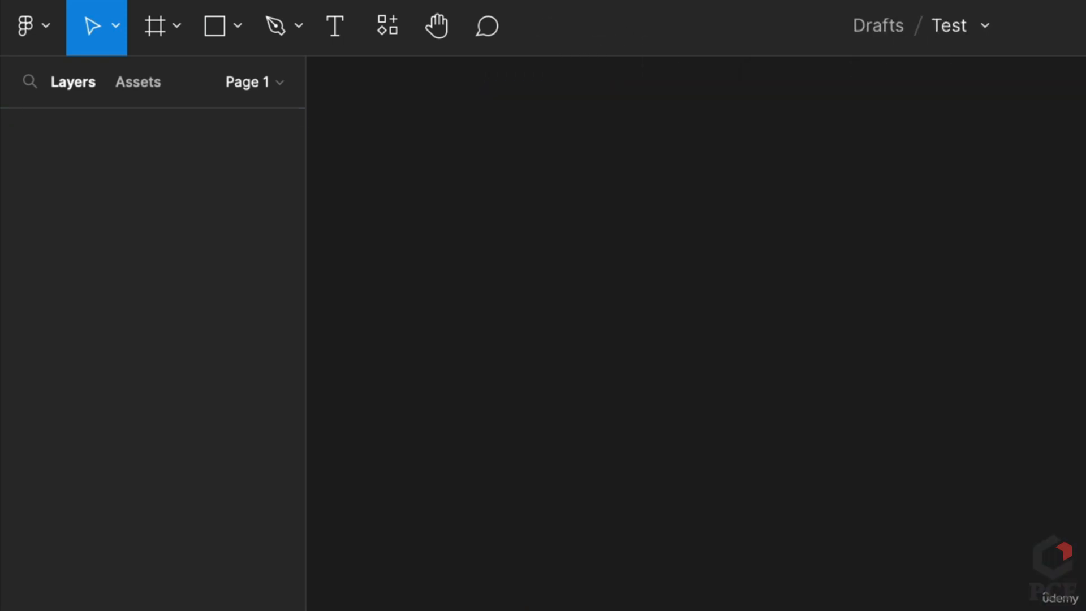
# Open the Drafts file browser from the Test file menu in a new tab, then switch back to Test
pyautogui.click(987, 27)
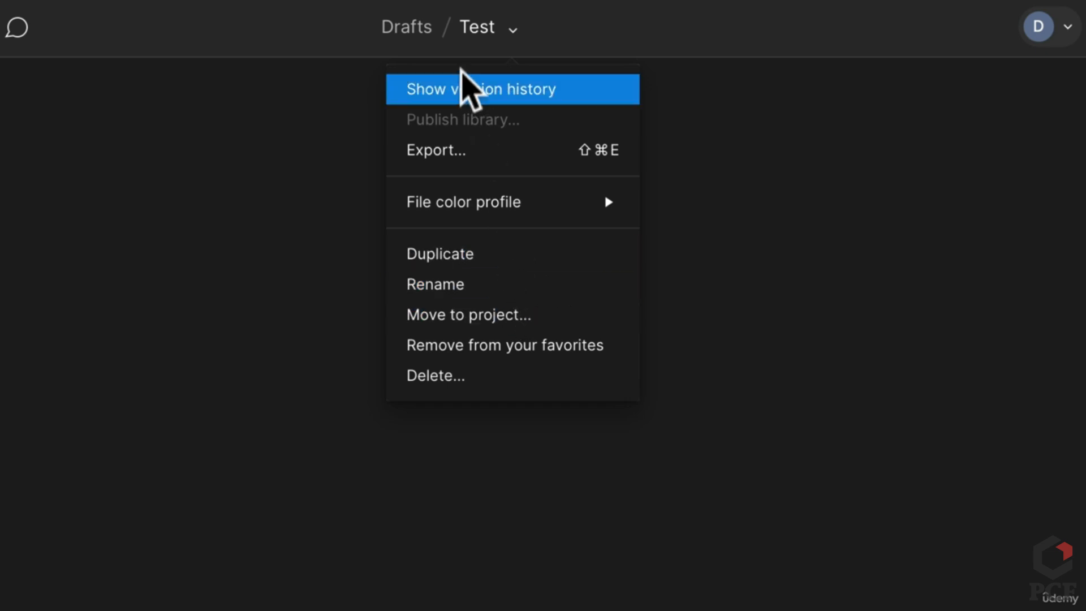
pyautogui.click(419, 39)
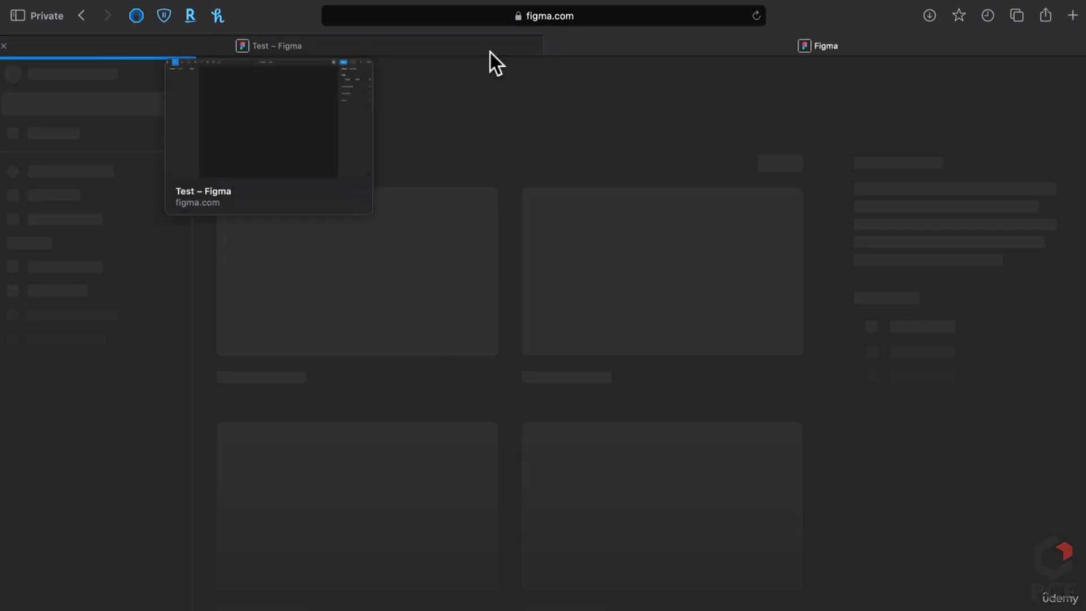
pyautogui.click(489, 45)
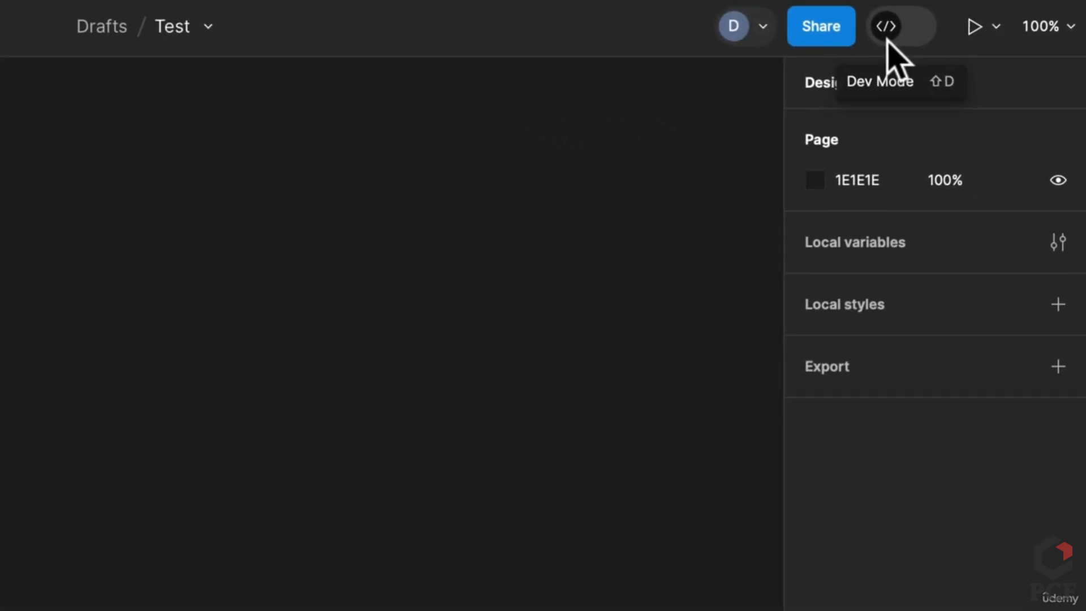
pyautogui.click(758, 33)
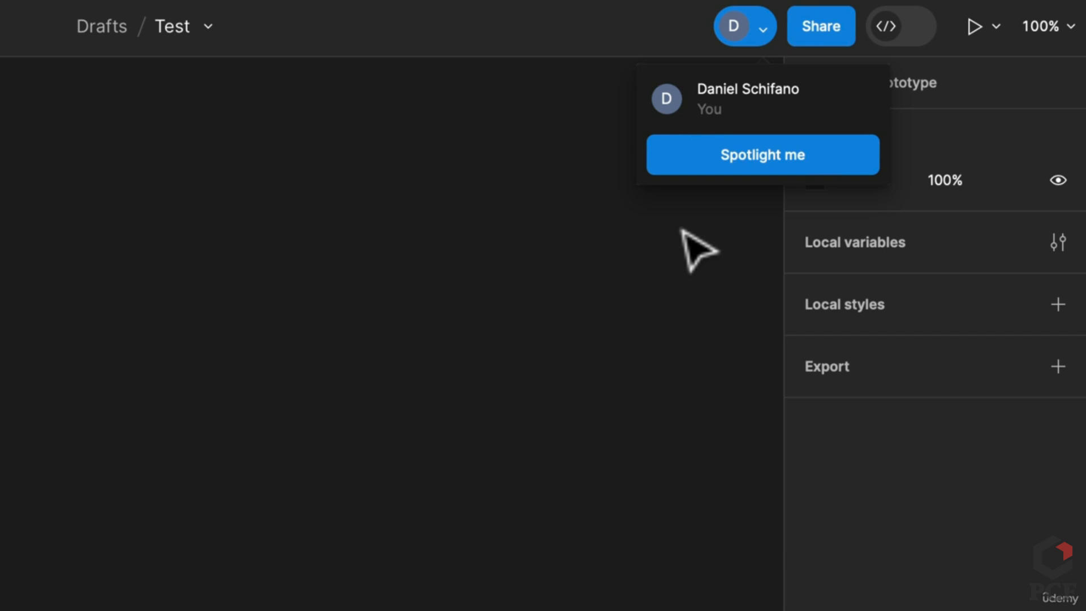
pyautogui.click(807, 158)
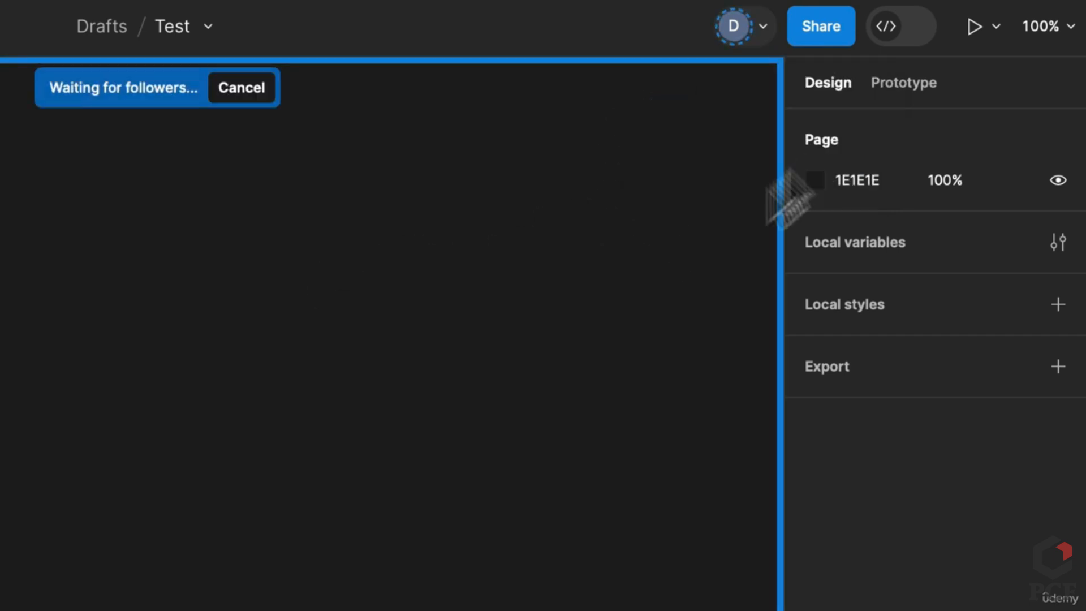
pyautogui.click(242, 87)
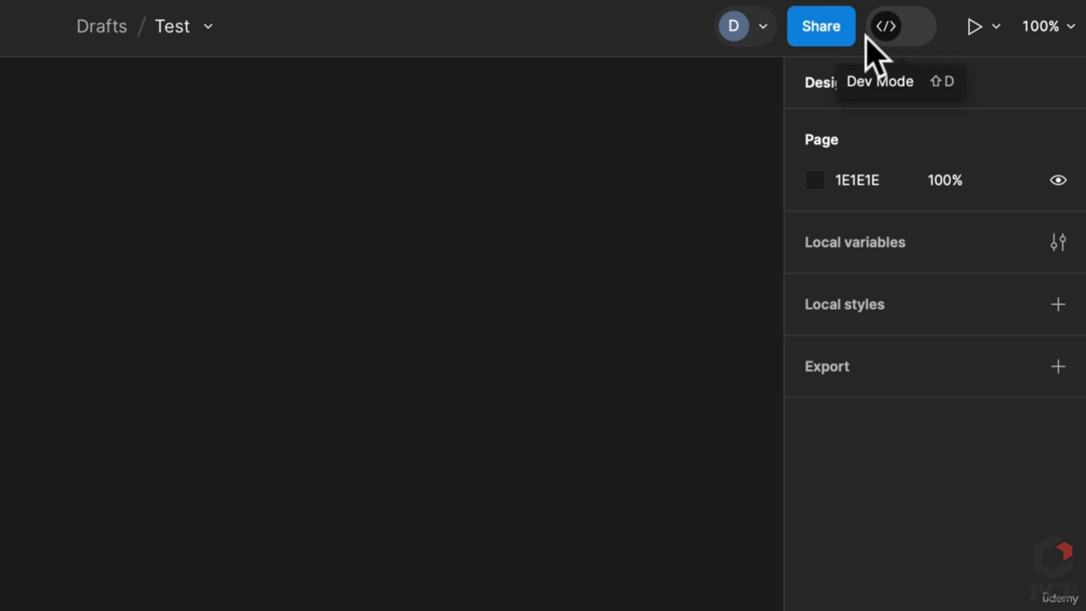
pyautogui.click(837, 29)
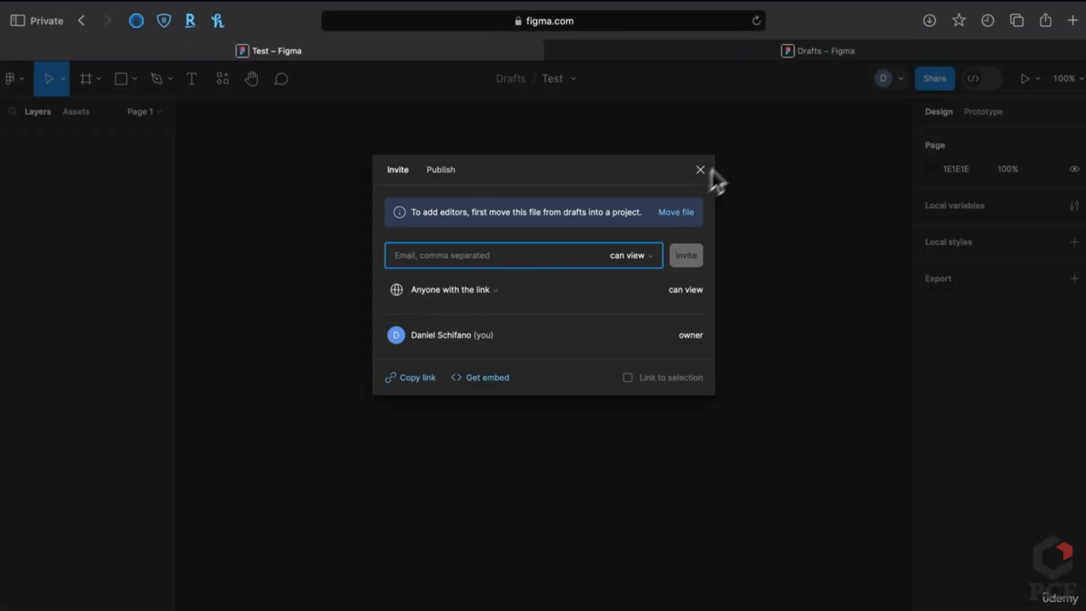
pyautogui.click(427, 172)
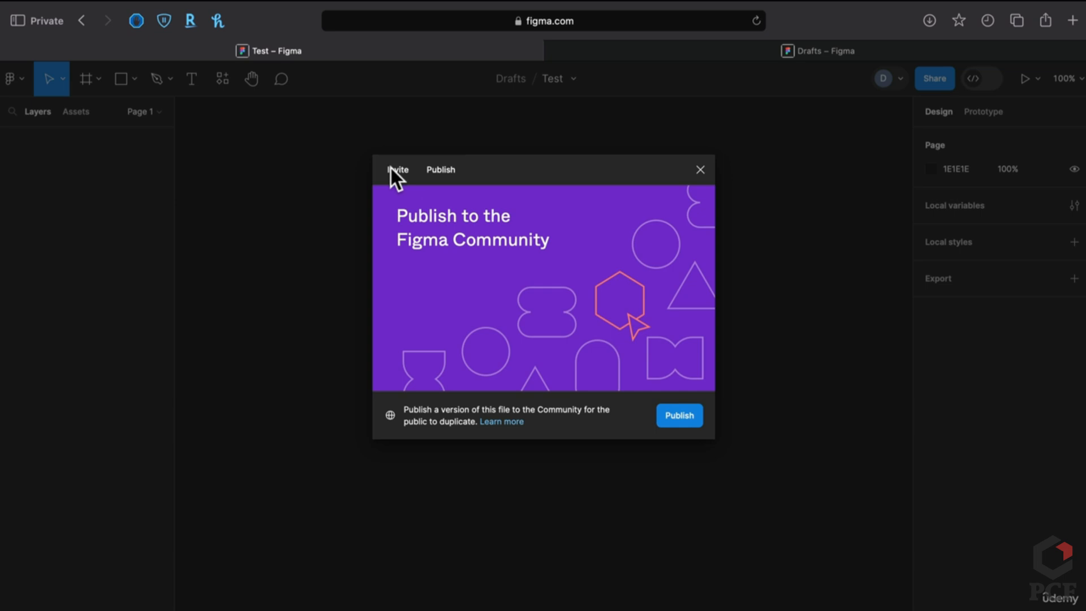
pyautogui.click(396, 169)
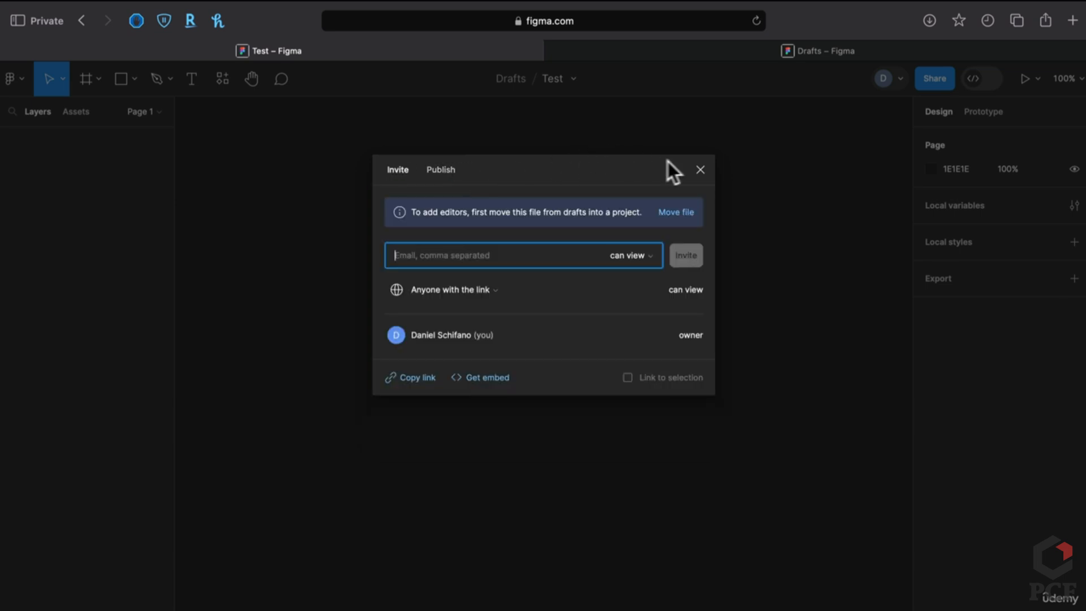
pyautogui.click(700, 170)
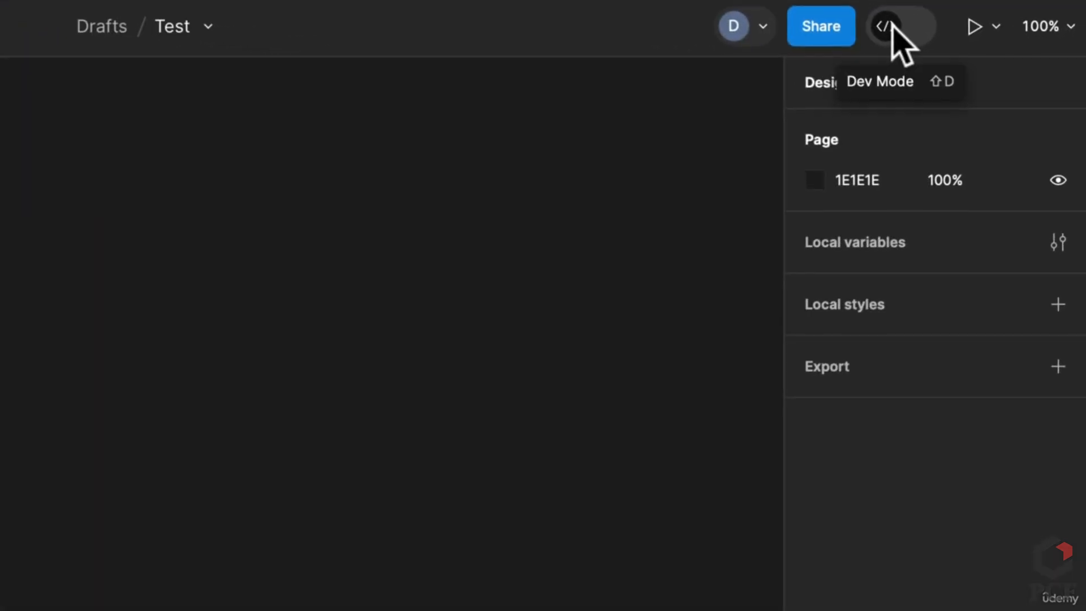
pyautogui.click(975, 79)
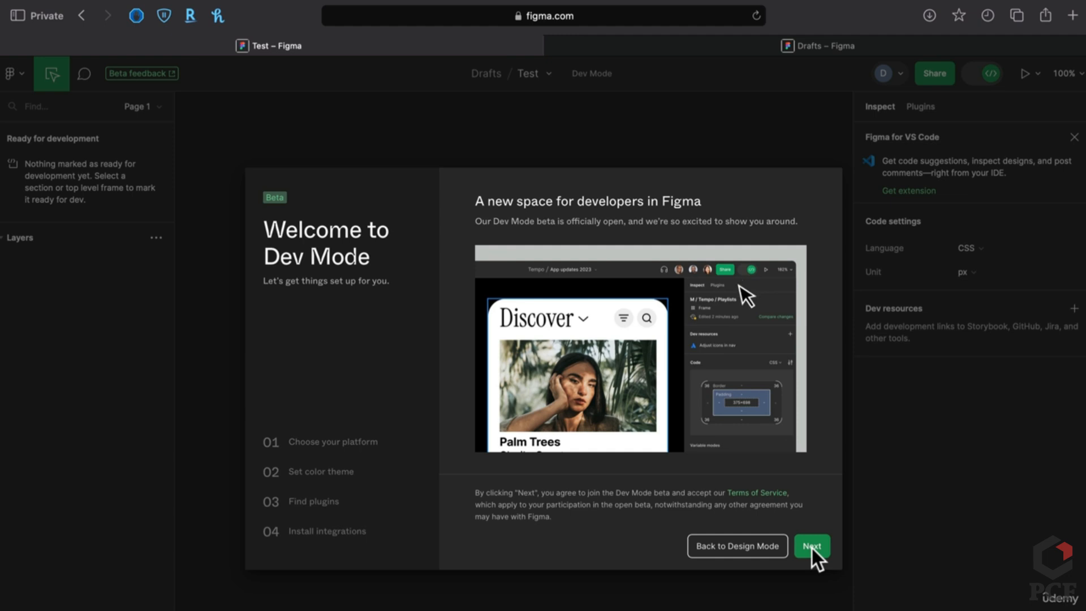
pyautogui.click(748, 547)
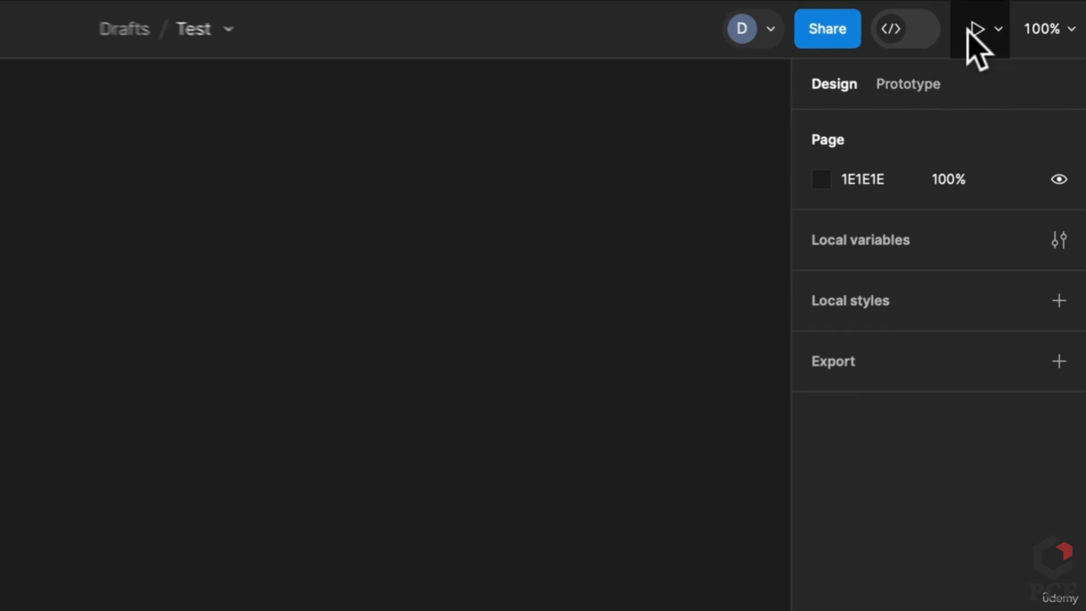
pyautogui.press('f')
pyautogui.moveTo(366, 381); pyautogui.dragTo(615, 535)
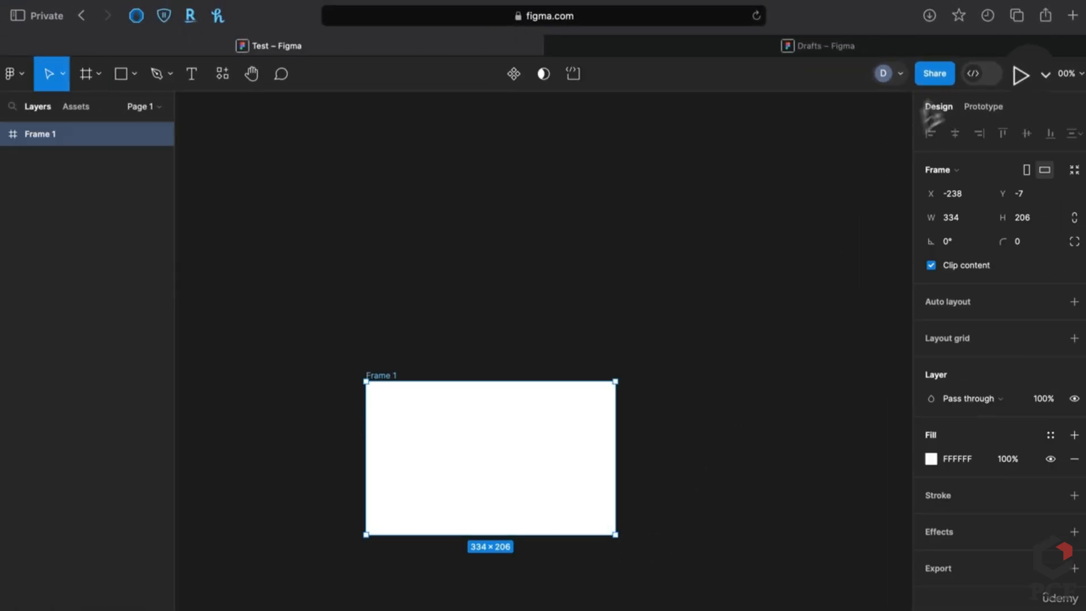
pyautogui.click(1024, 74)
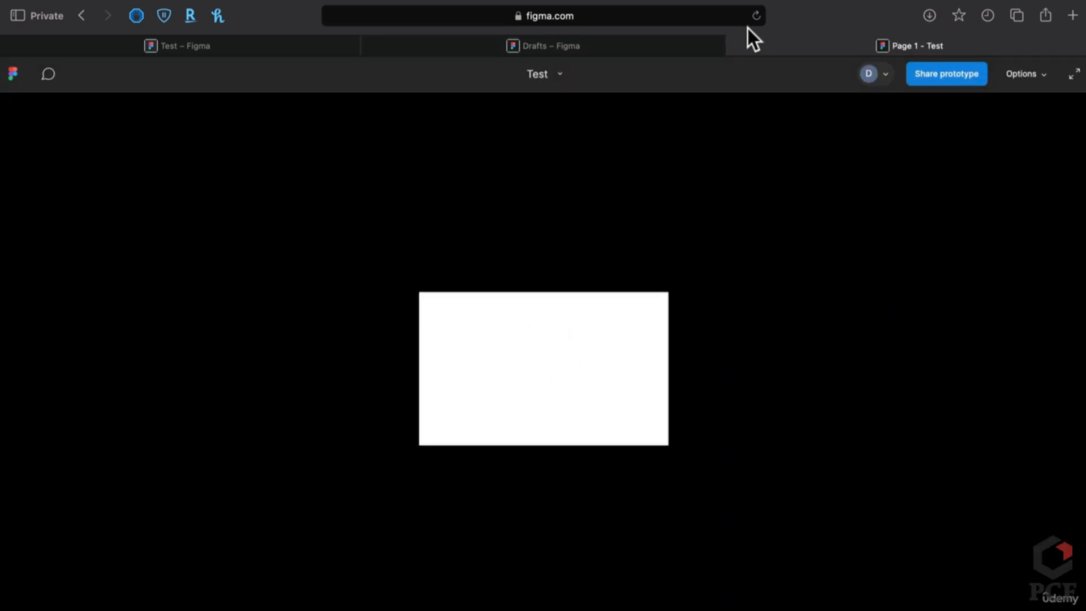
pyautogui.click(735, 45)
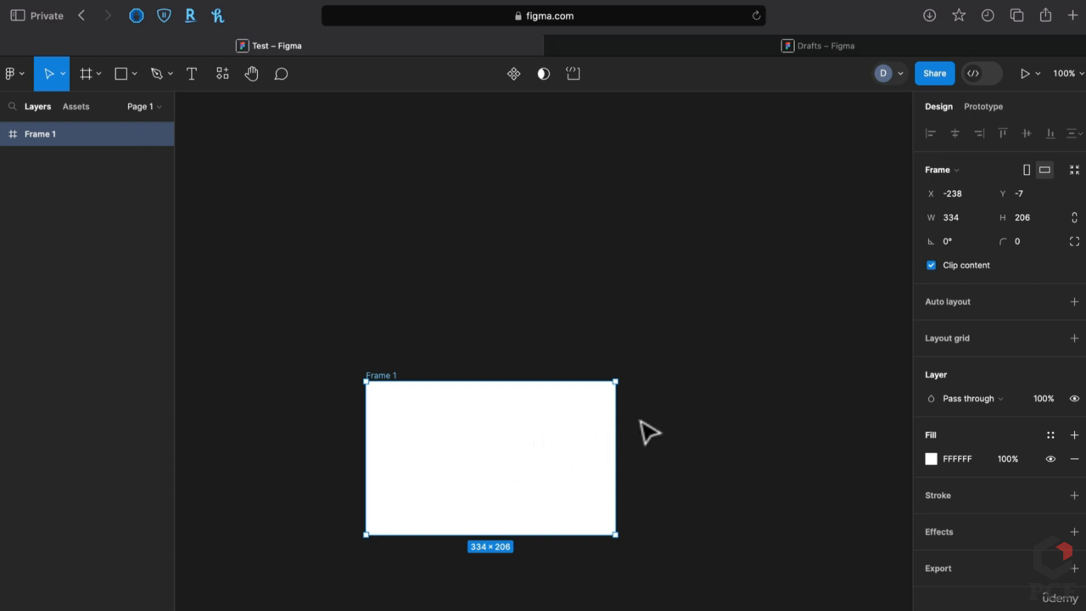
pyautogui.click(1080, 77)
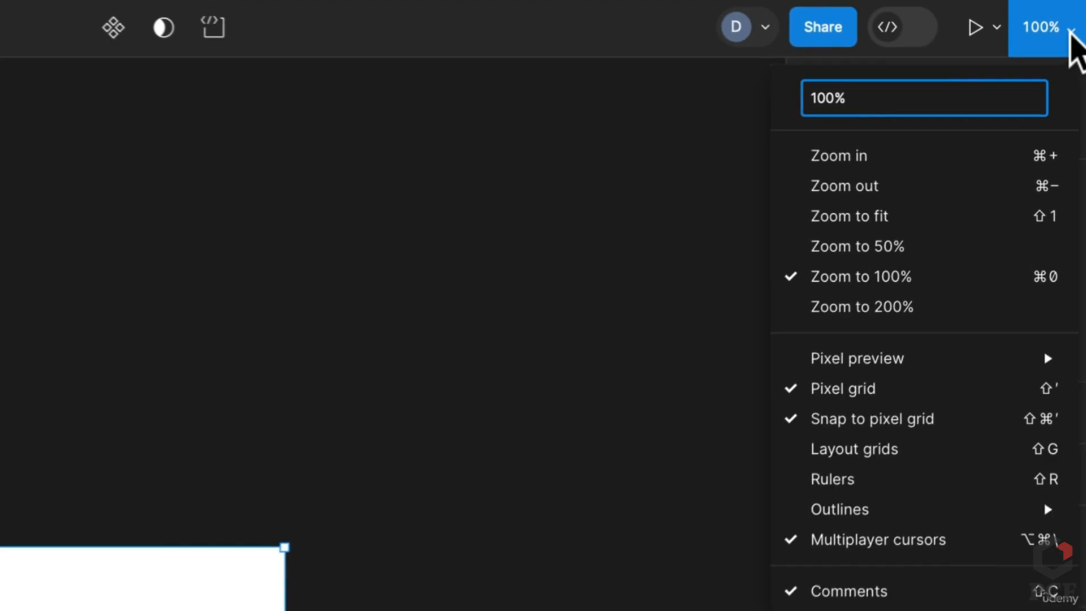
pyautogui.click(989, 223)
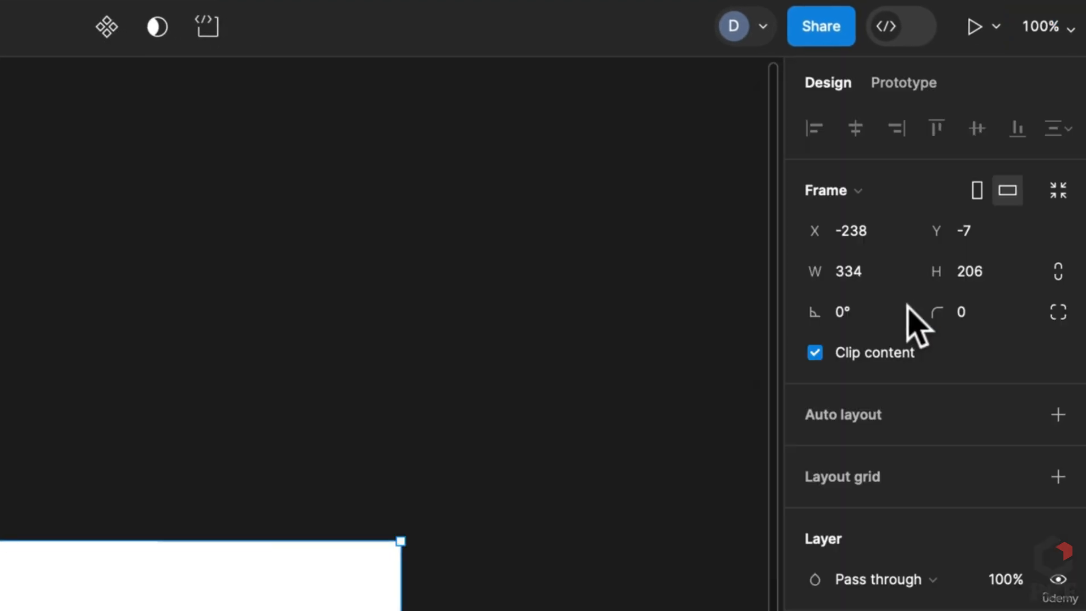
pyautogui.click(1037, 29)
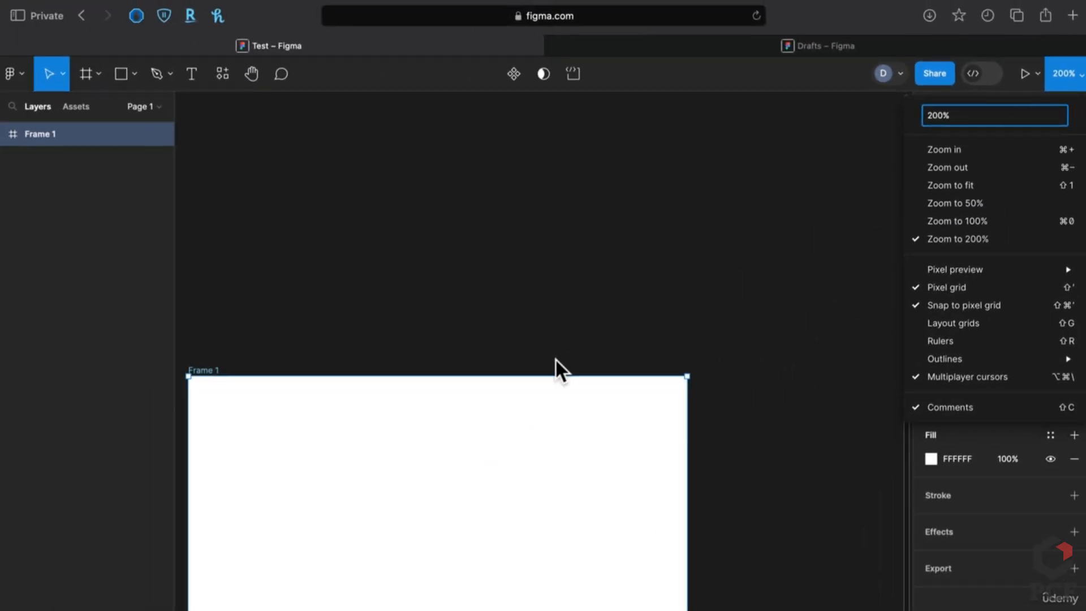
pyautogui.scroll(-3, 556, 361)
pyautogui.press('Delete')
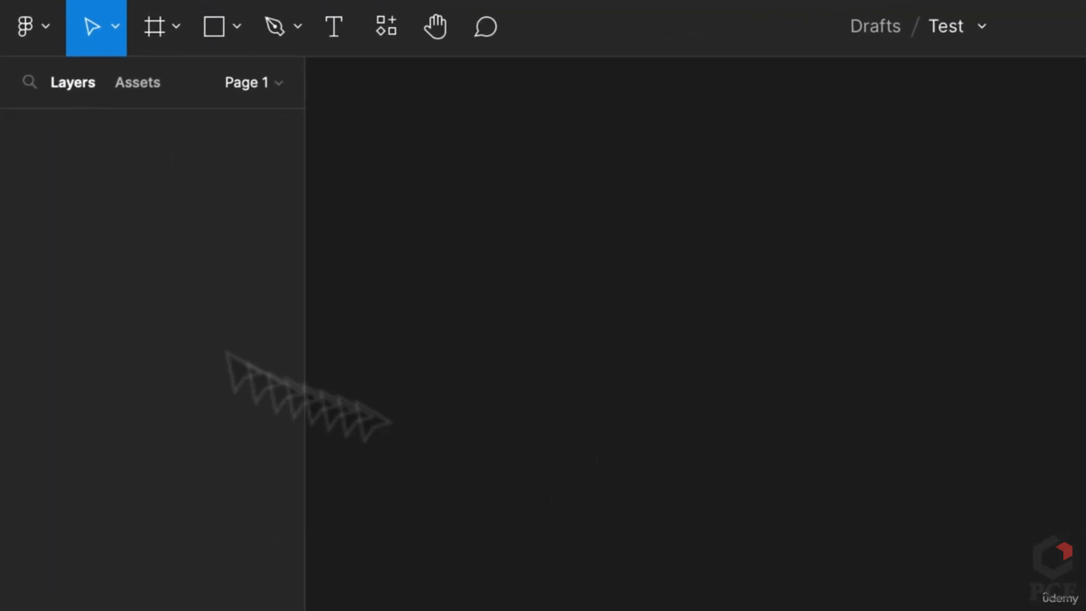
# Draw a 126×140 frame and Alt-drag copies of it out to Frame 5
pyautogui.press('f')
pyautogui.moveTo(504, 154); pyautogui.dragTo(687, 354)
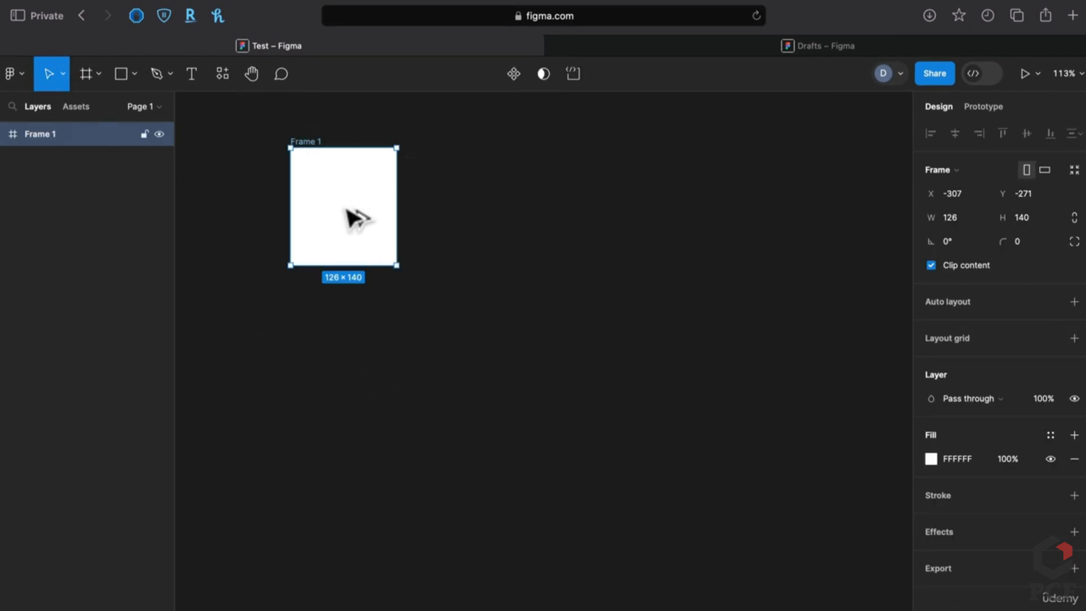
pyautogui.moveTo(355, 218); pyautogui.dragTo(373, 454)
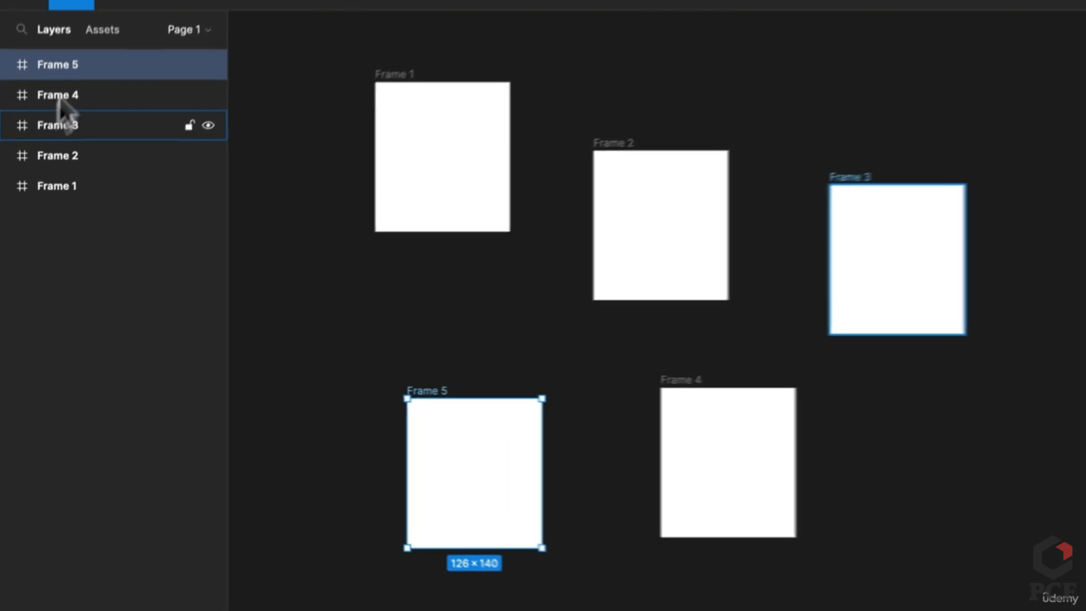
pyautogui.click(400, 366)
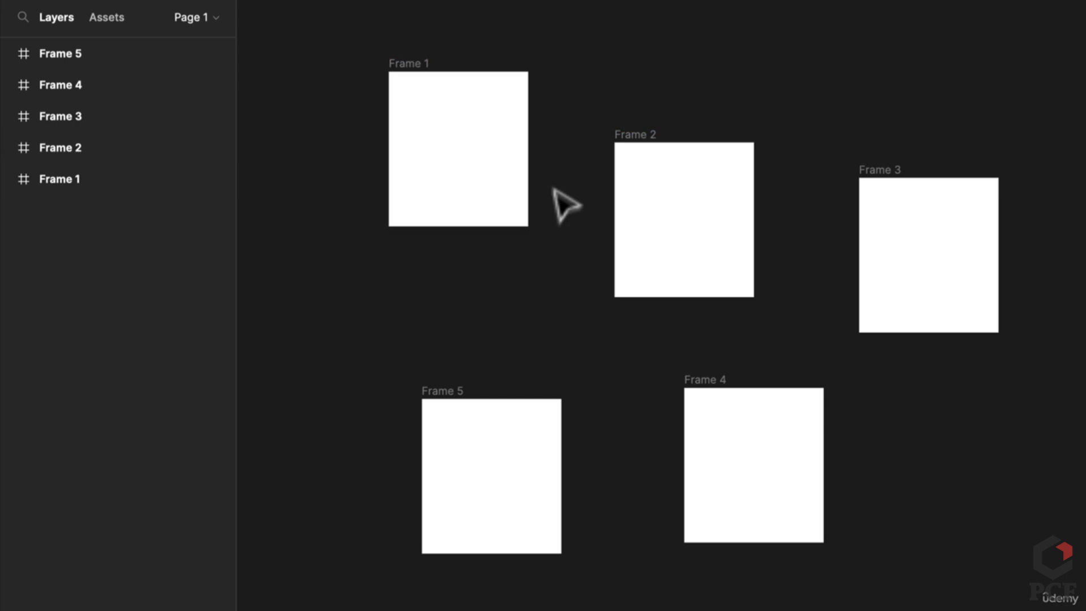
pyautogui.keyDown('alt'); pyautogui.moveTo(441, 195); pyautogui.dragTo(493, 317); pyautogui.keyUp('alt')
pyautogui.hotkey('ctrl', 'z')
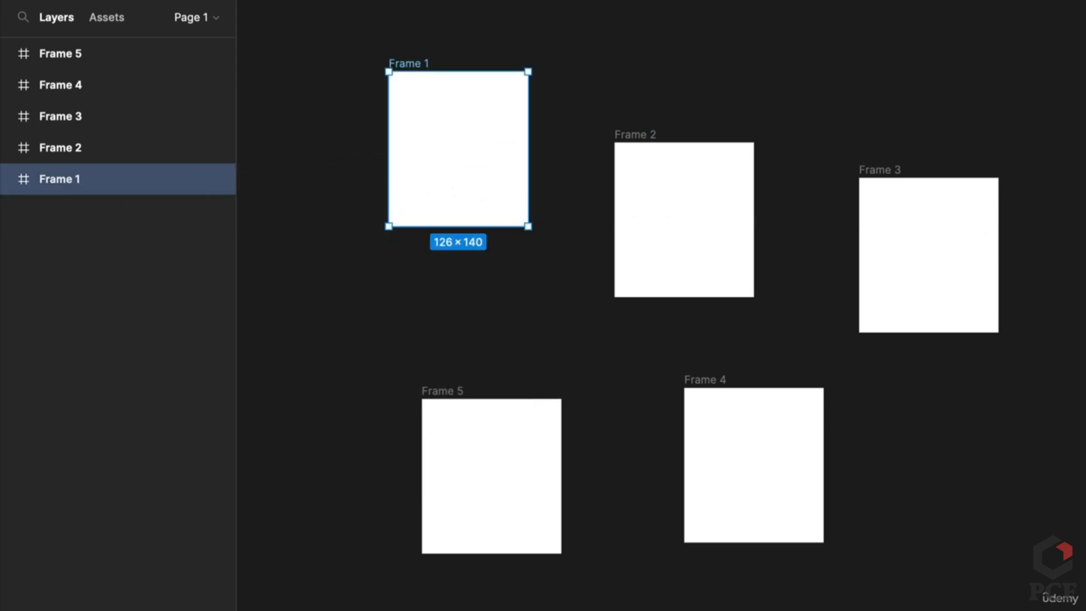
# Give Frame 1 auto layout and draw a 91×91 square rectangle
pyautogui.hotkey('shift', 'a')
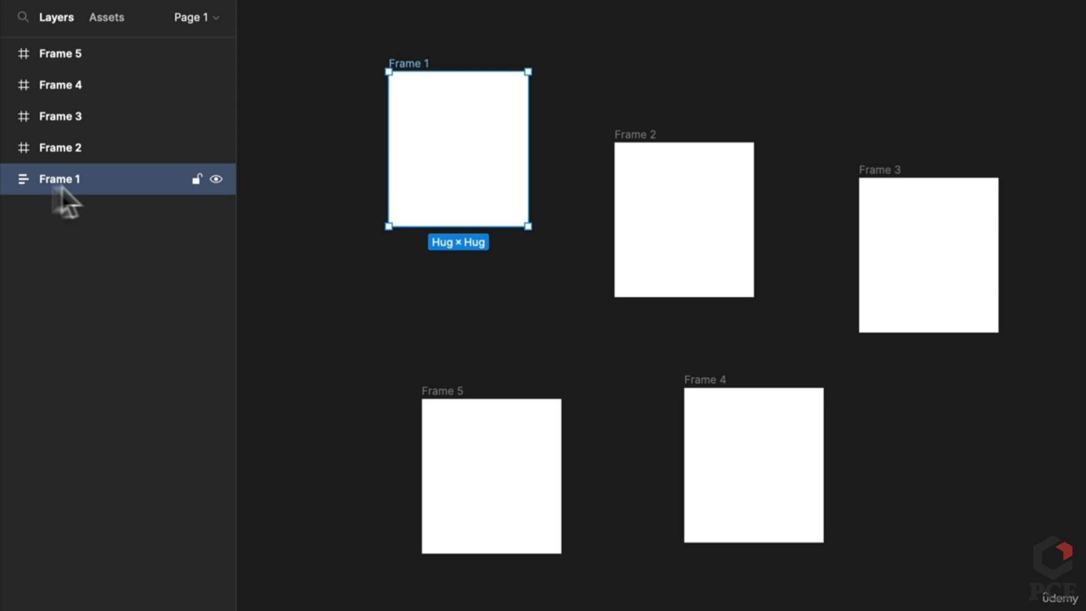
pyautogui.click(338, 291)
pyautogui.press('r')
pyautogui.moveTo(332, 272); pyautogui.dragTo(433, 372)
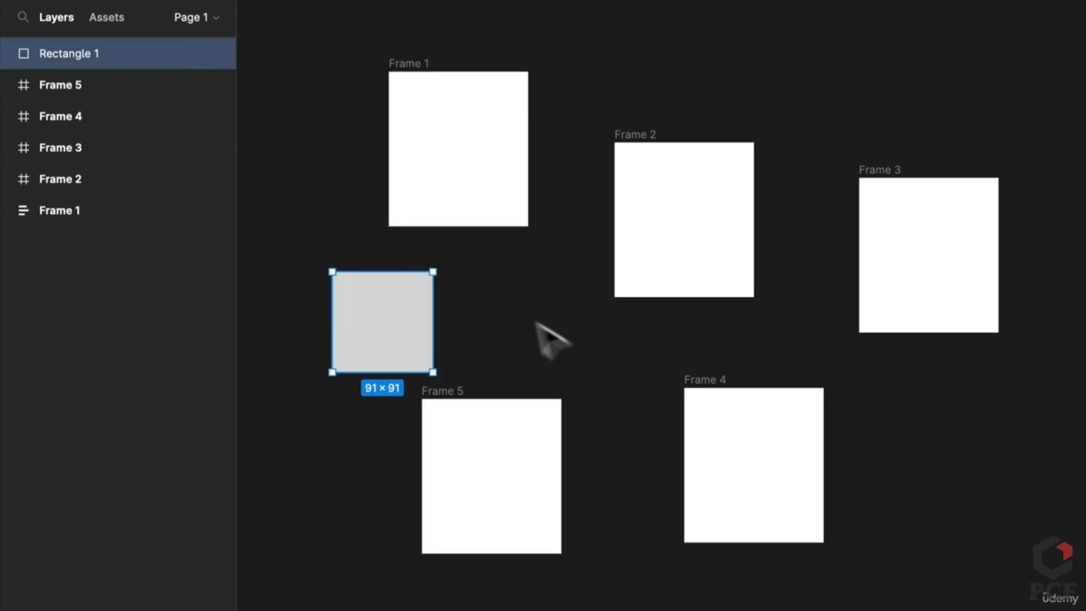
# Draw a 67×67 grey circle and move it beside the grey square
pyautogui.click(598, 334)
pyautogui.moveTo(528, 297)
pyautogui.mouseDown()
pyautogui.moveTo(616, 379)
pyautogui.moveTo(602, 364)
pyautogui.mouseUp()
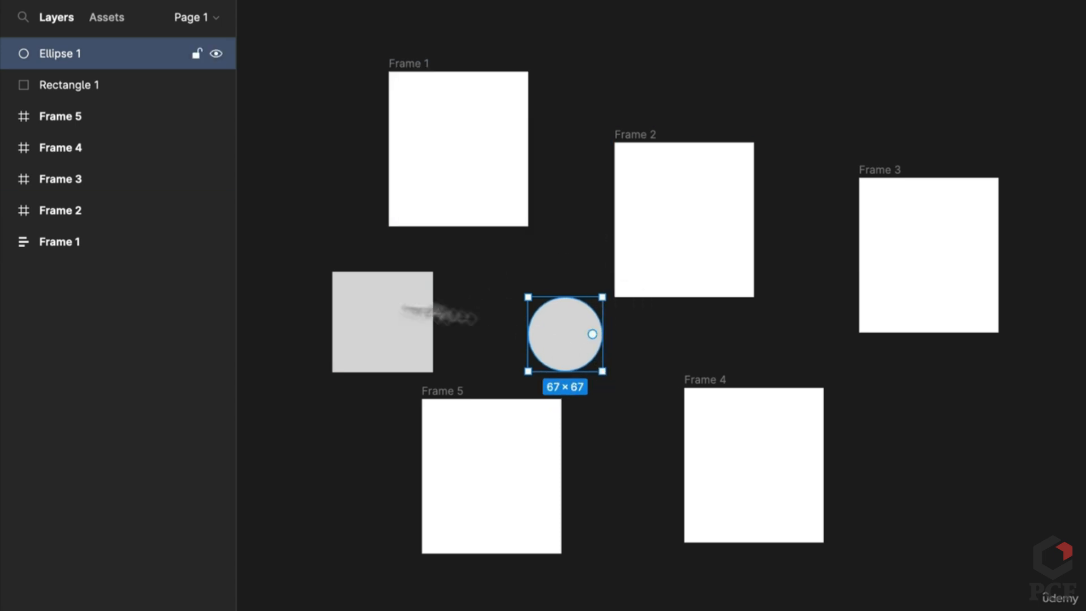
pyautogui.click(494, 280)
pyautogui.click(545, 335)
pyautogui.moveTo(544, 334); pyautogui.dragTo(471, 285)
pyautogui.click(614, 379)
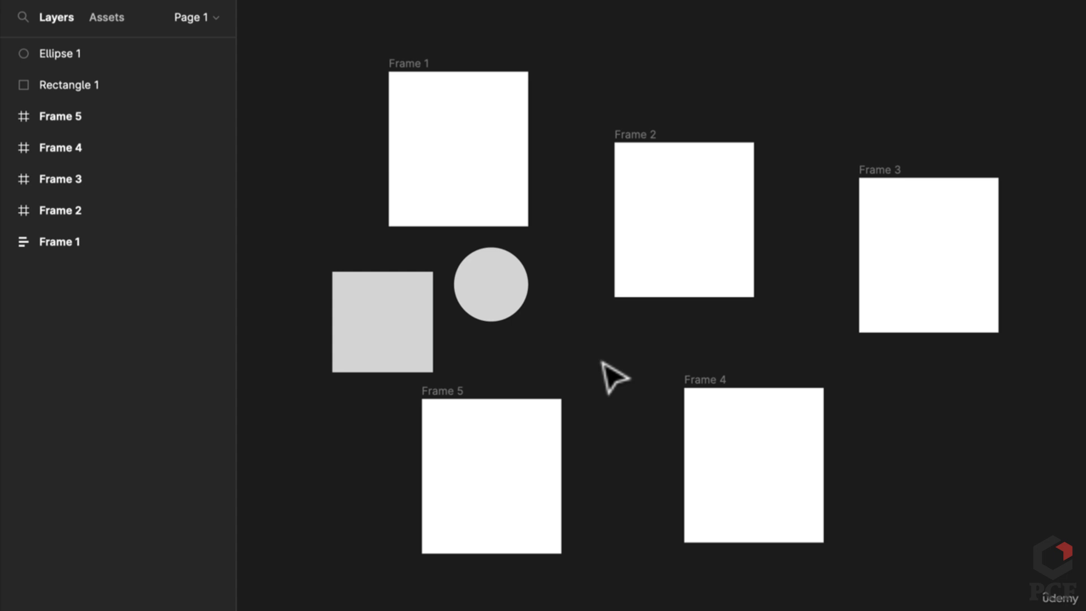
# Add a text label reading 'sddasdasda' on the canvas
pyautogui.click(591, 349)
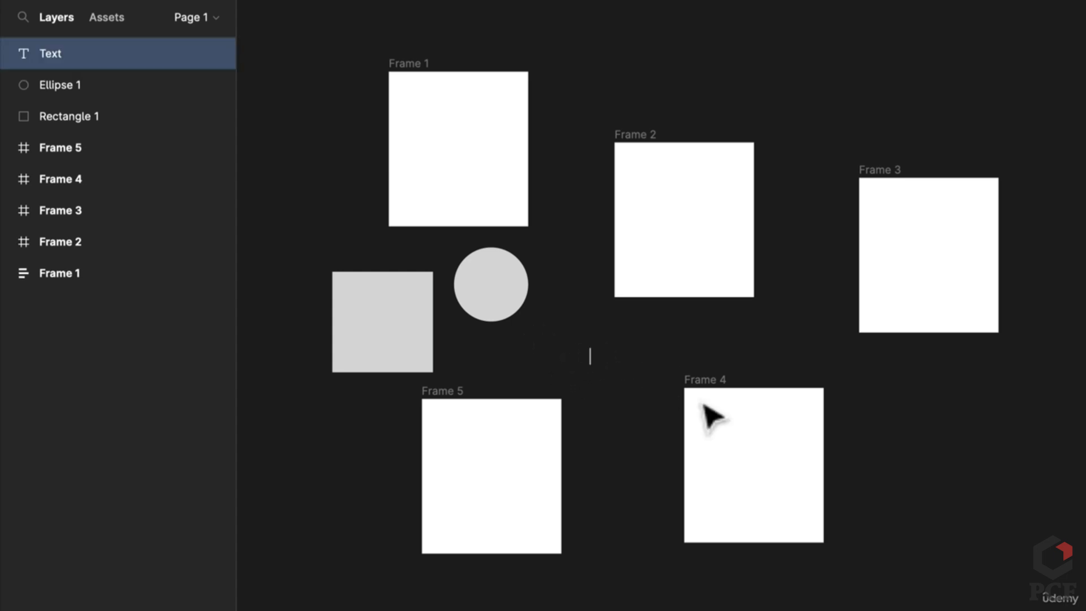
pyautogui.write('sddasdasda')
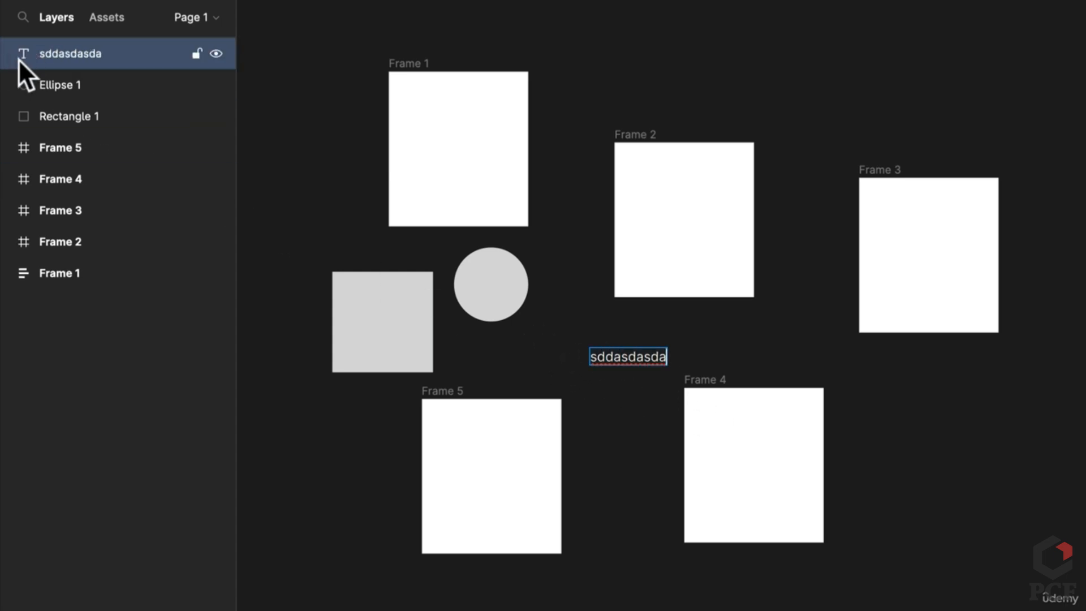
pyautogui.press('Escape')
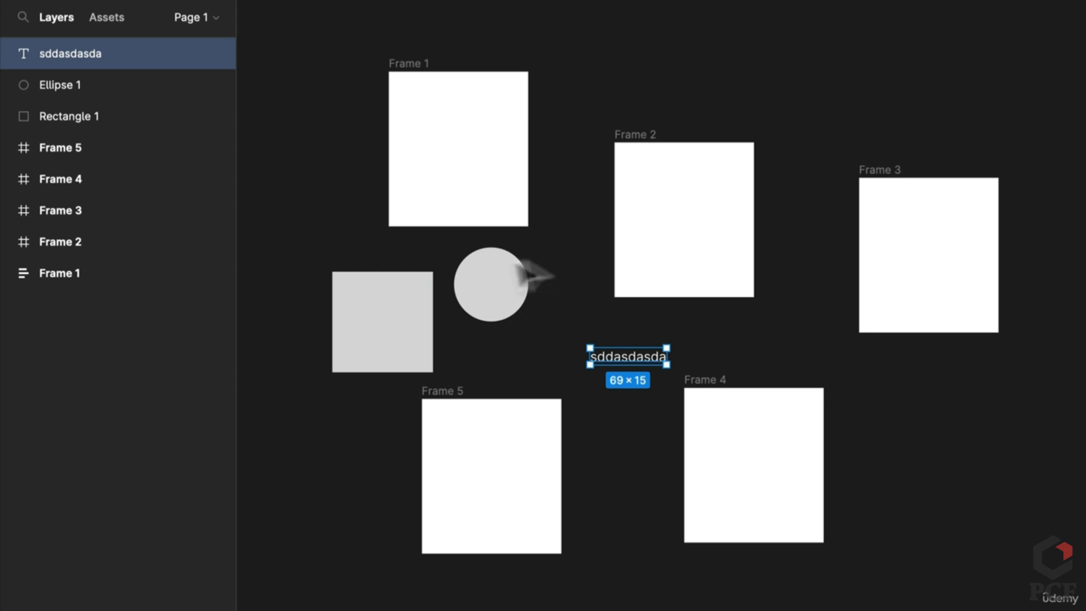
# Drag the circle and the sddasdasda text into Frame 1, text below the circle
pyautogui.moveTo(507, 272); pyautogui.dragTo(458, 150)
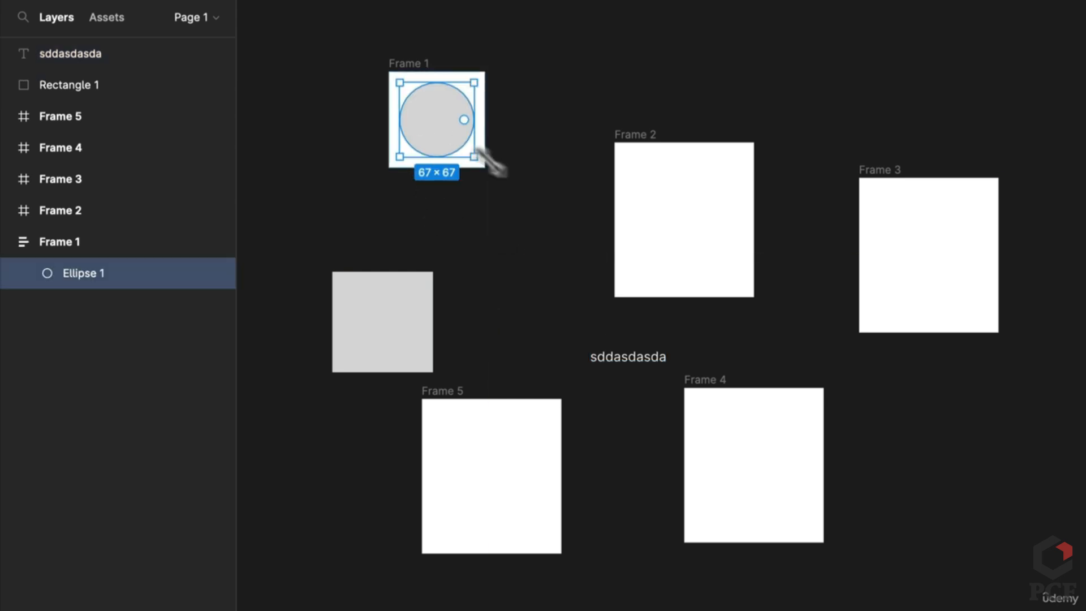
pyautogui.moveTo(648, 359); pyautogui.dragTo(449, 170)
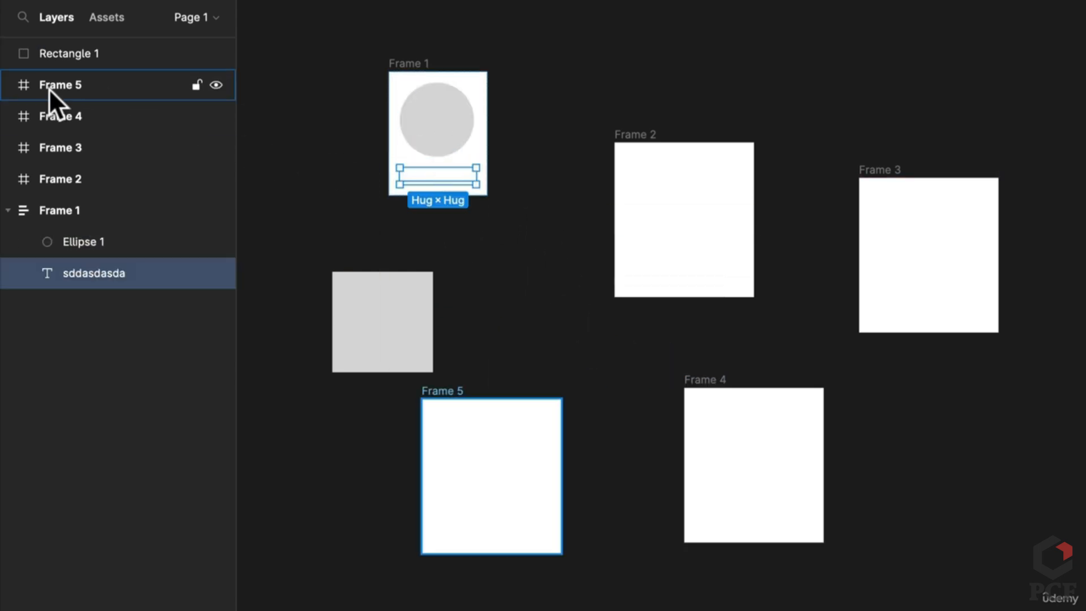
pyautogui.click(73, 215)
pyautogui.click(74, 236)
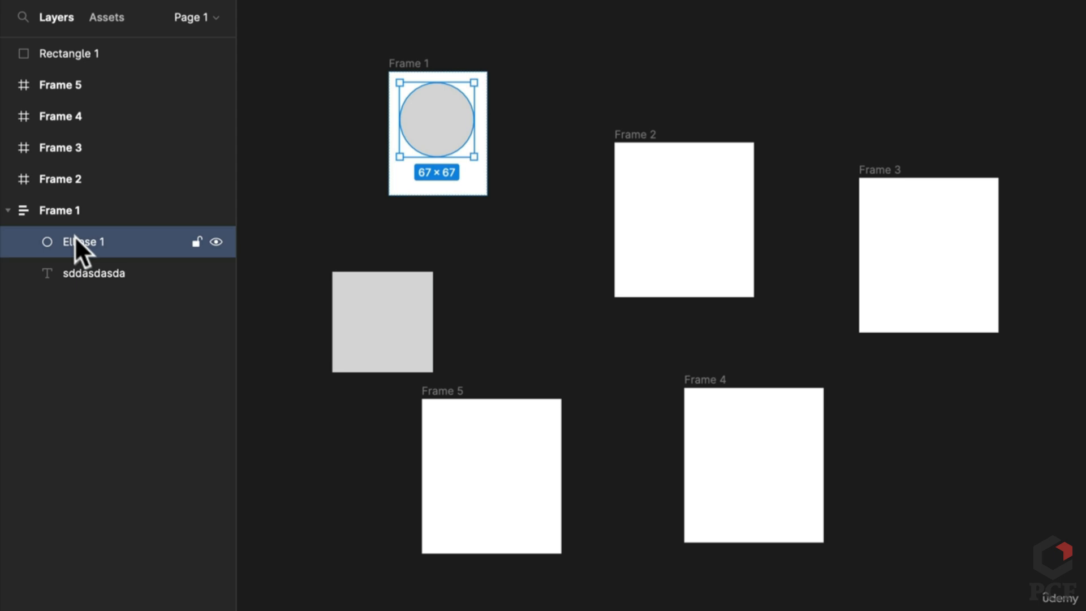
# Turn the sddasdasda text into a component and place it on the canvas from Assets
pyautogui.click(99, 274)
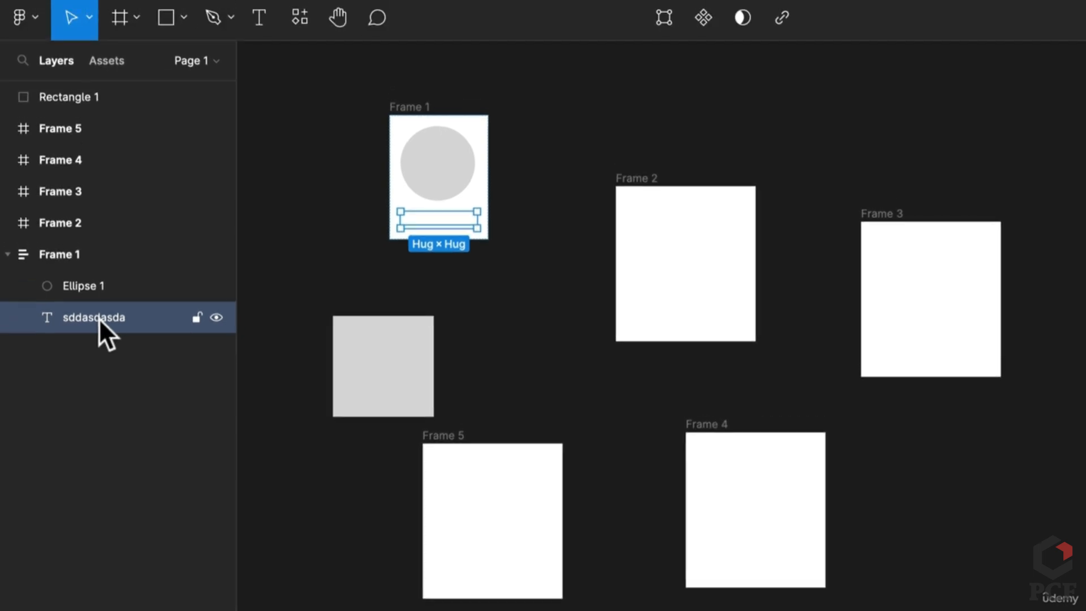
pyautogui.click(704, 18)
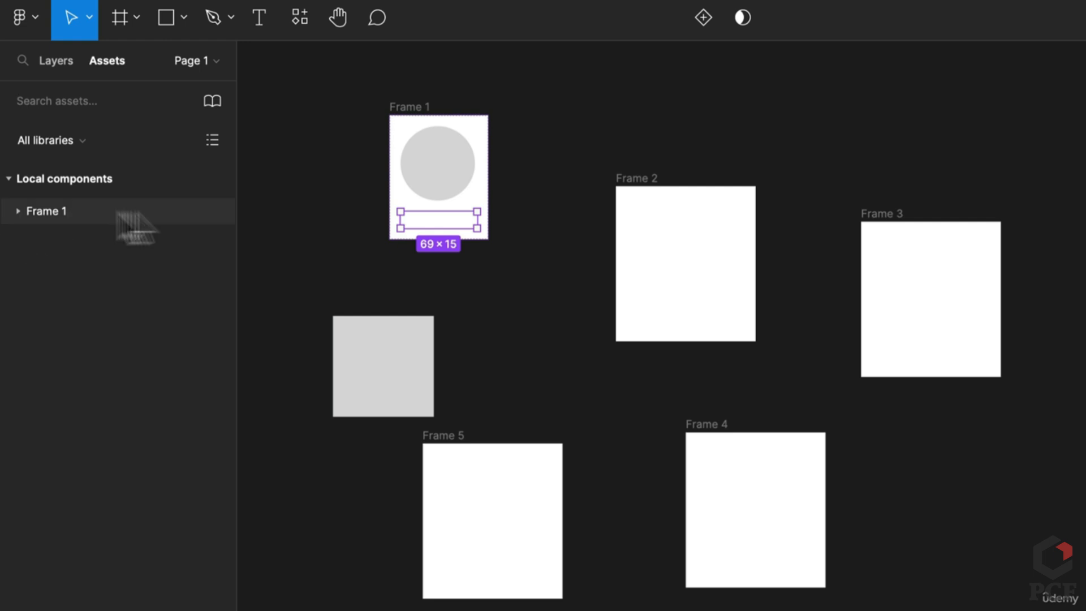
pyautogui.click(18, 211)
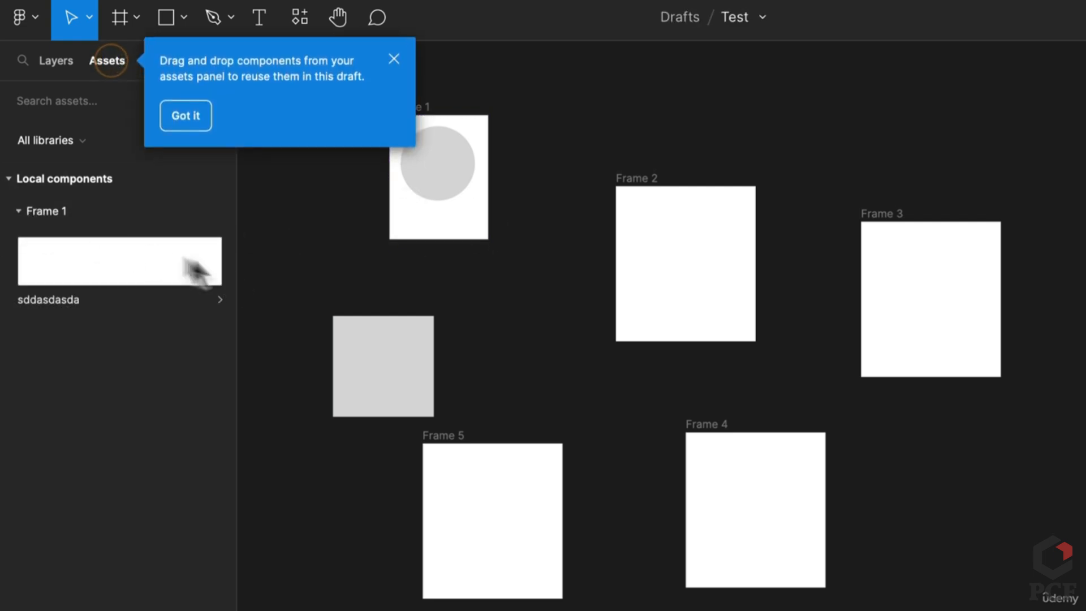
pyautogui.moveTo(458, 228); pyautogui.dragTo(453, 204)
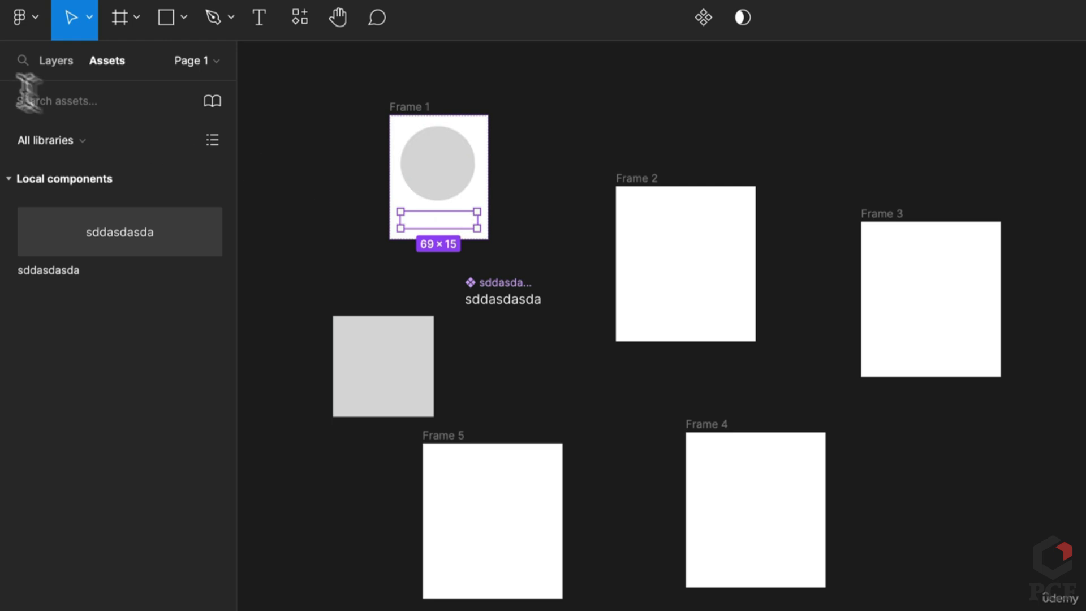
# Move the sddasdasda main component to the canvas top-left and select its text
pyautogui.click(43, 64)
pyautogui.click(41, 254)
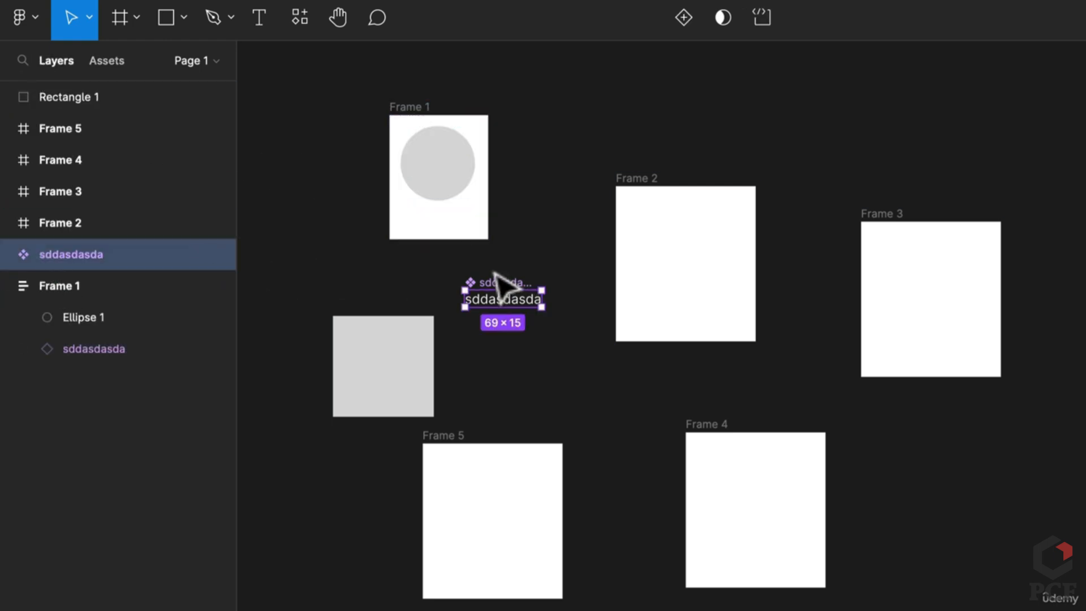
pyautogui.moveTo(495, 276); pyautogui.dragTo(302, 114)
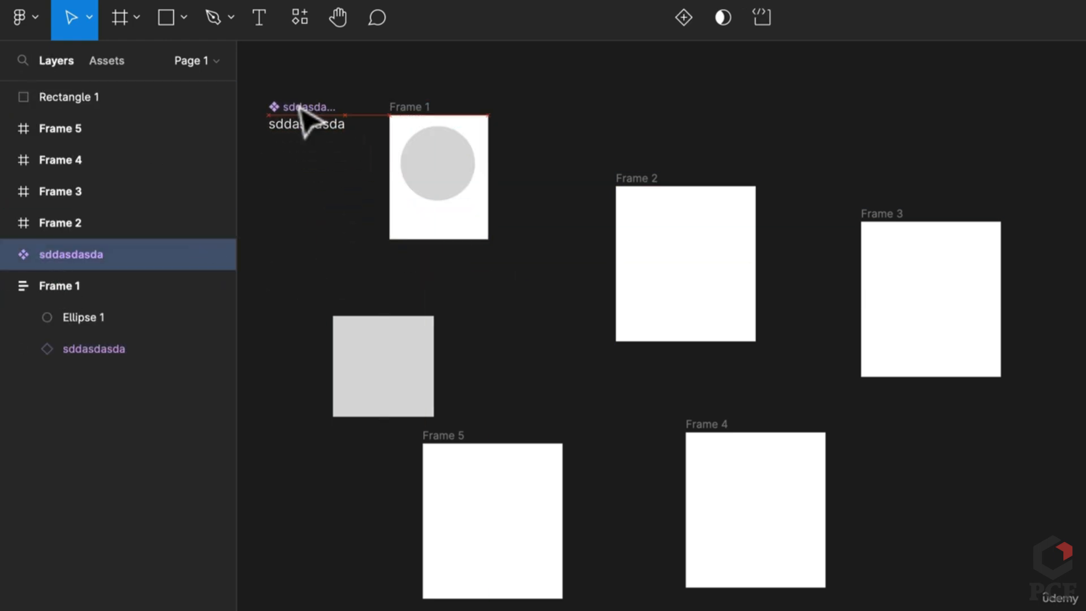
pyautogui.click(109, 349)
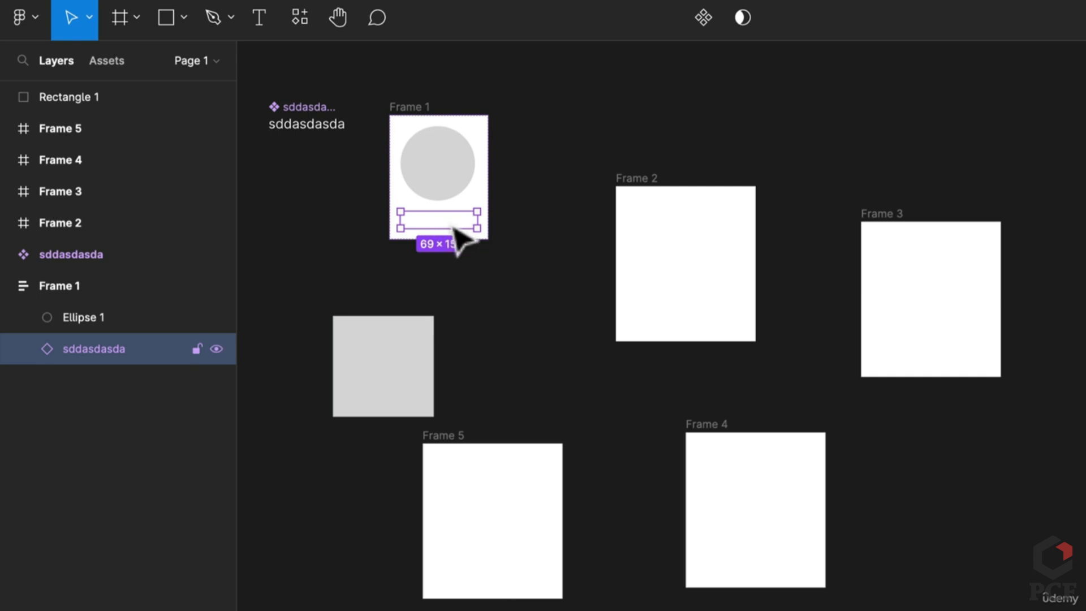
pyautogui.click(313, 128)
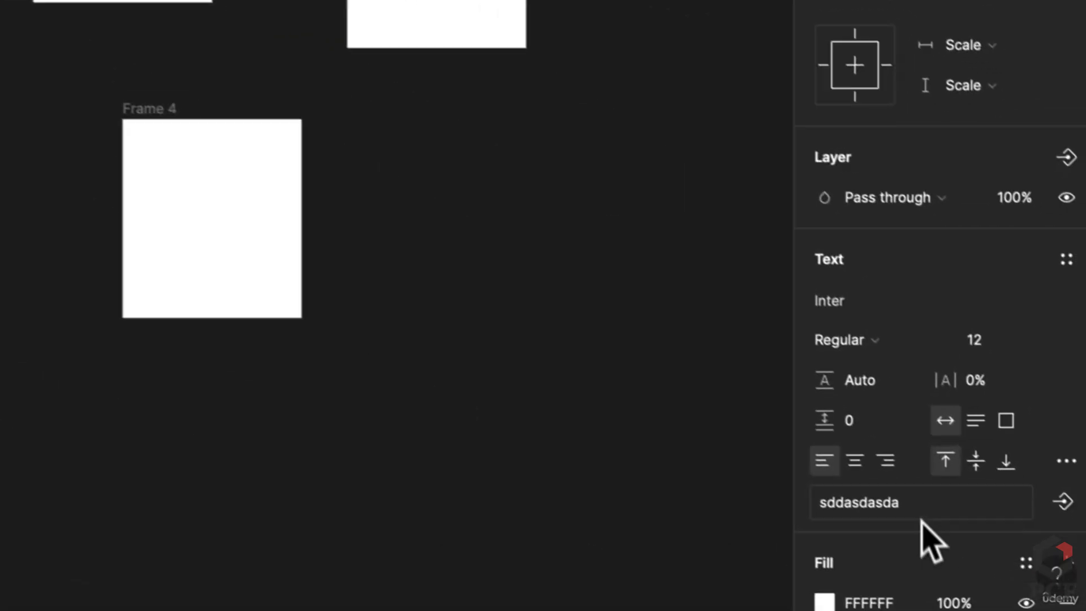
pyautogui.click(919, 492)
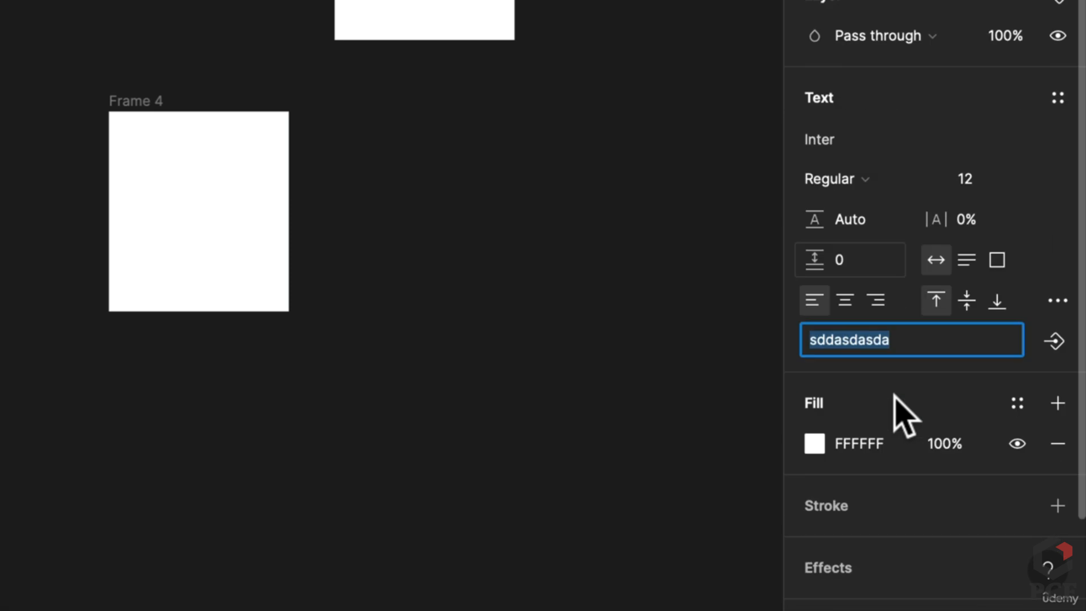
# Set the sddasdasda component's text fill to red, FF0202
pyautogui.scroll(-2, 882, 413)
pyautogui.click(865, 388)
pyautogui.scroll(-2, 837, 362)
pyautogui.click(816, 328)
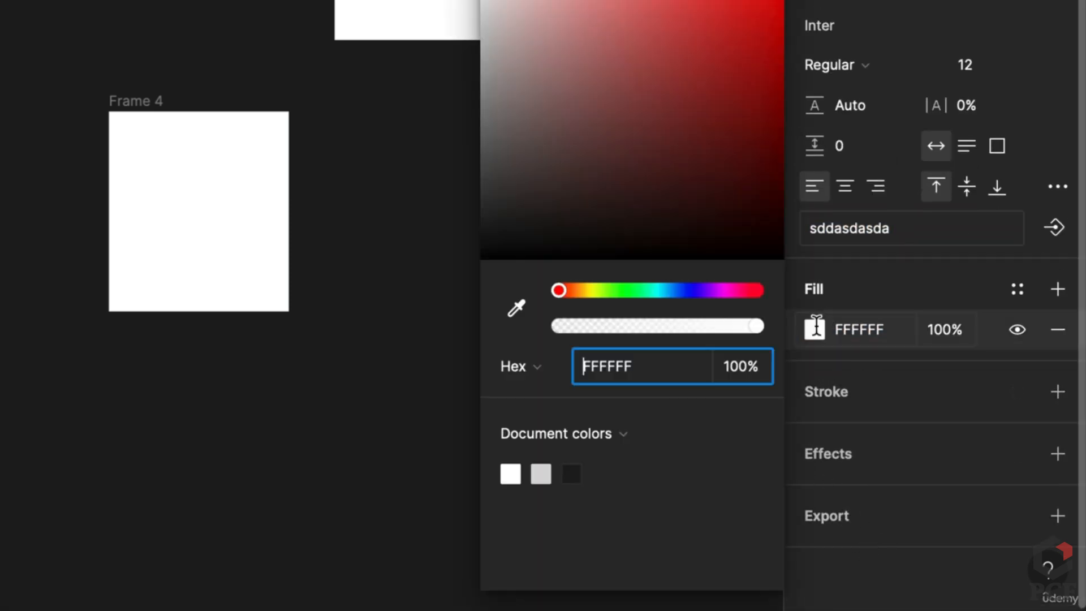
pyautogui.moveTo(657, 122); pyautogui.dragTo(782, 0)
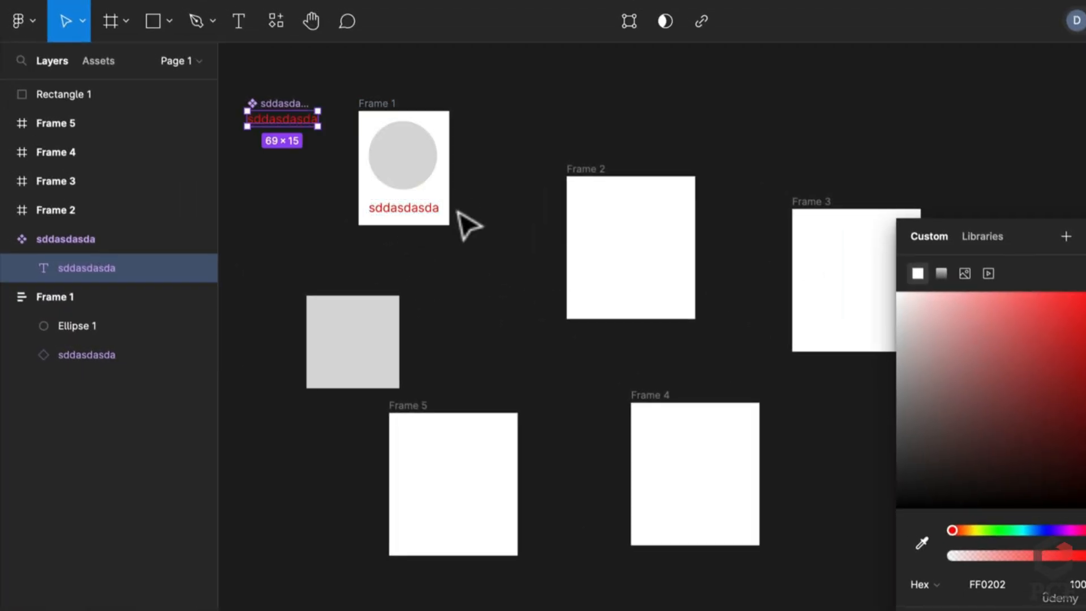
pyautogui.click(469, 227)
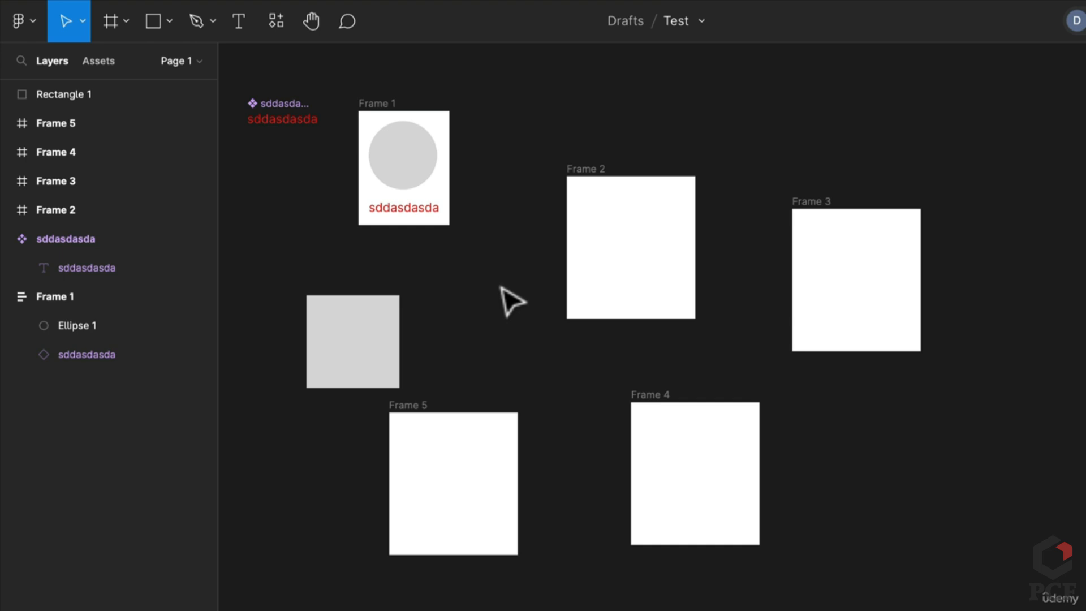
# Delete Rectangle 1 and Frames 2–5, and rename the ellipse layer Circle
pyautogui.moveTo(1001, 594); pyautogui.dragTo(511, 290)
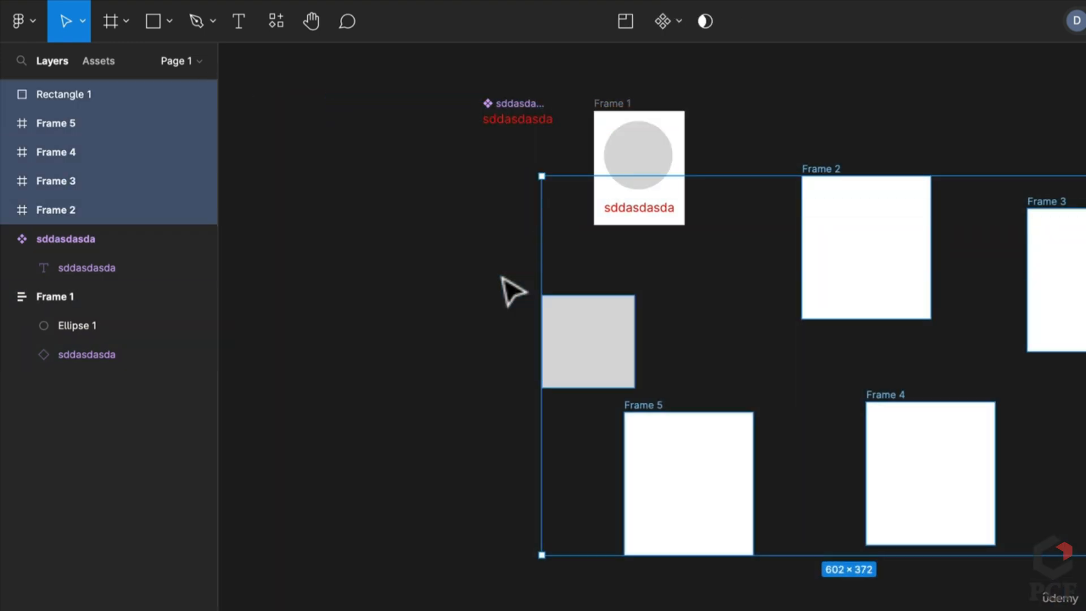
pyautogui.press('Delete')
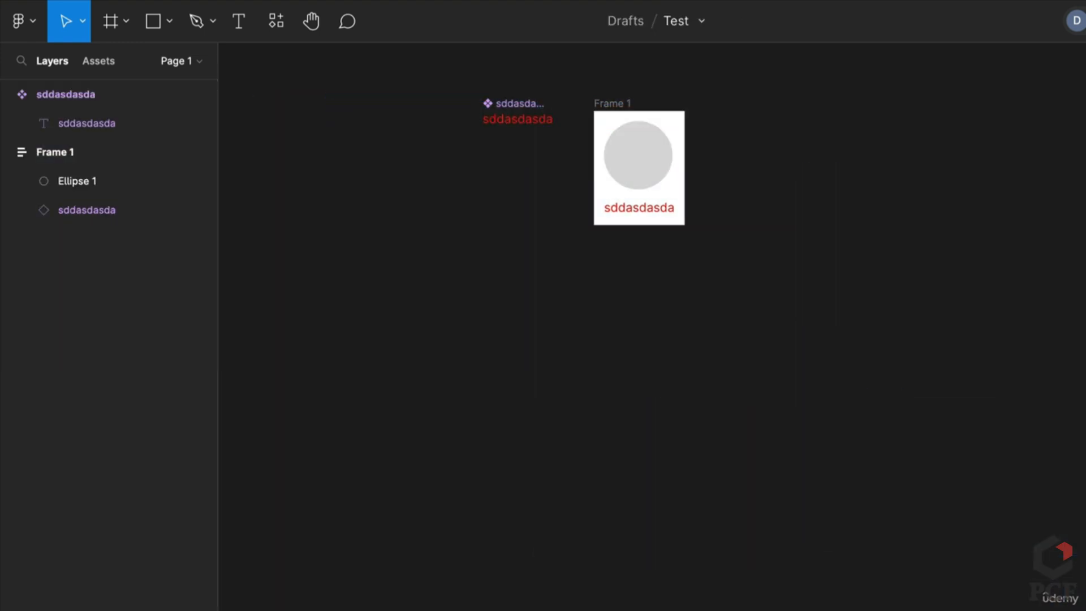
pyautogui.hscroll(5, 601, 271)
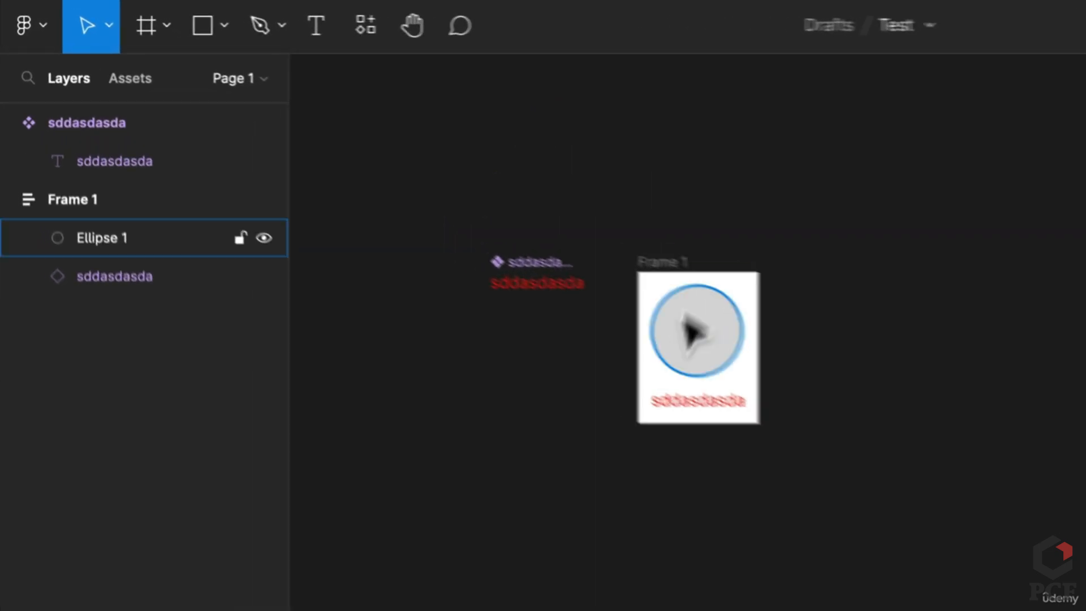
pyautogui.click(83, 181)
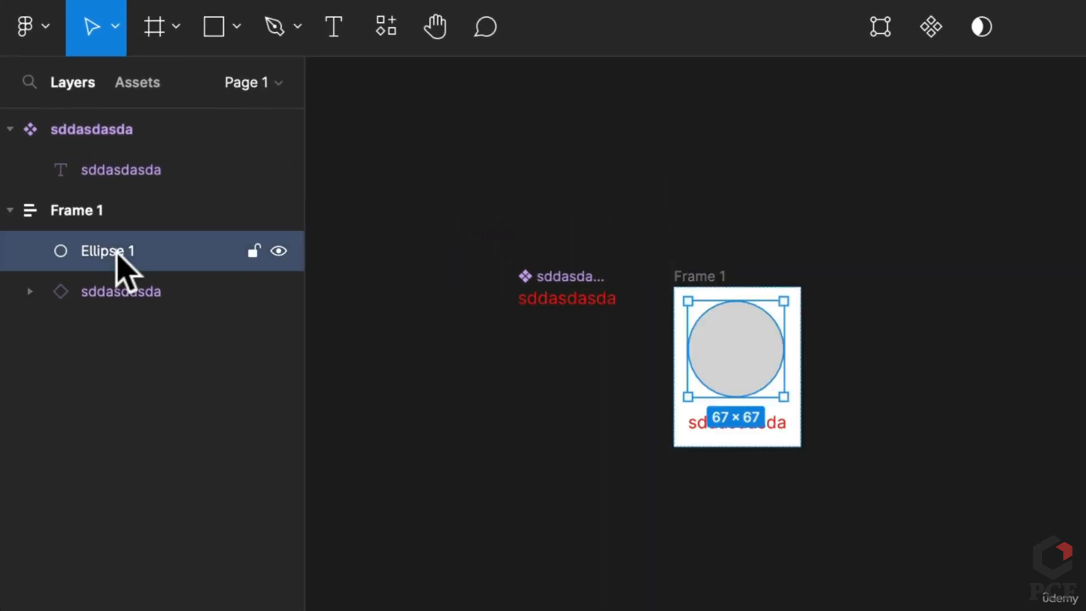
pyautogui.doubleClick(117, 253)
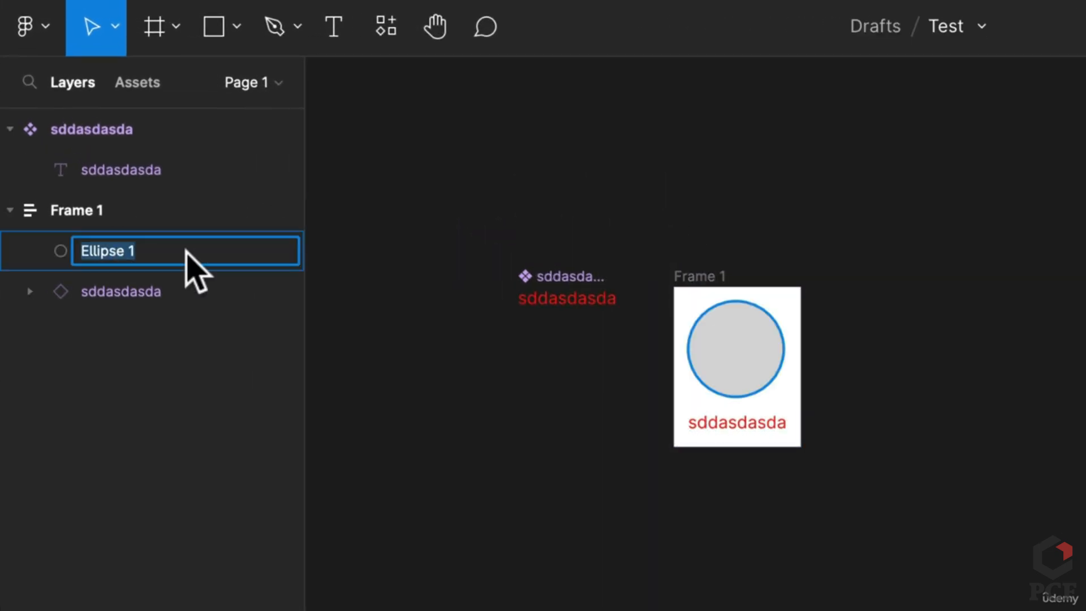
pyautogui.write('Circle')
# Rename the sddasdasda main component to Text and Frame 1 to Container
pyautogui.doubleClick(133, 292)
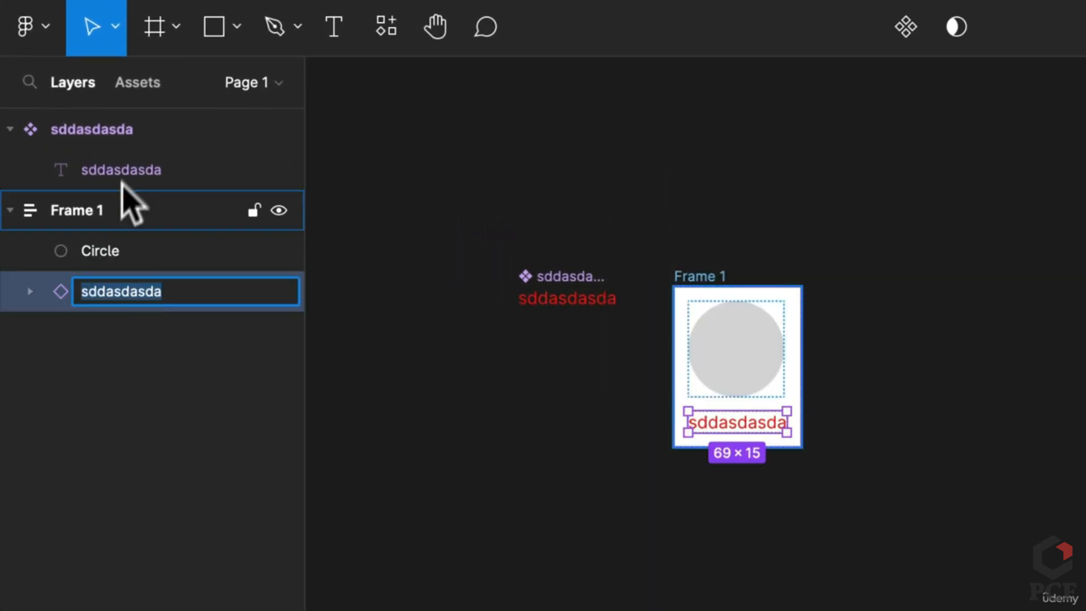
pyautogui.doubleClick(91, 129)
pyautogui.write('Text')
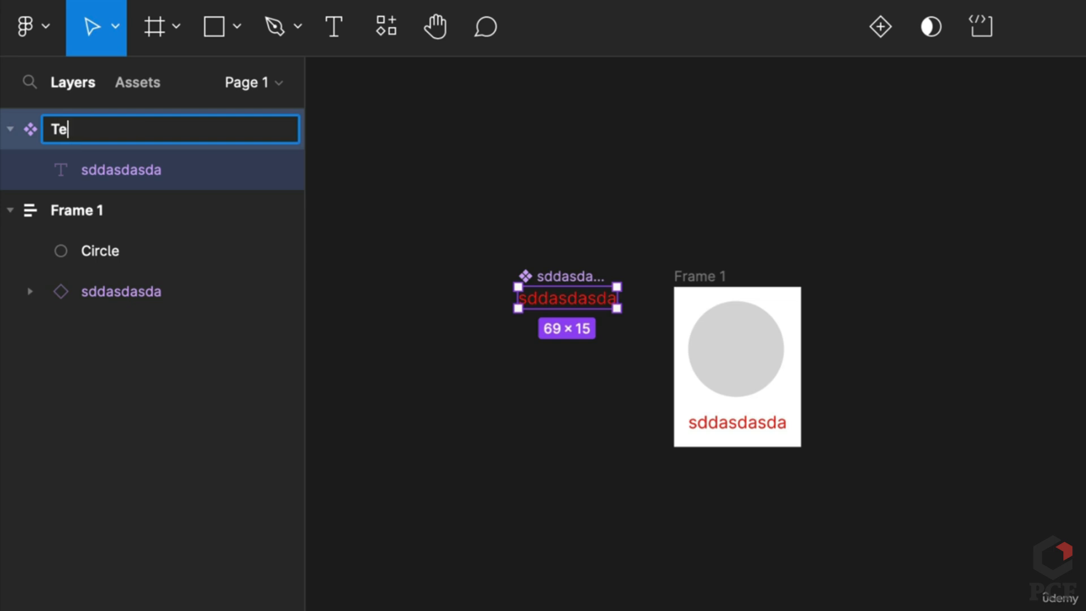
pyautogui.press('Return')
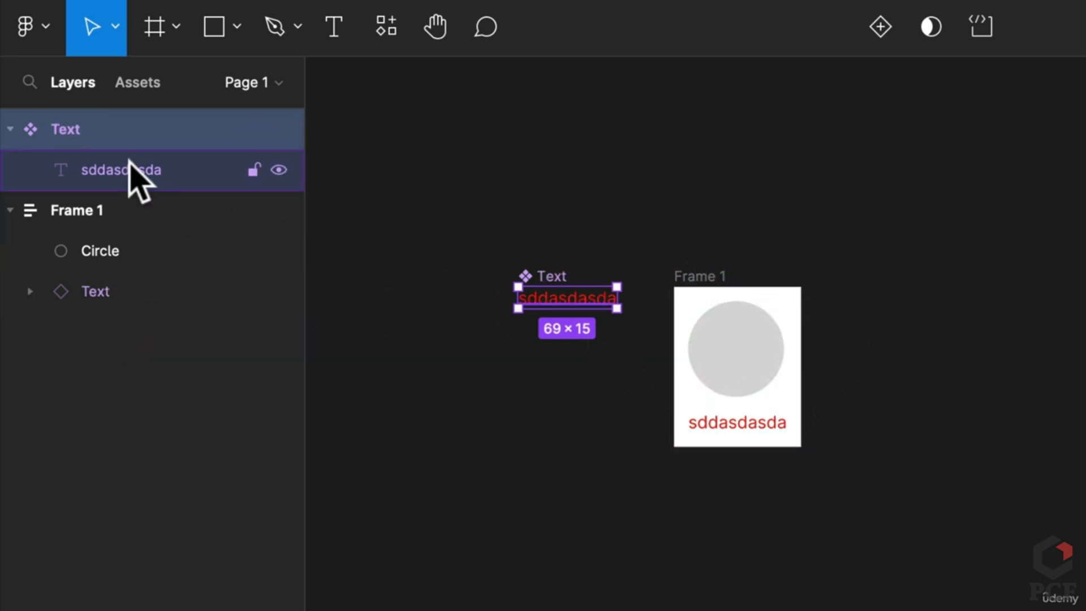
pyautogui.doubleClick(97, 217)
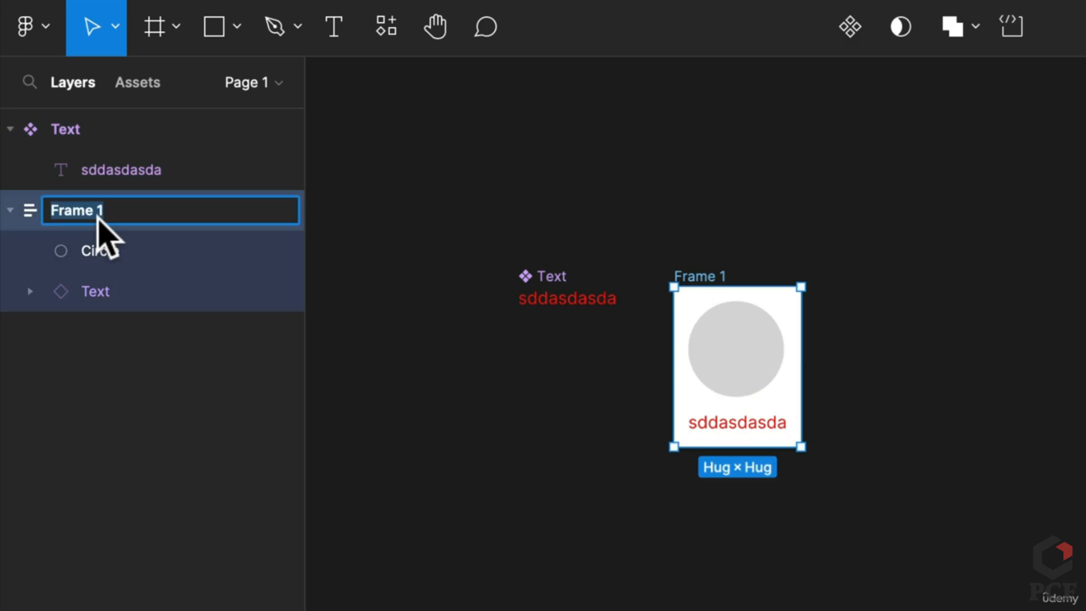
pyautogui.write('Container')
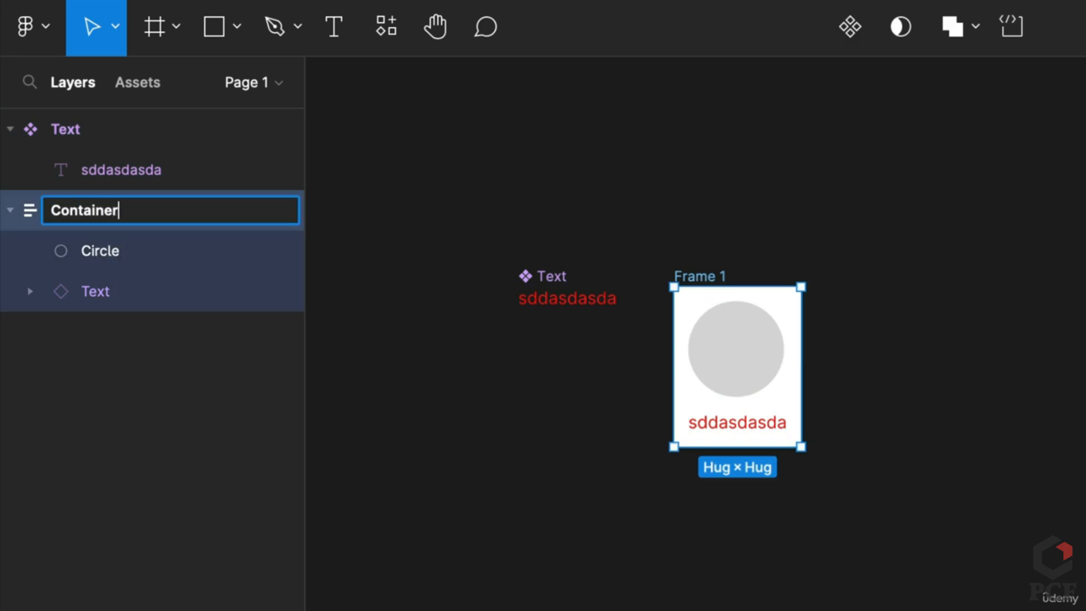
pyautogui.press('Return')
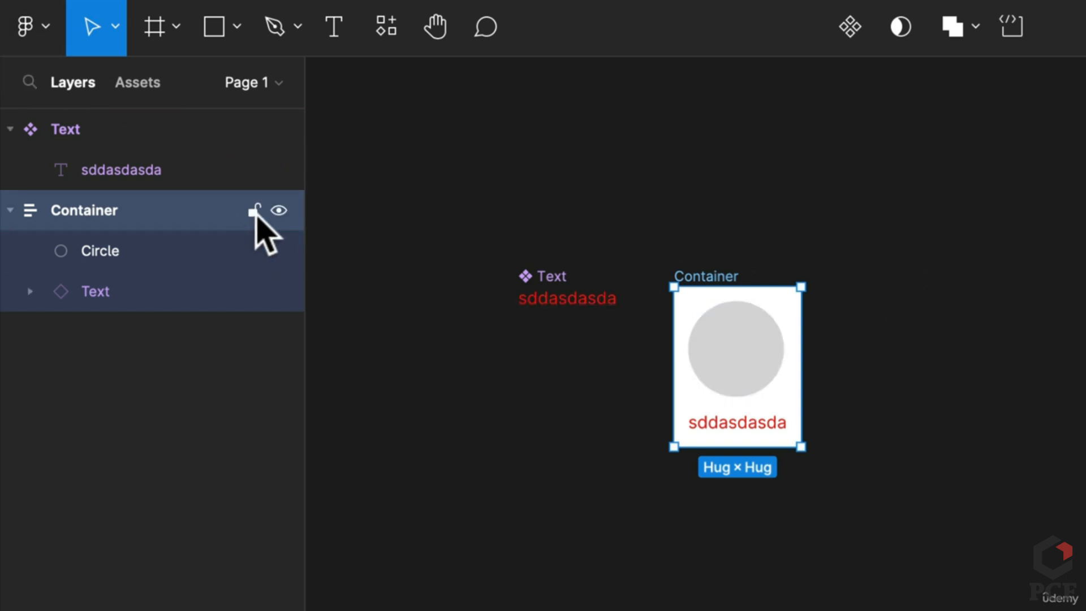
# Lock the Circle layer, widen the Container, and move the text above then back below the circle
pyautogui.click(253, 251)
pyautogui.moveTo(801, 358); pyautogui.dragTo(839, 360)
pyautogui.scroll(5, 711, 381)
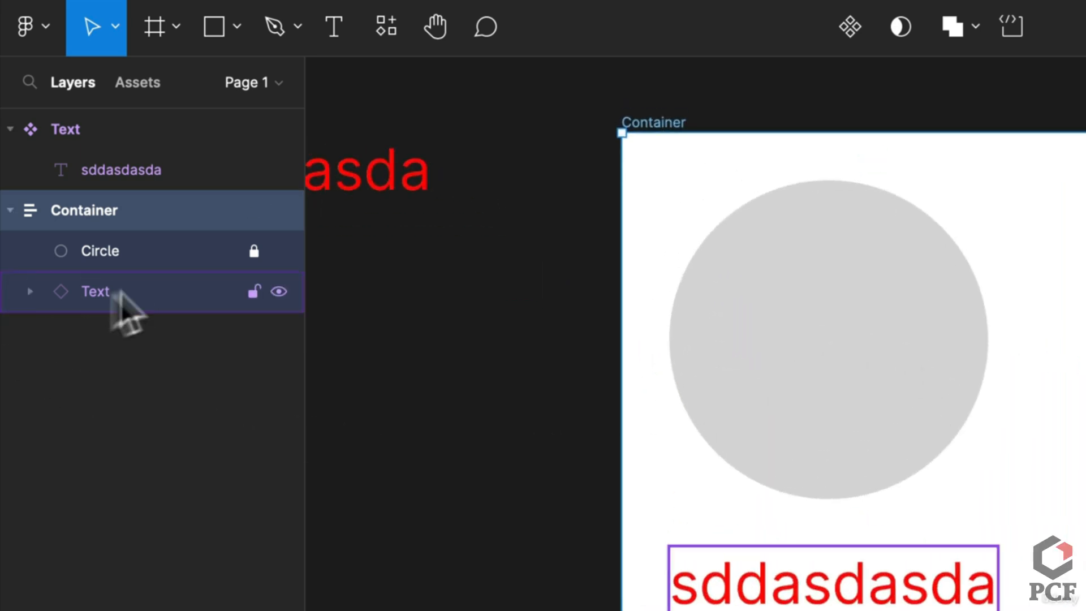
pyautogui.moveTo(118, 294); pyautogui.dragTo(103, 222)
pyautogui.moveTo(101, 260); pyautogui.dragTo(101, 232)
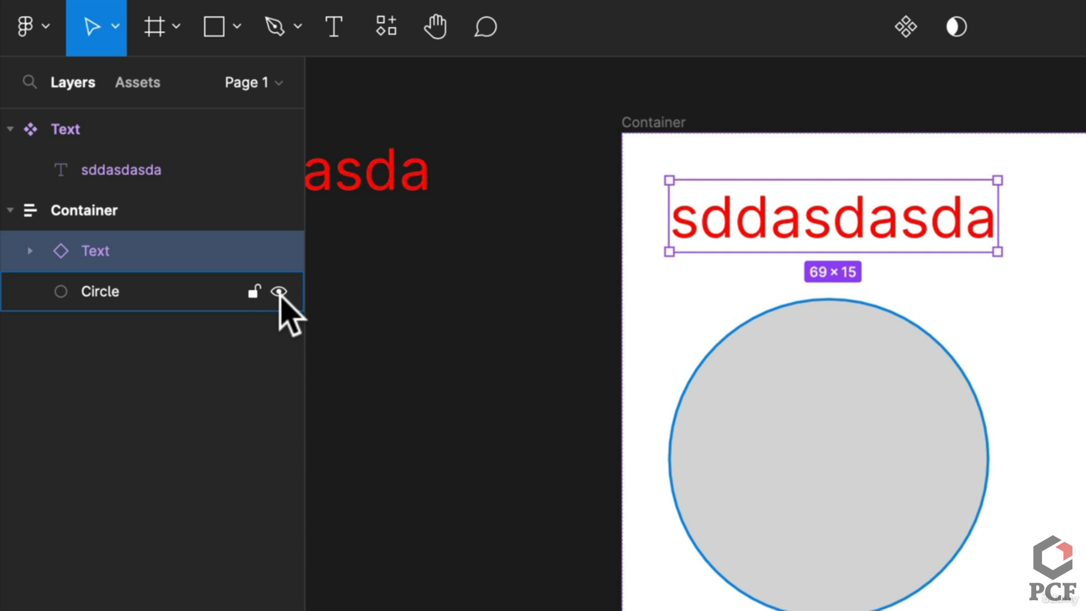
# Toggle the circle's visibility three times, leaving it shown, then list the file's local components
pyautogui.click(278, 292)
pyautogui.click(279, 292)
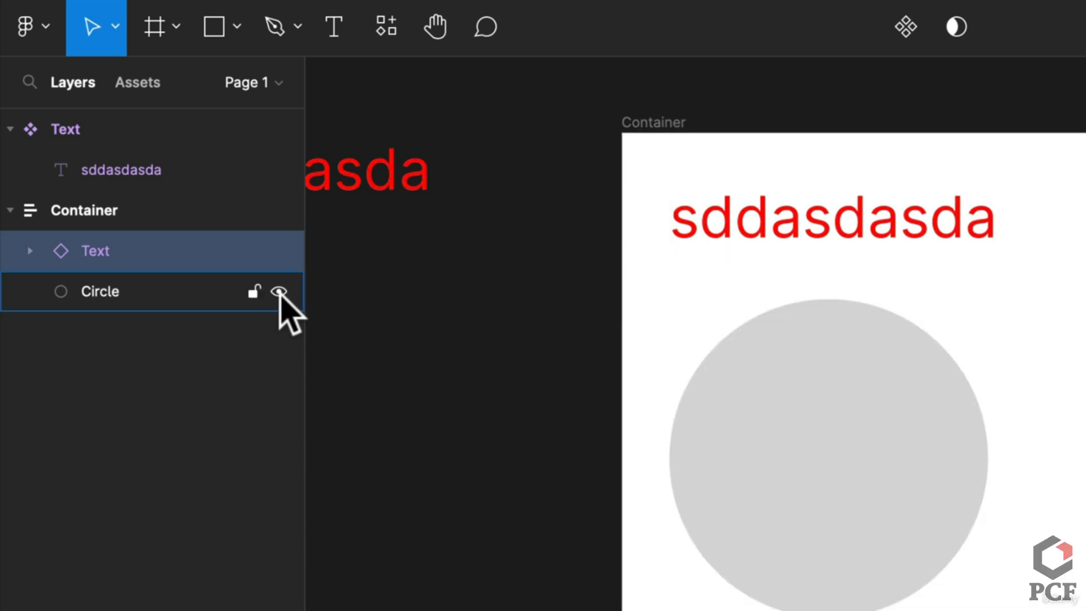
pyautogui.click(279, 292)
pyautogui.click(279, 292)
pyautogui.click(279, 292)
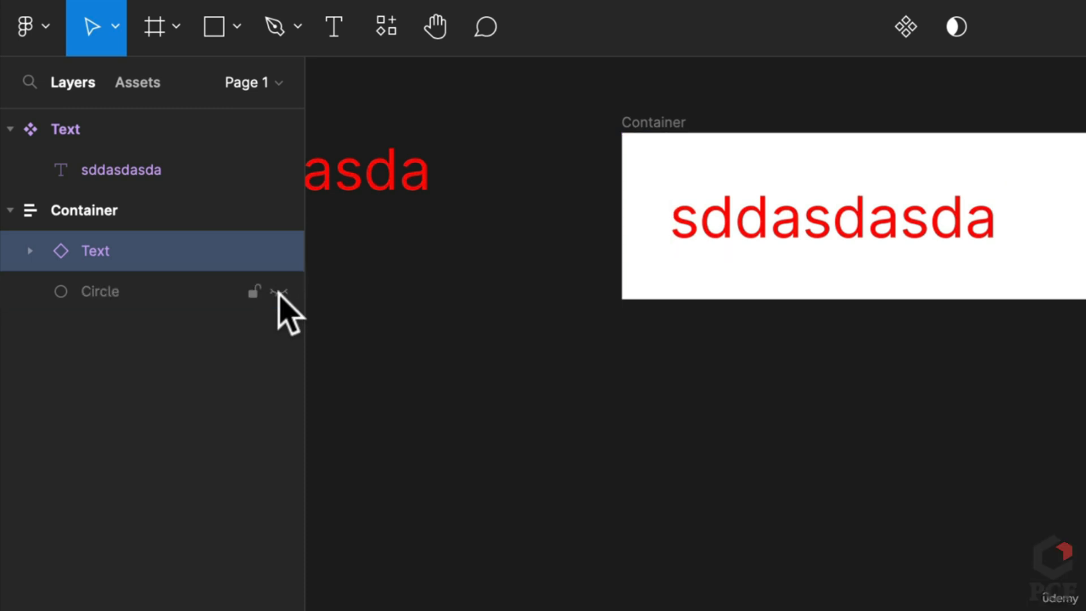
pyautogui.click(279, 291)
pyautogui.click(454, 309)
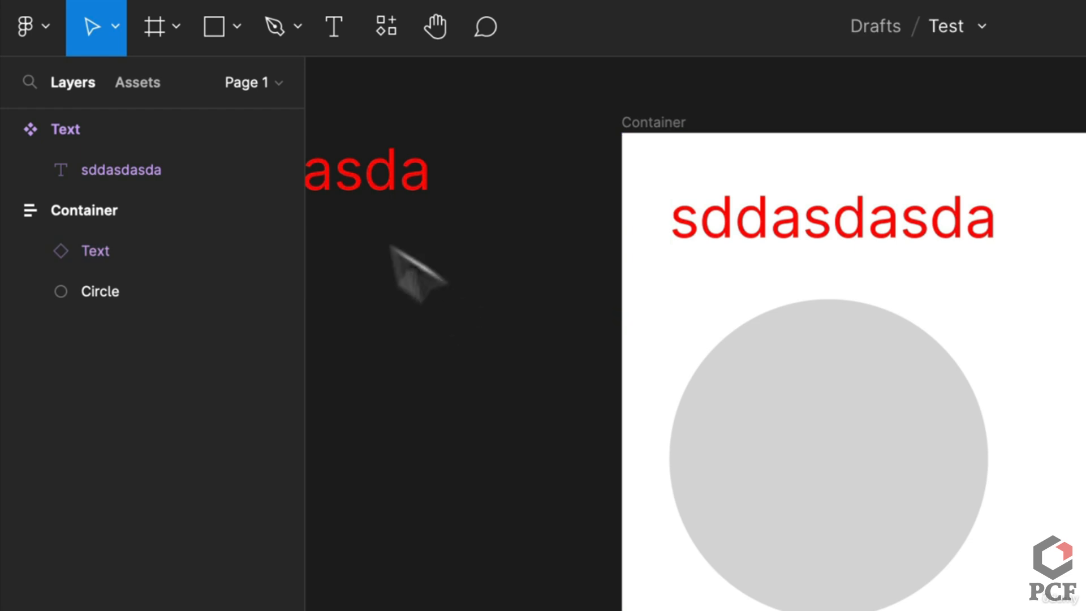
pyautogui.click(122, 82)
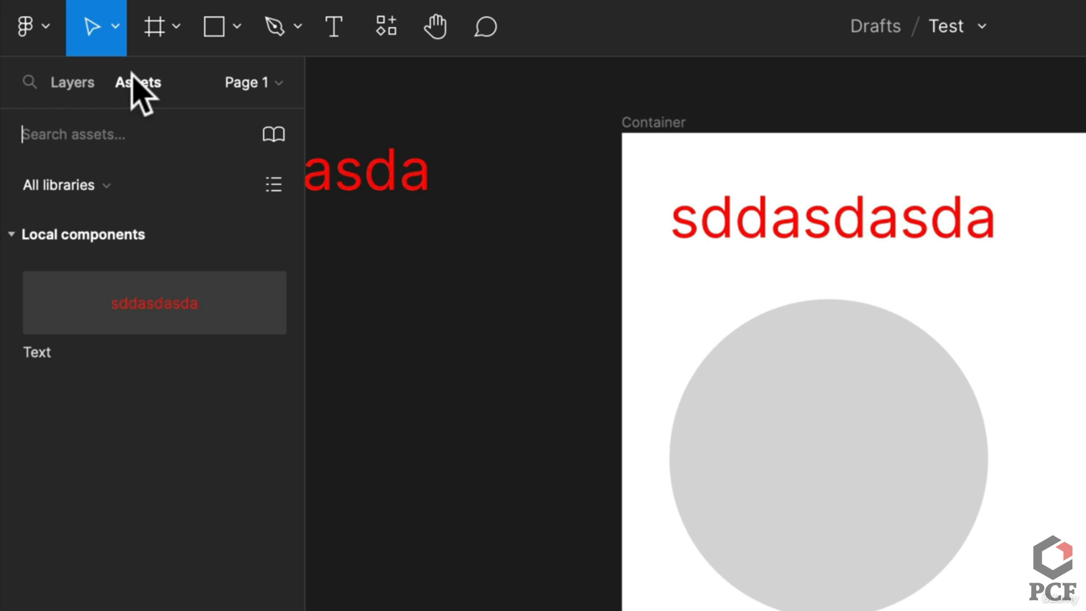
# Alt-drag a copy of the grey circle left of the Container and make it a component
pyautogui.moveTo(788, 412); pyautogui.dragTo(460, 405)
pyautogui.click(932, 26)
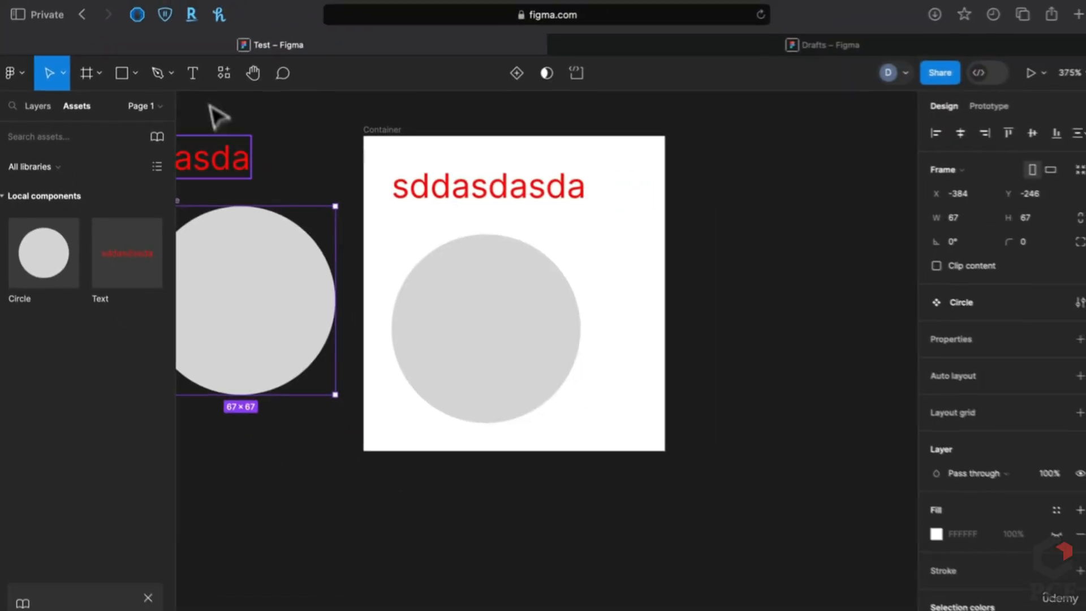
# From Recents in the drafts browser, open the 13. Project - Food Delivery Application file
pyautogui.click(717, 45)
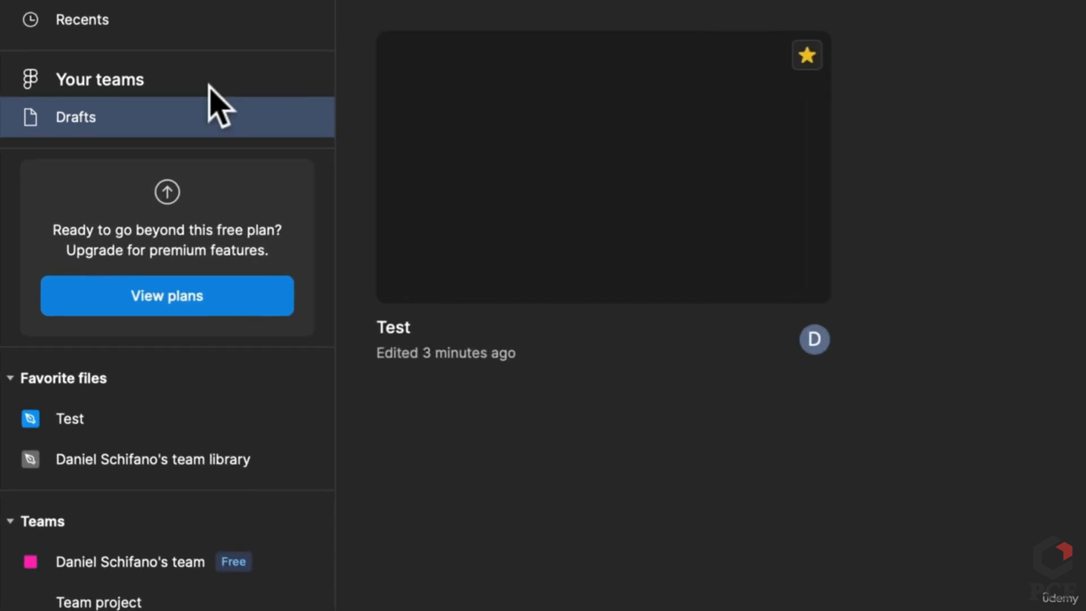
pyautogui.click(107, 133)
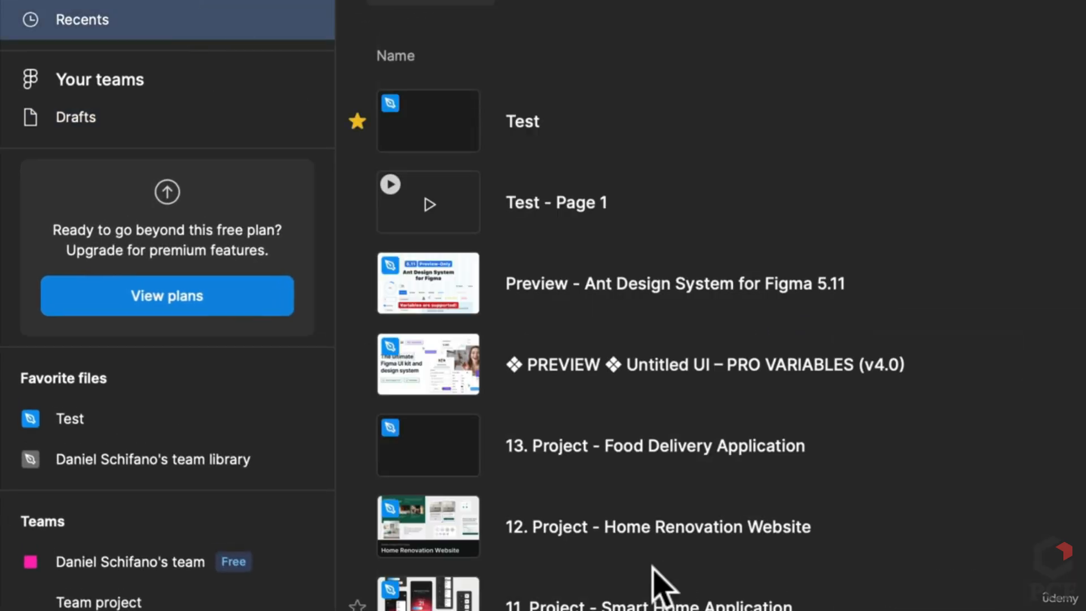
pyautogui.scroll(-5, 656, 582)
pyautogui.scroll(-1, 663, 588)
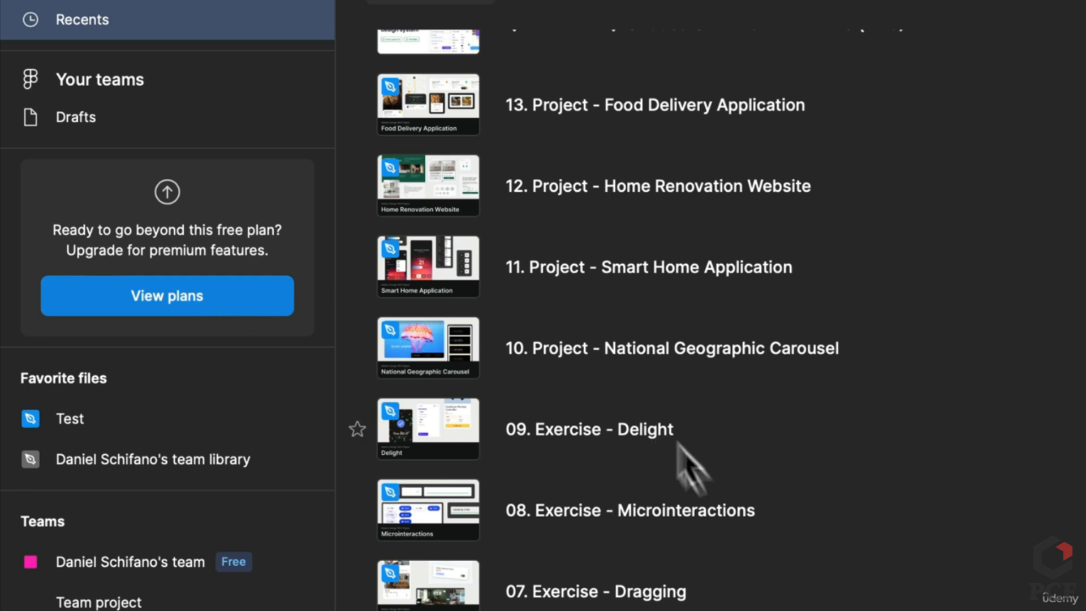
pyautogui.click(700, 498)
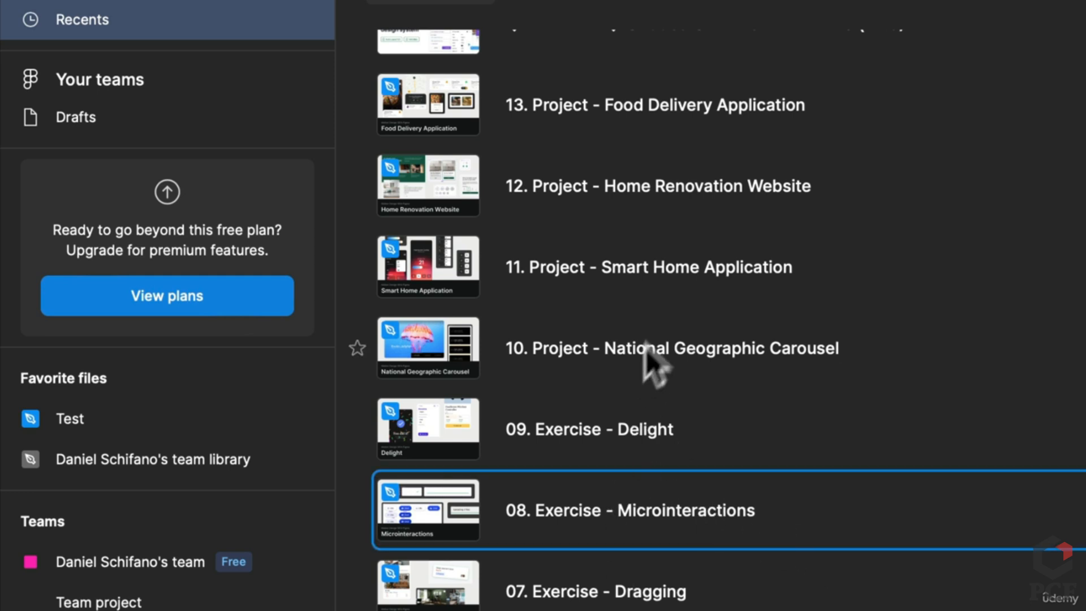
pyautogui.click(699, 261)
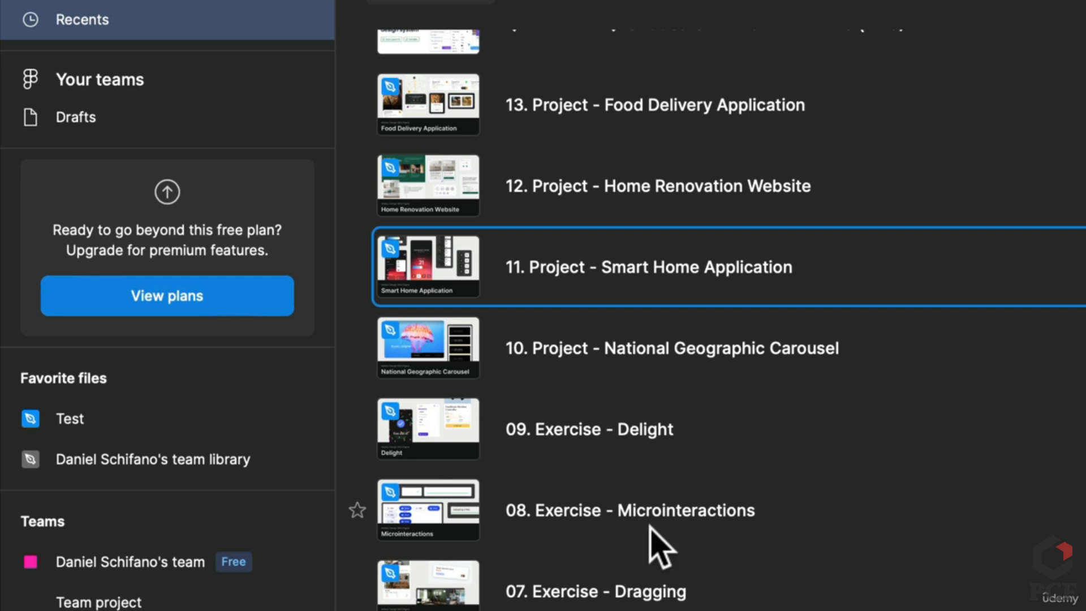
pyautogui.scroll(-1, 661, 548)
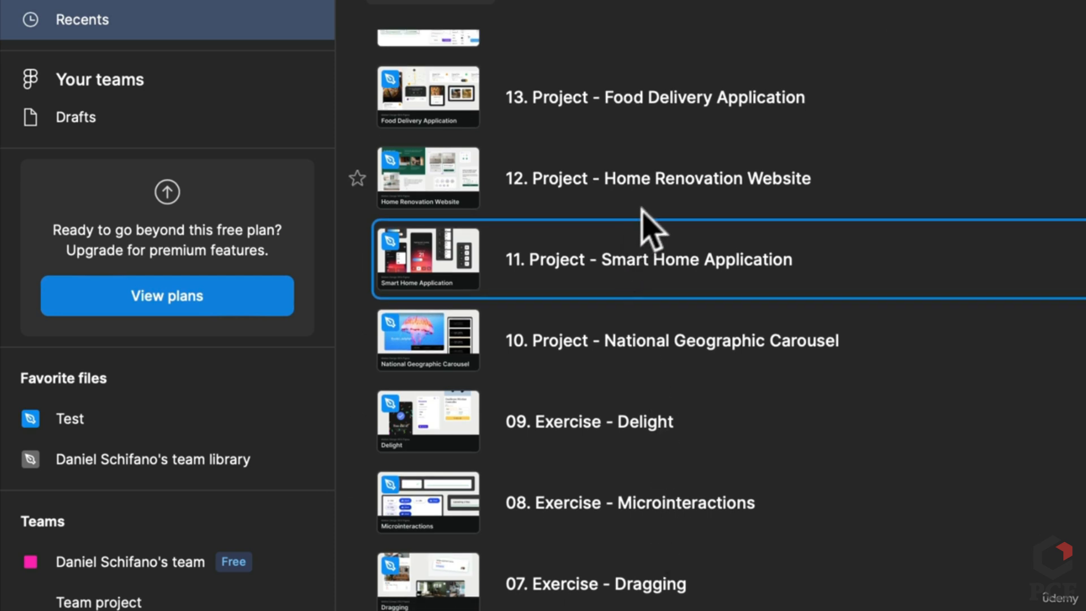
pyautogui.scroll(5, 660, 389)
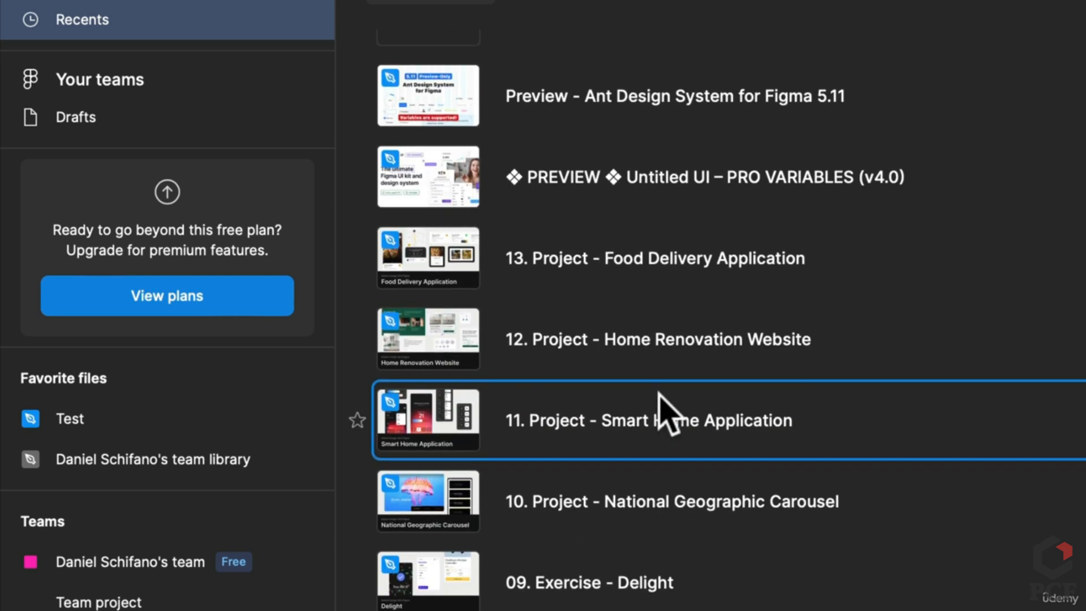
pyautogui.doubleClick(642, 259)
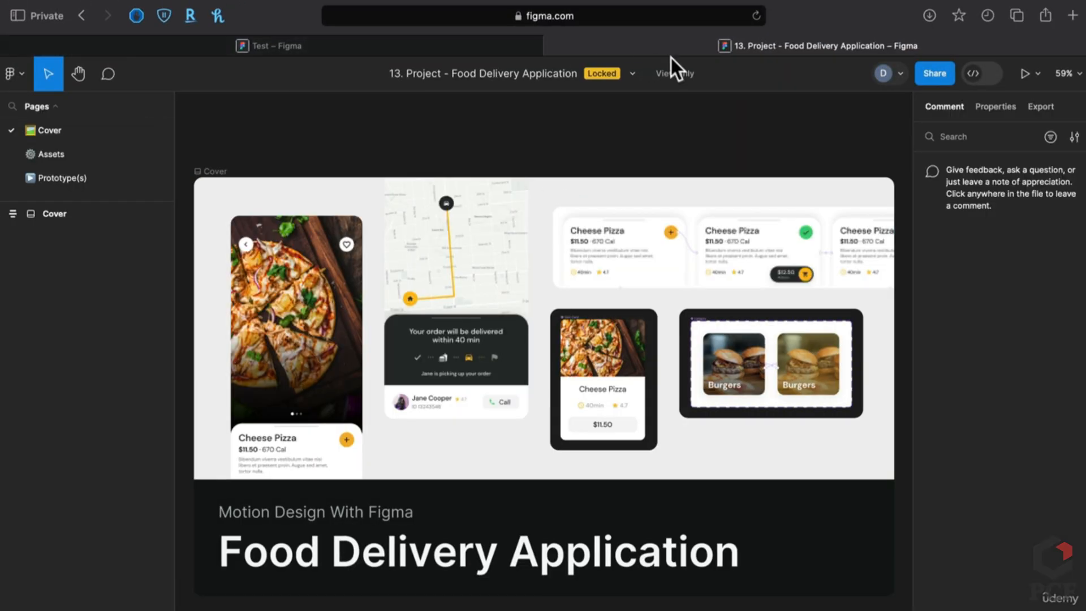
# Duplicate the locked food delivery file to drafts and expand its Assets Components group
pyautogui.click(629, 75)
pyautogui.click(604, 213)
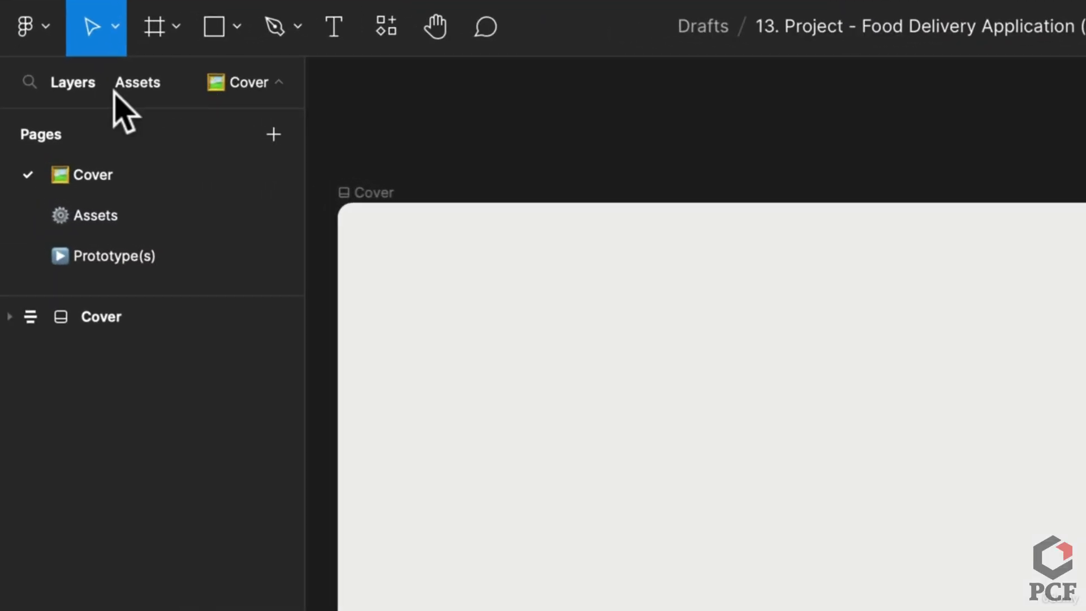
pyautogui.click(74, 107)
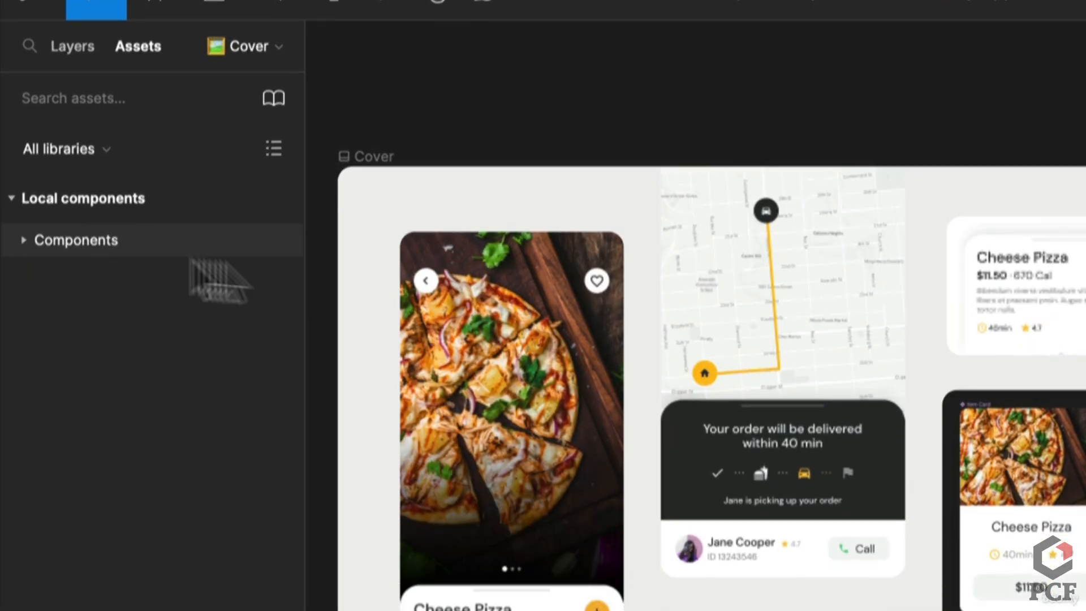
pyautogui.click(25, 275)
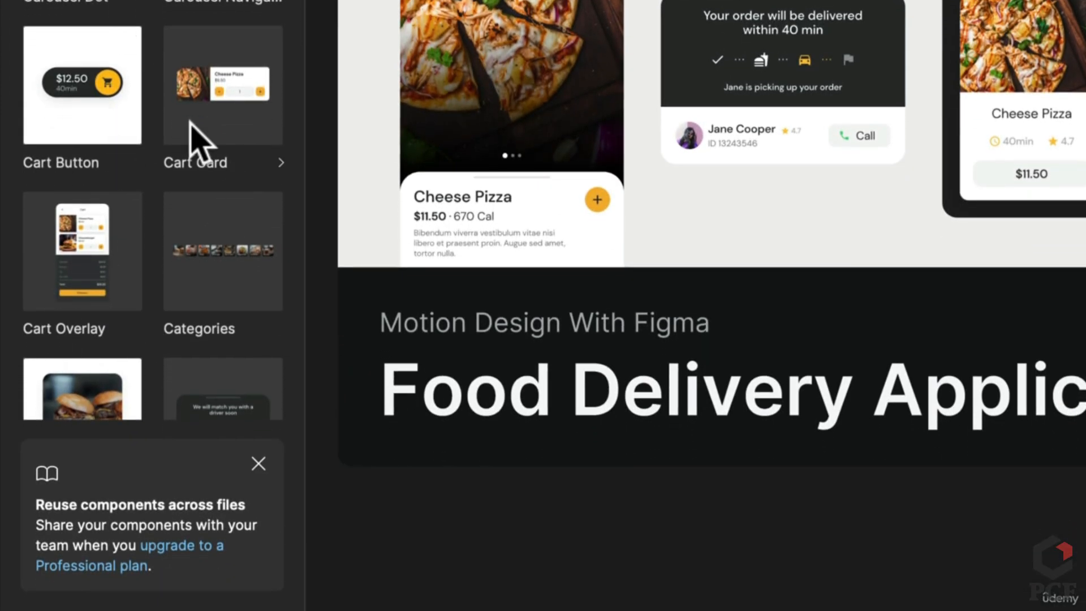
# Drag a Category Burgers instance above the cover, then delete it
pyautogui.scroll(-4, 73, 306)
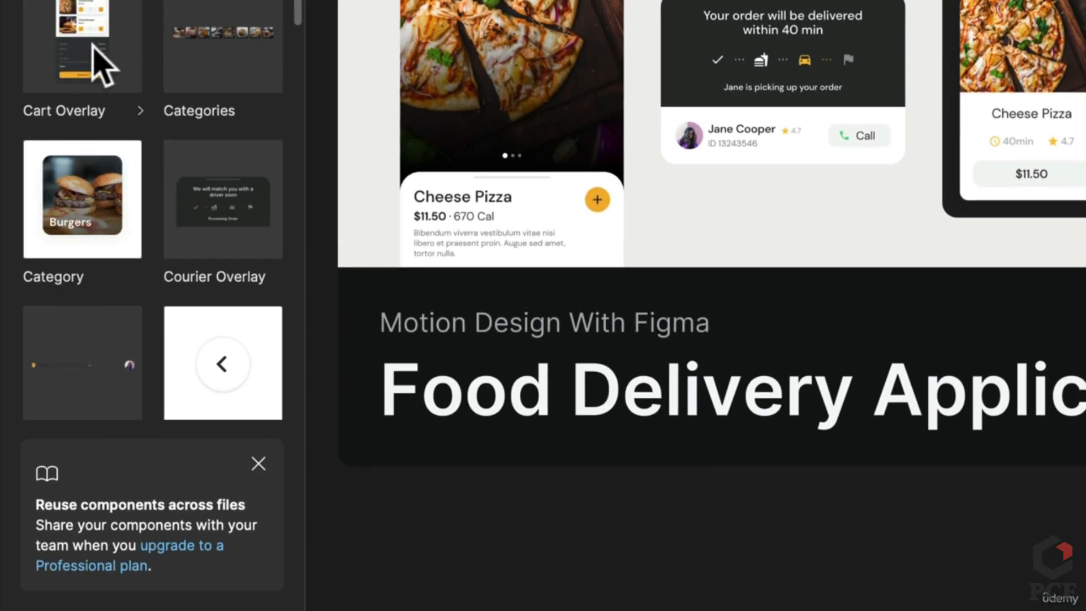
pyautogui.moveTo(80, 206)
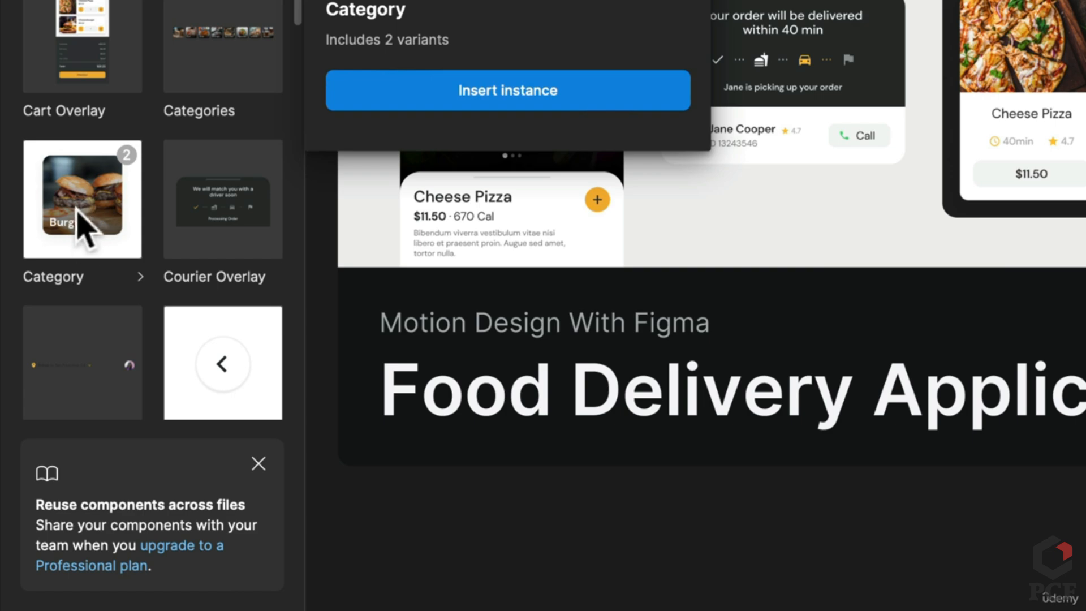
pyautogui.moveTo(83, 226); pyautogui.dragTo(1031, 0)
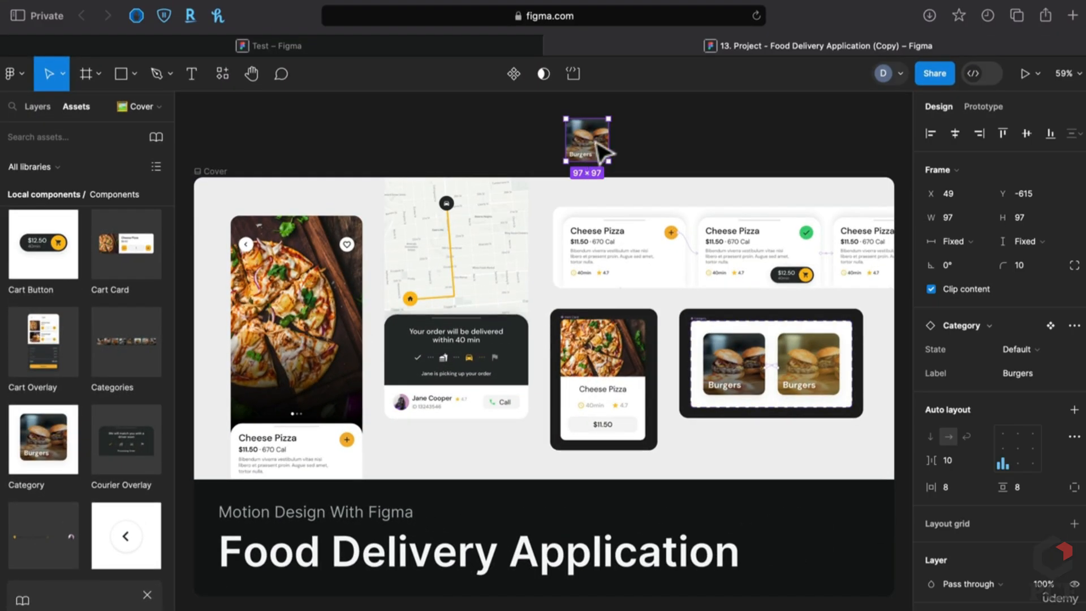
pyautogui.press('Delete')
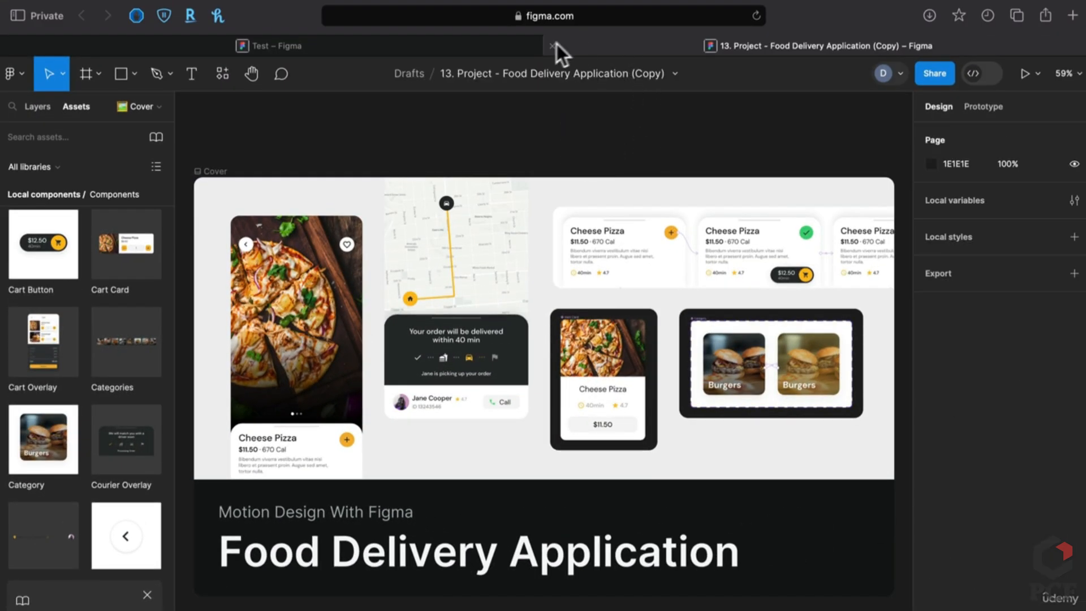
# In the Test file, open and close the Libraries list, then return to the layers list
pyautogui.click(484, 47)
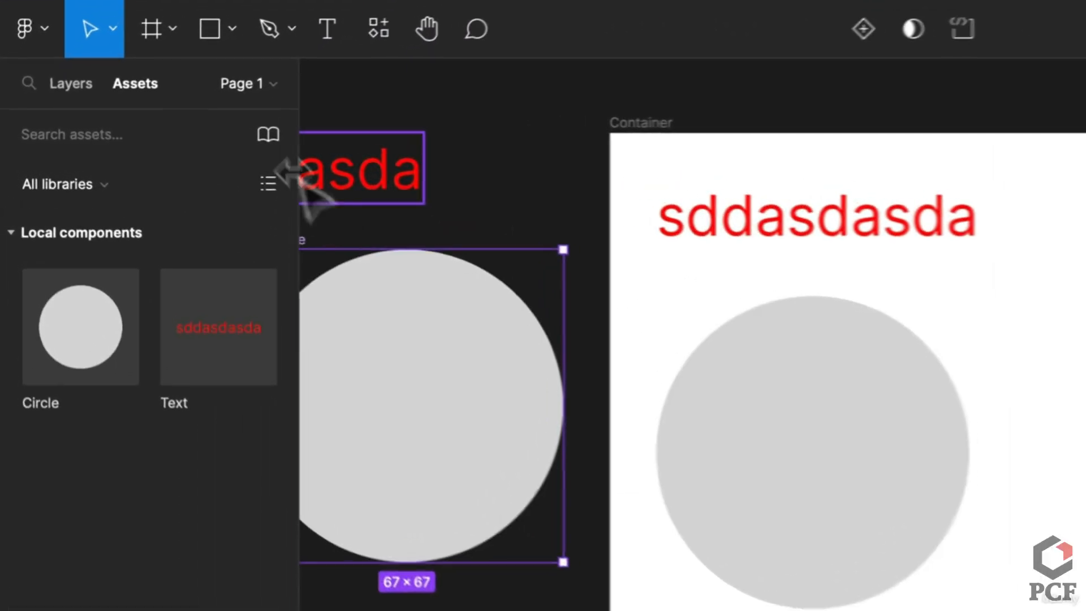
pyautogui.click(156, 137)
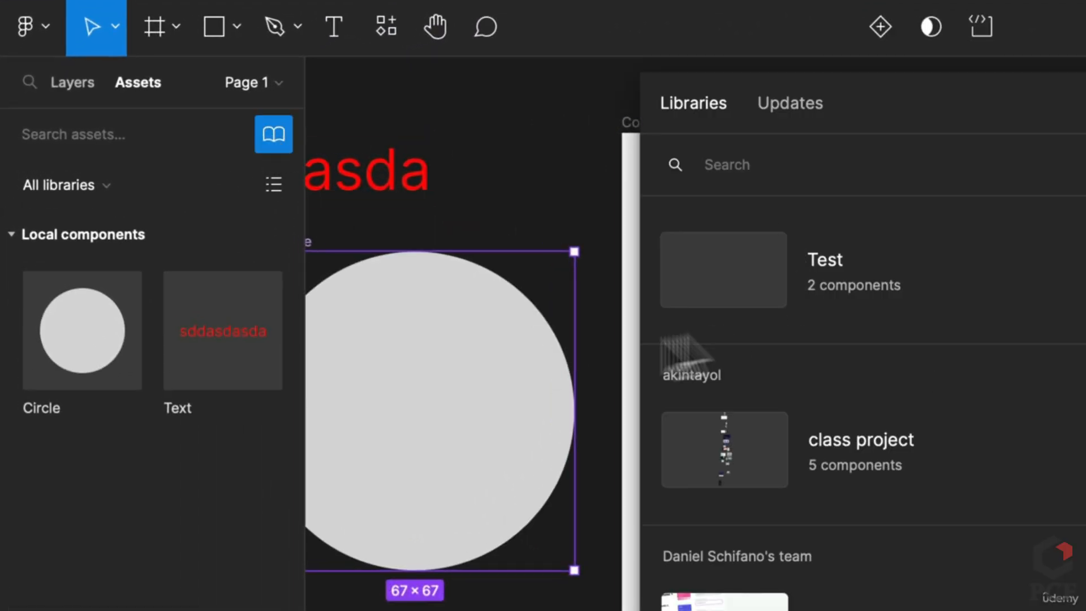
pyautogui.press('Escape')
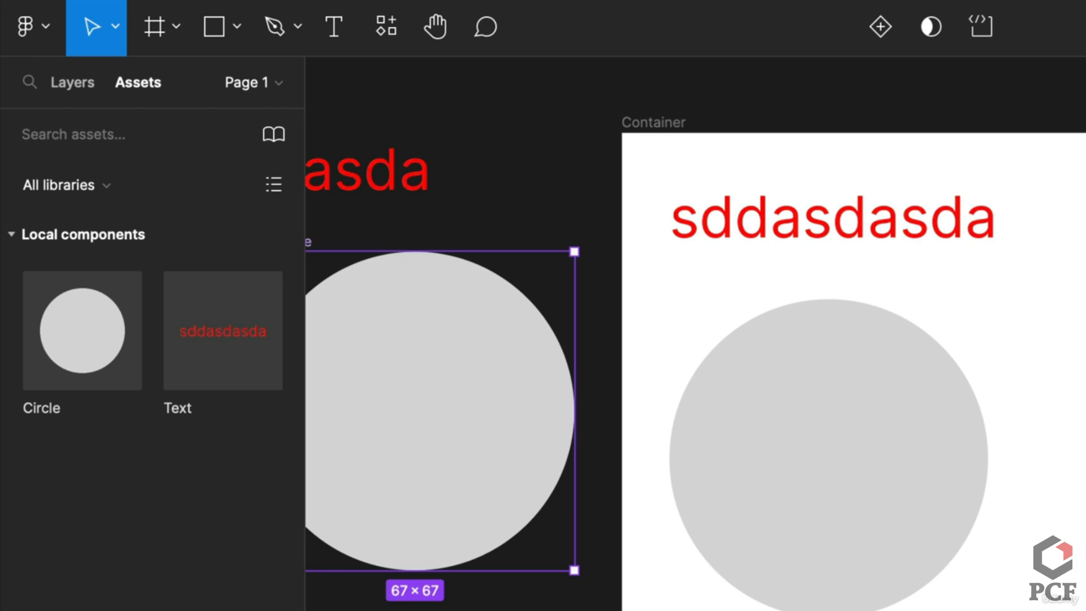
pyautogui.click(79, 84)
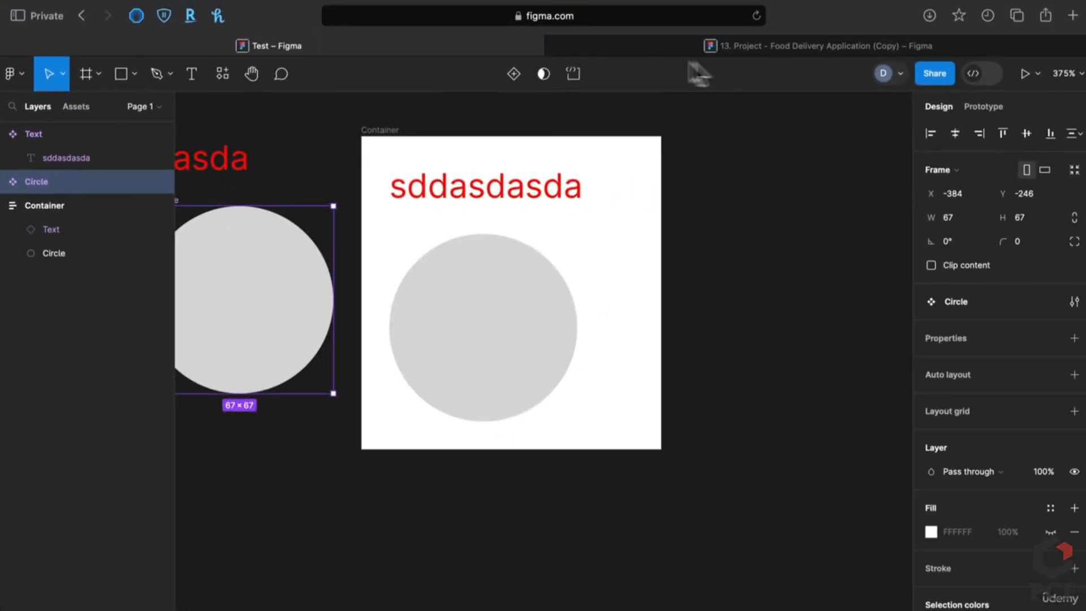
# Browse the food delivery copy's pages, visiting Assets and Prototype(s)
pyautogui.click(735, 47)
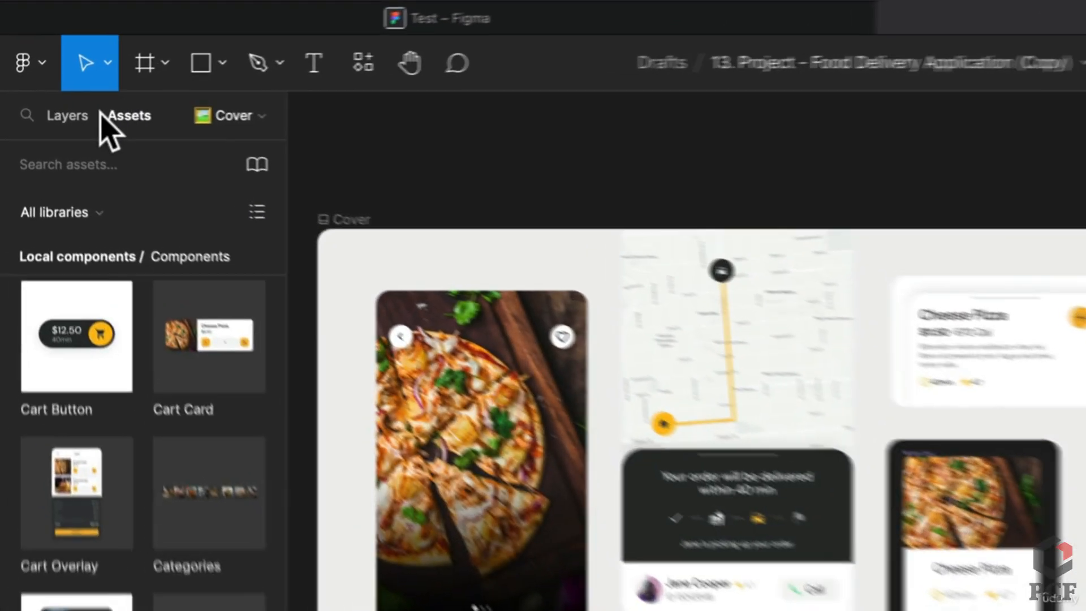
pyautogui.click(40, 108)
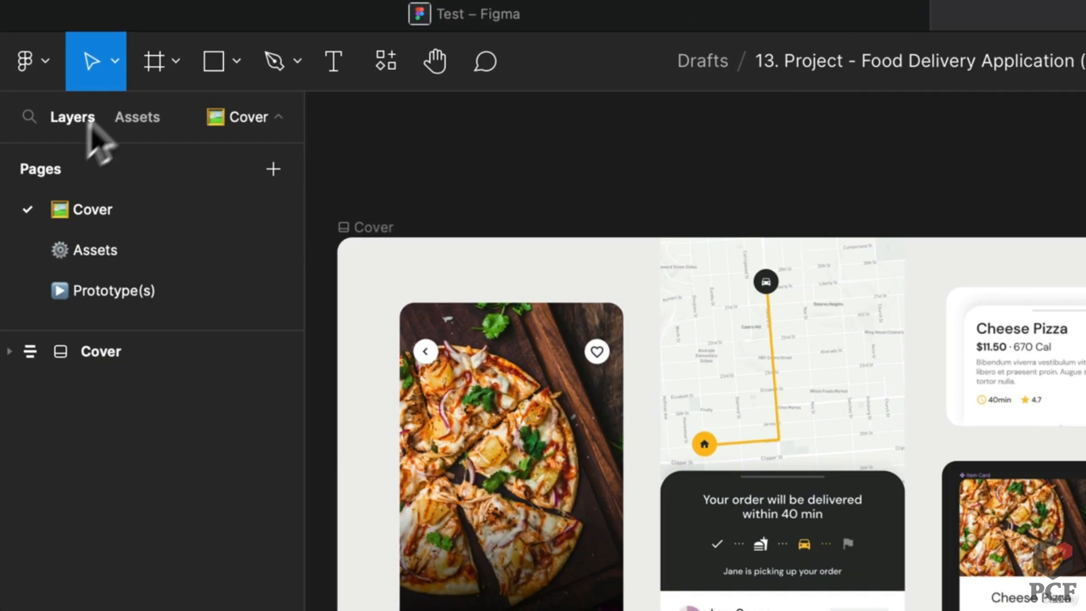
pyautogui.click(112, 251)
pyautogui.click(116, 291)
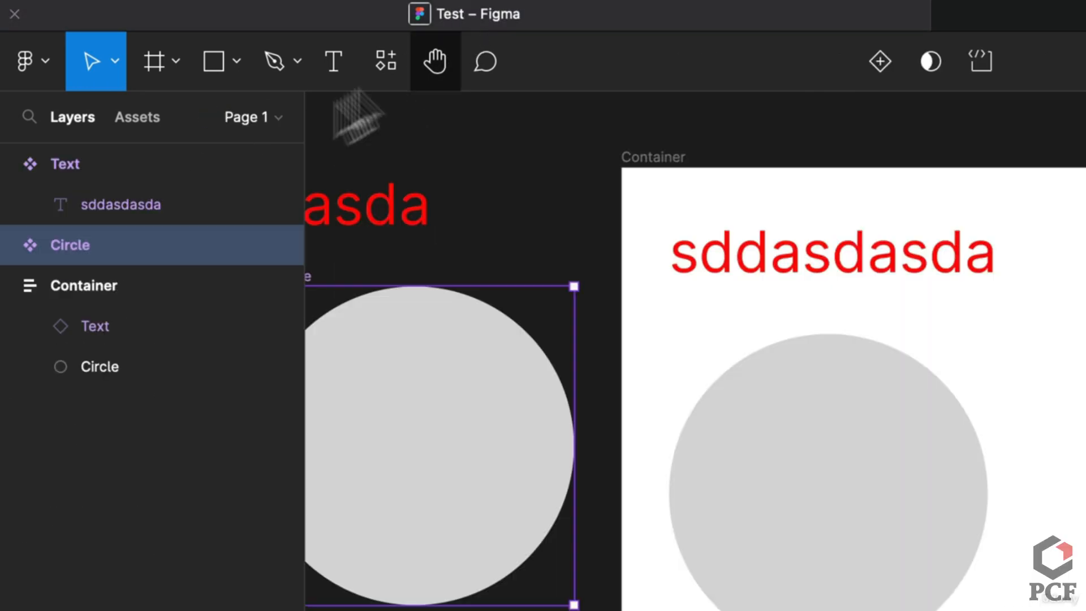
# Add Page 2 to Test's pages and switch between Page 1 and Page 2
pyautogui.click(241, 116)
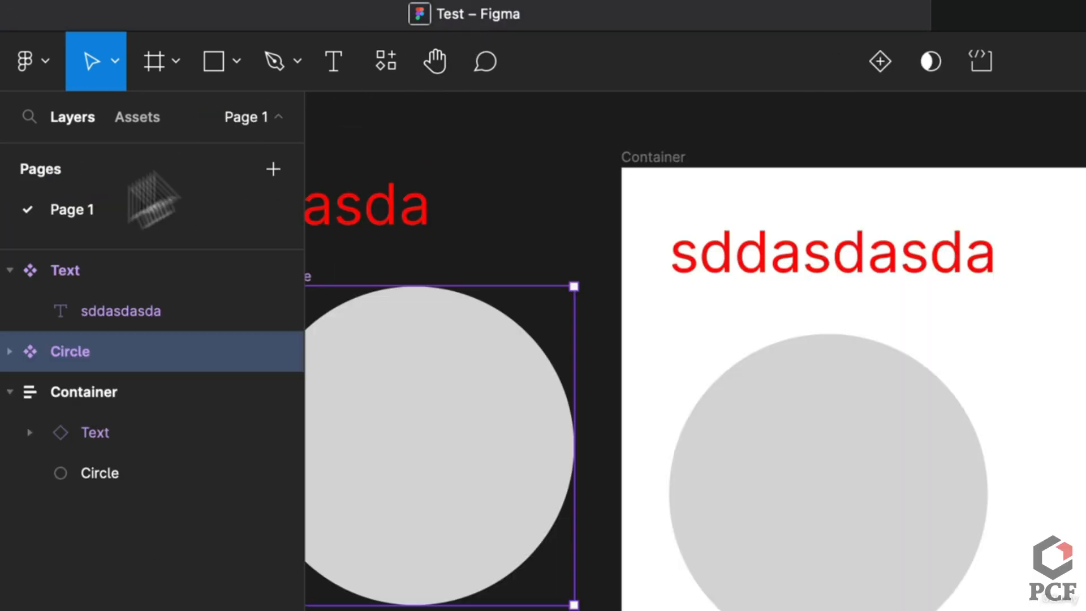
pyautogui.click(273, 169)
pyautogui.press('Return')
pyautogui.click(107, 221)
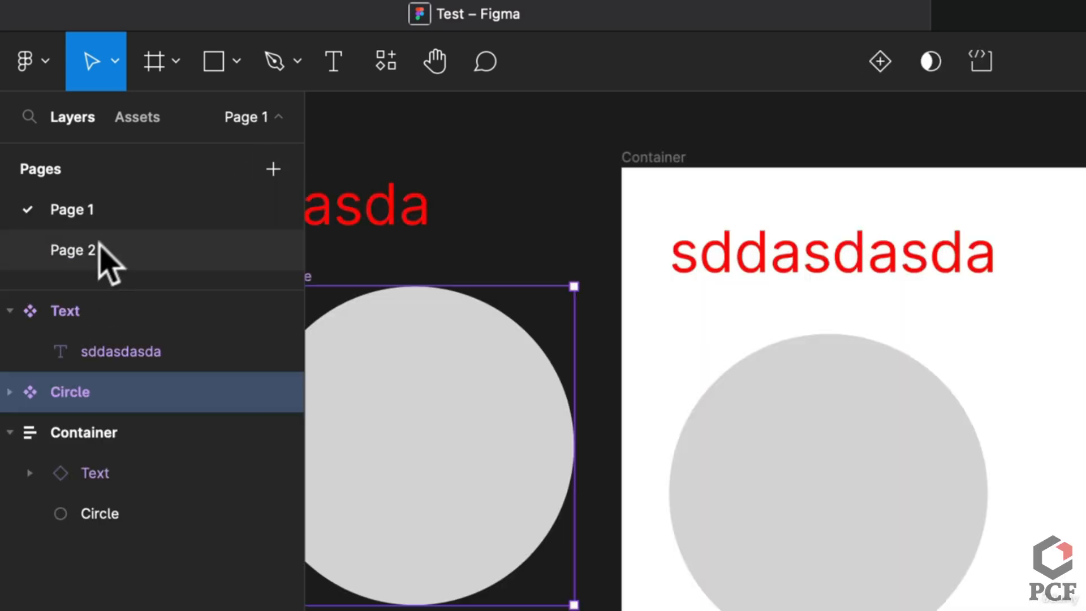
pyautogui.click(107, 248)
pyautogui.click(108, 223)
pyautogui.click(102, 265)
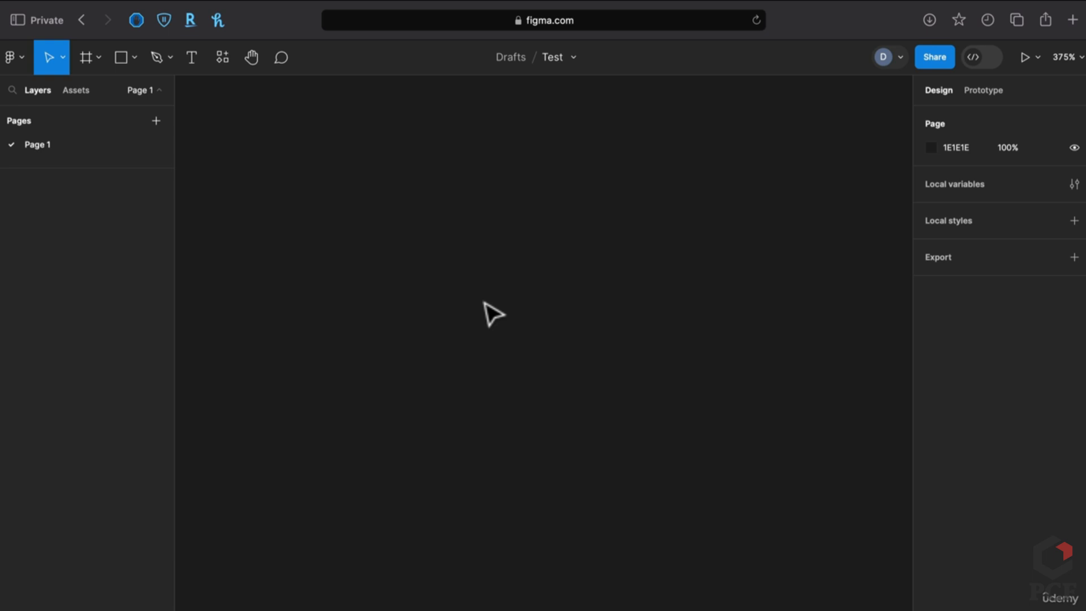
# Draw a 58×52 frame, Frame 1, and duplicate it as Frame 2 to its right
pyautogui.press('f')
pyautogui.moveTo(443, 162); pyautogui.dragTo(606, 307)
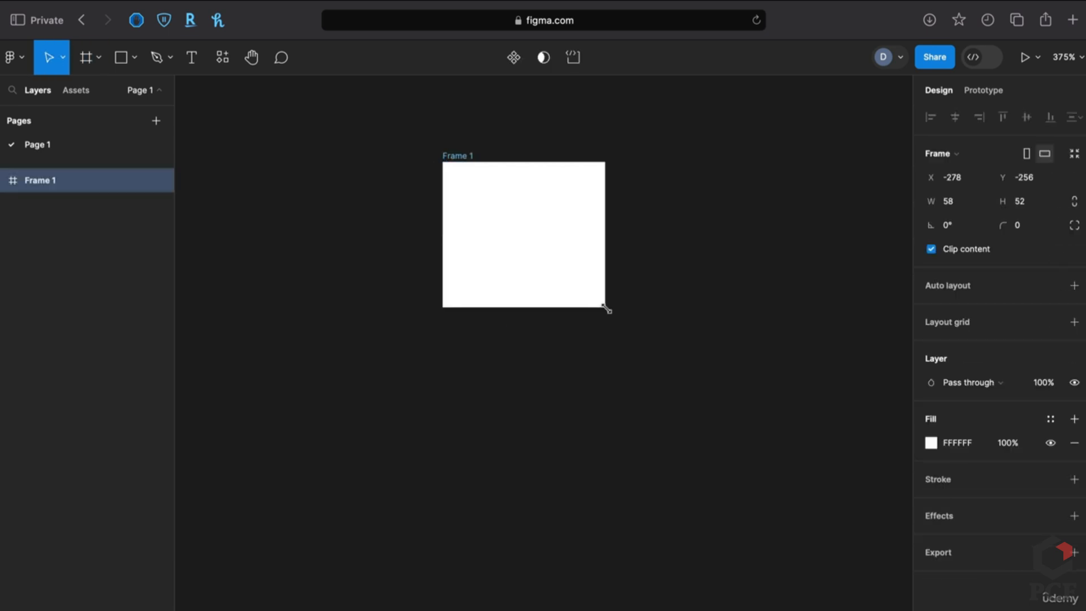
pyautogui.click(644, 305)
pyautogui.click(520, 241)
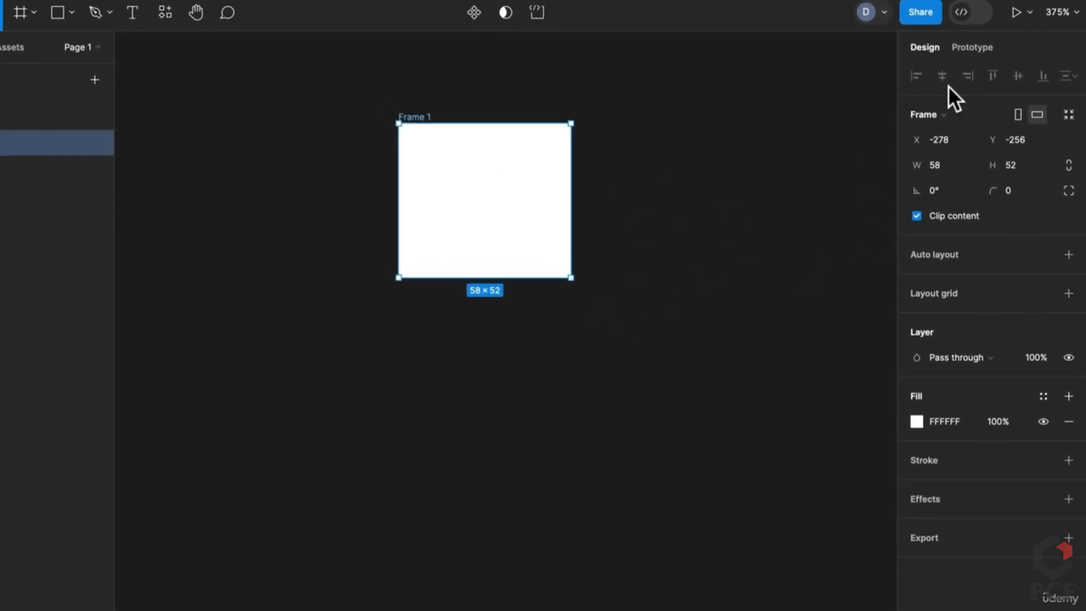
pyautogui.moveTo(480, 242); pyautogui.dragTo(715, 253)
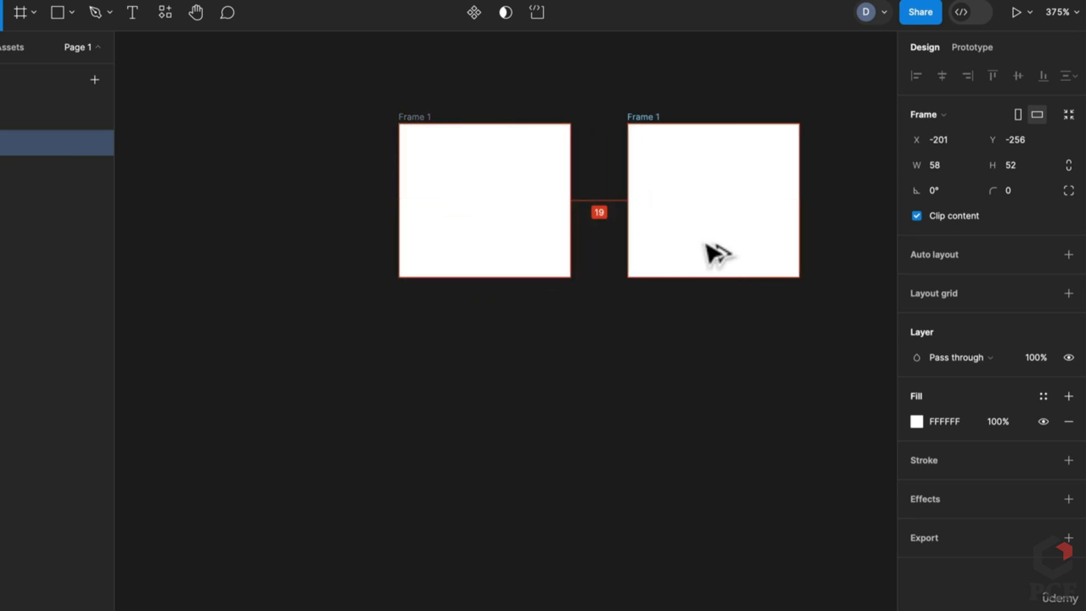
# Move Frame 2 below Frame 1 and align the two frames on their horizontal centres
pyautogui.keyDown('shift'); pyautogui.click(502, 238); pyautogui.keyUp('shift')
pyautogui.click(665, 228)
pyautogui.moveTo(665, 228); pyautogui.dragTo(752, 351)
pyautogui.keyDown('shift'); pyautogui.click(538, 213); pyautogui.keyUp('shift')
pyautogui.click(1017, 76)
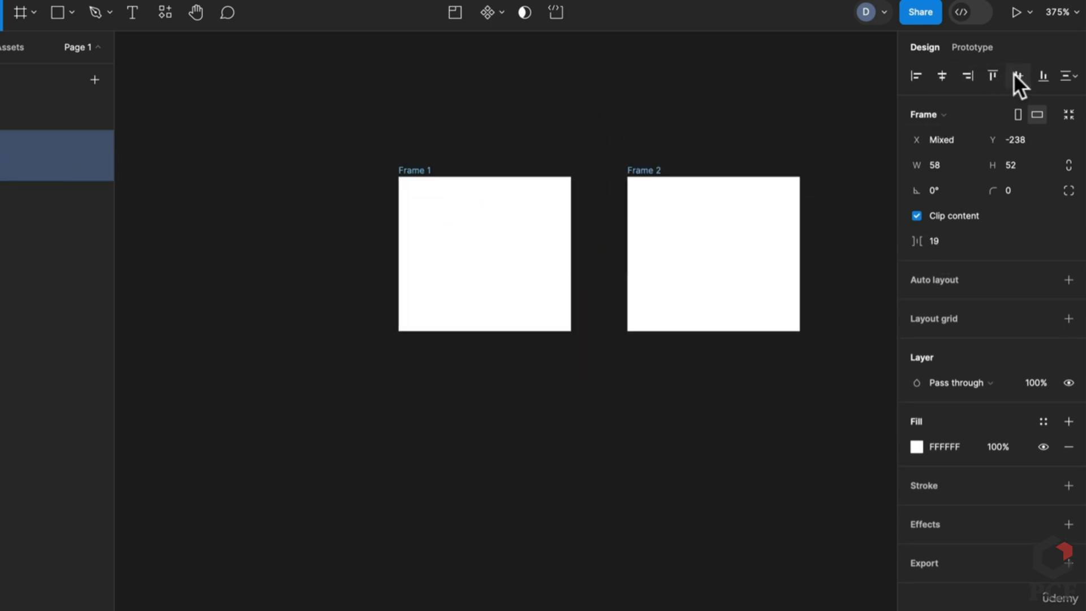
pyautogui.click(942, 76)
pyautogui.click(630, 284)
pyautogui.moveTo(630, 283); pyautogui.dragTo(788, 517)
pyautogui.keyDown('shift'); pyautogui.click(543, 240); pyautogui.keyUp('shift')
pyautogui.click(936, 73)
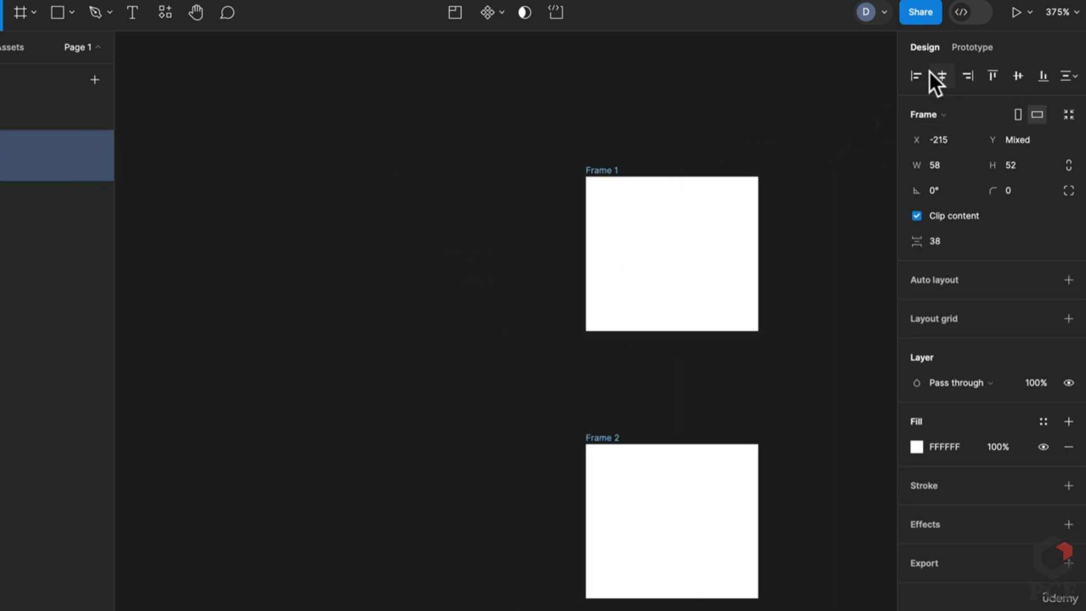
pyautogui.click(803, 416)
# Widen Frame 2 to the right and align both frames by their right edges
pyautogui.click(719, 516)
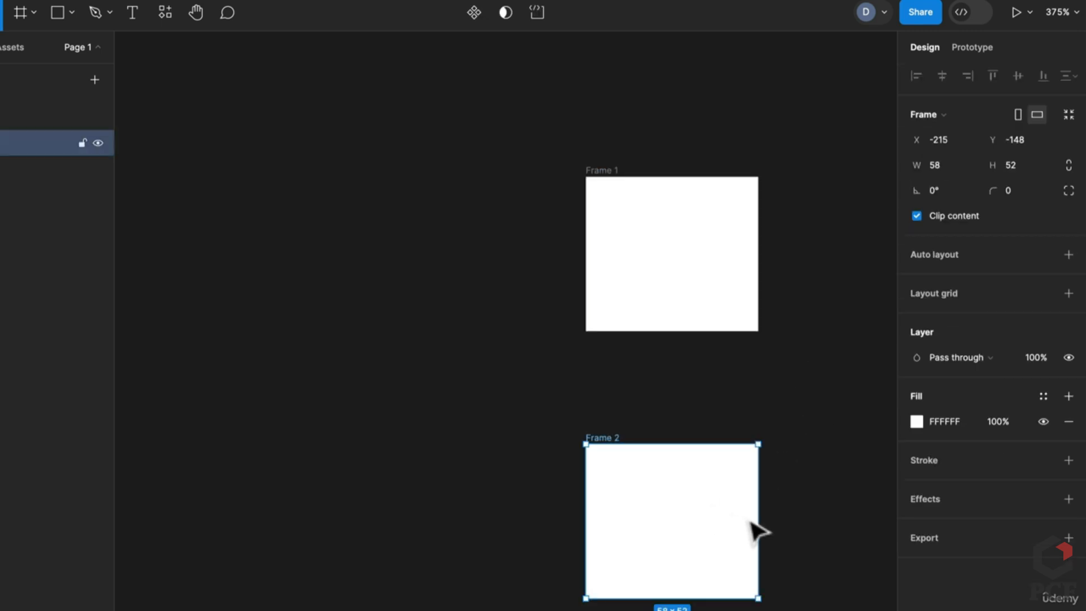
pyautogui.moveTo(772, 521); pyautogui.dragTo(894, 520)
pyautogui.hotkey('ctrl', 'a')
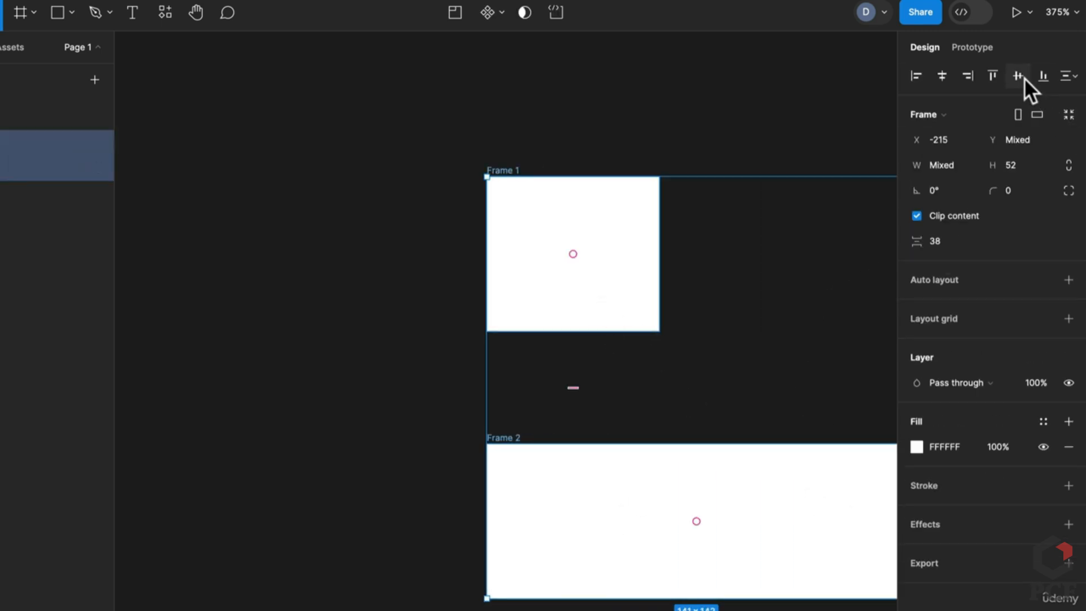
pyautogui.click(967, 76)
pyautogui.moveTo(527, 273); pyautogui.dragTo(523, 269)
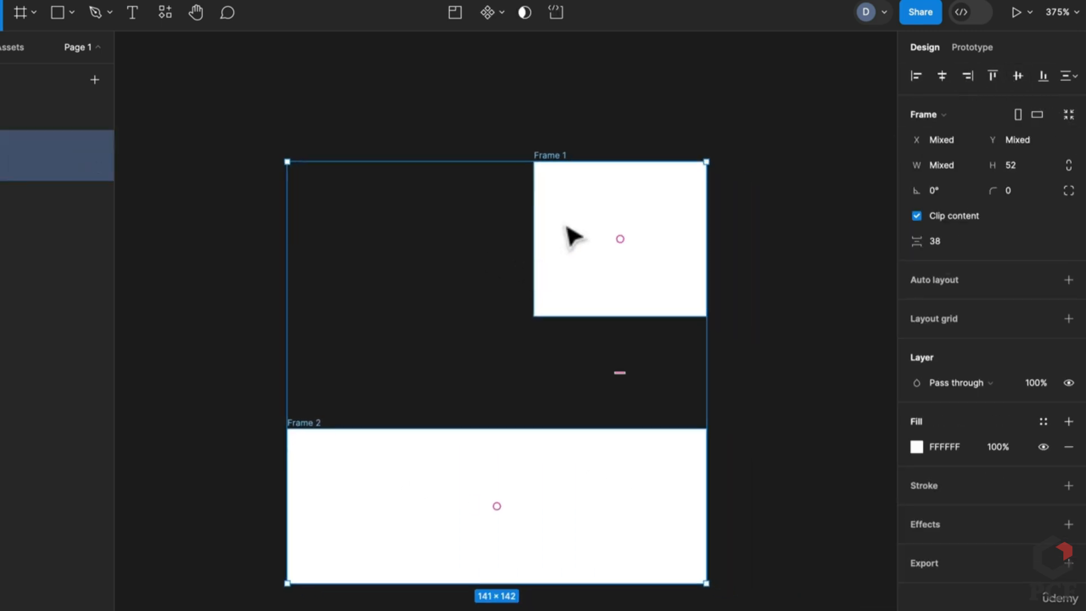
pyautogui.click(752, 247)
pyautogui.click(642, 284)
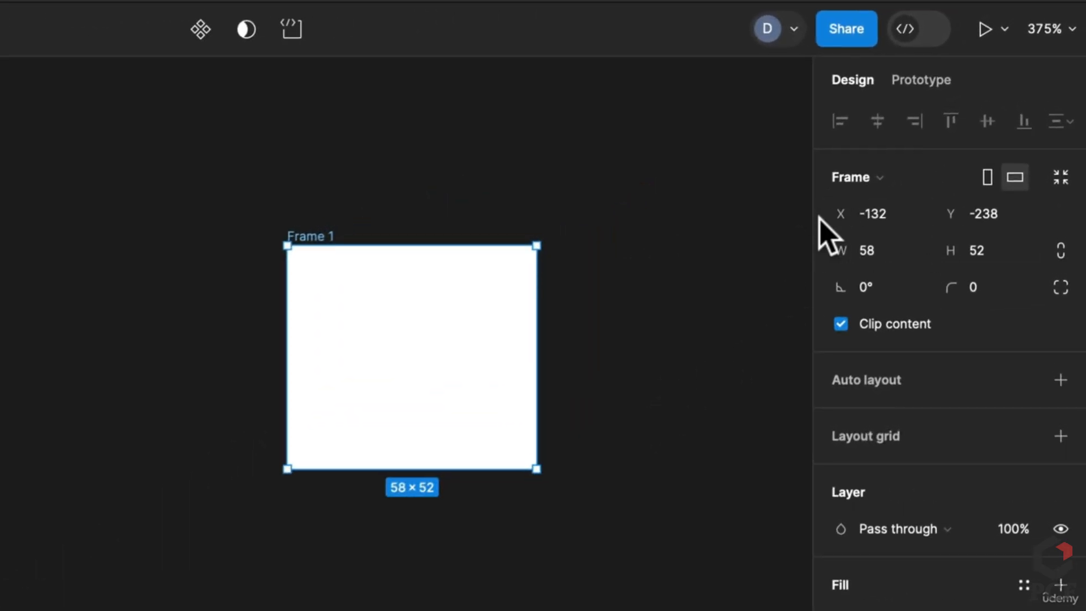
# Move Frame 1 to X -120, Y -246, widen it to 85, and round its corners
pyautogui.moveTo(852, 219)
pyautogui.mouseDown()
pyautogui.moveTo(758, 223)
pyautogui.moveTo(933, 225)
pyautogui.moveTo(831, 226)
pyautogui.moveTo(862, 225)
pyautogui.mouseUp()
pyautogui.moveTo(939, 213)
pyautogui.mouseDown()
pyautogui.moveTo(963, 213)
pyautogui.moveTo(919, 218)
pyautogui.mouseUp()
pyautogui.moveTo(836, 254); pyautogui.dragTo(933, 266)
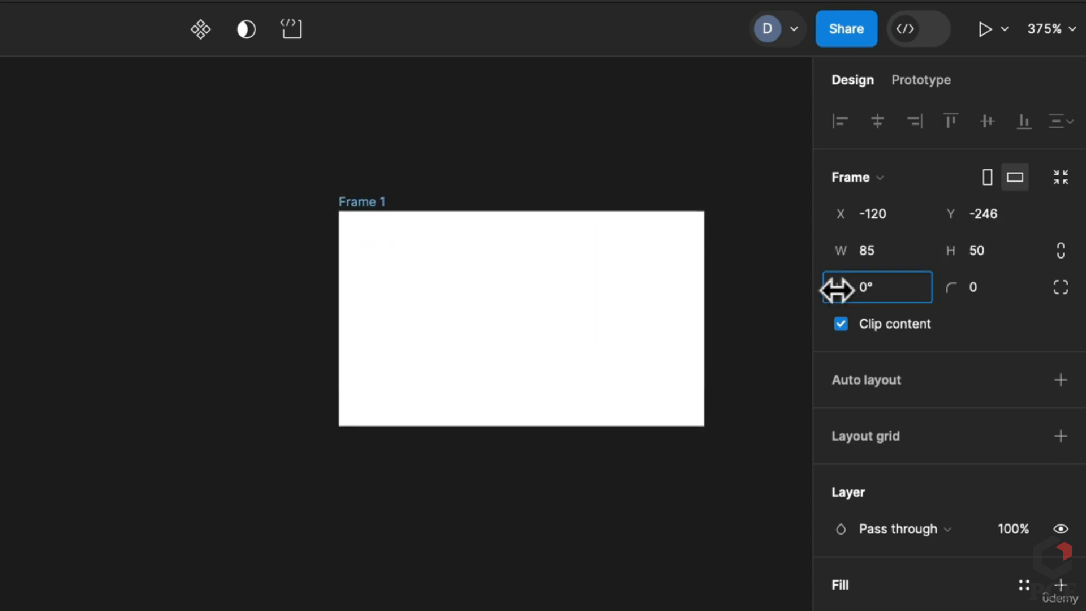
pyautogui.moveTo(837, 290); pyautogui.dragTo(834, 286)
pyautogui.hotkey('ctrl', 'z')
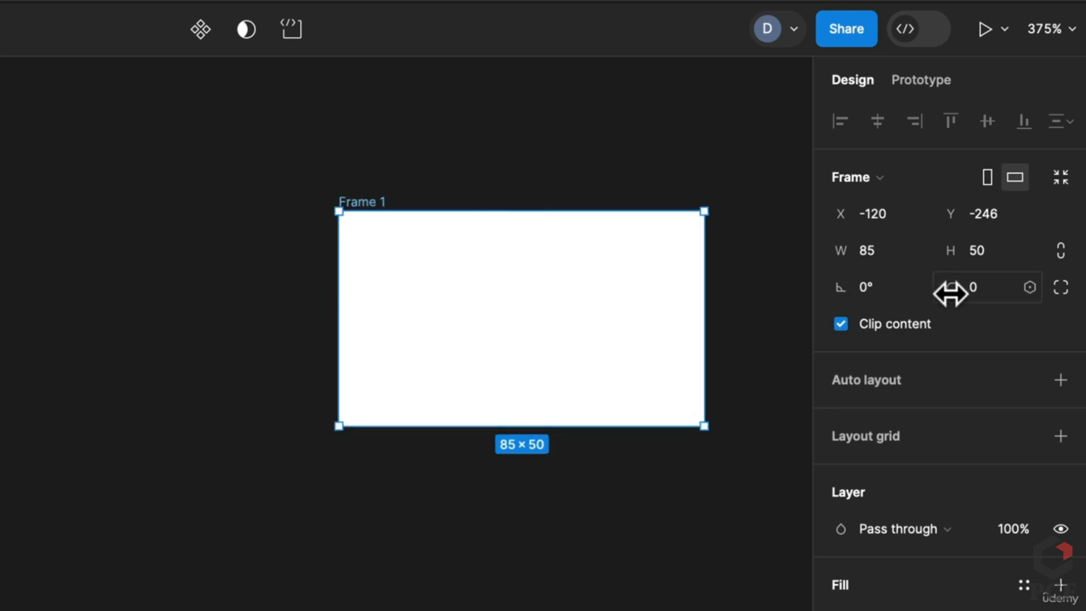
pyautogui.moveTo(950, 292)
pyautogui.mouseDown()
pyautogui.moveTo(1083, 288)
pyautogui.moveTo(850, 311)
pyautogui.moveTo(965, 320)
pyautogui.moveTo(651, 325)
pyautogui.mouseUp()
# Add an 'R' text layer below Frame 1 and draw a grey square inside the frame
pyautogui.press('r')
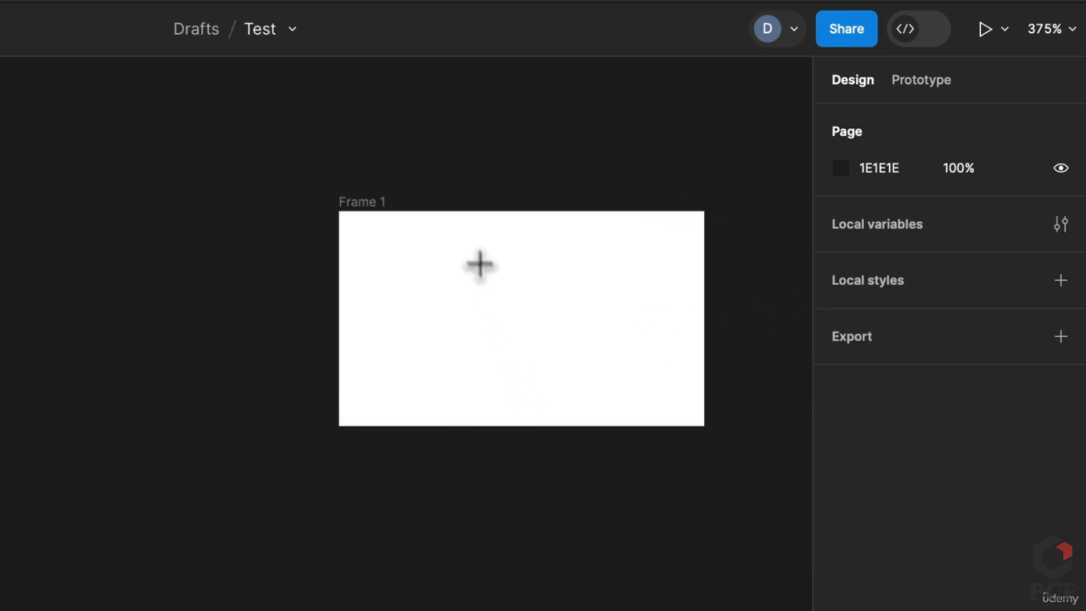
pyautogui.press('t')
pyautogui.click(351, 566)
pyautogui.write('R')
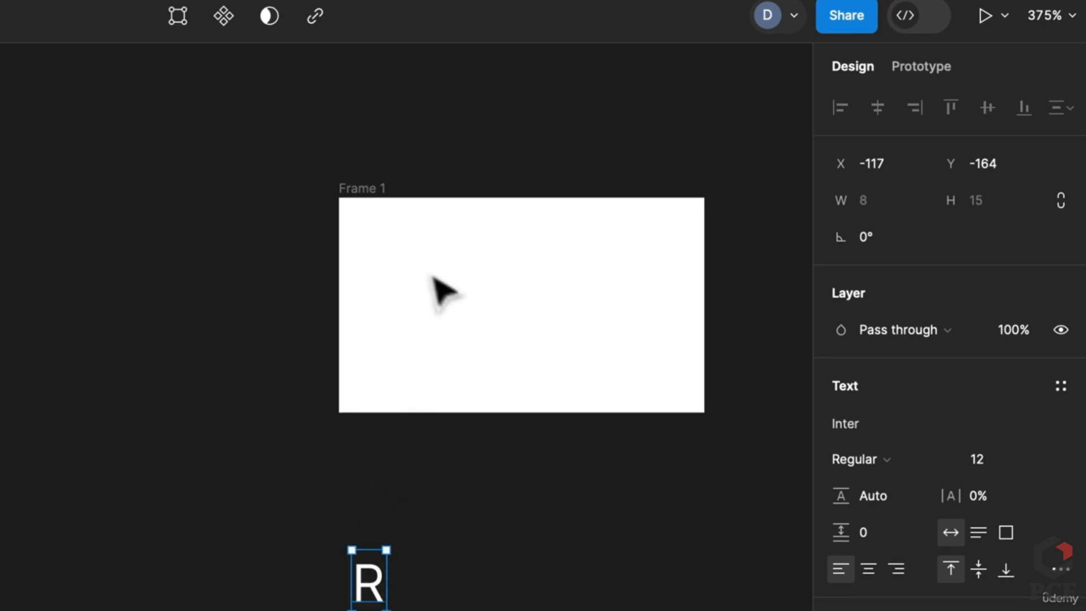
pyautogui.click(522, 536)
pyautogui.press('r')
pyautogui.moveTo(412, 219); pyautogui.dragTo(656, 456)
pyautogui.click(691, 515)
# Drag the grey rectangle past Frame 1's bottom and toggle Clip content off and back on
pyautogui.moveTo(562, 286); pyautogui.dragTo(524, 526)
pyautogui.scroll(4, 645, 334)
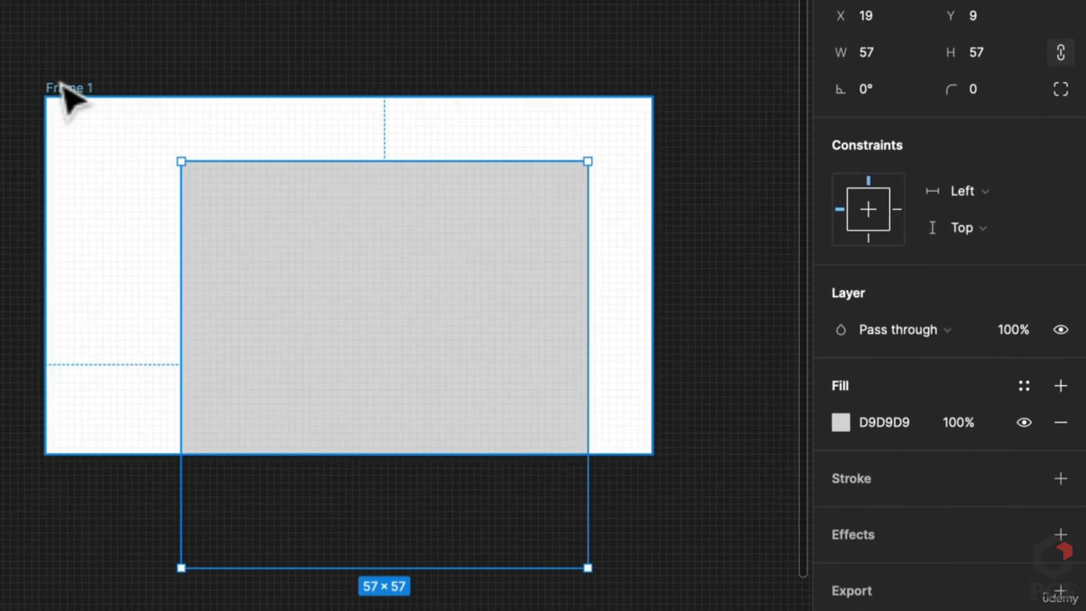
pyautogui.click(67, 89)
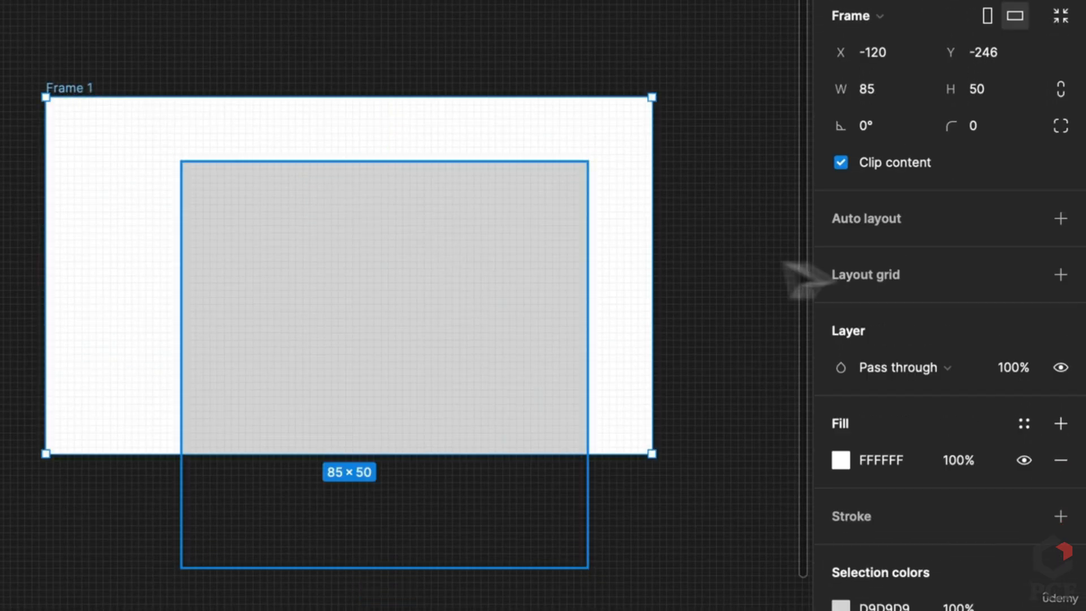
pyautogui.click(840, 164)
pyautogui.click(841, 164)
pyautogui.click(841, 164)
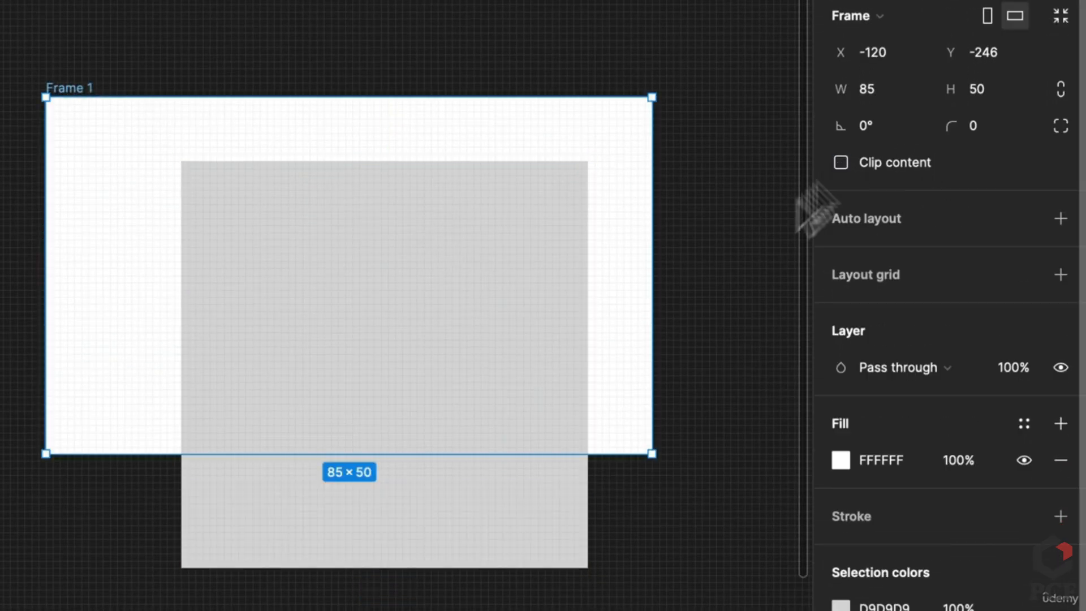
pyautogui.click(840, 162)
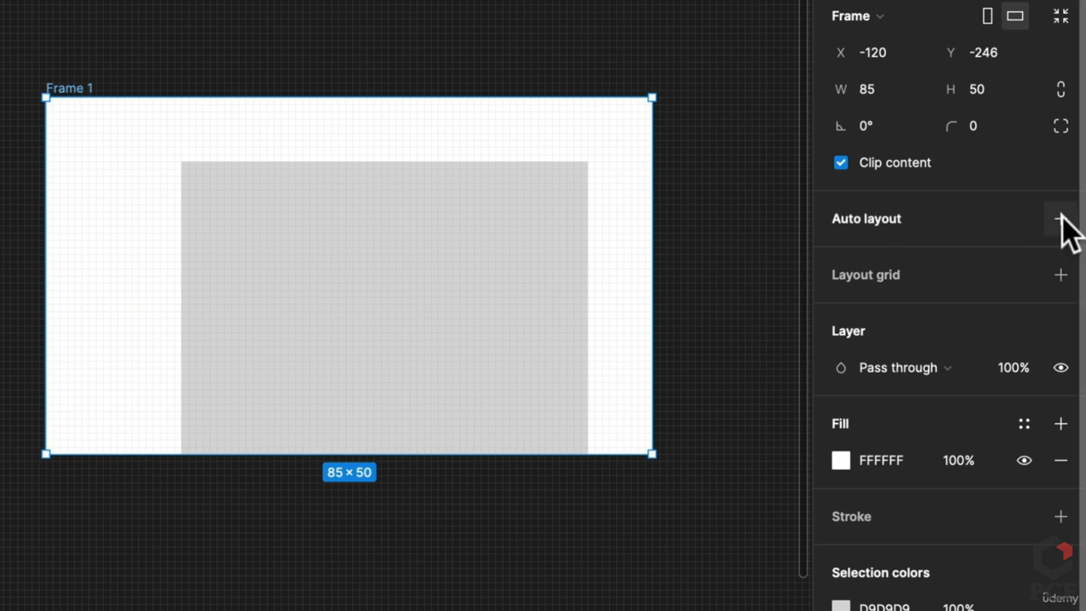
pyautogui.click(558, 565)
pyautogui.click(549, 330)
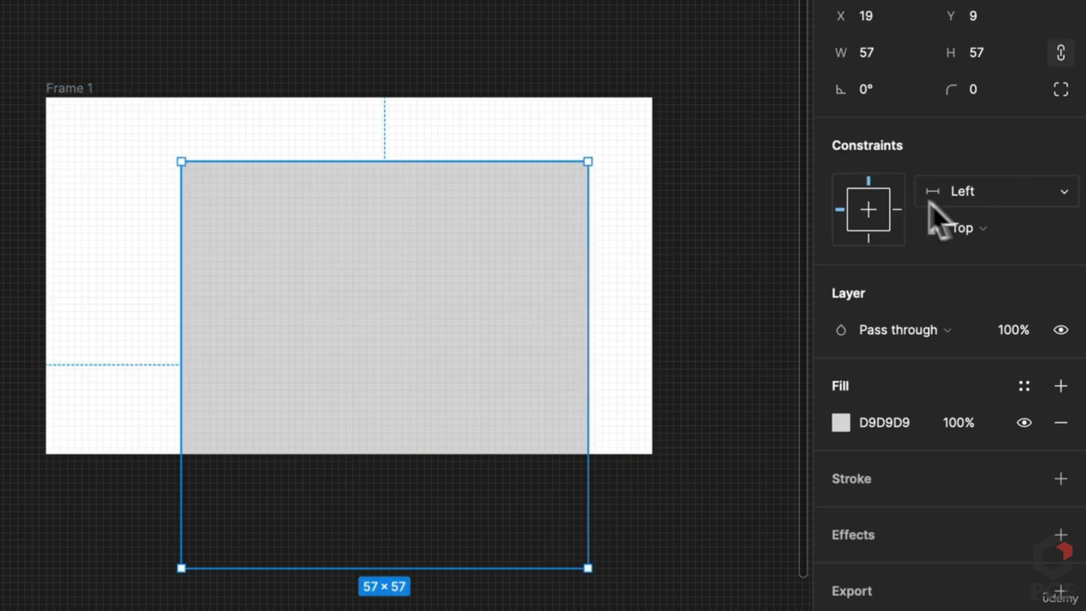
pyautogui.click(133, 145)
pyautogui.click(86, 87)
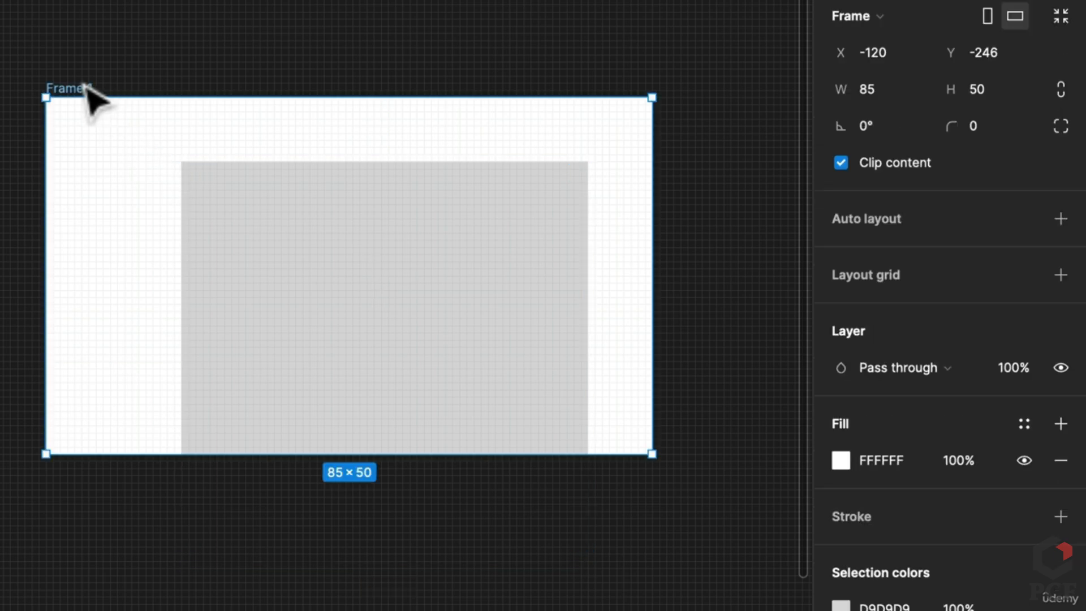
# Add auto layout to Frame 1 so it hugs the rectangle at 75×57, then remove it
pyautogui.click(1043, 219)
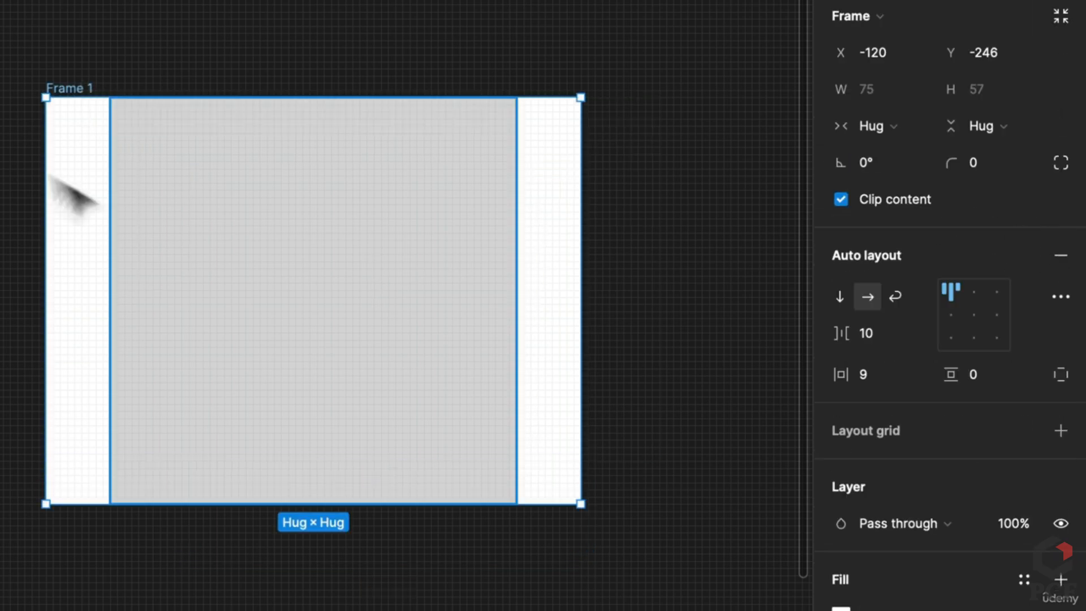
pyautogui.click(330, 303)
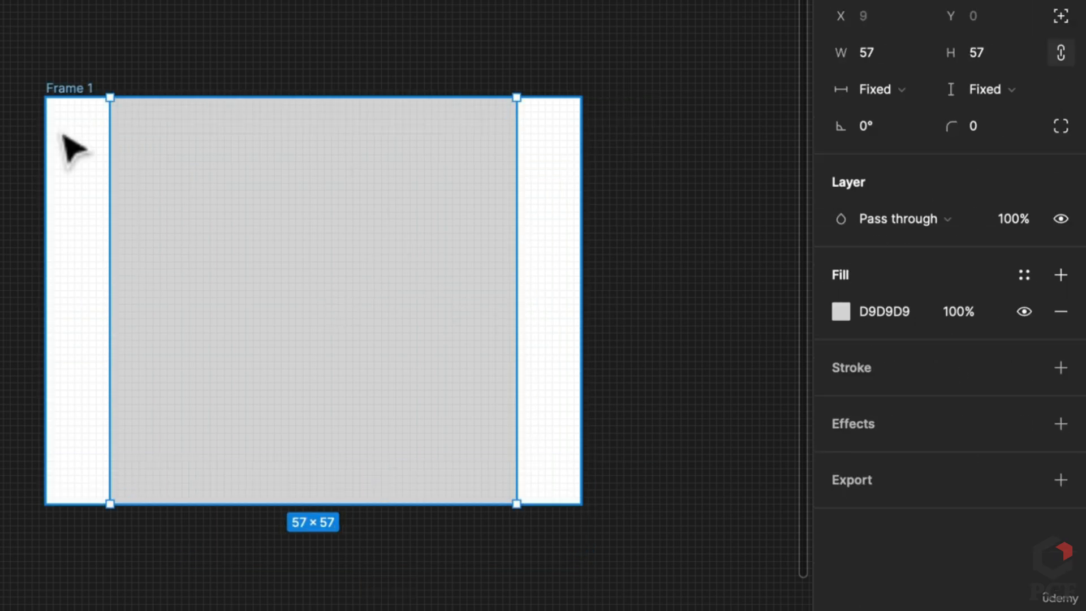
pyautogui.click(66, 80)
pyautogui.click(274, 239)
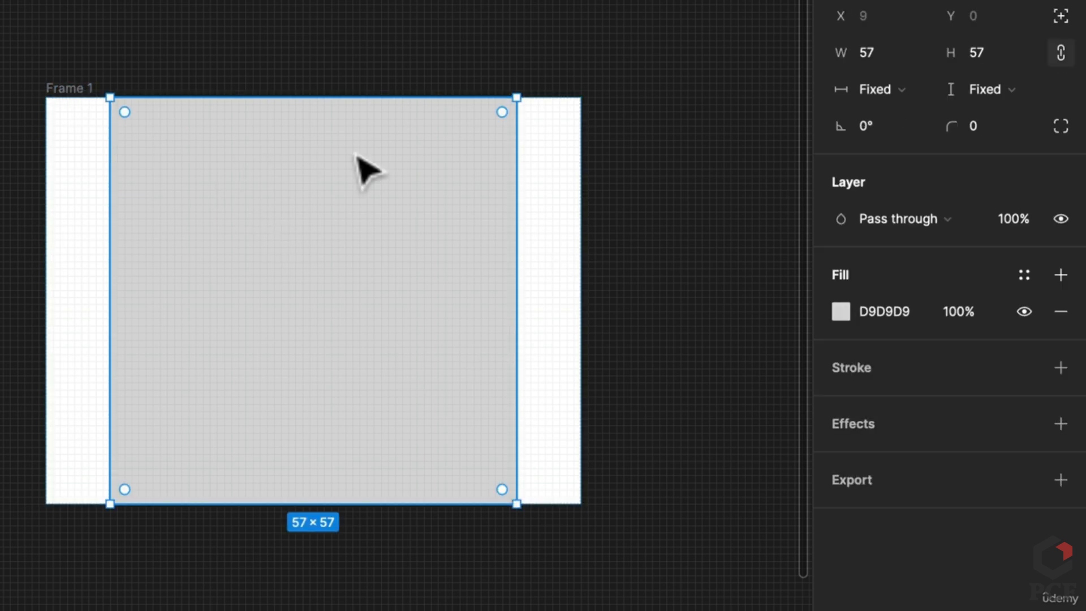
pyautogui.click(54, 89)
pyautogui.click(1061, 255)
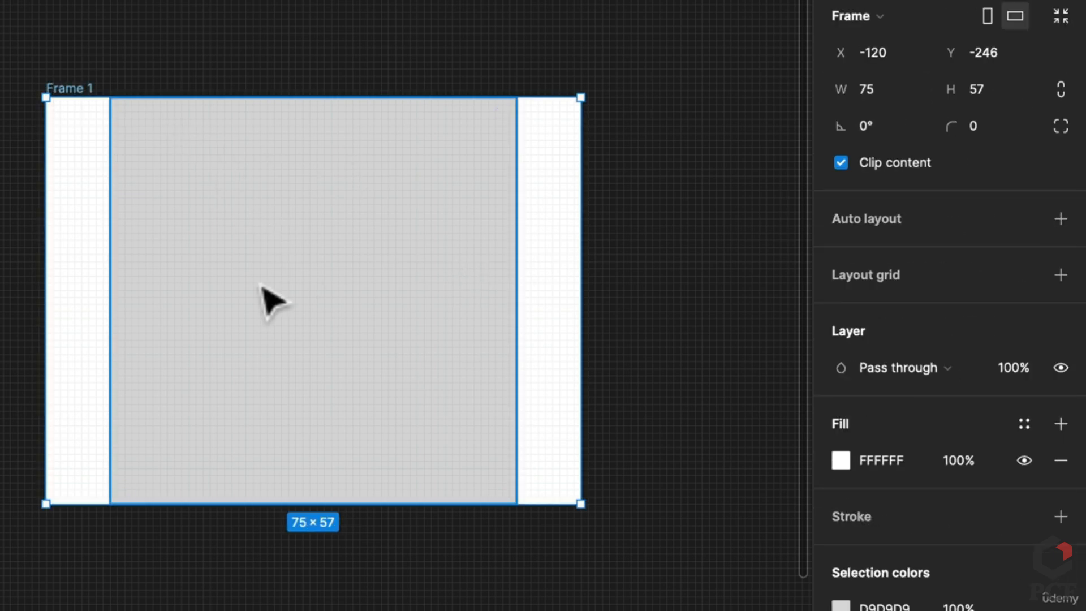
pyautogui.click(272, 296)
# Shrink the grey rectangle and set its constraints to Left and right, Top and bottom
pyautogui.moveTo(519, 99); pyautogui.dragTo(476, 170)
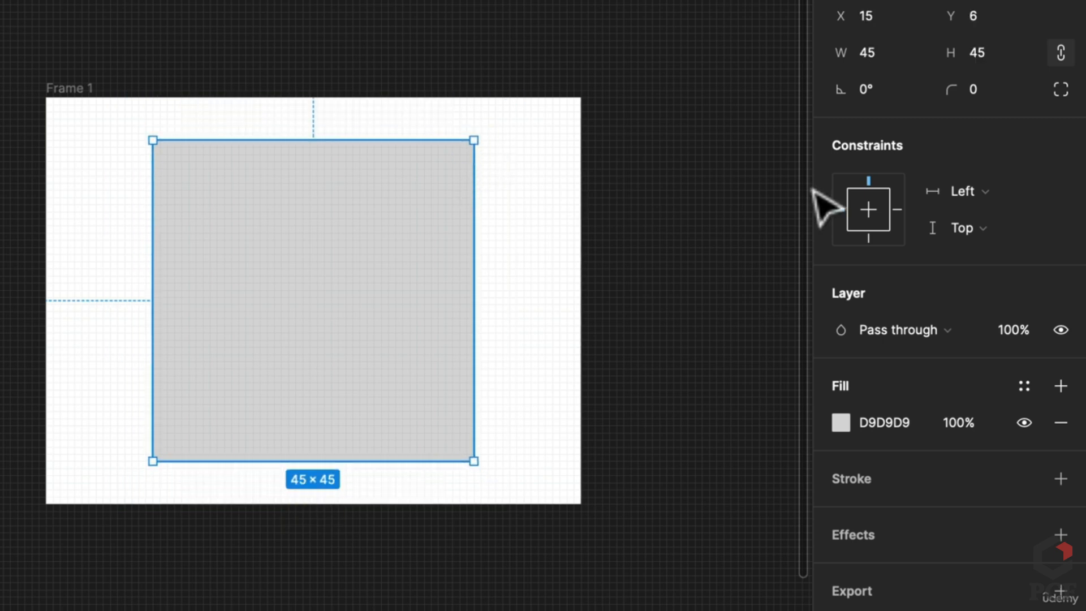
pyautogui.click(963, 193)
pyautogui.click(977, 244)
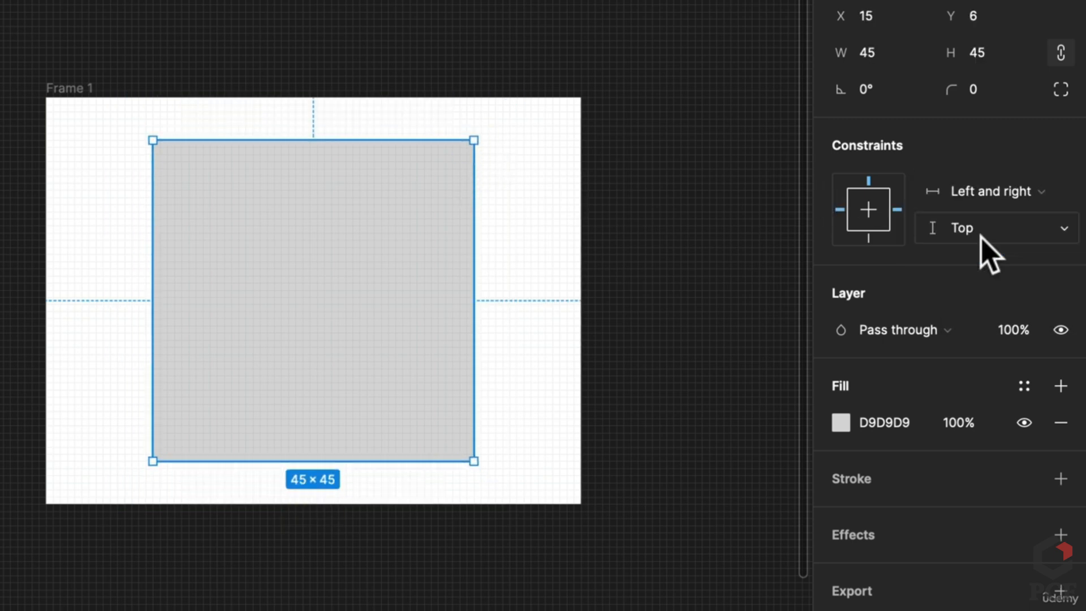
pyautogui.click(980, 231)
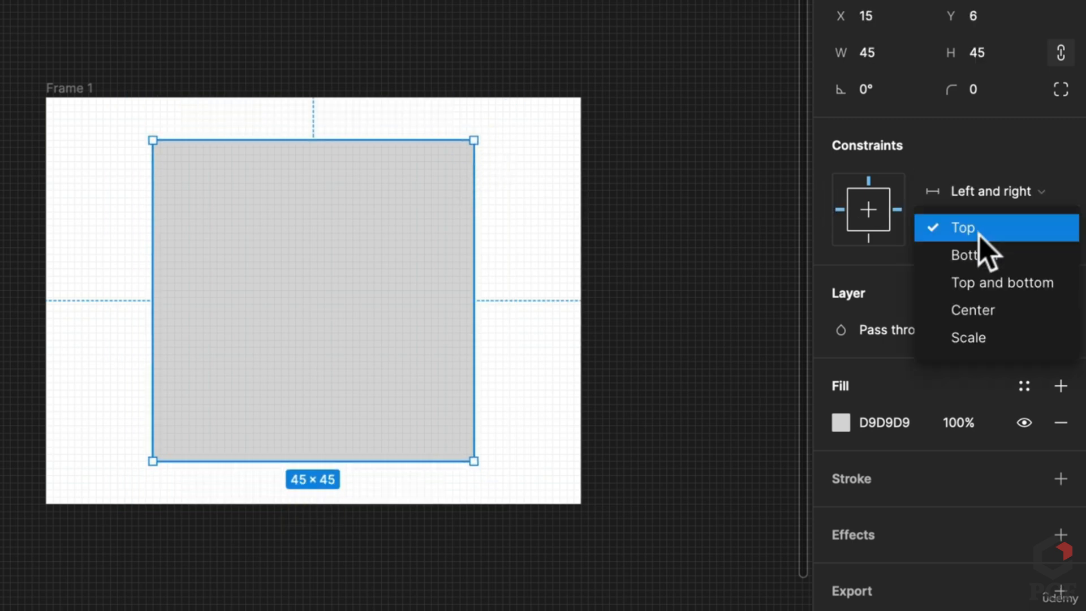
pyautogui.click(989, 281)
pyautogui.click(589, 603)
# Reduce Frame 1's height to 50 and recheck how the rectangle stretches with it
pyautogui.click(67, 88)
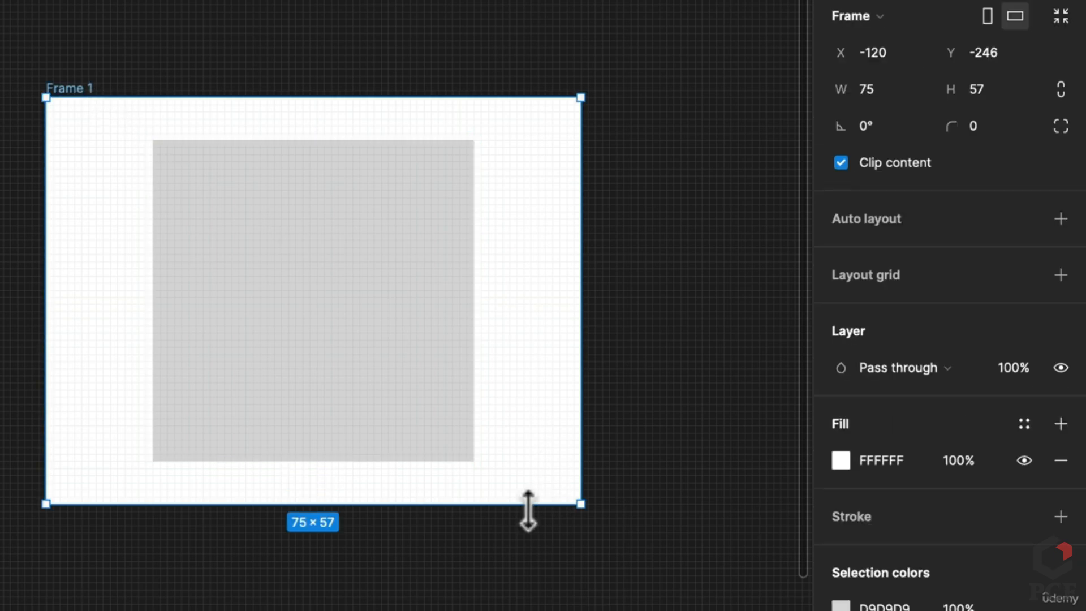
pyautogui.moveTo(528, 504); pyautogui.dragTo(495, 425)
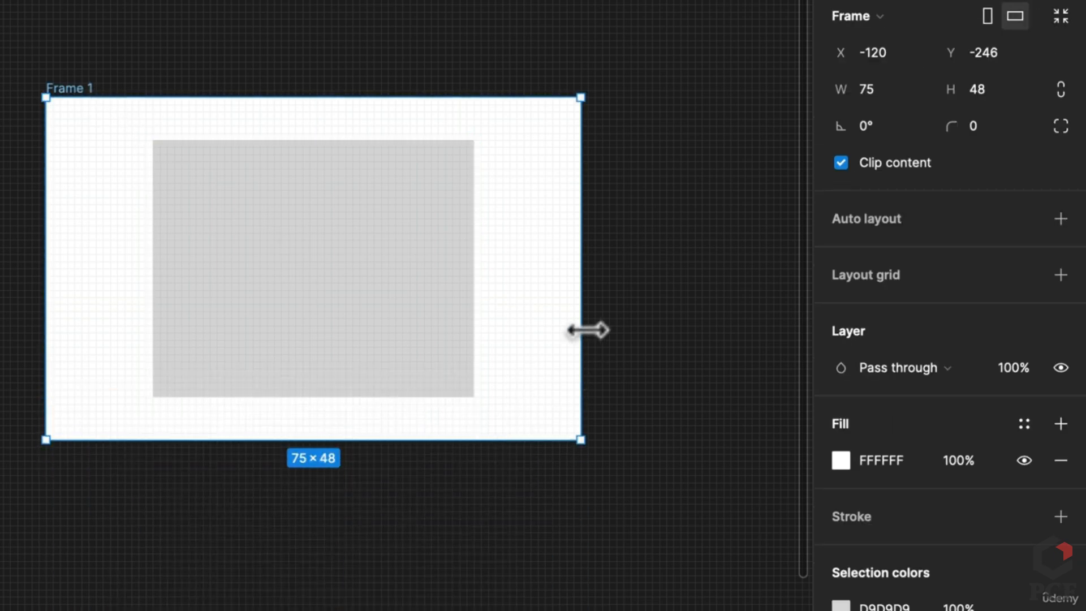
pyautogui.moveTo(587, 329); pyautogui.dragTo(626, 323)
pyautogui.click(404, 313)
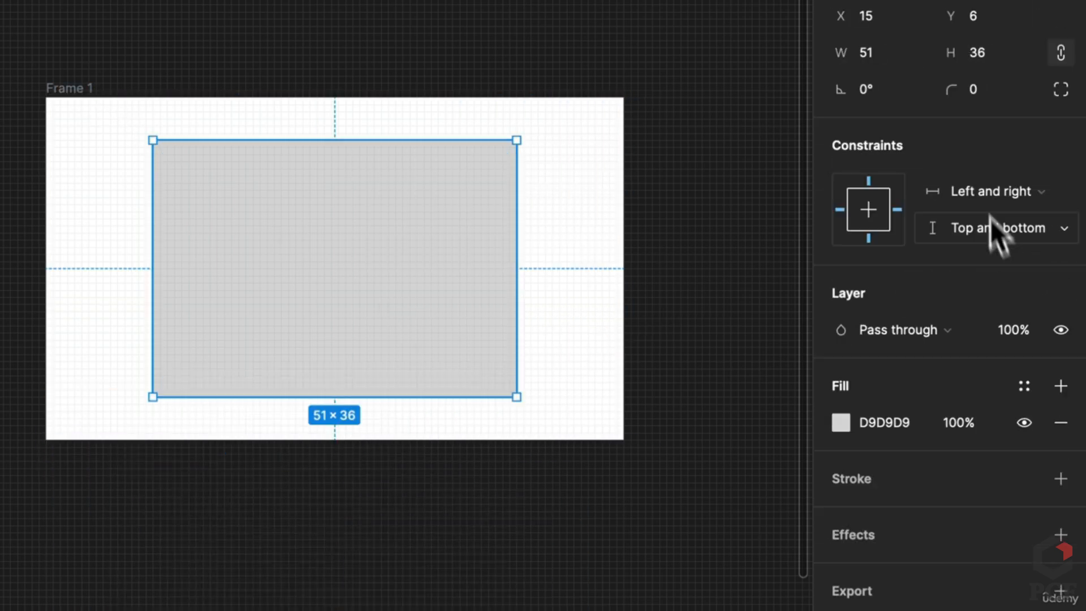
pyautogui.click(980, 195)
pyautogui.click(985, 139)
pyautogui.click(740, 218)
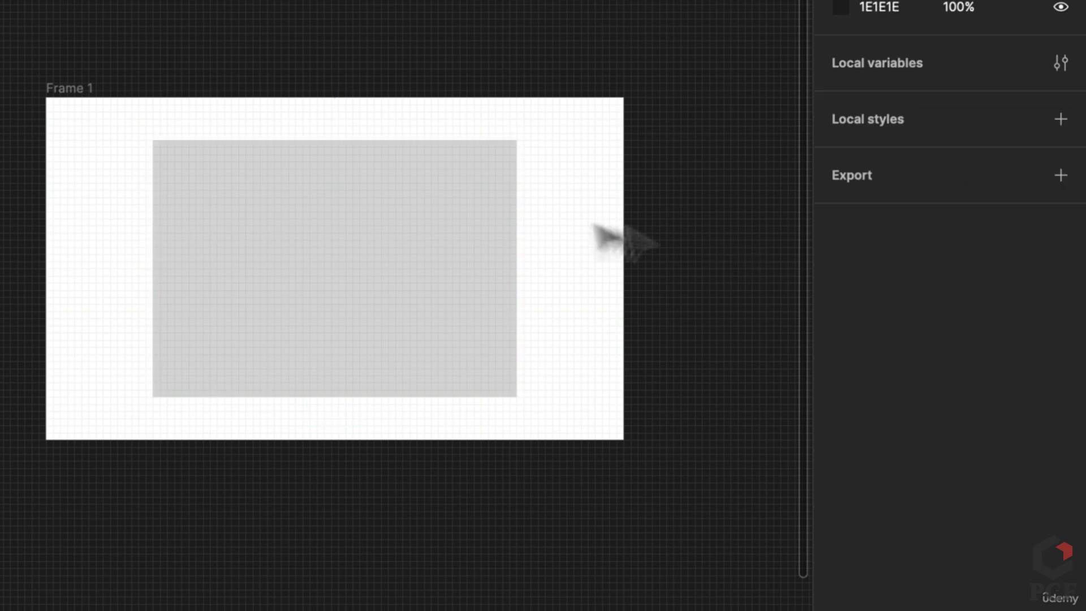
# Adjust Frame 1's width from both sides so it measures 78×48
pyautogui.click(84, 89)
pyautogui.moveTo(624, 249); pyautogui.dragTo(678, 240)
pyautogui.moveTo(42, 277); pyautogui.dragTo(120, 264)
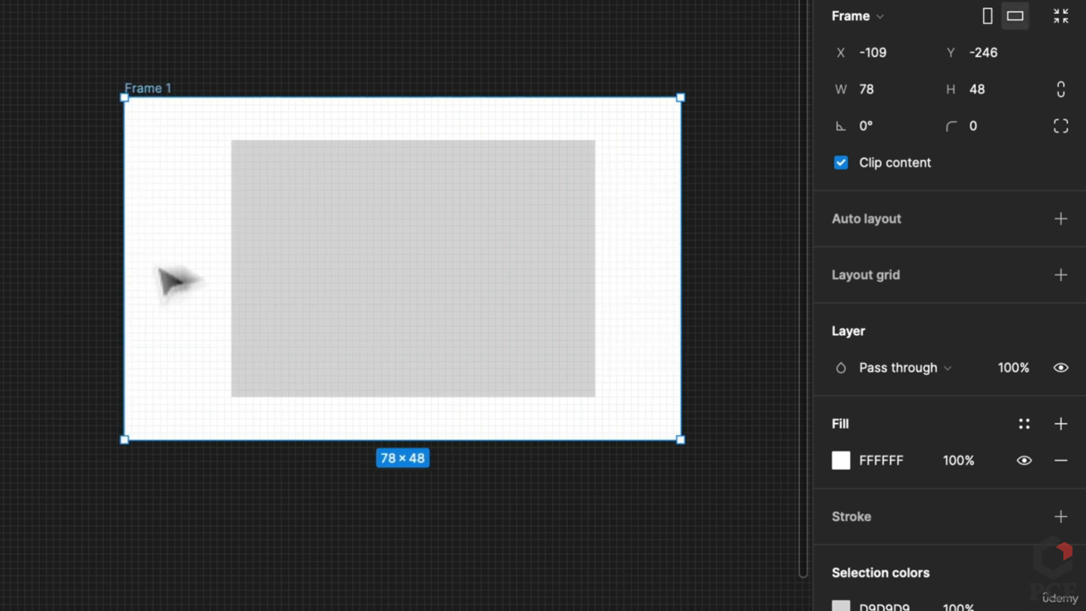
pyautogui.click(496, 312)
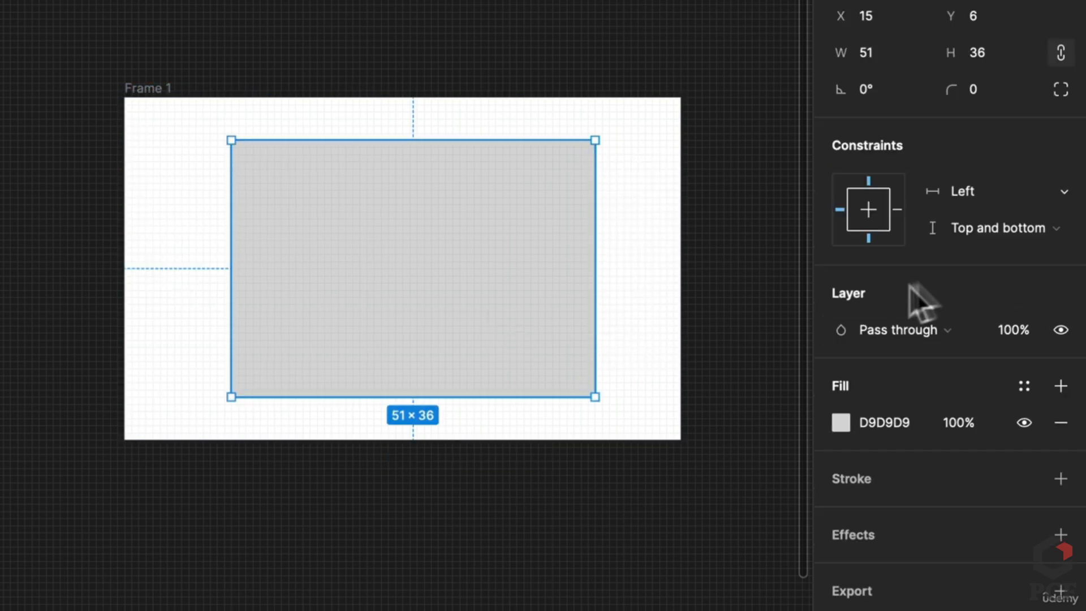
# Keep Pass through blend at 100% opacity and make the rectangle's fill red CF2B2B
pyautogui.click(848, 334)
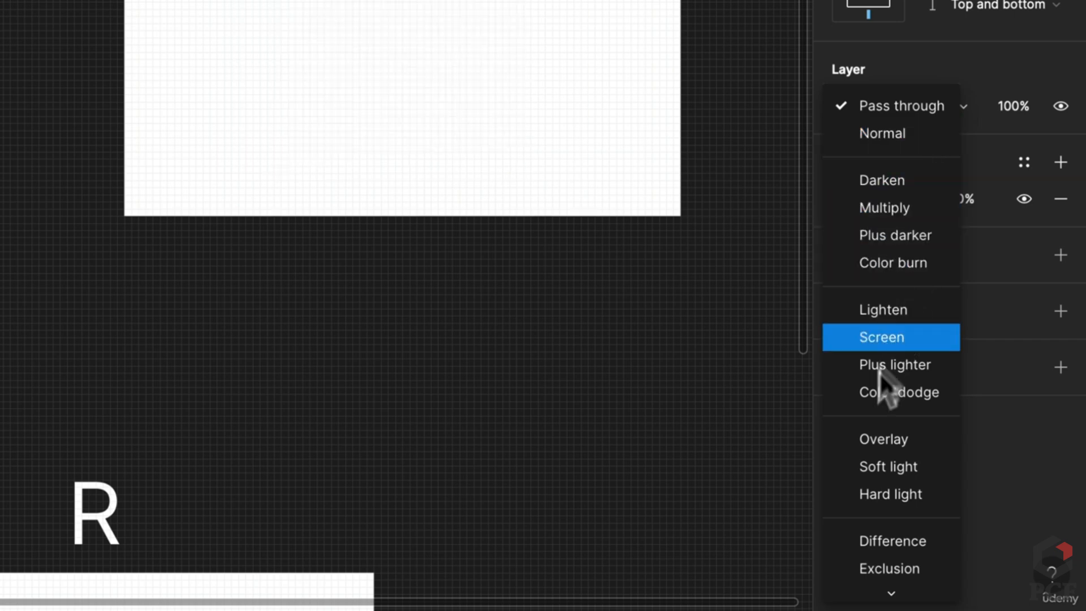
pyautogui.click(1029, 52)
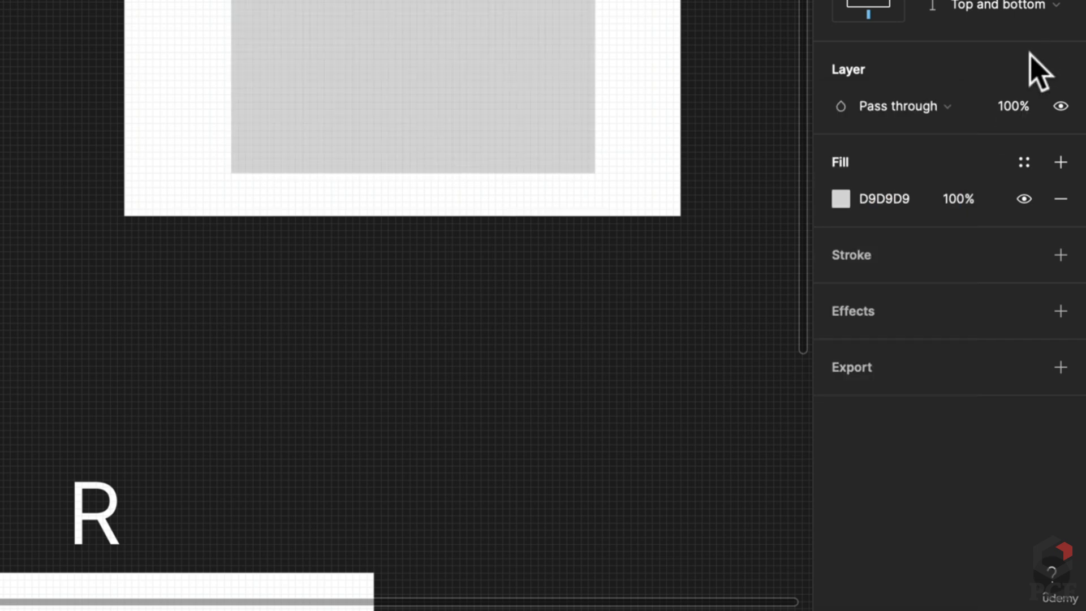
pyautogui.moveTo(993, 103); pyautogui.dragTo(1046, 128)
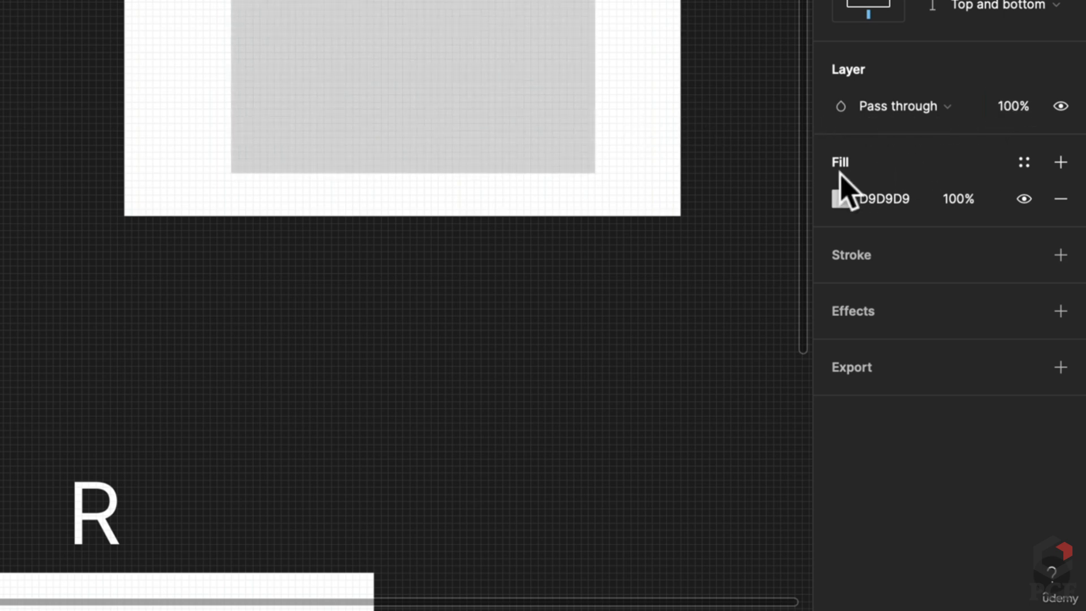
pyautogui.click(840, 199)
pyautogui.moveTo(613, 138); pyautogui.dragTo(757, 71)
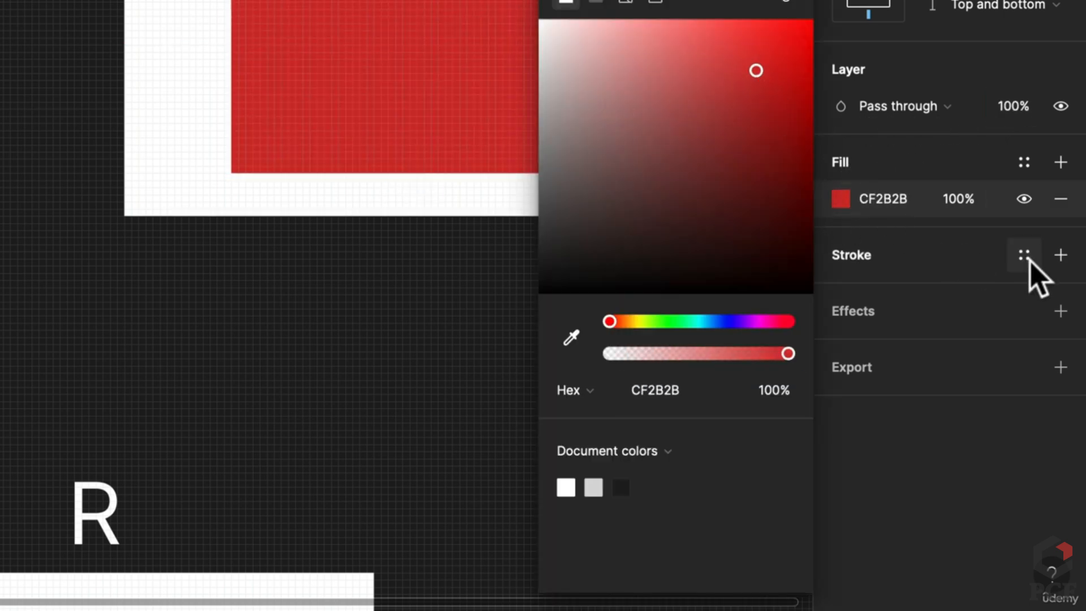
# Add a black inside stroke and a drop shadow to the rectangle
pyautogui.click(1061, 254)
pyautogui.click(1061, 384)
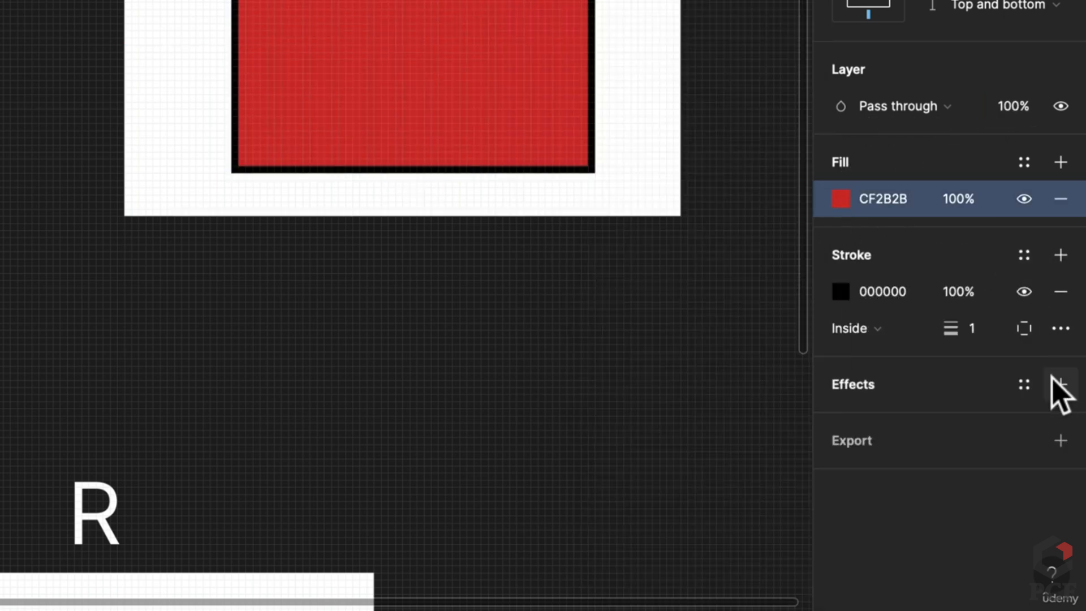
pyautogui.click(909, 423)
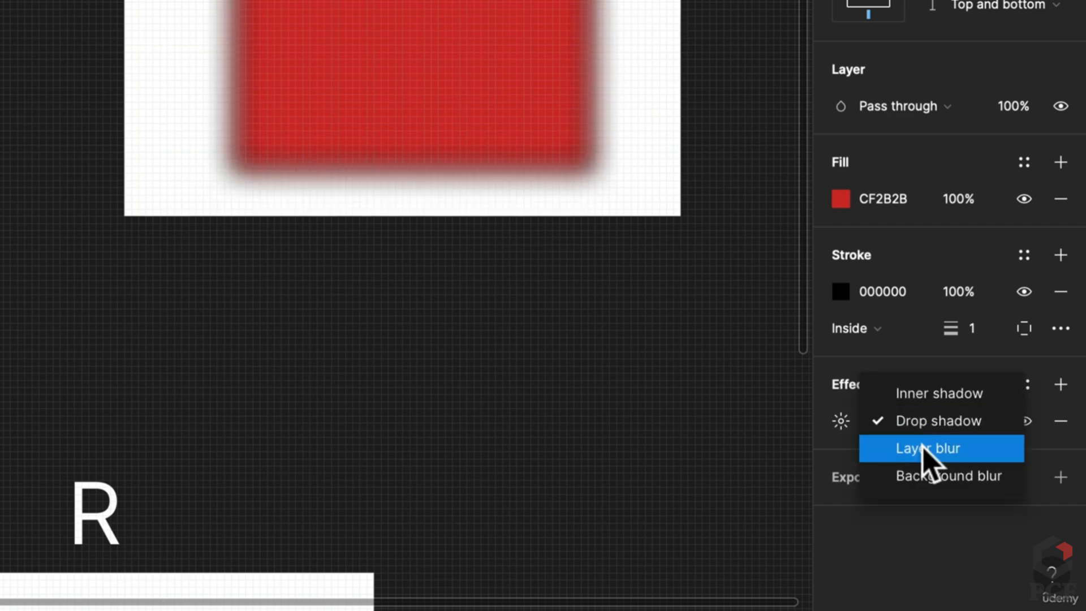
pyautogui.click(934, 419)
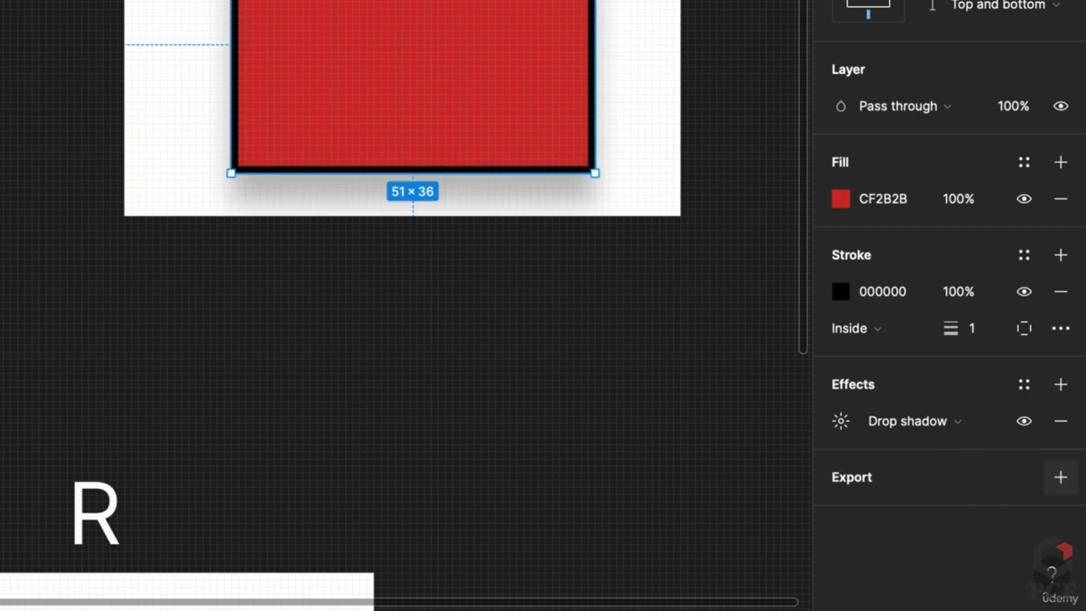
pyautogui.press('Escape')
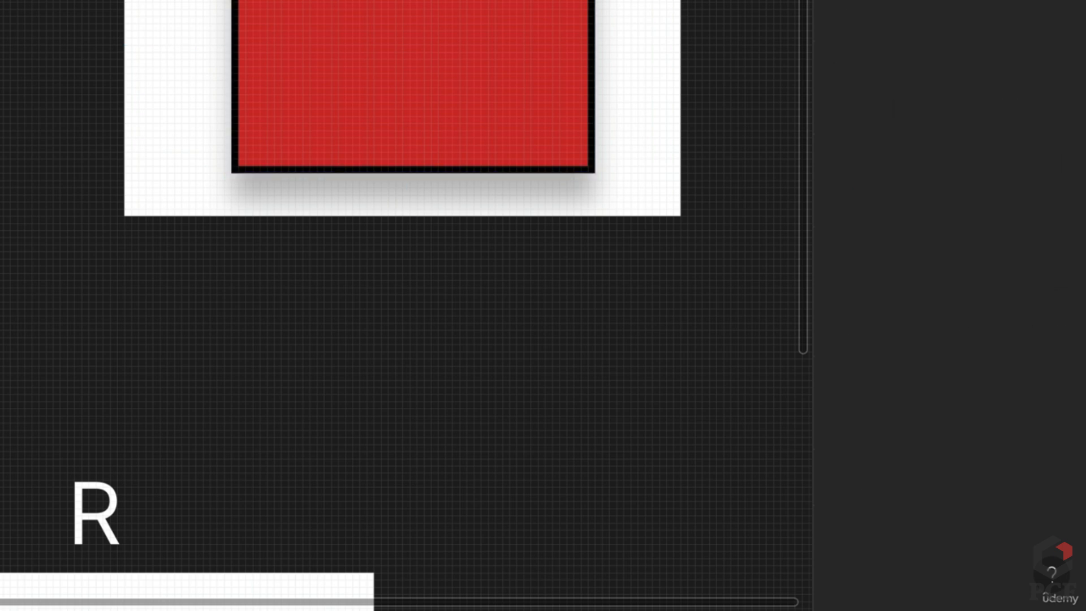
# Draw a text box below the frame containing 'ASDA DAS DQA'
pyautogui.moveTo(233, 269); pyautogui.dragTo(497, 407)
pyautogui.write('ASDA DAS DQA')
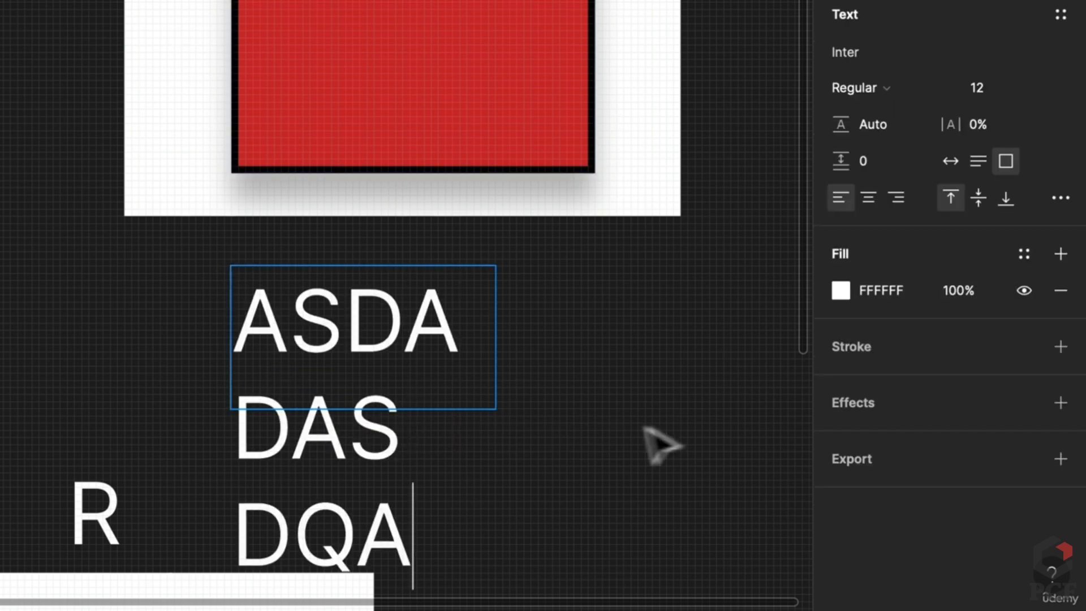
pyautogui.press('Escape')
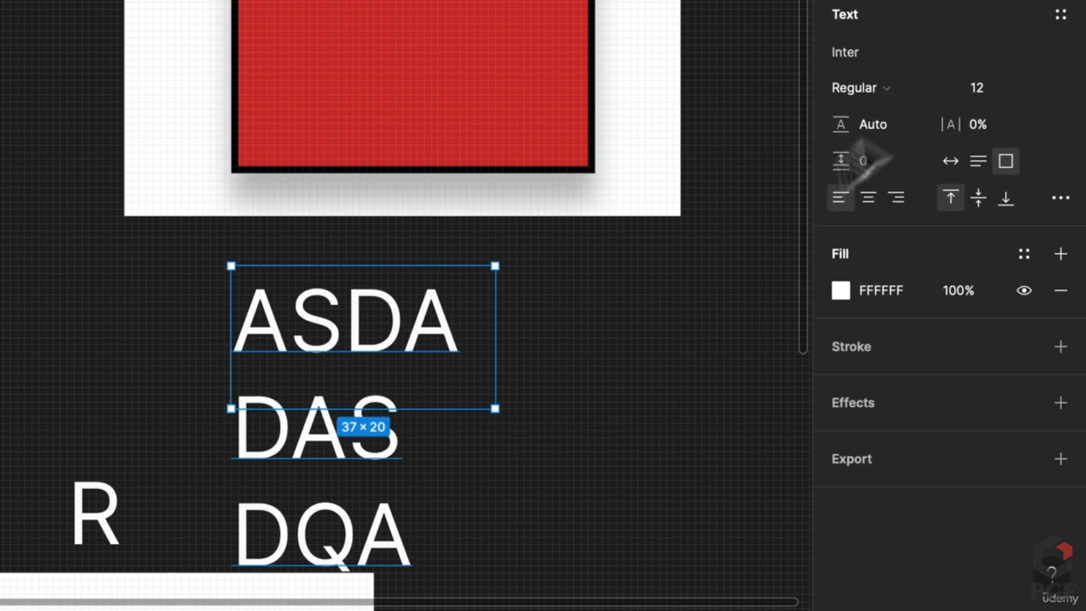
# Set the text weight to Inter Medium and switch the box to Auto height
pyautogui.click(873, 54)
pyautogui.press('Escape')
pyautogui.click(887, 87)
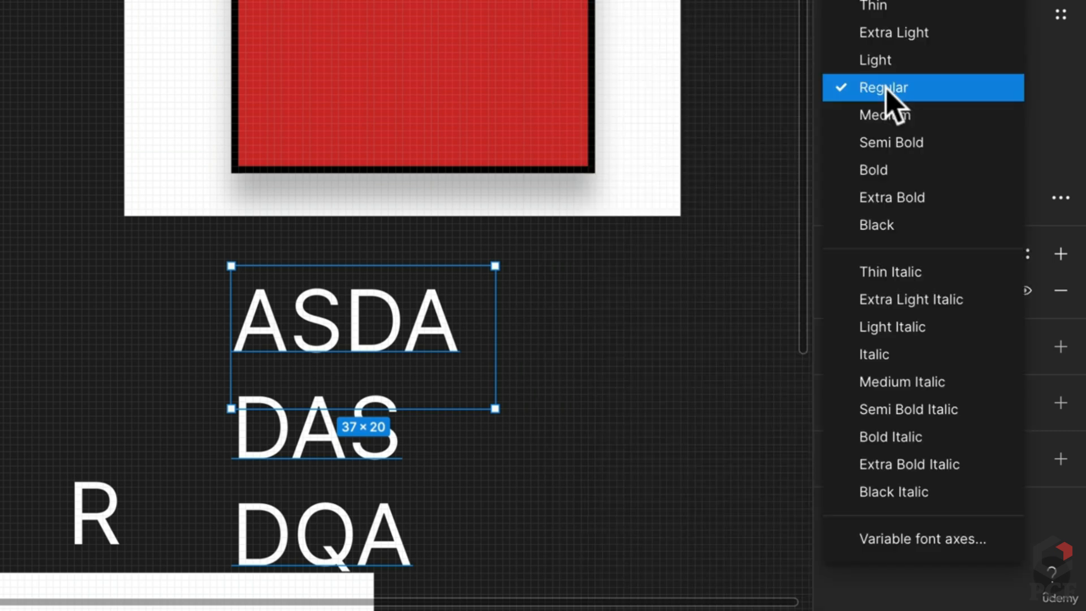
pyautogui.click(898, 112)
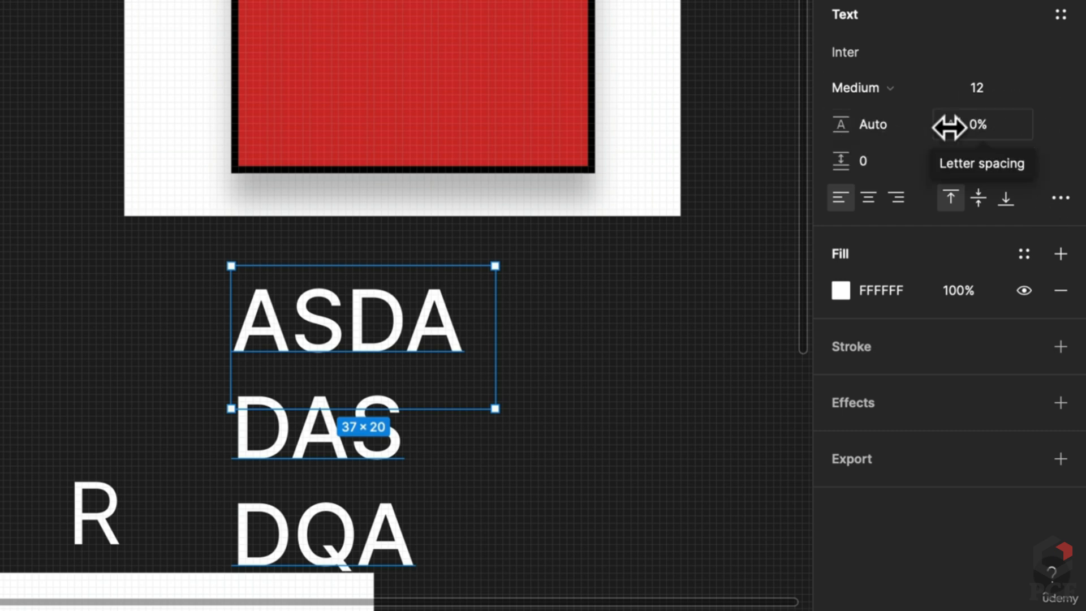
pyautogui.click(981, 124)
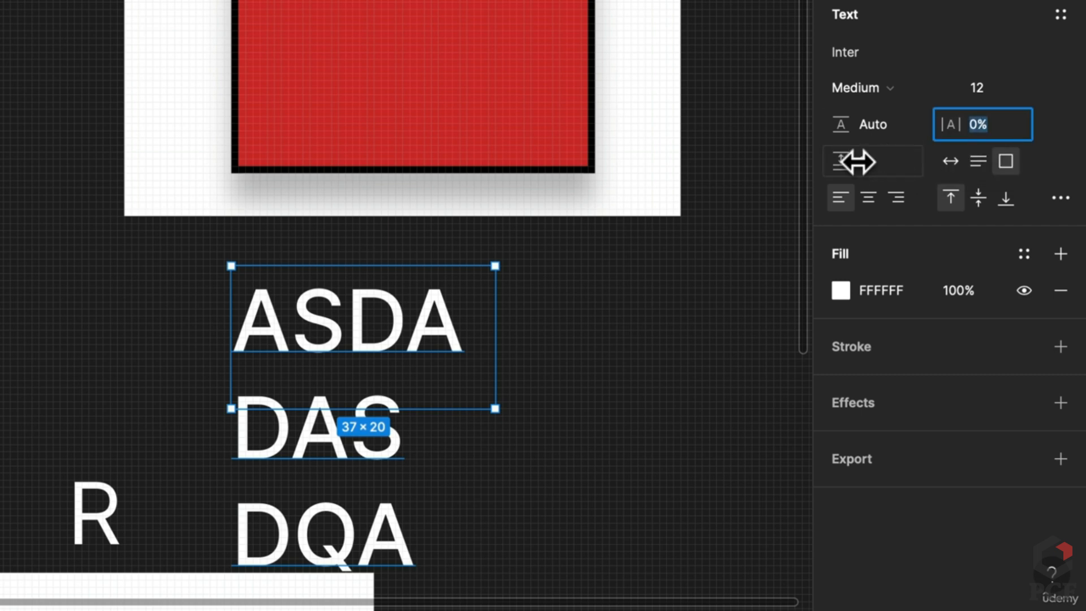
pyautogui.click(977, 163)
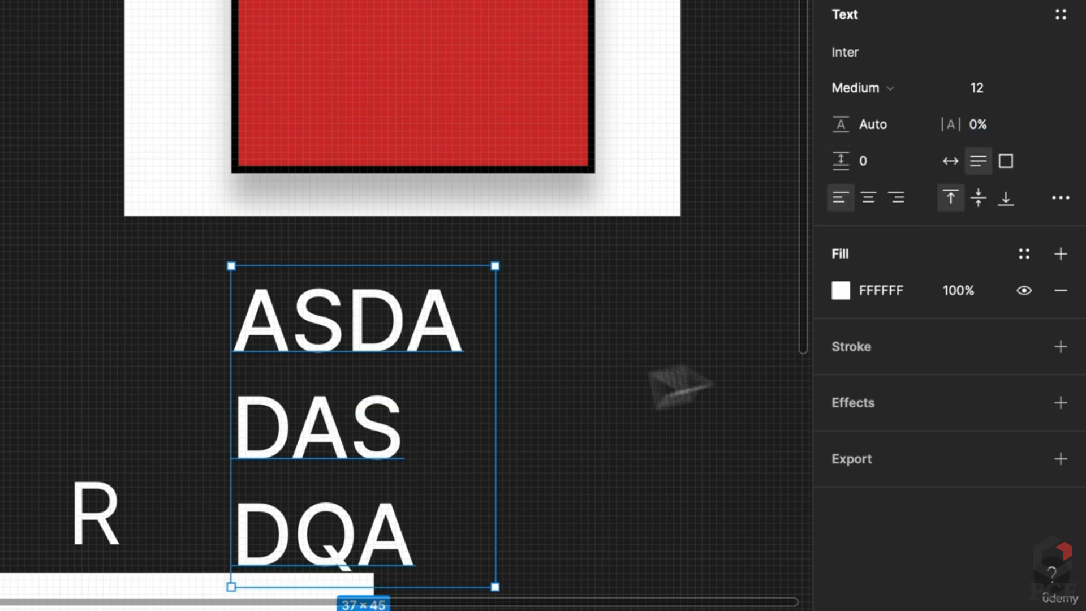
# Move the text block to the left of Frame 1
pyautogui.moveTo(371, 373); pyautogui.dragTo(514, 310)
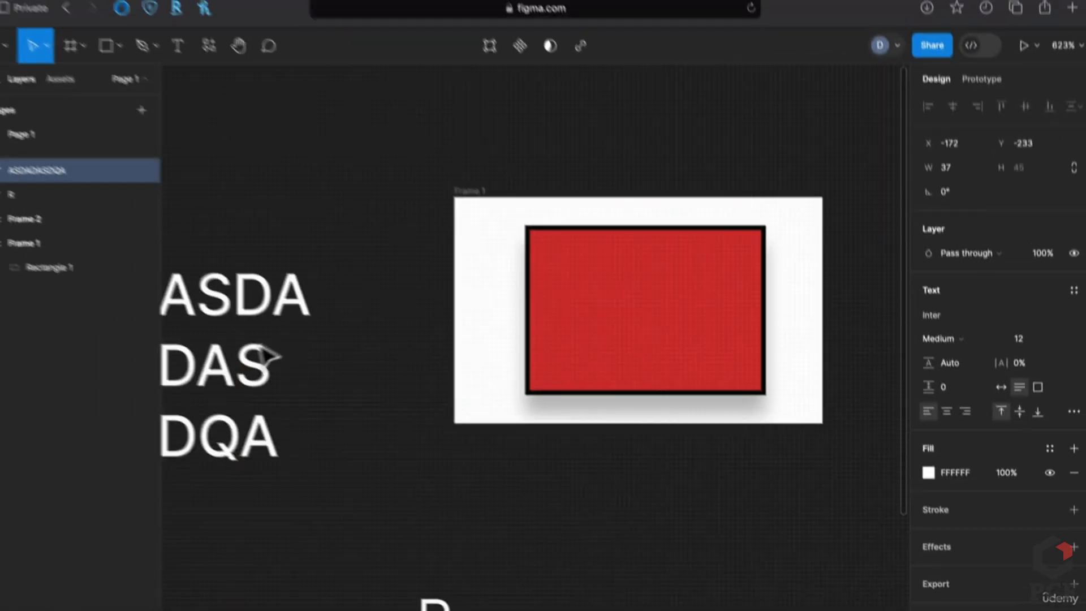
pyautogui.click(583, 447)
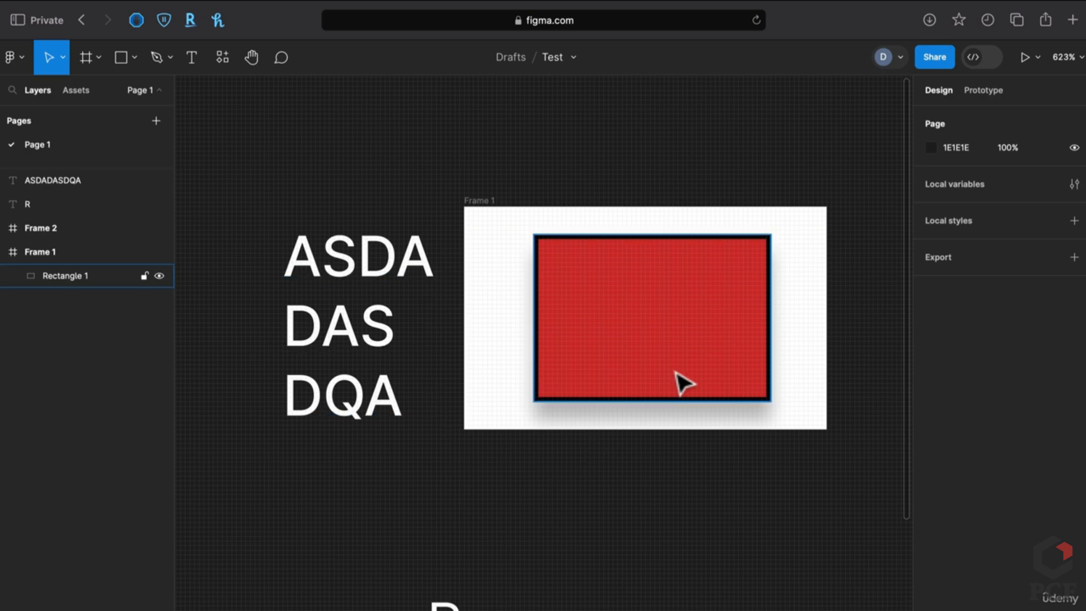
pyautogui.scroll(2, 736, 333)
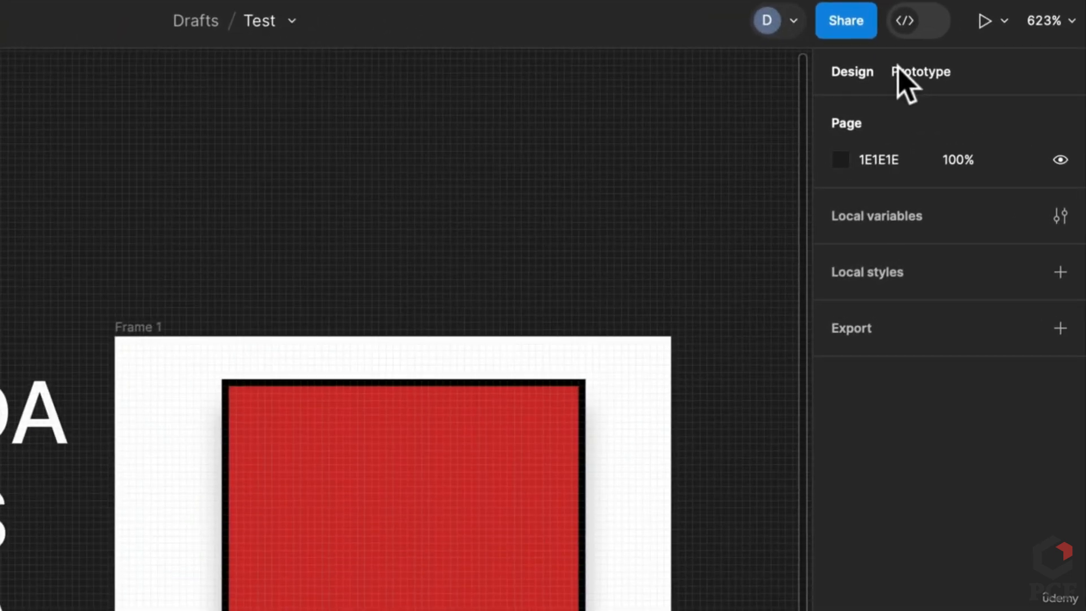
# Set the prototype preview device to iPhone 15 Plus and play the prototype
pyautogui.click(969, 88)
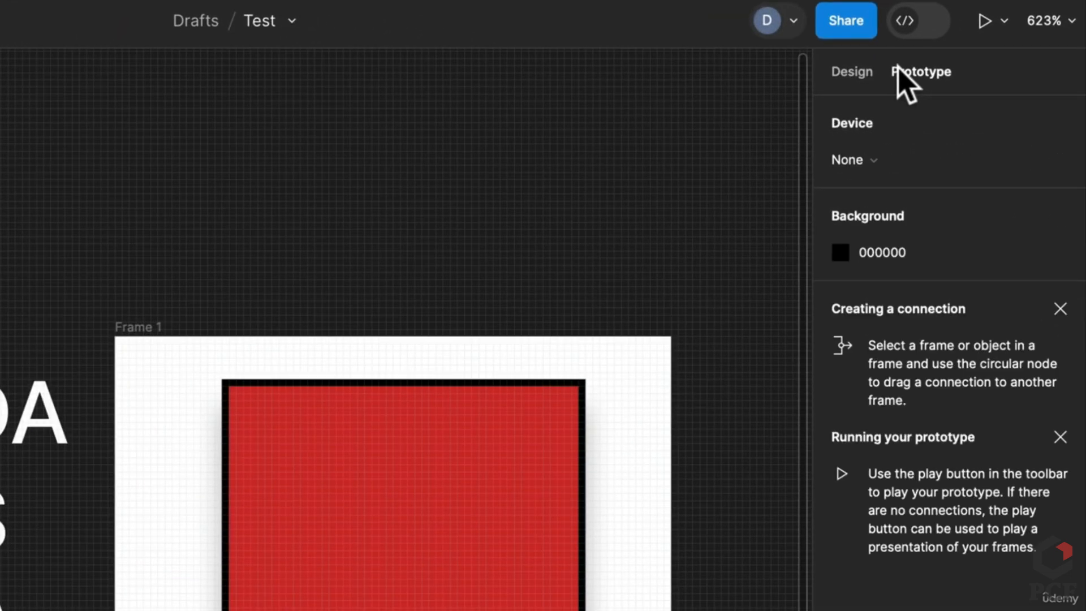
pyautogui.click(1057, 310)
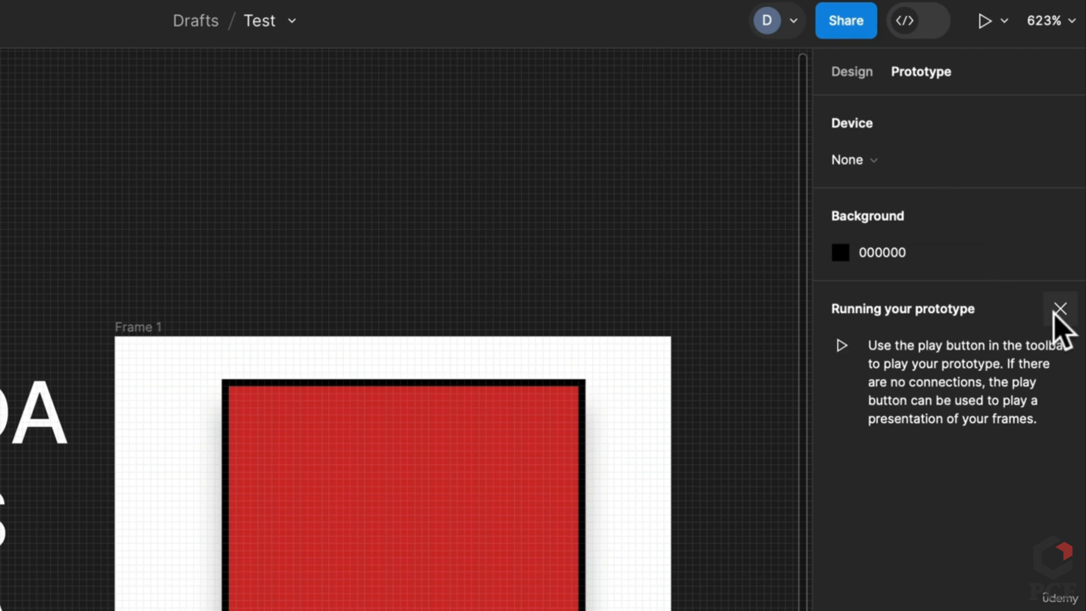
pyautogui.click(1056, 309)
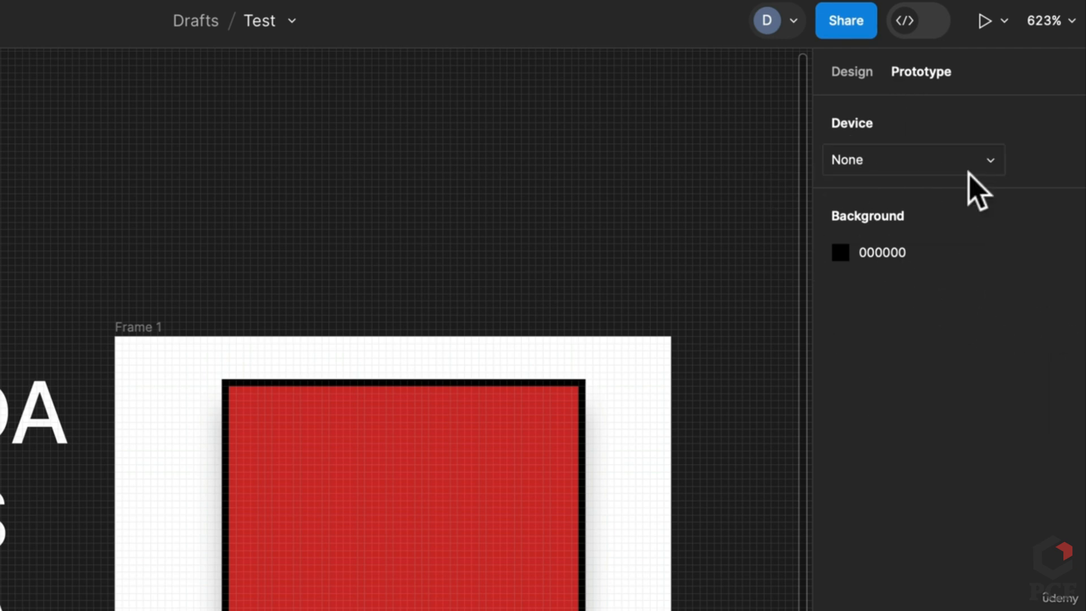
pyautogui.click(961, 167)
pyautogui.click(945, 304)
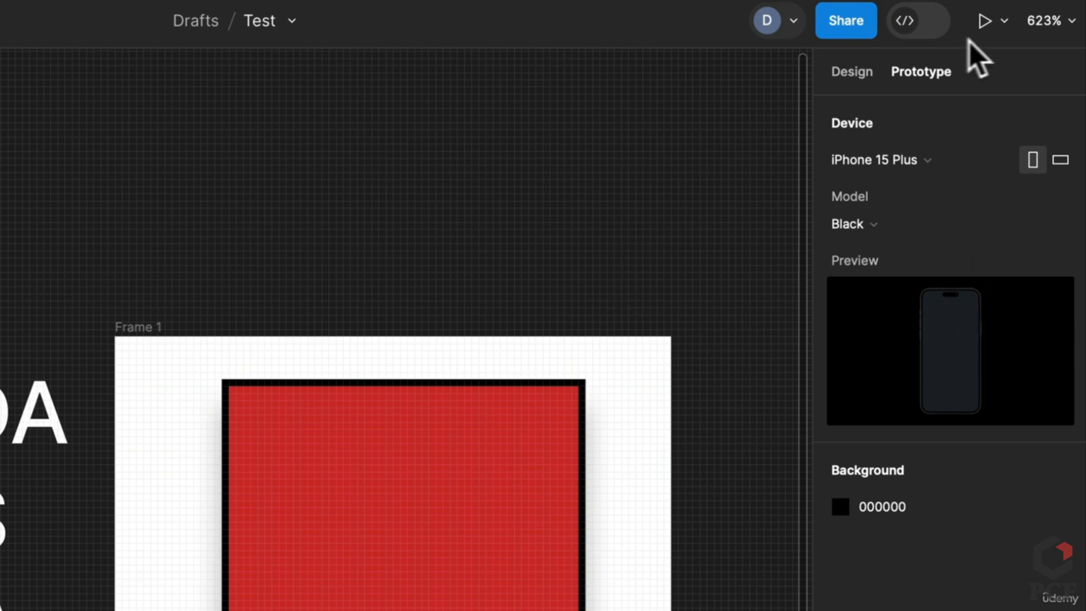
pyautogui.click(984, 21)
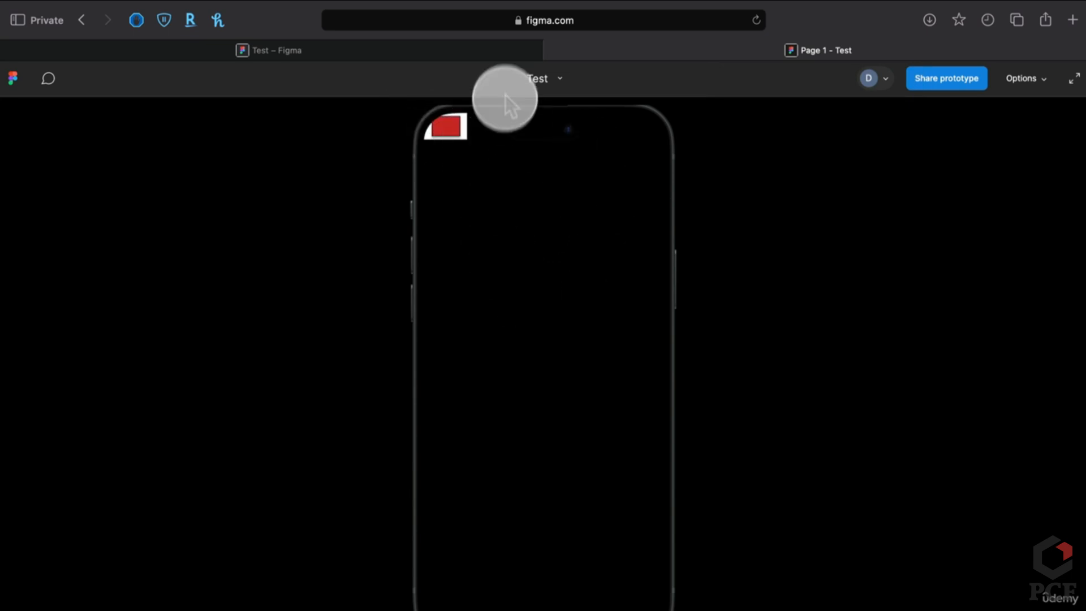
# Back in the editor, select the text and rectangle together
pyautogui.click(446, 55)
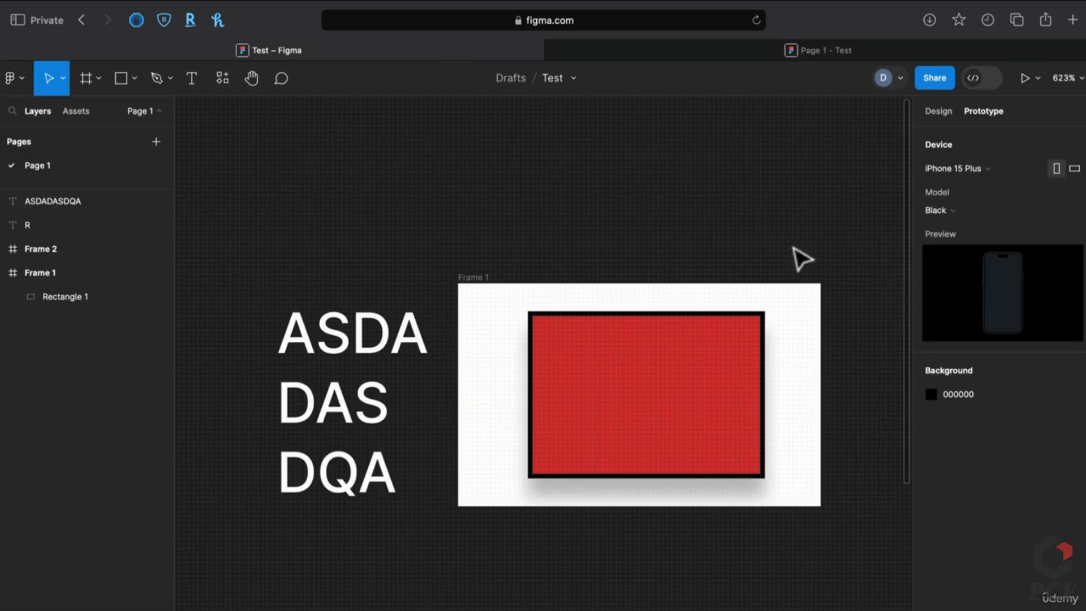
pyautogui.moveTo(800, 257); pyautogui.dragTo(613, 288)
pyautogui.hscroll(-1, 504, 276)
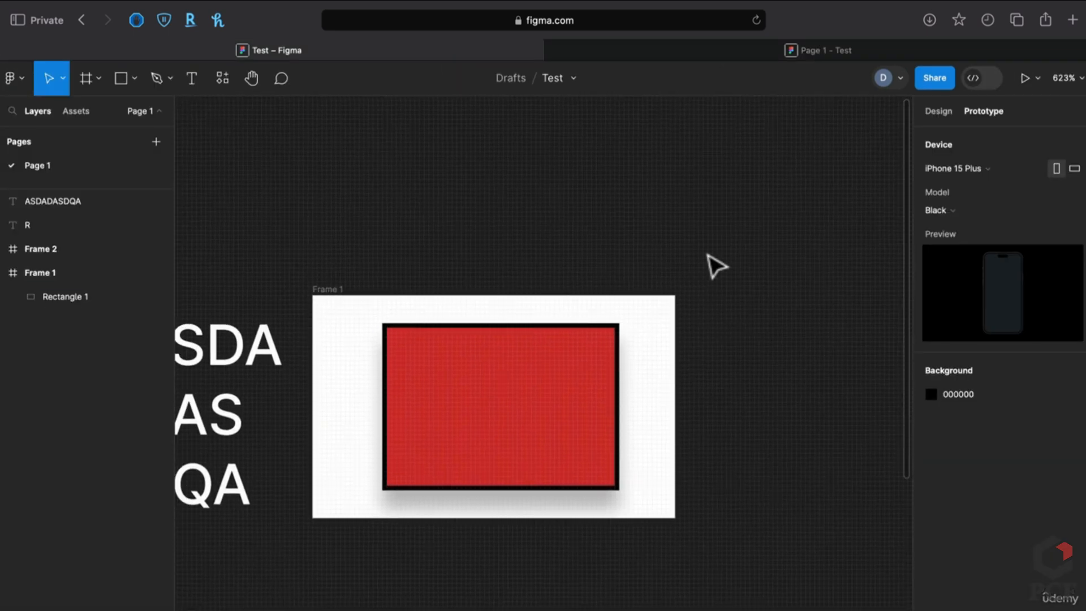
pyautogui.moveTo(783, 501); pyautogui.dragTo(226, 252)
# Delete the text and rectangle, then make Frame 1 the Flow 1 starting point
pyautogui.press('Delete')
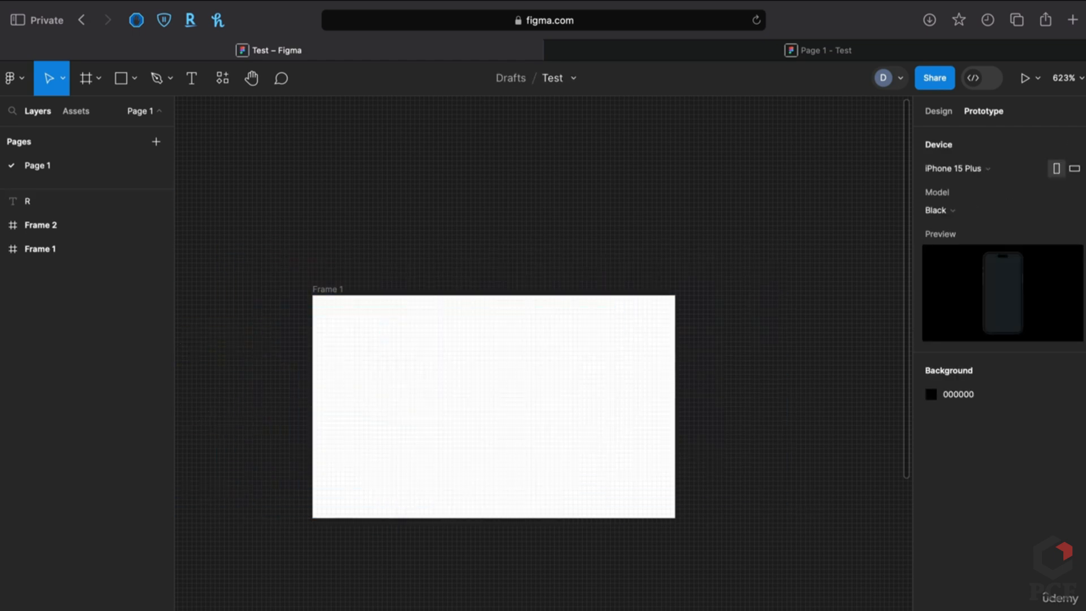
pyautogui.click(334, 304)
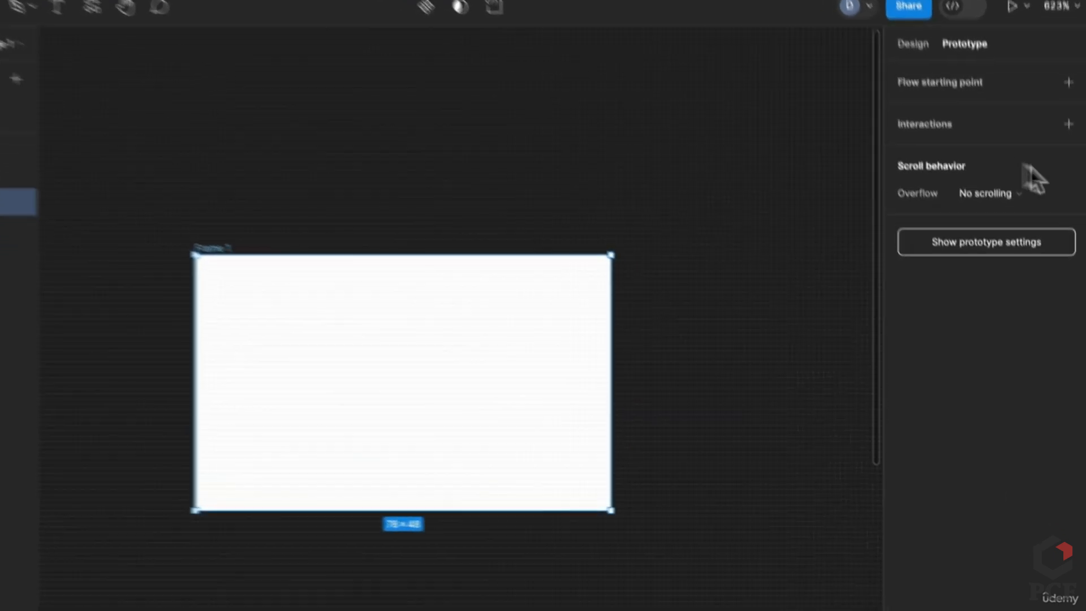
pyautogui.click(1060, 54)
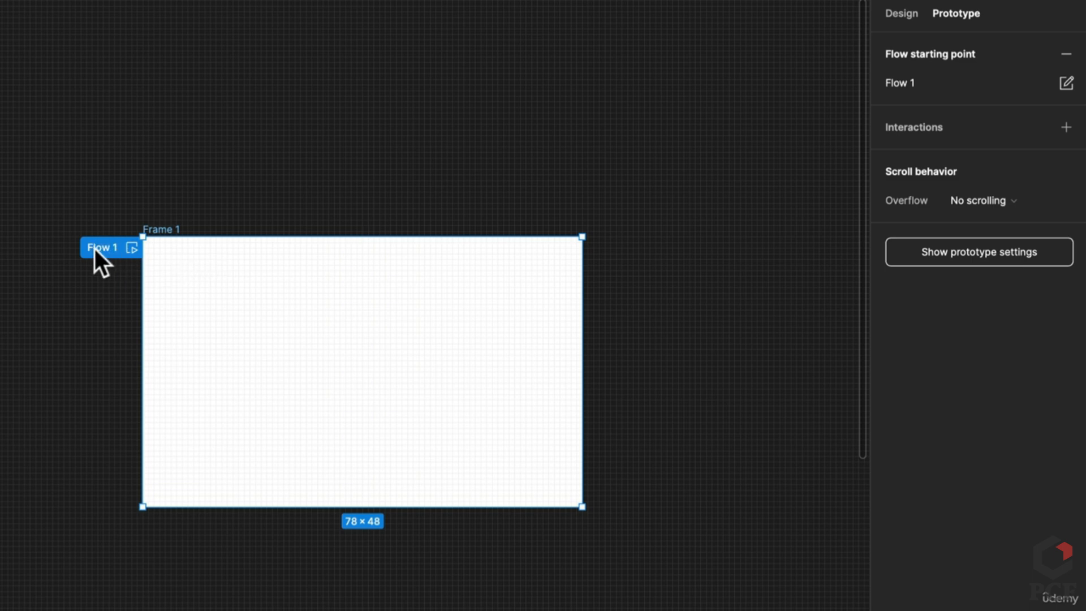
pyautogui.doubleClick(112, 249)
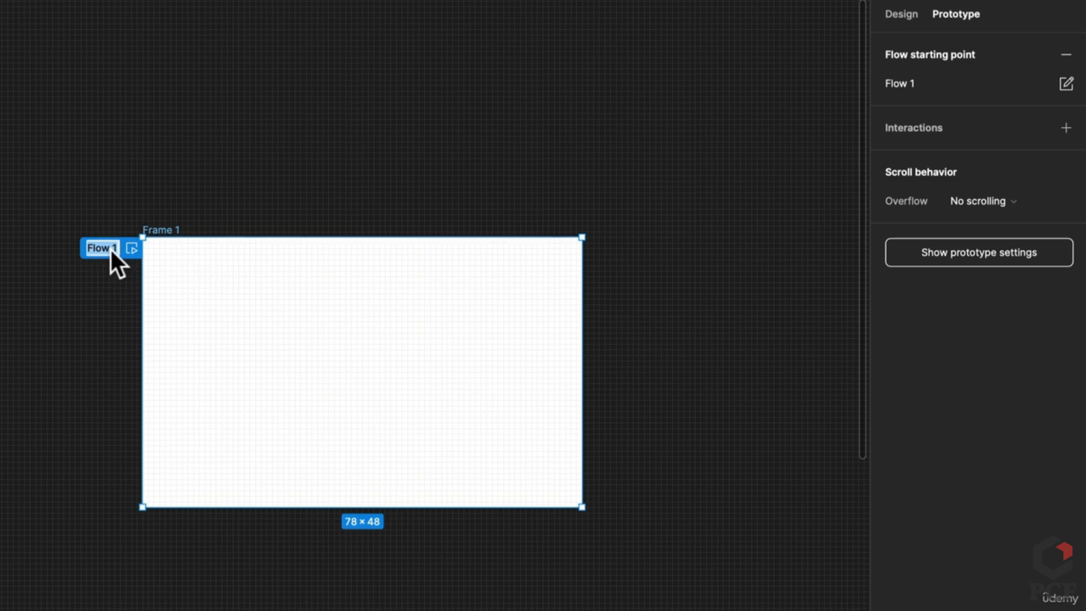
pyautogui.click(209, 191)
# Duplicate Frame 1 below as Frame 3, make it Flow 2, and delete the R text
pyautogui.moveTo(159, 225); pyautogui.dragTo(187, 534)
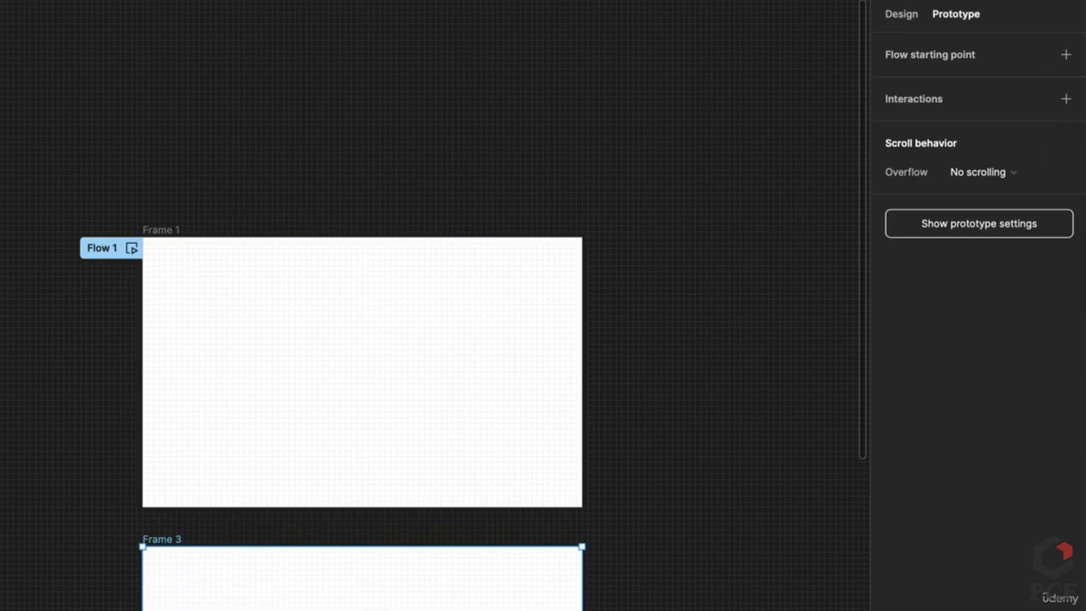
pyautogui.click(1058, 52)
pyautogui.scroll(-2, 230, 347)
pyautogui.scroll(-5, 121, 497)
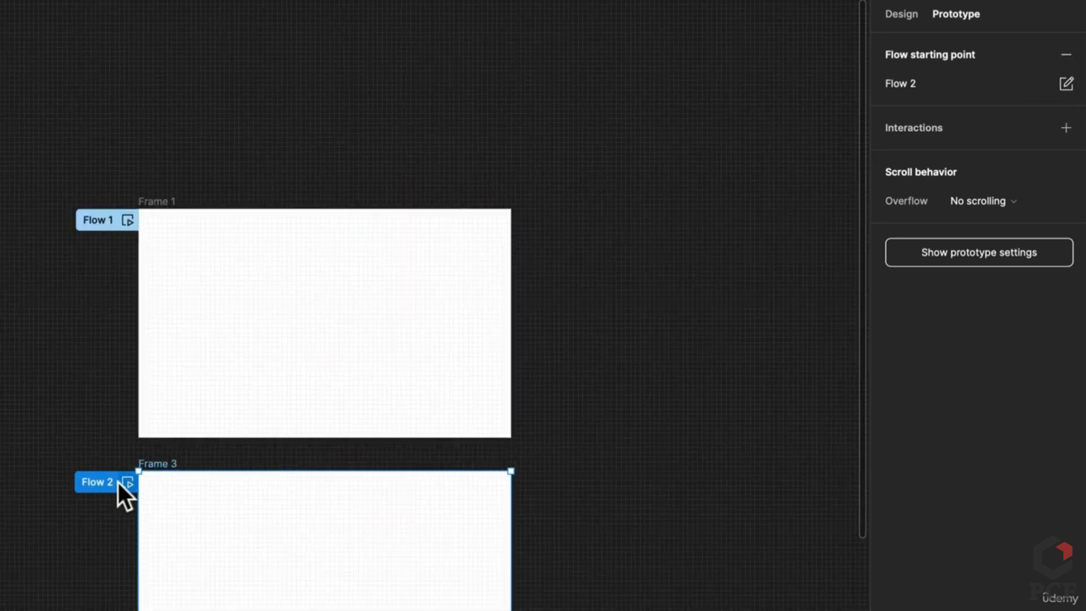
pyautogui.hscroll(-1, 350, 408)
pyautogui.click(340, 458)
pyautogui.press('Delete')
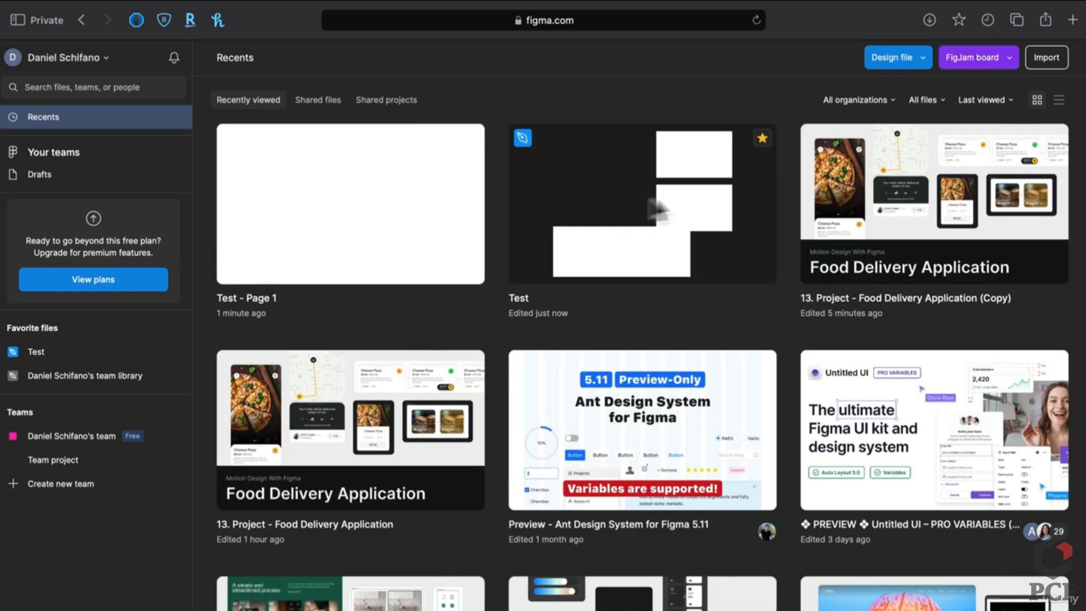
# Open the Food Delivery Application (Copy) file and view its Prototype(s) page flows
pyautogui.doubleClick(915, 239)
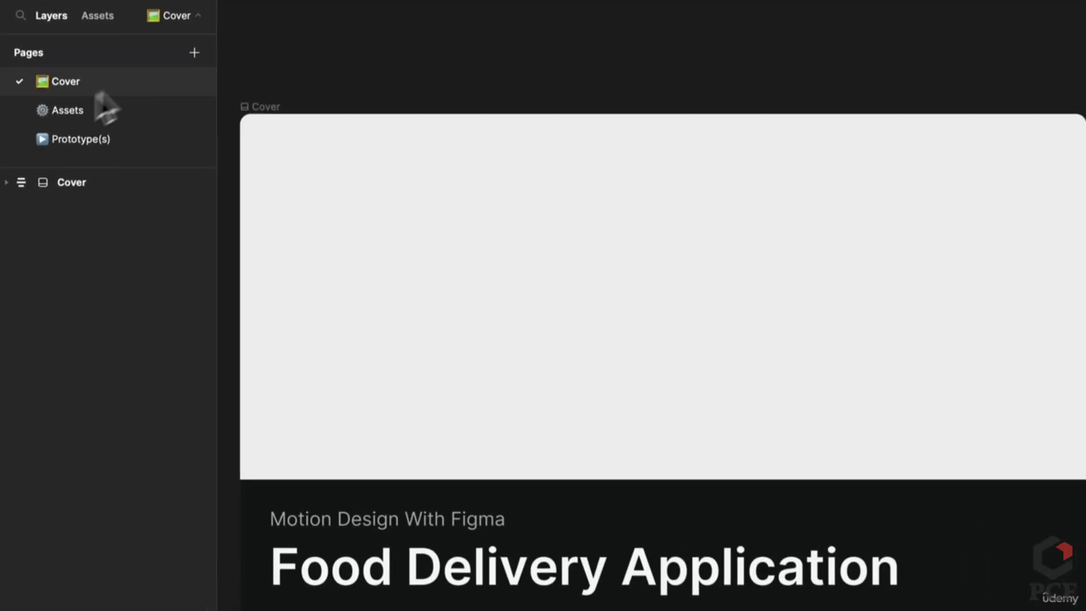
pyautogui.click(58, 179)
pyautogui.scroll(5, 320, 268)
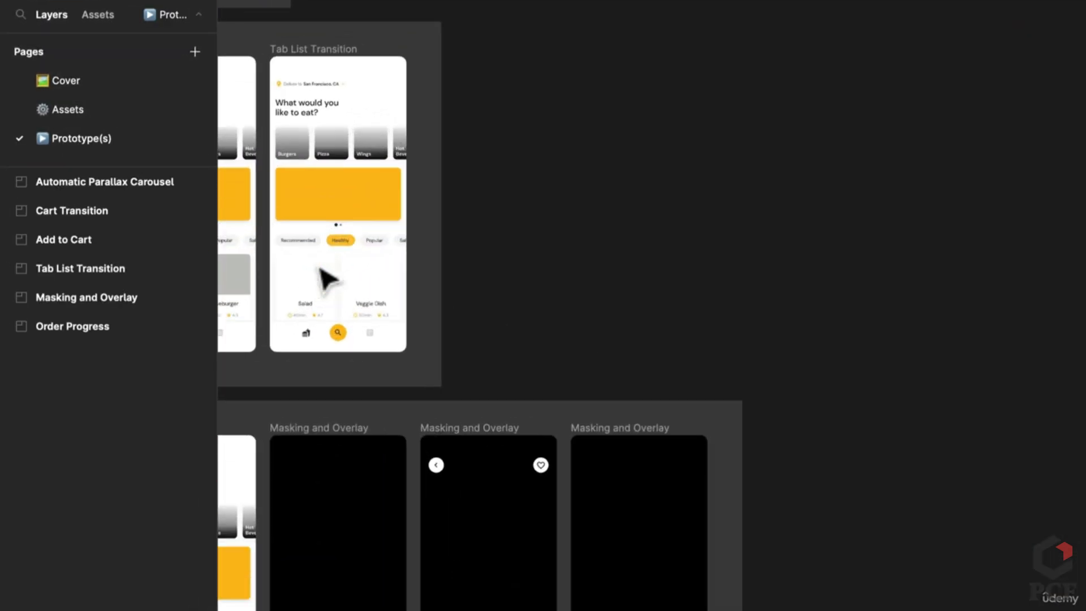
pyautogui.moveTo(321, 268); pyautogui.dragTo(698, 349)
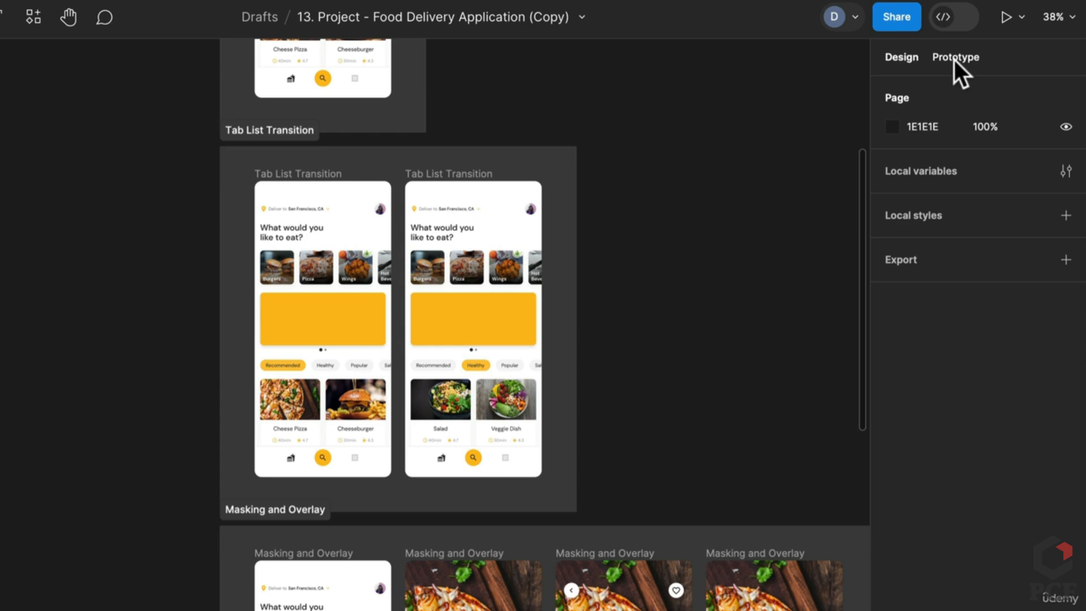
pyautogui.click(955, 60)
pyautogui.scroll(-7, 181, 317)
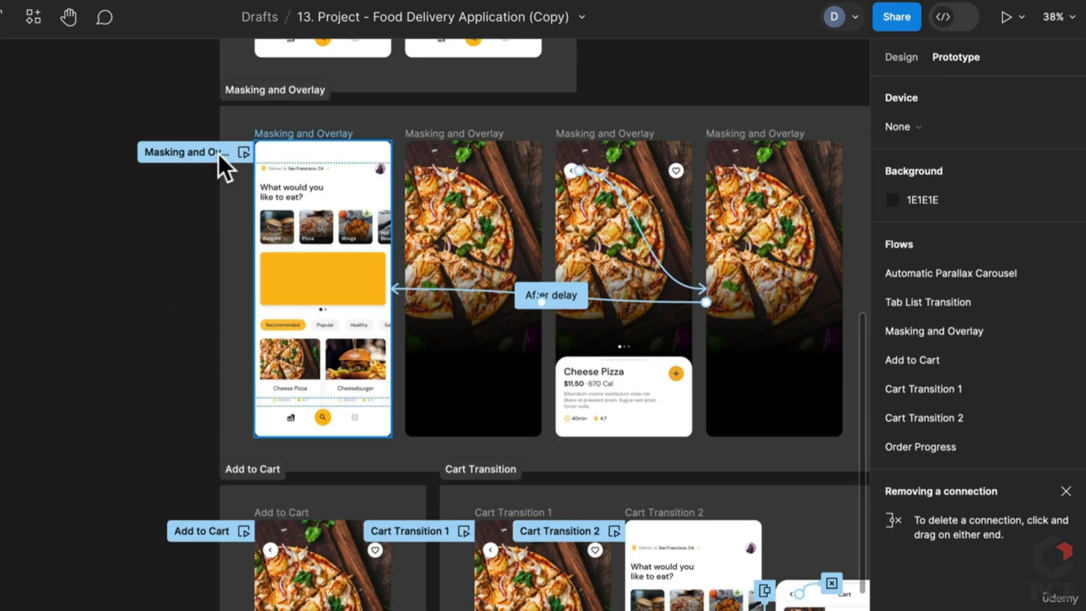
pyautogui.scroll(-3, 223, 555)
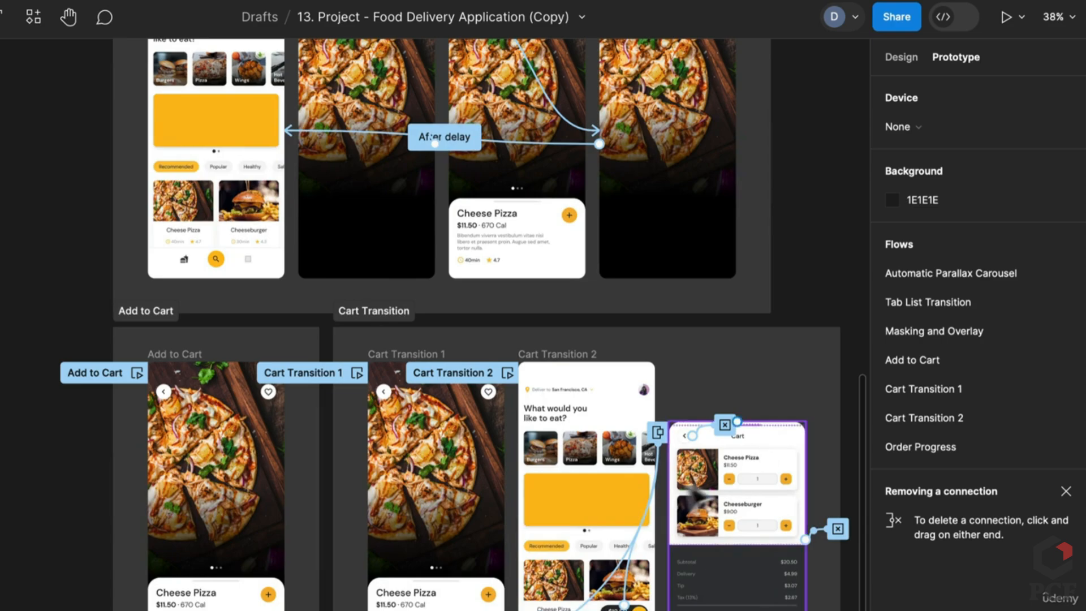
# Preview the food delivery prototype, then go back to the recent files list
pyautogui.click(1005, 16)
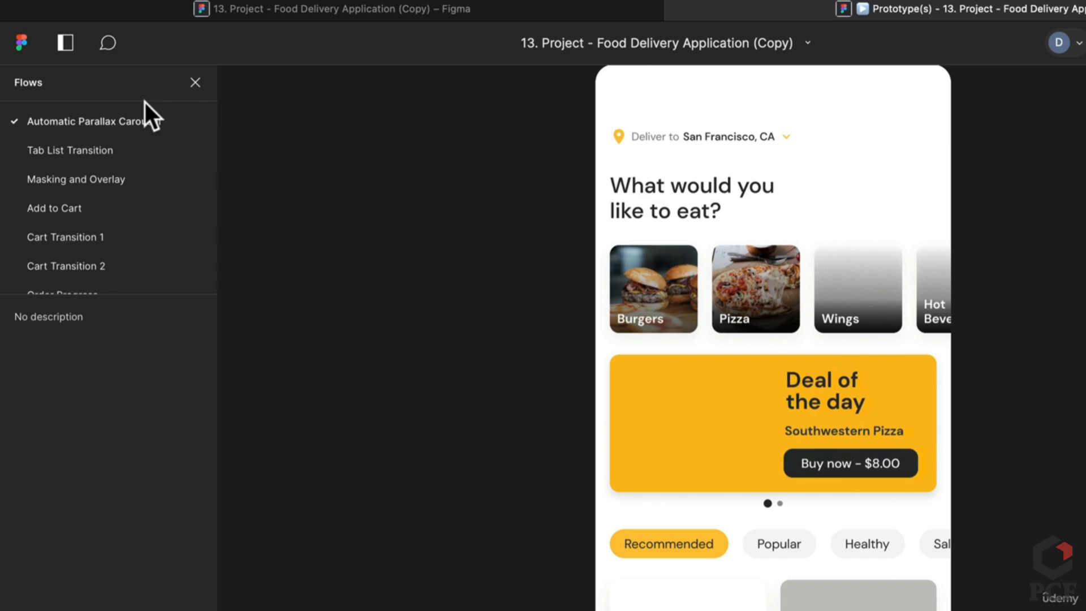
pyautogui.click(518, 12)
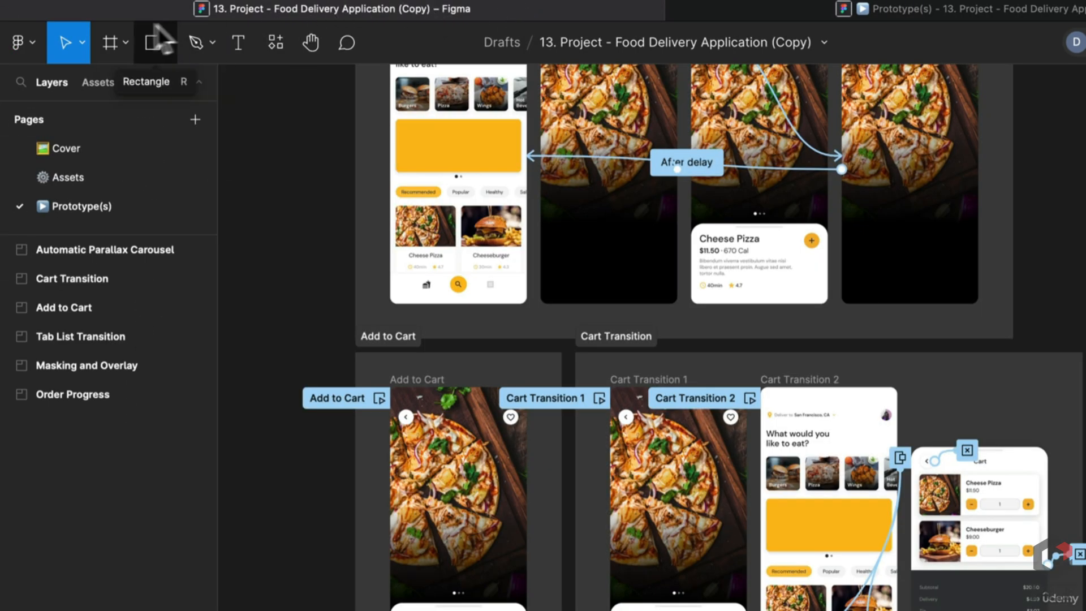
pyautogui.click(8, 39)
pyautogui.click(46, 87)
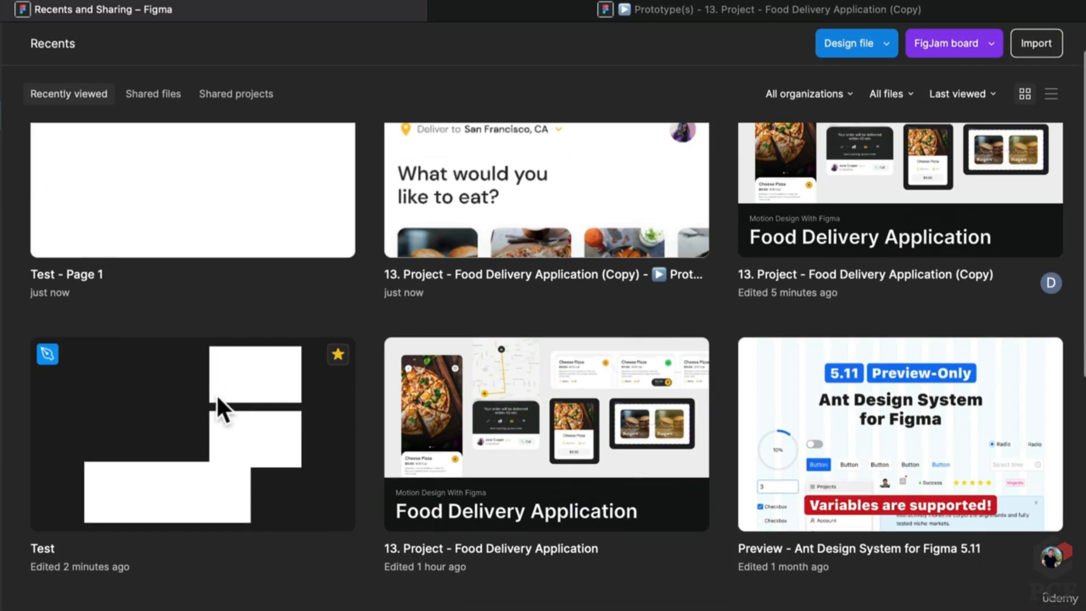
# Open the Test draft and move Frame 2 below Frame 3
pyautogui.doubleClick(216, 393)
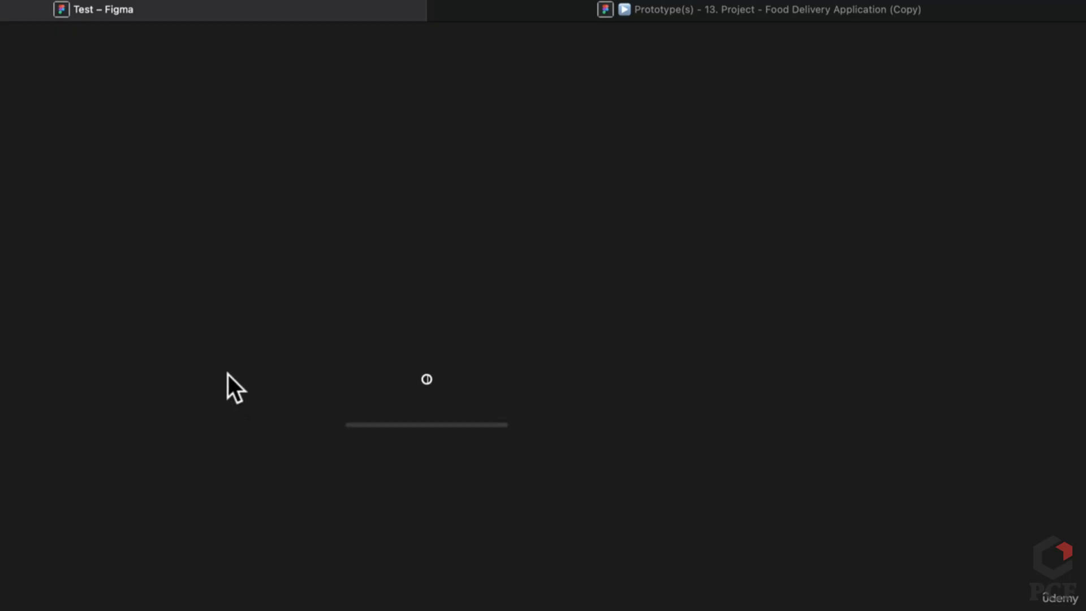
pyautogui.scroll(5, 498, 436)
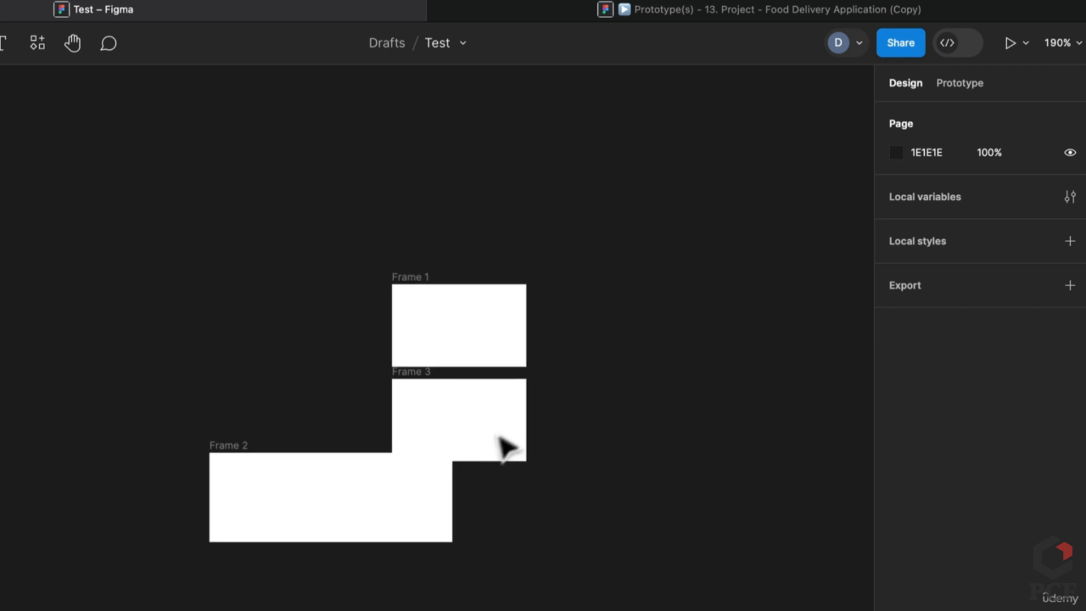
pyautogui.click(362, 525)
pyautogui.moveTo(366, 528); pyautogui.dragTo(501, 548)
pyautogui.click(962, 78)
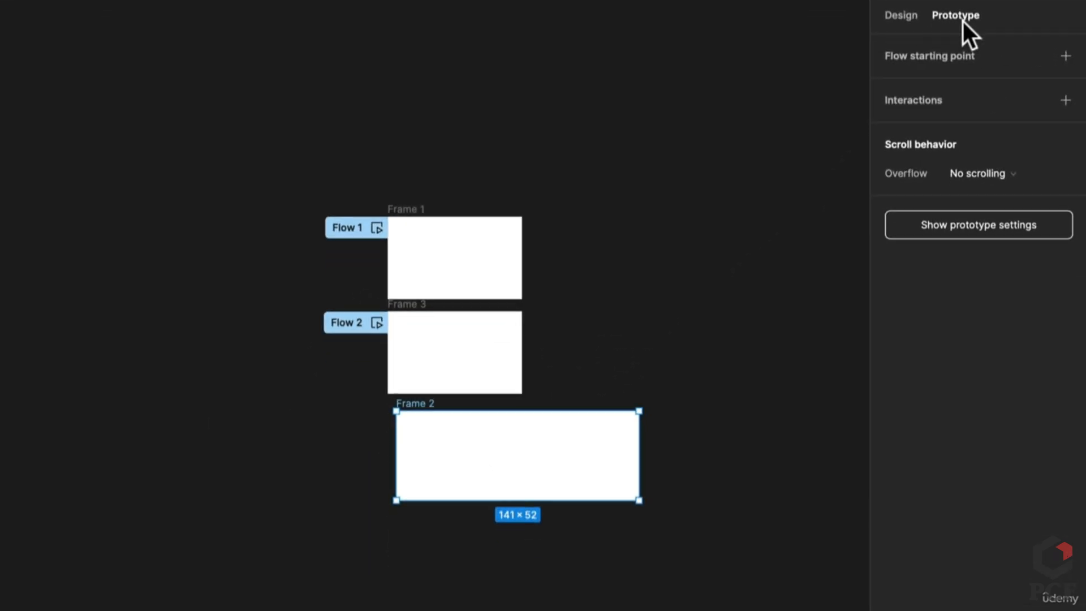
# Give Frame 1 a Tap → Navigate to Frame 3 interaction, then delete Frame 3
pyautogui.click(435, 310)
pyautogui.scroll(3, 436, 309)
pyautogui.scroll(2, 450, 257)
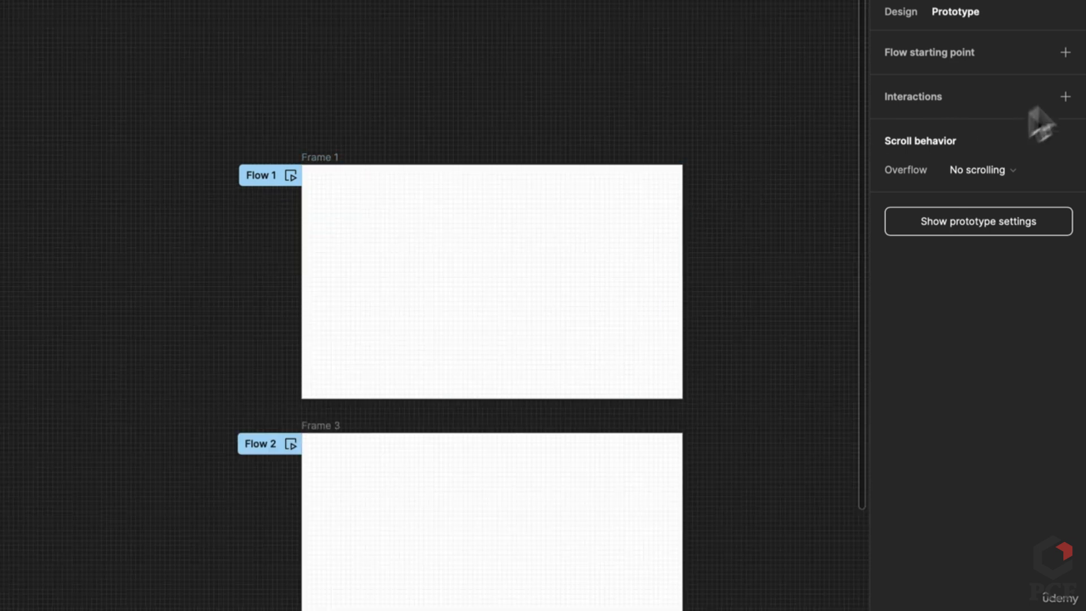
pyautogui.click(1066, 97)
pyautogui.click(413, 280)
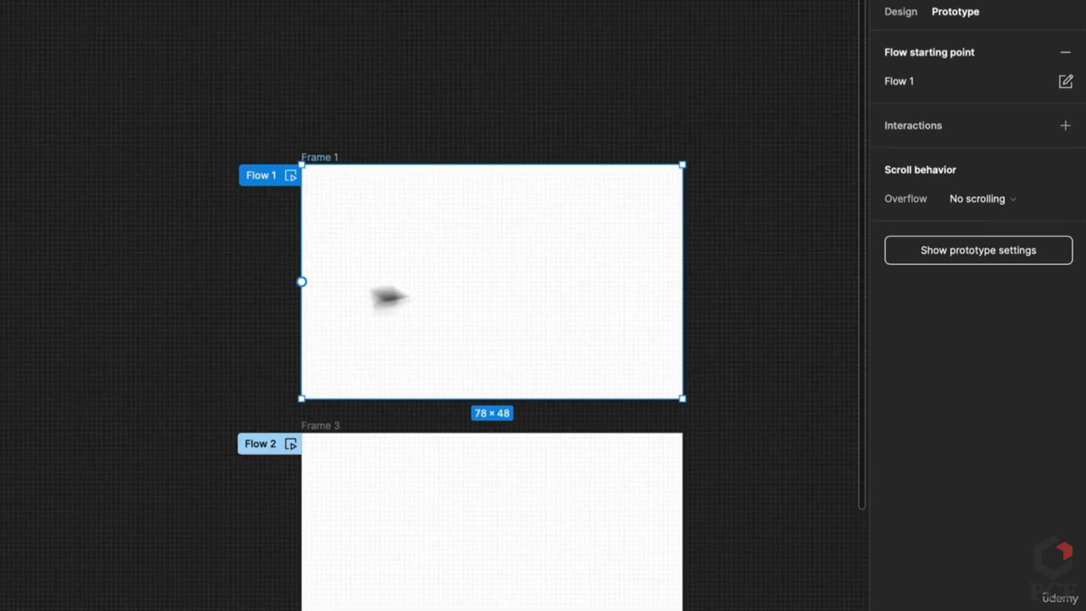
pyautogui.click(935, 129)
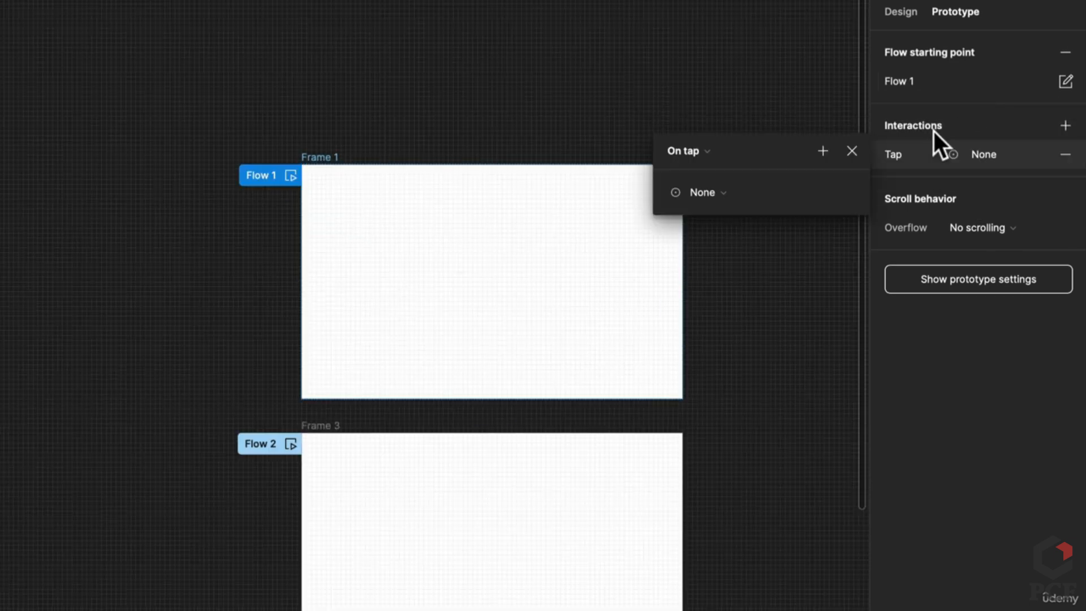
pyautogui.click(736, 193)
pyautogui.click(714, 229)
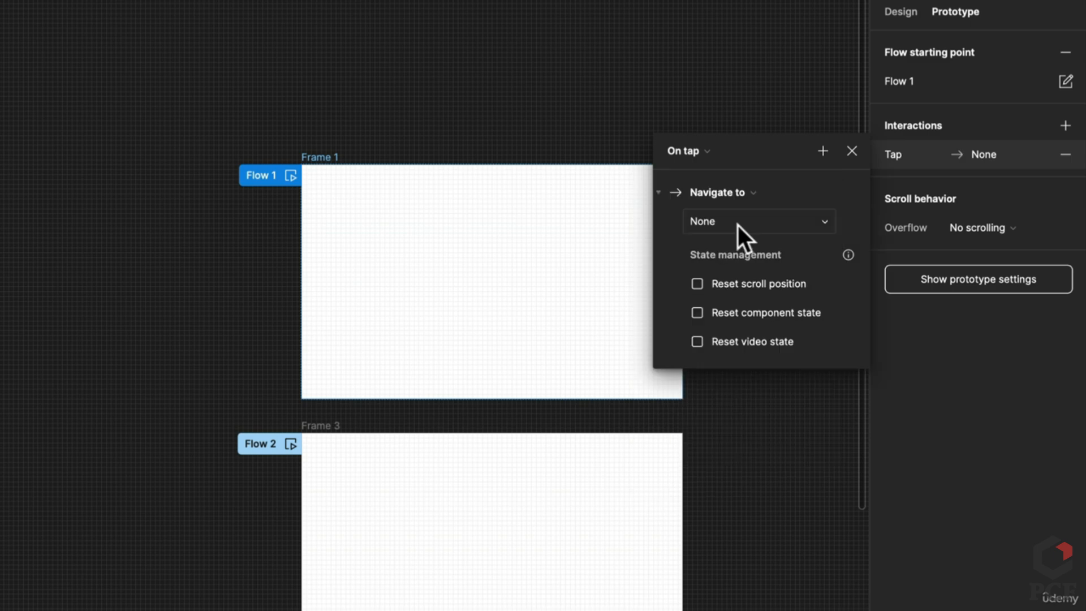
pyautogui.click(738, 225)
pyautogui.click(740, 234)
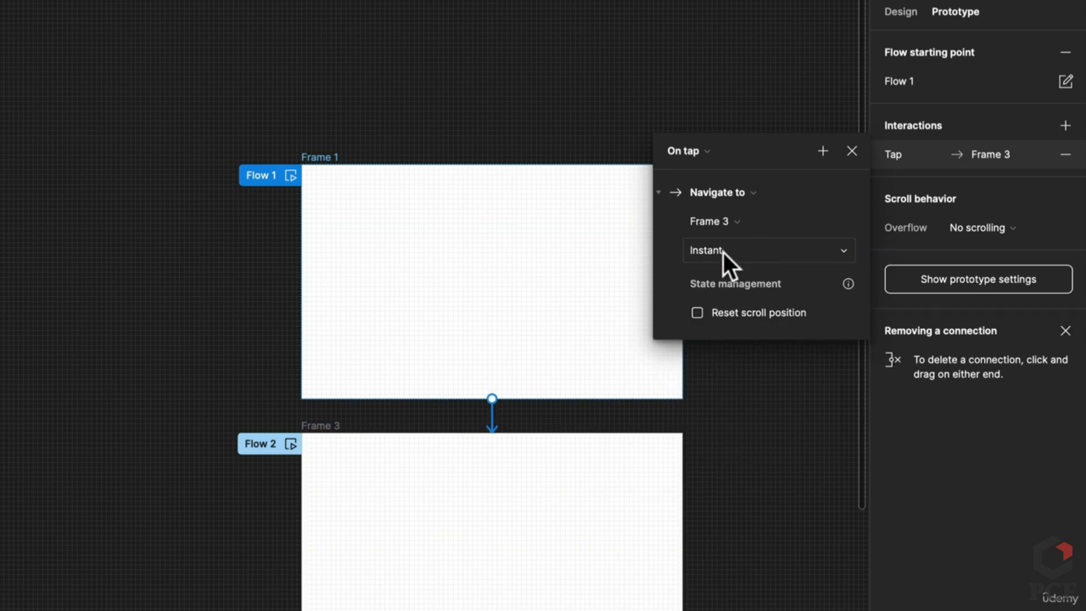
pyautogui.click(262, 442)
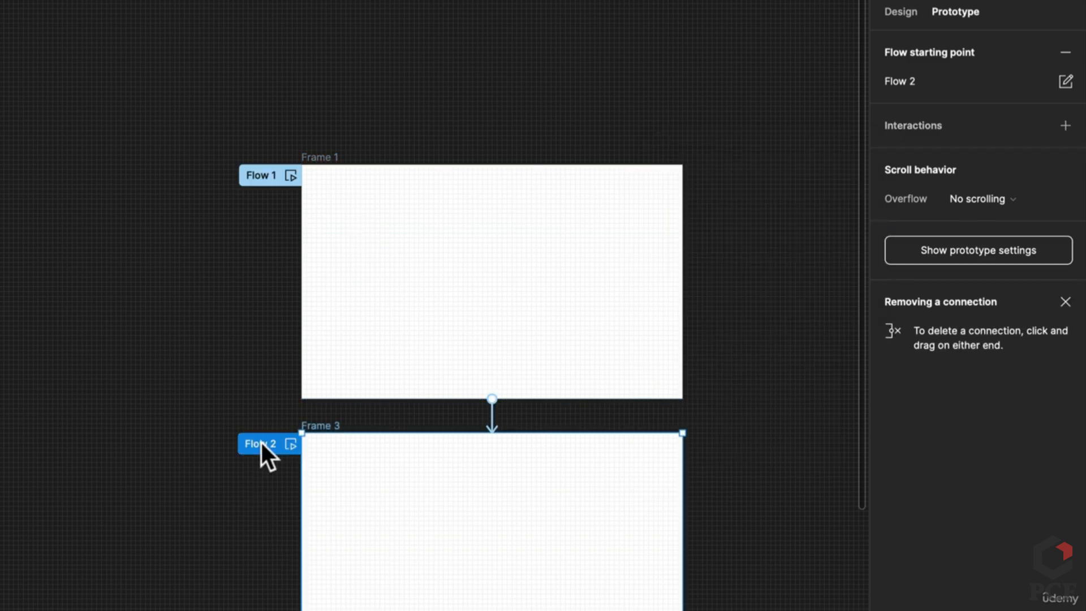
pyautogui.press('Delete')
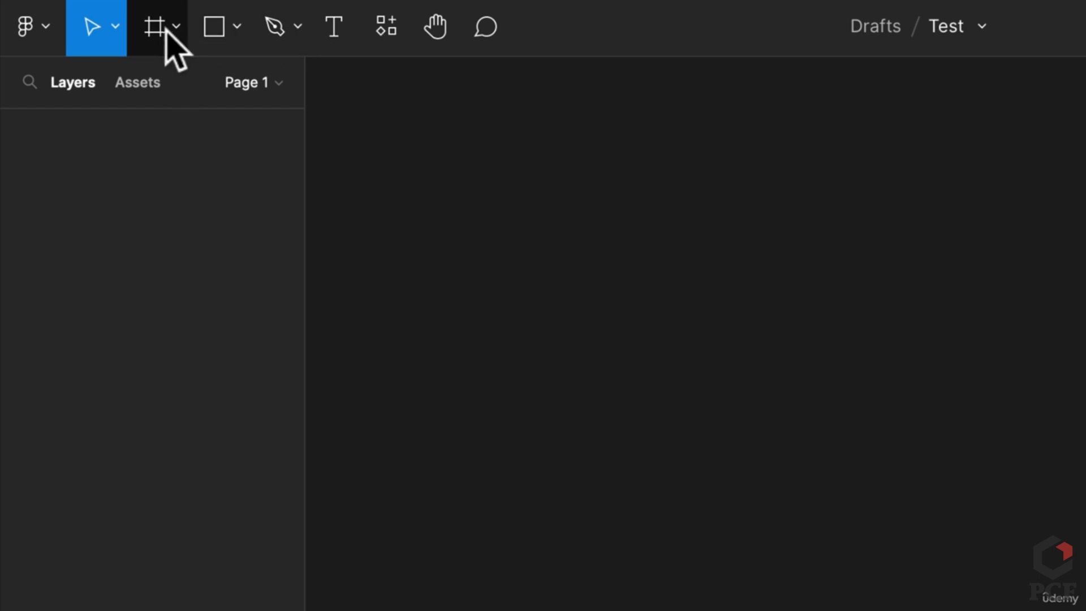
# Draw a plain Frame 1 near the top of the canvas
pyautogui.click(165, 28)
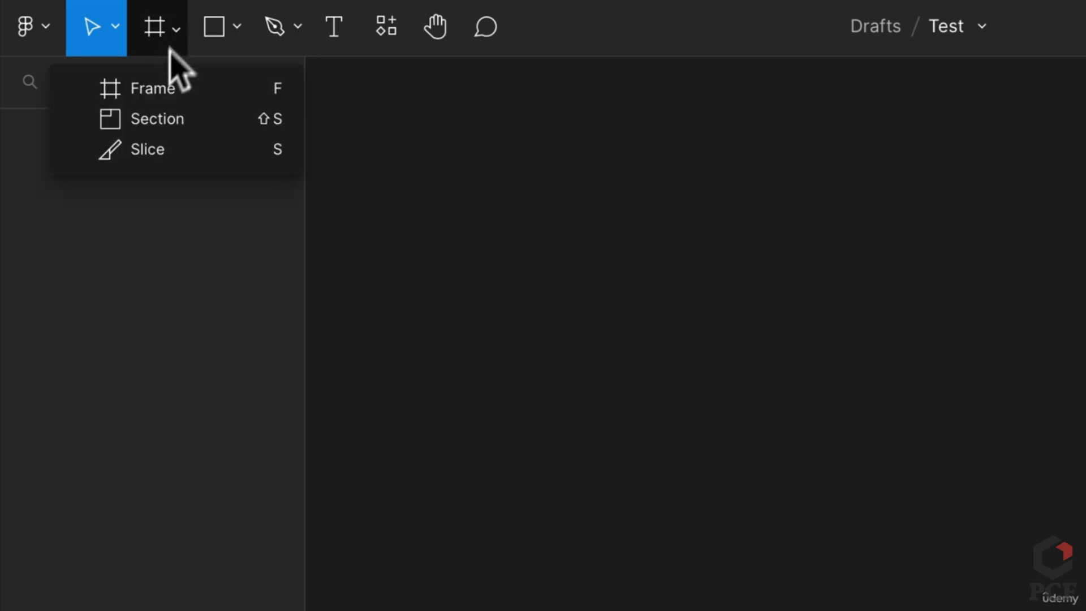
pyautogui.click(242, 90)
pyautogui.moveTo(630, 224); pyautogui.dragTo(982, 493)
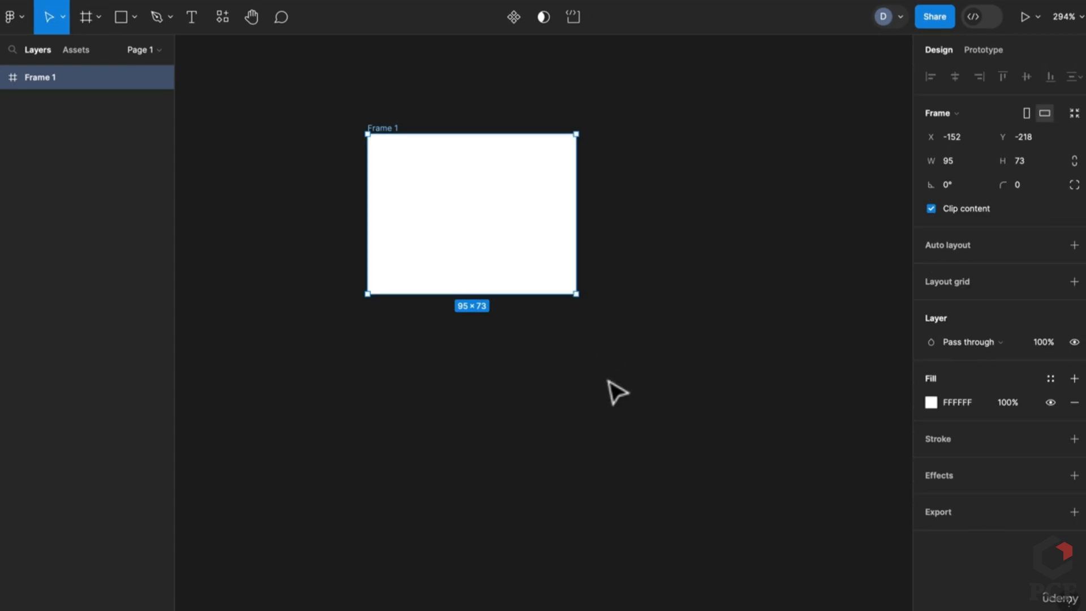
pyautogui.click(617, 392)
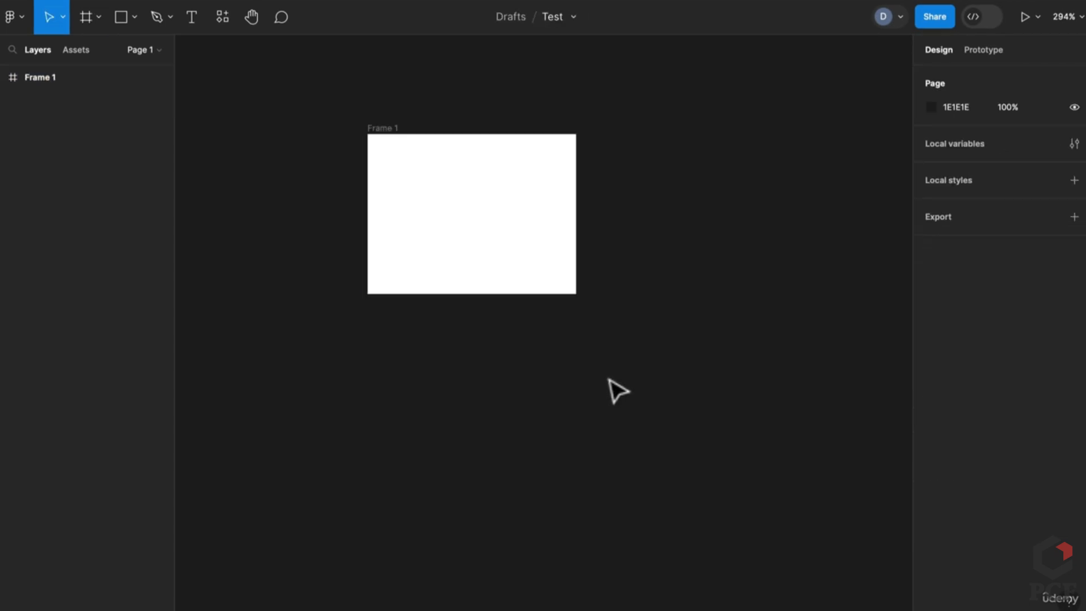
# Draw three grey circles, group them, and place the group under Frame 1
pyautogui.press('o')
pyautogui.moveTo(394, 410)
pyautogui.mouseDown()
pyautogui.moveTo(488, 484)
pyautogui.moveTo(505, 471)
pyautogui.moveTo(753, 485)
pyautogui.mouseUp()
pyautogui.moveTo(798, 553)
pyautogui.mouseDown()
pyautogui.moveTo(735, 552)
pyautogui.moveTo(426, 439)
pyautogui.mouseUp()
pyautogui.rightClick(735, 457)
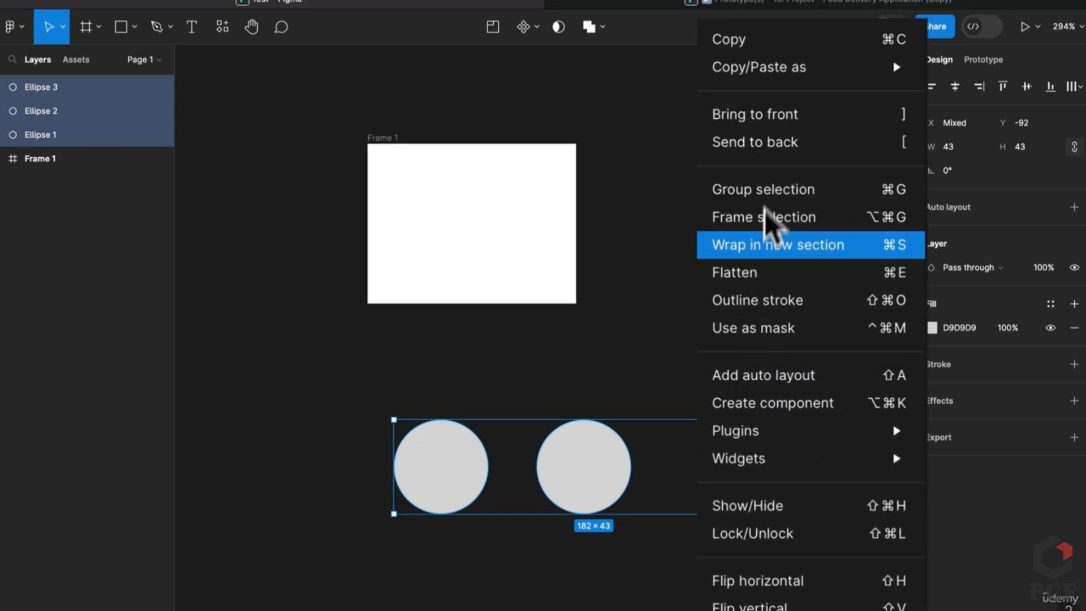
pyautogui.click(735, 189)
pyautogui.moveTo(745, 500); pyautogui.dragTo(705, 433)
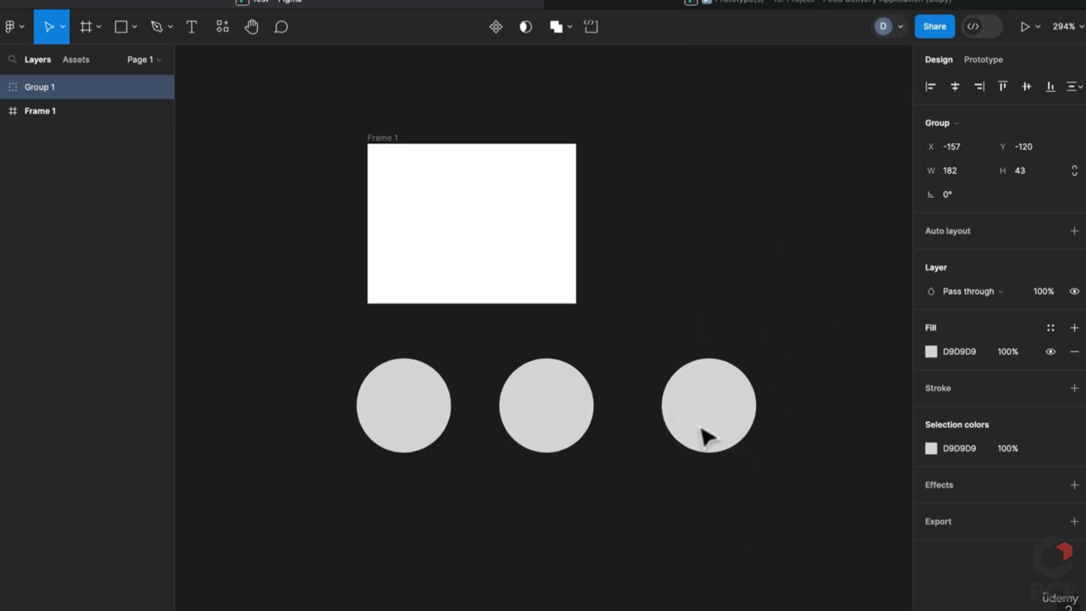
pyautogui.click(236, 194)
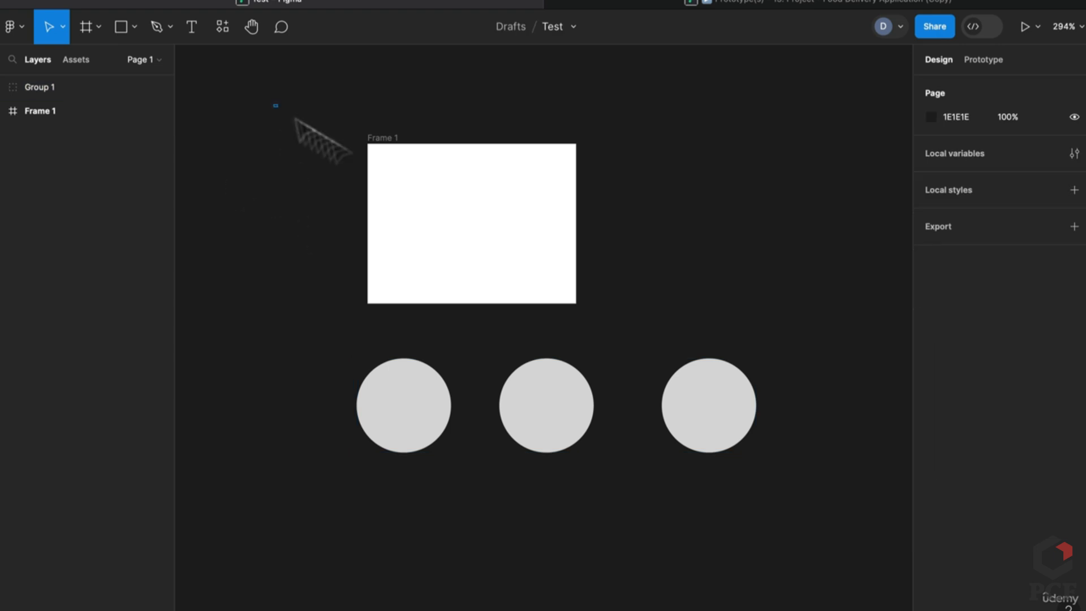
# Wrap Frame 1 and the circle group in Section 1
pyautogui.moveTo(274, 104); pyautogui.dragTo(853, 546)
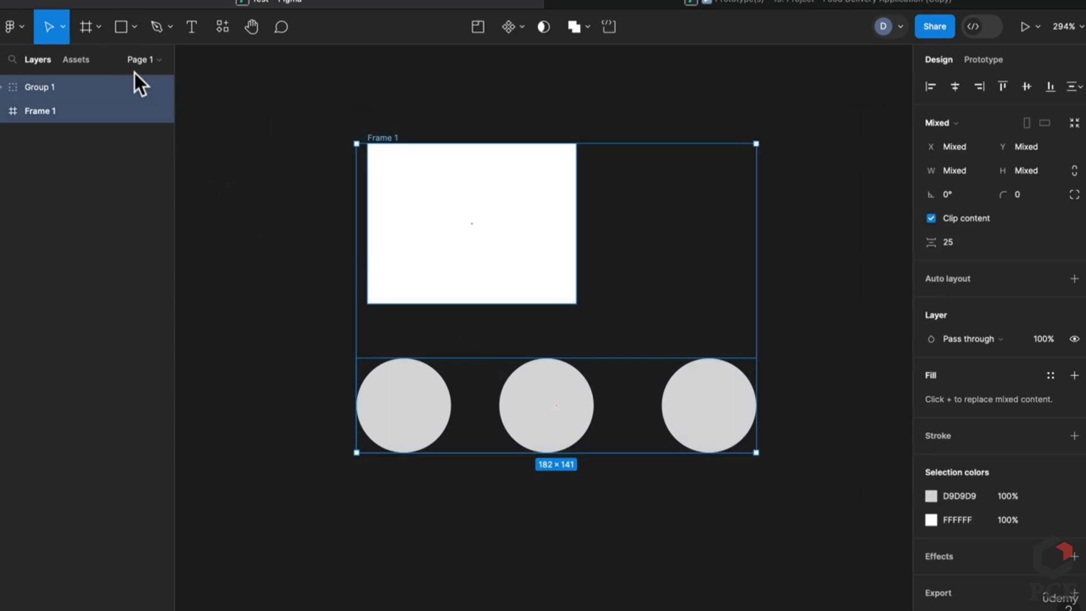
pyautogui.click(103, 29)
pyautogui.click(84, 82)
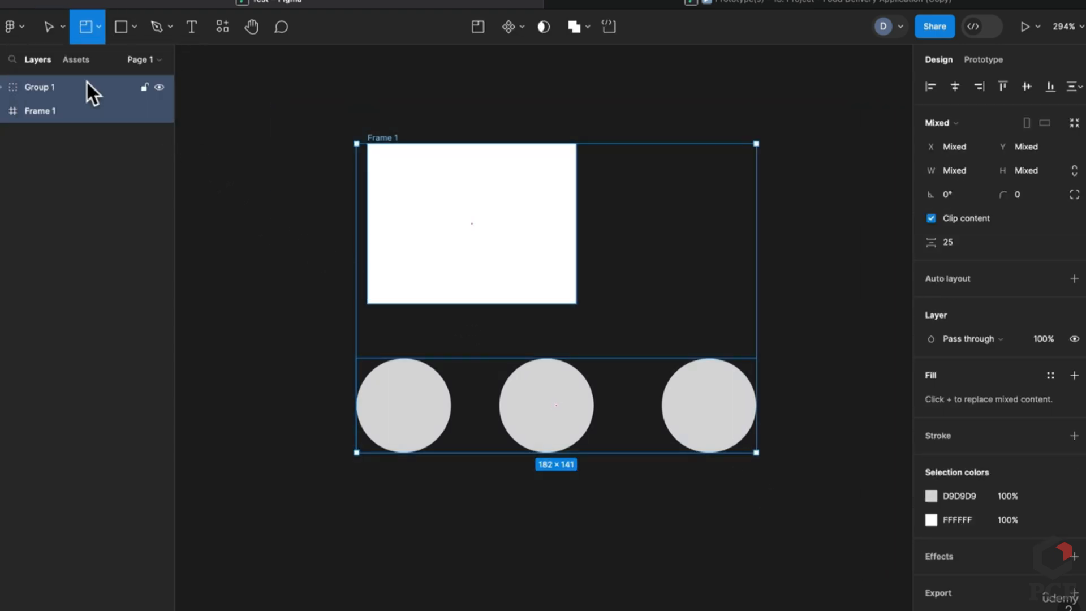
pyautogui.moveTo(319, 101)
pyautogui.mouseDown()
pyautogui.moveTo(792, 552)
pyautogui.moveTo(812, 504)
pyautogui.mouseUp()
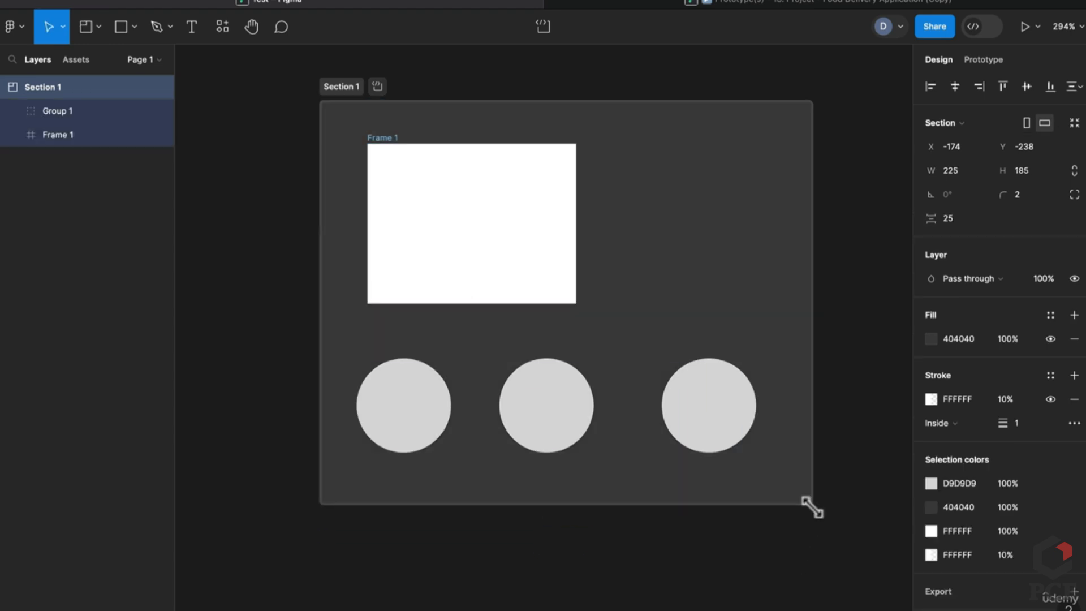
pyautogui.click(733, 556)
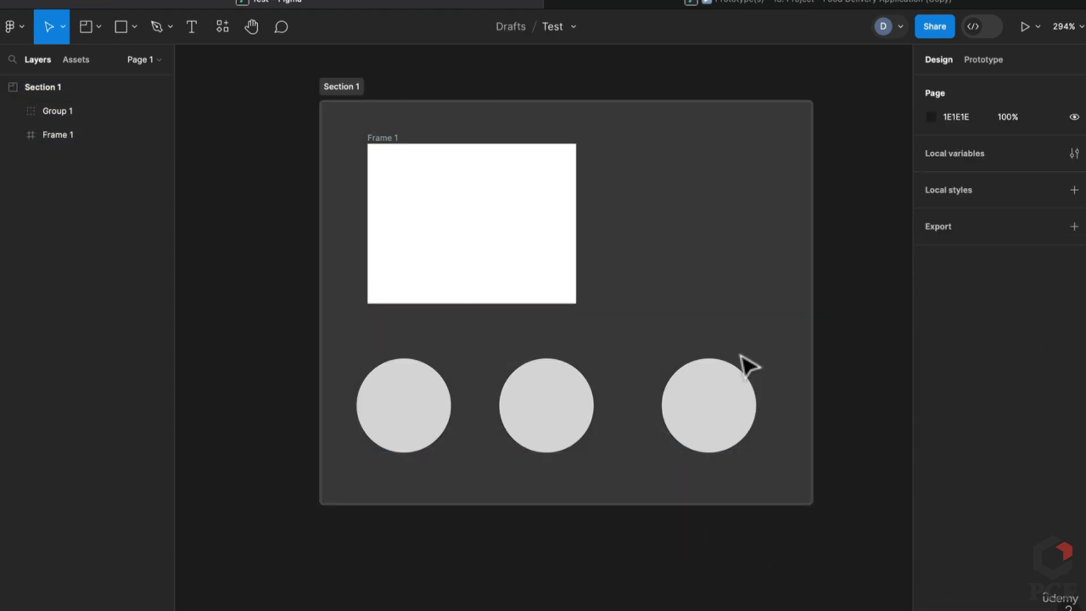
# Shrink Group 1 of circles slightly and nudge it into place
pyautogui.click(712, 398)
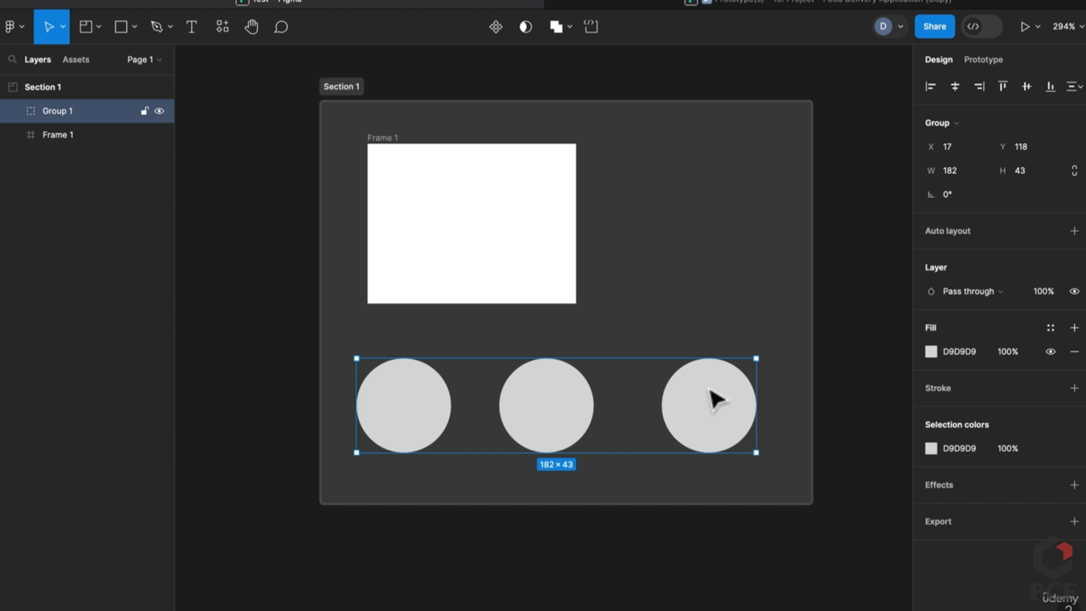
pyautogui.moveTo(756, 359); pyautogui.dragTo(682, 362)
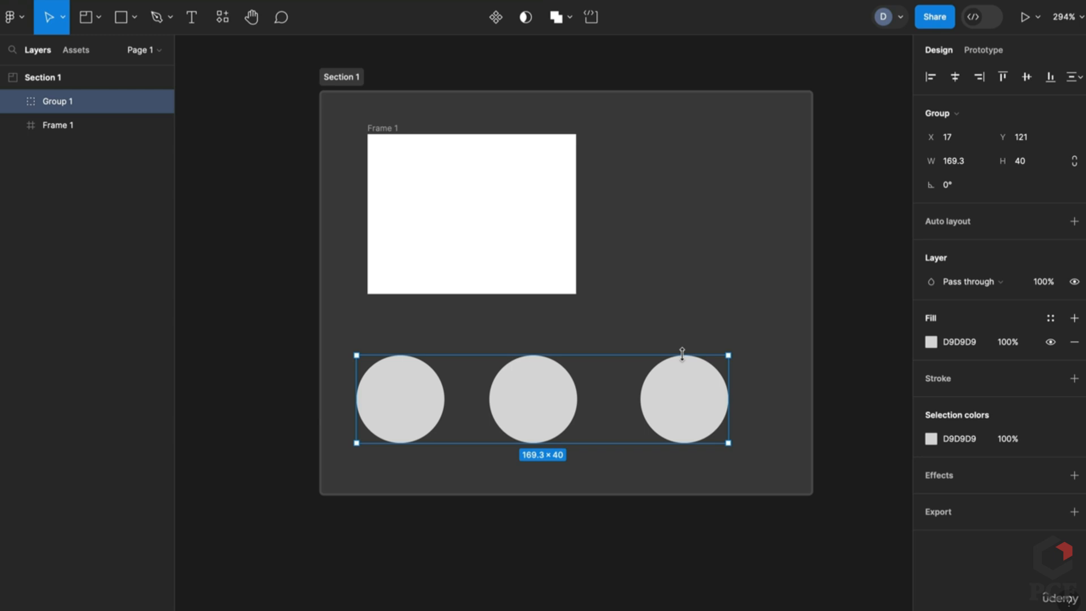
pyautogui.moveTo(700, 406); pyautogui.dragTo(698, 371)
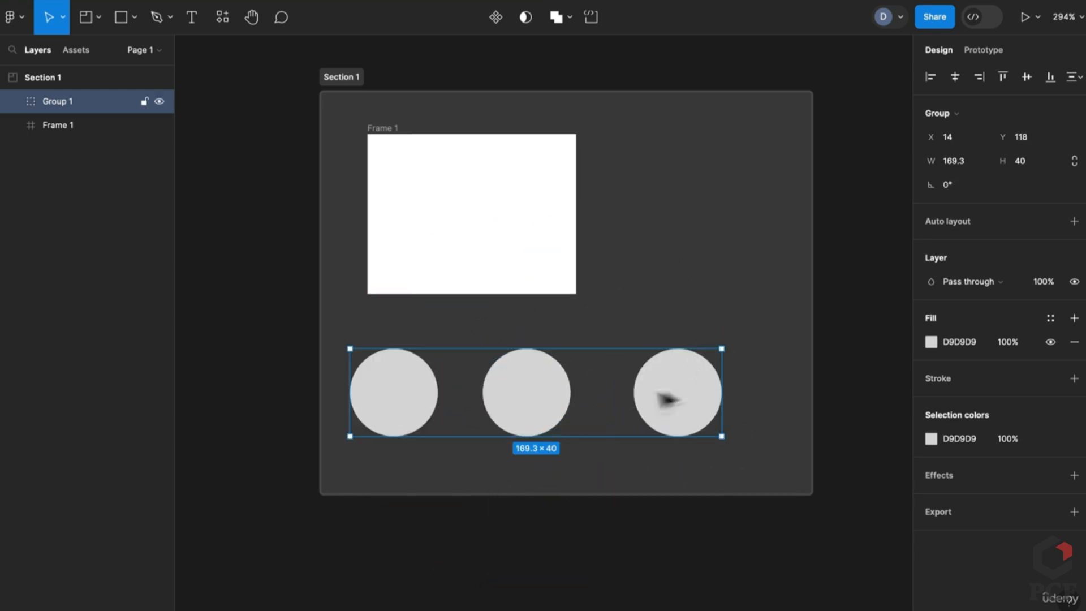
pyautogui.click(12, 101)
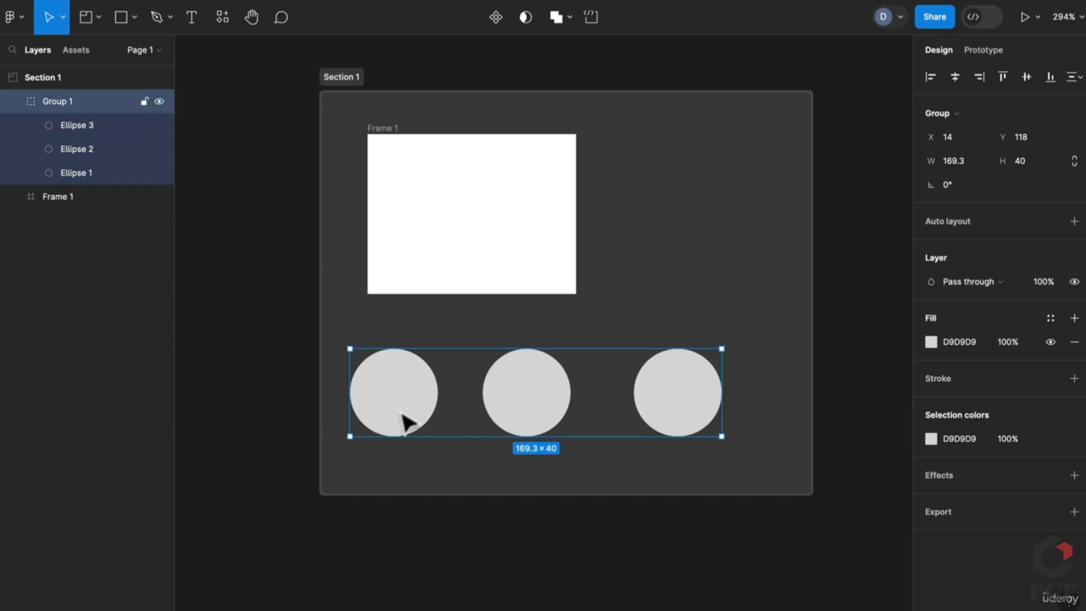
pyautogui.moveTo(405, 422)
pyautogui.mouseDown()
pyautogui.moveTo(431, 223)
pyautogui.moveTo(451, 245)
pyautogui.moveTo(460, 356)
pyautogui.moveTo(413, 383)
pyautogui.moveTo(422, 409)
pyautogui.mouseUp()
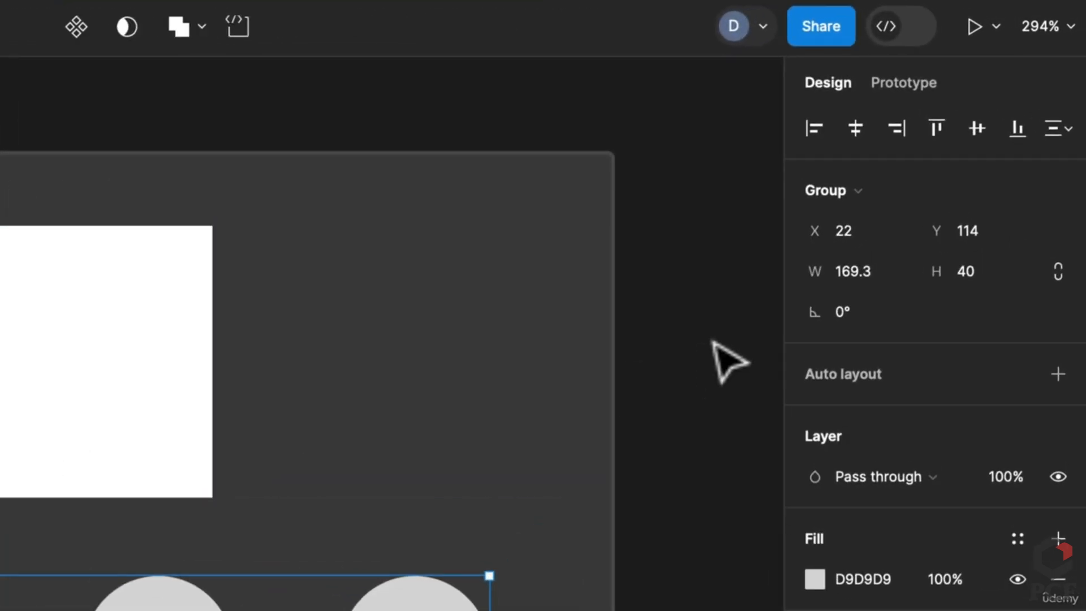
# Add a 393×852 iPhone 14 & 15 Pro frame beside Section 1
pyautogui.press('f')
pyautogui.moveTo(718, 407); pyautogui.dragTo(666, 392)
pyautogui.click(874, 252)
pyautogui.scroll(-1, 355, 407)
pyautogui.scroll(-1, 355, 407)
pyautogui.scroll(3, 567, 362)
pyautogui.scroll(3, 568, 362)
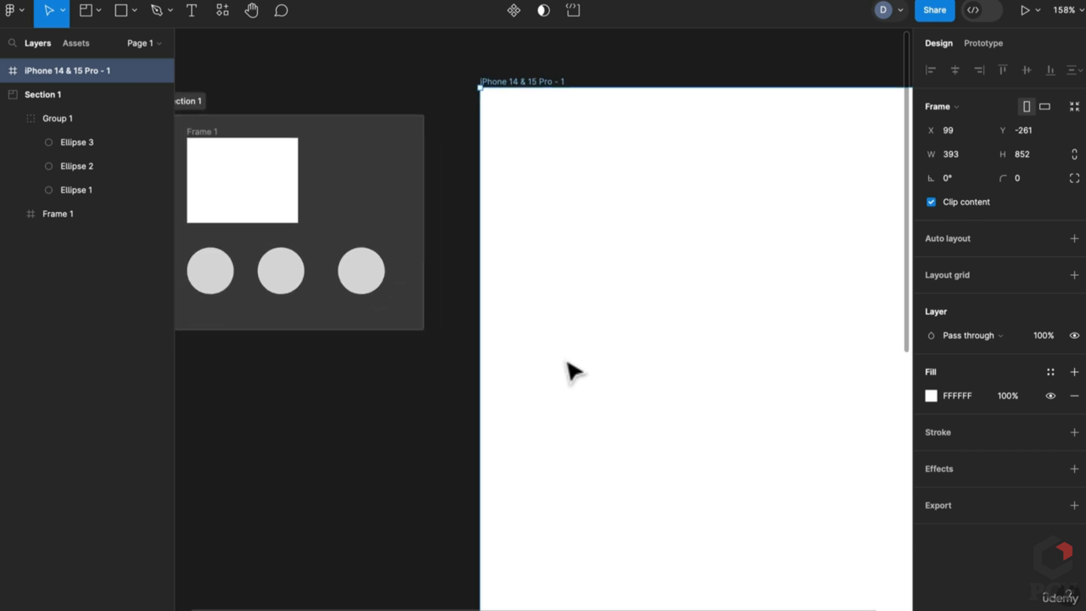
pyautogui.scroll(-1, 567, 362)
pyautogui.click(428, 406)
pyautogui.click(698, 186)
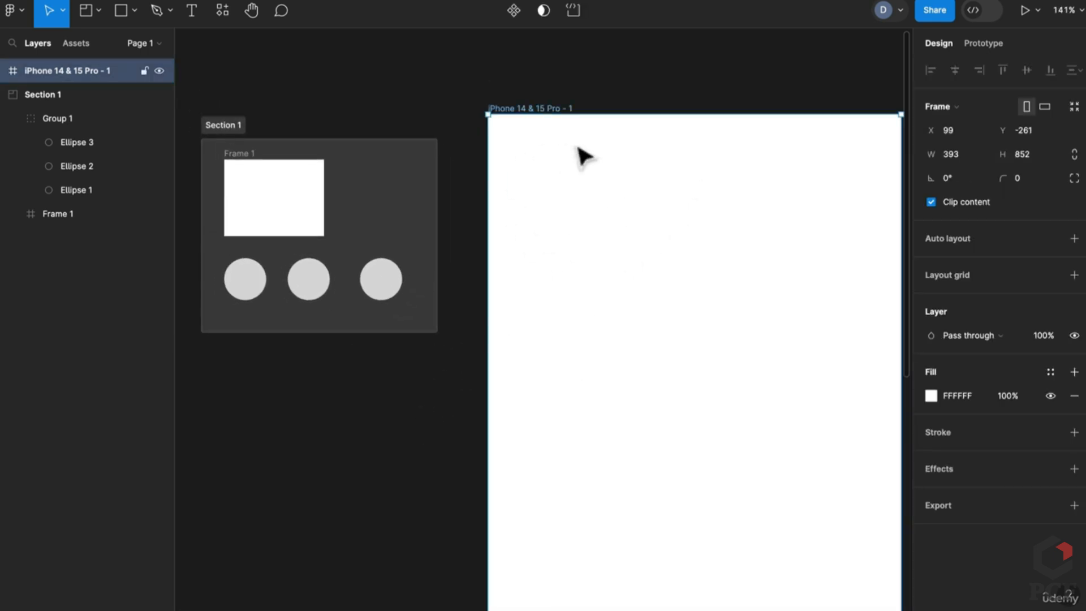
pyautogui.hscroll(-5, 526, 396)
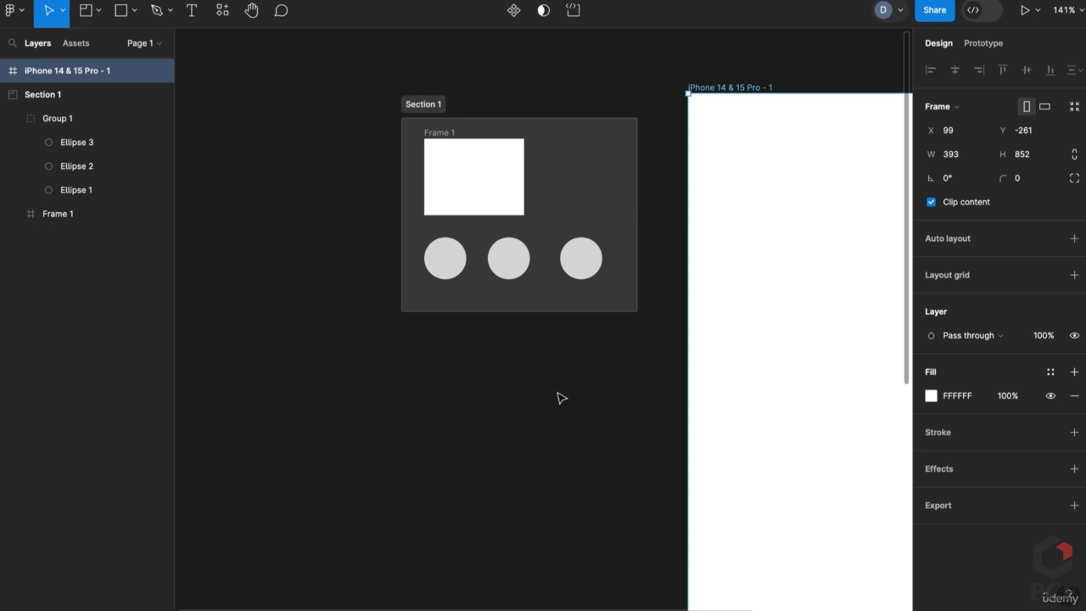
# Give the iPhone frame an extra 20% black fill and recolour its white fill red
pyautogui.hscroll(5, 561, 398)
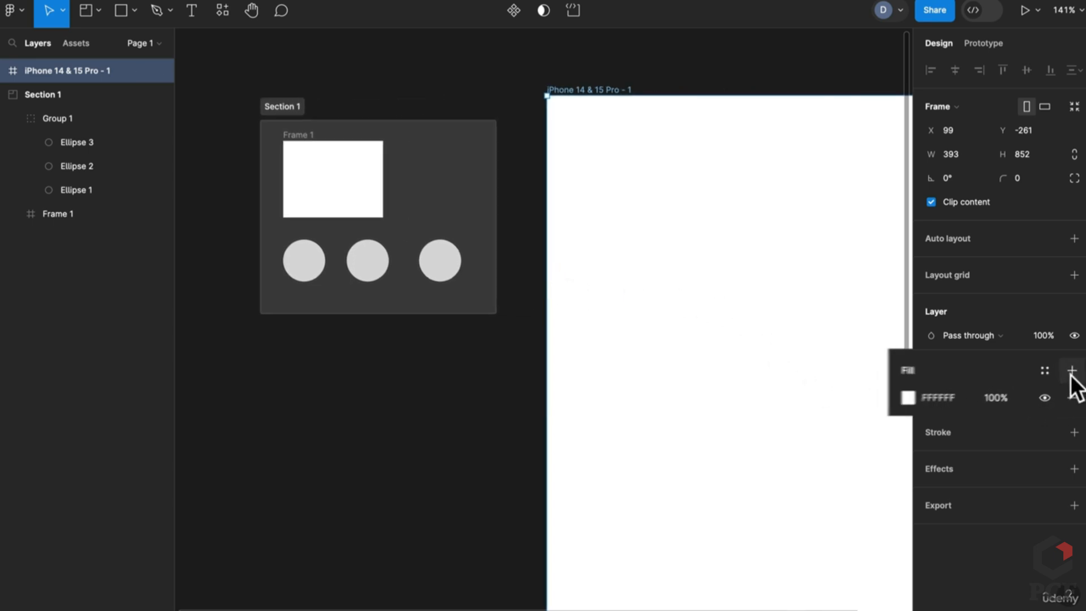
pyautogui.click(1074, 371)
pyautogui.scroll(-3, 696, 296)
pyautogui.hscroll(3, 695, 296)
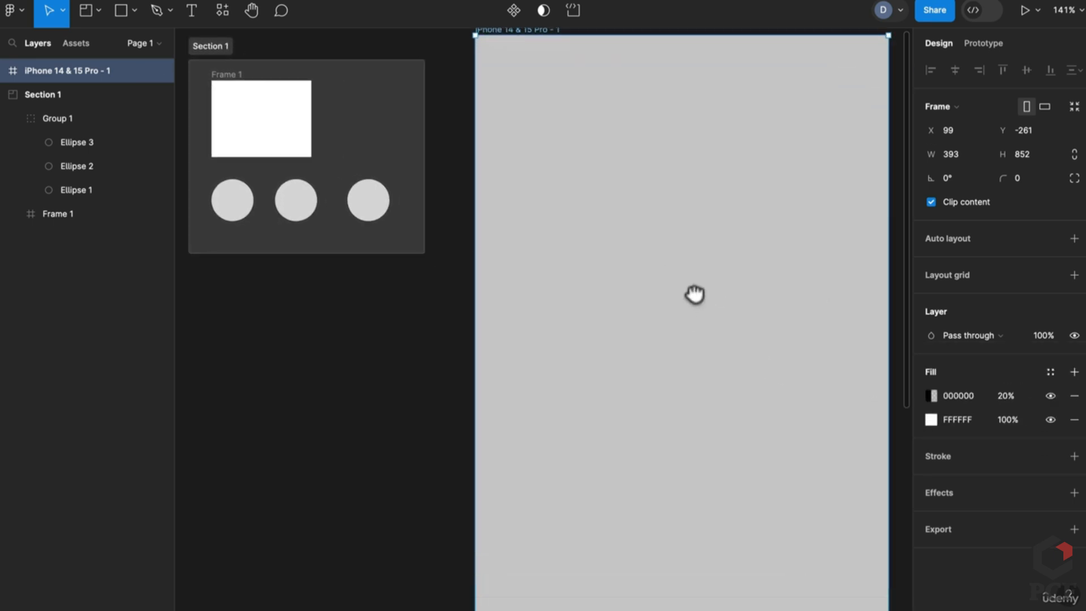
pyautogui.click(931, 419)
pyautogui.click(845, 252)
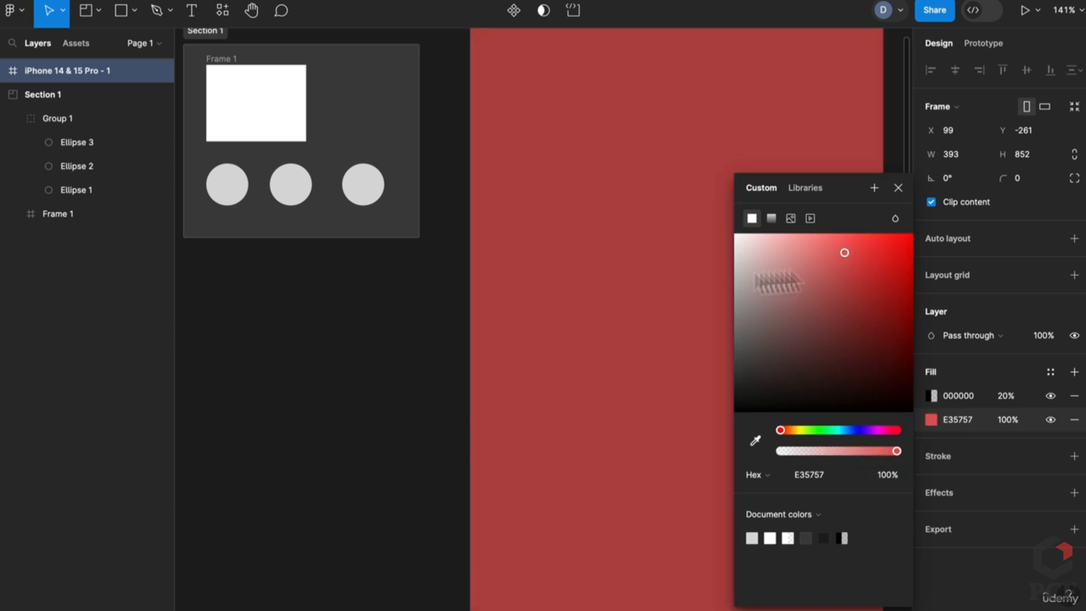
pyautogui.hscroll(-5, 467, 271)
pyautogui.scroll(2, 467, 271)
pyautogui.click(459, 221)
# Make the three grouped circles dark red 851B1B with white outlines
pyautogui.click(346, 203)
pyautogui.click(362, 223)
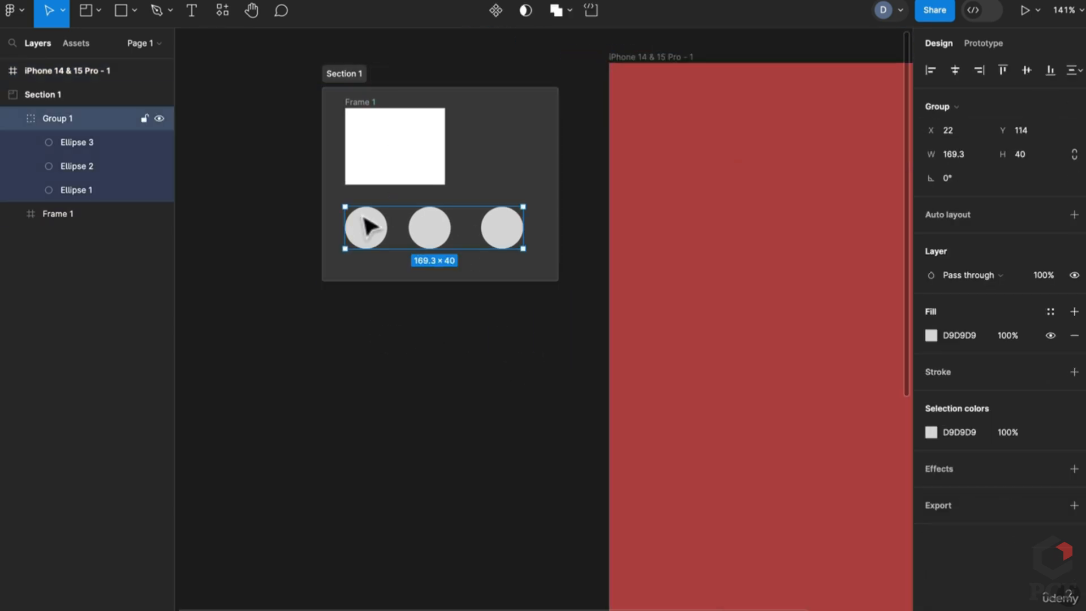
pyautogui.click(931, 335)
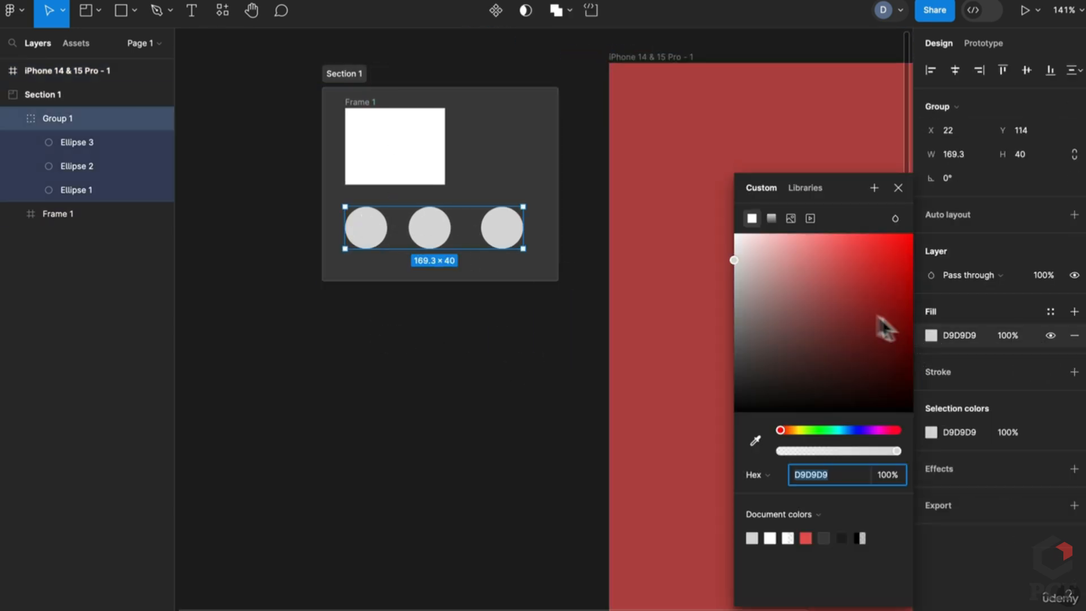
pyautogui.moveTo(815, 246)
pyautogui.mouseDown()
pyautogui.moveTo(847, 362)
pyautogui.moveTo(858, 287)
pyautogui.moveTo(883, 266)
pyautogui.moveTo(878, 319)
pyautogui.mouseUp()
pyautogui.click(1074, 372)
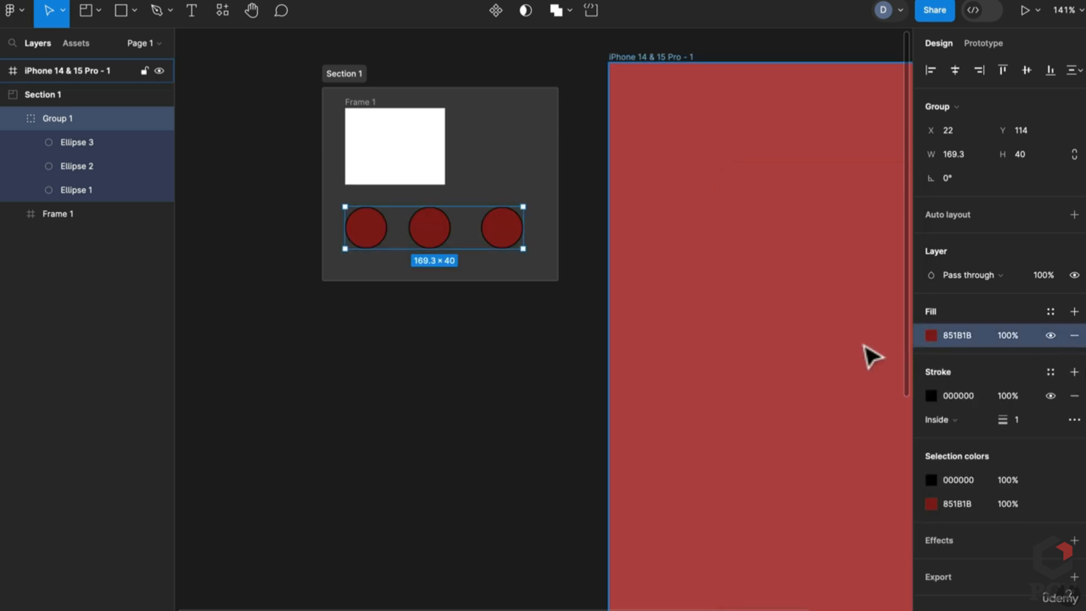
pyautogui.click(931, 396)
pyautogui.moveTo(857, 387)
pyautogui.mouseDown()
pyautogui.moveTo(764, 274)
pyautogui.moveTo(855, 373)
pyautogui.moveTo(741, 268)
pyautogui.moveTo(734, 242)
pyautogui.mouseUp()
# Alt-drag a copy of Frame 1 into the iPhone frame
pyautogui.click(642, 347)
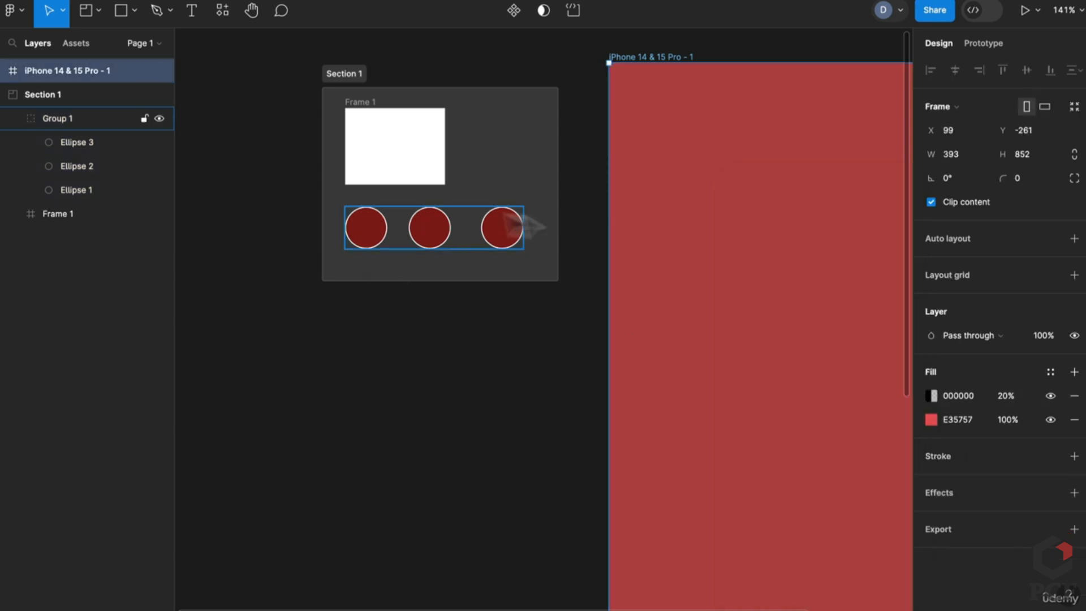
pyautogui.hscroll(3, 735, 476)
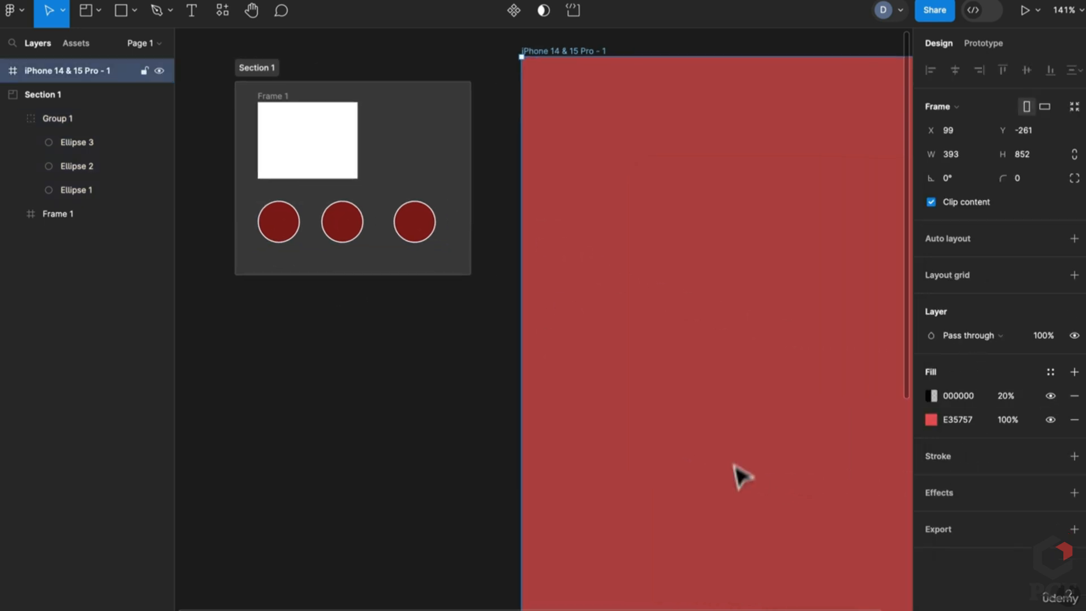
pyautogui.moveTo(311, 160); pyautogui.dragTo(727, 225)
# Change the iPhone frame's E35757 red fill to dark purple 3A2258
pyautogui.click(606, 296)
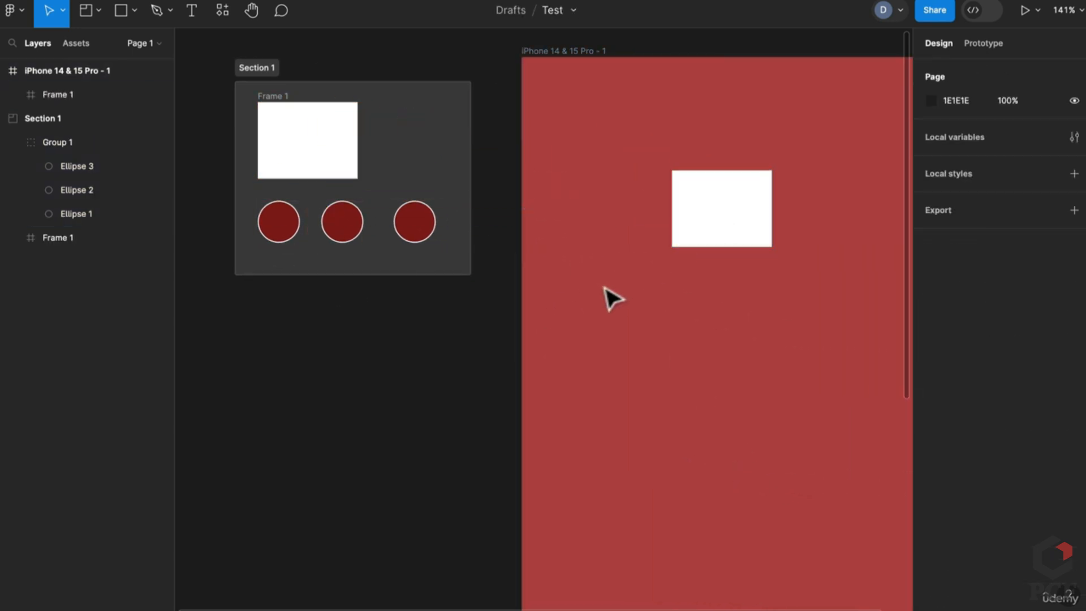
pyautogui.rightClick(563, 294)
pyautogui.press('Escape')
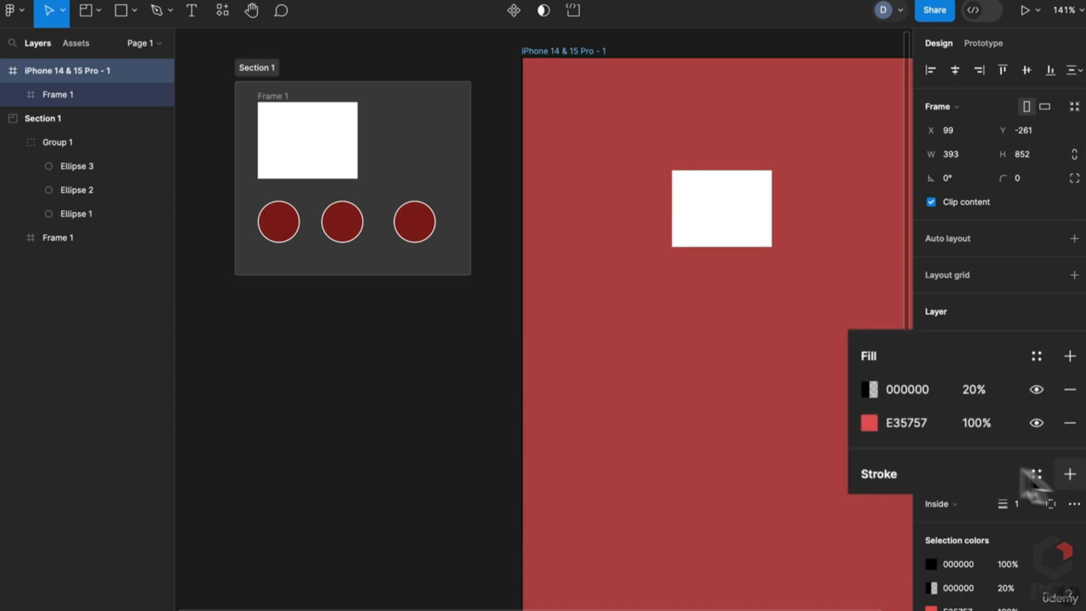
pyautogui.click(930, 419)
pyautogui.moveTo(806, 331); pyautogui.dragTo(845, 351)
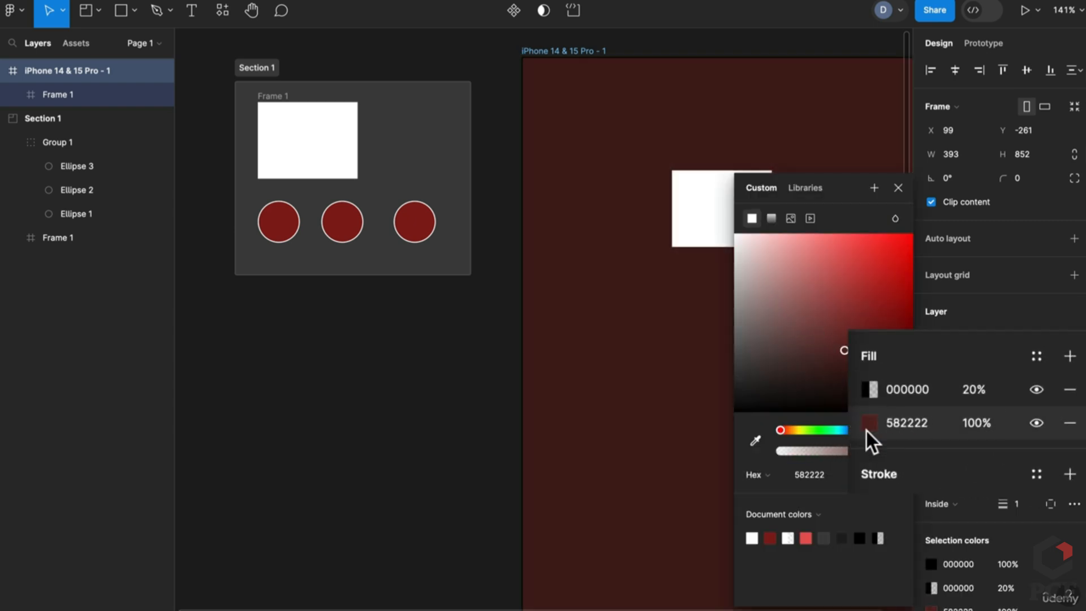
pyautogui.click(866, 430)
pyautogui.hscroll(2, 579, 379)
pyautogui.click(643, 207)
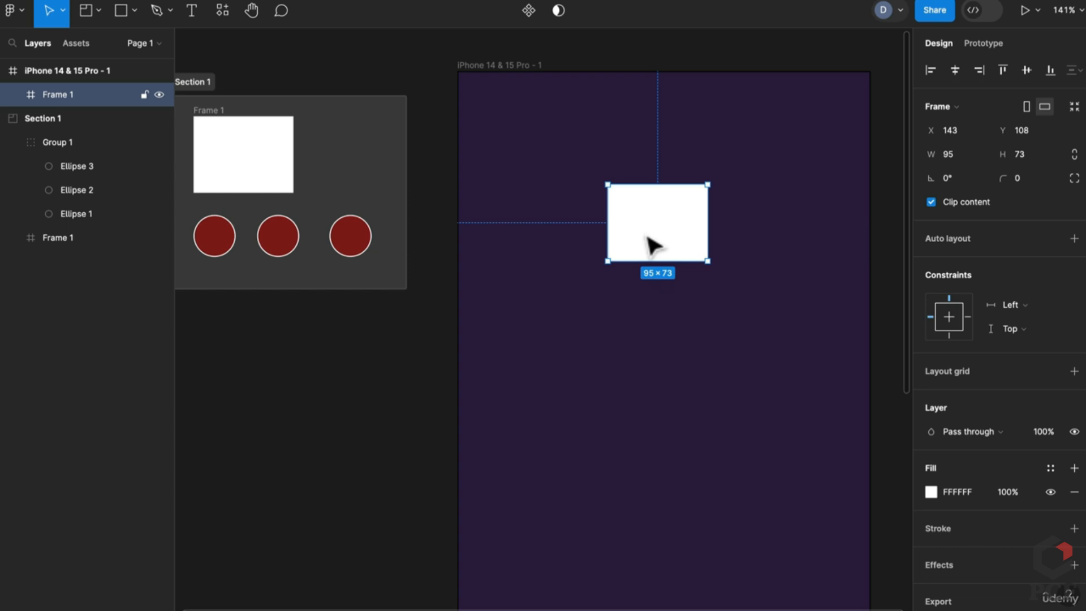
# Nudge Frame 1, then add auto layout to the iPhone frame with 20/20 padding
pyautogui.moveTo(651, 243); pyautogui.dragTo(636, 283)
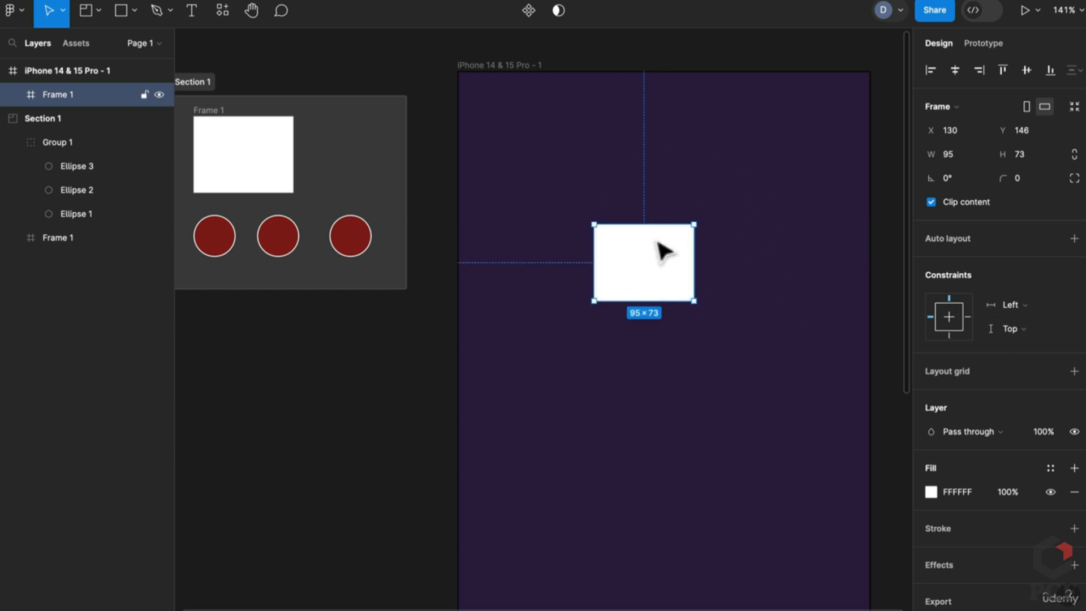
pyautogui.click(481, 65)
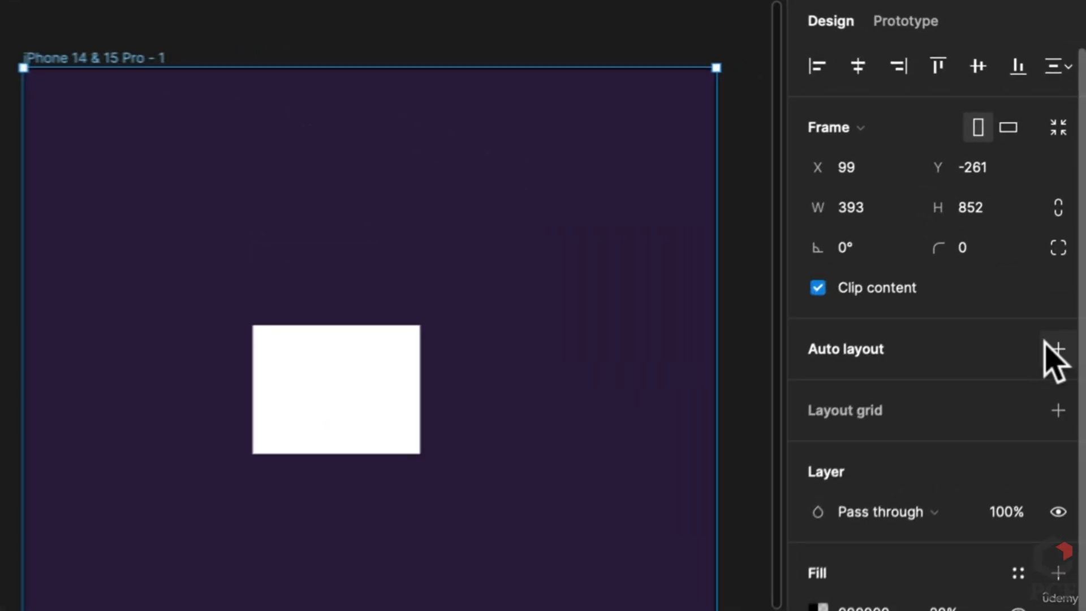
pyautogui.click(1075, 238)
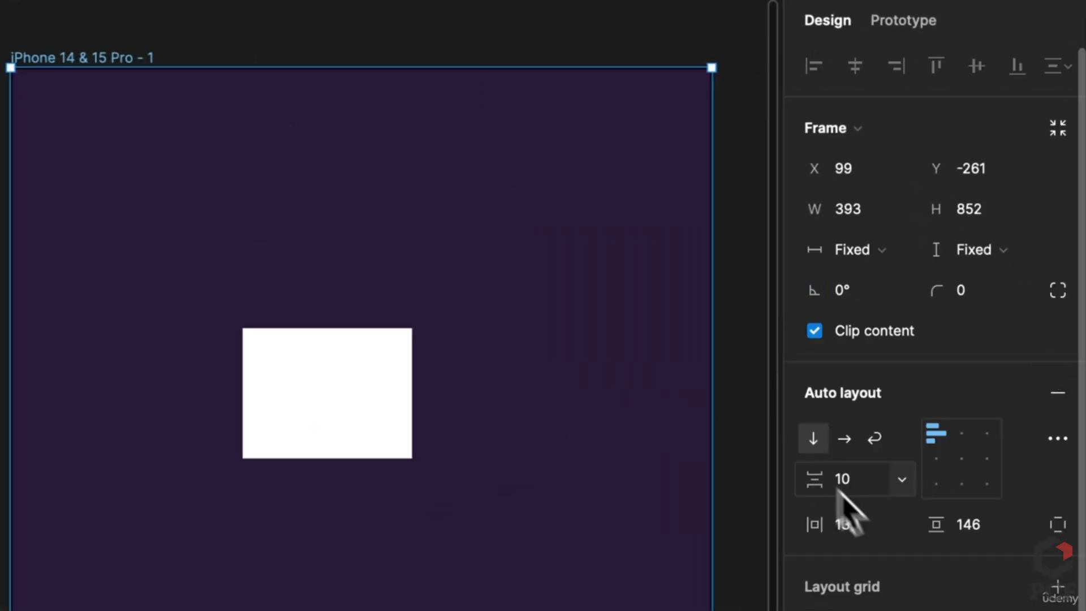
pyautogui.click(880, 522)
pyautogui.write('20')
pyautogui.press('Tab')
pyautogui.write('20')
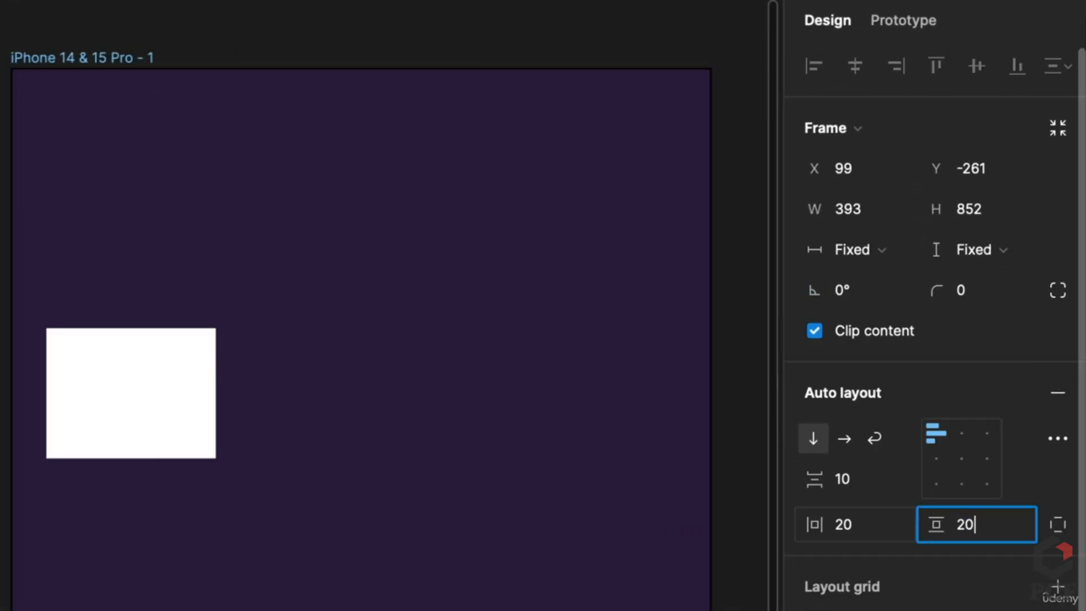
pyautogui.press('Return')
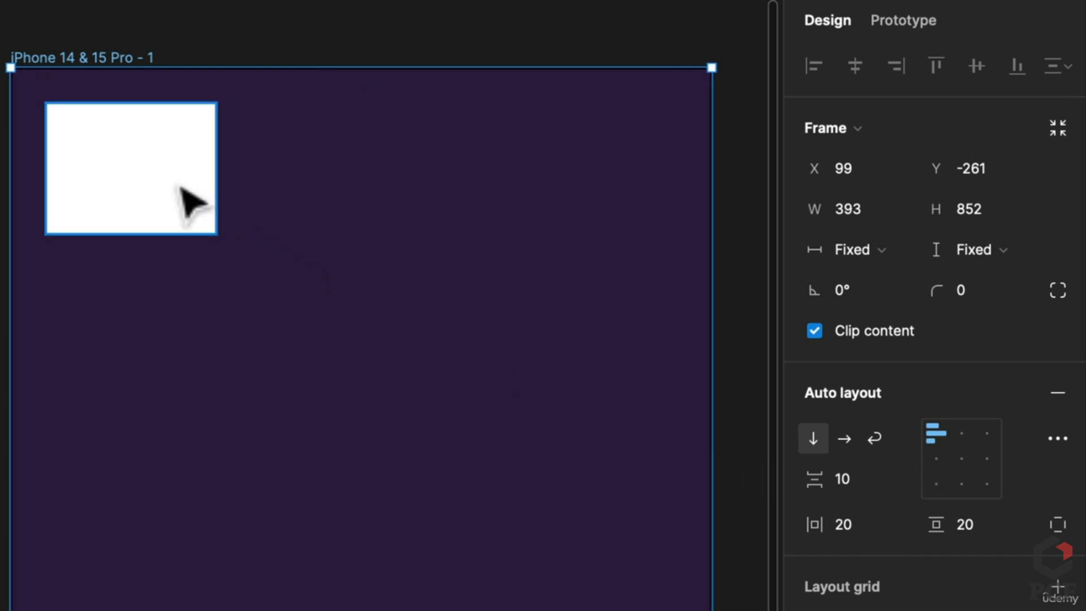
# Set the white rectangle's width and height to Fill container
pyautogui.click(188, 202)
pyautogui.click(890, 259)
pyautogui.click(887, 281)
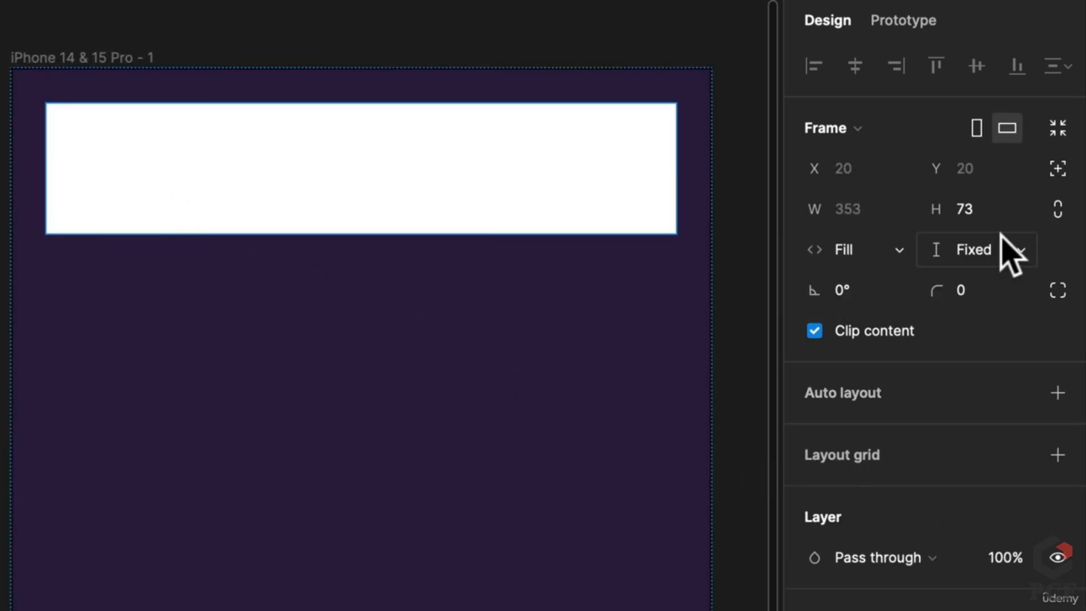
pyautogui.click(999, 245)
pyautogui.click(974, 282)
# Shorten the iPhone frame to a height of 200
pyautogui.click(52, 59)
pyautogui.scroll(-5, 403, 440)
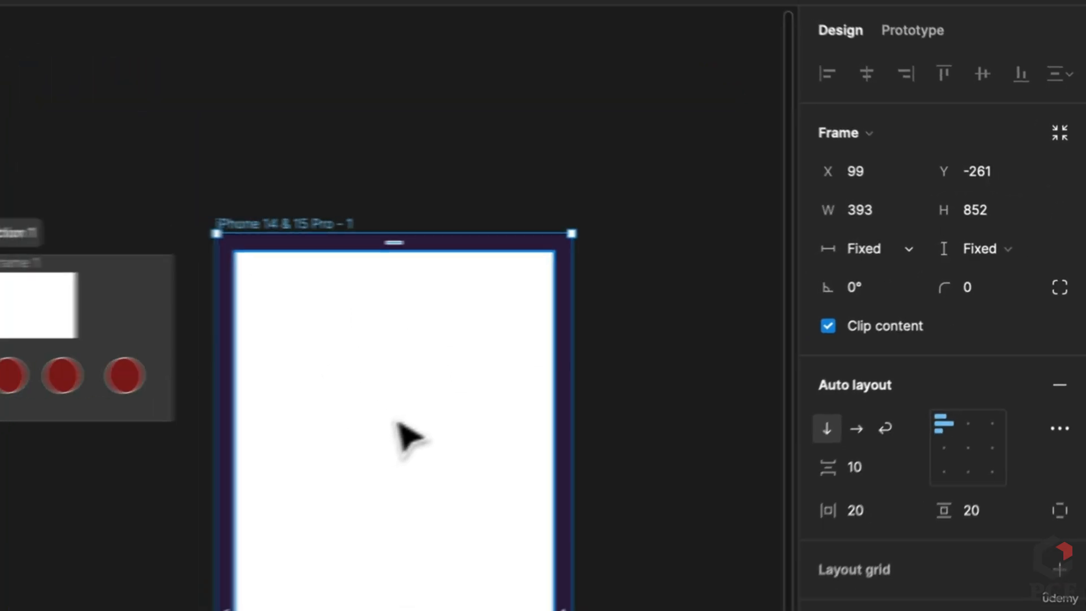
pyautogui.scroll(1, 408, 439)
pyautogui.scroll(-3, 792, 566)
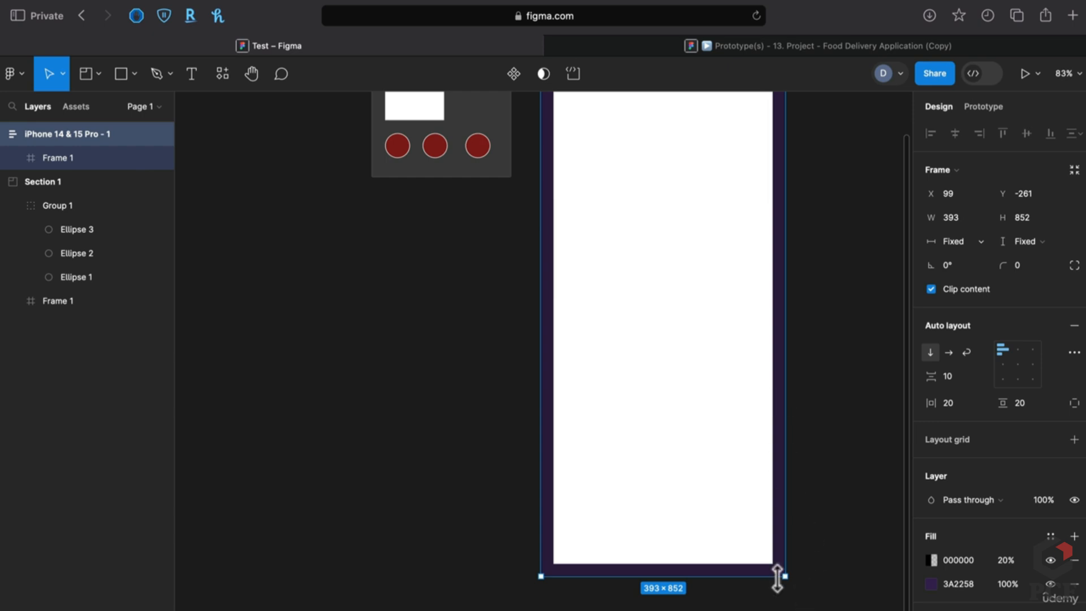
pyautogui.moveTo(778, 576); pyautogui.dragTo(735, 172)
pyautogui.scroll(4, 702, 396)
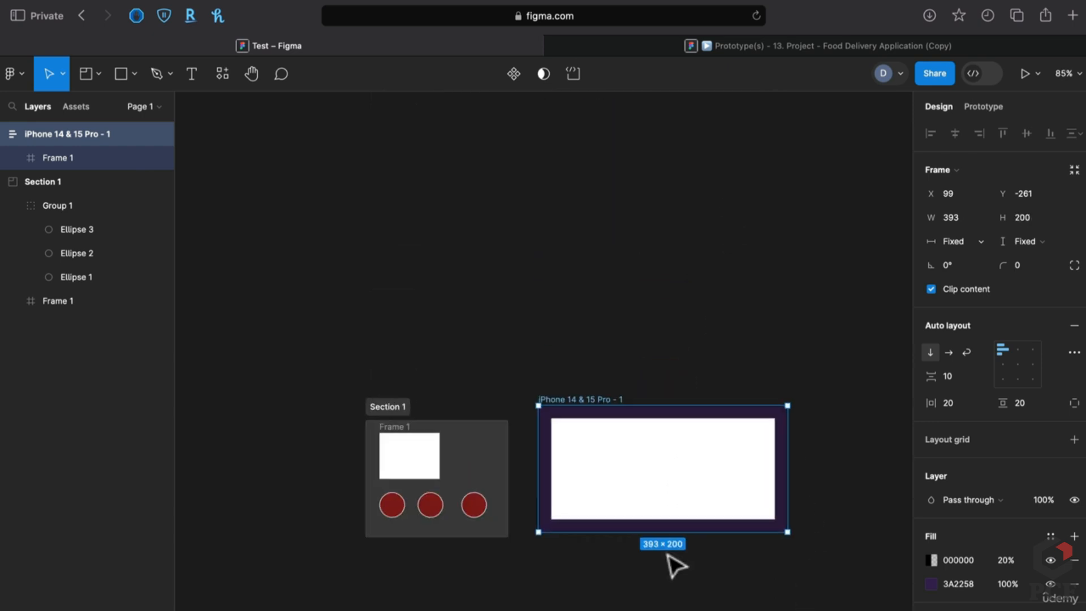
pyautogui.scroll(5, 623, 509)
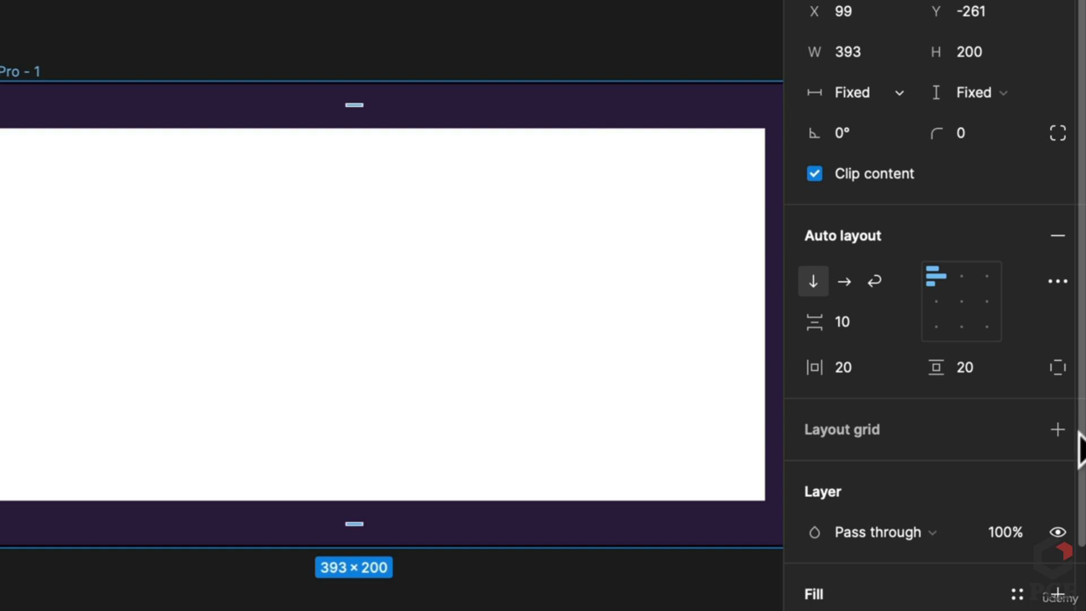
# Add a 5-column Columns layout grid to the iPhone frame
pyautogui.click(1058, 429)
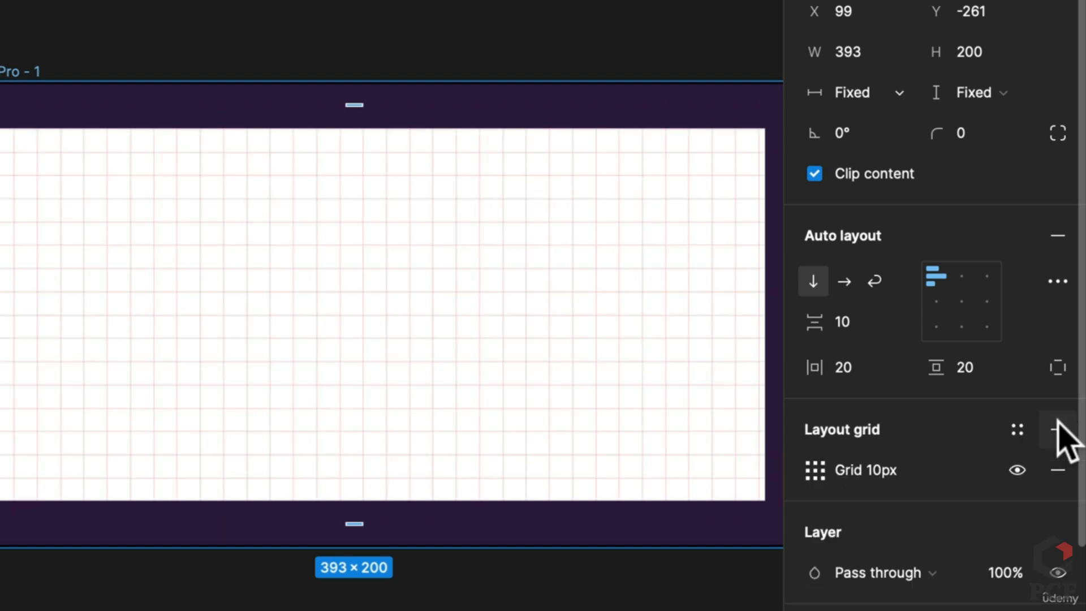
pyautogui.click(354, 314)
pyautogui.press('Escape')
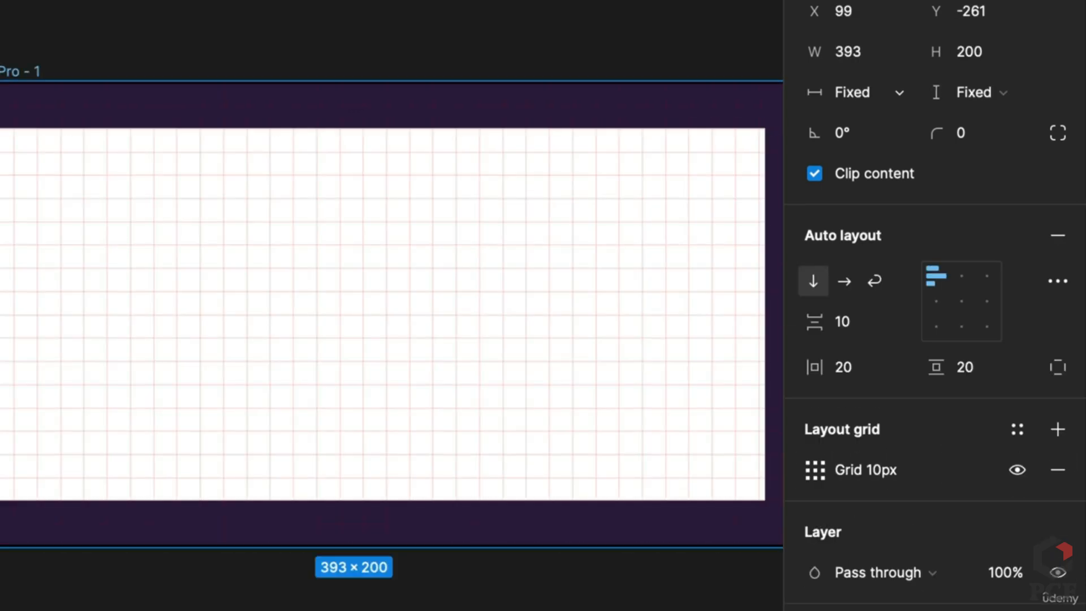
pyautogui.click(814, 470)
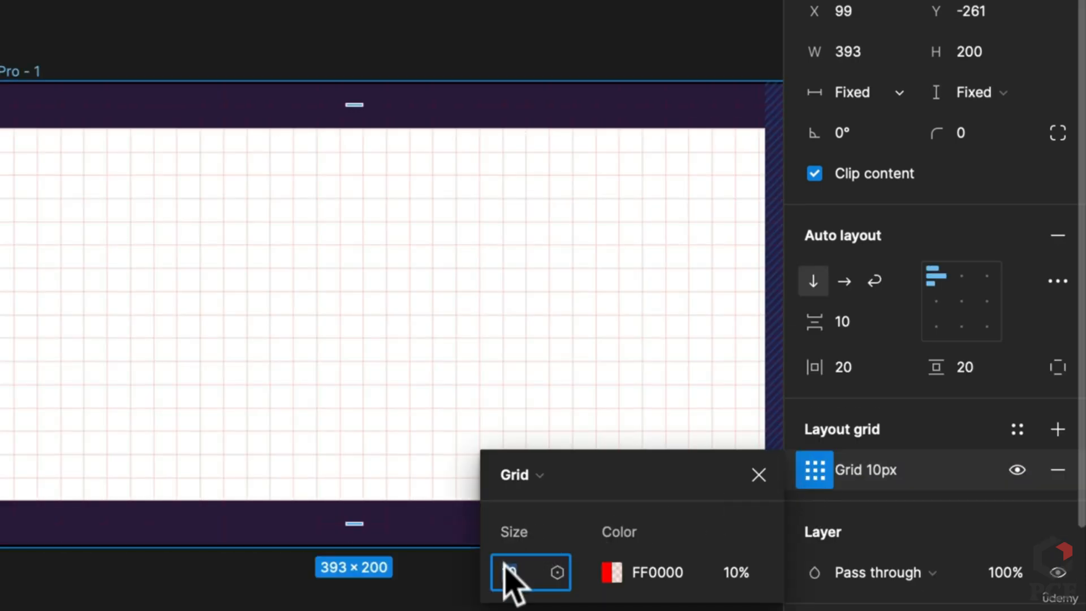
pyautogui.click(527, 475)
pyautogui.click(552, 506)
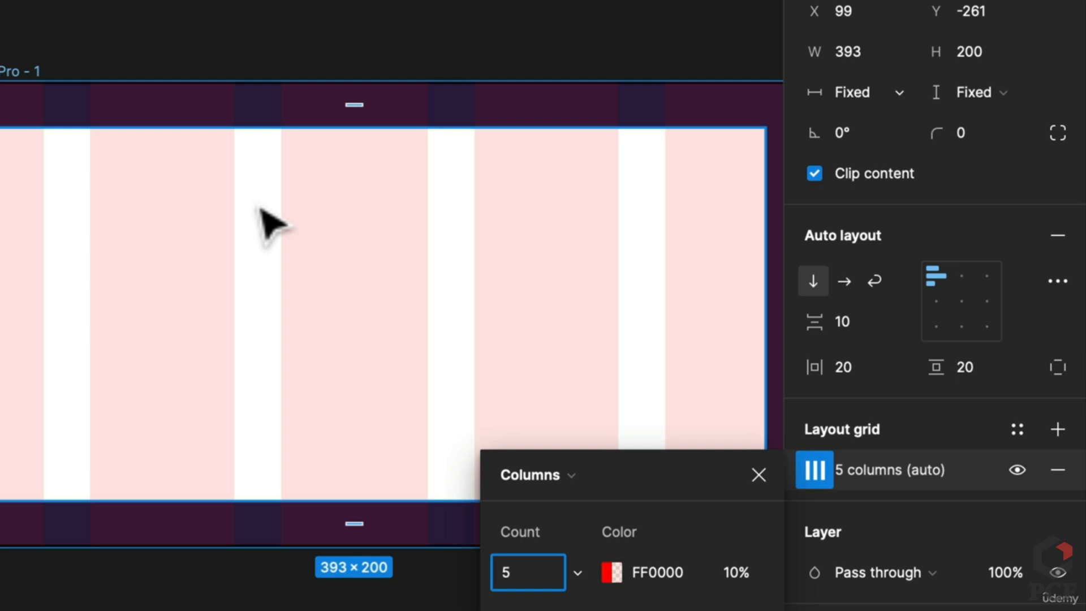
# Switch to the Food Delivery Application prototype tab
pyautogui.moveTo(2, 339); pyautogui.dragTo(700, 364)
pyautogui.moveTo(212, 303); pyautogui.dragTo(13, 225)
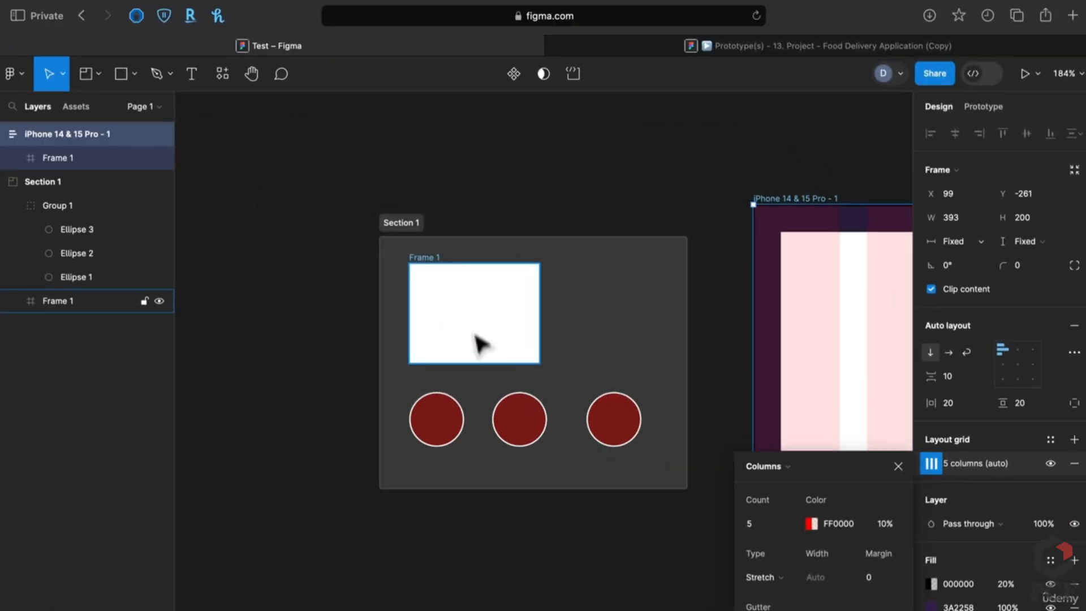
pyautogui.click(756, 45)
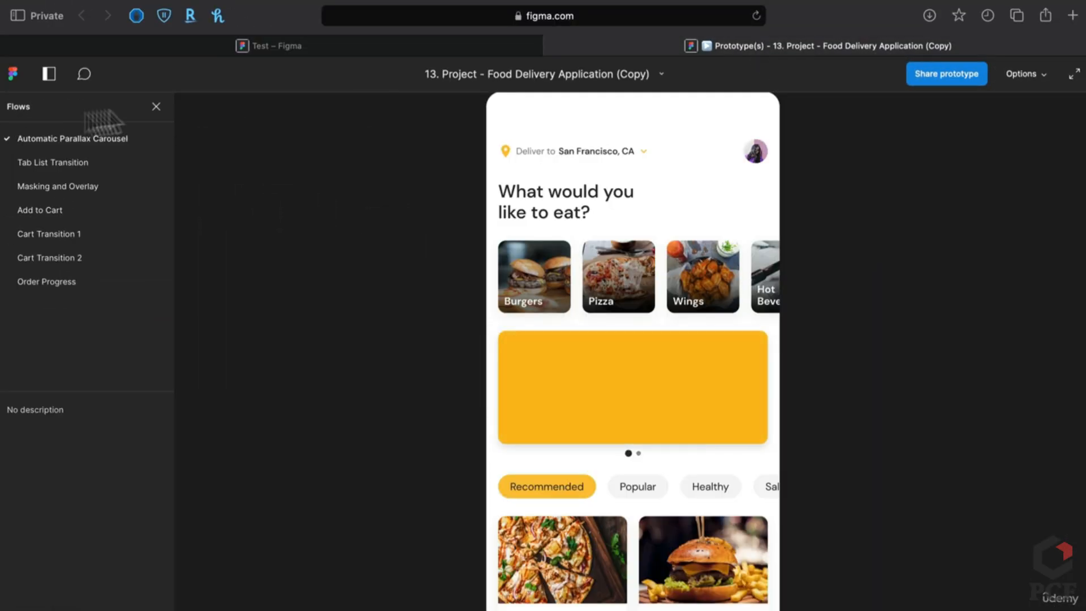
# Close the food delivery prototype tab to return to the Test file
pyautogui.click(552, 47)
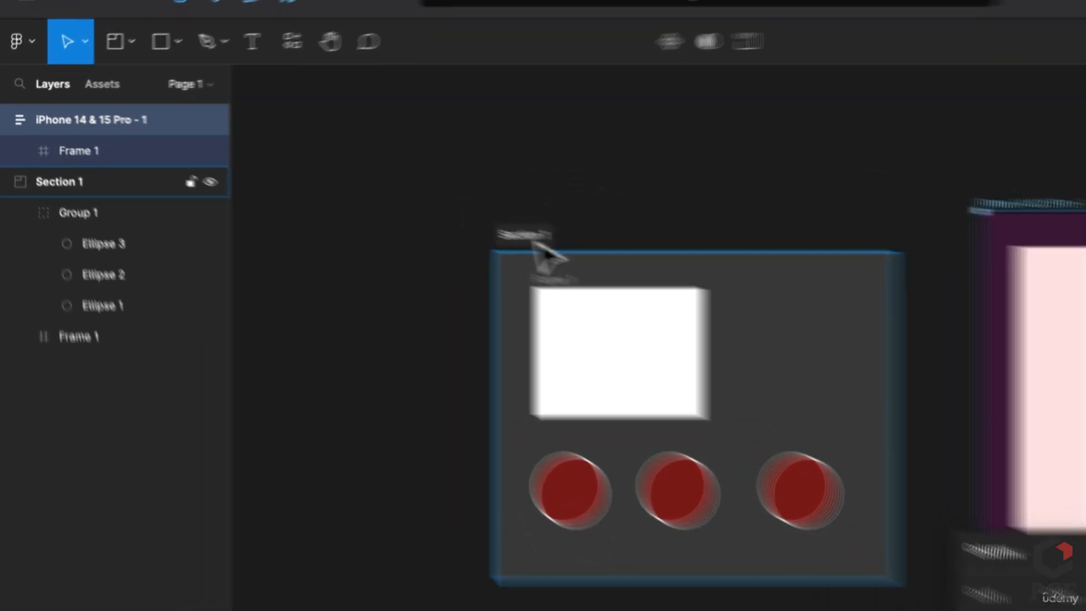
# Rename Section 1 to V1
pyautogui.click(410, 202)
pyautogui.write('Two')
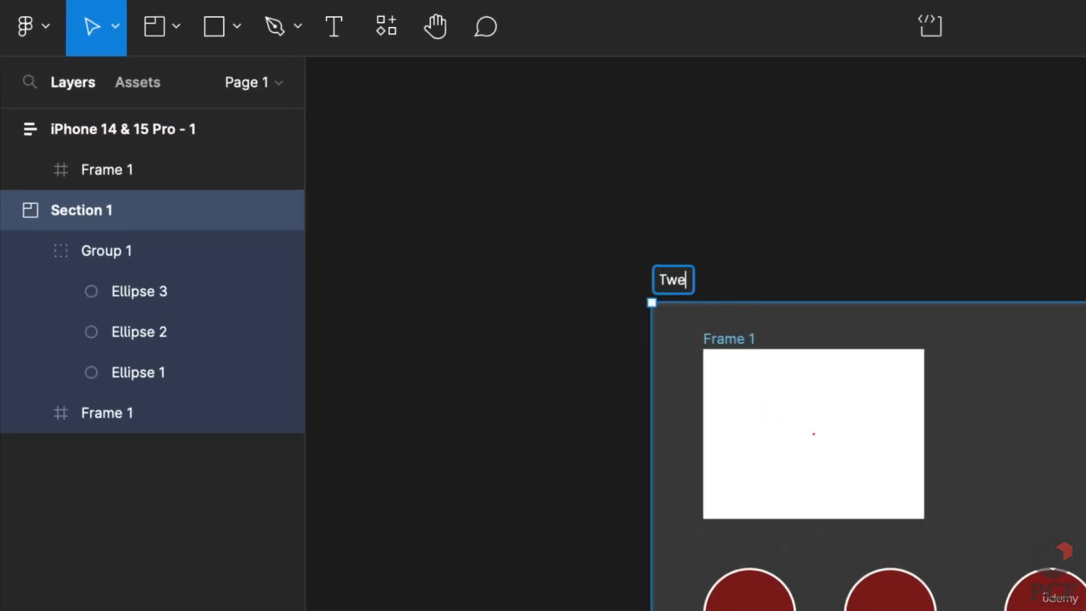
pyautogui.press('BackSpace')
pyautogui.press('BackSpace')
pyautogui.press('BackSpace')
pyautogui.write('V1')
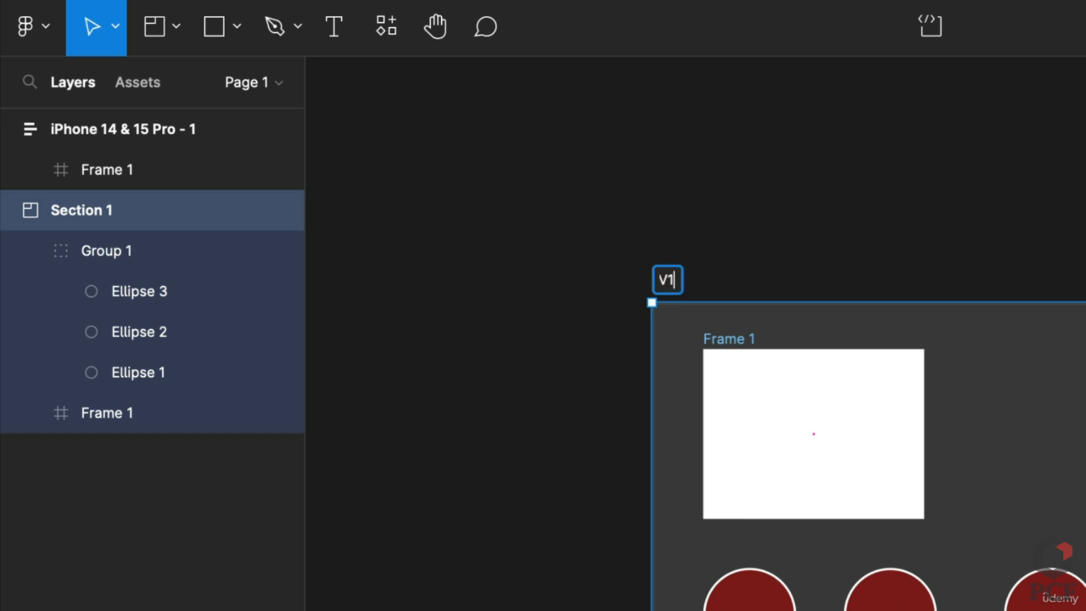
pyautogui.press('Return')
# Duplicate section V1 below the original and name the copy V2
pyautogui.moveTo(677, 286); pyautogui.dragTo(713, 305)
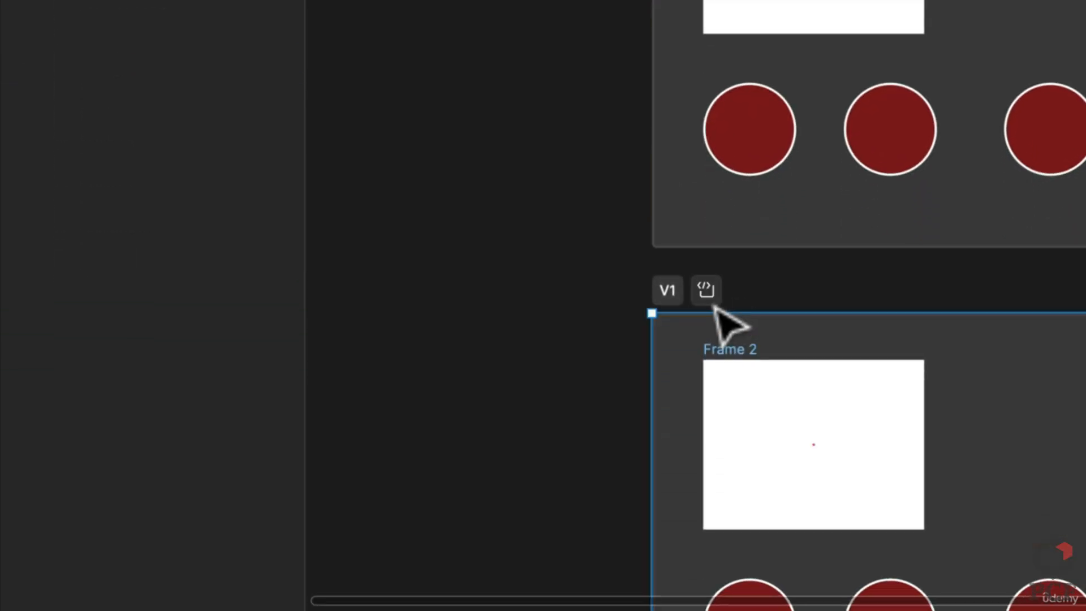
pyautogui.doubleClick(678, 297)
pyautogui.write('V2')
pyautogui.press('Return')
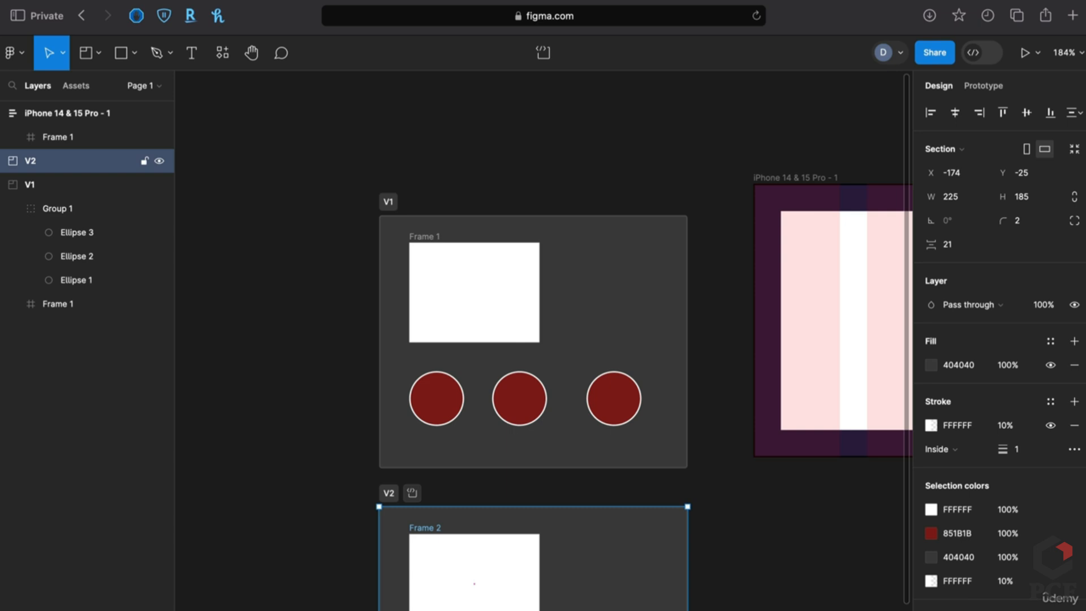
# Mark section V2 as Ready for dev, then remove that status
pyautogui.scroll(-5, 424, 502)
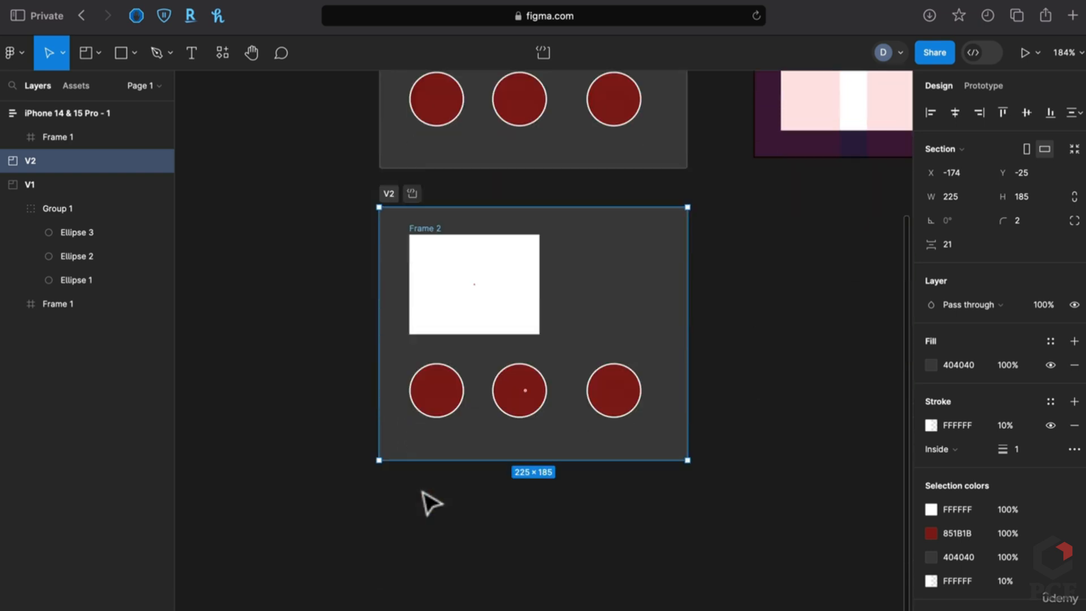
pyautogui.scroll(4, 424, 502)
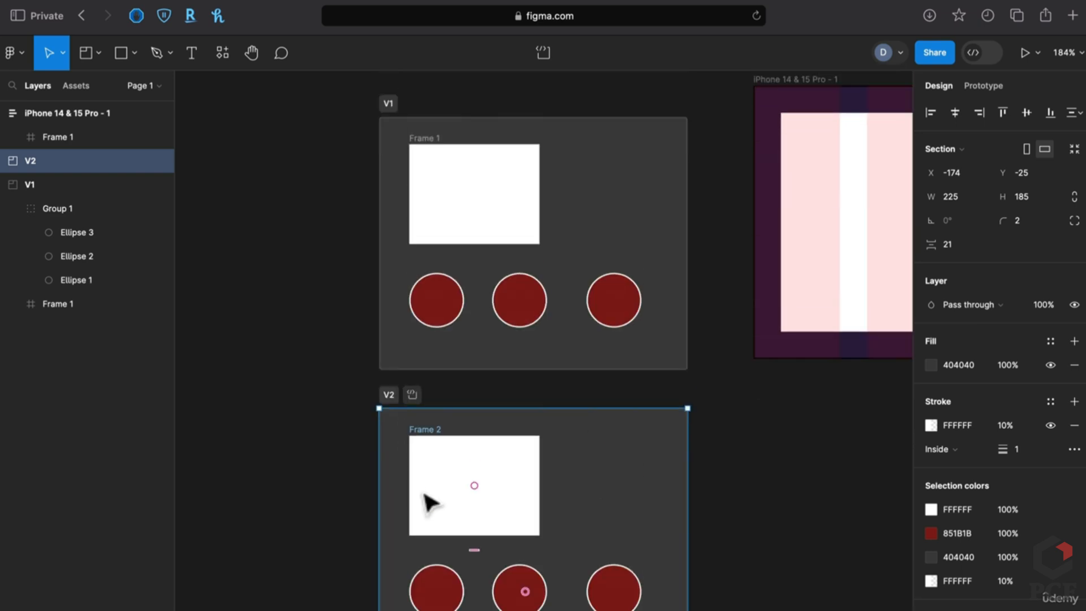
pyautogui.click(413, 395)
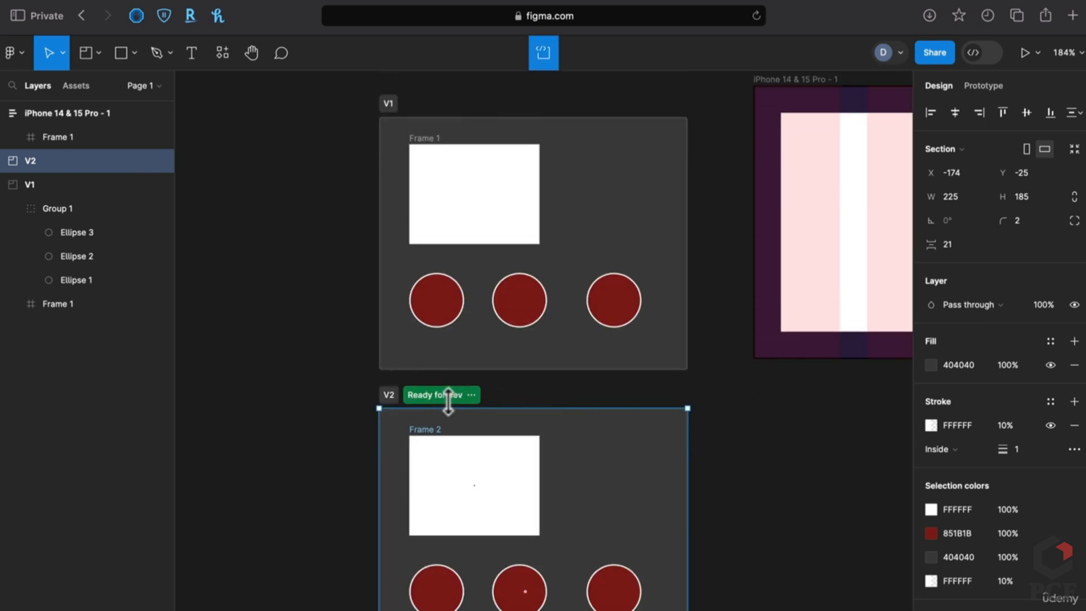
pyautogui.click(415, 397)
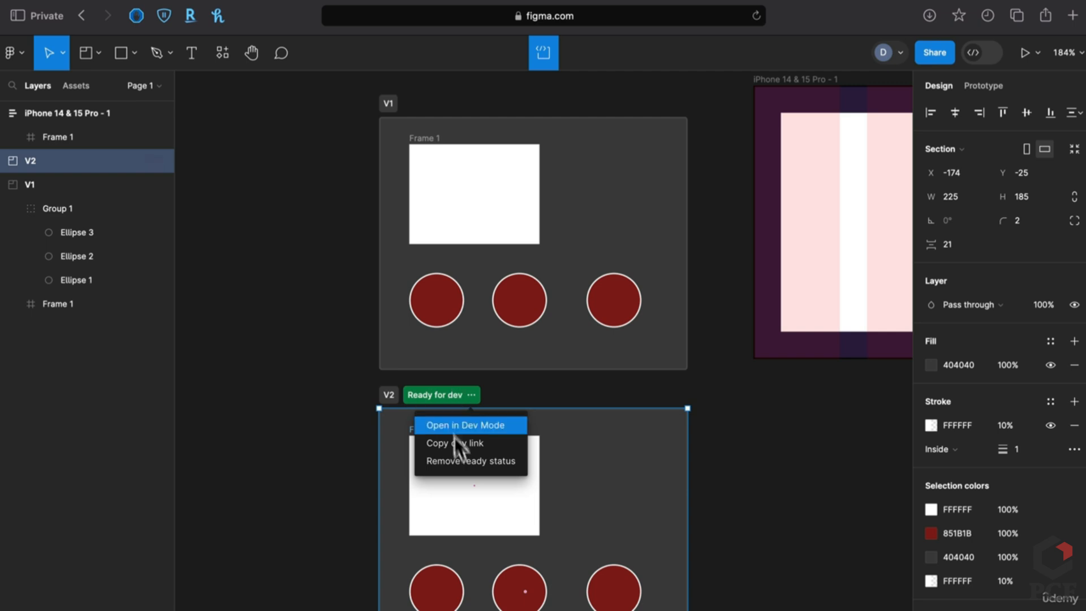
pyautogui.click(461, 460)
pyautogui.click(582, 392)
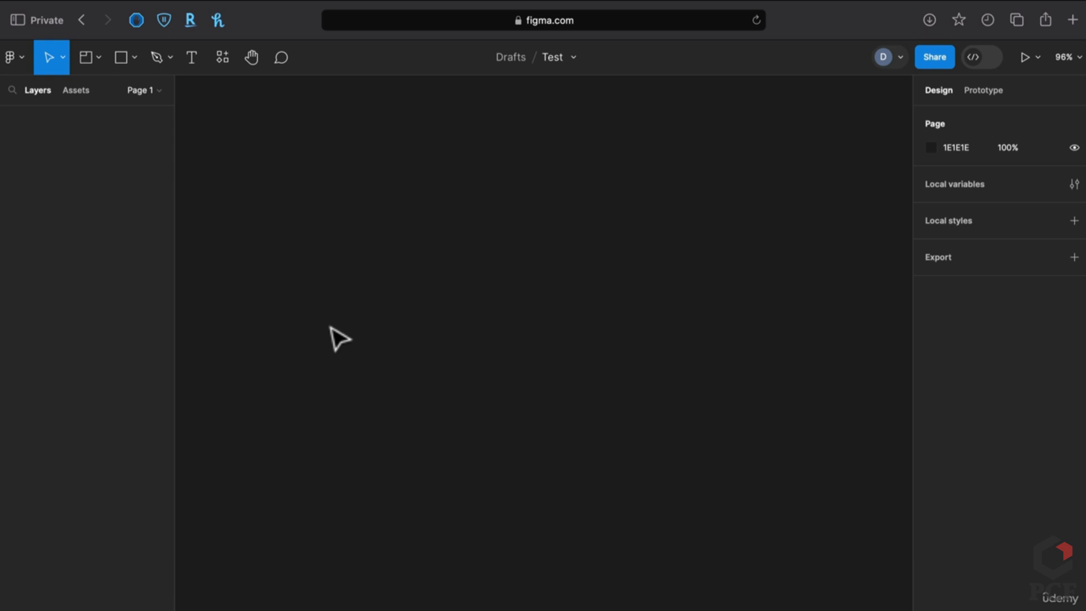
# Draw a large grey rectangle on the empty canvas
pyautogui.click(121, 58)
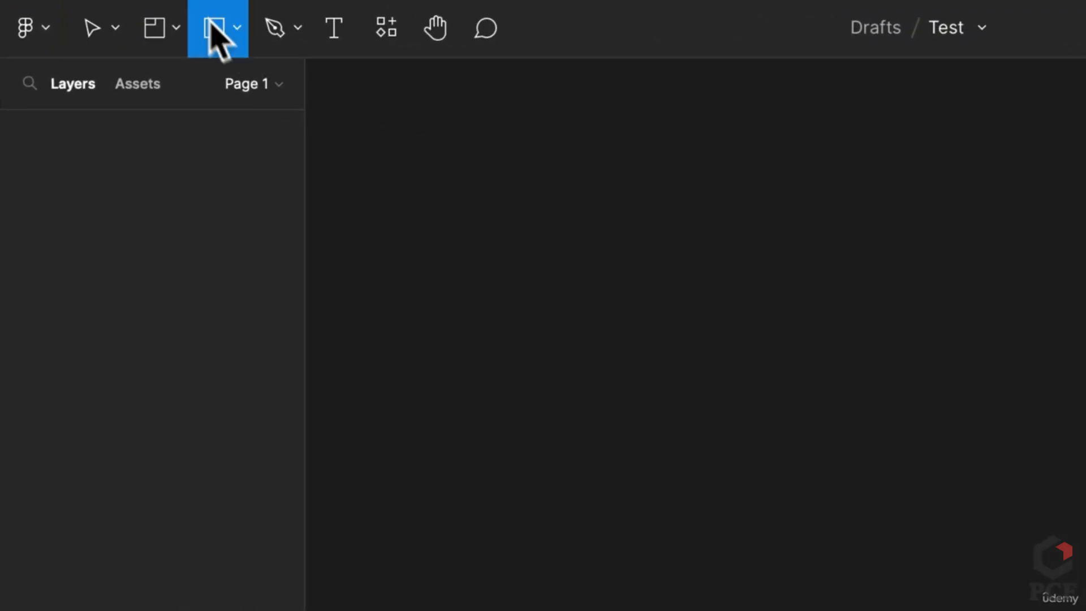
pyautogui.click(218, 29)
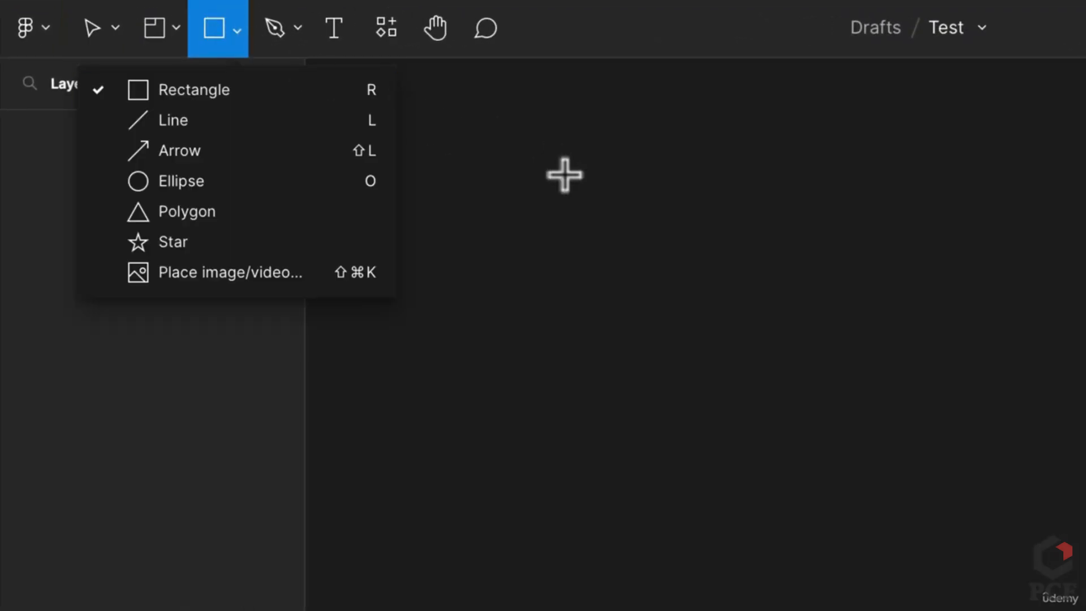
pyautogui.click(340, 90)
pyautogui.moveTo(538, 197)
pyautogui.mouseDown()
pyautogui.moveTo(1078, 432)
pyautogui.moveTo(1050, 466)
pyautogui.moveTo(1085, 400)
pyautogui.mouseUp()
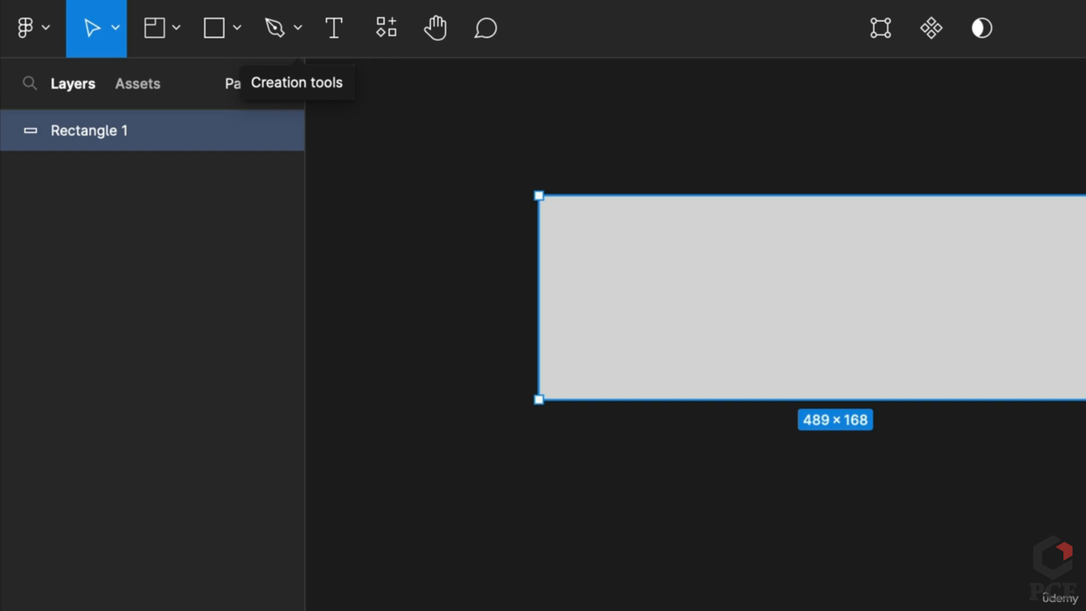
# Add a 521-wide white FFF line below it, left-aligned, with stroke weight 16
pyautogui.click(233, 27)
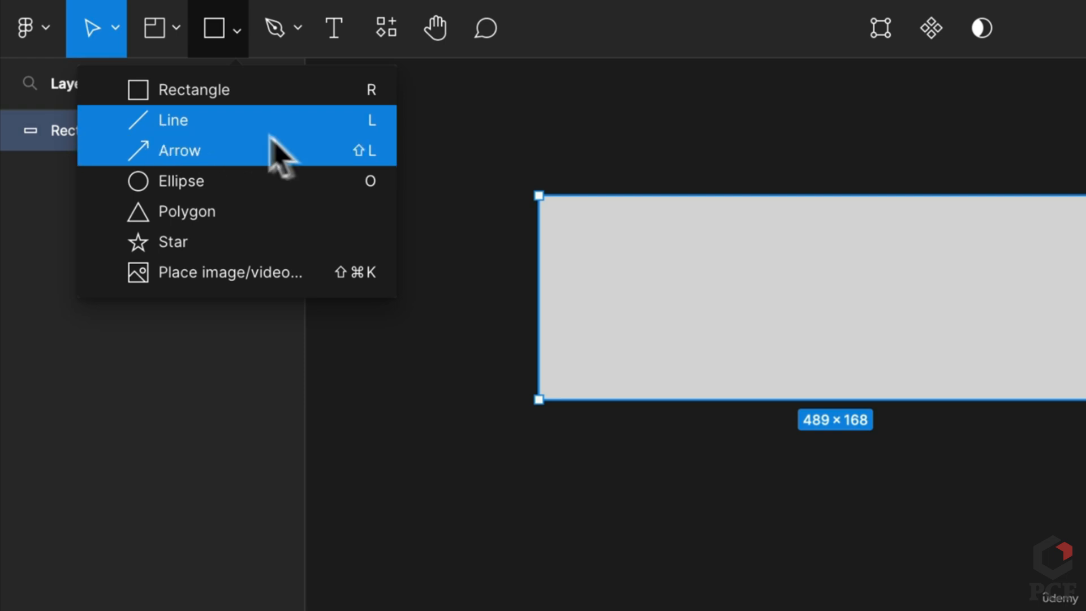
pyautogui.click(357, 129)
pyautogui.moveTo(551, 444); pyautogui.dragTo(762, 476)
pyautogui.moveTo(846, 473); pyautogui.dragTo(739, 323)
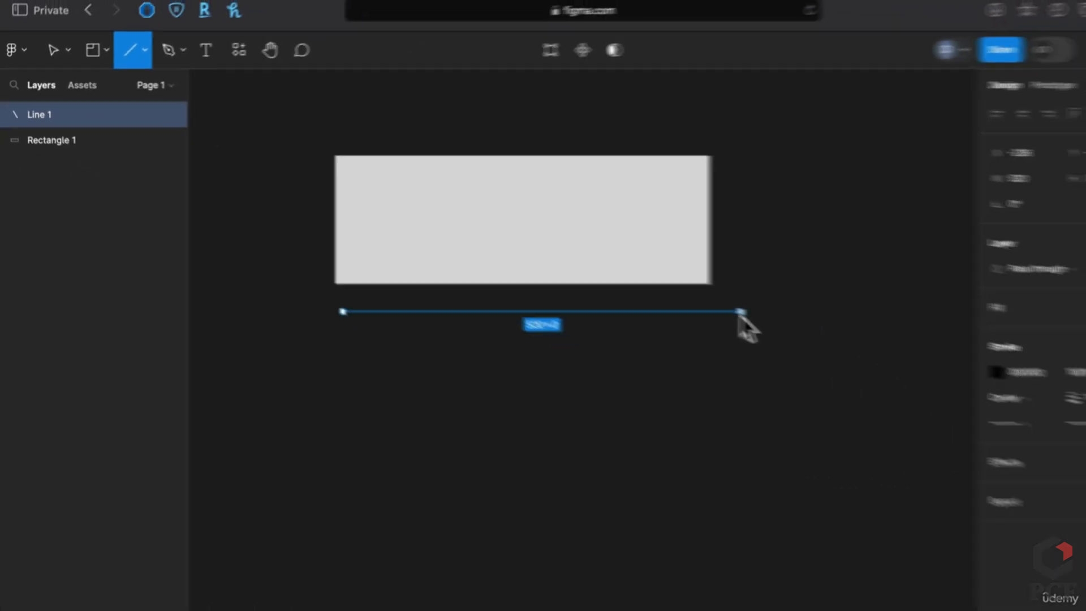
pyautogui.click(930, 342)
pyautogui.write('fff')
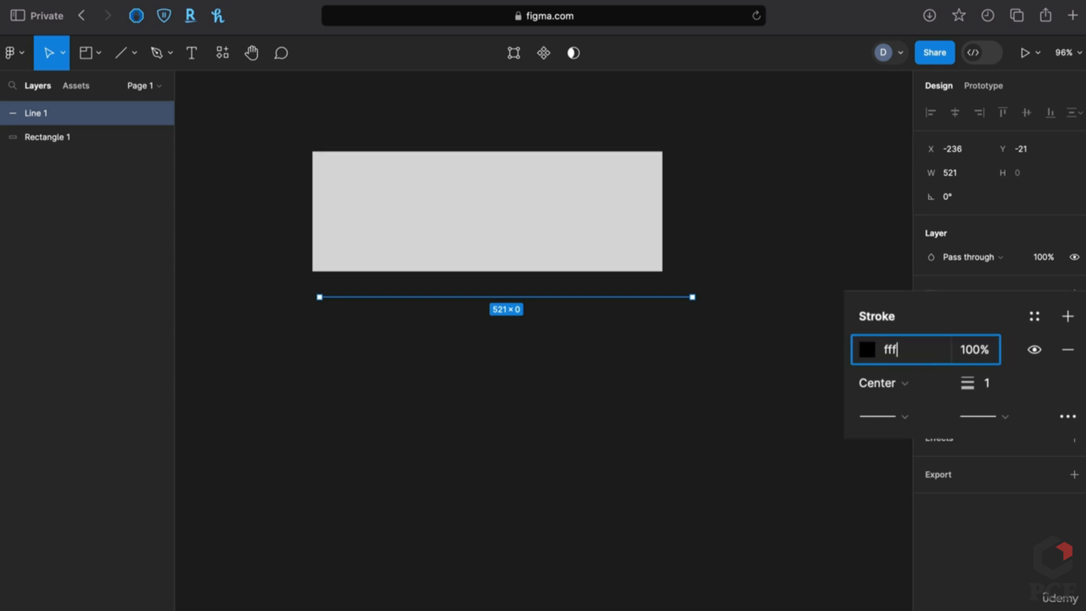
pyautogui.press('Return')
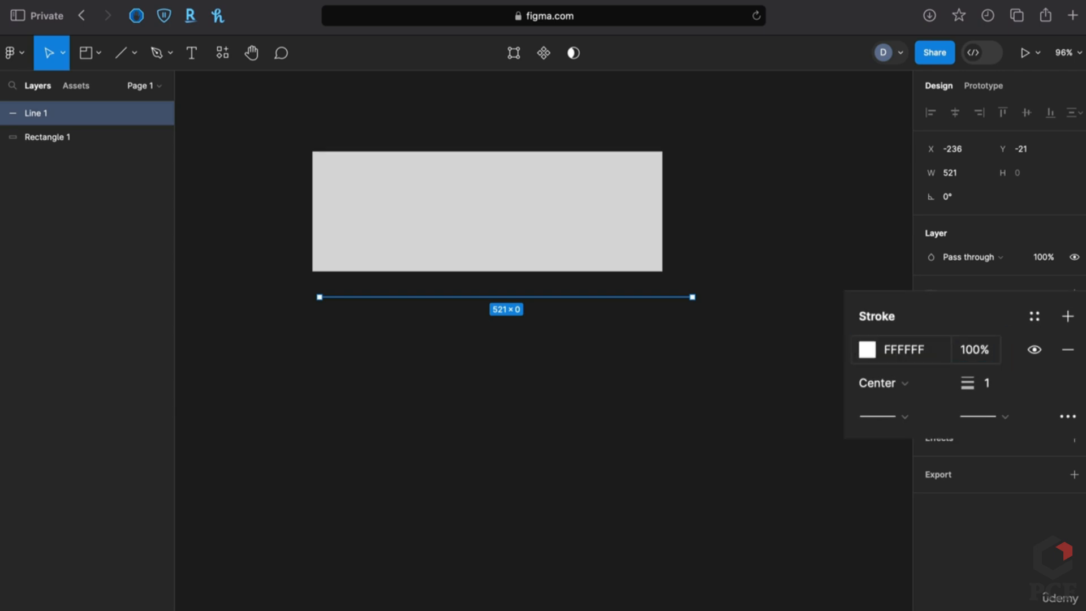
pyautogui.click(647, 419)
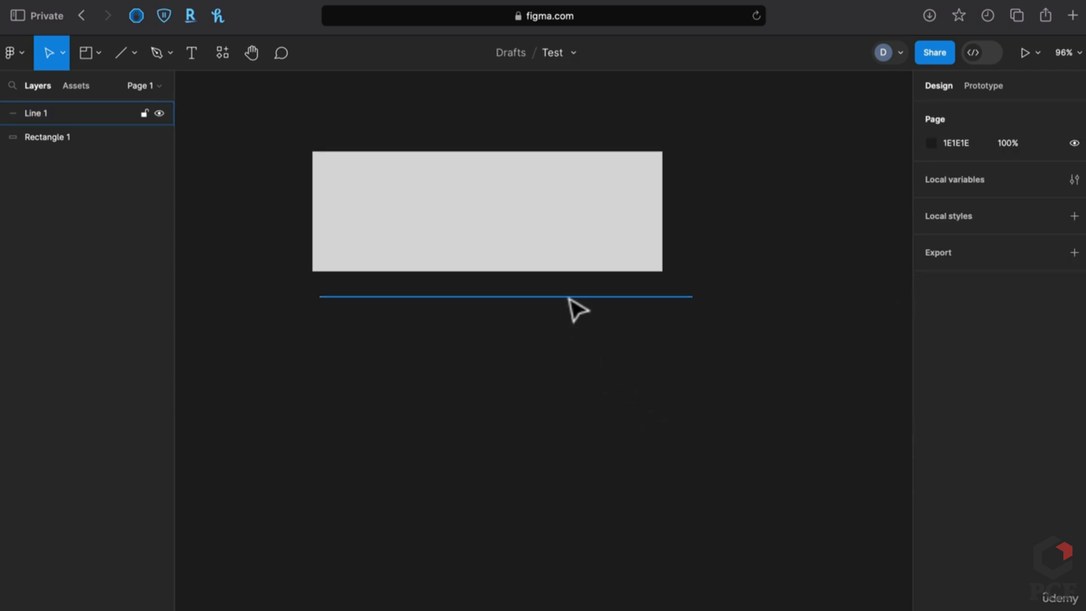
pyautogui.moveTo(569, 296)
pyautogui.mouseDown()
pyautogui.moveTo(552, 298)
pyautogui.moveTo(562, 302)
pyautogui.mouseUp()
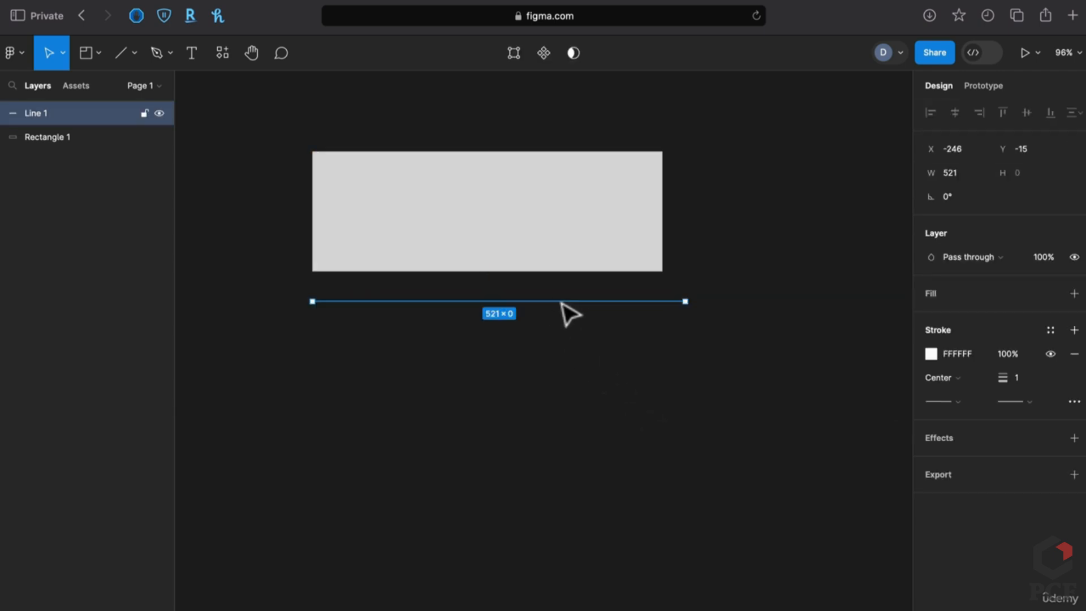
pyautogui.moveTo(1003, 378); pyautogui.dragTo(1029, 385)
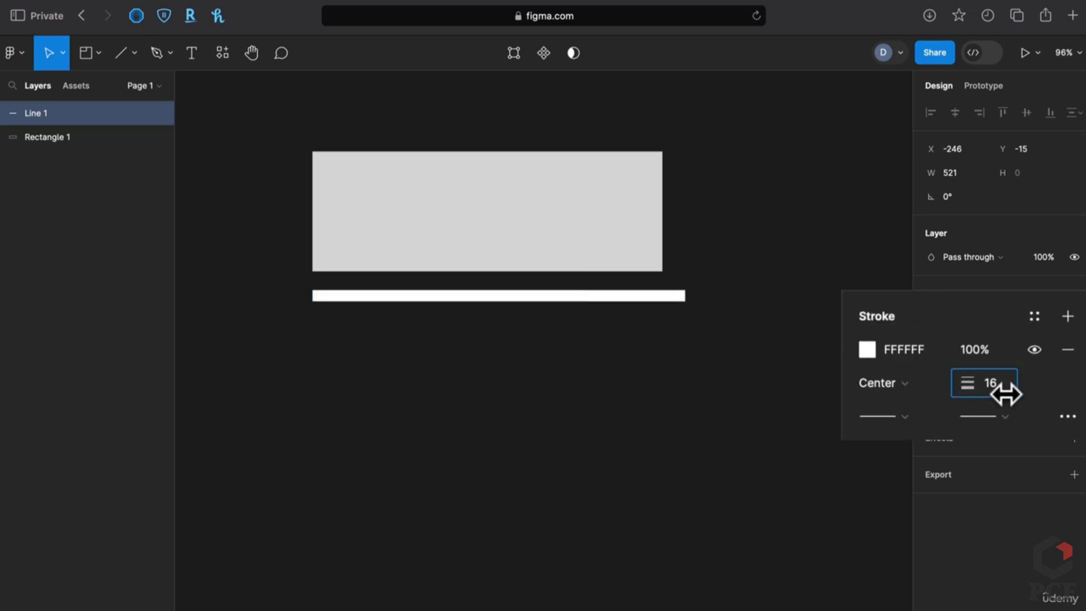
# Draw a white FFFFFF arrow below the white bar
pyautogui.press('l')
pyautogui.click(134, 53)
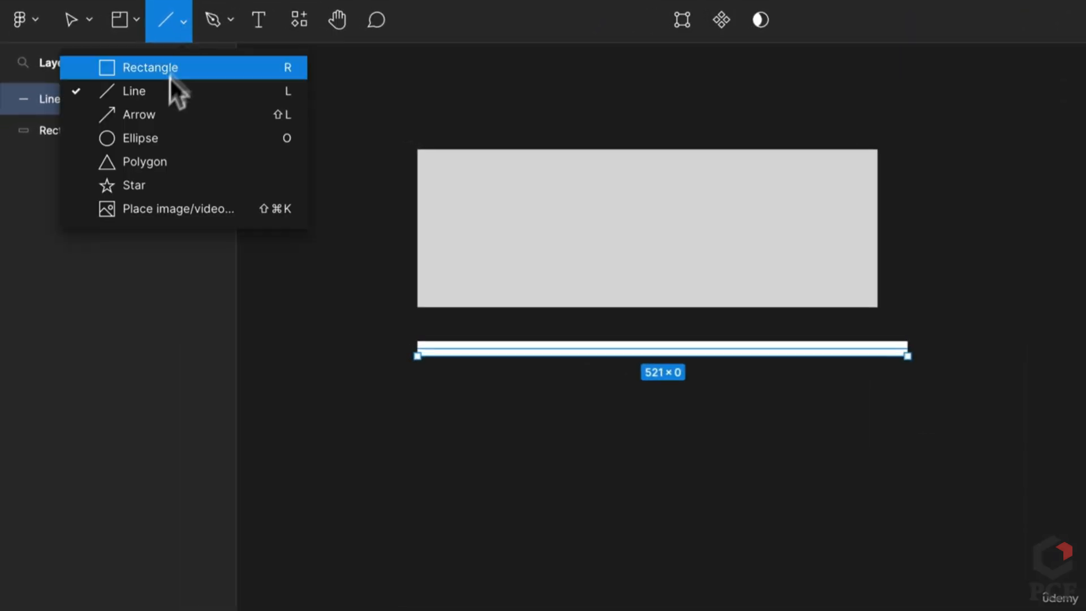
pyautogui.click(164, 113)
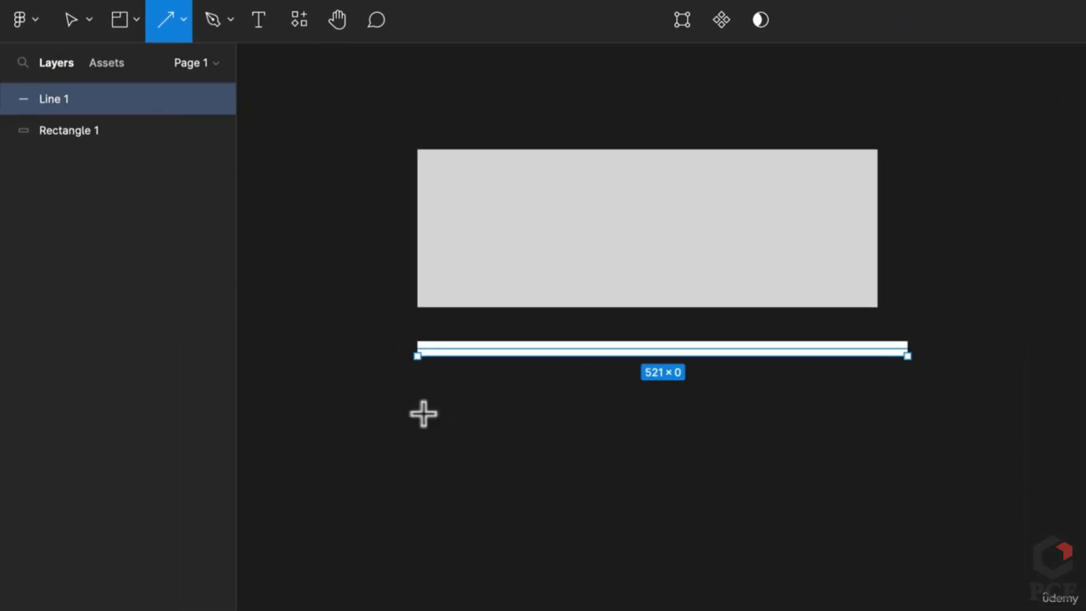
pyautogui.moveTo(417, 427)
pyautogui.mouseDown()
pyautogui.moveTo(630, 461)
pyautogui.moveTo(792, 426)
pyautogui.mouseUp()
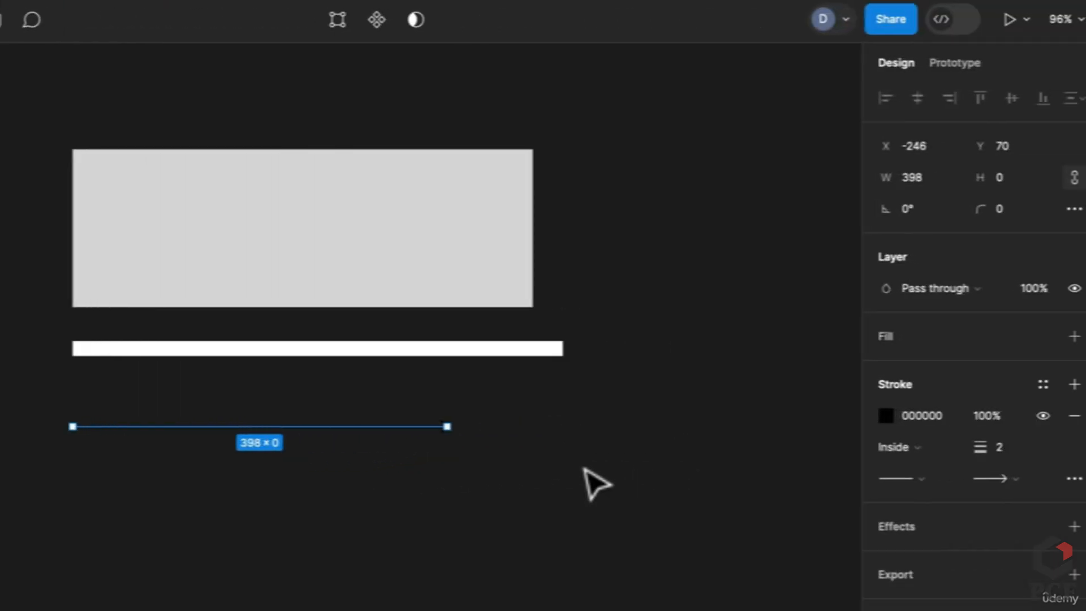
pyautogui.click(922, 417)
pyautogui.write('FFFFFF')
pyautogui.press('Return')
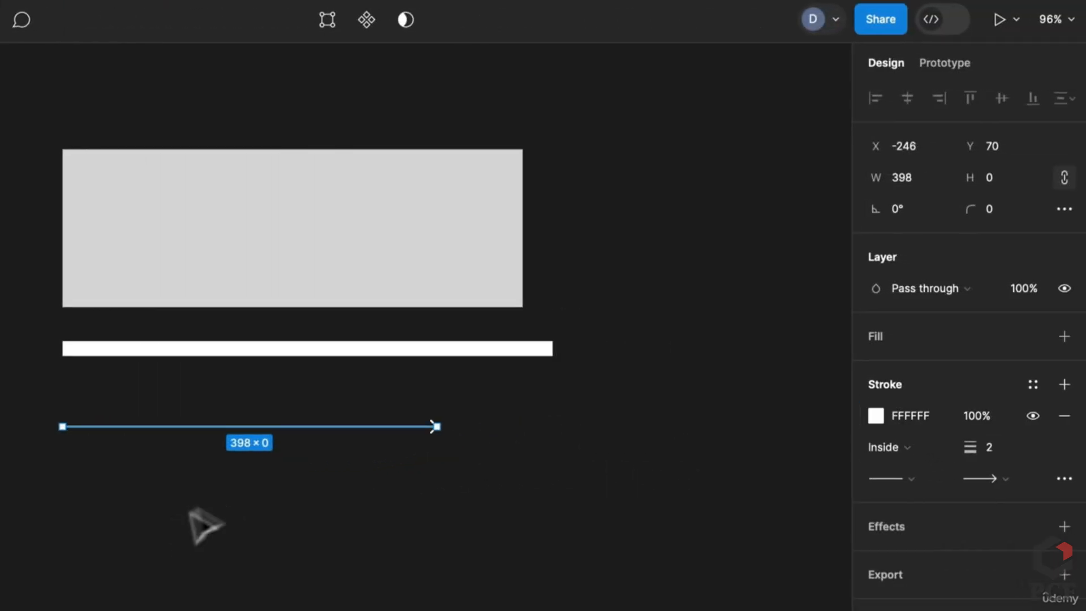
# Set the arrow's start cap to a Circle arrow dot
pyautogui.scroll(5, 311, 452)
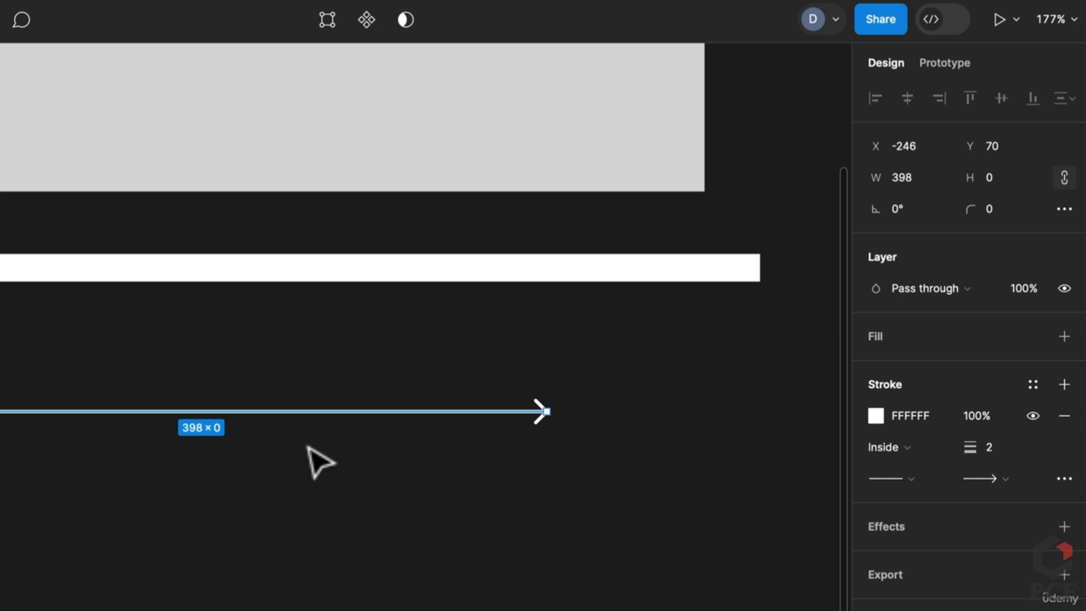
pyautogui.click(909, 479)
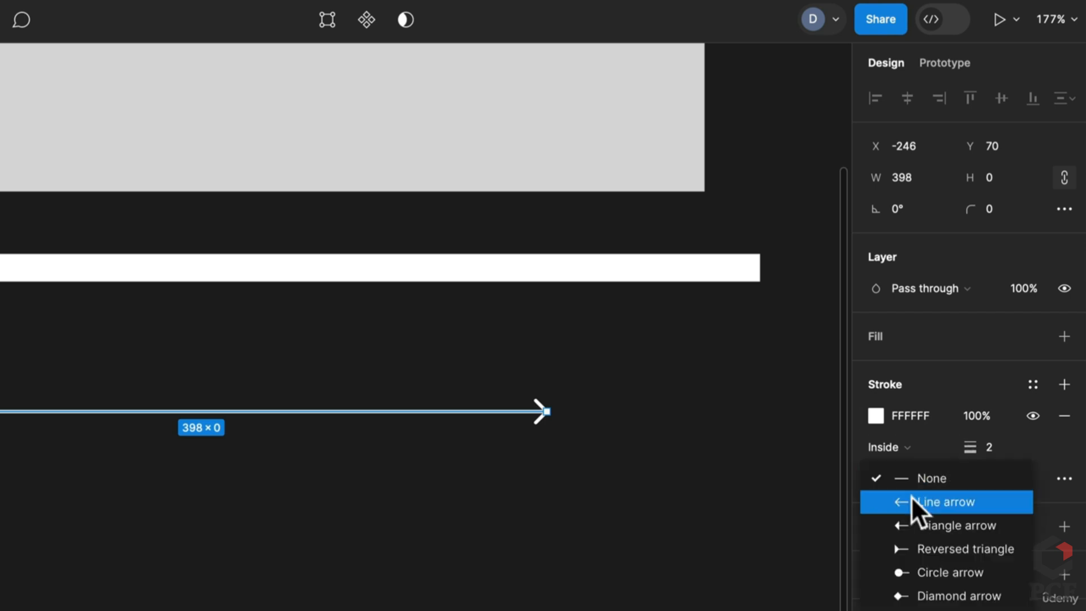
pyautogui.click(912, 502)
pyautogui.keyDown('ctrl'); pyautogui.scroll(-2, 129, 465); pyautogui.keyUp('ctrl')
pyautogui.hscroll(-3, 468, 456)
pyautogui.hscroll(2, 509, 447)
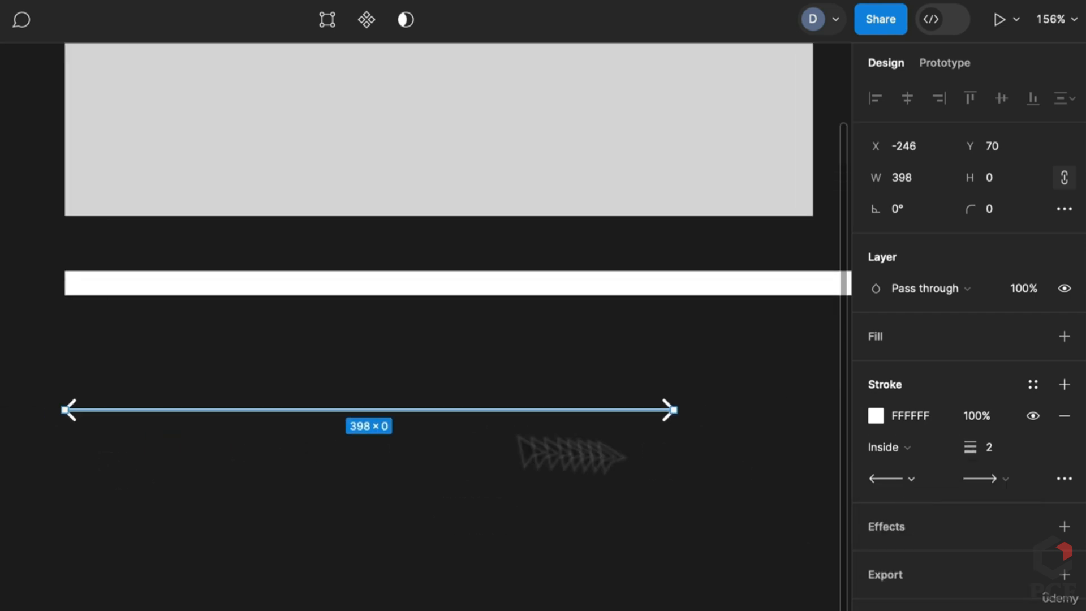
pyautogui.click(905, 477)
pyautogui.click(914, 500)
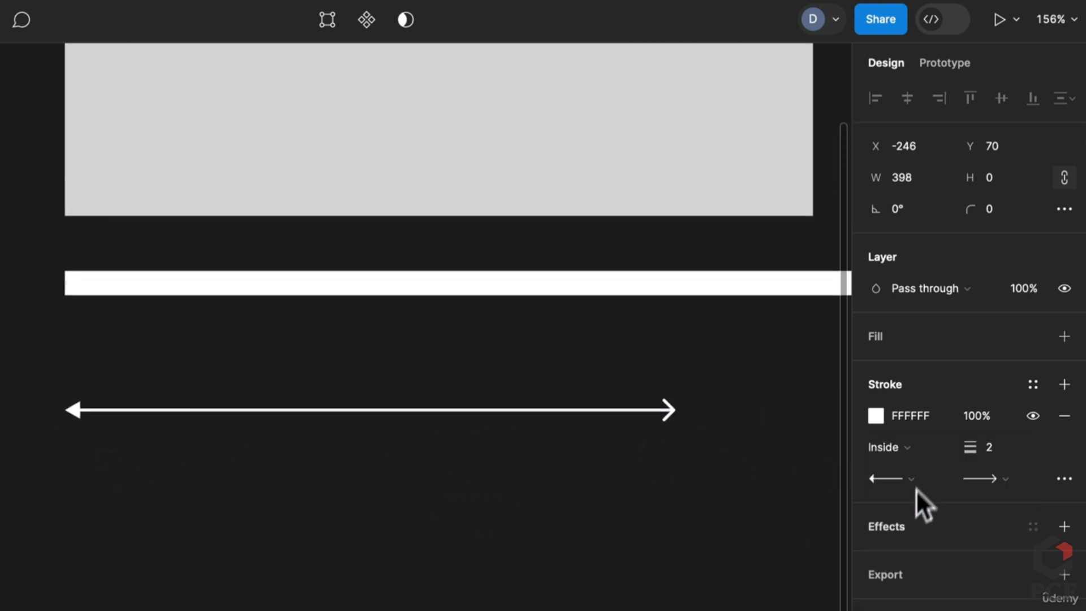
pyautogui.click(912, 479)
pyautogui.click(919, 525)
pyautogui.press('Escape')
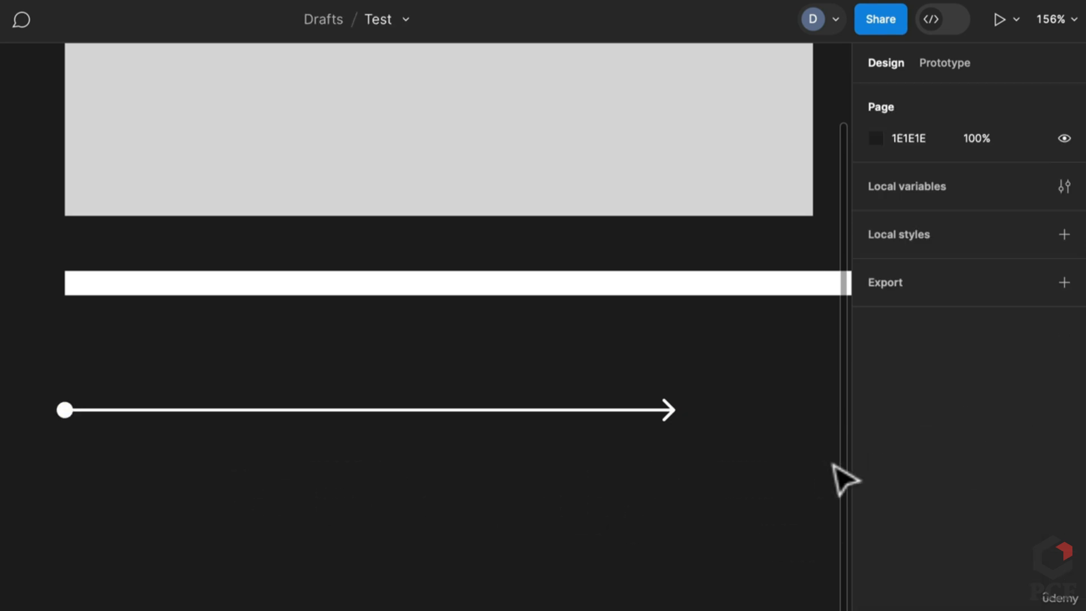
# Keep a Line arrow end cap, set stroke weight 5, and move the arrow up
pyautogui.click(684, 418)
pyautogui.click(988, 480)
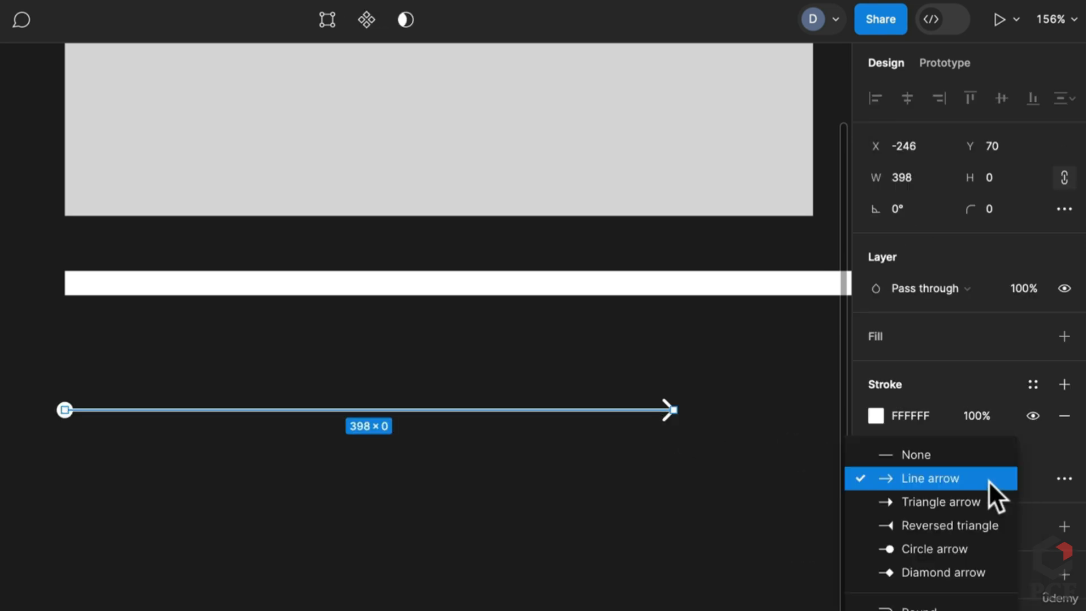
pyautogui.click(936, 476)
pyautogui.moveTo(958, 444)
pyautogui.mouseDown()
pyautogui.moveTo(997, 452)
pyautogui.moveTo(970, 450)
pyautogui.mouseUp()
pyautogui.scroll(-3, 383, 485)
pyautogui.click(384, 490)
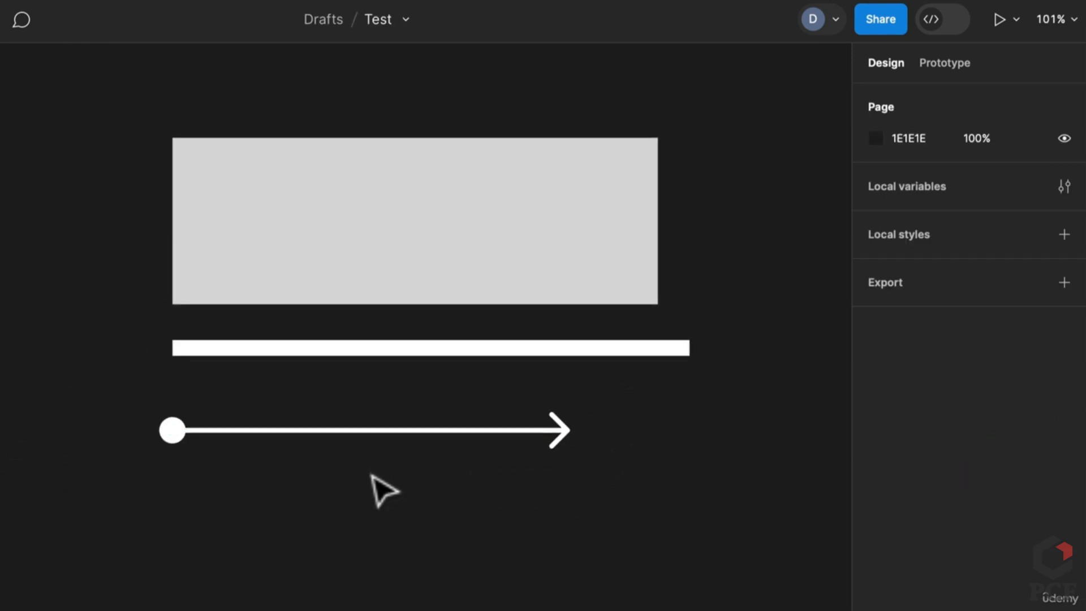
pyautogui.moveTo(378, 429)
pyautogui.mouseDown()
pyautogui.moveTo(383, 400)
pyautogui.moveTo(382, 411)
pyautogui.mouseUp()
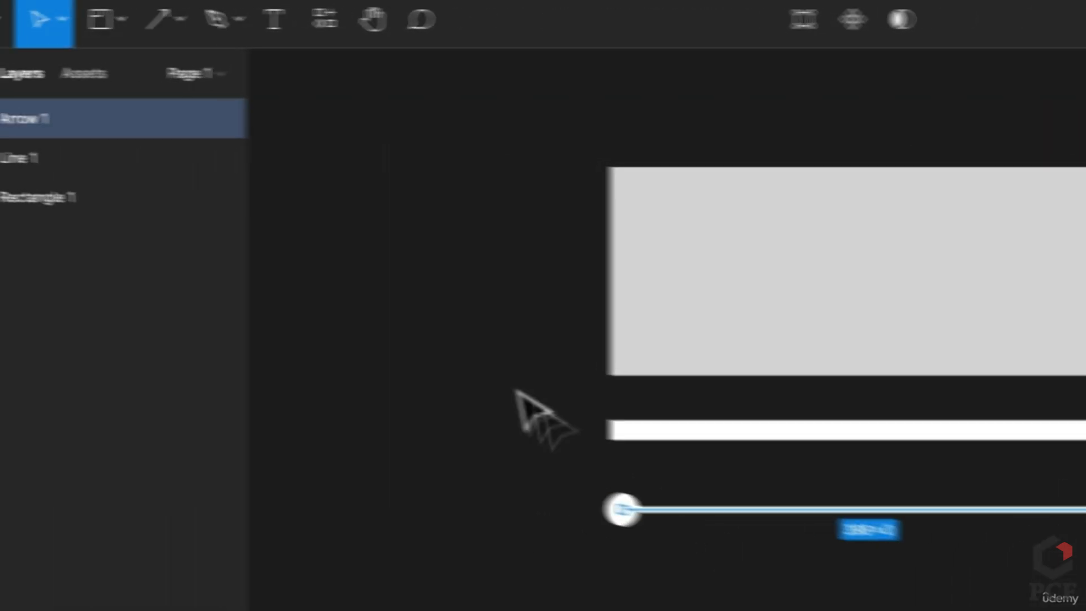
pyautogui.click(157, 24)
pyautogui.click(173, 39)
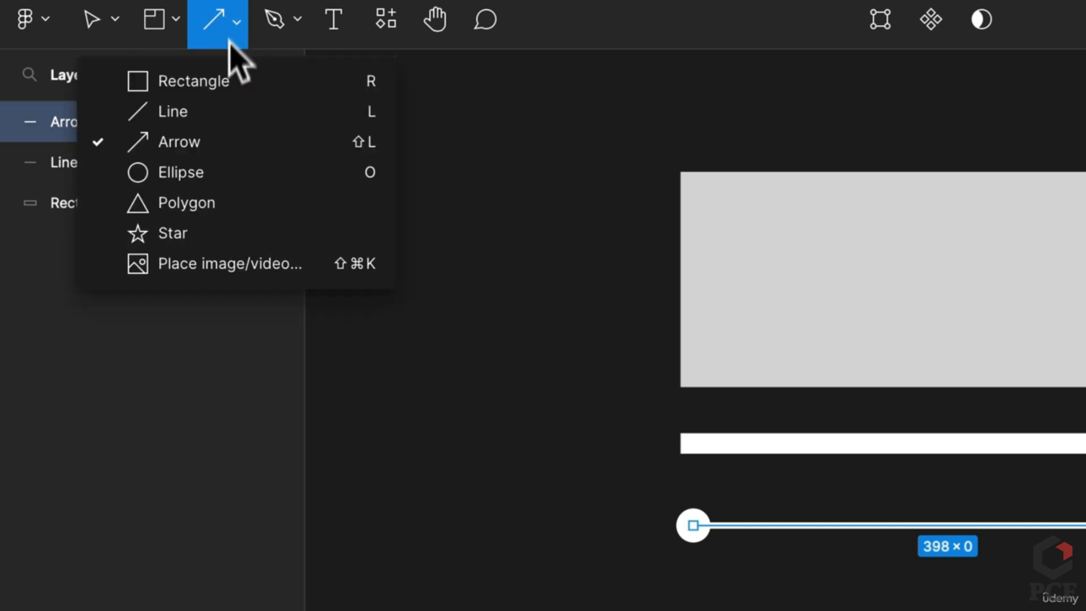
pyautogui.click(224, 178)
# Draw a grey circle below the arrow and shape it into an open thick ring arc
pyautogui.moveTo(403, 394); pyautogui.dragTo(482, 419)
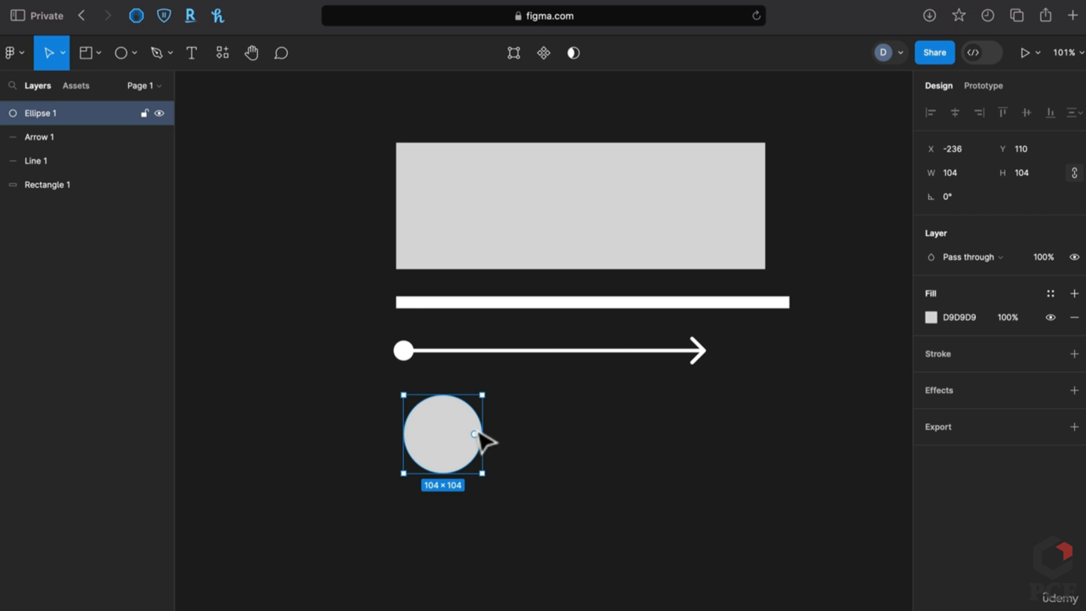
pyautogui.scroll(5, 484, 442)
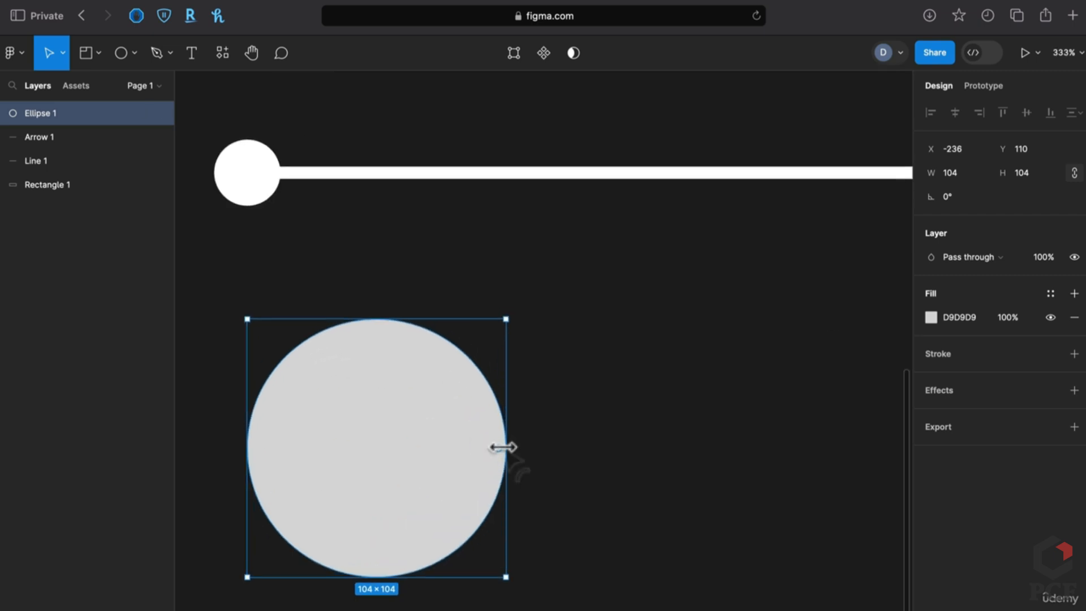
pyautogui.moveTo(504, 451)
pyautogui.moveTo(497, 451); pyautogui.dragTo(354, 511)
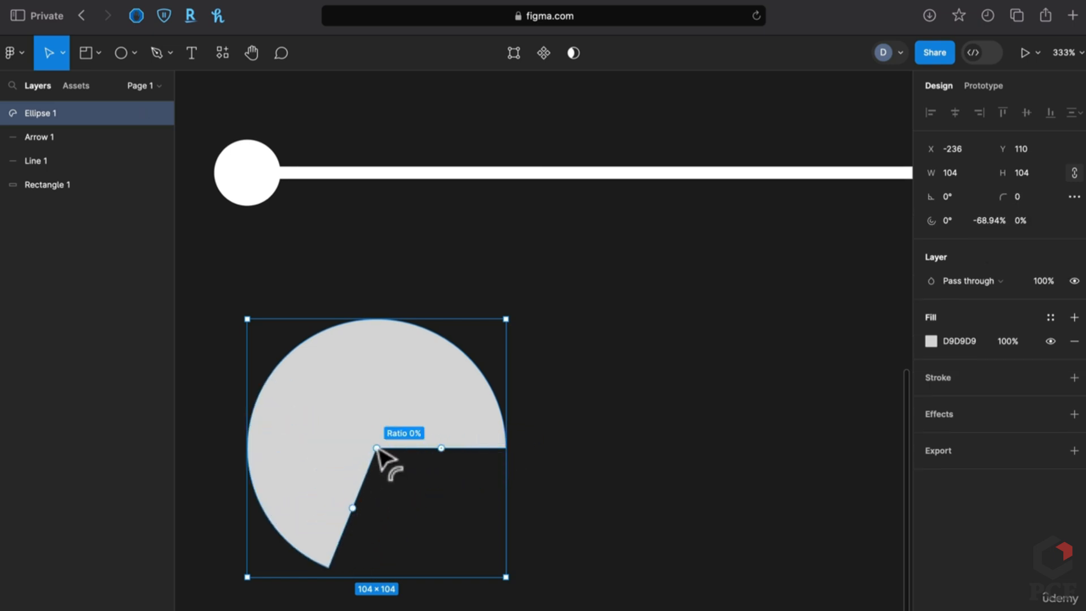
pyautogui.moveTo(373, 447); pyautogui.dragTo(325, 387)
pyautogui.moveTo(337, 546); pyautogui.dragTo(495, 551)
pyautogui.moveTo(483, 448); pyautogui.dragTo(493, 428)
pyautogui.click(626, 456)
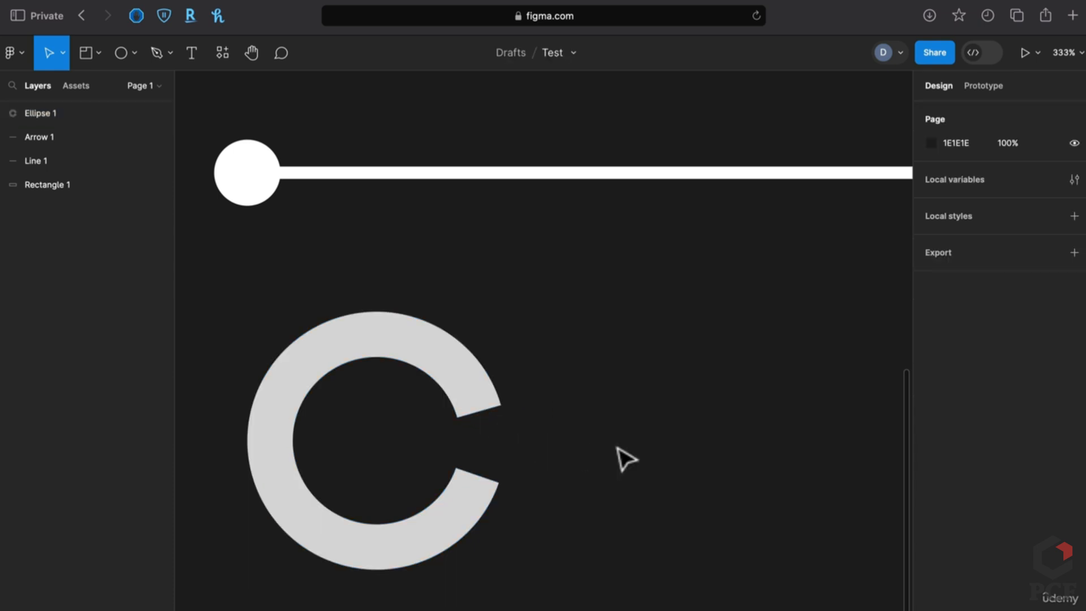
pyautogui.scroll(-3, 599, 501)
pyautogui.scroll(-2, 600, 502)
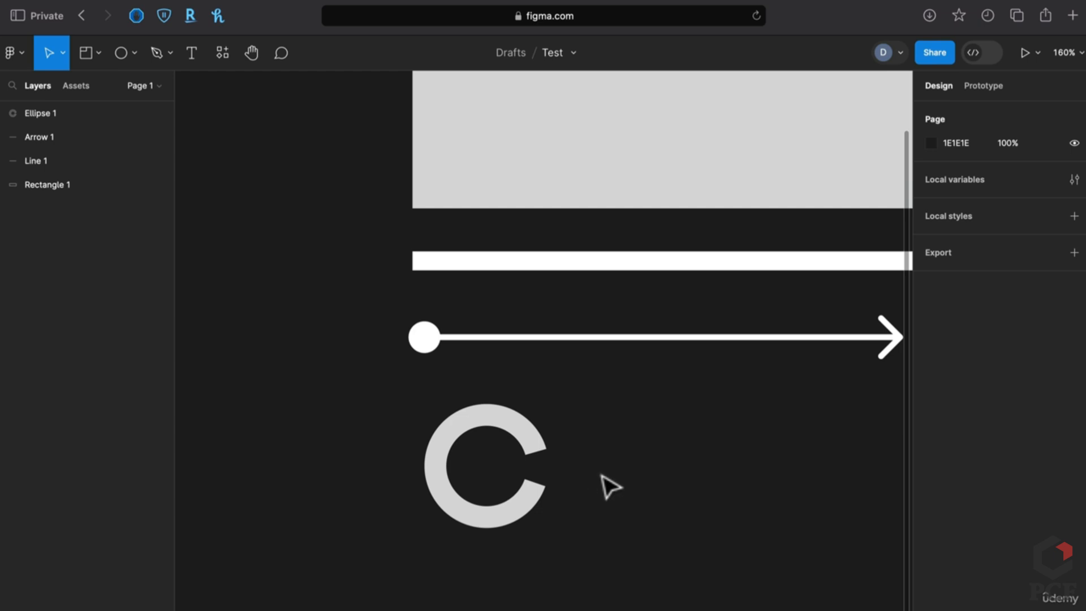
# Draw a 97×97 grey circle to the right of the ring
pyautogui.press('o')
pyautogui.moveTo(593, 425); pyautogui.dragTo(711, 543)
pyautogui.moveTo(655, 501); pyautogui.dragTo(649, 466)
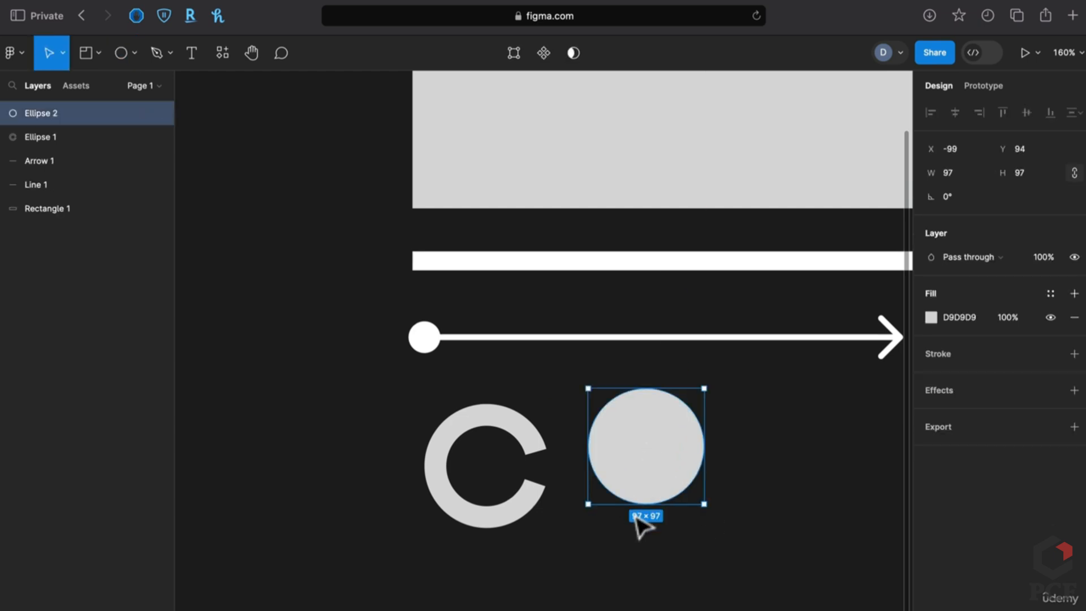
pyautogui.click(641, 563)
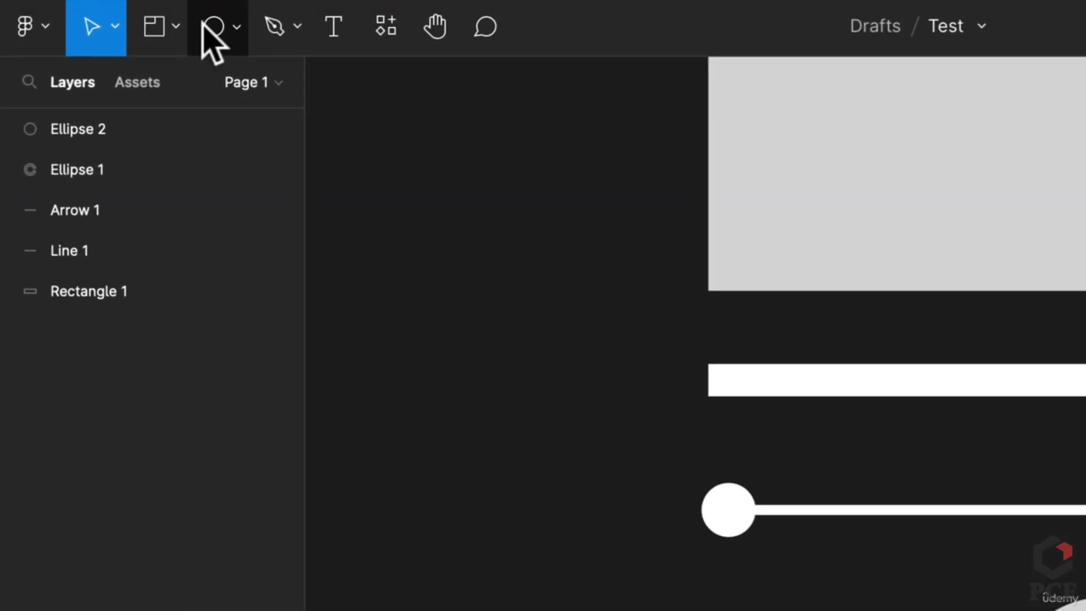
# Draw a 111×111 pentagon below the ring with corner radius 19
pyautogui.click(117, 53)
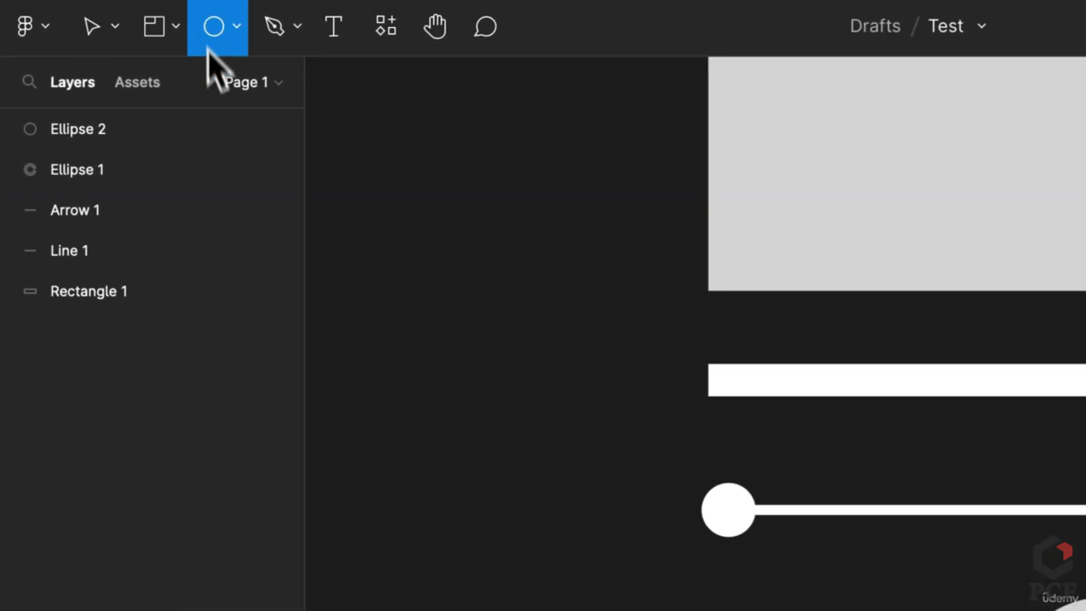
pyautogui.click(236, 26)
pyautogui.click(272, 210)
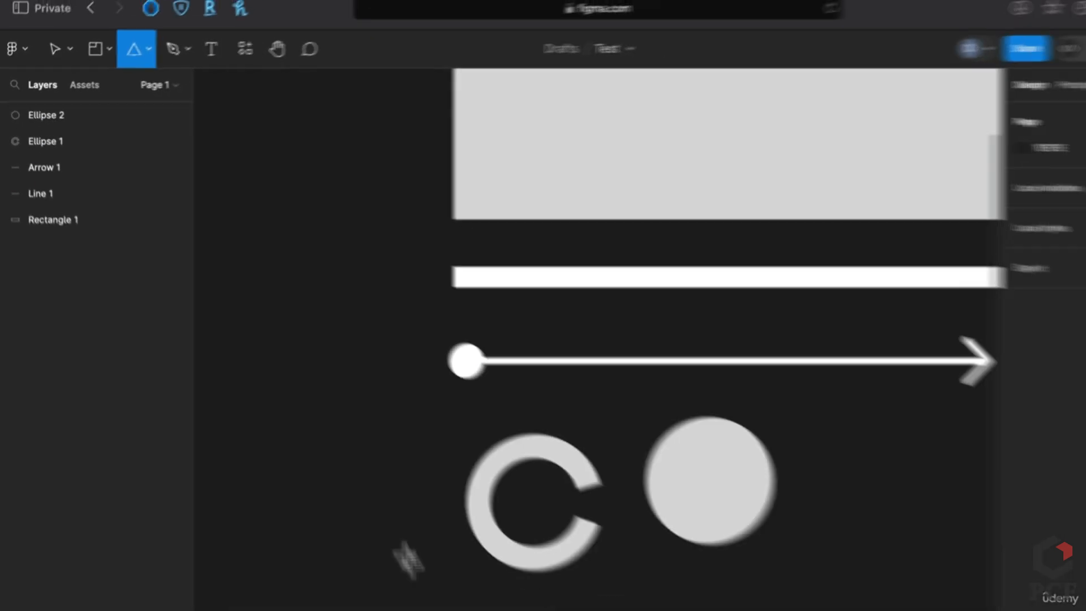
pyautogui.scroll(-5, 486, 396)
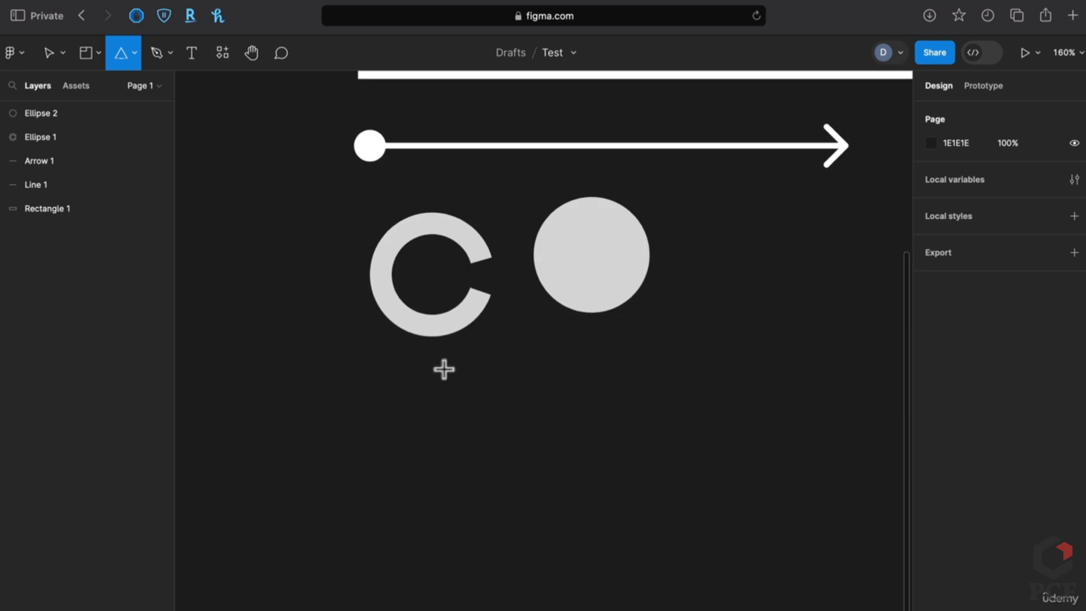
pyautogui.moveTo(379, 358)
pyautogui.mouseDown()
pyautogui.moveTo(507, 491)
pyautogui.moveTo(538, 439)
pyautogui.moveTo(604, 375)
pyautogui.moveTo(478, 517)
pyautogui.moveTo(454, 495)
pyautogui.moveTo(667, 295)
pyautogui.moveTo(681, 266)
pyautogui.moveTo(606, 181)
pyautogui.moveTo(430, 187)
pyautogui.moveTo(551, 282)
pyautogui.moveTo(564, 389)
pyautogui.mouseUp()
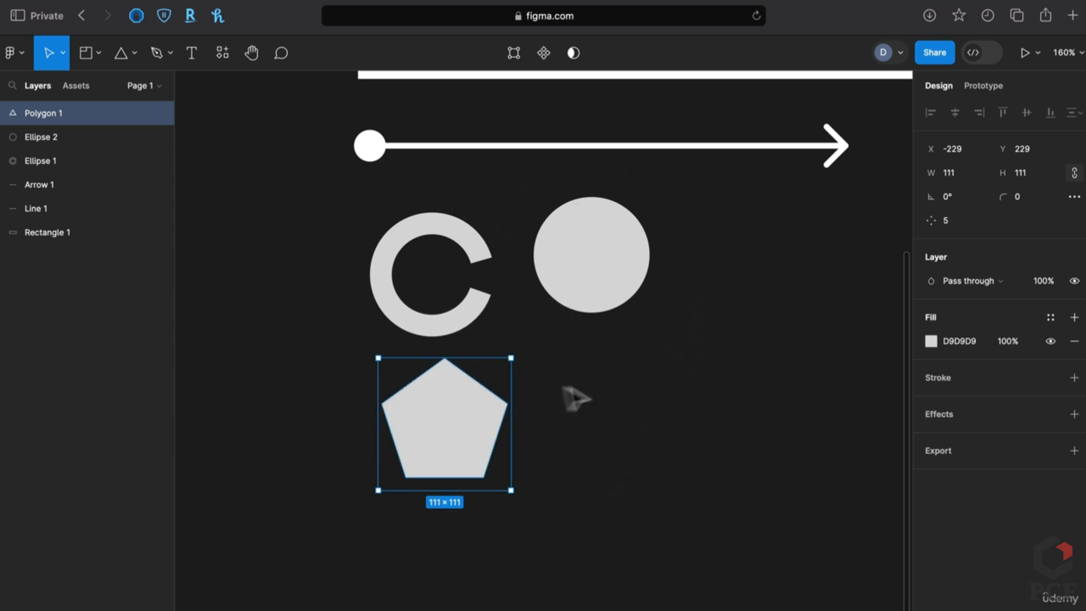
pyautogui.moveTo(447, 384)
pyautogui.mouseDown()
pyautogui.moveTo(451, 431)
pyautogui.moveTo(442, 391)
pyautogui.mouseUp()
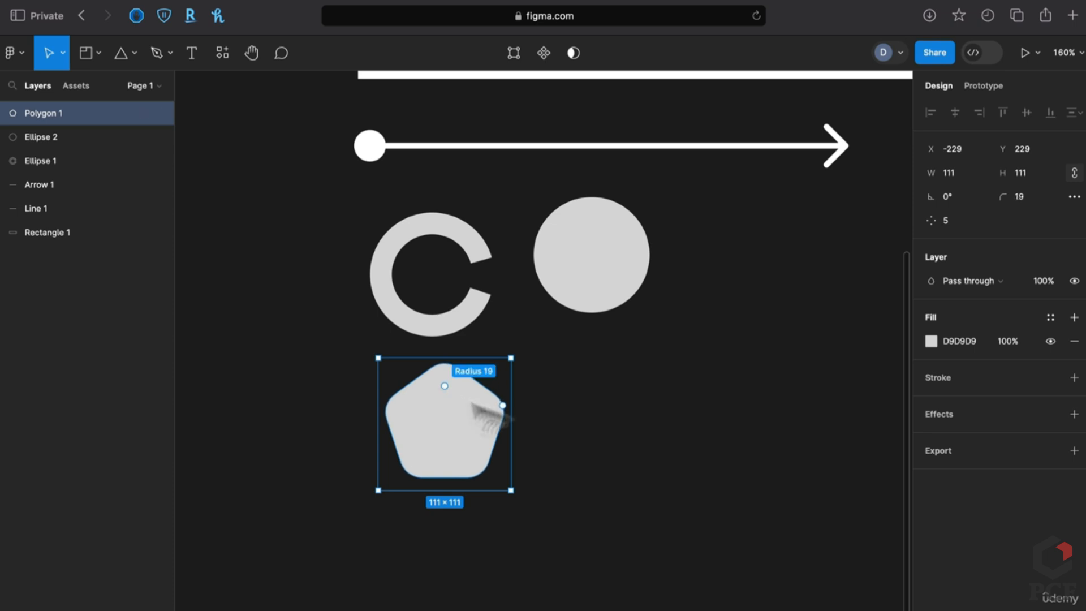
pyautogui.click(630, 446)
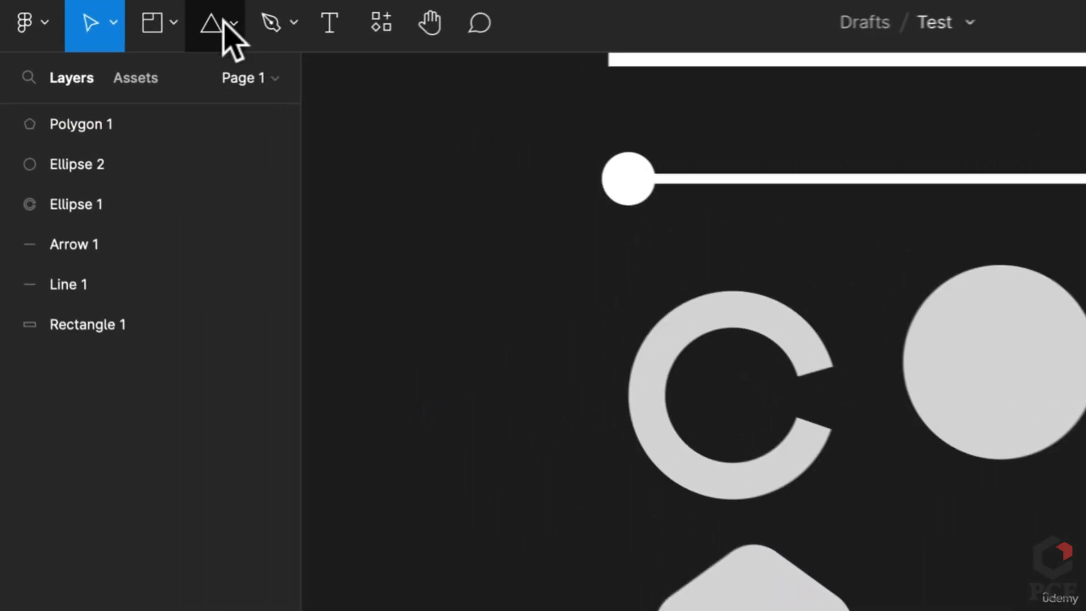
pyautogui.click(130, 54)
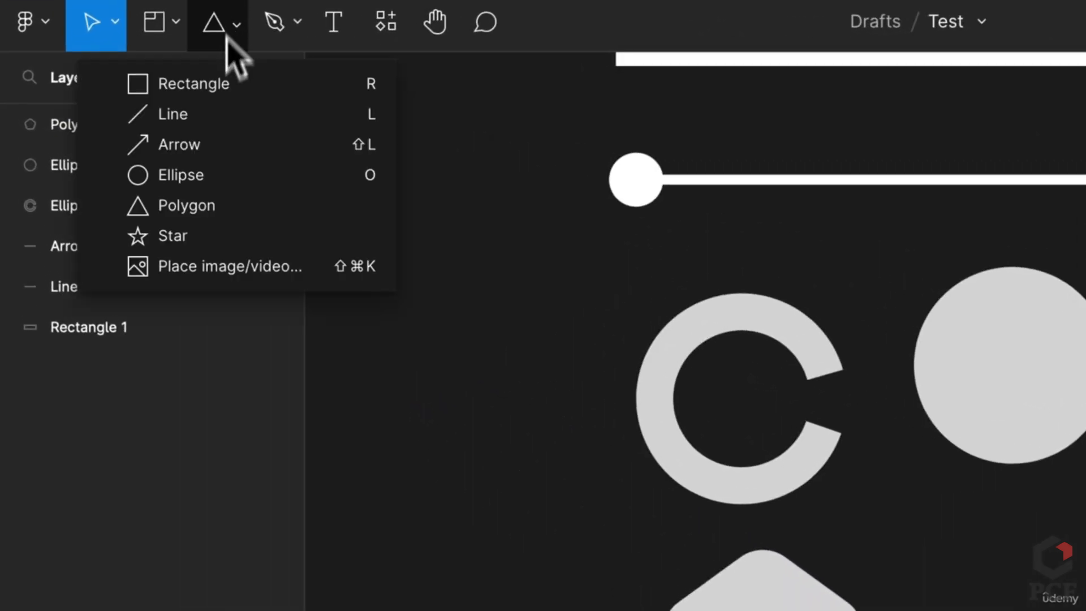
# Draw a rounded eight-pointed star with 50% ratio and radius 7, placed beside the pentagon
pyautogui.click(227, 242)
pyautogui.moveTo(607, 376); pyautogui.dragTo(769, 491)
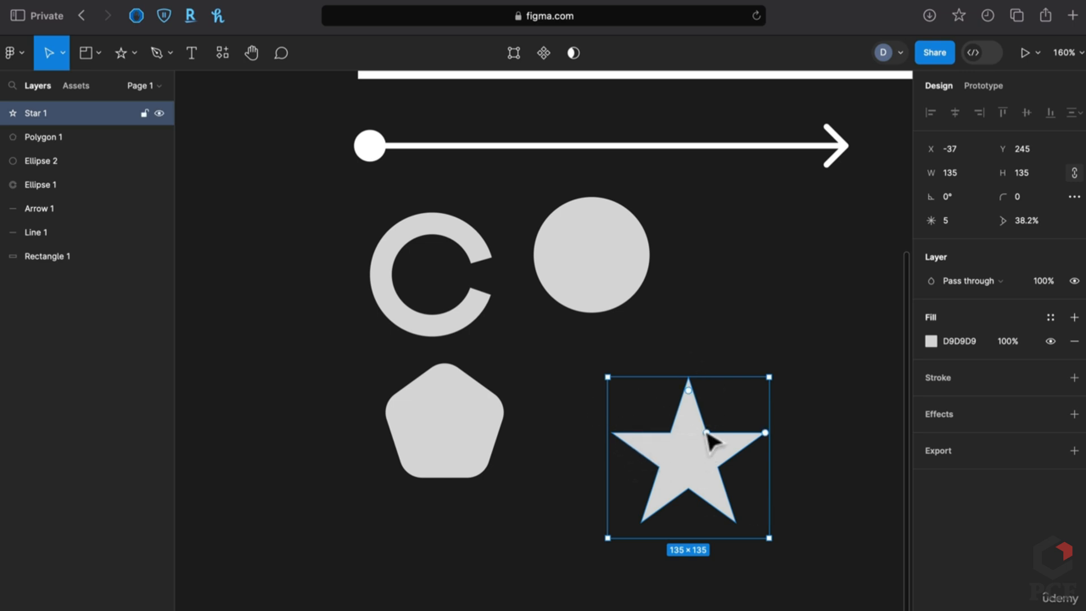
pyautogui.moveTo(707, 433)
pyautogui.mouseDown()
pyautogui.moveTo(721, 423)
pyautogui.moveTo(727, 439)
pyautogui.mouseUp()
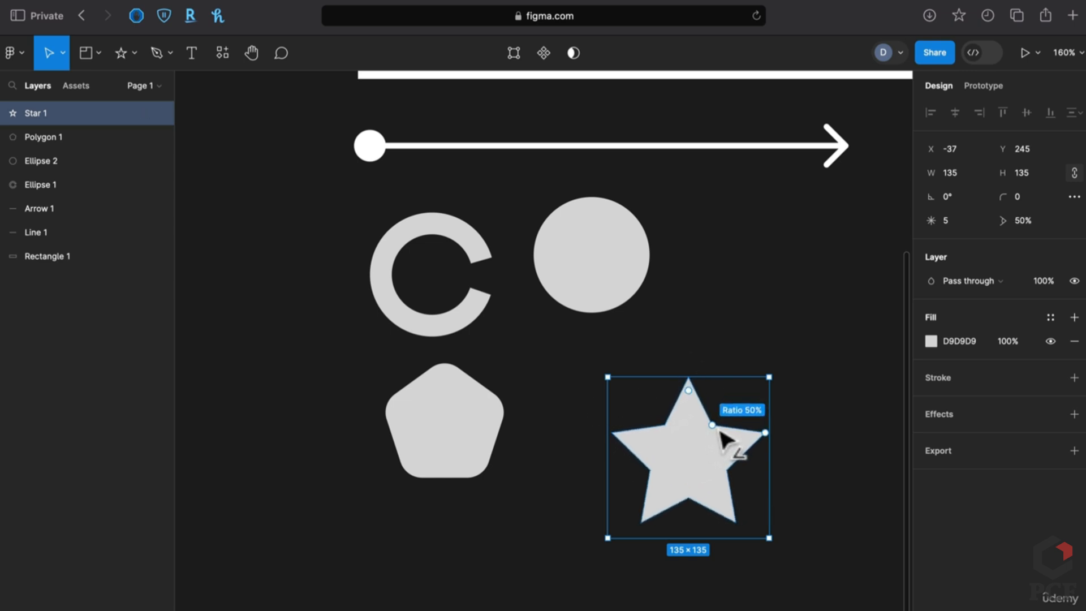
pyautogui.moveTo(690, 395); pyautogui.dragTo(702, 416)
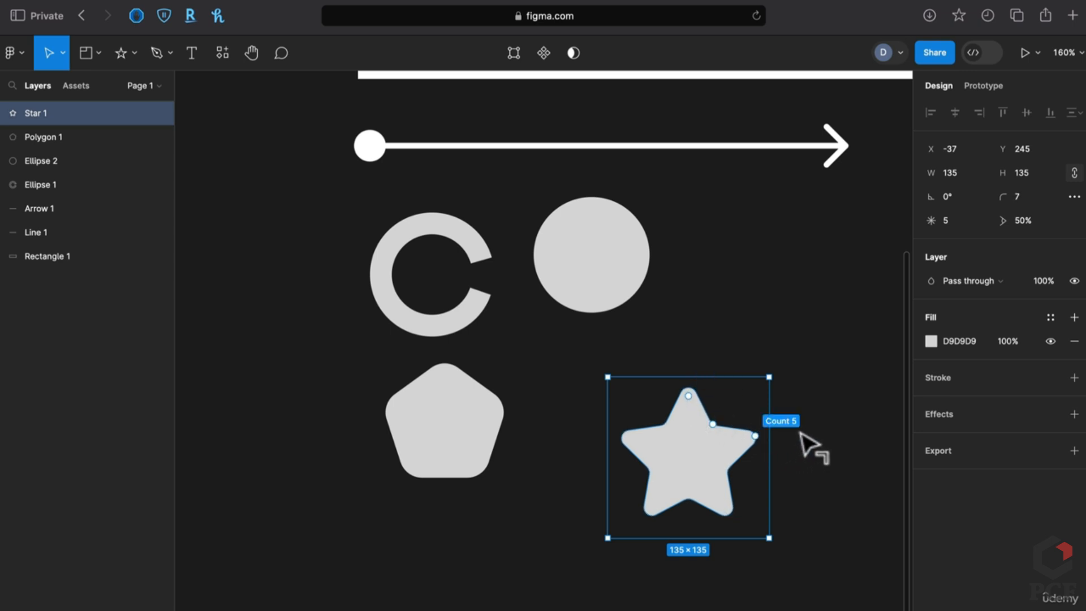
pyautogui.moveTo(778, 433); pyautogui.dragTo(788, 381)
pyautogui.click(833, 439)
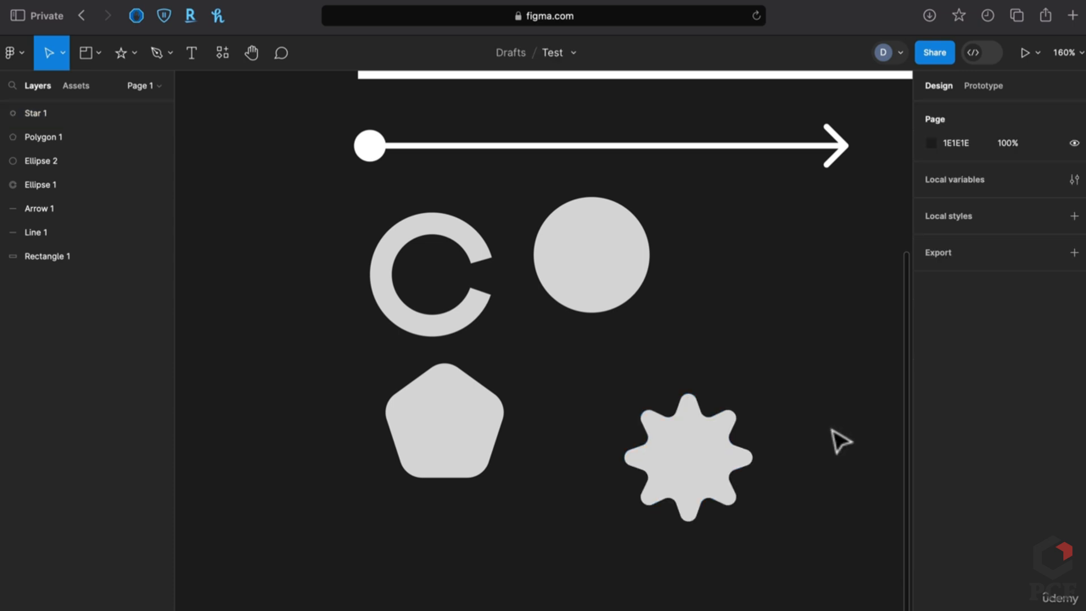
pyautogui.click(698, 482)
pyautogui.moveTo(698, 482); pyautogui.dragTo(646, 479)
pyautogui.click(782, 475)
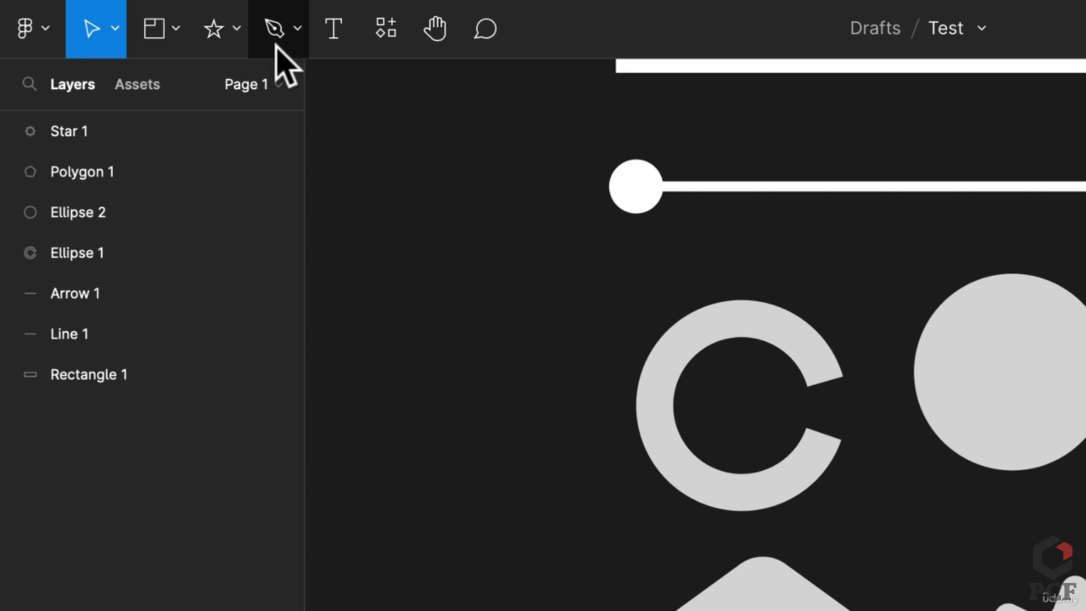
# Draw a closed four-point pen path below the pentagon and star
pyautogui.click(158, 60)
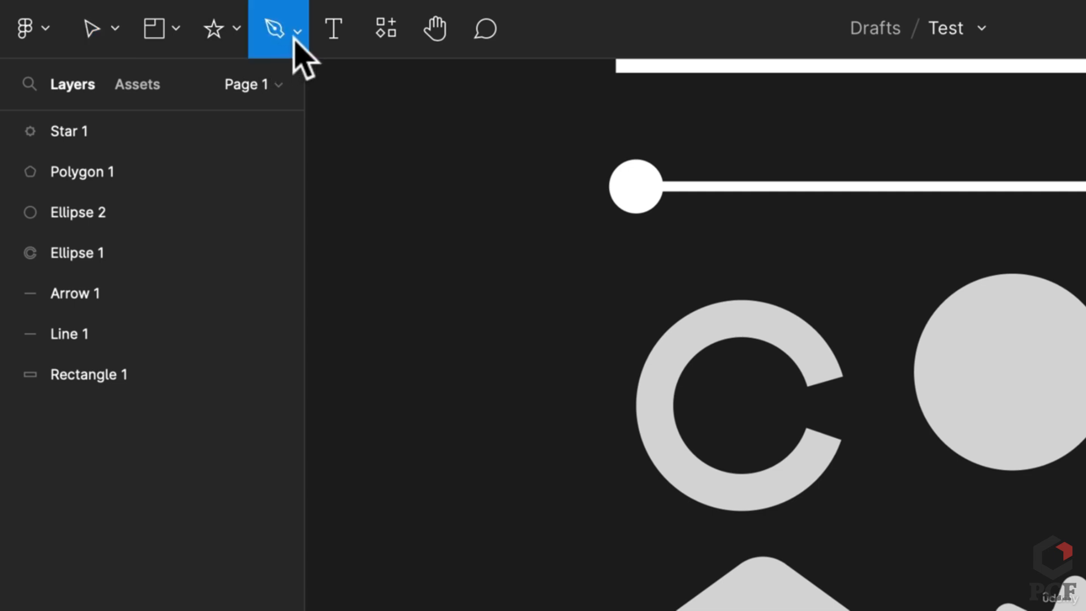
pyautogui.click(297, 28)
pyautogui.click(266, 97)
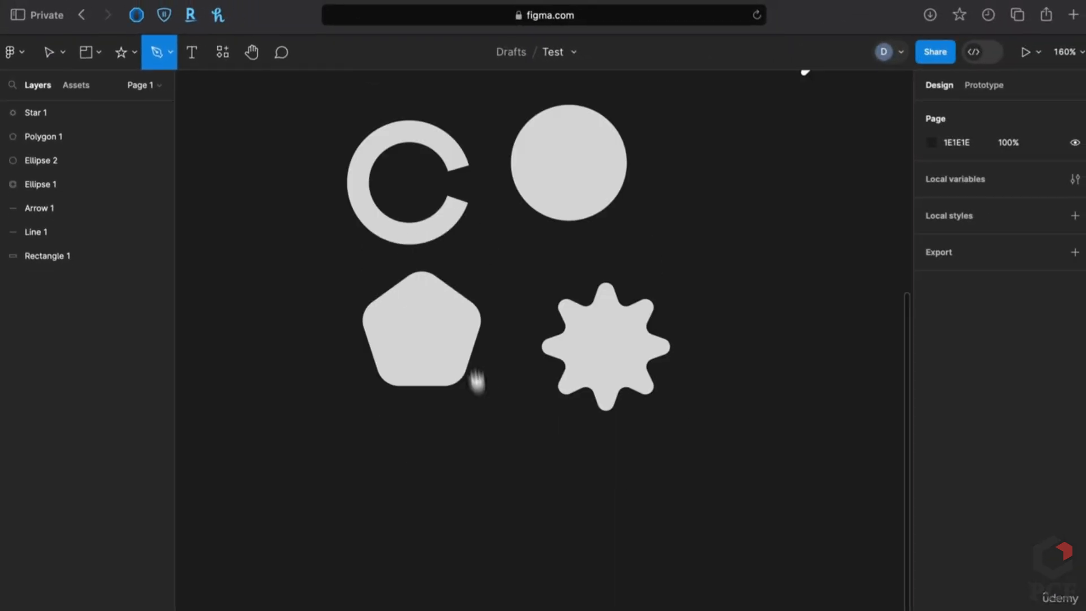
pyautogui.scroll(-2, 477, 380)
pyautogui.click(381, 387)
pyautogui.click(381, 491)
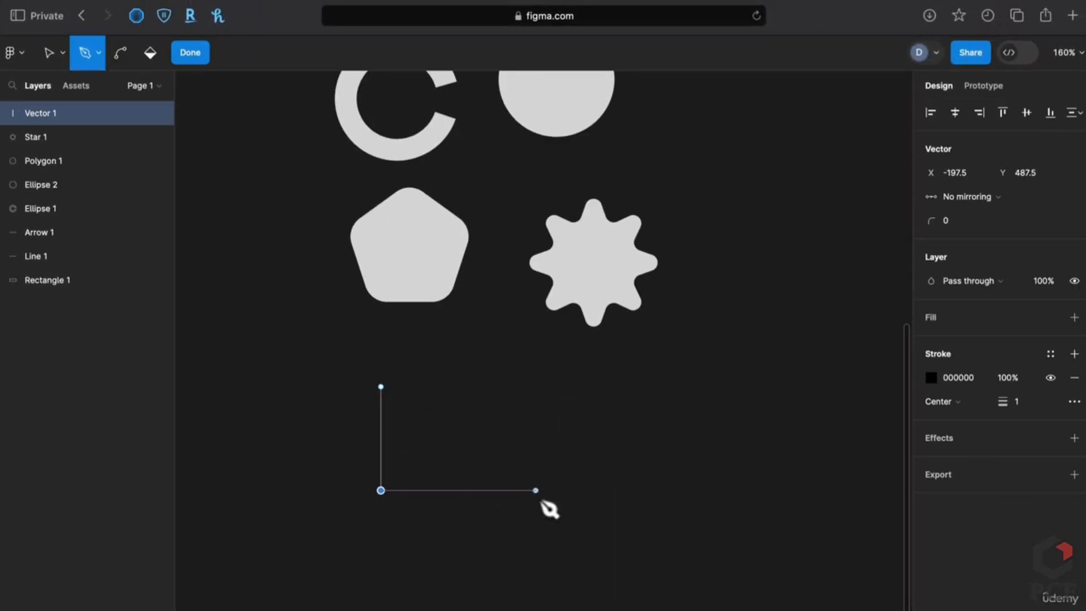
pyautogui.click(538, 490)
pyautogui.click(538, 371)
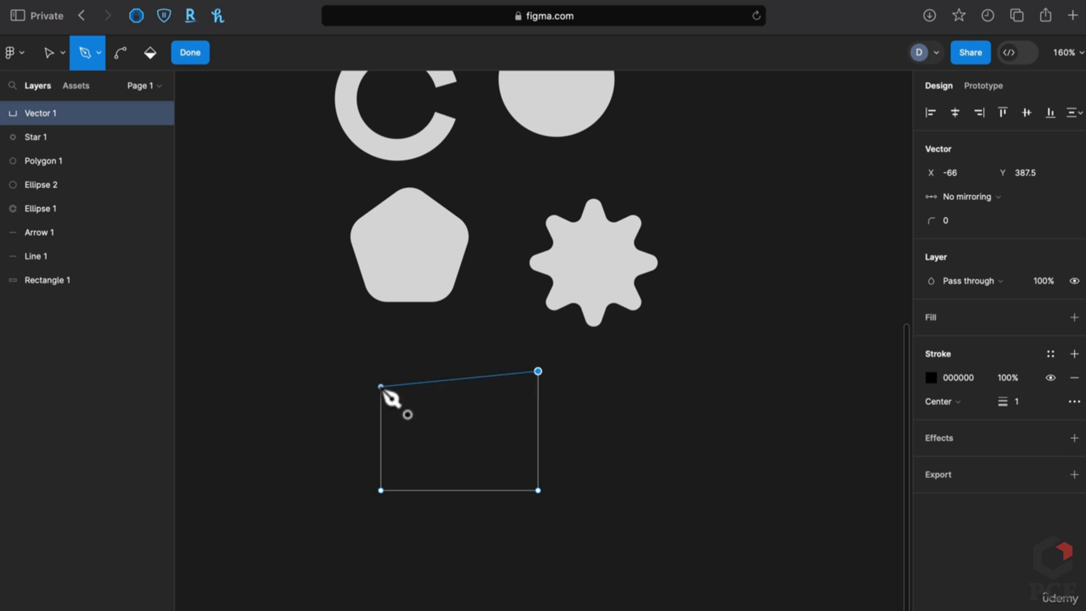
pyautogui.click(380, 387)
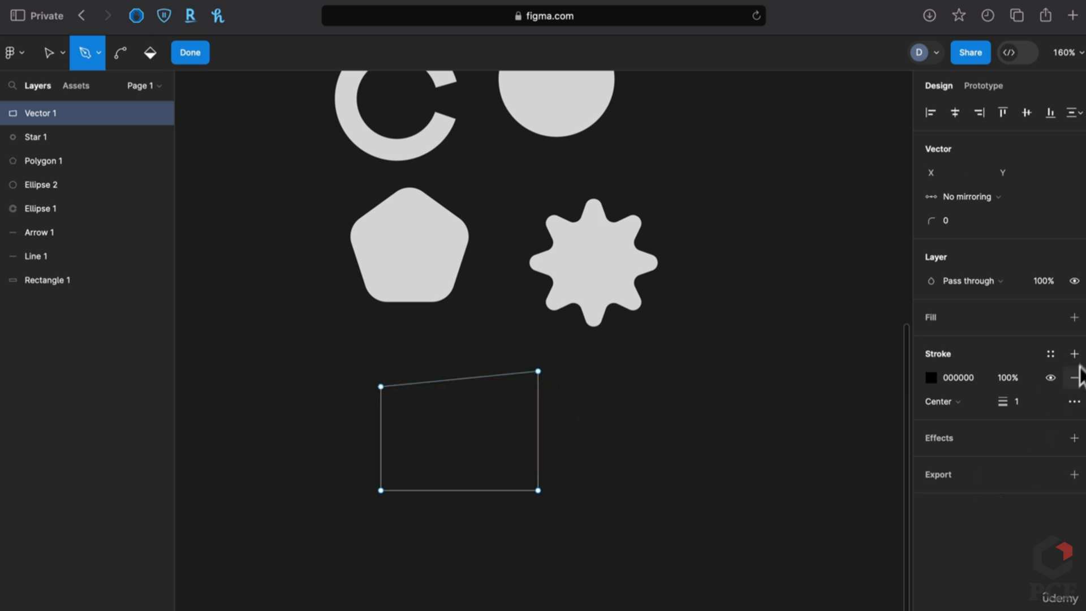
# Fill the path grey and drag its vertices into a concave arrowhead shape
pyautogui.click(1075, 317)
pyautogui.press('v')
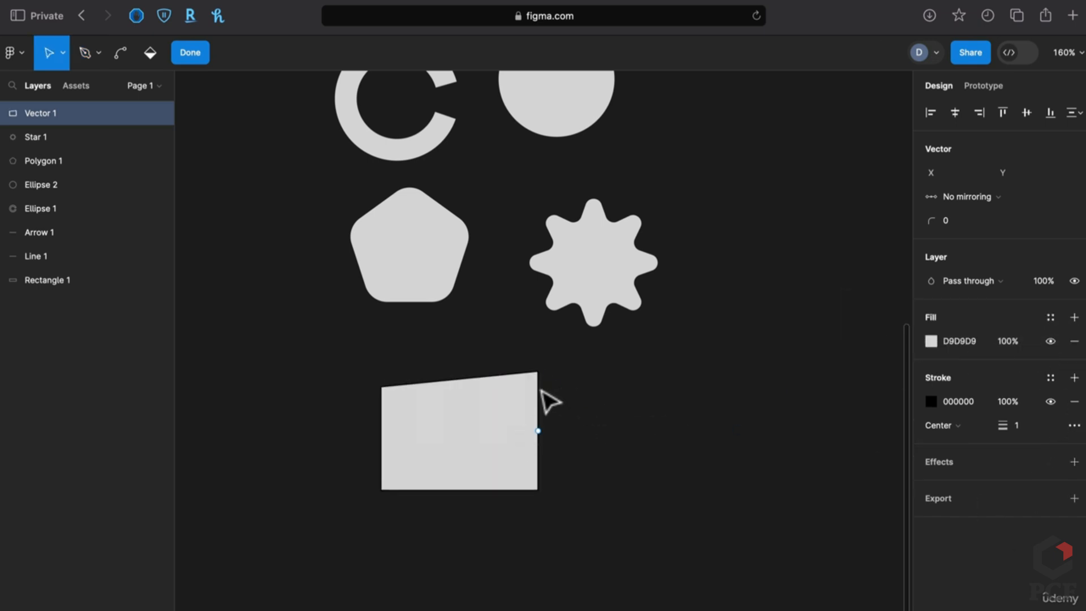
pyautogui.moveTo(542, 374); pyautogui.dragTo(487, 344)
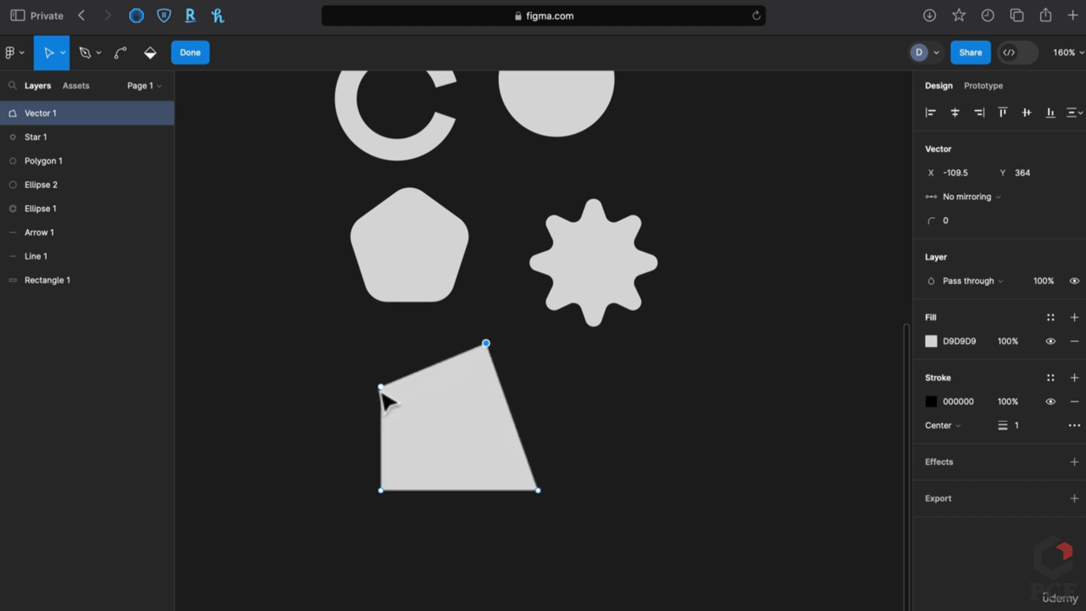
pyautogui.moveTo(381, 388); pyautogui.dragTo(473, 438)
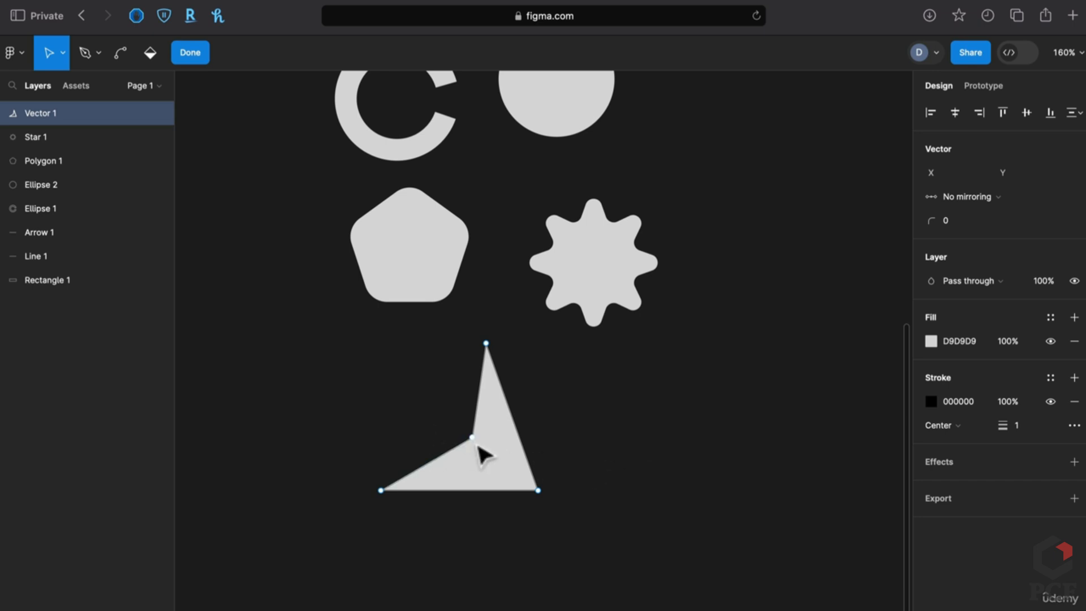
pyautogui.moveTo(477, 444); pyautogui.dragTo(500, 466)
pyautogui.click(568, 475)
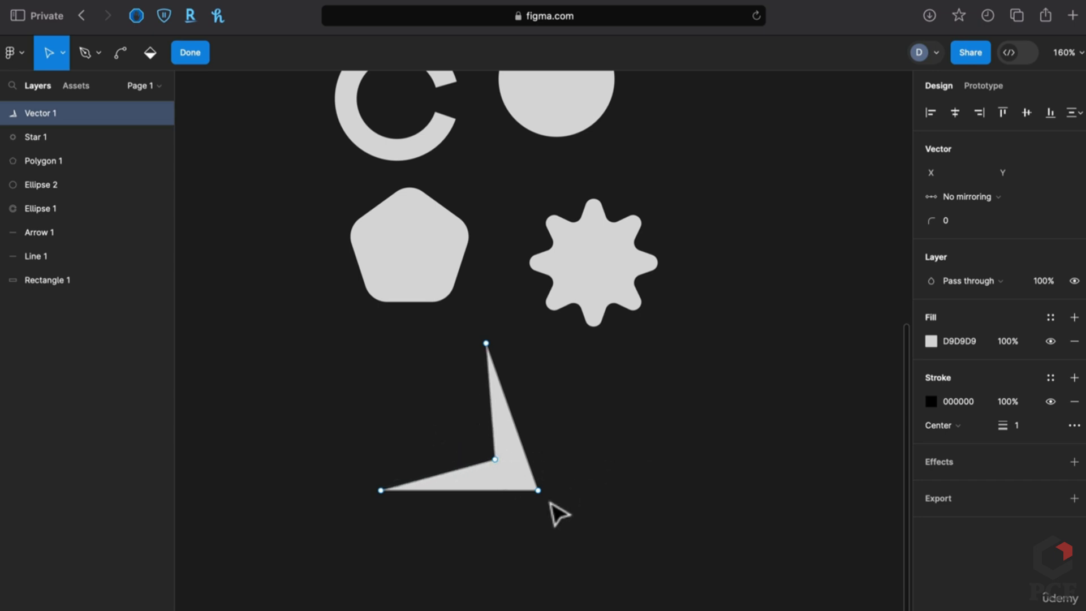
pyautogui.press('Escape')
# Rotate the grey arrowhead shape into its final angle
pyautogui.moveTo(543, 496); pyautogui.dragTo(558, 417)
pyautogui.click(558, 417)
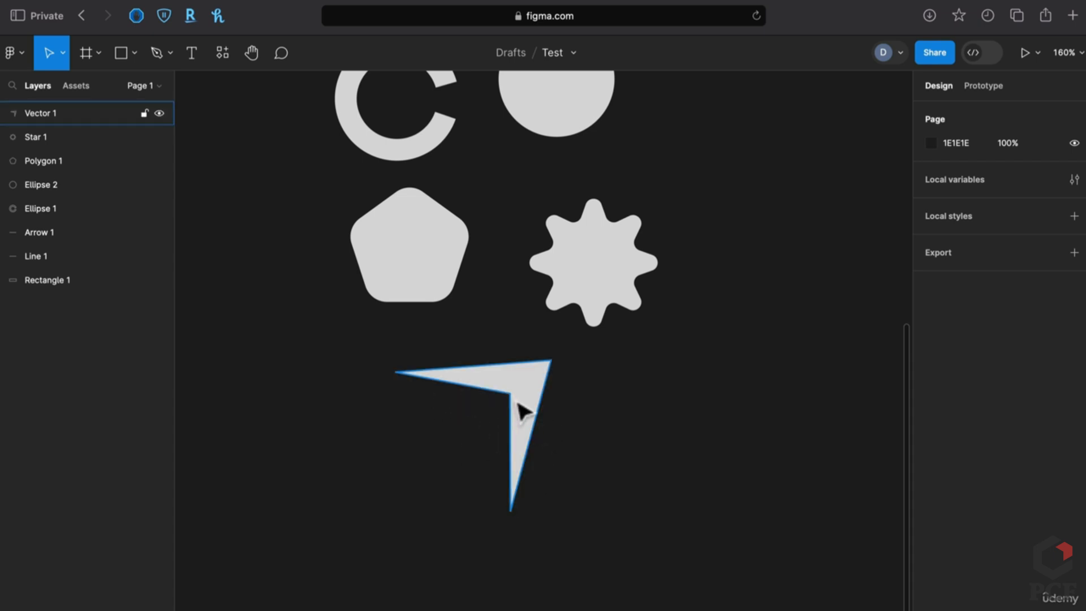
pyautogui.scroll(10, 525, 416)
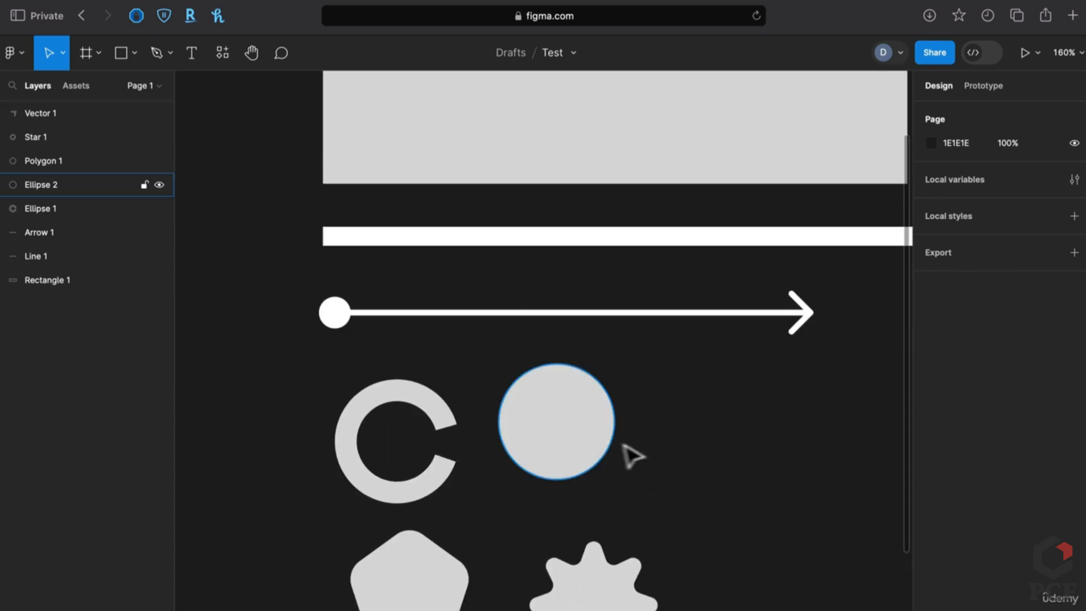
pyautogui.keyDown('ctrl'); pyautogui.scroll(-5, 631, 453); pyautogui.keyUp('ctrl')
# Copy the circle to the right and draw a square around it
pyautogui.hscroll(5, 638, 454)
pyautogui.click(447, 383)
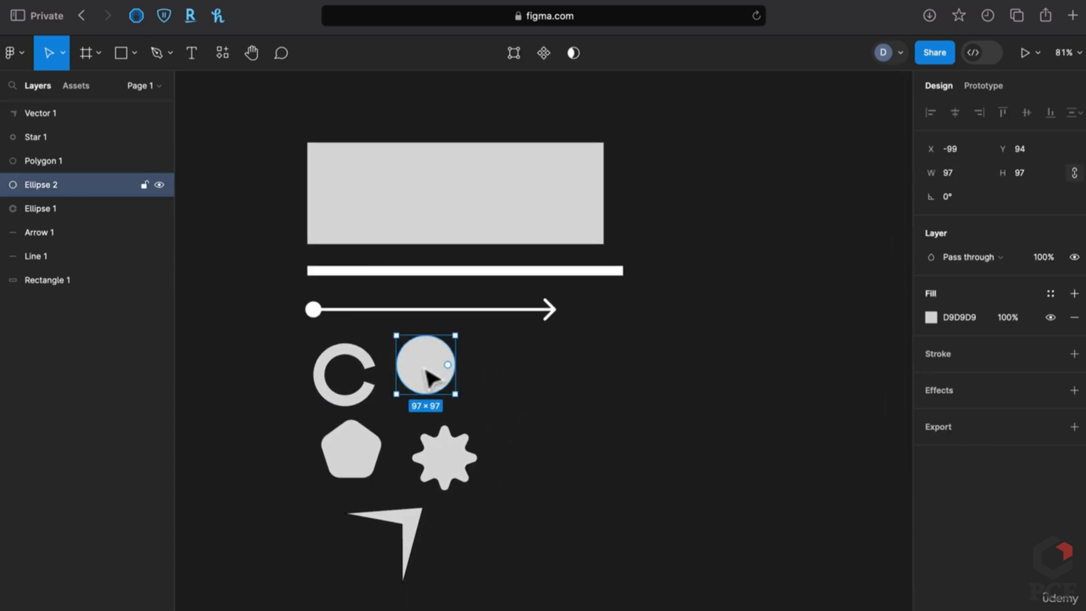
pyautogui.keyDown('alt'); pyautogui.moveTo(426, 378); pyautogui.dragTo(730, 395); pyautogui.keyUp('alt')
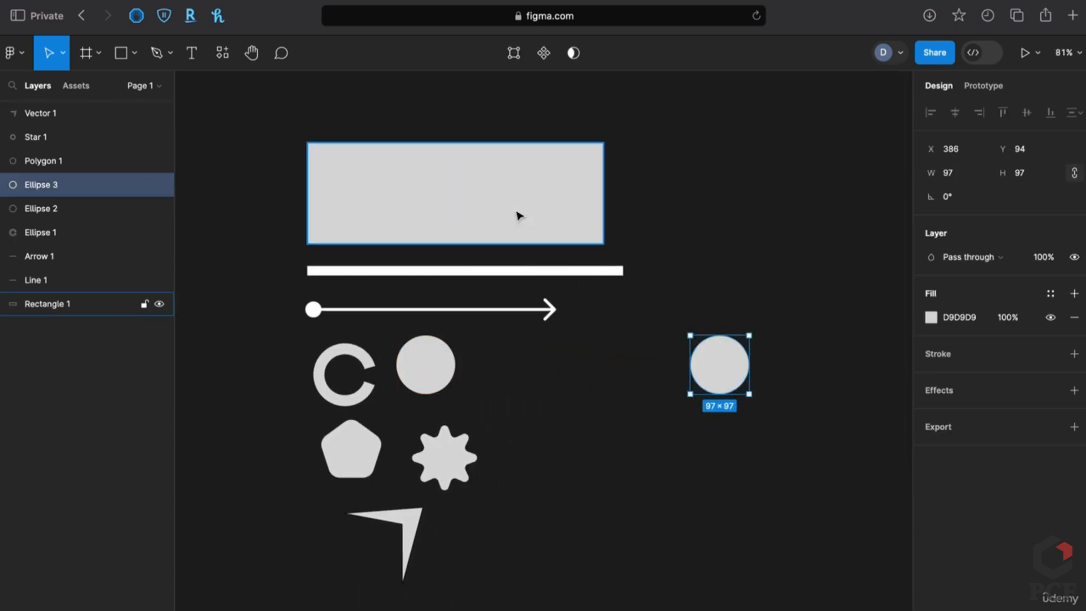
pyautogui.click(608, 393)
pyautogui.press('r')
pyautogui.keyDown('shift'); pyautogui.moveTo(647, 355); pyautogui.dragTo(697, 451); pyautogui.keyUp('shift')
pyautogui.moveTo(707, 408); pyautogui.dragTo(706, 478)
pyautogui.moveTo(730, 371); pyautogui.dragTo(697, 468)
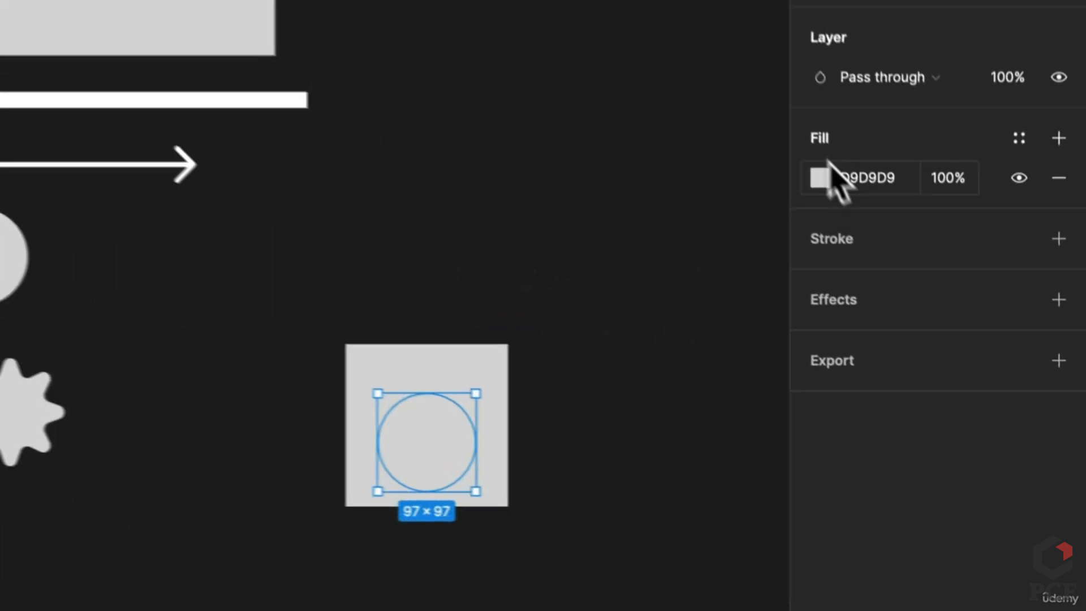
# Fill the circle with red D64848, send the square behind it and centre the circle
pyautogui.click(931, 317)
pyautogui.click(931, 317)
pyautogui.click(815, 171)
pyautogui.click(681, 184)
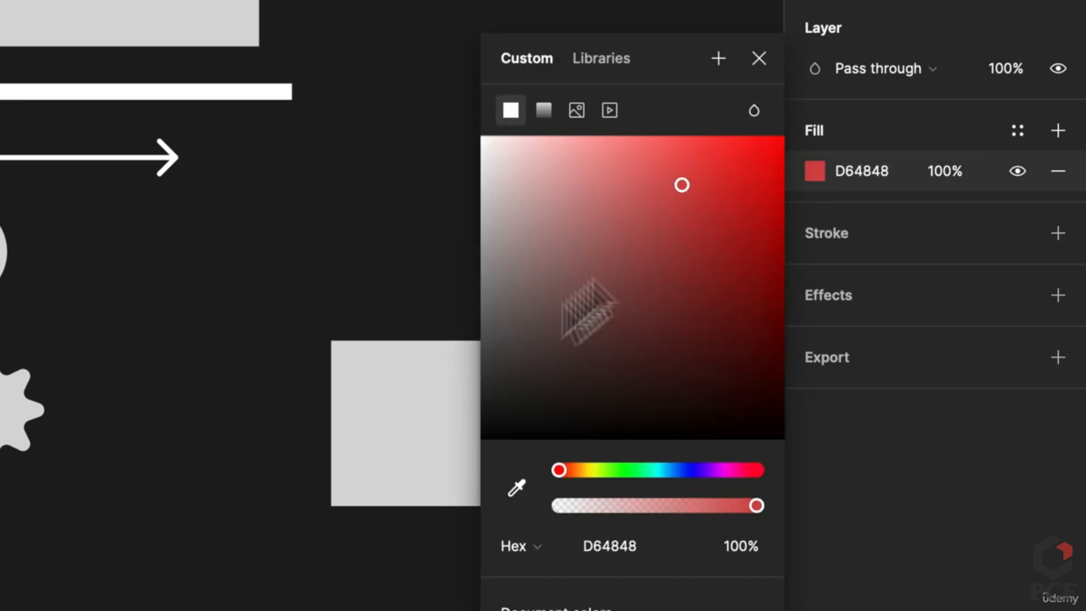
pyautogui.click(323, 435)
pyautogui.click(416, 434)
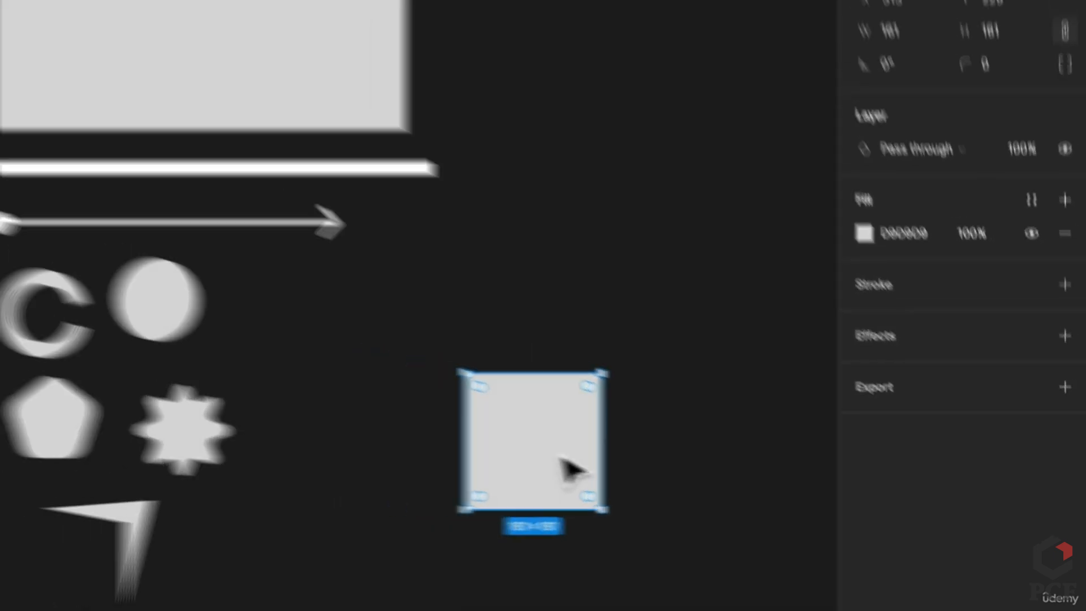
pyautogui.press('[')
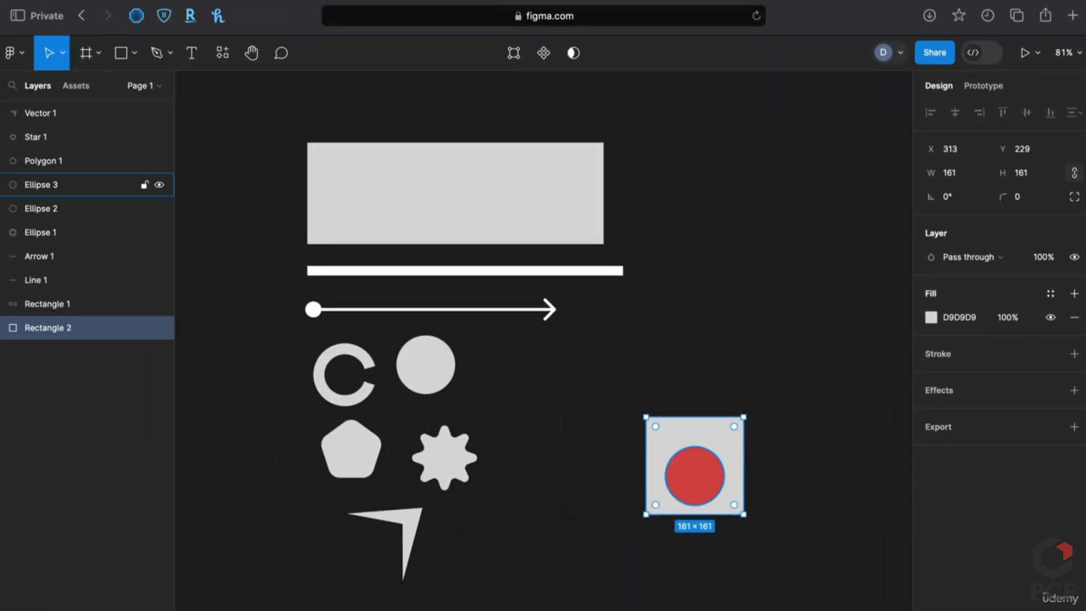
pyautogui.moveTo(700, 501); pyautogui.dragTo(485, 362)
# Duplicate the square-and-circle pair into a row of four, then select the first pair
pyautogui.scroll(6, 654, 498)
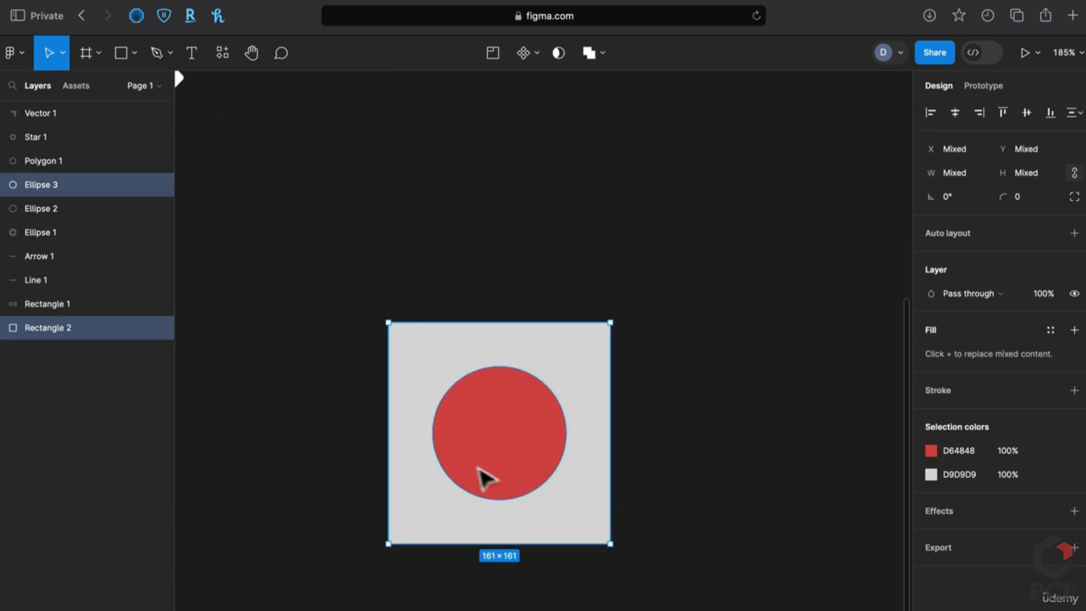
pyautogui.click(602, 56)
pyautogui.click(660, 388)
pyautogui.scroll(-5, 659, 388)
pyautogui.hscroll(3, 659, 388)
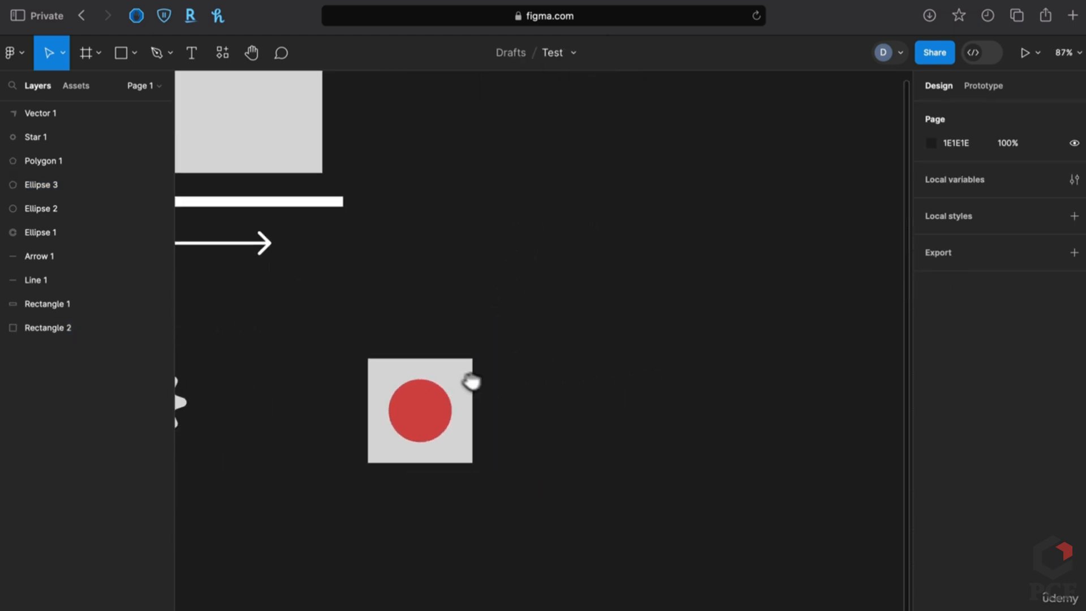
pyautogui.moveTo(366, 300); pyautogui.dragTo(469, 459)
pyautogui.moveTo(407, 408); pyautogui.dragTo(542, 416)
pyautogui.hotkey('ctrl', 'd')
pyautogui.hotkey('ctrl', 'd')
pyautogui.click(456, 296)
pyautogui.moveTo(358, 286); pyautogui.dragTo(396, 438)
pyautogui.click(599, 54)
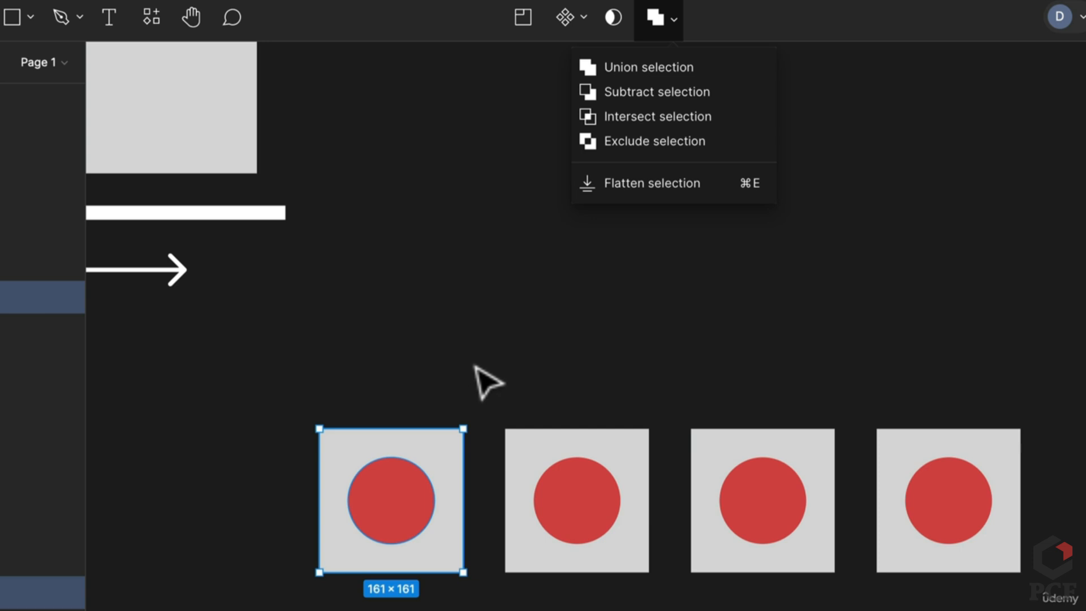
# Raise the first circle over its square's top edge and union them into one red shape
pyautogui.click(509, 362)
pyautogui.click(407, 484)
pyautogui.moveTo(407, 484); pyautogui.dragTo(404, 420)
pyautogui.moveTo(362, 290); pyautogui.dragTo(415, 481)
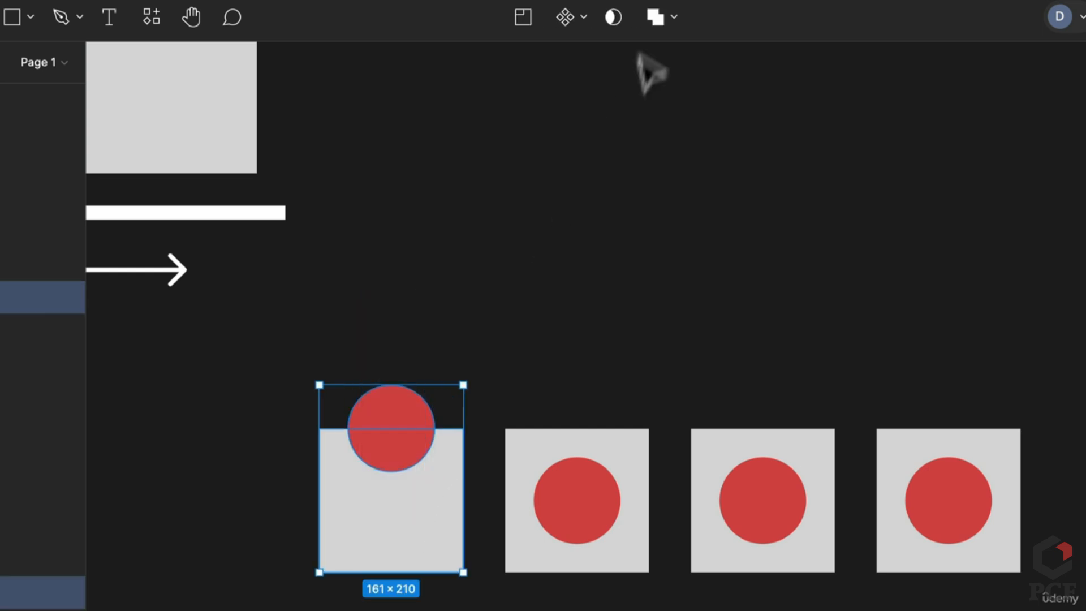
pyautogui.click(656, 17)
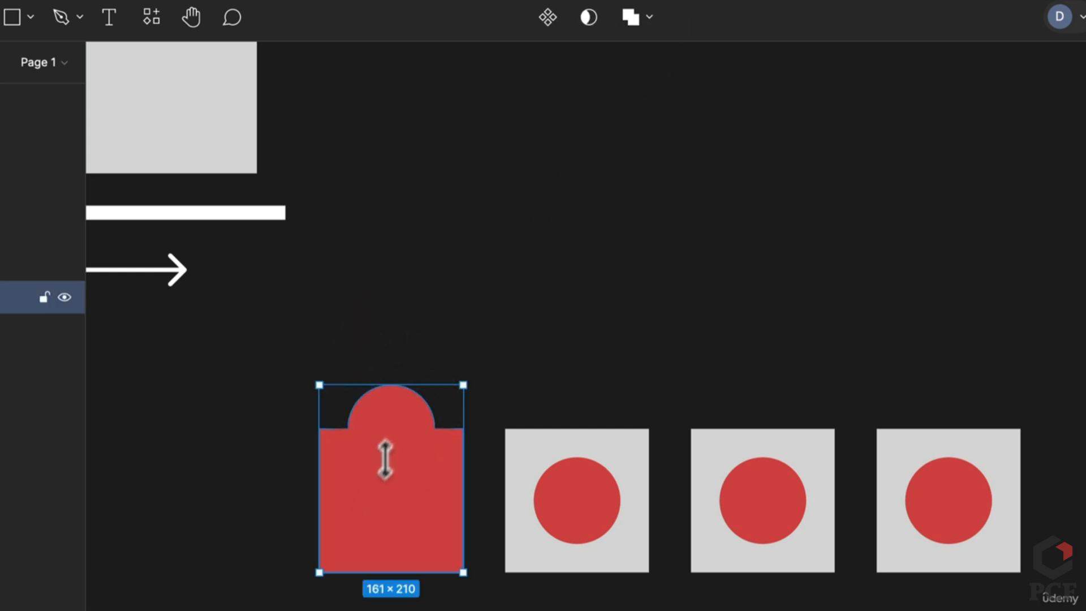
pyautogui.moveTo(453, 497)
pyautogui.mouseDown()
pyautogui.moveTo(485, 376)
pyautogui.moveTo(435, 497)
pyautogui.mouseUp()
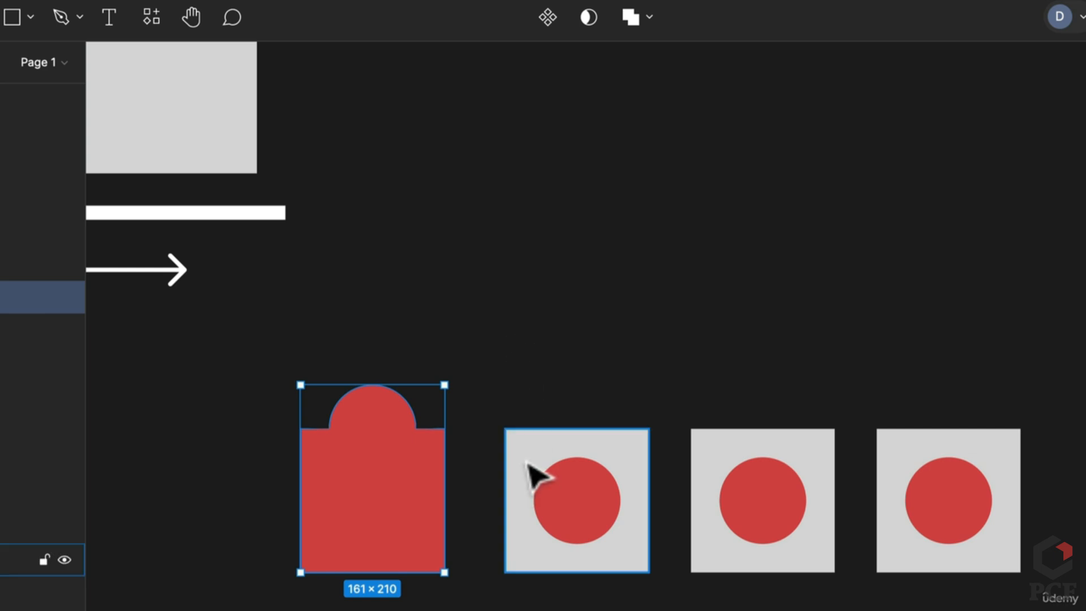
pyautogui.scroll(-1, 531, 467)
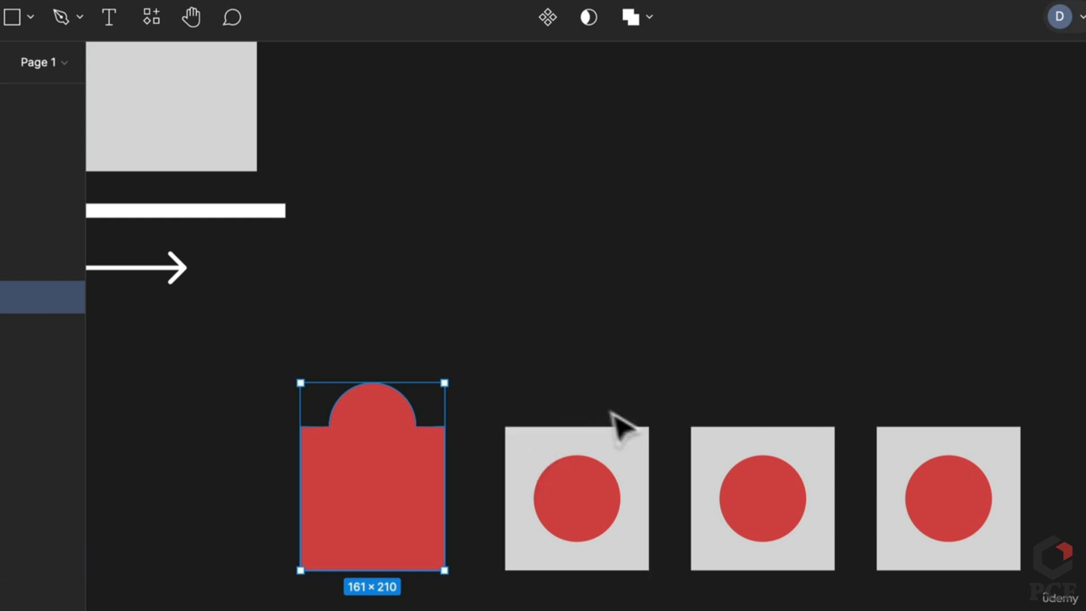
# Subtract the circle from the second square to cut a circular hole
pyautogui.click(552, 486)
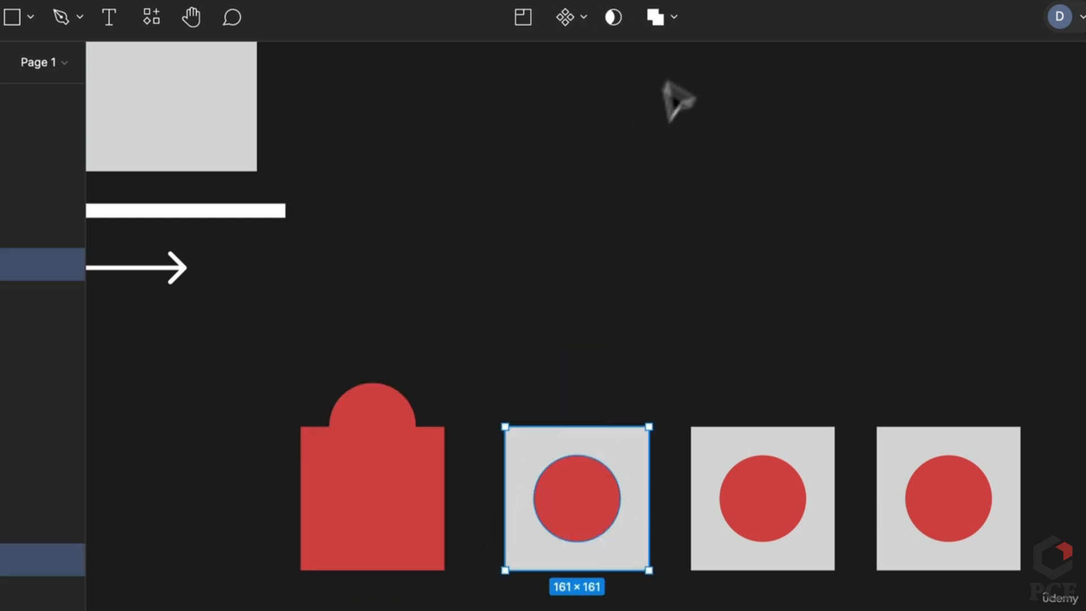
pyautogui.click(672, 17)
pyautogui.click(659, 107)
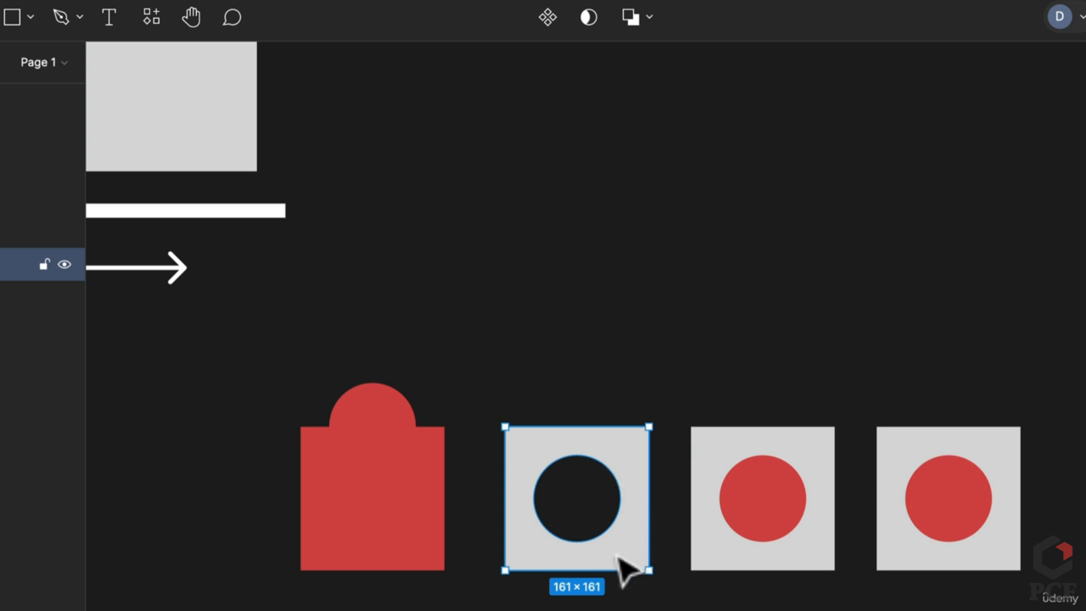
pyautogui.click(795, 563)
# Move the third circle to its square's top-right corner and intersect the pair
pyautogui.click(836, 360)
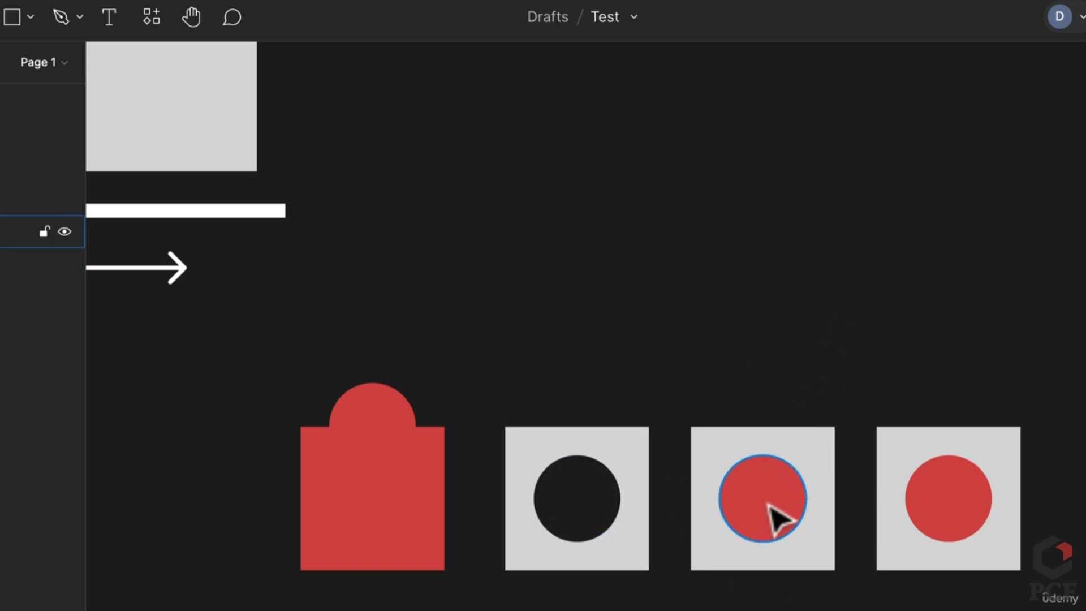
pyautogui.moveTo(779, 517); pyautogui.dragTo(837, 444)
pyautogui.moveTo(710, 323); pyautogui.dragTo(842, 533)
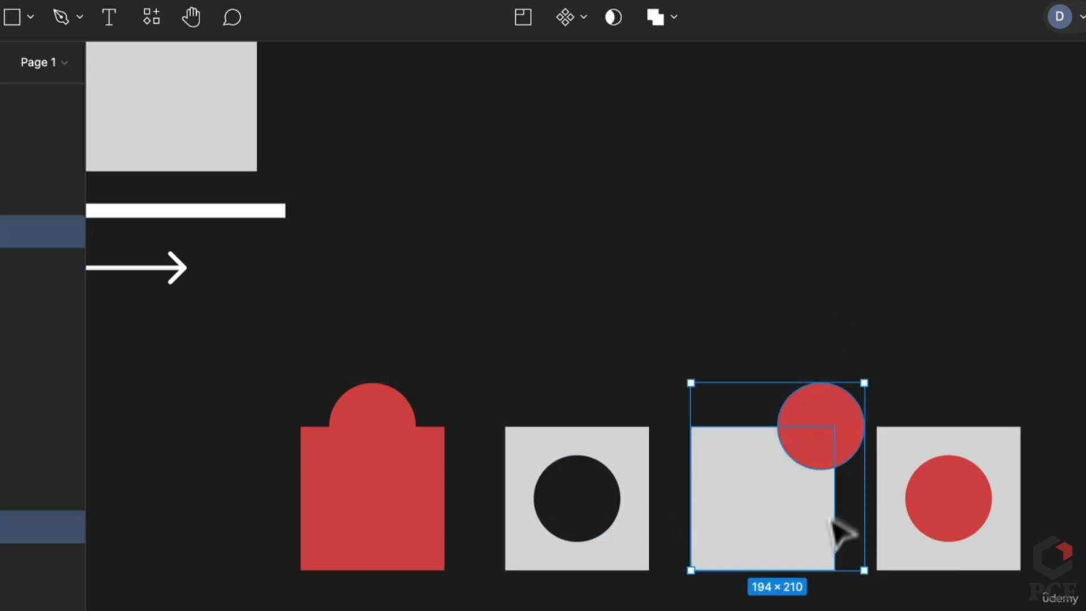
pyautogui.click(675, 18)
pyautogui.click(873, 144)
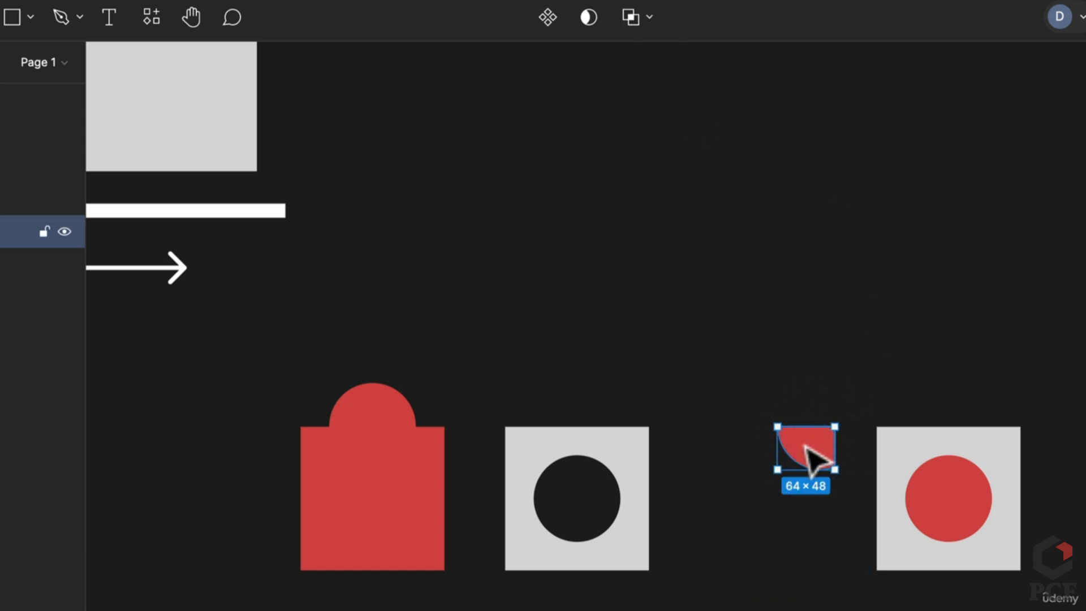
pyautogui.click(786, 373)
pyautogui.doubleClick(821, 464)
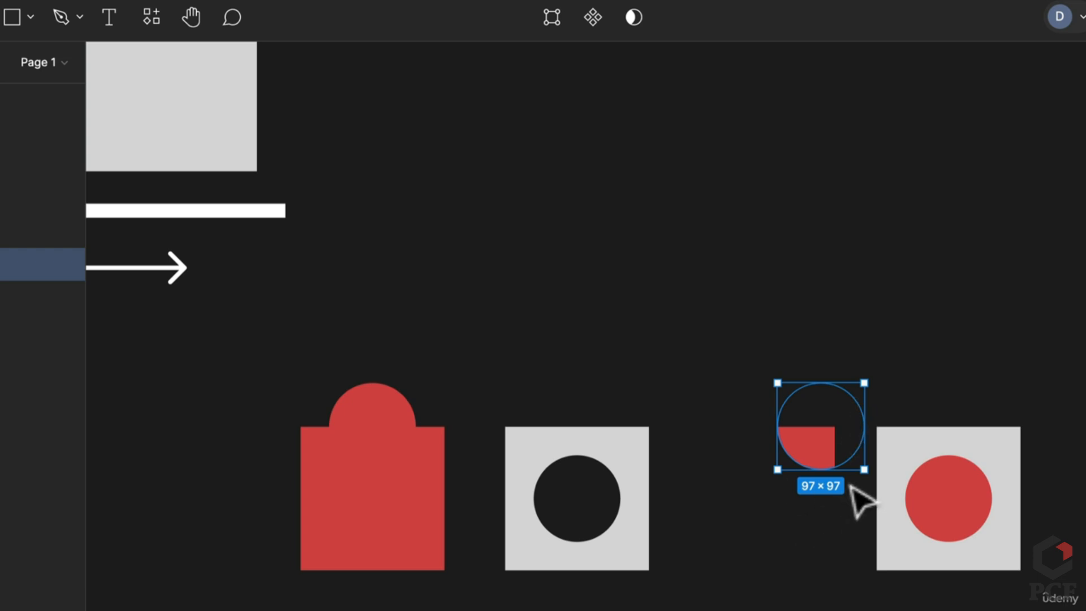
pyautogui.click(11, 297)
pyautogui.click(11, 264)
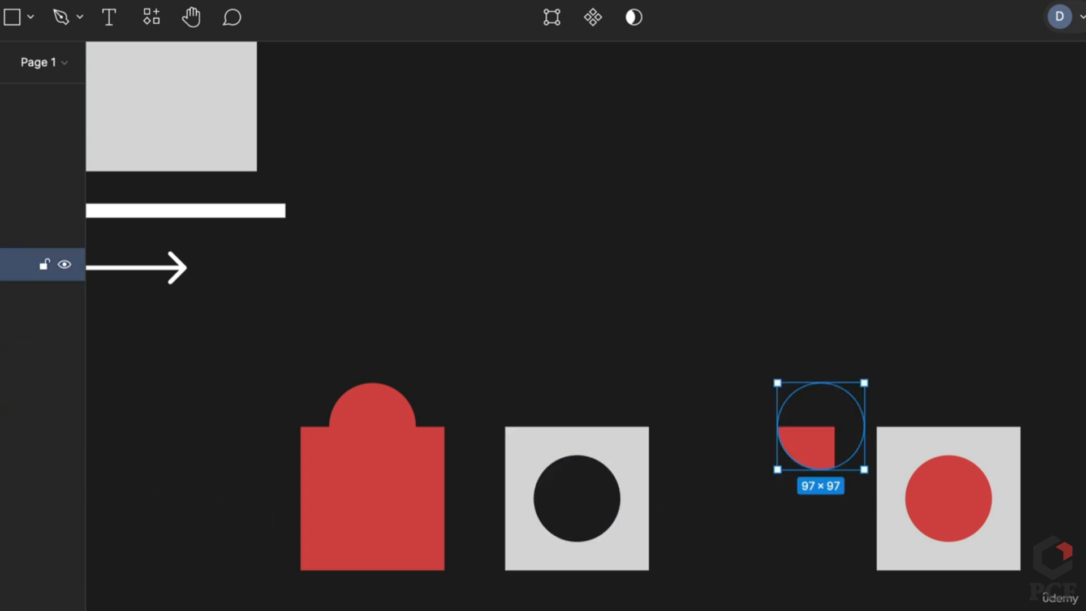
# Move the fourth circle to its square's top-right corner and exclude-combine them into a red shape
pyautogui.moveTo(950, 389); pyautogui.dragTo(976, 523)
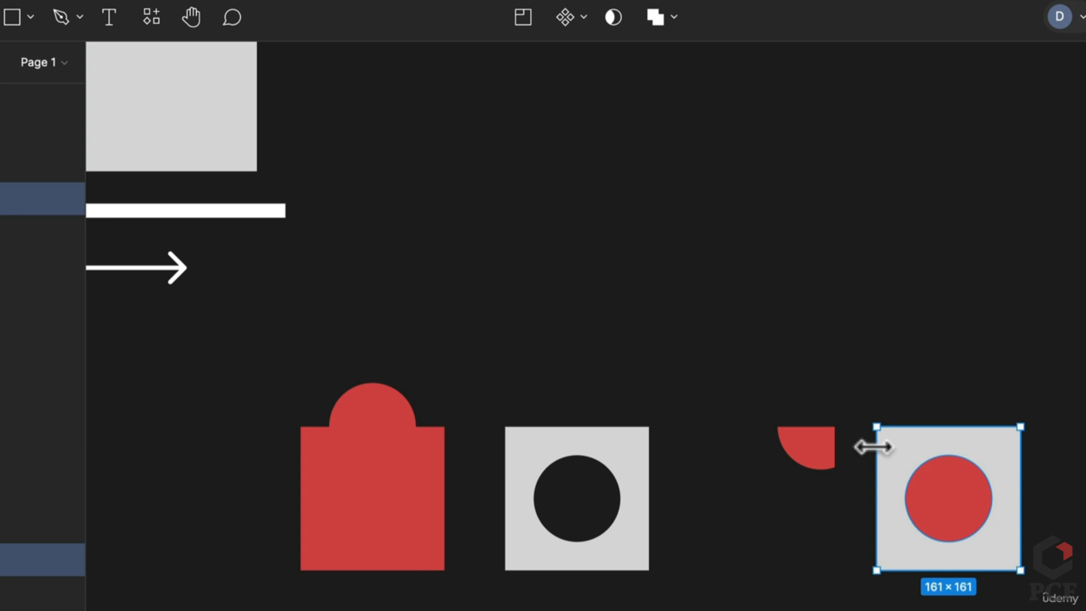
pyautogui.click(889, 361)
pyautogui.click(969, 517)
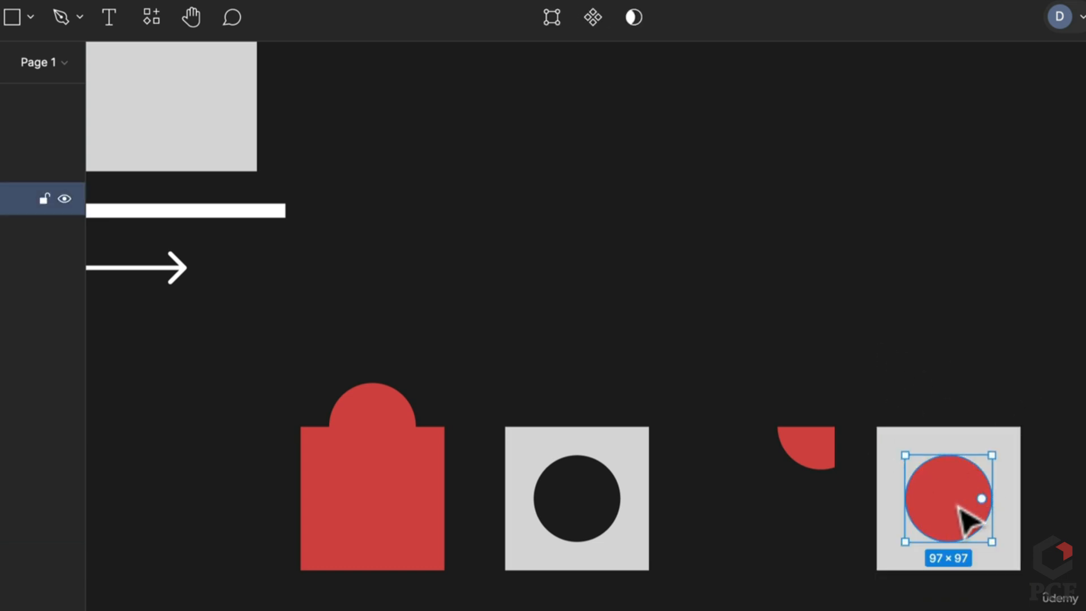
pyautogui.moveTo(969, 517); pyautogui.dragTo(1040, 450)
pyautogui.moveTo(943, 301); pyautogui.dragTo(1083, 557)
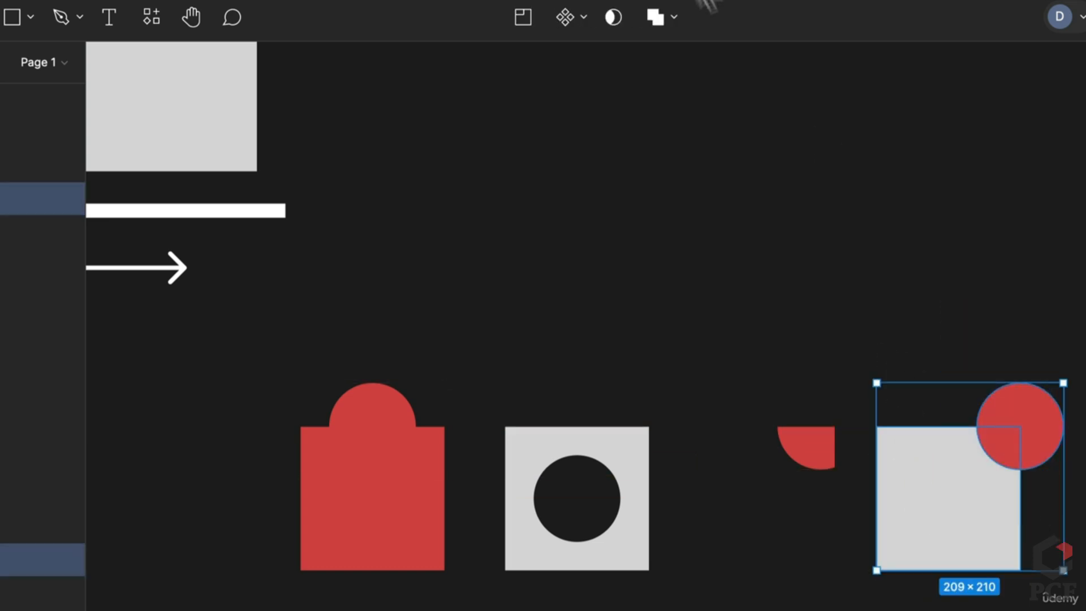
pyautogui.click(674, 17)
pyautogui.click(661, 141)
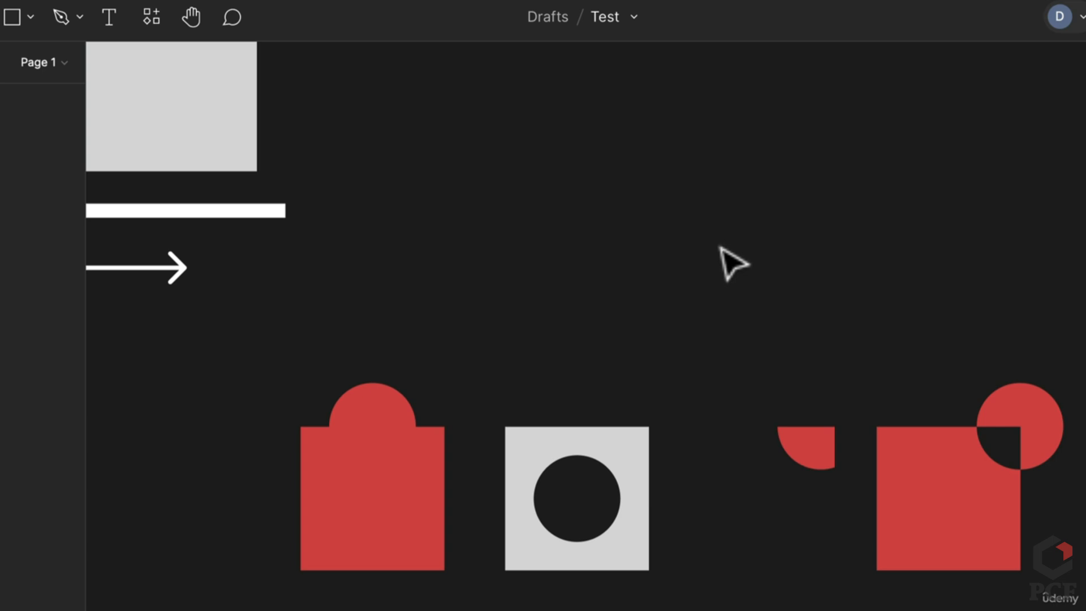
pyautogui.scroll(-3, 719, 246)
pyautogui.moveTo(727, 281); pyautogui.dragTo(782, 418)
pyautogui.scroll(-3, 791, 362)
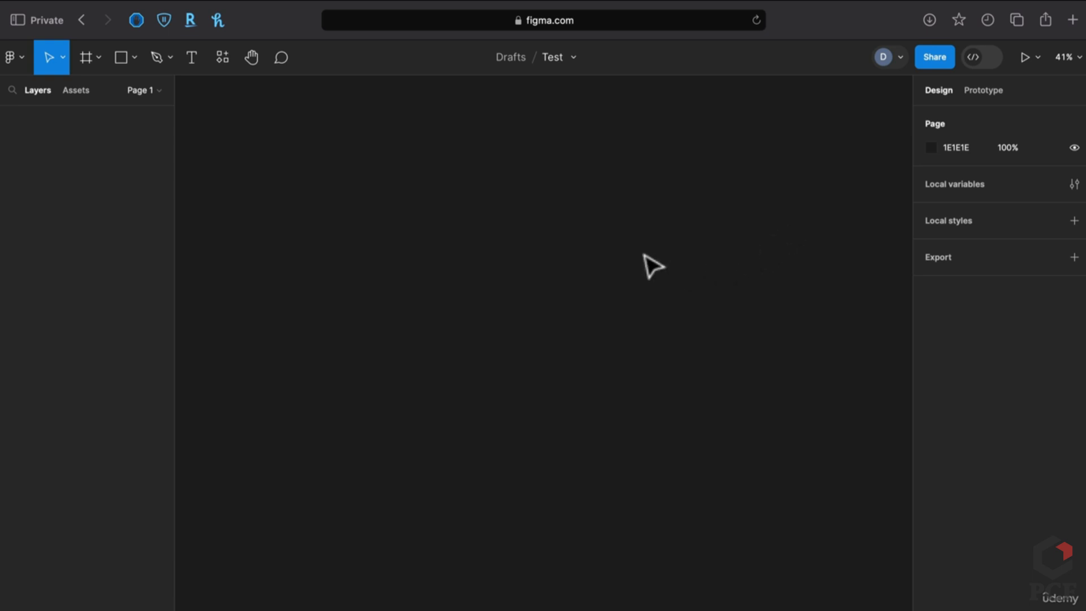
# Draw a white 616×616 frame, Frame 1, on the empty page
pyautogui.press('f')
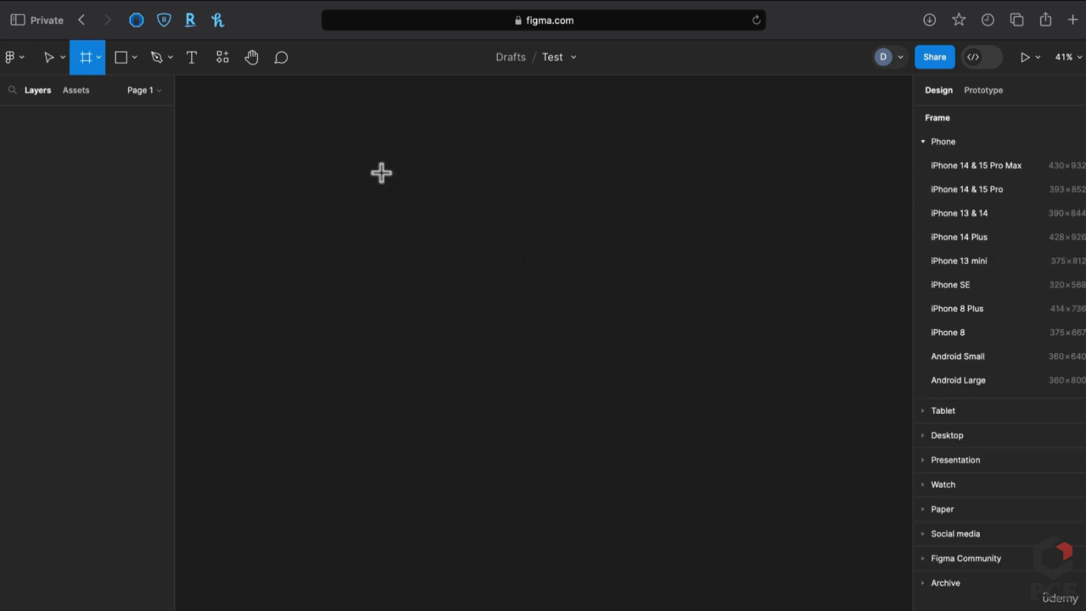
pyautogui.moveTo(379, 170); pyautogui.dragTo(570, 330)
pyautogui.click(732, 327)
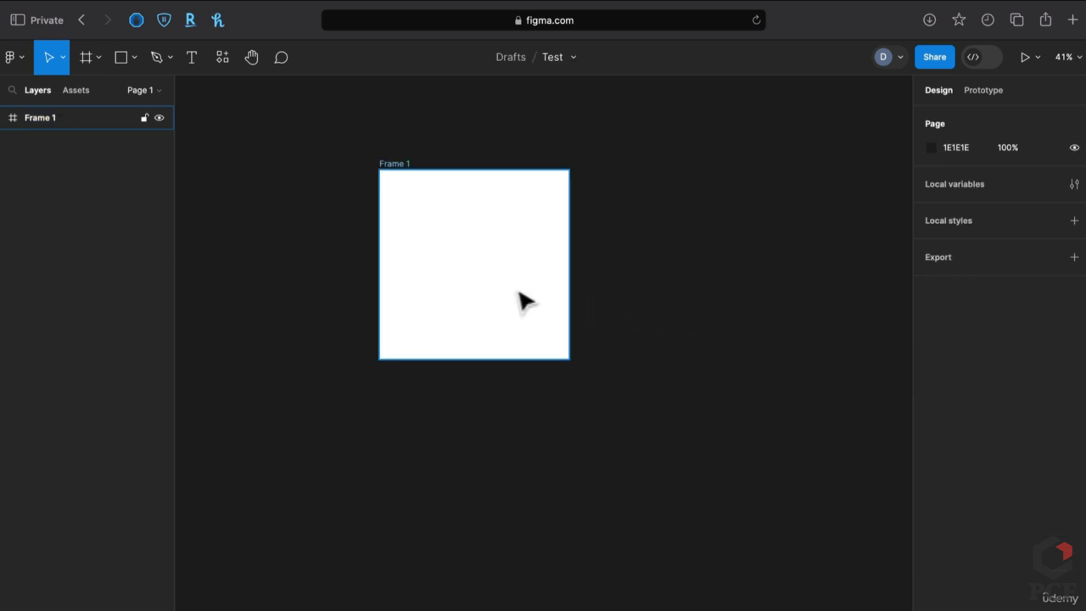
pyautogui.click(536, 307)
pyautogui.click(701, 304)
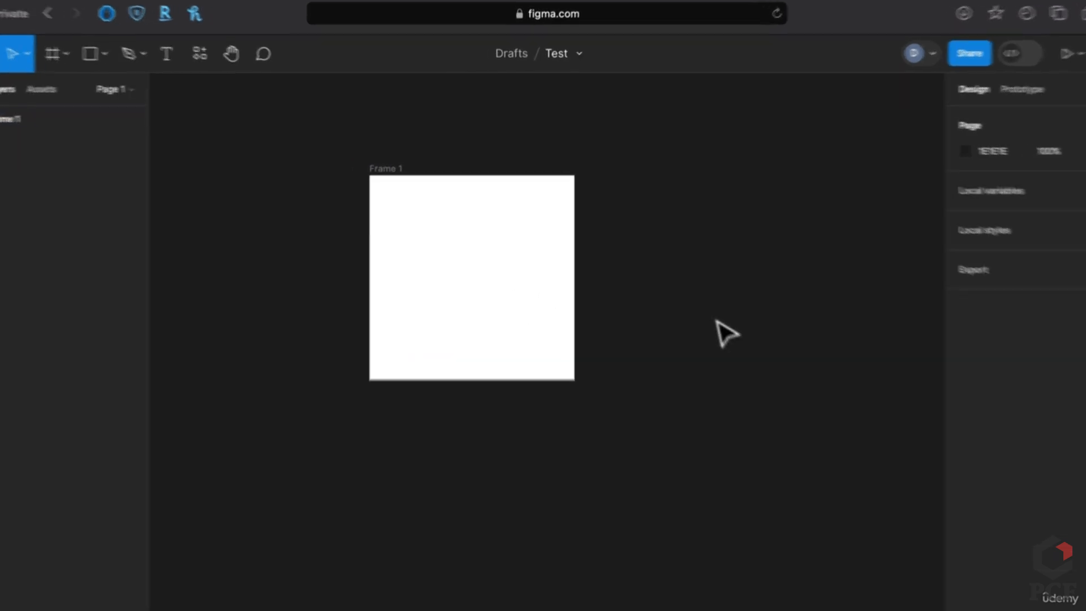
# Launch the Unsplash plugin and move its window aside to reveal Frame 1
pyautogui.press('super+/')
pyautogui.write('uns')
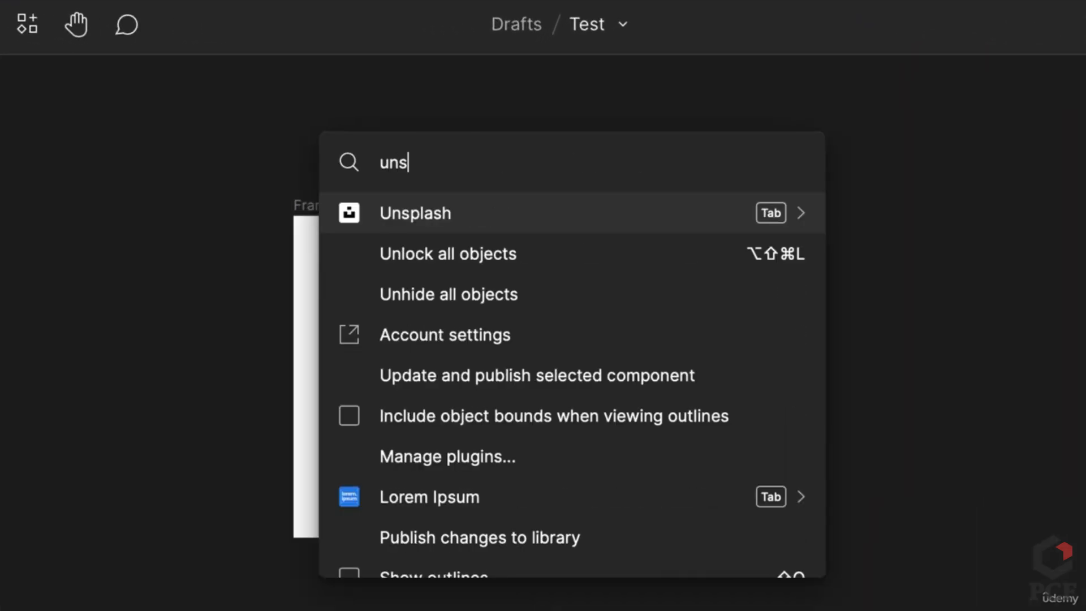
pyautogui.press('Escape')
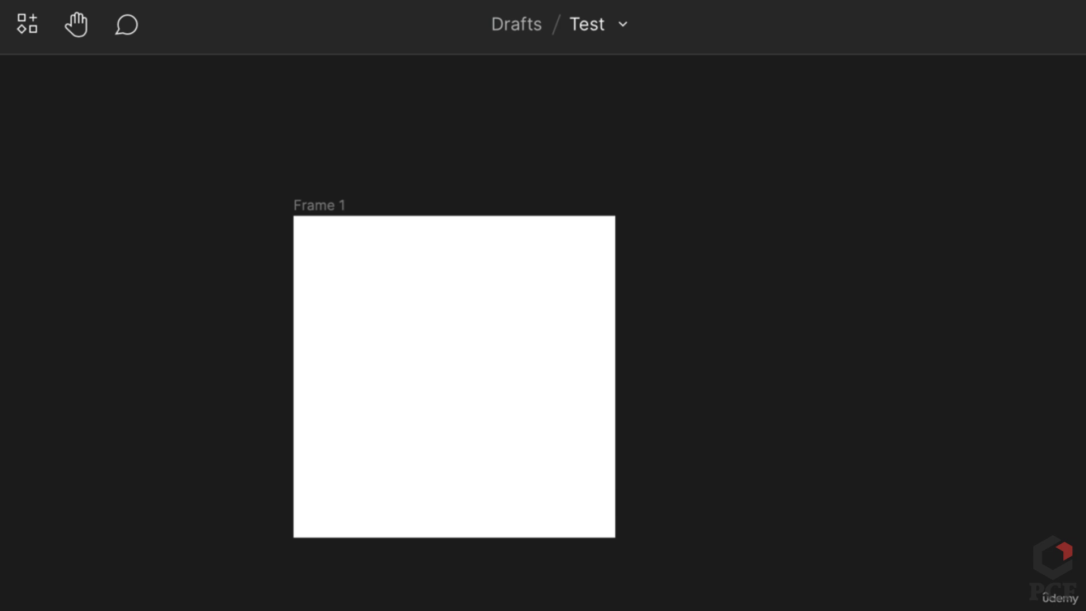
pyautogui.click(23, 28)
pyautogui.click(150, 81)
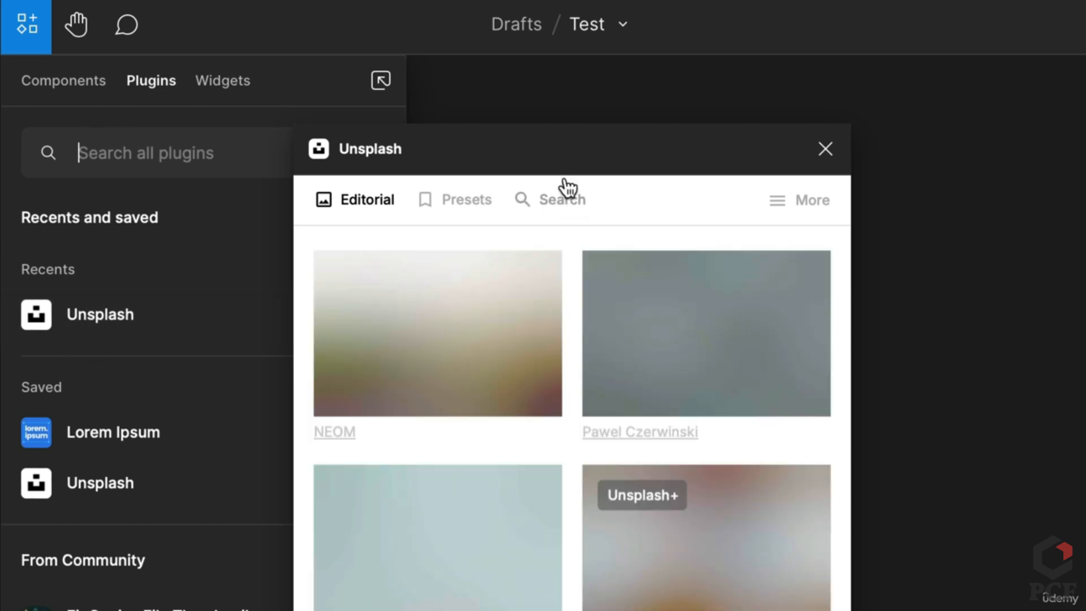
pyautogui.moveTo(588, 145); pyautogui.dragTo(1061, 177)
pyautogui.click(473, 376)
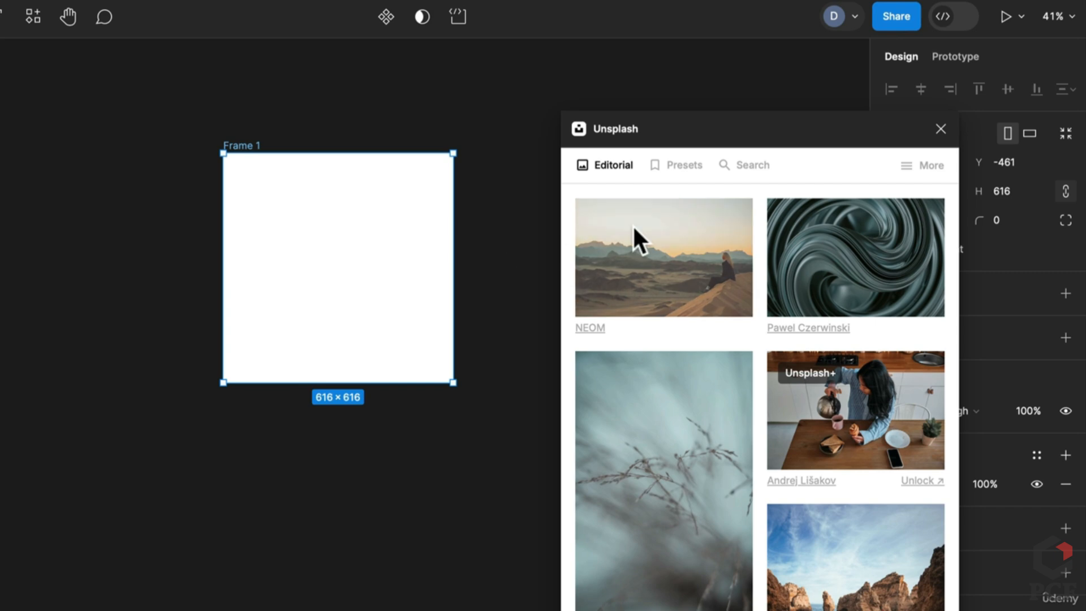
# Fill Frame 1 with the NEOM desert photo, resize it to 664×582, and export Frame 1.png
pyautogui.moveTo(632, 225); pyautogui.dragTo(396, 283)
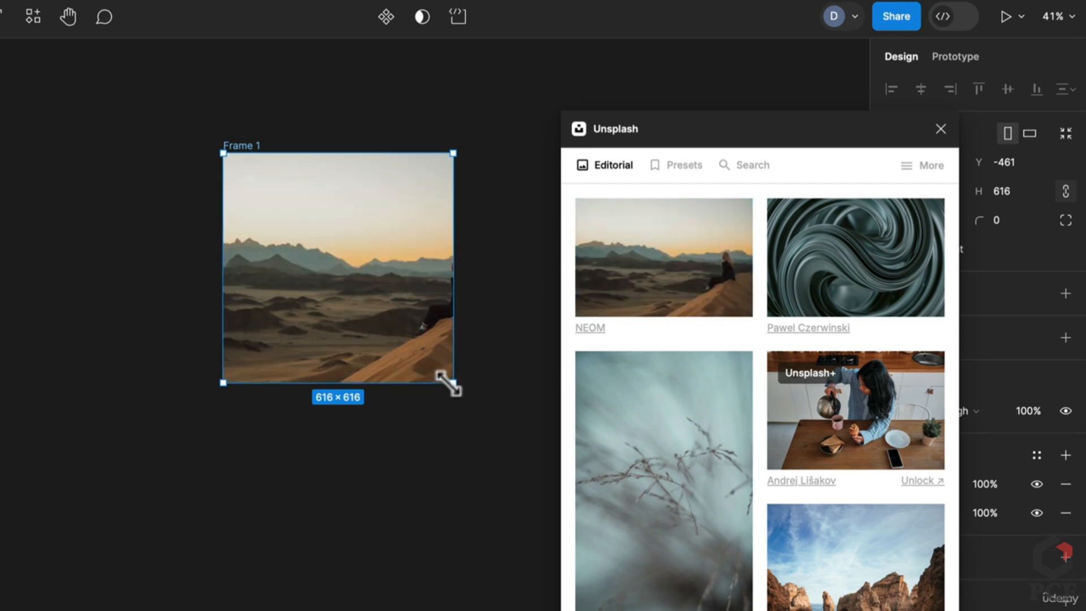
pyautogui.moveTo(451, 384); pyautogui.dragTo(471, 372)
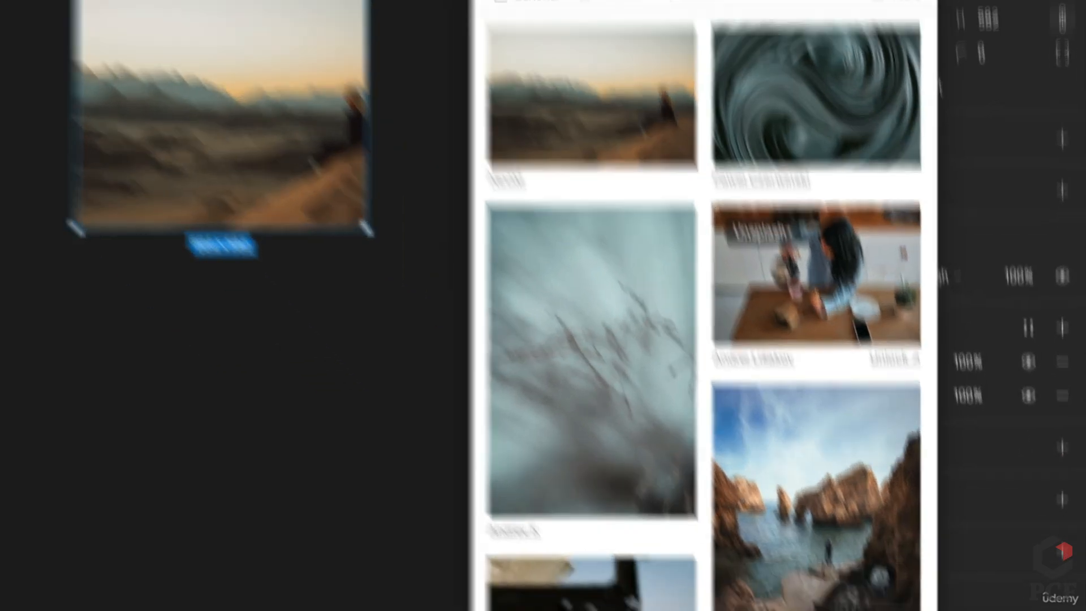
pyautogui.click(1058, 422)
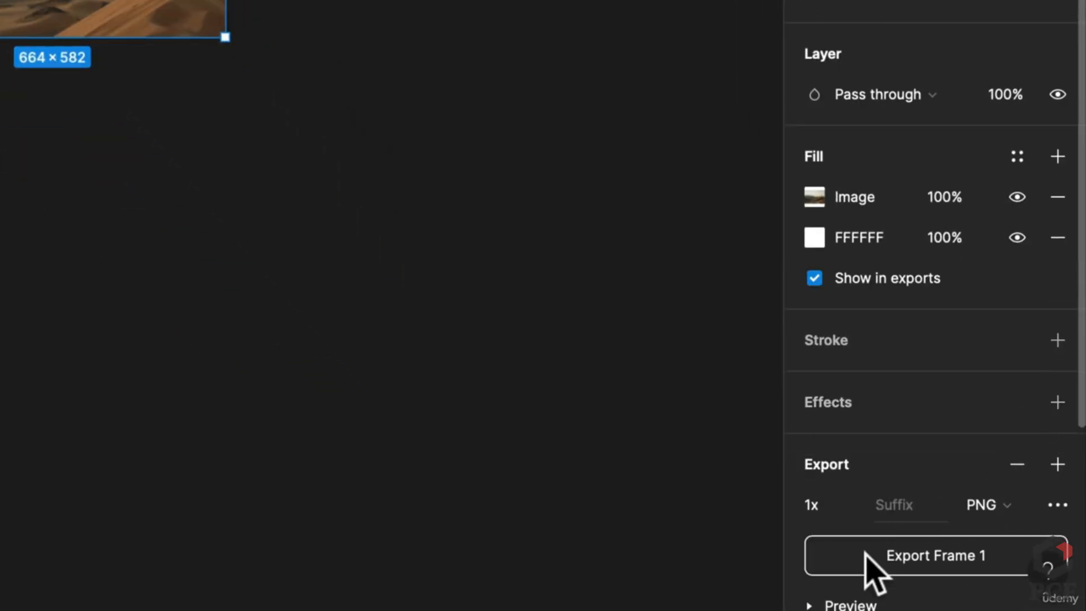
pyautogui.click(874, 557)
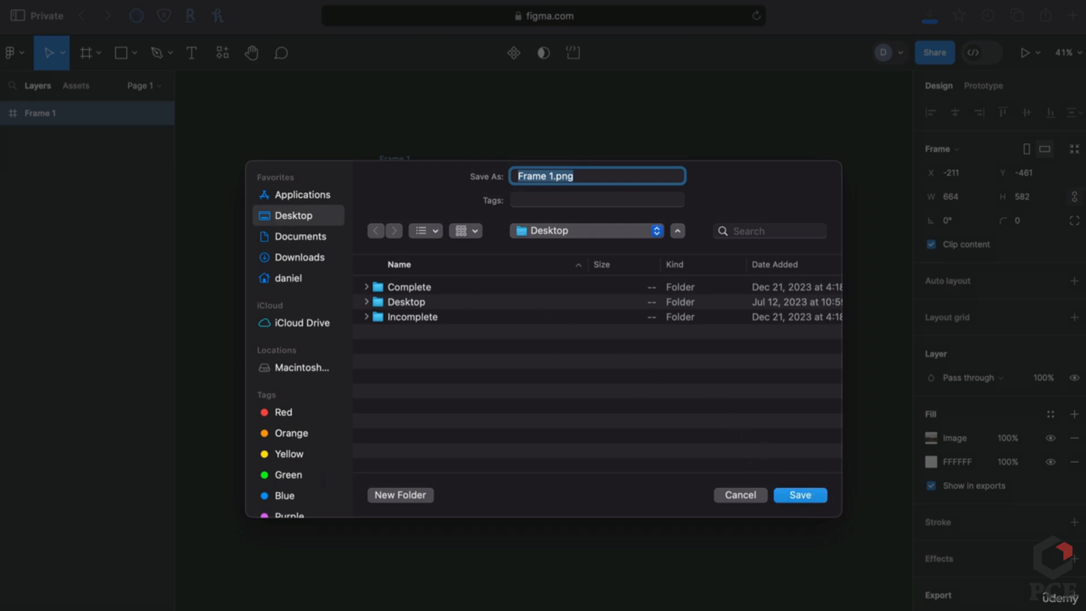
pyautogui.click(809, 490)
pyautogui.click(750, 238)
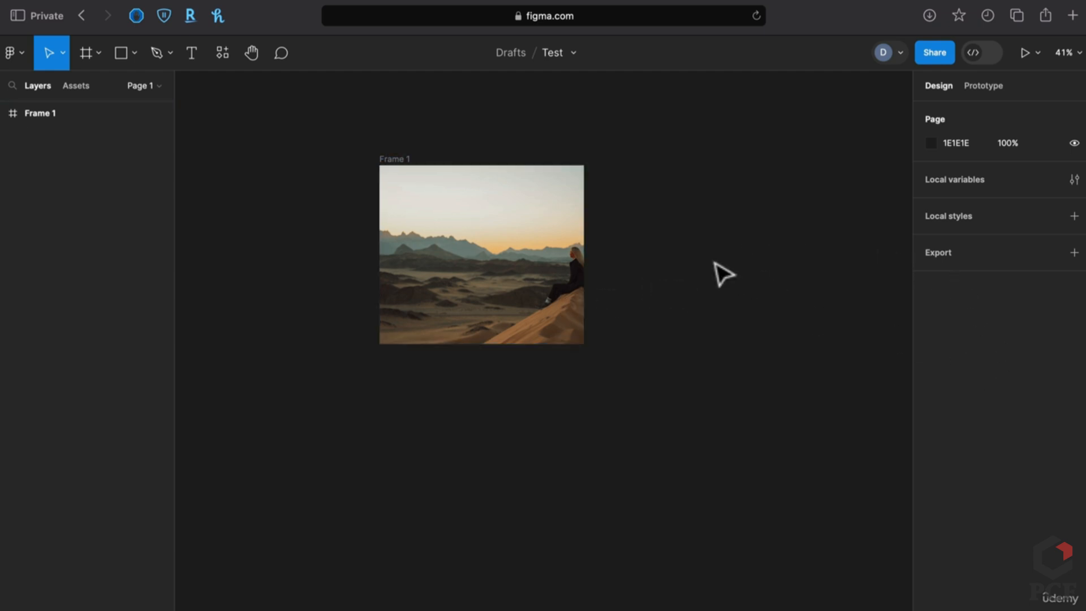
# Duplicate Frame 1 and move the copy, Frame 2, below it
pyautogui.click(499, 249)
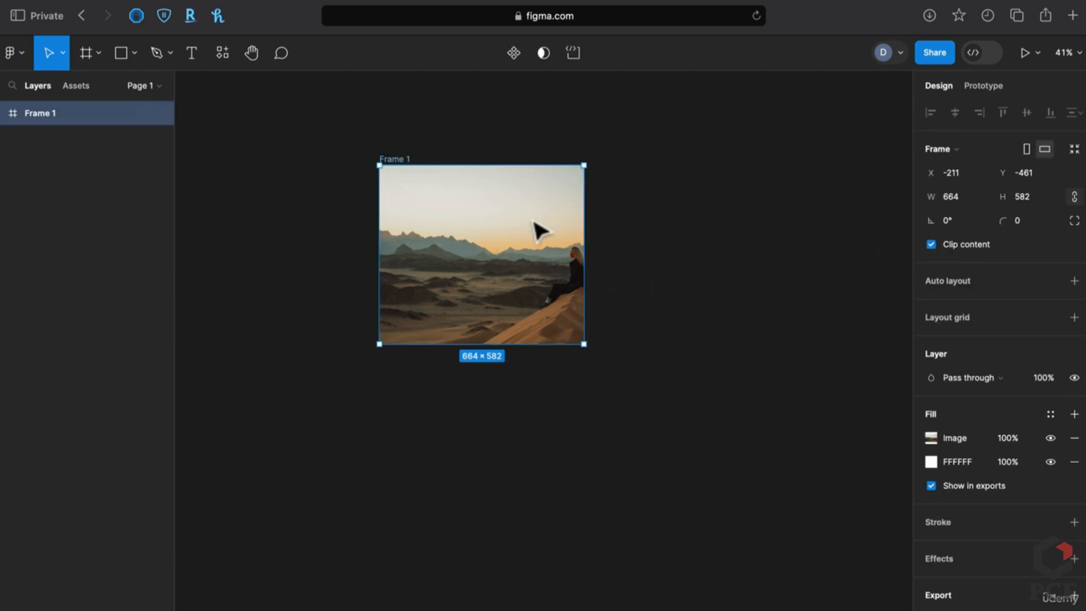
pyautogui.press('super+d')
pyautogui.moveTo(670, 290); pyautogui.dragTo(442, 458)
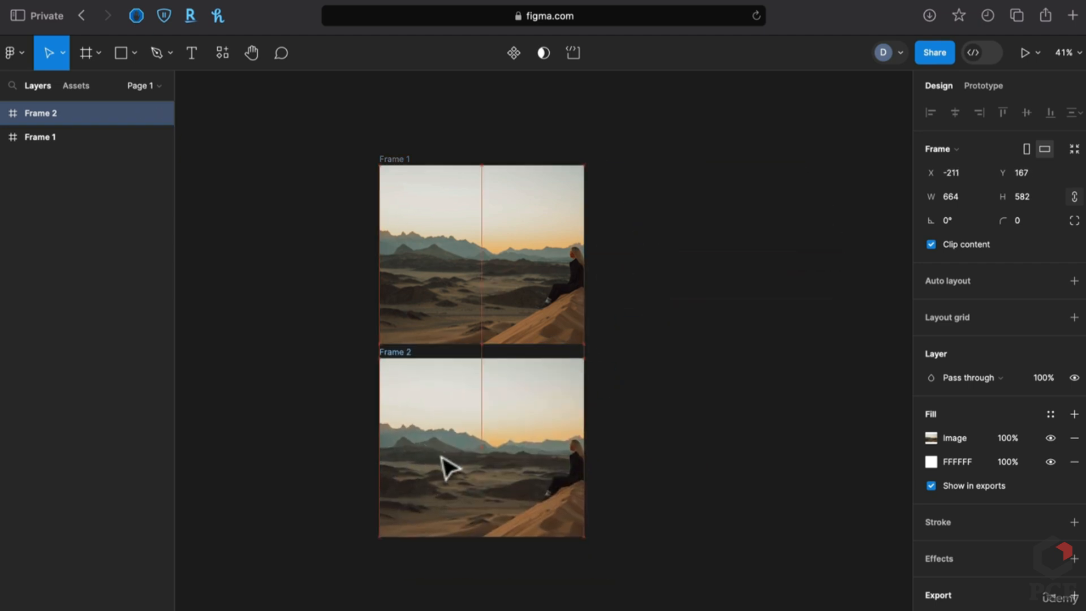
pyautogui.click(642, 380)
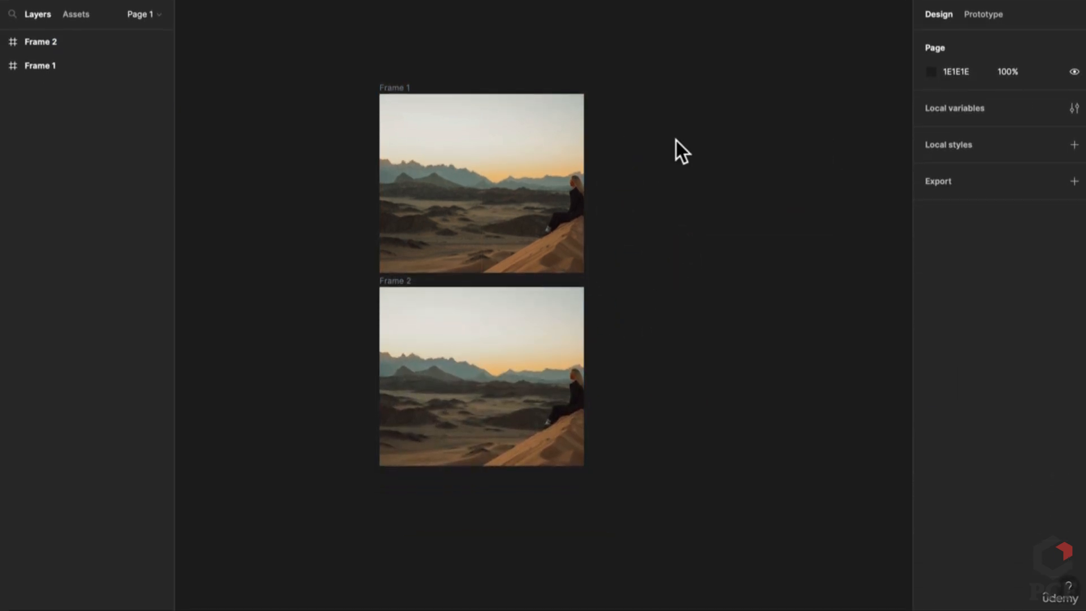
# Import the exported Frame 1.png image for placing on the canvas
pyautogui.press('shift')
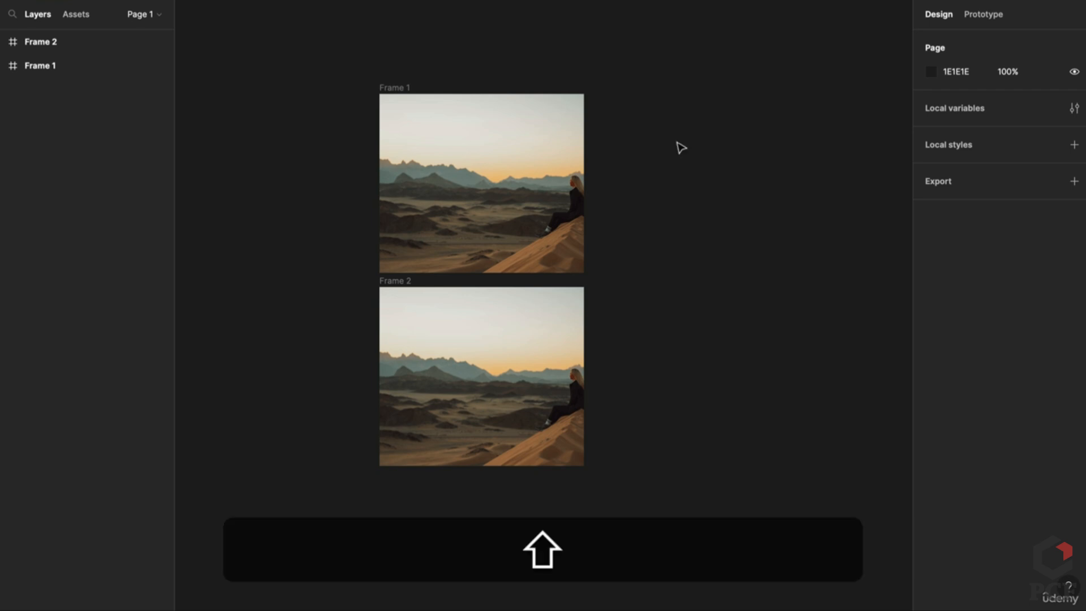
pyautogui.press('shift+super+k')
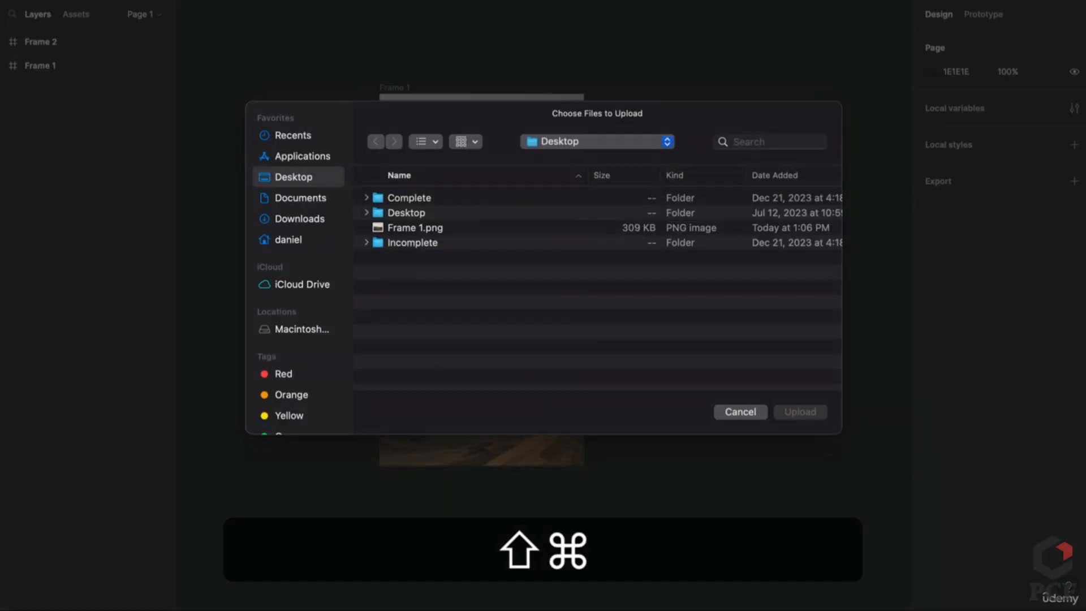
pyautogui.click(418, 226)
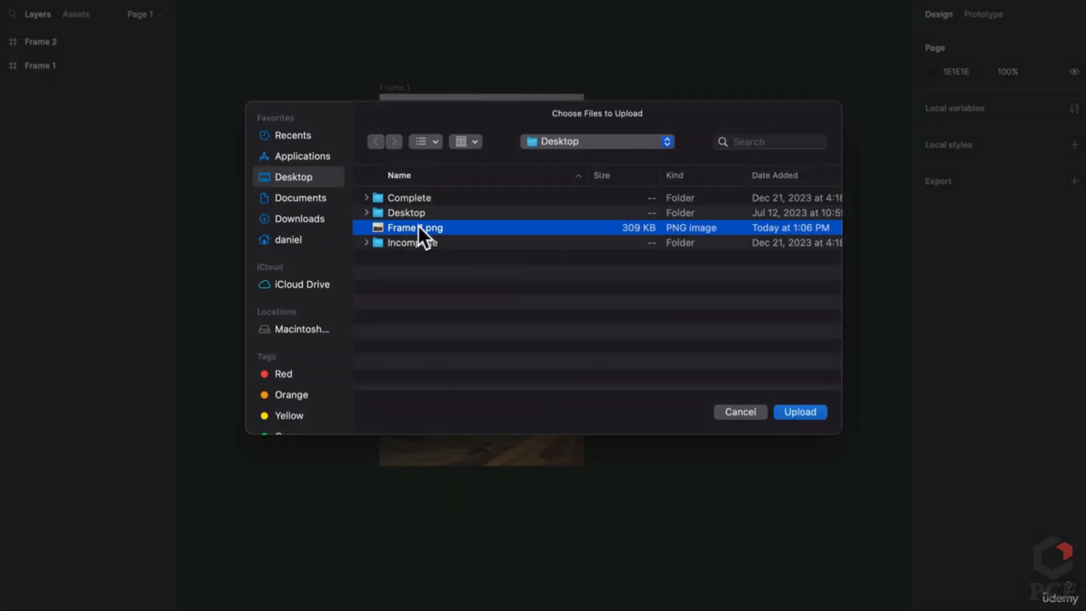
pyautogui.click(802, 412)
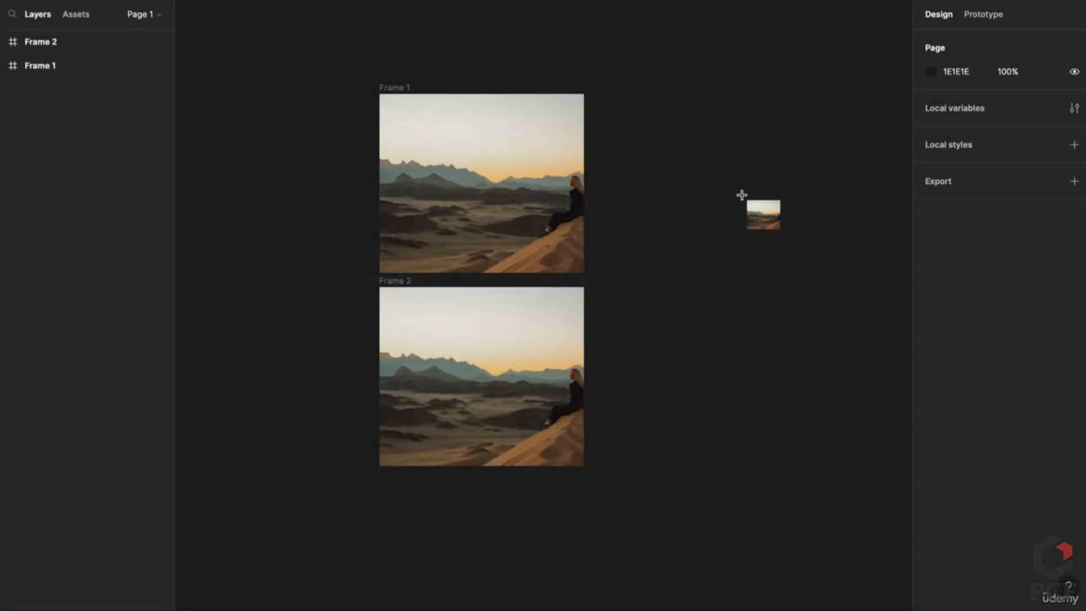
# Place Frame 1.png right of the frames at 687×630, keeping 0° rotation and square corners
pyautogui.click(743, 197)
pyautogui.scroll(-2, 724, 323)
pyautogui.moveTo(645, 285)
pyautogui.mouseDown()
pyautogui.moveTo(742, 261)
pyautogui.moveTo(628, 296)
pyautogui.moveTo(625, 239)
pyautogui.moveTo(637, 325)
pyautogui.moveTo(636, 301)
pyautogui.mouseUp()
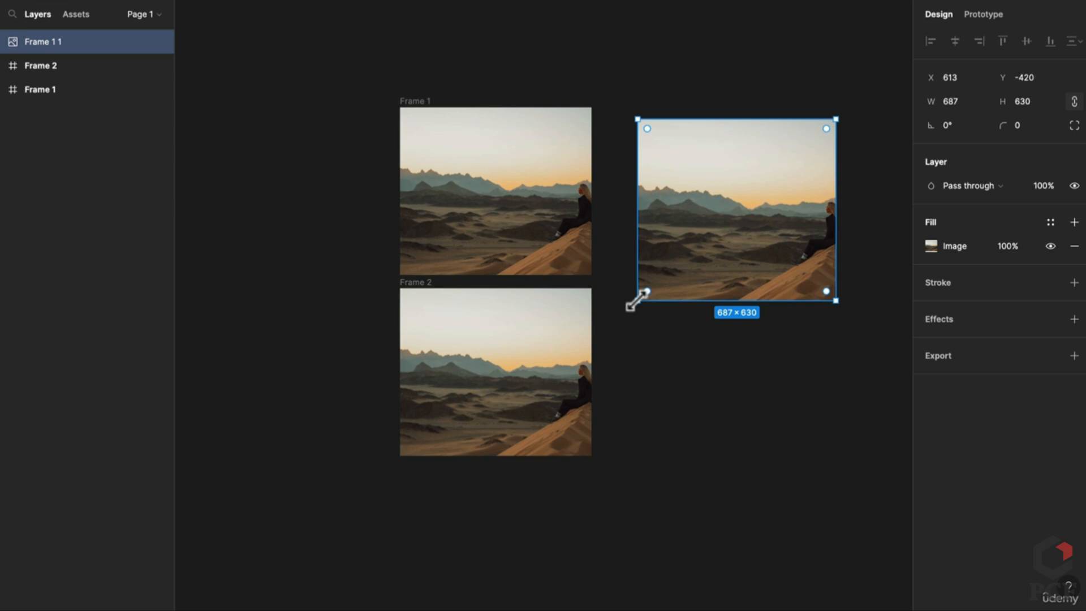
pyautogui.hscroll(4, 635, 301)
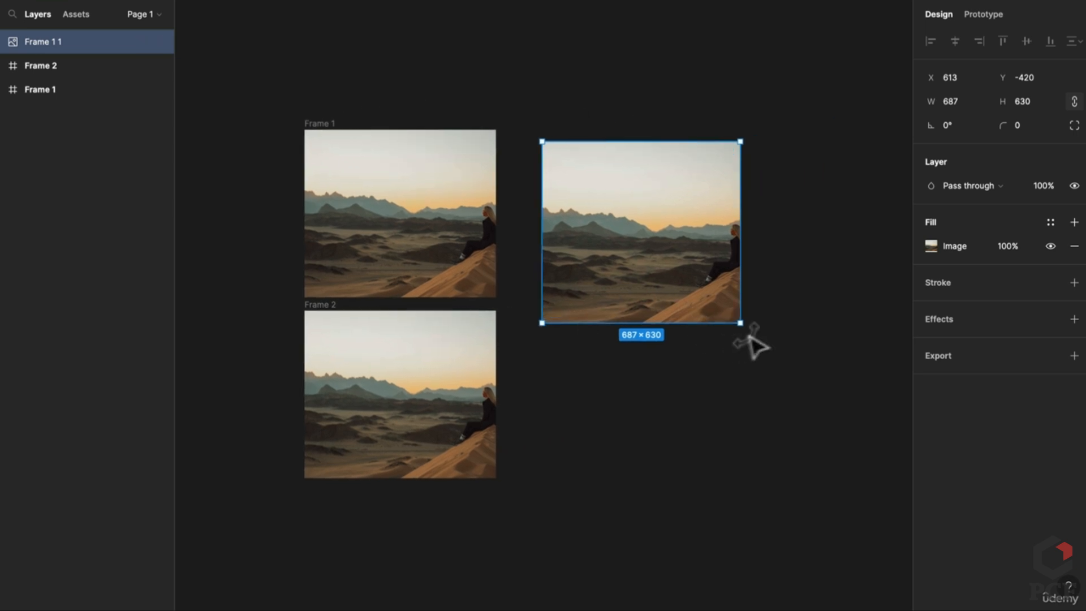
pyautogui.moveTo(746, 331); pyautogui.dragTo(663, 269)
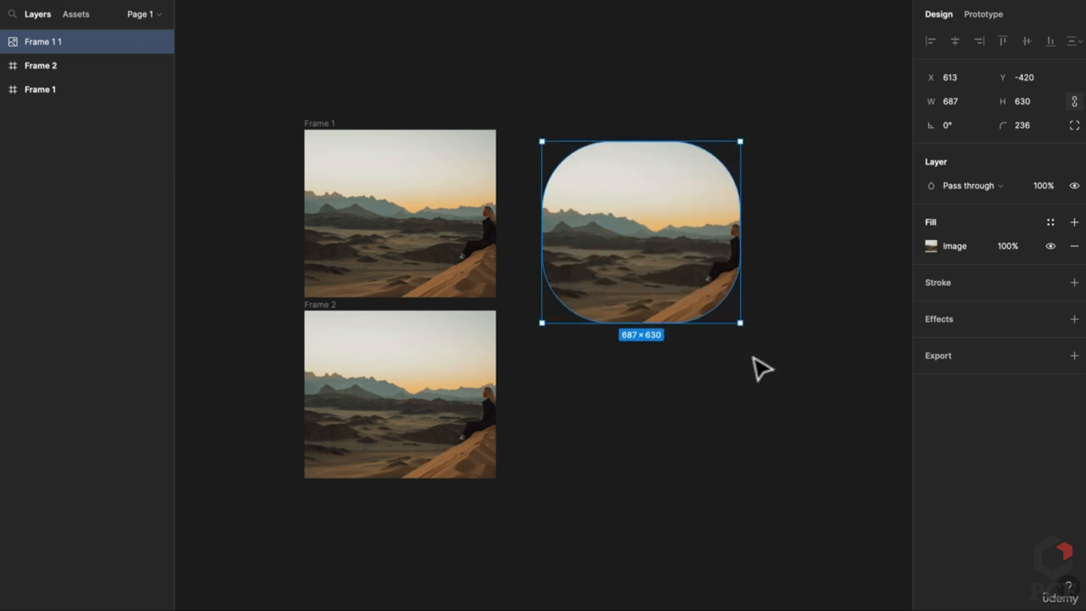
pyautogui.press('super+z')
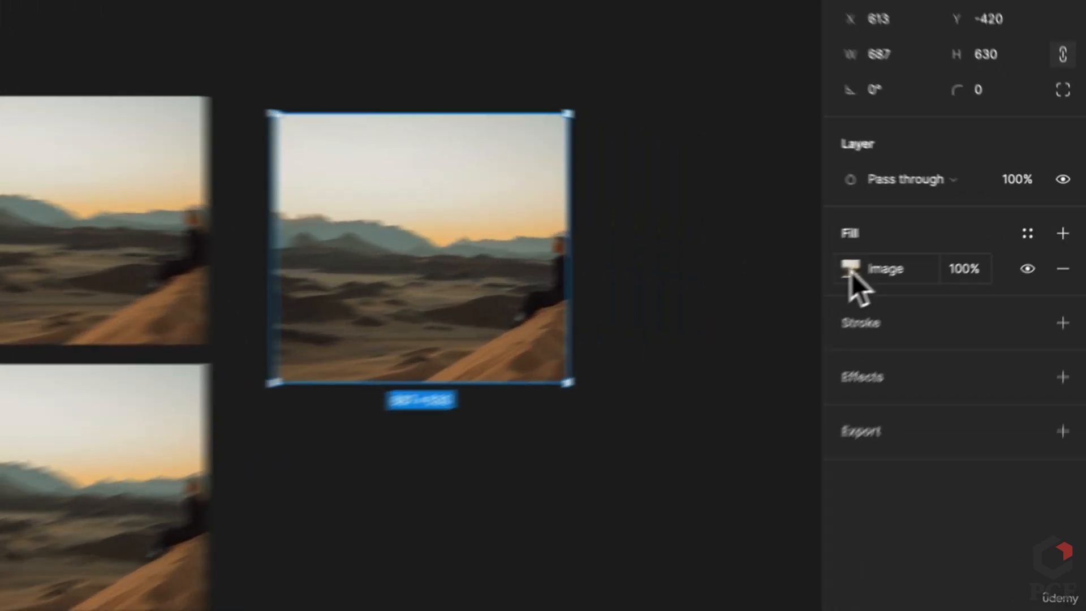
# Try the image's Fill and Fit scaling modes while resizing the frame
pyautogui.click(931, 246)
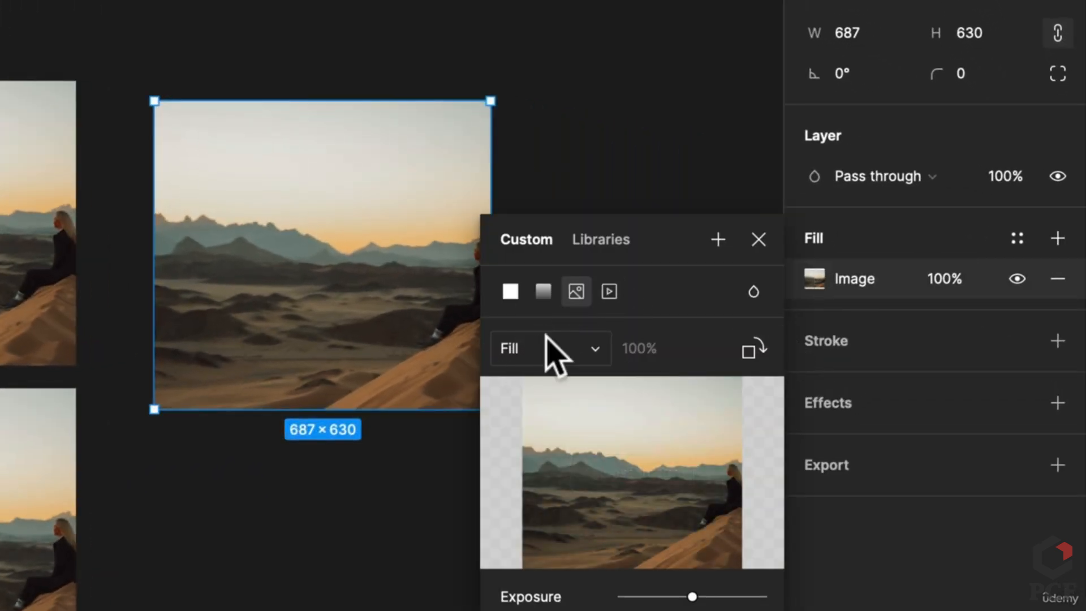
pyautogui.click(515, 348)
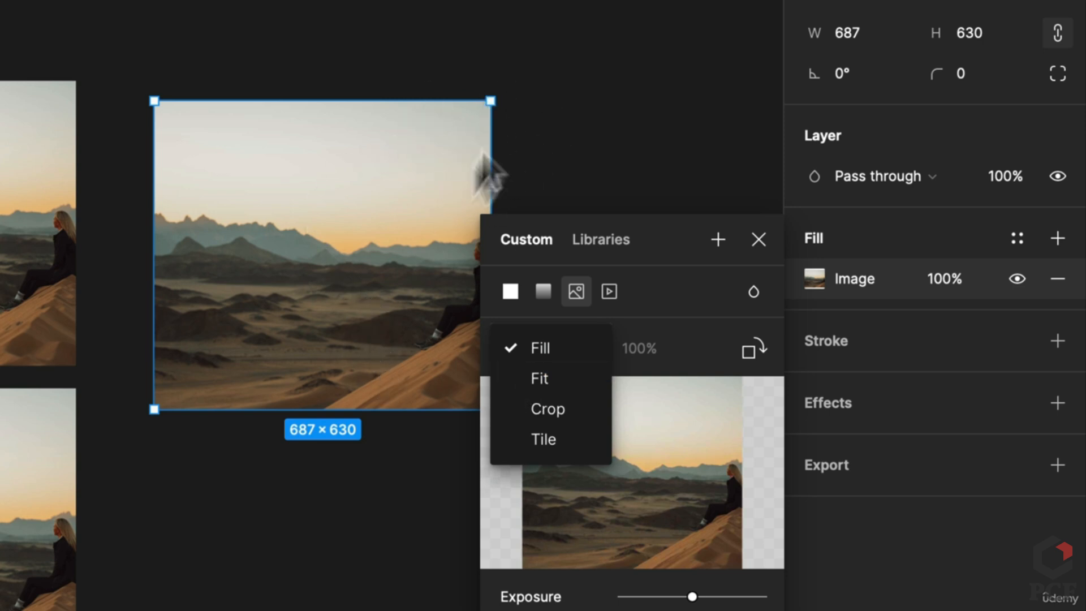
pyautogui.moveTo(491, 100); pyautogui.dragTo(682, 0)
pyautogui.click(542, 348)
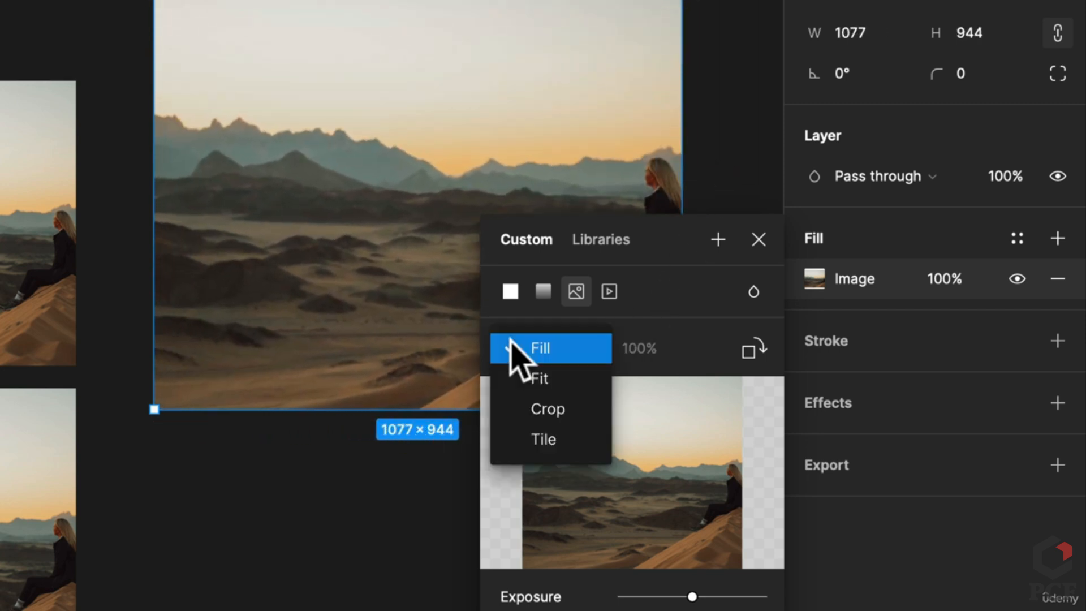
pyautogui.click(546, 376)
pyautogui.moveTo(682, 0); pyautogui.dragTo(593, 26)
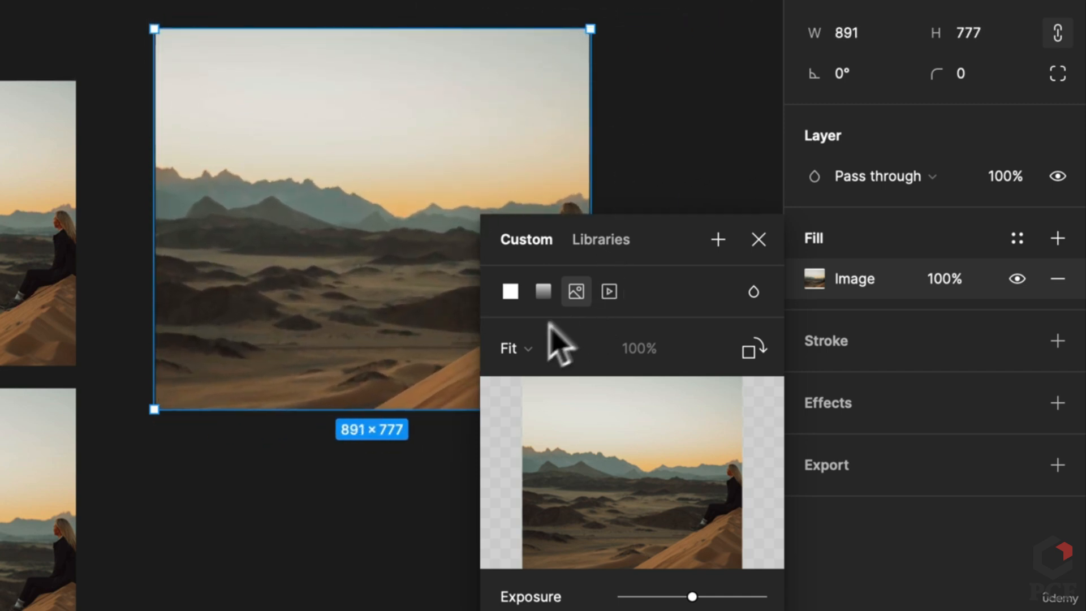
# Switch the image to Crop mode, enlarging and repositioning the picture in the crop area
pyautogui.click(532, 346)
pyautogui.click(567, 375)
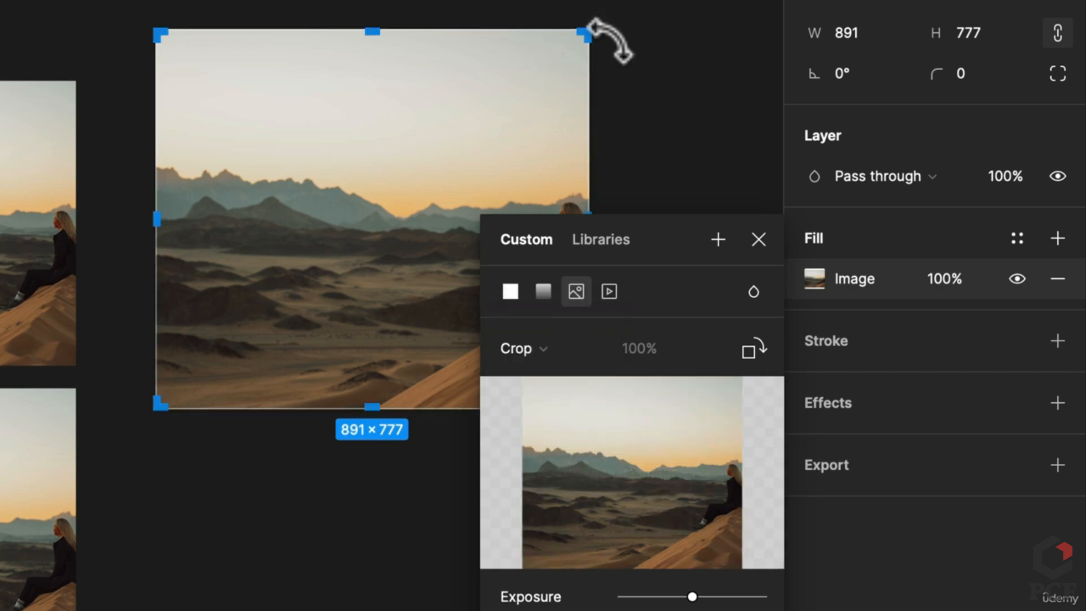
pyautogui.moveTo(588, 35); pyautogui.dragTo(411, 229)
pyautogui.moveTo(515, 159); pyautogui.dragTo(495, 250)
pyautogui.click(477, 151)
pyautogui.click(390, 239)
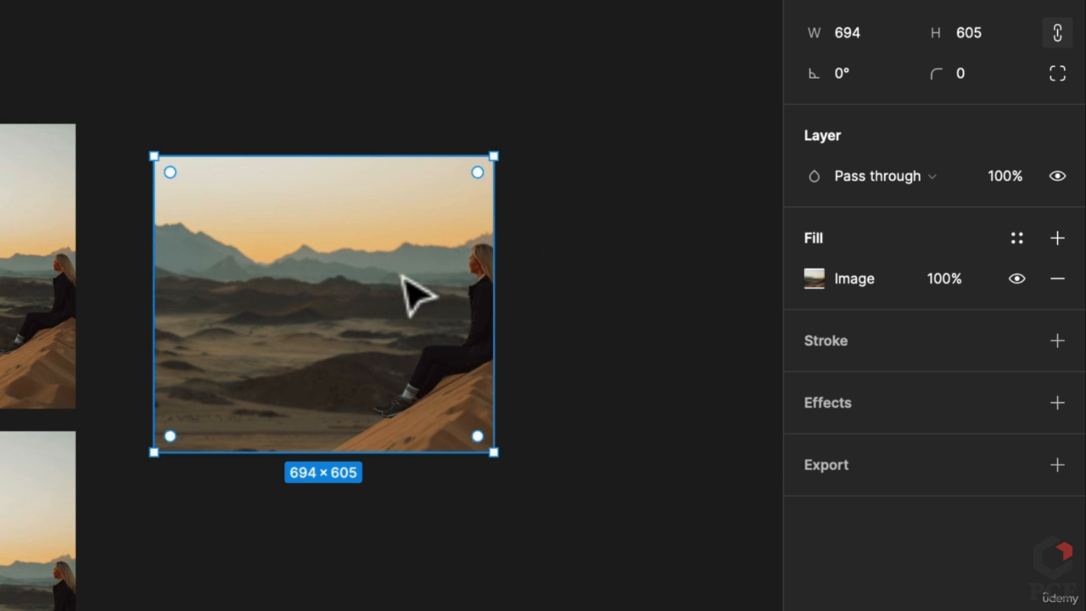
# Return the image to Fill mode and lower its Temperature for a cool bluish tint
pyautogui.click(814, 278)
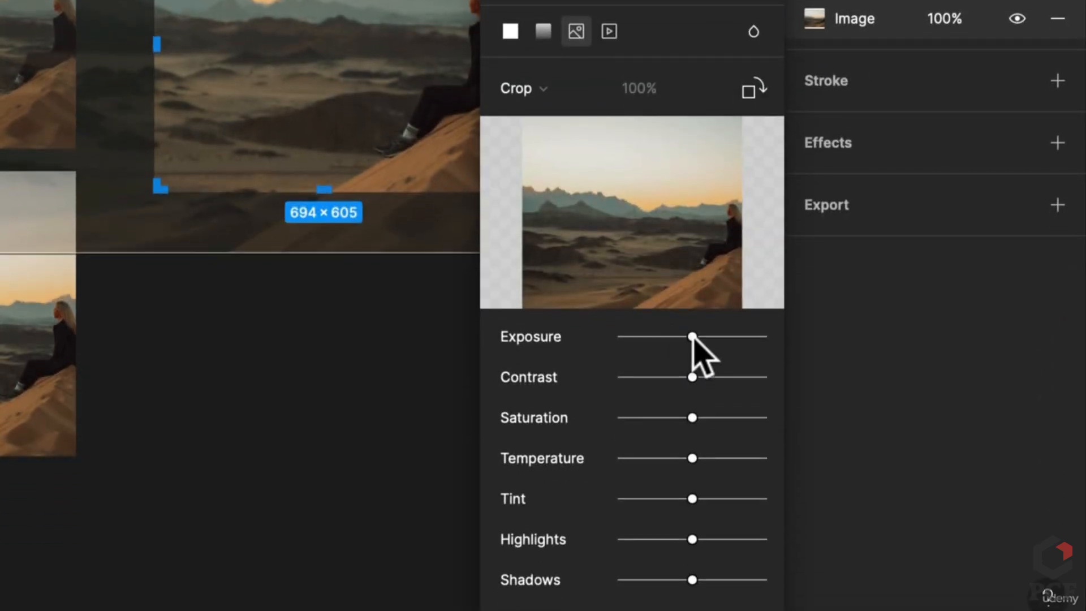
pyautogui.moveTo(693, 461)
pyautogui.mouseDown()
pyautogui.moveTo(724, 461)
pyautogui.moveTo(693, 461)
pyautogui.mouseUp()
pyautogui.click(523, 88)
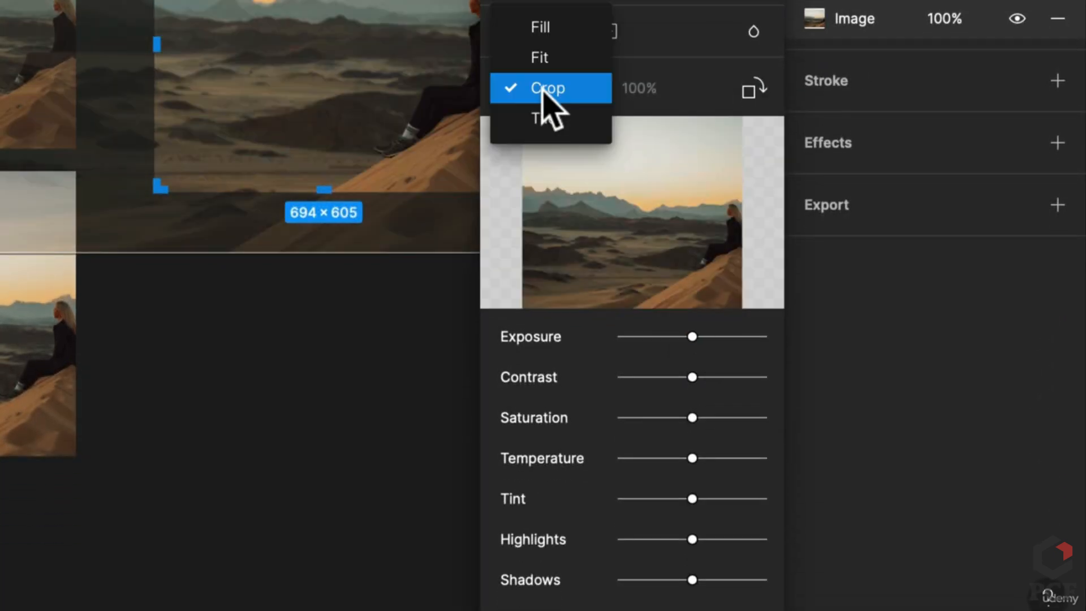
pyautogui.click(523, 27)
pyautogui.hscroll(5, 164, 99)
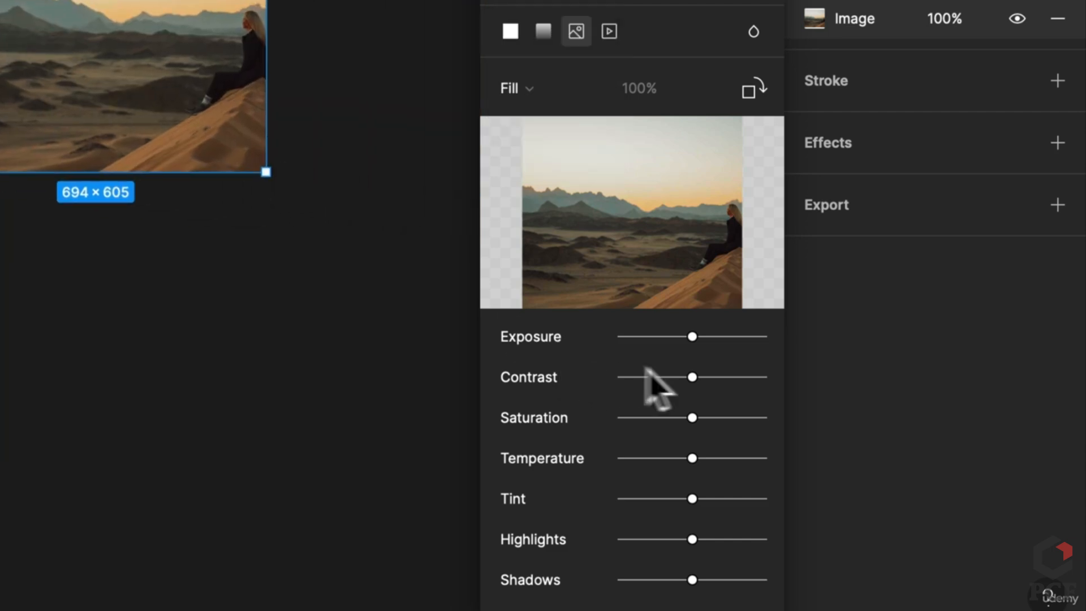
pyautogui.moveTo(696, 457); pyautogui.dragTo(638, 458)
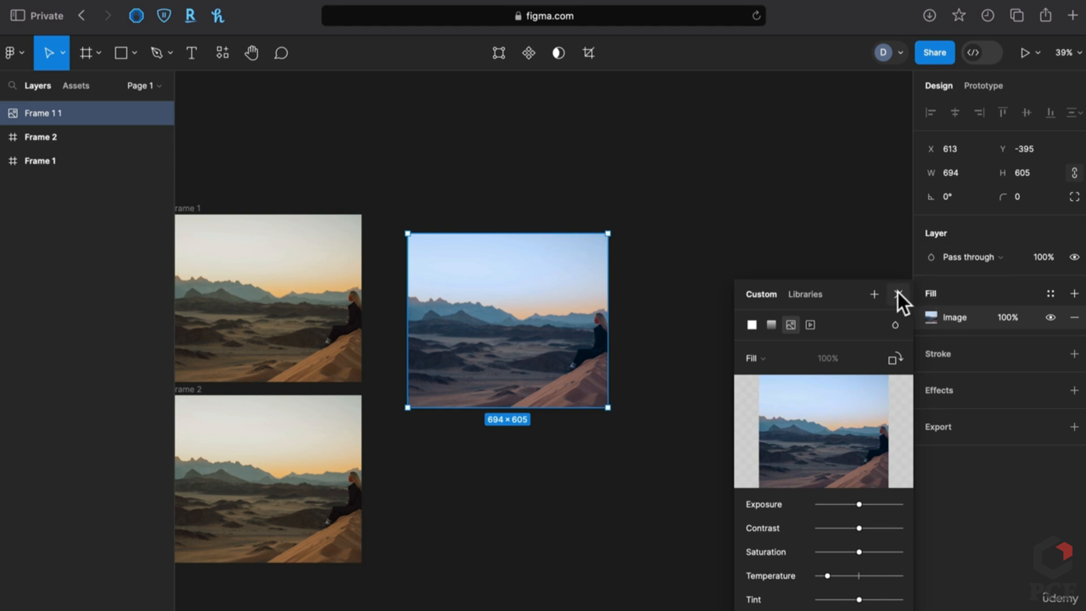
# Draw an 820×820 red square rectangle over the desert photo
pyautogui.click(645, 159)
pyautogui.press('r')
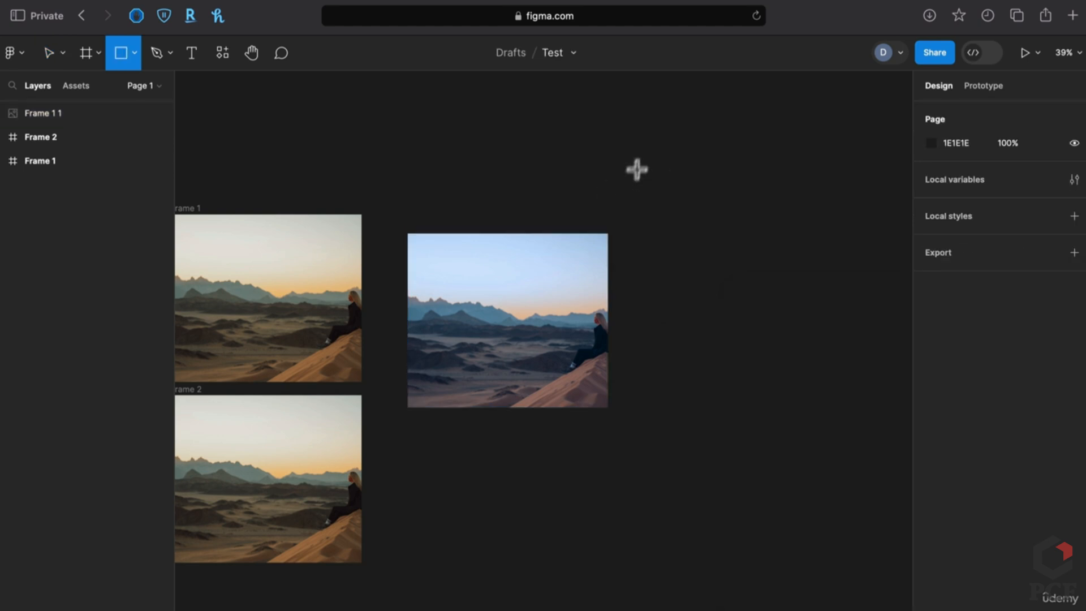
pyautogui.moveTo(450, 256); pyautogui.dragTo(681, 486)
pyautogui.moveTo(683, 435); pyautogui.dragTo(690, 429)
pyautogui.click(930, 317)
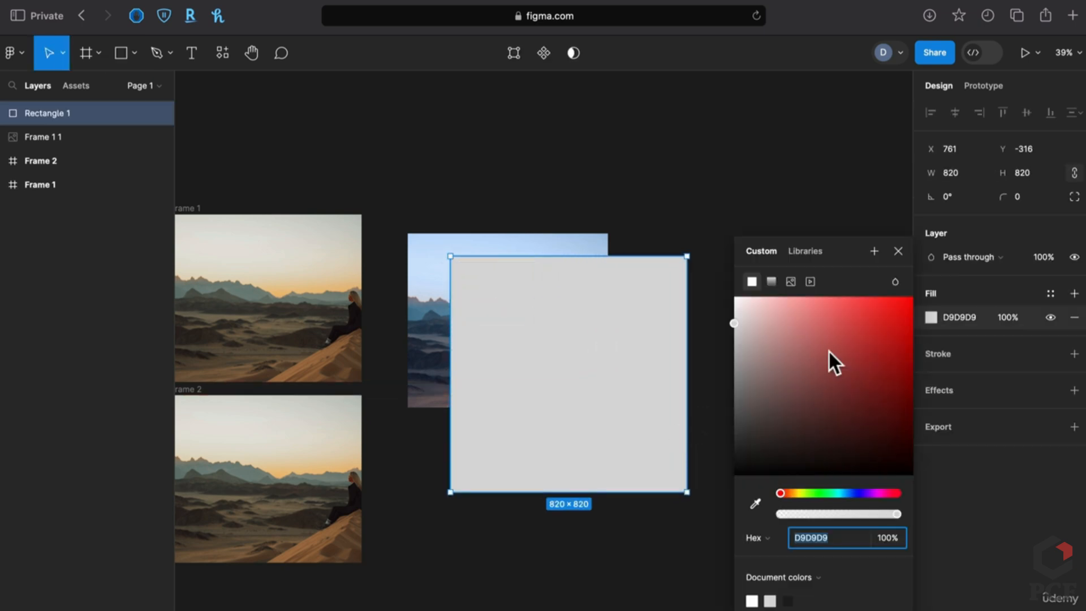
pyautogui.click(838, 320)
pyautogui.click(650, 218)
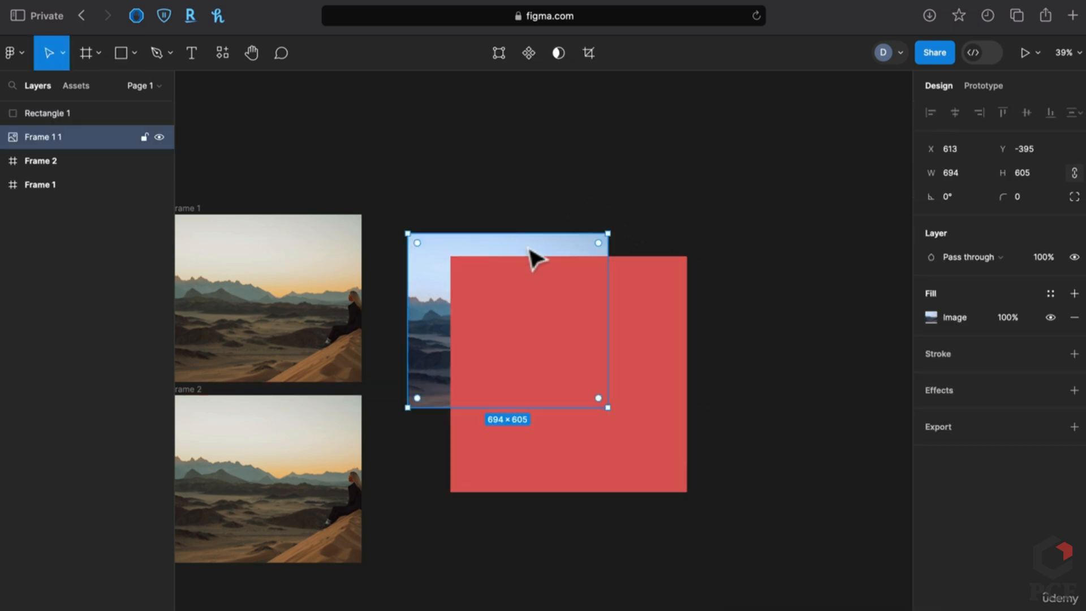
# Bring the image above the red square, centre it, and set its fill blend to Difference
pyautogui.press('super+bracketright')
pyautogui.moveTo(485, 314); pyautogui.dragTo(547, 364)
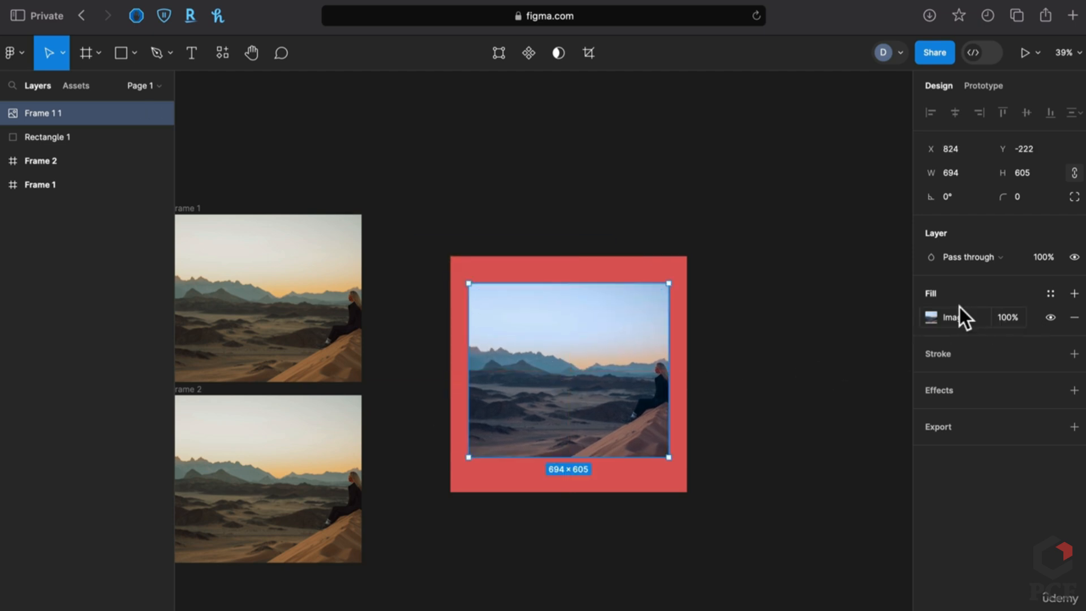
pyautogui.click(931, 317)
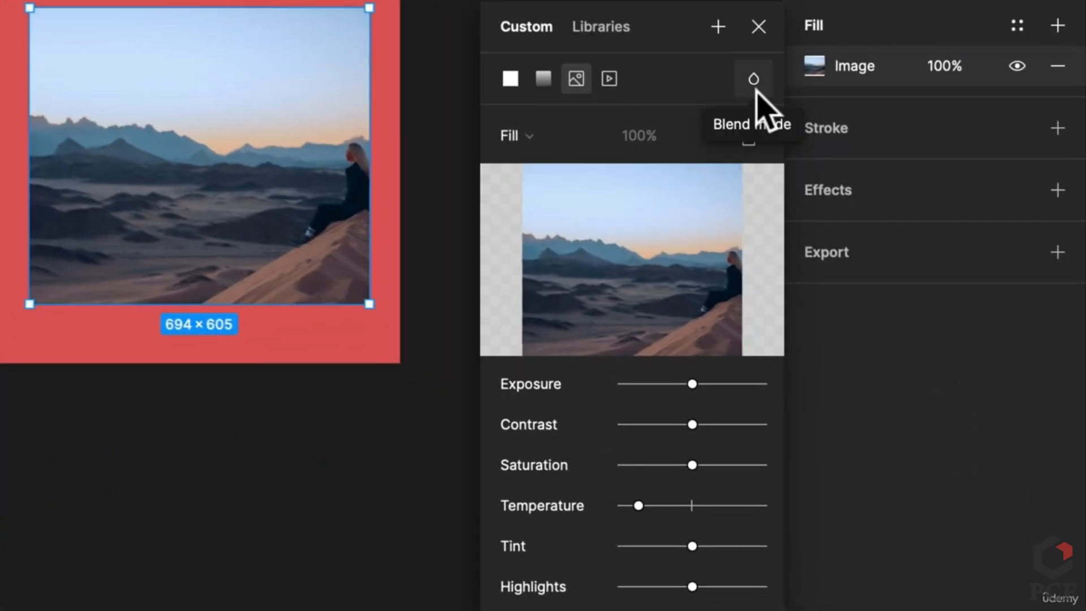
pyautogui.click(755, 85)
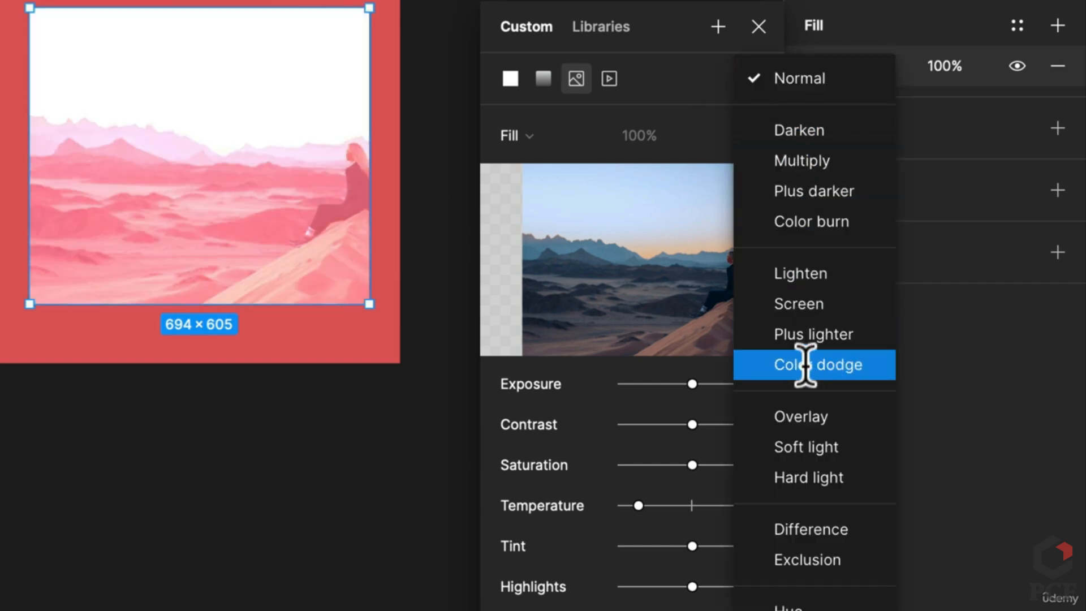
pyautogui.click(838, 530)
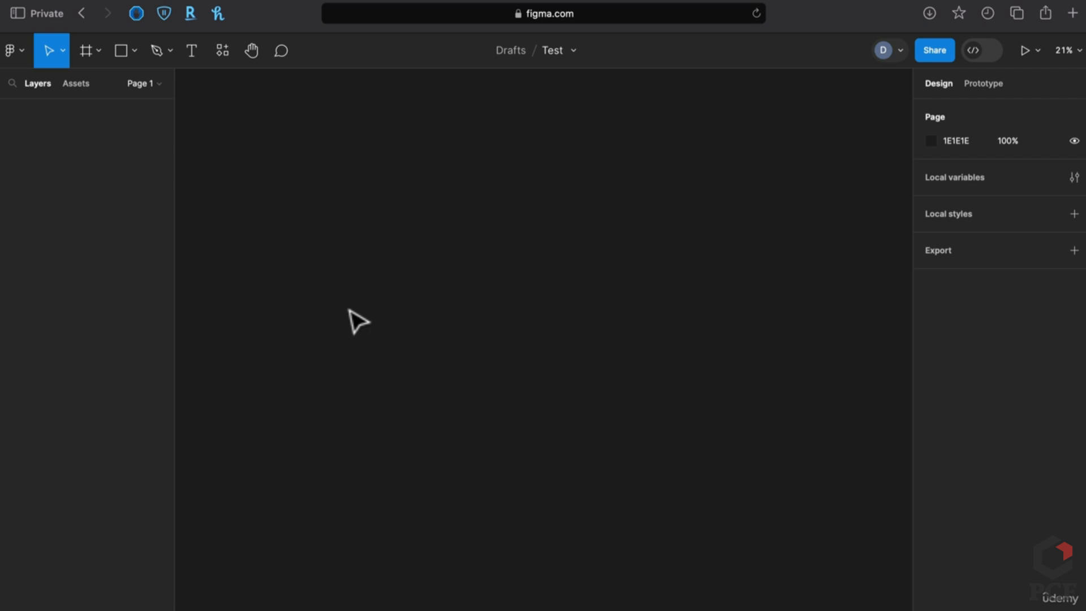
# Draw Frame 1 and place a size-36 text layer inside it
pyautogui.press('f')
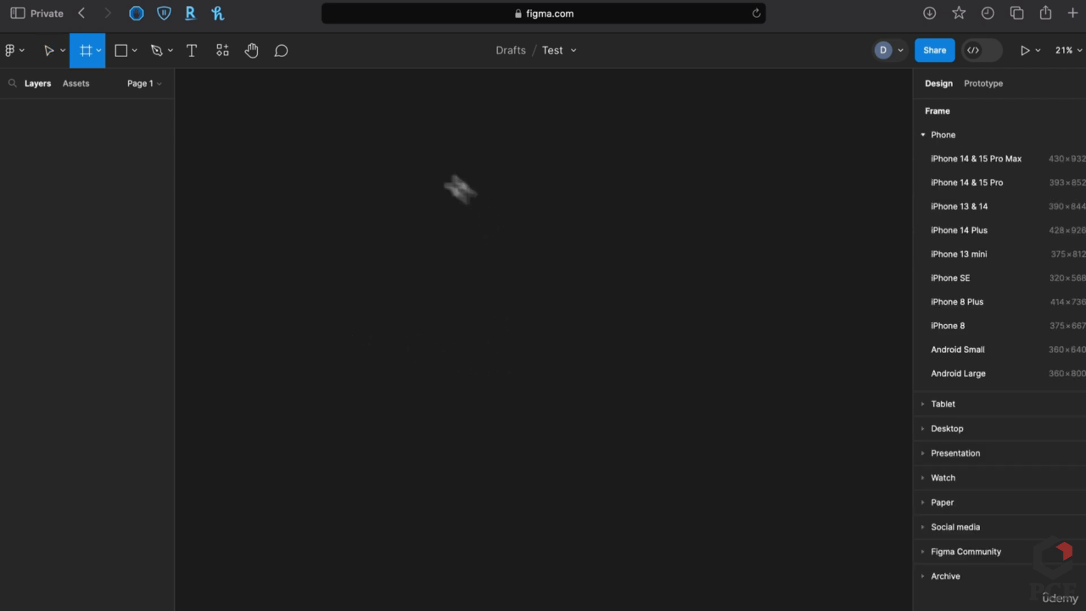
pyautogui.moveTo(382, 163); pyautogui.dragTo(735, 463)
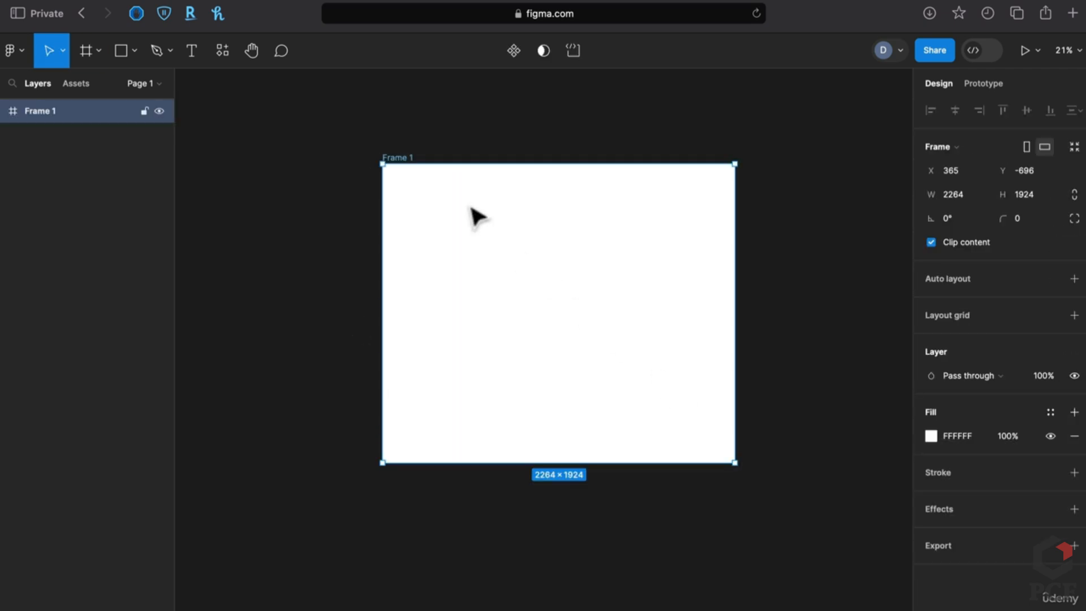
pyautogui.click(625, 154)
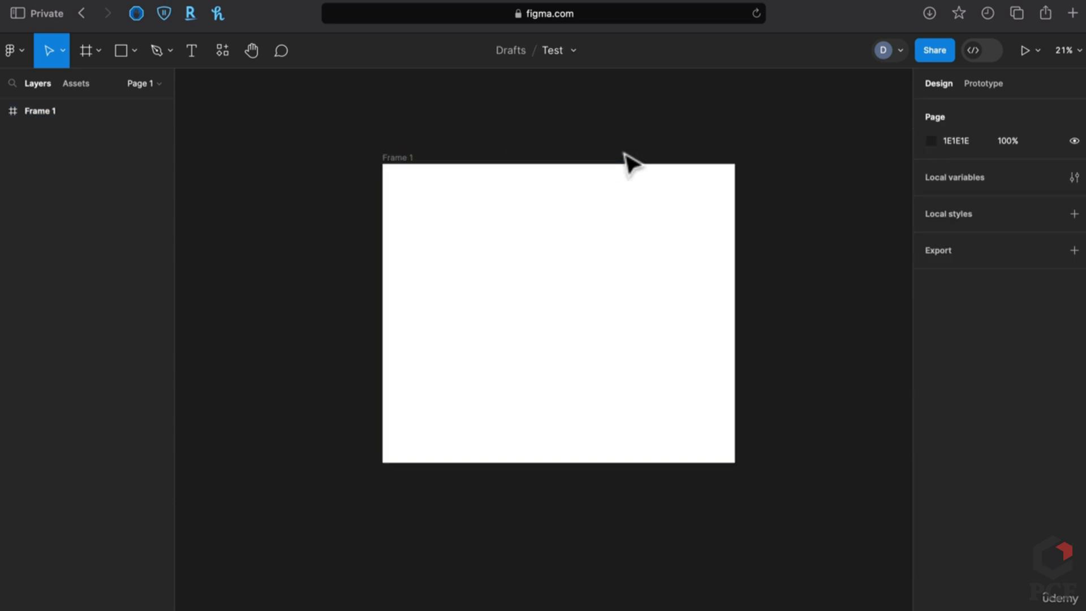
pyautogui.click(560, 289)
pyautogui.press('t')
pyautogui.click(478, 289)
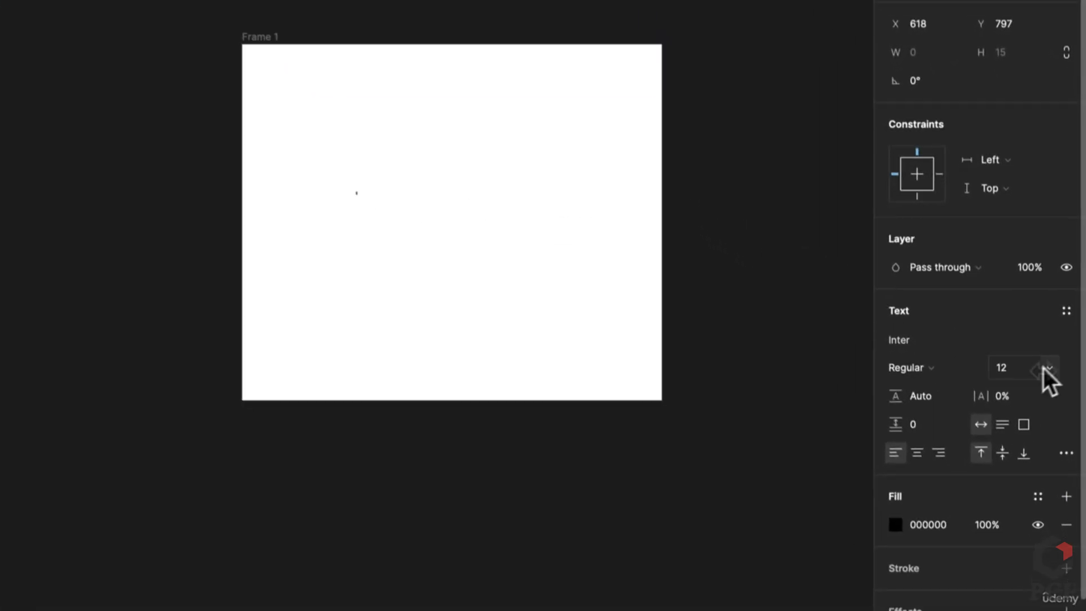
pyautogui.click(1050, 367)
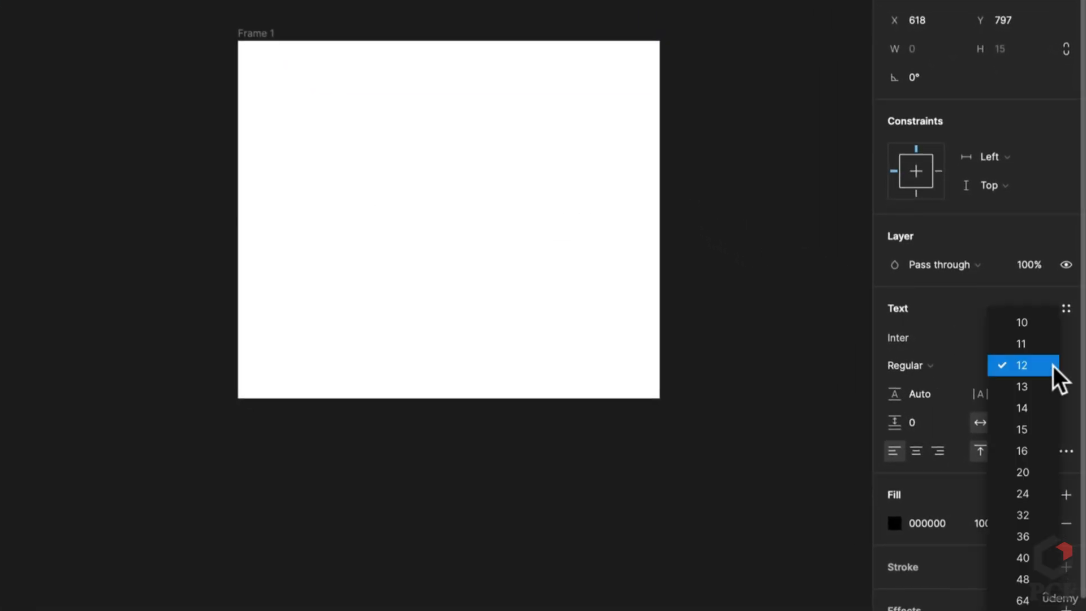
pyautogui.click(1024, 536)
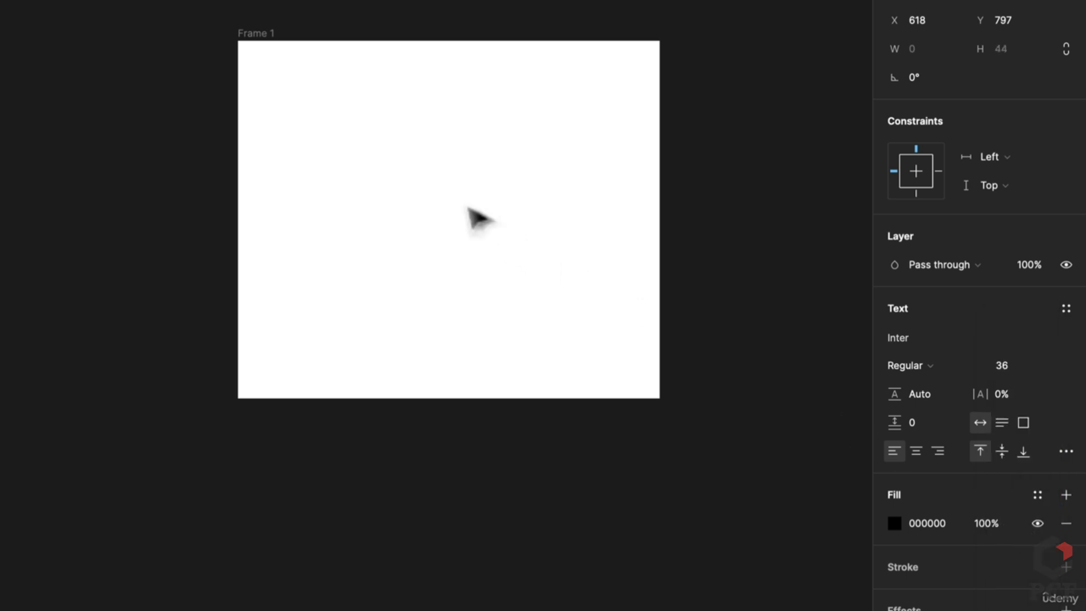
pyautogui.write('dsdsdsdsd')
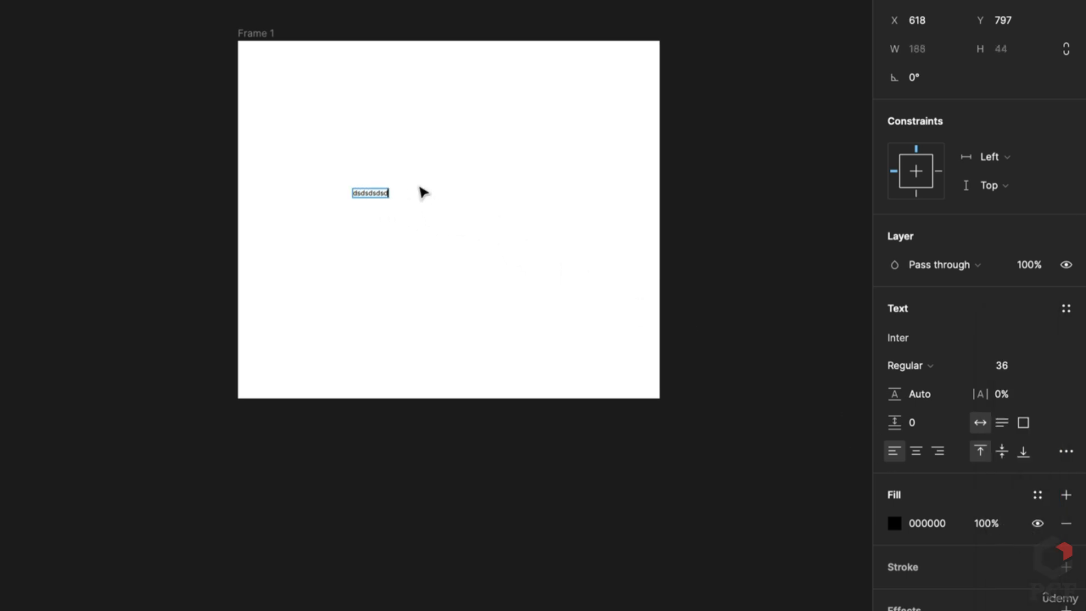
pyautogui.press('Escape')
# Shrink Frame 1 to about 1084×922, centre the text, and retype it as 'hello world!'
pyautogui.click(269, 33)
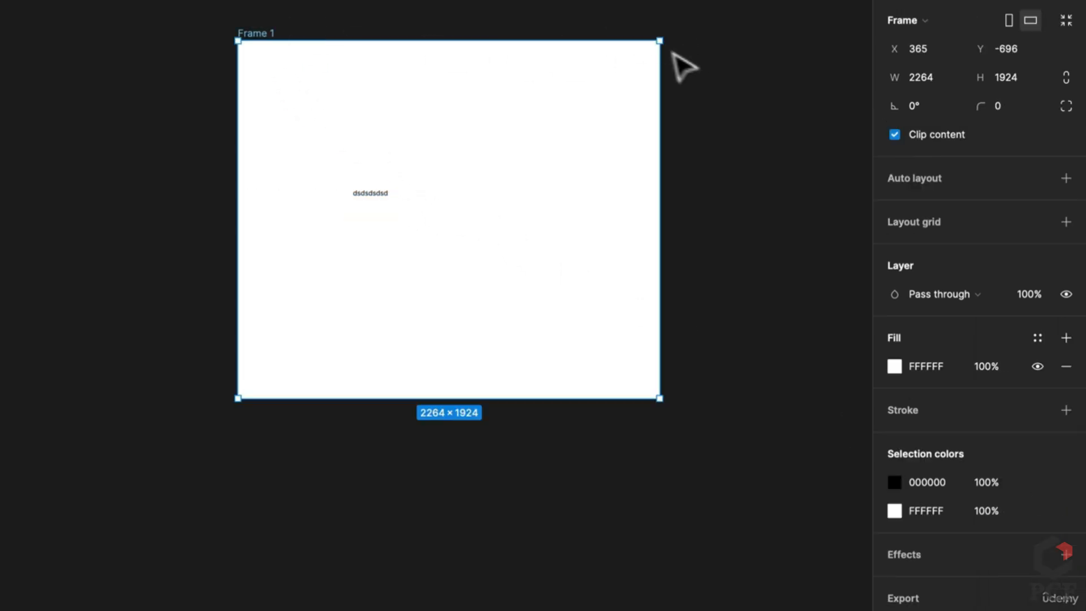
pyautogui.moveTo(659, 41); pyautogui.dragTo(551, 149)
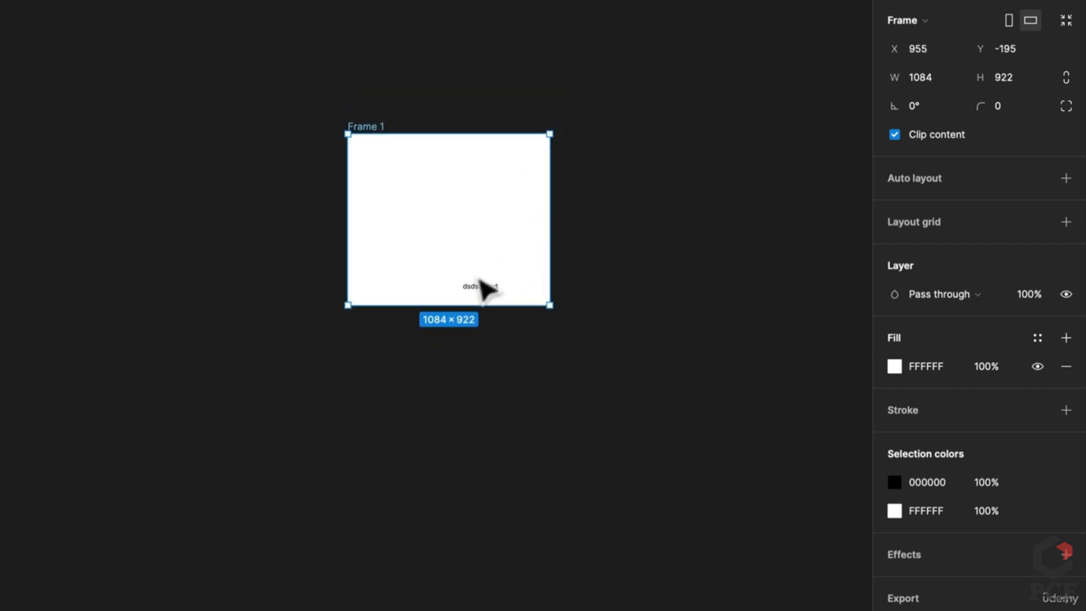
pyautogui.moveTo(481, 286); pyautogui.dragTo(460, 233)
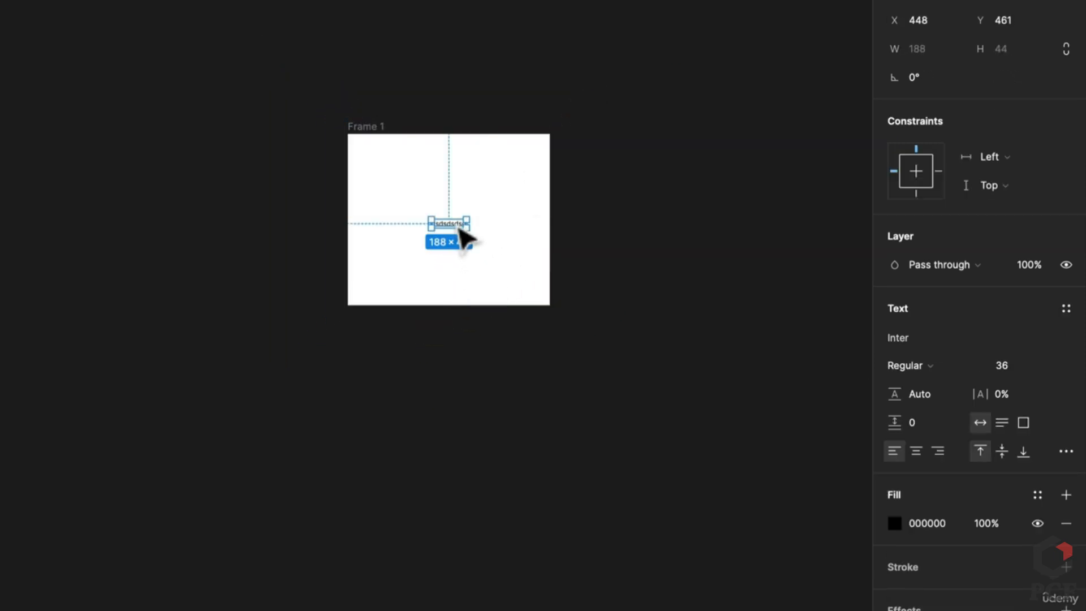
pyautogui.scroll(5, 461, 232)
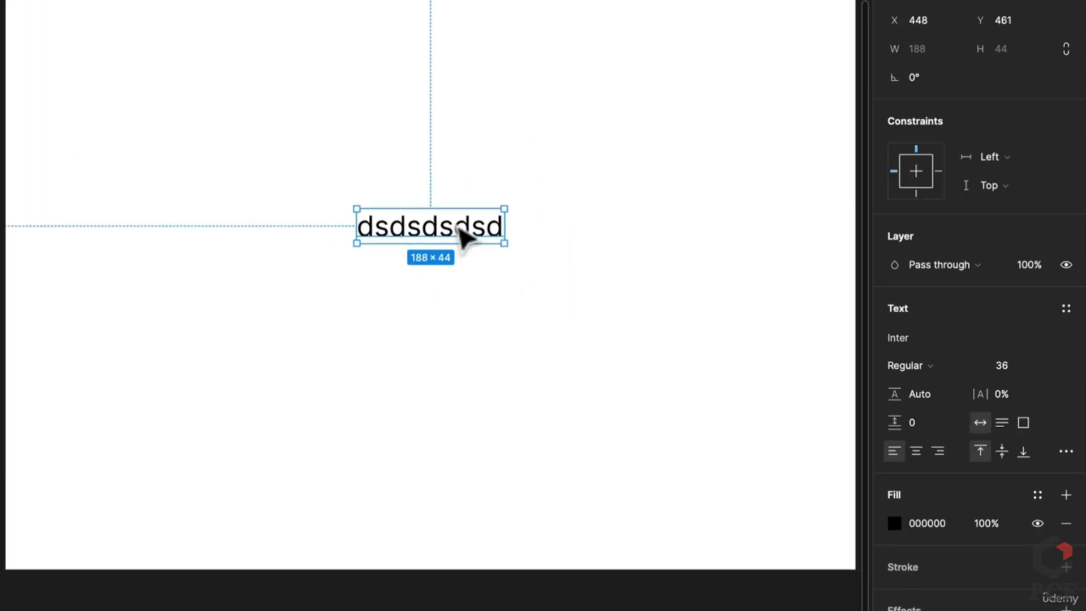
pyautogui.doubleClick(456, 227)
pyautogui.write('hello')
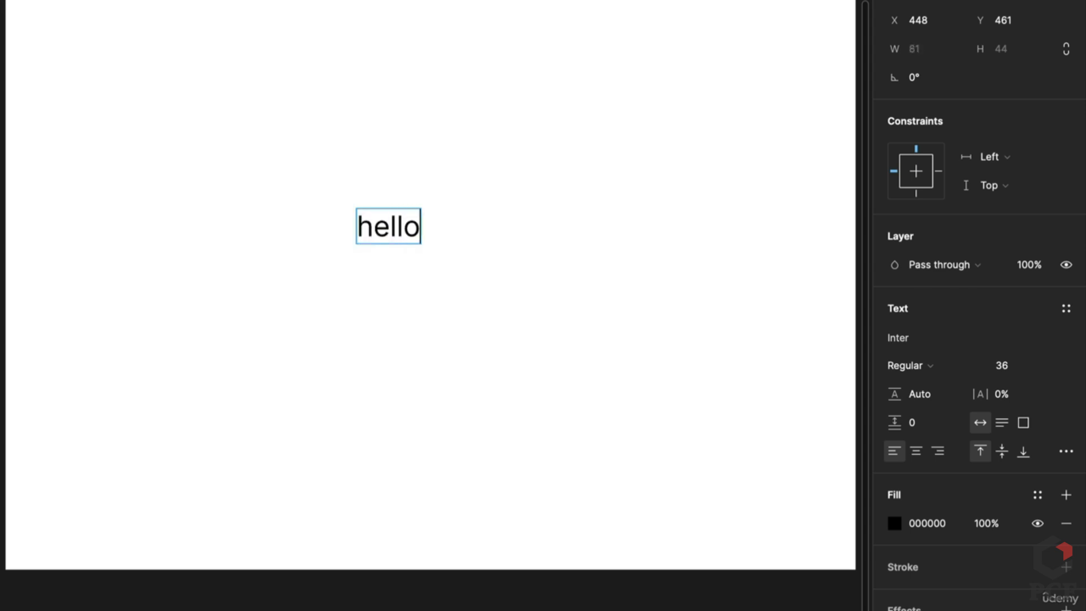
pyautogui.write(' world!')
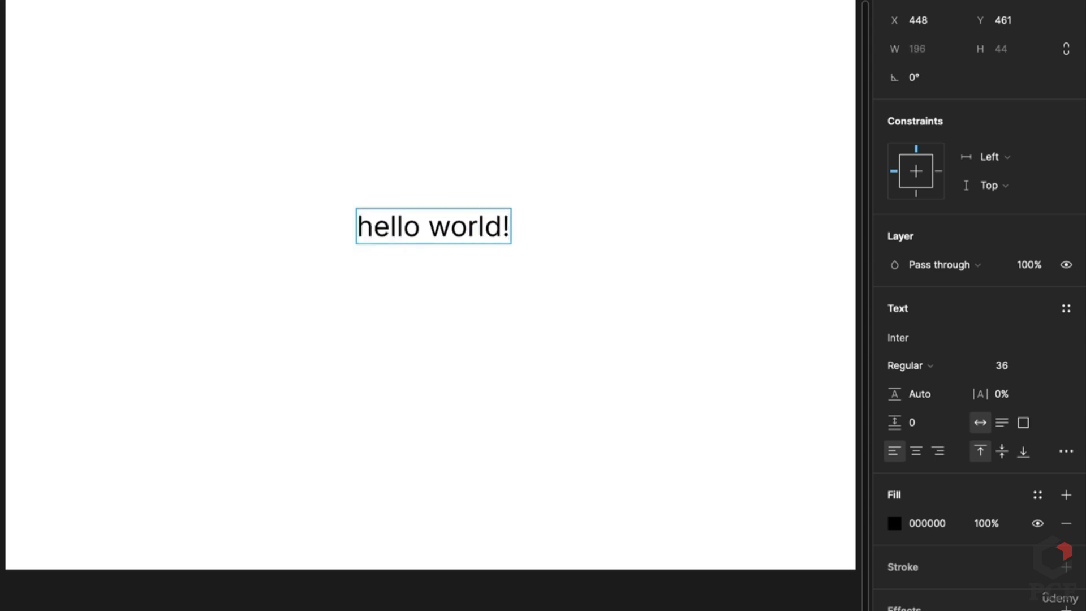
pyautogui.press('Escape')
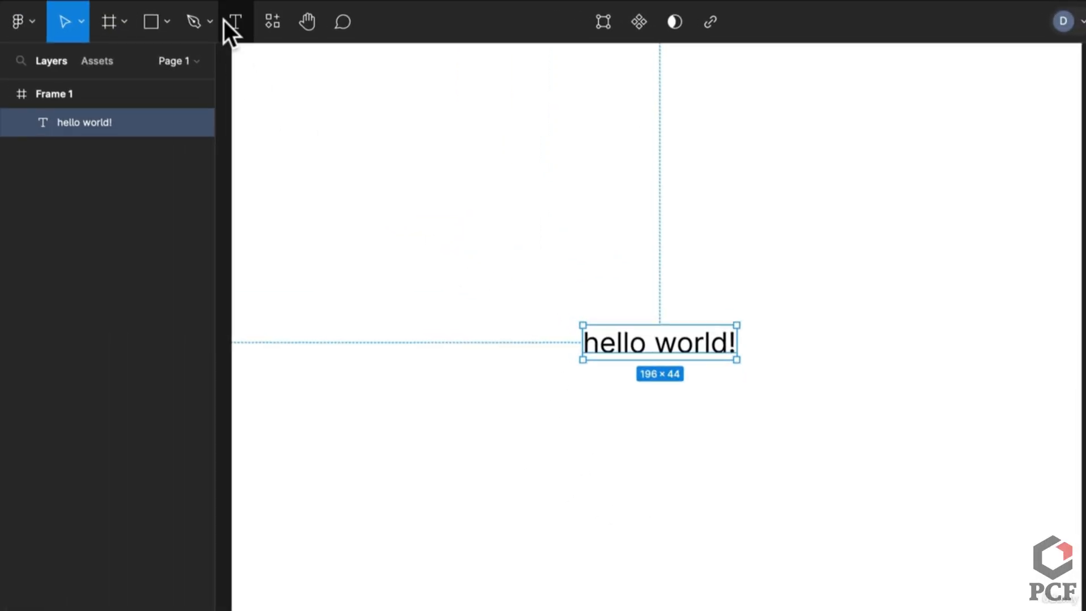
# Move the hello world! text slightly up, then undo a trial resize and rotation
pyautogui.moveTo(677, 356); pyautogui.dragTo(668, 320)
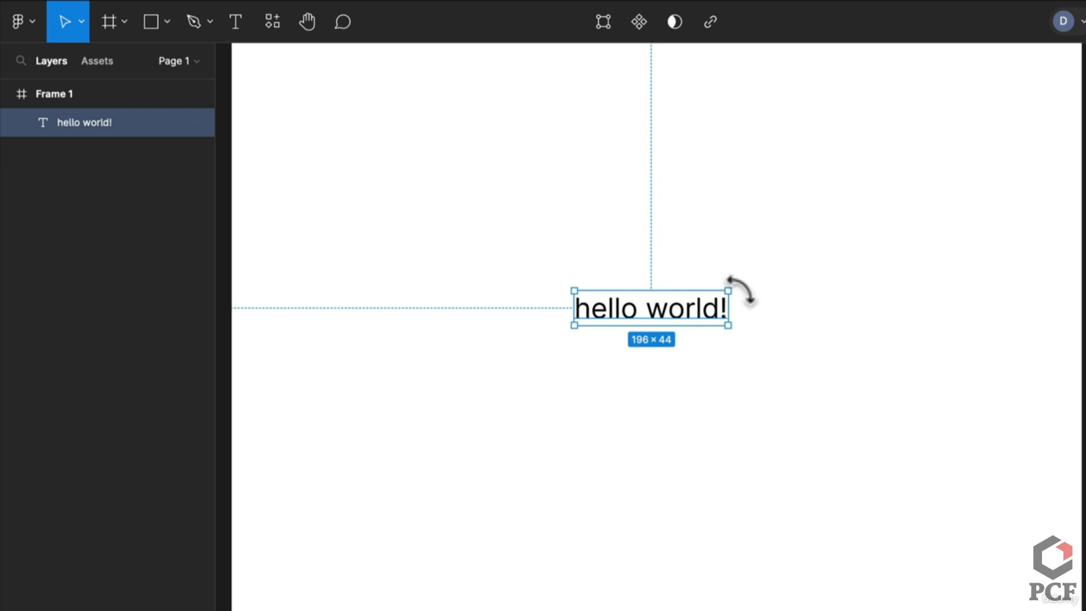
pyautogui.moveTo(730, 290); pyautogui.dragTo(757, 266)
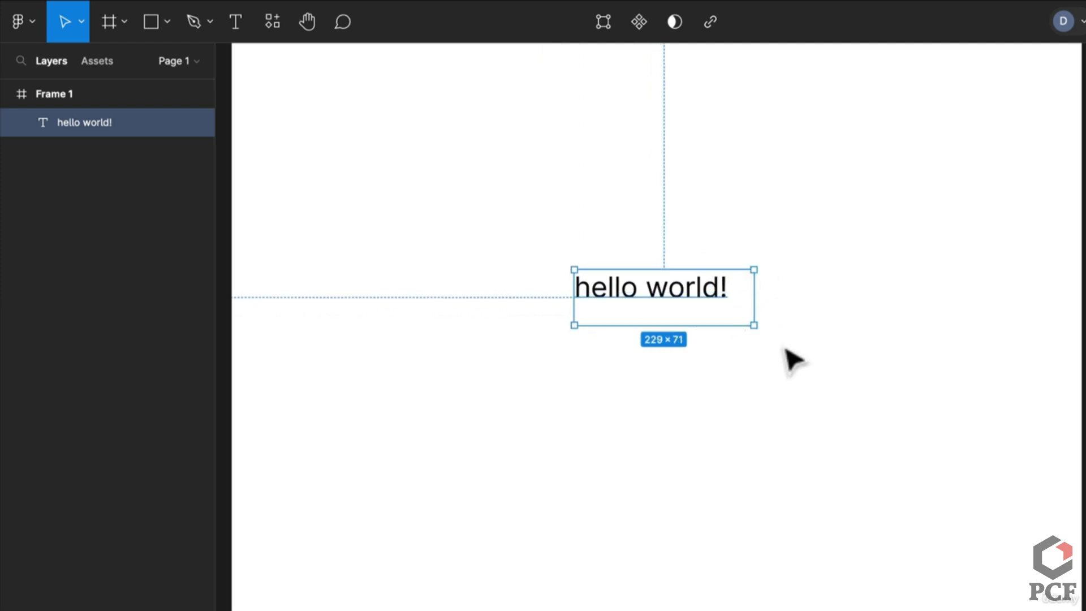
pyautogui.moveTo(756, 334); pyautogui.dragTo(792, 354)
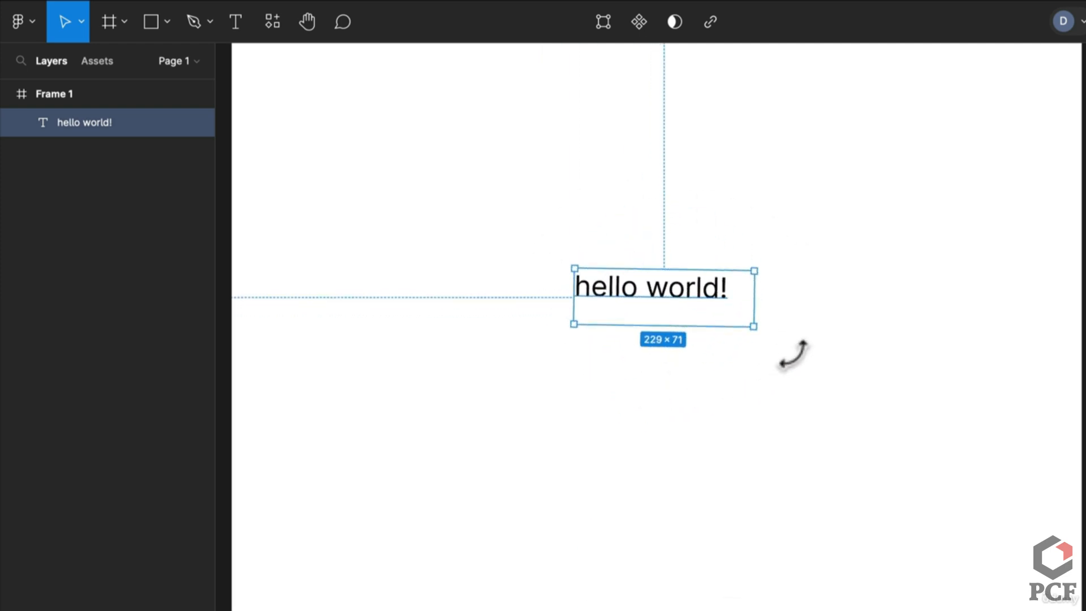
pyautogui.hotkey('ctrl', 'z')
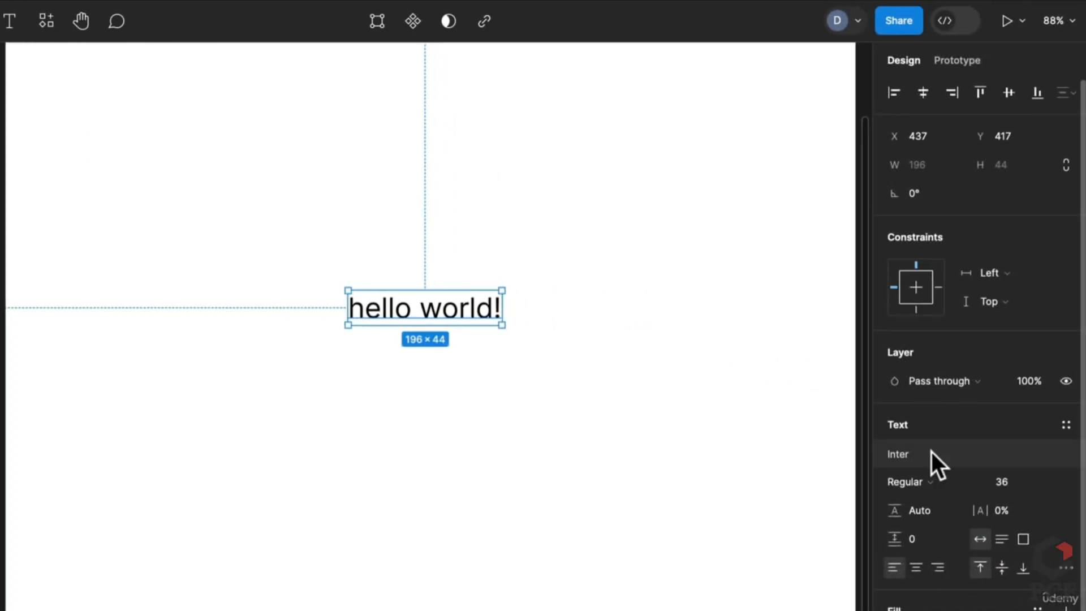
# Change the text's font to EB Garamond by searching 'gara'
pyautogui.click(932, 452)
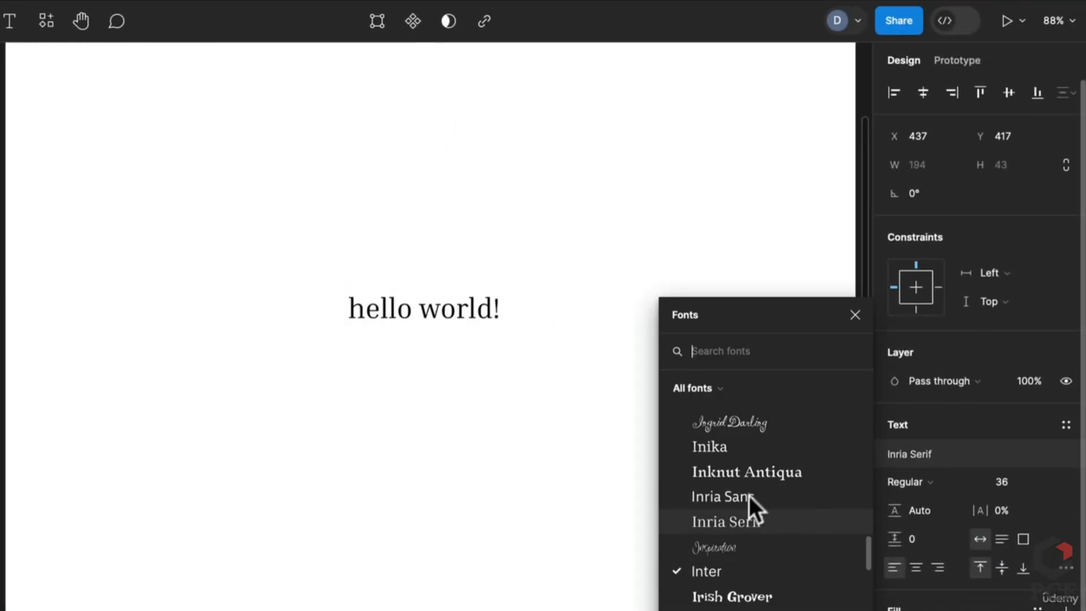
pyautogui.write('hel')
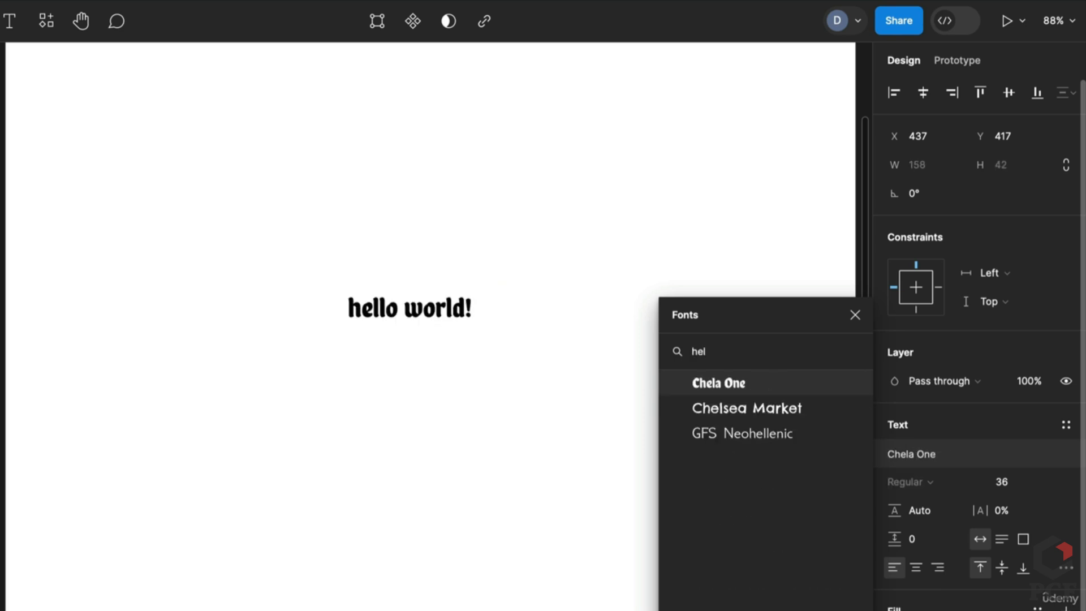
pyautogui.press('BackSpace')
pyautogui.press('BackSpace')
pyautogui.press('BackSpace')
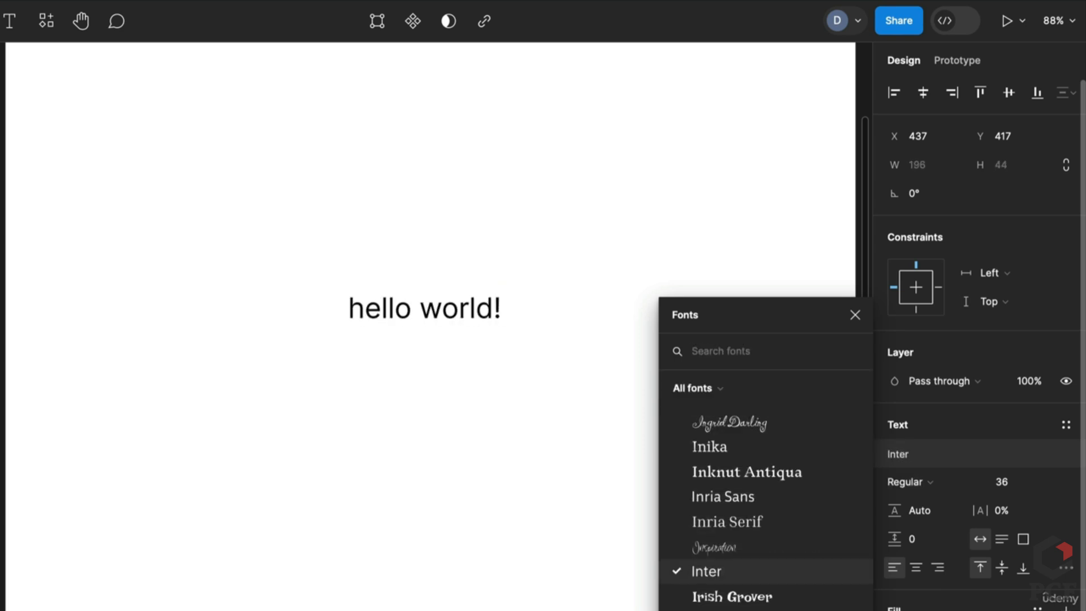
pyautogui.write('gar')
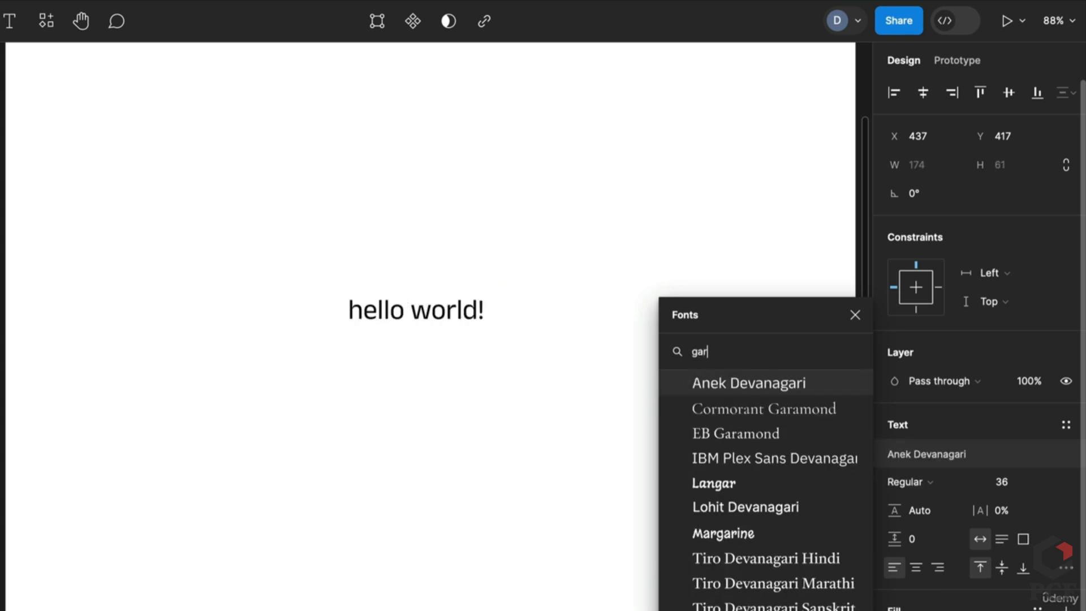
pyautogui.write('a')
pyautogui.press('Down')
pyautogui.press('Return')
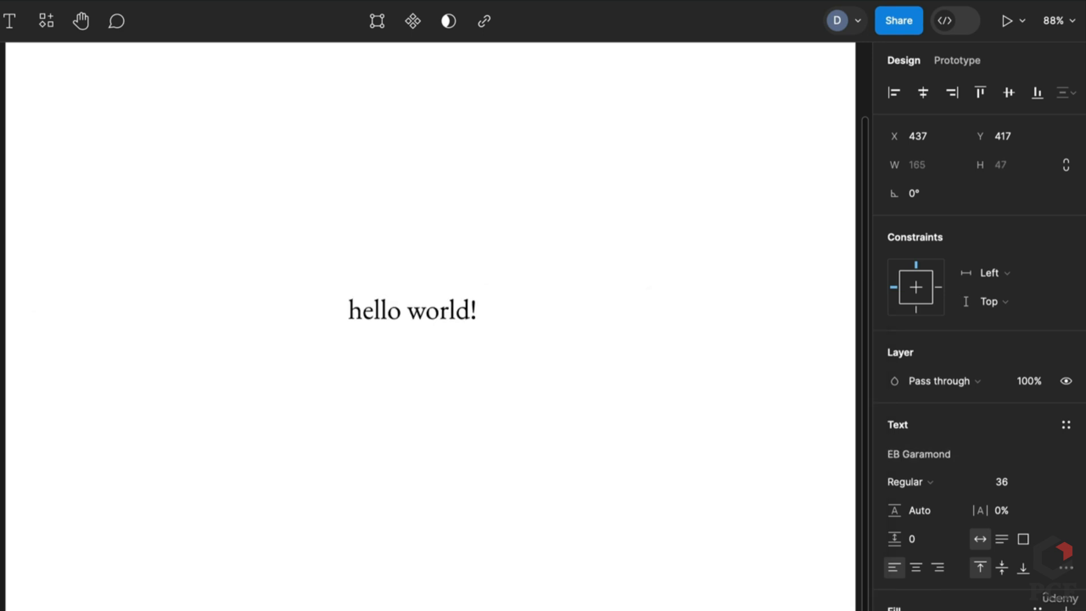
# Make the text SemiBold at size 48 with 131.3% line height
pyautogui.click(909, 480)
pyautogui.click(934, 525)
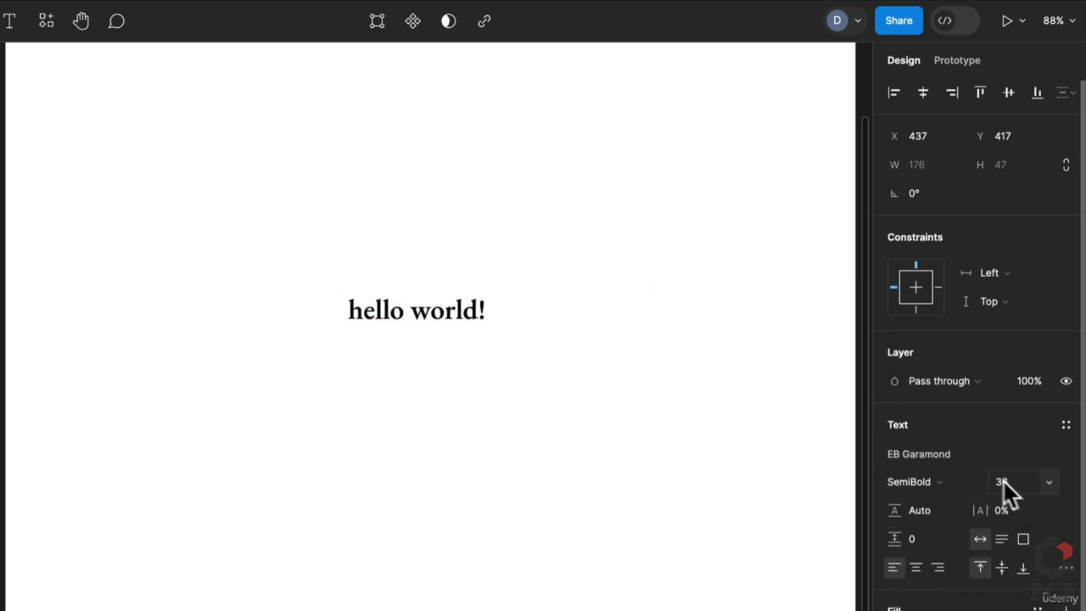
pyautogui.click(1044, 481)
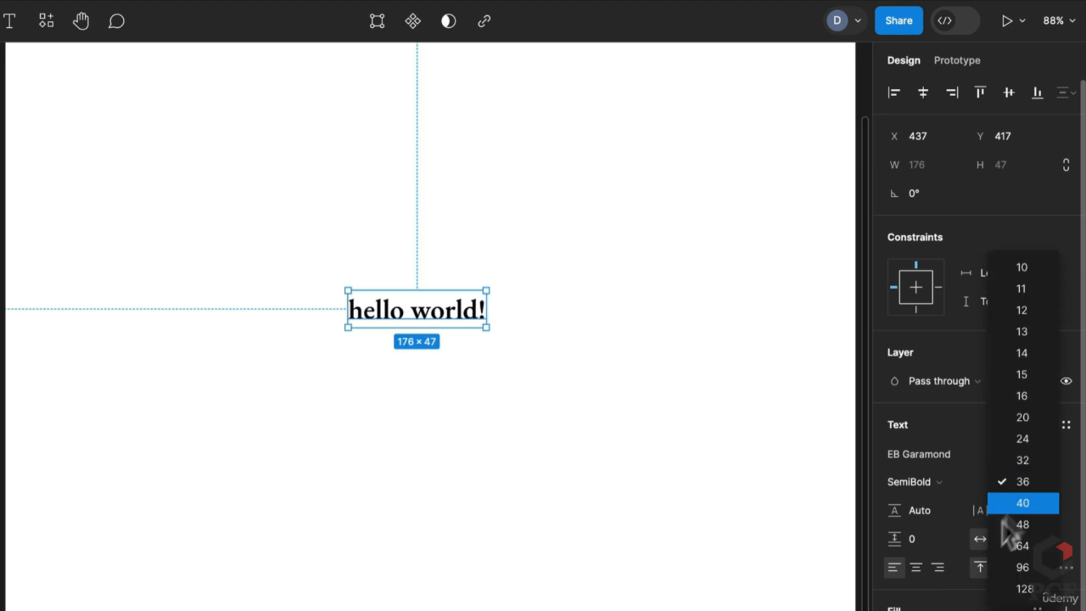
pyautogui.click(1036, 530)
pyautogui.moveTo(892, 509); pyautogui.dragTo(950, 511)
# Fill the text with Lorem Ipsum plugin sentences and narrow the box so they wrap
pyautogui.press('super+slash')
pyautogui.write('lor')
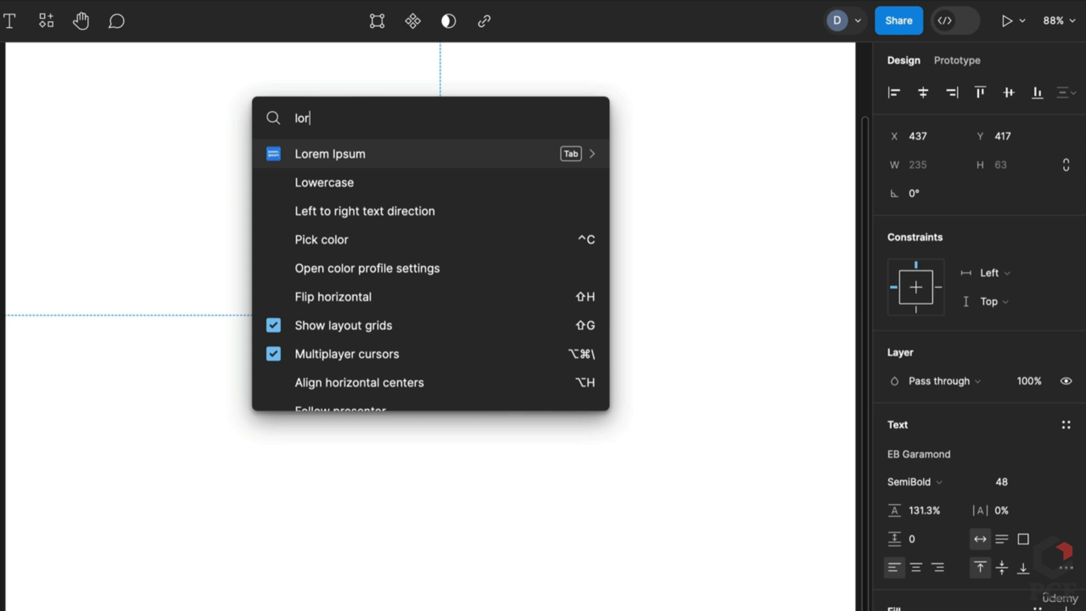
pyautogui.press('Escape')
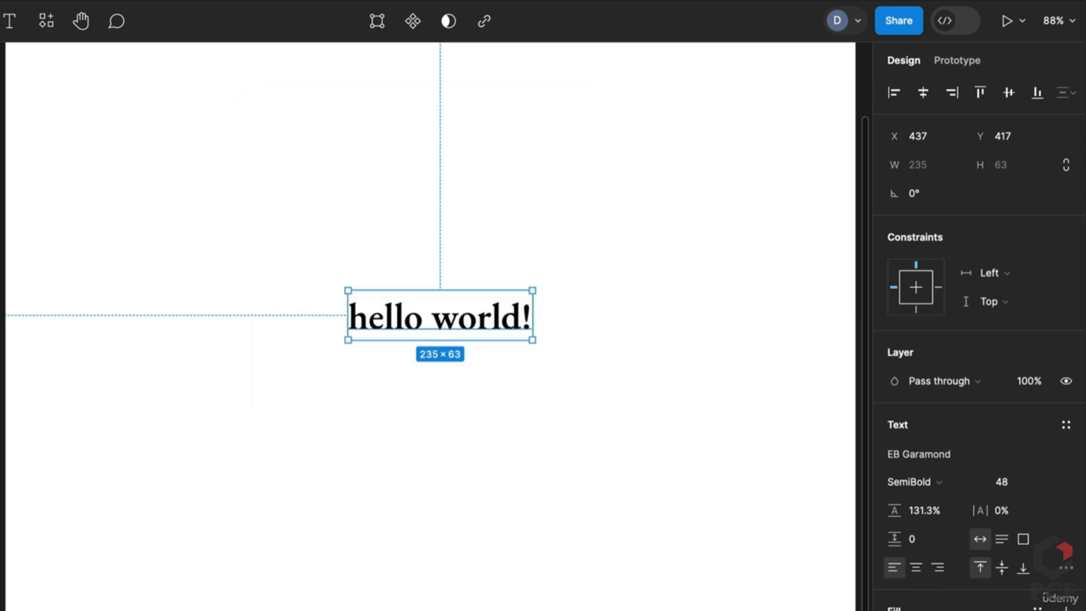
pyautogui.moveTo(431, 223); pyautogui.dragTo(170, 192)
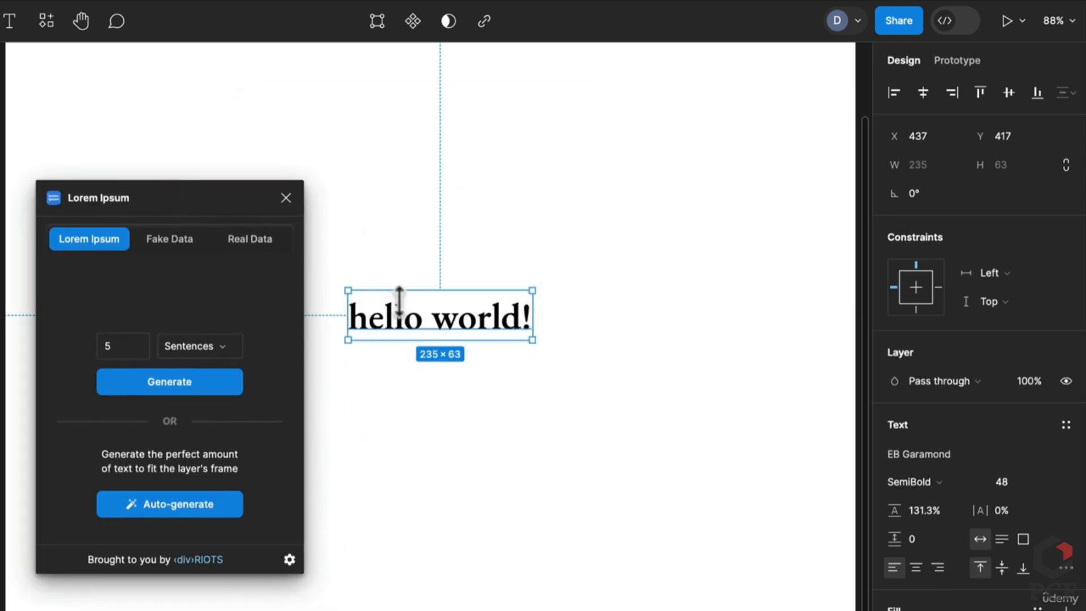
pyautogui.click(229, 385)
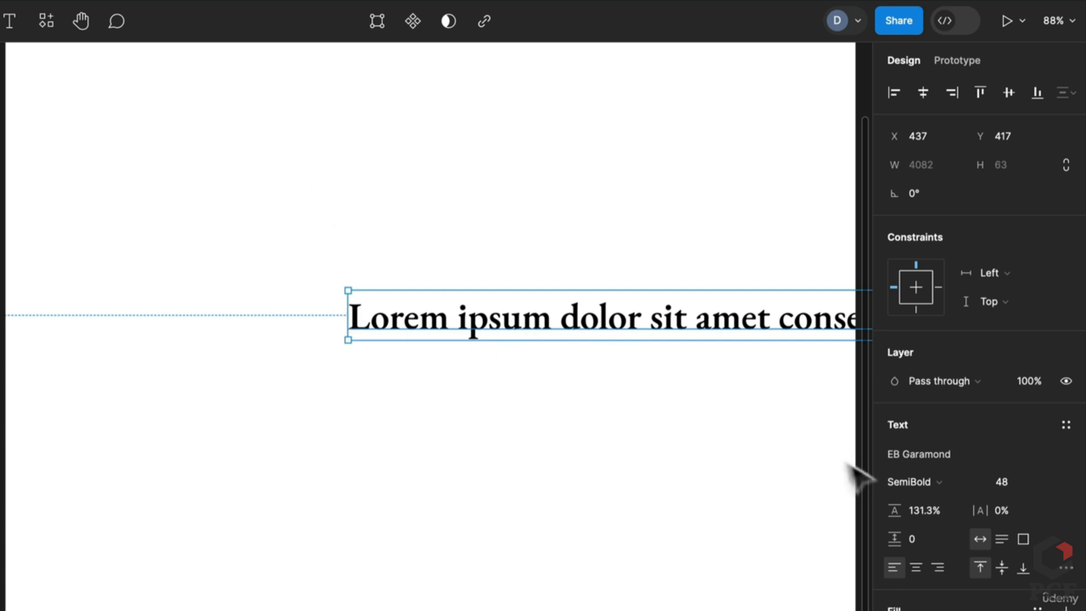
pyautogui.scroll(-10, 347, 320)
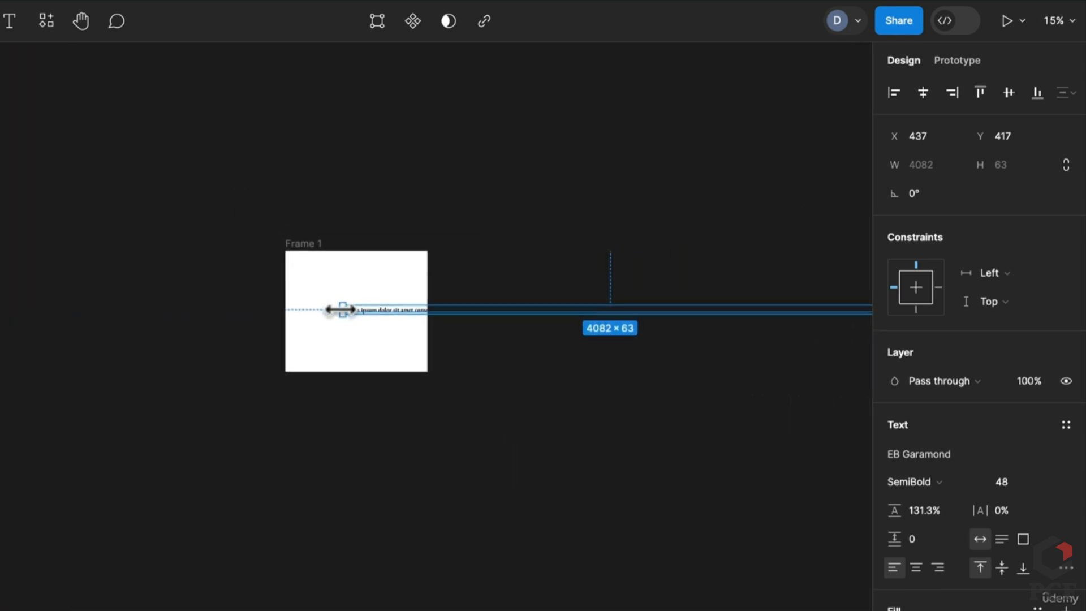
pyautogui.moveTo(341, 310); pyautogui.dragTo(358, 323)
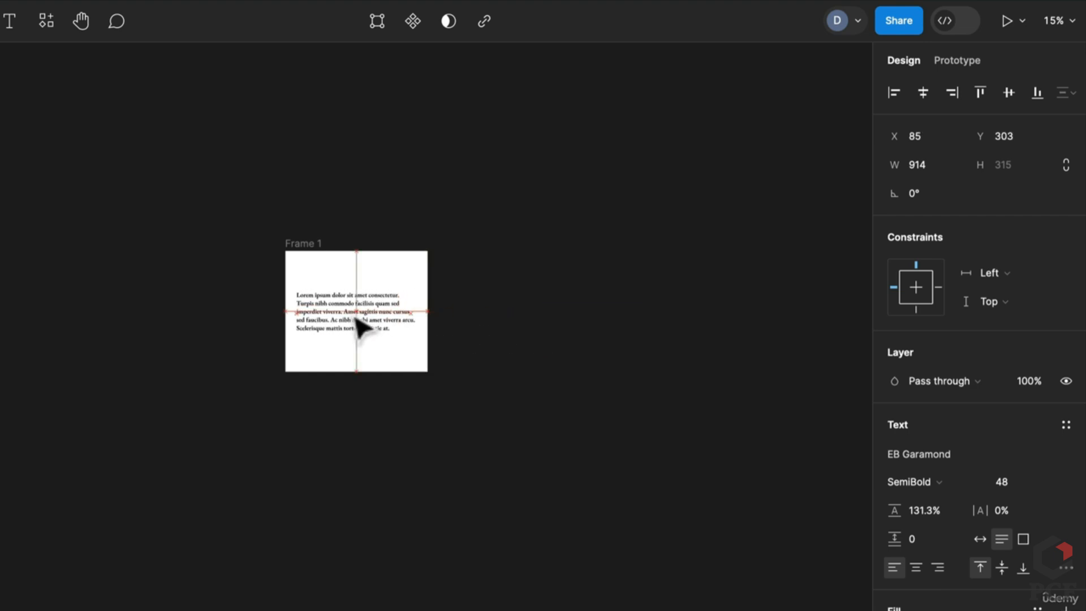
# Set the text to 175% line height in Droid Sans Regular
pyautogui.hotkey('shift', '1')
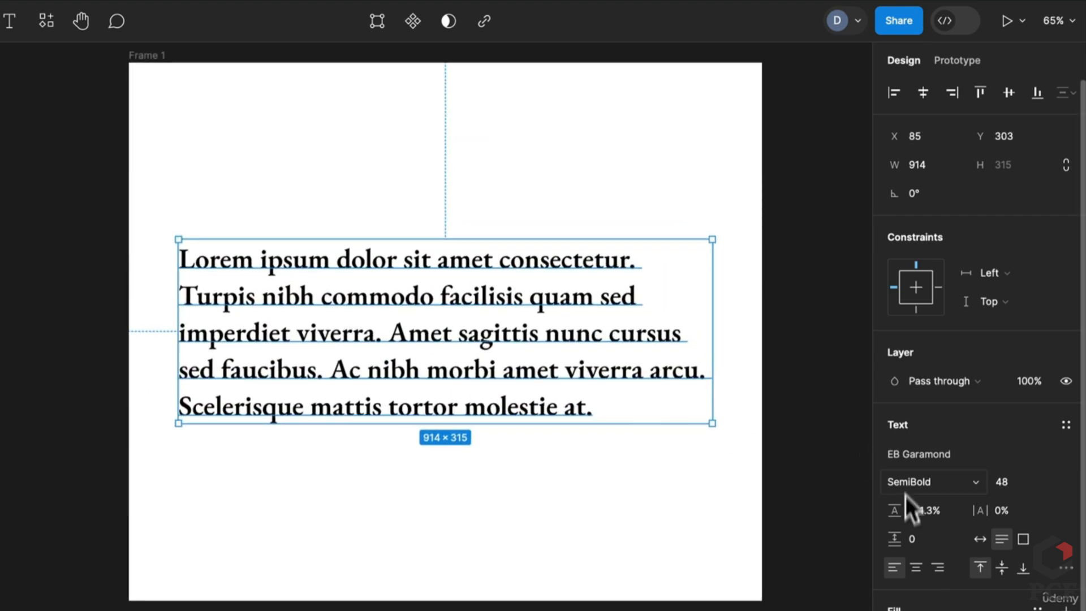
pyautogui.press('Return')
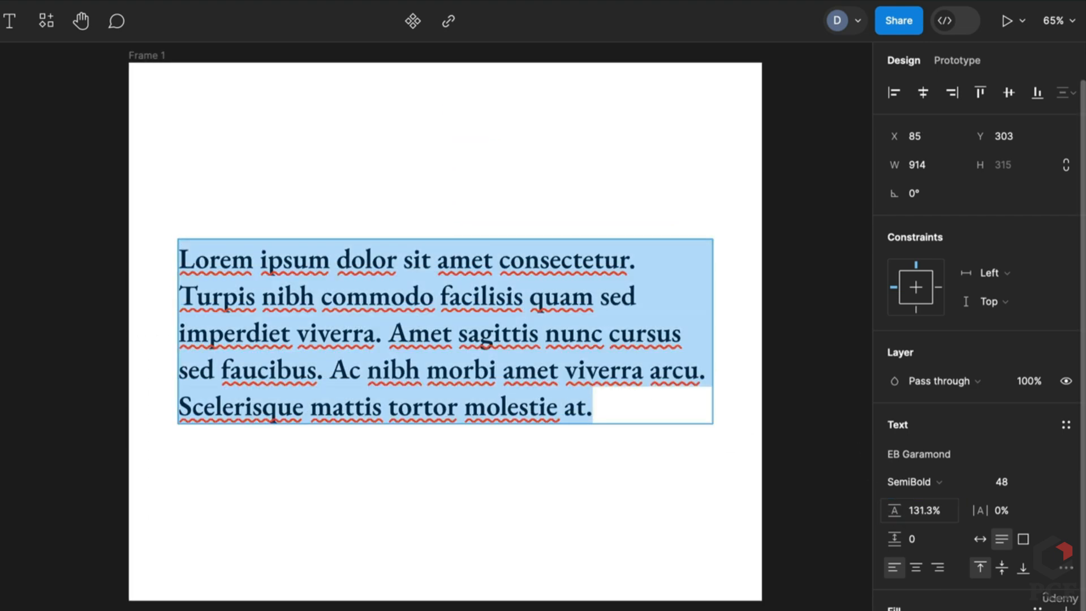
pyautogui.click(924, 511)
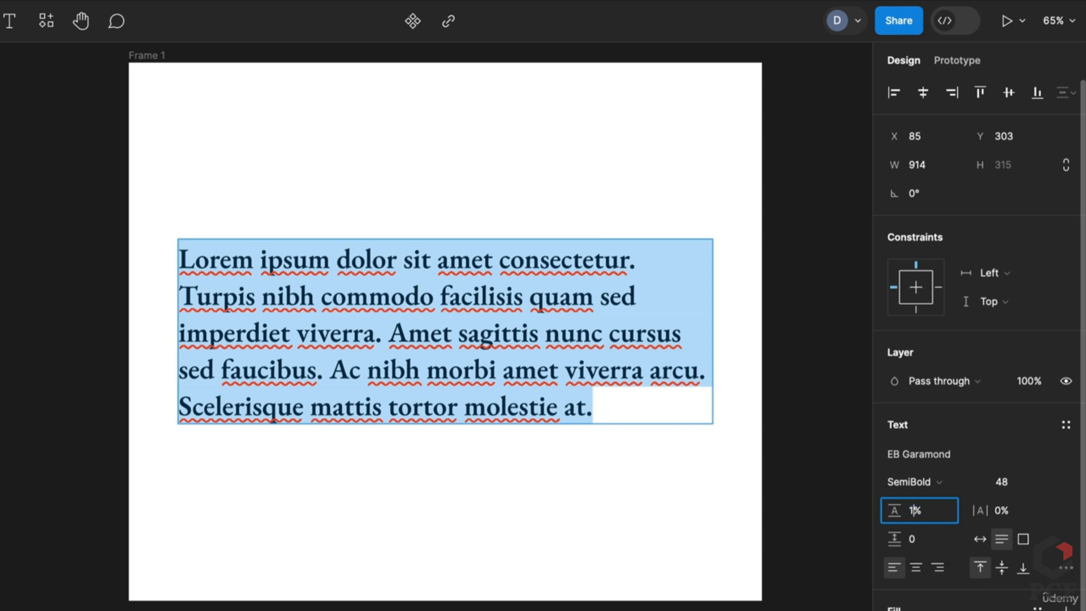
pyautogui.write('175')
pyautogui.press('Return')
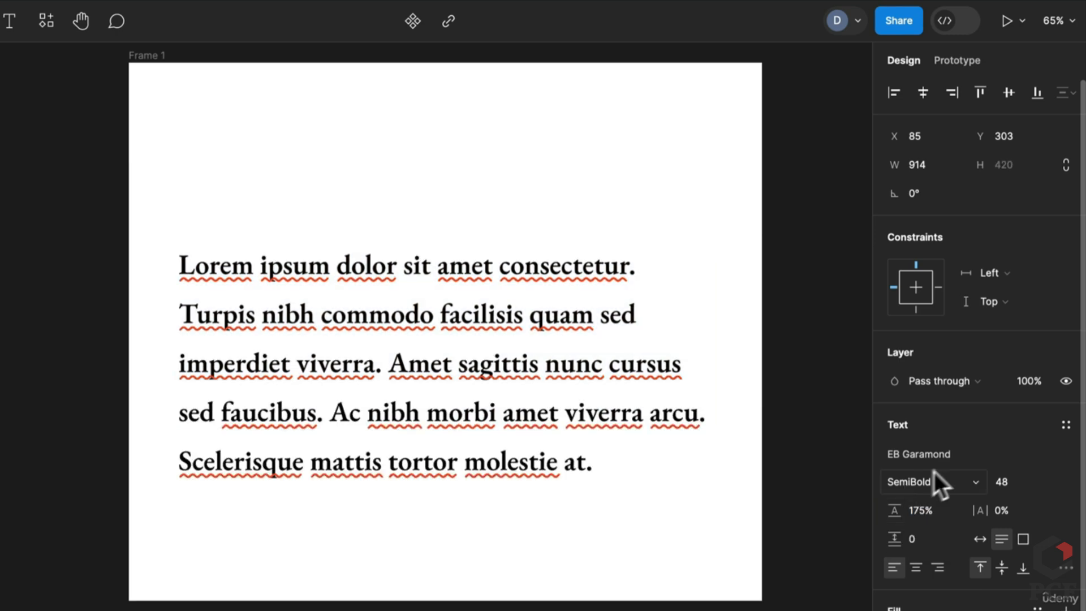
pyautogui.click(946, 461)
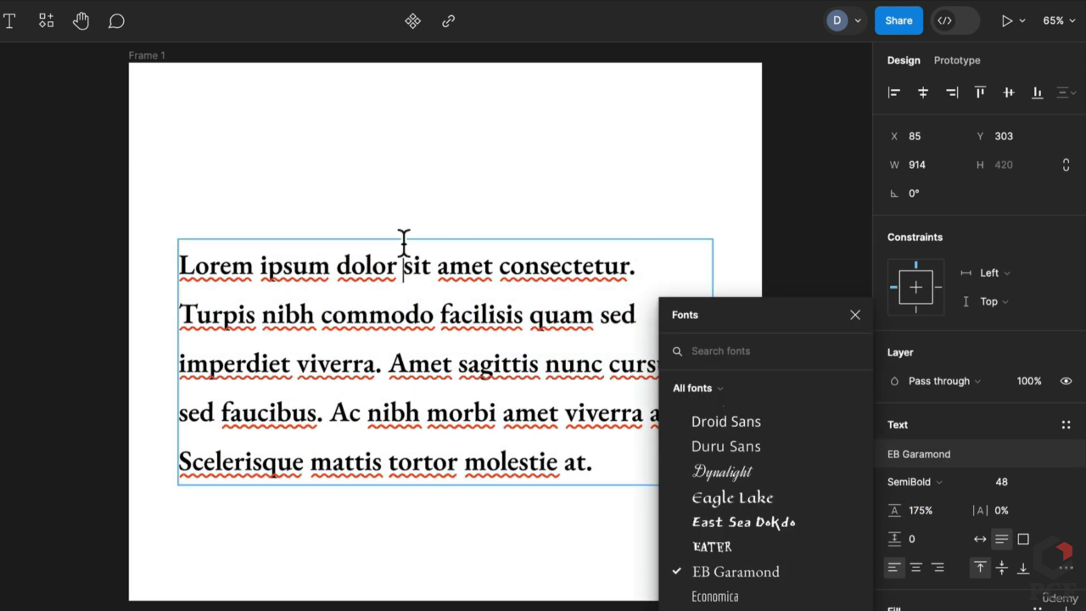
pyautogui.click(746, 425)
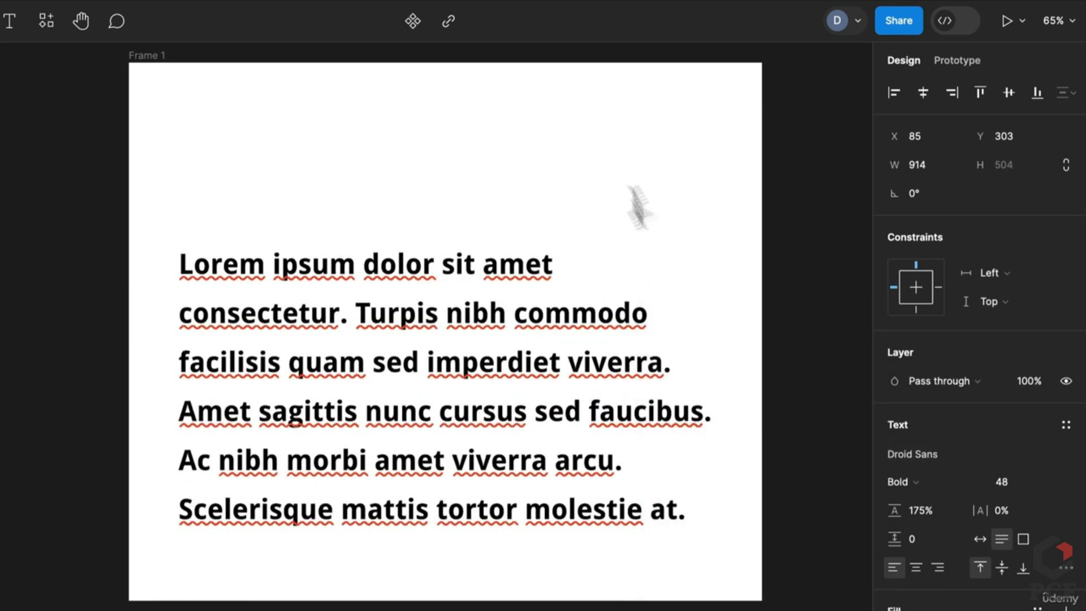
pyautogui.click(908, 481)
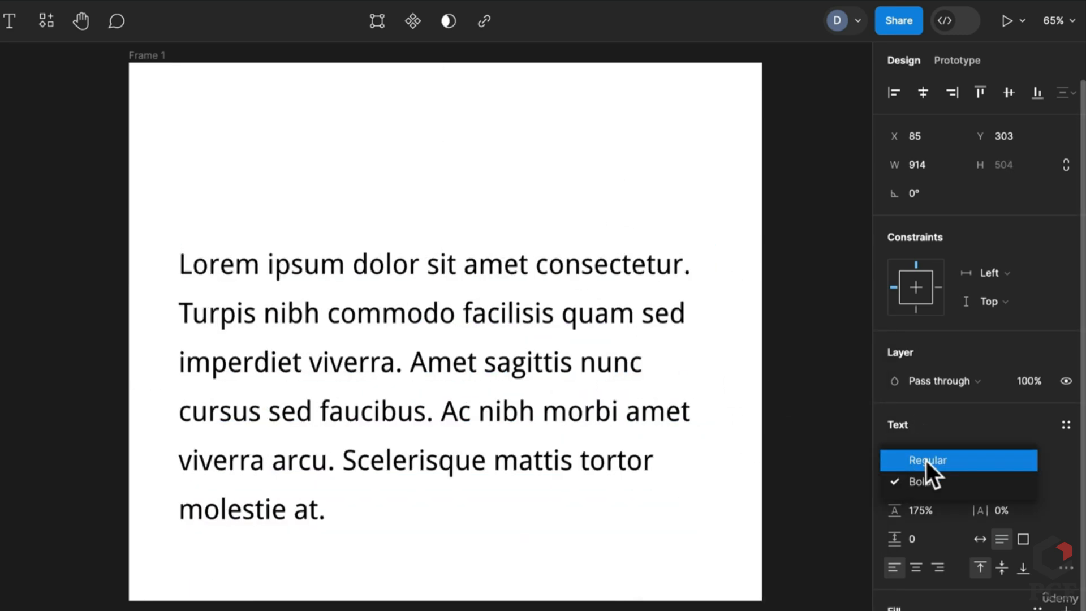
pyautogui.click(927, 461)
# Raise the text block, add 5% letter spacing, and start a new paragraph before 'Ac'
pyautogui.moveTo(545, 375); pyautogui.dragTo(546, 326)
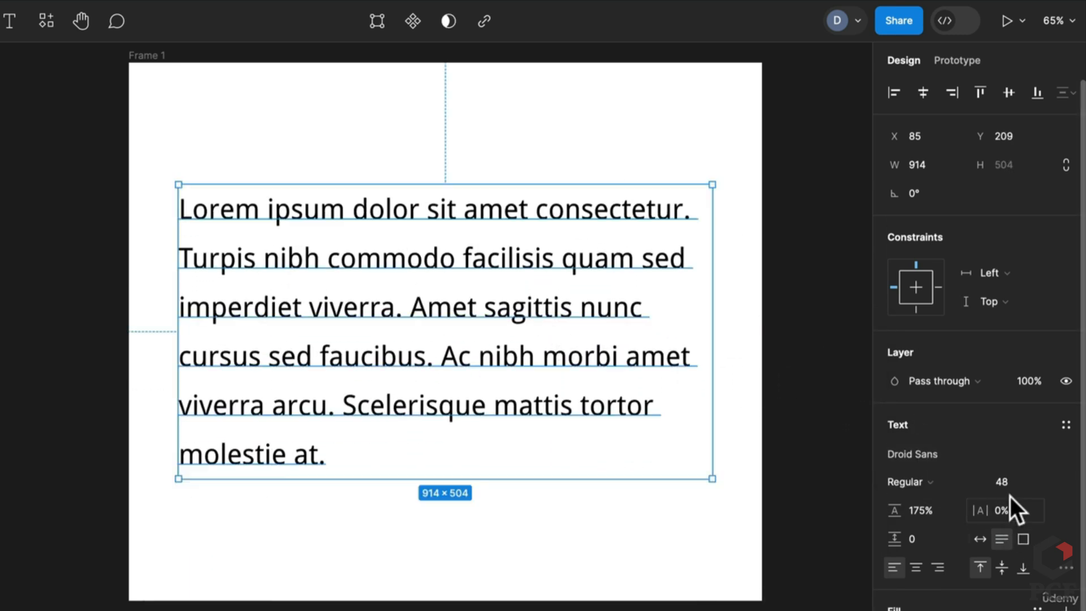
pyautogui.moveTo(982, 509)
pyautogui.mouseDown()
pyautogui.moveTo(1062, 514)
pyautogui.moveTo(993, 519)
pyautogui.mouseUp()
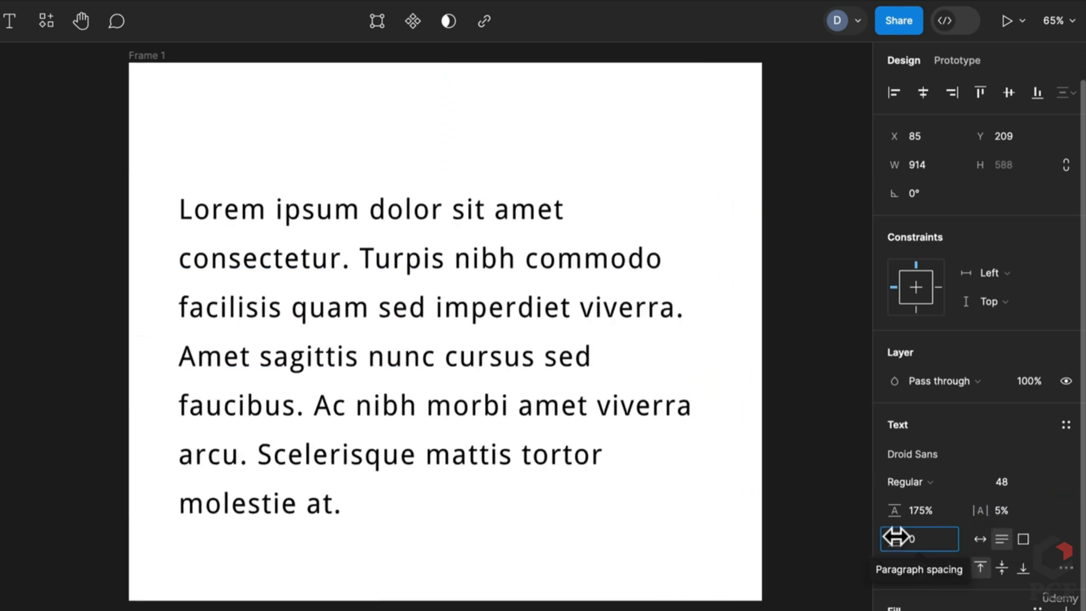
pyautogui.doubleClick(454, 416)
pyautogui.click(324, 406)
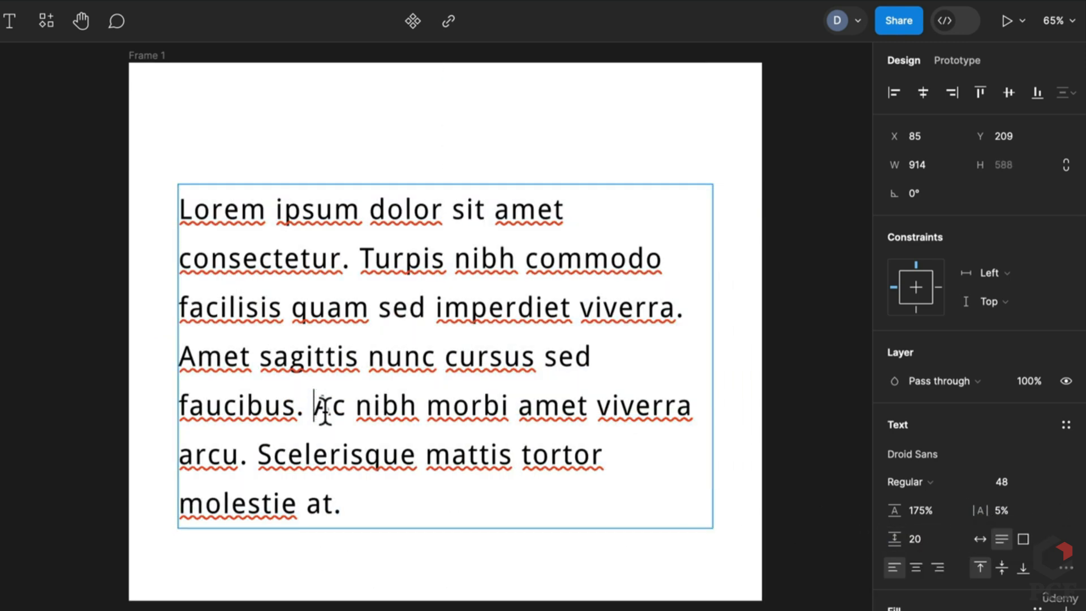
pyautogui.press('Return')
pyautogui.press('Escape')
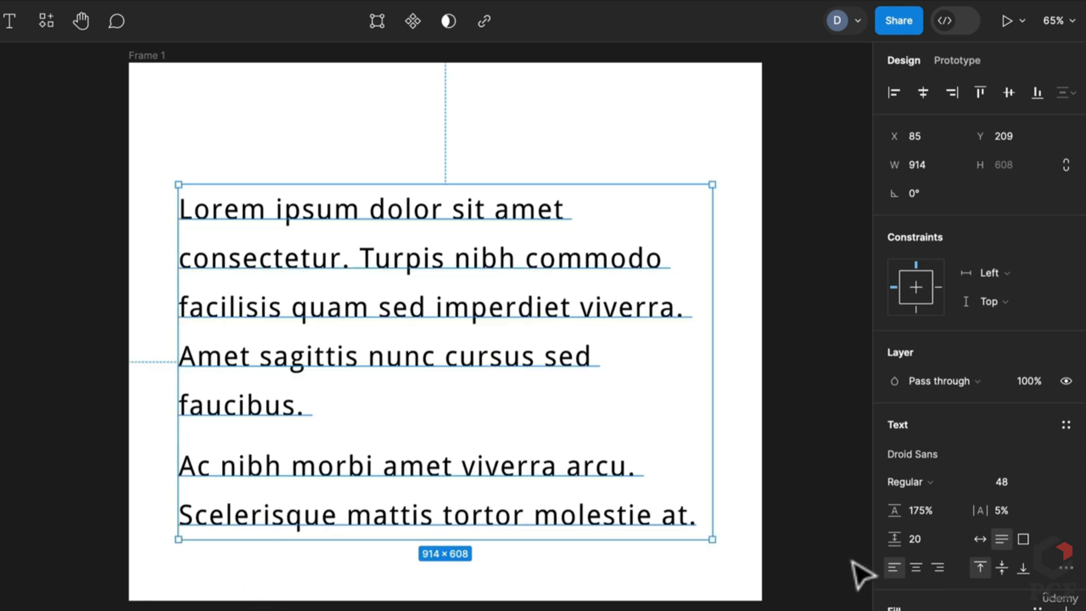
# Space the two paragraphs 37 apart and set the text box to auto height
pyautogui.moveTo(888, 543); pyautogui.dragTo(938, 563)
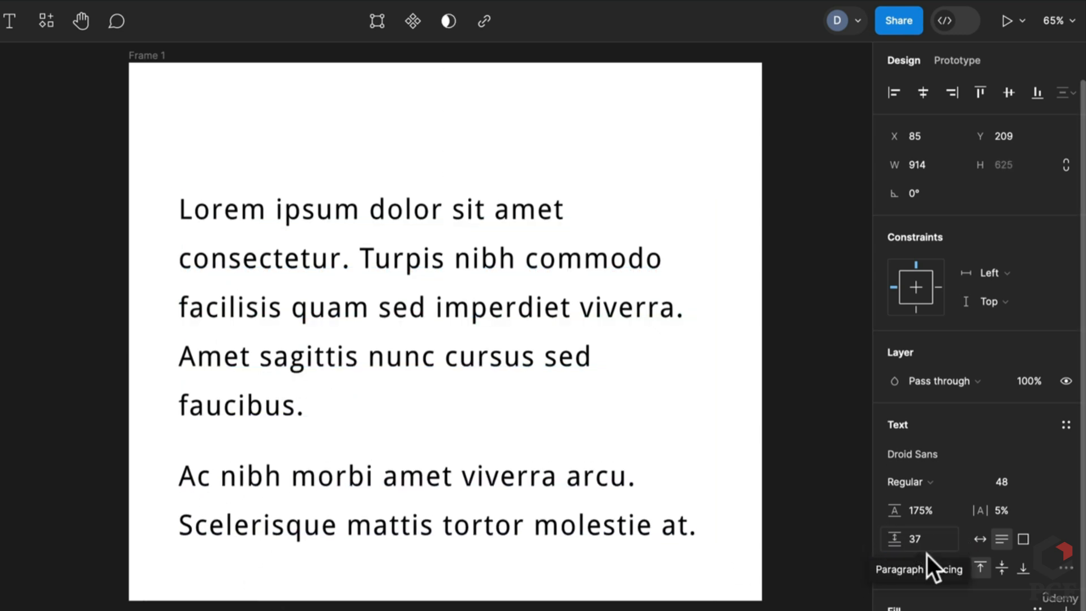
pyautogui.click(1026, 540)
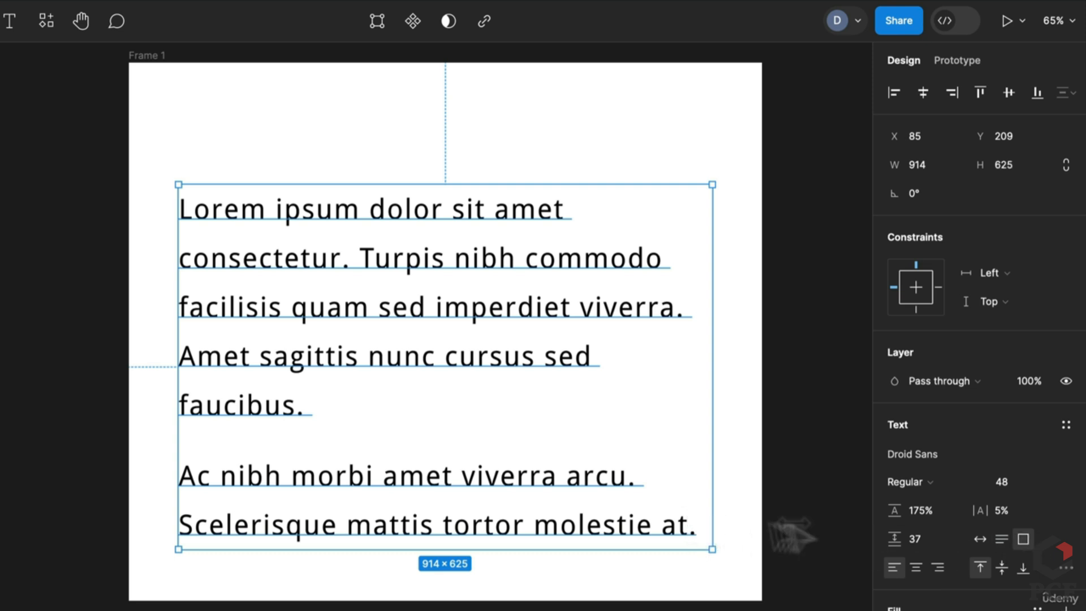
pyautogui.click(983, 540)
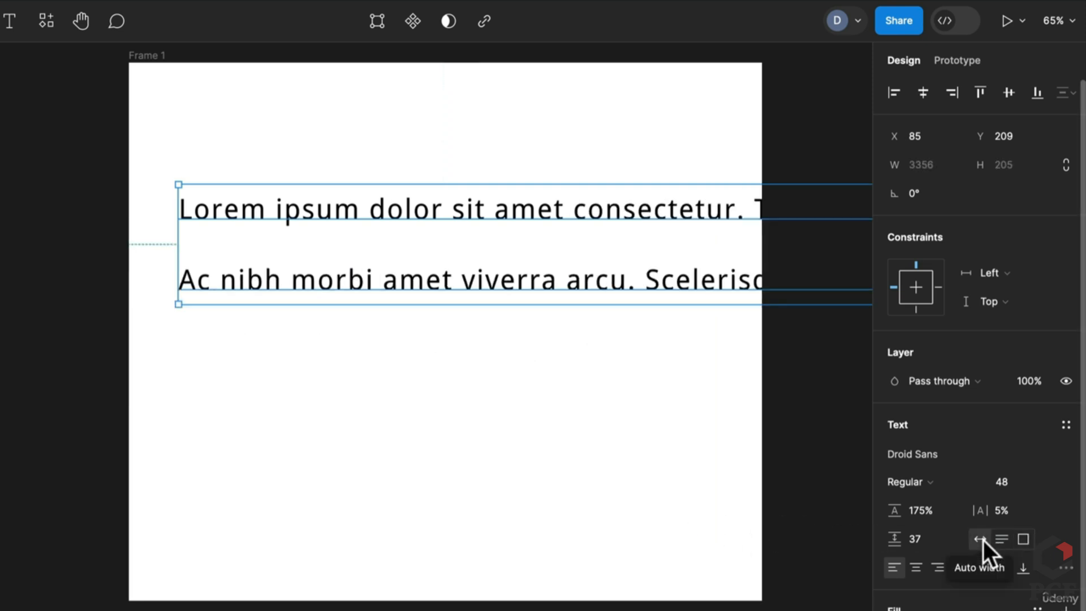
pyautogui.click(994, 540)
pyautogui.click(1001, 538)
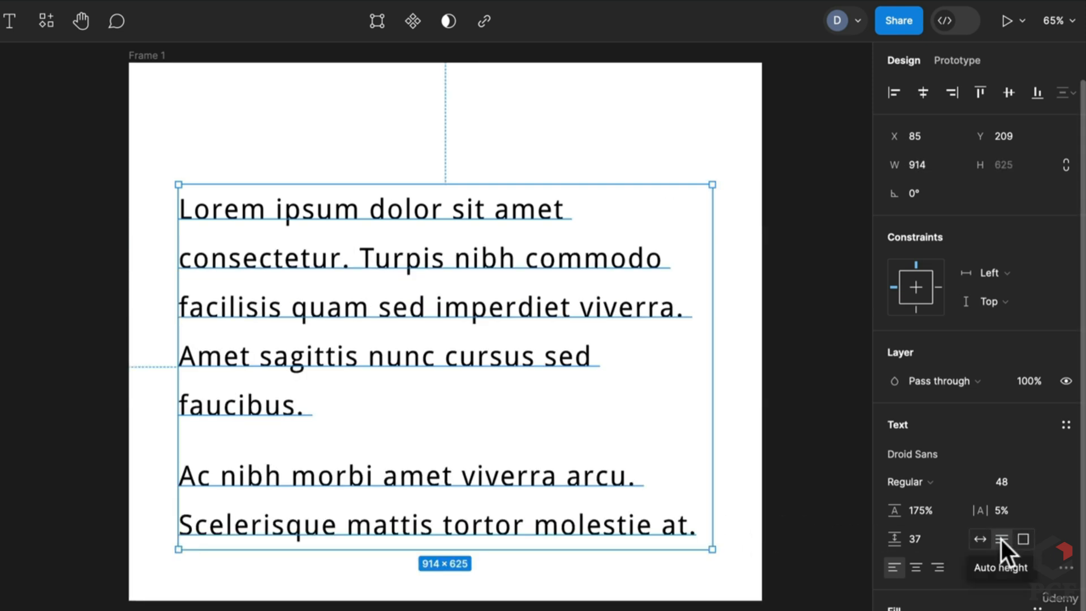
# Clear all the placeholder paragraph text from the box
pyautogui.doubleClick(580, 540)
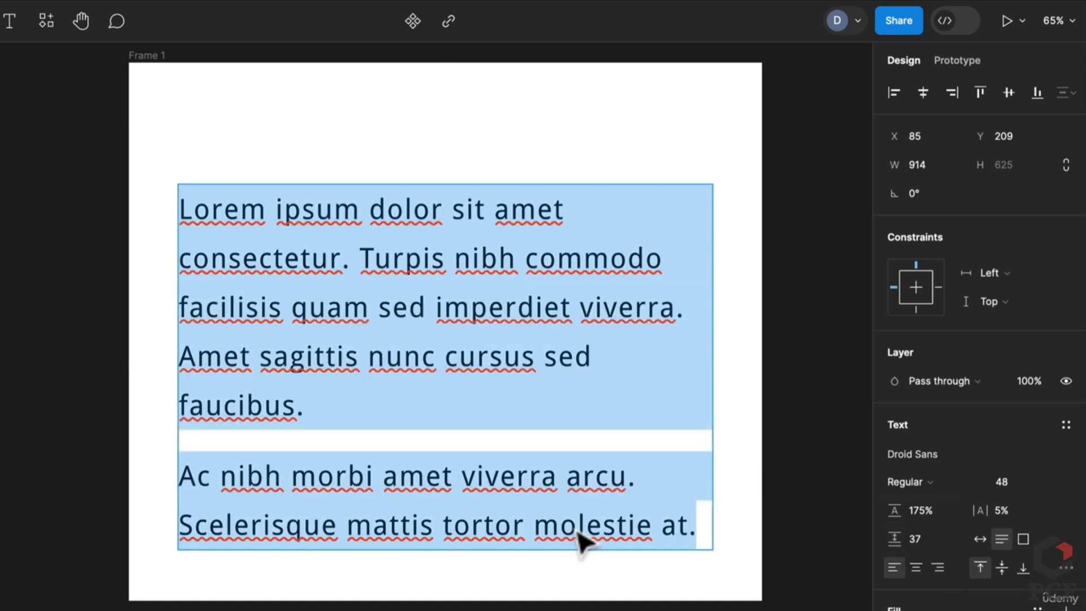
pyautogui.click(703, 538)
pyautogui.write('sdsdsd')
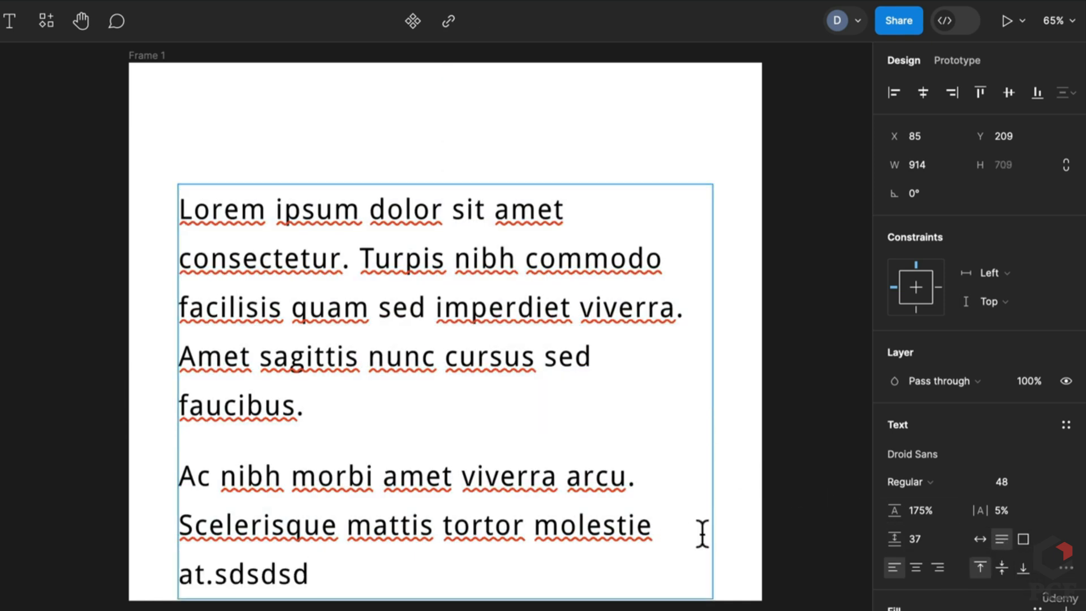
pyautogui.press('BackSpace')
pyautogui.press('BackSpace')
pyautogui.press('BackSpace')
pyautogui.press('BackSpace')
pyautogui.press('BackSpace')
pyautogui.press('BackSpace')
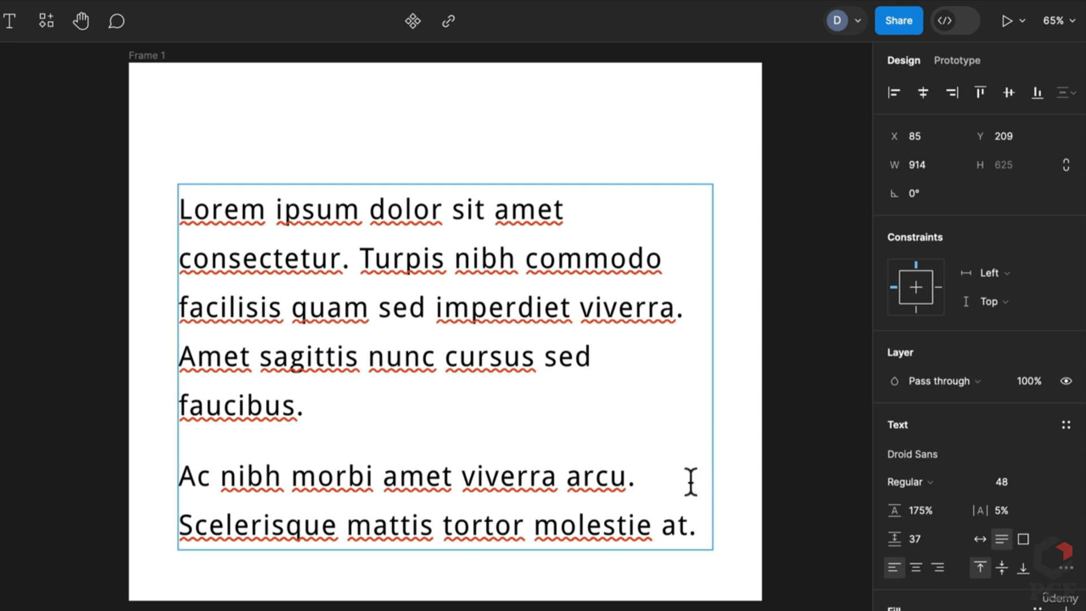
pyautogui.press('Return')
pyautogui.hotkey('ctrl', 'a')
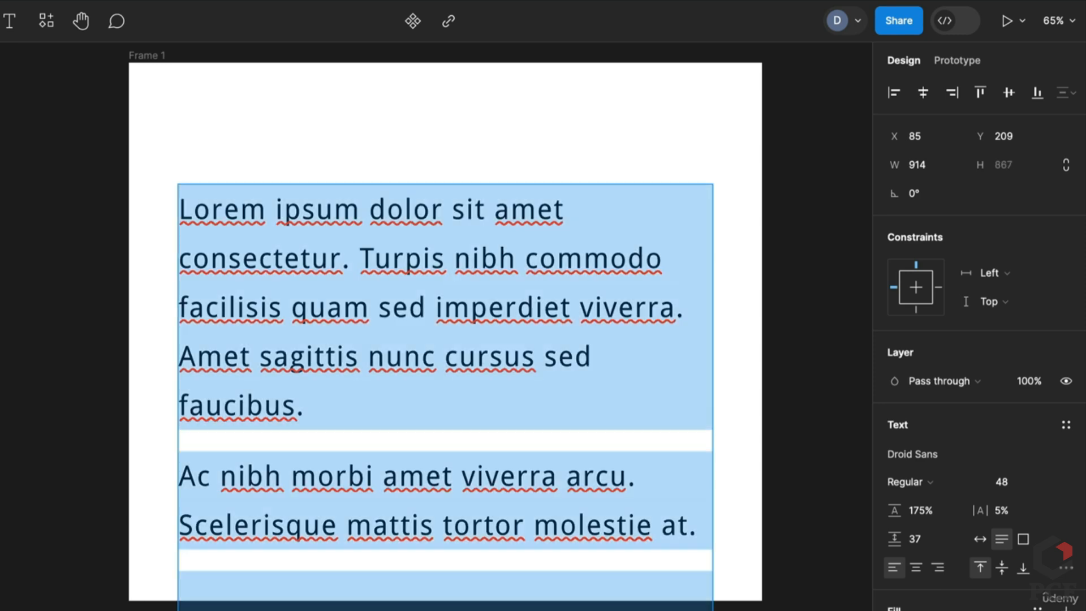
pyautogui.press('BackSpace')
# Type the bullet lines item 1, item 2 and item 3
pyautogui.write('sdsdsd')
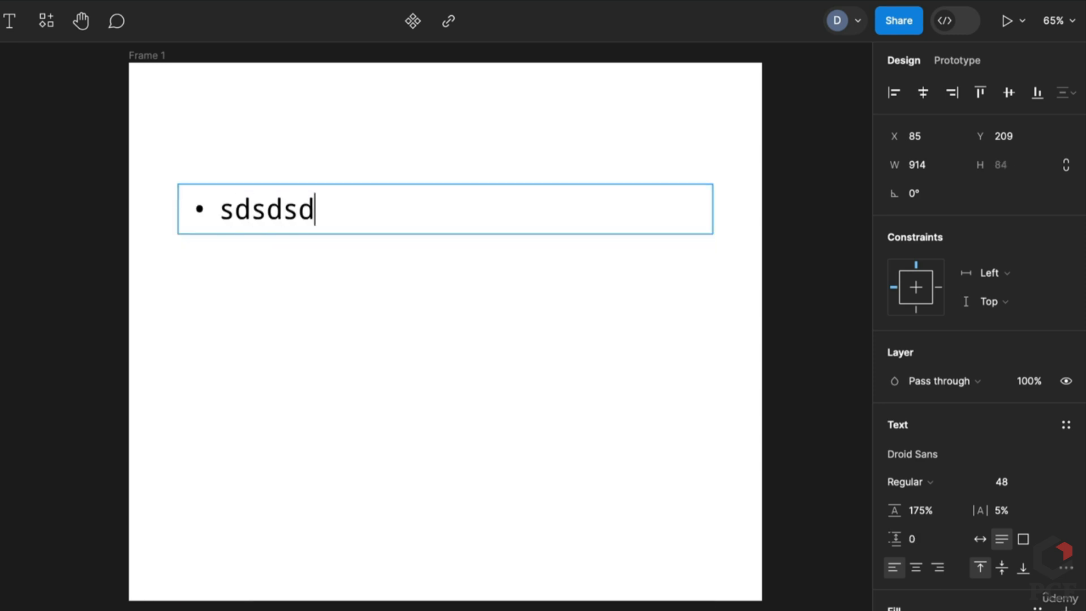
pyautogui.hotkey('ctrl', 'a')
pyautogui.write('it')
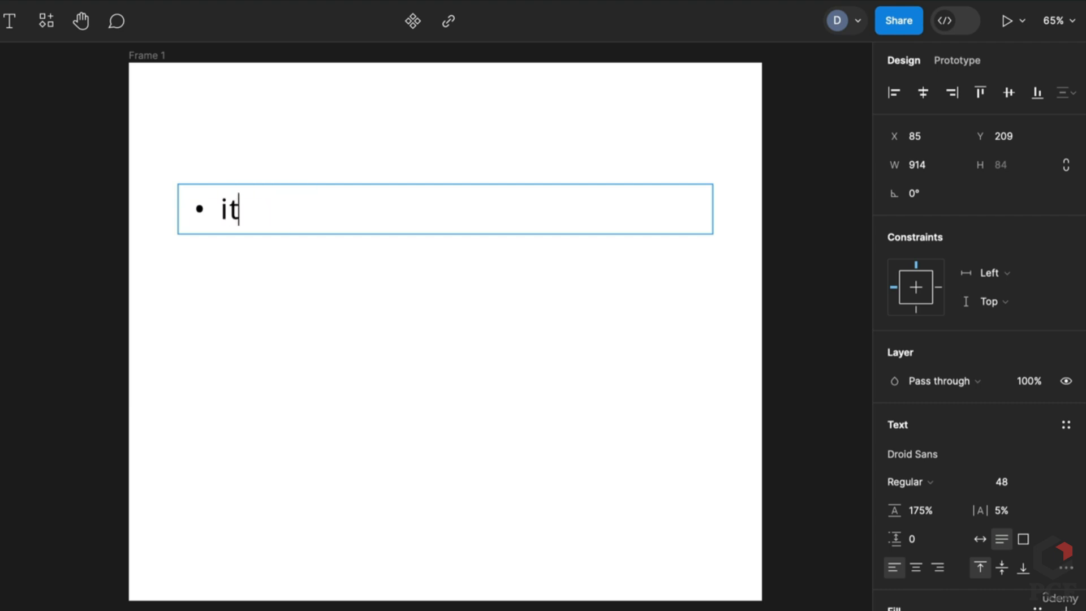
pyautogui.write('em 1')
pyautogui.press('Return')
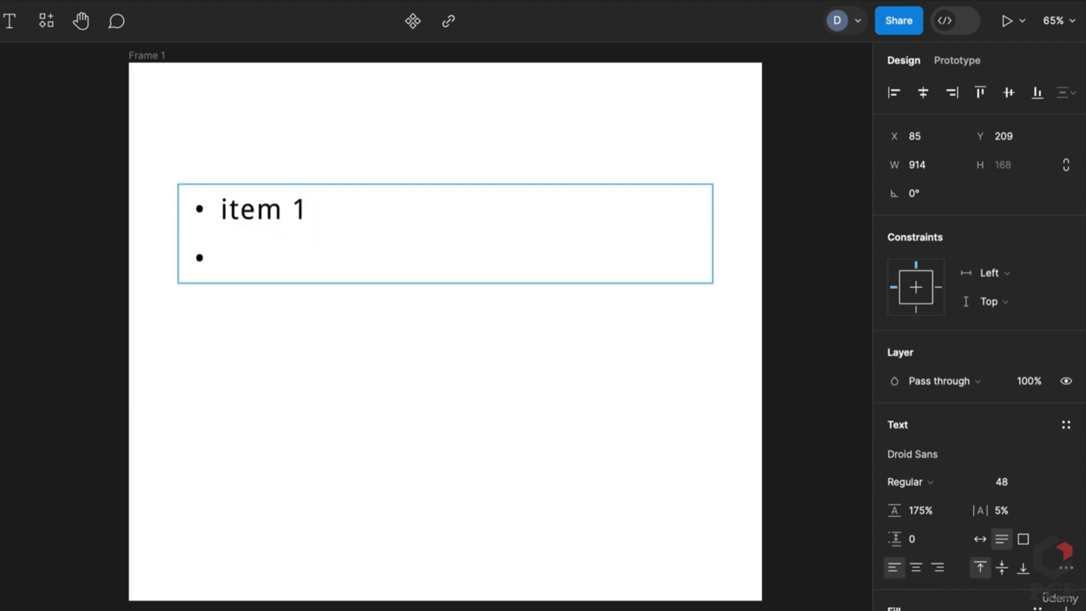
pyautogui.write('item 2')
pyautogui.press('Return')
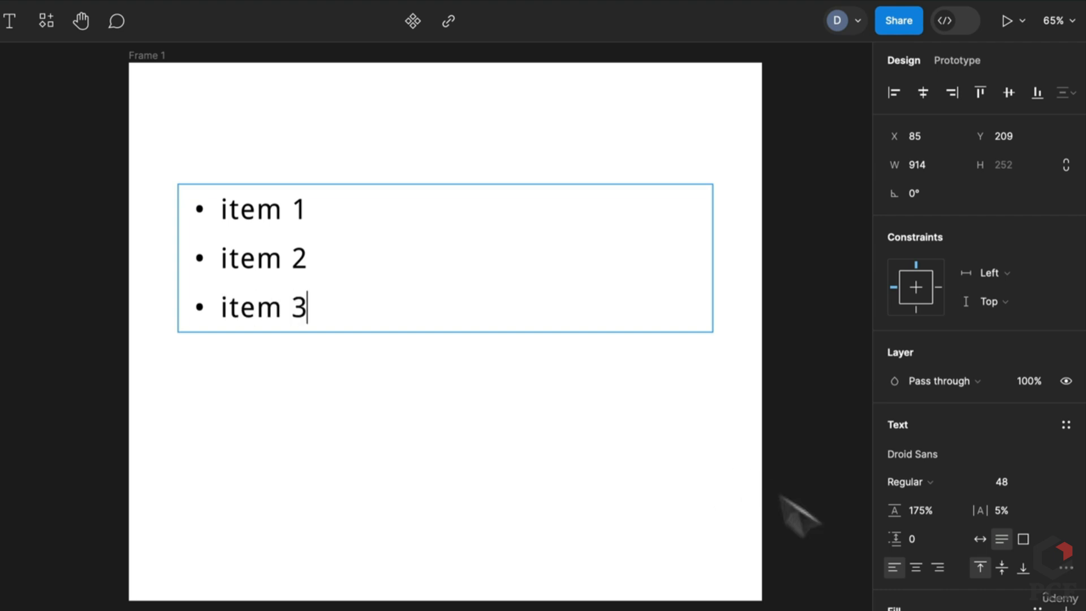
# Try centre alignment, underline, strikethrough and uppercase on the list, reverting each
pyautogui.click(1065, 467)
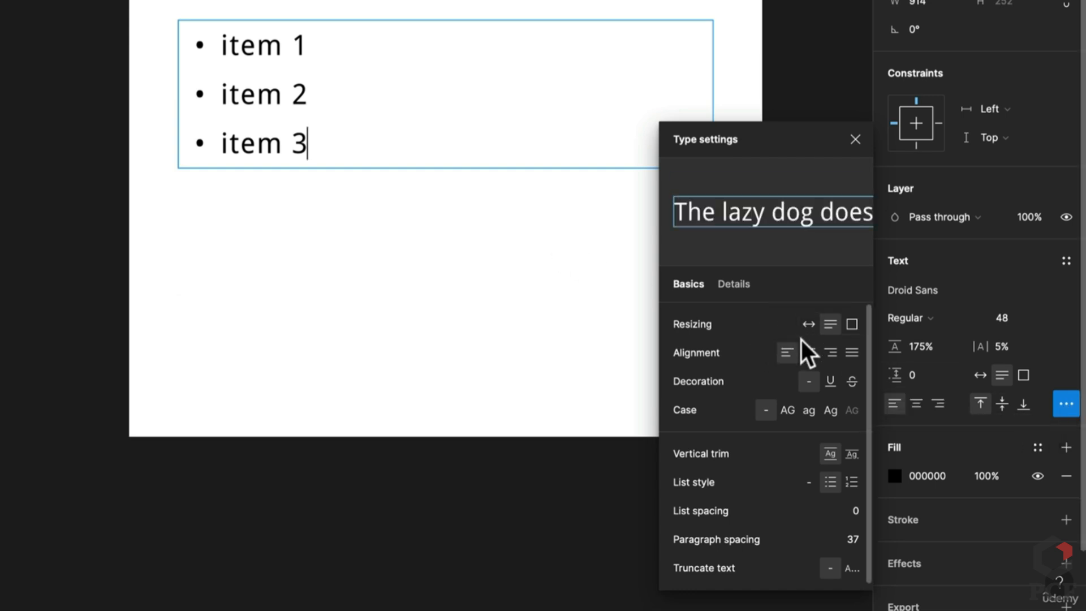
pyautogui.click(808, 352)
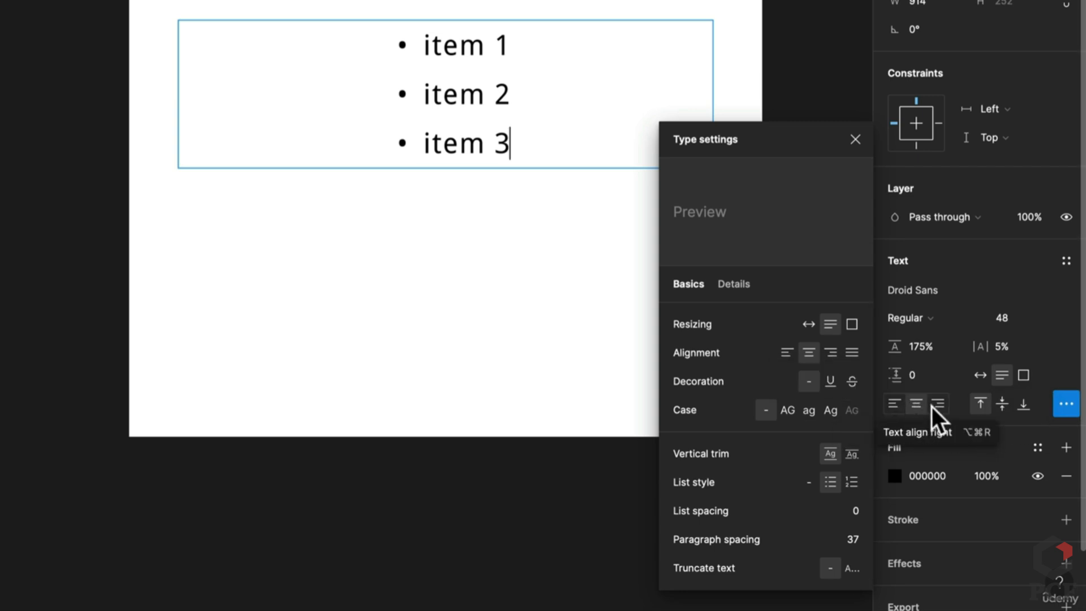
pyautogui.click(894, 403)
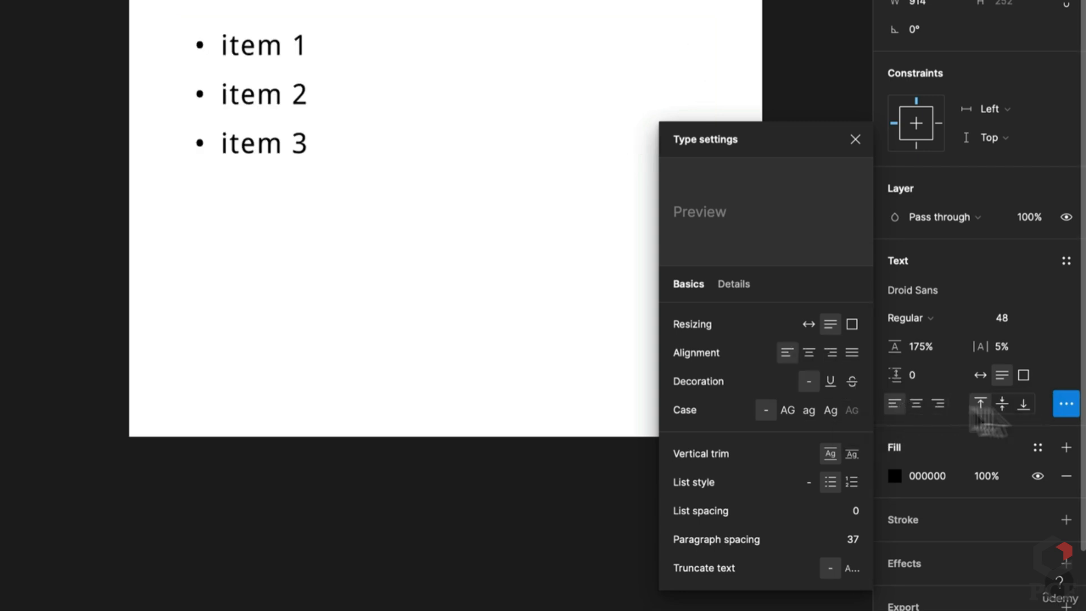
pyautogui.hotkey('ctrl', 'a')
pyautogui.click(830, 388)
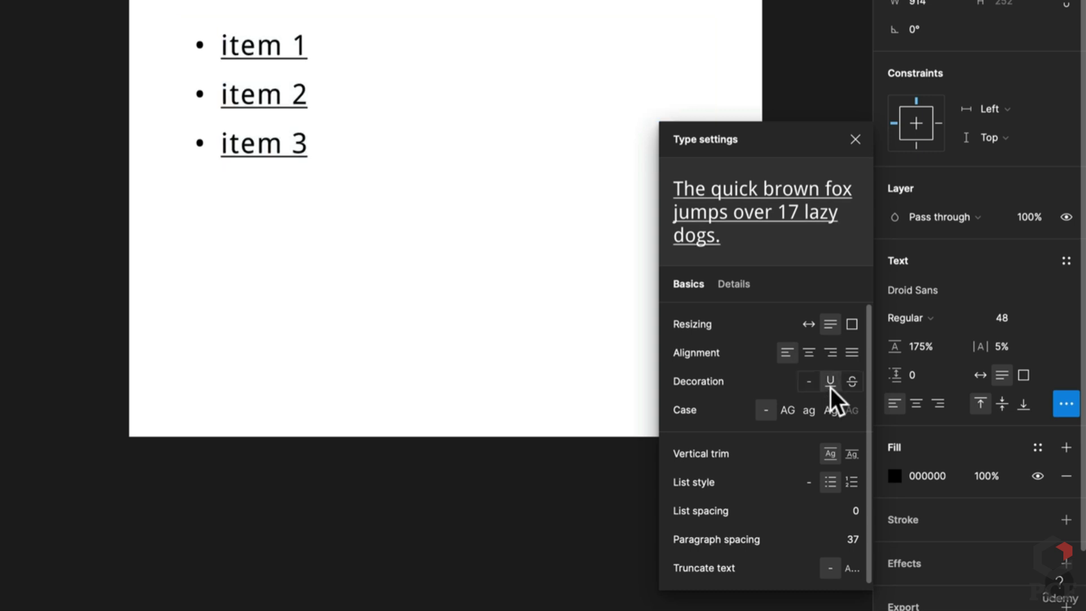
pyautogui.click(845, 382)
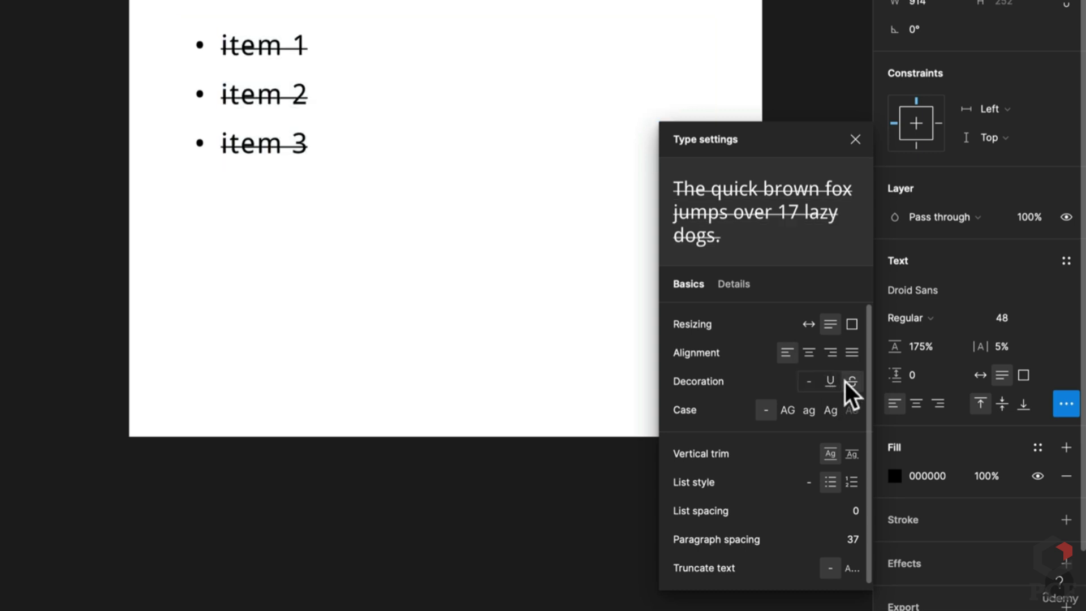
pyautogui.click(810, 381)
pyautogui.click(791, 408)
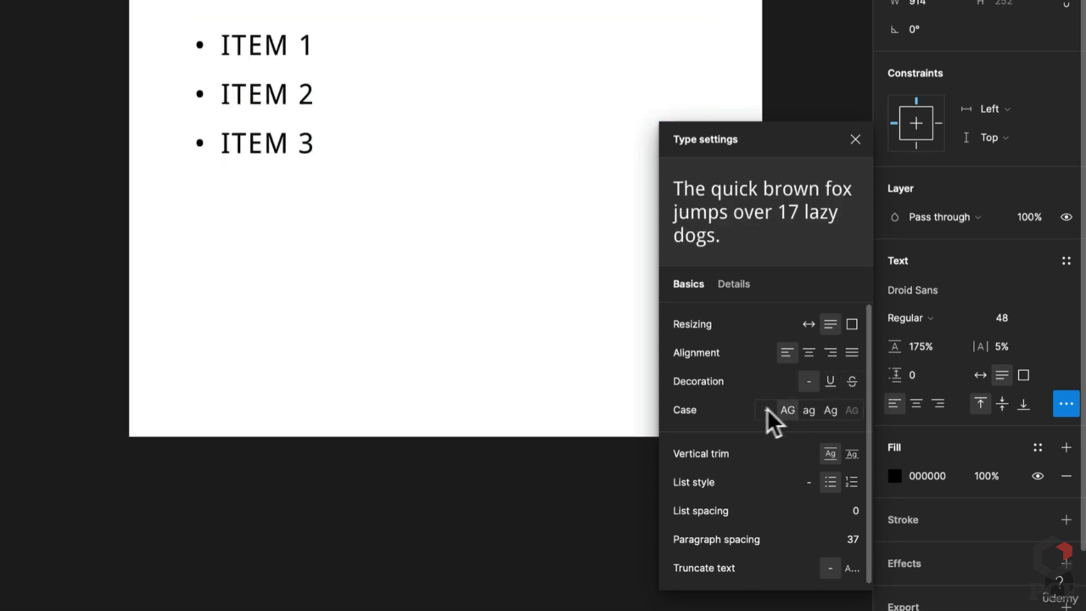
pyautogui.click(766, 409)
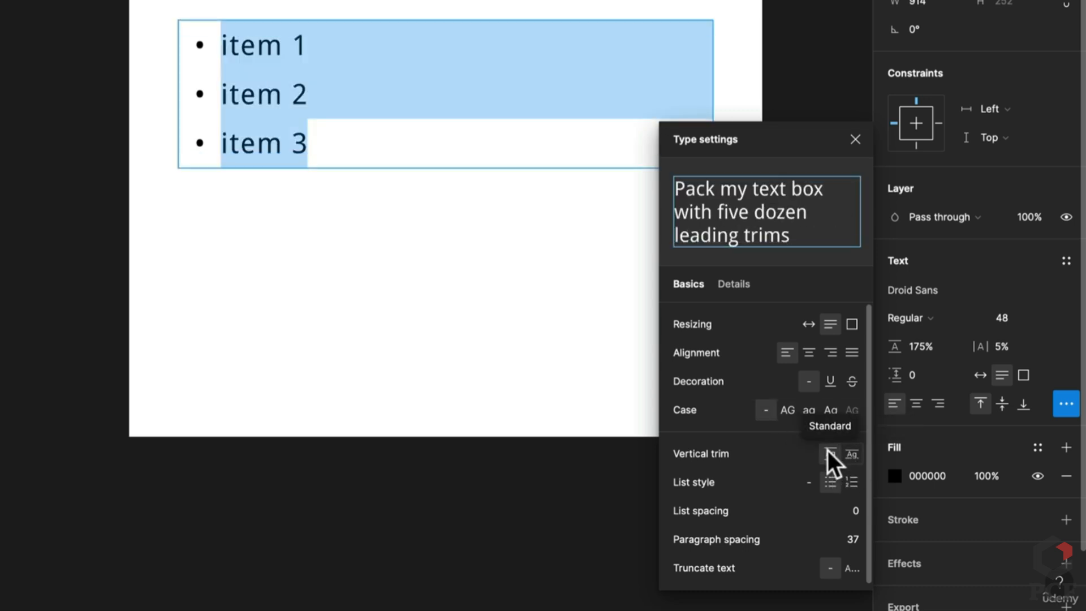
# Keep the bulleted style with list spacing 20, then draw a new text box in Frame 1
pyautogui.click(809, 483)
pyautogui.click(830, 484)
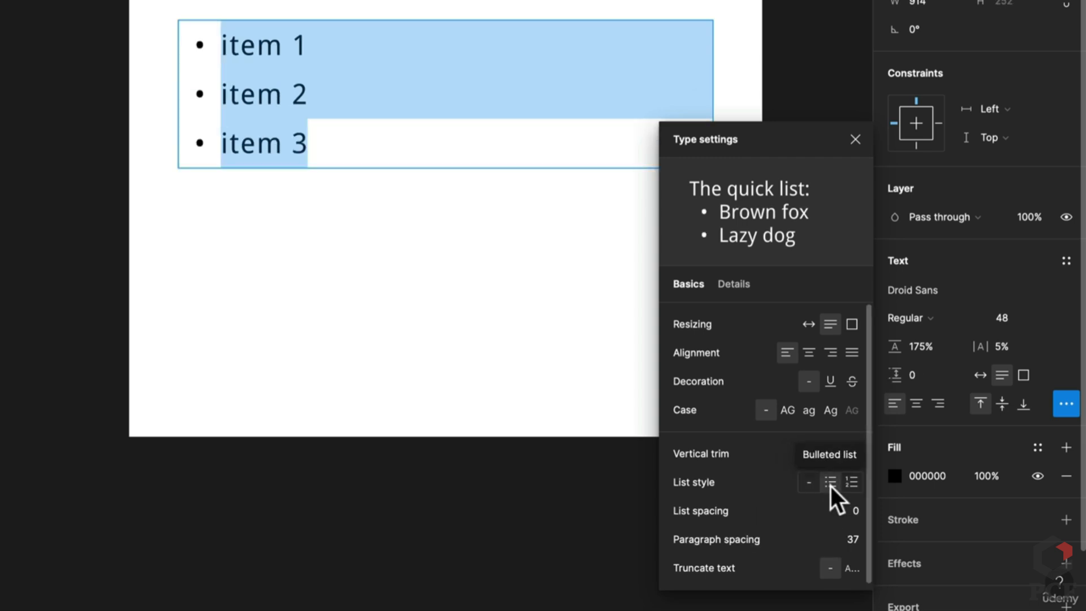
pyautogui.click(850, 484)
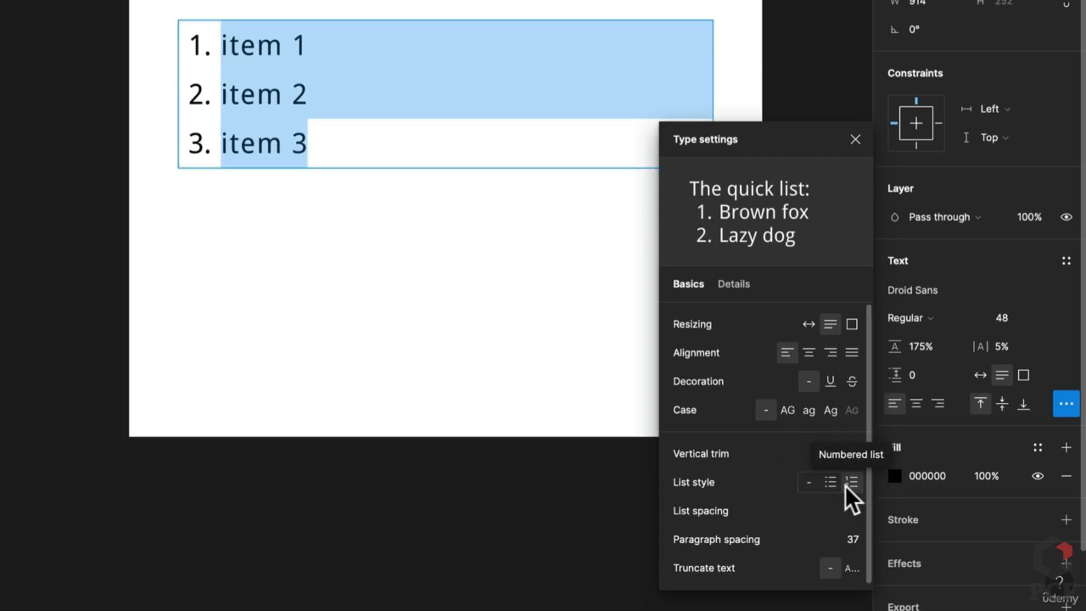
pyautogui.click(830, 483)
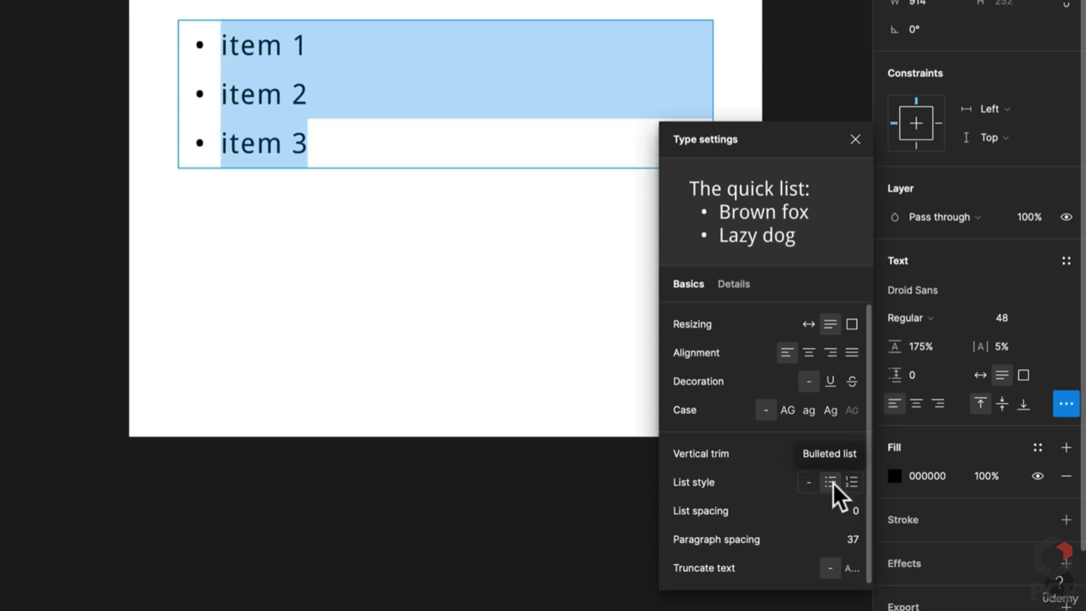
pyautogui.click(851, 508)
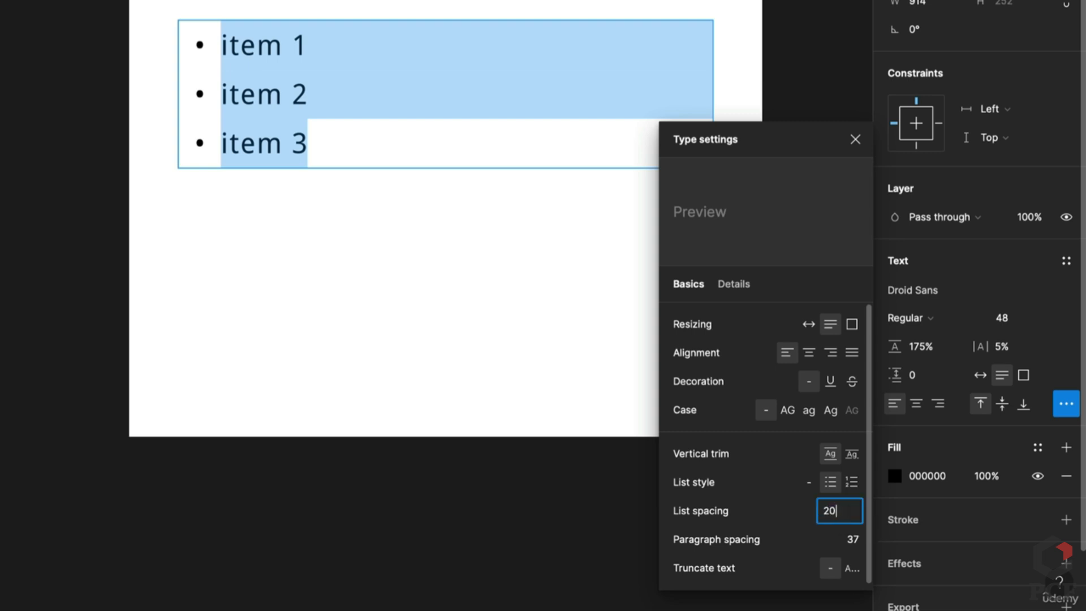
pyautogui.press('Return')
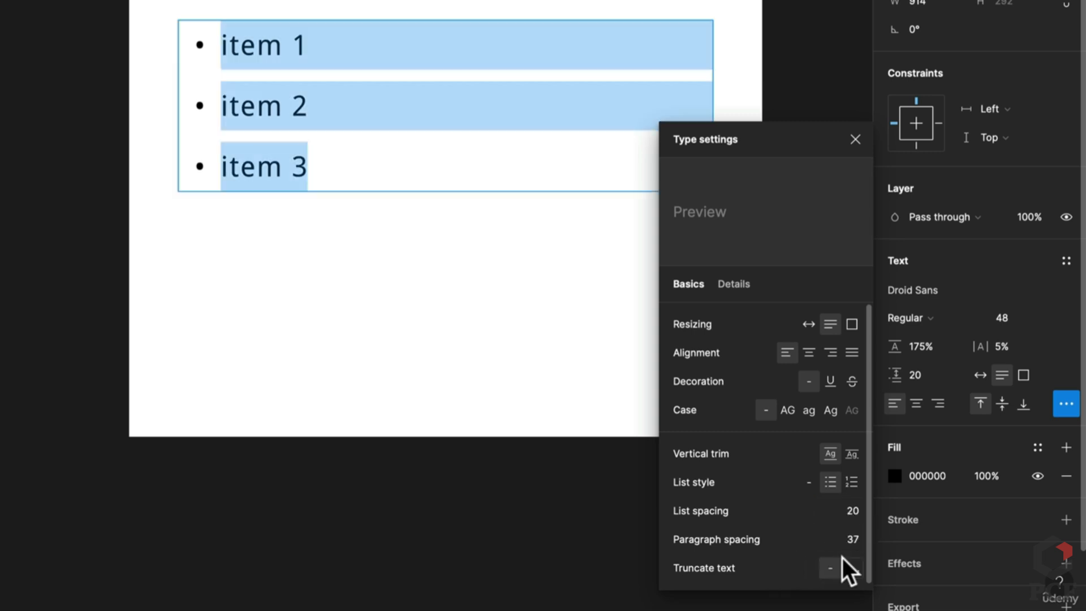
pyautogui.press('Escape')
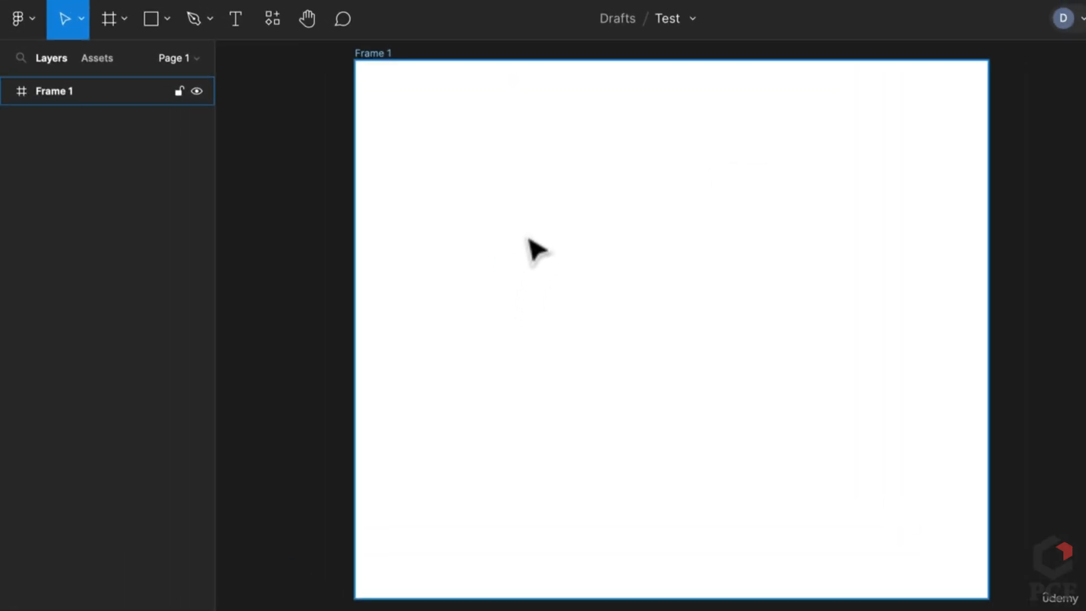
pyautogui.press('t')
pyautogui.moveTo(528, 226); pyautogui.dragTo(832, 320)
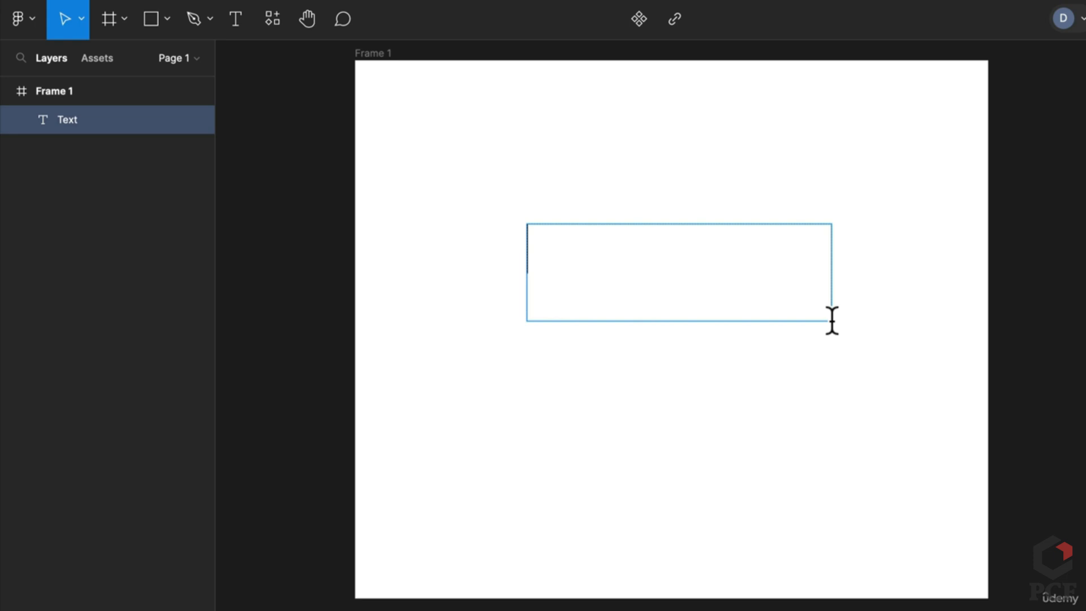
# Type 'This is a card title', narrow its box, and set 115% line height
pyautogui.write('RTh')
pyautogui.press('BackSpace')
pyautogui.press('BackSpace')
pyautogui.press('BackSpace')
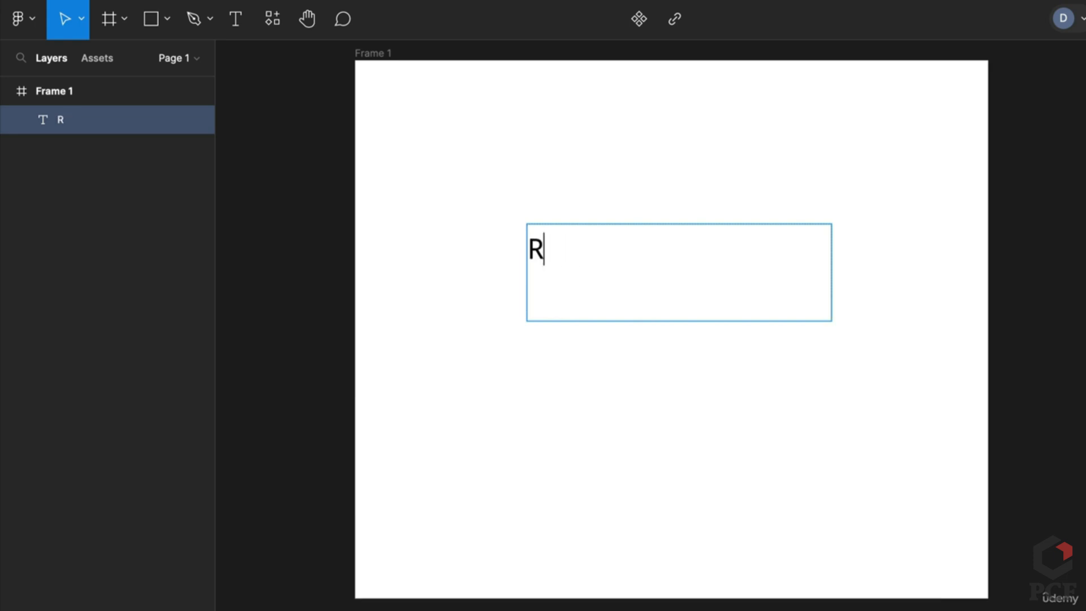
pyautogui.write('This i')
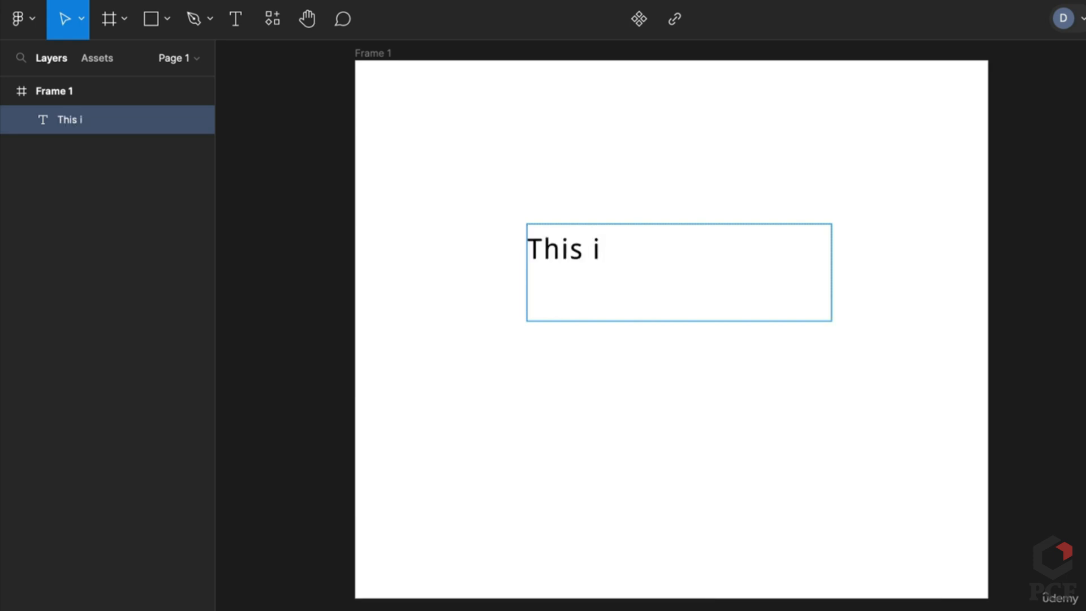
pyautogui.write('s a card title')
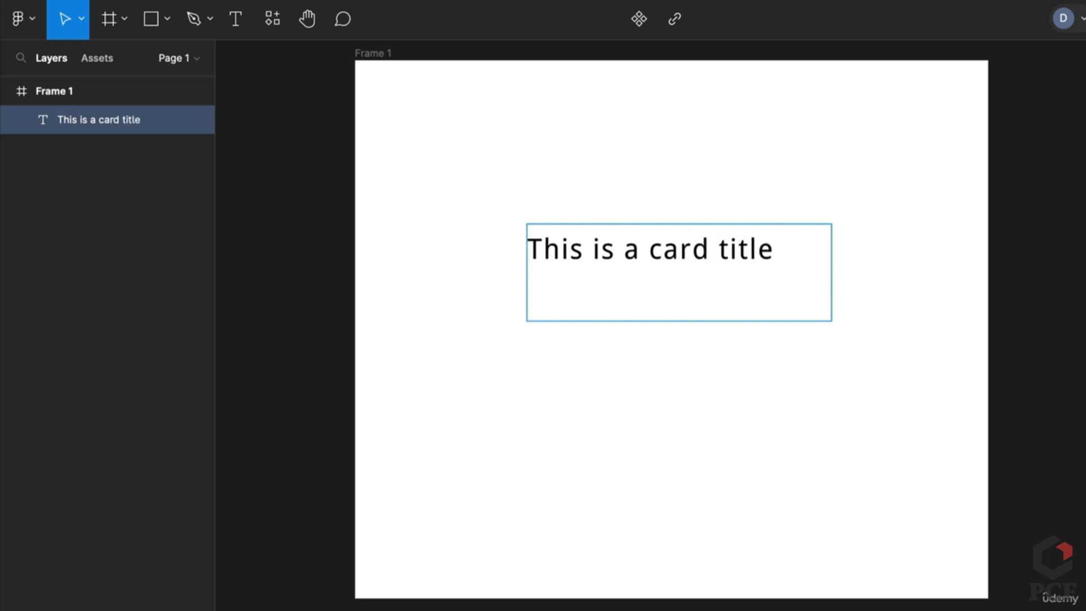
pyautogui.press('Escape')
pyautogui.moveTo(830, 318); pyautogui.dragTo(733, 323)
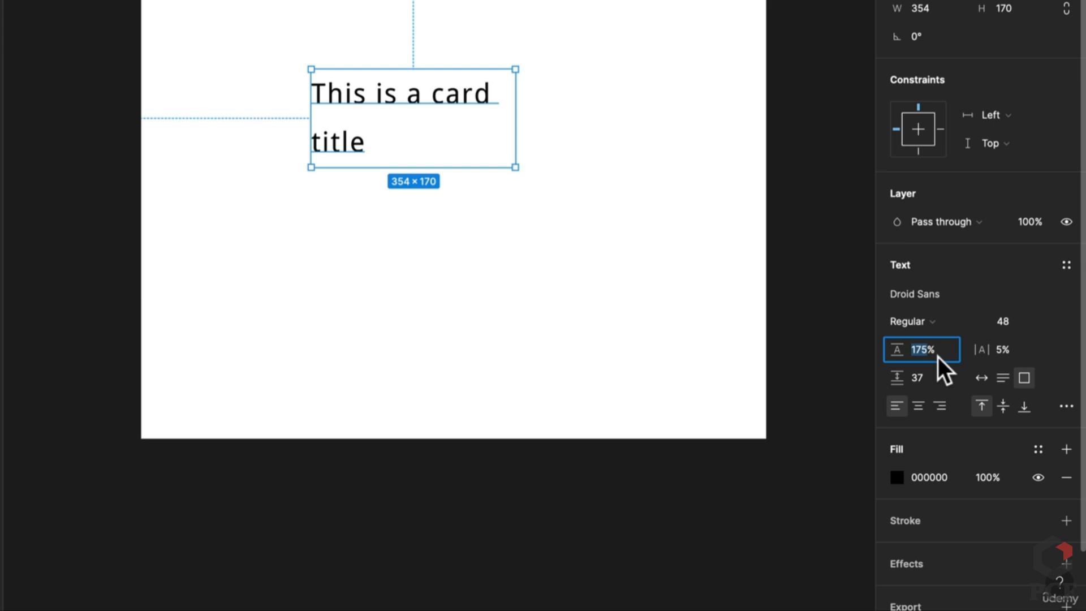
pyautogui.write('115')
pyautogui.press('Return')
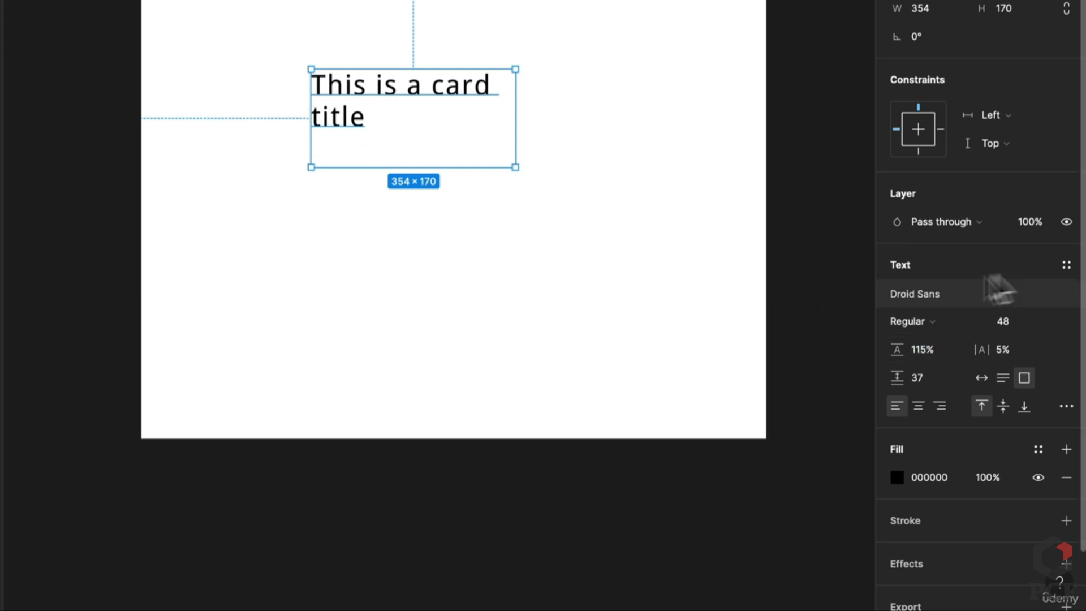
# Enable ellipsis truncation with auto height and a maximum of 1 line
pyautogui.click(1066, 406)
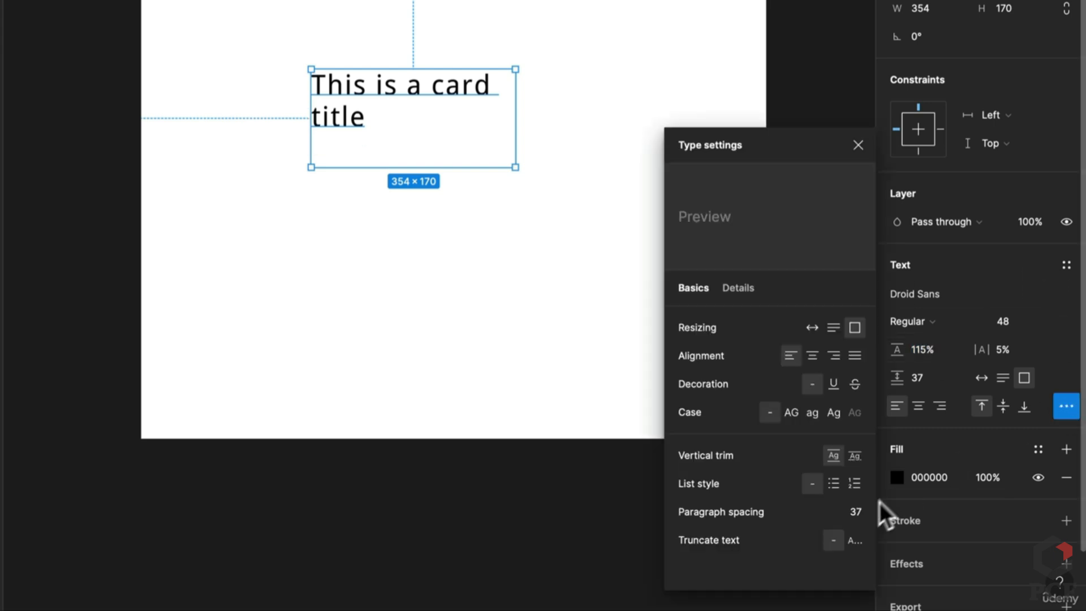
pyautogui.click(855, 542)
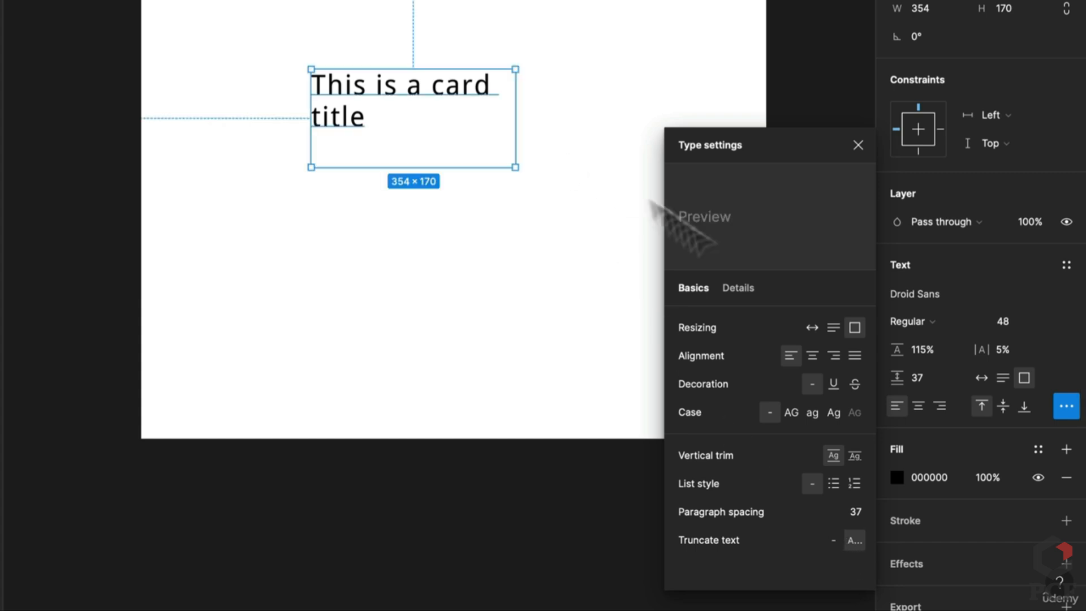
pyautogui.click(1003, 378)
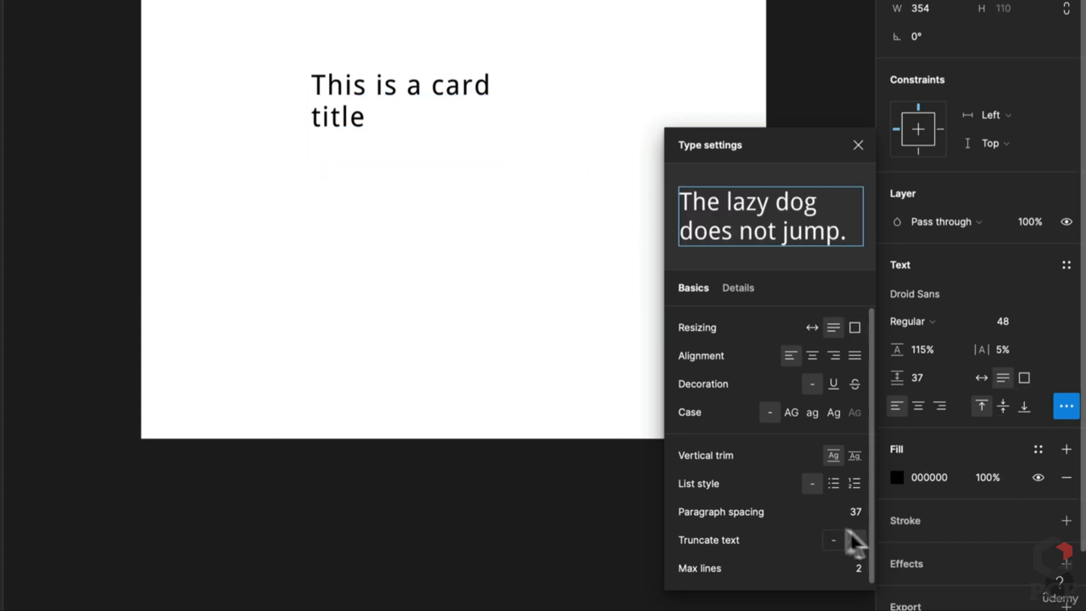
pyautogui.click(859, 570)
pyautogui.press('BackSpace')
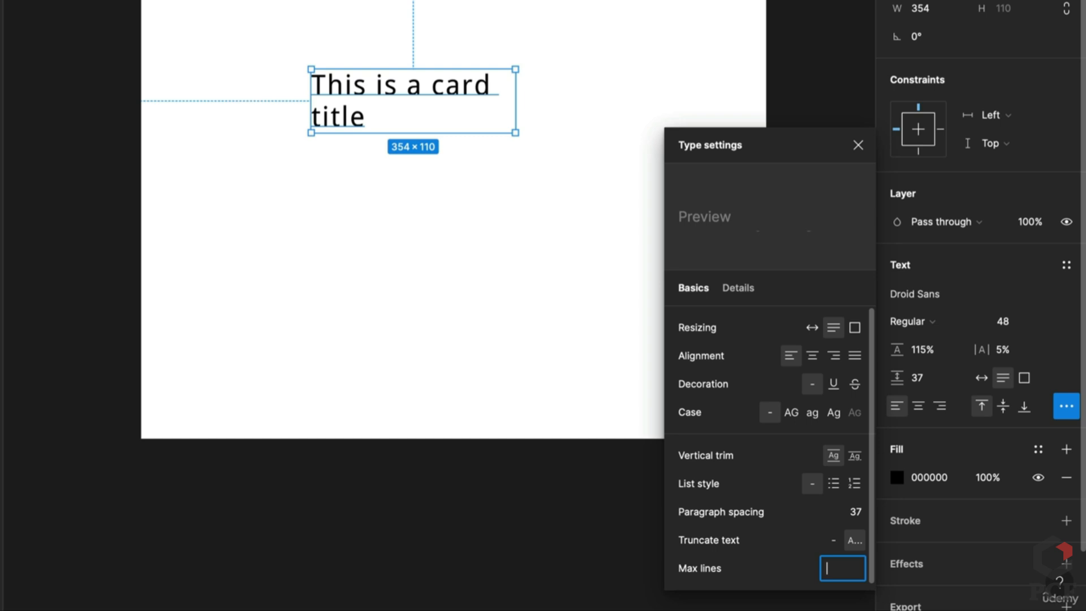
pyautogui.press('Return')
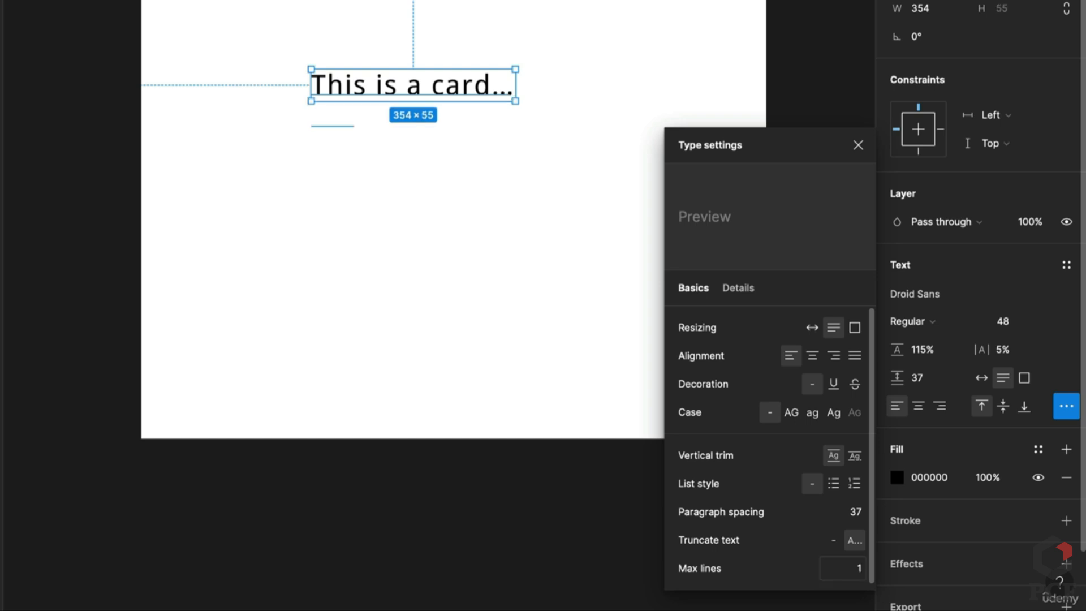
pyautogui.click(492, 162)
pyautogui.click(446, 100)
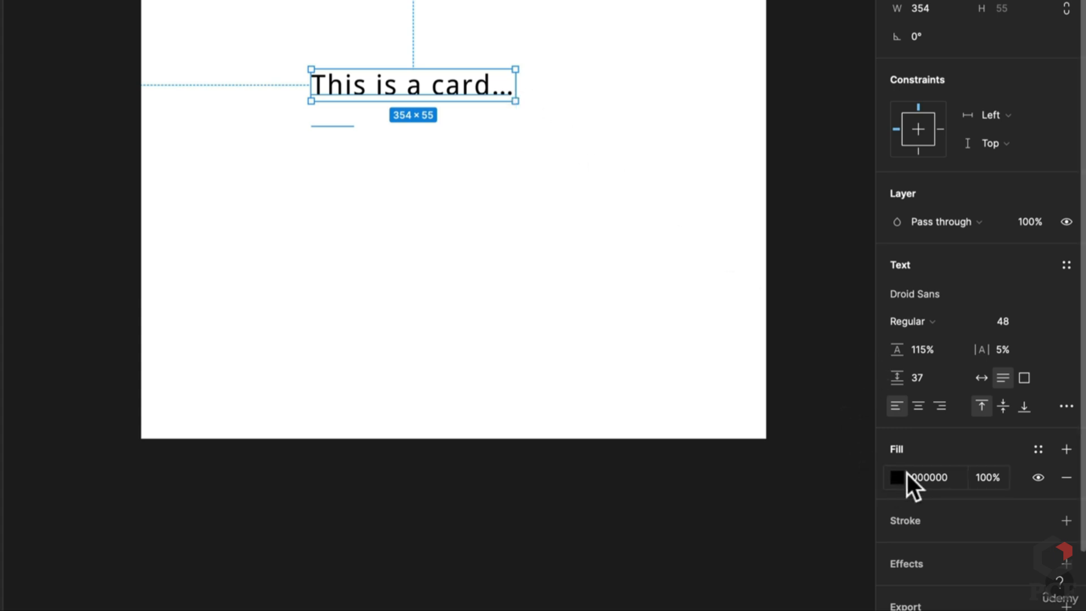
# Colour the title dark red 740808, adding and then removing a stroke
pyautogui.click(899, 477)
pyautogui.moveTo(814, 232); pyautogui.dragTo(860, 273)
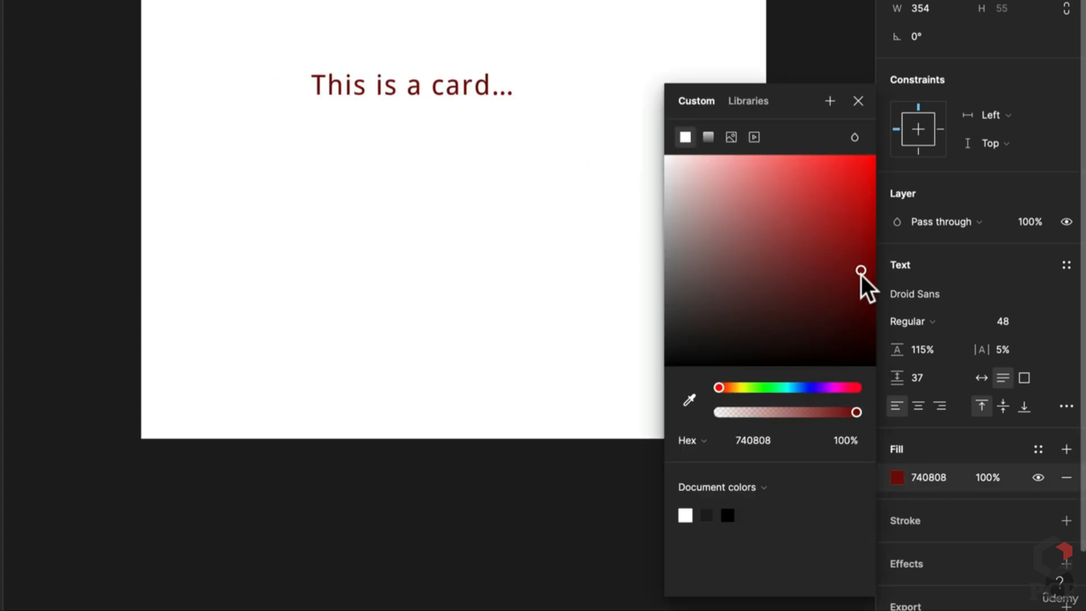
pyautogui.click(1066, 520)
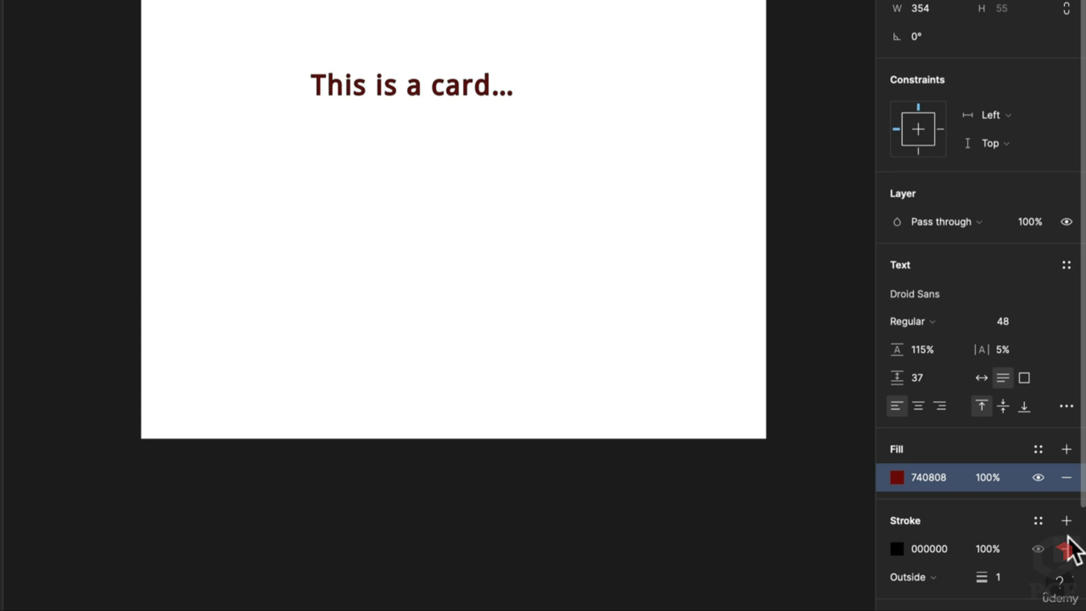
pyautogui.click(1066, 548)
# Try a bright blue fill on the title and move it down onto the centre guide
pyautogui.scroll(-1, 1022, 498)
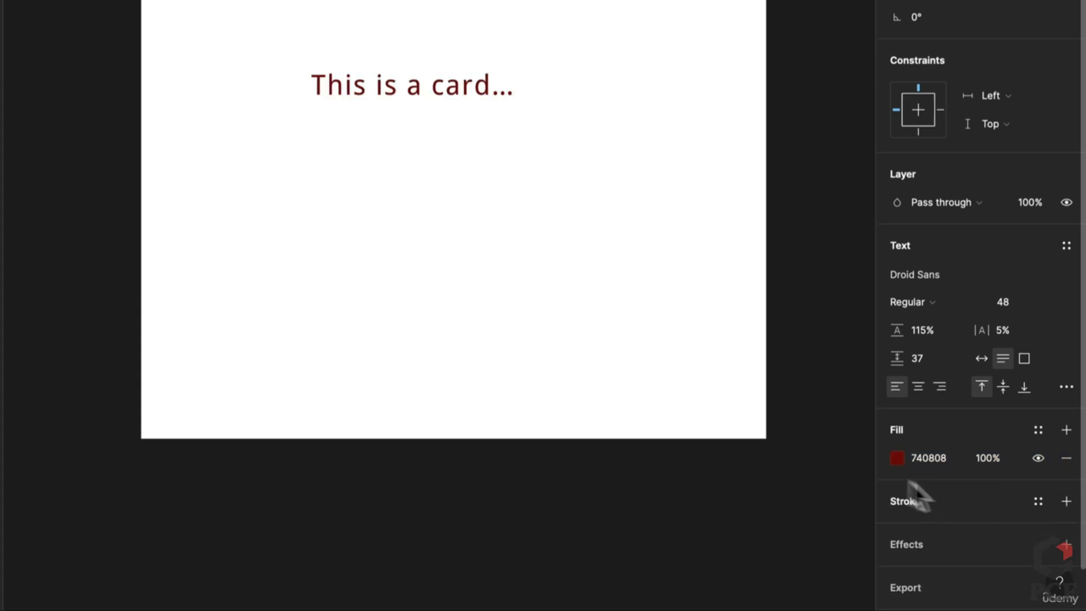
pyautogui.click(898, 464)
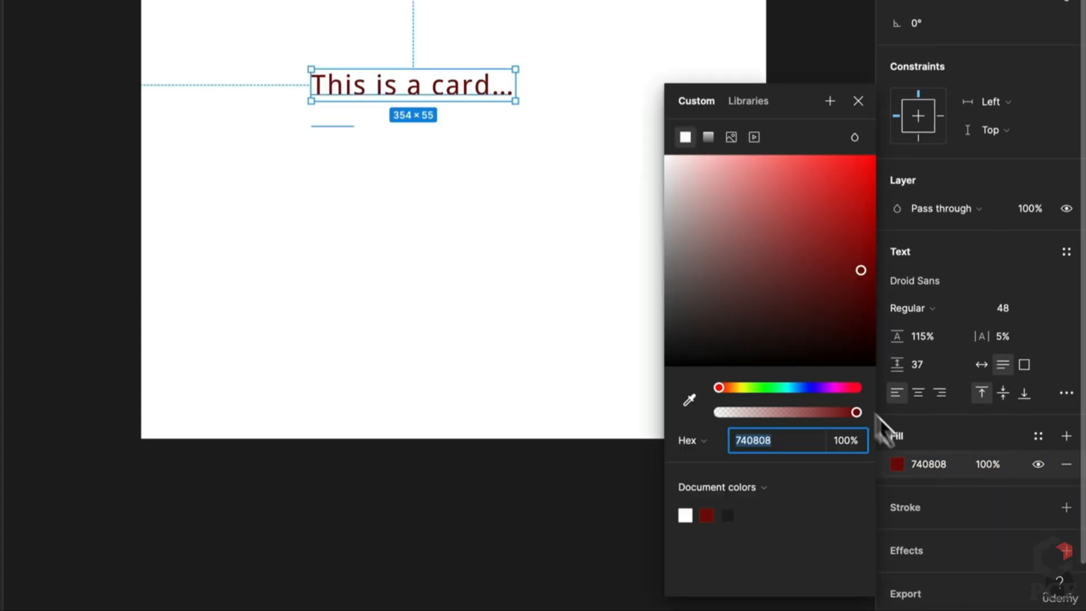
pyautogui.click(810, 387)
pyautogui.moveTo(824, 233); pyautogui.dragTo(862, 158)
pyautogui.click(389, 169)
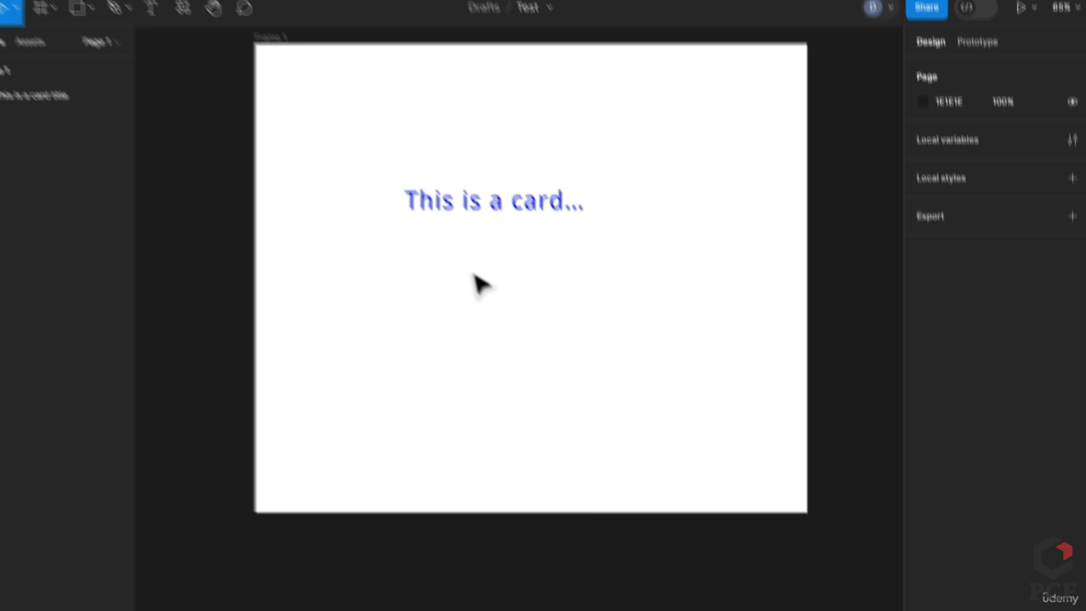
pyautogui.scroll(1, 503, 336)
pyautogui.moveTo(525, 323); pyautogui.dragTo(558, 395)
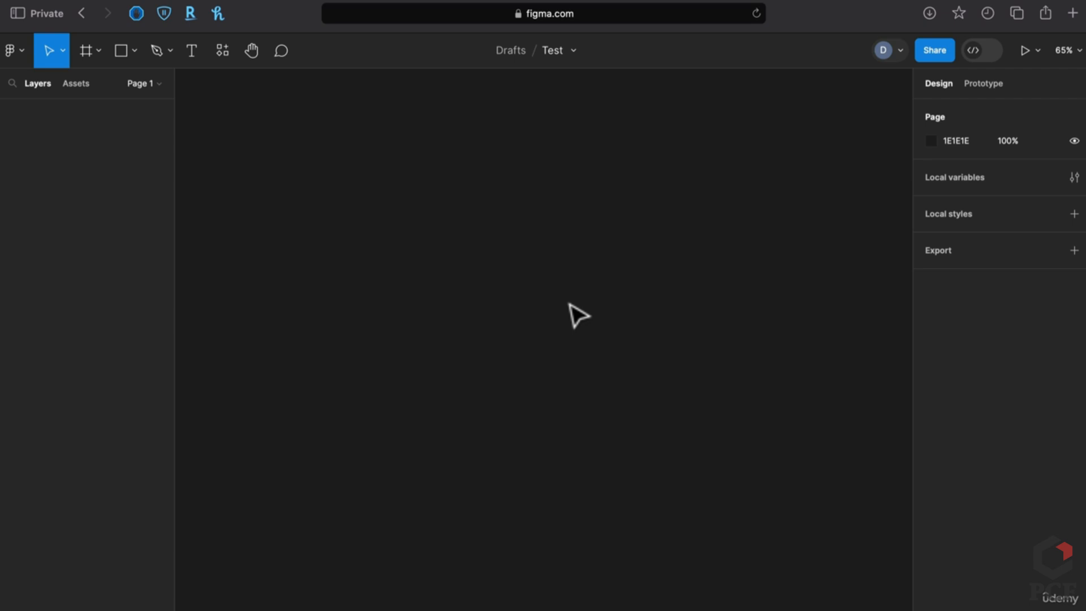
# Draw a new Frame 1 and a centred grey rectangle inside it, shortened to 163 high
pyautogui.press('f')
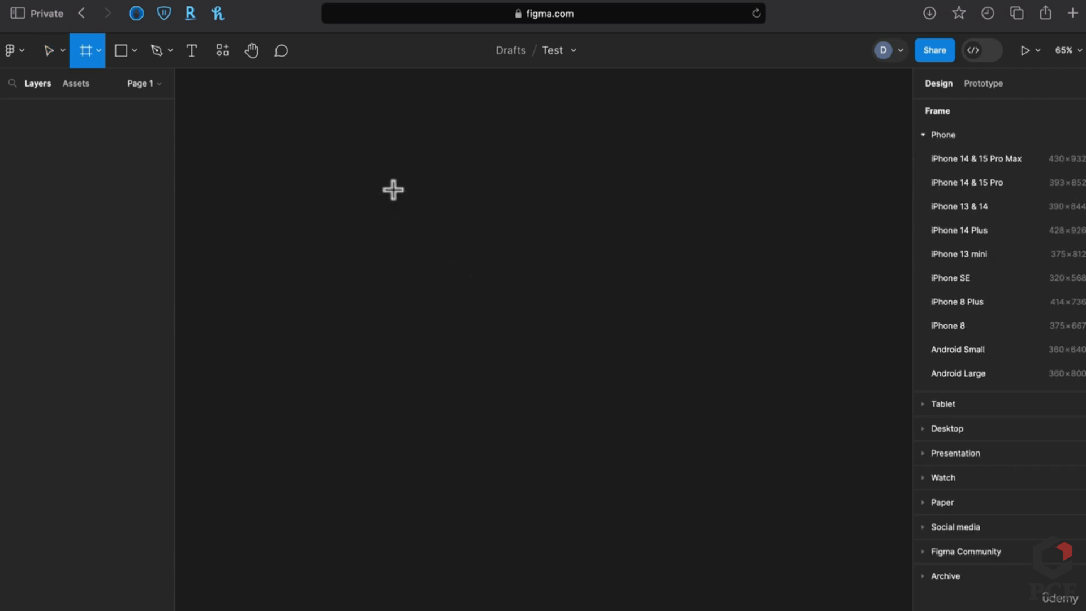
pyautogui.moveTo(392, 189)
pyautogui.mouseDown()
pyautogui.moveTo(521, 291)
pyautogui.moveTo(662, 436)
pyautogui.mouseUp()
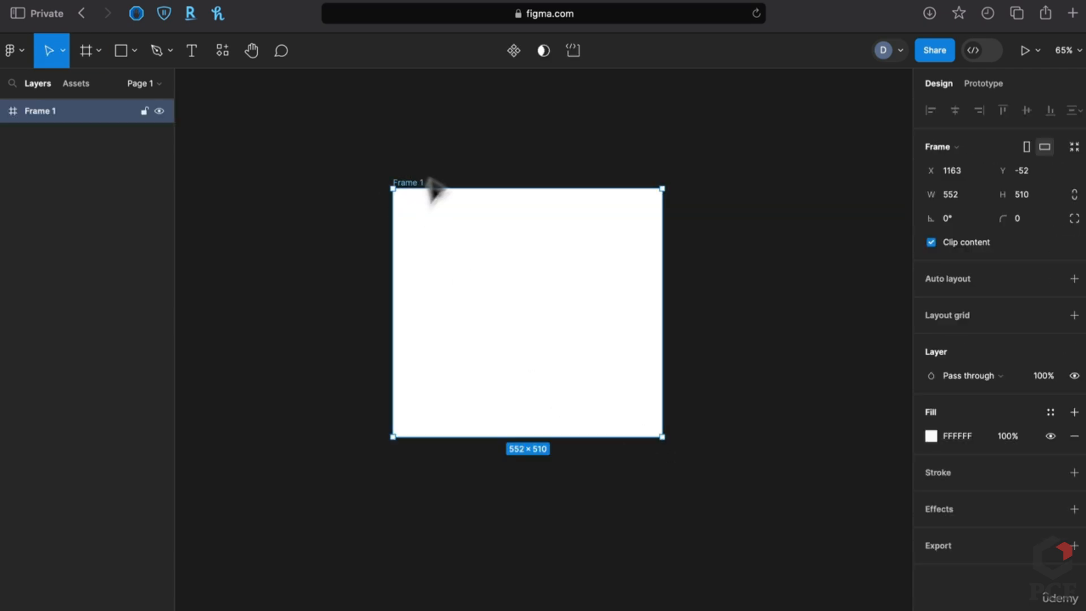
pyautogui.scroll(3, 445, 250)
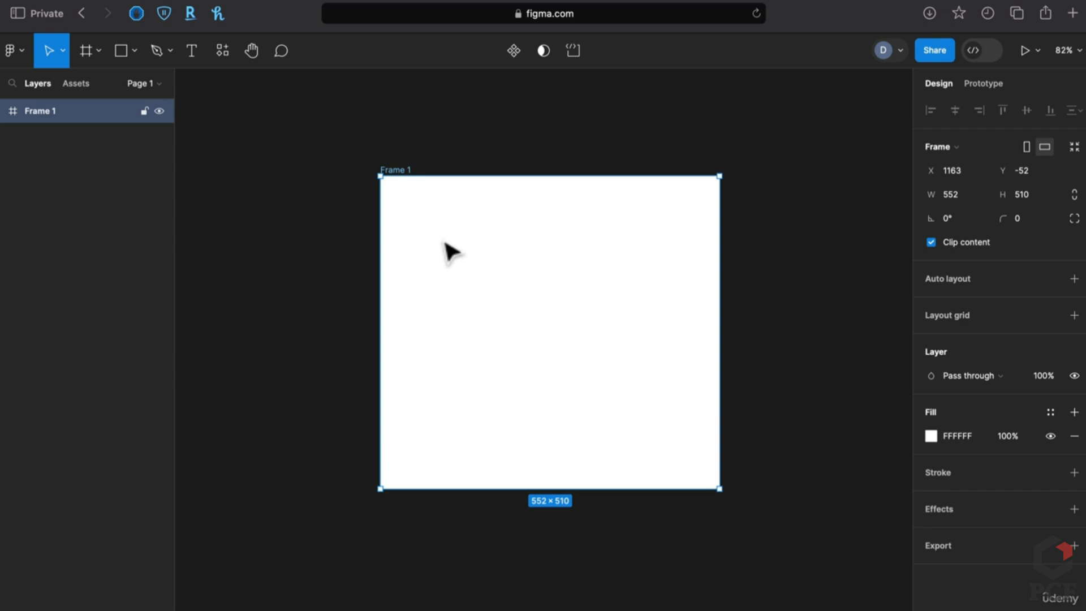
pyautogui.press('r')
pyautogui.moveTo(431, 238)
pyautogui.mouseDown()
pyautogui.moveTo(645, 432)
pyautogui.moveTo(639, 446)
pyautogui.mouseUp()
pyautogui.moveTo(556, 395); pyautogui.dragTo(571, 374)
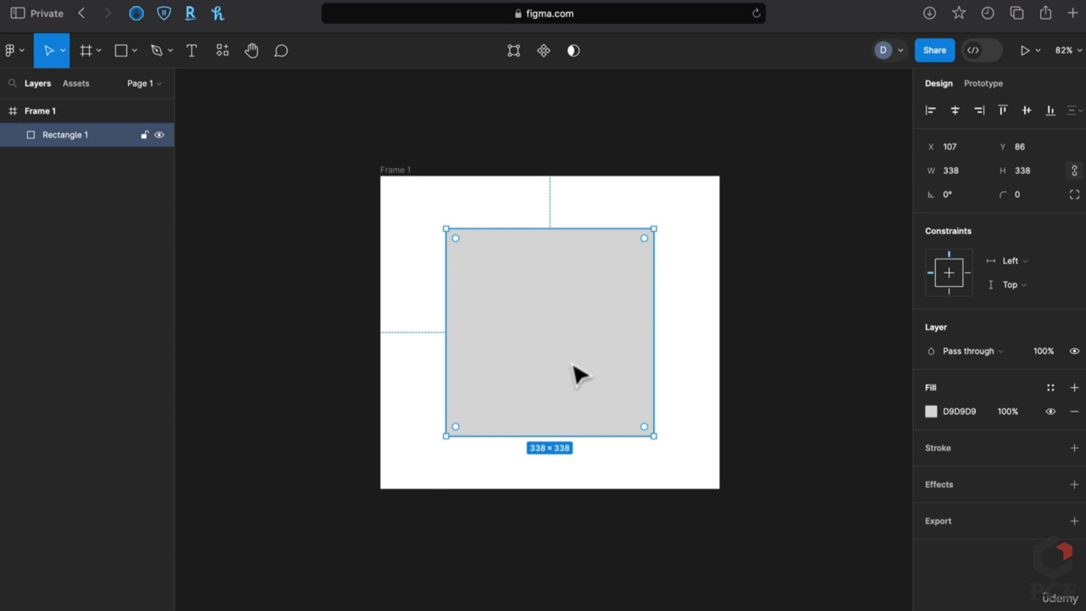
pyautogui.moveTo(562, 436); pyautogui.dragTo(552, 329)
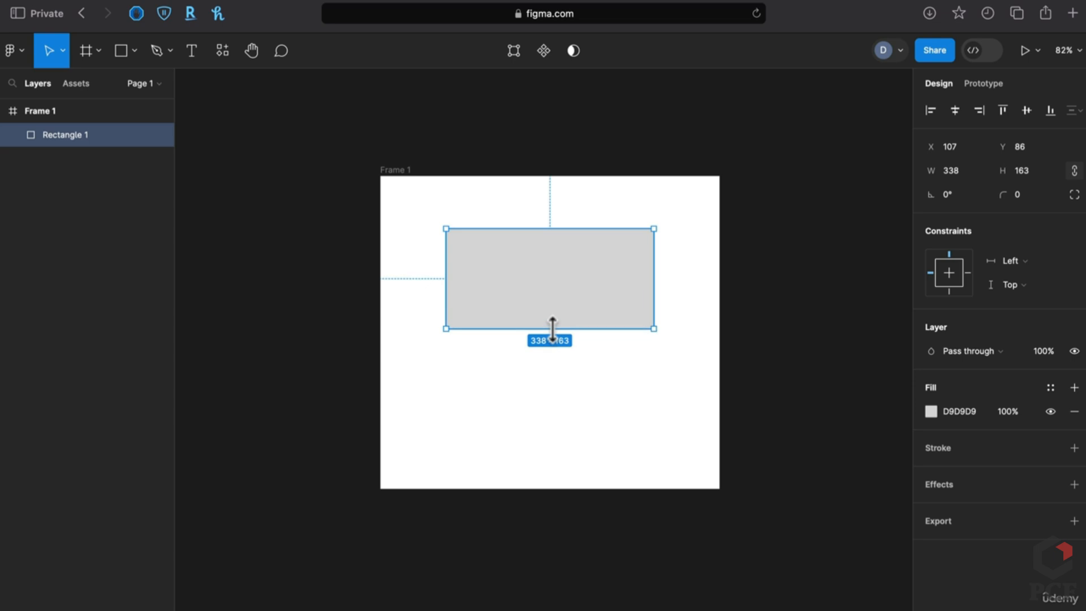
# Copy the rectangle below itself, narrow the copy, and pin the upper rectangle left and right
pyautogui.moveTo(604, 287); pyautogui.dragTo(562, 400)
pyautogui.click(783, 384)
pyautogui.click(628, 411)
pyautogui.click(780, 378)
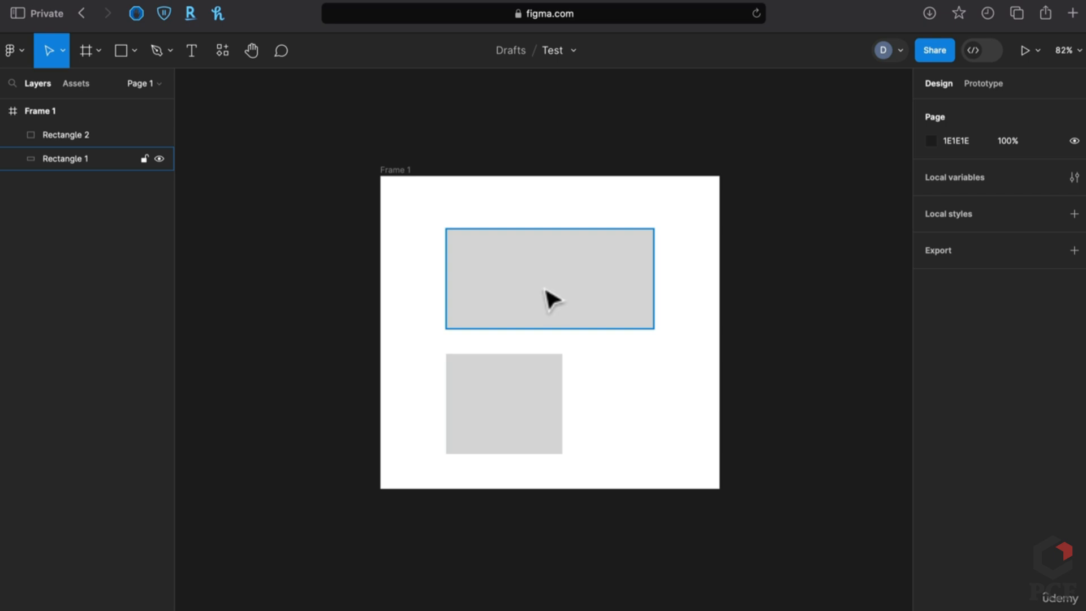
pyautogui.click(399, 169)
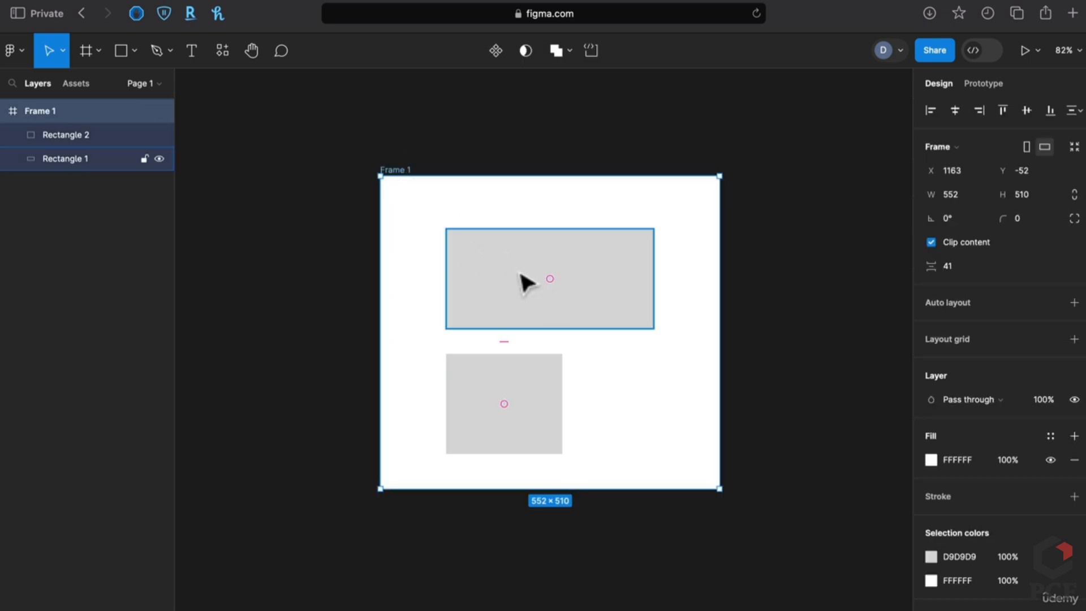
pyautogui.click(526, 283)
pyautogui.keyDown('shift'); pyautogui.click(966, 275); pyautogui.keyUp('shift')
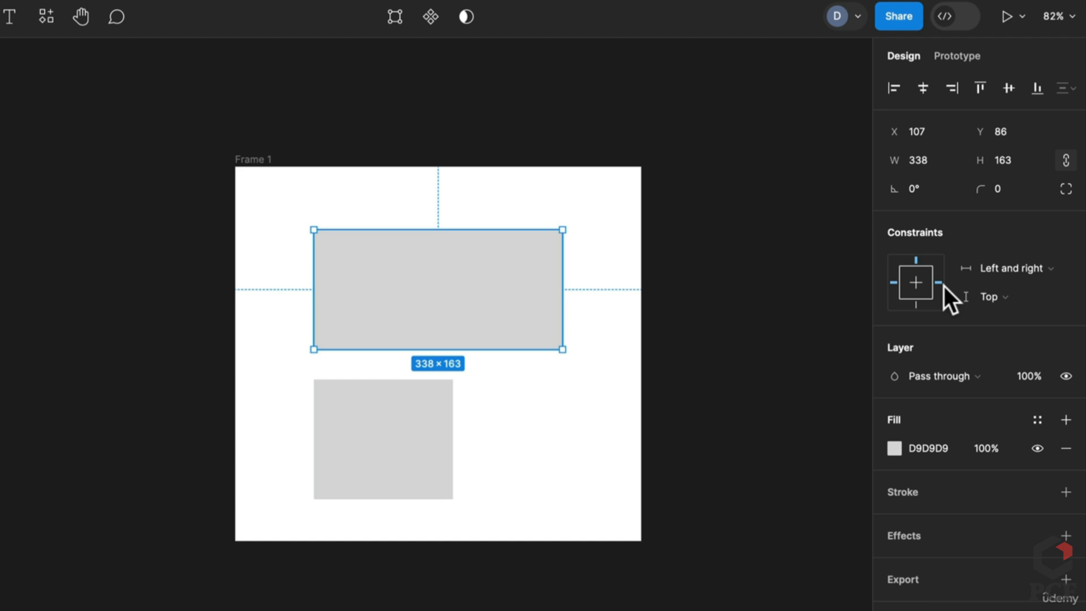
# Set the upper rectangle to Top and bottom, and the lower one to Left and right plus Top and bottom
pyautogui.click(976, 298)
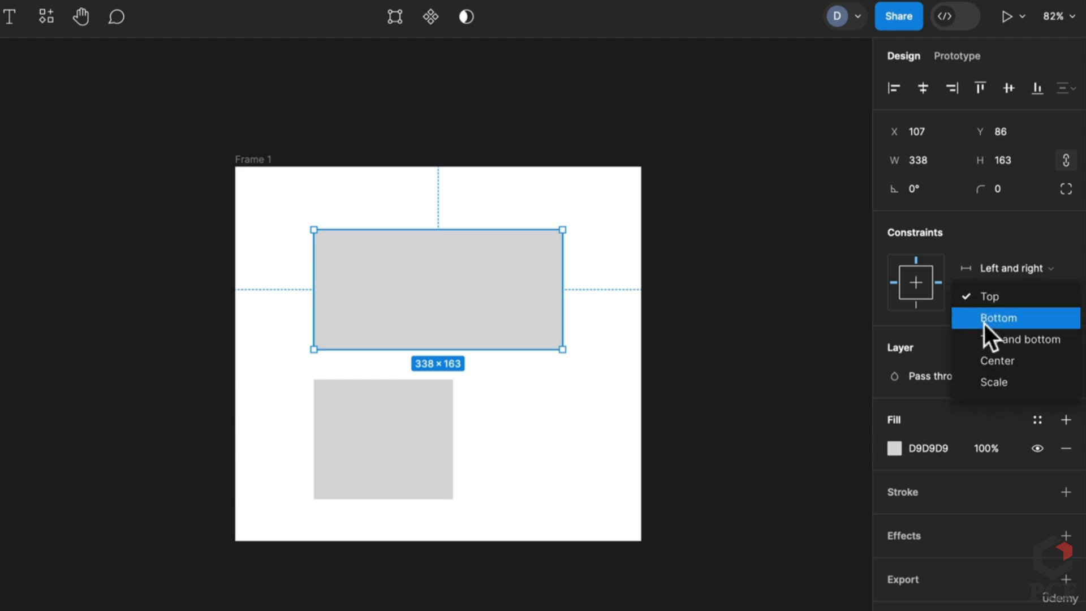
pyautogui.click(993, 340)
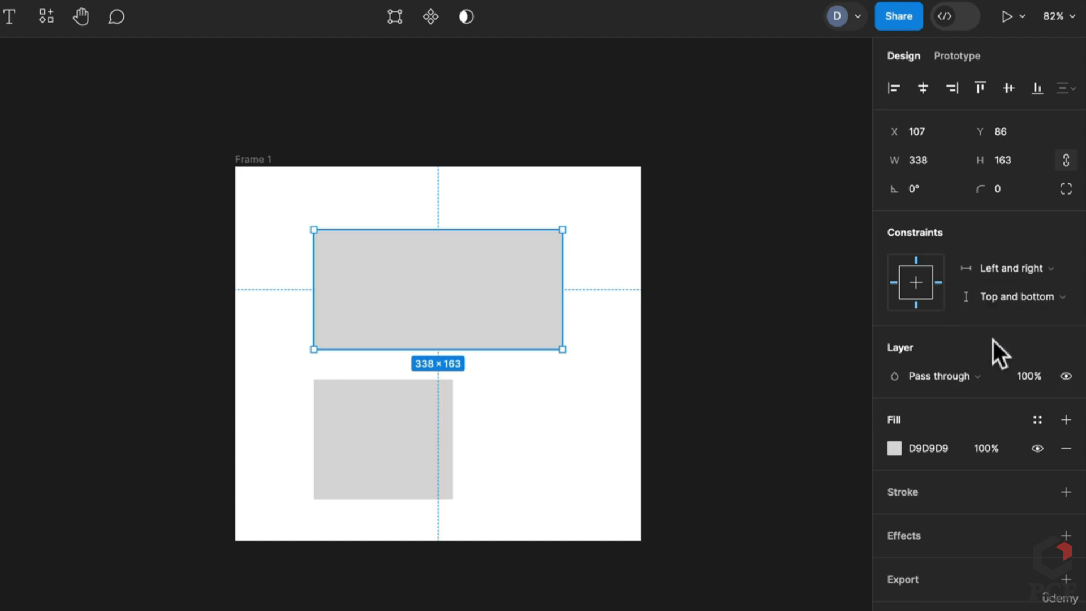
pyautogui.click(992, 267)
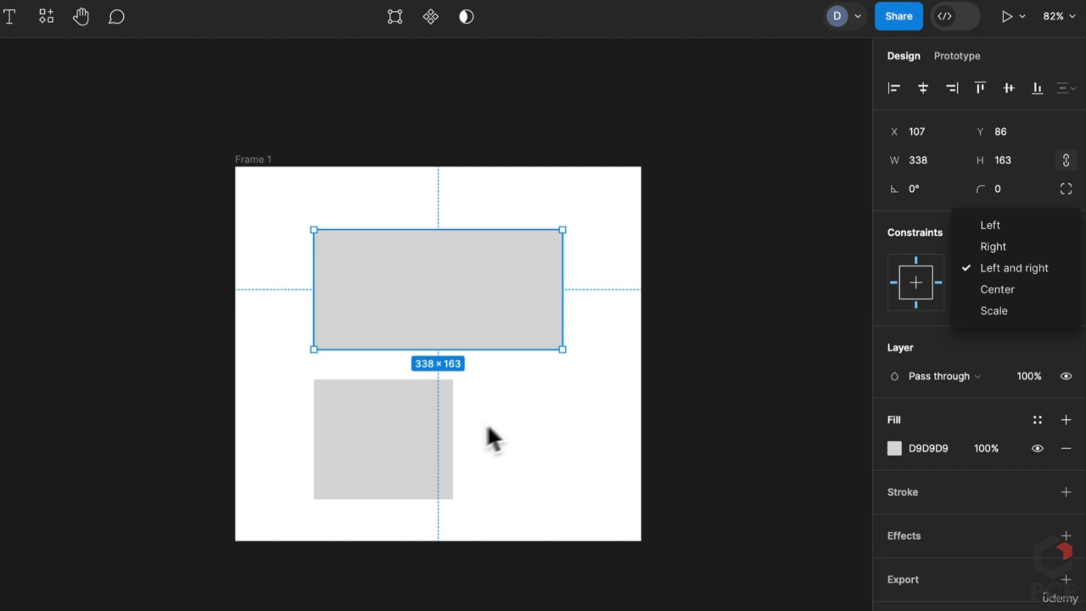
pyautogui.click(399, 436)
pyautogui.click(398, 436)
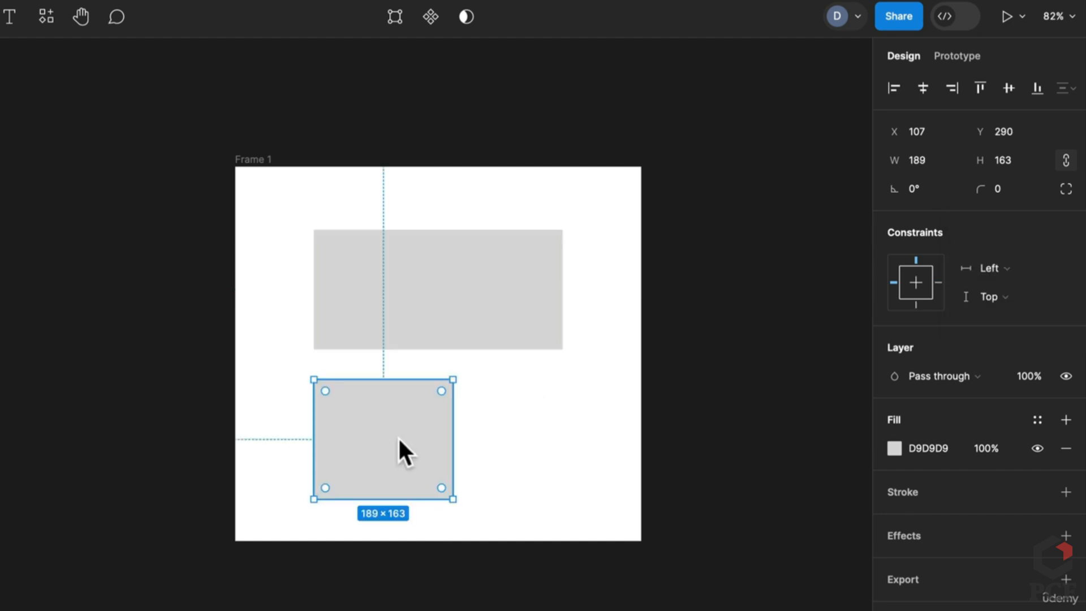
pyautogui.click(1001, 269)
pyautogui.click(1007, 311)
pyautogui.click(1006, 298)
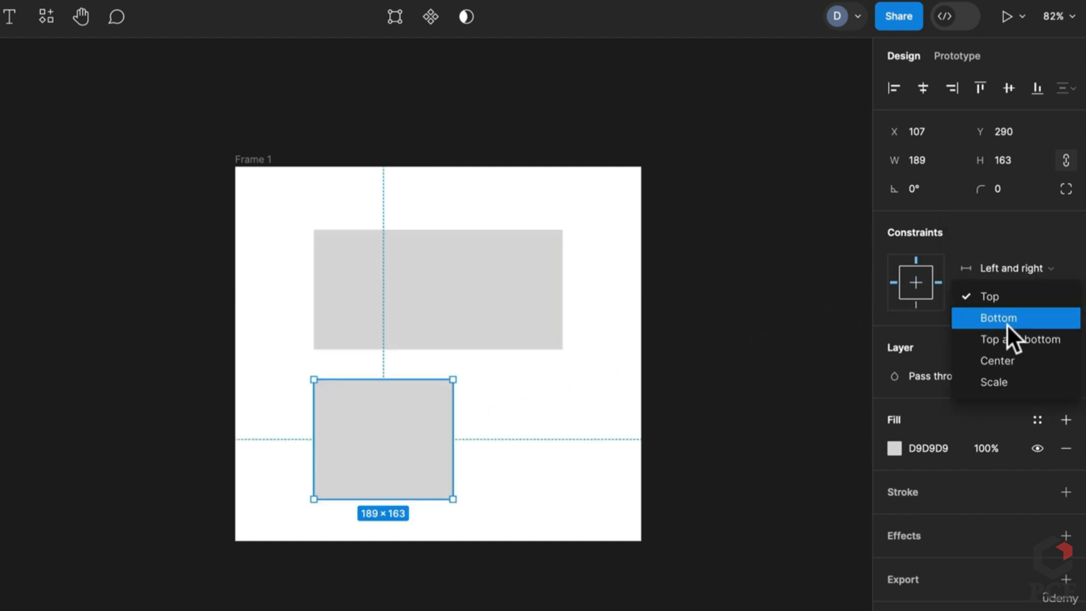
pyautogui.click(1006, 337)
# Test the constraints by resizing Frame 1, undo it, then enlarge the frame again
pyautogui.click(266, 160)
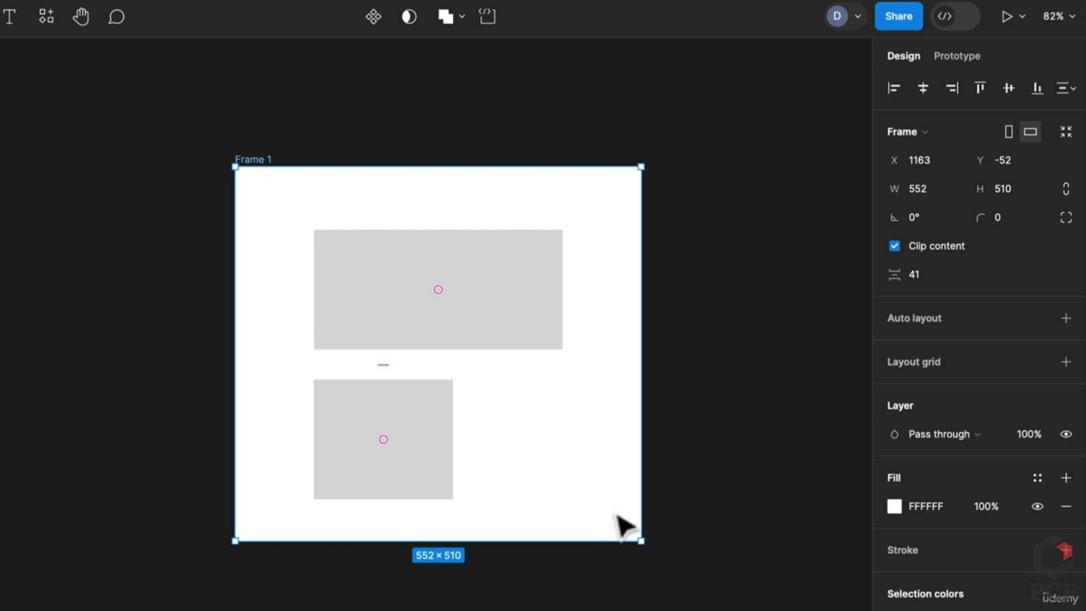
pyautogui.moveTo(638, 540); pyautogui.dragTo(599, 515)
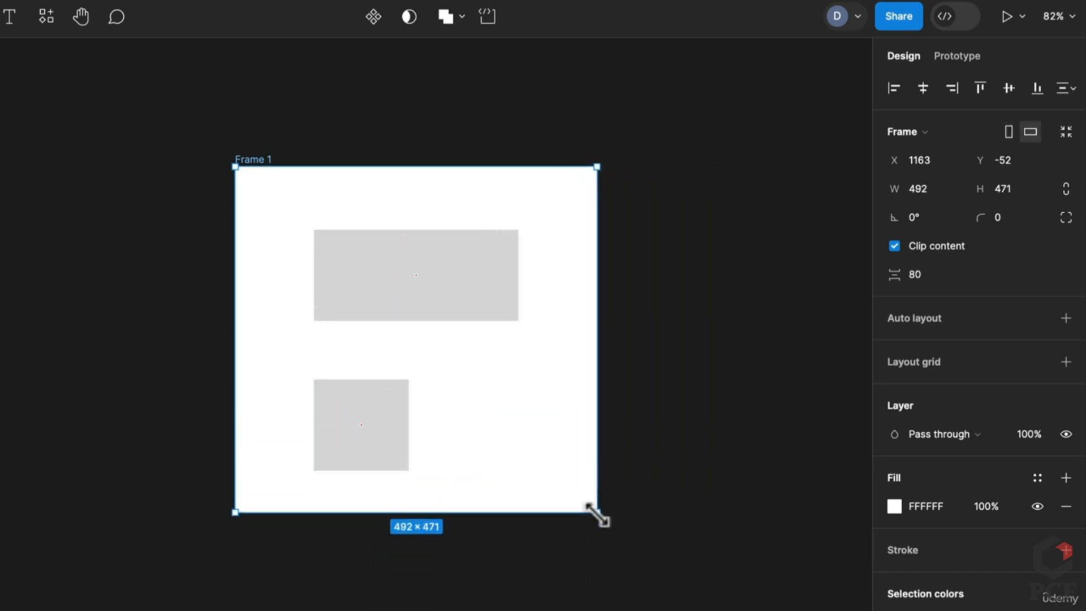
pyautogui.hotkey('ctrl', 'z')
pyautogui.click(528, 322)
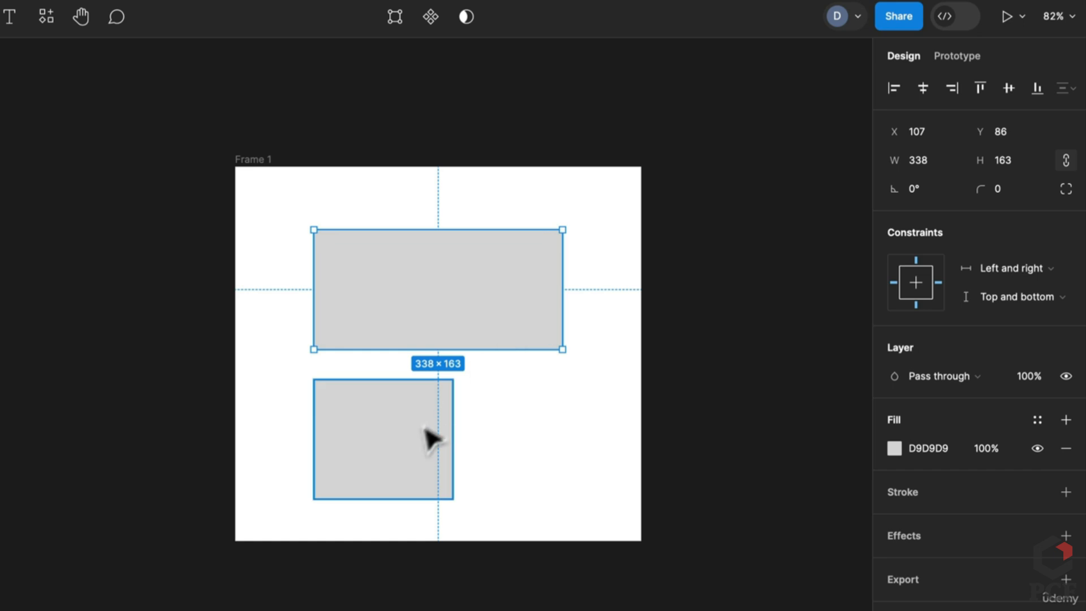
pyautogui.keyDown('shift'); pyautogui.click(429, 439); pyautogui.keyUp('shift')
pyautogui.click(1006, 369)
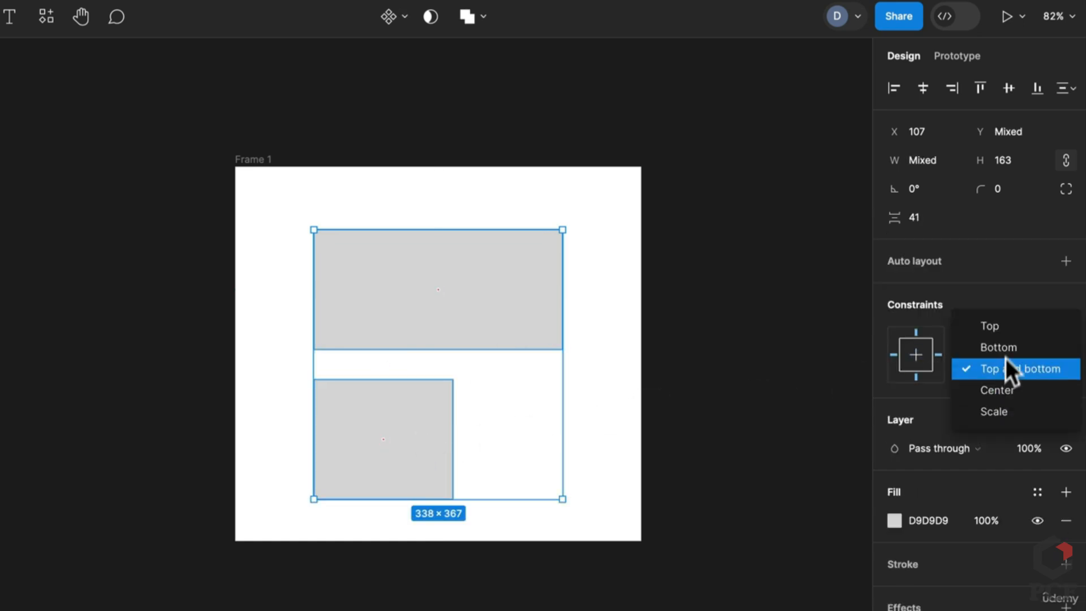
pyautogui.click(1008, 326)
pyautogui.click(673, 560)
pyautogui.rightClick(615, 470)
pyautogui.click(572, 462)
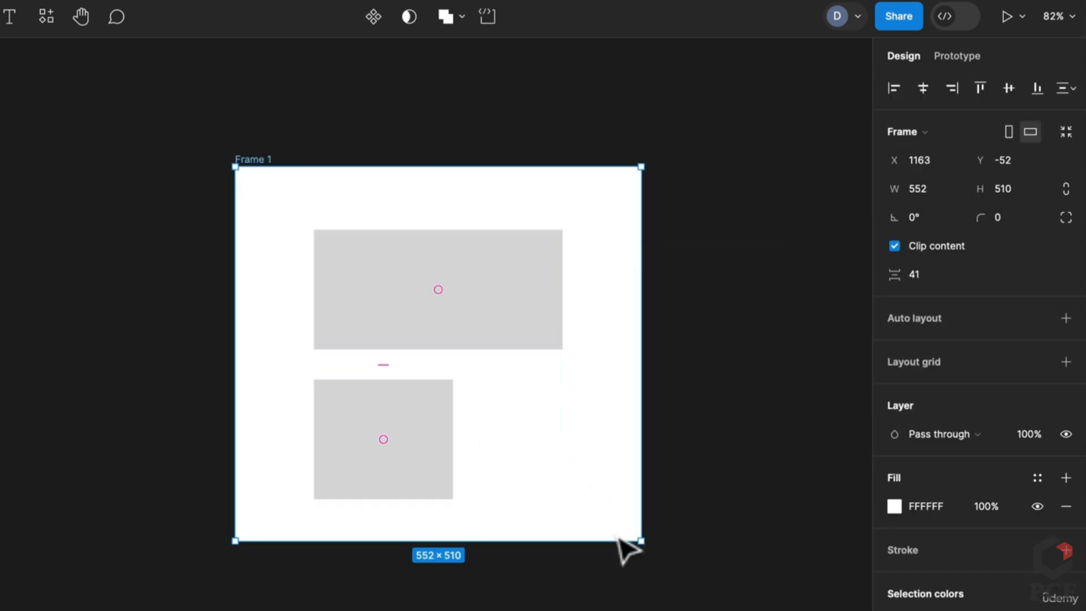
pyautogui.moveTo(617, 538); pyautogui.dragTo(636, 593)
# Place a copy of the lower 211×163 rectangle on the canvas outside Frame 1
pyautogui.click(453, 471)
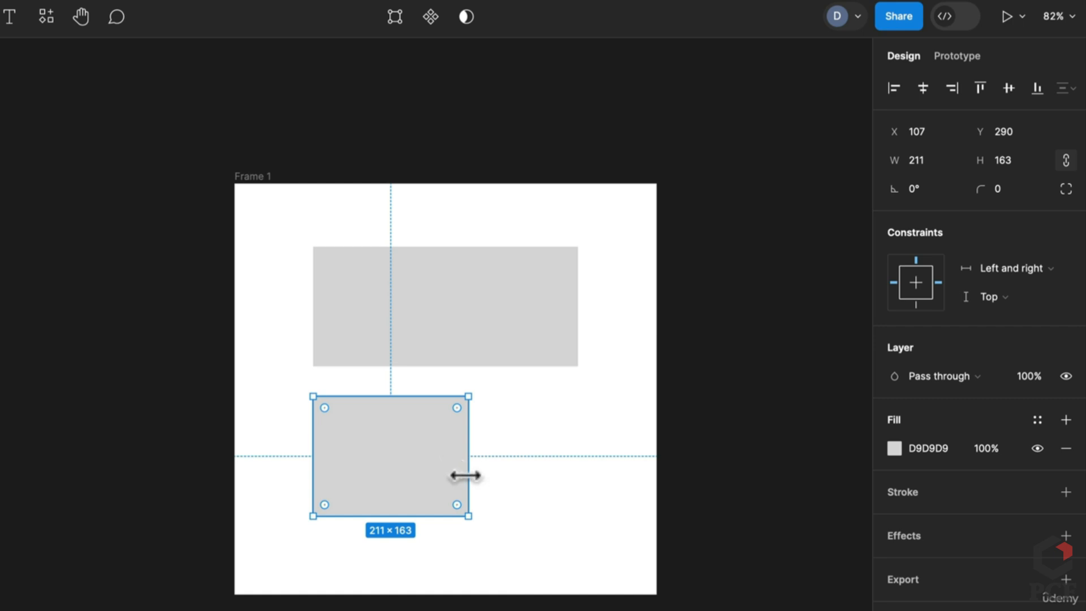
pyautogui.moveTo(456, 484); pyautogui.dragTo(153, 478)
pyautogui.click(164, 338)
pyautogui.click(152, 403)
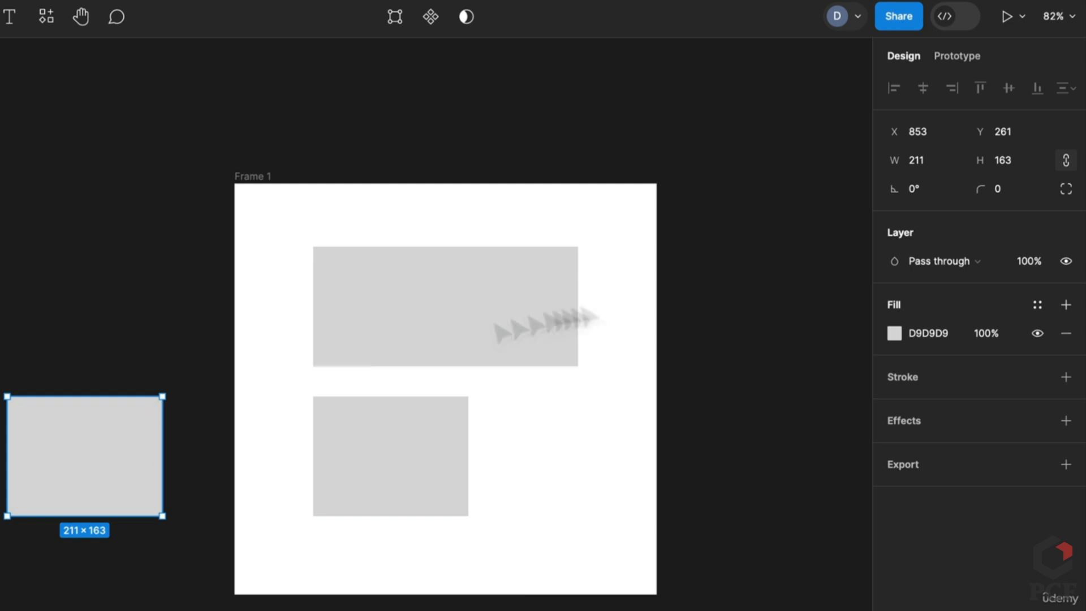
pyautogui.click(448, 463)
pyautogui.click(144, 465)
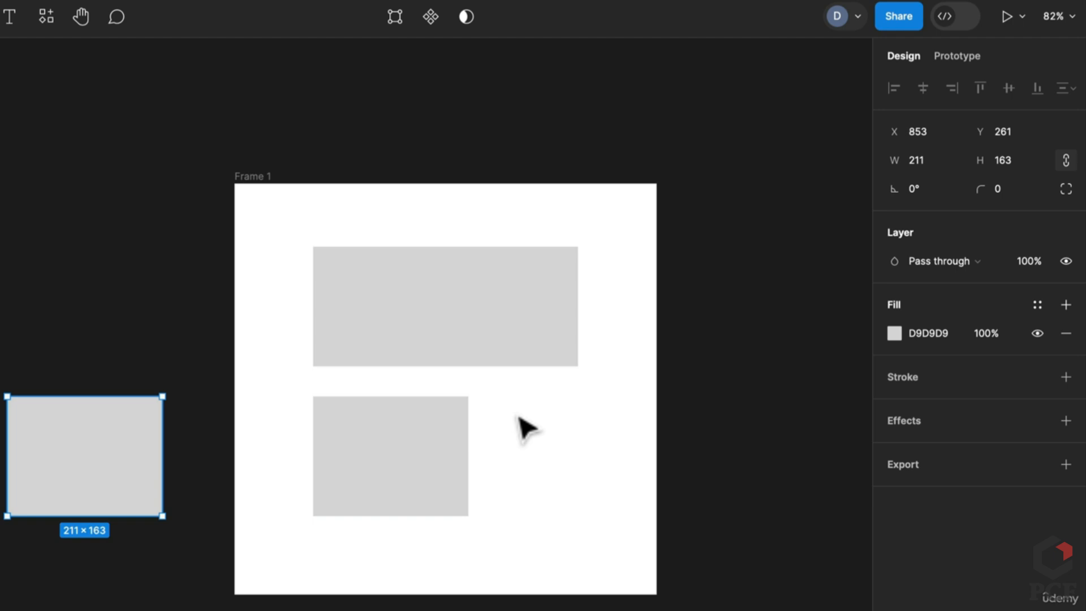
# Try auto layout on Frame 1, inspect its rectangles, then undo the auto layout
pyautogui.click(252, 182)
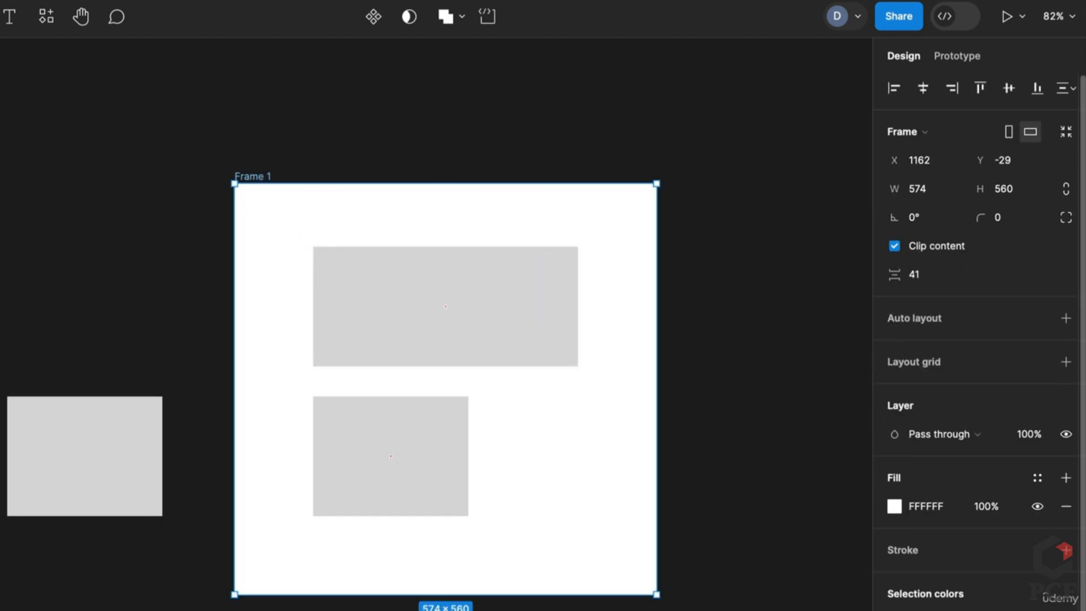
pyautogui.click(1066, 318)
pyautogui.click(448, 477)
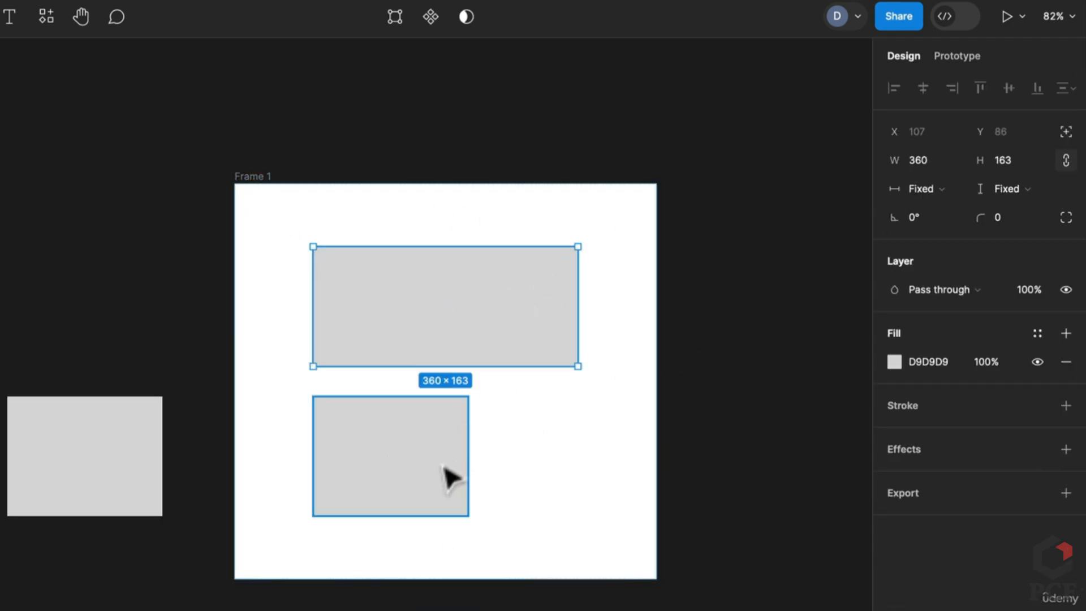
pyautogui.click(534, 342)
pyautogui.click(436, 461)
pyautogui.click(407, 291)
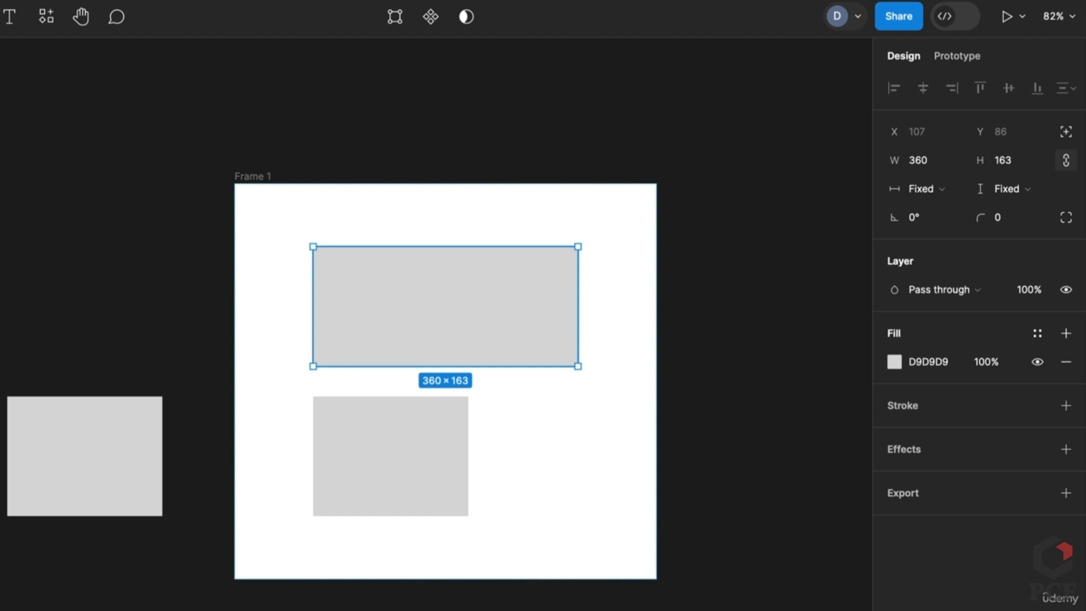
pyautogui.click(437, 460)
pyautogui.click(407, 291)
pyautogui.hotkey('ctrl', 'z')
pyautogui.hotkey('ctrl', 'z')
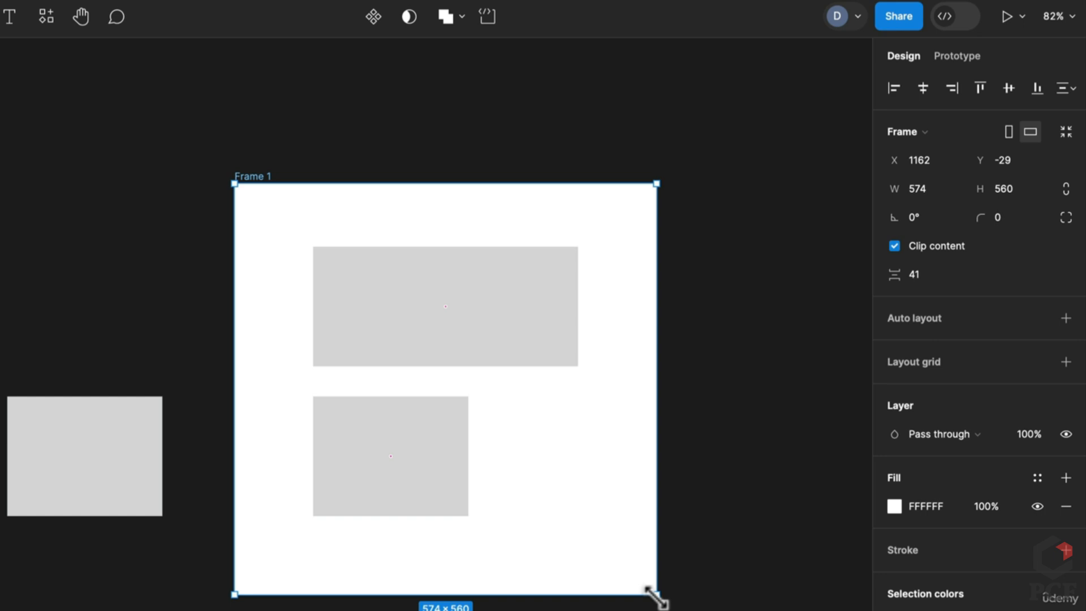
# Resize Frame 1 to about 770×477, then 523×630, then narrower, watching its rectangles scale
pyautogui.moveTo(655, 595); pyautogui.dragTo(798, 569)
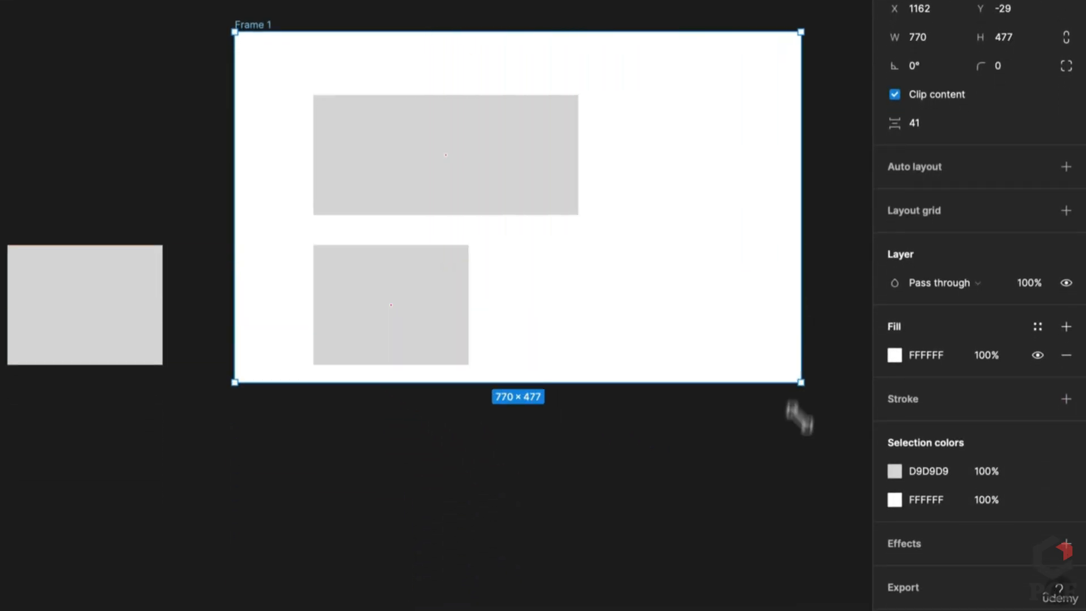
pyautogui.moveTo(799, 417); pyautogui.dragTo(543, 339)
pyautogui.moveTo(746, 461); pyautogui.dragTo(776, 420)
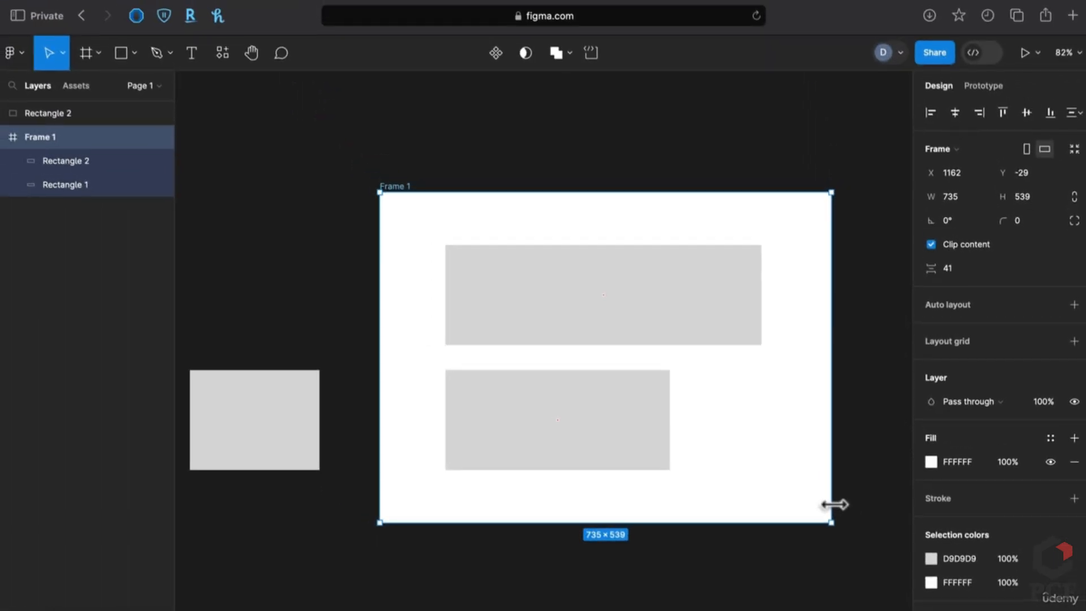
pyautogui.moveTo(830, 504); pyautogui.dragTo(762, 507)
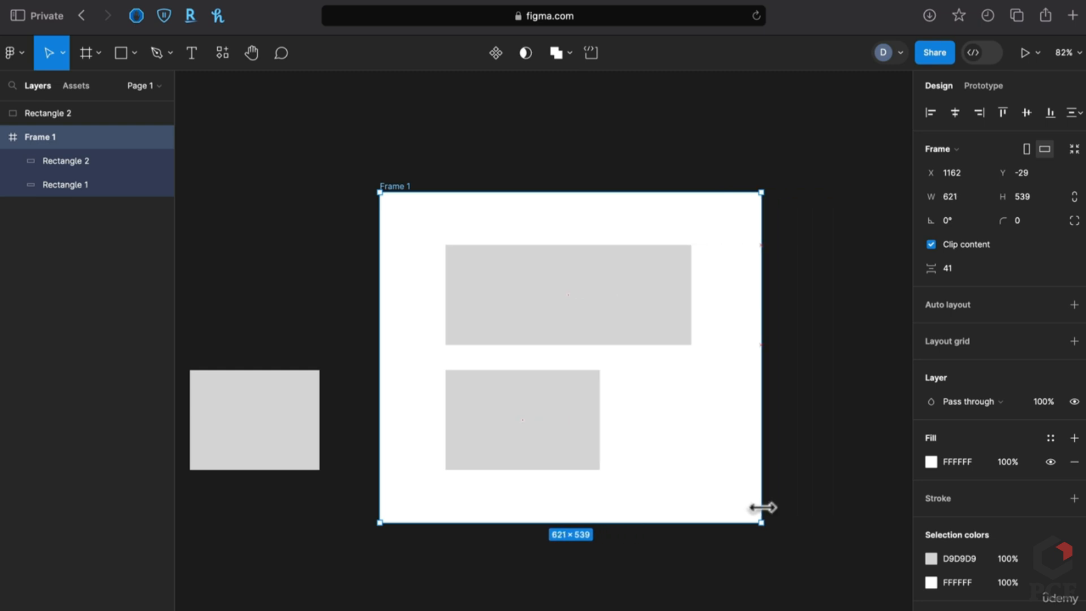
pyautogui.click(735, 497)
pyautogui.click(534, 453)
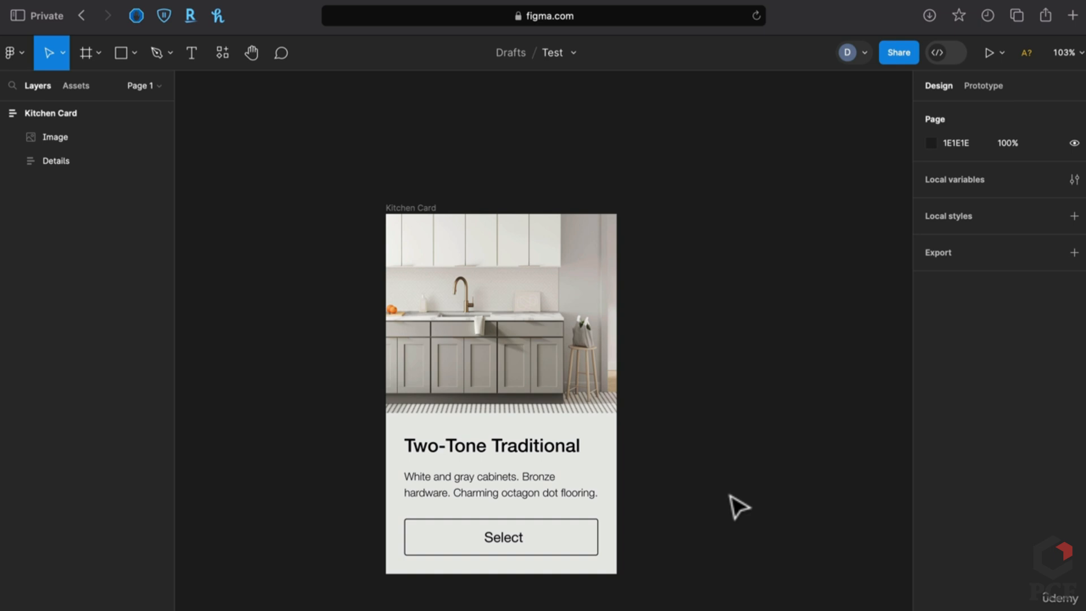
# Resize the Kitchen Card to 418 high and about 459 wide
pyautogui.click(412, 209)
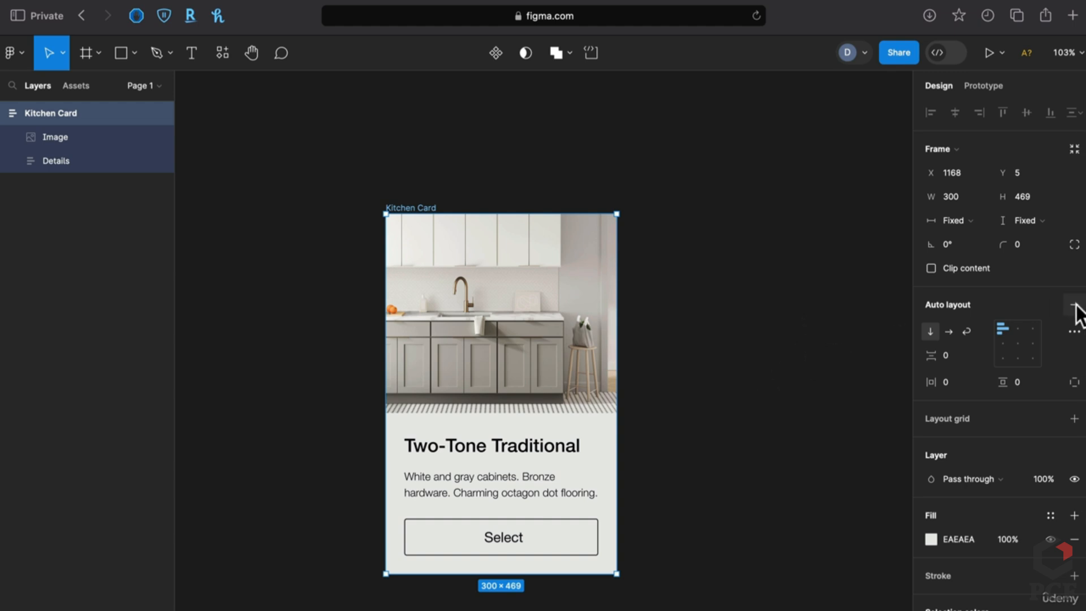
pyautogui.moveTo(600, 574); pyautogui.dragTo(589, 441)
pyautogui.moveTo(620, 365); pyautogui.dragTo(741, 366)
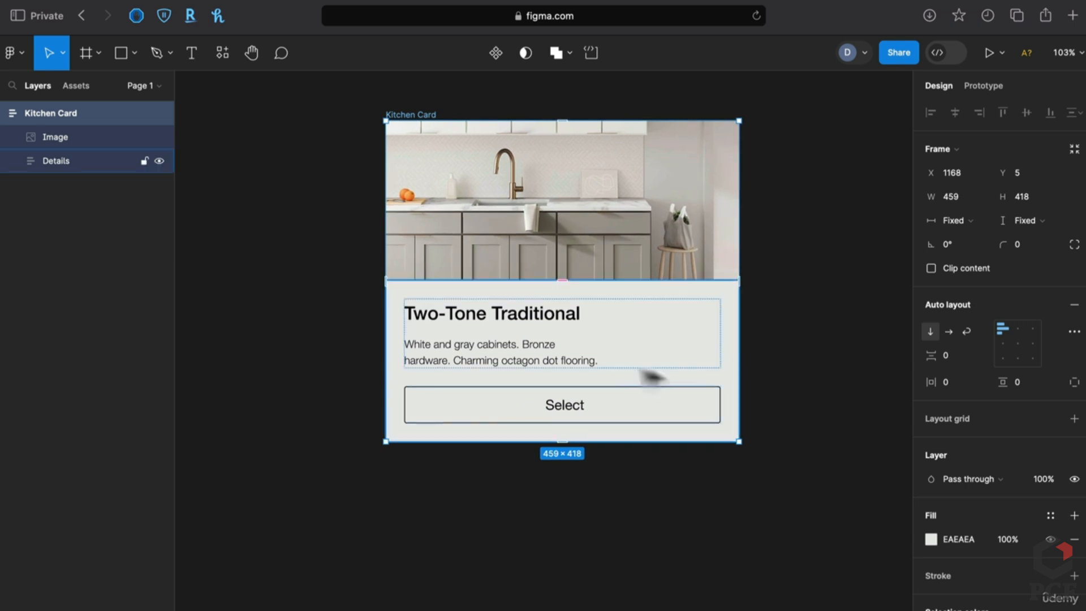
# Select the description and enable local fonts to resolve the missing Helvetica Neue
pyautogui.keyDown('super'); pyautogui.doubleClick(545, 354); pyautogui.keyUp('super')
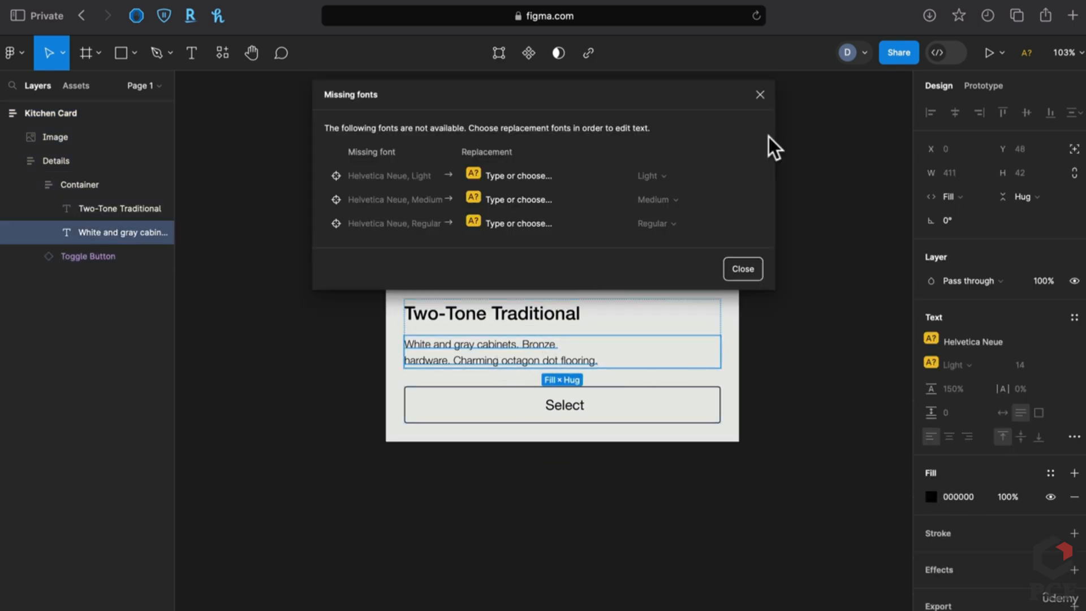
pyautogui.click(552, 169)
pyautogui.click(663, 433)
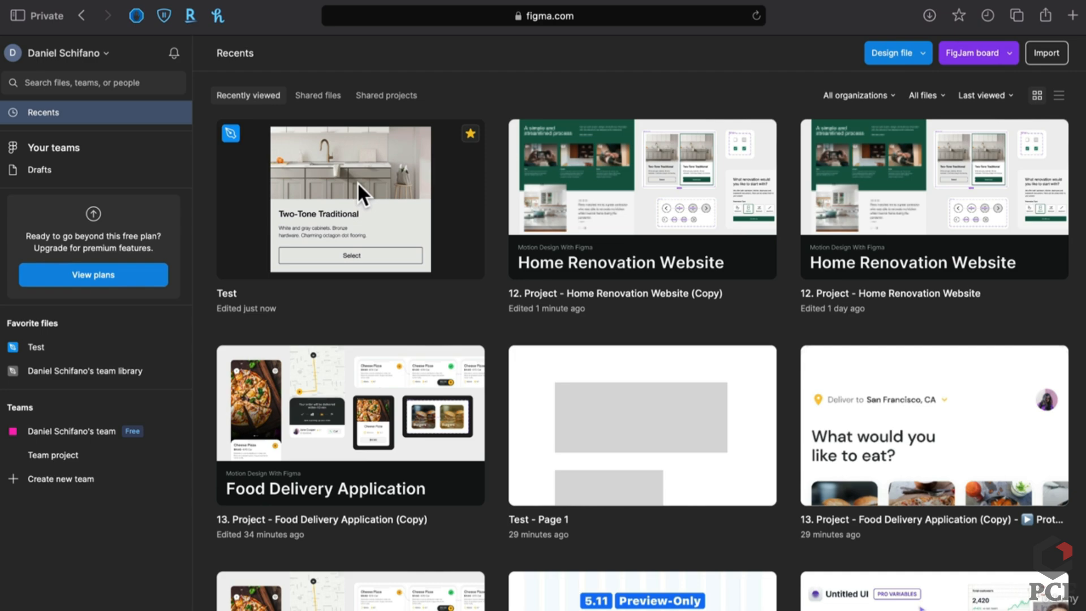
# Reopen the Test file and change the card description's font to Inter
pyautogui.click(357, 182)
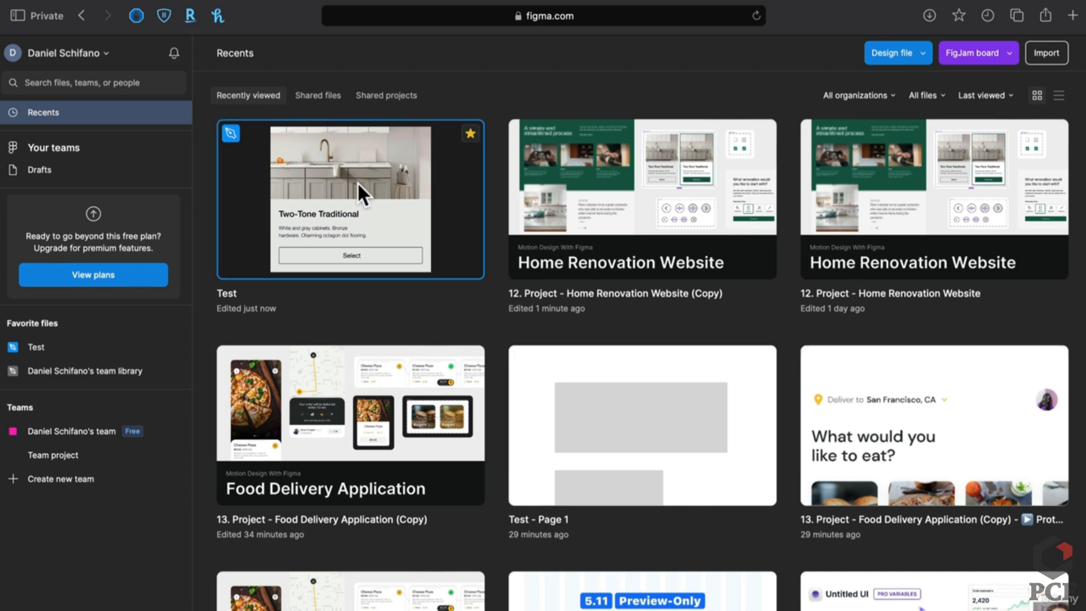
pyautogui.doubleClick(358, 182)
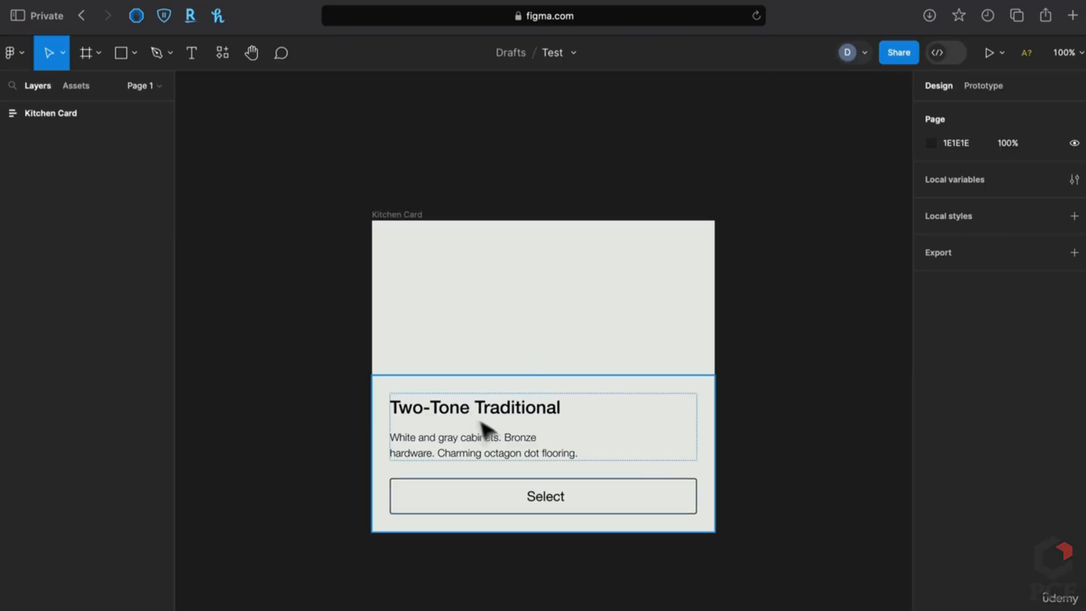
pyautogui.click(531, 454)
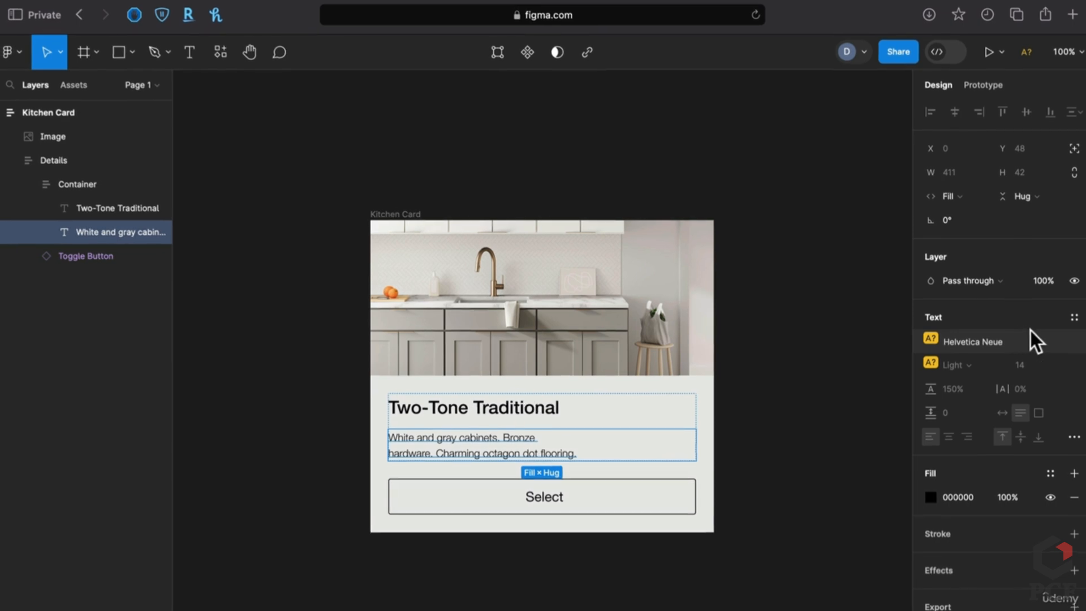
pyautogui.click(973, 341)
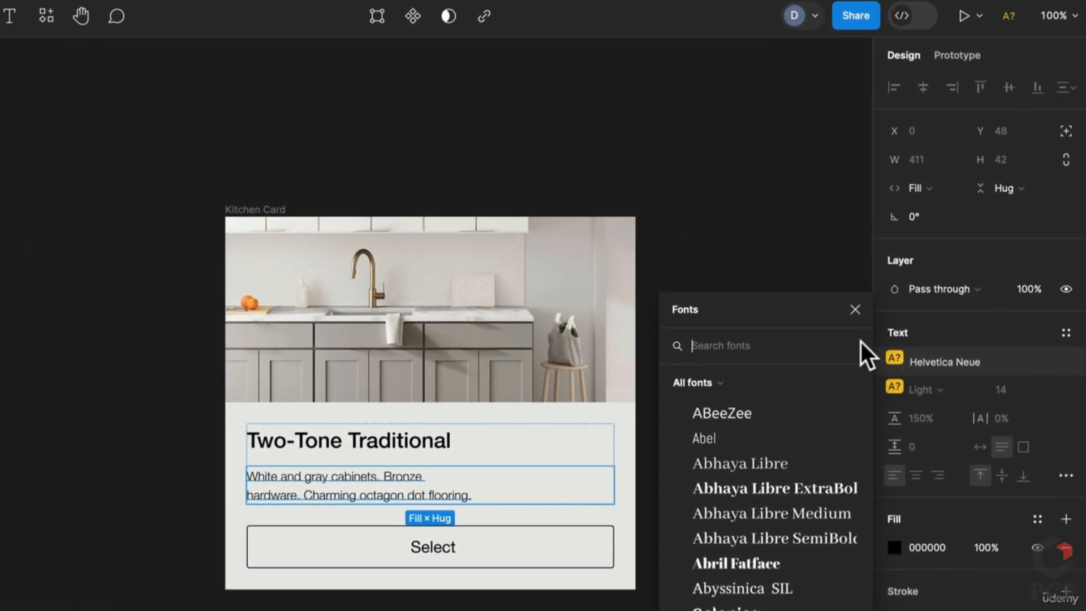
pyautogui.write('int')
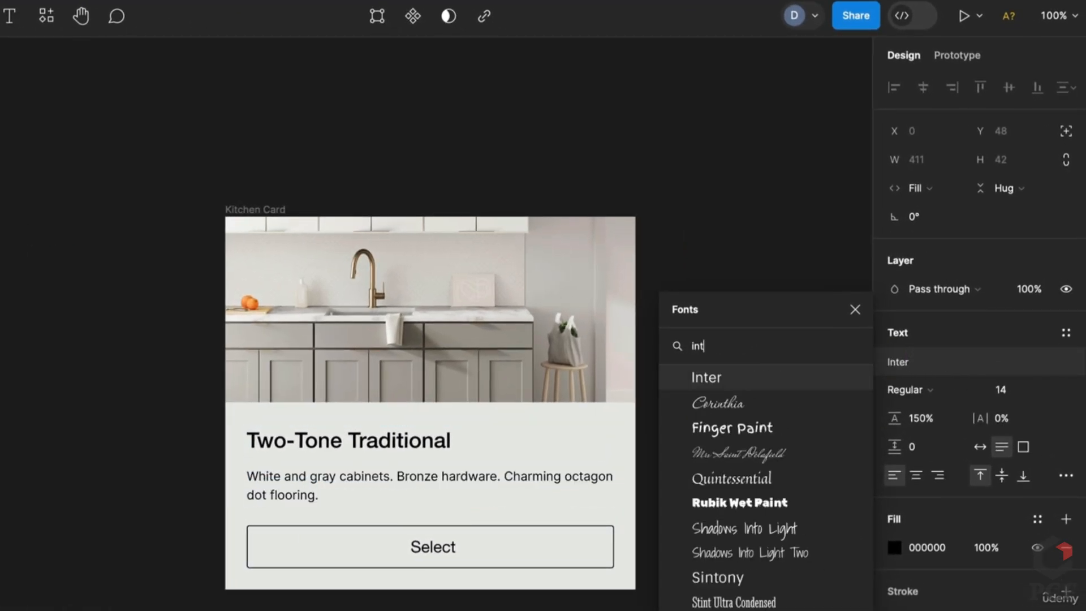
pyautogui.press('Return')
# Set the Two-Tone Traditional heading to Inter Bold
pyautogui.click(319, 442)
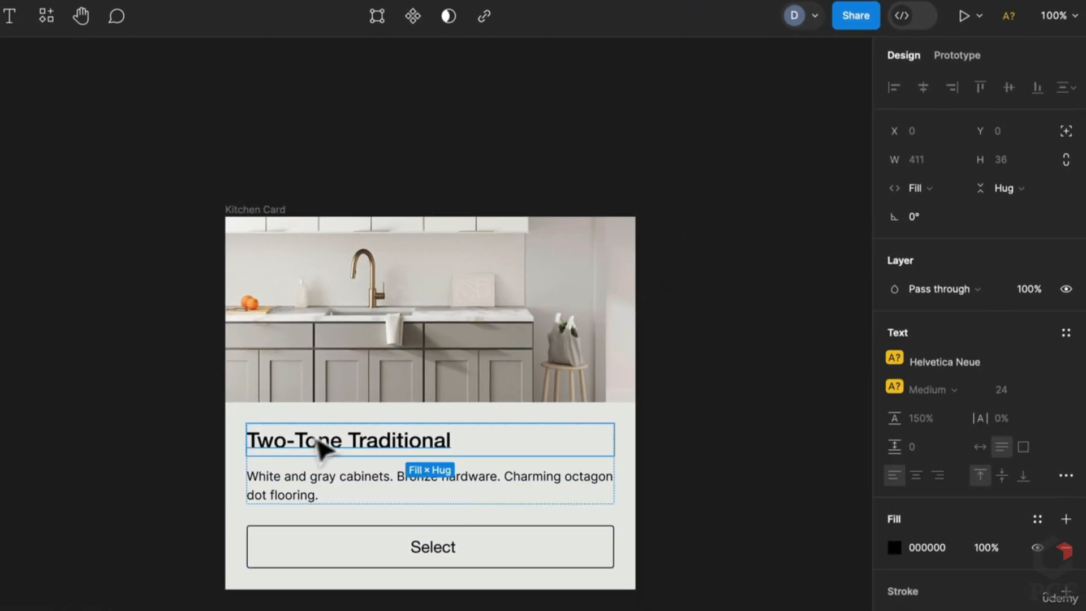
pyautogui.click(953, 357)
pyautogui.write('int')
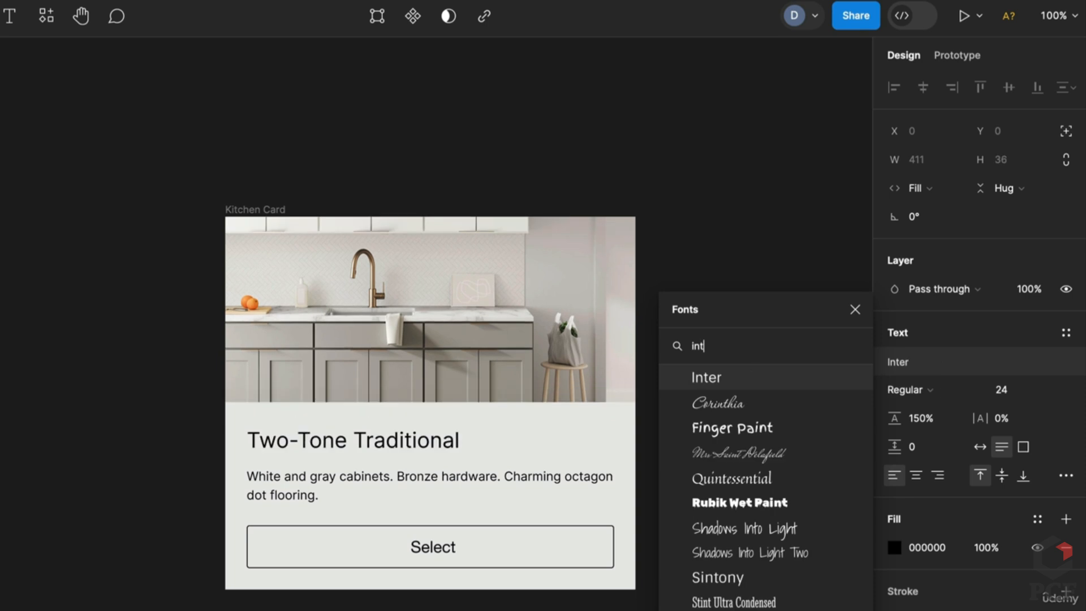
pyautogui.press('Return')
pyautogui.click(930, 389)
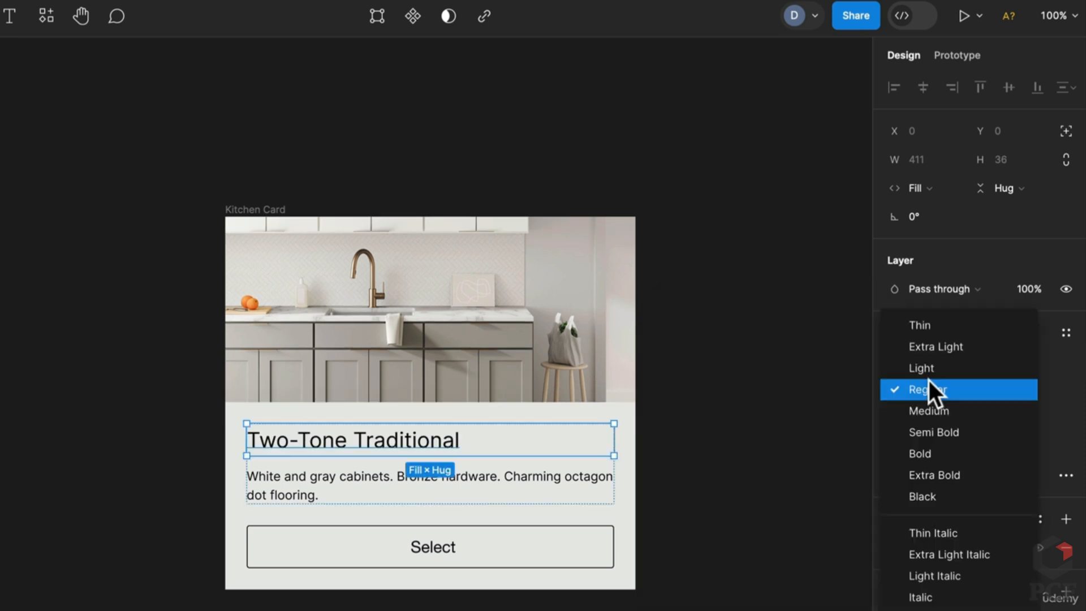
pyautogui.click(926, 453)
# Inspect the Select button and text group, then resize the Kitchen Card to 382 wide to watch text reflow
pyautogui.click(776, 473)
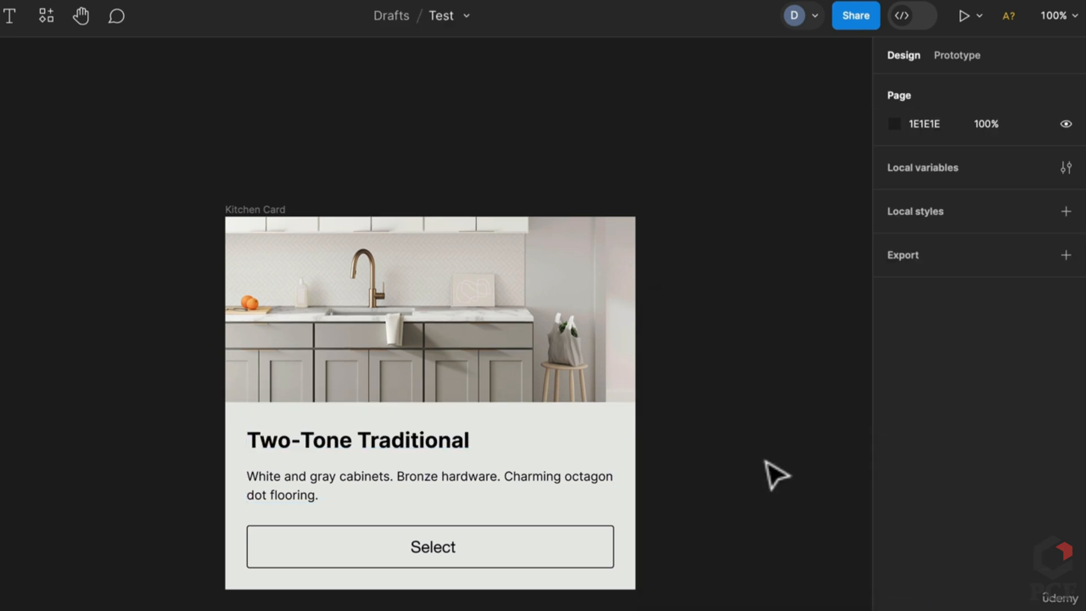
pyautogui.doubleClick(439, 553)
pyautogui.click(729, 452)
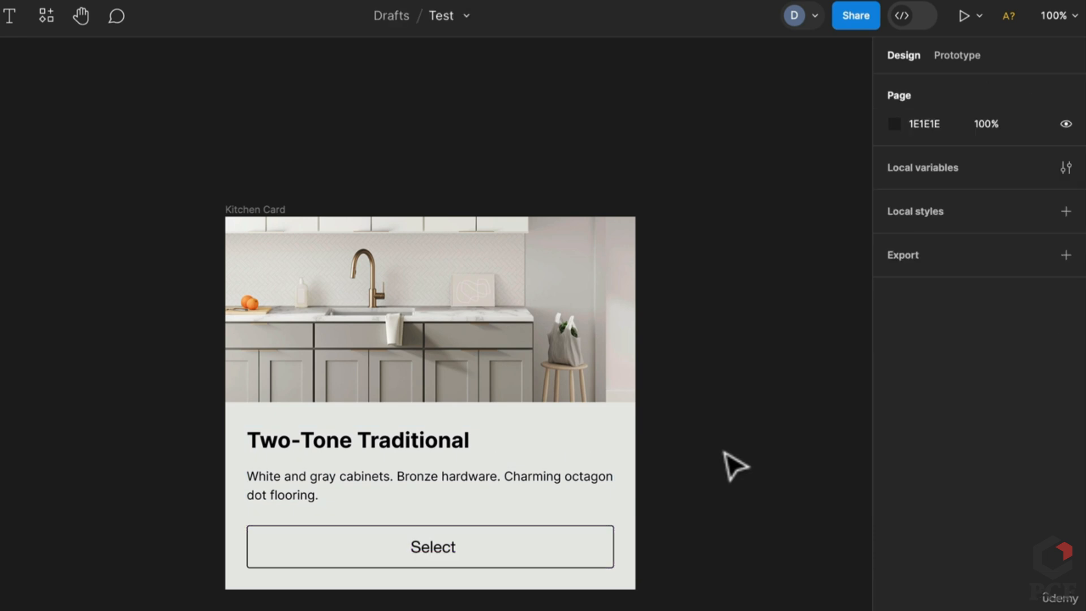
pyautogui.click(399, 450)
pyautogui.click(783, 391)
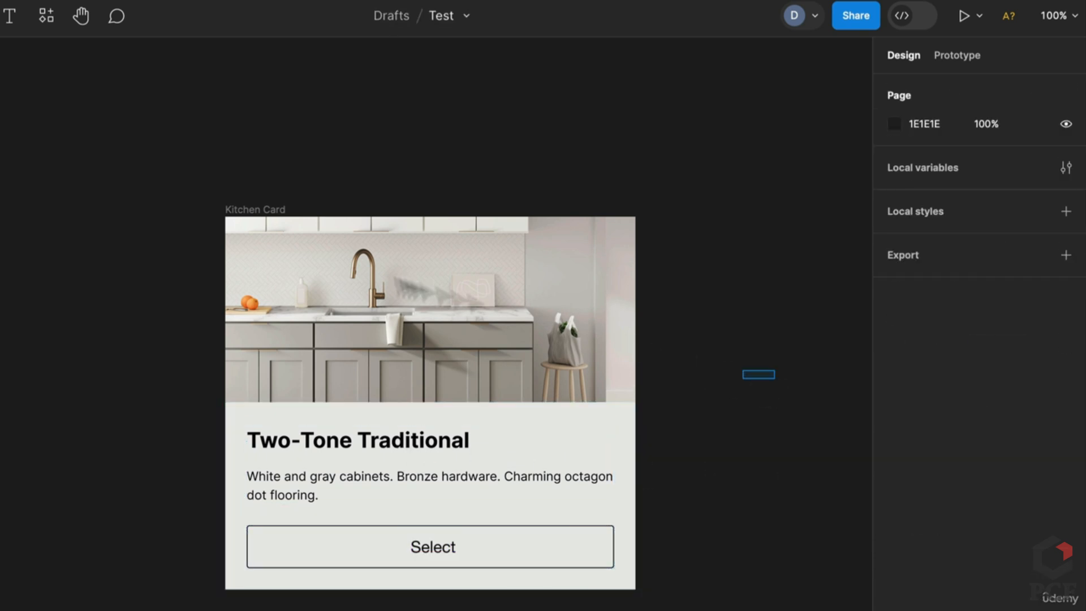
pyautogui.click(252, 205)
pyautogui.moveTo(639, 380); pyautogui.dragTo(569, 389)
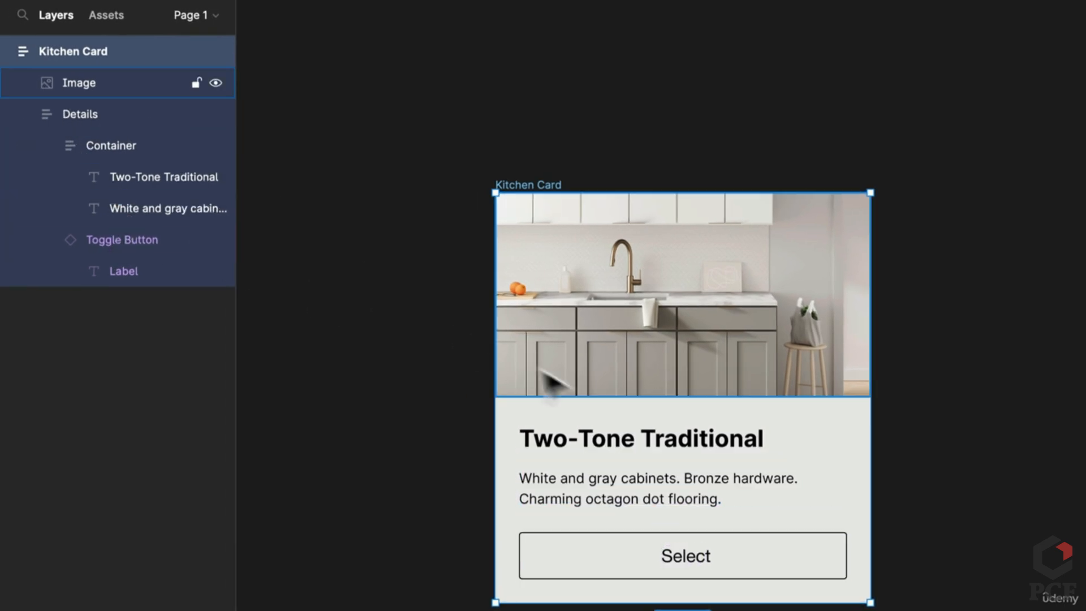
# Widen the Kitchen Card to 425 and set its height to Hug contents
pyautogui.click(818, 348)
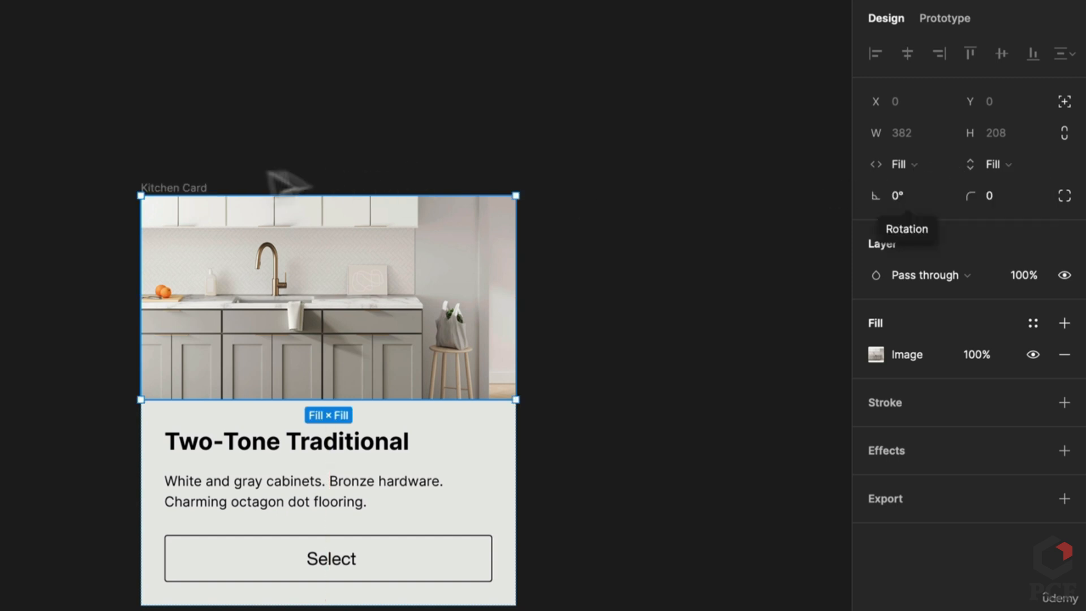
pyautogui.click(169, 187)
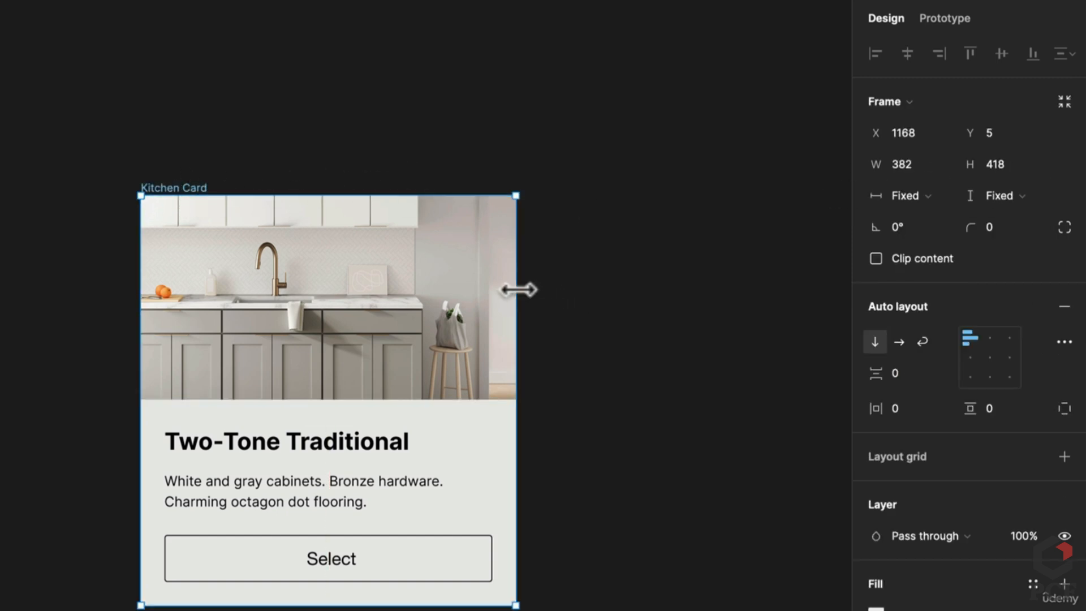
pyautogui.moveTo(518, 289); pyautogui.dragTo(559, 291)
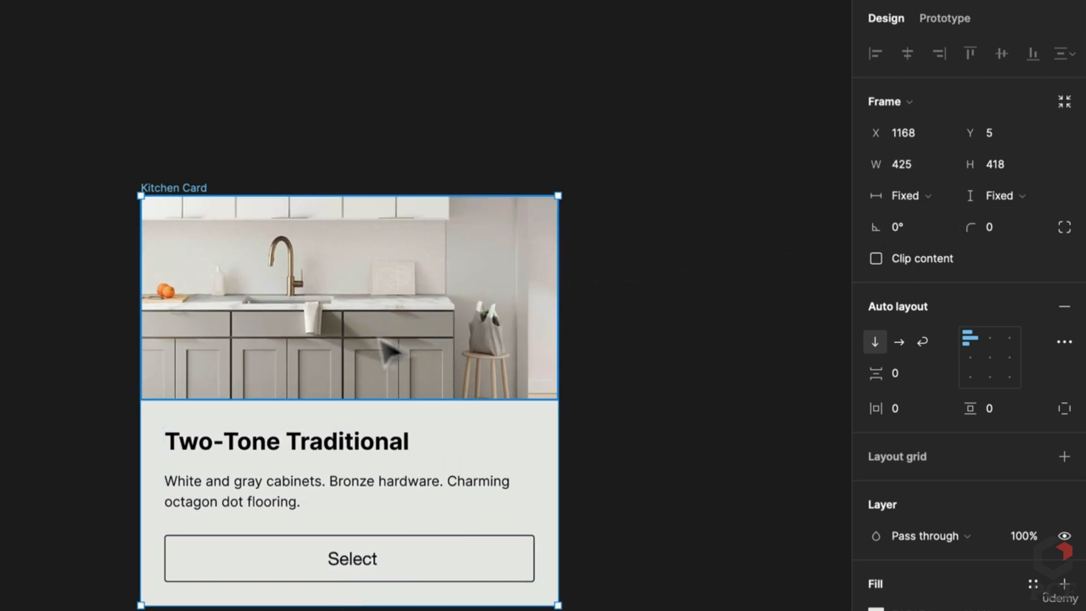
pyautogui.click(1012, 196)
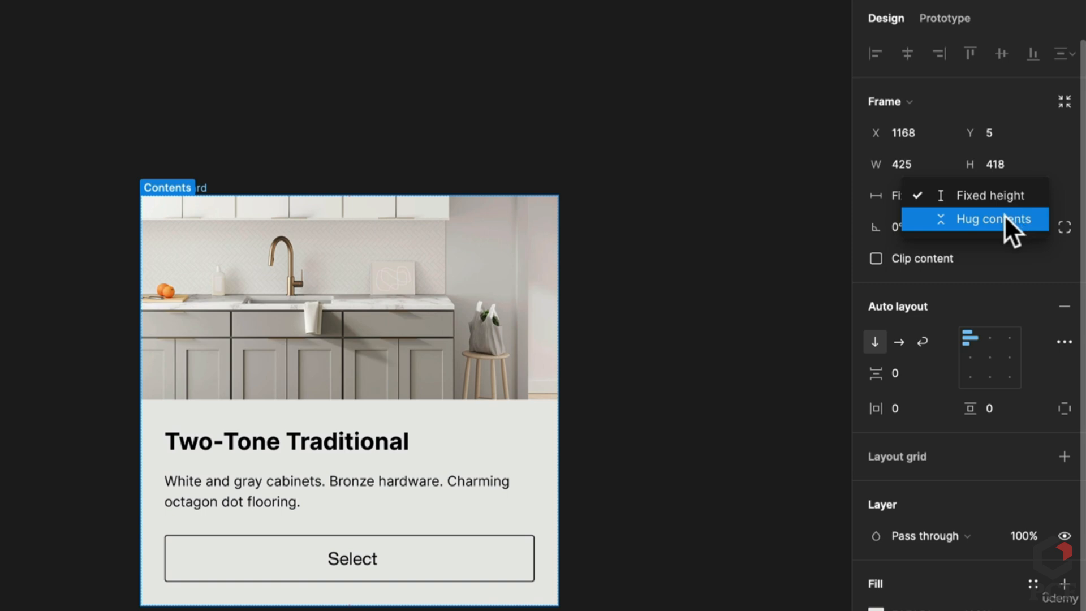
pyautogui.click(1012, 221)
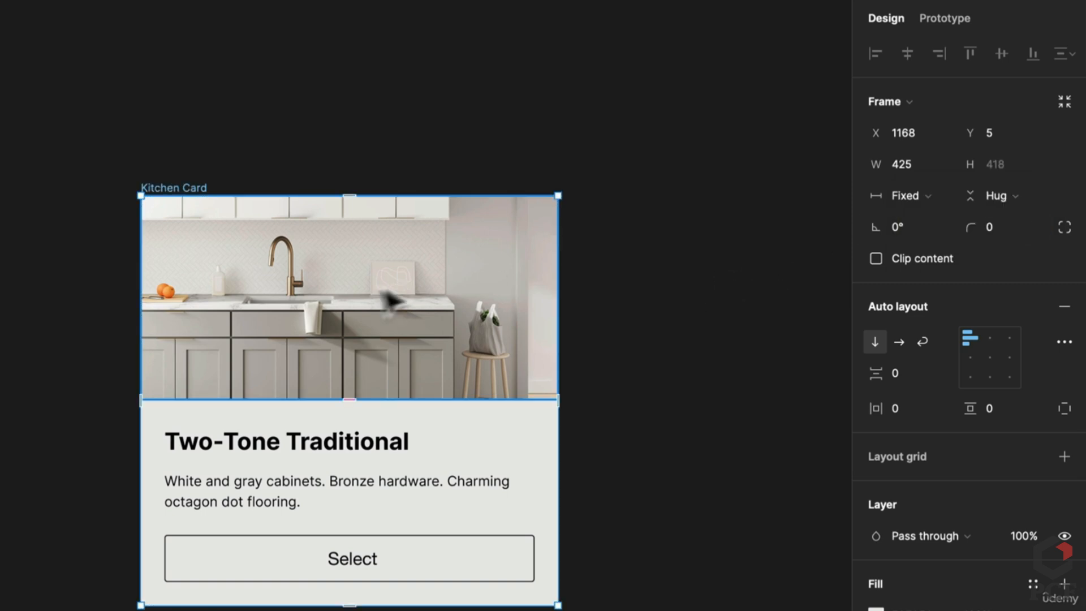
# Switch the card back to Fixed height and drag its bottom edge back to 418
pyautogui.click(354, 303)
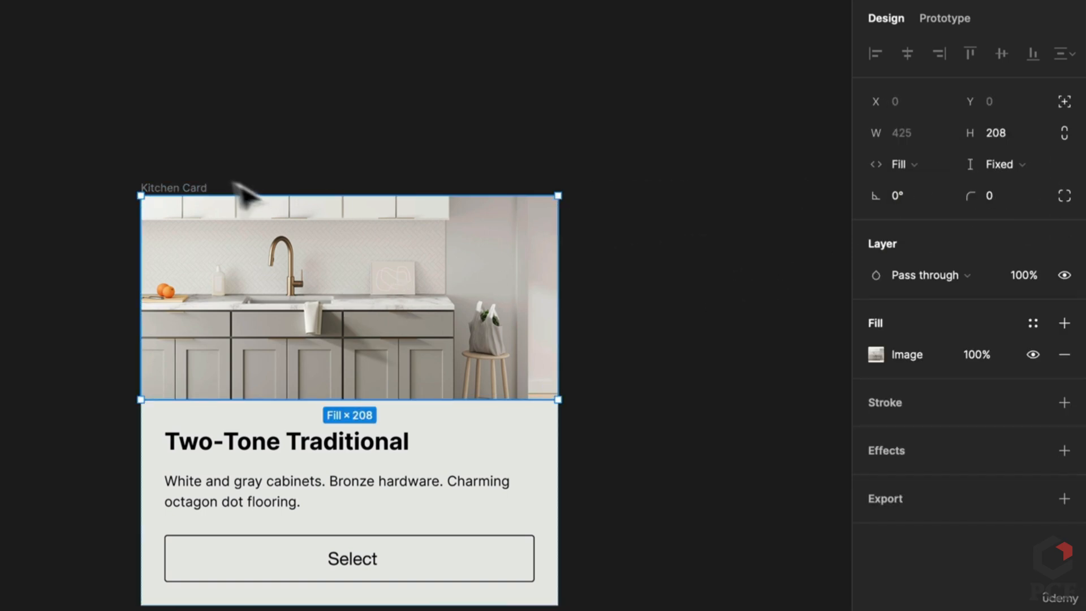
pyautogui.click(174, 187)
pyautogui.click(1012, 195)
pyautogui.click(1018, 172)
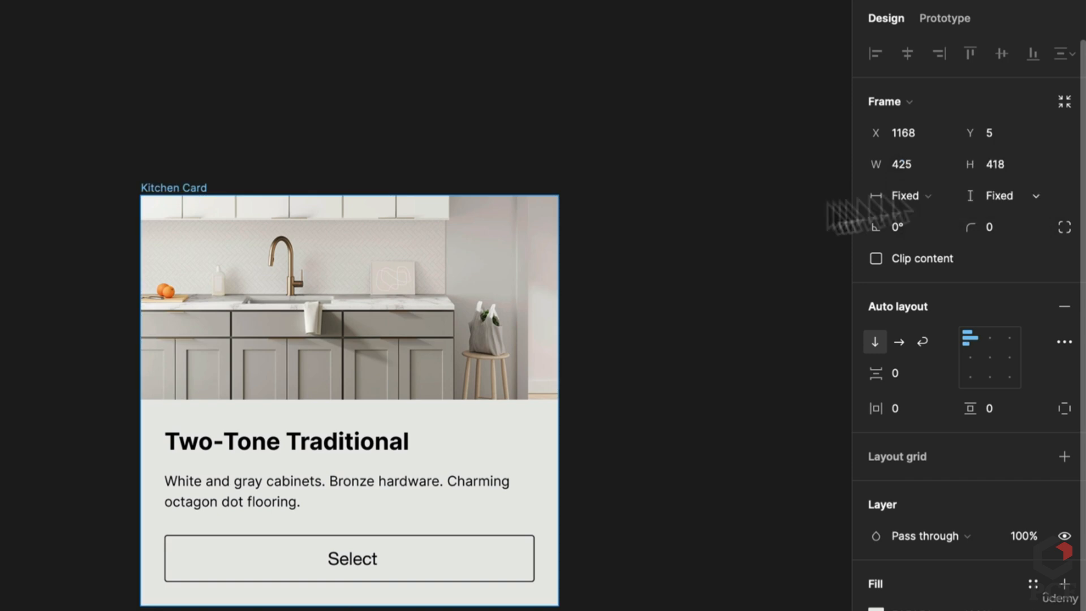
pyautogui.click(218, 269)
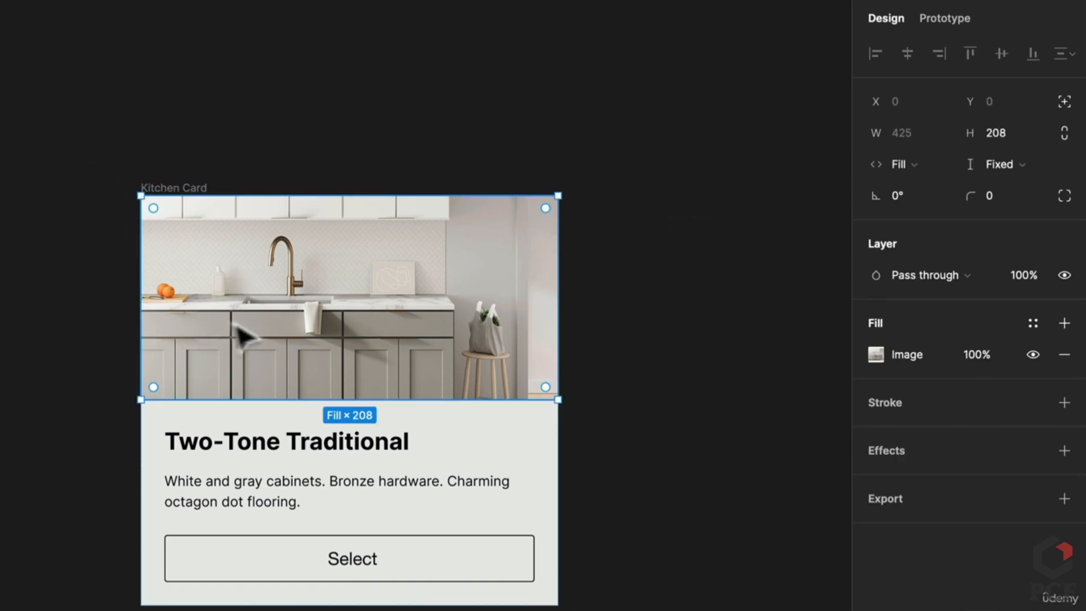
pyautogui.click(205, 188)
pyautogui.moveTo(526, 605); pyautogui.dragTo(548, 439)
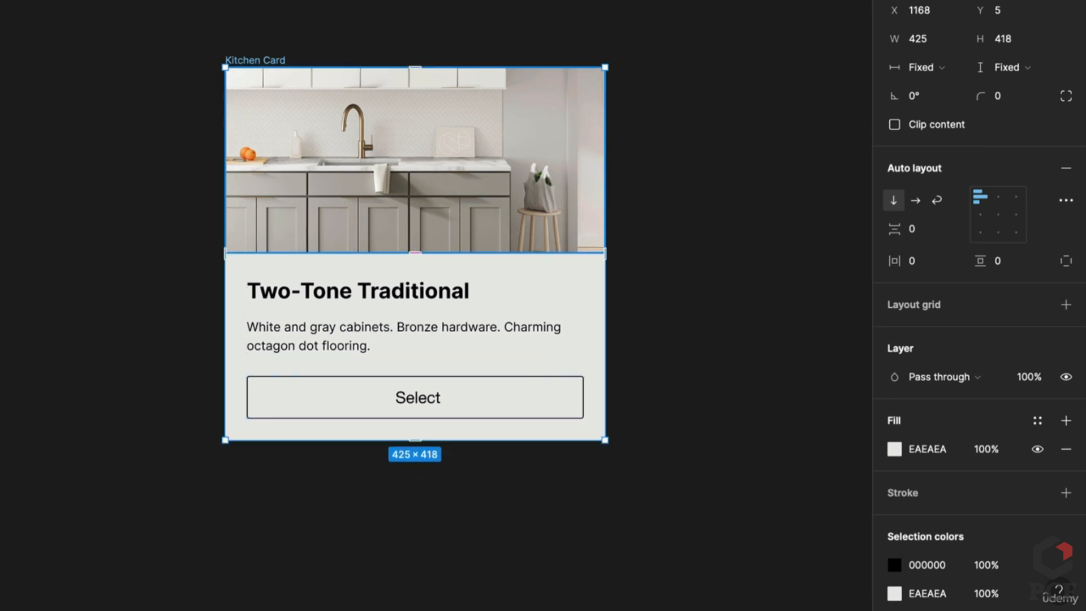
pyautogui.click(478, 186)
pyautogui.click(491, 341)
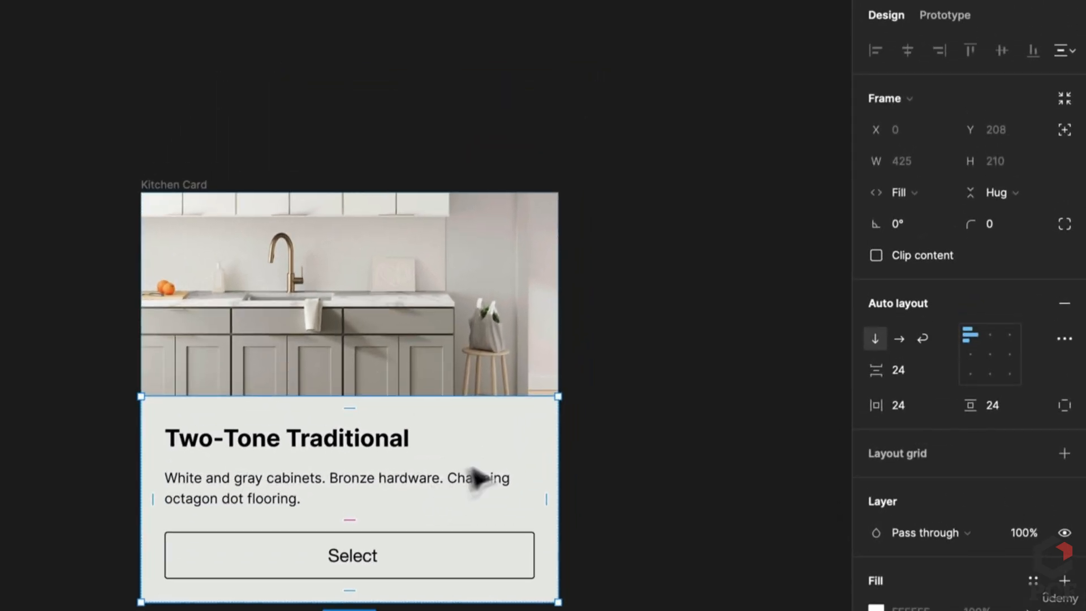
# Try Hug contents width on the description text, then undo it
pyautogui.click(346, 467)
pyautogui.click(339, 487)
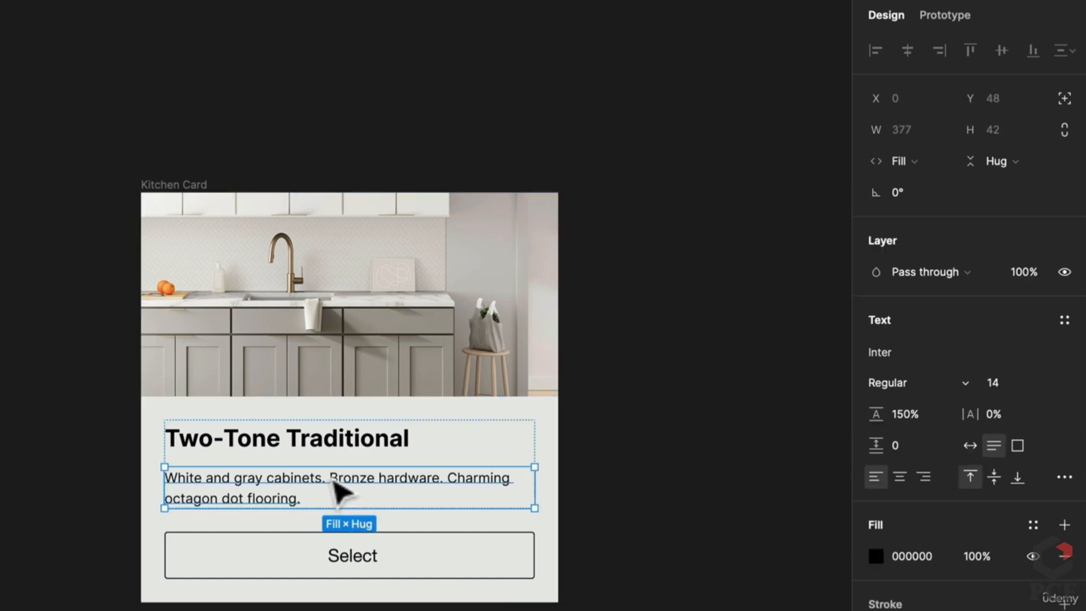
pyautogui.click(907, 159)
pyautogui.click(939, 126)
pyautogui.click(731, 375)
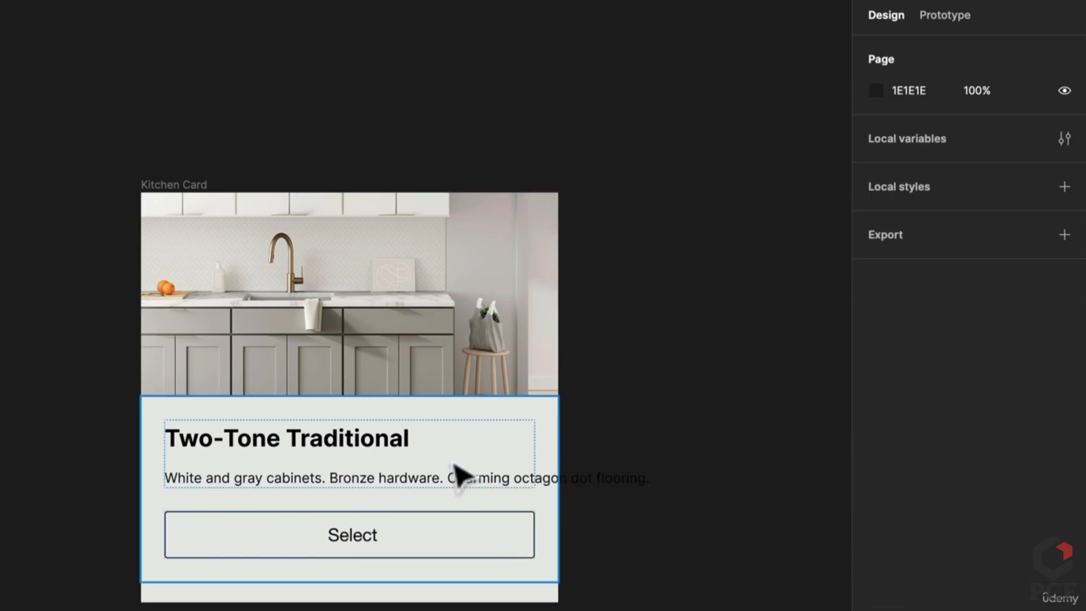
pyautogui.hotkey('ctrl', 'z')
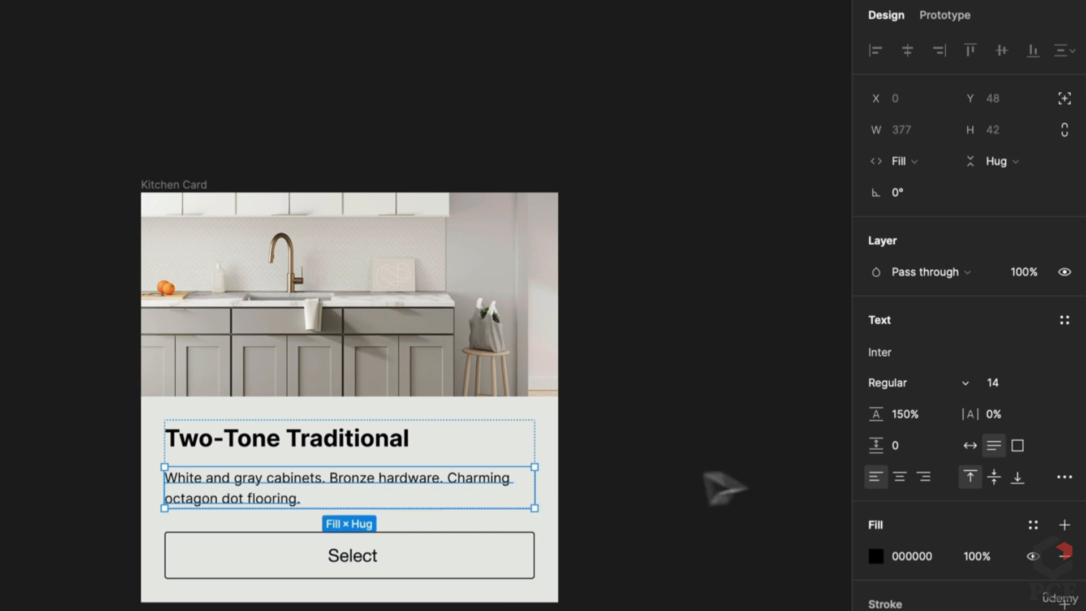
# Set the title's width to Hug contents and turn on Truncate text in type settings
pyautogui.click(352, 447)
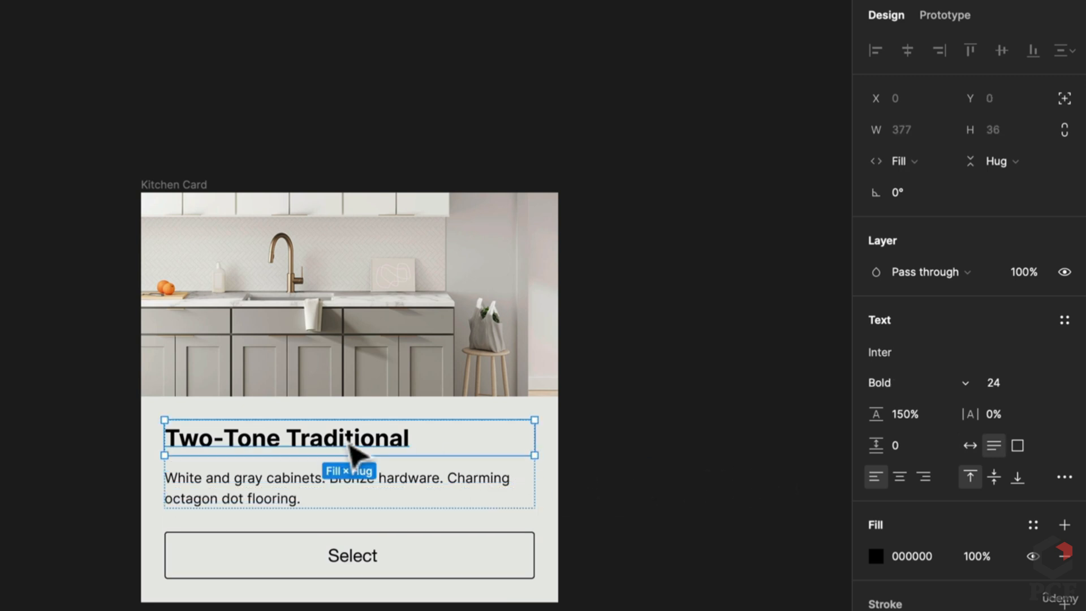
pyautogui.click(921, 161)
pyautogui.click(931, 138)
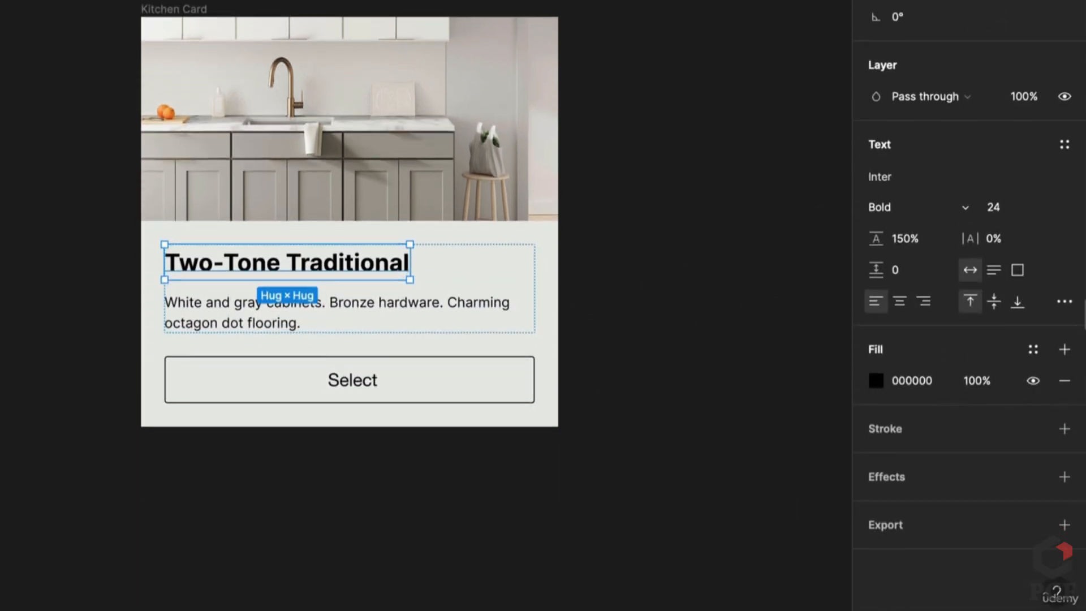
pyautogui.click(1065, 301)
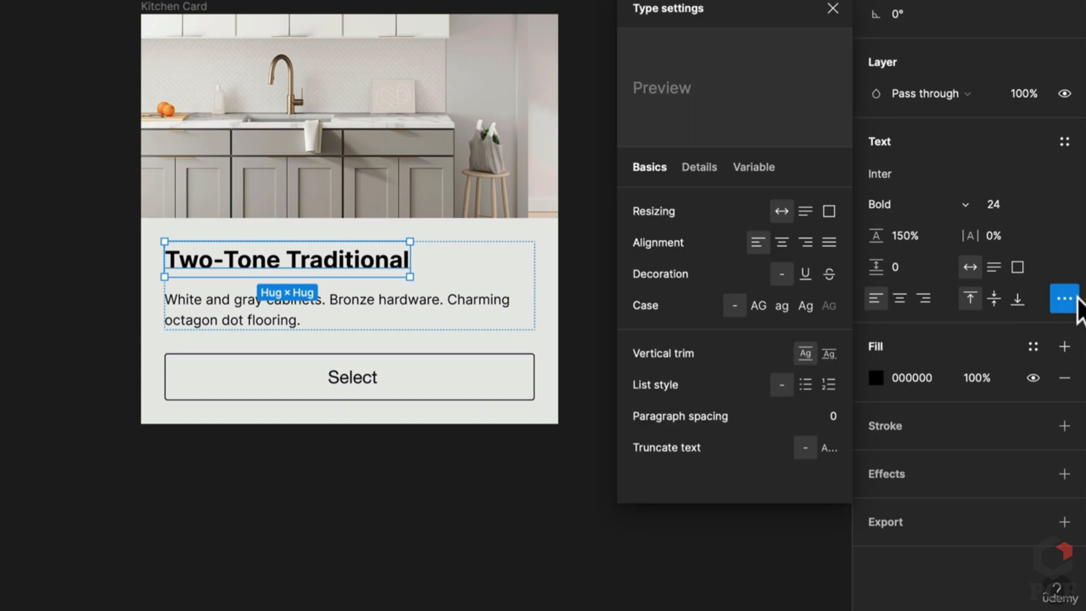
pyautogui.click(828, 448)
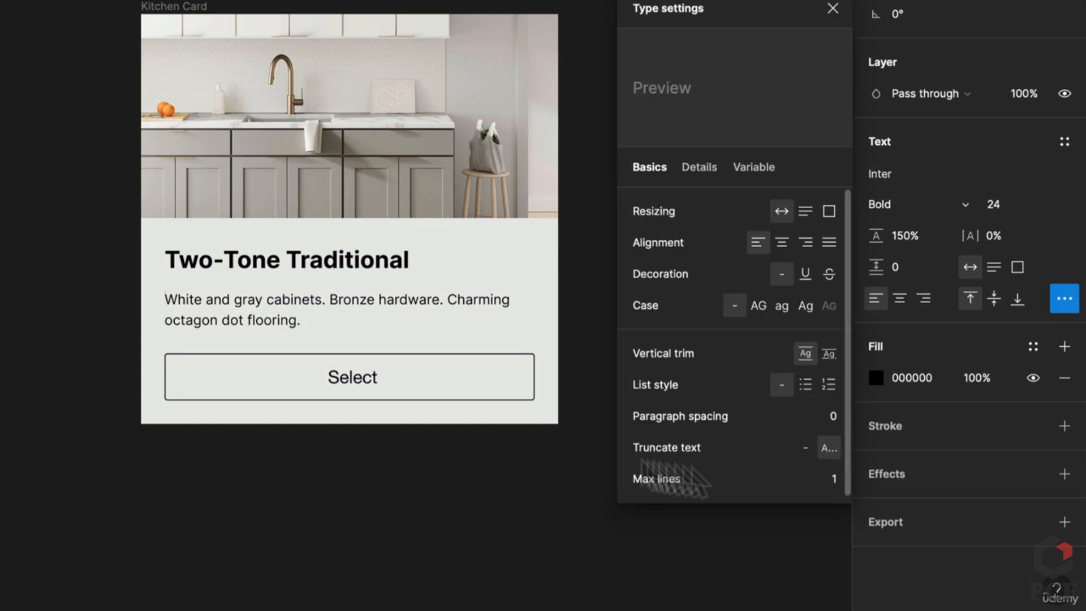
pyautogui.click(538, 577)
# Narrow the Kitchen Card, reselect the title, and move it out of the text group
pyautogui.click(175, 17)
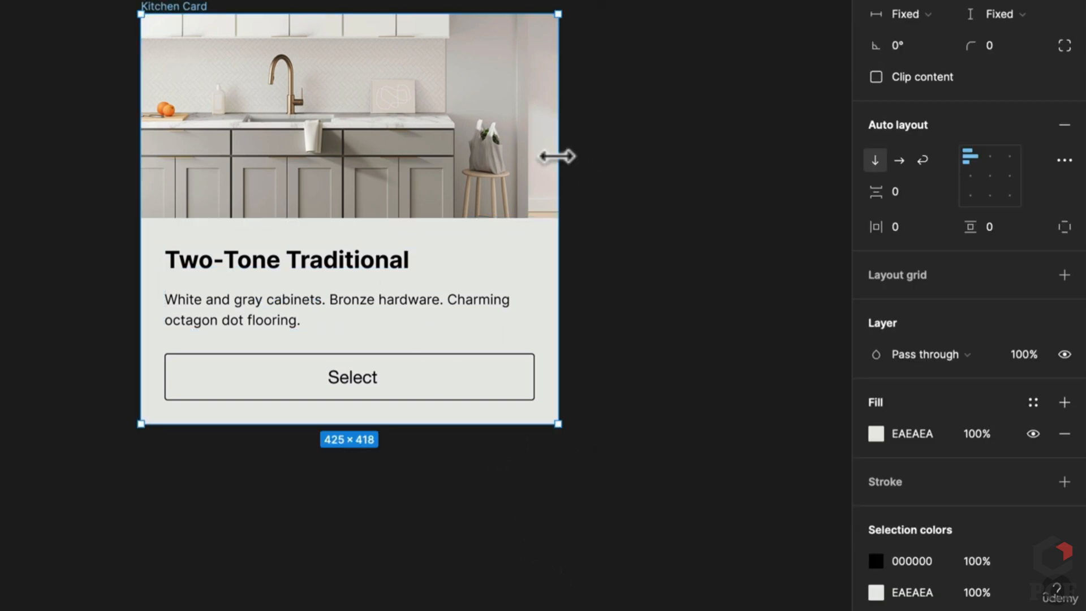
pyautogui.moveTo(558, 155); pyautogui.dragTo(448, 190)
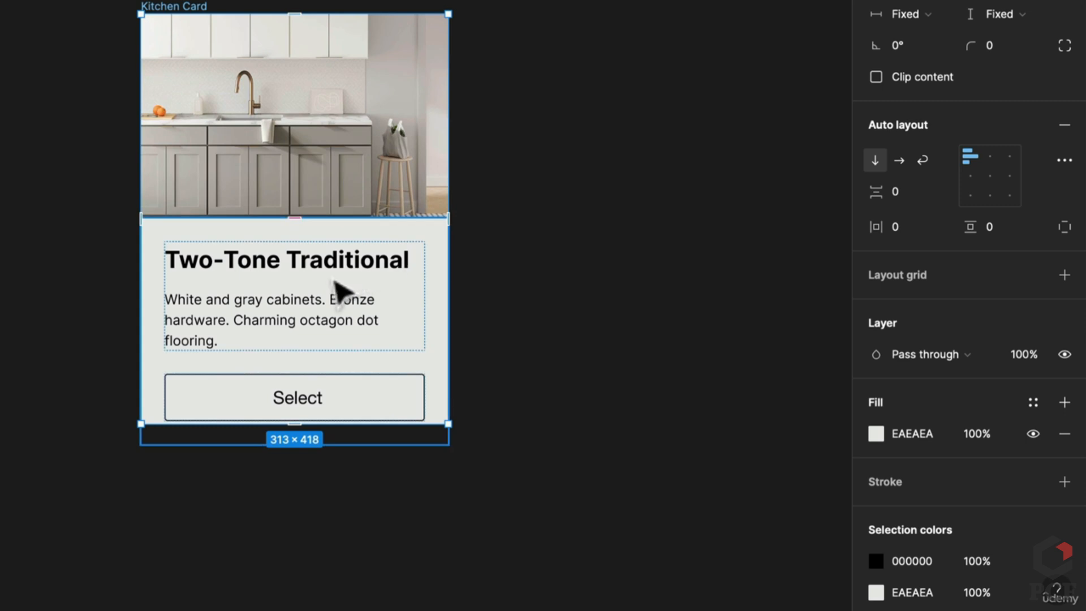
pyautogui.click(354, 281)
pyautogui.click(358, 279)
pyautogui.click(353, 277)
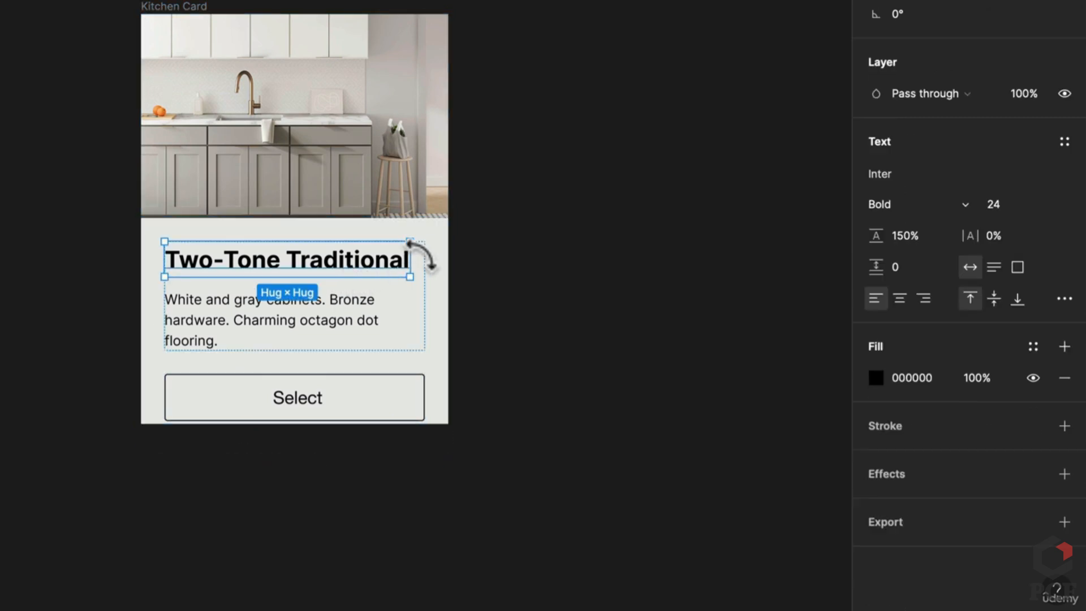
pyautogui.click(913, 78)
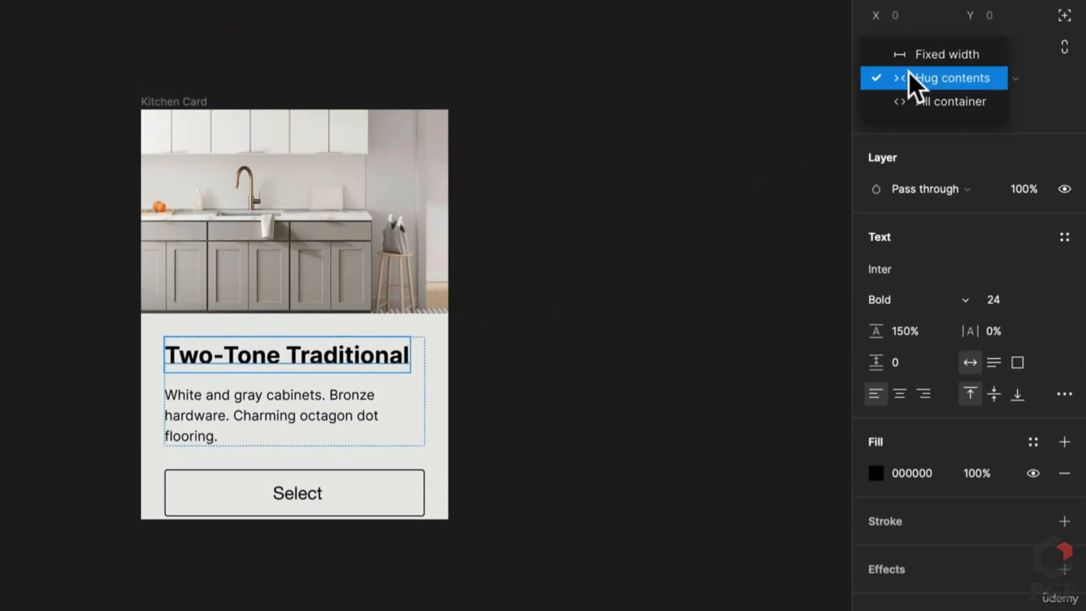
pyautogui.click(939, 77)
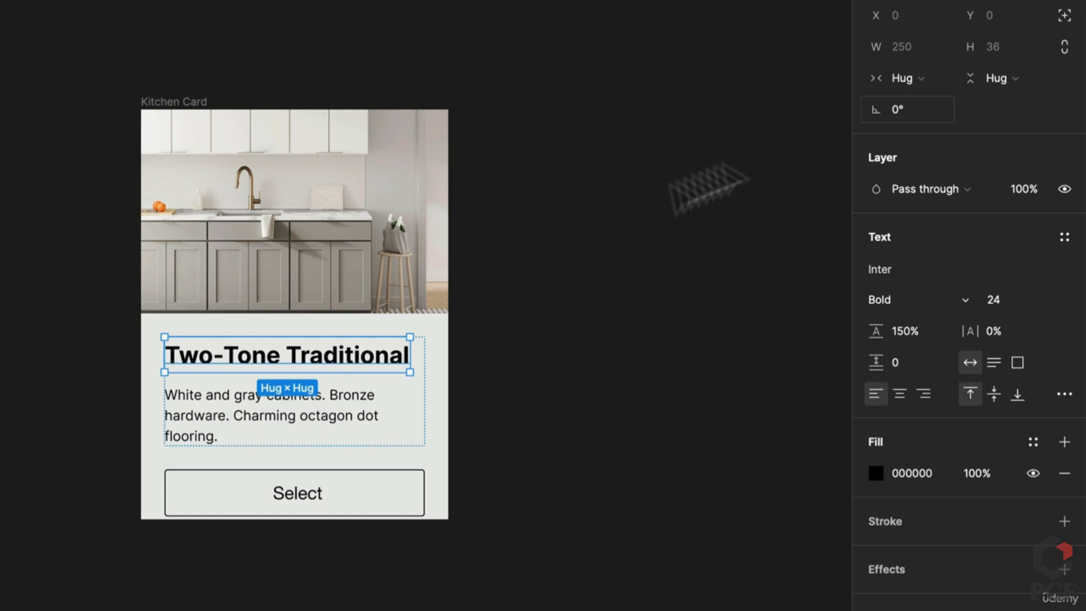
pyautogui.click(1065, 394)
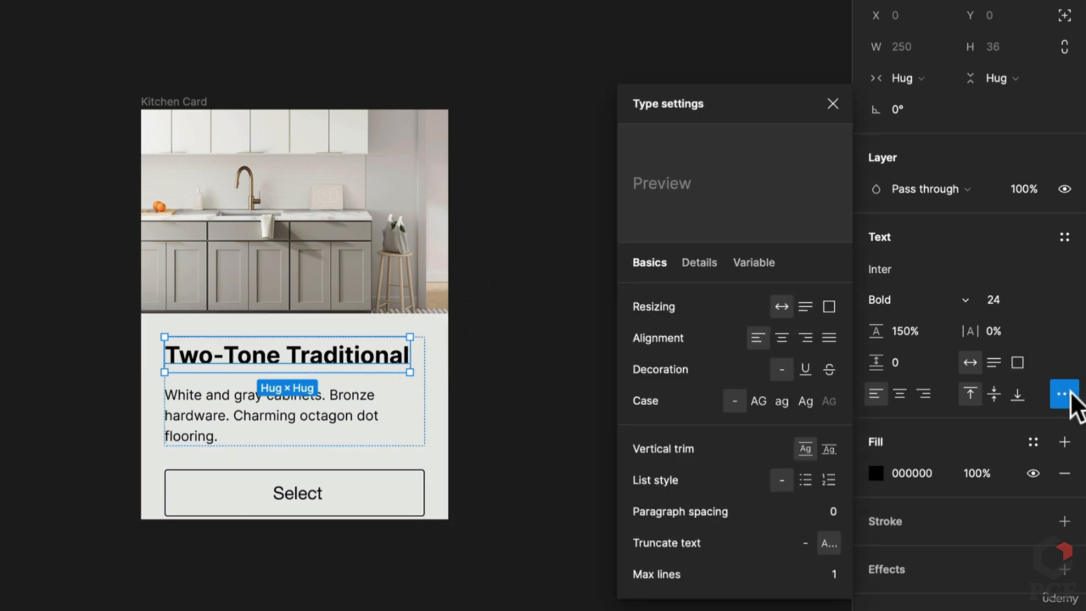
pyautogui.moveTo(330, 378); pyautogui.dragTo(347, 340)
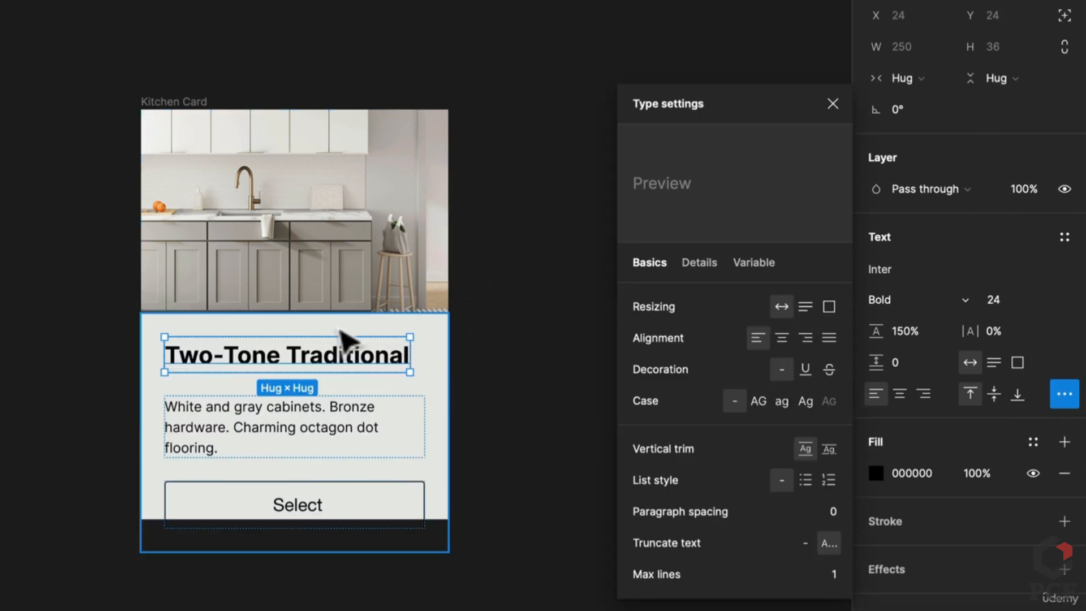
# Set the title's width to Fill container and resize the card to test truncation
pyautogui.click(172, 107)
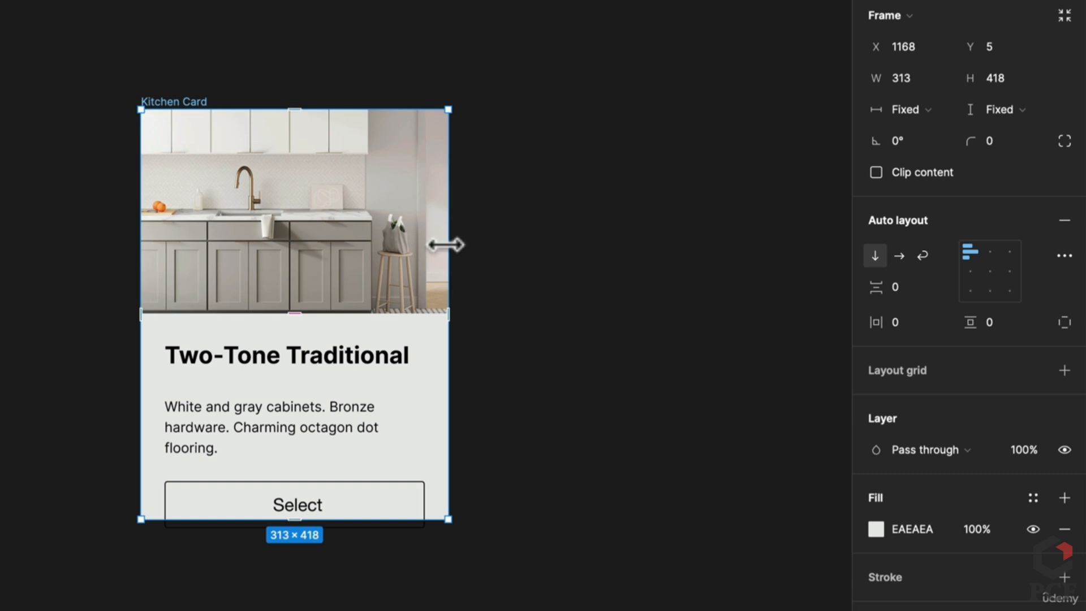
pyautogui.moveTo(456, 246); pyautogui.dragTo(419, 252)
pyautogui.click(294, 365)
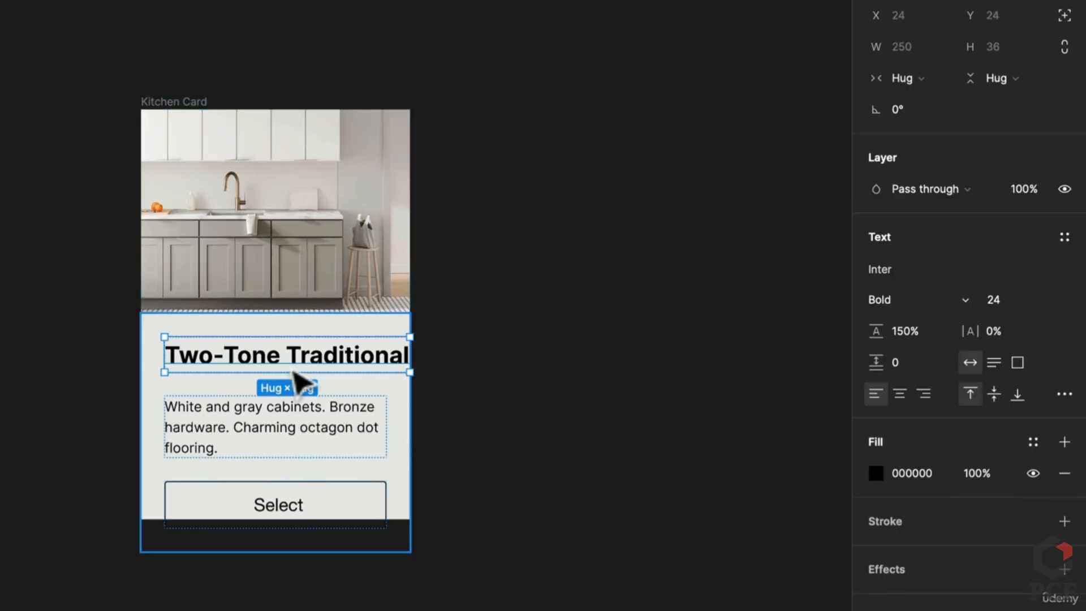
pyautogui.click(901, 78)
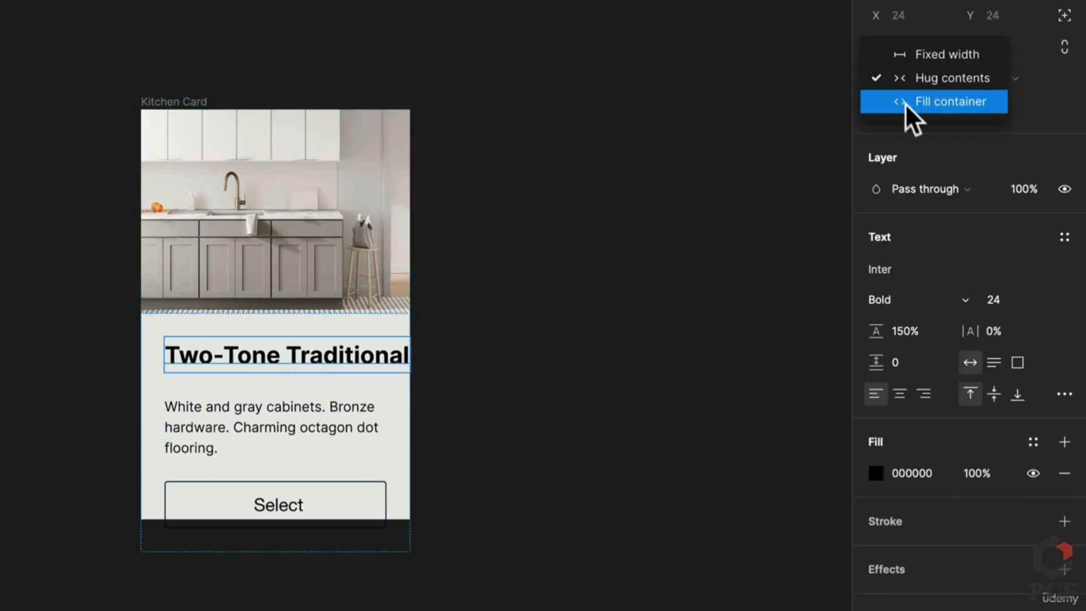
pyautogui.click(910, 98)
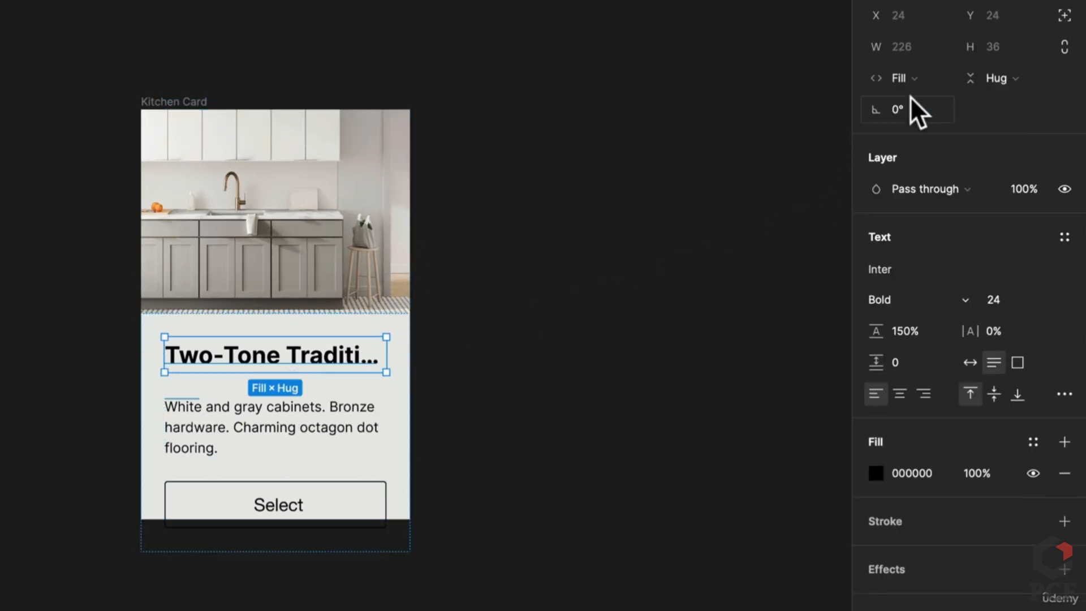
pyautogui.click(154, 105)
pyautogui.moveTo(410, 272); pyautogui.dragTo(516, 266)
pyautogui.click(374, 368)
pyautogui.moveTo(375, 370); pyautogui.dragTo(315, 400)
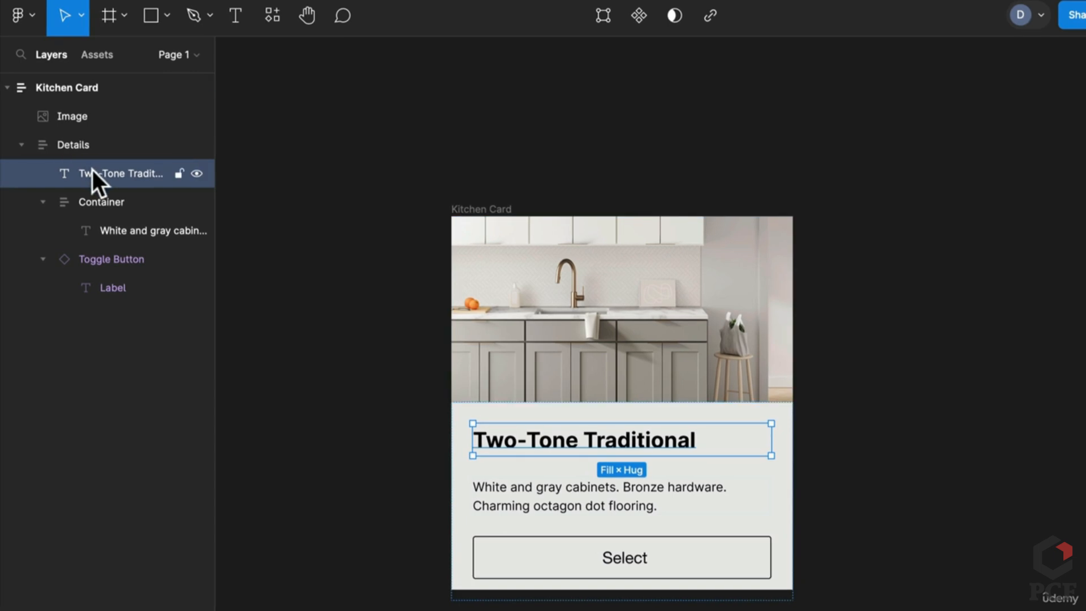
# Move the title back into the text Container and narrow the card to about 280 wide
pyautogui.moveTo(92, 174); pyautogui.dragTo(114, 186)
pyautogui.click(524, 206)
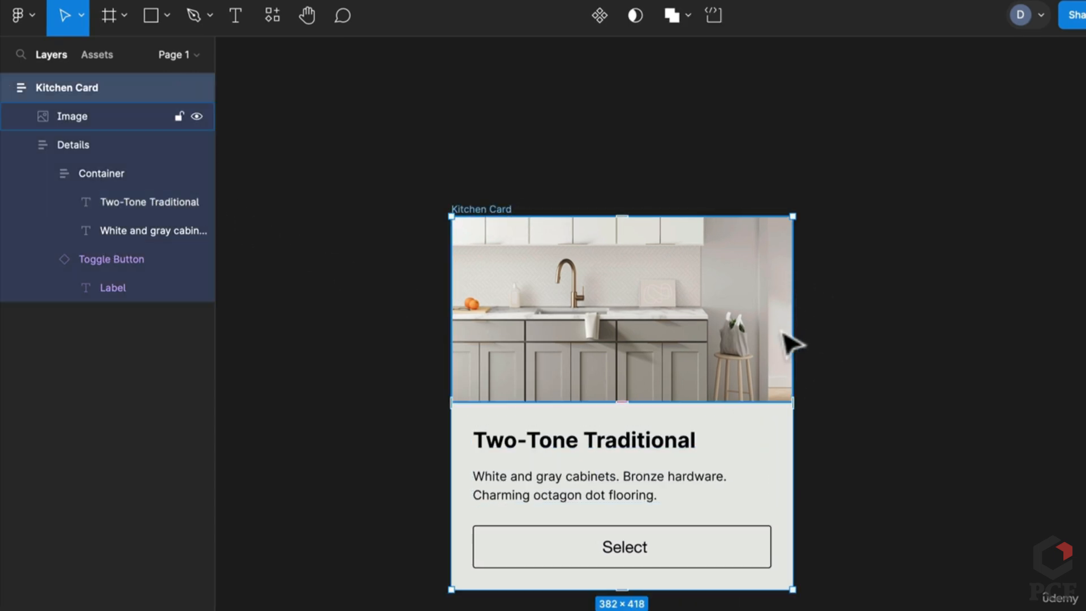
pyautogui.moveTo(791, 331)
pyautogui.mouseDown()
pyautogui.moveTo(696, 344)
pyautogui.moveTo(789, 348)
pyautogui.mouseUp()
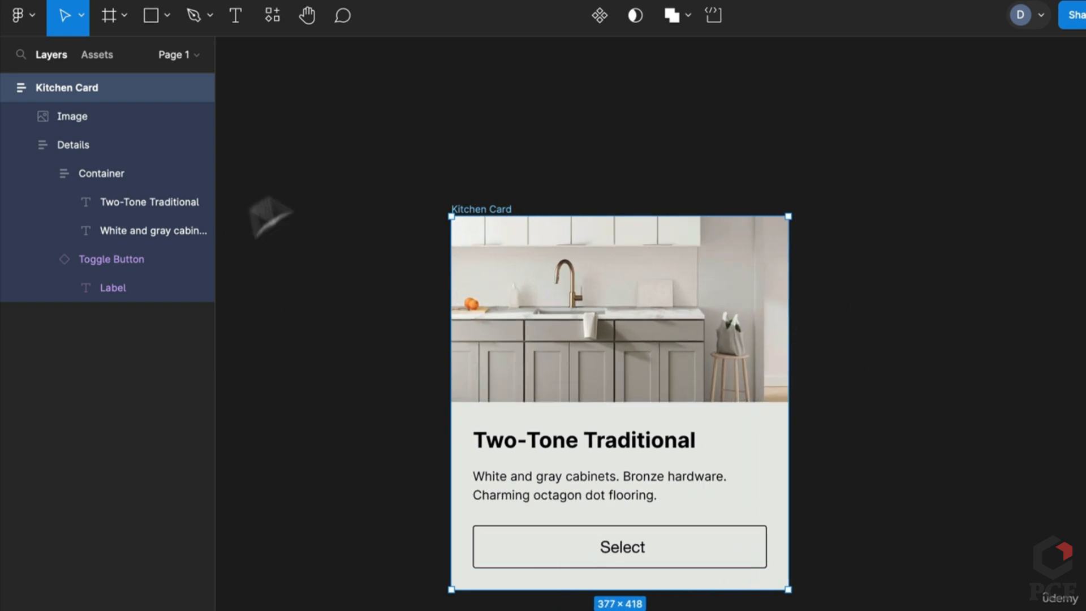
pyautogui.doubleClick(609, 500)
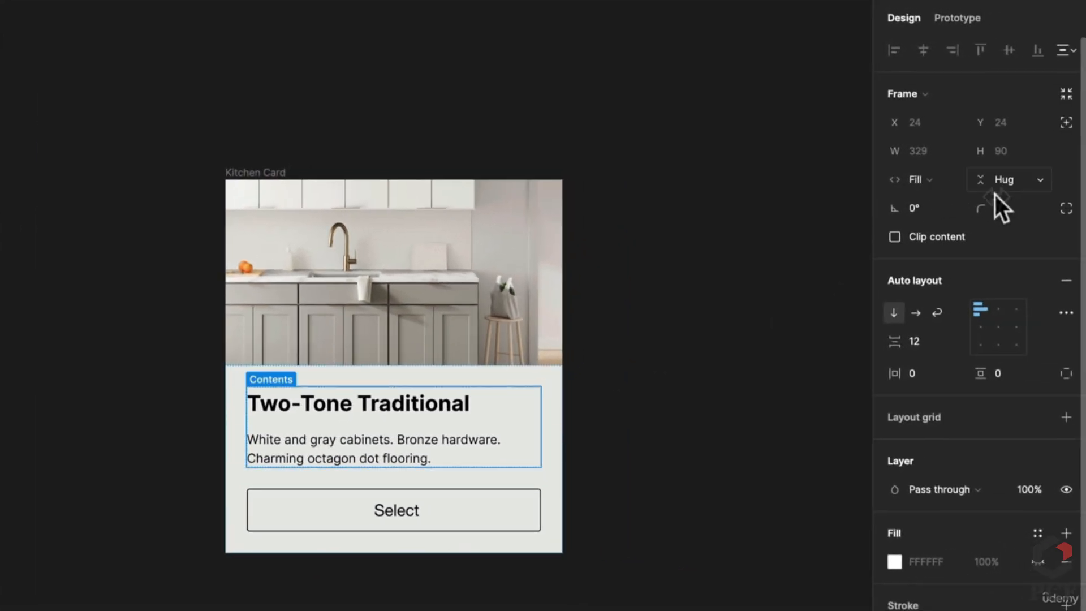
pyautogui.click(284, 182)
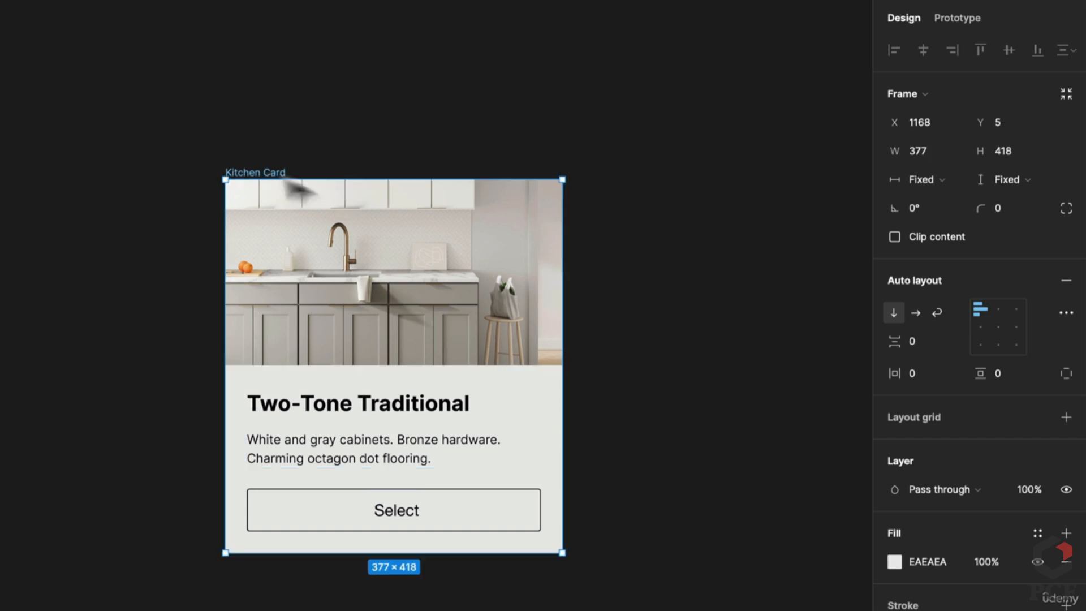
pyautogui.moveTo(562, 390); pyautogui.dragTo(475, 391)
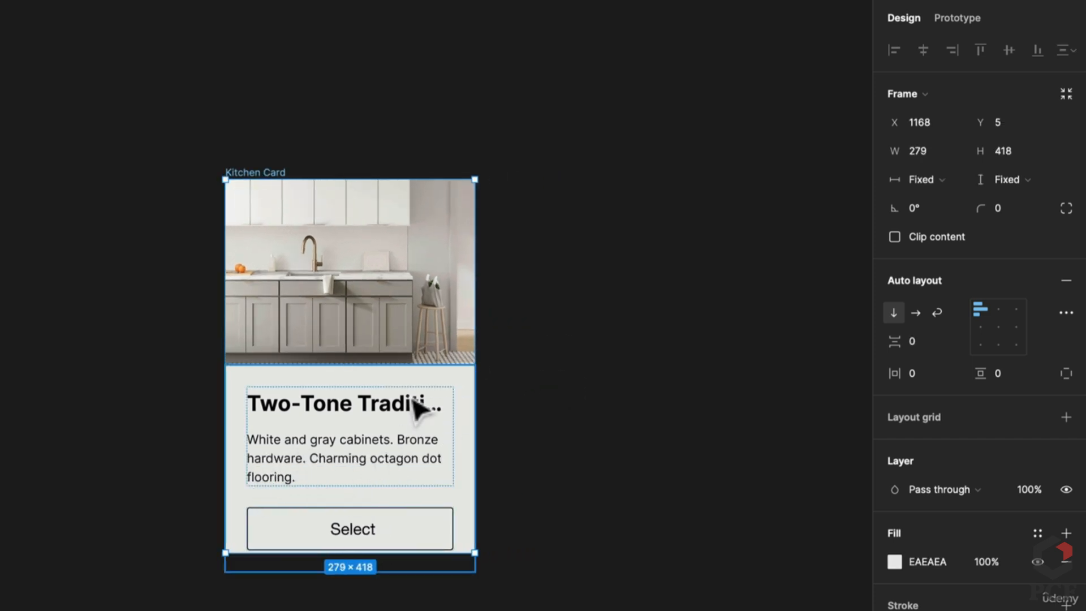
pyautogui.click(418, 408)
pyautogui.click(558, 417)
# Set the card height to Hug contents and the image height to Fill, then widen the card
pyautogui.click(255, 173)
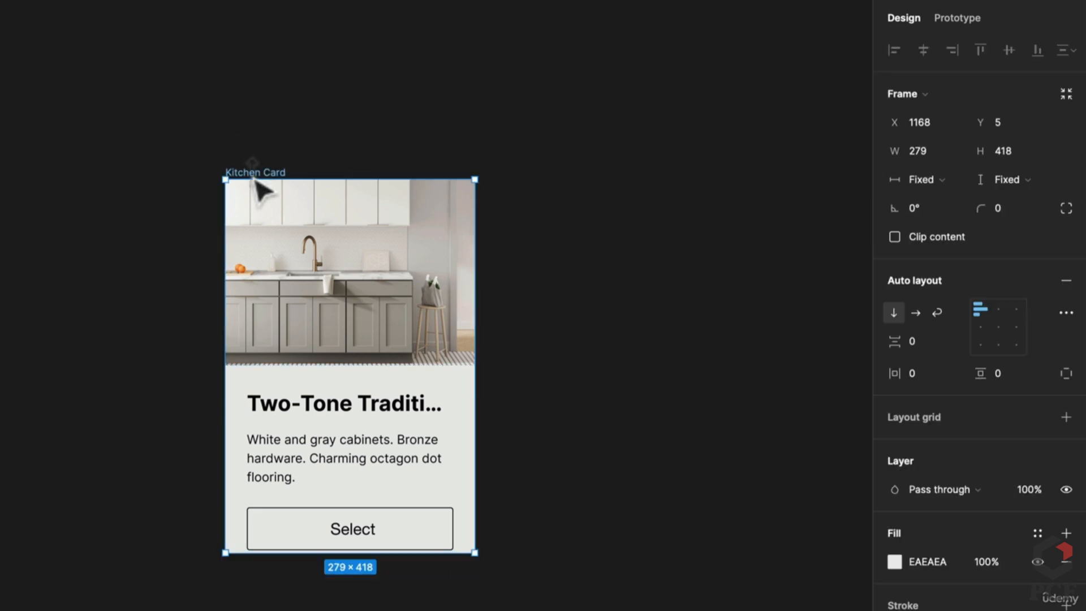
pyautogui.click(1025, 179)
pyautogui.click(1019, 201)
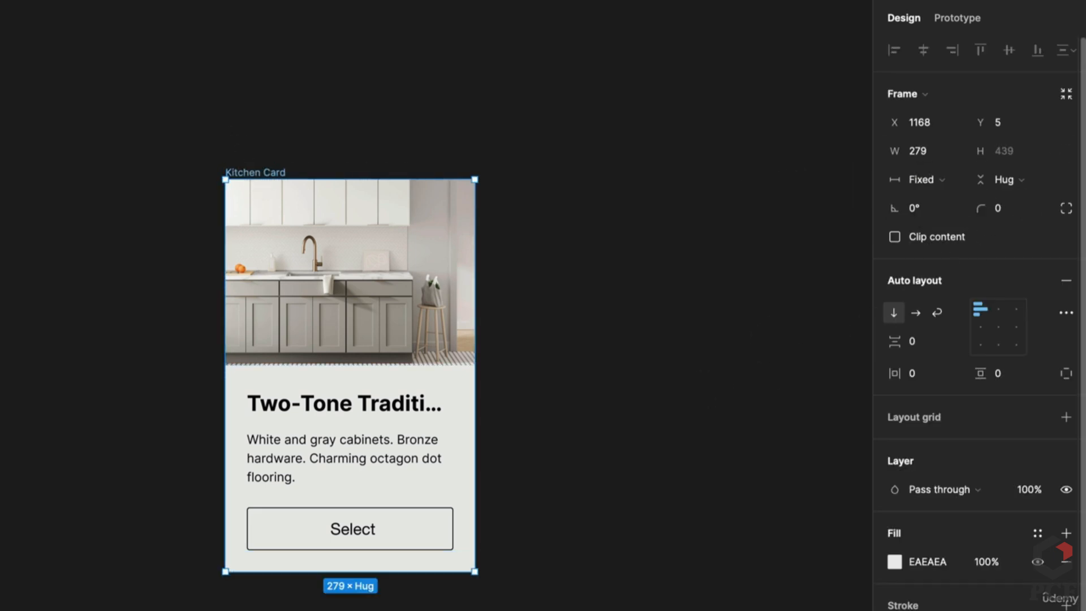
pyautogui.click(396, 255)
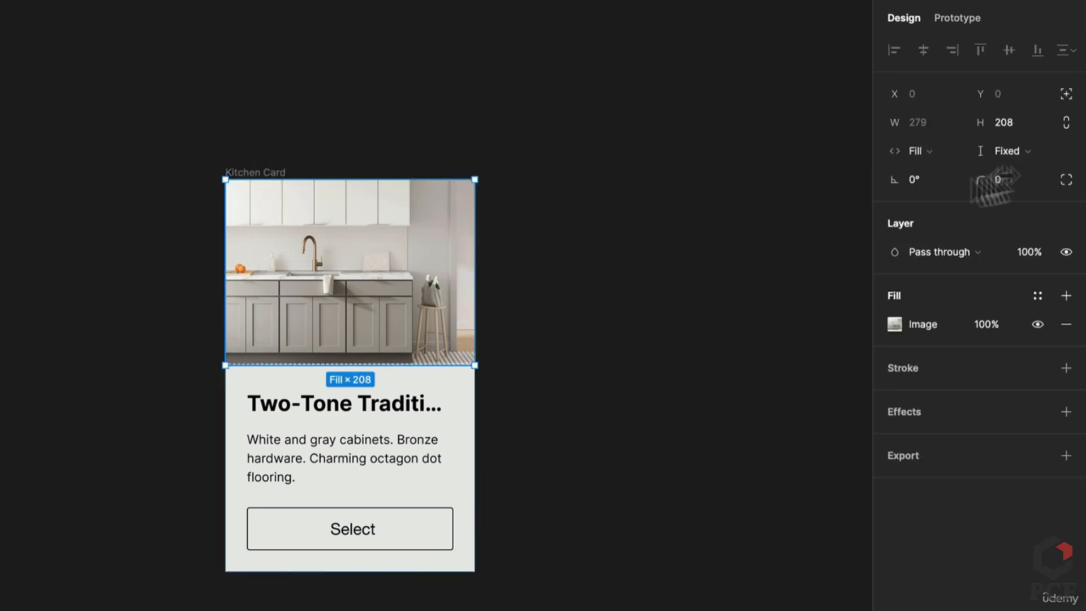
pyautogui.click(1010, 153)
pyautogui.click(1001, 172)
pyautogui.click(577, 229)
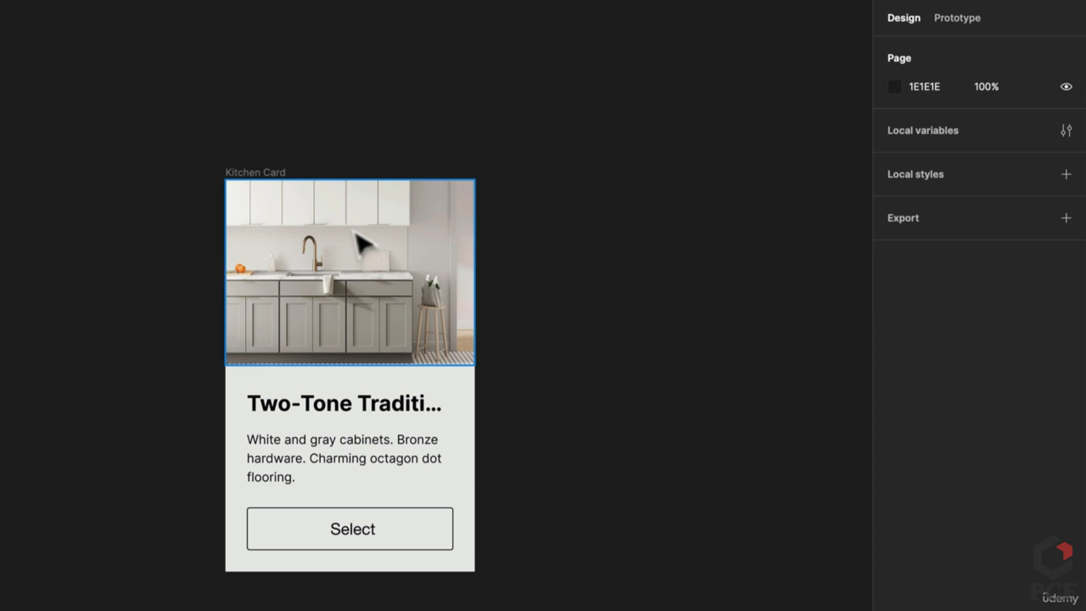
pyautogui.click(261, 180)
pyautogui.moveTo(475, 373); pyautogui.dragTo(482, 403)
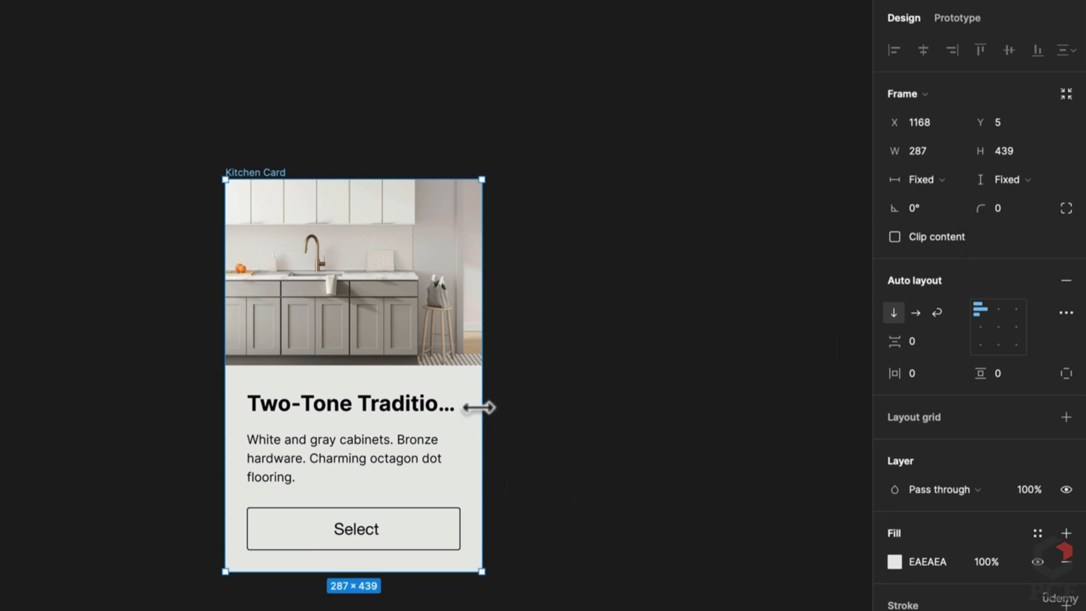
pyautogui.moveTo(478, 416); pyautogui.dragTo(544, 417)
pyautogui.click(403, 423)
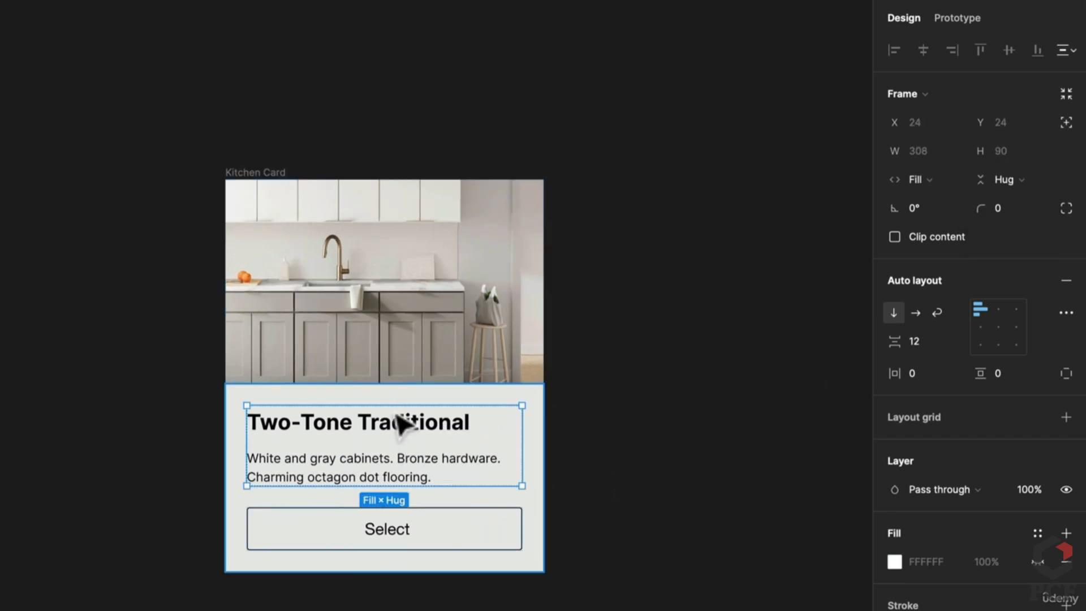
pyautogui.click(407, 526)
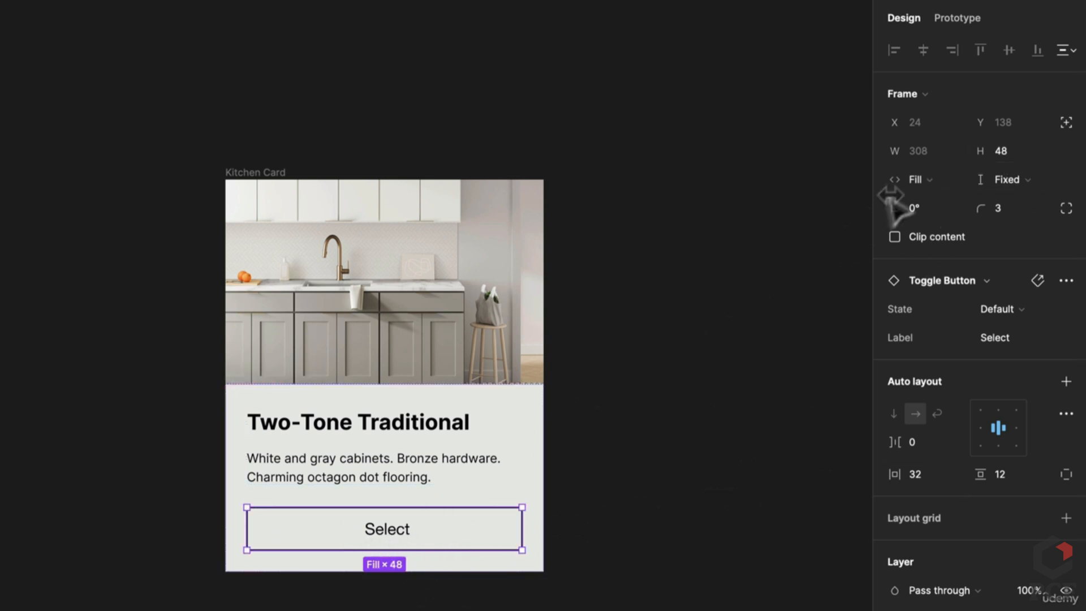
pyautogui.click(936, 183)
pyautogui.click(947, 158)
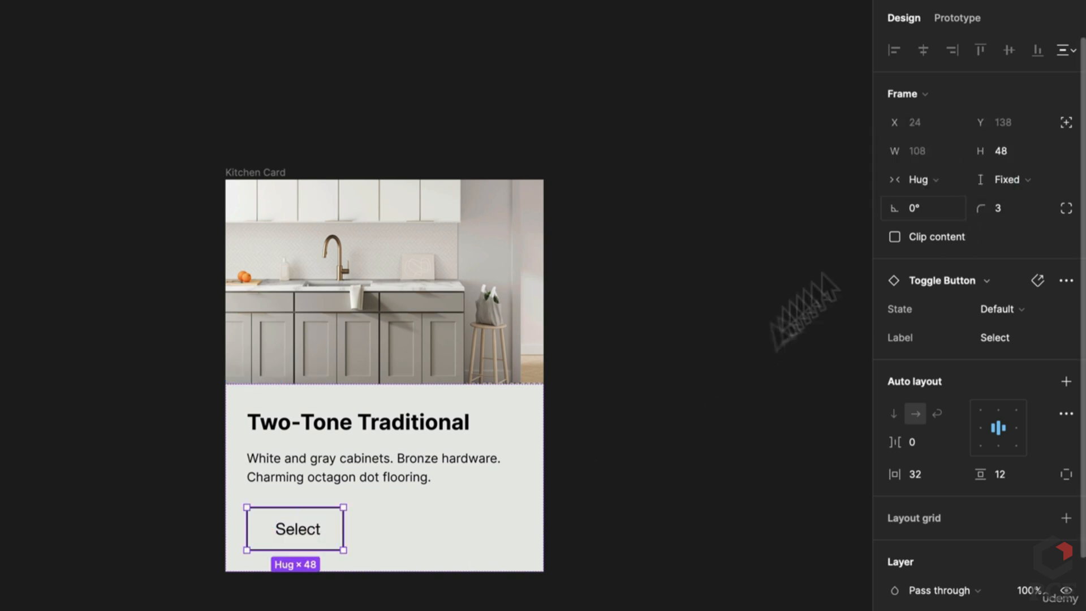
pyautogui.click(344, 603)
pyautogui.click(297, 549)
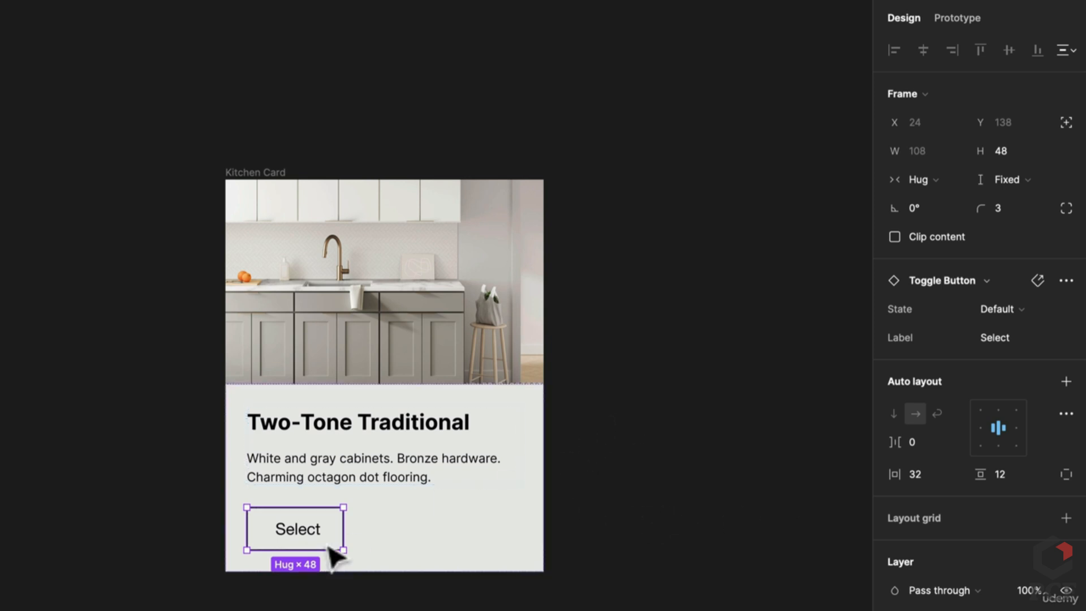
pyautogui.click(922, 179)
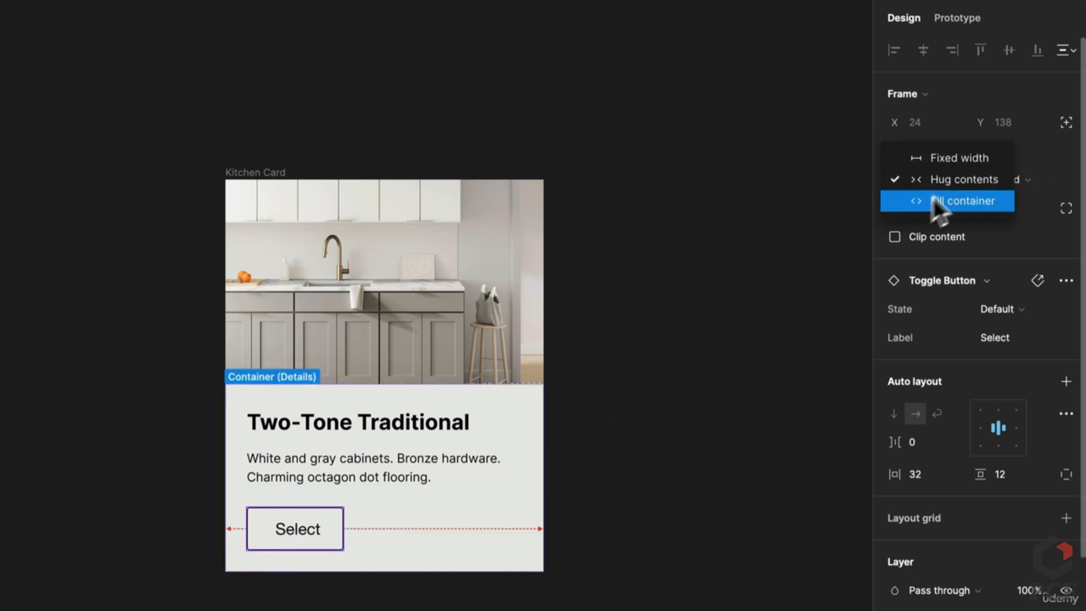
pyautogui.click(933, 204)
pyautogui.click(712, 458)
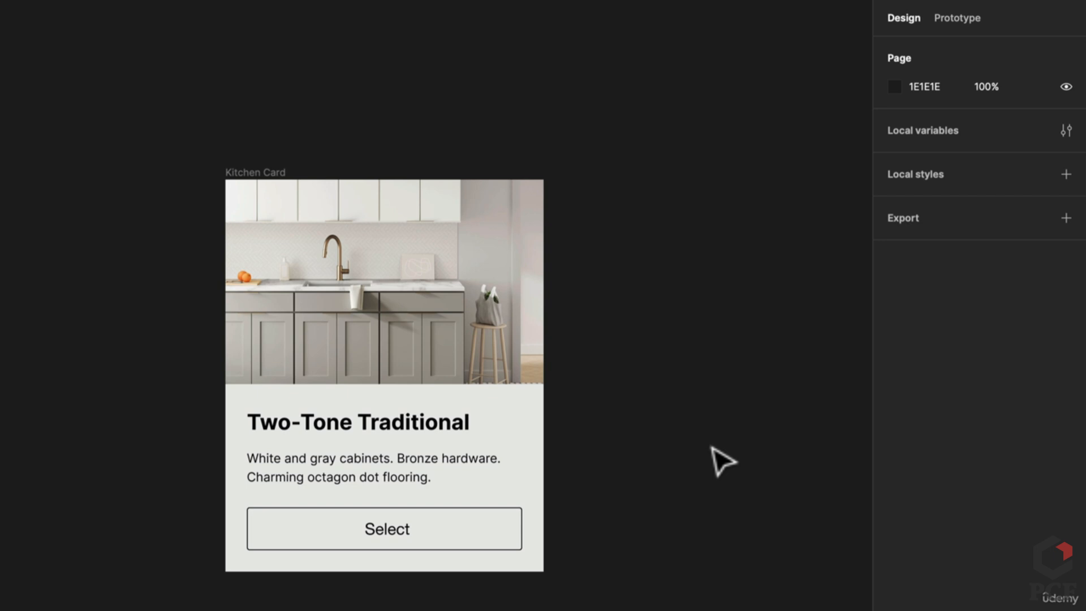
pyautogui.click(395, 465)
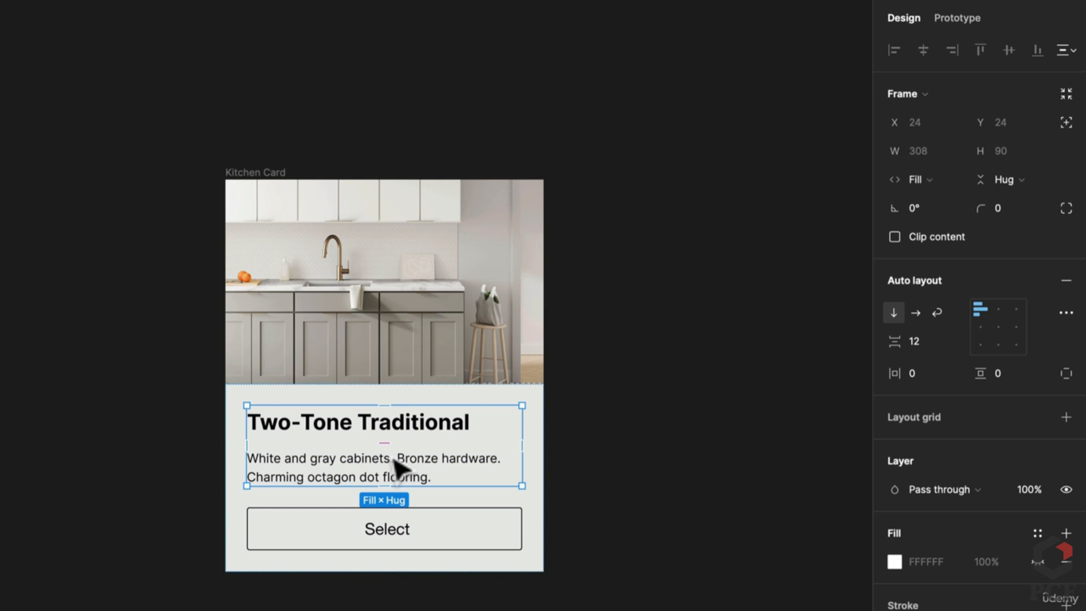
pyautogui.press('Down')
pyautogui.press('Up')
pyautogui.press('Down')
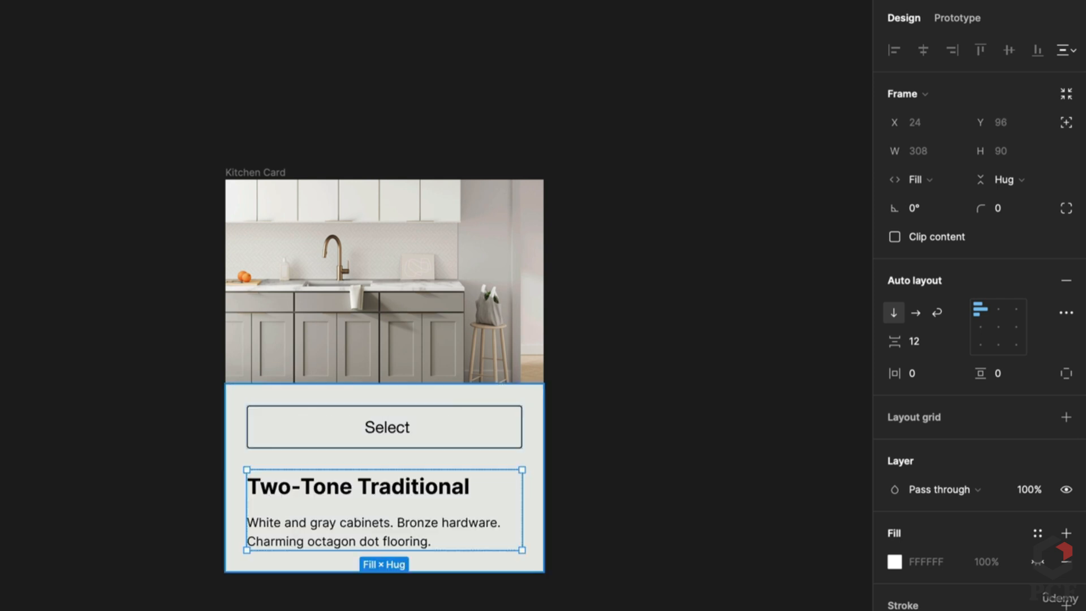
pyautogui.press('Up')
pyautogui.press('Down')
pyautogui.press('Up')
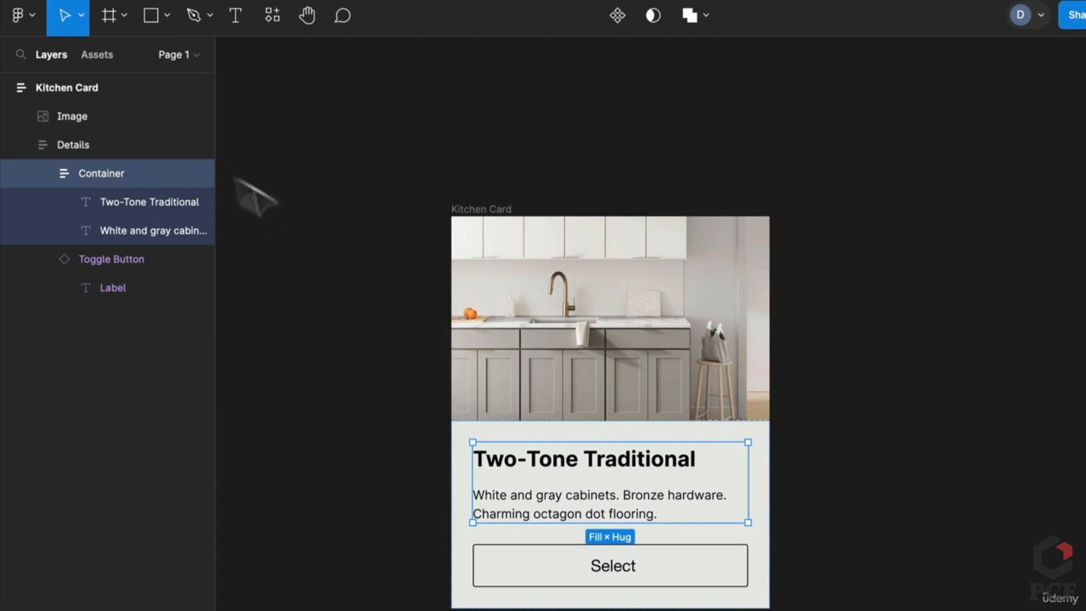
pyautogui.click(98, 148)
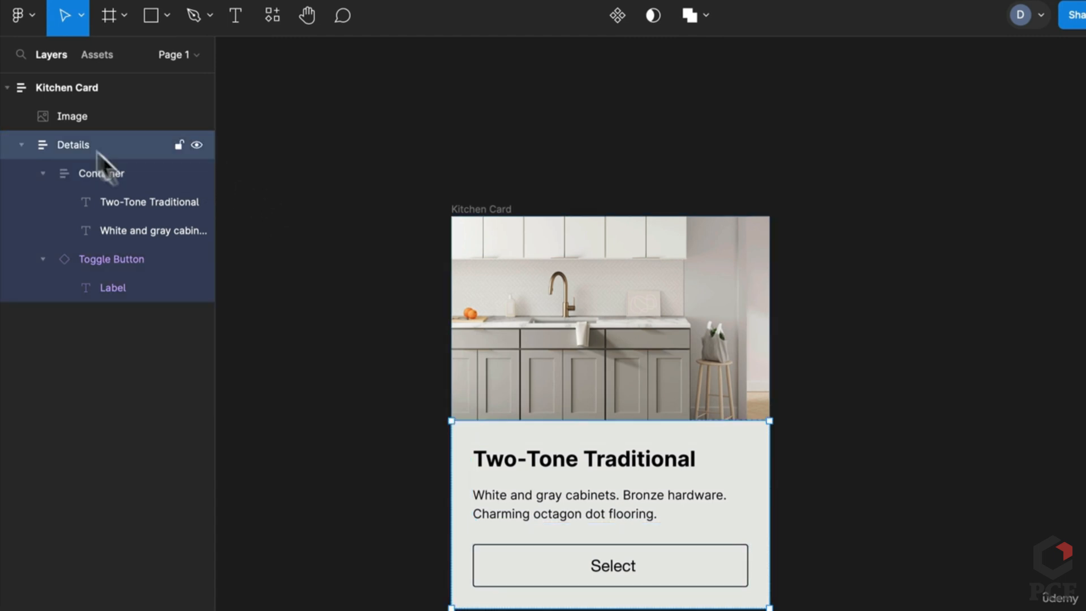
pyautogui.click(617, 468)
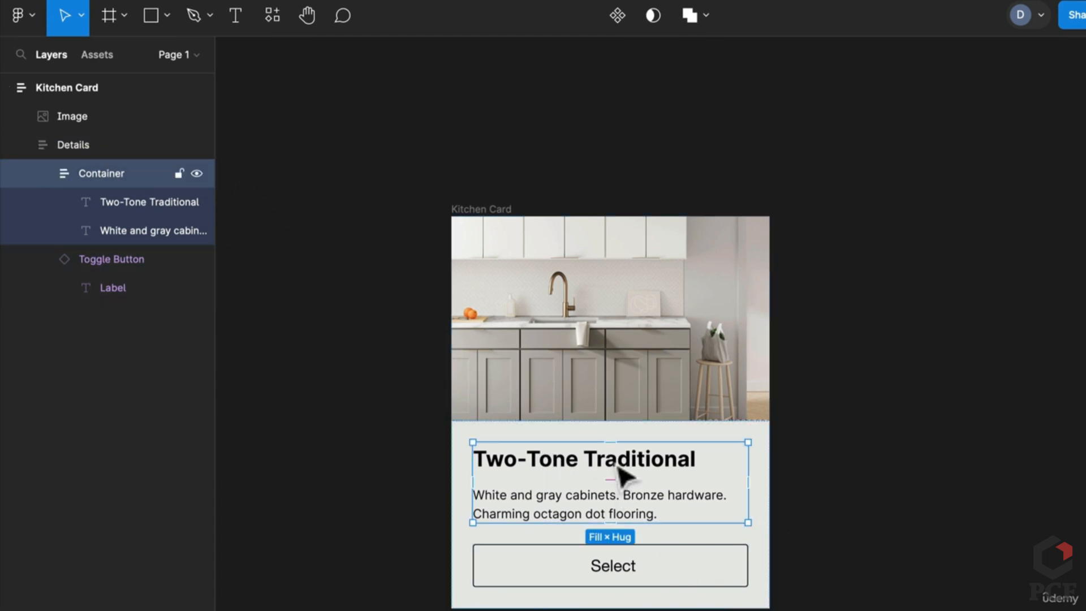
pyautogui.press('Down')
pyautogui.press('Up')
pyautogui.press('Down')
pyautogui.press('Up')
pyautogui.press('Down')
pyautogui.press('Up')
pyautogui.press('Down')
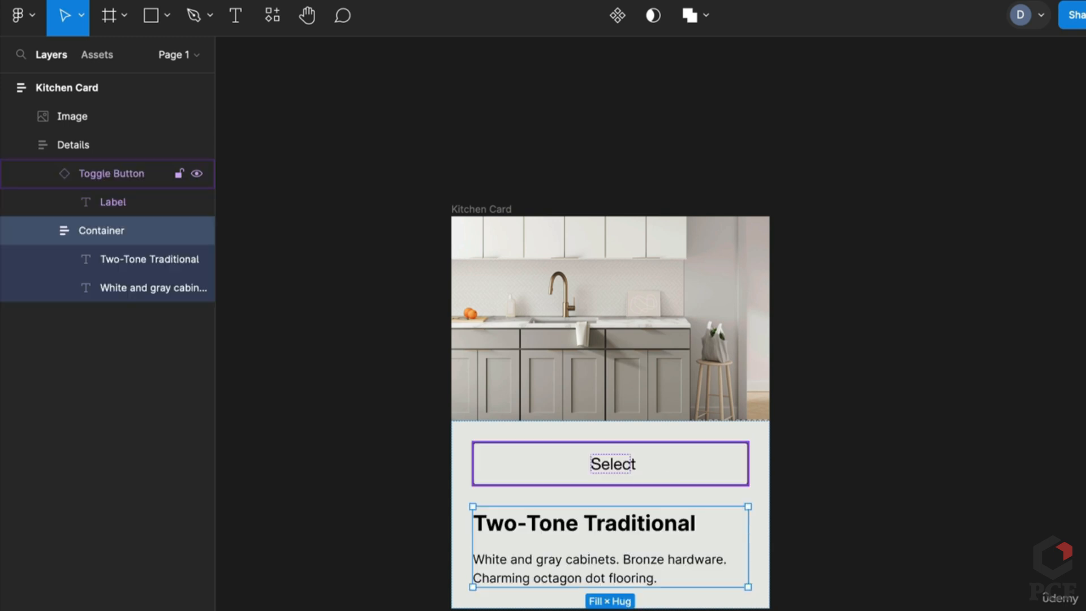
pyautogui.press('Up')
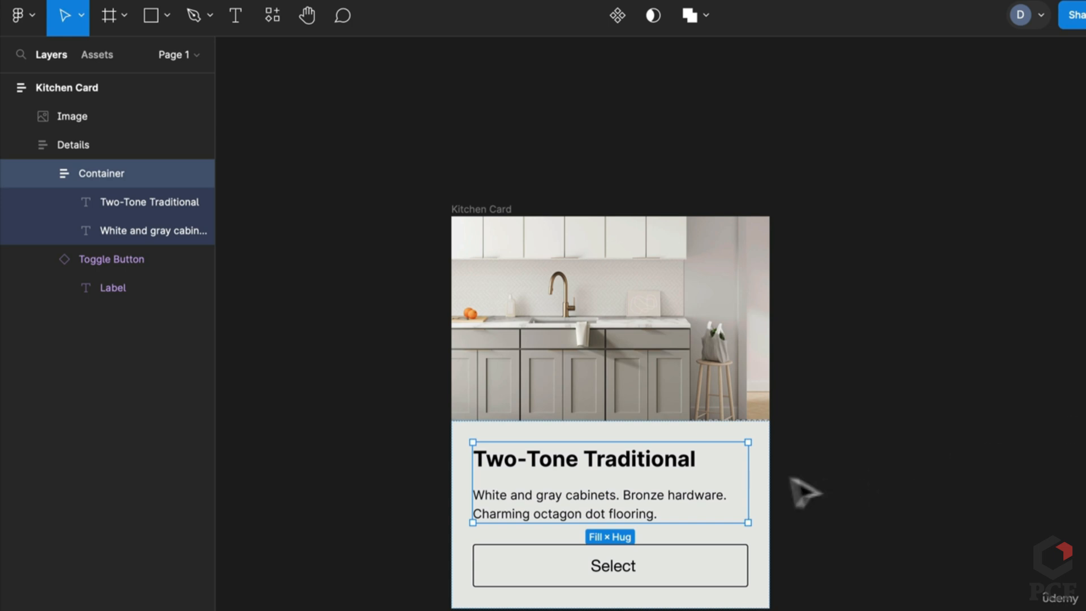
# Experiment with the Details frame's padding, per-side padding and item gap, then undo back to 24
pyautogui.click(767, 471)
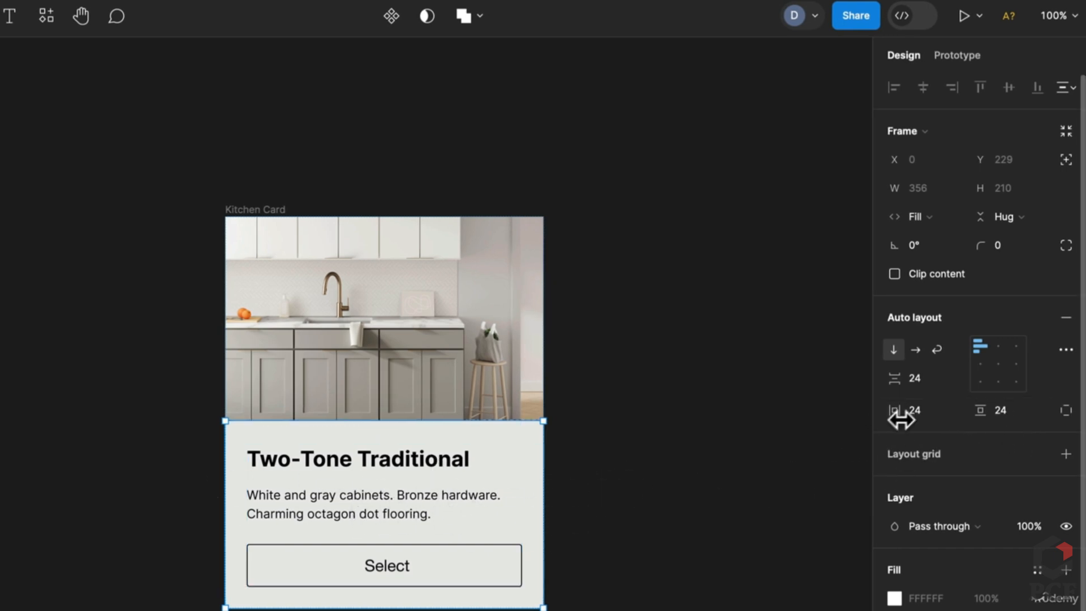
pyautogui.moveTo(901, 419); pyautogui.dragTo(916, 380)
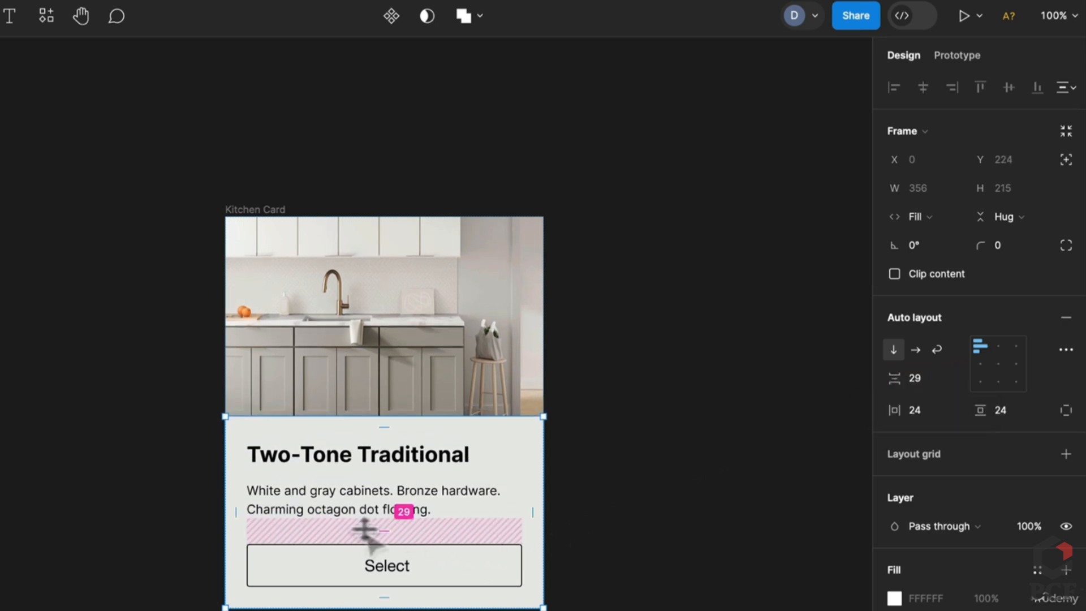
pyautogui.moveTo(376, 526)
pyautogui.mouseDown()
pyautogui.moveTo(382, 514)
pyautogui.moveTo(395, 526)
pyautogui.moveTo(400, 554)
pyautogui.moveTo(396, 534)
pyautogui.mouseUp()
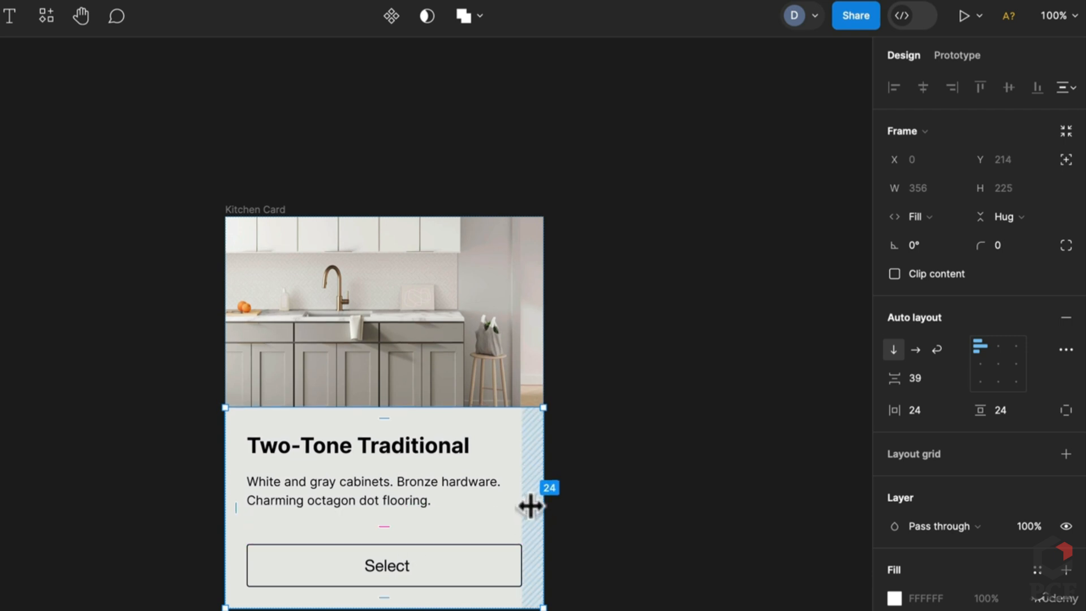
pyautogui.moveTo(531, 505)
pyautogui.mouseDown()
pyautogui.moveTo(555, 507)
pyautogui.moveTo(513, 505)
pyautogui.mouseUp()
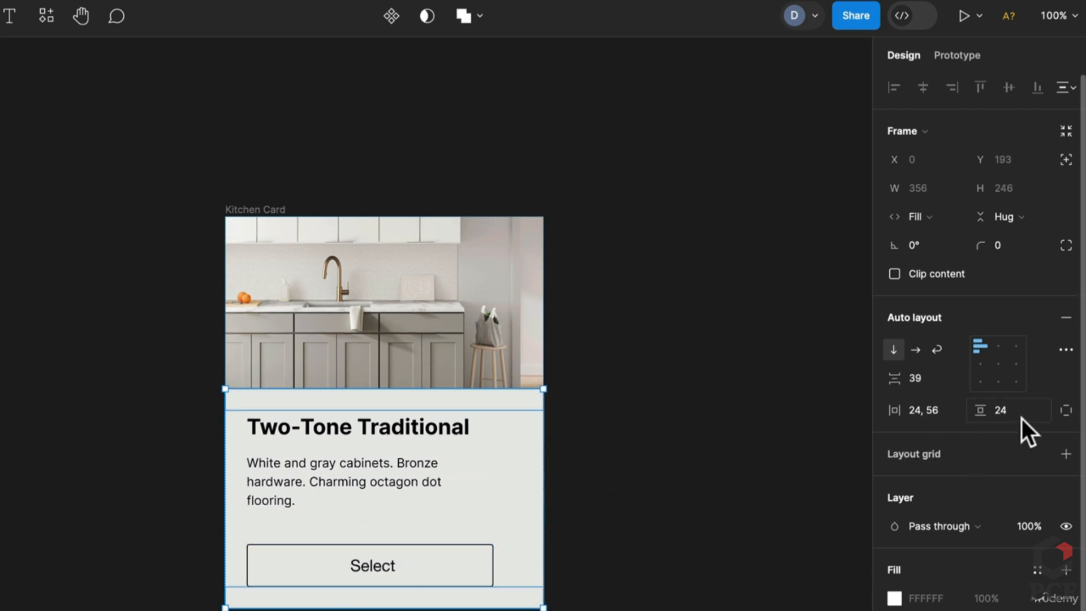
pyautogui.click(1061, 412)
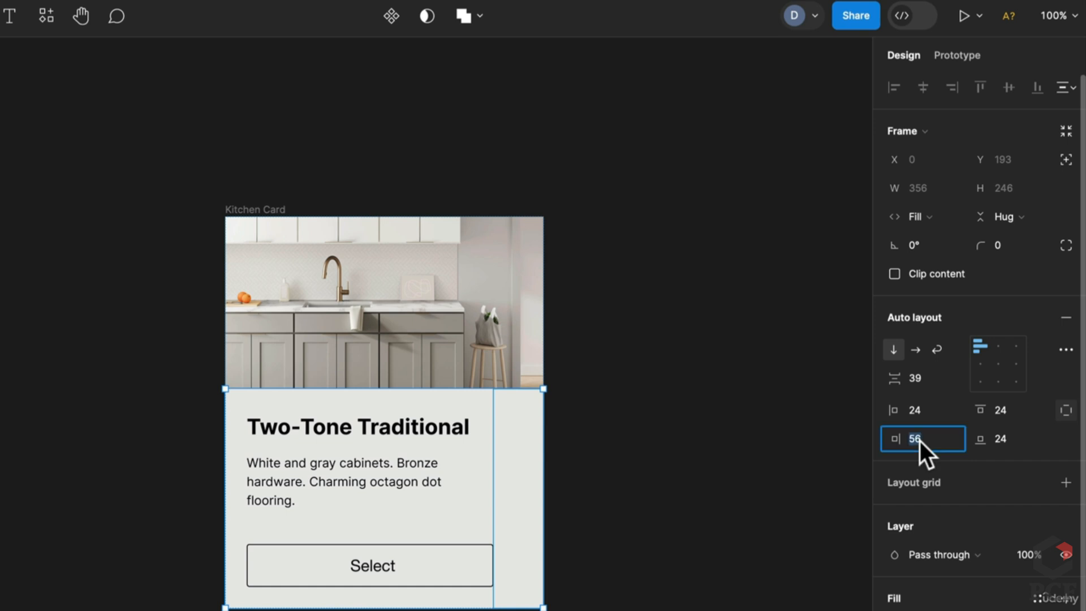
pyautogui.press('Escape')
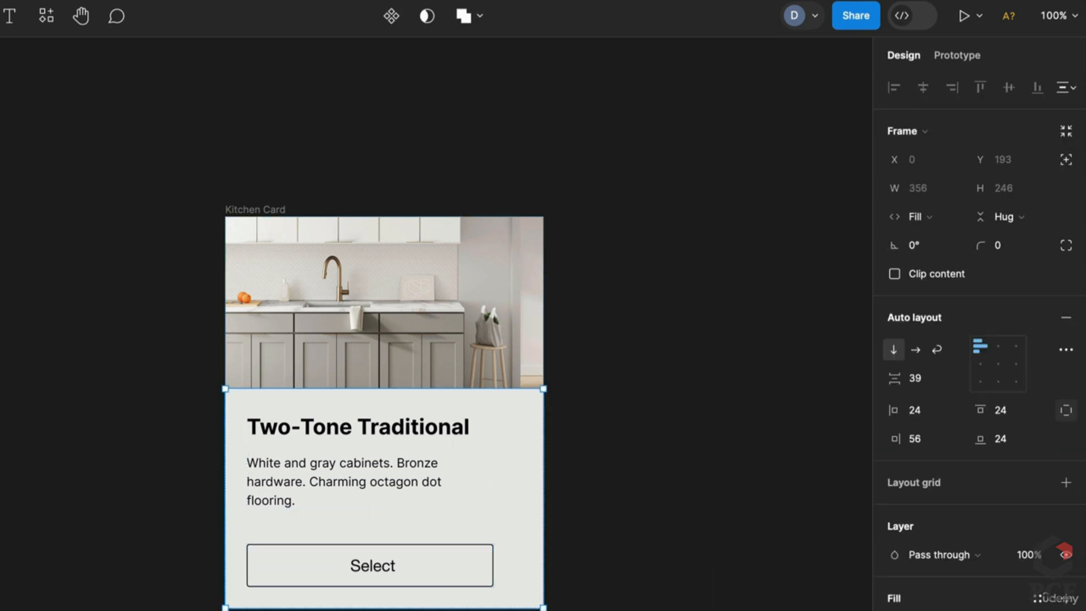
pyautogui.hotkey('ctrl', 'z')
pyautogui.hotkey('ctrl', 'z')
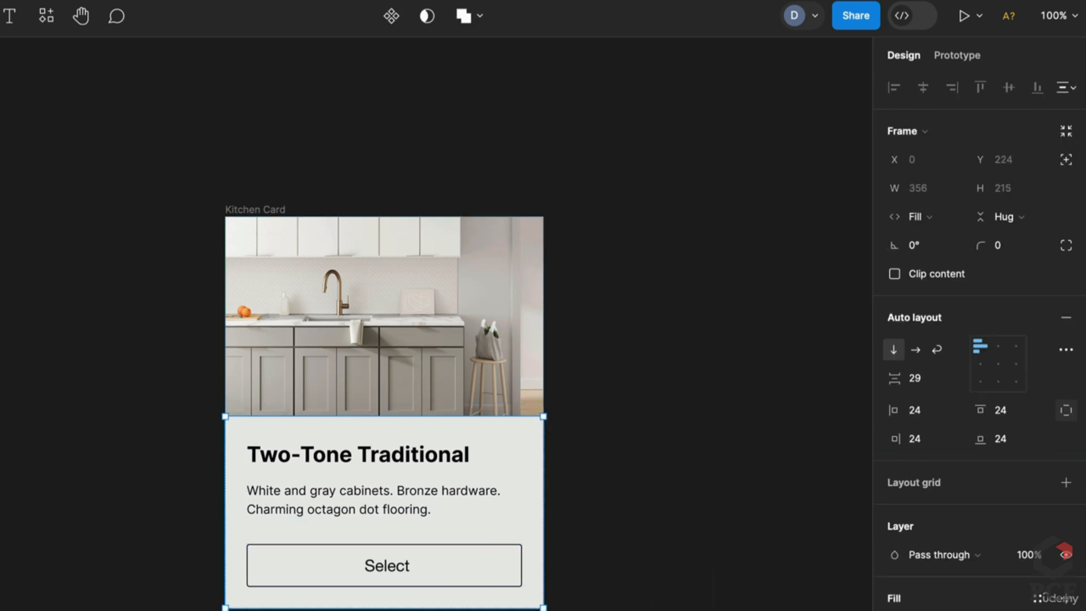
pyautogui.hotkey('ctrl', 'z')
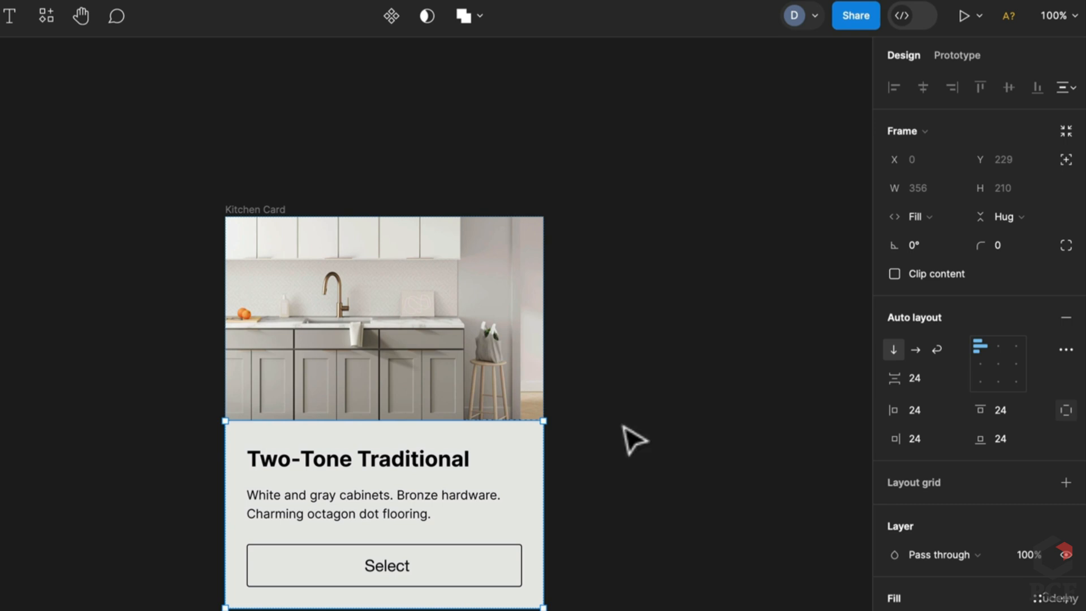
pyautogui.click(480, 514)
pyautogui.click(558, 515)
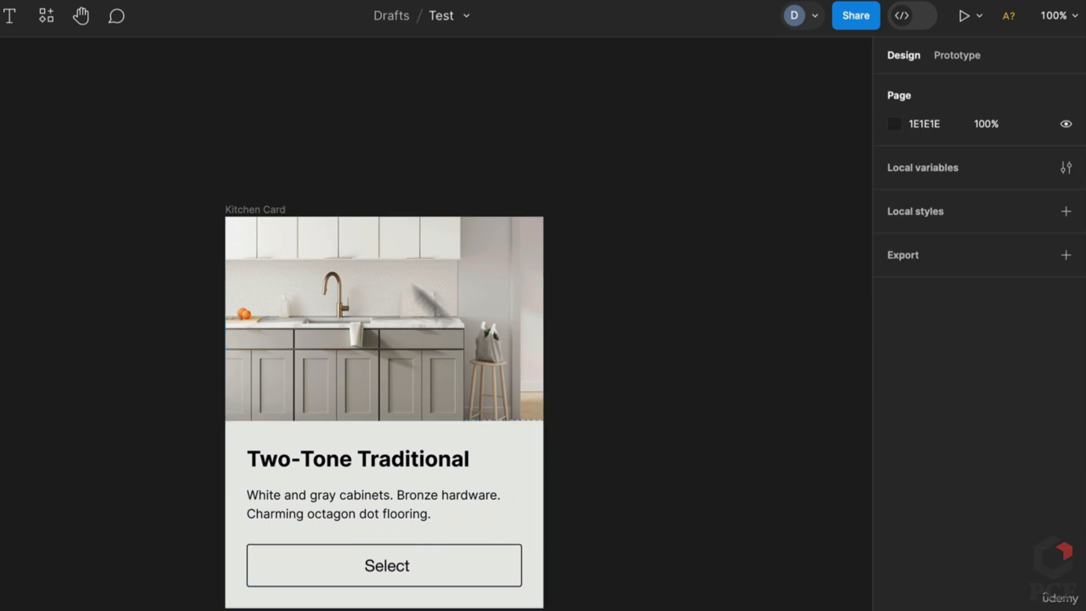
pyautogui.click(394, 463)
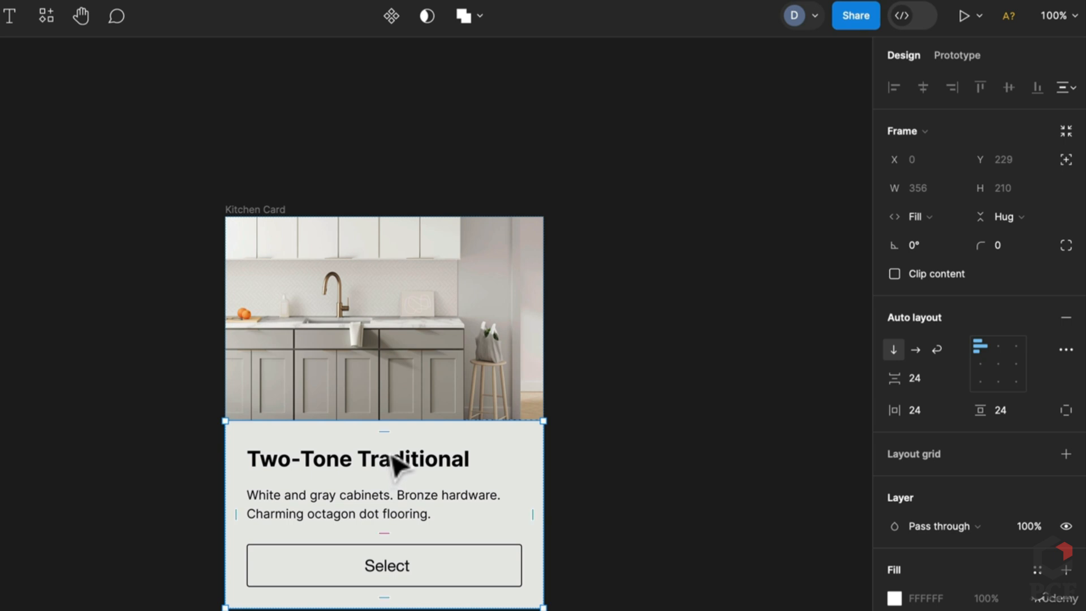
# Set the Details gap to Auto and make the Details frame fill the card's height
pyautogui.click(959, 377)
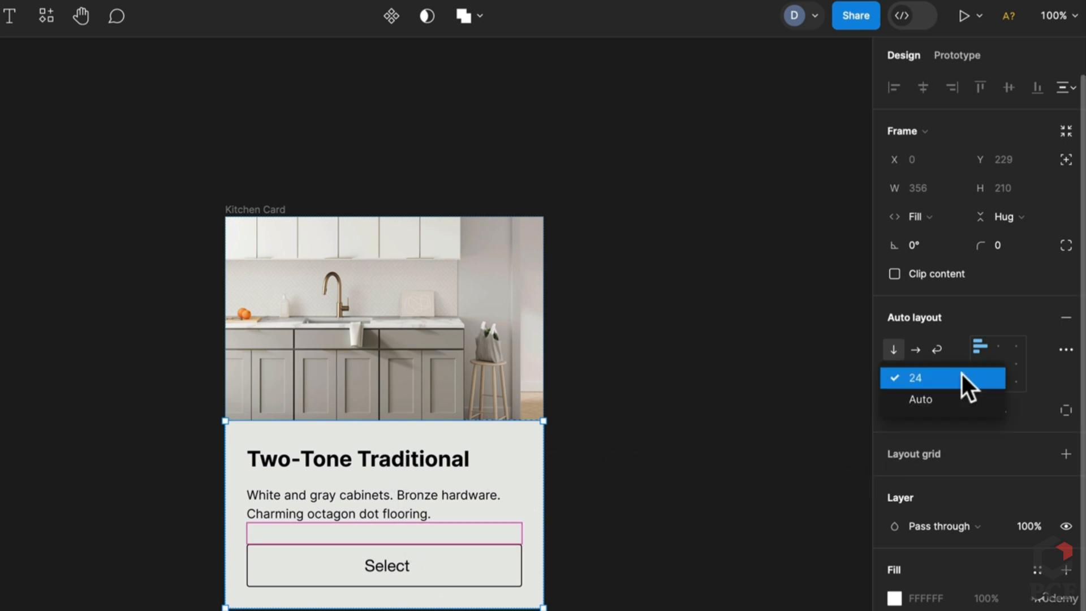
pyautogui.click(943, 399)
pyautogui.click(655, 498)
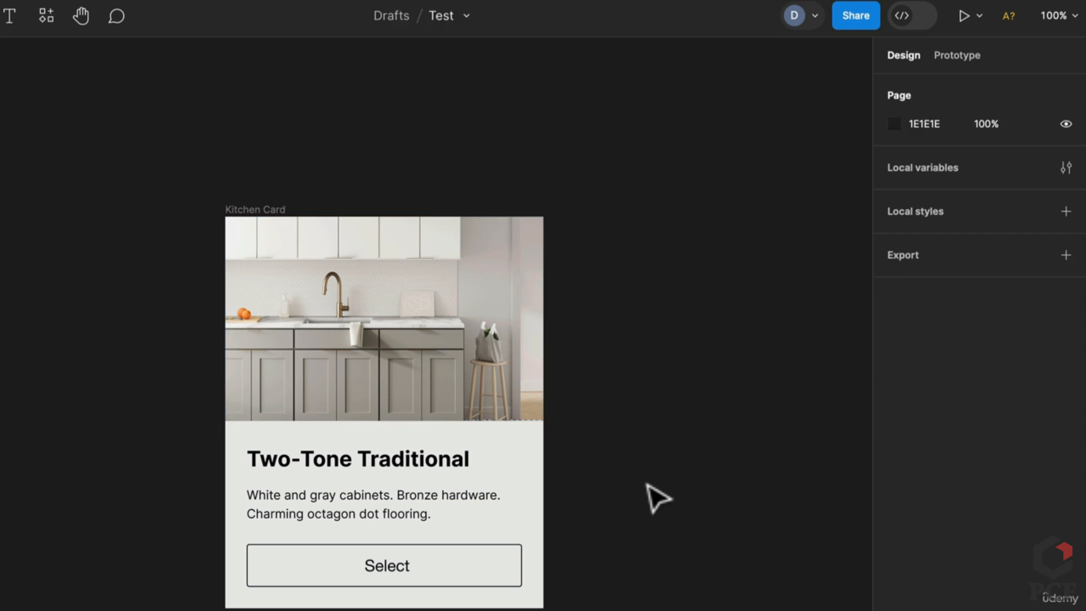
pyautogui.click(266, 217)
pyautogui.click(509, 537)
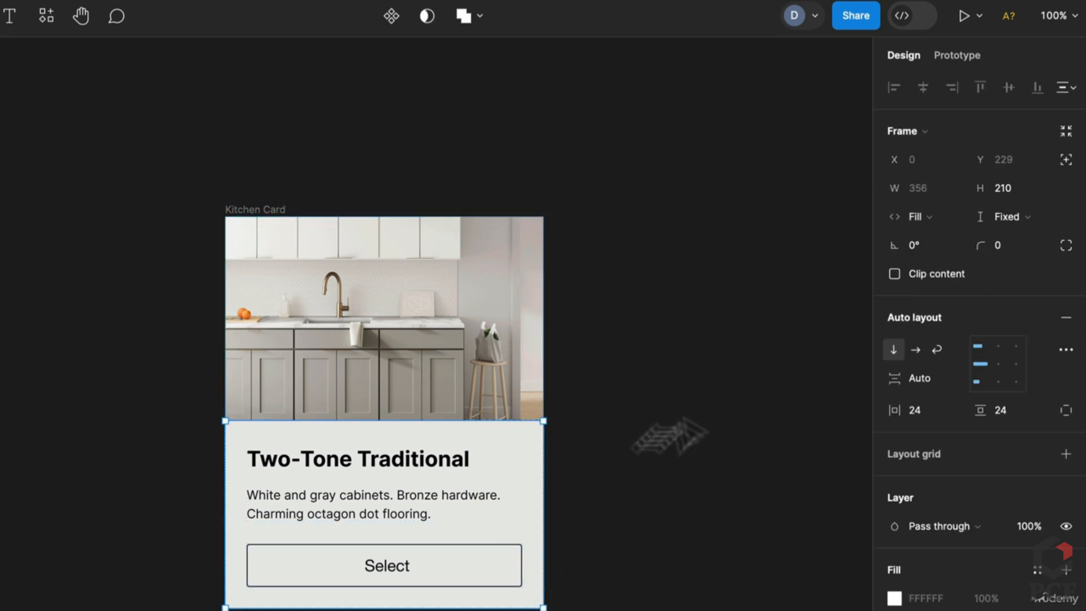
pyautogui.click(1010, 218)
pyautogui.click(1016, 258)
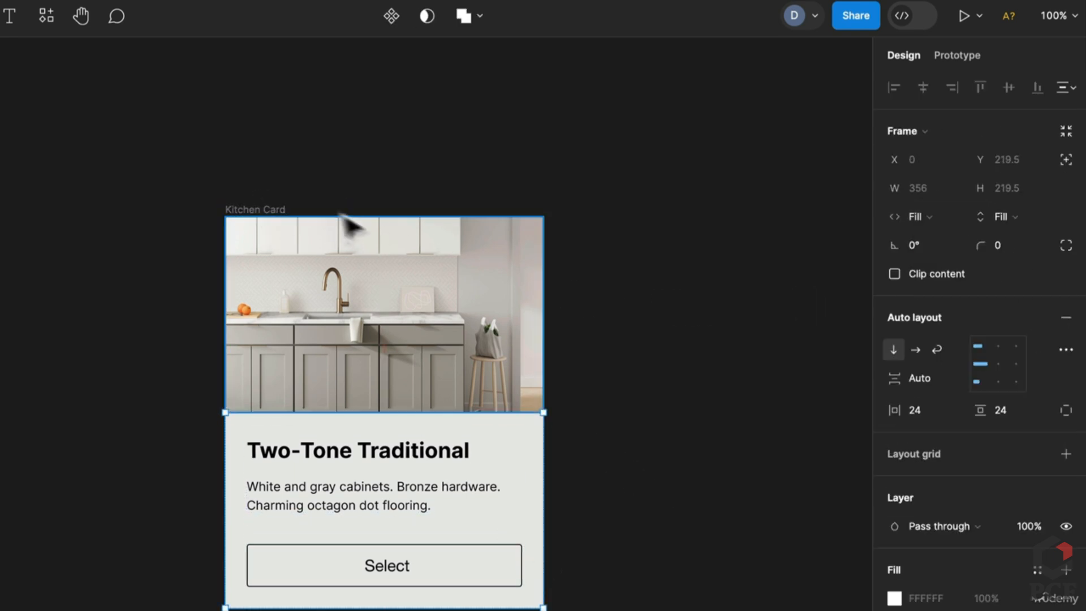
# Stretch the Kitchen Card to 728 high and inspect its Container, Toggle Button and Details layers
pyautogui.click(274, 210)
pyautogui.moveTo(518, 609); pyautogui.dragTo(521, 610)
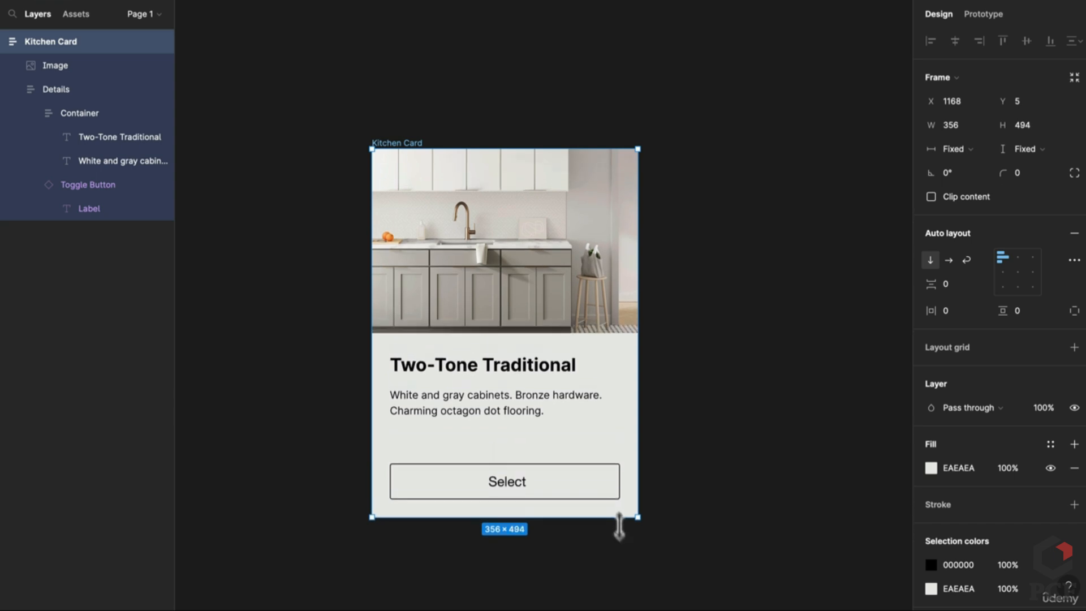
pyautogui.moveTo(619, 525); pyautogui.dragTo(616, 560)
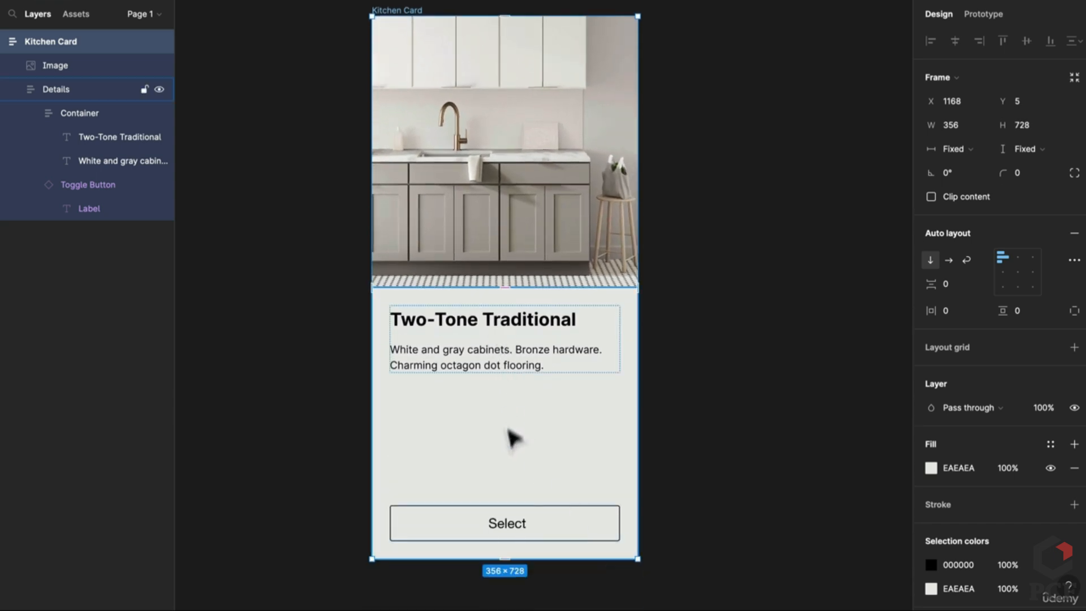
pyautogui.click(485, 352)
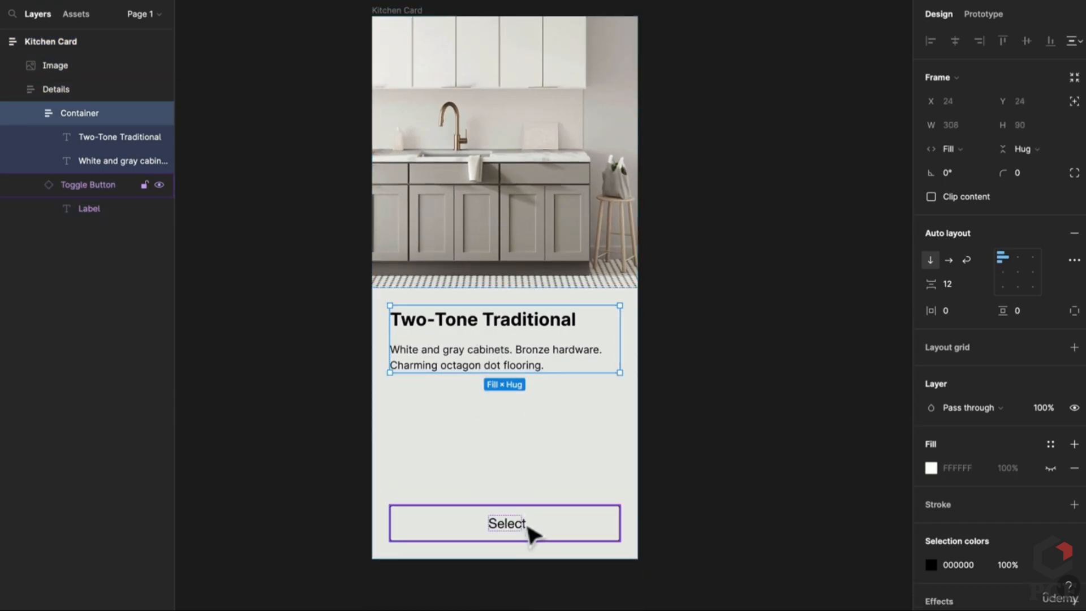
pyautogui.click(528, 531)
pyautogui.click(540, 370)
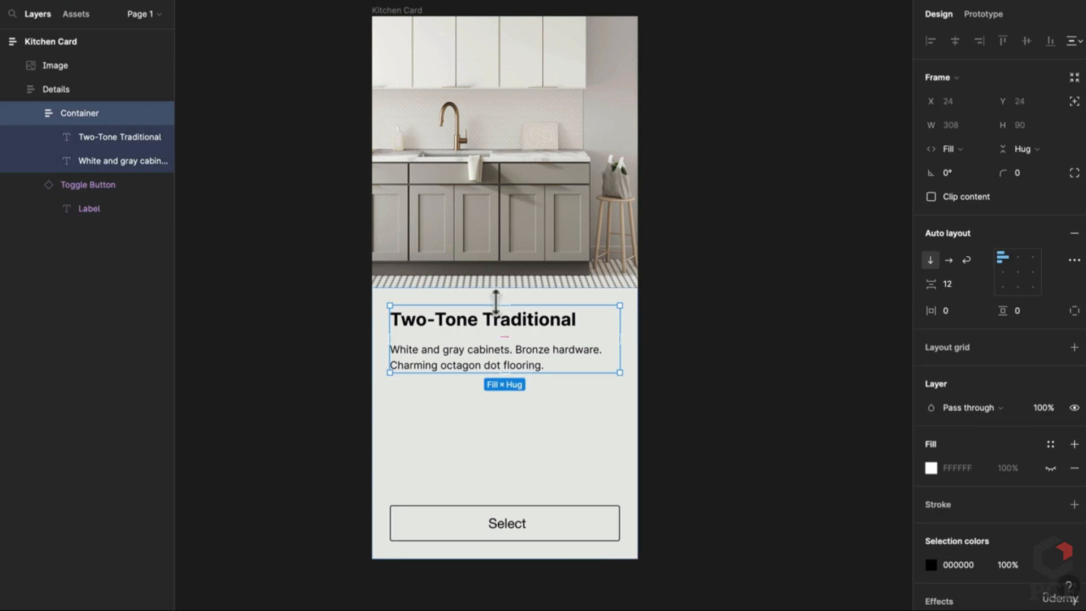
pyautogui.click(563, 534)
pyautogui.click(615, 402)
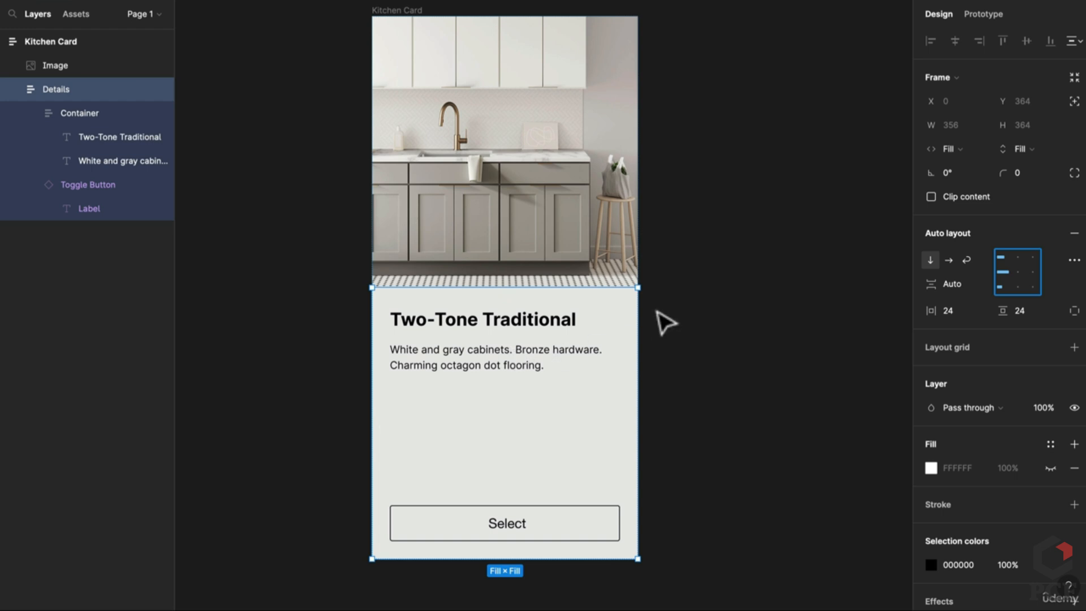
# Hide and reshow the Container, step up to Details, and undo the card back to 439 high
pyautogui.doubleClick(549, 339)
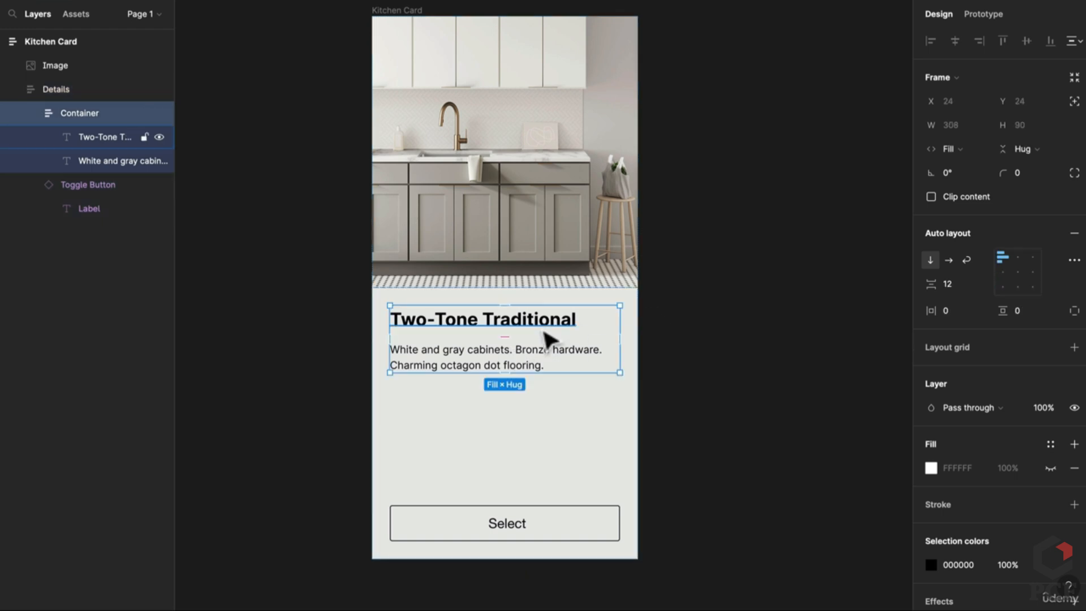
pyautogui.hotkey('ctrl', 'shift', 'h')
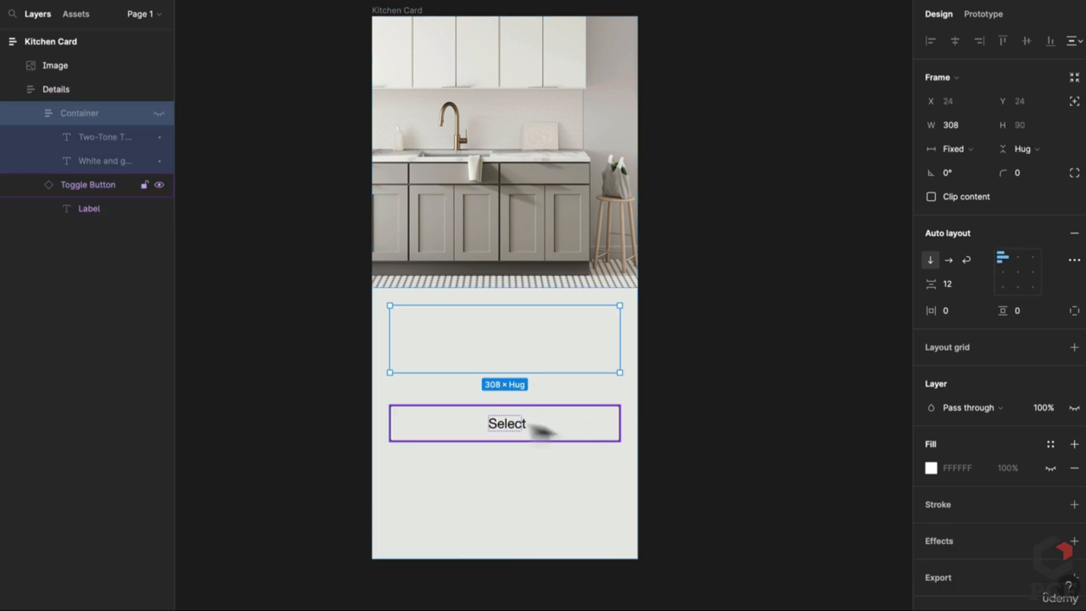
pyautogui.hotkey('ctrl', 'shift', 'h')
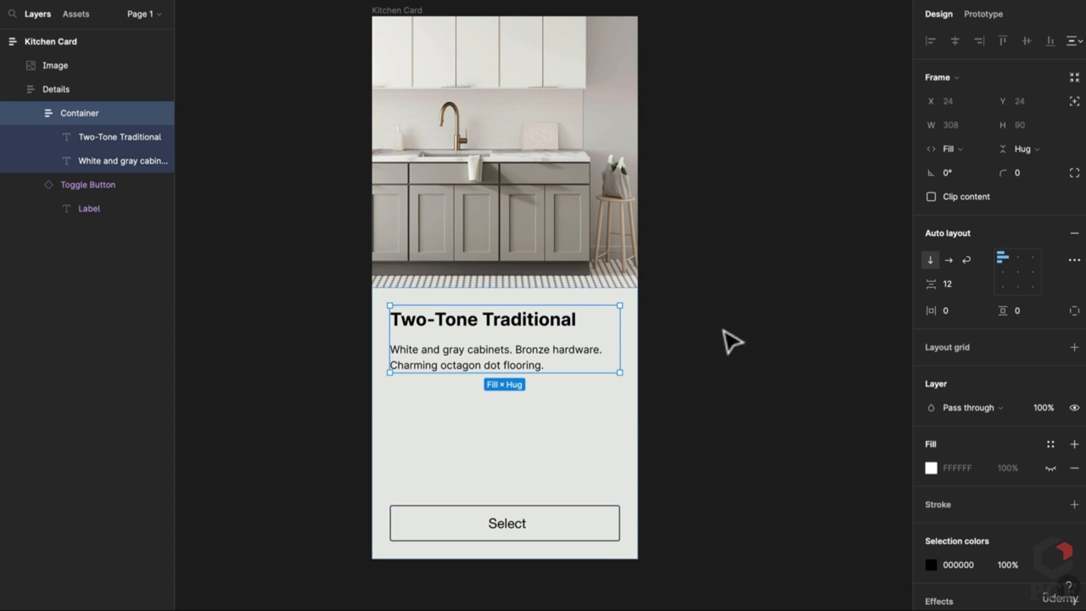
pyautogui.hotkey('shift', 'Return')
pyautogui.hotkey('ctrl', 'z')
pyautogui.hotkey('ctrl', 'z')
pyautogui.hotkey('ctrl', 'z')
pyautogui.hotkey('ctrl', 'z')
pyautogui.hotkey('ctrl', 'z')
pyautogui.hotkey('ctrl', 'z')
pyautogui.hotkey('ctrl', 'z')
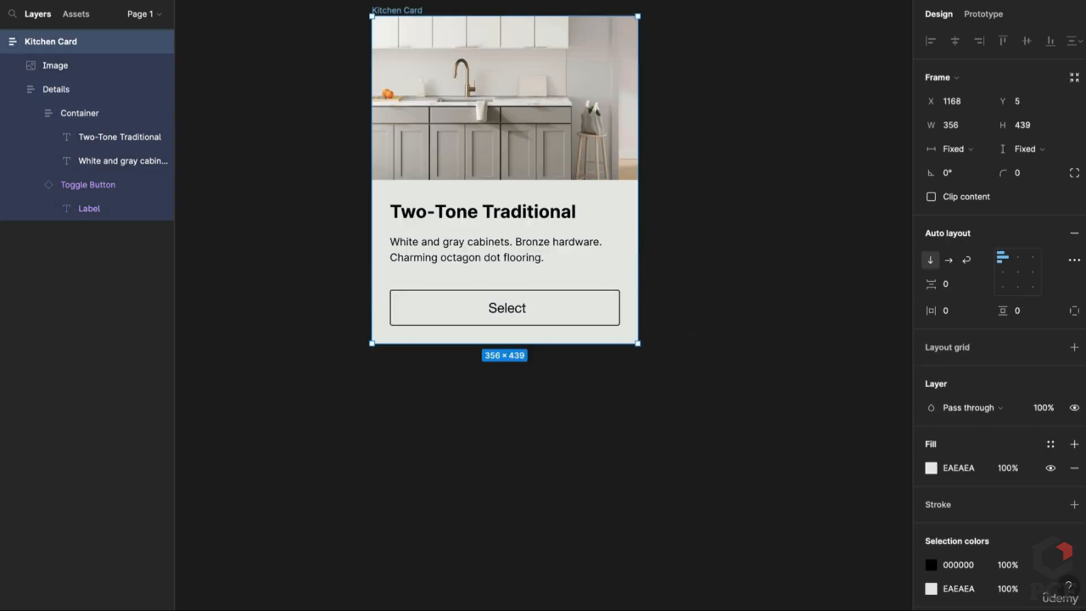
pyautogui.hotkey('ctrl', 'z')
pyautogui.hotkey('ctrl', 'z')
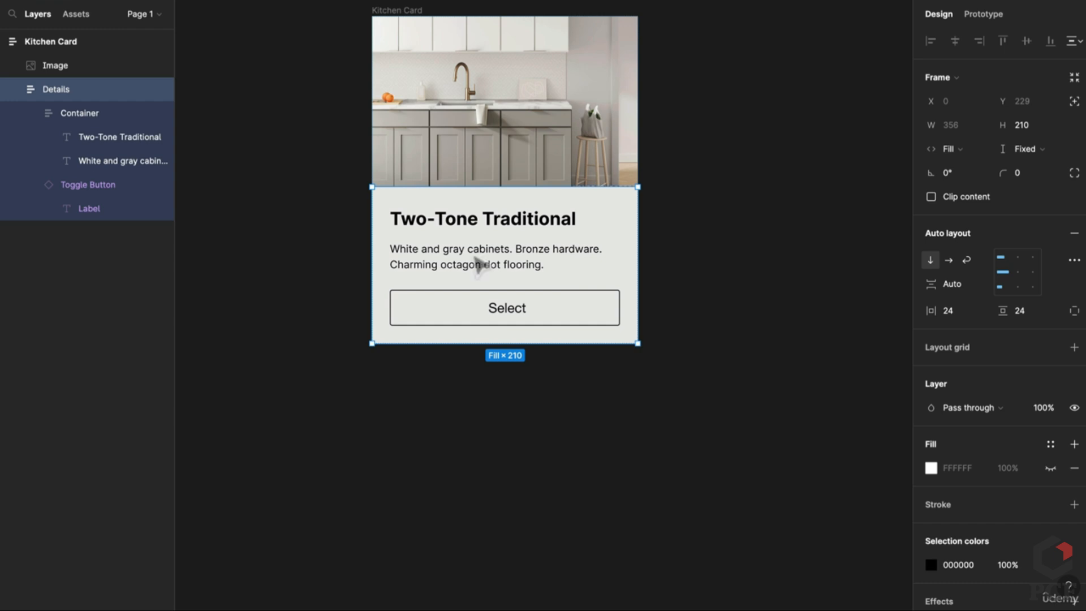
pyautogui.hotkey('ctrl', 'z')
pyautogui.hotkey('ctrl', 'z')
pyautogui.hotkey('ctrl', 'z')
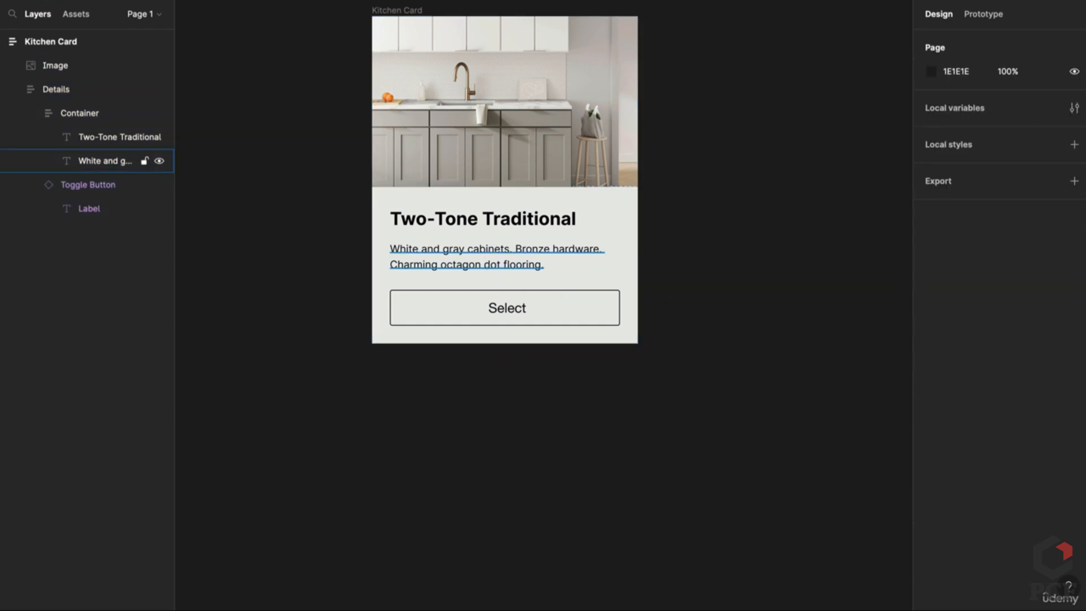
pyautogui.click(801, 283)
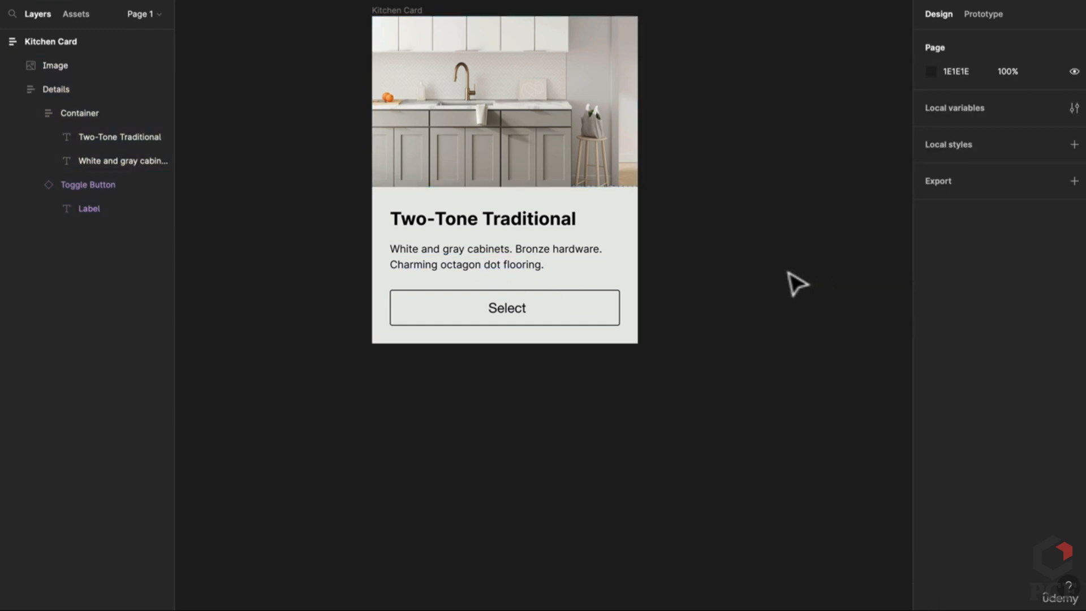
pyautogui.click(597, 267)
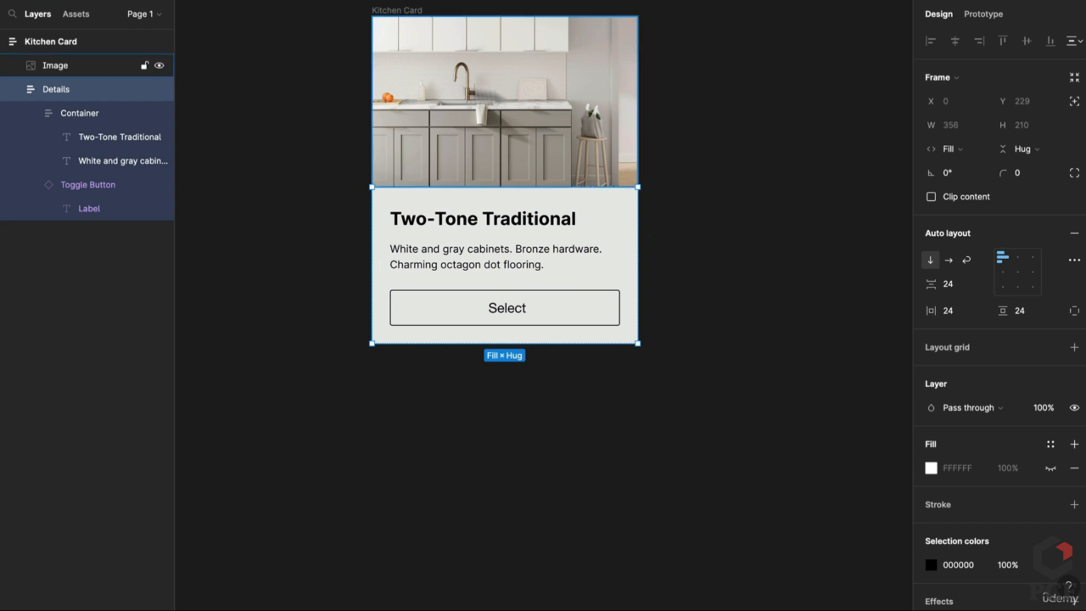
pyautogui.click(393, 10)
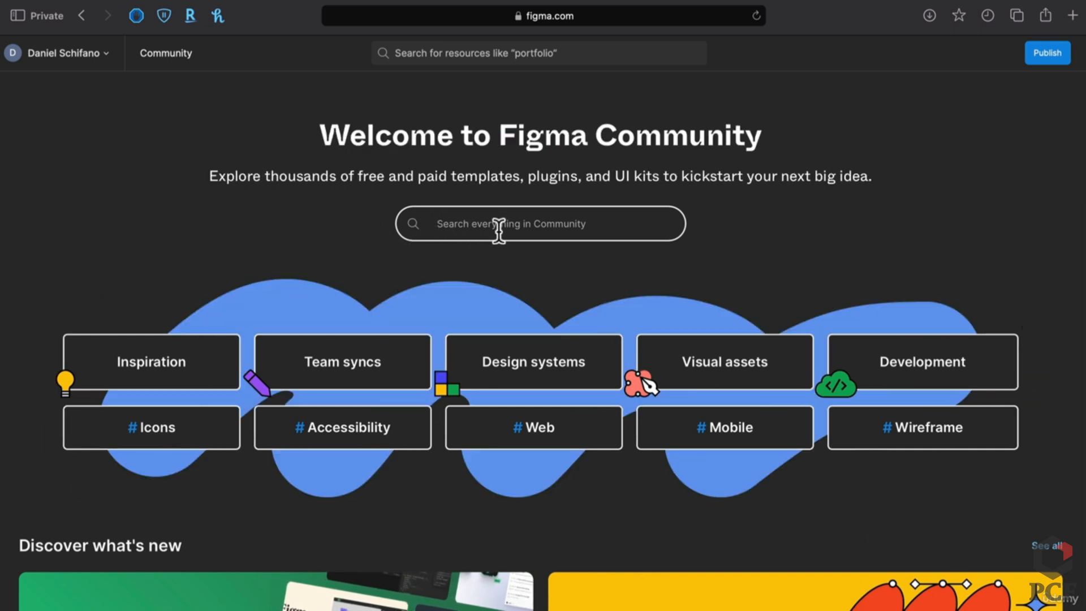
# Search Community for 'Design System' and filter to free files and templates
pyautogui.click(498, 231)
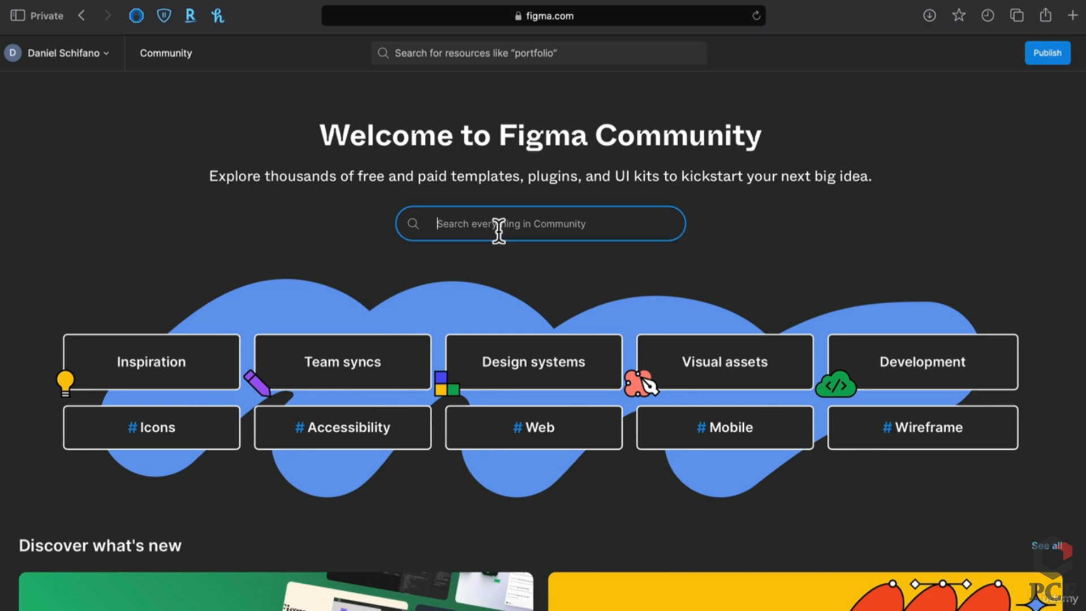
pyautogui.write('Design Sys')
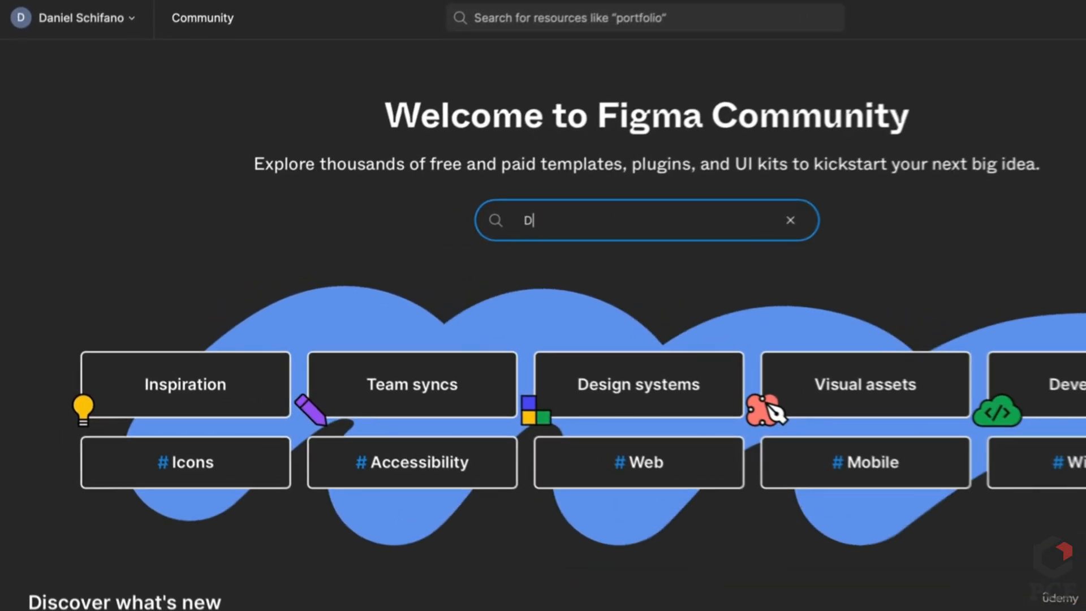
pyautogui.write('tem')
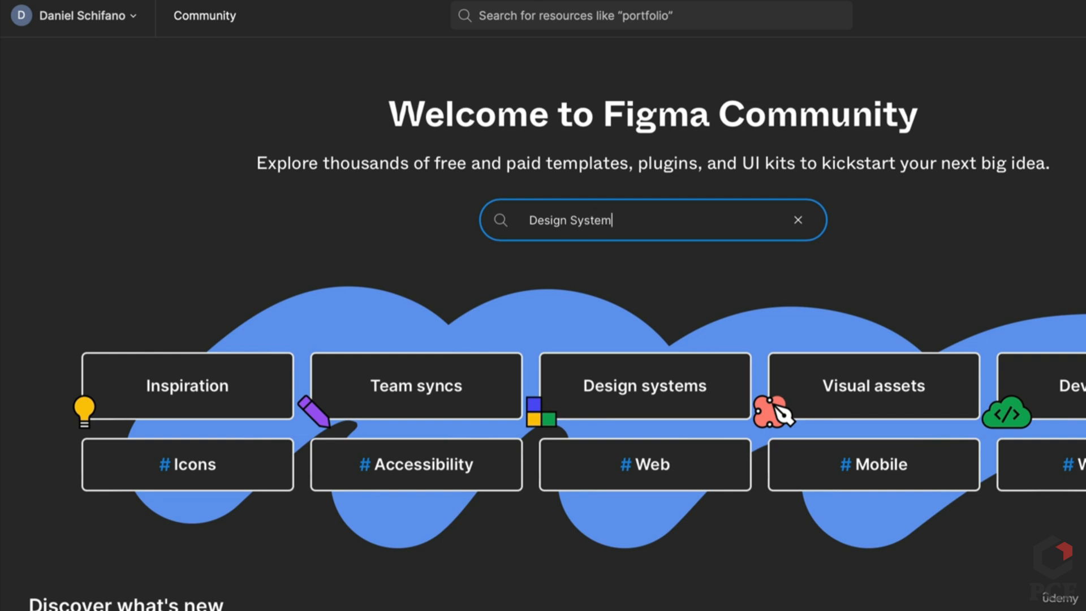
pyautogui.press('Return')
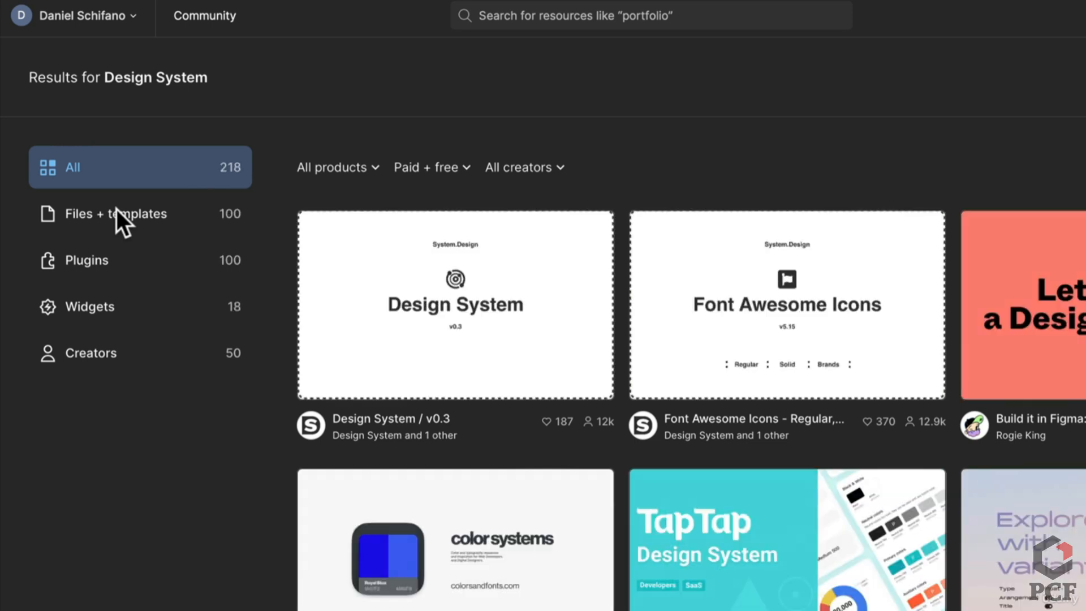
pyautogui.click(116, 214)
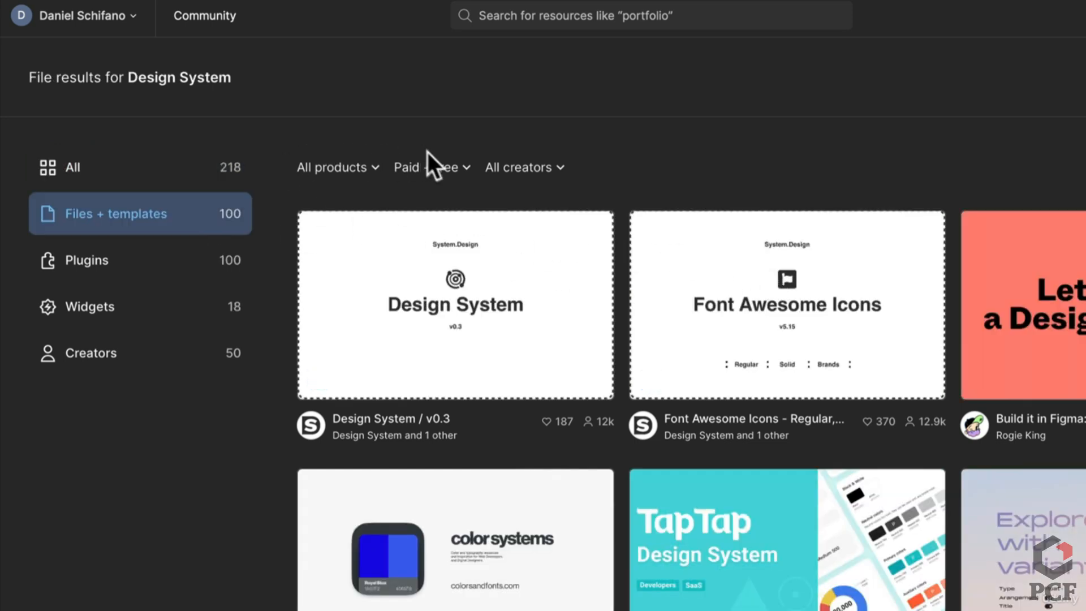
pyautogui.click(436, 166)
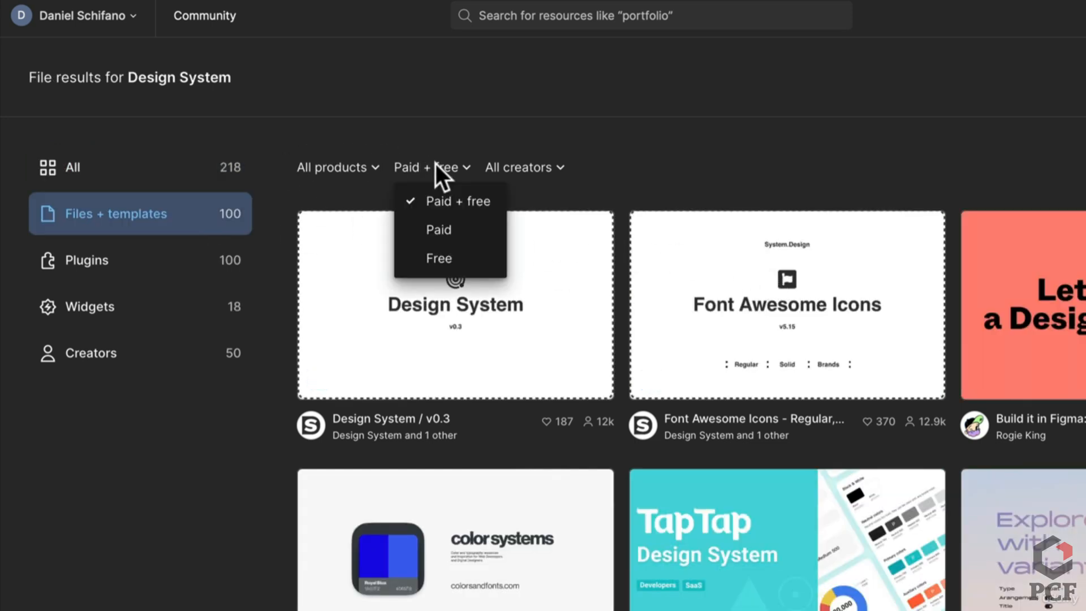
pyautogui.click(471, 257)
# Check the creator filter and plugin results, then open the Design System / v0.3 file
pyautogui.click(482, 167)
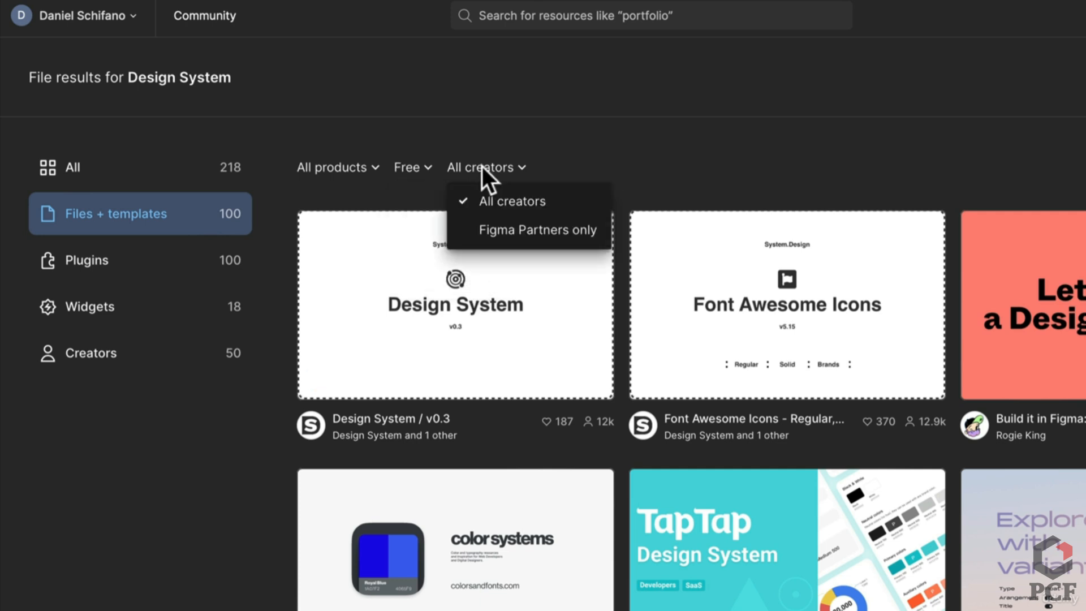
pyautogui.click(588, 154)
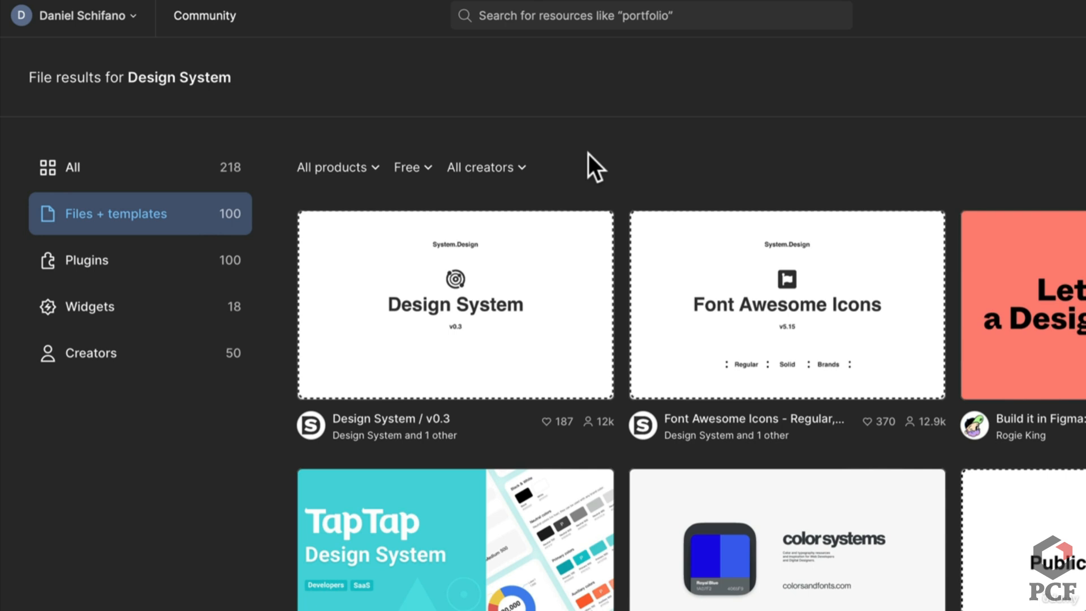
pyautogui.click(106, 252)
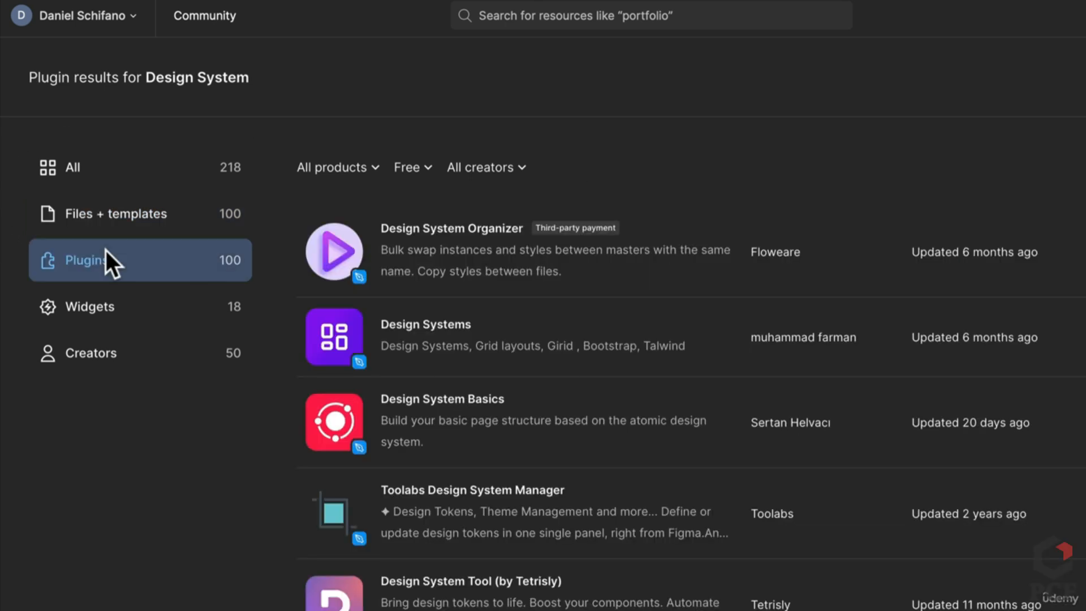
pyautogui.click(102, 203)
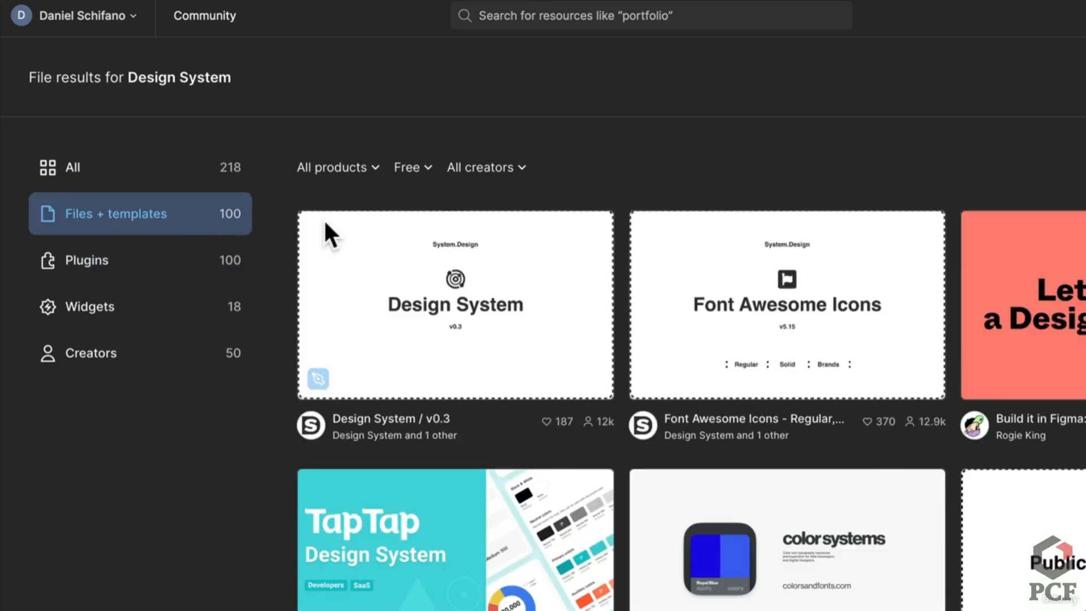
pyautogui.click(448, 349)
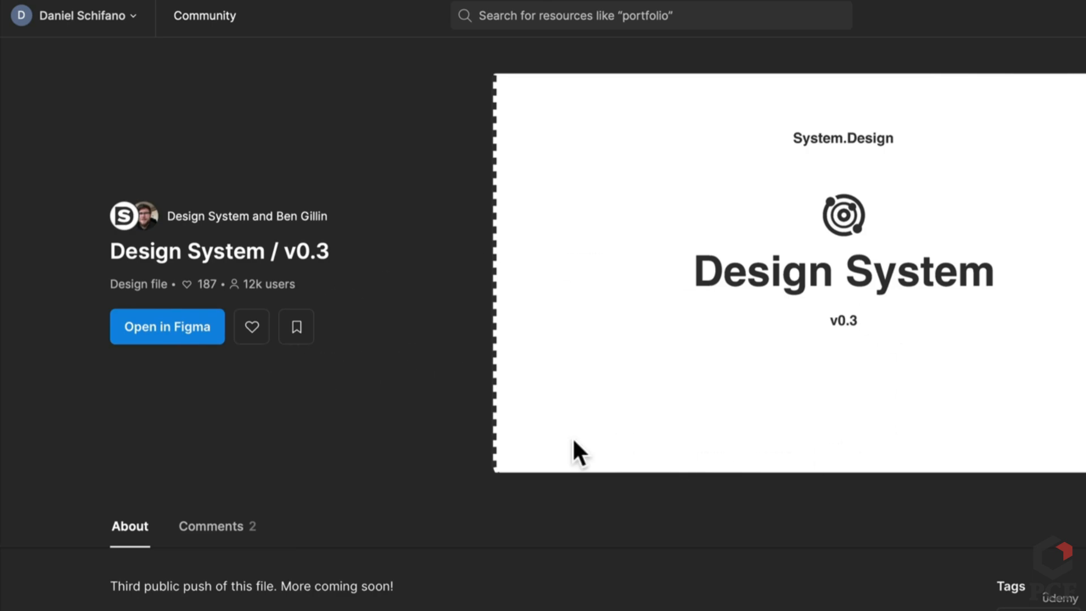
# Open Design System / v0.3 in the editor and view its typography and grids pages
pyautogui.click(153, 323)
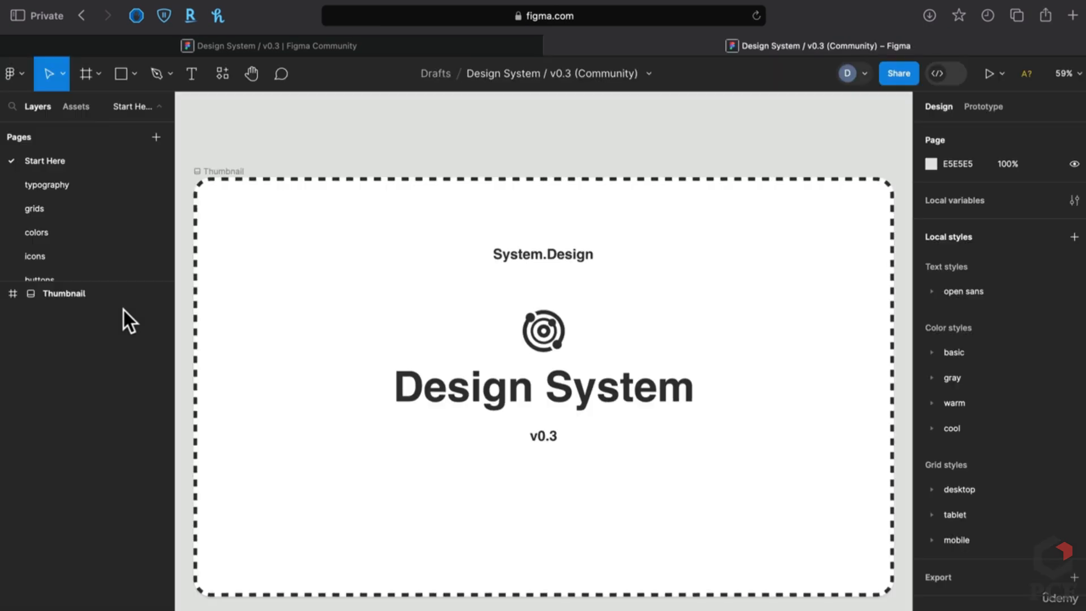
pyautogui.click(80, 181)
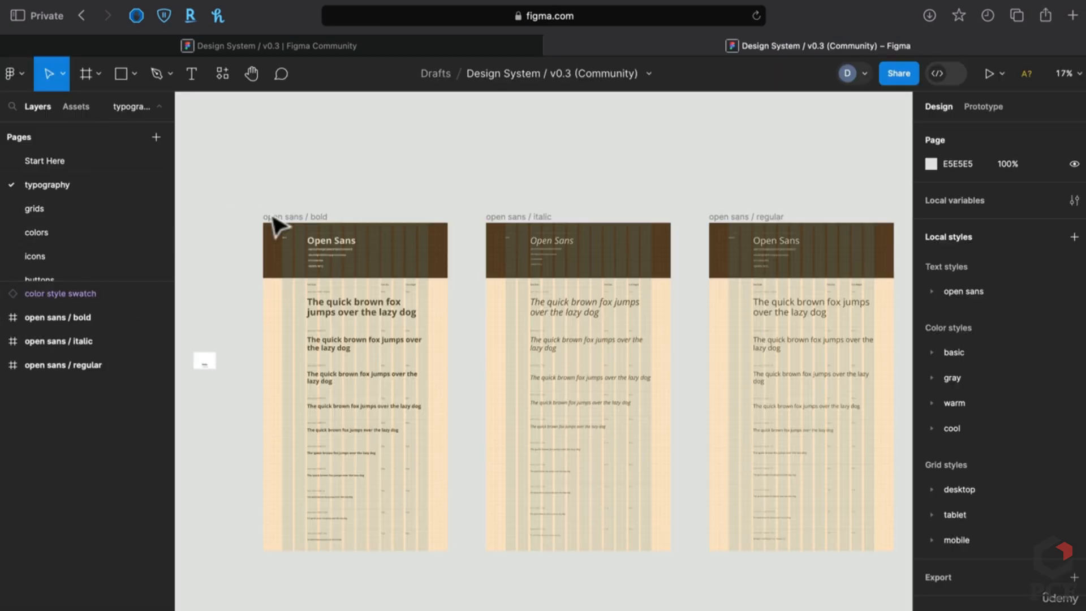
pyautogui.click(349, 307)
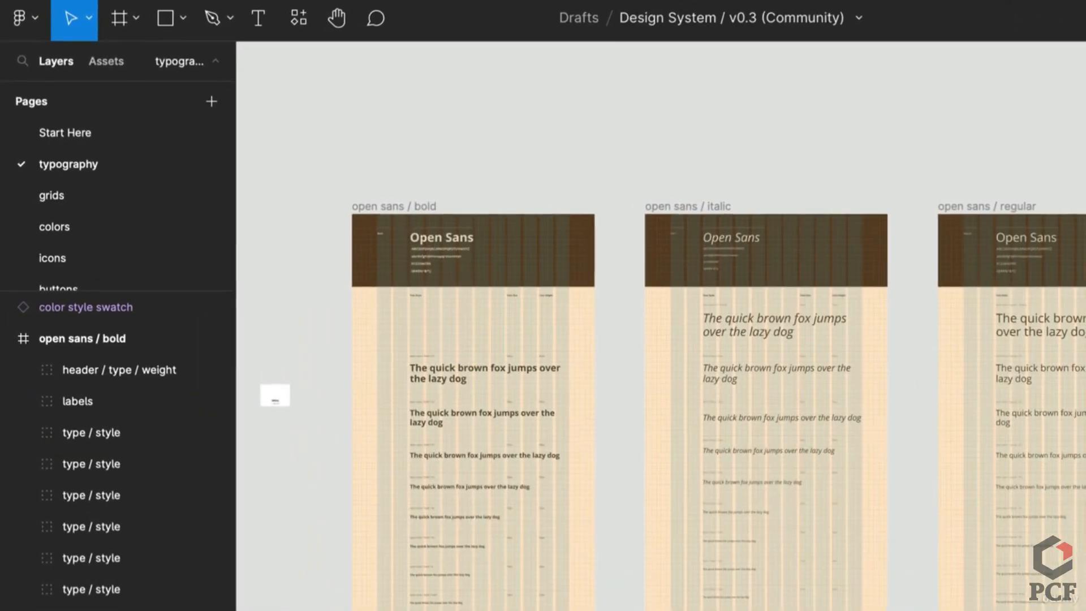
pyautogui.click(349, 307)
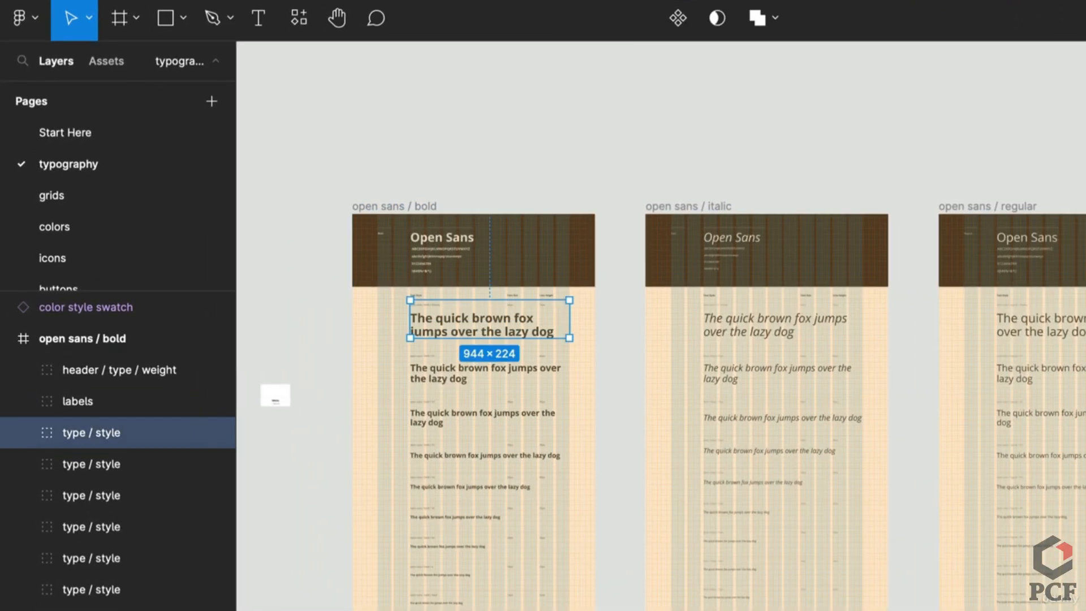
pyautogui.click(52, 200)
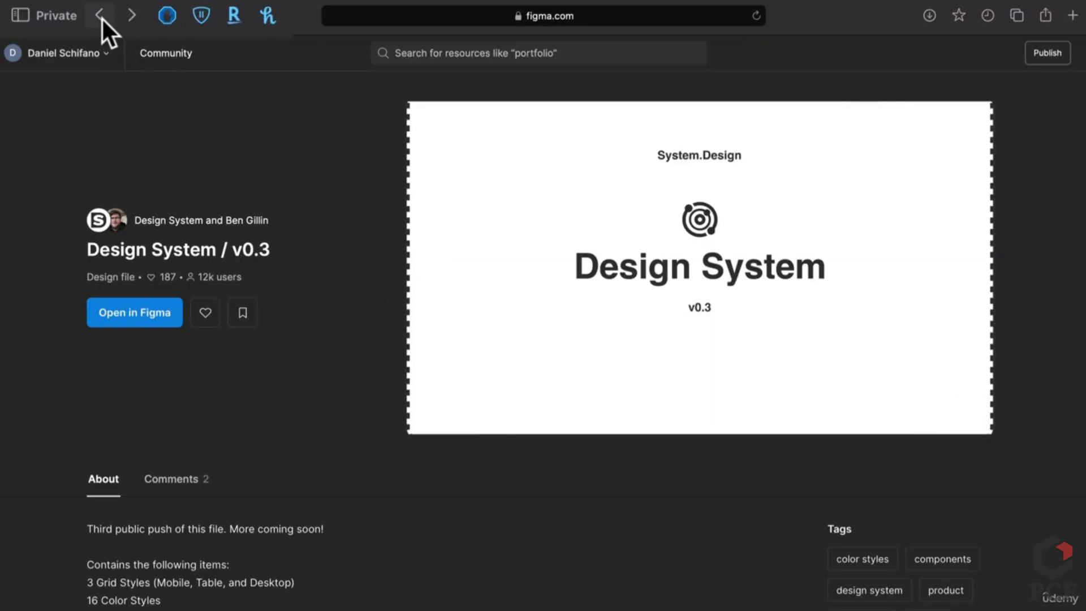
# Go back to the Design System results and search Community for 'Icons'
pyautogui.click(101, 17)
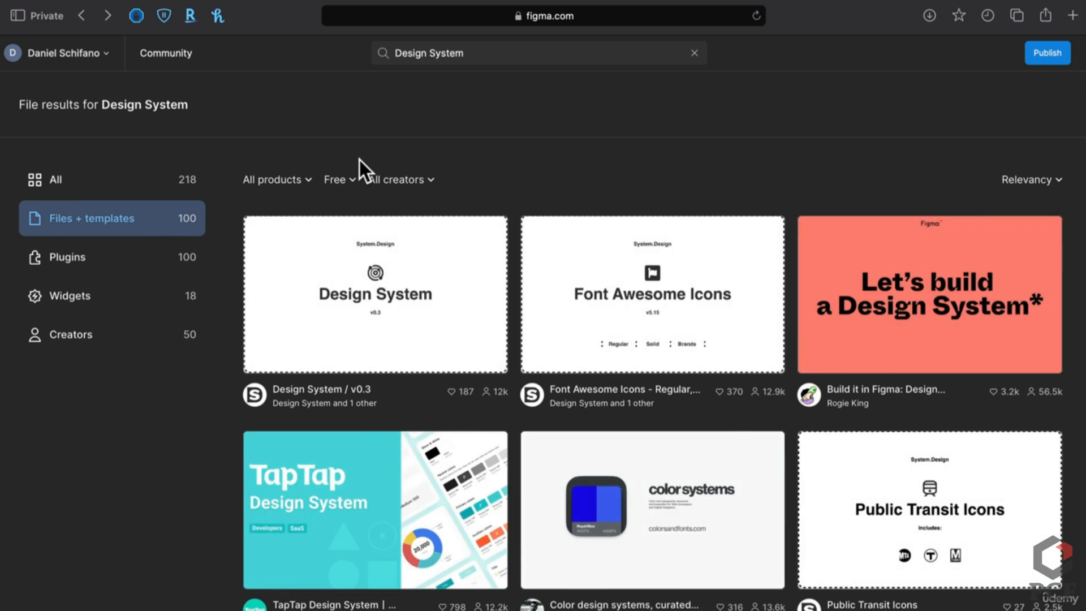
pyautogui.click(447, 51)
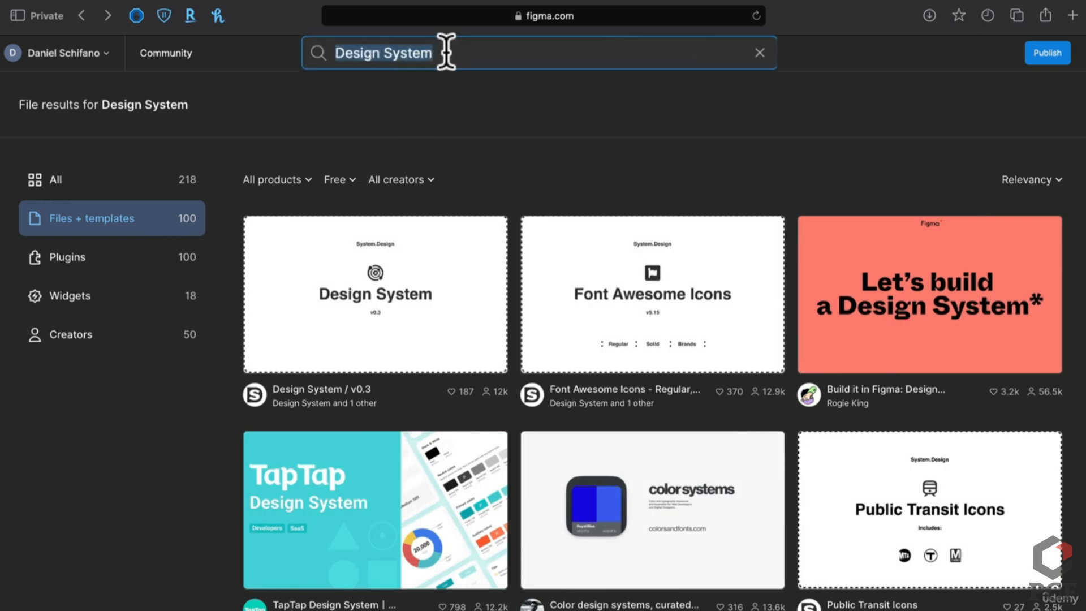
pyautogui.write('Icons')
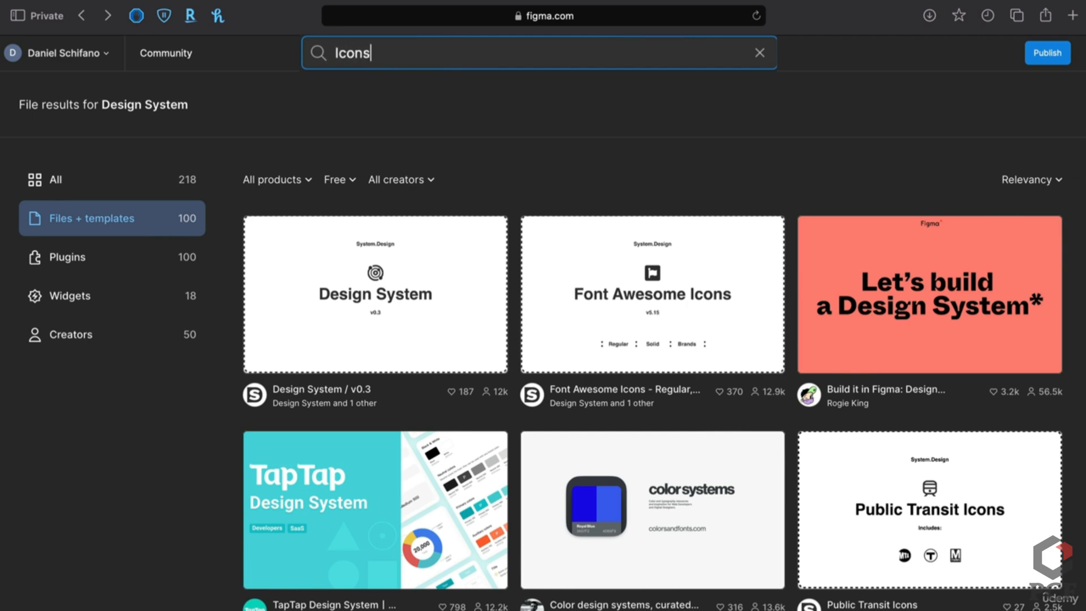
pyautogui.press('Return')
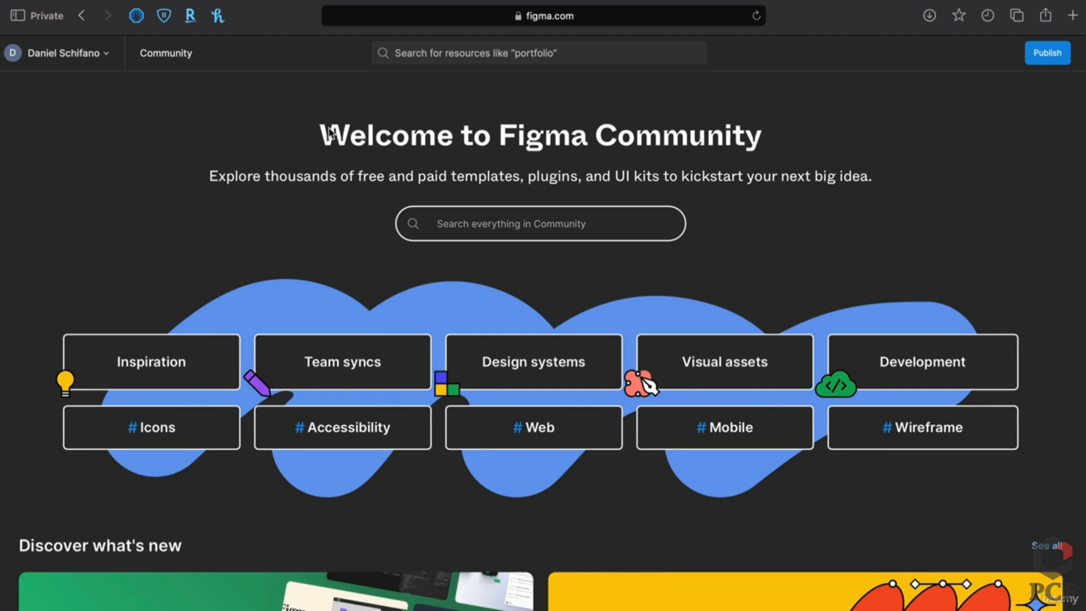
# Search Community for 'unsplash', filter to plugins, and open the Unsplash plugin page
pyautogui.click(512, 224)
pyautogui.write('u')
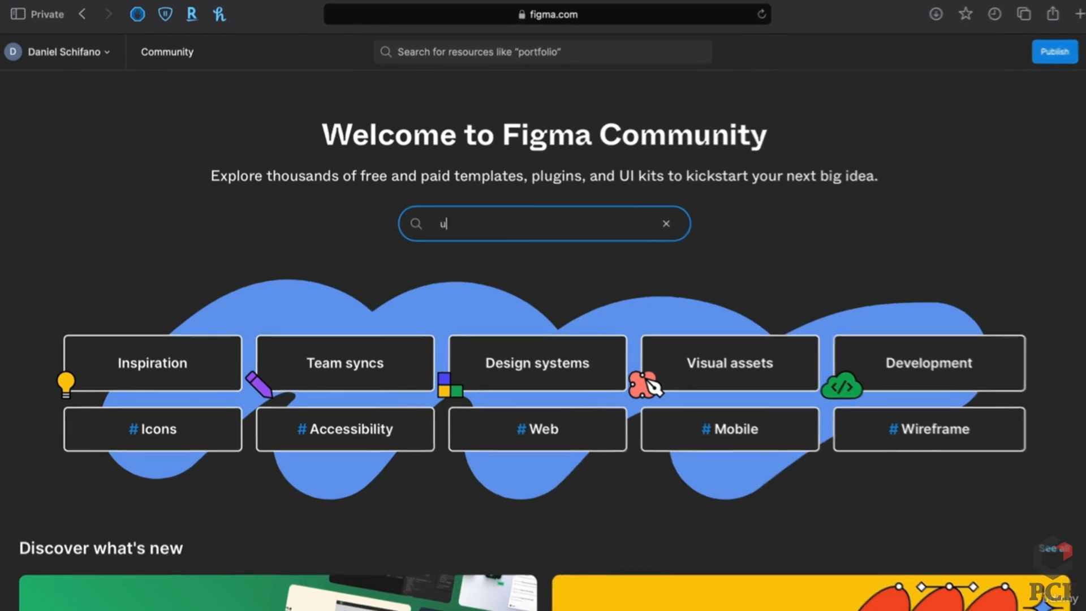
pyautogui.write('nsplash')
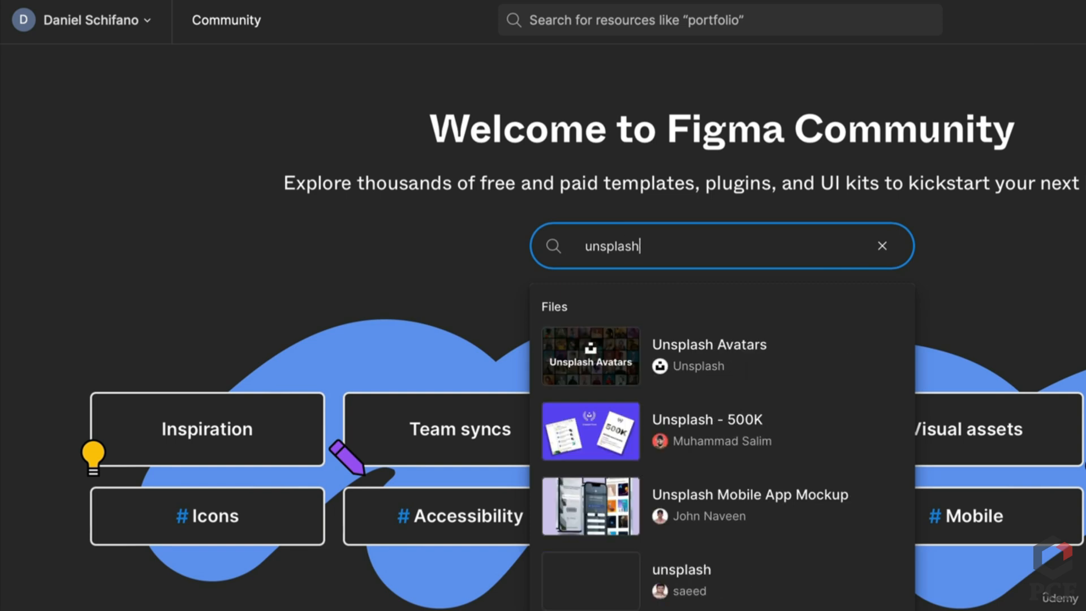
pyautogui.press('Return')
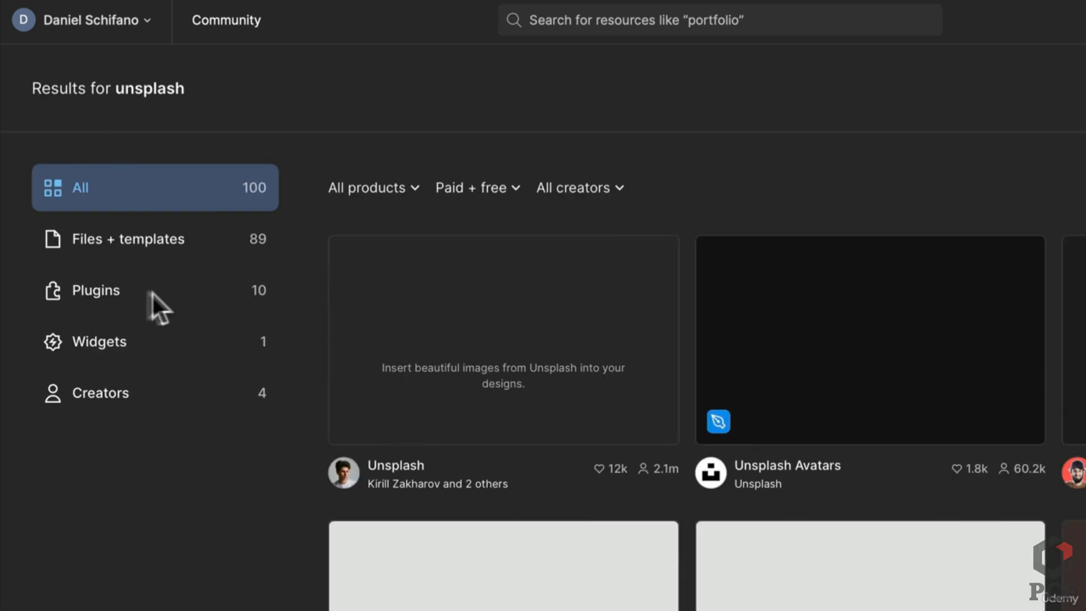
pyautogui.click(129, 292)
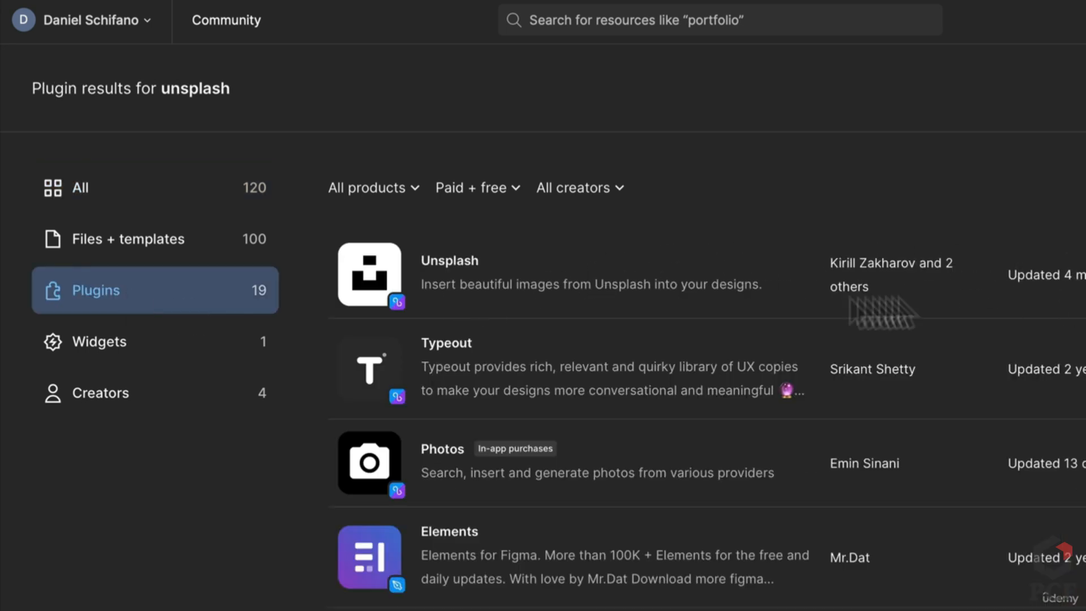
pyautogui.click(574, 290)
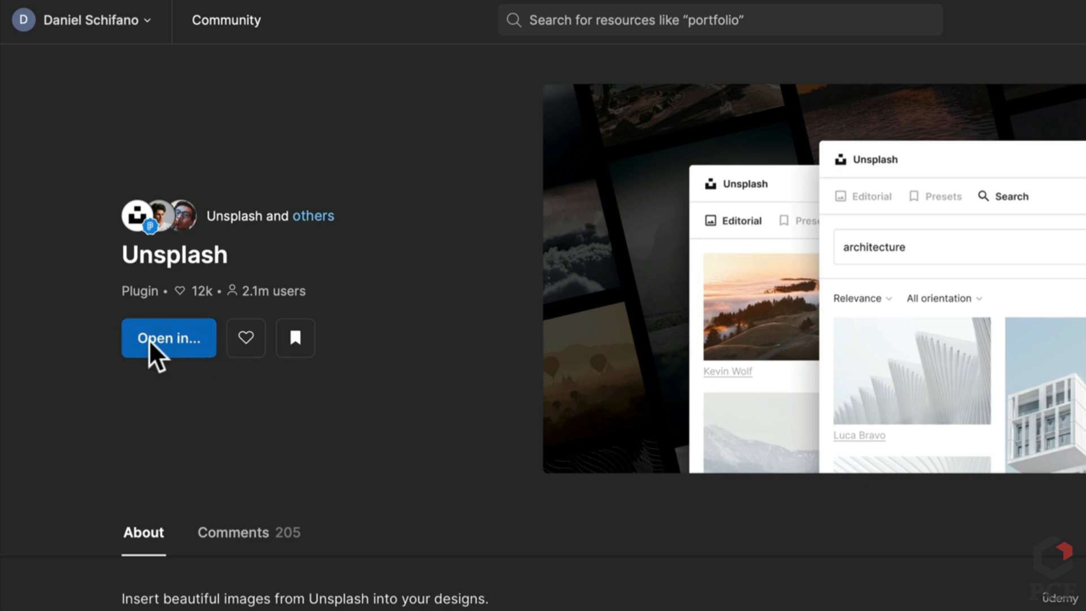
# Like the Unsplash plugin and open it in a new Figma design file
pyautogui.click(260, 349)
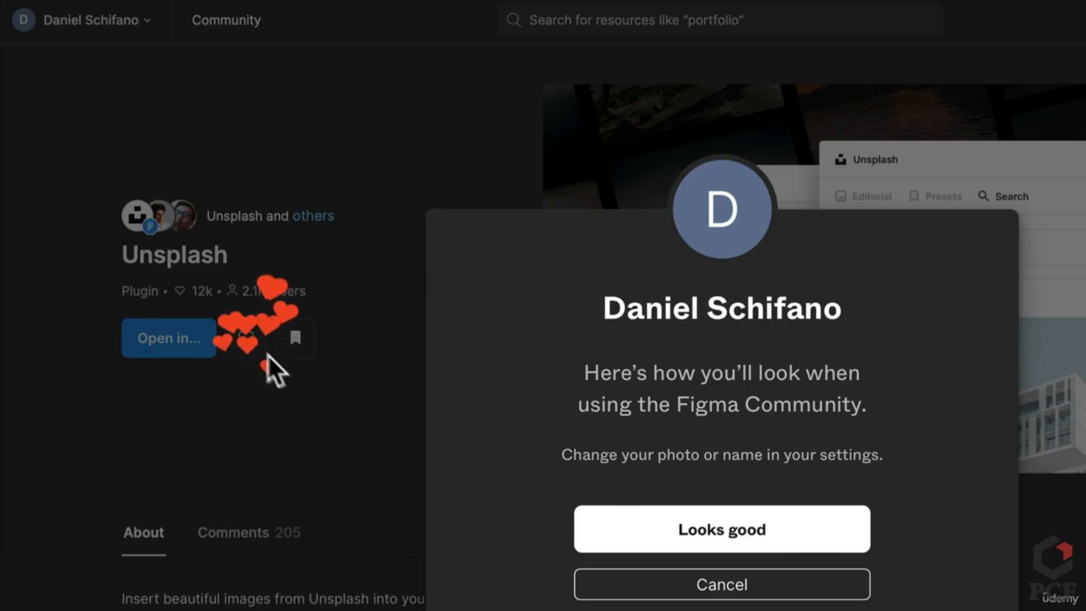
pyautogui.click(697, 544)
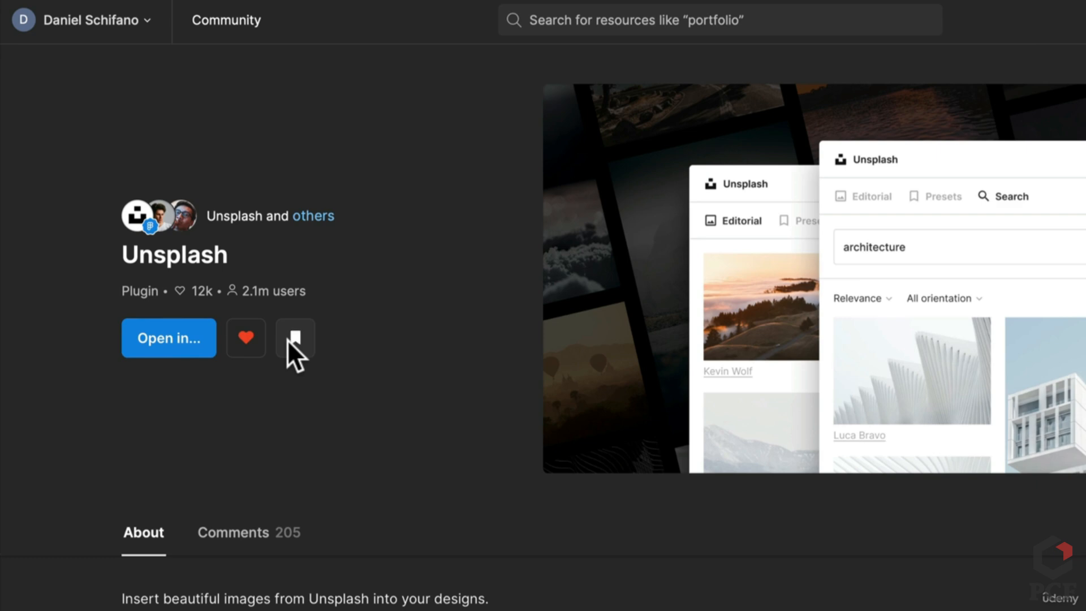
pyautogui.click(164, 348)
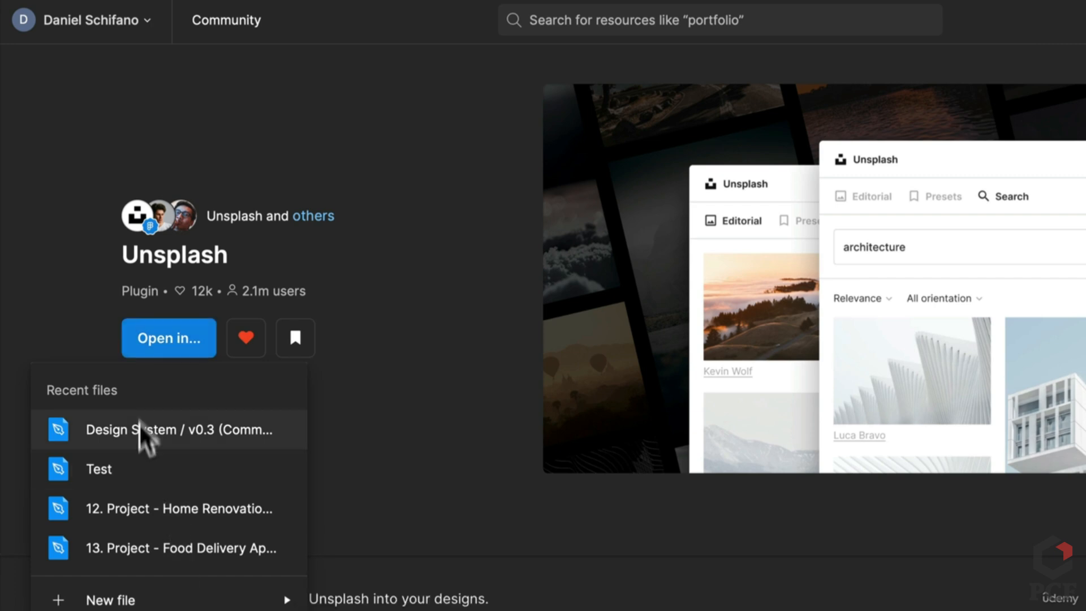
pyautogui.moveTo(170, 601)
pyautogui.click(397, 603)
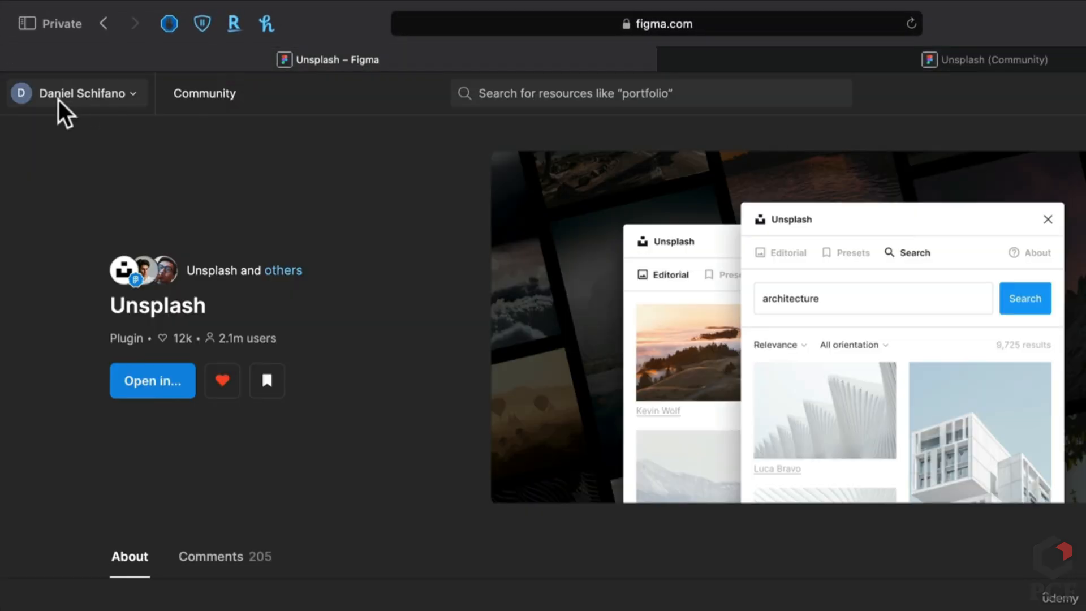
# Step back through the unsplash results to the Icons file results
pyautogui.click(59, 100)
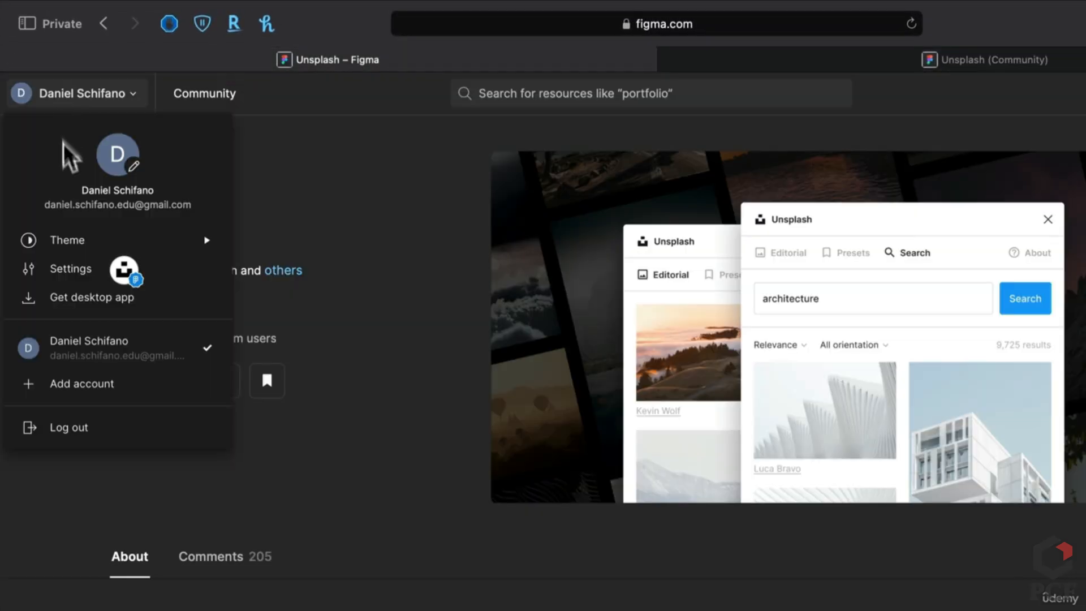
pyautogui.click(424, 205)
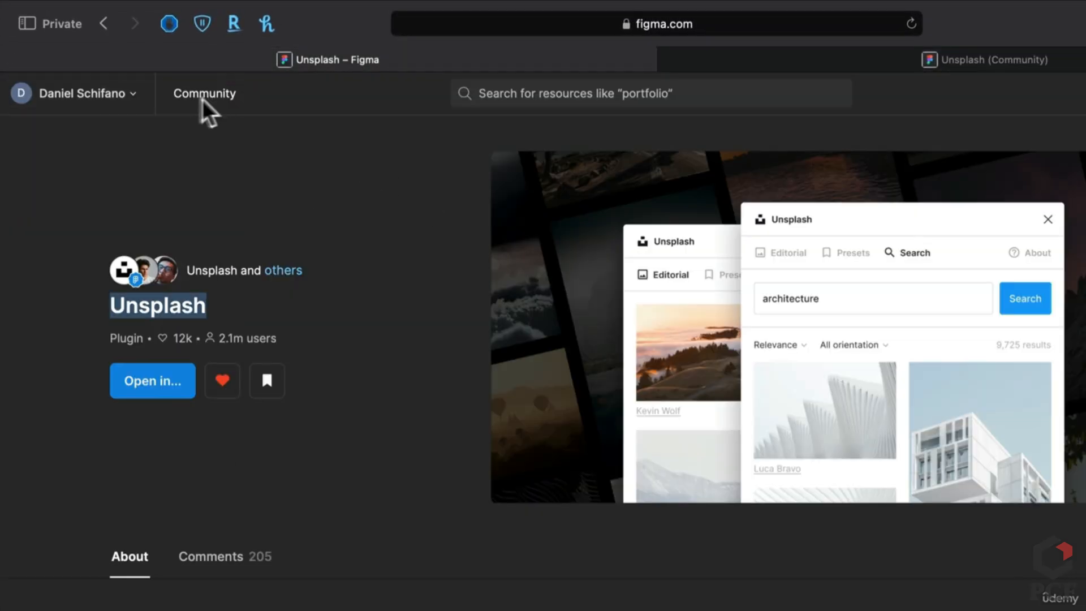
pyautogui.click(104, 96)
pyautogui.click(107, 17)
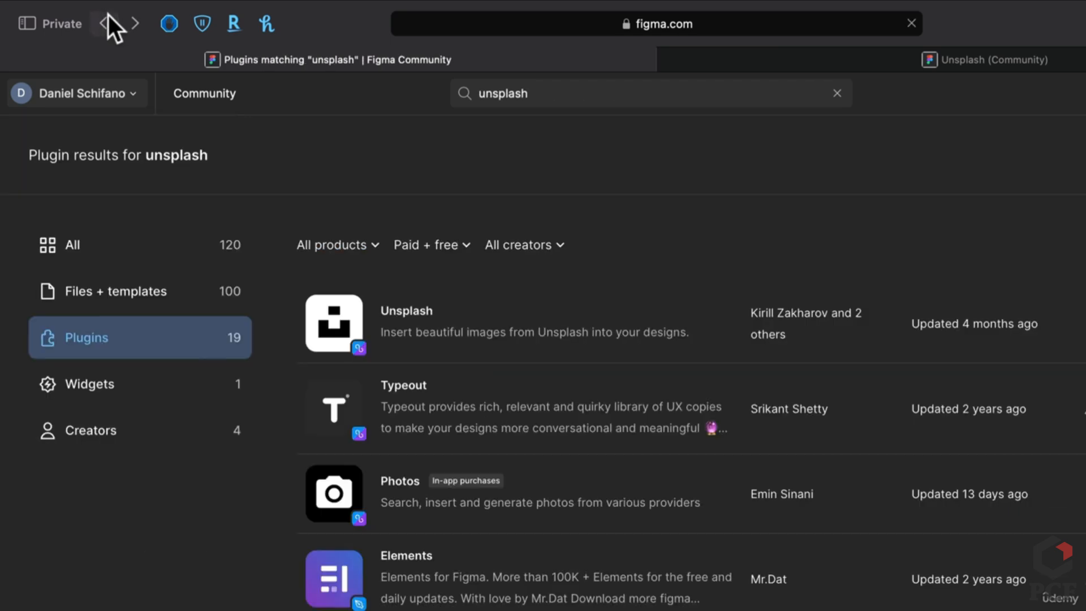
pyautogui.click(106, 23)
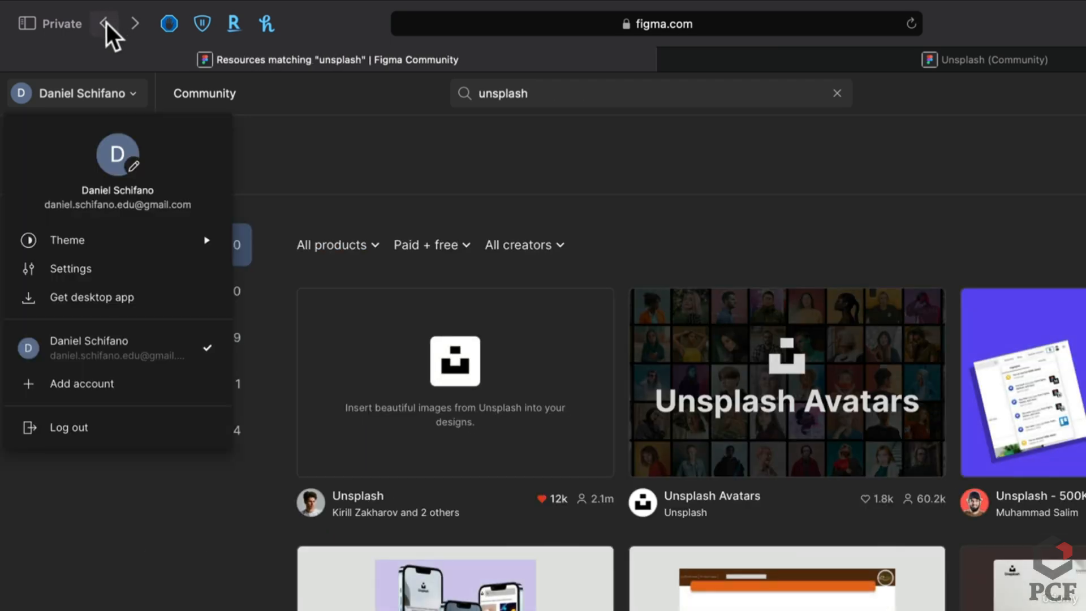
pyautogui.click(106, 22)
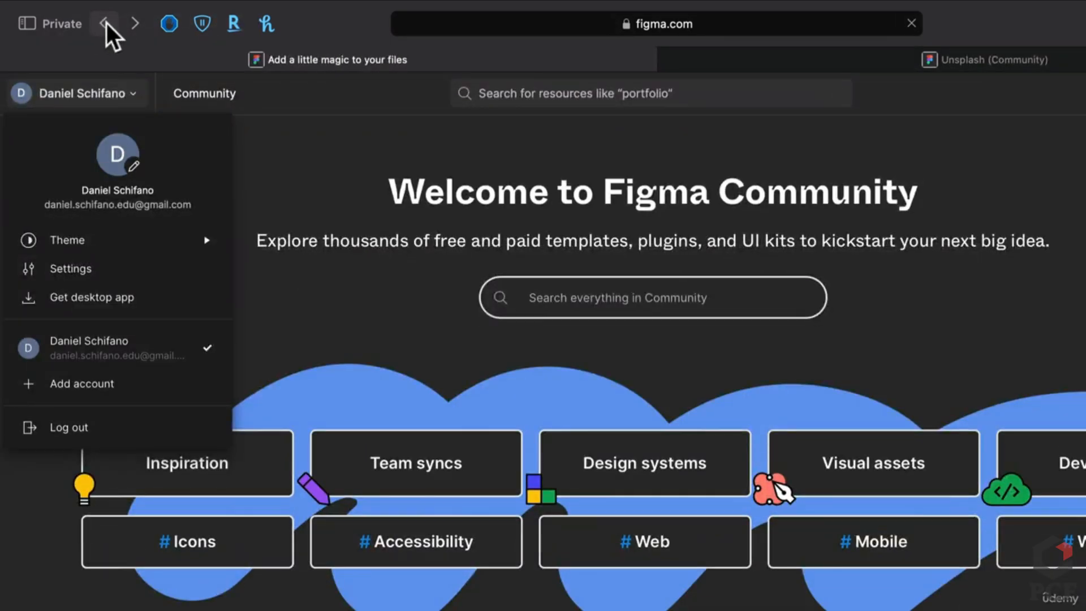
pyautogui.click(106, 23)
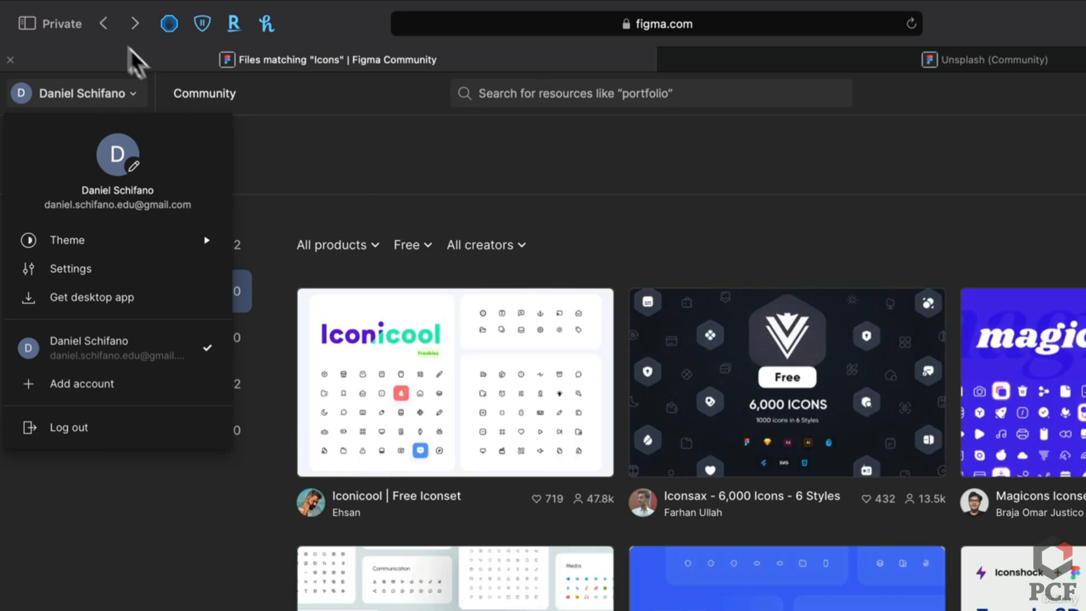
# Continue back through the Design System results to the Drafts file list
pyautogui.click(106, 24)
pyautogui.click(106, 23)
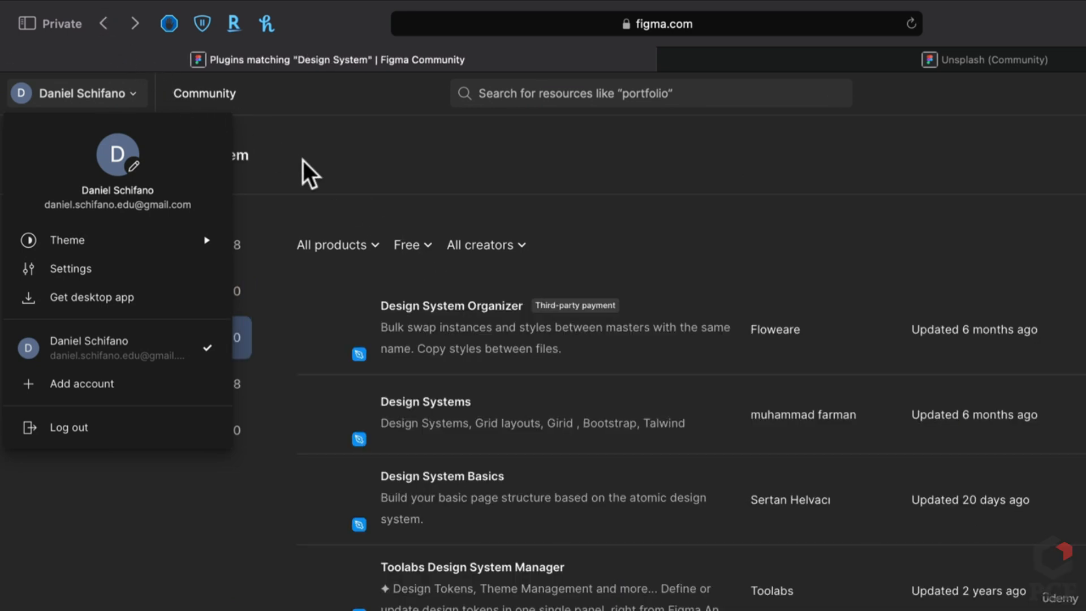
pyautogui.click(303, 161)
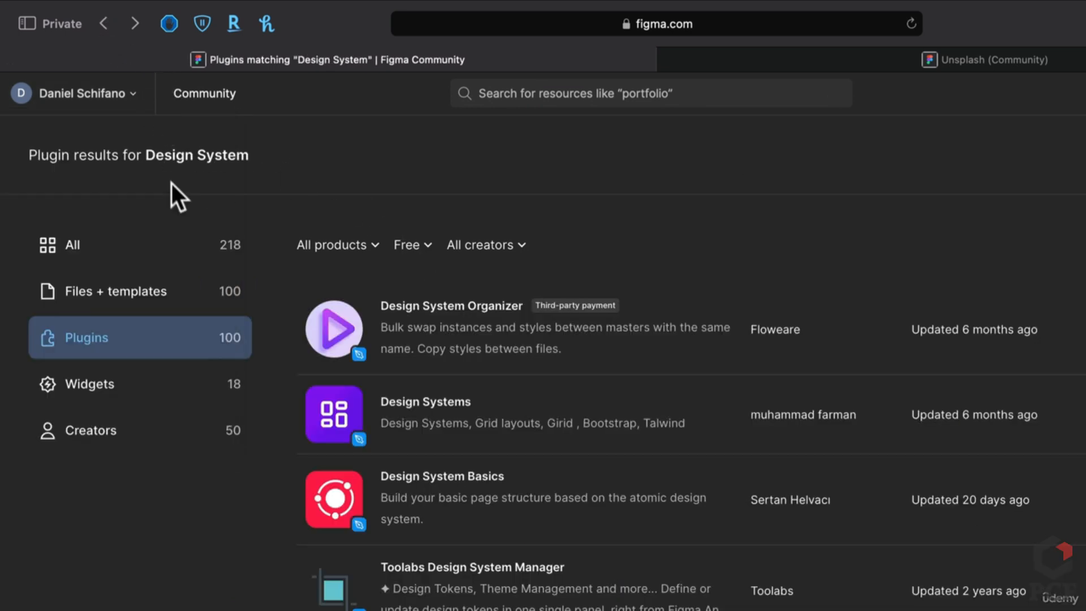
pyautogui.click(112, 25)
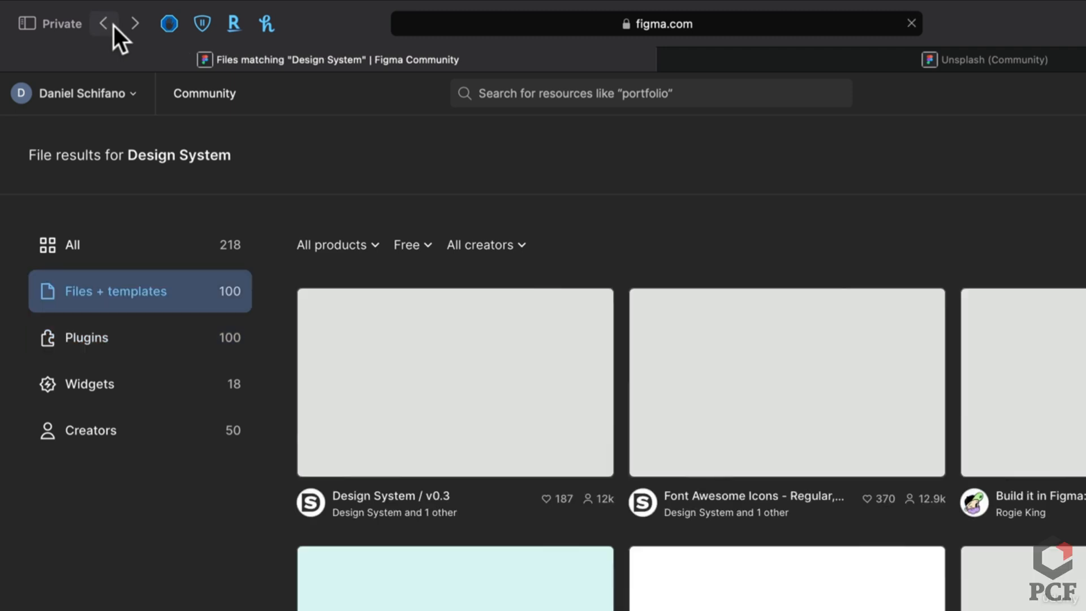
pyautogui.click(114, 25)
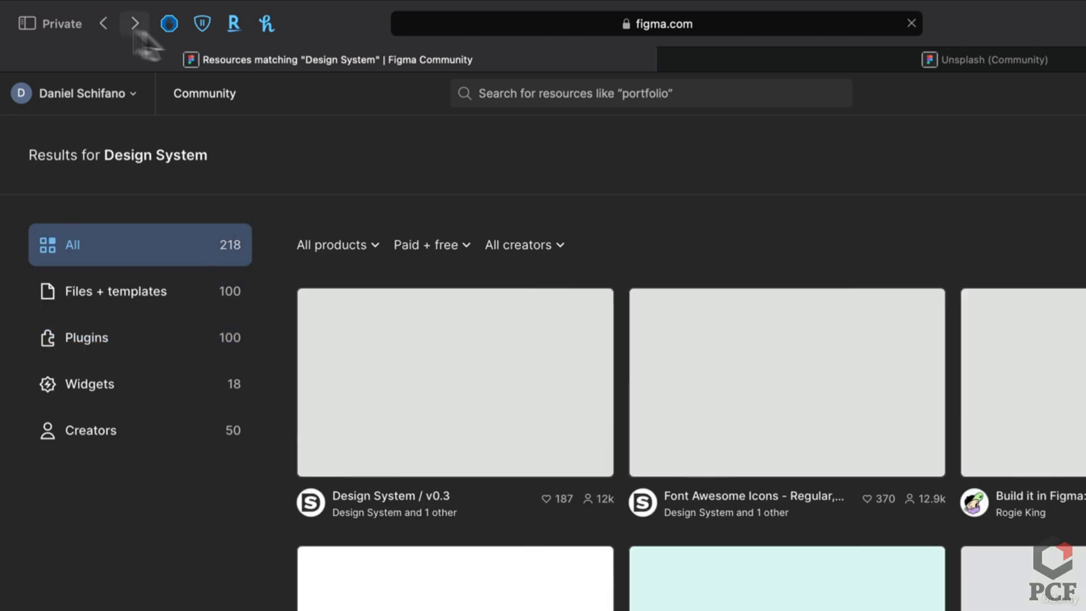
pyautogui.click(736, 54)
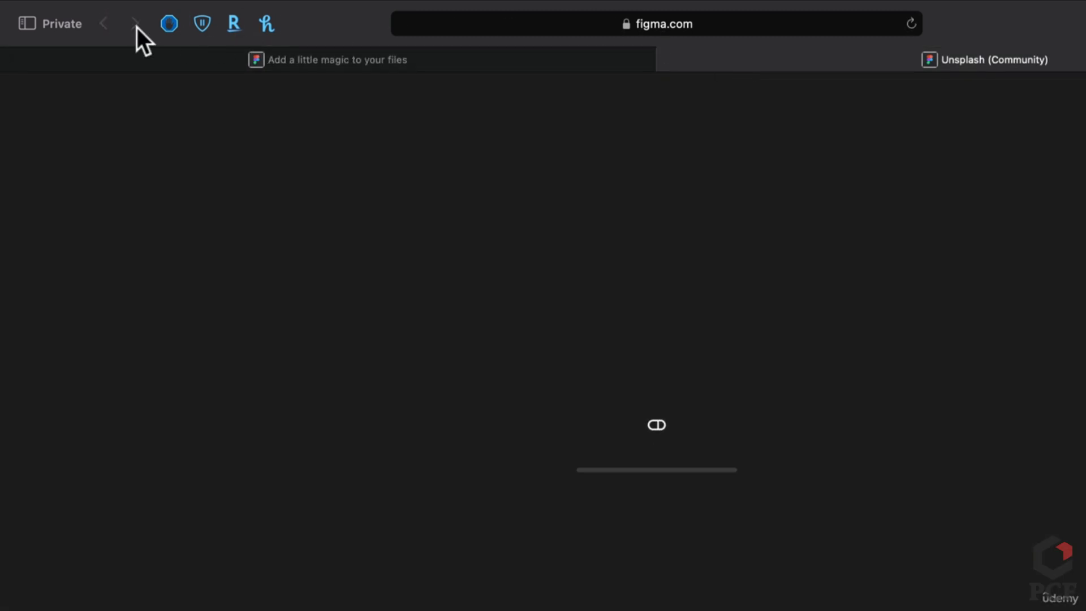
pyautogui.click(166, 60)
pyautogui.click(101, 15)
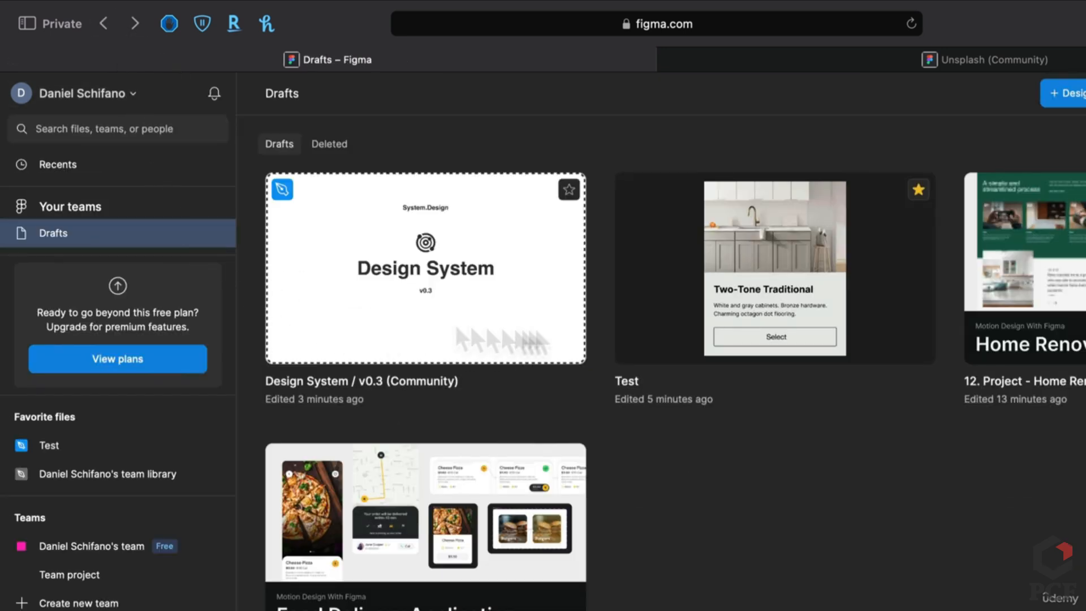
# Open the Test file and run the Unsplash plugin from Resources > Plugins
pyautogui.doubleClick(788, 296)
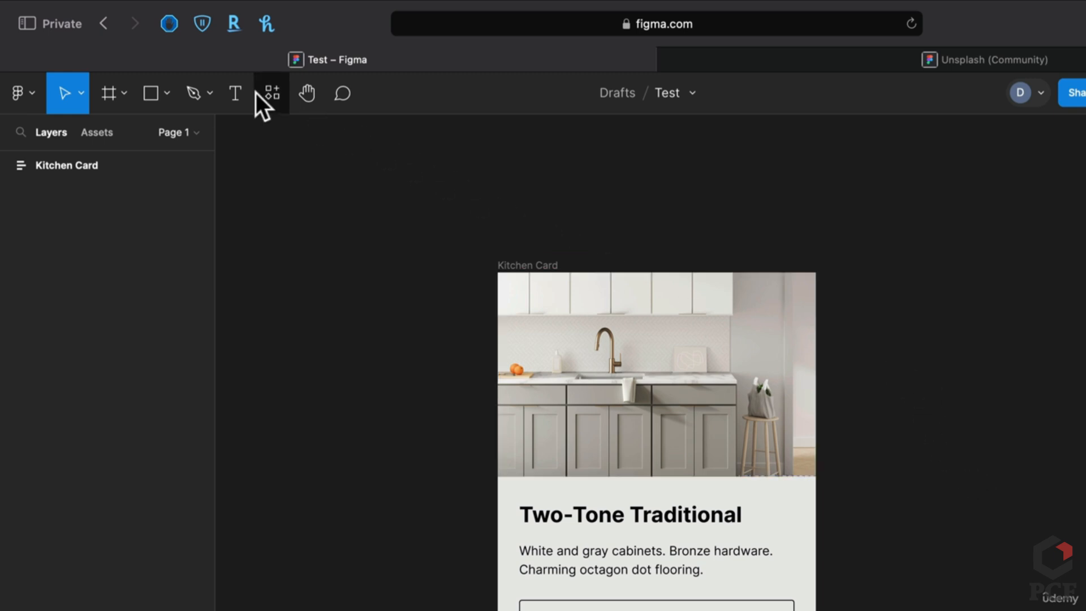
pyautogui.click(269, 97)
pyautogui.click(351, 139)
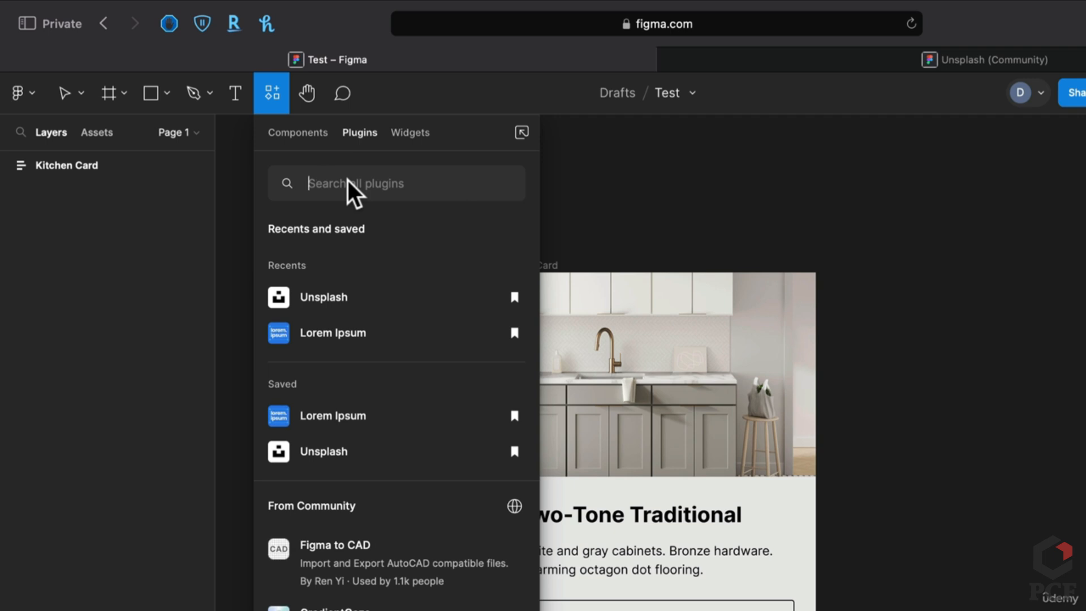
pyautogui.click(344, 297)
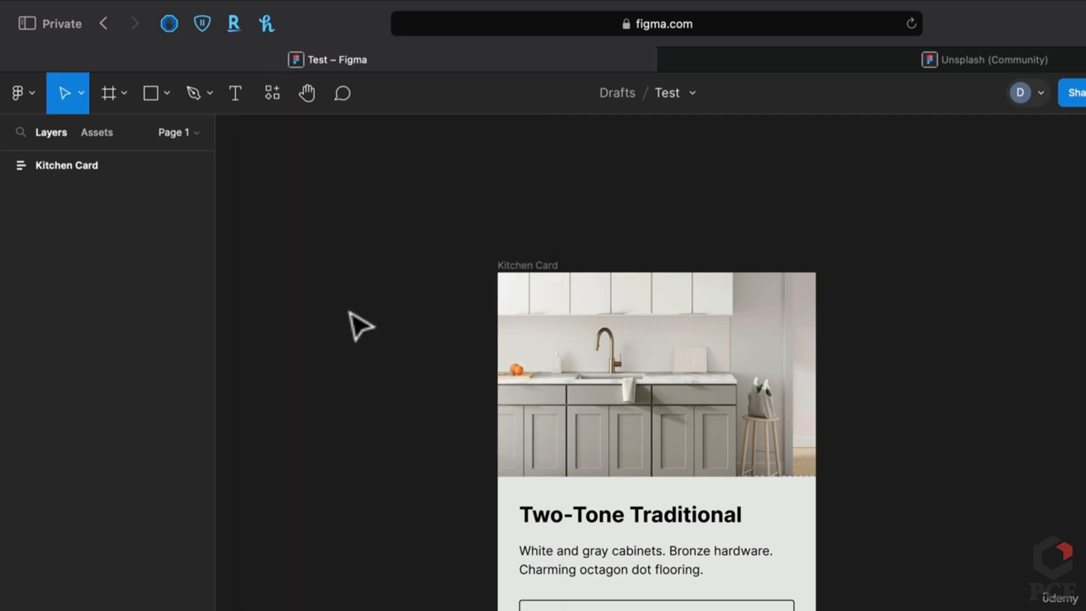
pyautogui.moveTo(962, 195); pyautogui.dragTo(211, 172)
# Swap the card's kitchen photo for the NEOM rocky mountain photo, then close Unsplash
pyautogui.click(655, 443)
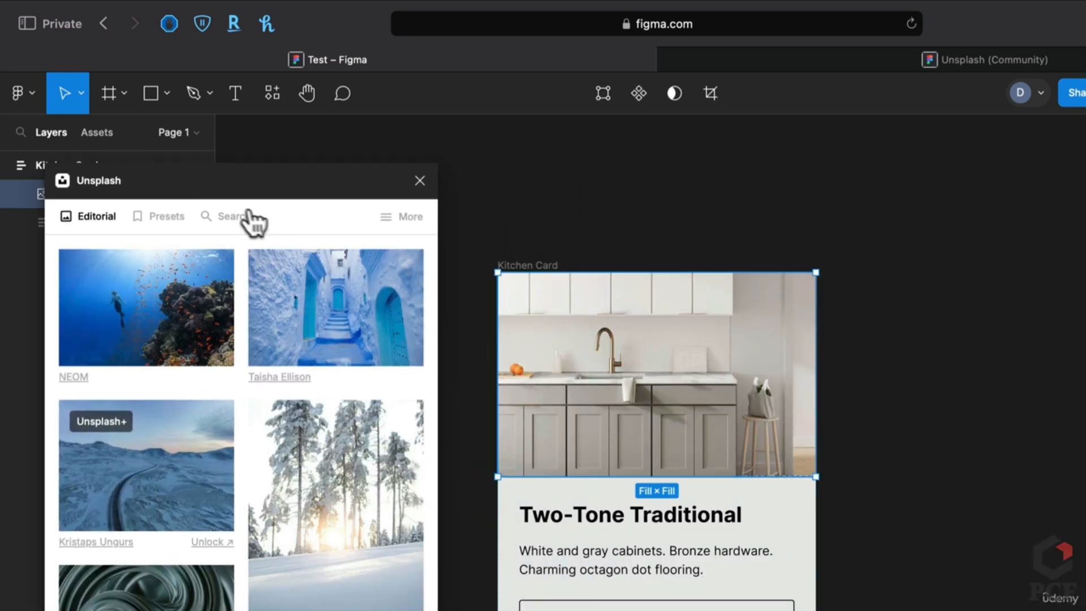
pyautogui.scroll(-5, 298, 493)
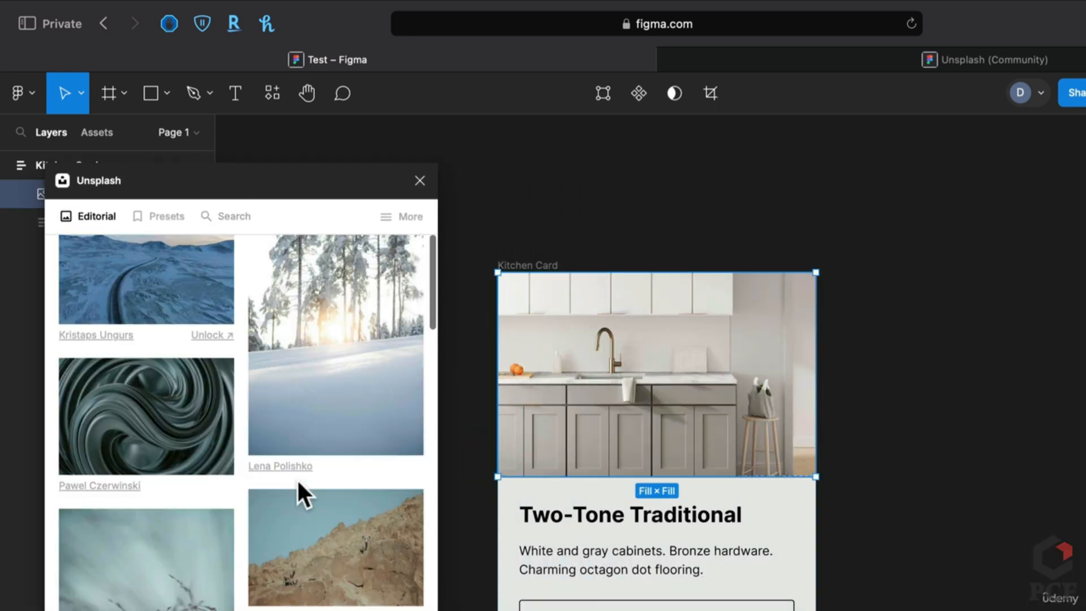
pyautogui.scroll(-3, 298, 482)
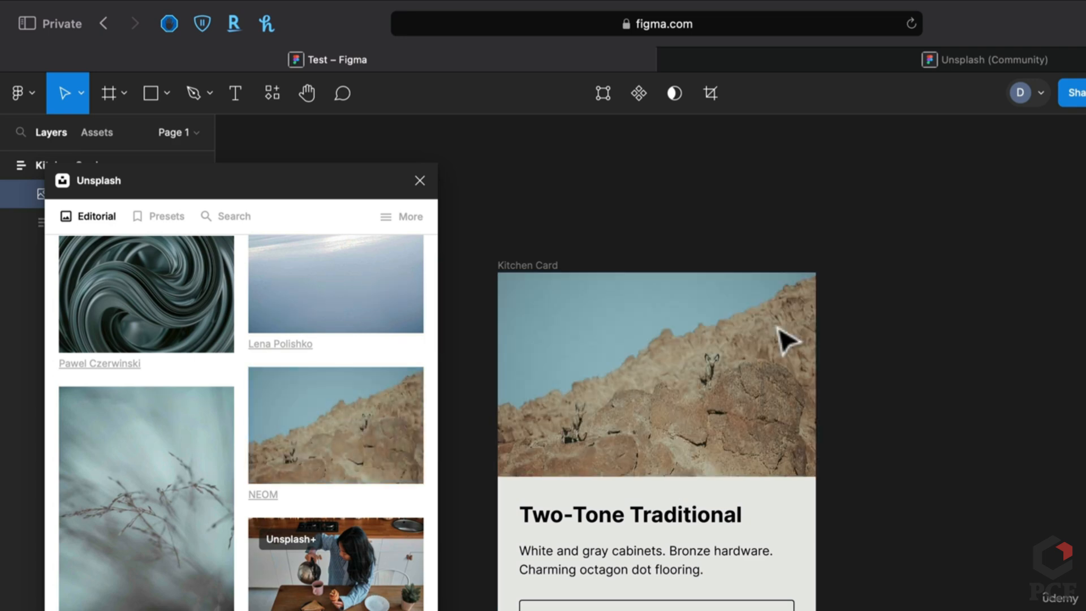
pyautogui.click(786, 340)
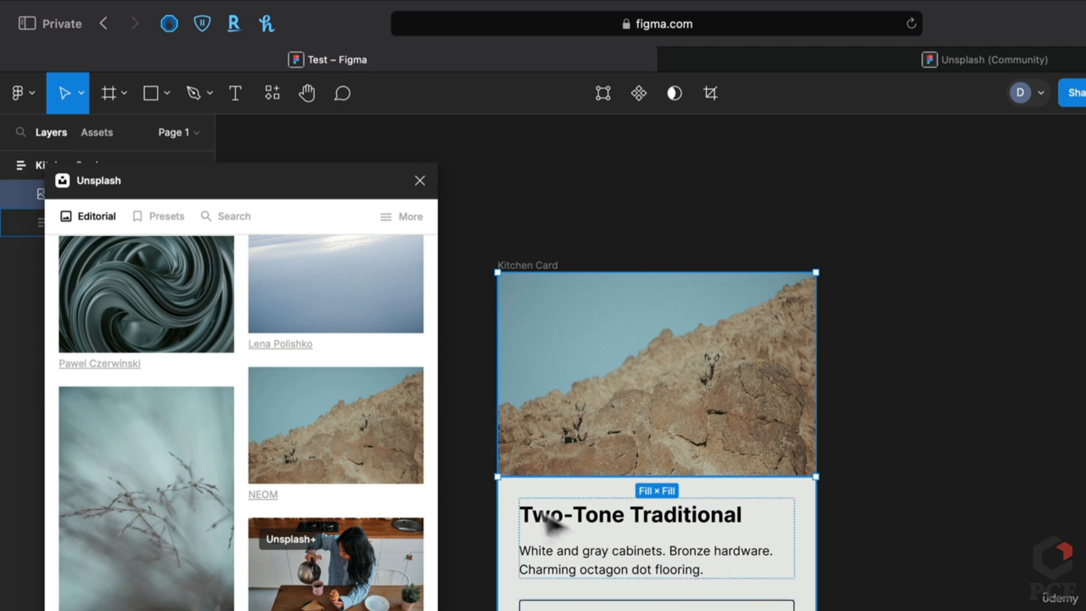
pyautogui.click(418, 181)
# Find and run the Material Design Icons plugin via a 'mat' search
pyautogui.click(635, 237)
pyautogui.press('super+slash')
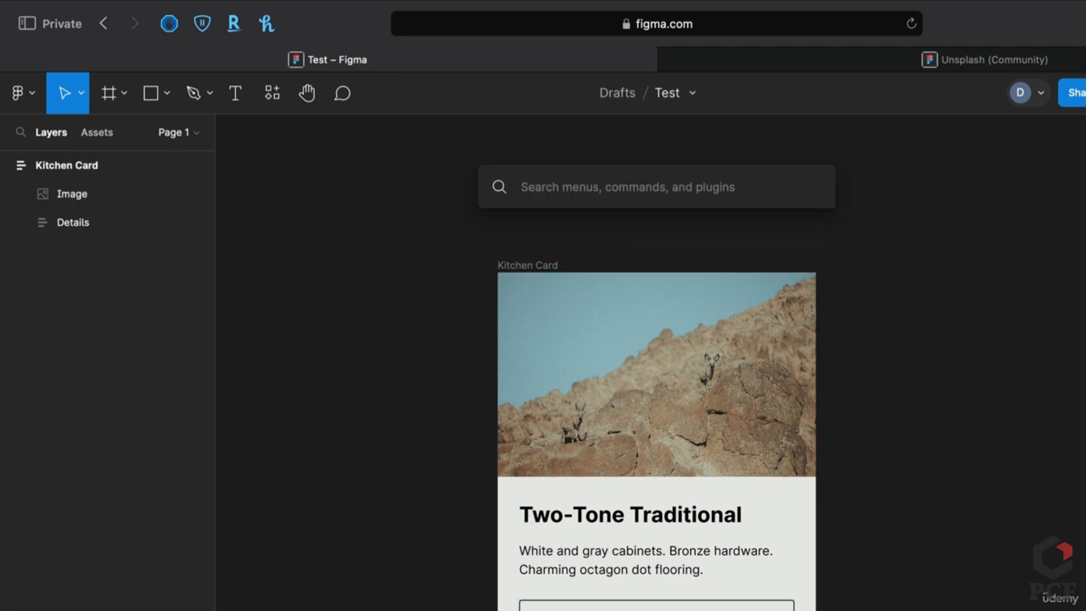
pyautogui.write('material')
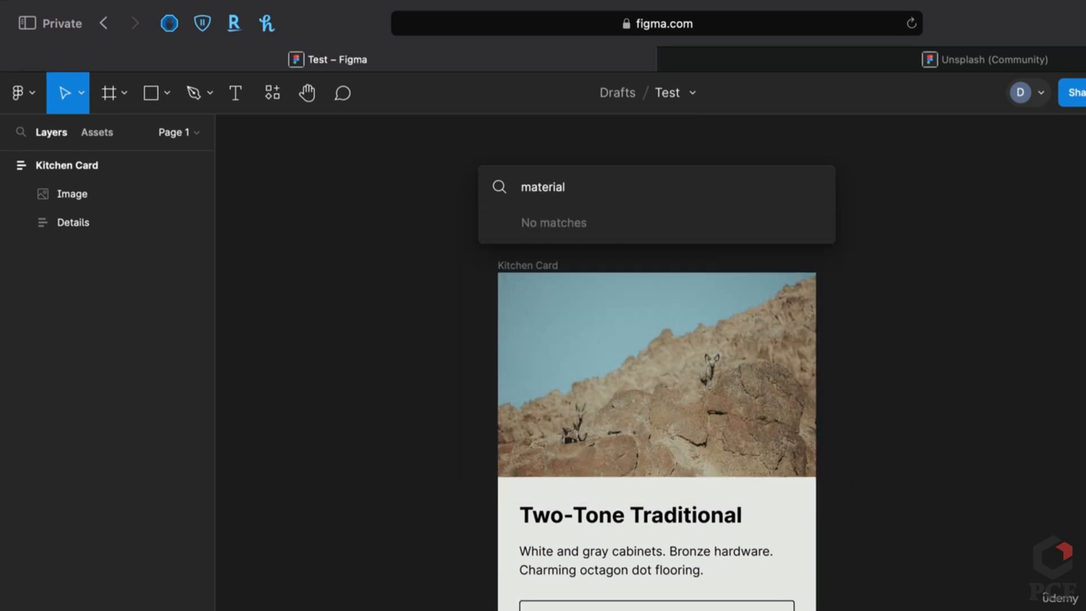
pyautogui.press('super+a')
pyautogui.press('BackSpace')
pyautogui.click(272, 93)
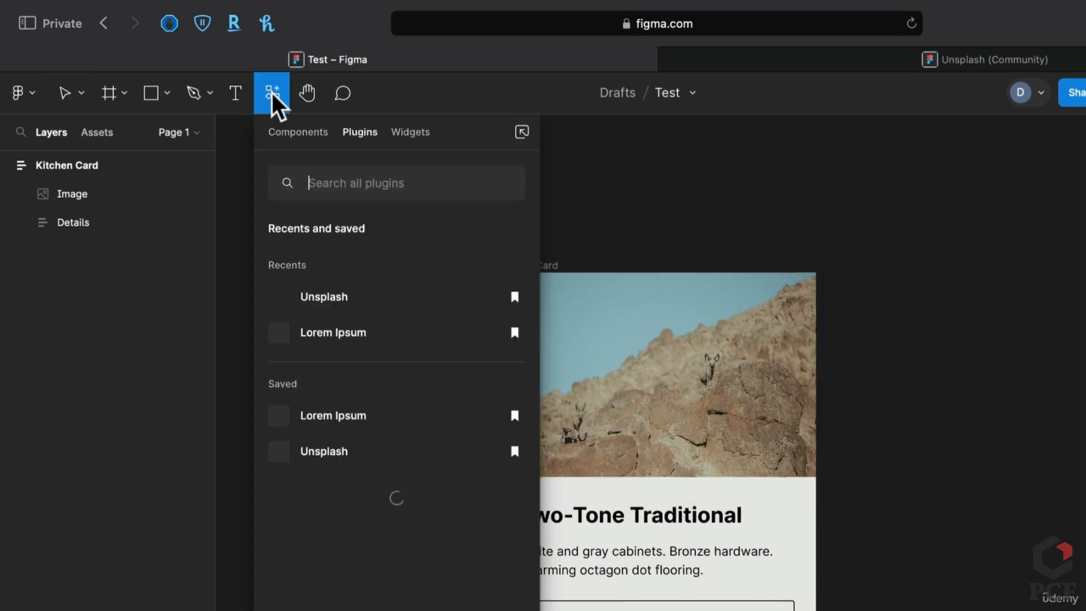
pyautogui.write('m')
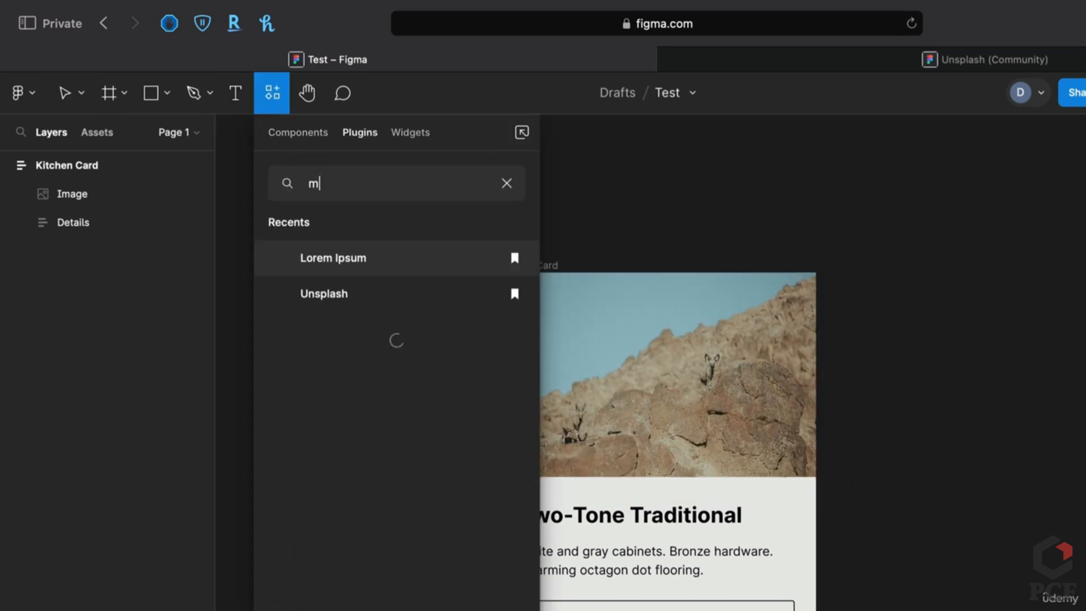
pyautogui.write('aterial design icons')
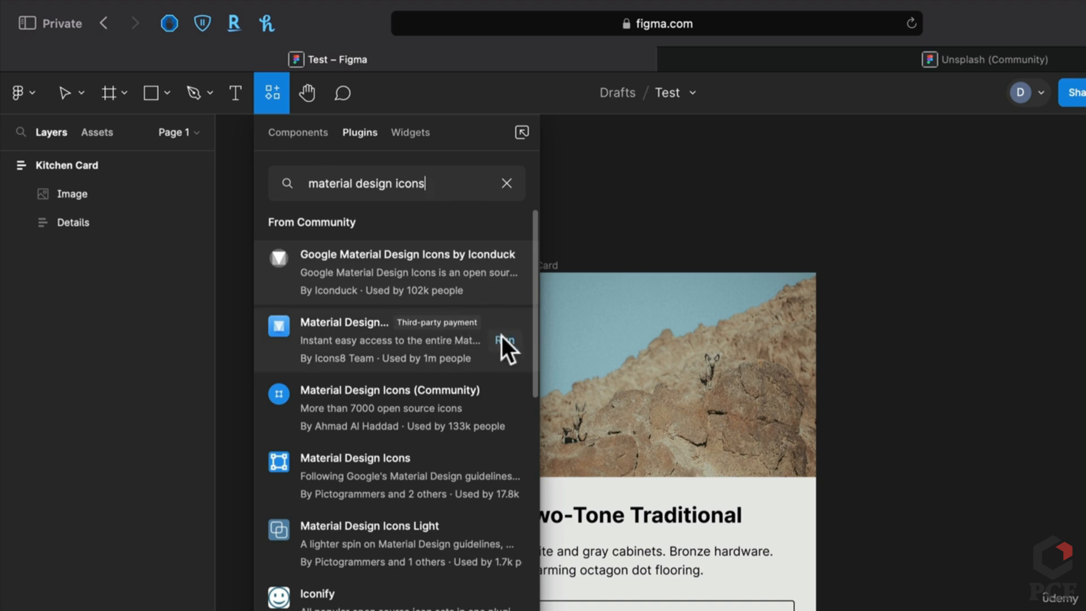
pyautogui.click(503, 340)
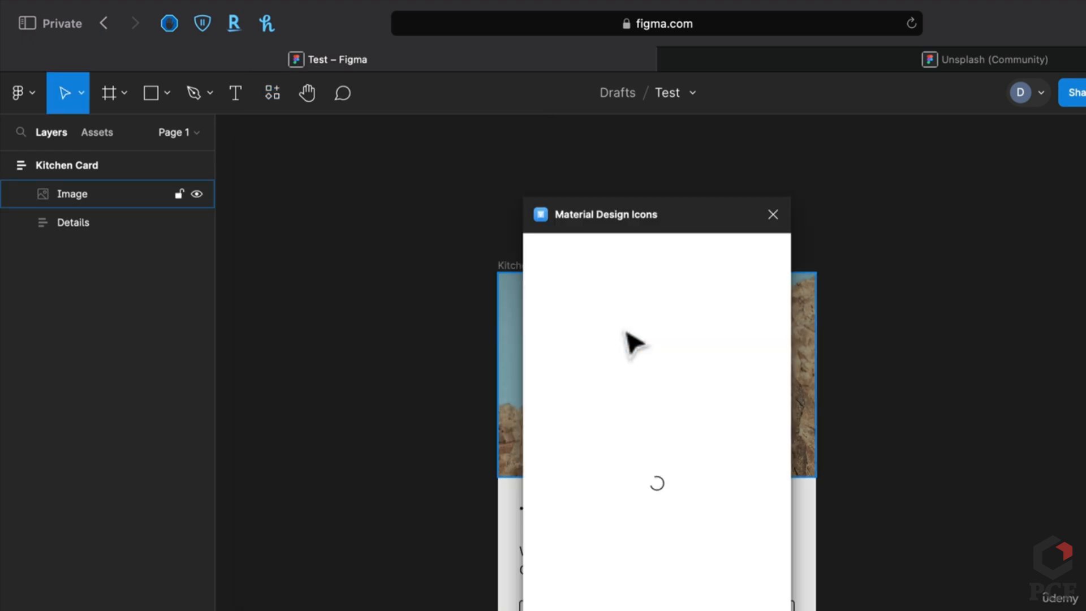
pyautogui.moveTo(637, 222); pyautogui.dragTo(331, 212)
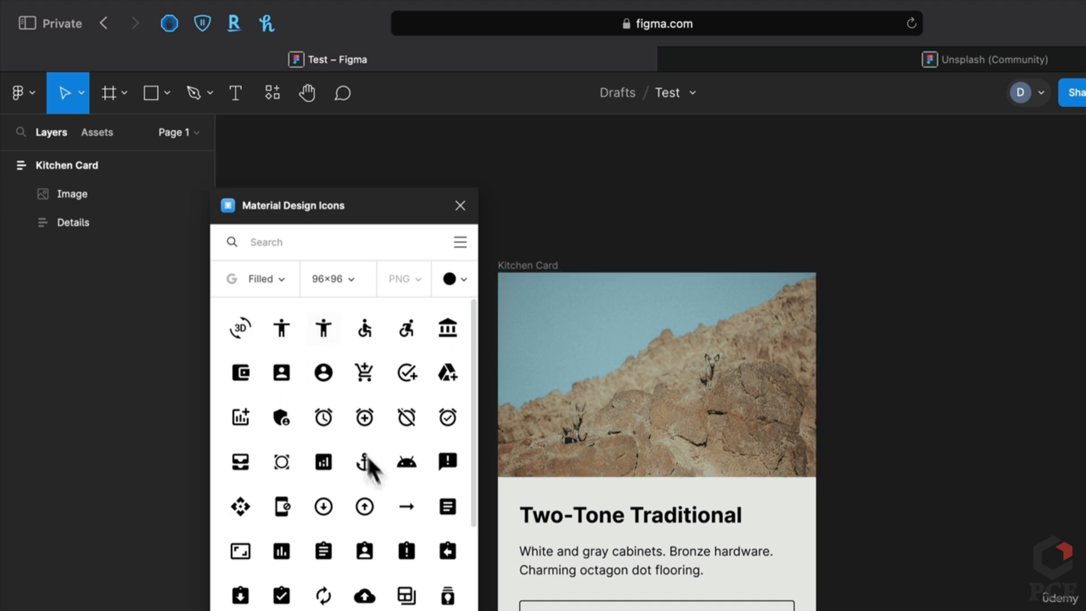
# Drop an anchor icon beside the card, delete it and its Anchor frame, and close the plugin
pyautogui.moveTo(373, 471); pyautogui.dragTo(897, 424)
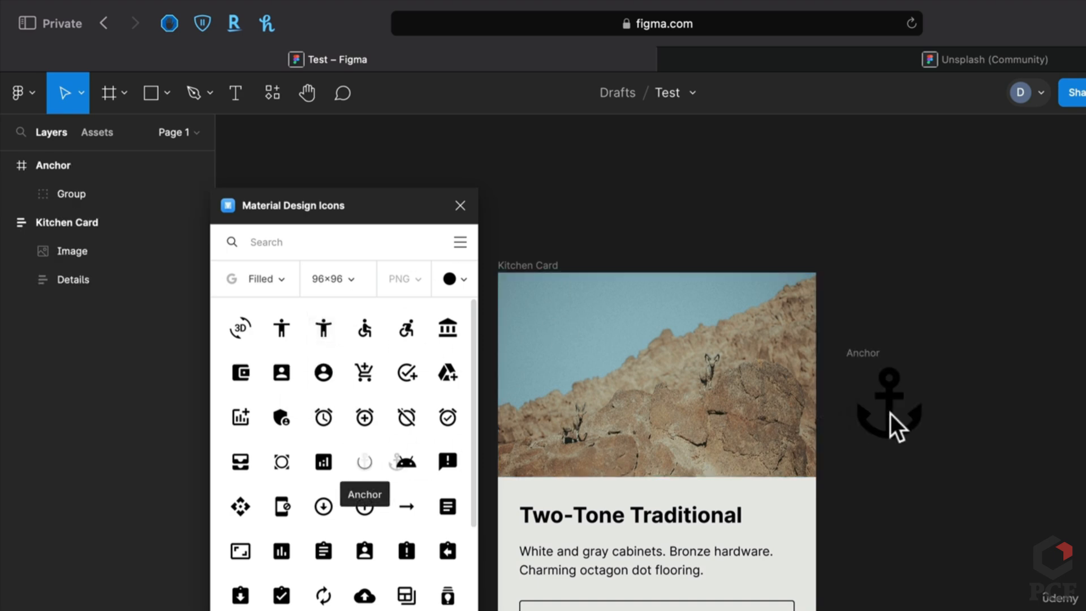
pyautogui.click(899, 405)
pyautogui.press('Delete')
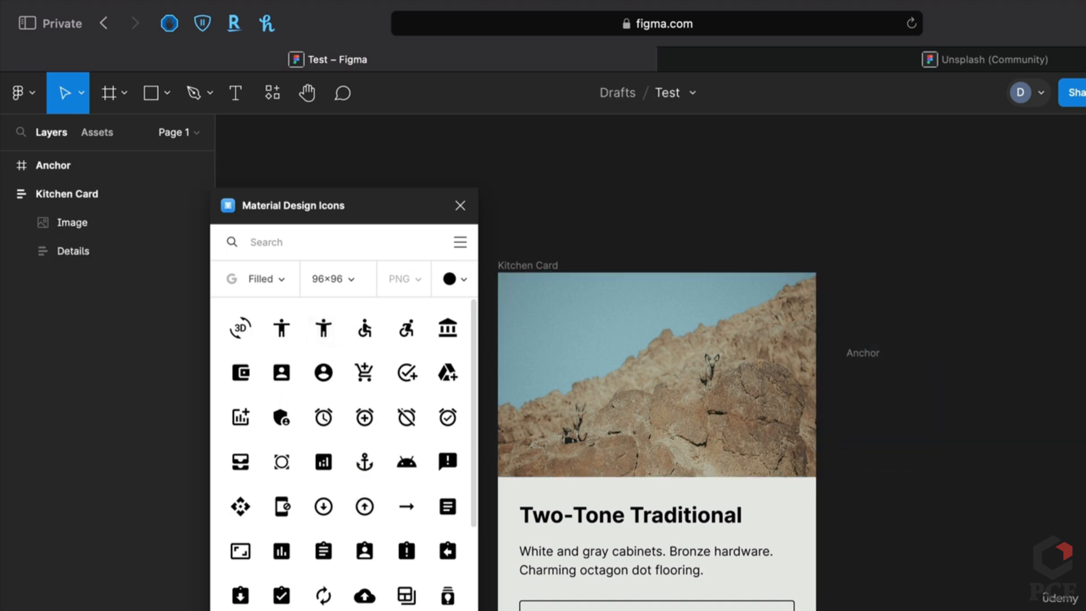
pyautogui.click(874, 352)
pyautogui.press('Delete')
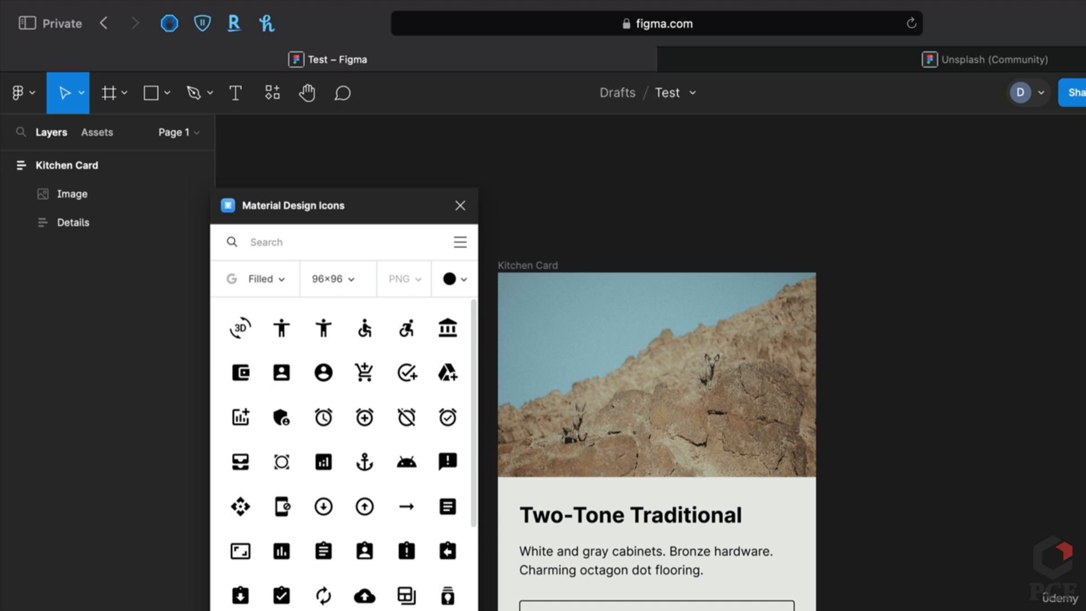
pyautogui.click(460, 206)
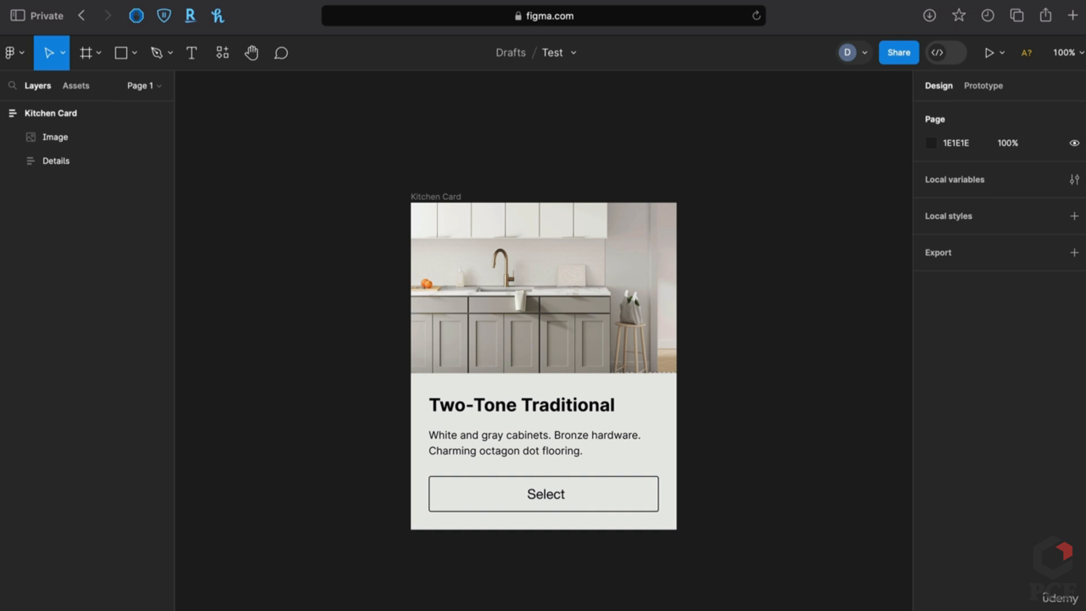
# Alt-drag a copy of the Kitchen Card to its right and open the Share dialog
pyautogui.click(440, 200)
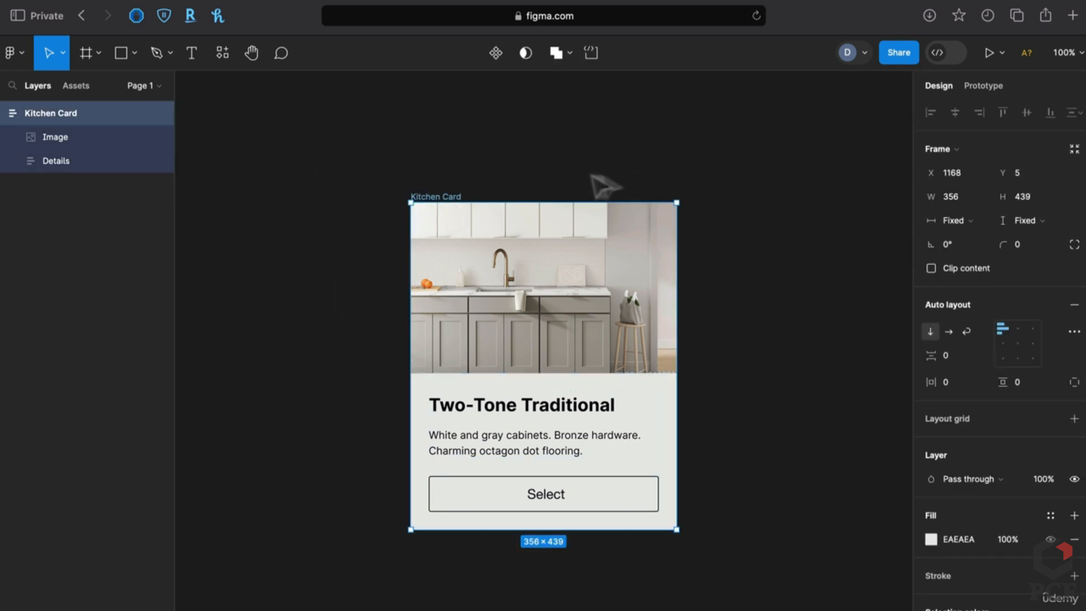
pyautogui.moveTo(447, 201); pyautogui.dragTo(752, 209)
pyautogui.hscroll(5, 466, 253)
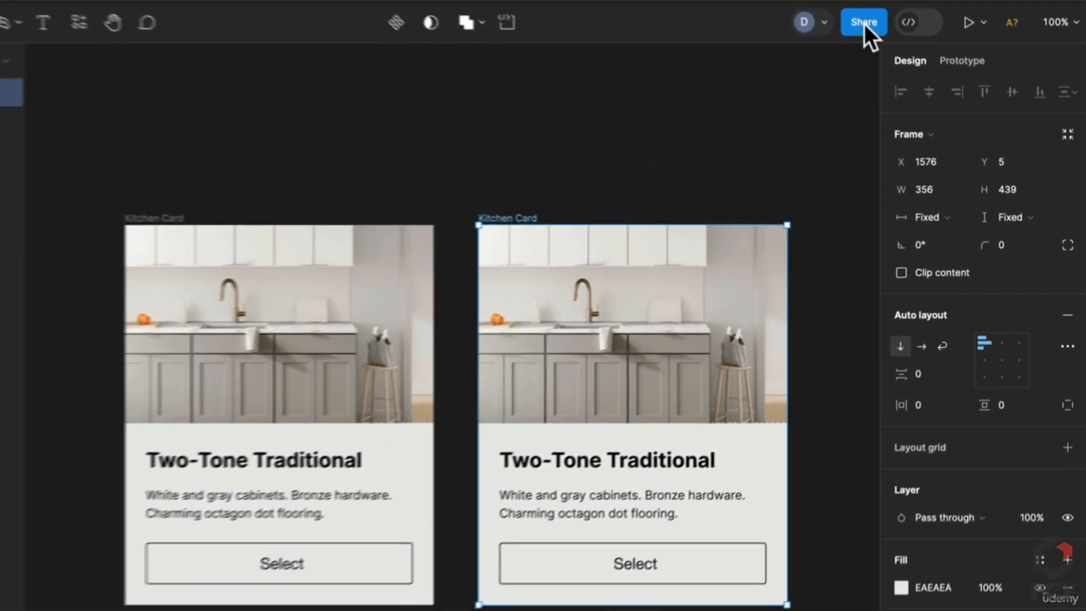
pyautogui.click(898, 53)
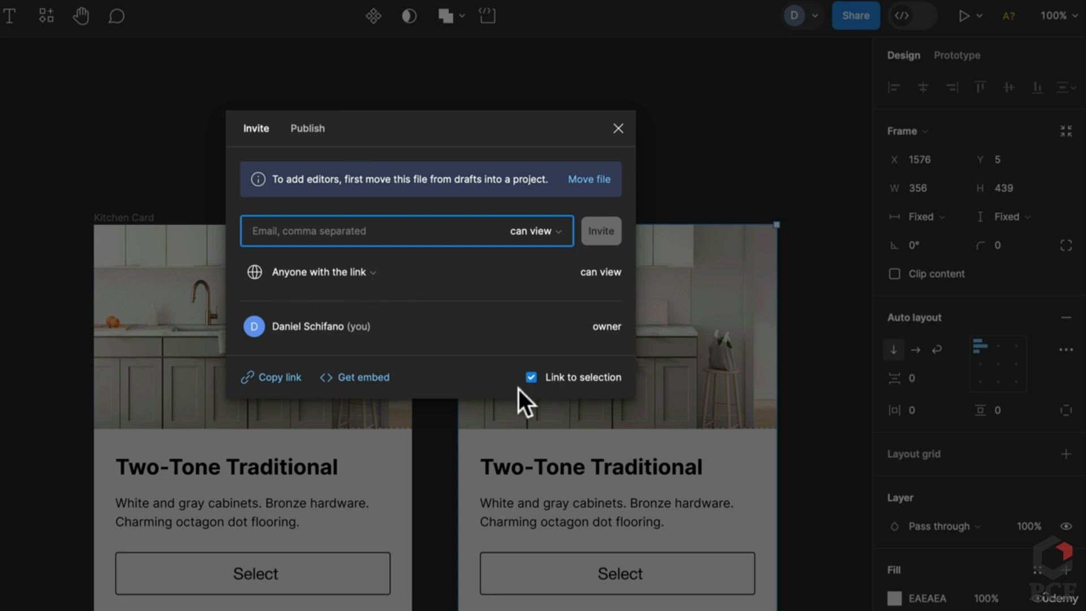
# Review 'Anyone with the link' and 'can view' options, close Share, and delete the duplicate card
pyautogui.click(534, 378)
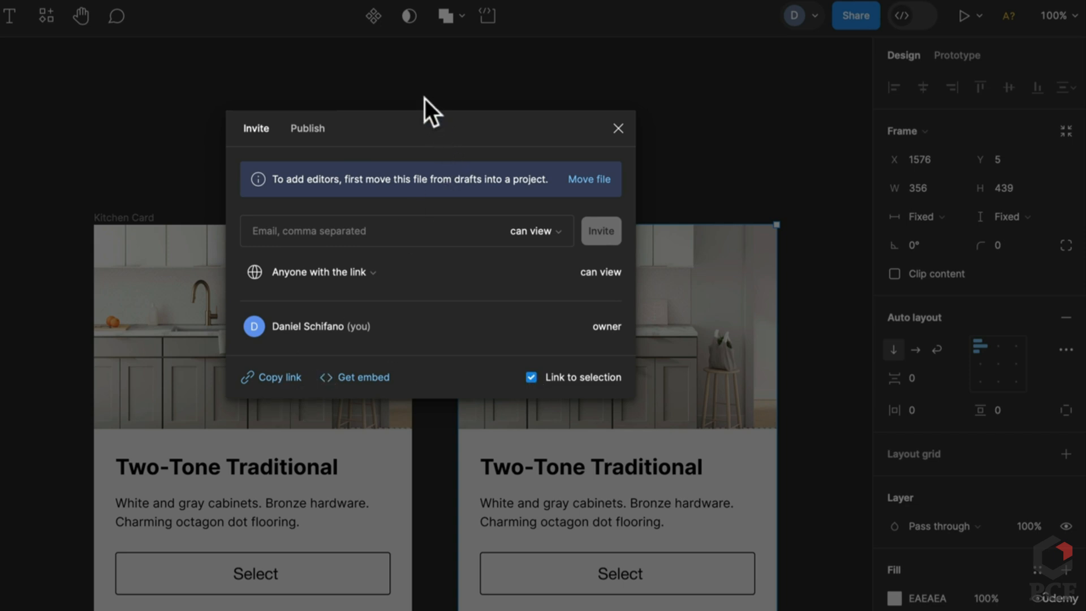
pyautogui.click(325, 270)
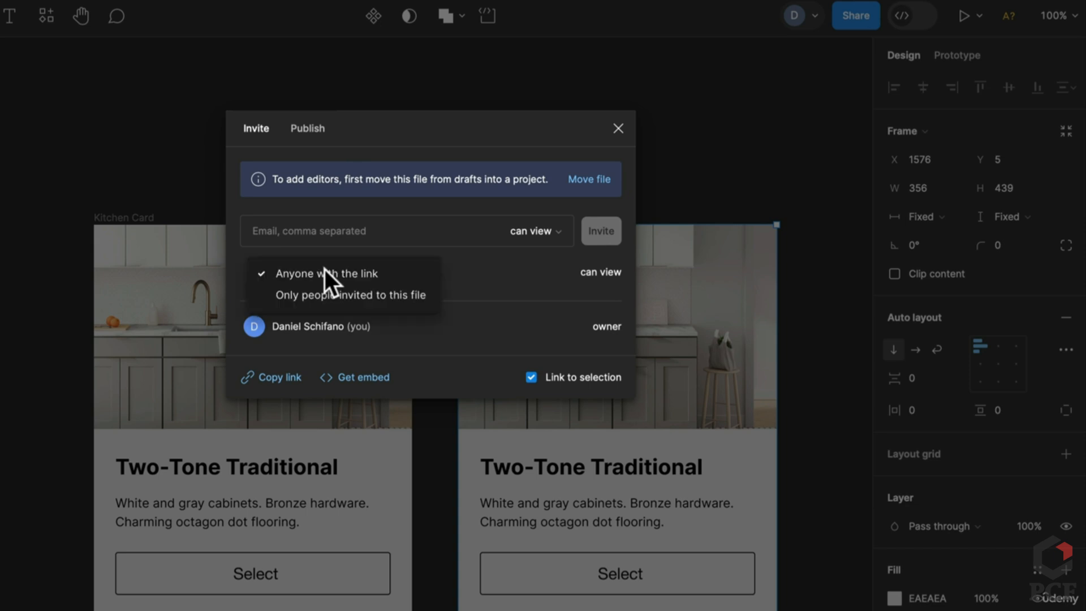
pyautogui.click(488, 256)
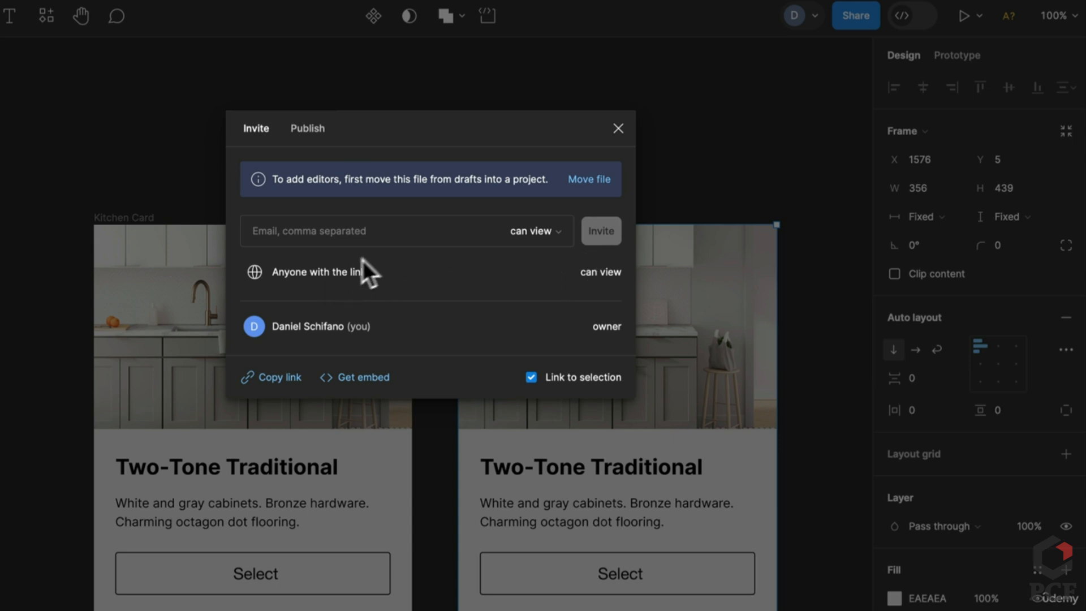
pyautogui.click(531, 231)
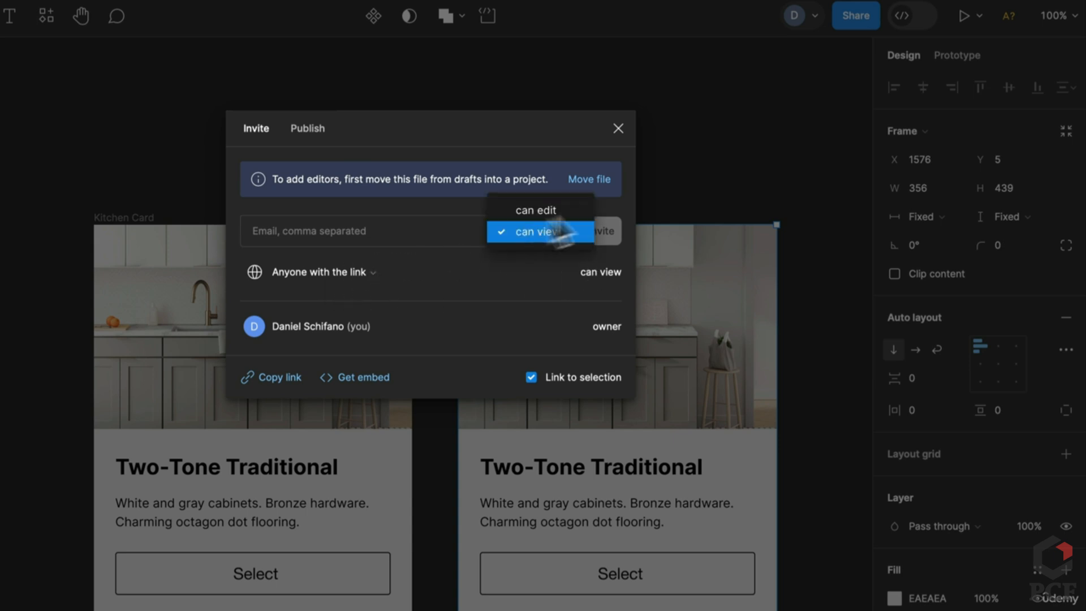
pyautogui.click(665, 190)
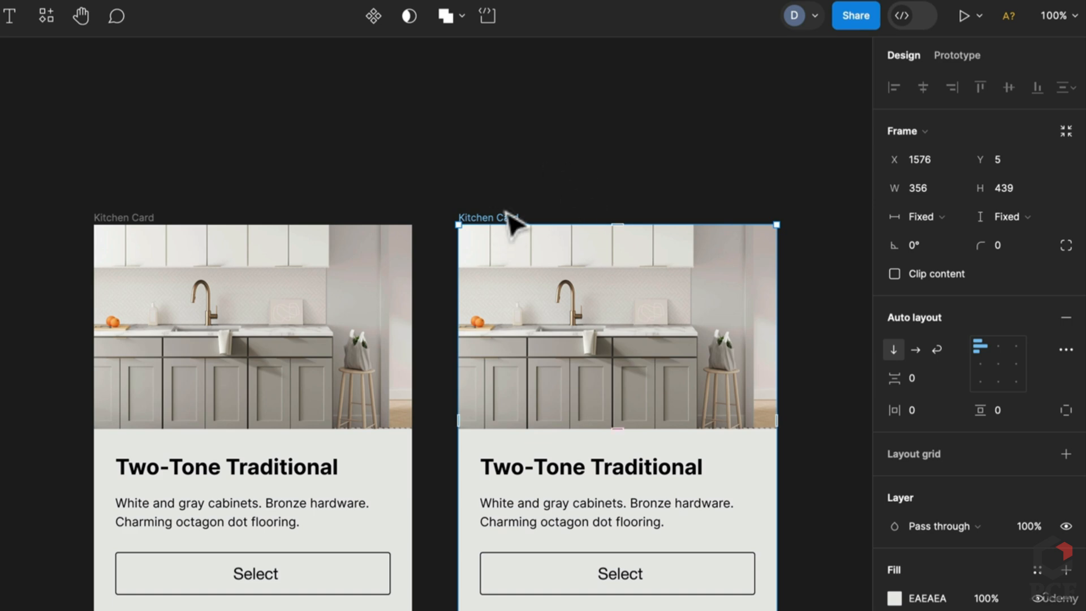
pyautogui.press('Delete')
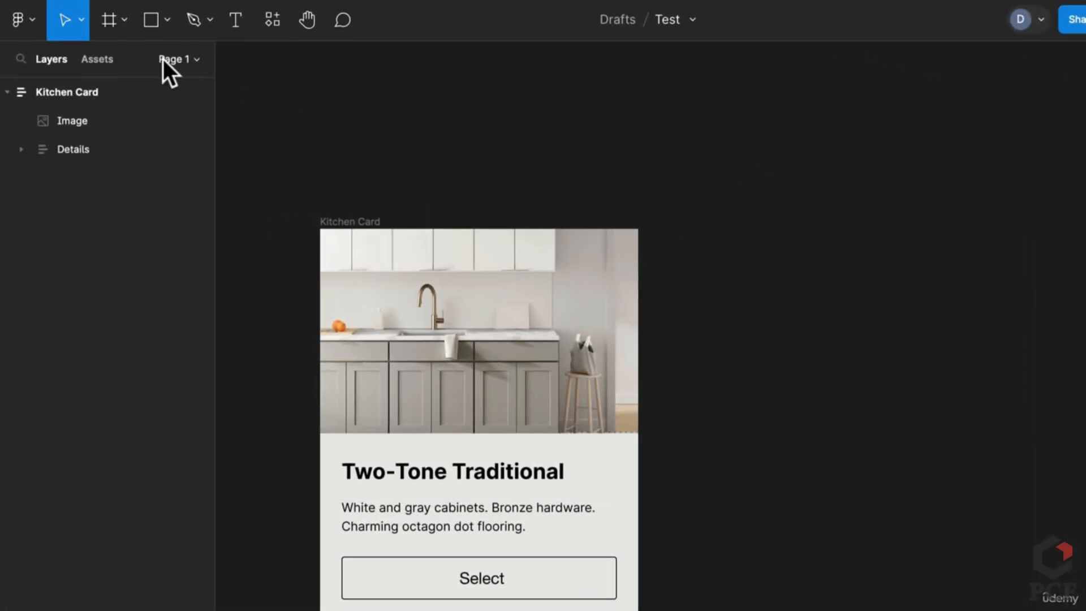
# Open the Test file from Drafts in a second browser tab
pyautogui.click(13, 22)
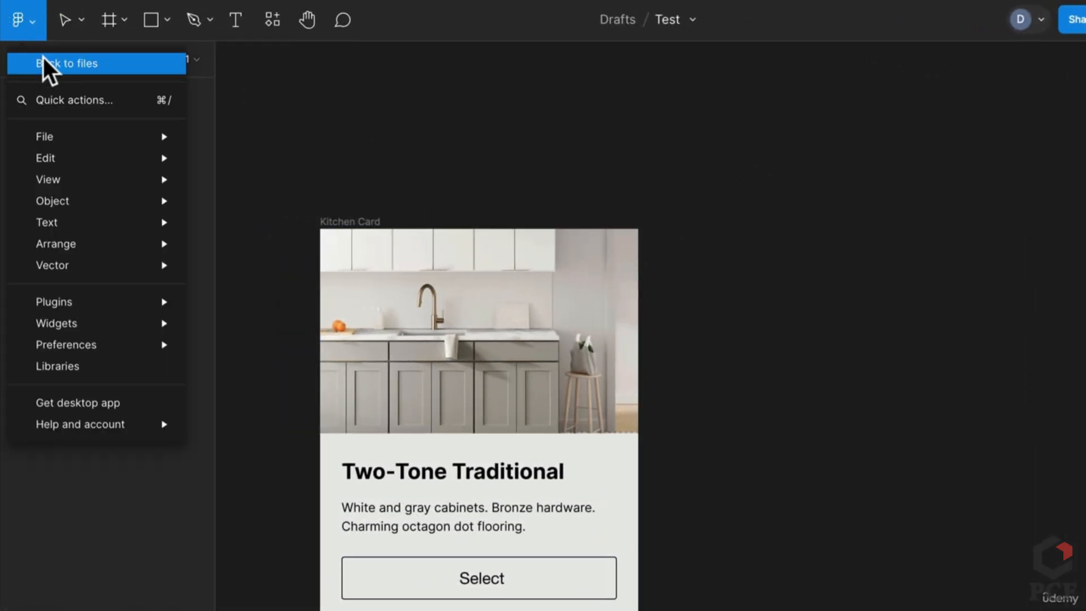
pyautogui.press('Escape')
pyautogui.click(996, 4)
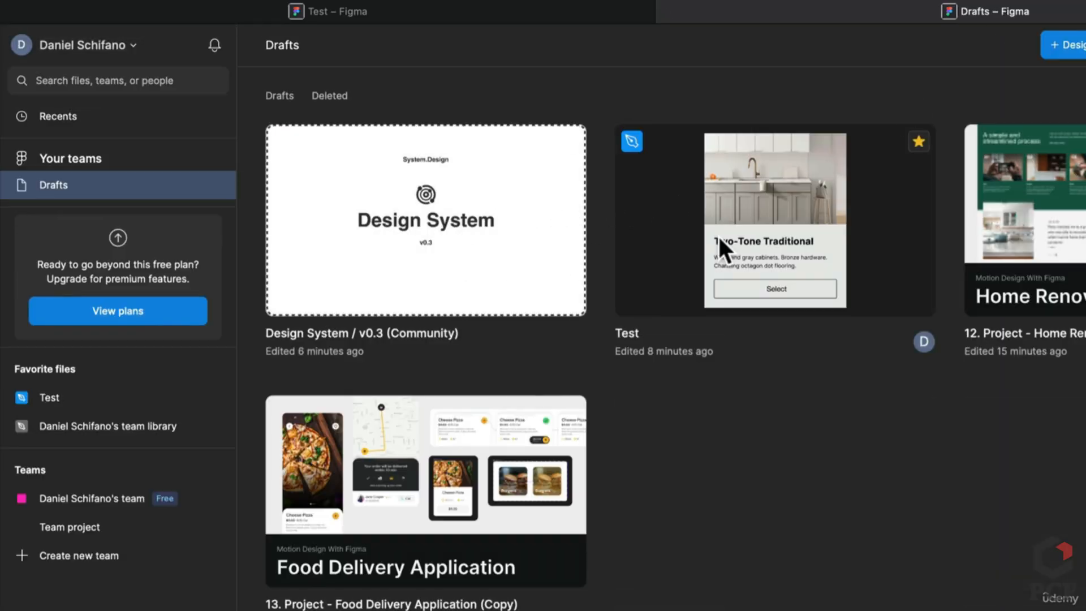
pyautogui.click(717, 235)
pyautogui.doubleClick(717, 236)
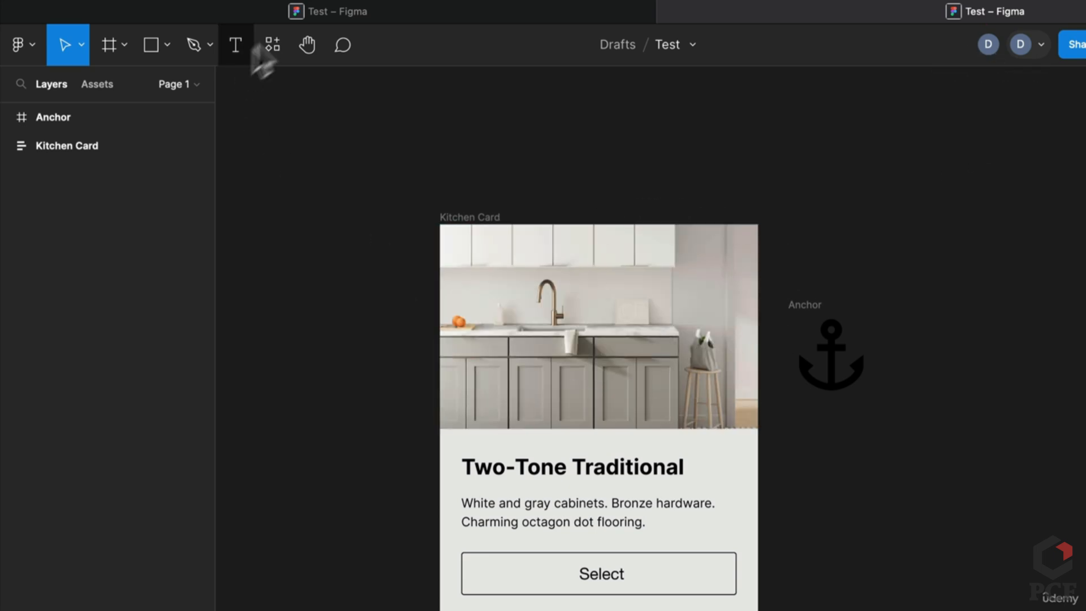
# In the other Test tab, follow the second tab's view via its avatar
pyautogui.click(662, 240)
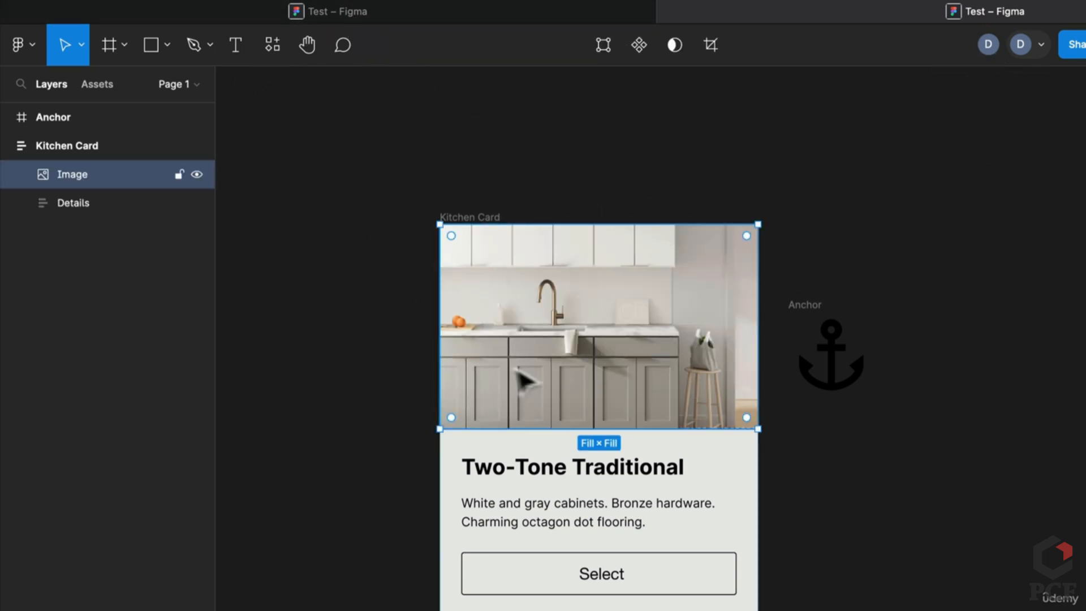
pyautogui.click(433, 7)
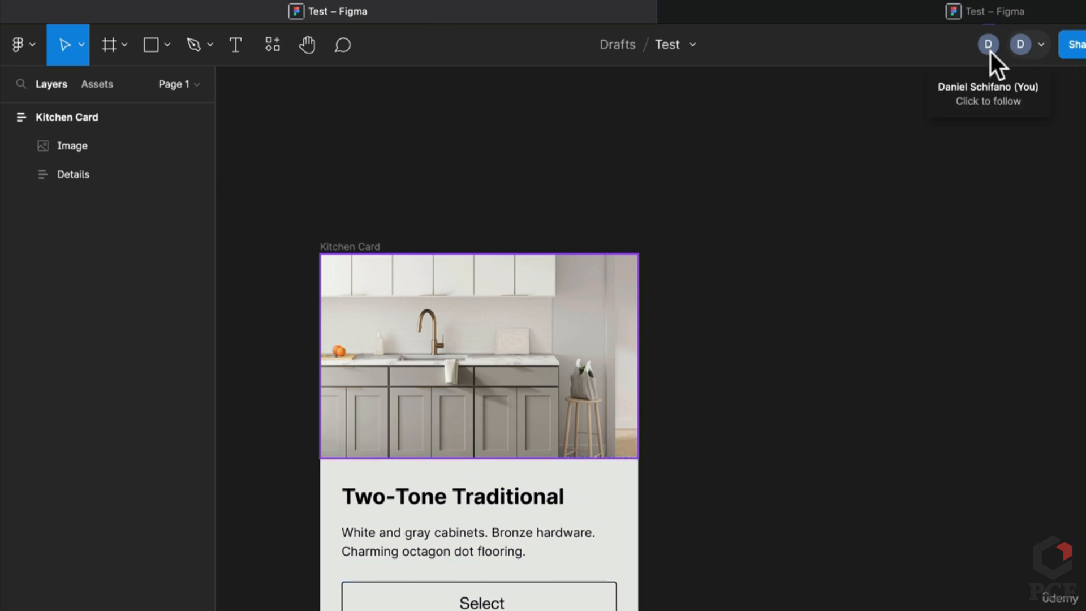
pyautogui.scroll(2, 310, 436)
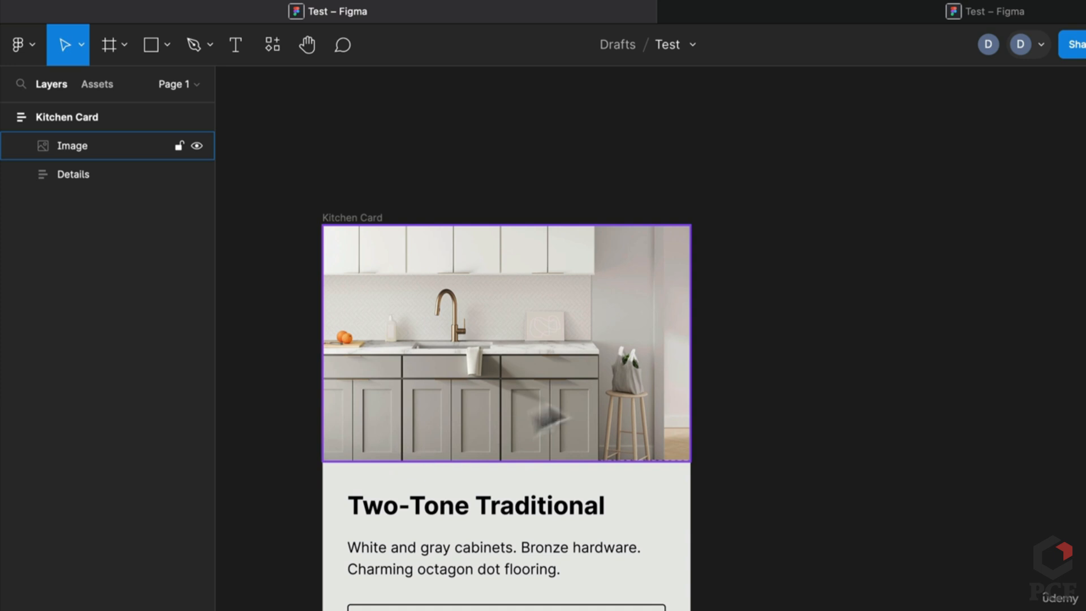
pyautogui.click(987, 50)
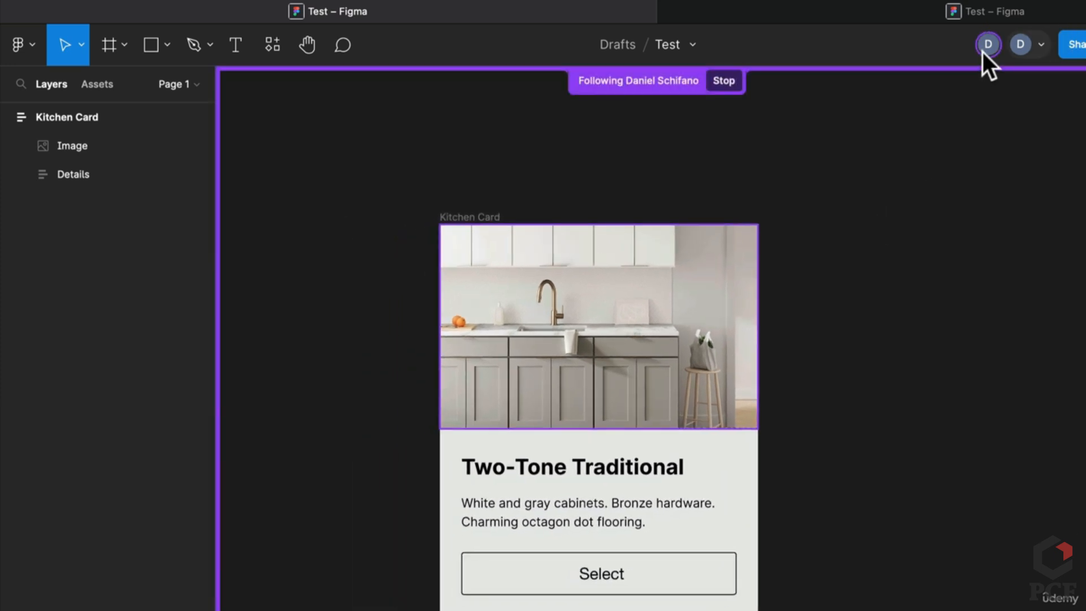
pyautogui.click(795, 17)
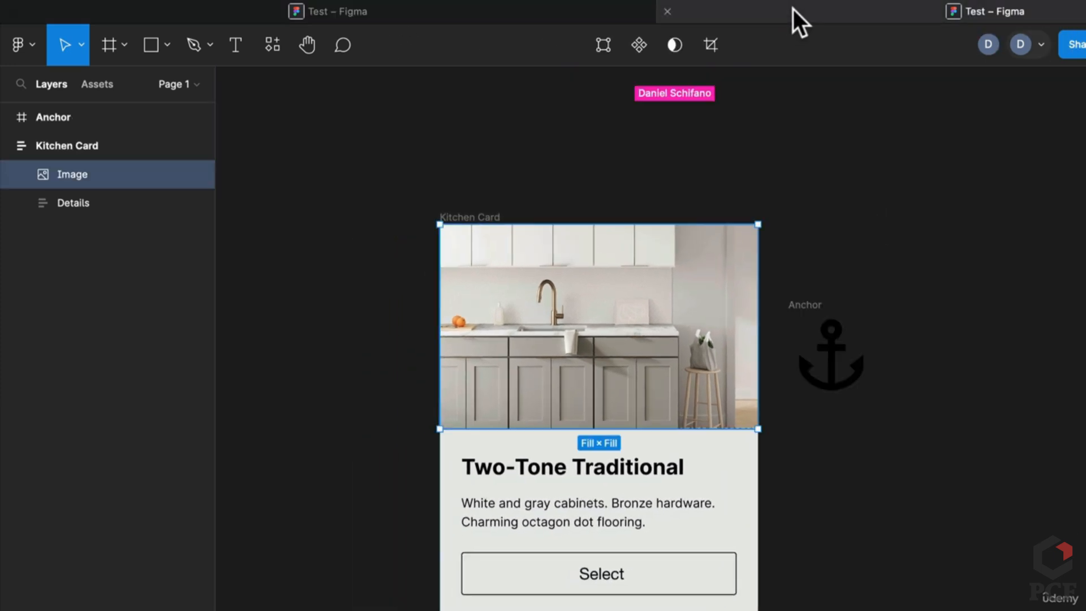
# Delete the leftover Anchor frame and select the Two-Tone Traditional title text
pyautogui.click(806, 320)
pyautogui.press('Delete')
pyautogui.click(626, 325)
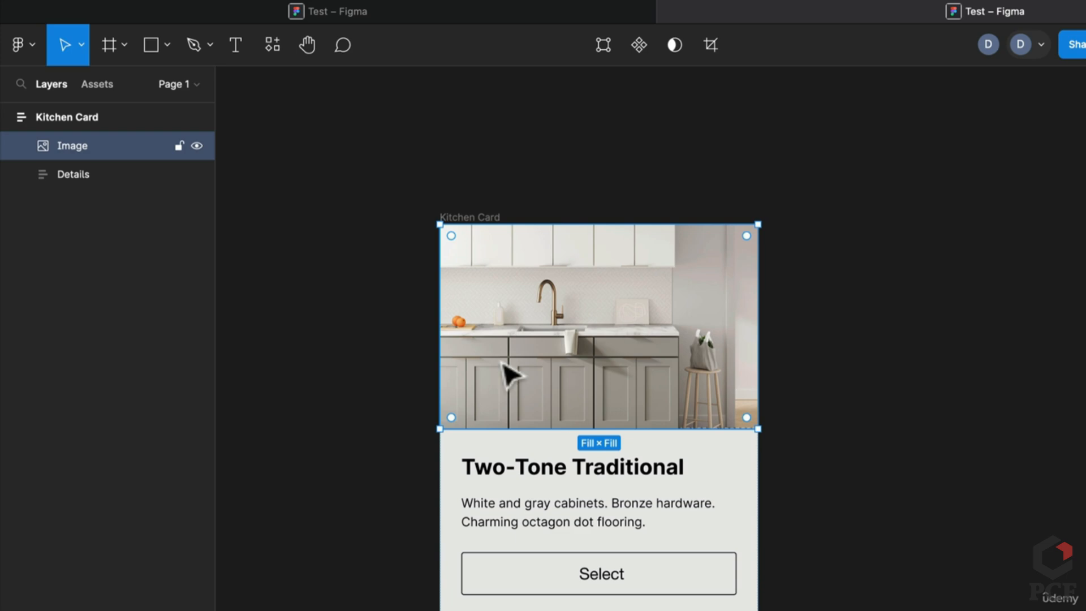
pyautogui.doubleClick(614, 473)
pyautogui.scroll(5, 584, 511)
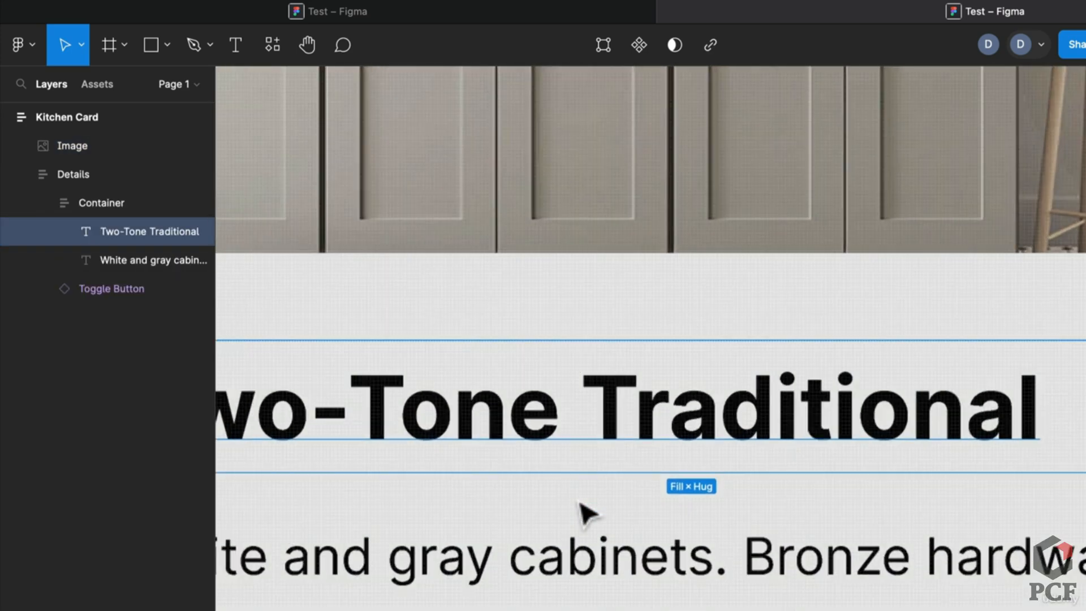
# Follow the other view again and bring the whole Kitchen Card into view
pyautogui.click(585, 10)
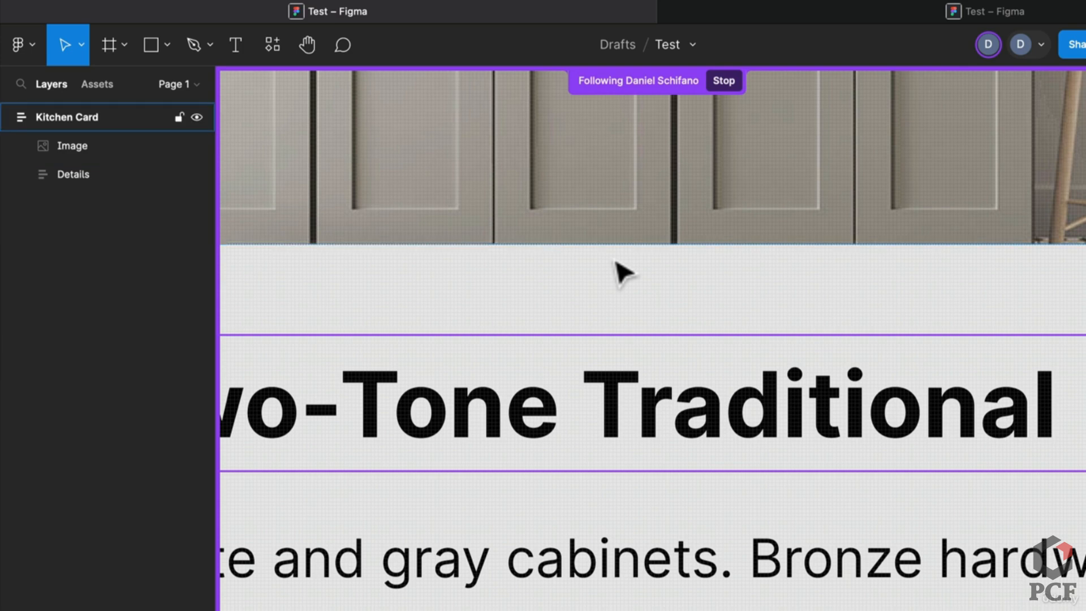
pyautogui.scroll(-5, 615, 262)
pyautogui.click(995, 43)
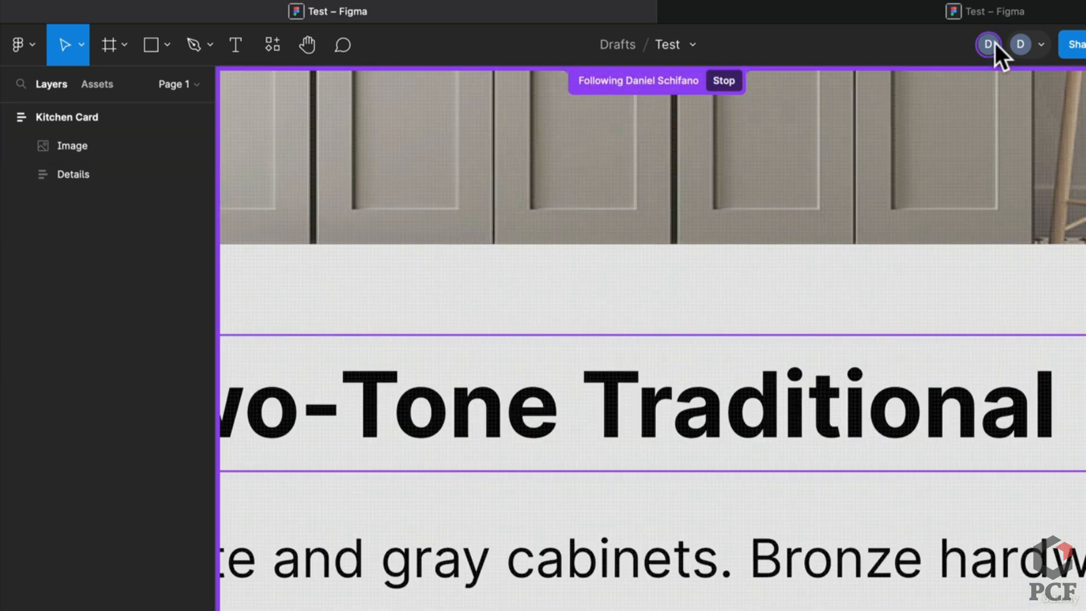
pyautogui.scroll(-5, 626, 315)
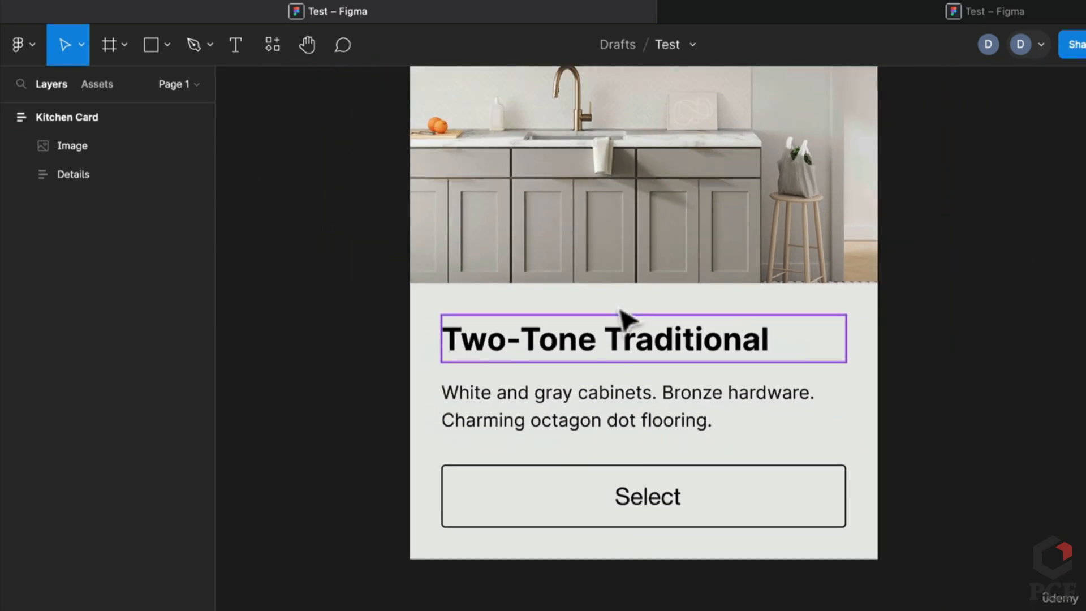
pyautogui.scroll(-2, 620, 309)
pyautogui.moveTo(951, 259); pyautogui.dragTo(892, 318)
# Pin a comment 'This pic is nice!' on the kitchen photo with a mention and Frame 1.png attached
pyautogui.press('c')
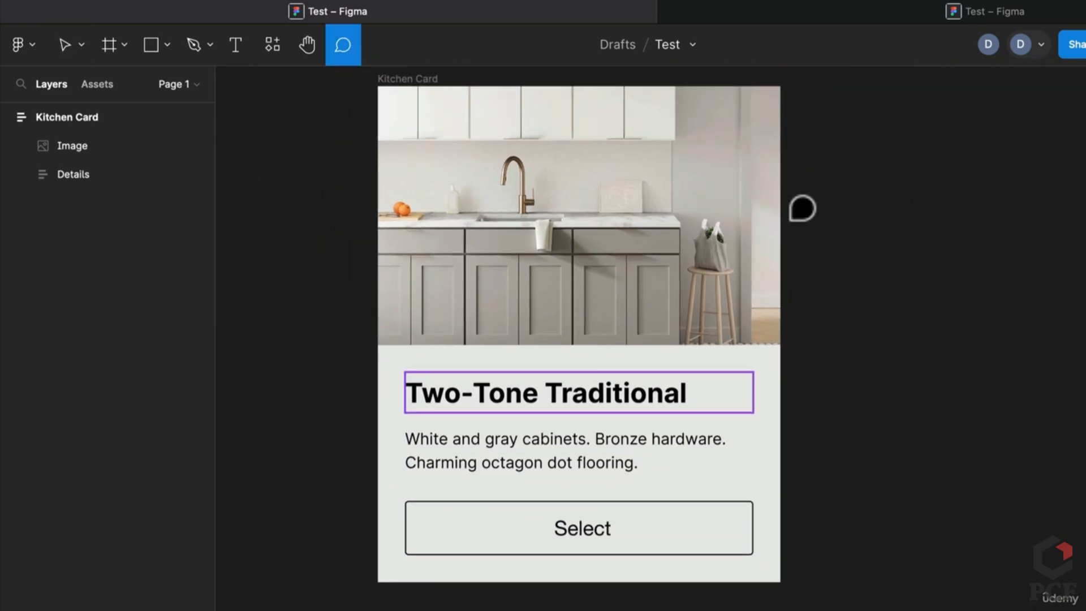
pyautogui.click(608, 235)
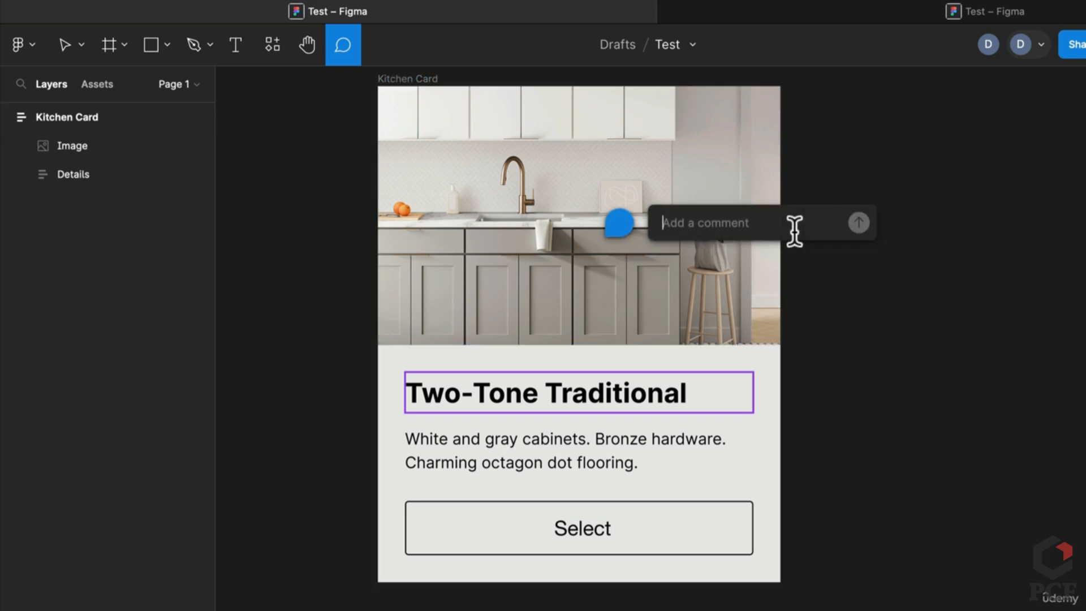
pyautogui.write('Thi')
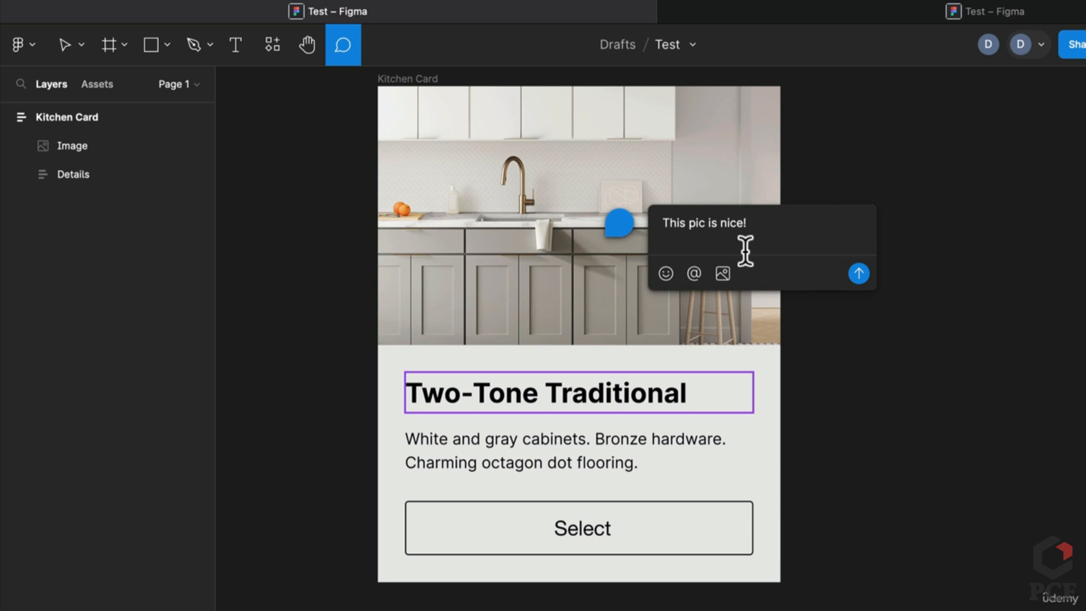
pyautogui.write('s pic is nice!')
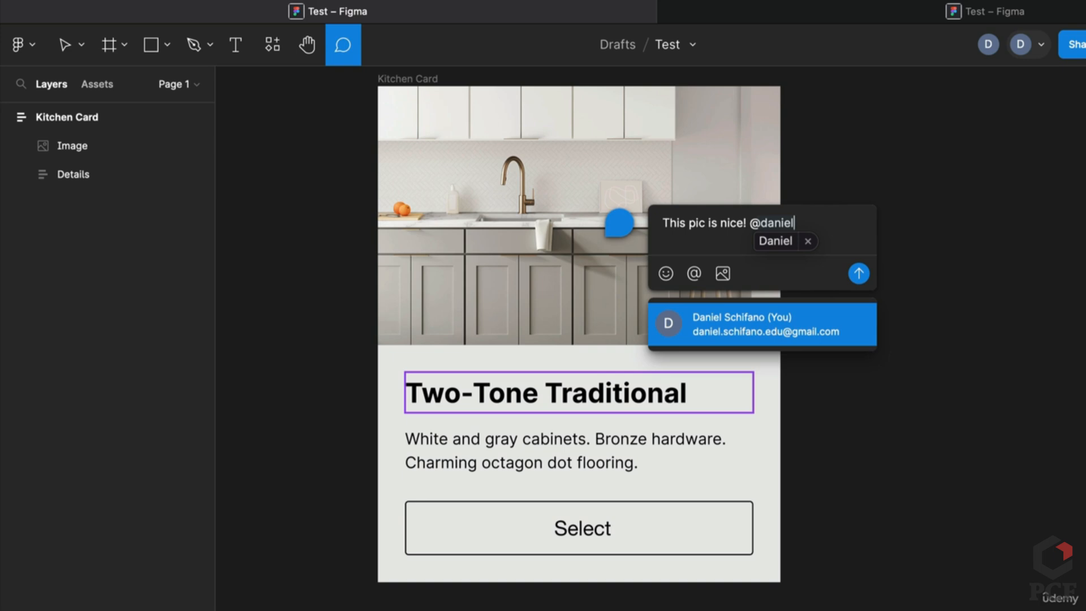
pyautogui.press('Return')
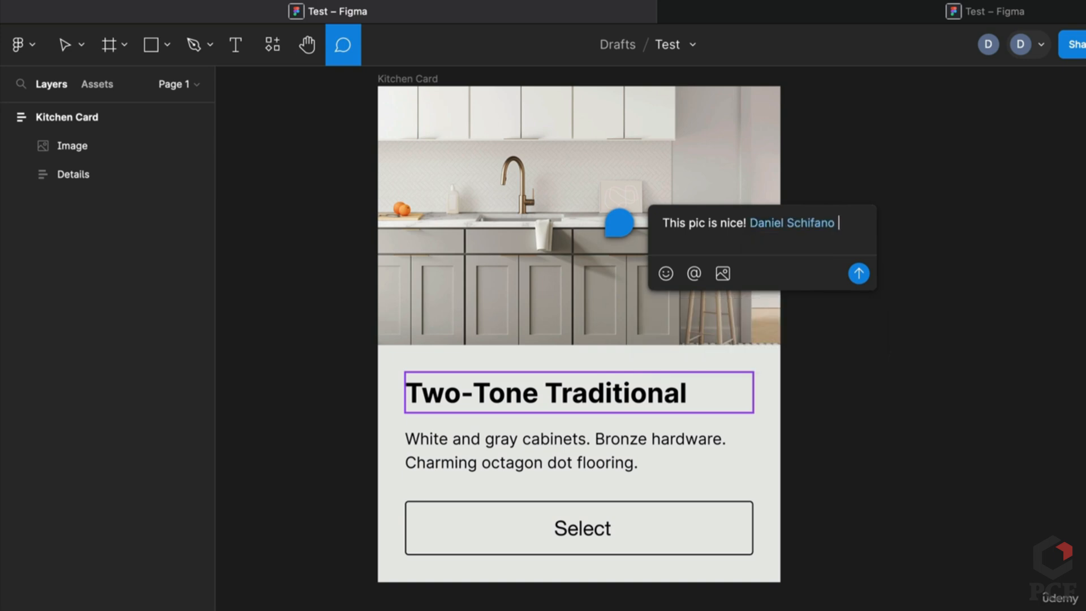
pyautogui.click(726, 274)
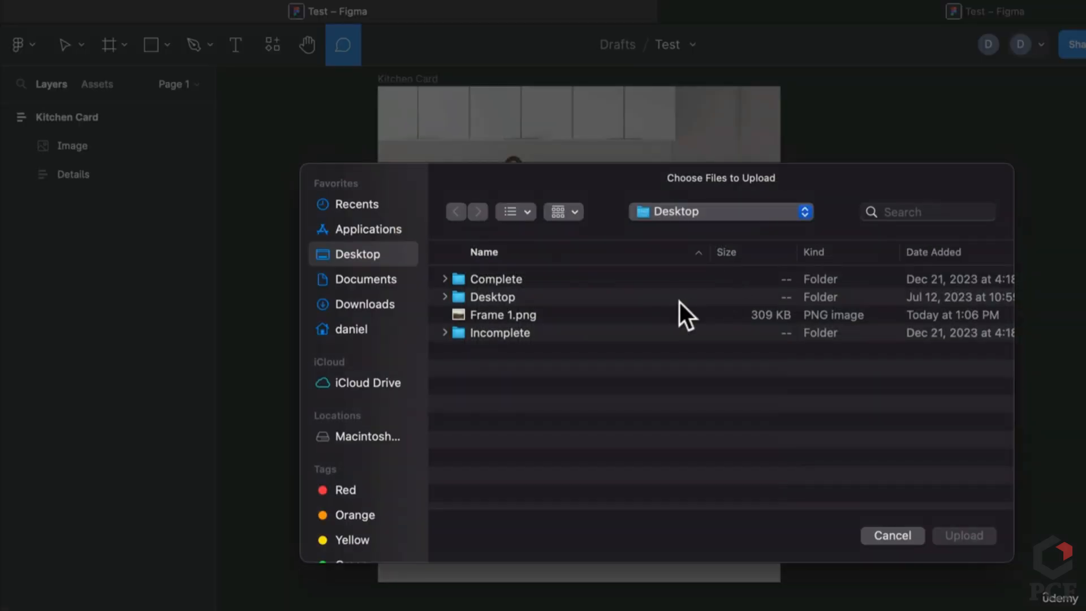
pyautogui.click(582, 315)
pyautogui.click(973, 538)
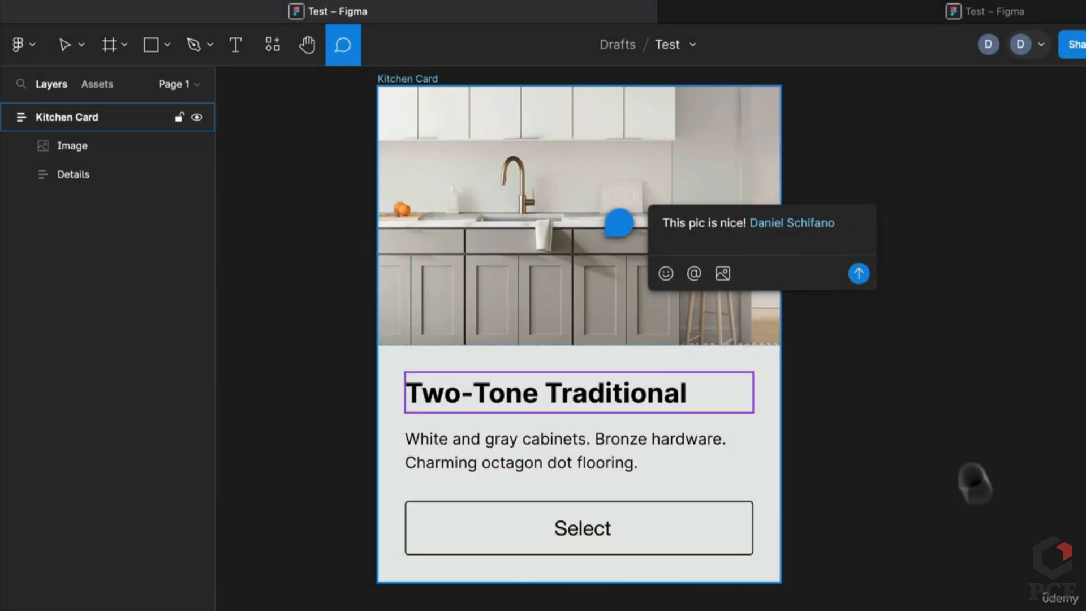
# Add a 👍 and three 🔥 emojis to the comment and post it
pyautogui.click(666, 347)
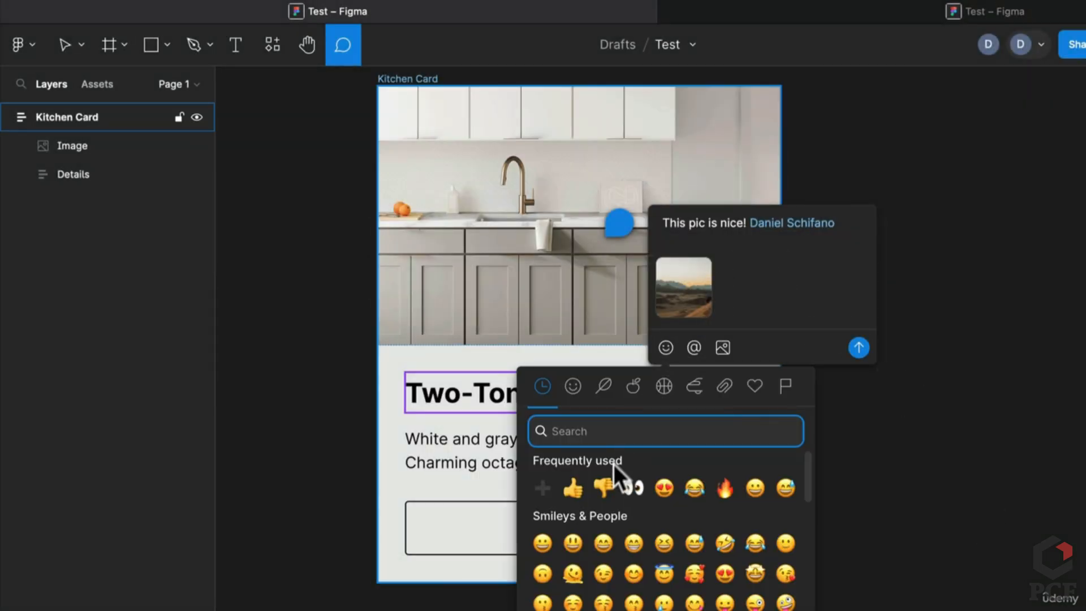
pyautogui.click(576, 487)
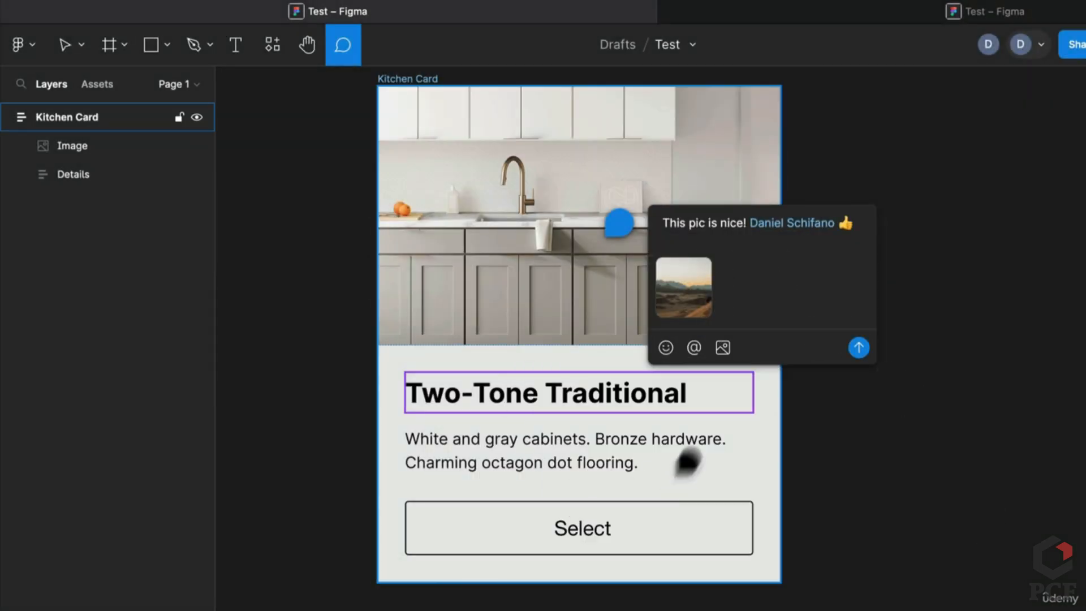
pyautogui.click(666, 347)
pyautogui.click(724, 488)
pyautogui.click(666, 369)
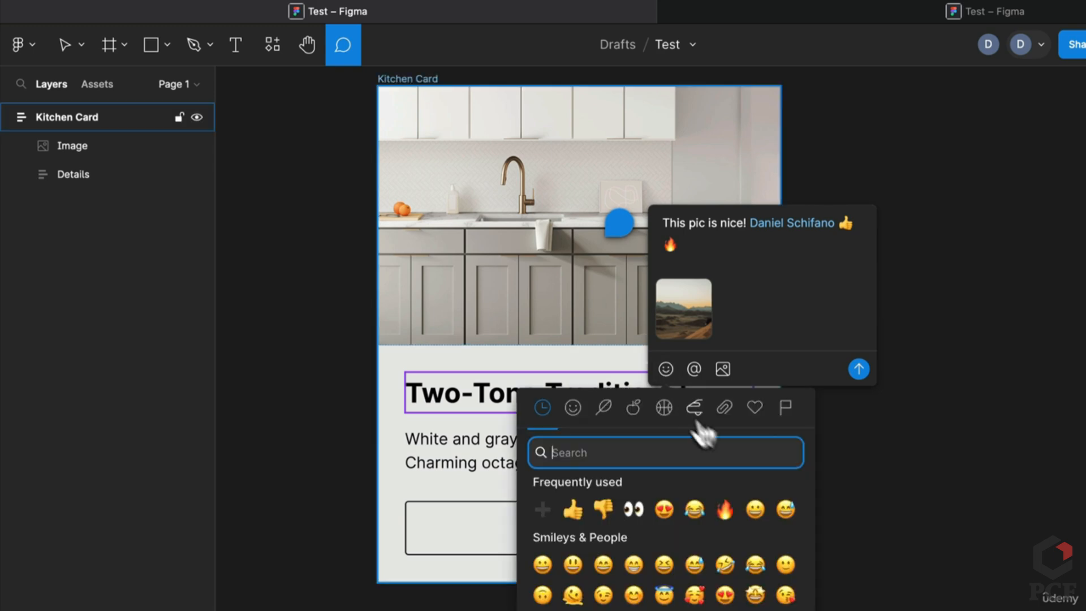
pyautogui.click(726, 501)
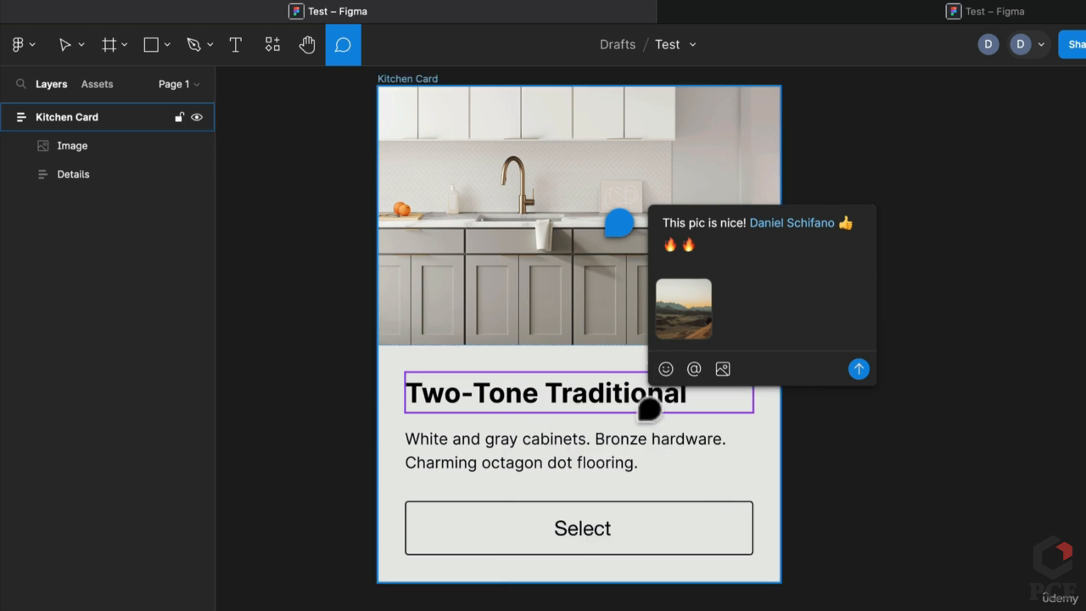
pyautogui.click(666, 369)
pyautogui.click(727, 501)
pyautogui.click(858, 370)
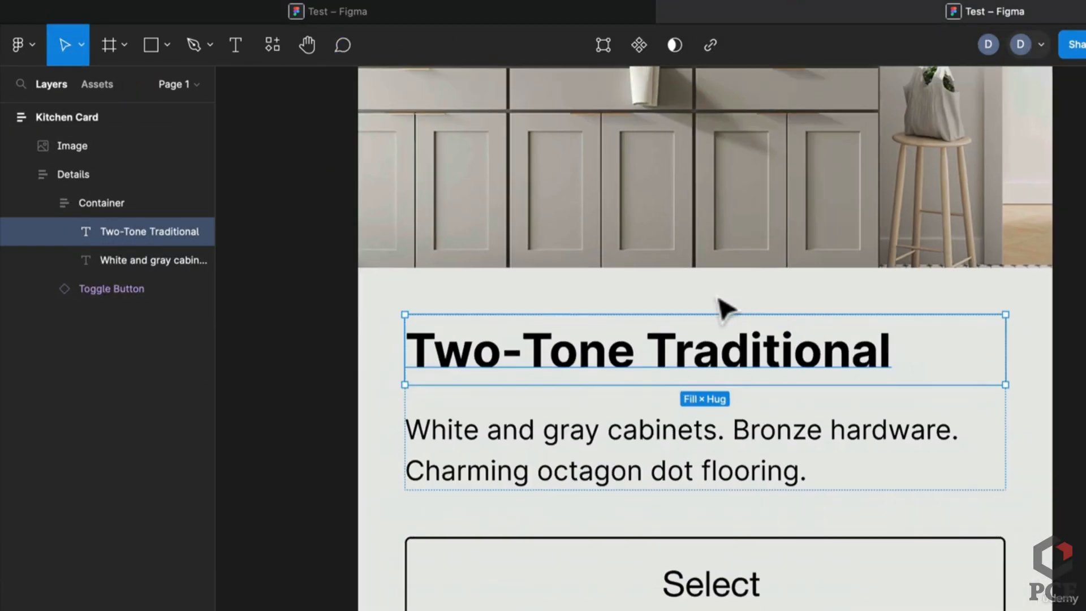
# React 👍 to the comment thread, reply 'Cool', then follow the collaborator from the other tab
pyautogui.scroll(-3, 718, 299)
pyautogui.click(1027, 250)
pyautogui.moveTo(747, 139)
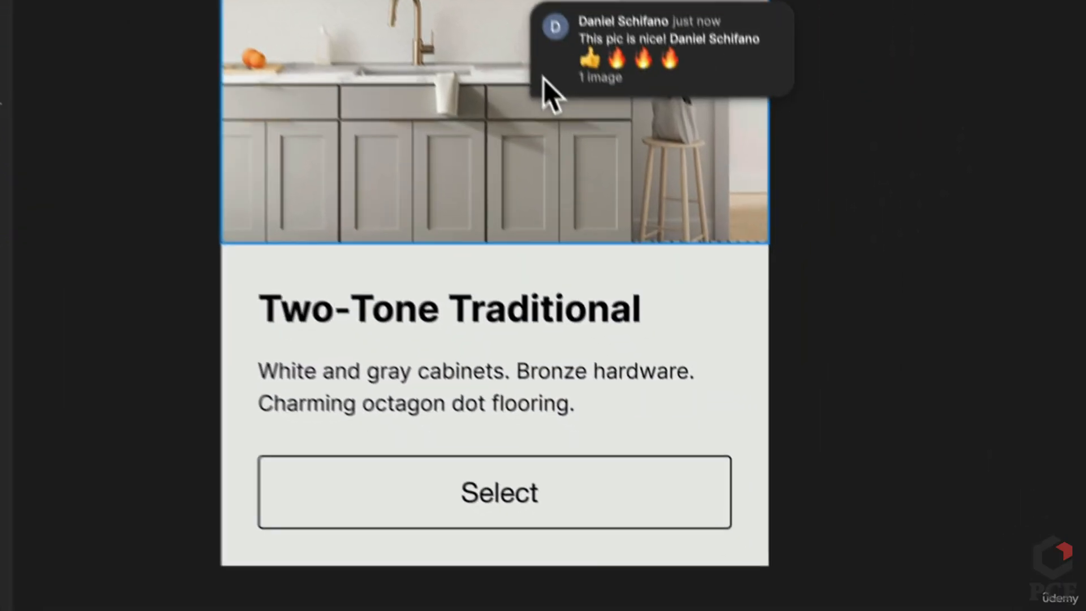
pyautogui.click(544, 80)
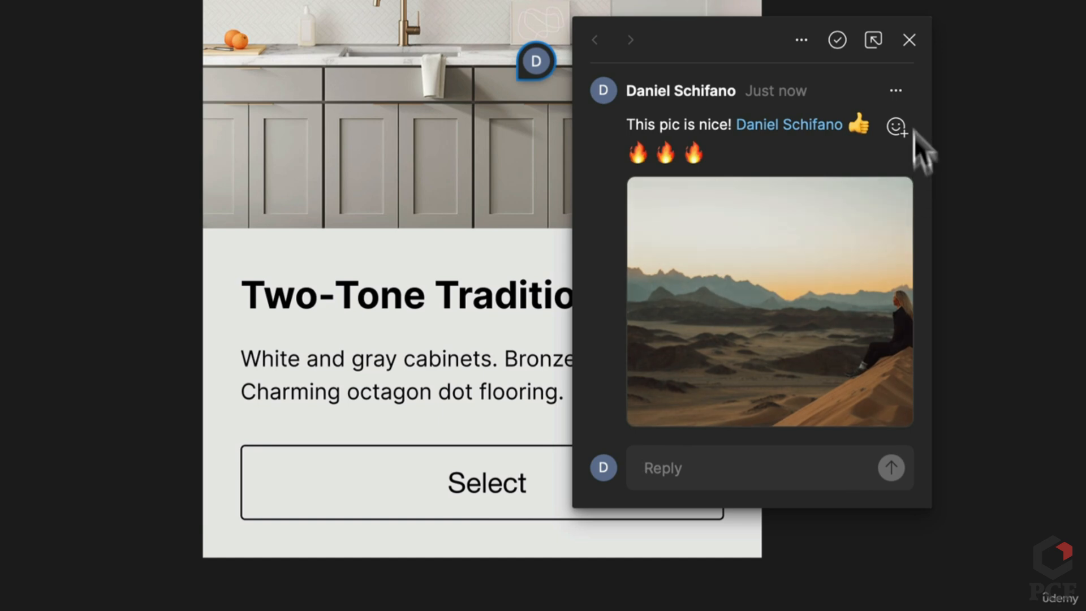
pyautogui.click(898, 133)
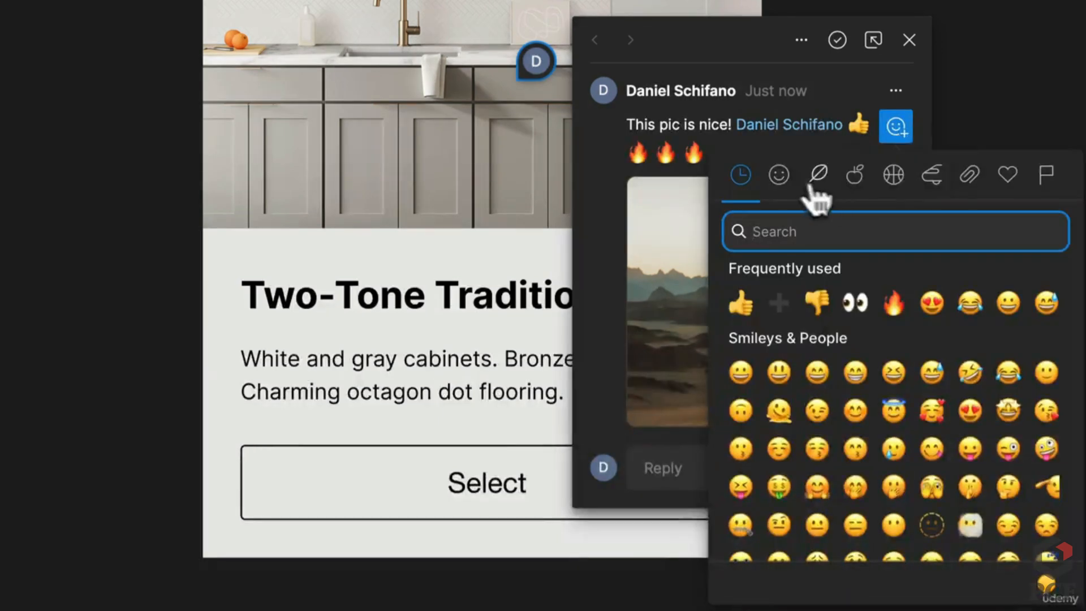
pyautogui.click(755, 308)
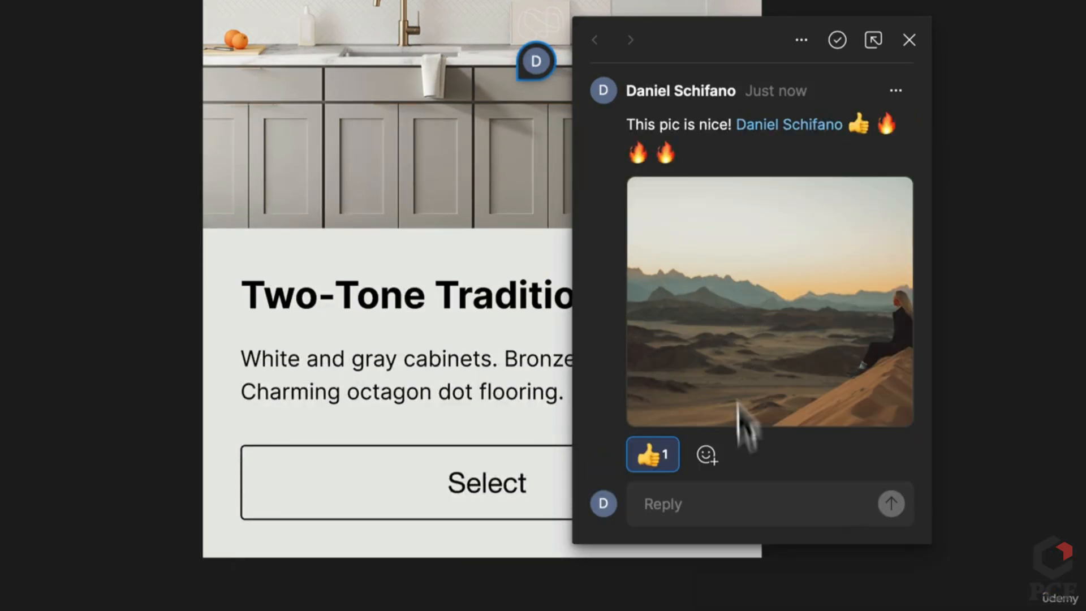
pyautogui.write('Cool')
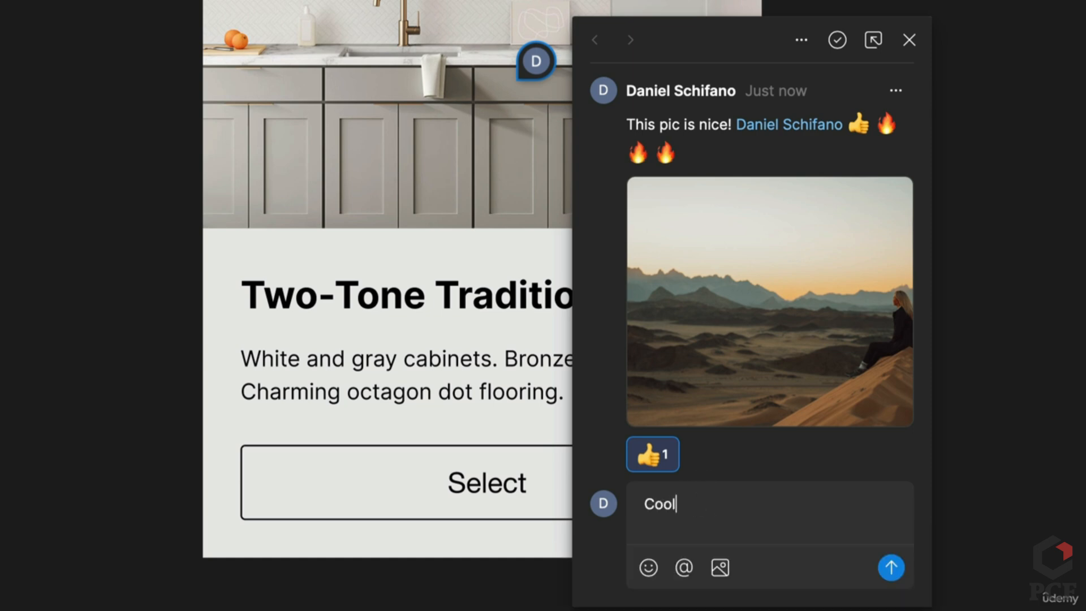
pyautogui.press('Return')
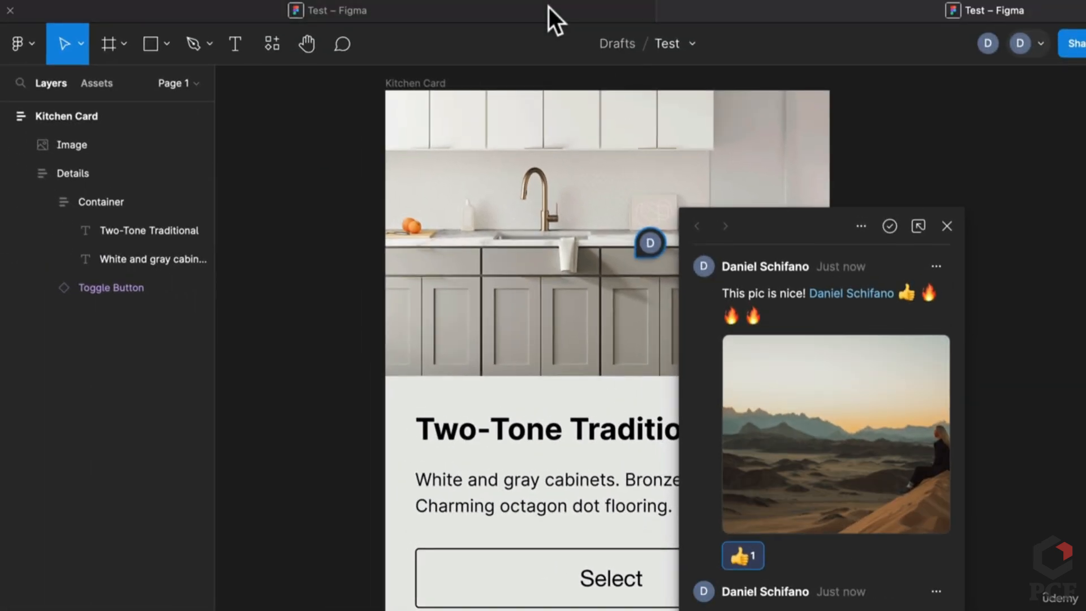
pyautogui.click(549, 8)
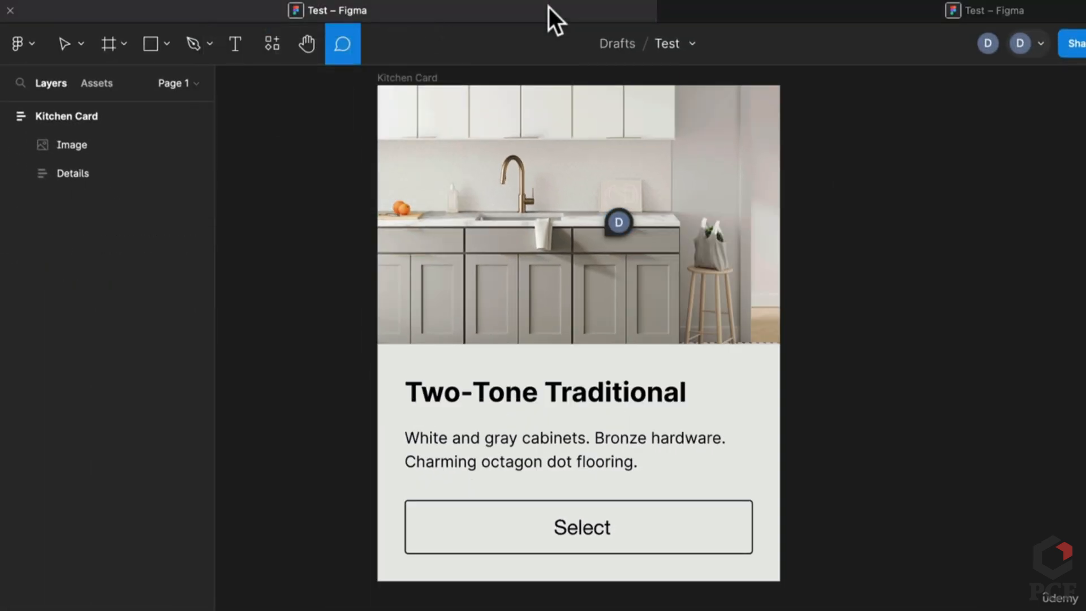
pyautogui.click(988, 46)
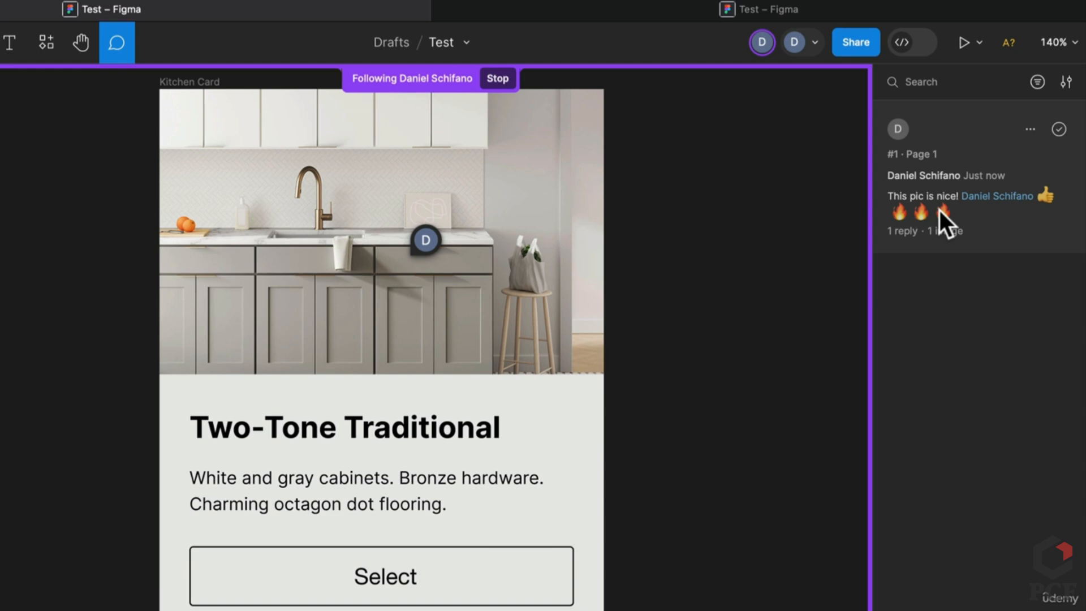
# Cancel deleting the comment thread, then resolve the comment on the kitchen photo
pyautogui.click(1030, 129)
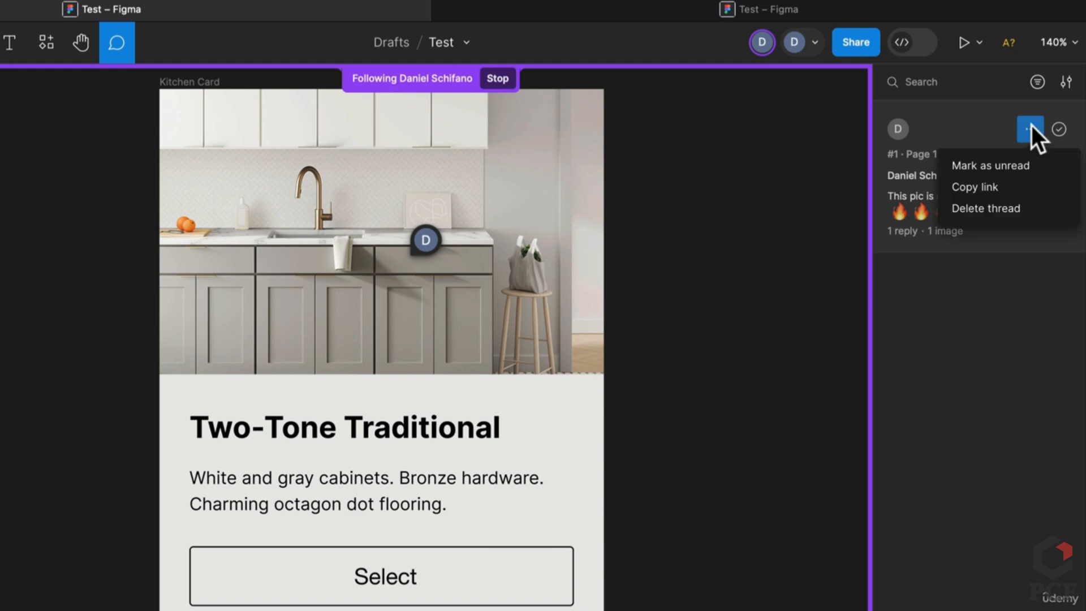
pyautogui.click(986, 208)
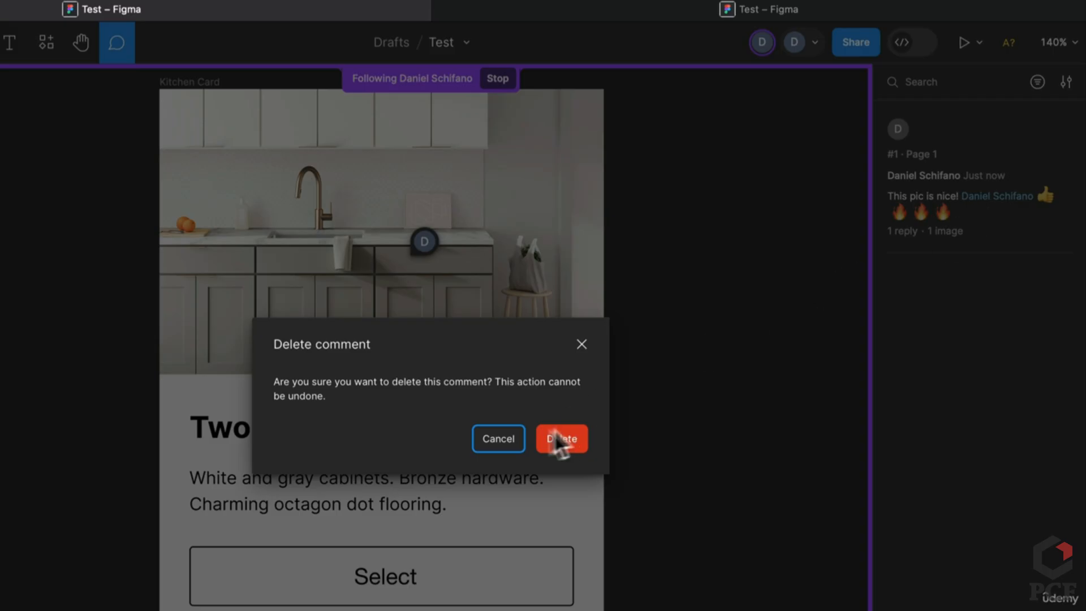
pyautogui.click(563, 436)
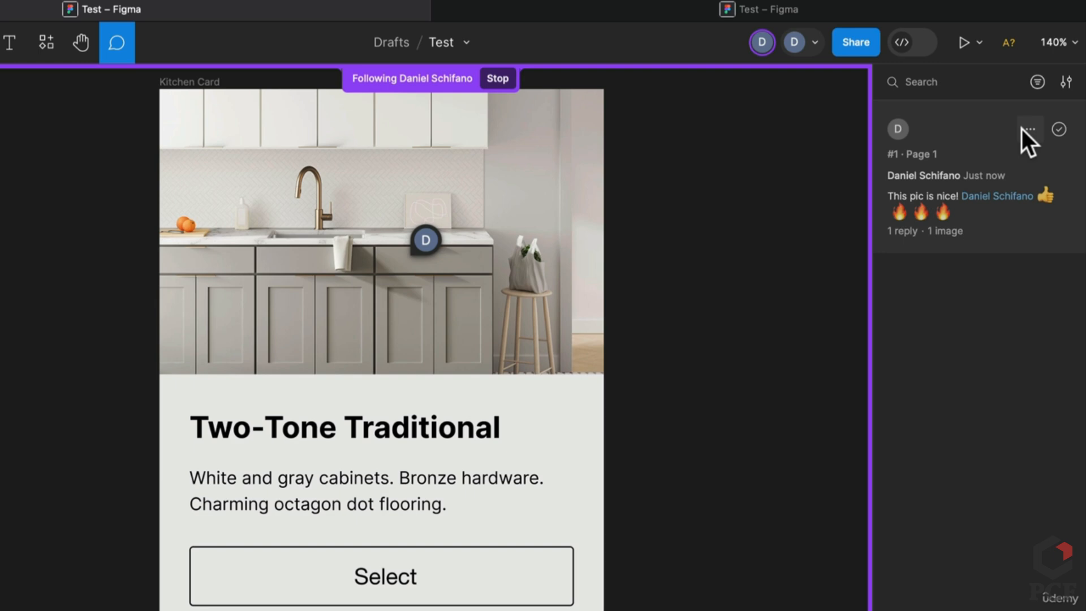
pyautogui.click(1028, 129)
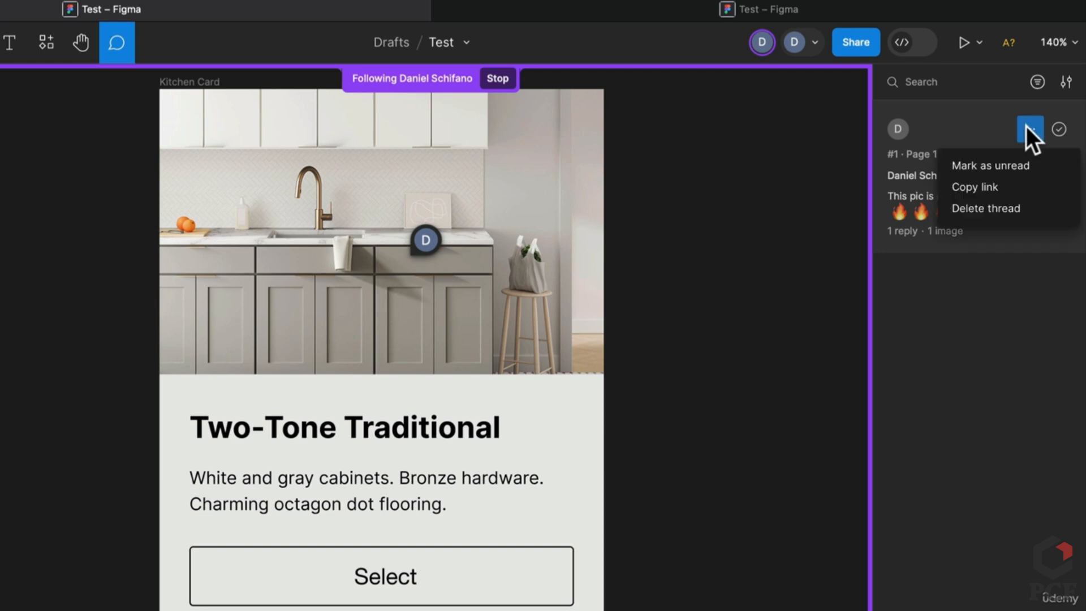
pyautogui.press('Escape')
pyautogui.click(424, 242)
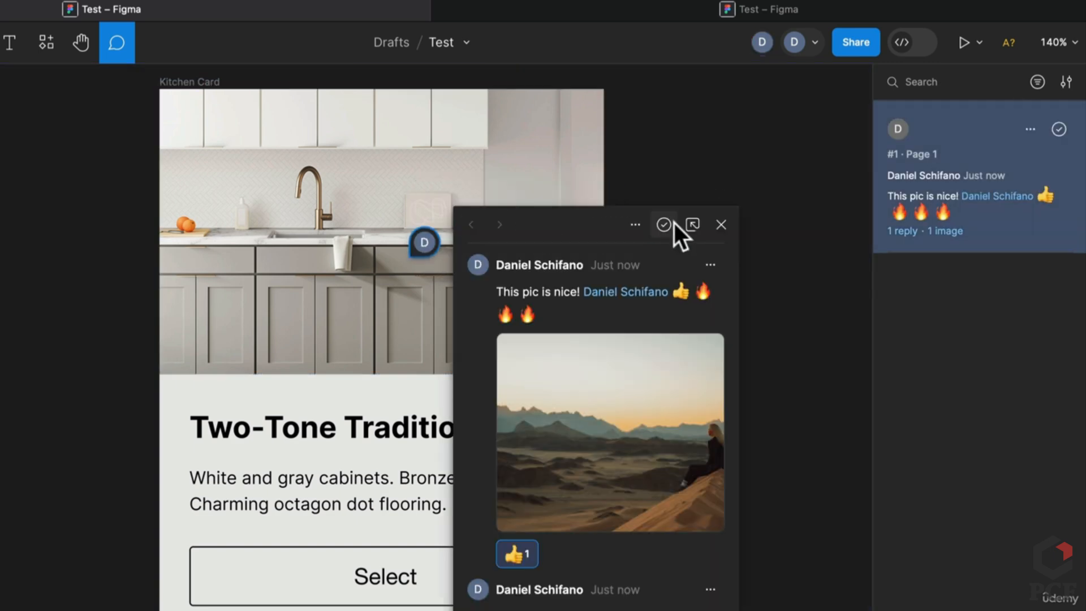
pyautogui.click(665, 225)
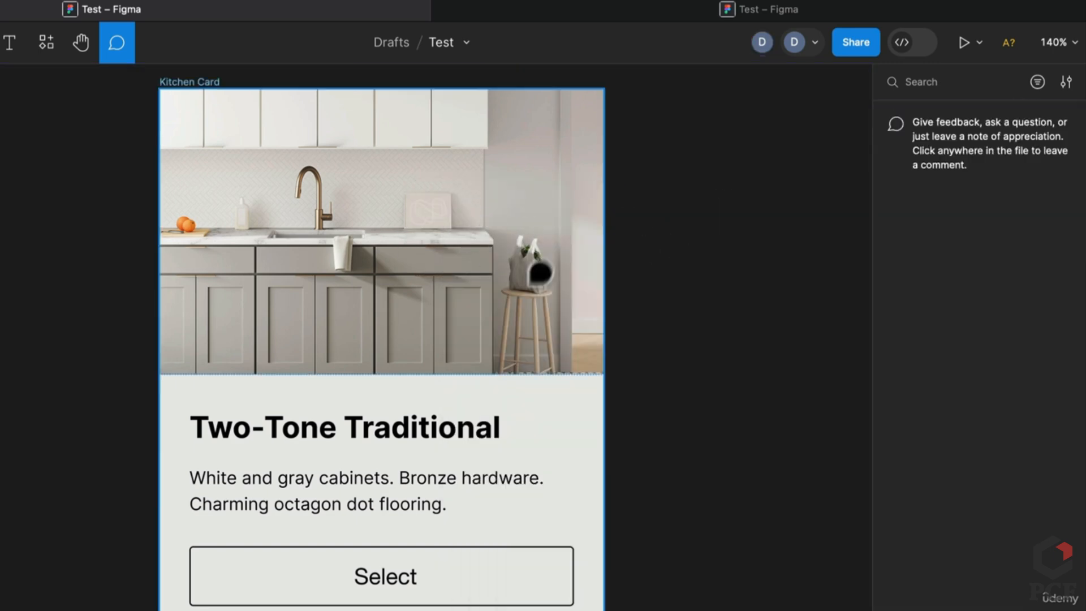
# Toggle the comment list's resolved-comments and only-your-threads filters on, then off again
pyautogui.click(1039, 84)
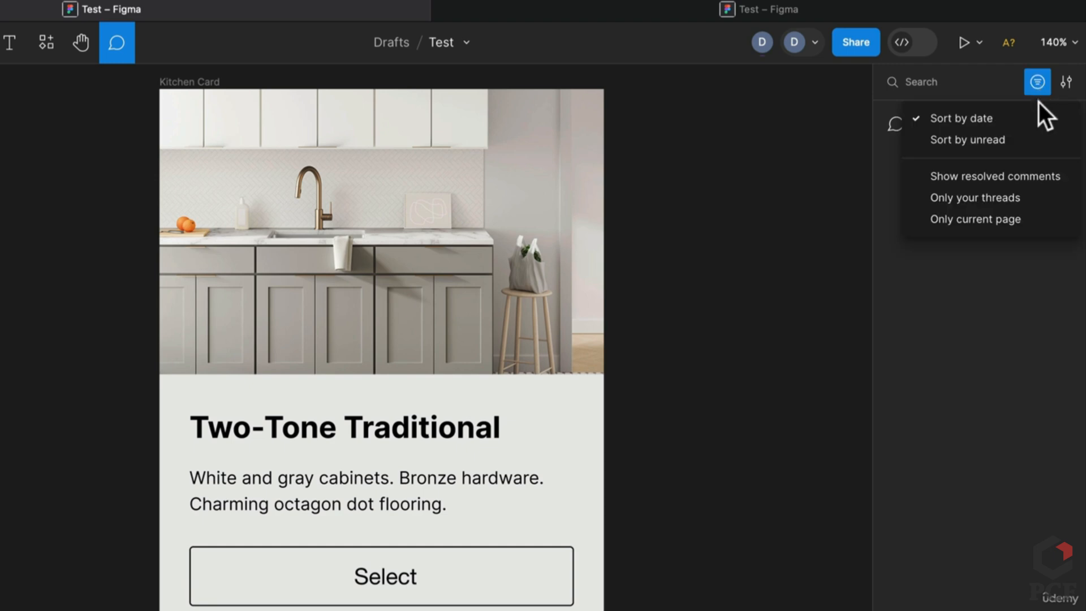
pyautogui.click(1010, 178)
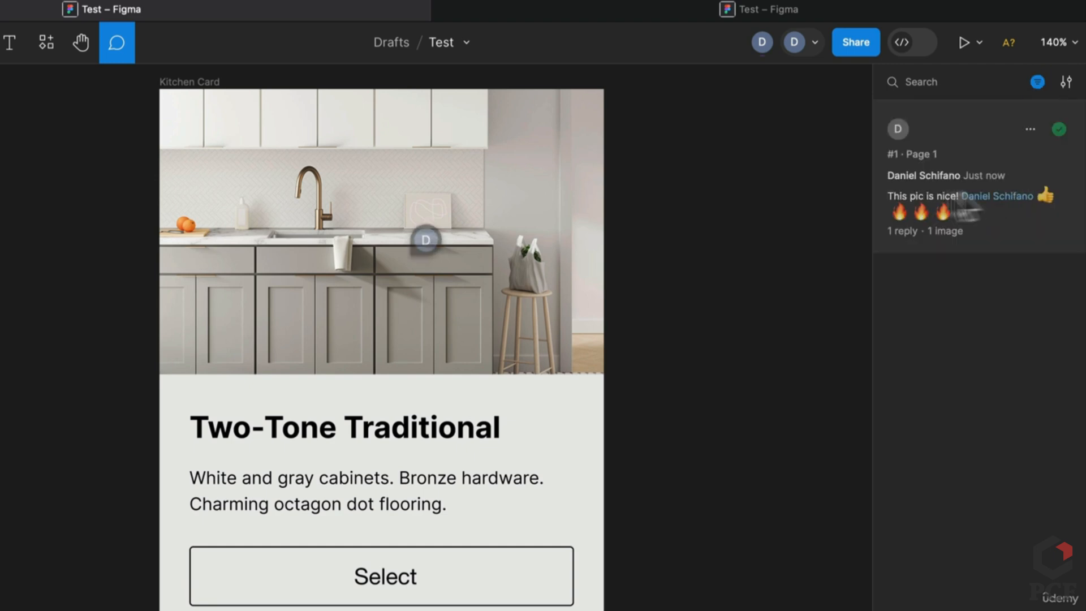
pyautogui.click(1041, 82)
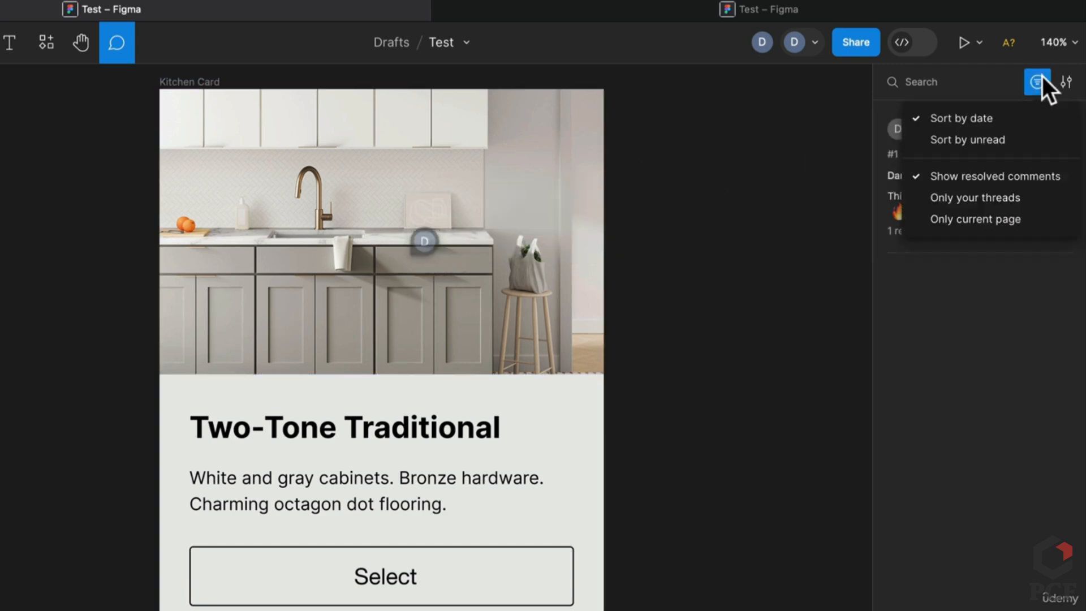
pyautogui.click(944, 196)
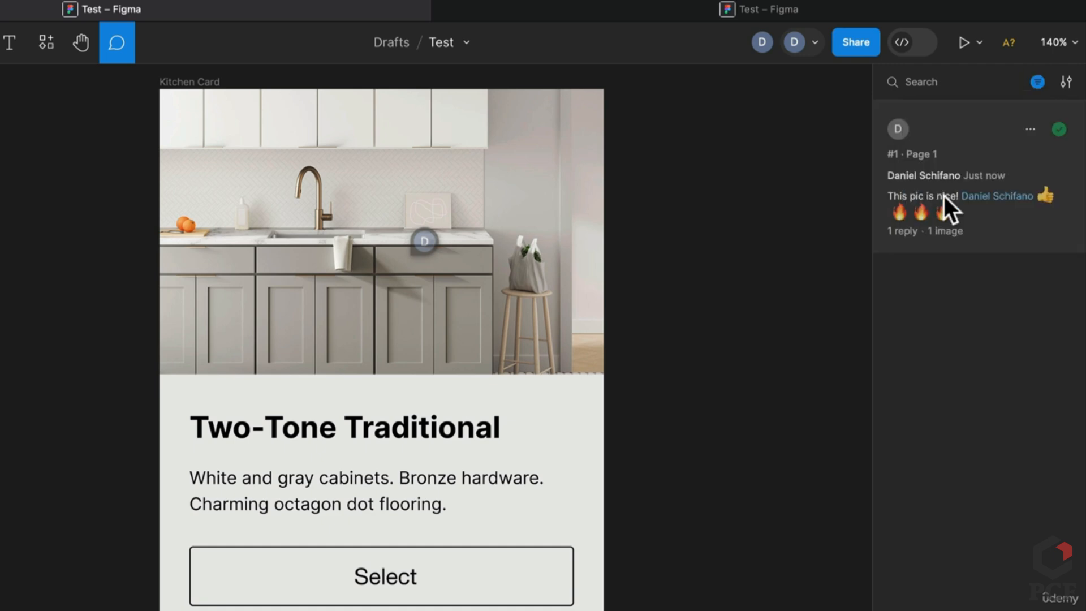
pyautogui.click(1037, 82)
pyautogui.click(969, 179)
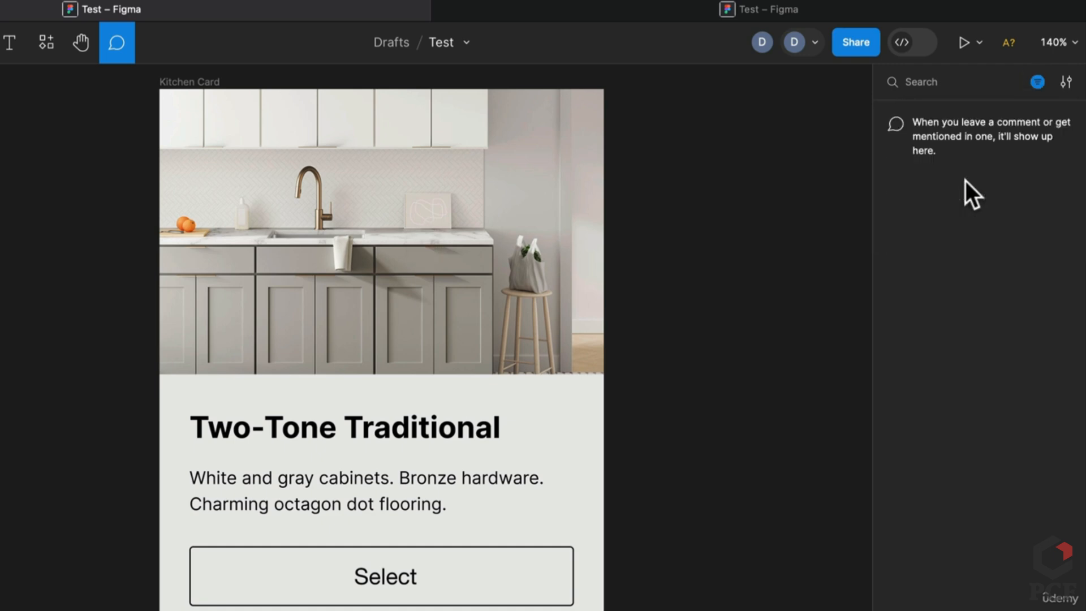
pyautogui.click(1031, 86)
pyautogui.click(971, 196)
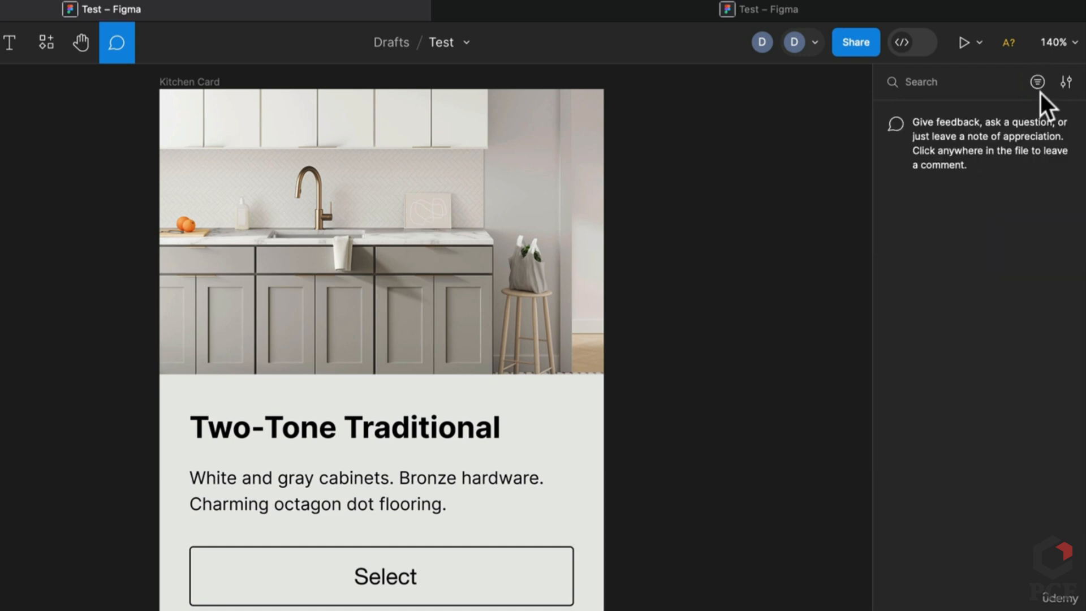
# Set comment notifications to mentions and replies, and the list to all comments
pyautogui.click(1064, 81)
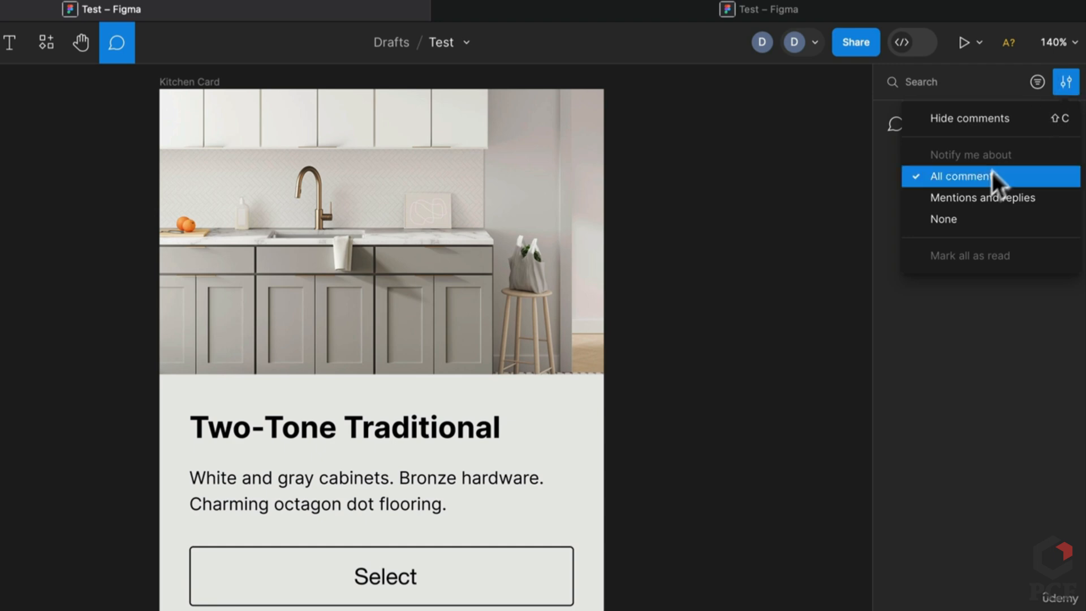
pyautogui.click(987, 198)
pyautogui.click(1075, 89)
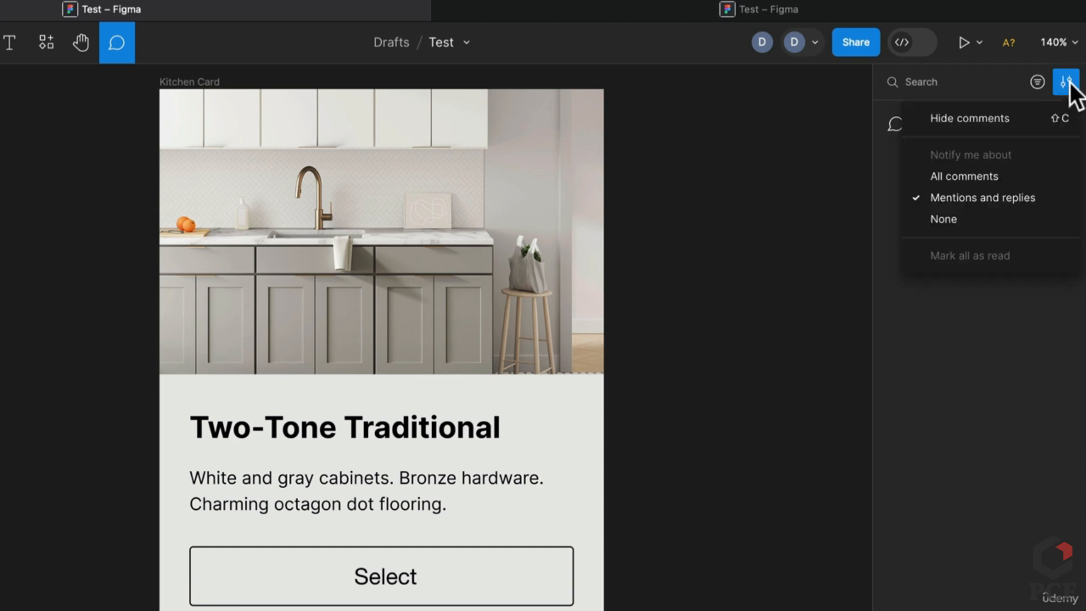
pyautogui.click(983, 180)
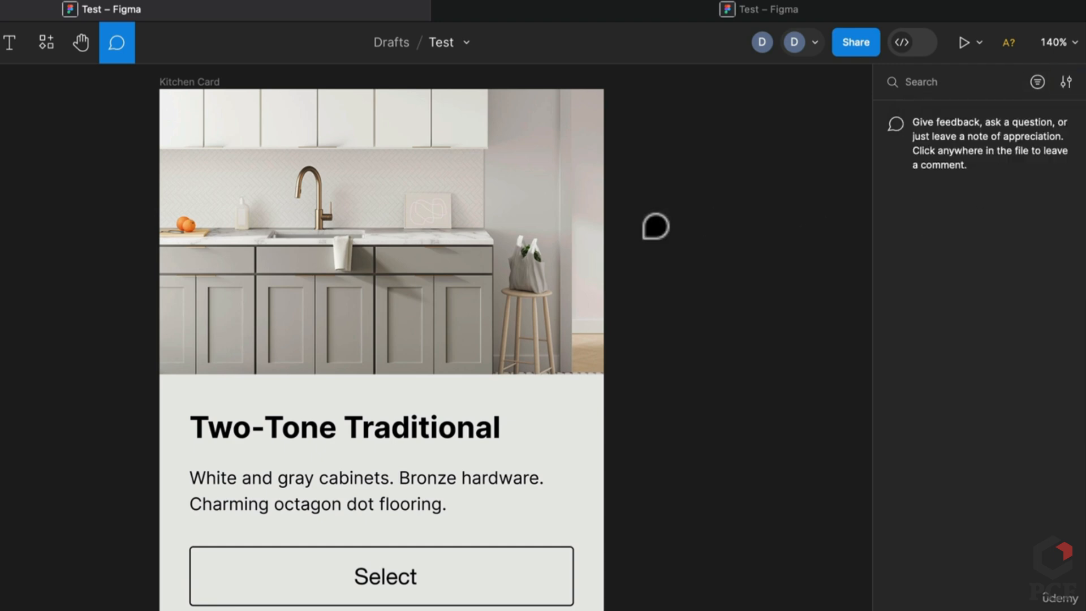
# Exit comment mode on the Kitchen Card with Escape
pyautogui.press('Escape')
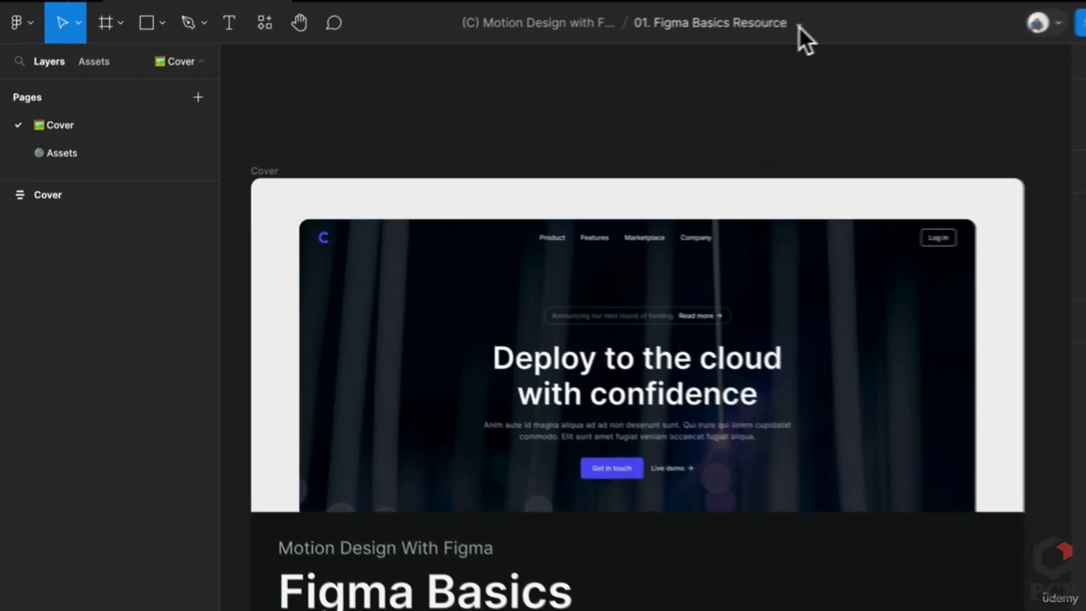
pyautogui.click(680, 43)
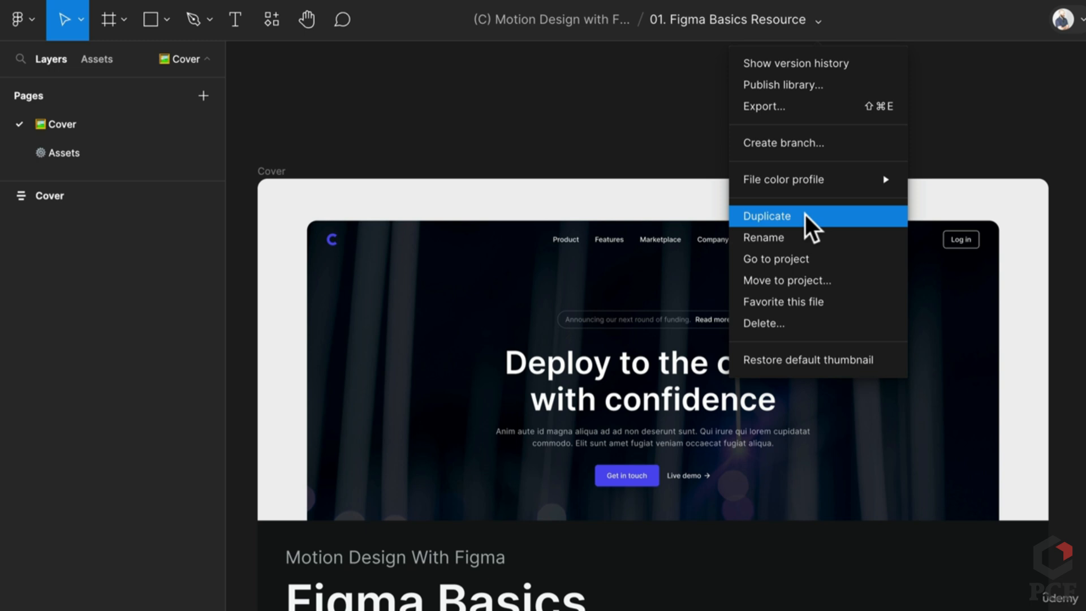
pyautogui.click(624, 158)
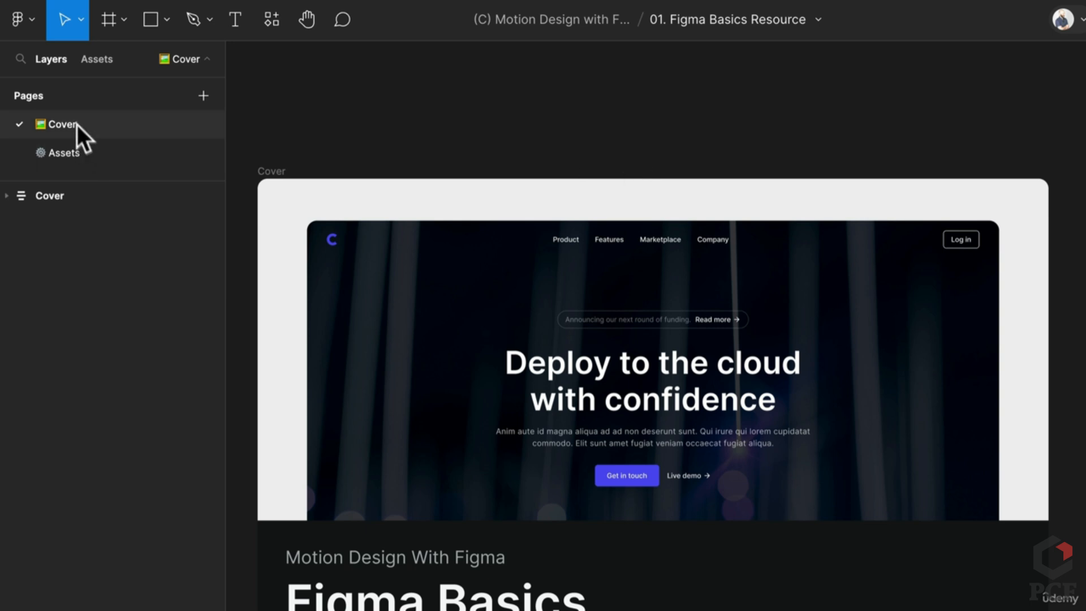
# On the Assets page, centre the Elements frame and narrow Navigation to 816 wide
pyautogui.click(86, 160)
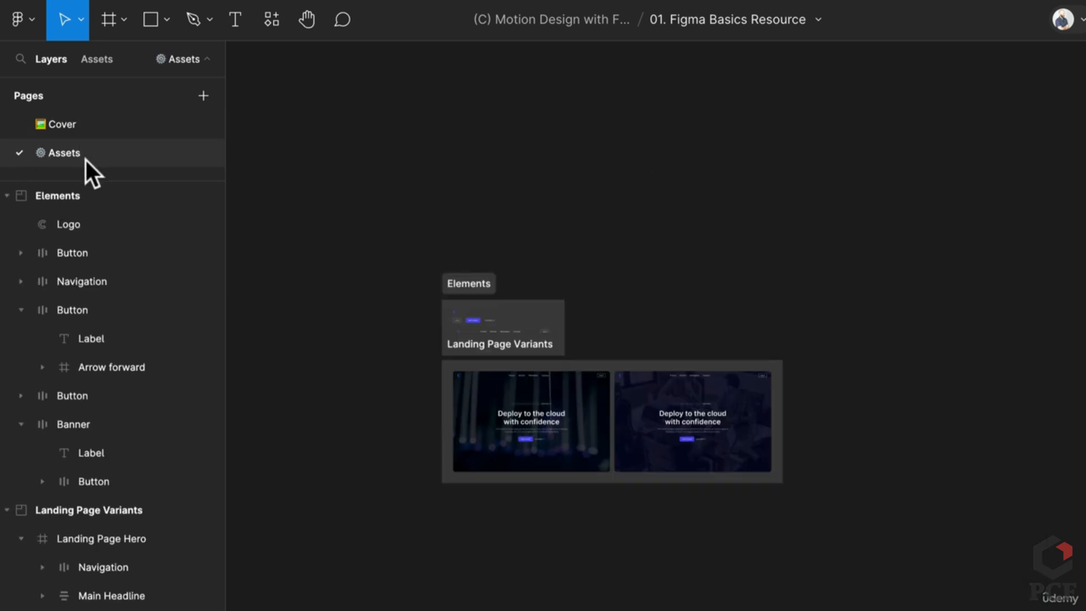
pyautogui.scroll(5, 410, 291)
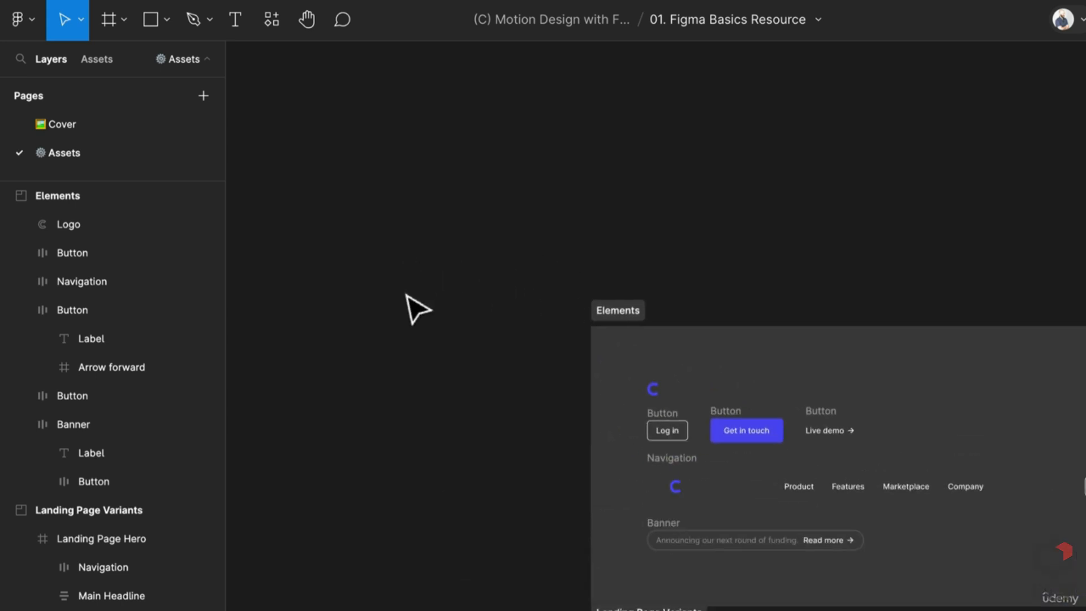
pyautogui.scroll(1, 406, 294)
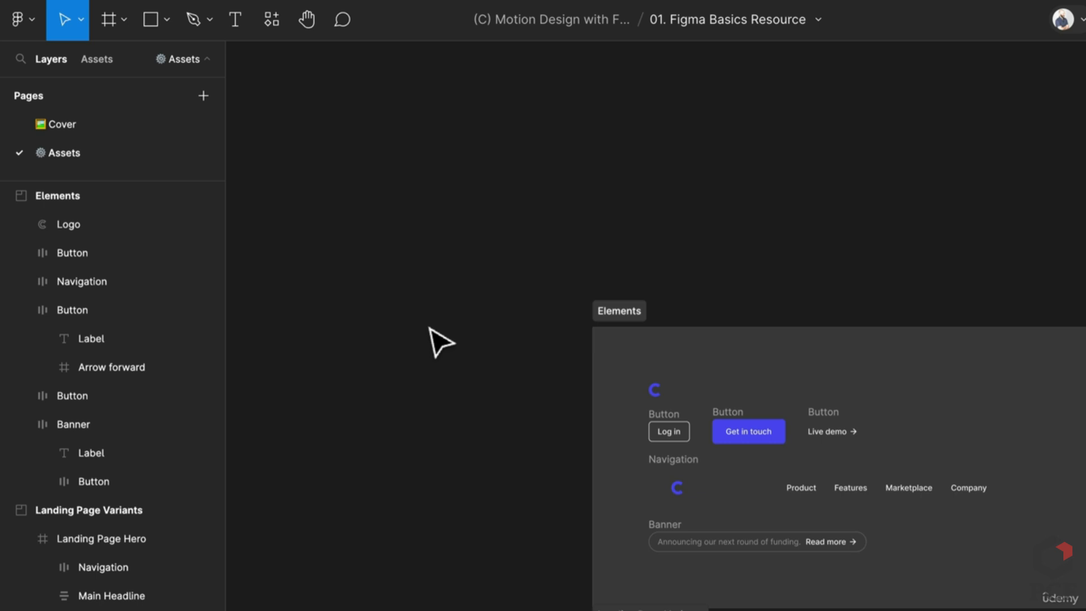
pyautogui.scroll(1, 637, 402)
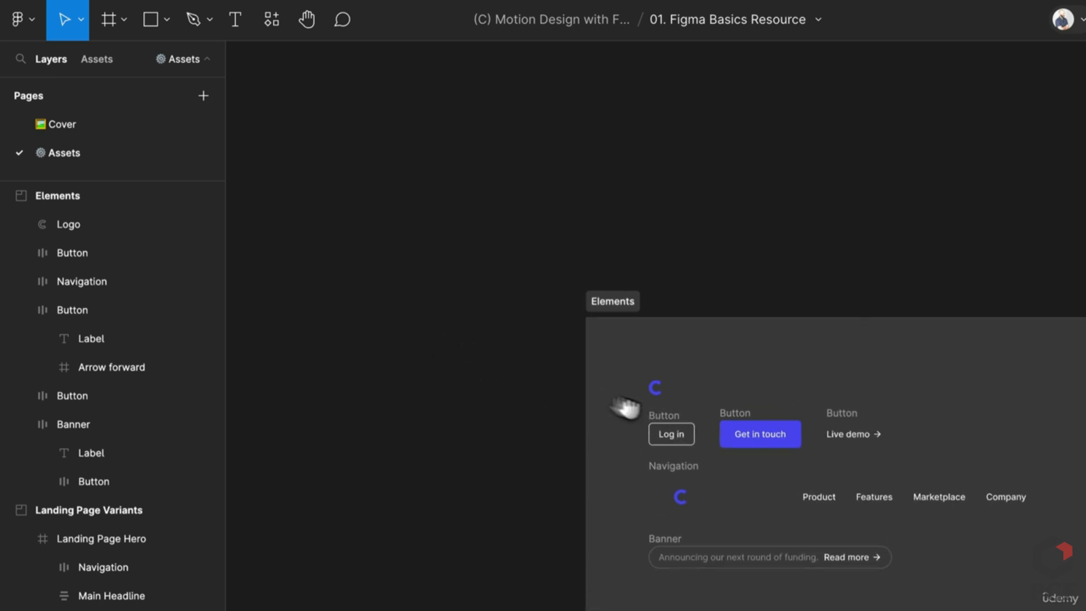
pyautogui.moveTo(627, 407); pyautogui.dragTo(474, 344)
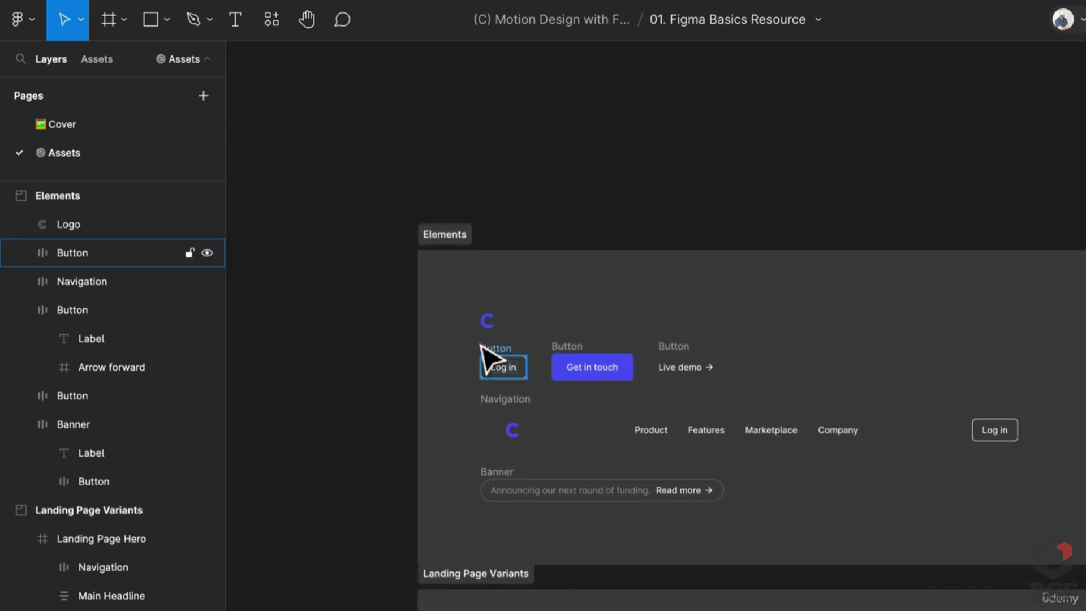
pyautogui.scroll(-1, 498, 356)
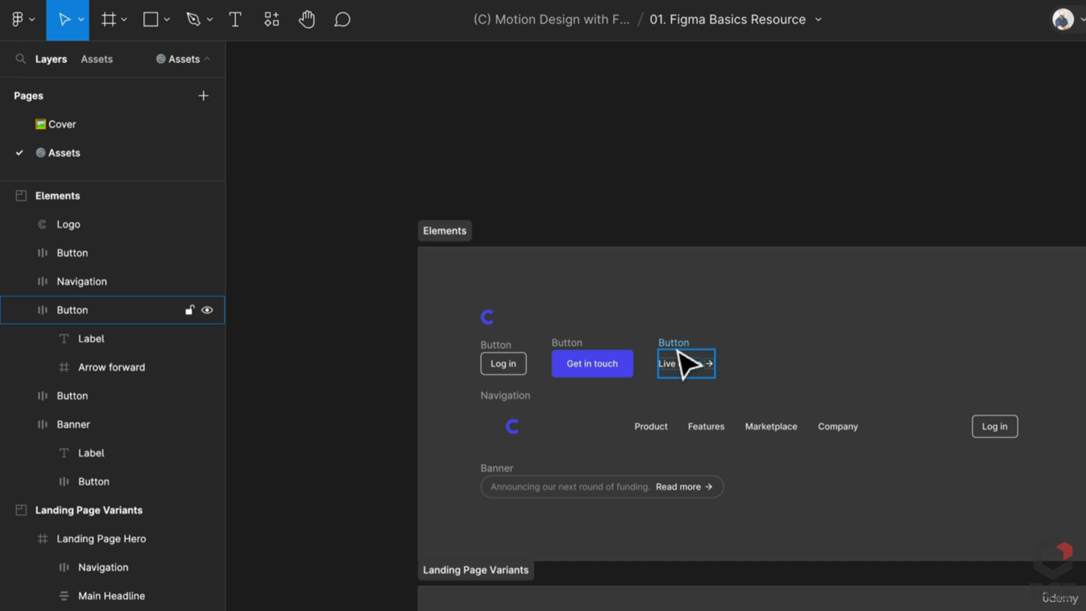
pyautogui.click(519, 403)
pyautogui.moveTo(1045, 441)
pyautogui.mouseDown()
pyautogui.moveTo(946, 448)
pyautogui.moveTo(1062, 451)
pyautogui.moveTo(924, 460)
pyautogui.moveTo(1037, 452)
pyautogui.mouseUp()
# Resize the Landing Page Hero frame to watch content reflow, undo it, and return to Elements
pyautogui.scroll(-10, 501, 538)
pyautogui.hscroll(4, 691, 558)
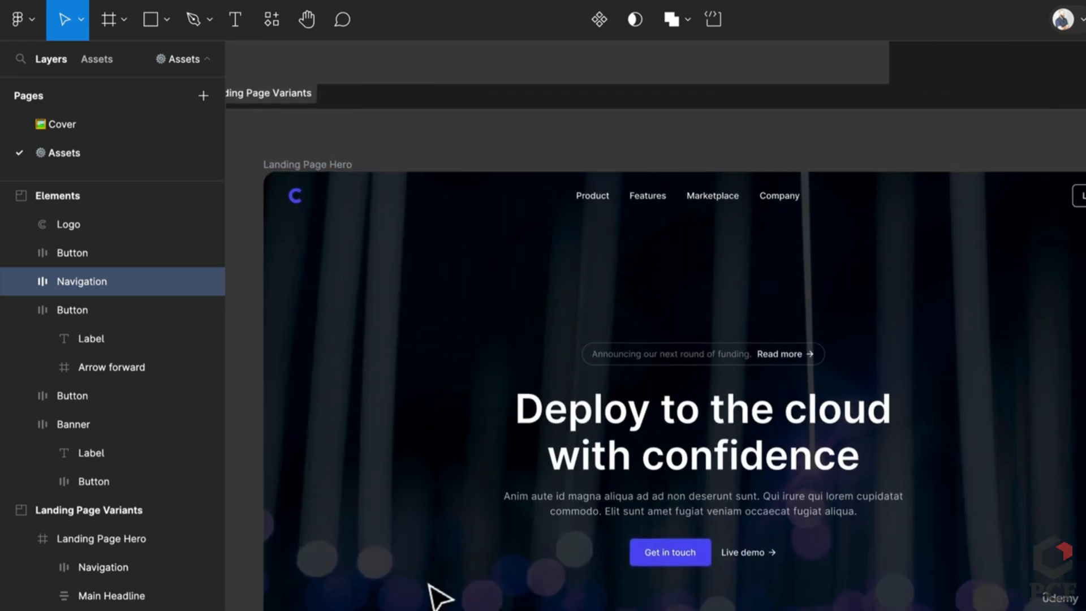
pyautogui.moveTo(526, 568); pyautogui.dragTo(451, 593)
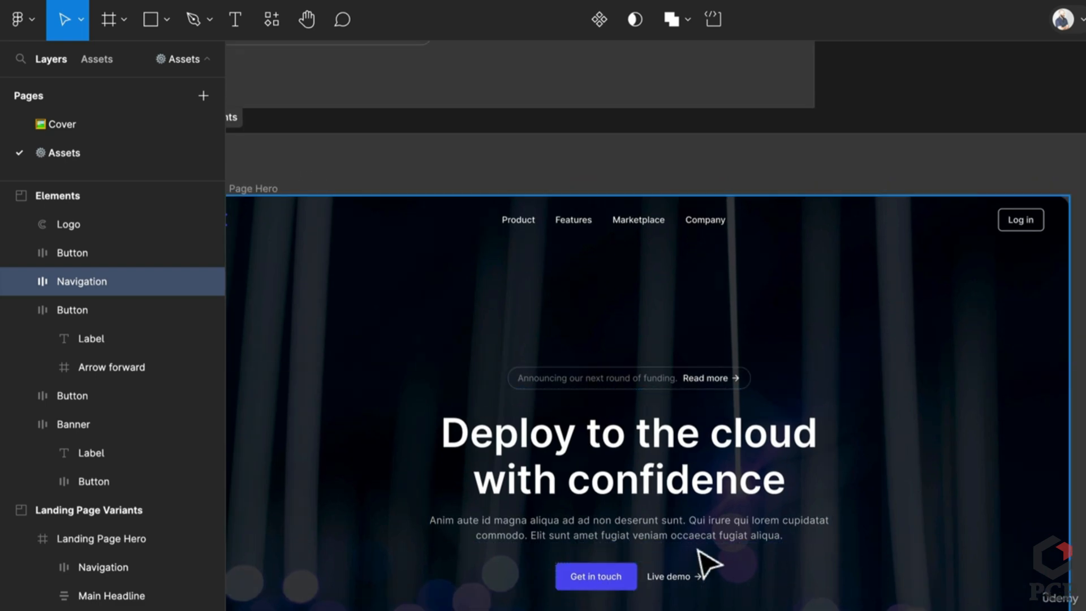
pyautogui.scroll(-2, 698, 547)
pyautogui.click(313, 232)
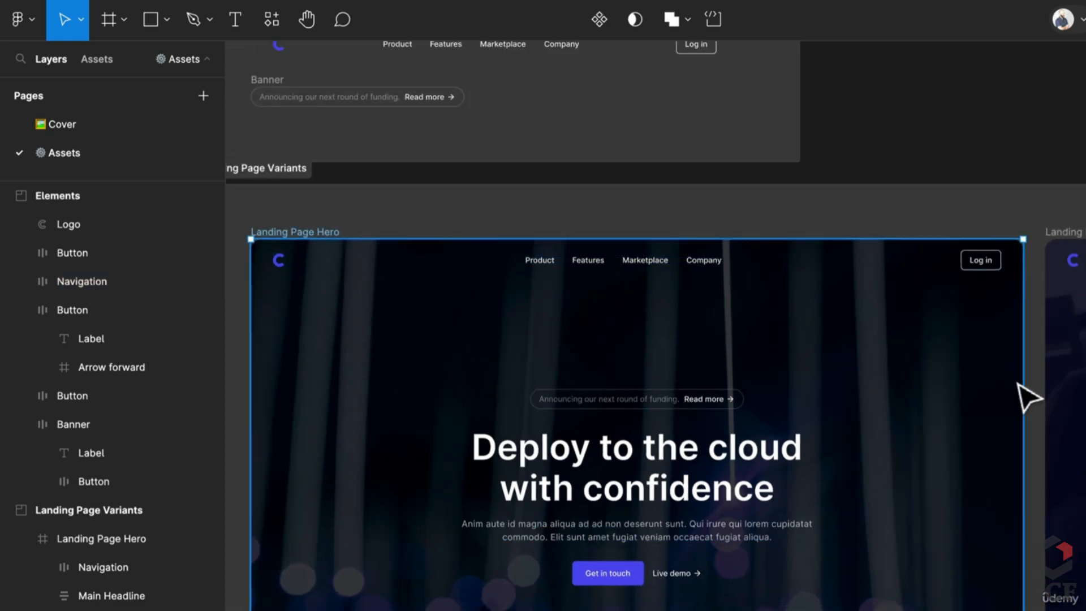
pyautogui.moveTo(1023, 388); pyautogui.dragTo(927, 413)
pyautogui.hotkey('ctrl', 'z')
pyautogui.scroll(-3, 997, 429)
pyautogui.hotkey('ctrl', 'z')
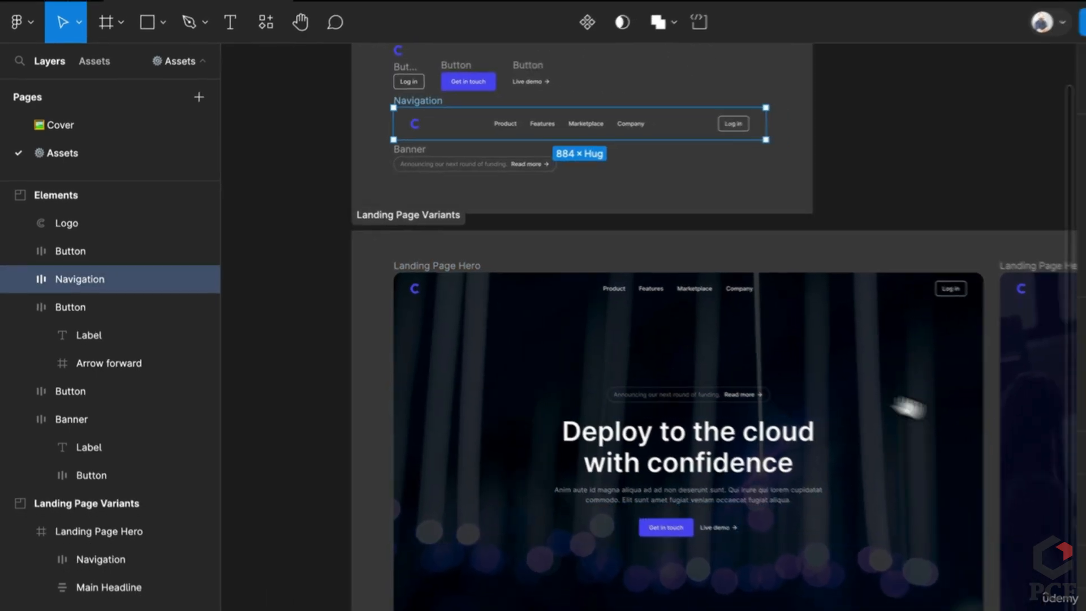
pyautogui.click(724, 172)
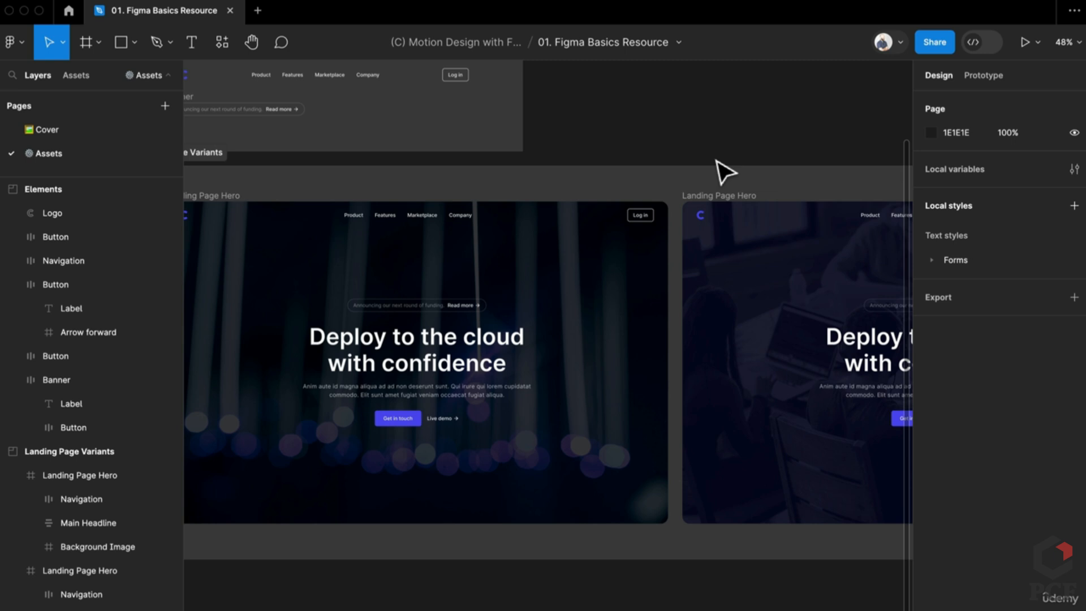
pyautogui.moveTo(574, 121); pyautogui.dragTo(758, 307)
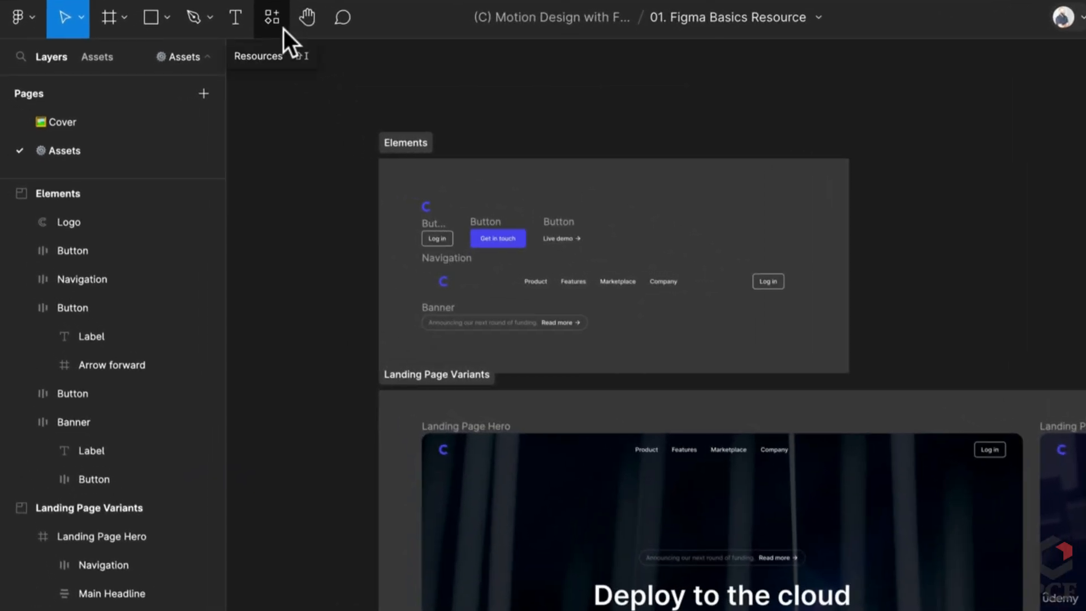
pyautogui.click(245, 46)
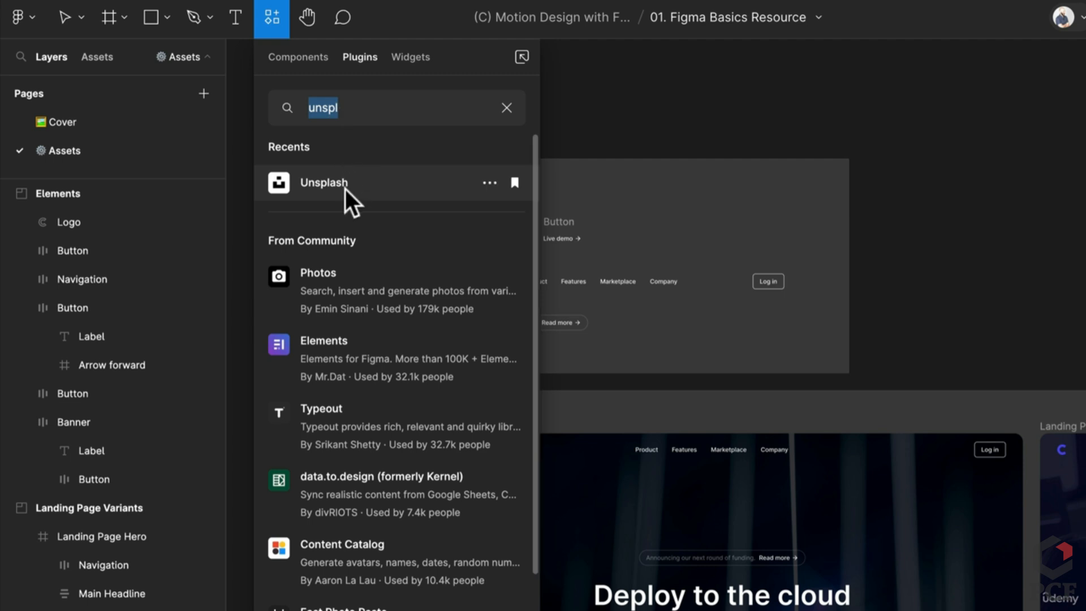
pyautogui.click(345, 187)
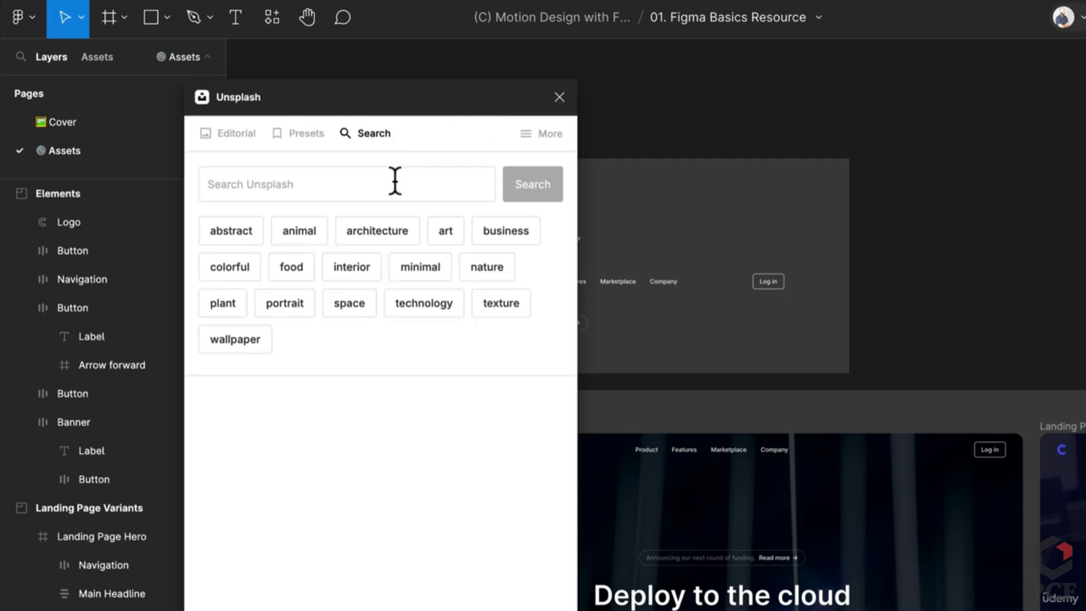
pyautogui.click(559, 98)
pyautogui.press('super+slash')
pyautogui.write('lore')
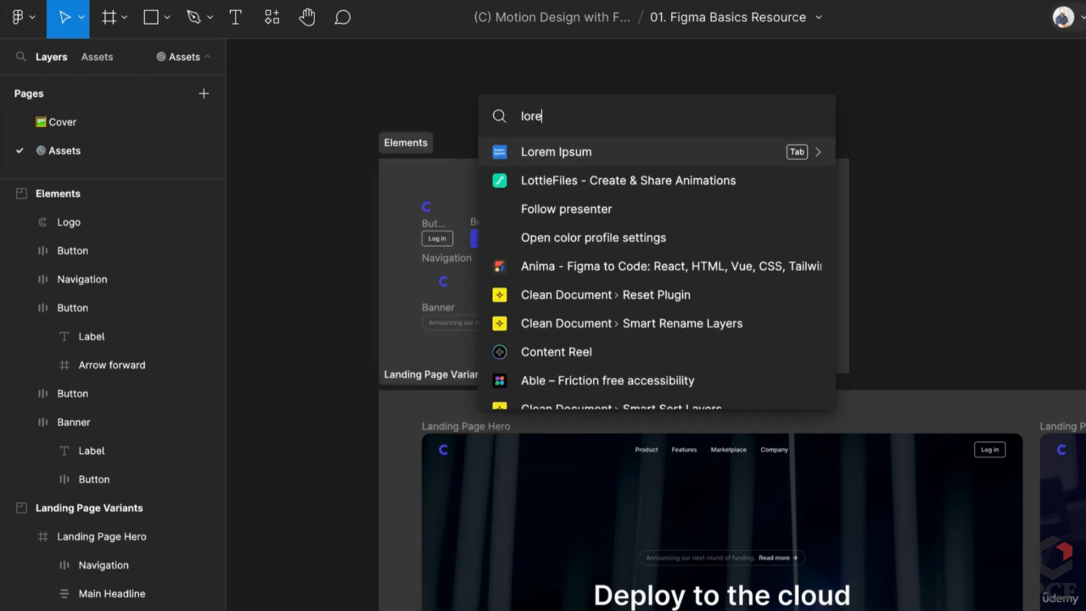
pyautogui.press('Return')
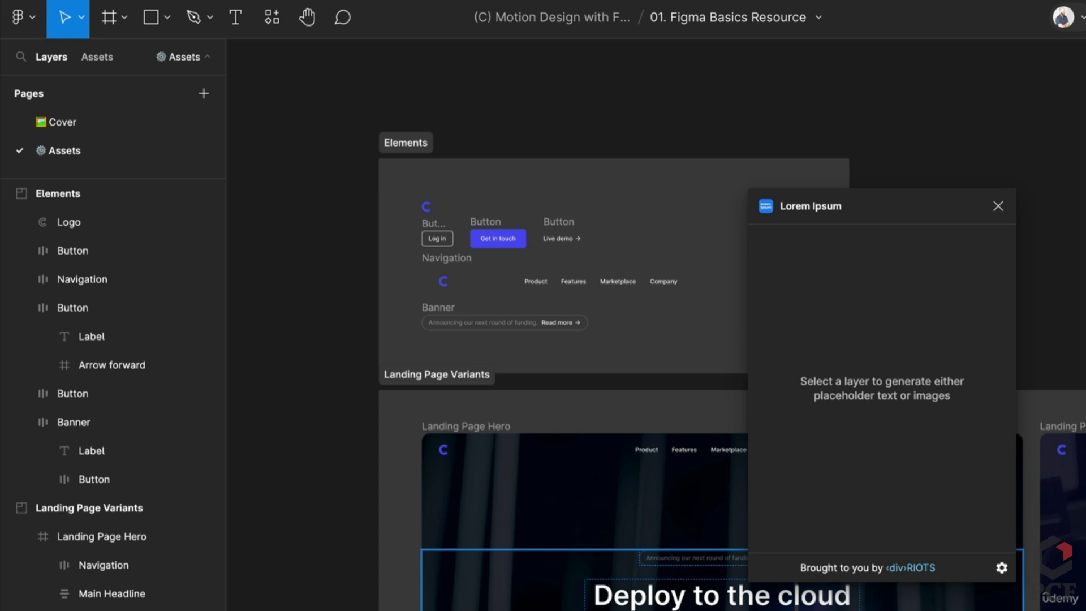
pyautogui.keyDown('super'); pyautogui.click(735, 610); pyautogui.keyUp('super')
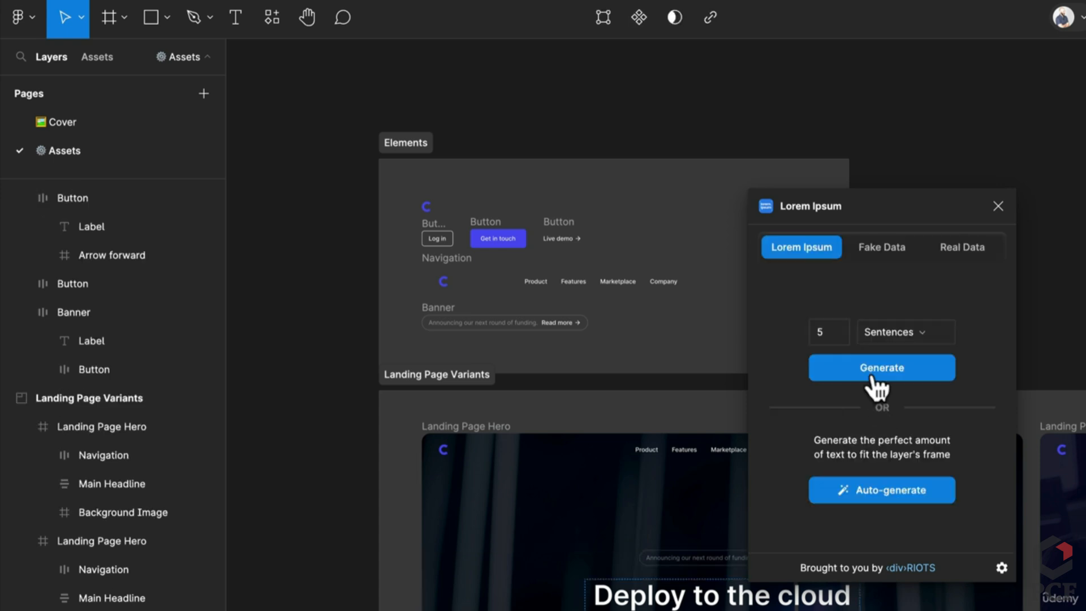
pyautogui.click(872, 373)
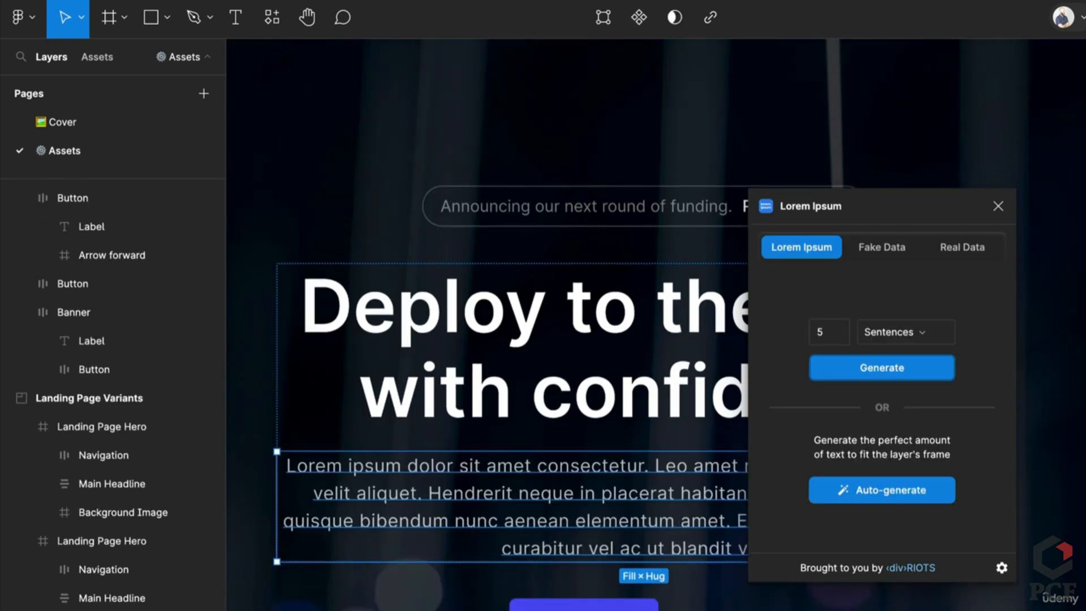
pyautogui.click(871, 368)
pyautogui.click(998, 206)
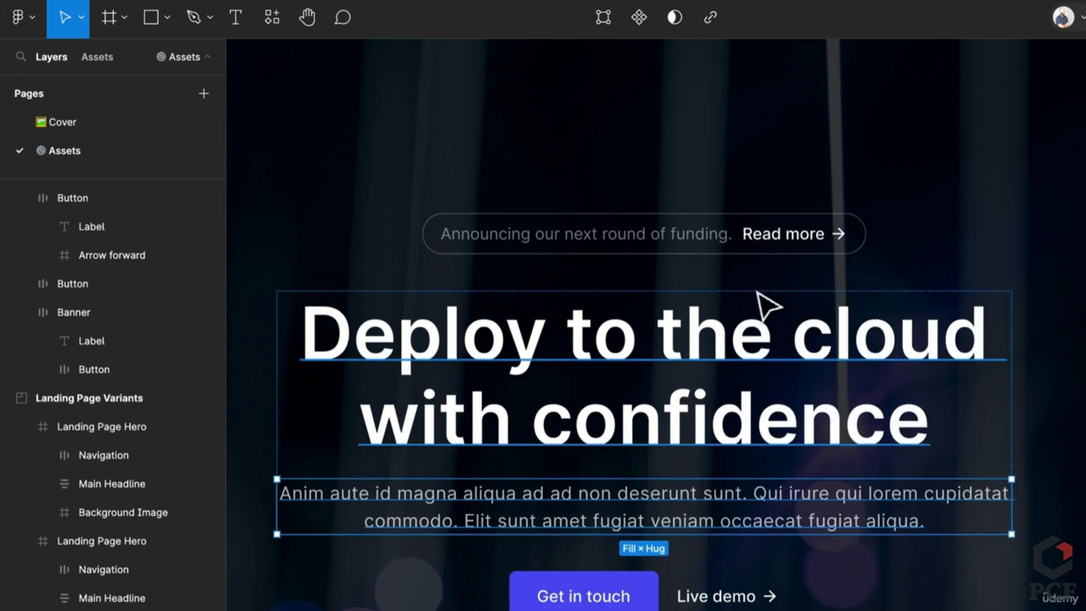
pyautogui.scroll(-5, 767, 306)
pyautogui.click(273, 18)
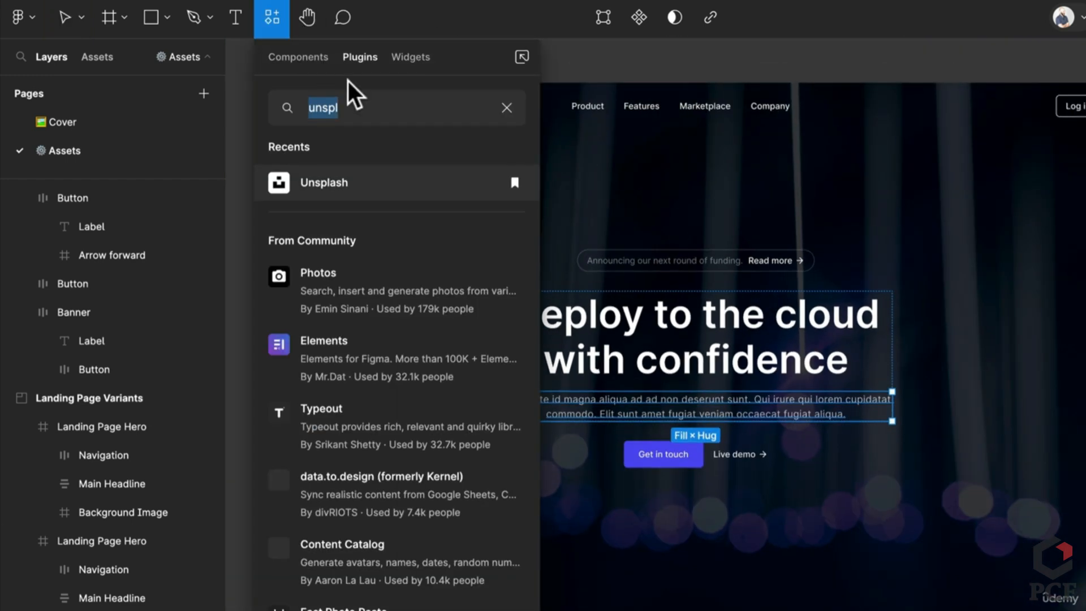
pyautogui.write('ma')
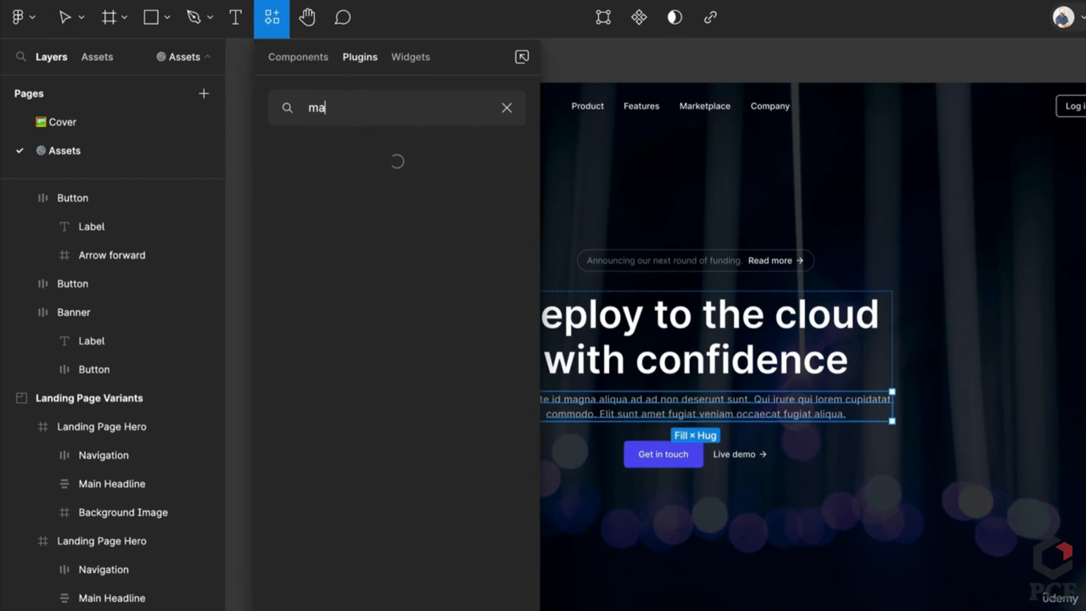
pyautogui.write('terial')
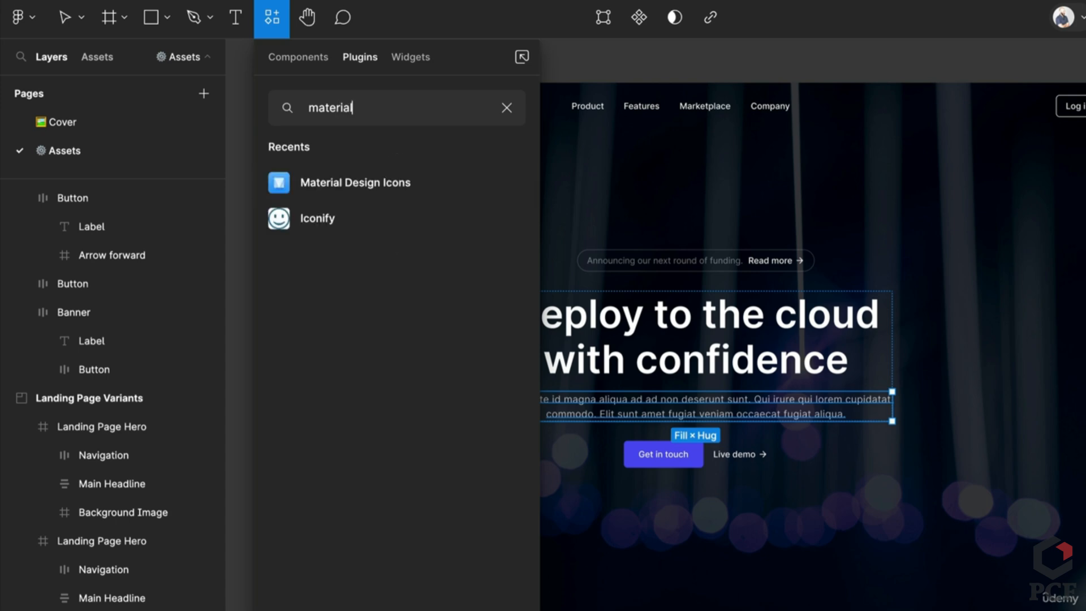
pyautogui.press('Return')
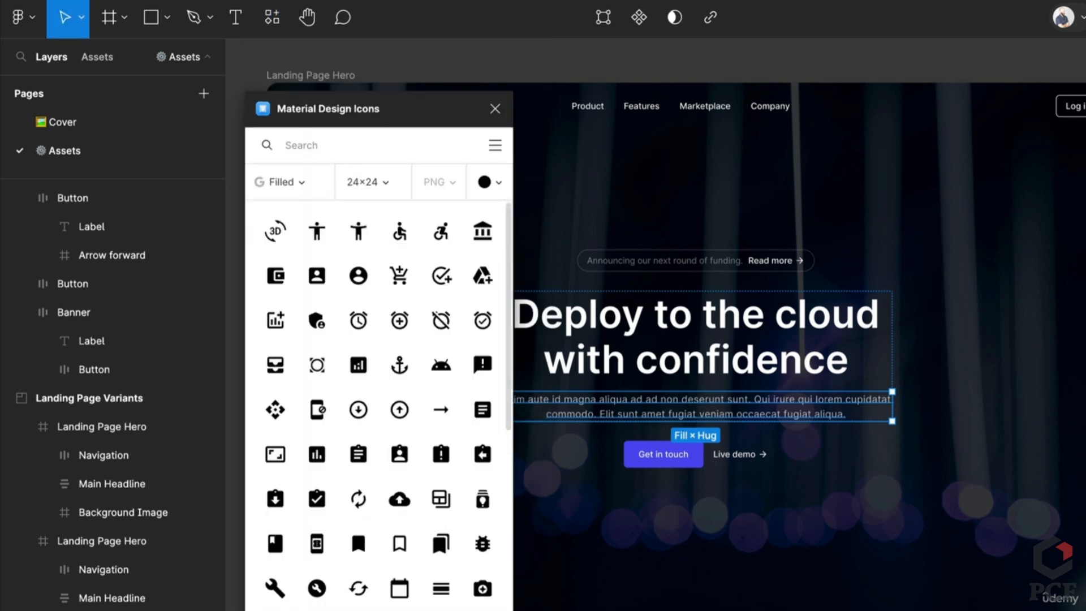
pyautogui.scroll(1, 774, 461)
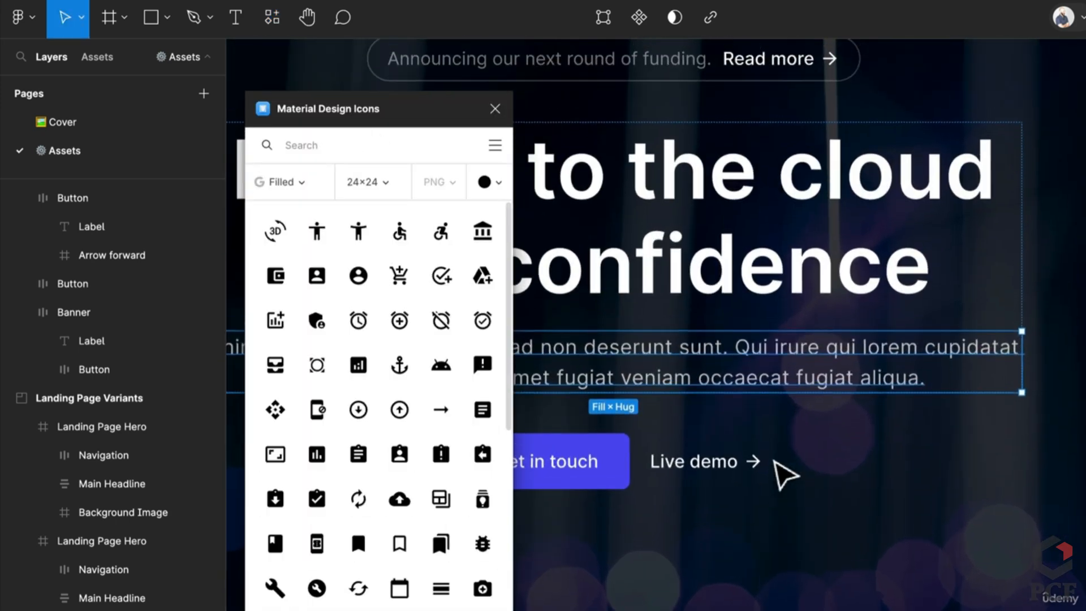
pyautogui.click(752, 463)
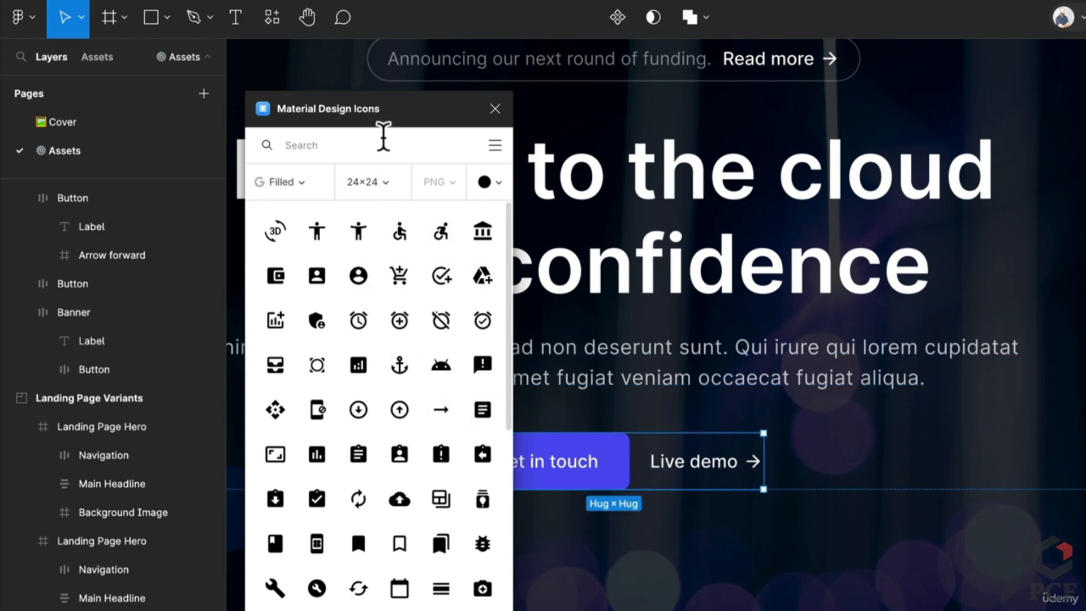
pyautogui.click(495, 109)
pyautogui.scroll(-10, 681, 337)
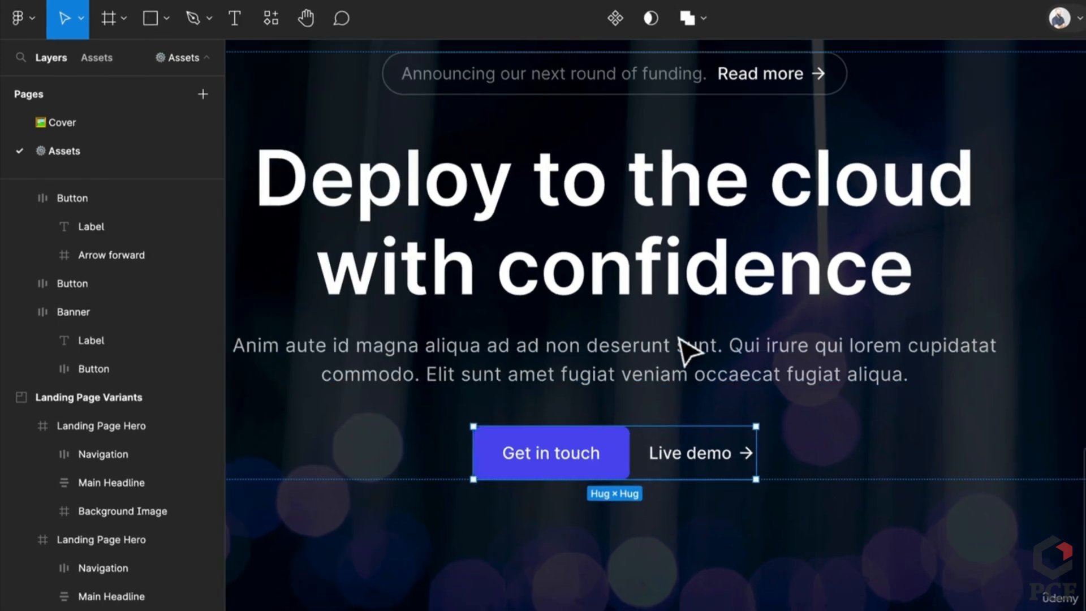
pyautogui.scroll(2, 582, 317)
pyautogui.click(598, 416)
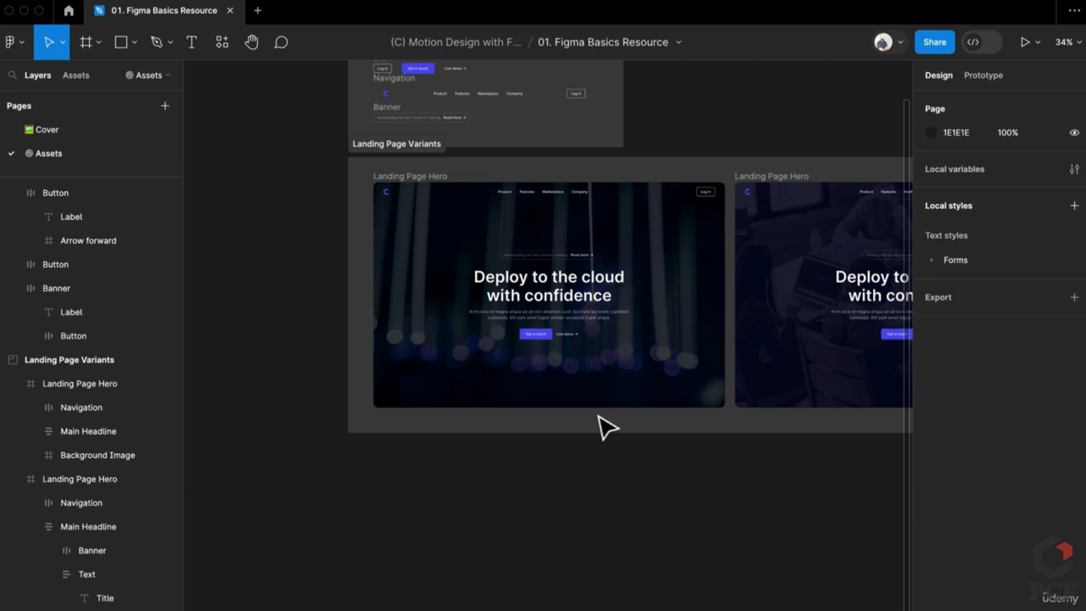
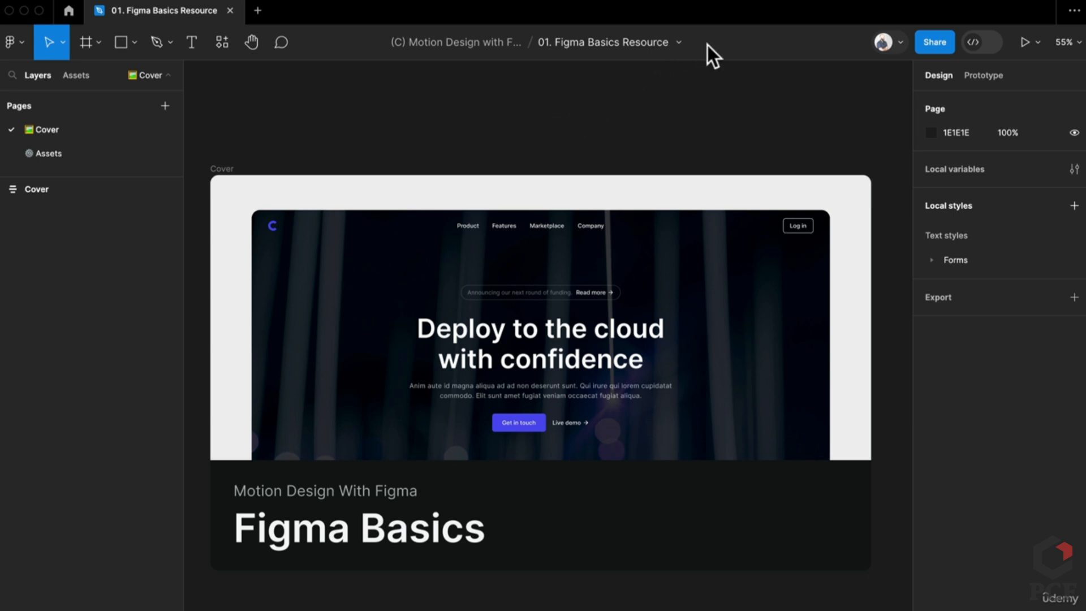
# Dismiss the file menu and go to the Assets page with Elements and Landing Page Variants
pyautogui.click(678, 42)
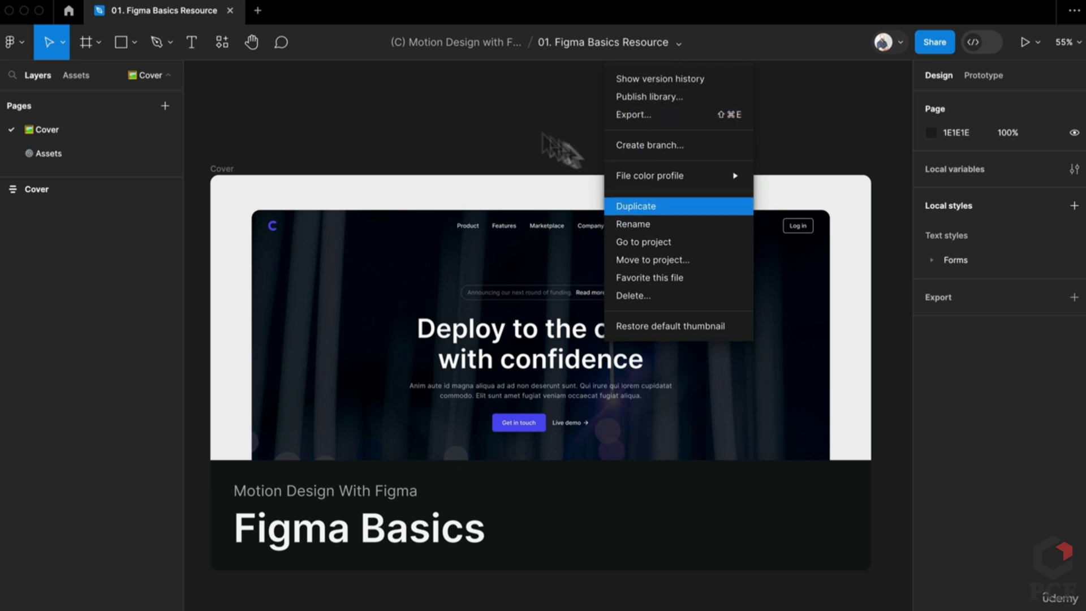
pyautogui.click(483, 116)
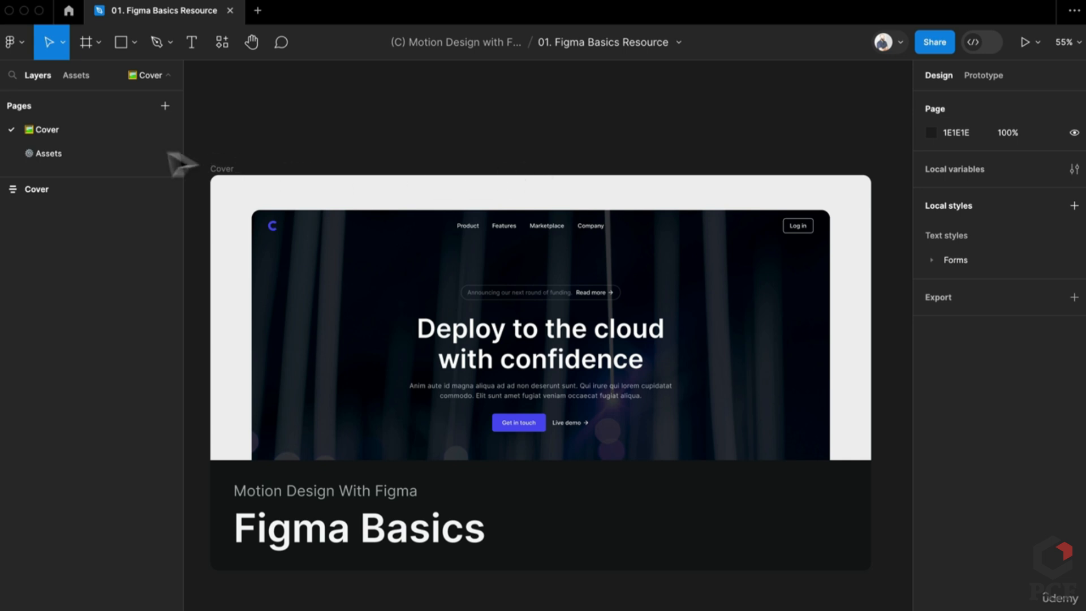
pyautogui.click(34, 150)
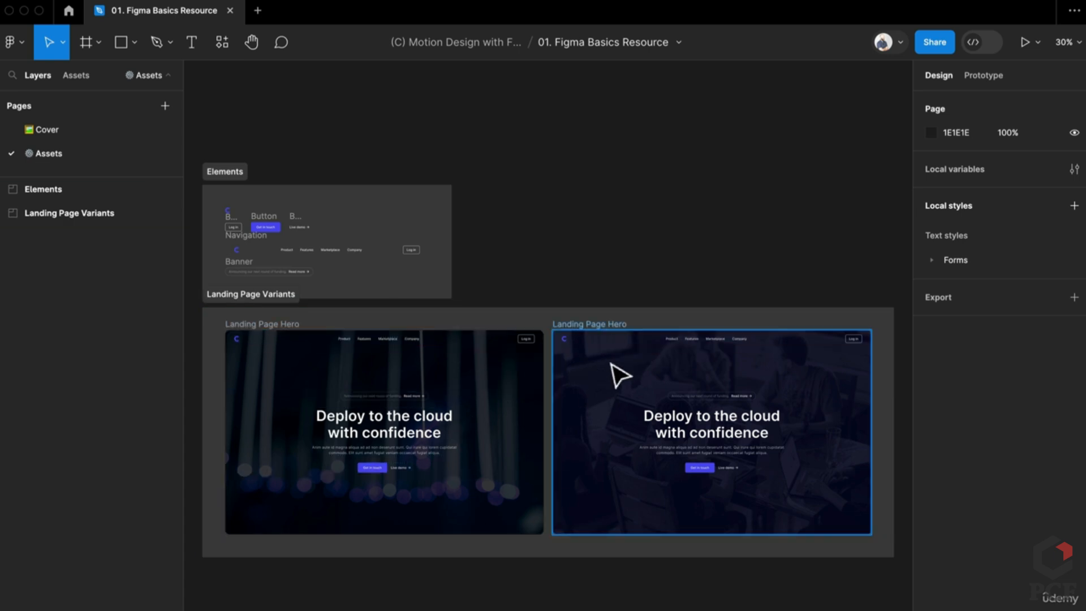
# Inspect the C logo and the Navigation and Banner elements in the Elements section
pyautogui.scroll(5, 195, 367)
pyautogui.scroll(4, 195, 367)
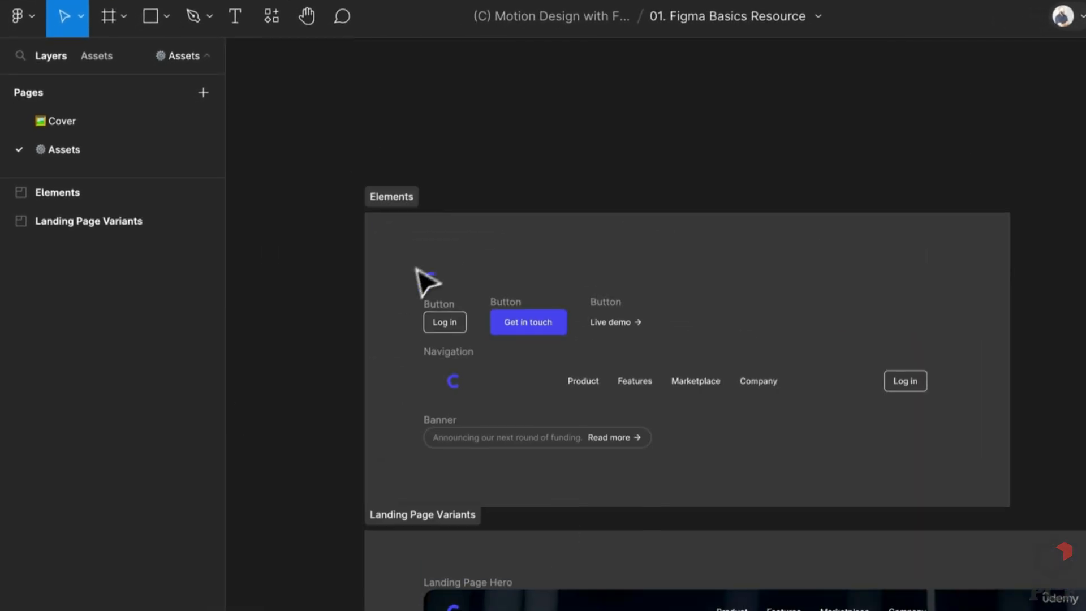
pyautogui.scroll(4, 417, 270)
pyautogui.click(474, 308)
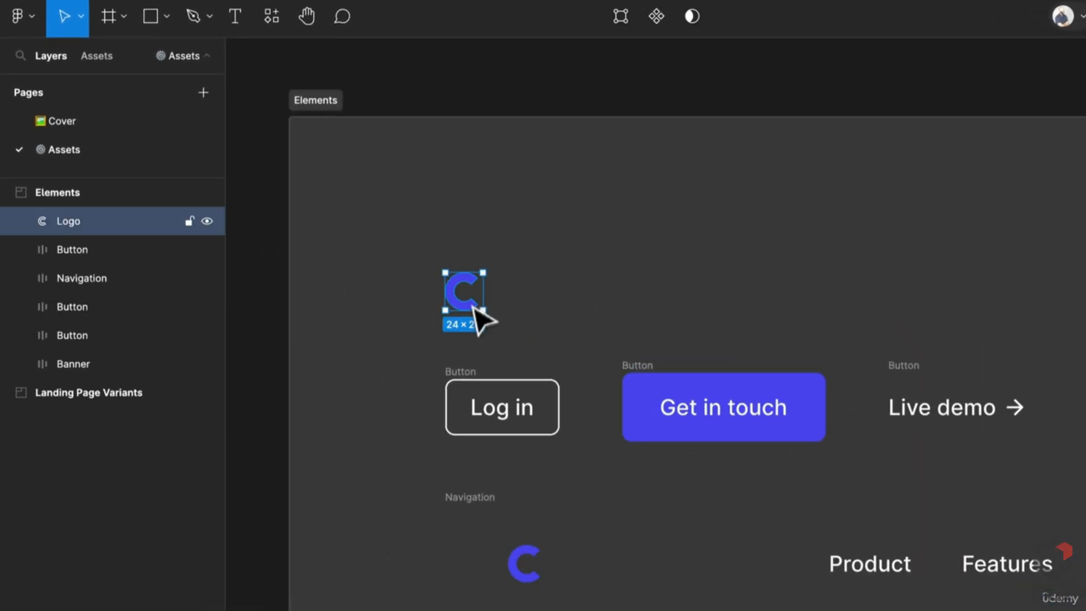
pyautogui.scroll(-10, 477, 366)
pyautogui.scroll(-5, 523, 449)
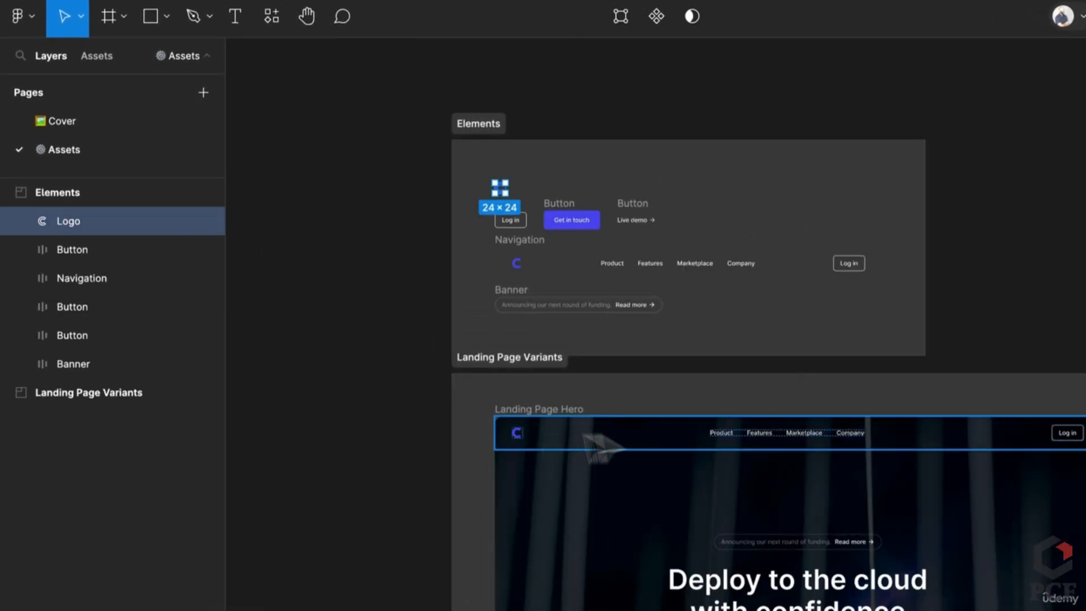
pyautogui.scroll(5, 500, 365)
pyautogui.moveTo(485, 400); pyautogui.dragTo(453, 603)
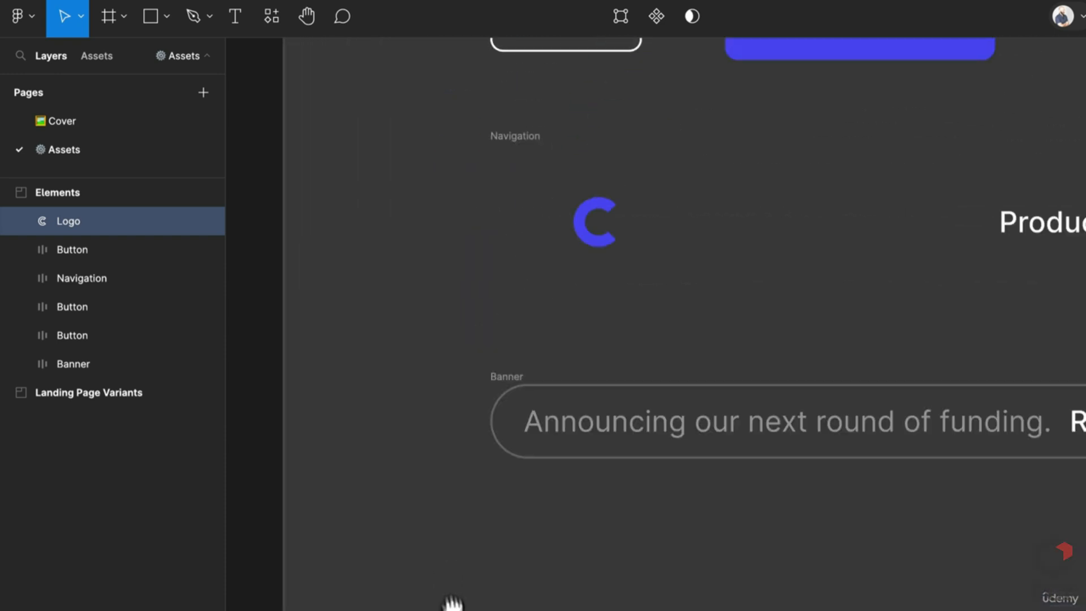
pyautogui.scroll(3, 521, 492)
pyautogui.scroll(-4, 528, 477)
pyautogui.scroll(1, 538, 514)
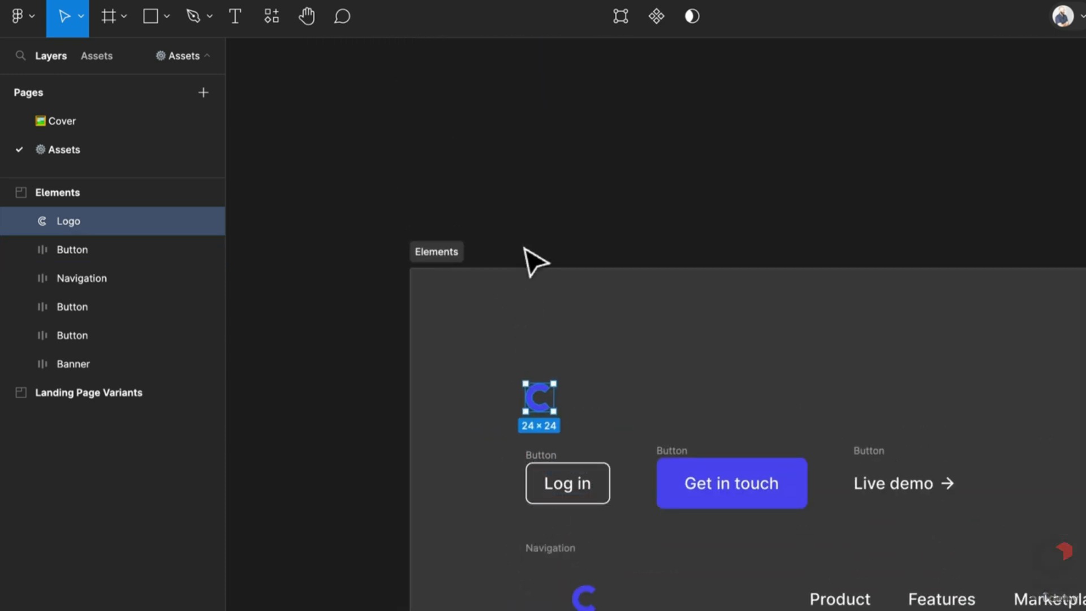
pyautogui.click(526, 249)
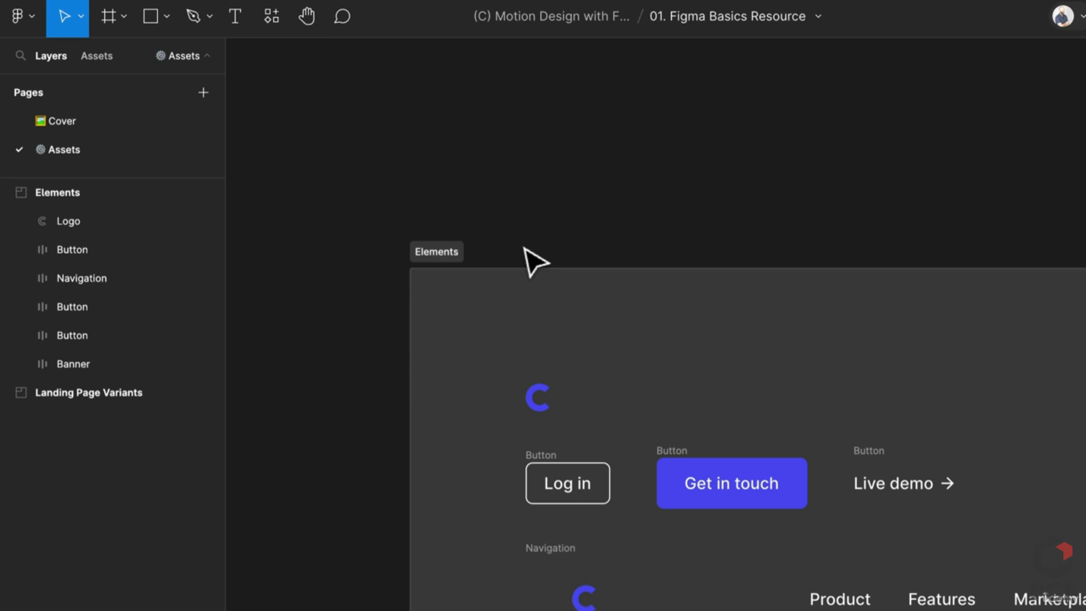
# Draw a 60×60 circle, move it beside the logo in Elements, and cut a wedge from it
pyautogui.press('o')
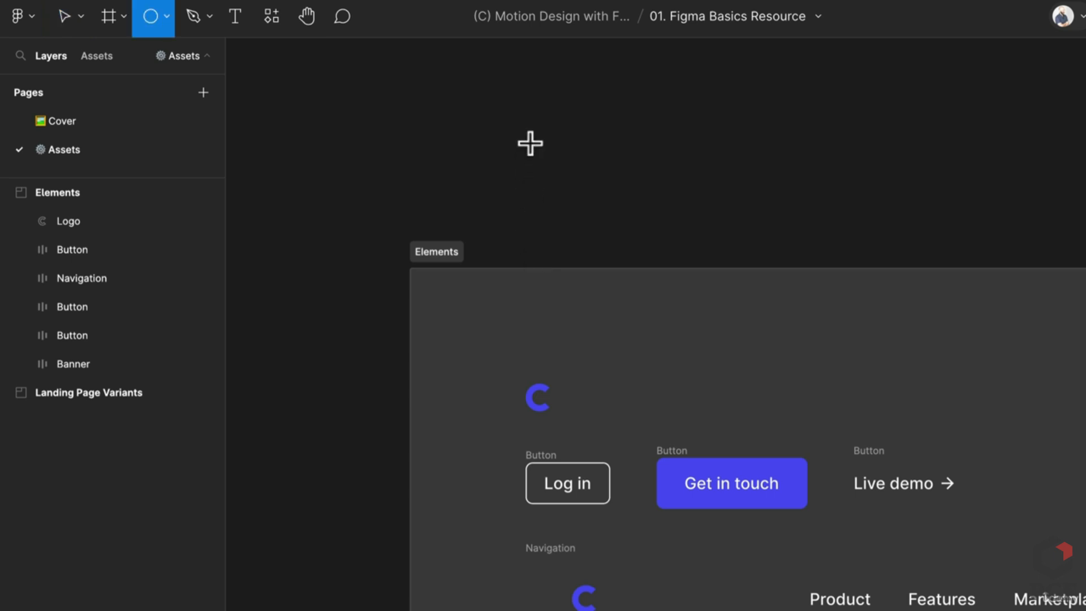
pyautogui.scroll(2, 525, 170)
pyautogui.moveTo(516, 155); pyautogui.dragTo(605, 249)
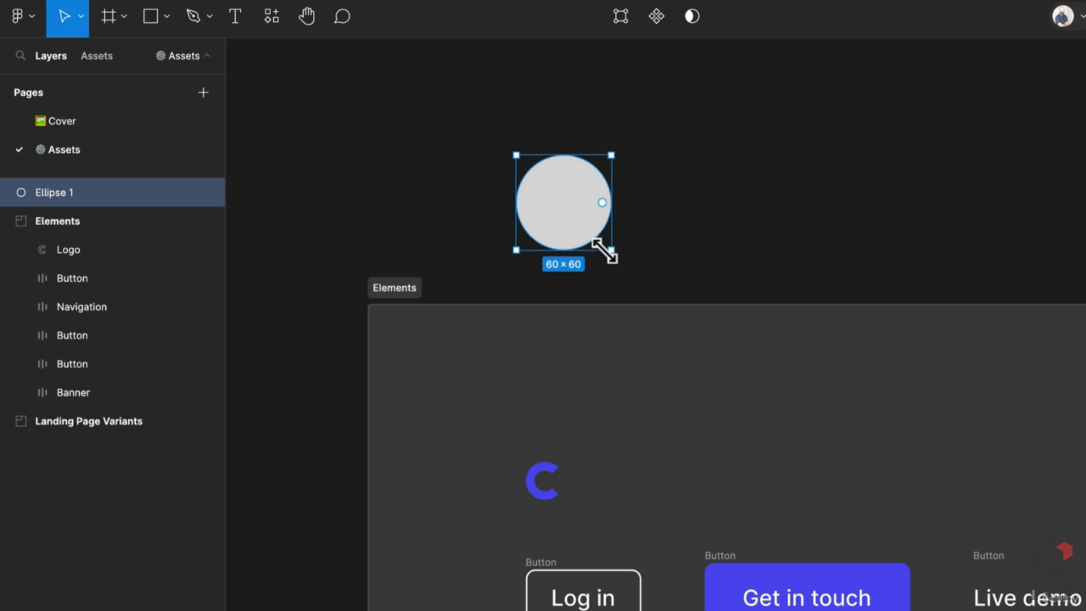
pyautogui.scroll(3, 588, 170)
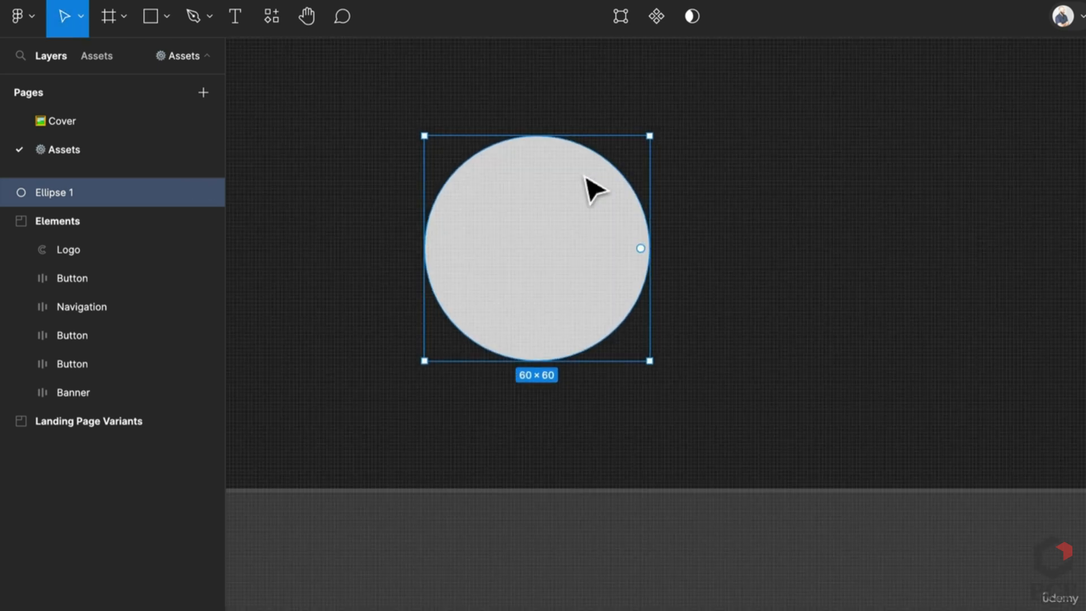
pyautogui.scroll(-5, 591, 195)
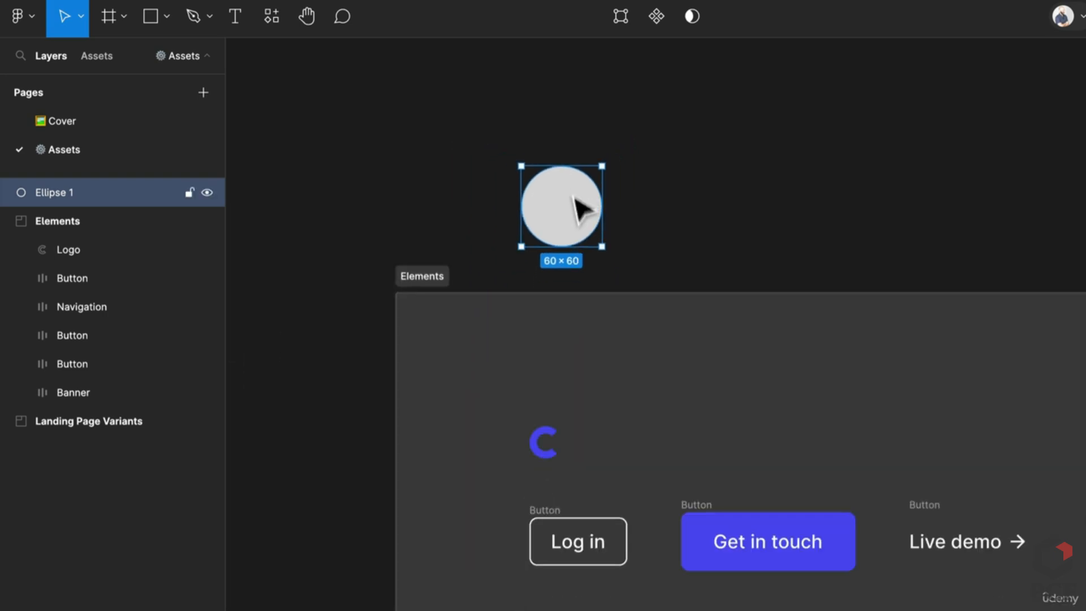
pyautogui.moveTo(582, 211); pyautogui.dragTo(662, 426)
pyautogui.scroll(3, 662, 426)
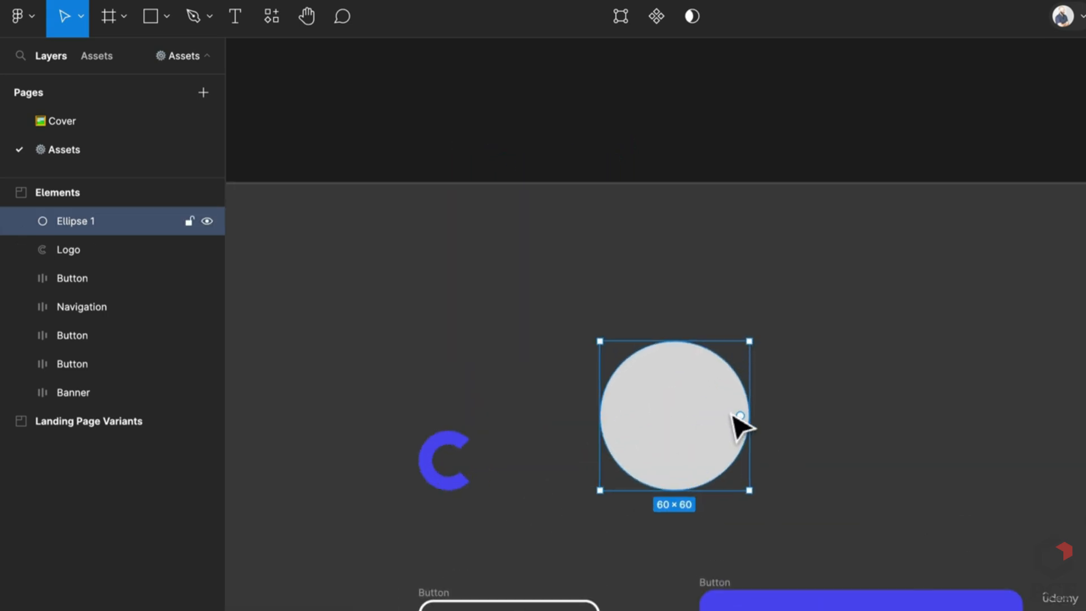
pyautogui.moveTo(735, 417); pyautogui.dragTo(682, 466)
# Shape the arc into a C, turning its opening to the right and narrowing it slightly
pyautogui.moveTo(712, 416); pyautogui.dragTo(631, 425)
pyautogui.click(720, 203)
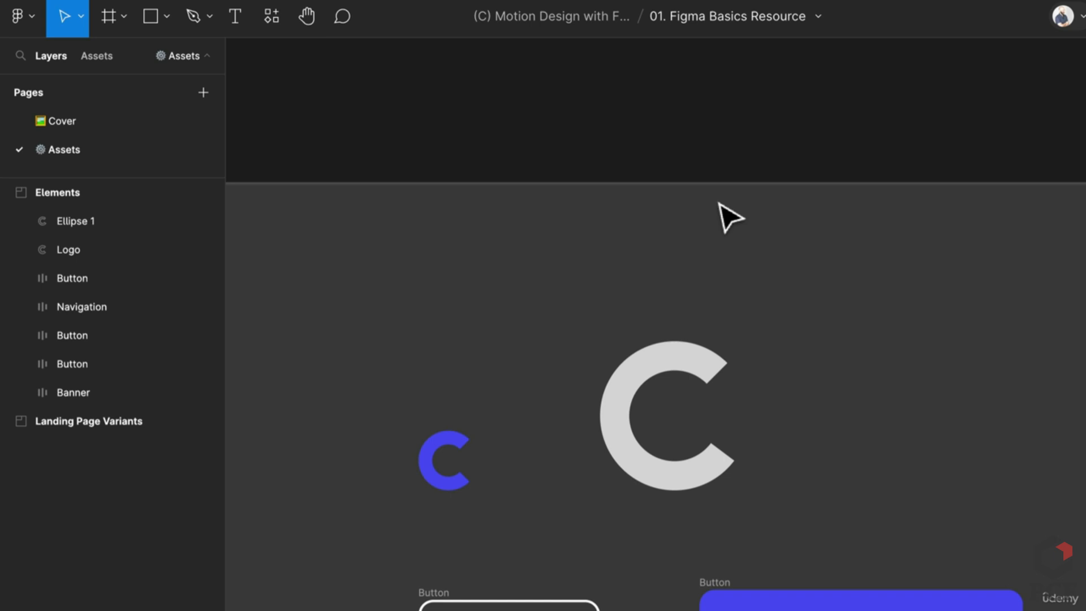
pyautogui.scroll(-10, 710, 262)
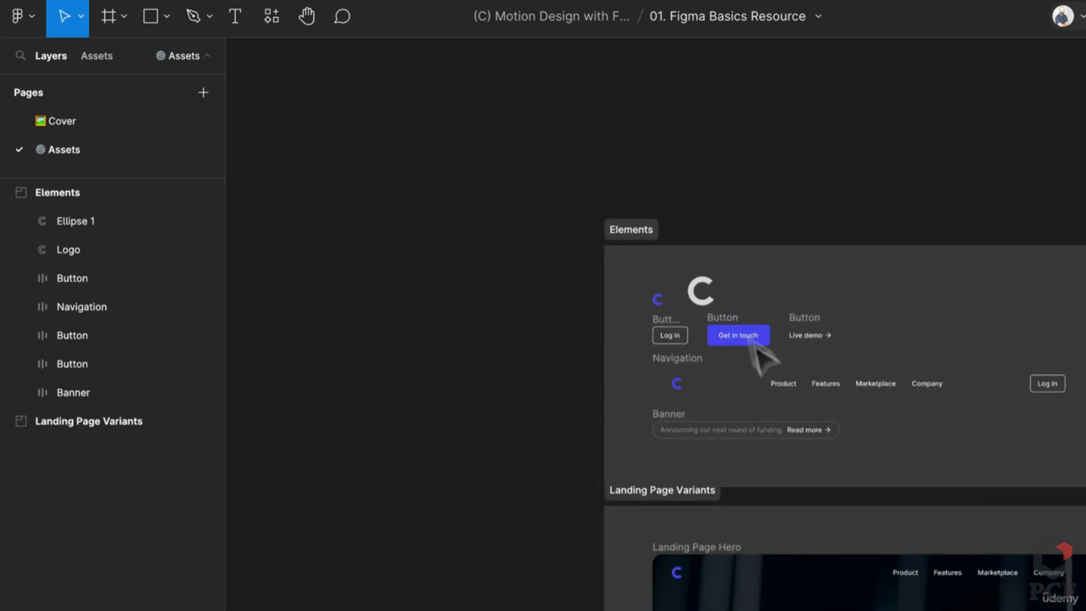
pyautogui.moveTo(743, 351); pyautogui.dragTo(599, 304)
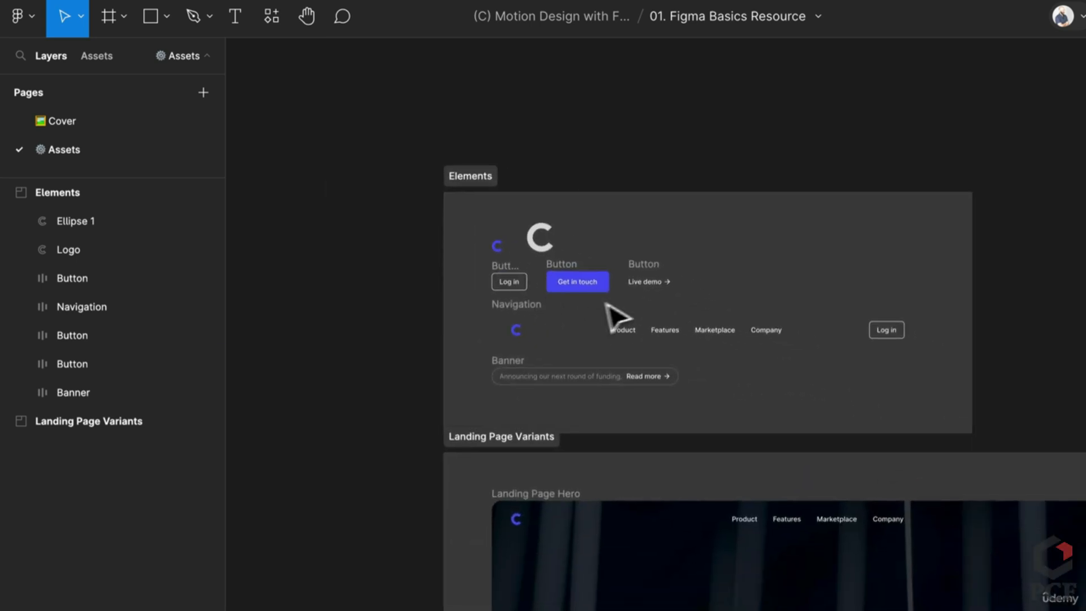
pyautogui.scroll(1, 561, 193)
pyautogui.scroll(6, 553, 235)
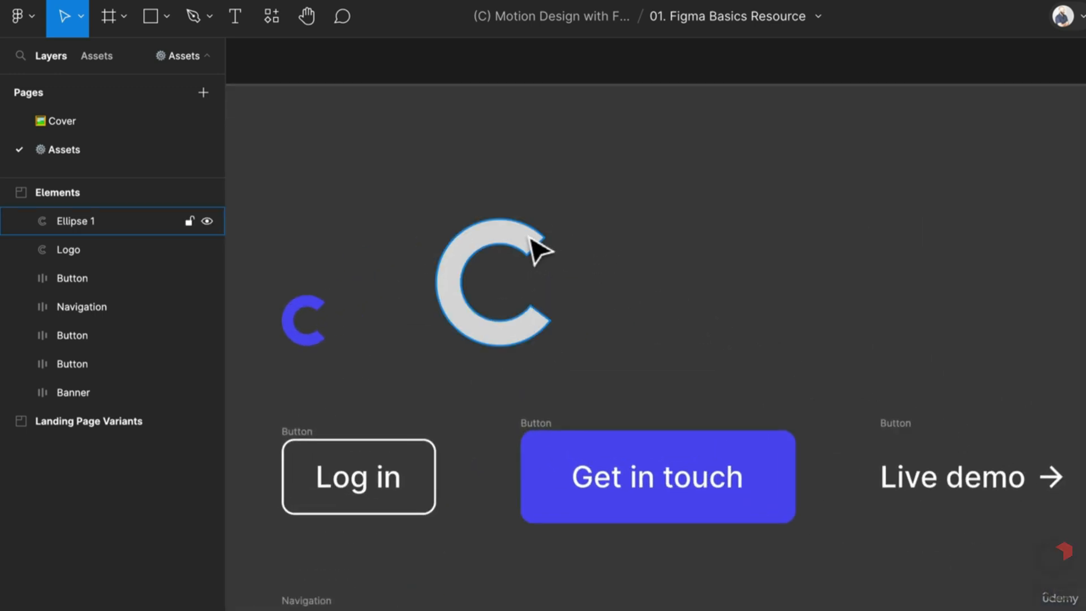
pyautogui.click(545, 238)
pyautogui.moveTo(536, 246); pyautogui.dragTo(697, 256)
pyautogui.click(727, 284)
pyautogui.click(495, 247)
pyautogui.scroll(2, 695, 267)
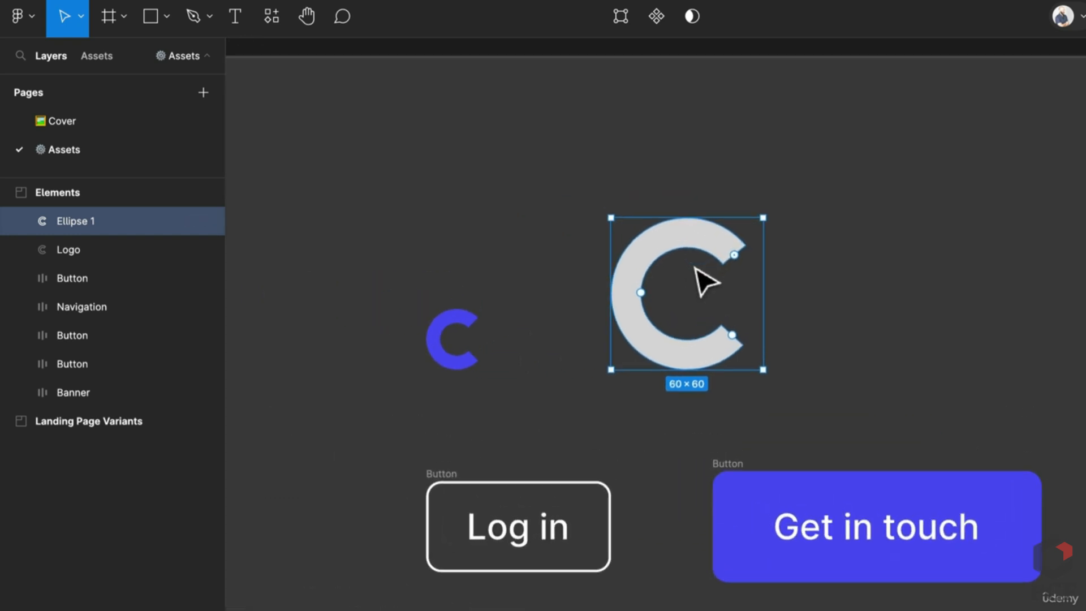
pyautogui.scroll(1, 706, 281)
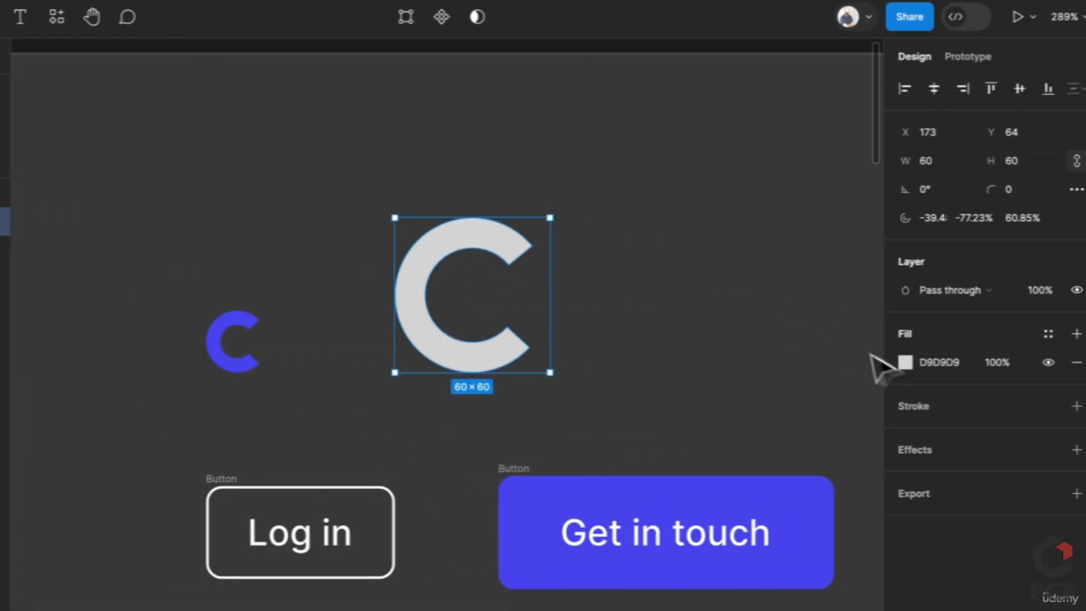
# Fill the C with the Get in touch button's blue #514DF8 and shrink it to 27×27
pyautogui.click(894, 362)
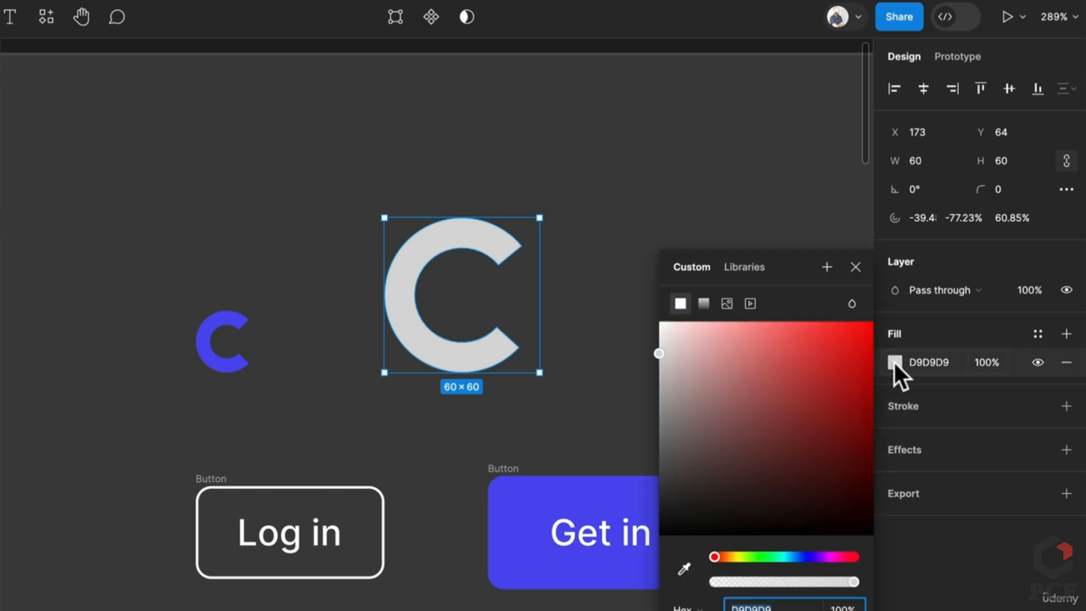
pyautogui.click(686, 568)
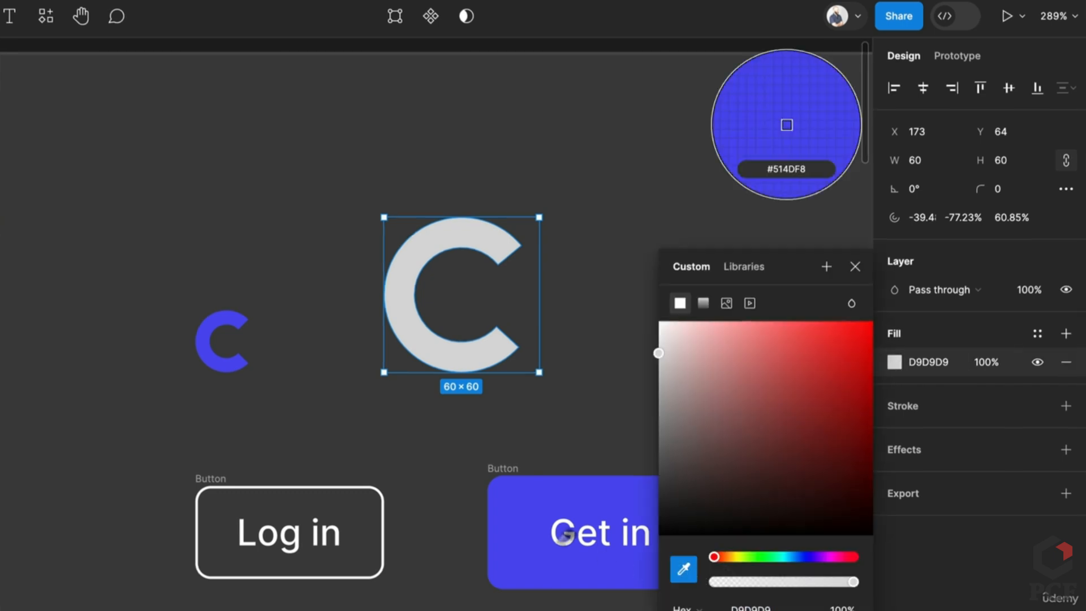
pyautogui.click(521, 503)
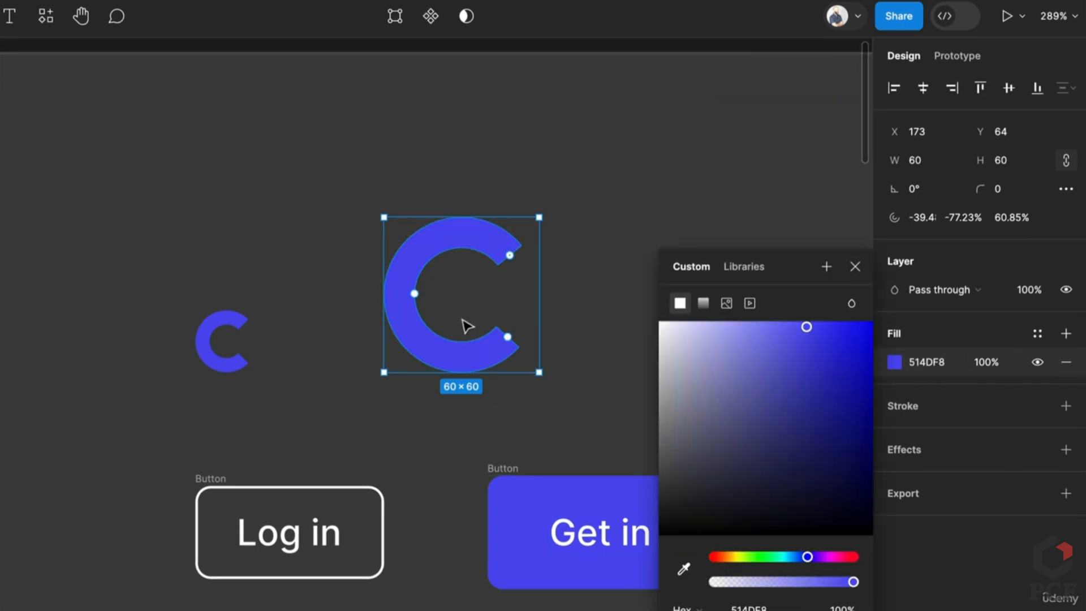
pyautogui.scroll(-3, 465, 323)
pyautogui.scroll(-1, 505, 213)
pyautogui.moveTo(509, 210); pyautogui.dragTo(456, 287)
# Close the colour picker and select the new blue C ellipse for removal
pyautogui.click(498, 282)
pyautogui.scroll(4, 497, 283)
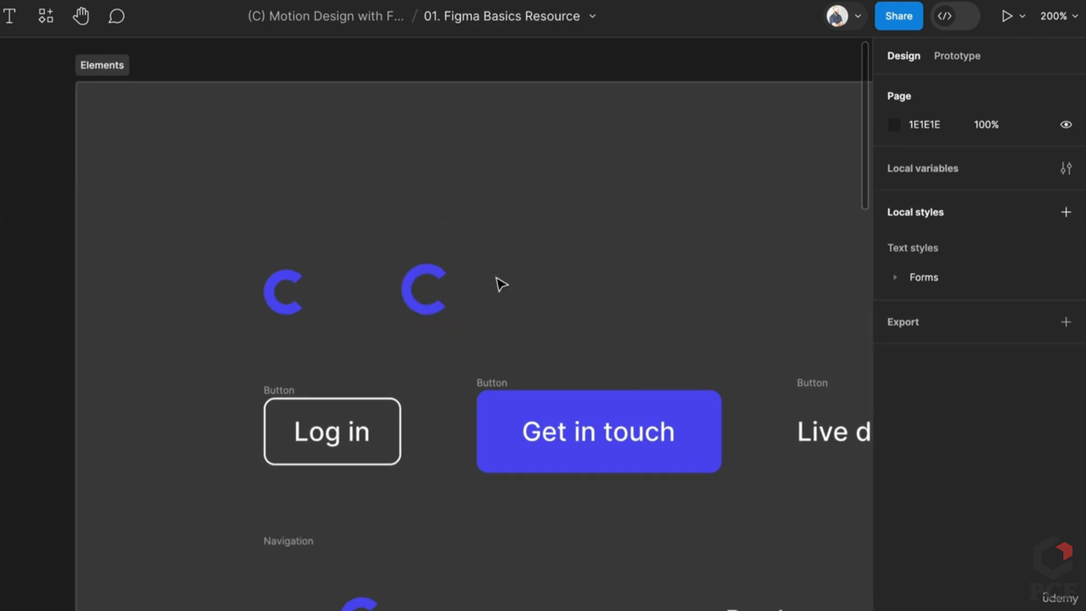
pyautogui.click(396, 288)
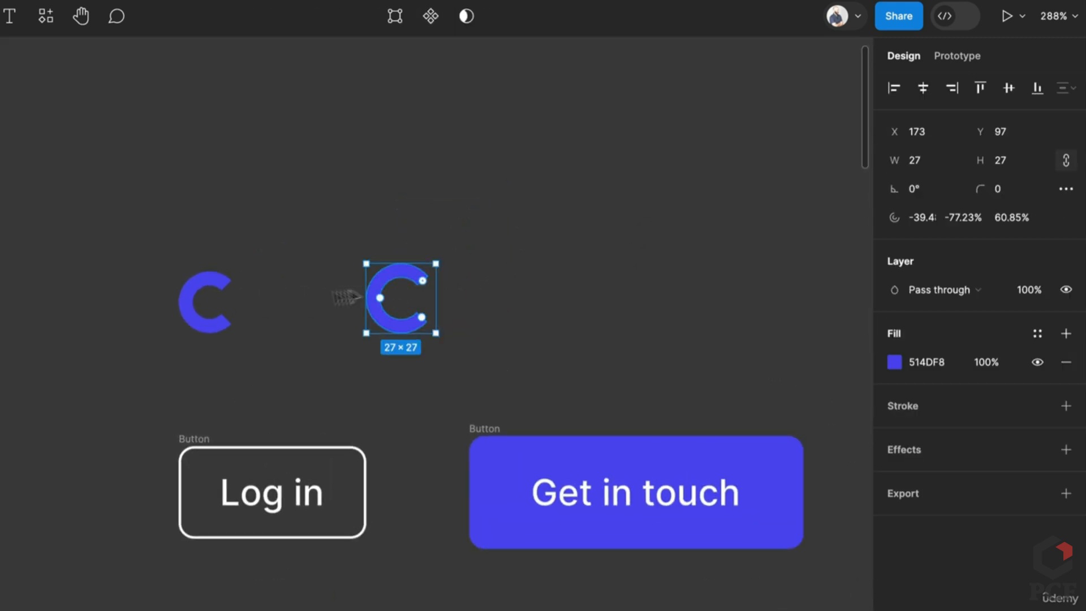
pyautogui.scroll(2, 168, 306)
pyautogui.scroll(1, 166, 306)
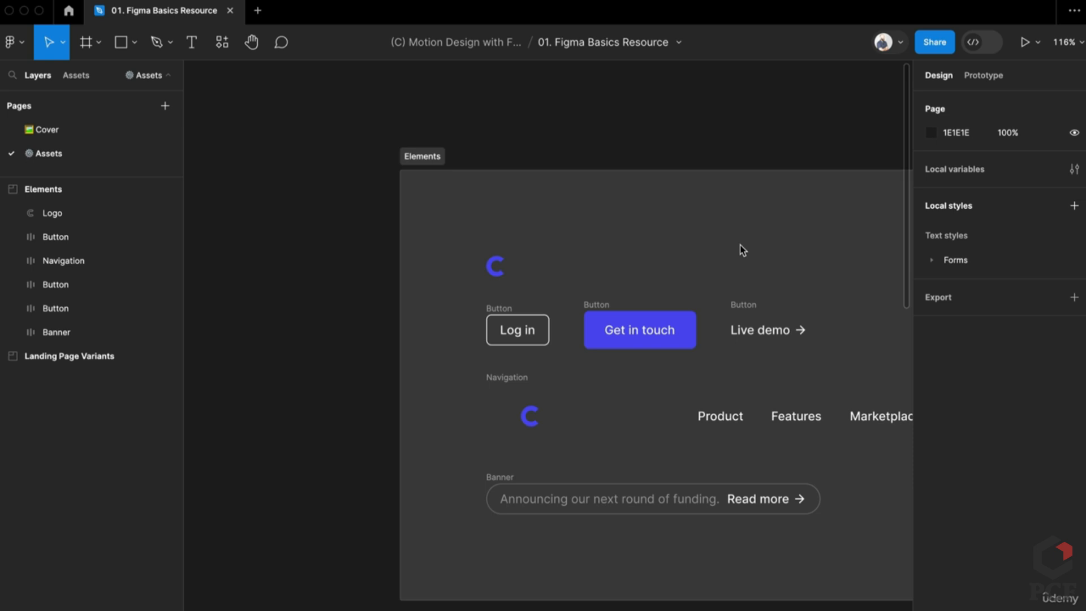
# Bring the row of buttons into view and select the Get in touch button
pyautogui.click(735, 238)
pyautogui.hscroll(5, 622, 255)
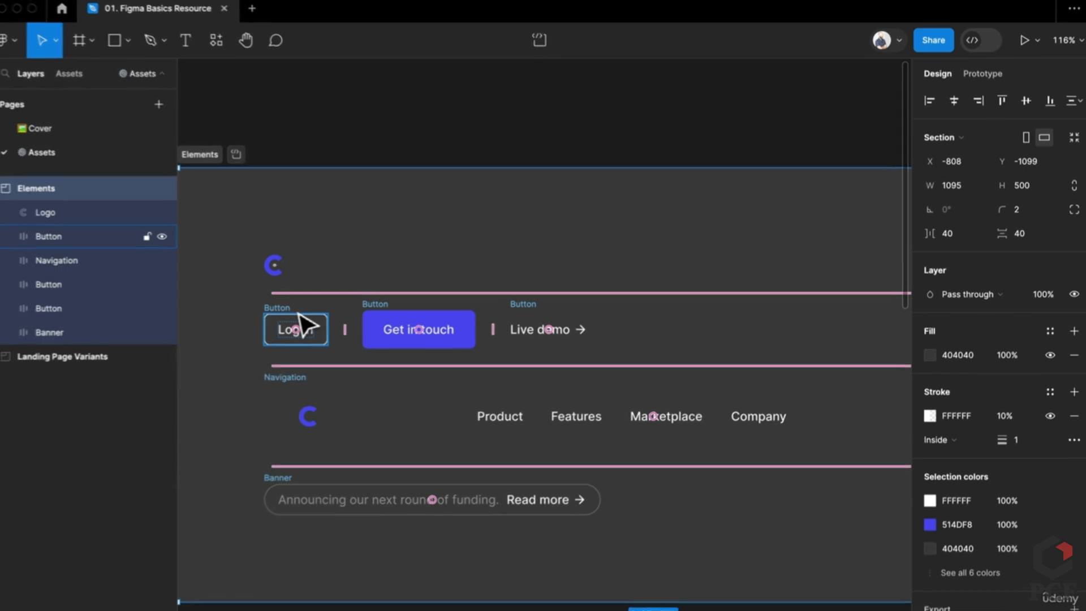
pyautogui.scroll(5, 82, 321)
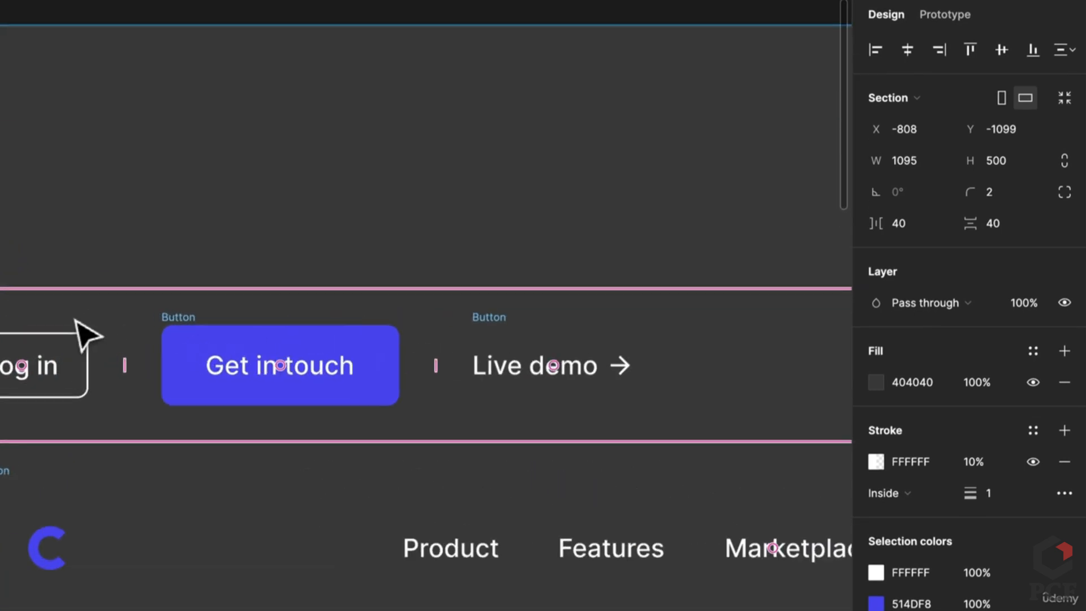
pyautogui.moveTo(76, 320); pyautogui.dragTo(177, 380)
pyautogui.click(371, 405)
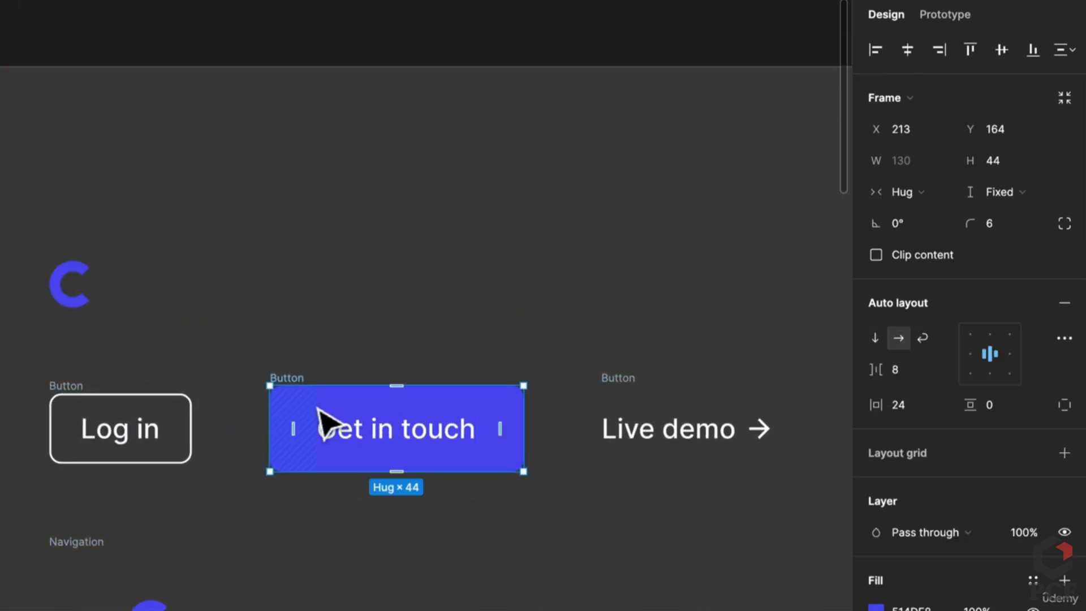
# Drag the Get in touch button out of Elements onto the empty canvas above
pyautogui.scroll(5, 371, 519)
pyautogui.scroll(-3, 373, 520)
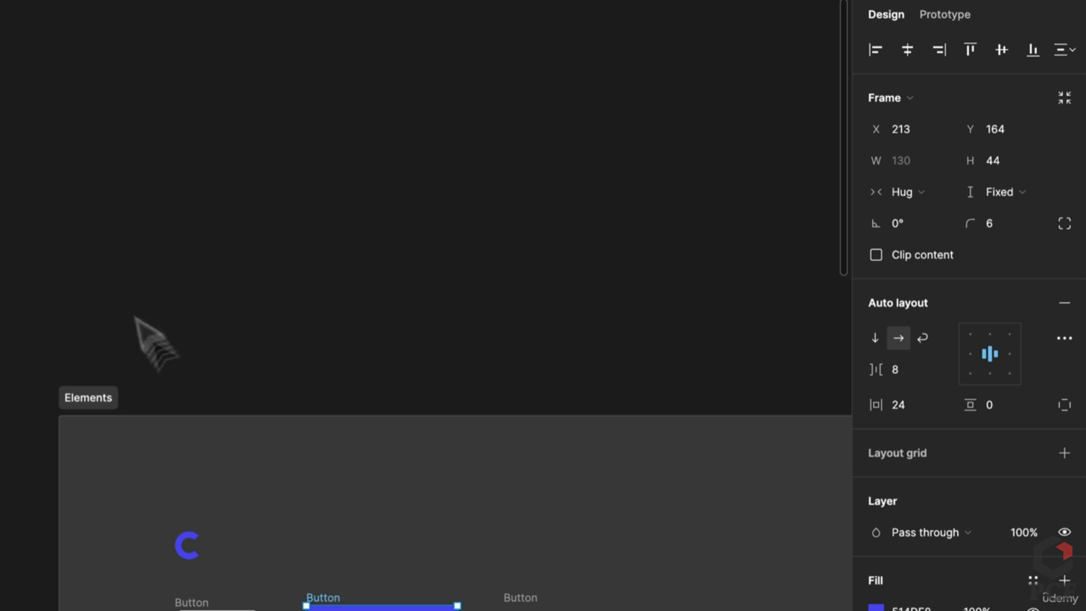
pyautogui.scroll(5, 121, 296)
pyautogui.scroll(3, 113, 299)
pyautogui.scroll(-3, 243, 429)
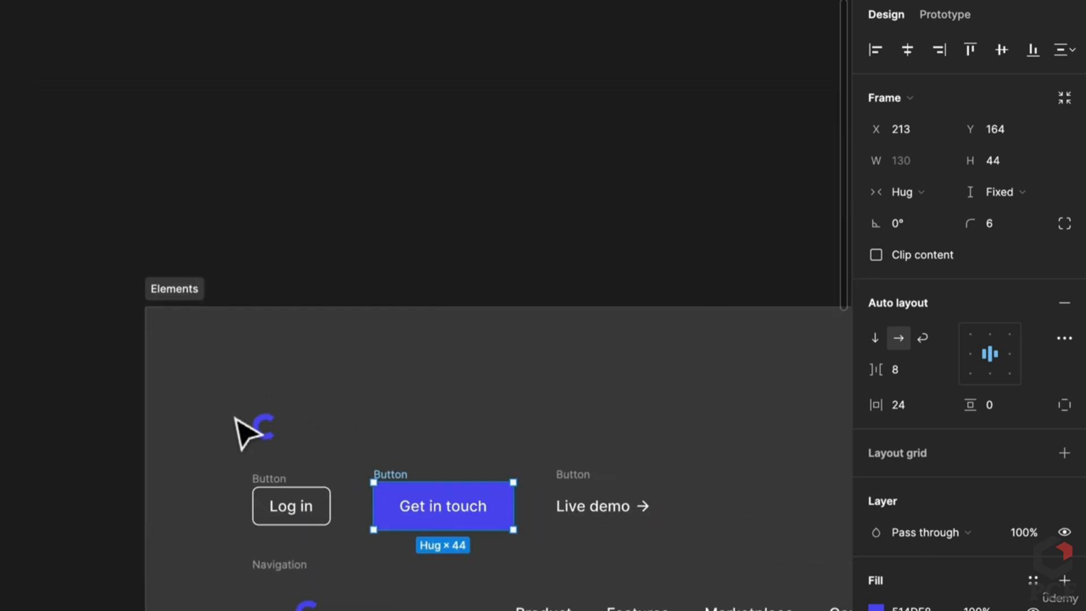
pyautogui.scroll(-2, 337, 453)
pyautogui.moveTo(352, 469); pyautogui.dragTo(226, 266)
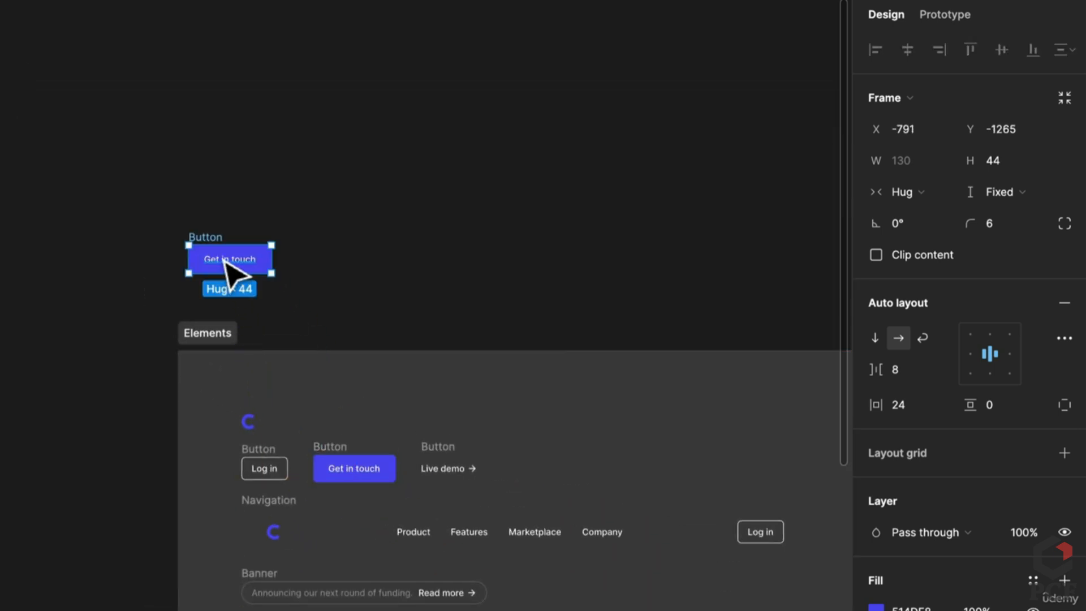
pyautogui.scroll(5, 242, 286)
pyautogui.click(305, 408)
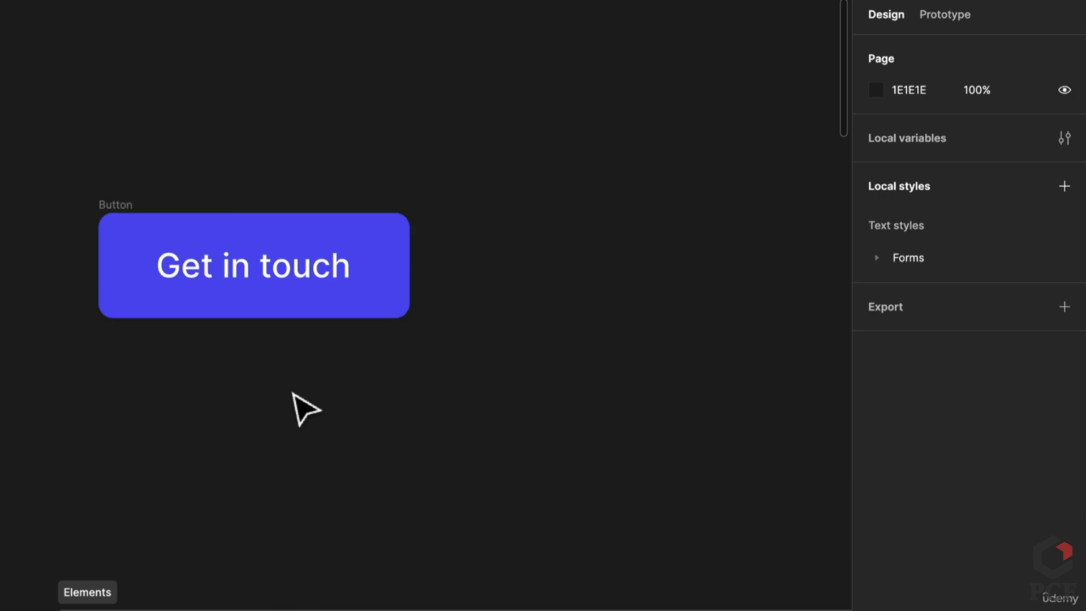
# Add a text layer reading 'Label' below the button, comparing it with the Get in touch text
pyautogui.press('r')
pyautogui.click(291, 392)
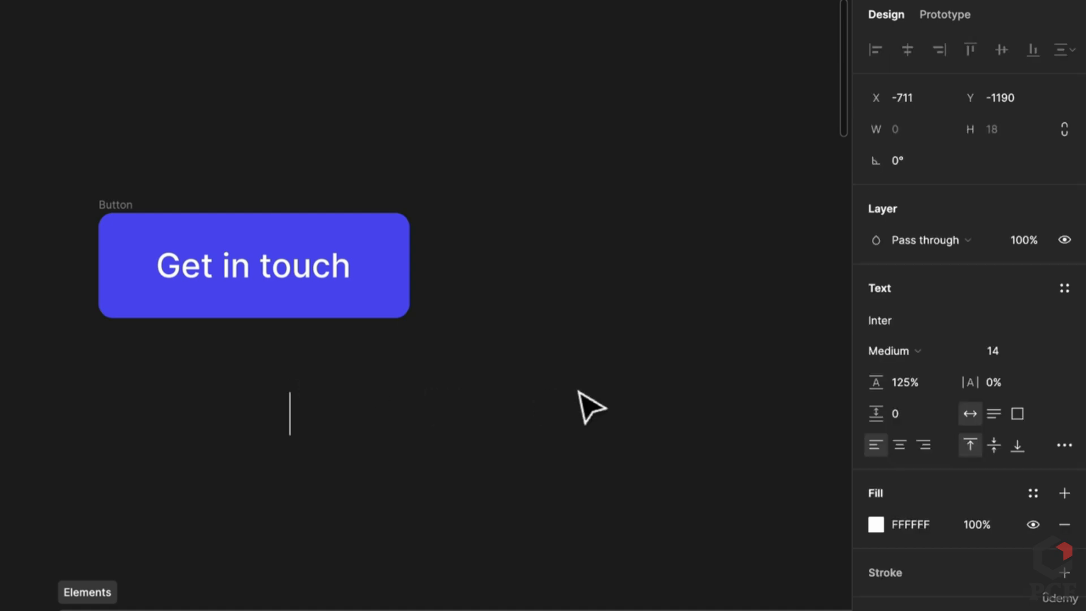
pyautogui.write('Get in')
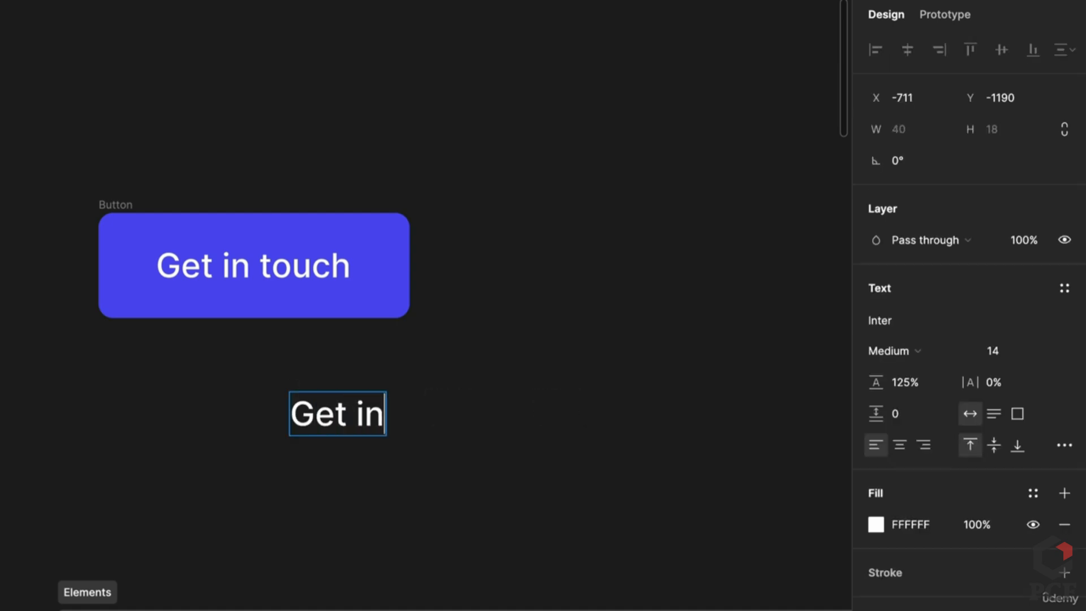
pyautogui.hotkey('ctrl', 'a')
pyautogui.write('Label')
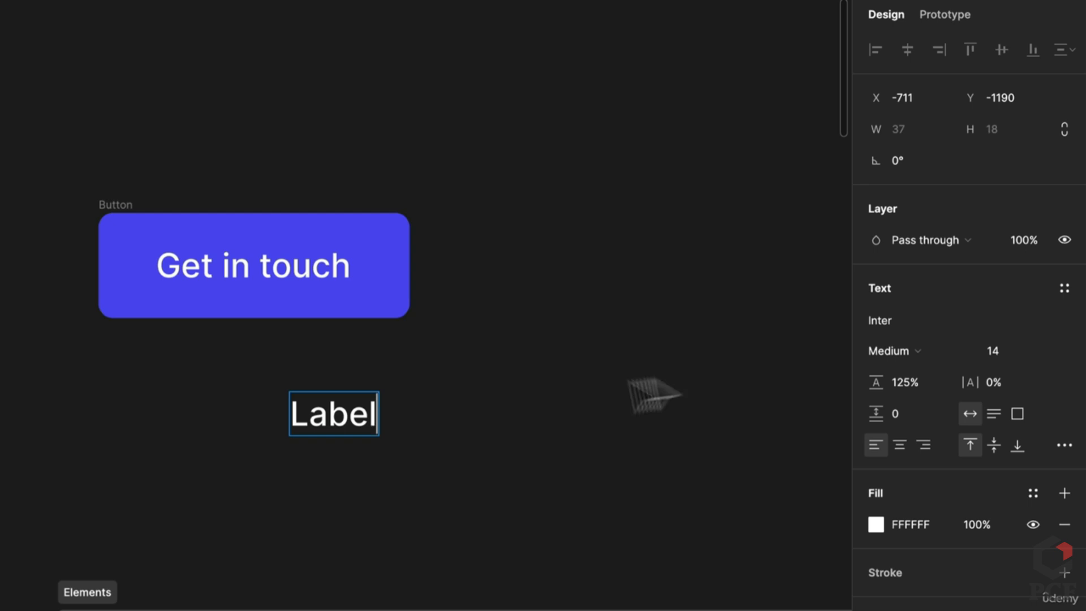
pyautogui.press('Escape')
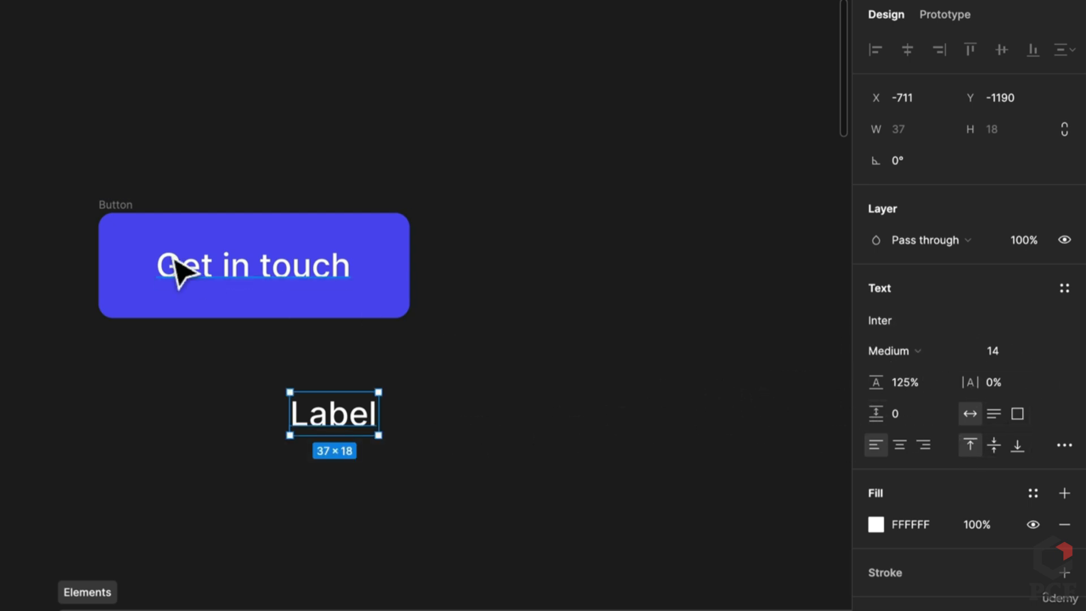
pyautogui.click(202, 261)
pyautogui.click(339, 421)
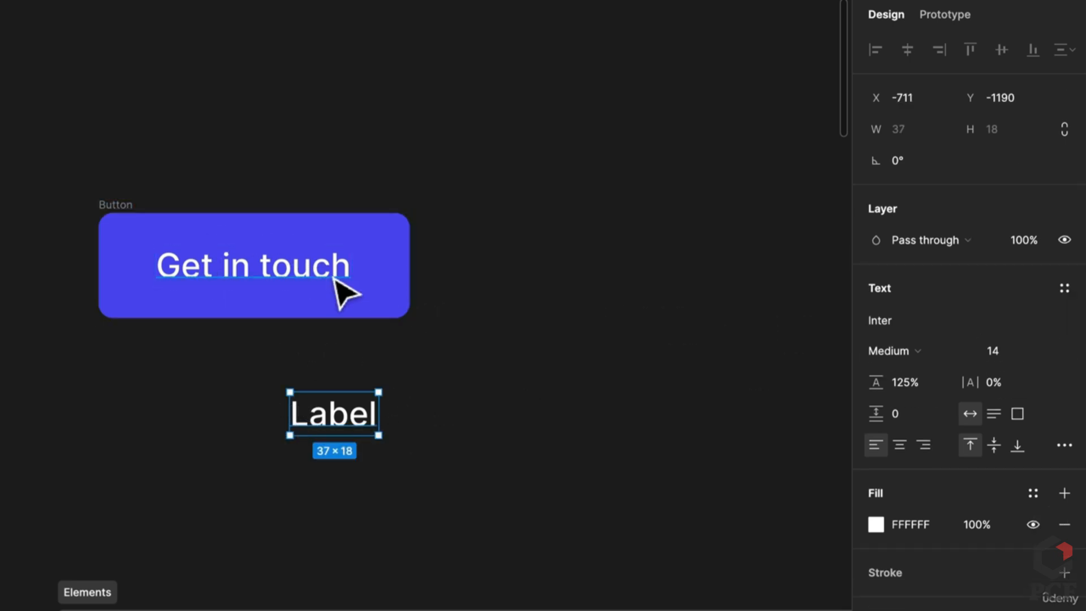
# Wrap the Label text in an auto-layout frame named Primary
pyautogui.rightClick(352, 433)
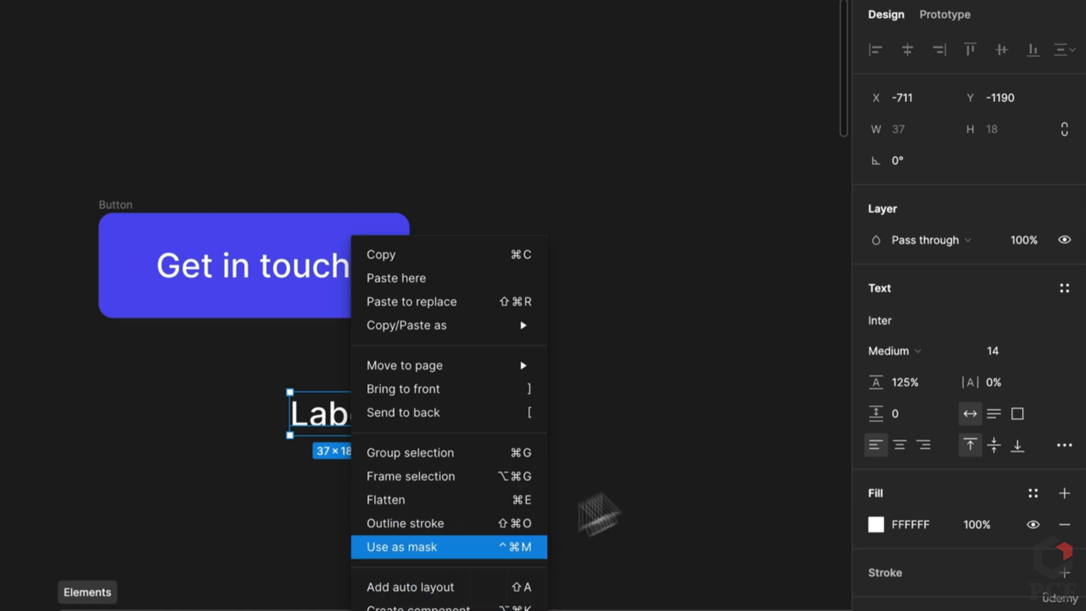
pyautogui.press('Escape')
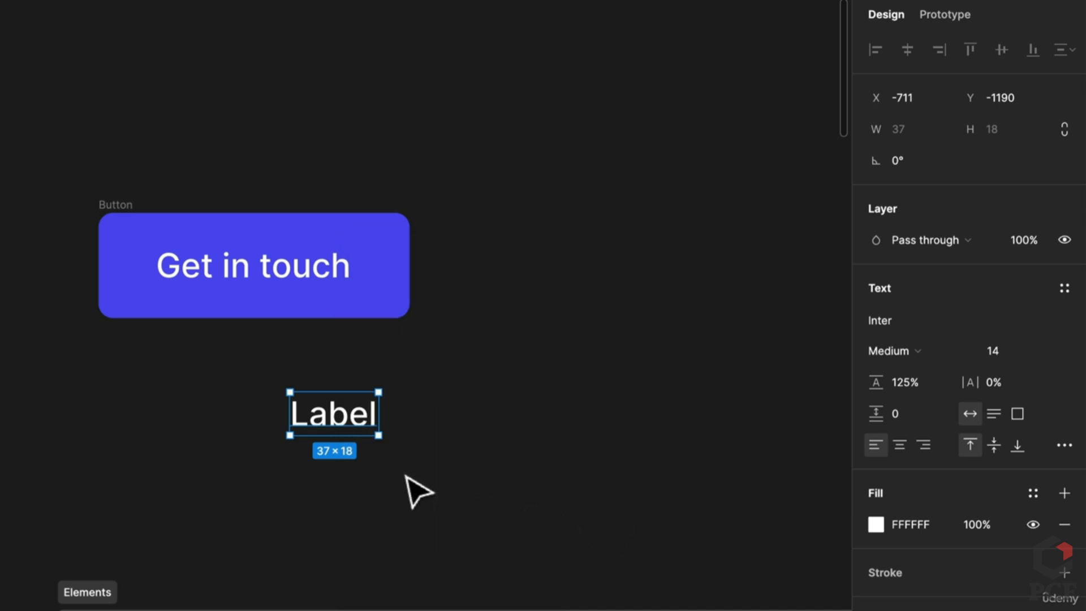
pyautogui.hotkey('shift', 'a')
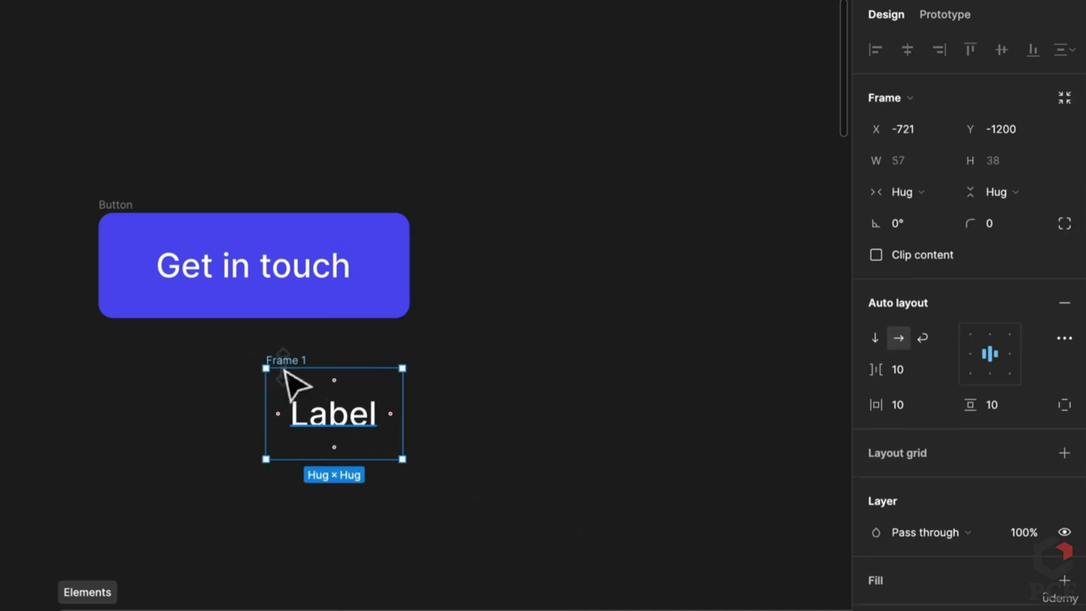
pyautogui.doubleClick(286, 360)
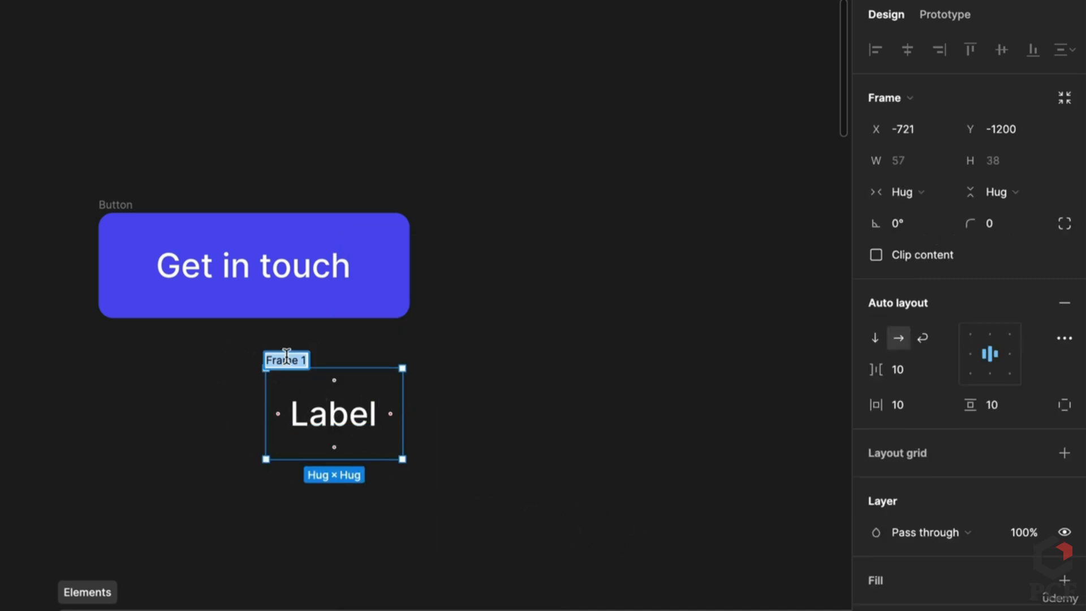
pyautogui.write('Primary')
pyautogui.press('Return')
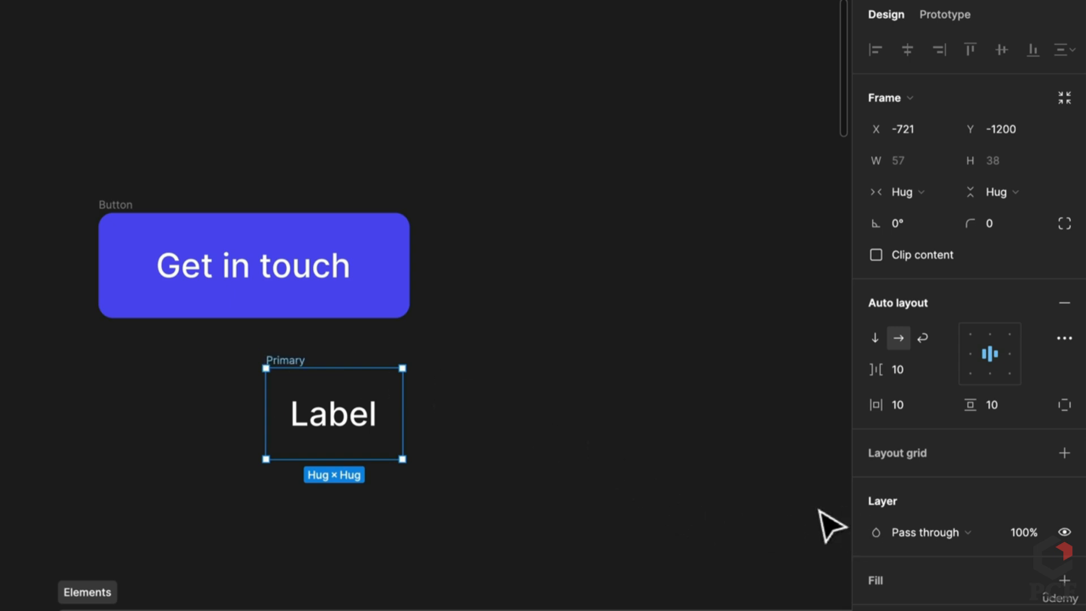
# Fill the Primary frame with the button's blue 514DF8, comparing it against the Button settings
pyautogui.click(1064, 579)
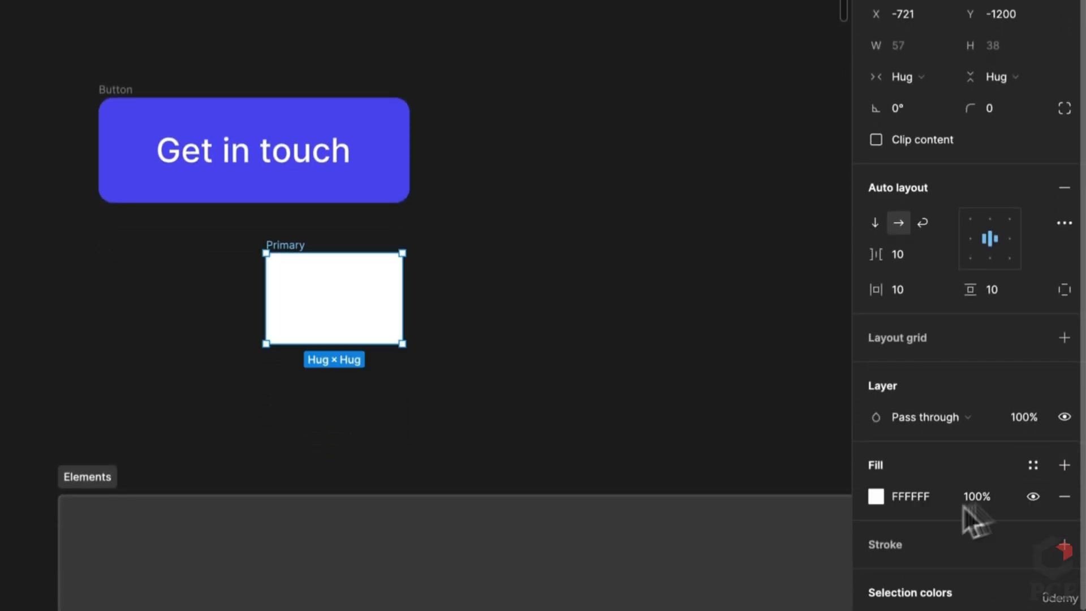
pyautogui.click(878, 496)
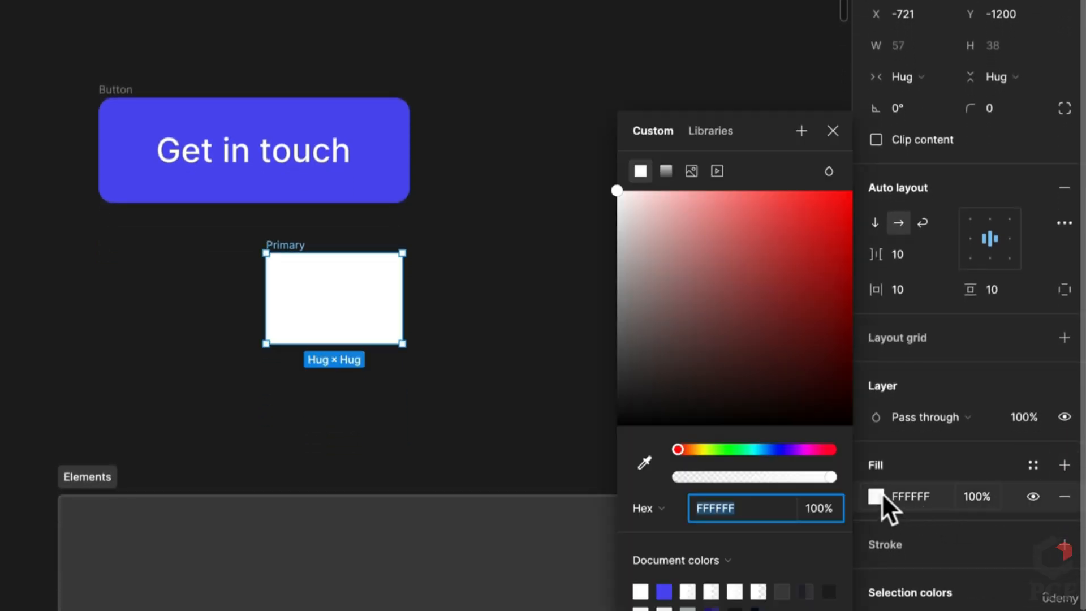
pyautogui.click(646, 467)
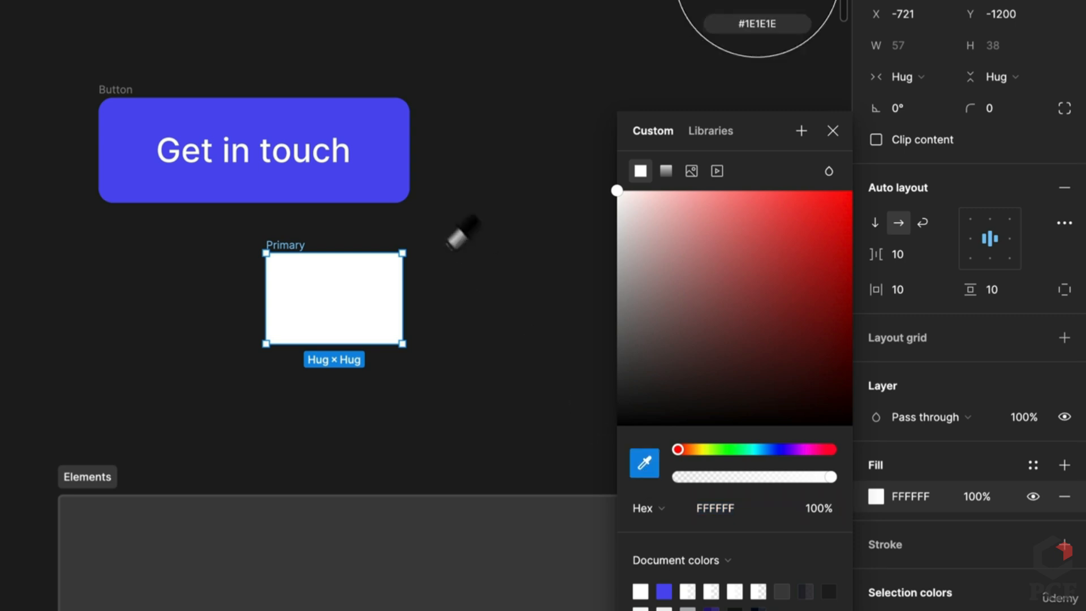
pyautogui.click(359, 180)
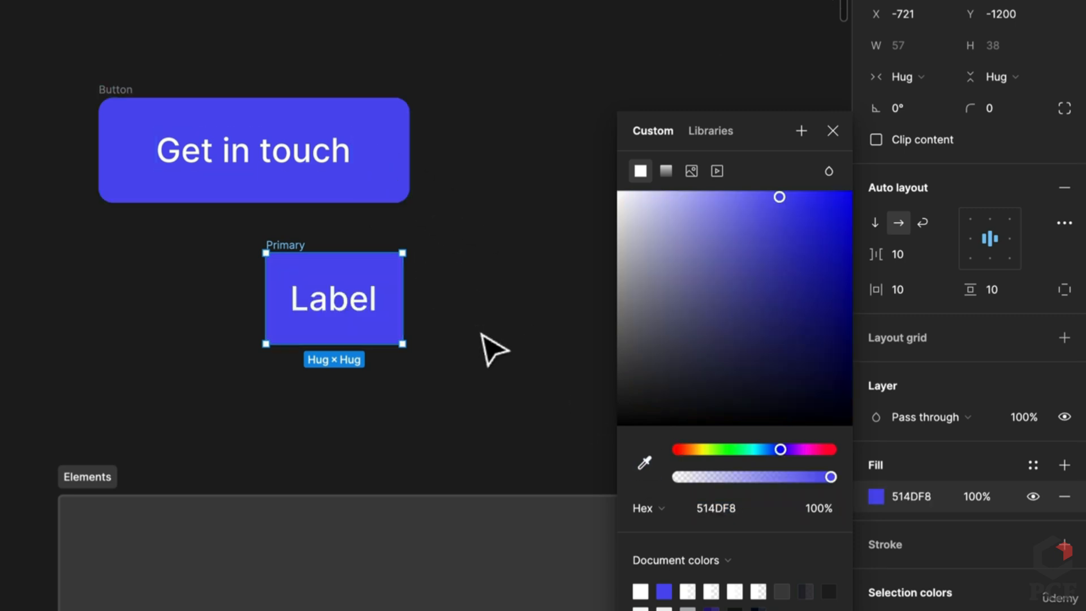
pyautogui.click(481, 345)
pyautogui.click(363, 335)
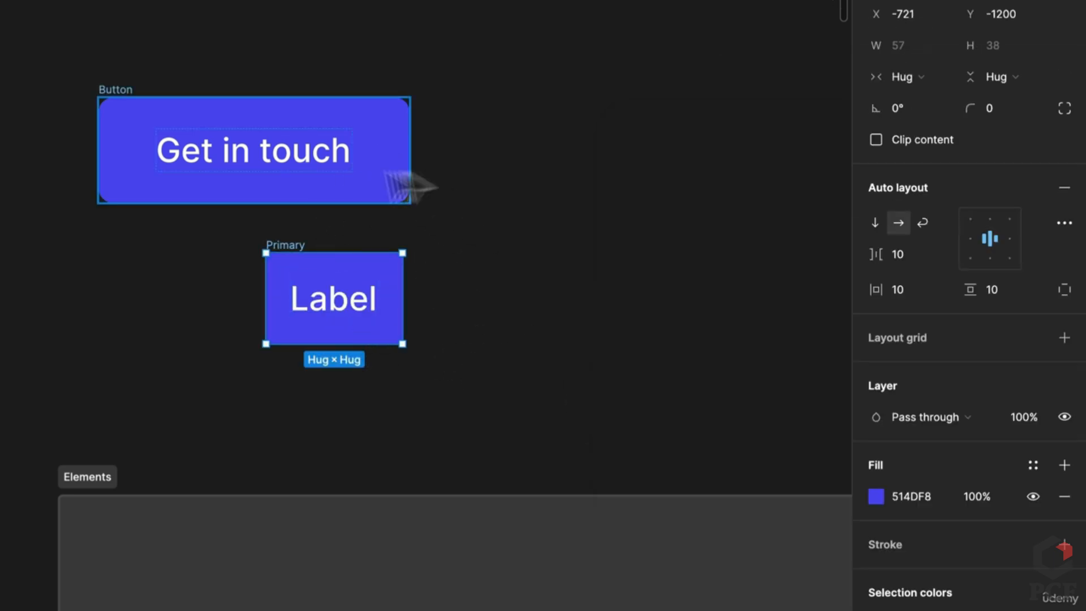
pyautogui.scroll(3, 308, 224)
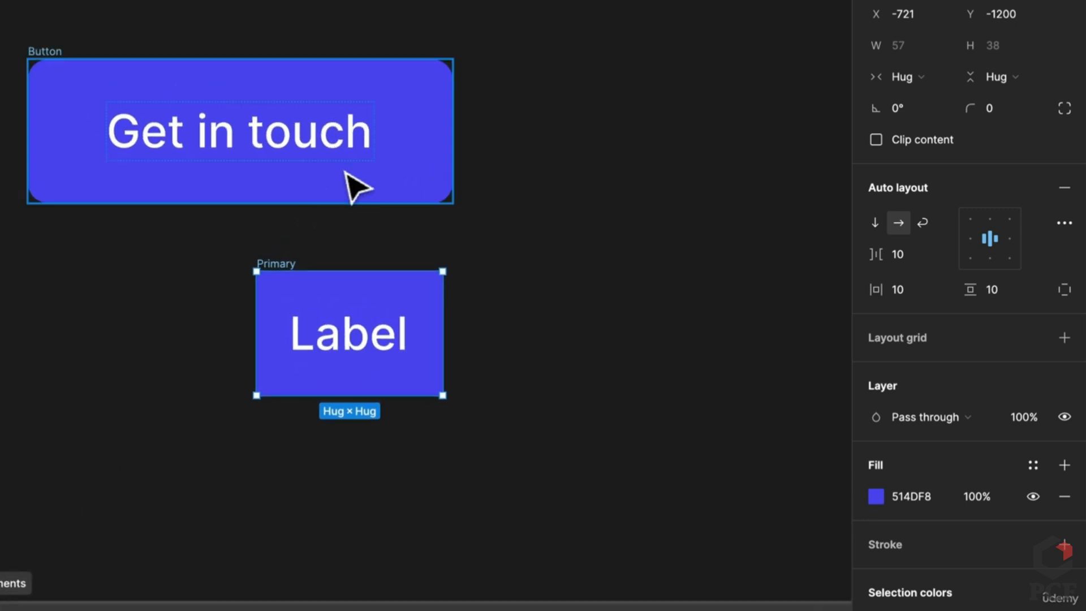
pyautogui.click(346, 175)
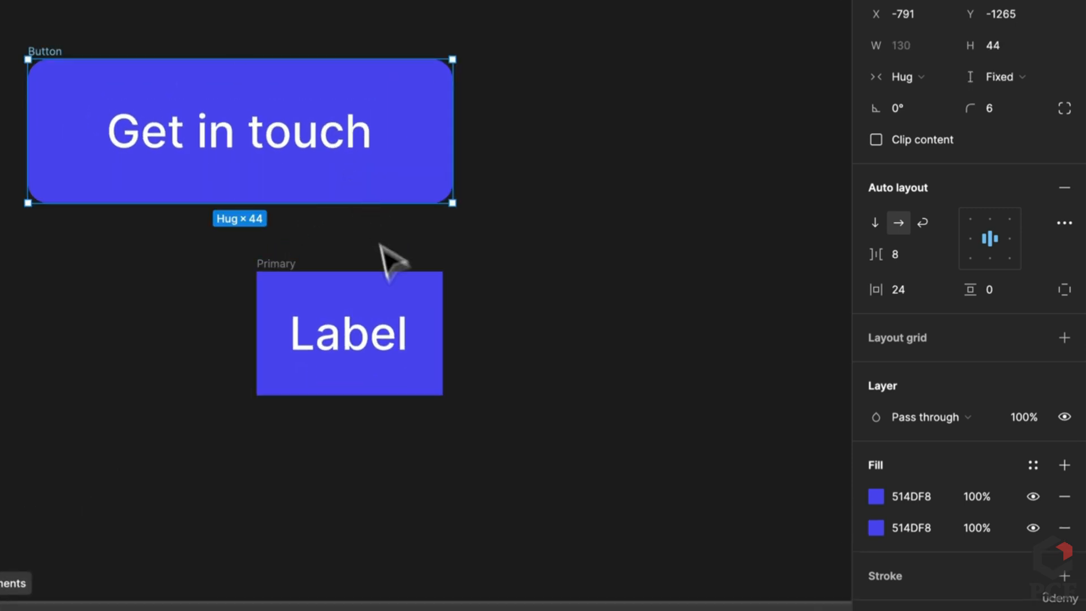
pyautogui.click(389, 286)
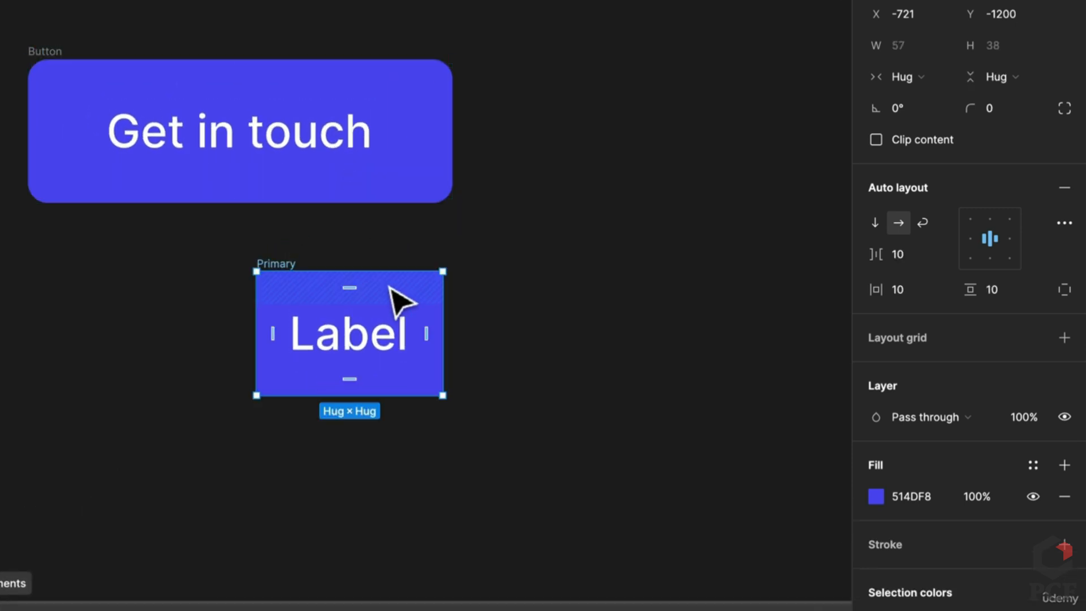
# Set the Primary frame's vertical padding to 0 and its height to 44, matching the Button
pyautogui.click(997, 293)
pyautogui.write('0')
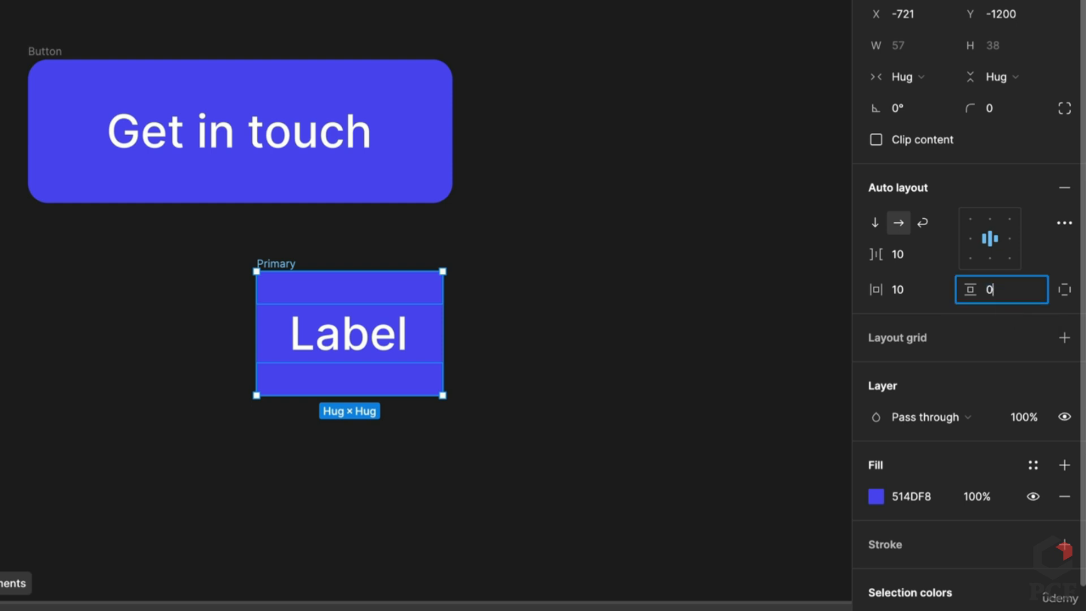
pyautogui.press('Return')
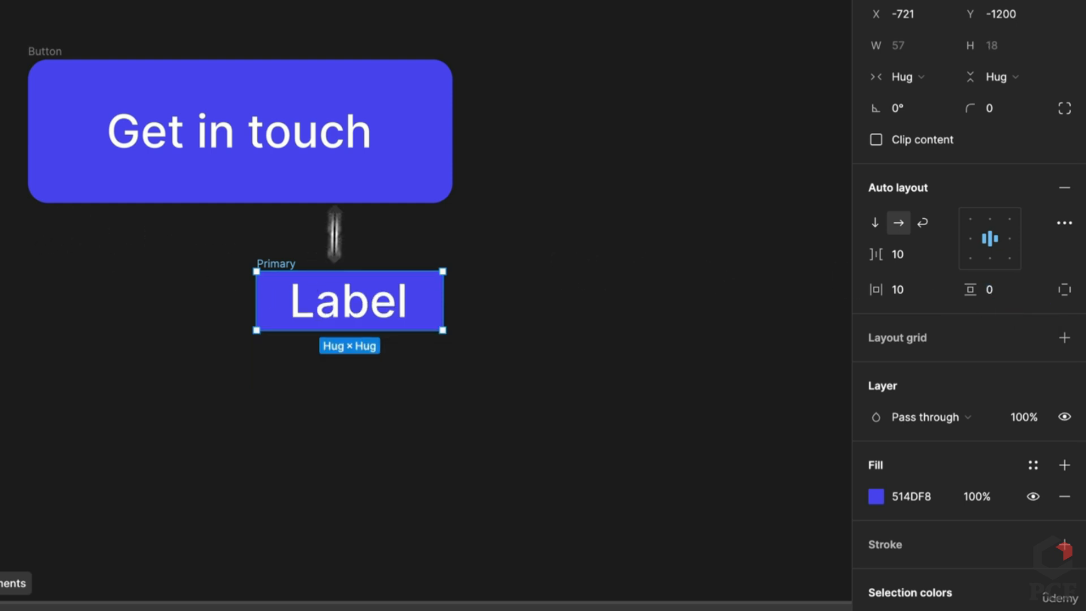
pyautogui.click(331, 150)
pyautogui.click(348, 195)
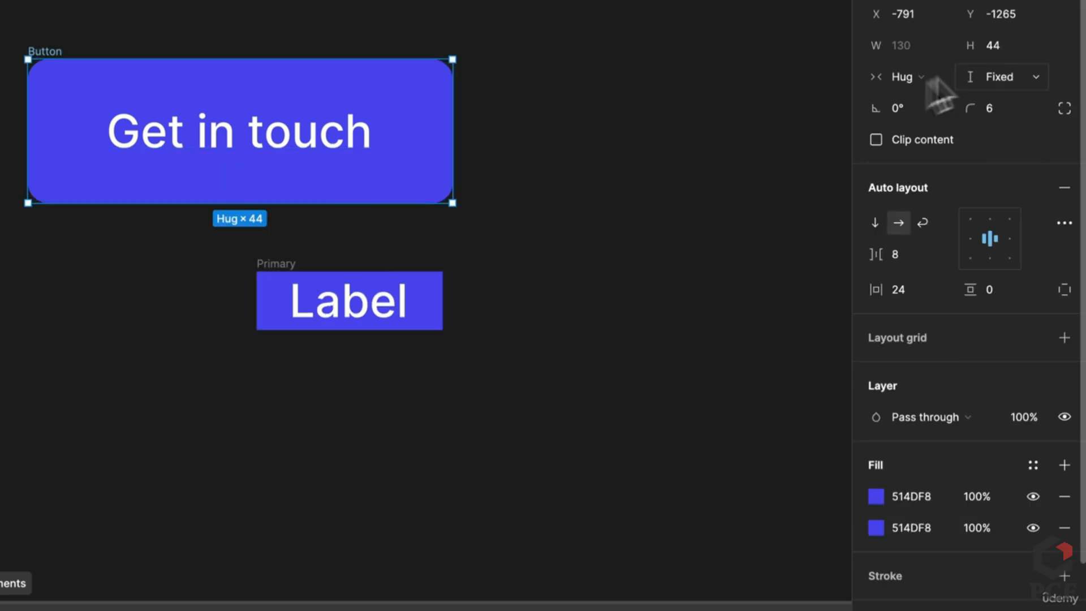
pyautogui.click(284, 270)
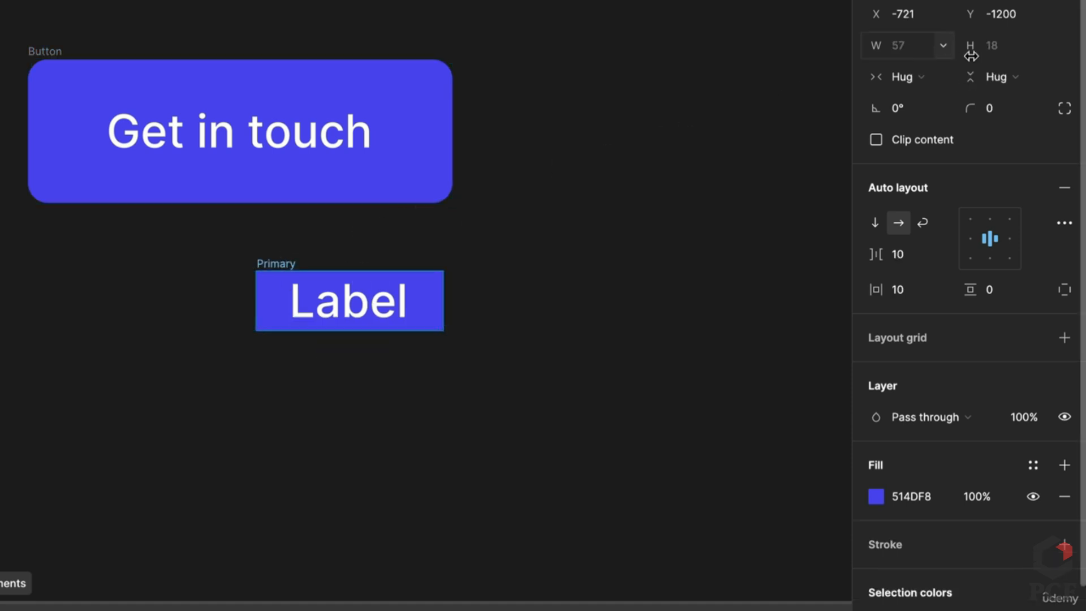
pyautogui.click(1004, 40)
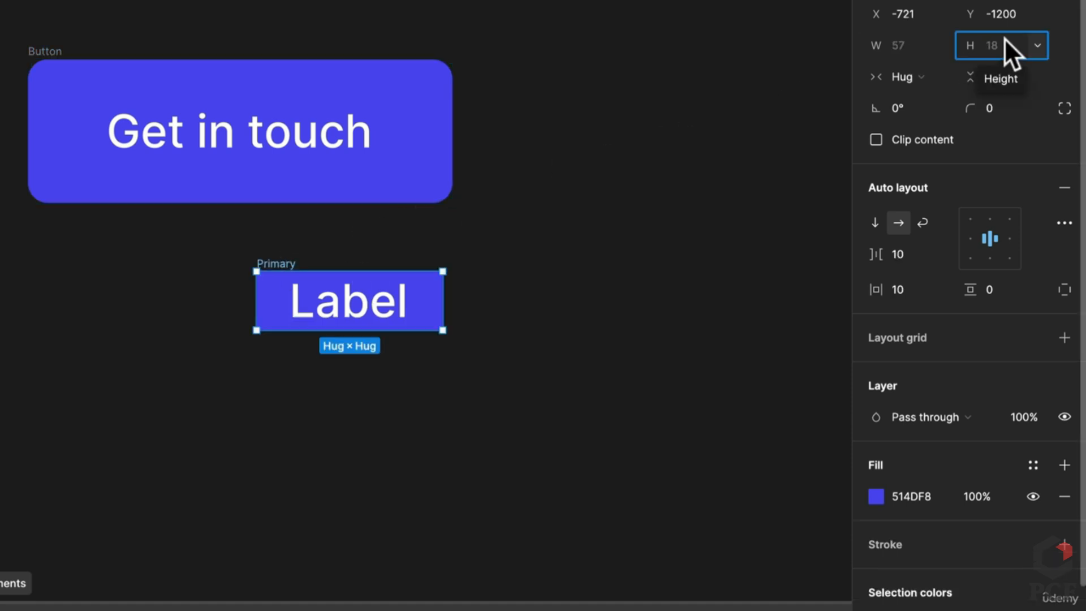
pyautogui.write('44')
pyautogui.press('Return')
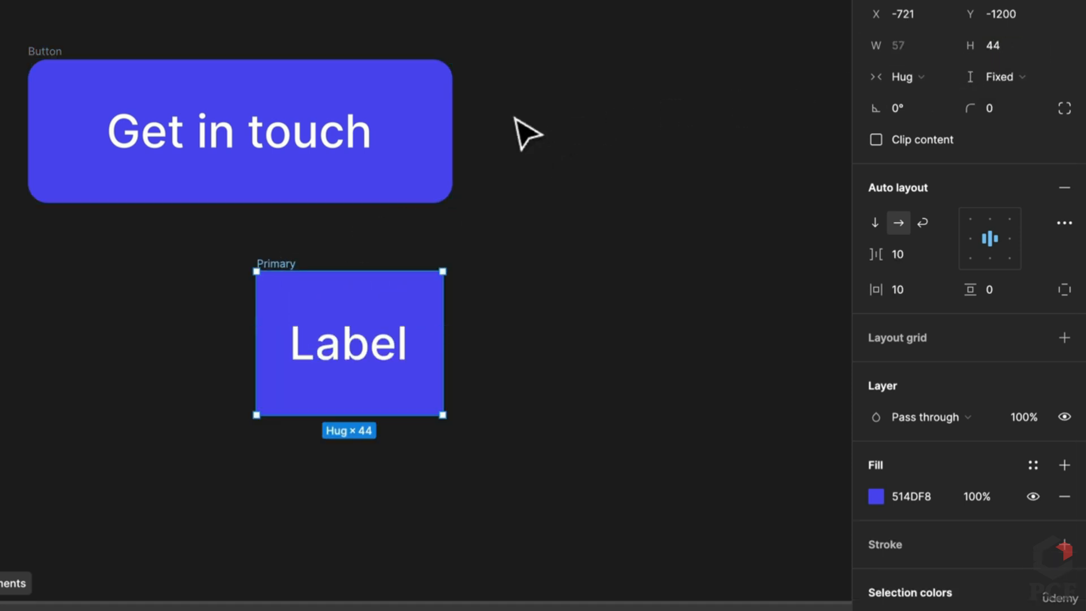
# Give the Primary frame 24 horizontal padding and a zero gap between items
pyautogui.click(375, 180)
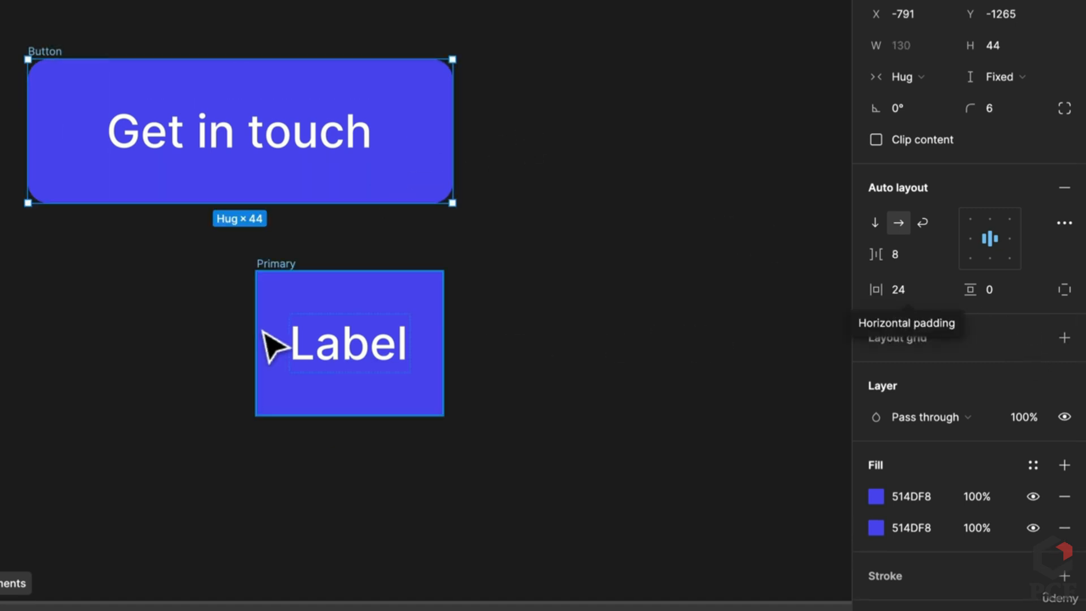
pyautogui.click(364, 334)
pyautogui.click(278, 269)
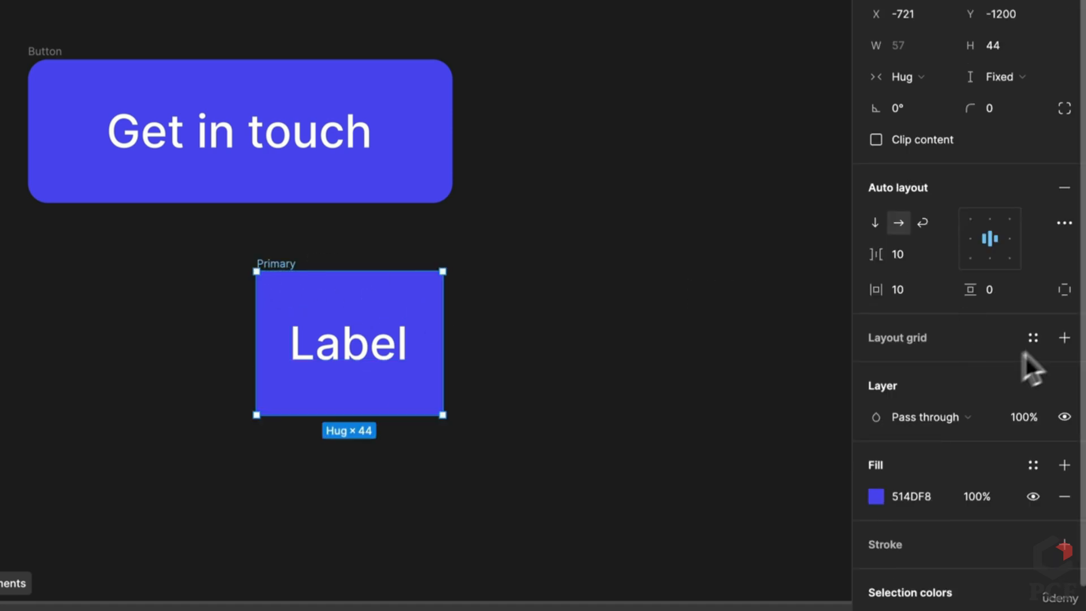
pyautogui.write('24')
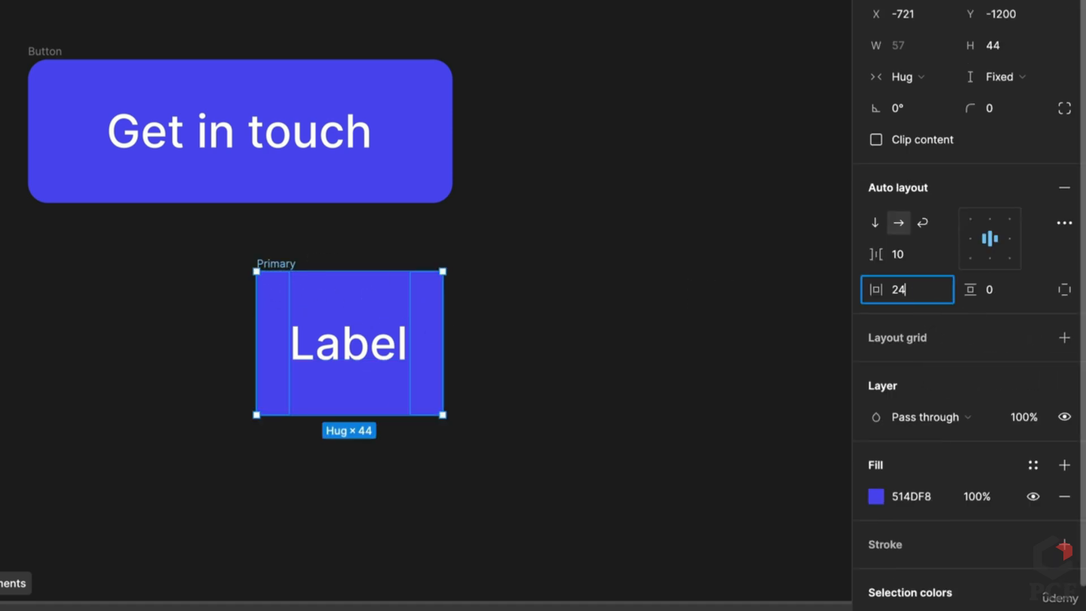
pyautogui.press('Return')
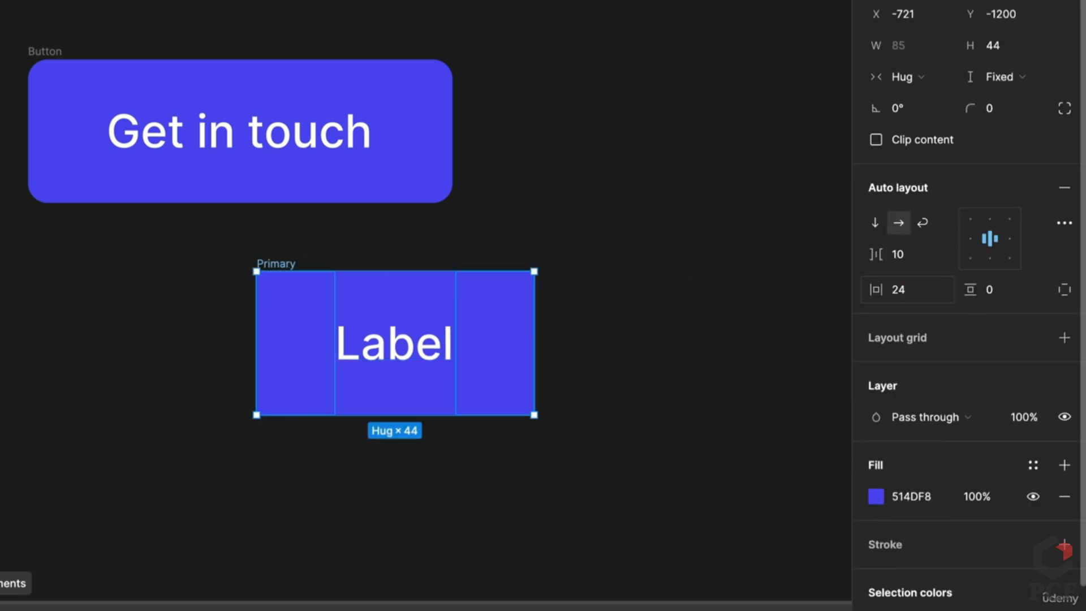
pyautogui.click(908, 260)
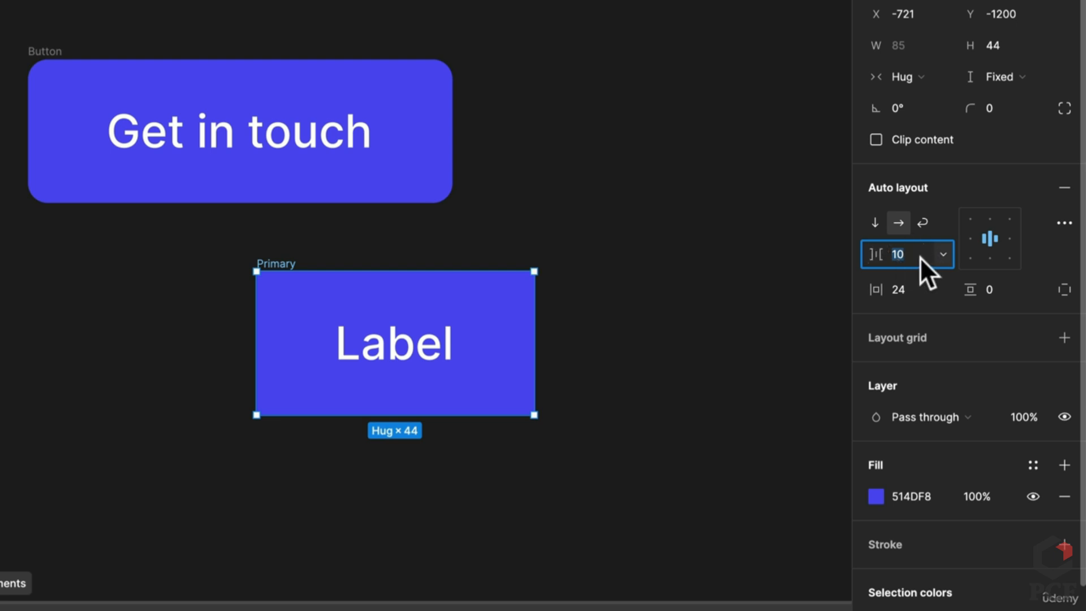
pyautogui.write('0')
pyautogui.press('Return')
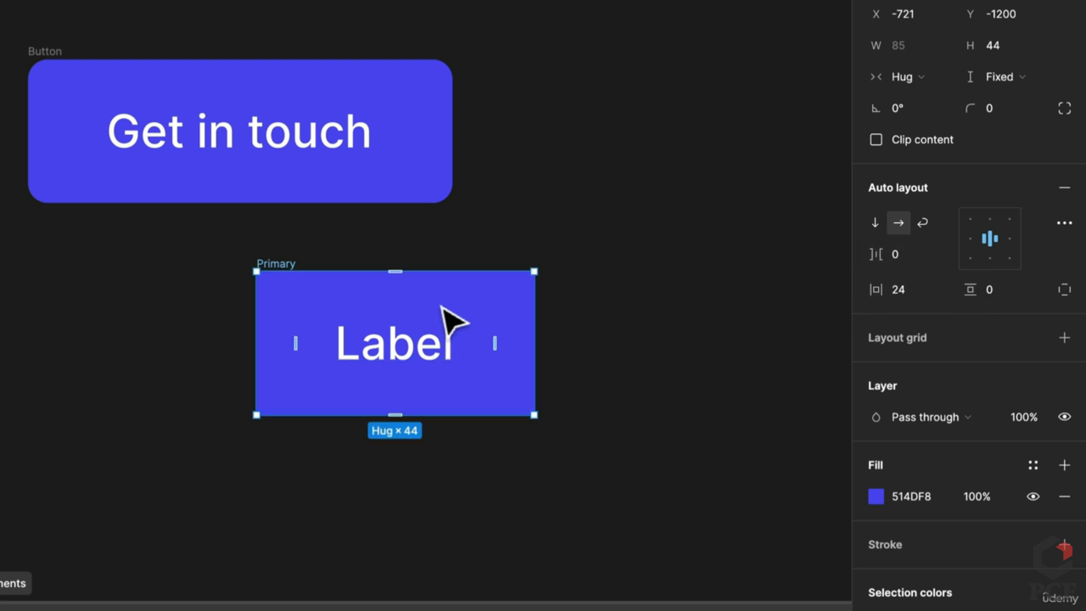
pyautogui.click(433, 355)
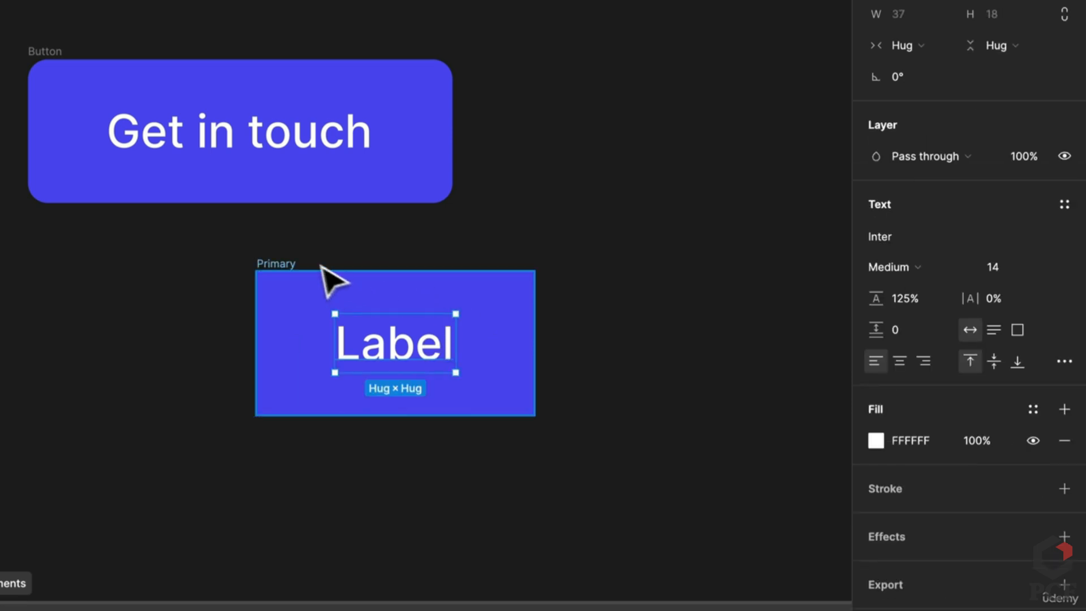
pyautogui.click(286, 276)
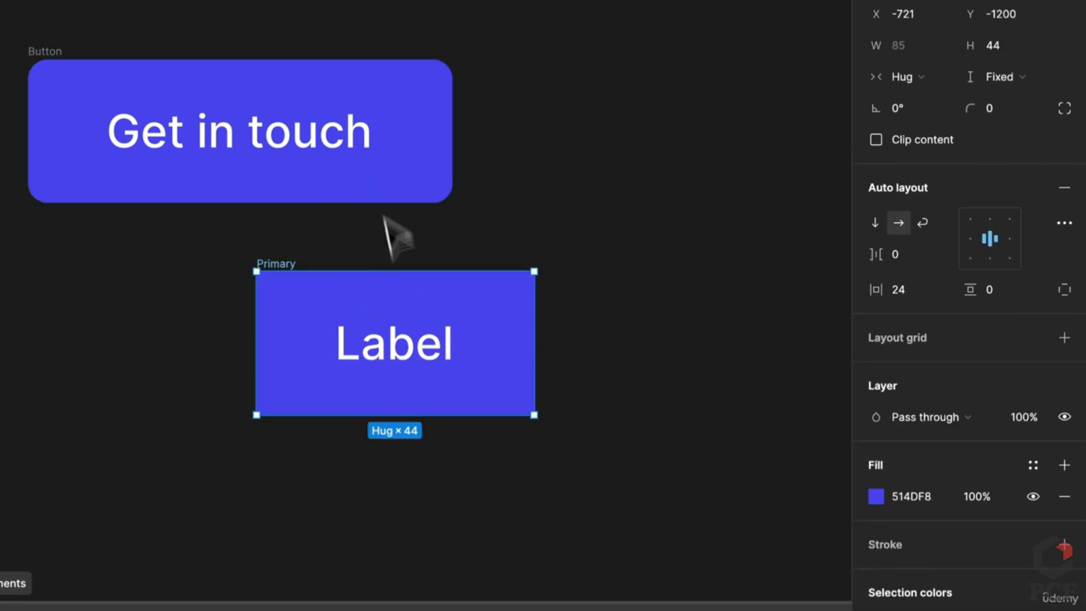
# Try a fixed 164 width with left, right and centre alignment, then revert width to Hug
pyautogui.click(910, 78)
pyautogui.click(936, 55)
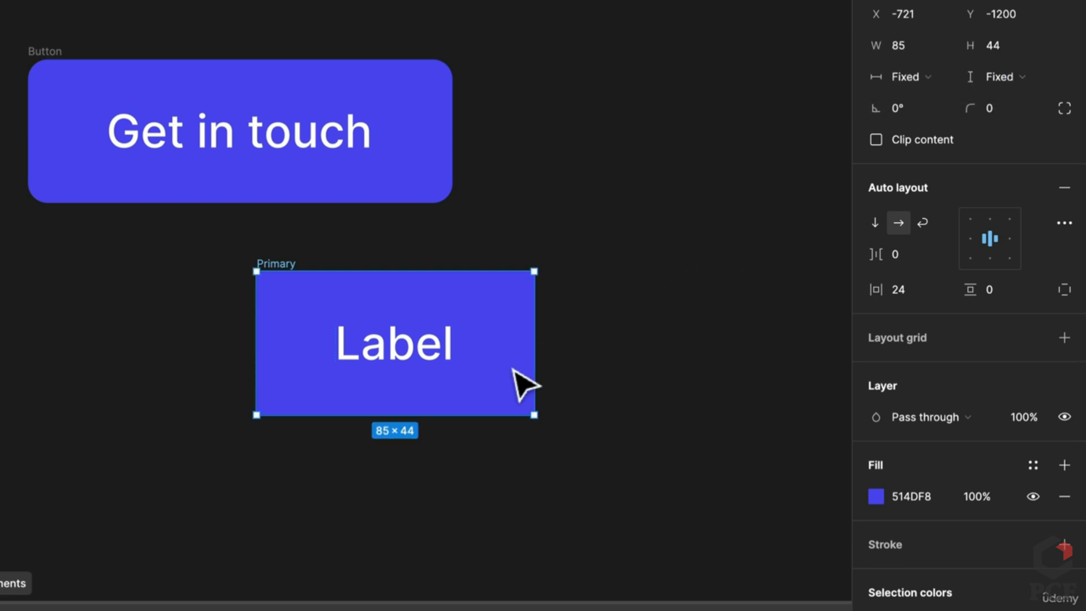
pyautogui.moveTo(535, 365); pyautogui.dragTo(792, 370)
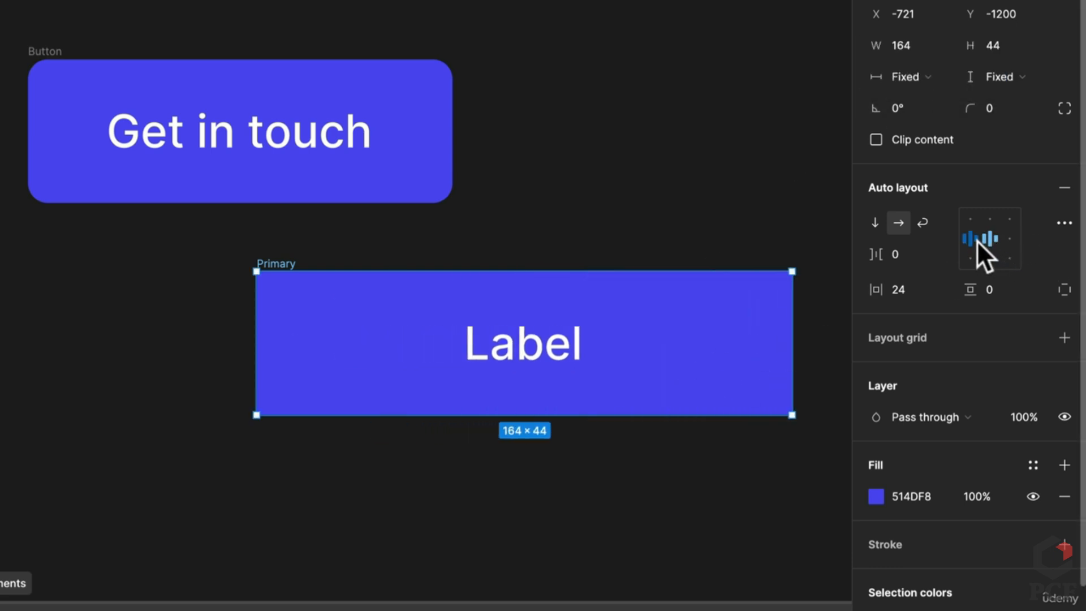
pyautogui.click(975, 240)
pyautogui.click(1010, 240)
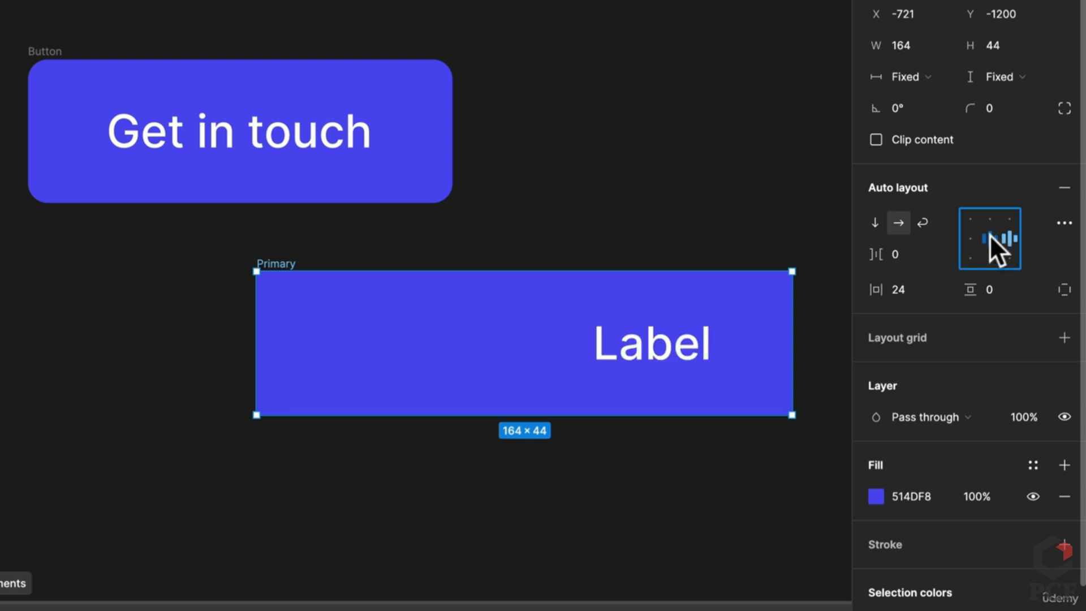
pyautogui.click(984, 235)
pyautogui.click(916, 75)
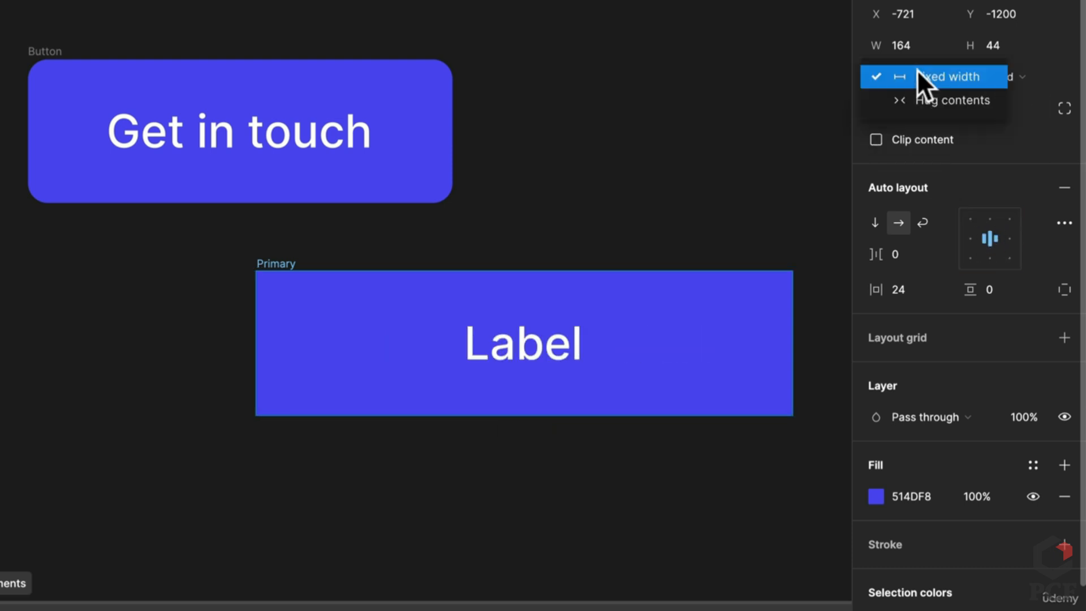
pyautogui.click(935, 100)
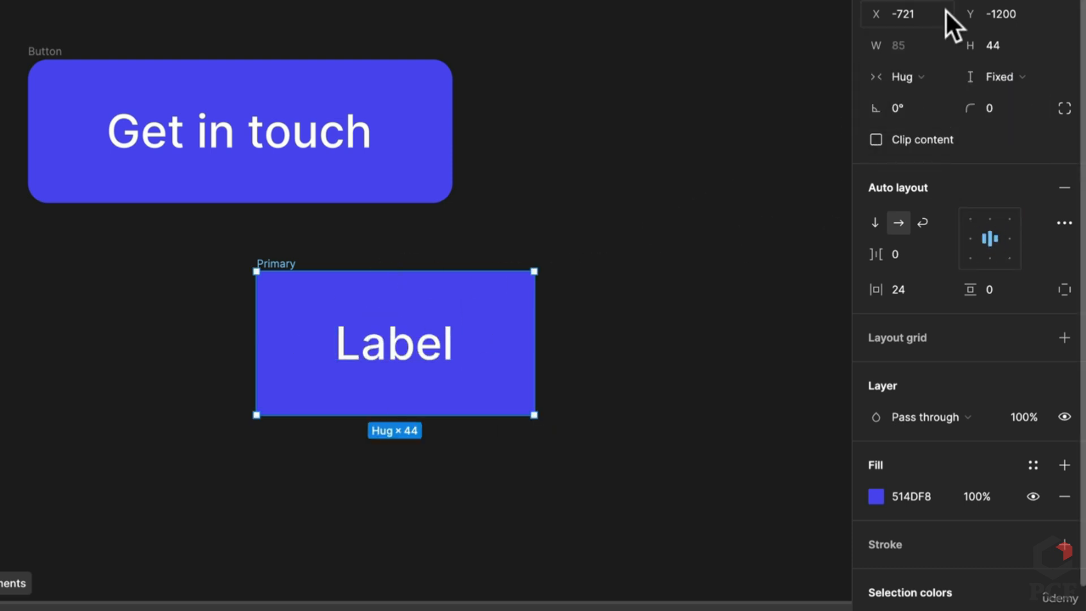
# Round the Primary button's corners to 6 and move it left under Get in touch
pyautogui.click(425, 99)
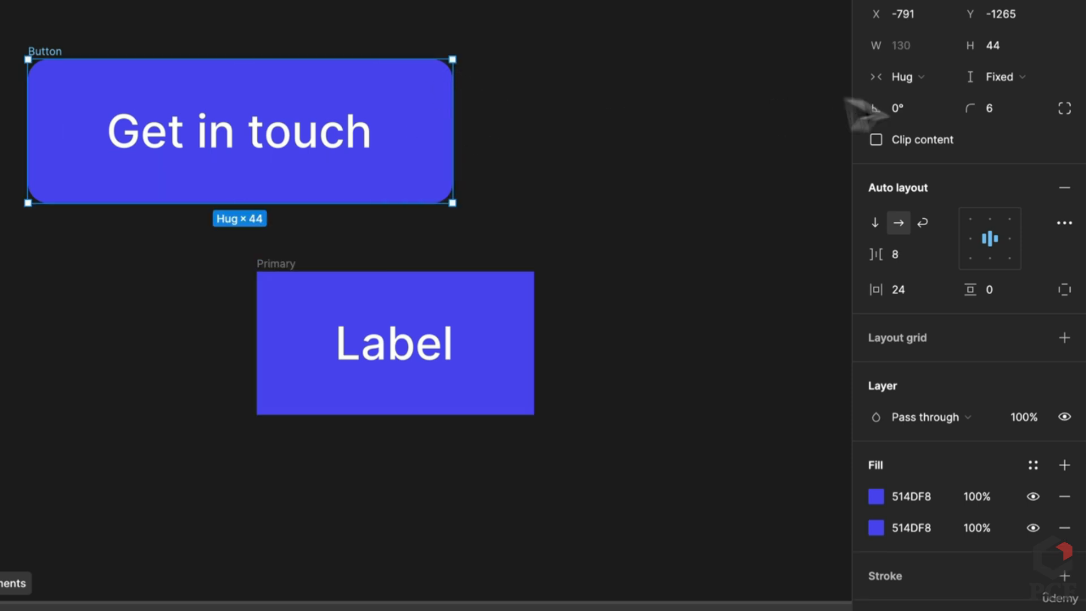
pyautogui.click(451, 296)
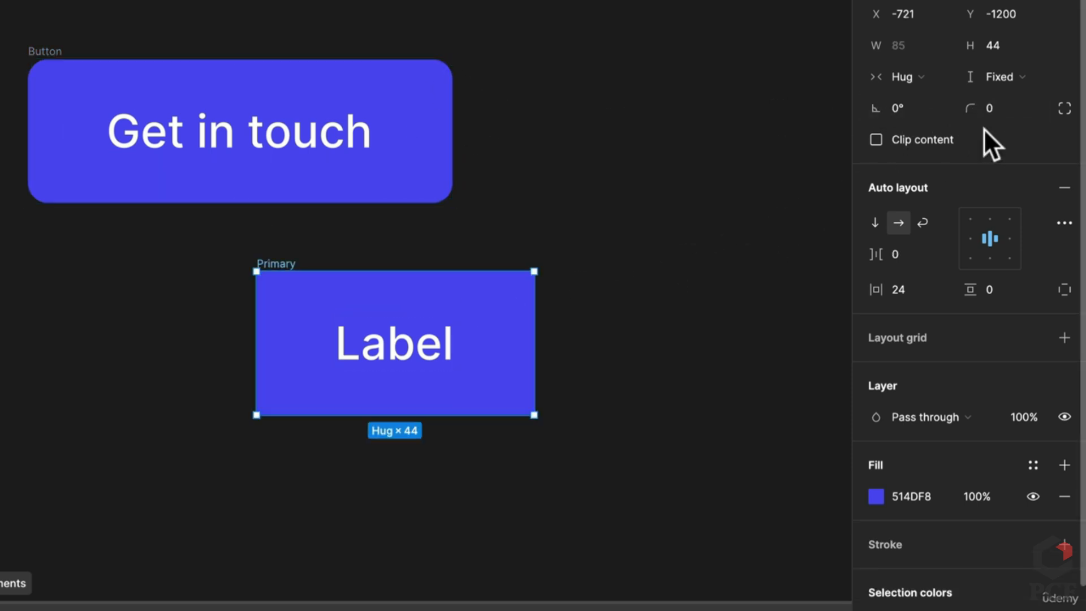
pyautogui.moveTo(976, 116); pyautogui.dragTo(983, 114)
pyautogui.moveTo(969, 111); pyautogui.dragTo(994, 111)
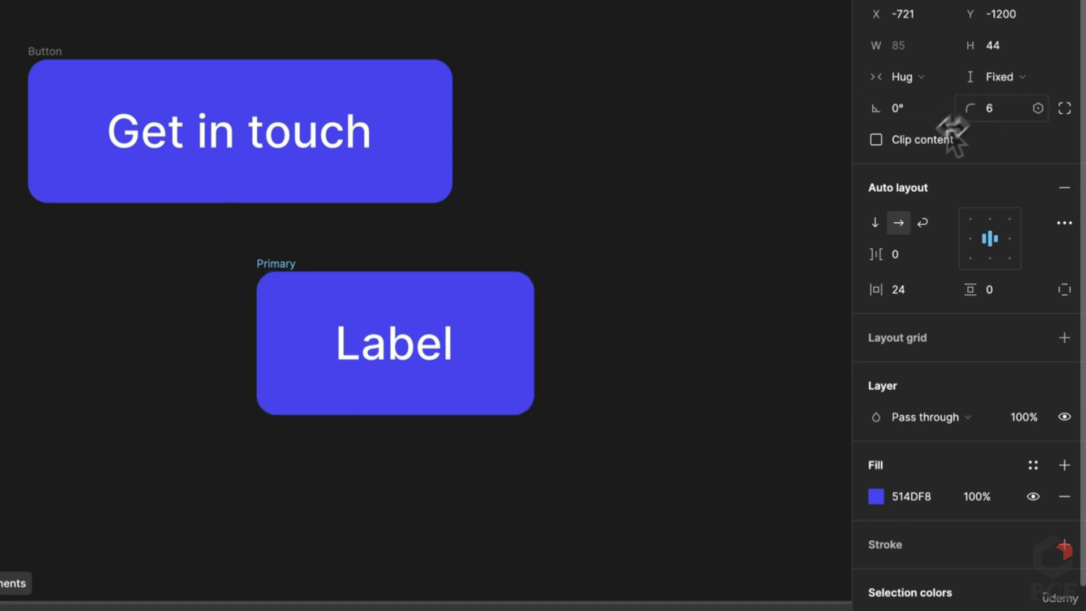
pyautogui.moveTo(293, 263); pyautogui.dragTo(160, 266)
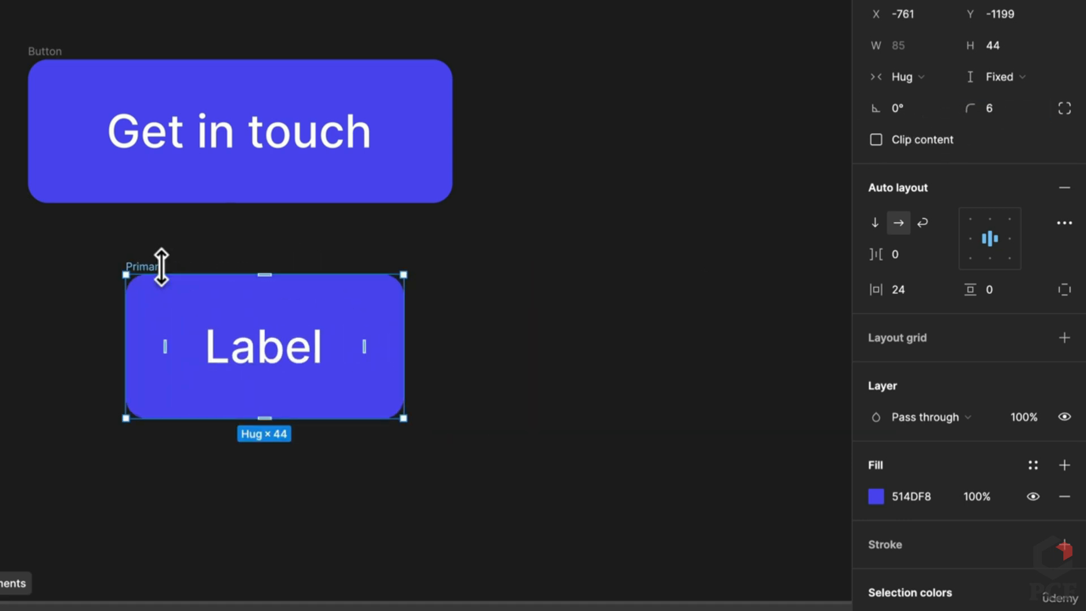
# Delete the standalone Get in touch button from the canvas
pyautogui.scroll(-5, 161, 269)
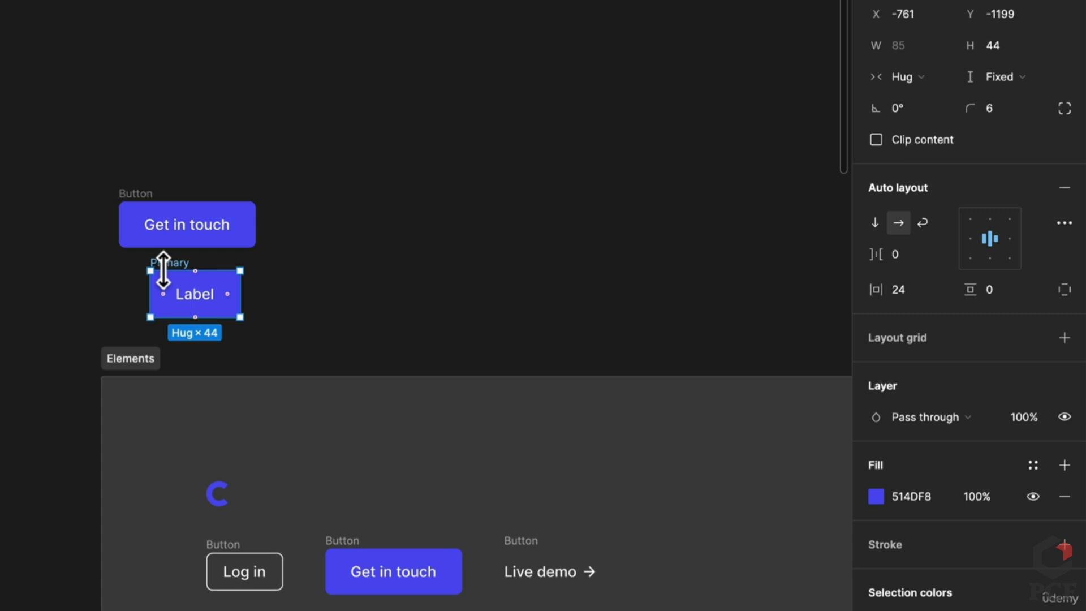
pyautogui.scroll(-5, 313, 366)
pyautogui.scroll(1, 265, 305)
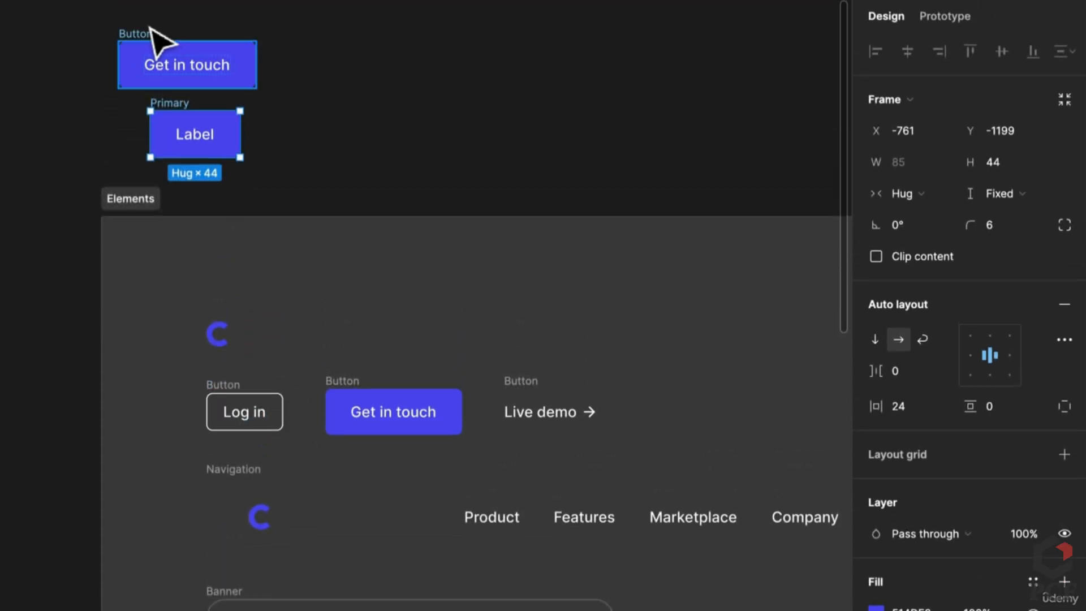
pyautogui.click(151, 29)
pyautogui.press('Delete')
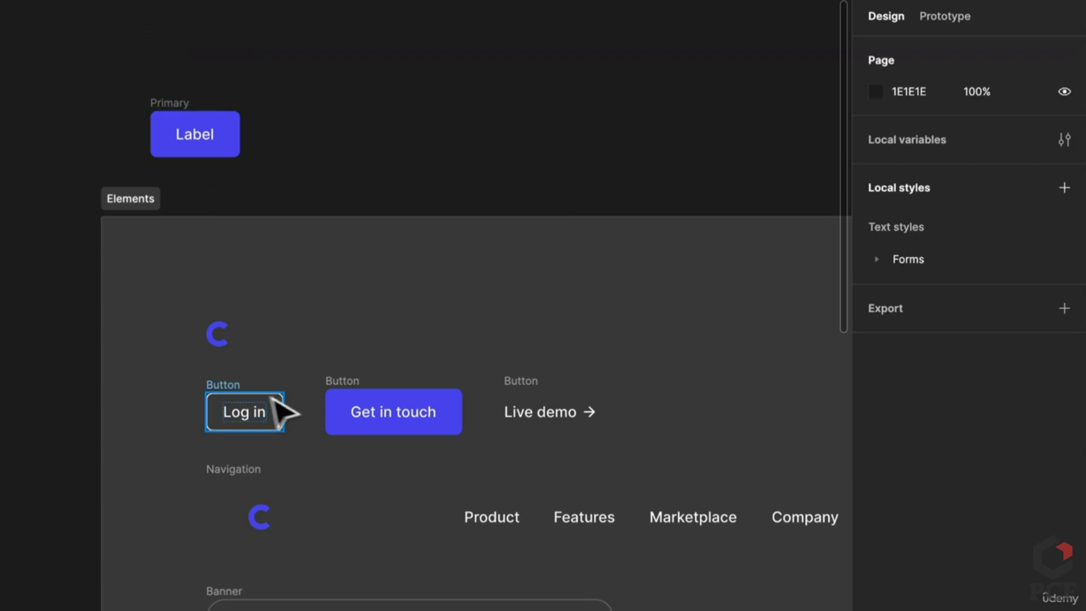
# Select the Log in button in Elements, then reselect the Primary Label button
pyautogui.click(225, 390)
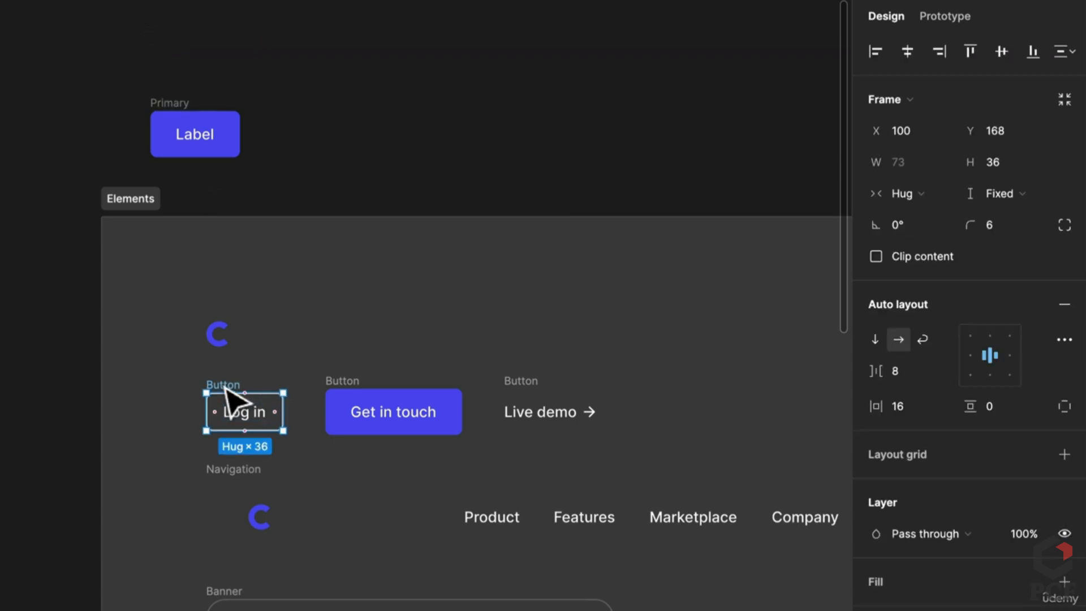
pyautogui.scroll(5, 239, 128)
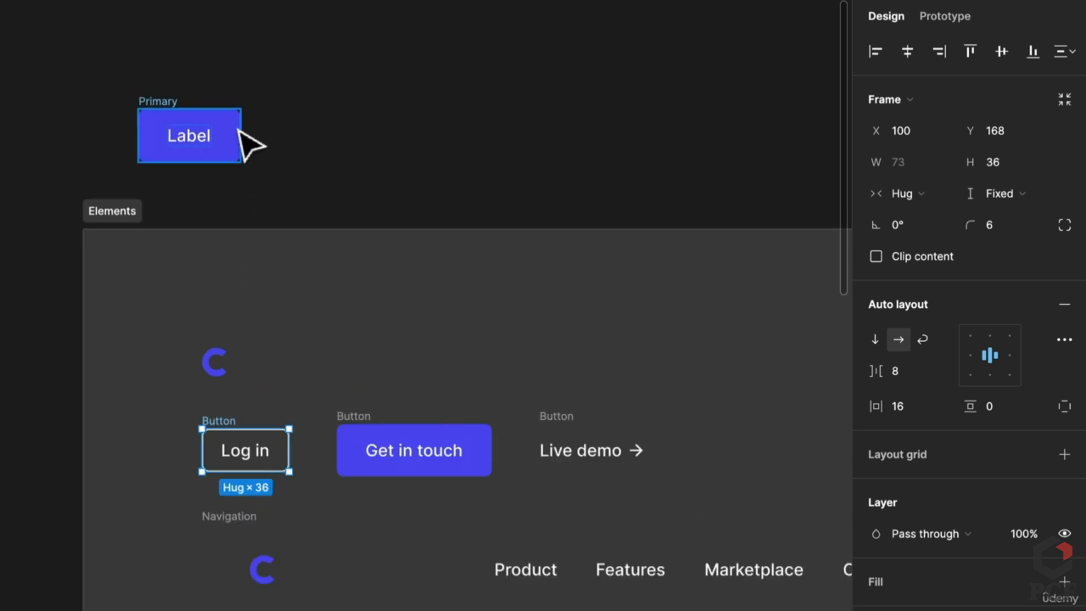
pyautogui.moveTo(339, 308); pyautogui.dragTo(357, 164)
pyautogui.scroll(-10, 388, 399)
pyautogui.scroll(-5, 396, 411)
pyautogui.scroll(5, 362, 237)
pyautogui.click(119, 346)
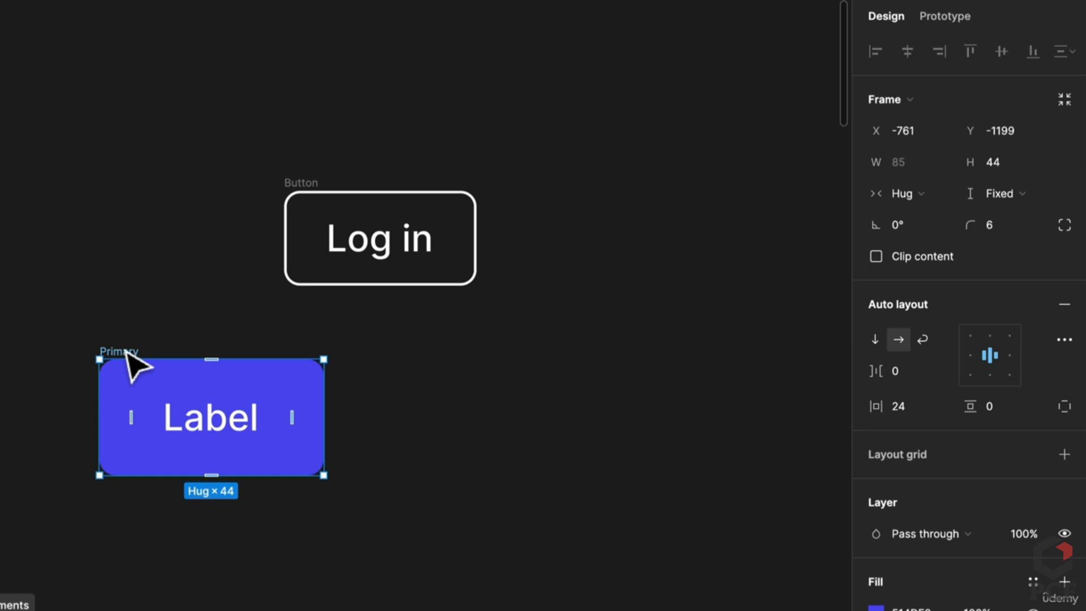
# Duplicate the Primary button and rename the copy Secondary
pyautogui.hotkey('ctrl', 'd')
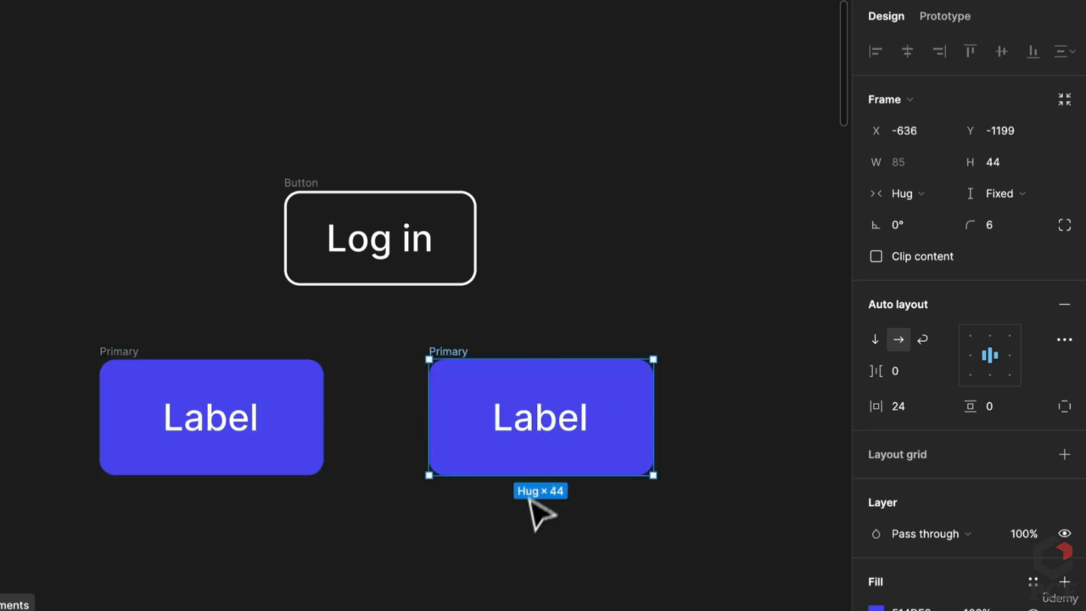
pyautogui.moveTo(539, 452); pyautogui.dragTo(513, 478)
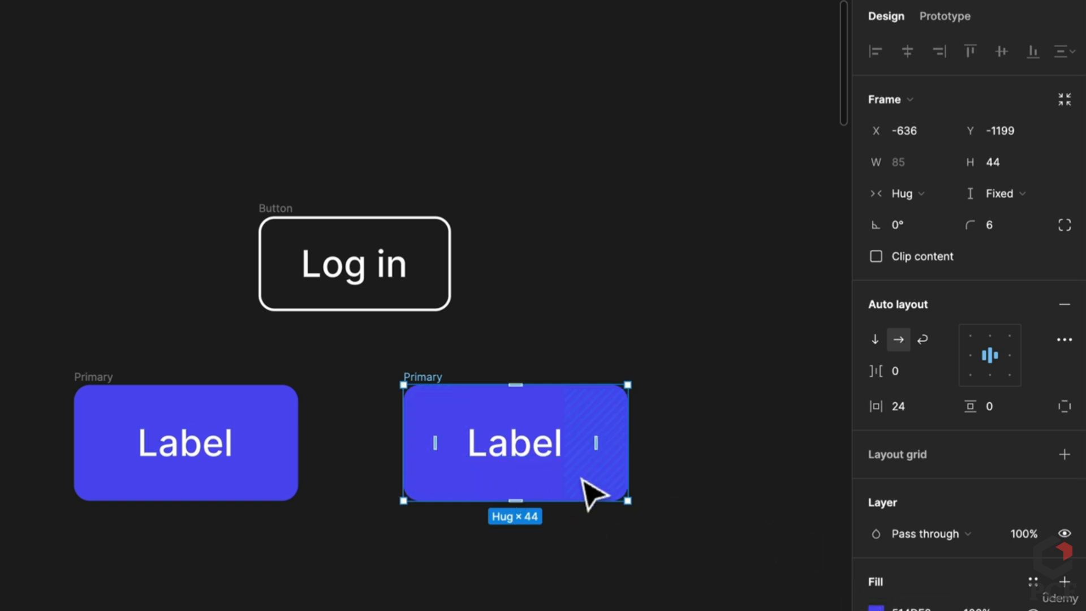
pyautogui.doubleClick(428, 376)
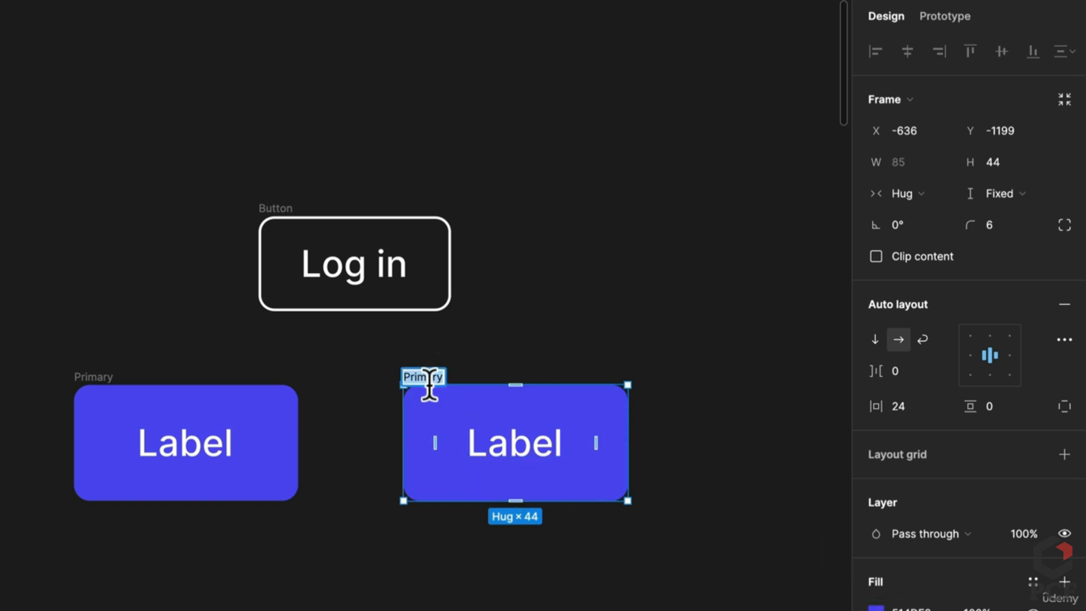
pyautogui.write('Secondary')
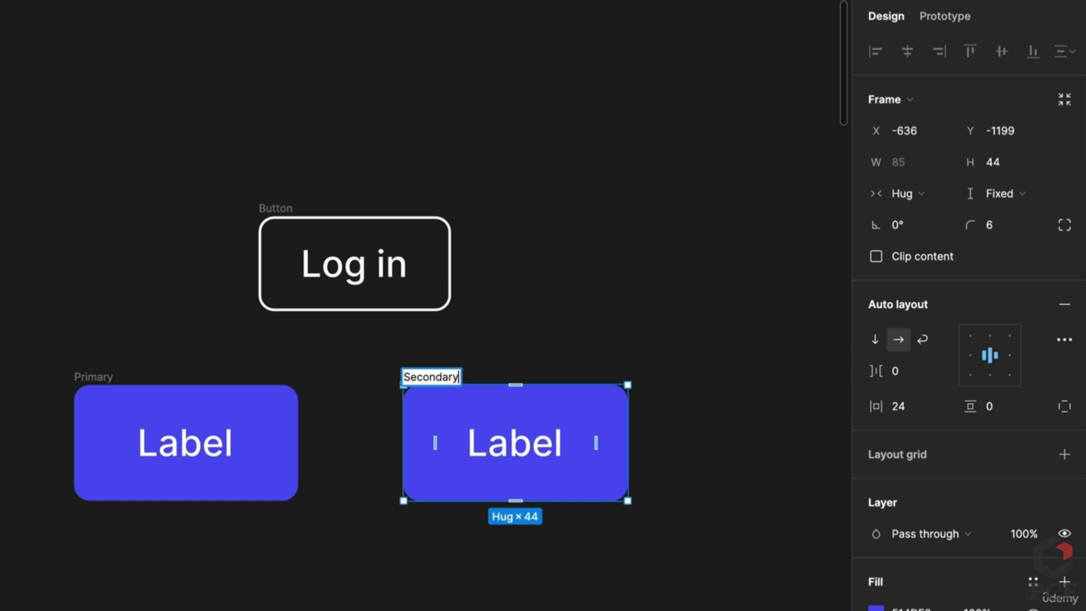
pyautogui.press('Return')
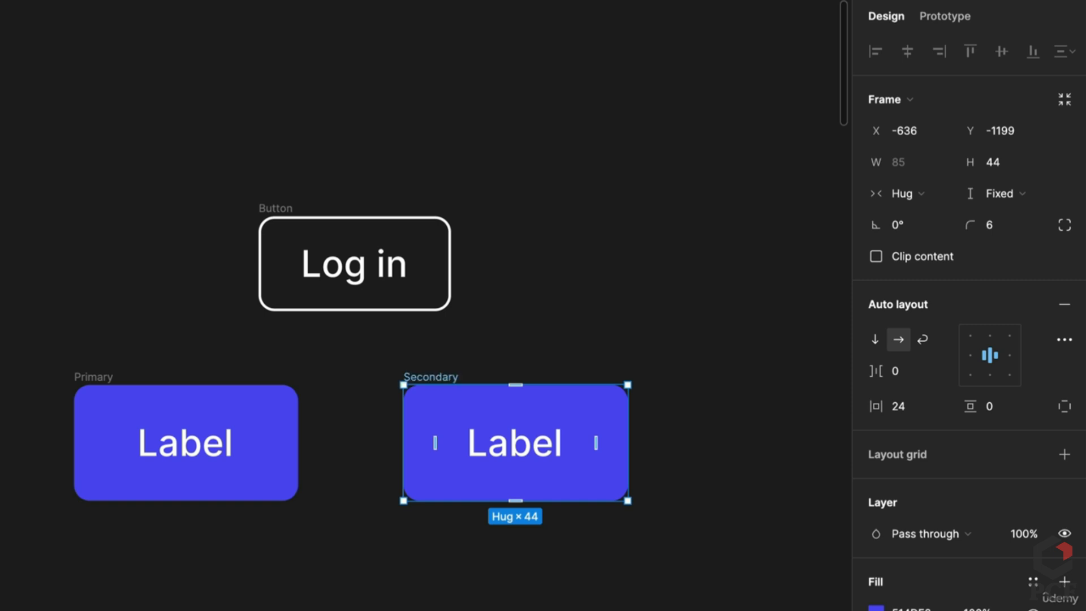
# Remove the Secondary button's blue fill and give it a white FFF stroke
pyautogui.click(1064, 608)
pyautogui.click(1063, 426)
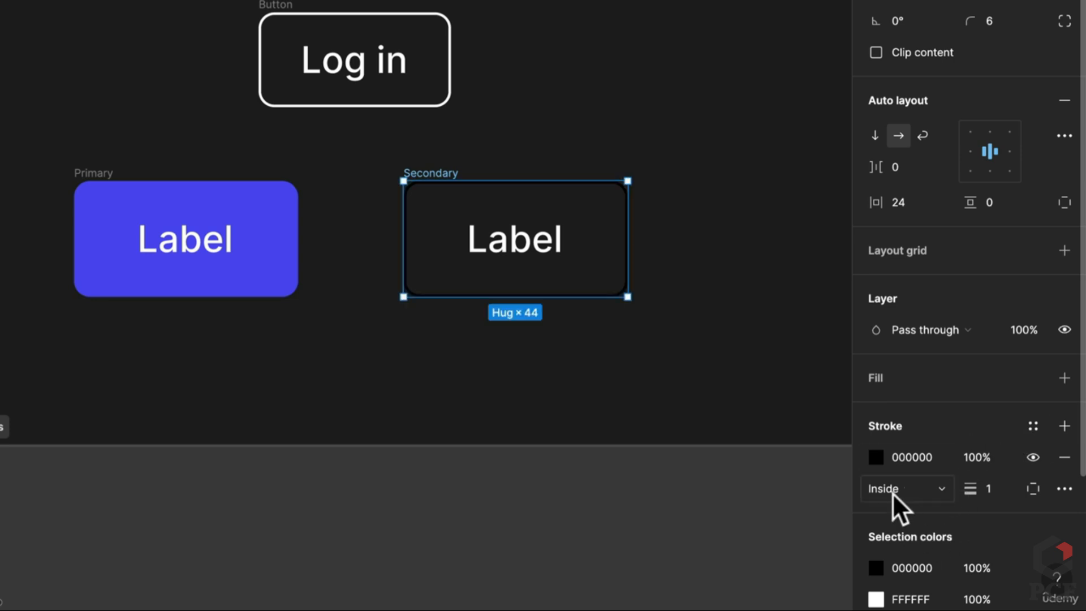
pyautogui.click(917, 458)
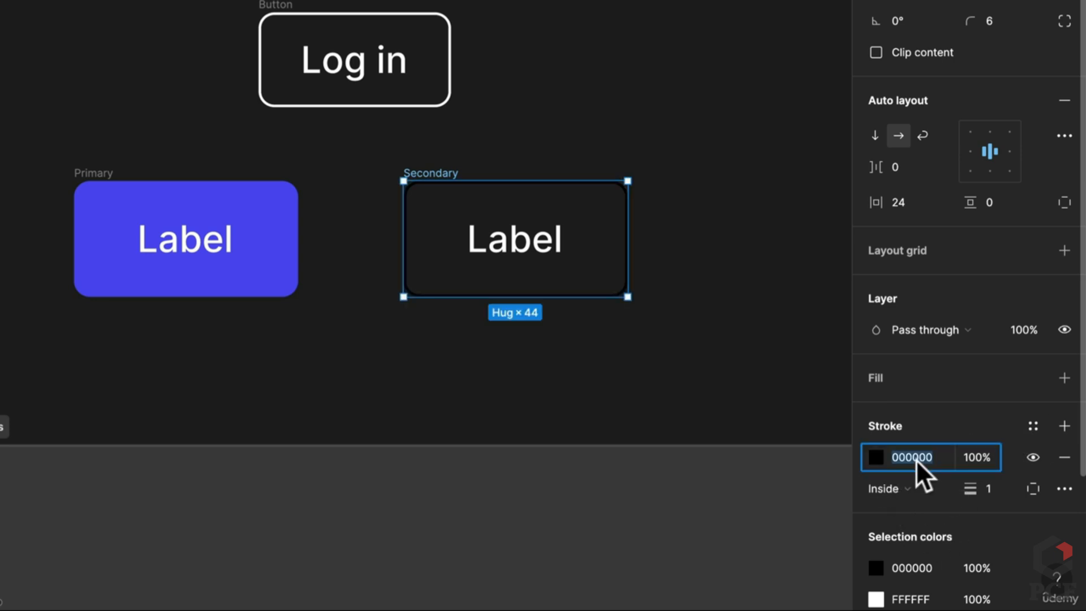
pyautogui.write('fff')
pyautogui.press('Return')
pyautogui.click(684, 104)
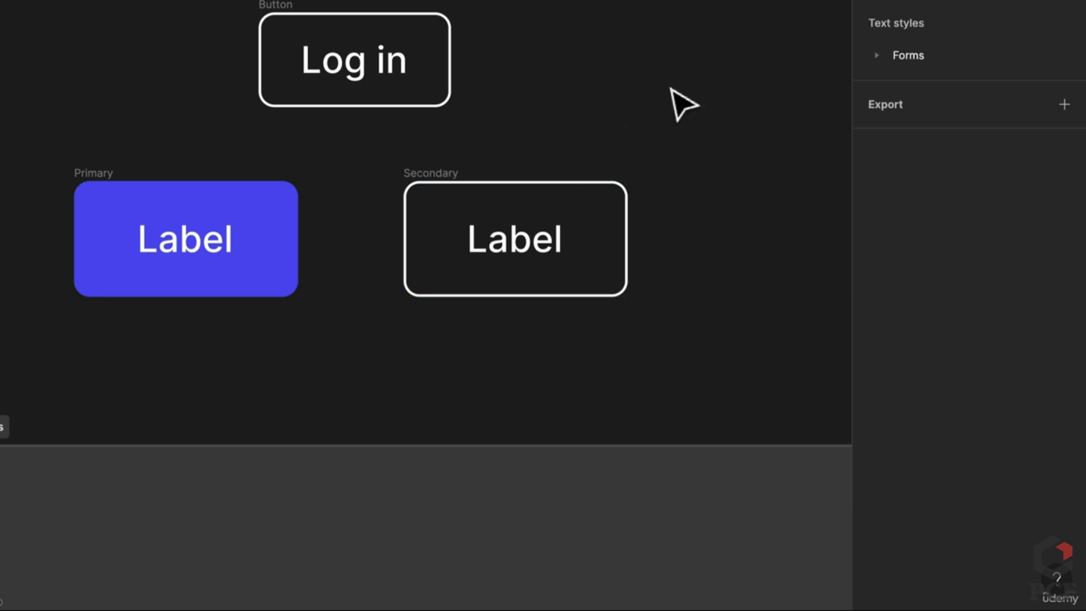
pyautogui.click(436, 204)
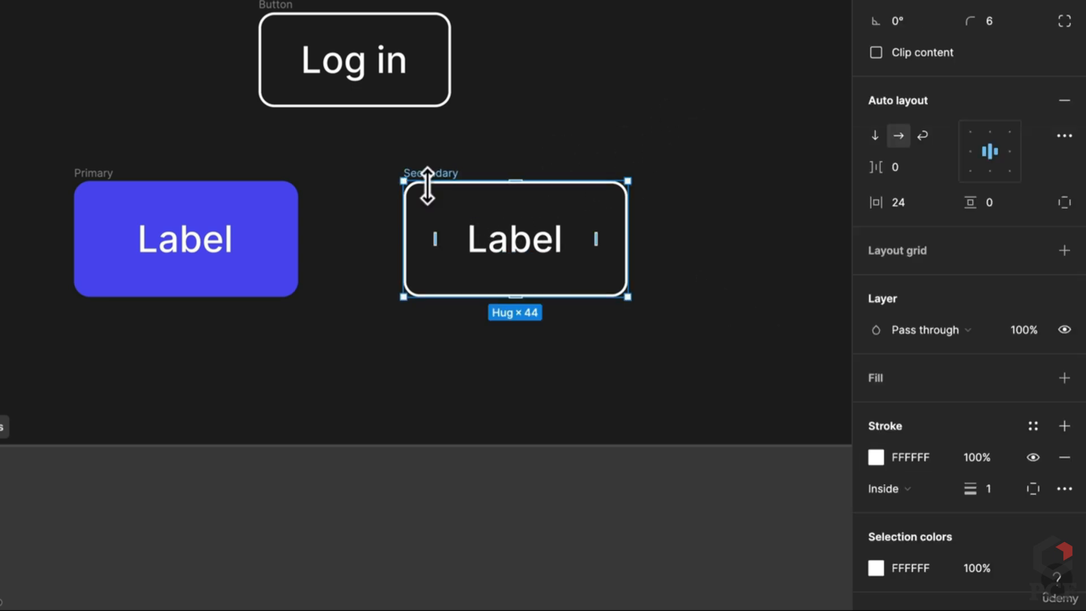
pyautogui.click(253, 0)
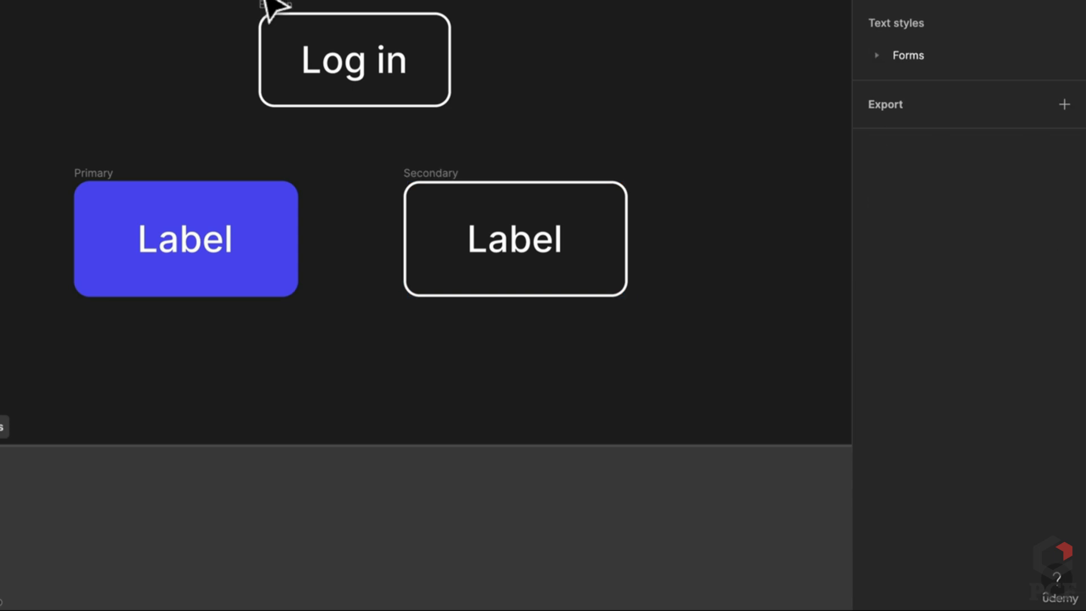
# Delete the Log in button and place a copy of the Live demo button above
pyautogui.click(273, 4)
pyautogui.press('Delete')
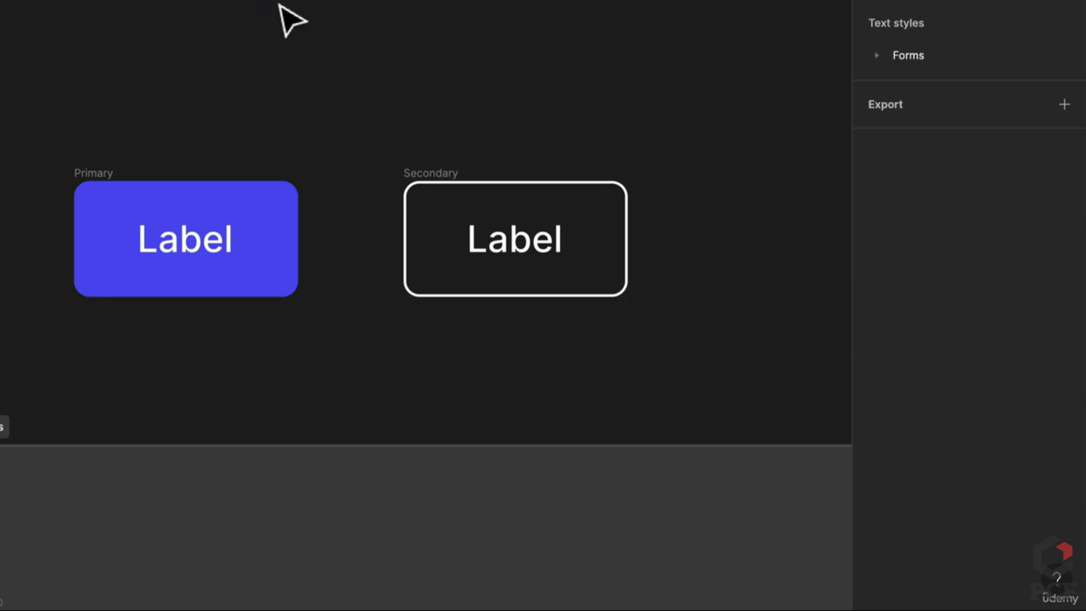
pyautogui.scroll(-5, 280, 5)
pyautogui.click(512, 277)
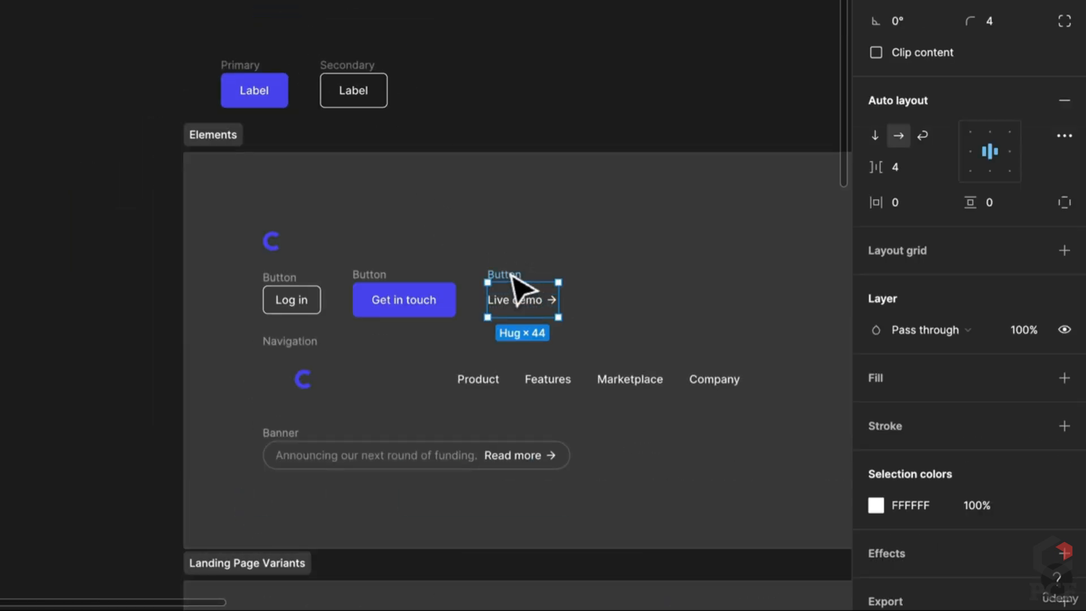
pyautogui.moveTo(513, 277); pyautogui.dragTo(454, 7)
# Duplicate the Secondary button so a copy sits beside it
pyautogui.scroll(5, 484, 20)
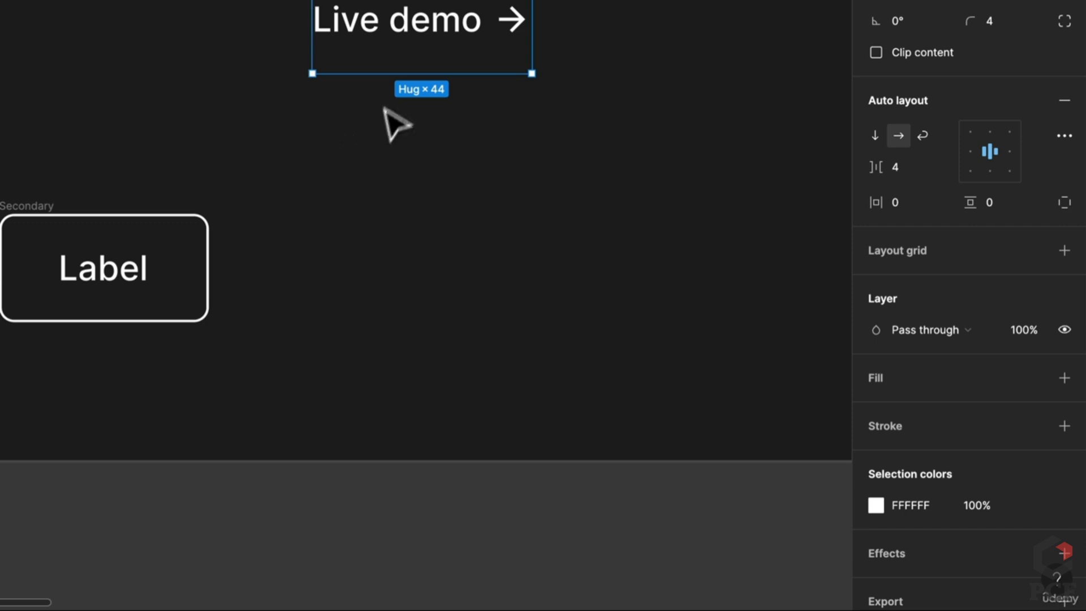
pyautogui.scroll(5, 400, 238)
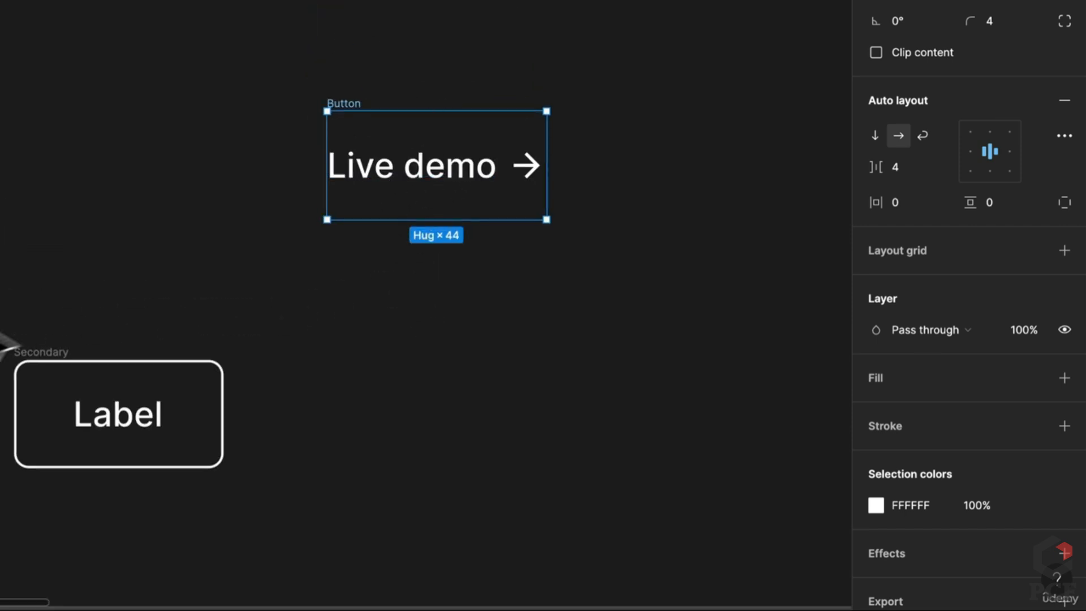
pyautogui.click(79, 366)
pyautogui.moveTo(80, 366); pyautogui.dragTo(201, 201)
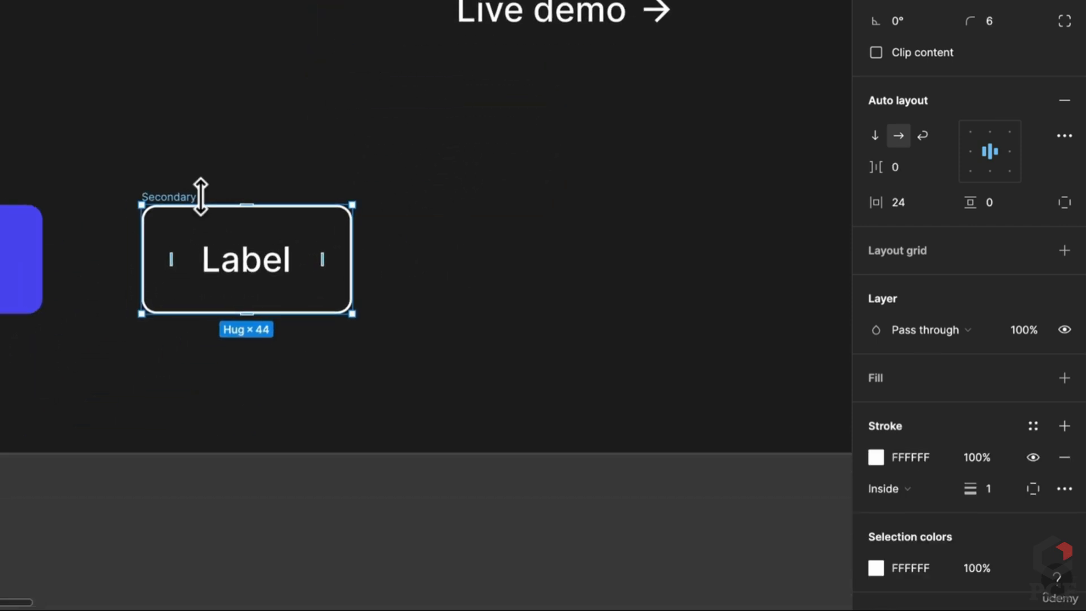
pyautogui.hotkey('ctrl', 'd')
# Rename the copied Secondary button to Text
pyautogui.doubleClick(476, 197)
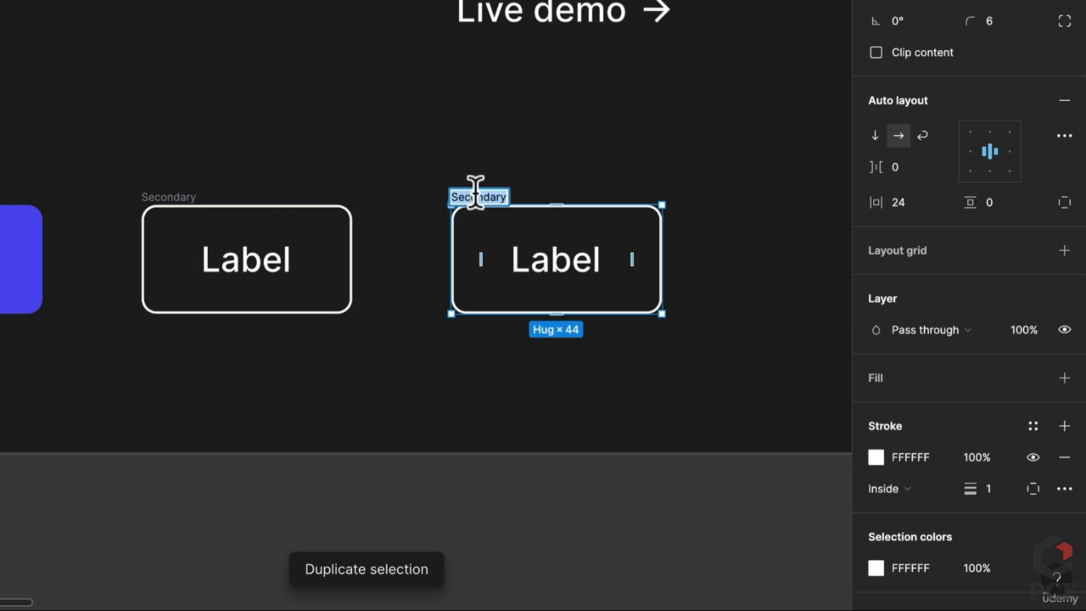
pyautogui.write('Text')
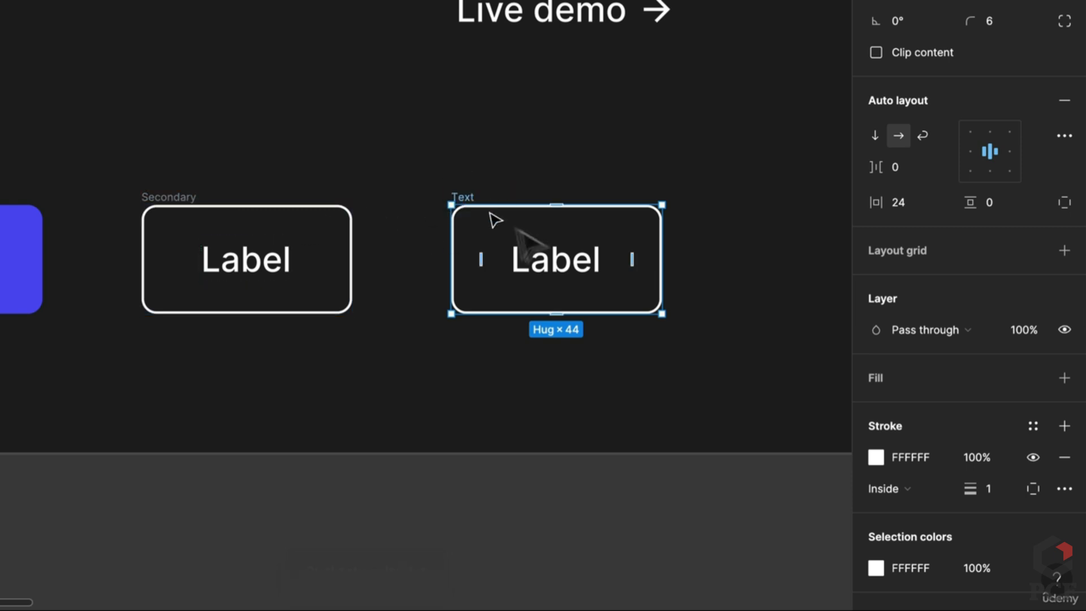
pyautogui.hscroll(2, 707, 249)
pyautogui.click(617, 38)
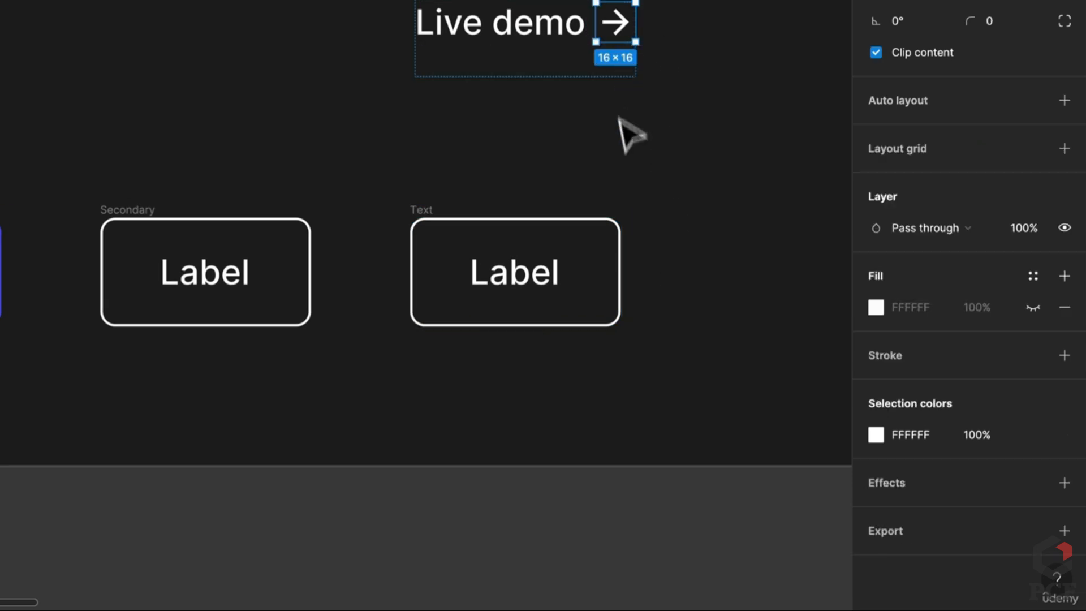
pyautogui.click(627, 159)
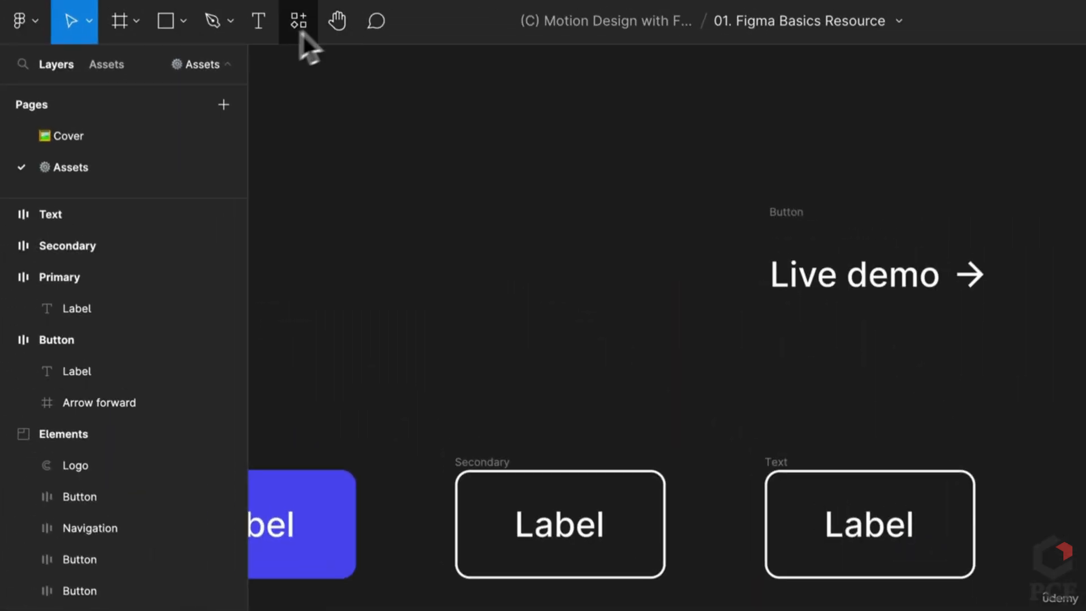
# Add the 24×24 Arrow forward icon from the Material Design Icons plugin to the canvas
pyautogui.click(297, 22)
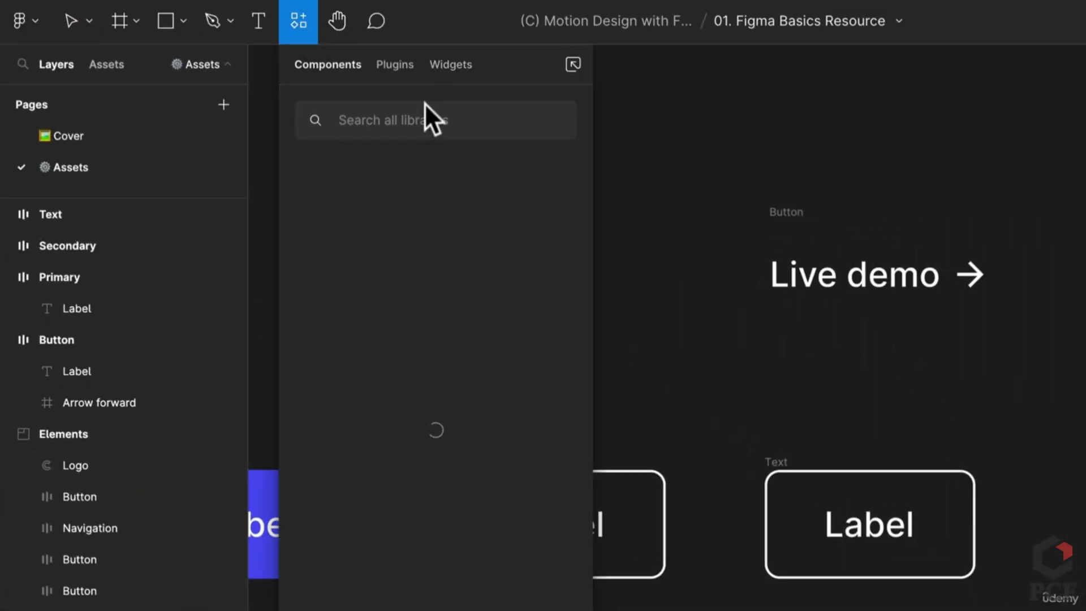
pyautogui.click(406, 71)
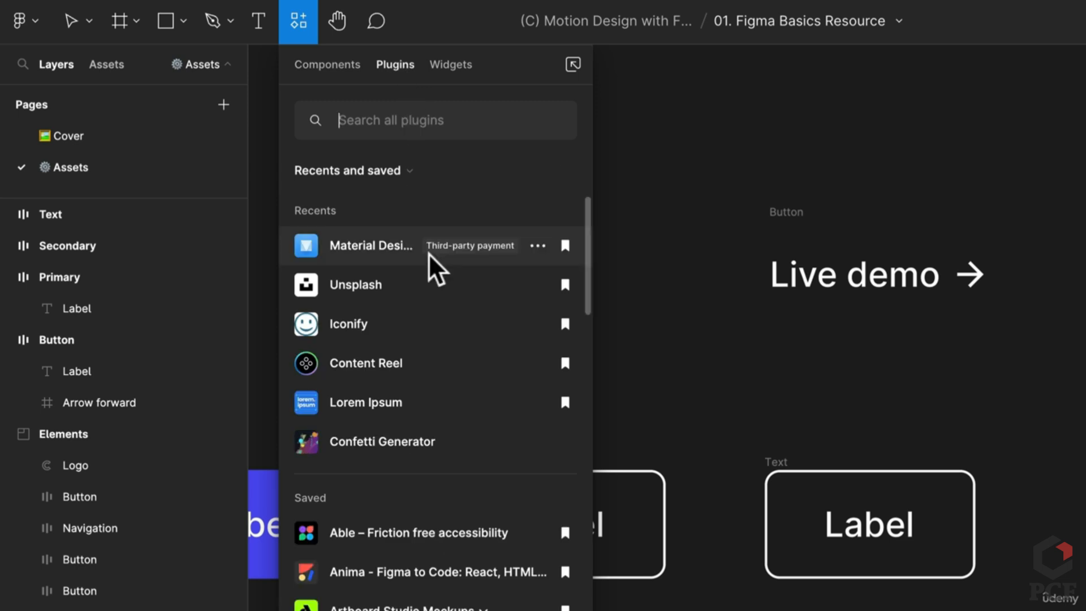
pyautogui.press('Escape')
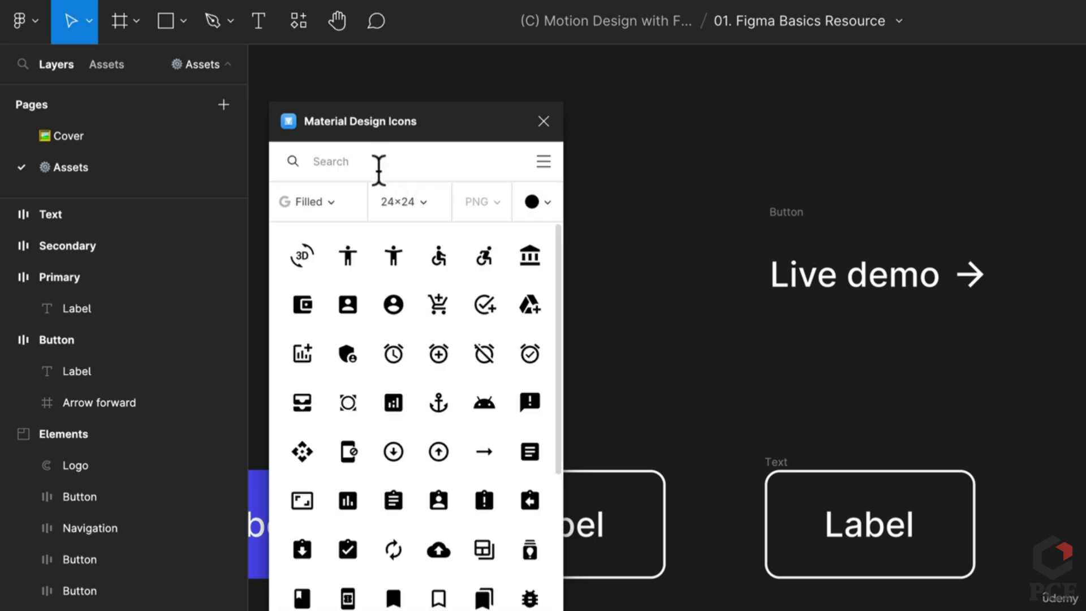
pyautogui.click(378, 168)
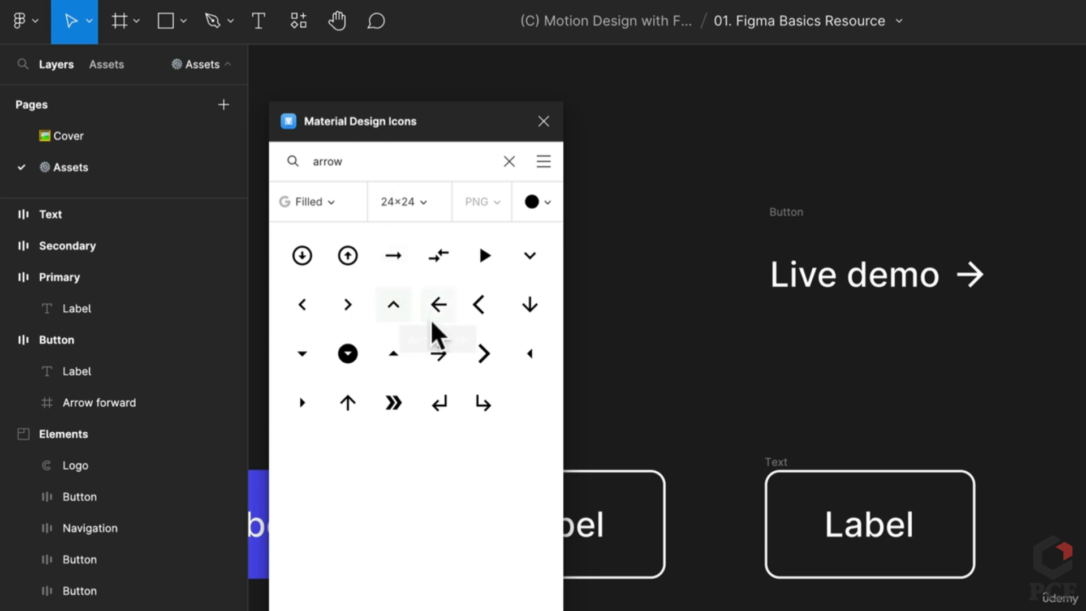
pyautogui.moveTo(436, 358); pyautogui.dragTo(1033, 413)
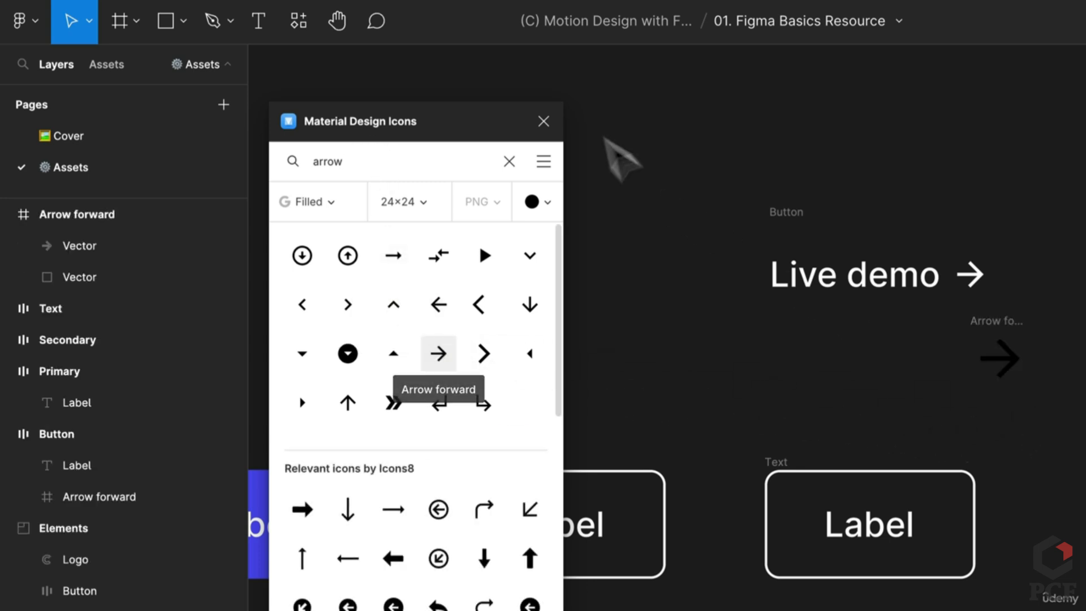
pyautogui.click(542, 122)
pyautogui.click(1010, 352)
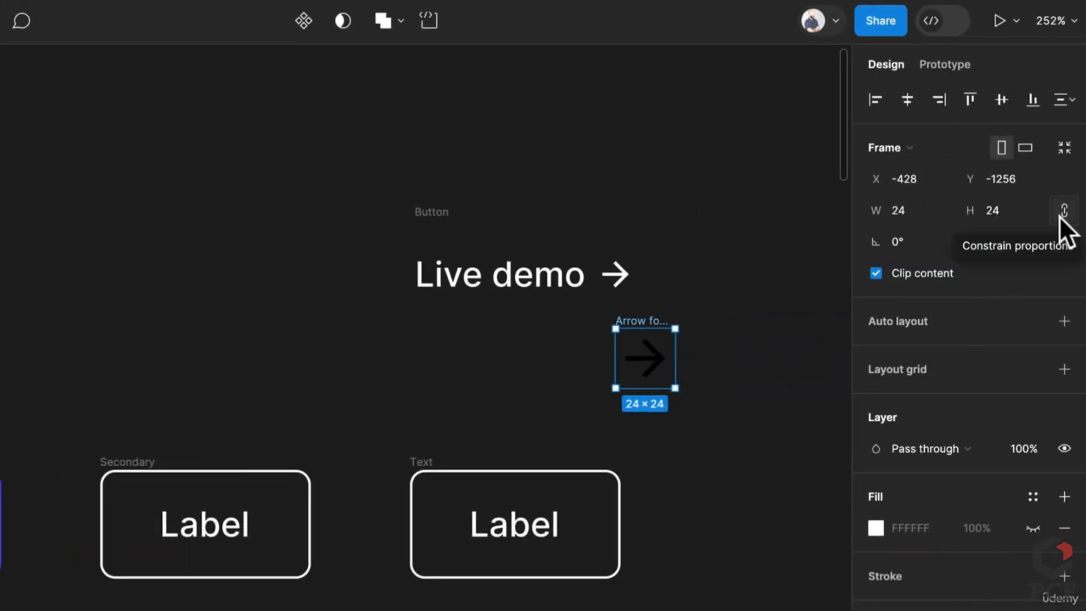
# Make the arrow 16×16 with a white #FFF fill and place it after Label in the Text button
pyautogui.click(996, 212)
pyautogui.write('20')
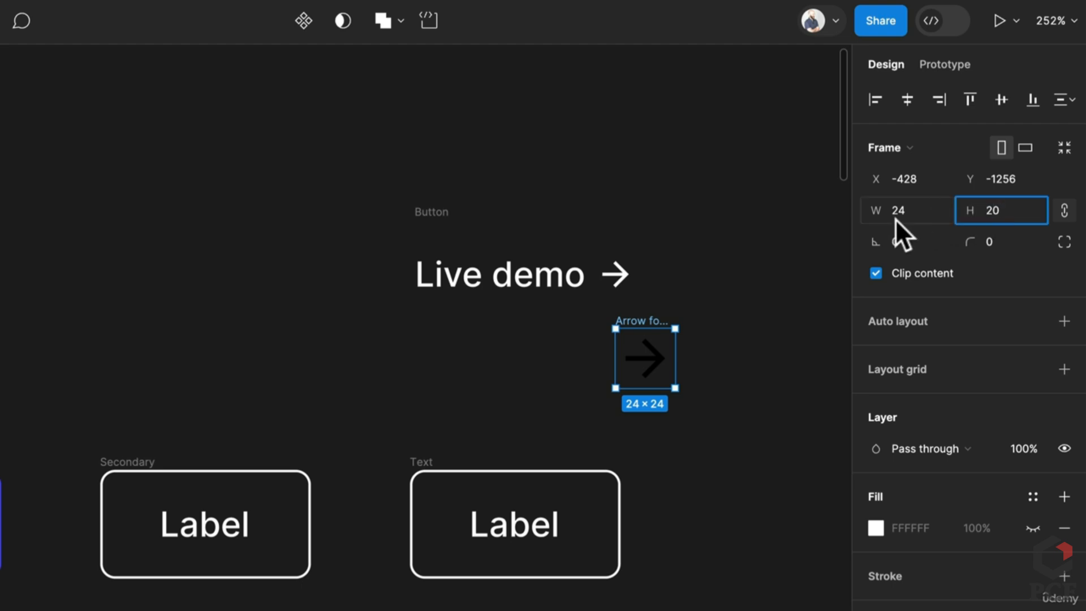
pyautogui.press('Return')
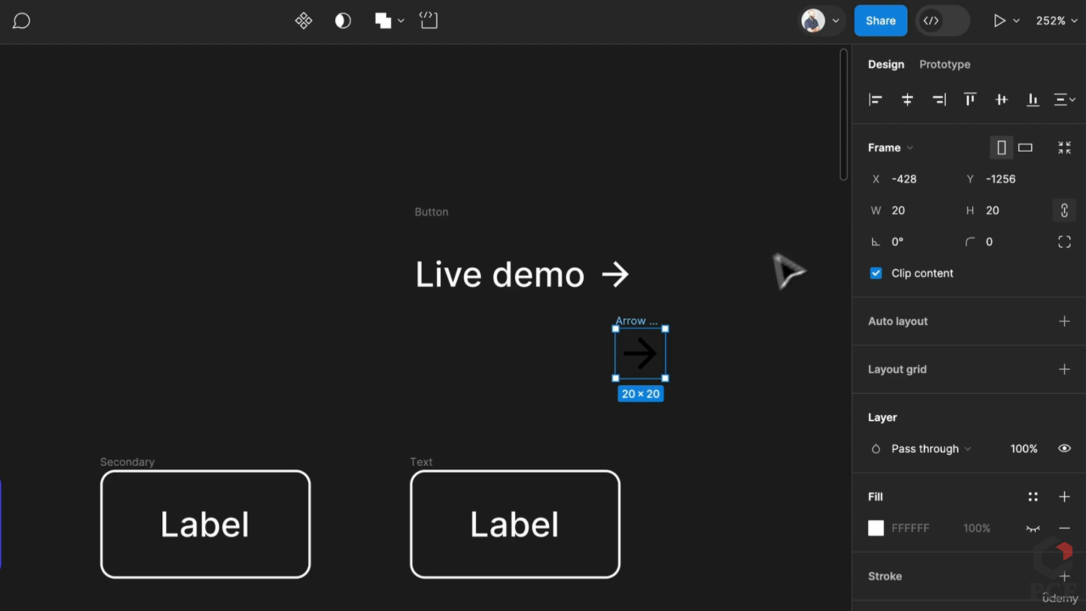
pyautogui.click(626, 291)
pyautogui.click(647, 340)
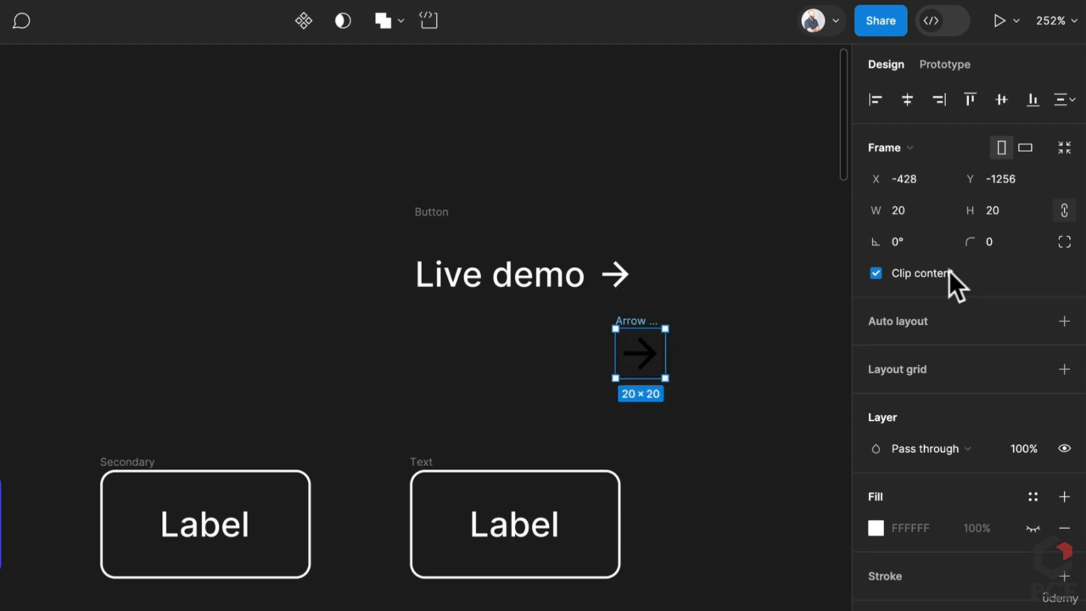
pyautogui.click(1007, 211)
pyautogui.press('Return')
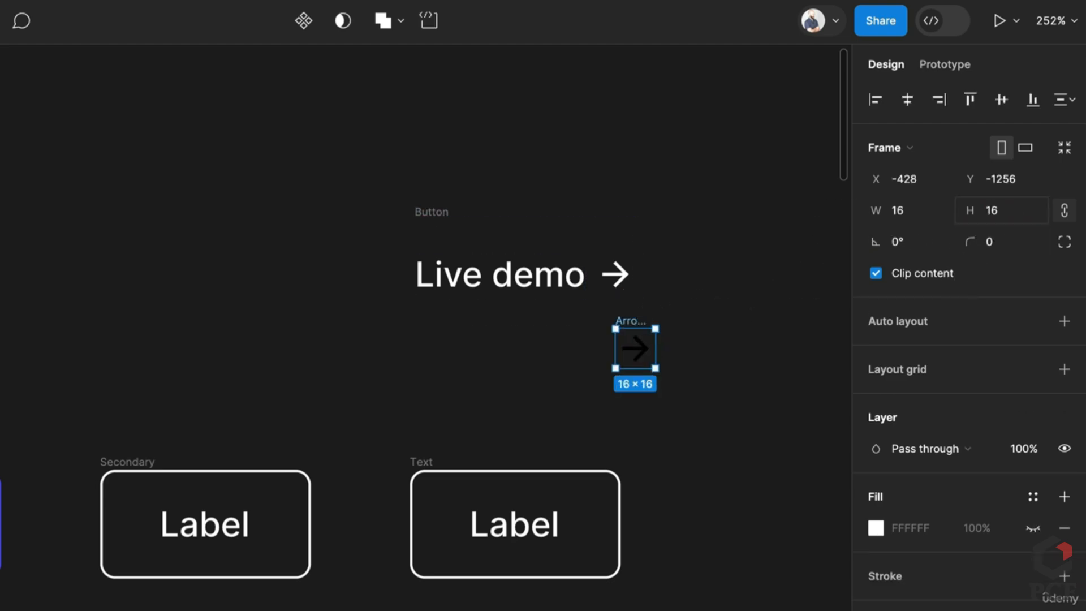
pyautogui.write('fff')
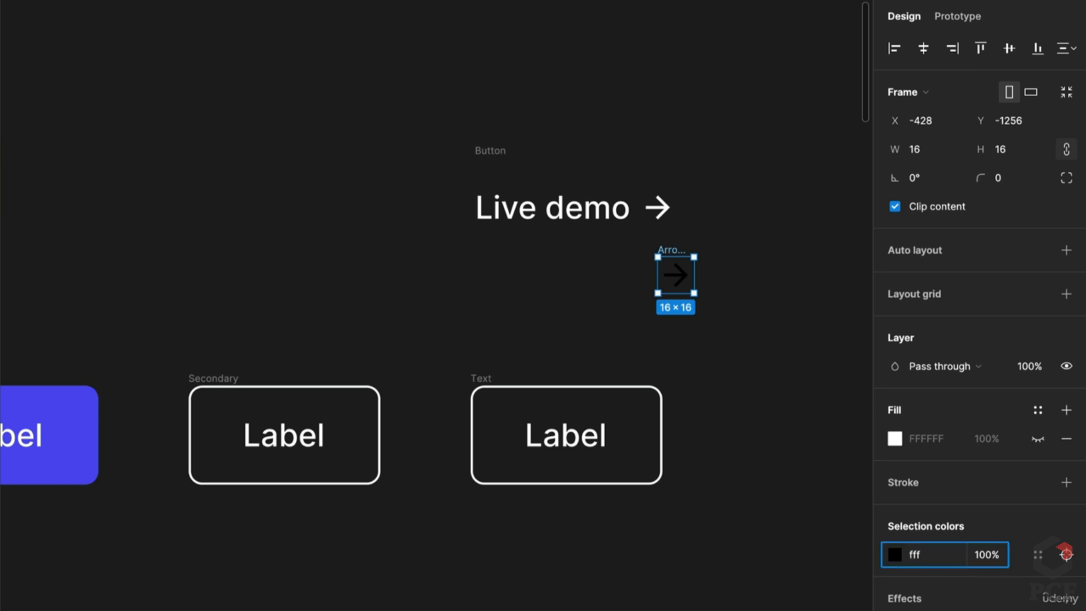
pyautogui.press('Return')
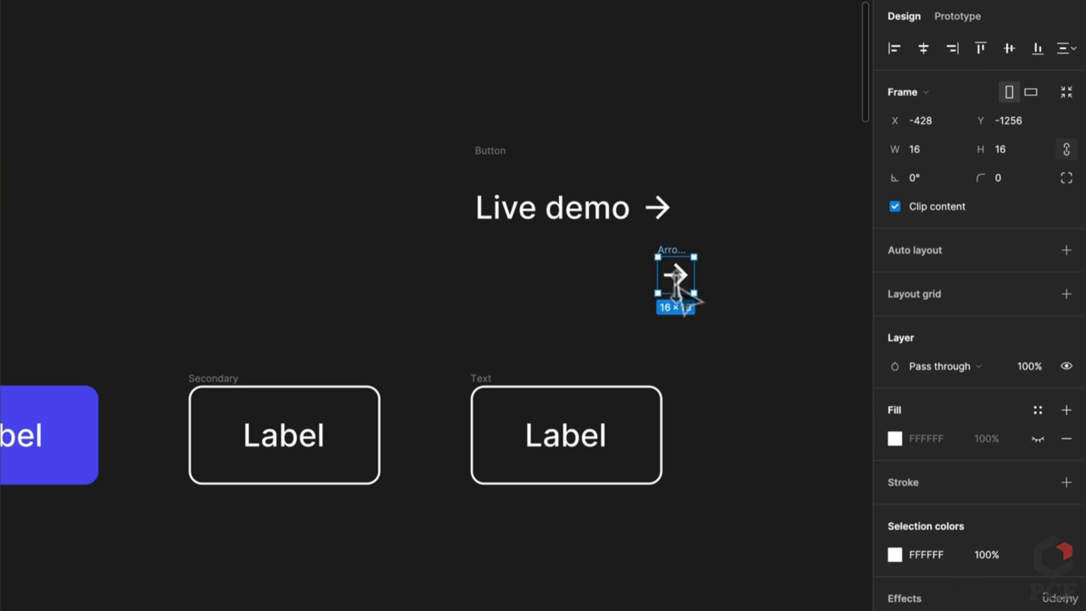
pyautogui.moveTo(673, 264); pyautogui.dragTo(644, 431)
pyautogui.click(724, 417)
# Set the Text button's horizontal padding to 0 and remove its white border
pyautogui.click(496, 393)
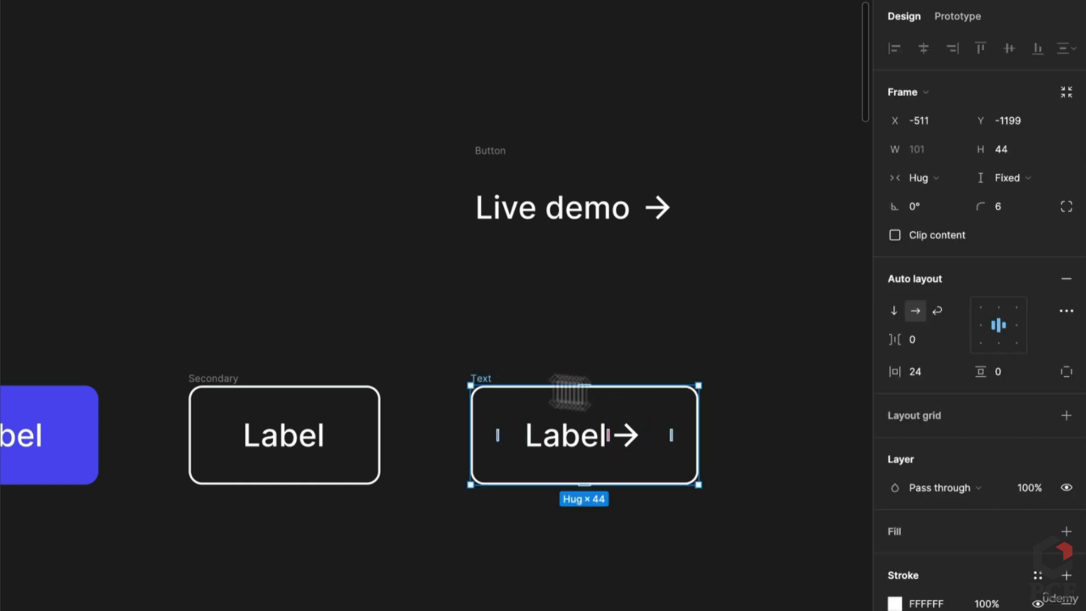
pyautogui.scroll(5, 625, 477)
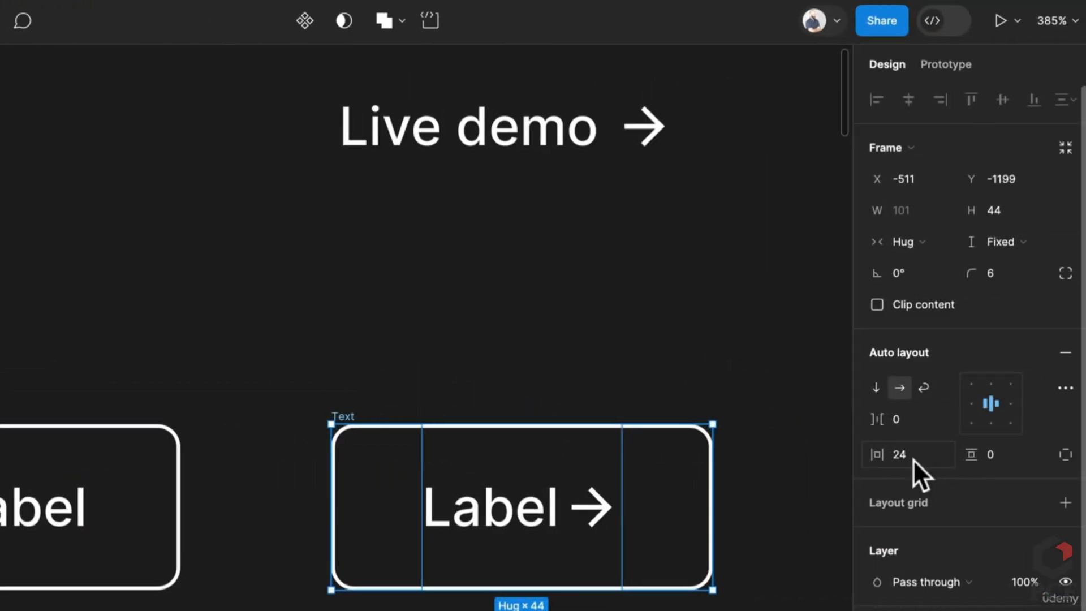
pyautogui.click(909, 459)
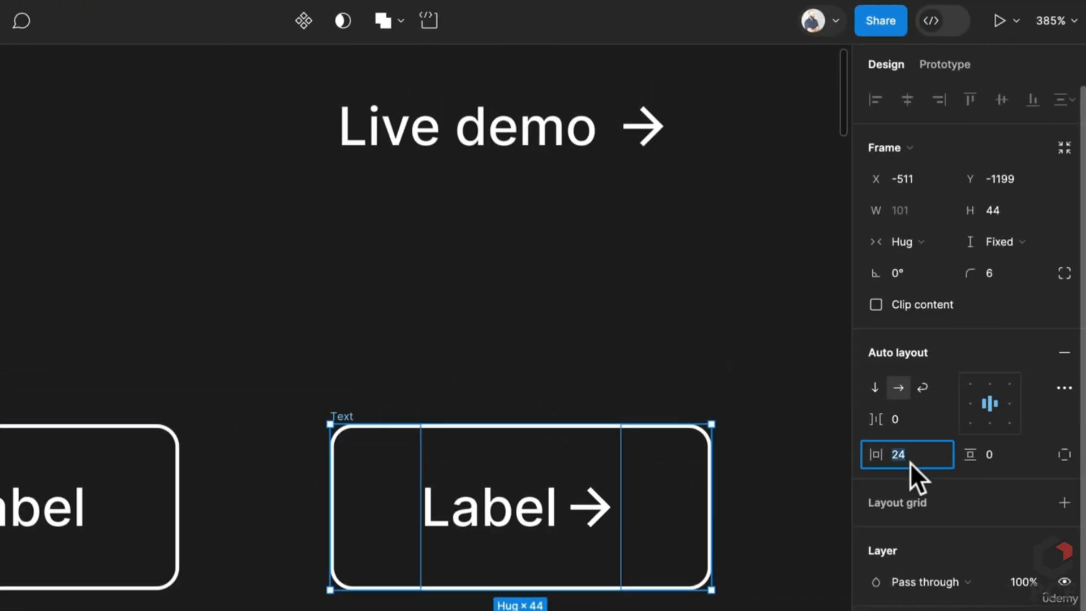
pyautogui.write('0')
pyautogui.press('Return')
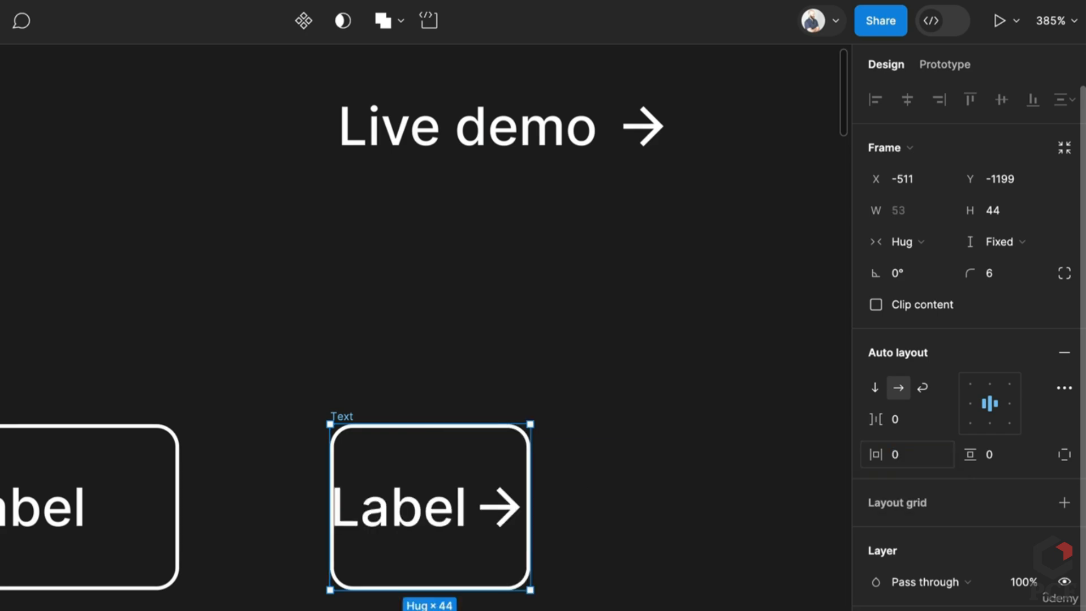
pyautogui.hotkey('alt', '/')
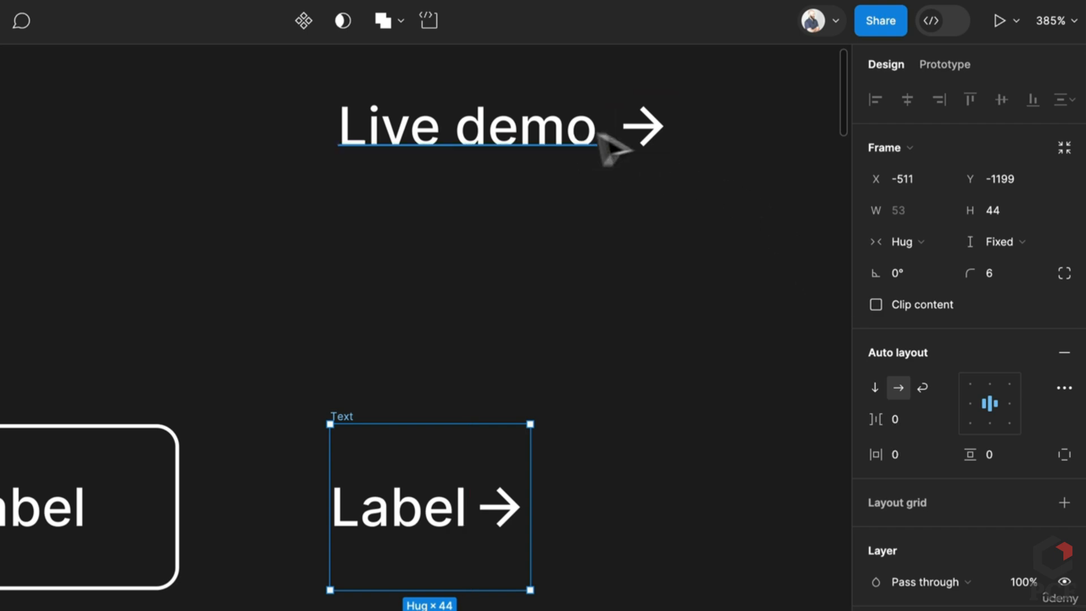
# Set the gap between Label and the arrow to 4
pyautogui.click(371, 97)
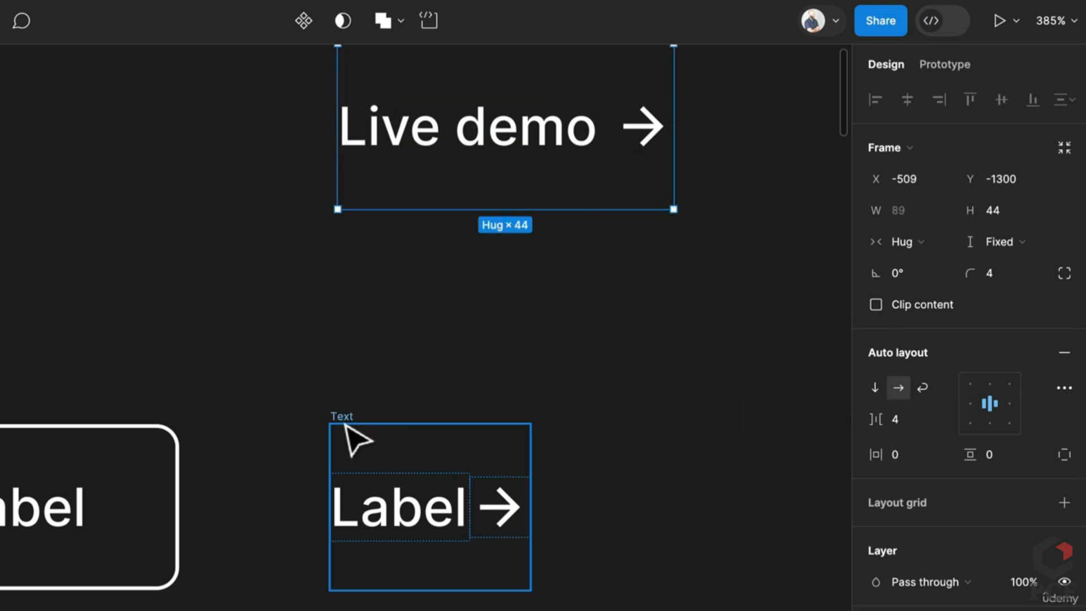
pyautogui.click(354, 443)
pyautogui.click(908, 423)
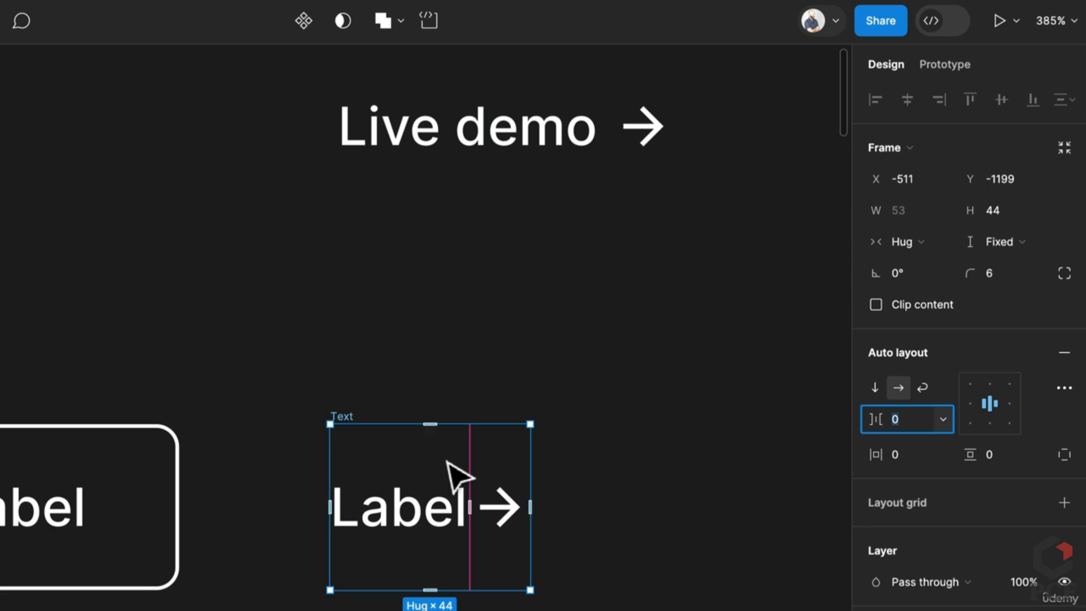
pyautogui.press('Return')
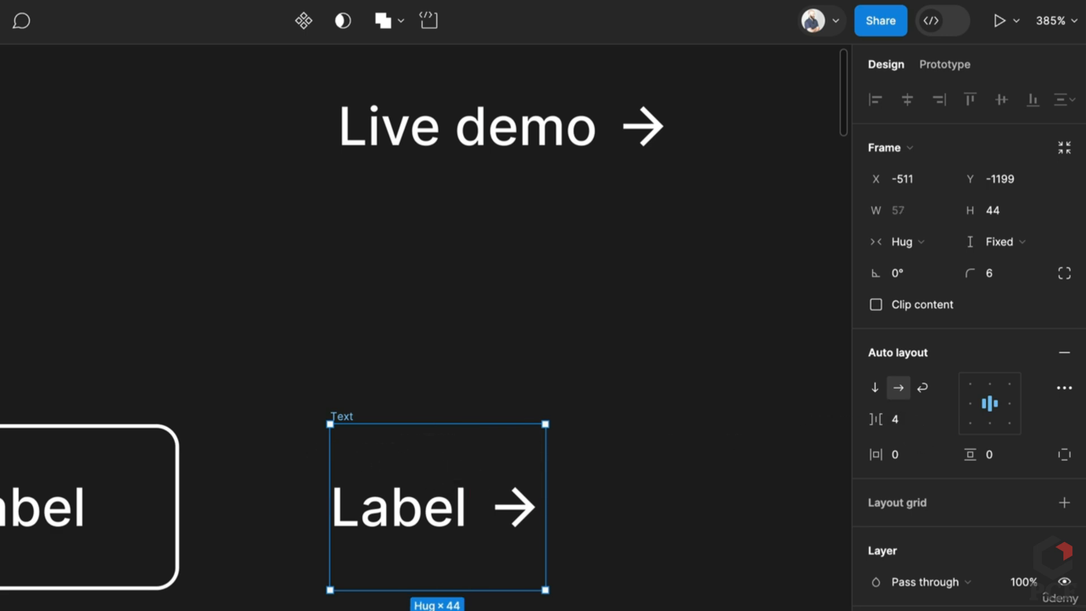
pyautogui.click(483, 344)
pyautogui.scroll(-5, 484, 346)
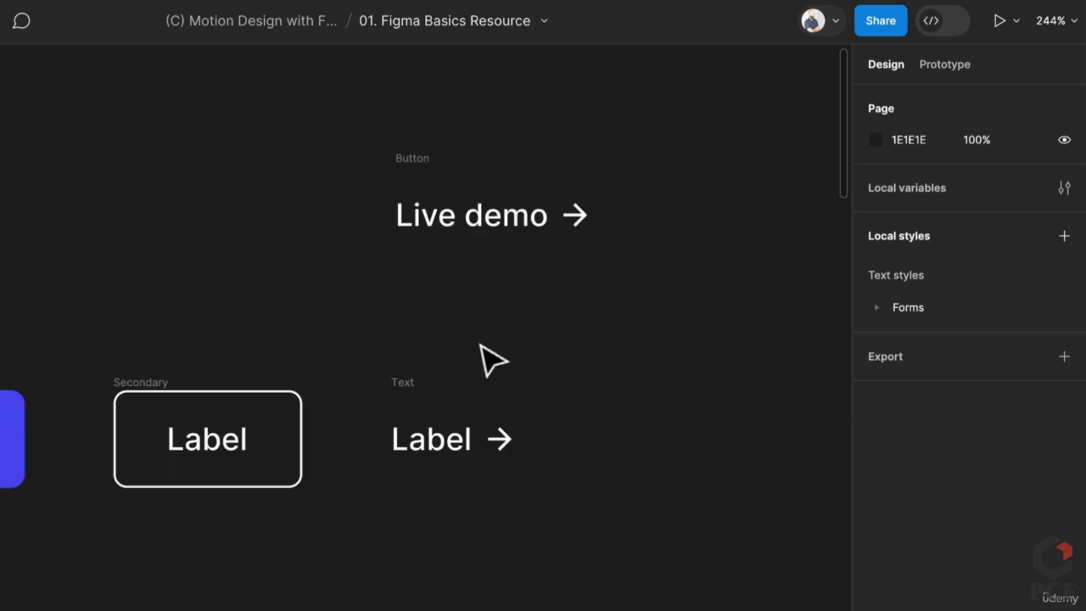
pyautogui.scroll(-3, 480, 354)
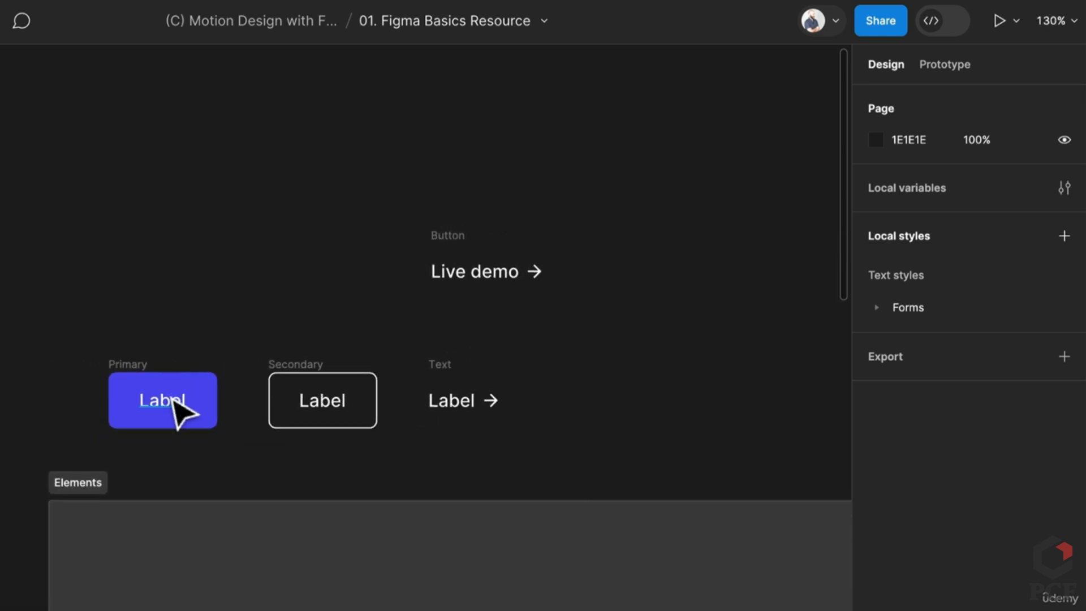
pyautogui.scroll(-2, 532, 417)
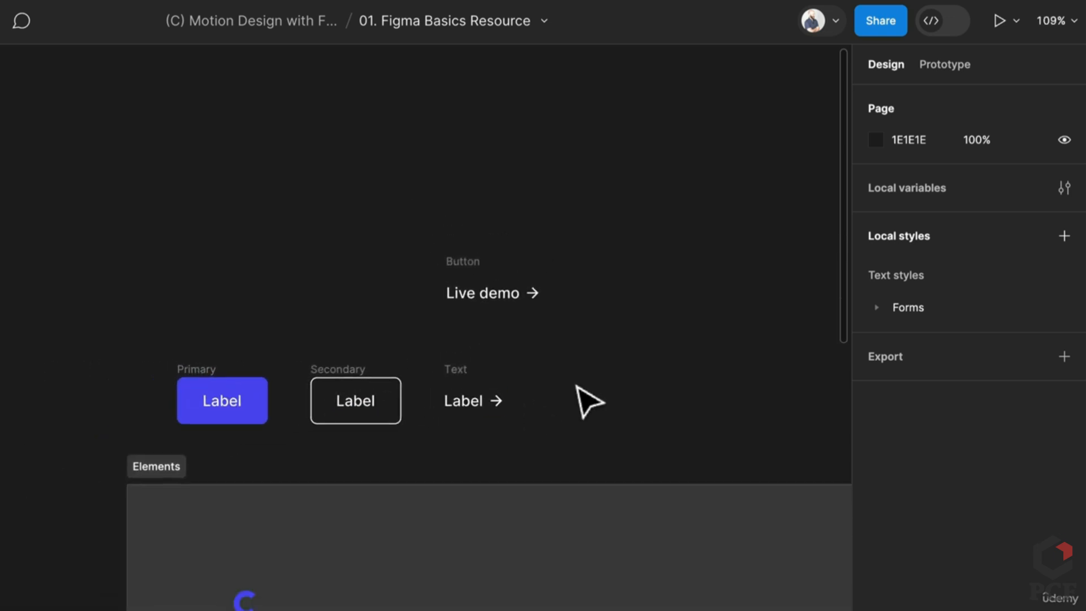
pyautogui.hscroll(2, 589, 399)
pyautogui.scroll(2, 285, 397)
pyautogui.moveTo(319, 236); pyautogui.dragTo(720, 315)
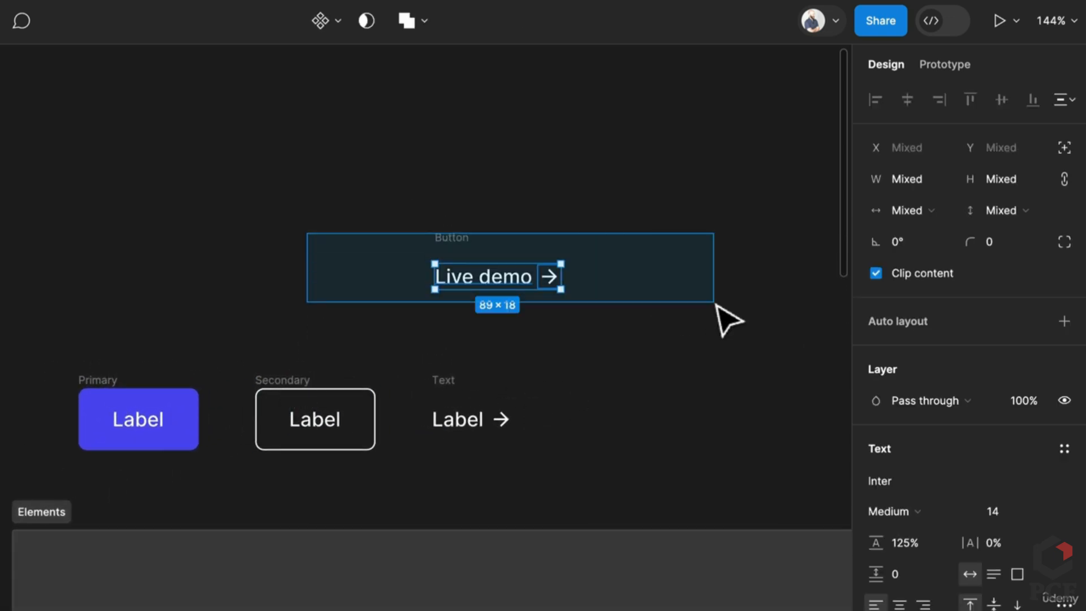
pyautogui.hotkey('shift', 'a')
pyautogui.press('Delete')
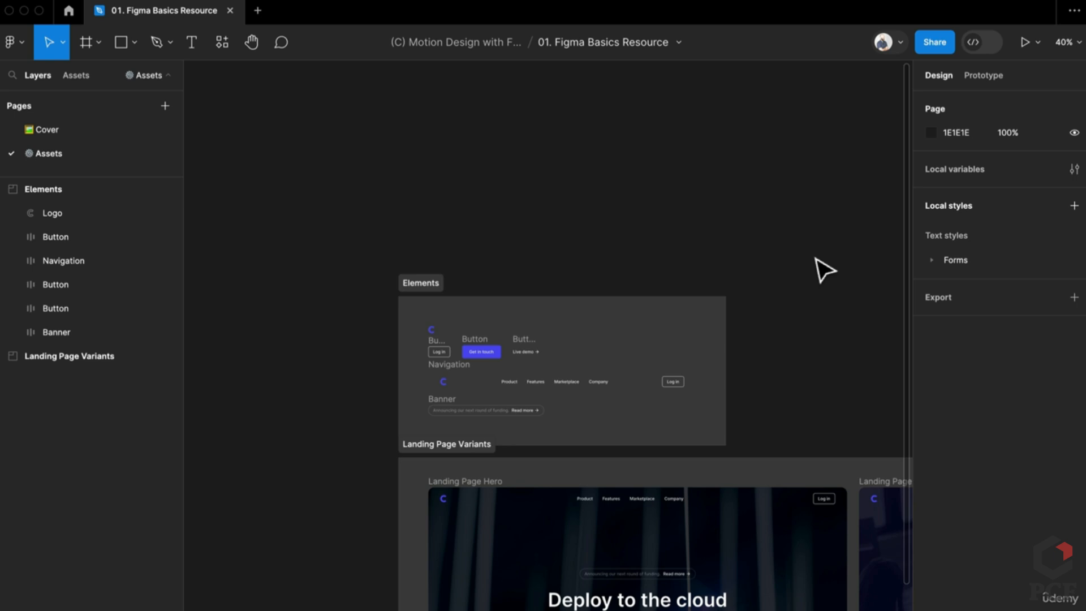
# Inspect the hero's navigation bar, trying fixed item spacing and reverting it to Auto
pyautogui.scroll(5, 614, 533)
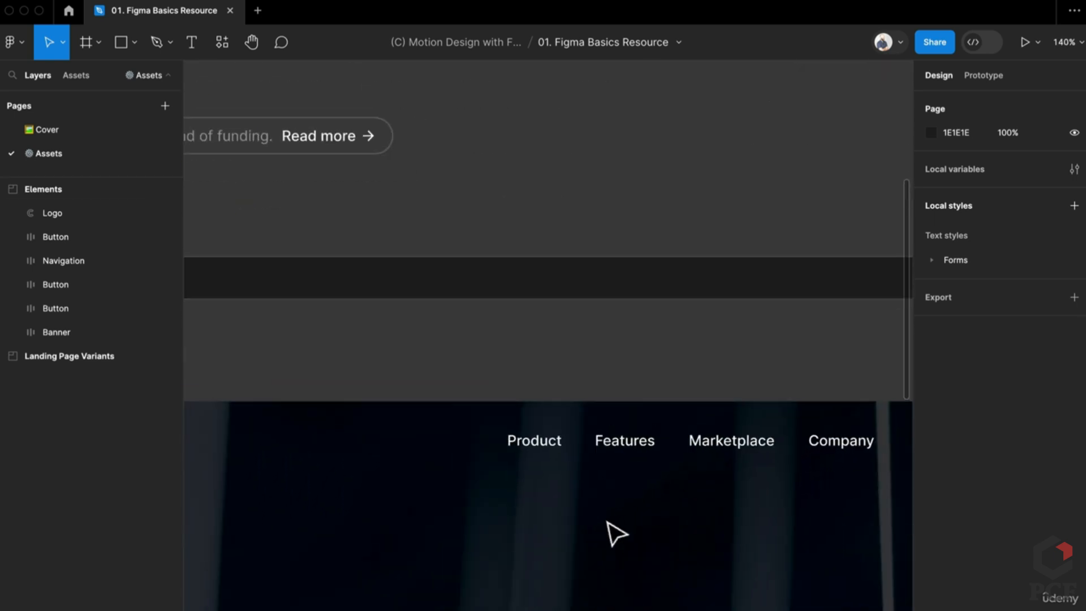
pyautogui.scroll(-3, 615, 533)
pyautogui.scroll(-3, 555, 478)
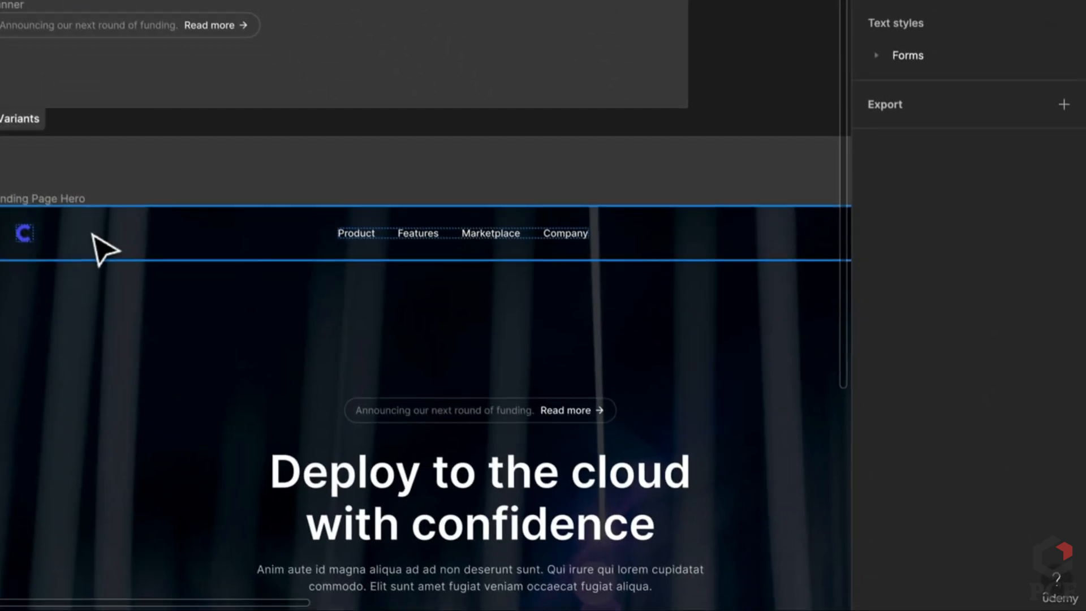
pyautogui.click(232, 338)
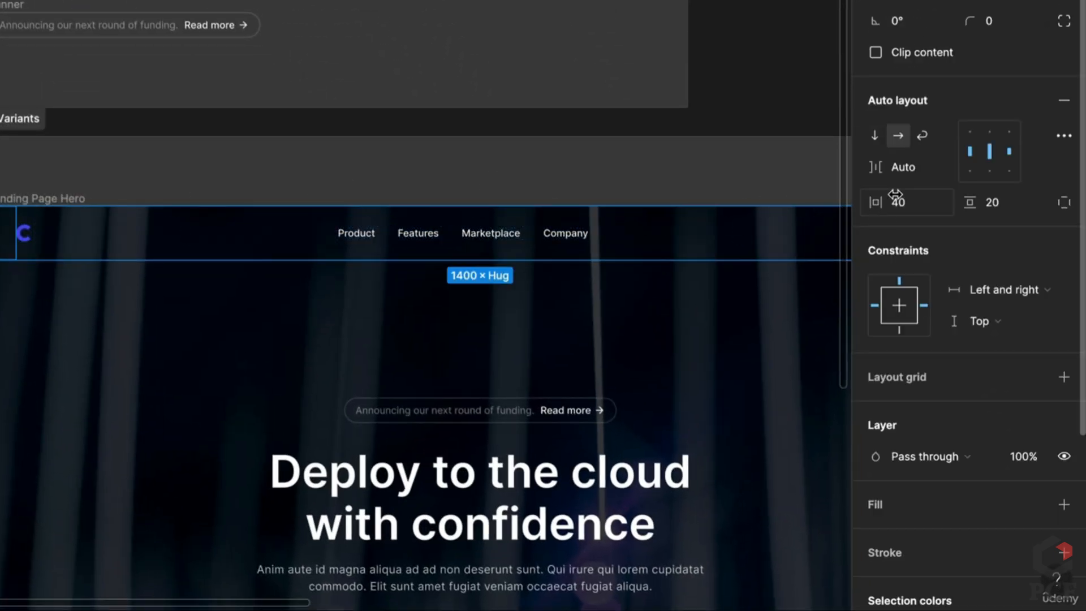
pyautogui.hscroll(1, 538, 242)
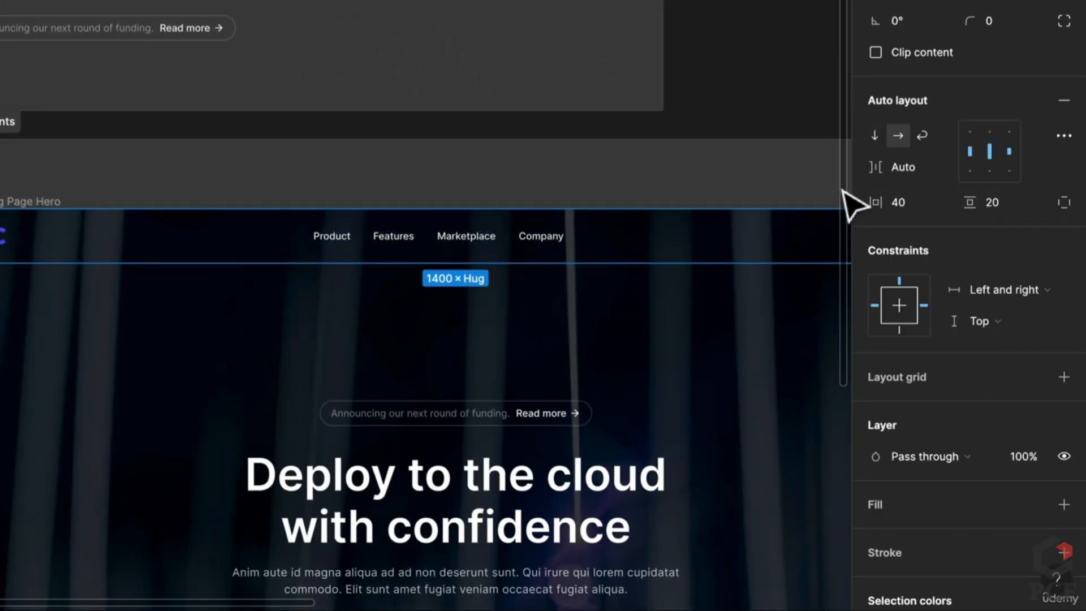
pyautogui.hscroll(3, 460, 248)
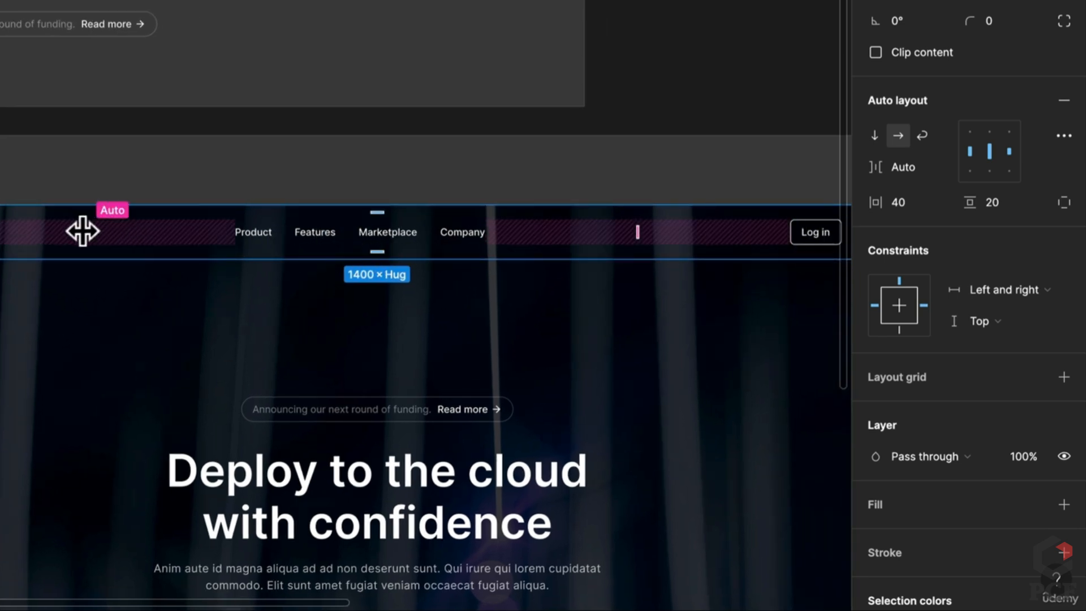
pyautogui.moveTo(80, 233); pyautogui.dragTo(172, 242)
pyautogui.hotkey('ctrl', 'z')
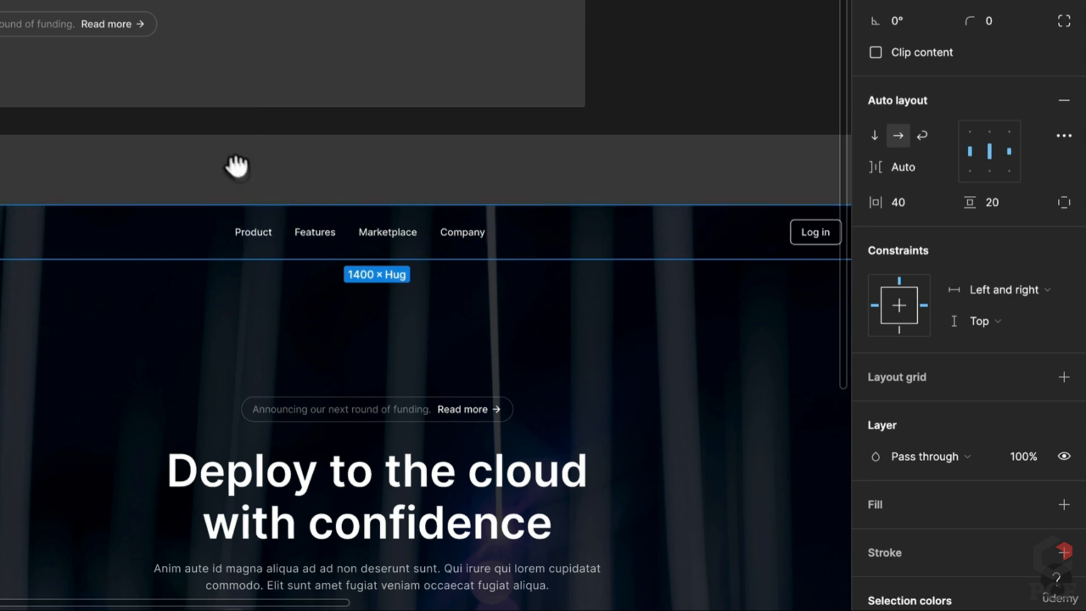
# Place a copy of the Navigation bar above the Elements frame
pyautogui.moveTo(236, 164); pyautogui.dragTo(348, 324)
pyautogui.click(15, 81)
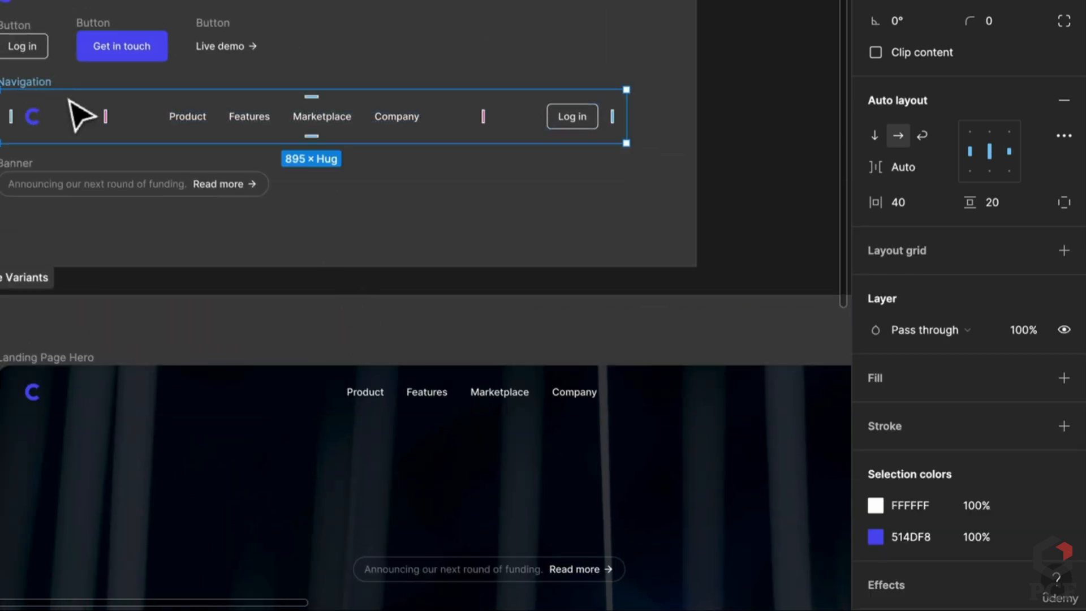
pyautogui.moveTo(105, 176); pyautogui.dragTo(301, 506)
pyautogui.click(338, 126)
pyautogui.click(283, 436)
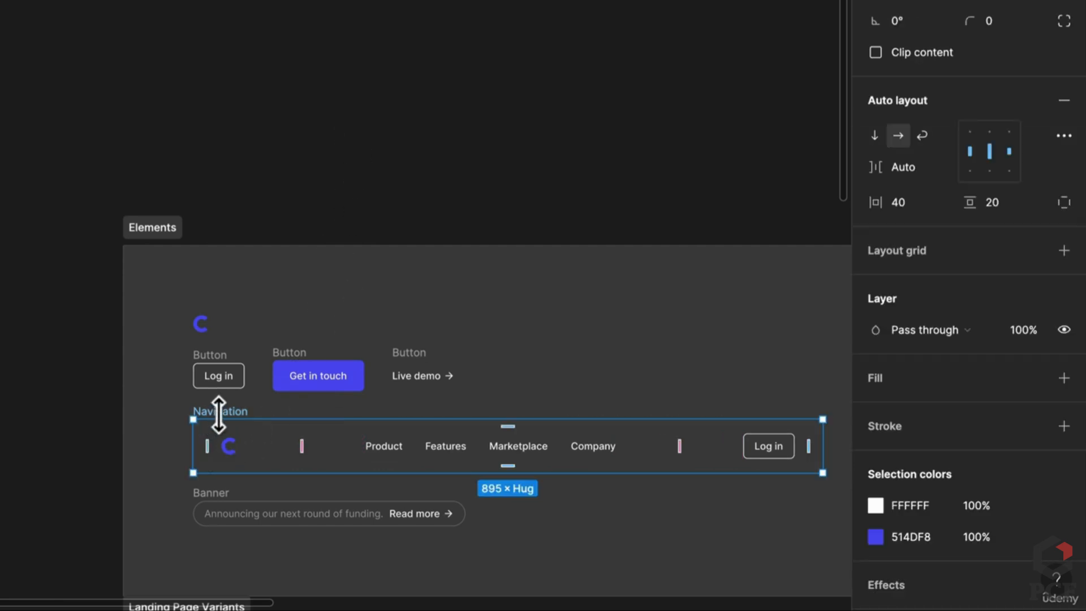
pyautogui.moveTo(237, 429); pyautogui.dragTo(200, 23)
pyautogui.click(293, 90)
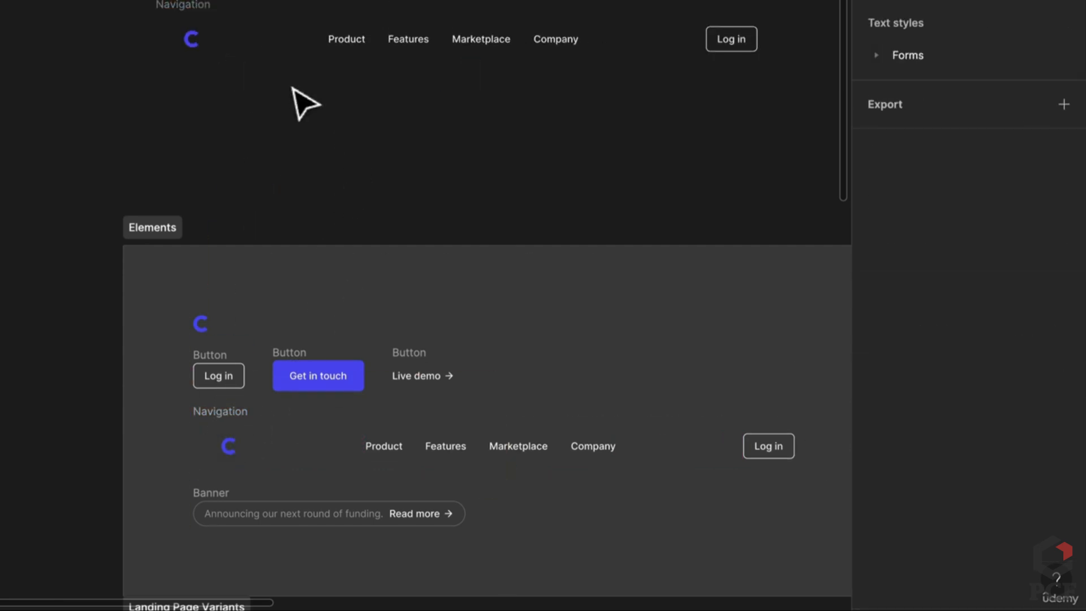
# Place a copy of the small C logo above the Elements frame
pyautogui.scroll(1, 343, 100)
pyautogui.moveTo(341, 102); pyautogui.dragTo(352, 190)
pyautogui.scroll(3, 375, 303)
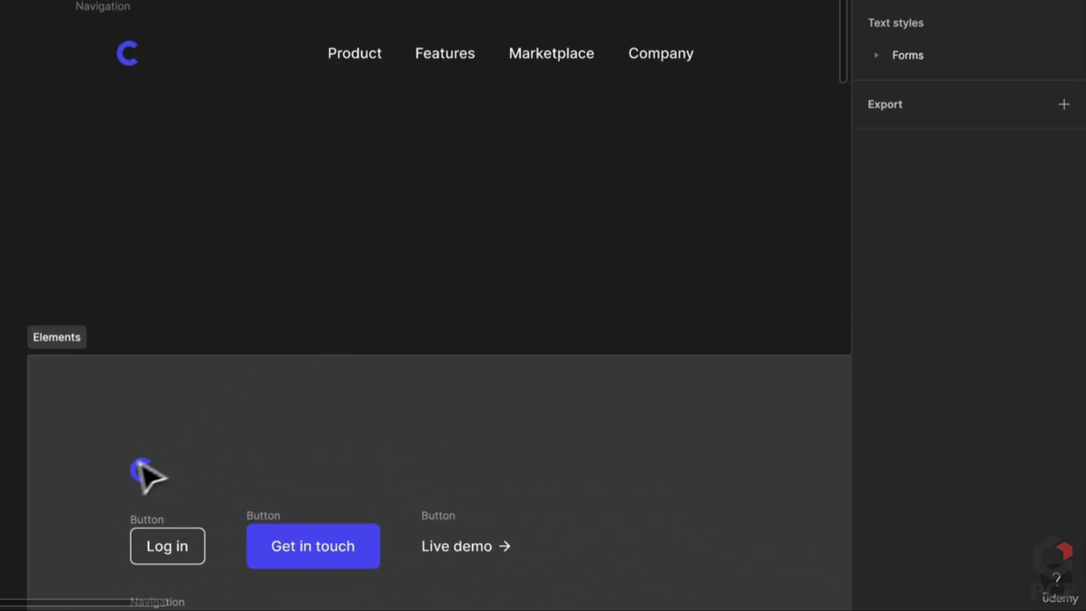
pyautogui.click(140, 471)
pyautogui.moveTo(148, 469); pyautogui.dragTo(145, 187)
pyautogui.click(133, 209)
pyautogui.click(146, 189)
pyautogui.click(282, 210)
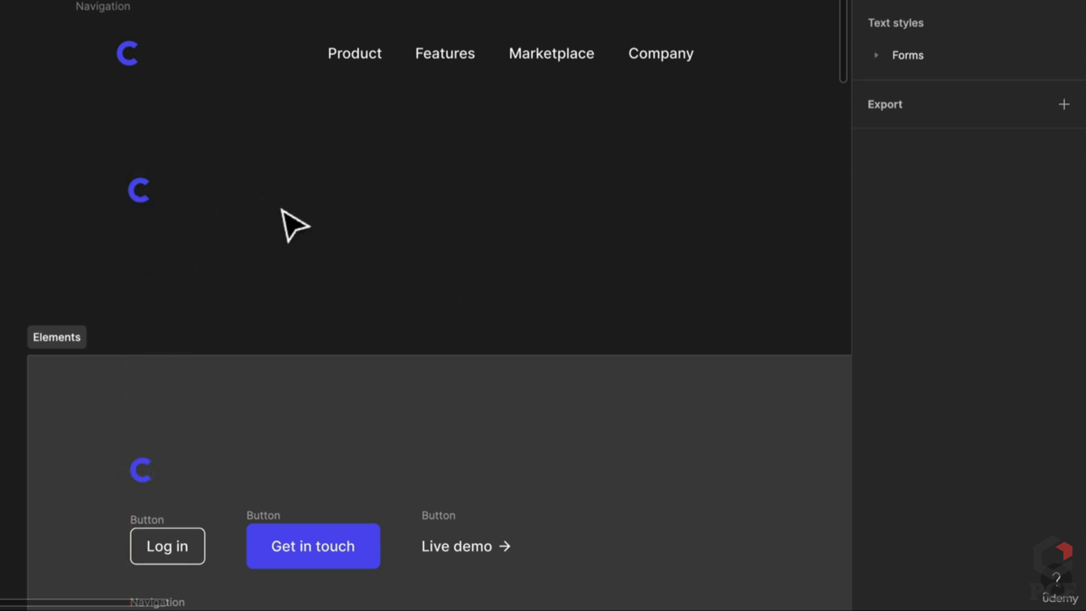
pyautogui.hscroll(1, 368, 182)
pyautogui.hscroll(3, 363, 182)
pyautogui.scroll(-1, 363, 182)
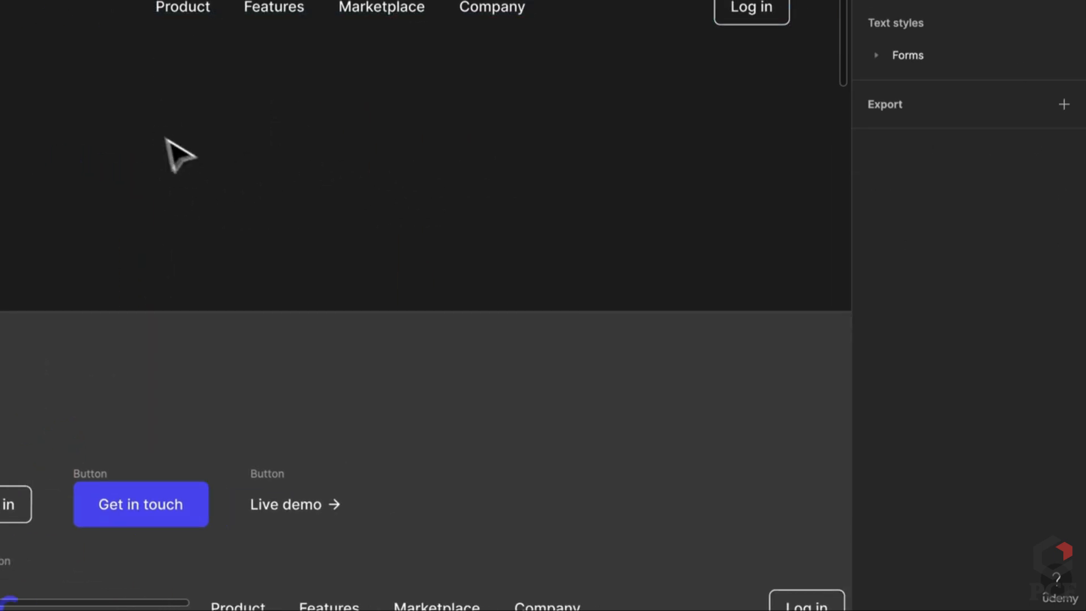
pyautogui.click(200, 5)
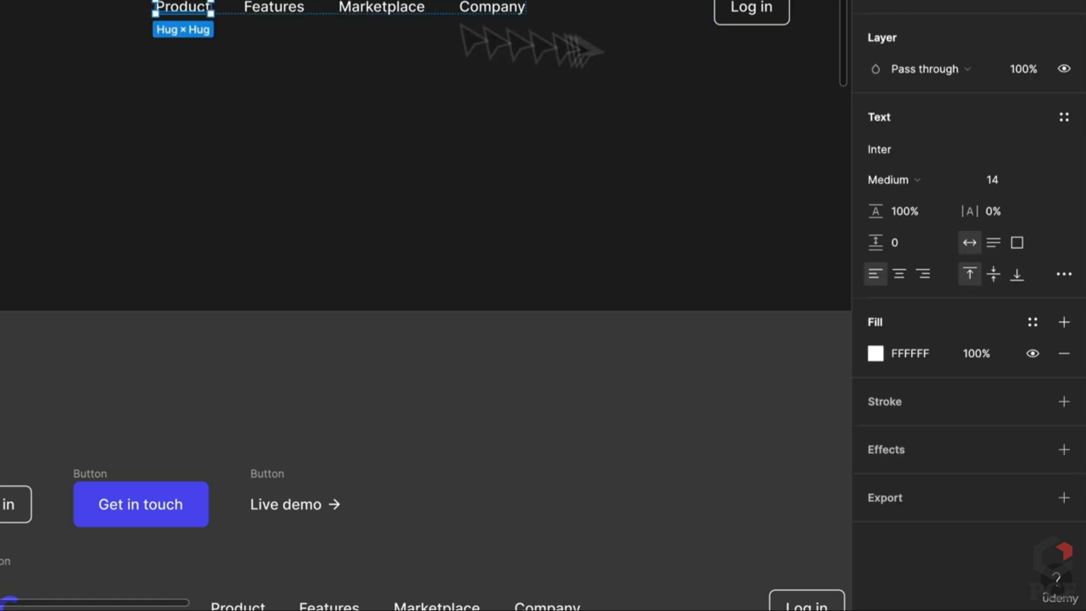
pyautogui.click(276, 136)
# Create a Product text layer beside the logo and duplicate it into a row of four
pyautogui.press('t')
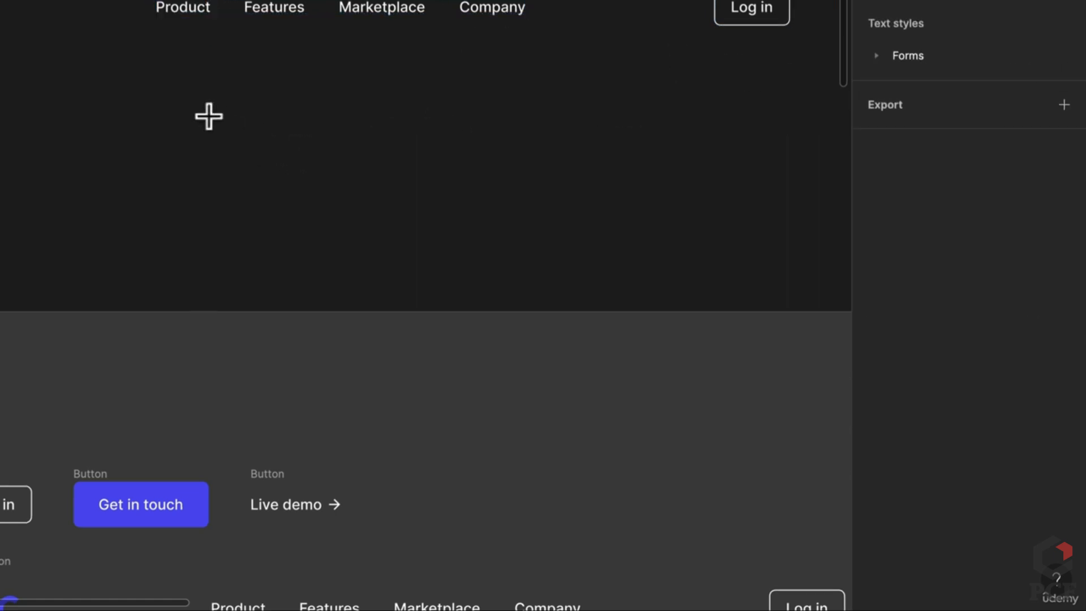
pyautogui.click(209, 117)
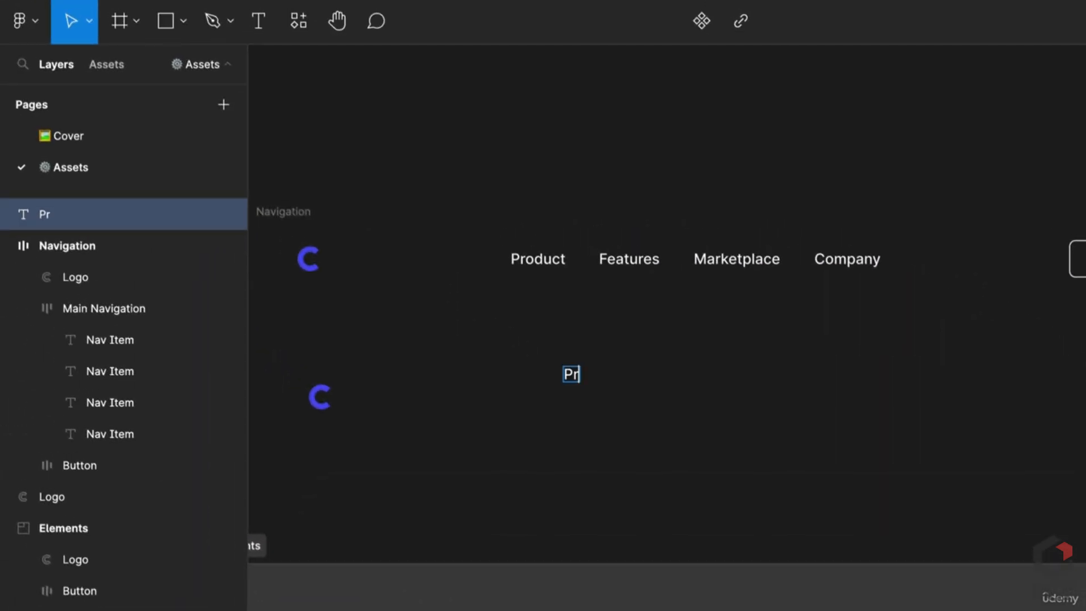
pyautogui.press('Escape')
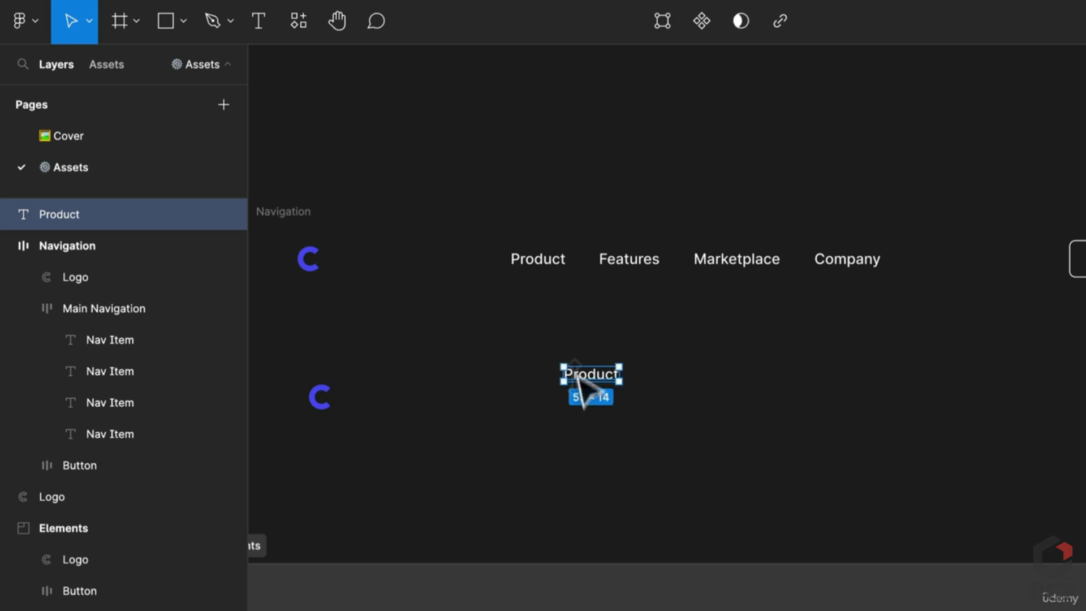
pyautogui.hotkey('ctrl', 'd')
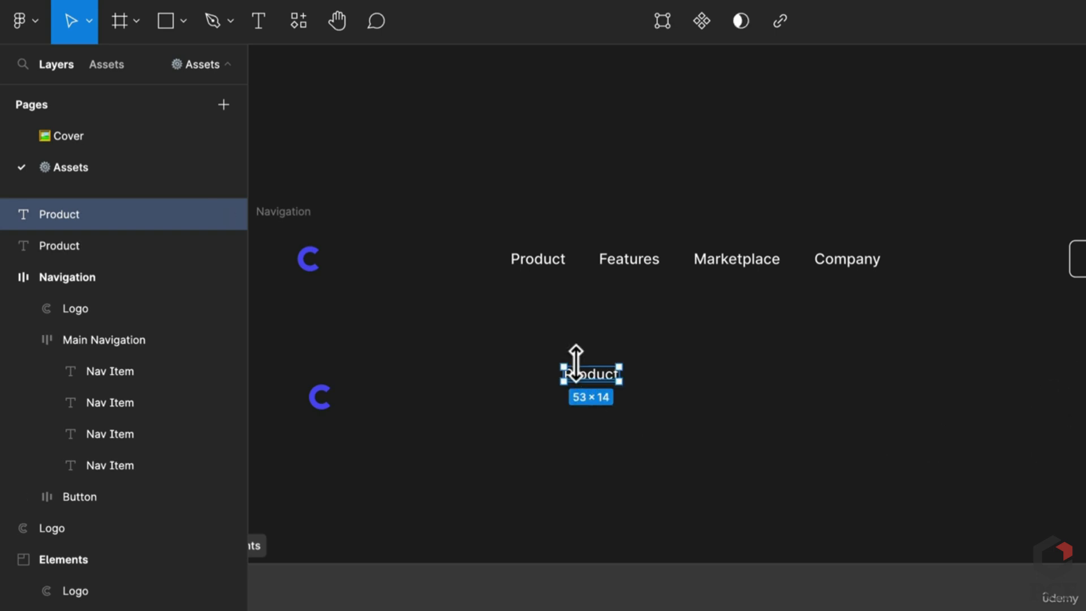
pyautogui.moveTo(606, 368); pyautogui.dragTo(673, 385)
pyautogui.hotkey('ctrl', 'd')
pyautogui.hotkey('ctrl', 'd')
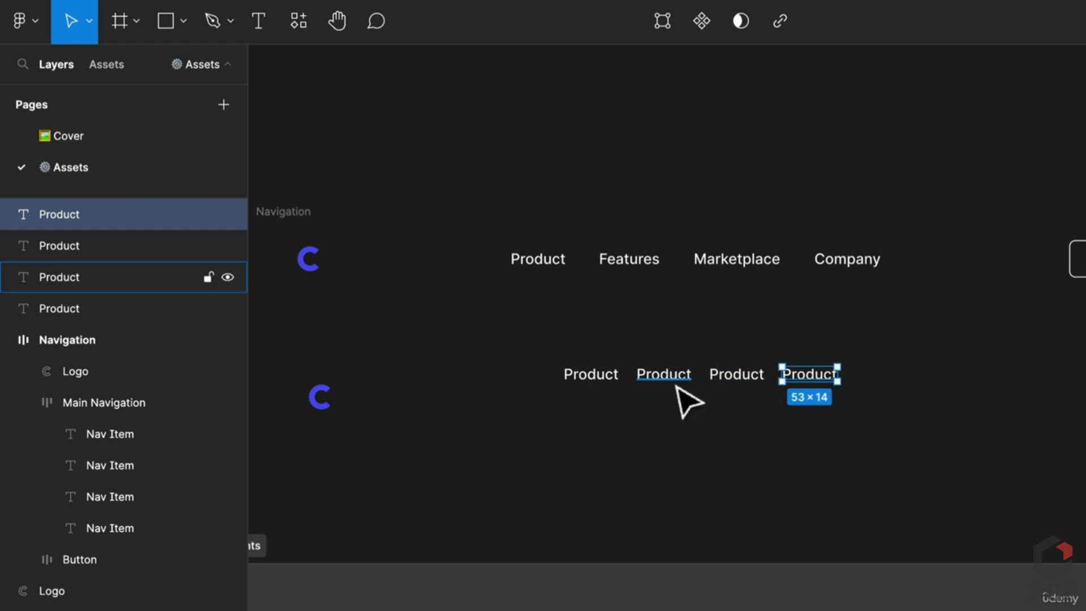
# Retype the copies as Features, Marketplace and Company and move the row level with the C logo
pyautogui.doubleClick(679, 378)
pyautogui.write('FG')
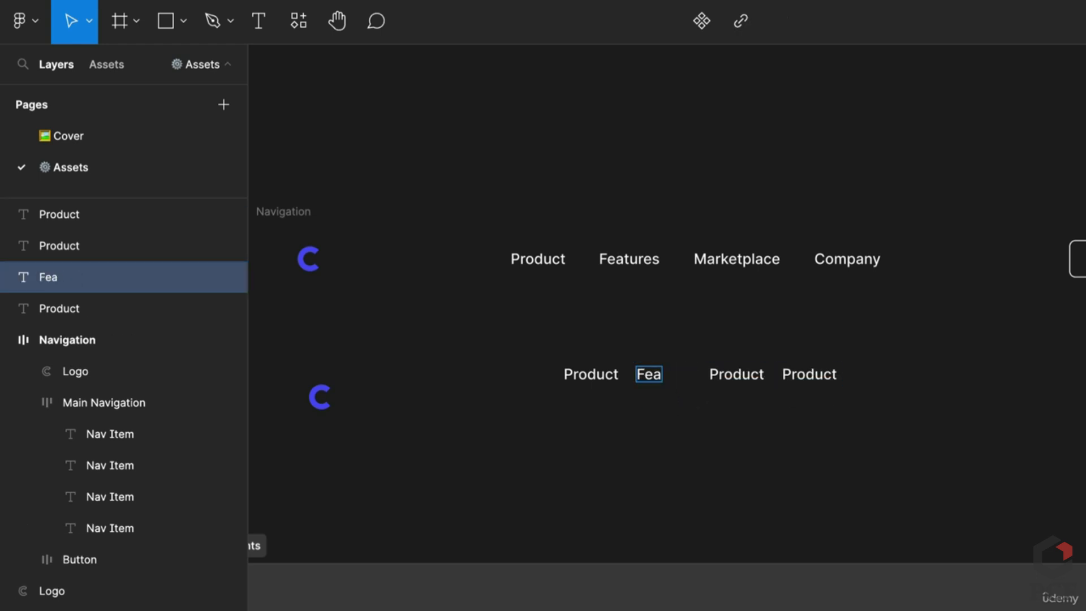
pyautogui.doubleClick(738, 378)
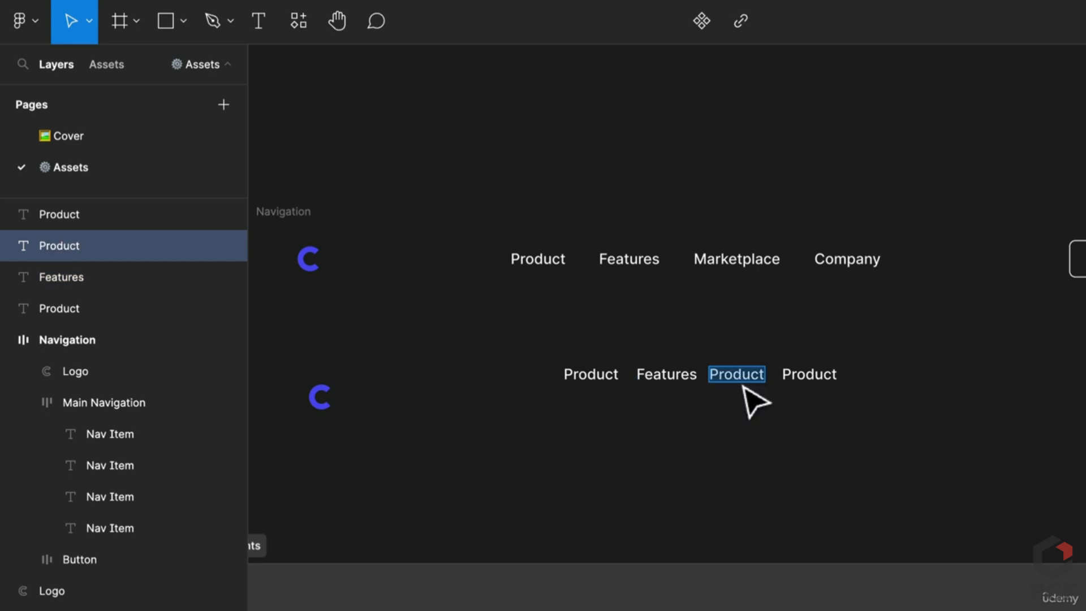
pyautogui.write('market')
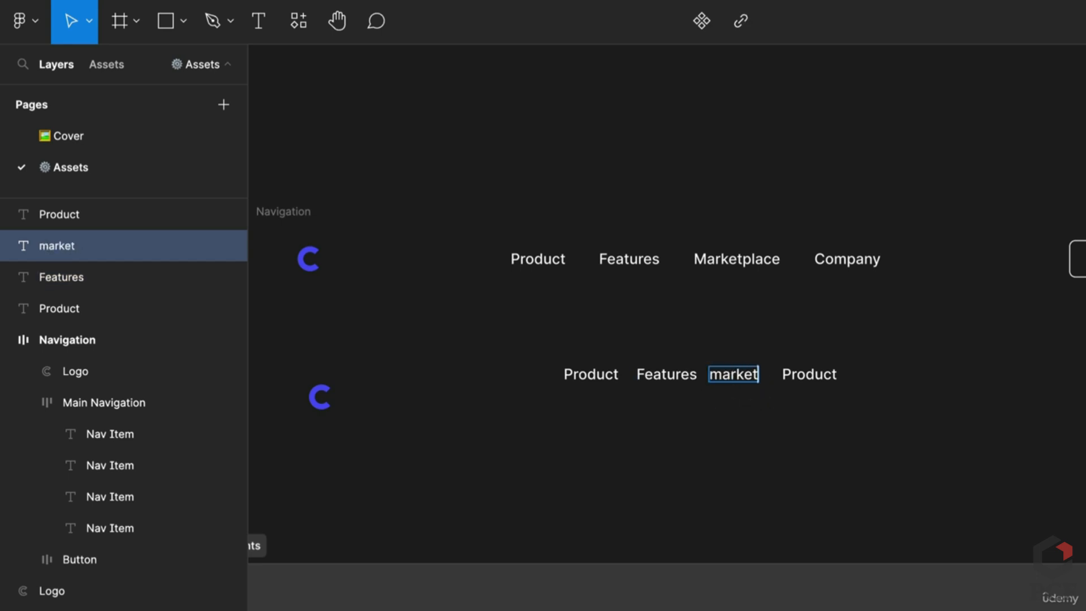
pyautogui.write('n')
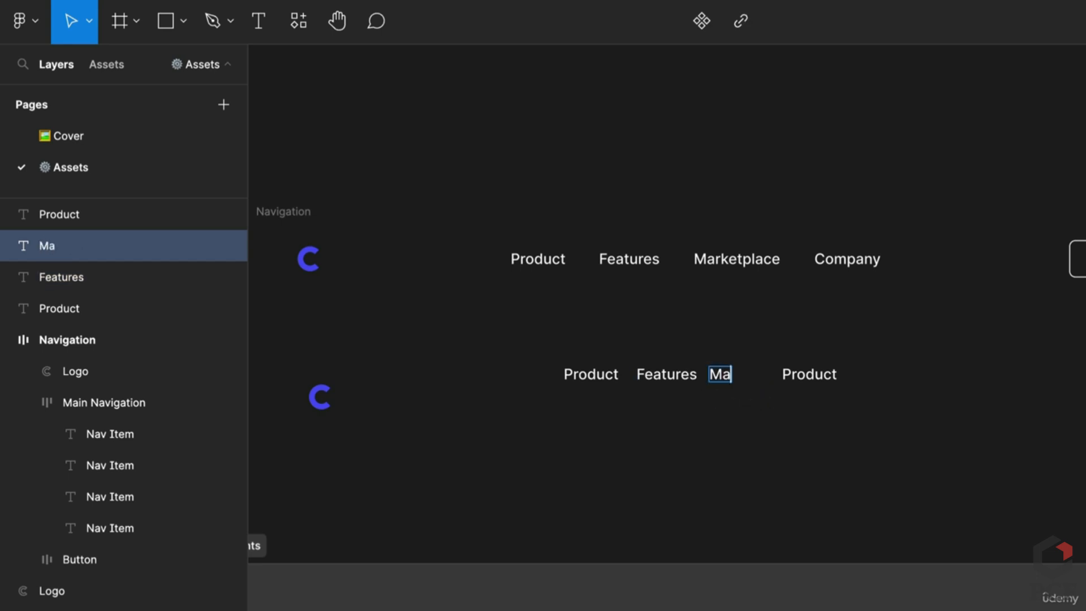
pyautogui.click(818, 379)
pyautogui.write('Company')
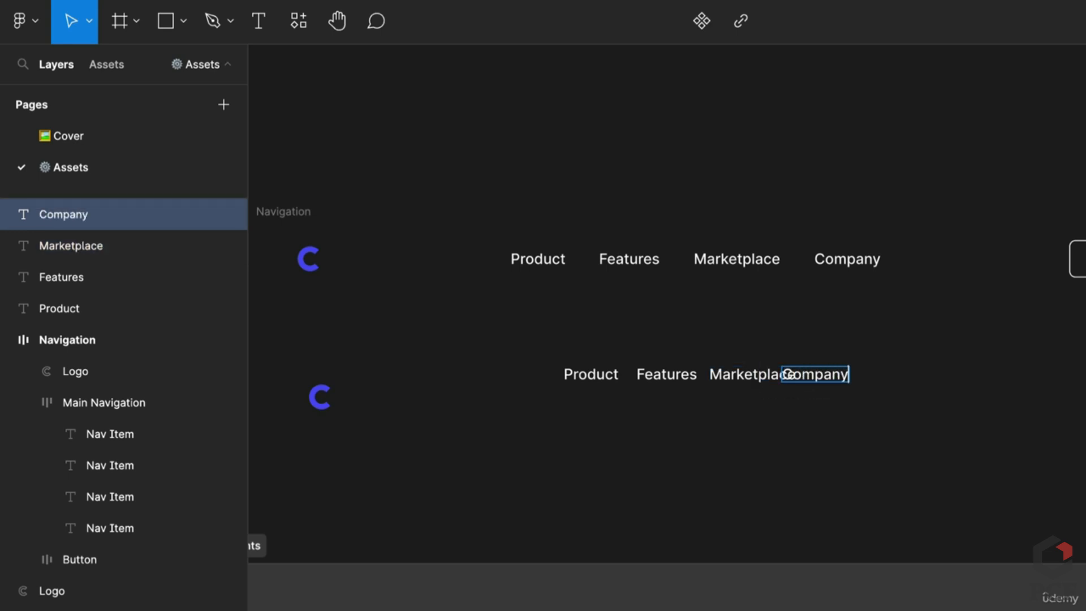
pyautogui.moveTo(536, 322); pyautogui.dragTo(973, 475)
pyautogui.moveTo(803, 375); pyautogui.dragTo(806, 402)
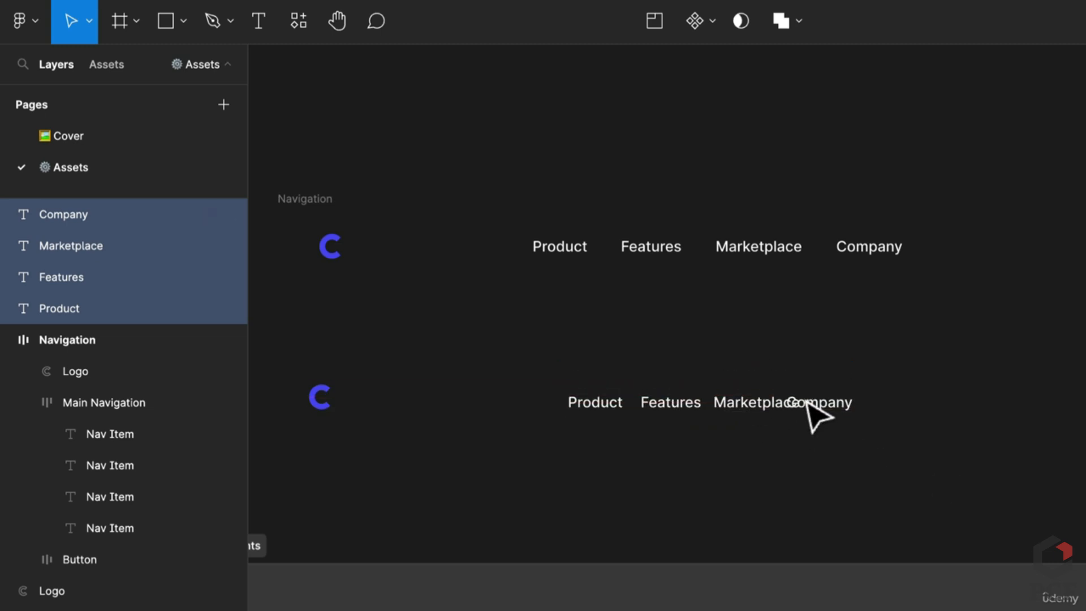
pyautogui.scroll(1, 698, 410)
pyautogui.scroll(2, 697, 411)
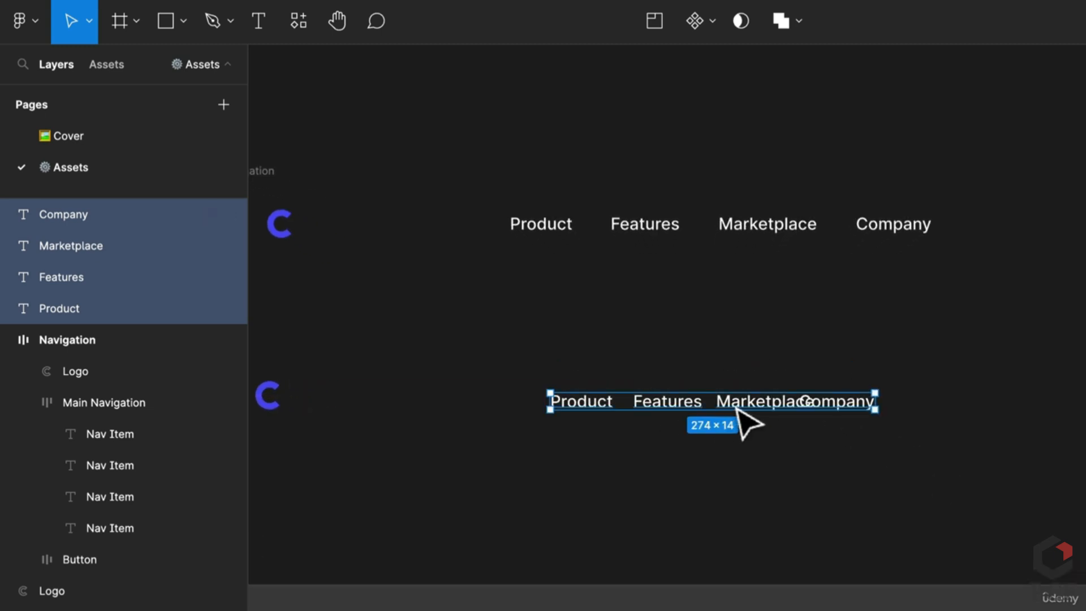
# Wrap the four nav texts in an auto-layout frame named Nav items
pyautogui.hotkey('shift', 'a')
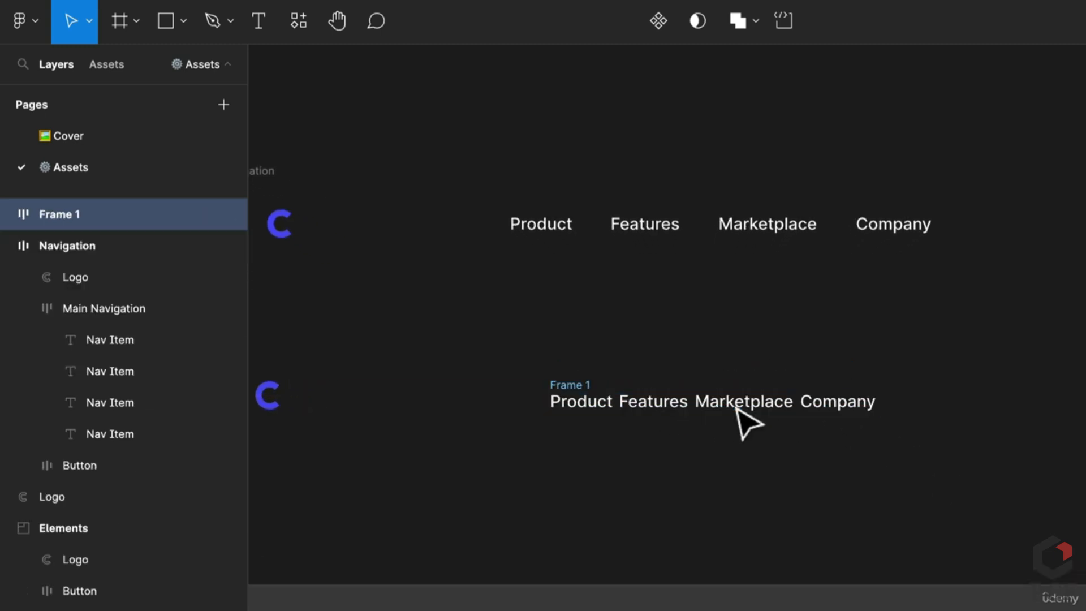
pyautogui.doubleClick(573, 383)
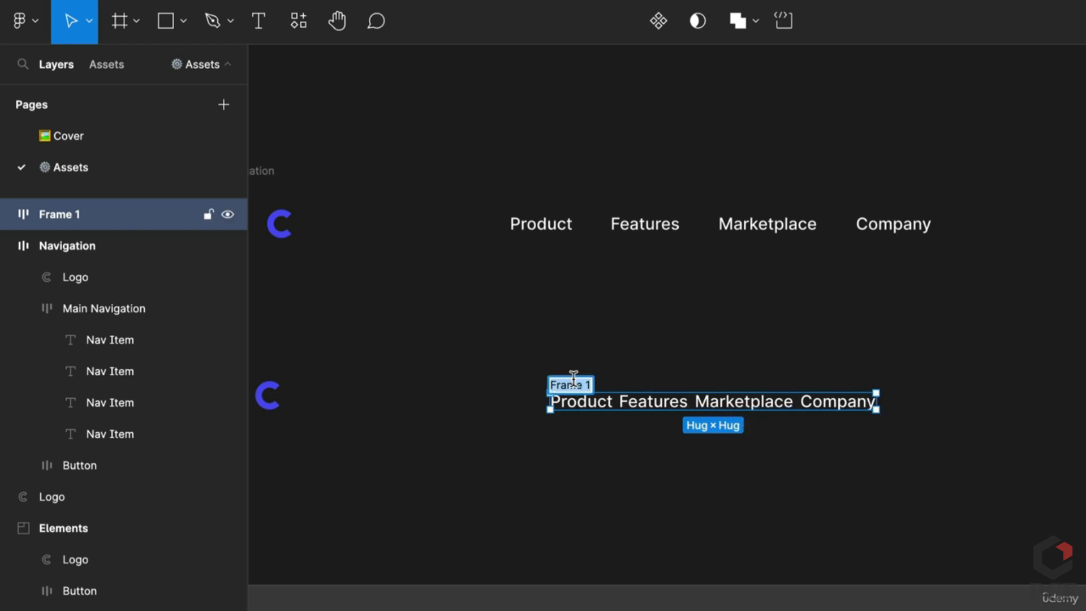
pyautogui.write('Nav items')
pyautogui.press('Return')
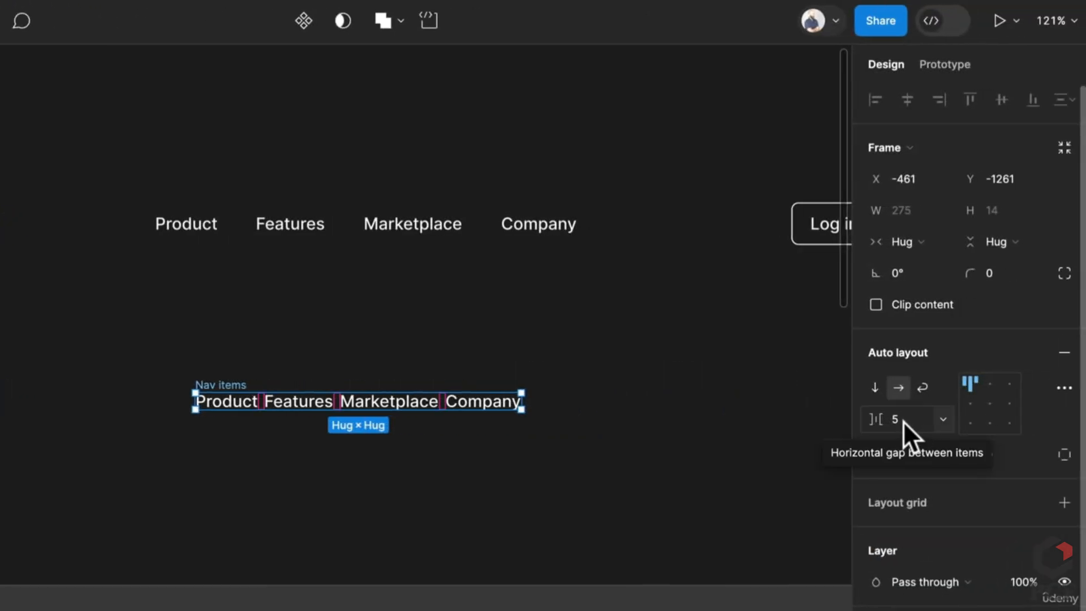
# Set the spacing between the nav items to 40
pyautogui.click(903, 421)
pyautogui.write('16')
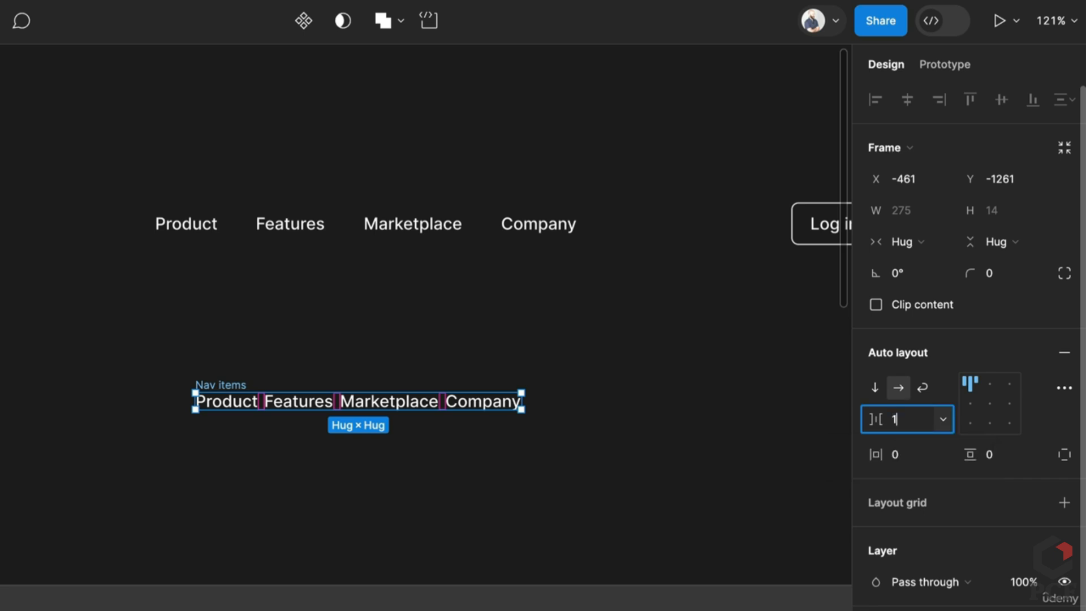
pyautogui.press('Return')
pyautogui.click(903, 425)
pyautogui.write('3')
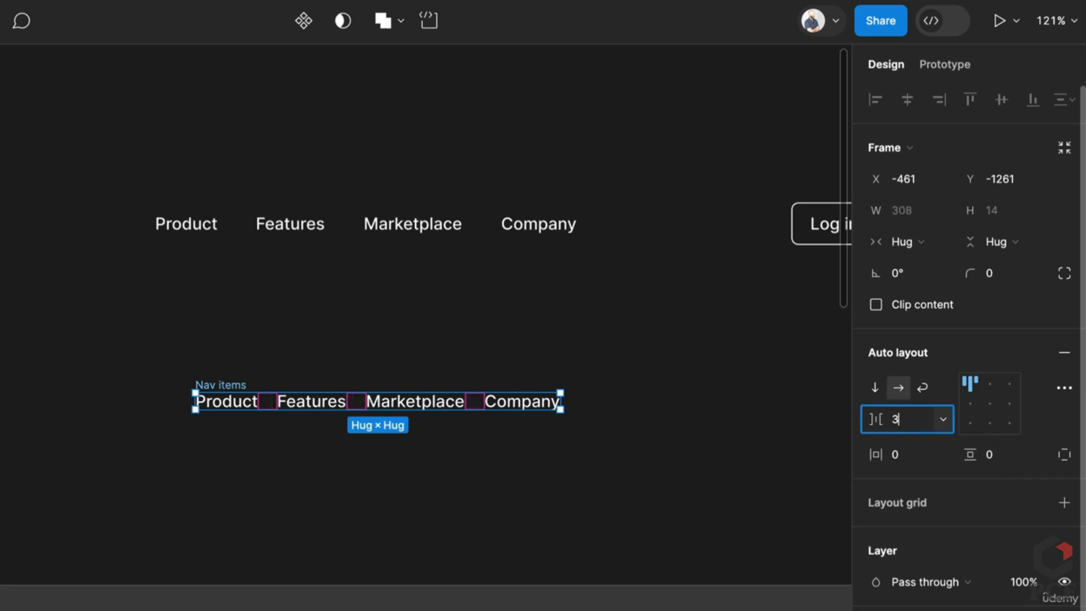
pyautogui.write('2')
pyautogui.press('Return')
pyautogui.click(904, 422)
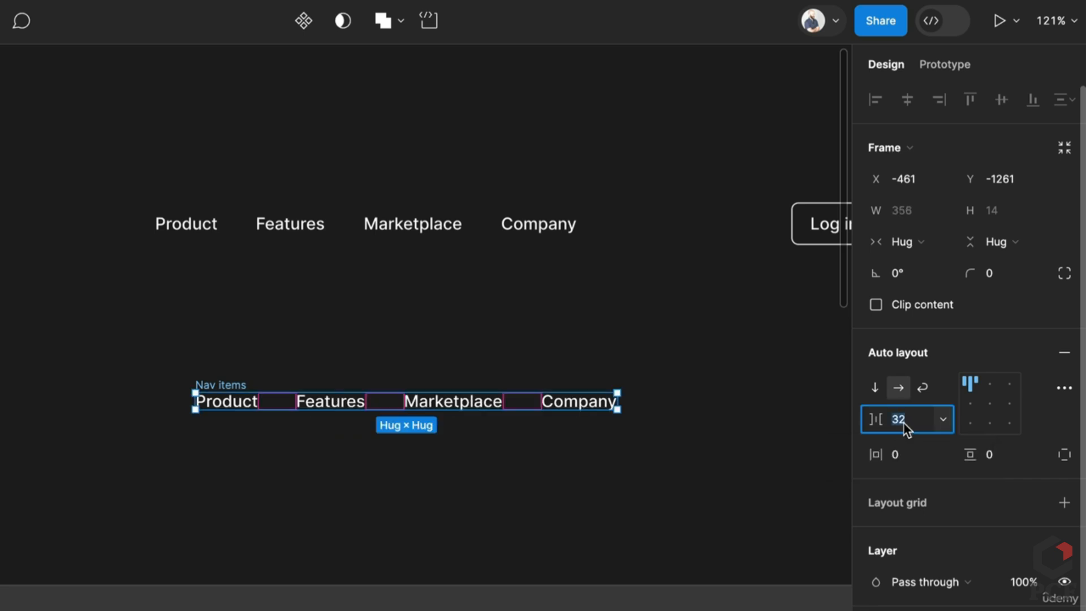
pyautogui.write('40')
pyautogui.press('Return')
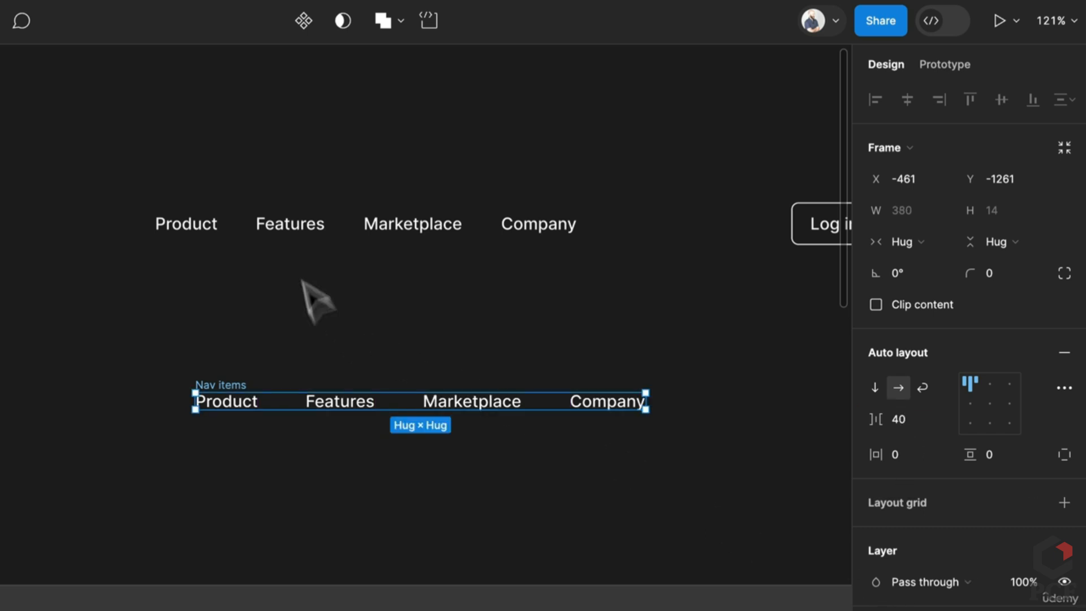
# Nudge the Nav items frame into alignment with the original nav row
pyautogui.click(312, 230)
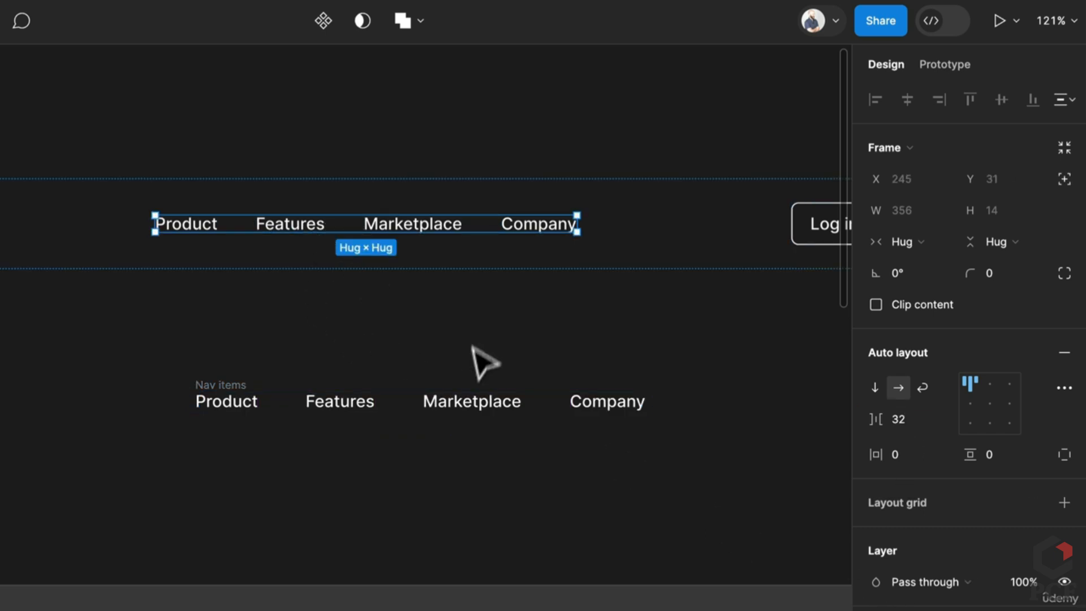
pyautogui.click(385, 406)
pyautogui.moveTo(227, 384); pyautogui.dragTo(249, 379)
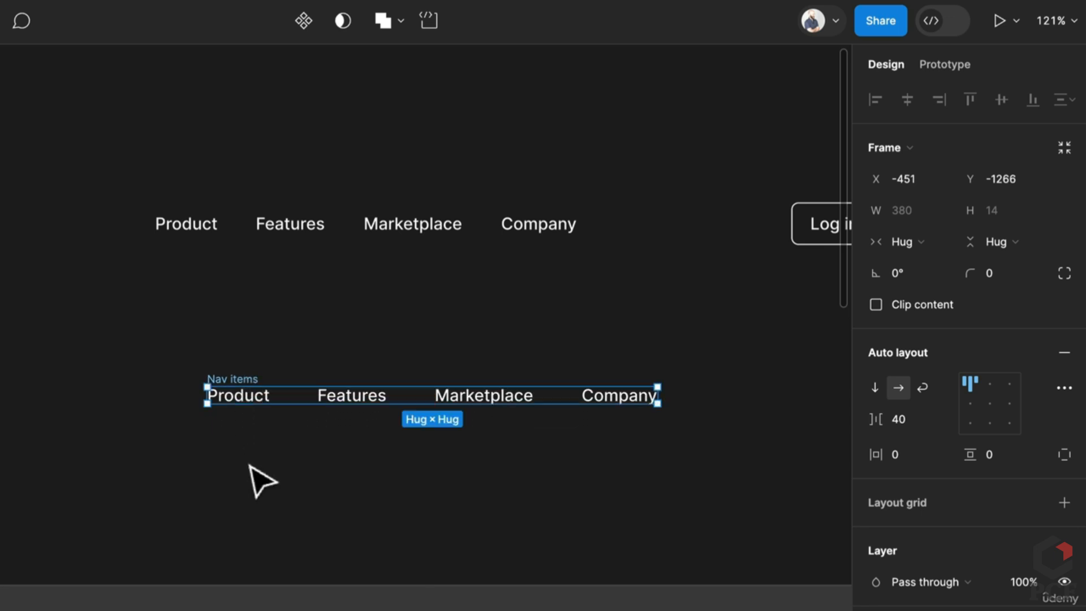
pyautogui.click(262, 478)
pyautogui.scroll(-2, 356, 465)
pyautogui.scroll(-3, 480, 407)
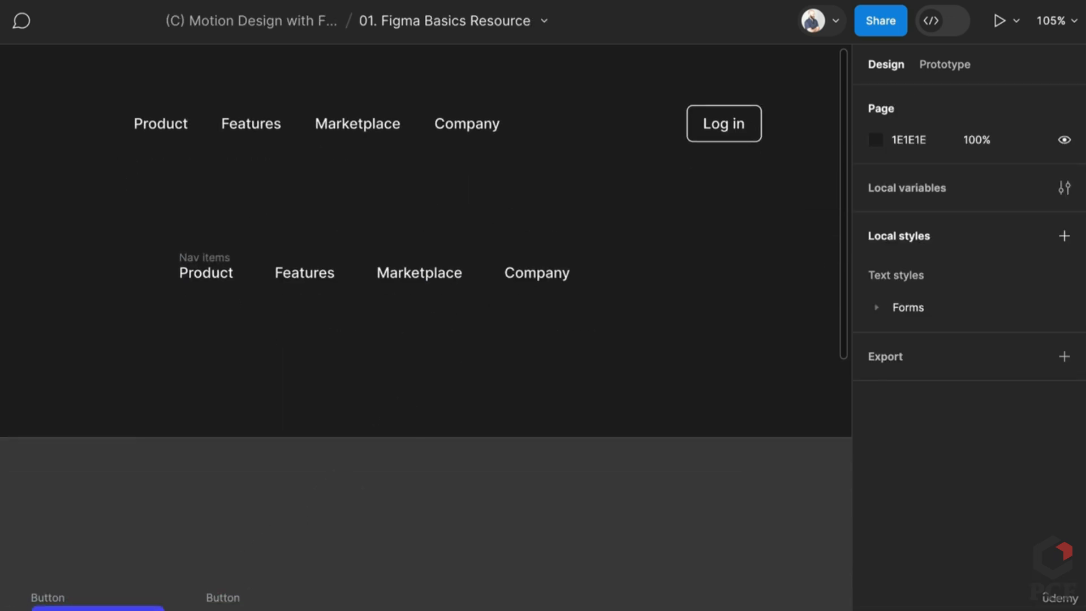
# Copy the Log in button after Company, then select the logo, links and button together
pyautogui.click(227, 608)
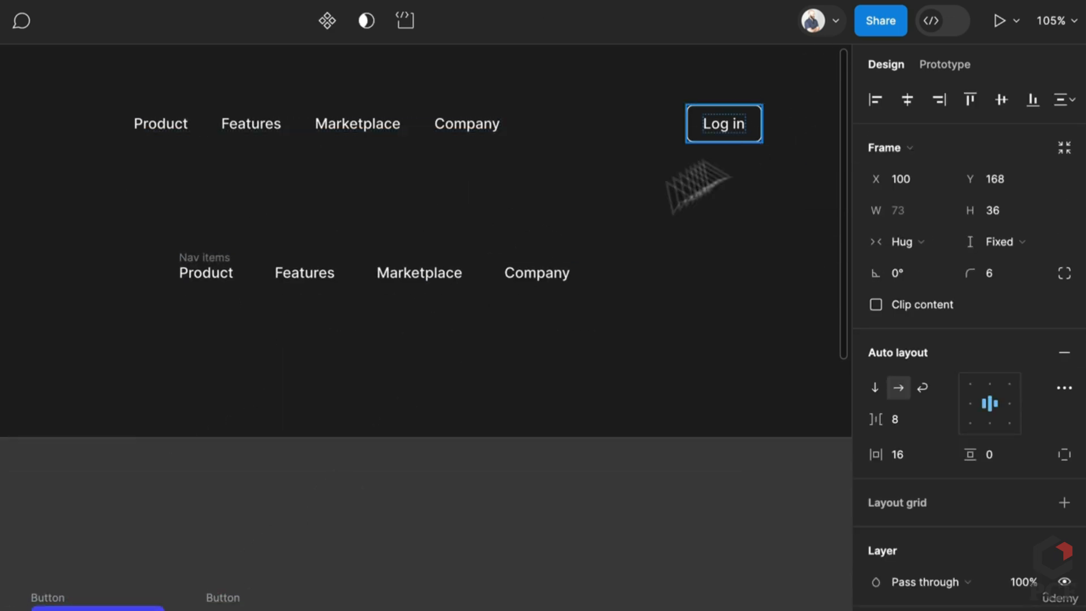
pyautogui.moveTo(226, 608); pyautogui.dragTo(714, 244)
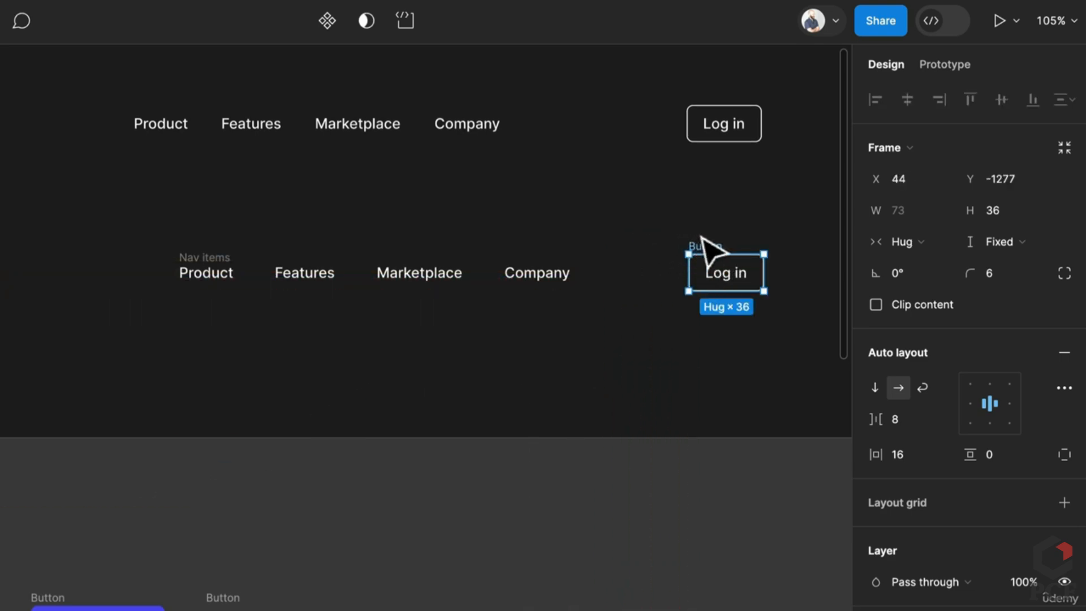
pyautogui.scroll(-3, 571, 275)
pyautogui.scroll(3, 621, 286)
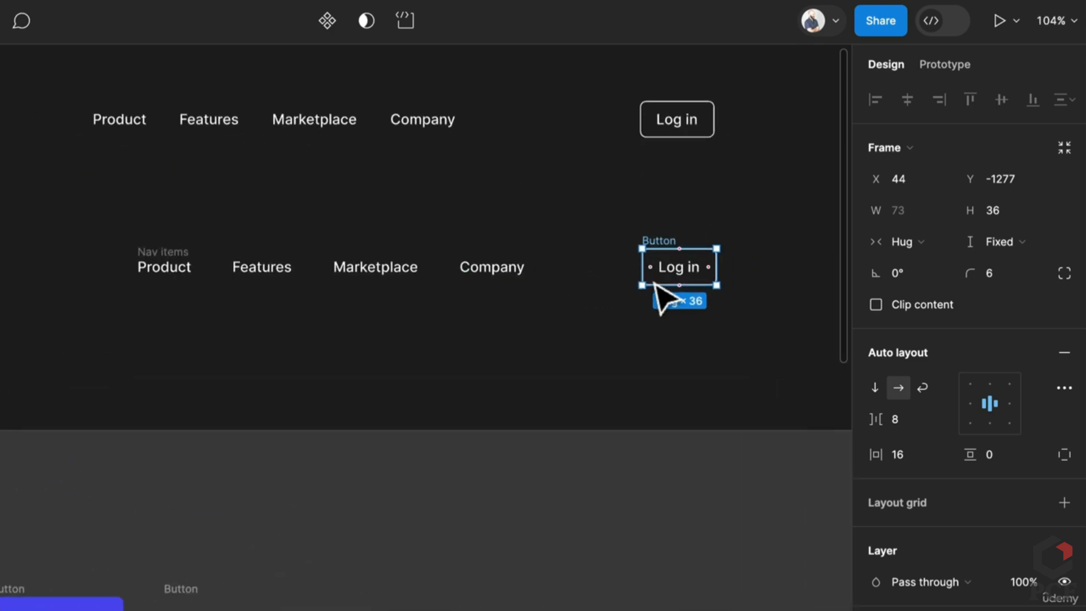
pyautogui.scroll(-2, 655, 291)
pyautogui.moveTo(766, 329); pyautogui.dragTo(1, 217)
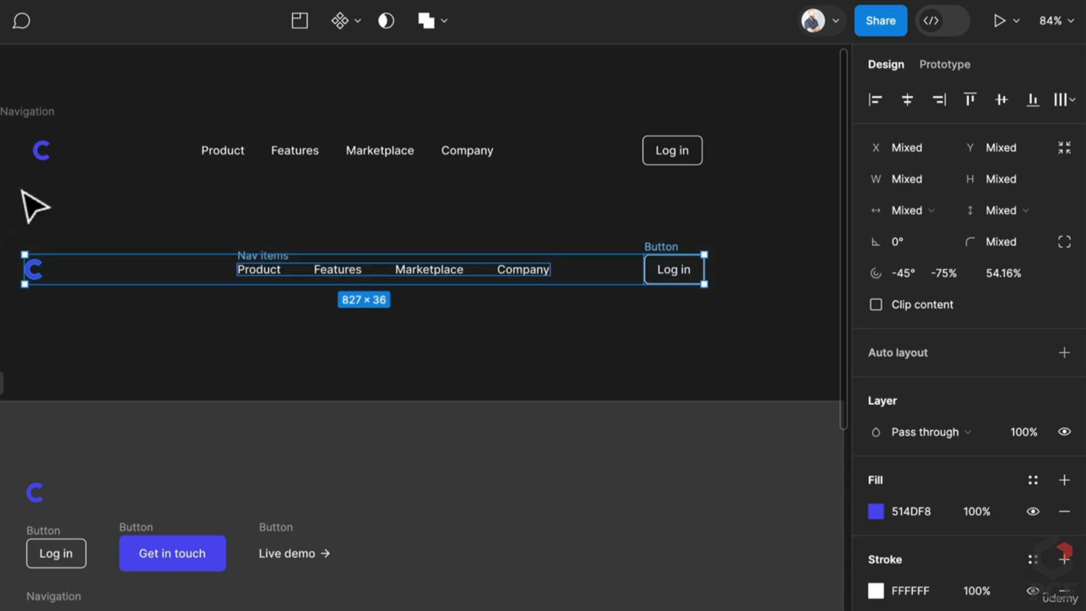
# Wrap the logo, nav links and Log in button in a fixed-width auto-layout frame
pyautogui.hotkey('shift', 'a')
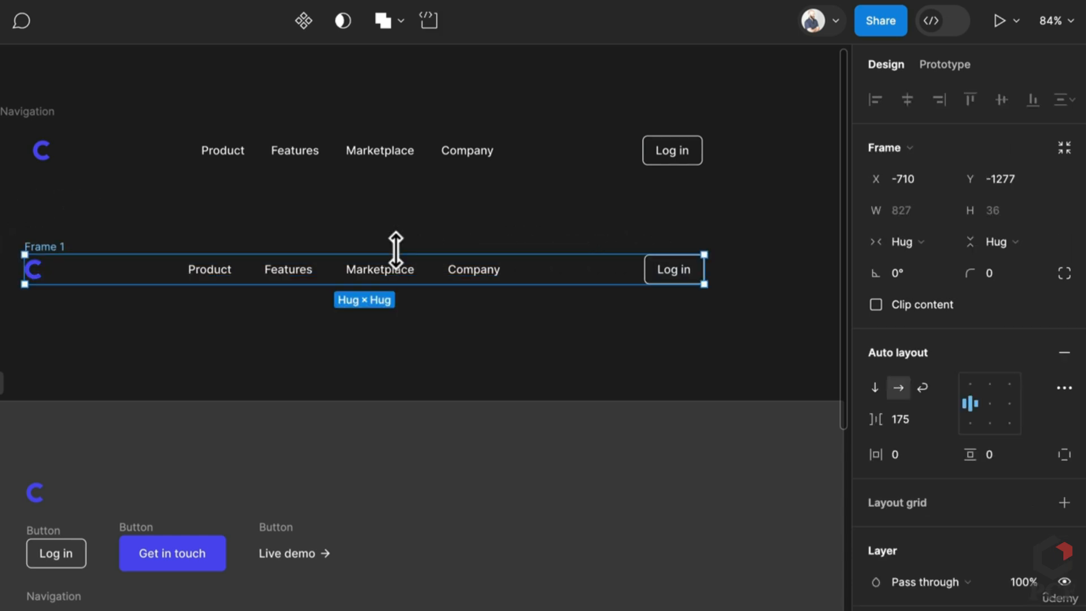
pyautogui.moveTo(712, 268)
pyautogui.mouseDown()
pyautogui.moveTo(364, 269)
pyautogui.moveTo(697, 269)
pyautogui.mouseUp()
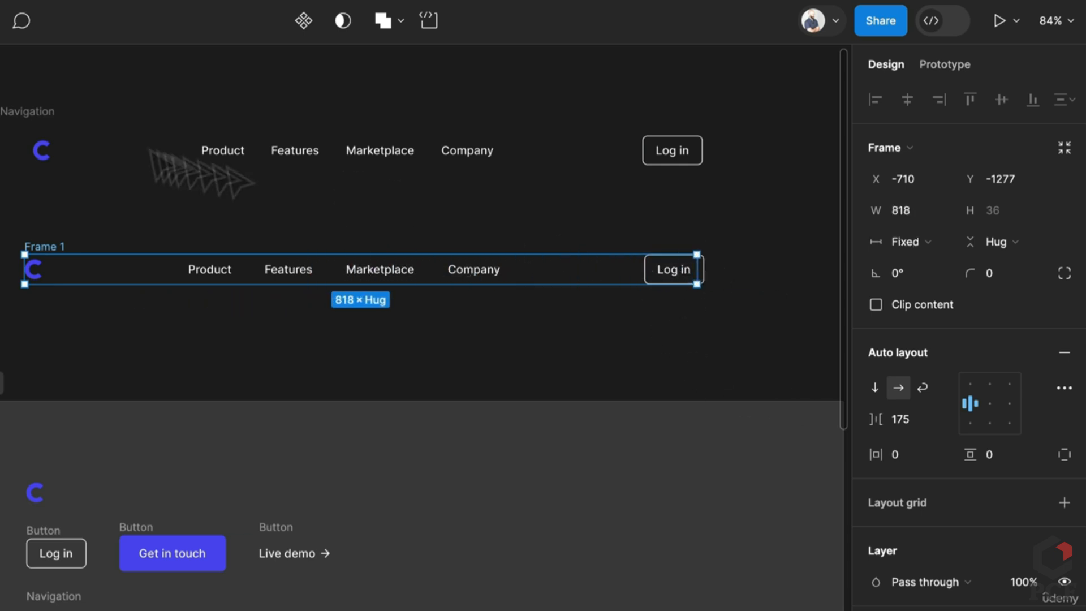
pyautogui.click(25, 113)
pyautogui.moveTo(735, 159); pyautogui.dragTo(669, 168)
# Name the frame Navigation v2 and set its item spacing to Auto
pyautogui.click(48, 252)
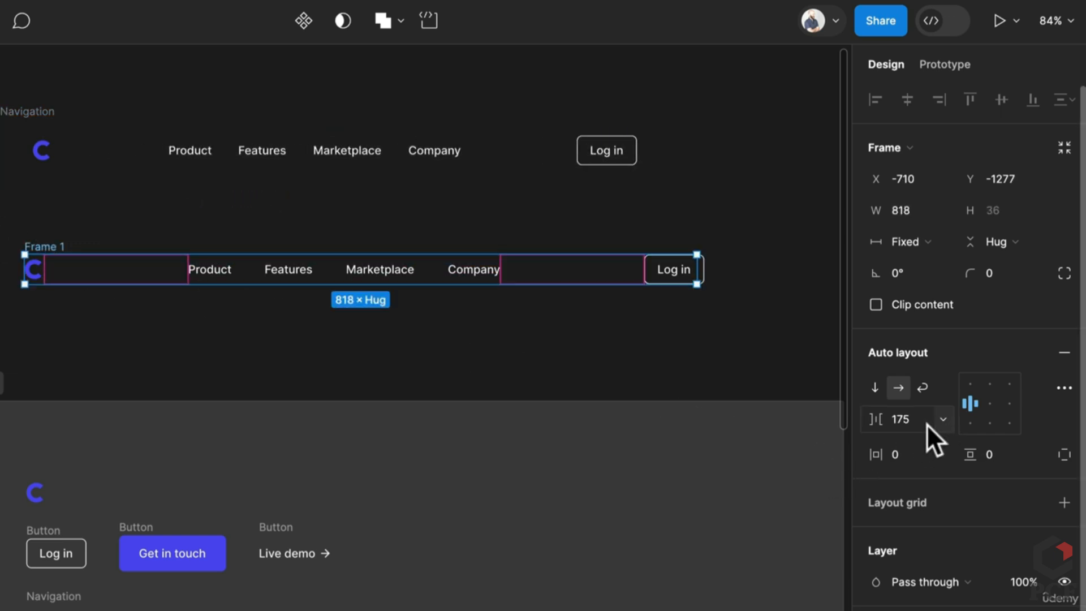
pyautogui.doubleClick(63, 244)
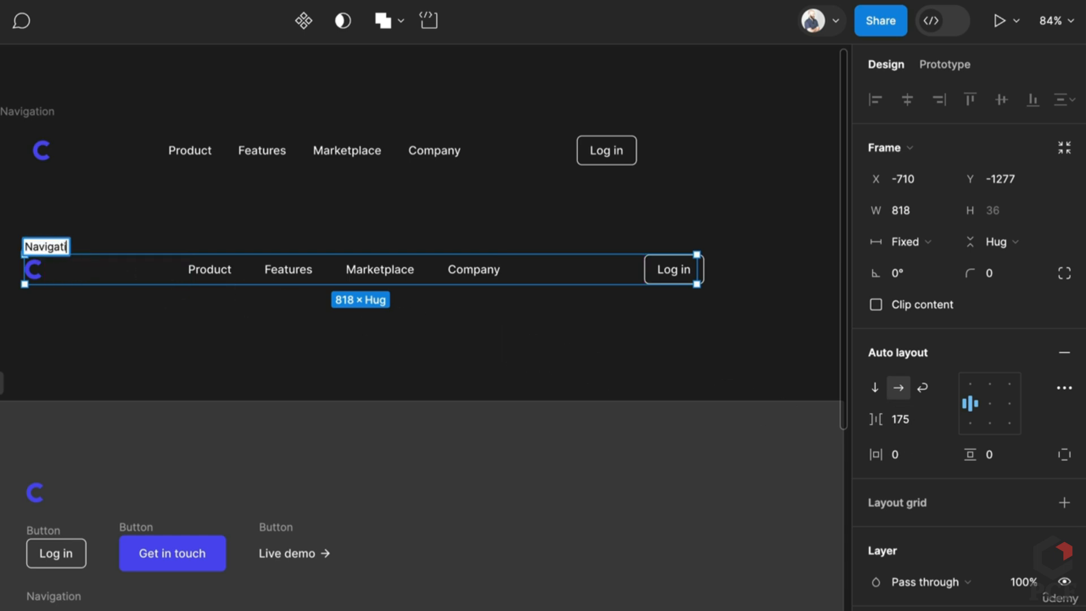
pyautogui.press('Return')
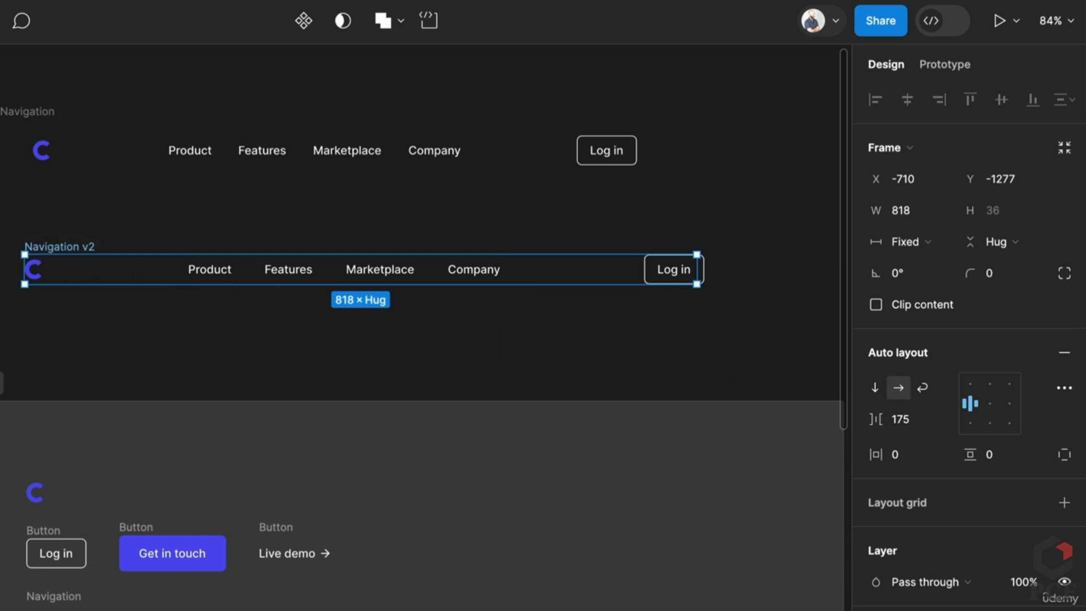
pyautogui.click(936, 419)
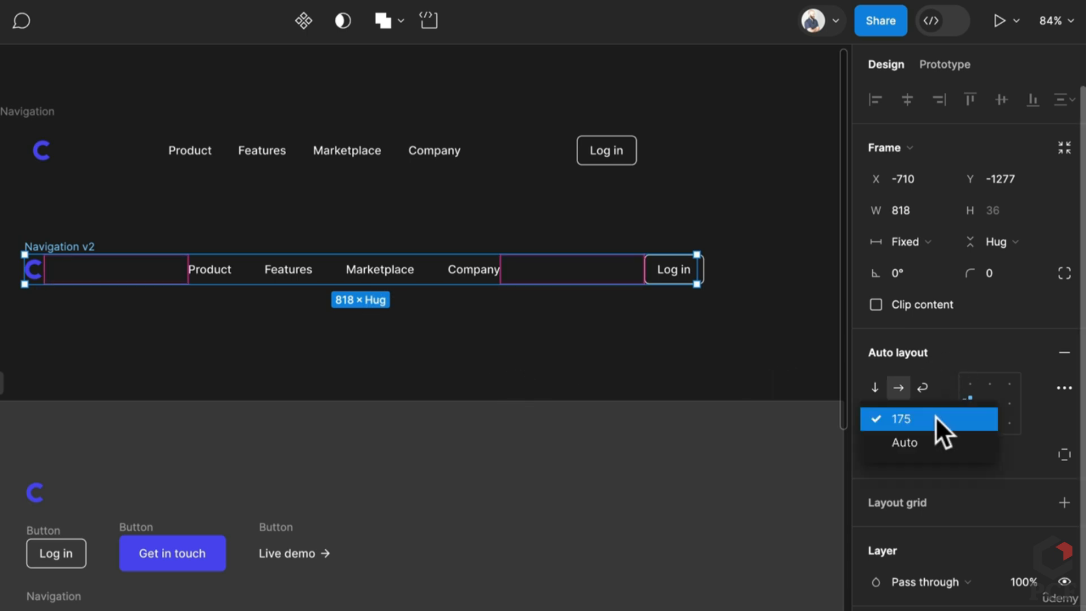
pyautogui.click(925, 435)
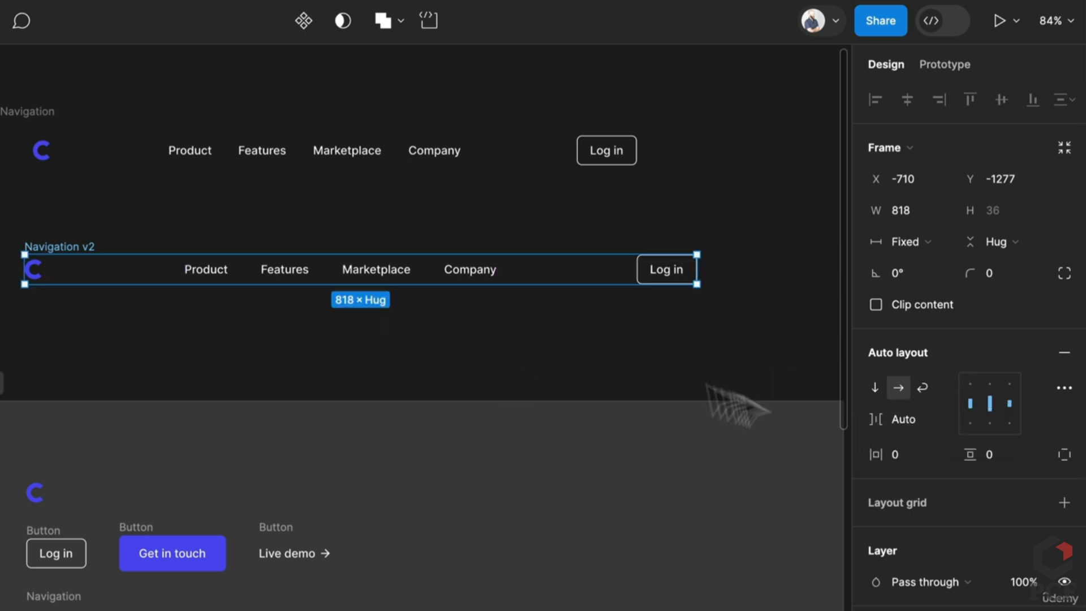
pyautogui.moveTo(697, 269)
pyautogui.mouseDown()
pyautogui.moveTo(565, 272)
pyautogui.moveTo(508, 285)
pyautogui.moveTo(711, 274)
pyautogui.moveTo(690, 273)
pyautogui.mouseUp()
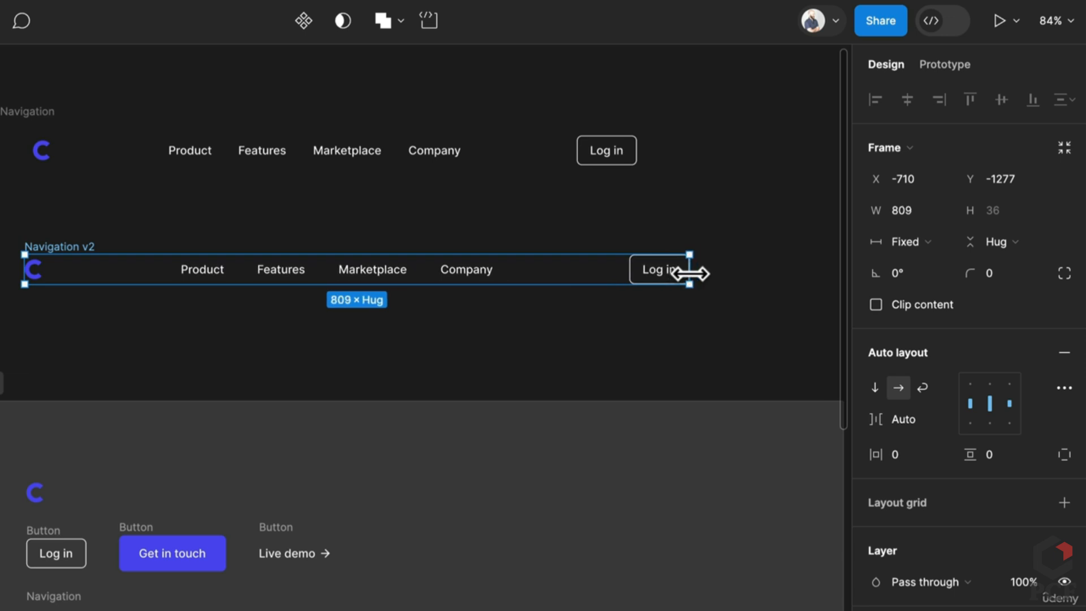
pyautogui.click(37, 109)
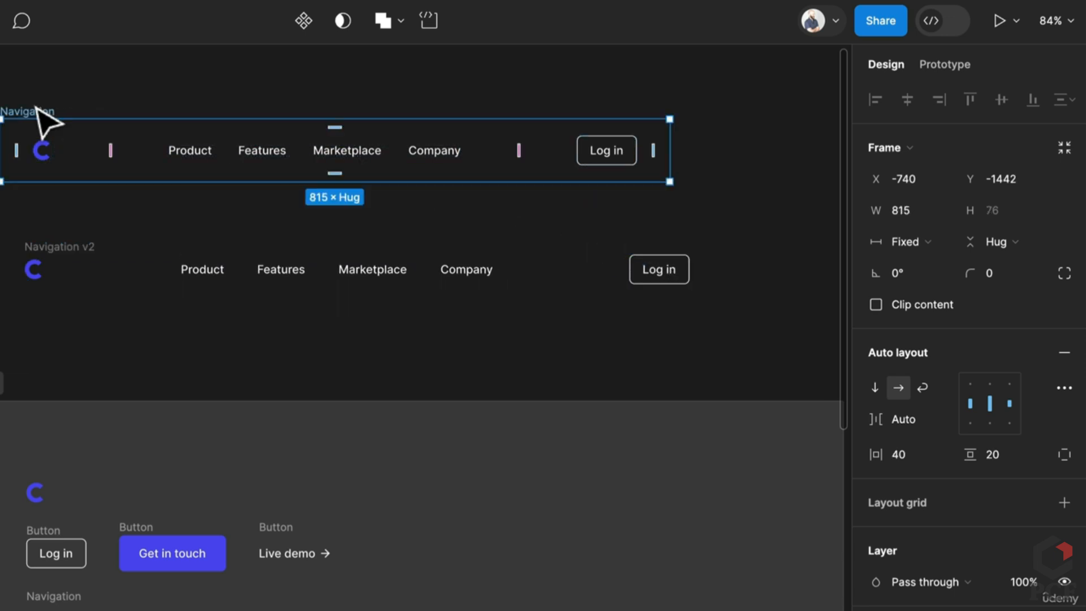
# Give Navigation v2 40 horizontal and 20 vertical padding
pyautogui.keyDown('ctrl'); pyautogui.scroll(-5, 282, 447); pyautogui.keyUp('ctrl')
pyautogui.scroll(-5, 284, 449)
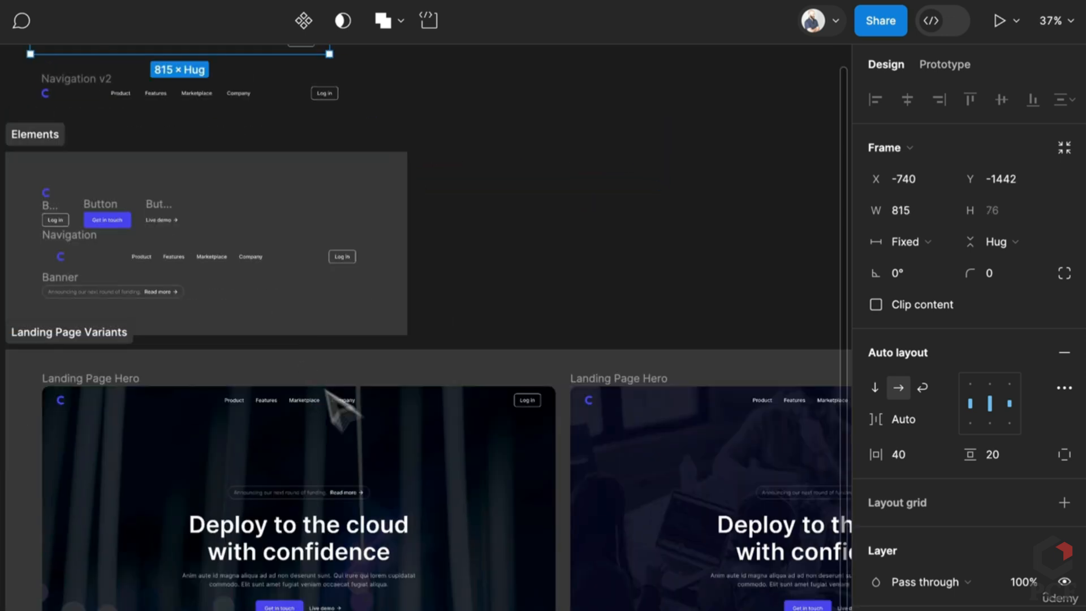
pyautogui.click(356, 398)
pyautogui.scroll(4, 359, 402)
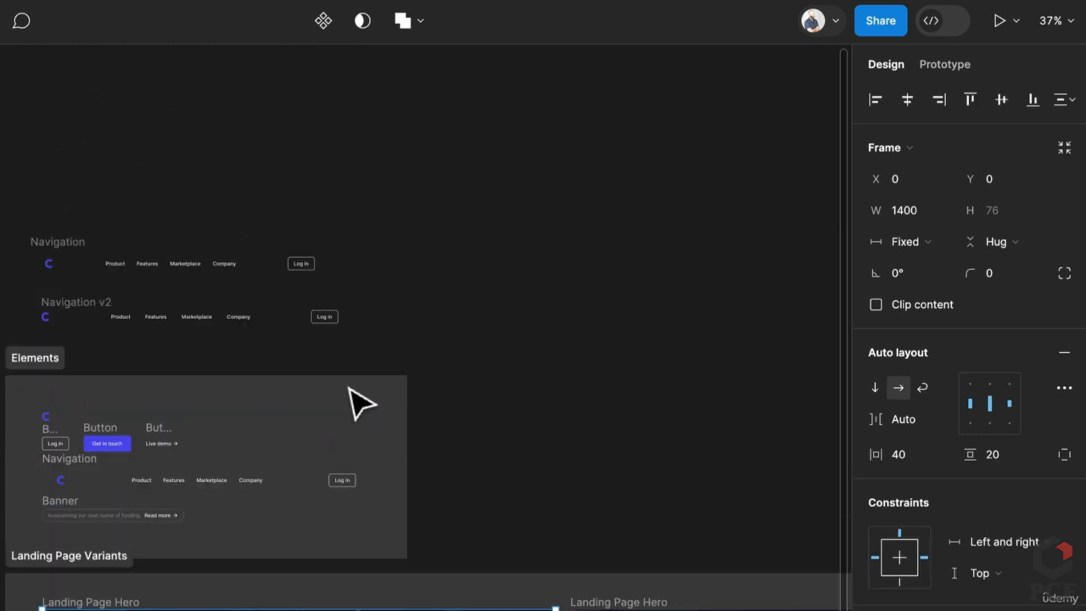
pyautogui.keyDown('ctrl'); pyautogui.scroll(5, 17, 315); pyautogui.keyUp('ctrl')
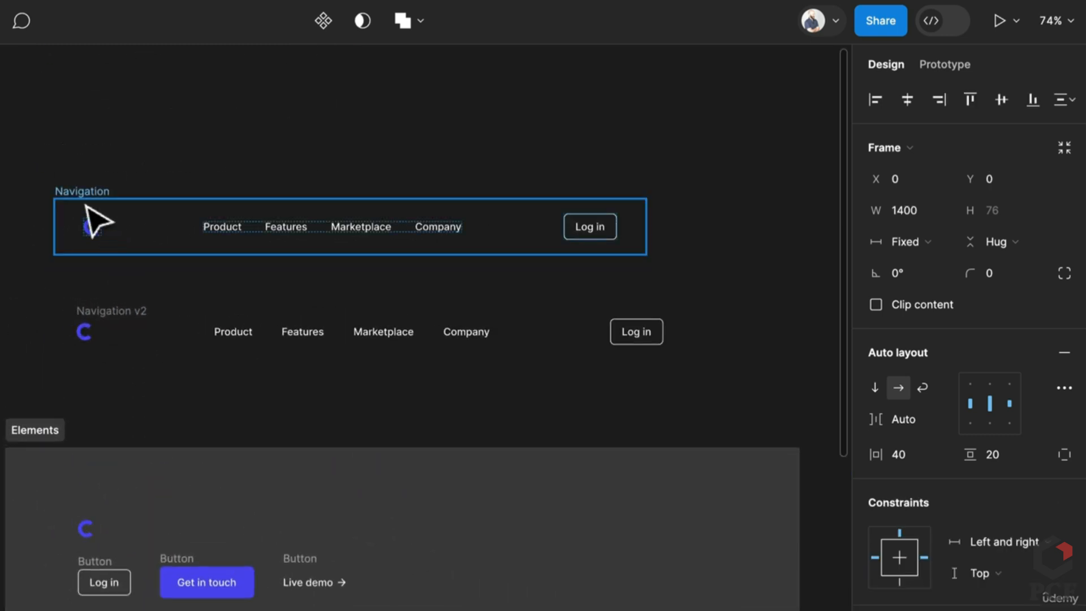
pyautogui.click(94, 222)
pyautogui.click(121, 321)
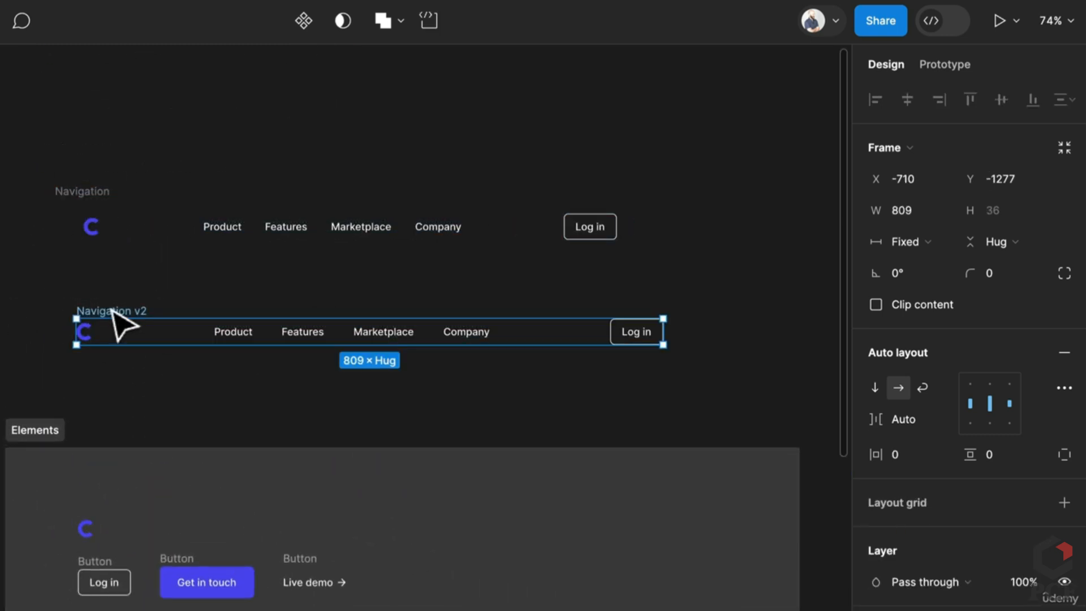
pyautogui.write('40')
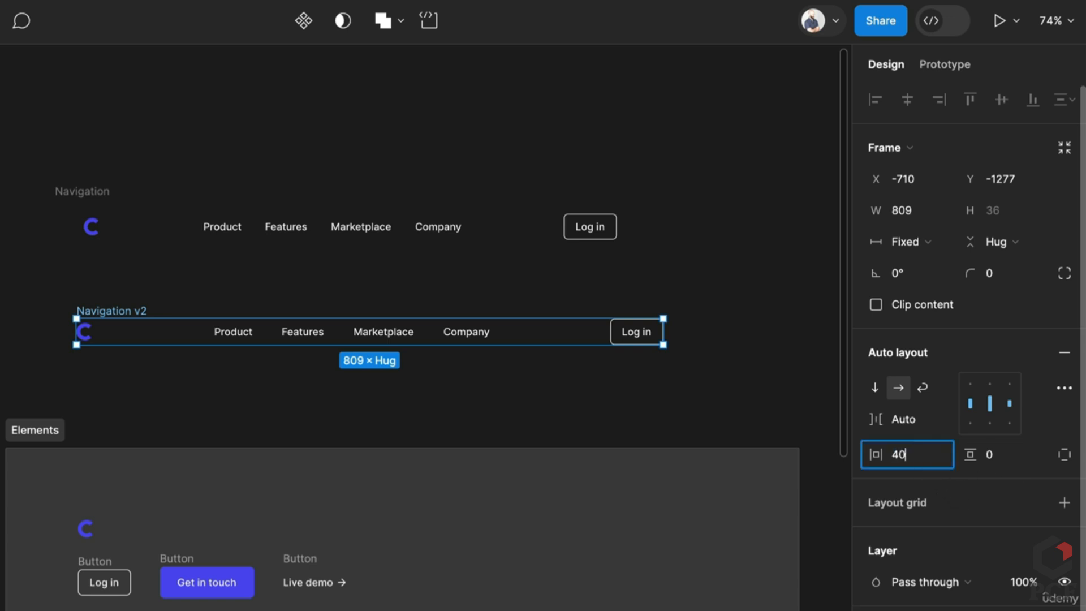
pyautogui.press('Tab')
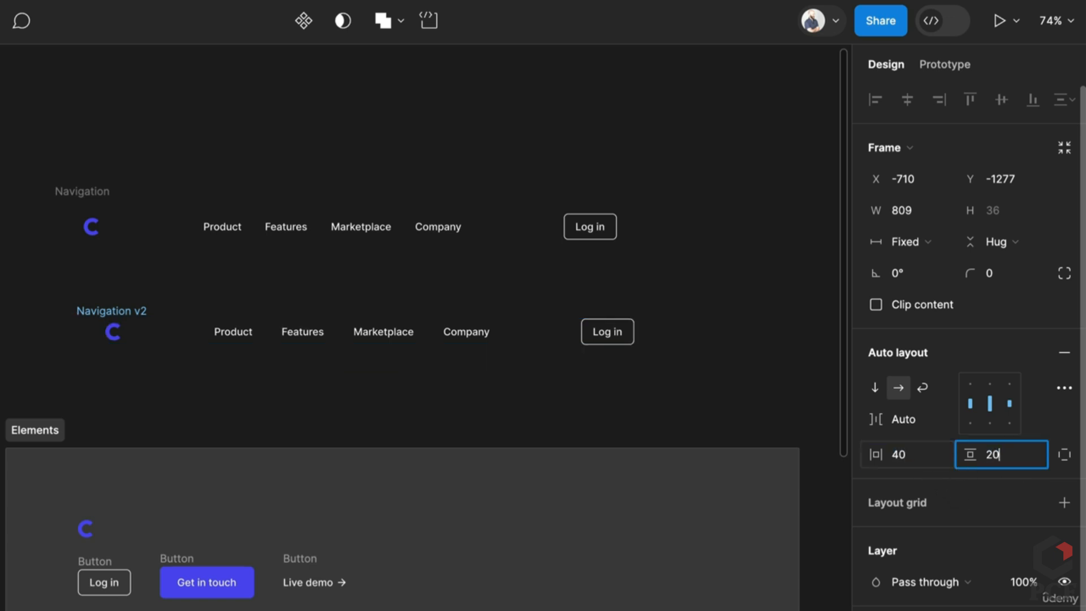
pyautogui.press('Return')
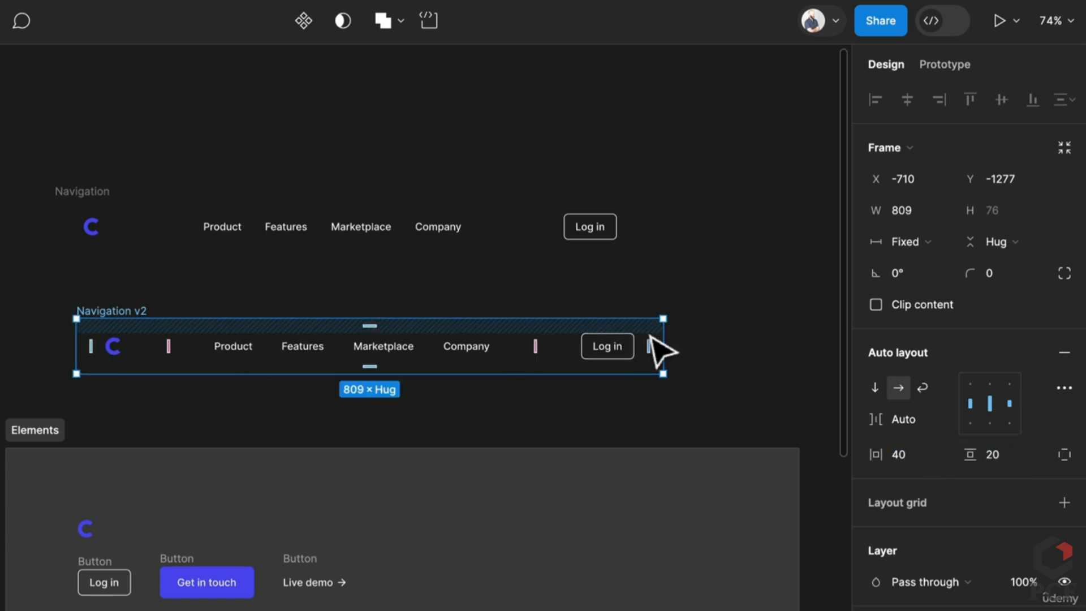
# Widen Navigation v2 to 941 px
pyautogui.moveTo(665, 340); pyautogui.dragTo(708, 370)
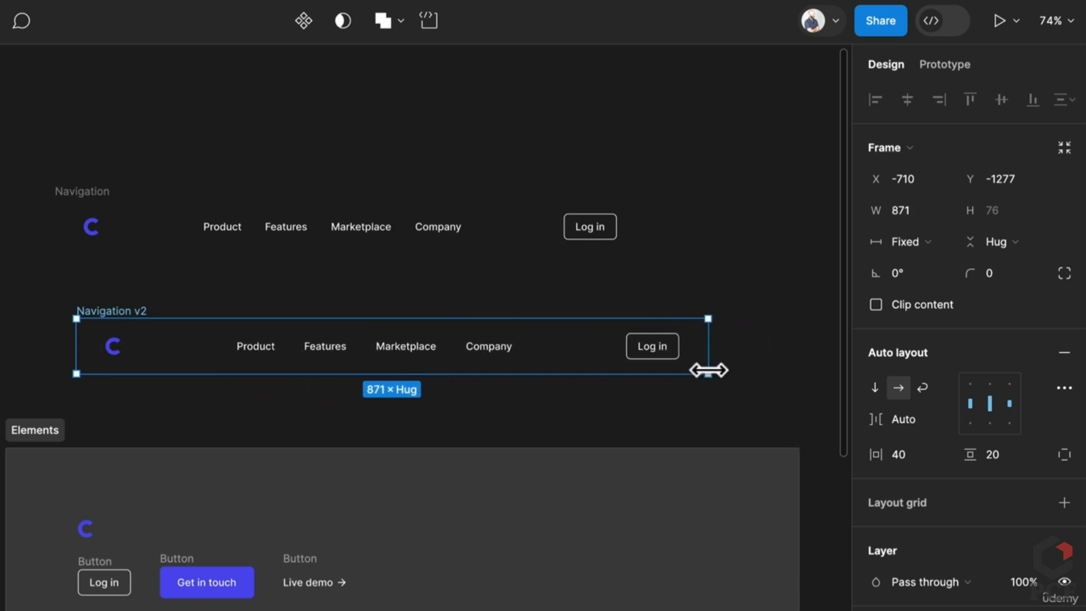
pyautogui.moveTo(709, 370); pyautogui.dragTo(763, 368)
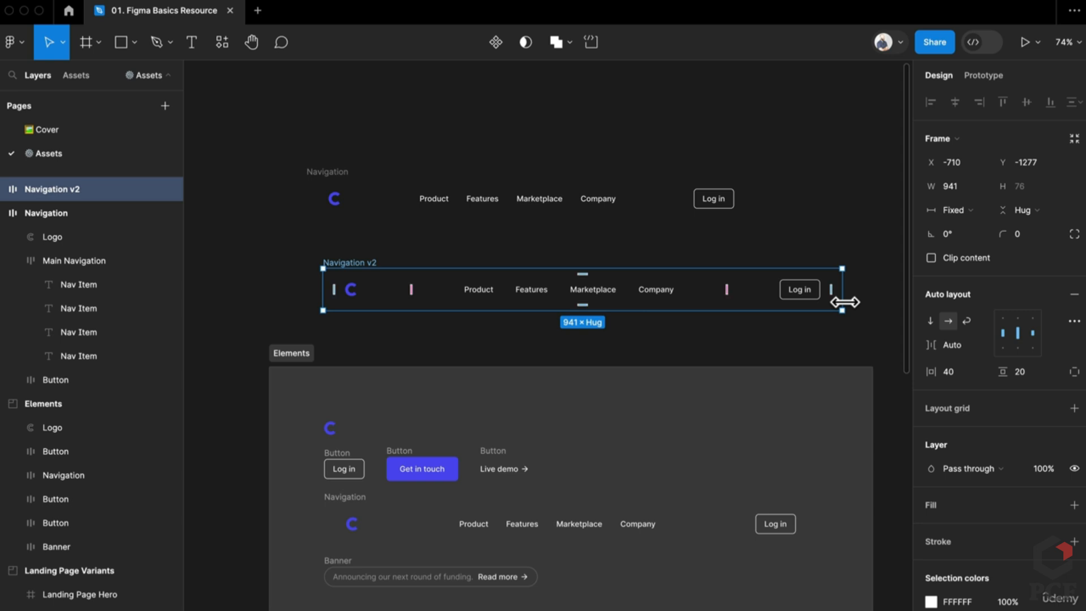
pyautogui.scroll(-2, 844, 302)
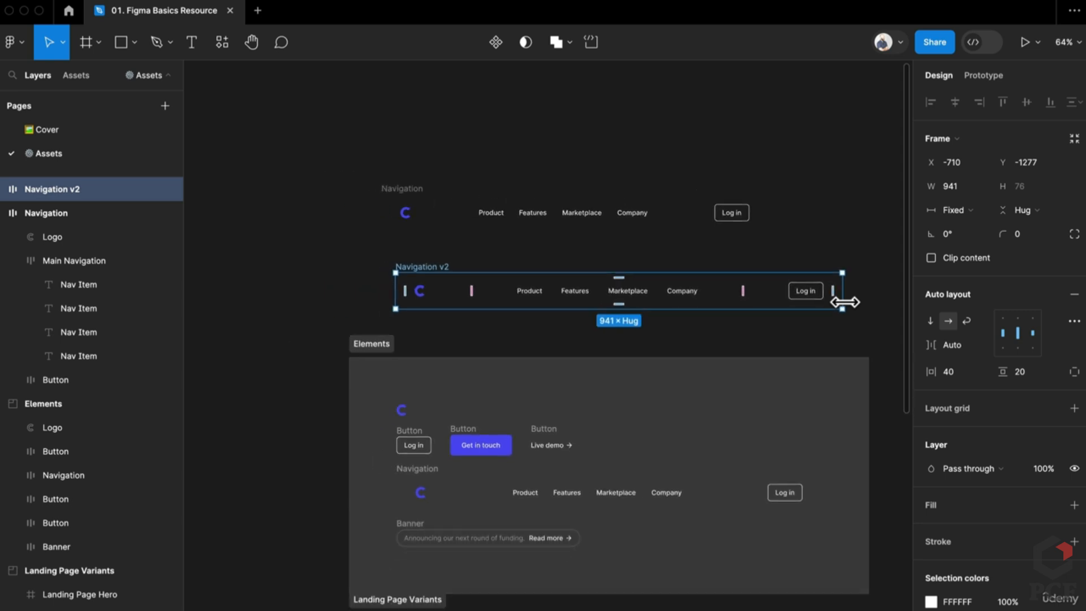
pyautogui.scroll(-1, 758, 346)
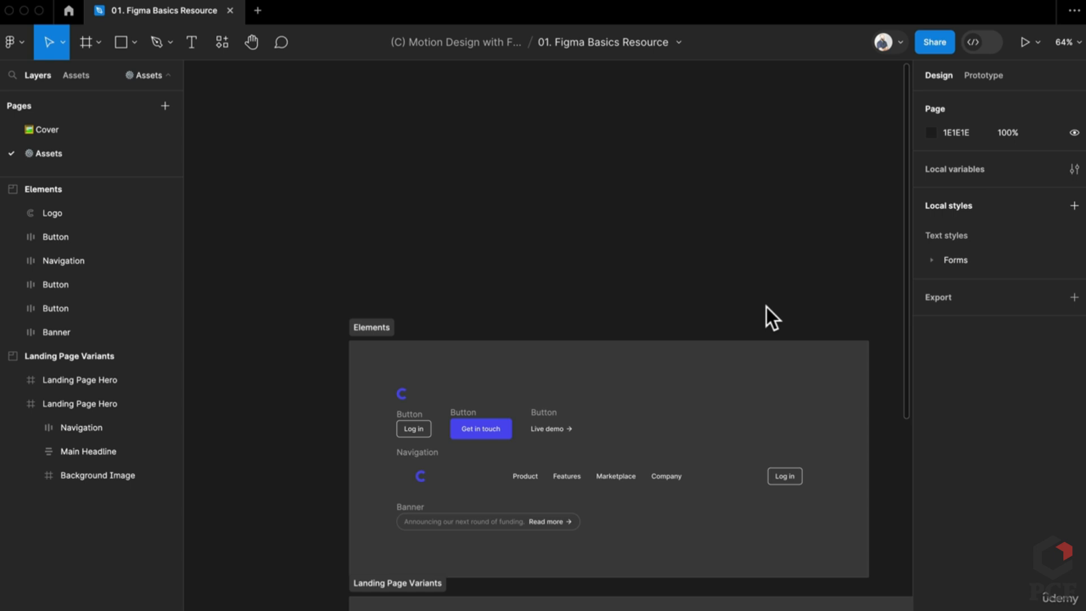
# Add a 1280 × 832 MacBook Air frame from the Desktop presets, placed left of the other frames
pyautogui.scroll(-5, 765, 307)
pyautogui.moveTo(766, 307); pyautogui.dragTo(631, 258)
pyautogui.hscroll(2, 693, 256)
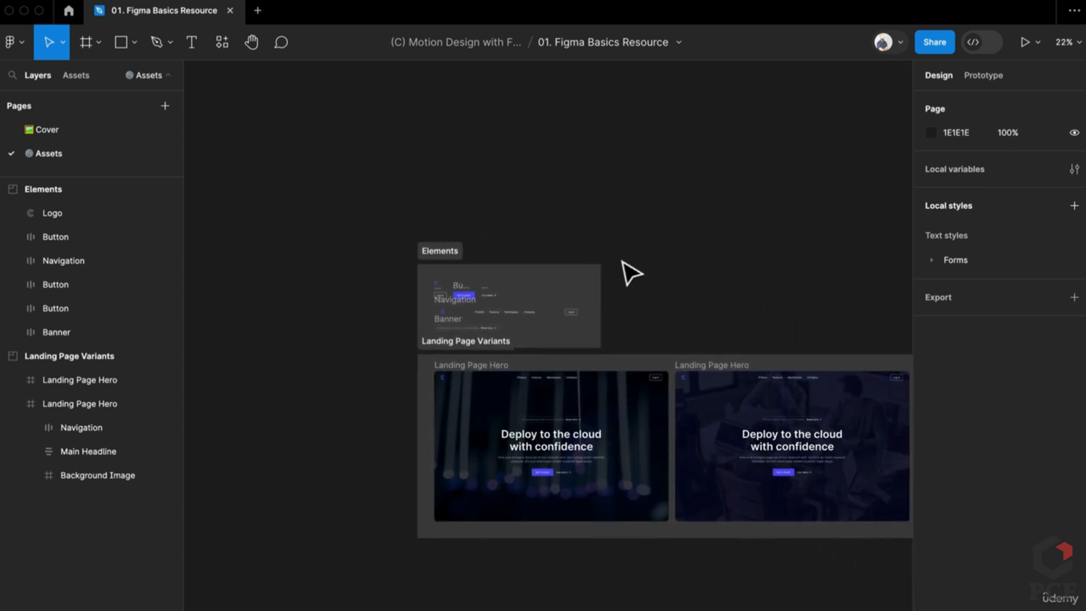
pyautogui.press('f')
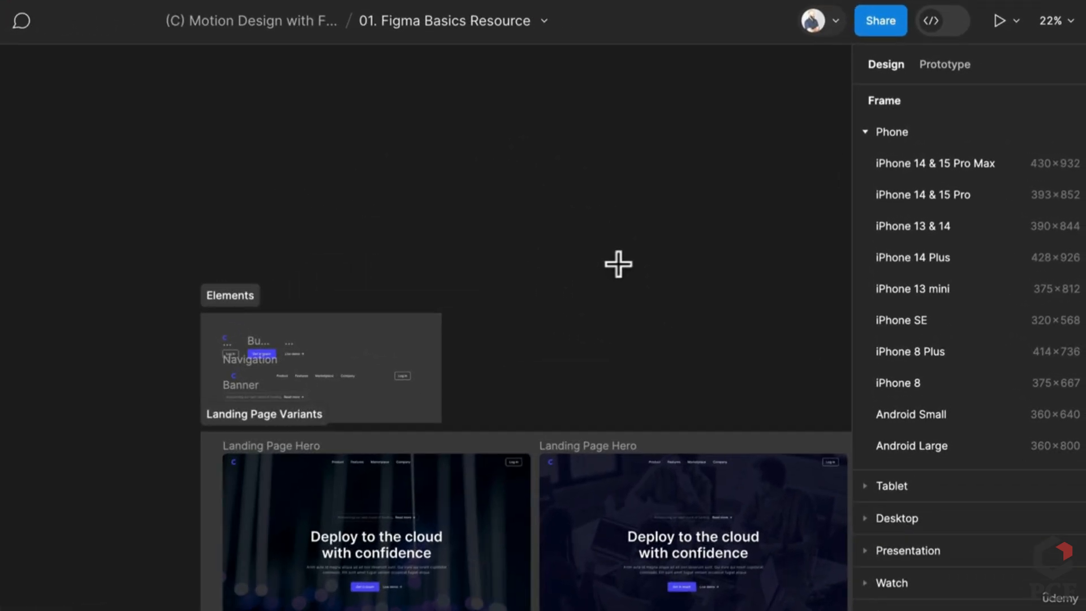
pyautogui.click(863, 131)
pyautogui.click(867, 197)
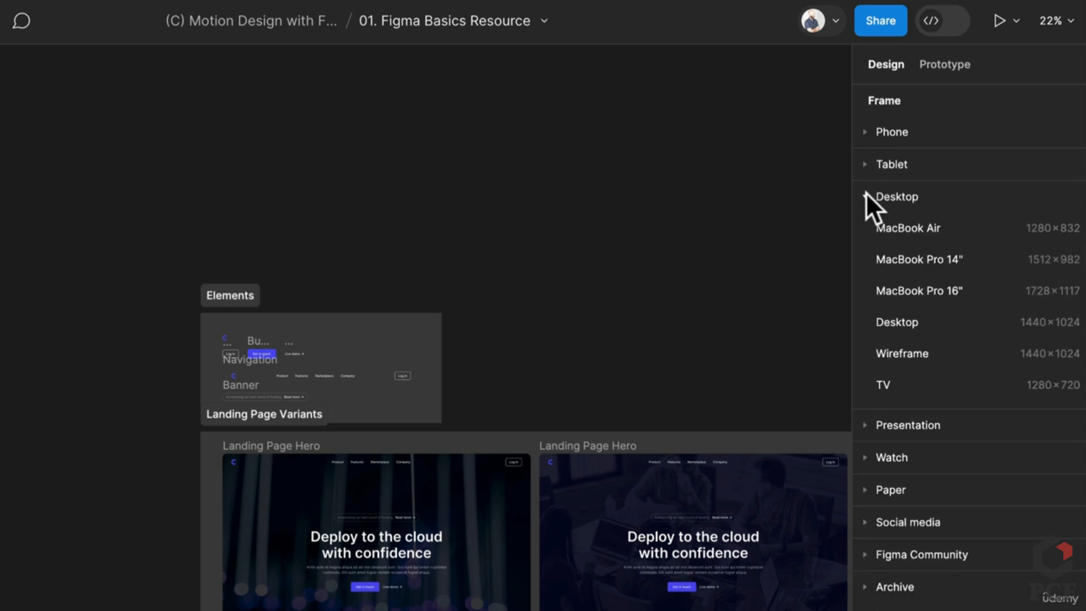
pyautogui.moveTo(936, 234)
pyautogui.mouseDown()
pyautogui.moveTo(896, 235)
pyautogui.moveTo(934, 237)
pyautogui.mouseUp()
pyautogui.moveTo(730, 457); pyautogui.dragTo(172, 498)
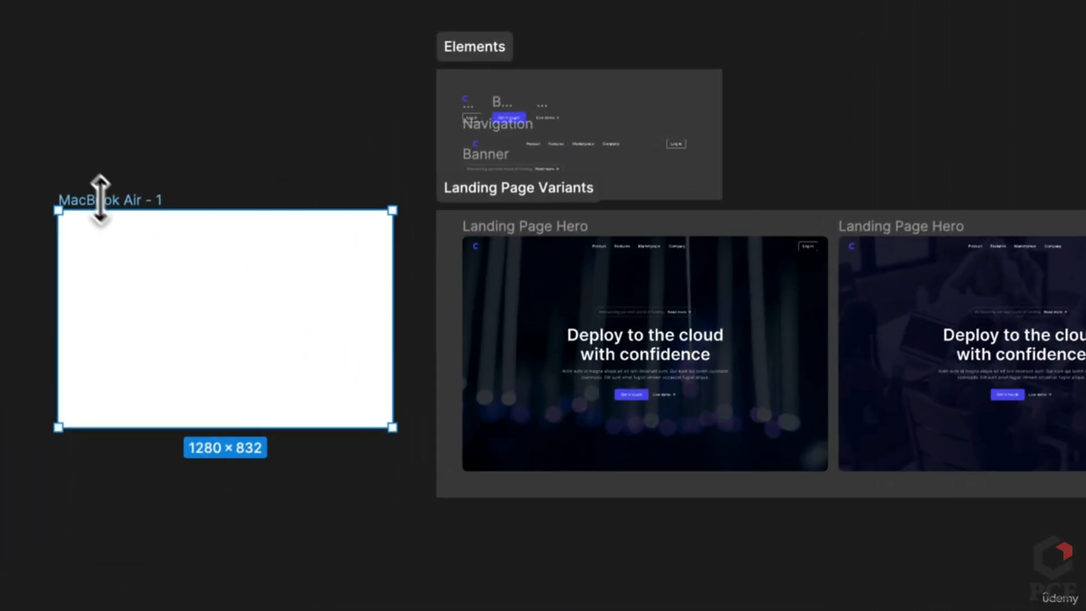
# Rename the new frame to Desktop
pyautogui.doubleClick(113, 255)
pyautogui.write('Desk')
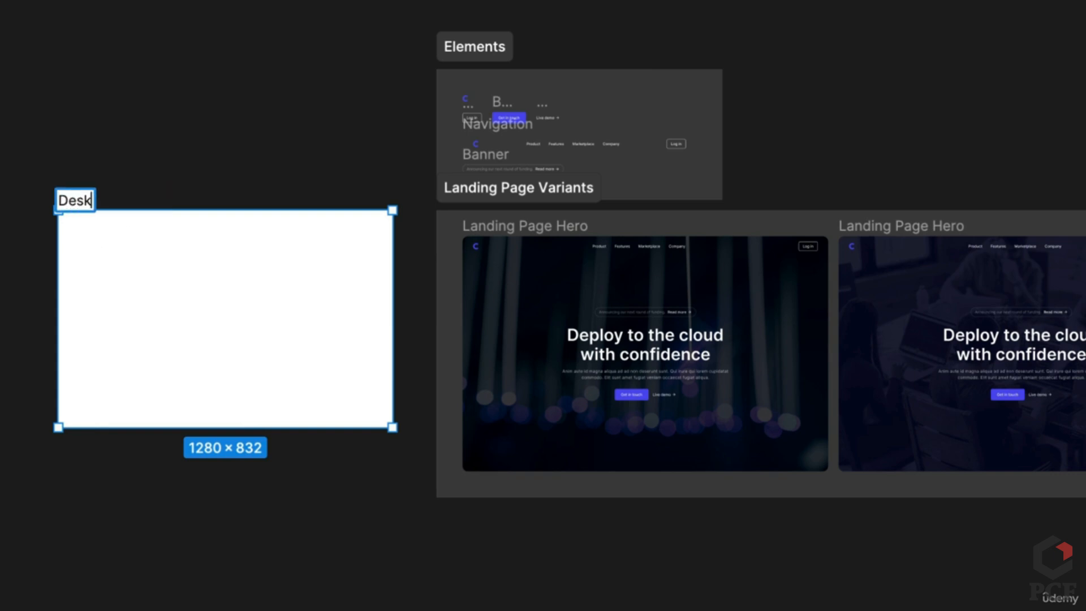
pyautogui.write('top')
pyautogui.press('Return')
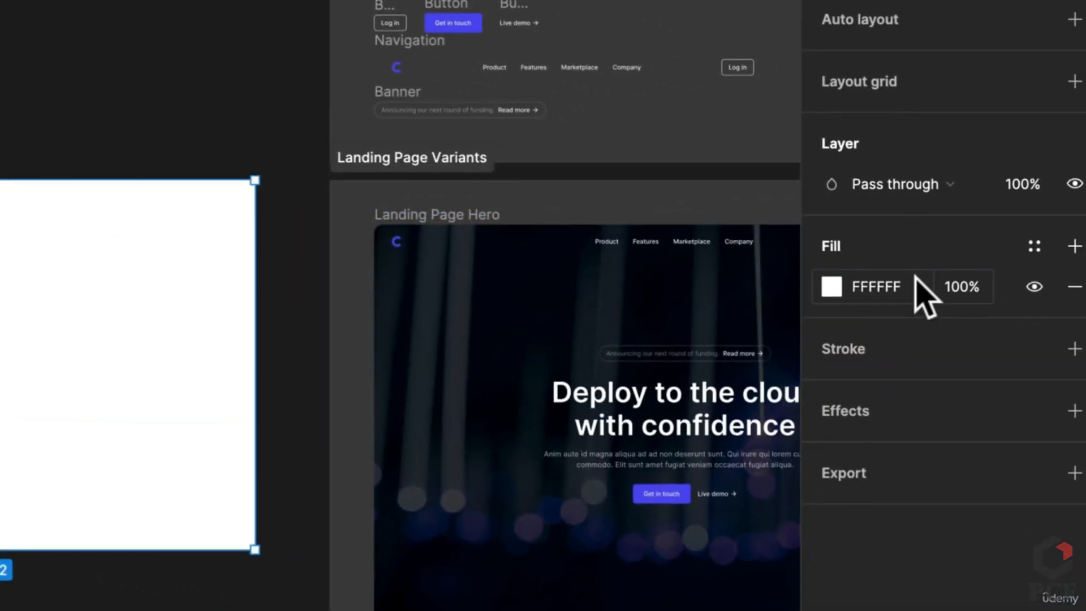
# Set the Desktop frame's fill to black (000000)
pyautogui.click(915, 277)
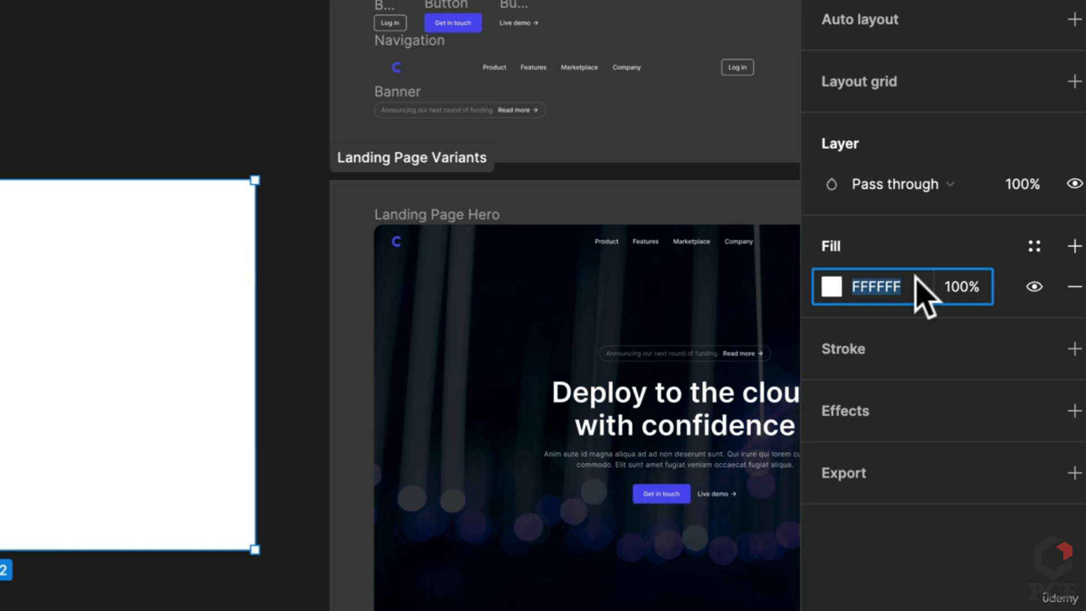
pyautogui.write('000000')
pyautogui.press('Return')
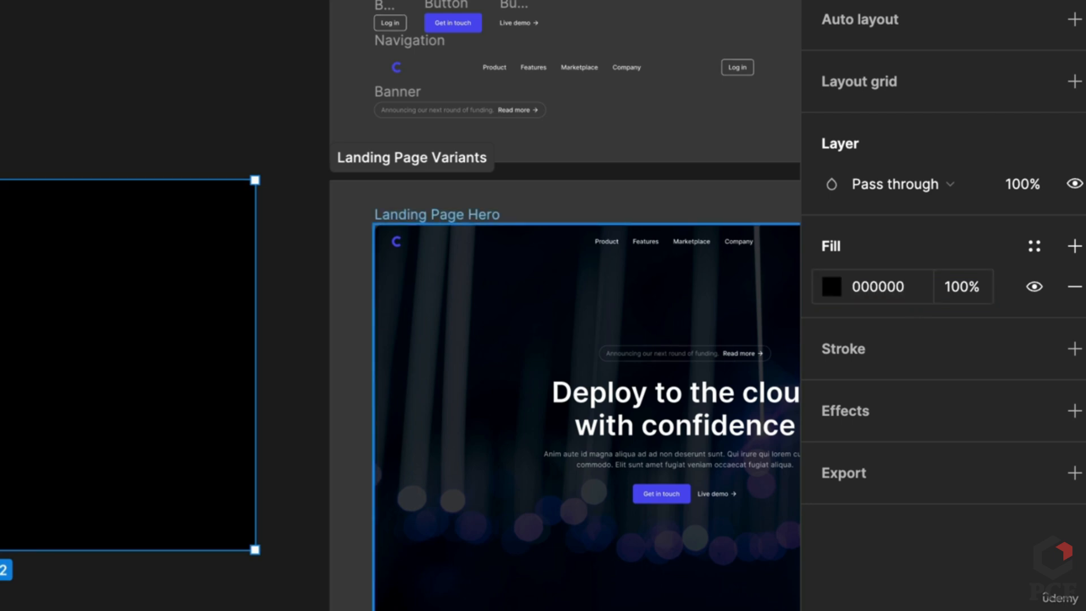
pyautogui.click(87, 109)
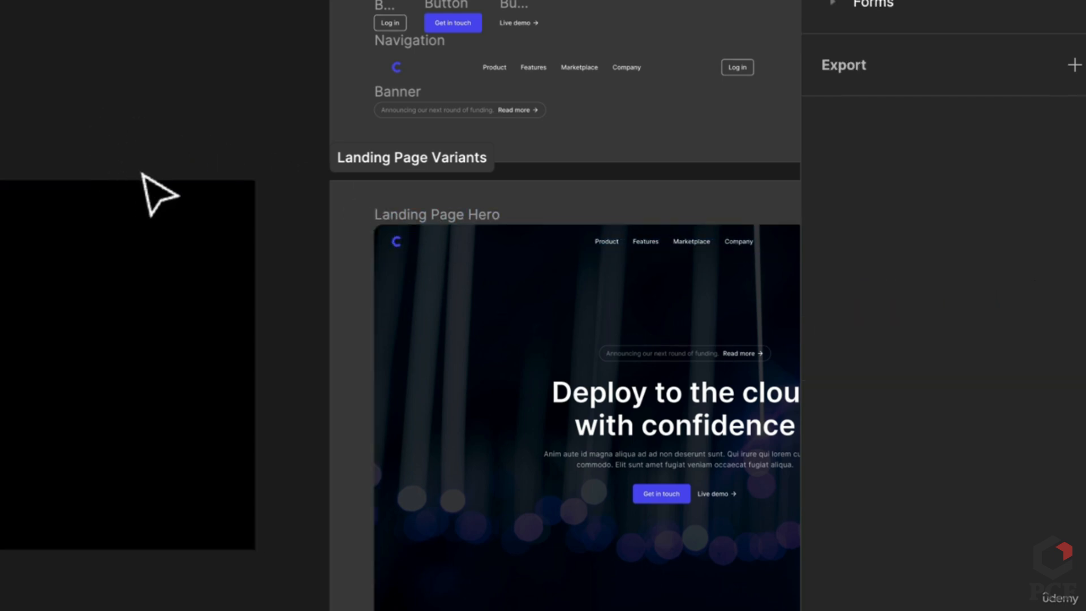
# Copy the Navigation bar into Desktop's top edge and stretch it to the full 1280 px width
pyautogui.click(418, 52)
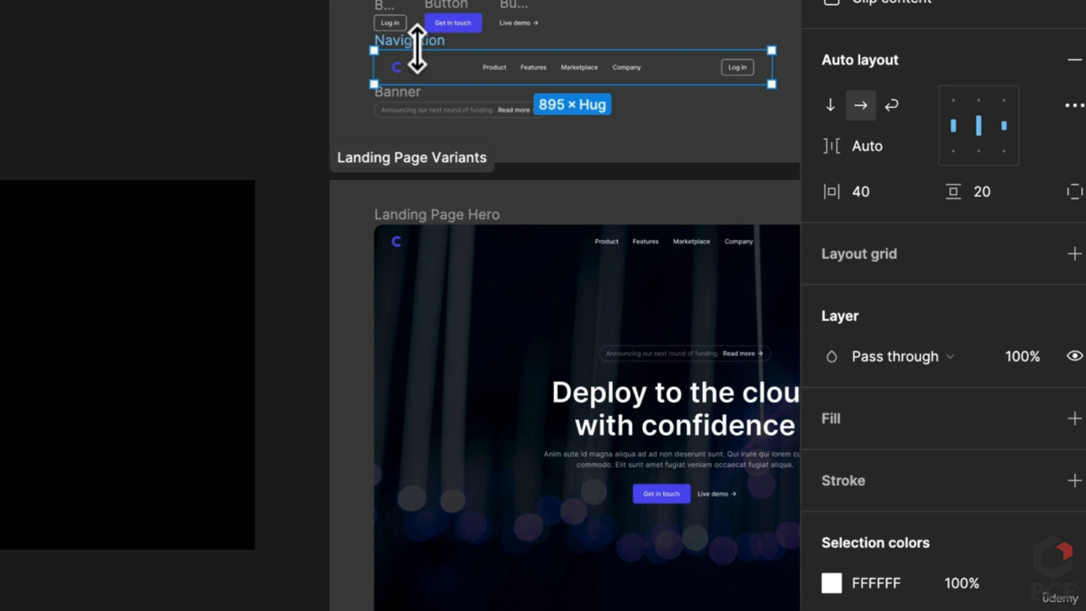
pyautogui.moveTo(423, 67); pyautogui.dragTo(199, 136)
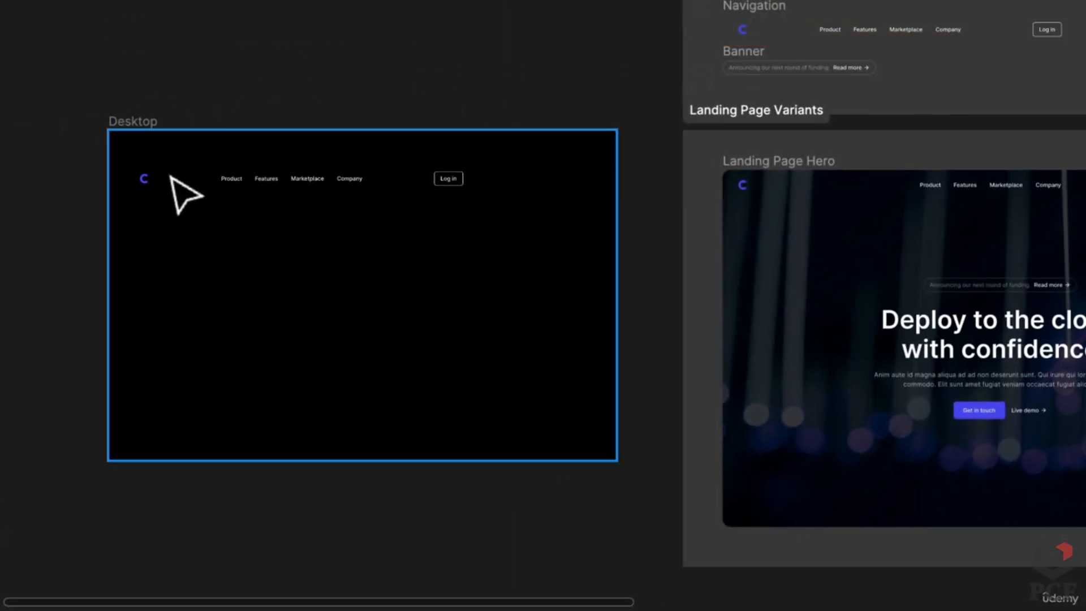
pyautogui.scroll(5, 158, 164)
pyautogui.scroll(-1, 158, 160)
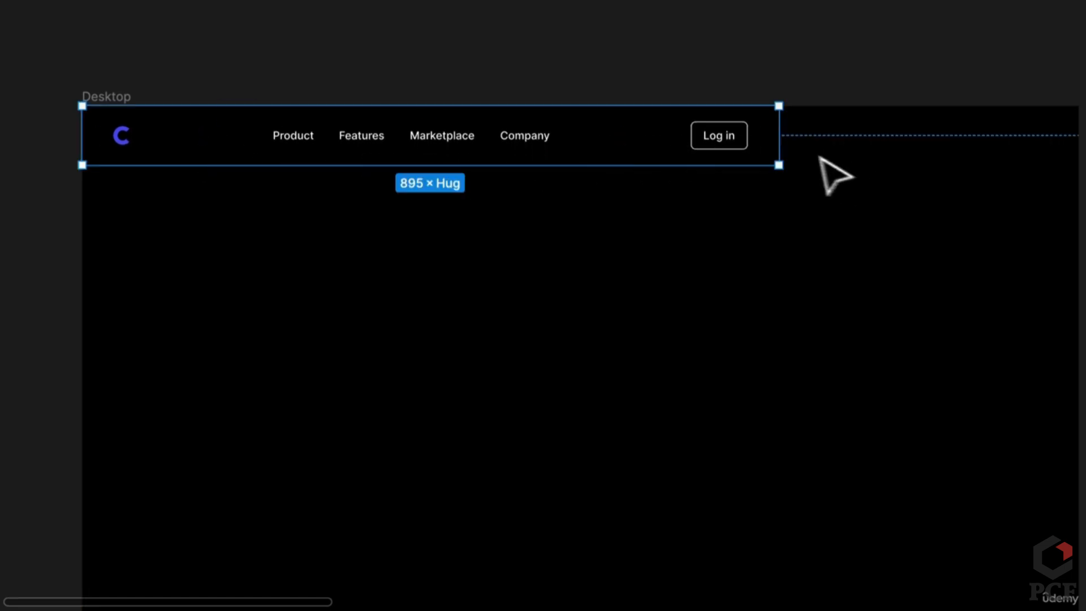
pyautogui.moveTo(778, 150); pyautogui.dragTo(1074, 161)
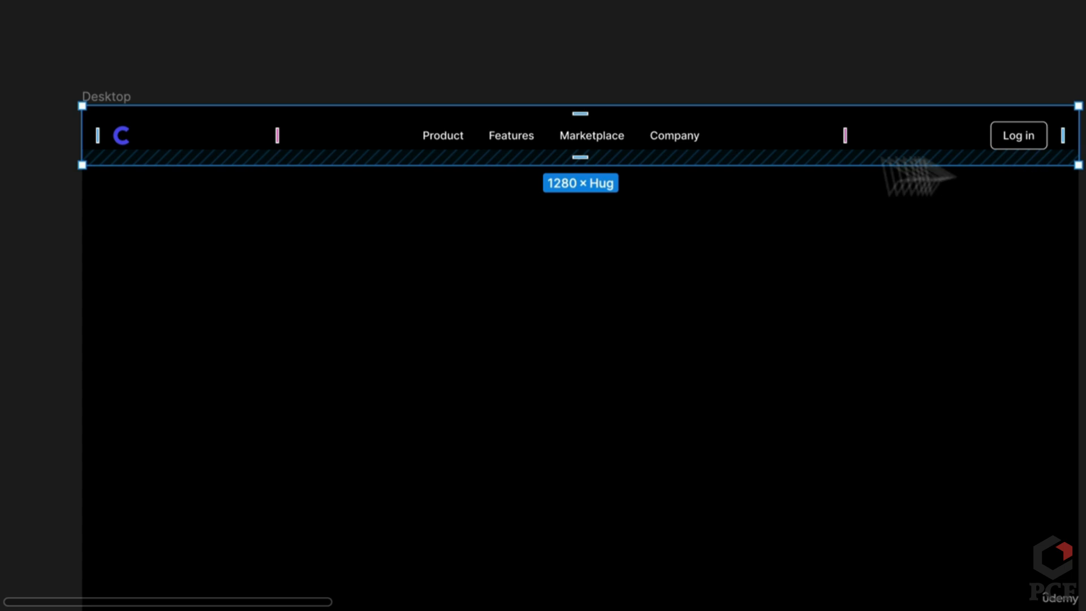
pyautogui.click(102, 32)
pyautogui.moveTo(507, 253); pyautogui.dragTo(480, 201)
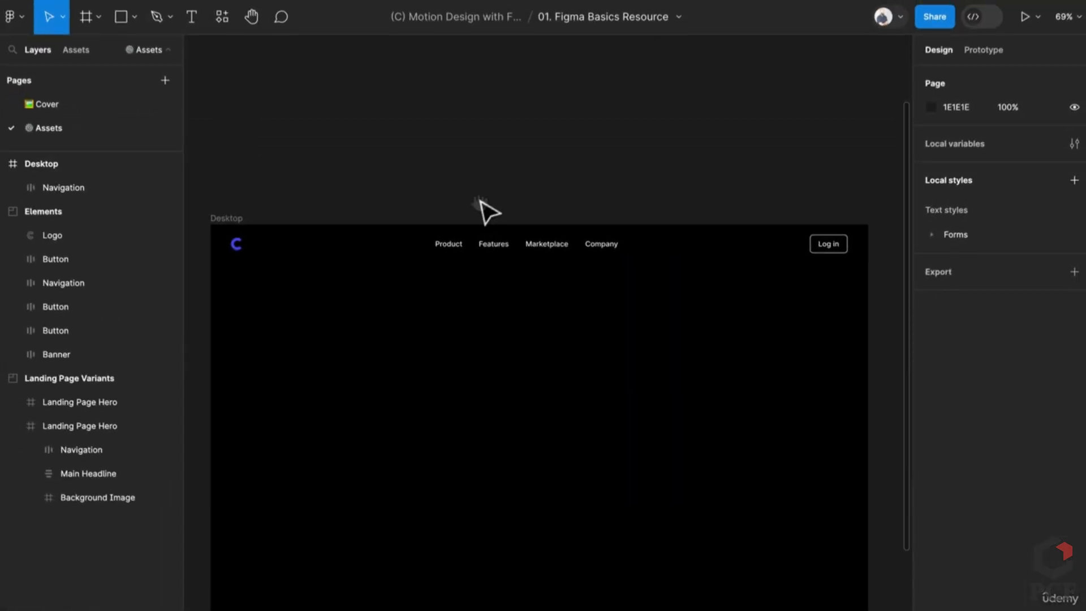
# Pan across the Elements and Landing Page Hero frames to review the reference headline
pyautogui.click(537, 255)
pyautogui.click(543, 198)
pyautogui.scroll(-3, 543, 198)
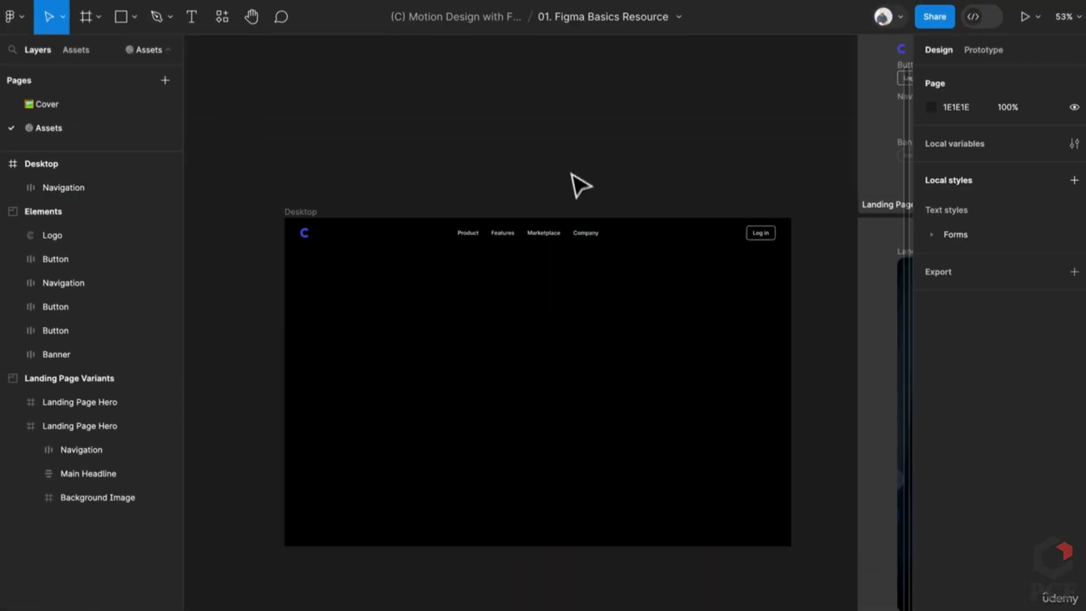
pyautogui.moveTo(574, 181); pyautogui.dragTo(515, 244)
pyautogui.moveTo(595, 232); pyautogui.dragTo(468, 238)
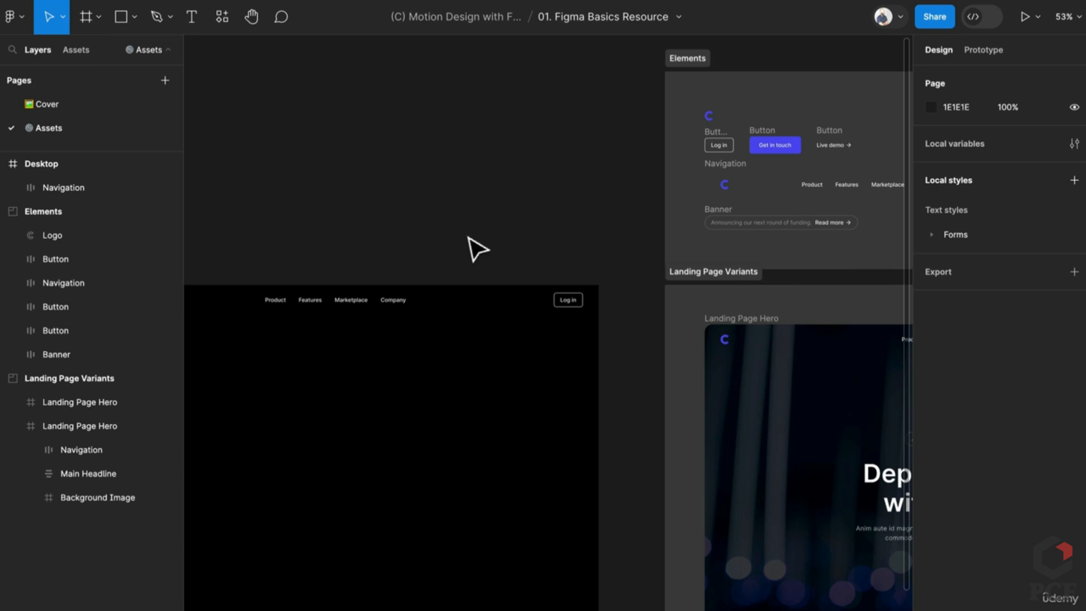
pyautogui.moveTo(622, 308); pyautogui.dragTo(396, 197)
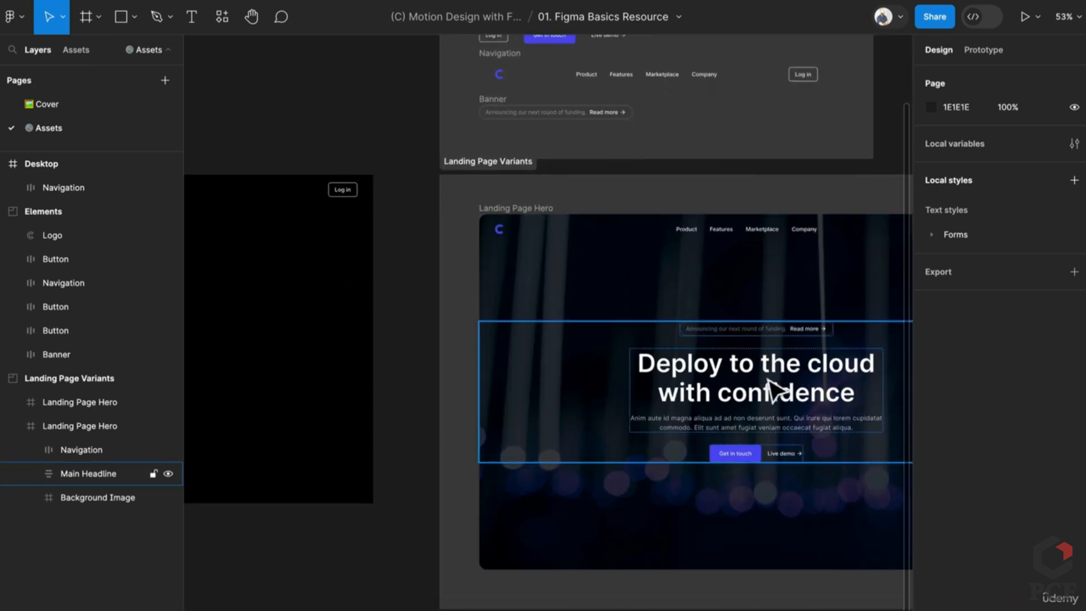
pyautogui.moveTo(770, 389); pyautogui.dragTo(604, 361)
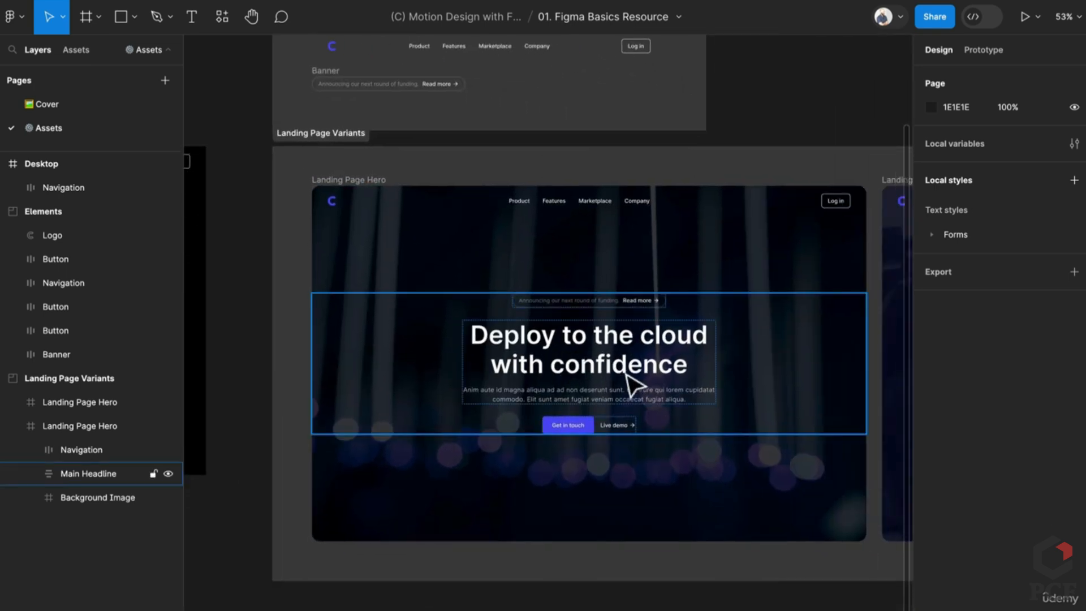
pyautogui.moveTo(434, 354); pyautogui.dragTo(782, 397)
# Add a headline text layer inside the Desktop frame
pyautogui.press('t')
pyautogui.click(441, 280)
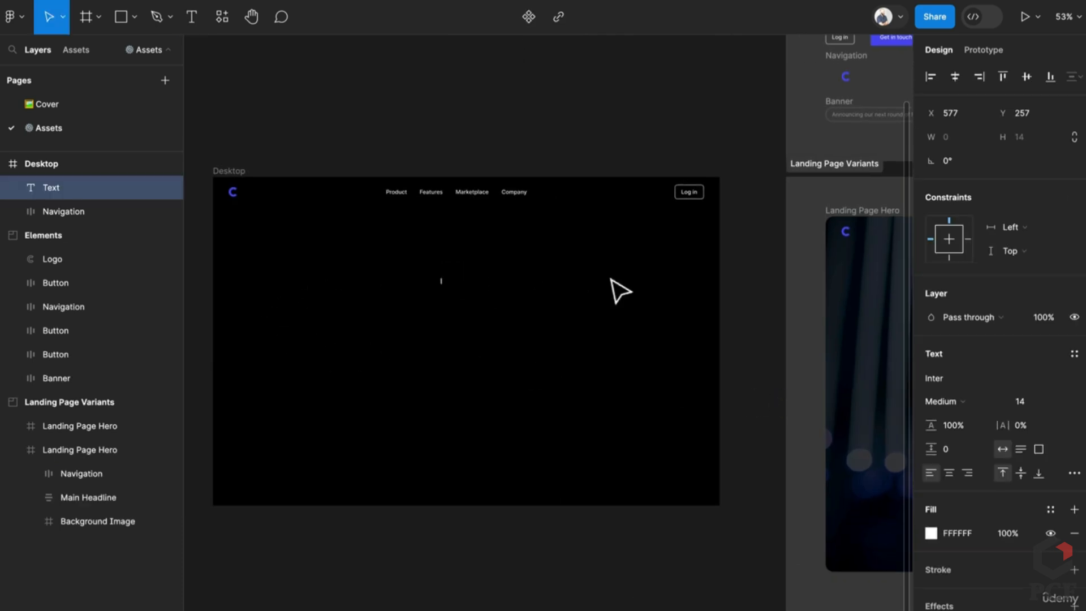
pyautogui.moveTo(680, 346); pyautogui.dragTo(555, 348)
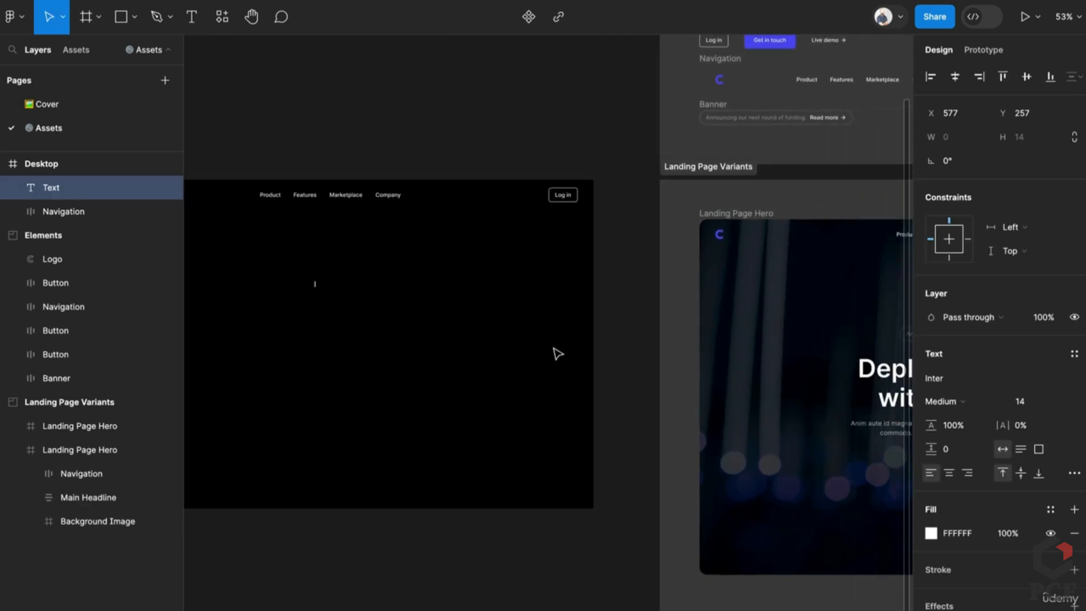
pyautogui.scroll(-1, 555, 348)
pyautogui.scroll(-1, 560, 353)
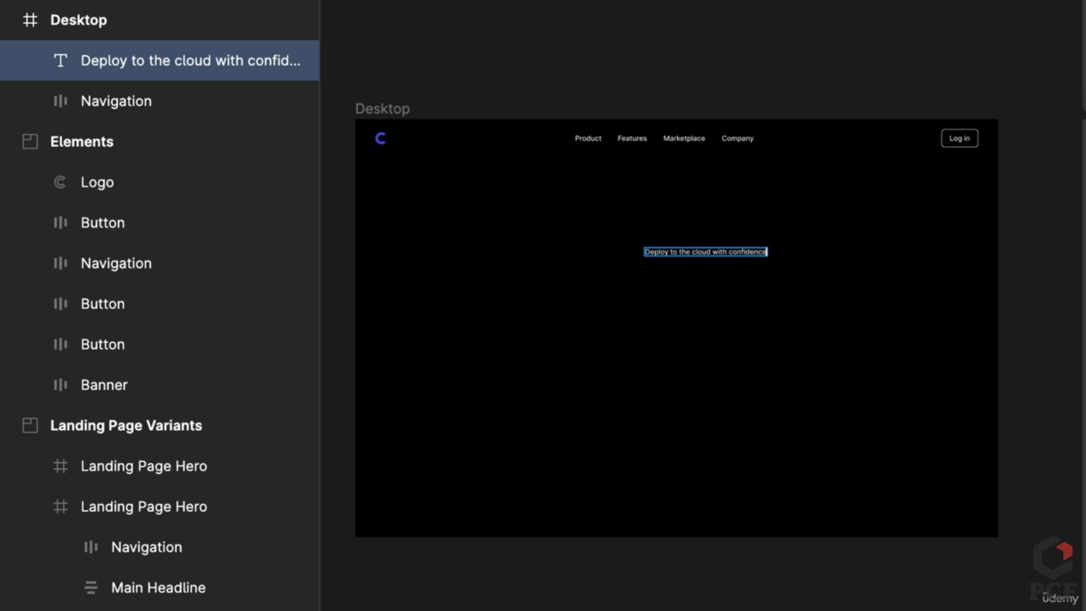
pyautogui.hscroll(3, 948, 361)
pyautogui.hscroll(-2, 684, 364)
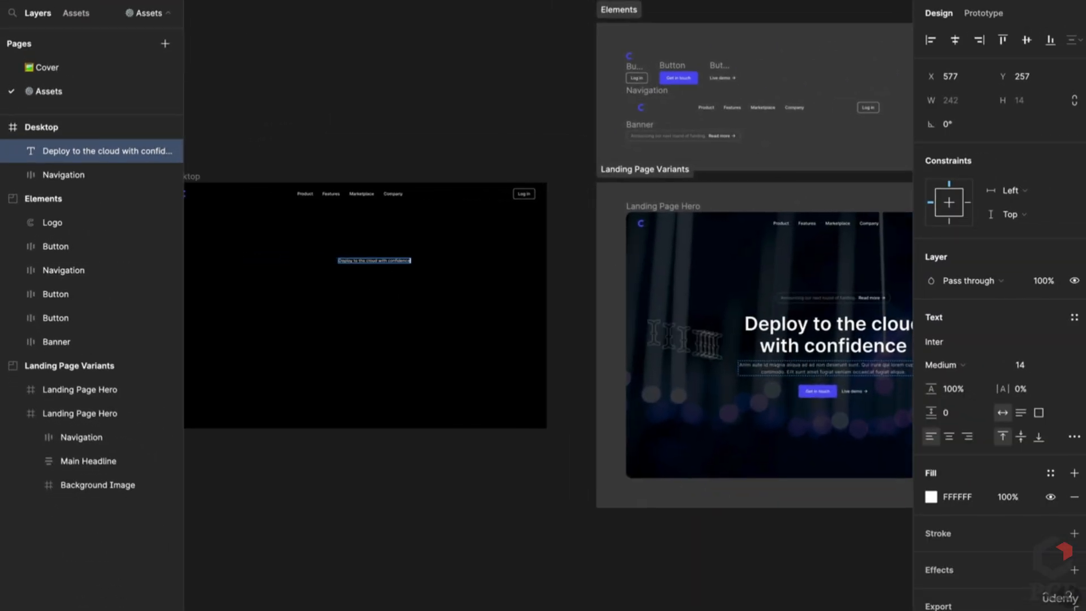
pyautogui.scroll(5, 266, 238)
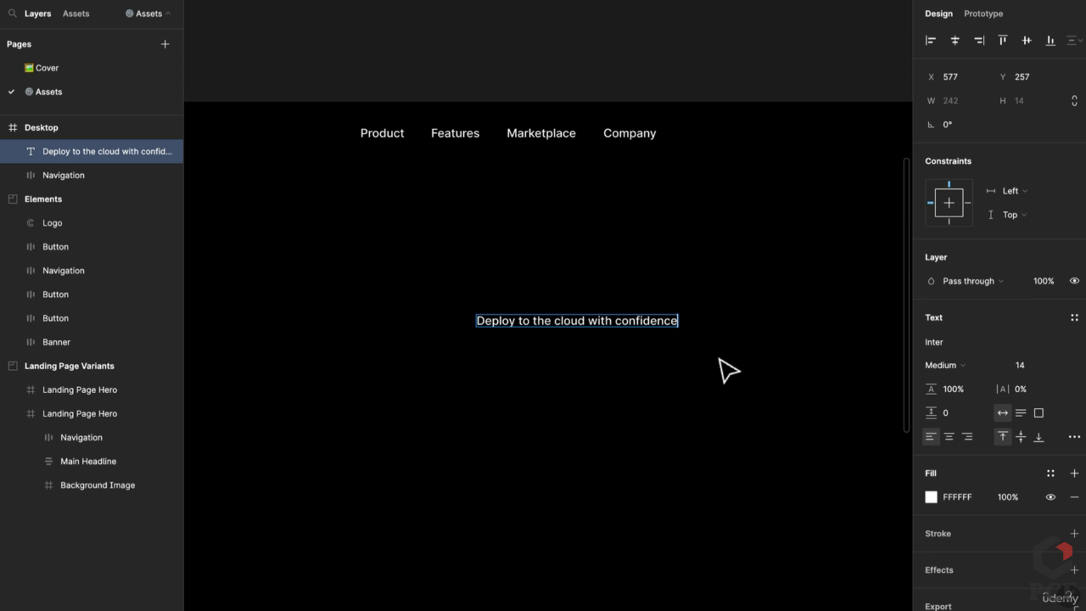
pyautogui.press('Return')
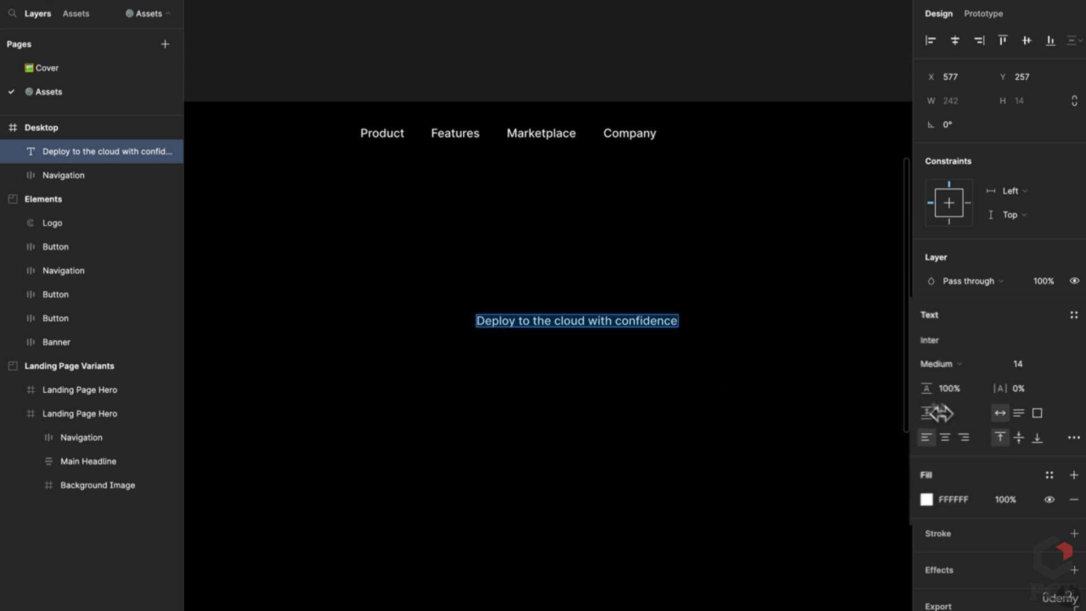
# Center-align the headline text and set its font size to 64
pyautogui.click(949, 436)
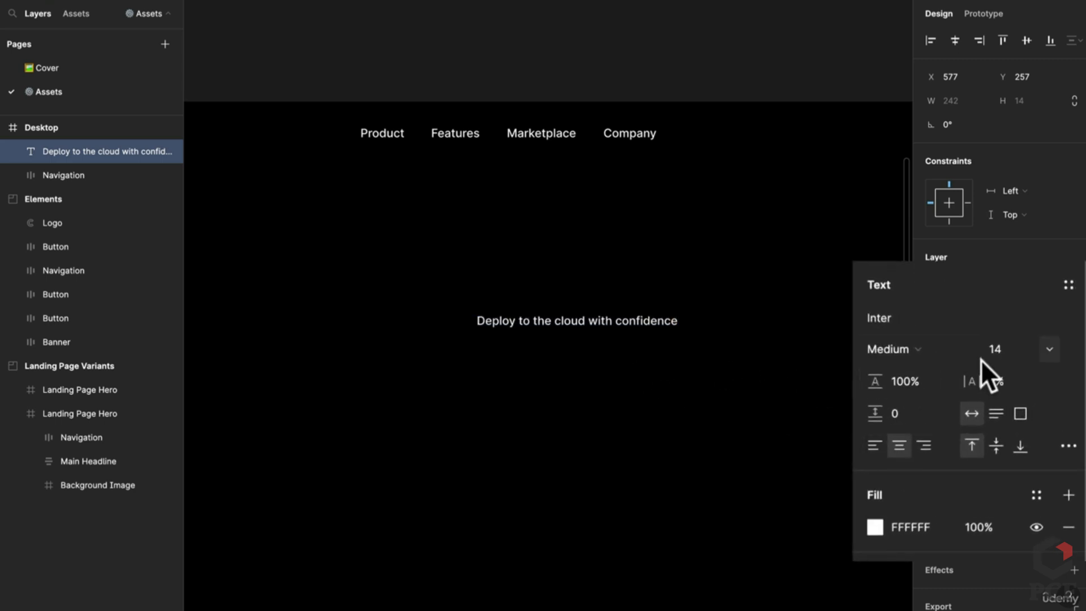
pyautogui.click(1049, 349)
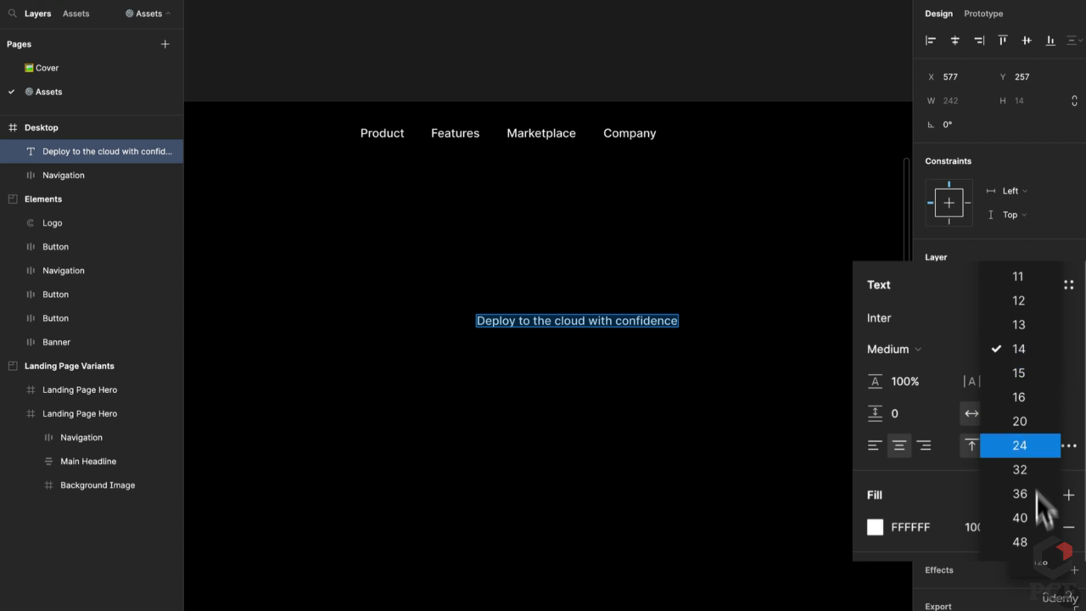
pyautogui.click(1018, 534)
pyautogui.scroll(-5, 502, 391)
pyautogui.hscroll(2, 586, 414)
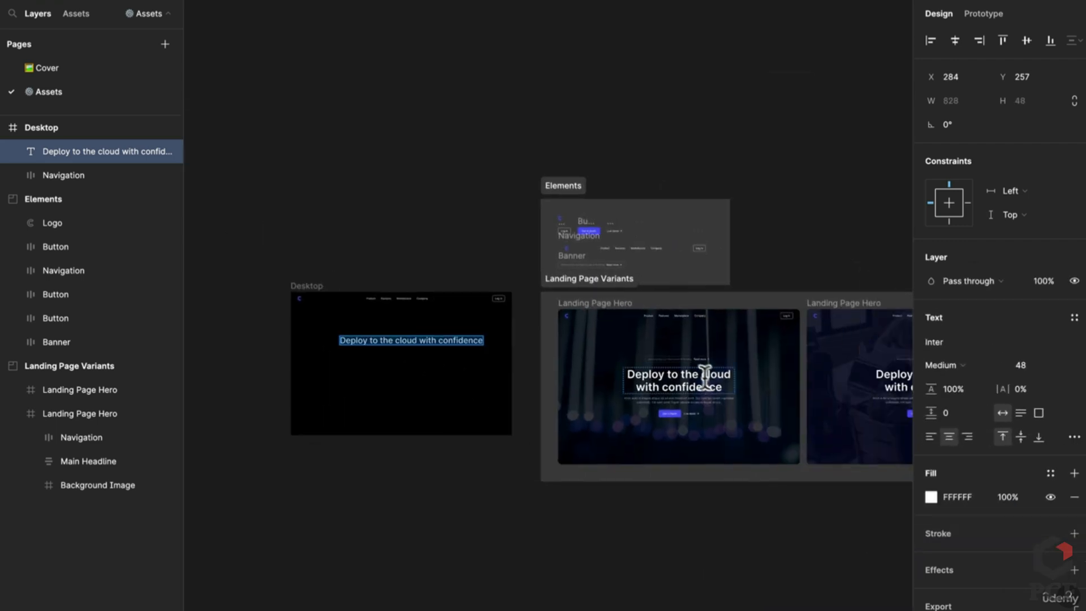
pyautogui.click(700, 375)
pyautogui.scroll(1, 303, 298)
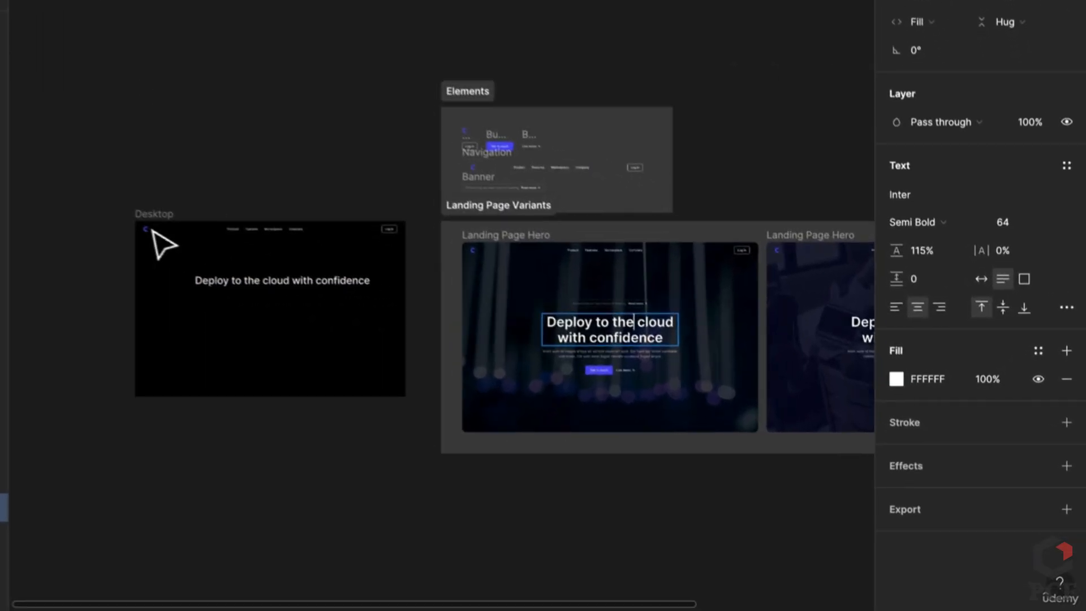
pyautogui.scroll(5, 154, 231)
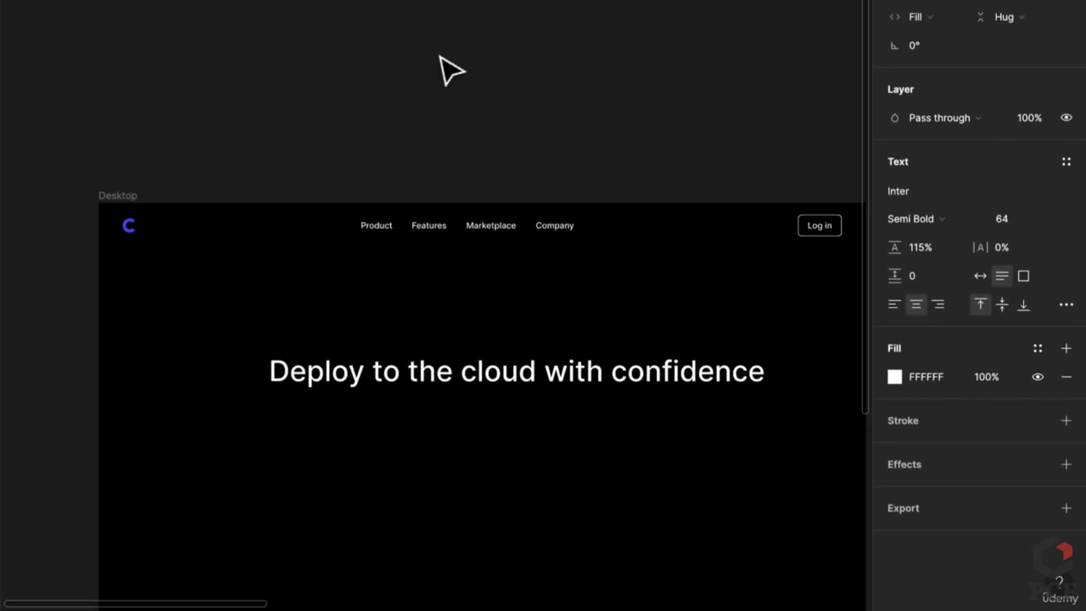
pyautogui.click(478, 375)
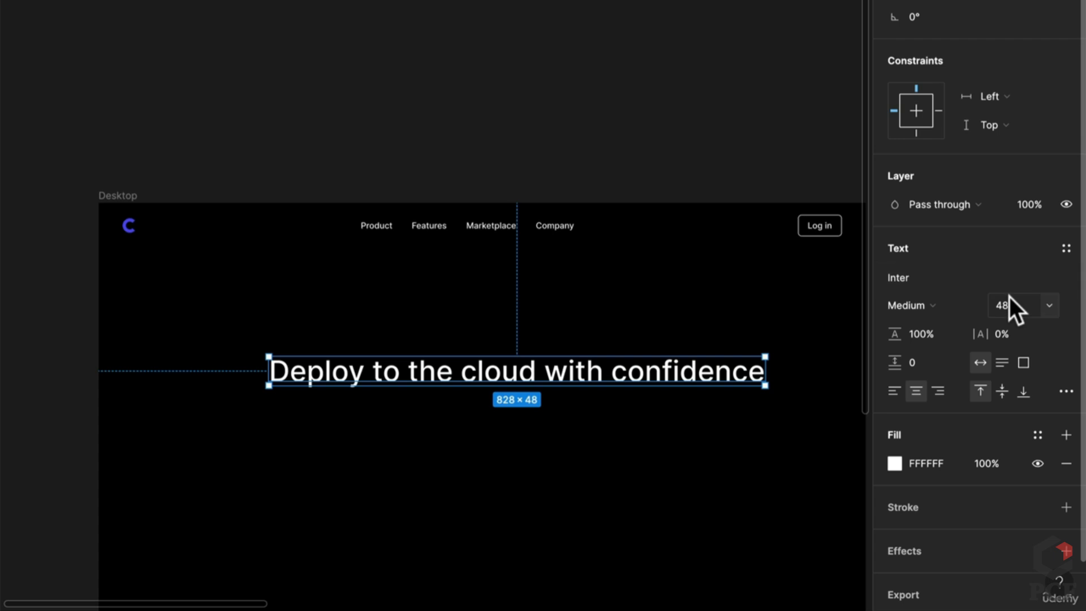
pyautogui.write('64')
pyautogui.press('Return')
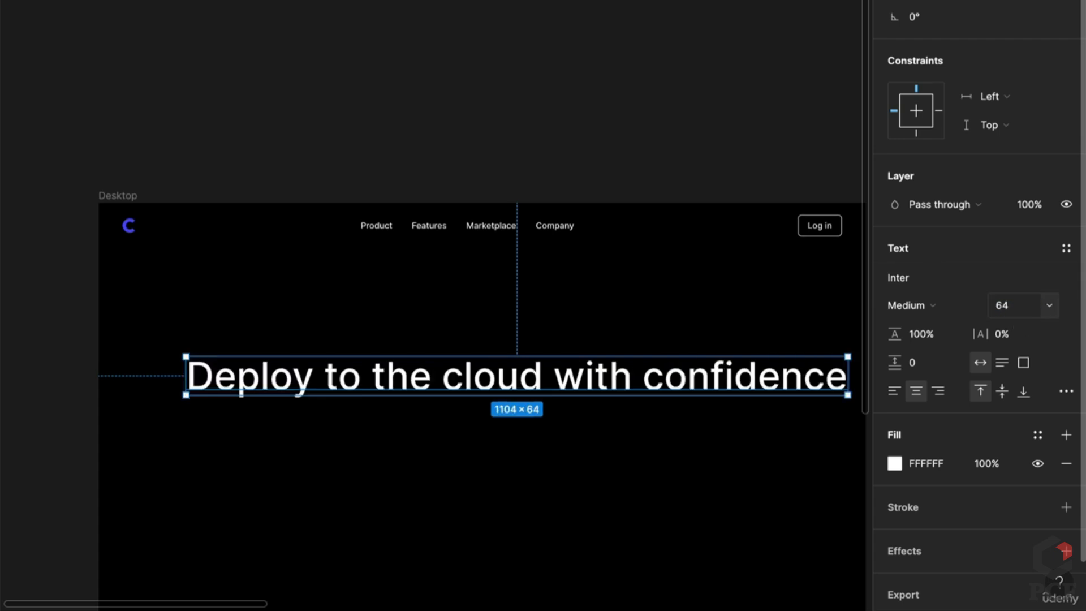
# Make the headline Semi Bold, narrow it to wrap onto two lines, and centre it
pyautogui.click(929, 294)
pyautogui.click(922, 324)
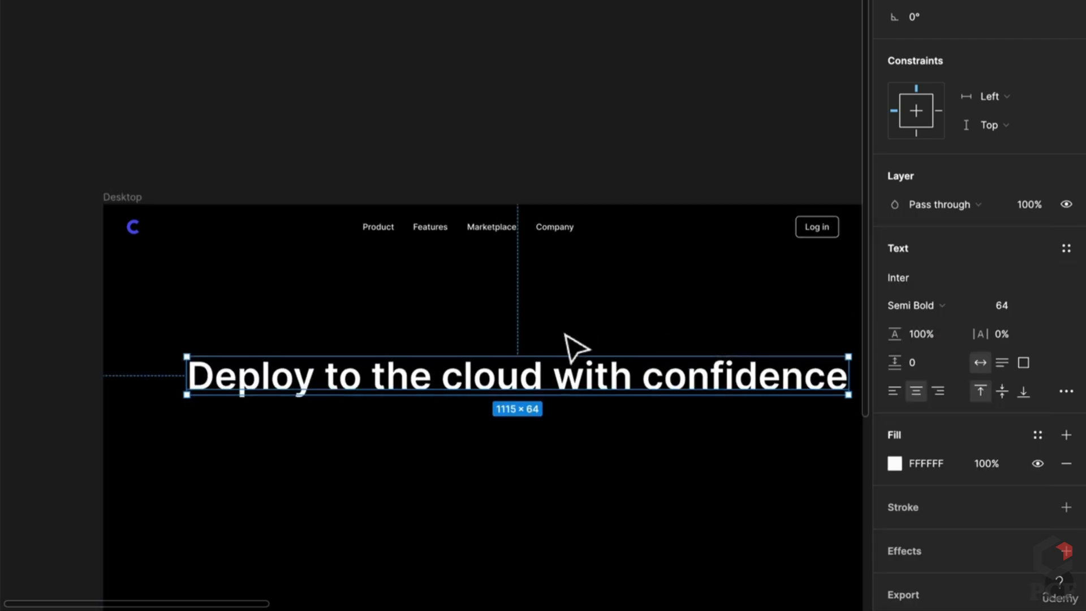
pyautogui.scroll(-2, 507, 210)
pyautogui.moveTo(741, 243); pyautogui.dragTo(478, 267)
pyautogui.moveTo(360, 251); pyautogui.dragTo(443, 248)
pyautogui.scroll(-5, 490, 286)
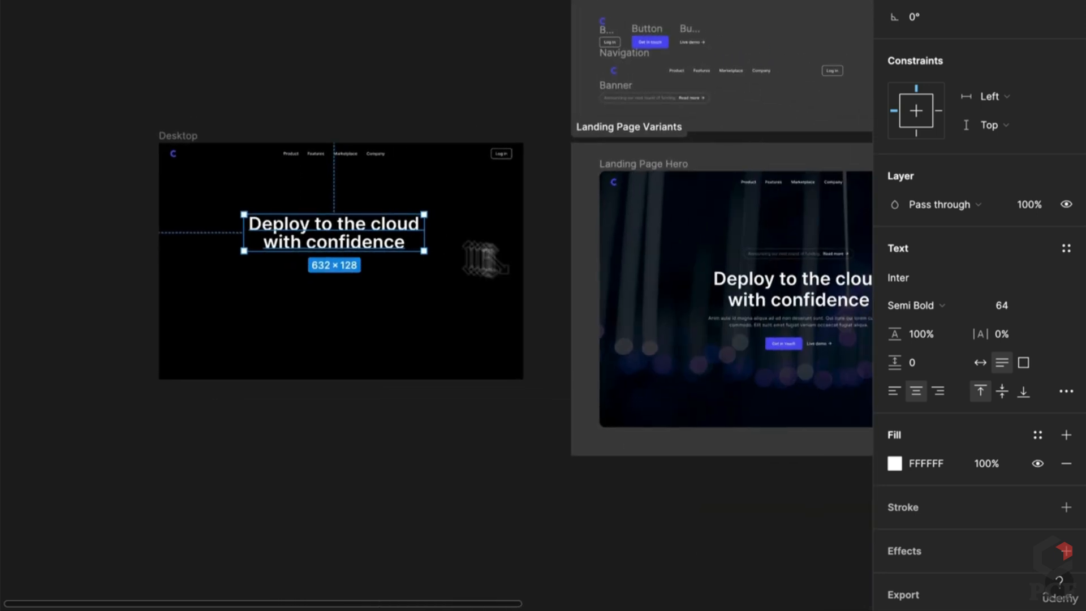
# Add a 'sdsd' placeholder text box below the headline and widen it to 611 px
pyautogui.scroll(4, 777, 322)
pyautogui.hscroll(-5, 758, 347)
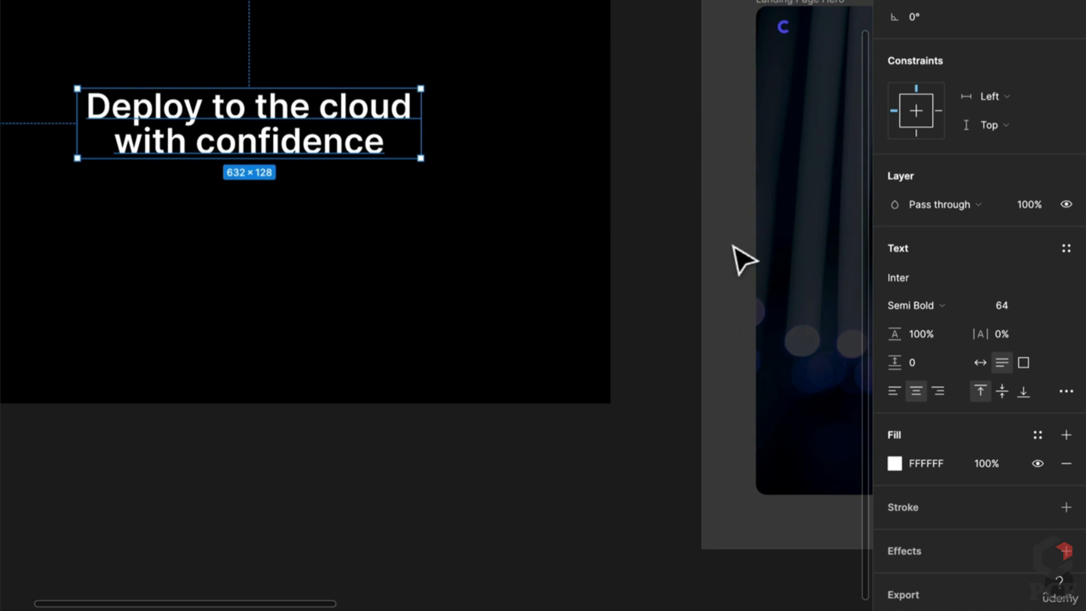
pyautogui.press('Return')
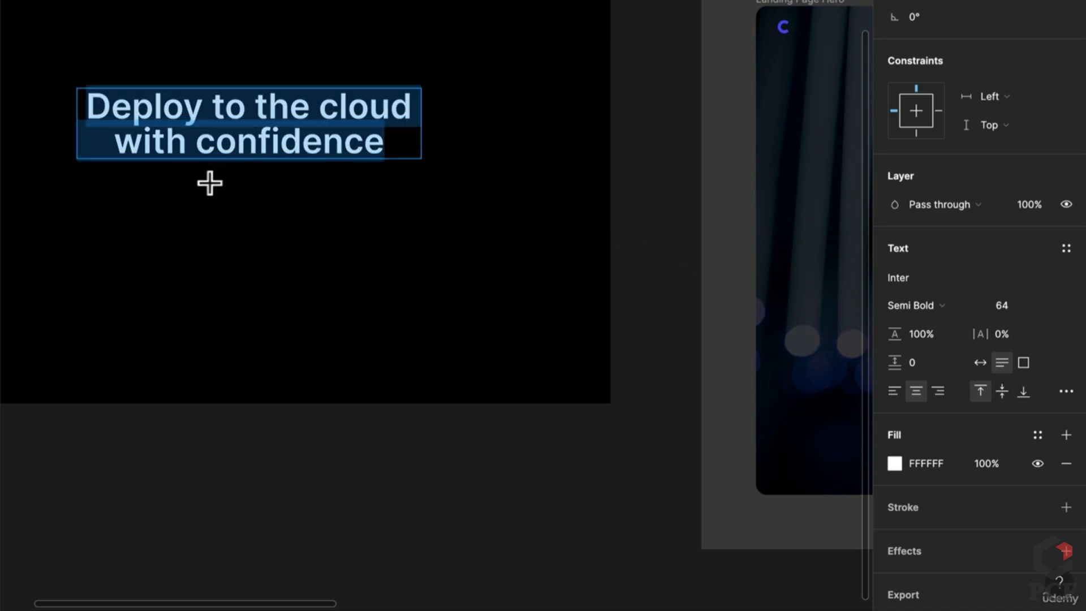
pyautogui.click(242, 194)
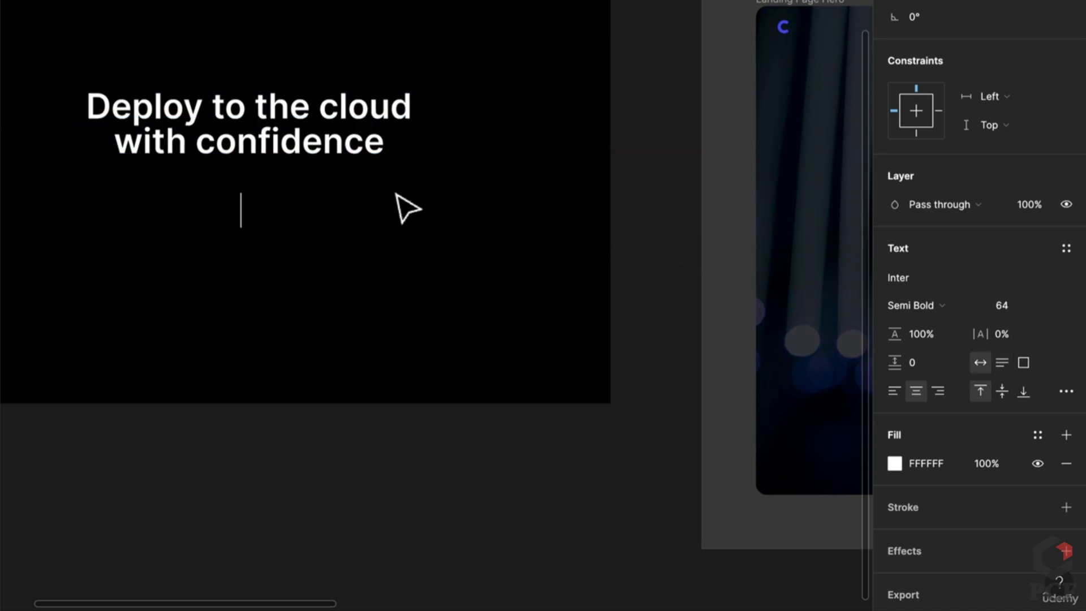
pyautogui.write('sdsd')
pyautogui.press('Escape')
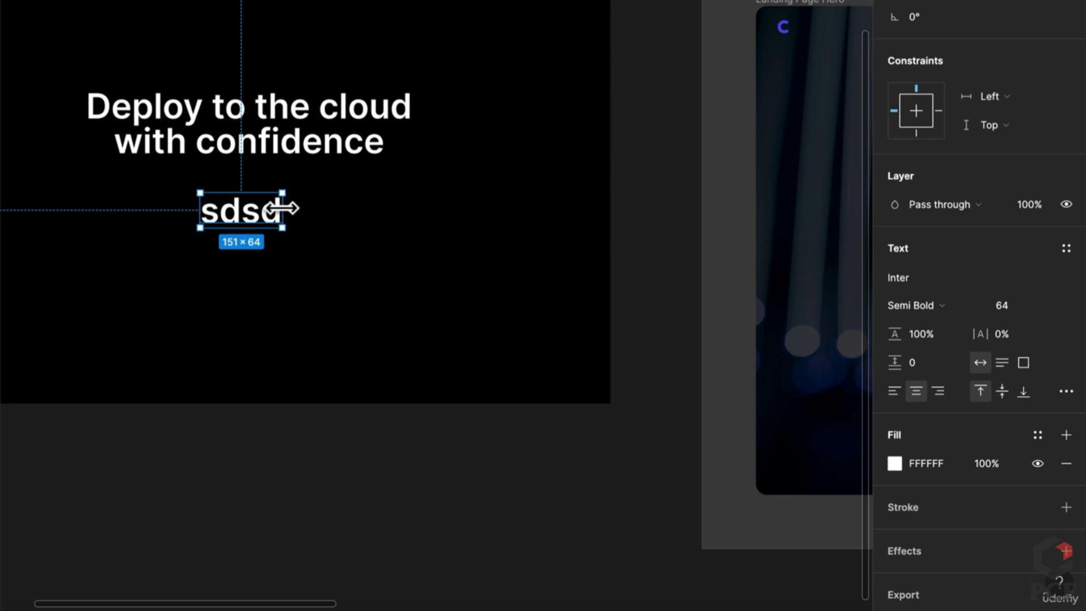
pyautogui.moveTo(282, 209); pyautogui.dragTo(419, 209)
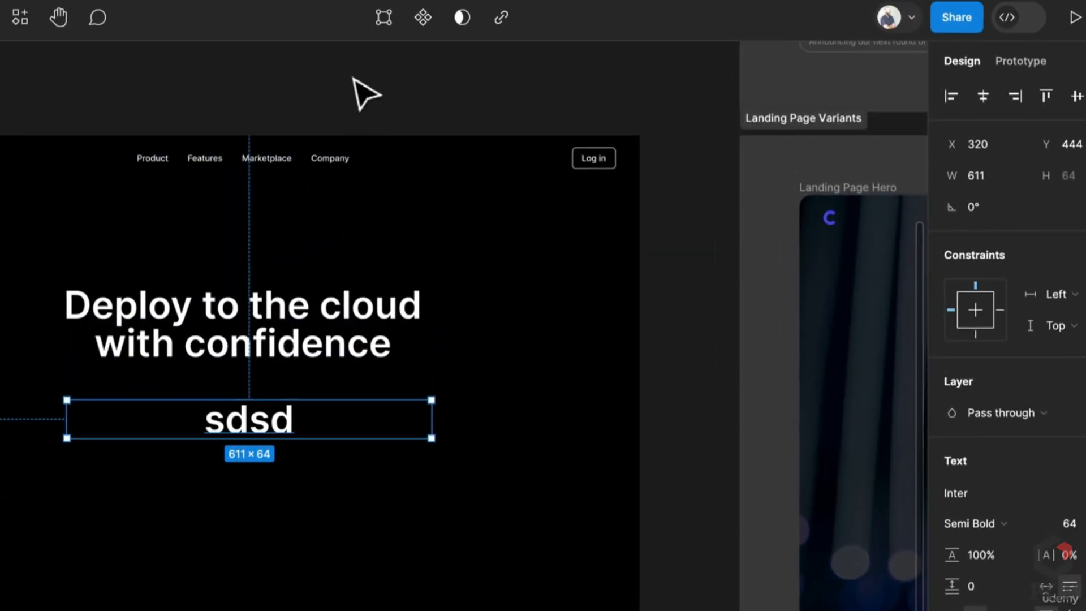
# Fill the placeholder with three sentences of text from the Lorem Ipsum plugin
pyautogui.click(353, 79)
pyautogui.click(18, 19)
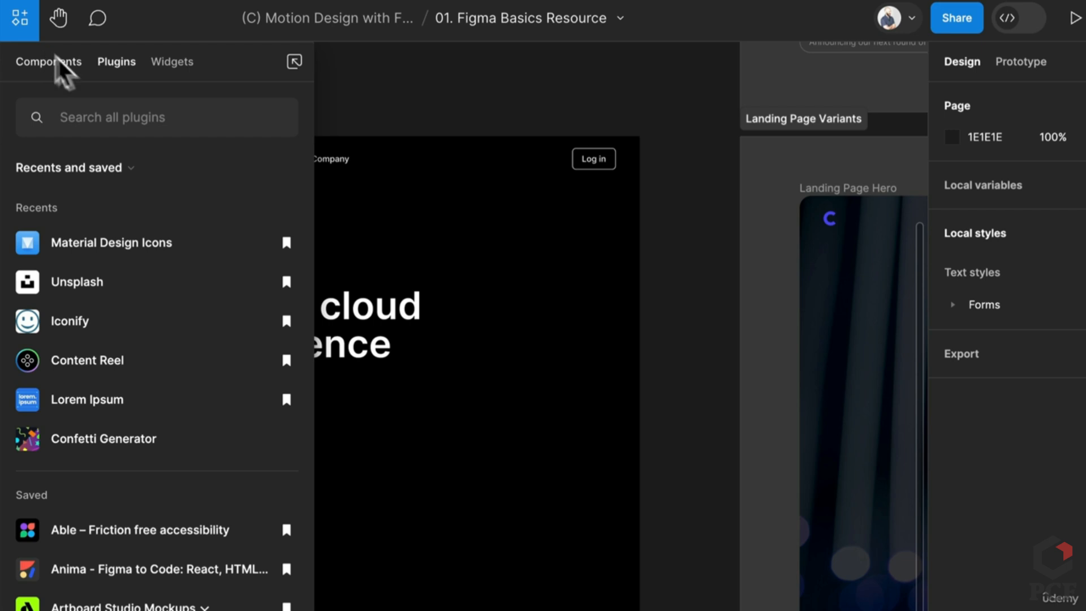
pyautogui.write('lorem')
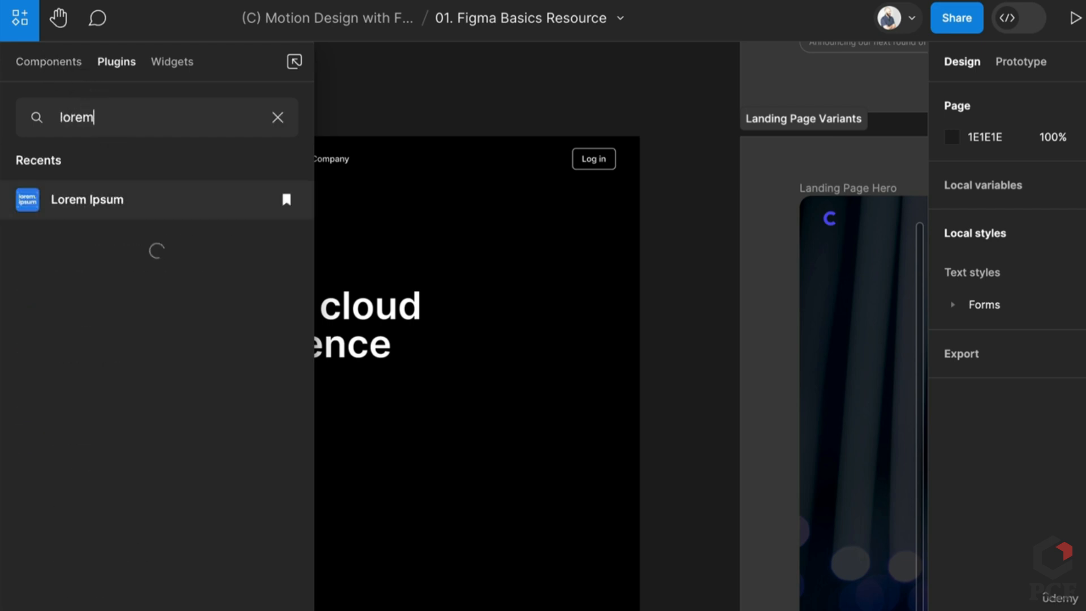
pyautogui.click(121, 196)
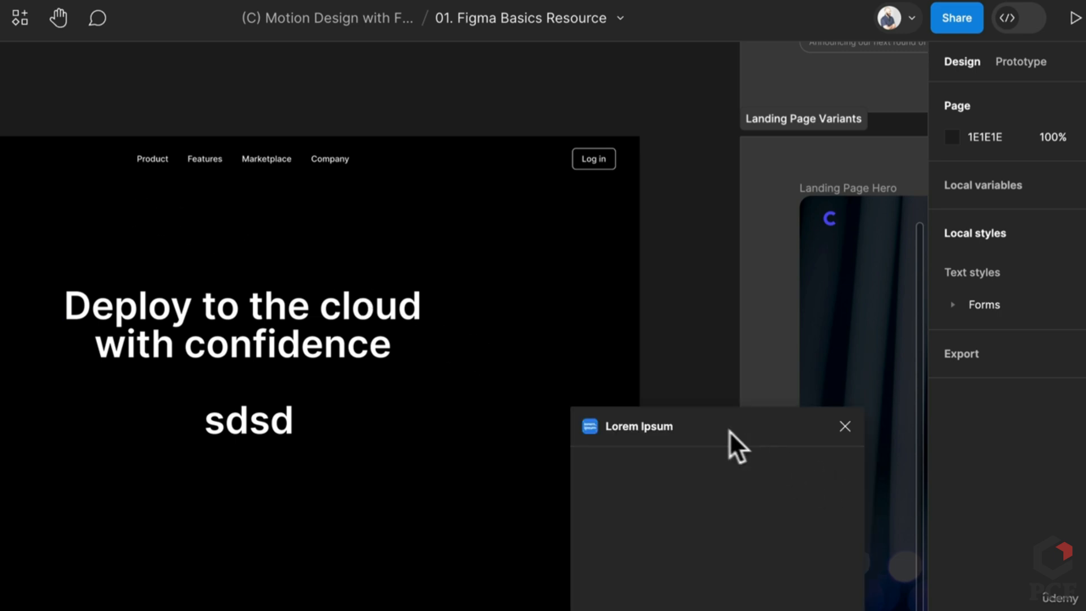
pyautogui.moveTo(729, 431); pyautogui.dragTo(698, 236)
pyautogui.click(233, 437)
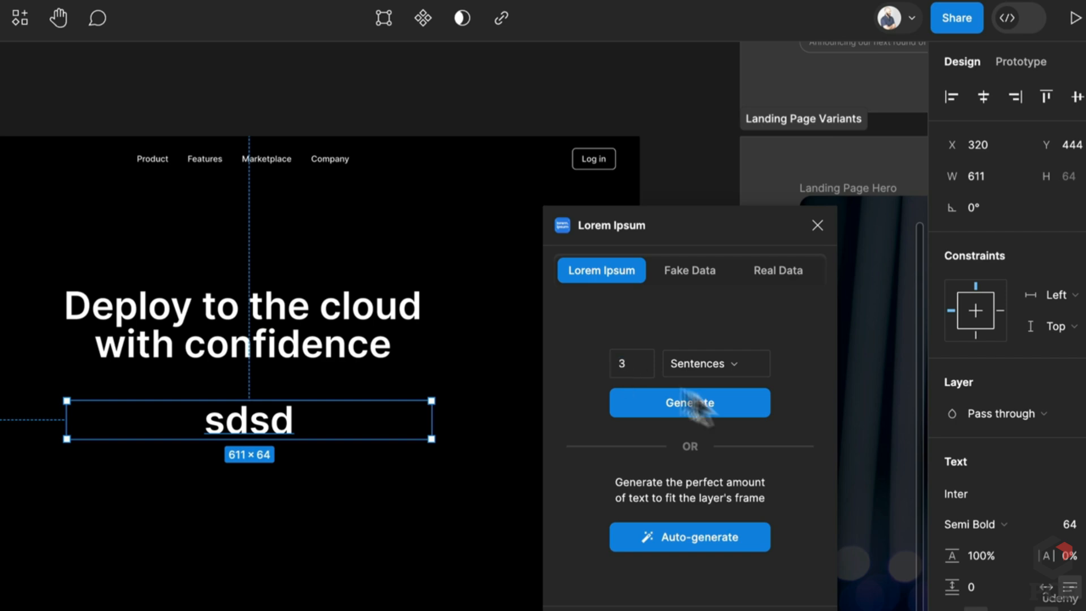
pyautogui.click(730, 408)
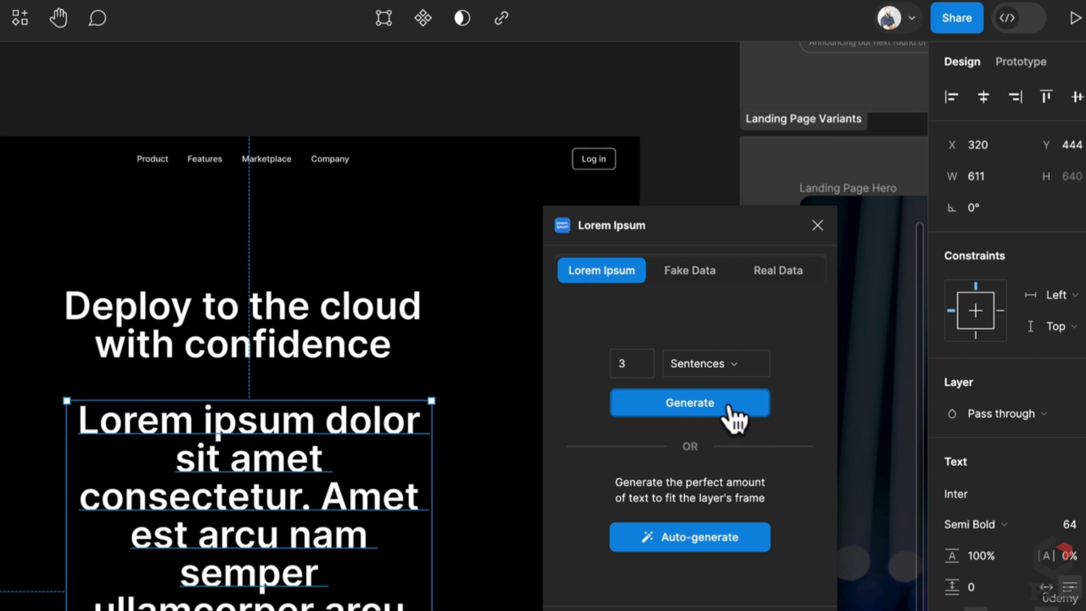
pyautogui.click(815, 226)
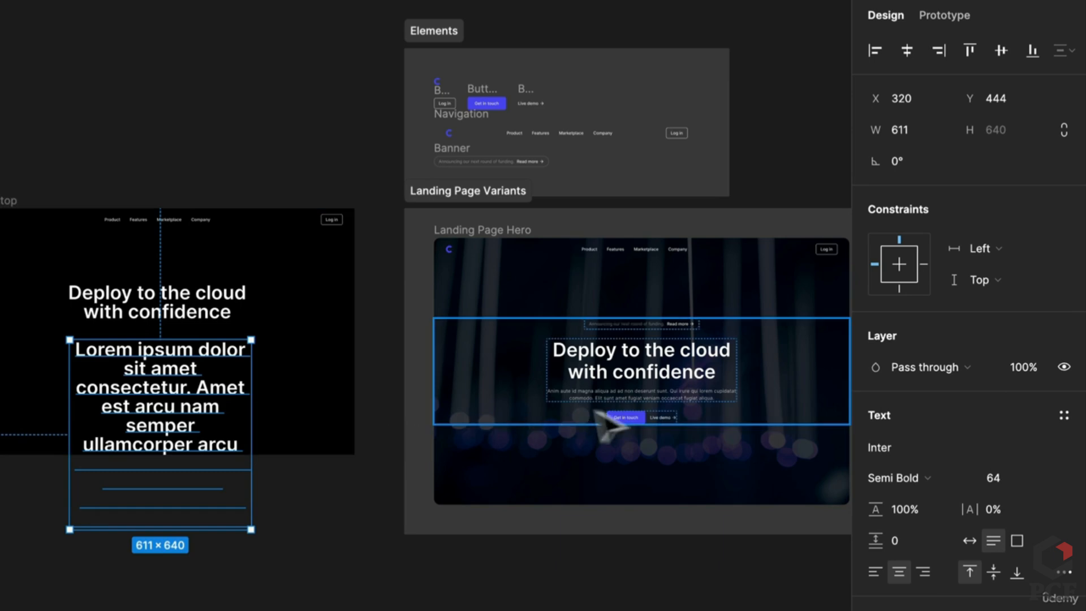
# Set the body text to font size 16 with 150% line height
pyautogui.doubleClick(627, 397)
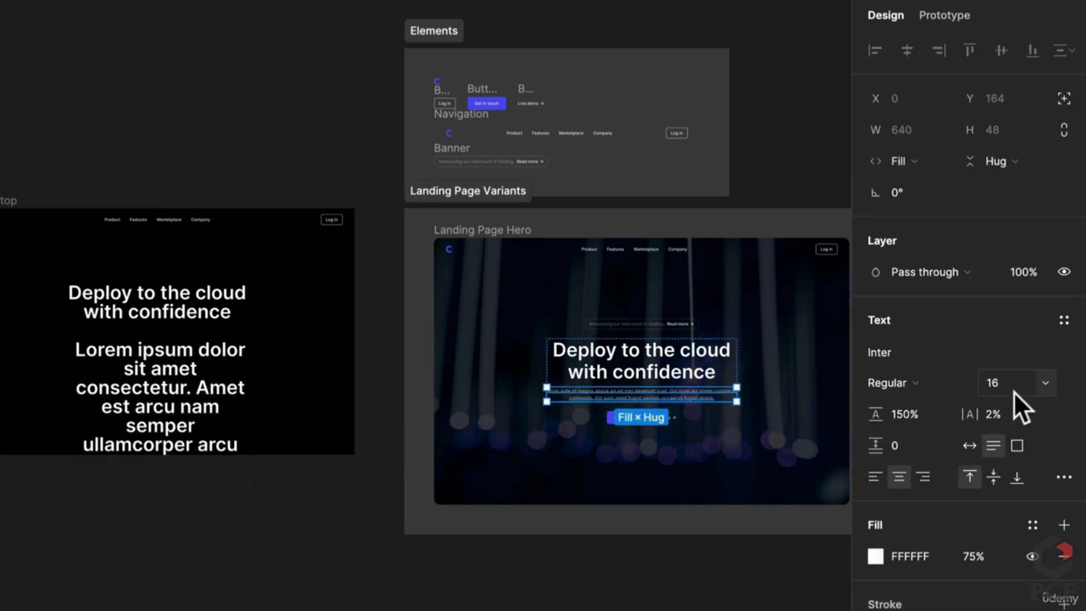
pyautogui.click(226, 432)
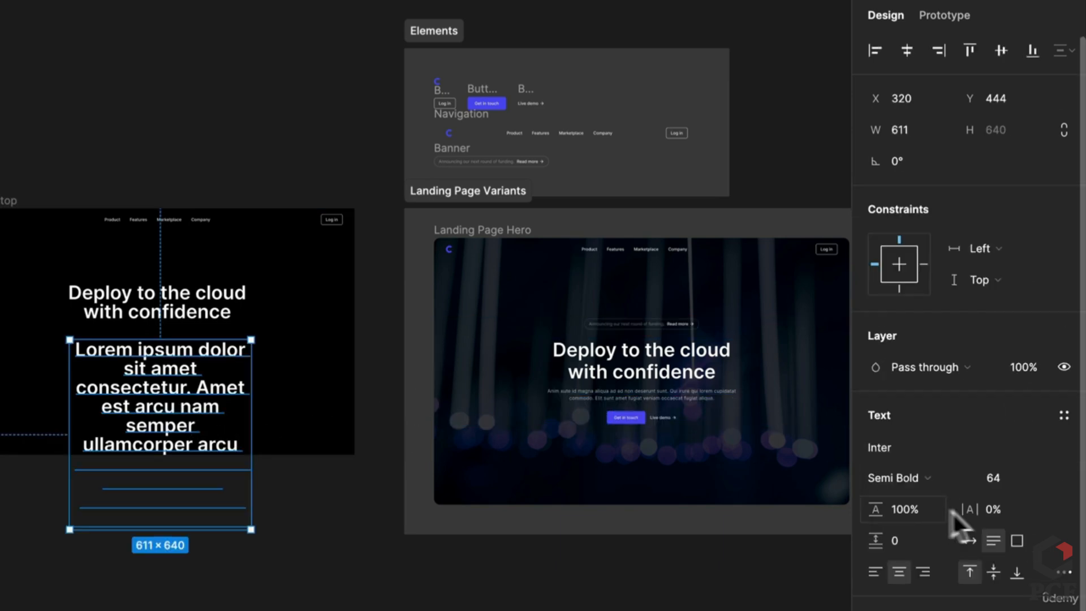
pyautogui.click(1001, 480)
pyautogui.write('16')
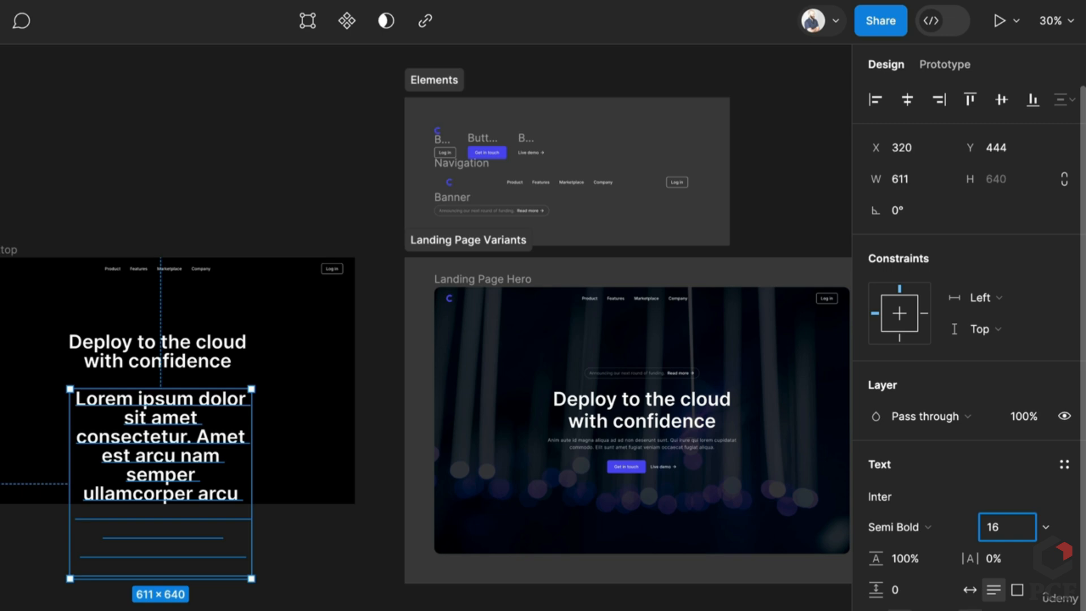
pyautogui.click(922, 547)
pyautogui.write('150')
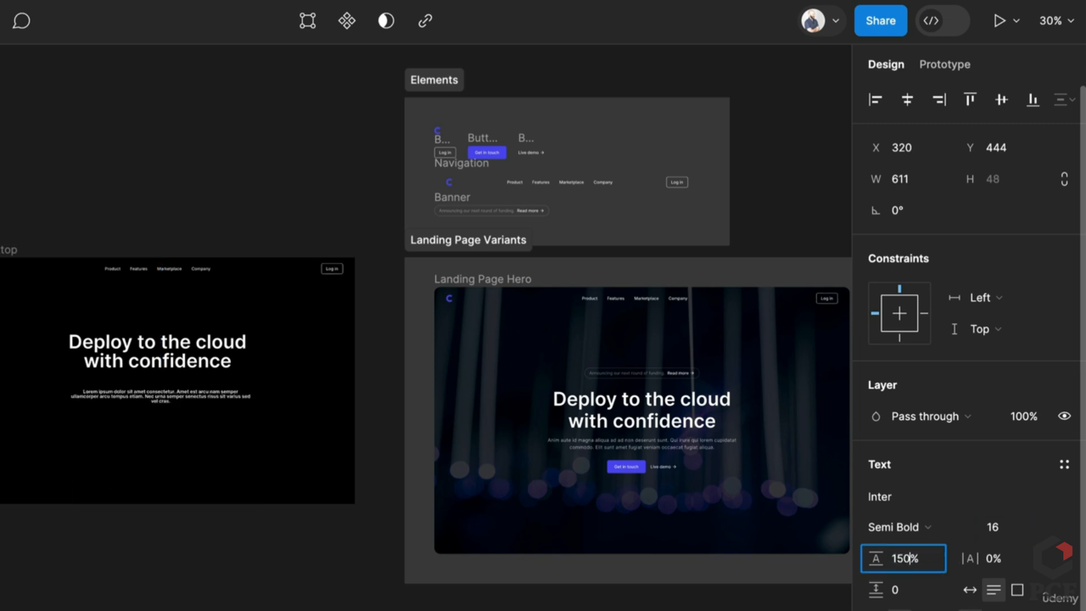
pyautogui.press('Return')
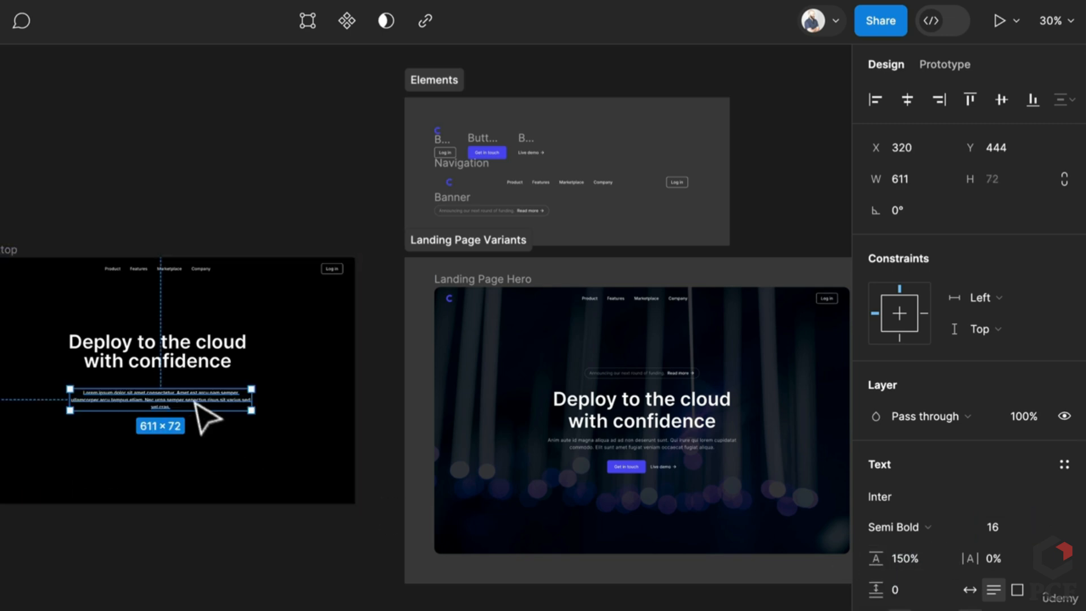
# Give the body text 75% fill opacity, Regular weight and 2% letter spacing
pyautogui.click(676, 444)
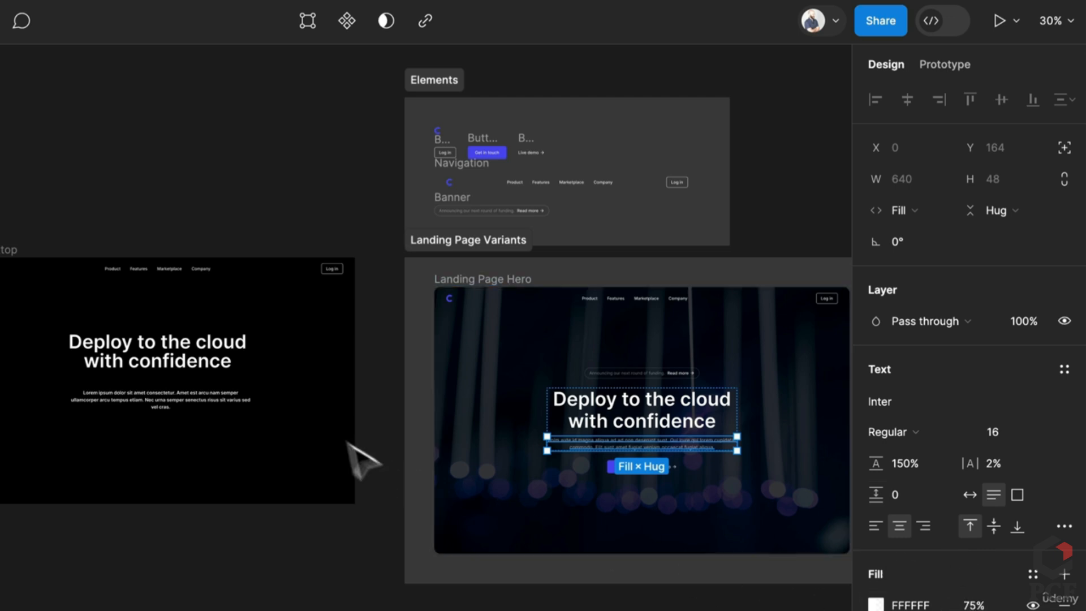
pyautogui.click(177, 400)
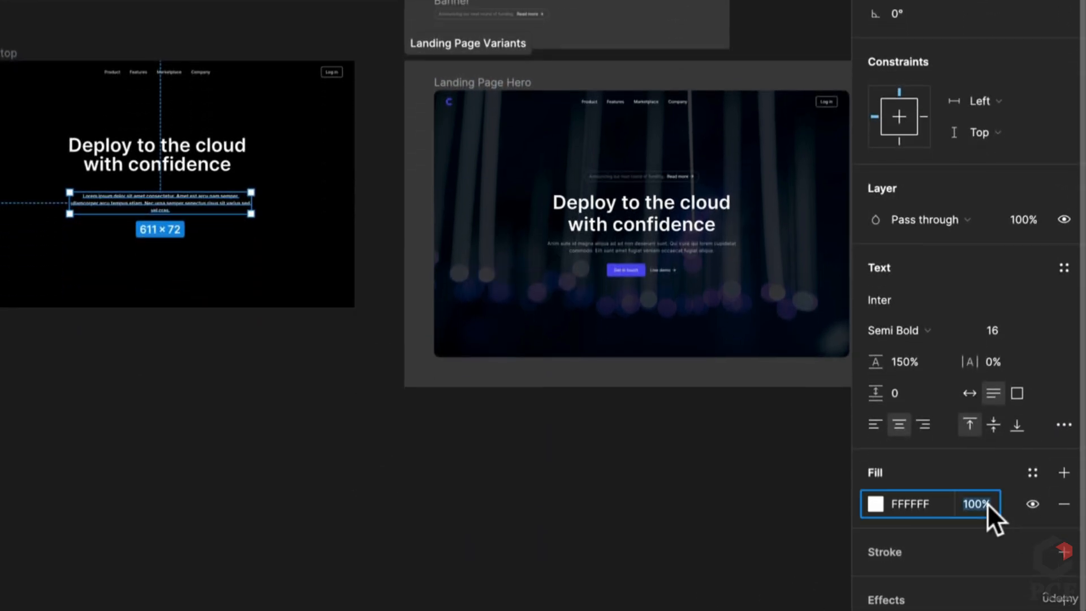
pyautogui.write('75')
pyautogui.press('Return')
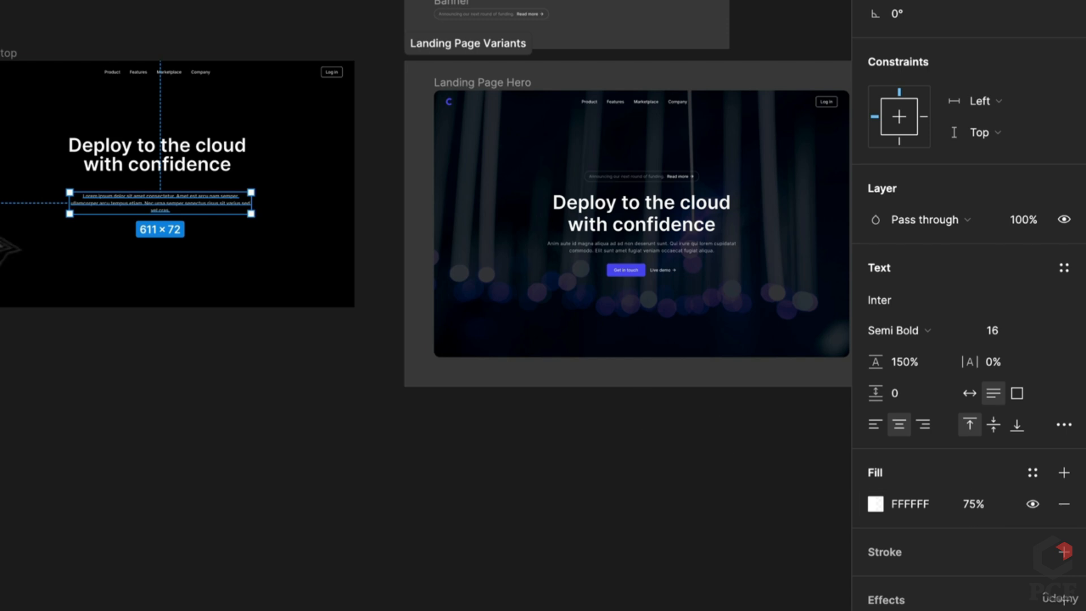
pyautogui.click(887, 332)
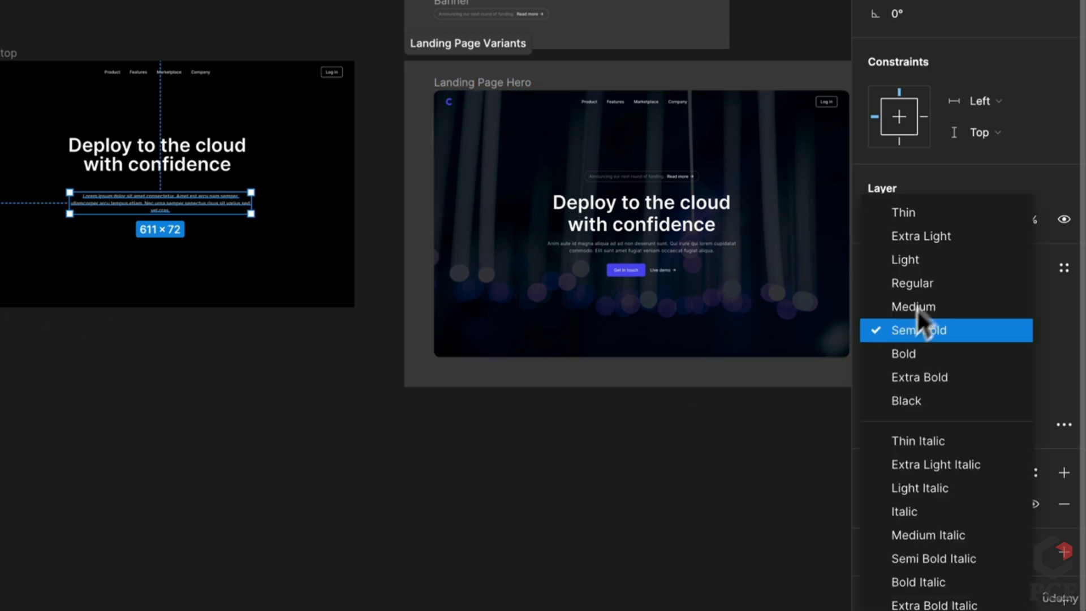
pyautogui.click(925, 272)
pyautogui.scroll(10, 141, 191)
pyautogui.scroll(-3, 93, 198)
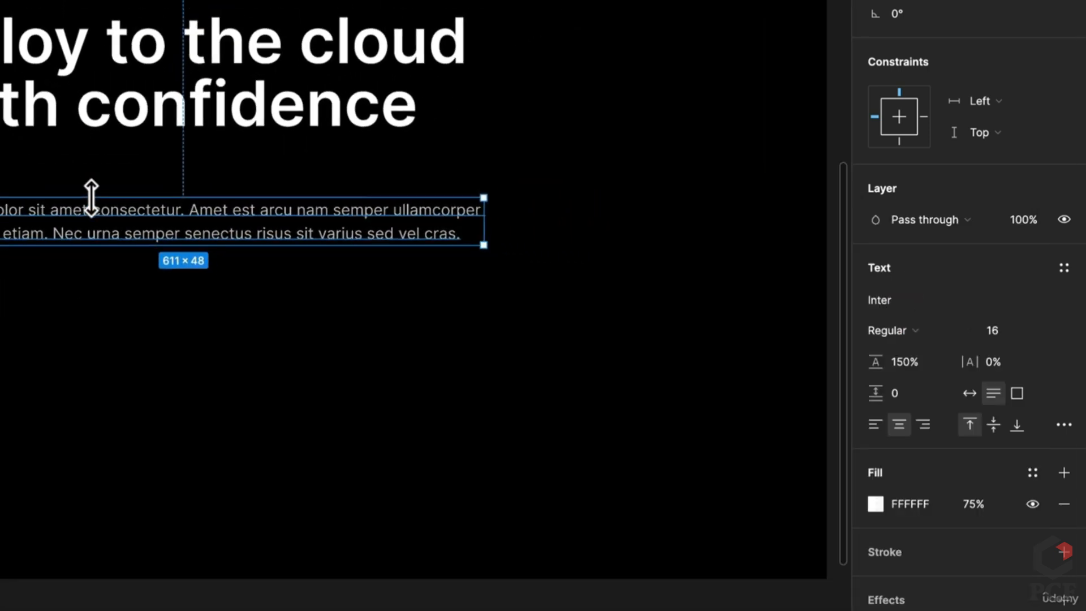
pyautogui.moveTo(983, 361); pyautogui.dragTo(984, 361)
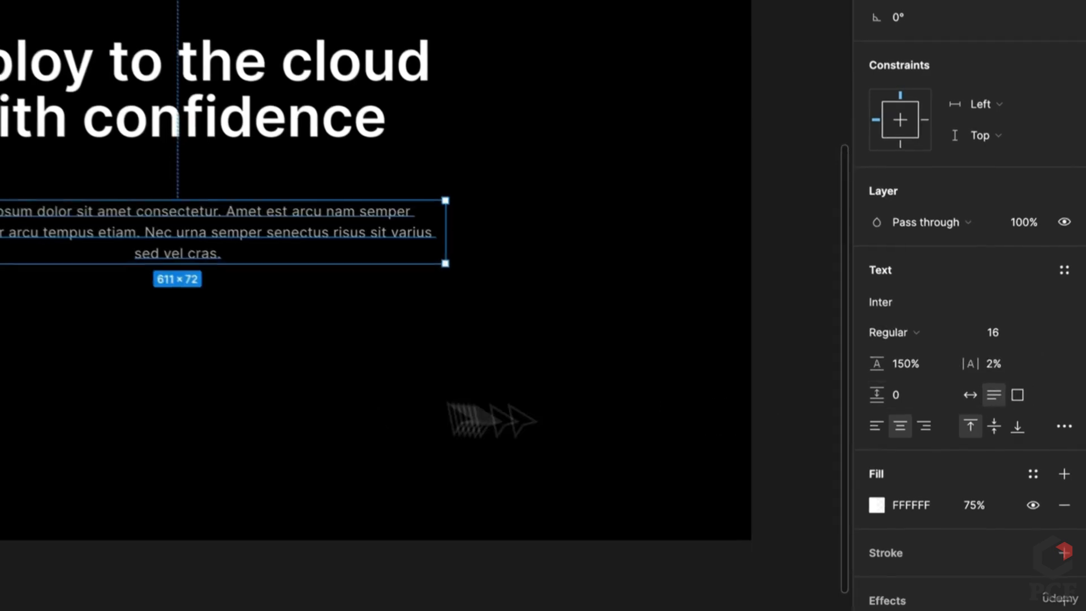
pyautogui.scroll(-5, 357, 365)
pyautogui.hscroll(3, 594, 425)
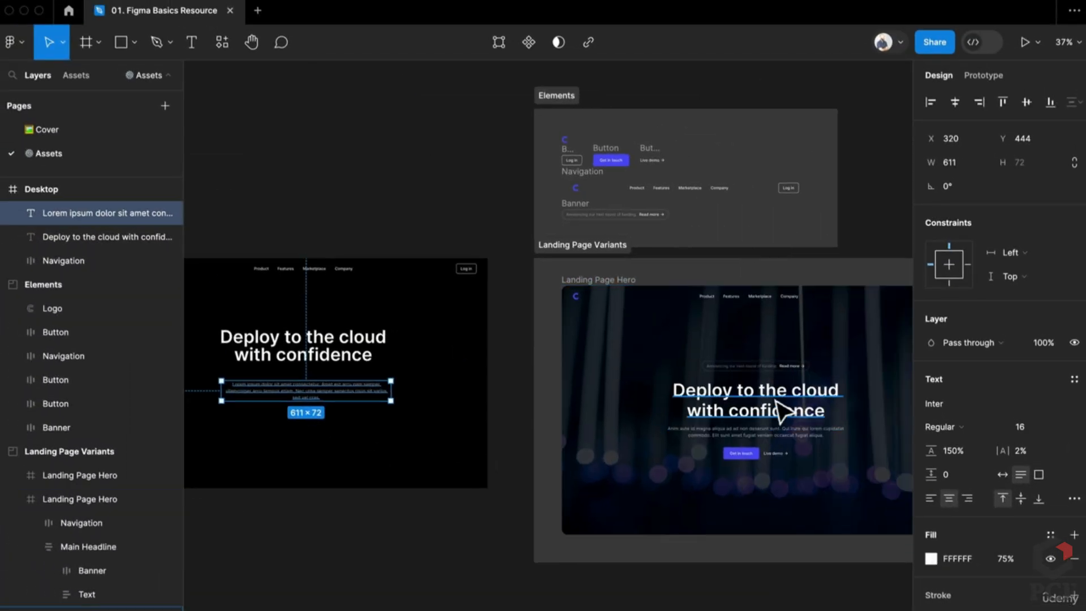
# Set the Desktop headline's line height to 115%
pyautogui.click(782, 411)
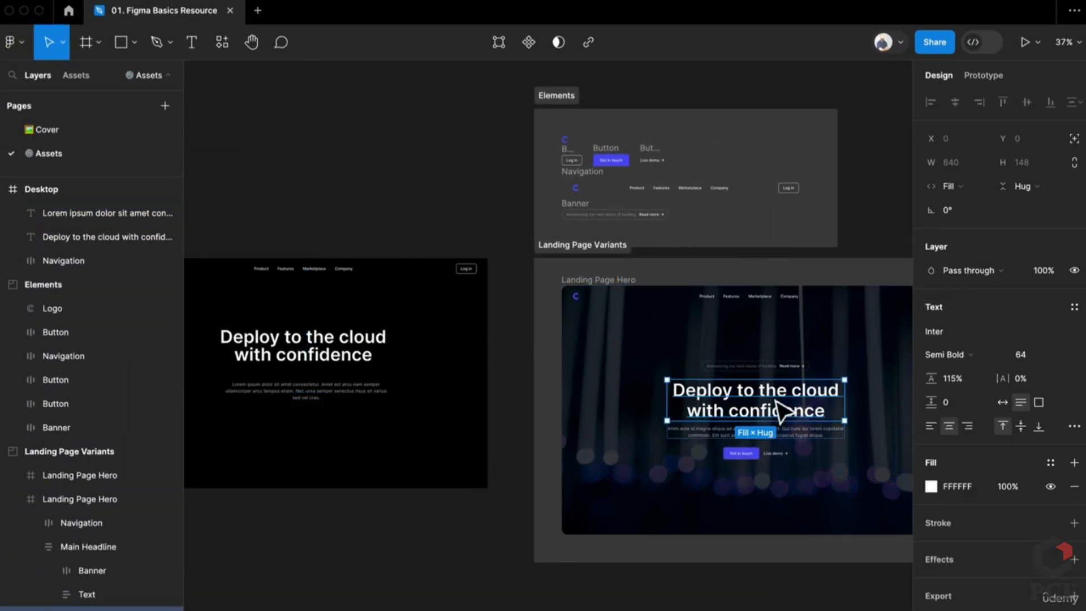
pyautogui.click(107, 237)
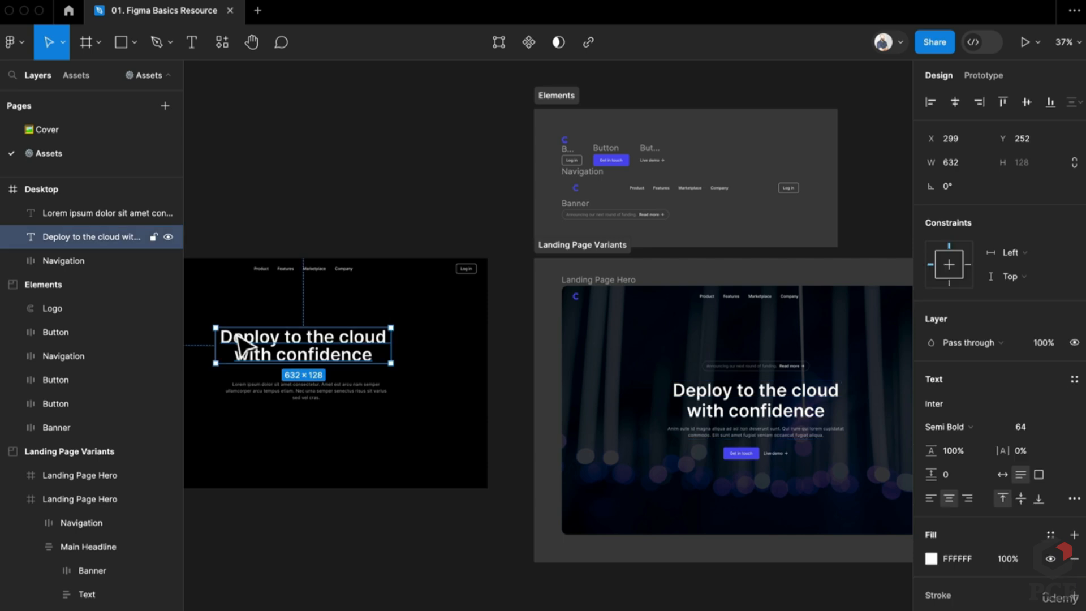
pyautogui.click(957, 444)
pyautogui.write('11')
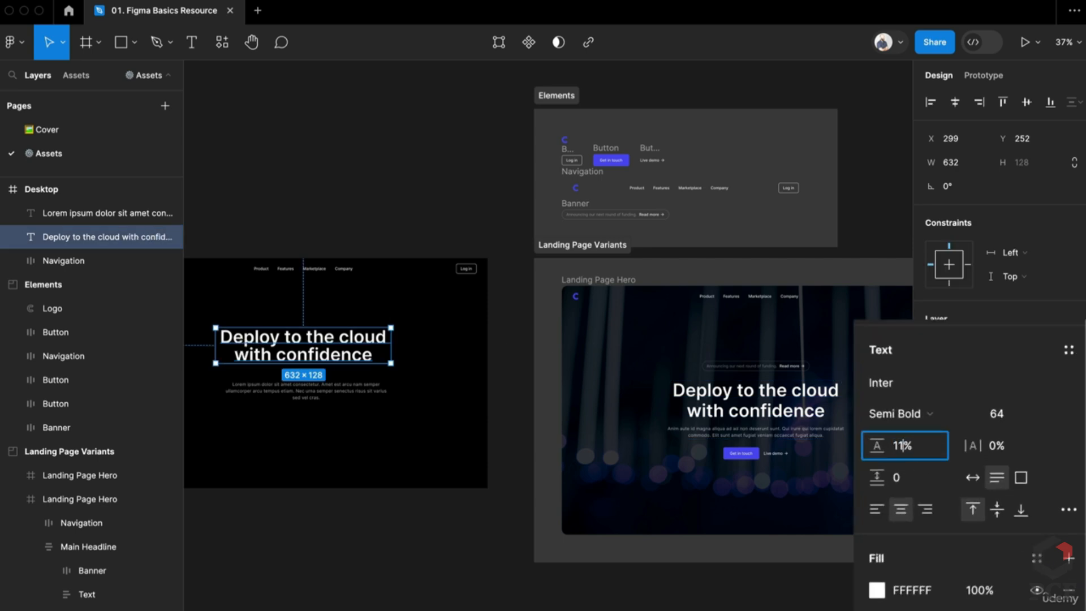
pyautogui.write('5')
pyautogui.press('Return')
pyautogui.hscroll(-5, 634, 356)
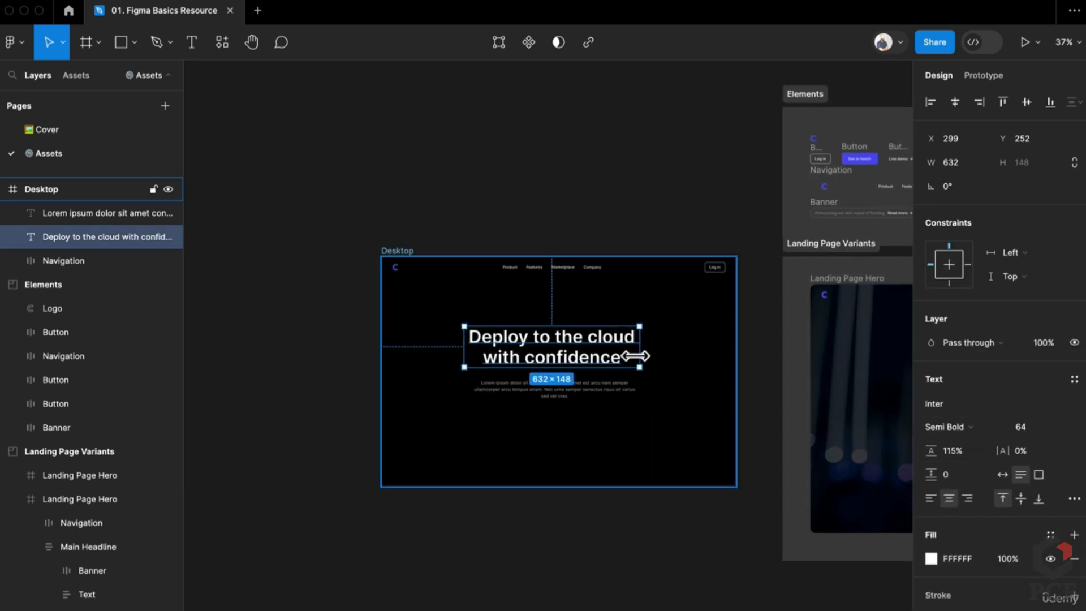
pyautogui.scroll(5, 634, 356)
# Move the lorem ipsum paragraph up beneath the headline and select both text layers
pyautogui.click(564, 414)
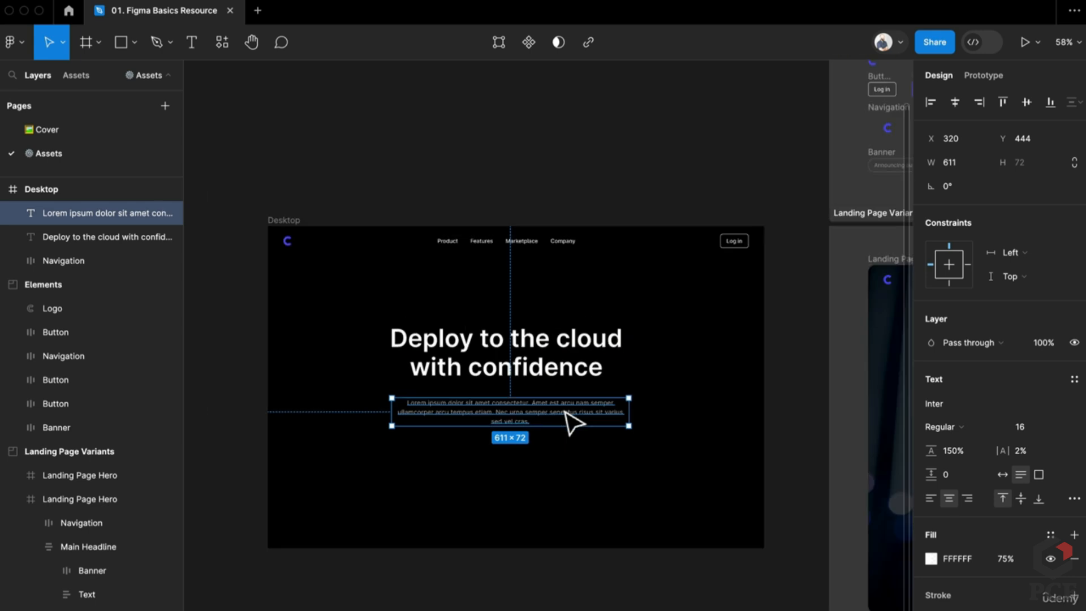
pyautogui.scroll(-5, 566, 412)
pyautogui.doubleClick(846, 441)
pyautogui.hscroll(5, 846, 441)
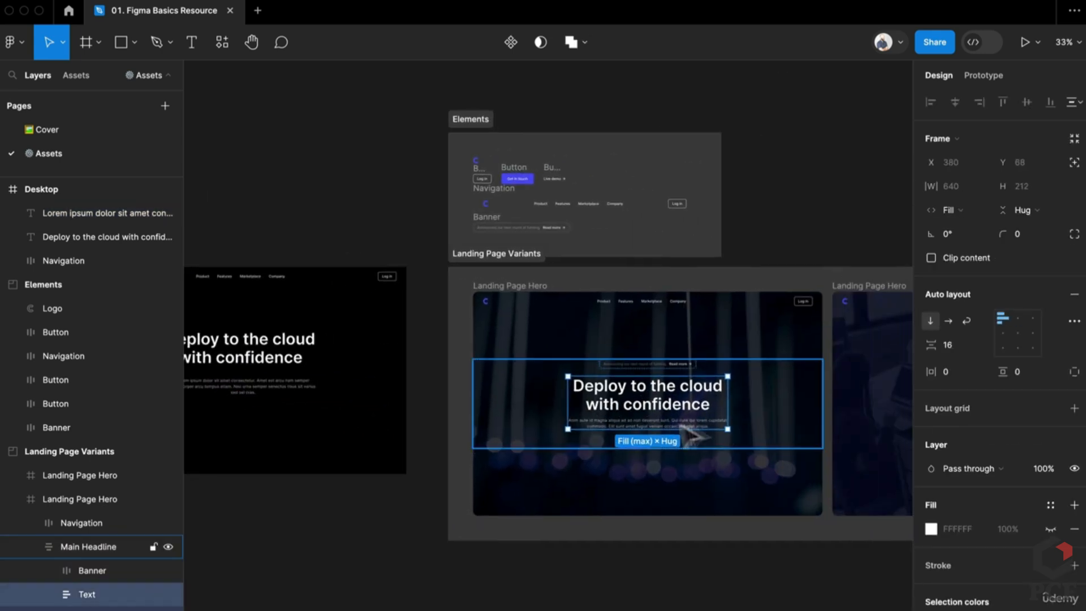
pyautogui.hscroll(-10, 690, 430)
pyautogui.scroll(5, 516, 364)
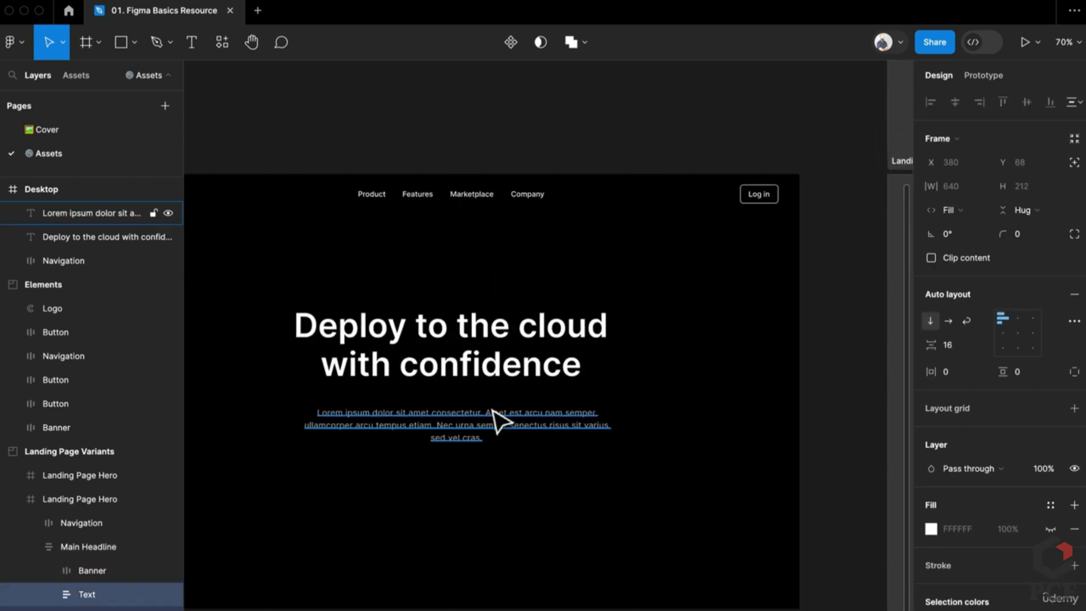
pyautogui.moveTo(497, 421); pyautogui.dragTo(530, 411)
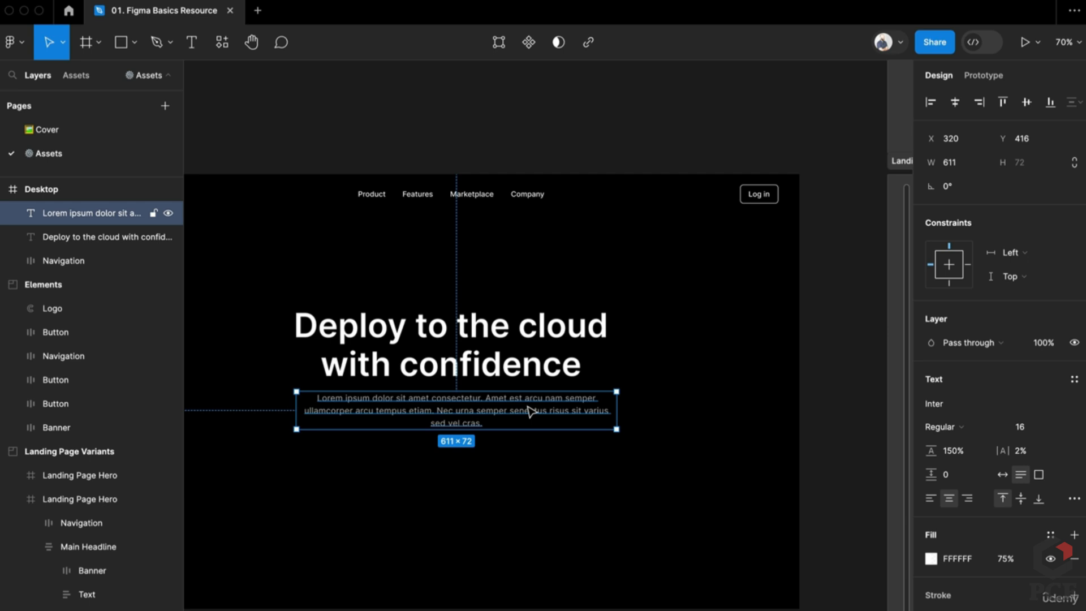
pyautogui.keyDown('shift'); pyautogui.click(532, 356); pyautogui.keyUp('shift')
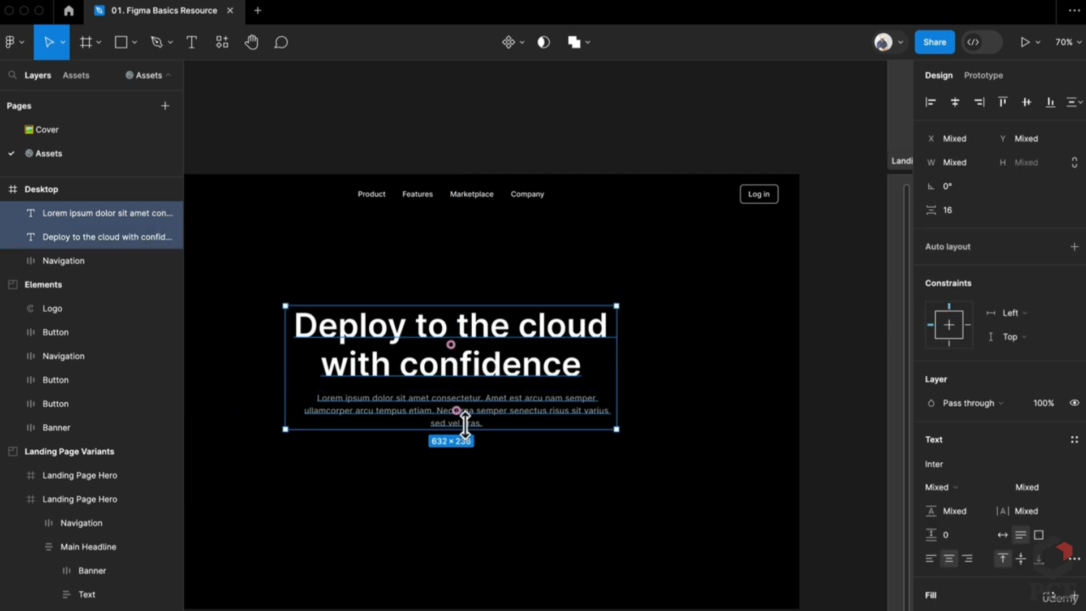
pyautogui.click(650, 521)
pyautogui.moveTo(644, 512); pyautogui.dragTo(402, 327)
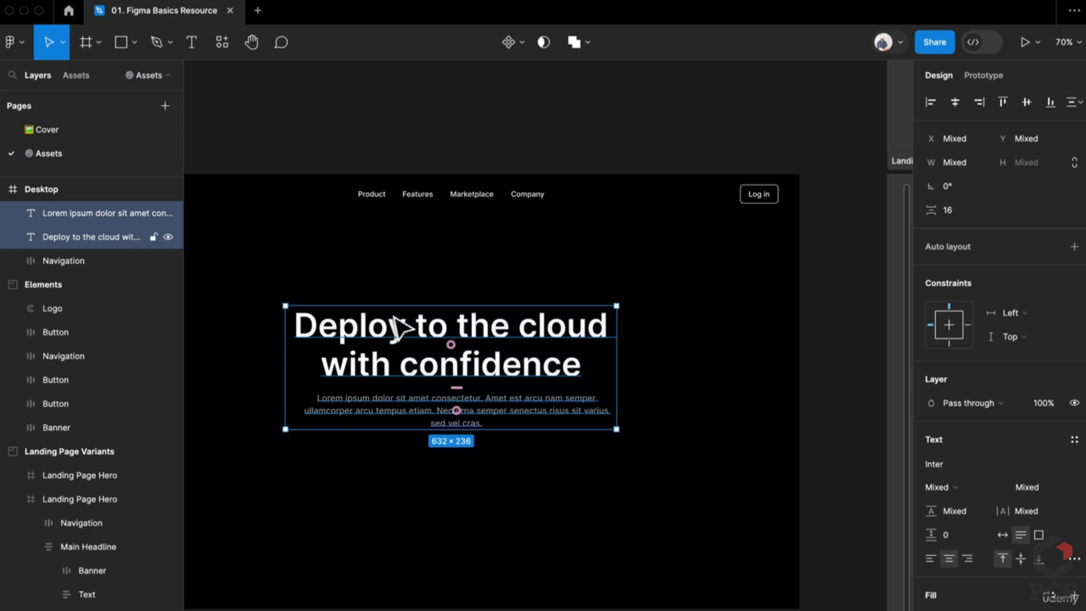
# Wrap the headline and paragraph in an auto-layout frame named Text
pyautogui.hotkey('shift', 'a')
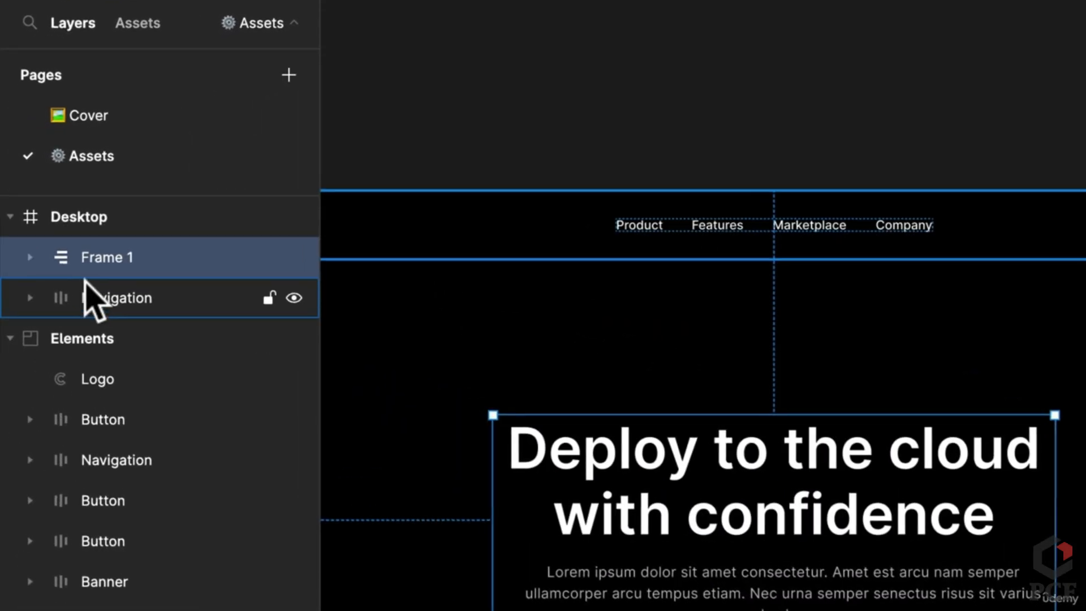
pyautogui.doubleClick(94, 257)
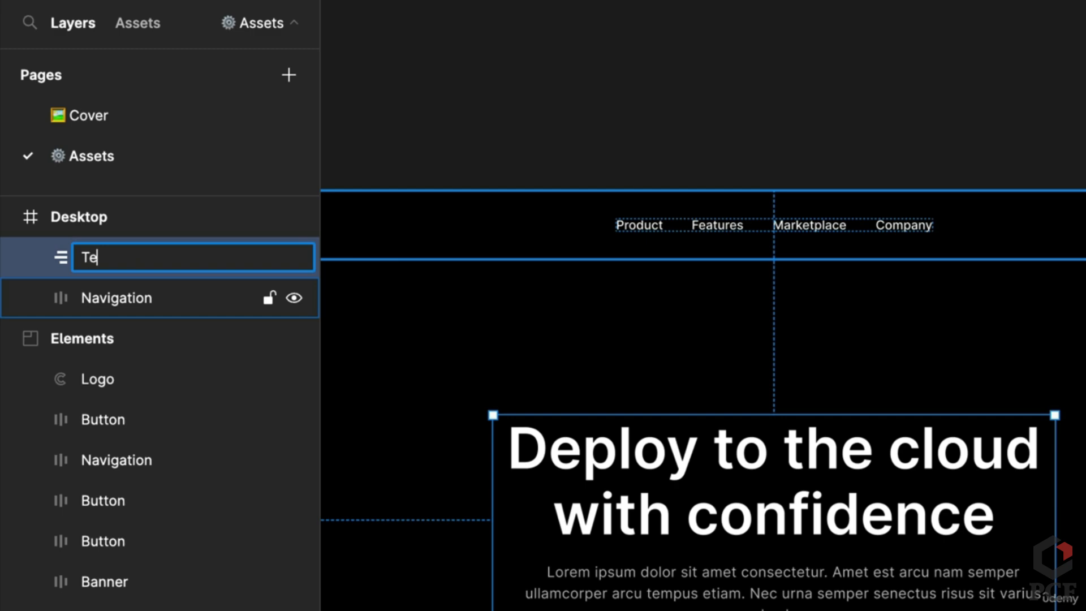
pyautogui.press('Return')
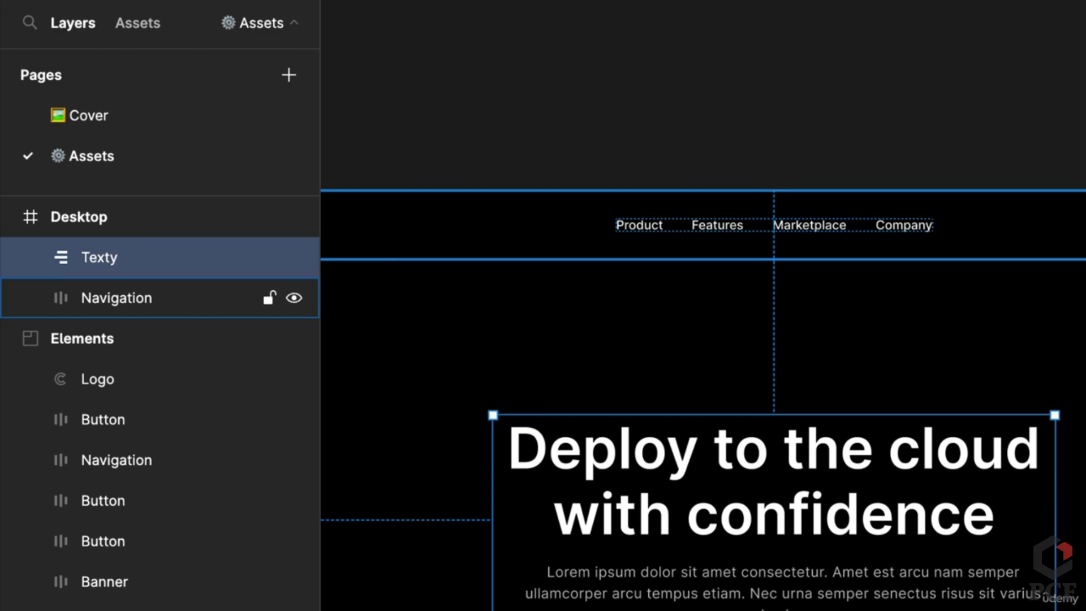
pyautogui.doubleClick(80, 265)
pyautogui.press('BackSpace')
pyautogui.press('Return')
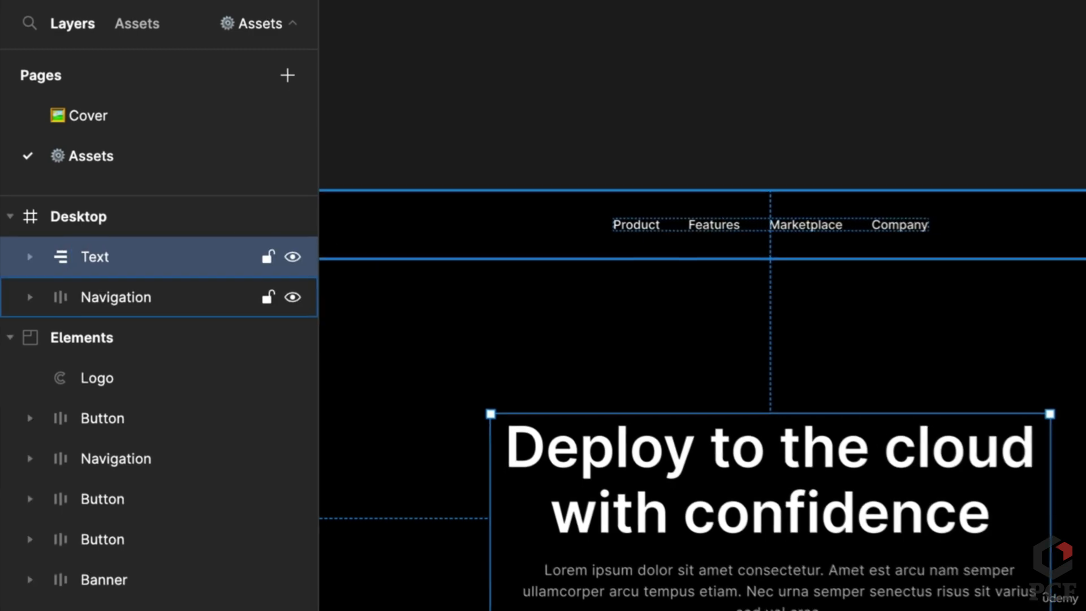
pyautogui.scroll(2, 473, 356)
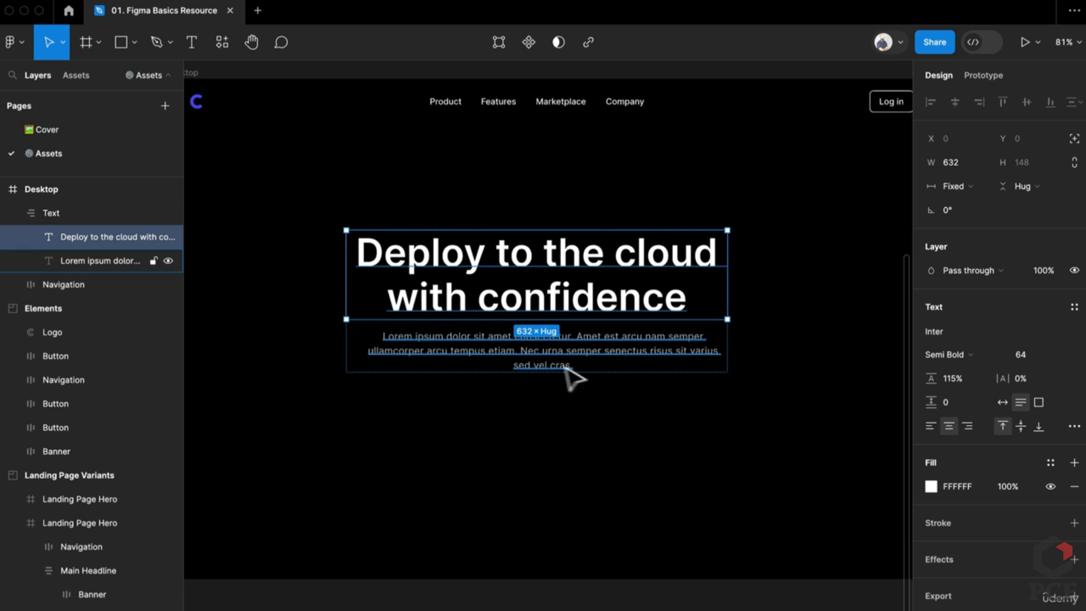
# Set both text layers to Fill container width and shift the Text frame left
pyautogui.click(500, 365)
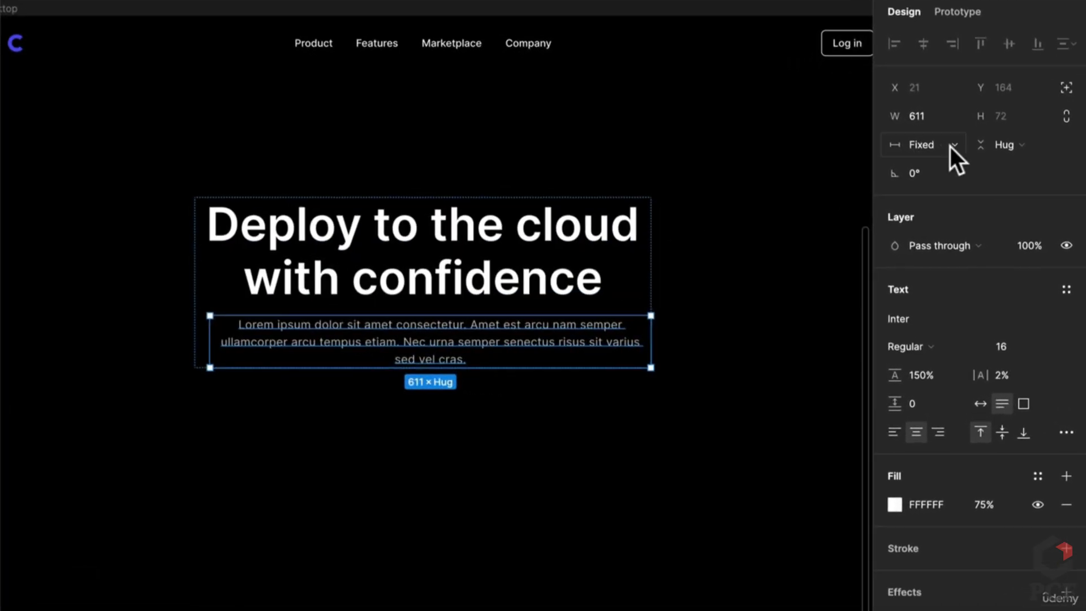
pyautogui.click(974, 188)
pyautogui.click(948, 187)
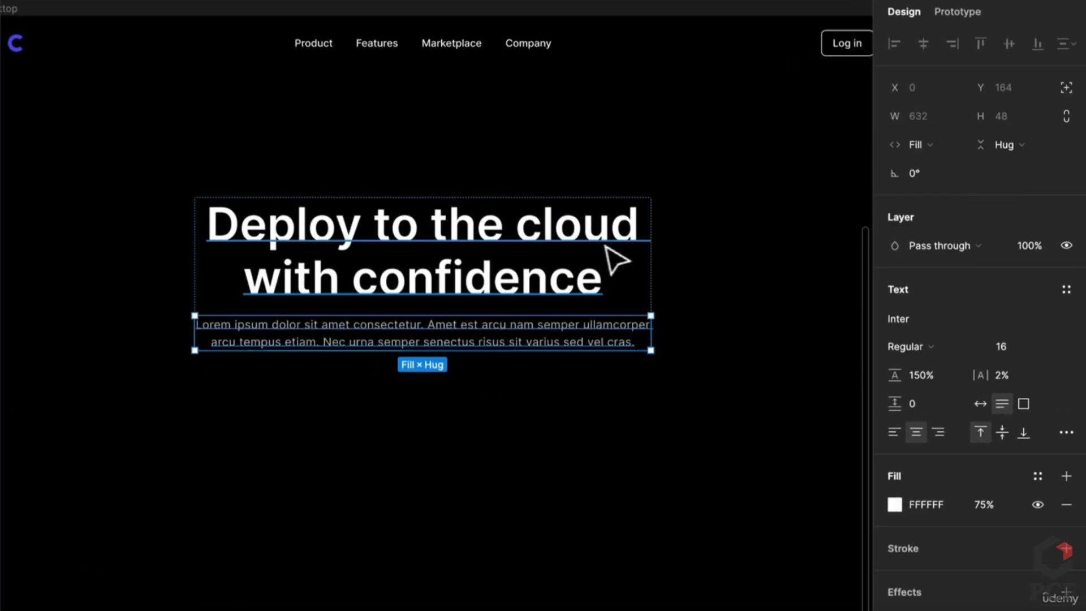
pyautogui.click(569, 249)
pyautogui.click(922, 145)
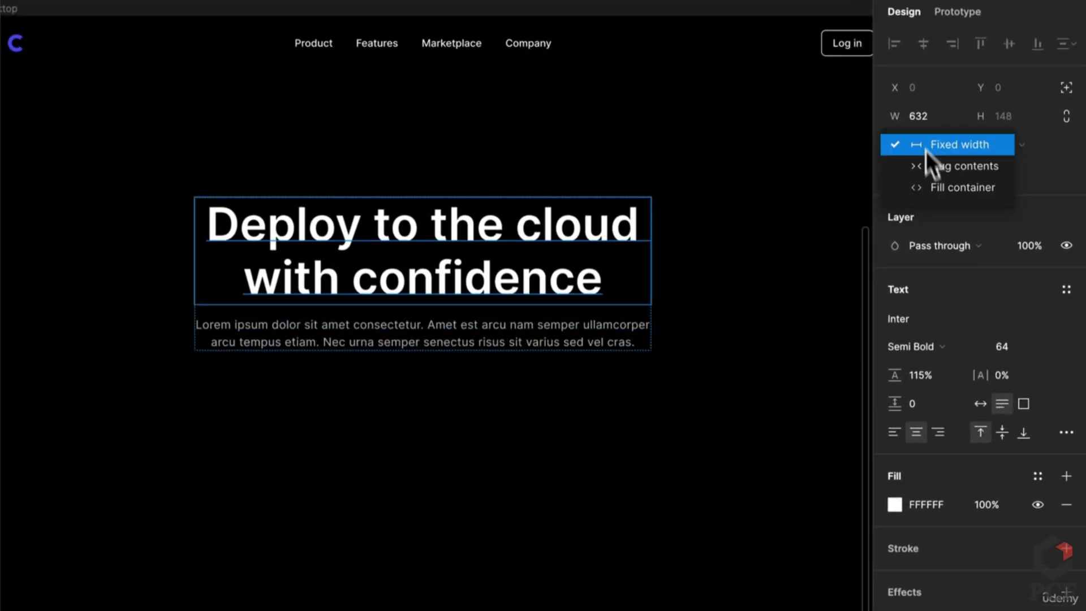
pyautogui.click(935, 185)
pyautogui.click(380, 388)
pyautogui.scroll(-3, 379, 386)
pyautogui.click(499, 312)
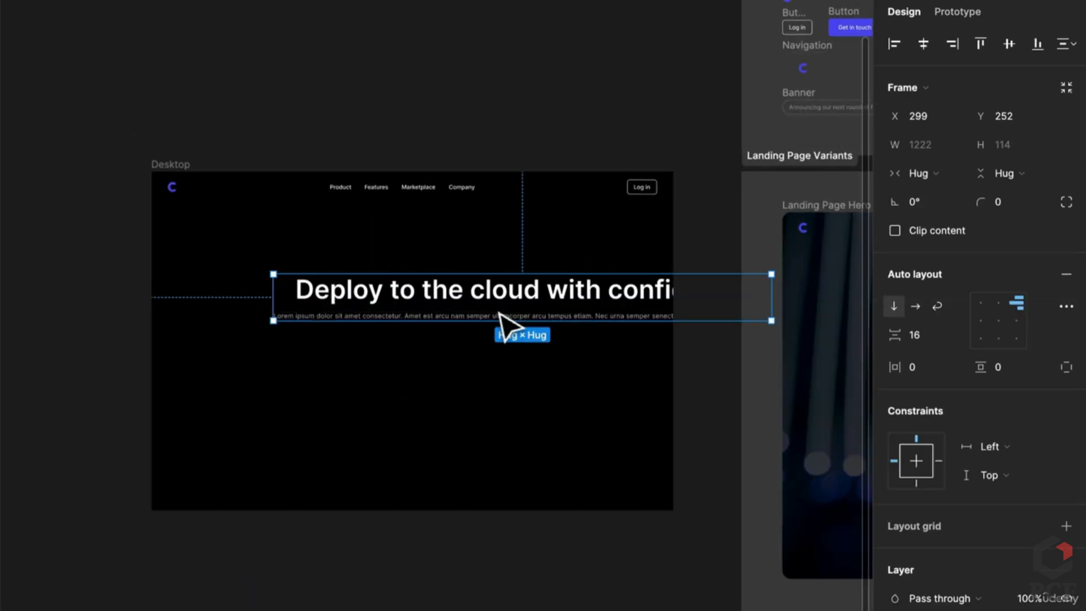
pyautogui.scroll(2, 460, 310)
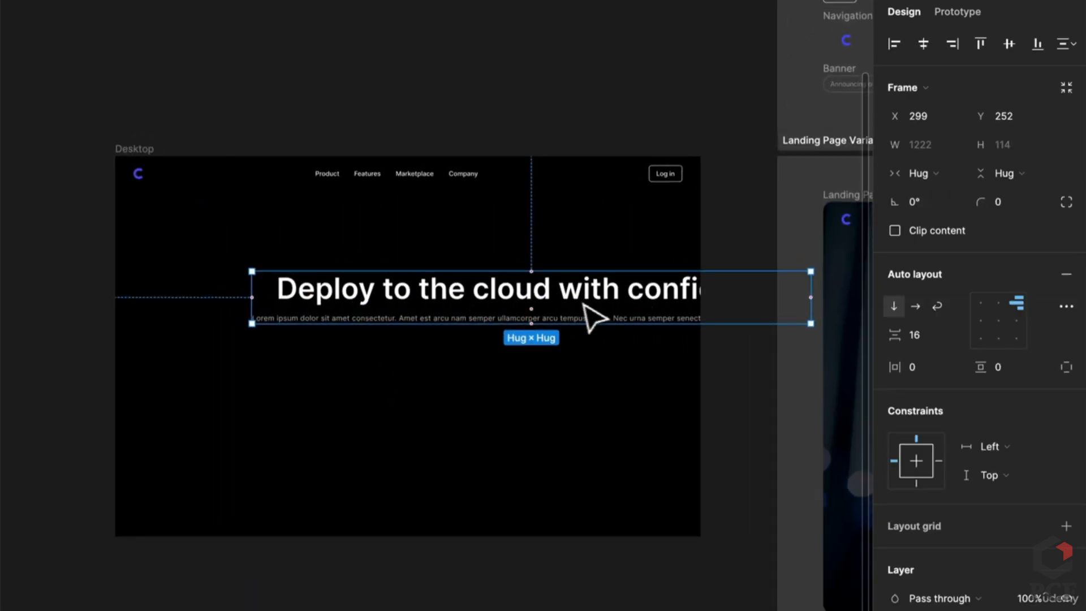
pyautogui.moveTo(584, 304); pyautogui.dragTo(460, 311)
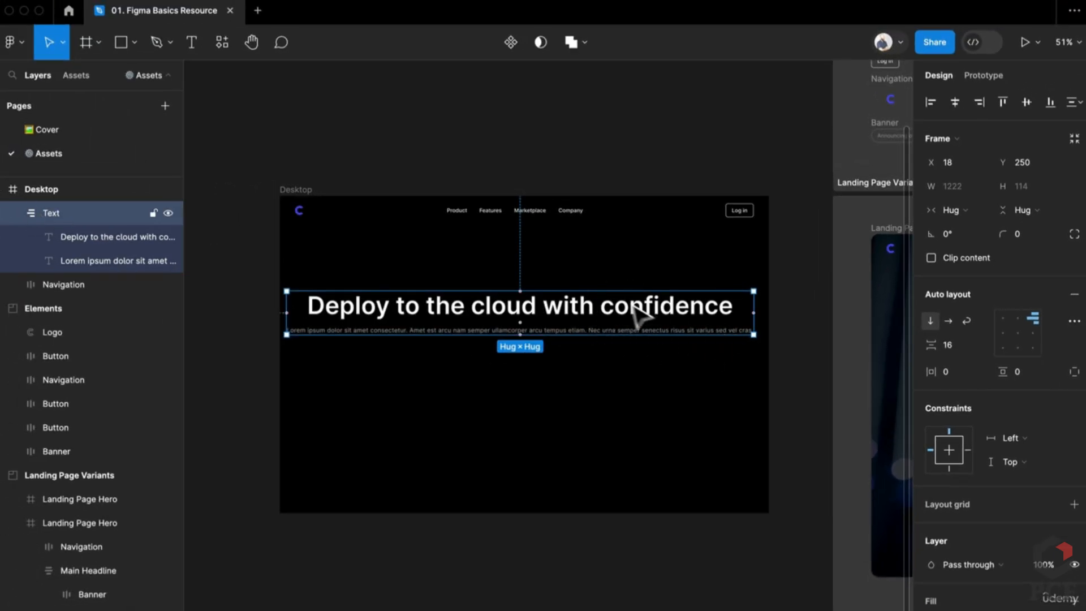
# Switch the Text frame to Fixed width, narrow it to about 661, and centre it in Desktop
pyautogui.click(953, 211)
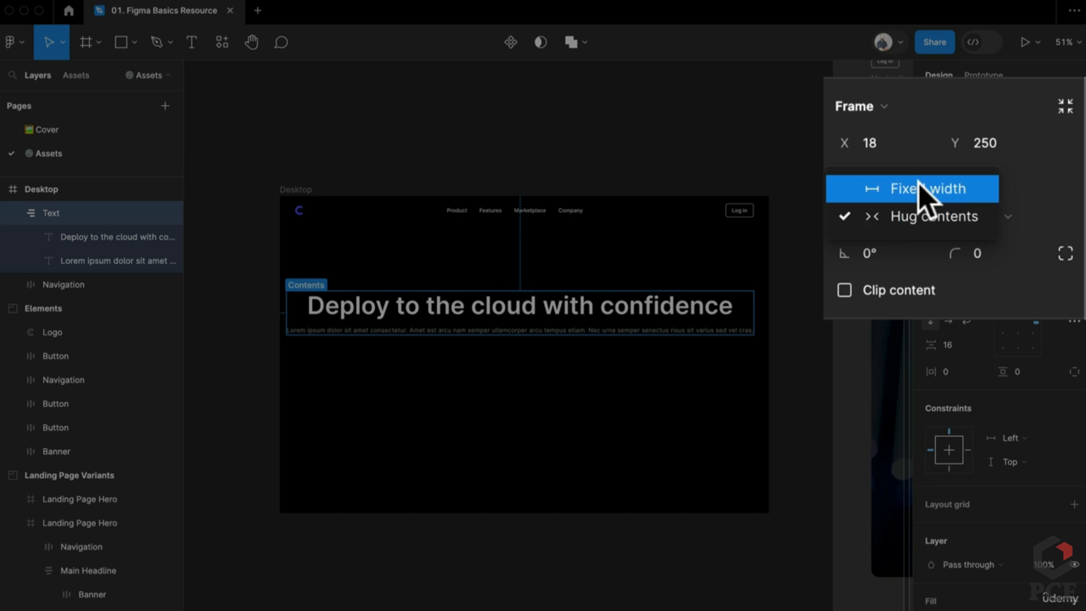
pyautogui.click(970, 196)
pyautogui.moveTo(755, 310); pyautogui.dragTo(531, 335)
pyautogui.moveTo(447, 350); pyautogui.dragTo(554, 357)
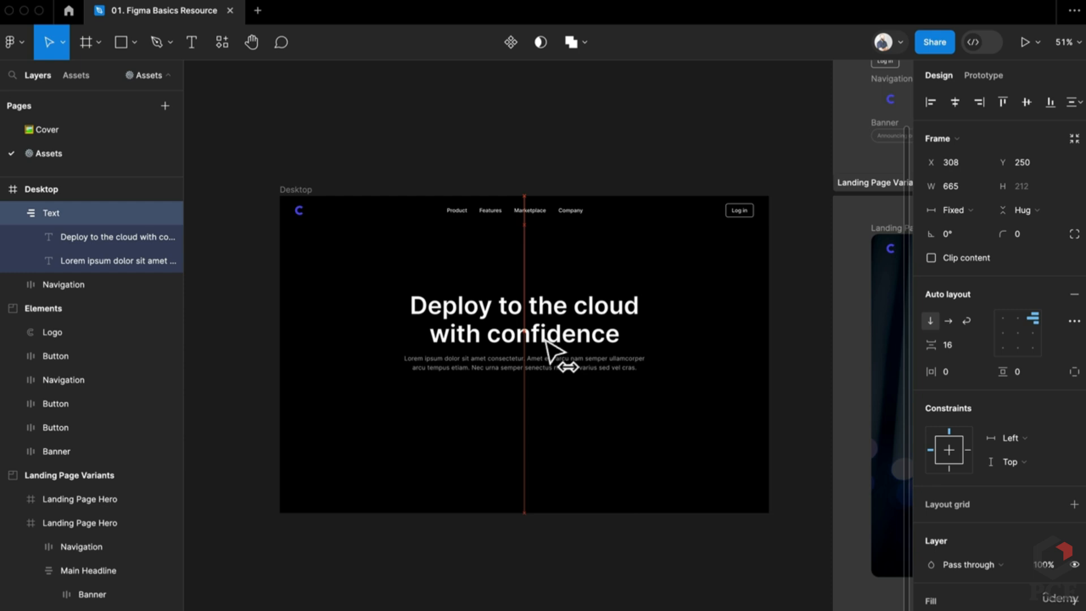
pyautogui.scroll(2, 551, 348)
pyautogui.scroll(3, 560, 348)
# Set the lorem ipsum paragraph's width to Hug contents
pyautogui.click(609, 338)
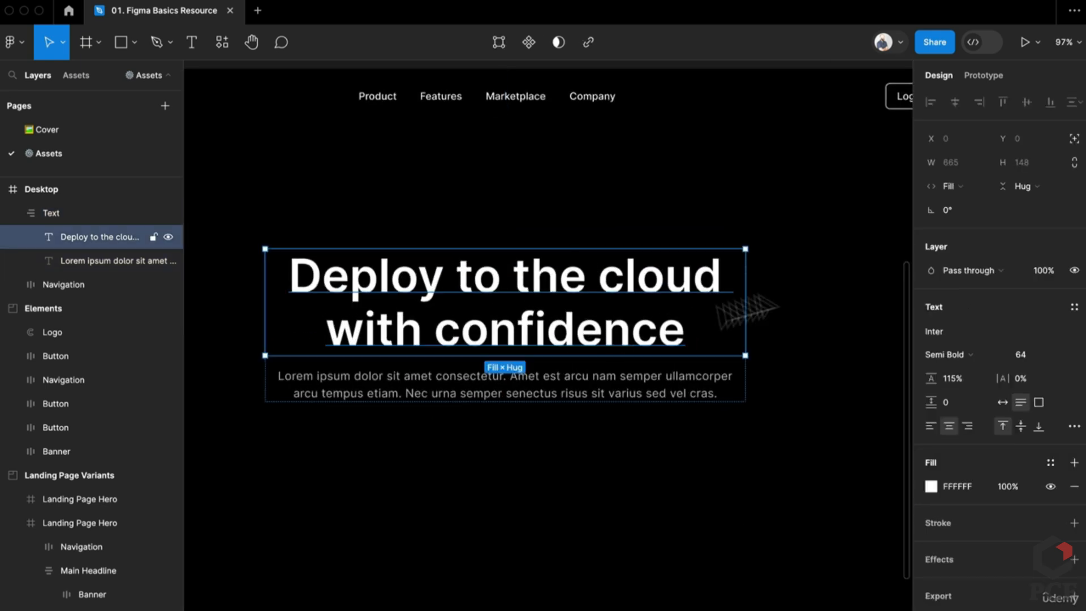
pyautogui.click(661, 389)
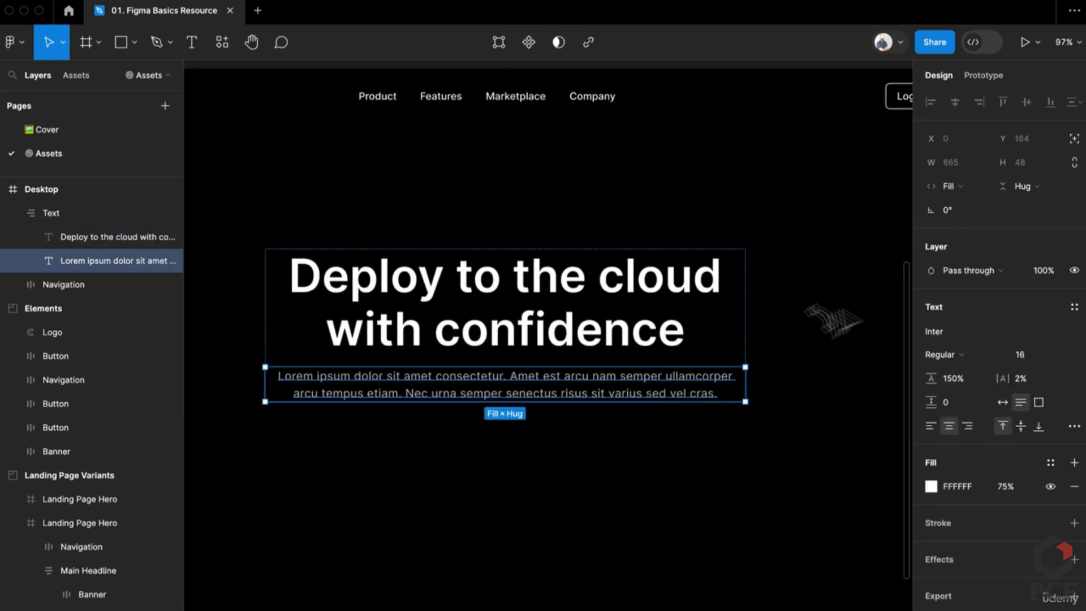
pyautogui.click(758, 461)
pyautogui.click(738, 341)
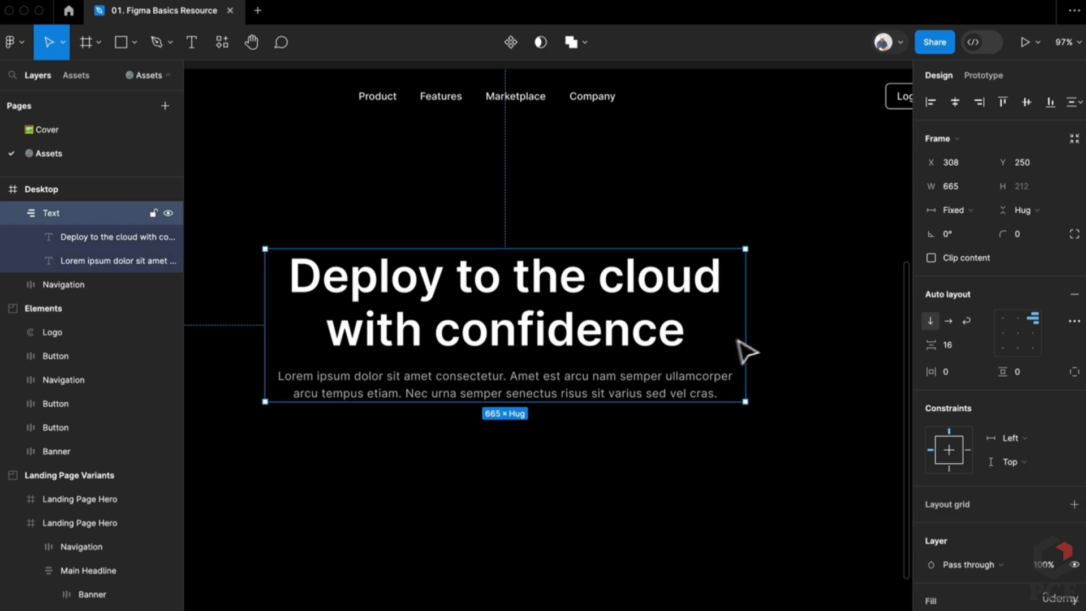
pyautogui.click(690, 393)
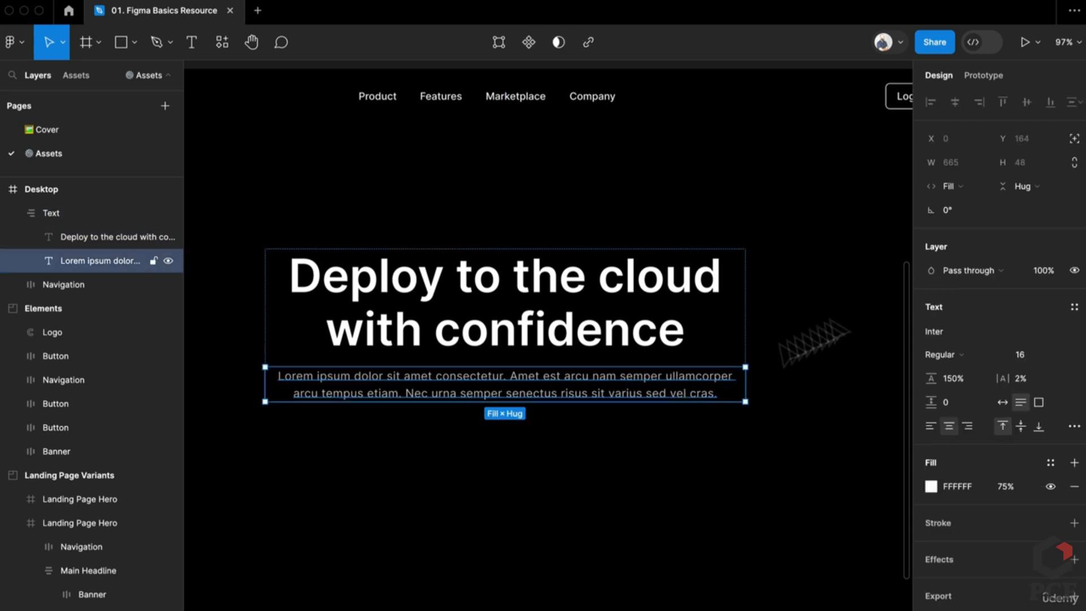
pyautogui.click(951, 187)
pyautogui.click(904, 154)
# Align the Text frame's contents to the top-left
pyautogui.click(824, 388)
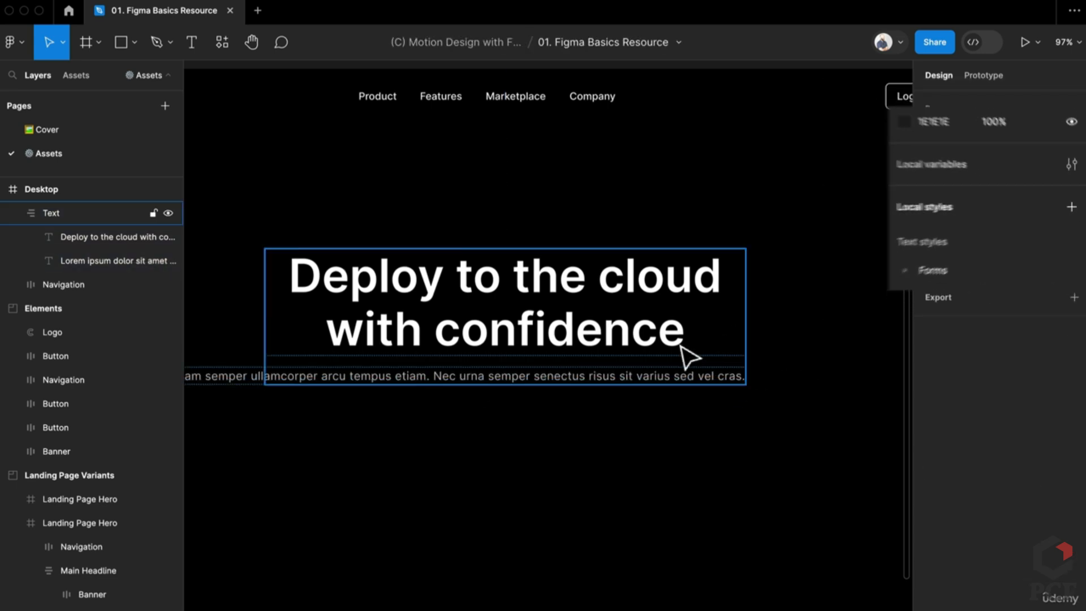
pyautogui.click(684, 356)
pyautogui.scroll(-2, 686, 356)
pyautogui.click(1002, 318)
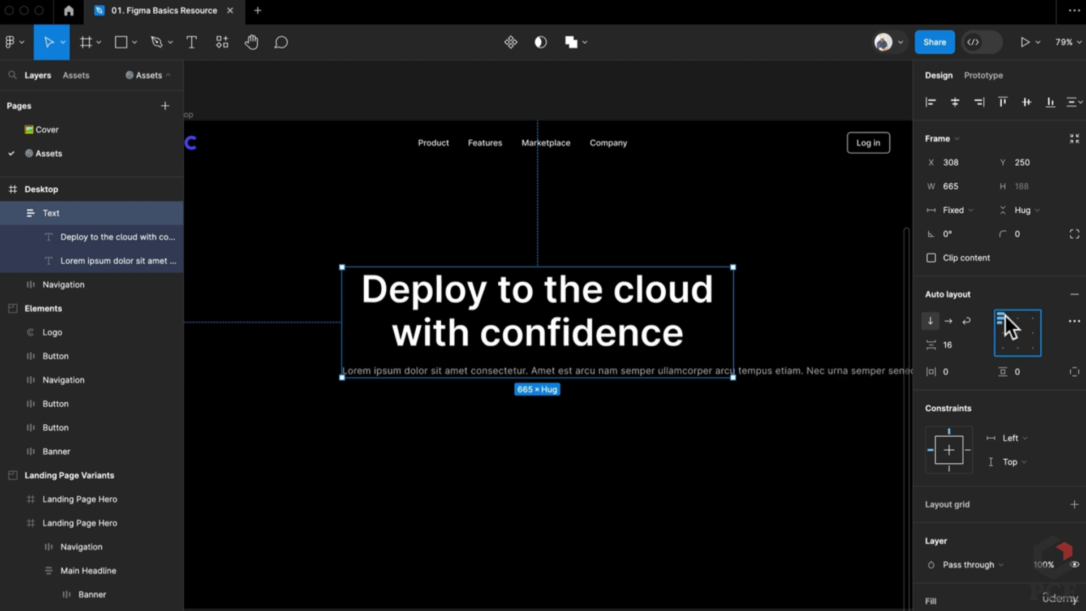
# Set the paragraph back to Fill container, then widen the frame to 691 and recentre at X 295
pyautogui.click(642, 372)
pyautogui.click(956, 186)
pyautogui.click(961, 202)
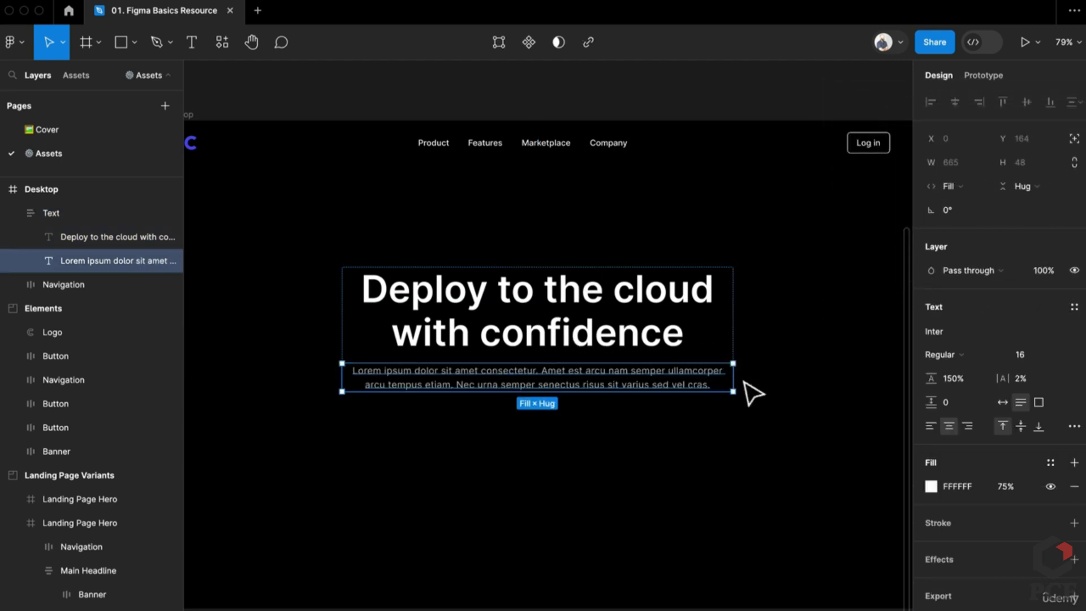
pyautogui.click(676, 346)
pyautogui.moveTo(737, 324)
pyautogui.mouseDown()
pyautogui.moveTo(613, 323)
pyautogui.moveTo(758, 320)
pyautogui.moveTo(664, 318)
pyautogui.moveTo(748, 321)
pyautogui.mouseUp()
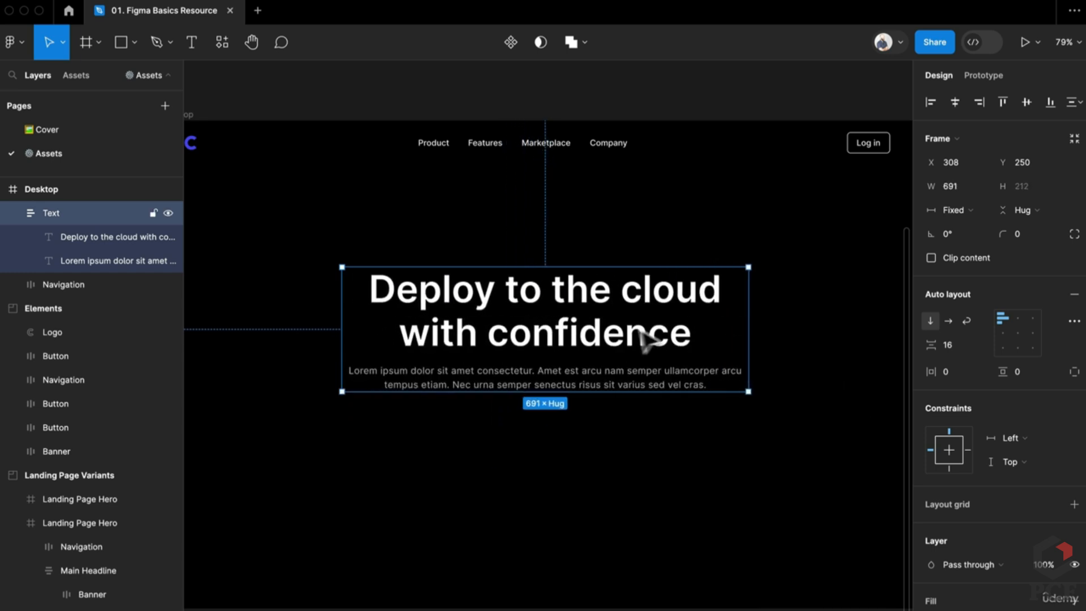
pyautogui.moveTo(641, 332)
pyautogui.mouseDown()
pyautogui.moveTo(625, 340)
pyautogui.moveTo(645, 347)
pyautogui.mouseUp()
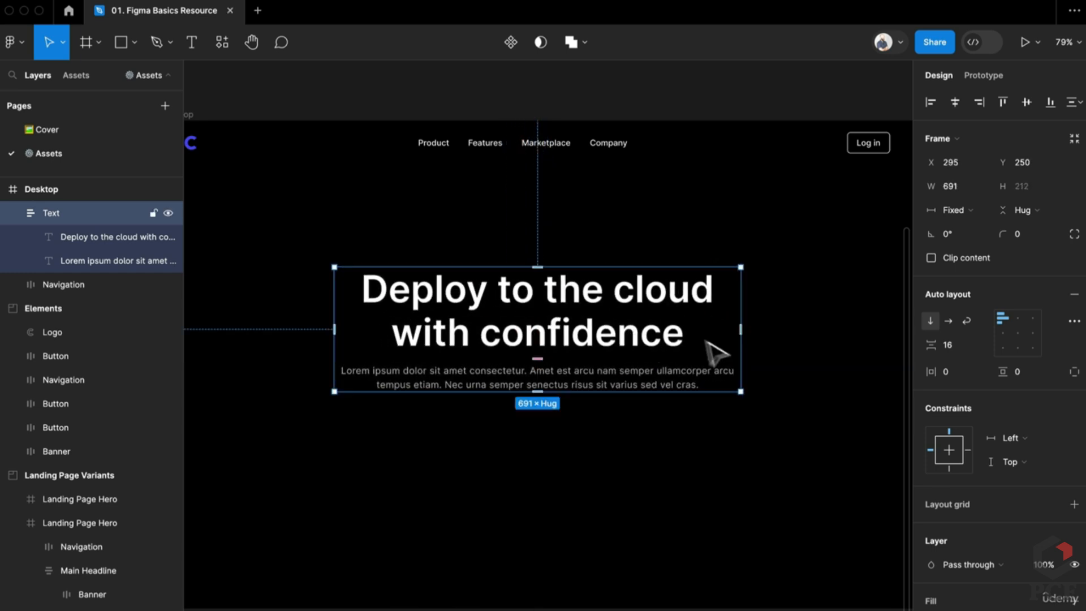
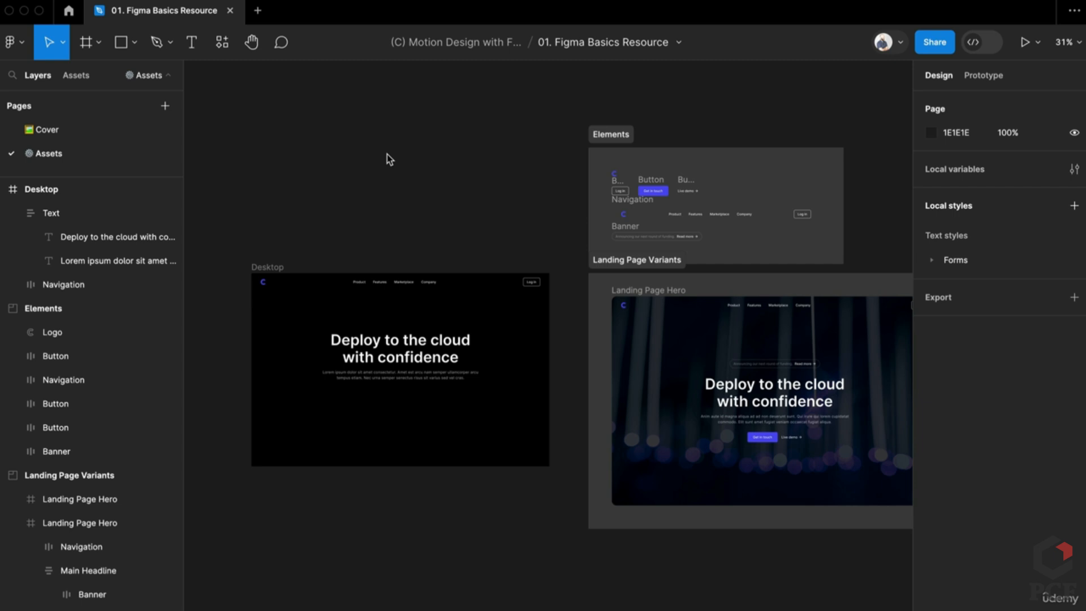
# Inspect both Landing Page Hero frames and their Background Image layers
pyautogui.hscroll(5, 430, 250)
pyautogui.scroll(-1, 430, 249)
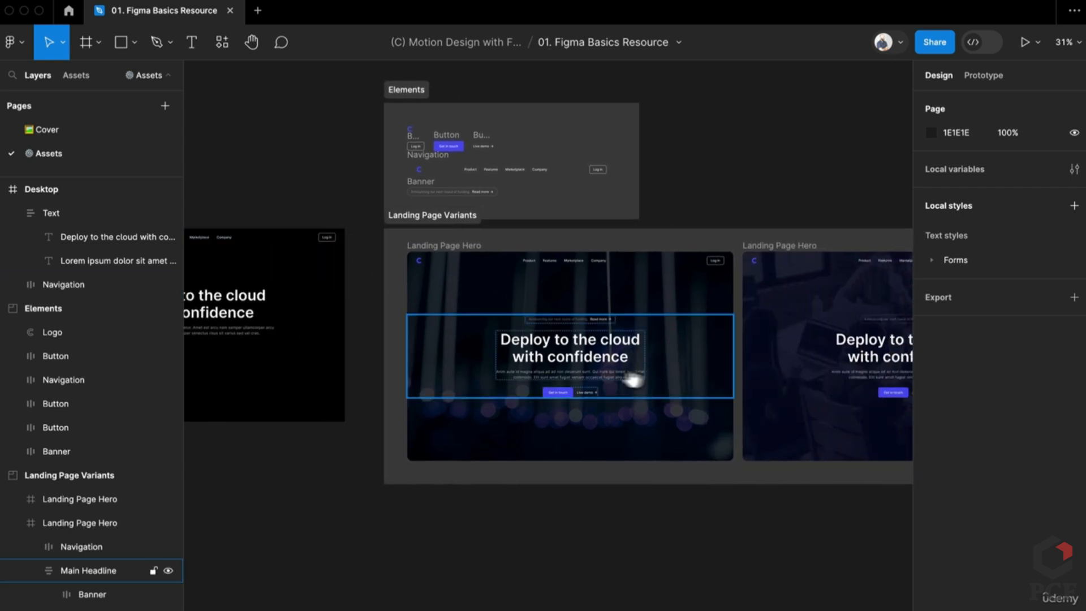
pyautogui.hscroll(3, 634, 380)
pyautogui.scroll(-1, 633, 380)
pyautogui.click(521, 412)
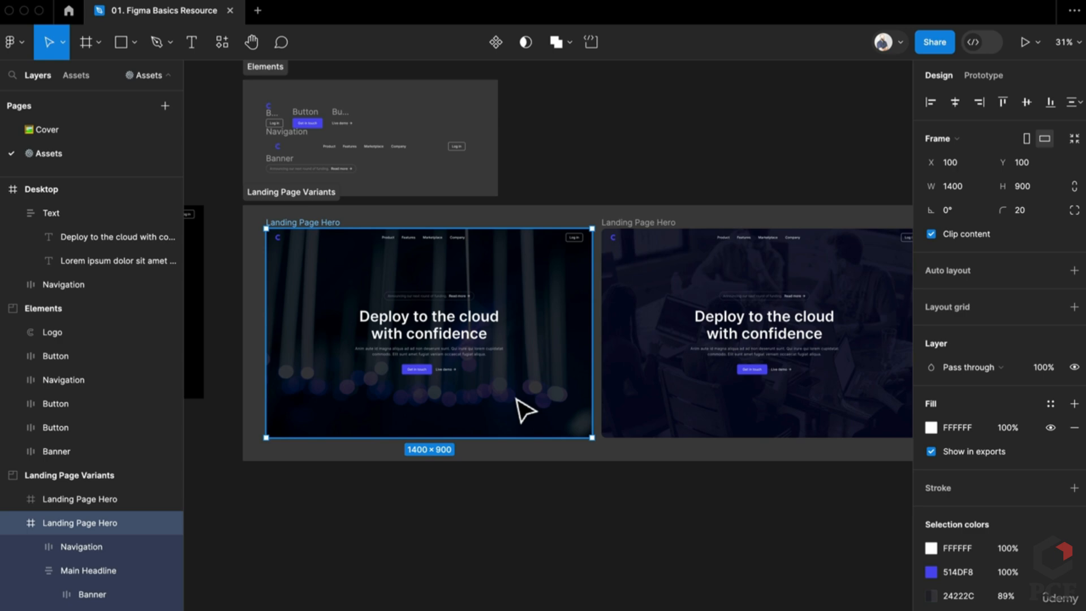
pyautogui.click(537, 406)
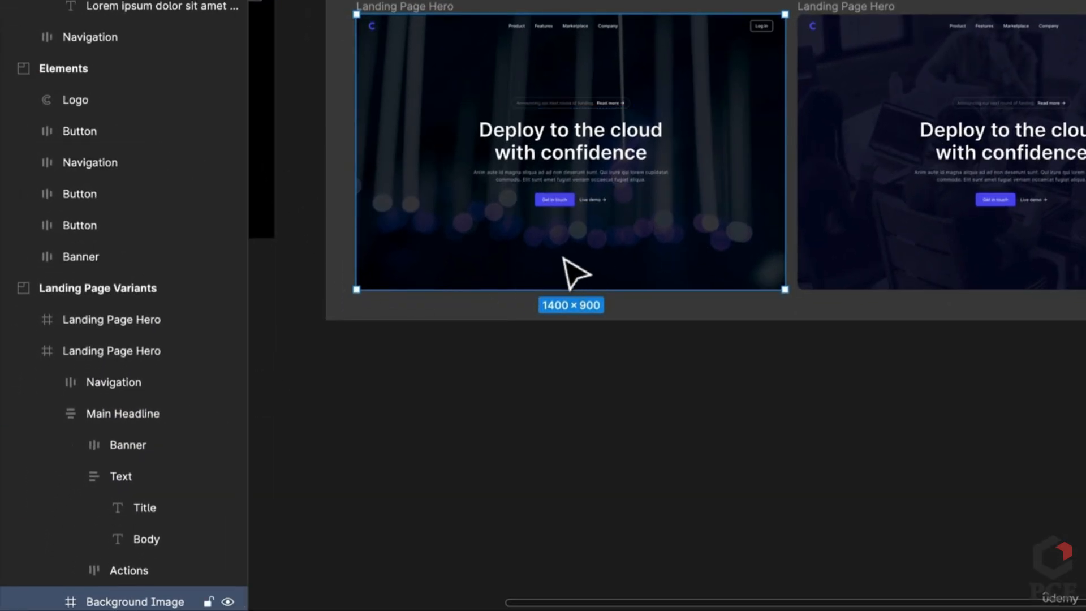
pyautogui.click(1010, 247)
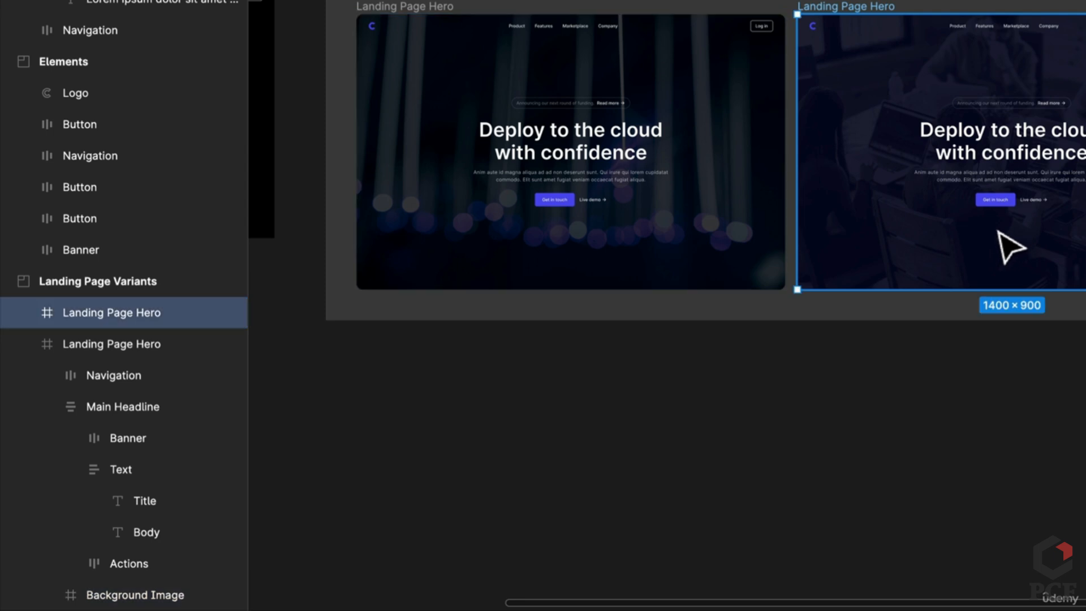
pyautogui.doubleClick(999, 231)
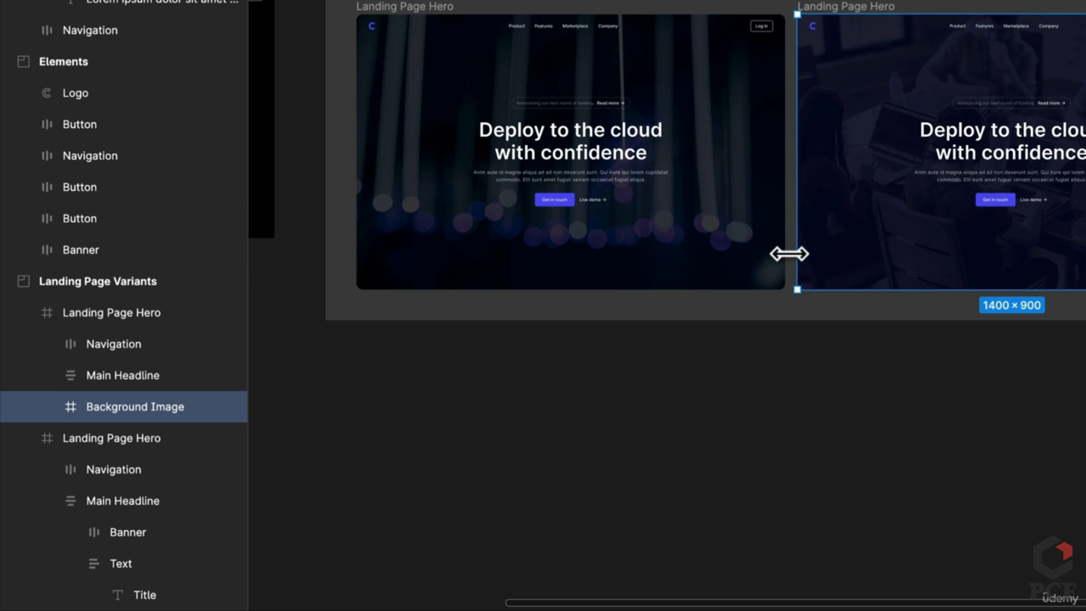
pyautogui.moveTo(797, 253)
pyautogui.mouseDown()
pyautogui.moveTo(917, 259)
pyautogui.moveTo(795, 255)
pyautogui.mouseUp()
# Bring the black Desktop frame back into view, check its context menu, then deselect it
pyautogui.moveTo(672, 355); pyautogui.dragTo(1085, 355)
pyautogui.rightClick(412, 161)
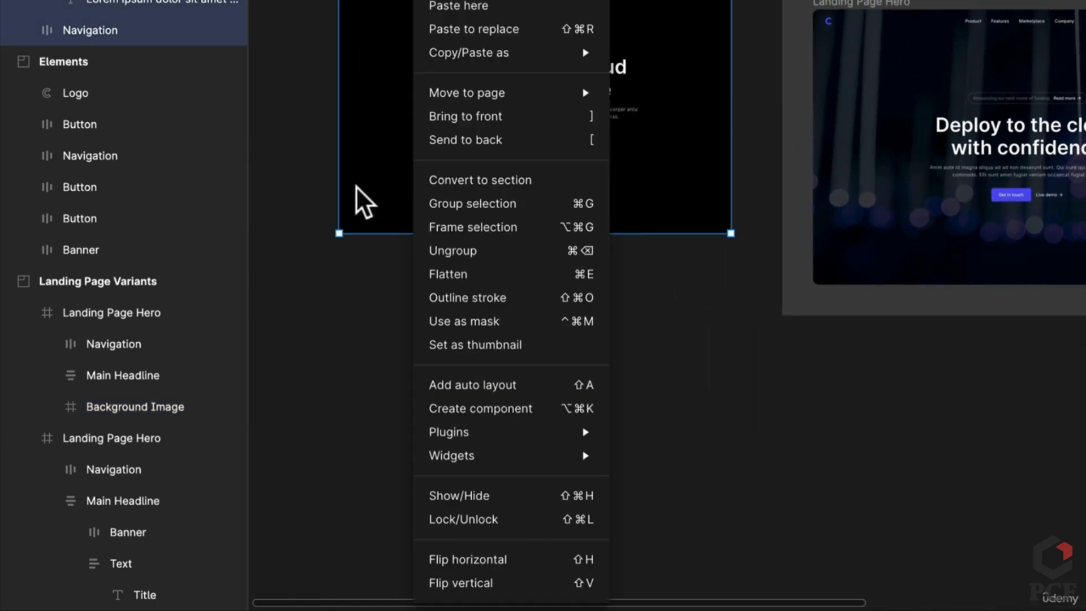
pyautogui.click(364, 200)
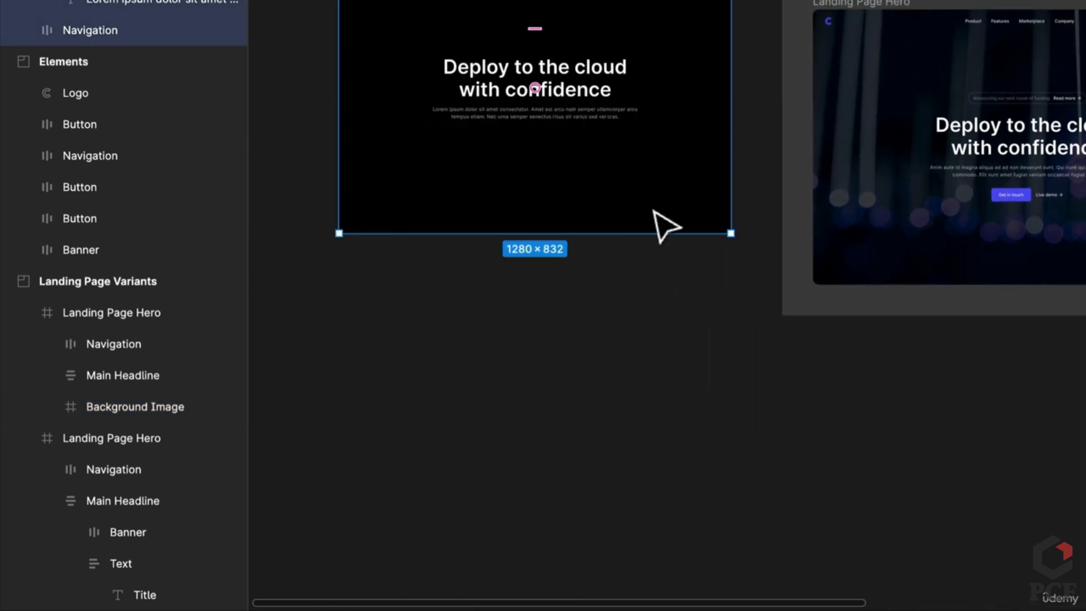
pyautogui.hscroll(3, 594, 252)
pyautogui.scroll(2, 594, 252)
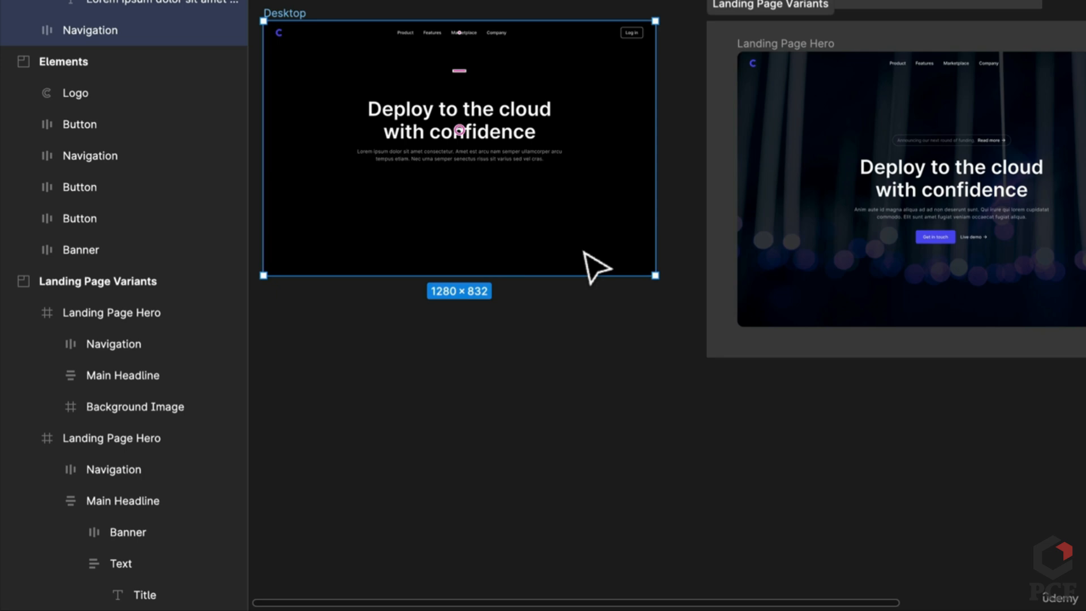
pyautogui.click(611, 400)
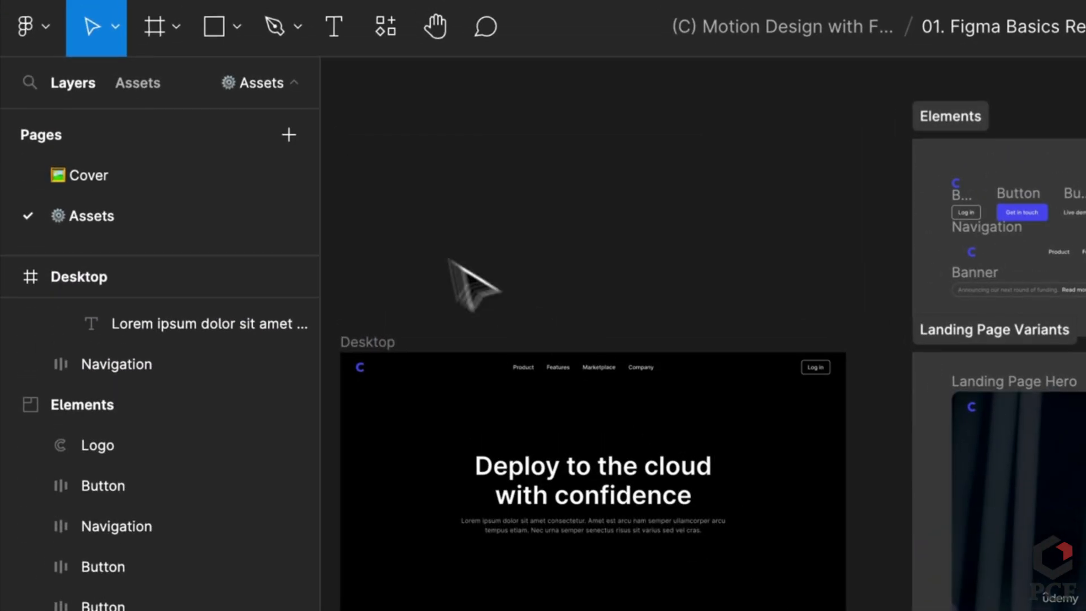
# Find and launch the Unsplash plugin by searching 'unspl'
pyautogui.click(385, 27)
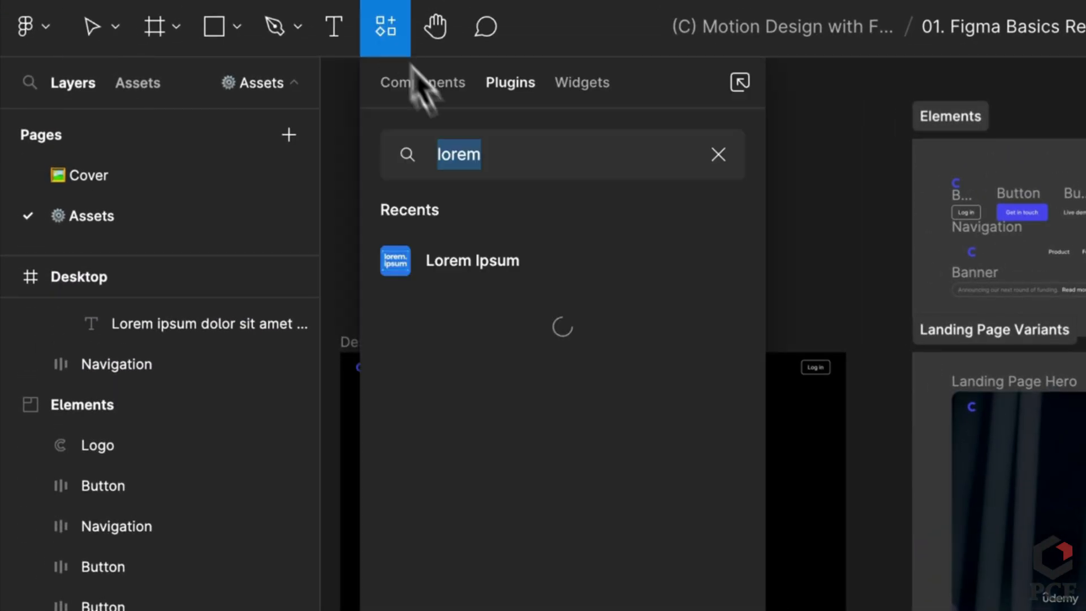
pyautogui.write('unspl')
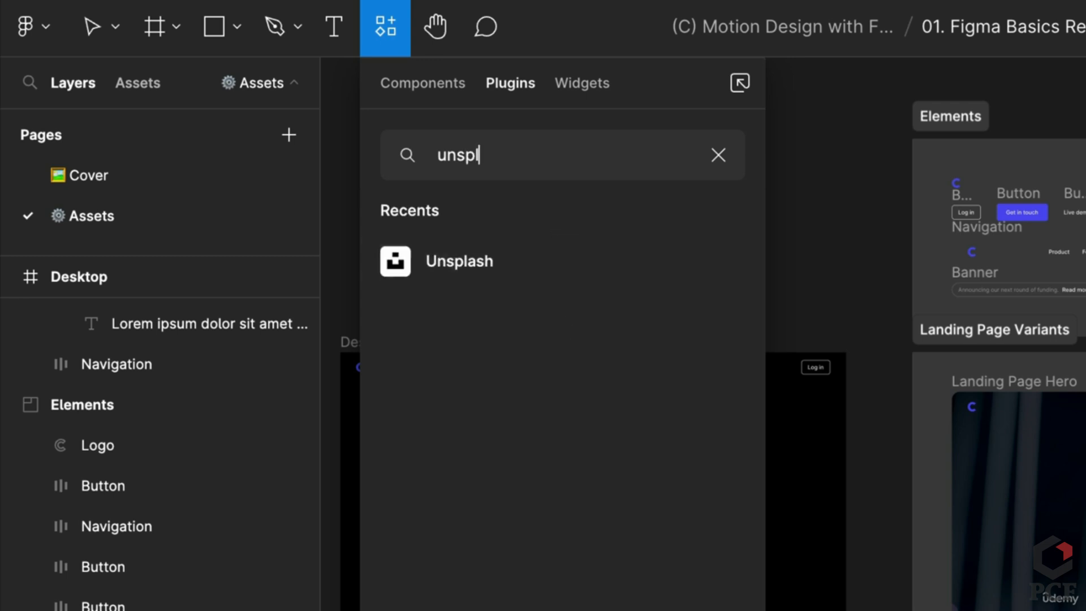
pyautogui.press('Escape')
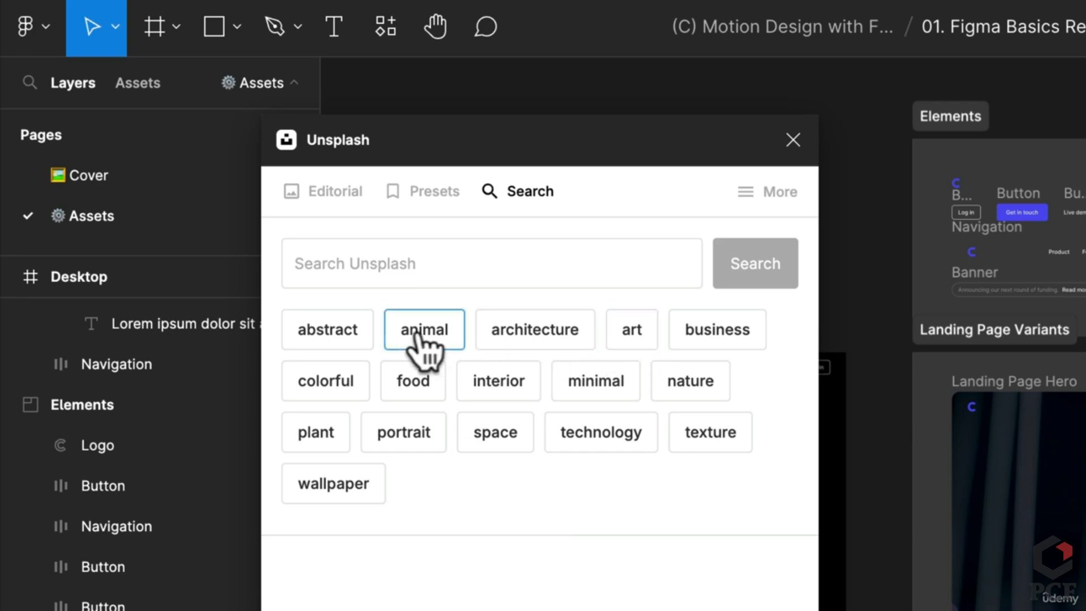
# Search Unsplash for 'abstract' and insert the blue wave image onto the canvas
pyautogui.click(431, 256)
pyautogui.write('abstract')
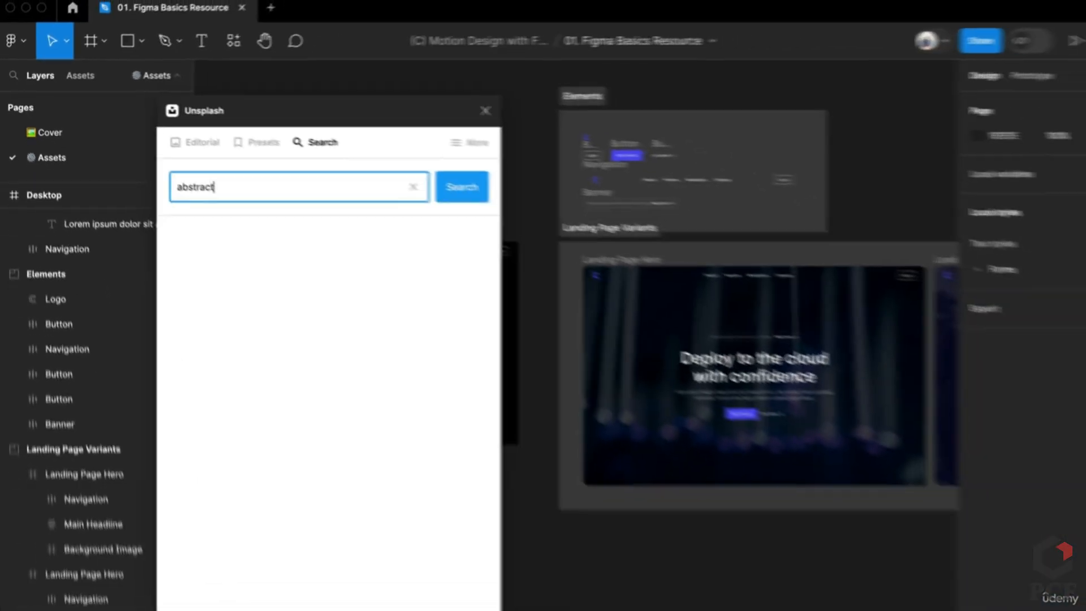
pyautogui.press('Return')
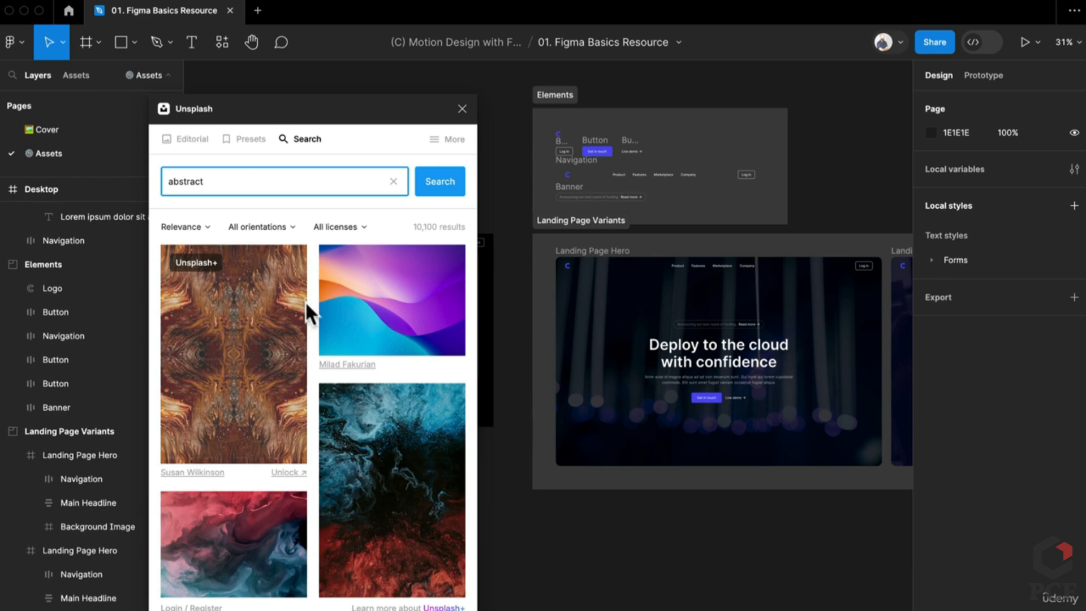
pyautogui.scroll(-10, 306, 328)
pyautogui.scroll(-10, 305, 328)
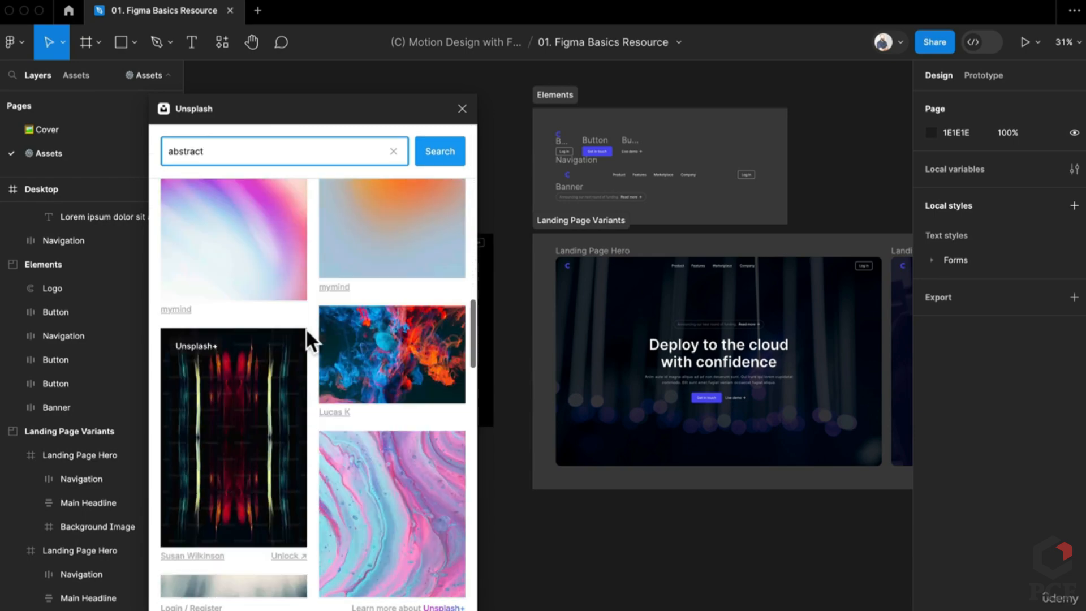
pyautogui.scroll(-10, 308, 340)
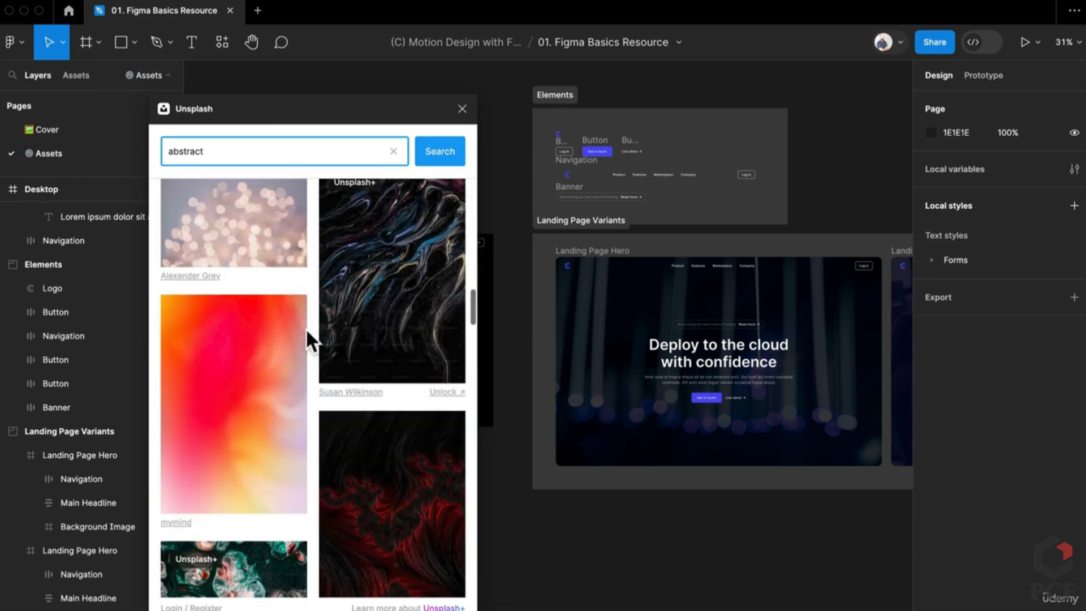
pyautogui.scroll(-10, 306, 328)
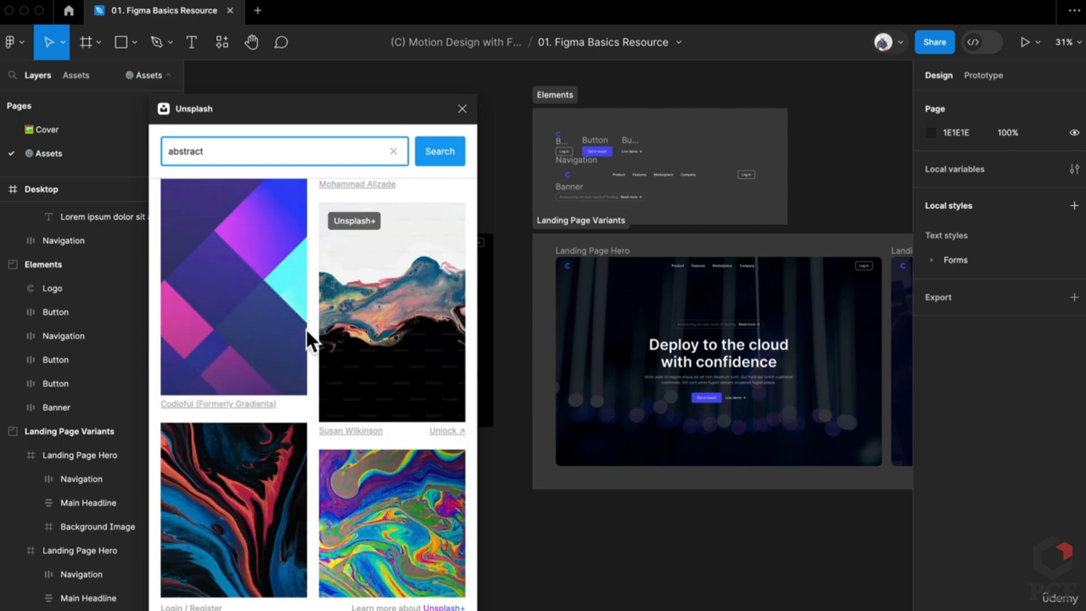
pyautogui.scroll(-10, 306, 328)
pyautogui.scroll(10, 306, 328)
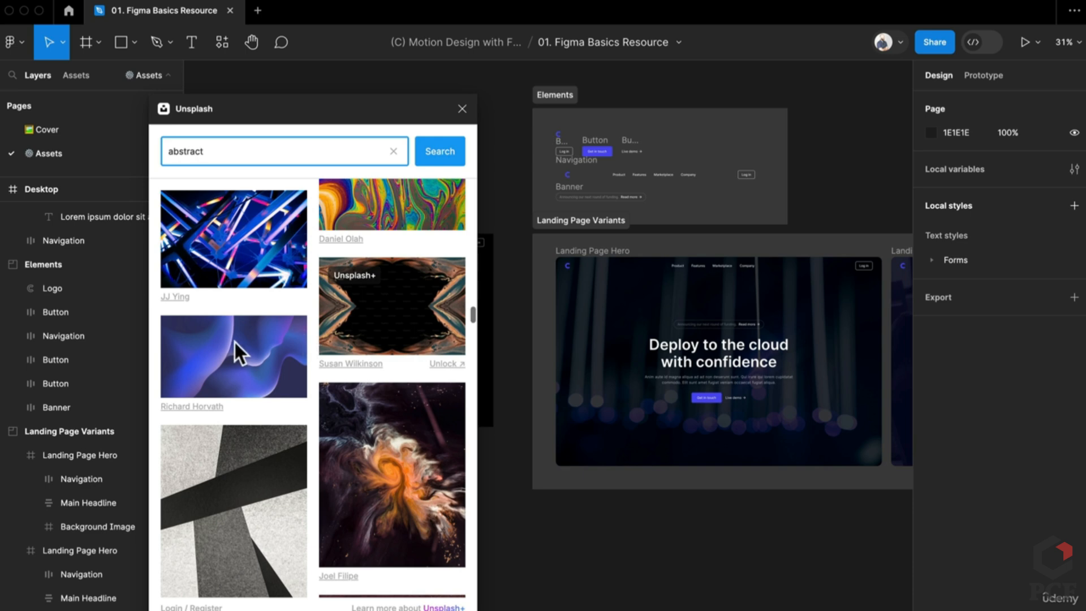
pyautogui.click(222, 361)
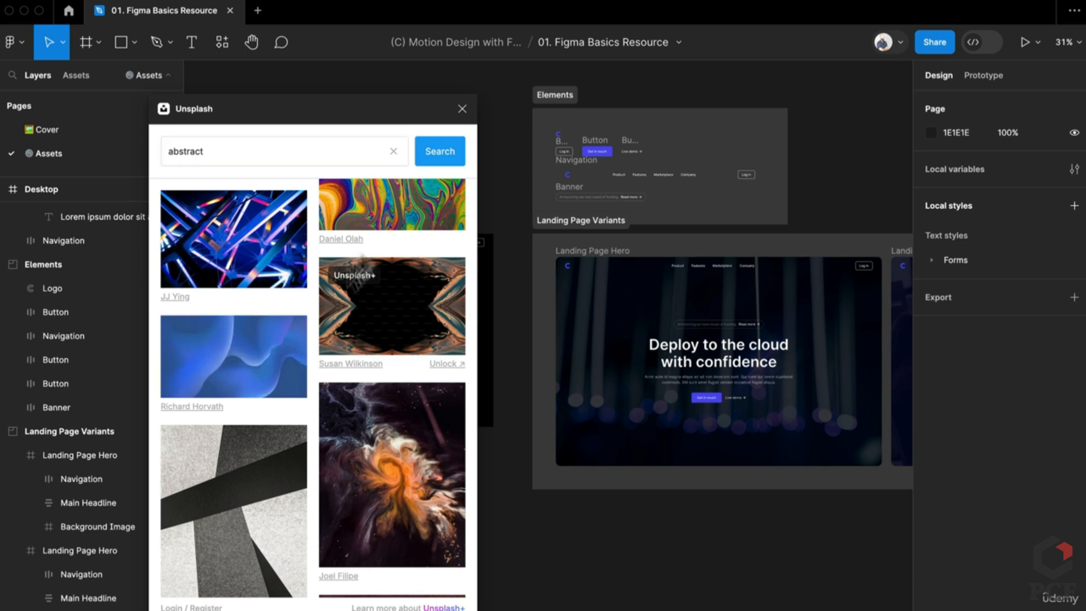
# Paste the Unsplash image's fill onto the Desktop frame and delete the loose image layer
pyautogui.click(461, 109)
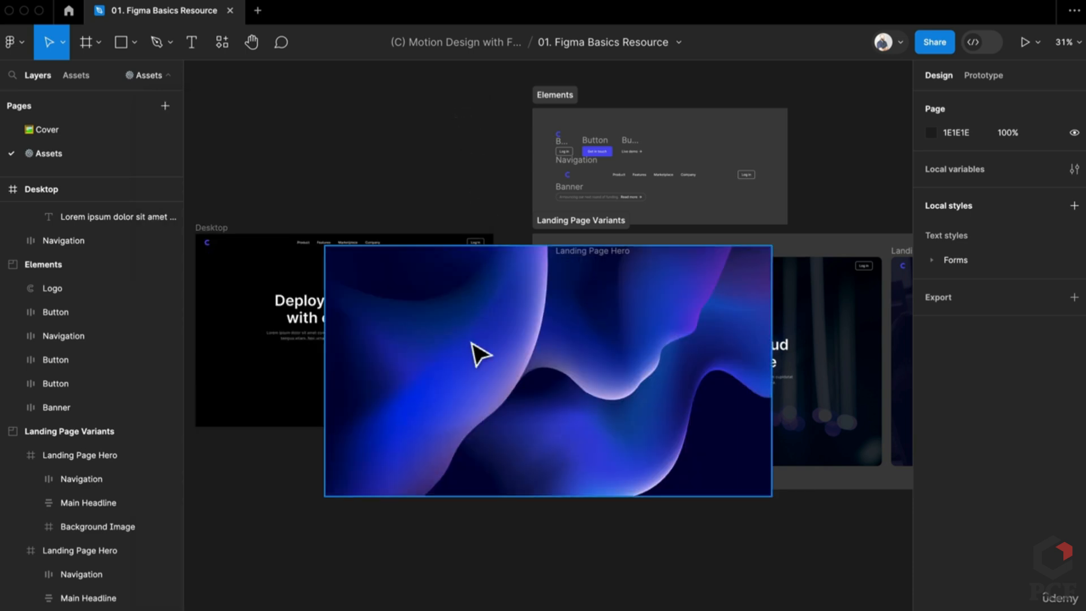
pyautogui.moveTo(478, 354); pyautogui.dragTo(365, 523)
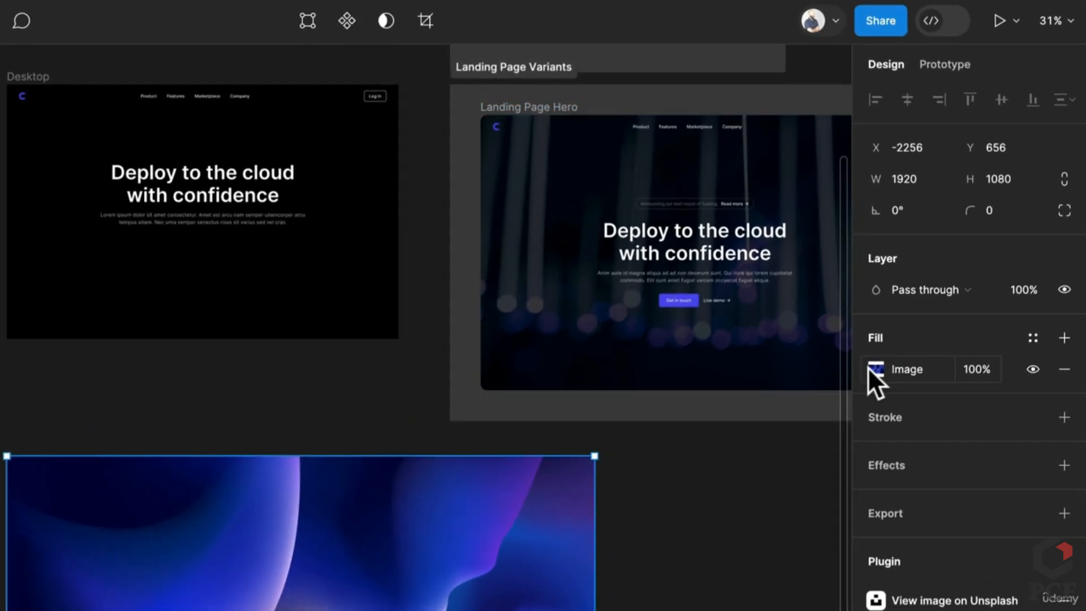
pyautogui.click(922, 374)
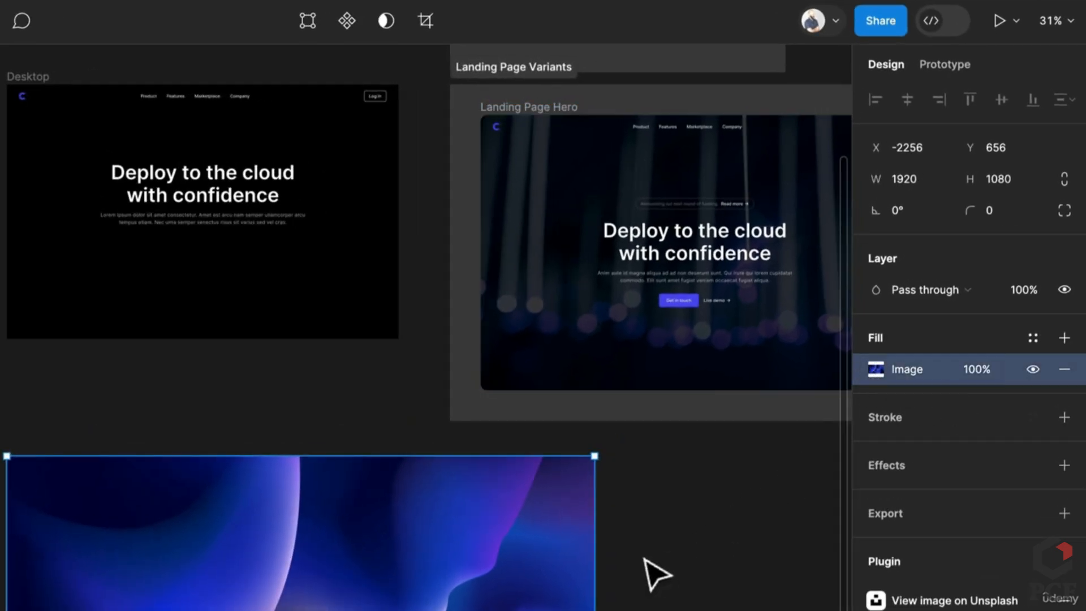
pyautogui.rightClick(176, 306)
pyautogui.click(73, 306)
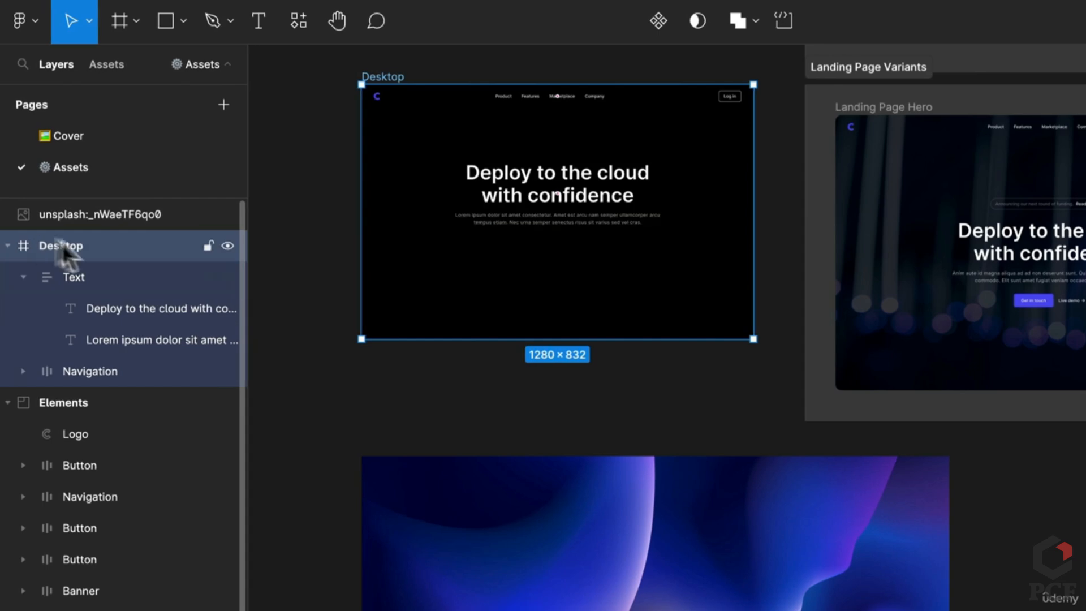
pyautogui.press('alt+super+v')
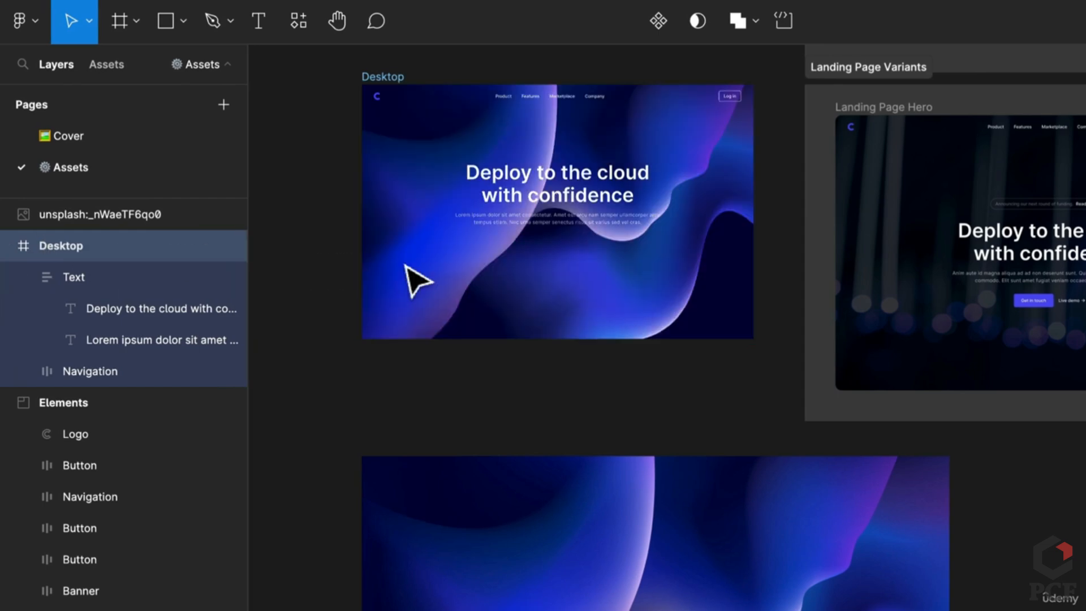
pyautogui.scroll(3, 595, 164)
pyautogui.click(223, 529)
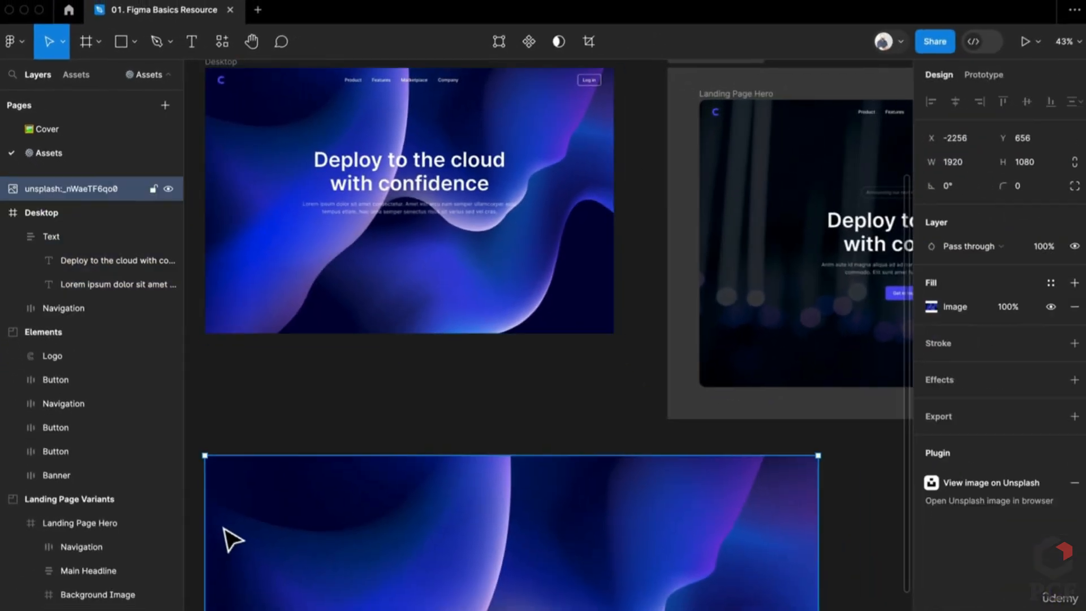
pyautogui.press('Delete')
# Move the Desktop frame below the Landing Page Variants section
pyautogui.scroll(5, 223, 528)
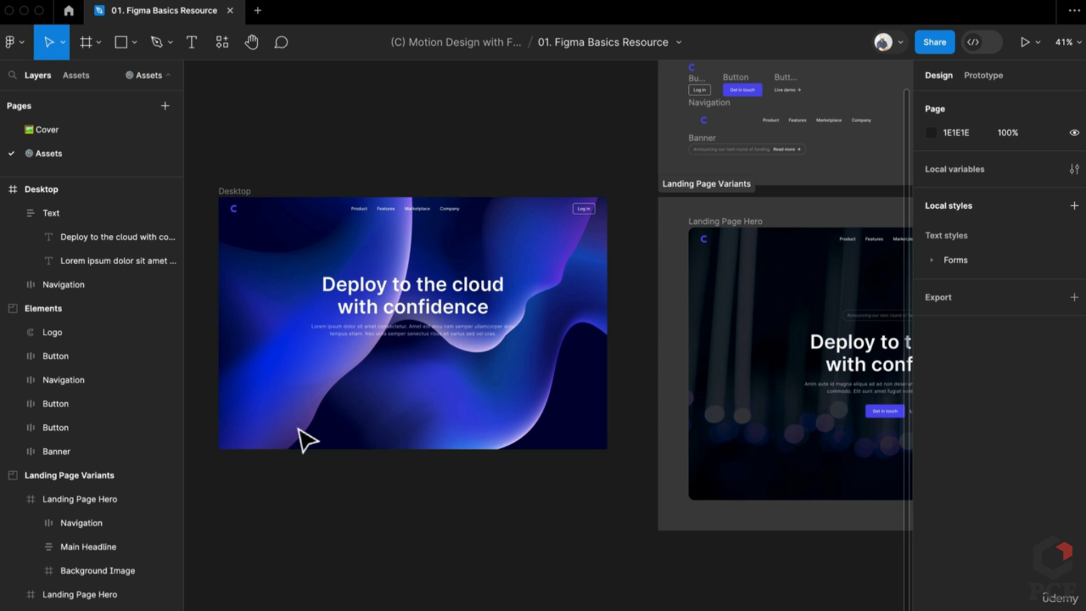
pyautogui.scroll(-3, 305, 439)
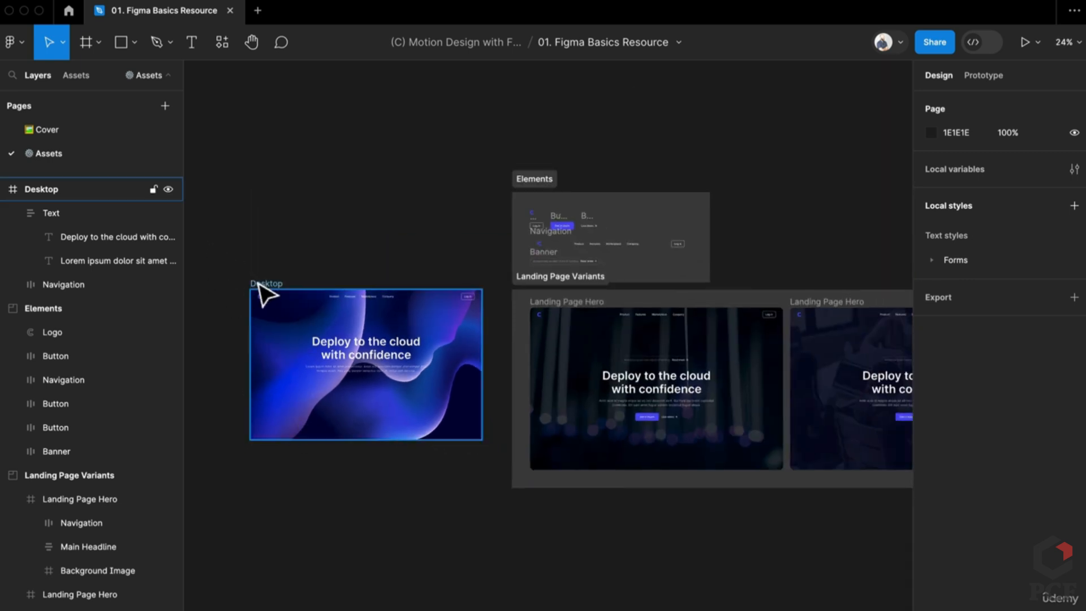
pyautogui.moveTo(262, 291); pyautogui.dragTo(554, 498)
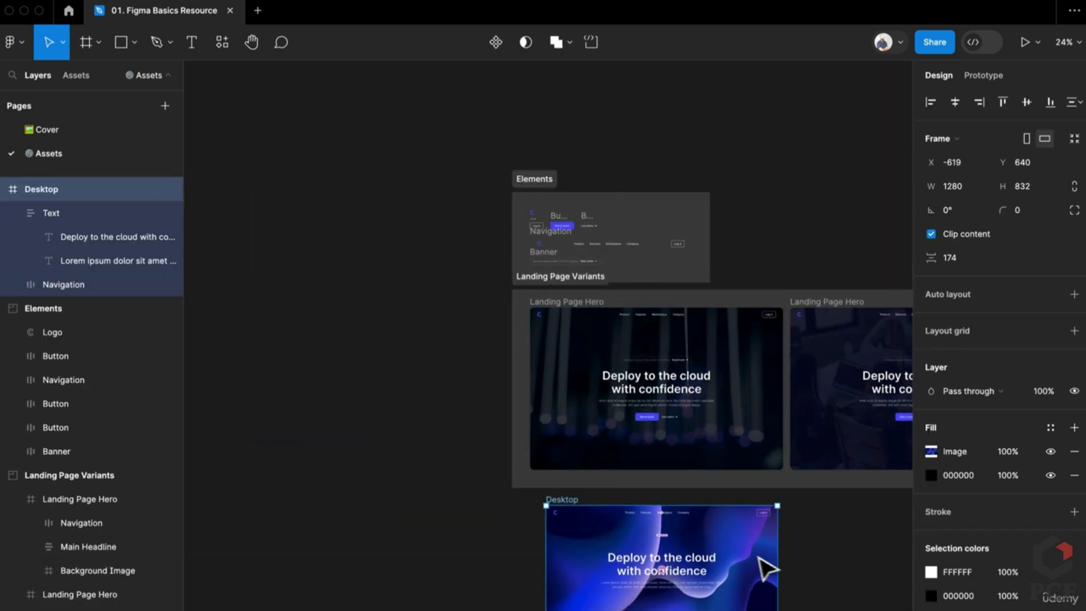
pyautogui.moveTo(761, 557); pyautogui.dragTo(600, 478)
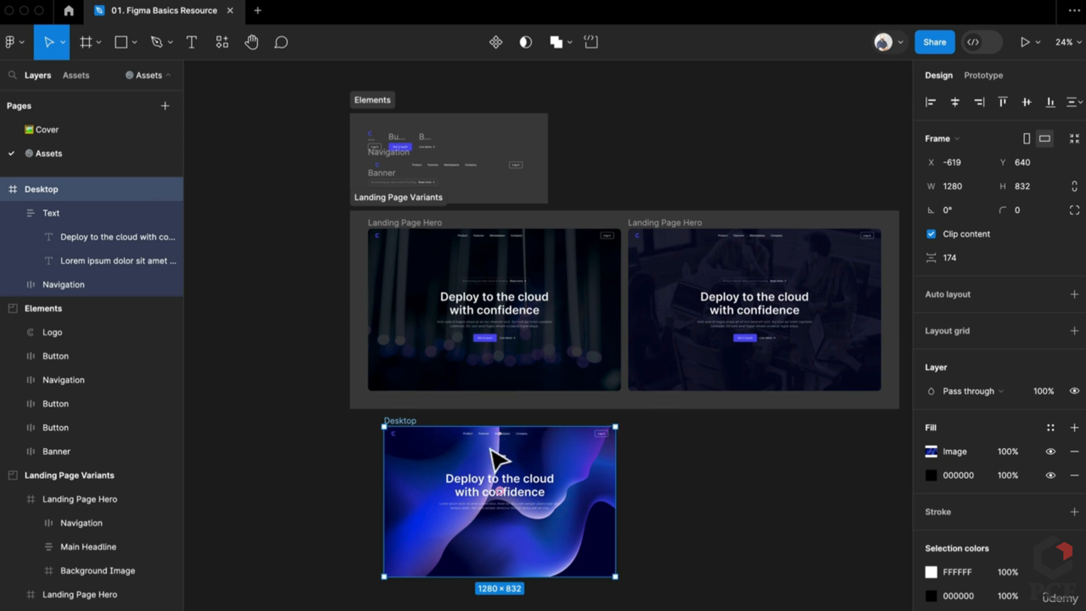
pyautogui.scroll(3, 493, 457)
pyautogui.scroll(4, 490, 451)
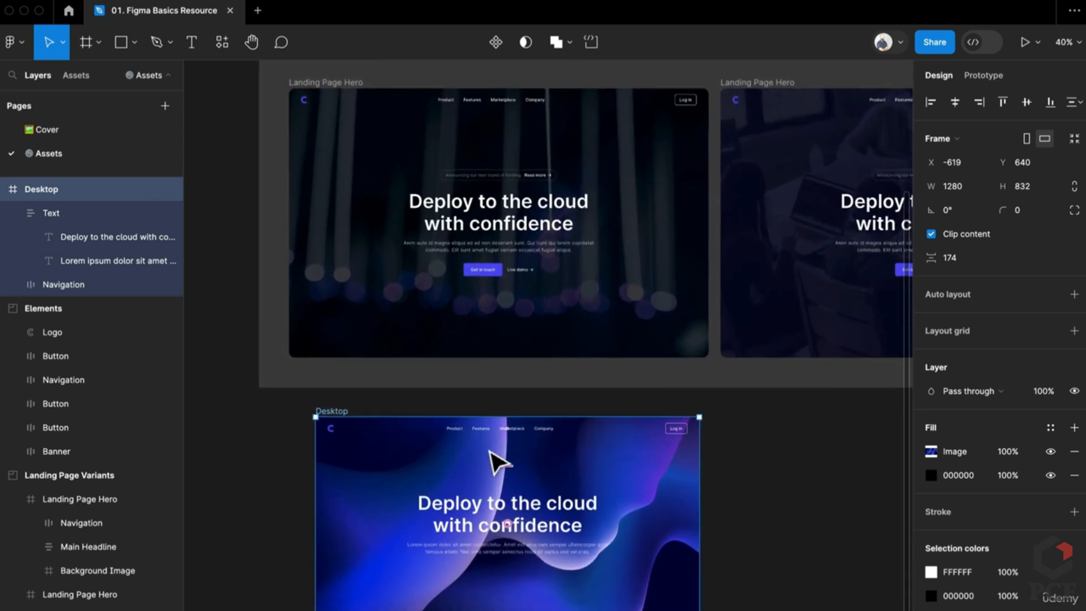
pyautogui.scroll(-3, 490, 450)
pyautogui.hscroll(2, 490, 450)
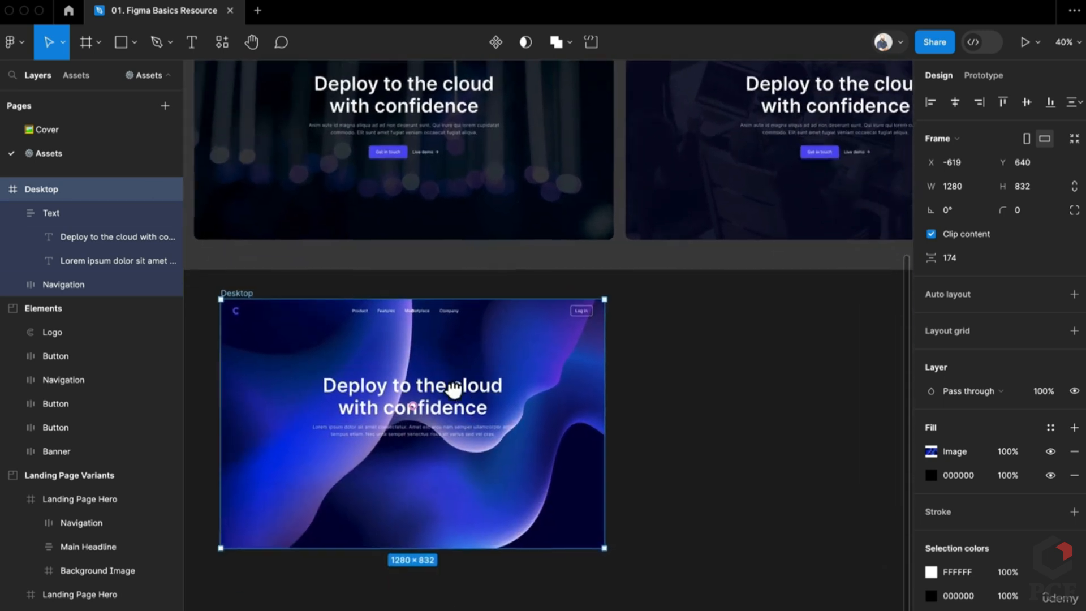
# Remove Desktop's black 000000 fill and compare the hero frames' background fills
pyautogui.click(1062, 484)
pyautogui.scroll(3, 622, 485)
pyautogui.click(715, 238)
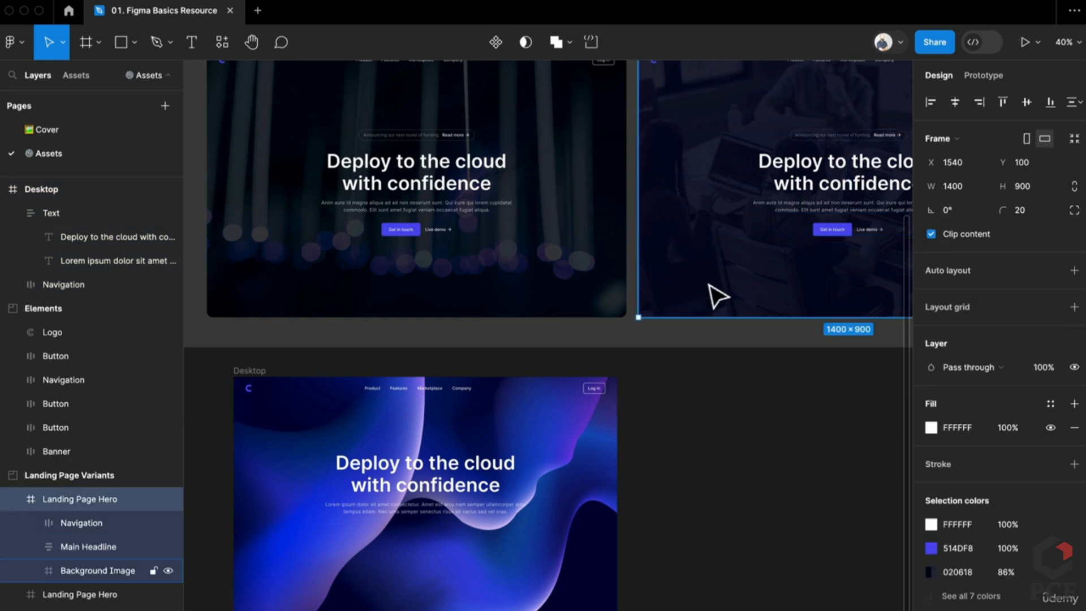
pyautogui.click(97, 571)
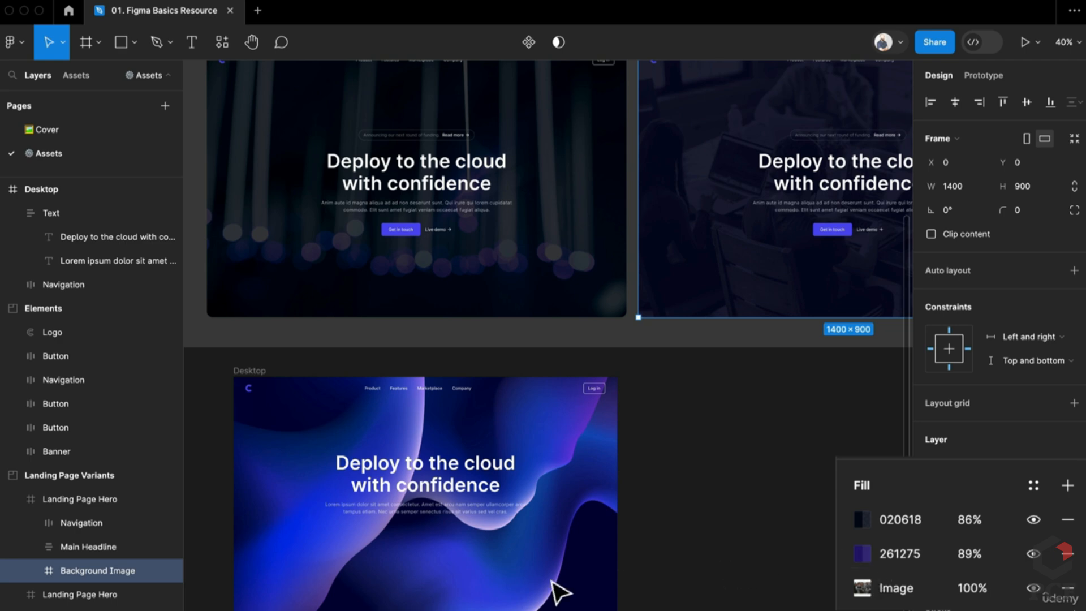
pyautogui.click(575, 295)
pyautogui.click(576, 294)
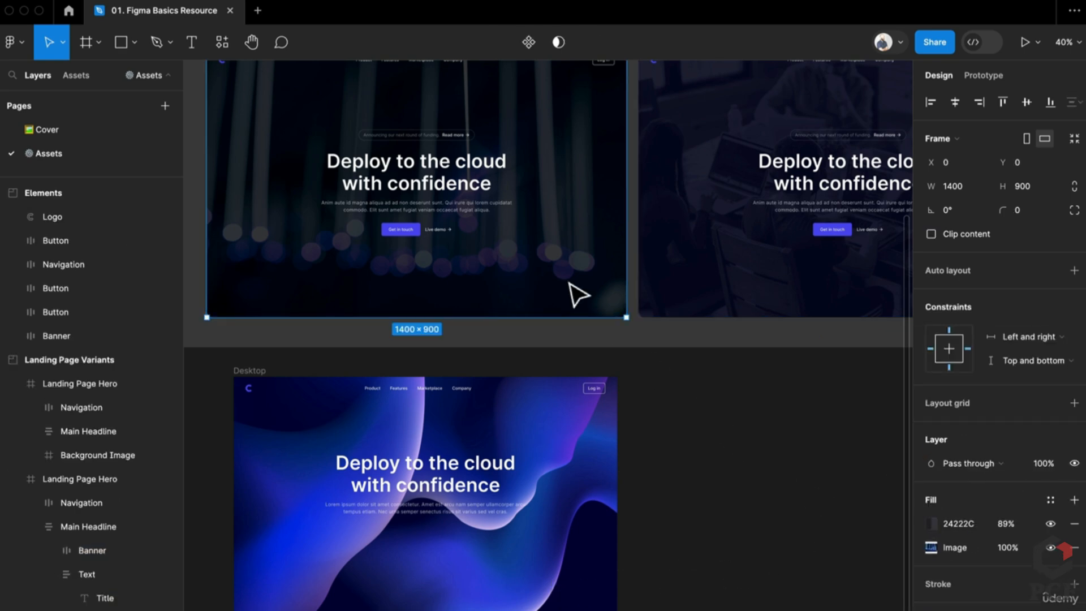
pyautogui.click(509, 529)
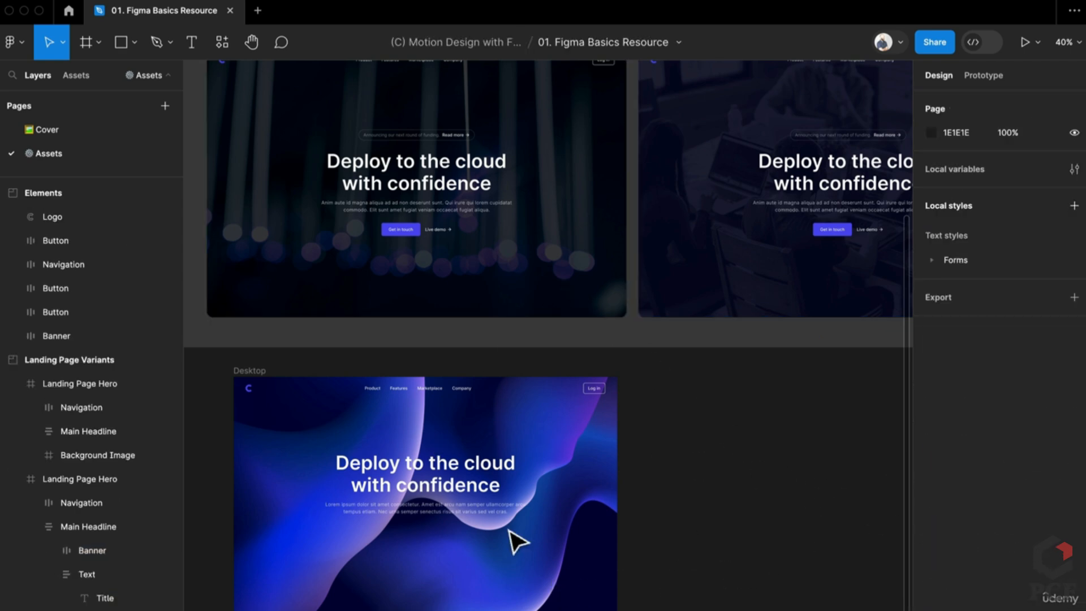
pyautogui.rightClick(546, 572)
pyautogui.press('Escape')
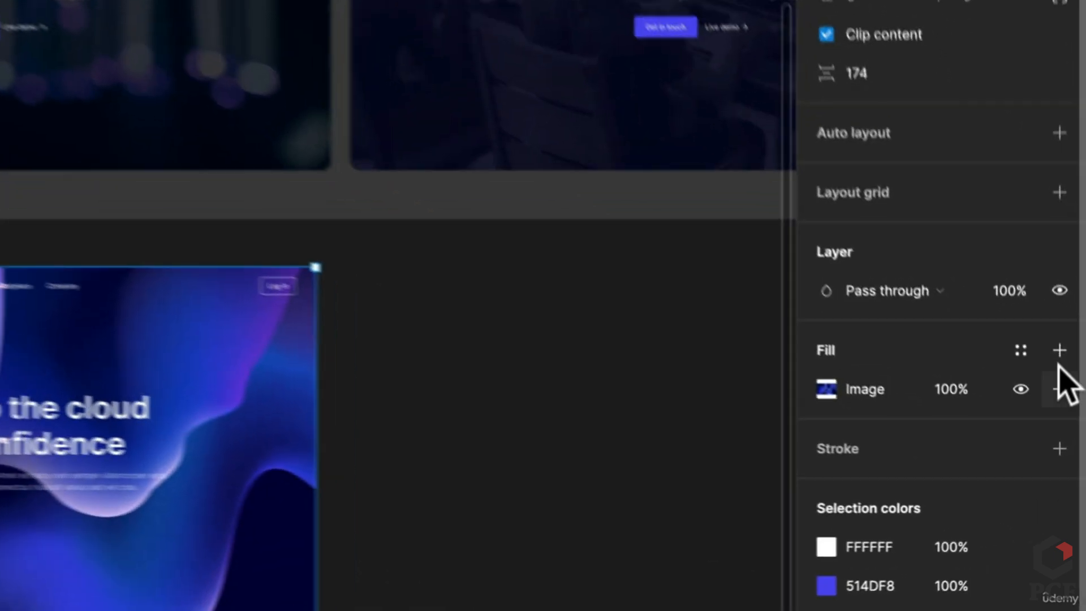
# Add a dark navy 020320 fill at 90% to Desktop, plus another fill above it
pyautogui.click(1059, 343)
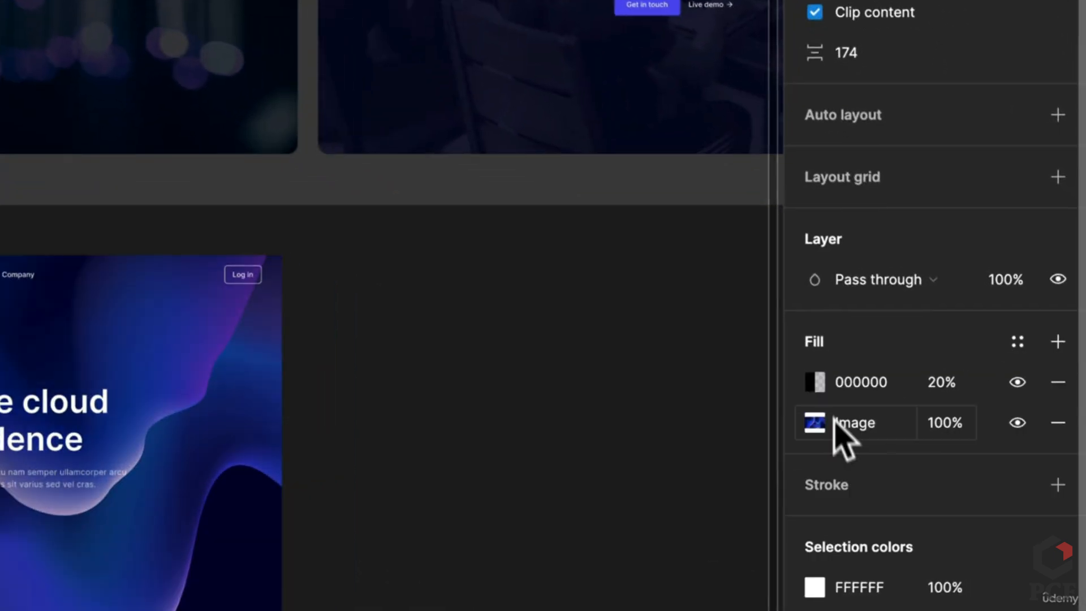
pyautogui.click(815, 381)
pyautogui.click(515, 469)
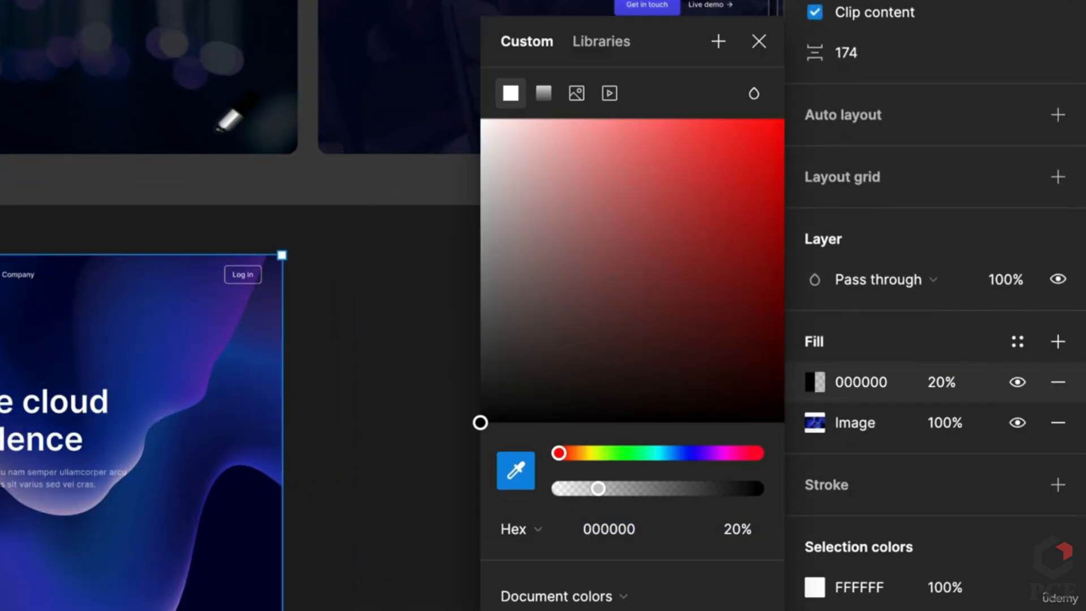
pyautogui.click(212, 130)
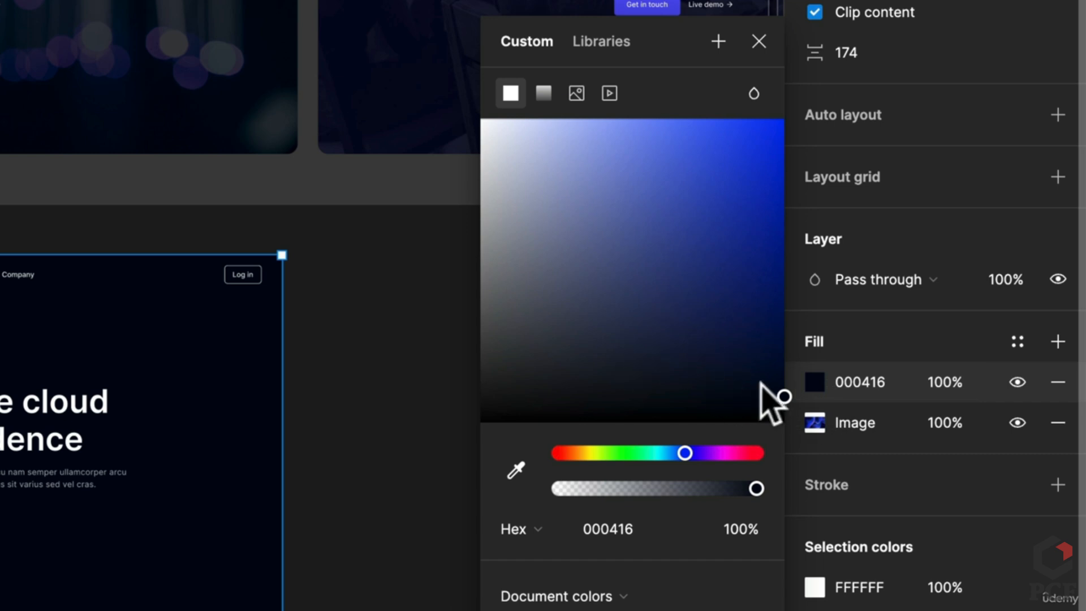
pyautogui.moveTo(684, 454); pyautogui.dragTo(688, 454)
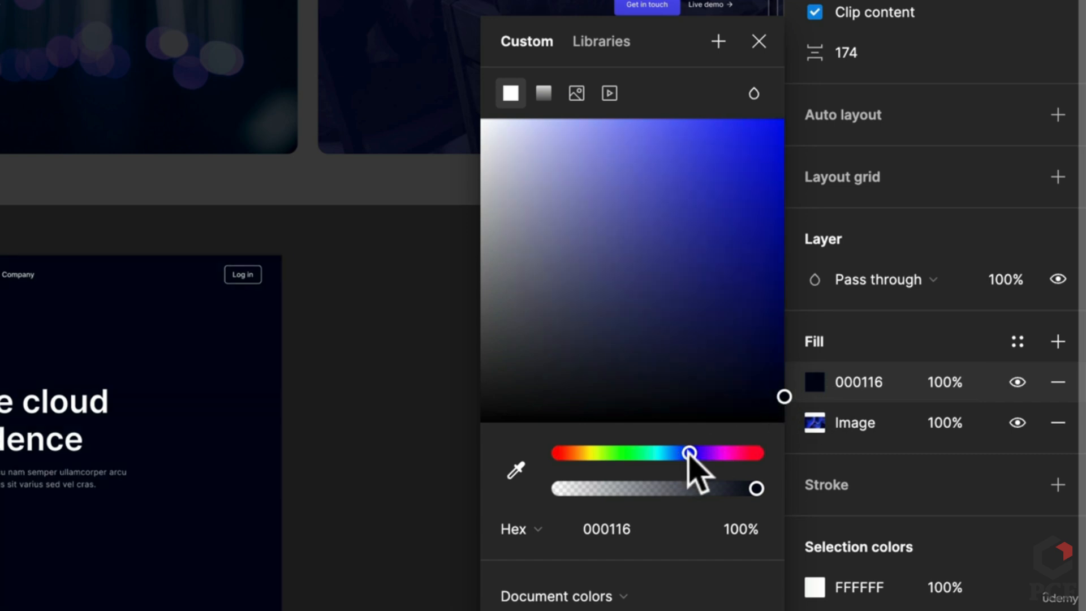
pyautogui.moveTo(782, 395); pyautogui.dragTo(752, 365)
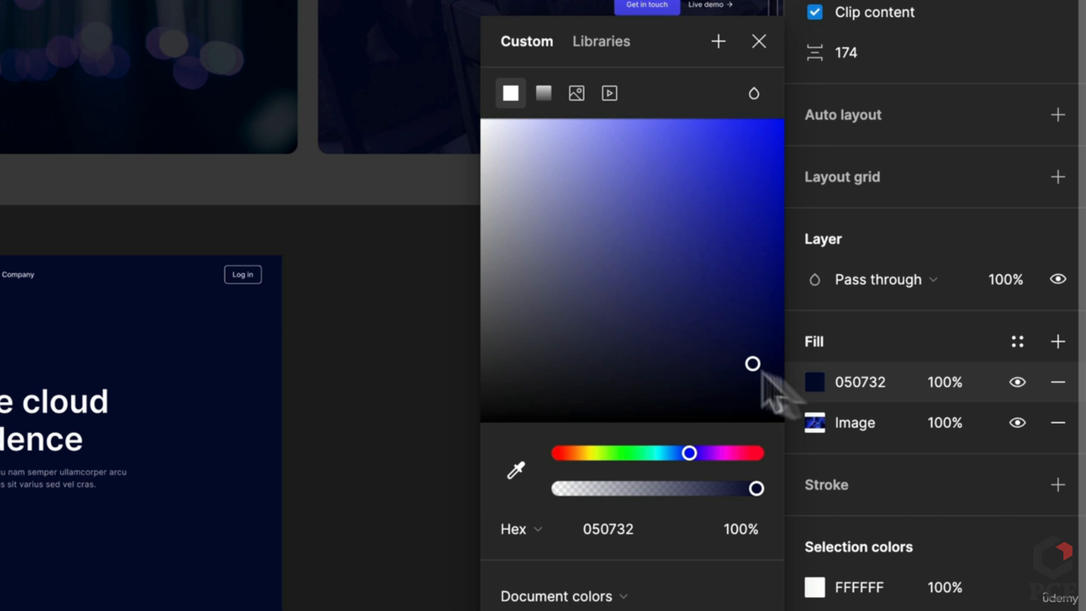
pyautogui.moveTo(756, 488); pyautogui.dragTo(734, 489)
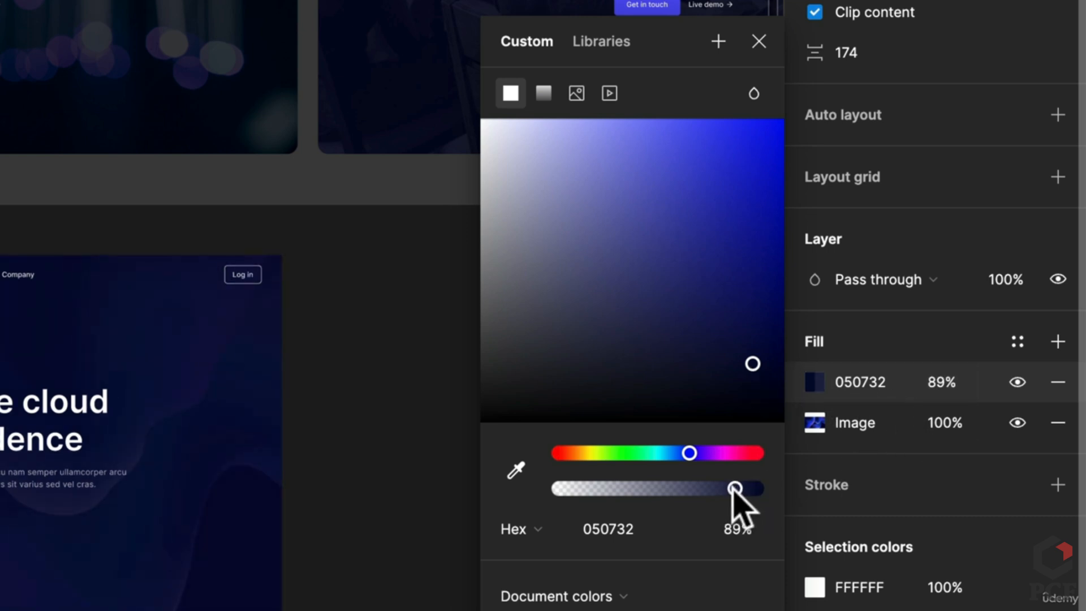
pyautogui.moveTo(753, 368); pyautogui.dragTo(764, 396)
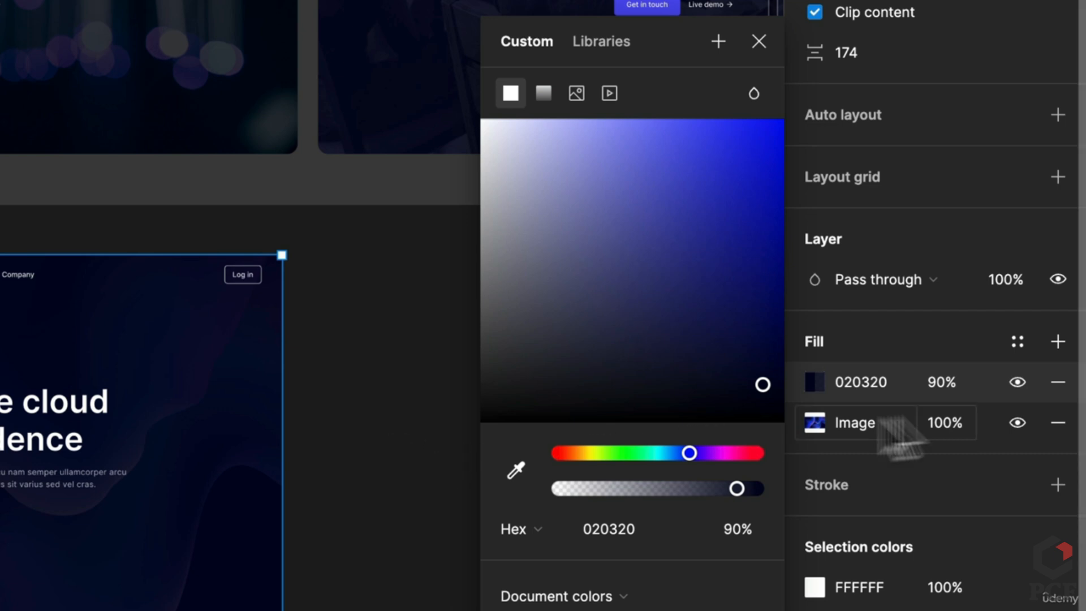
pyautogui.click(1057, 341)
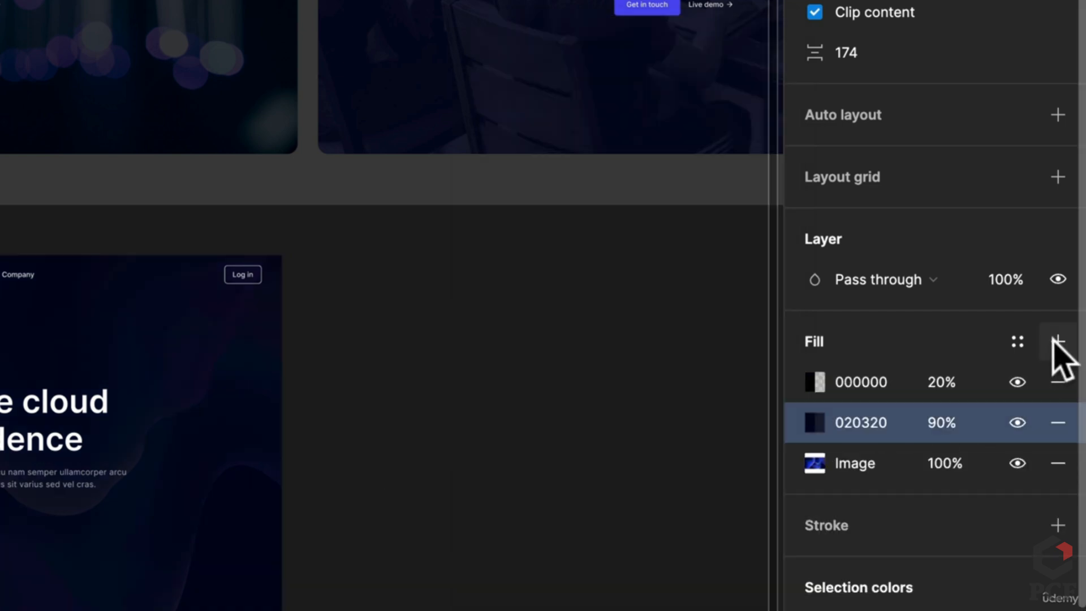
# Convert the top fill to a linear gradient at 100% opacity and rearrange its stops
pyautogui.click(815, 382)
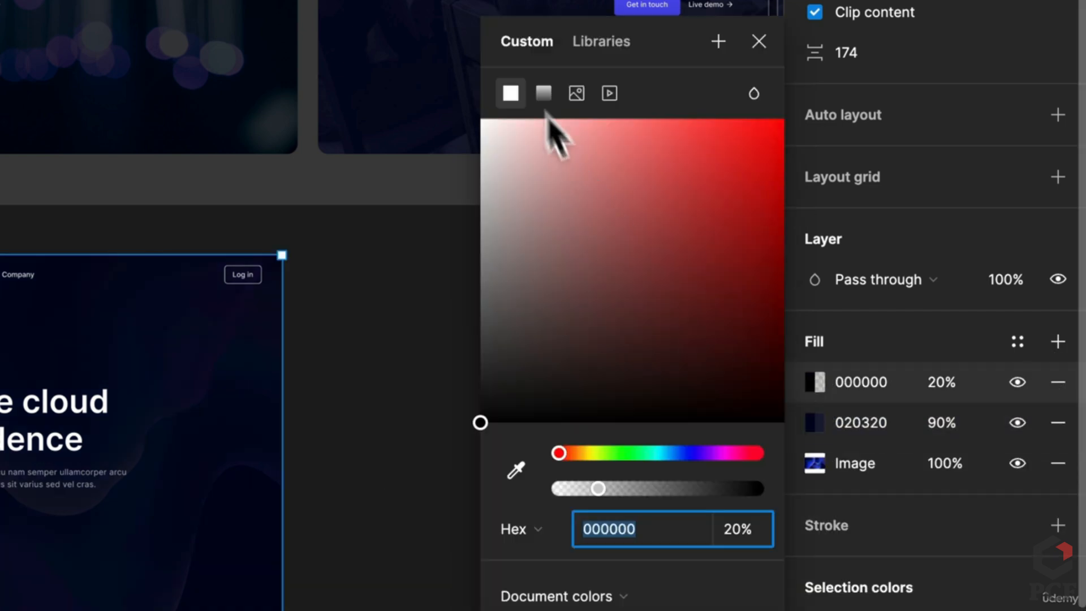
pyautogui.click(535, 92)
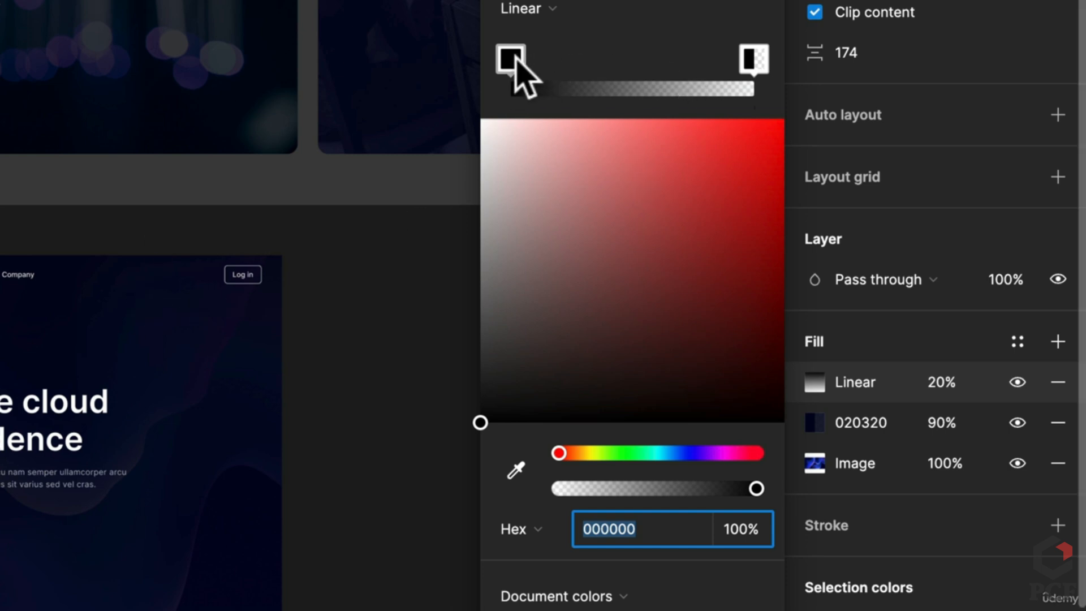
pyautogui.moveTo(511, 65); pyautogui.dragTo(677, 78)
pyautogui.moveTo(756, 60); pyautogui.dragTo(478, 74)
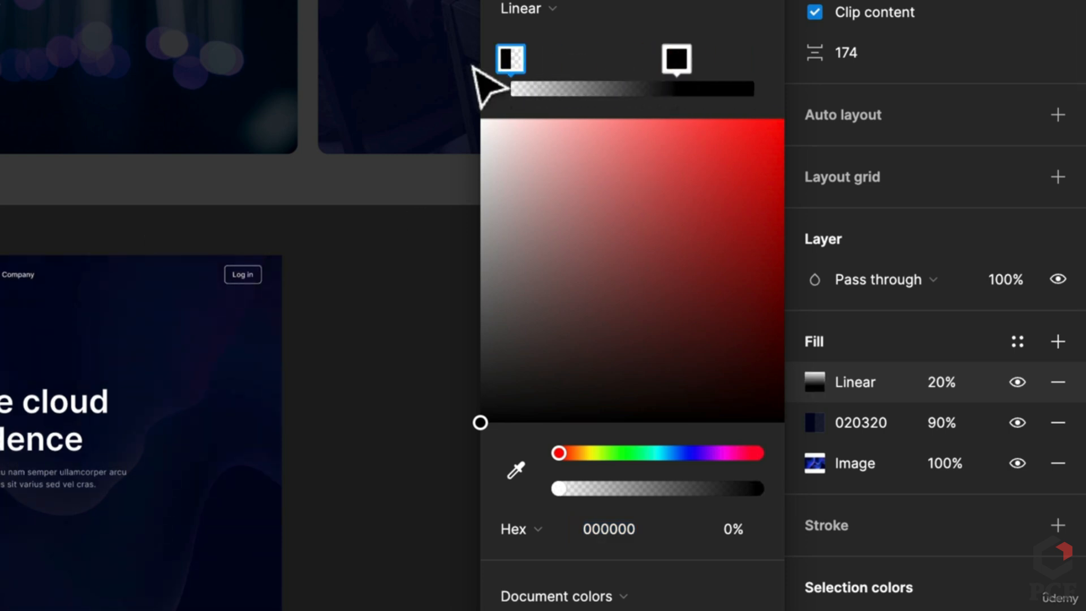
pyautogui.click(677, 60)
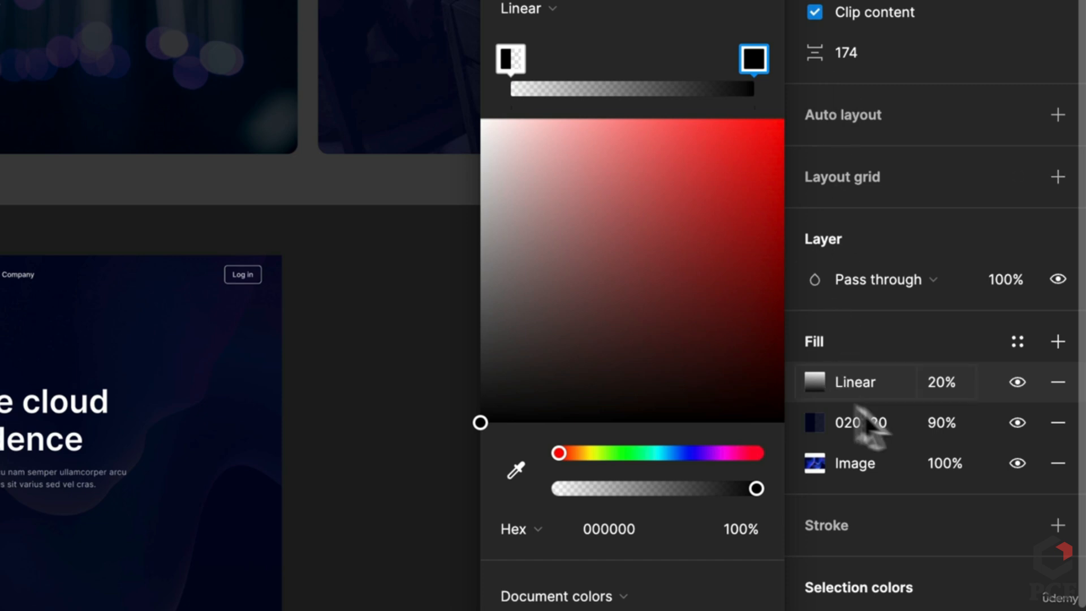
pyautogui.click(954, 379)
pyautogui.write('10')
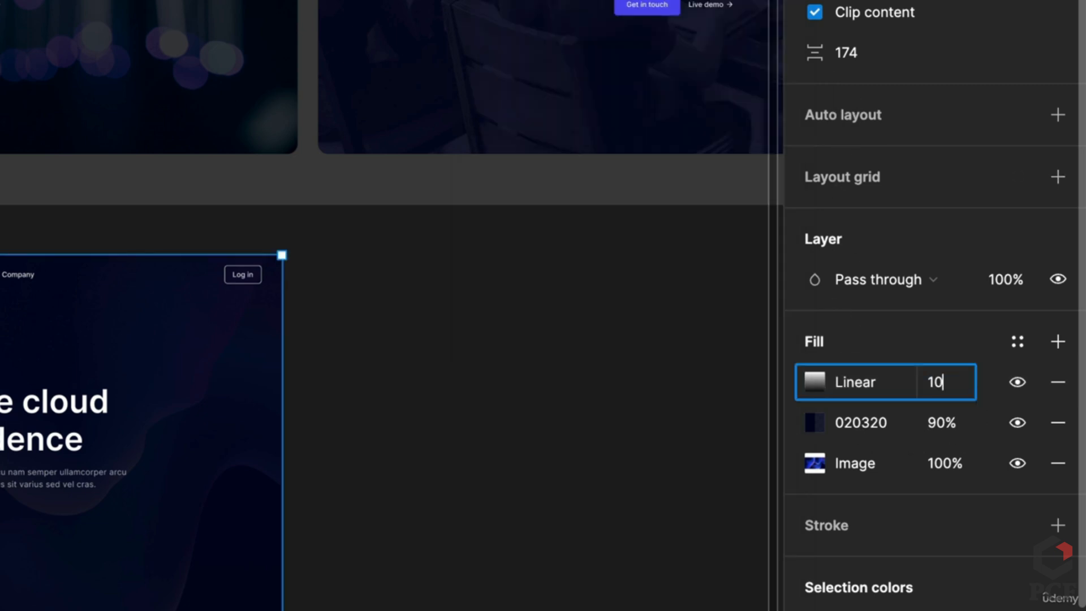
pyautogui.write('0')
pyautogui.press('Return')
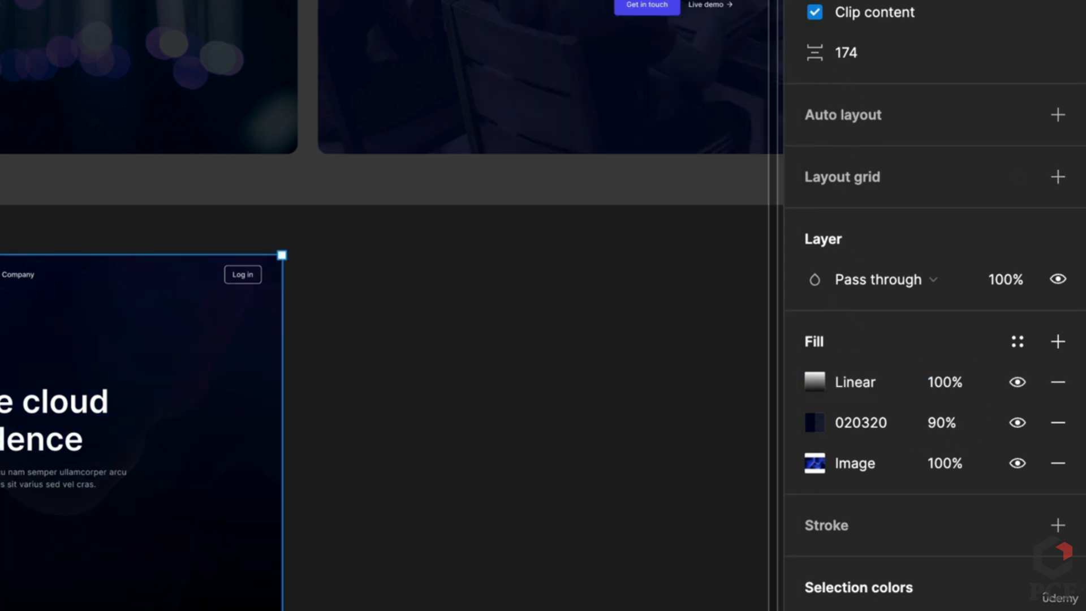
# Colour the gradient's end stop deep navy 060448 and delete the extra black stop
pyautogui.click(814, 382)
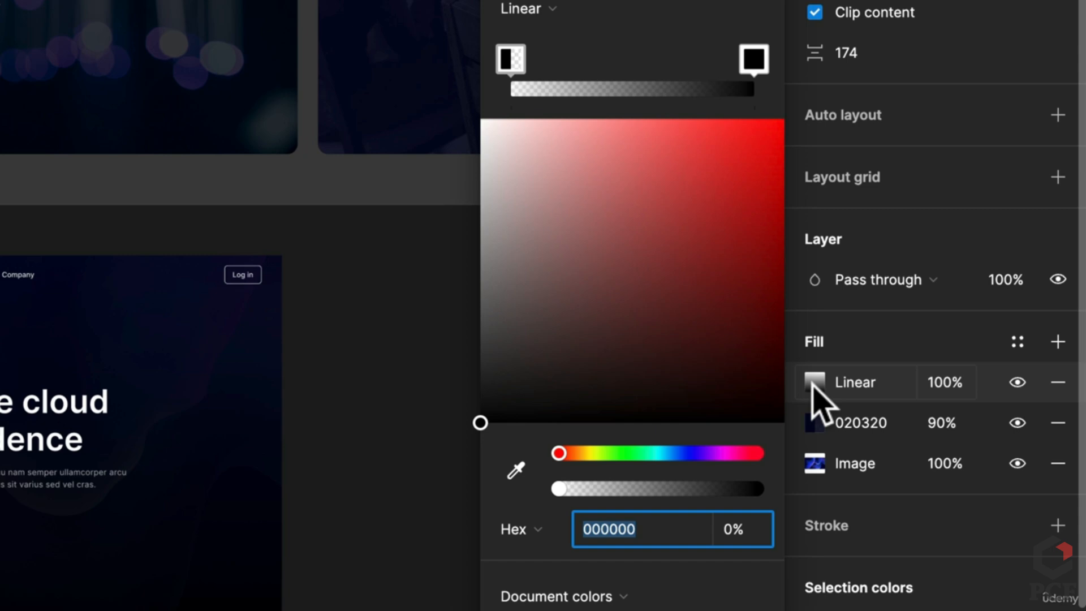
pyautogui.click(754, 59)
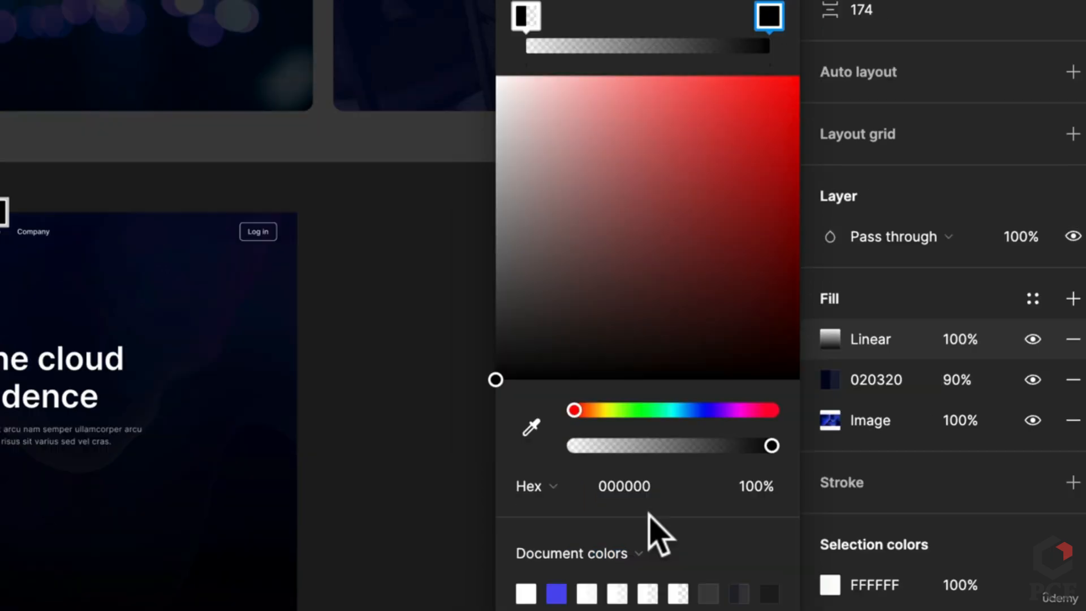
pyautogui.click(701, 410)
pyautogui.moveTo(711, 292); pyautogui.dragTo(767, 250)
pyautogui.moveTo(766, 14)
pyautogui.mouseDown()
pyautogui.moveTo(747, 16)
pyautogui.moveTo(768, 16)
pyautogui.mouseUp()
pyautogui.click(770, 17)
pyautogui.press('Delete')
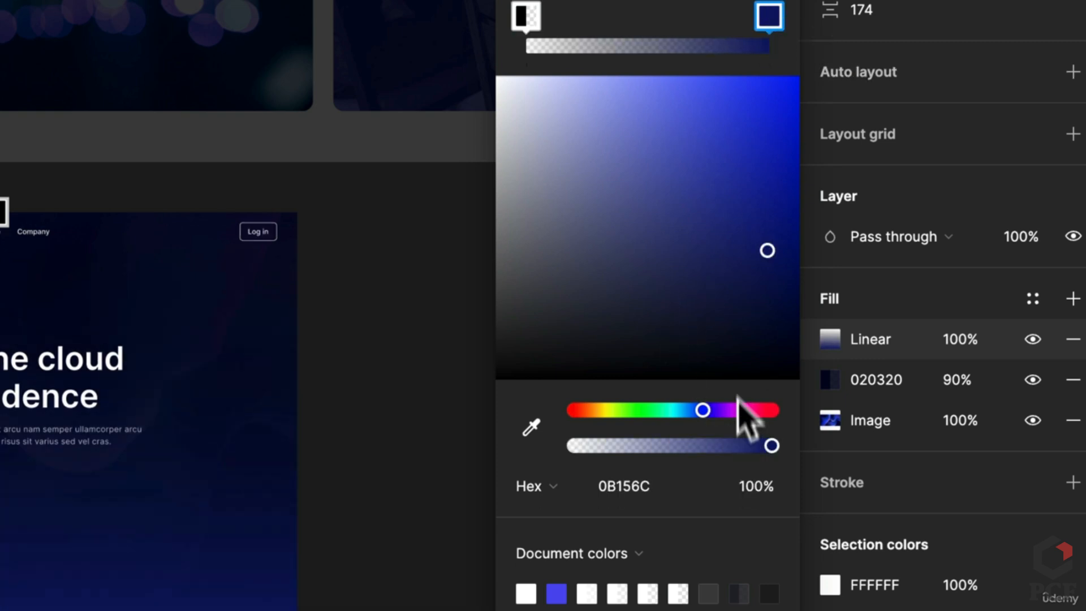
pyautogui.moveTo(711, 412); pyautogui.dragTo(709, 411)
pyautogui.moveTo(767, 249); pyautogui.dragTo(781, 293)
pyautogui.moveTo(710, 412); pyautogui.dragTo(706, 447)
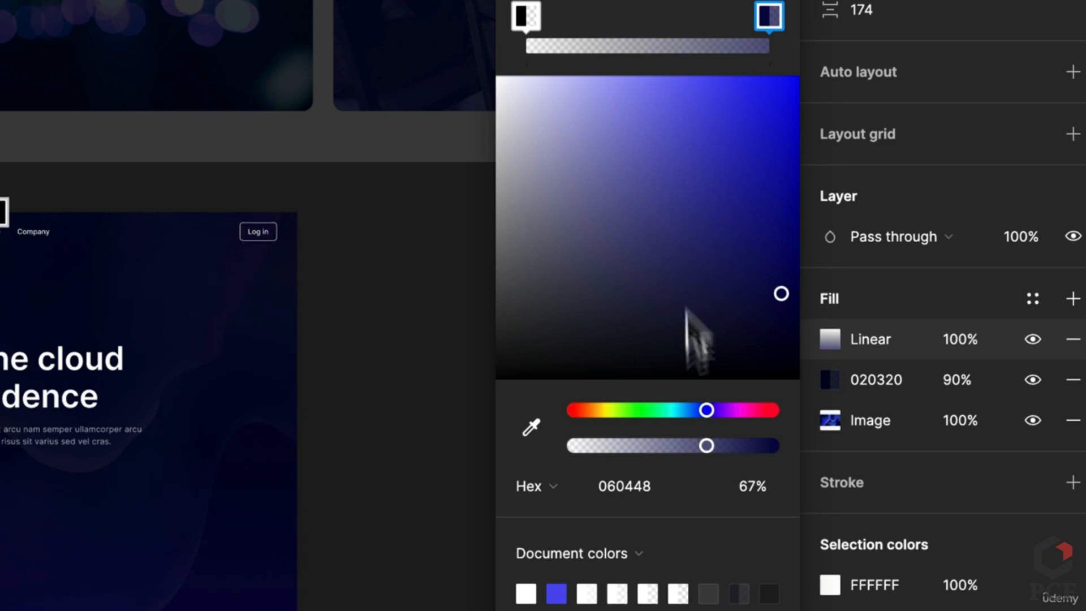
# Tint the gradient's transparent start stop blue 1512B6 at 0%
pyautogui.click(524, 17)
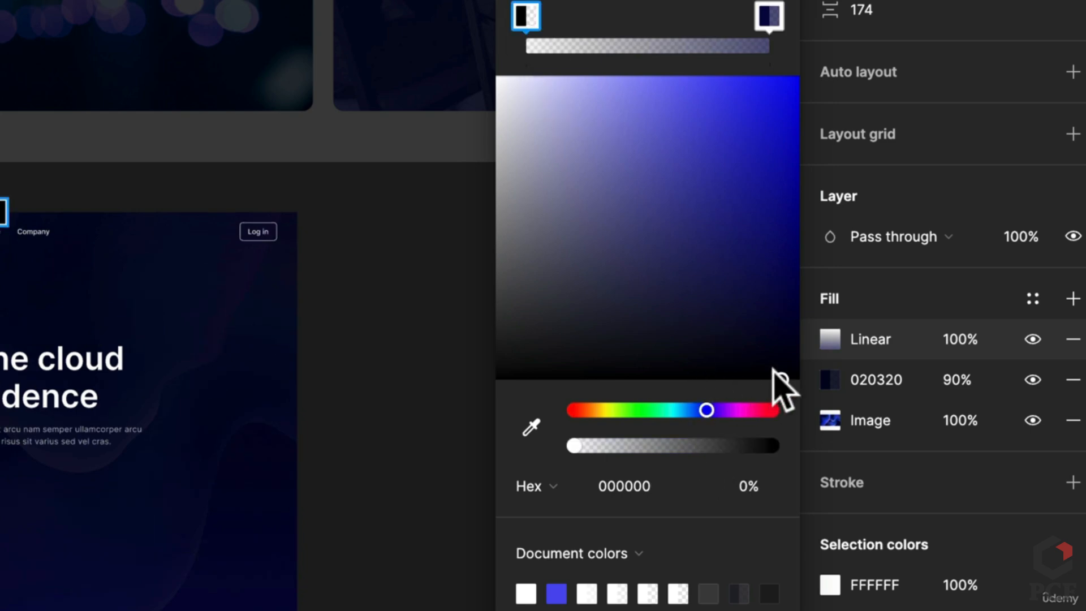
pyautogui.moveTo(775, 371); pyautogui.dragTo(725, 123)
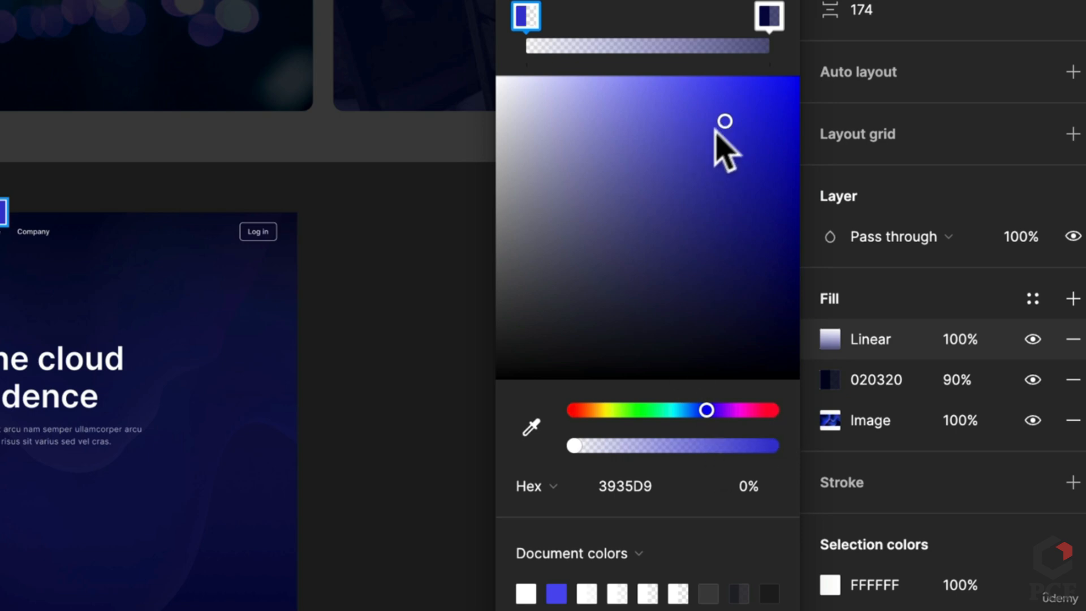
pyautogui.moveTo(717, 124); pyautogui.dragTo(769, 162)
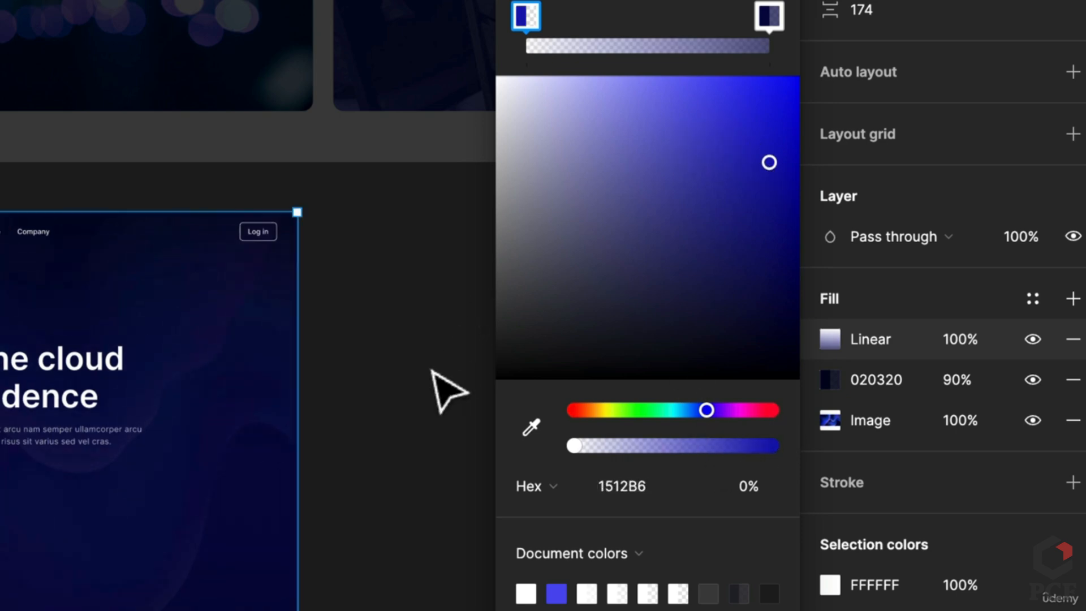
pyautogui.scroll(5, 342, 546)
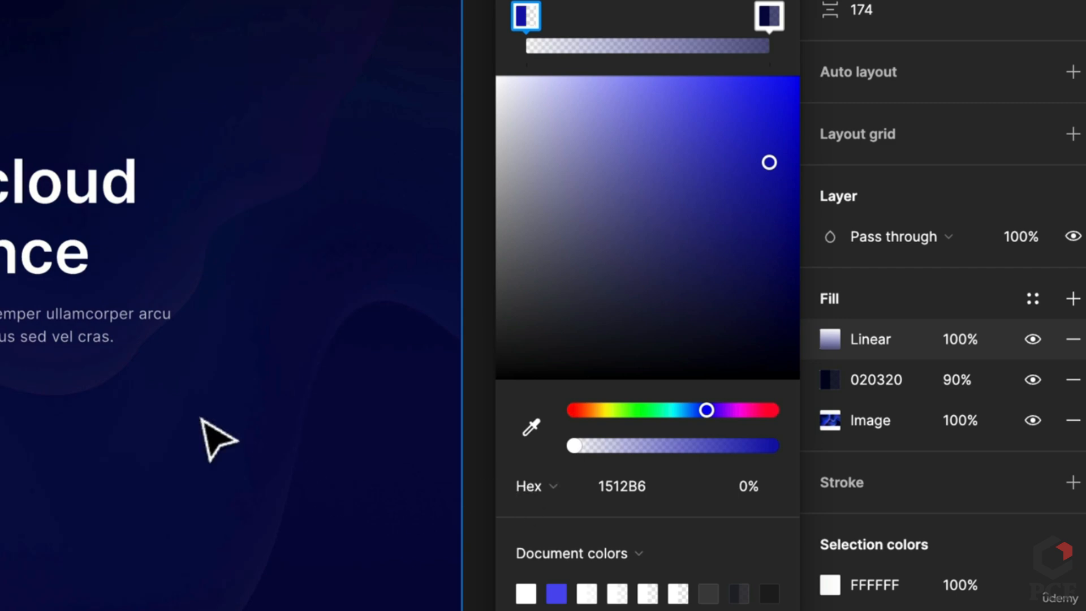
pyautogui.scroll(-5, 218, 440)
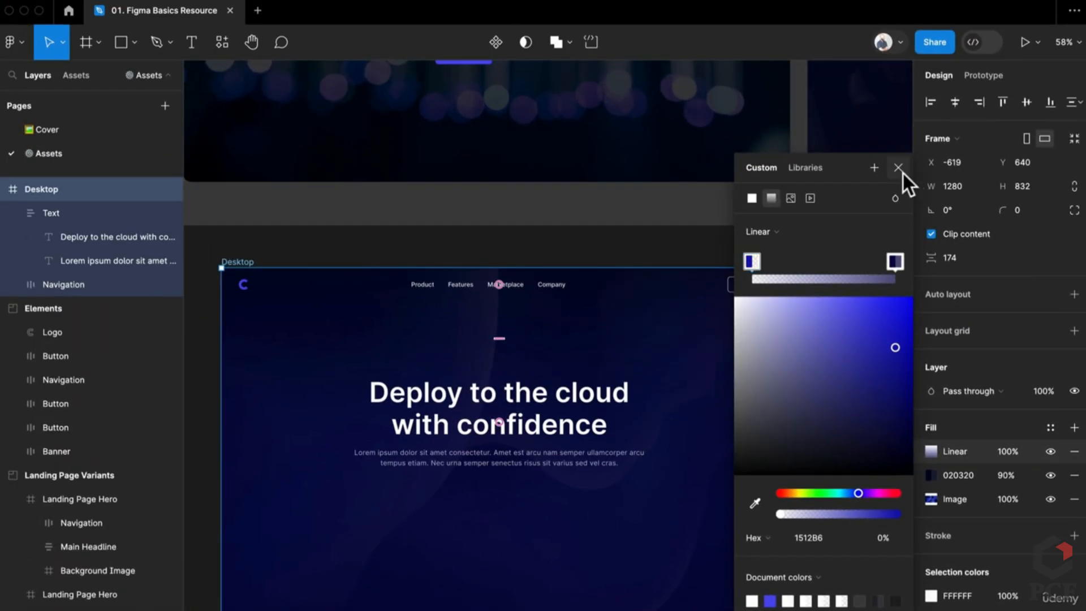
pyautogui.click(898, 168)
pyautogui.scroll(1, 800, 448)
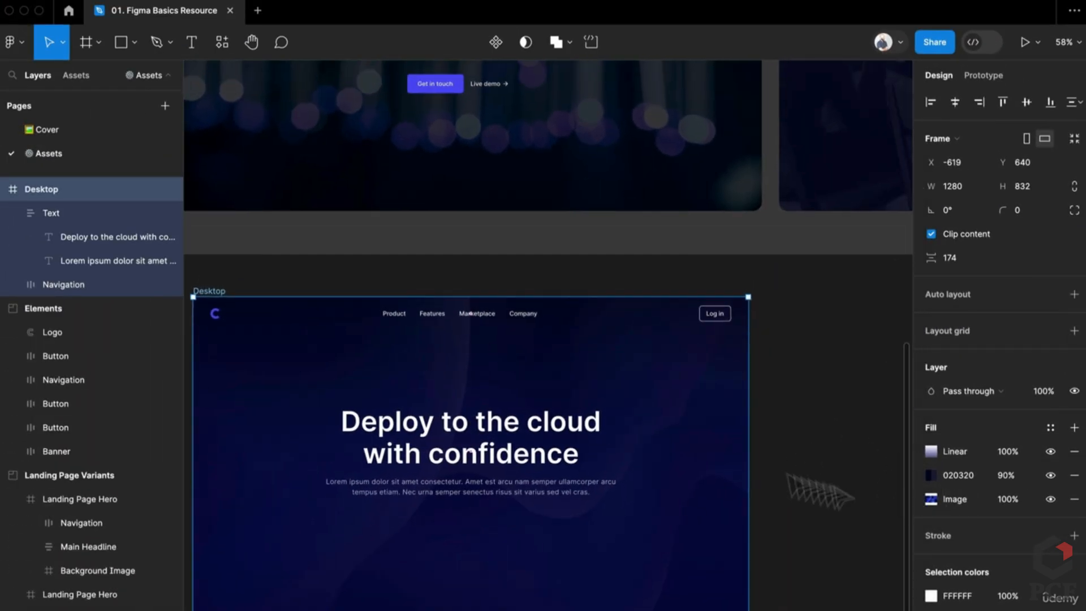
pyautogui.scroll(-5, 696, 427)
pyautogui.click(620, 444)
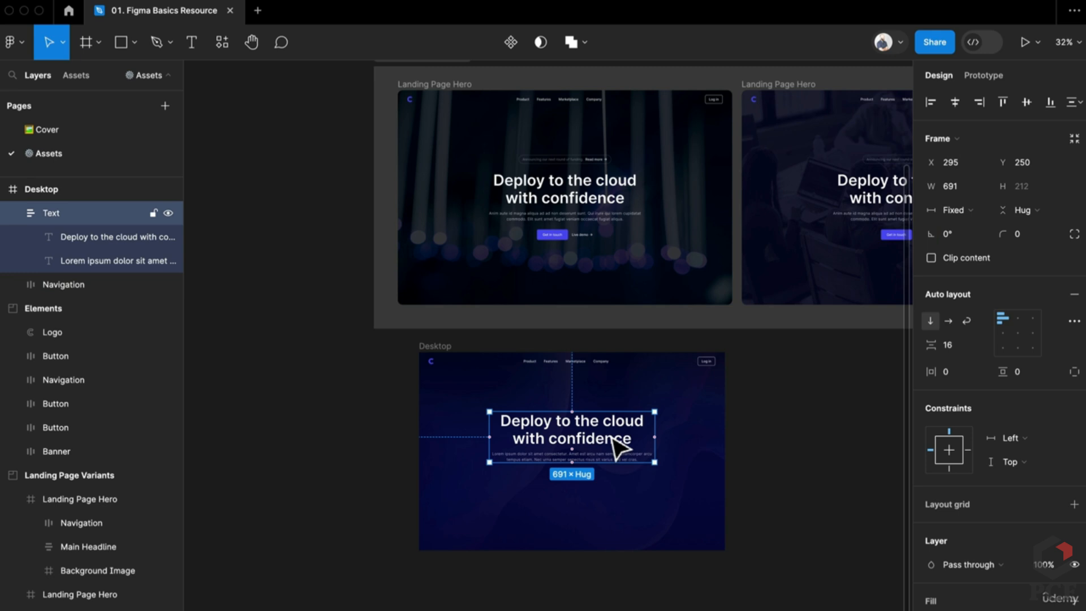
pyautogui.moveTo(626, 420); pyautogui.dragTo(584, 466)
pyautogui.moveTo(725, 459); pyautogui.dragTo(680, 460)
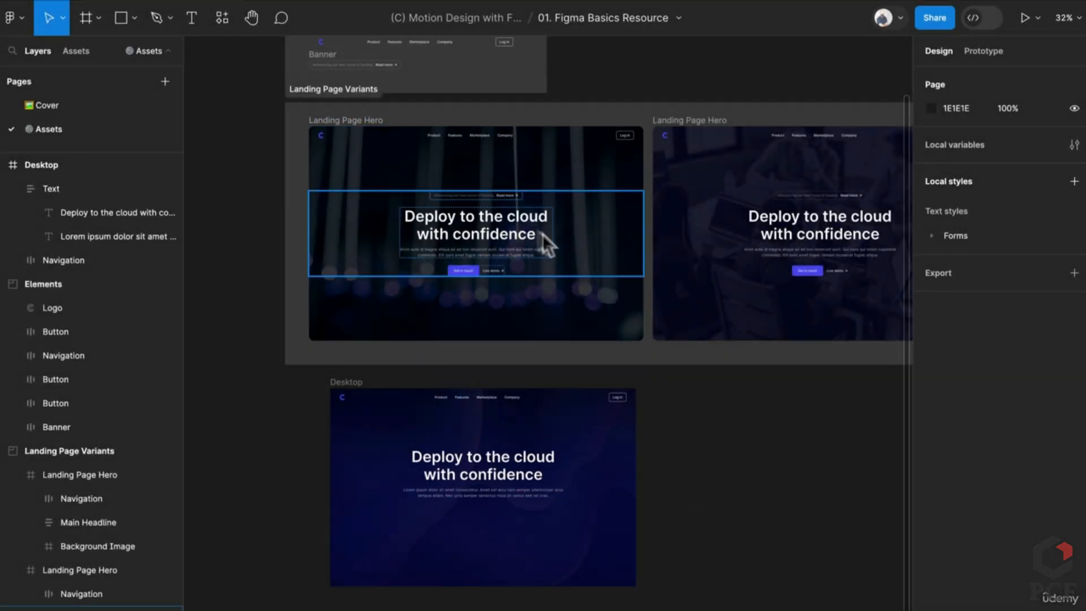
pyautogui.scroll(5, 481, 513)
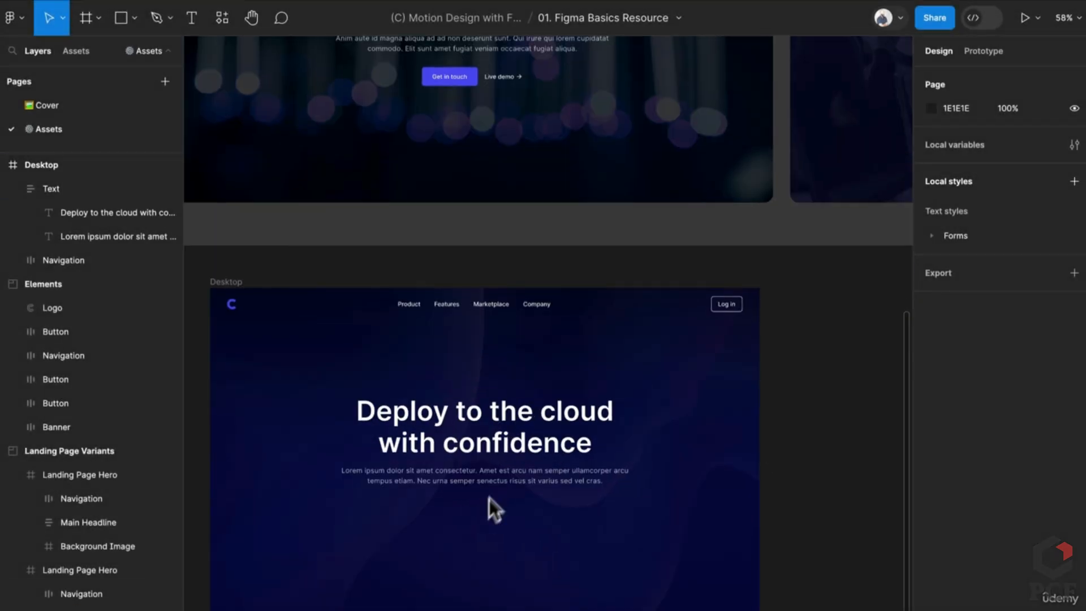
pyautogui.scroll(-5, 490, 456)
# Paste the Get in touch and Live demo buttons from Elements into the Desktop frame
pyautogui.scroll(6, 456, 271)
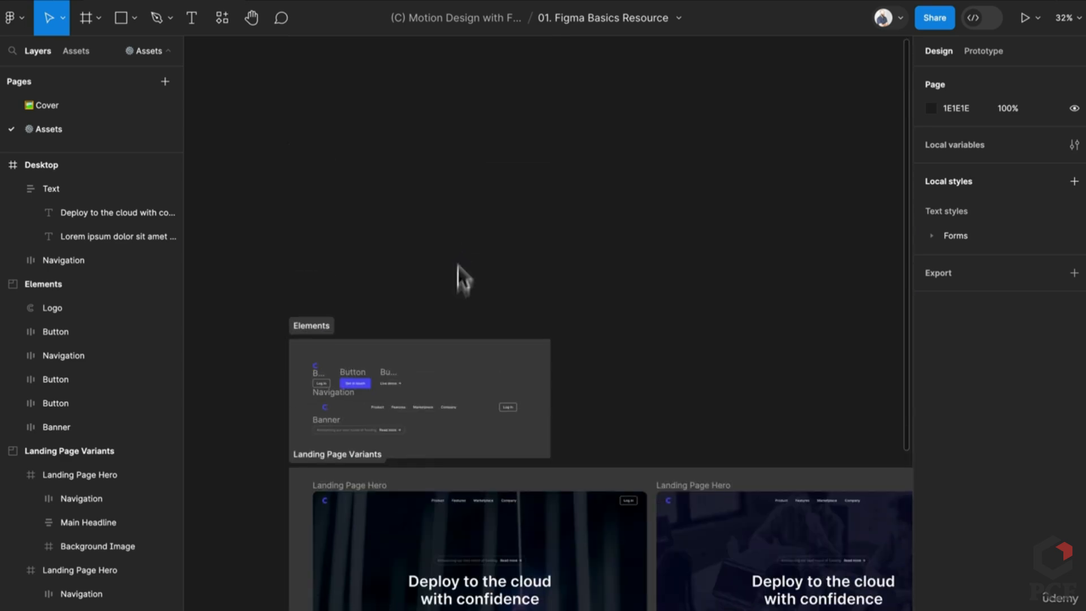
pyautogui.scroll(5, 362, 466)
pyautogui.scroll(-4, 369, 436)
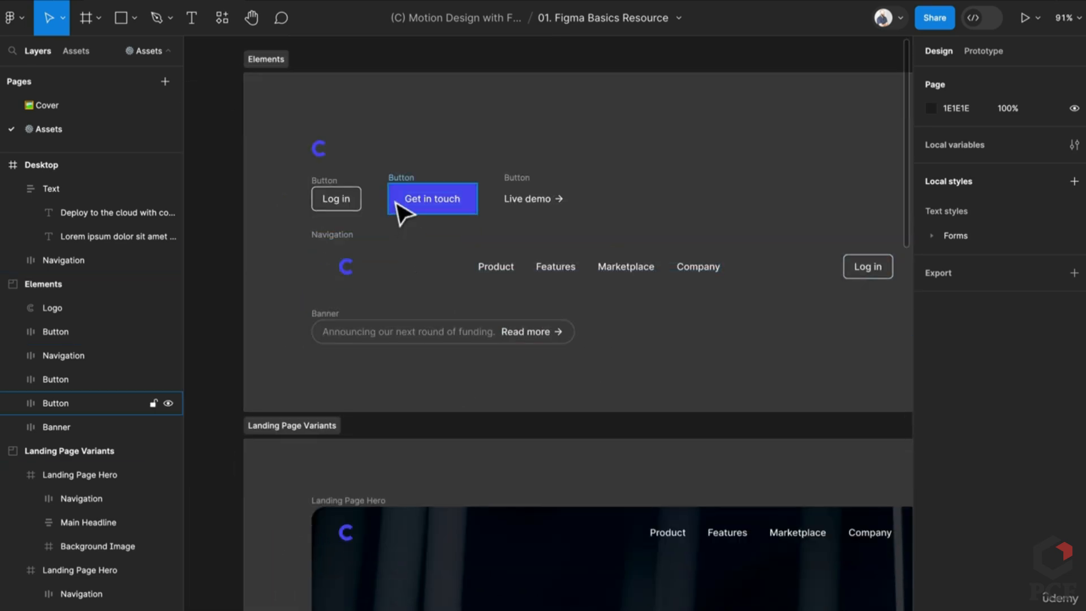
pyautogui.scroll(3, 396, 283)
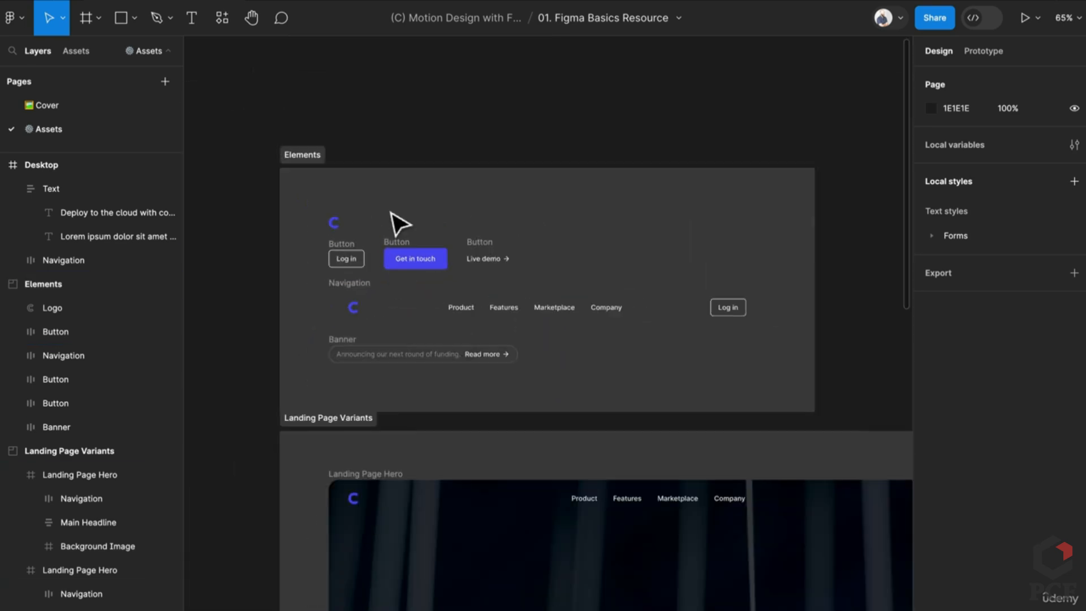
pyautogui.click(398, 258)
pyautogui.keyDown('shift'); pyautogui.click(486, 258); pyautogui.keyUp('shift')
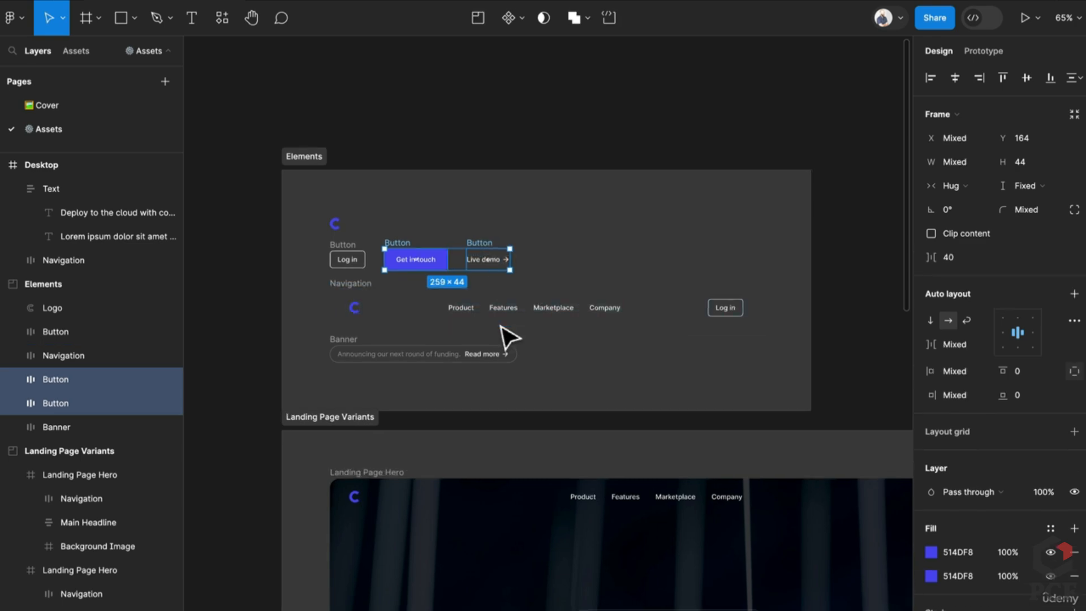
pyautogui.scroll(-4, 498, 260)
pyautogui.scroll(-6, 759, 432)
pyautogui.click(801, 451)
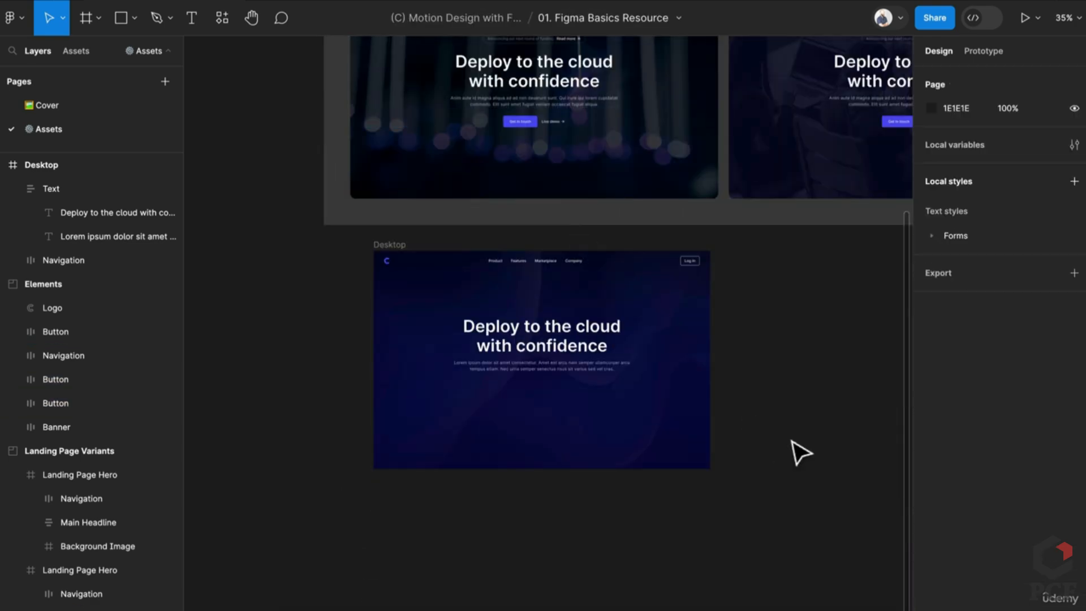
pyautogui.hotkey('ctrl', 'v')
# Place the buttons below the hero paragraph and wrap them in auto layout
pyautogui.scroll(5, 557, 339)
pyautogui.moveTo(555, 347); pyautogui.dragTo(534, 499)
pyautogui.scroll(-1, 564, 464)
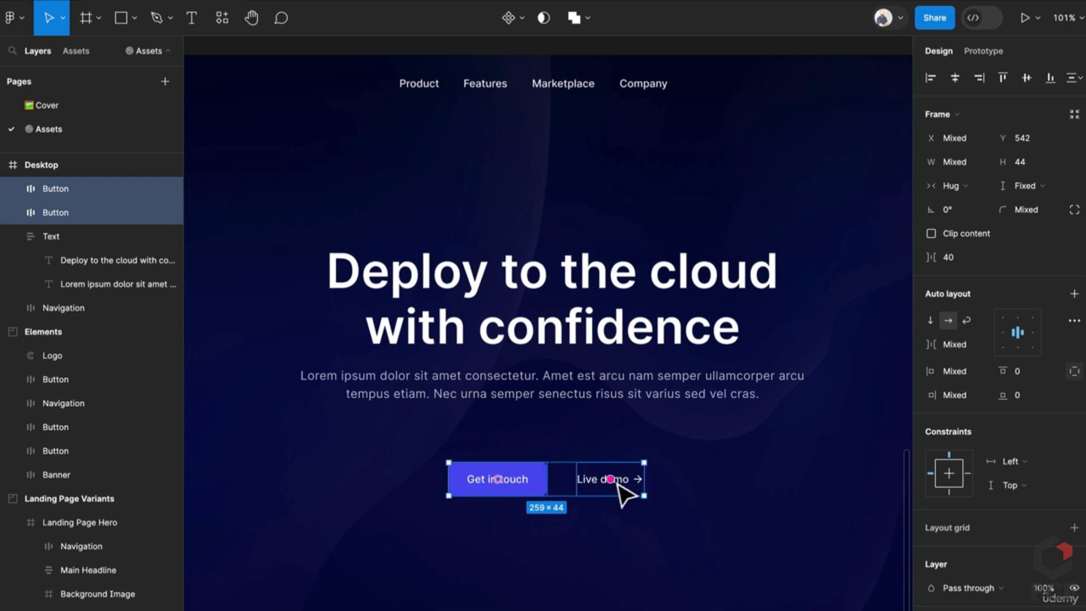
pyautogui.hotkey('shift', 'a')
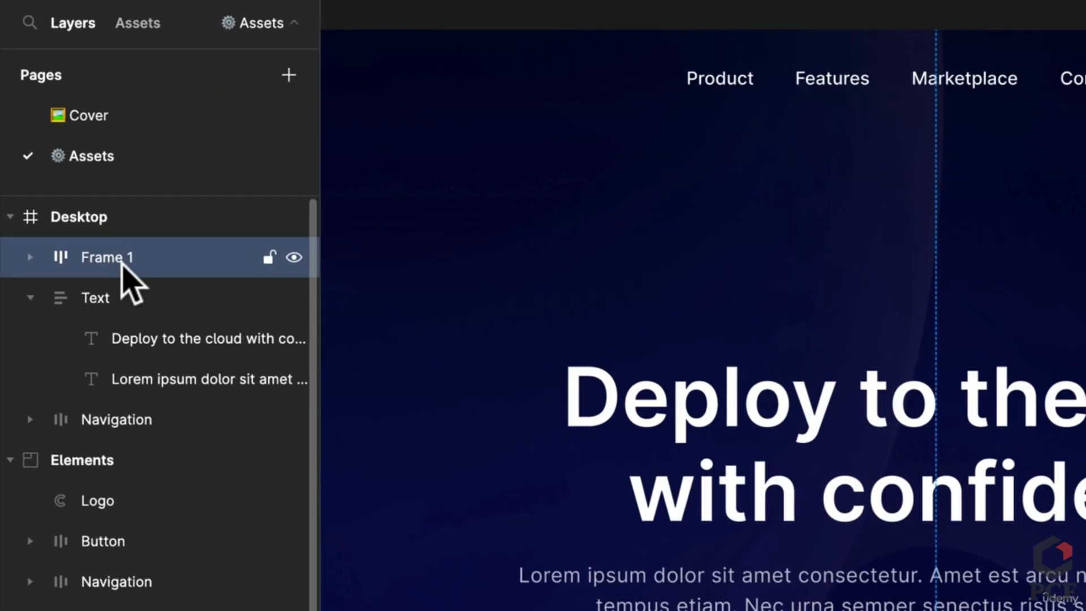
# Name the button row 'Button' and set its gap to 32
pyautogui.doubleClick(66, 190)
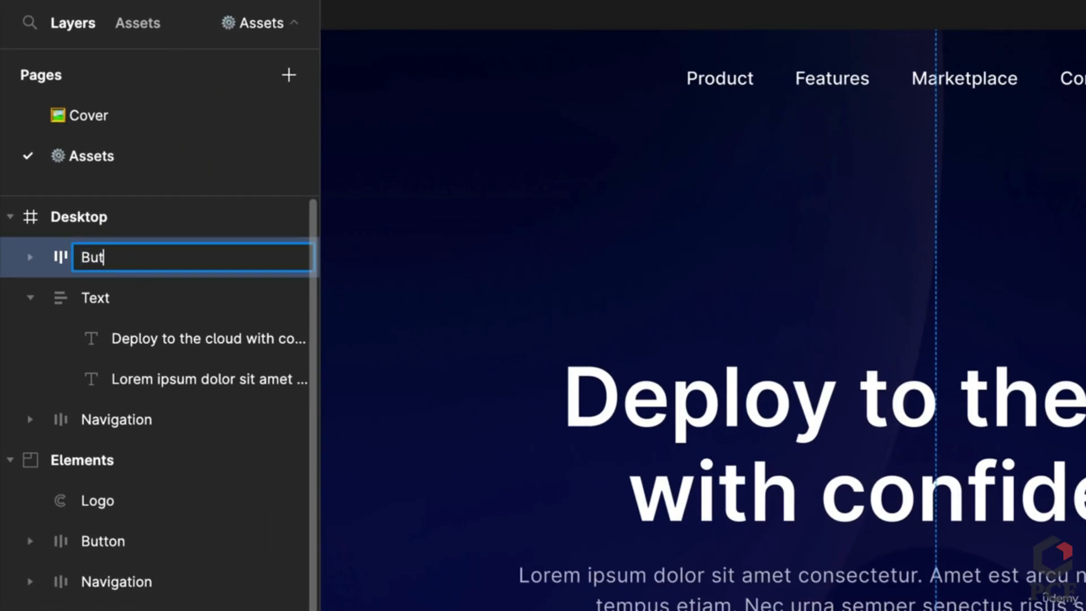
pyautogui.write('Button')
pyautogui.press('Return')
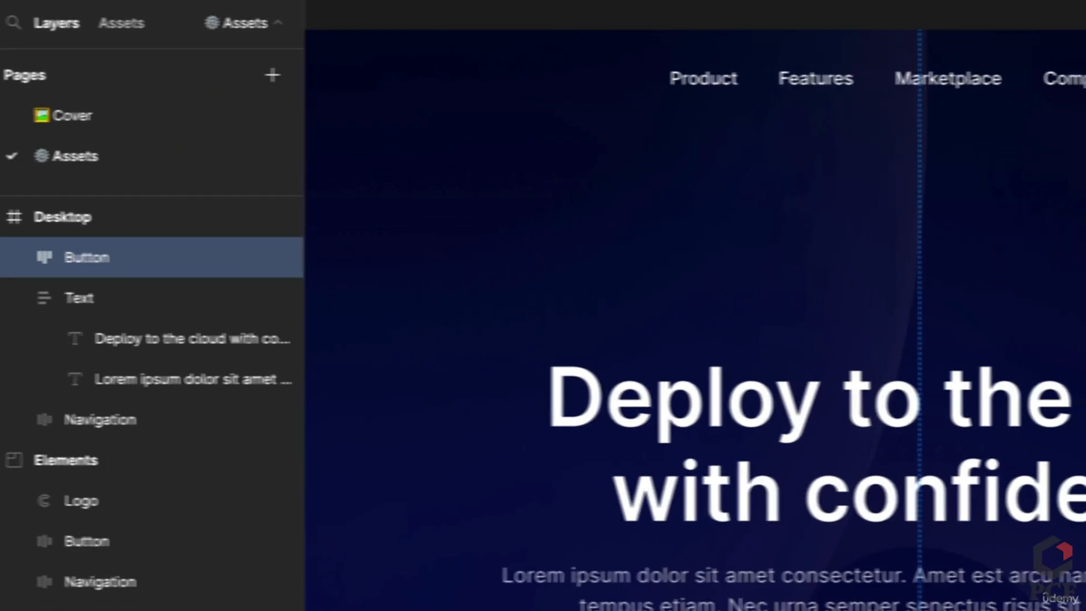
pyautogui.write('3')
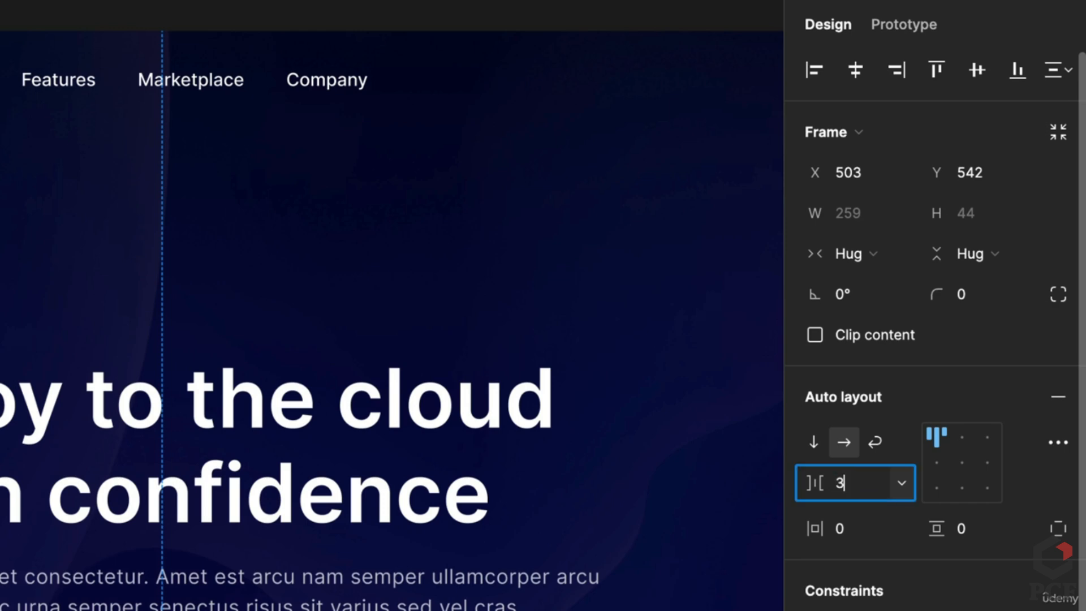
pyautogui.write('2')
pyautogui.press('Return')
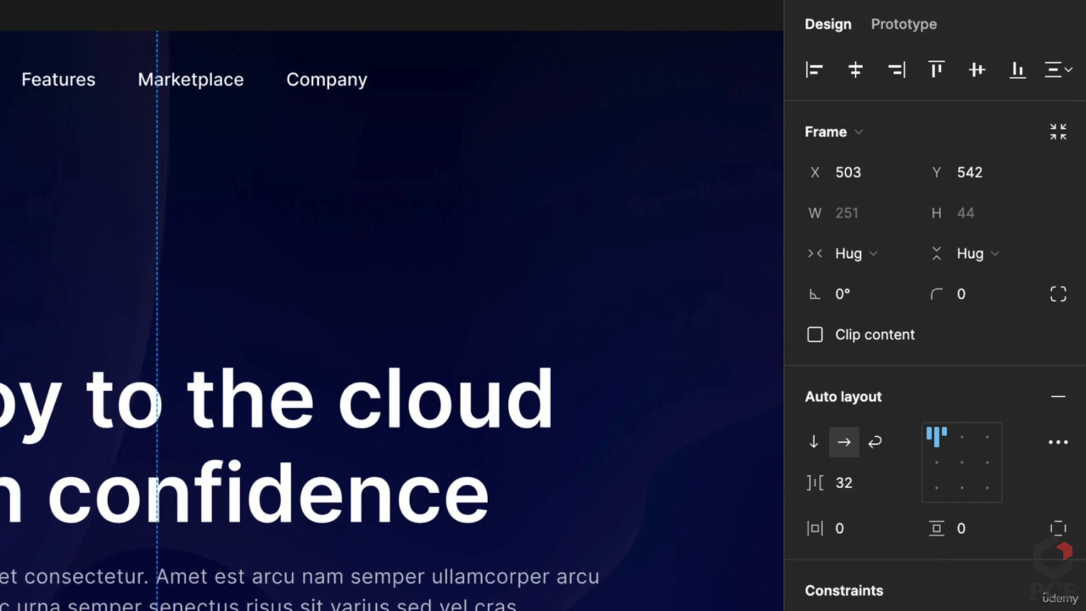
pyautogui.click(207, 553)
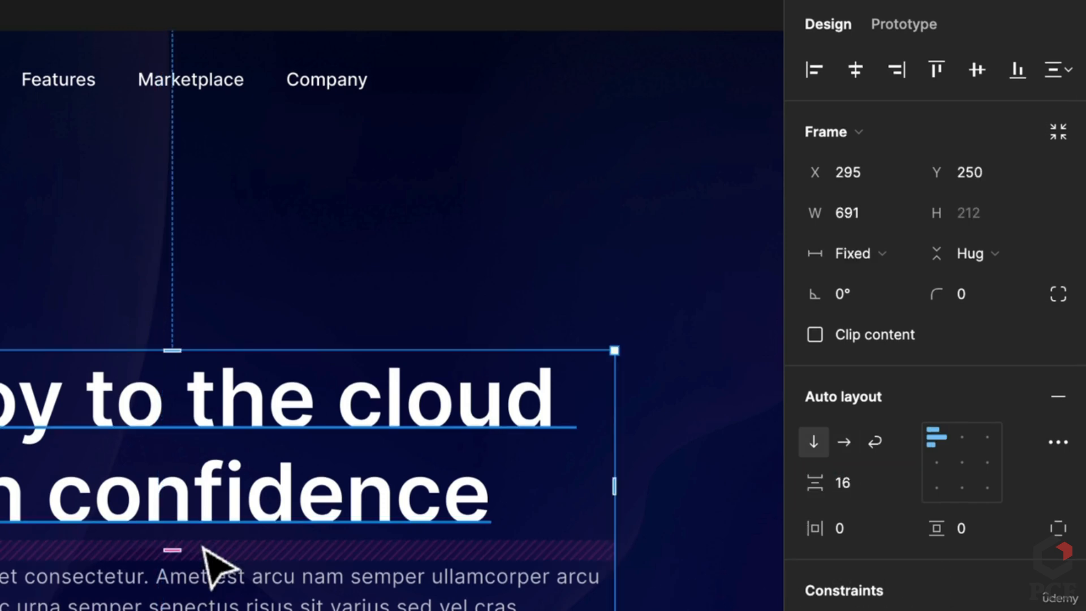
pyautogui.scroll(-5, 206, 551)
pyautogui.scroll(5, 203, 547)
# Wrap the Text and Button frames in an auto-layout frame named 'Content'
pyautogui.keyDown('shift'); pyautogui.click(566, 545); pyautogui.keyUp('shift')
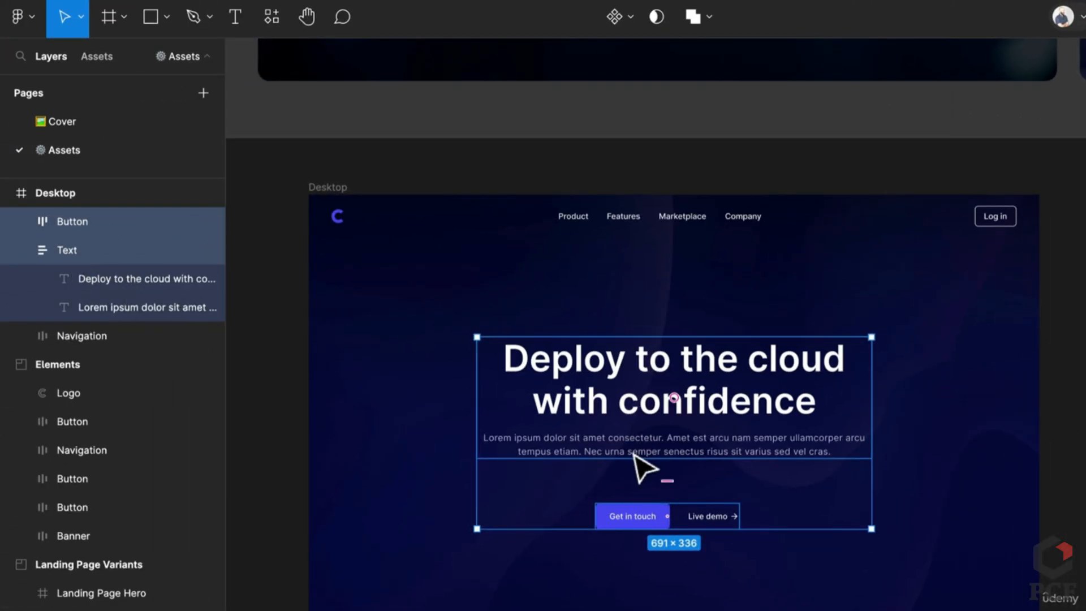
pyautogui.hotkey('shift', 'a')
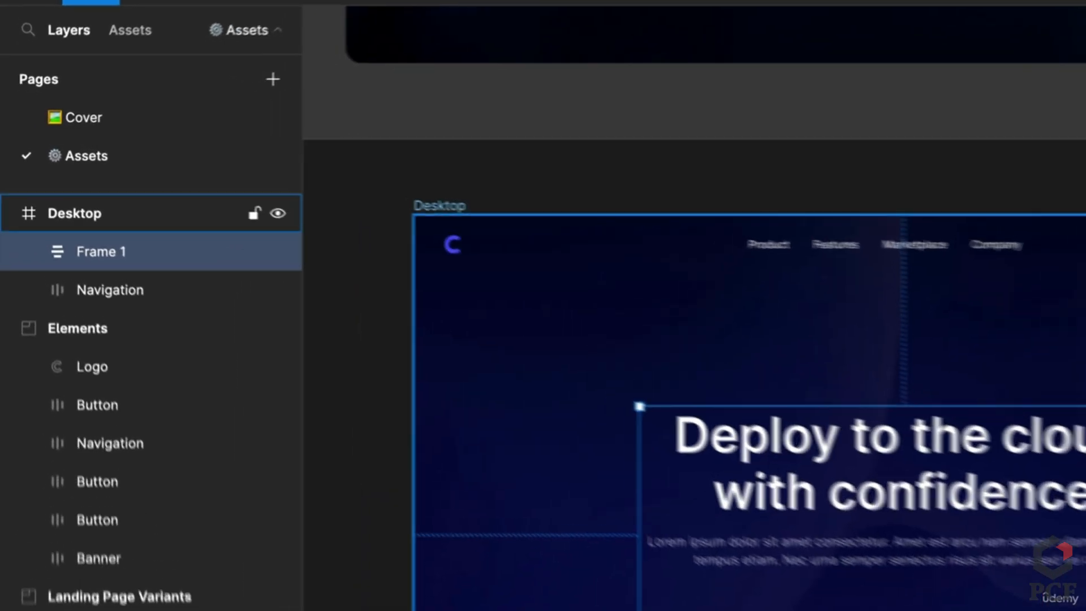
pyautogui.hotkey('ctrl', 'r')
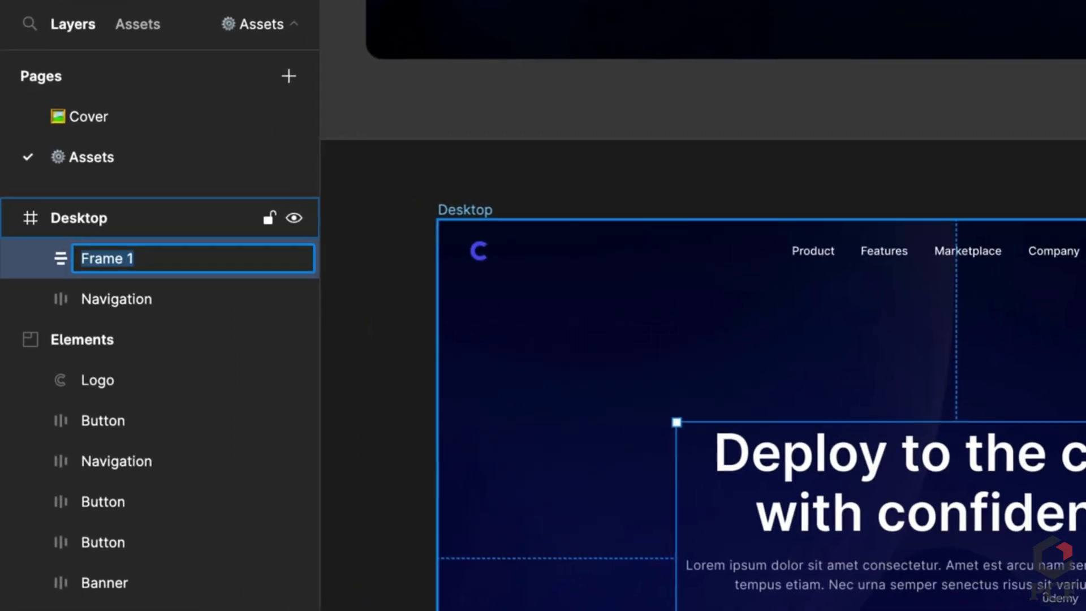
pyautogui.write('Content')
pyautogui.press('Return')
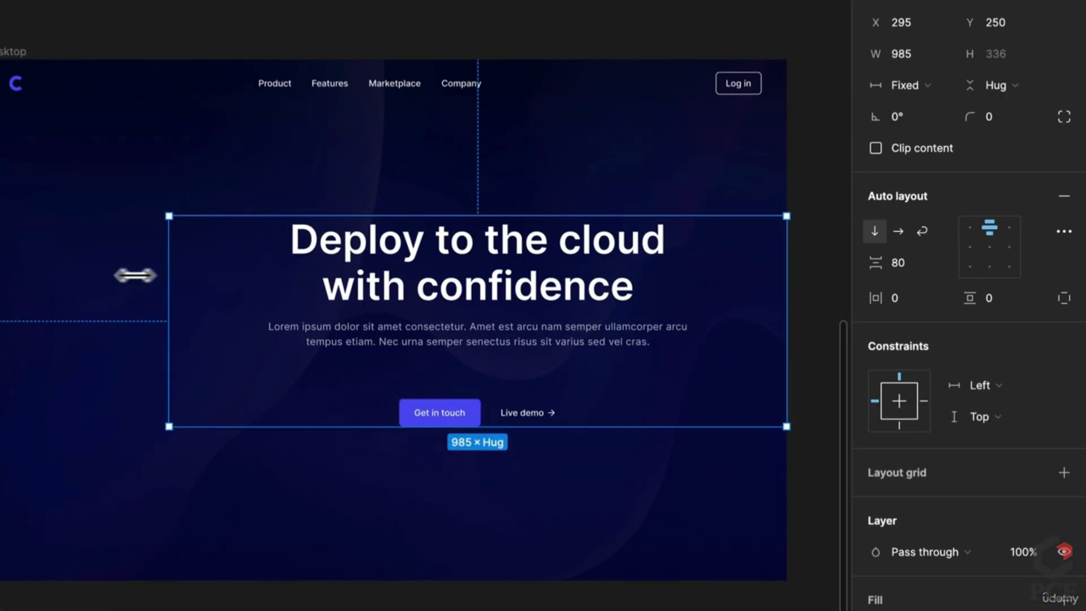
# Stretch Content to 1280 wide with Left and right / Center constraints
pyautogui.moveTo(136, 273); pyautogui.dragTo(2, 283)
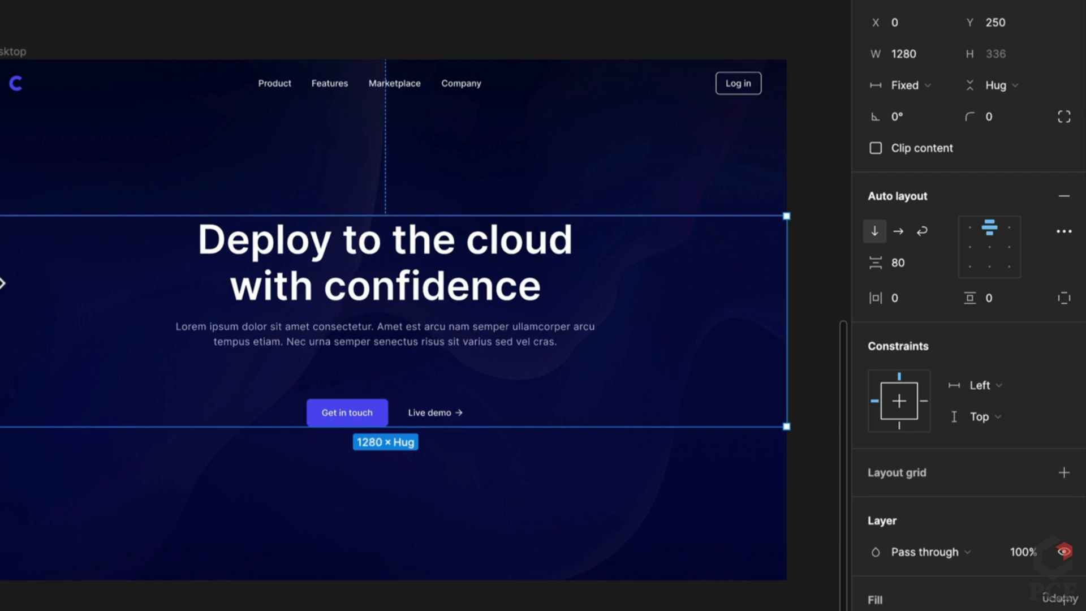
pyautogui.scroll(-2, 249, 294)
pyautogui.scroll(3, 260, 305)
pyautogui.scroll(-5, 396, 314)
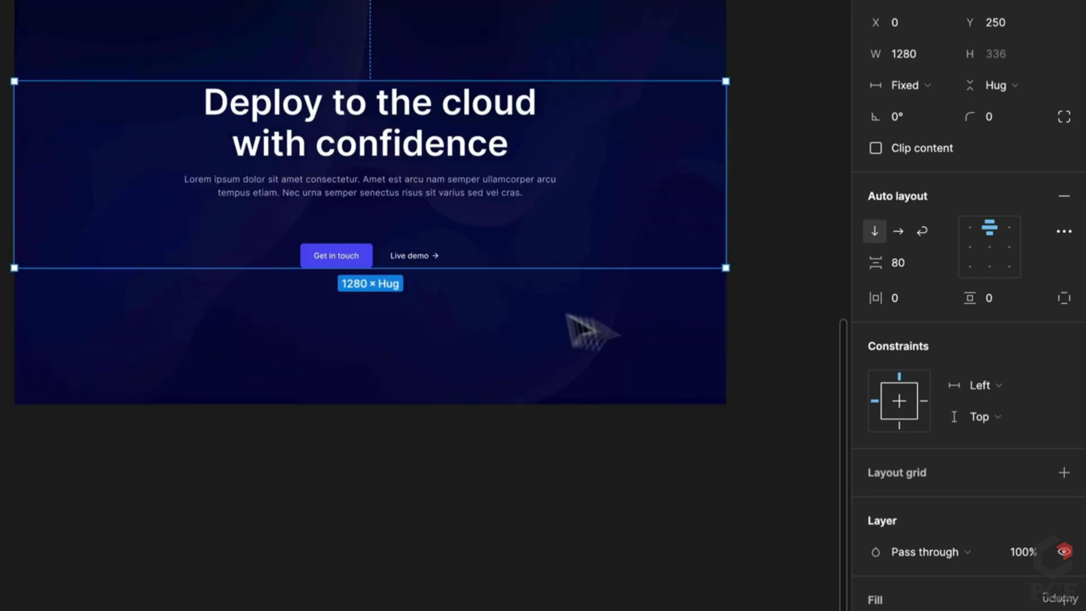
pyautogui.click(1010, 382)
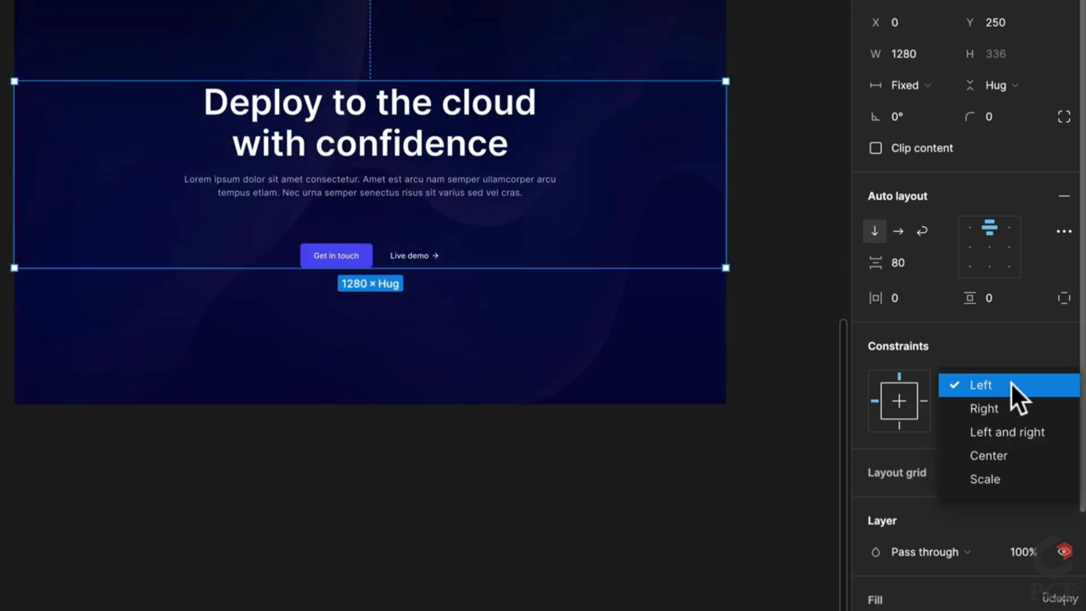
pyautogui.click(1000, 436)
pyautogui.click(1004, 425)
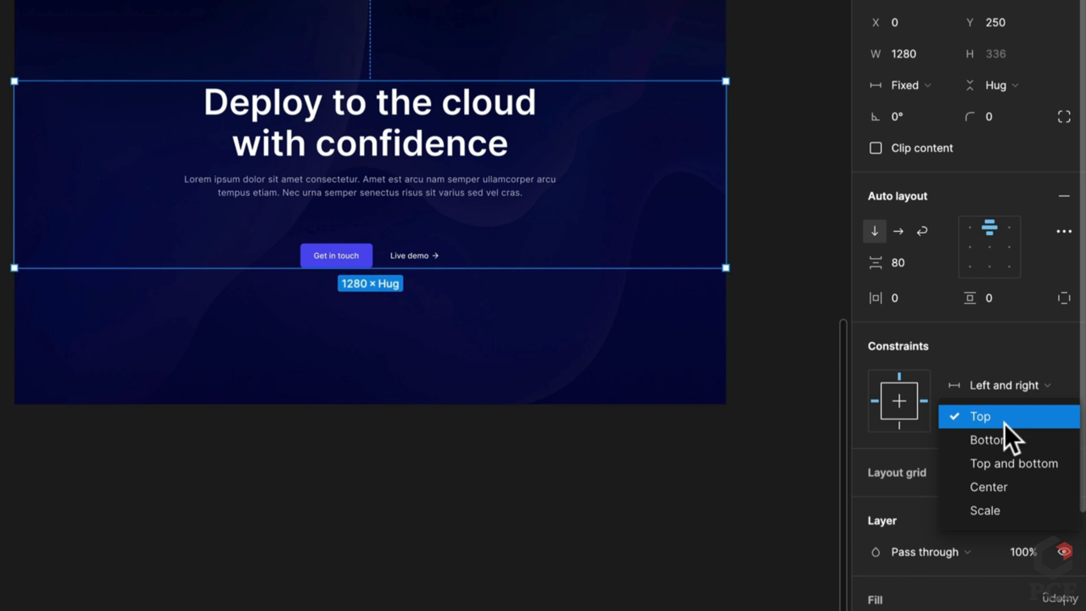
pyautogui.click(1007, 484)
# Resize the Desktop frame to 1280×819
pyautogui.scroll(3, 577, 297)
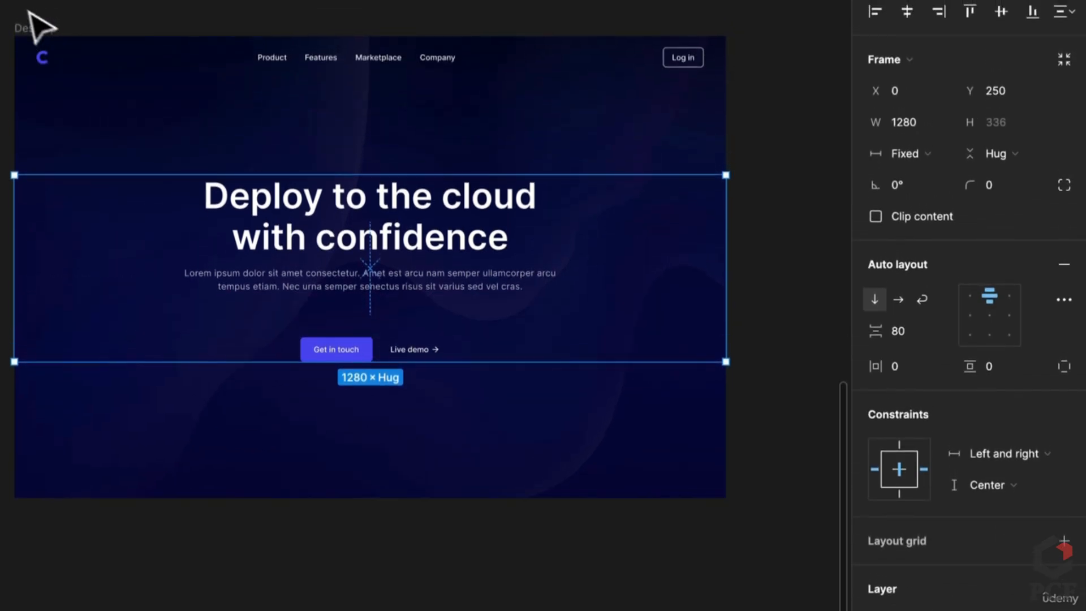
pyautogui.click(34, 29)
pyautogui.moveTo(589, 501); pyautogui.dragTo(552, 500)
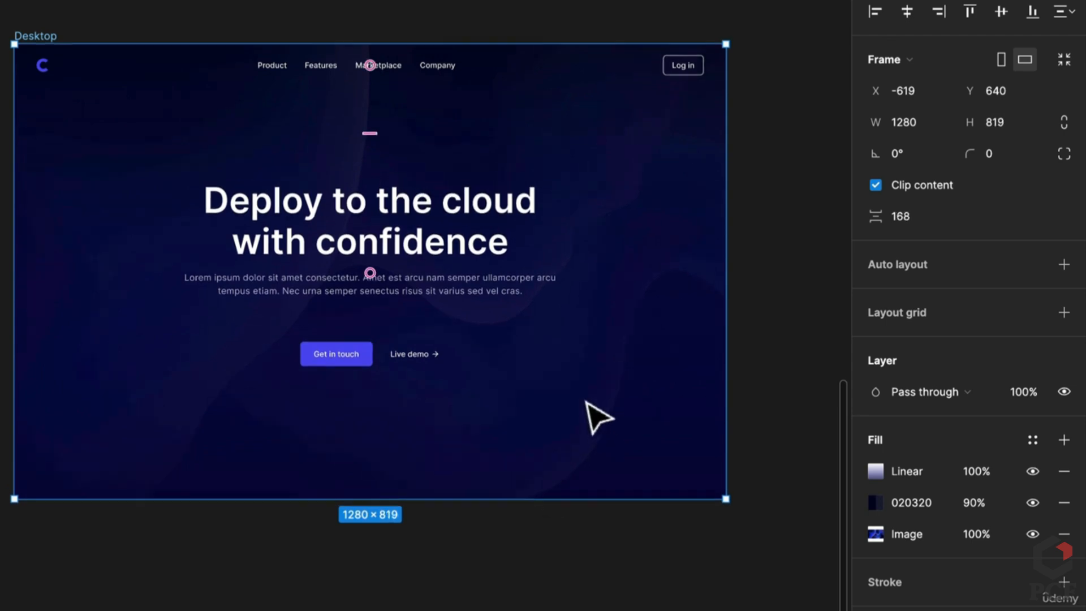
pyautogui.scroll(5, 597, 416)
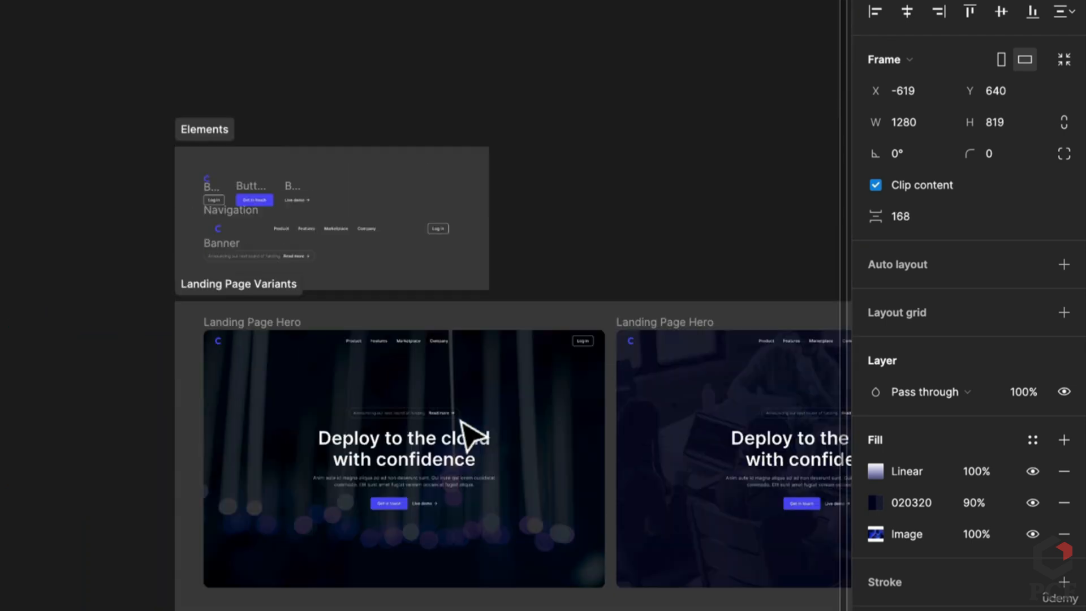
# Select the whole Banner pill after checking its 'Announcing our next round of funding.' and 'Read more' layers
pyautogui.scroll(1, 484, 435)
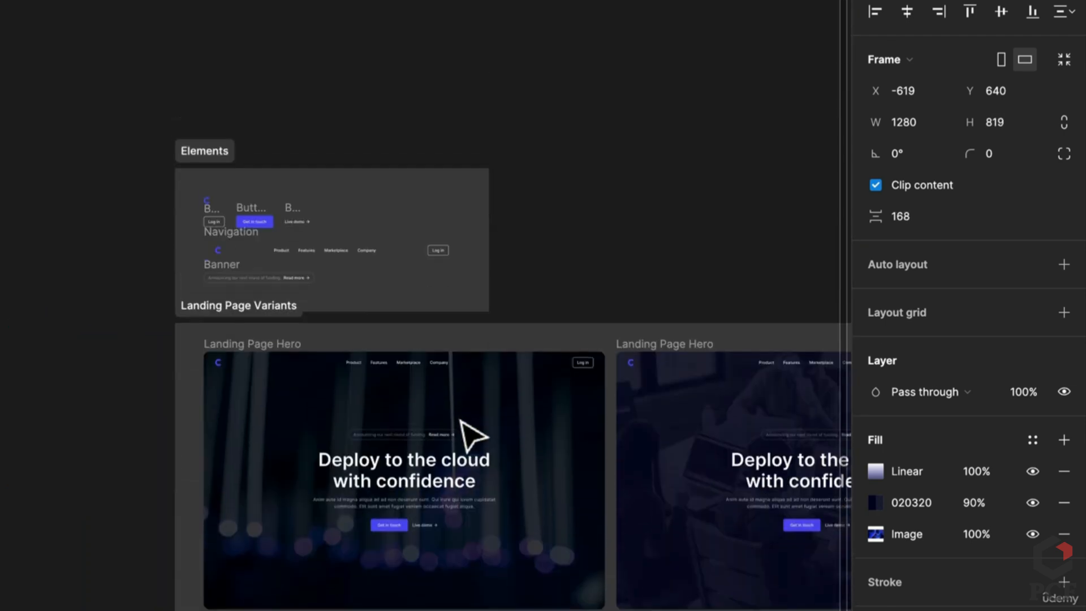
pyautogui.scroll(5, 255, 279)
pyautogui.click(152, 318)
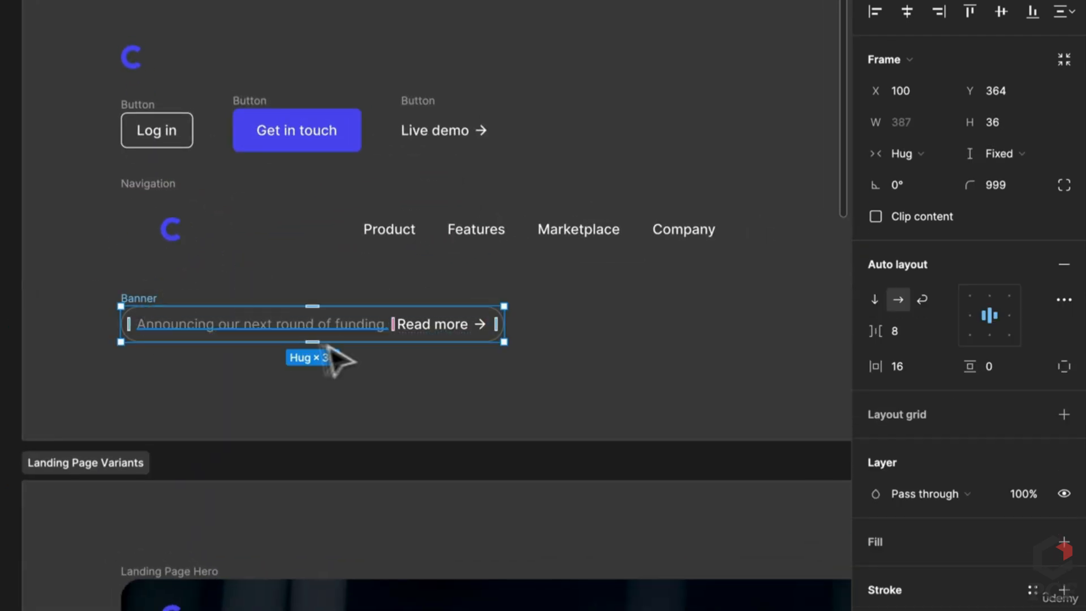
pyautogui.scroll(4, 331, 345)
pyautogui.click(586, 325)
pyautogui.scroll(-3, 586, 325)
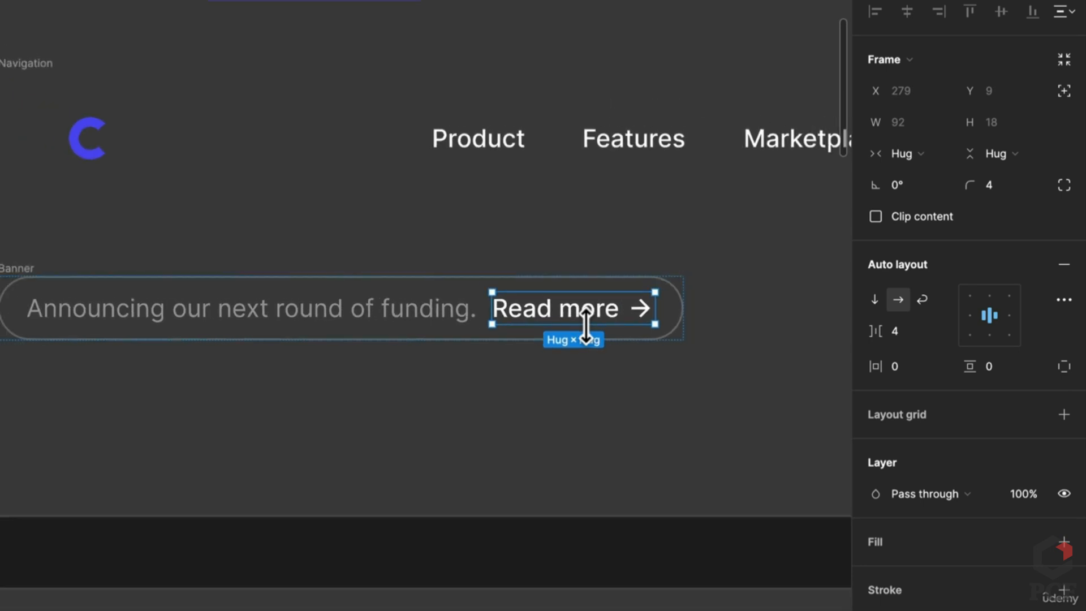
pyautogui.click(463, 328)
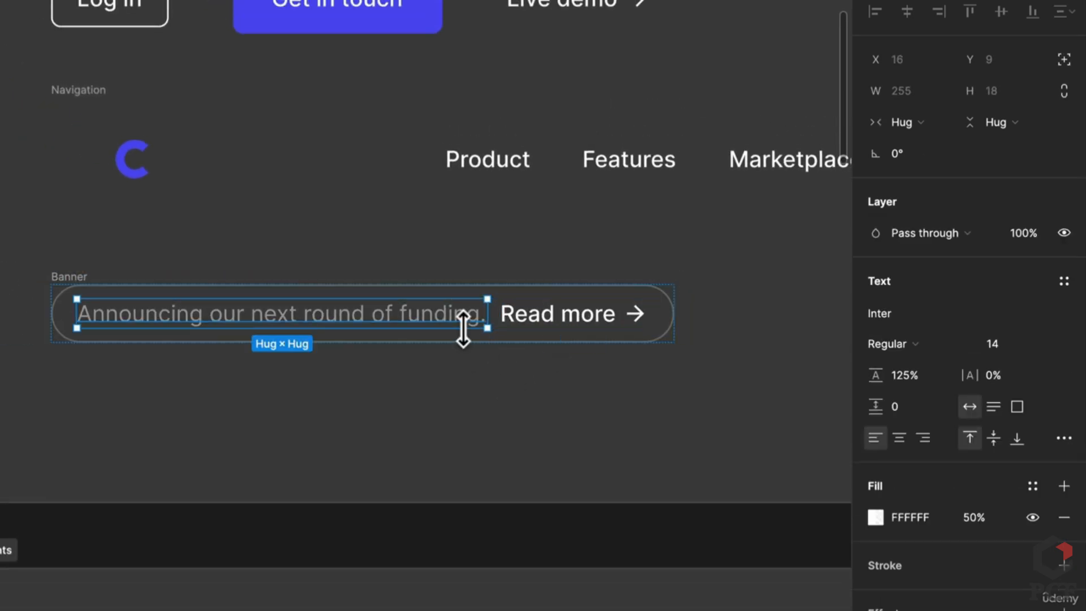
pyautogui.click(588, 319)
pyautogui.scroll(3, 627, 322)
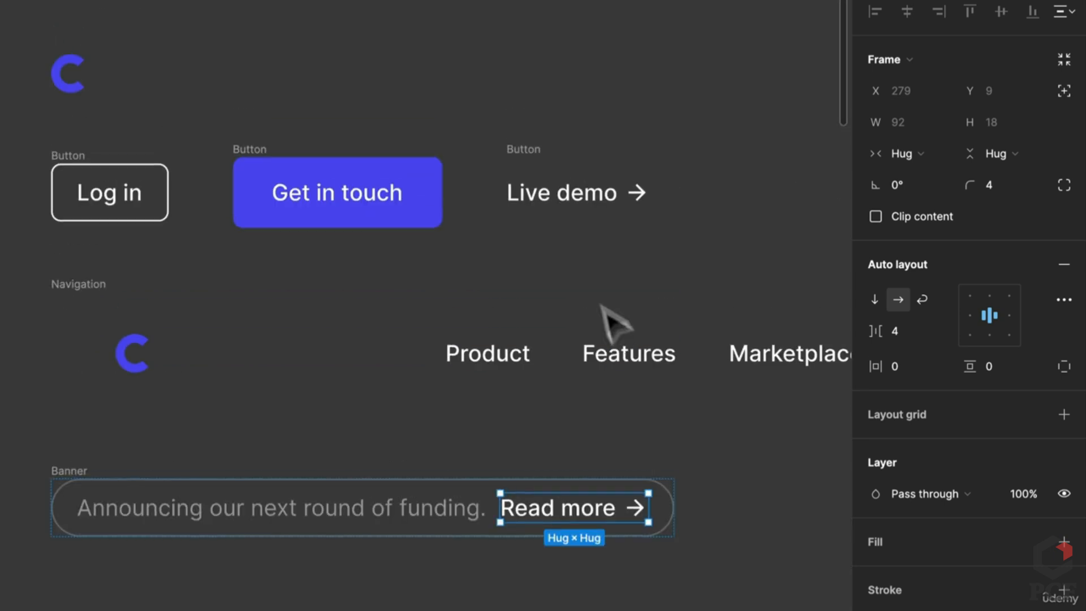
pyautogui.click(573, 197)
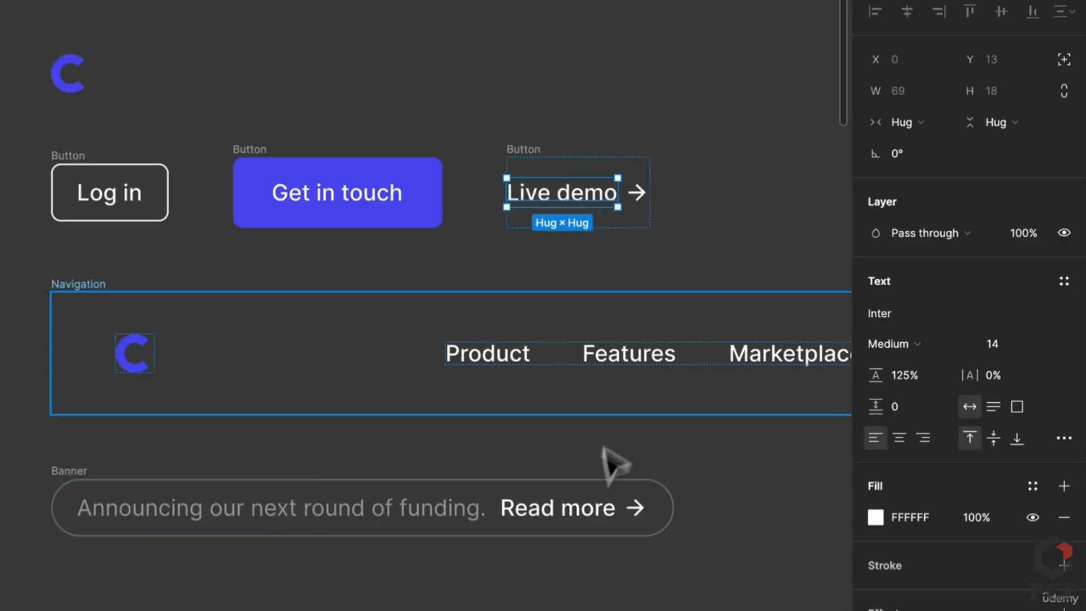
pyautogui.click(594, 508)
pyautogui.click(666, 485)
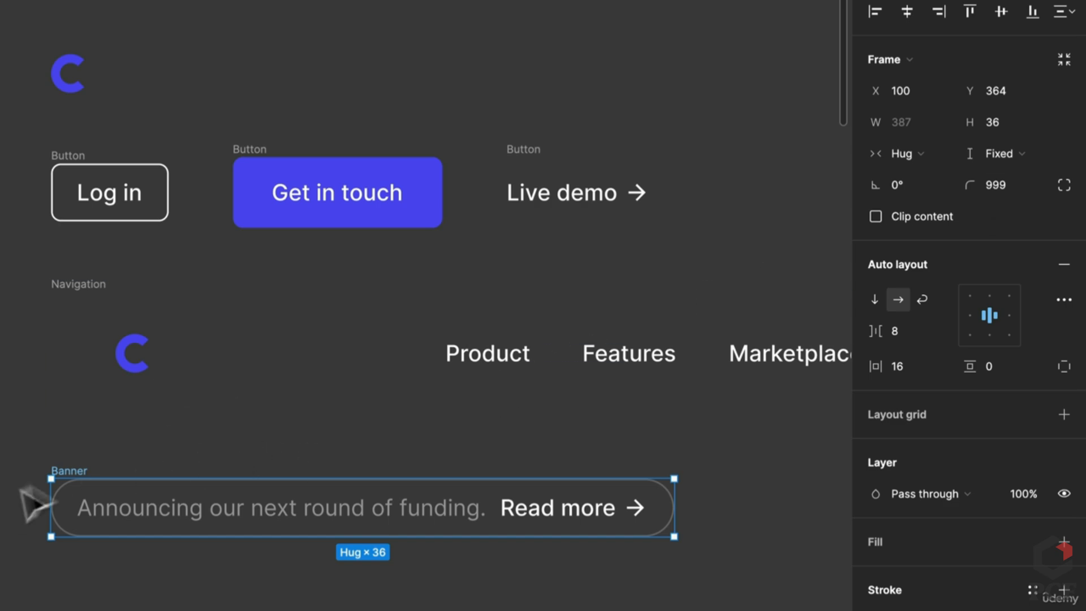
# Paste the Banner into the Desktop hero section and move it to the top, above the headline
pyautogui.scroll(-5, 400, 413)
pyautogui.scroll(-10, 396, 447)
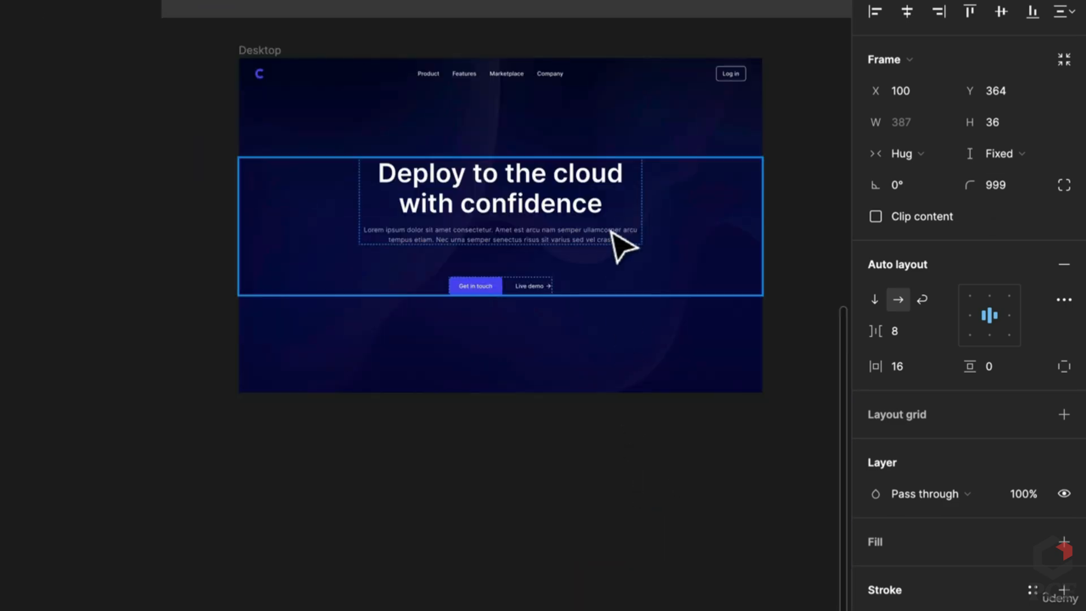
pyautogui.click(712, 253)
pyautogui.press('super+v')
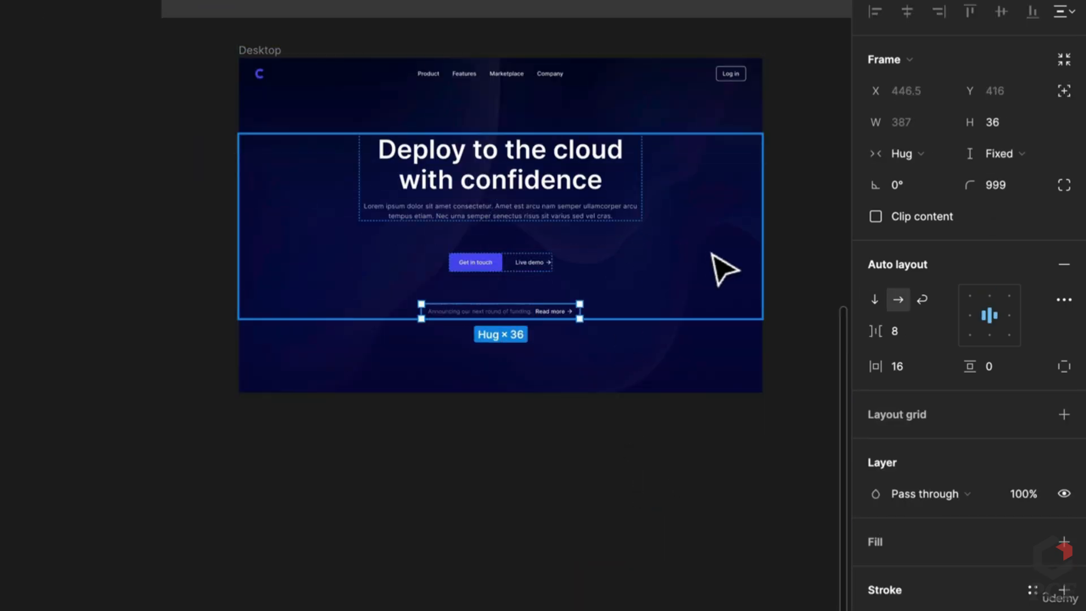
pyautogui.press('Up')
pyautogui.press('Up')
pyautogui.keyDown('ctrl'); pyautogui.scroll(2, 696, 339); pyautogui.keyUp('ctrl')
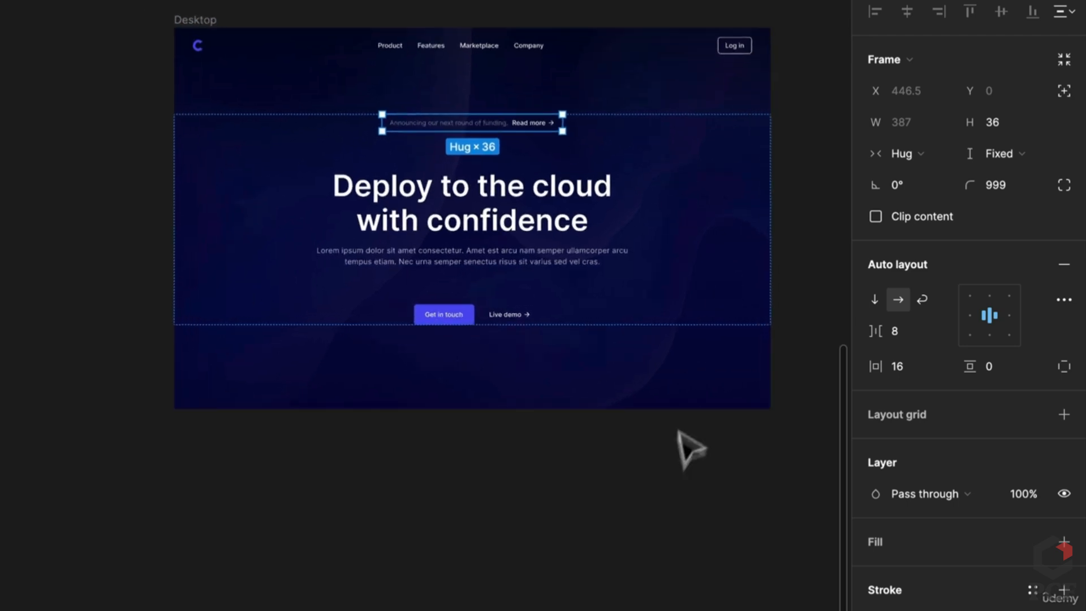
pyautogui.scroll(7, 628, 301)
pyautogui.scroll(-2, 622, 345)
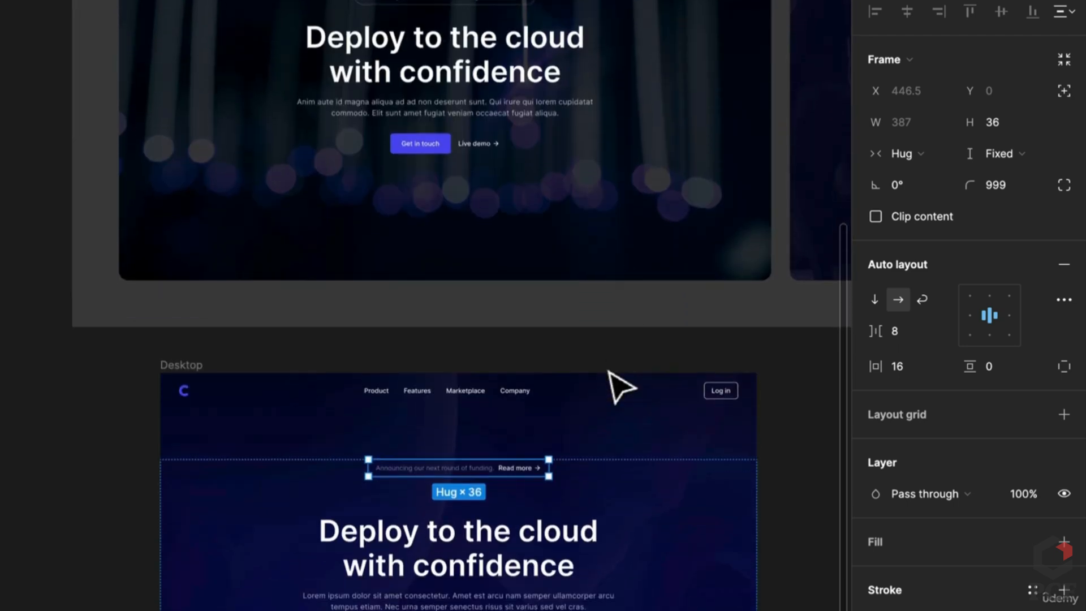
# Reduce the hero section's auto-layout item spacing to 32
pyautogui.click(698, 515)
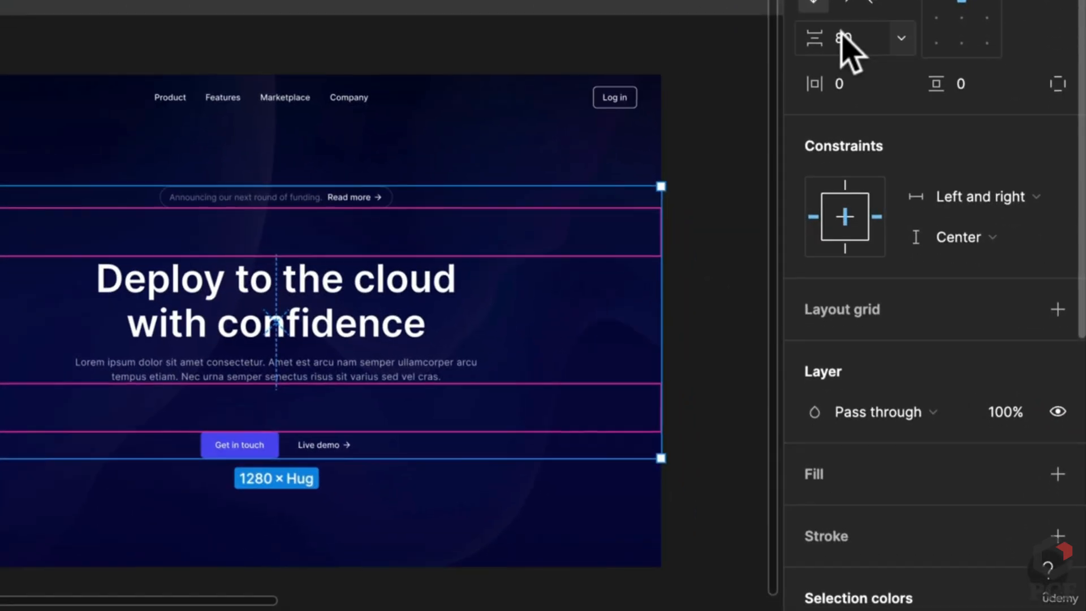
pyautogui.moveTo(883, 327); pyautogui.dragTo(872, 330)
pyautogui.moveTo(810, 37); pyautogui.dragTo(699, 60)
pyautogui.scroll(5, 660, 262)
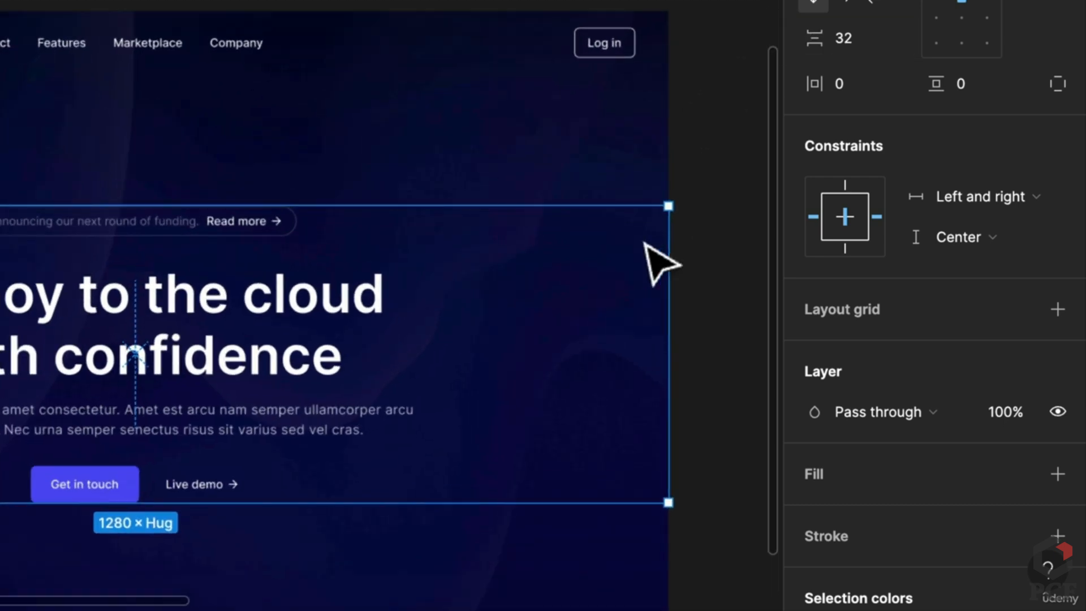
pyautogui.click(738, 159)
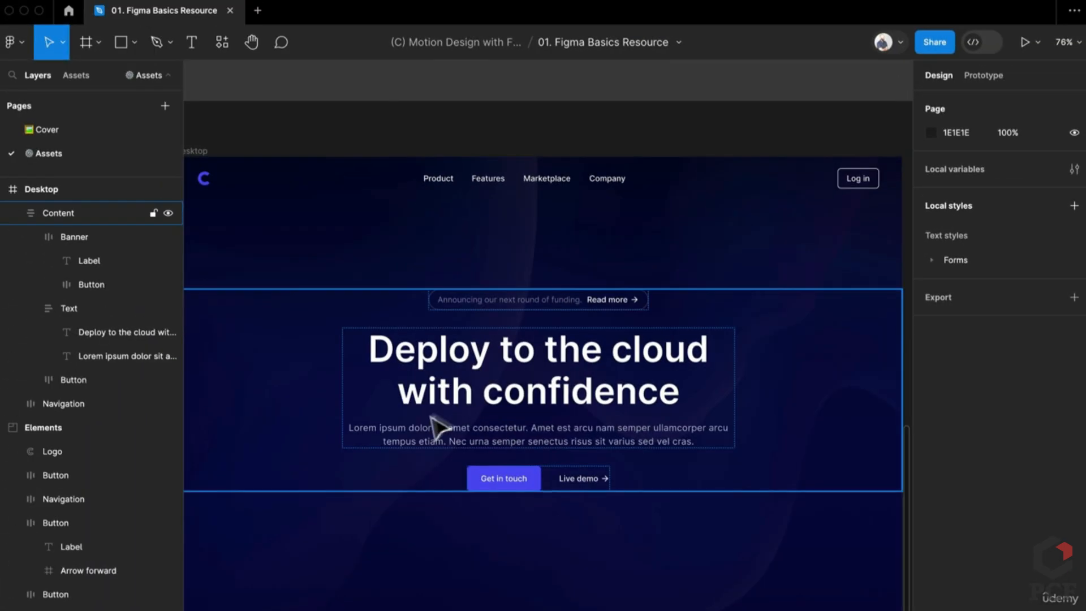
# Set the headline-and-paragraph Text frame's width to Fill container
pyautogui.click(626, 428)
pyautogui.click(654, 381)
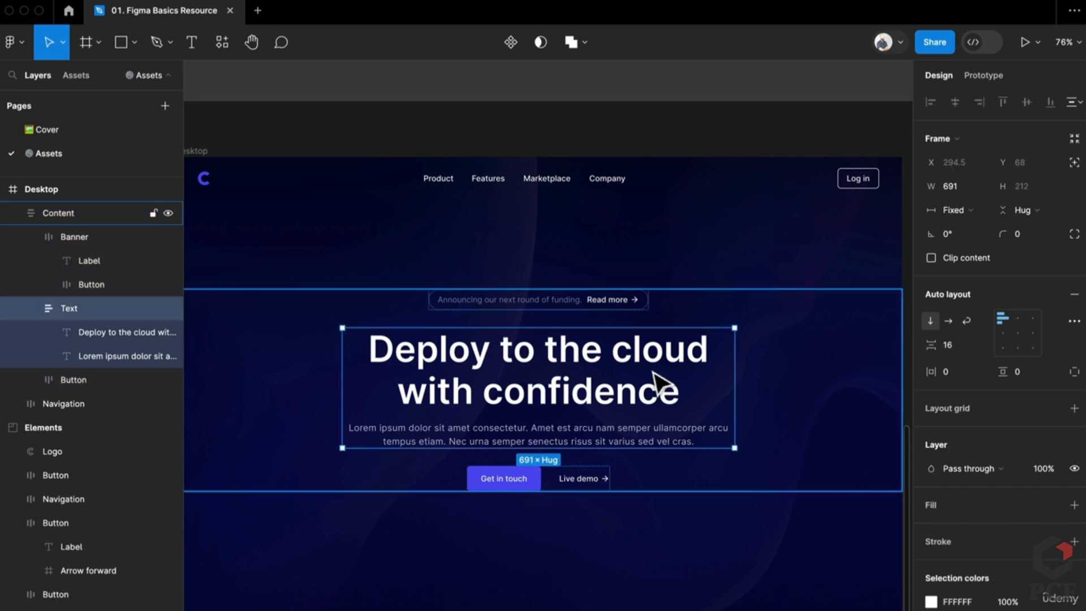
pyautogui.scroll(-5, 785, 411)
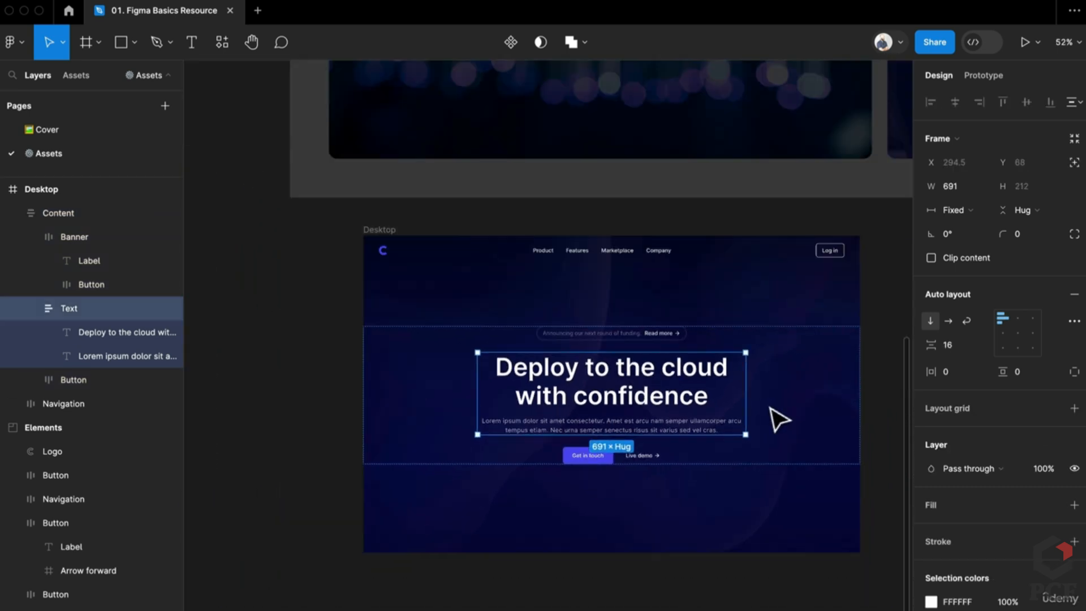
pyautogui.click(887, 355)
pyautogui.scroll(1, 854, 395)
pyautogui.hscroll(1, 853, 396)
pyautogui.click(659, 460)
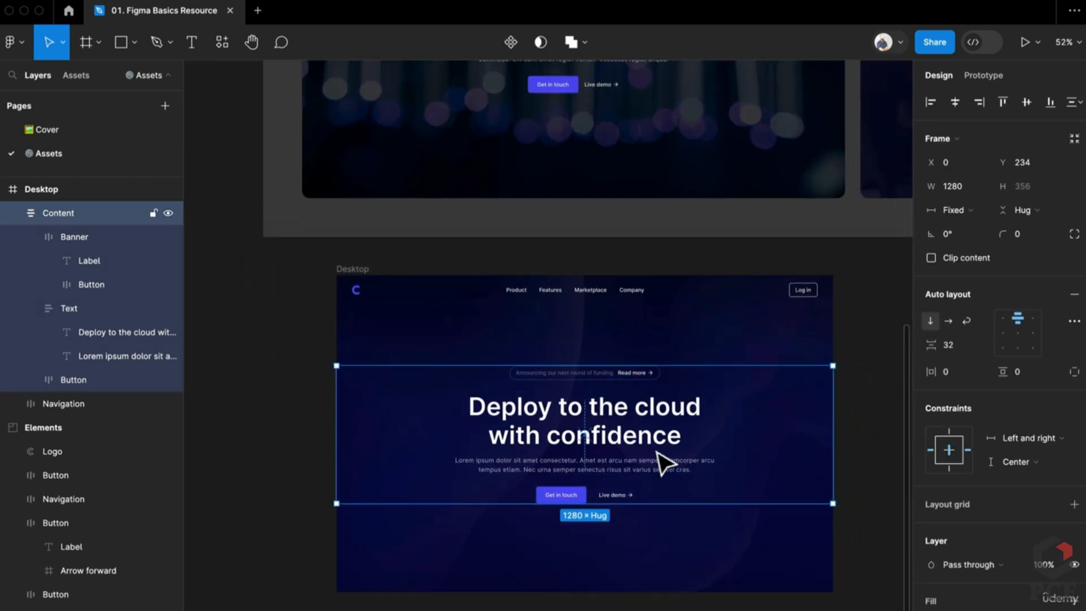
pyautogui.click(662, 462)
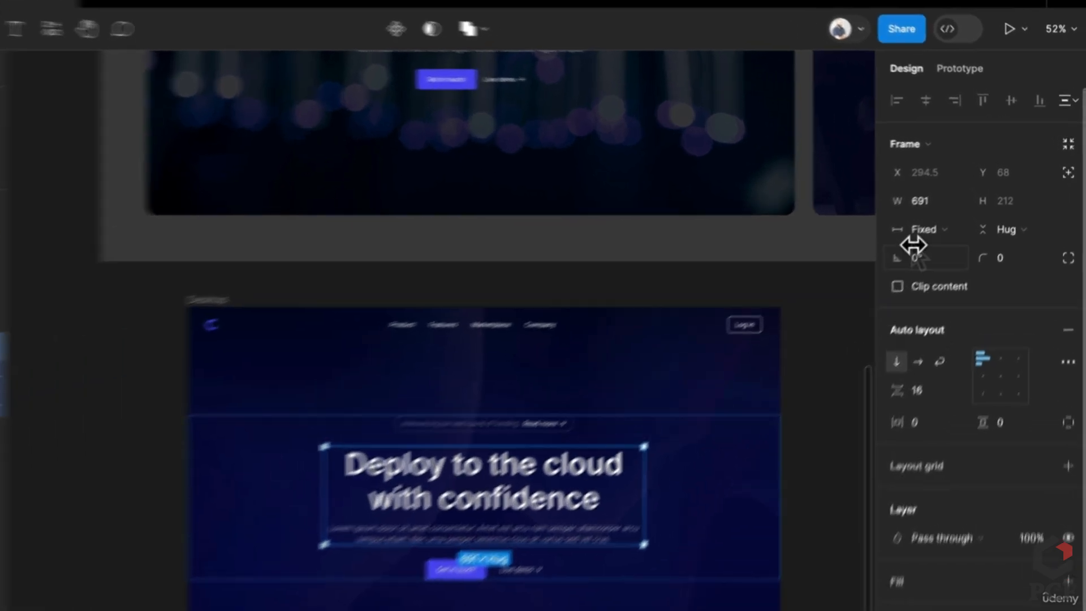
pyautogui.click(952, 211)
pyautogui.click(920, 286)
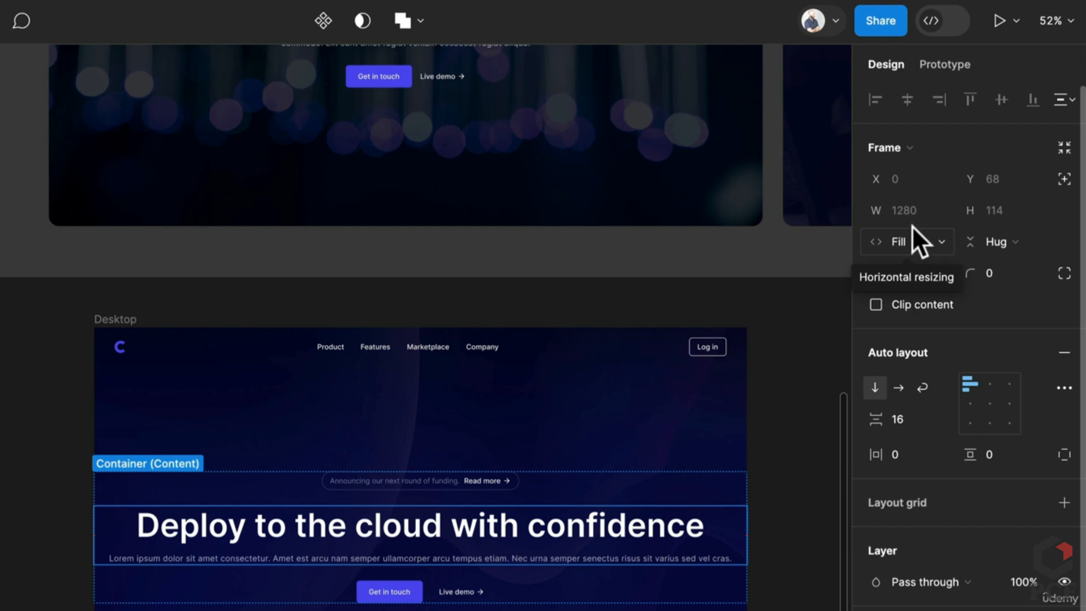
# Give the headline block a maximum width of 640 so it wraps onto two lines
pyautogui.click(935, 205)
pyautogui.click(935, 267)
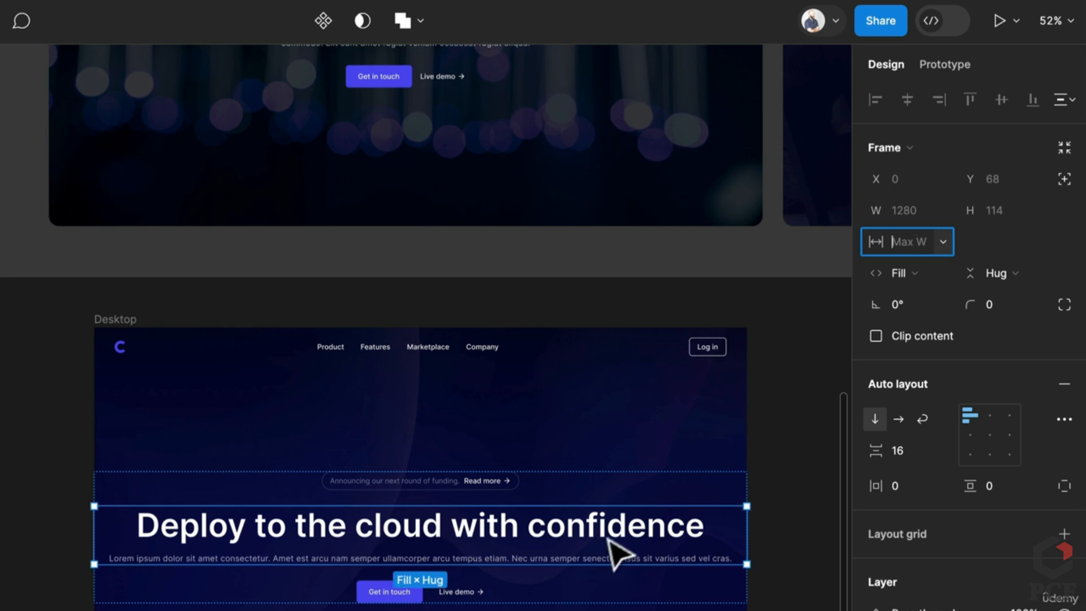
pyautogui.click(831, 412)
pyautogui.click(648, 512)
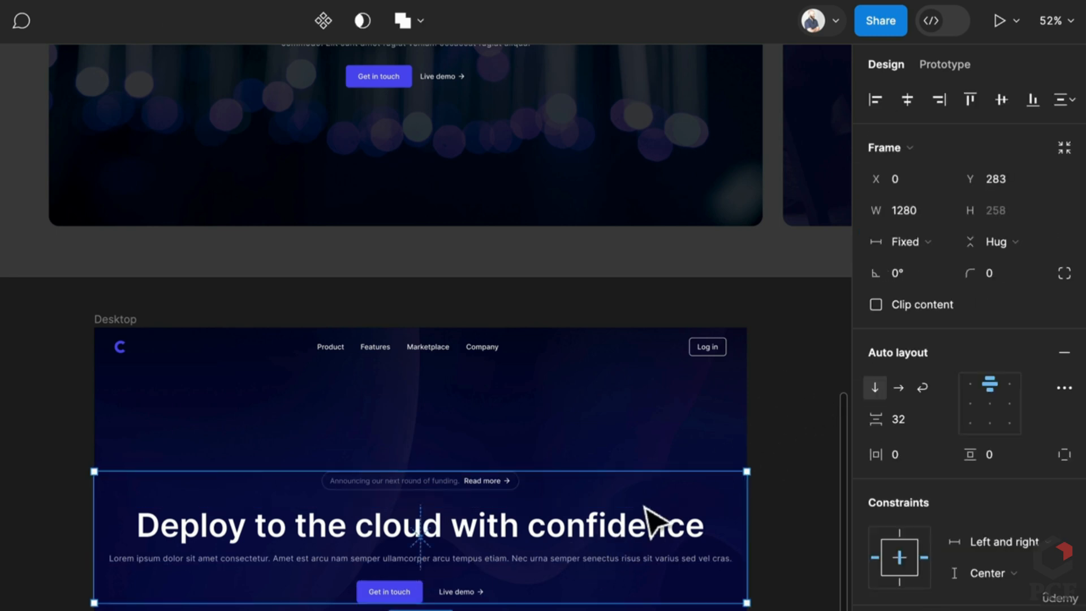
pyautogui.click(648, 511)
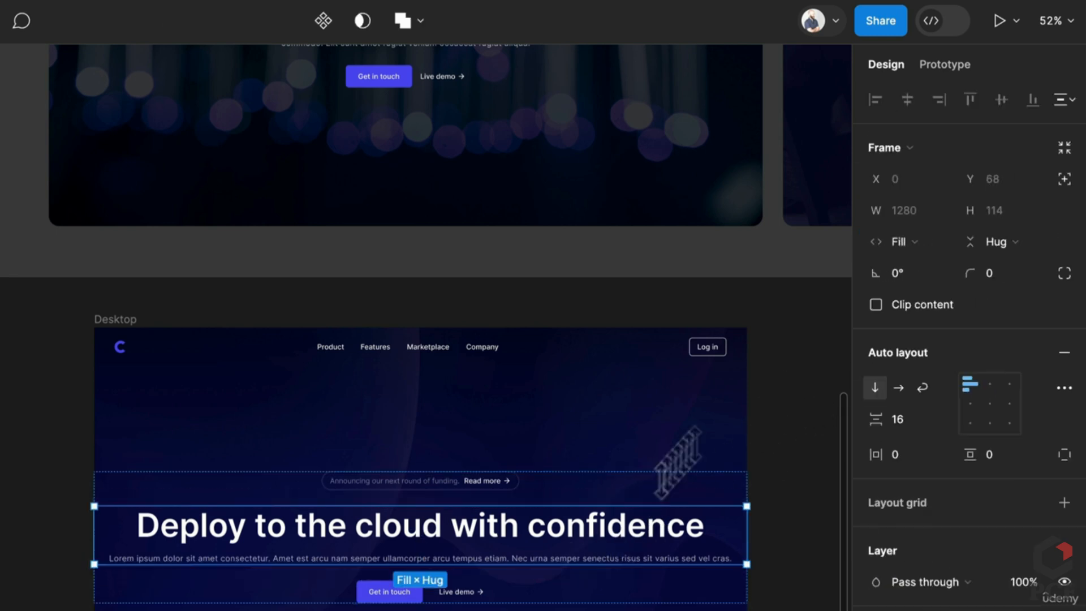
pyautogui.click(941, 212)
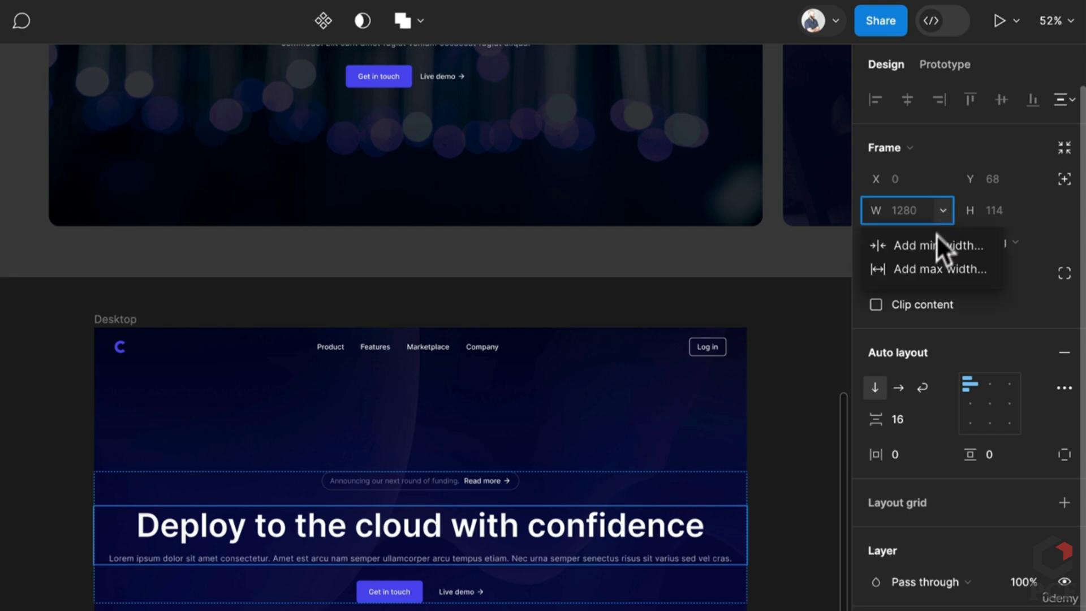
pyautogui.click(933, 260)
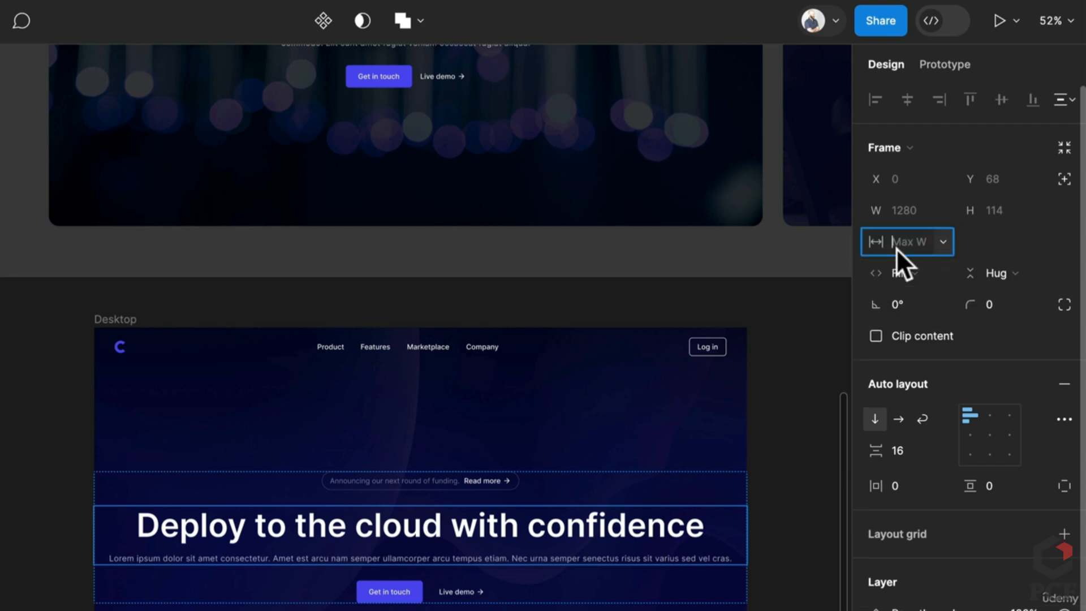
pyautogui.write('640')
pyautogui.press('Return')
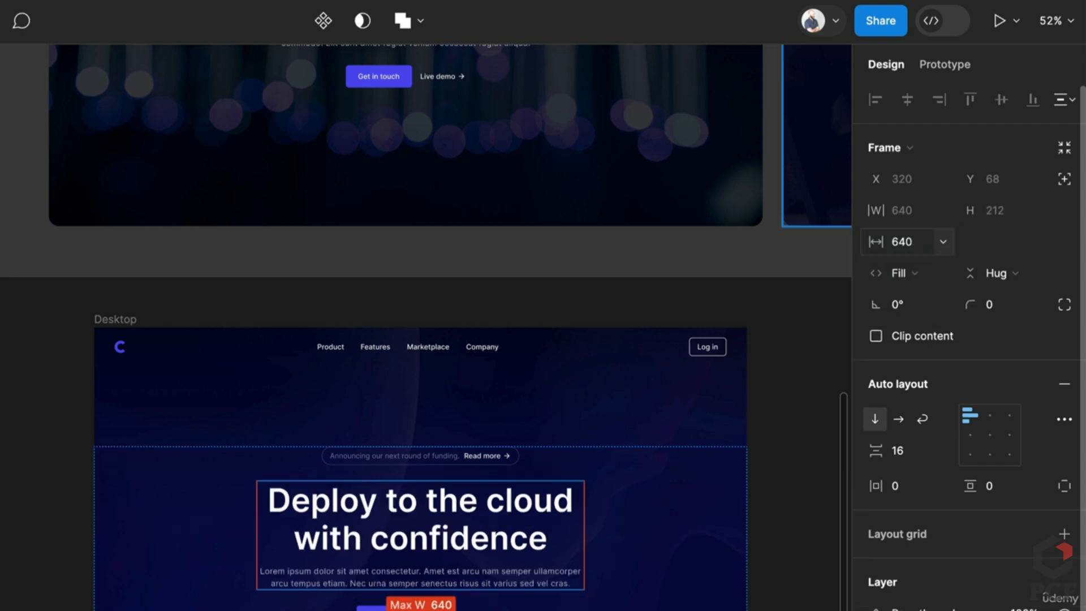
pyautogui.click(743, 470)
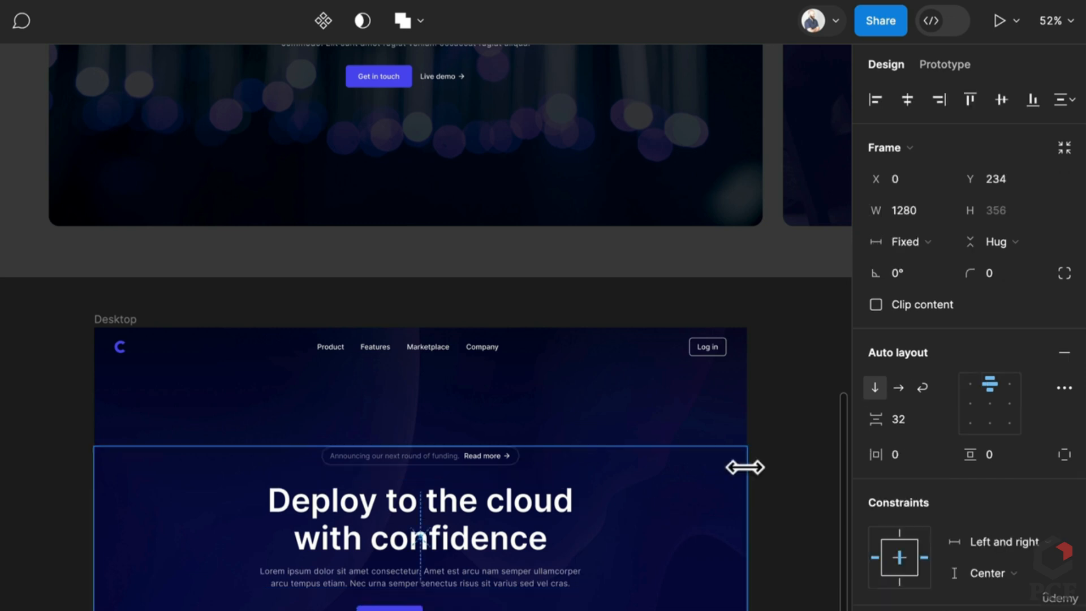
# Narrow the Desktop frame and set the hero section's horizontal padding to 40
pyautogui.click(106, 320)
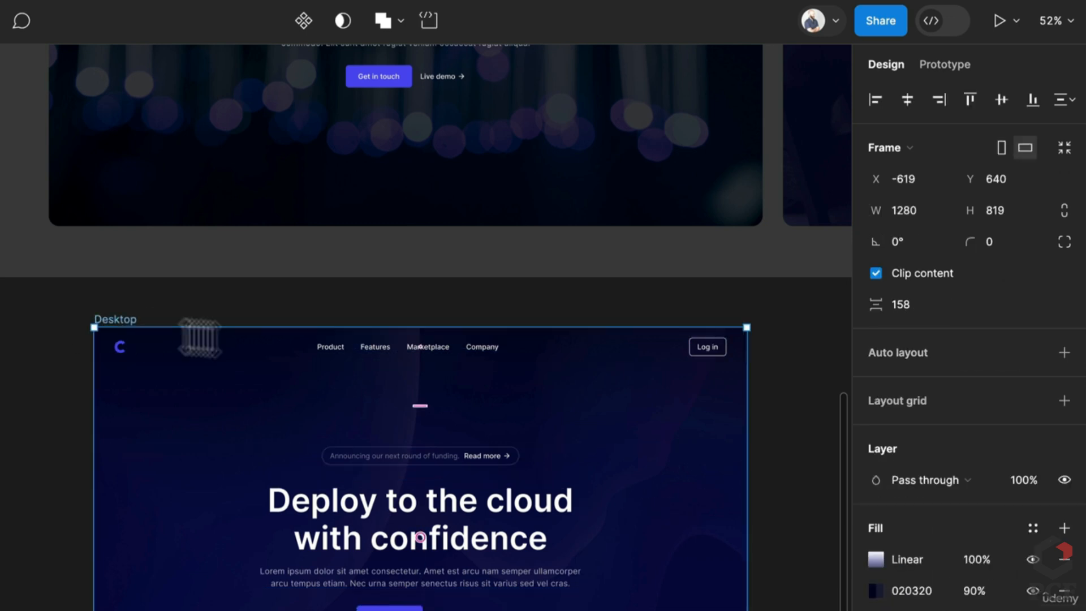
pyautogui.moveTo(752, 457); pyautogui.dragTo(376, 483)
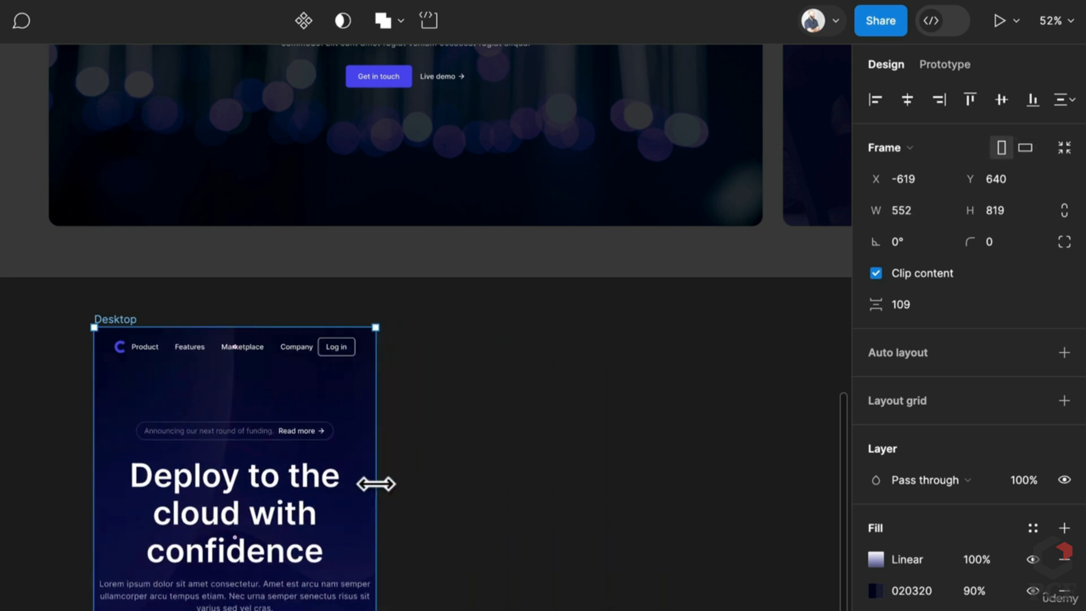
pyautogui.click(347, 474)
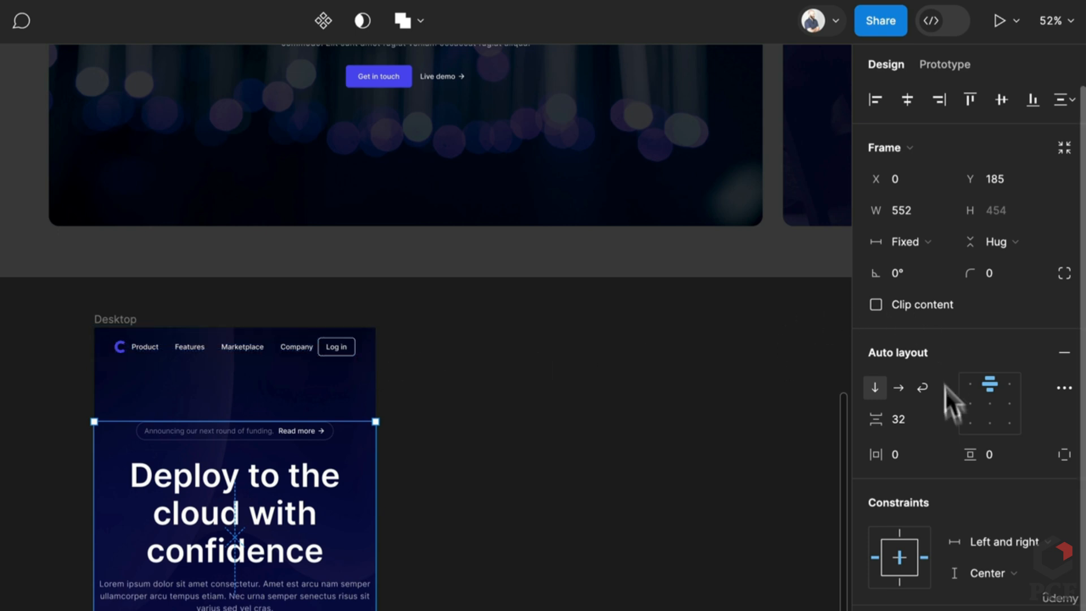
pyautogui.click(895, 456)
pyautogui.write('40')
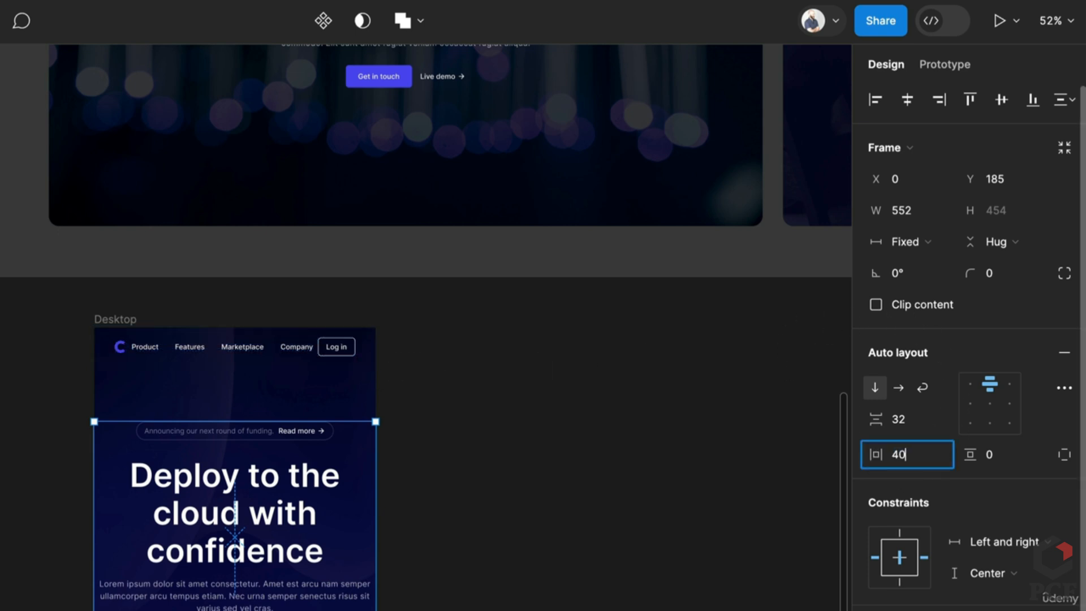
pyautogui.press('Return')
pyautogui.click(569, 574)
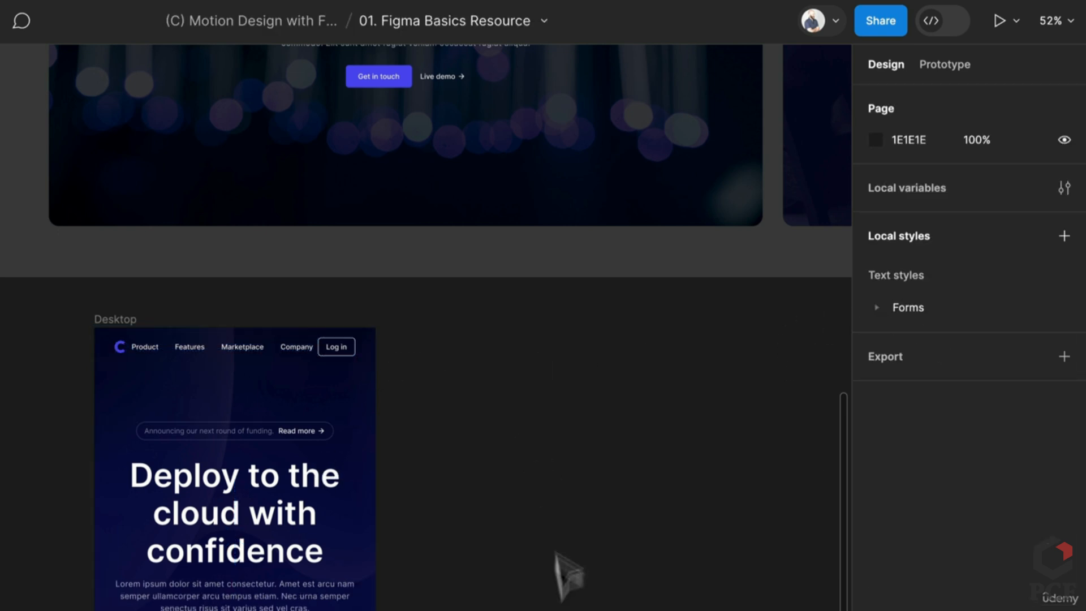
pyautogui.click(323, 594)
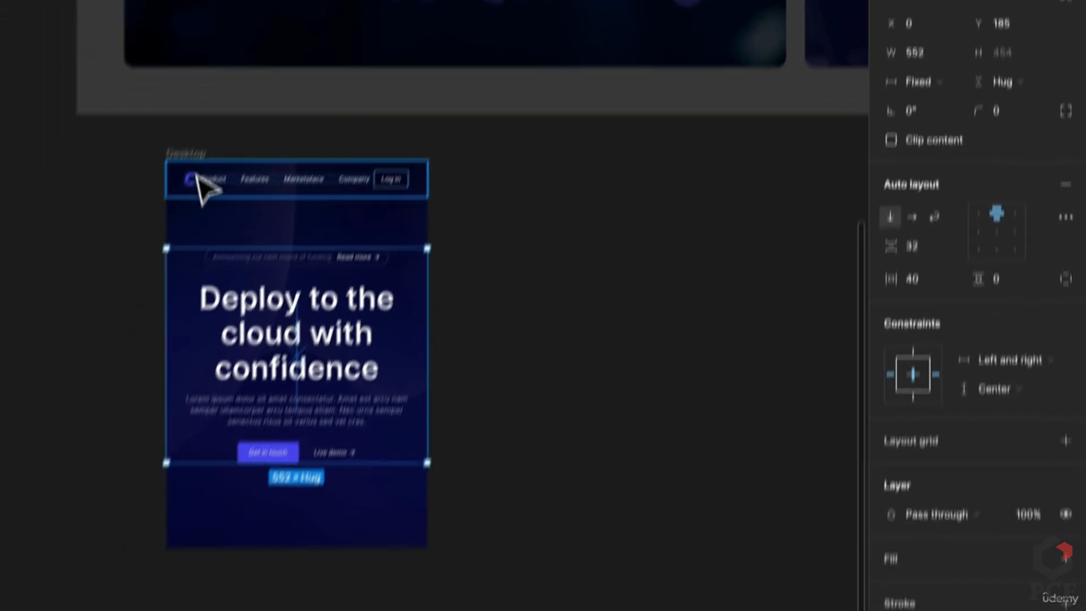
# Resize the Desktop frame wider, taller and narrower to confirm the content reflows, ending at 1127×827
pyautogui.click(117, 318)
pyautogui.moveTo(438, 295); pyautogui.dragTo(728, 312)
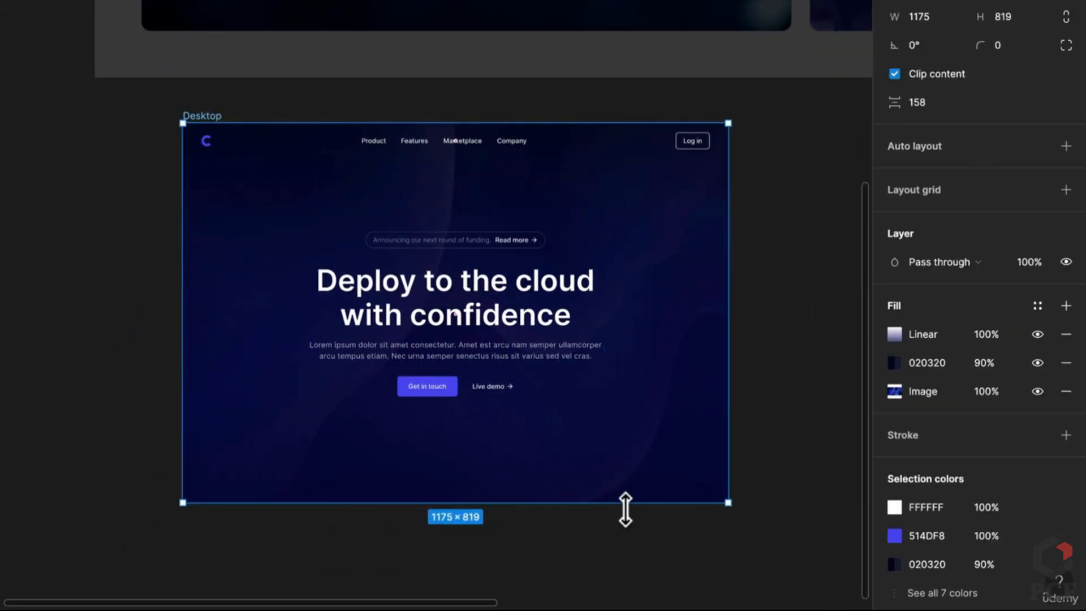
pyautogui.moveTo(624, 502); pyautogui.dragTo(593, 497)
pyautogui.moveTo(731, 351); pyautogui.dragTo(480, 342)
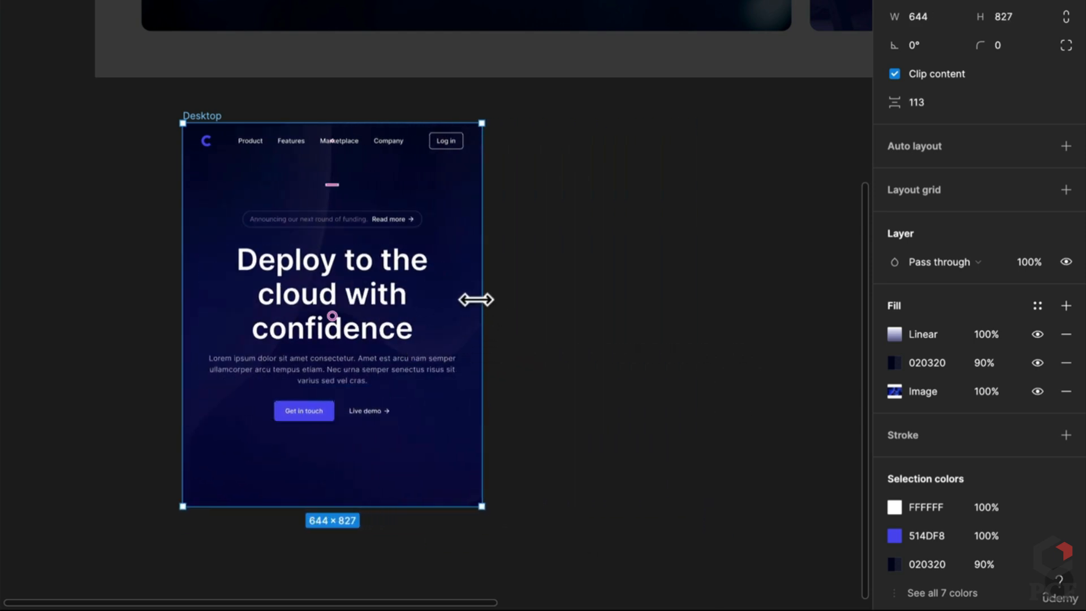
pyautogui.moveTo(485, 331); pyautogui.dragTo(706, 337)
pyautogui.moveTo(755, 296); pyautogui.dragTo(681, 398)
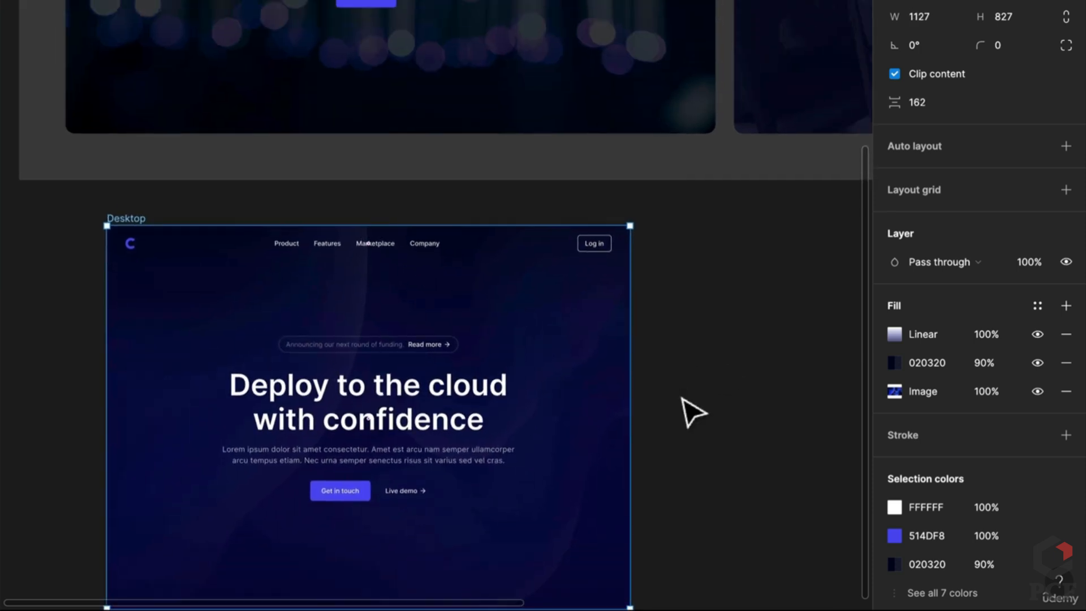
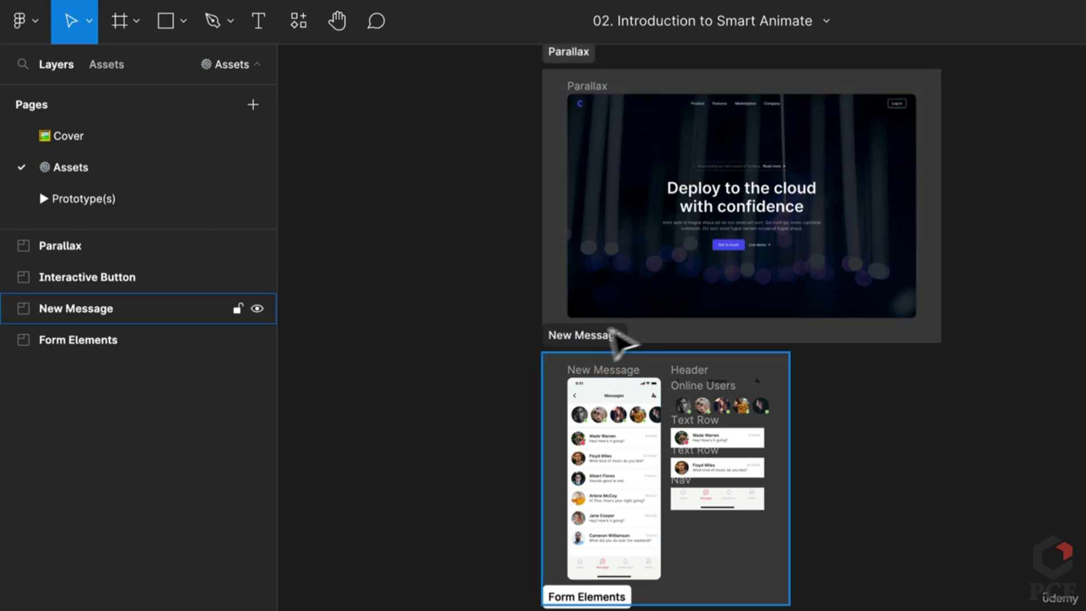
# Leave the Assets canvas for the Prototype(s) page showing the Parallax and Smart Animate example frames
pyautogui.keyDown('ctrl'); pyautogui.scroll(5, 656, 526); pyautogui.keyUp('ctrl')
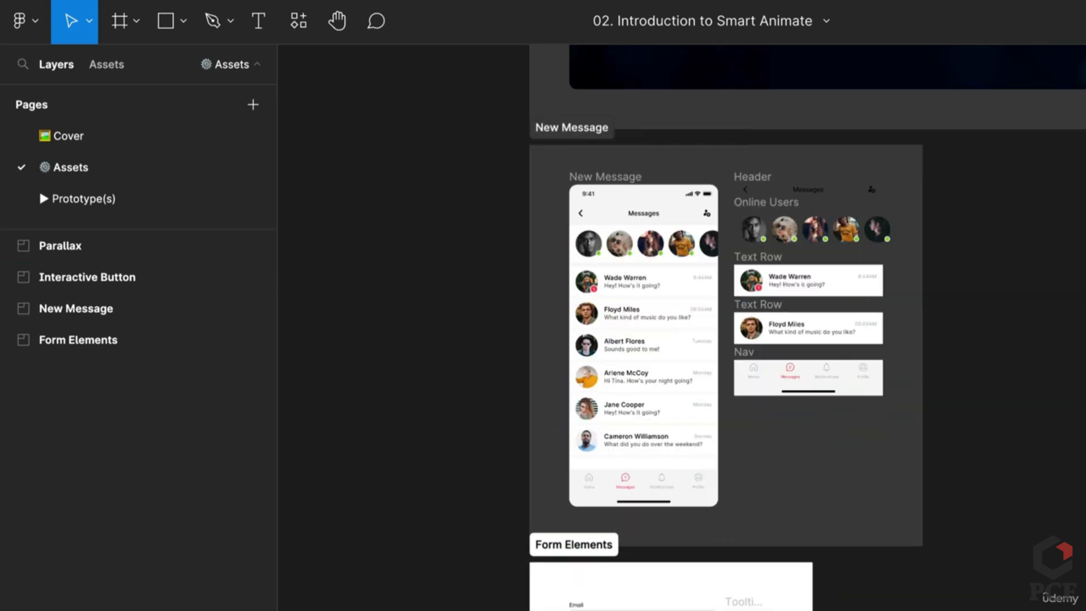
pyautogui.scroll(-10, 568, 377)
pyautogui.scroll(-1, 570, 377)
pyautogui.keyDown('ctrl'); pyautogui.scroll(5, 639, 565); pyautogui.keyUp('ctrl')
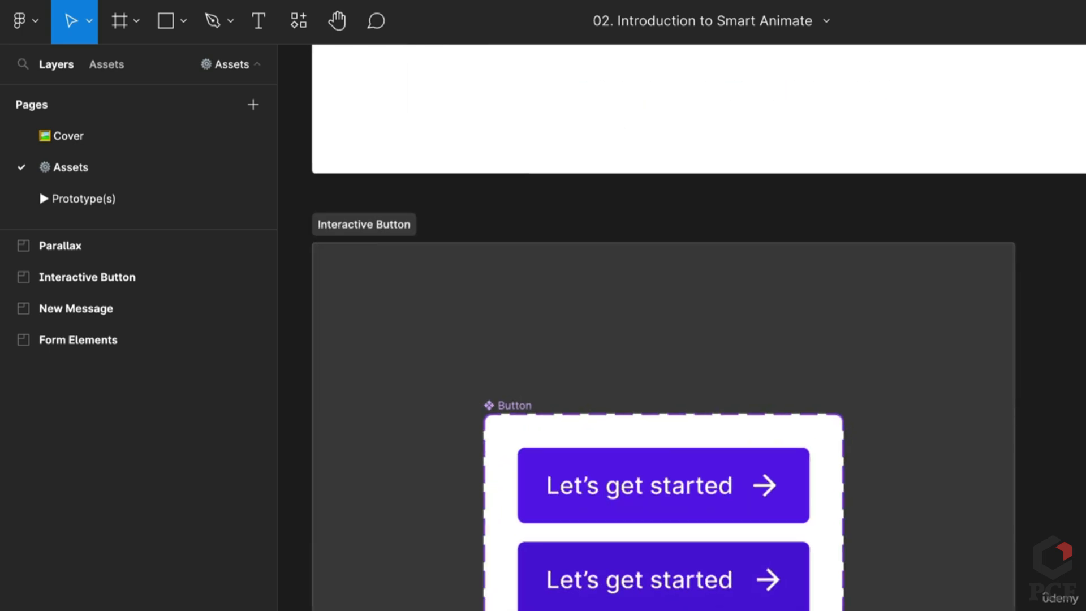
pyautogui.keyDown('ctrl'); pyautogui.scroll(-1, 594, 444); pyautogui.keyUp('ctrl')
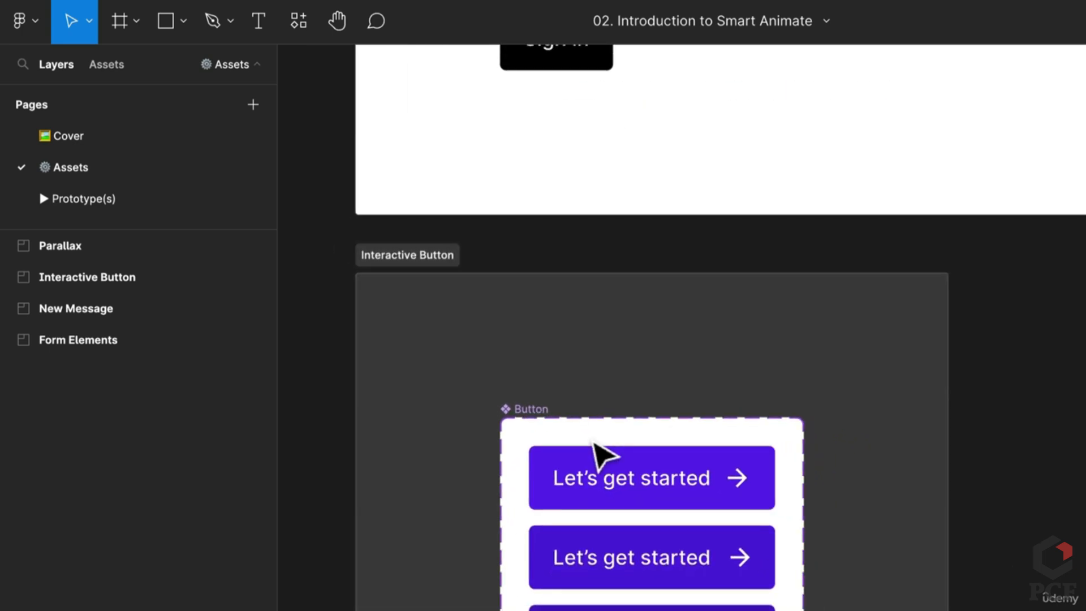
pyautogui.click(124, 198)
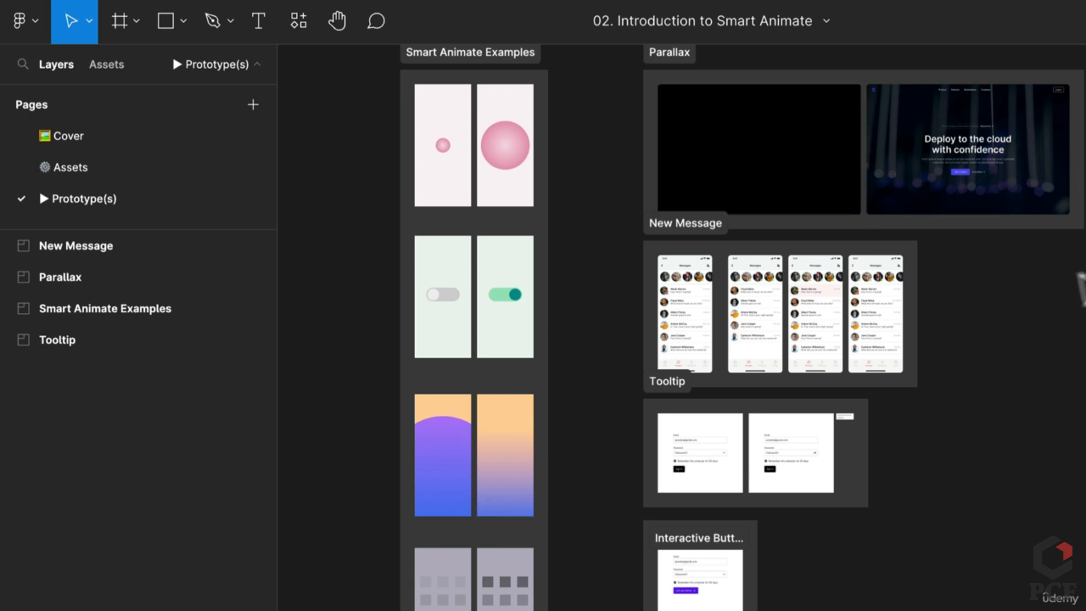
# Zoom around the Prototype(s) frames and pan the Interactive Button frame into view
pyautogui.scroll(1, 956, 169)
pyautogui.scroll(5, 961, 178)
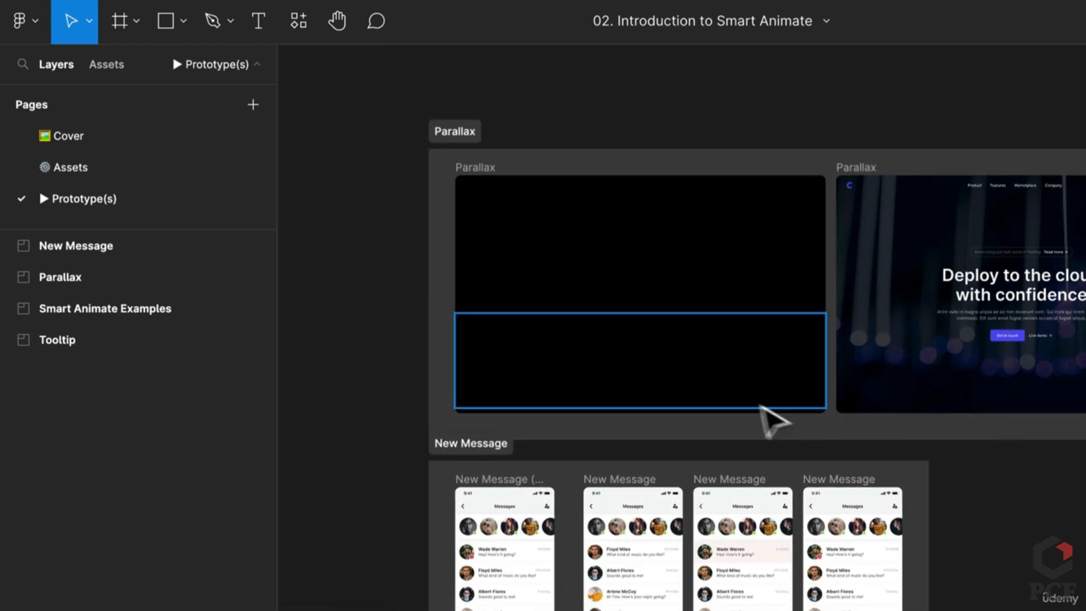
pyautogui.scroll(-1, 529, 495)
pyautogui.scroll(-8, 518, 482)
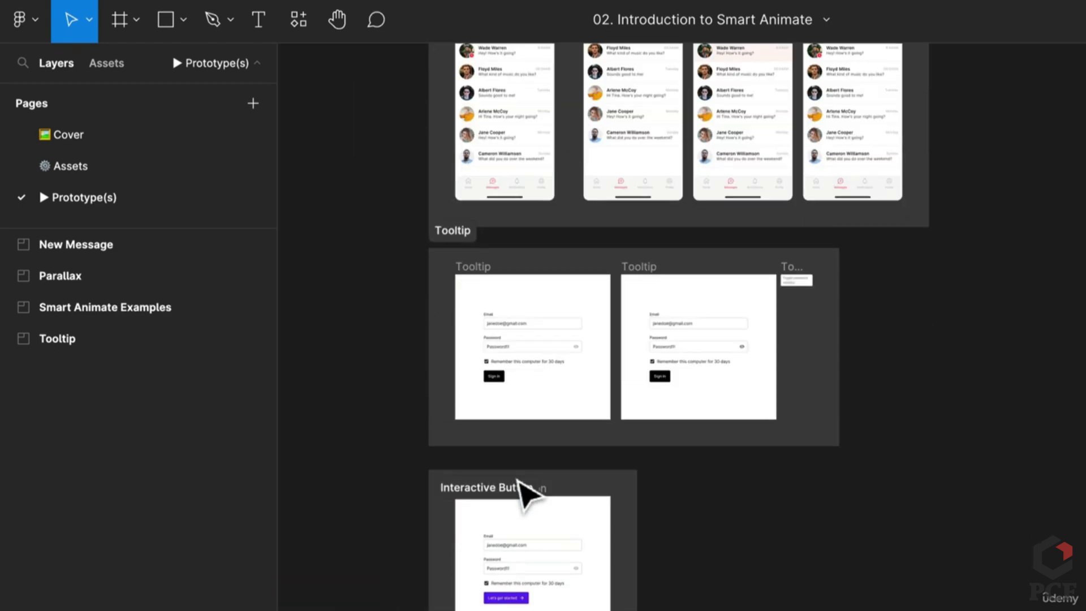
pyautogui.scroll(5, 518, 482)
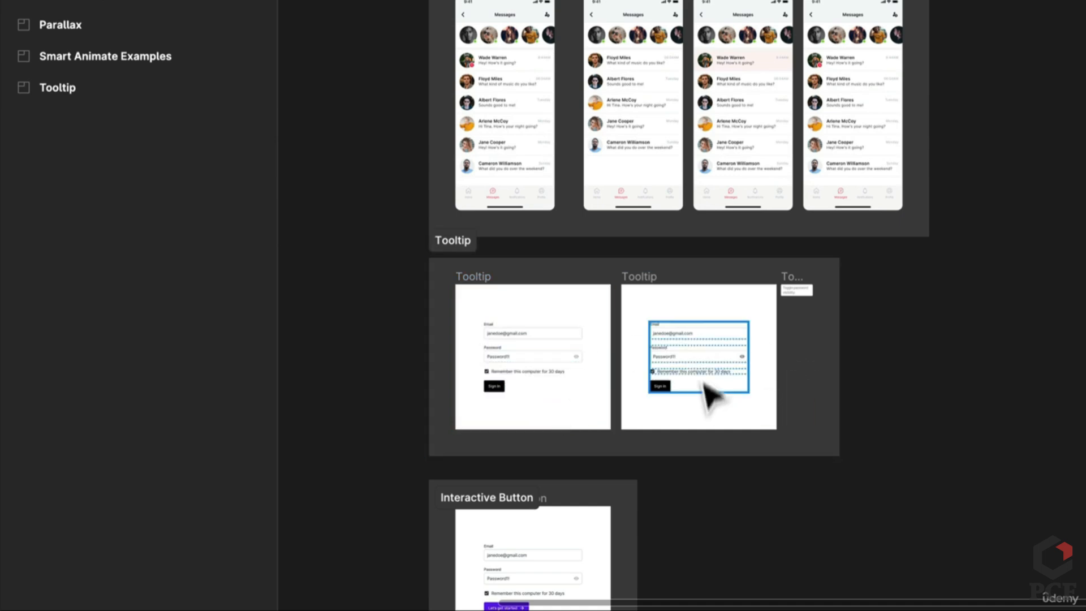
pyautogui.scroll(3, 792, 339)
pyautogui.scroll(2, 784, 323)
pyautogui.moveTo(522, 498); pyautogui.dragTo(747, 121)
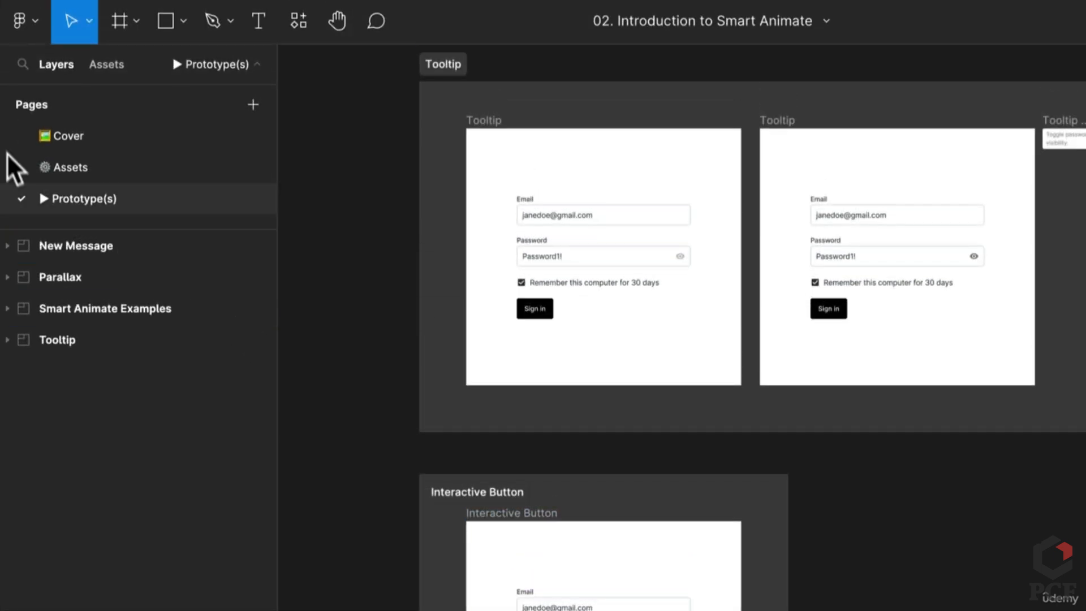
# Move to the Assets page and scroll its canvas, ending on the Cover page
pyautogui.click(86, 165)
pyautogui.scroll(-5, 584, 436)
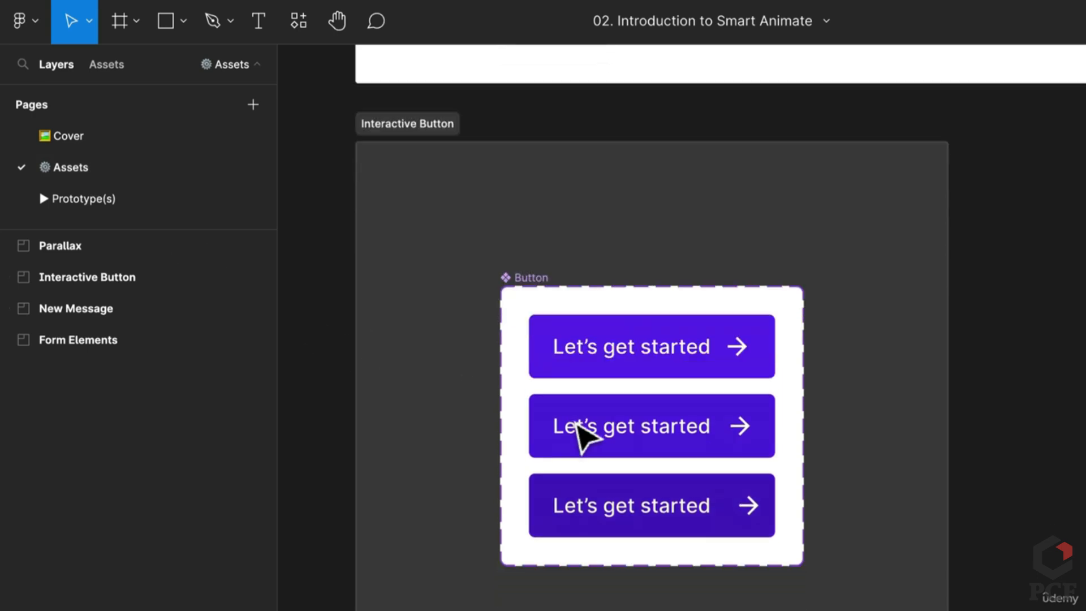
pyautogui.keyDown('ctrl'); pyautogui.scroll(-3, 533, 351); pyautogui.keyUp('ctrl')
pyautogui.scroll(15, 534, 352)
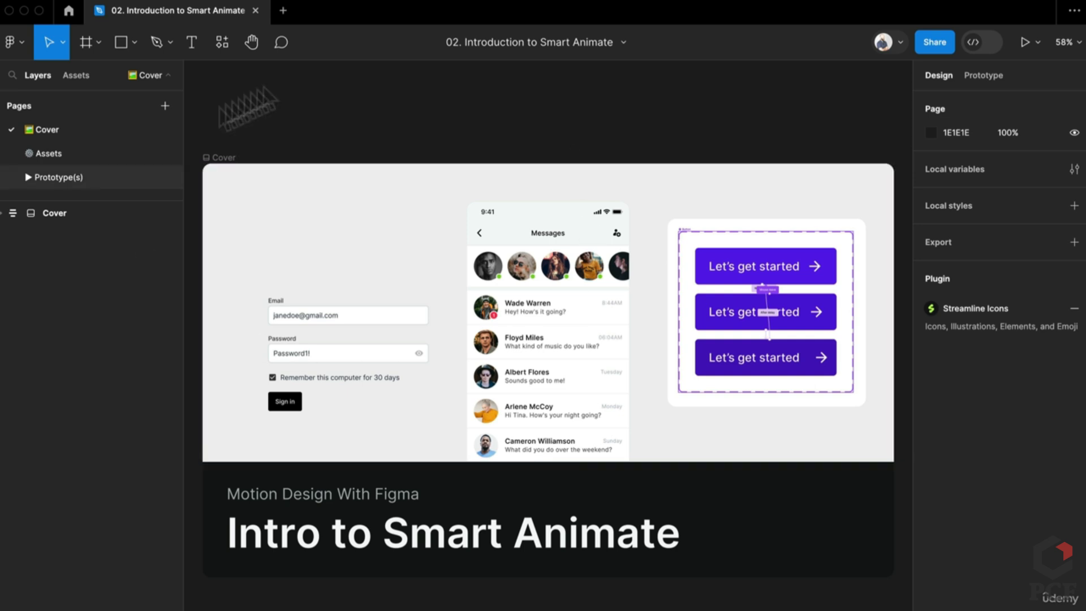
# Dismiss the file options menu unused, then return through Assets to the Prototype(s) page
pyautogui.click(624, 43)
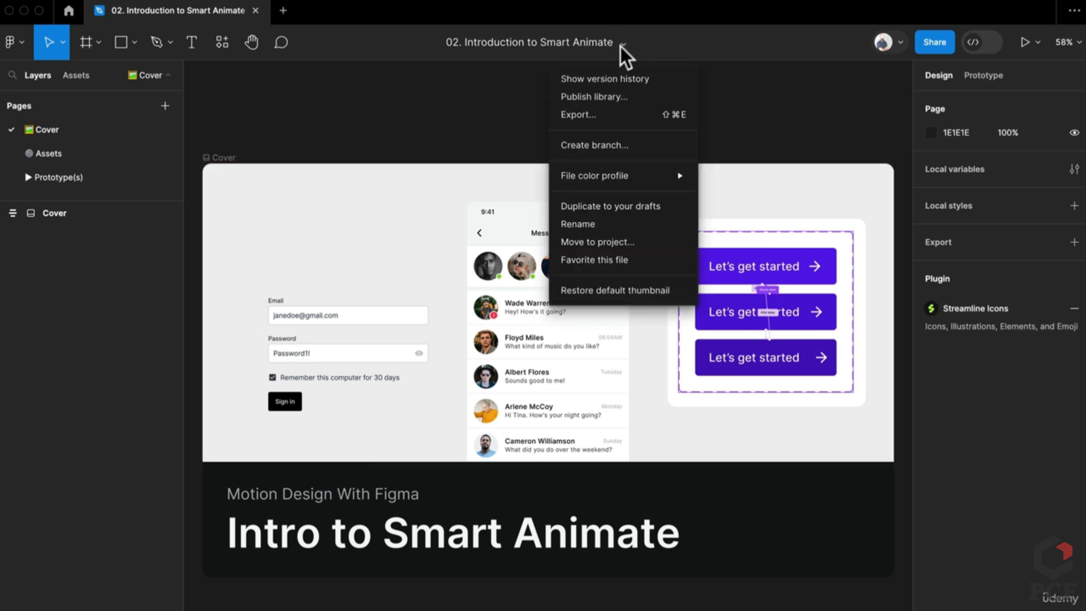
pyautogui.moveTo(629, 180)
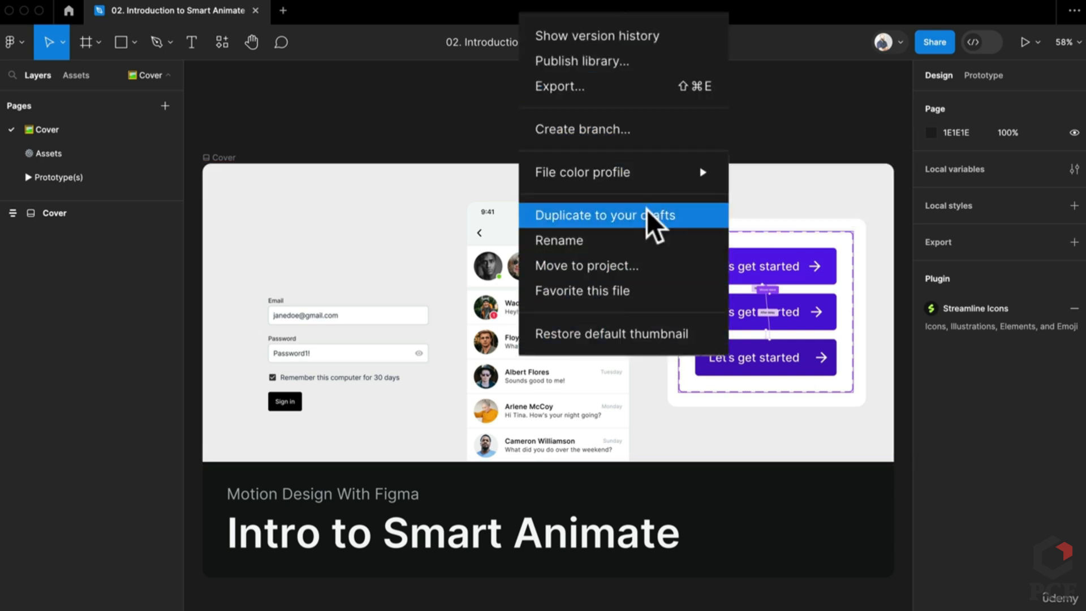
pyautogui.click(471, 123)
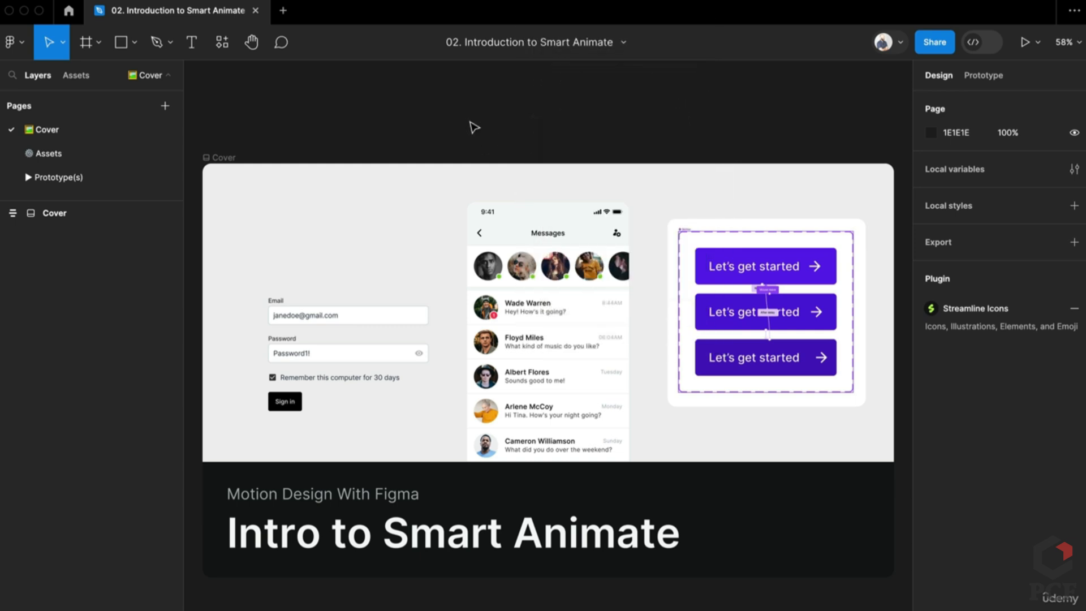
pyautogui.click(81, 158)
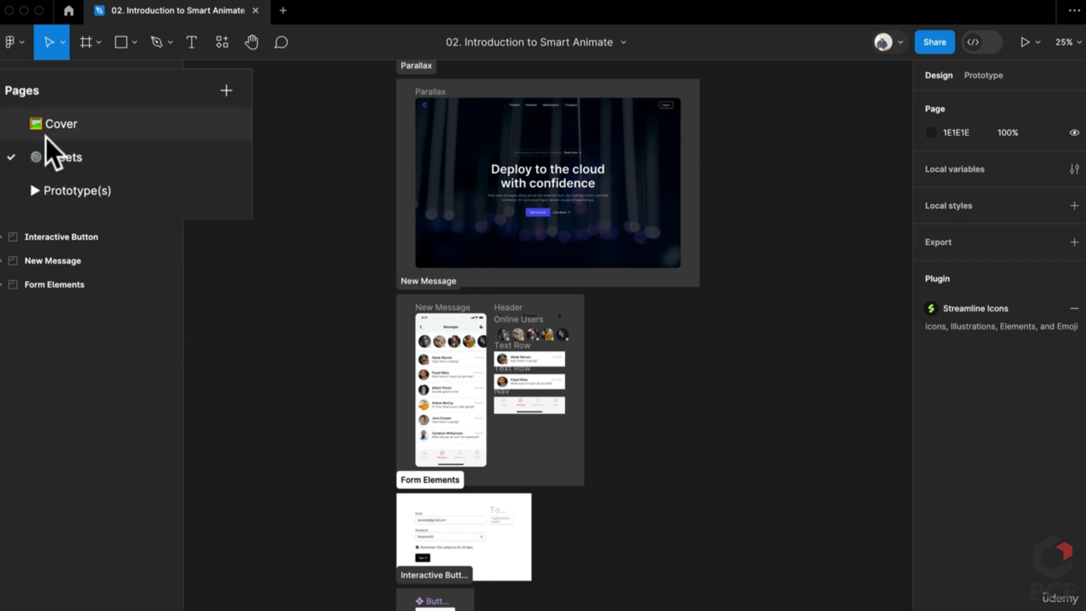
pyautogui.click(67, 189)
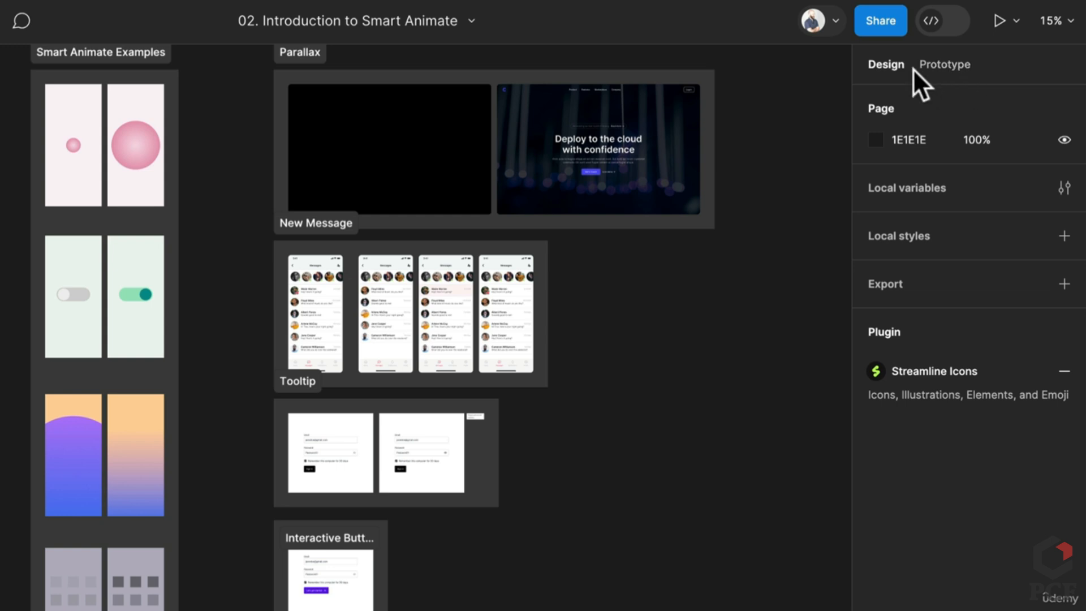
# Show the Prototype panel's flow list and zoom in on the Smart Animate Scale example frames
pyautogui.click(942, 66)
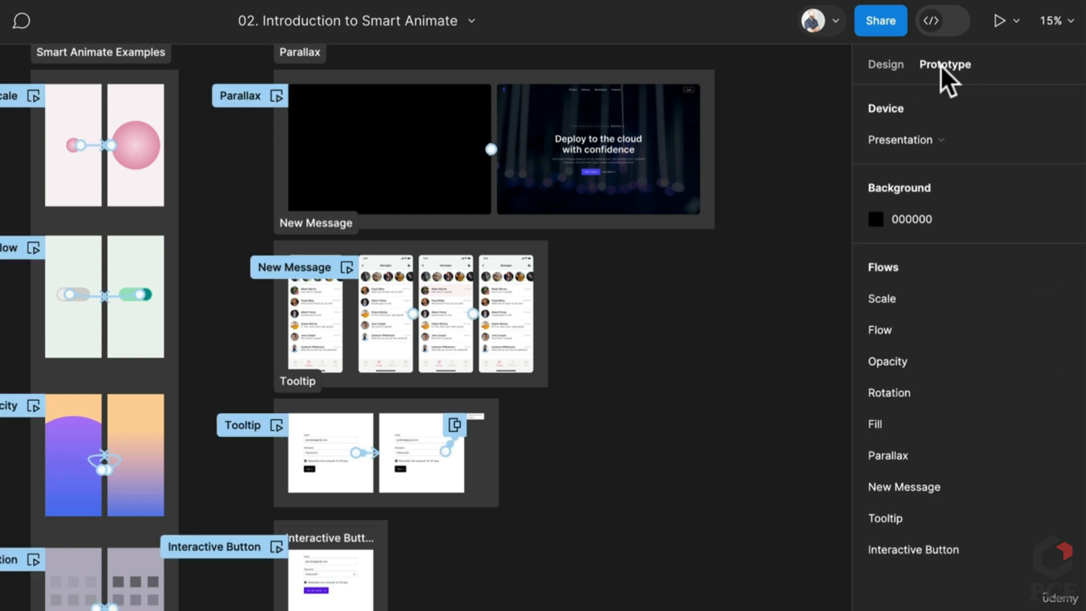
pyautogui.moveTo(214, 250); pyautogui.dragTo(332, 292)
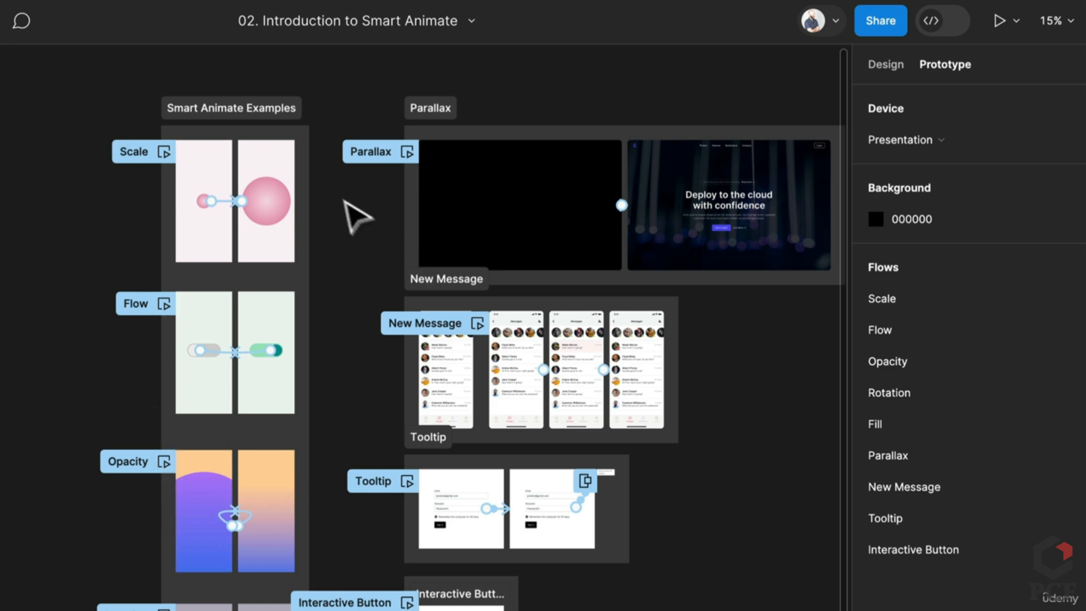
pyautogui.scroll(6, 198, 118)
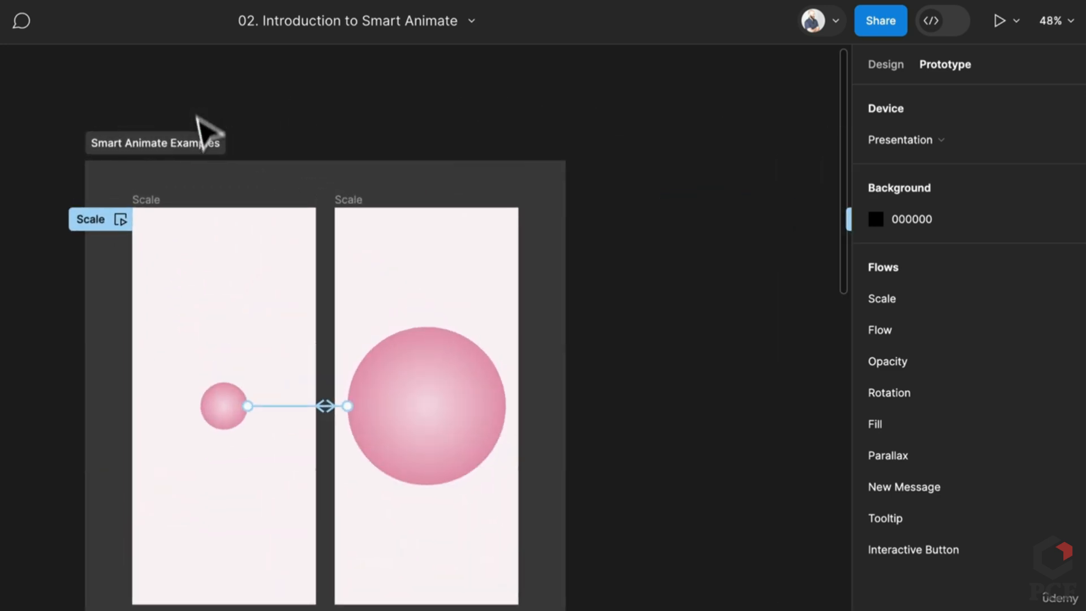
pyautogui.scroll(3, 104, 339)
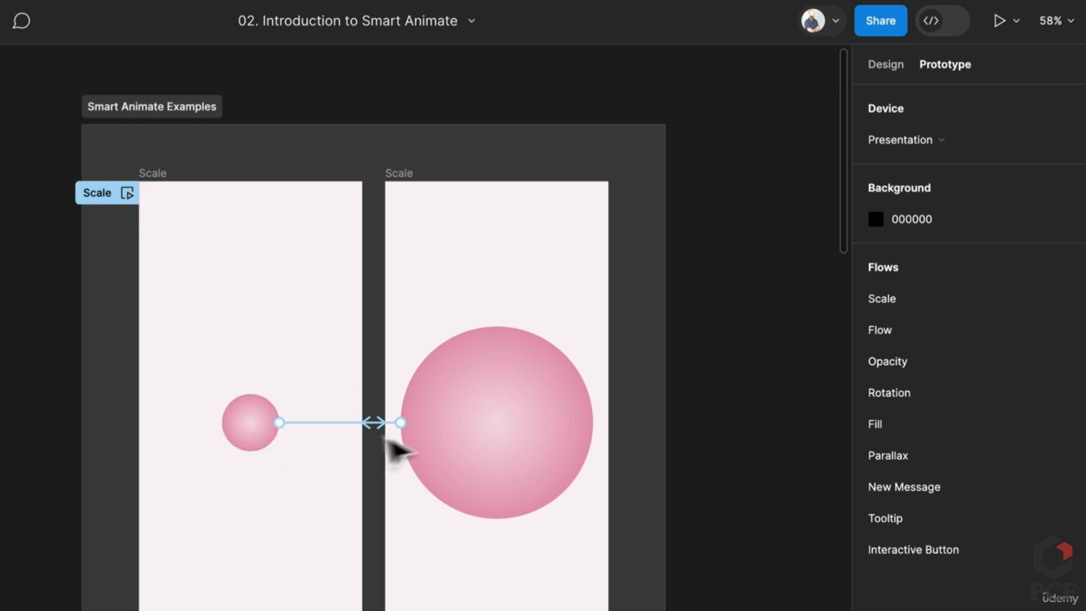
pyautogui.scroll(-10, 278, 505)
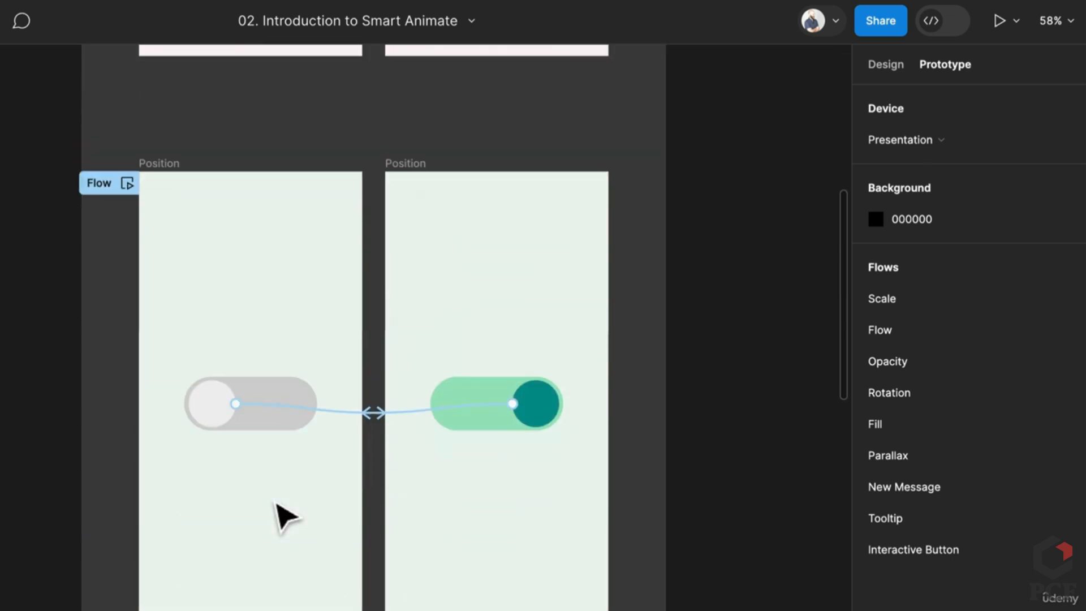
pyautogui.scroll(4, 277, 506)
pyautogui.scroll(-1, 277, 505)
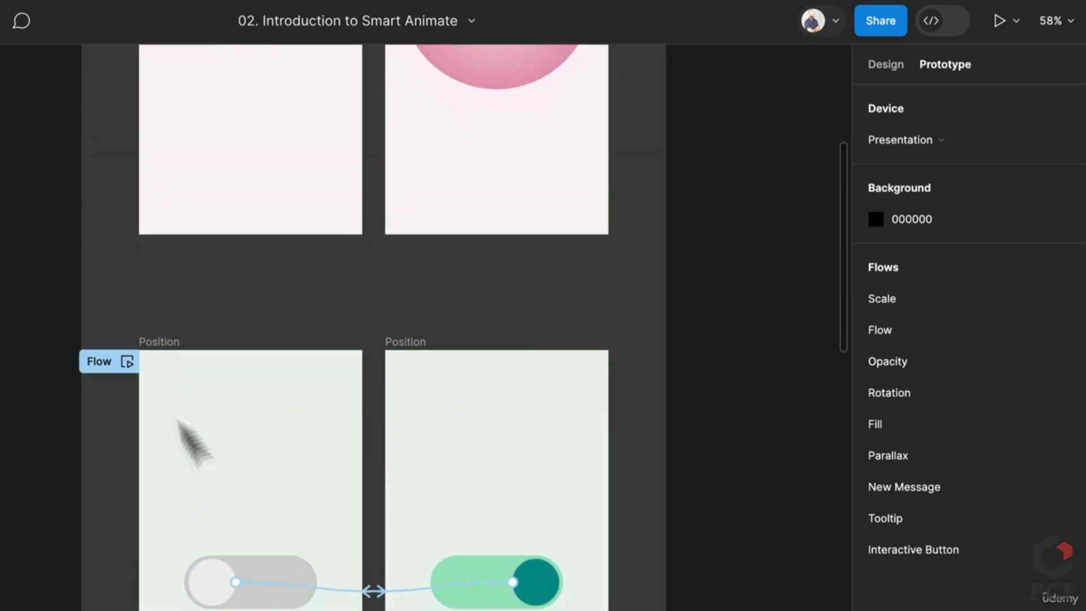
# Rename the toggle example's flow starting point from 'Flow' to 'Position'
pyautogui.doubleClick(96, 362)
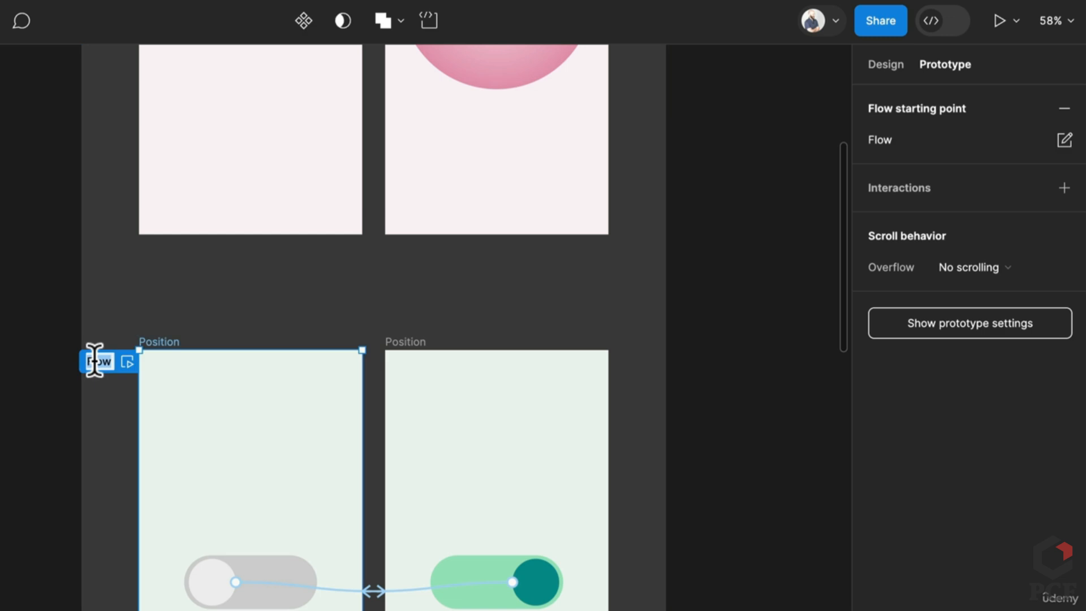
pyautogui.write('Position')
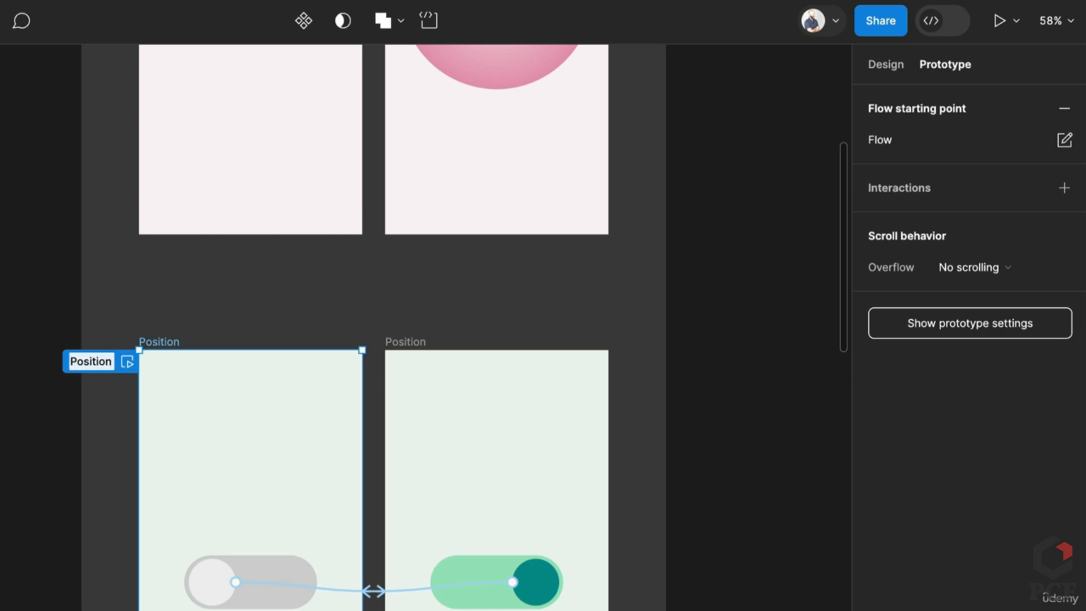
pyautogui.click(283, 341)
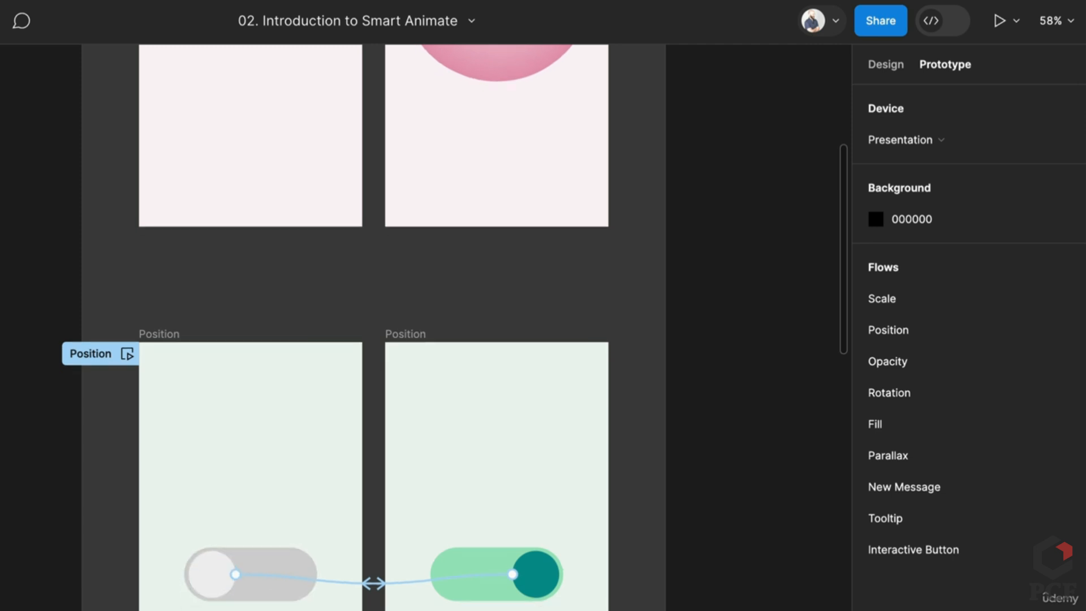
pyautogui.scroll(-5, 200, 565)
pyautogui.scroll(-4, 208, 583)
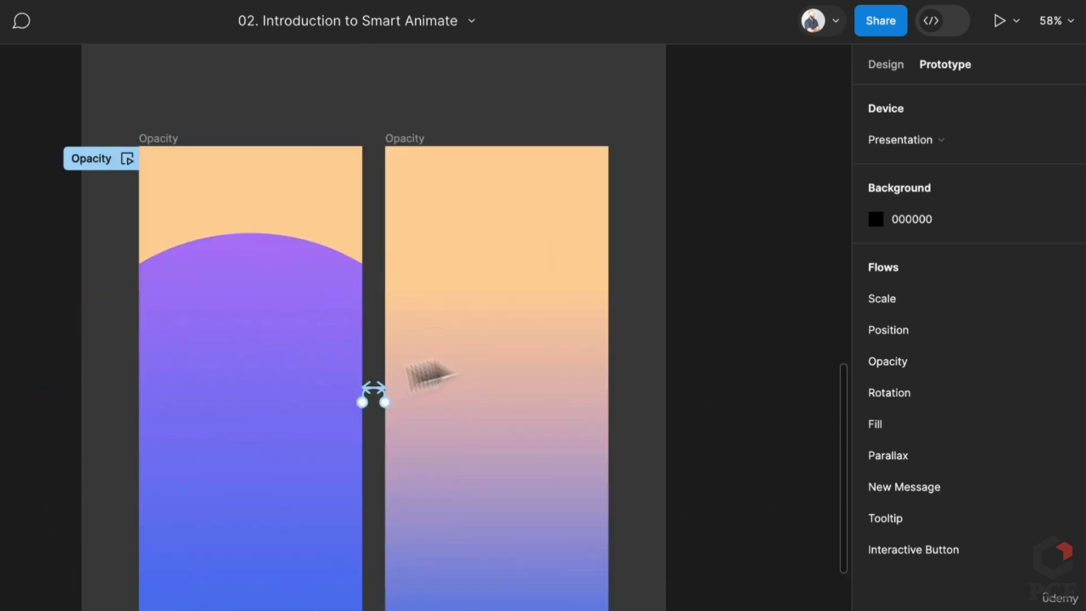
pyautogui.click(560, 359)
pyautogui.click(205, 356)
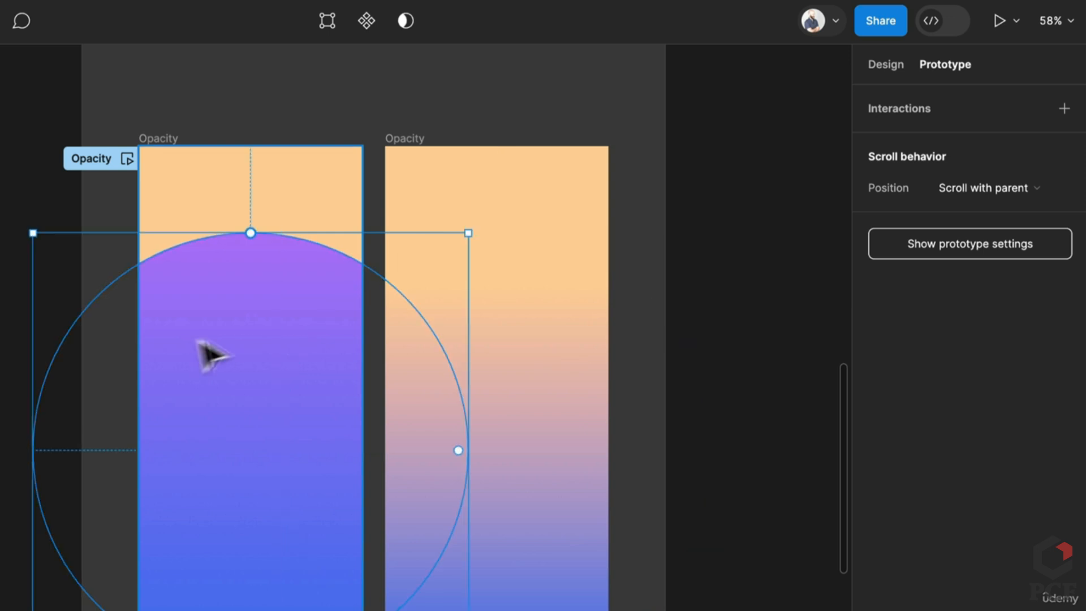
pyautogui.click(620, 365)
pyautogui.scroll(-9, 529, 478)
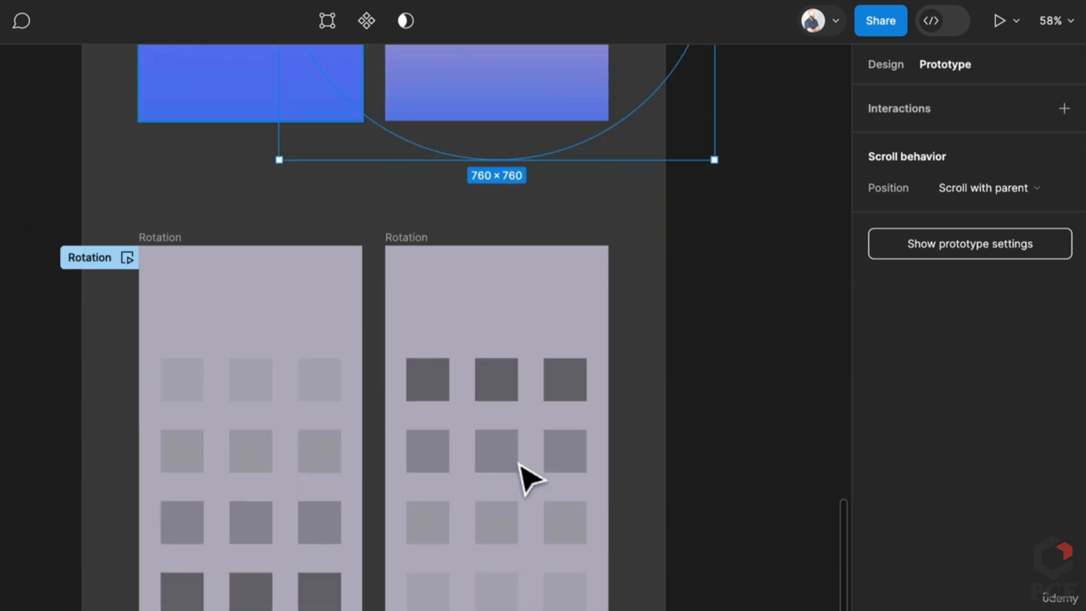
pyautogui.scroll(1, 519, 464)
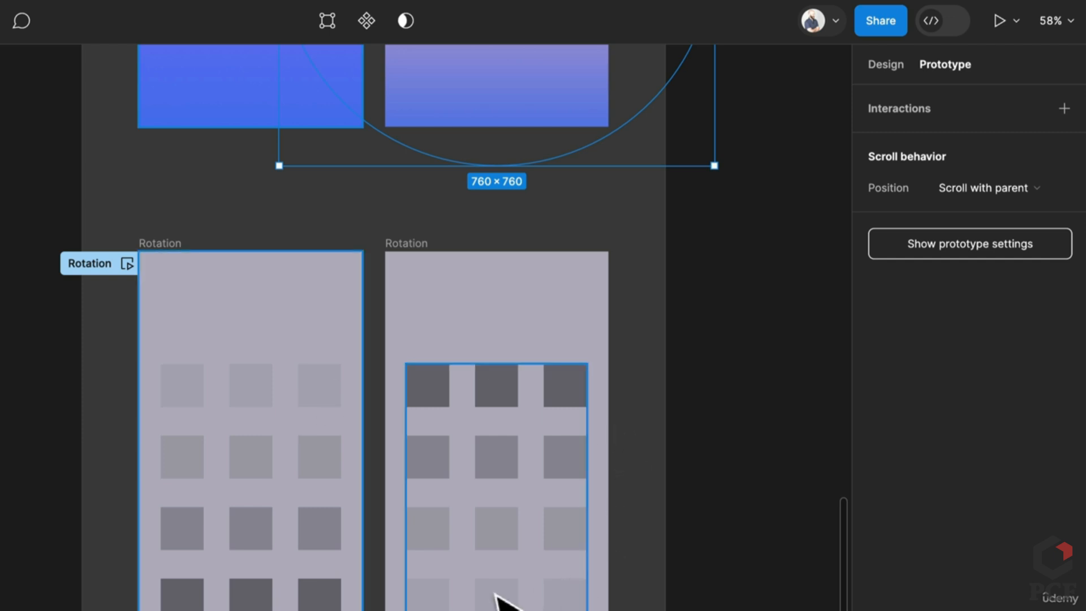
pyautogui.click(208, 519)
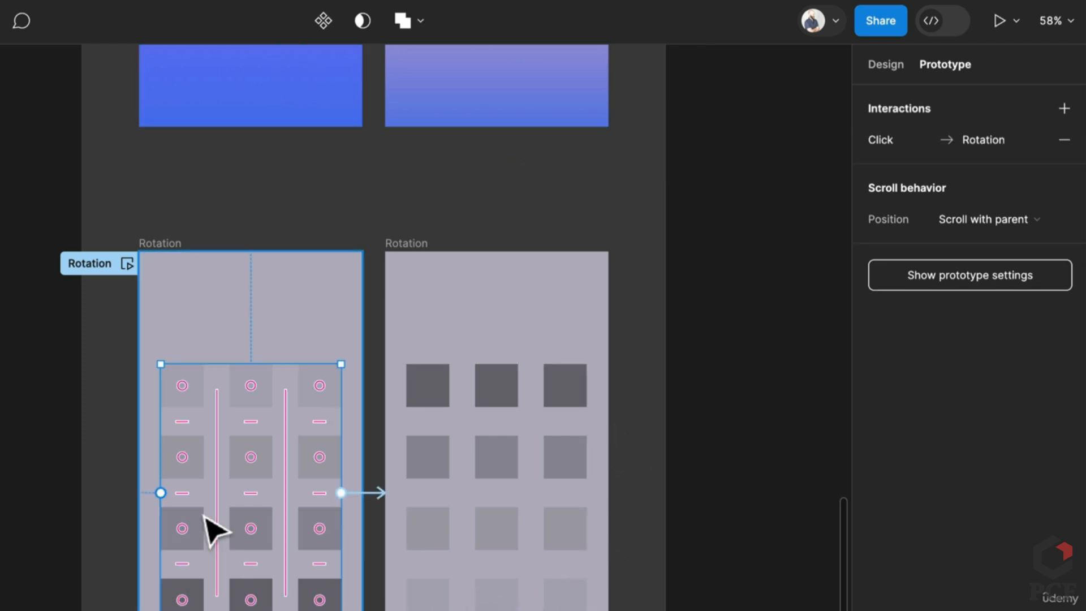
pyautogui.moveTo(347, 610); pyautogui.dragTo(388, 602)
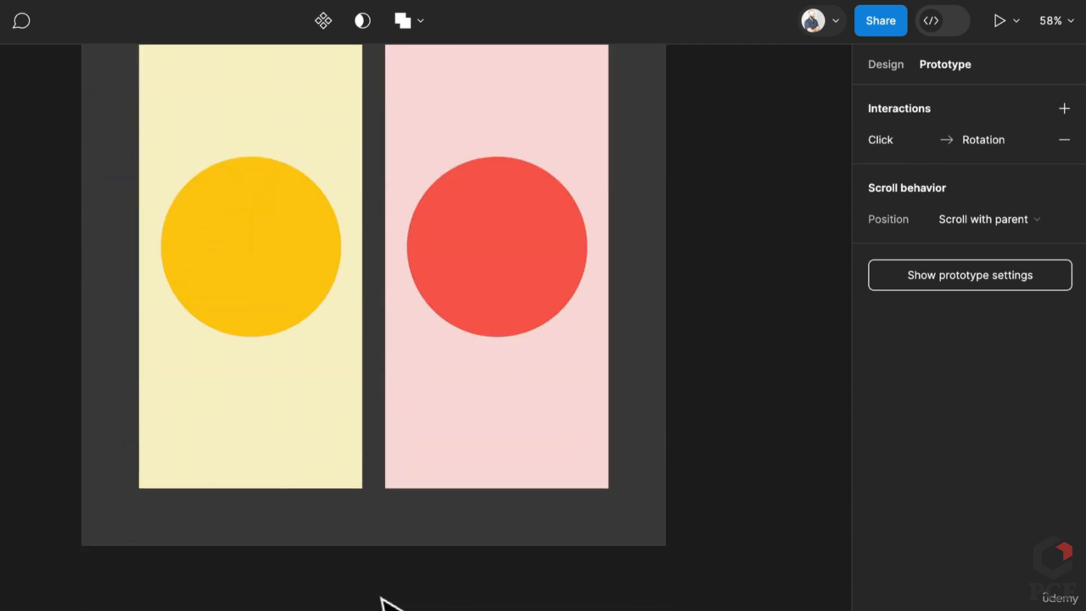
pyautogui.scroll(4, 381, 598)
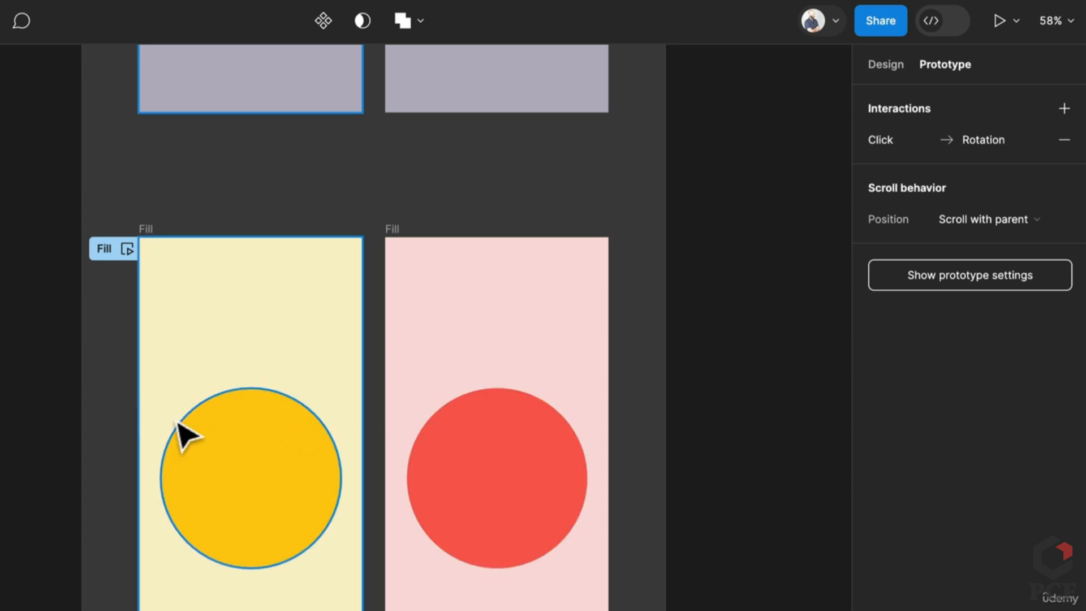
pyautogui.click(776, 401)
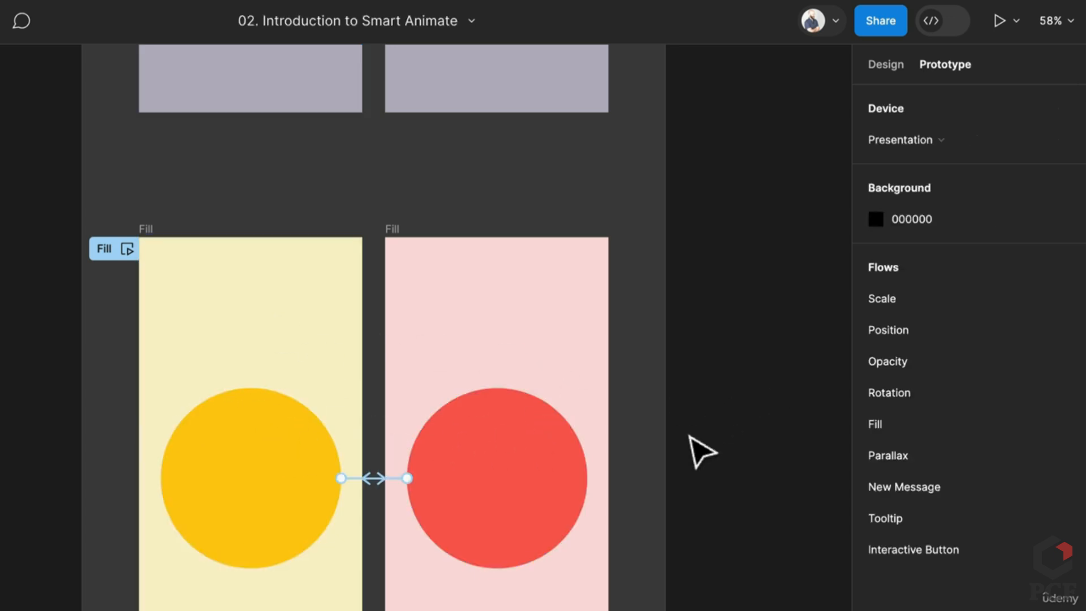
pyautogui.scroll(4, 698, 451)
pyautogui.scroll(20, 701, 451)
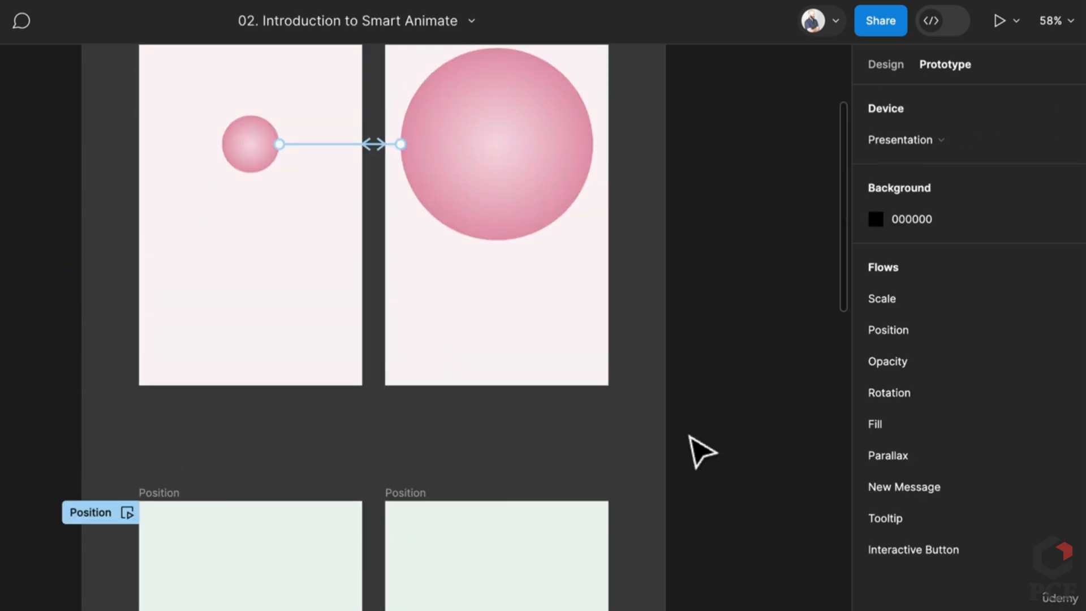
# Inspect the Scale connection's Smart animate settings and reattach its end to the right Scale frame
pyautogui.scroll(3, 689, 436)
pyautogui.scroll(-4, 689, 435)
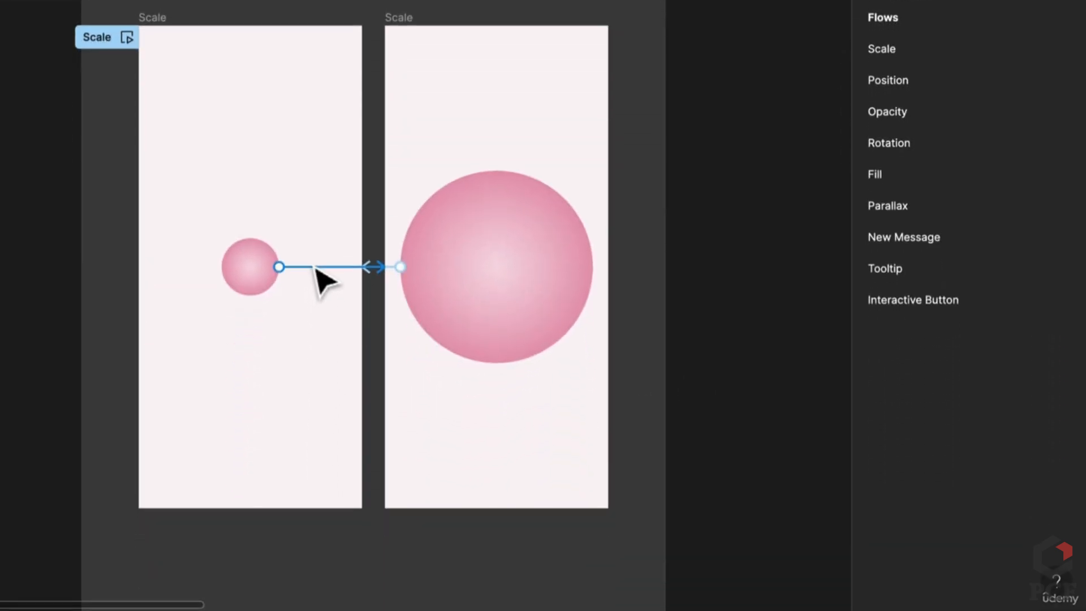
pyautogui.click(314, 266)
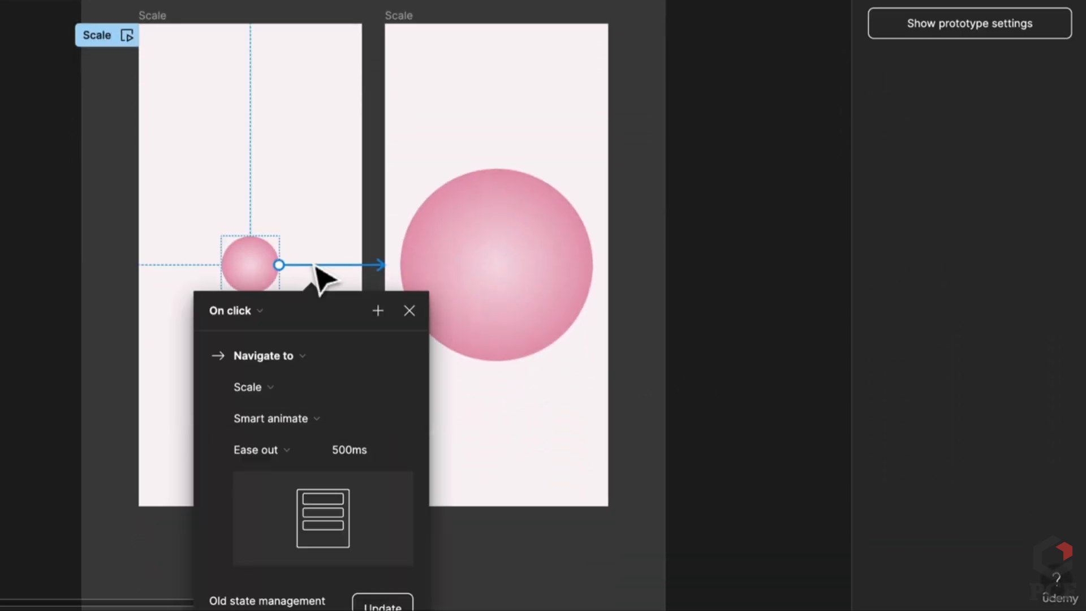
pyautogui.scroll(-2, 348, 404)
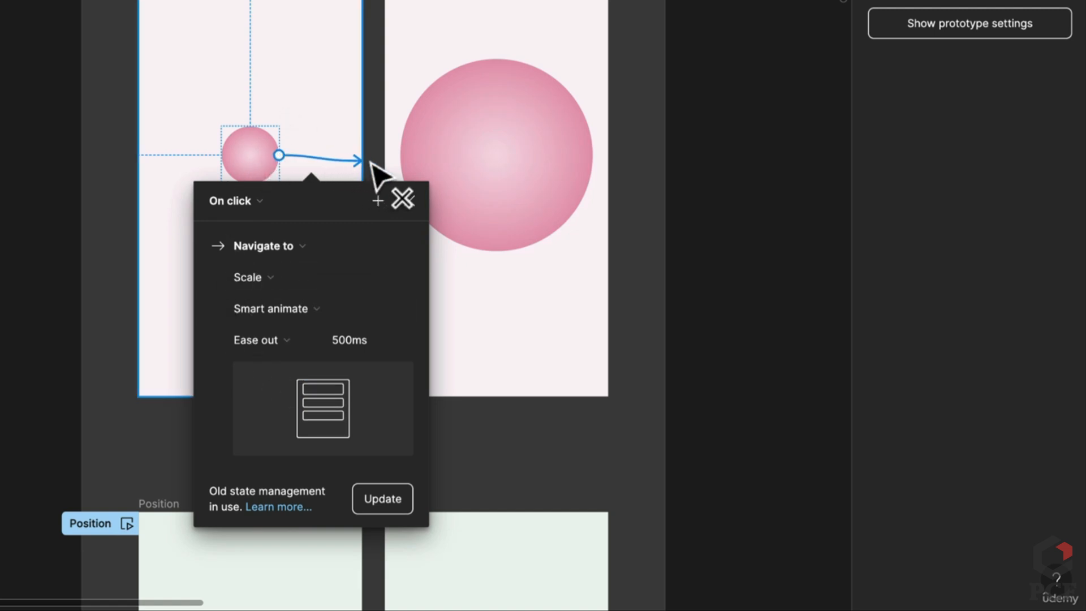
pyautogui.moveTo(512, 167); pyautogui.dragTo(509, 167)
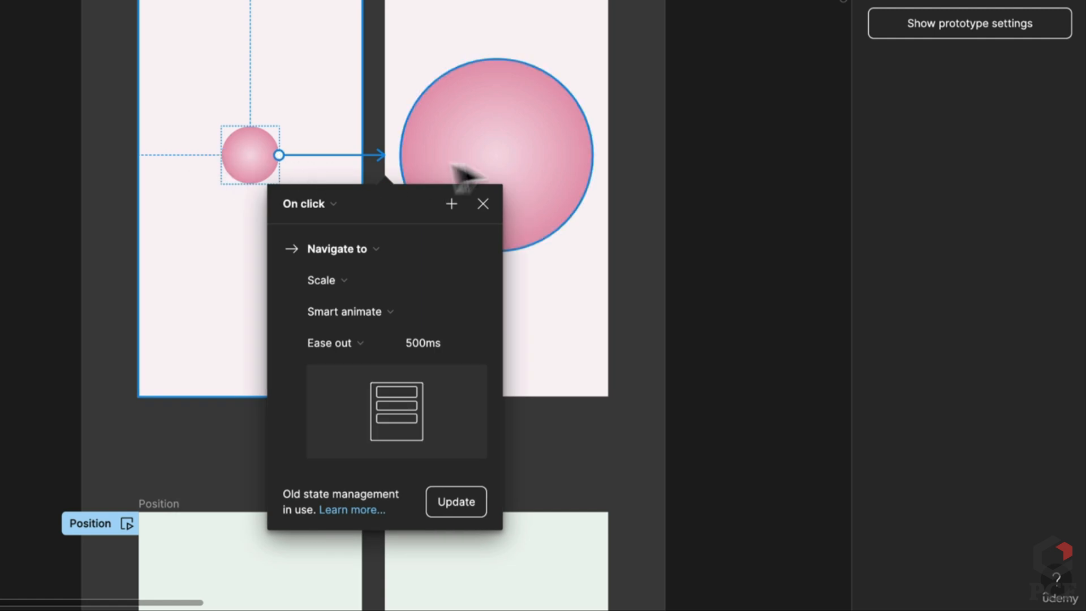
pyautogui.click(782, 165)
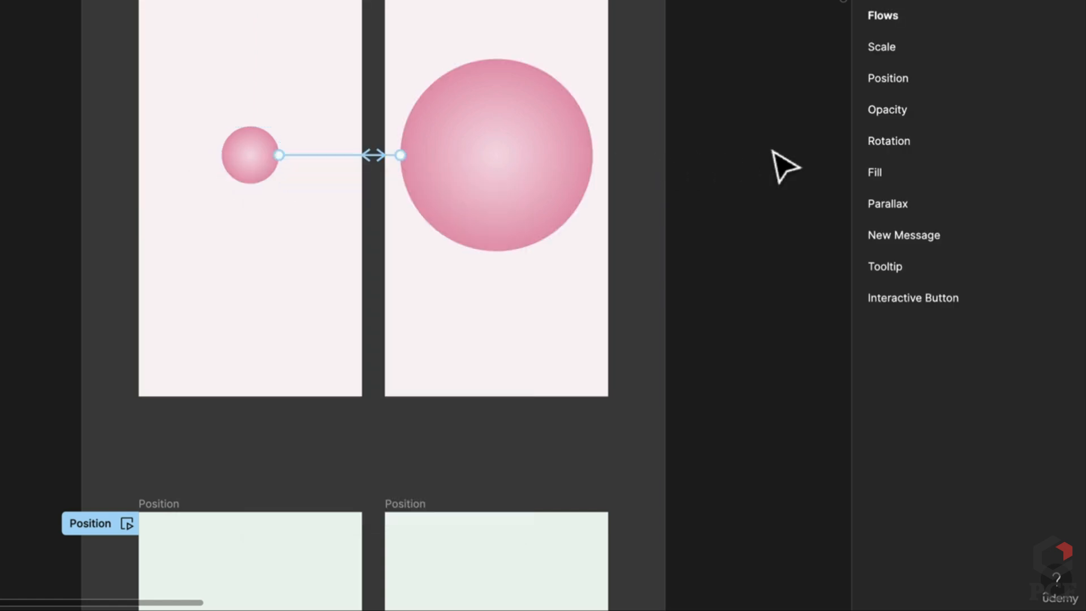
# Connect the large circle back to the left Scale frame, recheck the link, and present the prototype
pyautogui.click(428, 157)
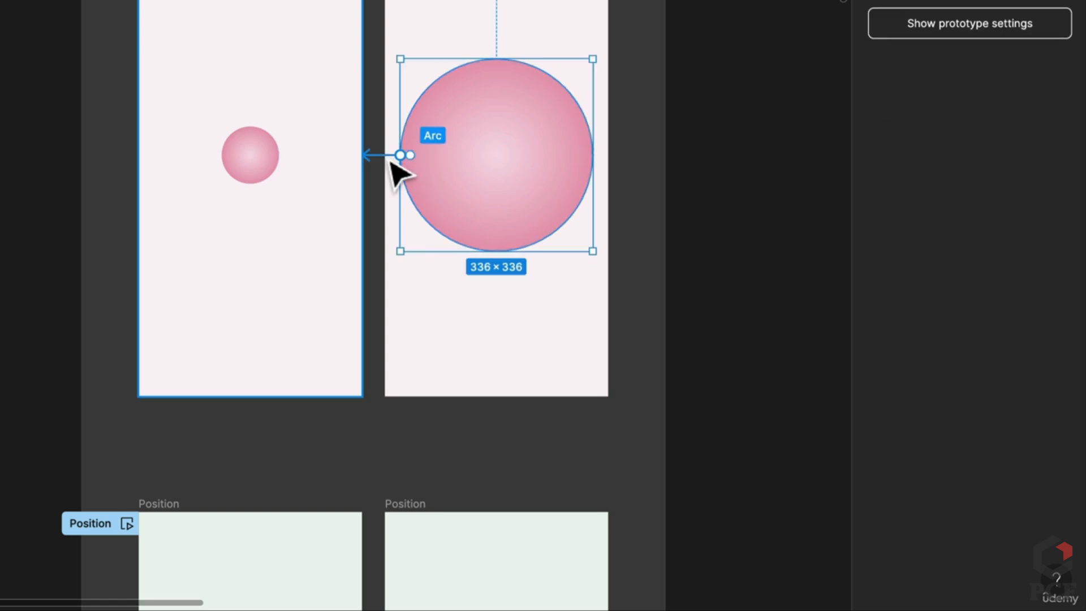
pyautogui.moveTo(399, 157); pyautogui.dragTo(243, 258)
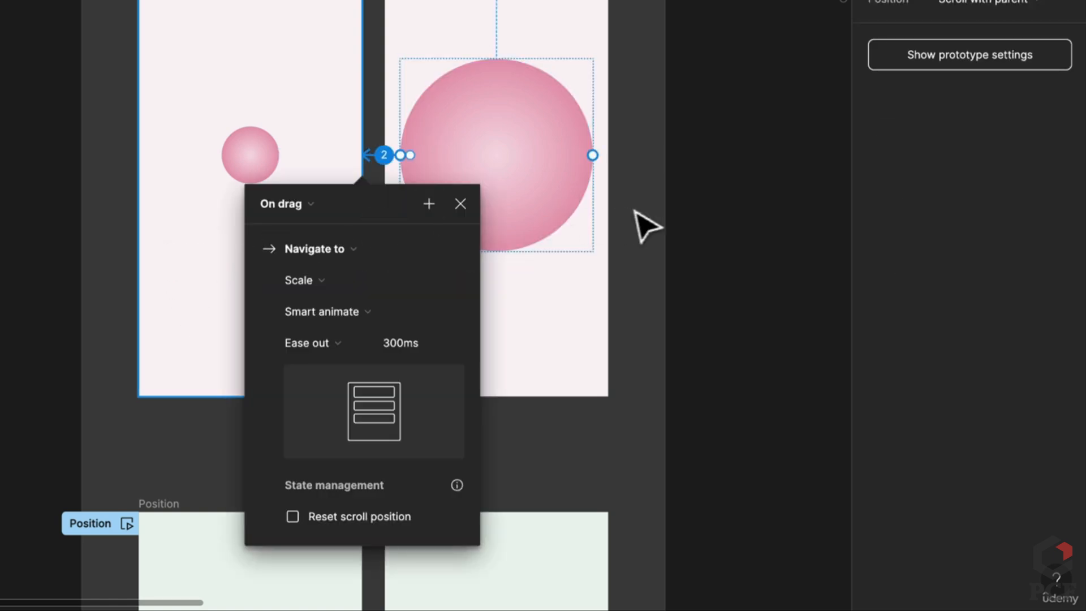
pyautogui.click(701, 227)
pyautogui.click(701, 227)
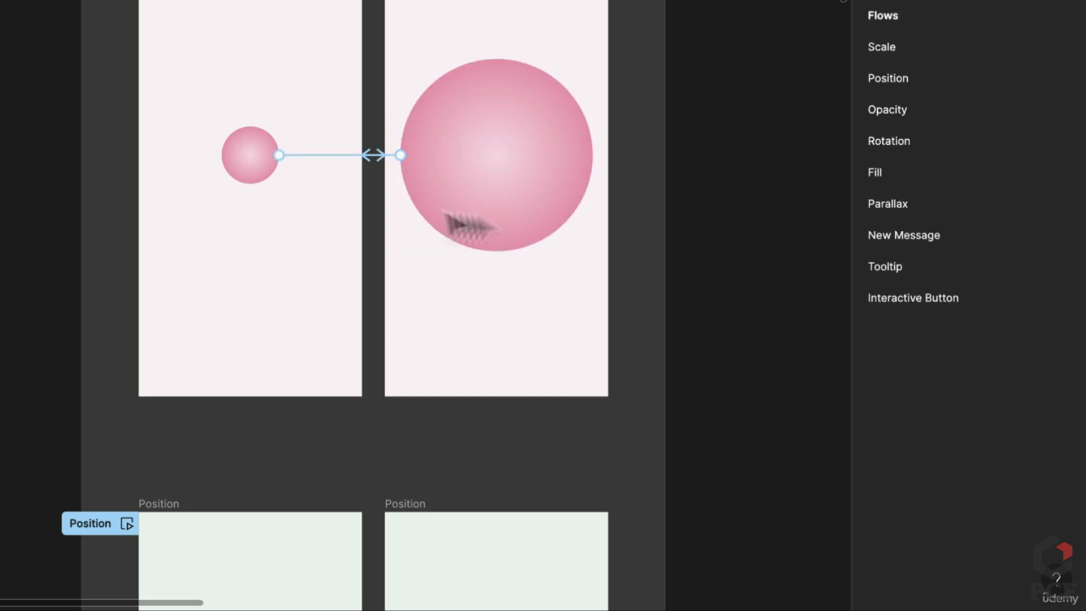
pyautogui.click(348, 160)
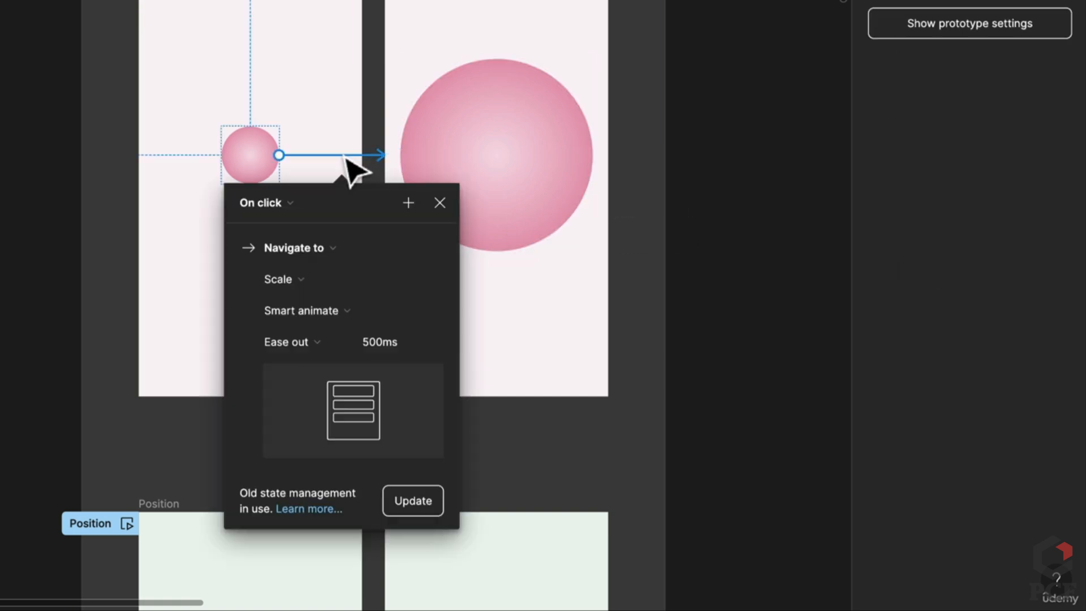
pyautogui.click(741, 48)
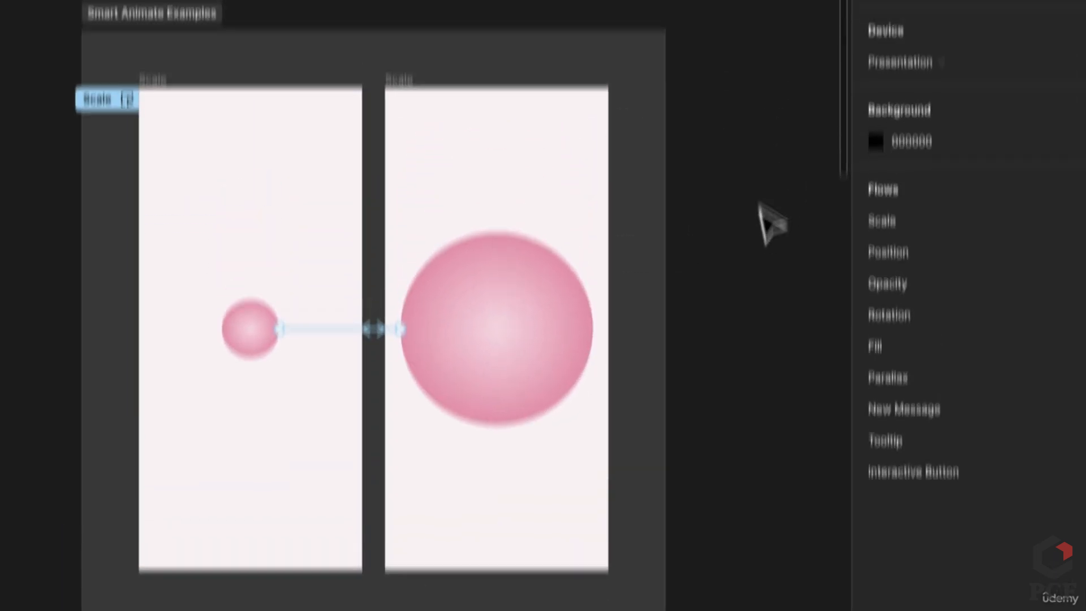
pyautogui.click(999, 27)
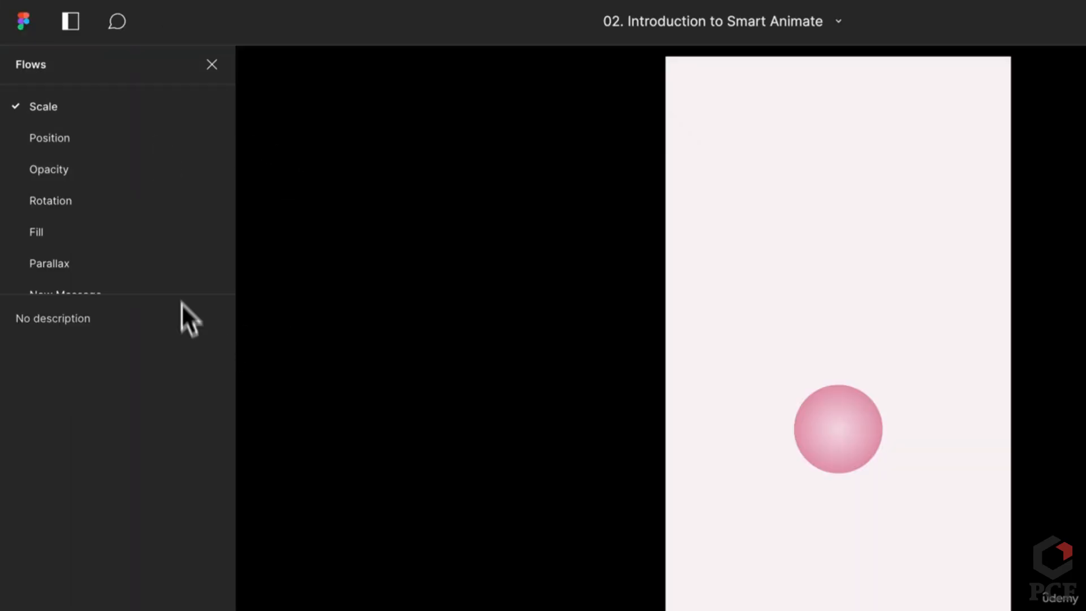
# Expand the Flows list and play the Scale flow's circle growing and shrinking twice
pyautogui.moveTo(183, 294); pyautogui.dragTo(172, 423)
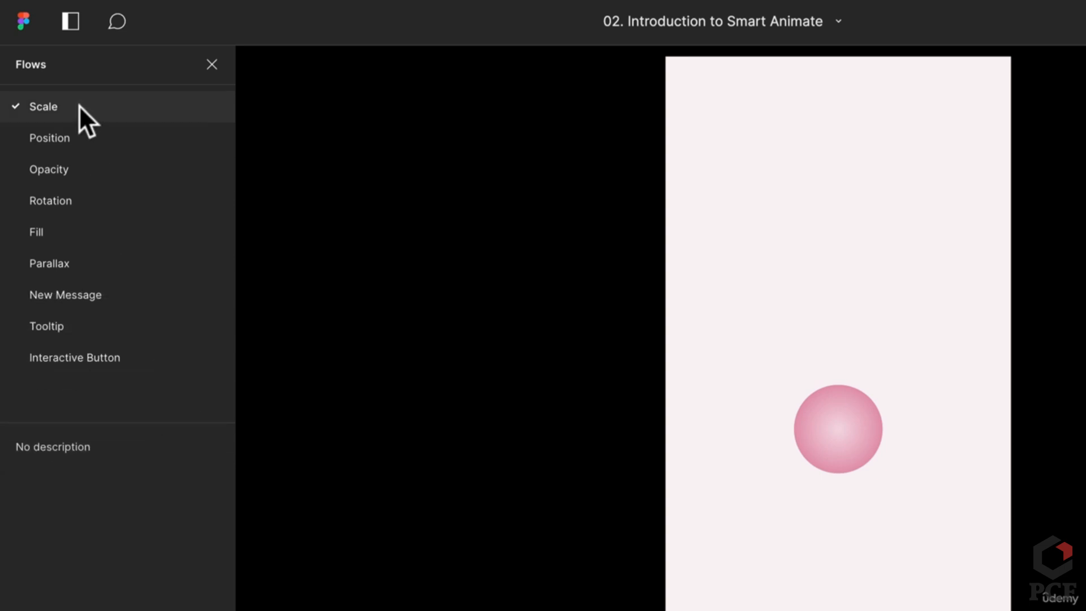
pyautogui.click(66, 198)
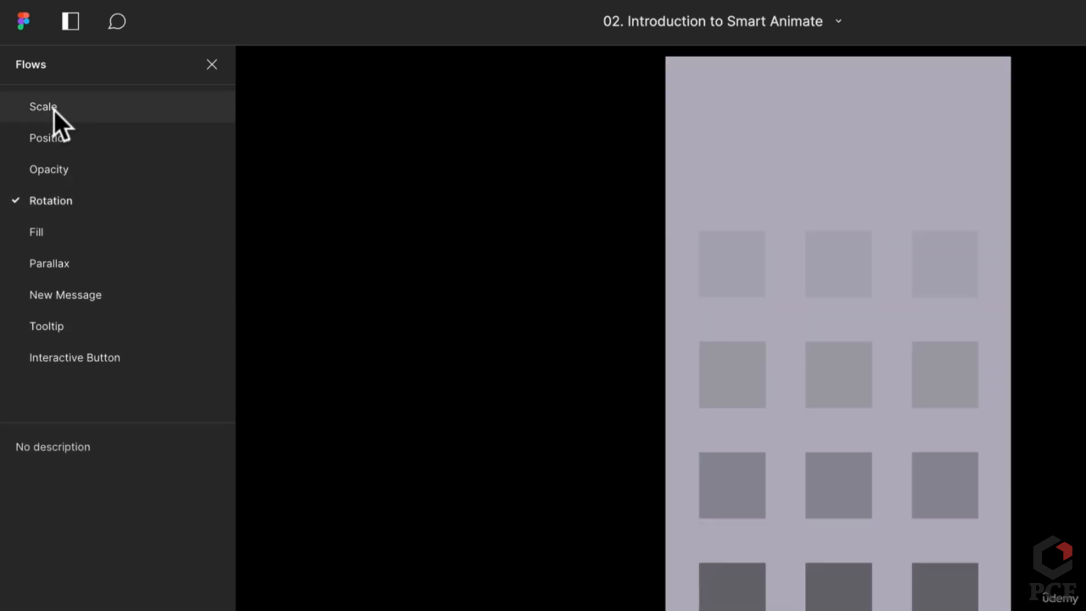
pyautogui.click(53, 108)
pyautogui.click(54, 137)
pyautogui.click(45, 109)
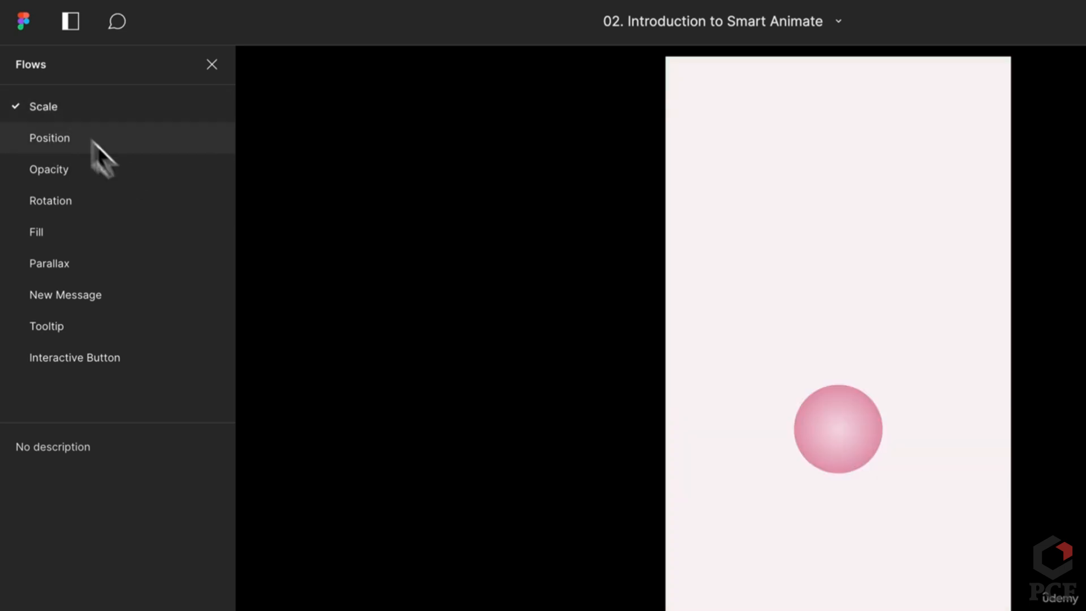
pyautogui.click(827, 435)
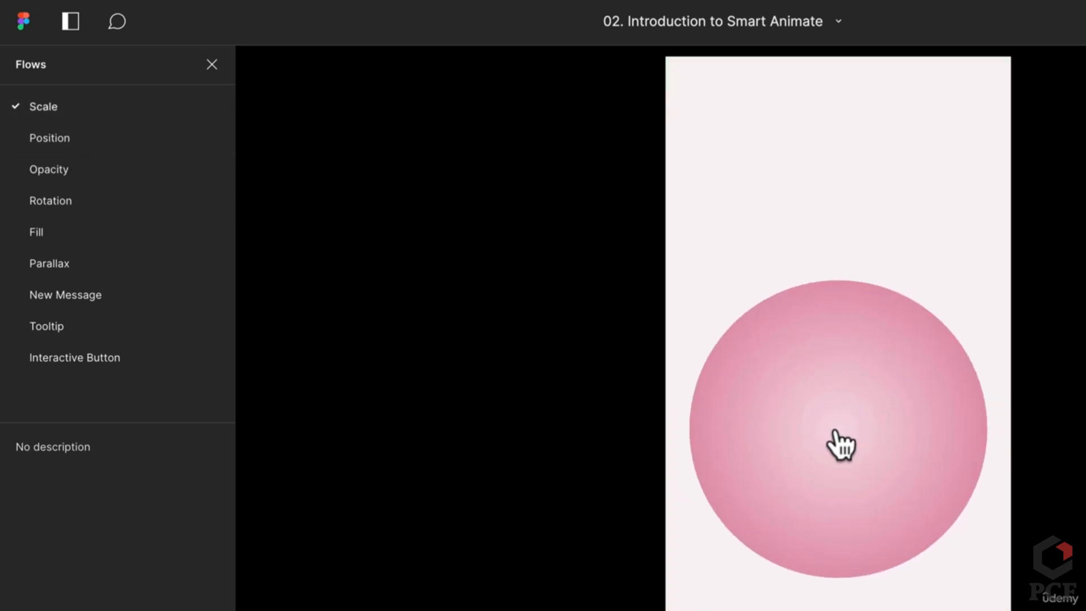
pyautogui.click(843, 447)
pyautogui.click(843, 453)
pyautogui.click(843, 453)
# Preview the Position flow, switching the toggle on and off several times
pyautogui.click(57, 136)
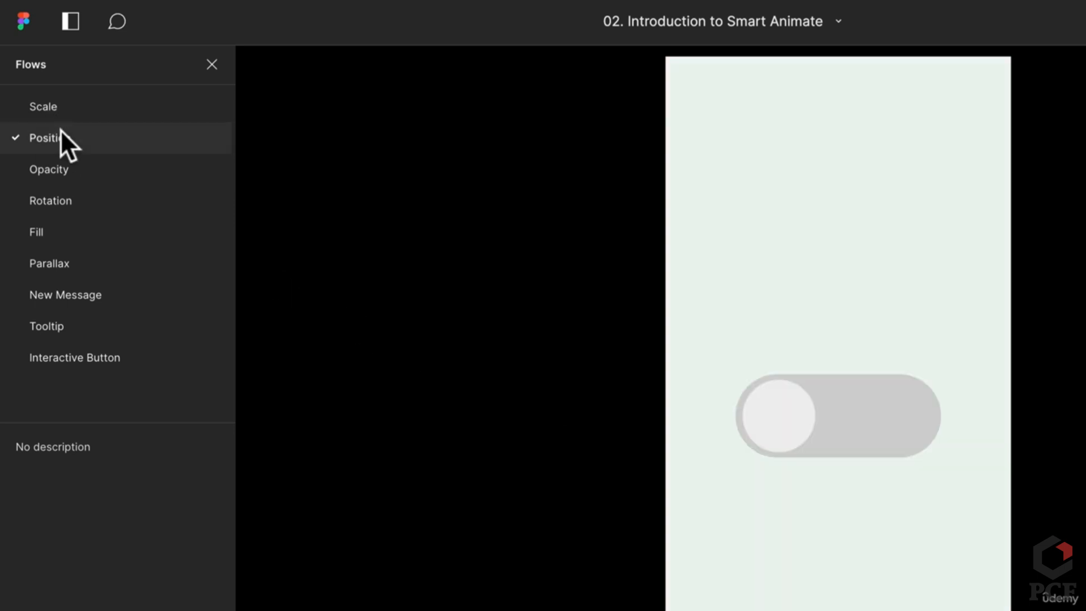
pyautogui.click(804, 438)
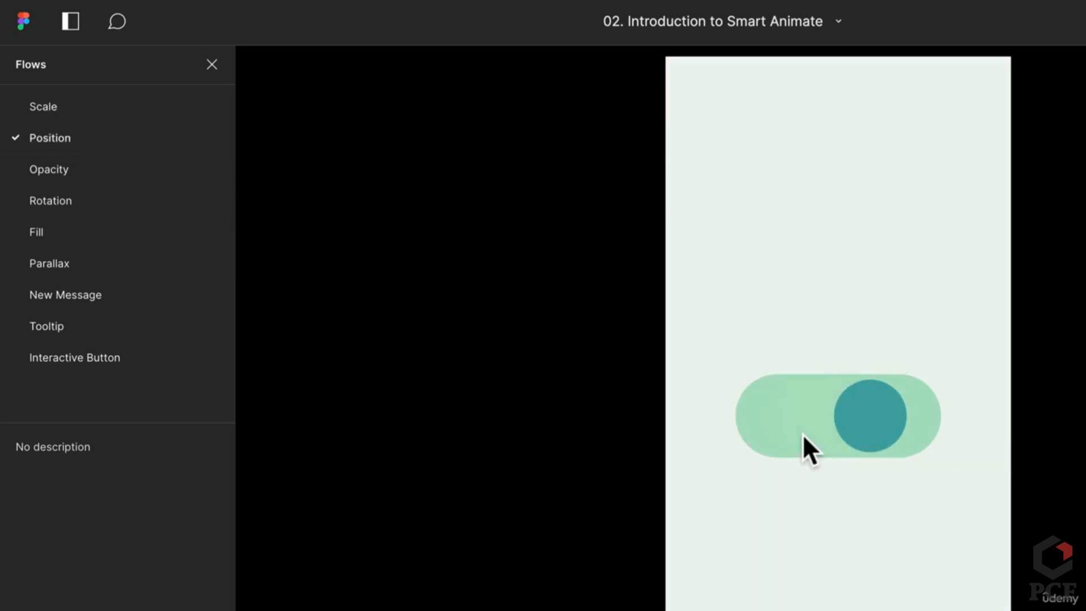
pyautogui.click(907, 448)
pyautogui.click(762, 435)
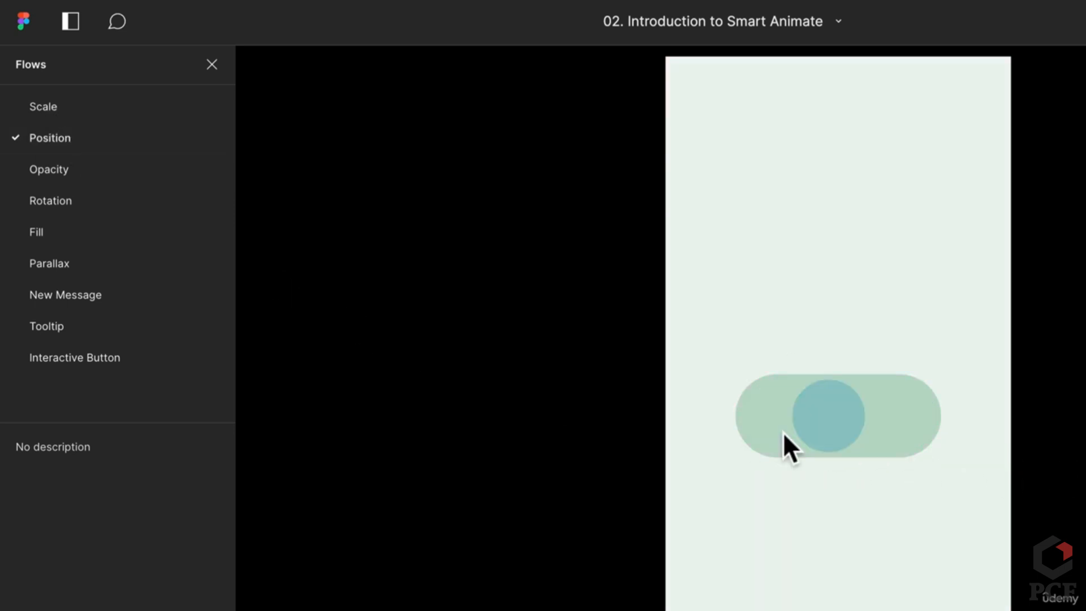
pyautogui.click(900, 444)
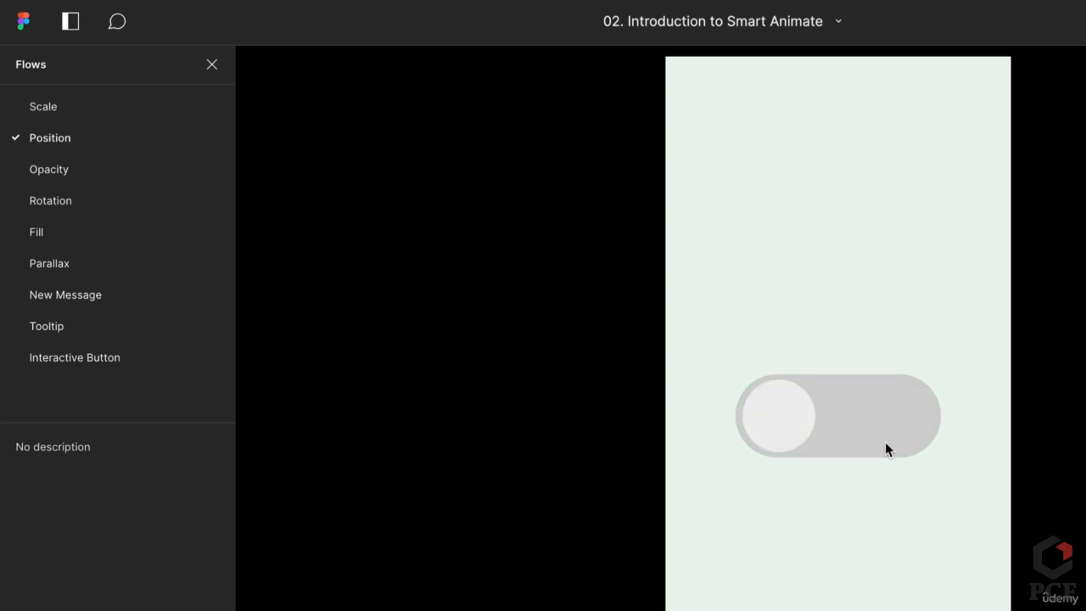
pyautogui.click(769, 440)
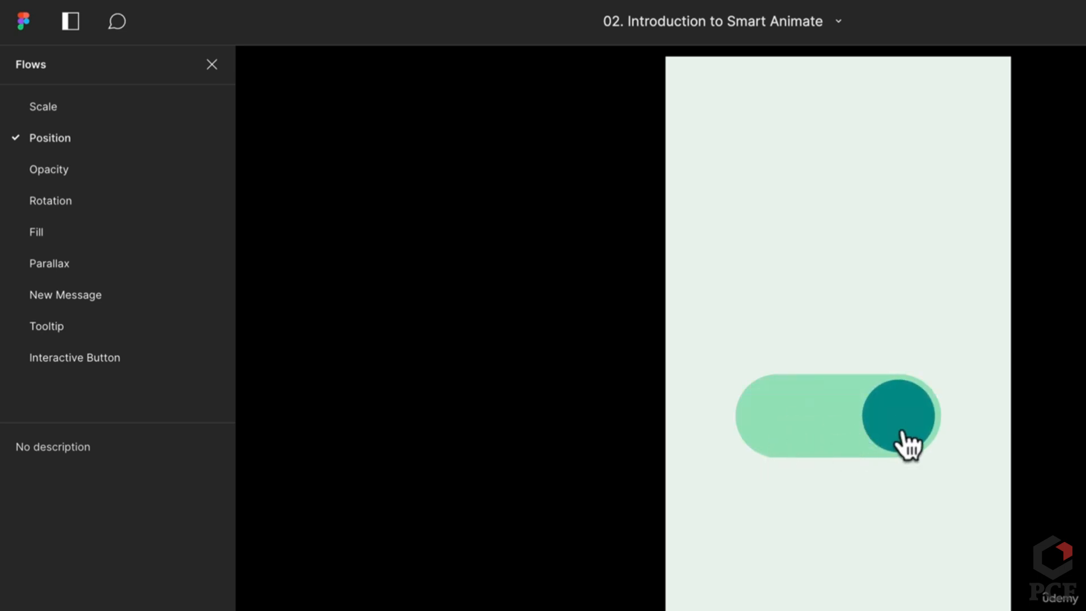
pyautogui.click(800, 447)
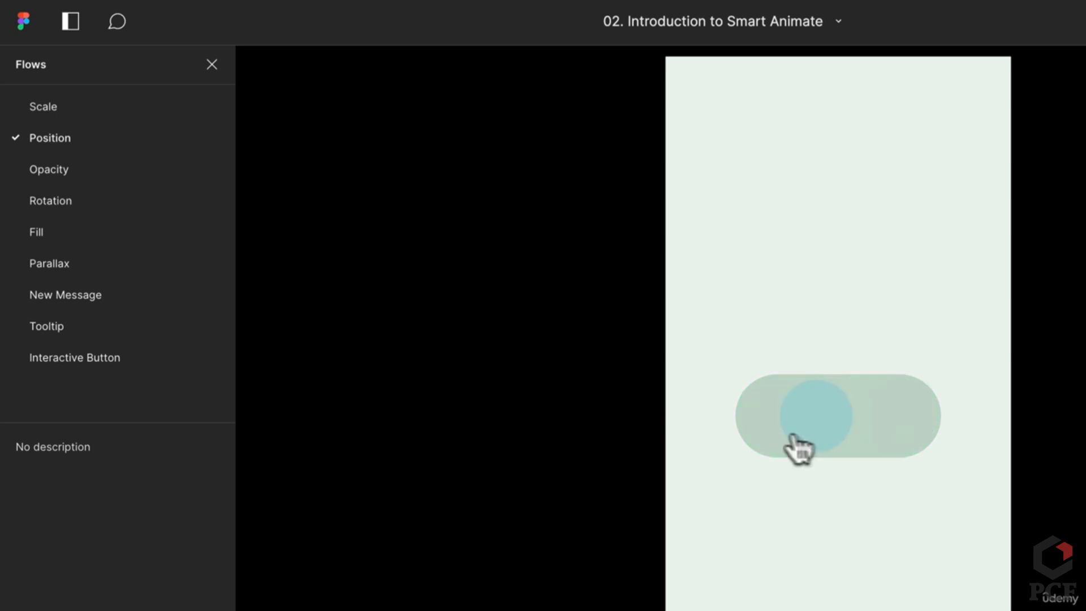
pyautogui.click(789, 433)
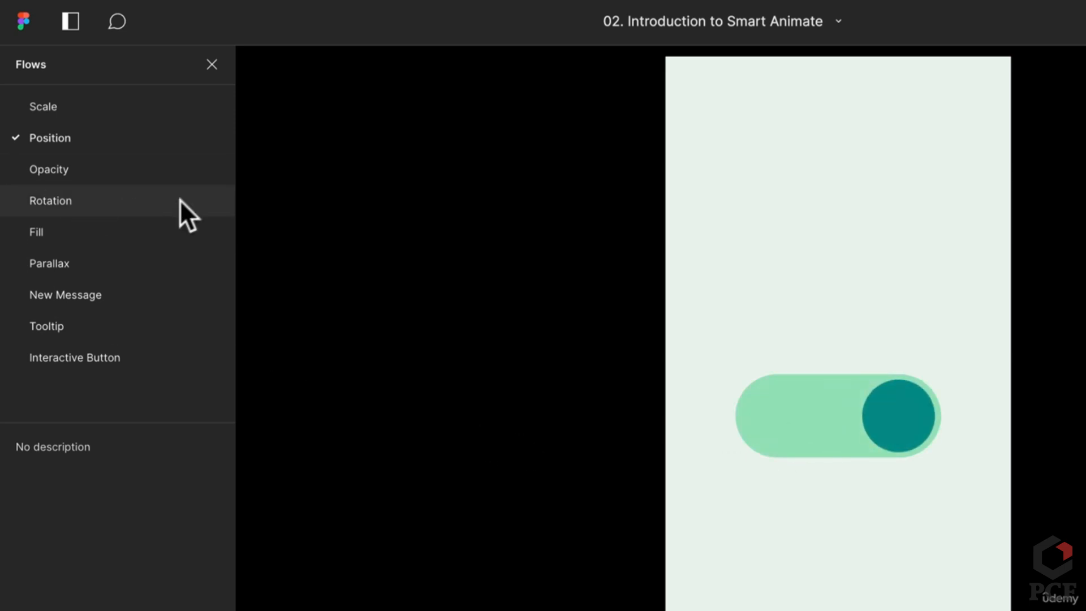
# Preview the Opacity fade, the Rotation of the squares and the Fill flow's red colour change
pyautogui.click(120, 172)
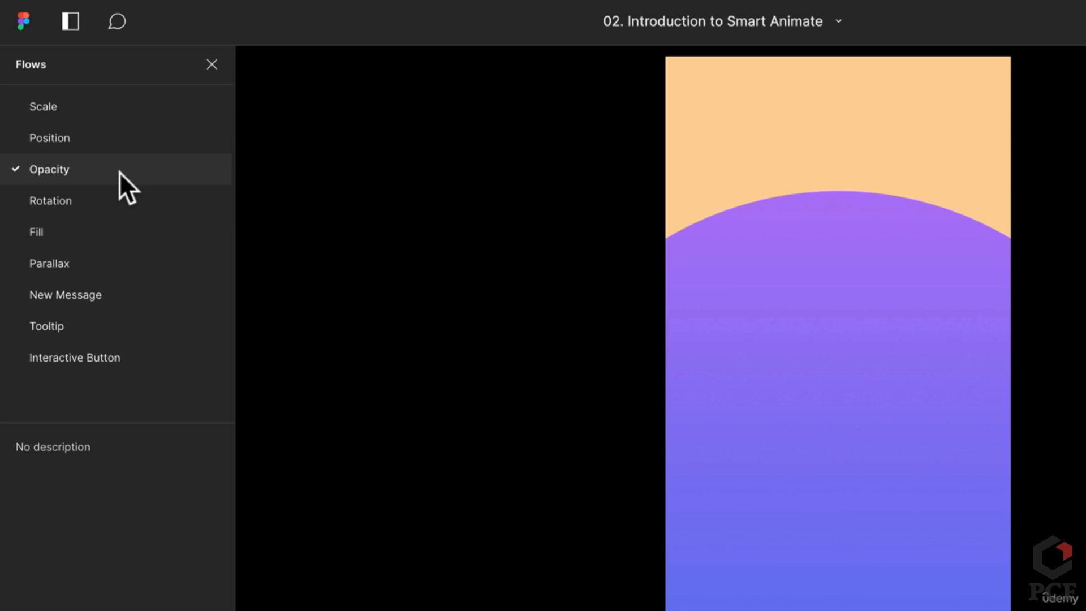
pyautogui.click(956, 317)
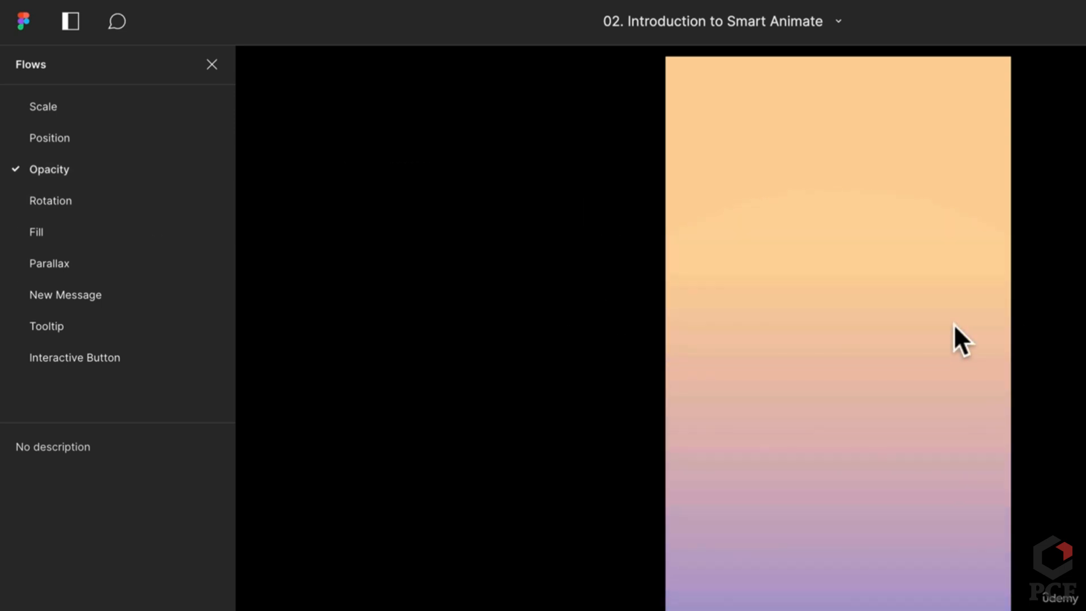
pyautogui.click(953, 323)
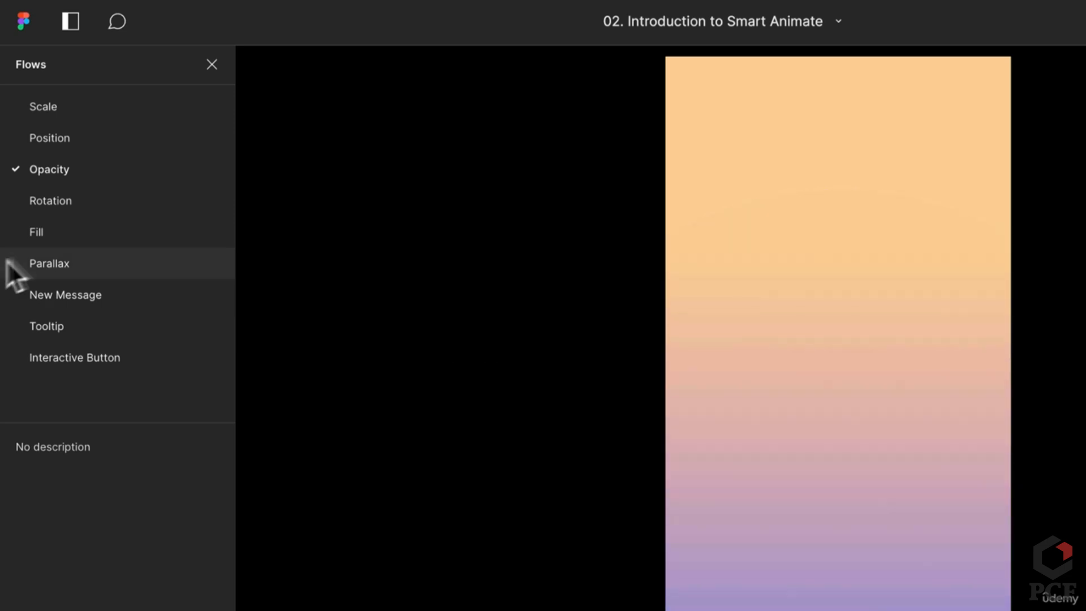
pyautogui.click(125, 201)
pyautogui.click(781, 367)
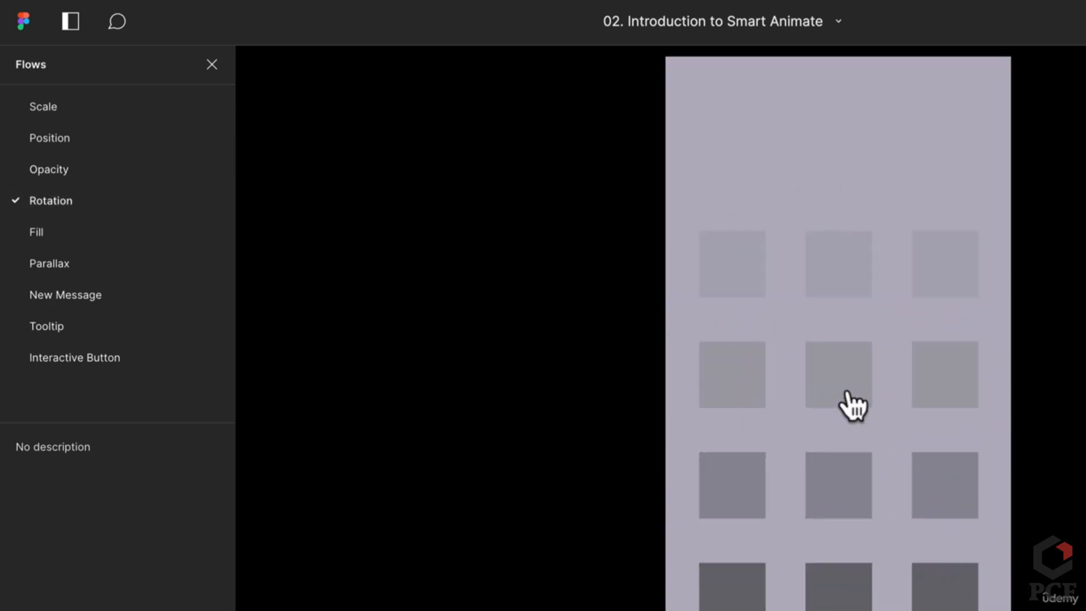
pyautogui.click(67, 226)
pyautogui.click(811, 396)
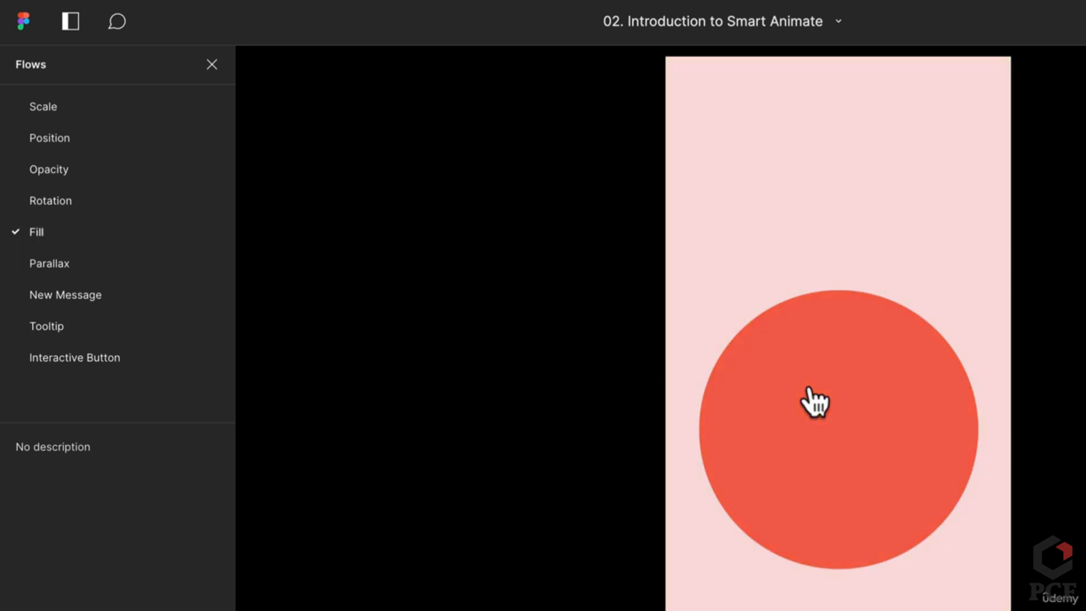
pyautogui.click(814, 396)
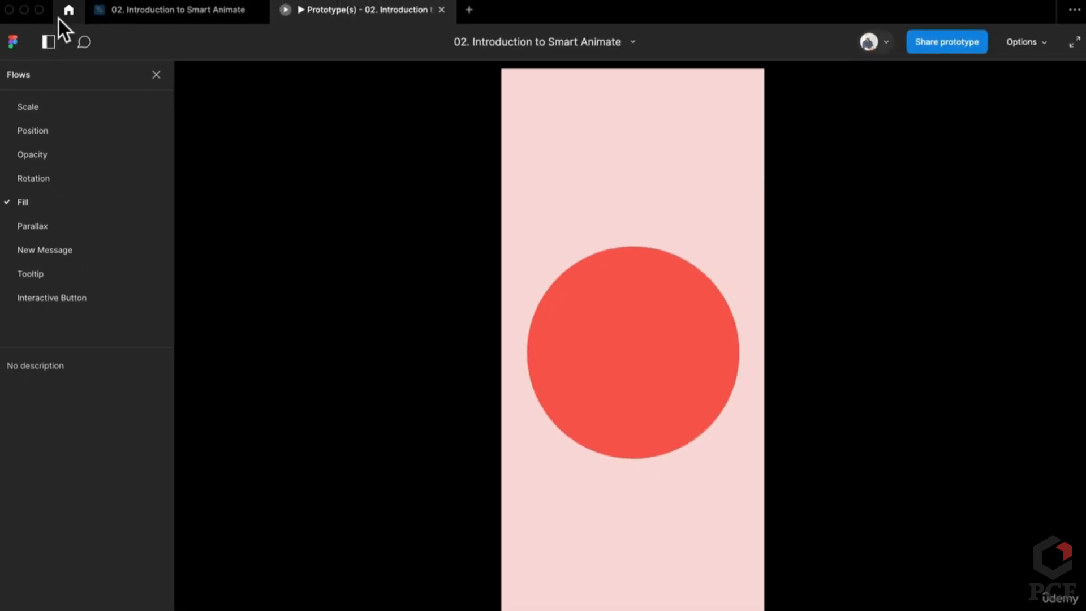
pyautogui.click(143, 12)
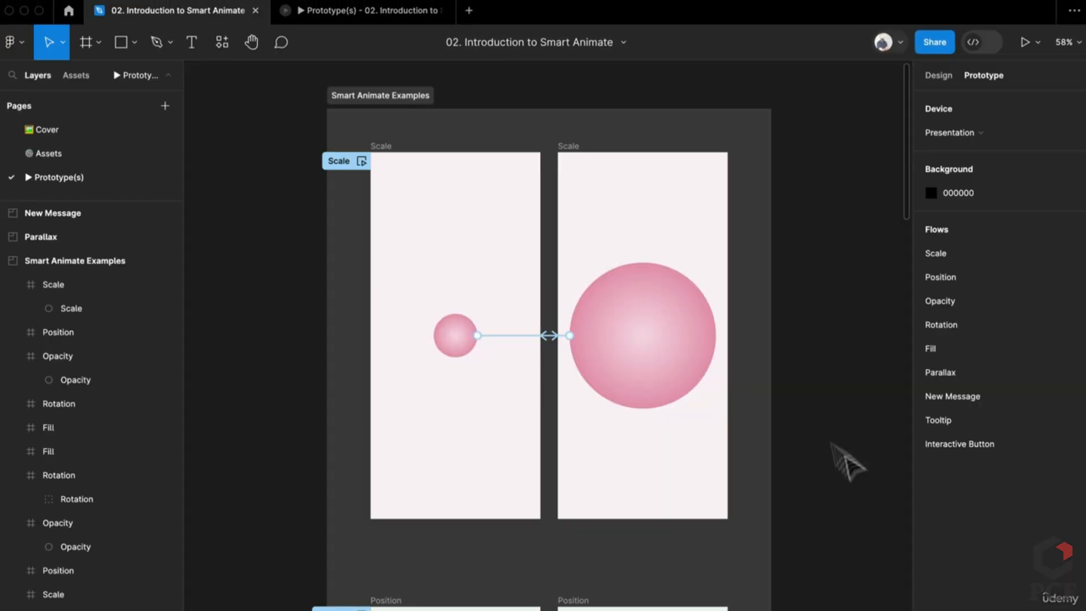
pyautogui.click(696, 371)
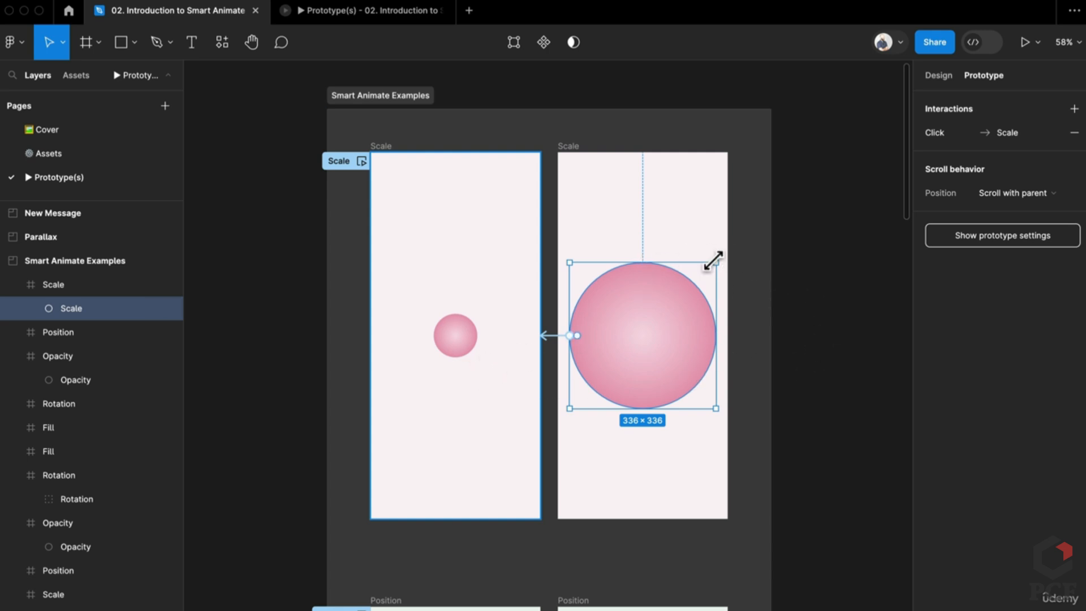
pyautogui.moveTo(716, 262); pyautogui.dragTo(763, 210)
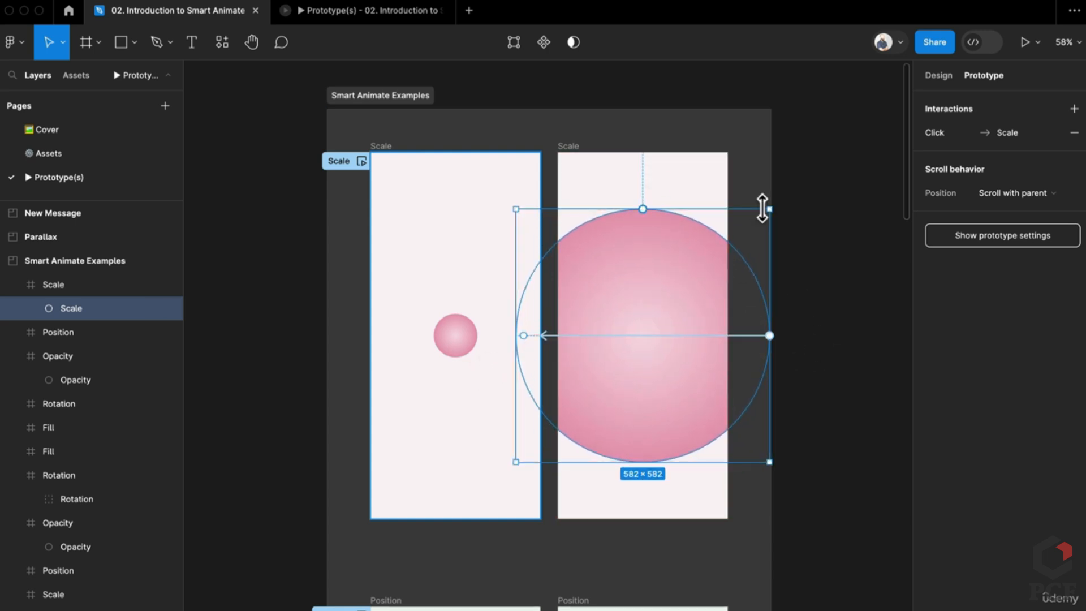
pyautogui.hotkey('ctrl', 'z')
pyautogui.click(825, 210)
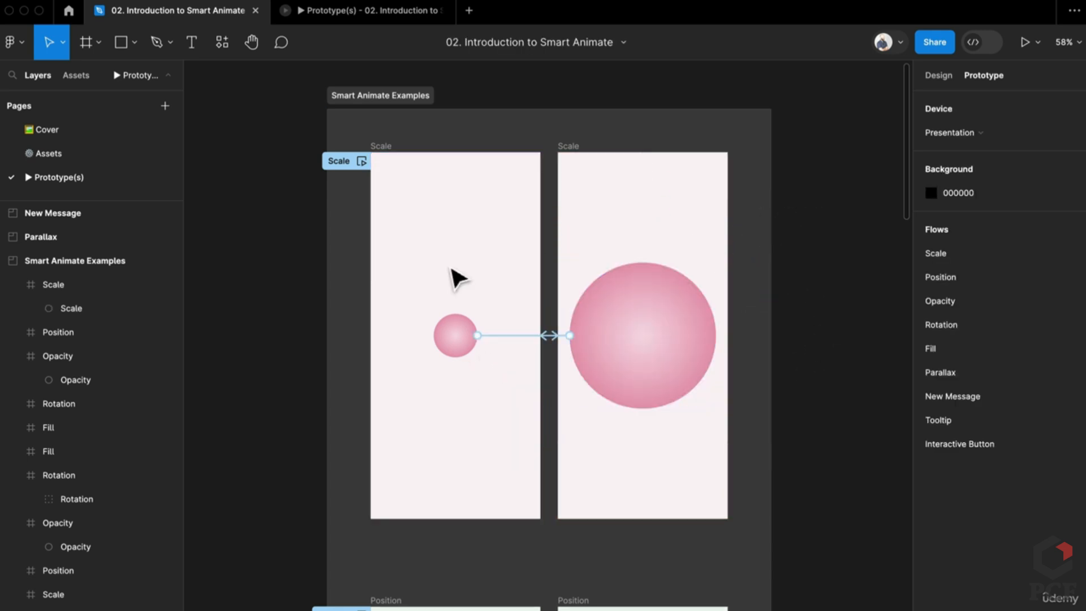
pyautogui.click(666, 386)
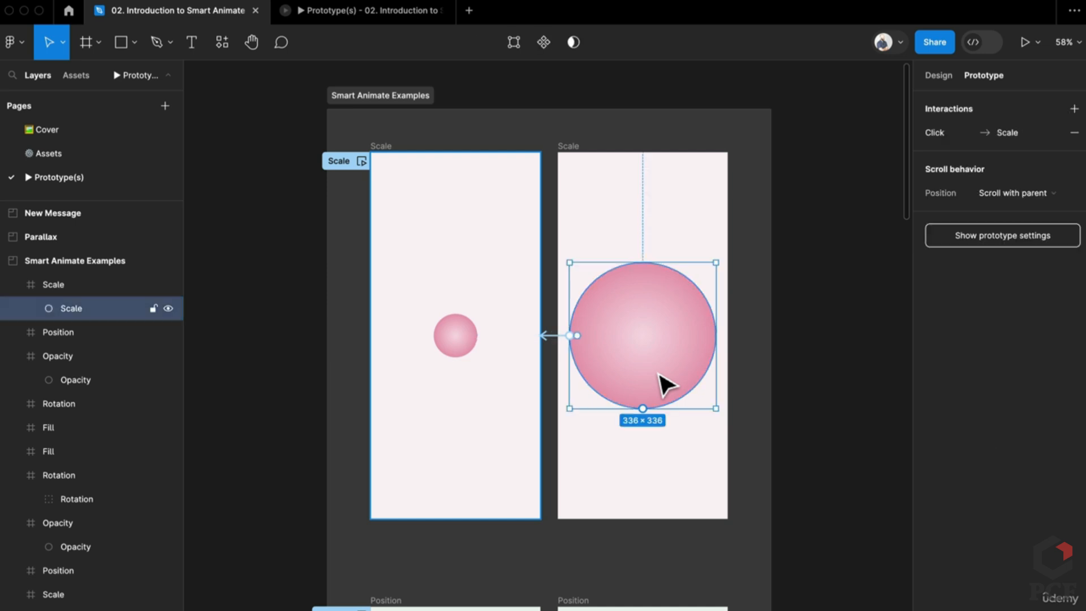
pyautogui.click(442, 342)
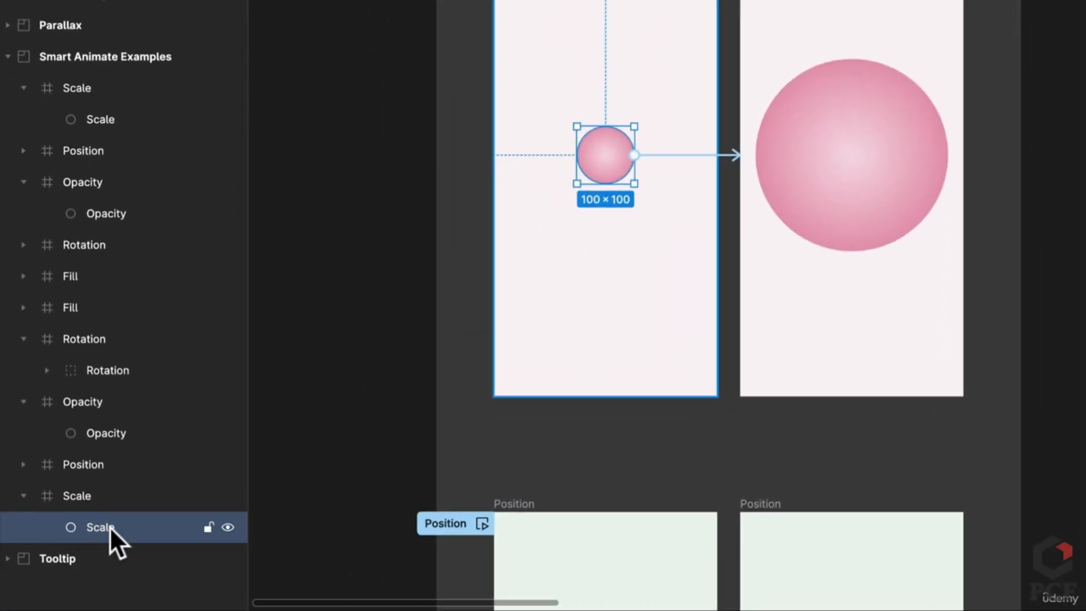
pyautogui.click(876, 195)
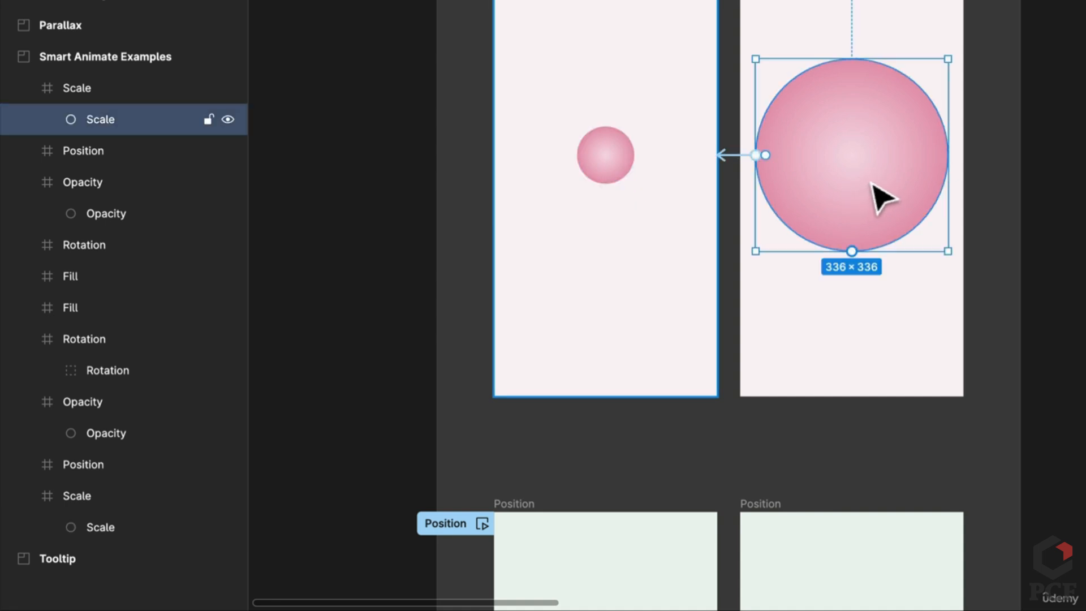
pyautogui.scroll(-10, 911, 290)
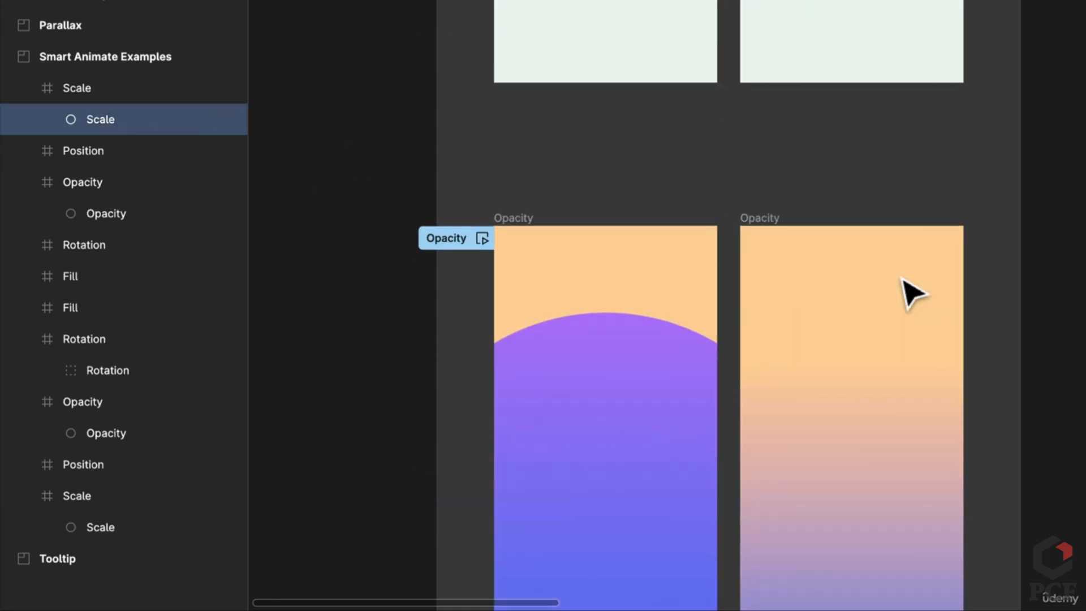
pyautogui.scroll(5, 911, 291)
pyautogui.scroll(-1, 909, 286)
pyautogui.click(637, 221)
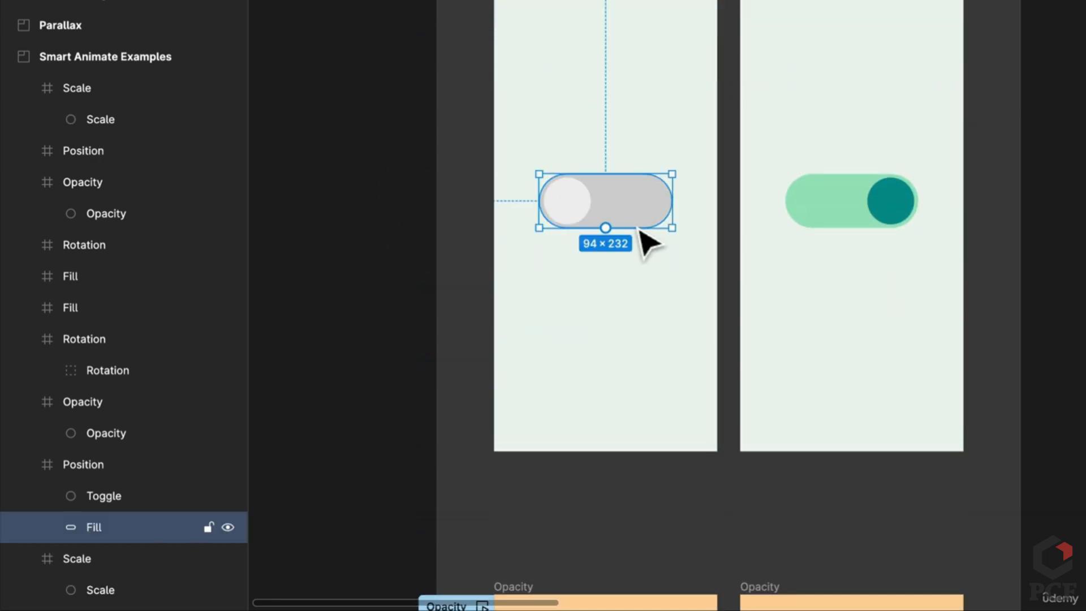
pyautogui.click(567, 218)
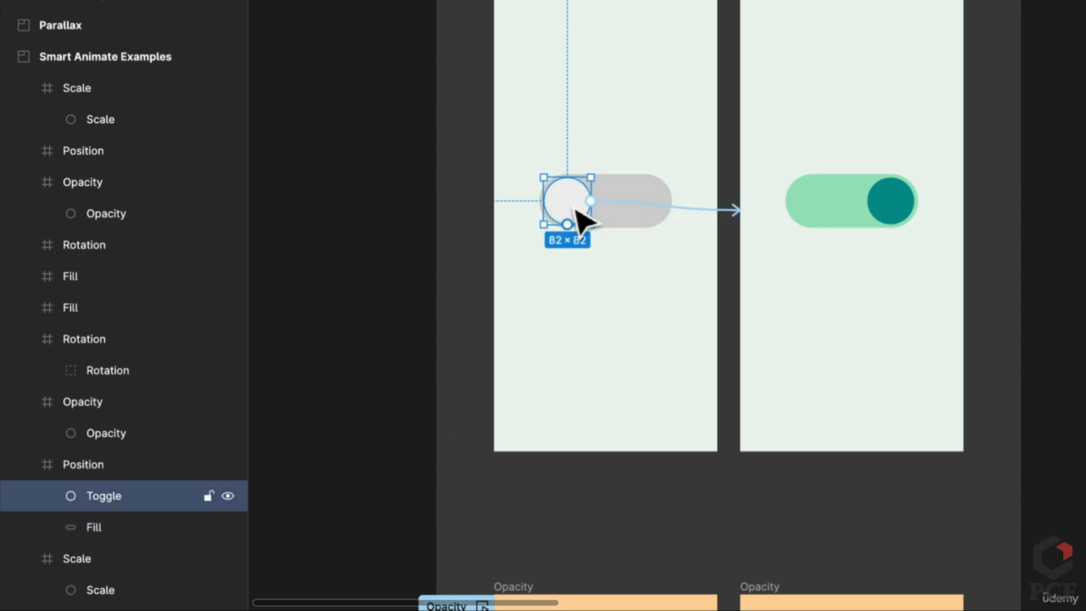
pyautogui.click(879, 207)
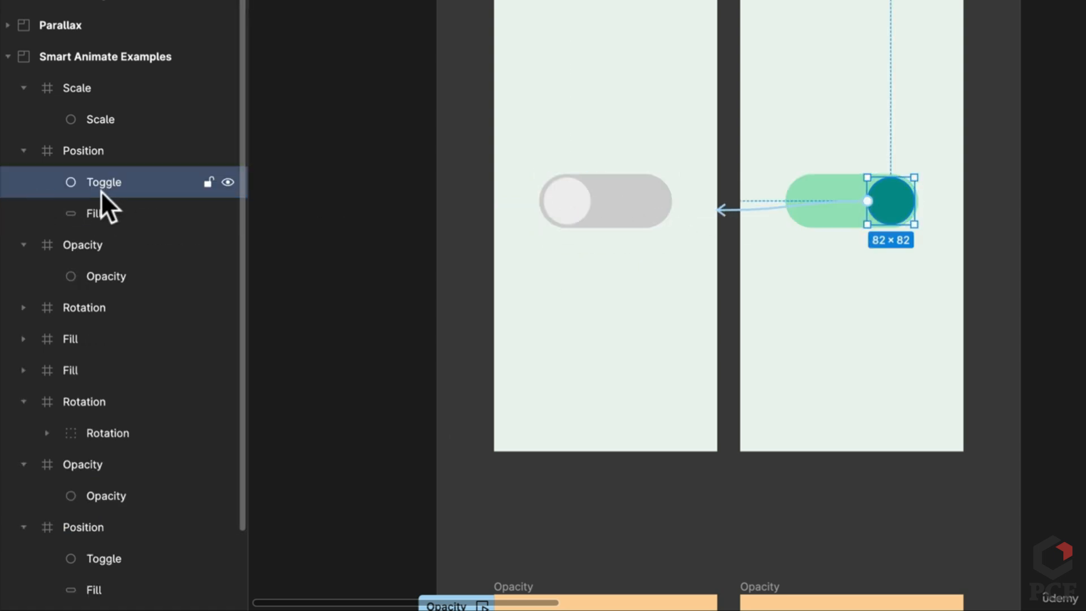
pyautogui.click(821, 222)
pyautogui.click(820, 220)
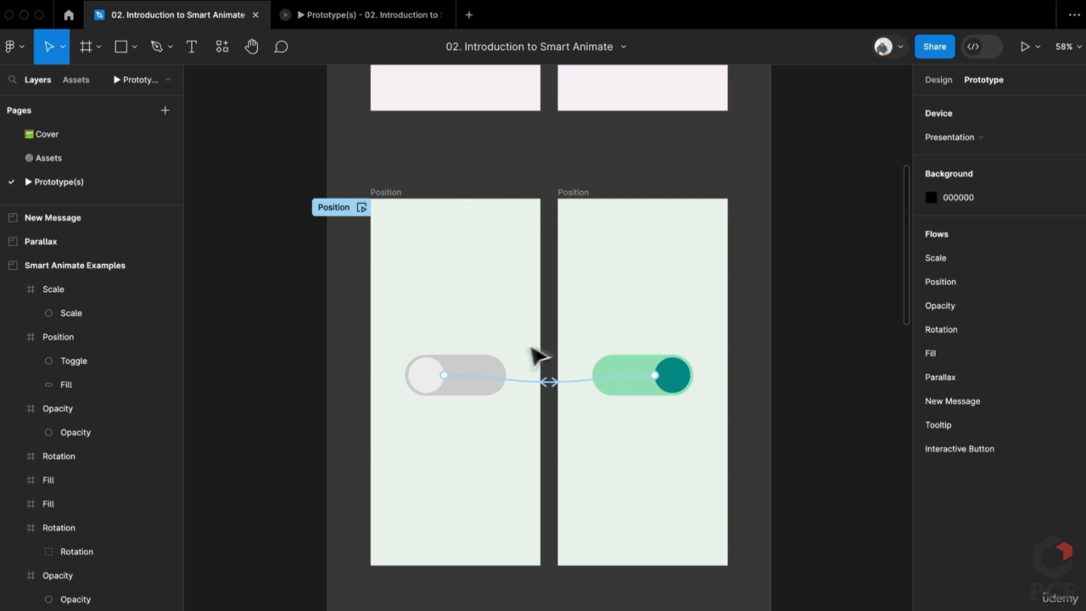
pyautogui.scroll(5, 531, 340)
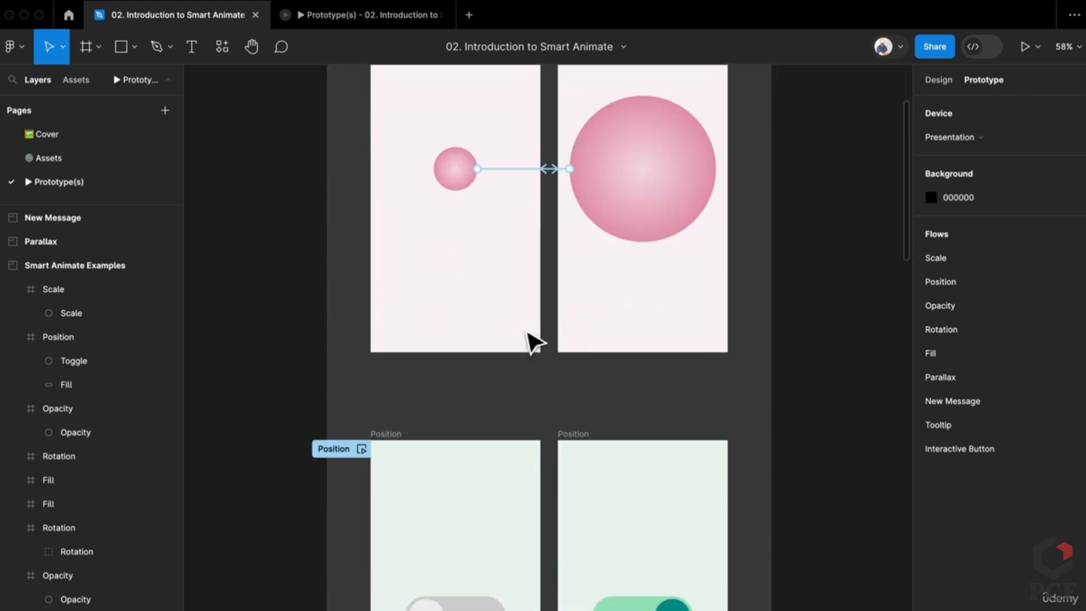
pyautogui.scroll(4, 531, 342)
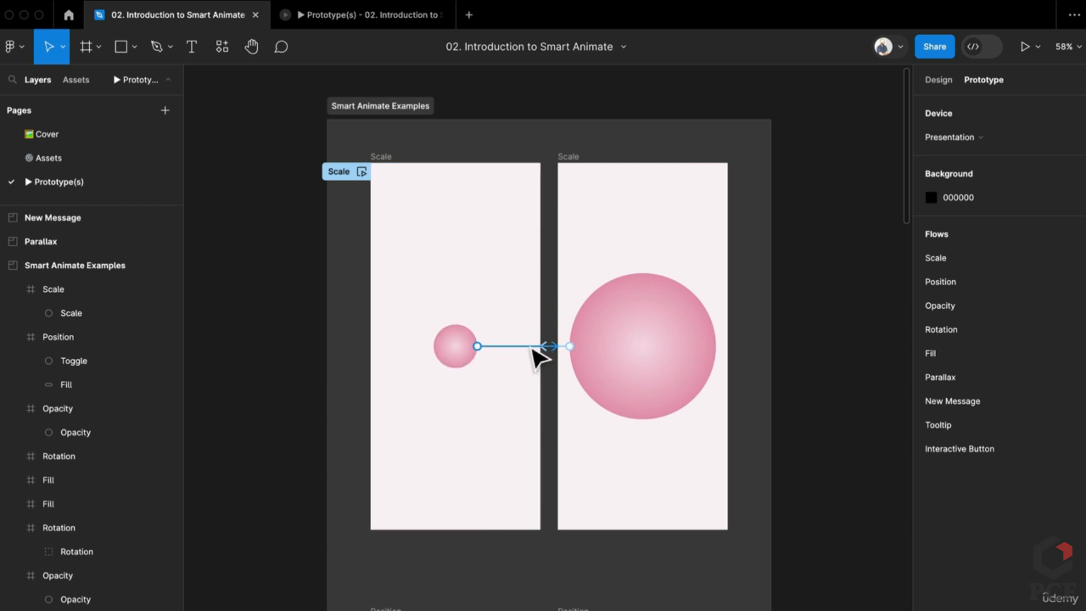
# Remove the small circle's old interaction and link the circle to the second Scale frame
pyautogui.click(531, 347)
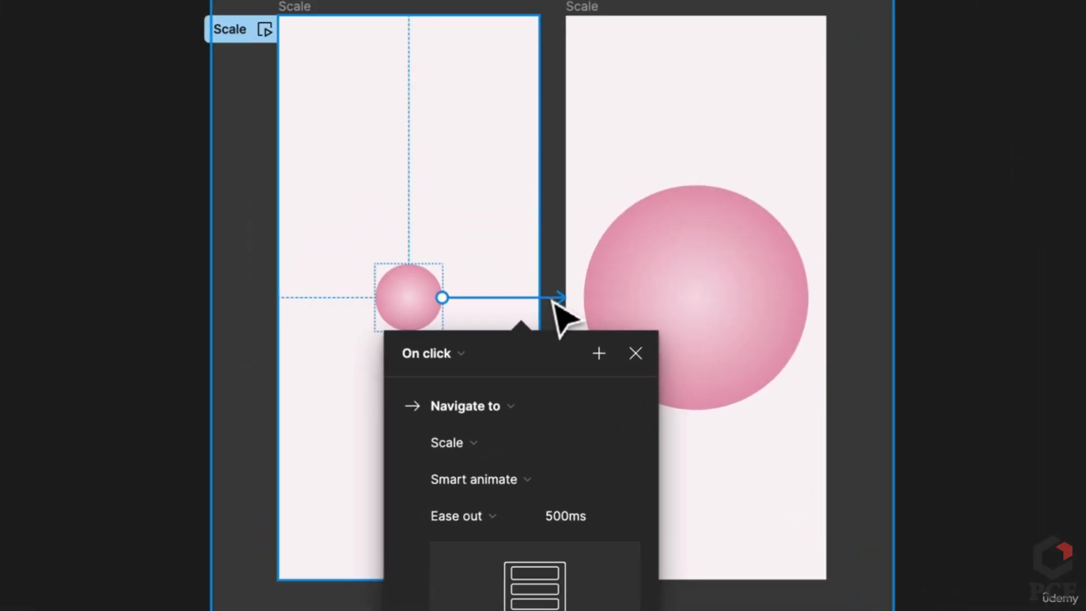
pyautogui.press('Escape')
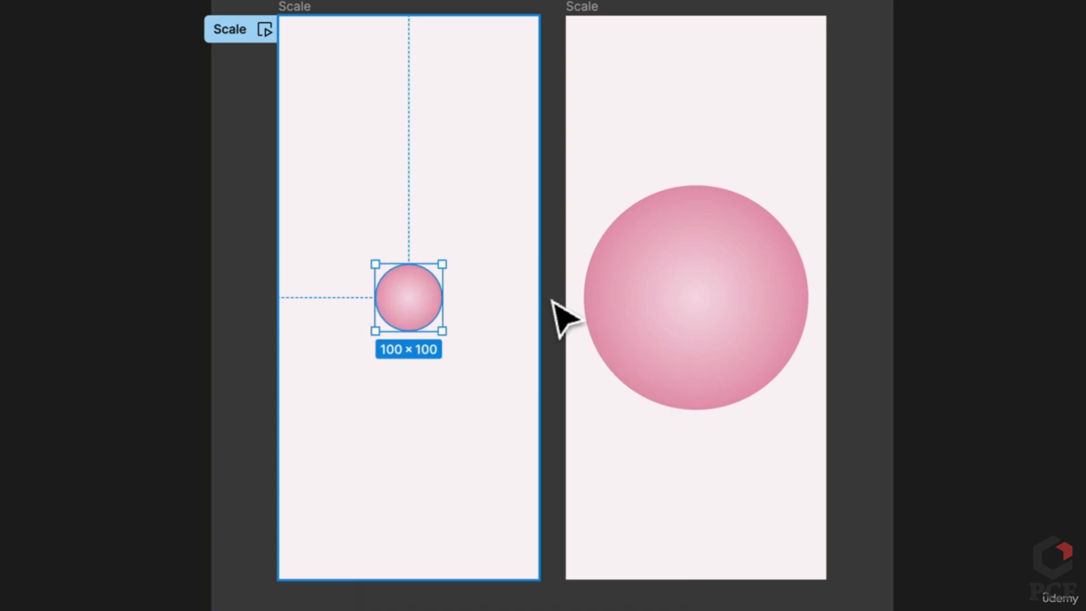
pyautogui.click(581, 410)
pyautogui.click(416, 300)
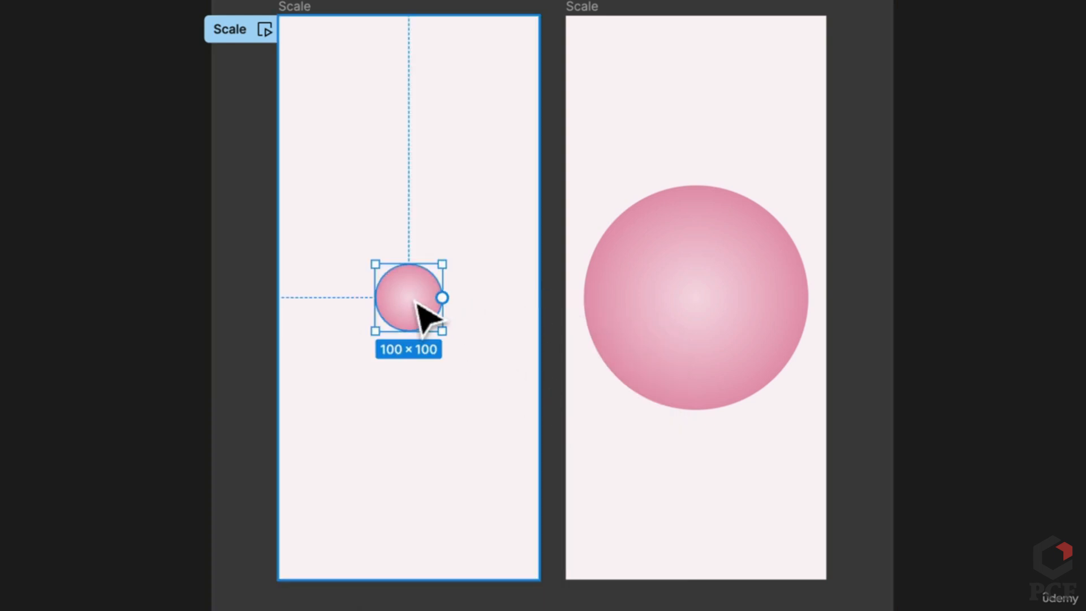
pyautogui.moveTo(442, 301); pyautogui.dragTo(754, 332)
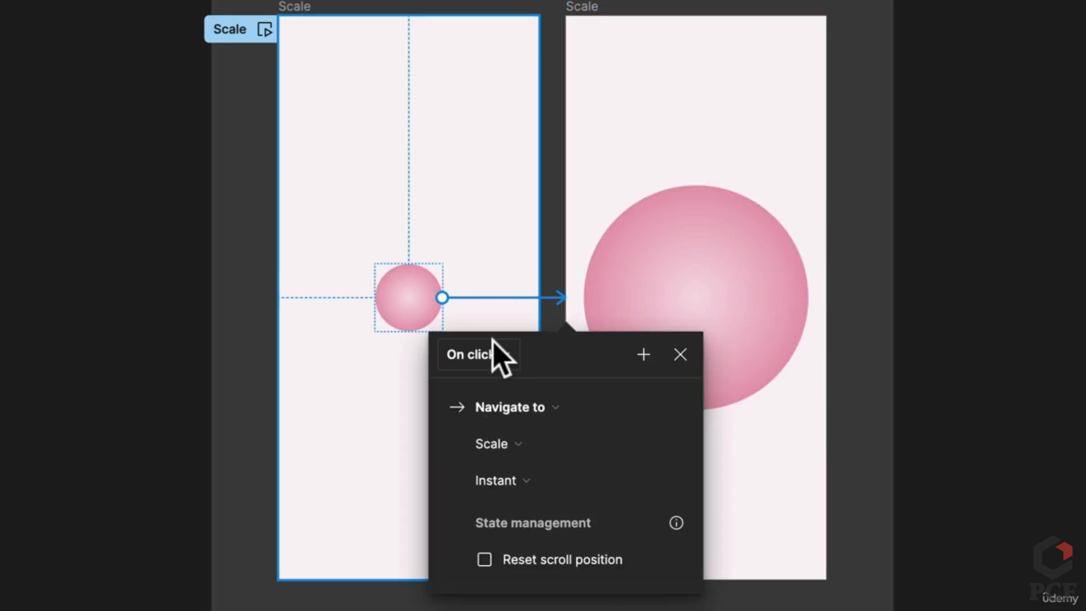
# Keep the new interaction's trigger as On click and its action as Navigate to
pyautogui.click(506, 361)
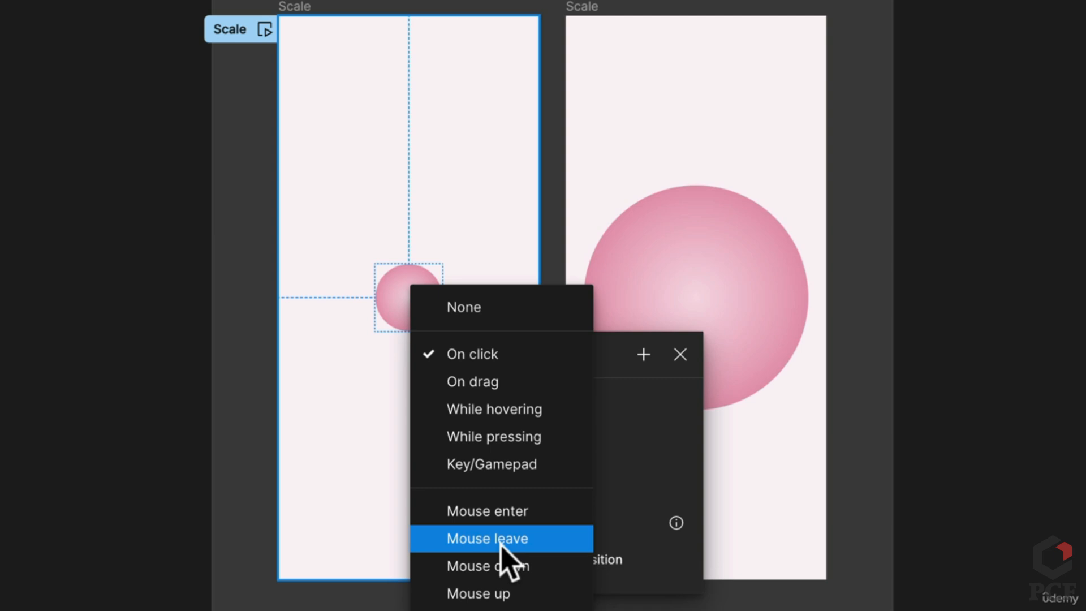
pyautogui.click(507, 356)
pyautogui.click(582, 419)
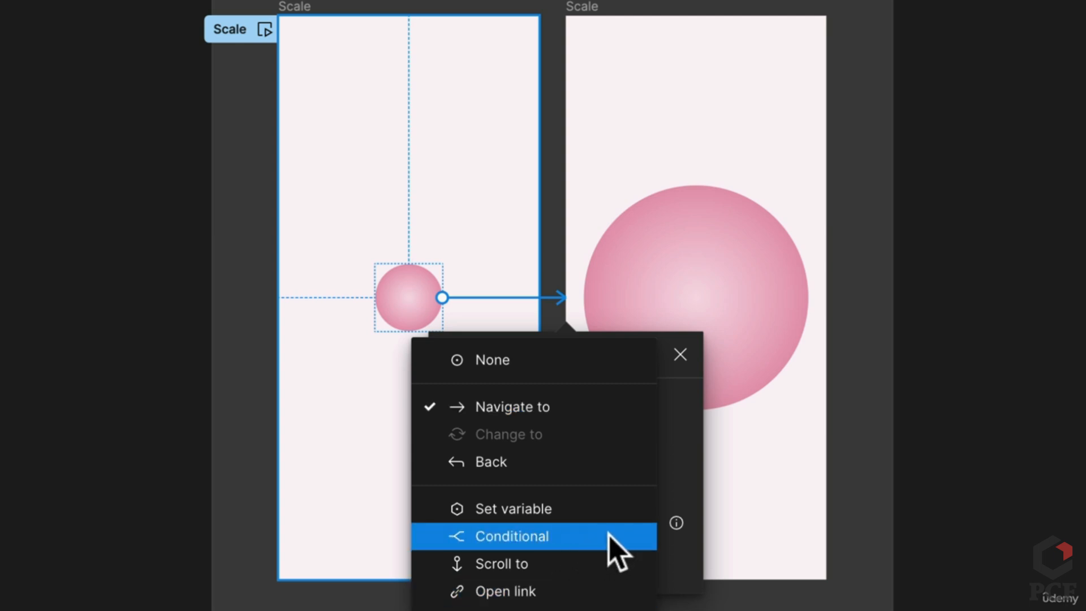
pyautogui.click(556, 416)
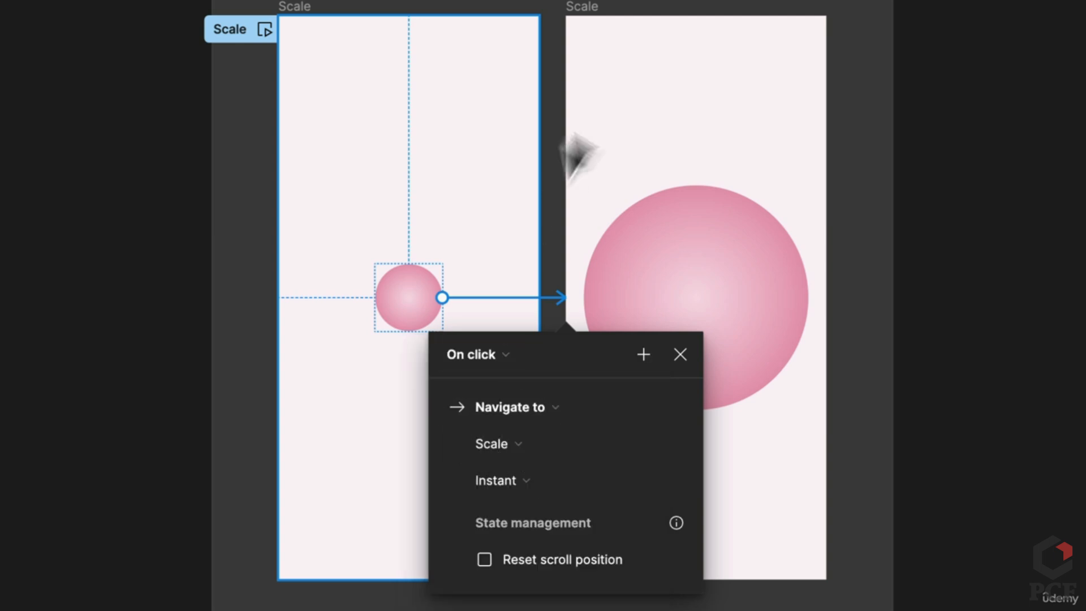
pyautogui.scroll(-5, 574, 477)
# Change the circle's transition from Instant to Smart animate, keeping Ease out at 300ms
pyautogui.click(556, 480)
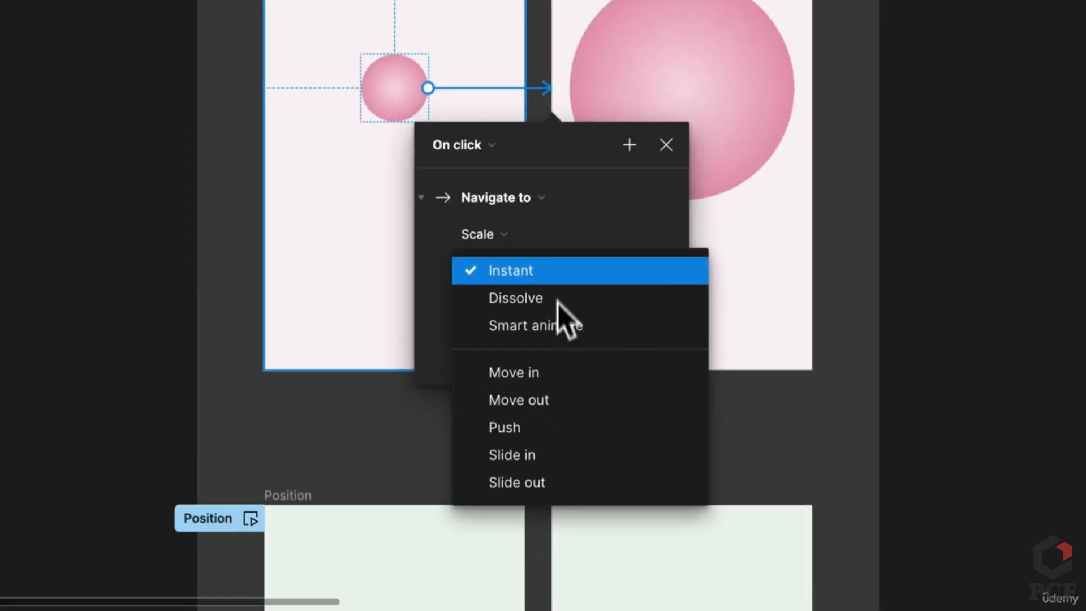
pyautogui.click(566, 334)
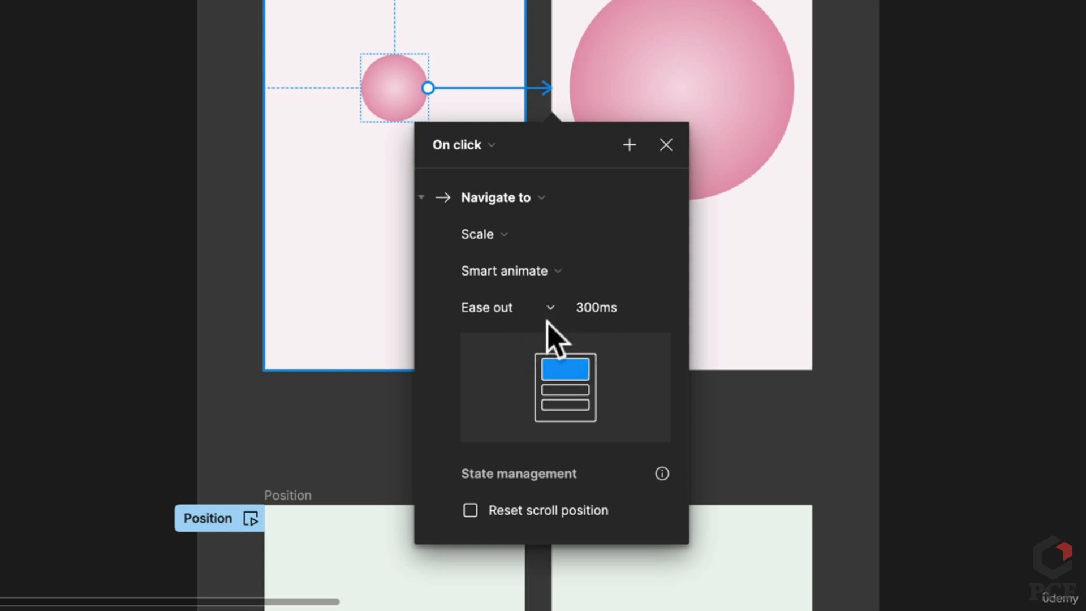
pyautogui.click(534, 313)
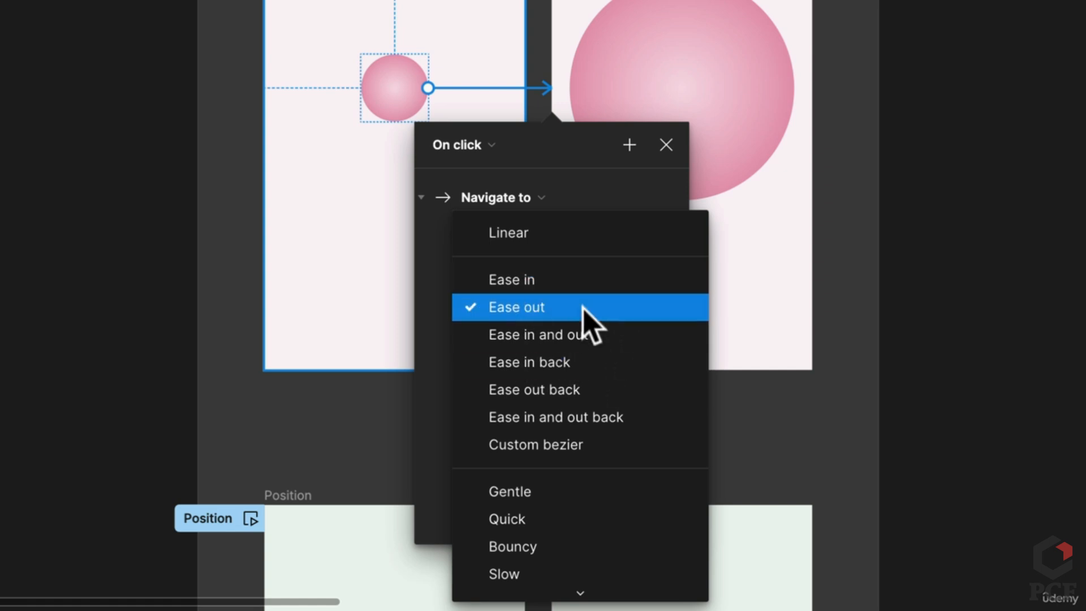
pyautogui.click(611, 179)
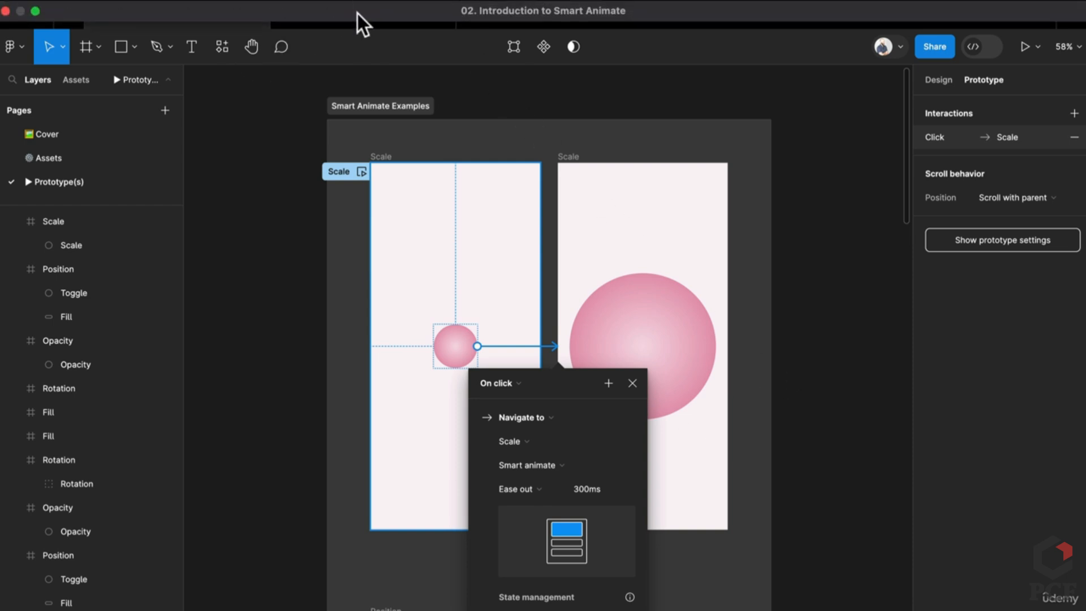
pyautogui.click(361, 16)
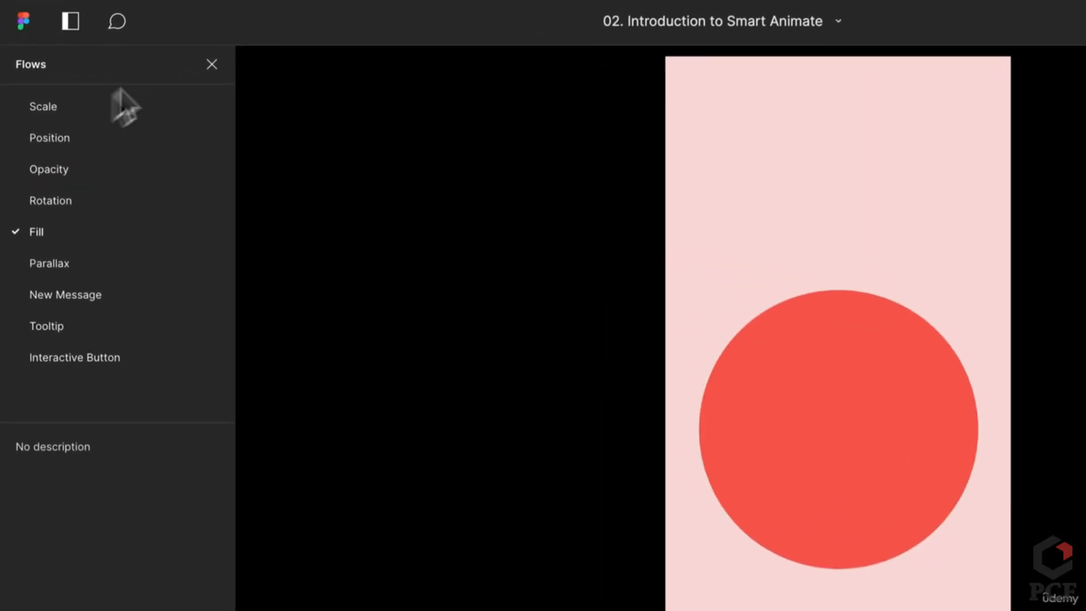
pyautogui.click(87, 108)
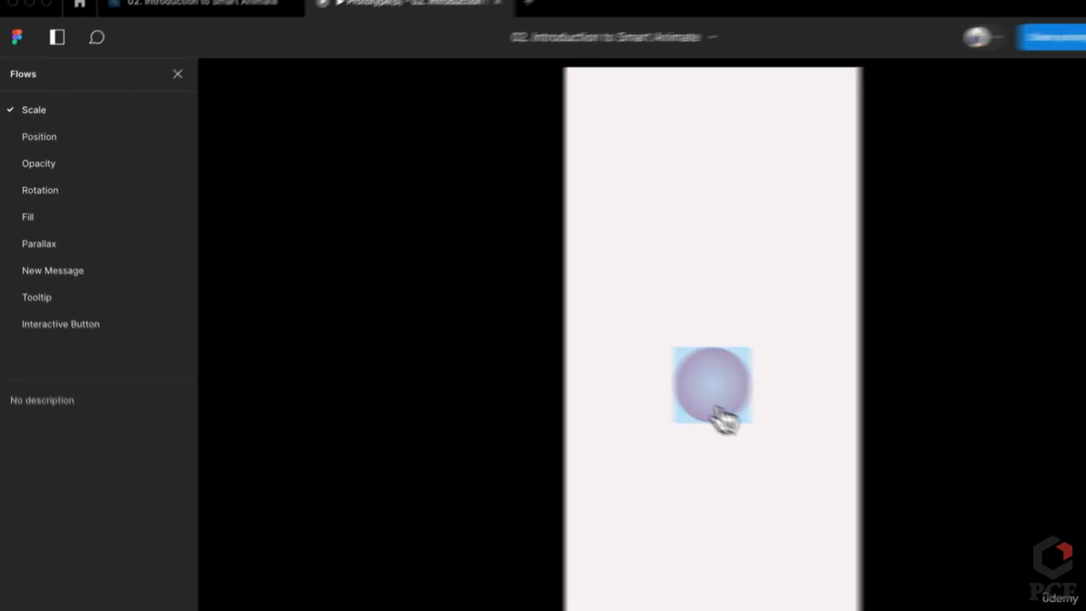
pyautogui.click(846, 462)
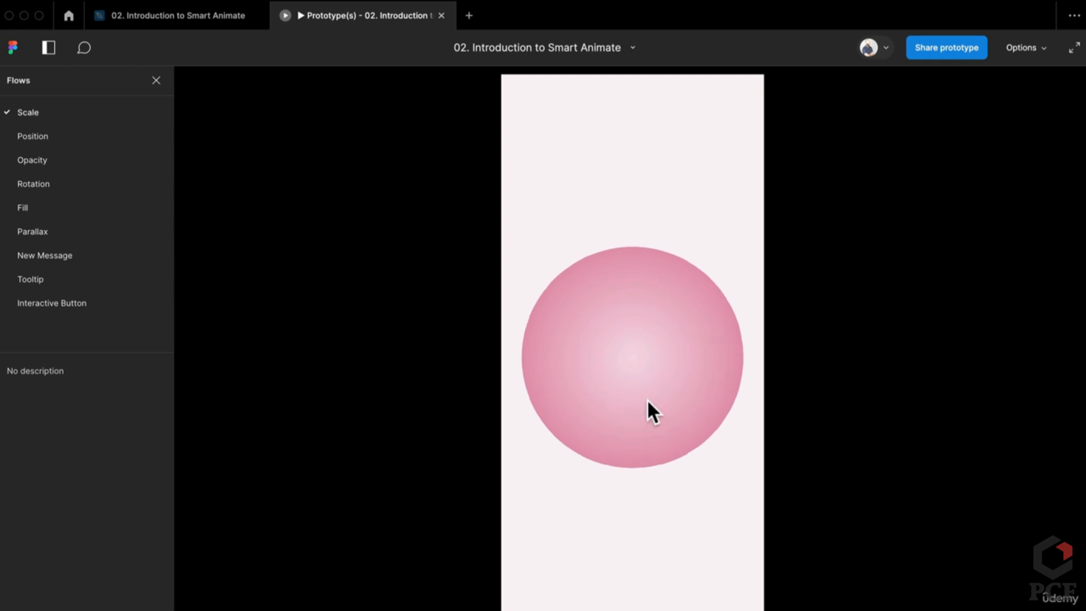
pyautogui.click(647, 413)
pyautogui.click(622, 385)
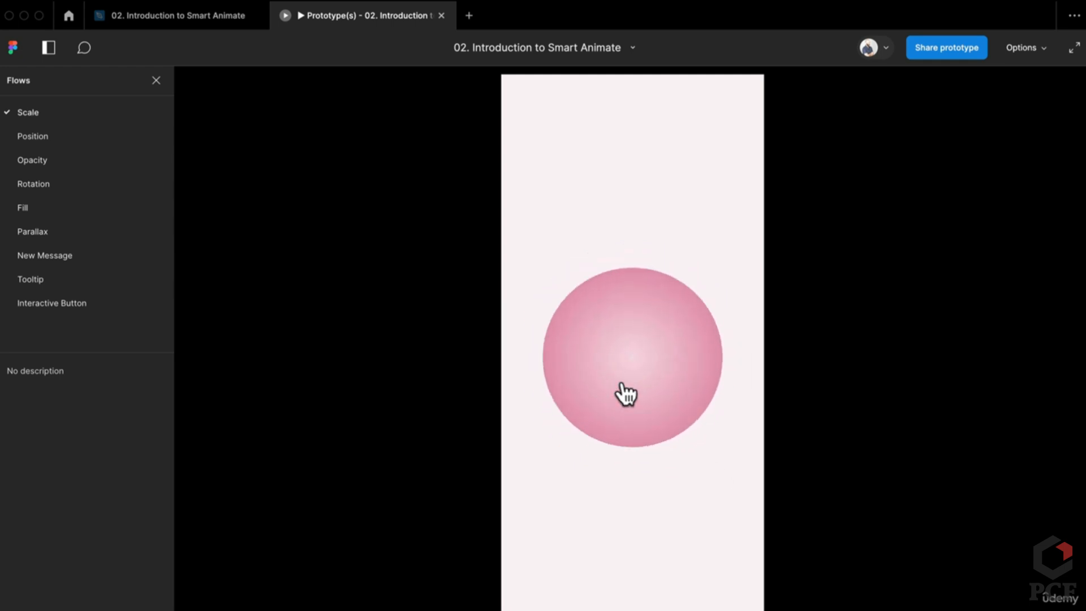
pyautogui.click(215, 20)
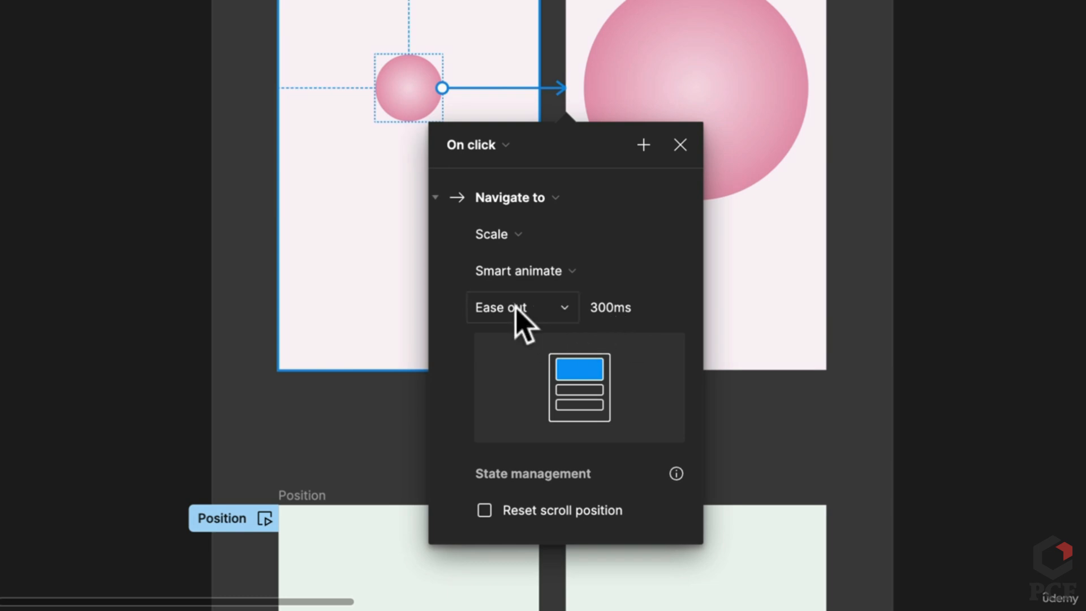
# Change the circle transition's easing to Ease in and out back with a 1000ms duration
pyautogui.click(516, 310)
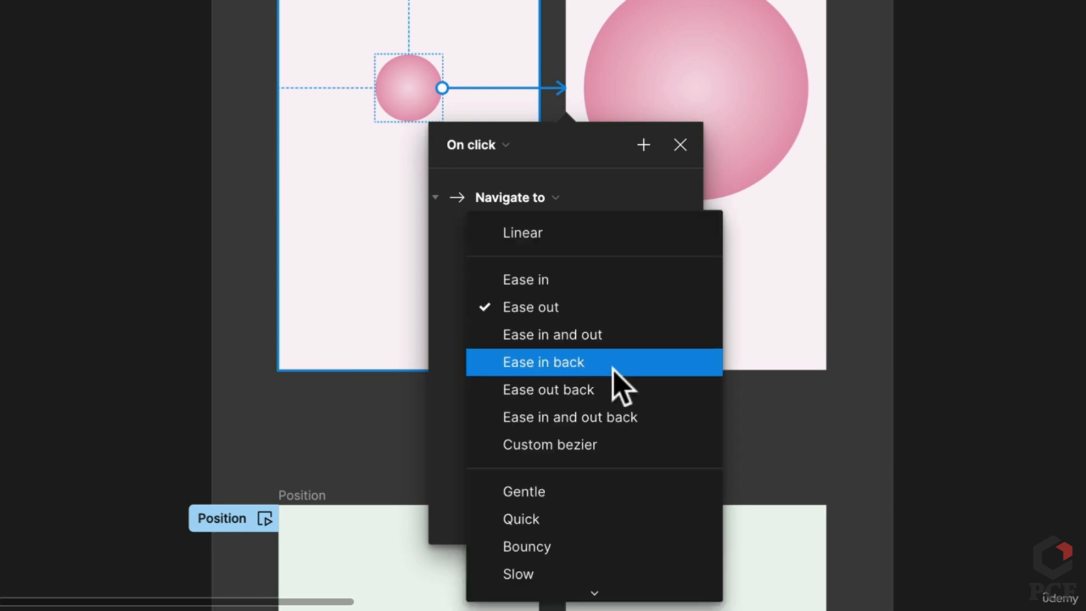
pyautogui.click(601, 418)
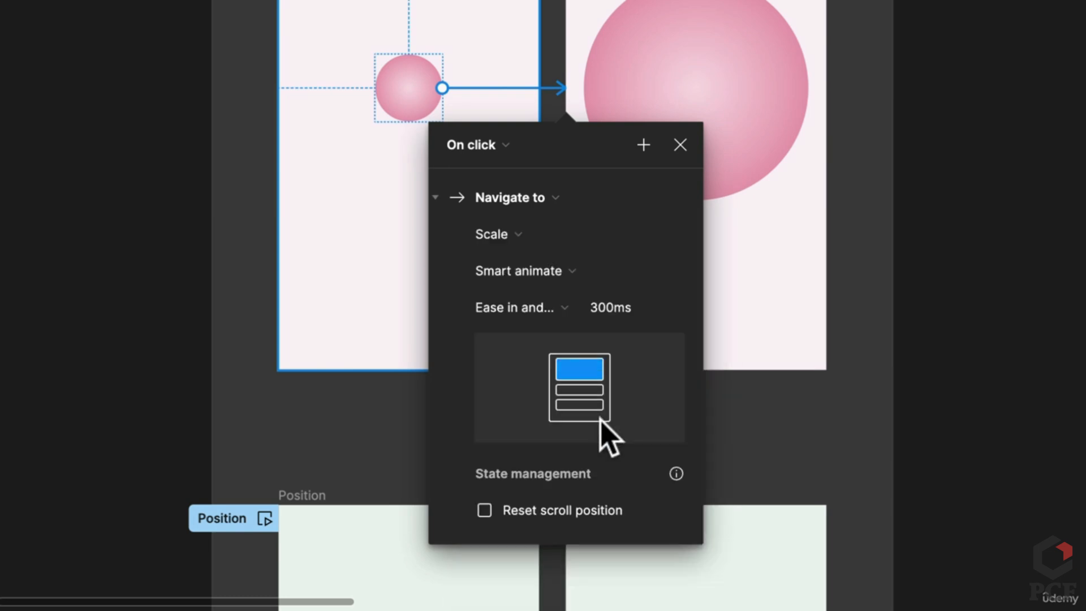
pyautogui.click(608, 311)
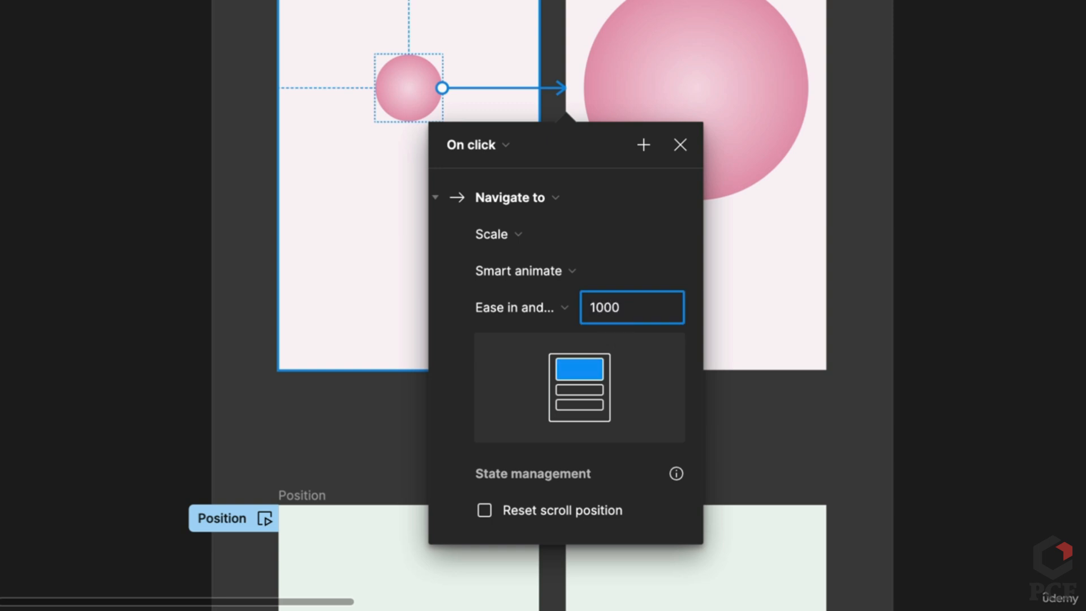
pyautogui.click(638, 243)
pyautogui.click(648, 275)
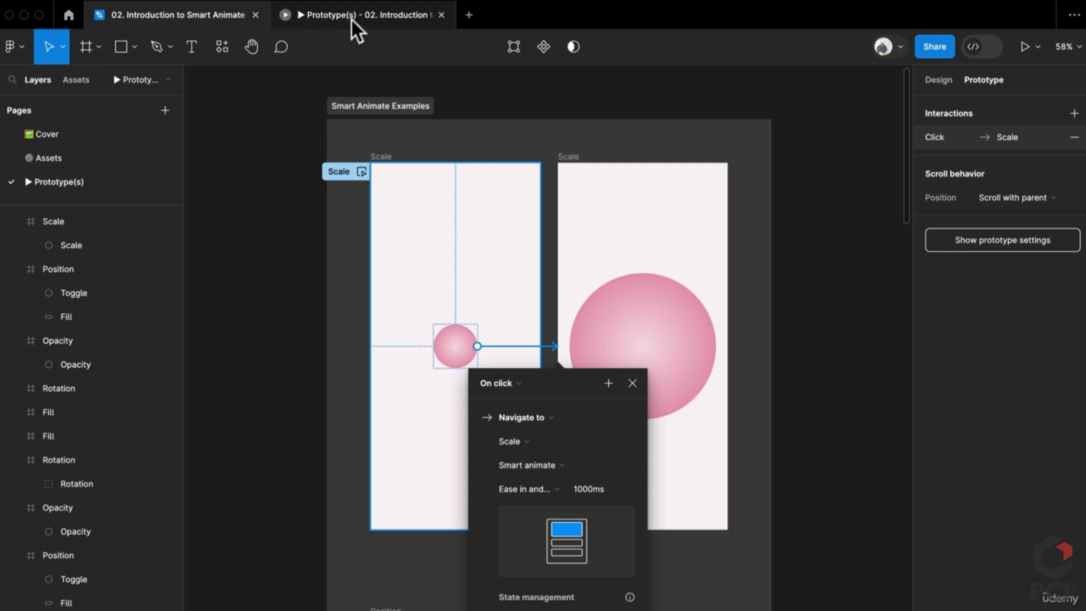
# Preview the slower circle shrink-and-grow transition several times, then return to the design file
pyautogui.click(352, 17)
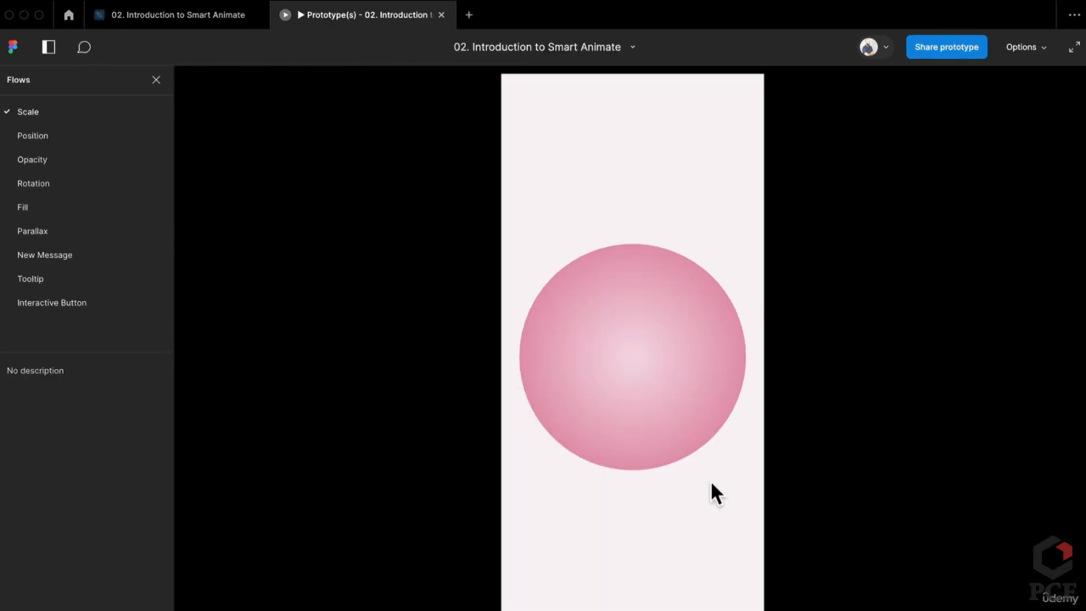
pyautogui.click(640, 413)
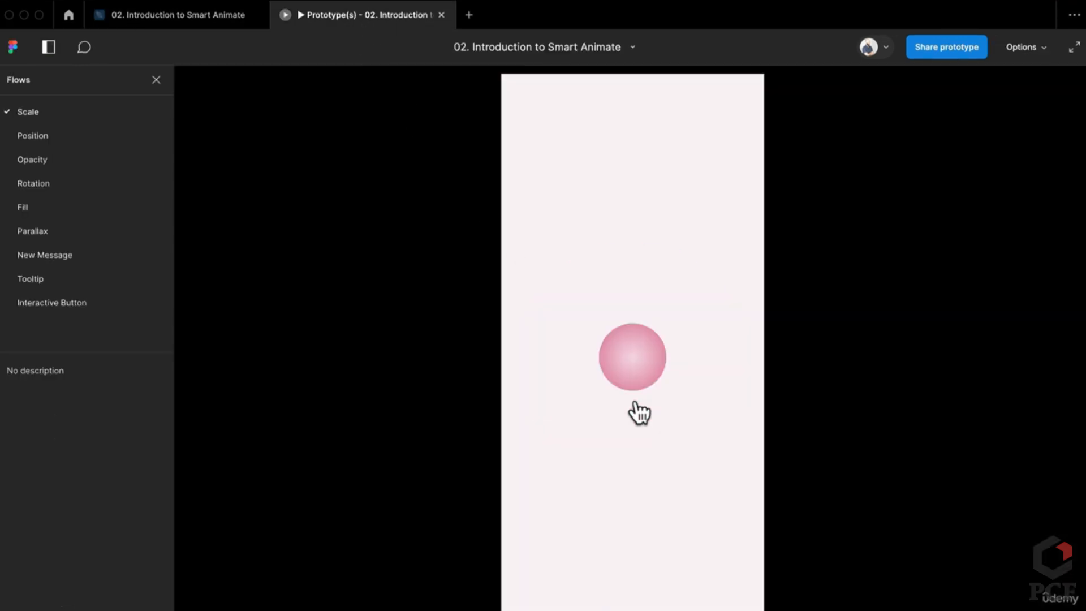
pyautogui.click(644, 364)
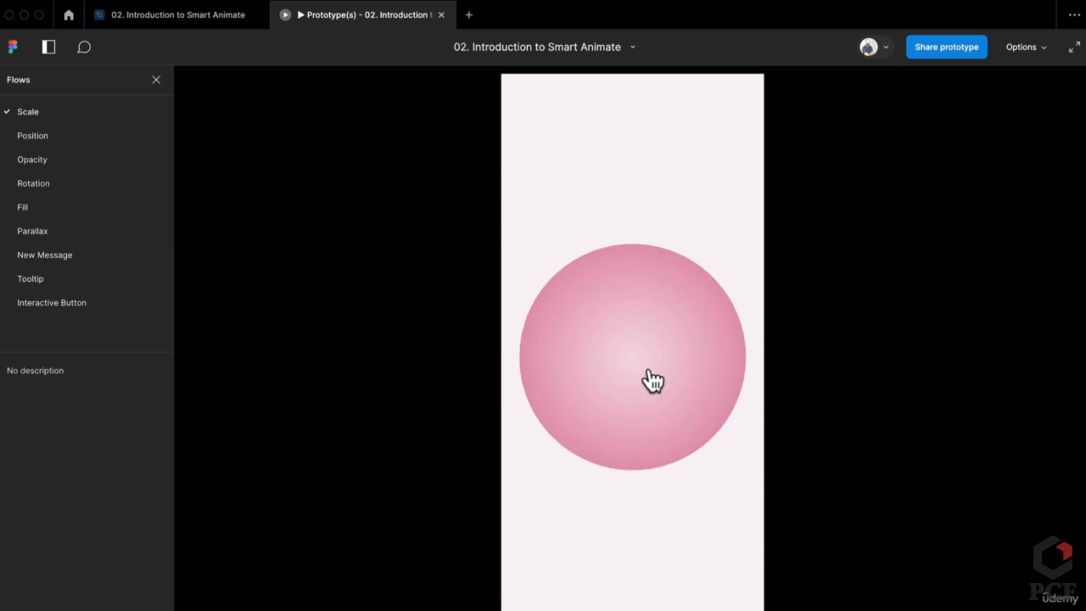
pyautogui.click(649, 374)
pyautogui.click(647, 385)
pyautogui.click(633, 436)
pyautogui.click(625, 384)
pyautogui.click(178, 21)
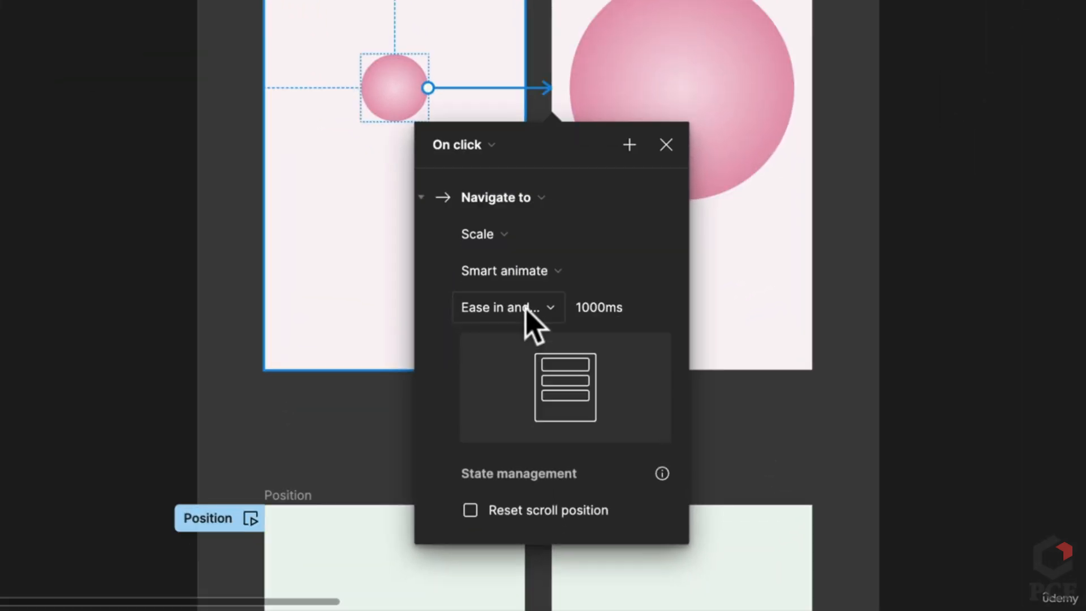
pyautogui.click(544, 490)
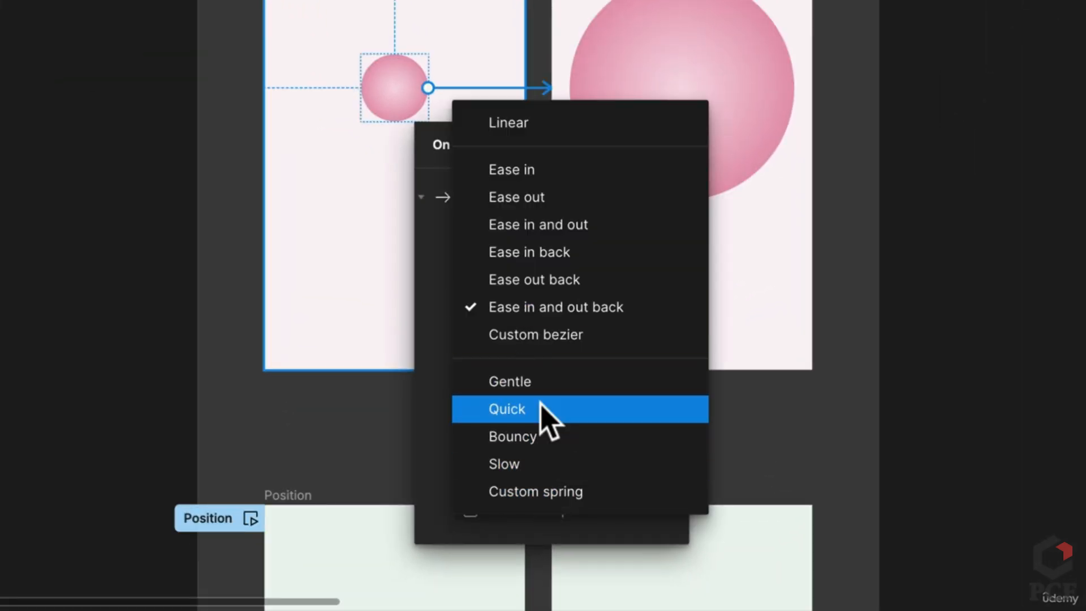
# Apply Gentle easing to the circle's Scale transition and preview it shrinking and growing
pyautogui.click(553, 385)
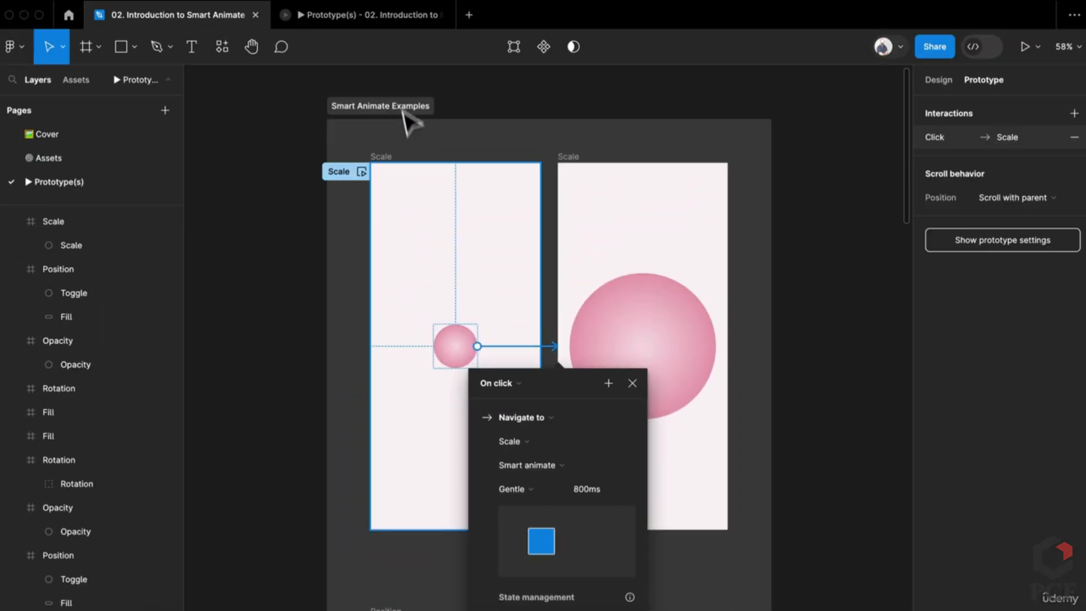
pyautogui.click(393, 17)
pyautogui.click(617, 393)
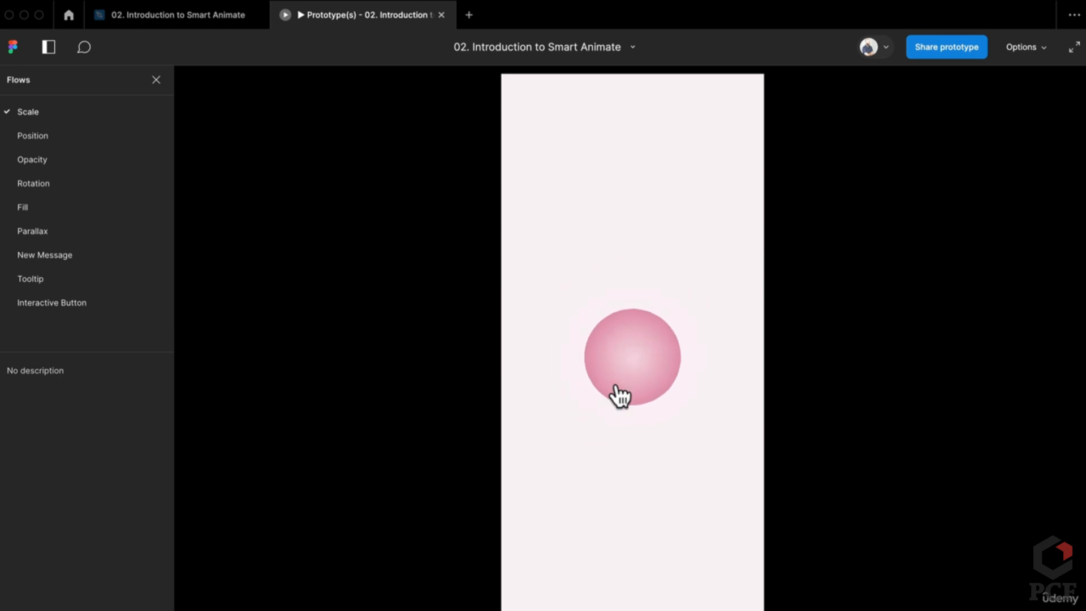
pyautogui.click(618, 390)
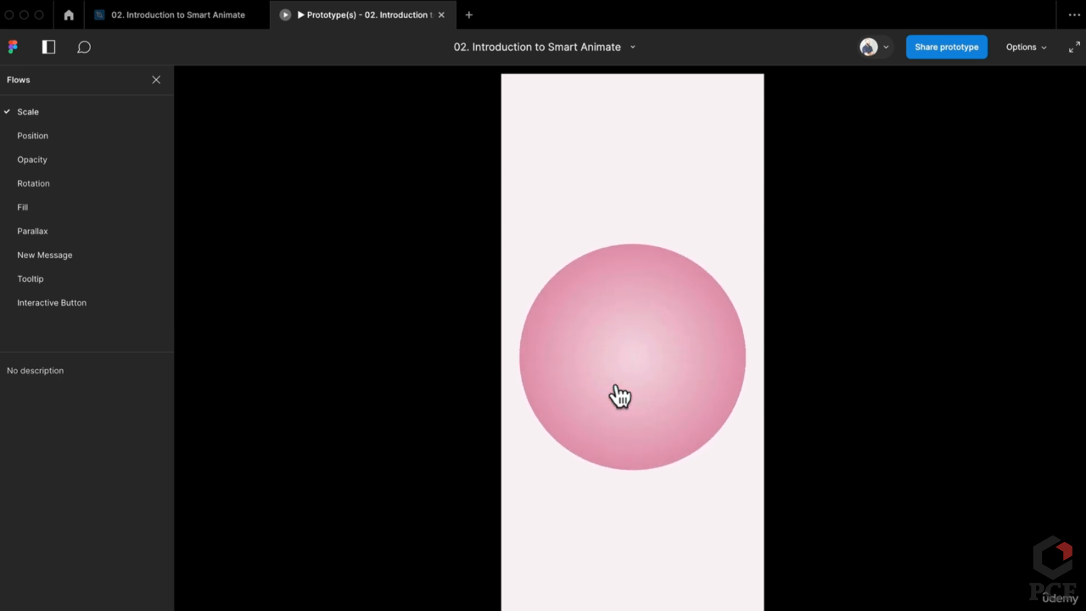
pyautogui.click(618, 395)
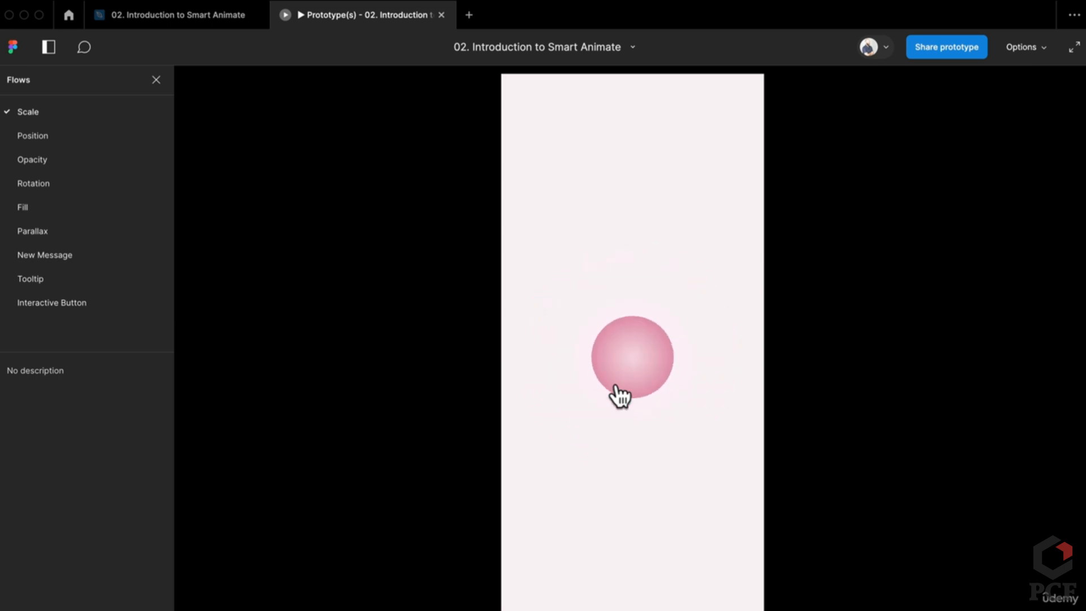
pyautogui.click(619, 394)
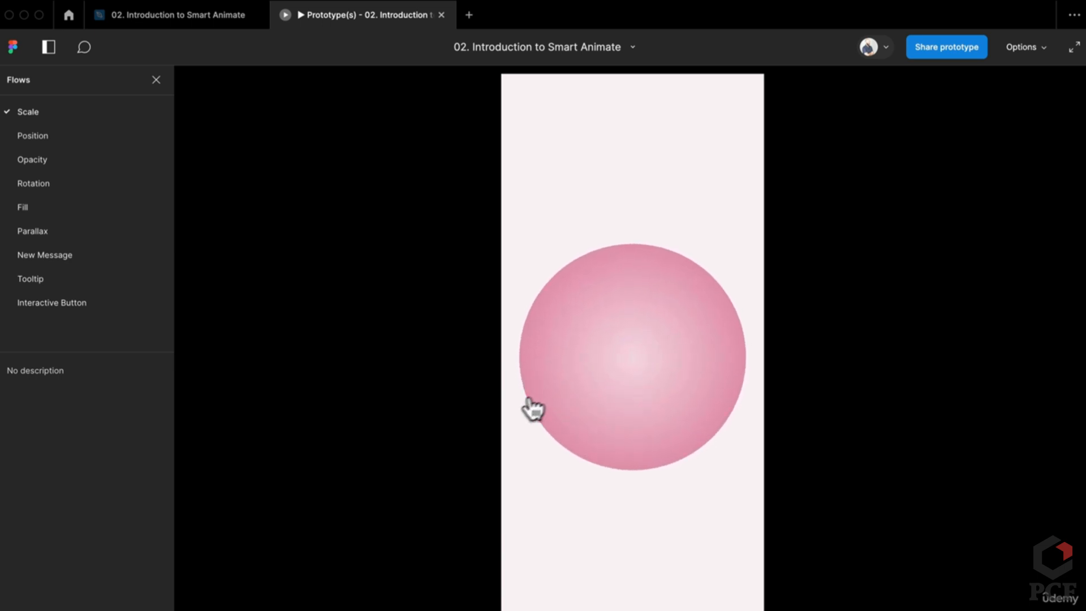
pyautogui.click(535, 403)
pyautogui.click(634, 376)
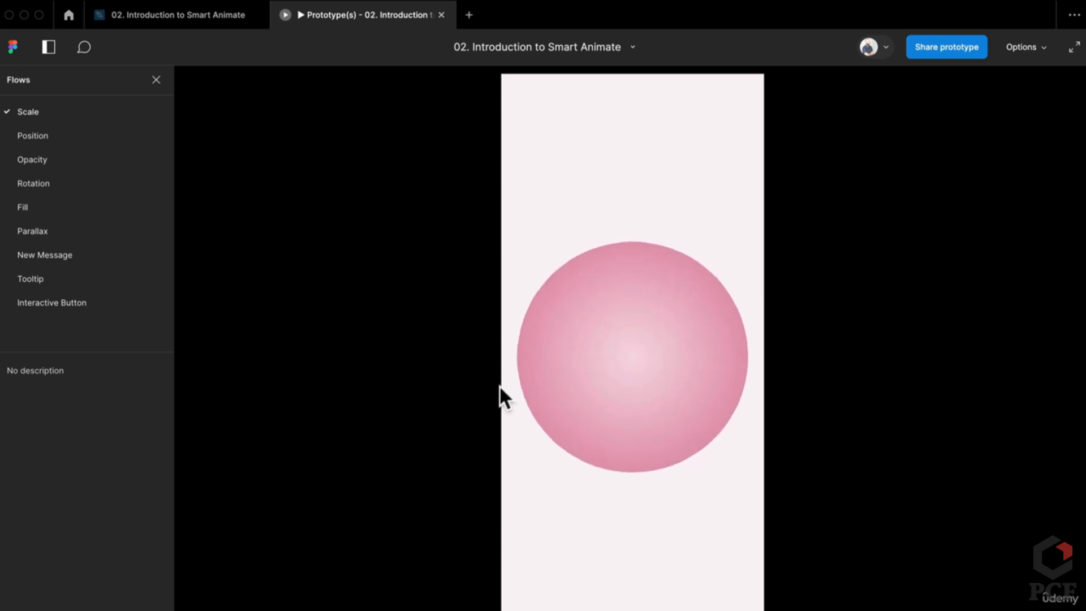
pyautogui.click(182, 17)
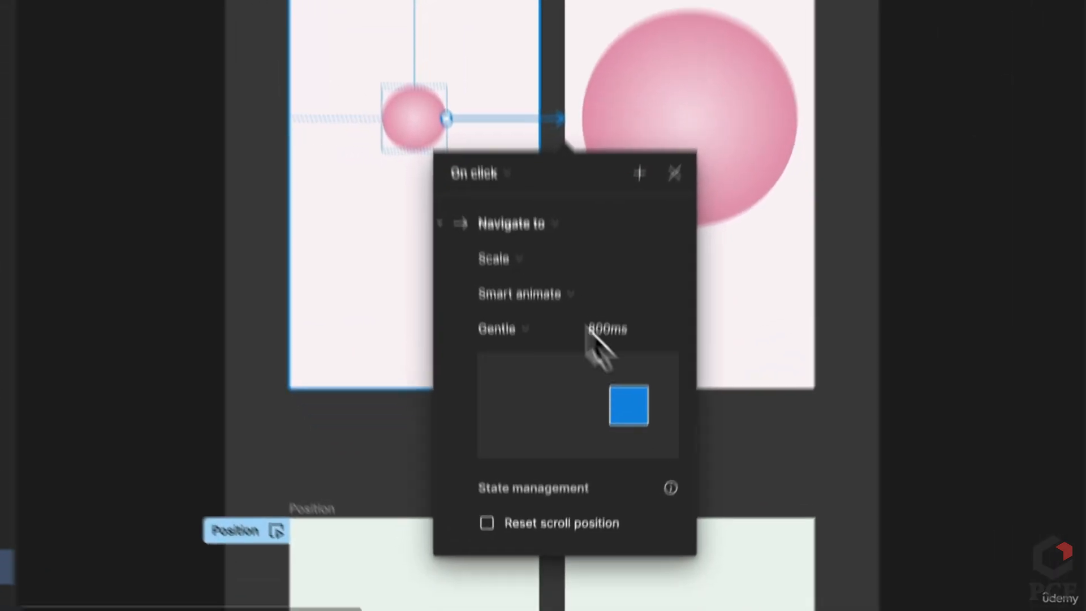
# Switch the easing to Bouncy at 800ms and preview the circle's overshoot
pyautogui.click(497, 329)
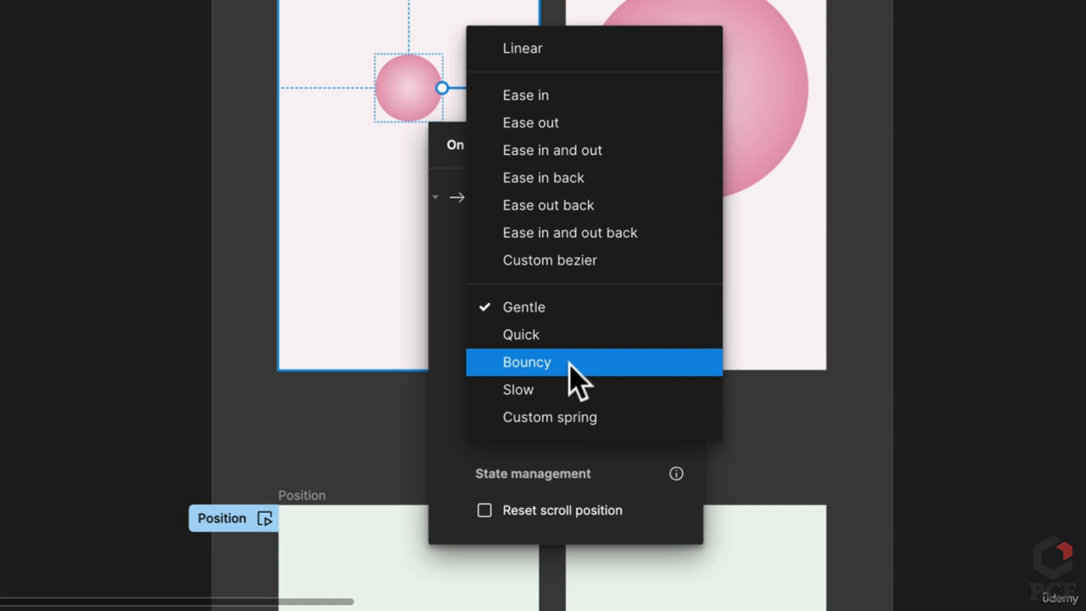
pyautogui.click(571, 365)
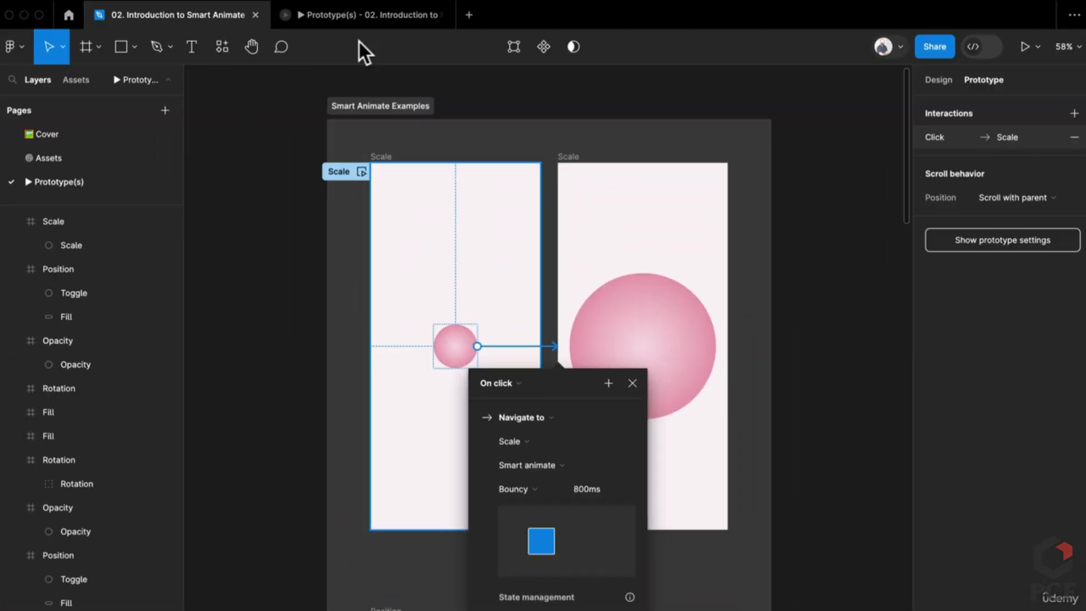
pyautogui.click(372, 15)
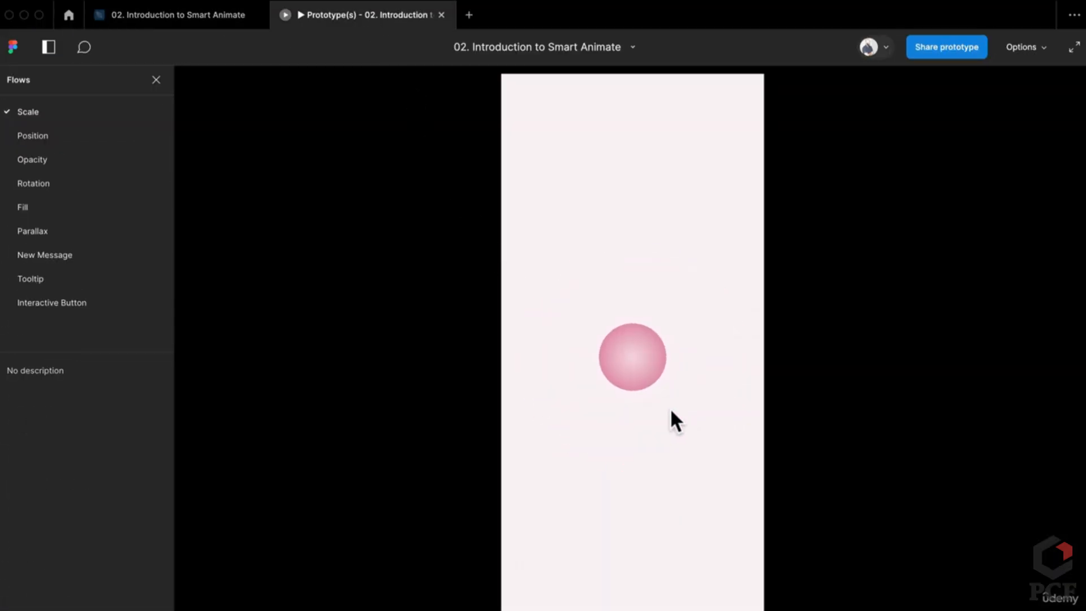
pyautogui.click(650, 394)
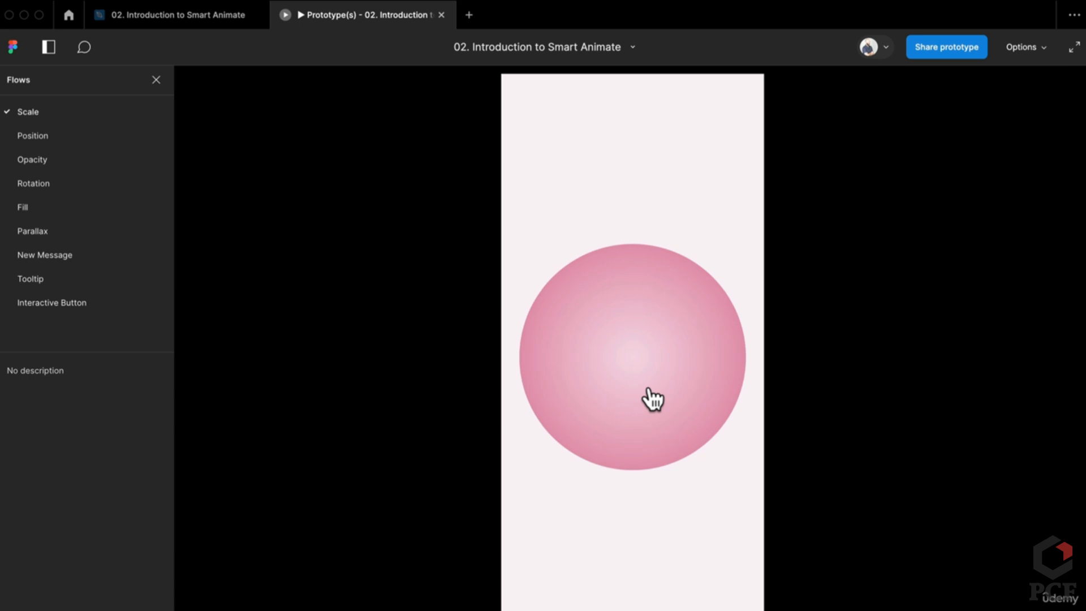
pyautogui.click(653, 398)
pyautogui.click(653, 398)
pyautogui.click(185, 21)
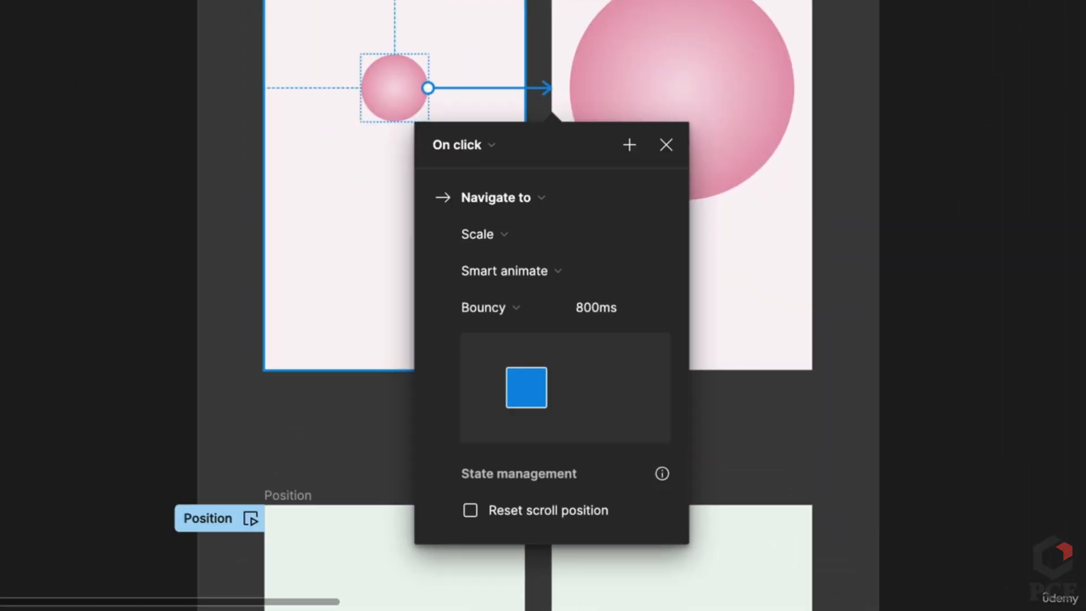
# Switch the easing to Slow at 600ms and preview the circle growing
pyautogui.click(489, 306)
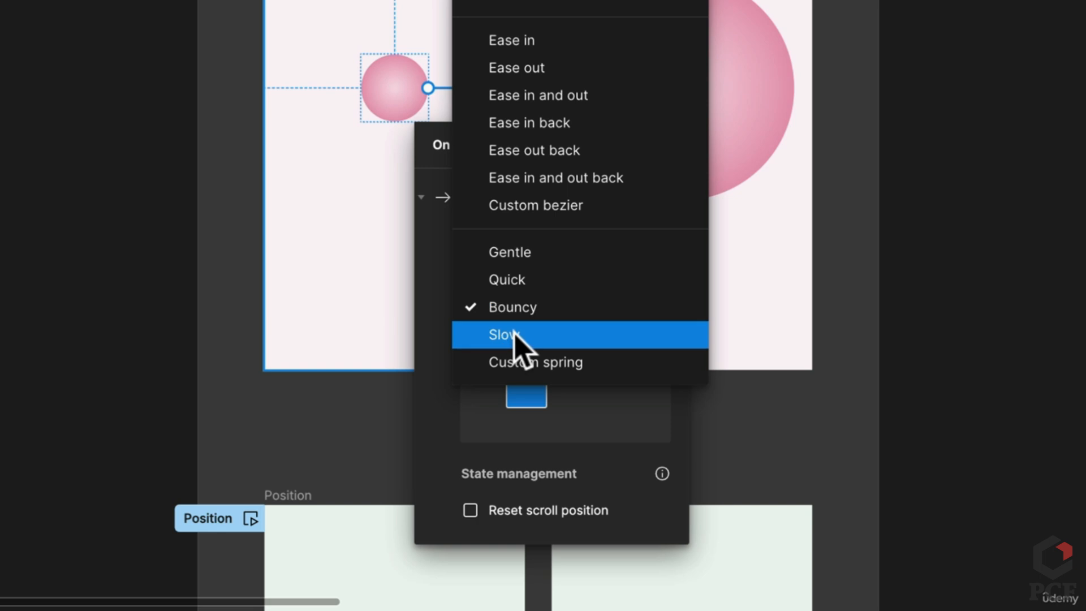
pyautogui.click(514, 333)
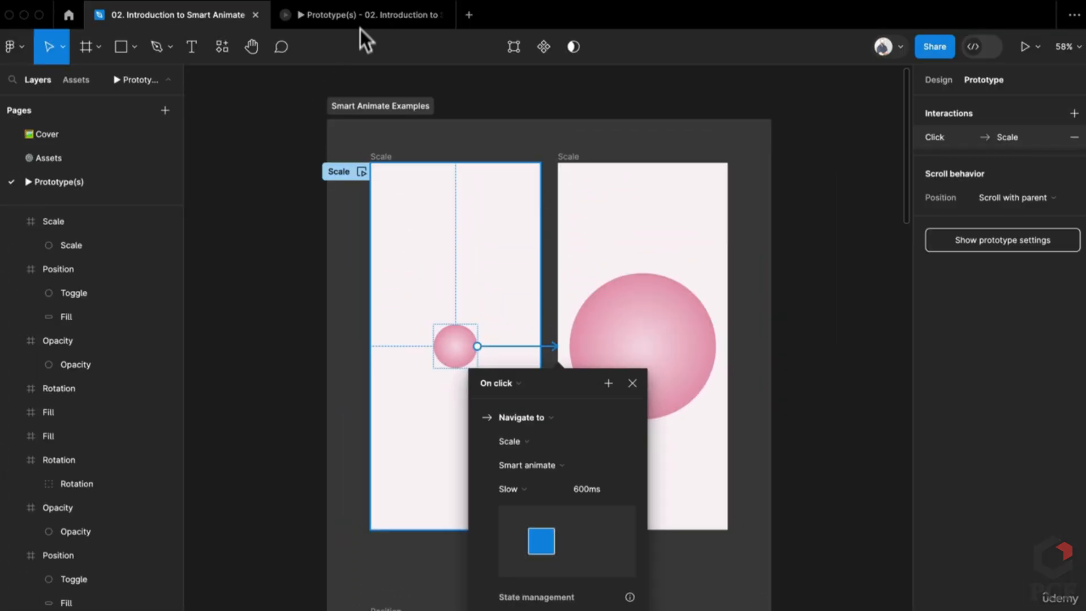
pyautogui.click(361, 22)
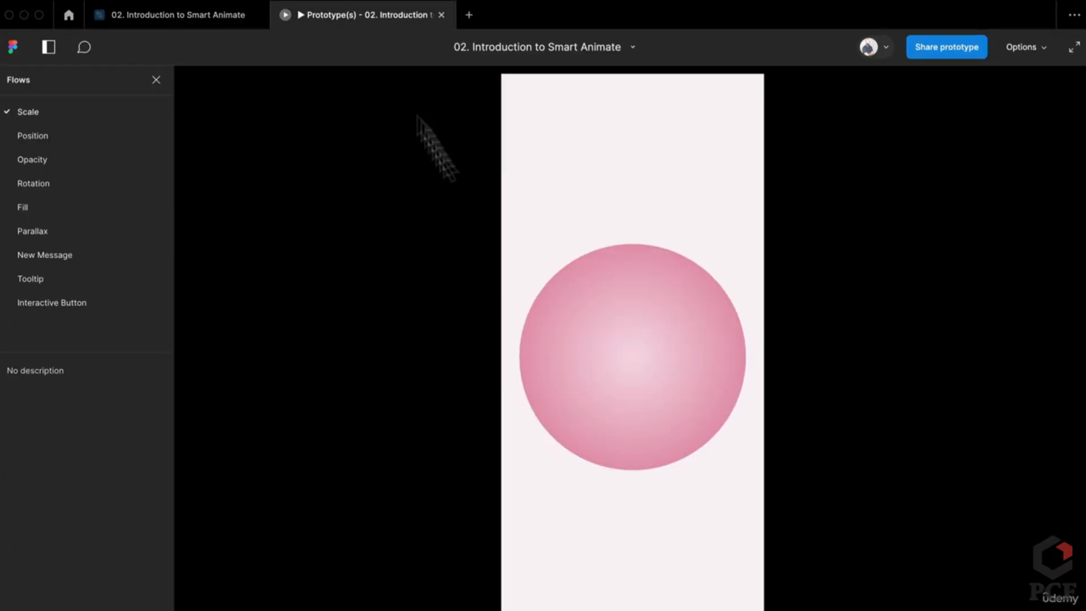
pyautogui.click(650, 410)
pyautogui.click(641, 388)
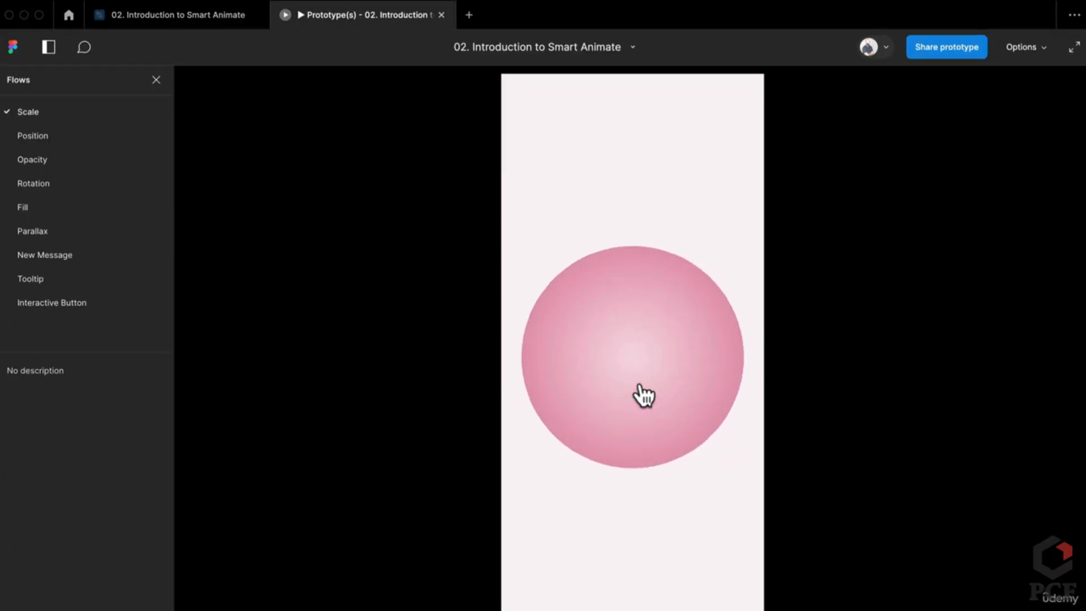
pyautogui.click(212, 15)
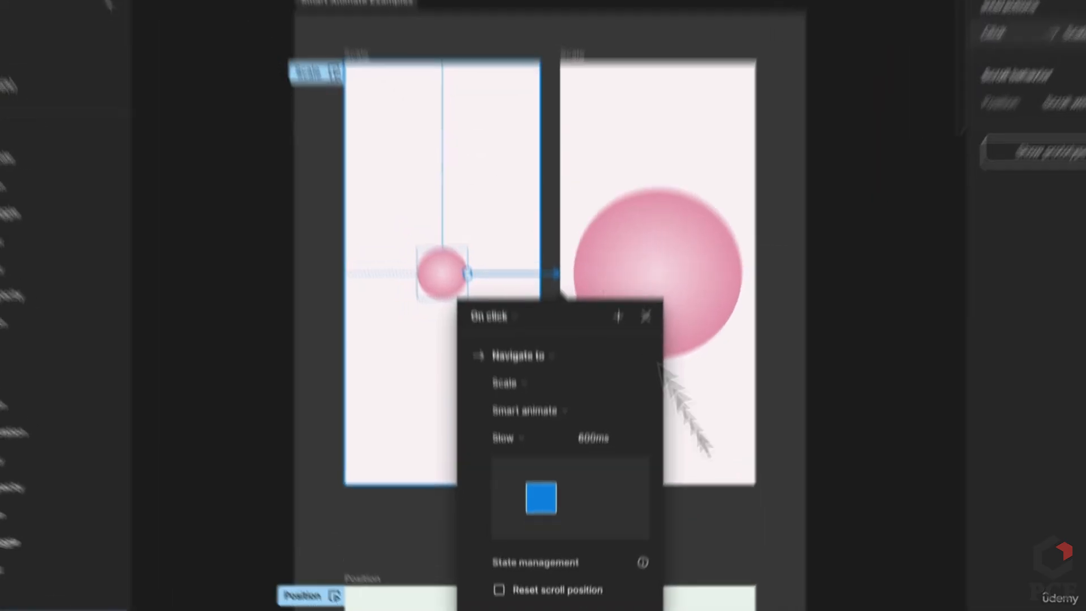
# Set a Custom spring easing (stiffness 121, damping 6.08, 1974ms) and open the prototype preview
pyautogui.click(498, 308)
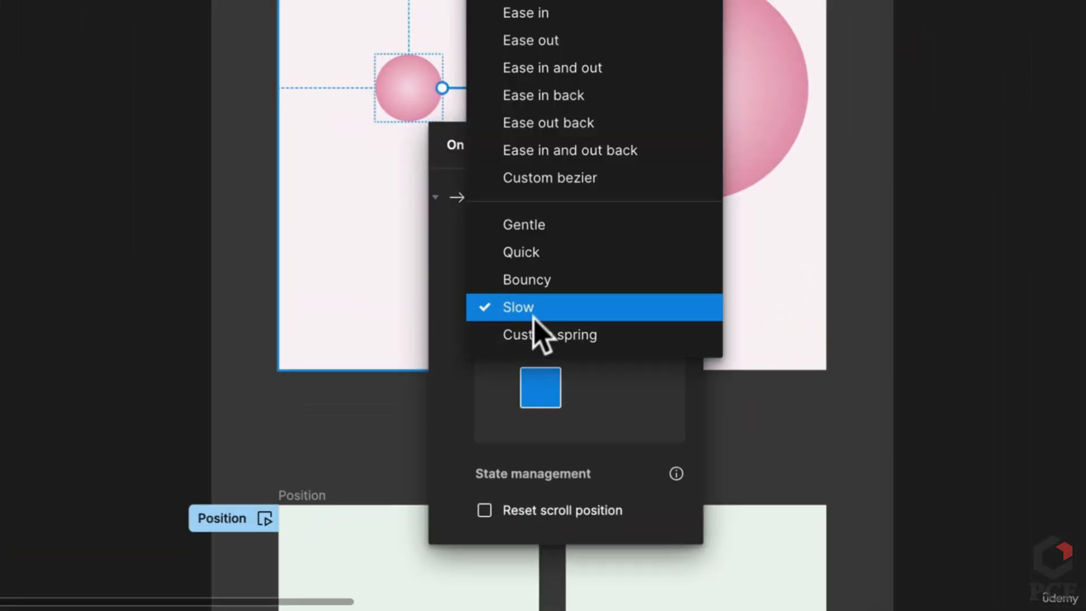
pyautogui.click(551, 335)
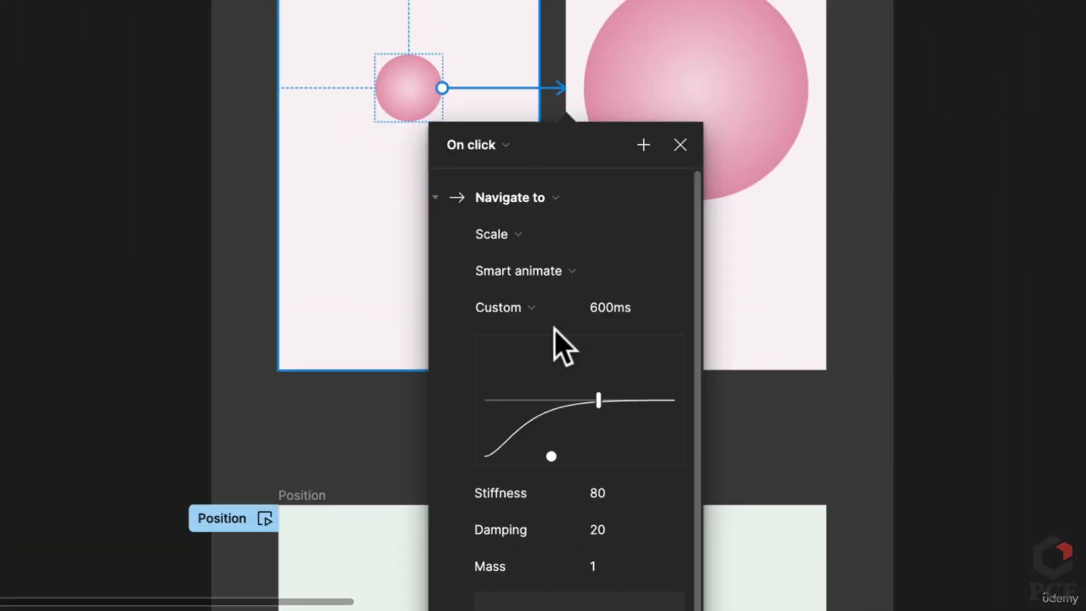
pyautogui.scroll(-1, 589, 436)
pyautogui.scroll(-2, 588, 435)
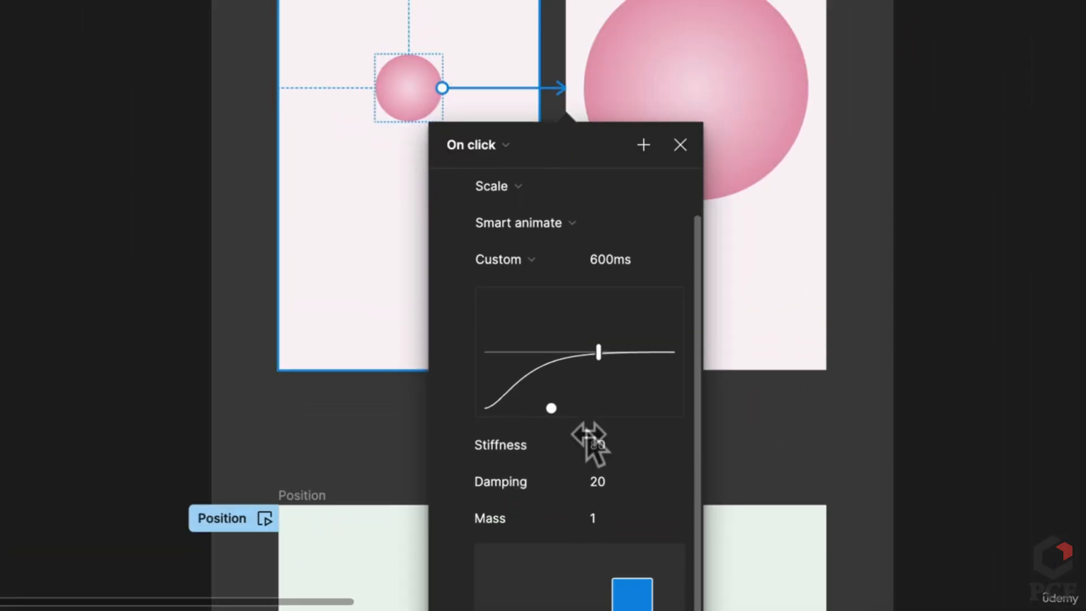
pyautogui.moveTo(552, 407); pyautogui.dragTo(492, 305)
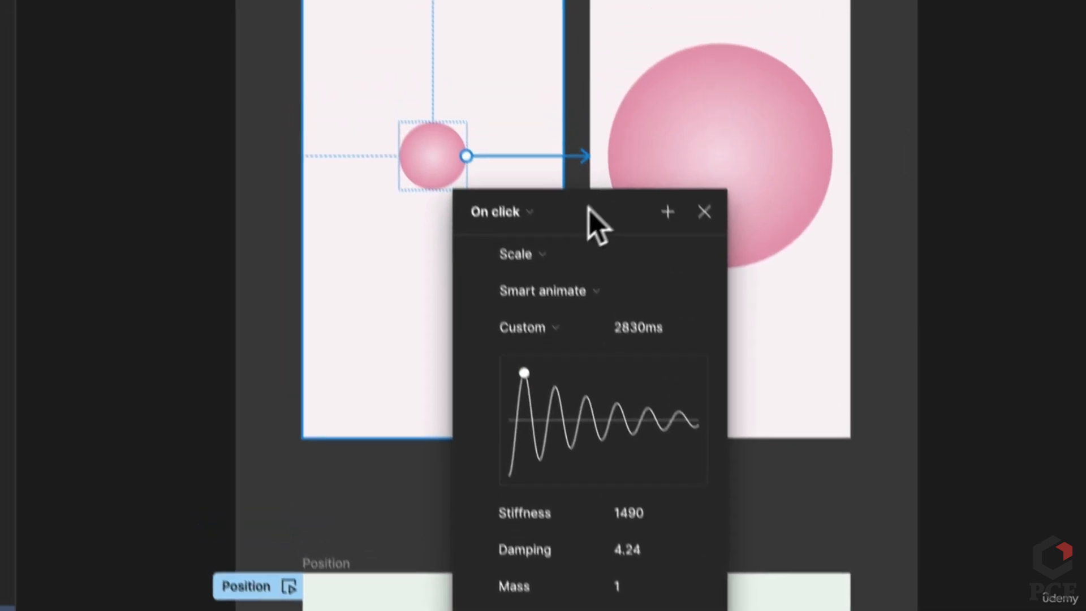
pyautogui.moveTo(625, 289); pyautogui.dragTo(955, 20)
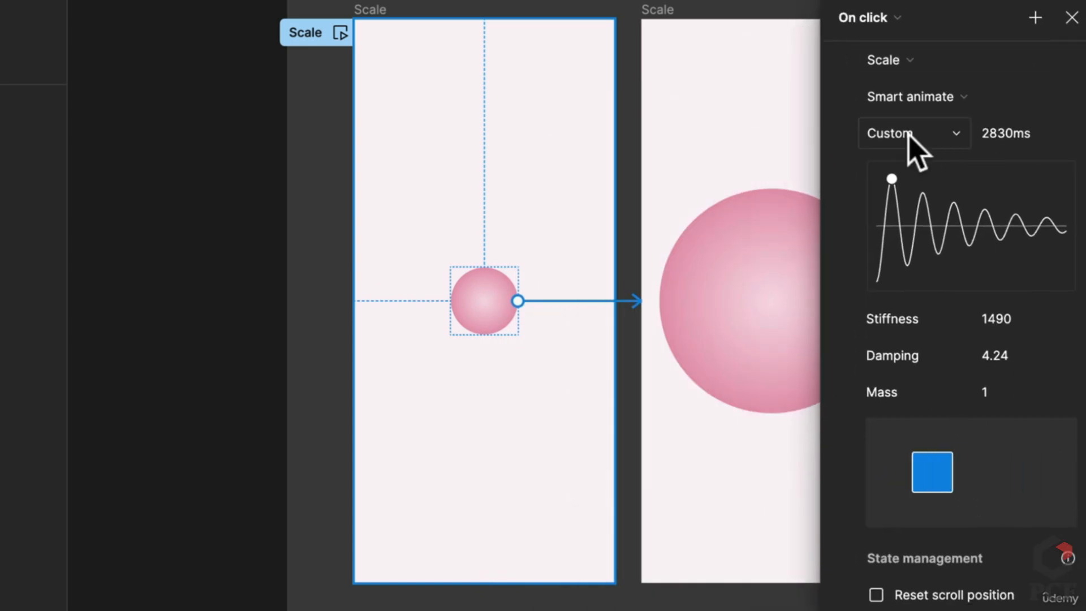
pyautogui.moveTo(892, 177); pyautogui.dragTo(901, 244)
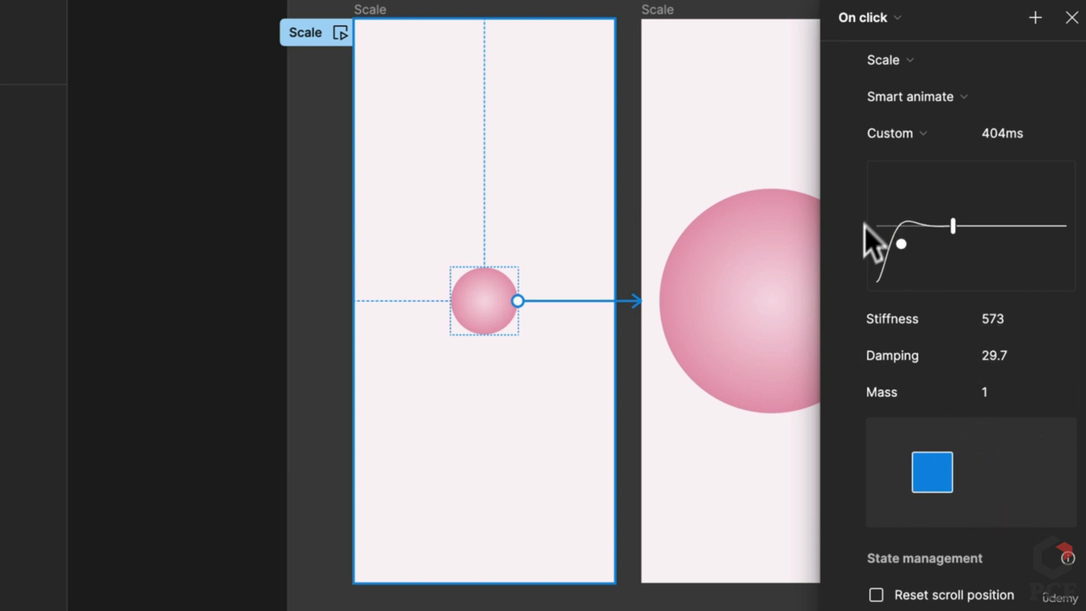
pyautogui.moveTo(903, 243); pyautogui.dragTo(932, 207)
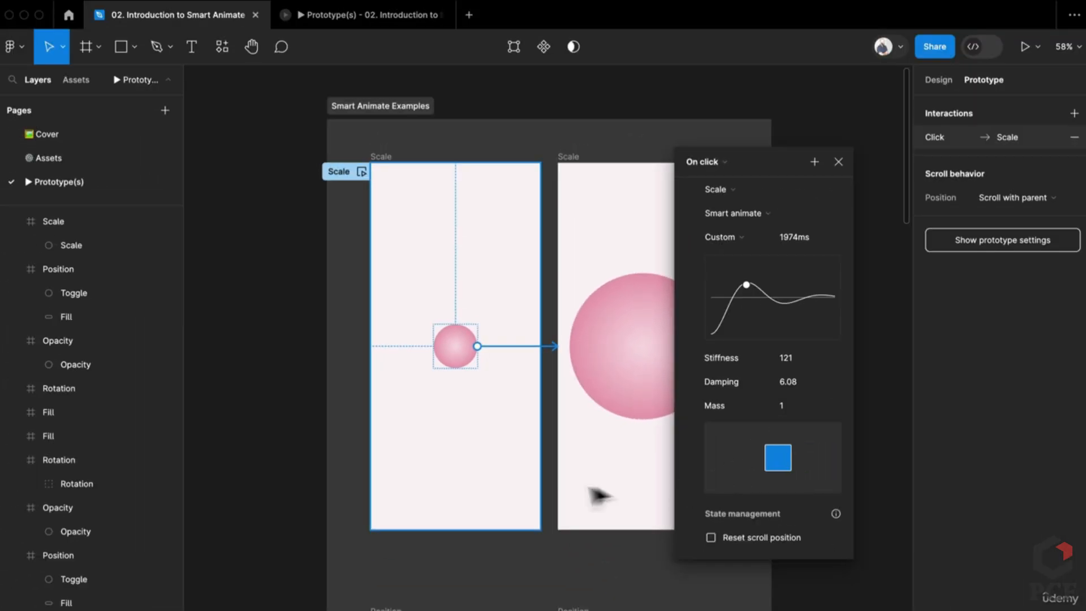
pyautogui.click(884, 194)
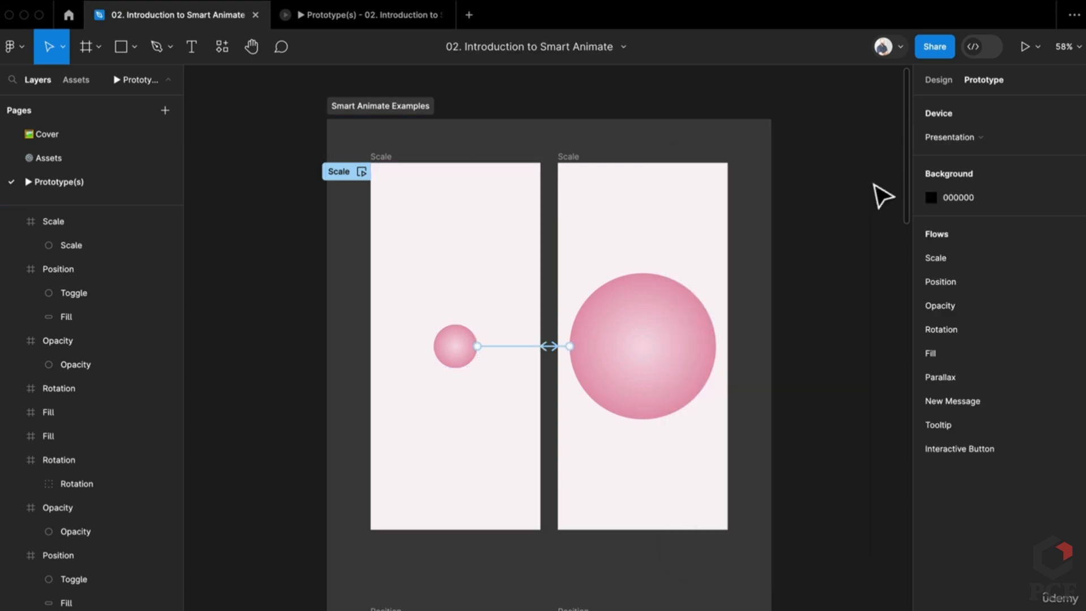
pyautogui.click(347, 14)
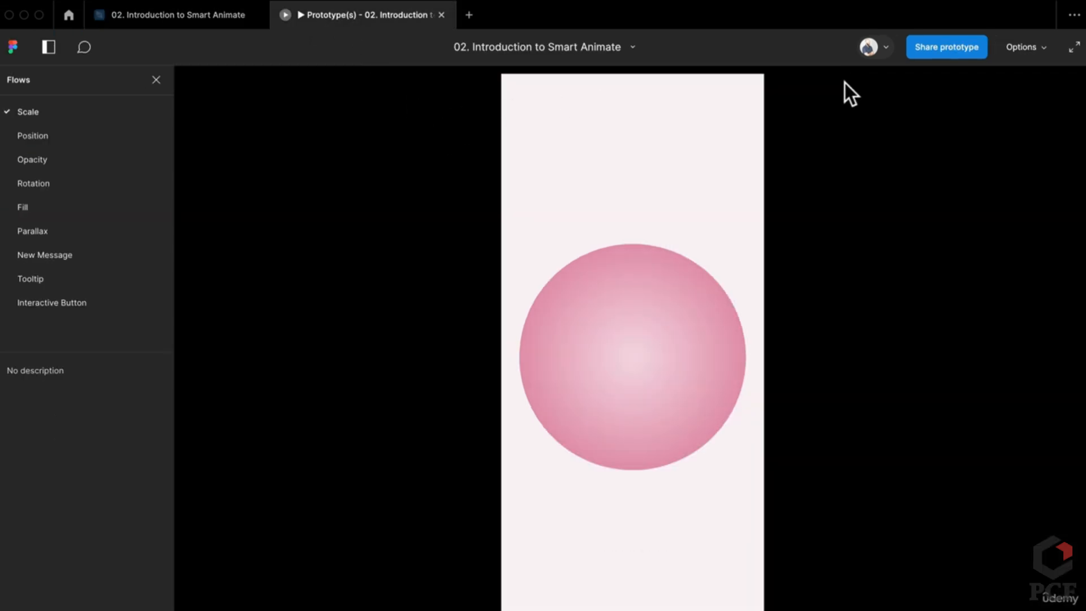
# Replay the custom spring scale animation, then return to the editor's Assets page
pyautogui.click(641, 362)
pyautogui.click(190, 15)
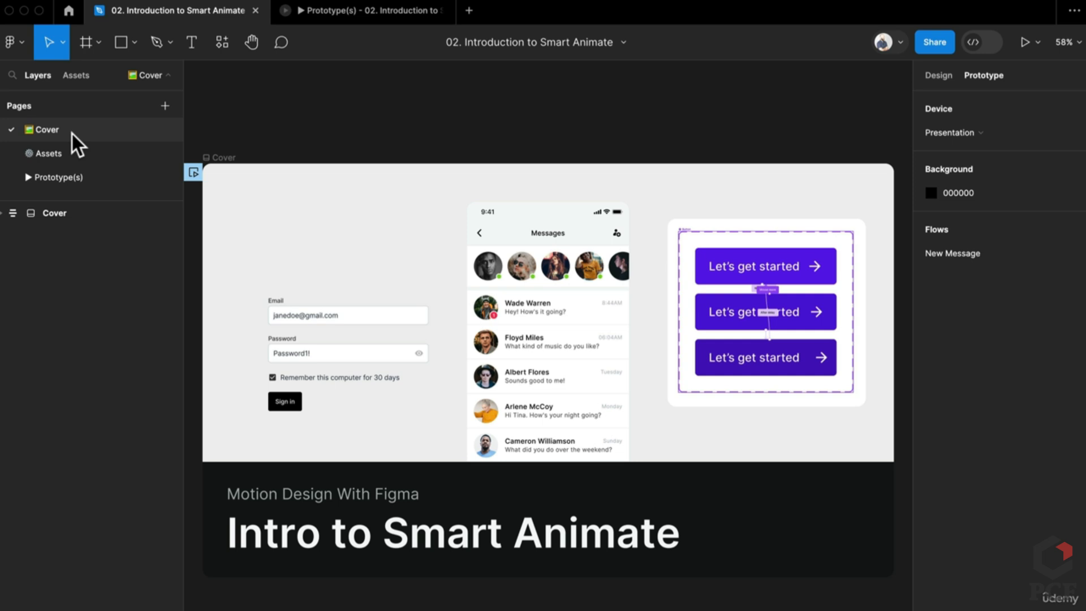
pyautogui.click(97, 155)
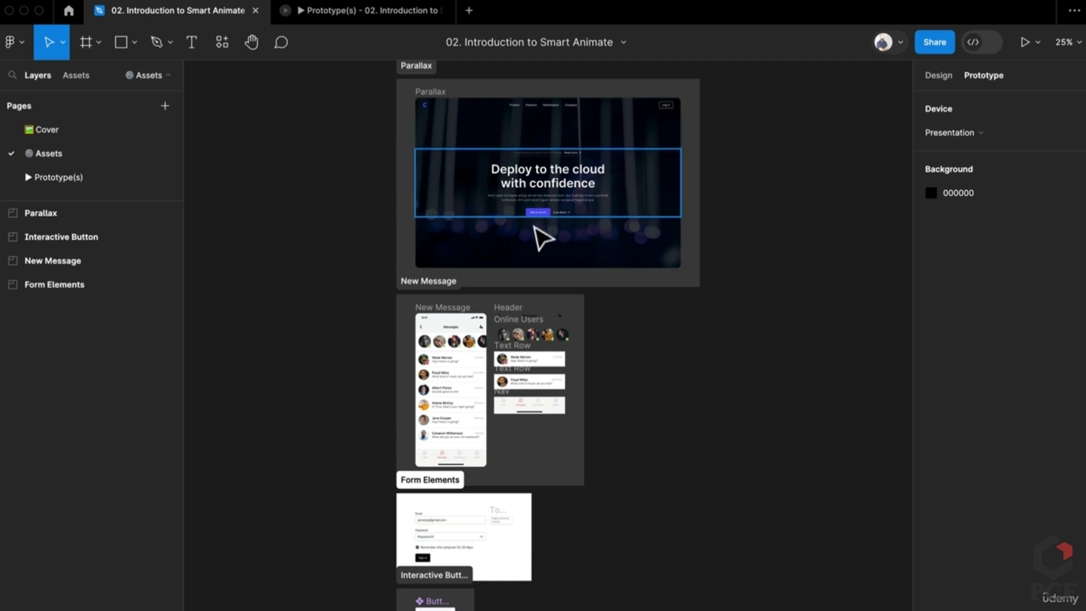
# Alt-drag a copy of the Parallax frame to the right of the Parallax section on Prototype(s)
pyautogui.click(526, 373)
pyautogui.click(300, 432)
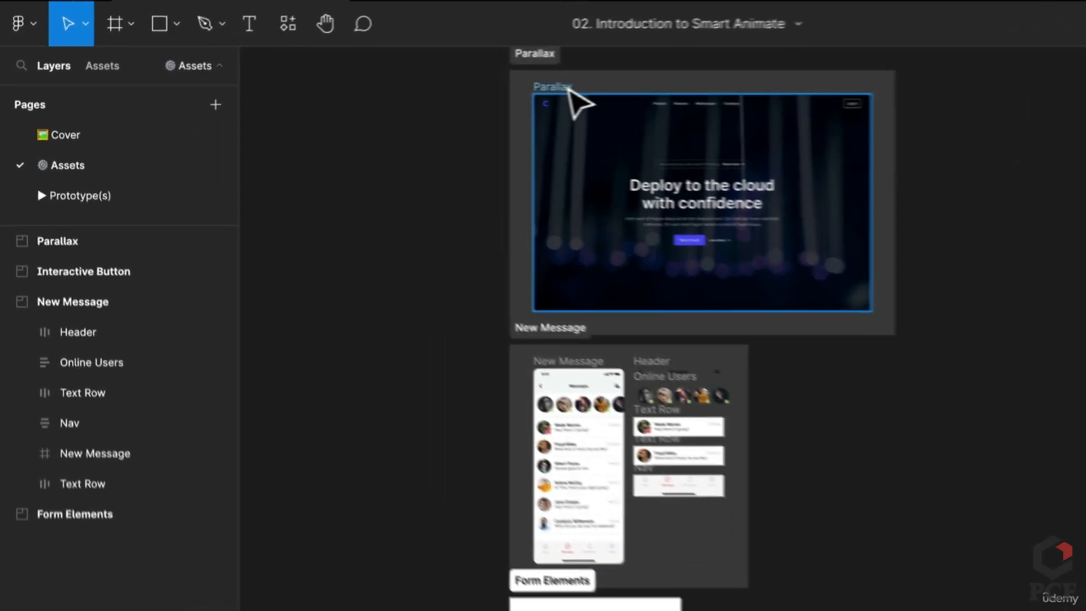
pyautogui.click(453, 103)
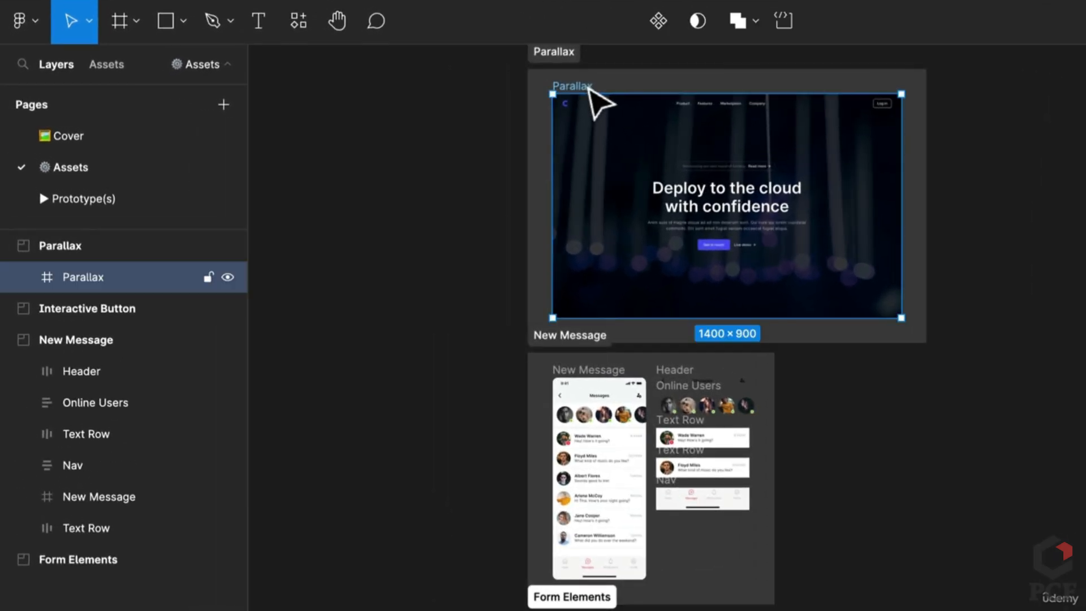
pyautogui.scroll(5, 601, 116)
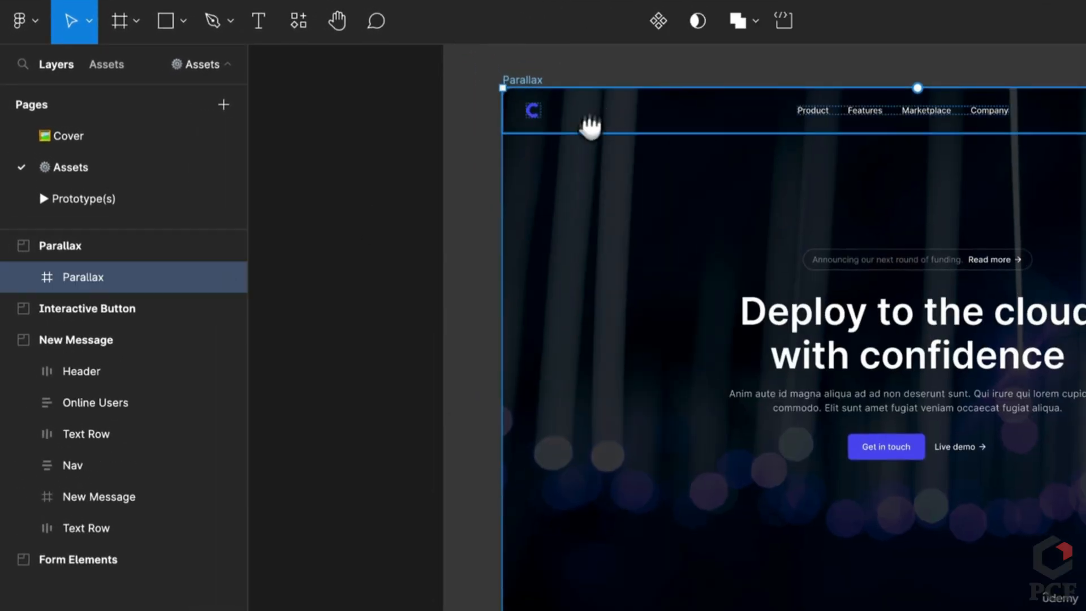
pyautogui.moveTo(589, 126); pyautogui.dragTo(432, 334)
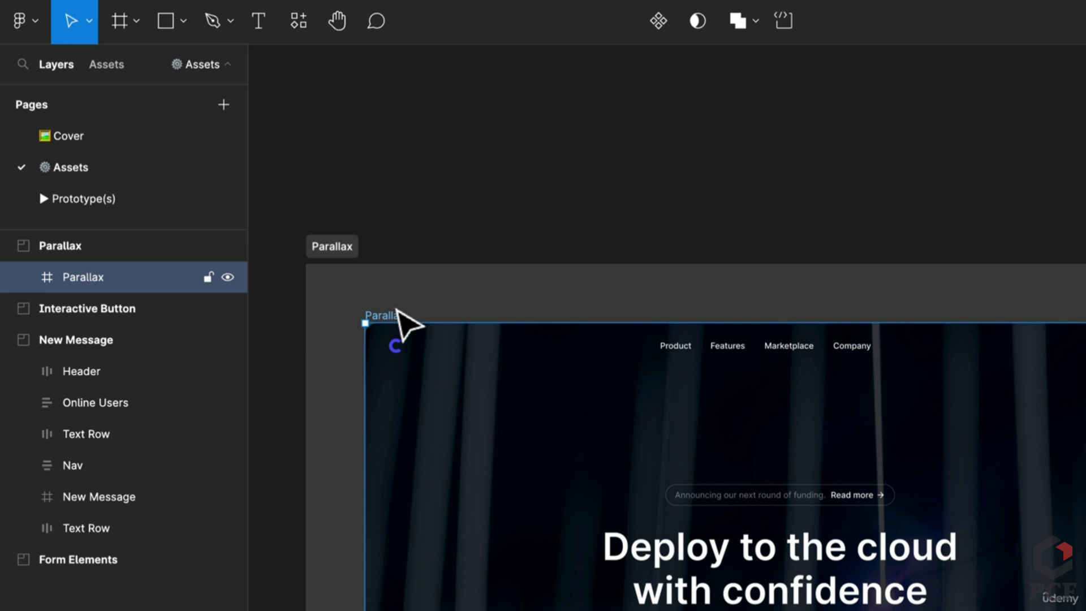
pyautogui.click(120, 194)
pyautogui.scroll(-3, 837, 566)
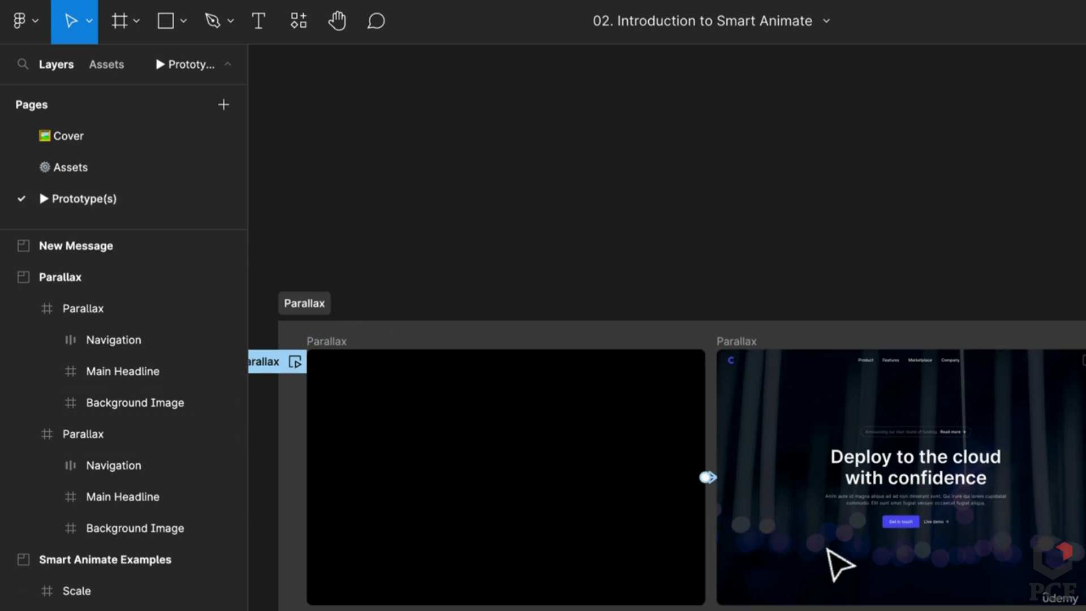
pyautogui.hscroll(5, 840, 565)
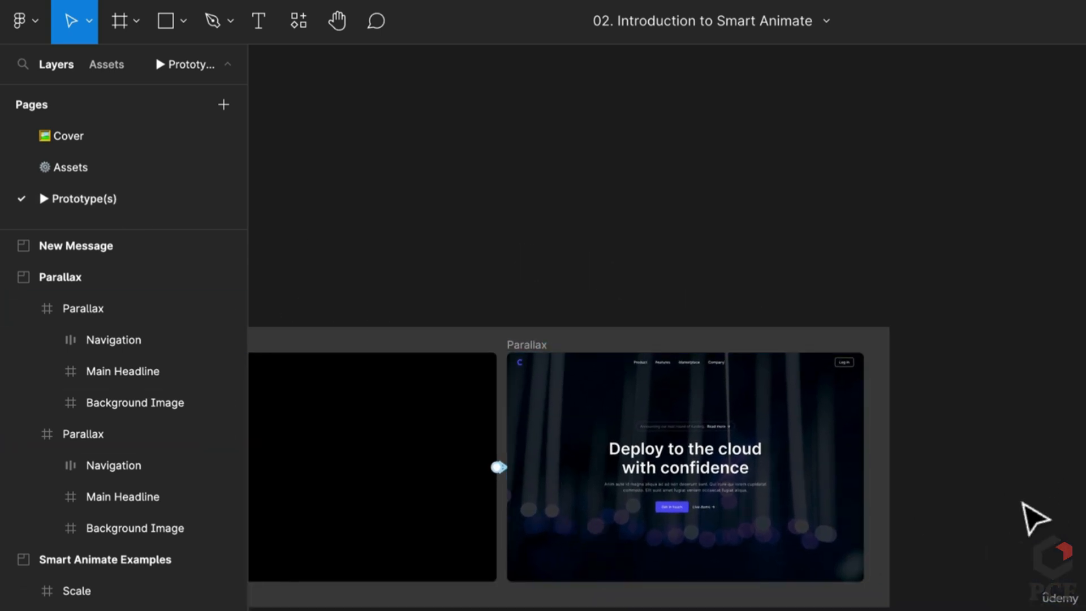
pyautogui.moveTo(620, 485); pyautogui.dragTo(1064, 495)
pyautogui.click(961, 311)
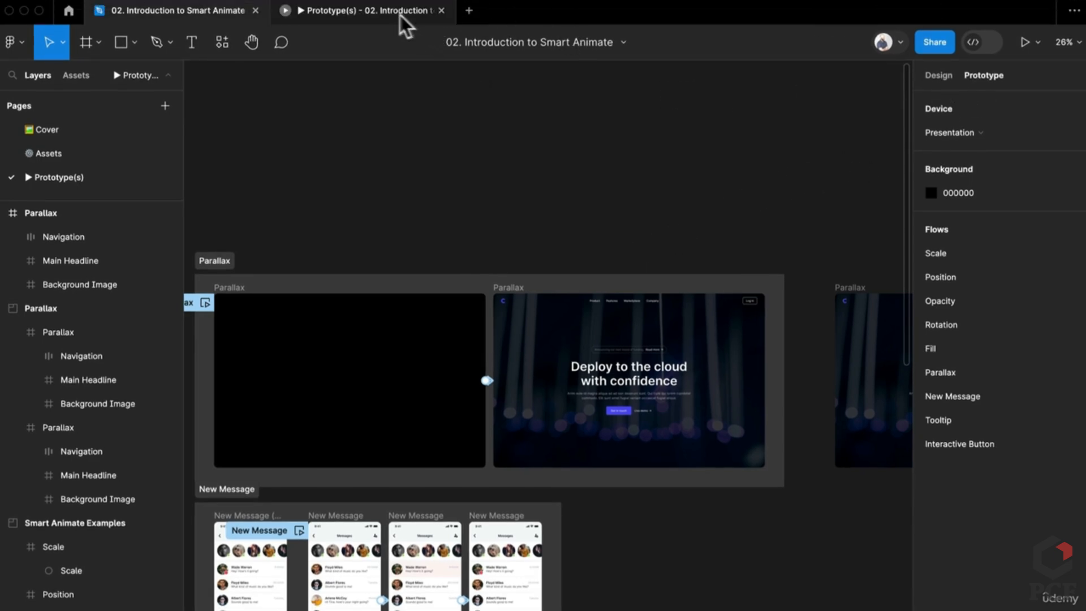
pyautogui.click(1023, 44)
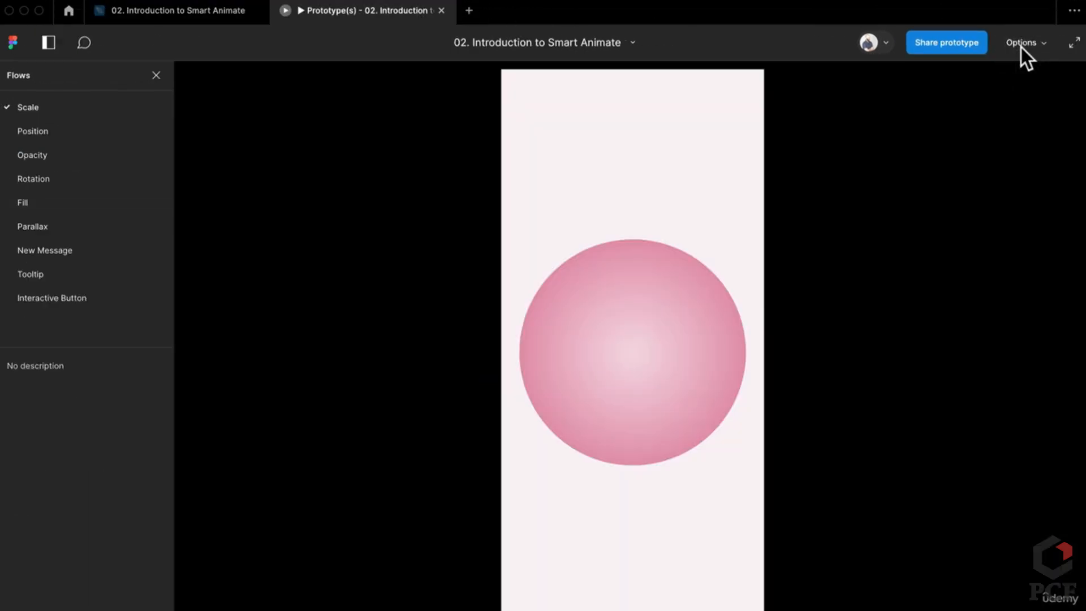
pyautogui.click(50, 202)
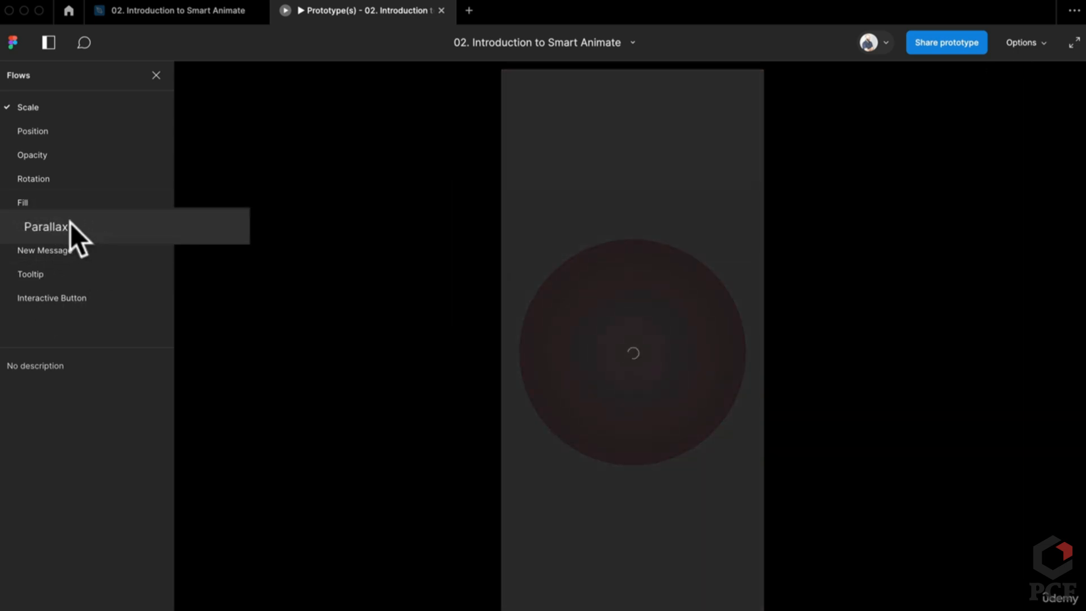
pyautogui.click(57, 229)
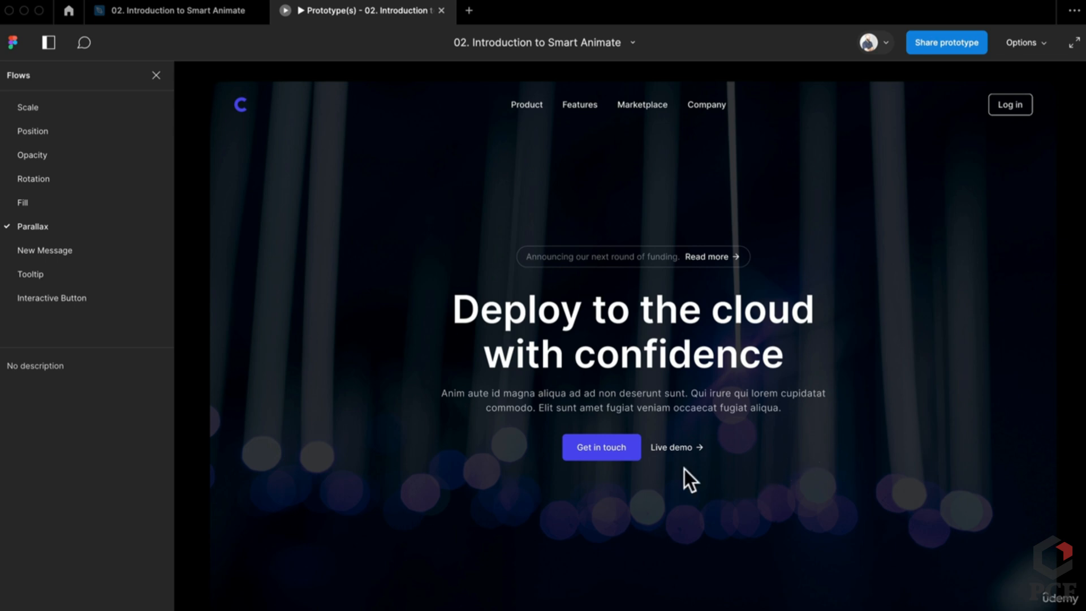
pyautogui.press('r')
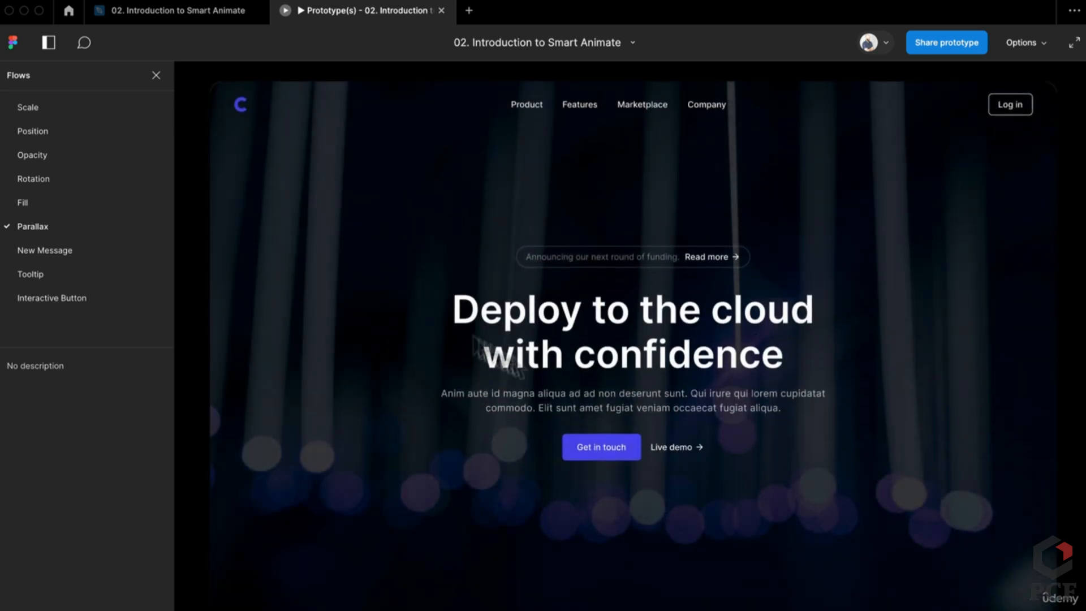
pyautogui.click(186, 11)
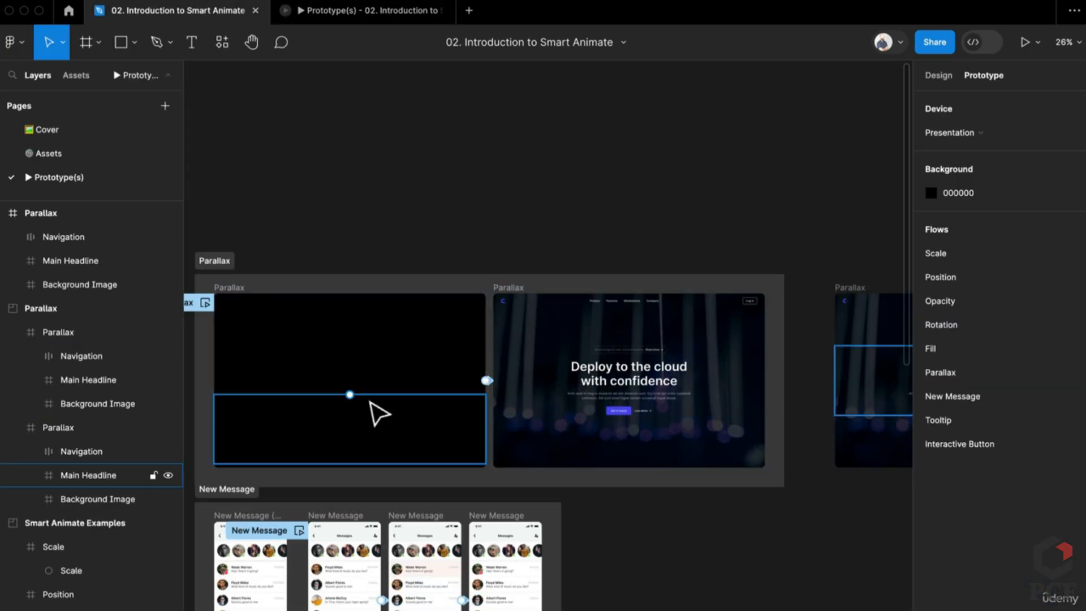
# Set the first Parallax frame's Main Headline layer opacity to 100%
pyautogui.click(378, 414)
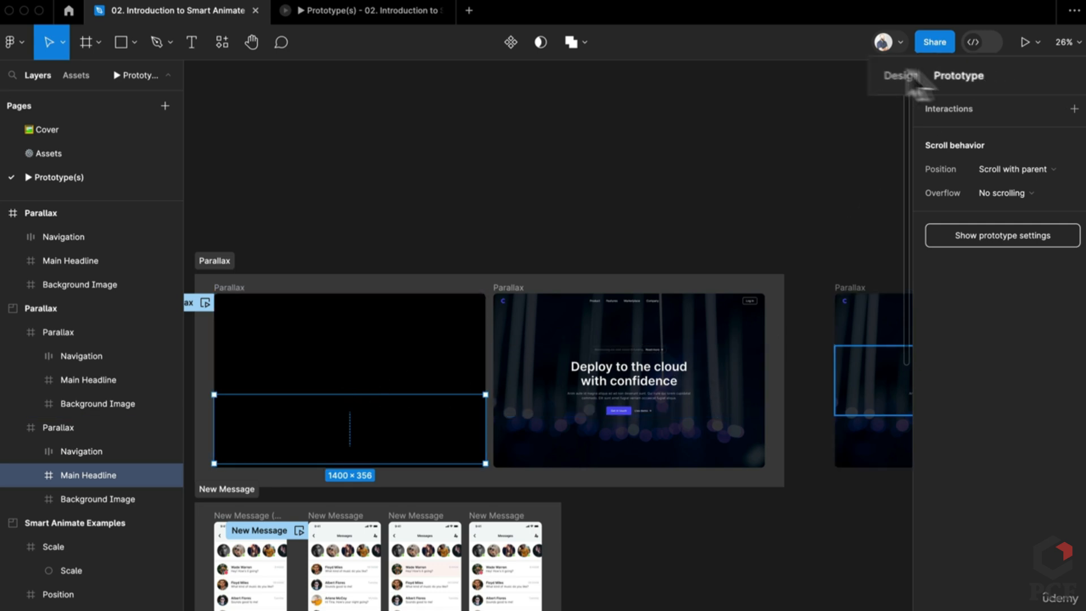
pyautogui.click(903, 75)
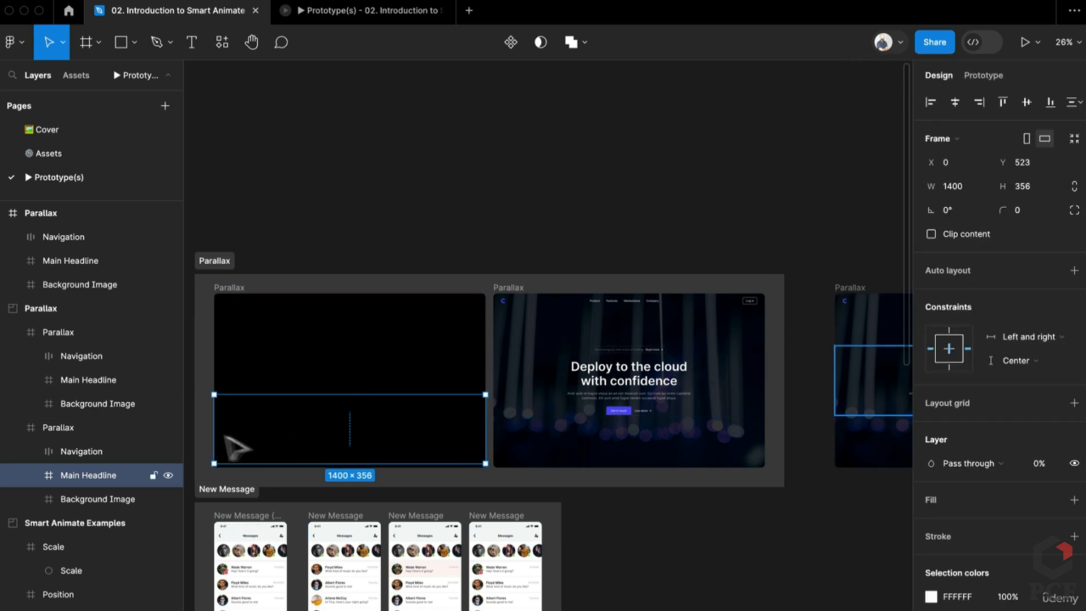
pyautogui.click(553, 381)
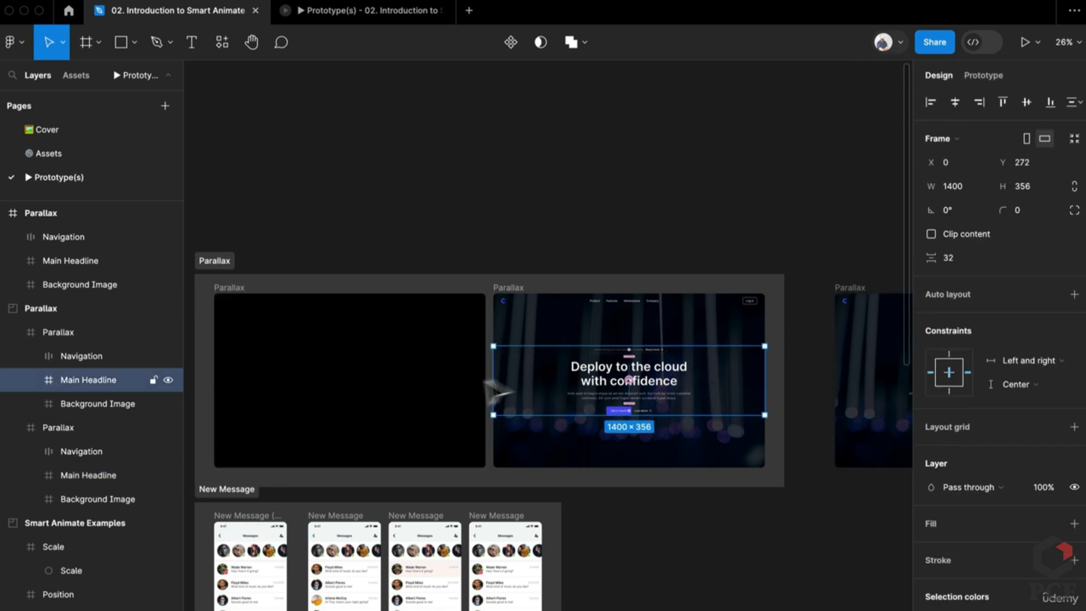
pyautogui.click(393, 408)
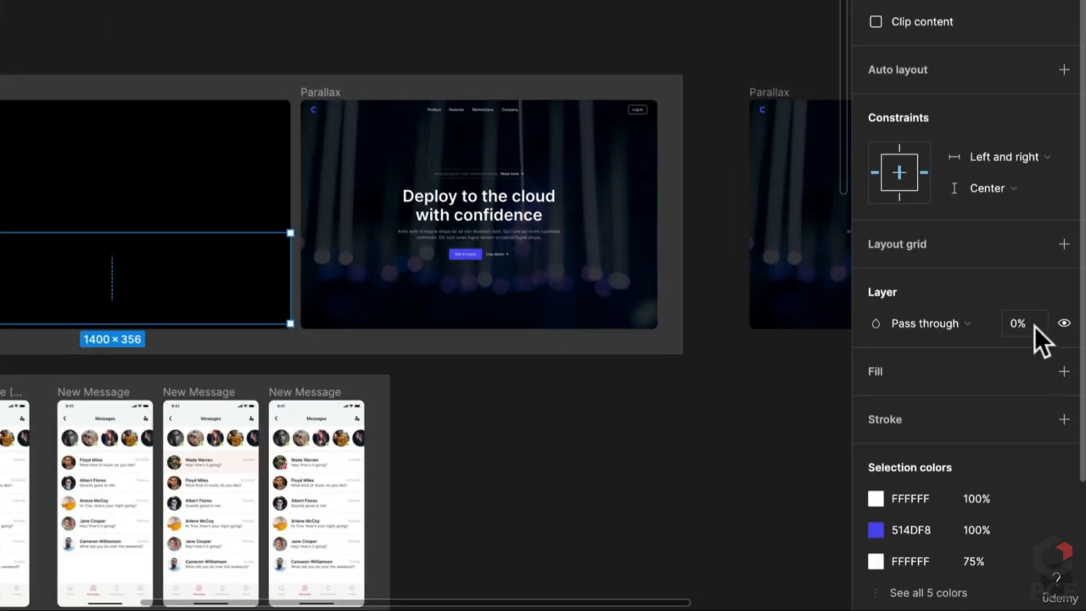
pyautogui.click(1020, 325)
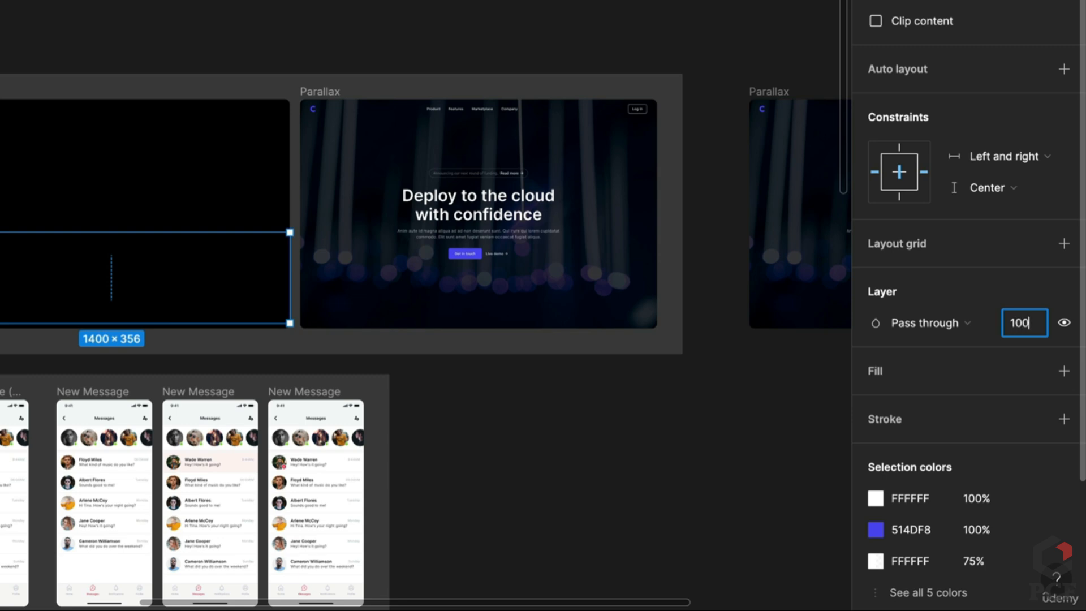
pyautogui.write('100')
pyautogui.press('Return')
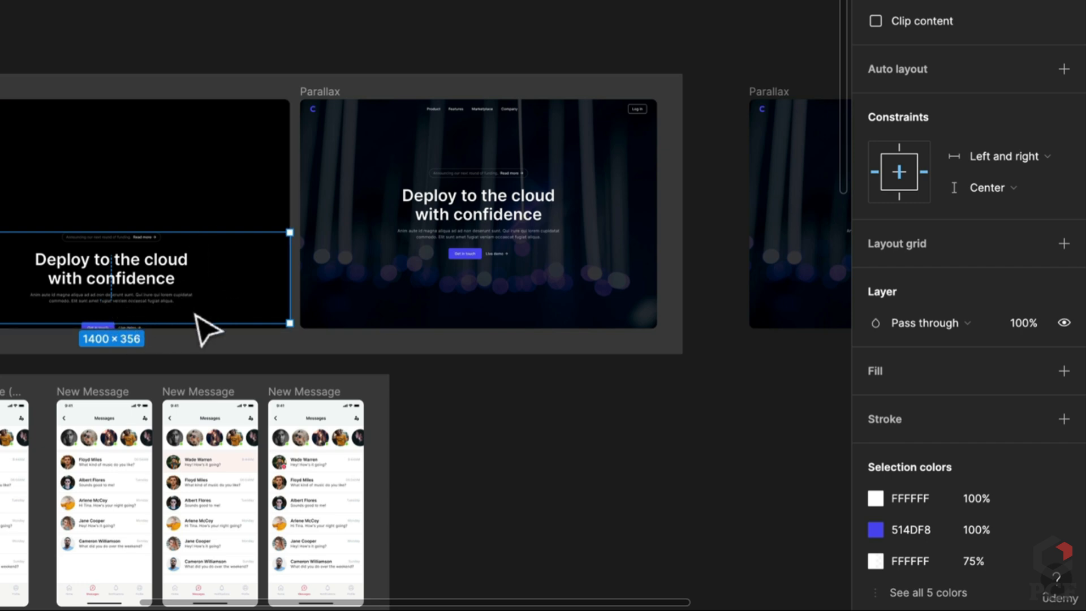
# Set the first frame's Navigation layer opacity to 100% so its menu and Log in appear
pyautogui.scroll(5, 490, 268)
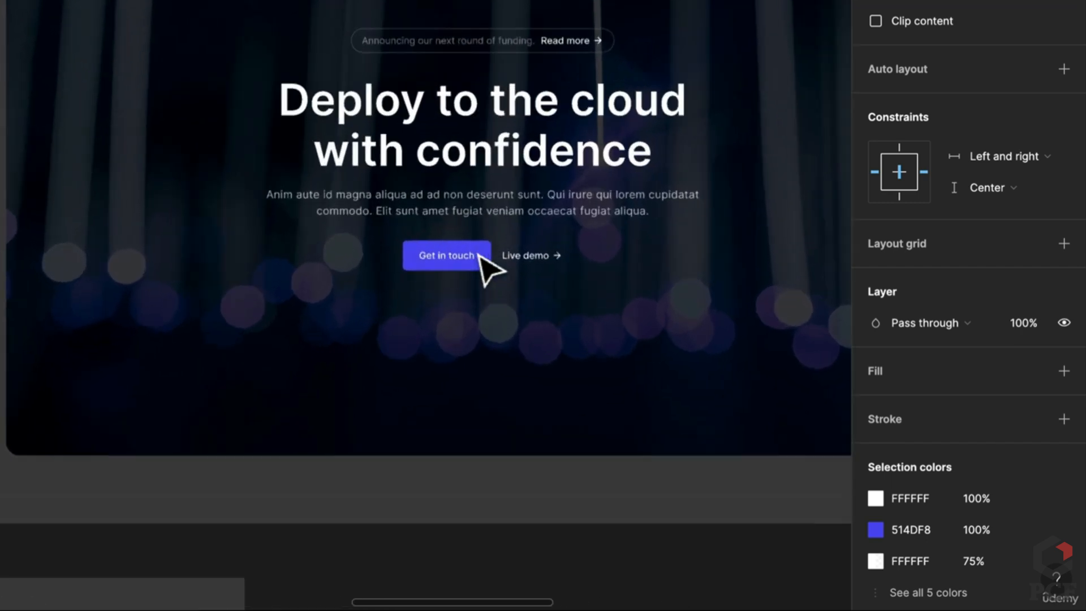
pyautogui.hscroll(-10, 174, 395)
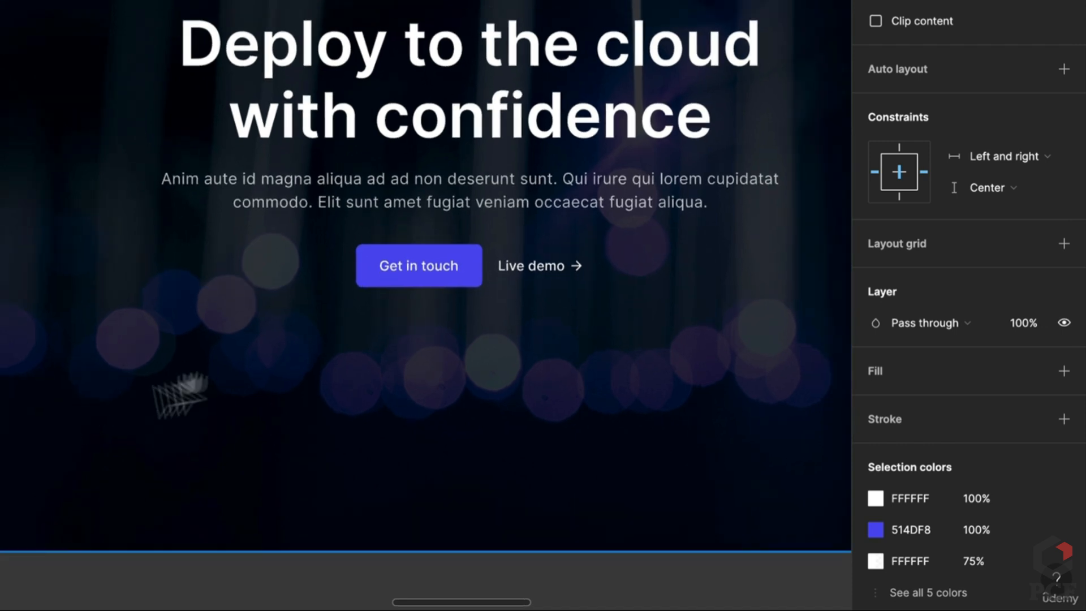
pyautogui.hscroll(-10, 225, 370)
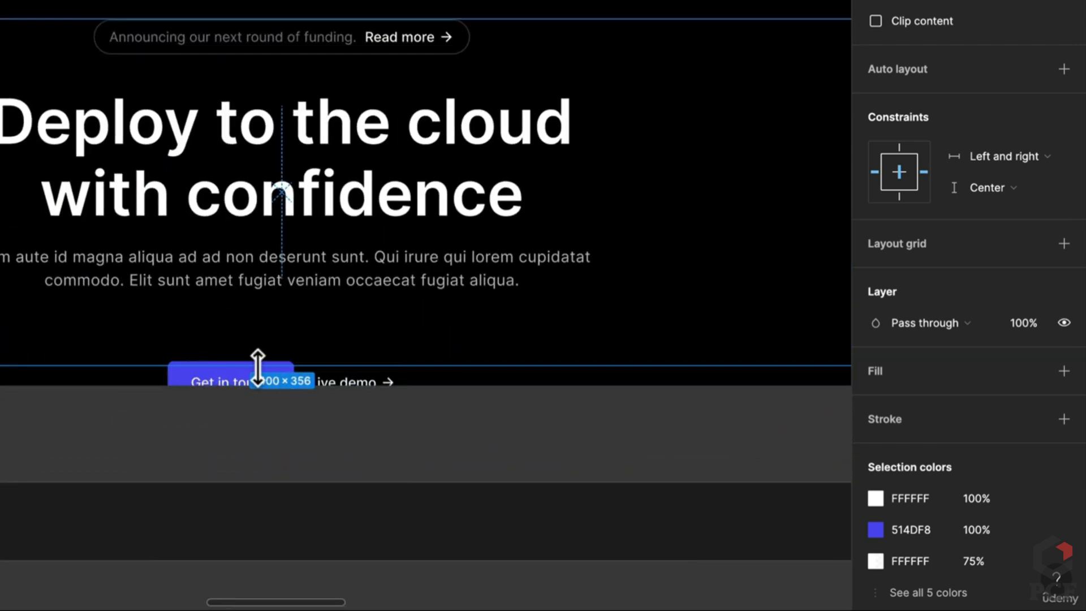
pyautogui.scroll(-3, 241, 355)
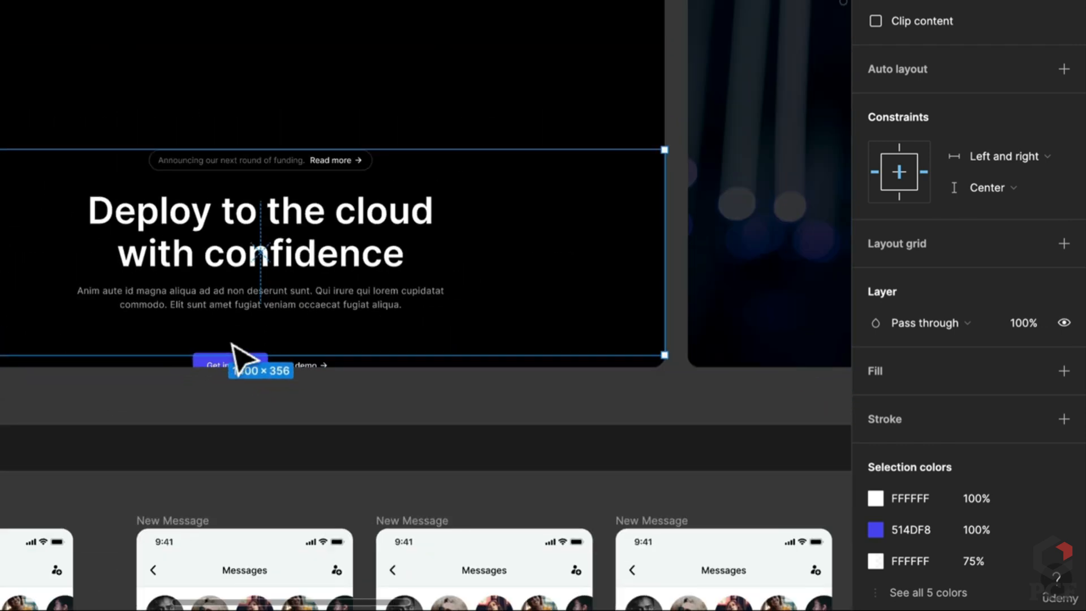
pyautogui.hscroll(5, 243, 351)
pyautogui.hscroll(4, 67, 350)
pyautogui.scroll(2, 67, 350)
pyautogui.click(595, 42)
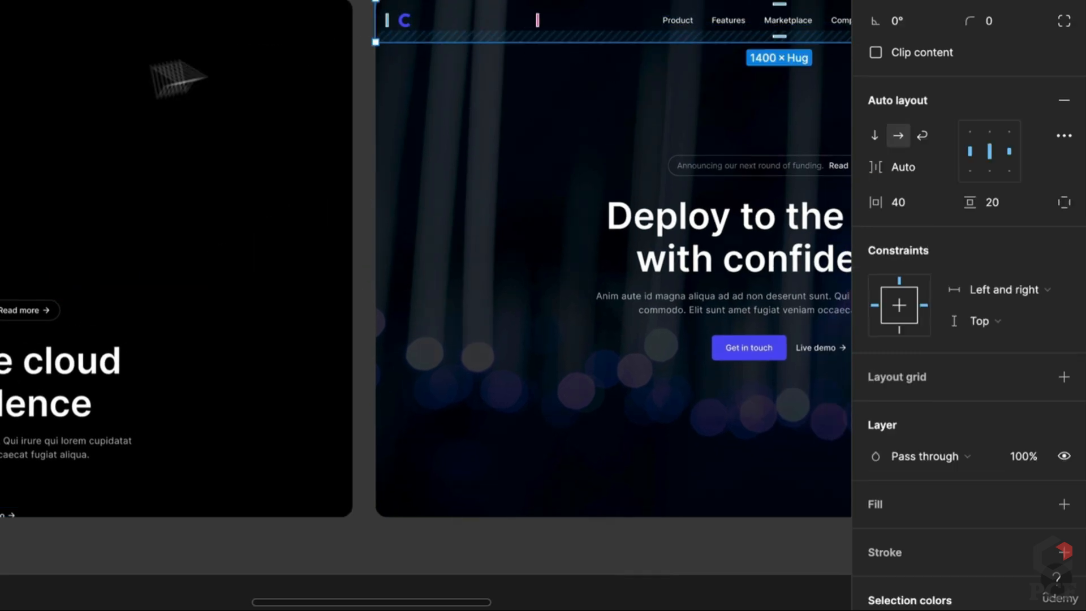
pyautogui.click(63, 50)
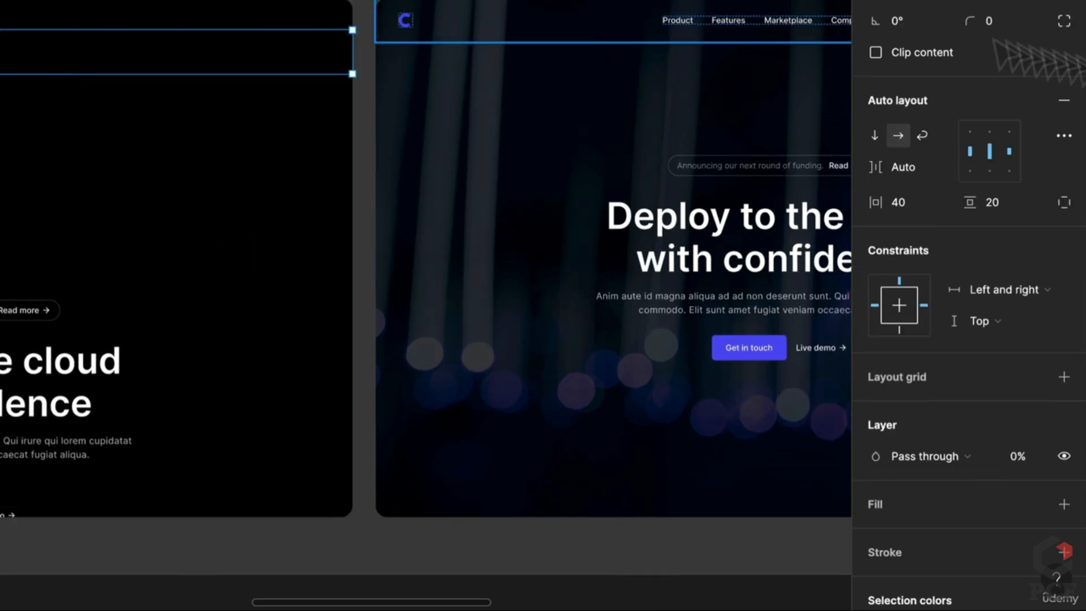
pyautogui.click(1018, 457)
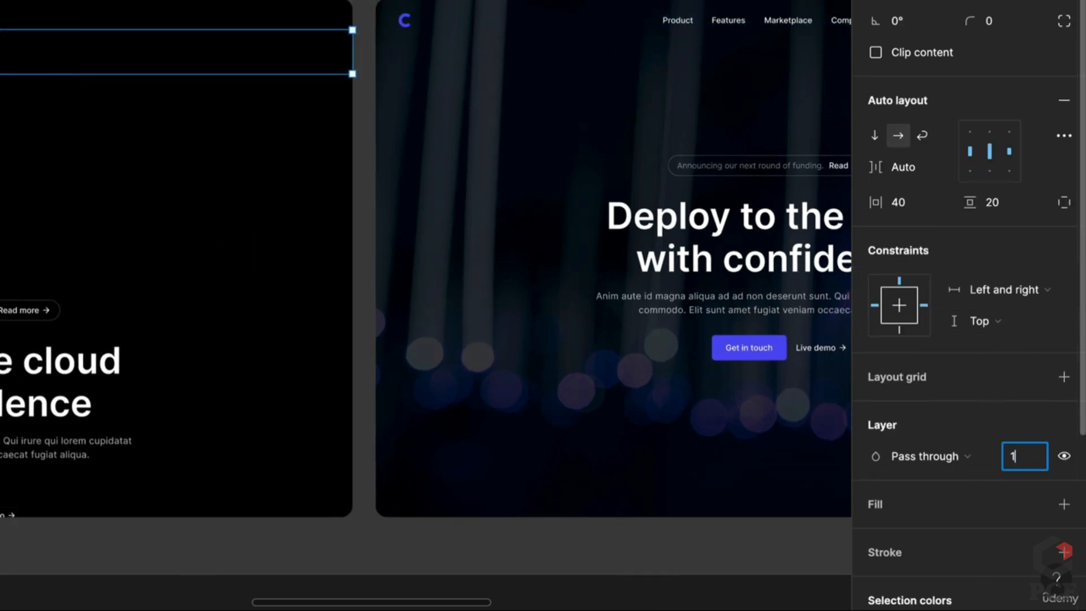
pyautogui.press('Return')
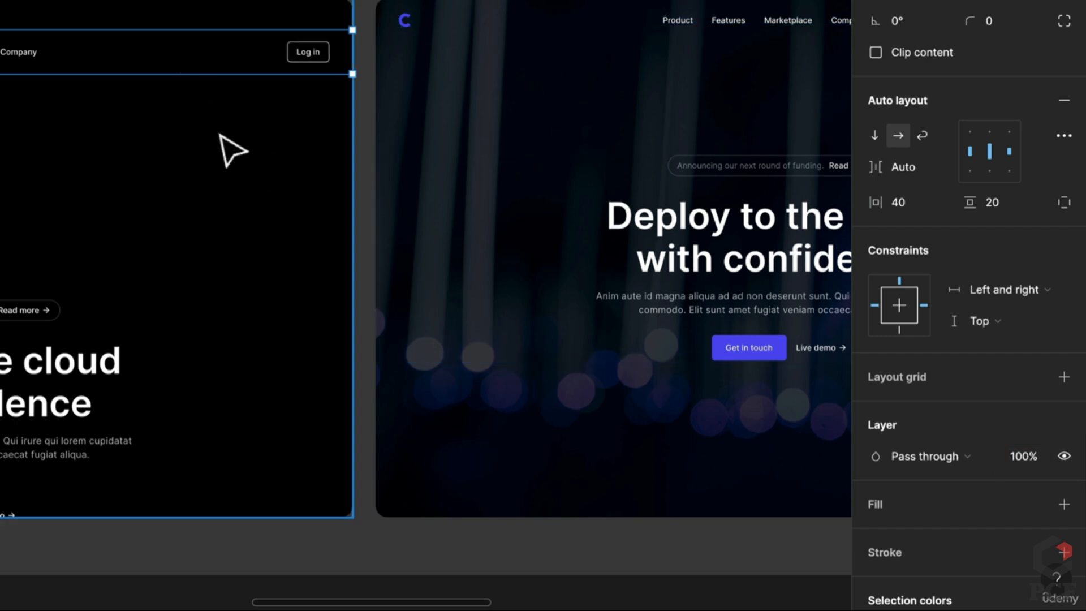
pyautogui.scroll(-1, 220, 138)
pyautogui.scroll(-1, 220, 137)
pyautogui.moveTo(207, 157); pyautogui.dragTo(589, 165)
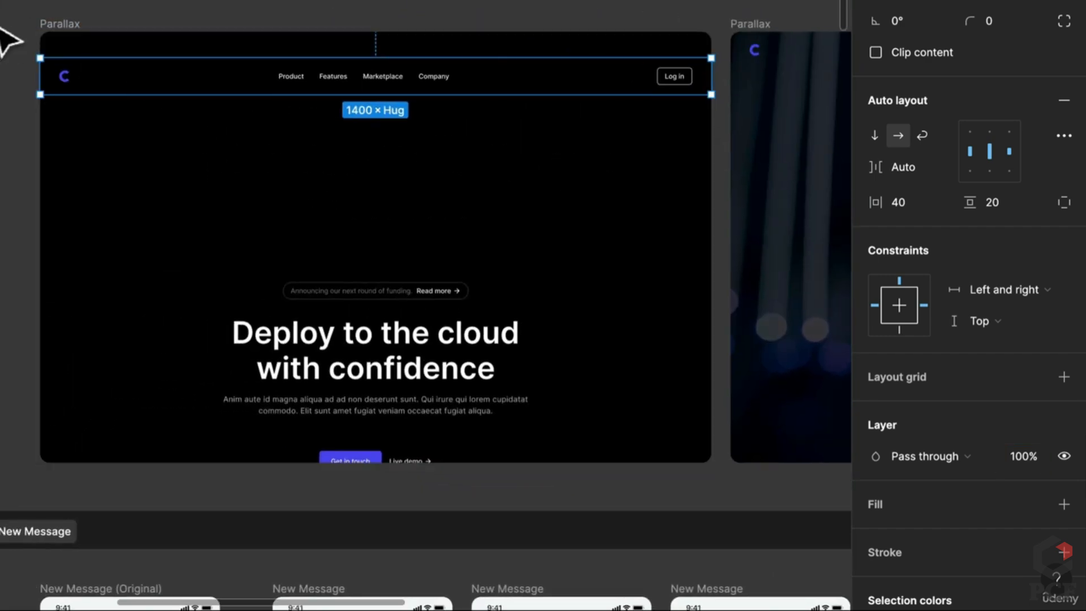
# Make the first frame's Background Image fill visible to show the bokeh background
pyautogui.click(42, 26)
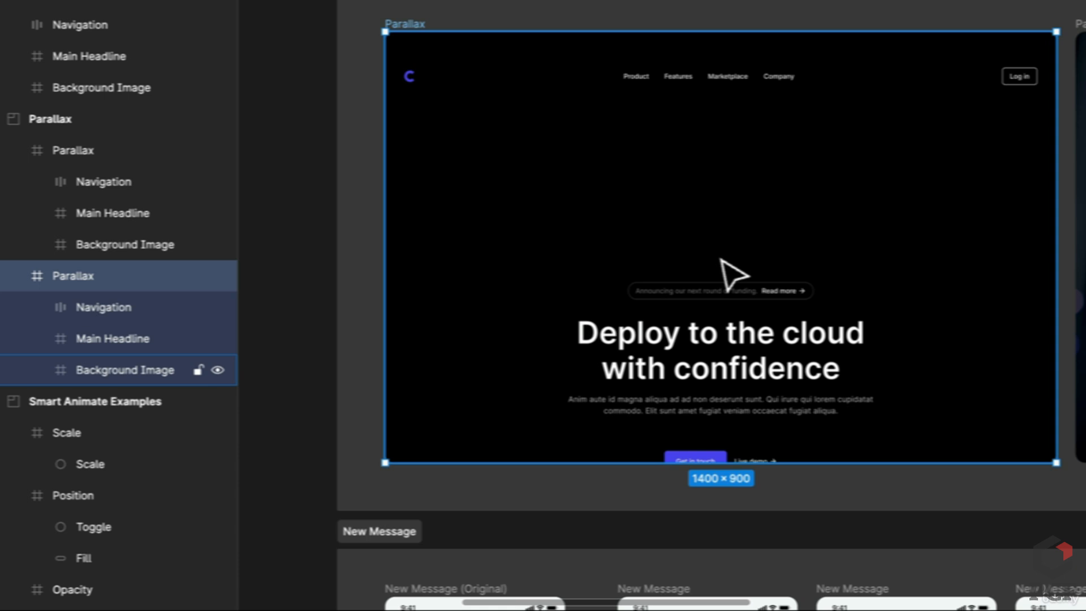
pyautogui.click(113, 371)
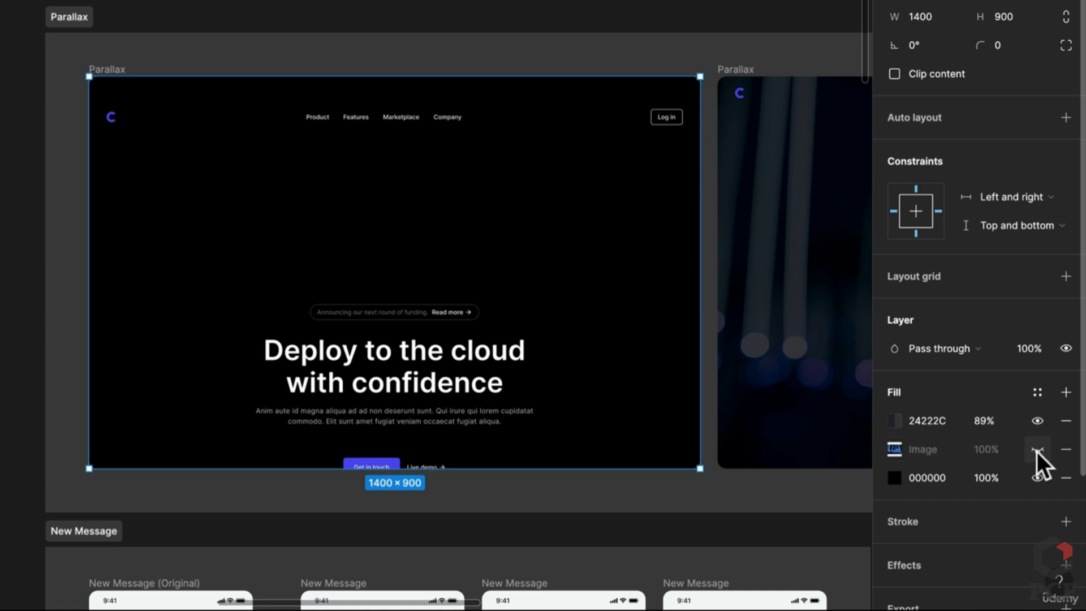
pyautogui.click(1037, 452)
pyautogui.click(1037, 452)
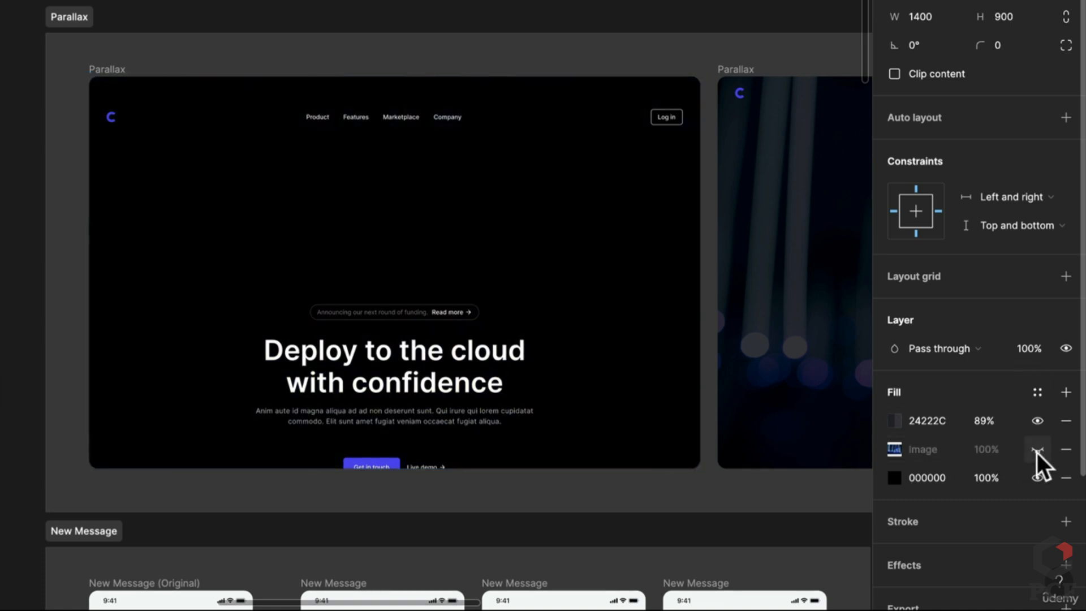
pyautogui.click(1037, 453)
# Look over the frame, then undo the latest visibility change
pyautogui.scroll(-2, 432, 274)
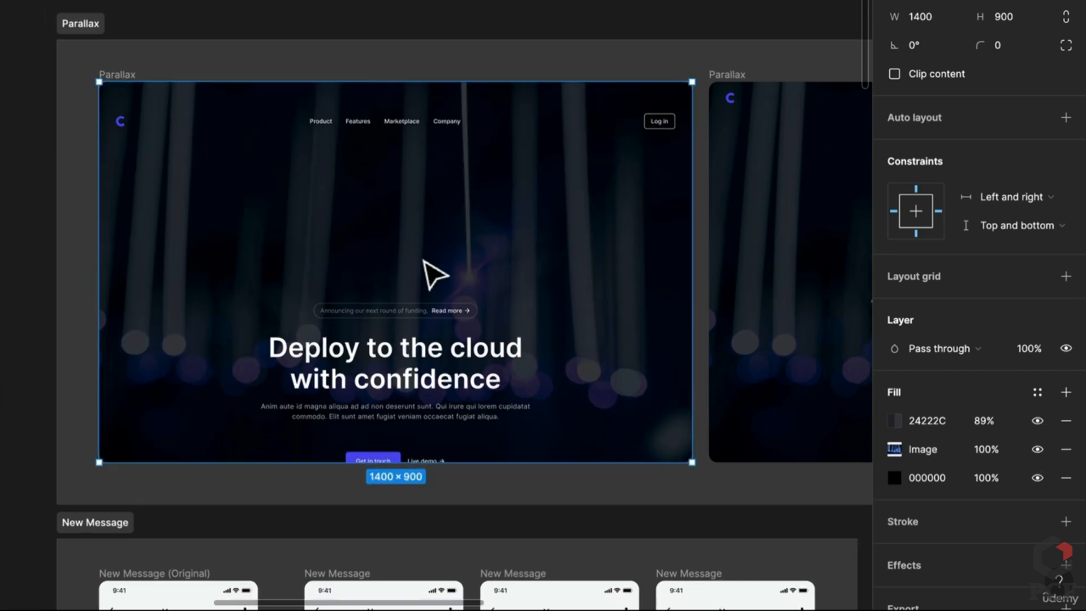
pyautogui.hscroll(5, 618, 292)
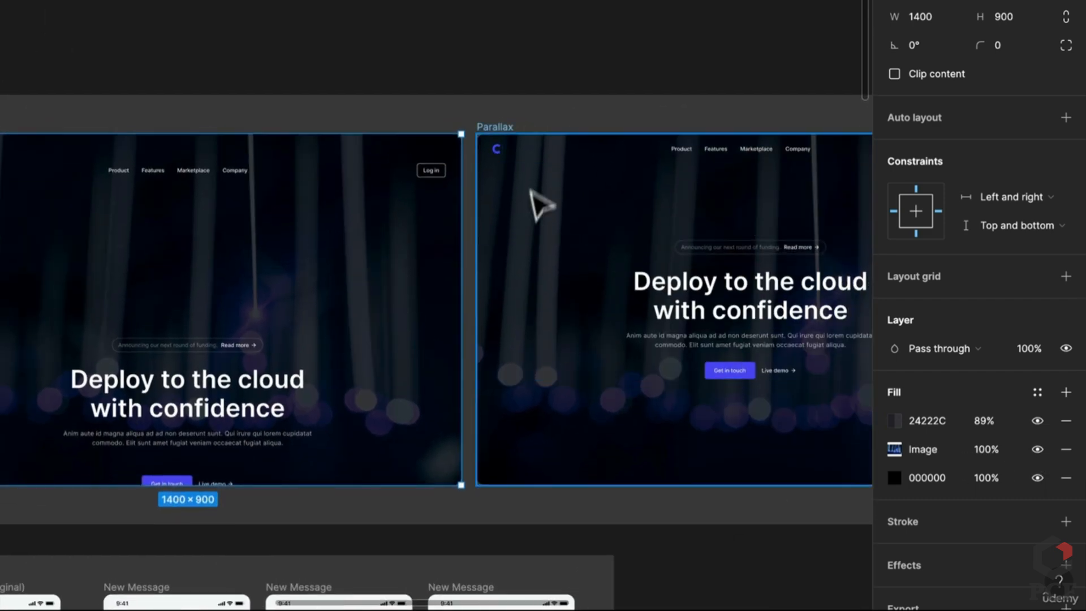
pyautogui.scroll(-1, 611, 180)
pyautogui.scroll(-5, 605, 175)
pyautogui.scroll(3, 674, 207)
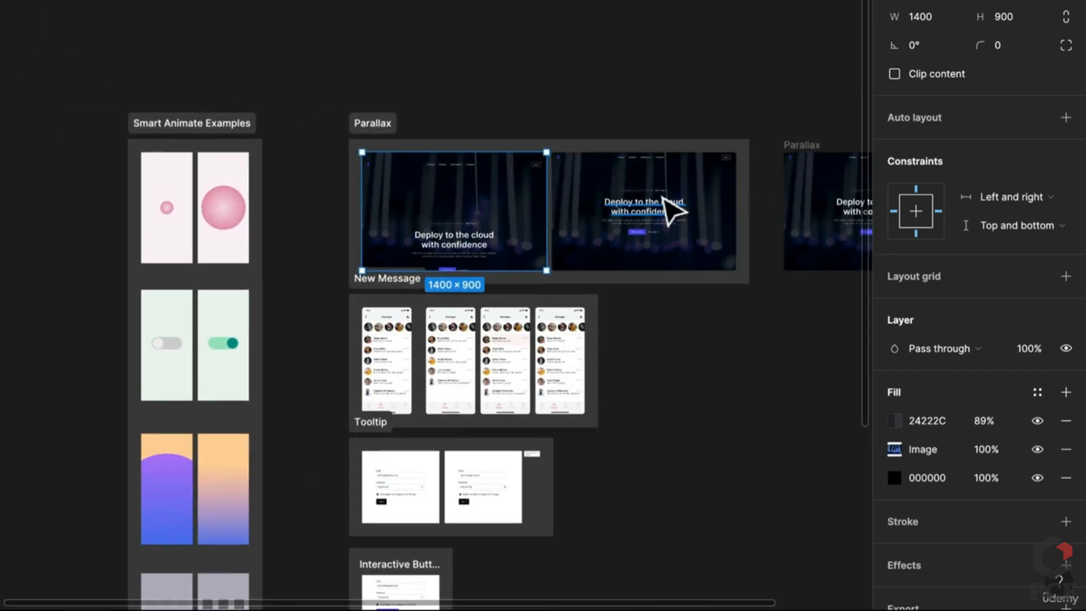
pyautogui.scroll(2, 663, 199)
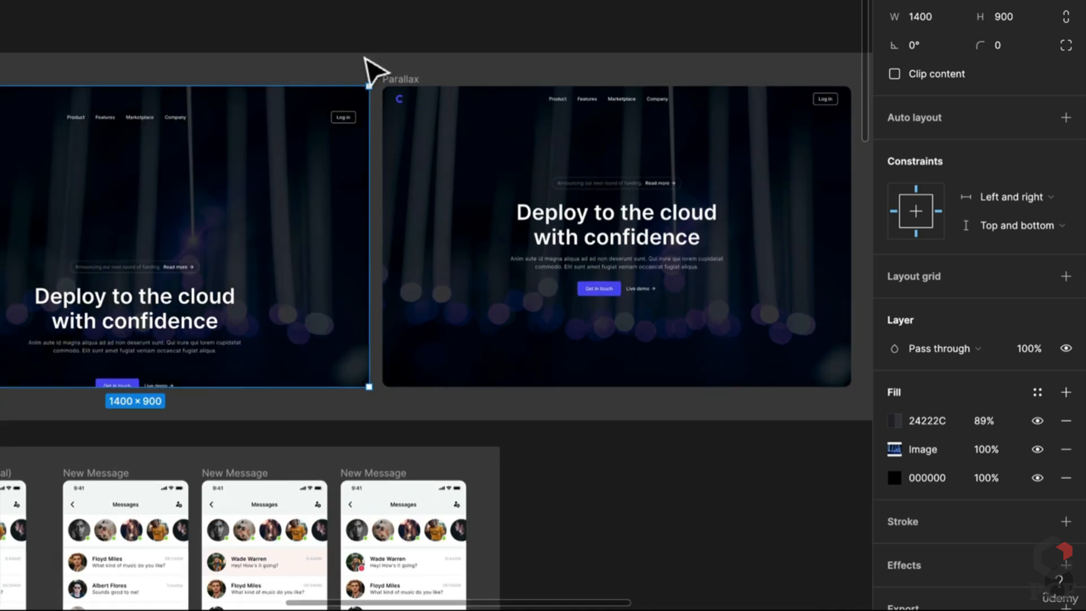
pyautogui.hotkey('ctrl', 'z')
pyautogui.hotkey('ctrl', 'z')
pyautogui.hotkey('ctrl', 'z')
pyautogui.hotkey('ctrl', 'z')
pyautogui.hotkey('ctrl', 'z')
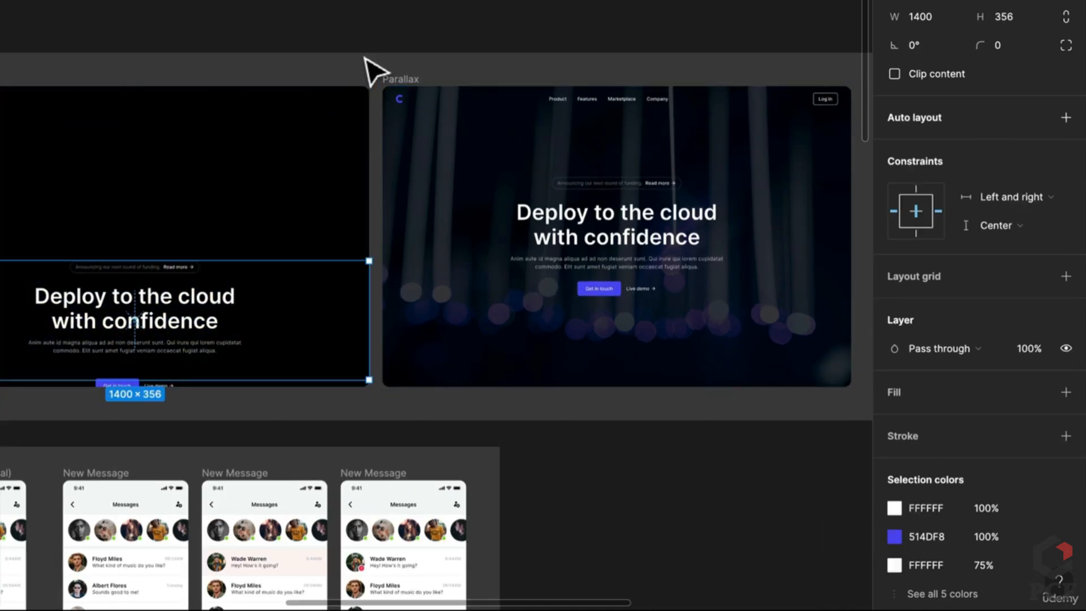
# Duplicate the Parallax hero frame with Ctrl+D and bring both frames into view
pyautogui.hscroll(1, 673, 279)
pyautogui.hscroll(5, 671, 279)
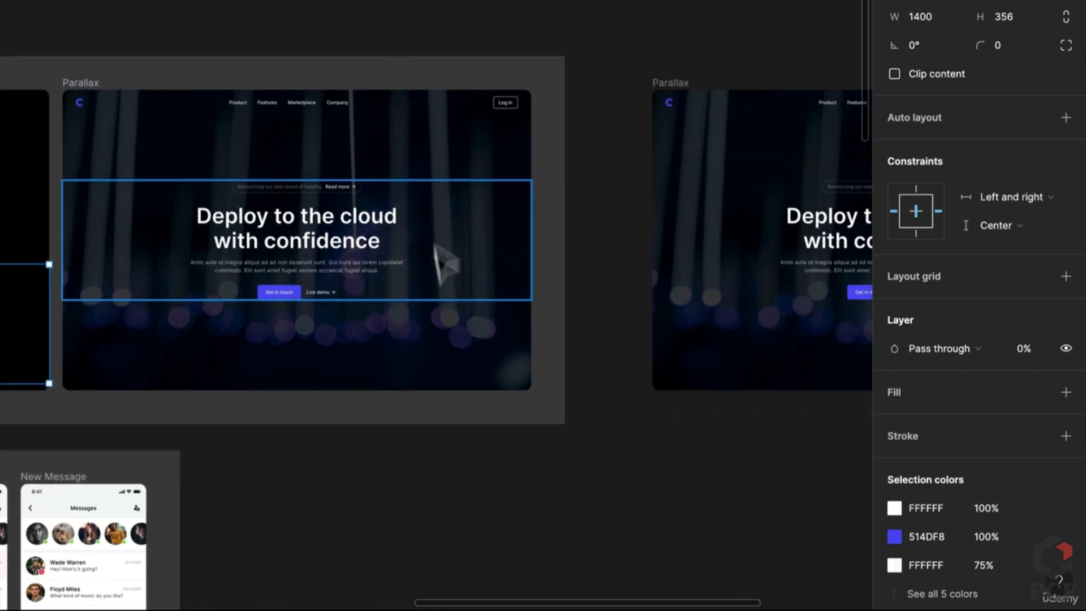
pyautogui.click(398, 55)
pyautogui.hscroll(9, 692, 178)
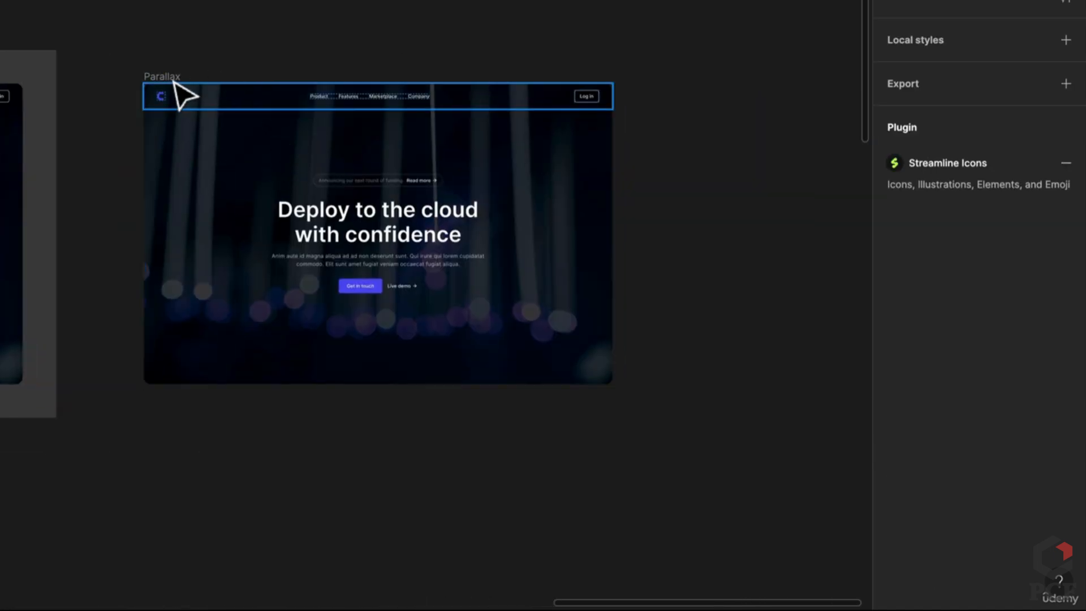
pyautogui.moveTo(166, 75)
pyautogui.mouseDown()
pyautogui.moveTo(200, 72)
pyautogui.moveTo(169, 70)
pyautogui.mouseUp()
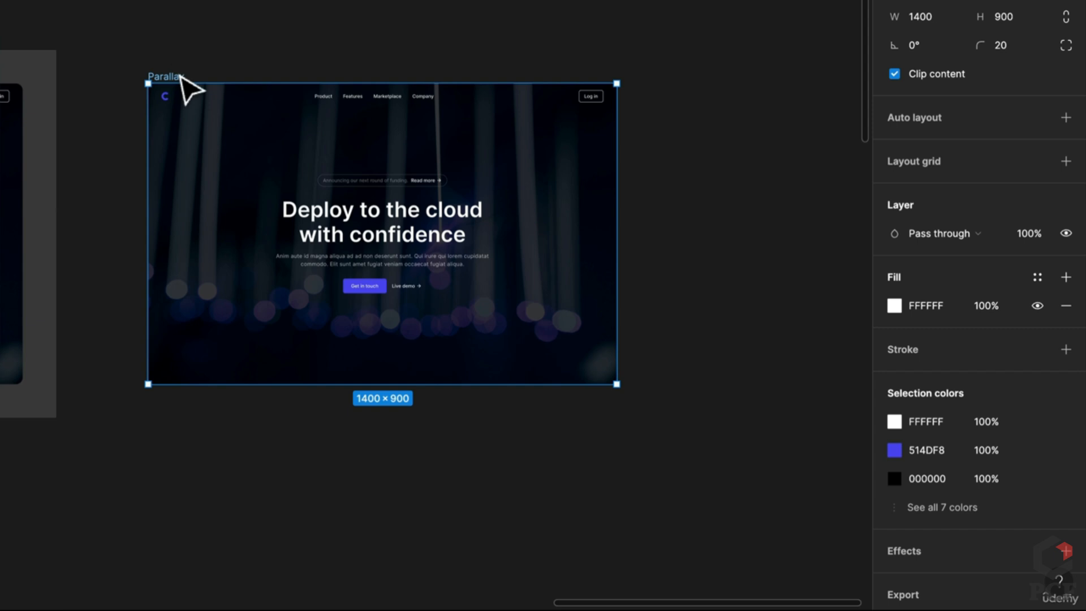
pyautogui.hotkey('ctrl', 'd')
pyautogui.scroll(-1, 402, 320)
pyautogui.moveTo(403, 323); pyautogui.dragTo(597, 322)
# Drag the left frame's headline block lower in the frame
pyautogui.click(473, 242)
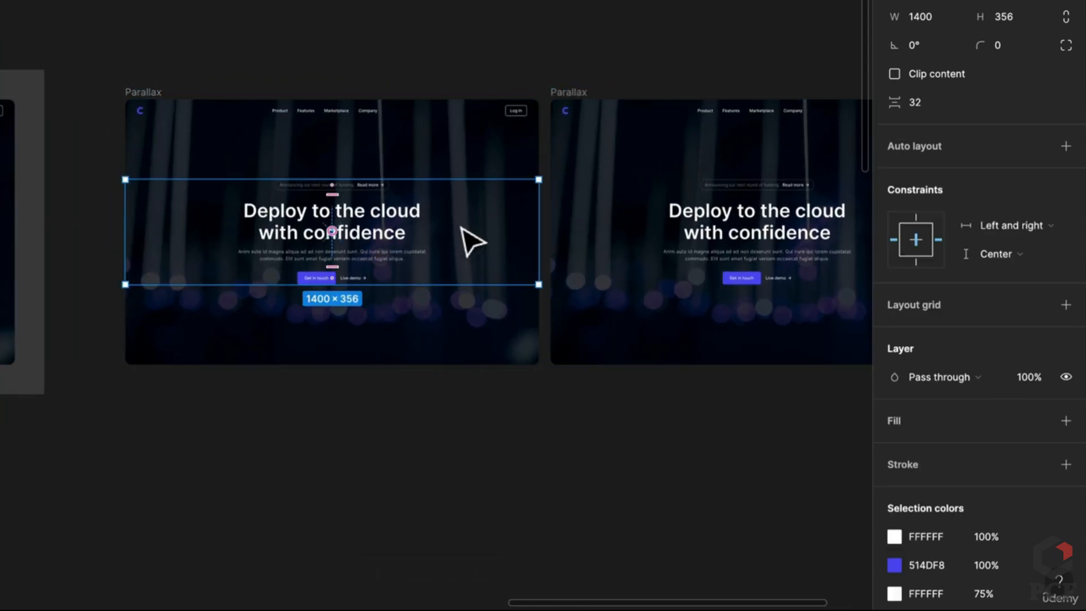
pyautogui.moveTo(461, 227); pyautogui.dragTo(529, 280)
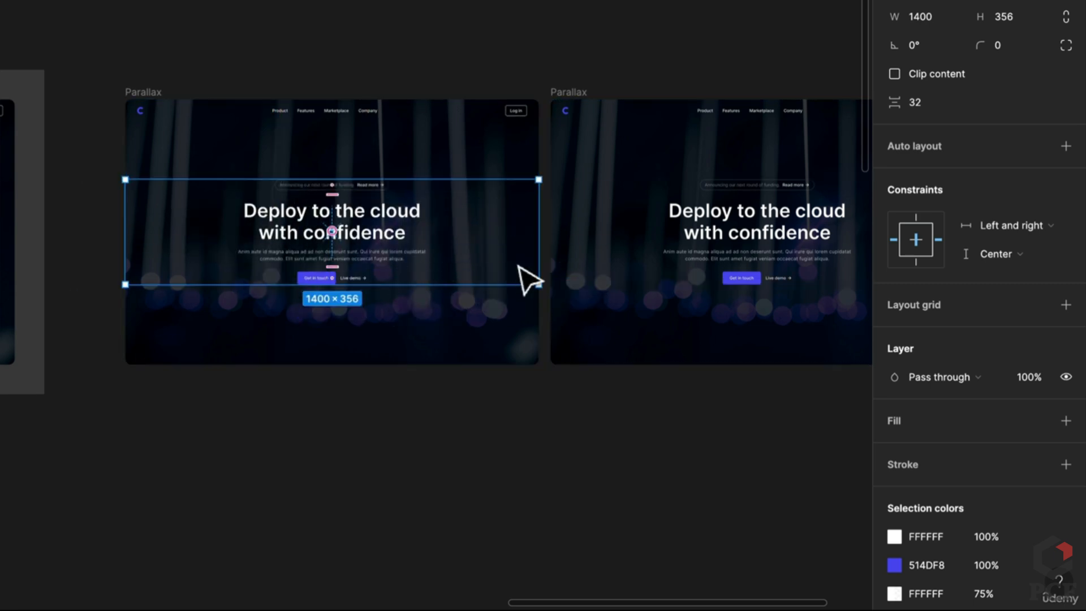
pyautogui.moveTo(406, 229); pyautogui.dragTo(413, 272)
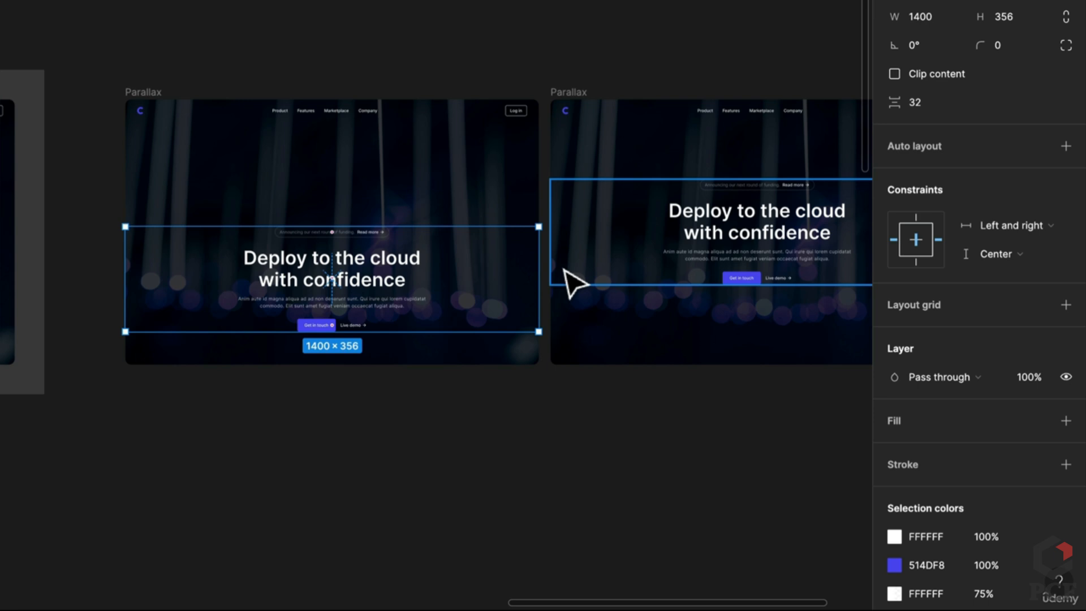
# Nudge the Get in touch and Live demo buttons down below the headline
pyautogui.click(360, 326)
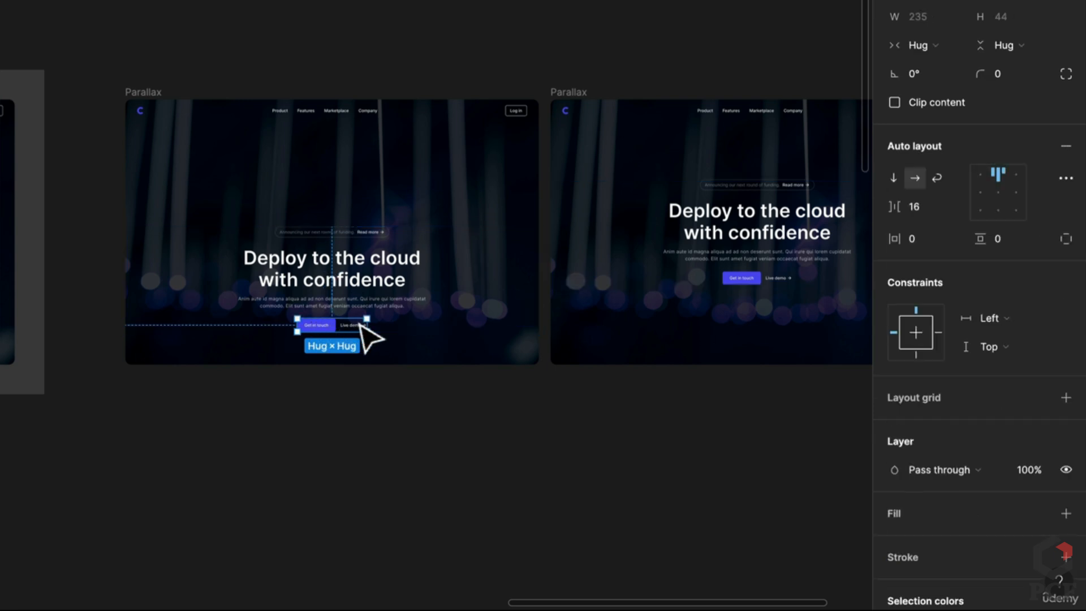
pyautogui.scroll(3, 317, 331)
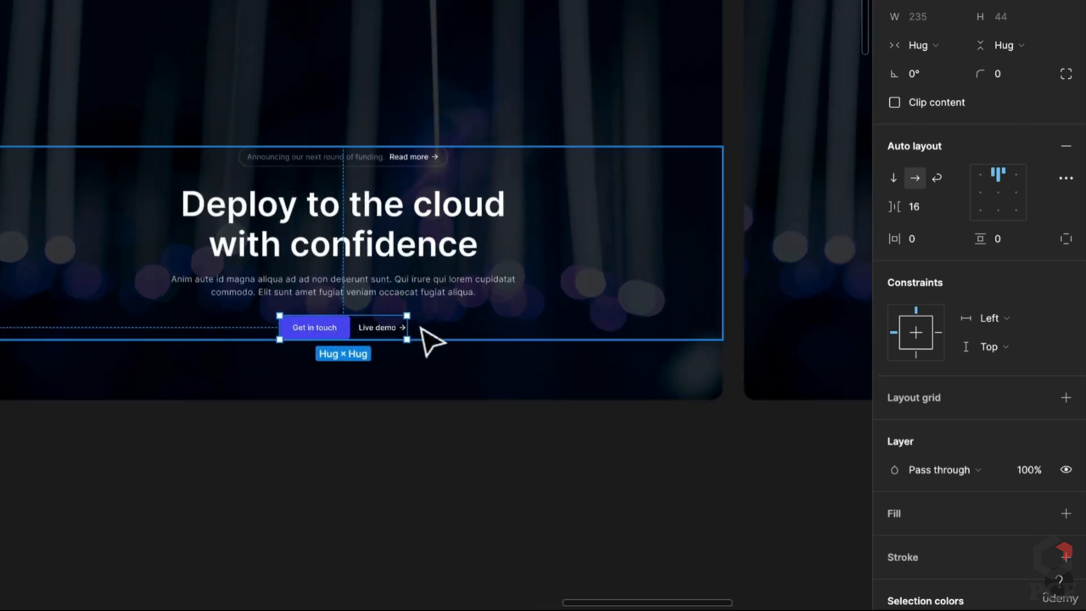
pyautogui.press('Down')
pyautogui.press('Down')
pyautogui.press('Down')
pyautogui.press('Down')
pyautogui.press('Down')
pyautogui.press('Down')
pyautogui.press('Down')
pyautogui.press('Down')
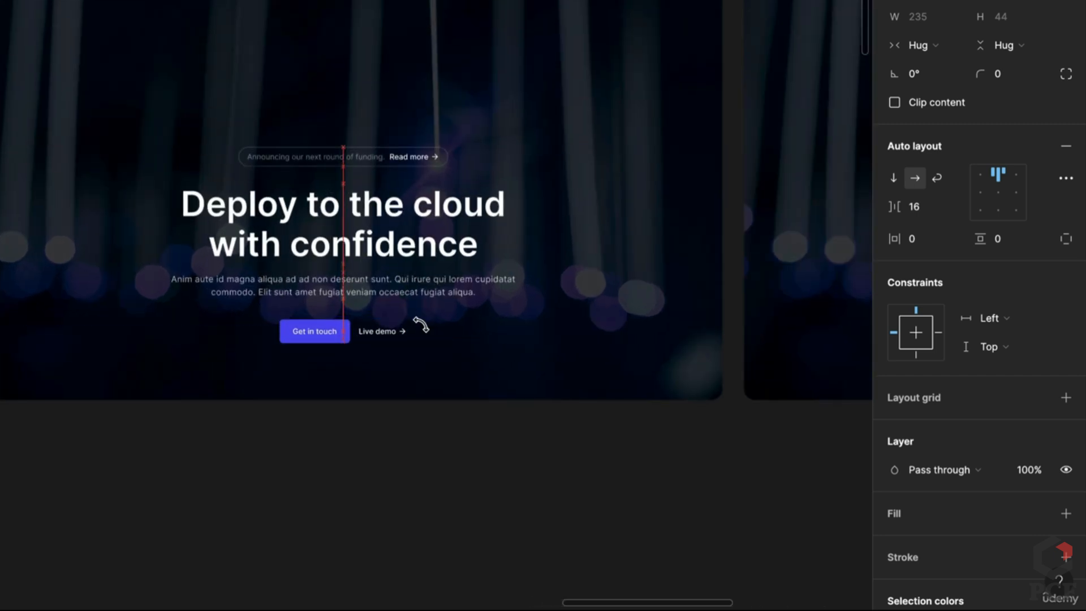
pyautogui.hotkey('shift', 'Down')
pyautogui.hotkey('shift', 'Down')
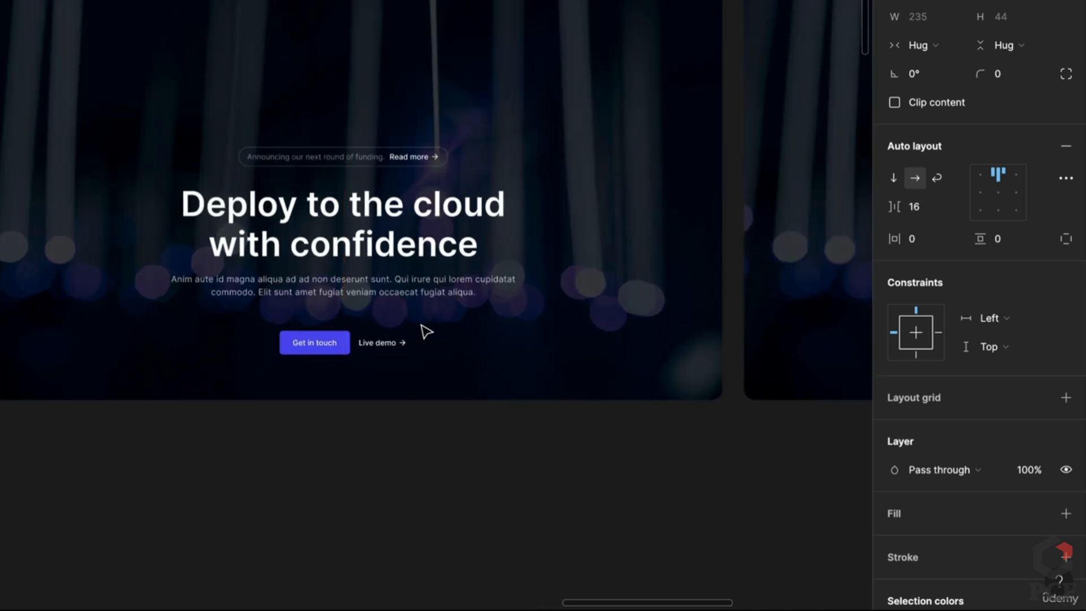
pyautogui.hotkey('shift', 'Down')
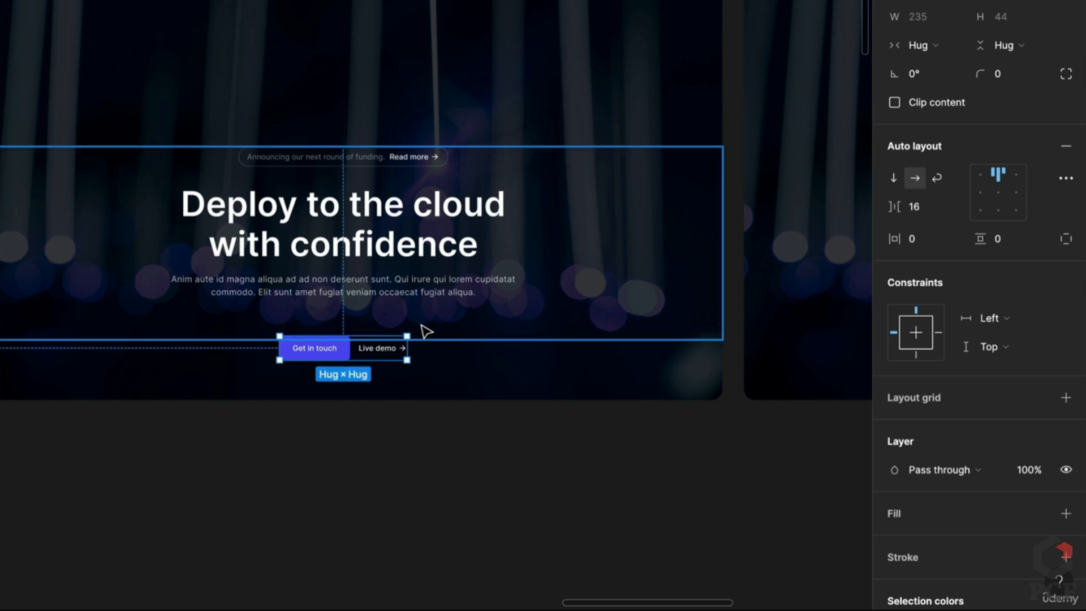
pyautogui.hotkey('shift', 'Down')
pyautogui.hotkey('shift', 'Down')
pyautogui.hotkey('shift', 'Down')
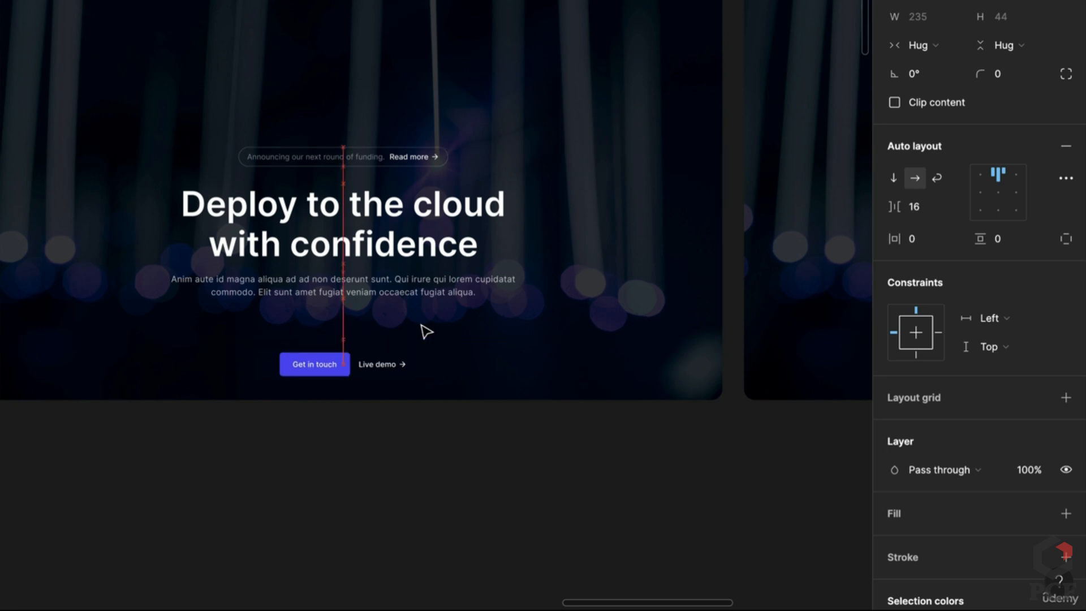
pyautogui.hotkey('shift', 'Up')
pyautogui.scroll(-2, 412, 339)
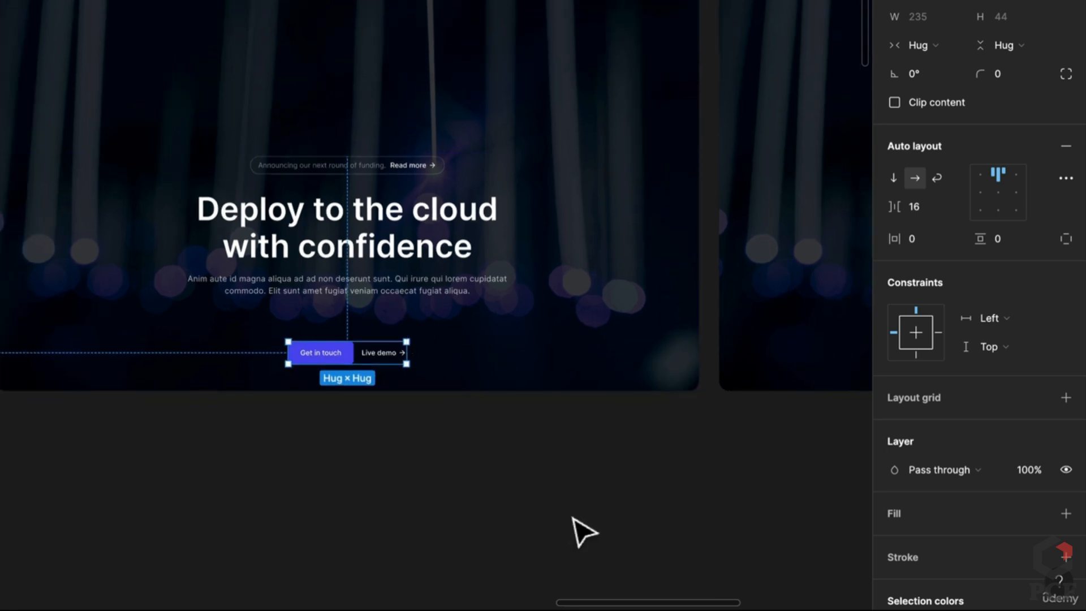
pyautogui.click(582, 529)
pyautogui.click(523, 278)
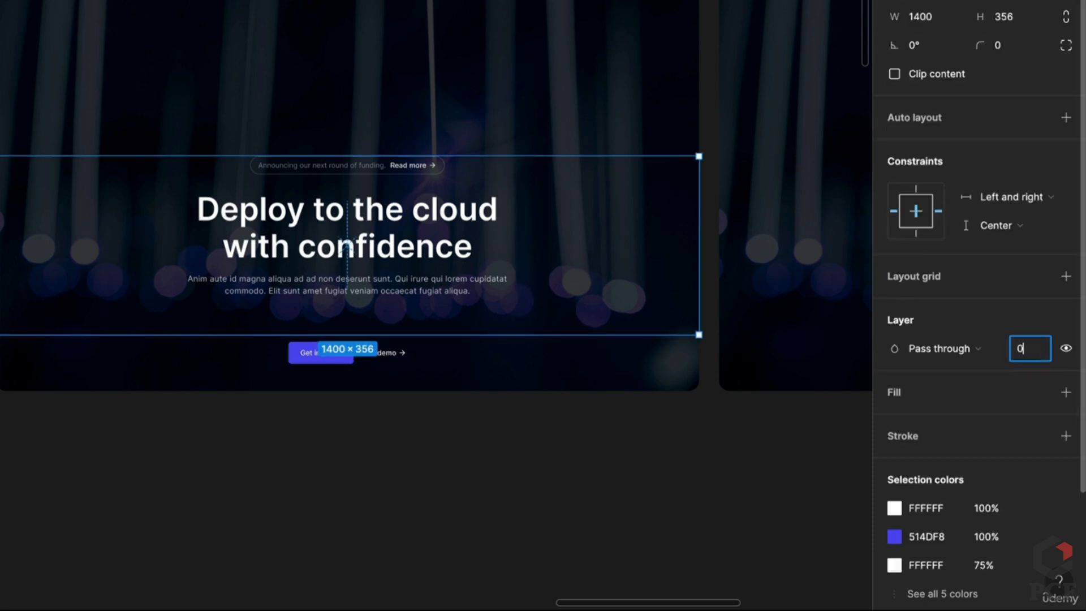
# Set the left frame's headline block and navigation bar to 0% layer opacity
pyautogui.write('0')
pyautogui.press('Return')
pyautogui.scroll(5, 380, 165)
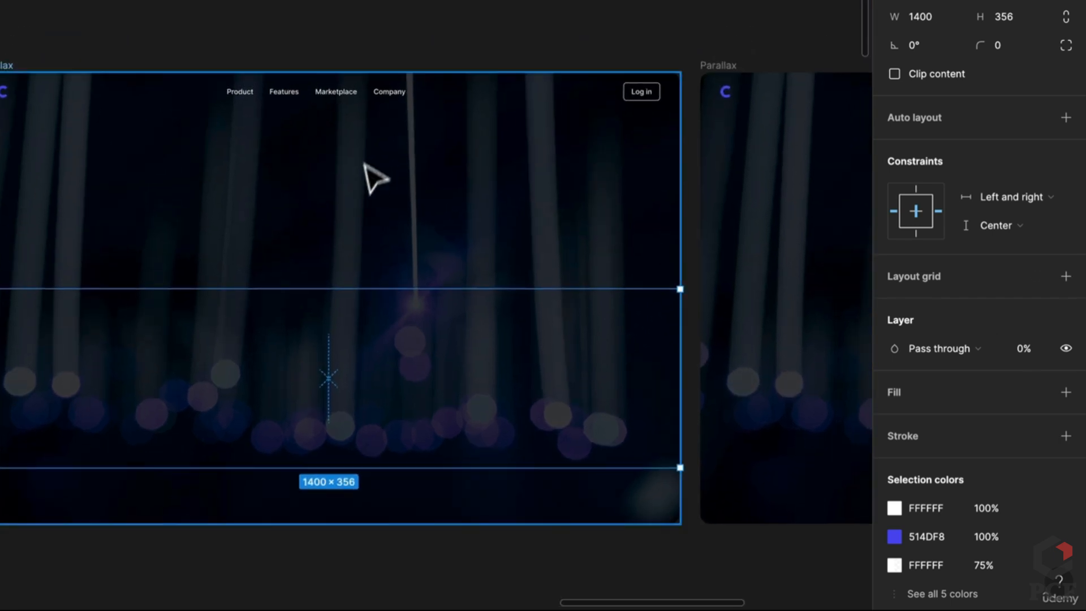
pyautogui.click(424, 109)
pyautogui.moveTo(492, 102); pyautogui.dragTo(487, 137)
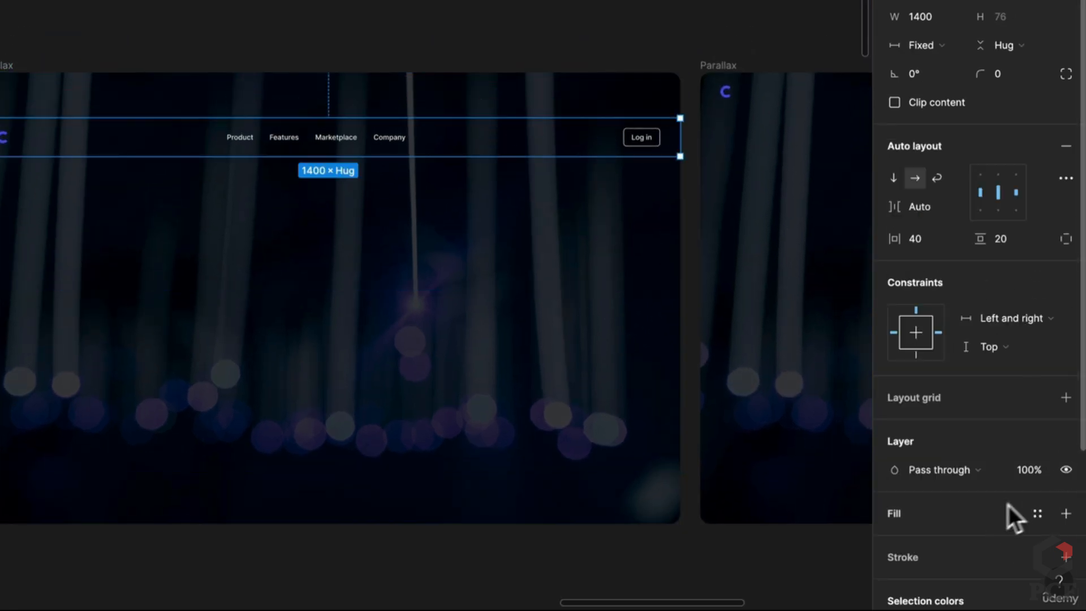
pyautogui.write('00')
pyautogui.press('Return')
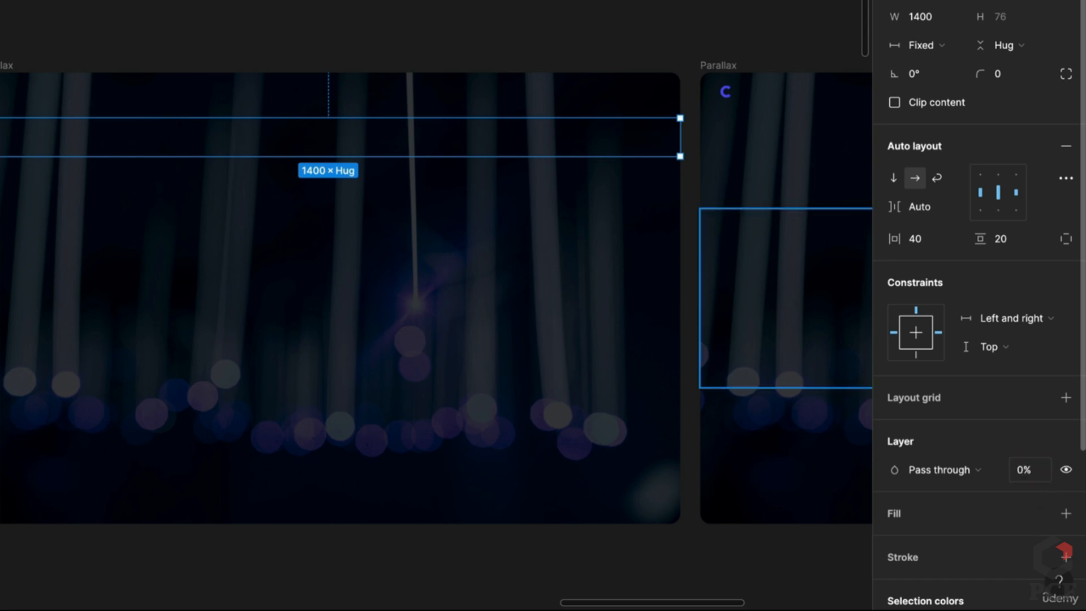
# Hide the left frame's Background Image layer, leaving the frame plain black
pyautogui.scroll(-2, 313, 212)
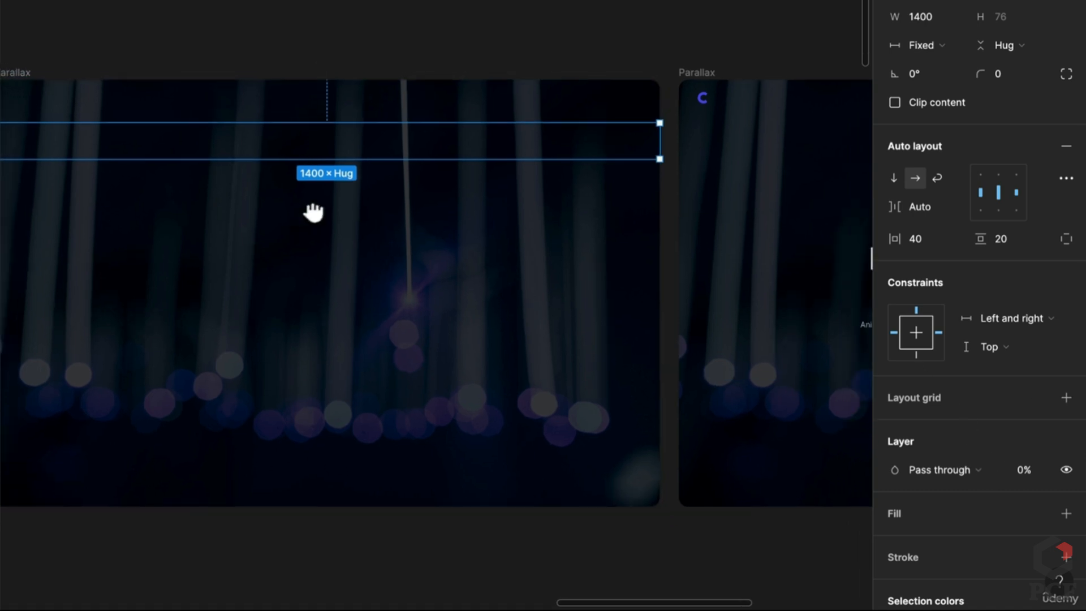
pyautogui.hscroll(-5, 313, 212)
pyautogui.click(184, 49)
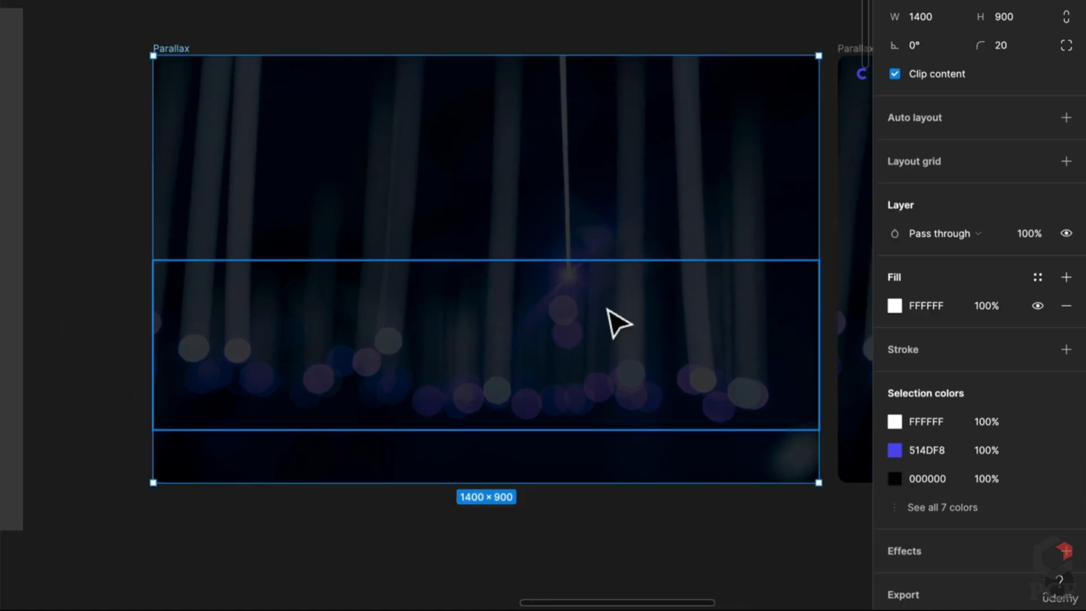
pyautogui.moveTo(606, 309); pyautogui.dragTo(446, 296)
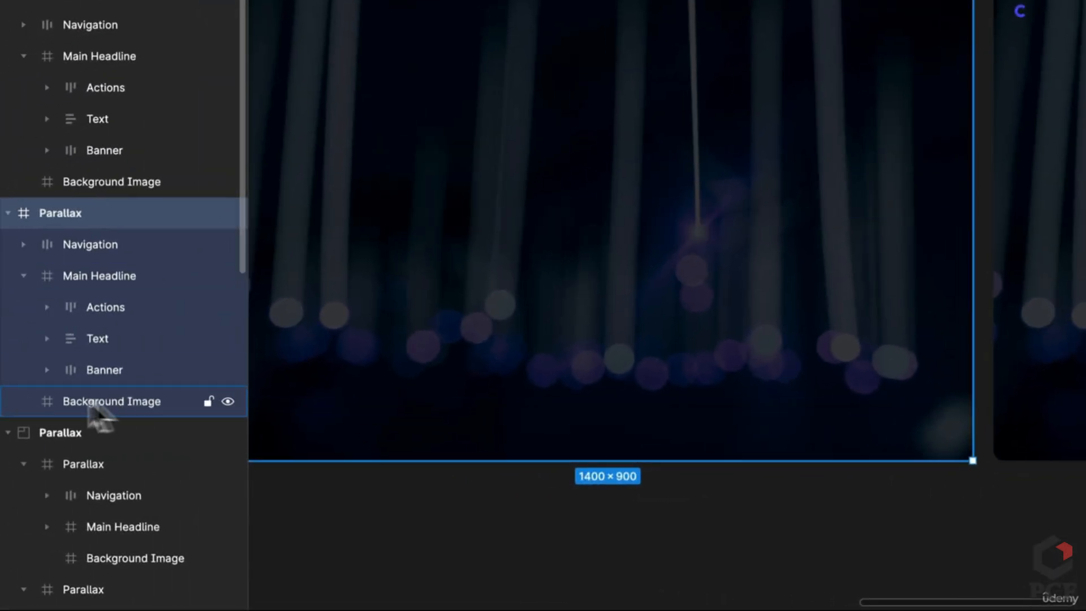
pyautogui.click(118, 402)
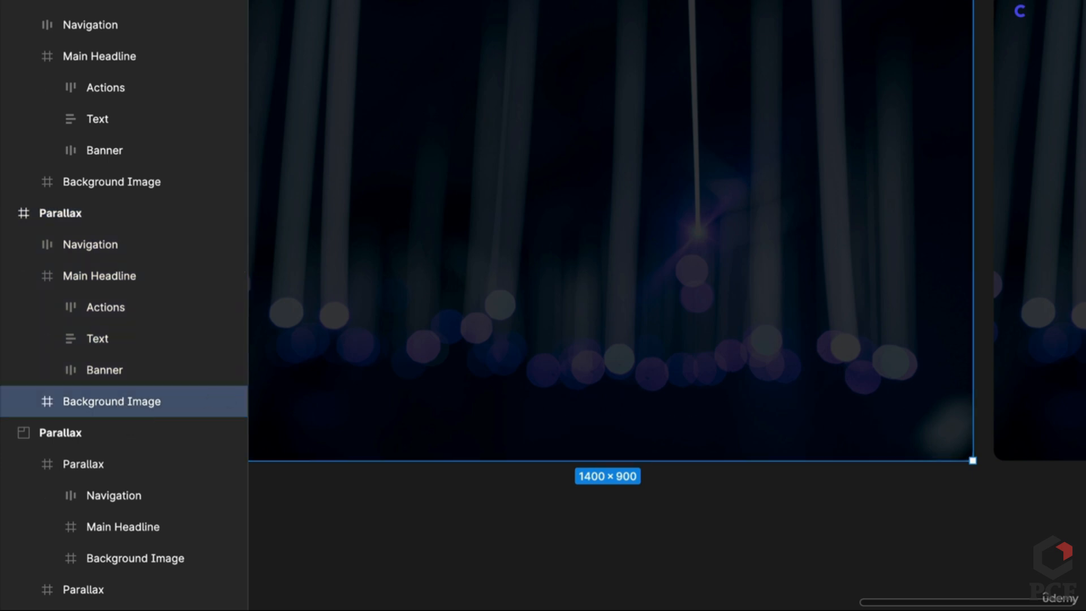
pyautogui.press('alt+super+v')
pyautogui.scroll(-5, 653, 227)
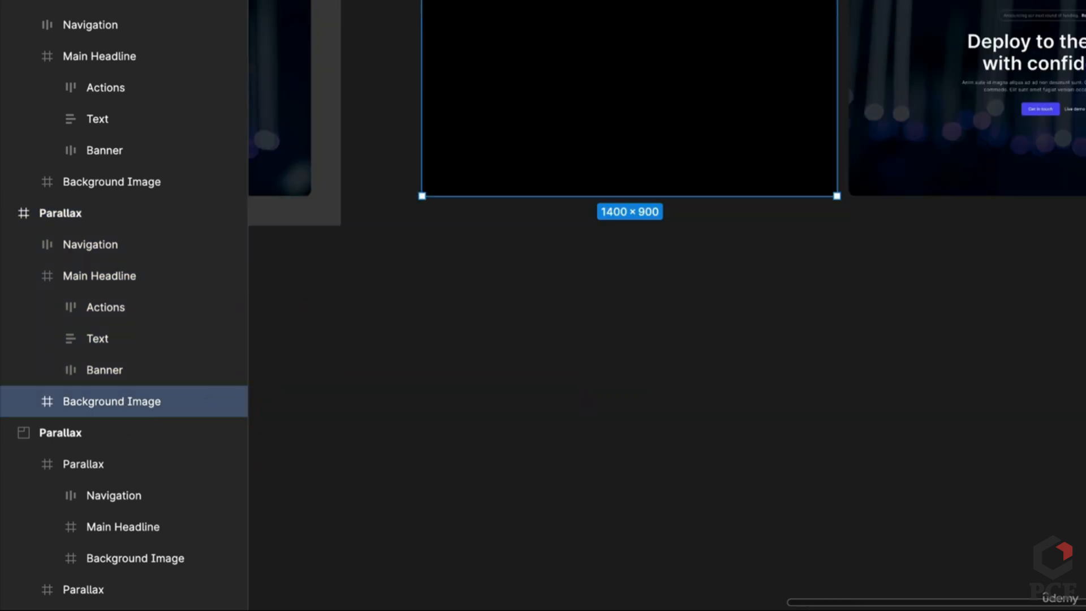
pyautogui.hscroll(-8, 652, 226)
pyautogui.hscroll(-3, 652, 227)
pyautogui.press('Escape')
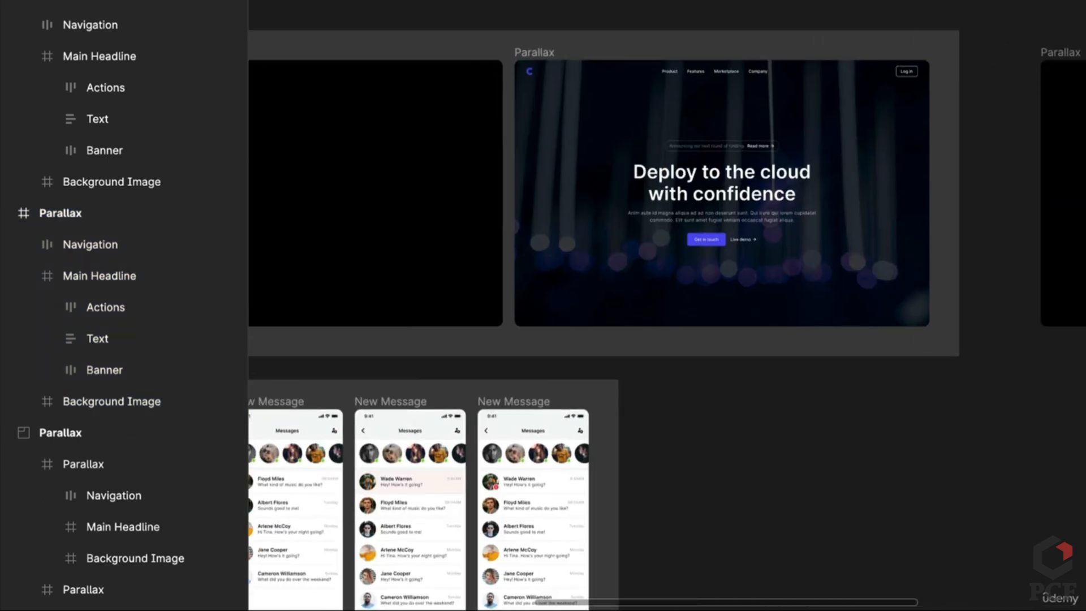
pyautogui.scroll(3, 492, 259)
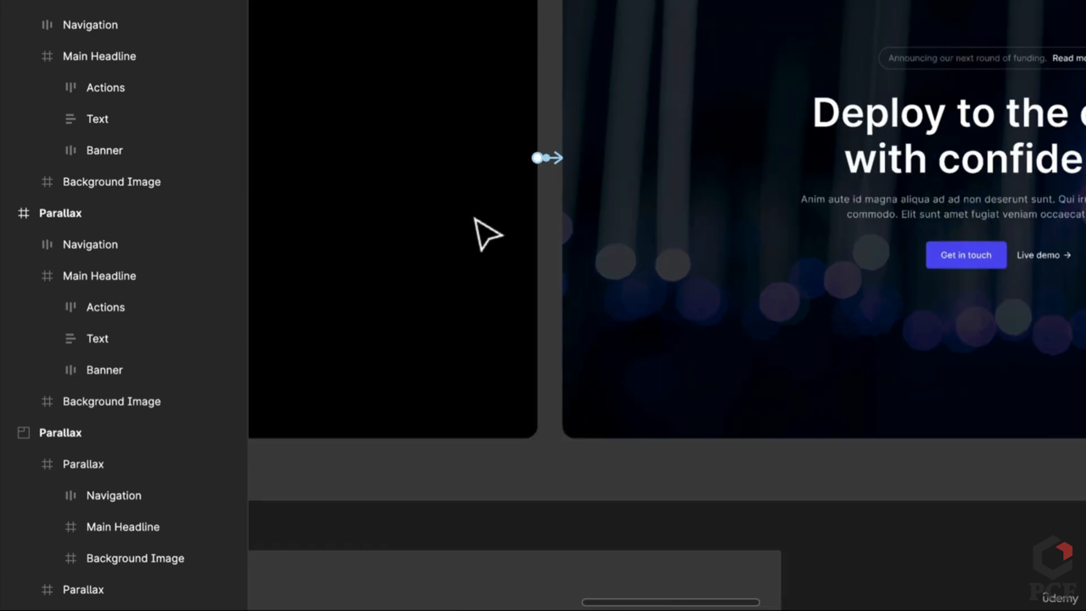
pyautogui.click(559, 162)
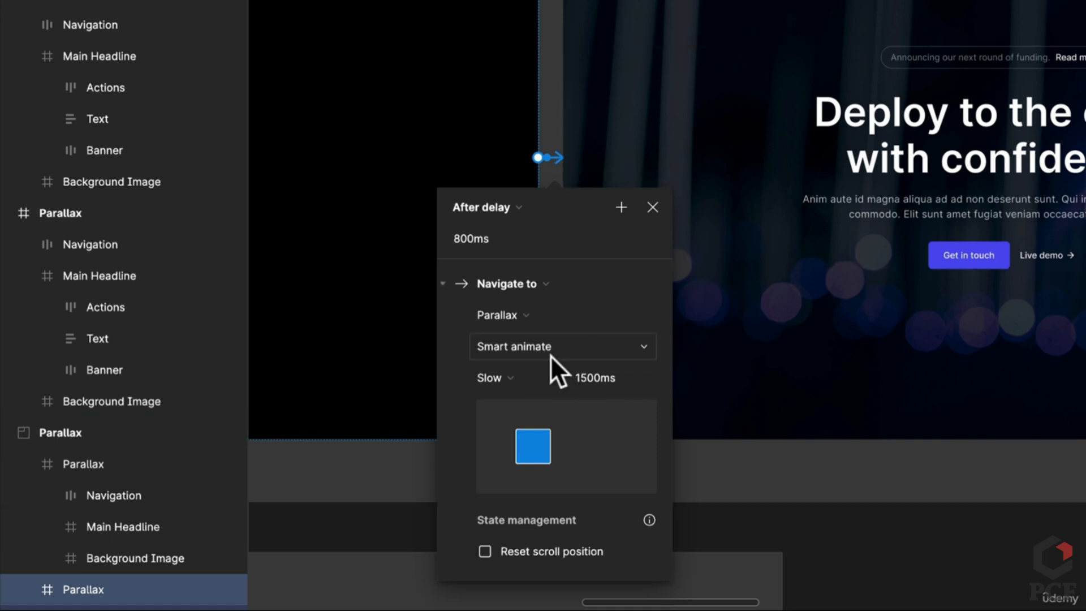
pyautogui.scroll(-3, 595, 190)
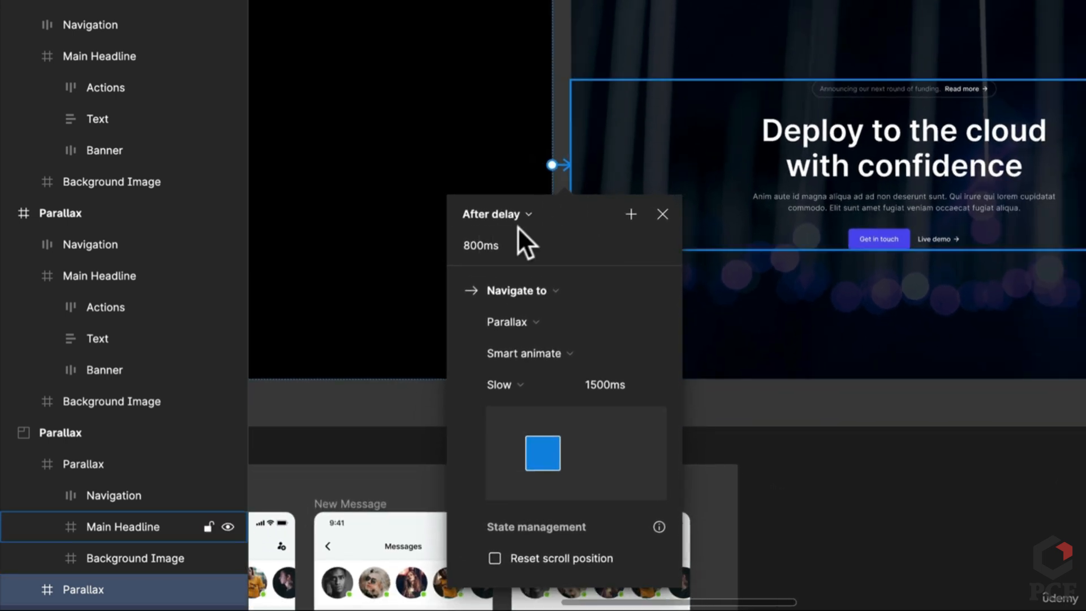
pyautogui.moveTo(1056, 309); pyautogui.dragTo(911, 307)
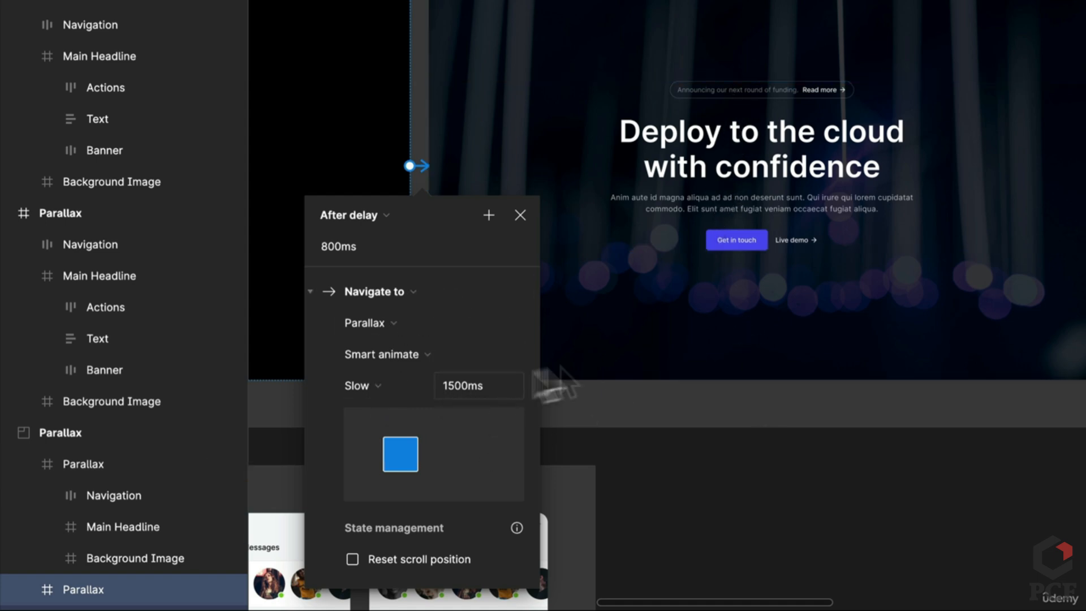
pyautogui.moveTo(970, 320); pyautogui.dragTo(2, 396)
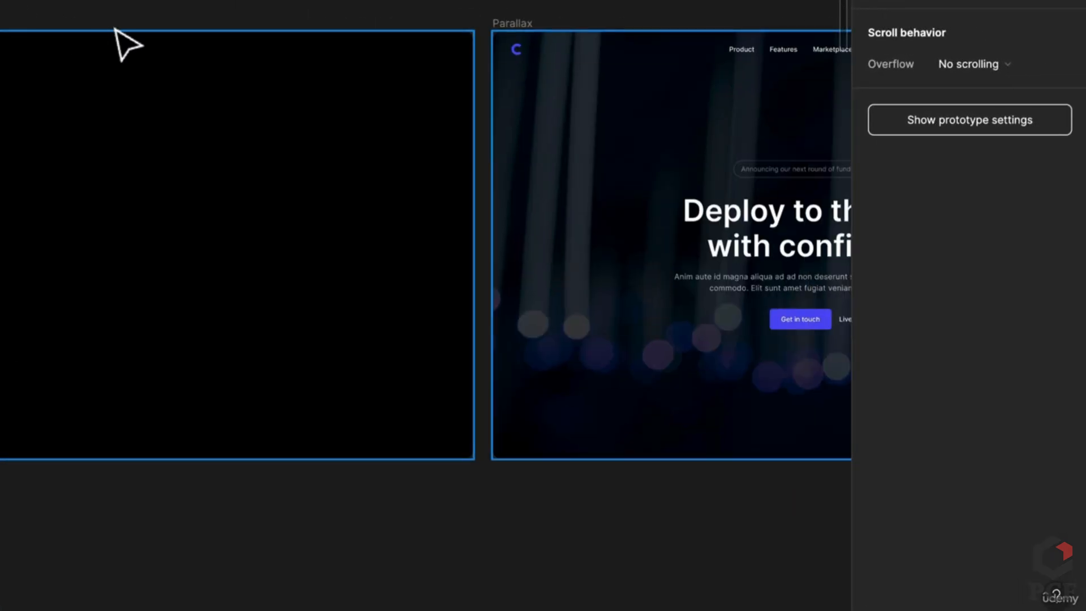
# Link the black frame to the hero Parallax frame with Slow easing over 1500ms
pyautogui.moveTo(126, 44); pyautogui.dragTo(405, 29)
pyautogui.click(109, 17)
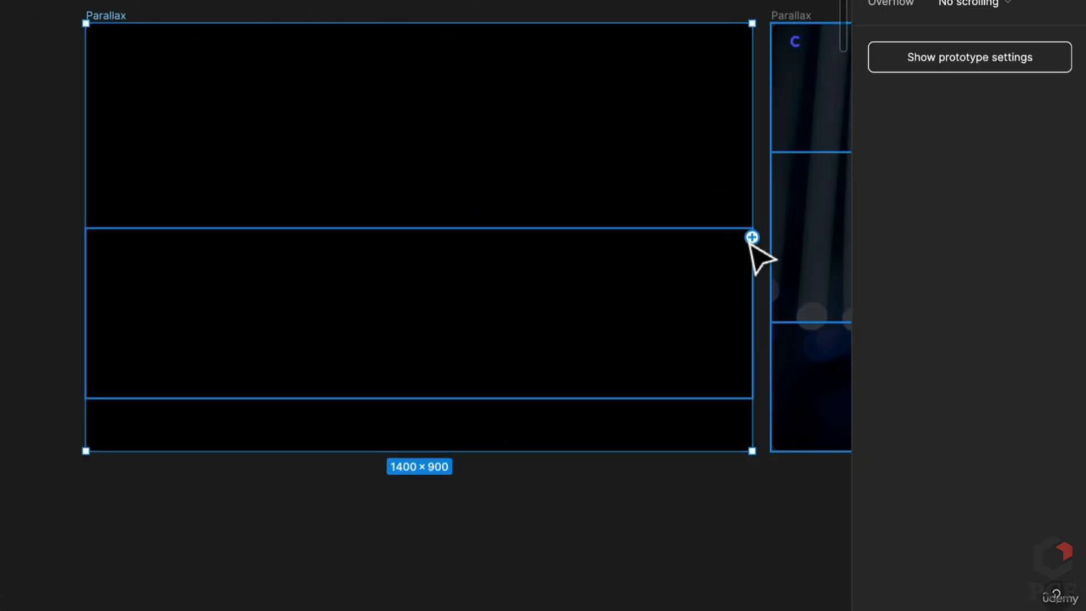
pyautogui.moveTo(752, 238); pyautogui.dragTo(777, 247)
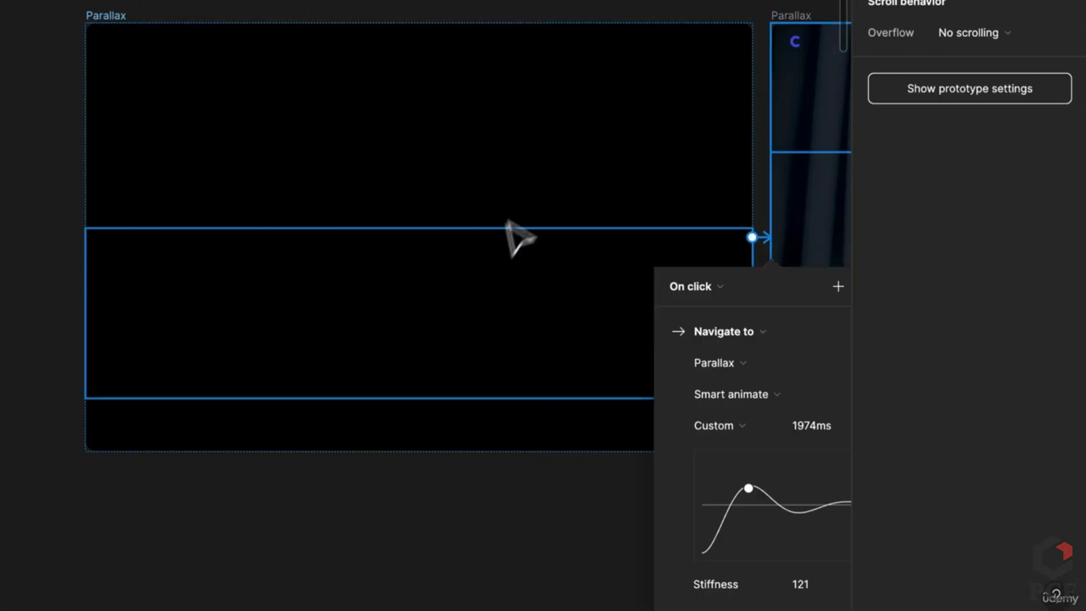
pyautogui.hscroll(8, 517, 236)
pyautogui.scroll(-3, 516, 235)
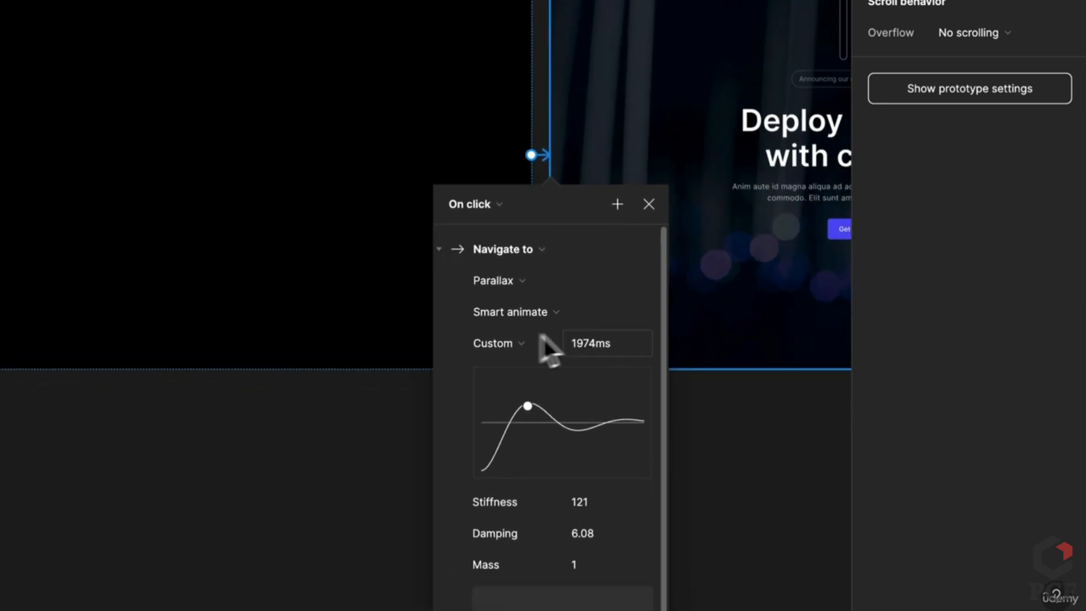
pyautogui.click(518, 342)
pyautogui.click(529, 318)
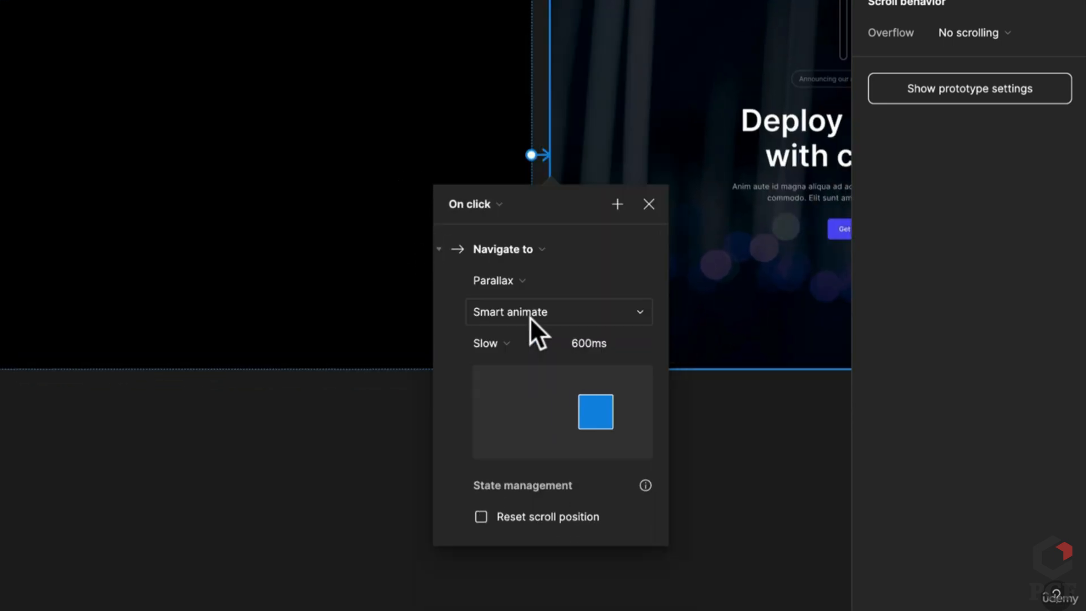
pyautogui.click(628, 342)
pyautogui.write('1500')
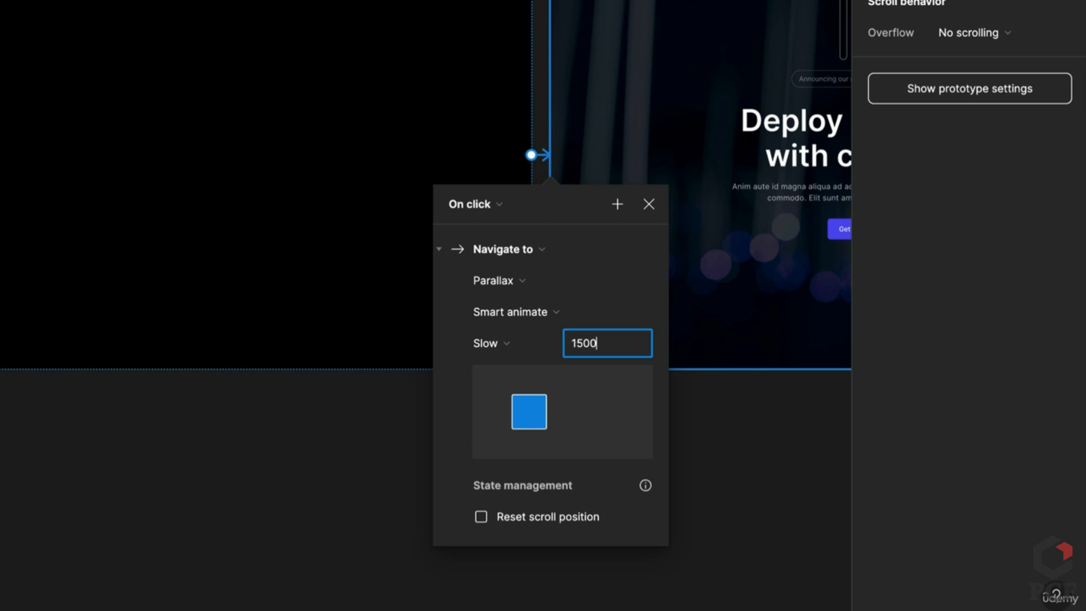
pyautogui.press('Return')
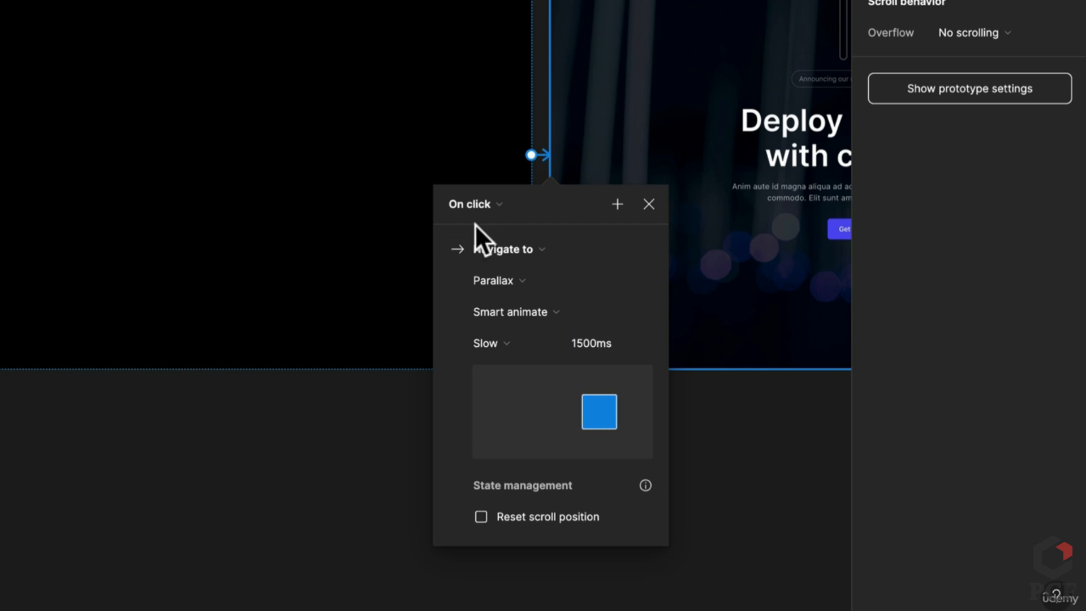
# Change the interaction trigger to After delay with a 1000ms delay
pyautogui.click(477, 203)
pyautogui.click(500, 450)
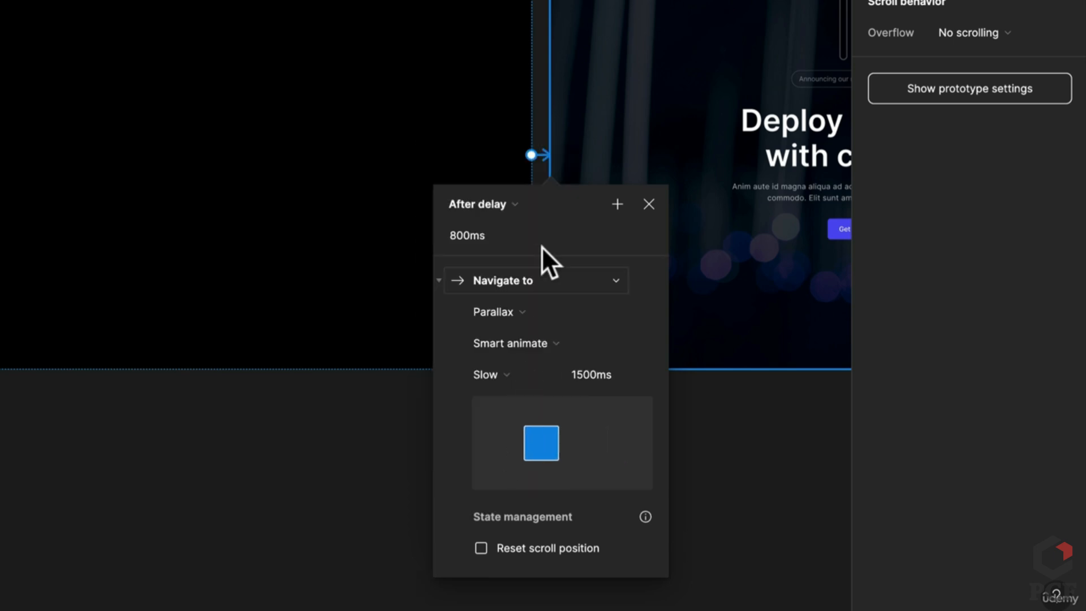
pyautogui.click(492, 230)
pyautogui.write('1000')
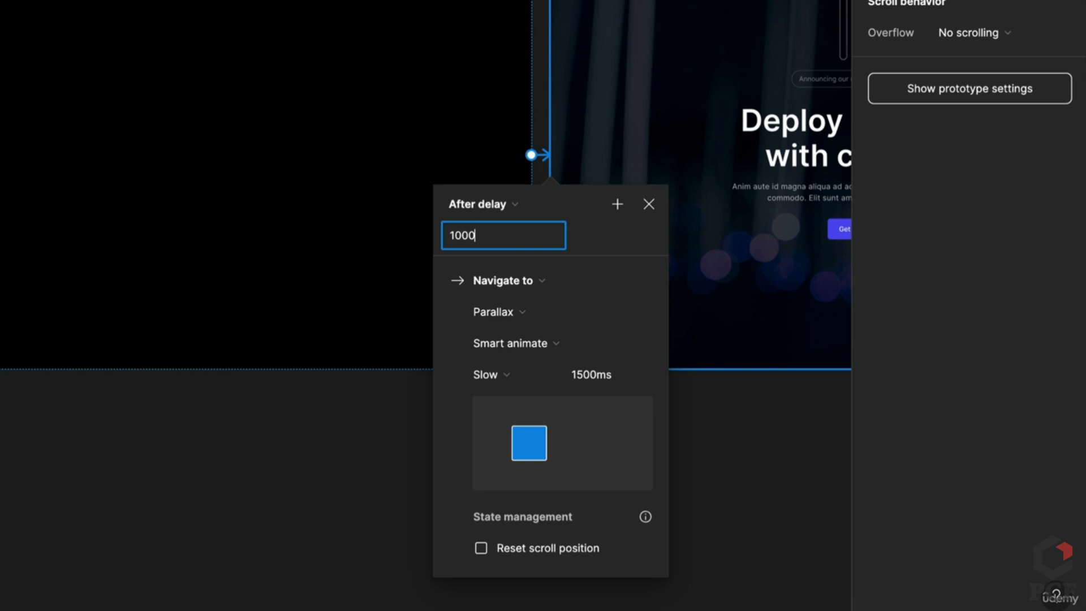
pyautogui.press('Return')
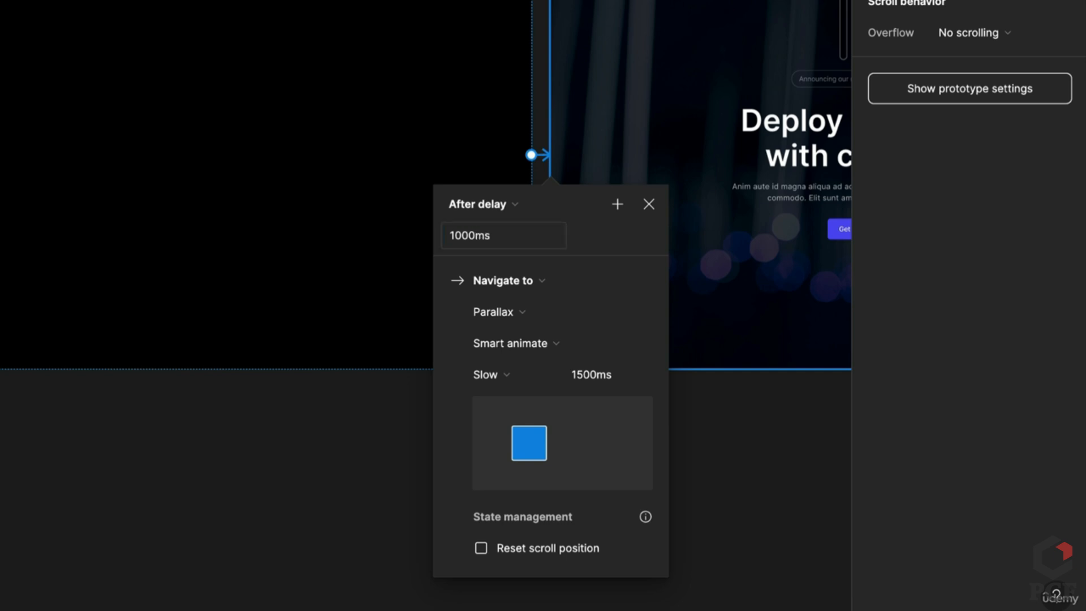
pyautogui.click(272, 502)
pyautogui.moveTo(272, 501); pyautogui.dragTo(456, 572)
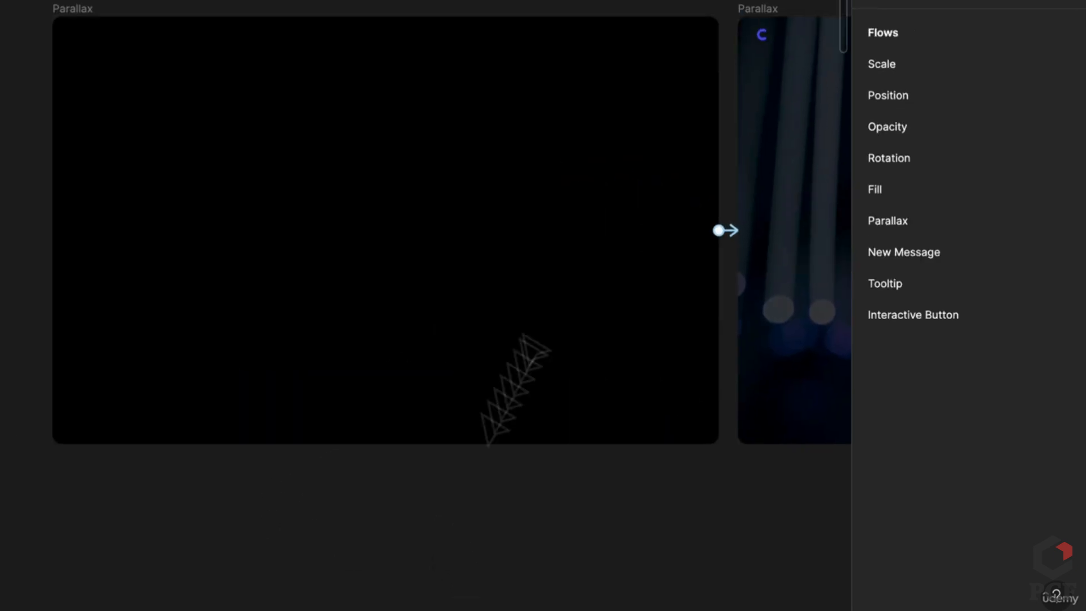
# Add a flow starting point on the black Parallax frame and name it 'Our Parallax'
pyautogui.click(84, 8)
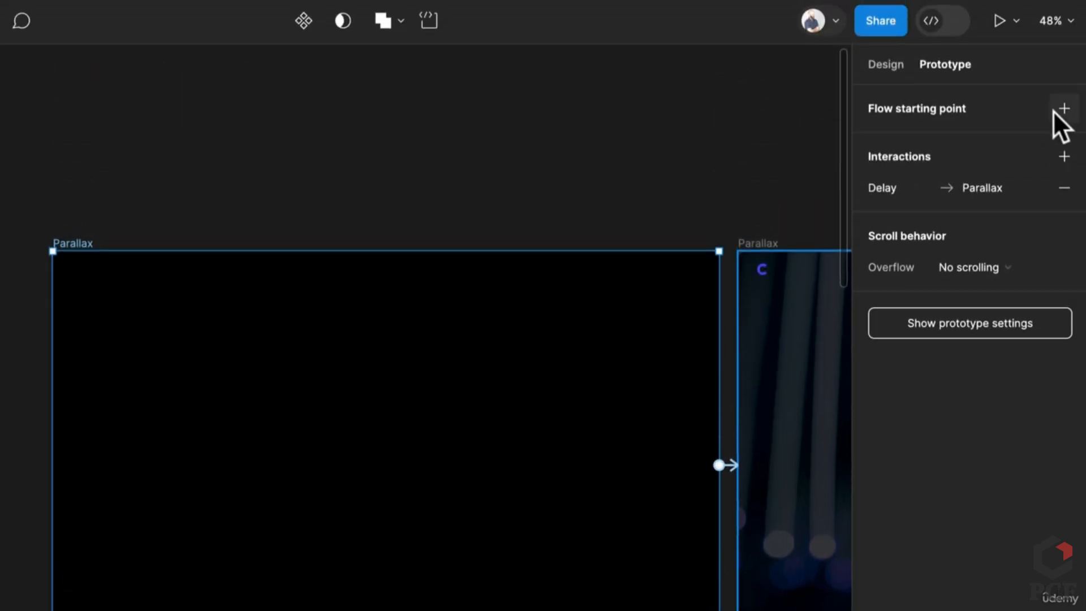
pyautogui.click(1064, 110)
pyautogui.doubleClick(911, 139)
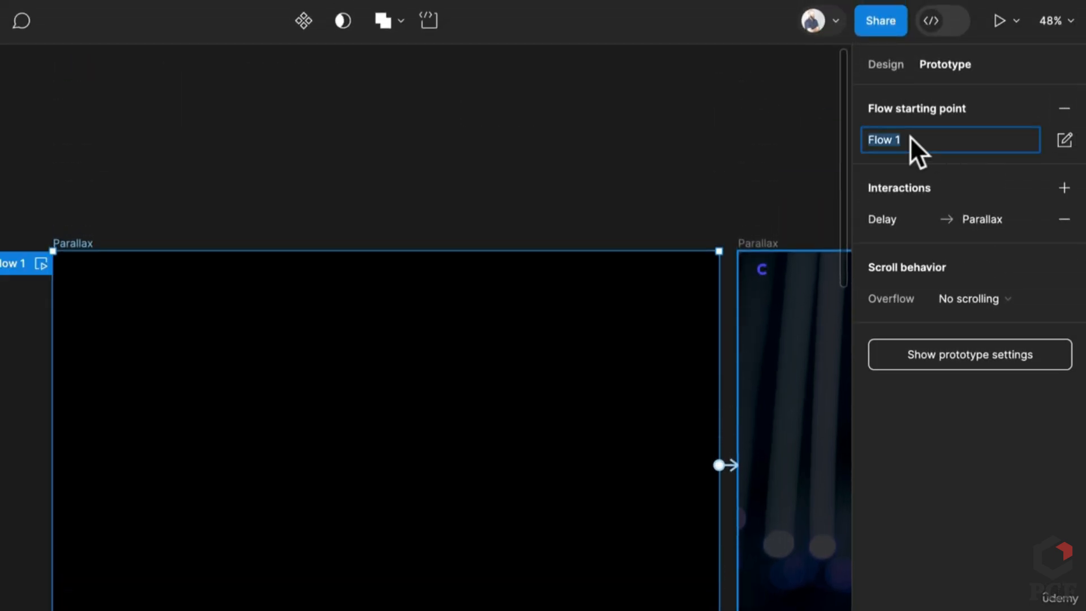
pyautogui.write('Our Parallax')
pyautogui.press('Return')
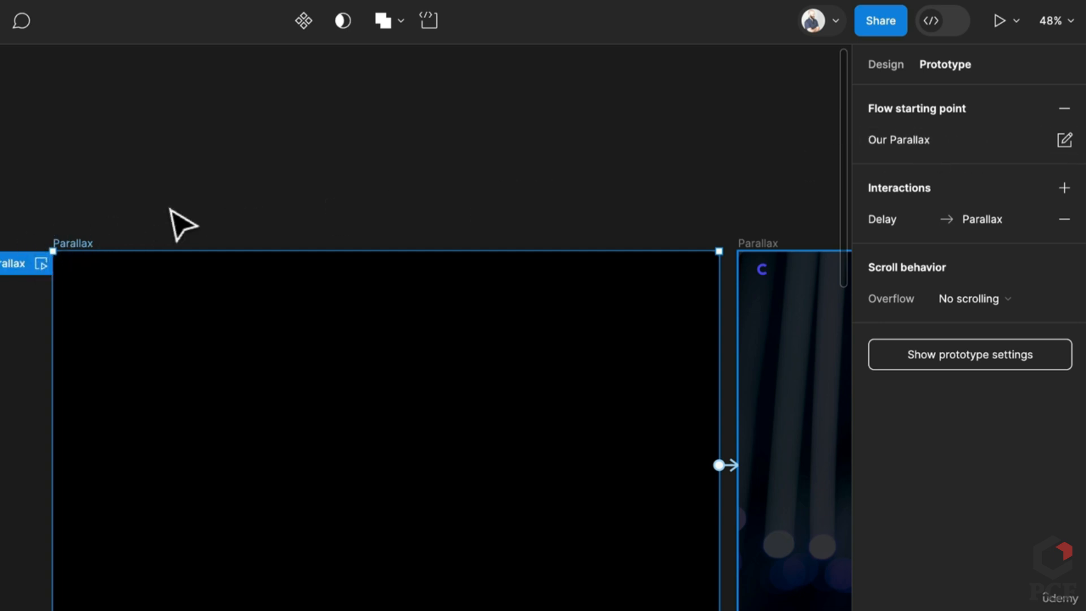
pyautogui.scroll(-2, 169, 211)
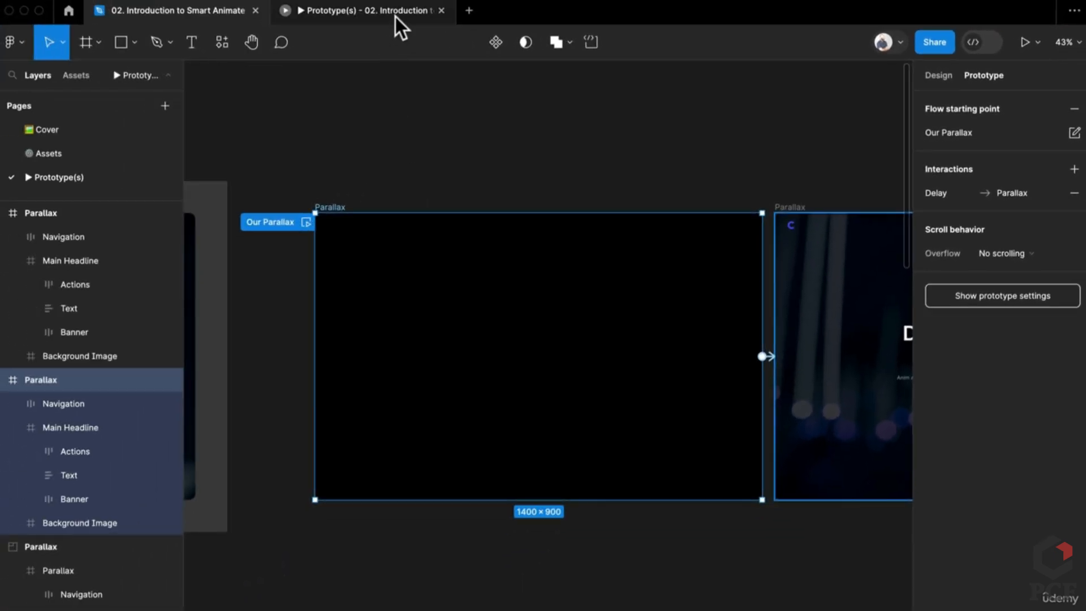
pyautogui.click(396, 11)
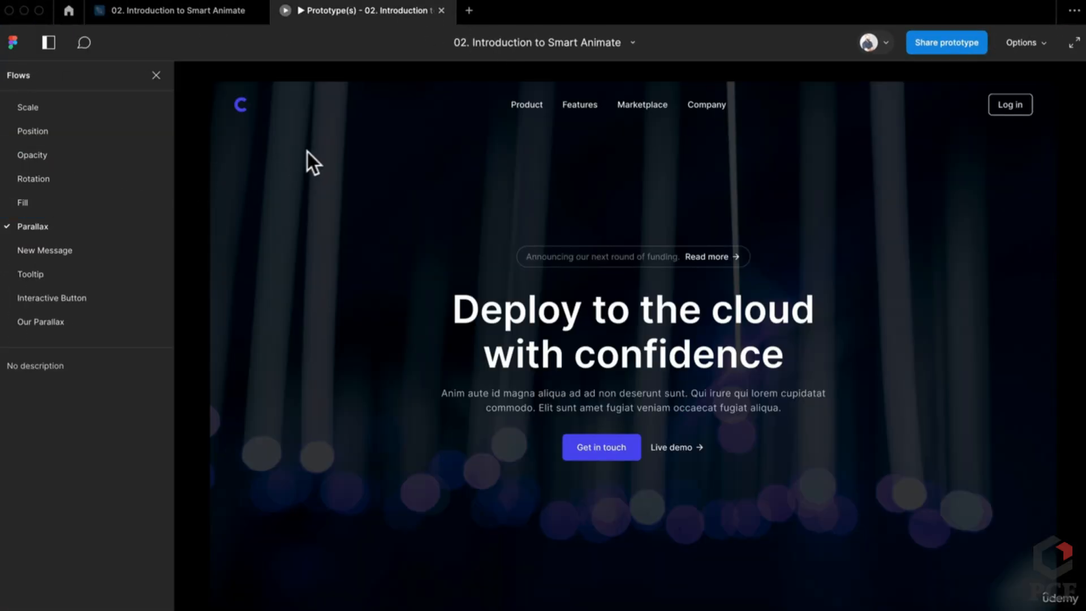
pyautogui.click(93, 322)
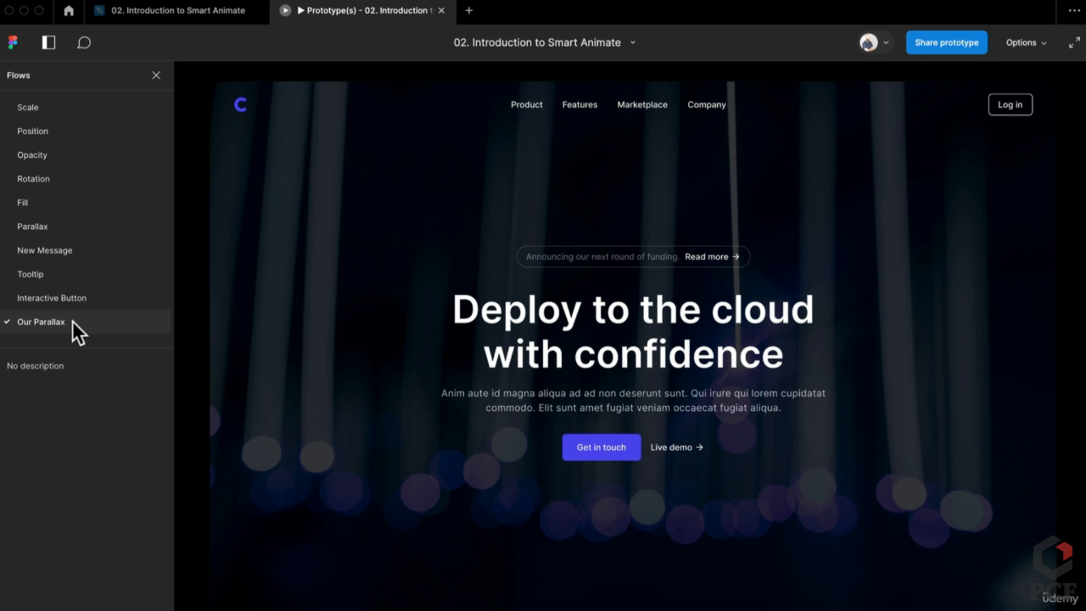
pyautogui.click(73, 322)
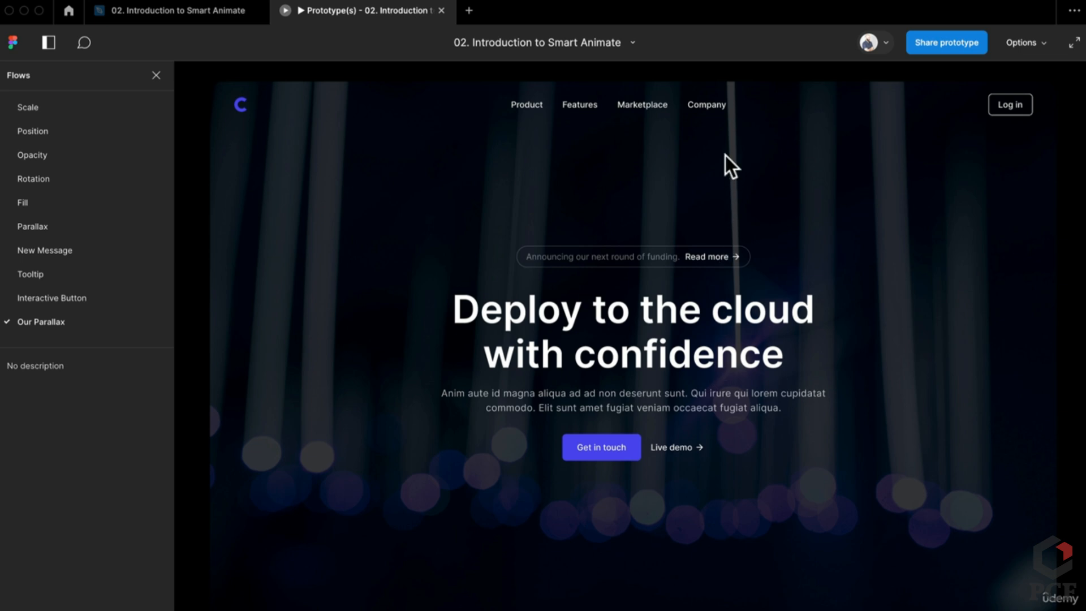
pyautogui.press('r')
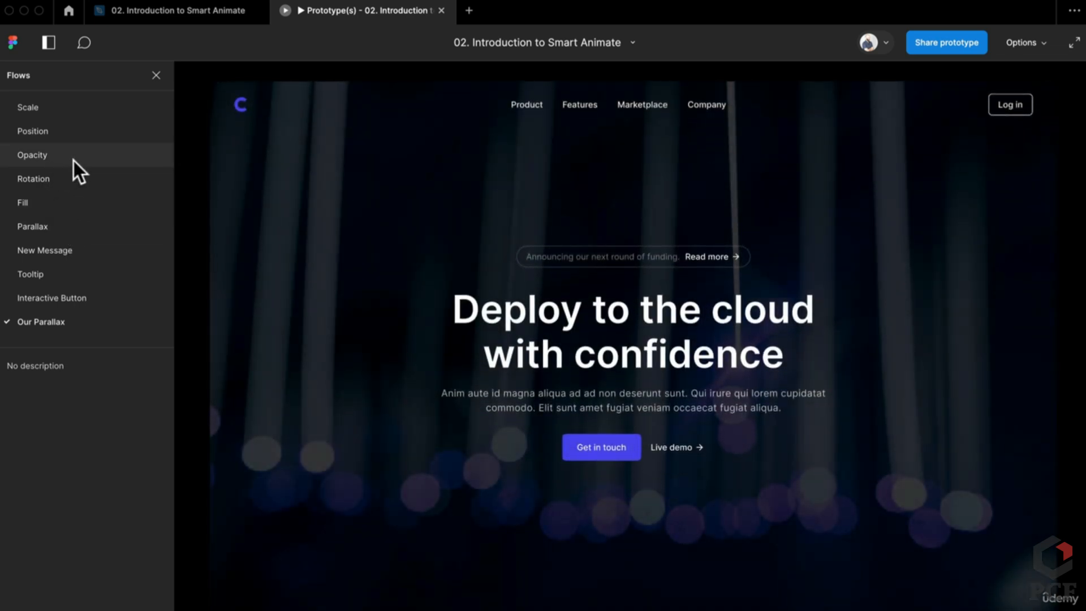
pyautogui.click(71, 219)
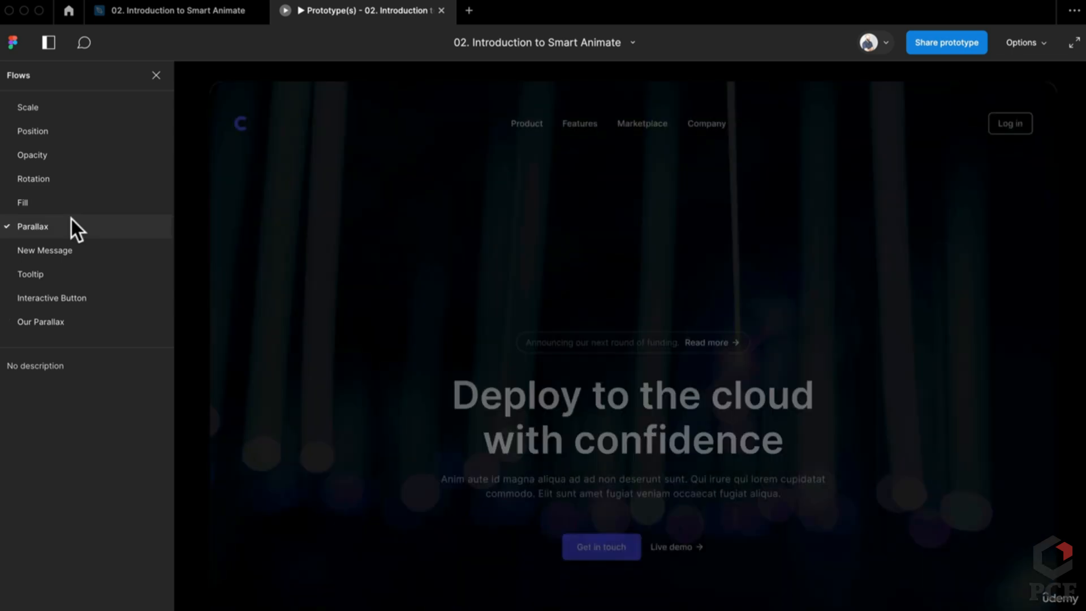
pyautogui.click(52, 322)
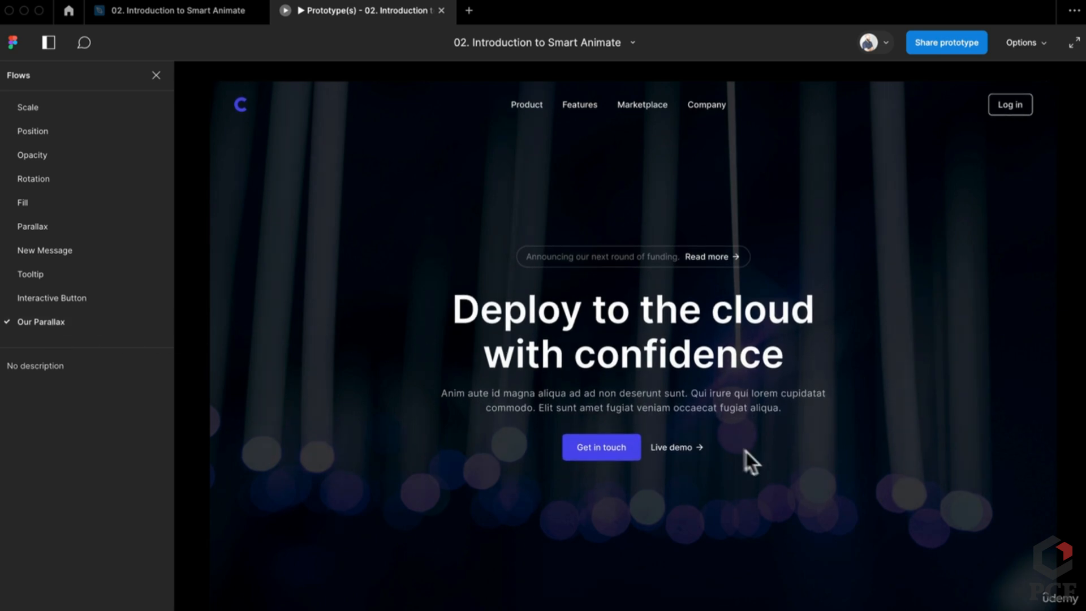
pyautogui.click(229, 15)
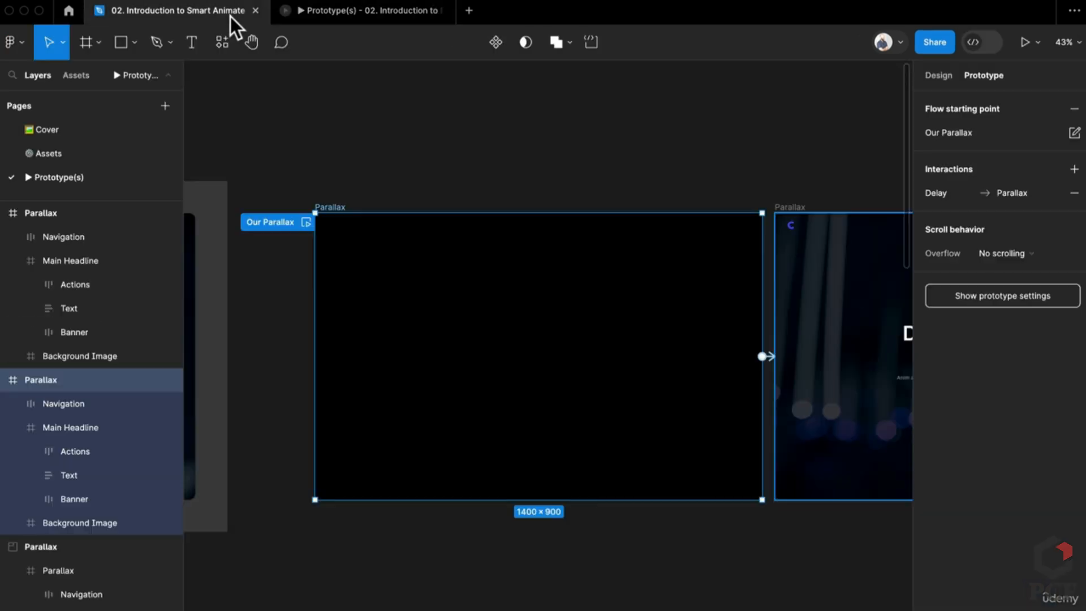
pyautogui.scroll(-3, 714, 589)
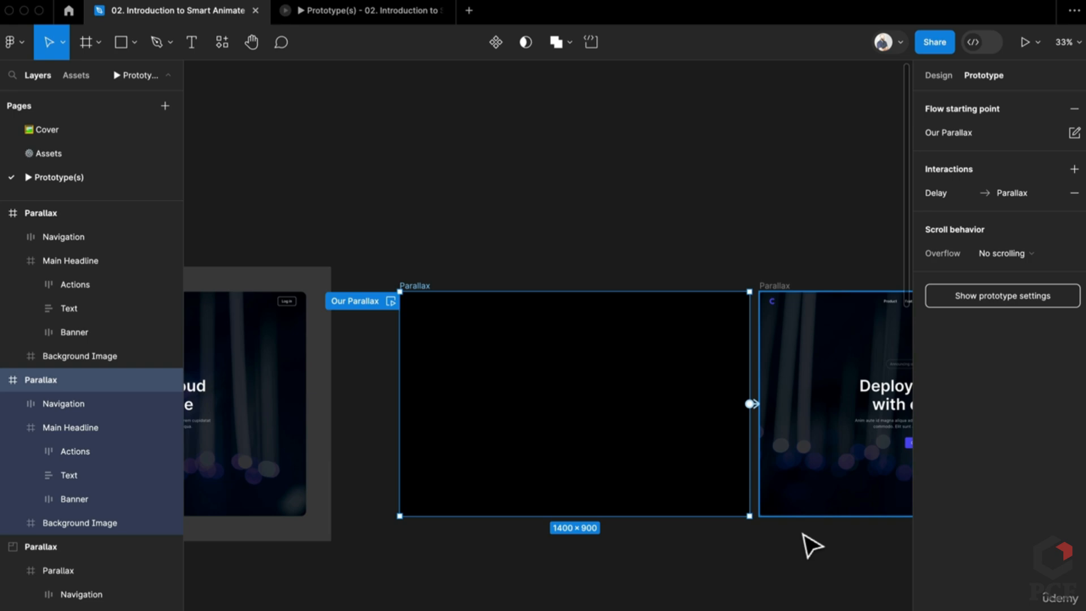
pyautogui.click(607, 211)
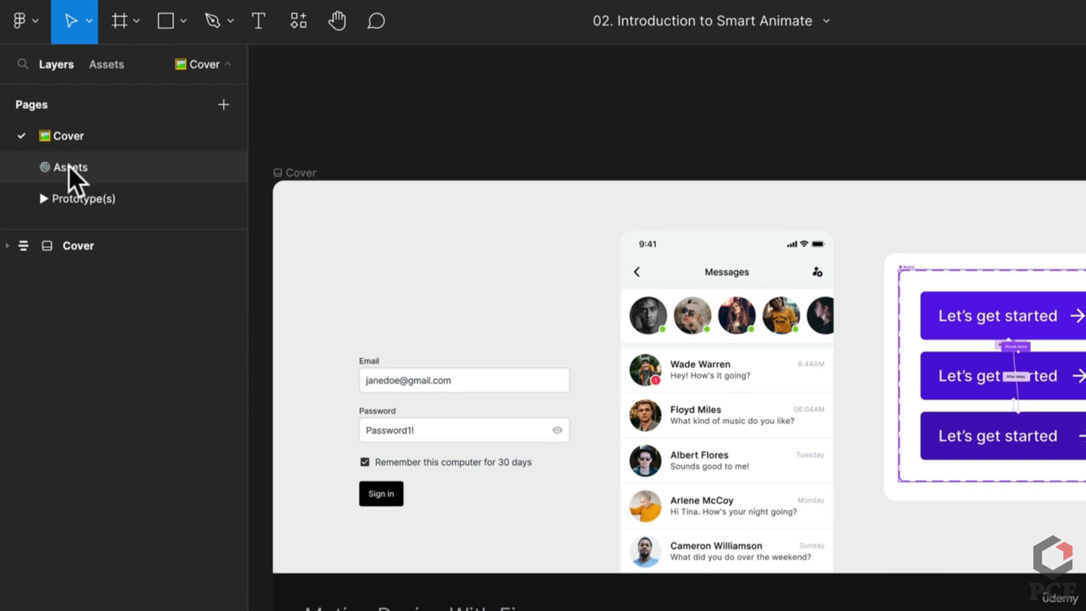
pyautogui.click(70, 167)
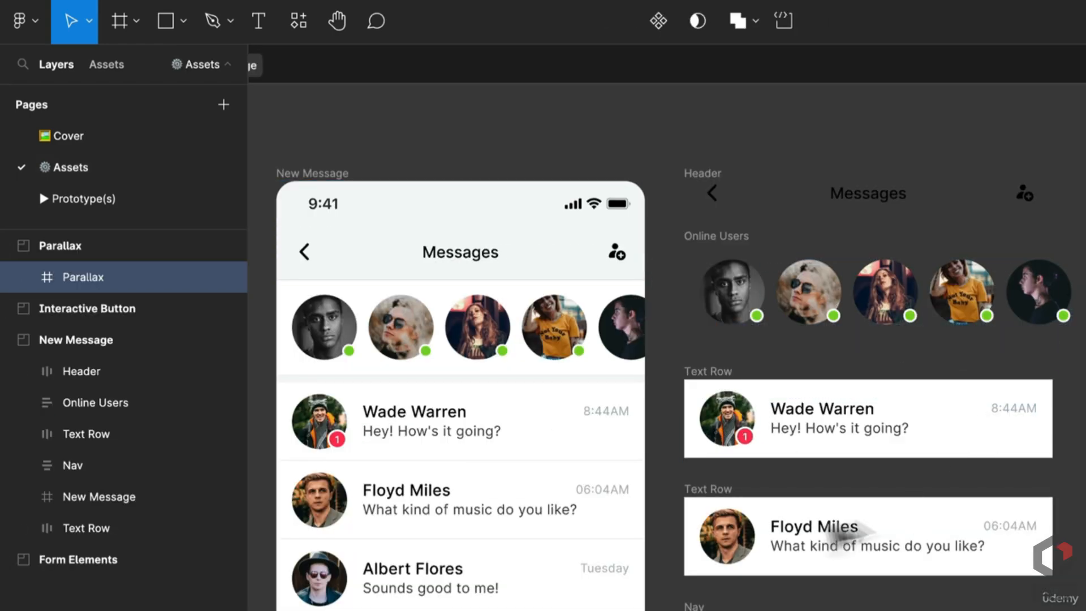
pyautogui.scroll(-3, 723, 386)
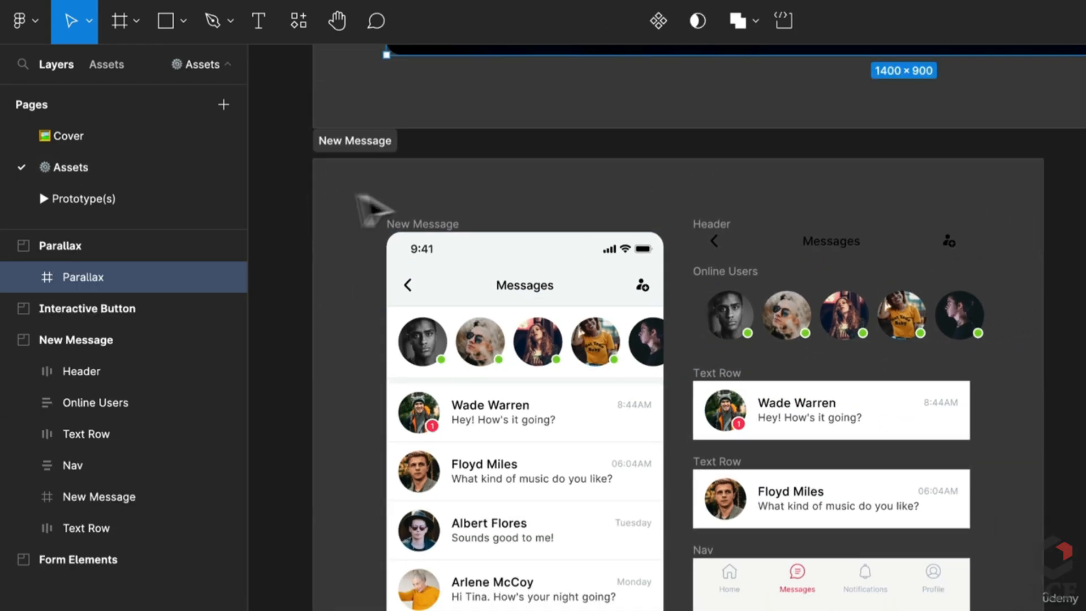
pyautogui.click(430, 224)
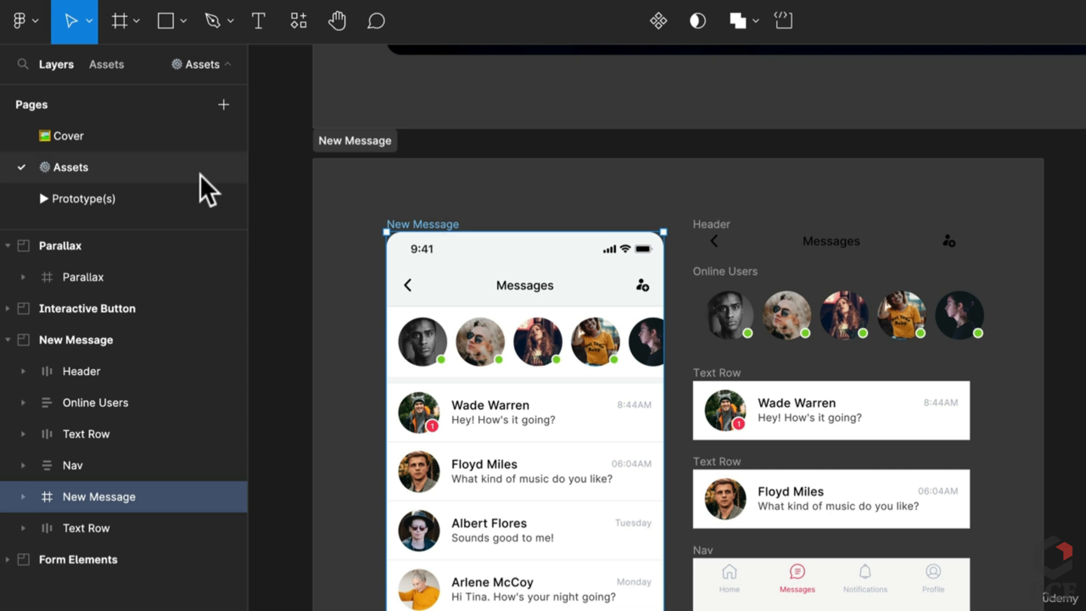
pyautogui.click(88, 200)
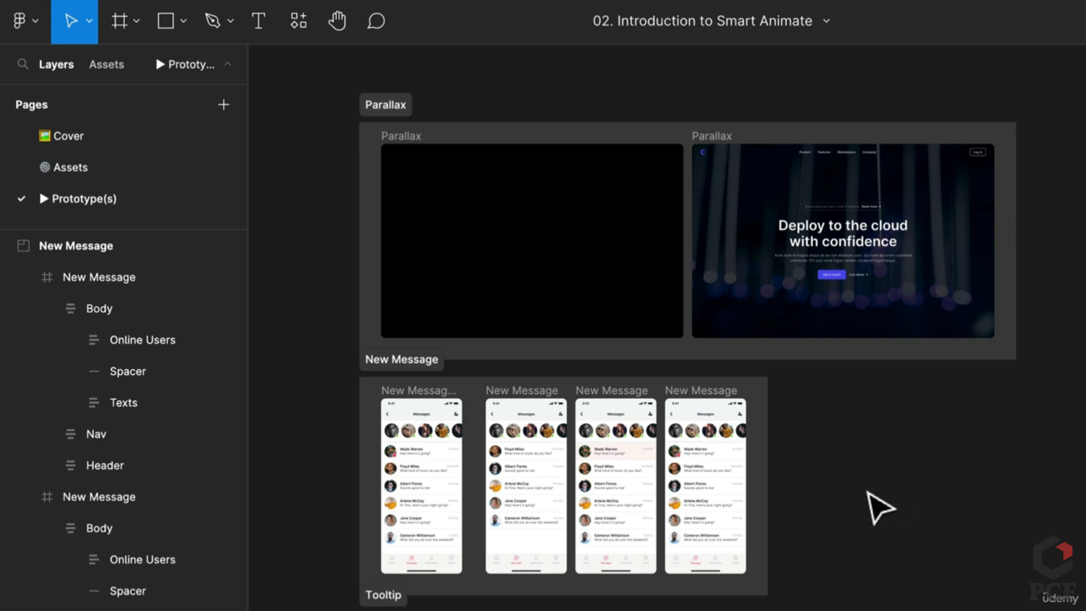
# Move the fourth New Message phone frame out of the section to just its right
pyautogui.click(727, 473)
pyautogui.moveTo(727, 473); pyautogui.dragTo(864, 496)
pyautogui.click(984, 407)
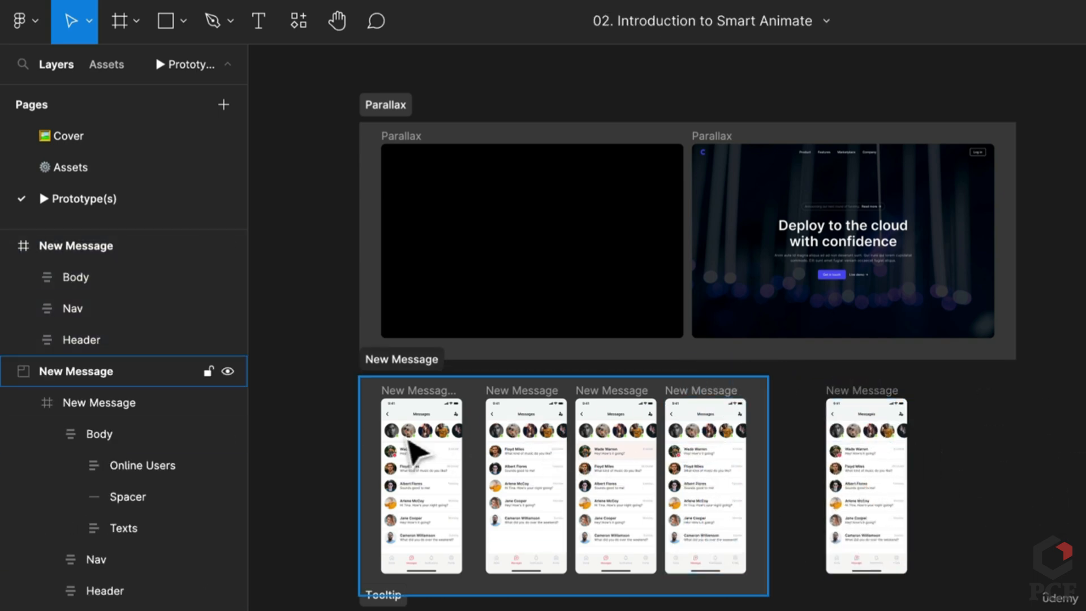
# Select a New Message phone frame and check its Prototype flow and interaction settings
pyautogui.scroll(5, 418, 459)
pyautogui.scroll(3, 426, 468)
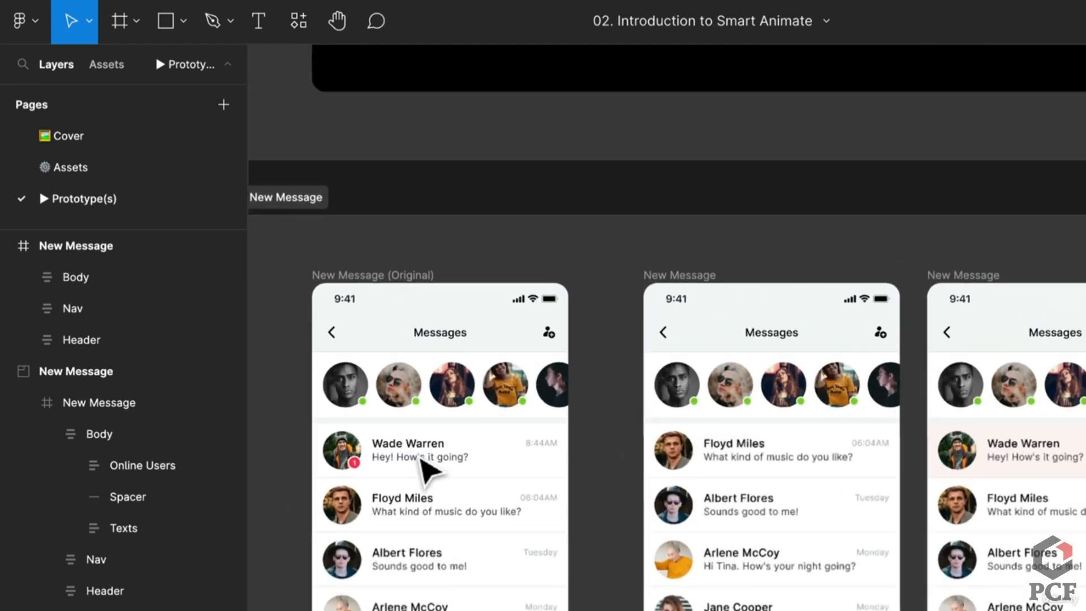
pyautogui.moveTo(560, 553); pyautogui.dragTo(506, 504)
pyautogui.click(319, 228)
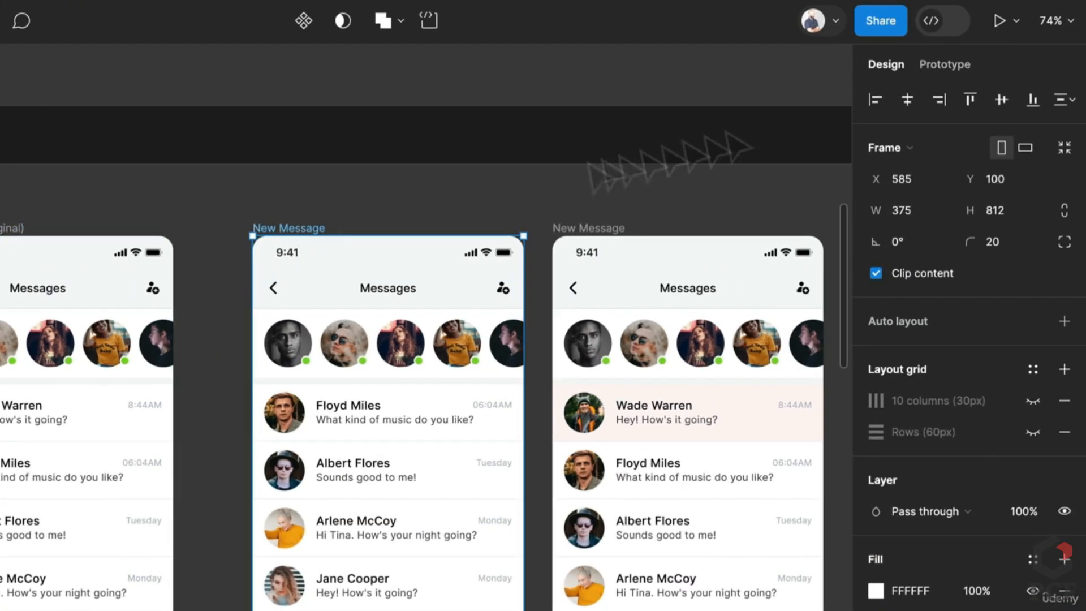
pyautogui.click(1013, 63)
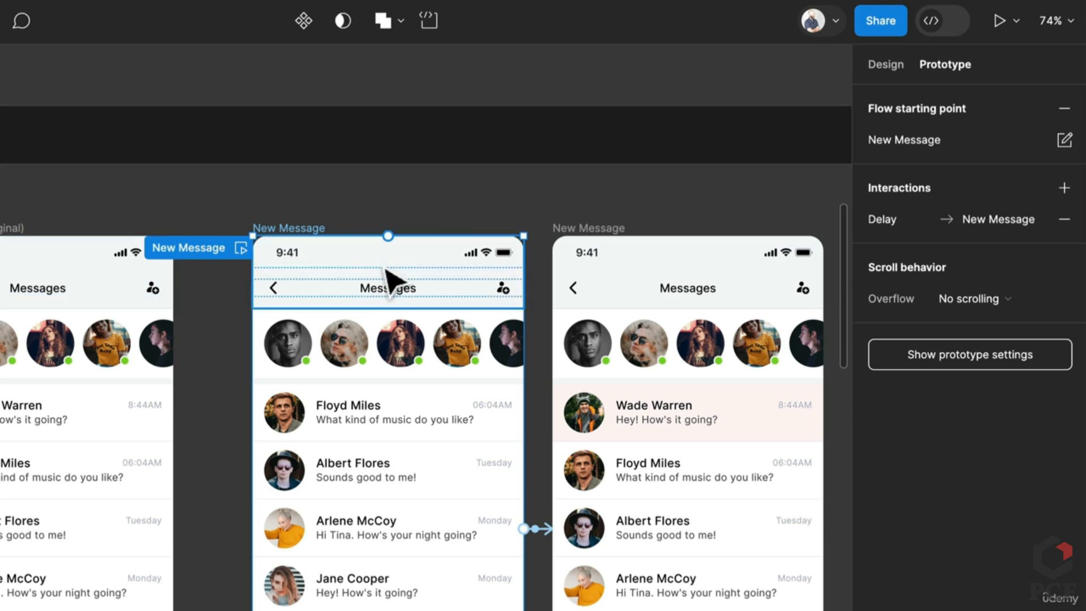
pyautogui.click(886, 64)
# Bring the later New Message phones into view and start the prototype preview
pyautogui.hscroll(4, 388, 460)
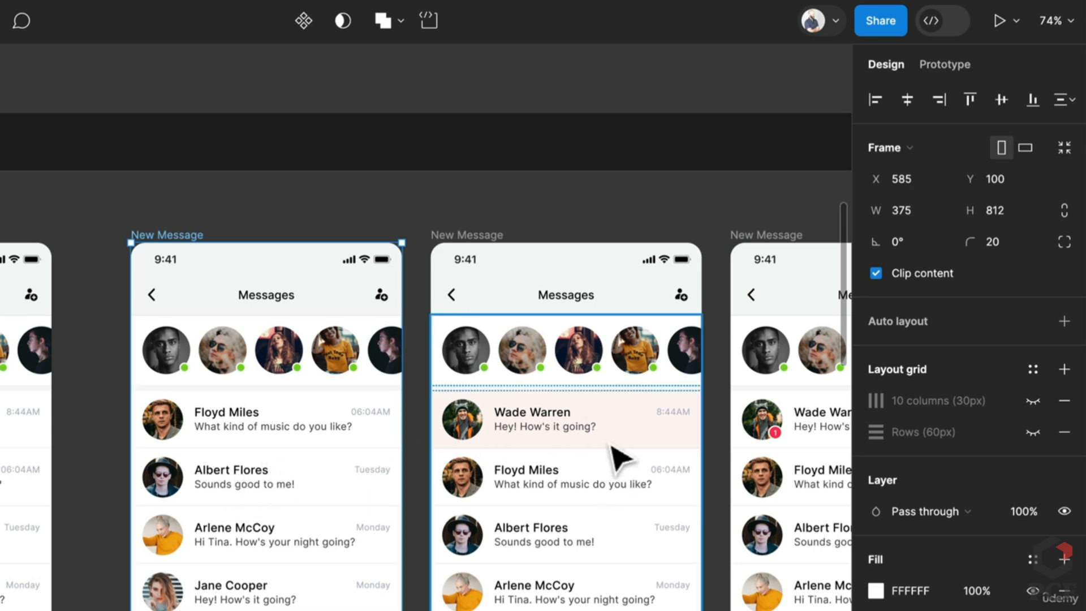
pyautogui.moveTo(607, 444); pyautogui.dragTo(530, 458)
pyautogui.moveTo(604, 478); pyautogui.dragTo(461, 472)
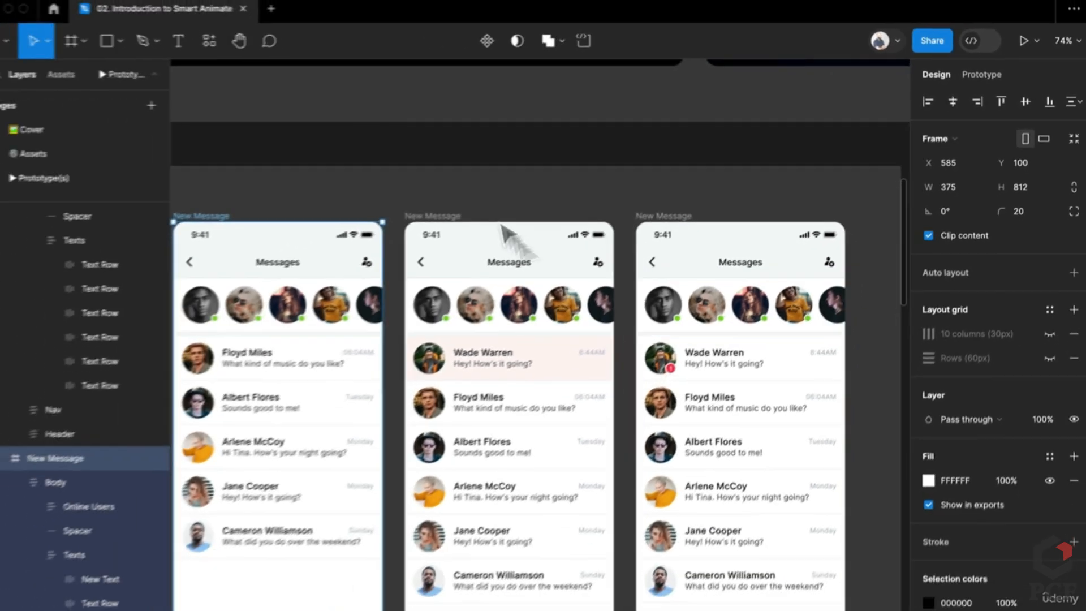
pyautogui.click(1001, 22)
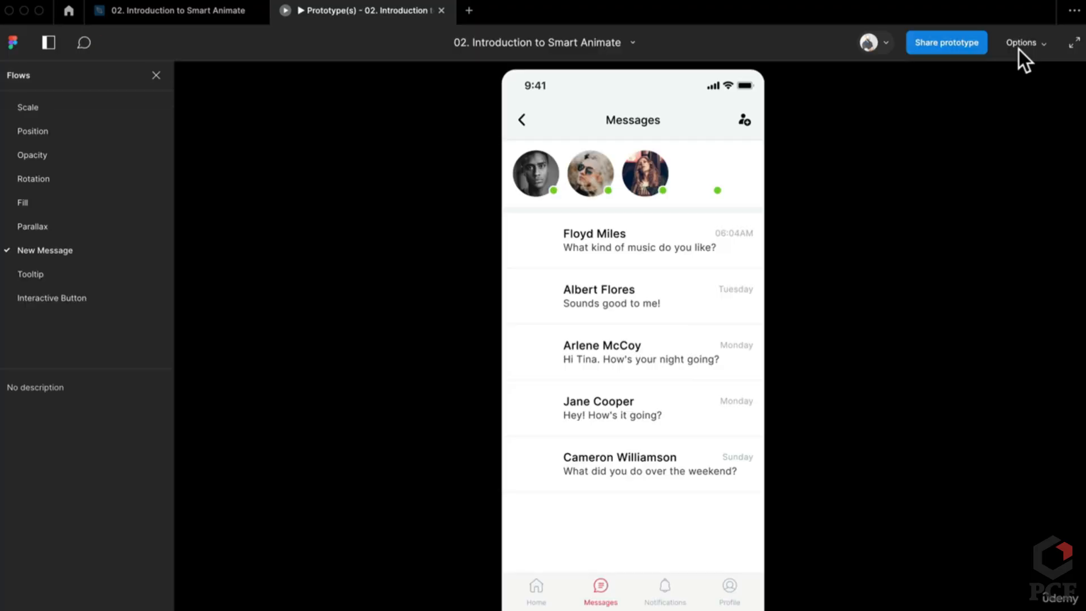
# Choose the New Message flow in the Flows sidebar to restart its preview
pyautogui.click(89, 250)
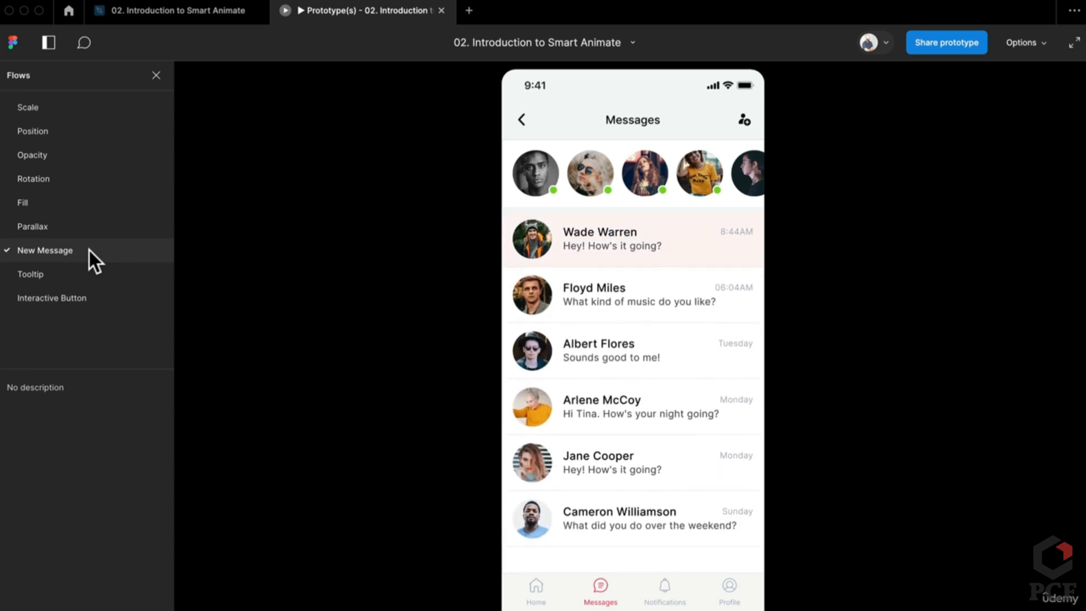
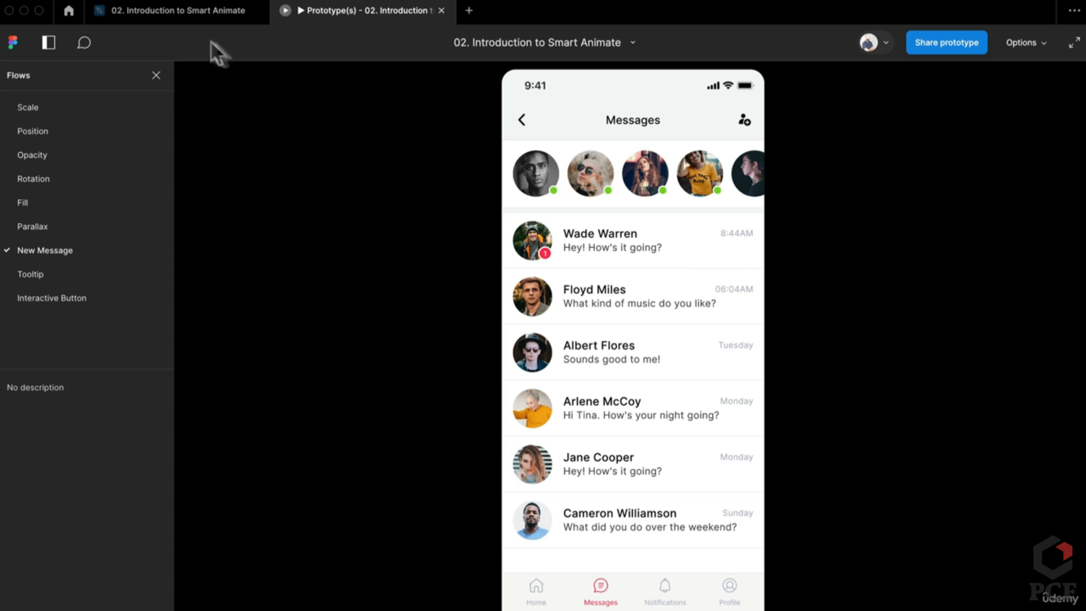
# Return from the prototype preview to the '02. Introduction to Smart Animate' design file
pyautogui.moveTo(206, 18)
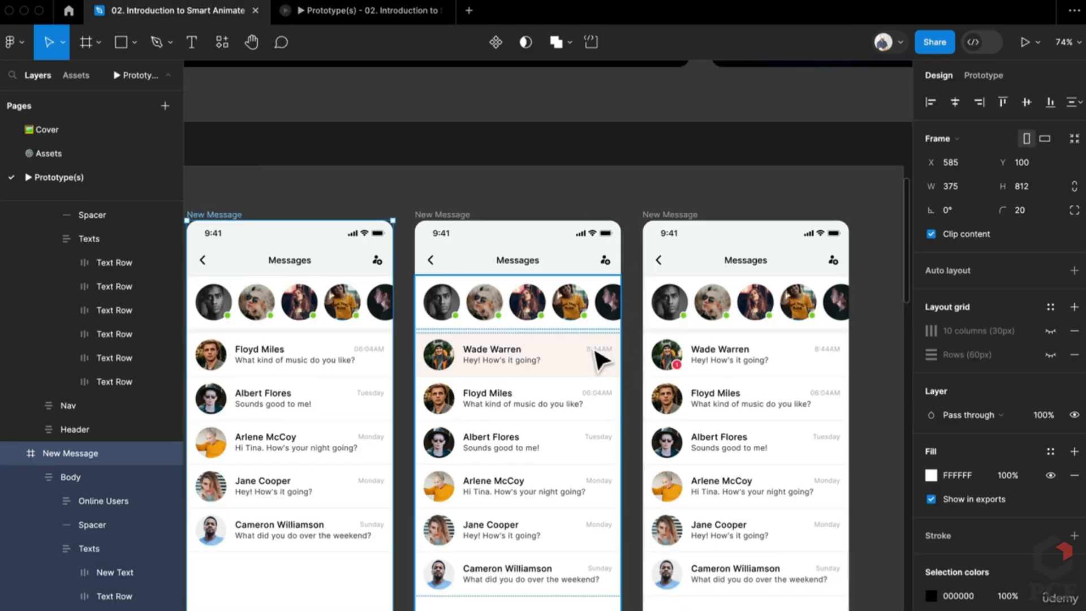
# Duplicate the badged New Message frame twice so three identical copies sit side by side
pyautogui.scroll(-5, 599, 357)
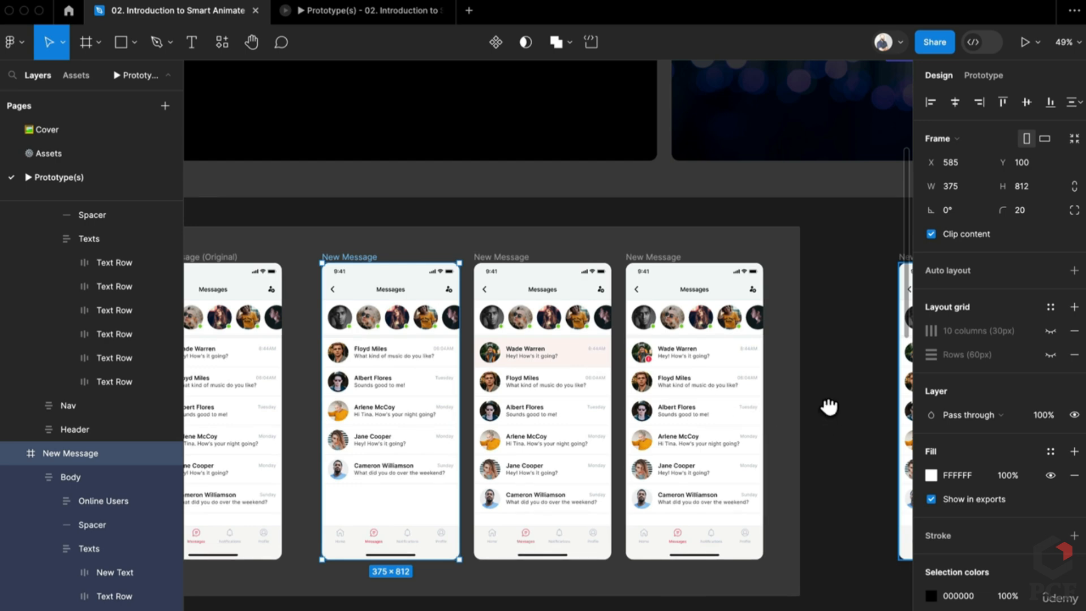
pyautogui.moveTo(829, 406); pyautogui.dragTo(512, 408)
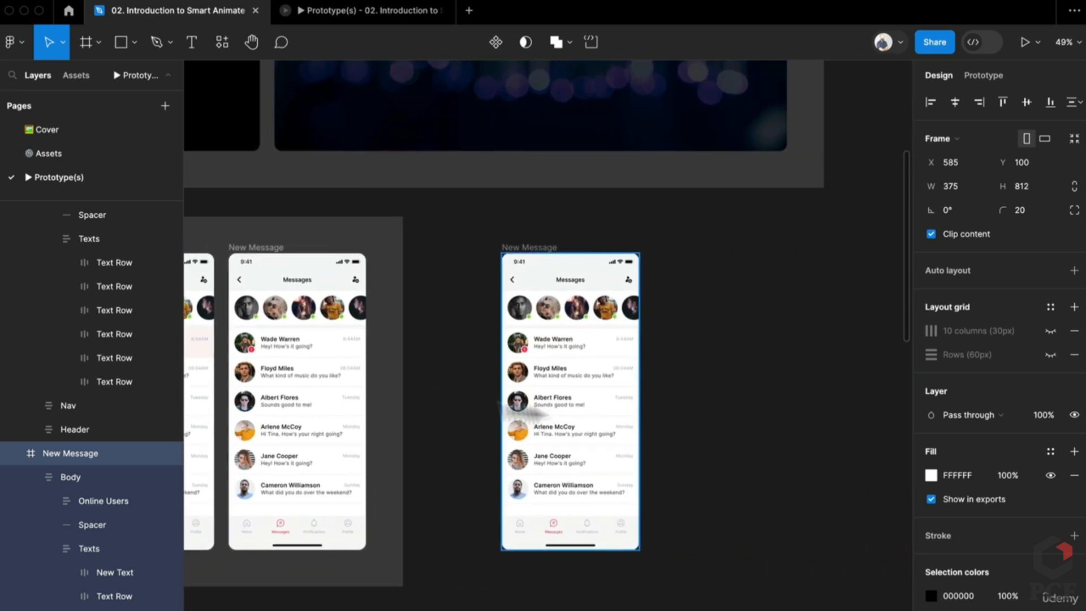
pyautogui.scroll(4, 742, 417)
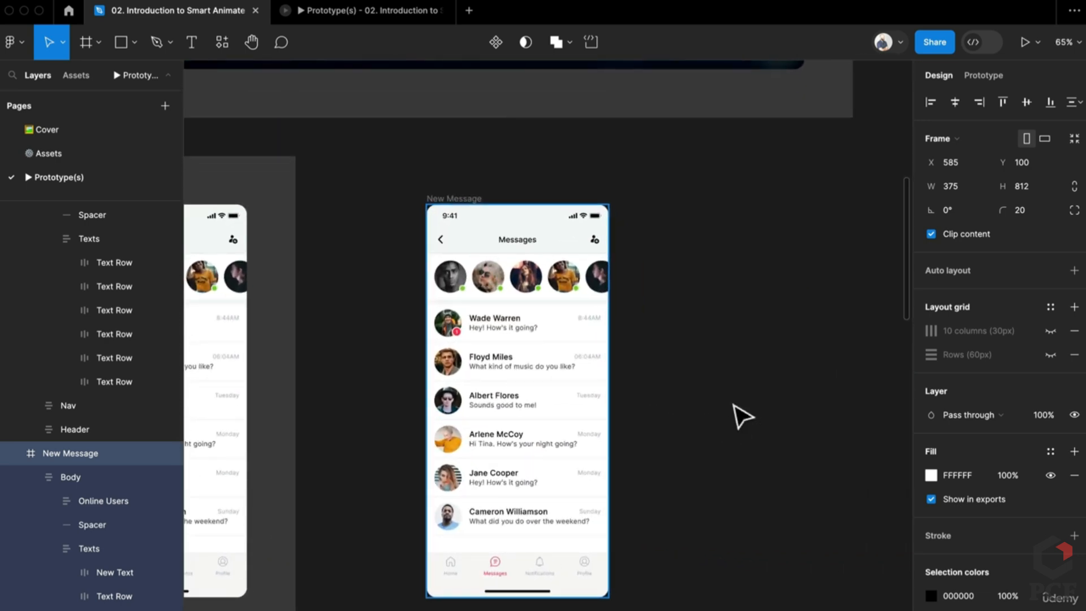
pyautogui.scroll(2, 735, 417)
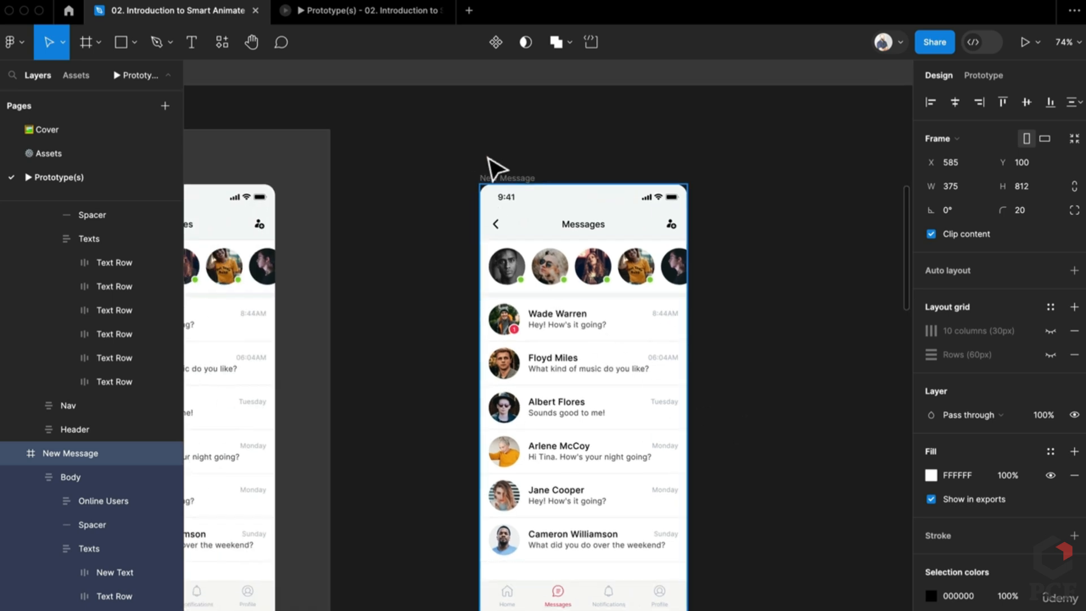
pyautogui.moveTo(506, 181); pyautogui.dragTo(731, 212)
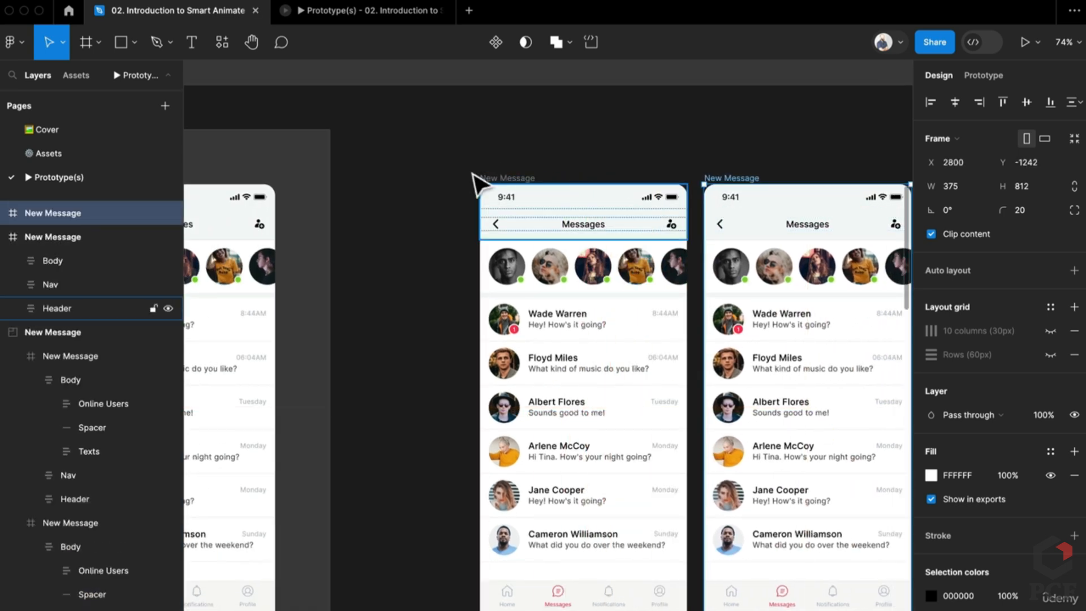
pyautogui.press('super+z')
pyautogui.press('super+d')
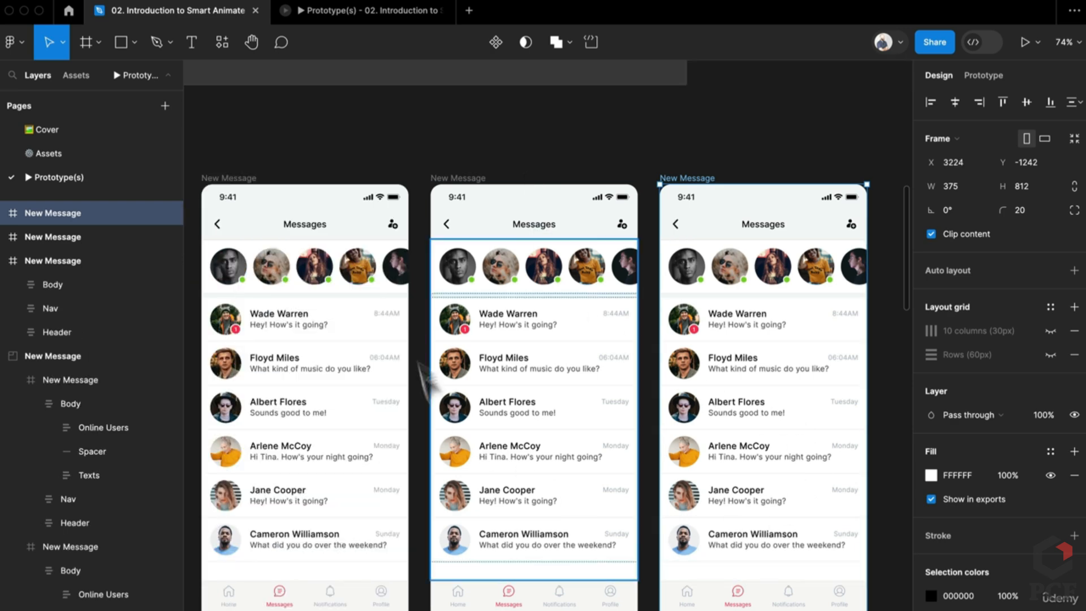
pyautogui.press('super+d')
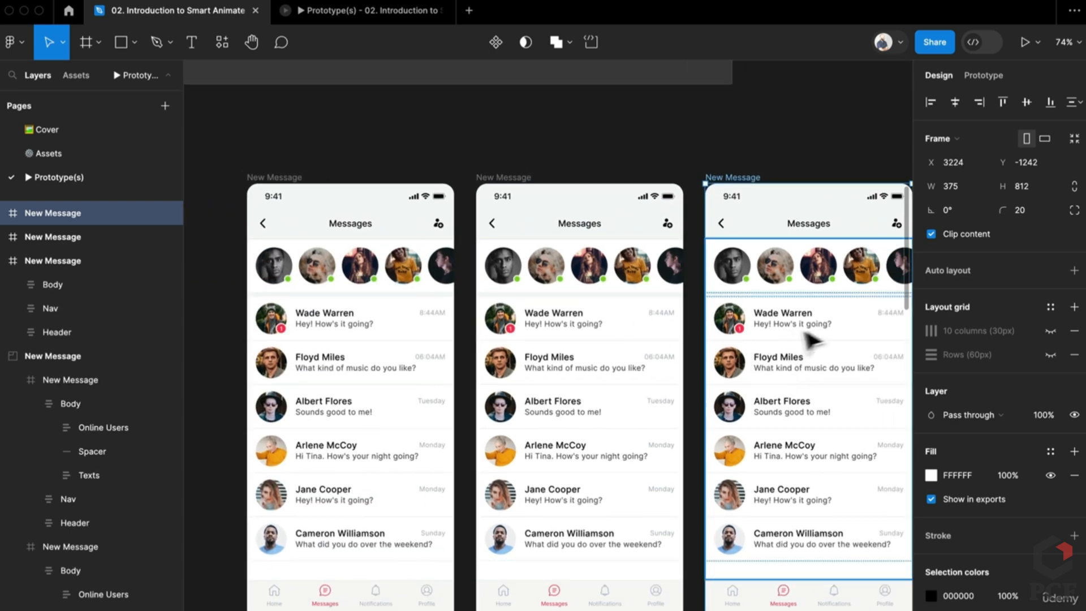
# Delete the red notification badge from the middle screen's first message row
pyautogui.doubleClick(515, 336)
pyautogui.doubleClick(512, 329)
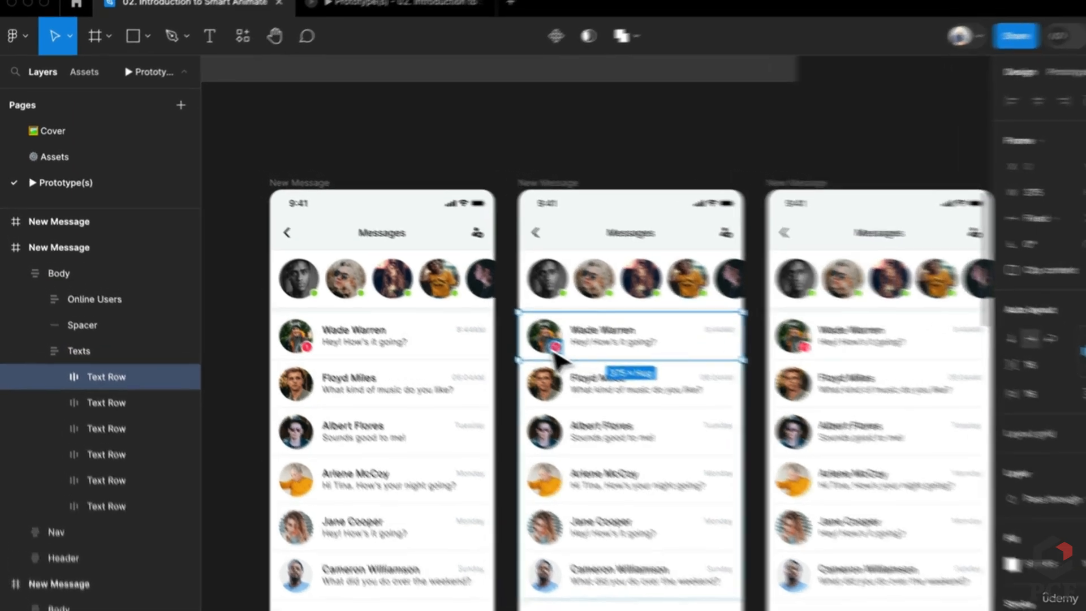
pyautogui.scroll(5, 513, 334)
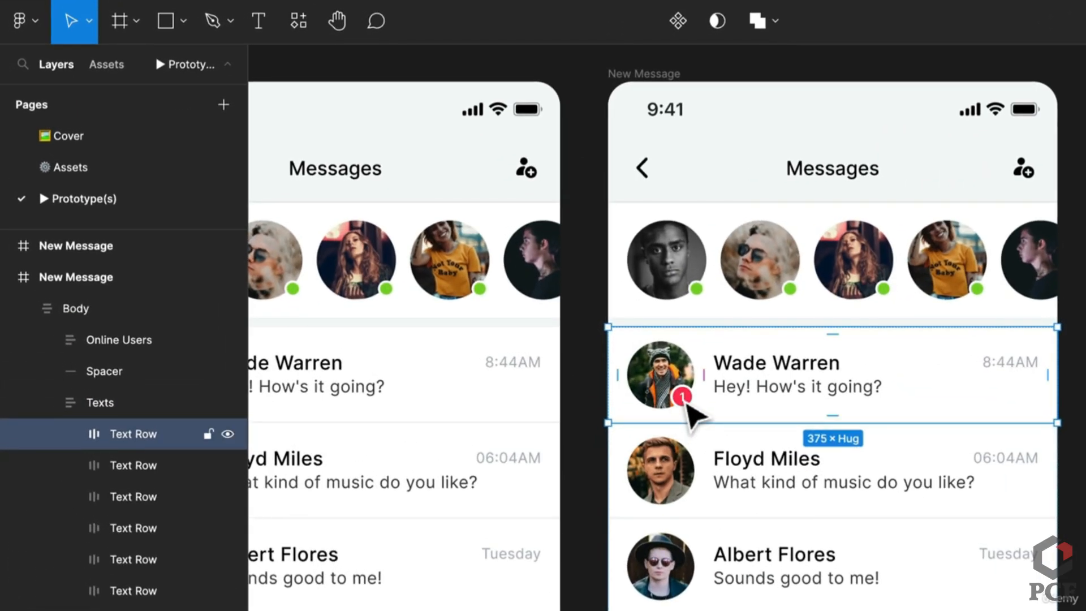
pyautogui.doubleClick(687, 404)
pyautogui.doubleClick(687, 404)
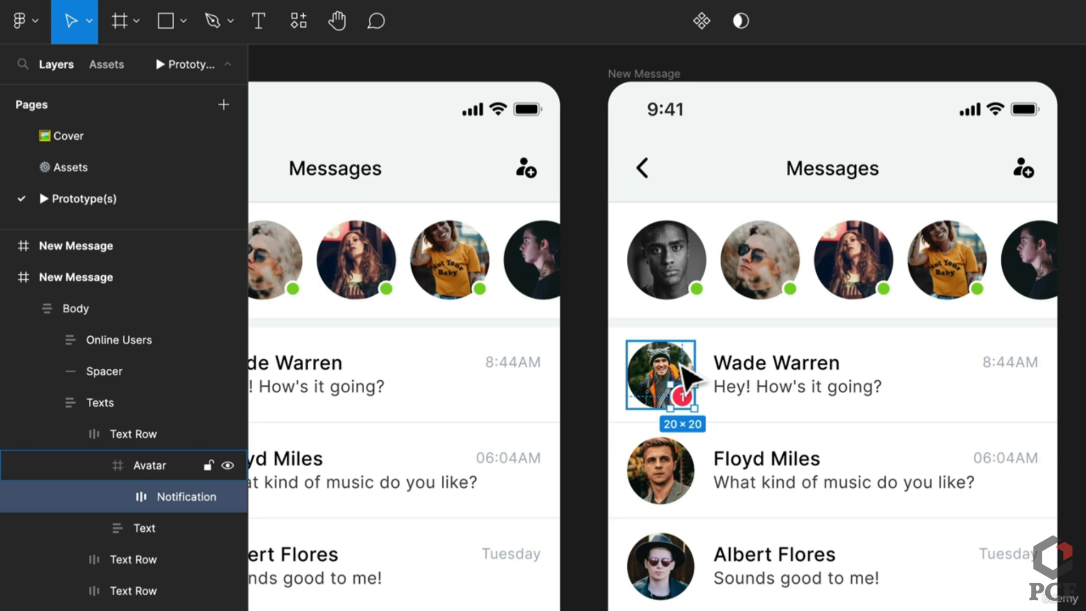
pyautogui.press('Delete')
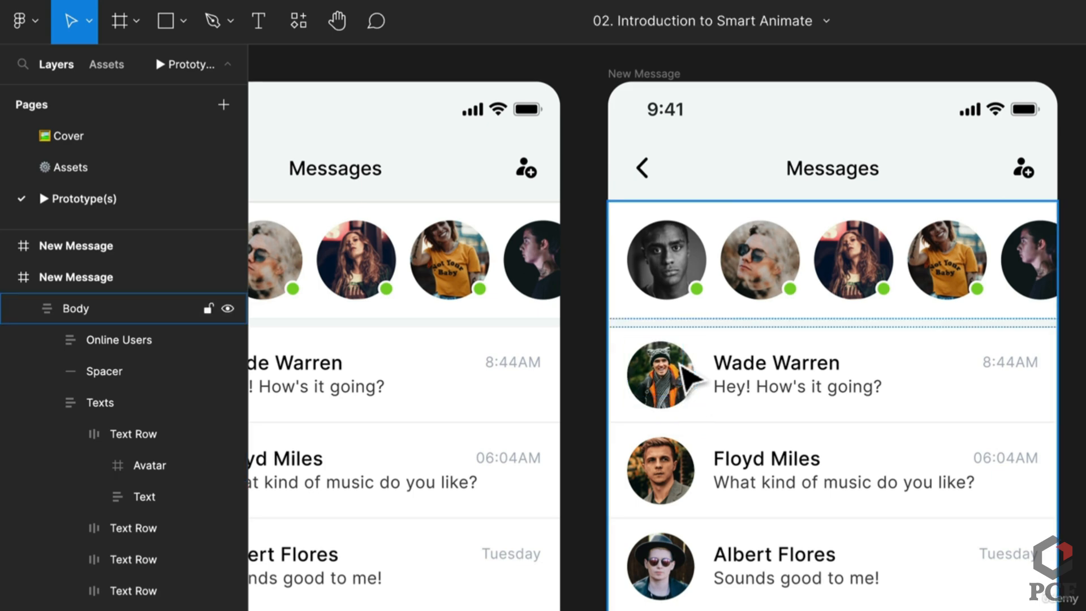
# Rename the first message row in all three screens to 'New Text' together
pyautogui.hscroll(5, 701, 431)
pyautogui.click(799, 429)
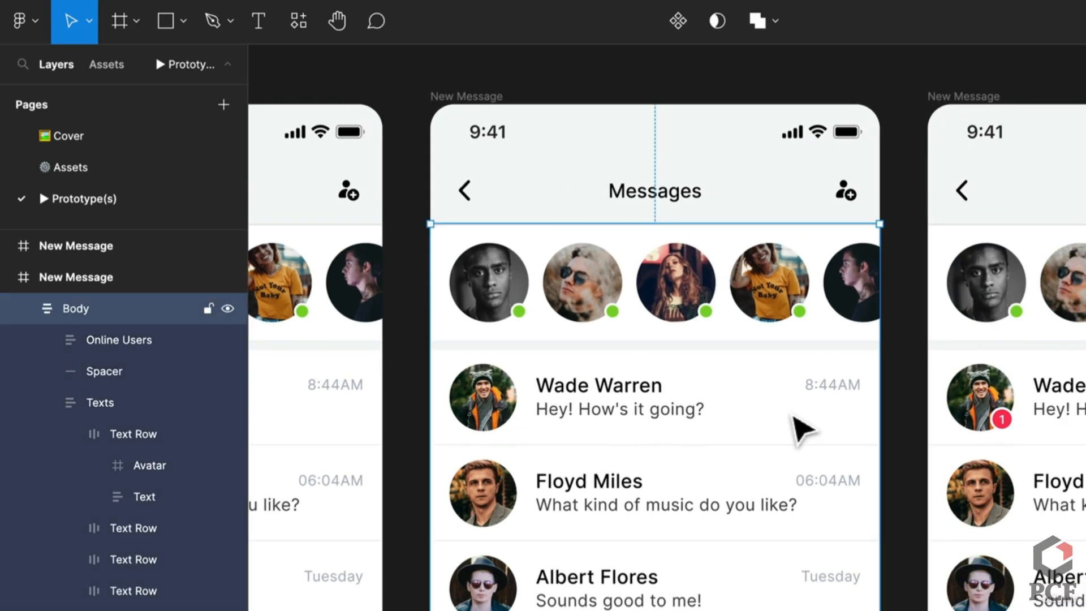
pyautogui.click(800, 428)
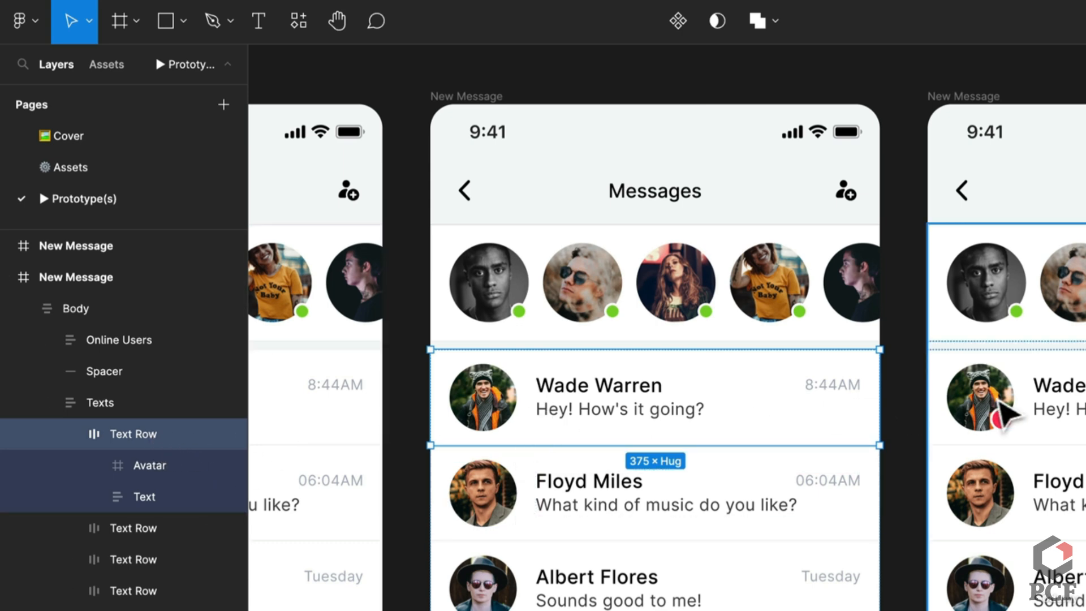
pyautogui.keyDown('shift'); pyautogui.click(1020, 398); pyautogui.keyUp('shift')
pyautogui.keyDown('shift'); pyautogui.click(1020, 398); pyautogui.keyUp('shift')
pyautogui.keyDown('shift'); pyautogui.click(1020, 398); pyautogui.keyUp('shift')
pyautogui.hscroll(5, 634, 504)
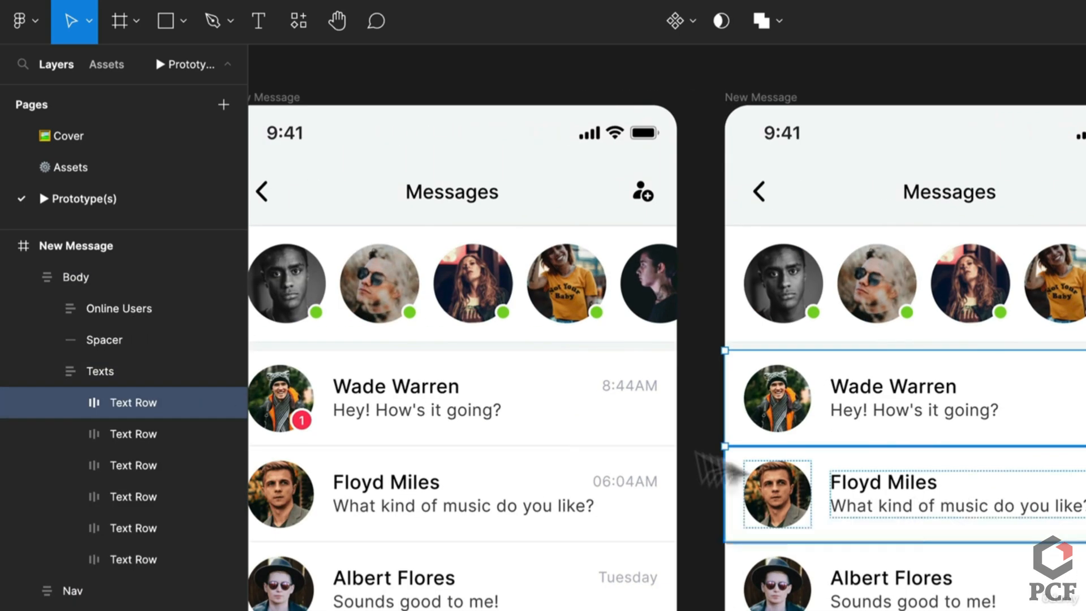
pyautogui.click(583, 424)
pyautogui.hotkey('ctrl', 'r')
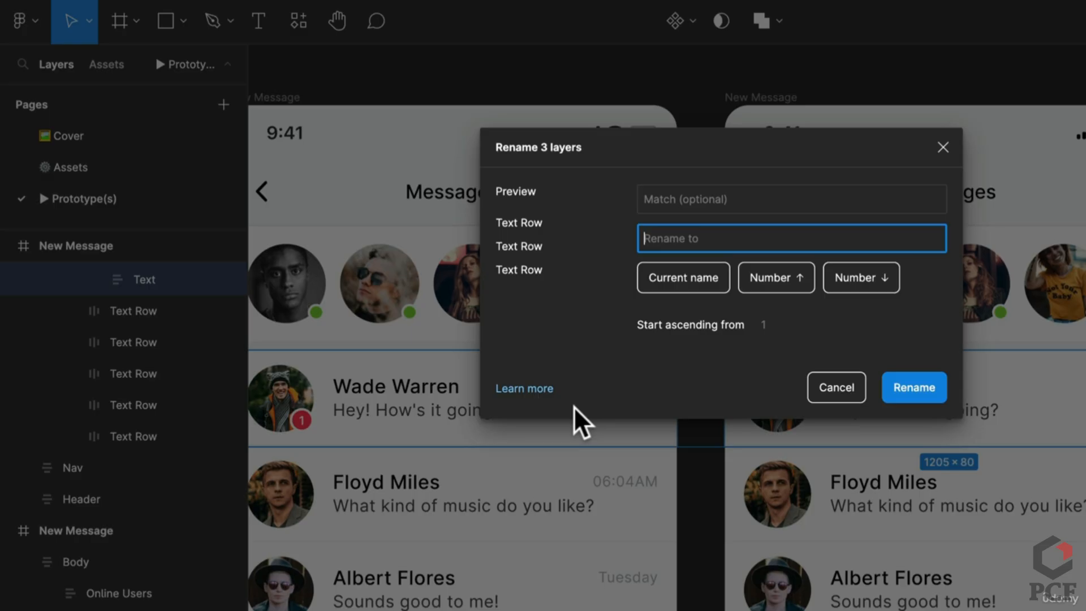
pyautogui.write('New')
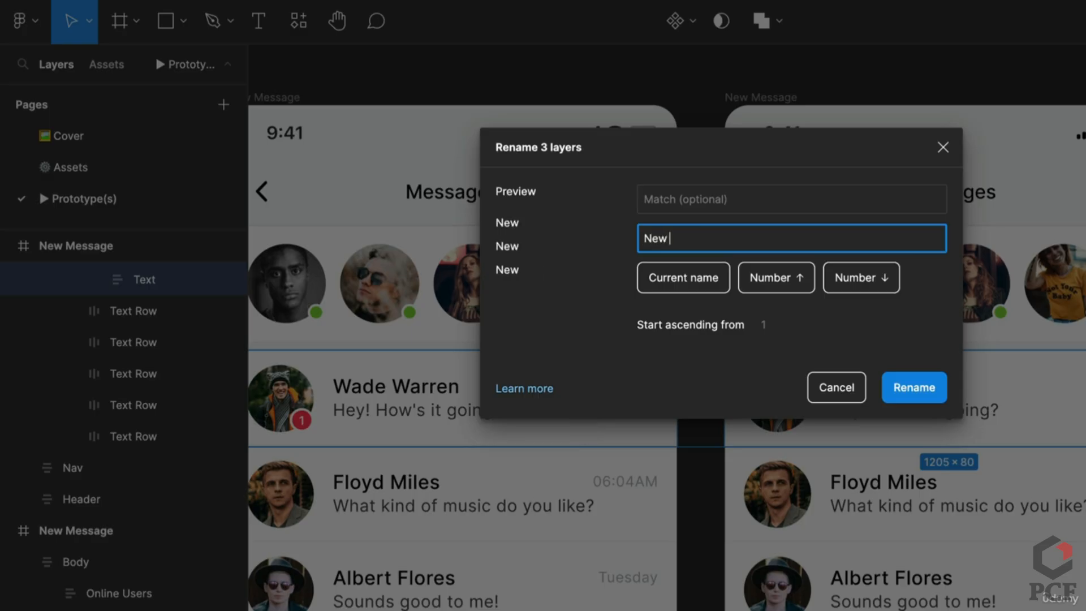
pyautogui.write(' Text')
pyautogui.press('Return')
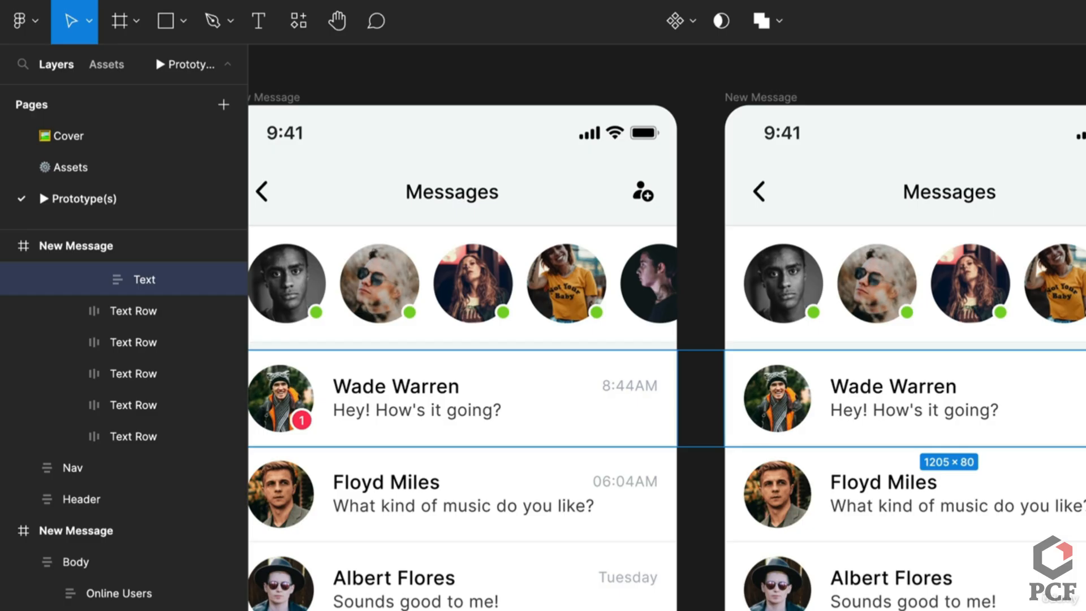
# Fill the middle screen's first row pale pink FEF0F3, lightened from the Messages icon's red FF2D55
pyautogui.hscroll(5, 922, 571)
pyautogui.scroll(2, 922, 572)
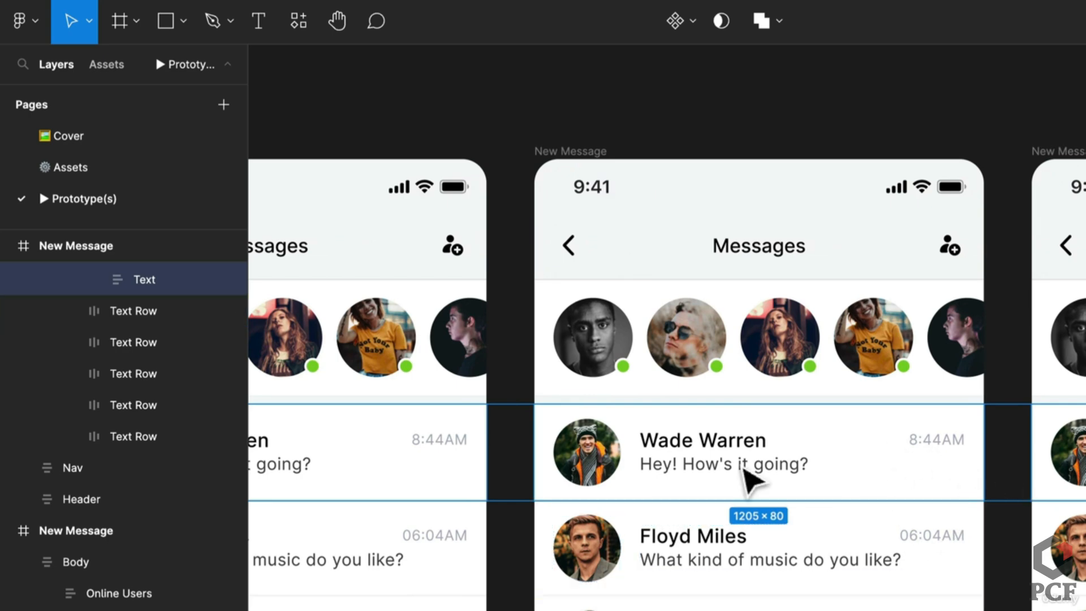
pyautogui.click(752, 477)
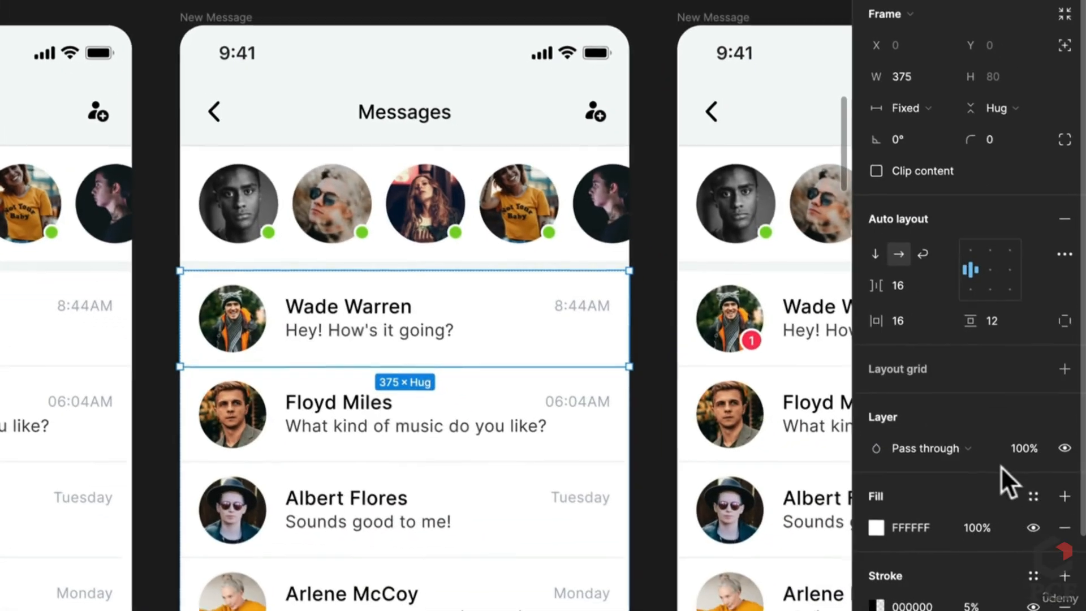
pyautogui.click(875, 526)
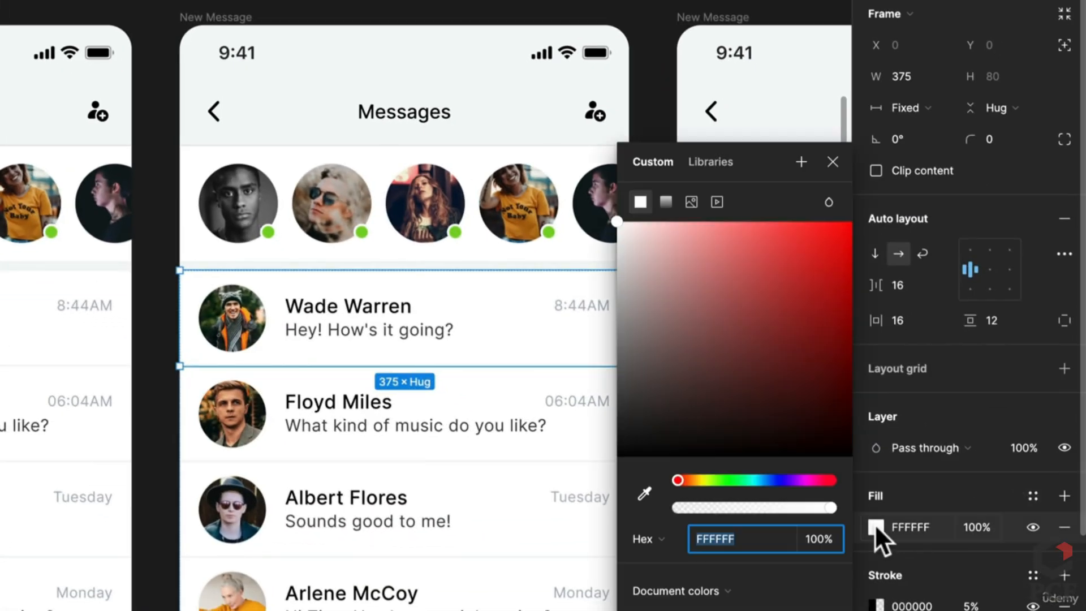
pyautogui.click(647, 484)
pyautogui.scroll(-2, 362, 503)
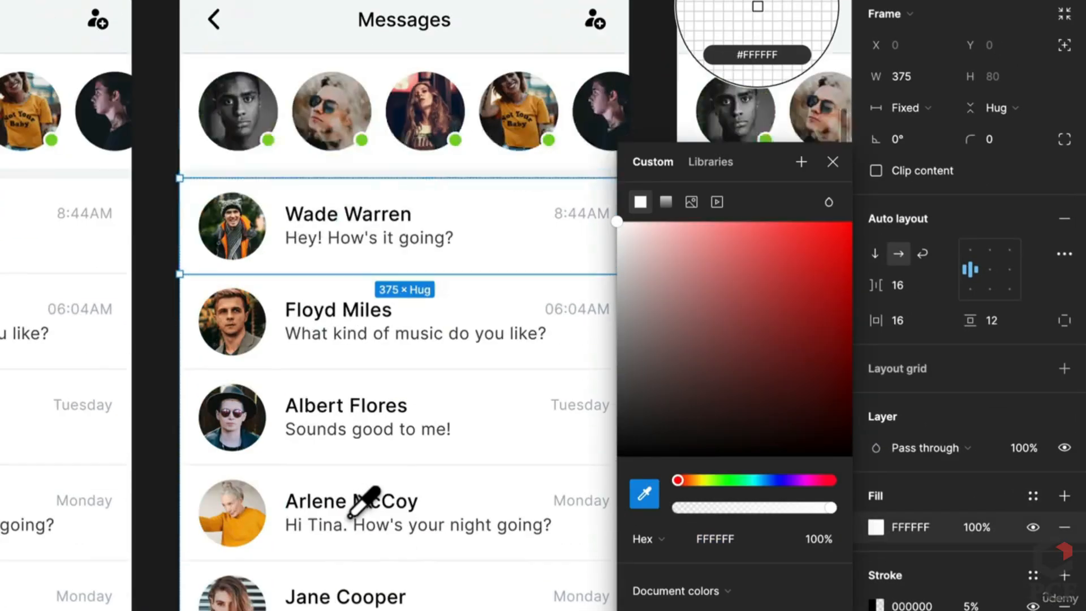
pyautogui.scroll(-7, 349, 515)
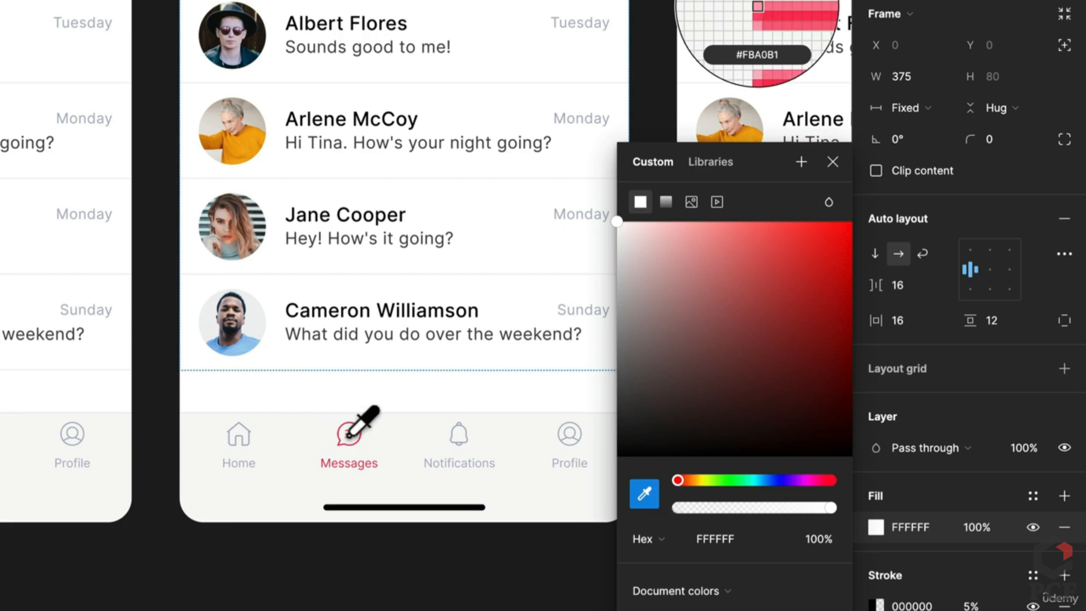
pyautogui.scroll(10, 349, 436)
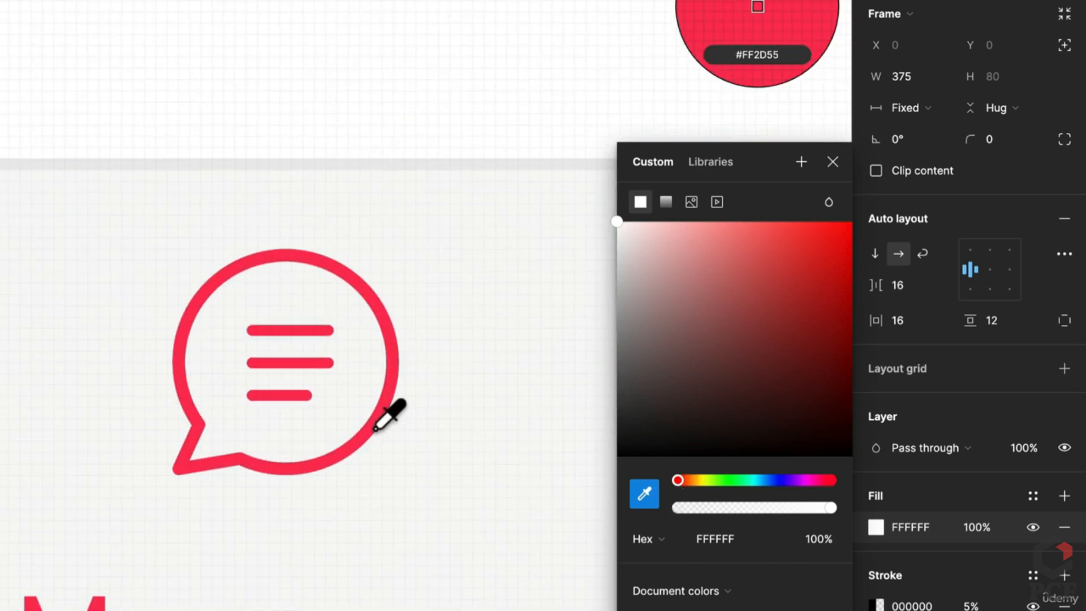
pyautogui.click(375, 430)
pyautogui.scroll(-10, 380, 446)
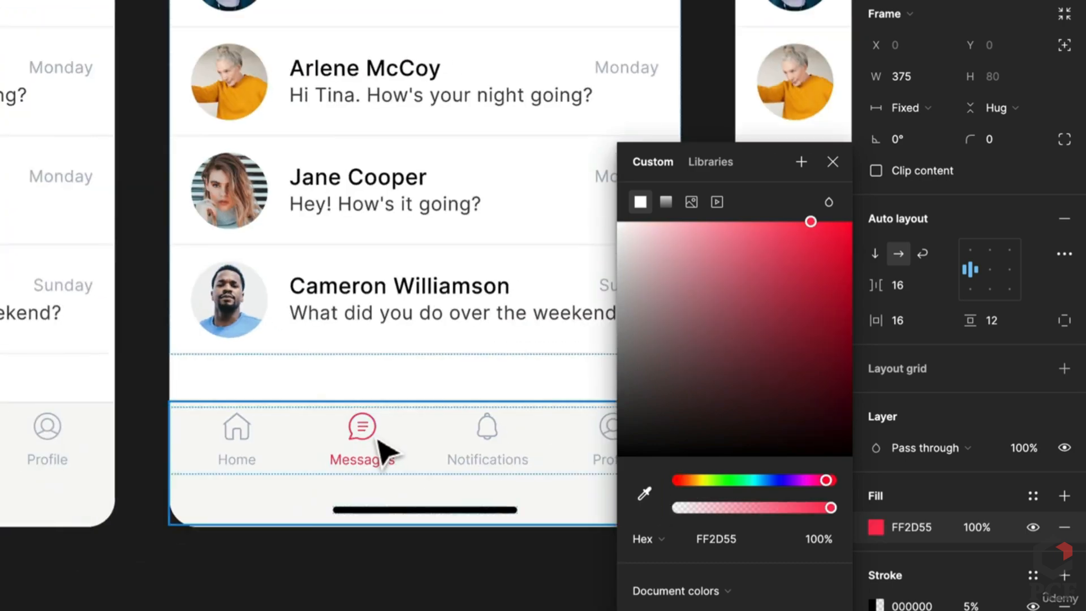
pyautogui.scroll(-10, 382, 448)
pyautogui.scroll(2, 383, 449)
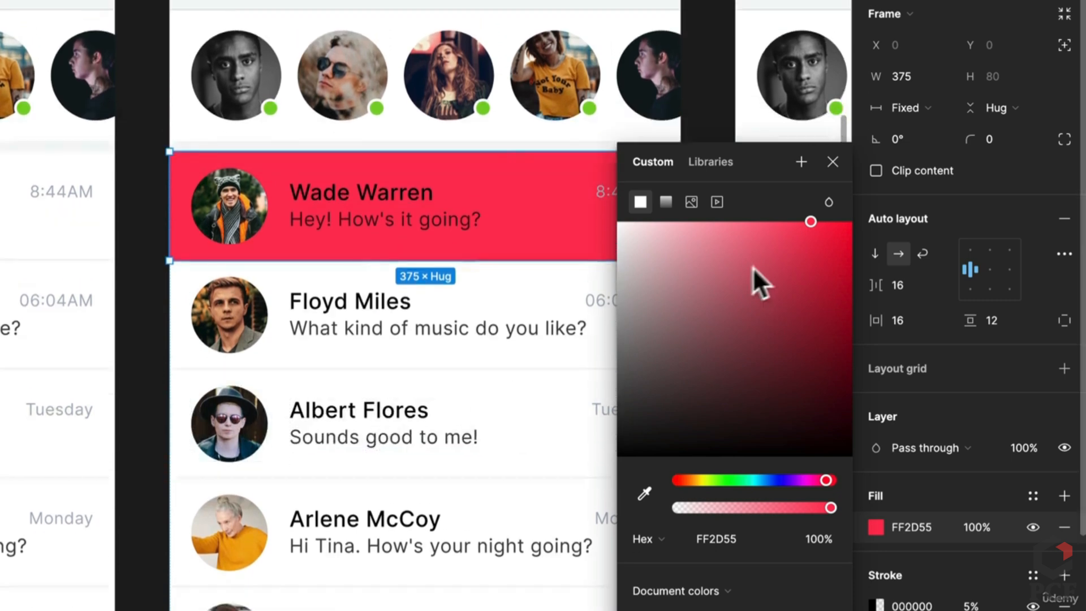
pyautogui.moveTo(802, 220); pyautogui.dragTo(629, 226)
pyautogui.click(738, 86)
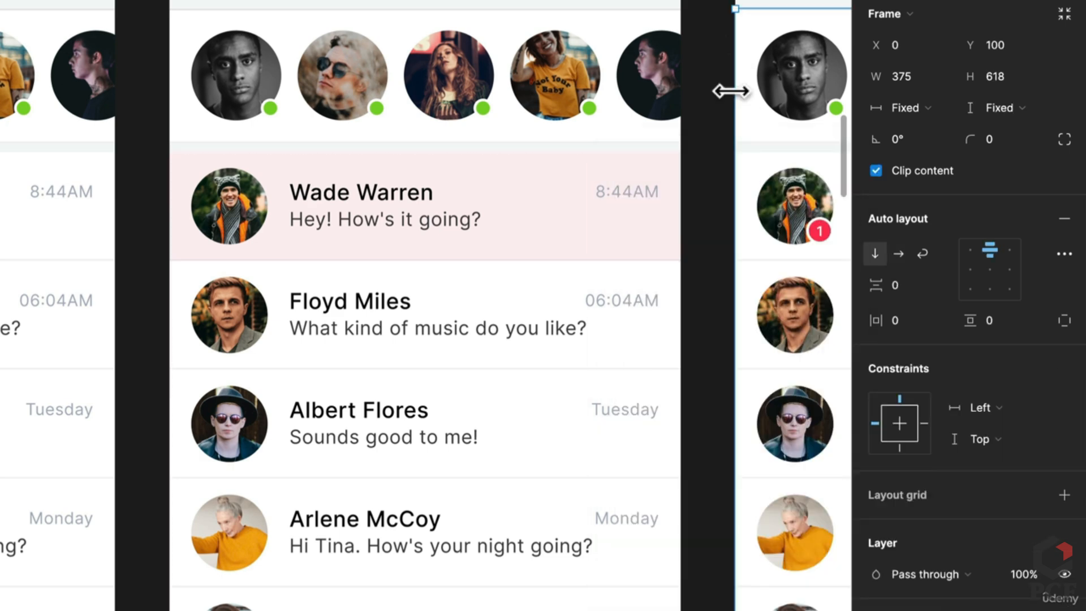
# Re-centre the screens, select the pink row, then the left screen's message list
pyautogui.scroll(-1, 662, 340)
pyautogui.moveTo(676, 370); pyautogui.dragTo(470, 386)
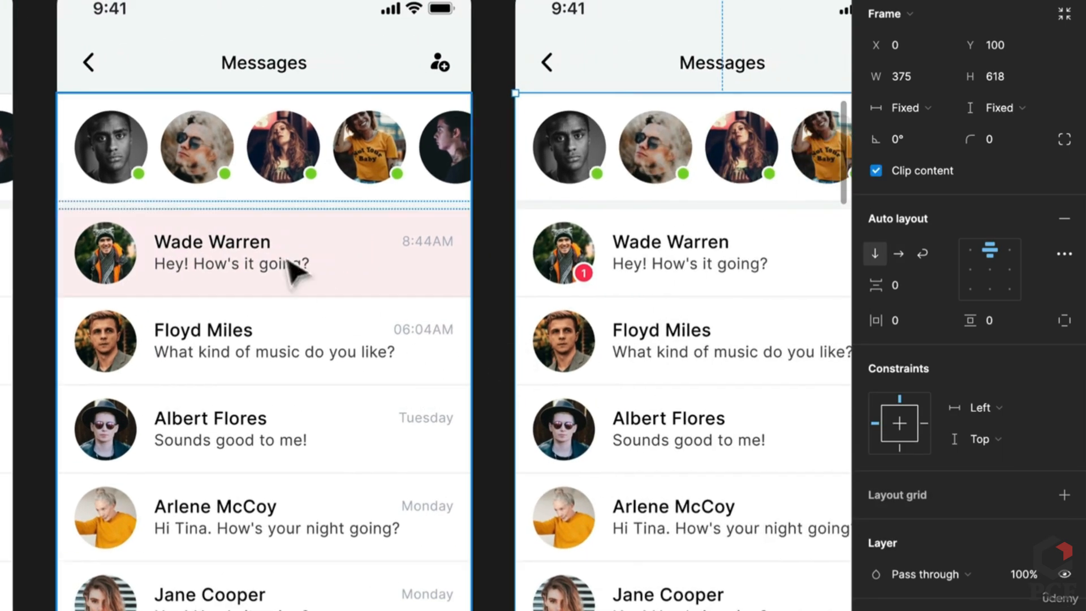
pyautogui.scroll(-1, 223, 339)
pyautogui.moveTo(172, 322); pyautogui.dragTo(512, 339)
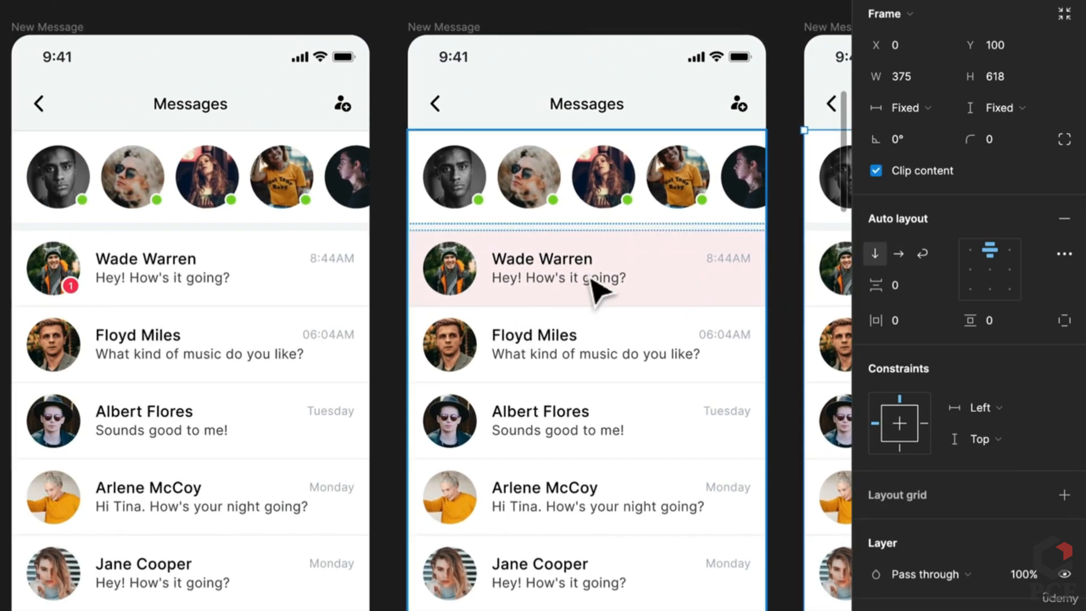
pyautogui.click(592, 278)
pyautogui.click(593, 282)
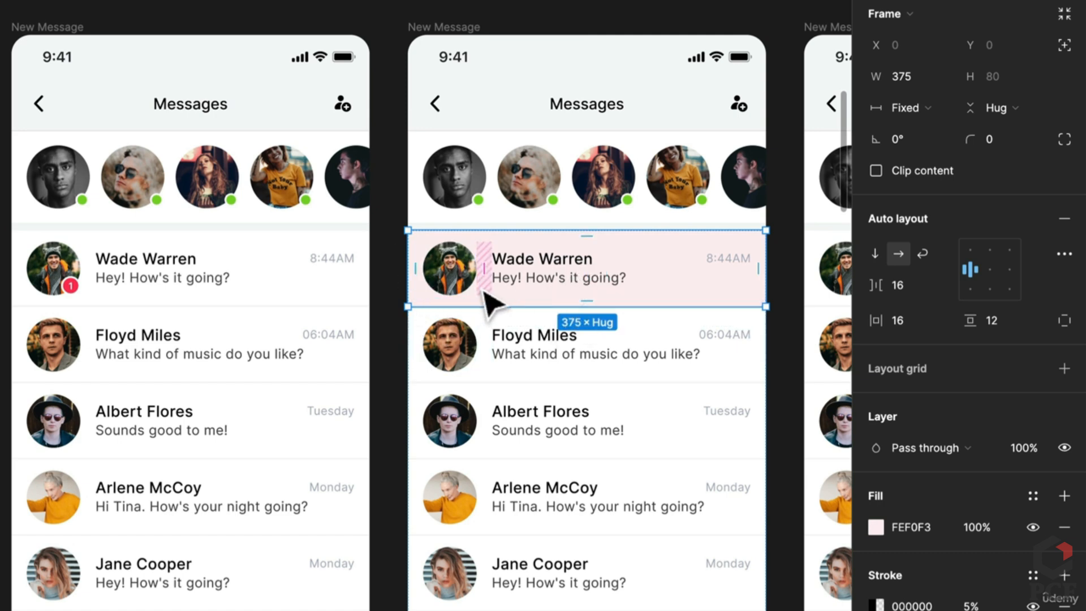
pyautogui.click(299, 305)
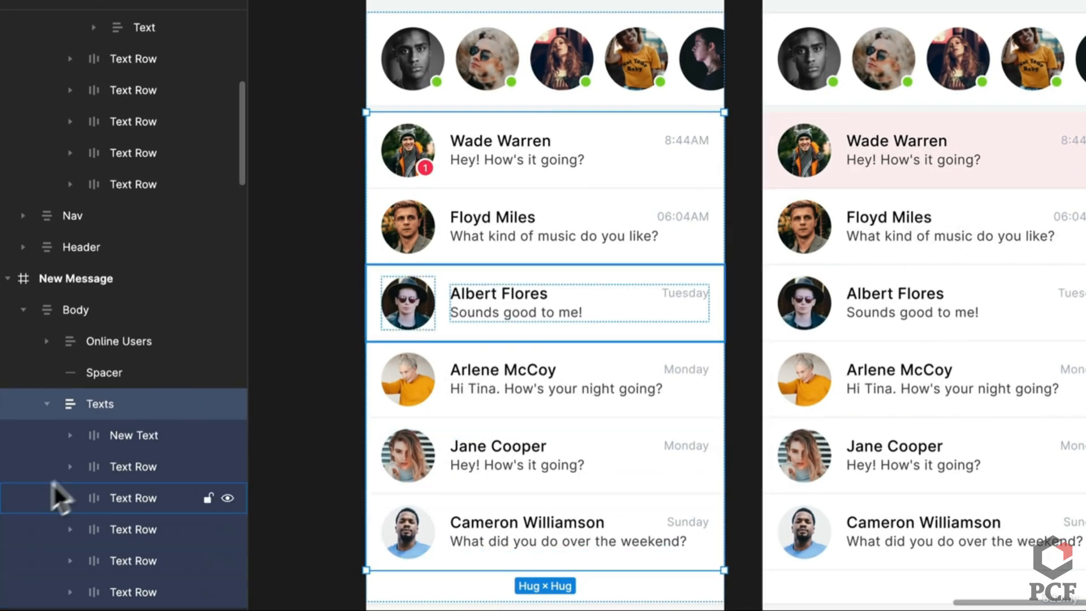
# Paste the pink row into the left screen's list, move it up, and delete the badged row
pyautogui.click(837, 260)
pyautogui.click(837, 260)
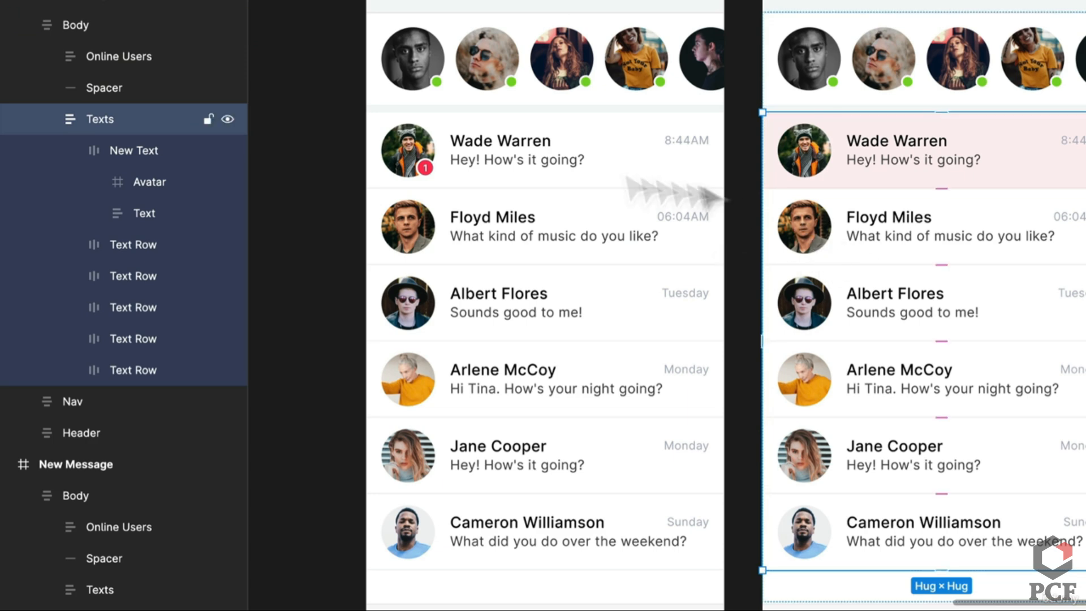
pyautogui.click(528, 213)
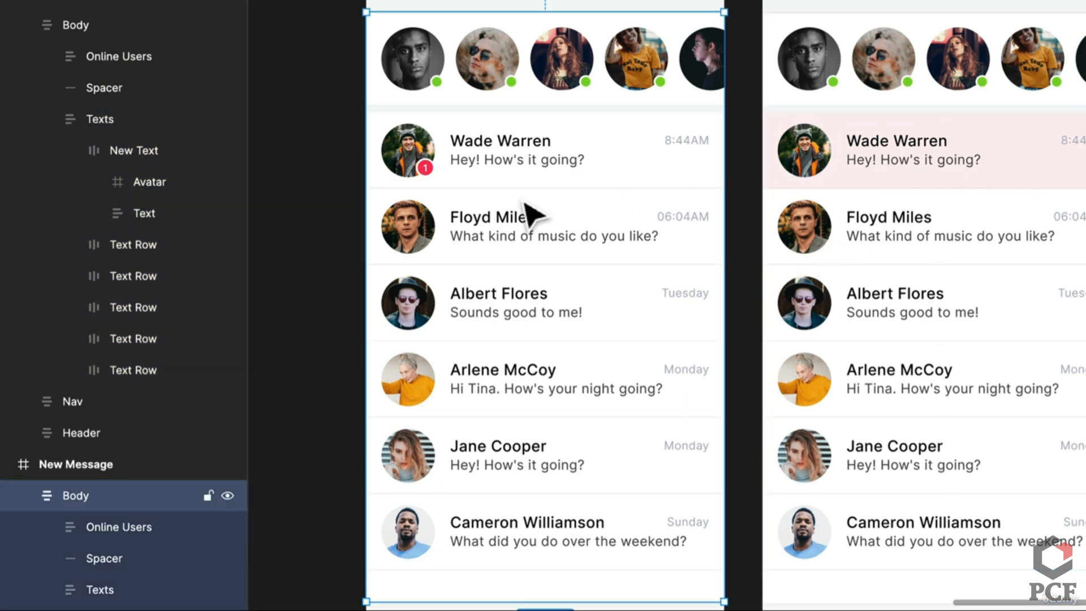
pyautogui.click(532, 214)
pyautogui.hotkey('ctrl', 'v')
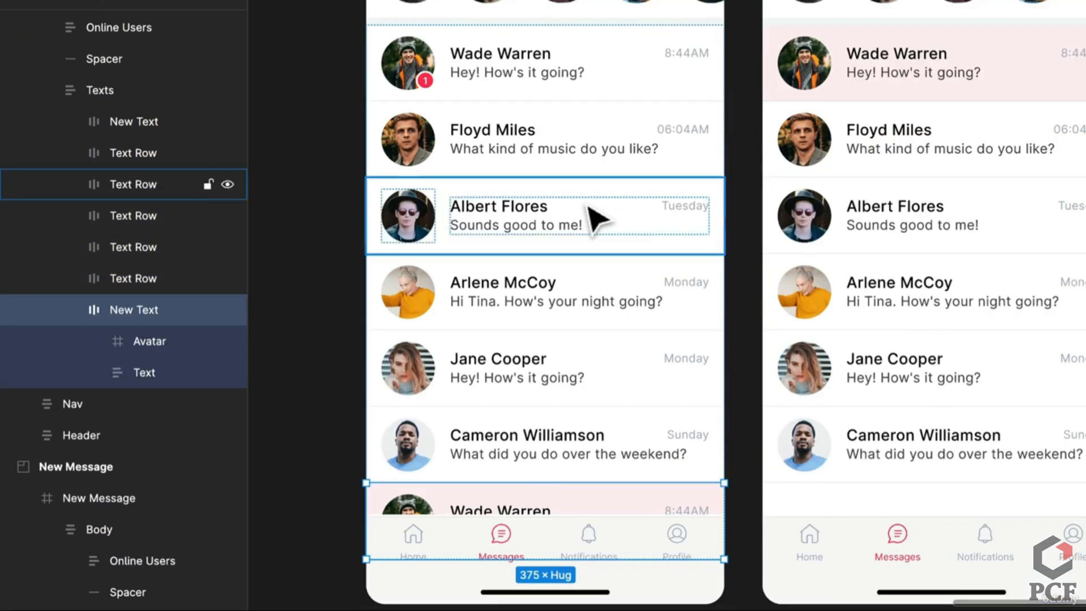
pyautogui.press('Up')
pyautogui.press('Up')
pyautogui.press('Up')
pyautogui.press('Up')
pyautogui.press('Up')
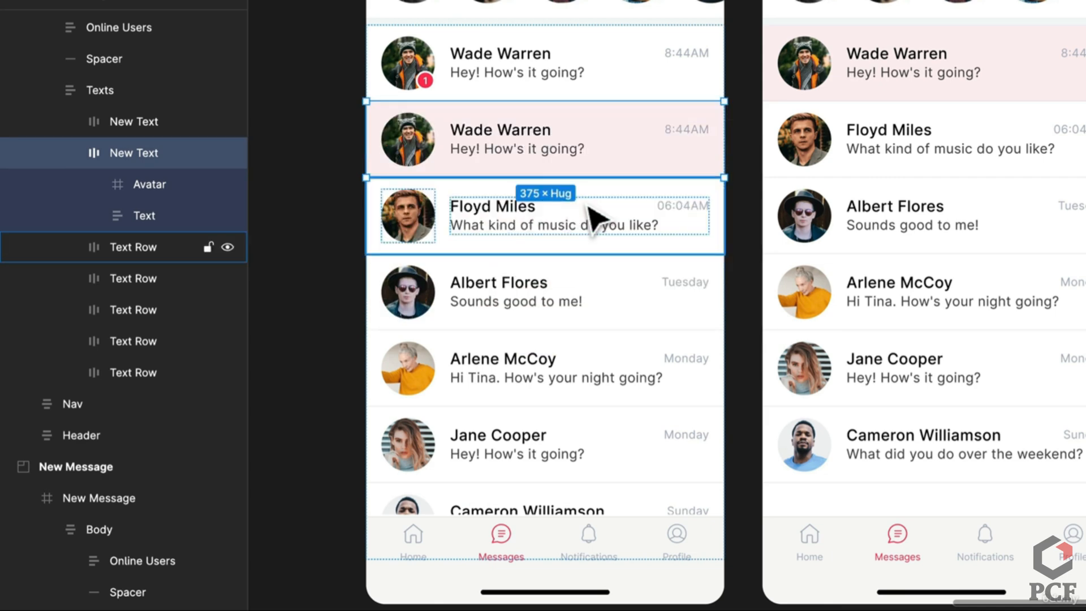
pyautogui.click(630, 73)
pyautogui.press('Delete')
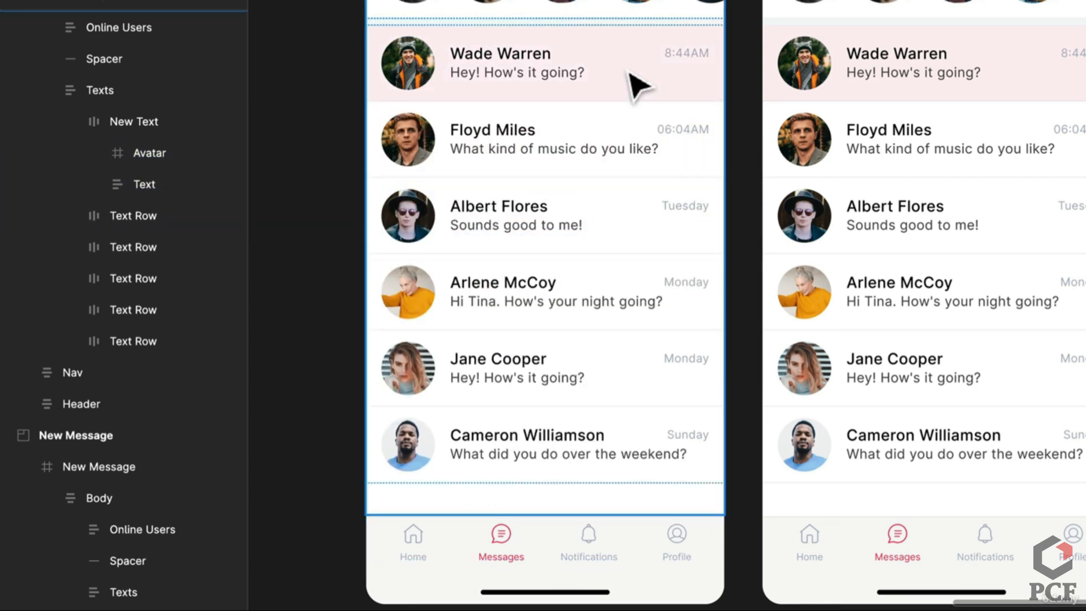
# Try duplicating a conversation row twice, undo both copies, and reselect the message list
pyautogui.click(630, 73)
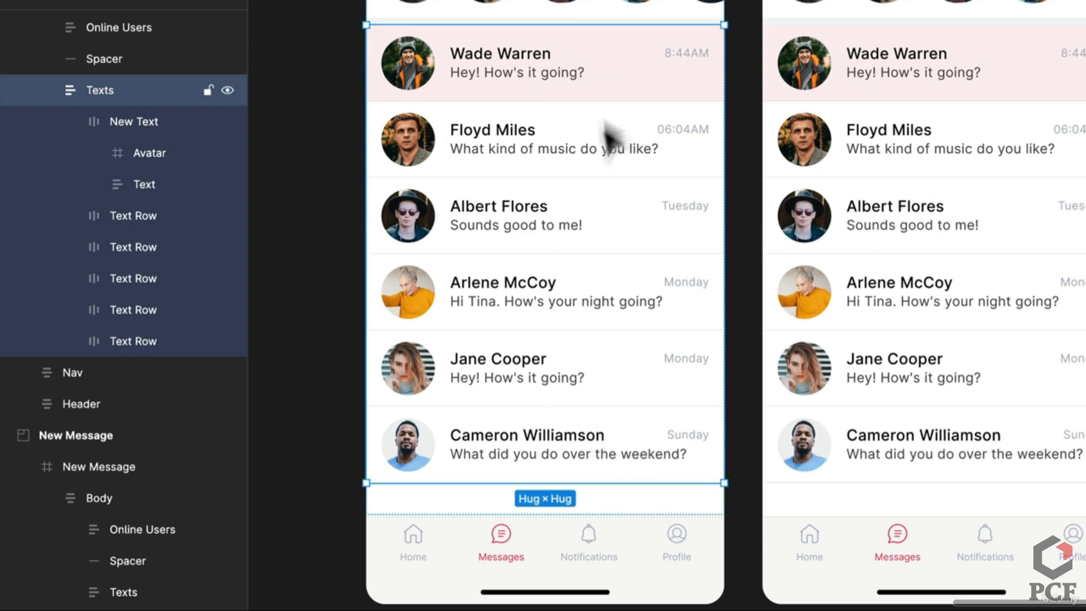
pyautogui.click(589, 175)
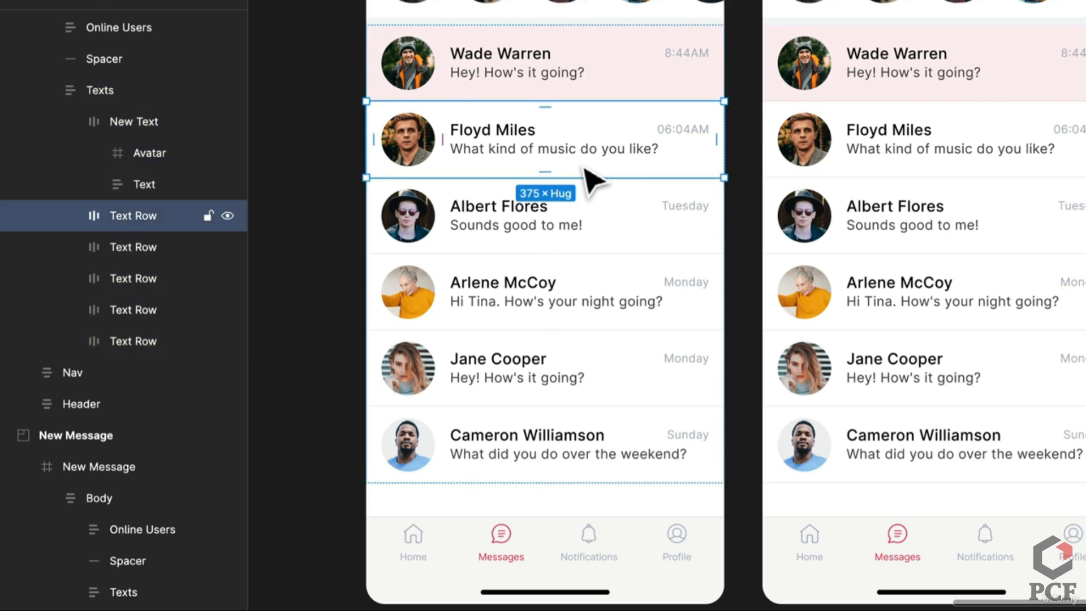
pyautogui.hotkey('ctrl', 'd')
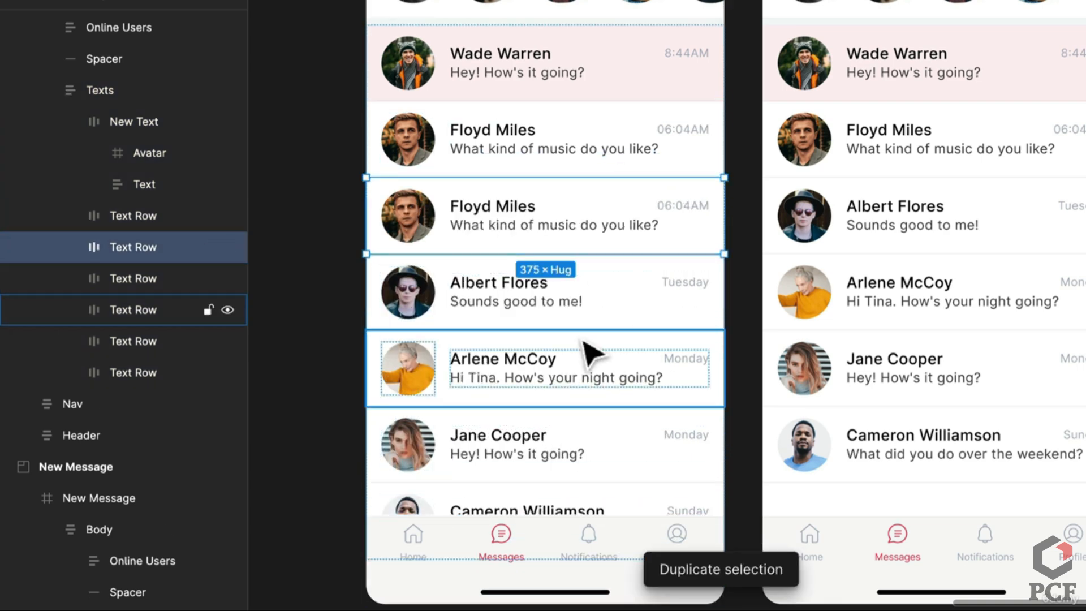
pyautogui.hotkey('ctrl', 'd')
pyautogui.hotkey('ctrl', 'z')
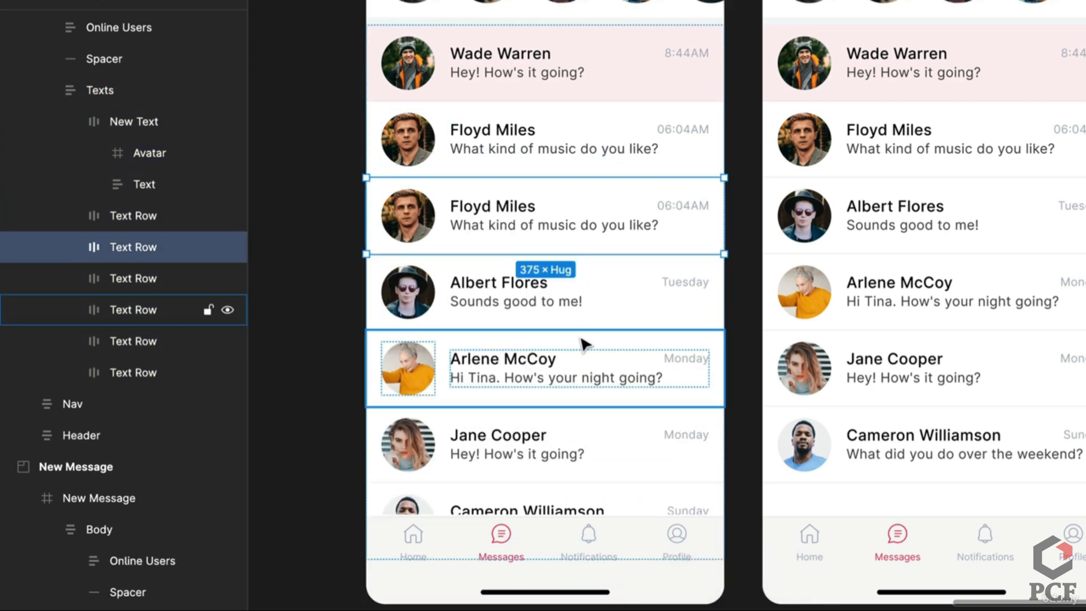
pyautogui.hotkey('ctrl', 'z')
pyautogui.click(659, 470)
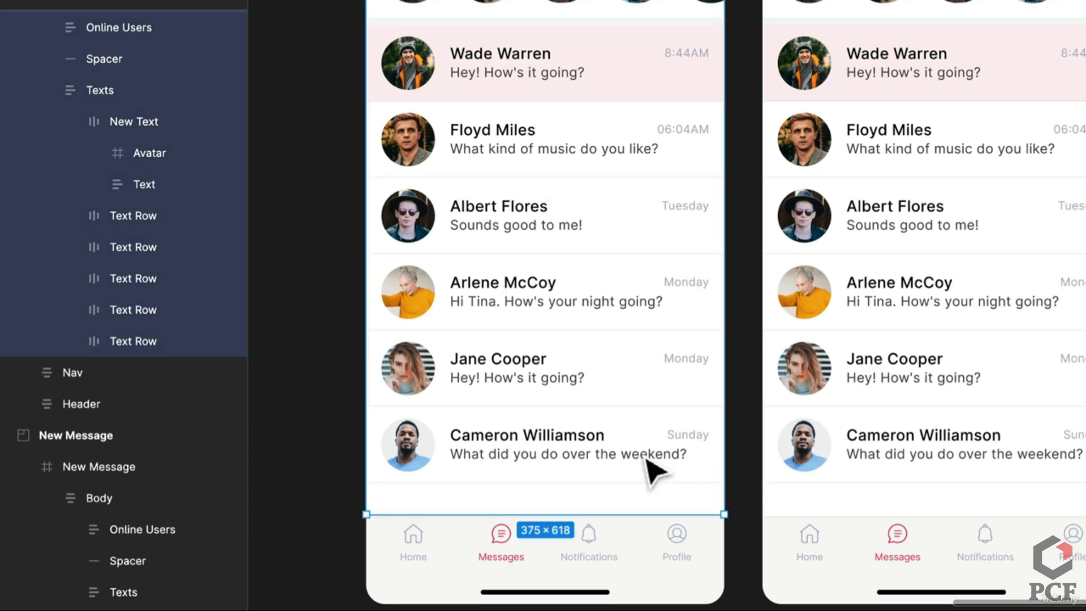
# Make the left screen's message list 400 px high, bottom-aligned, with Clip content on
pyautogui.moveTo(642, 481); pyautogui.dragTo(648, 421)
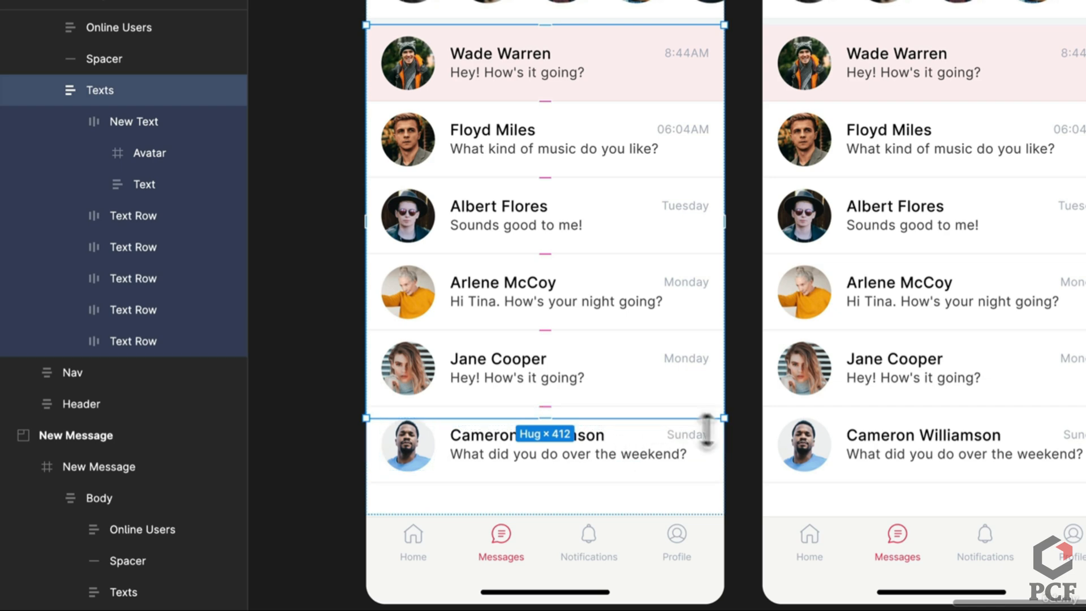
pyautogui.scroll(5, 707, 430)
pyautogui.moveTo(691, 435); pyautogui.dragTo(697, 397)
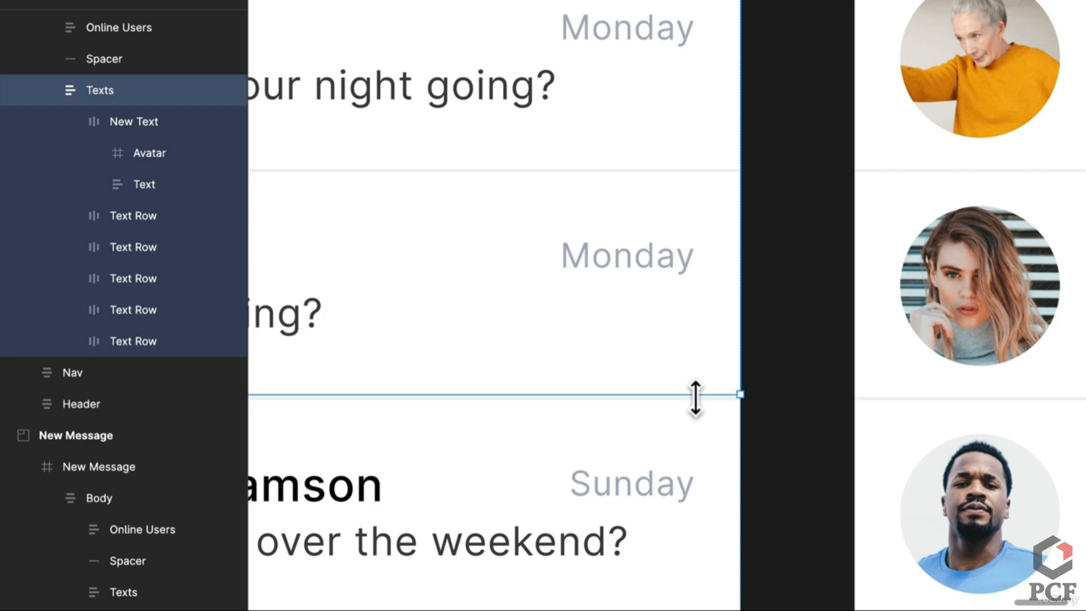
pyautogui.scroll(-2, 696, 398)
pyautogui.scroll(4, 696, 399)
pyautogui.moveTo(700, 395); pyautogui.dragTo(702, 400)
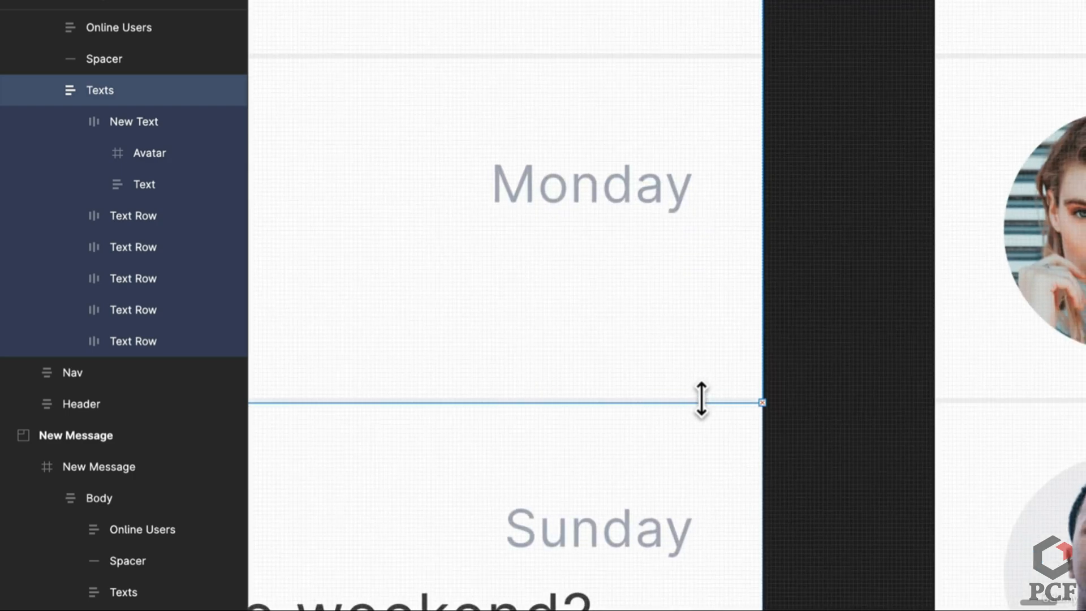
pyautogui.scroll(-6, 701, 400)
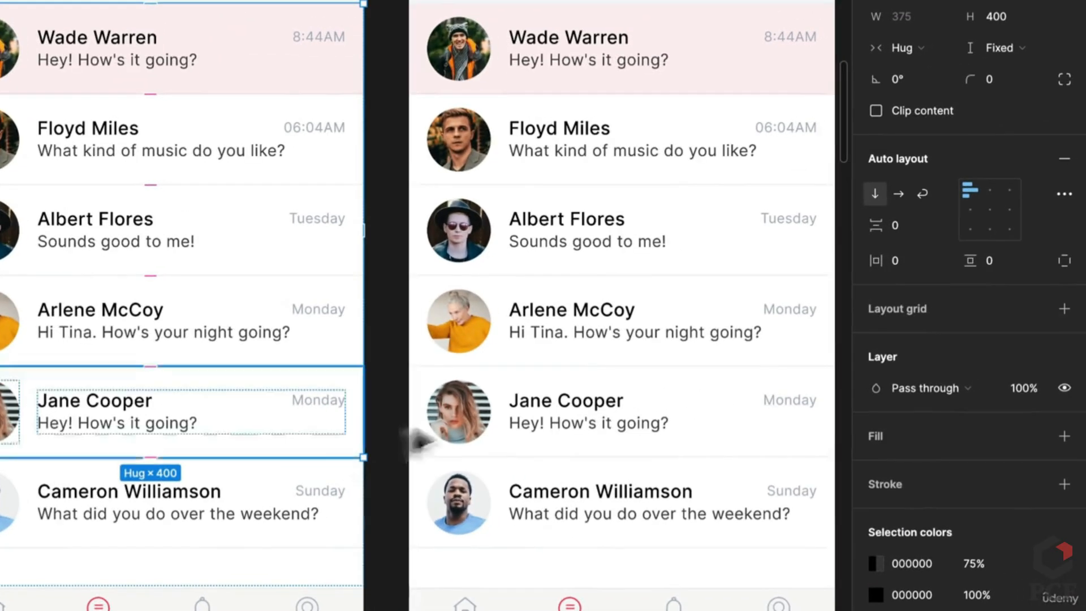
pyautogui.click(972, 231)
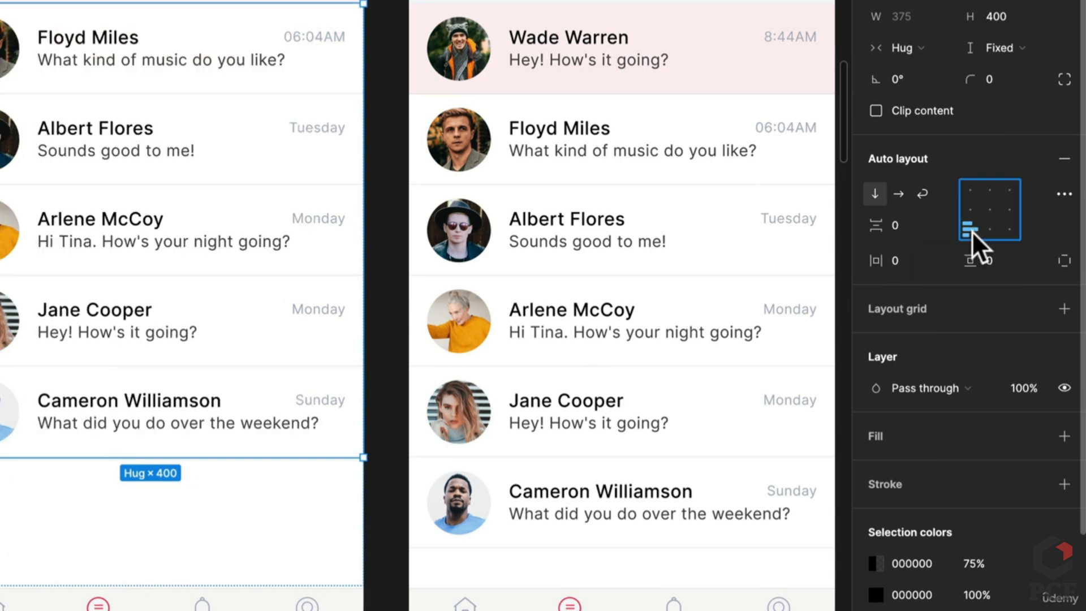
pyautogui.click(876, 111)
# Select the middle screen's message list, then bring all screens into view and switch to Prototype settings
pyautogui.click(534, 153)
pyautogui.click(535, 152)
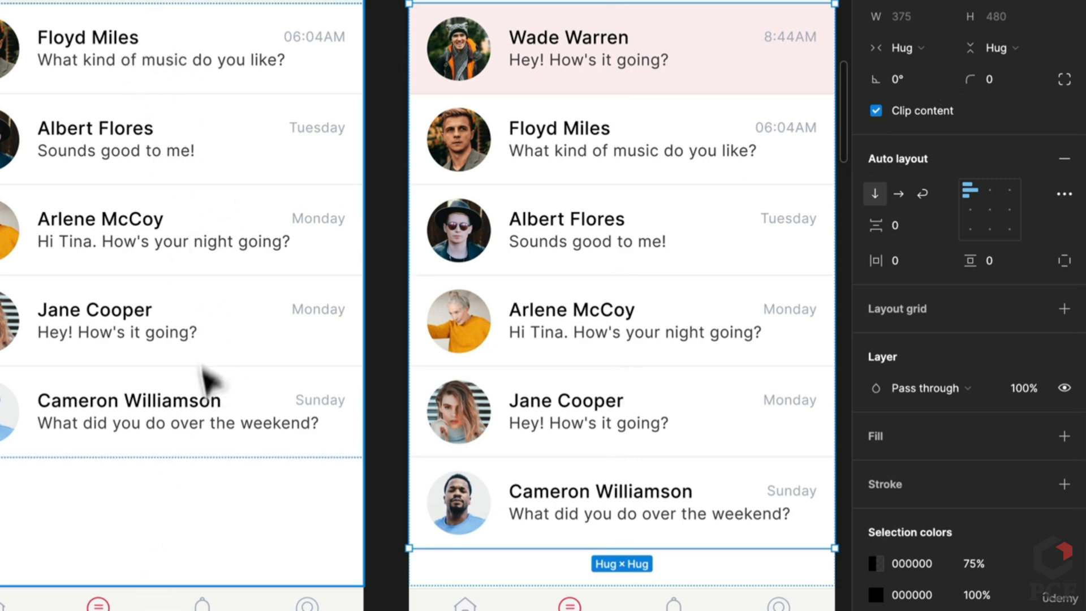
pyautogui.scroll(-4, 580, 110)
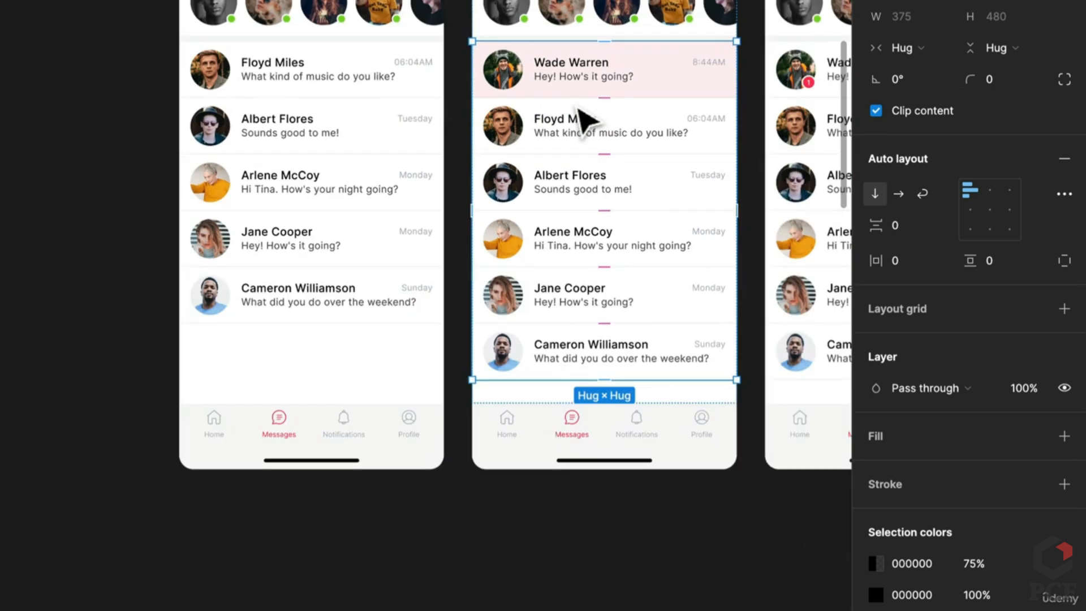
pyautogui.moveTo(580, 111); pyautogui.dragTo(425, 233)
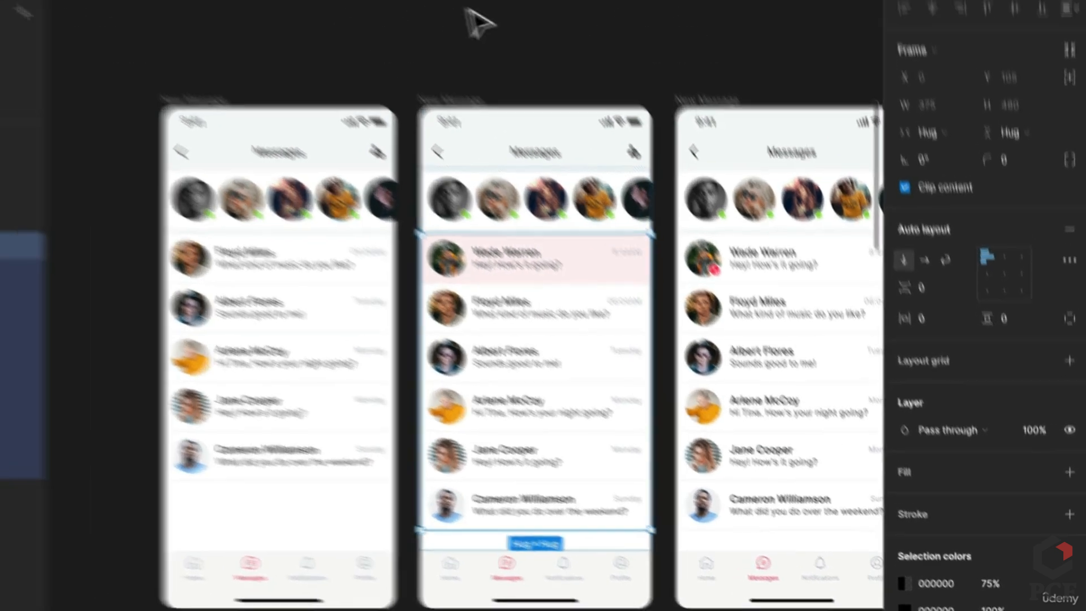
pyautogui.click(466, 9)
pyautogui.moveTo(79, 222); pyautogui.dragTo(816, 216)
pyautogui.click(983, 75)
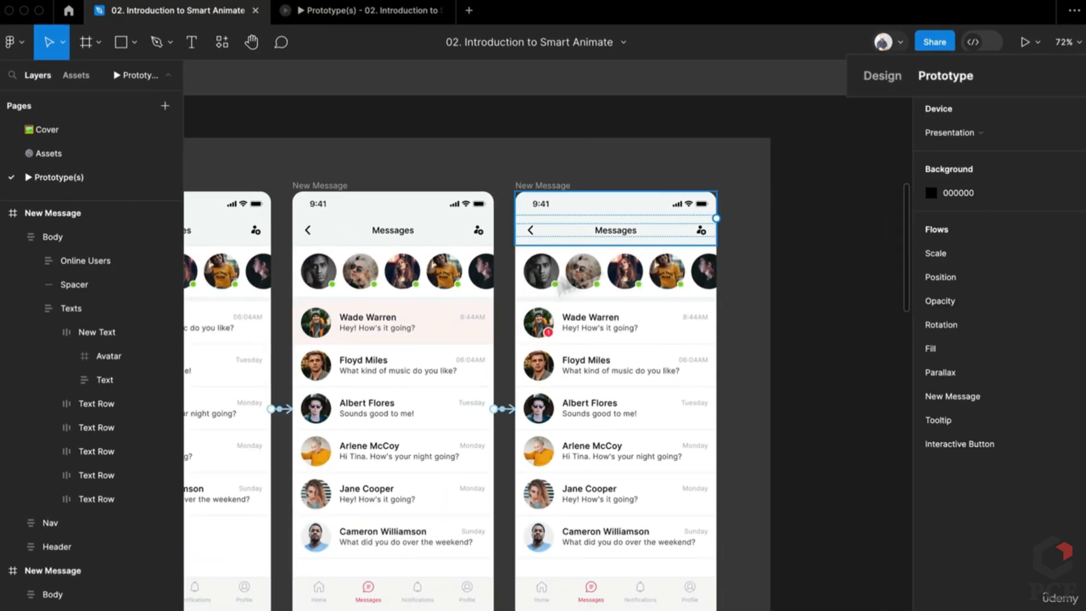
pyautogui.click(281, 409)
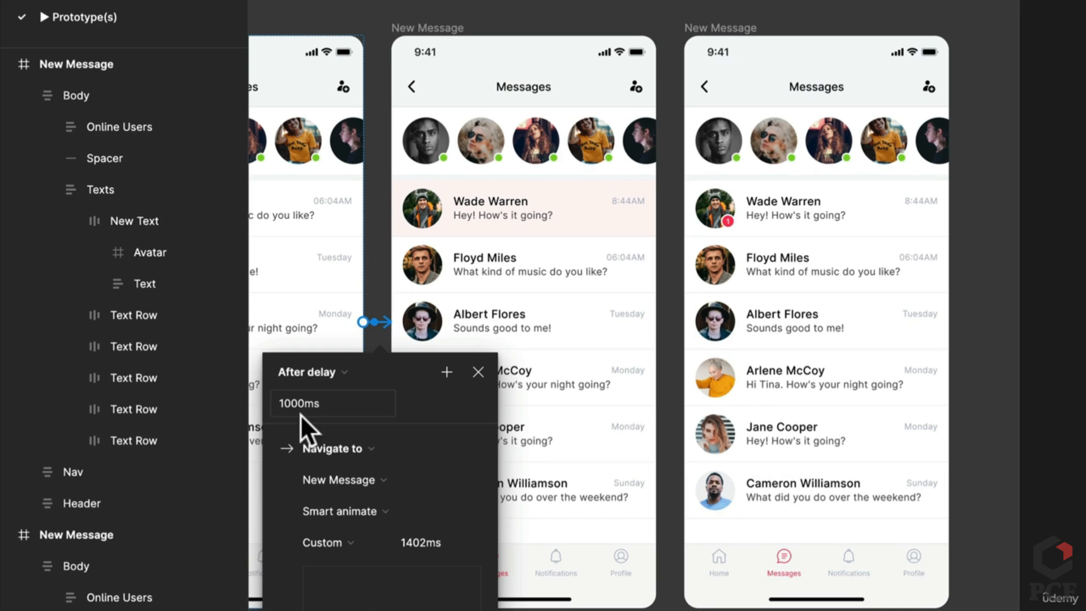
pyautogui.scroll(-1, 339, 430)
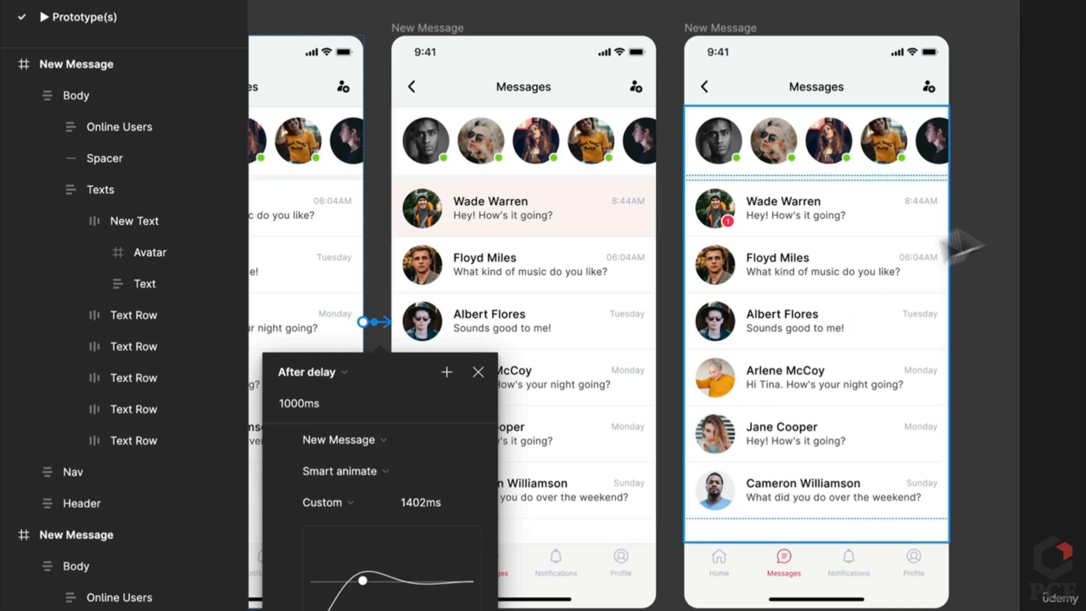
pyautogui.click(989, 214)
pyautogui.click(672, 322)
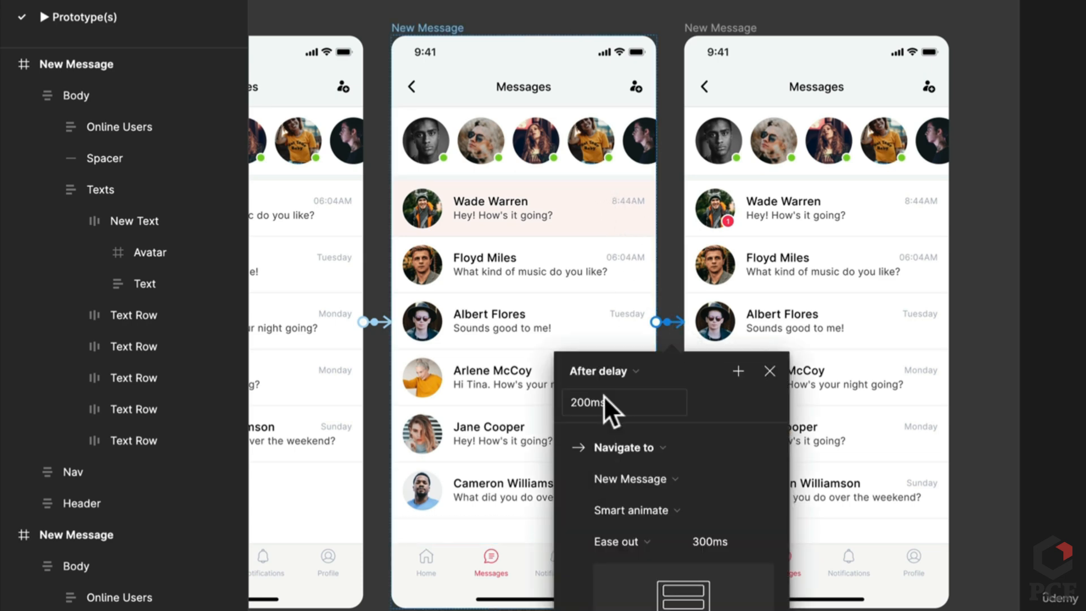
pyautogui.click(1063, 324)
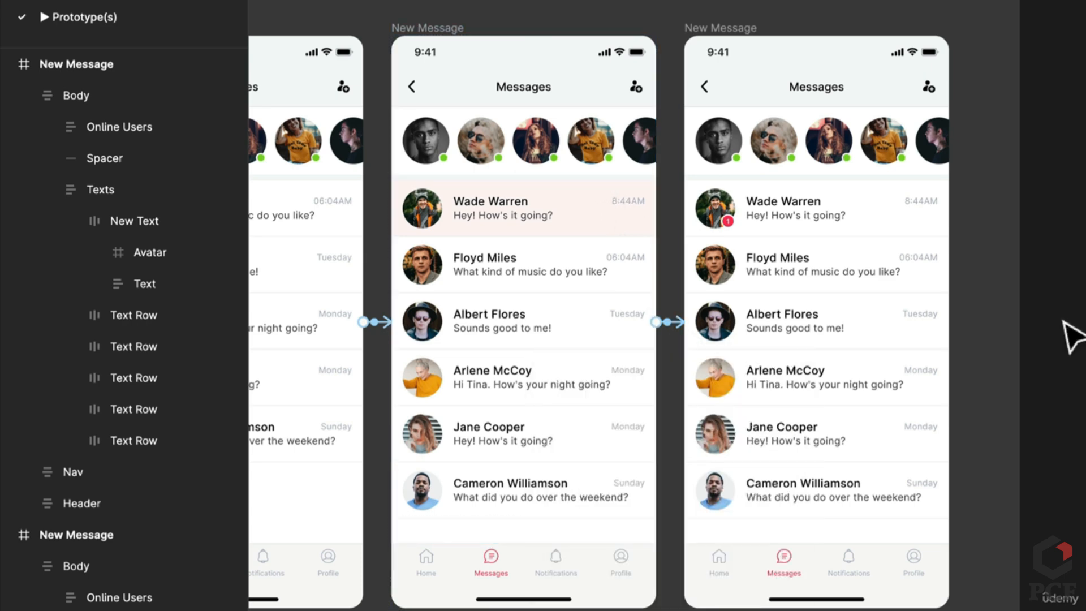
pyautogui.scroll(-5, 1063, 324)
pyautogui.moveTo(1024, 360); pyautogui.dragTo(604, 368)
pyautogui.scroll(5, 990, 348)
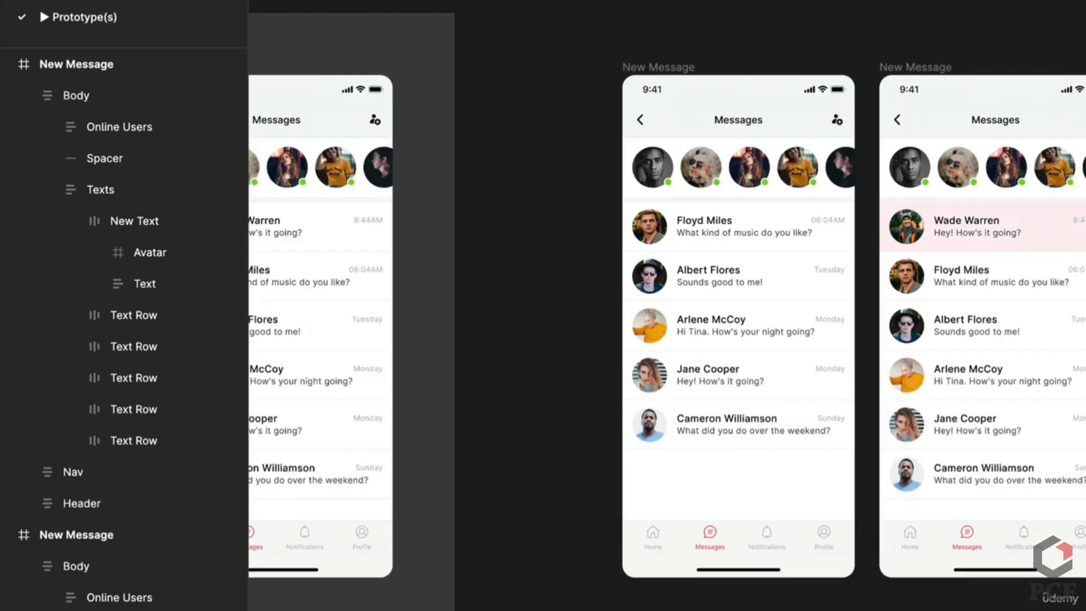
pyautogui.moveTo(990, 348); pyautogui.dragTo(815, 405)
pyautogui.click(347, 31)
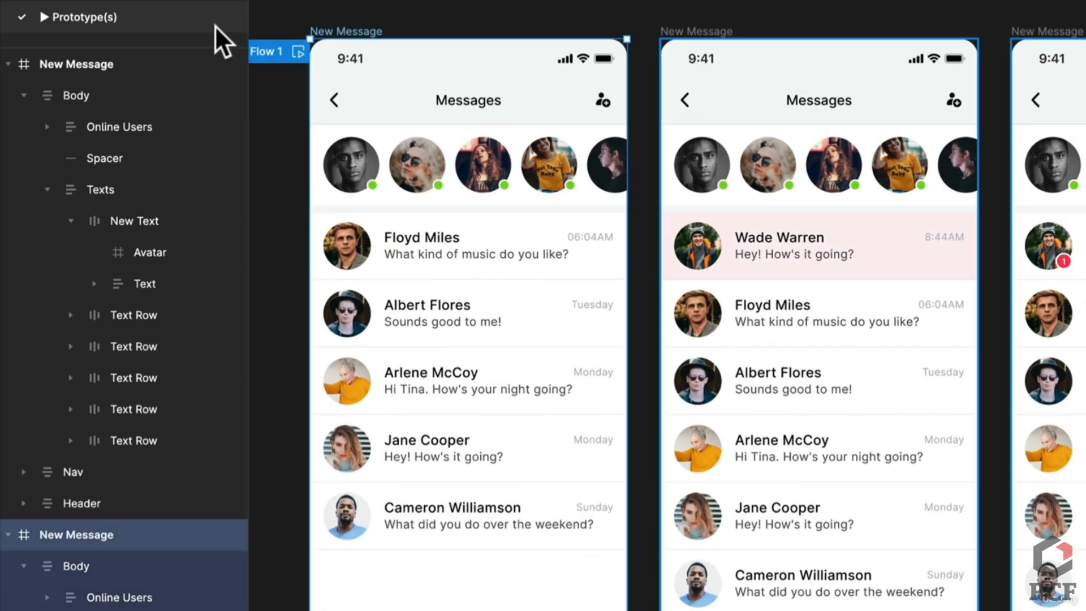
# Rename the Flow 1 flow to 'Our message'
pyautogui.hscroll(-5, 429, 51)
pyautogui.doubleClick(433, 50)
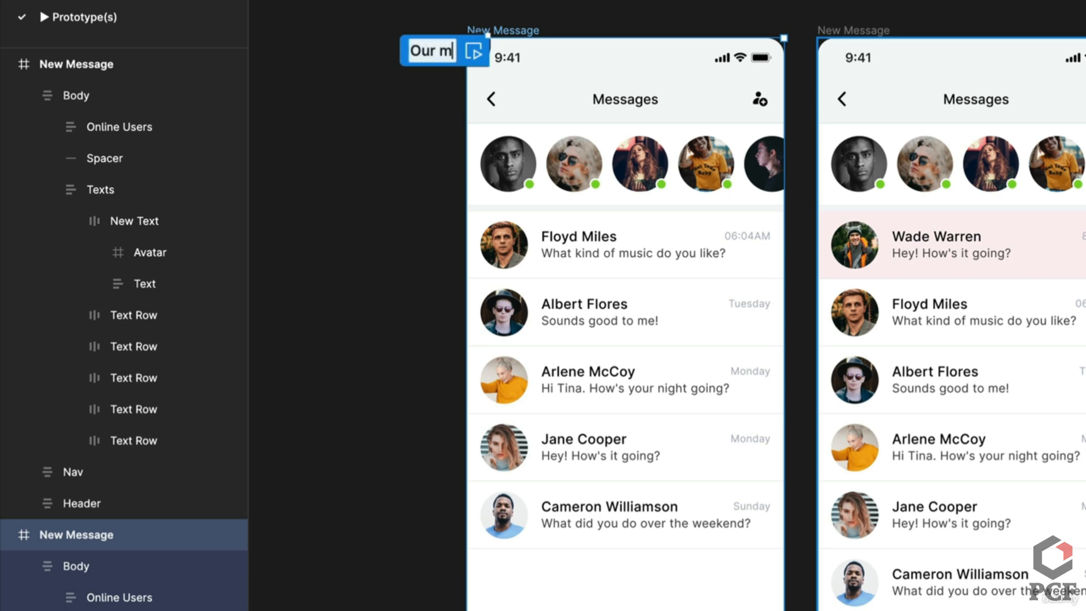
pyautogui.write('Our message')
pyautogui.press('Return')
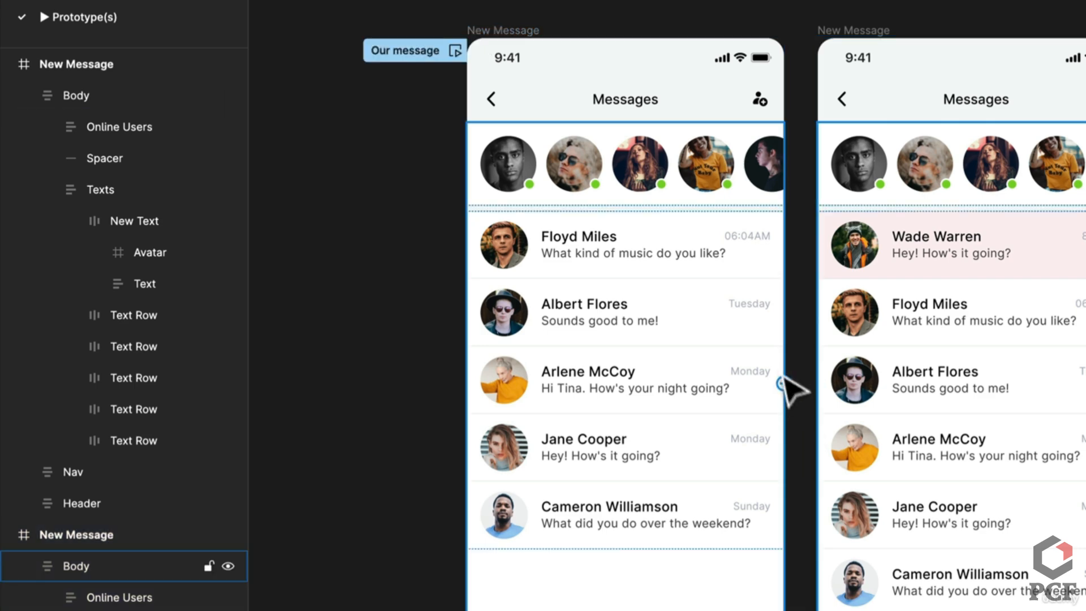
# Connect the first New Message screen to the second, redrawing the connection once
pyautogui.moveTo(784, 383); pyautogui.dragTo(880, 390)
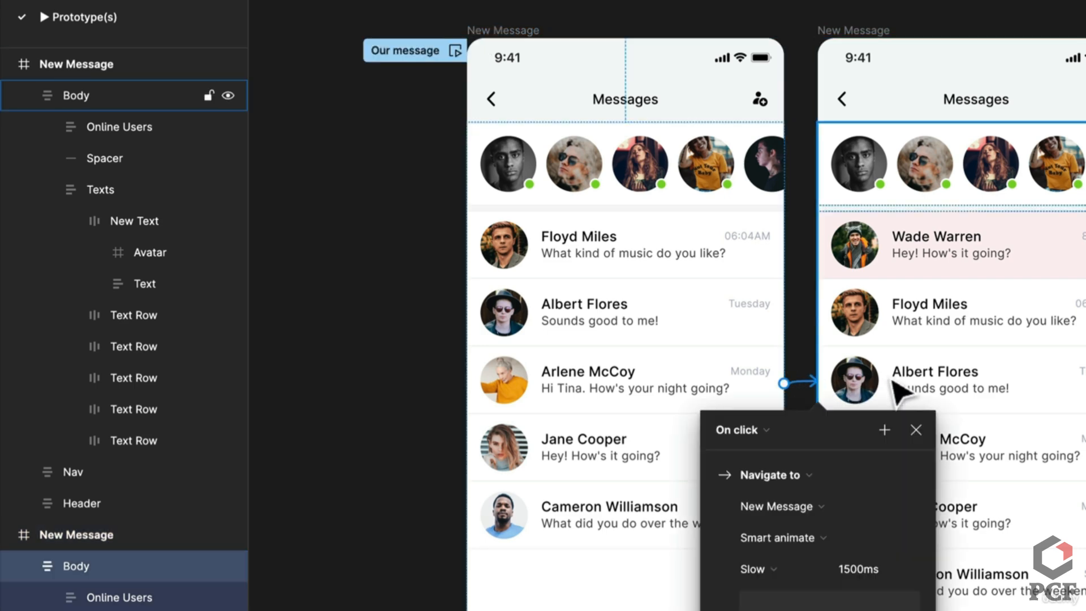
pyautogui.scroll(-5, 749, 346)
pyautogui.scroll(4, 748, 345)
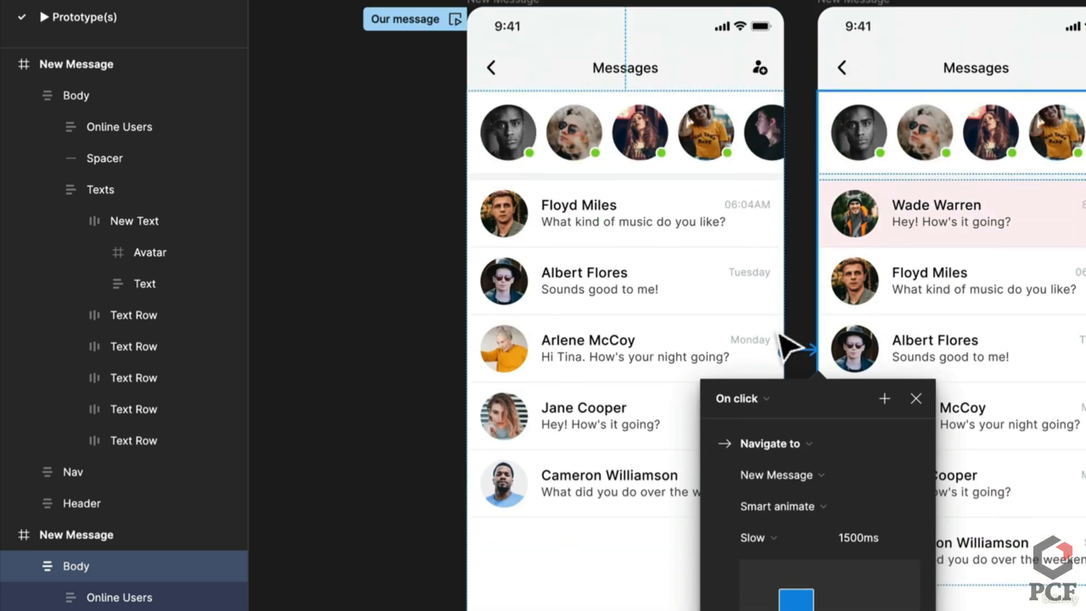
pyautogui.click(738, 402)
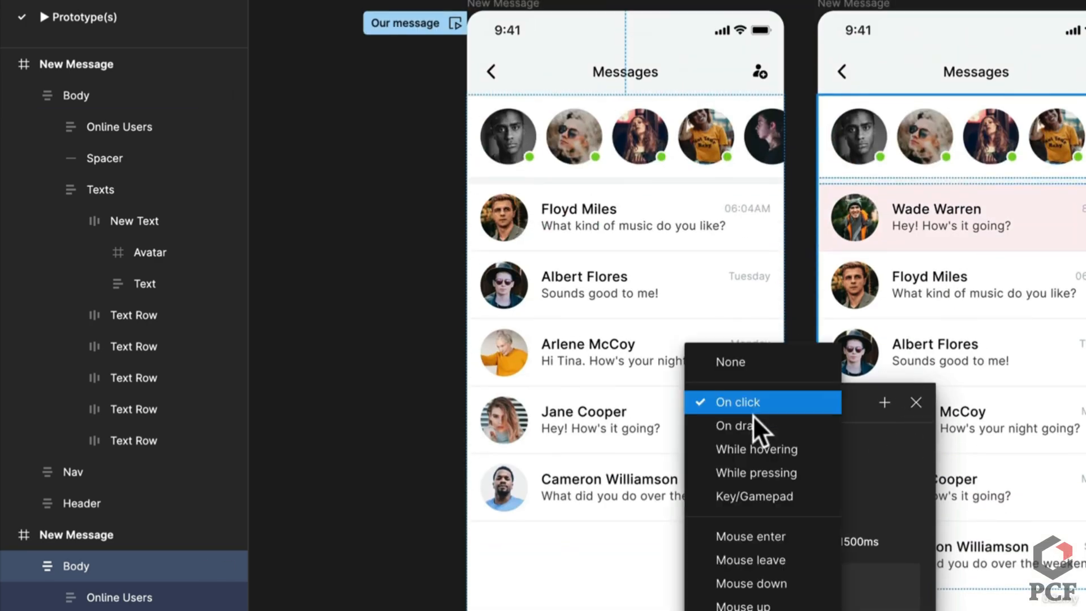
pyautogui.click(794, 245)
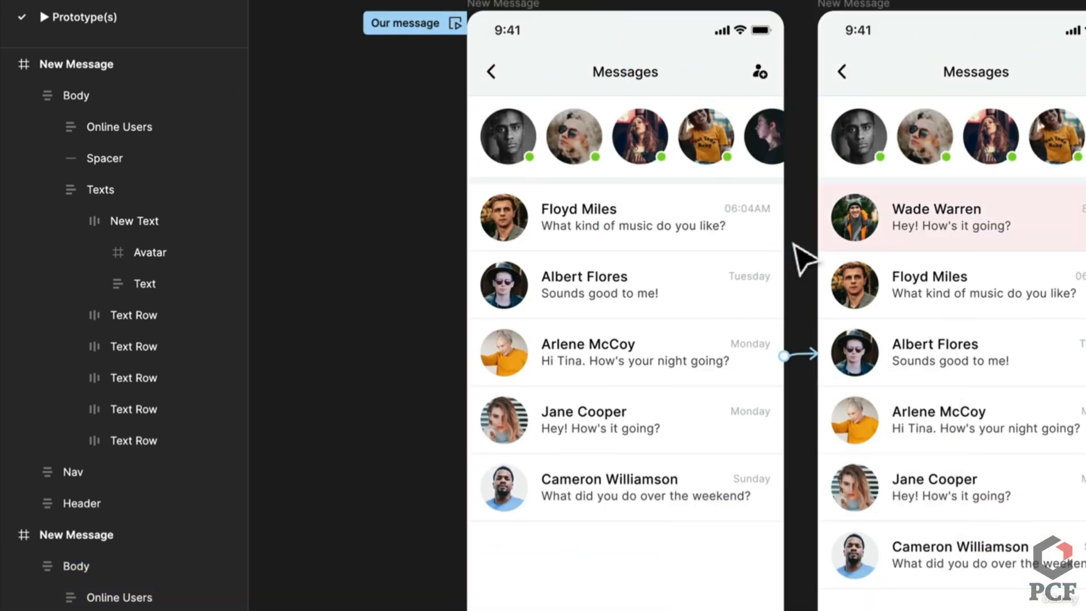
pyautogui.click(807, 365)
pyautogui.press('Escape')
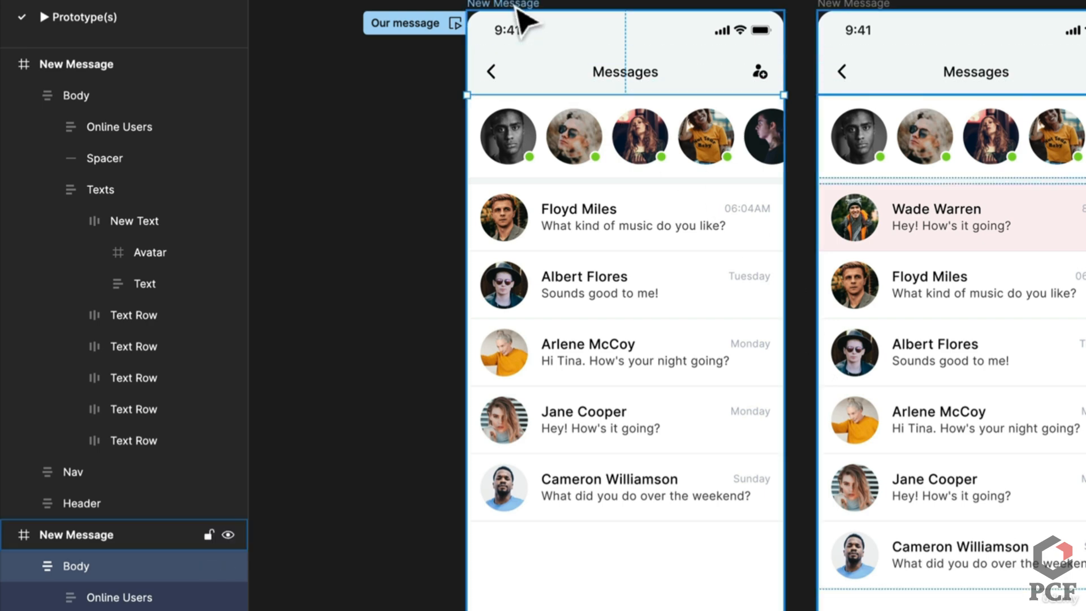
pyautogui.scroll(-1, 769, 323)
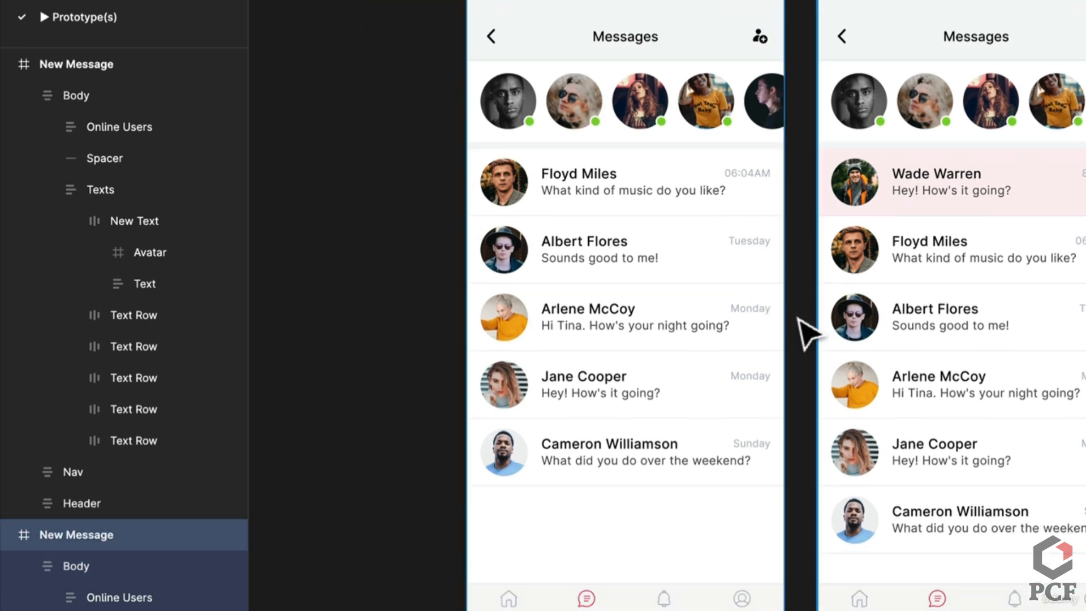
pyautogui.moveTo(787, 320)
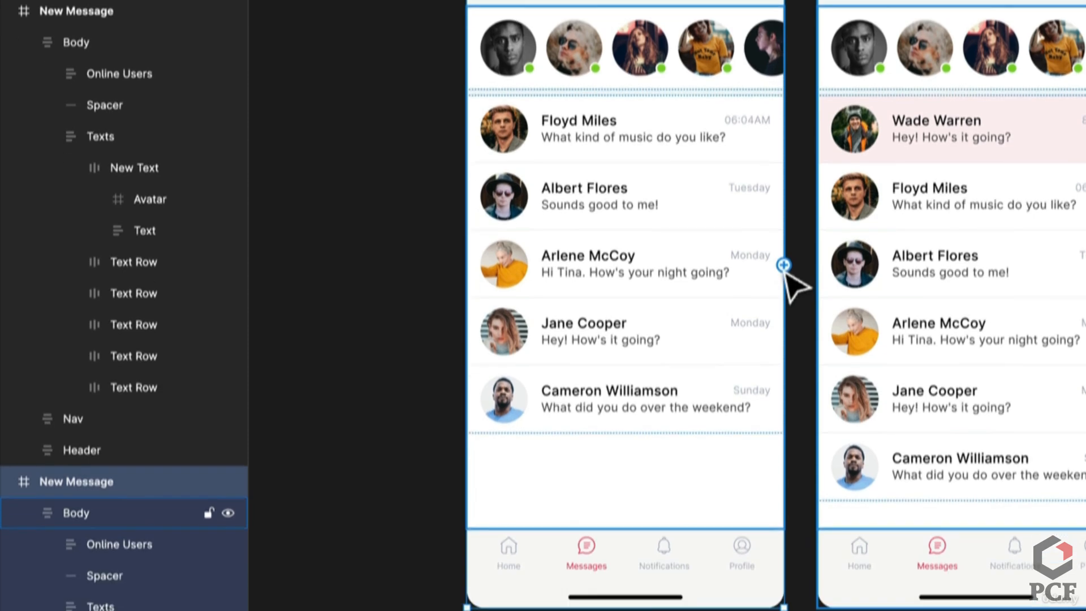
pyautogui.moveTo(783, 265); pyautogui.dragTo(849, 251)
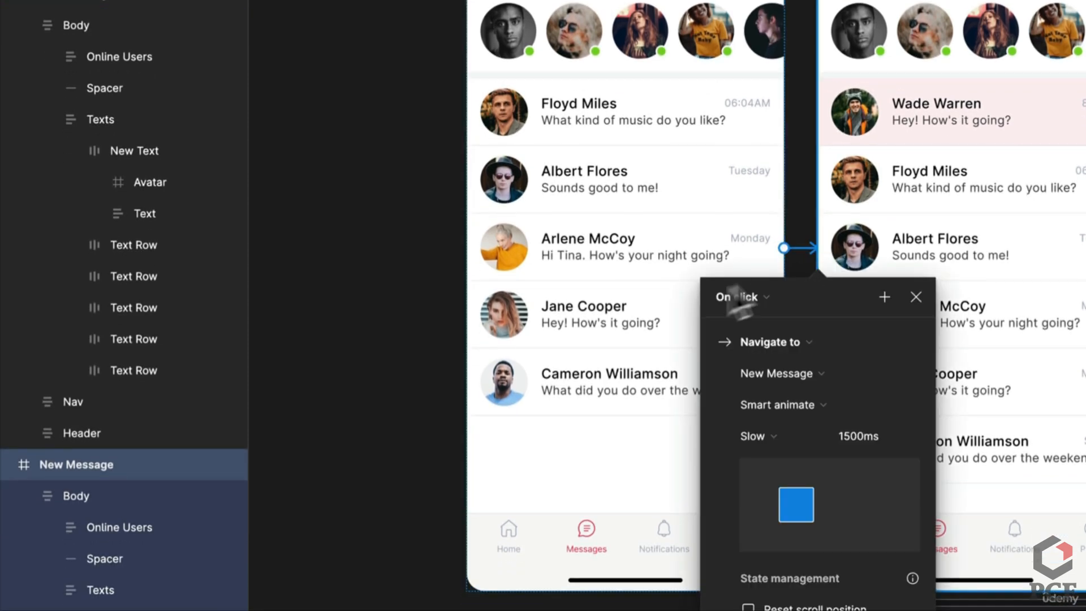
# Fire the transition After delay 1500ms with a custom spring: 1286ms, stiffness 72.9, damping 9.33
pyautogui.click(738, 296)
pyautogui.click(746, 541)
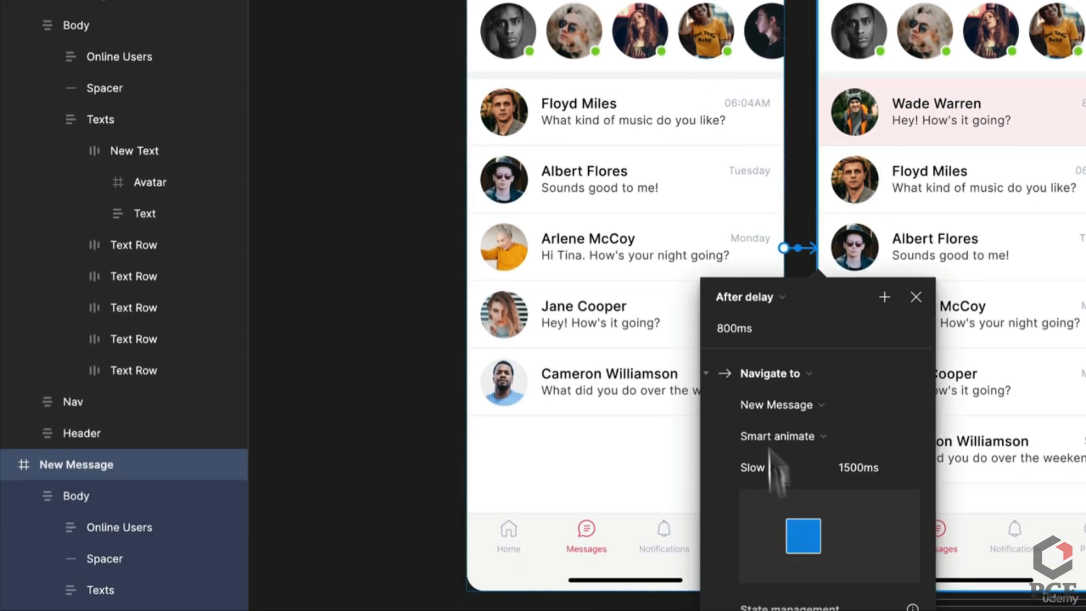
pyautogui.click(737, 327)
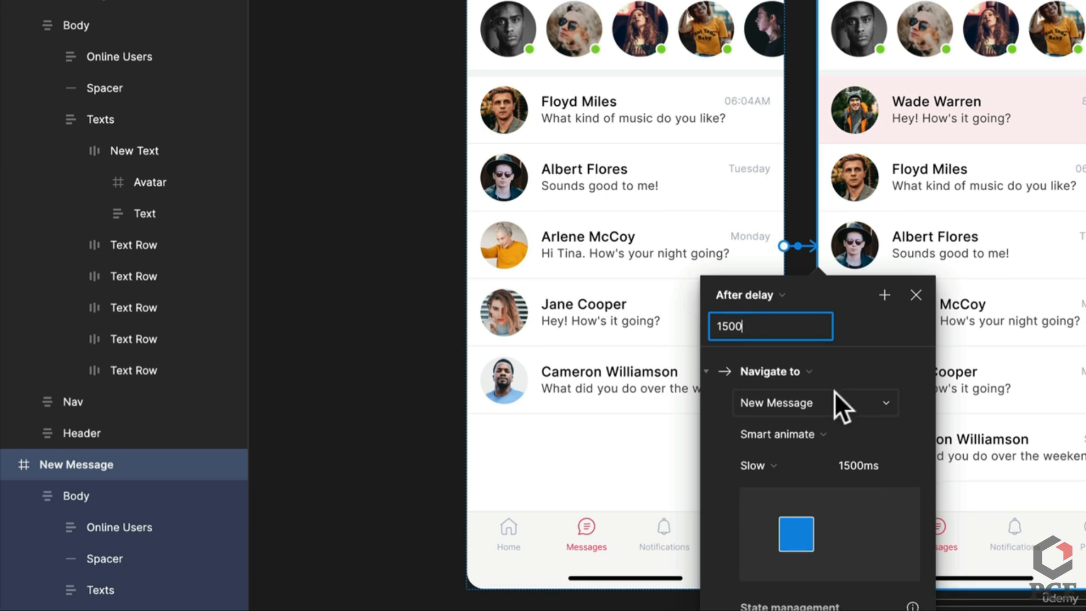
pyautogui.scroll(-2, 834, 392)
pyautogui.click(815, 404)
pyautogui.click(790, 424)
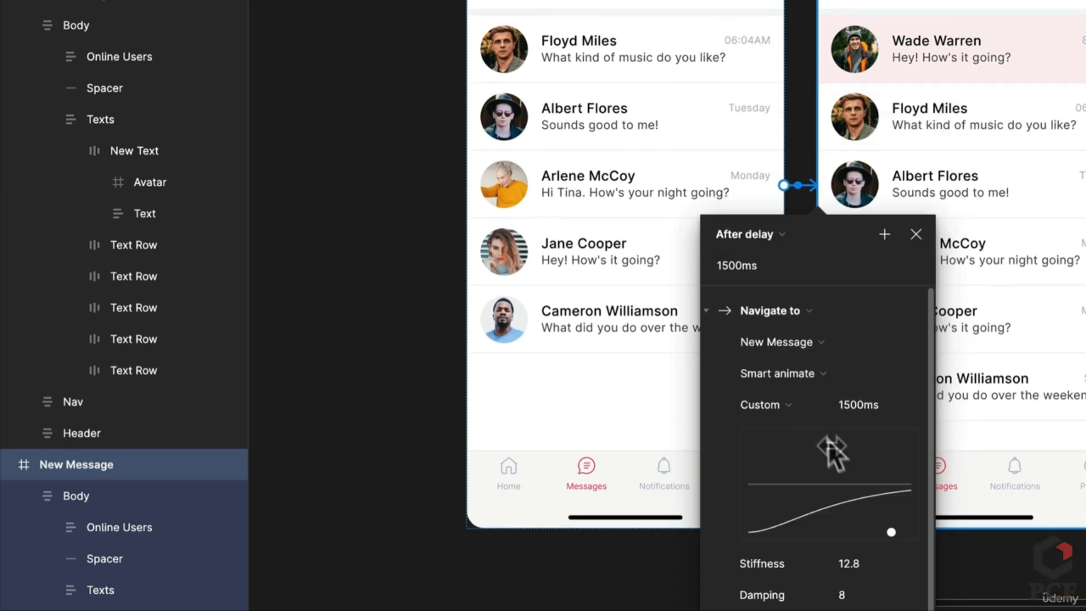
pyautogui.moveTo(790, 523); pyautogui.dragTo(719, 452)
pyautogui.moveTo(819, 532); pyautogui.dragTo(809, 494)
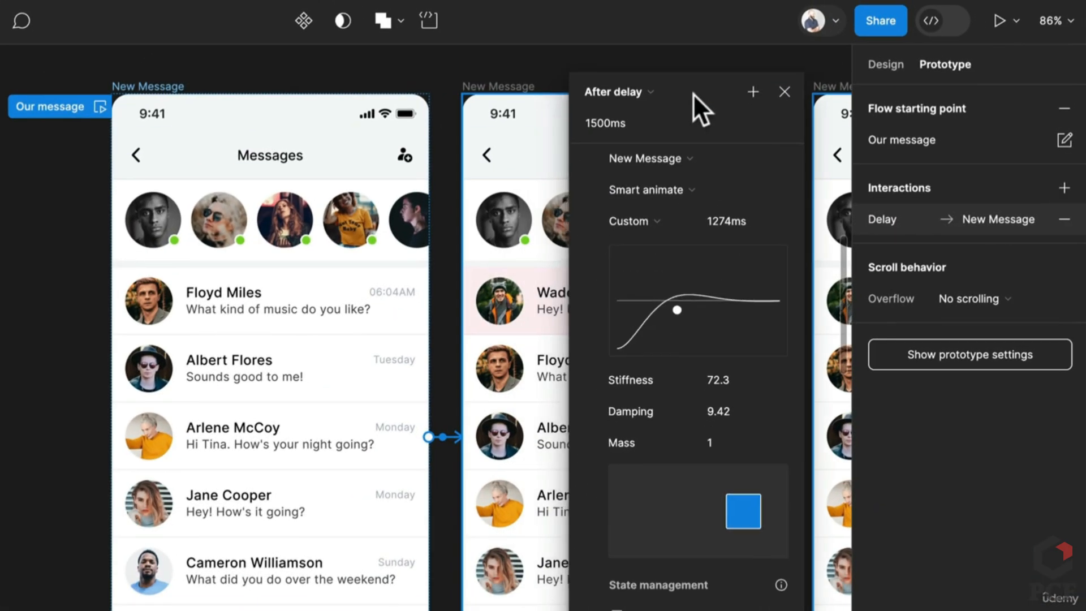
pyautogui.moveTo(694, 94); pyautogui.dragTo(683, 174)
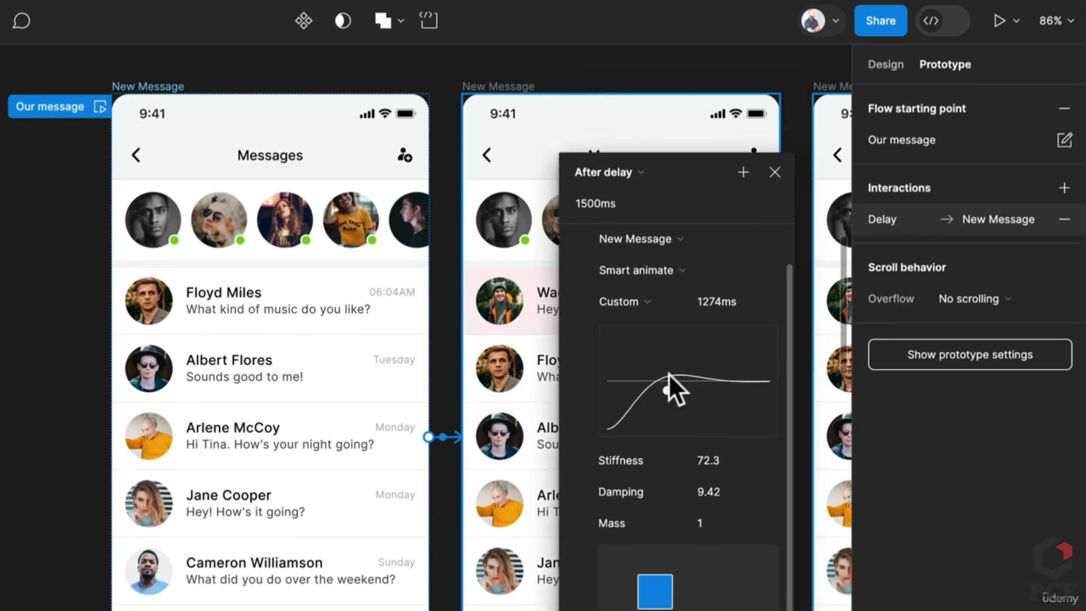
pyautogui.moveTo(666, 388); pyautogui.dragTo(667, 388)
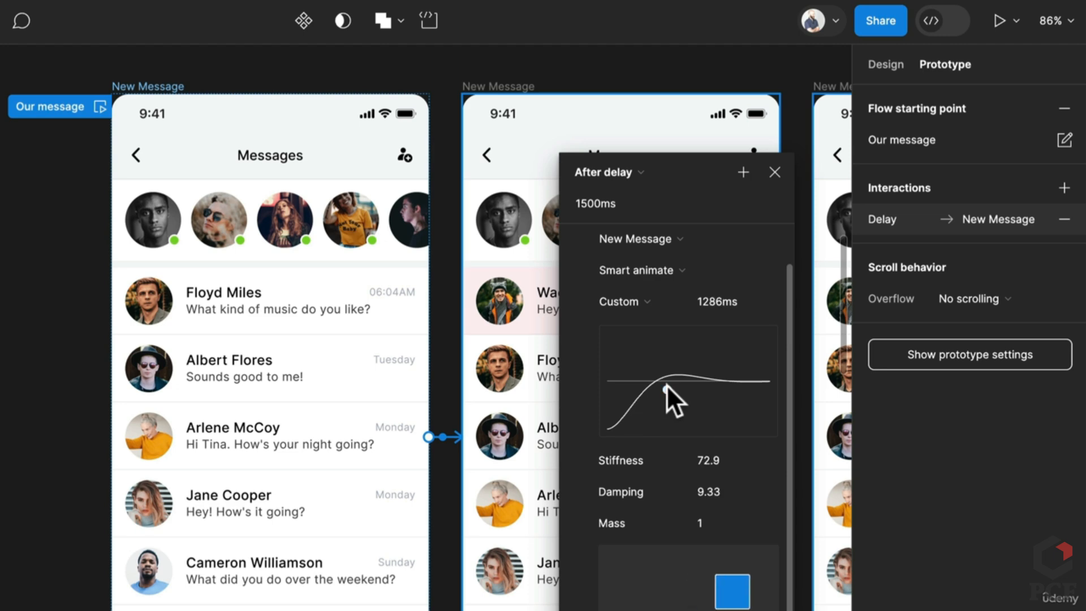
# Link the middle screen to the third, firing After delay 500ms with Ease out 300ms smart animate
pyautogui.click(445, 484)
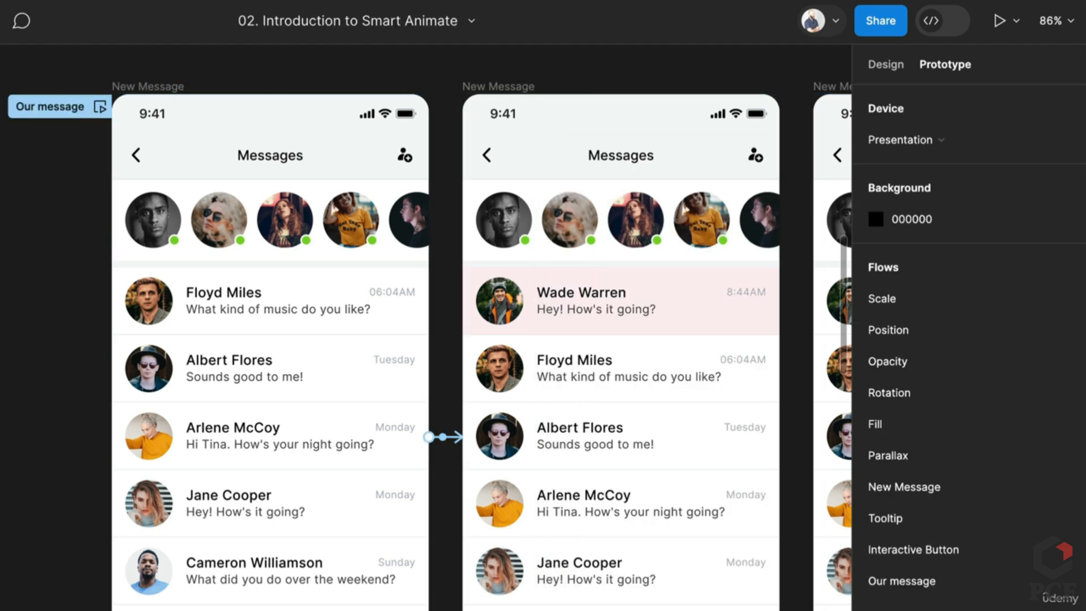
pyautogui.hscroll(5, 428, 479)
pyautogui.scroll(2, 428, 480)
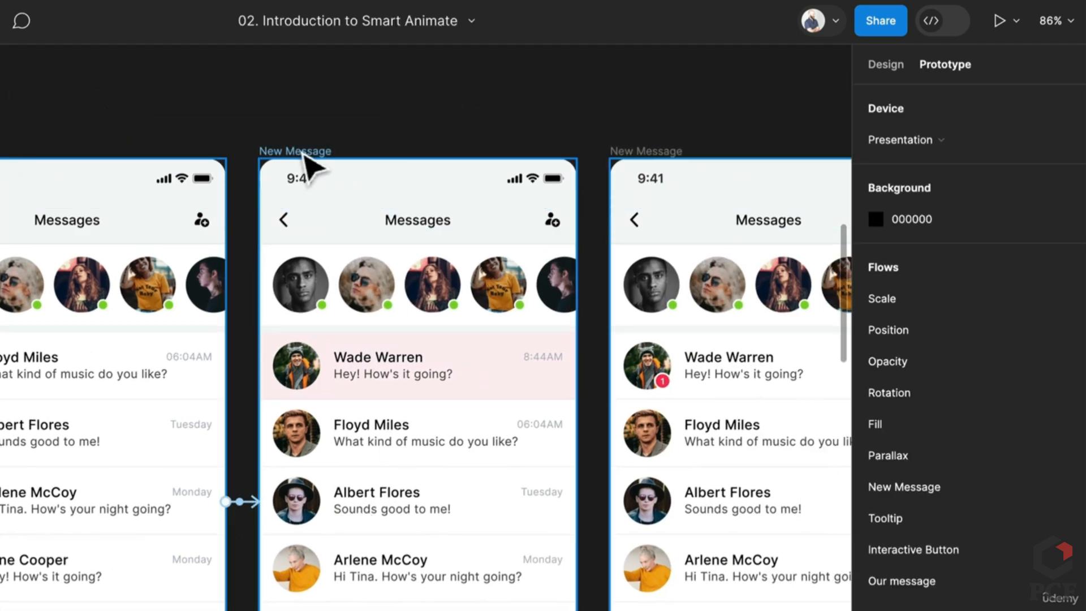
pyautogui.click(303, 152)
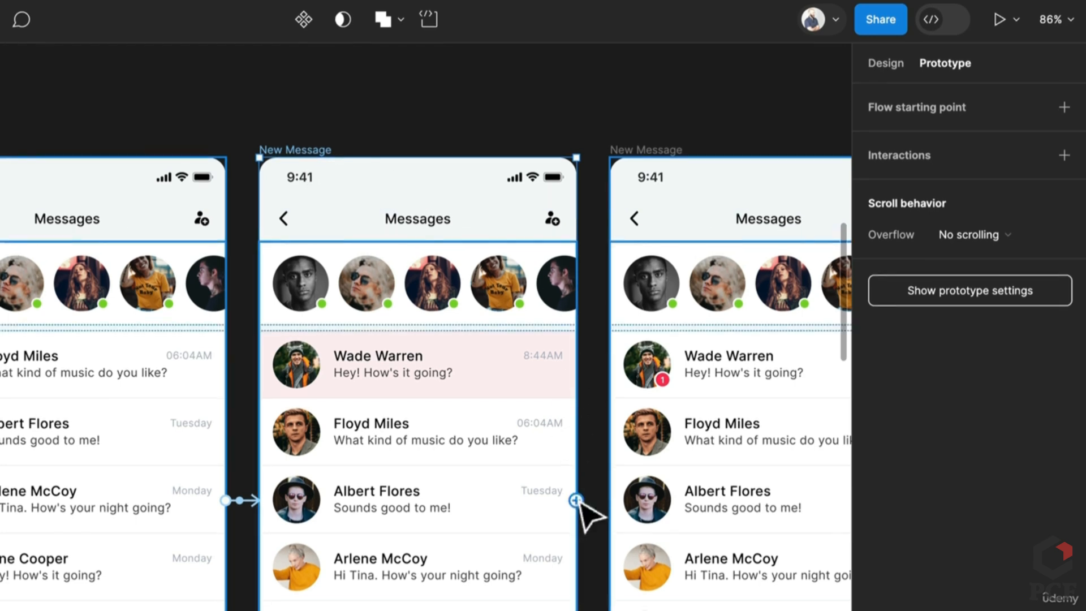
pyautogui.moveTo(577, 501); pyautogui.dragTo(625, 515)
pyautogui.click(528, 300)
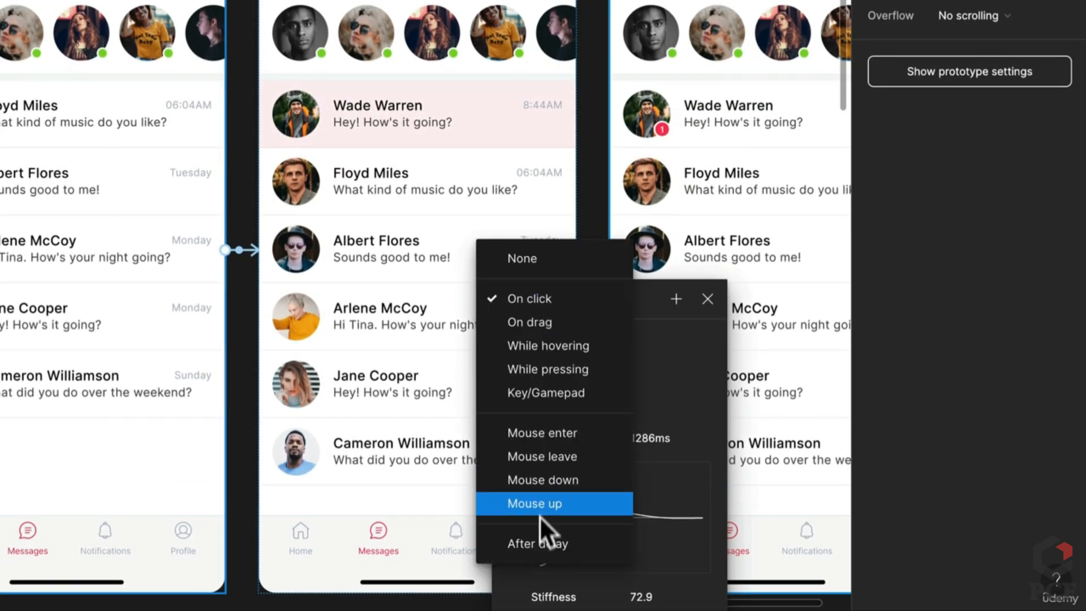
pyautogui.click(548, 544)
pyautogui.click(592, 466)
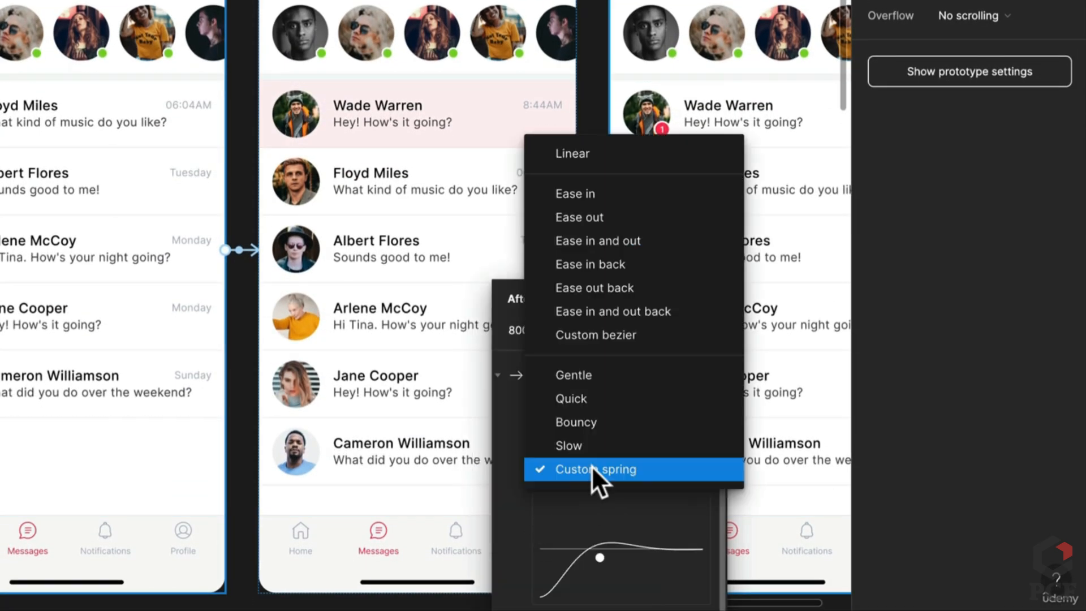
pyautogui.click(602, 218)
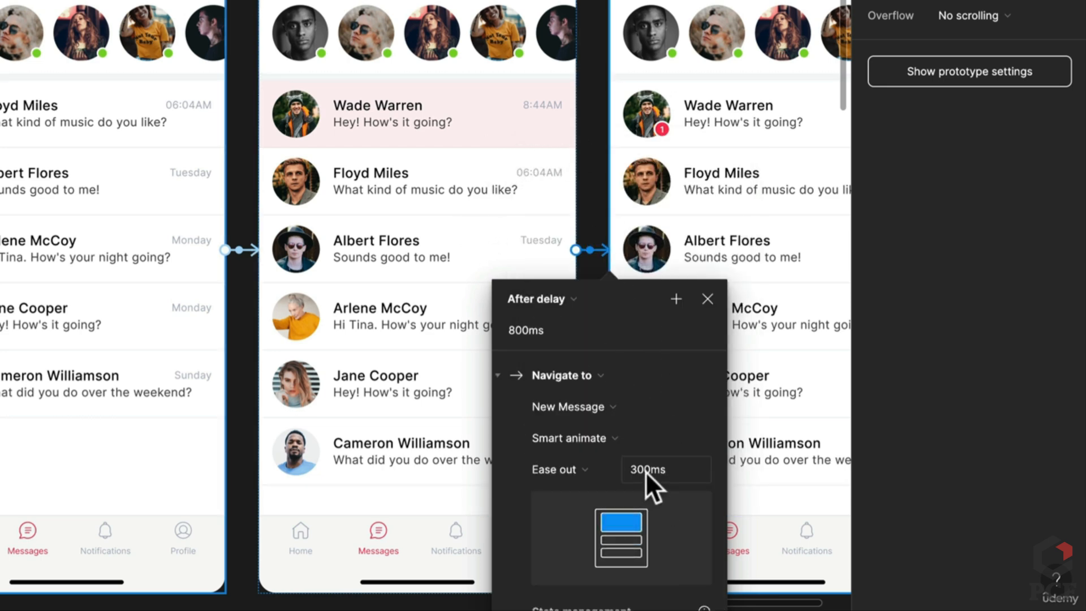
pyautogui.scroll(-5, 571, 215)
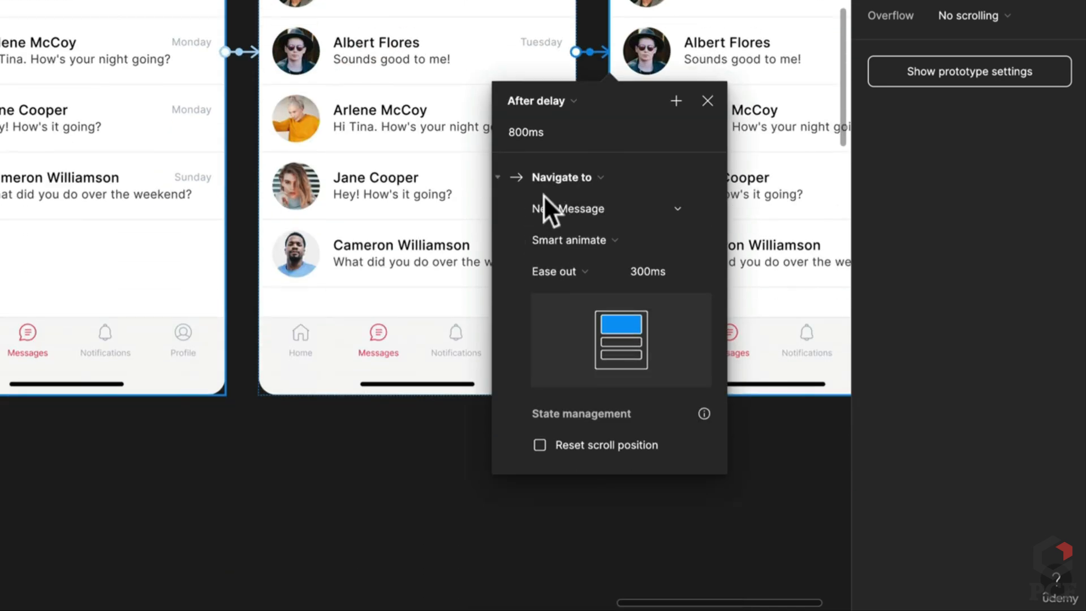
pyautogui.click(532, 134)
pyautogui.write('4500')
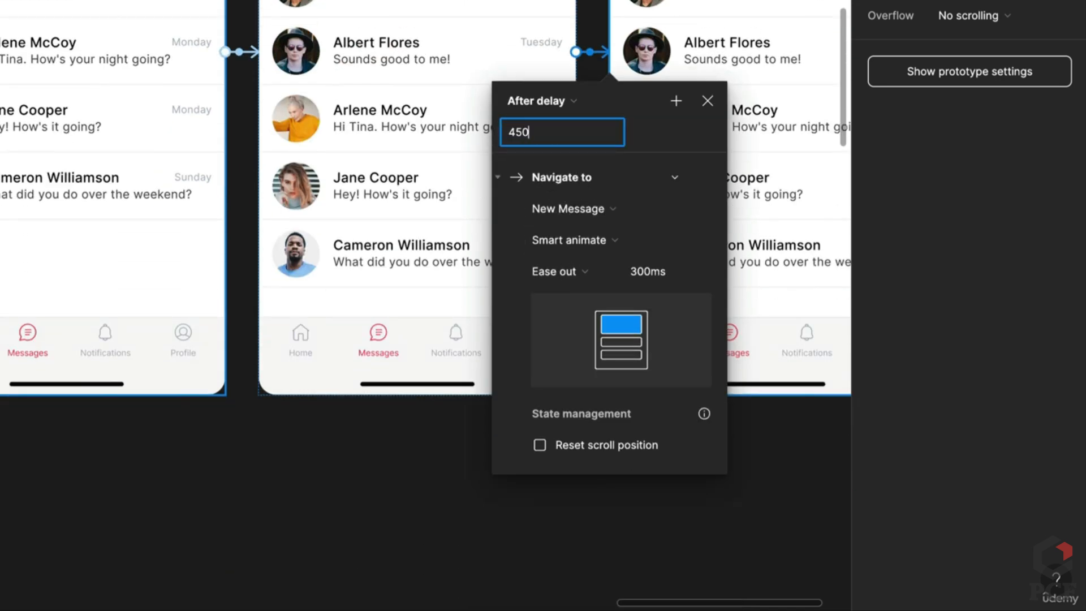
pyautogui.press('Return')
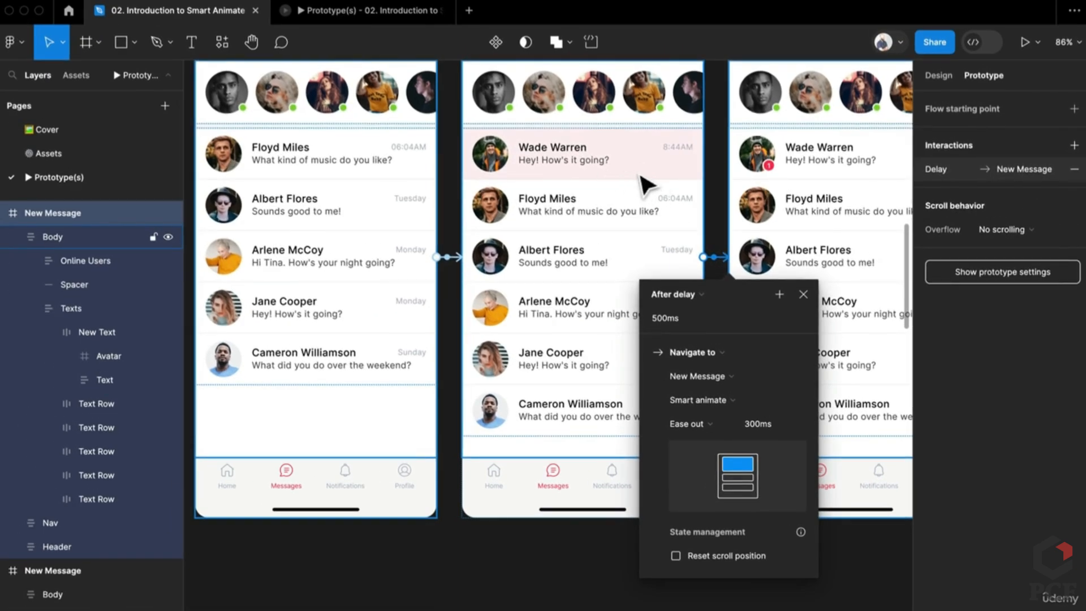
# Play the prototype in the viewer, switching between the Our message and New Message flows
pyautogui.click(793, 592)
pyautogui.scroll(5, 644, 541)
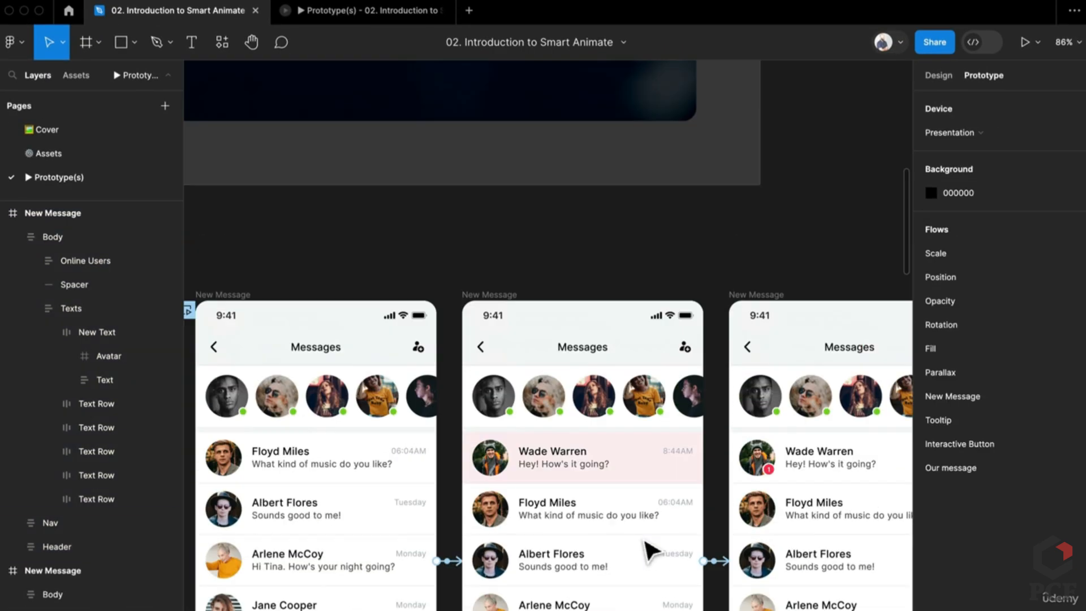
pyautogui.hscroll(-3, 645, 541)
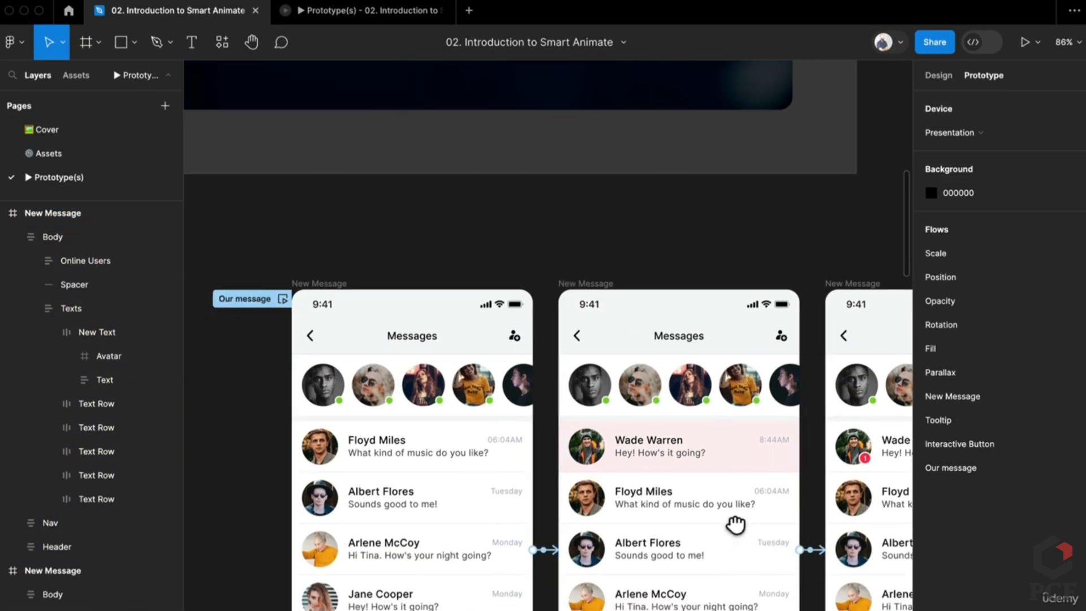
pyautogui.click(338, 14)
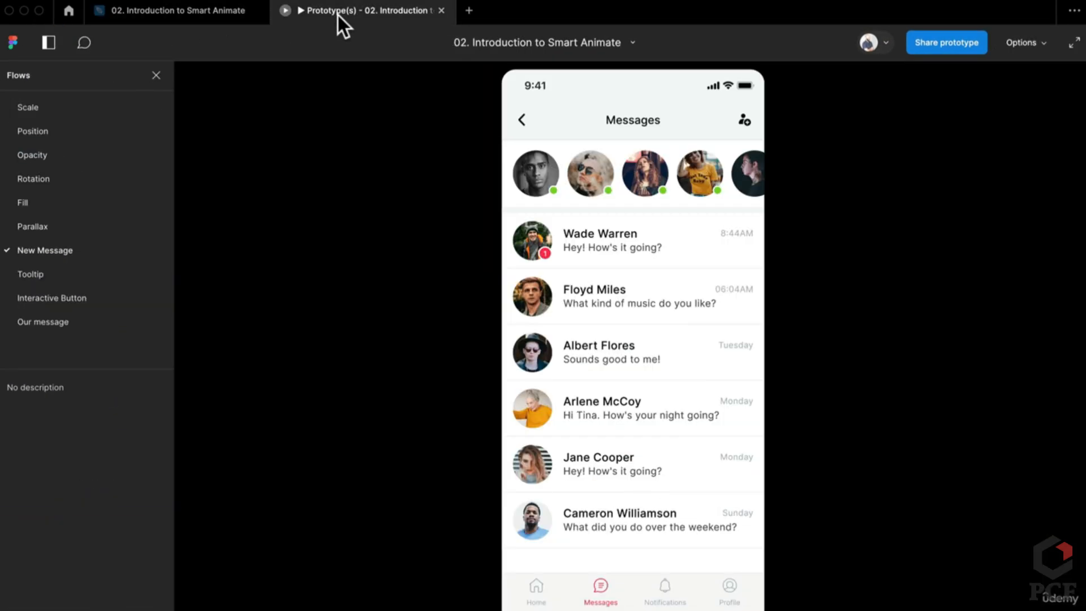
pyautogui.click(73, 322)
pyautogui.click(70, 248)
pyautogui.click(66, 321)
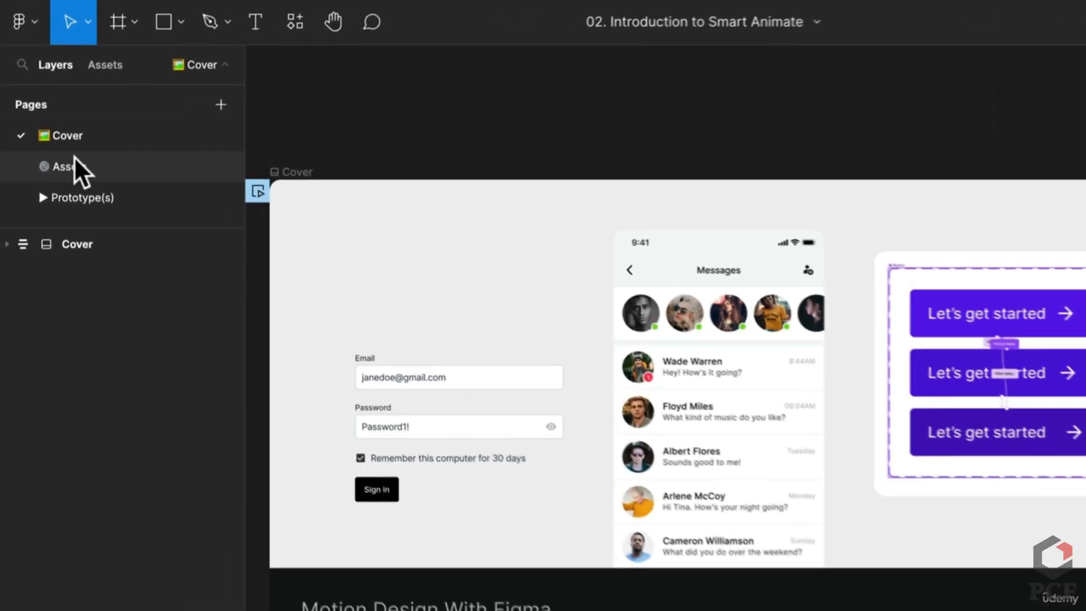
# Select all the sign-in form elements on the Assets page for copying
pyautogui.click(51, 150)
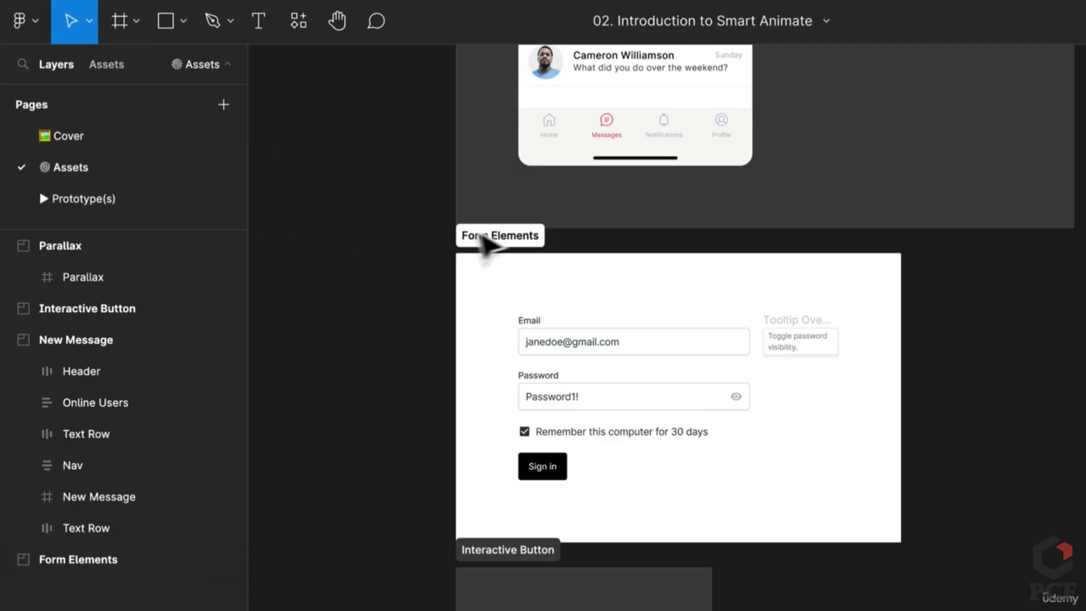
pyautogui.click(484, 236)
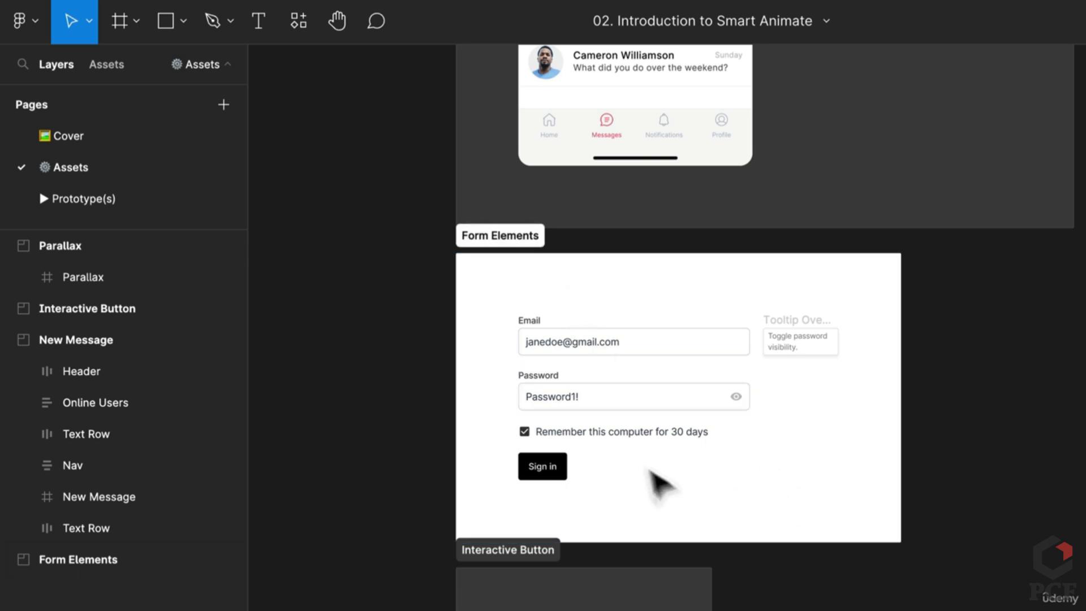
pyautogui.moveTo(479, 307); pyautogui.dragTo(942, 508)
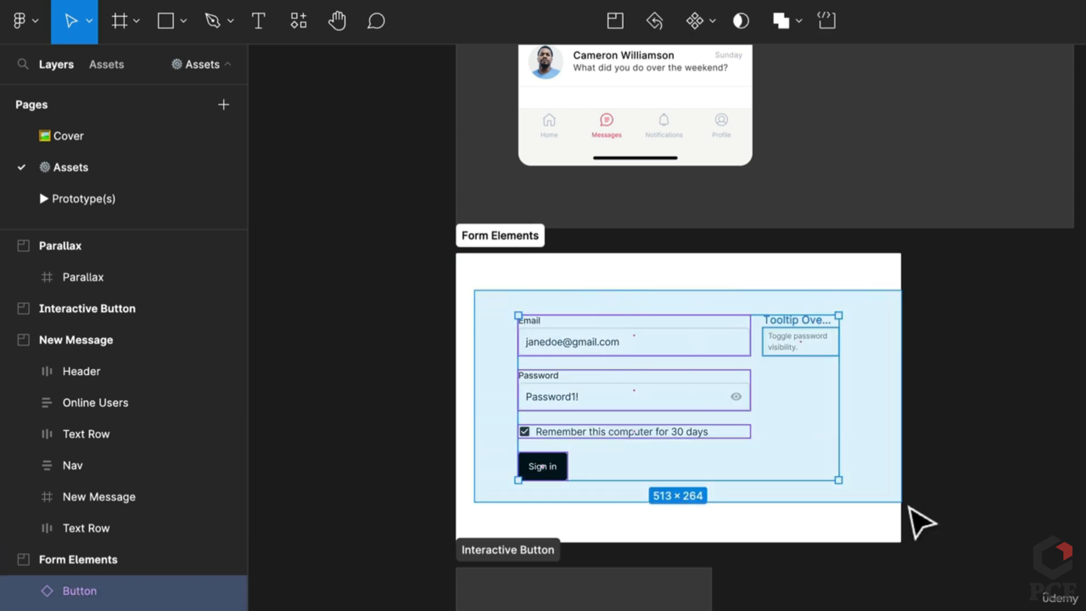
# Paste the sign-in form onto the Prototype(s) page, to the right of the Tooltip frames
pyautogui.click(84, 199)
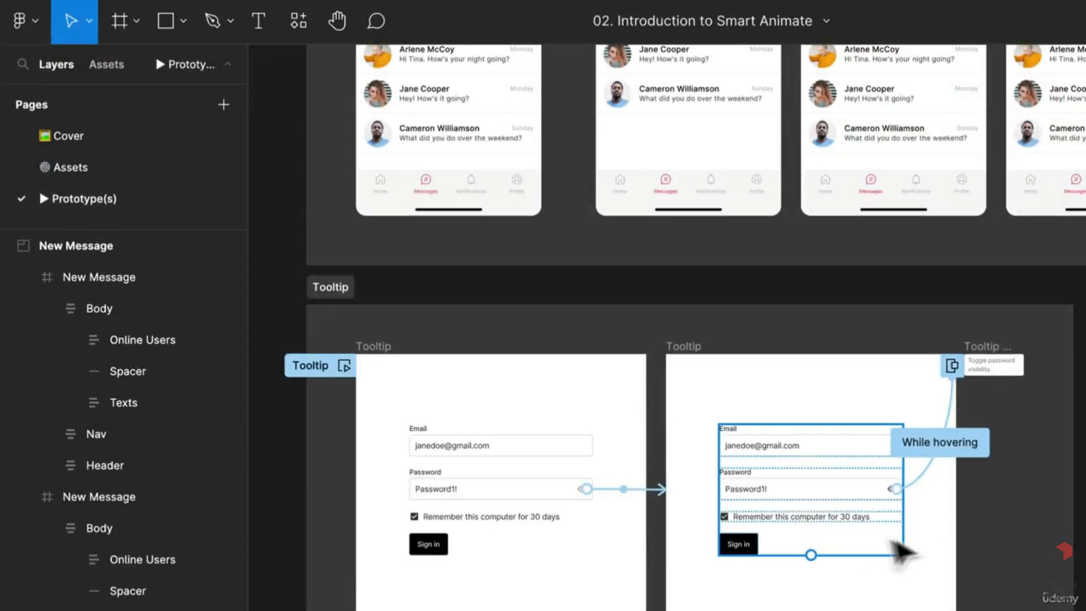
pyautogui.hscroll(5, 891, 523)
pyautogui.hotkey('ctrl', 'v')
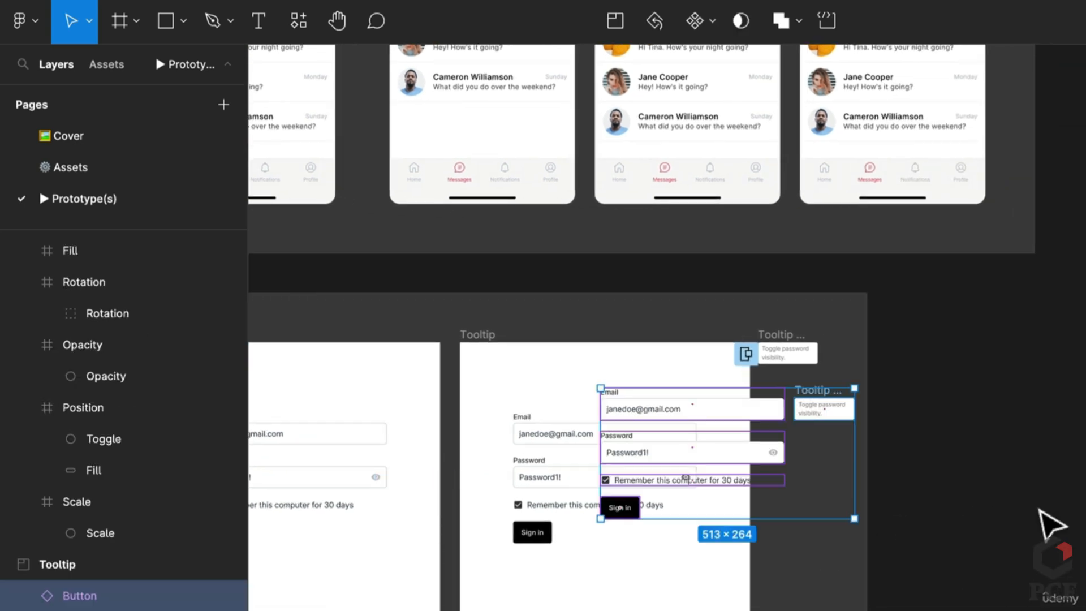
pyautogui.moveTo(761, 453); pyautogui.dragTo(1085, 467)
pyautogui.press('Escape')
pyautogui.hscroll(-2, 667, 328)
pyautogui.hscroll(5, 668, 328)
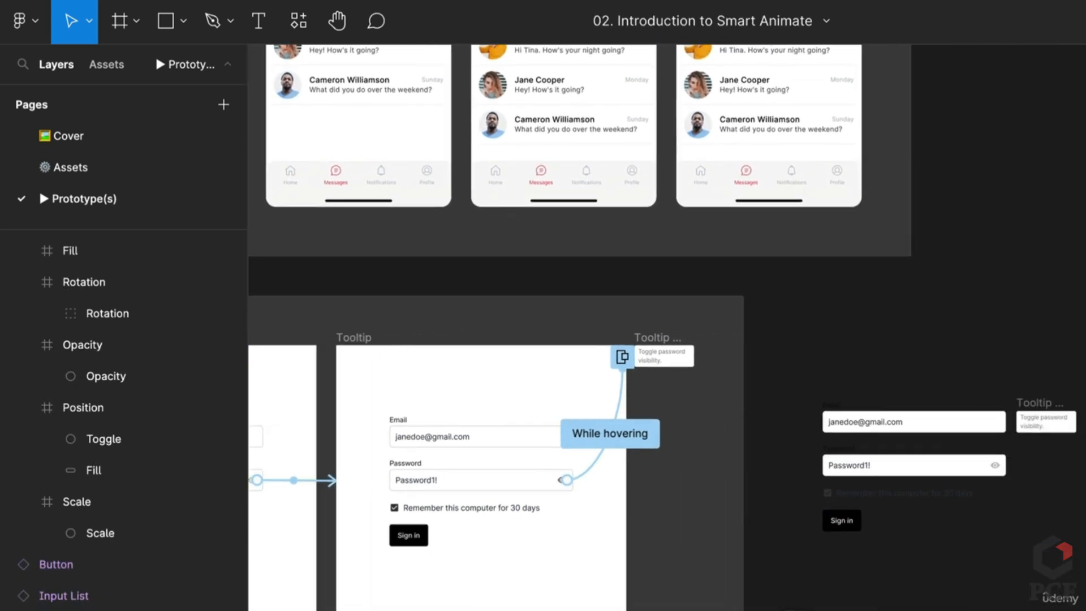
pyautogui.hscroll(-7, 667, 328)
pyautogui.hscroll(-2, 712, 466)
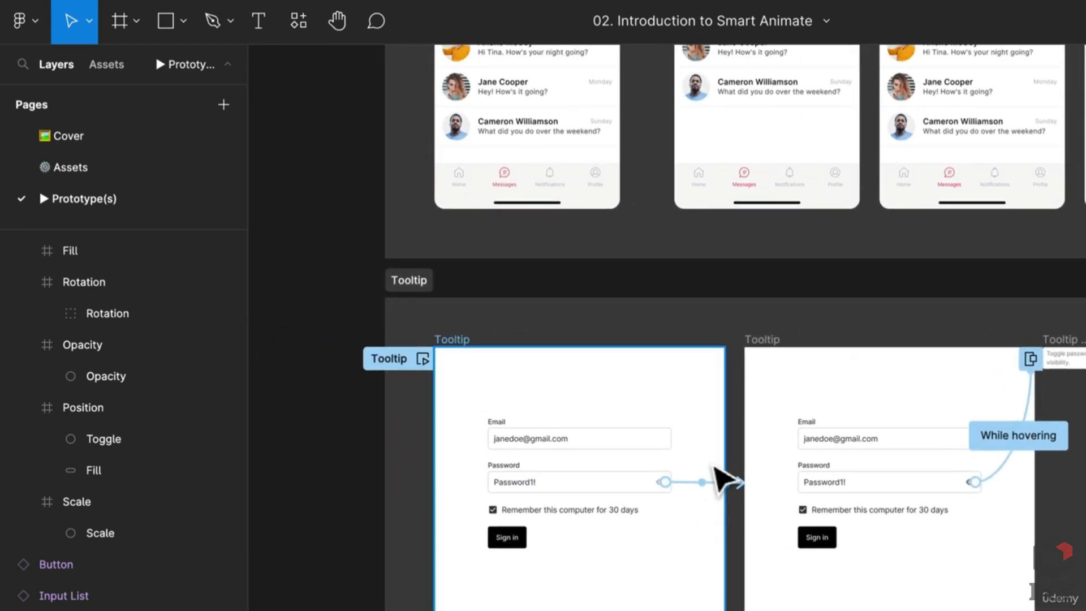
pyautogui.scroll(3, 712, 466)
pyautogui.moveTo(712, 468); pyautogui.dragTo(650, 484)
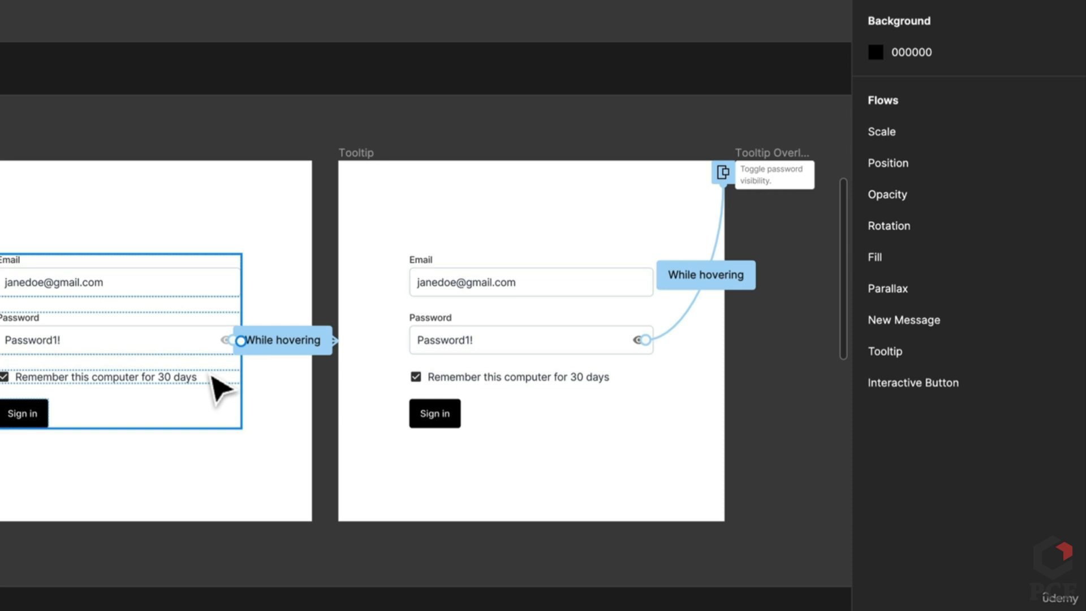
pyautogui.click(244, 326)
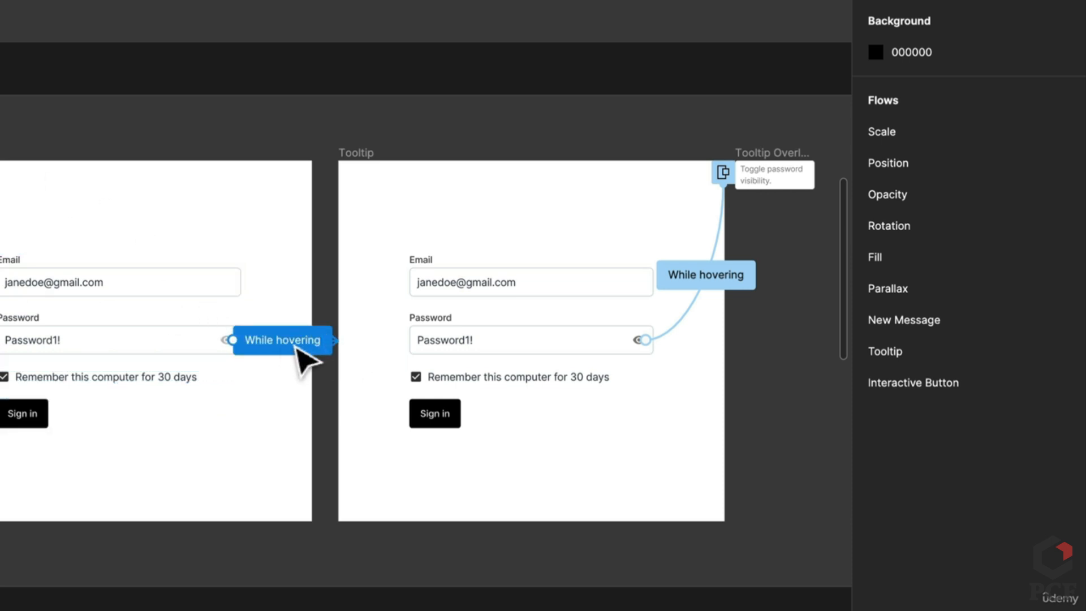
pyautogui.scroll(5, 647, 356)
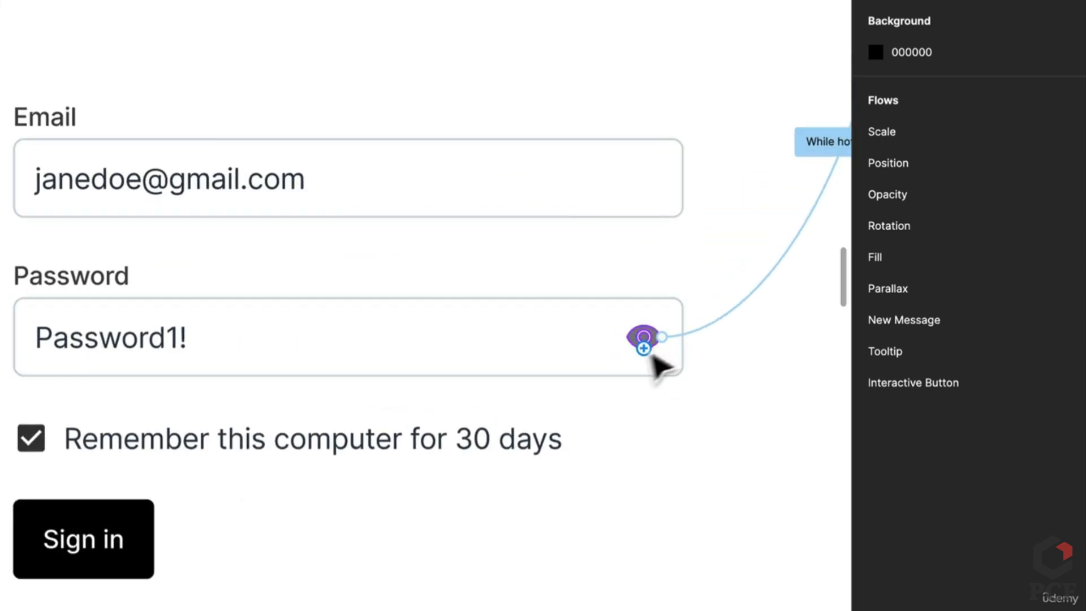
pyautogui.hscroll(-10, 561, 380)
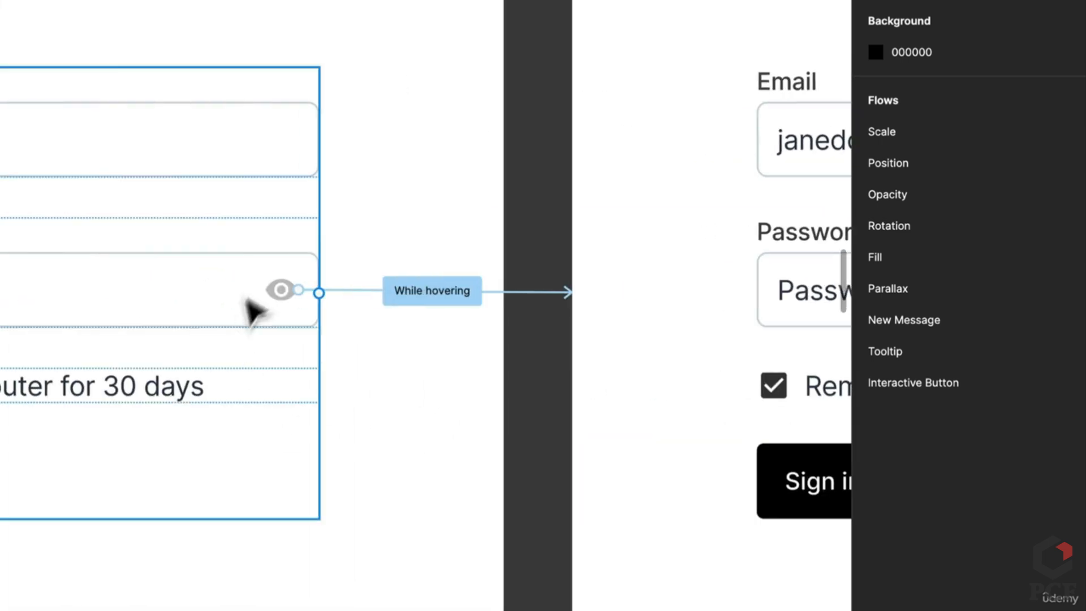
pyautogui.scroll(-2, 255, 308)
pyautogui.scroll(-4, 286, 346)
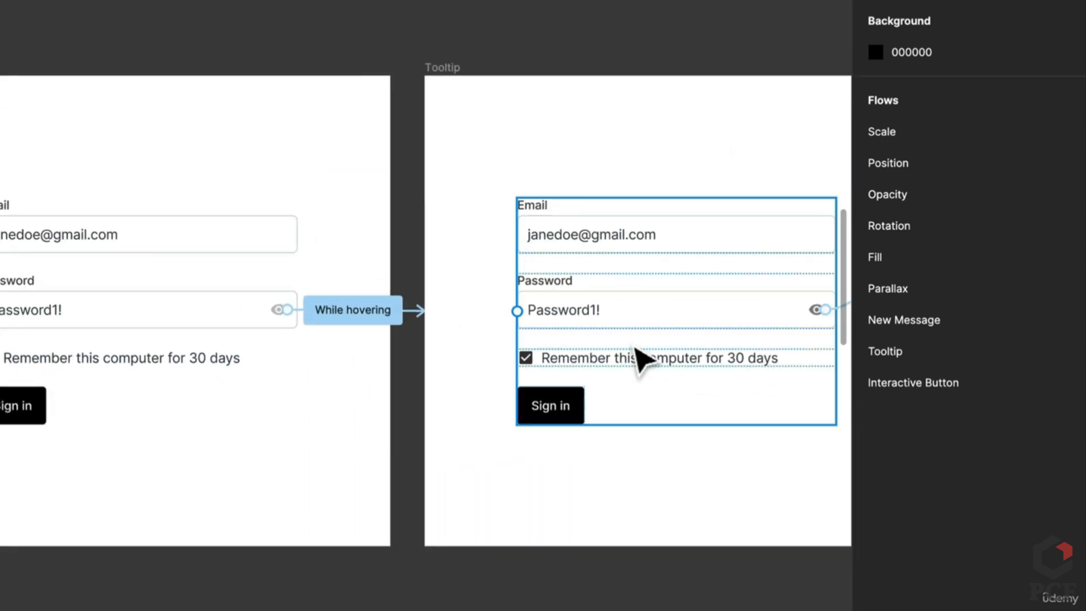
pyautogui.scroll(1, 642, 357)
pyautogui.hscroll(5, 496, 382)
pyautogui.scroll(1, 497, 382)
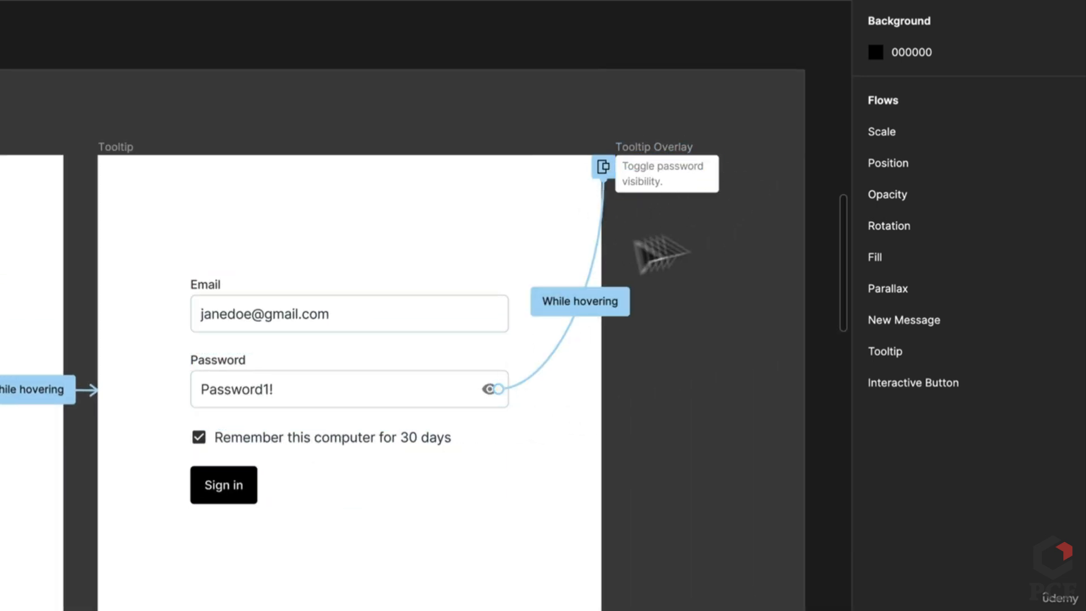
pyautogui.scroll(-1, 259, 518)
pyautogui.moveTo(259, 518); pyautogui.dragTo(420, 502)
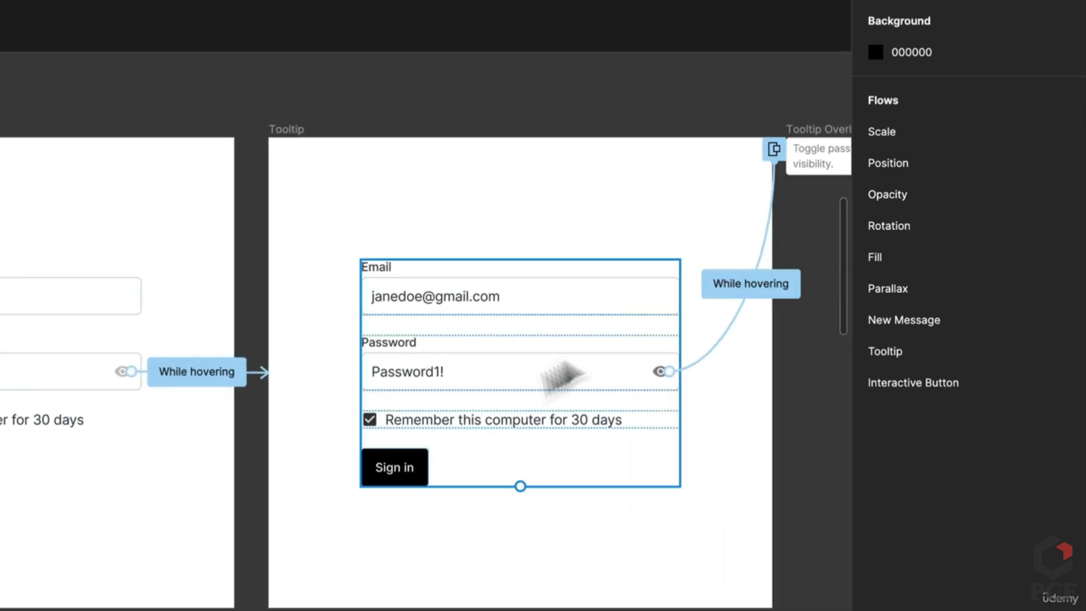
pyautogui.moveTo(625, 336); pyautogui.dragTo(470, 379)
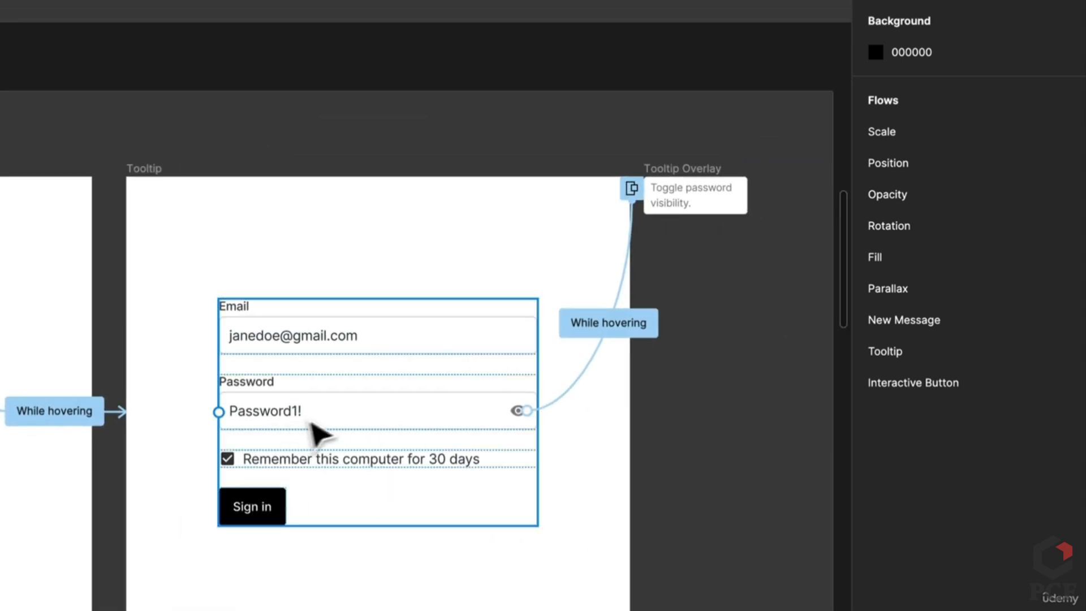
pyautogui.scroll(-4, 242, 484)
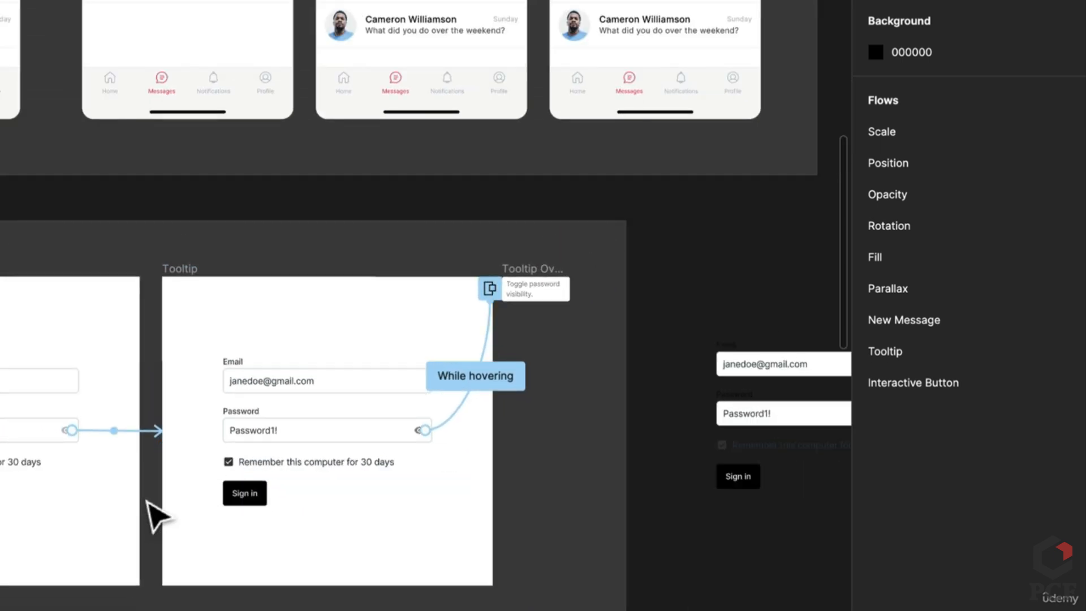
# Move the Tooltip Overlay frame aside to clear space on the canvas
pyautogui.moveTo(153, 514); pyautogui.dragTo(263, 481)
pyautogui.moveTo(546, 463); pyautogui.dragTo(254, 480)
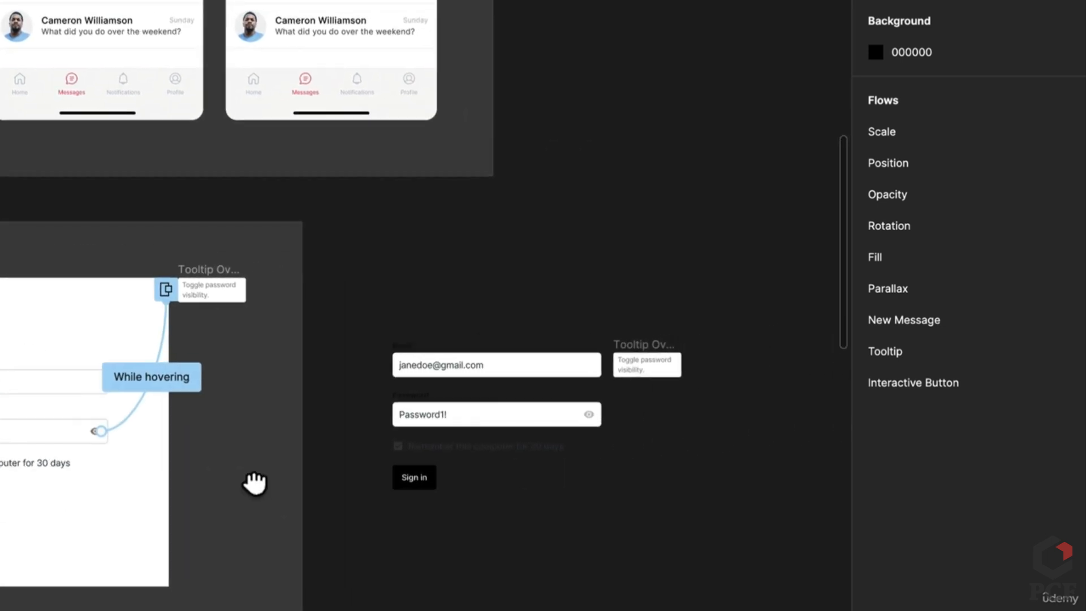
pyautogui.click(674, 365)
pyautogui.moveTo(680, 353); pyautogui.dragTo(730, 356)
pyautogui.click(767, 386)
pyautogui.moveTo(639, 351); pyautogui.dragTo(808, 344)
pyautogui.click(650, 485)
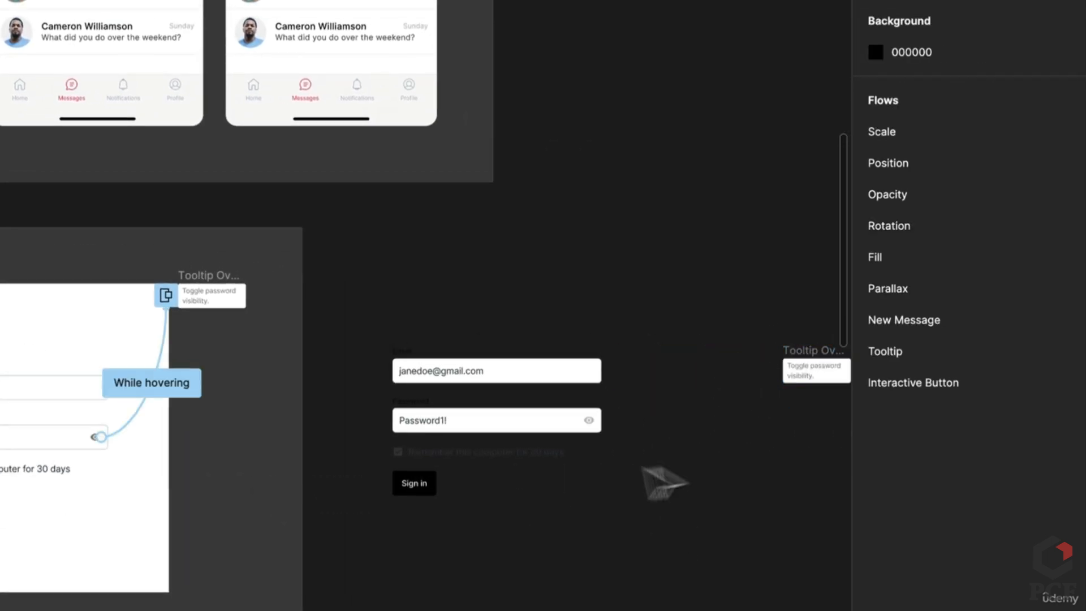
# Wrap the login elements in an auto-layout frame named Form with 80/80 padding and white fill
pyautogui.moveTo(351, 308); pyautogui.dragTo(671, 570)
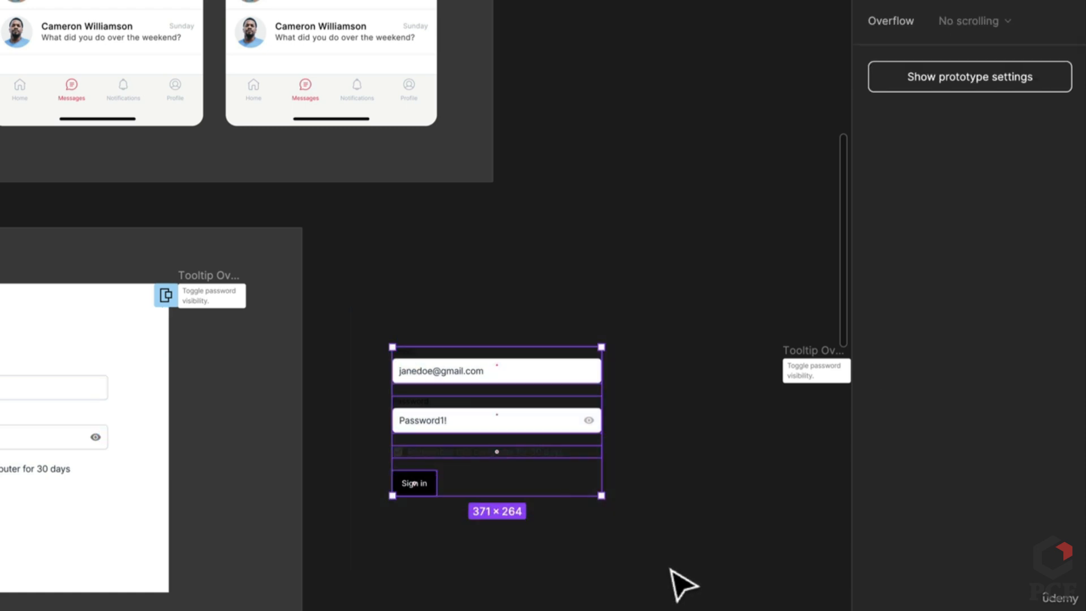
pyautogui.hotkey('shift', 'a')
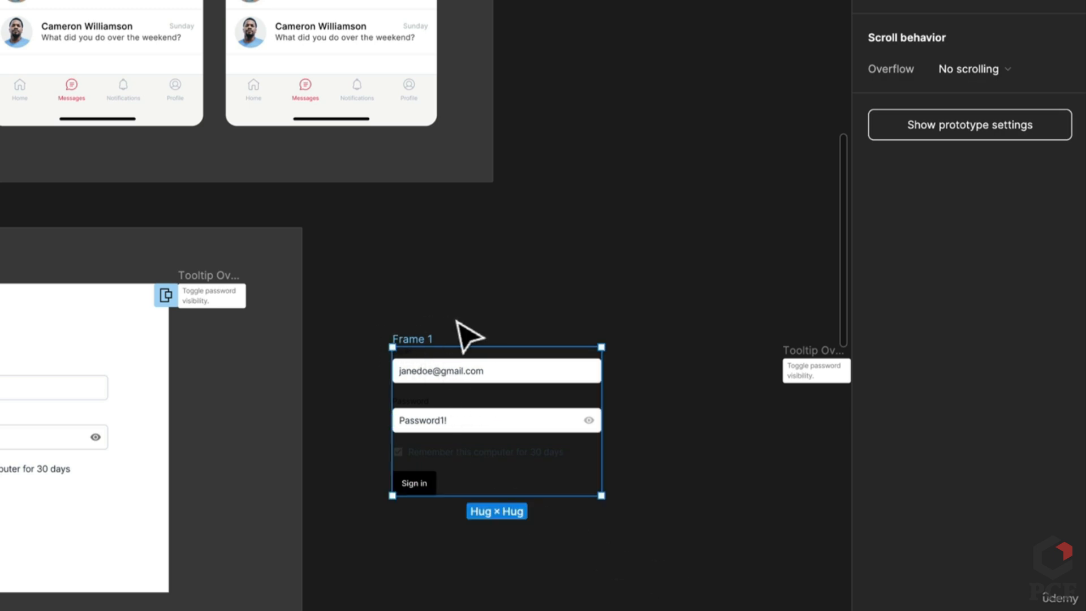
pyautogui.doubleClick(411, 338)
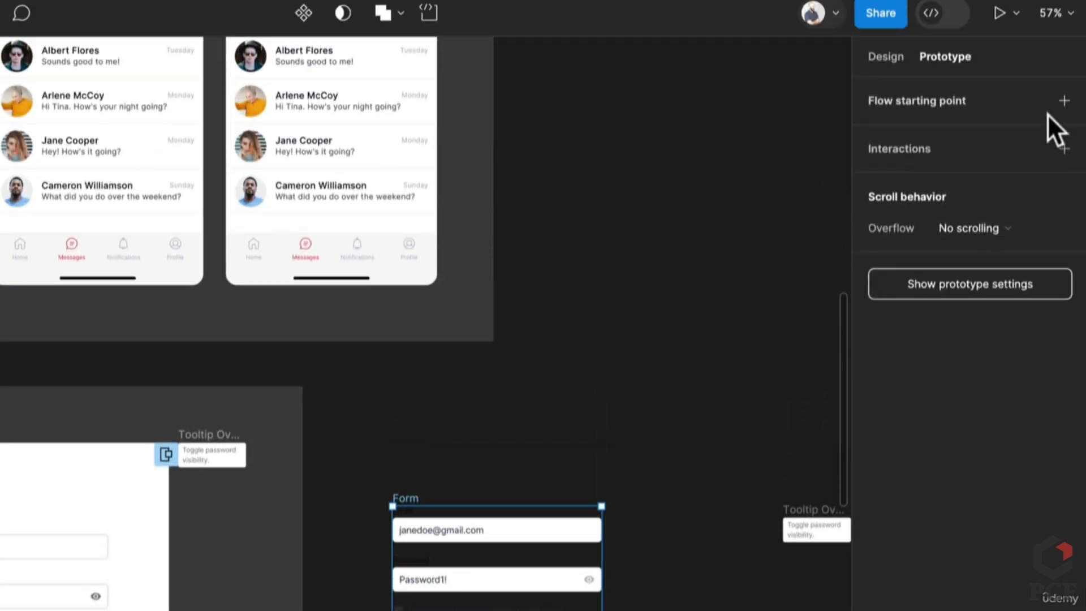
pyautogui.click(888, 69)
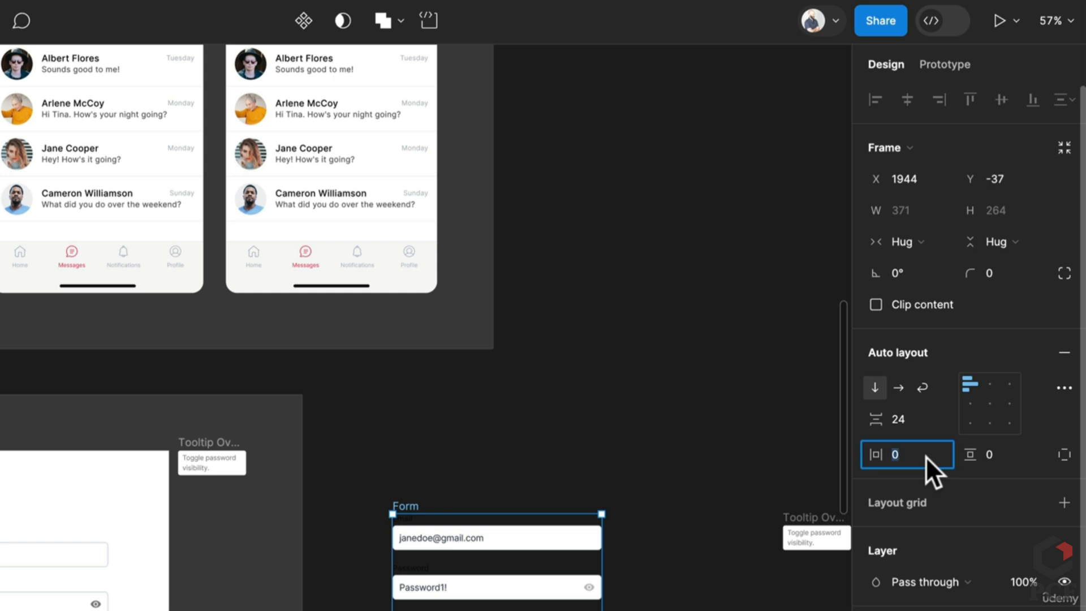
pyautogui.write('80')
pyautogui.press('Tab')
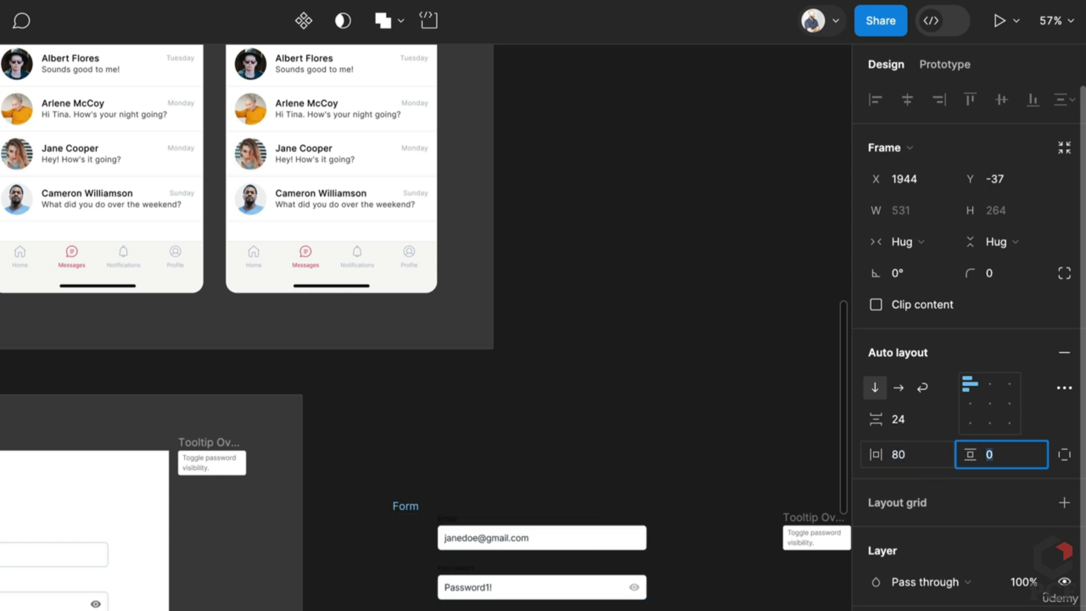
pyautogui.write('80')
pyautogui.press('Return')
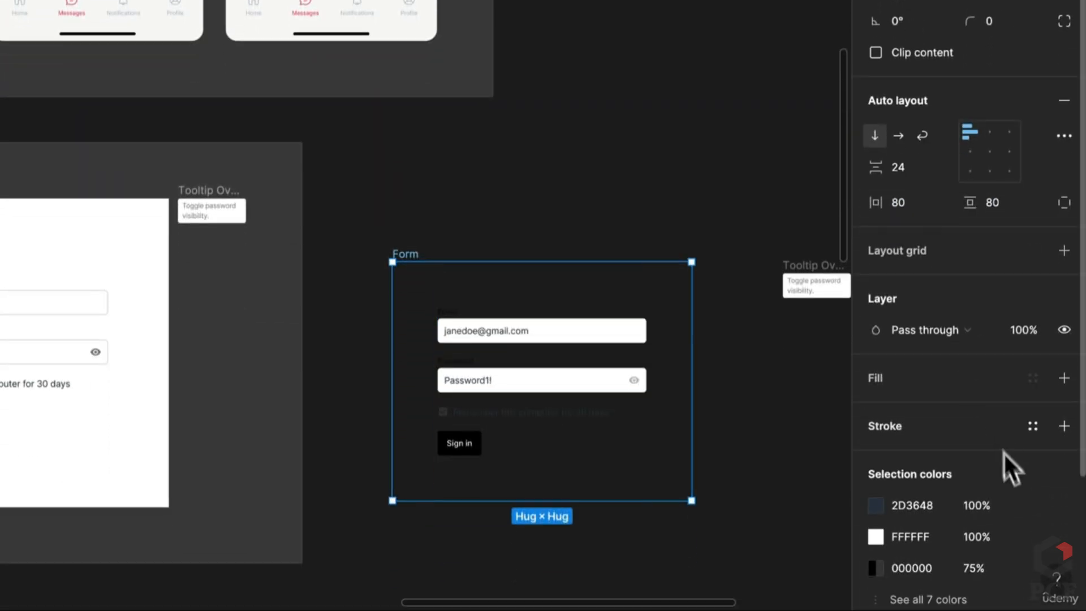
pyautogui.click(1064, 378)
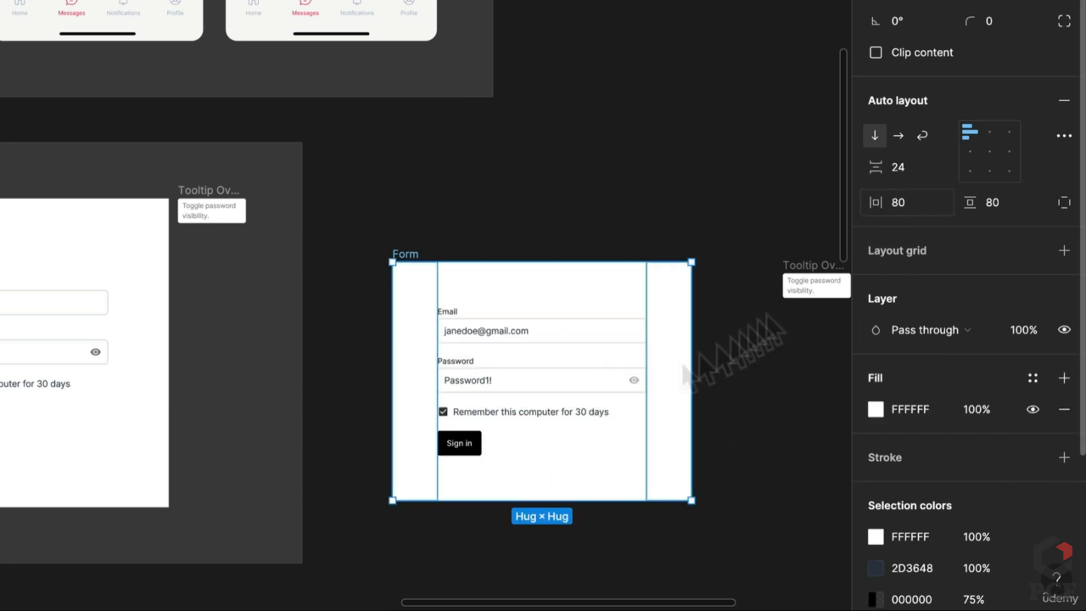
# Reposition the Form frame and place the Tooltip Overlay level with its top
pyautogui.scroll(1, 457, 444)
pyautogui.scroll(1, 459, 448)
pyautogui.moveTo(625, 412); pyautogui.dragTo(395, 431)
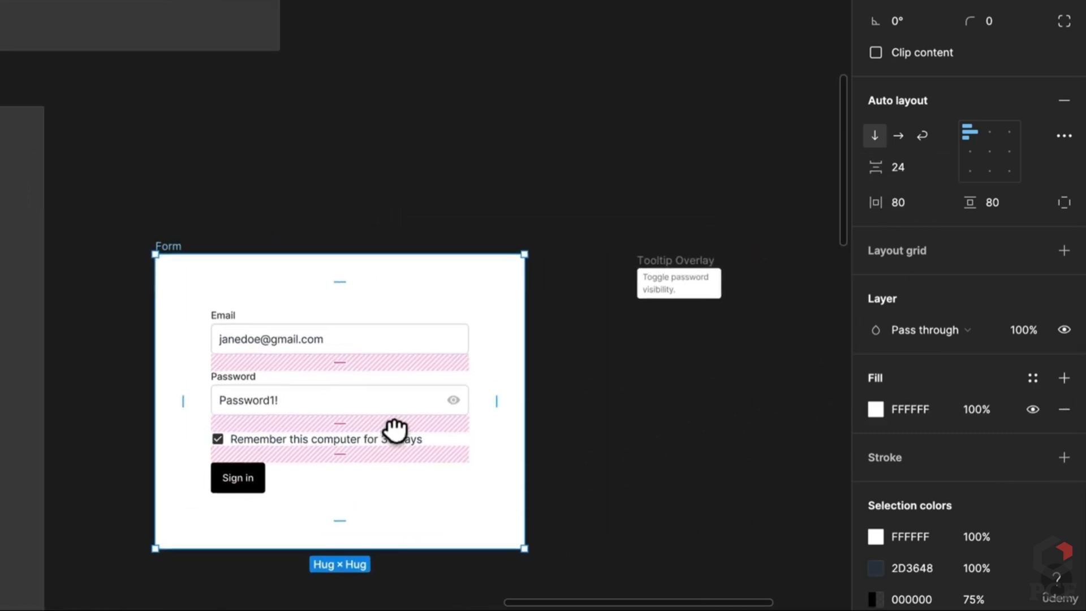
pyautogui.click(749, 384)
pyautogui.moveTo(178, 248); pyautogui.dragTo(195, 182)
pyautogui.click(679, 175)
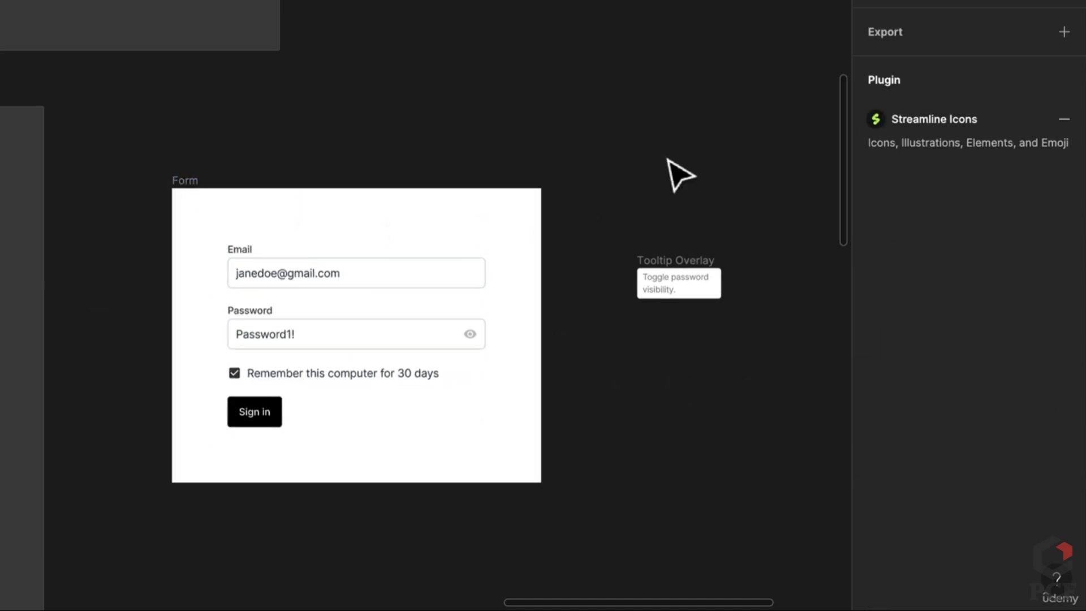
pyautogui.click(667, 274)
pyautogui.moveTo(666, 274); pyautogui.dragTo(531, 134)
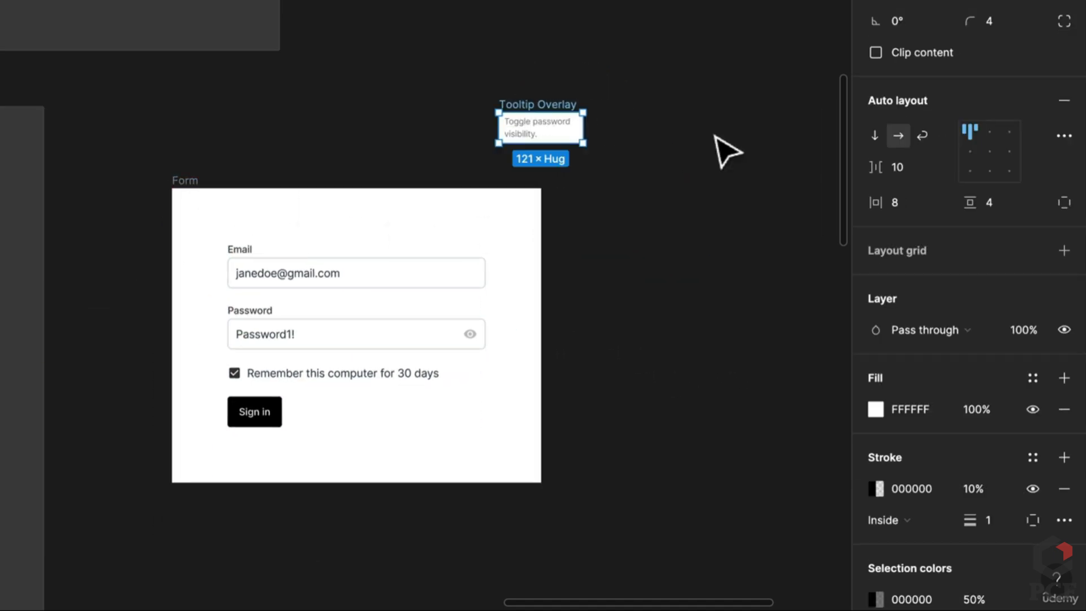
pyautogui.click(723, 152)
pyautogui.click(180, 195)
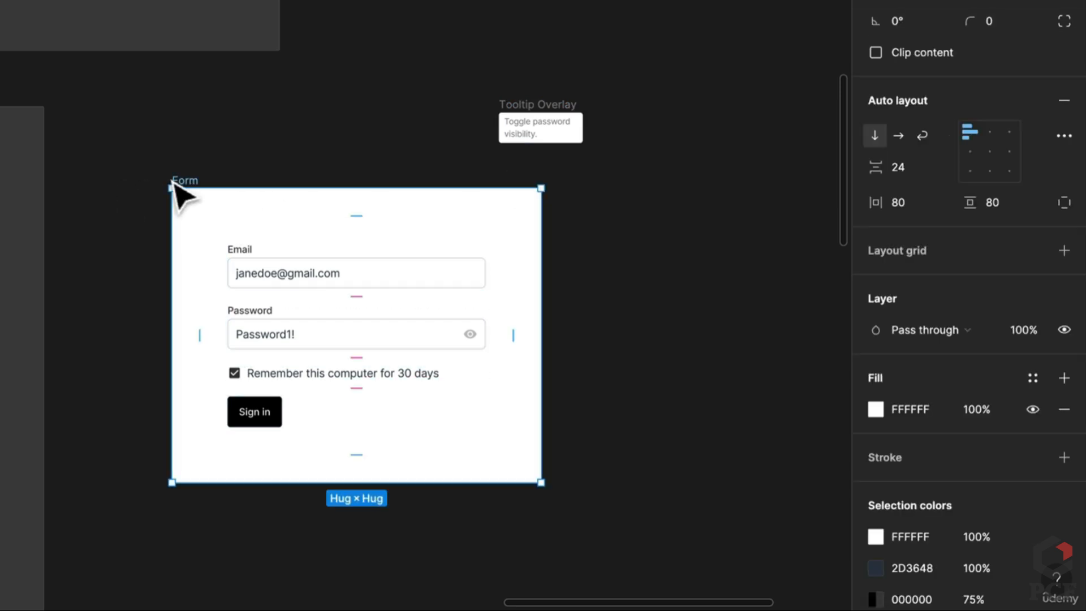
# Duplicate the Form frame with Ctrl+D and select the eye icon in the copy
pyautogui.hotkey('ctrl', 'd')
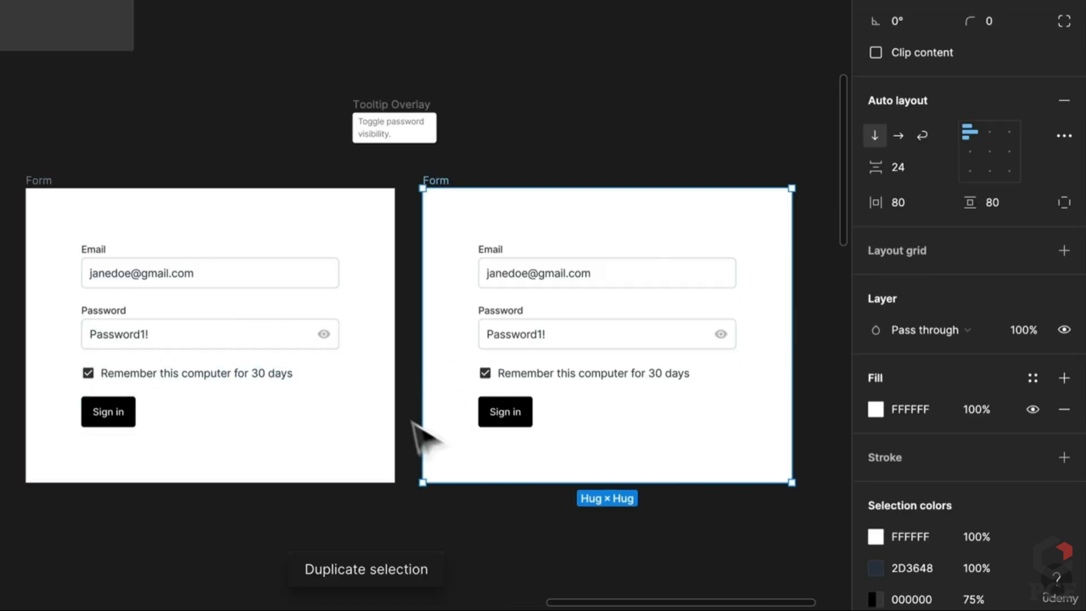
pyautogui.click(722, 347)
pyautogui.click(722, 346)
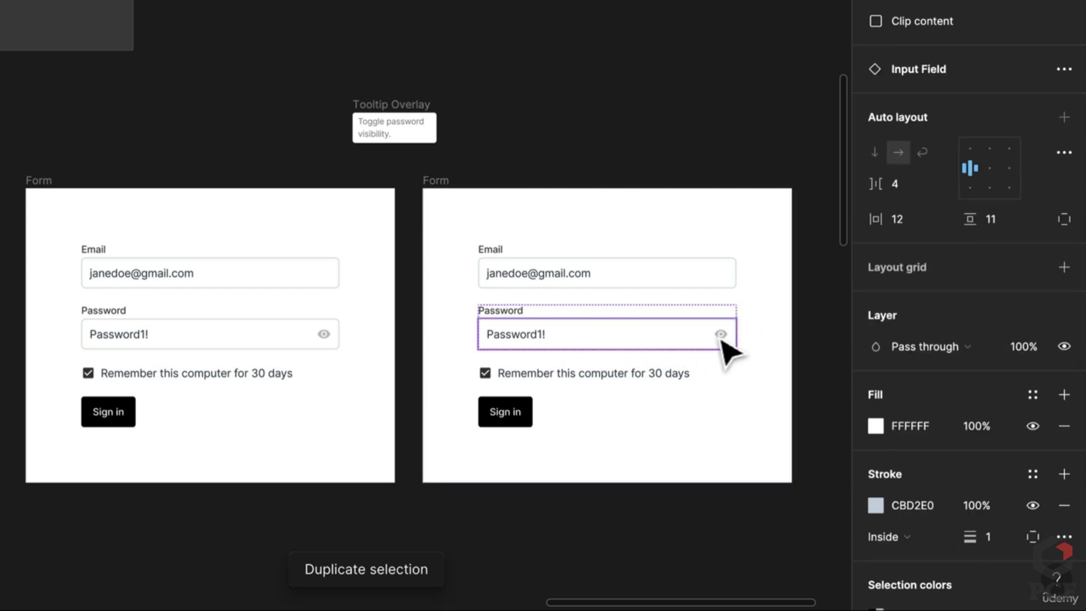
pyautogui.click(723, 346)
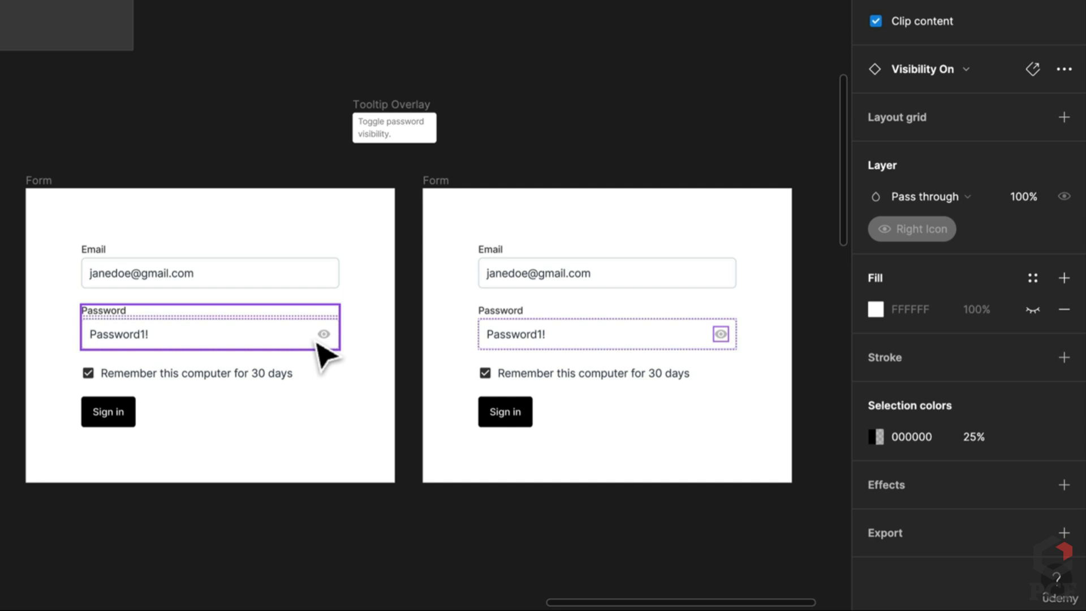
# In prototype mode, connect the first form's eye icon to the copied Form frame
pyautogui.click(525, 136)
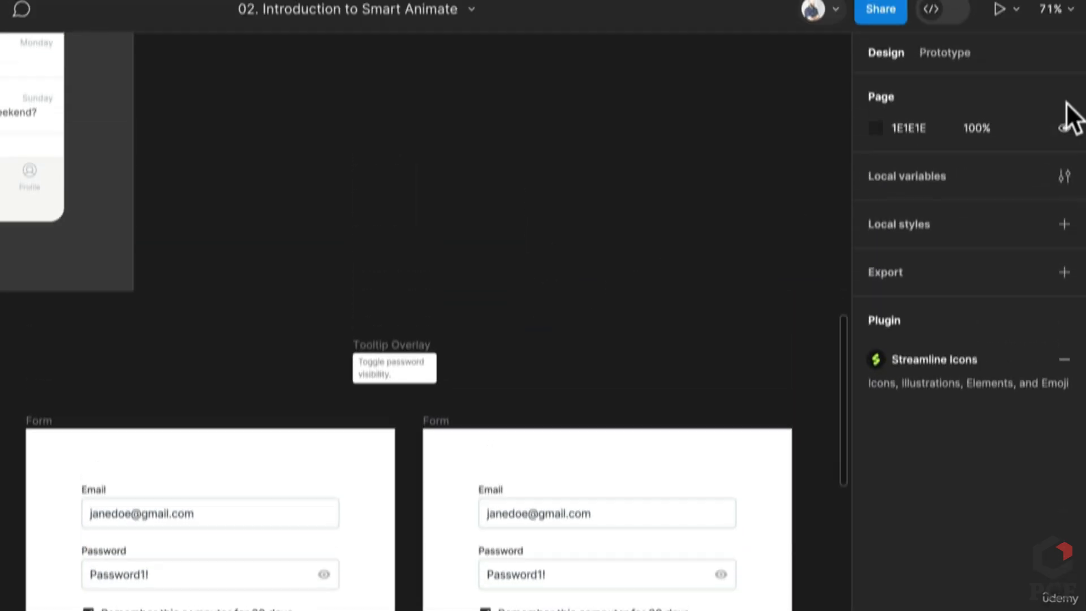
pyautogui.click(964, 68)
pyautogui.click(283, 577)
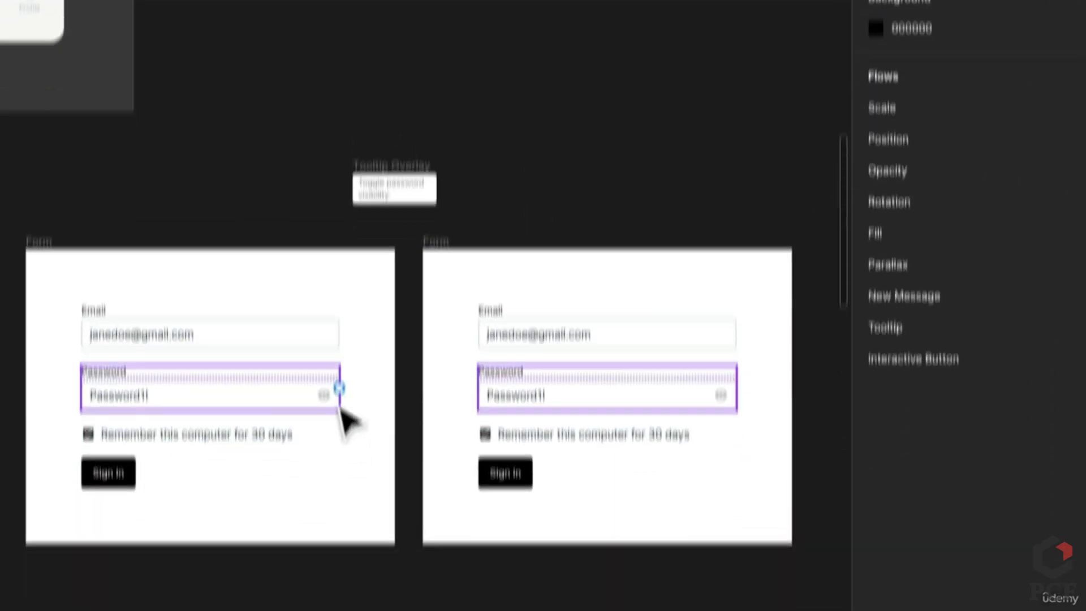
pyautogui.click(319, 338)
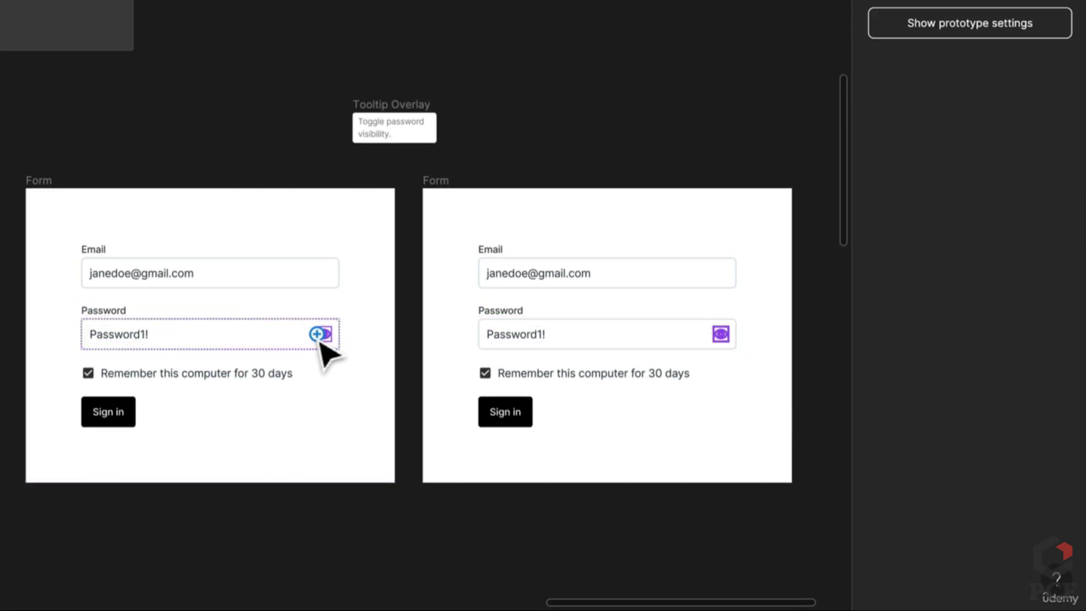
pyautogui.scroll(3, 320, 342)
pyautogui.moveTo(318, 334); pyautogui.dragTo(618, 351)
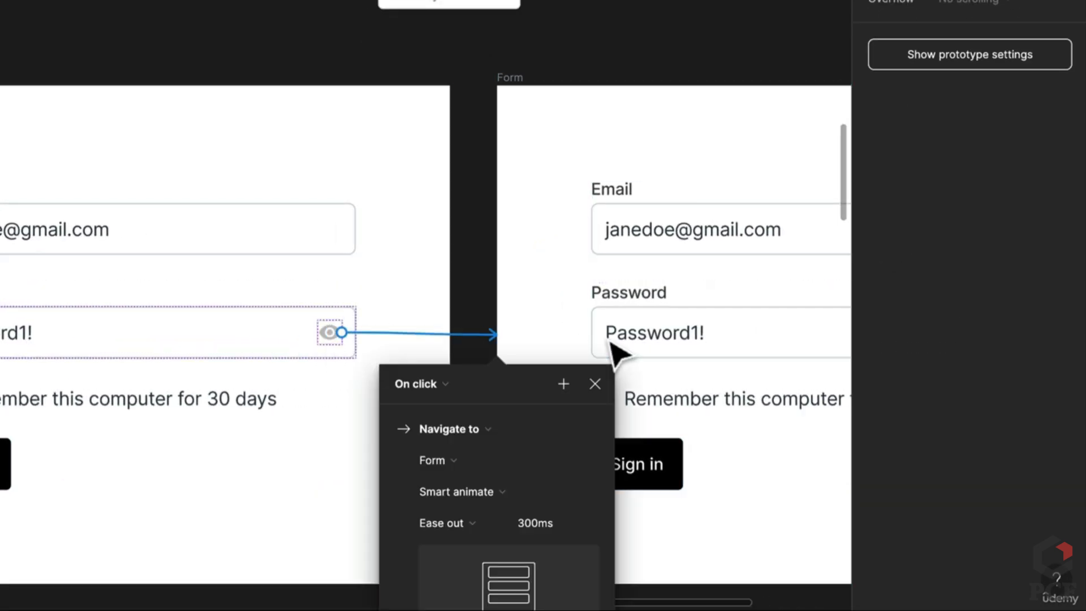
# Set the eye icon's interaction to While hovering with Smart animate, Ease out, 300ms
pyautogui.moveTo(457, 321); pyautogui.dragTo(398, 160)
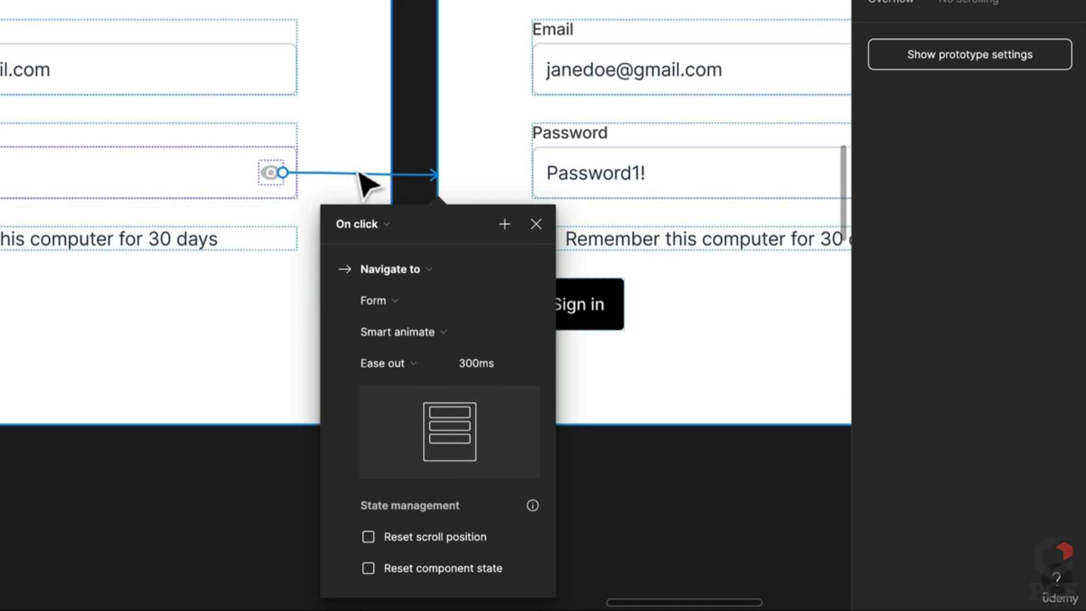
pyautogui.moveTo(339, 194); pyautogui.dragTo(425, 366)
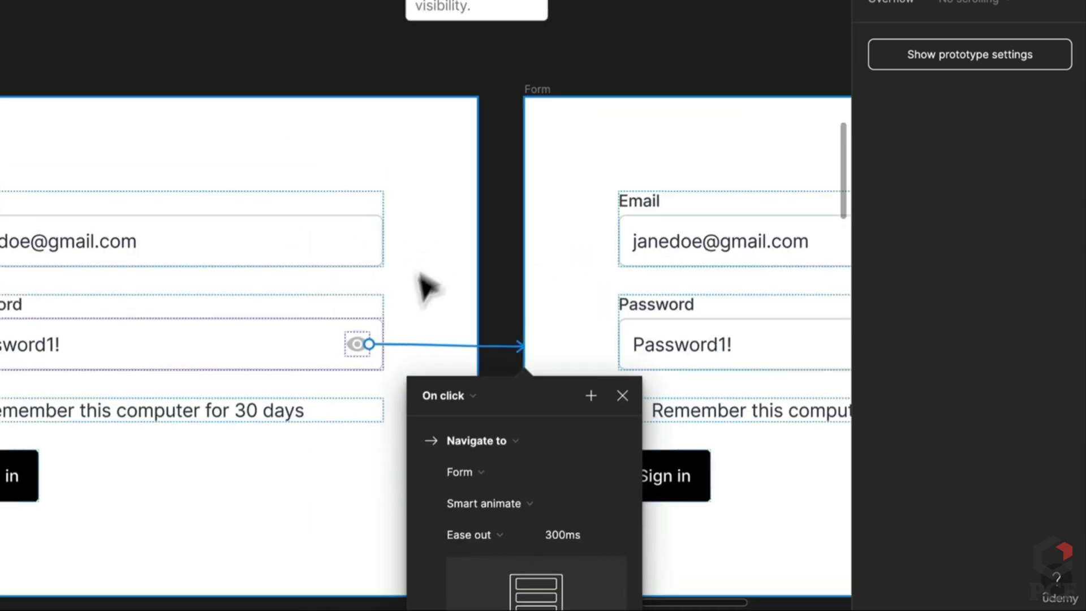
pyautogui.click(472, 396)
pyautogui.click(417, 395)
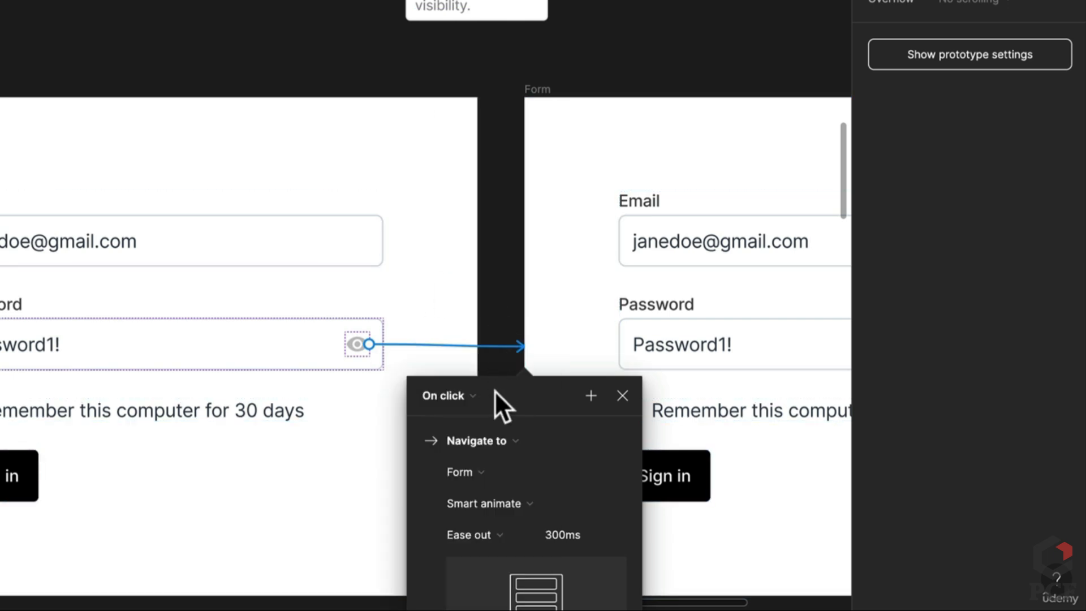
pyautogui.moveTo(498, 338); pyautogui.dragTo(479, 185)
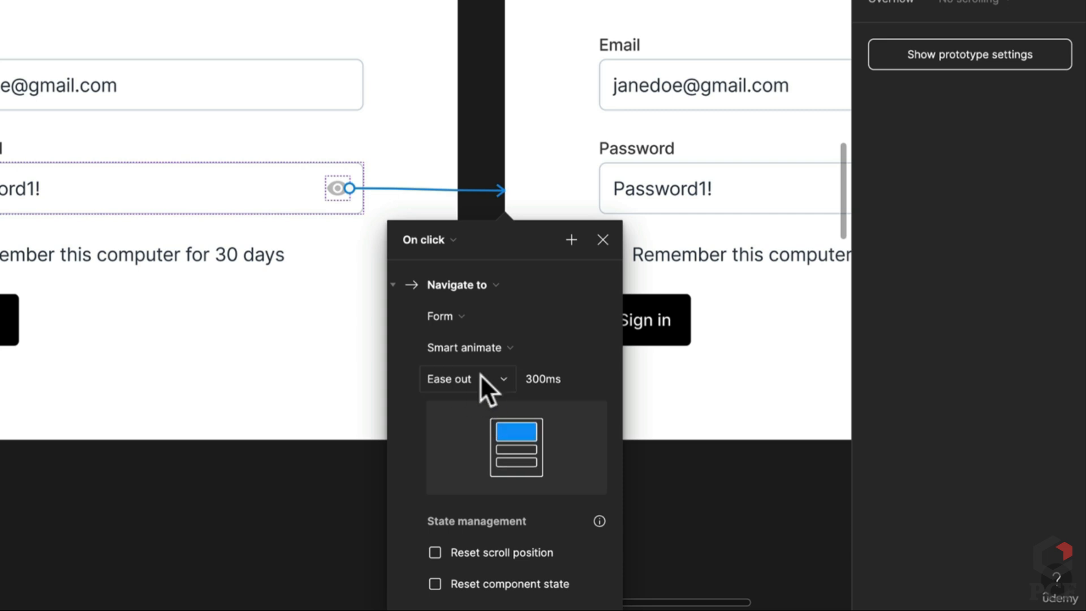
pyautogui.click(437, 238)
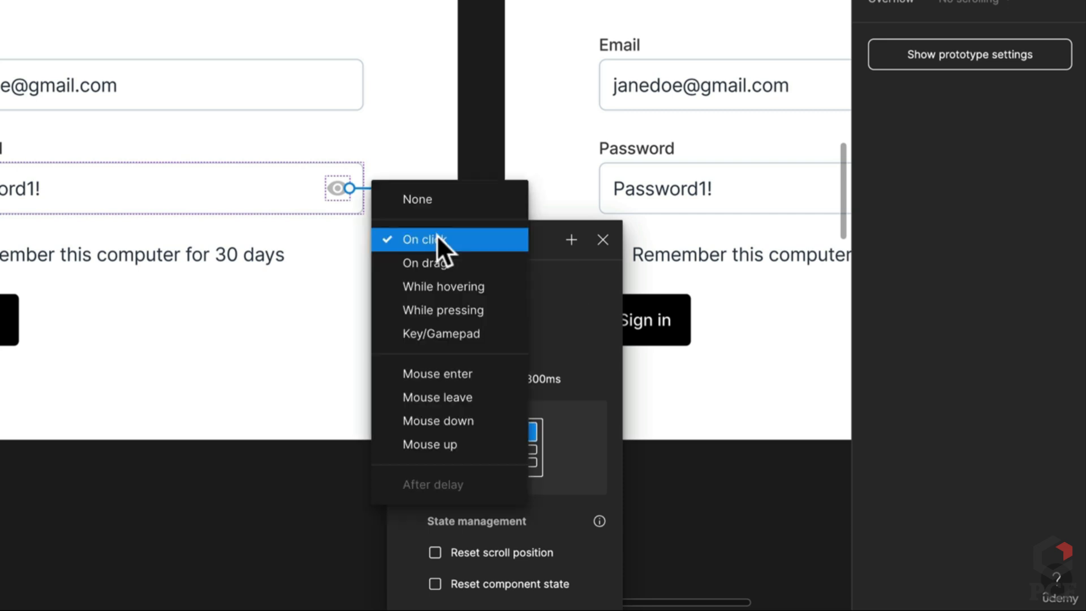
pyautogui.click(446, 286)
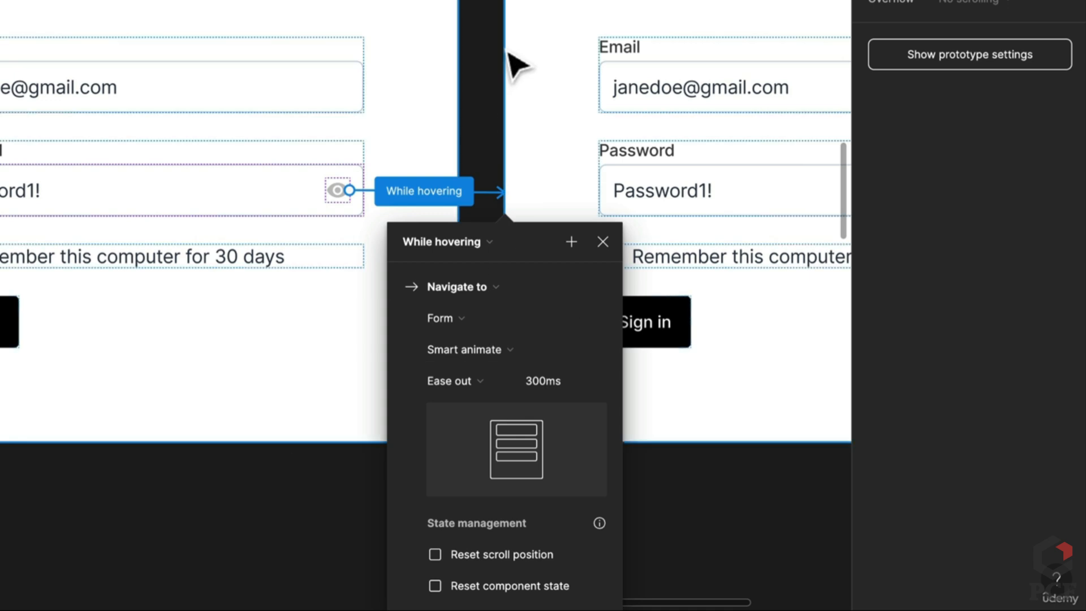
pyautogui.click(498, 131)
# Select the Password field in the second Form
pyautogui.click(465, 212)
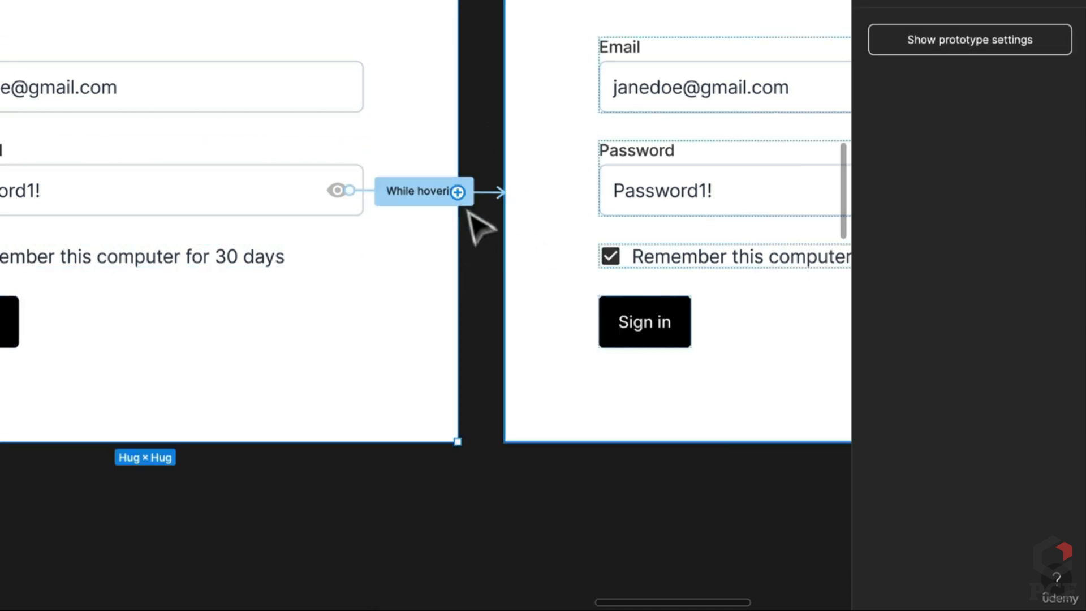
pyautogui.hscroll(2, 565, 351)
pyautogui.hscroll(3, 590, 335)
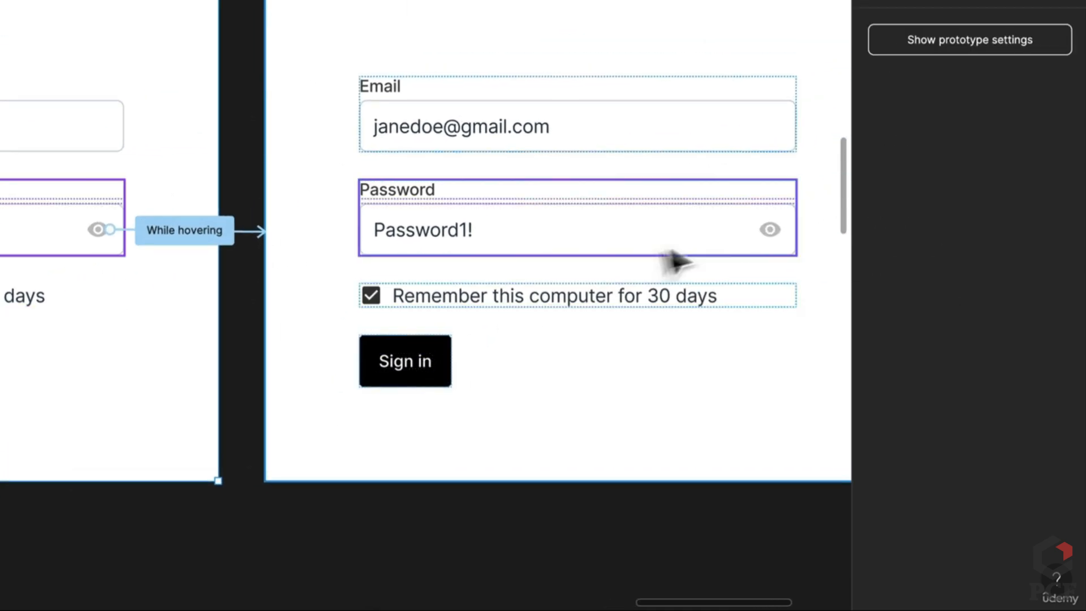
pyautogui.click(769, 236)
# Link the second form's eye icon to Tooltip Overlay as a While hovering Open overlay interaction
pyautogui.click(770, 237)
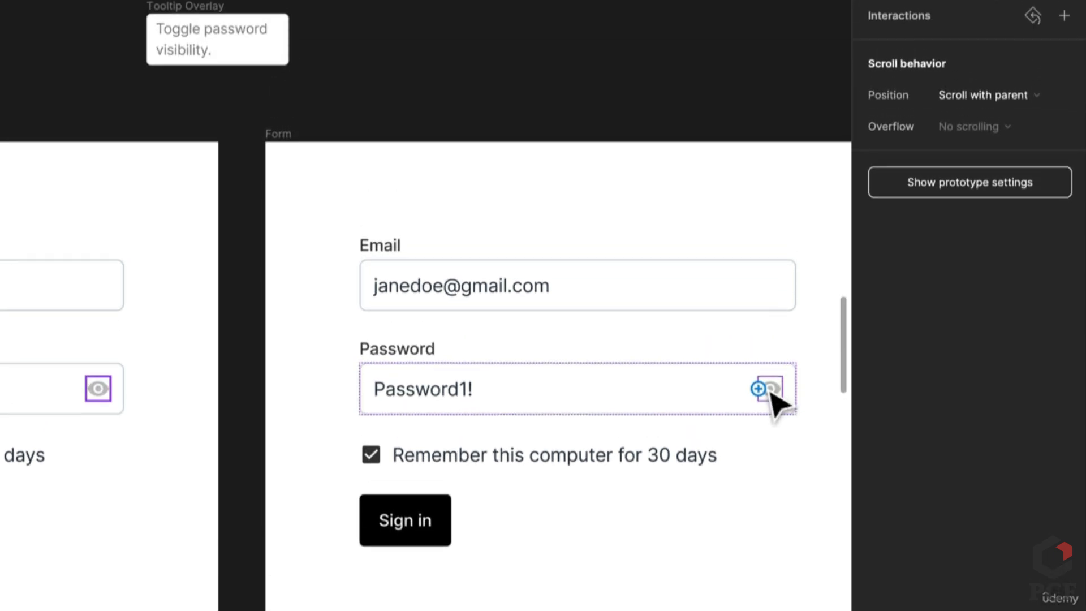
pyautogui.moveTo(758, 389); pyautogui.dragTo(257, 71)
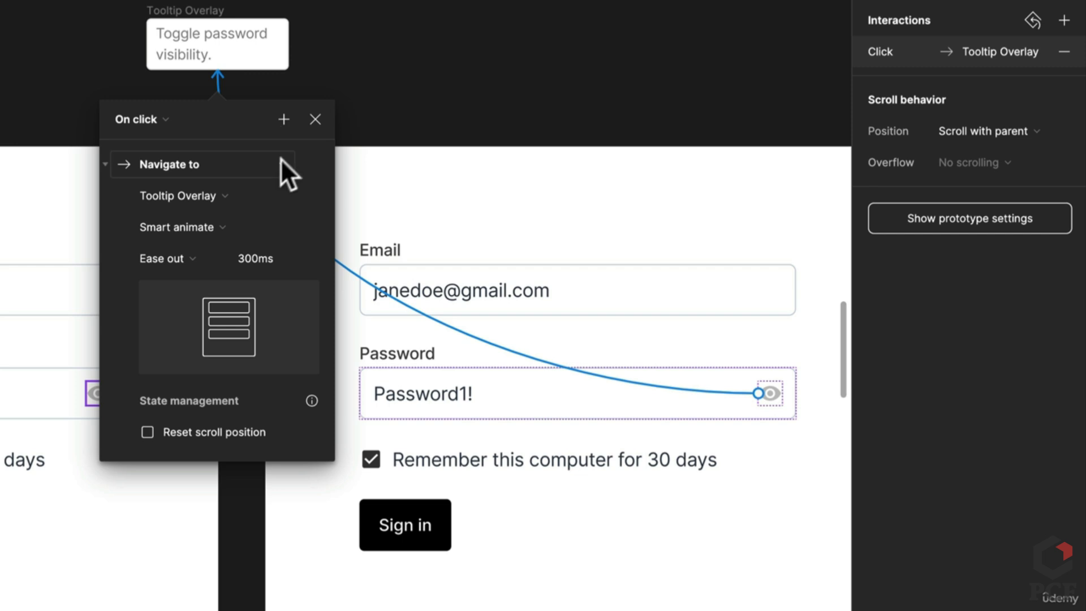
pyautogui.click(144, 119)
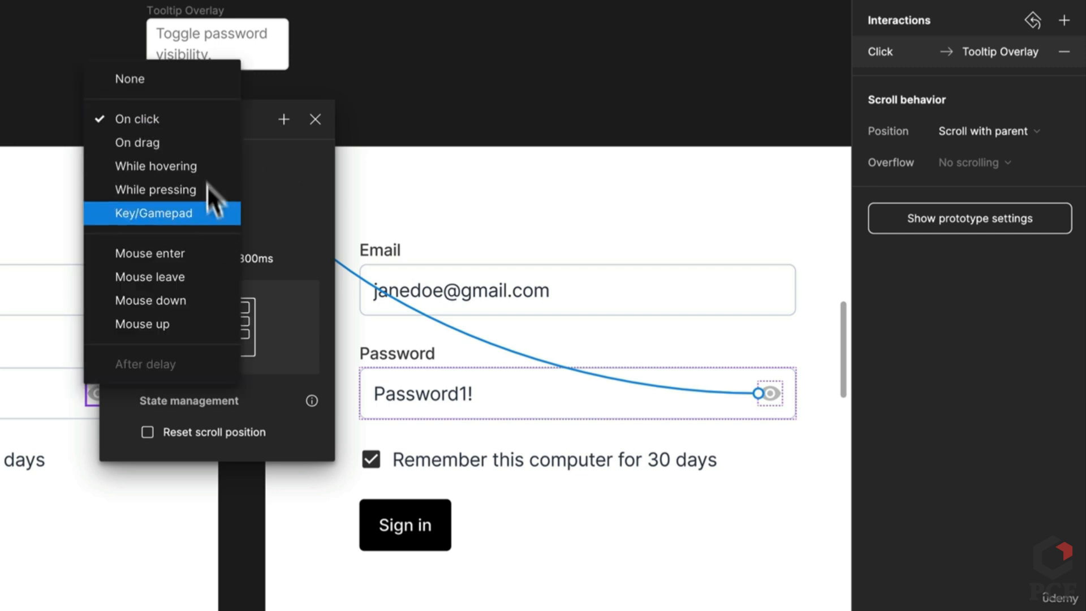
pyautogui.click(205, 168)
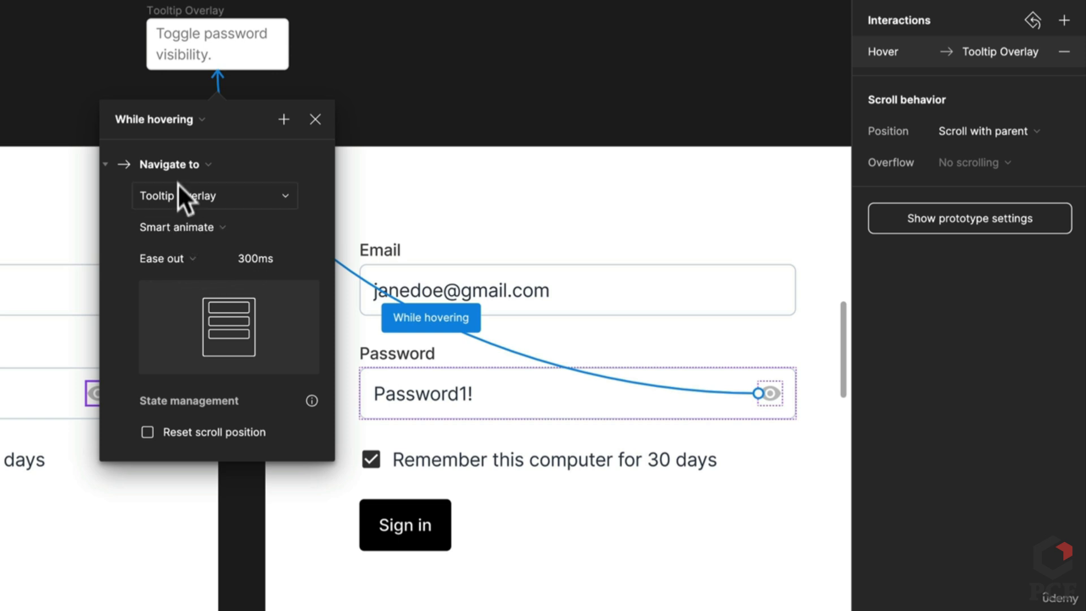
pyautogui.click(174, 167)
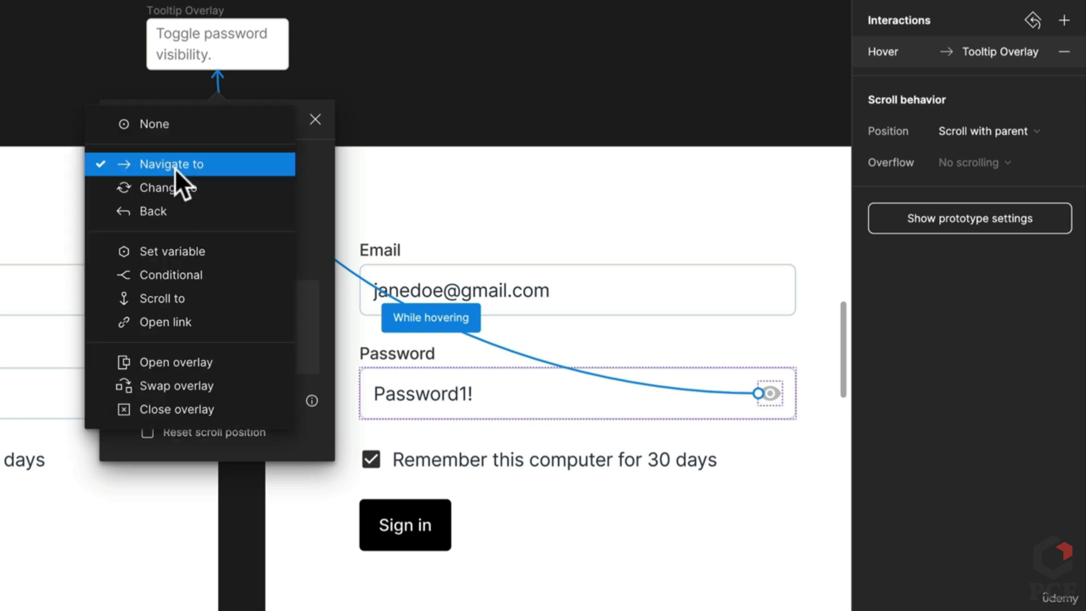
pyautogui.click(182, 360)
# Set the overlay transition to Dissolve with a 150ms duration
pyautogui.moveTo(808, 461); pyautogui.dragTo(688, 500)
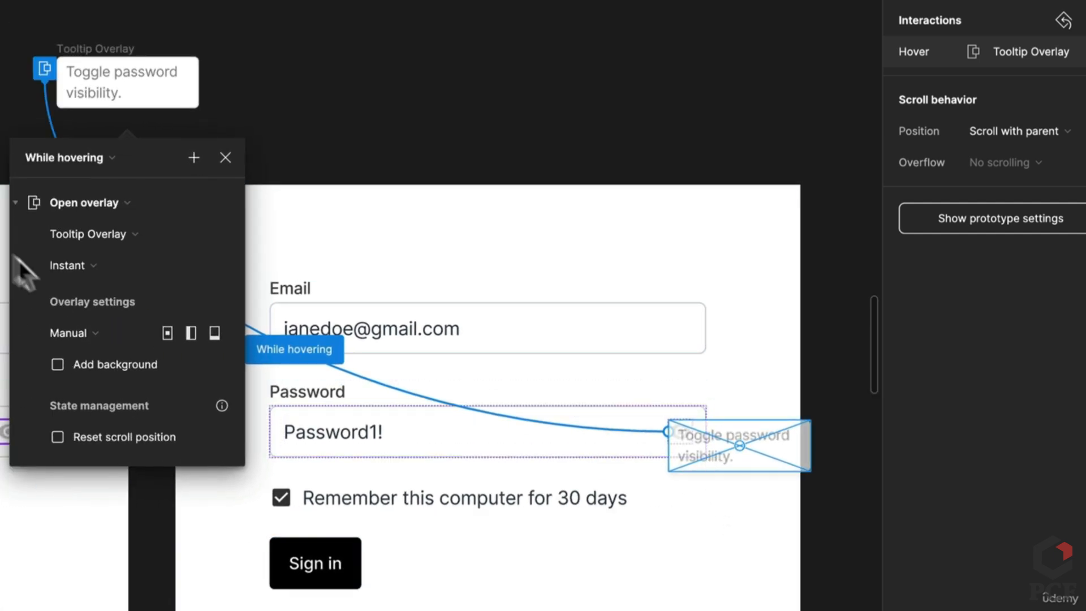
pyautogui.click(94, 265)
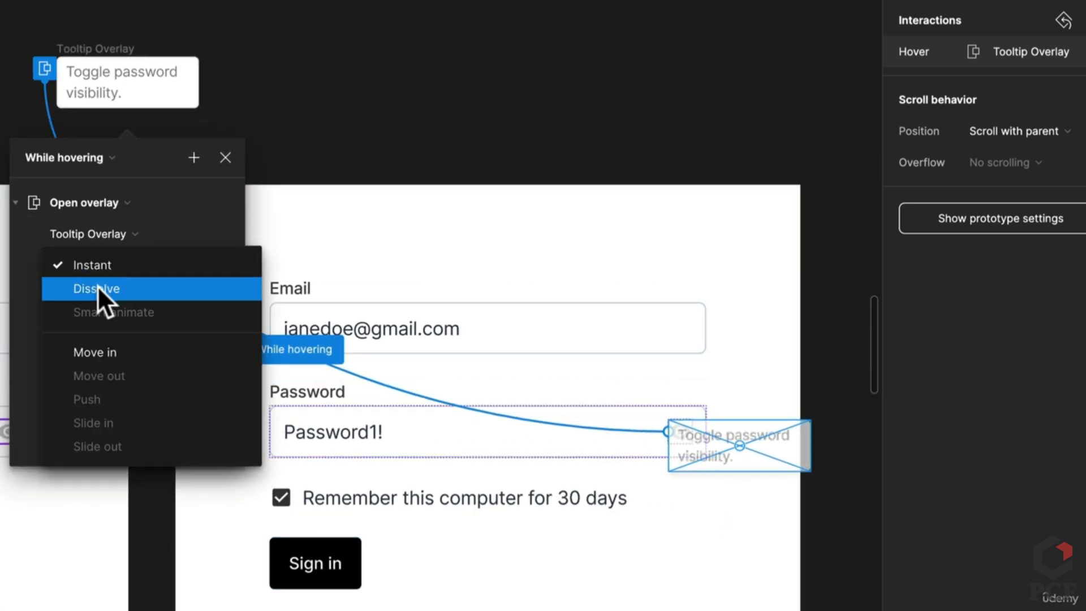
pyautogui.click(97, 288)
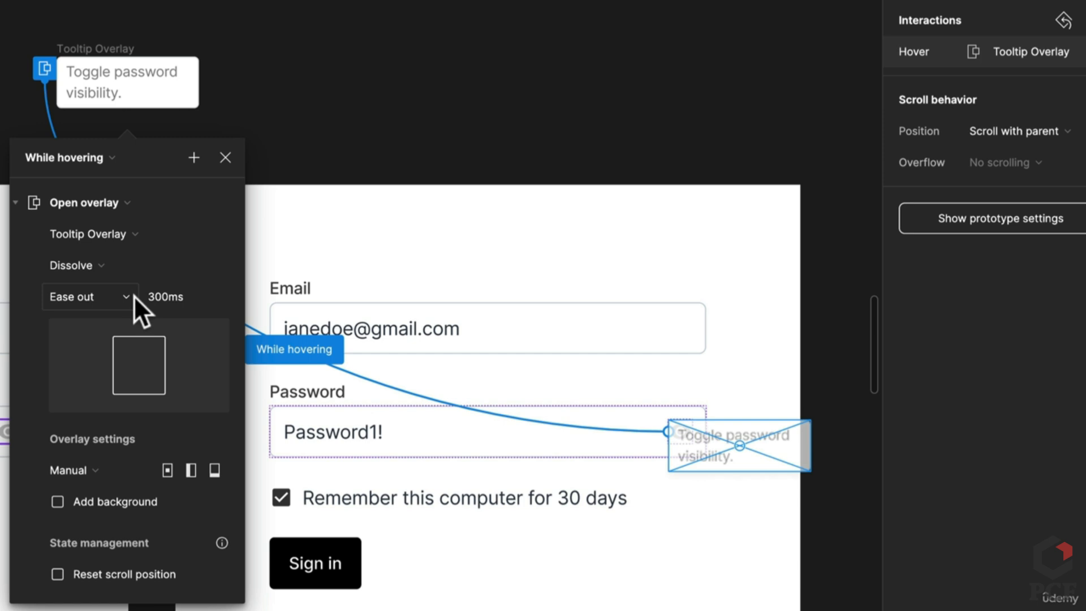
pyautogui.click(180, 300)
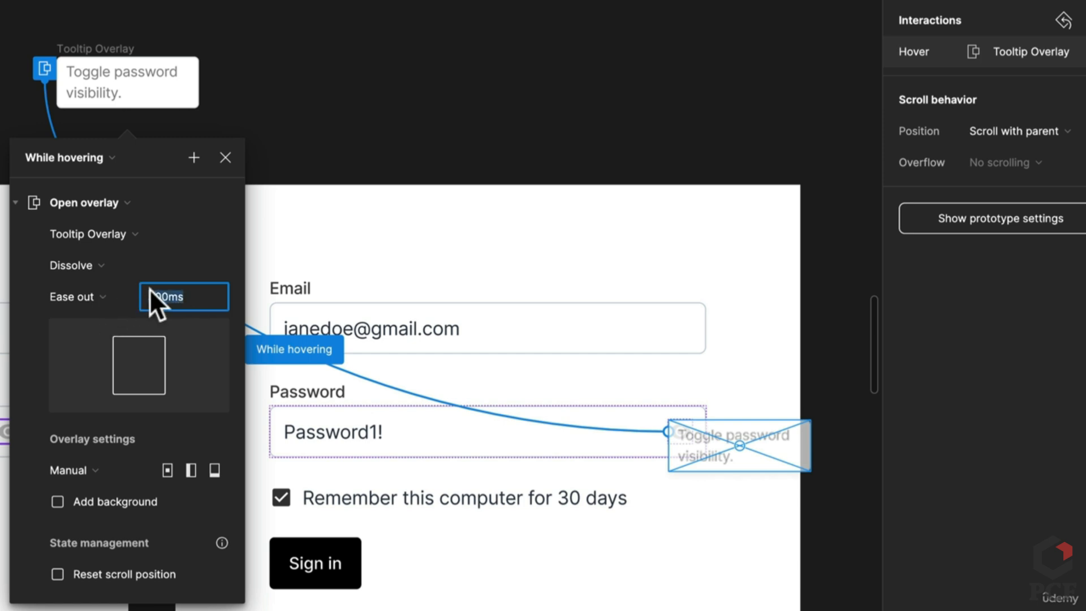
pyautogui.write('150')
pyautogui.press('Return')
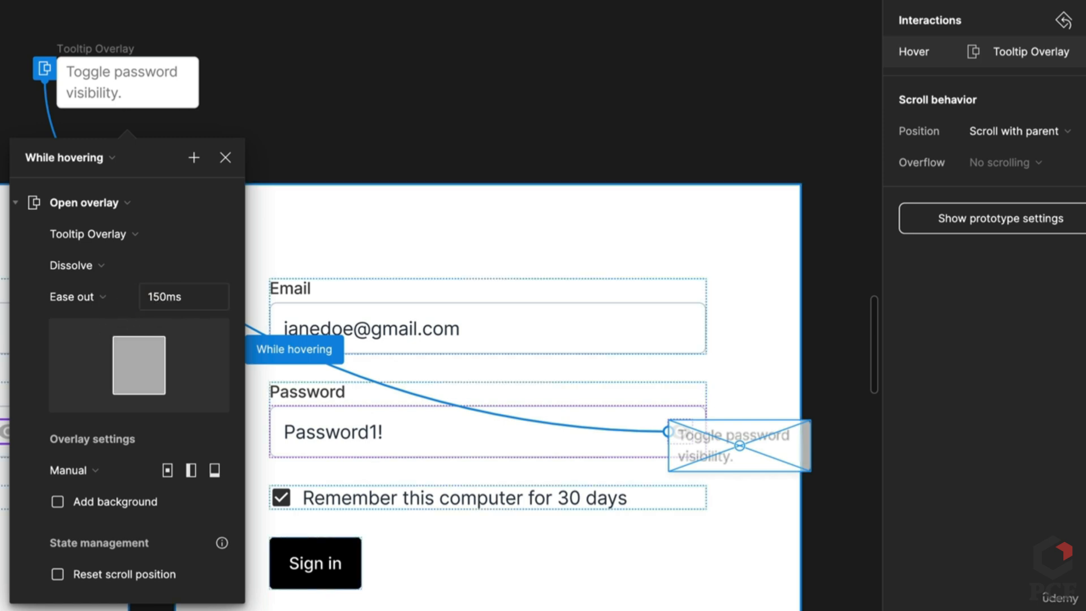
# Use Manual overlay position and place the tooltip just above the eye icon
pyautogui.click(85, 470)
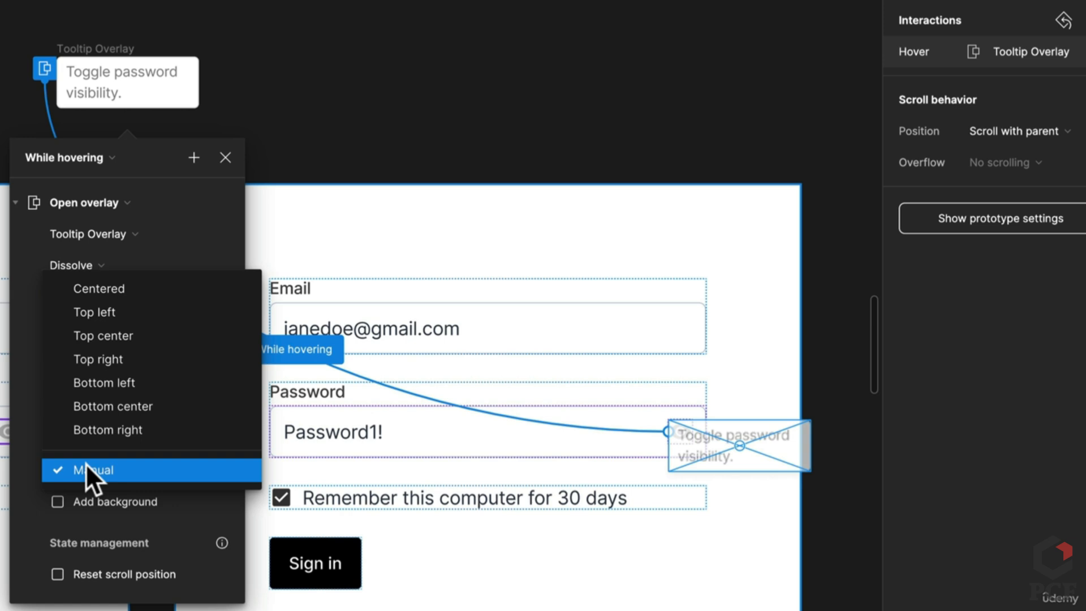
pyautogui.click(140, 470)
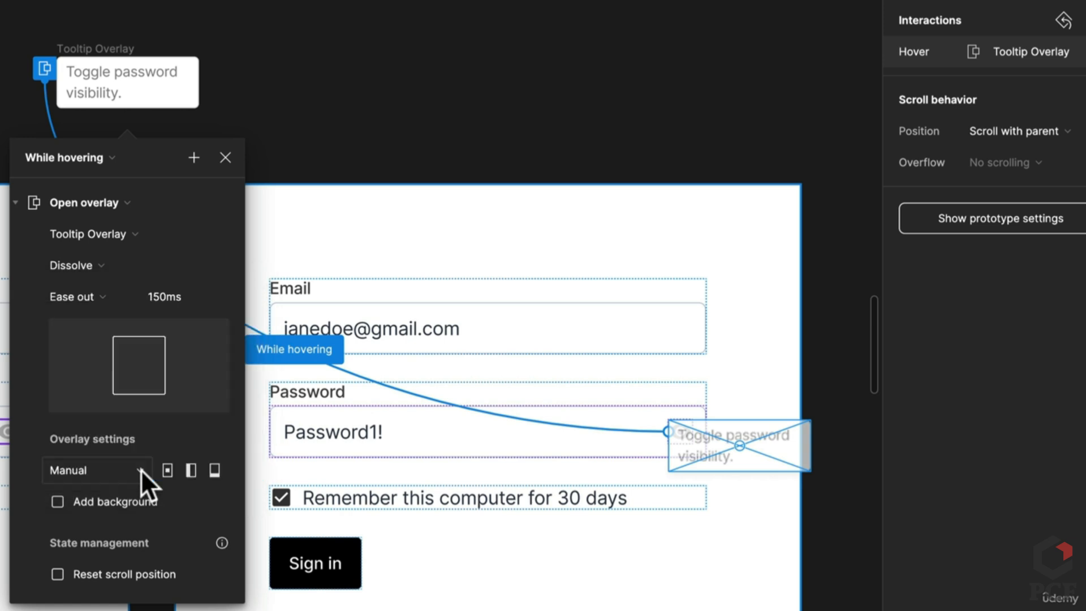
pyautogui.moveTo(747, 459); pyautogui.dragTo(683, 403)
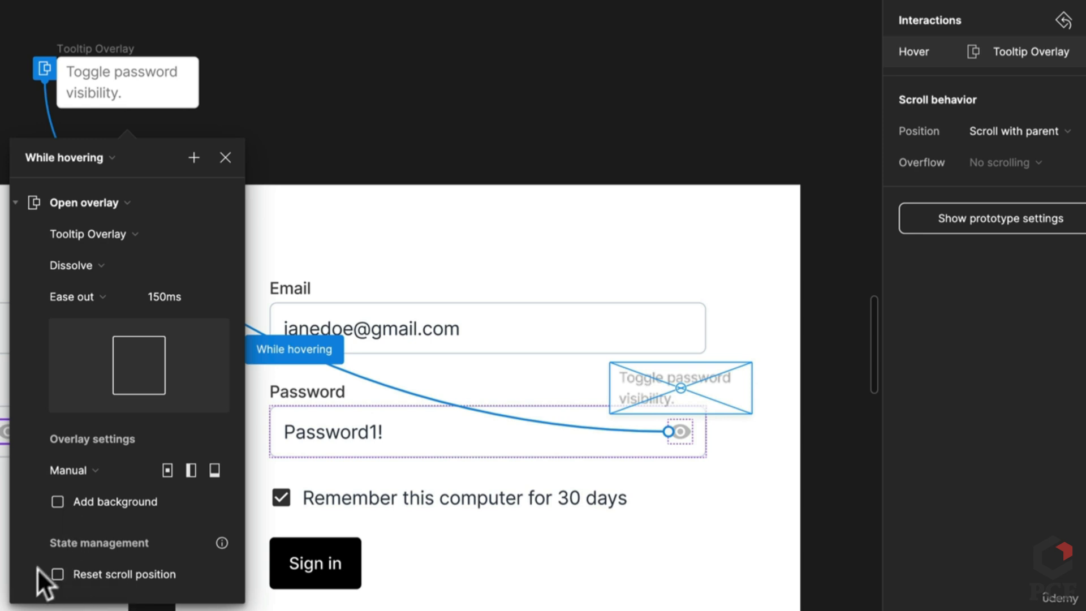
pyautogui.scroll(-1, 203, 554)
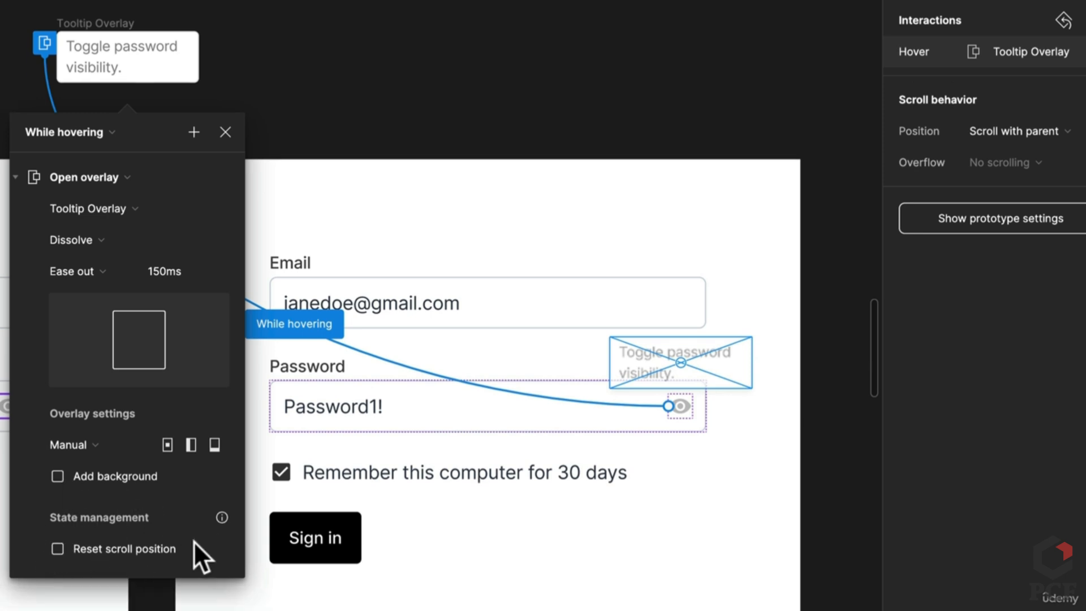
pyautogui.click(487, 65)
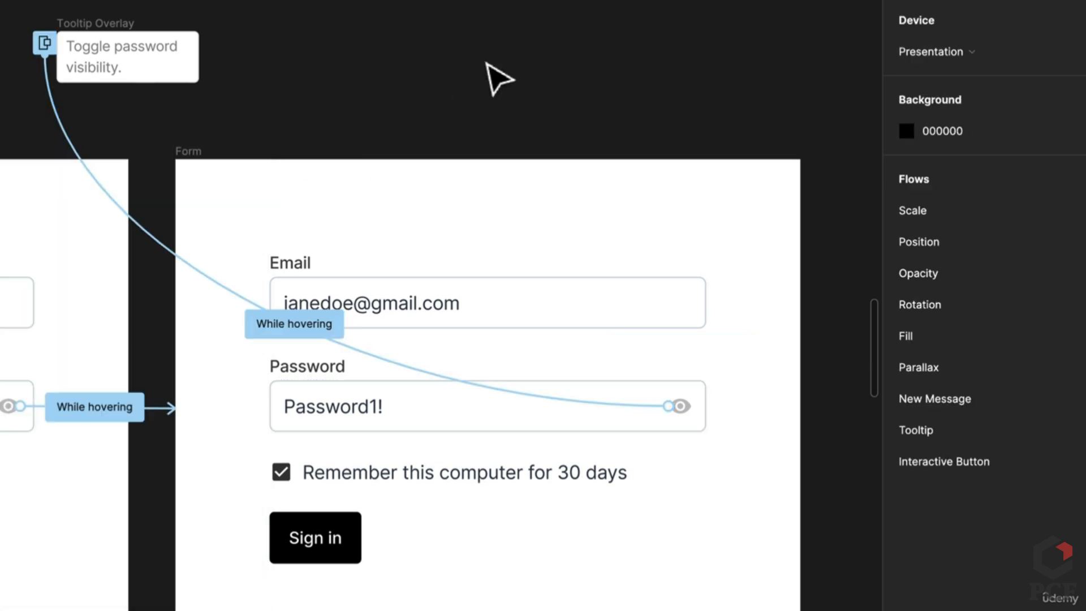
# Add a click connection from the eye icon to the left Form, then delete it
pyautogui.click(686, 415)
pyautogui.click(684, 410)
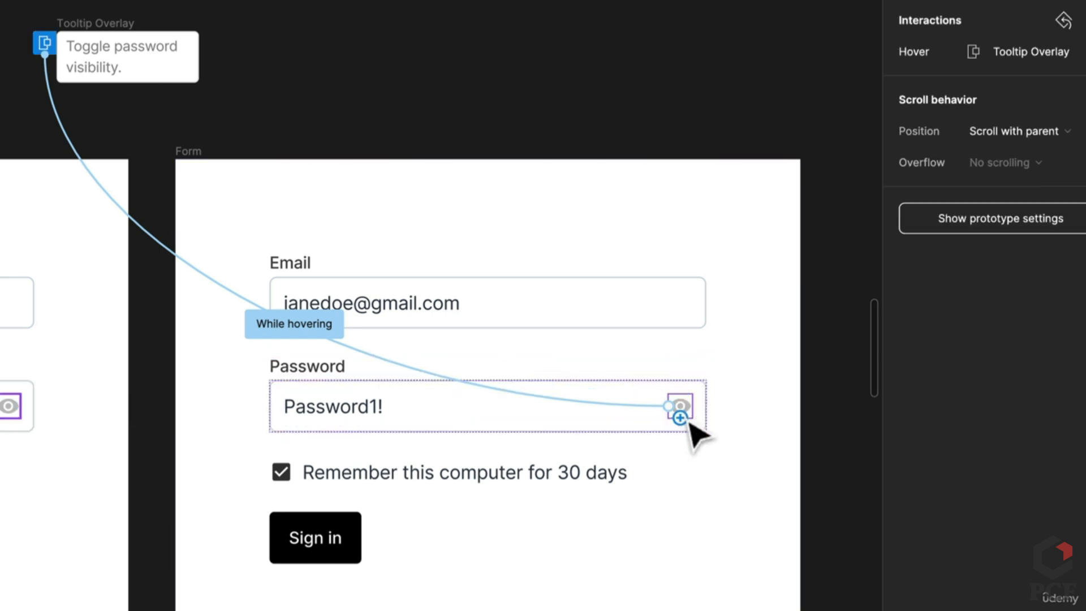
pyautogui.moveTo(680, 418); pyautogui.dragTo(97, 441)
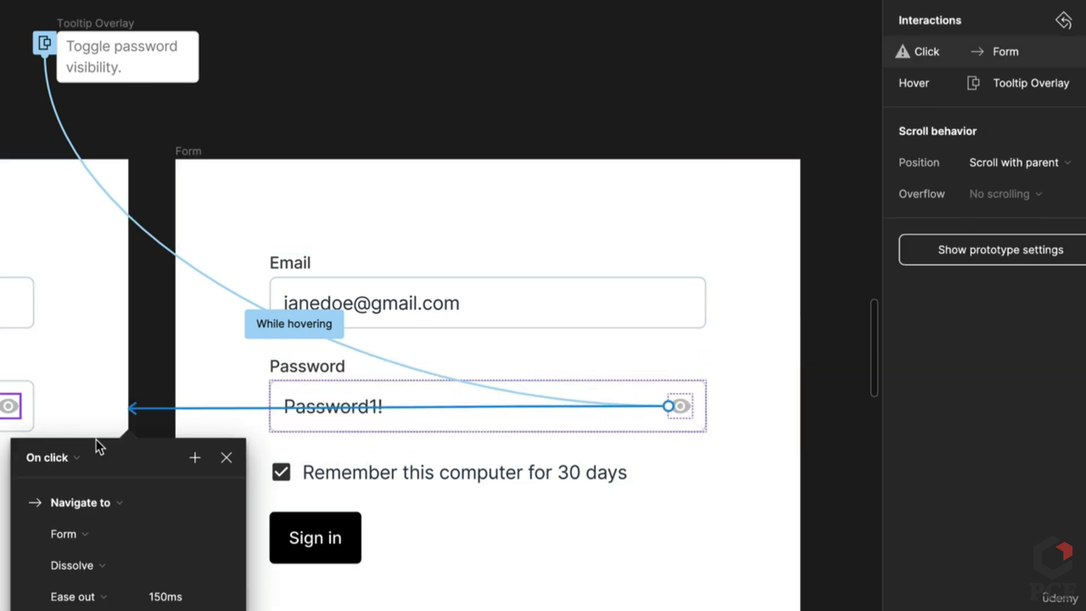
pyautogui.click(64, 458)
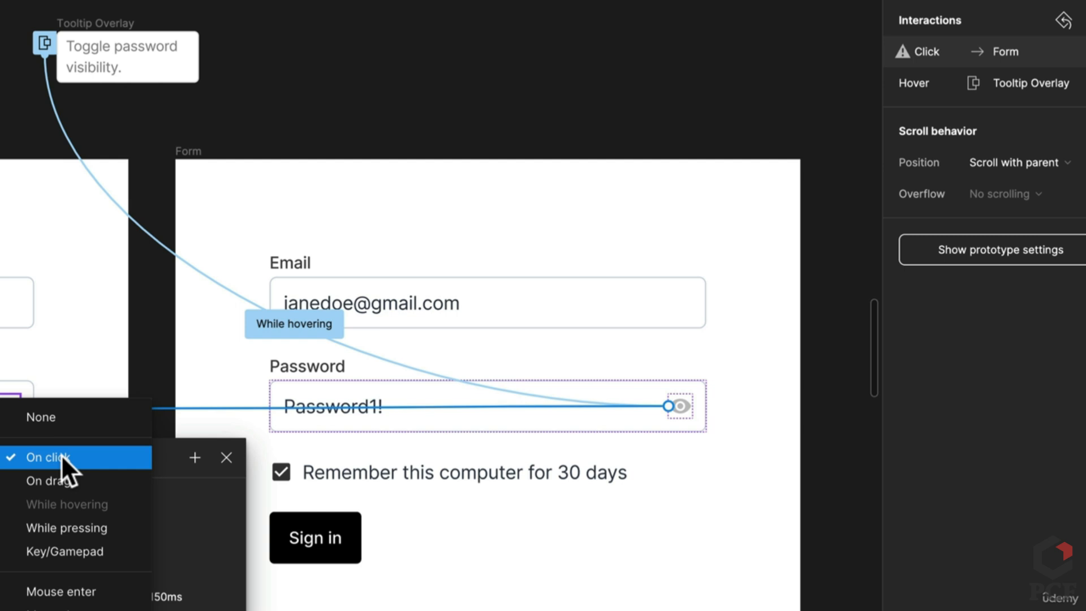
pyautogui.click(146, 315)
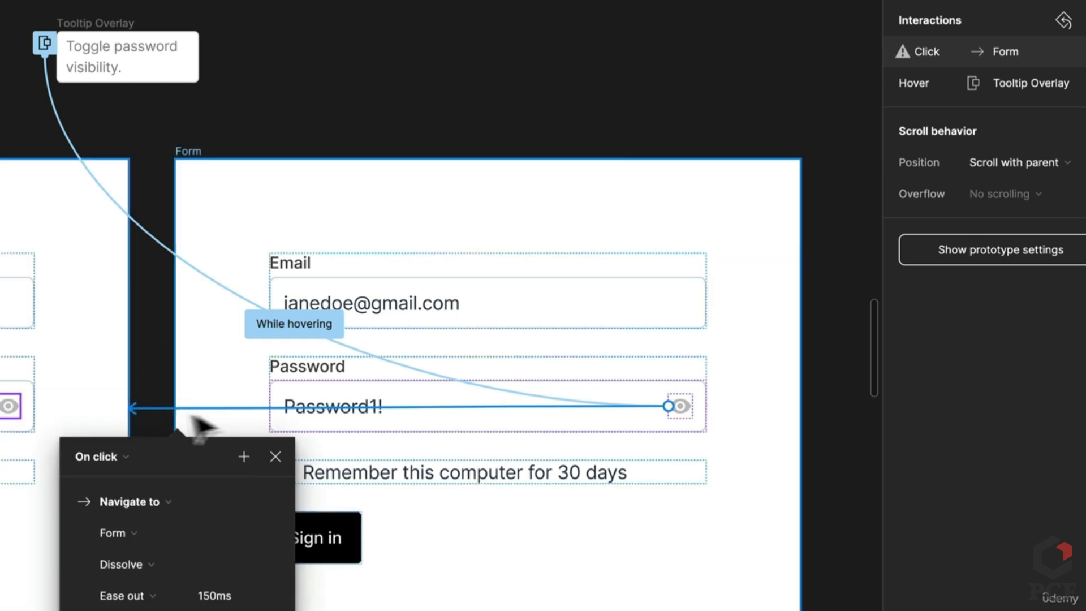
pyautogui.click(546, 407)
pyautogui.press('Delete')
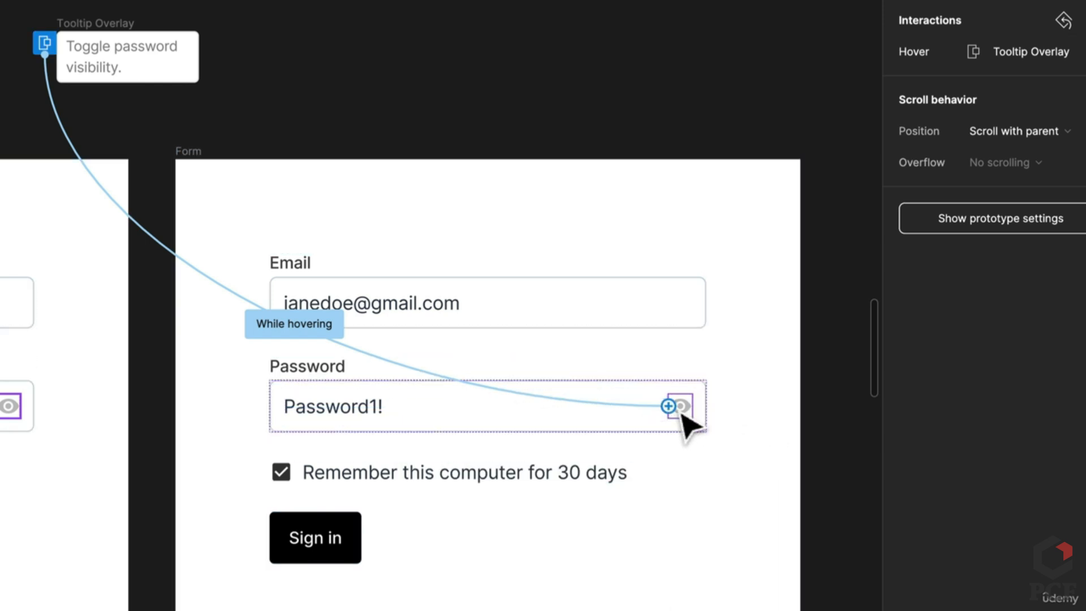
# Raise the eye shape's black fill opacity from 25% to 50%
pyautogui.click(916, 0)
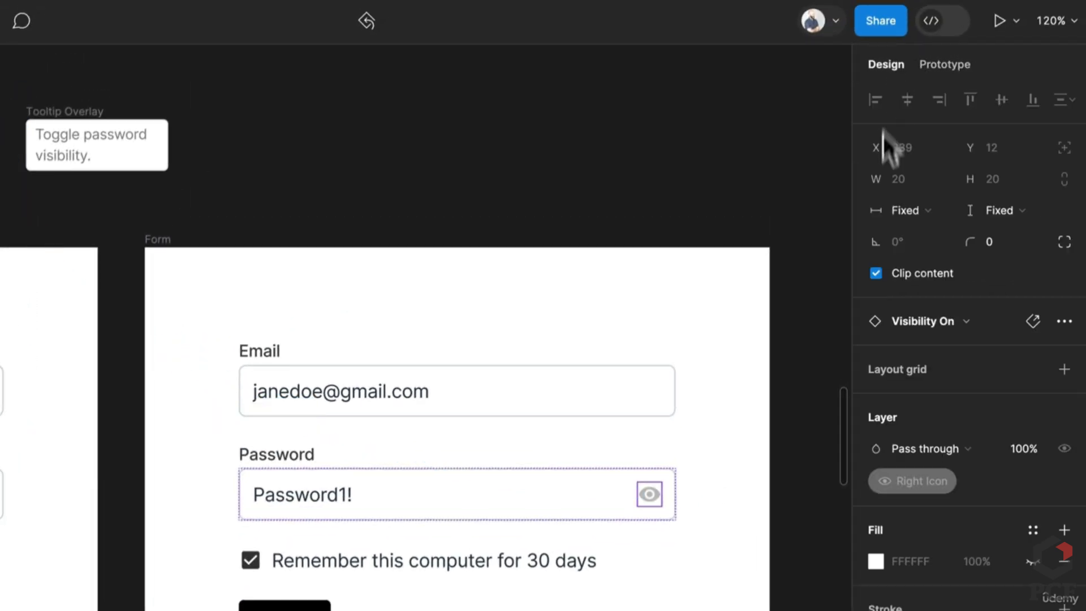
pyautogui.doubleClick(655, 502)
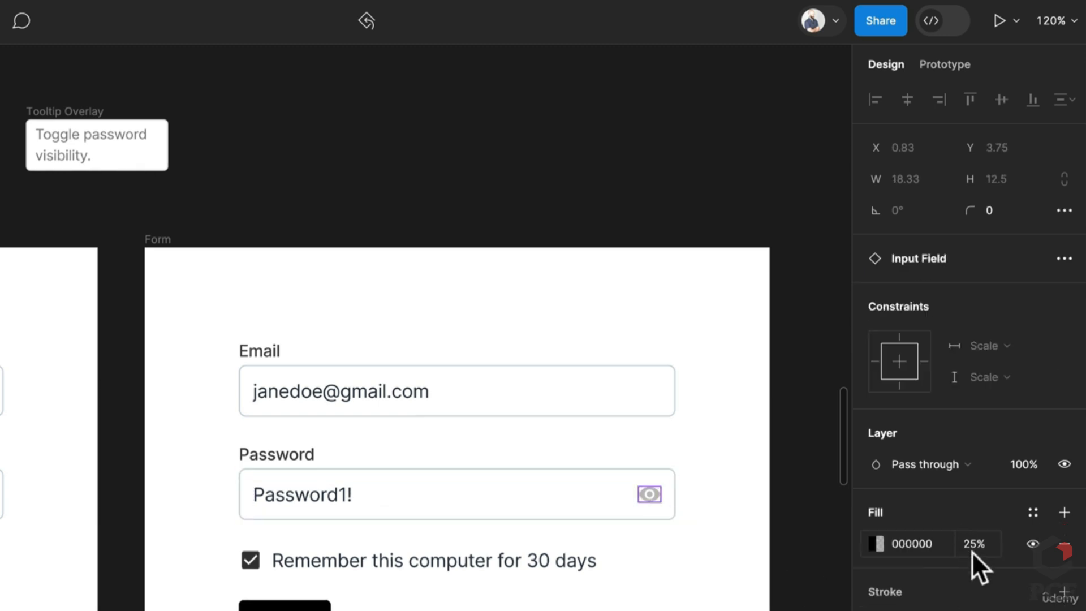
pyautogui.write('50')
pyautogui.press('Return')
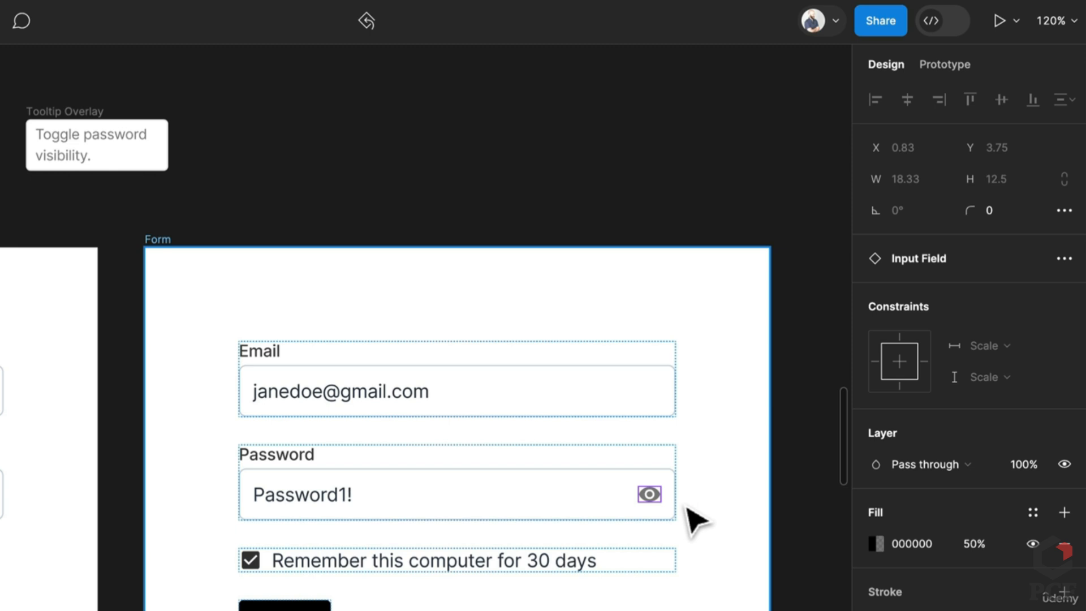
pyautogui.click(829, 490)
pyautogui.scroll(-3, 829, 490)
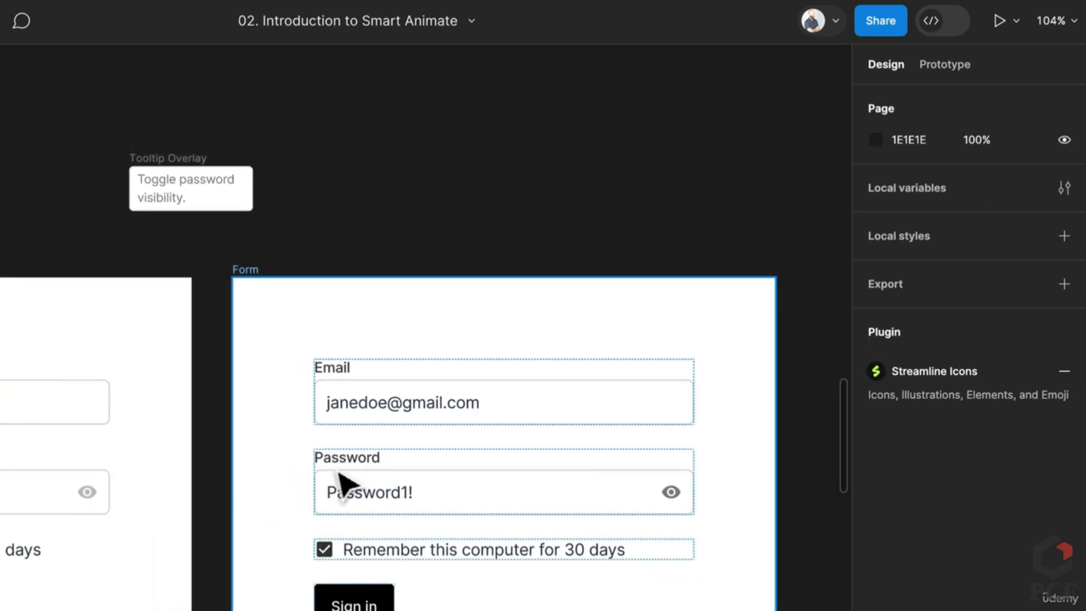
# Start a flow named Our Tooltip at the left Form frame and present it
pyautogui.scroll(-2, 339, 487)
pyautogui.scroll(2, 548, 308)
pyautogui.hscroll(-5, 548, 308)
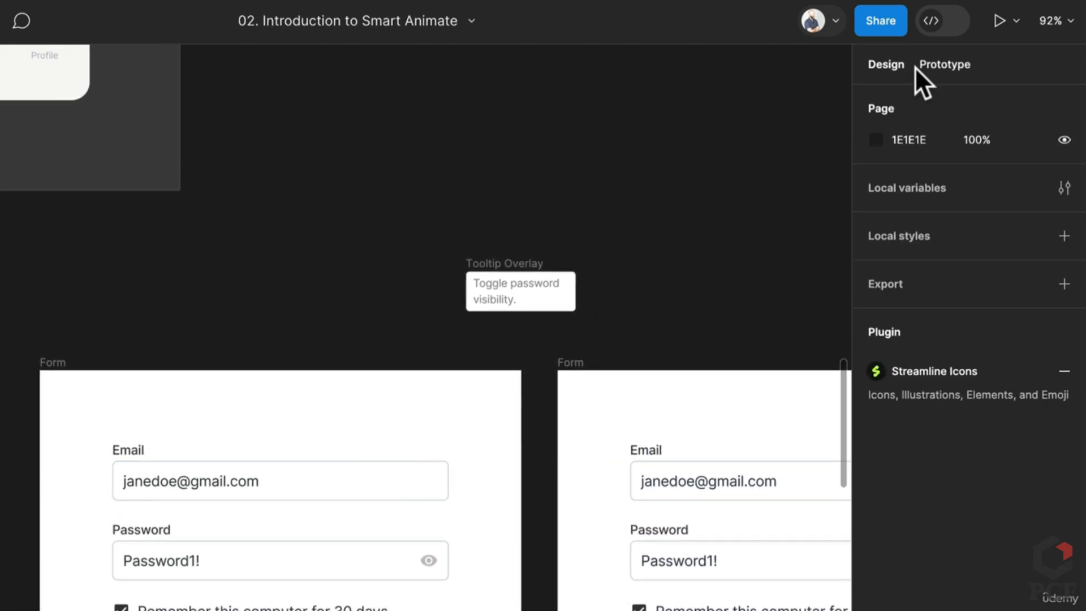
pyautogui.click(923, 65)
pyautogui.click(52, 364)
pyautogui.scroll(-5, 45, 361)
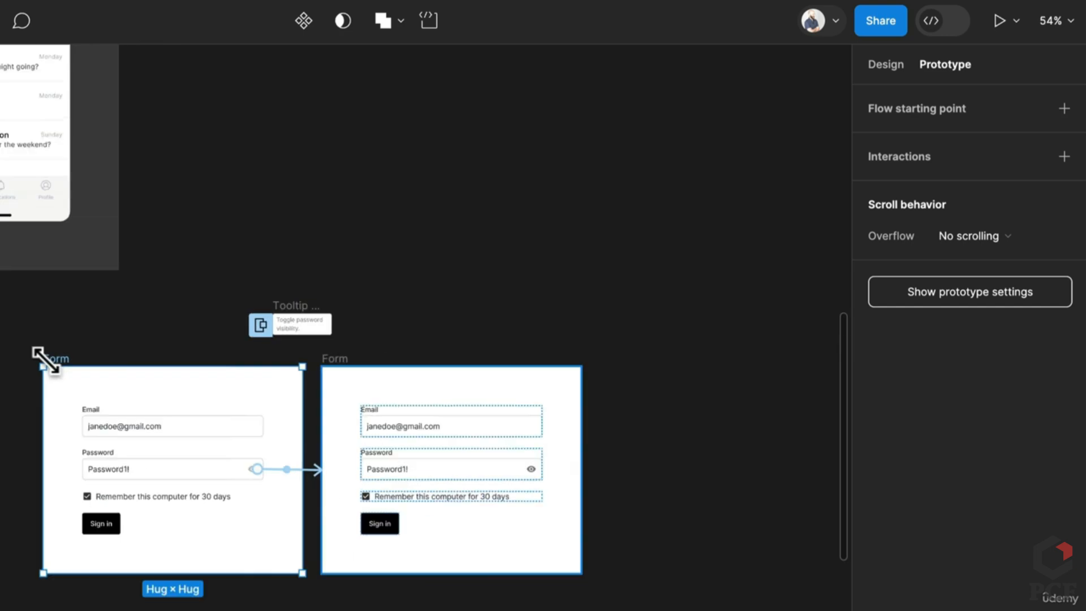
pyautogui.moveTo(62, 368); pyautogui.dragTo(832, 396)
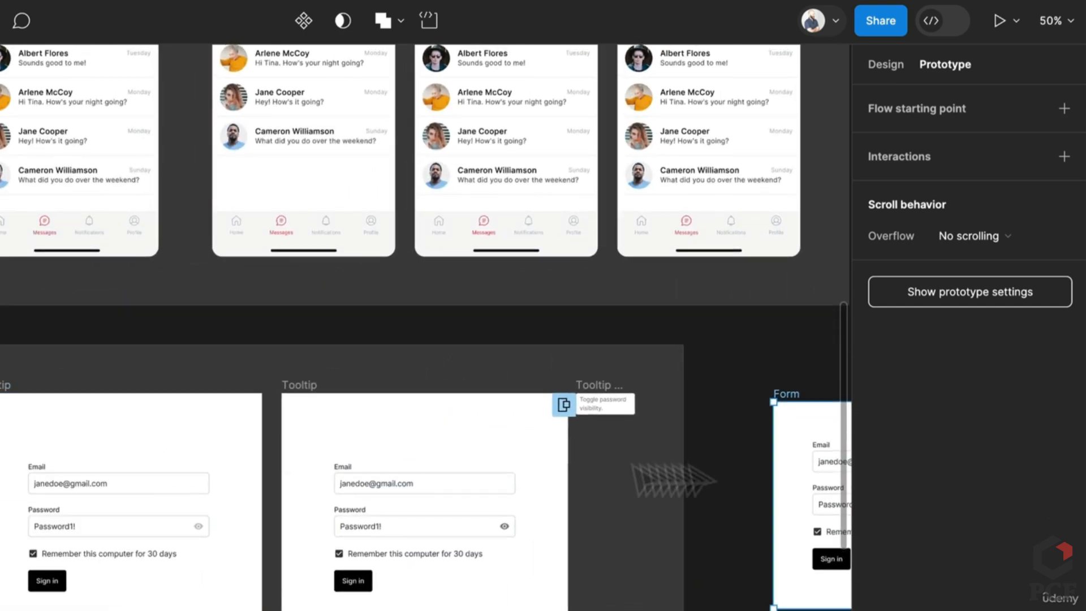
pyautogui.moveTo(719, 465); pyautogui.dragTo(244, 469)
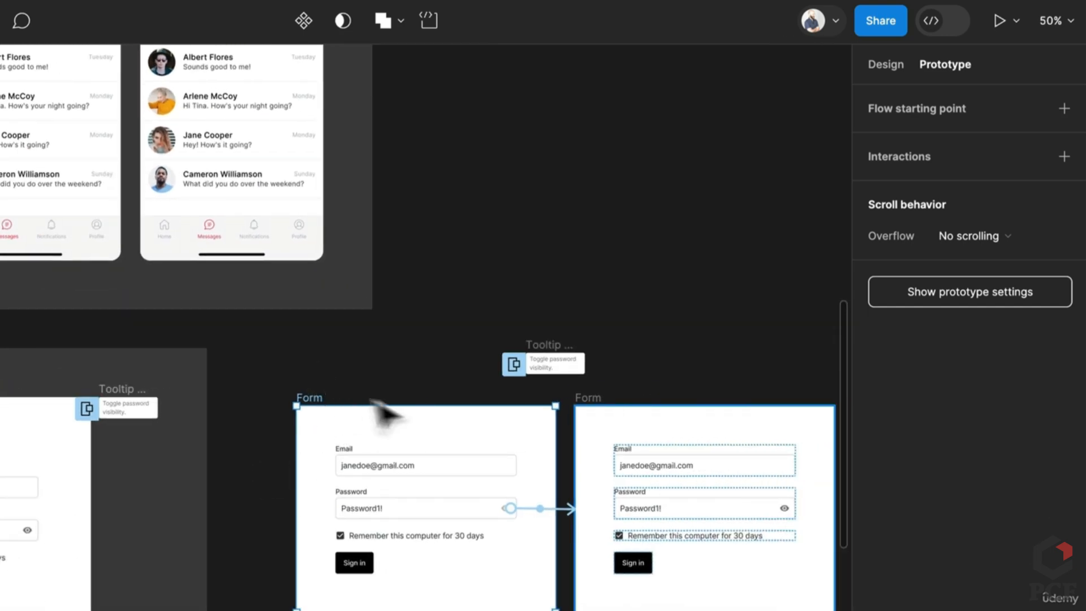
pyautogui.scroll(5, 364, 412)
pyautogui.click(1065, 109)
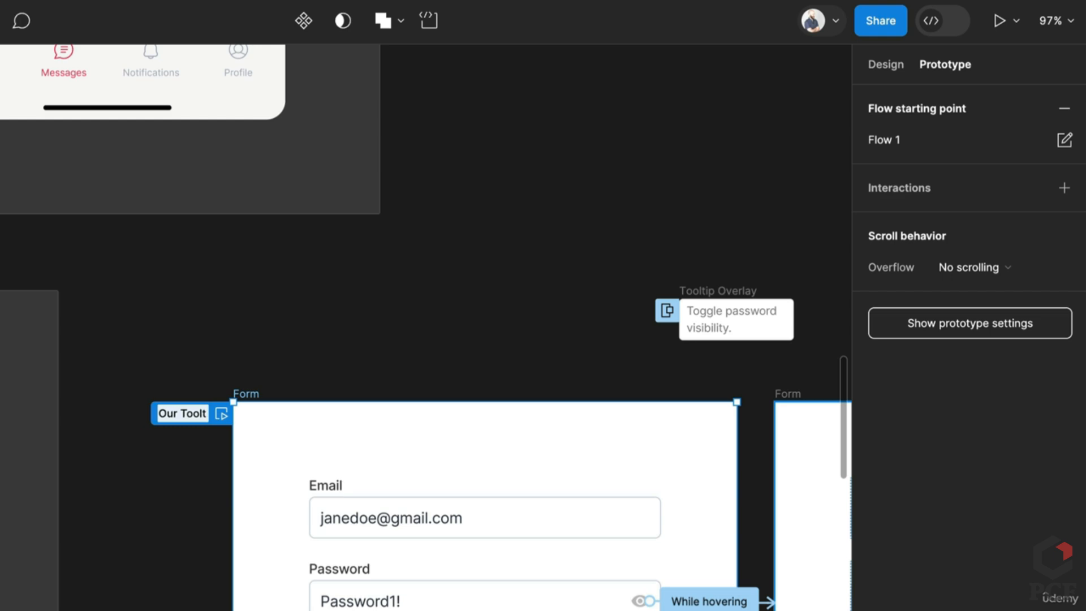
pyautogui.press('Return')
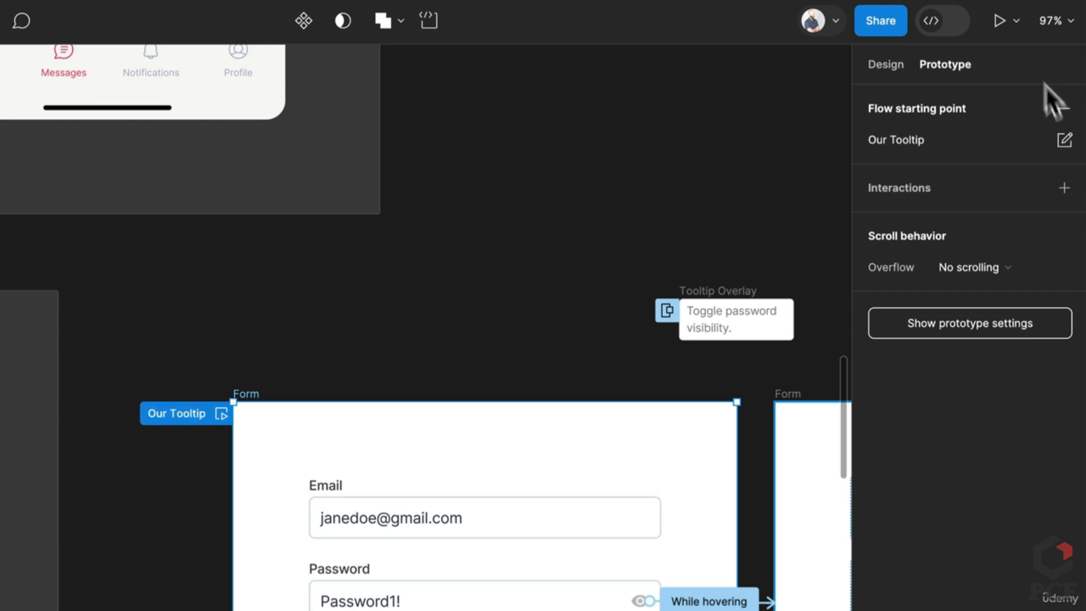
pyautogui.click(986, 23)
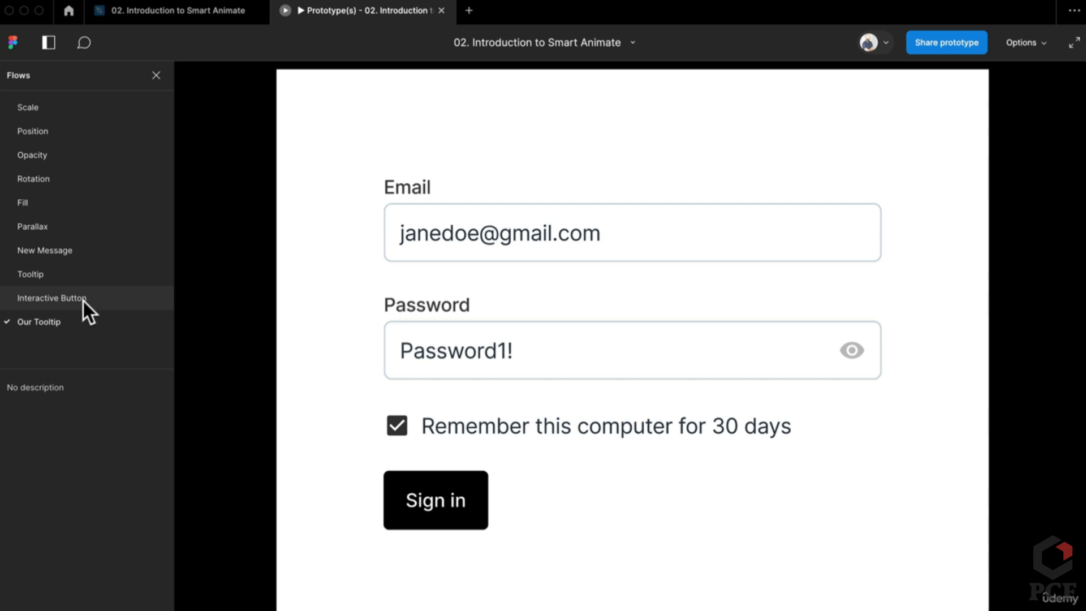
# Switch between the Tooltip and Our Tooltip flows, then view Our Tooltip at Actual size
pyautogui.click(88, 274)
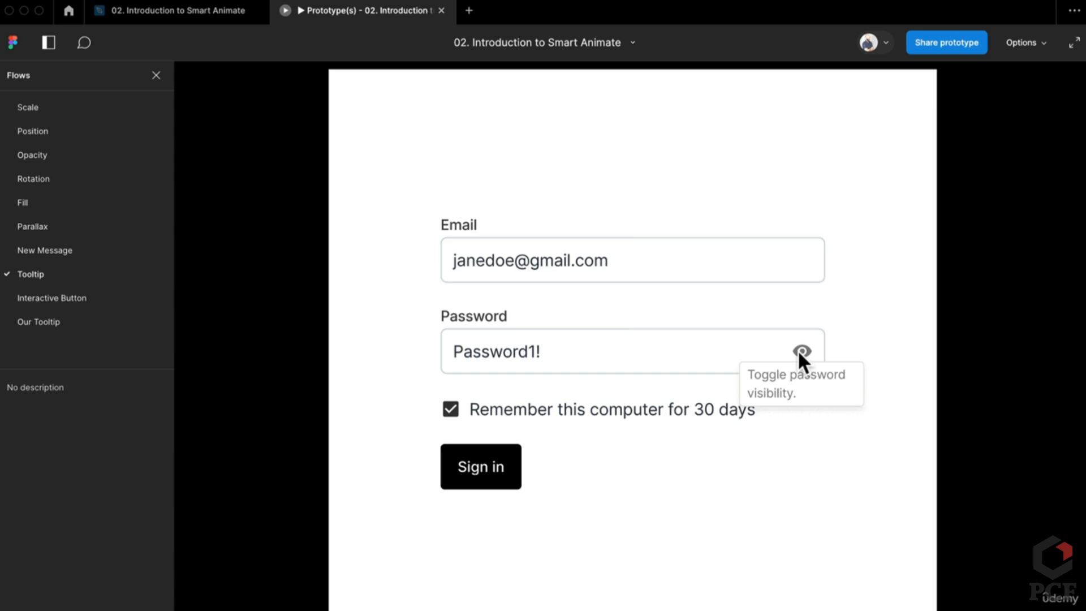
pyautogui.click(72, 321)
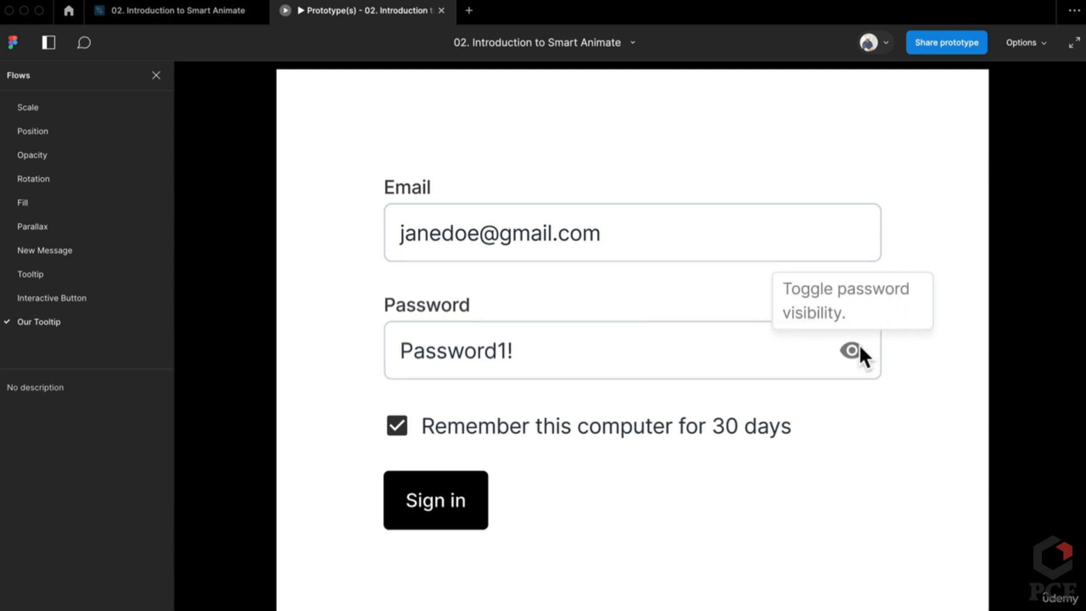
pyautogui.click(68, 273)
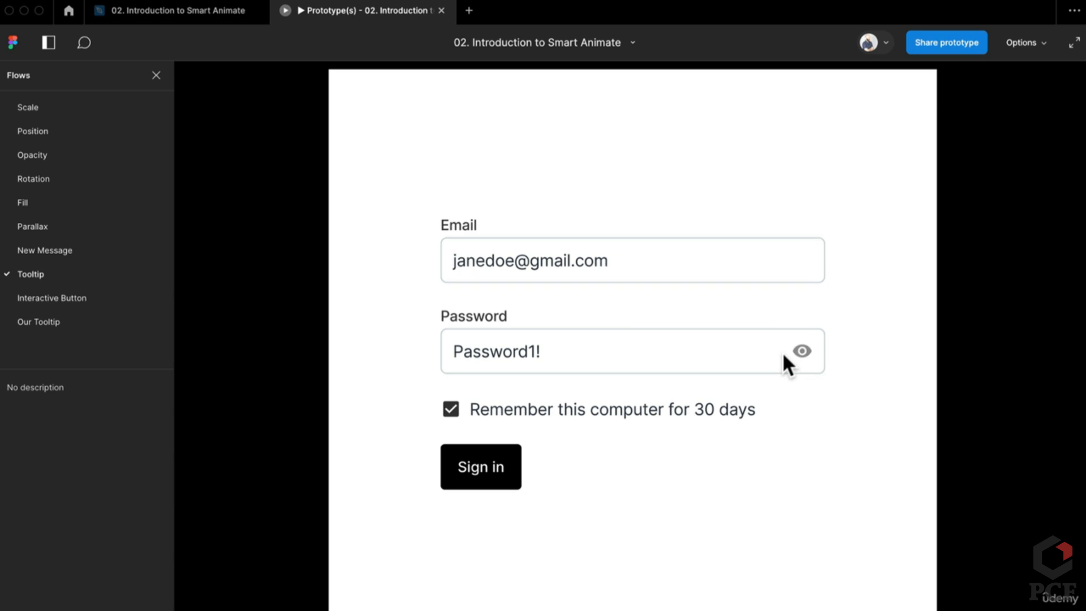
pyautogui.click(42, 327)
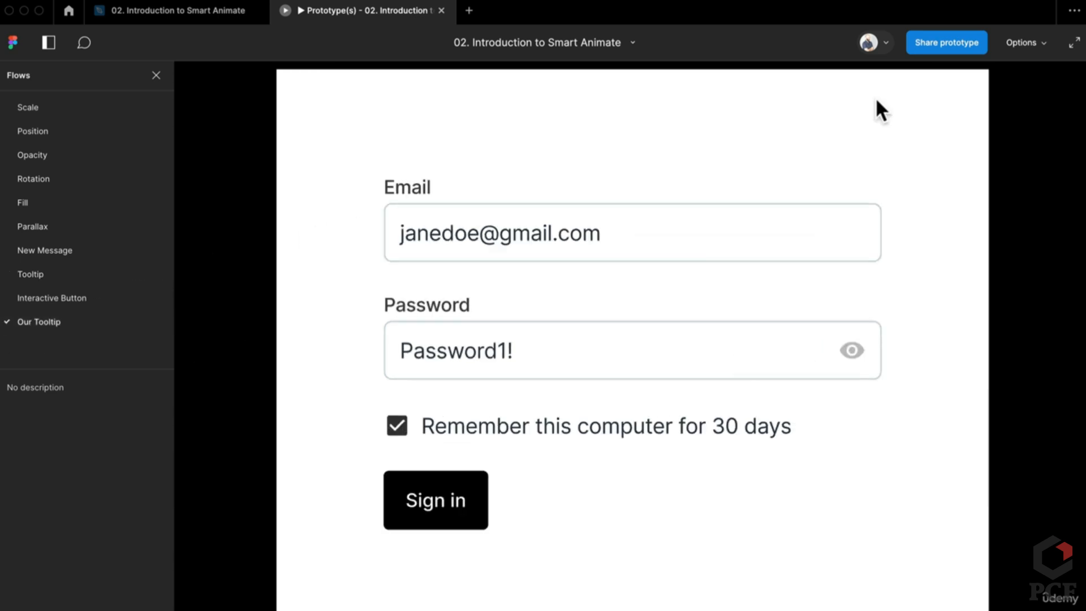
pyautogui.click(1010, 39)
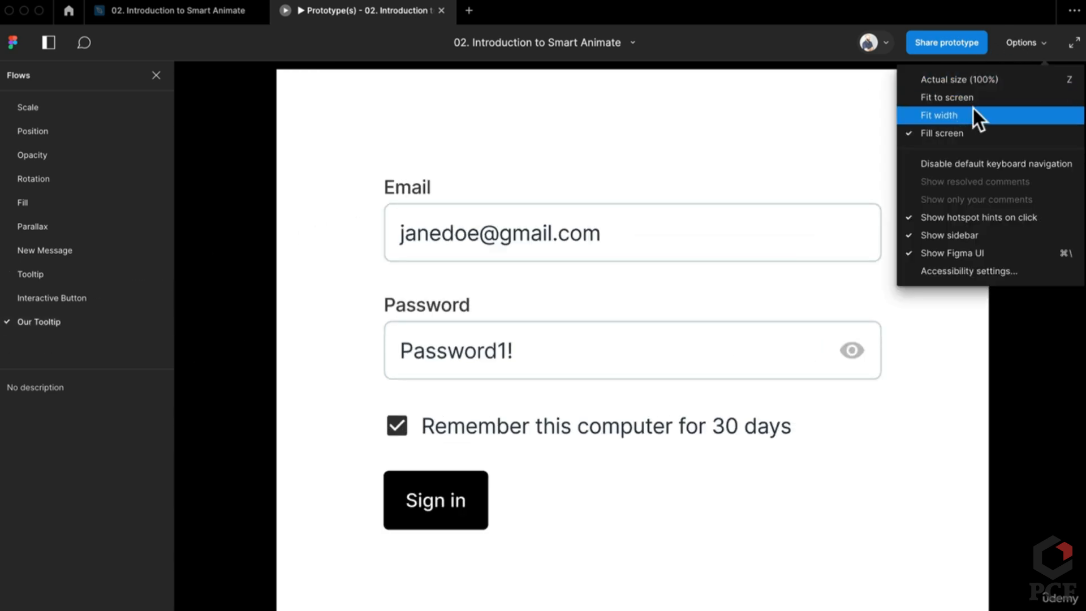
pyautogui.click(993, 79)
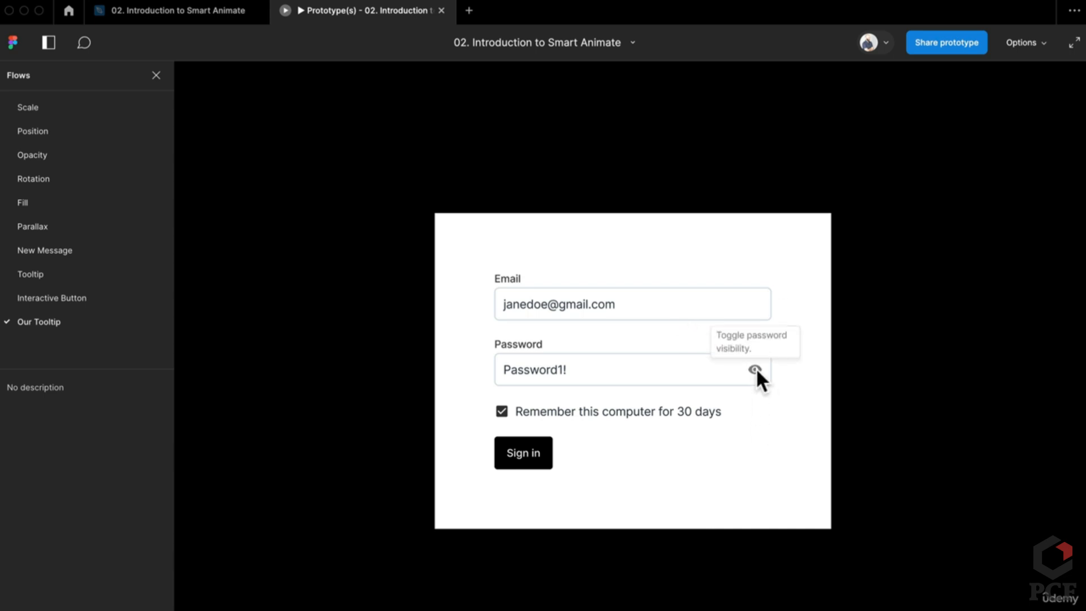
# Back in the editor, Alt-drag a duplicate of the Form frame below the original
pyautogui.click(199, 12)
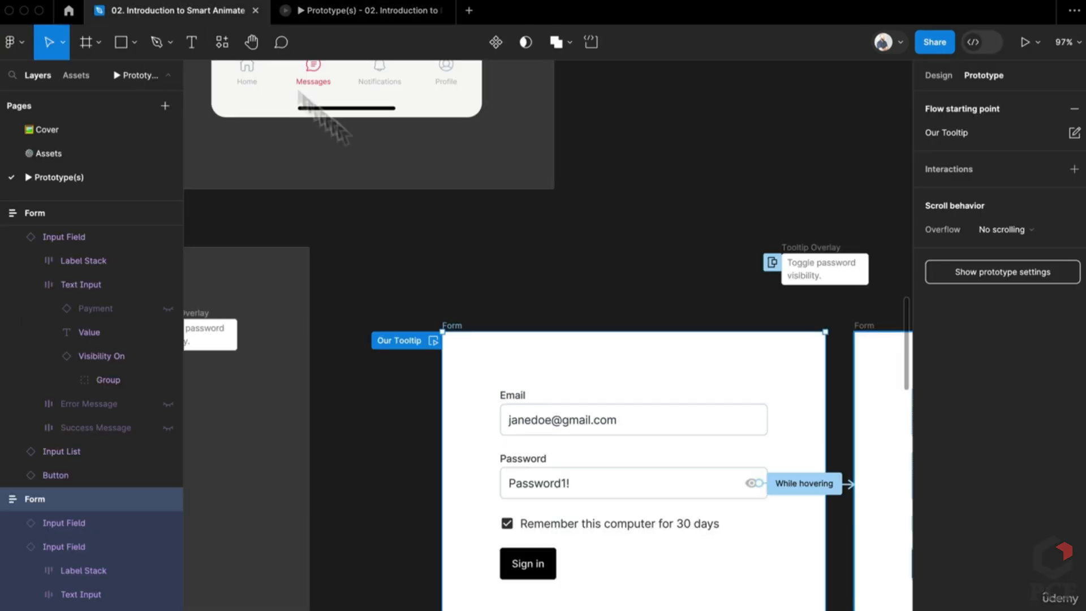
pyautogui.scroll(-5, 667, 562)
pyautogui.scroll(-5, 715, 545)
pyautogui.hscroll(3, 715, 545)
pyautogui.click(443, 272)
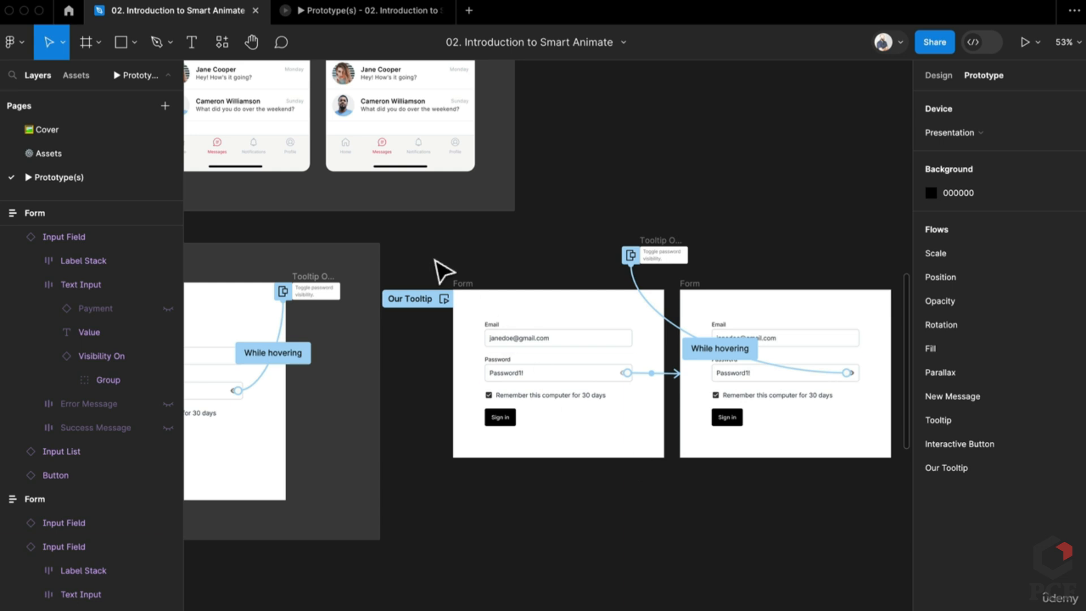
pyautogui.click(466, 286)
pyautogui.moveTo(470, 291); pyautogui.dragTo(480, 492)
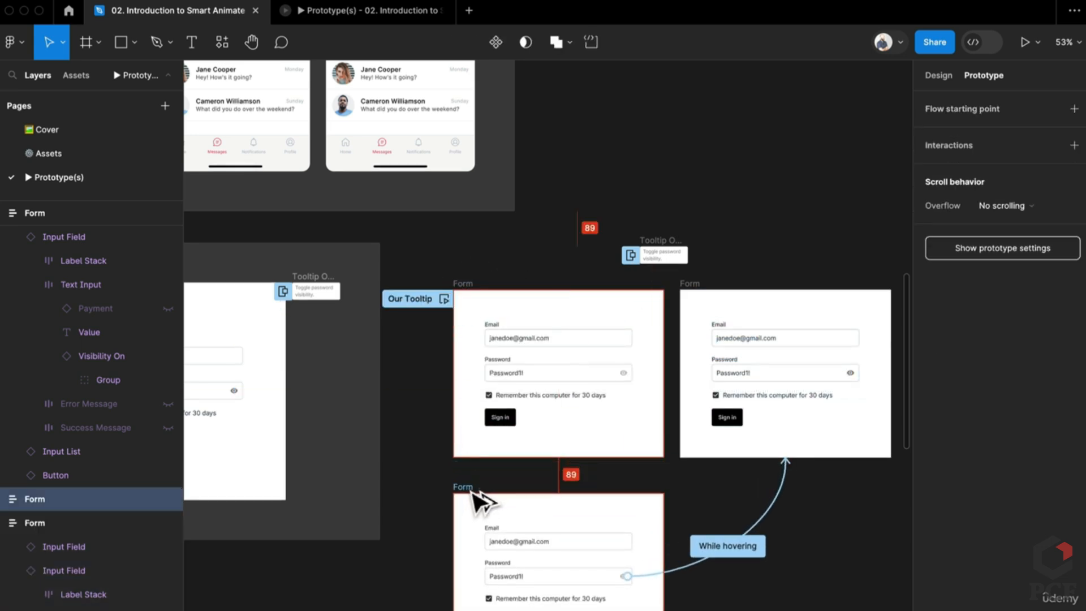
# Link the lower form's eye icon hover interaction to the Tooltip Overlay
pyautogui.click(738, 537)
pyautogui.moveTo(661, 263); pyautogui.dragTo(662, 263)
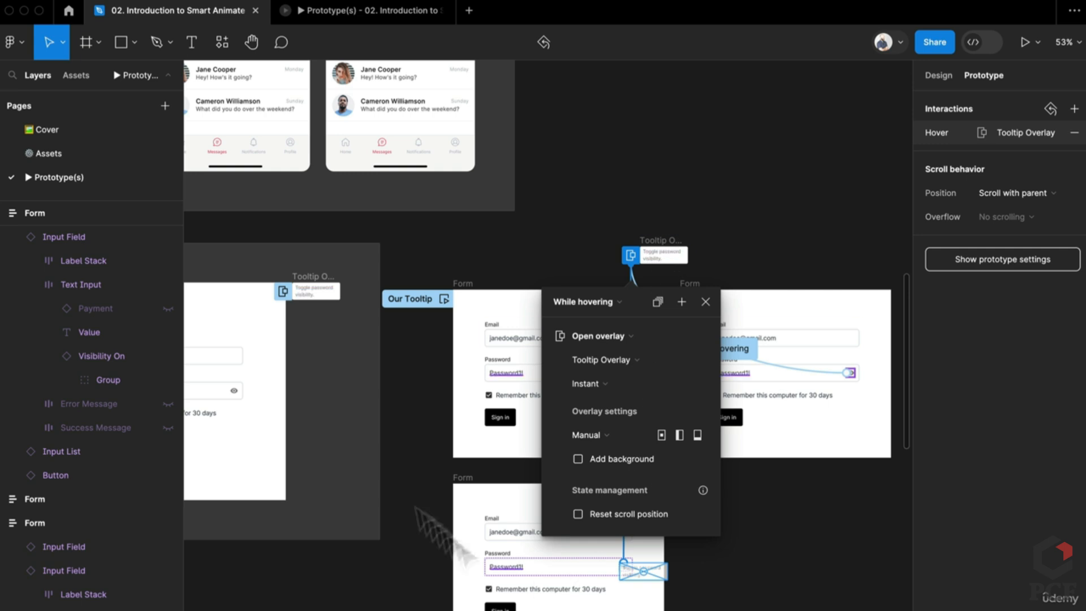
pyautogui.scroll(2, 567, 597)
pyautogui.click(790, 597)
pyautogui.scroll(3, 616, 577)
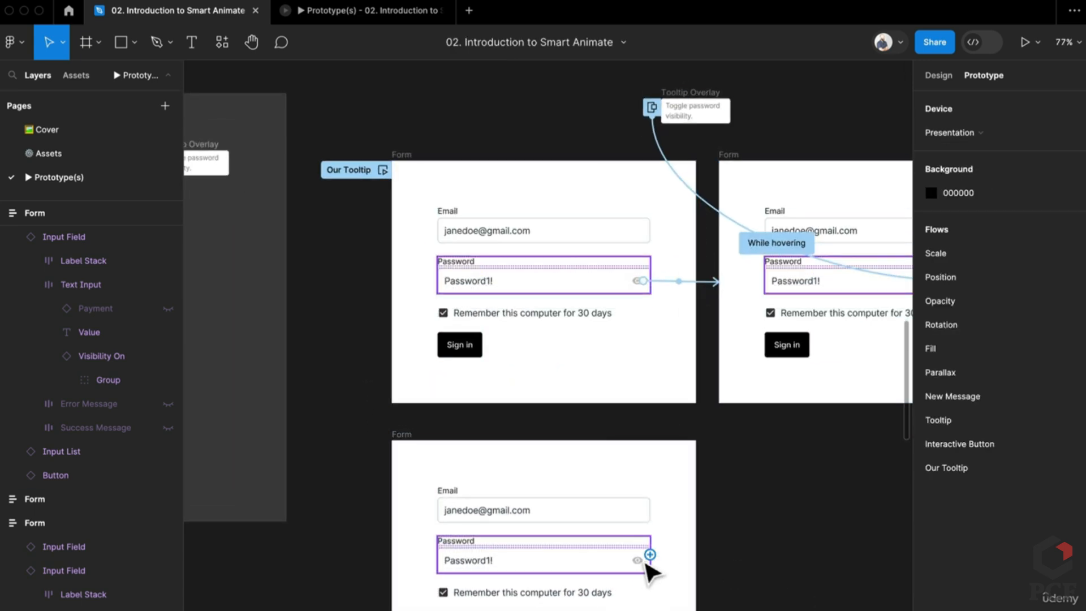
# Open the lower eye icon's hover interaction and measure its gap to the tooltip
pyautogui.click(637, 561)
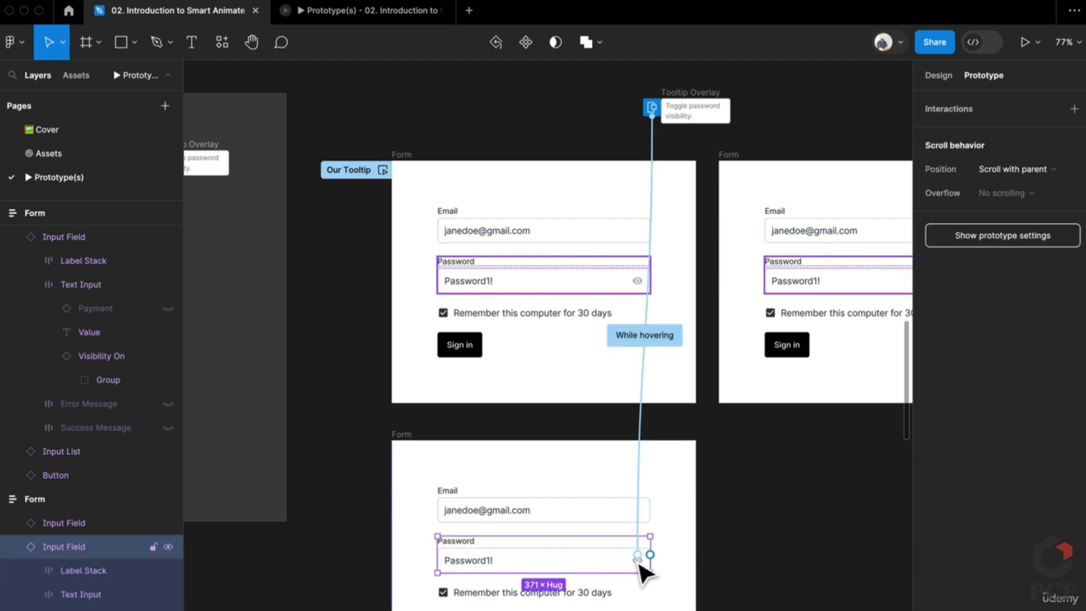
pyautogui.click(643, 480)
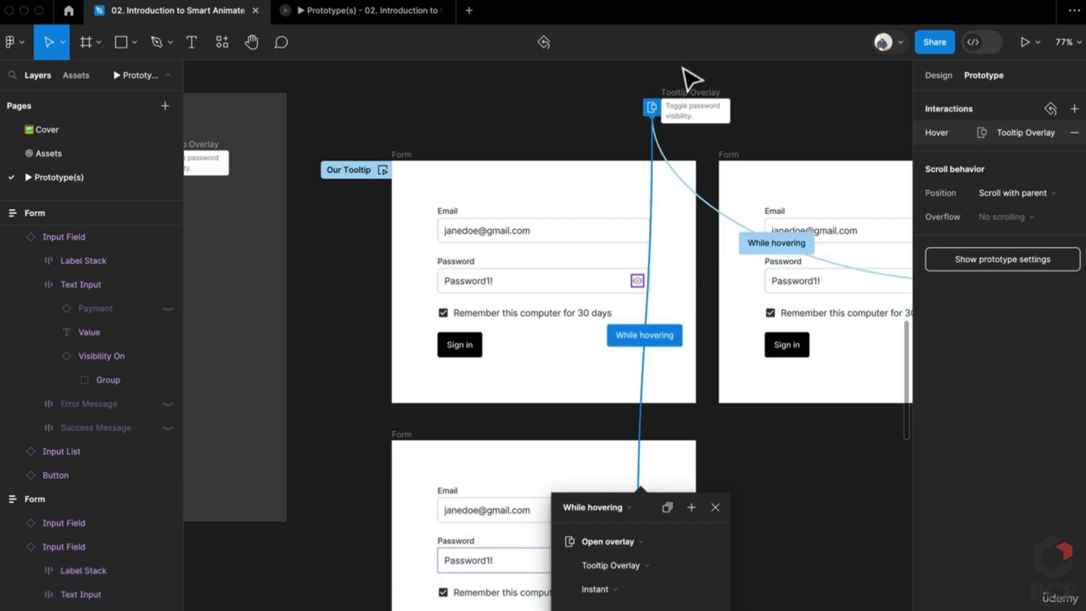
pyautogui.scroll(-7, 645, 582)
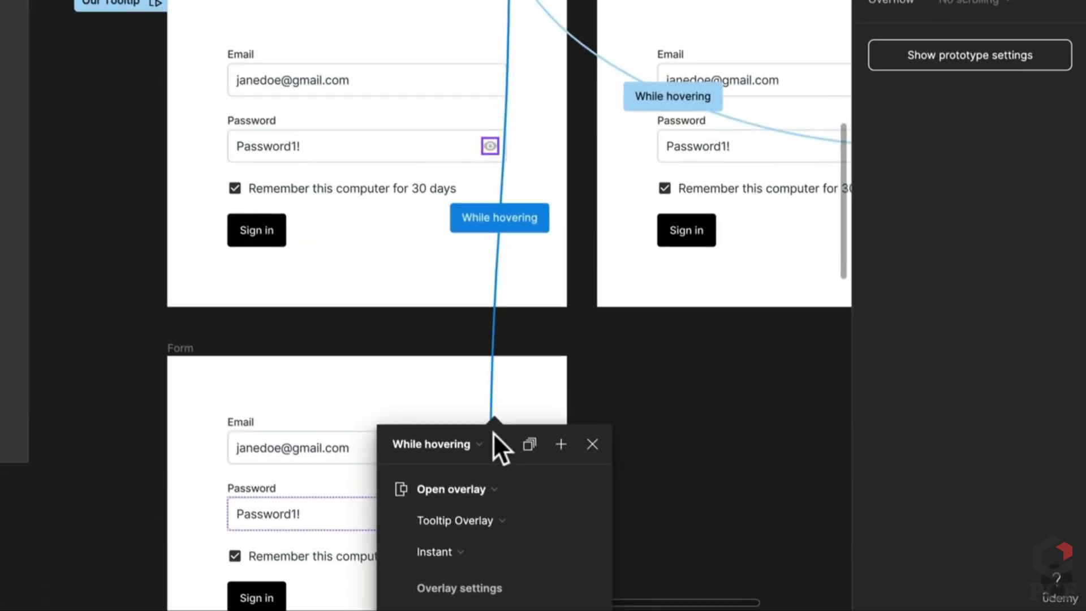
pyautogui.moveTo(494, 433); pyautogui.dragTo(741, 351)
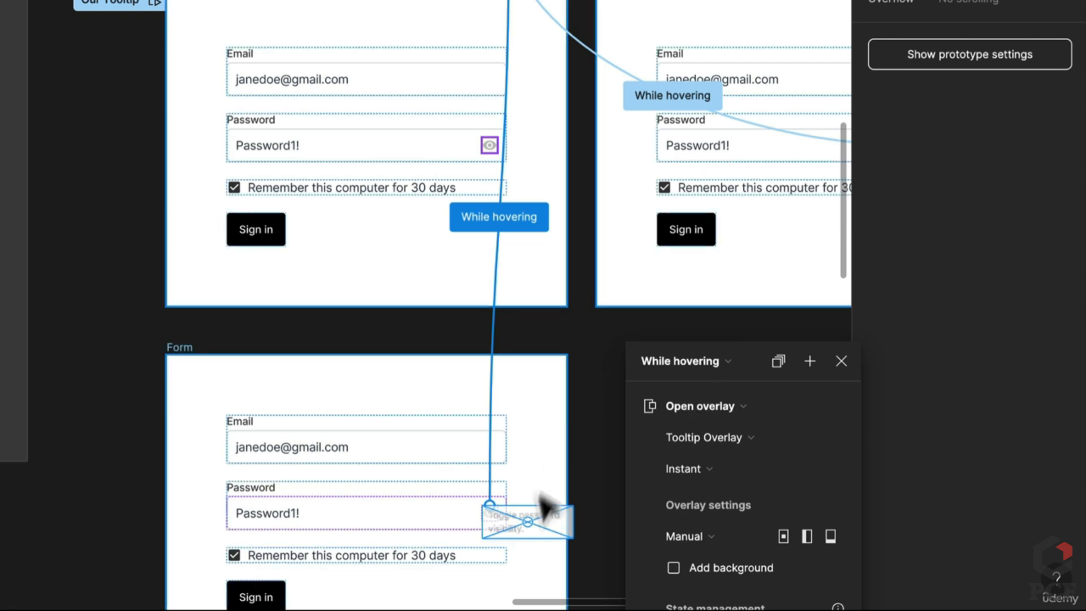
pyautogui.press('alt')
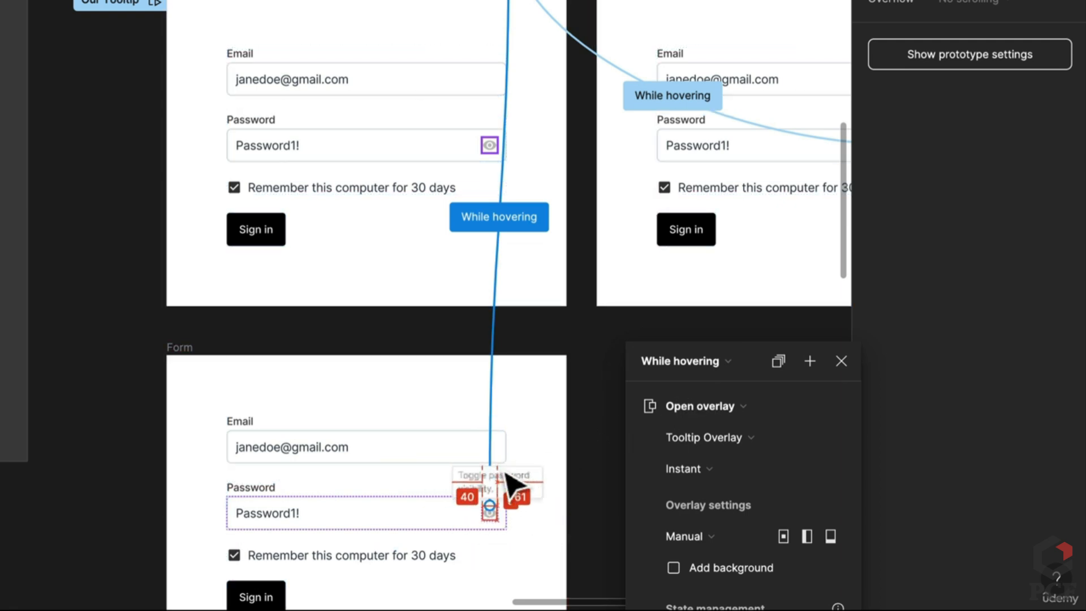
pyautogui.scroll(5, 500, 472)
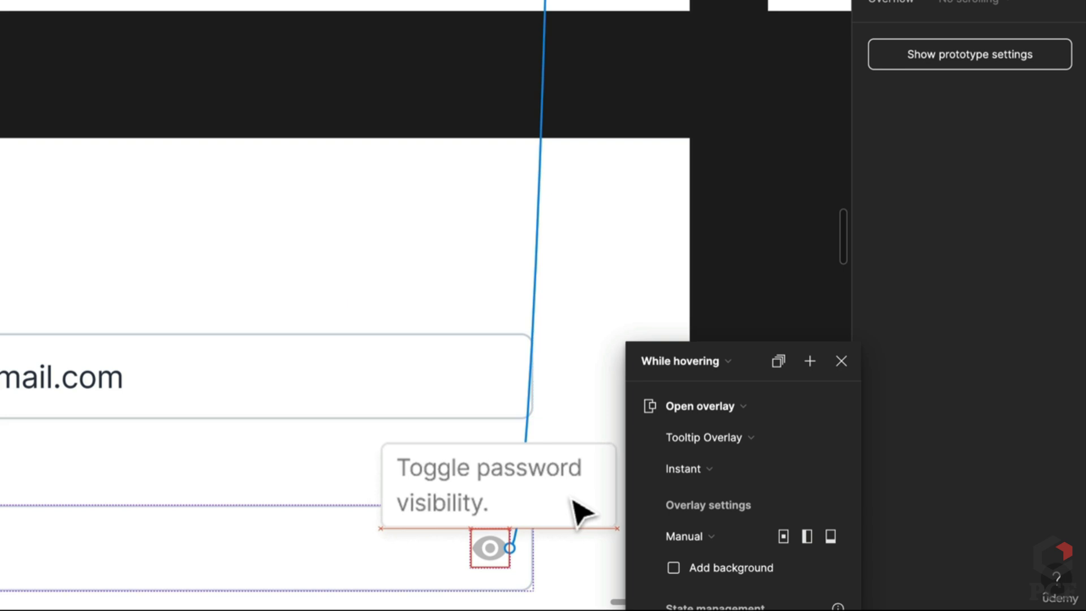
pyautogui.press('alt')
pyautogui.scroll(-2, 566, 498)
pyautogui.moveTo(566, 499); pyautogui.dragTo(461, 250)
pyautogui.scroll(-2, 406, 334)
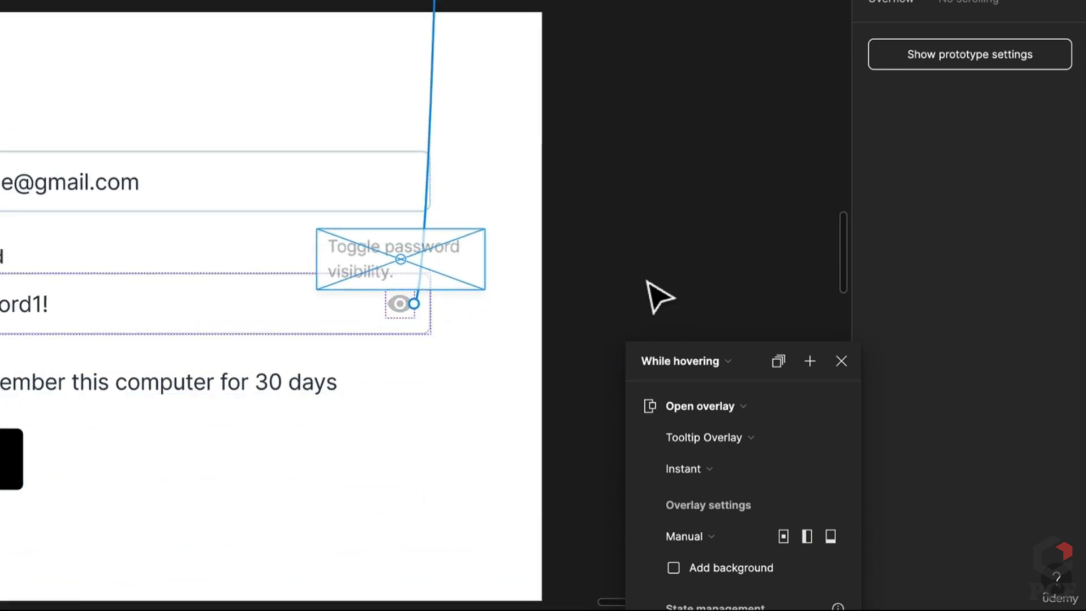
# Set the tooltip overlay animation to Dissolve with a 150ms duration
pyautogui.click(716, 473)
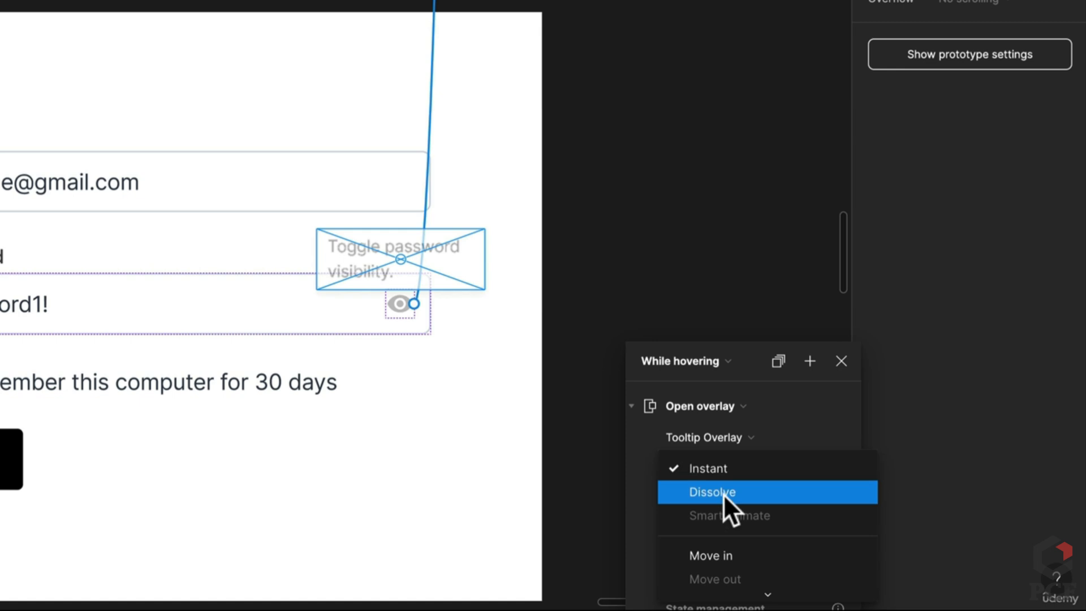
pyautogui.click(722, 493)
pyautogui.click(814, 500)
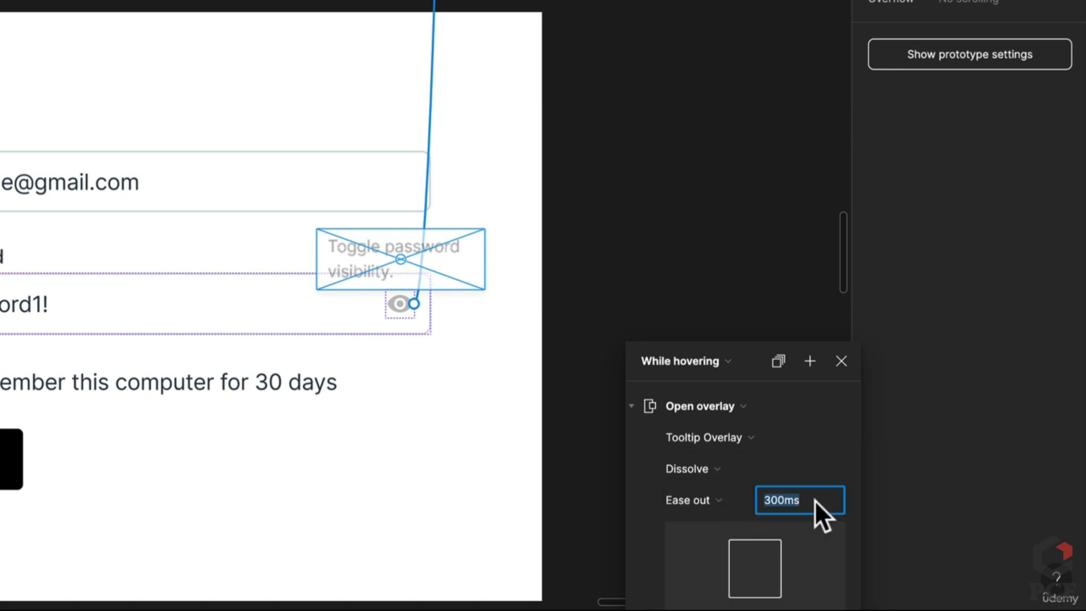
pyautogui.write('150')
pyautogui.press('Return')
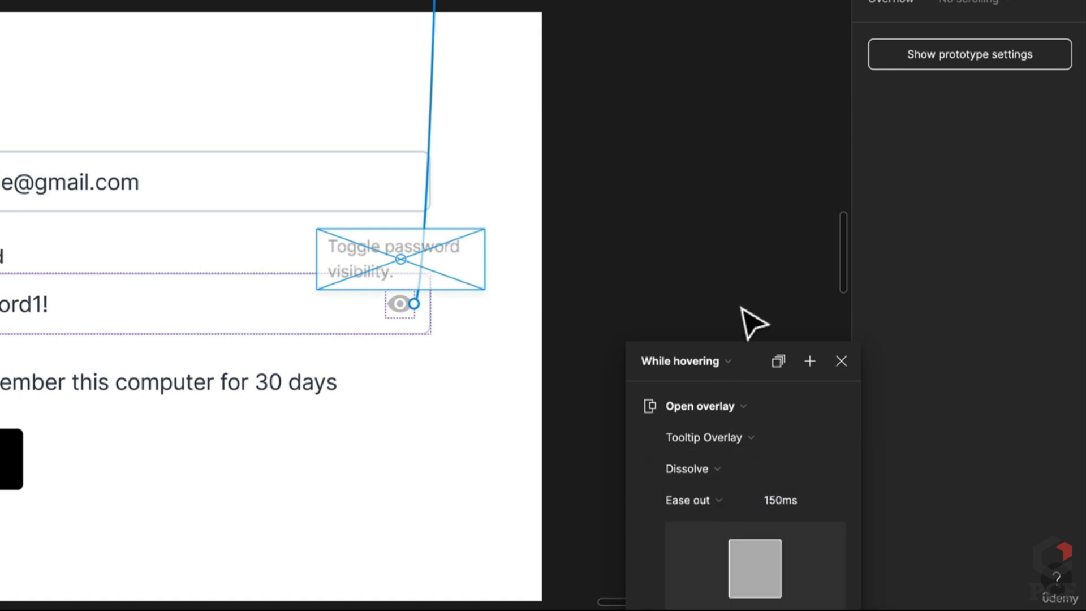
pyautogui.click(707, 201)
pyautogui.scroll(-2, 711, 201)
pyautogui.moveTo(710, 194); pyautogui.dragTo(766, 300)
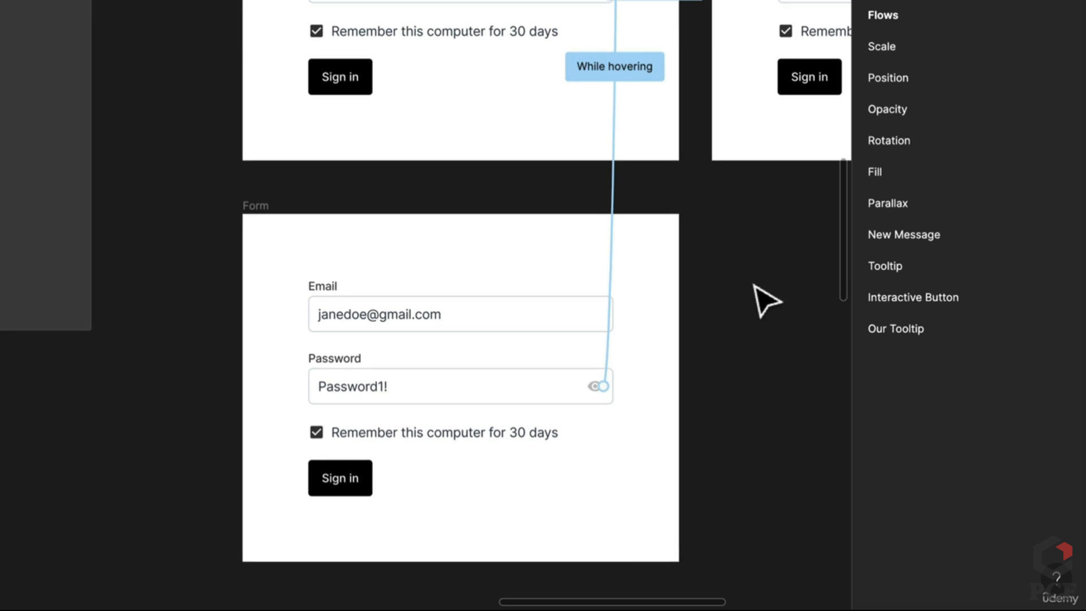
# Start a new flow at the lower Form frame and name it v2
pyautogui.click(250, 209)
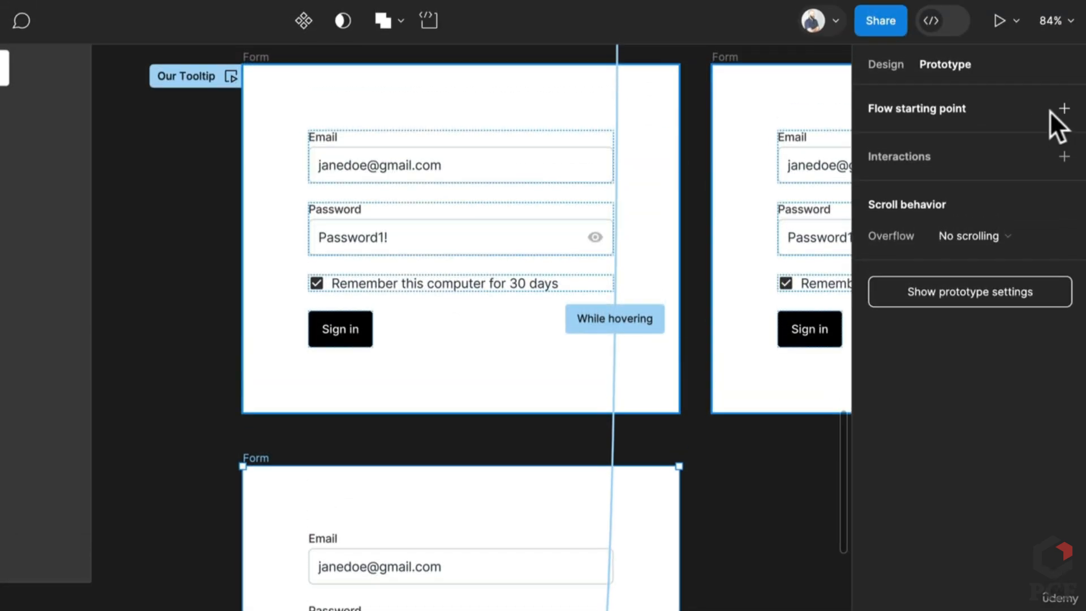
pyautogui.click(1064, 109)
pyautogui.doubleClick(928, 142)
pyautogui.write('v')
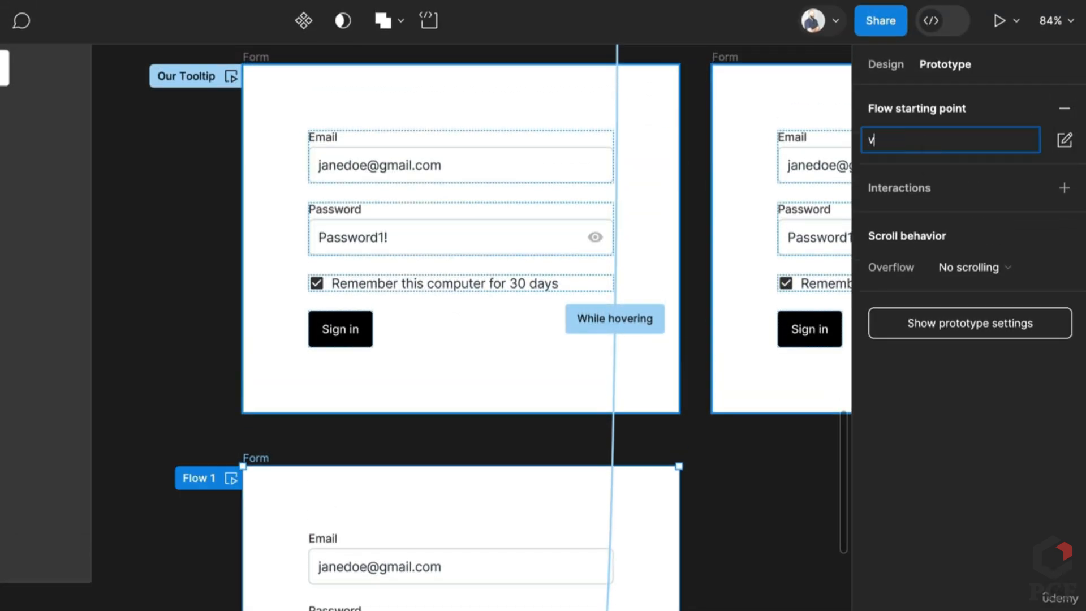
pyautogui.write('2')
pyautogui.press('Return')
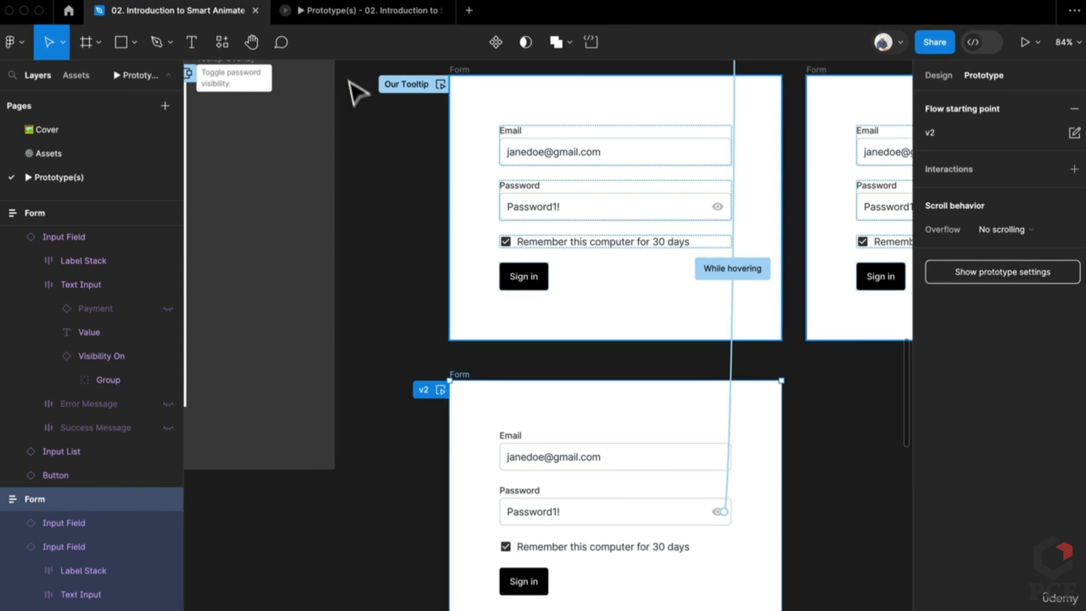
# Compare the Our Tooltip and v2 flows in presentation view, then go to the Assets page
pyautogui.click(339, 10)
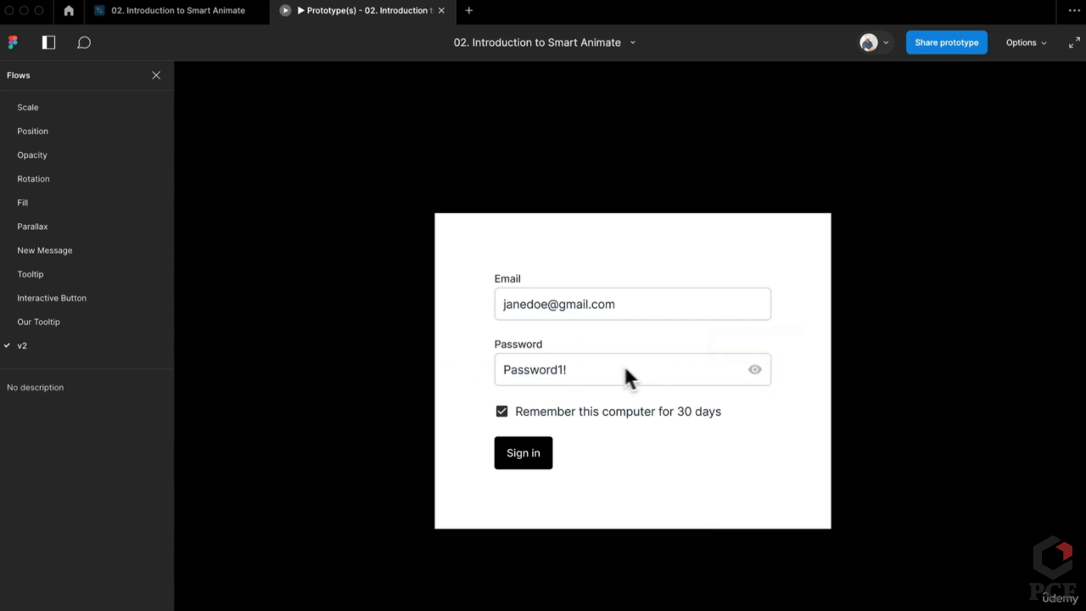
pyautogui.click(95, 321)
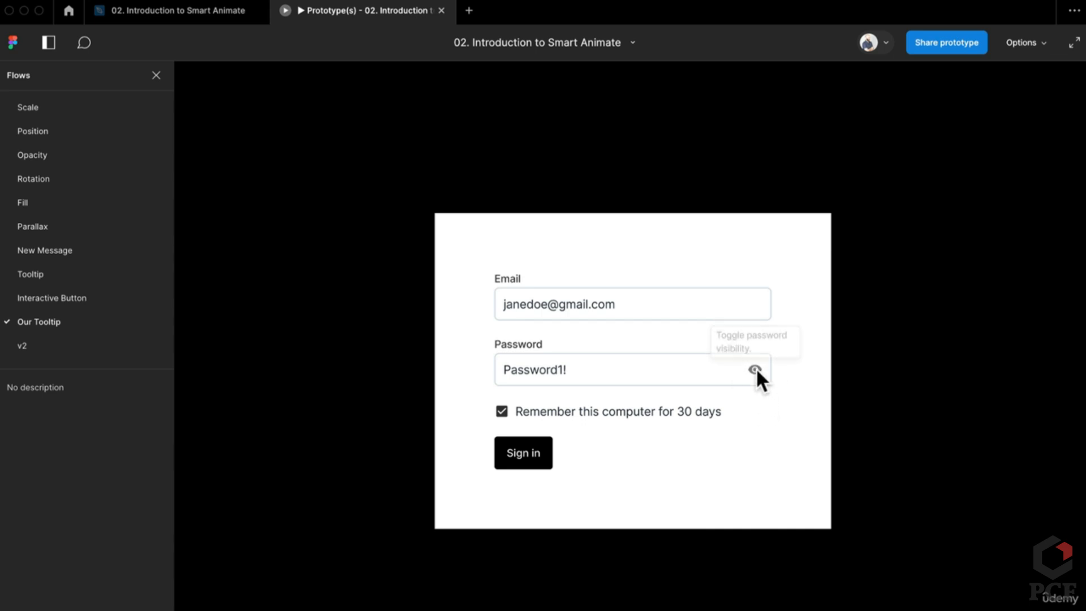
pyautogui.click(39, 347)
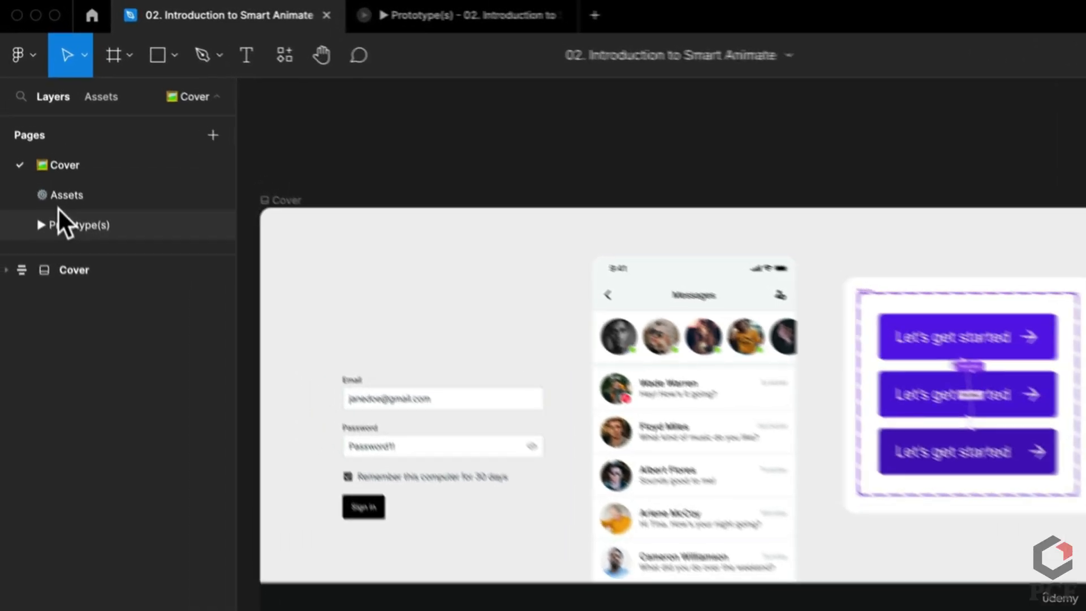
pyautogui.click(60, 198)
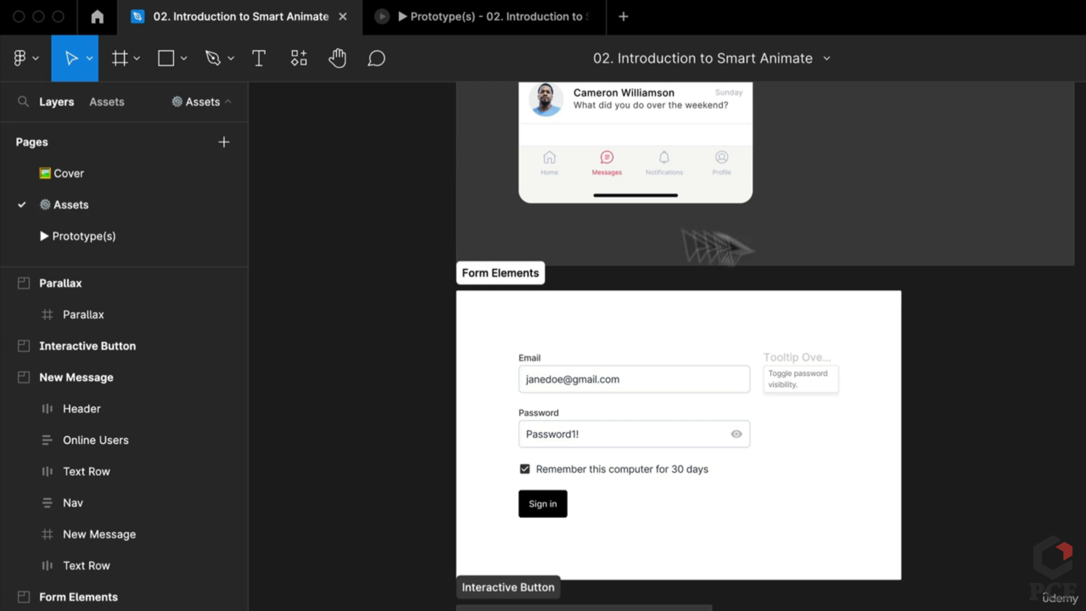
# Leave presentation and inspect the top button's While hovering and After delay prototype links
pyautogui.click(586, 16)
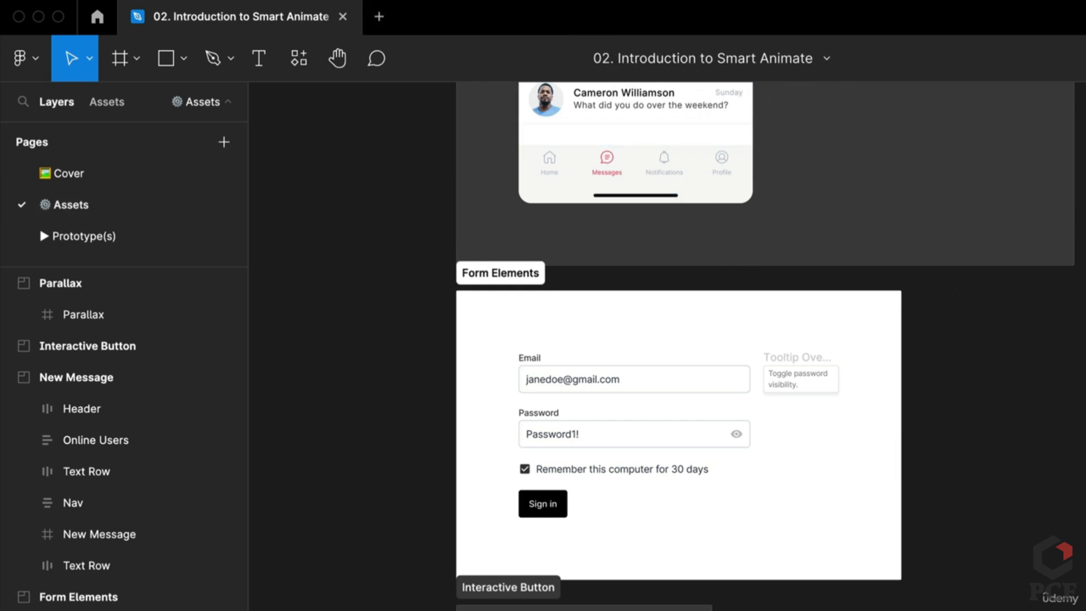
pyautogui.scroll(-4, 560, 565)
pyautogui.scroll(4, 560, 582)
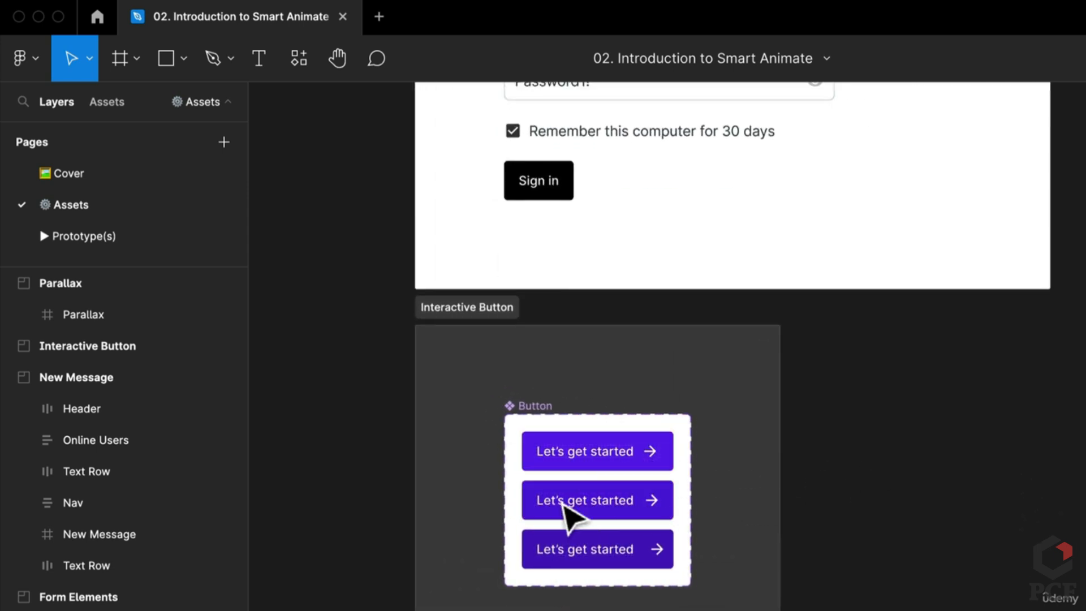
pyautogui.scroll(4, 568, 510)
pyautogui.scroll(-1, 572, 515)
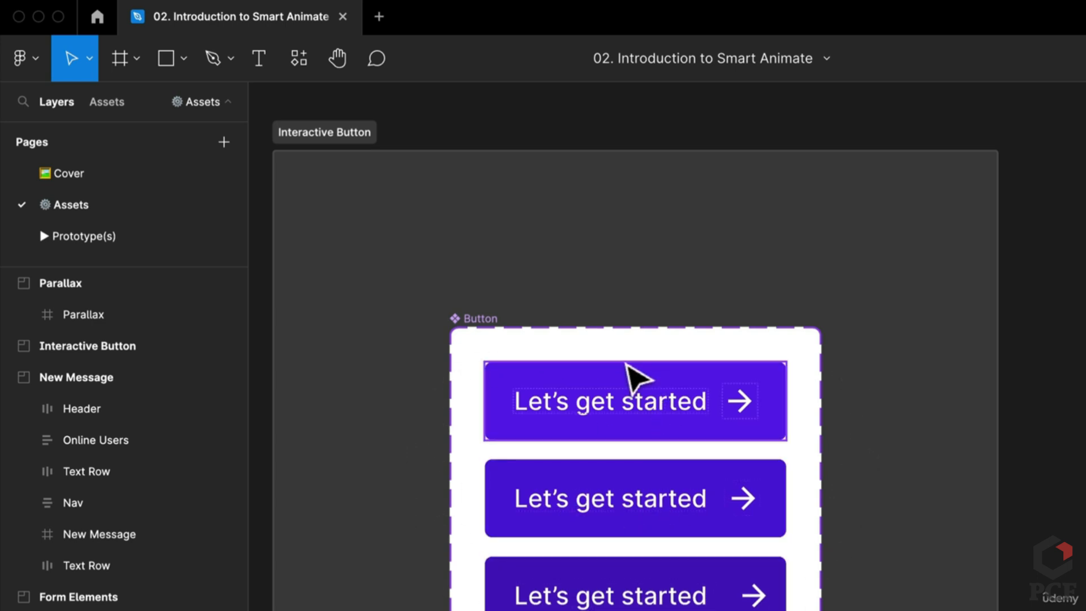
pyautogui.click(625, 375)
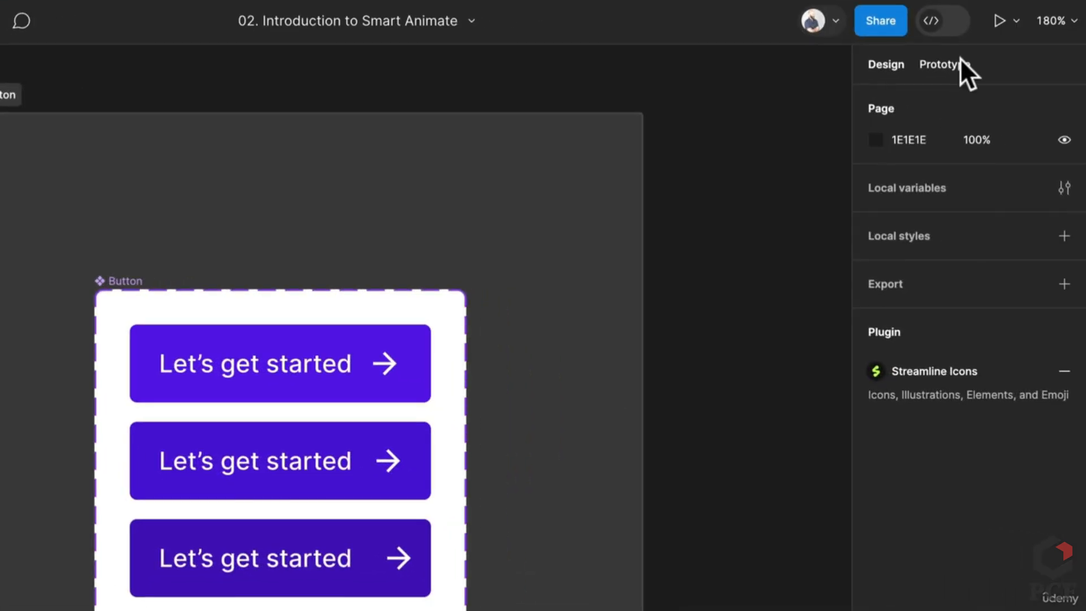
pyautogui.click(959, 58)
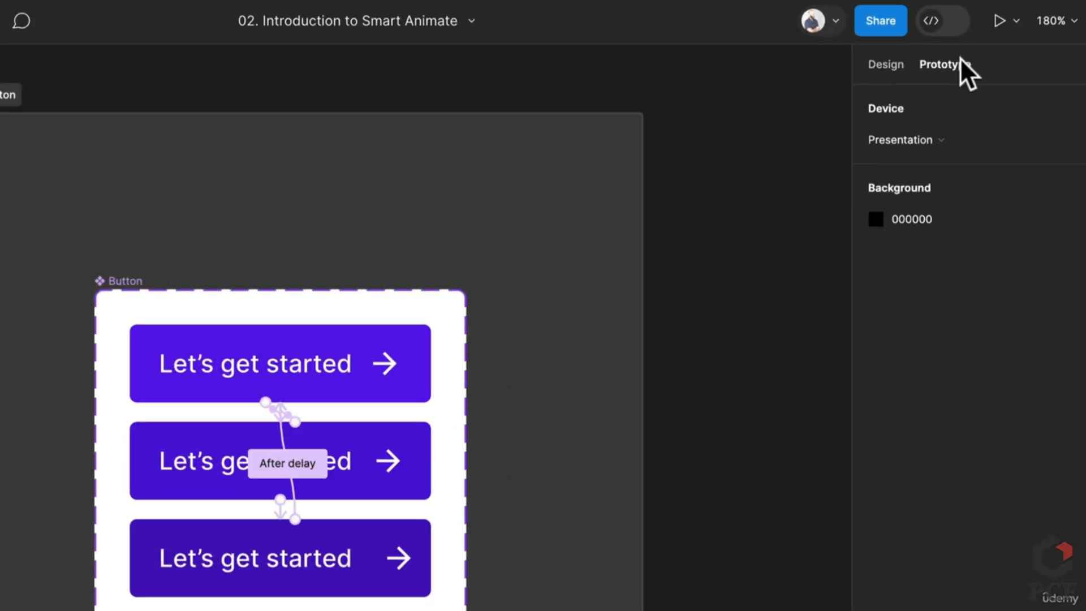
pyautogui.scroll(5, 255, 436)
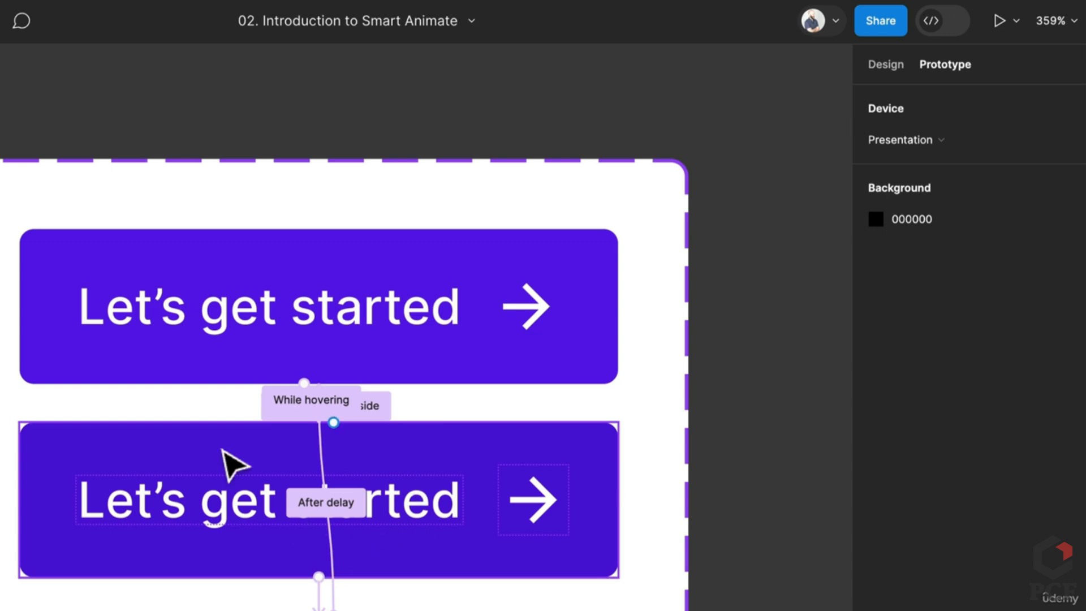
pyautogui.scroll(-1, 227, 455)
pyautogui.scroll(-10, 223, 451)
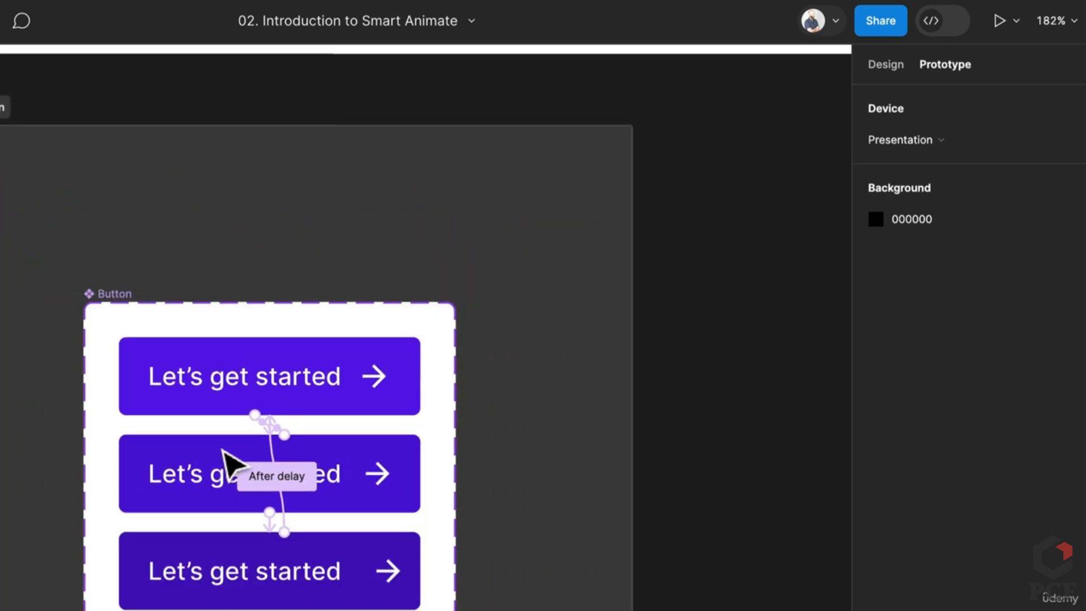
pyautogui.scroll(4, 222, 451)
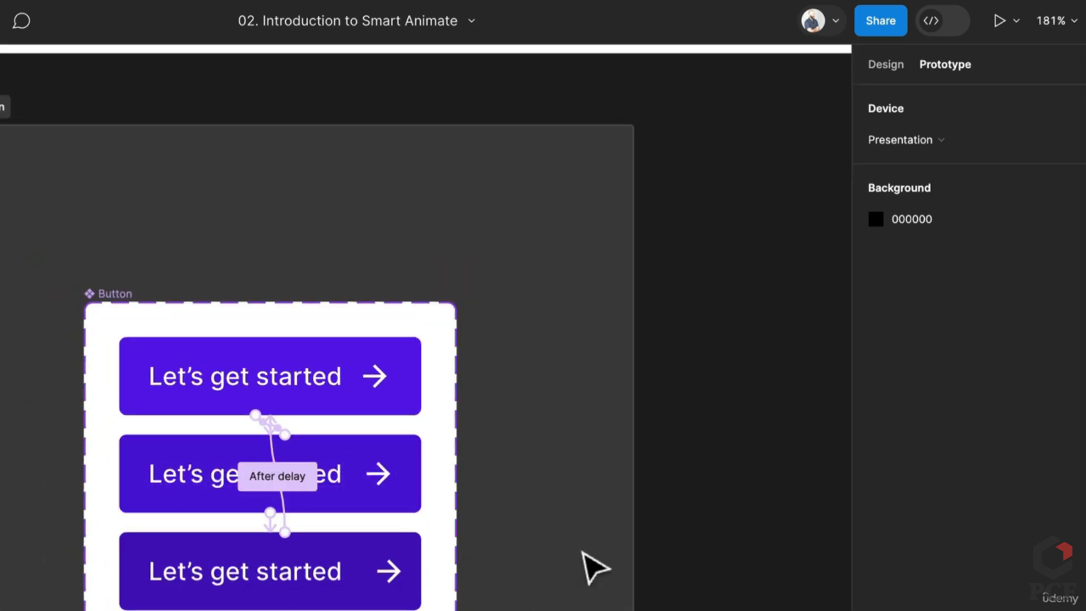
# Pan across empty canvas to the standalone Button instance and select it
pyautogui.moveTo(744, 536); pyautogui.dragTo(156, 546)
pyautogui.moveTo(562, 524); pyautogui.dragTo(396, 522)
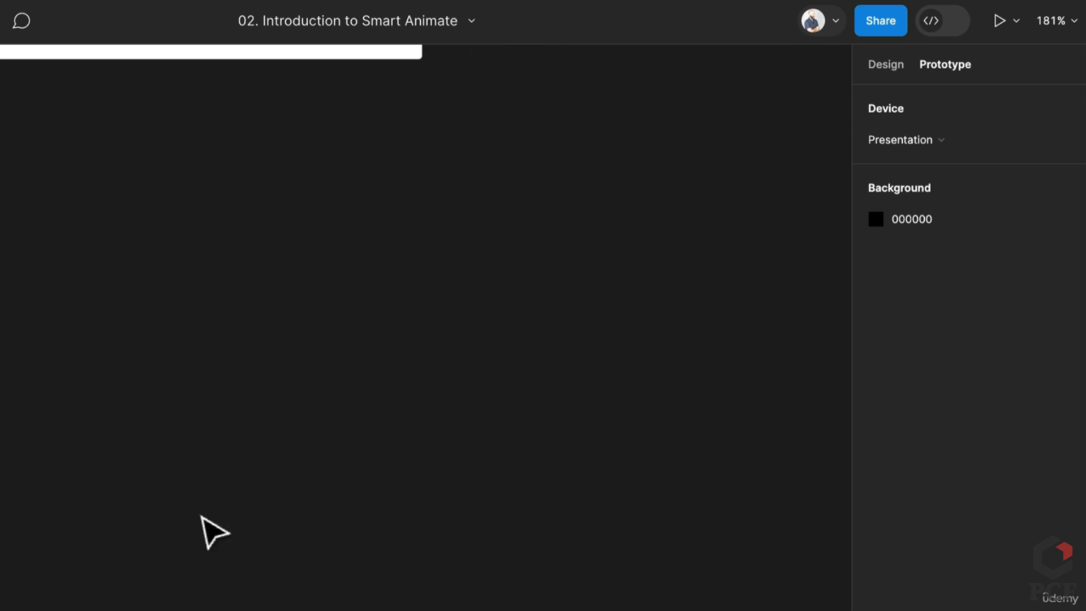
pyautogui.moveTo(214, 531); pyautogui.dragTo(832, 470)
pyautogui.click(262, 371)
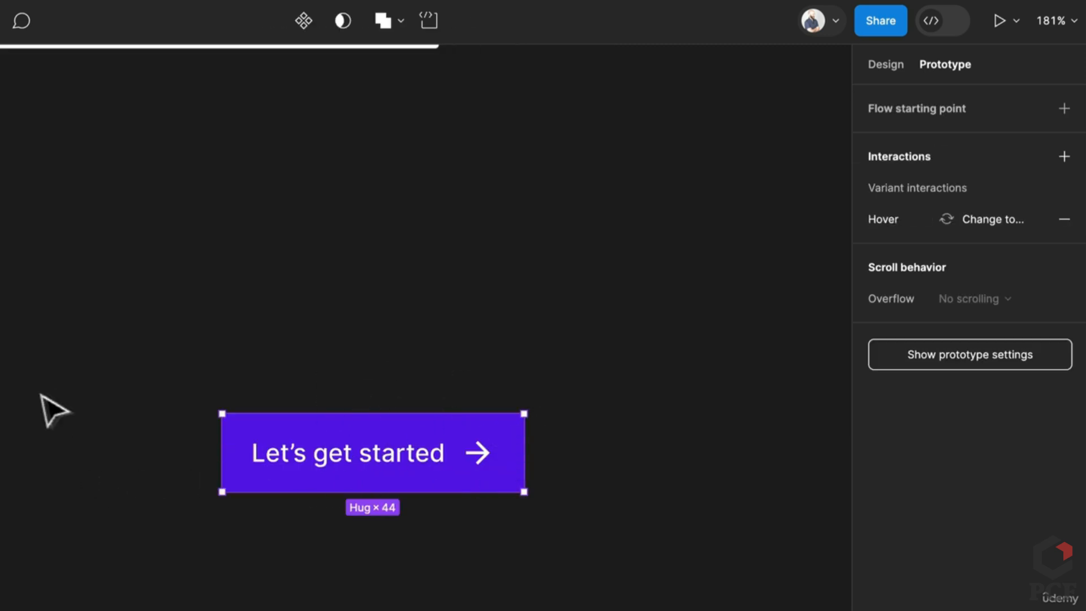
# Detach the standalone Button instance from its main component
pyautogui.rightClick(406, 459)
pyautogui.click(402, 468)
pyautogui.rightClick(395, 461)
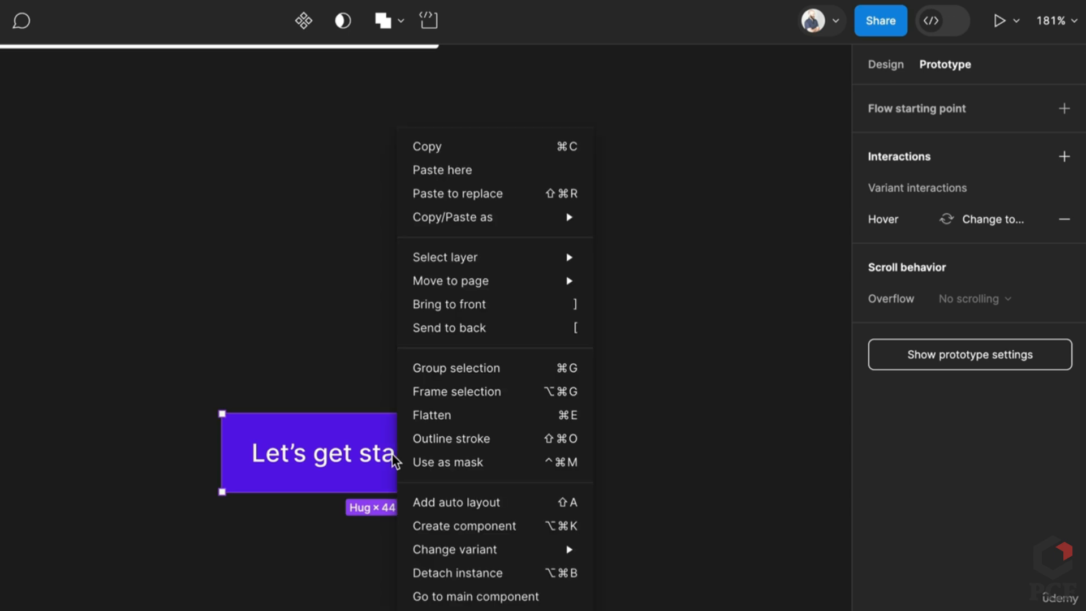
pyautogui.click(343, 502)
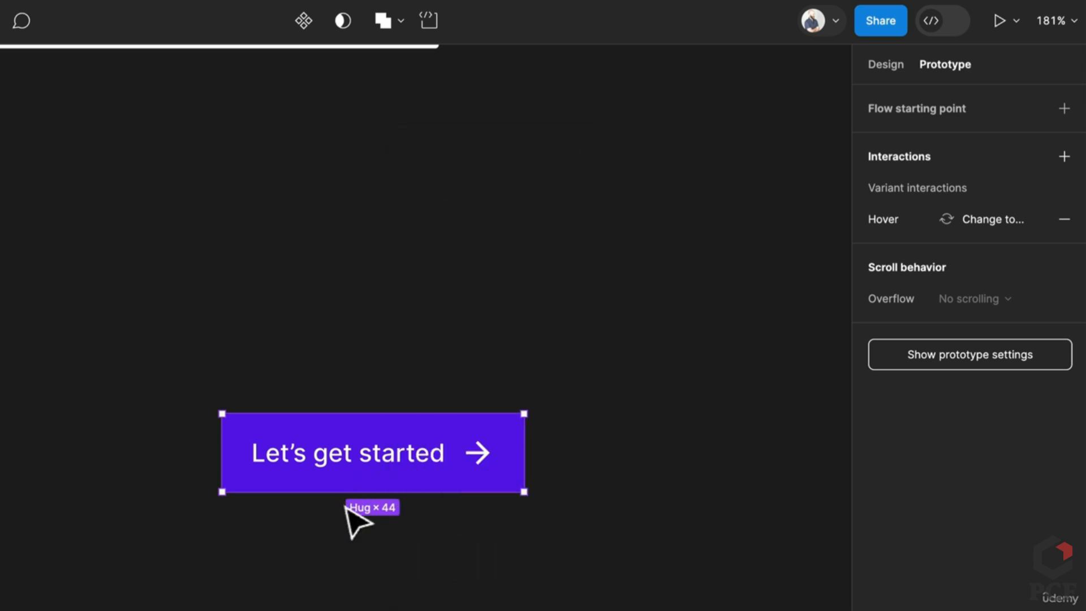
pyautogui.rightClick(427, 471)
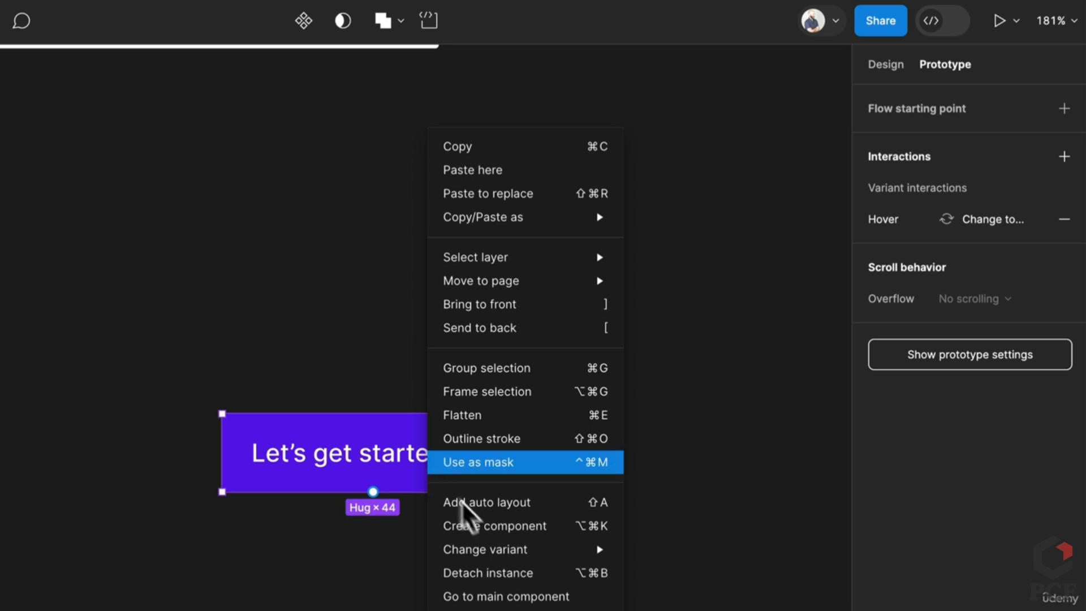
pyautogui.click(523, 574)
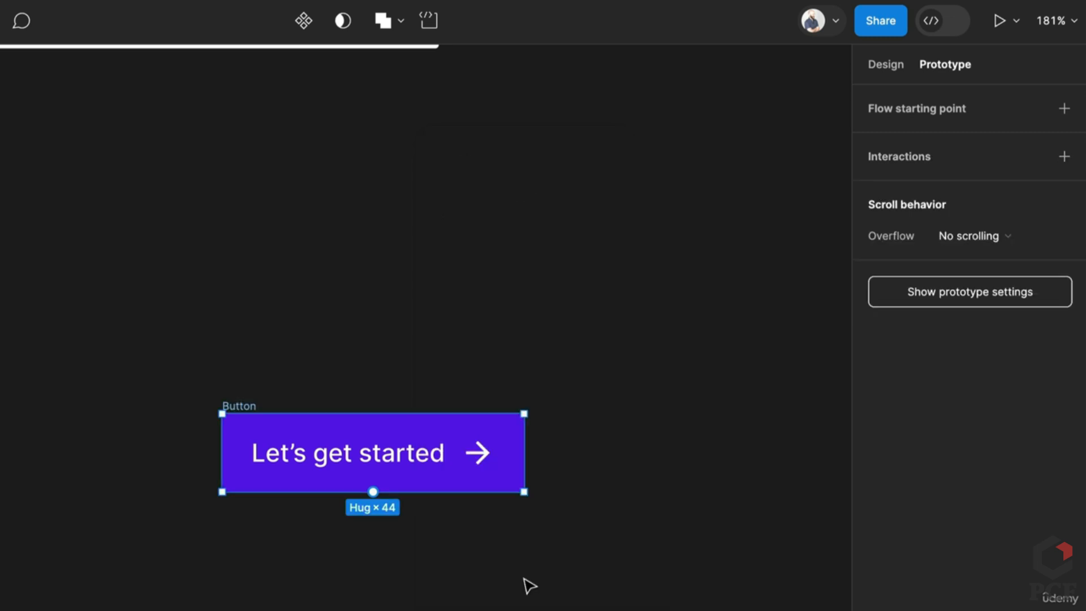
# Delete the arrow icon and turn the text-only Button frame into a component
pyautogui.click(477, 457)
pyautogui.press('Delete')
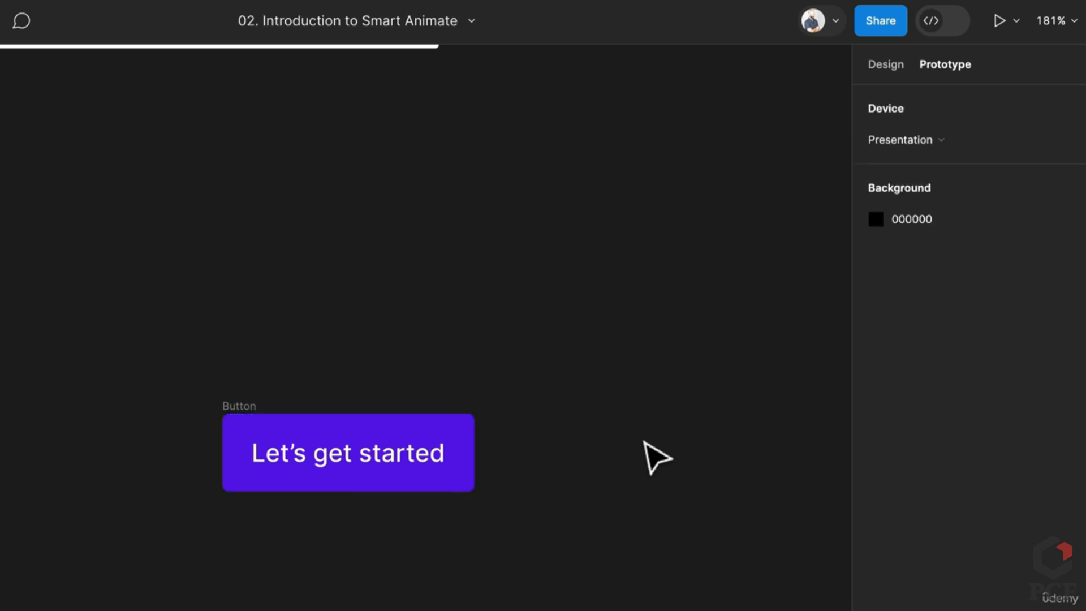
pyautogui.click(347, 478)
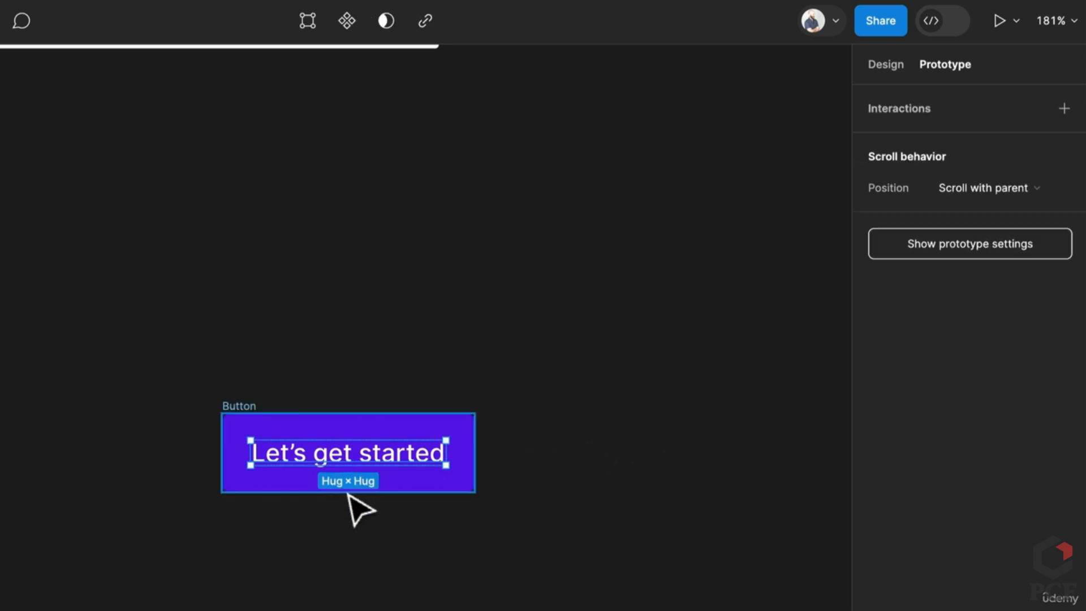
pyautogui.click(884, 64)
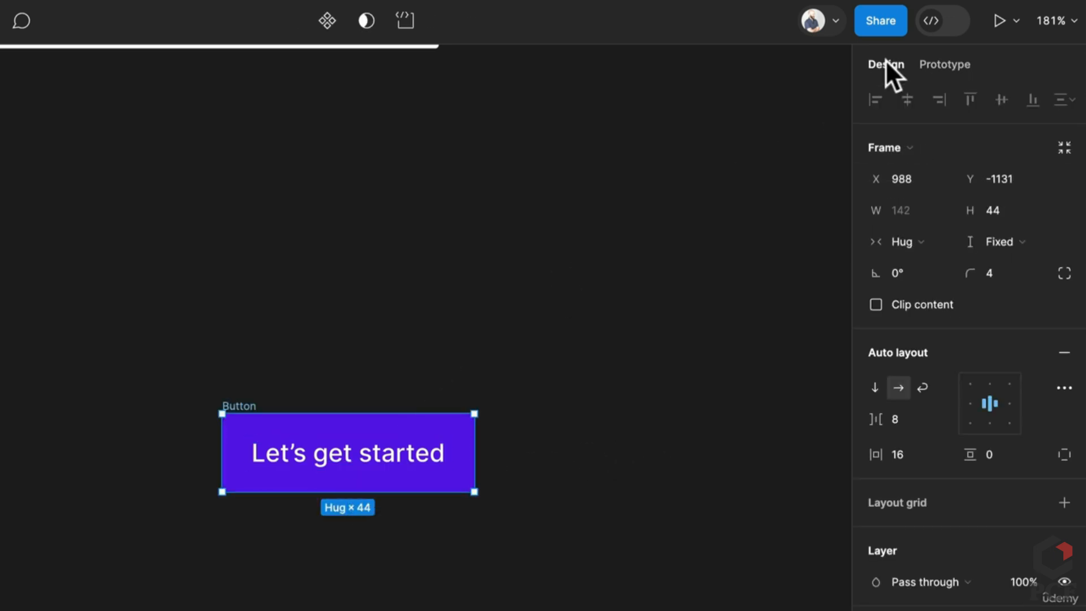
pyautogui.click(354, 457)
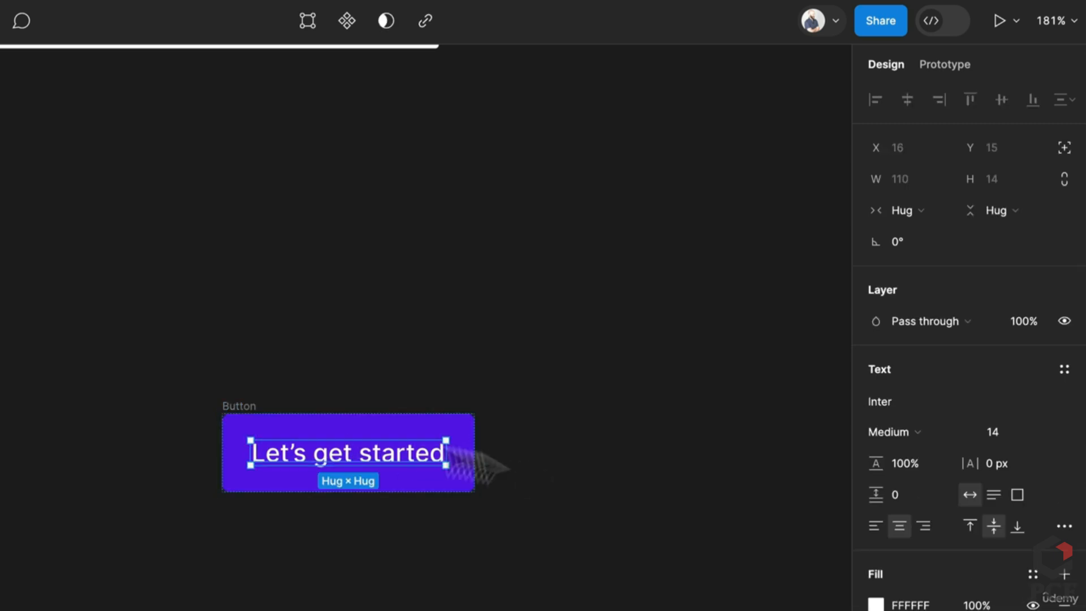
pyautogui.click(256, 406)
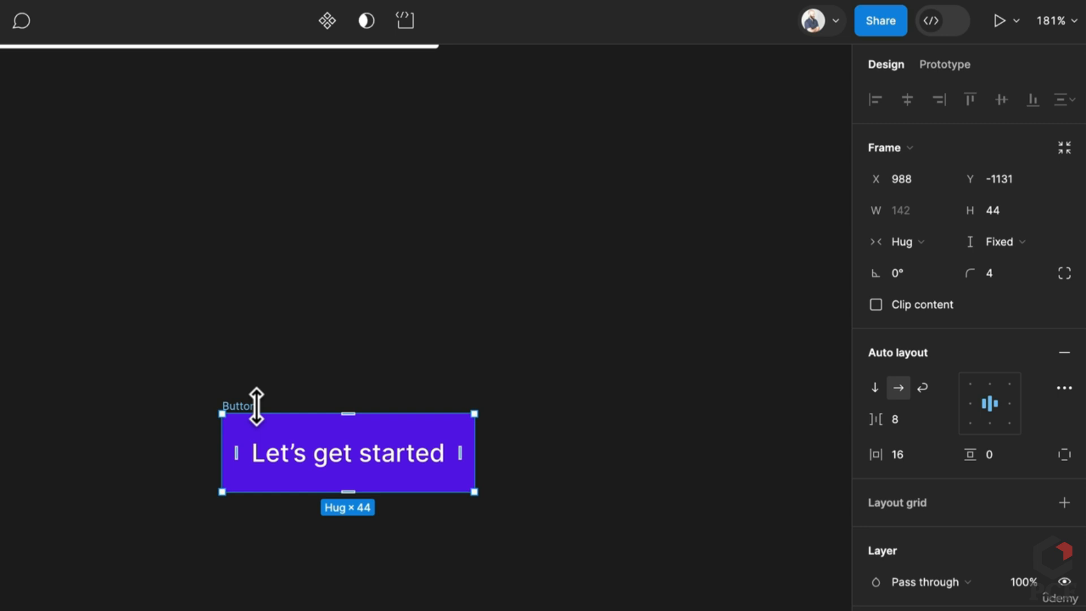
pyautogui.click(327, 22)
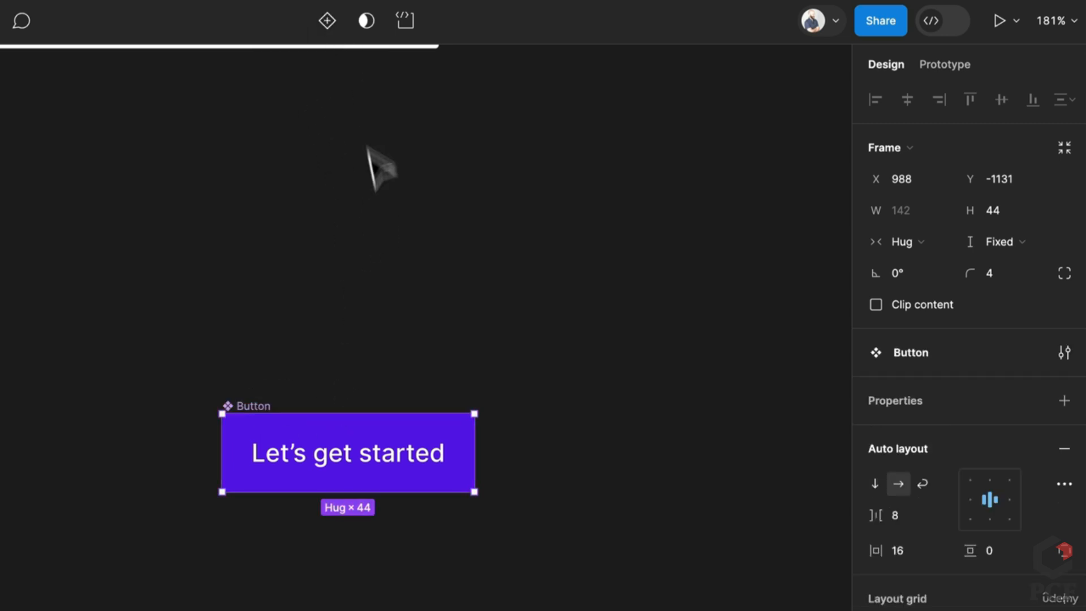
# Add a variant property and a white fill to the Button component set
pyautogui.click(1063, 407)
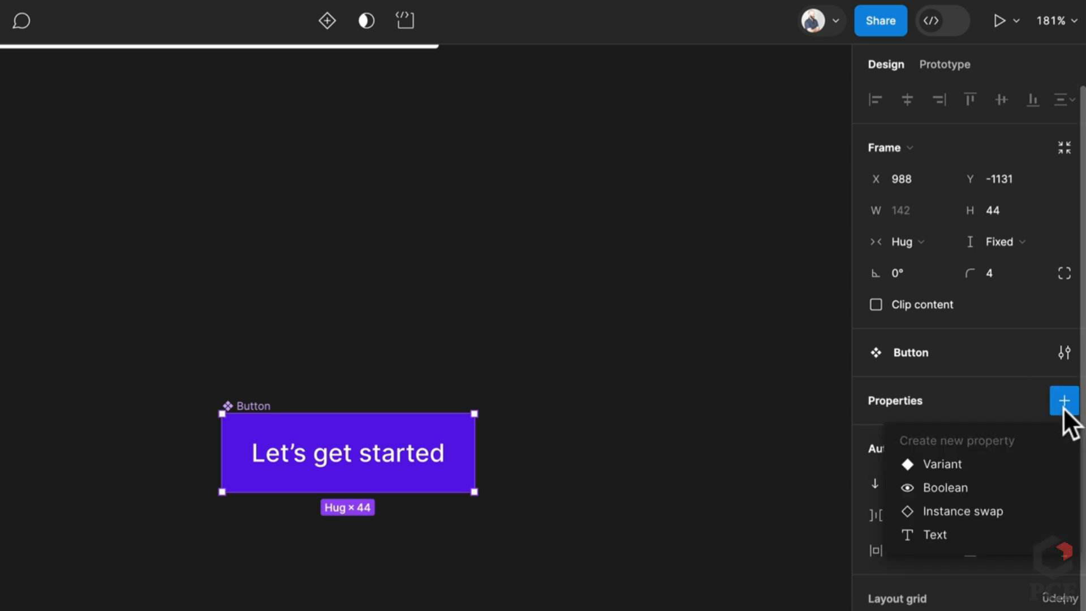
pyautogui.click(962, 461)
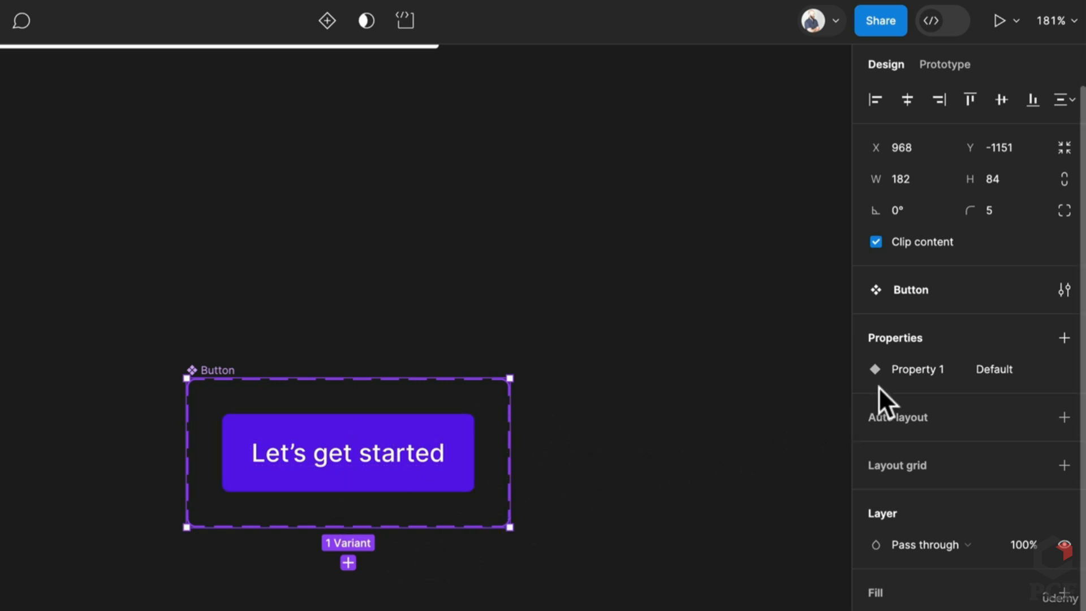
pyautogui.click(1064, 592)
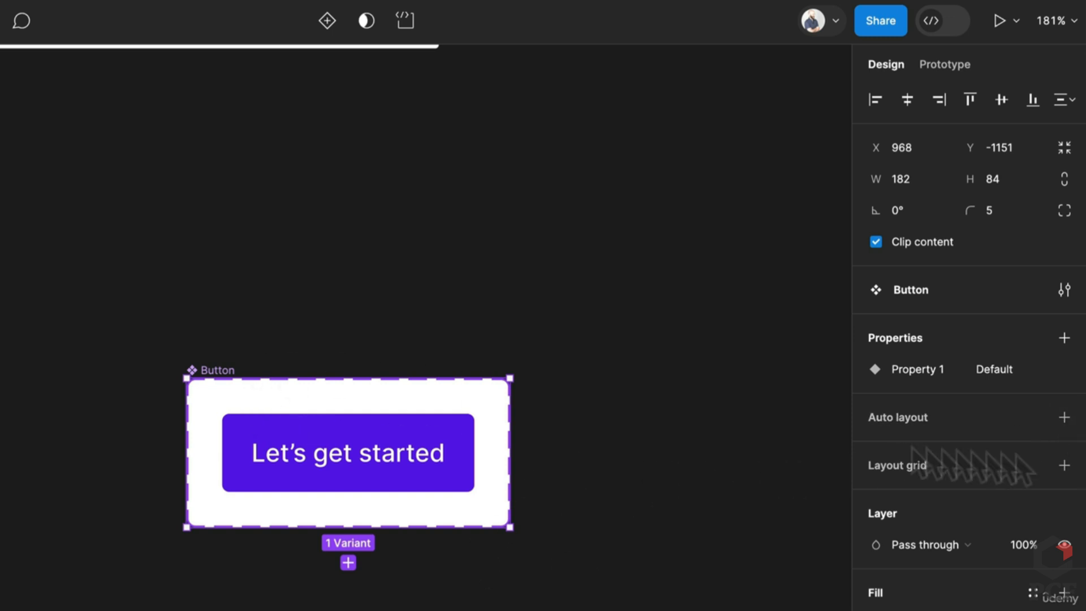
# Give the component set auto layout with 20 spacing between items
pyautogui.click(1064, 418)
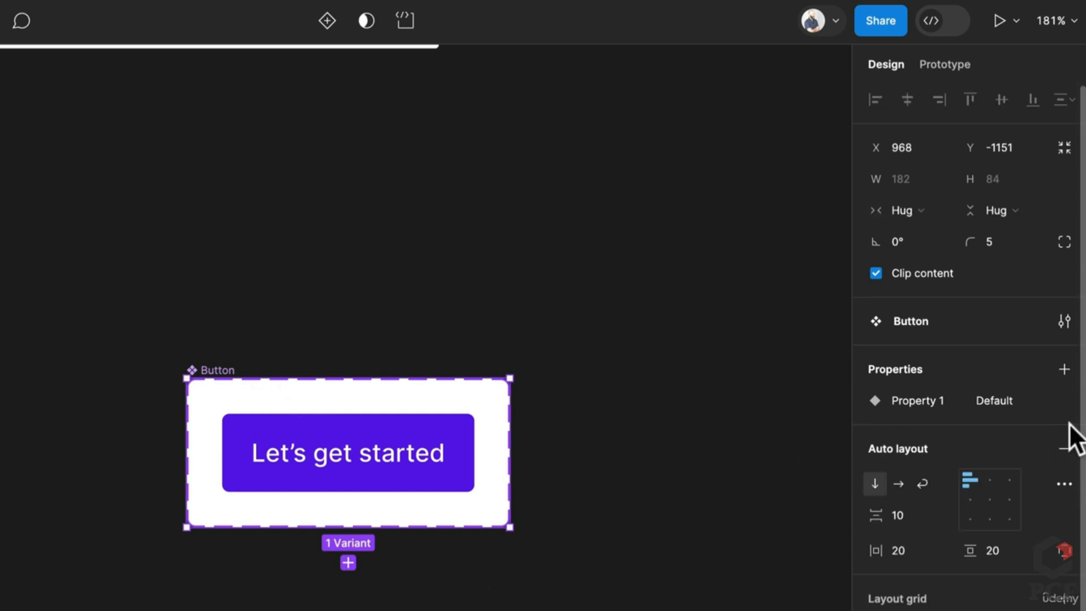
pyautogui.click(910, 511)
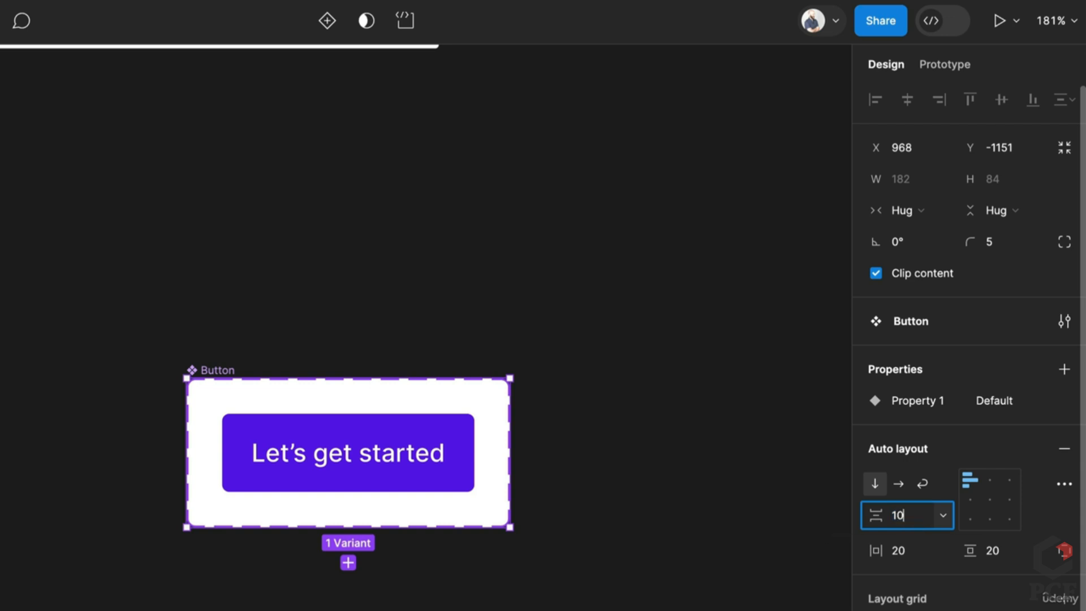
pyautogui.press('Return')
pyautogui.click(904, 515)
pyautogui.write('20')
pyautogui.press('Return')
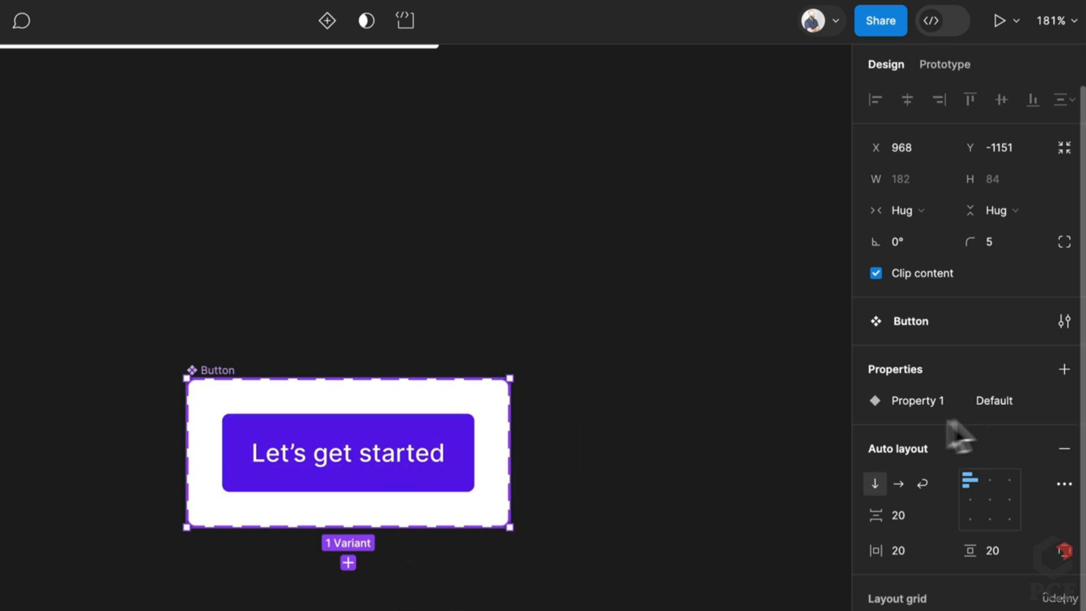
# Rename the variant property from Property 1 to State
pyautogui.click(565, 503)
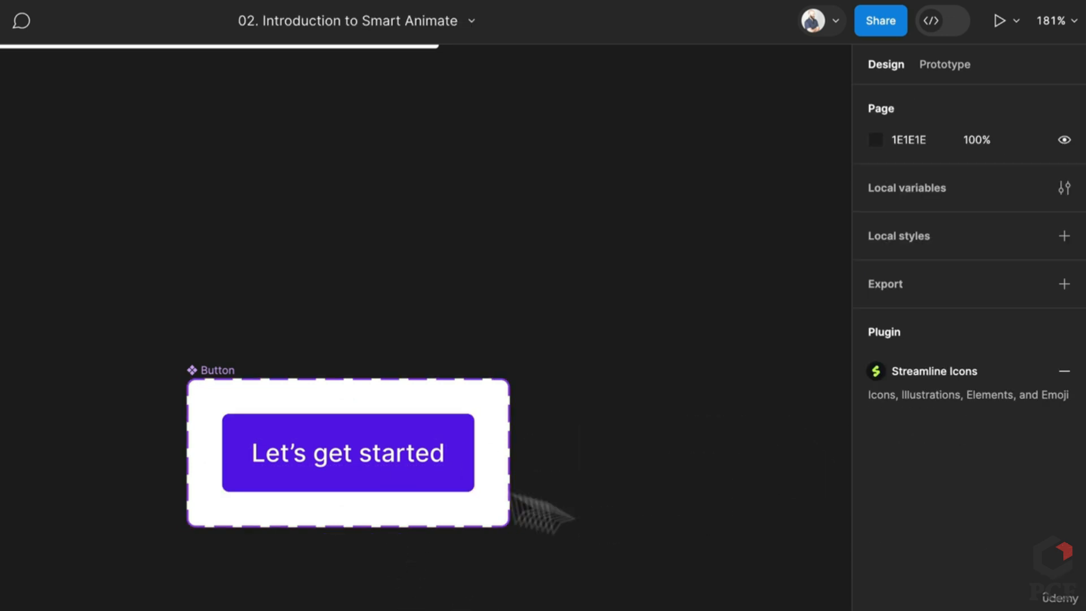
pyautogui.click(220, 376)
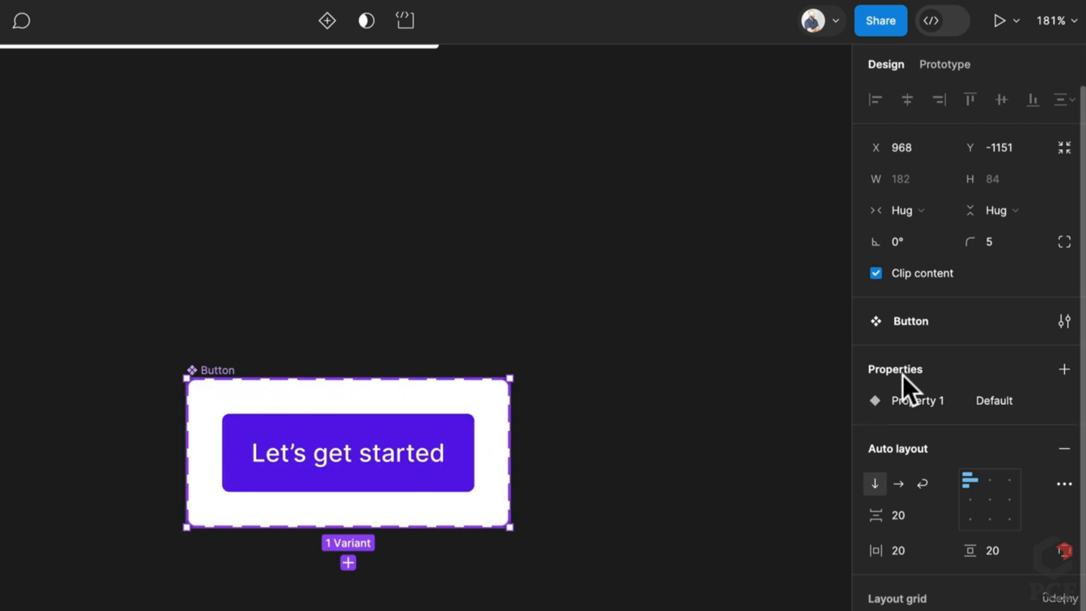
pyautogui.doubleClick(925, 398)
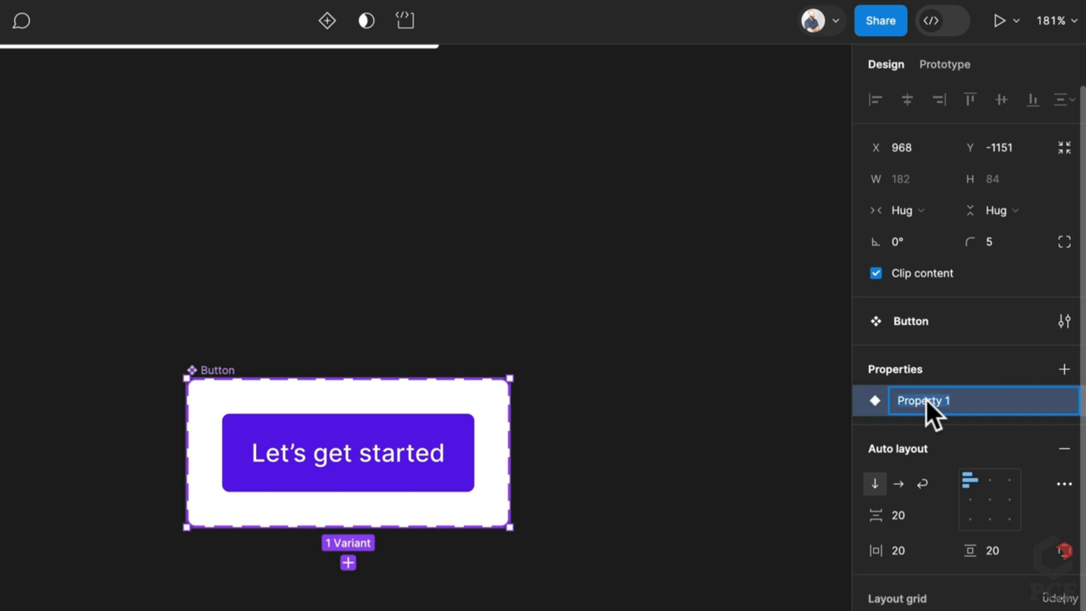
pyautogui.write('State')
pyautogui.press('Return')
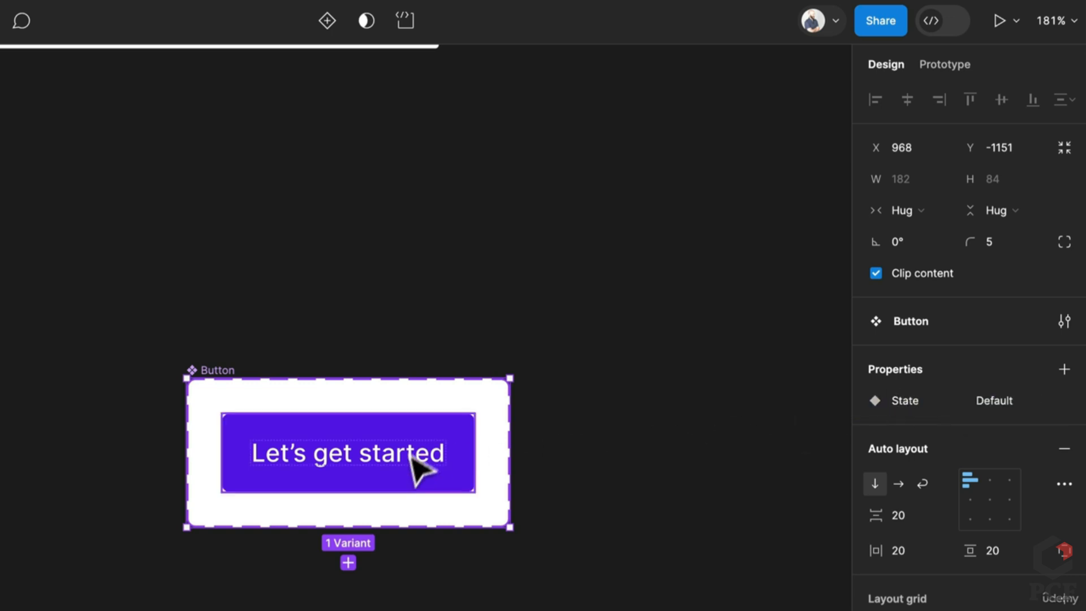
pyautogui.click(436, 483)
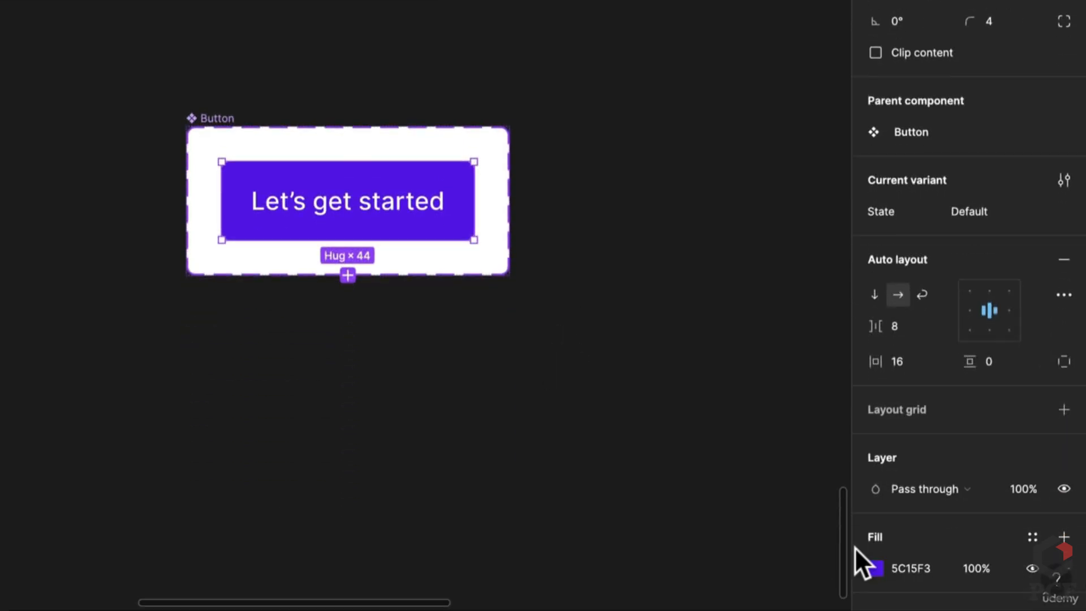
# Adjust the Default button's fill to a deeper, purer blue
pyautogui.click(875, 568)
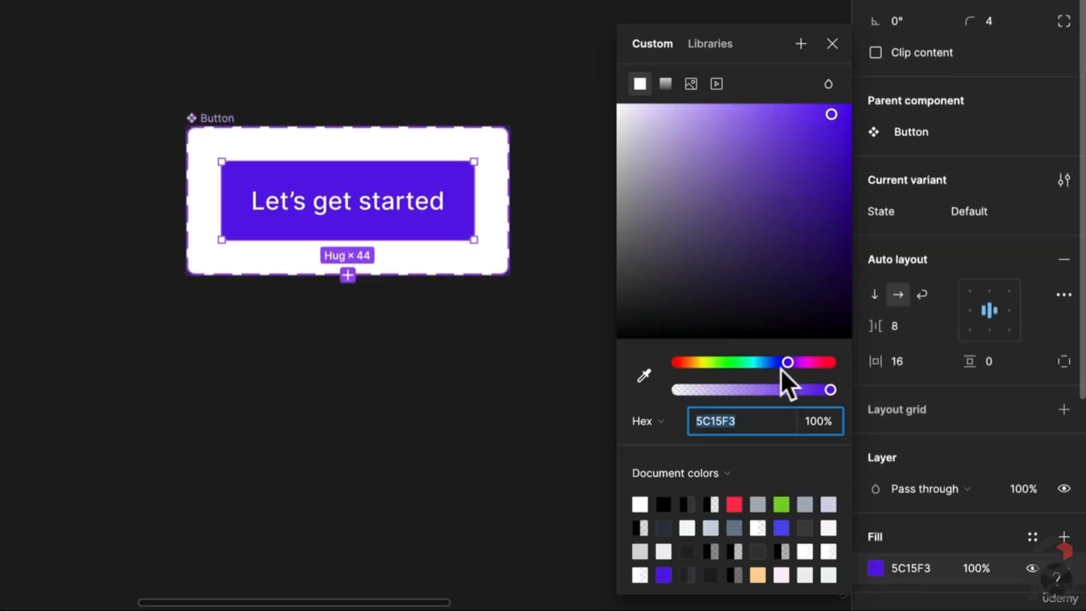
pyautogui.moveTo(781, 364); pyautogui.dragTo(779, 362)
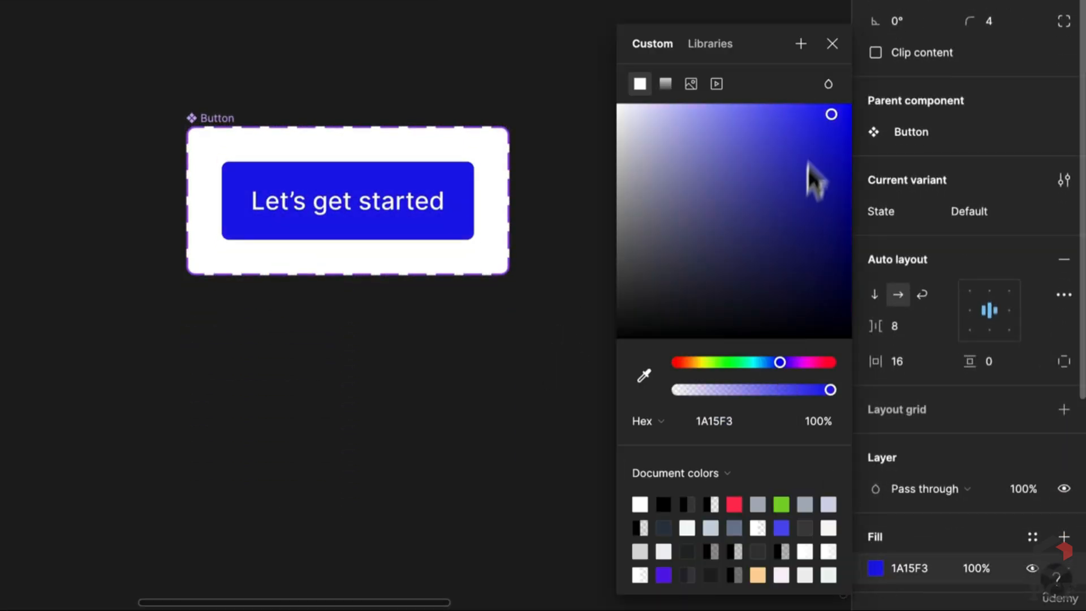
pyautogui.click(830, 117)
pyautogui.moveTo(839, 143); pyautogui.dragTo(851, 133)
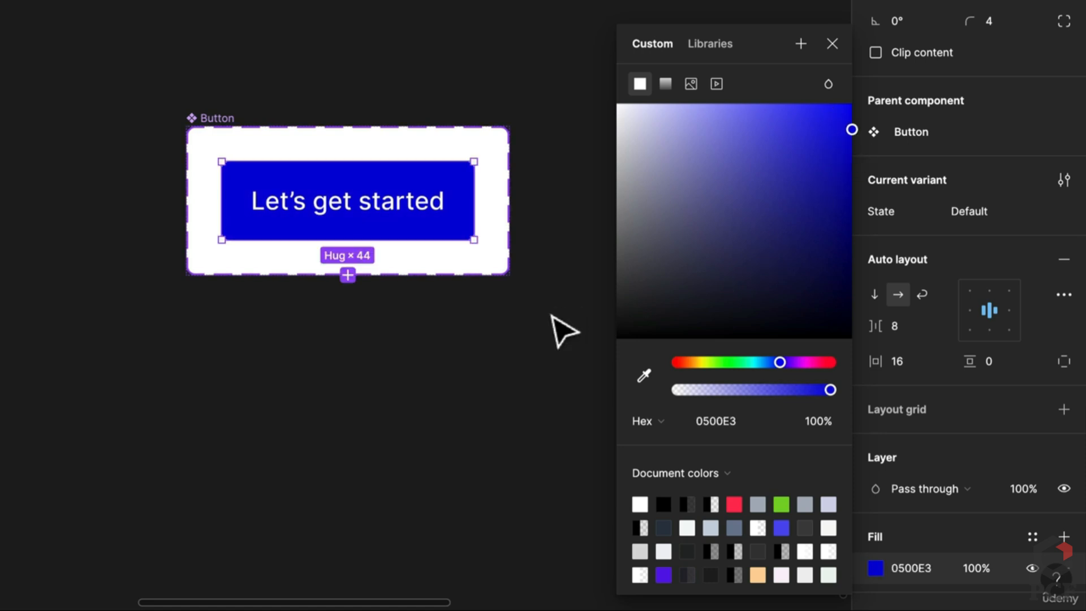
pyautogui.click(562, 331)
# Duplicate the blue button as a new variant with State Hover
pyautogui.click(429, 198)
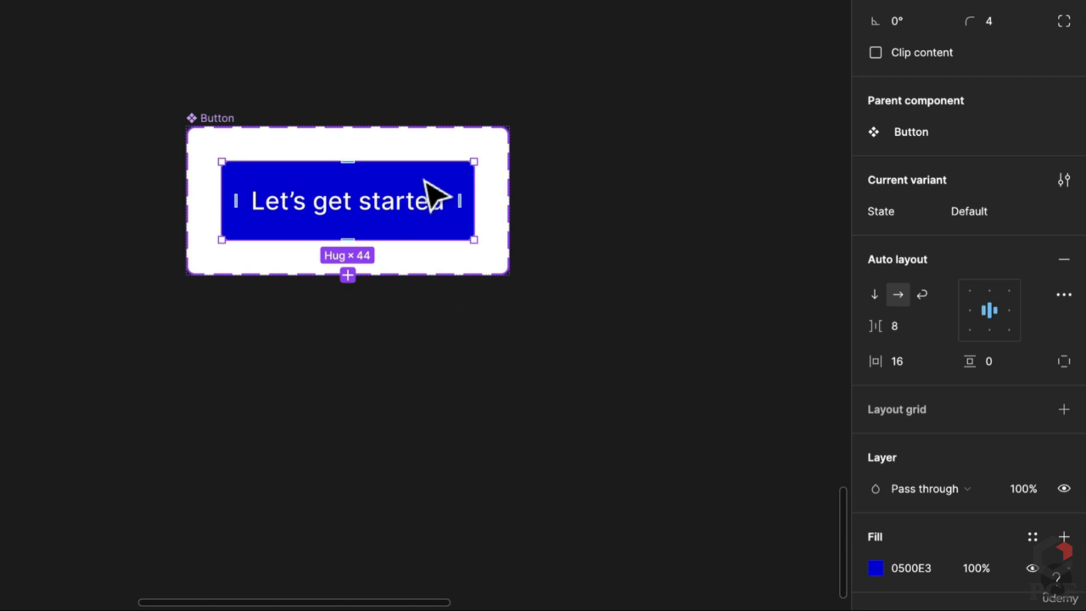
pyautogui.hotkey('ctrl', 'd')
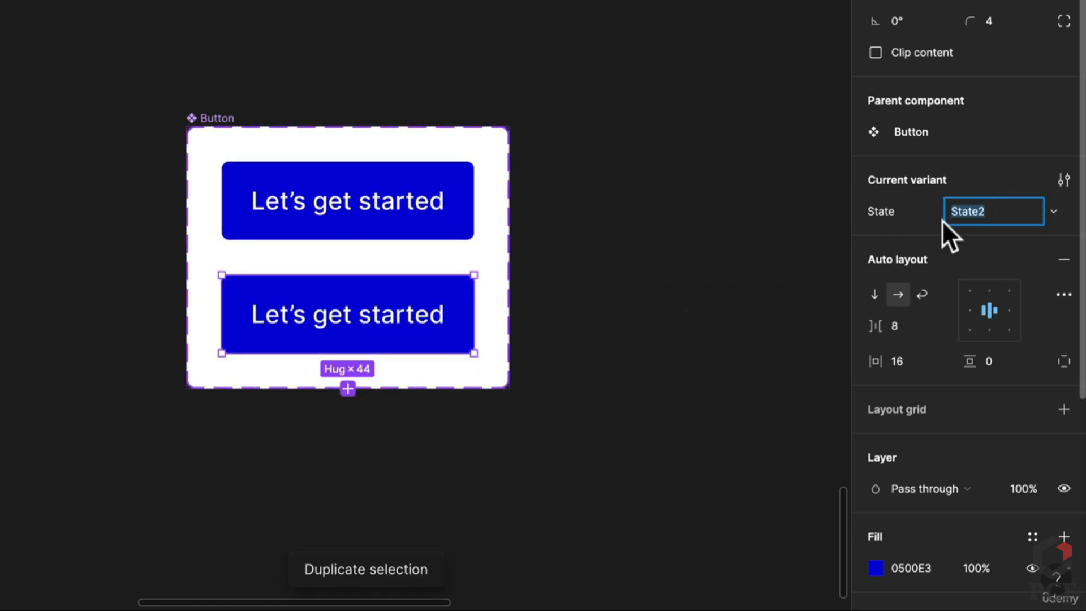
pyautogui.write('Hover')
pyautogui.press('Return')
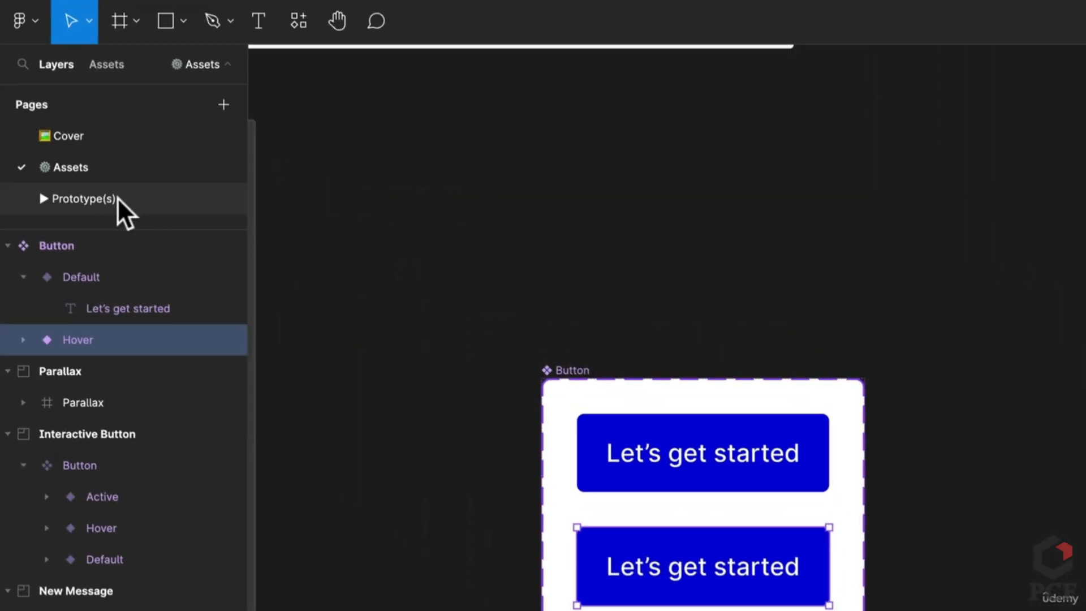
pyautogui.click(115, 198)
pyautogui.scroll(3, 645, 475)
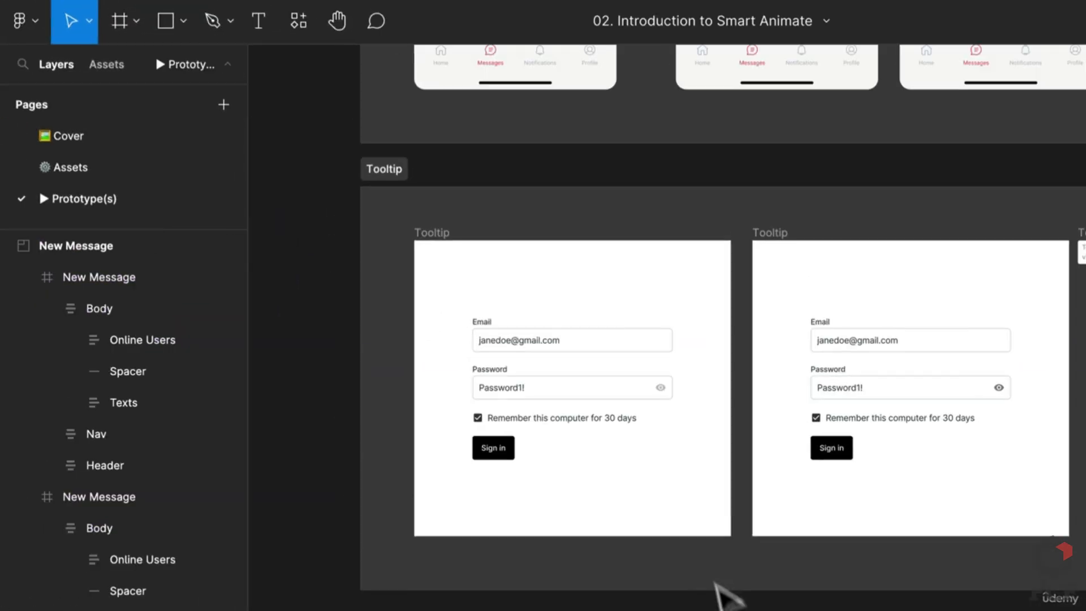
pyautogui.scroll(2, 705, 383)
pyautogui.moveTo(705, 383); pyautogui.dragTo(608, 443)
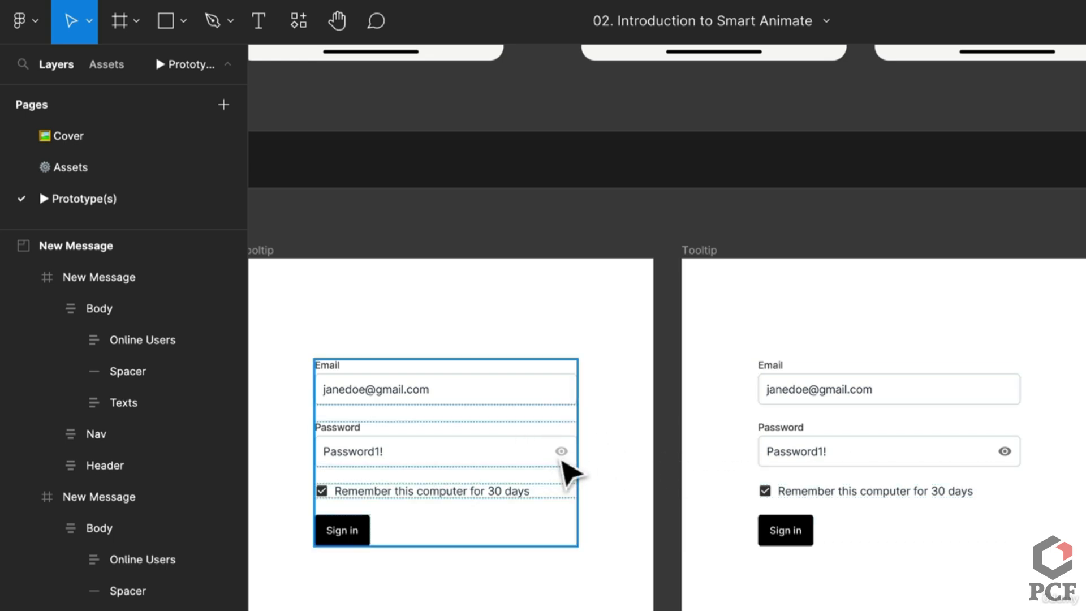
pyautogui.click(130, 164)
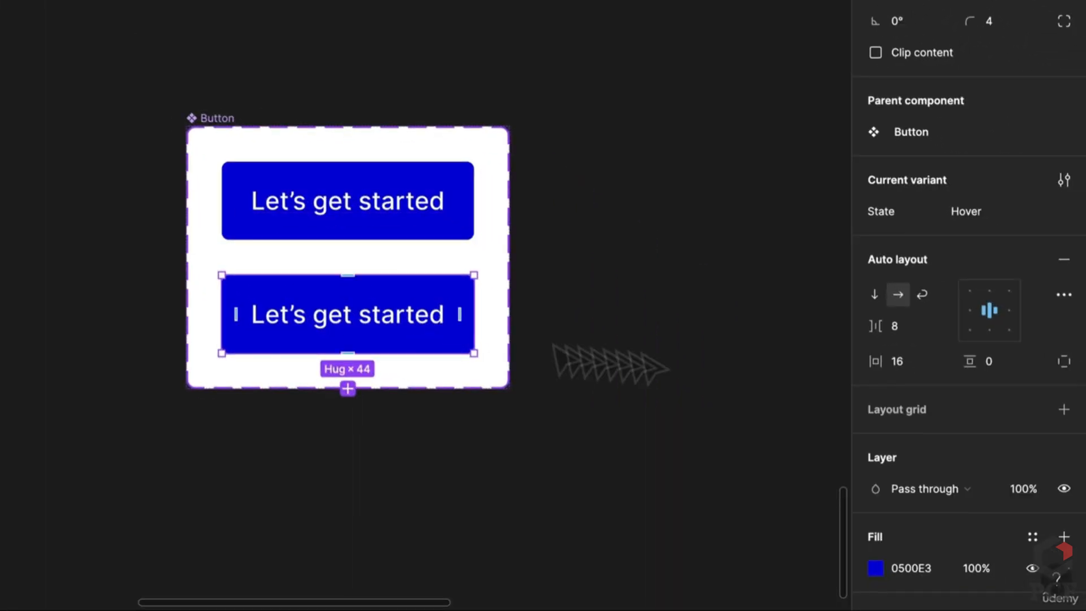
# Change the Hover variant's fill from blue to 00A958 green
pyautogui.click(876, 568)
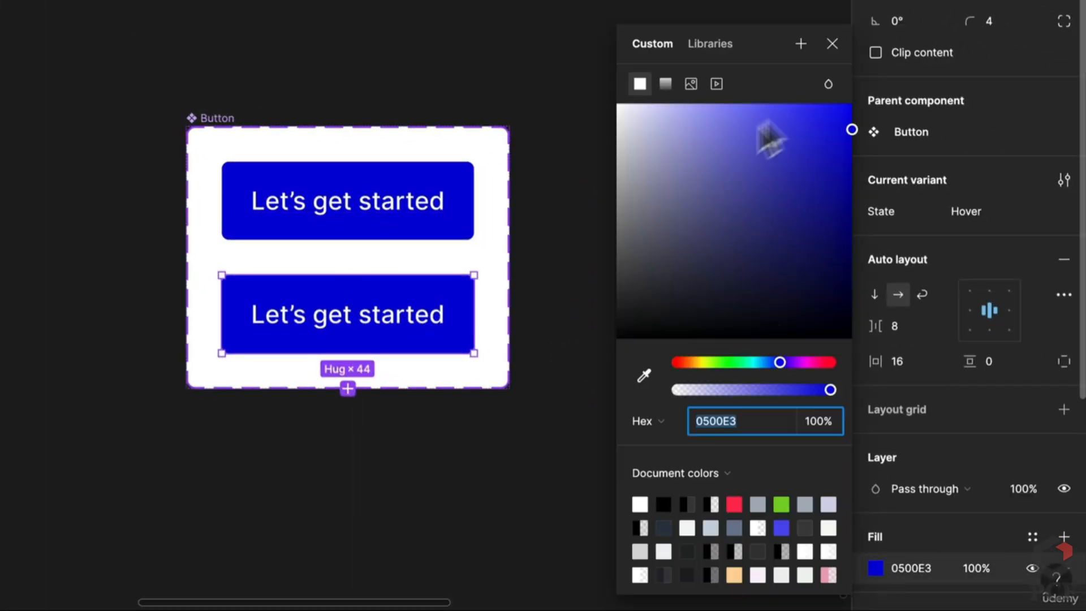
pyautogui.moveTo(782, 362); pyautogui.dragTo(742, 358)
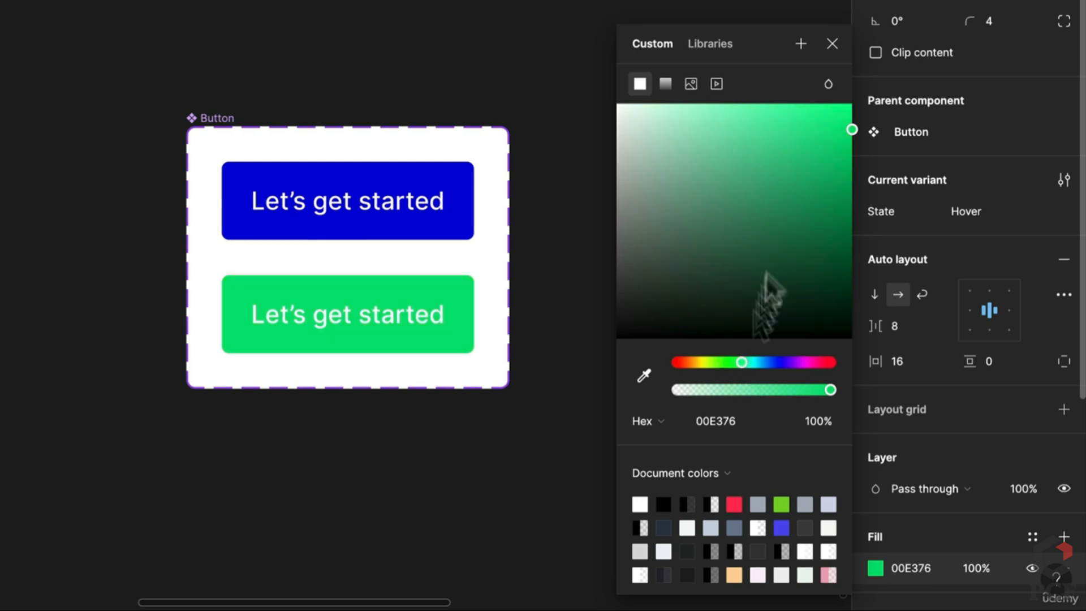
pyautogui.moveTo(842, 139); pyautogui.dragTo(858, 186)
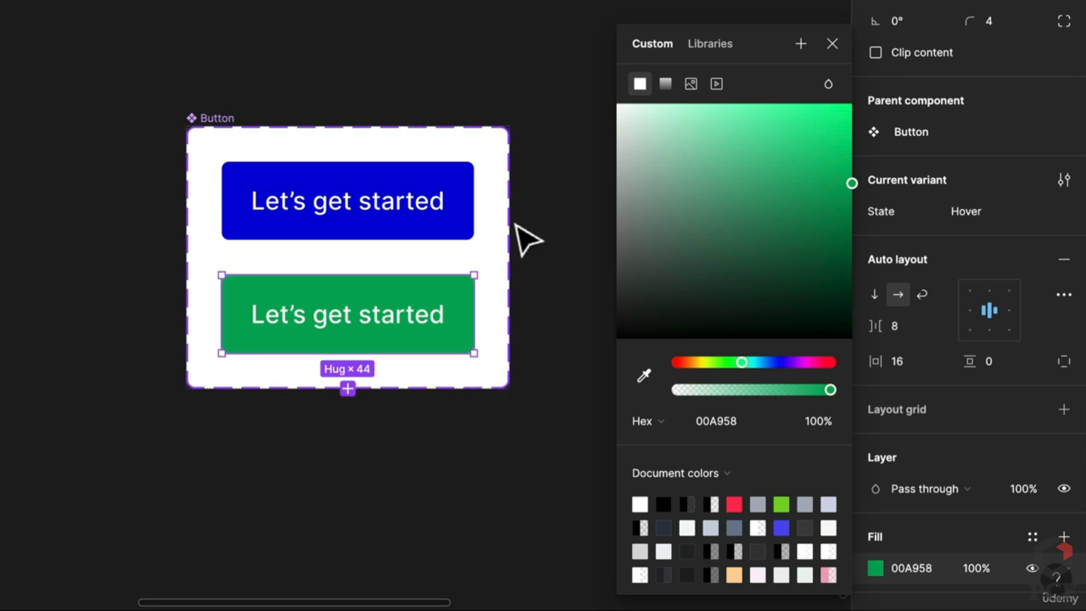
pyautogui.click(548, 246)
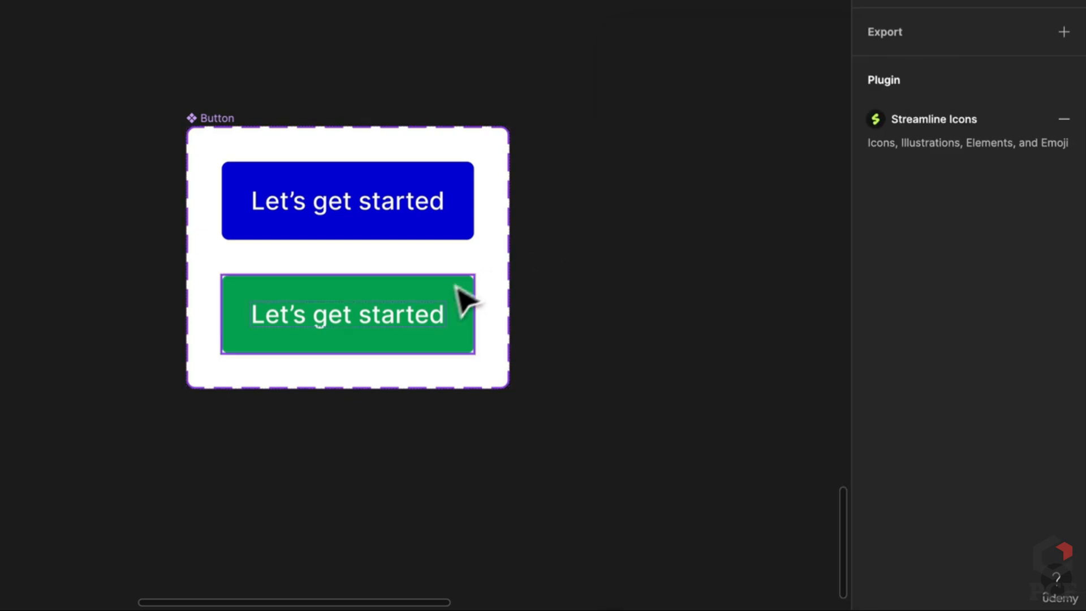
pyautogui.click(437, 295)
pyautogui.click(433, 203)
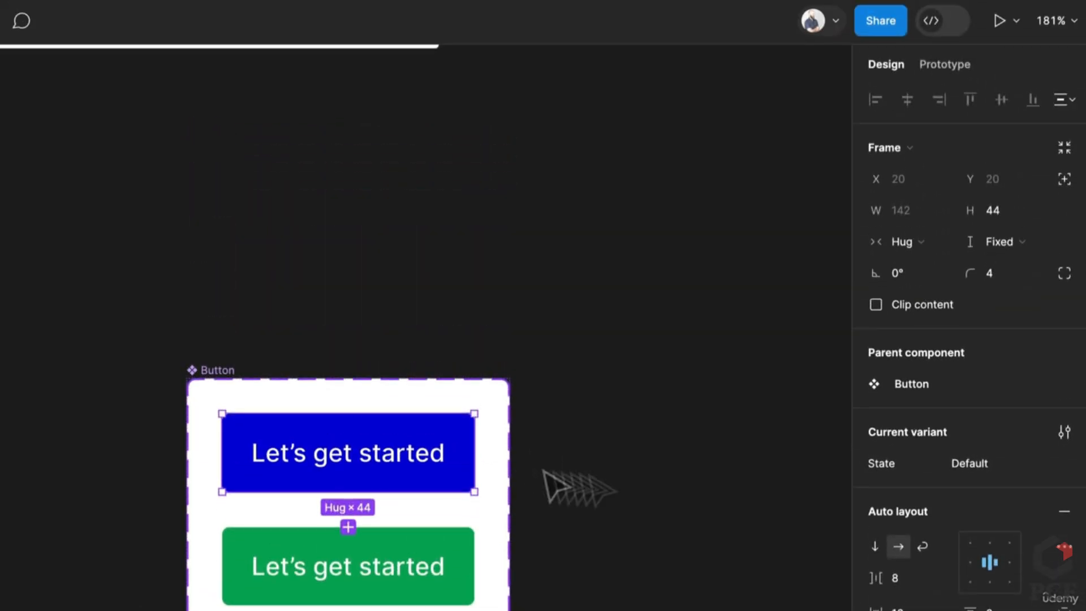
pyautogui.click(758, 500)
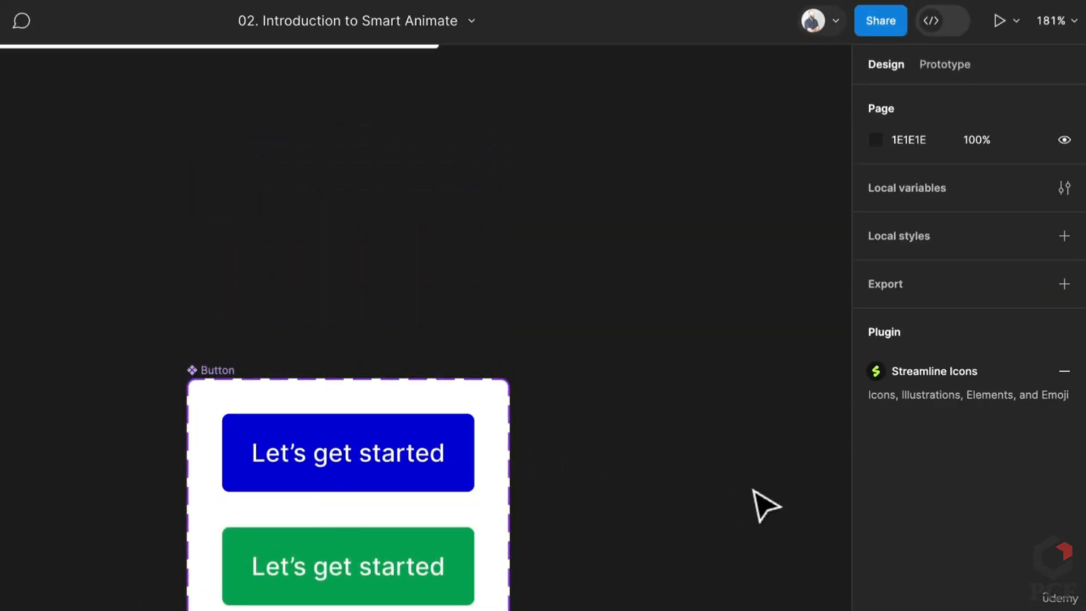
# Link the blue Default variant to the green Hover variant with a While hovering trigger
pyautogui.click(945, 64)
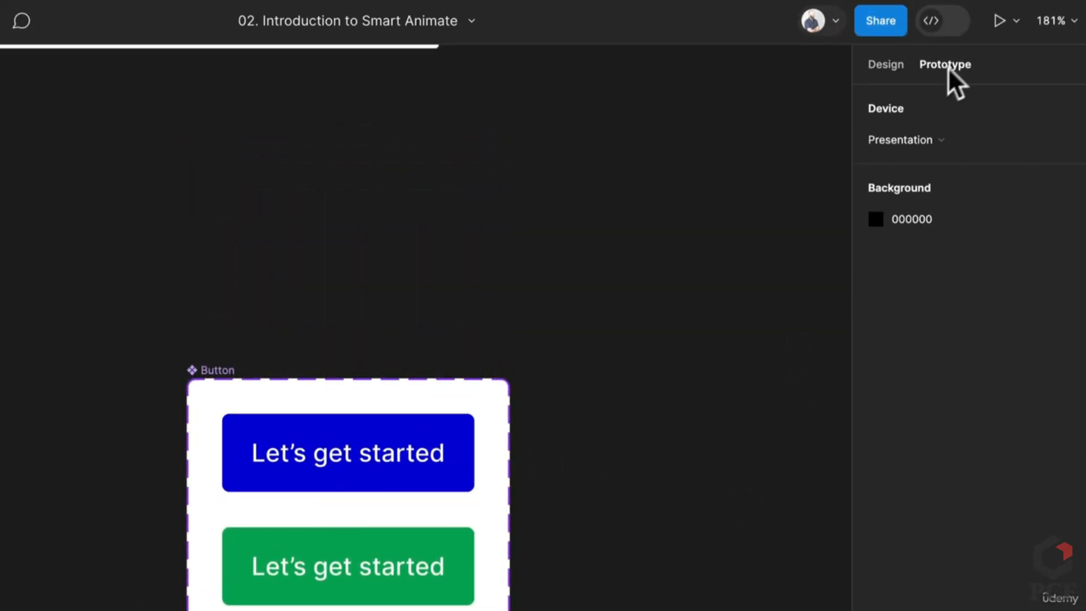
pyautogui.click(432, 478)
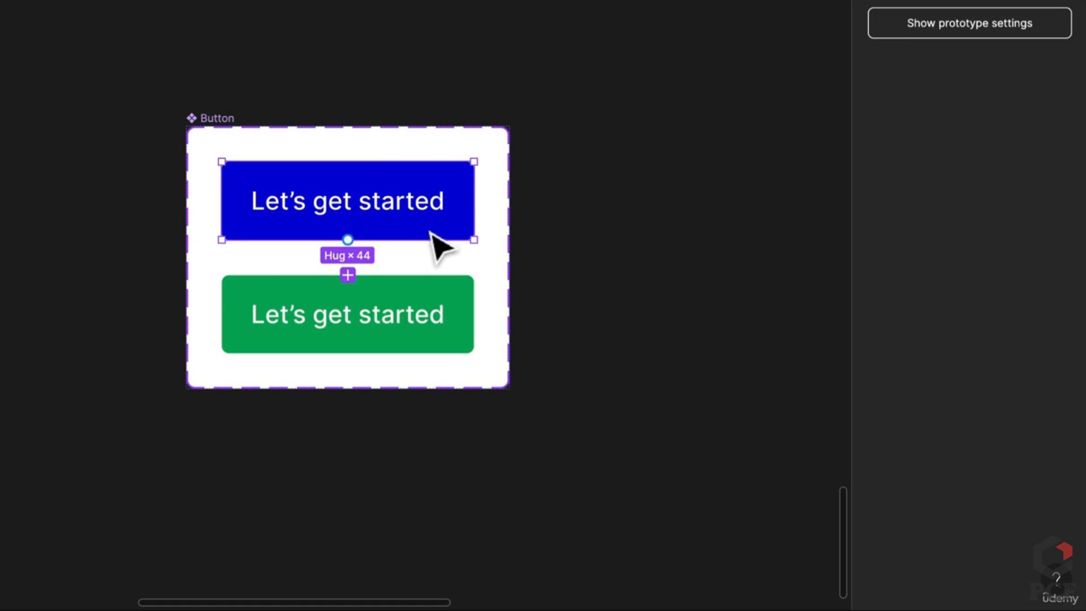
pyautogui.moveTo(348, 240); pyautogui.dragTo(359, 289)
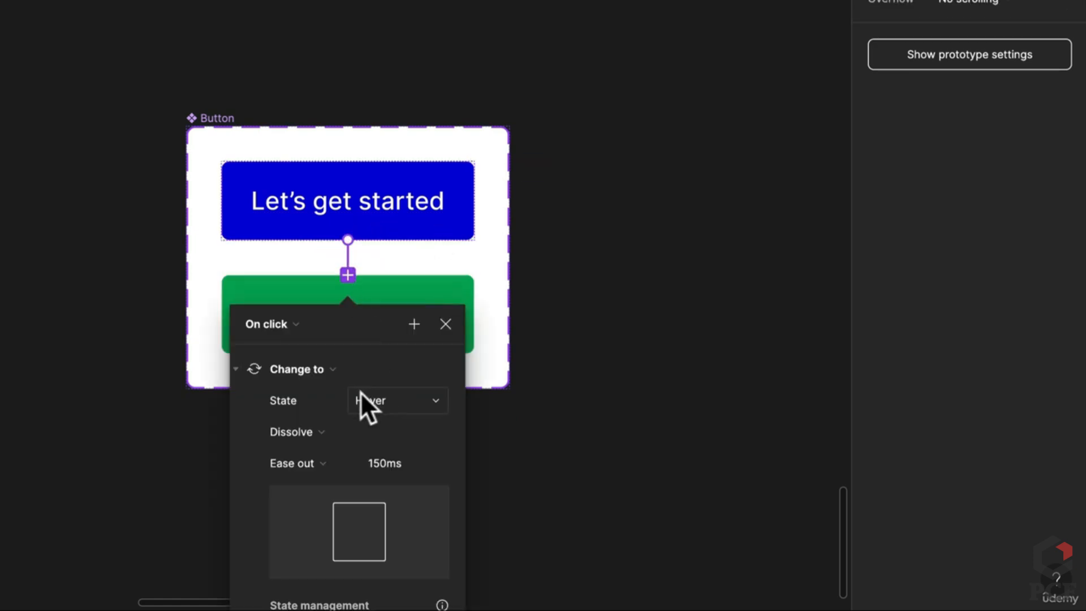
pyautogui.click(280, 323)
pyautogui.click(290, 368)
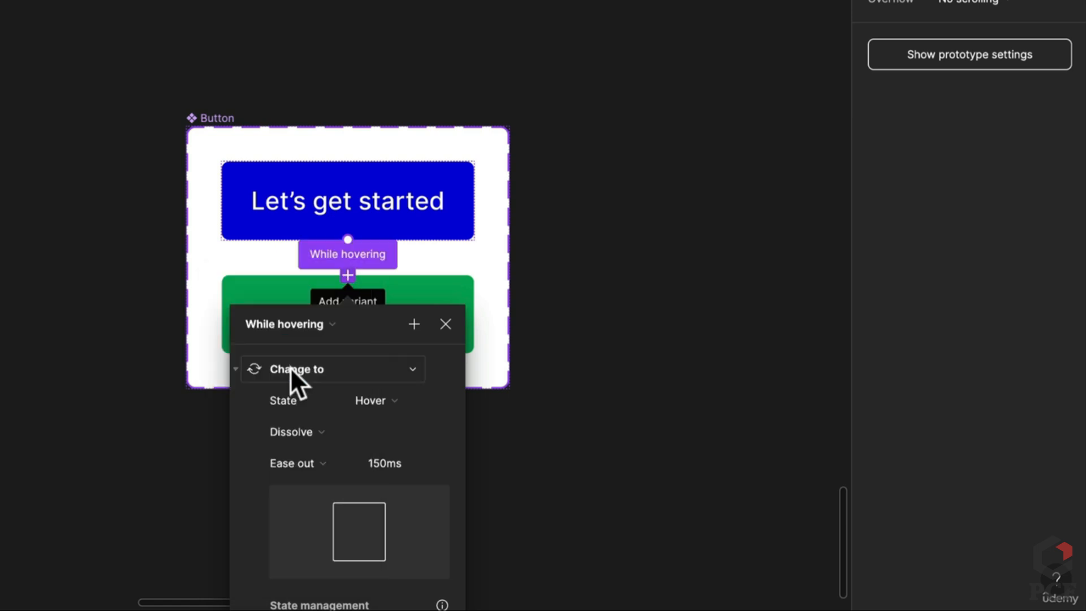
# Set the interaction to Smart animate, Ease out, 300ms
pyautogui.click(376, 467)
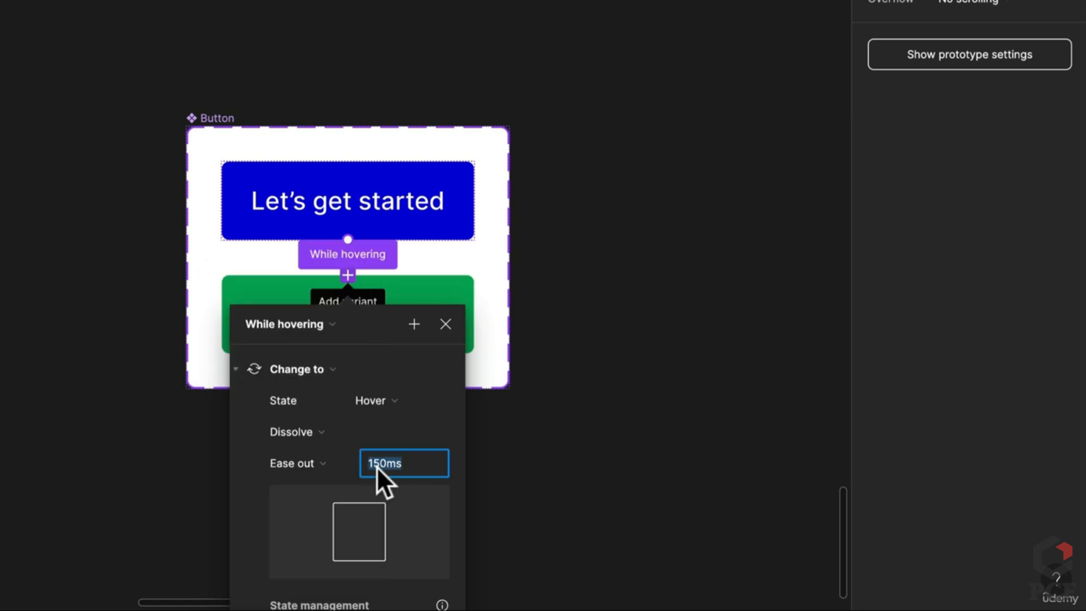
pyautogui.write('39')
pyautogui.press('Return')
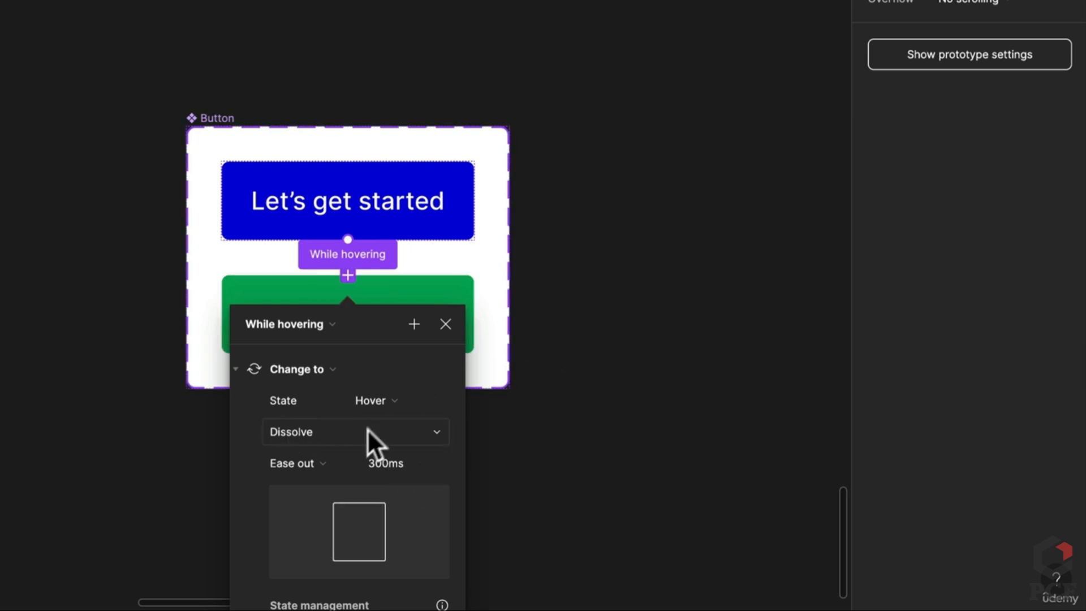
pyautogui.click(367, 431)
pyautogui.click(342, 453)
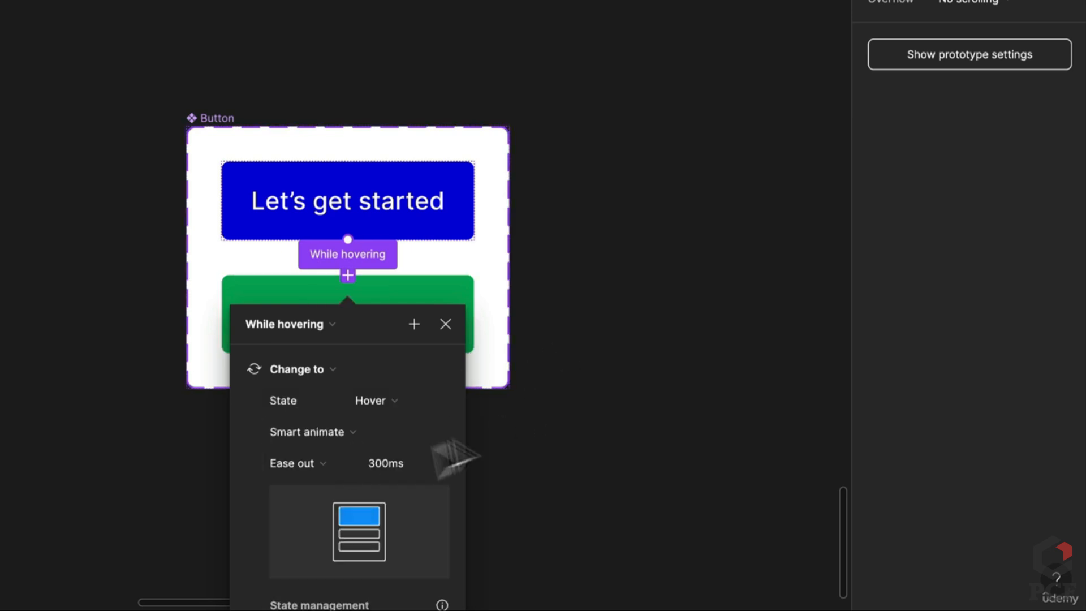
pyautogui.scroll(-1, 405, 436)
pyautogui.moveTo(368, 323); pyautogui.dragTo(683, 60)
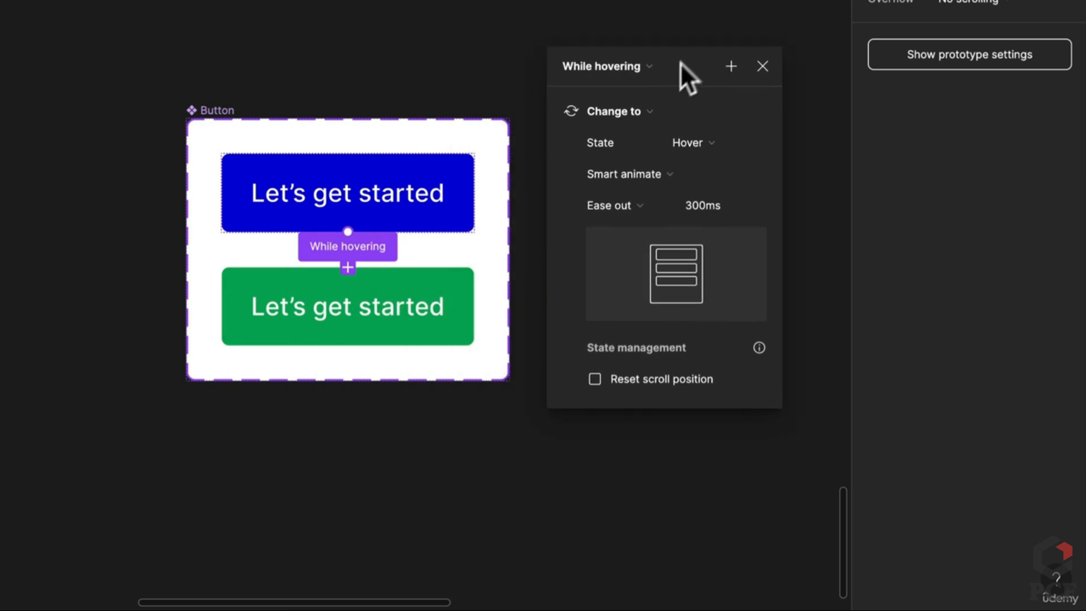
pyautogui.click(478, 420)
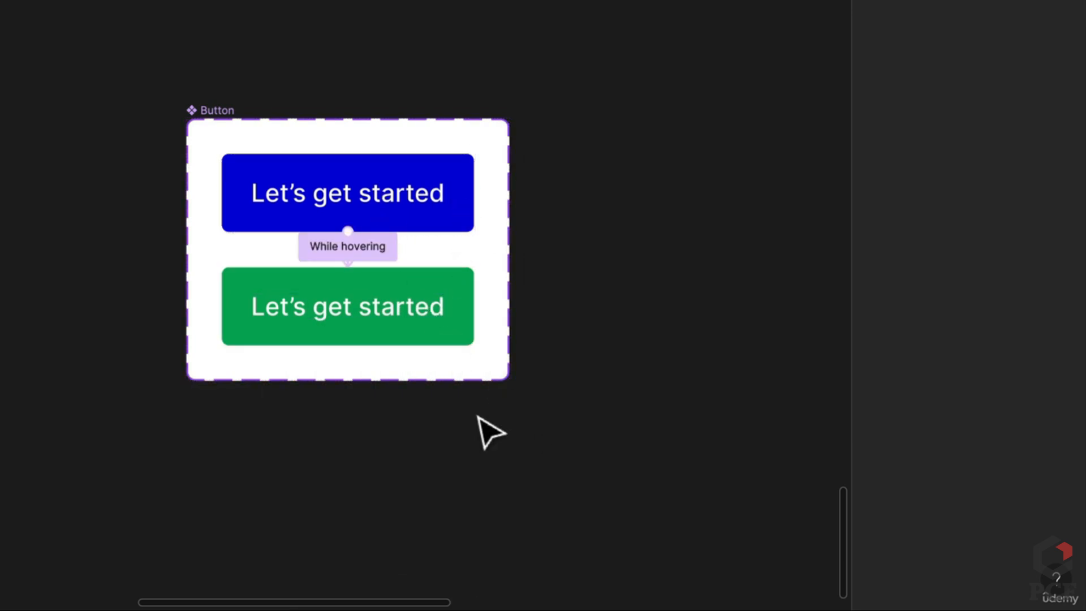
# Draw a 388×347 frame and name it Form
pyautogui.press('f')
pyautogui.scroll(-3, 476, 415)
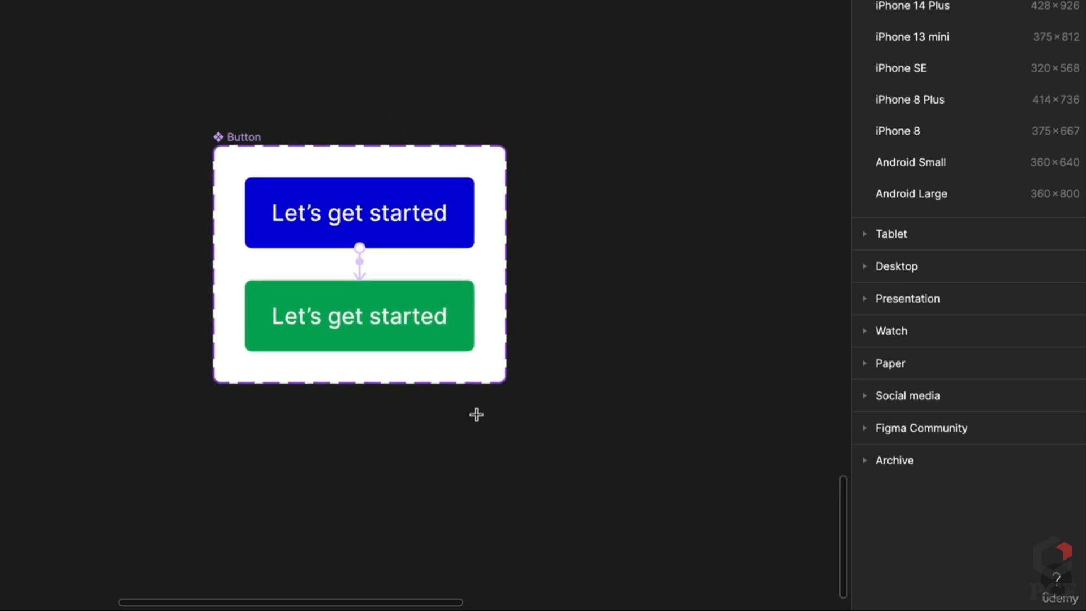
pyautogui.moveTo(653, 338); pyautogui.dragTo(339, 344)
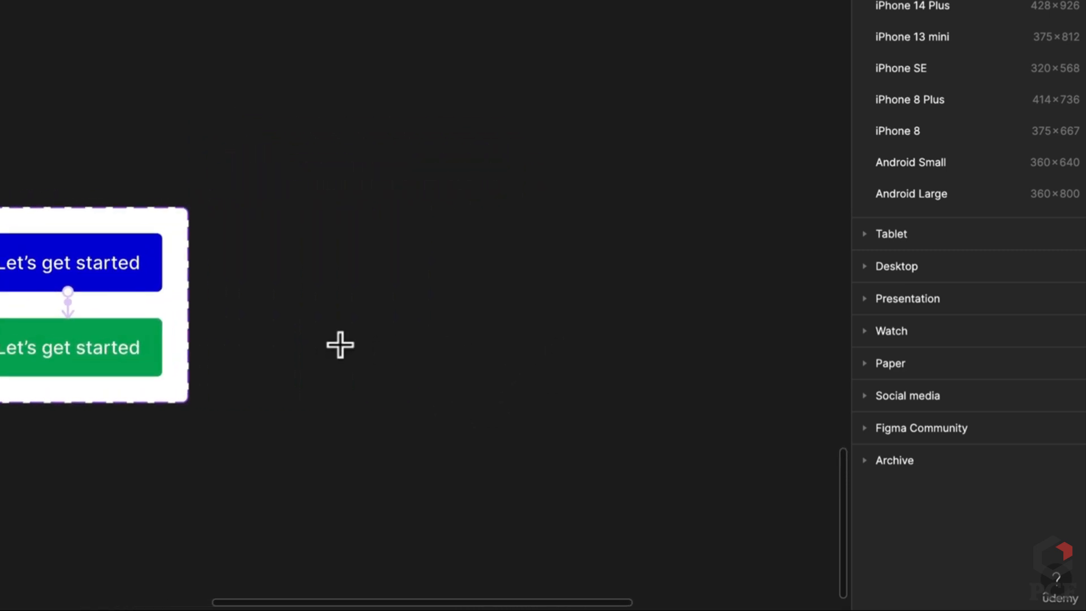
pyautogui.moveTo(304, 33); pyautogui.dragTo(623, 376)
pyautogui.moveTo(659, 407); pyautogui.dragTo(820, 493)
pyautogui.doubleClick(331, 23)
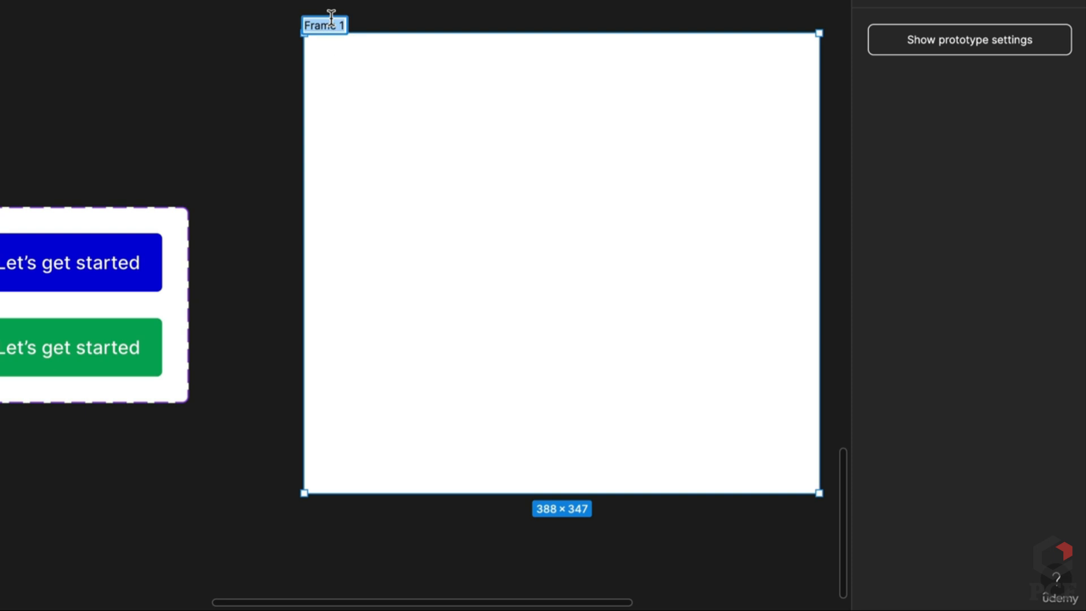
pyautogui.write('Form')
# Place a copy of the blue Default button inside Form
pyautogui.scroll(-1, 112, 59)
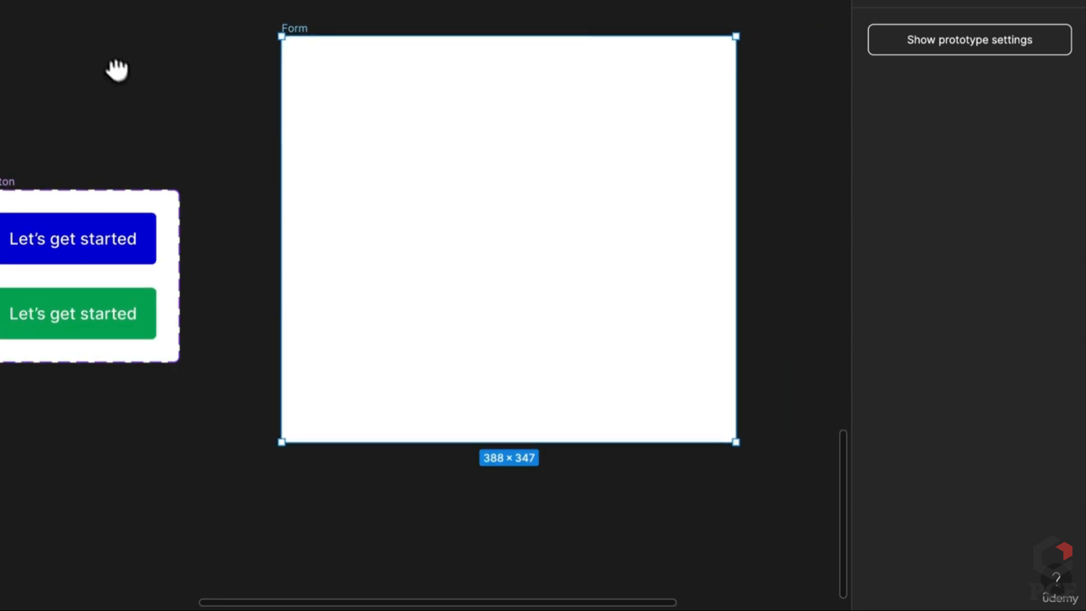
pyautogui.moveTo(112, 58); pyautogui.dragTo(222, 182)
pyautogui.click(197, 367)
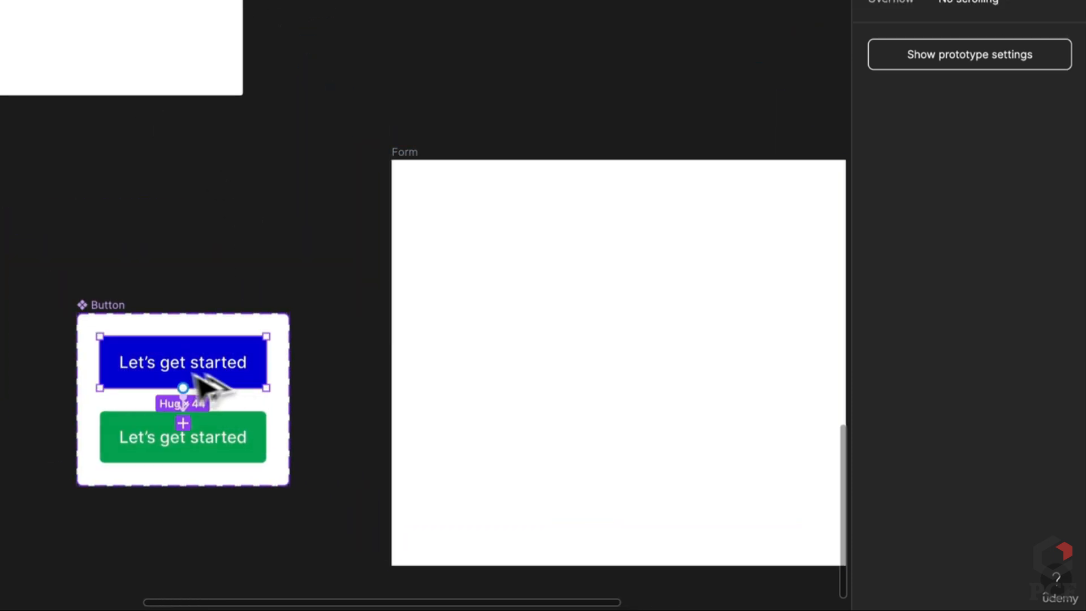
pyautogui.moveTo(192, 380); pyautogui.dragTo(554, 458)
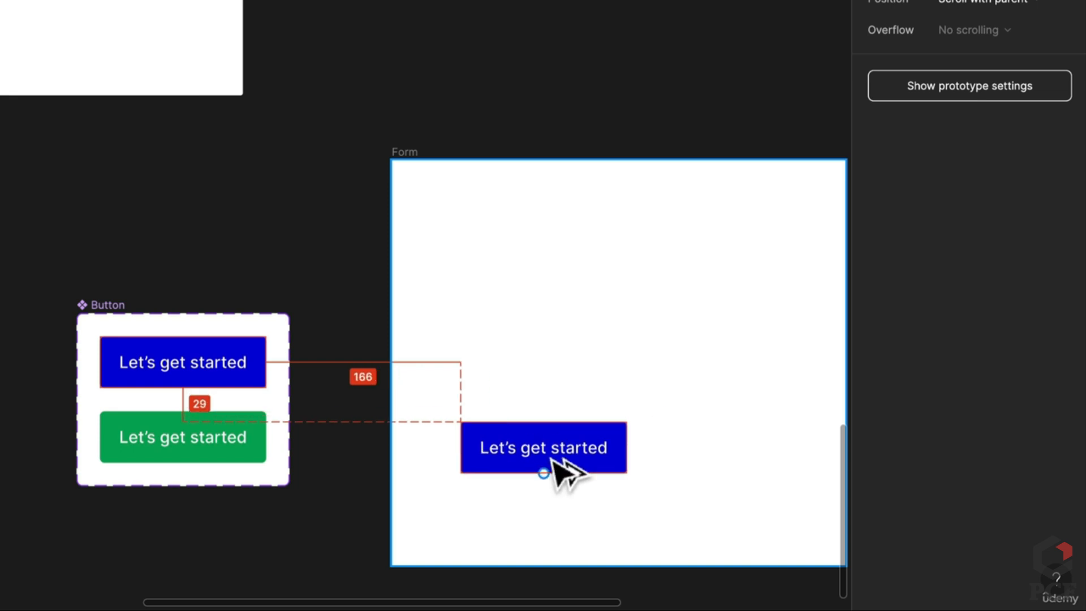
# Copy the Email, Password and remember-me rows into Form above the button
pyautogui.scroll(-2, 495, 274)
pyautogui.moveTo(259, 256); pyautogui.dragTo(681, 543)
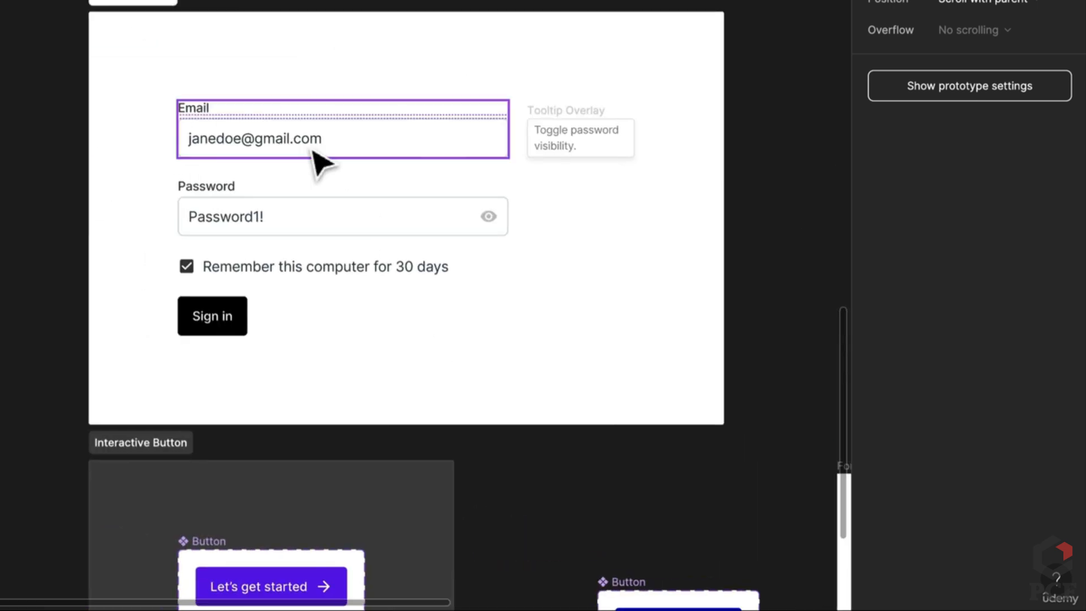
pyautogui.click(311, 151)
pyautogui.keyDown('shift'); pyautogui.click(293, 229); pyautogui.keyUp('shift')
pyautogui.keyDown('shift'); pyautogui.click(248, 269); pyautogui.keyUp('shift')
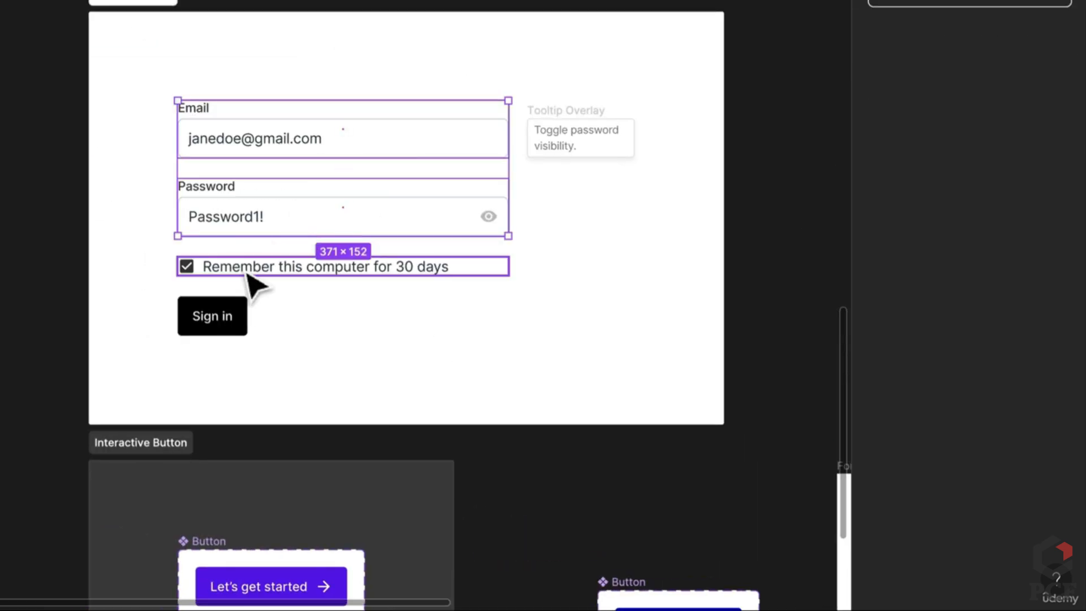
pyautogui.moveTo(633, 421); pyautogui.dragTo(111, 106)
pyautogui.click(480, 324)
pyautogui.click(326, 154)
pyautogui.hotkey('ctrl', 'v')
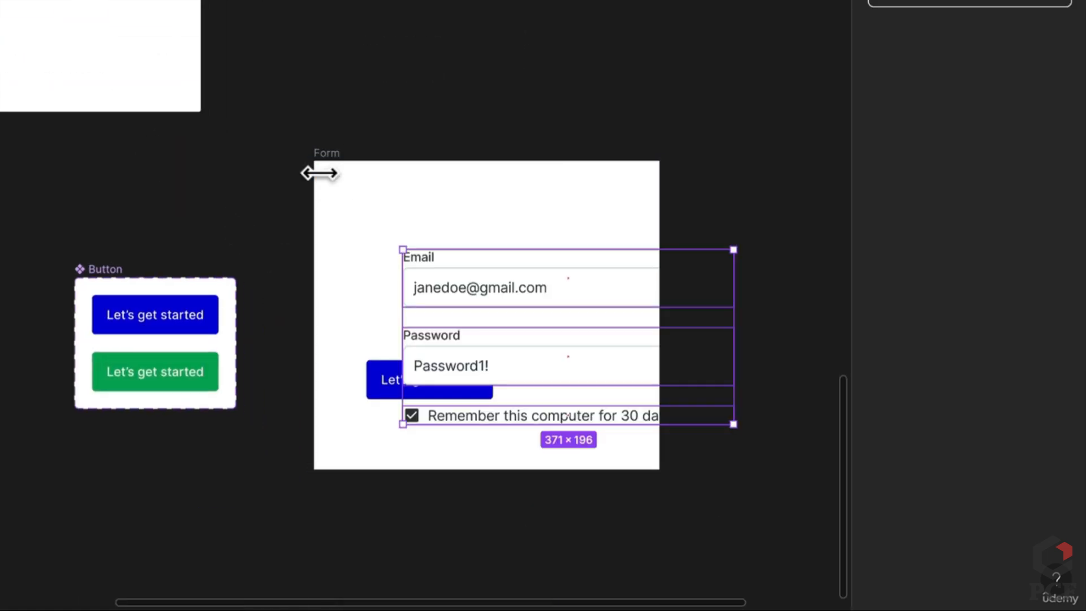
pyautogui.moveTo(492, 354); pyautogui.dragTo(460, 290)
pyautogui.click(327, 153)
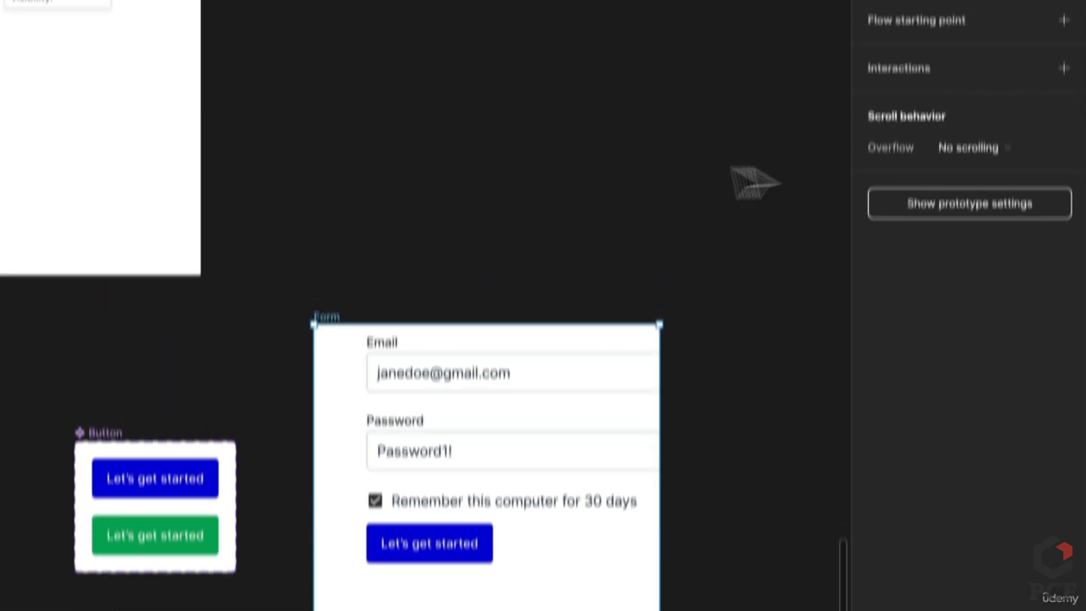
# Add auto layout to Form with 24 spacing between items
pyautogui.click(884, 16)
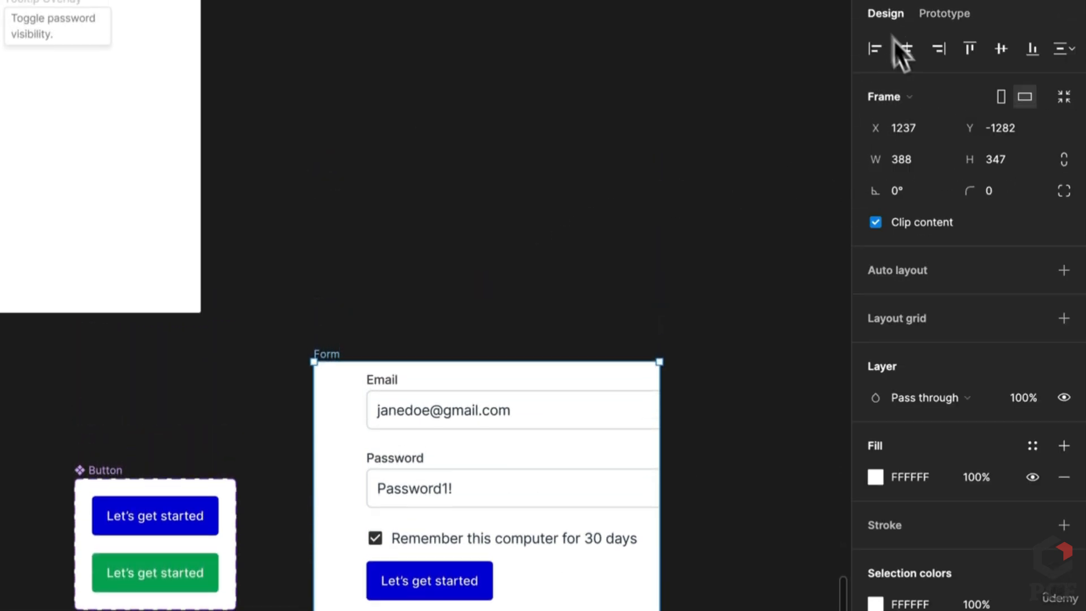
pyautogui.click(1064, 264)
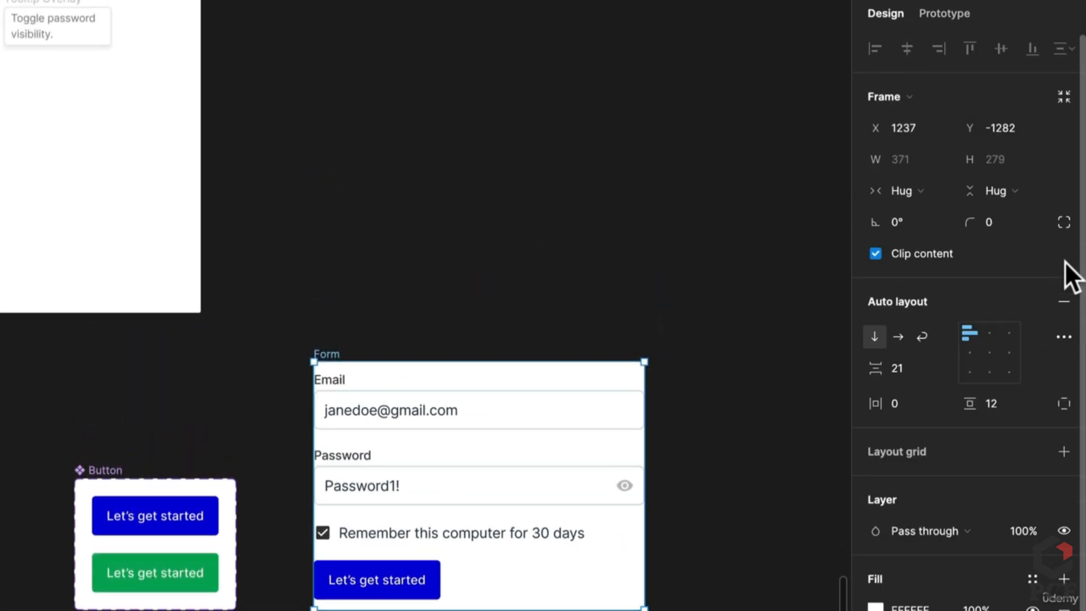
pyautogui.click(900, 405)
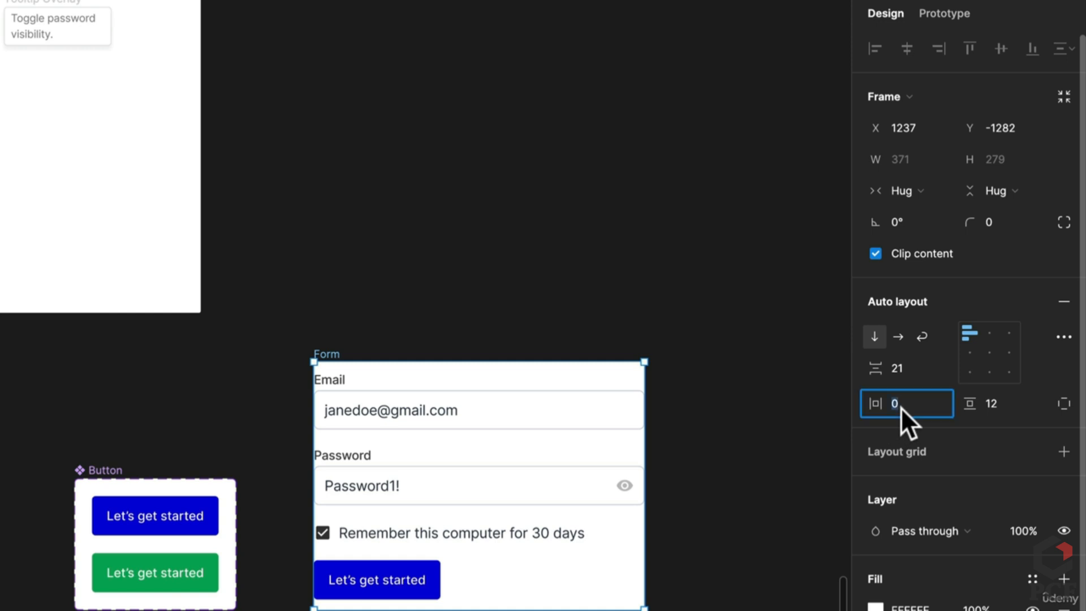
pyautogui.hotkey('shift', 'Tab')
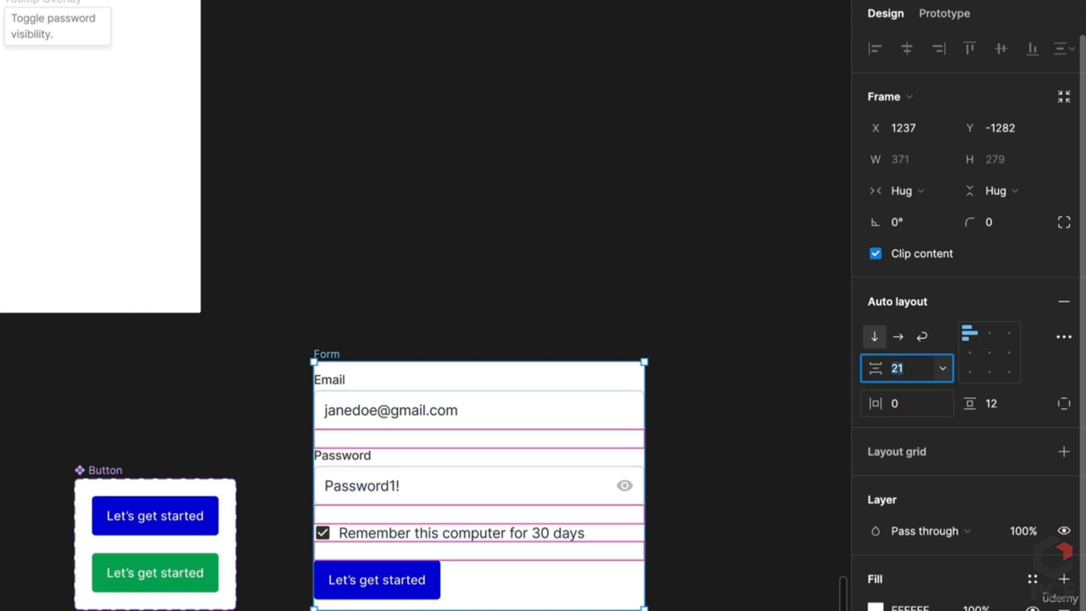
pyautogui.write('24')
pyautogui.press('Return')
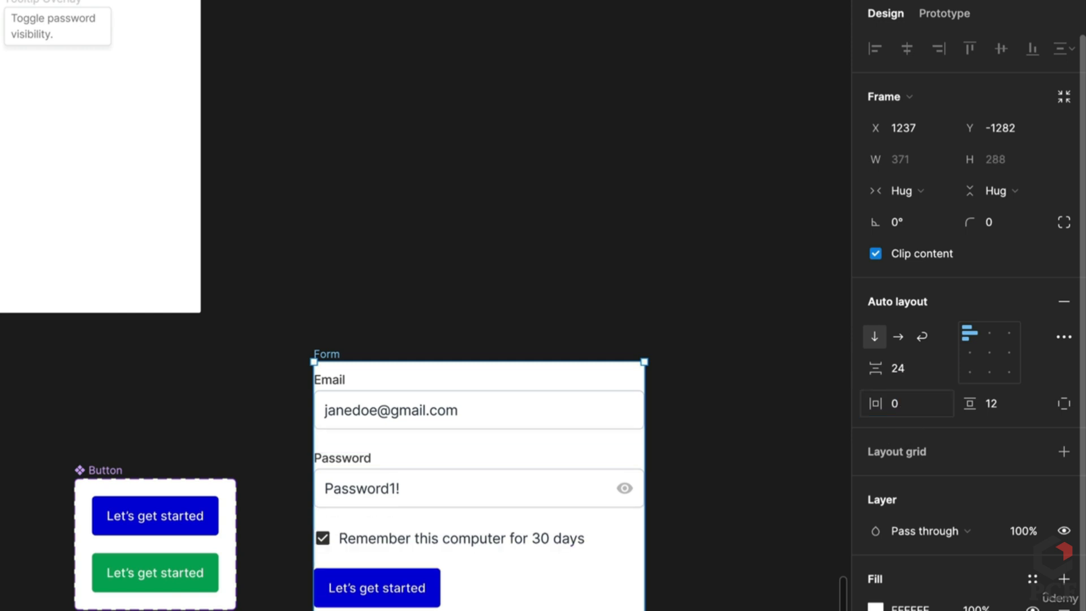
# Set the Button set's padding to 80, then undo it back to 20
pyautogui.press('Tab')
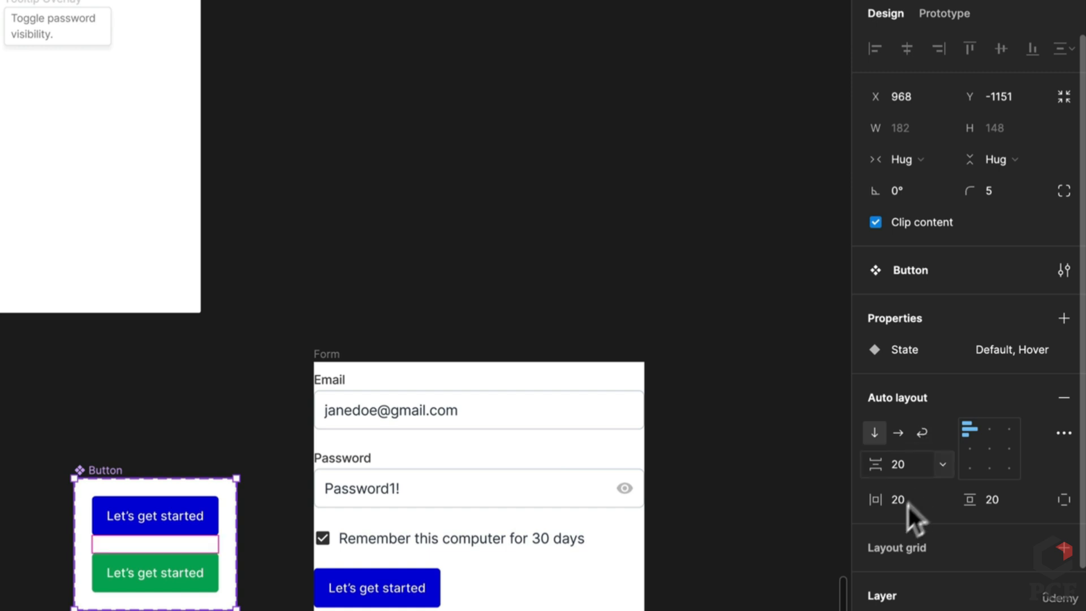
pyautogui.click(905, 504)
pyautogui.write('80')
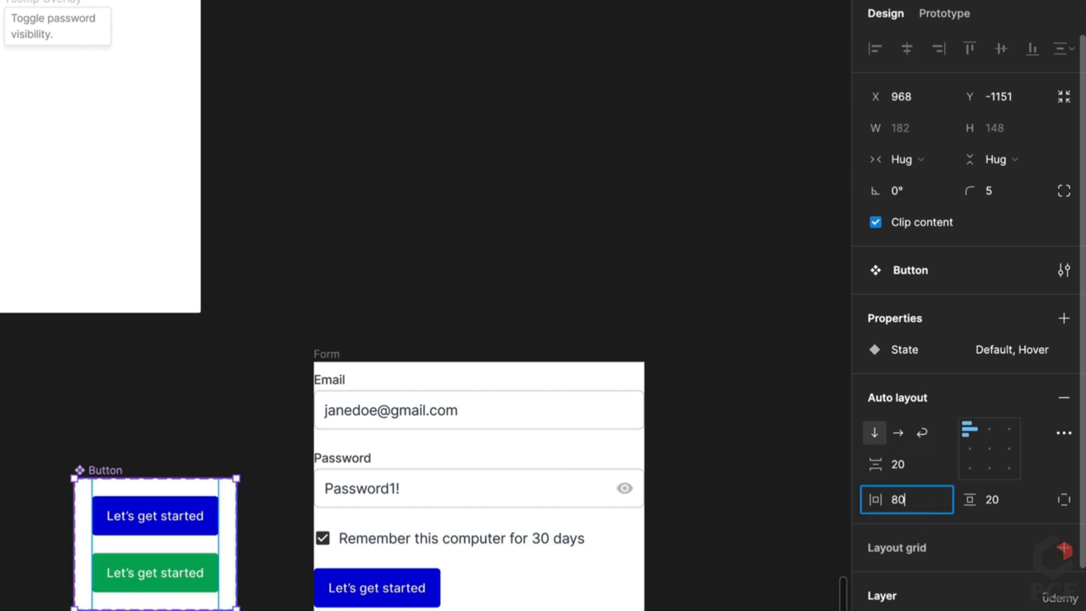
pyautogui.press('Tab')
pyautogui.write('80')
pyautogui.press('Return')
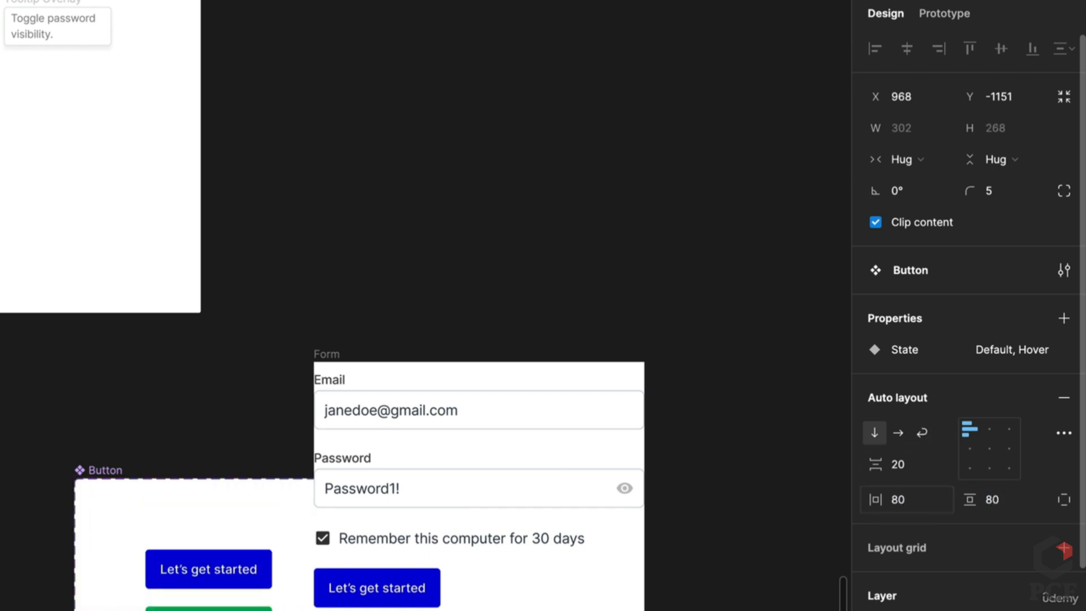
pyautogui.hotkey('ctrl', 'z')
pyautogui.hotkey('ctrl', 'z')
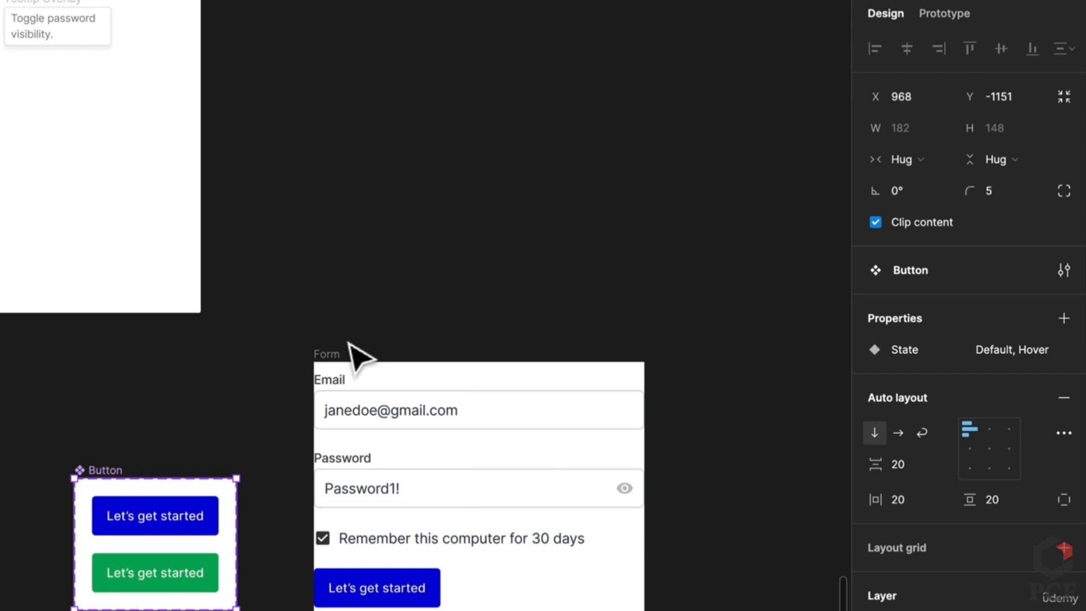
# Give the Form frame 80 padding on all sides
pyautogui.click(339, 360)
pyautogui.click(903, 407)
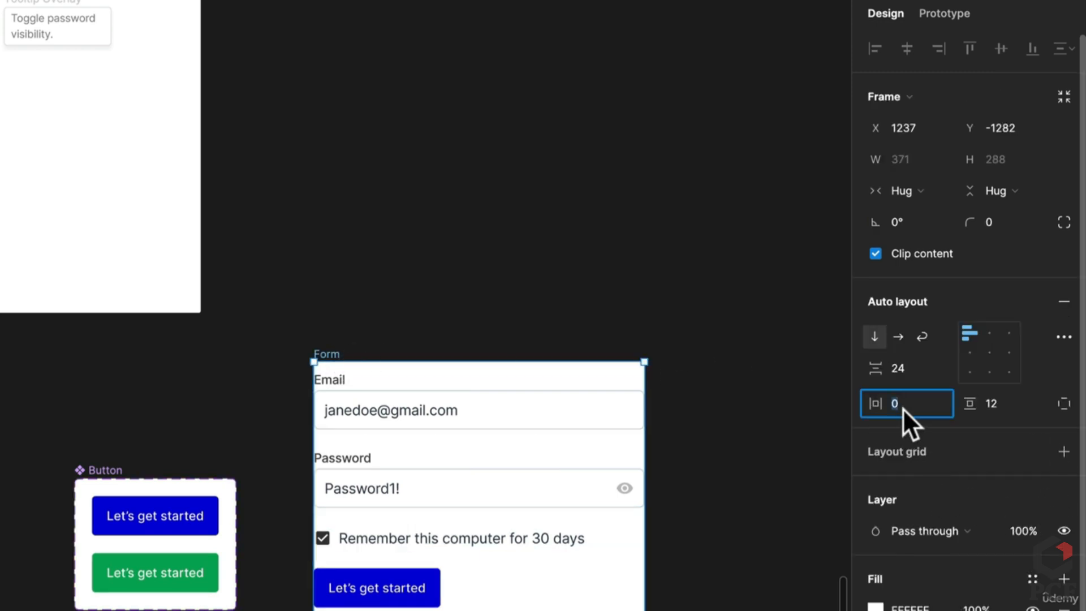
pyautogui.write('80')
pyautogui.press('Tab')
pyautogui.write('80')
pyautogui.press('Return')
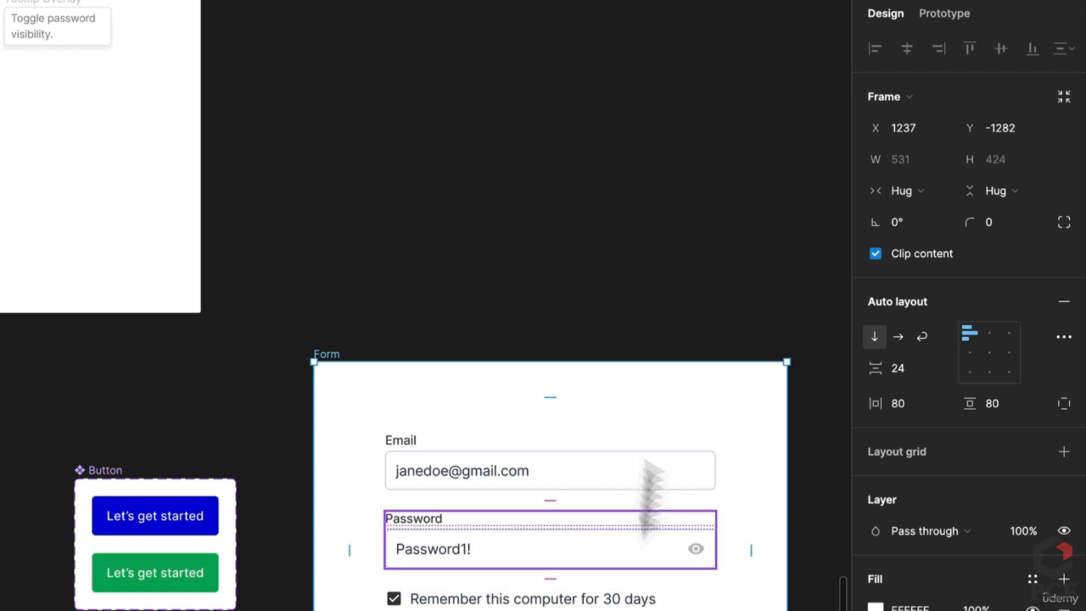
pyautogui.click(946, 16)
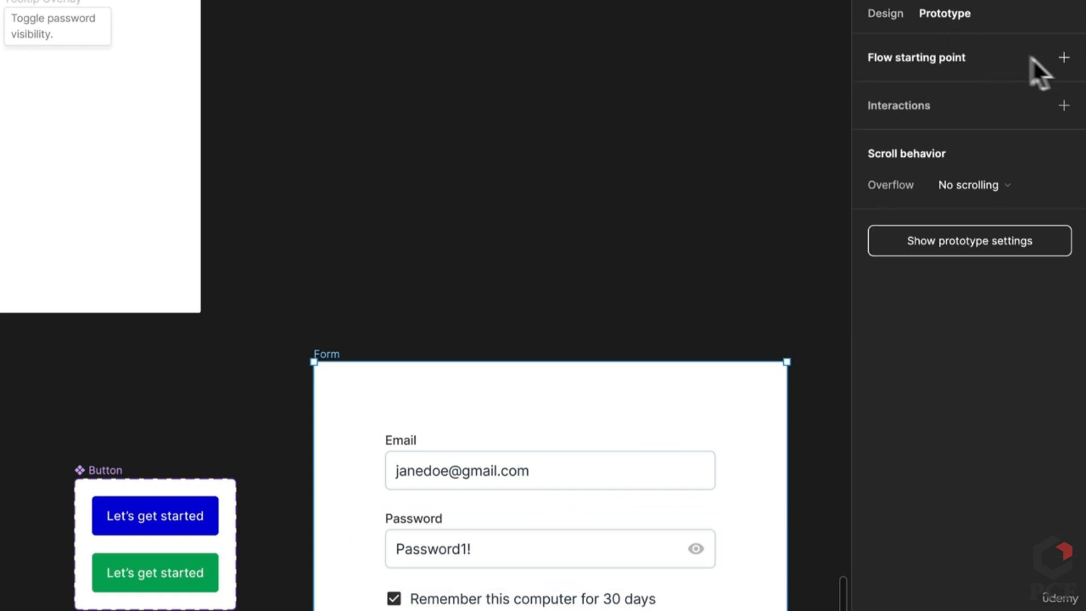
# Add a flow starting point on Form named Form and present the prototype
pyautogui.click(1064, 57)
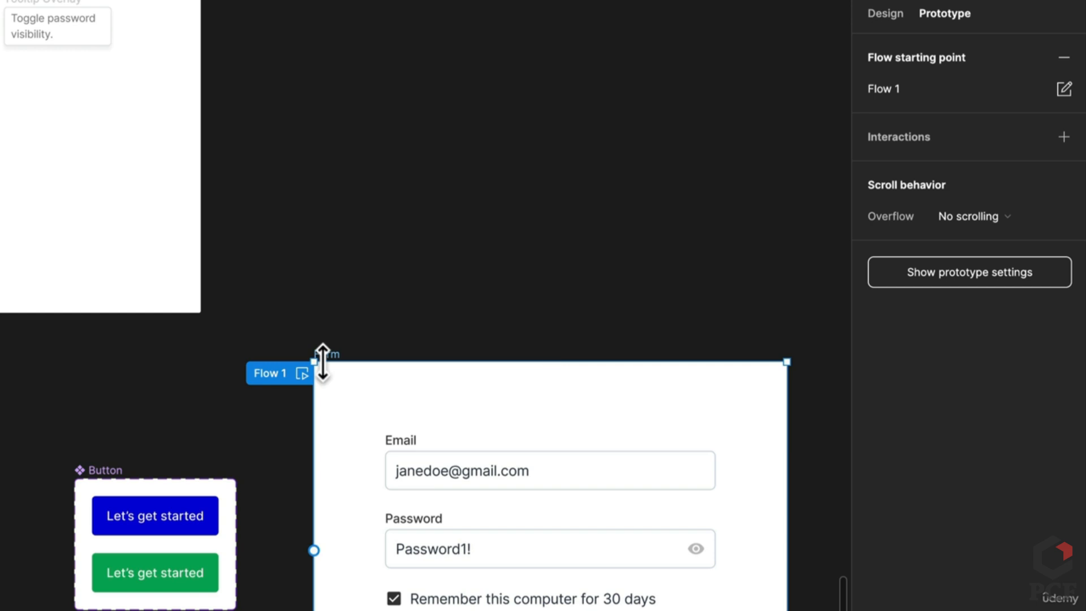
pyautogui.doubleClick(286, 372)
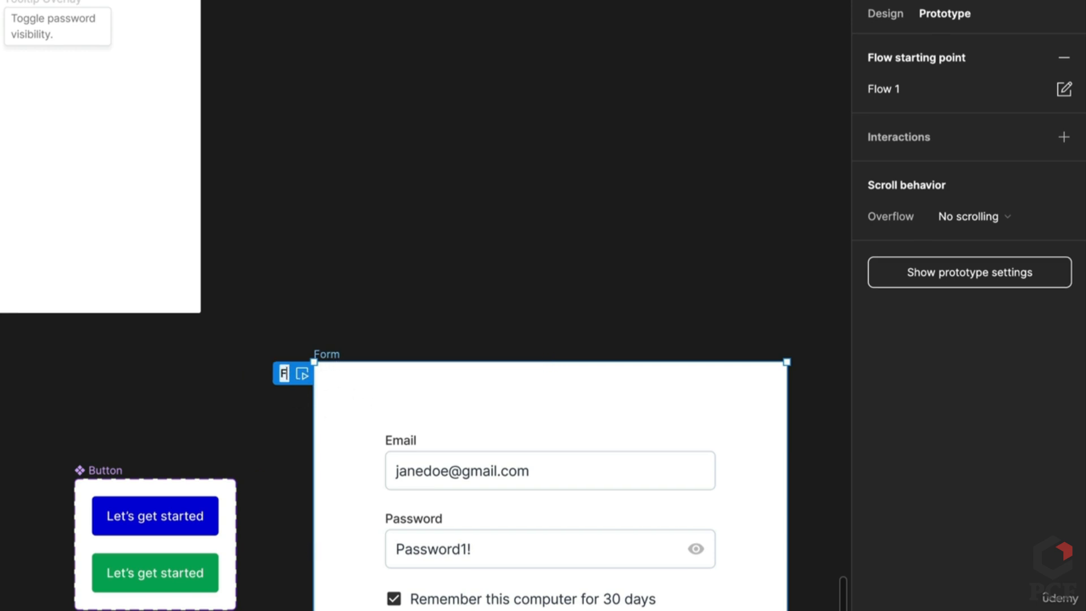
pyautogui.write('orms')
pyautogui.press('BackSpace')
pyautogui.press('BackSpace')
pyautogui.write('m')
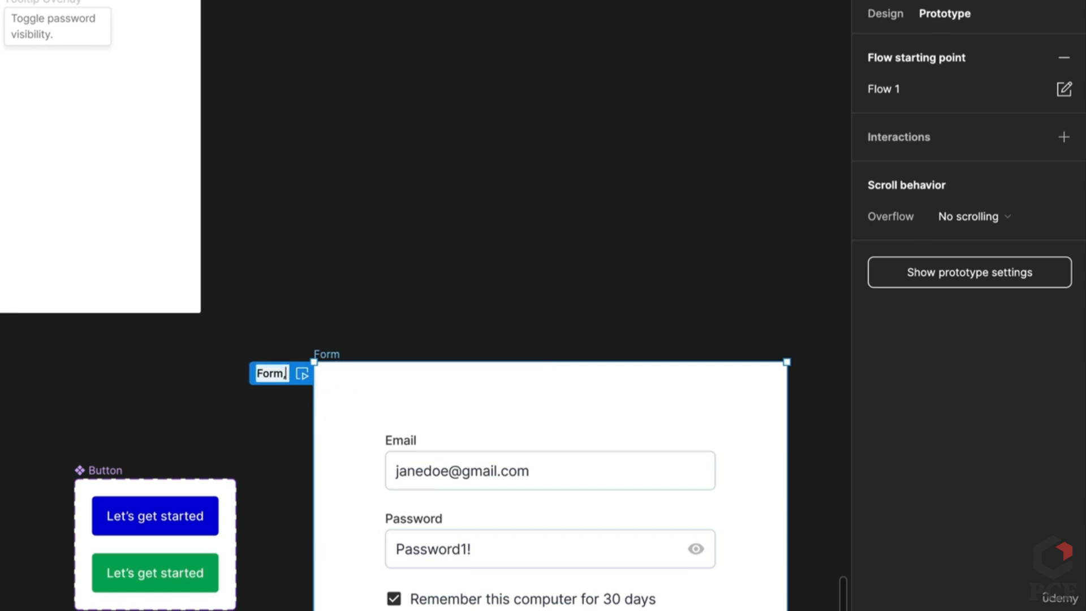
pyautogui.press('Return')
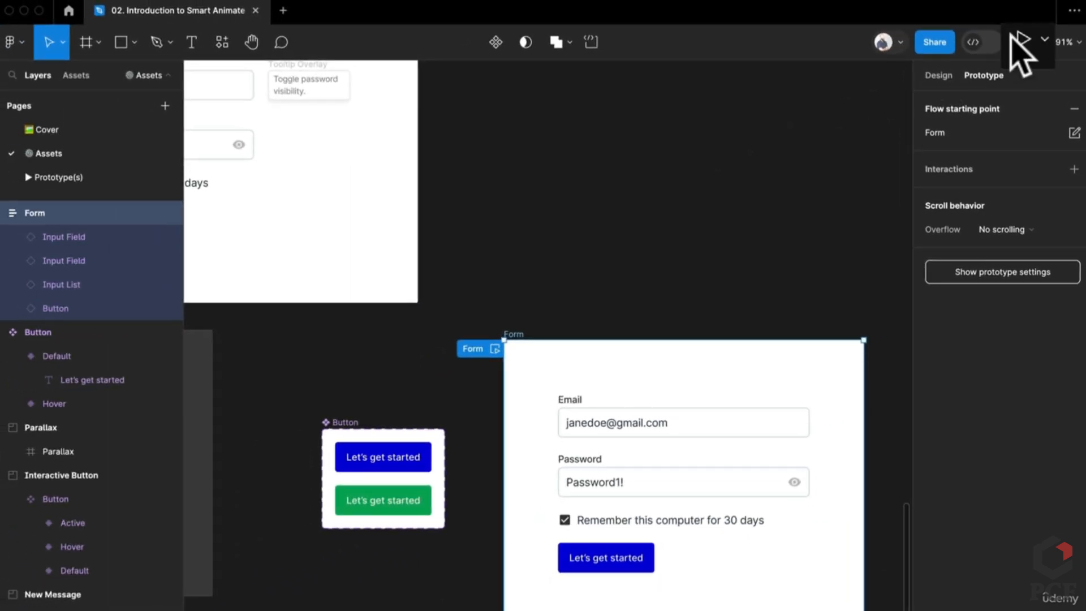
pyautogui.click(1012, 34)
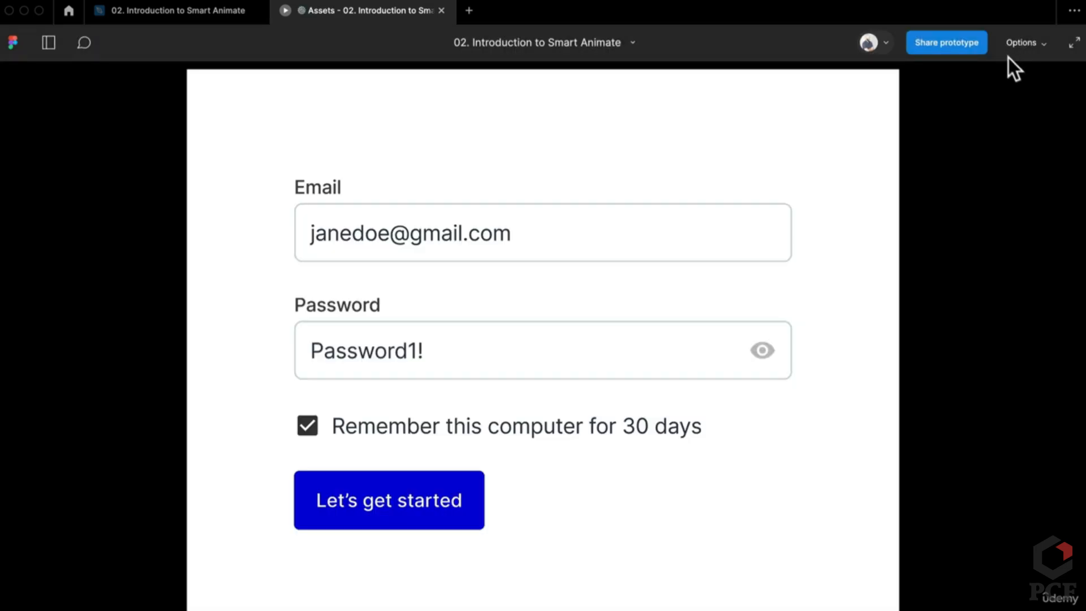
# Fit the prototype frame to the screen and reveal its interactive hotspots
pyautogui.click(1018, 44)
pyautogui.click(972, 110)
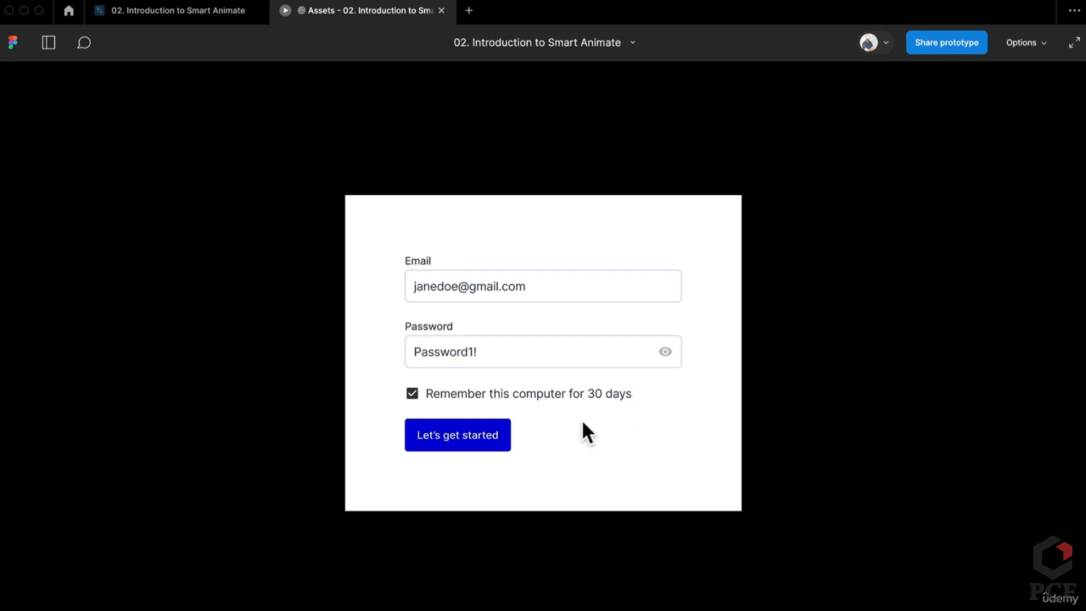
pyautogui.click(491, 281)
# Check the Default button variant's Hover interaction in the editor, then return to the preview
pyautogui.click(183, 21)
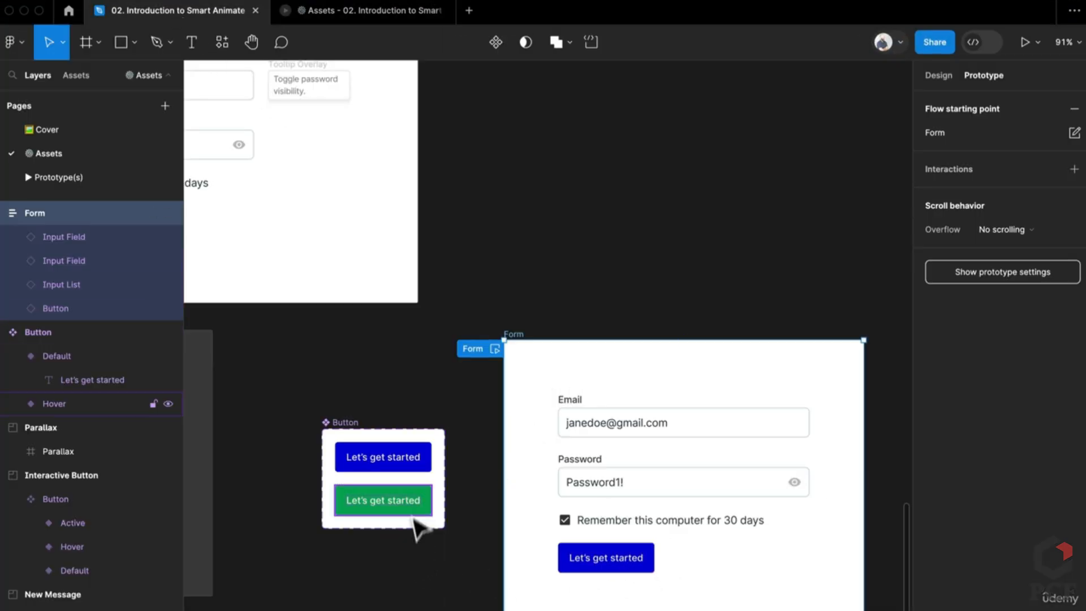
pyautogui.click(411, 467)
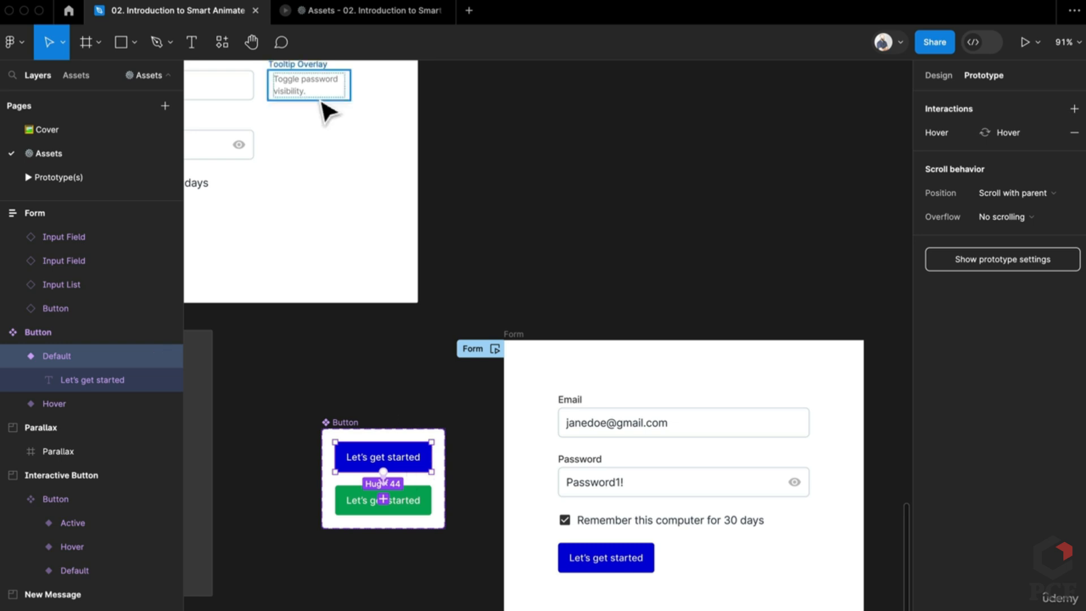
pyautogui.click(353, 17)
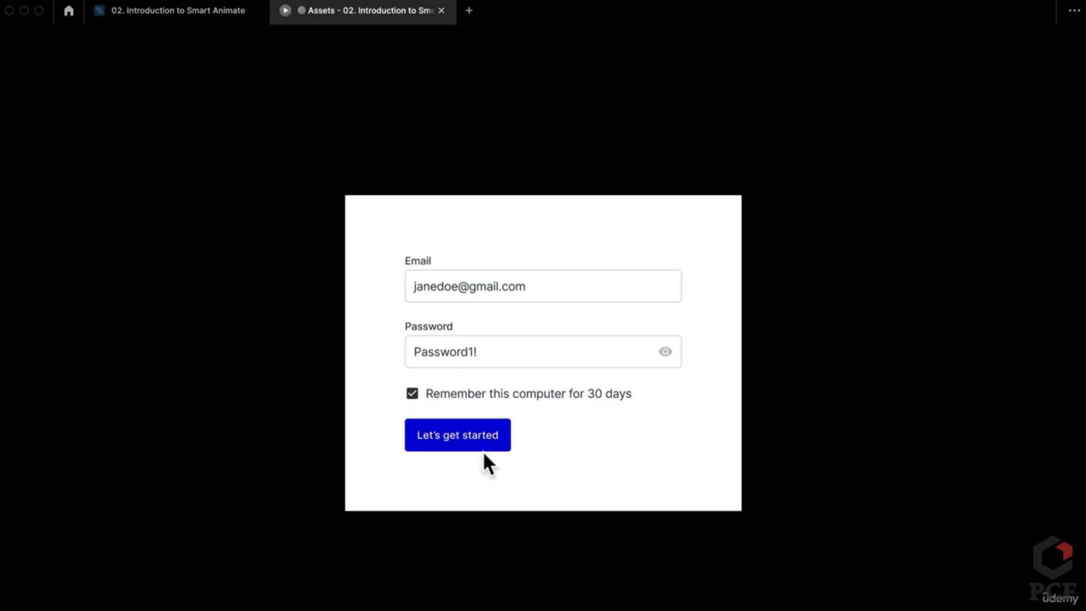
pyautogui.click(208, 12)
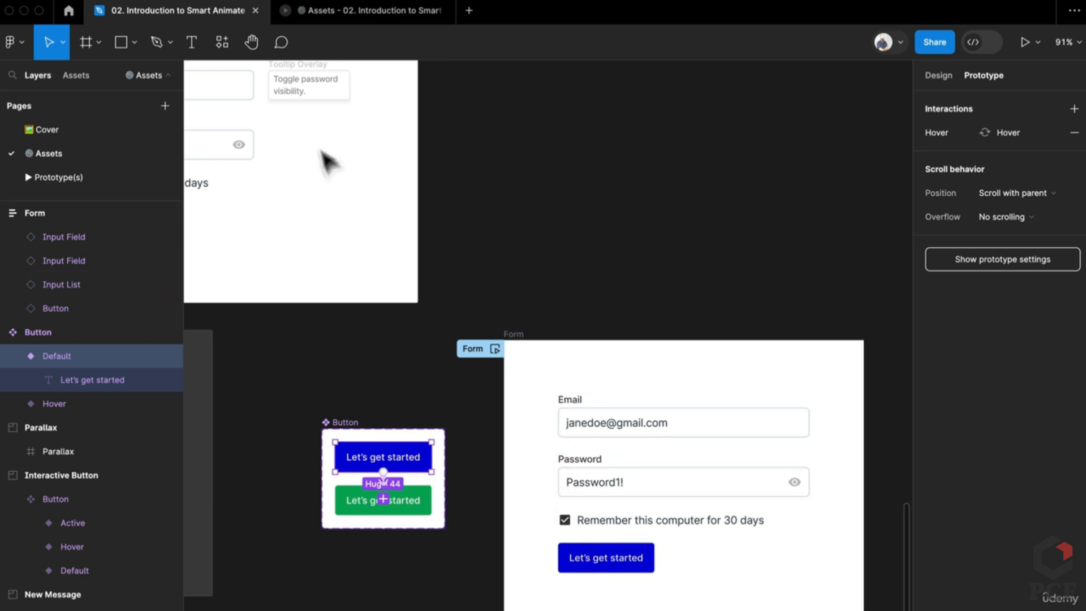
pyautogui.click(375, 16)
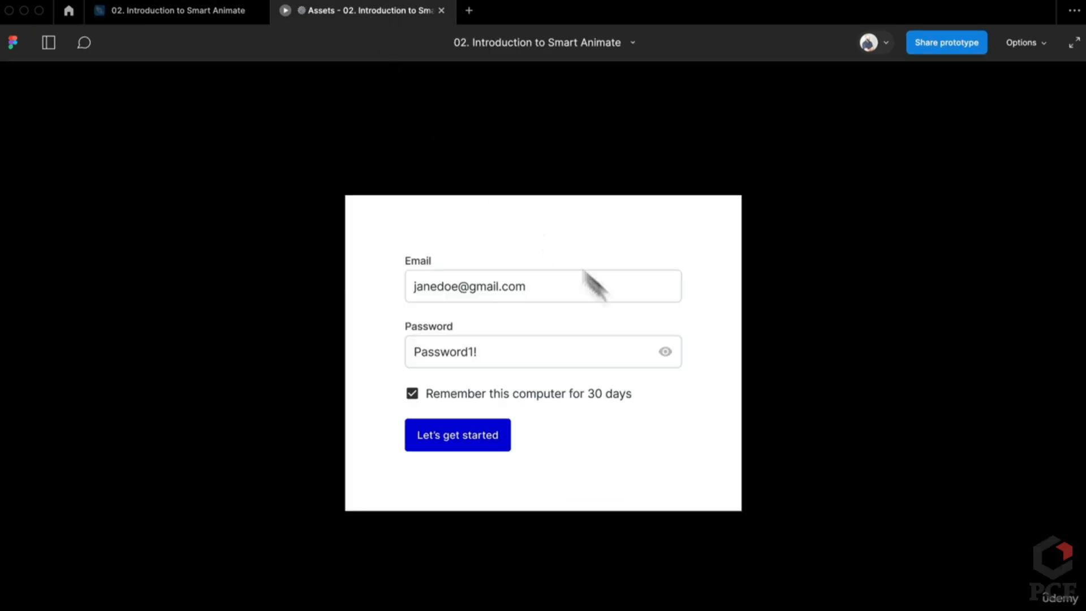
# Toggle the 'Remember this computer' checkbox repeatedly, leaving it ticked
pyautogui.click(414, 396)
pyautogui.click(415, 396)
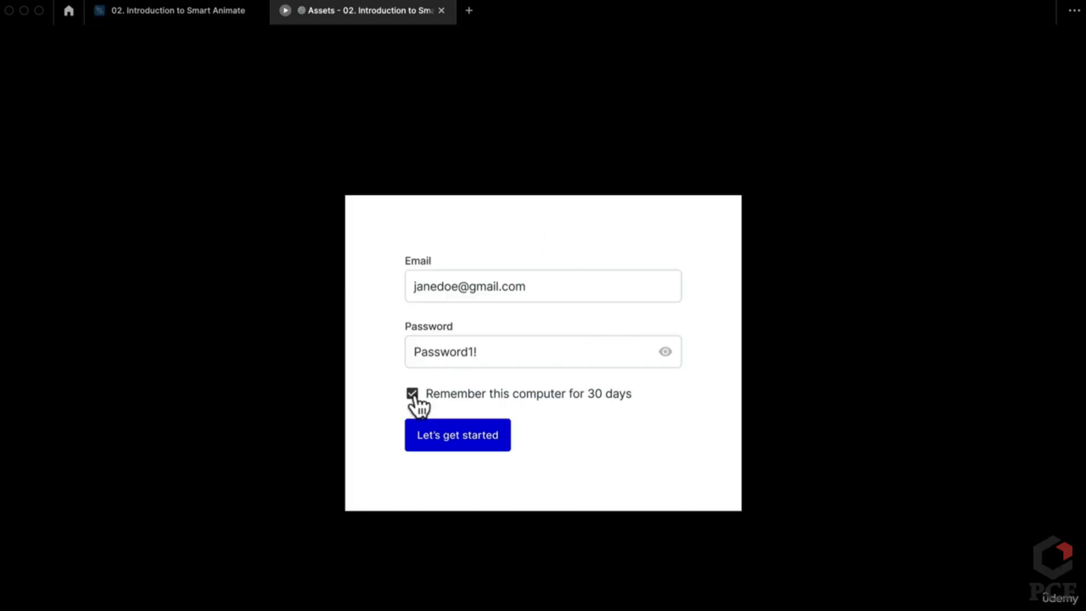
pyautogui.click(413, 399)
pyautogui.click(413, 400)
pyautogui.click(413, 399)
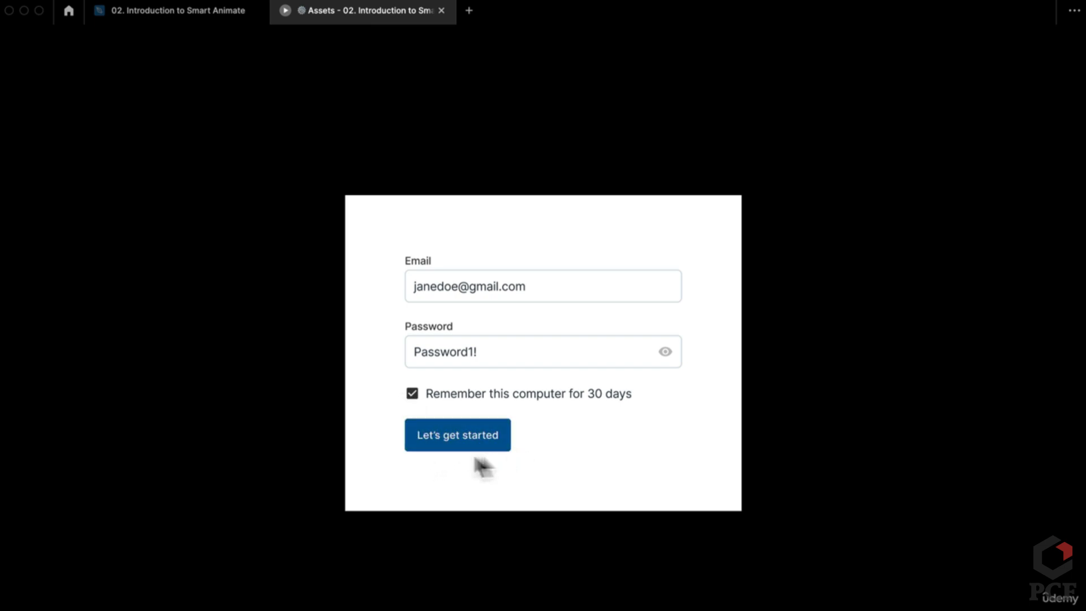
pyautogui.click(412, 395)
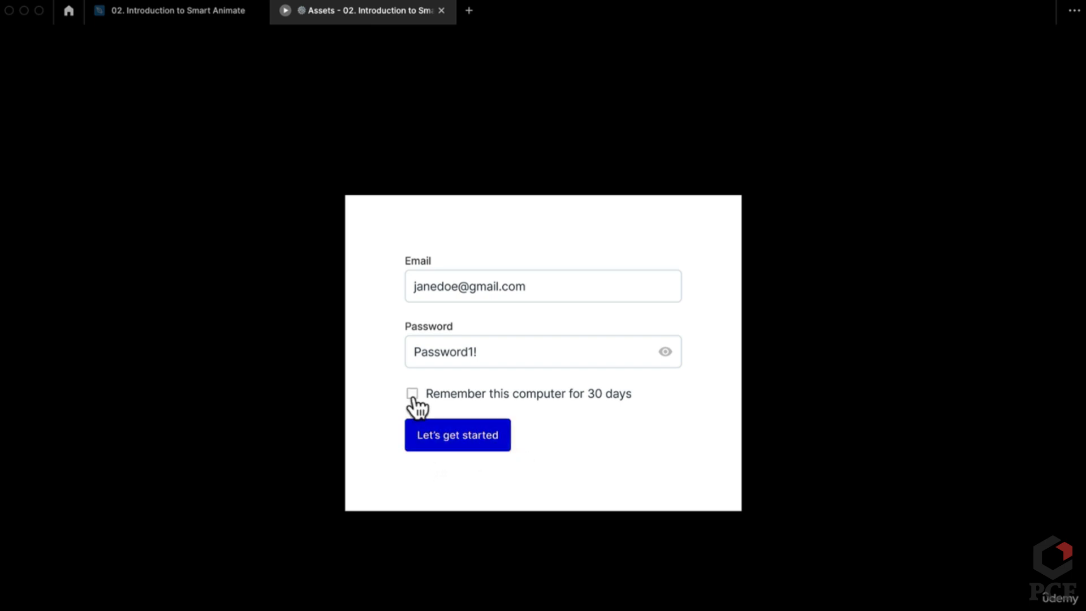
pyautogui.click(412, 396)
pyautogui.click(412, 396)
pyautogui.click(412, 397)
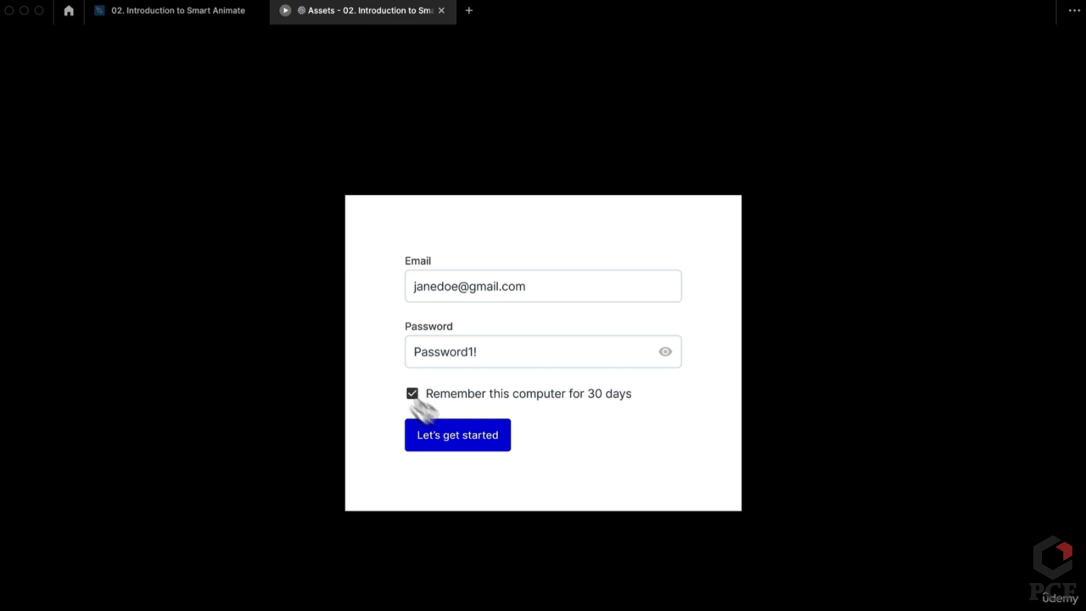
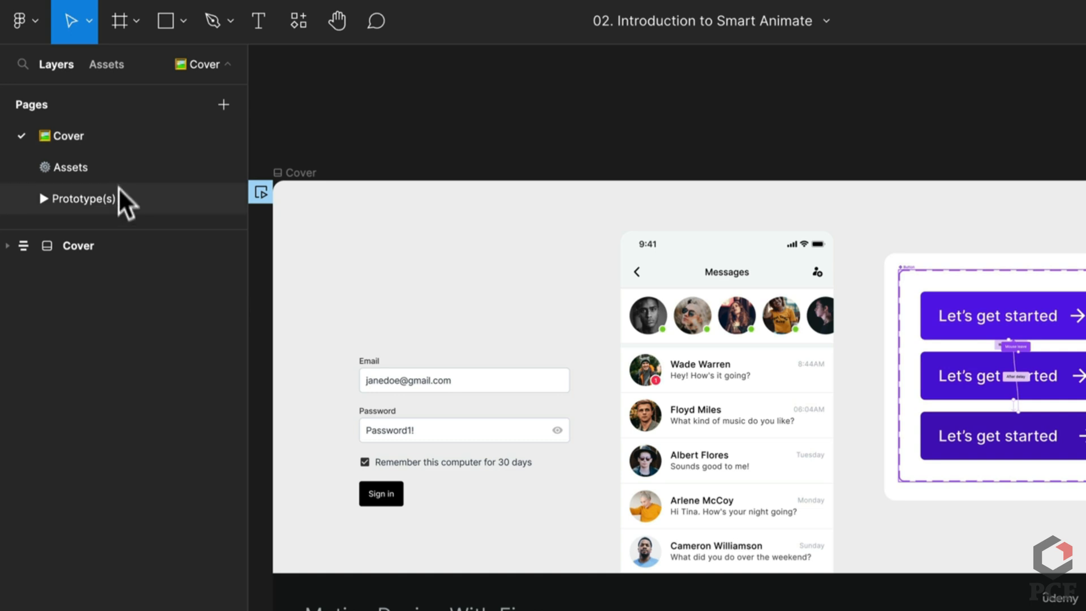
# On the Assets page, draw a 462 × 337 frame right of the Interactive Button section
pyautogui.click(122, 161)
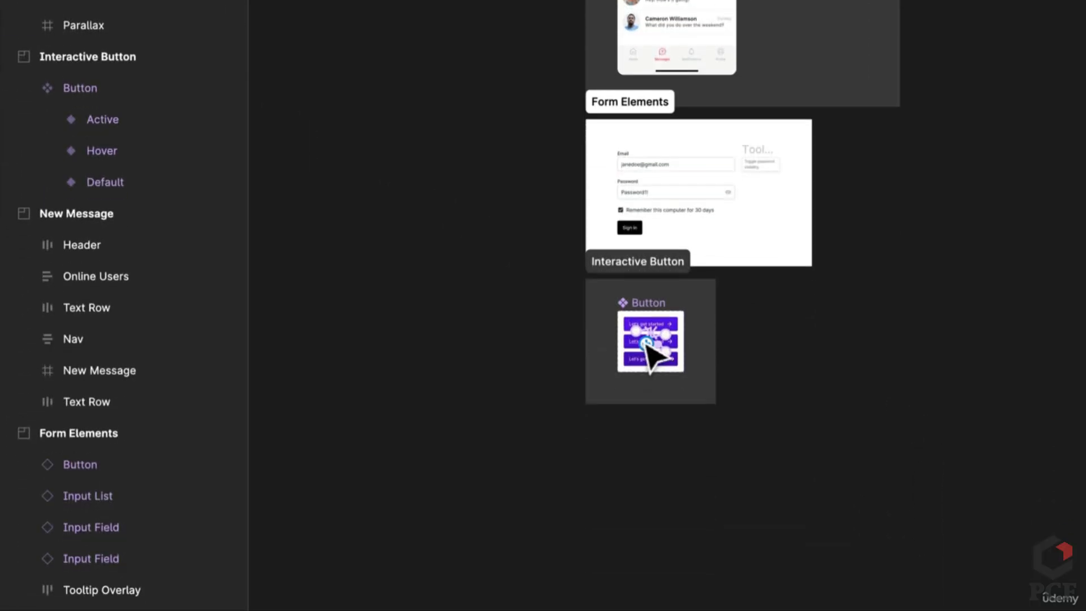
pyautogui.scroll(5, 642, 340)
pyautogui.scroll(5, 641, 339)
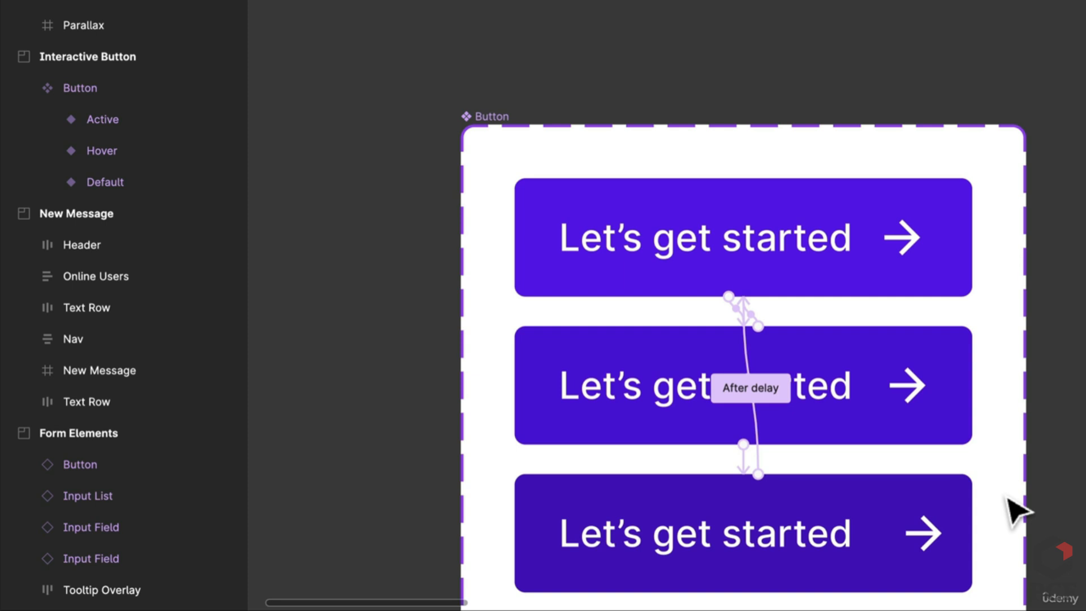
pyautogui.scroll(-5, 905, 328)
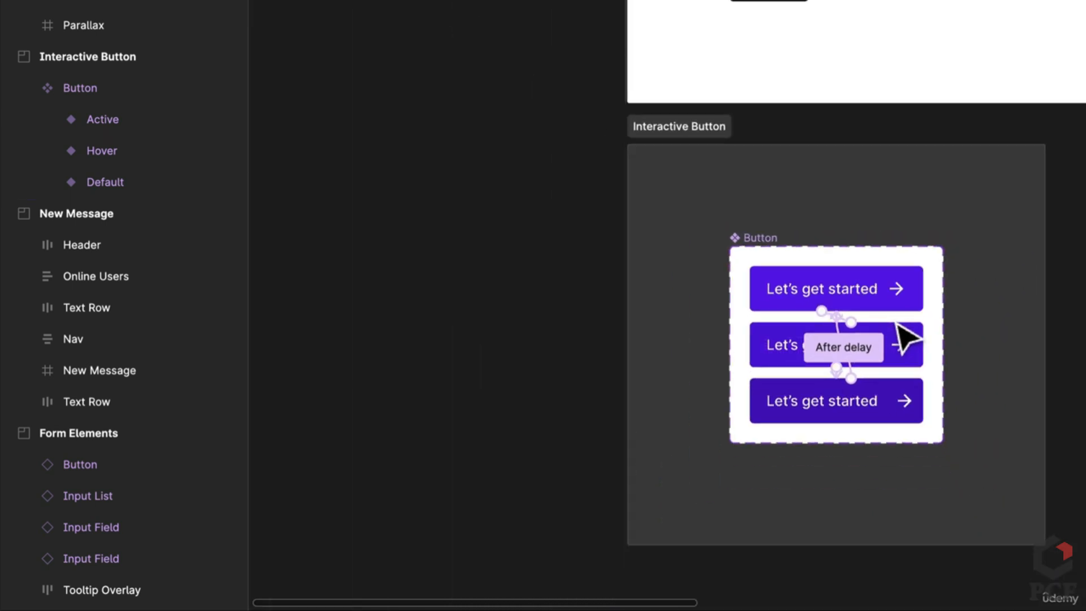
pyautogui.moveTo(1067, 362); pyautogui.dragTo(854, 366)
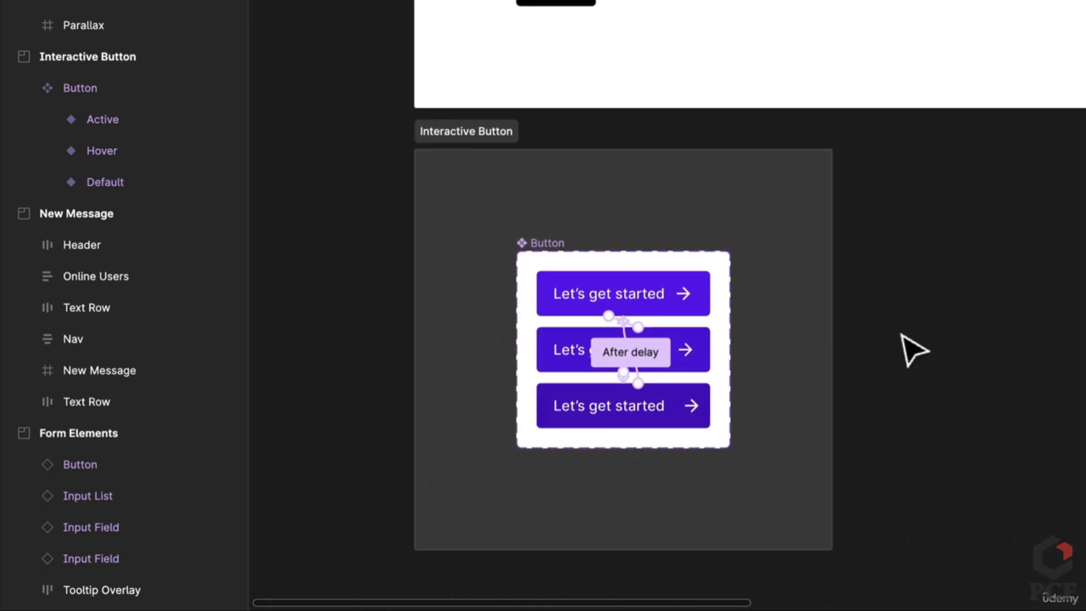
pyautogui.press('f')
pyautogui.moveTo(903, 201); pyautogui.dragTo(984, 545)
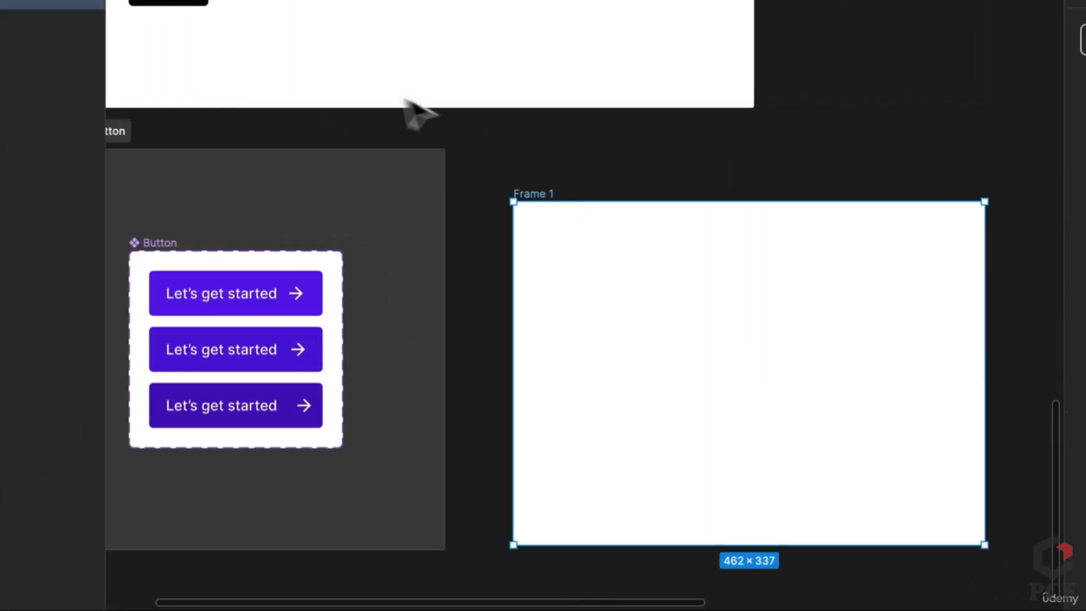
# Rename Frame 1 to 'Form'
pyautogui.doubleClick(538, 192)
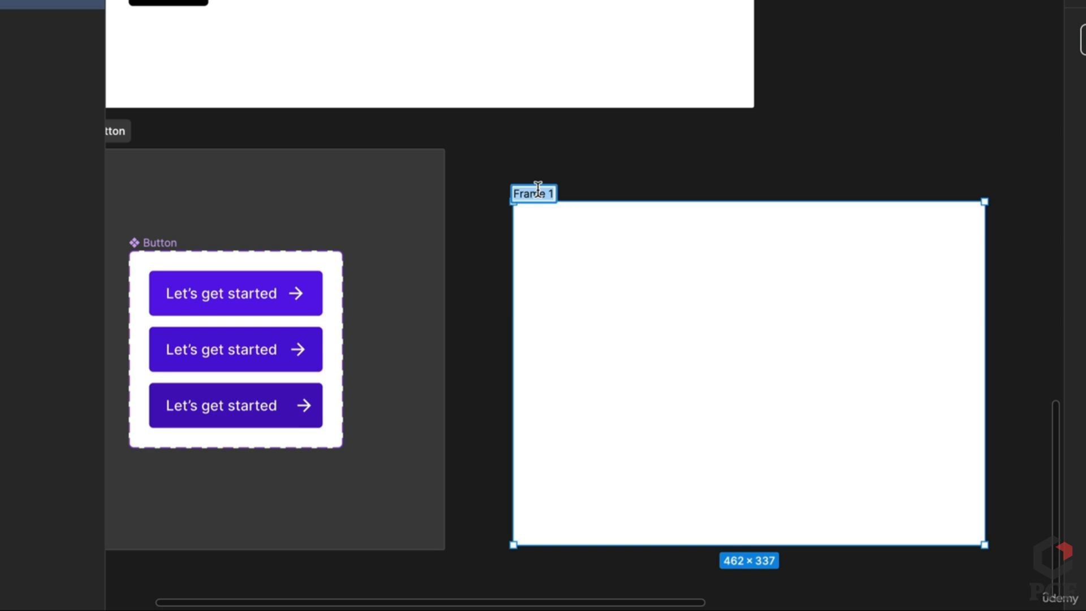
pyautogui.write('Form')
pyautogui.press('Return')
pyautogui.click(552, 164)
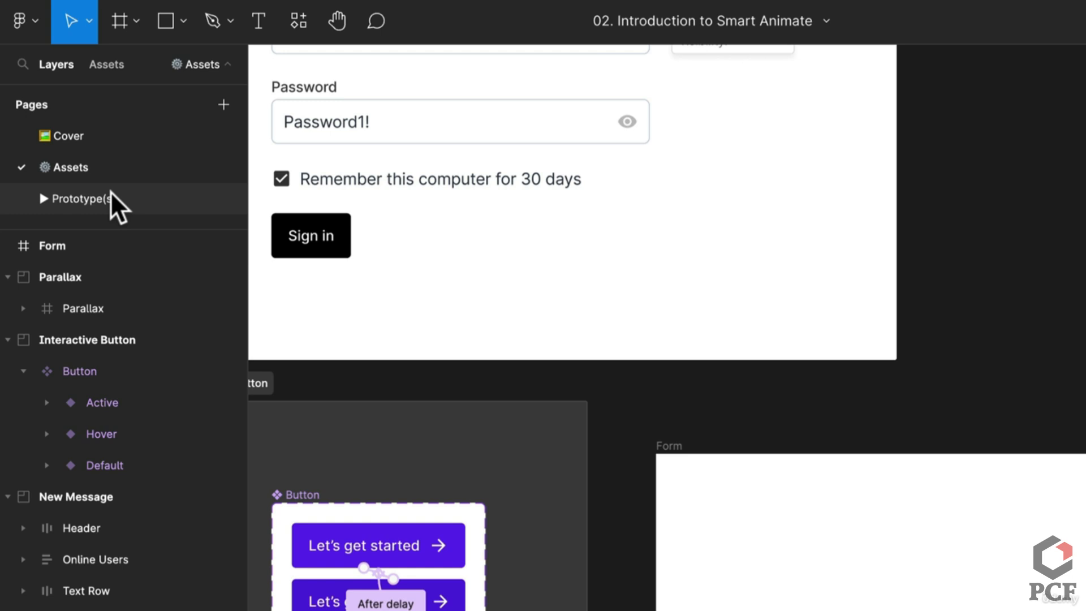
# Go to the Prototype(s) page and start presenting the prototype
pyautogui.click(113, 204)
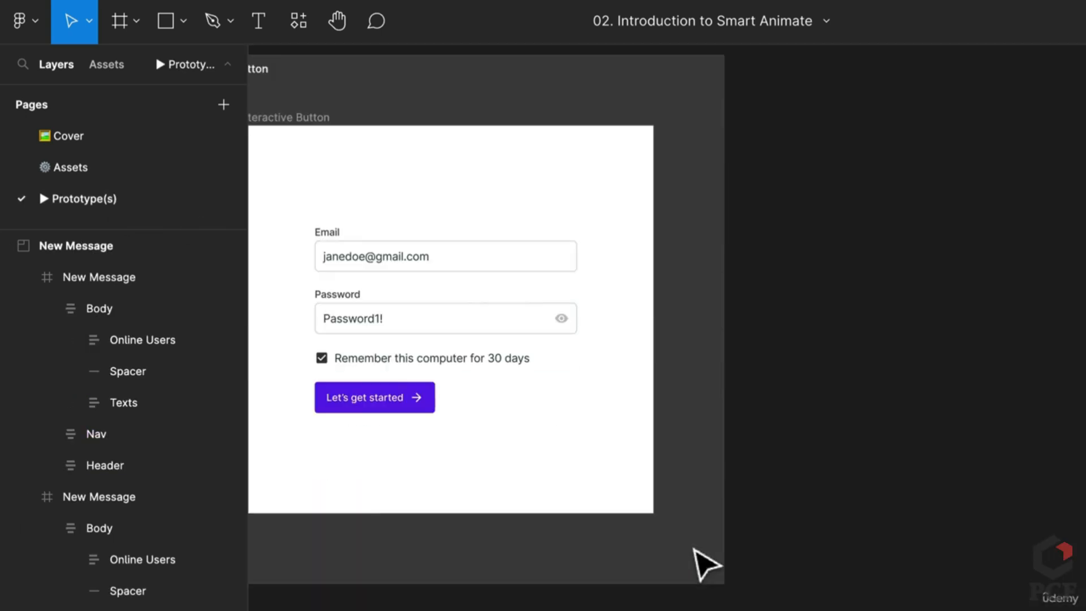
pyautogui.hscroll(-3, 695, 549)
pyautogui.scroll(2, 695, 550)
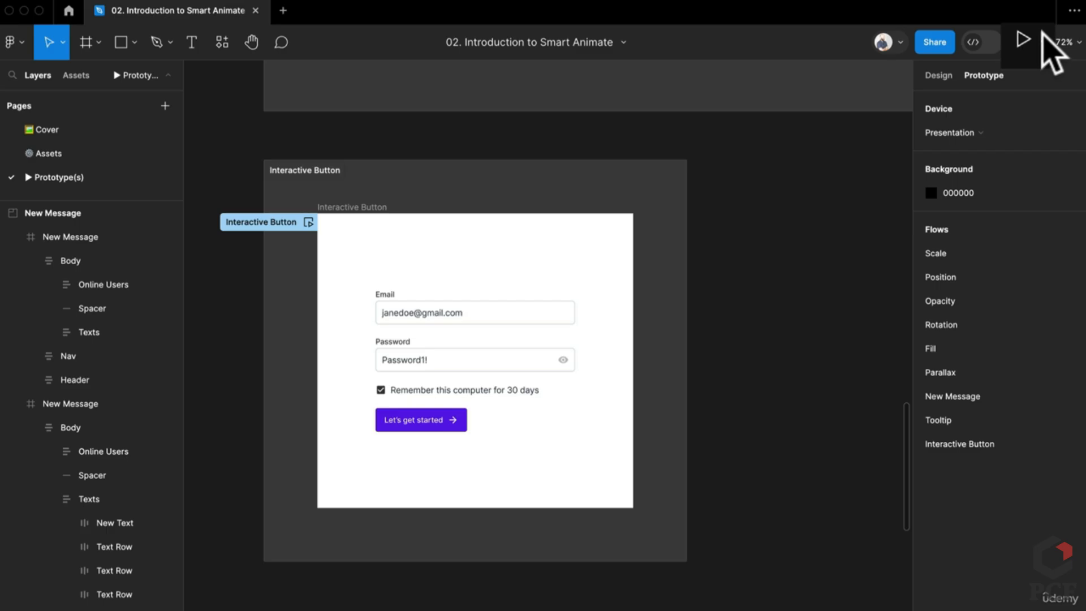
pyautogui.click(1025, 39)
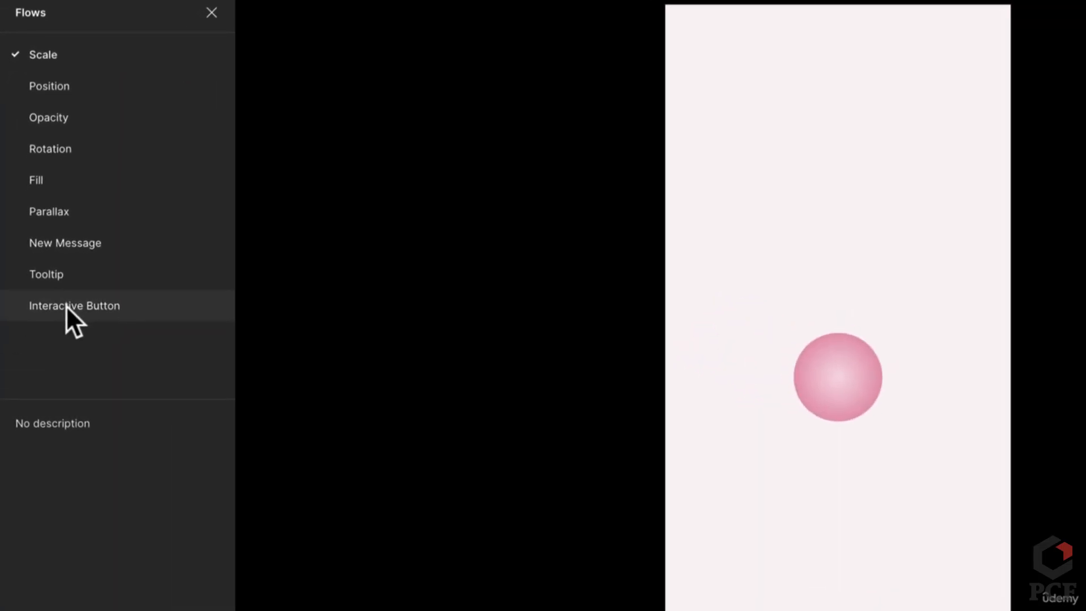
# Play and test the Interactive Button flow's sign-in form, then return to the editor
pyautogui.click(45, 298)
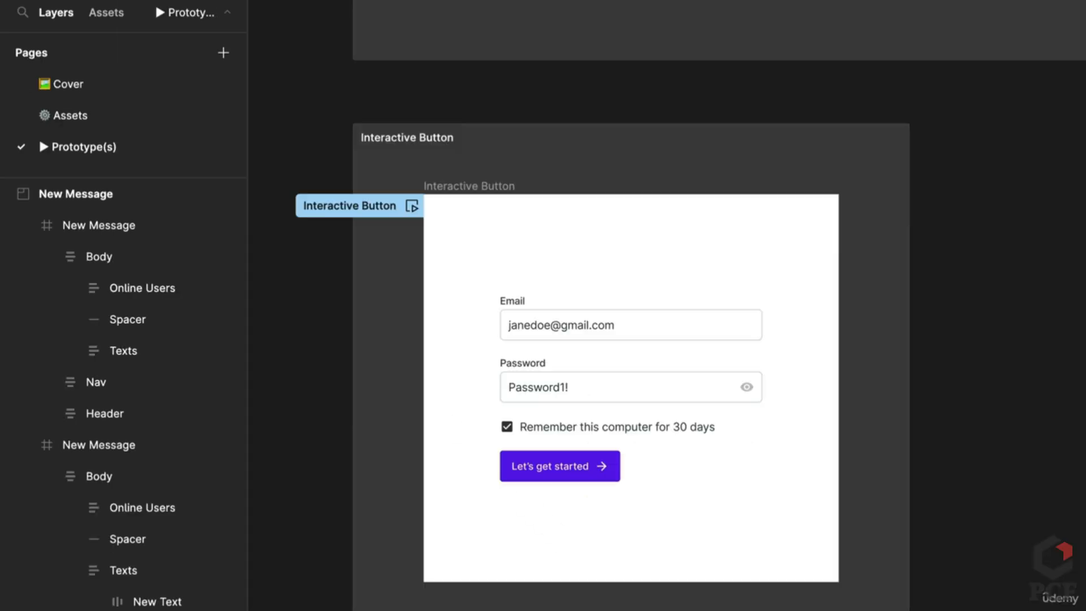
# Place a copy of the Default button variant inside Form and detach it from its component
pyautogui.scroll(3, 557, 486)
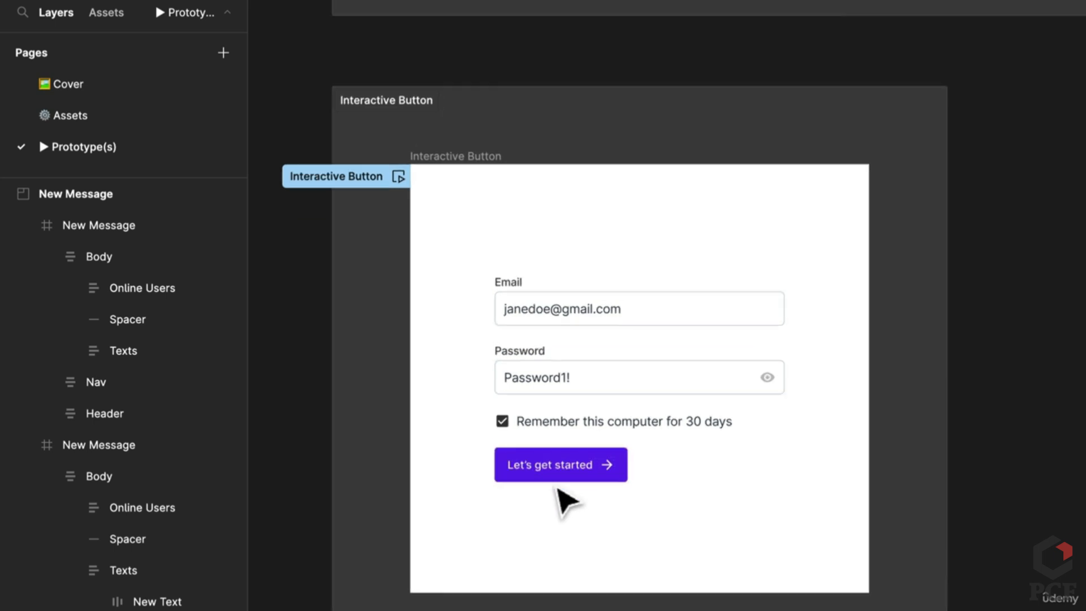
pyautogui.click(80, 117)
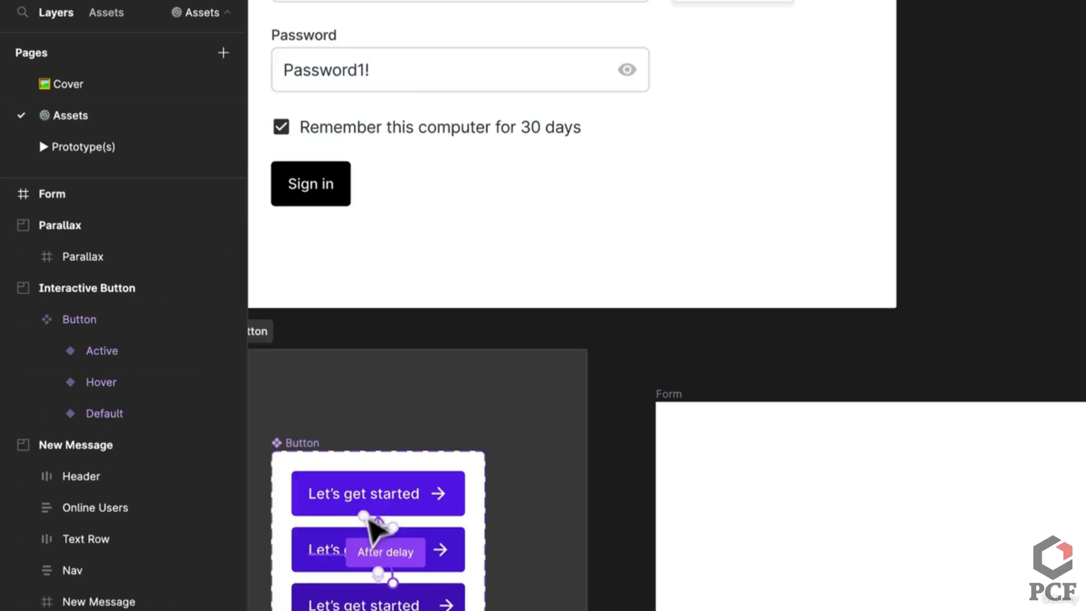
pyautogui.moveTo(414, 498); pyautogui.dragTo(541, 459)
pyautogui.click(589, 472)
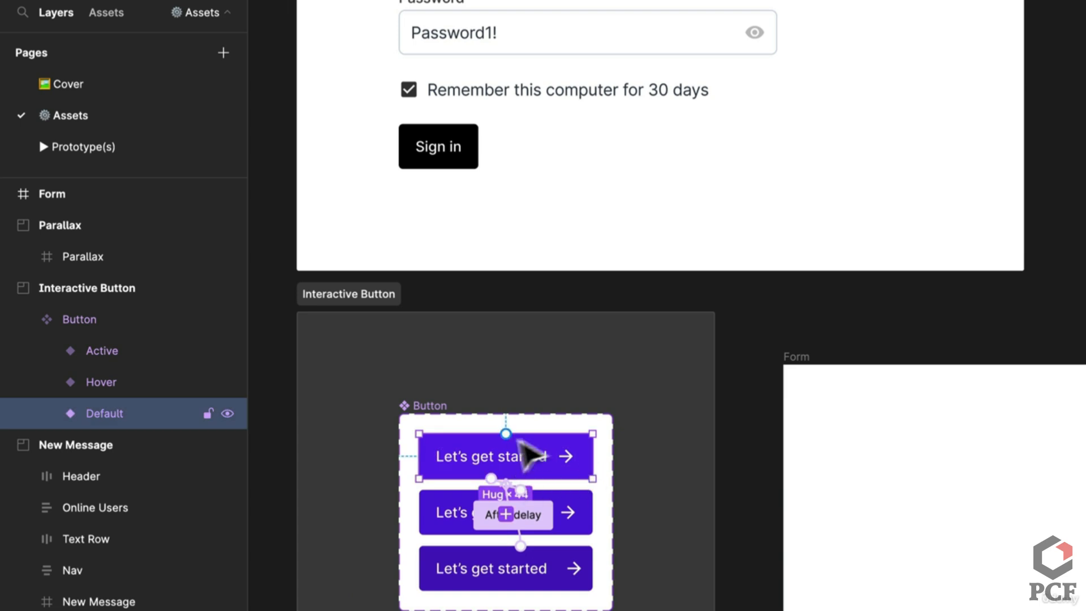
pyautogui.moveTo(530, 469); pyautogui.dragTo(1031, 467)
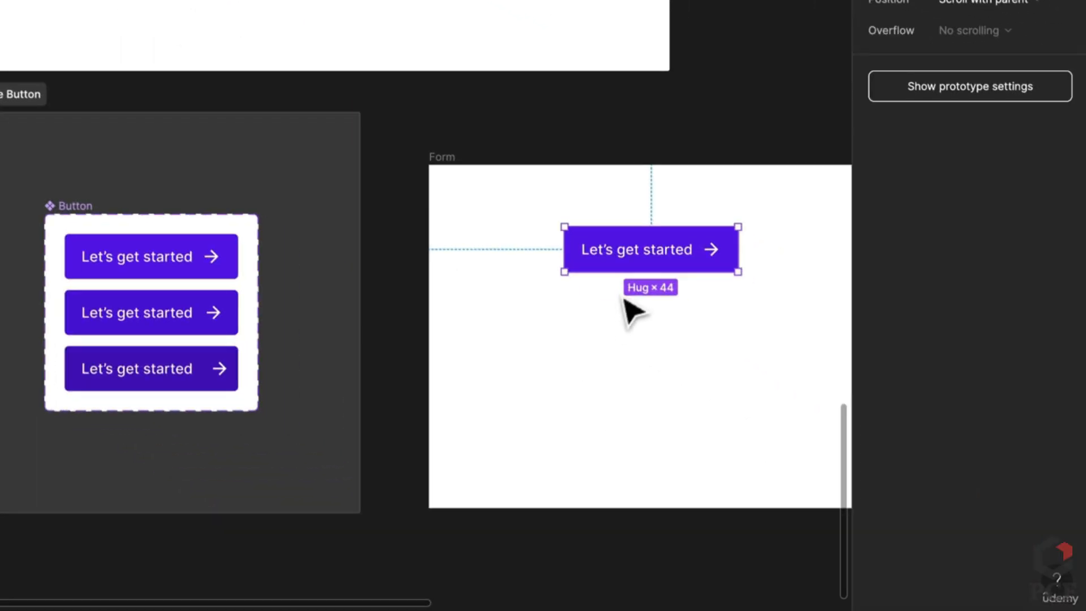
pyautogui.rightClick(628, 233)
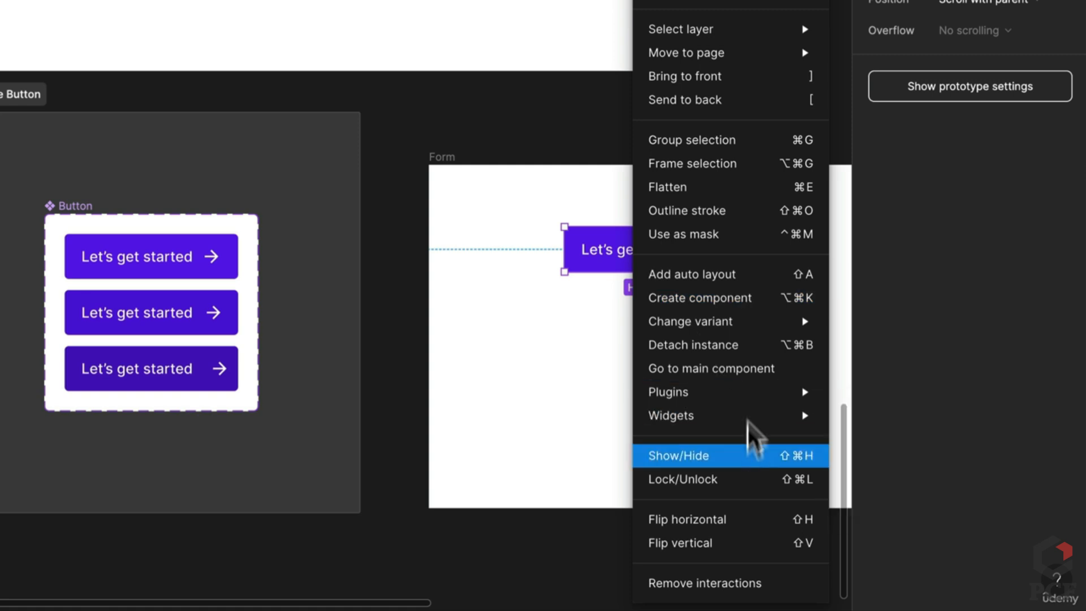
pyautogui.click(745, 346)
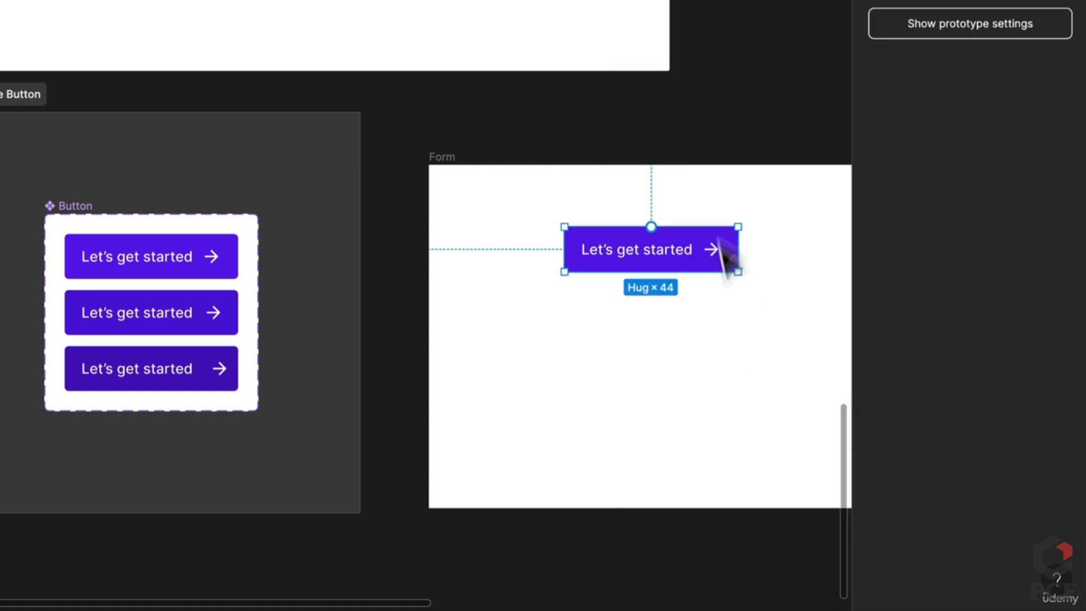
# Review the Hover button variant's design properties
pyautogui.scroll(5, 723, 252)
pyautogui.hscroll(2, 594, 221)
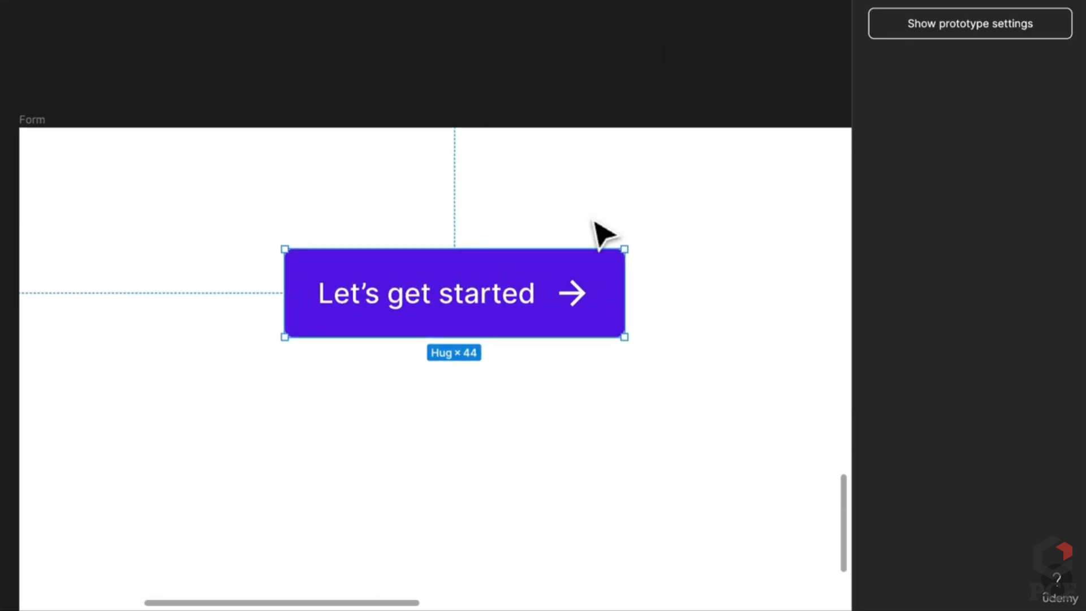
pyautogui.scroll(-3, 594, 221)
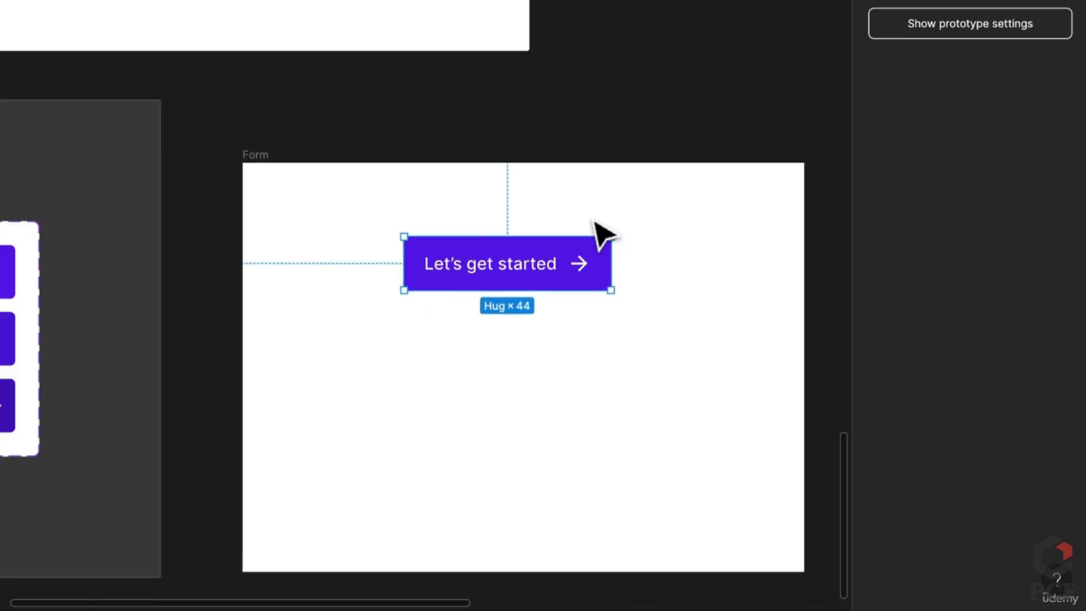
pyautogui.hscroll(-3, 497, 249)
pyautogui.click(91, 314)
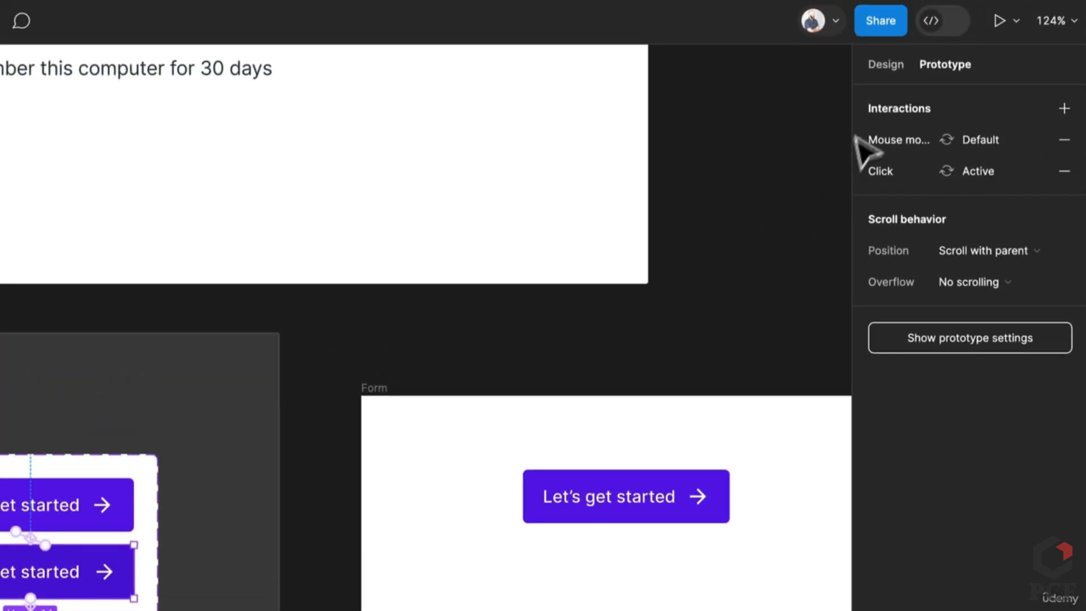
pyautogui.click(882, 64)
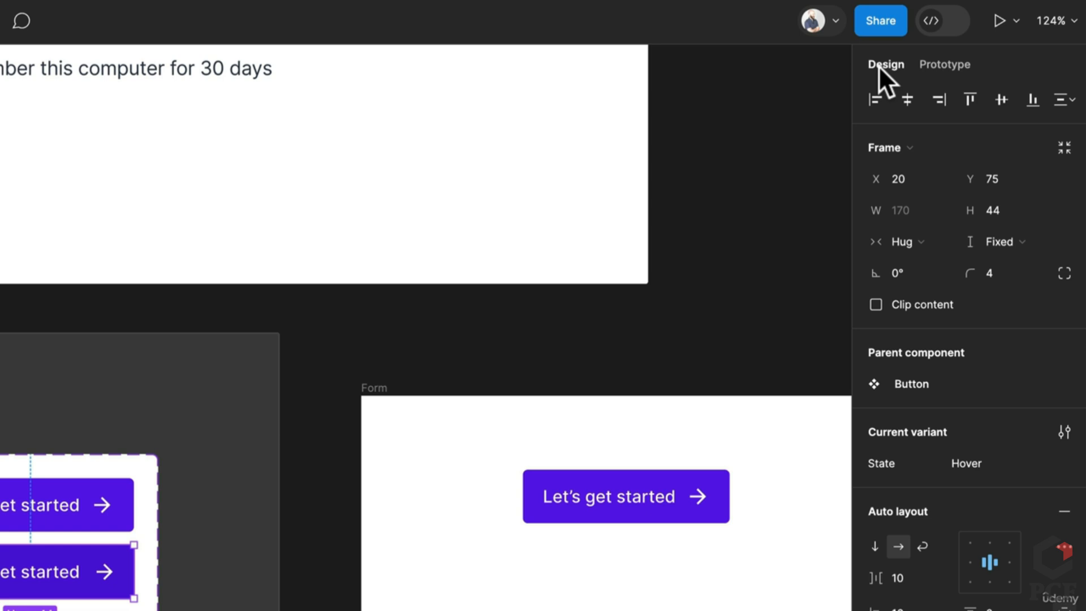
# Nudge the copied button up in Form and check its 8 spacing and 16 padding
pyautogui.click(673, 512)
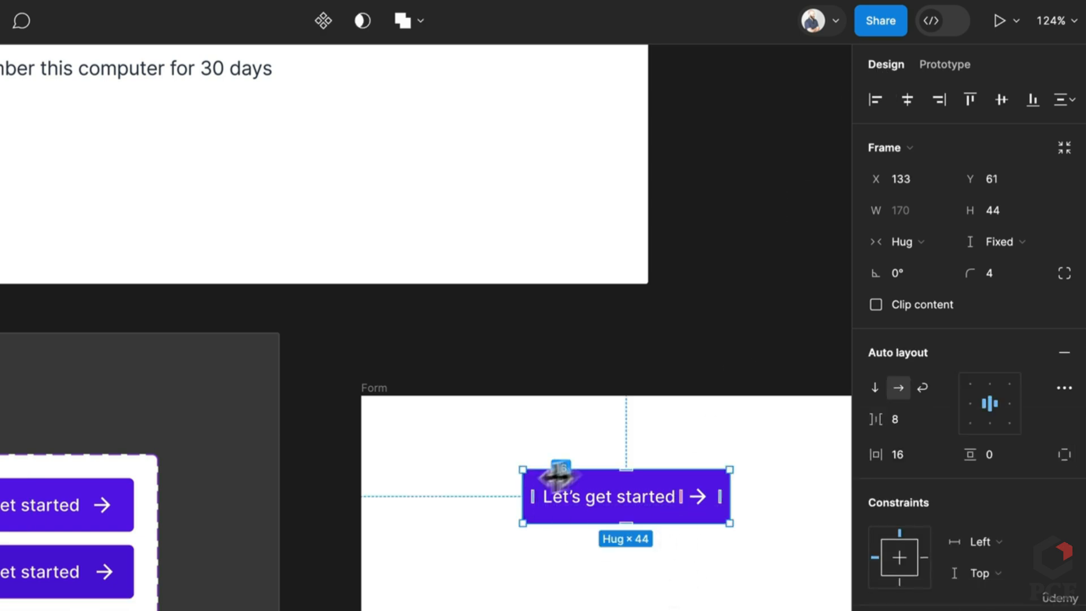
pyautogui.scroll(3, 761, 528)
pyautogui.hscroll(3, 722, 514)
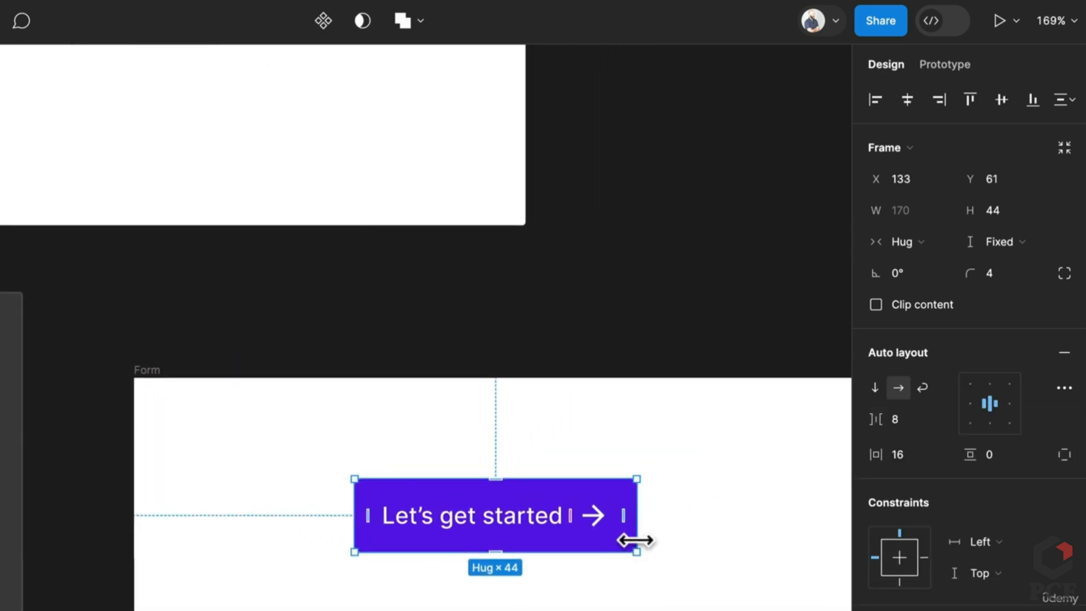
pyautogui.scroll(-1, 611, 537)
pyautogui.press('Left')
pyautogui.press('Left')
pyautogui.press('Up')
pyautogui.press('Up')
pyautogui.press('Up')
pyautogui.press('Up')
pyautogui.press('Up')
pyautogui.press('Up')
pyautogui.press('Up')
pyautogui.press('Up')
pyautogui.press('Up')
pyautogui.press('Up')
pyautogui.press('Up')
pyautogui.press('Up')
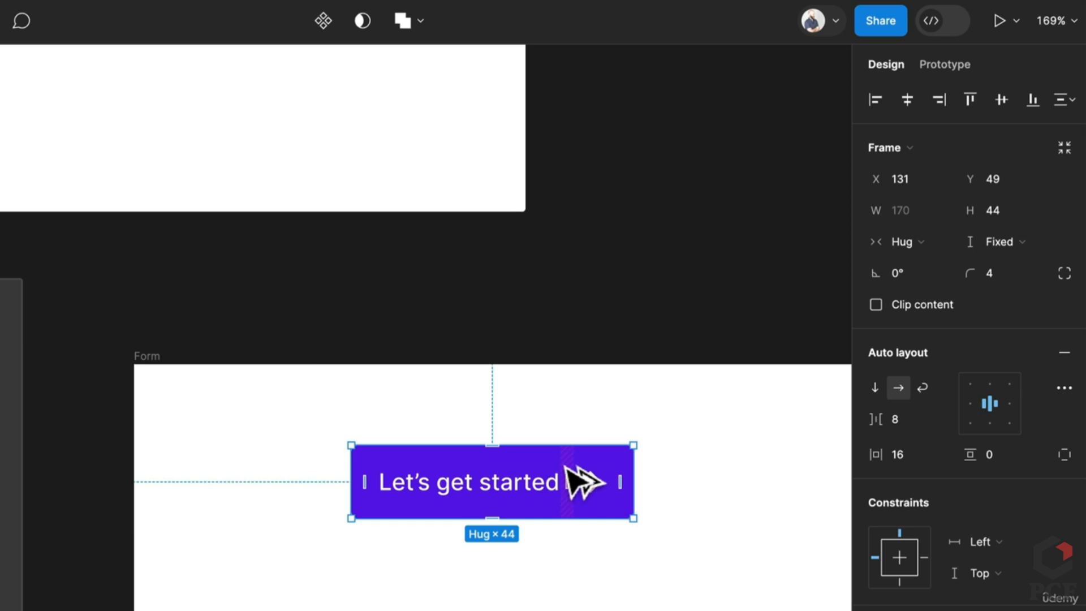
pyautogui.moveTo(586, 483); pyautogui.dragTo(583, 571)
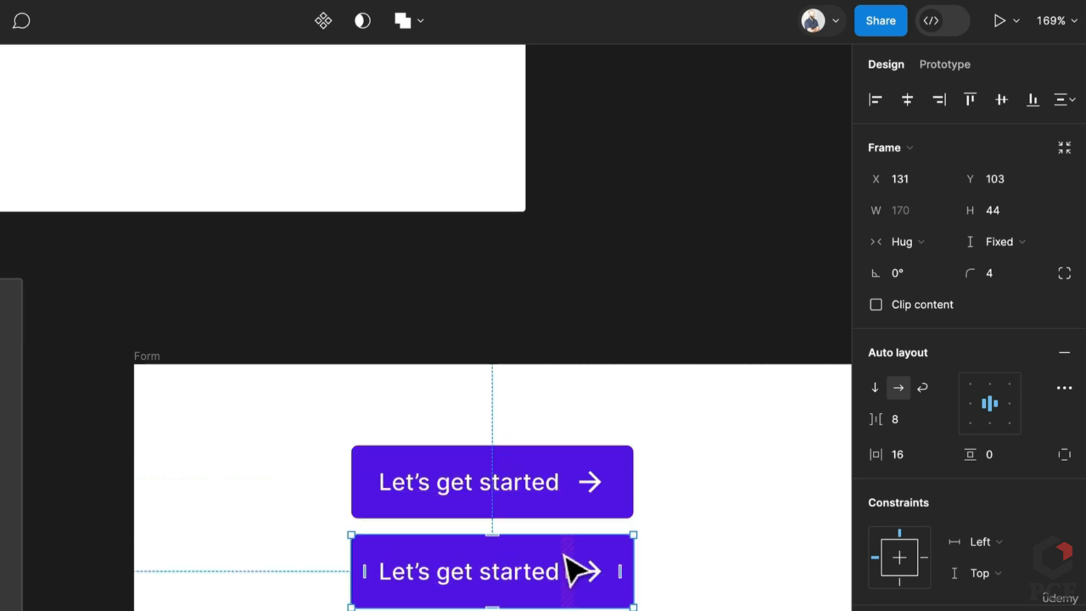
pyautogui.press('Delete')
pyautogui.click(582, 509)
pyautogui.click(566, 509)
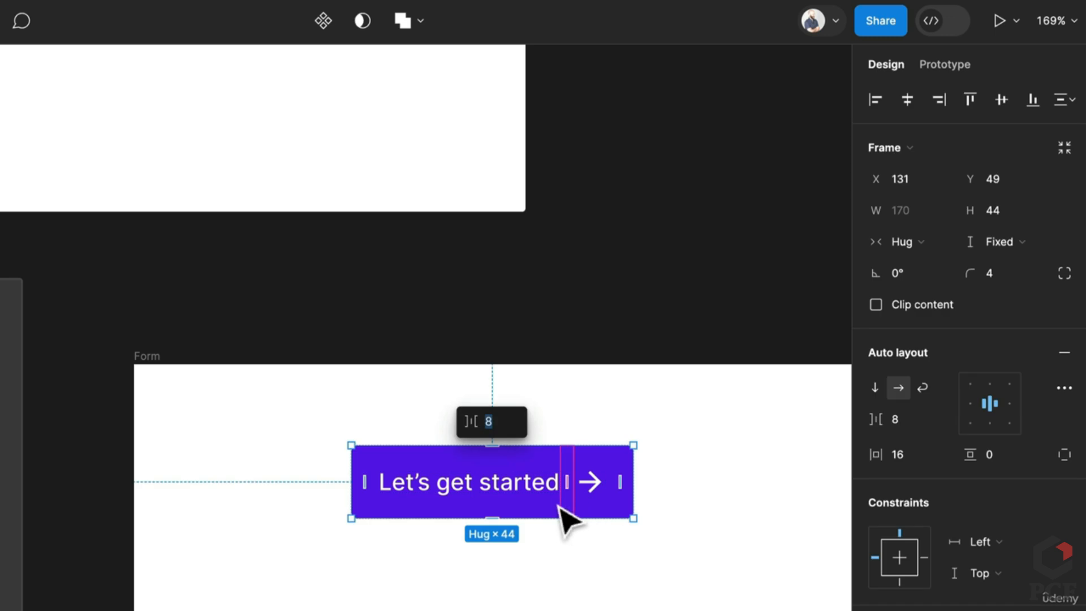
# Make the button a component and move it out of Form onto empty canvas
pyautogui.click(320, 24)
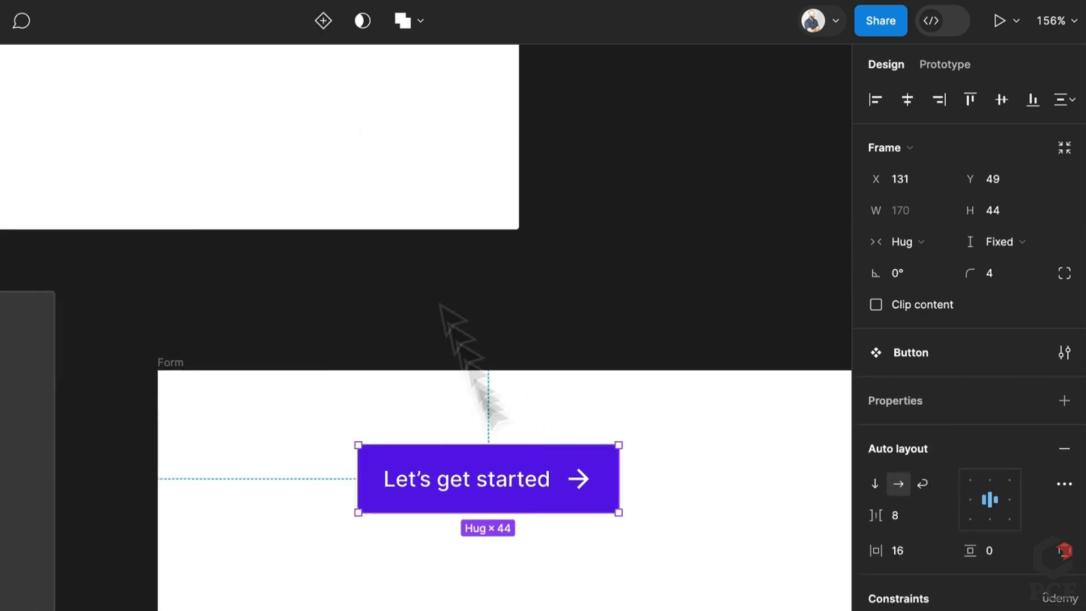
pyautogui.scroll(-3, 503, 492)
pyautogui.scroll(-1, 531, 515)
pyautogui.moveTo(533, 504); pyautogui.dragTo(684, 520)
pyautogui.scroll(2, 809, 334)
pyautogui.scroll(1, 806, 332)
# Turn the Button into a variant set with a 20 auto layout gap and white fill
pyautogui.click(1064, 400)
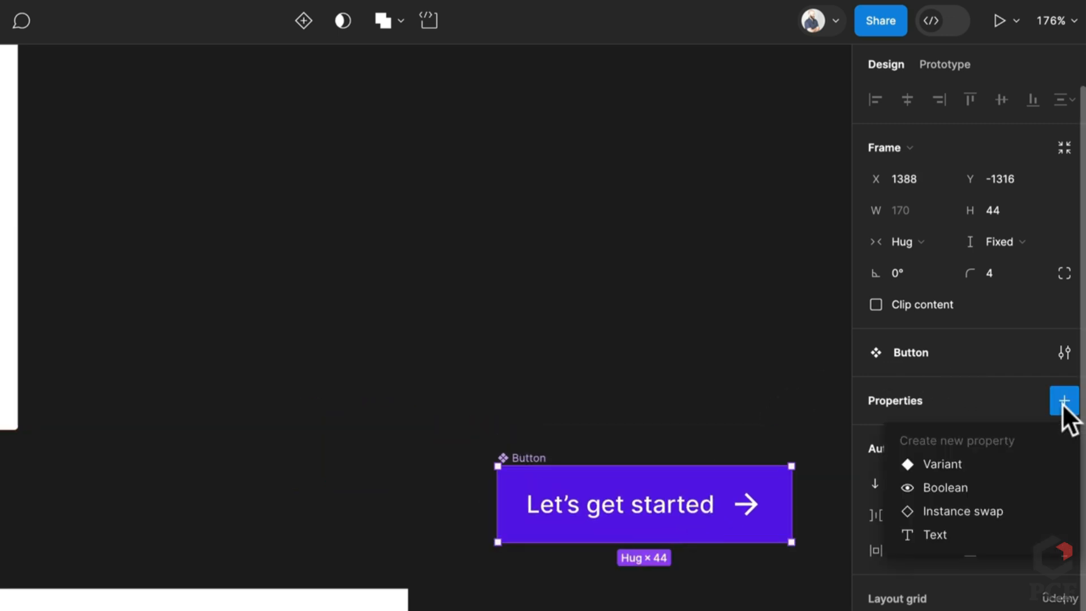
pyautogui.click(951, 466)
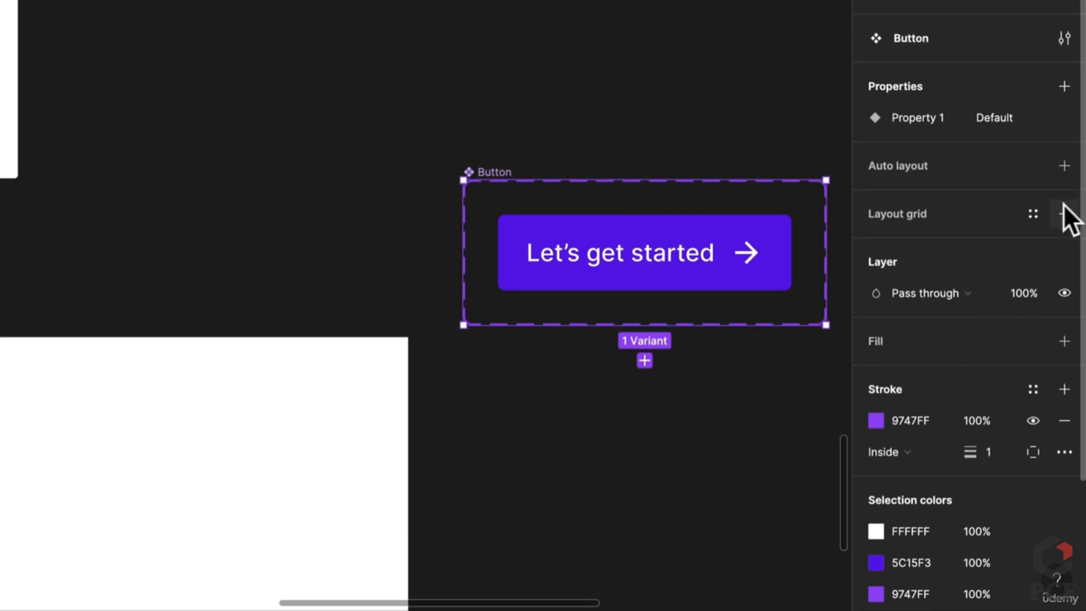
pyautogui.click(1054, 166)
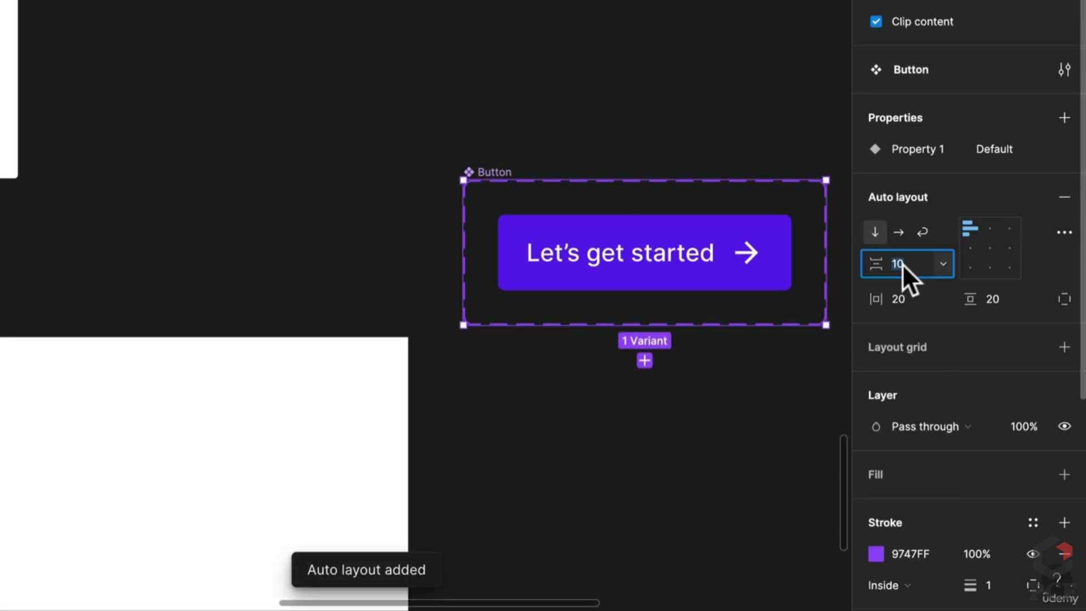
pyautogui.write('20')
pyautogui.press('Return')
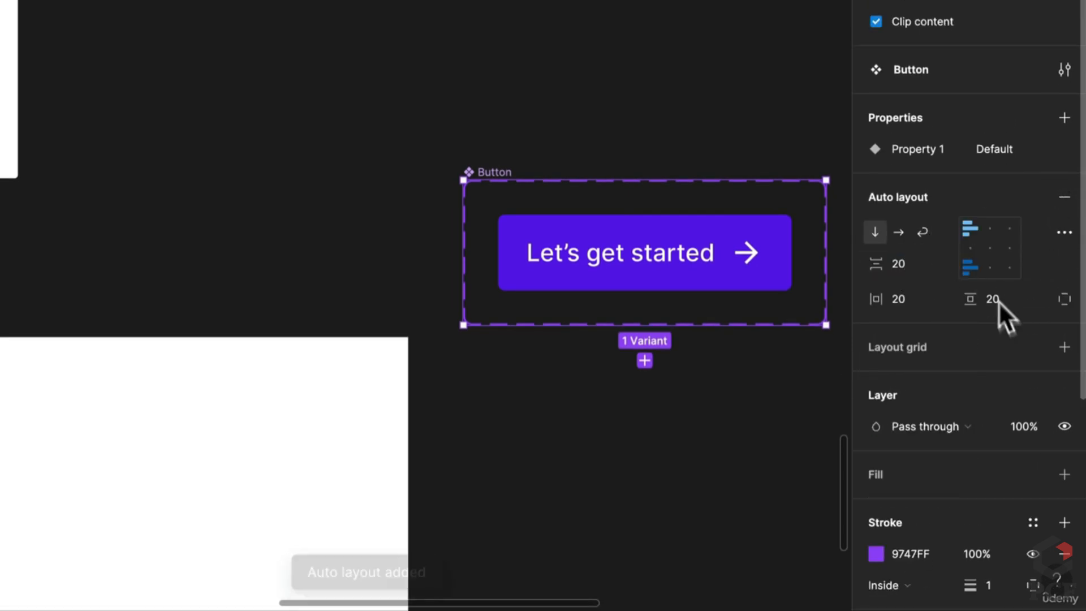
pyautogui.click(1065, 477)
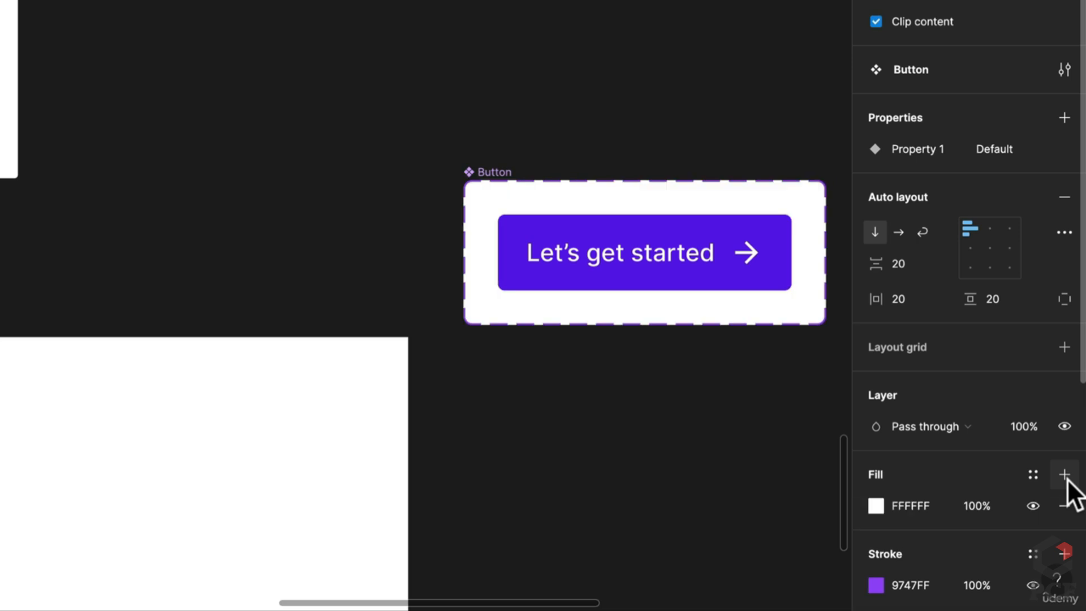
pyautogui.click(745, 287)
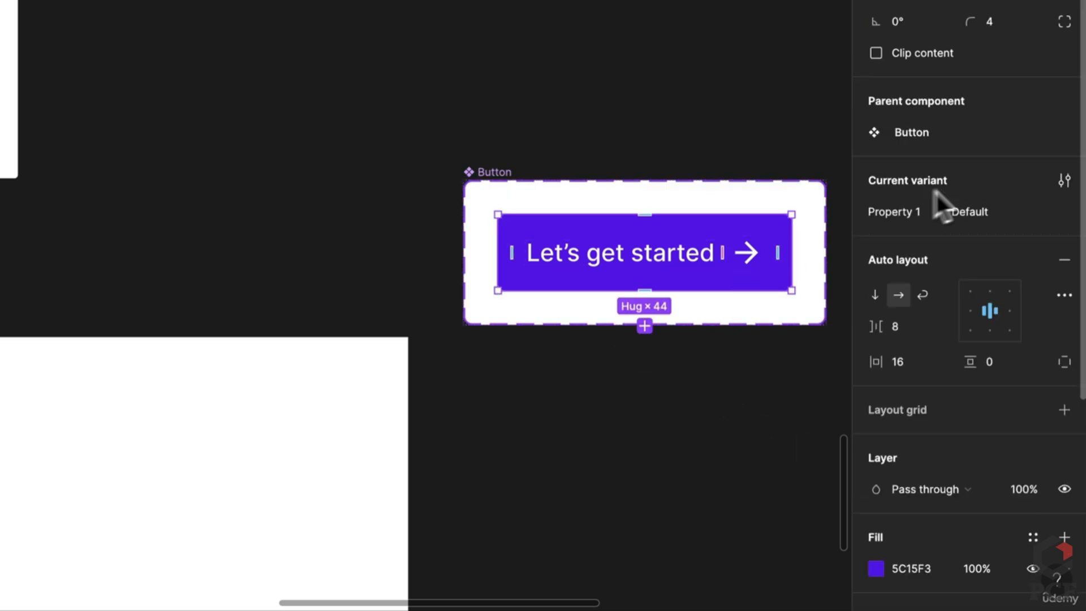
pyautogui.click(481, 173)
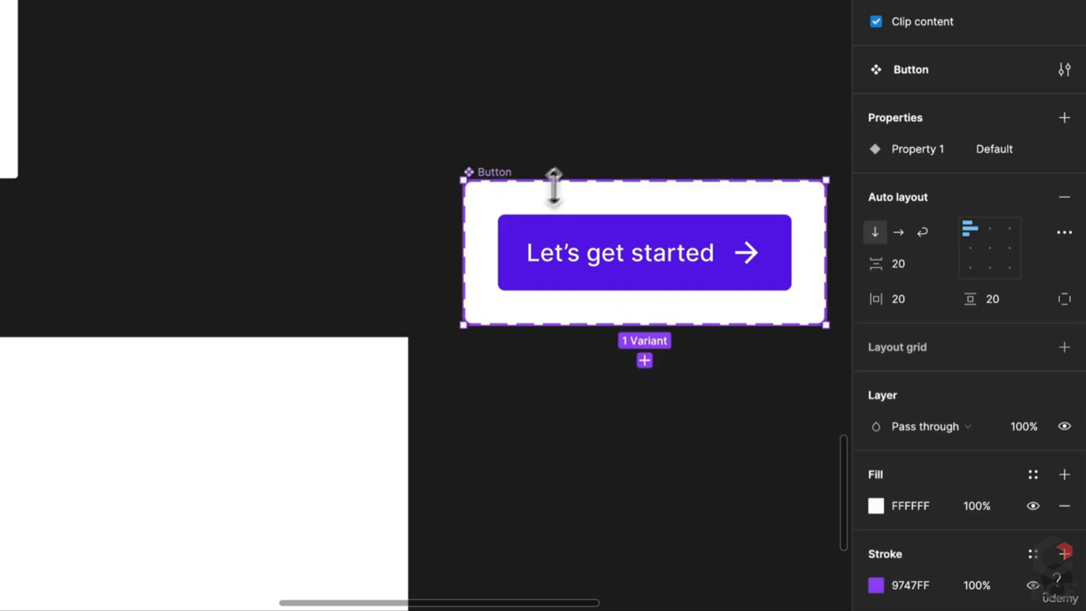
# Rename the variant property to State and add a duplicated variant with State Hover
pyautogui.doubleClick(910, 149)
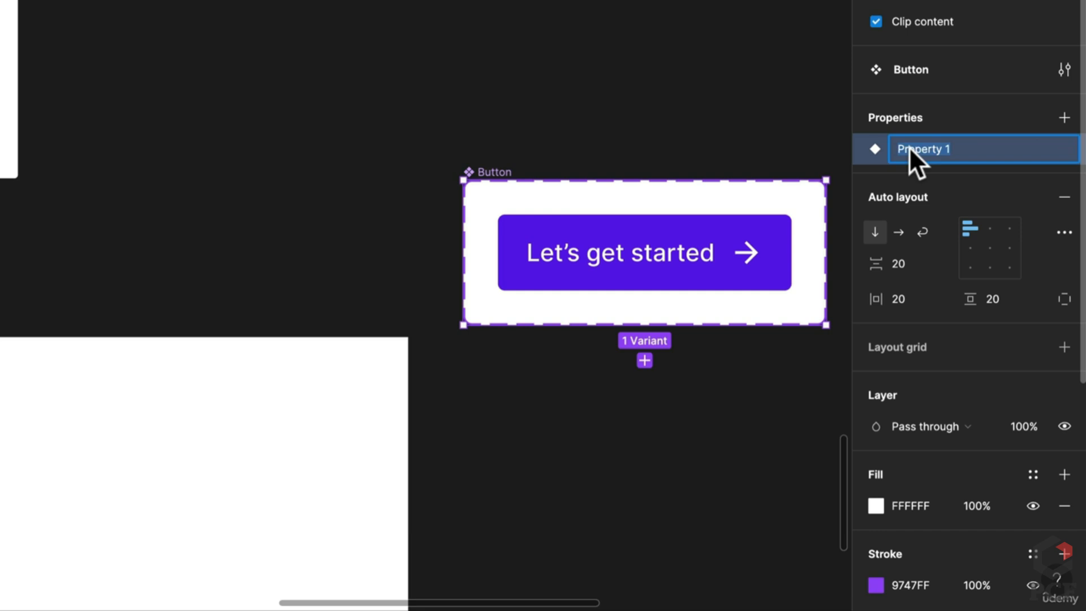
pyautogui.write('State')
pyautogui.press('Return')
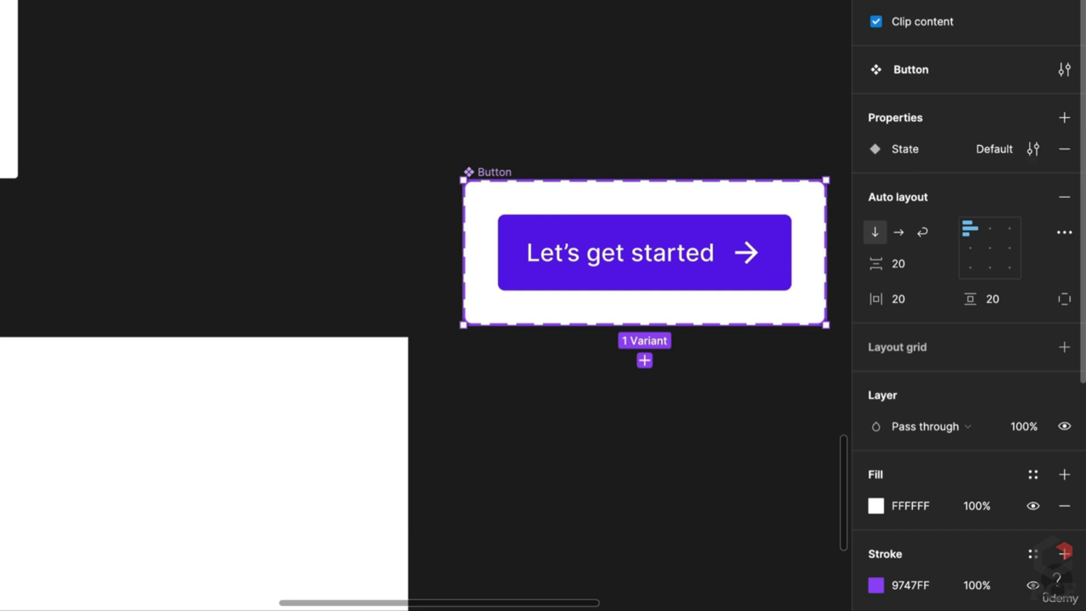
pyautogui.click(717, 241)
pyautogui.hotkey('ctrl', 'd')
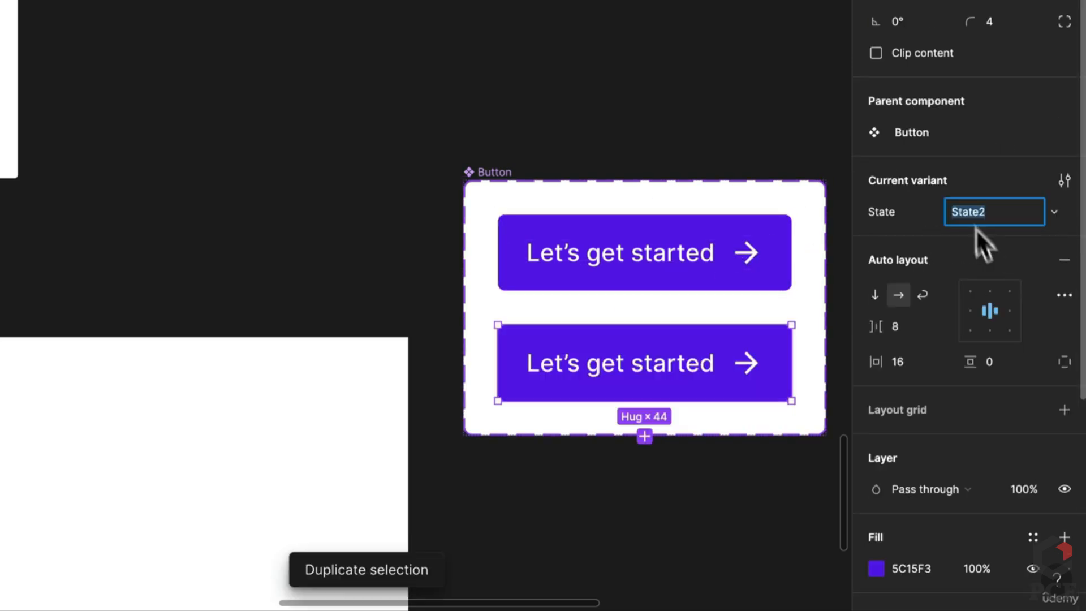
pyautogui.write('Hover')
pyautogui.press('Return')
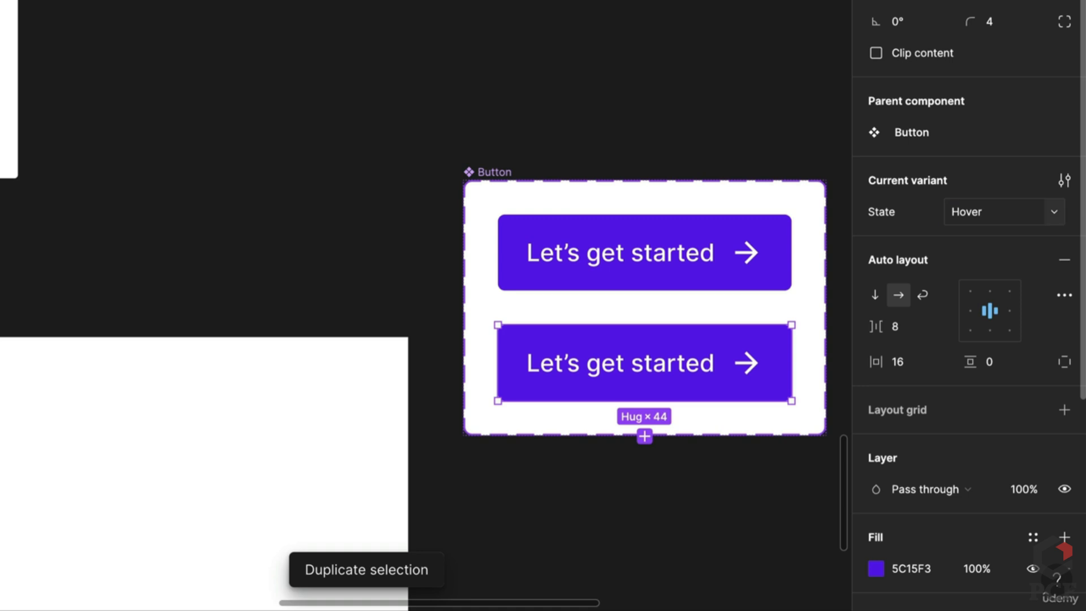
pyautogui.scroll(-3, 778, 388)
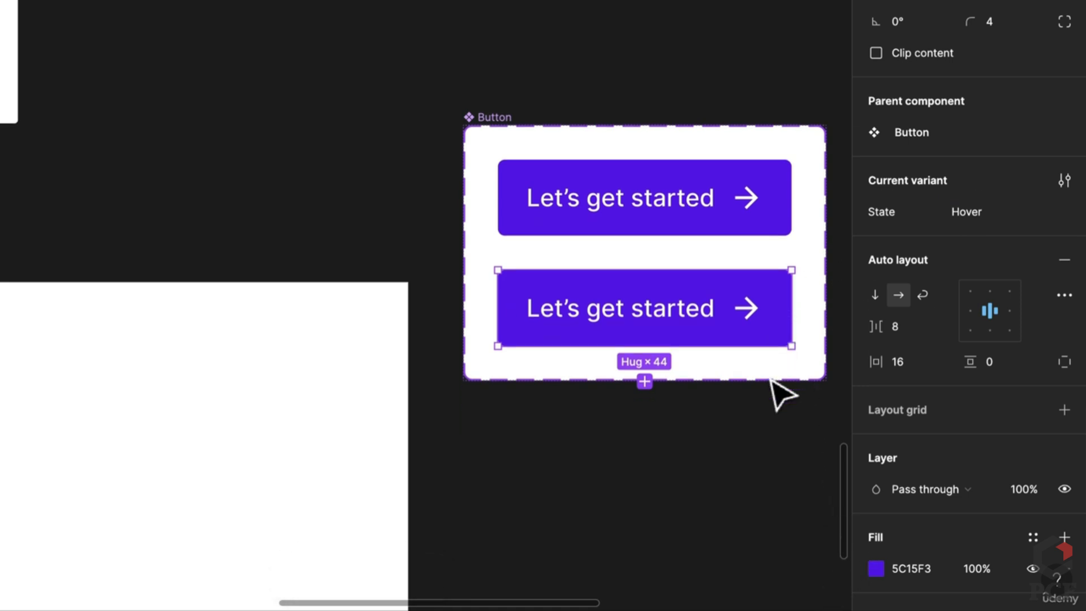
# Darken the Hover variant's fill to 4404CD
pyautogui.click(878, 568)
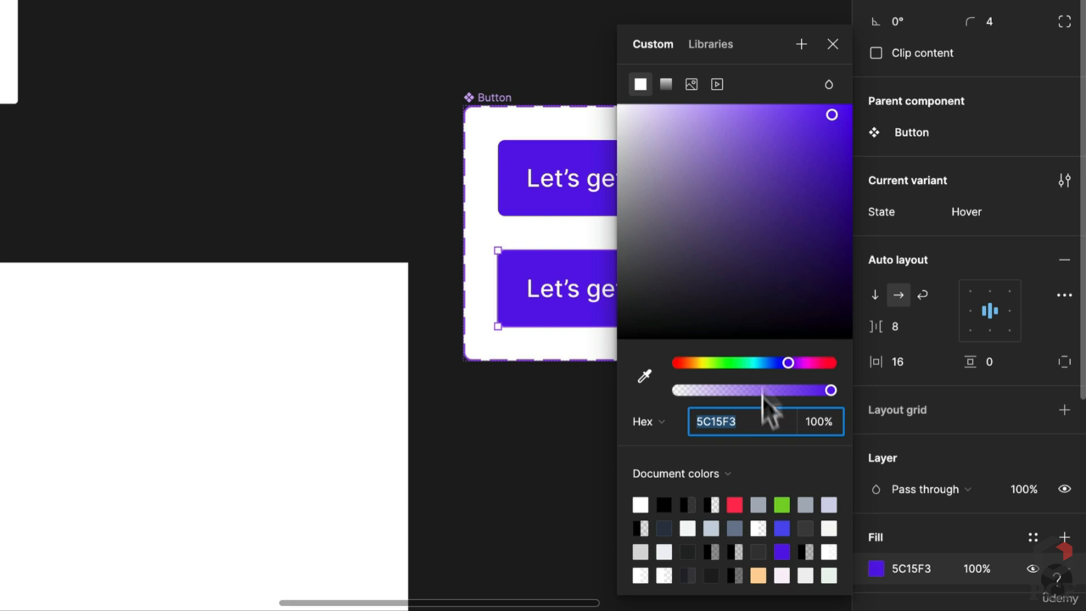
pyautogui.moveTo(829, 122); pyautogui.dragTo(842, 151)
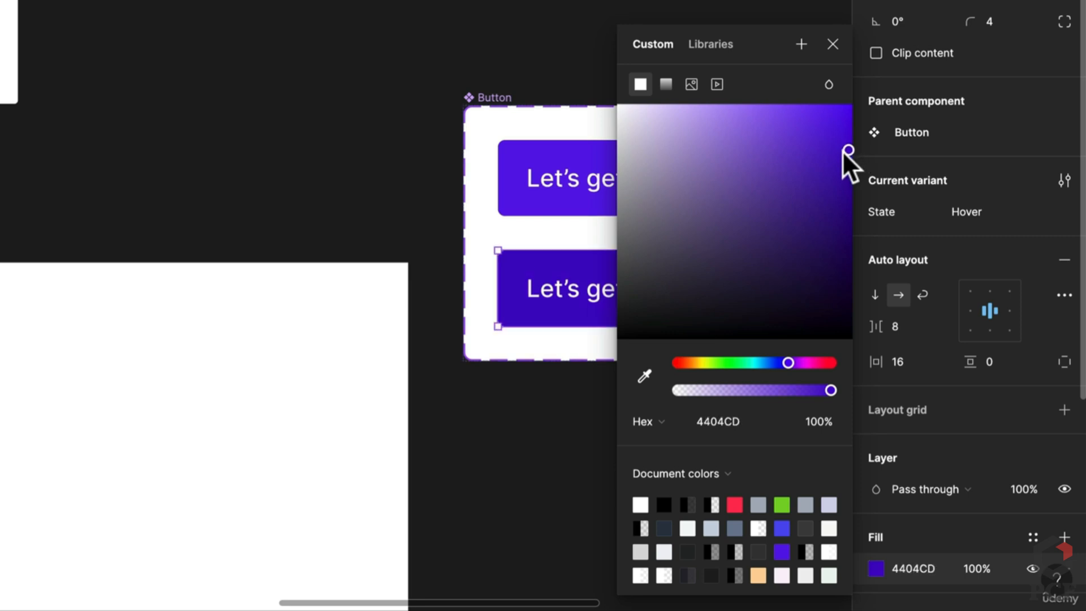
pyautogui.click(556, 419)
pyautogui.doubleClick(761, 289)
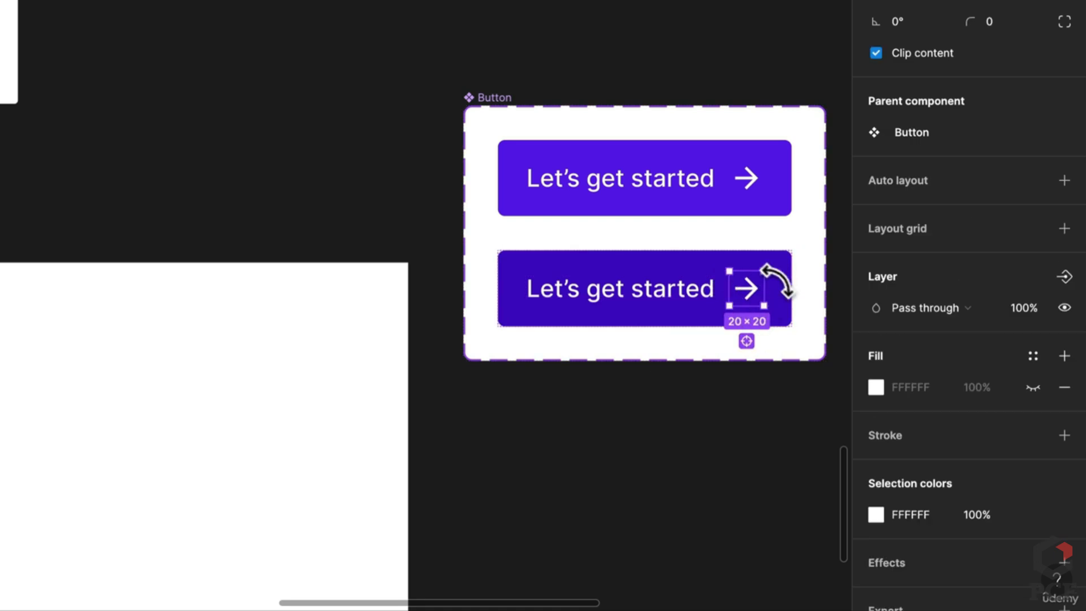
pyautogui.click(790, 313)
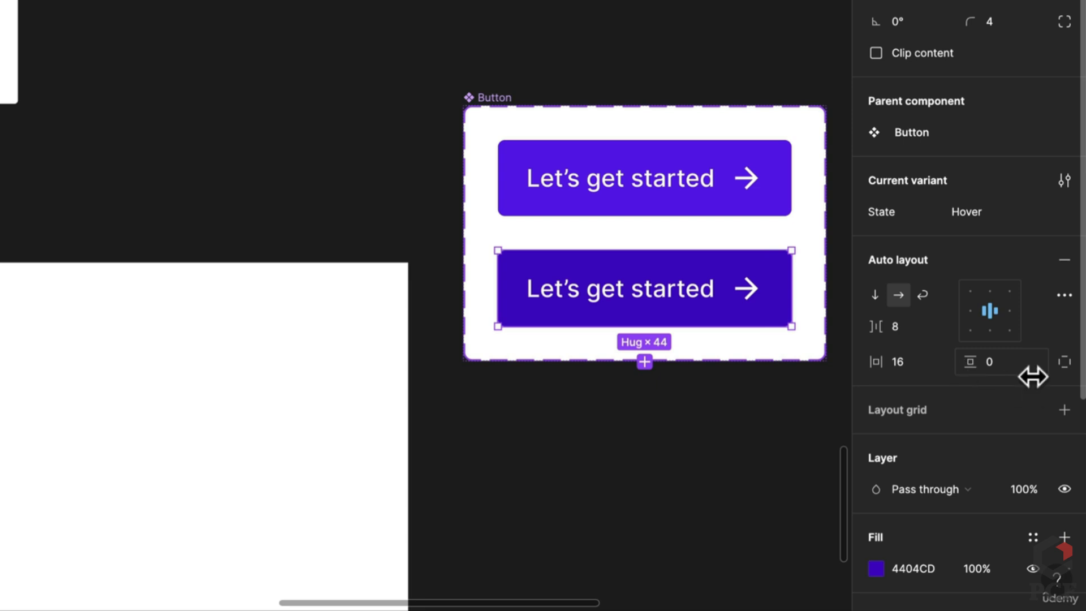
pyautogui.click(1065, 362)
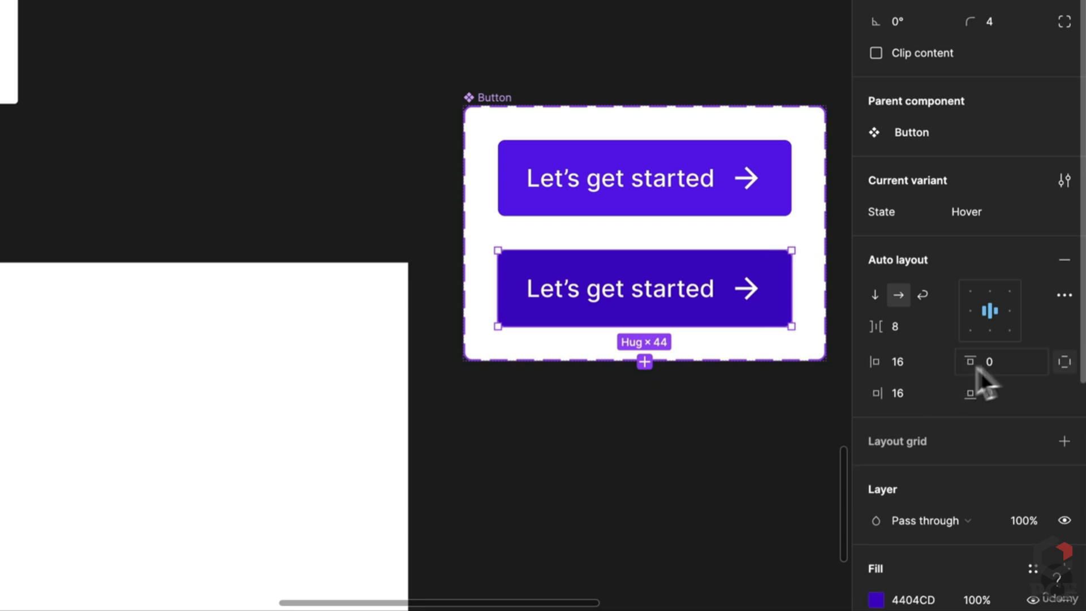
pyautogui.click(922, 387)
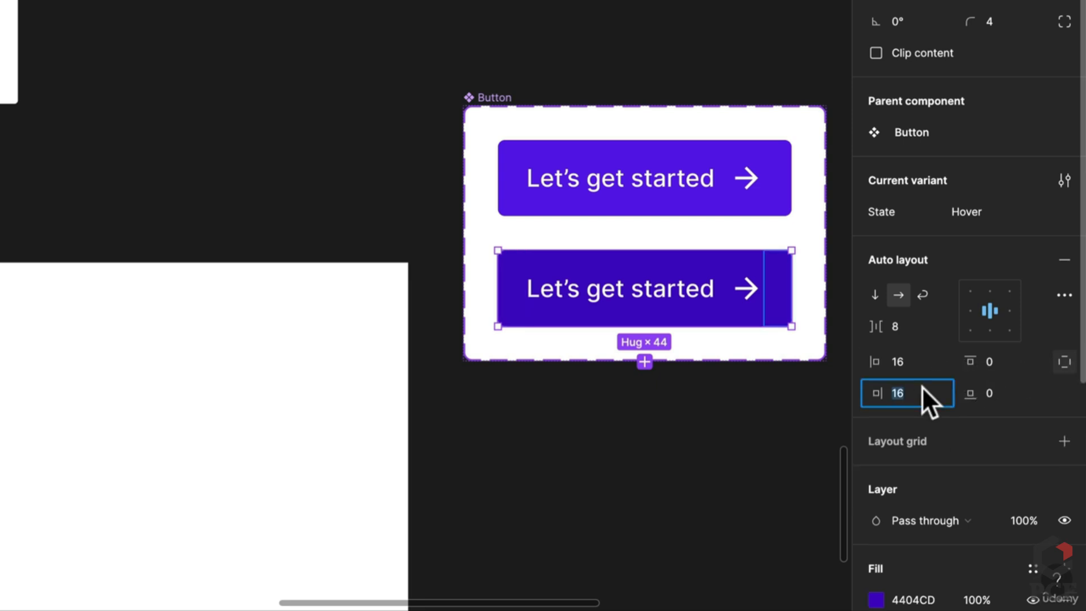
# Compare the Hover button against the Default variant's text-to-arrow spacing
pyautogui.click(782, 415)
pyautogui.click(760, 293)
pyautogui.doubleClick(759, 291)
pyautogui.scroll(-5, 759, 292)
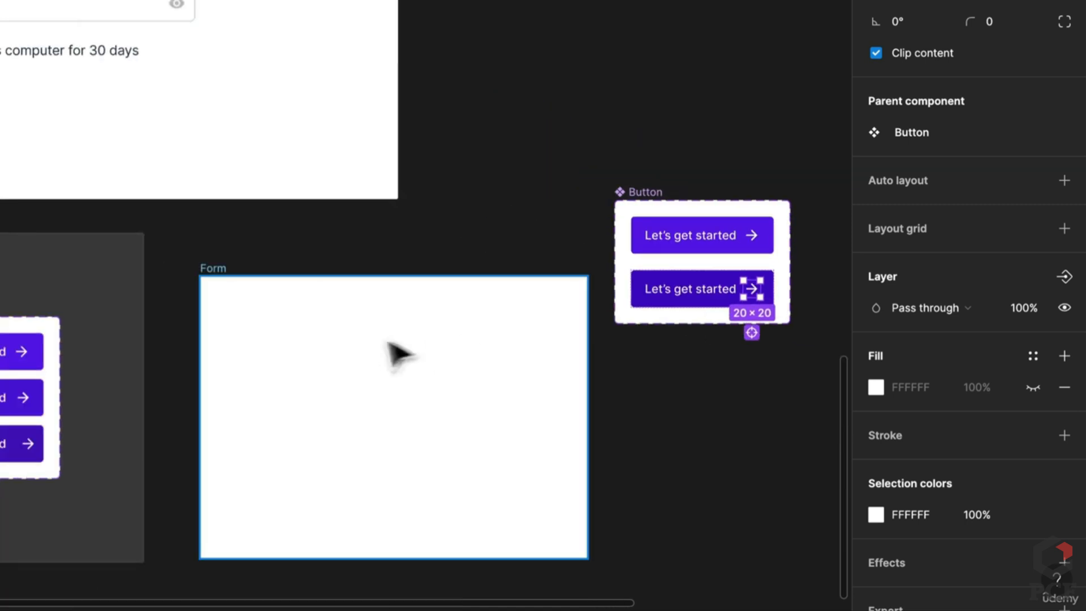
pyautogui.moveTo(381, 332); pyautogui.dragTo(659, 277)
pyautogui.press('Escape')
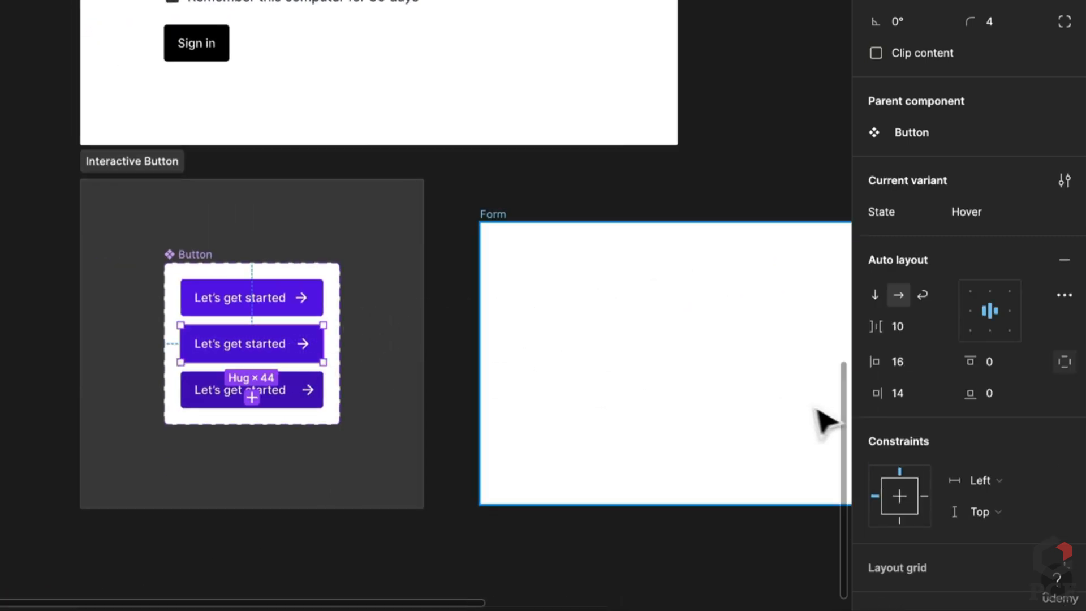
pyautogui.moveTo(697, 378); pyautogui.dragTo(653, 378)
pyautogui.hscroll(8, 654, 378)
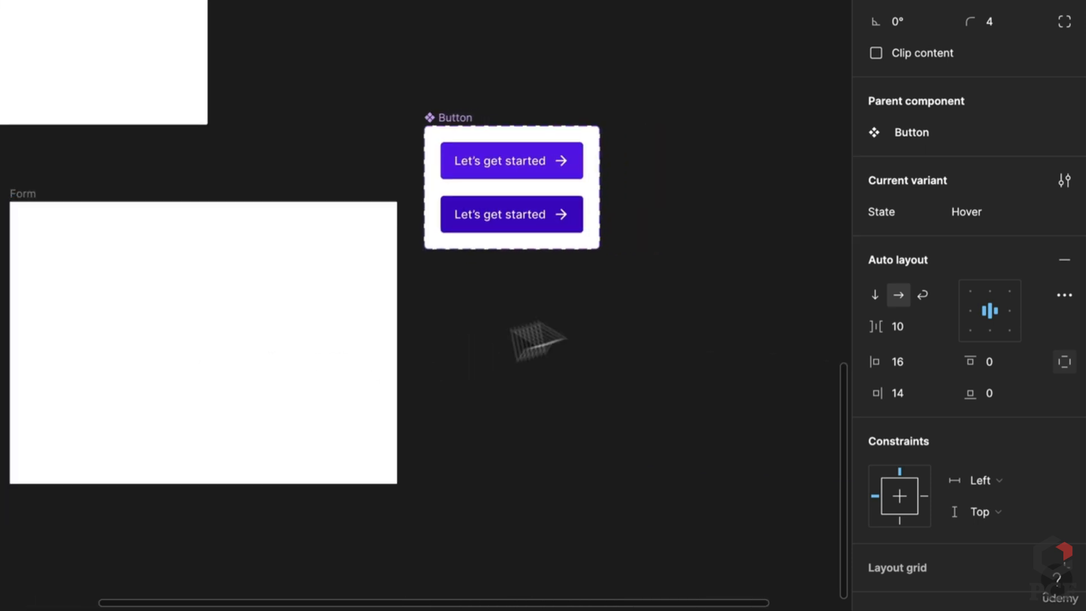
pyautogui.scroll(5, 583, 187)
pyautogui.click(575, 174)
pyautogui.scroll(3, 552, 250)
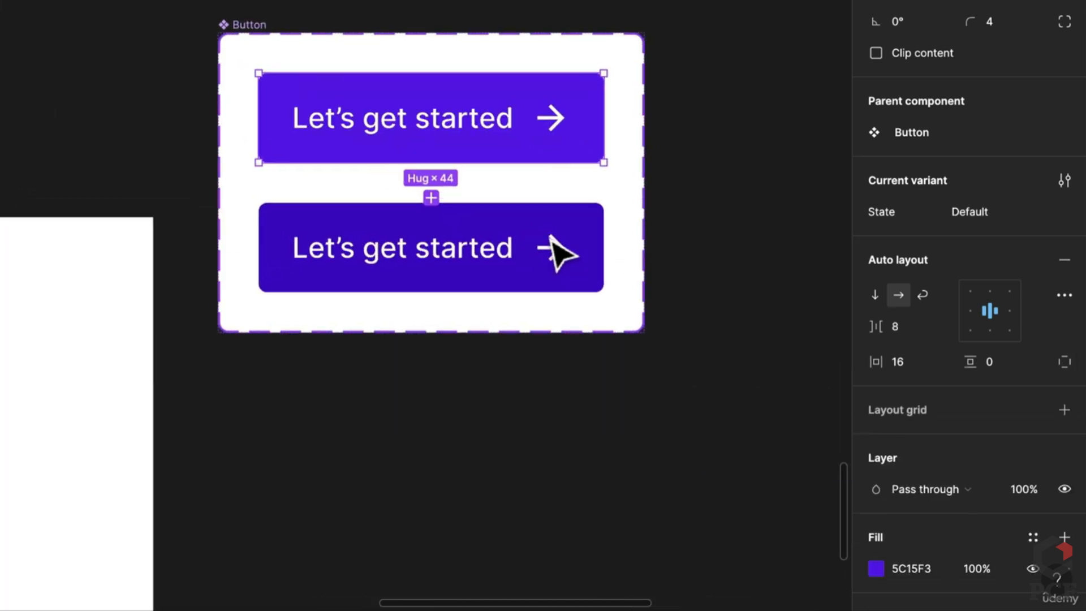
pyautogui.click(907, 327)
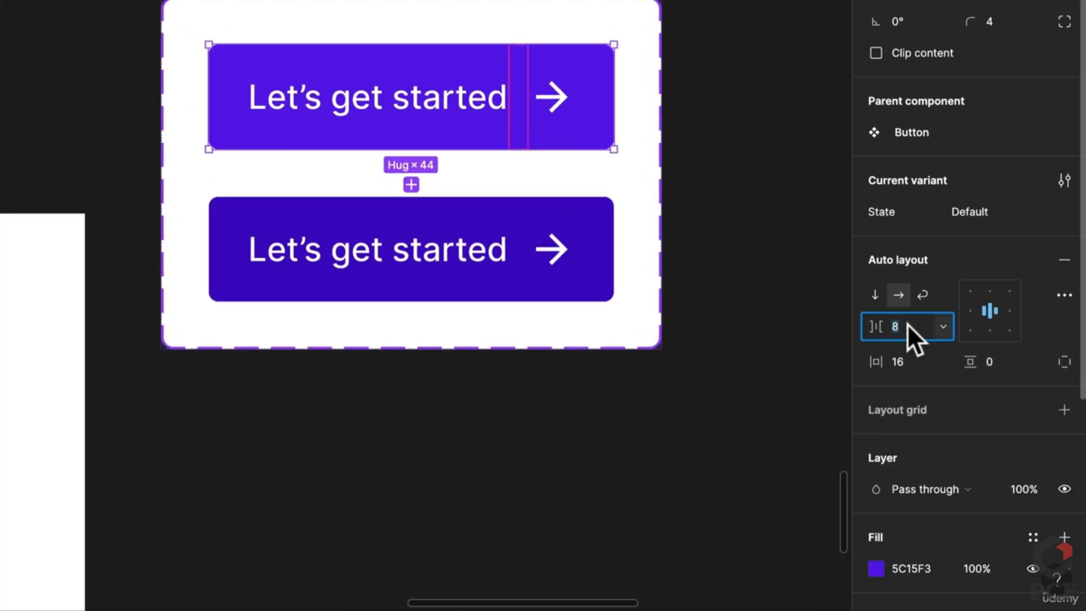
pyautogui.click(570, 218)
pyautogui.click(569, 219)
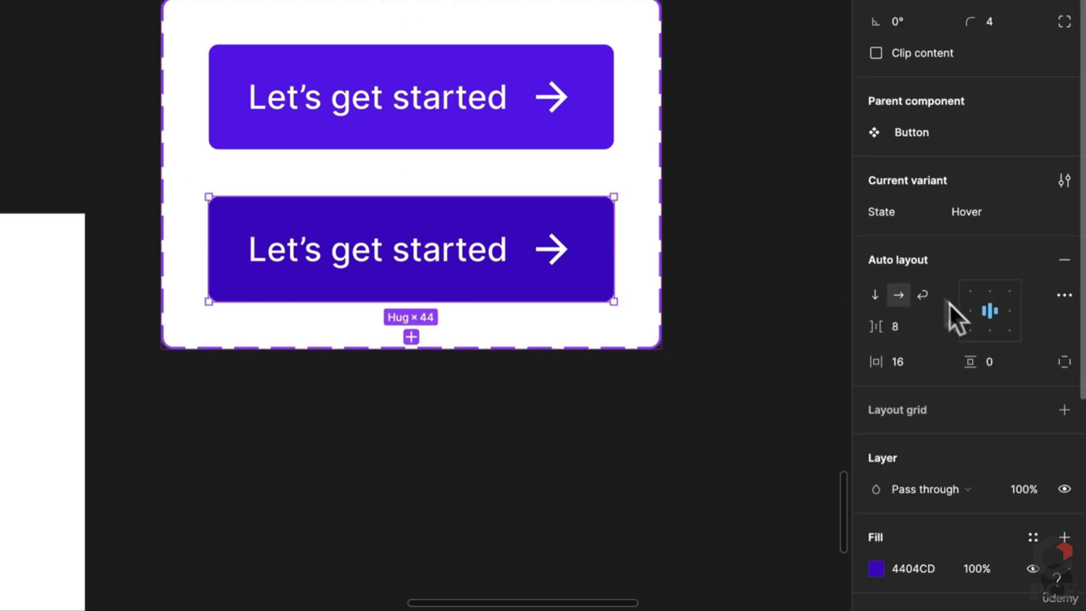
# Set the Hover variant's item spacing to 10 and right padding to 14
pyautogui.click(901, 317)
pyautogui.write('10')
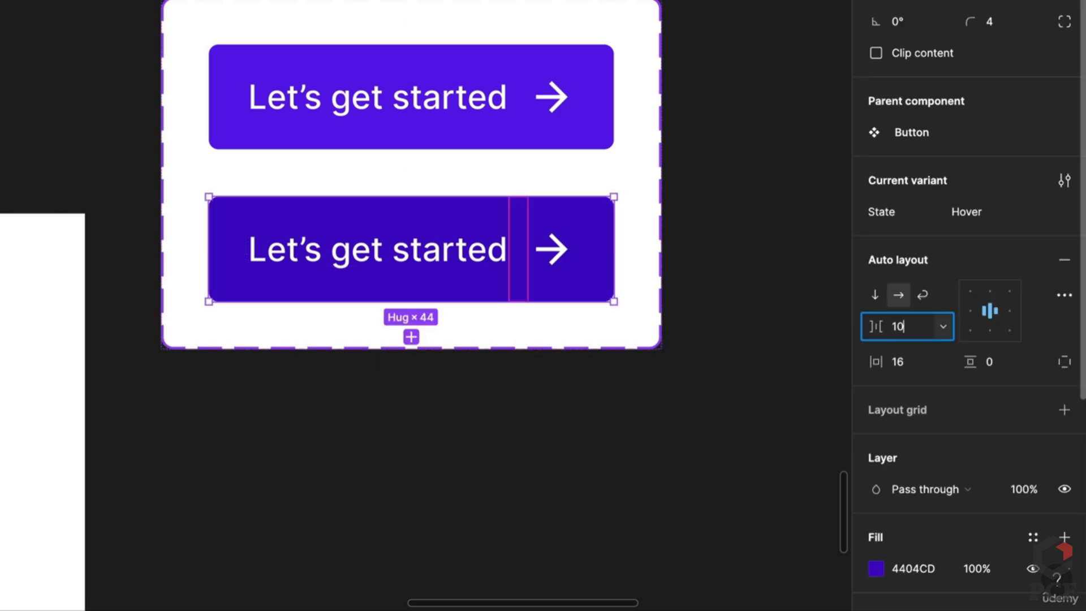
pyautogui.press('Return')
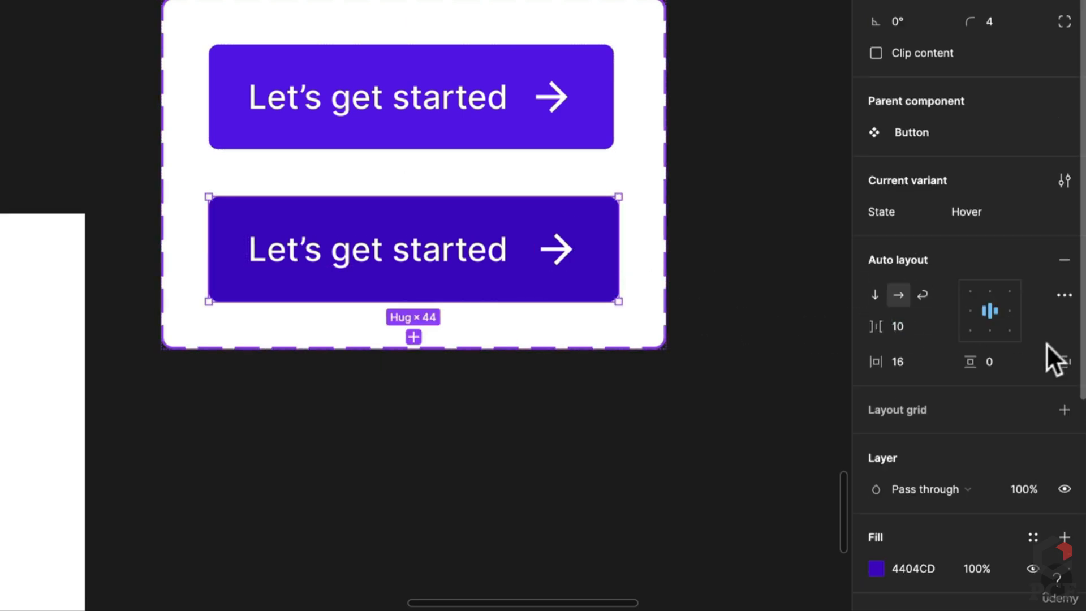
pyautogui.click(1064, 361)
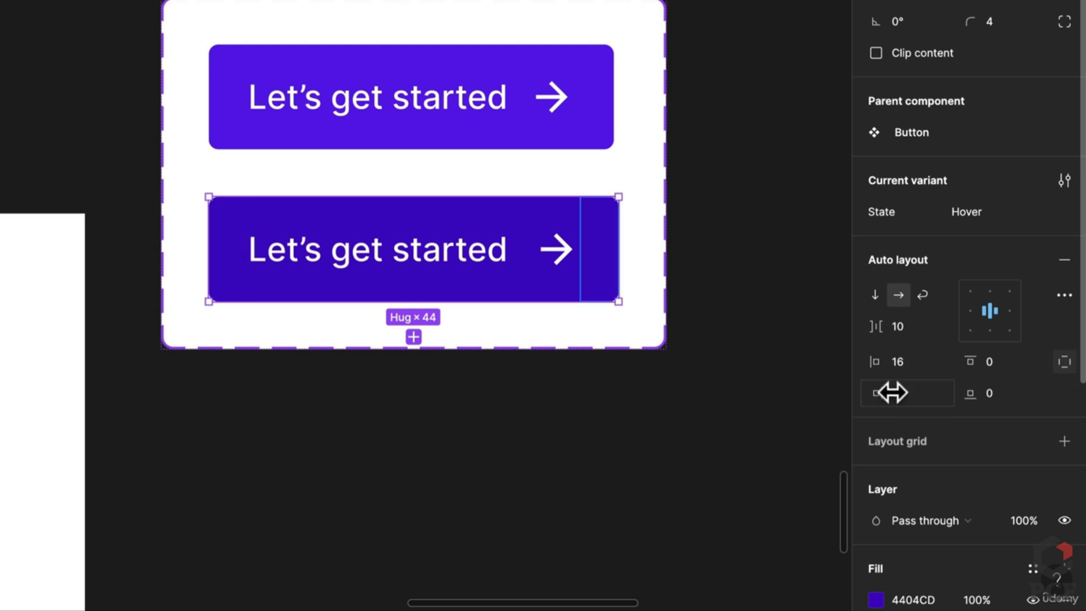
pyautogui.write('14')
pyautogui.press('Return')
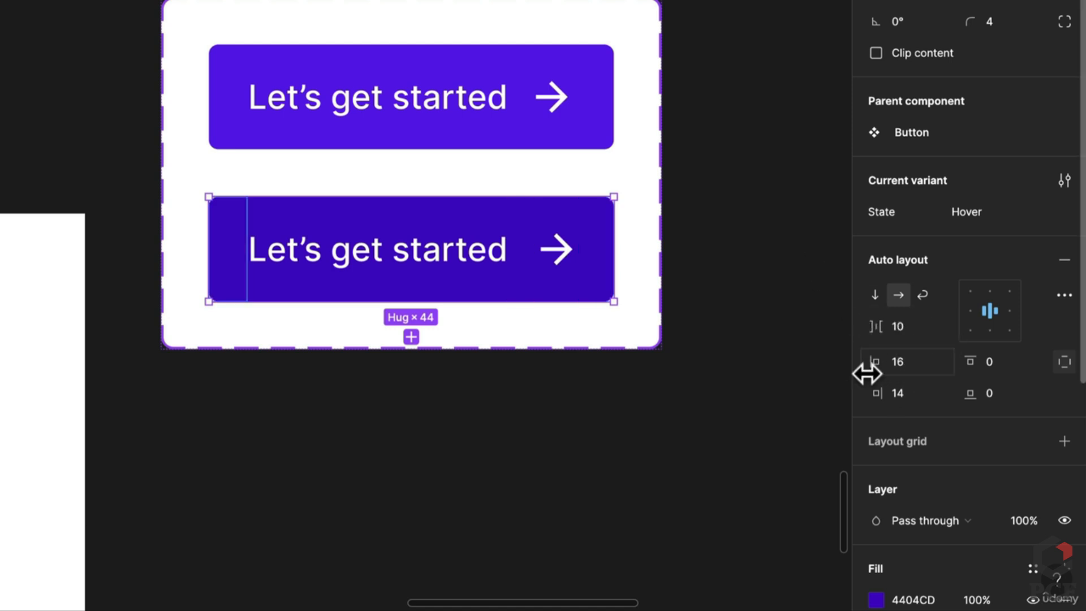
pyautogui.click(498, 376)
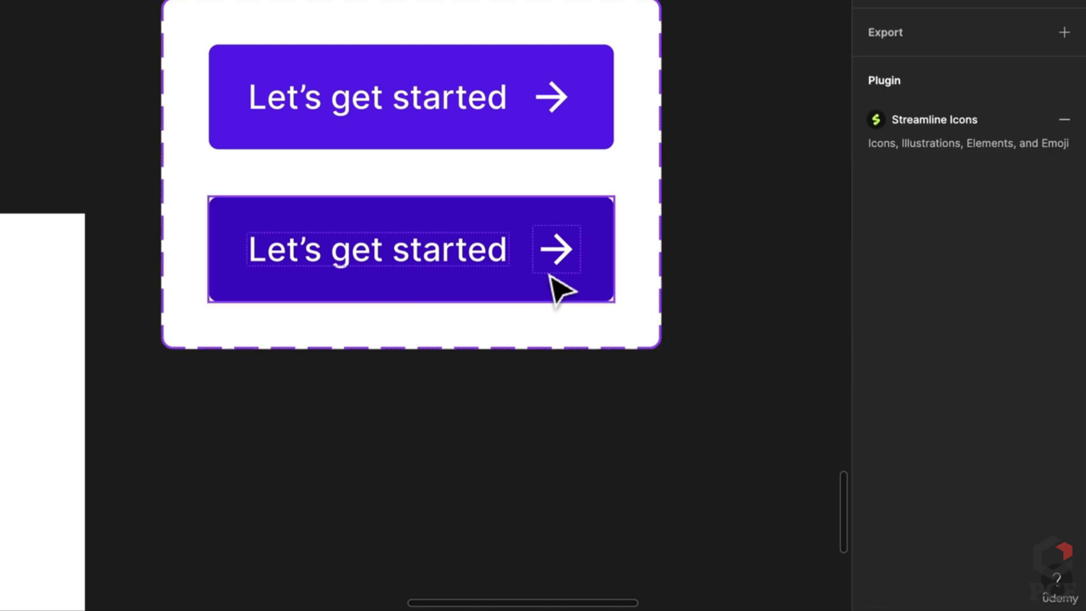
pyautogui.click(557, 288)
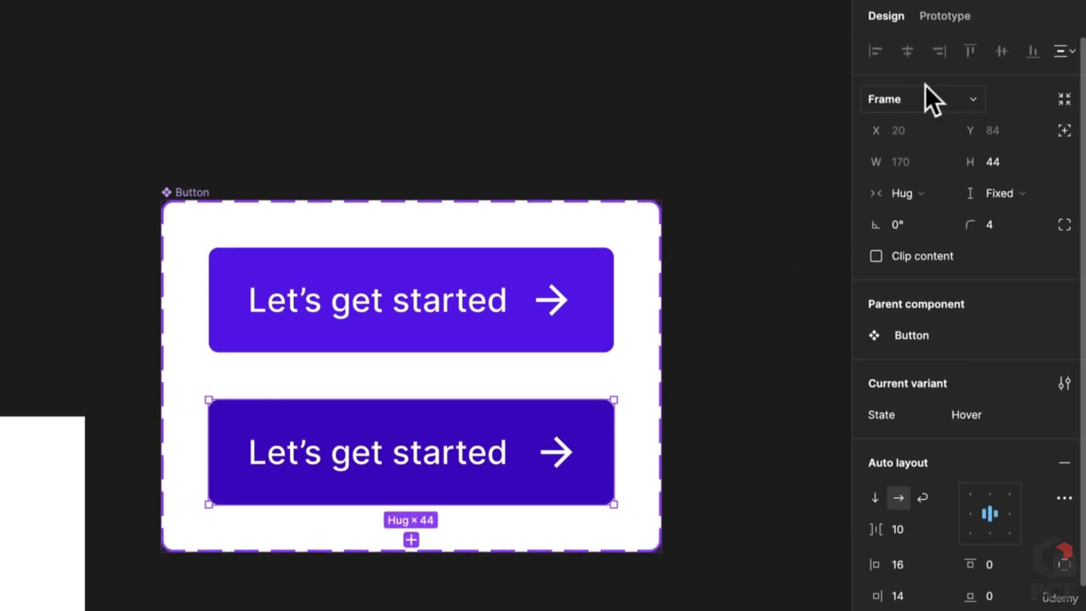
# Link the Default button to the Hover variant on While hovering with a 200ms transition
pyautogui.click(783, 365)
pyautogui.click(943, 16)
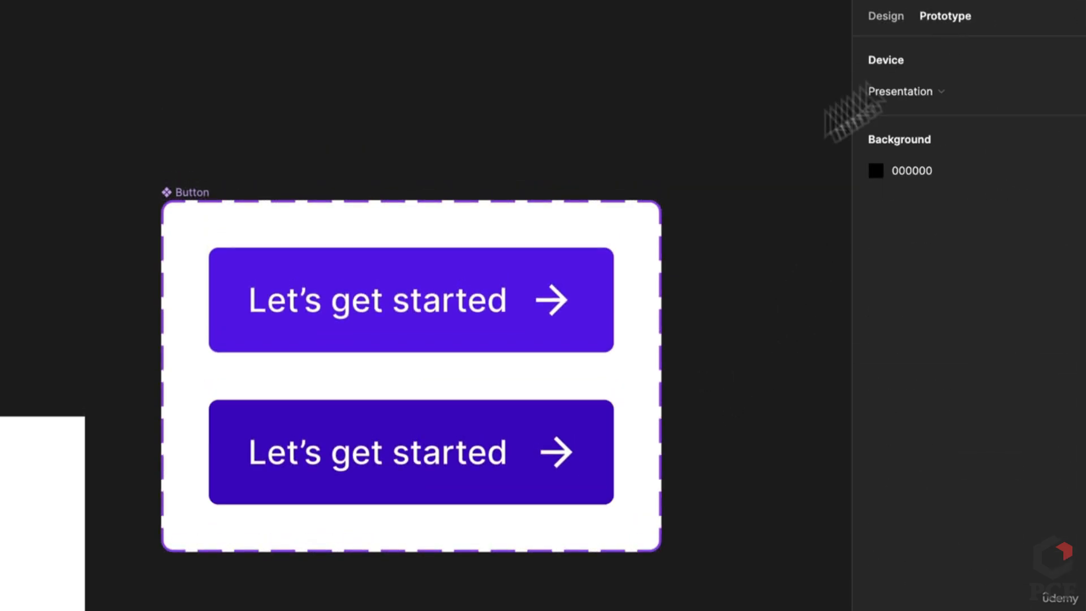
pyautogui.click(412, 325)
pyautogui.moveTo(412, 352); pyautogui.dragTo(416, 418)
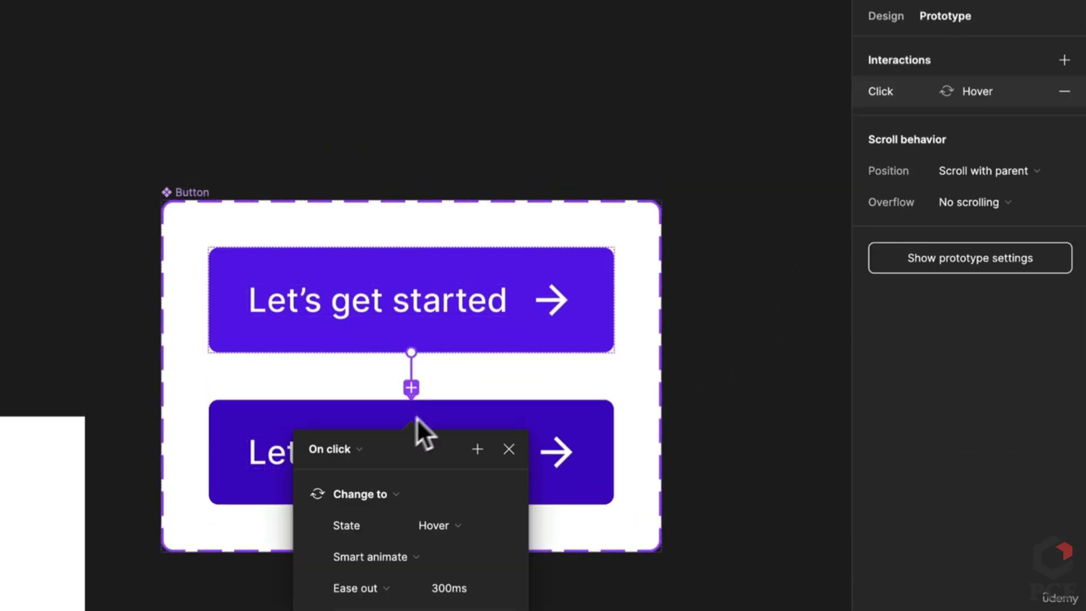
pyautogui.click(337, 457)
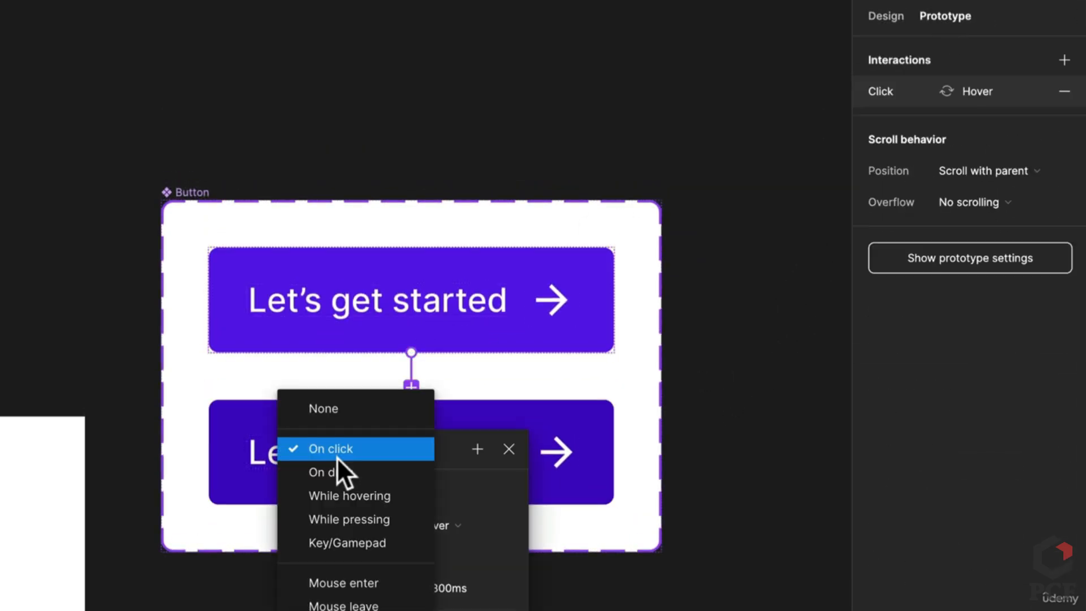
pyautogui.click(338, 495)
pyautogui.click(436, 579)
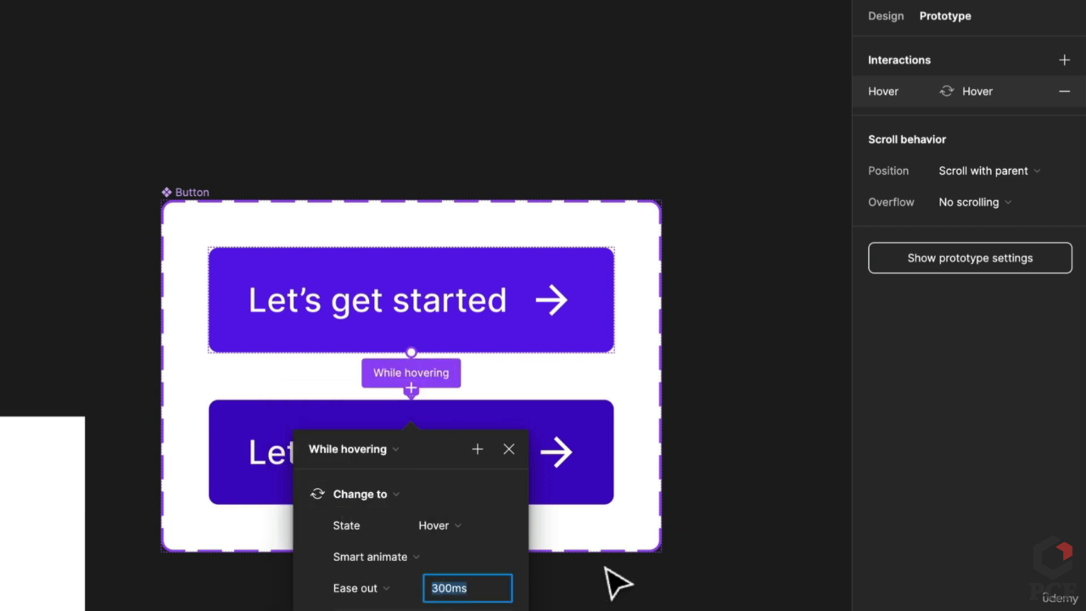
pyautogui.write('200')
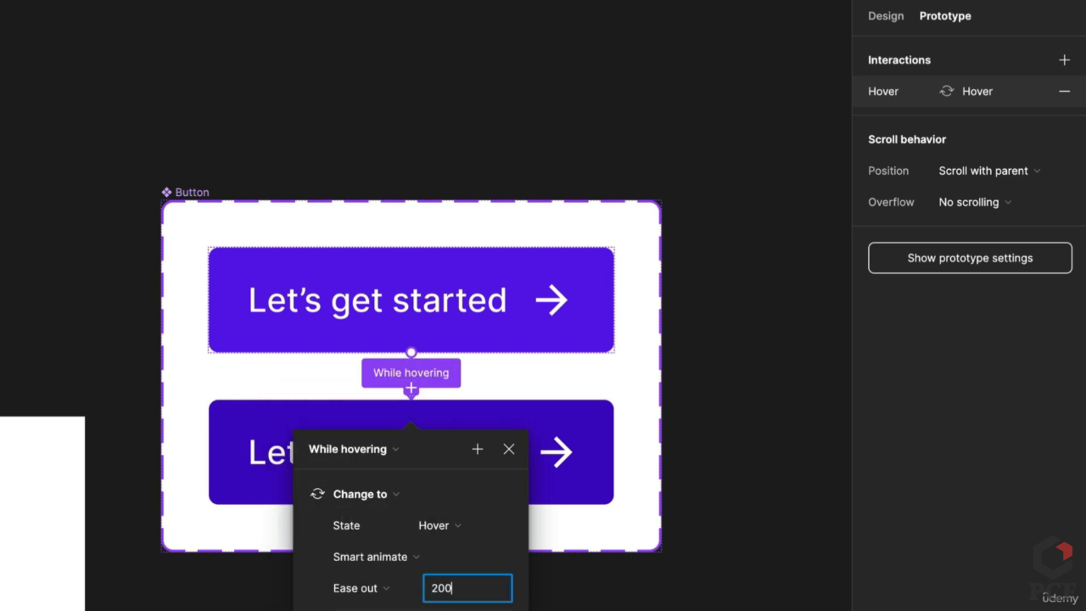
pyautogui.press('Return')
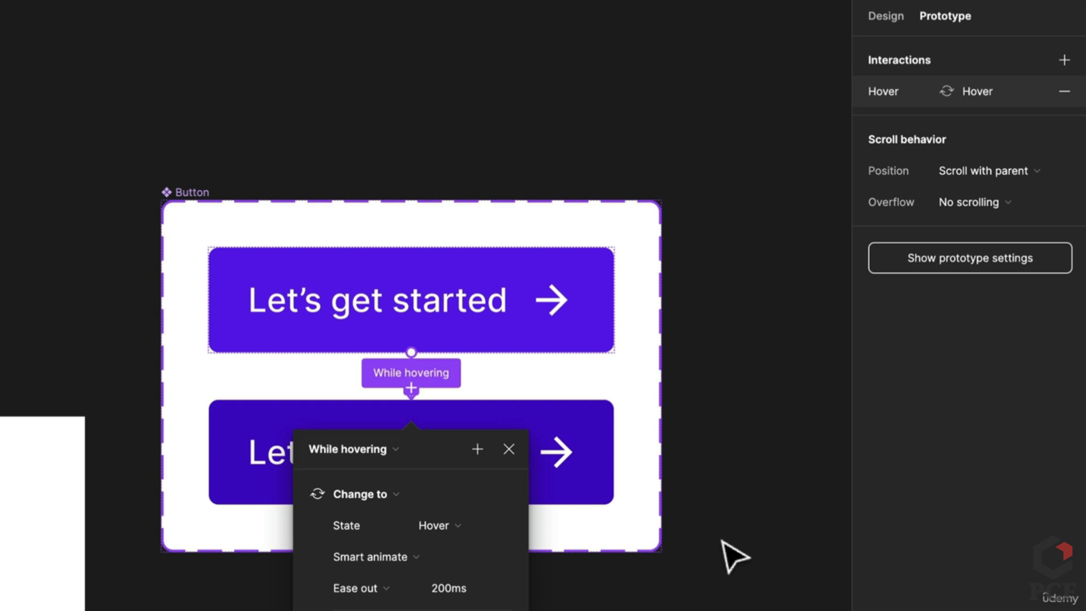
pyautogui.click(735, 548)
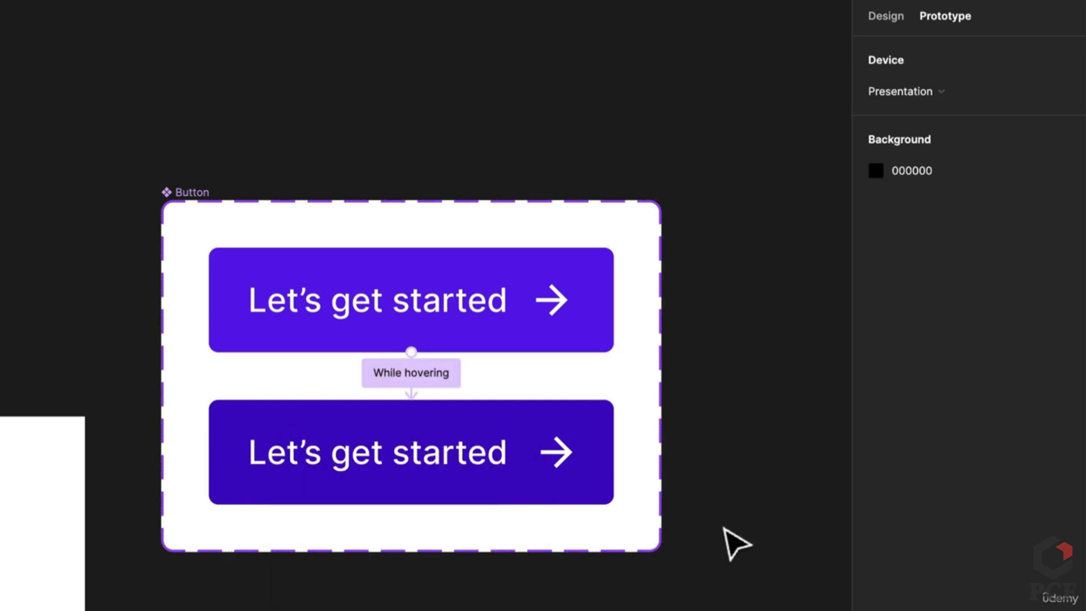
# Keep the hover interaction's easing on Ease out and duplicate the Hover variant
pyautogui.click(396, 380)
pyautogui.click(339, 486)
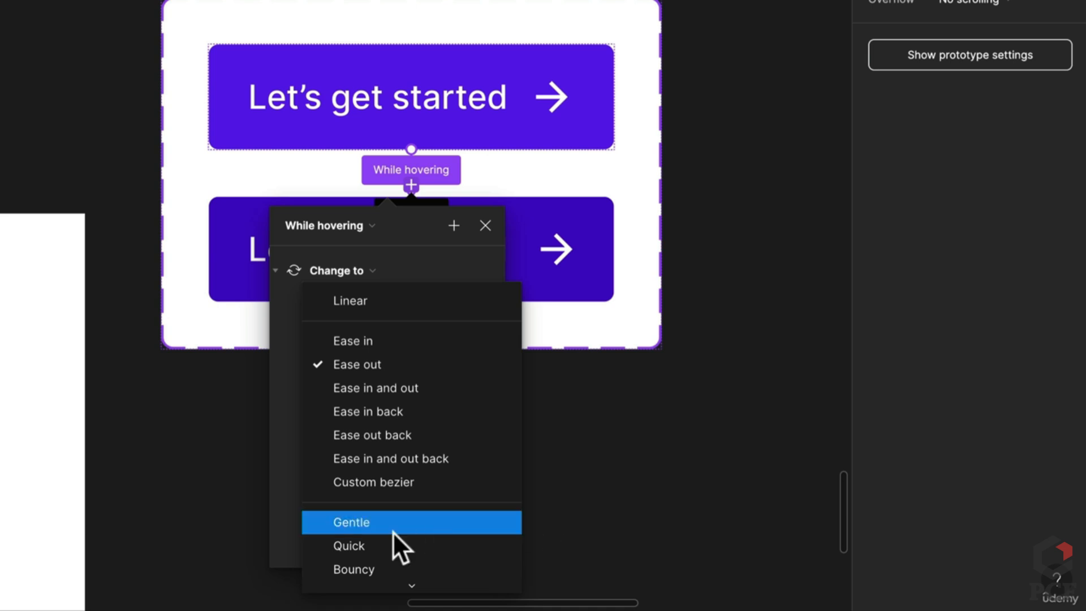
pyautogui.click(650, 497)
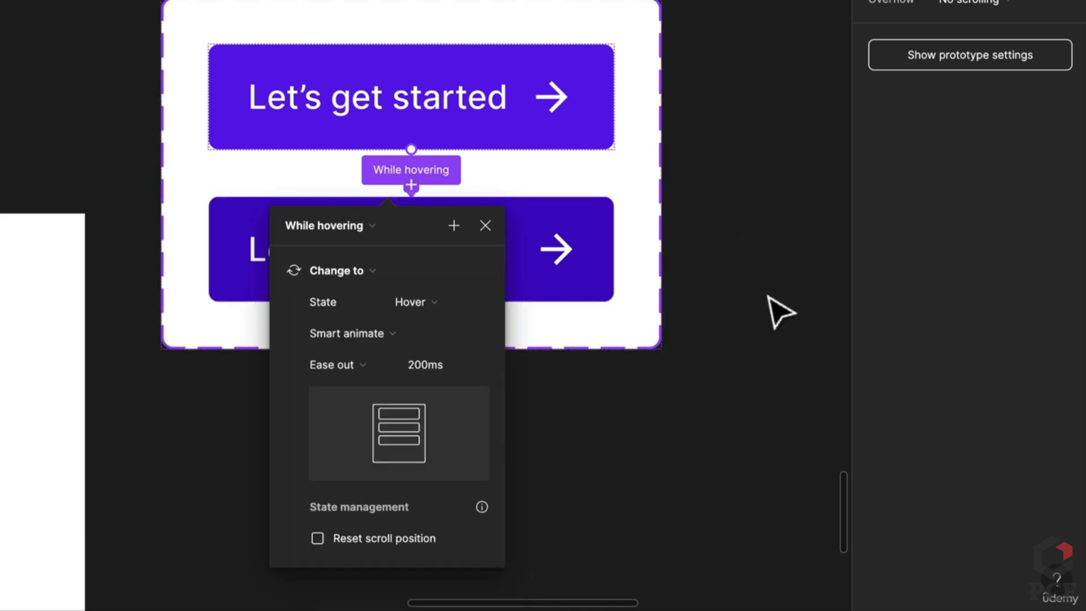
pyautogui.click(516, 298)
pyautogui.hotkey('ctrl', 'd')
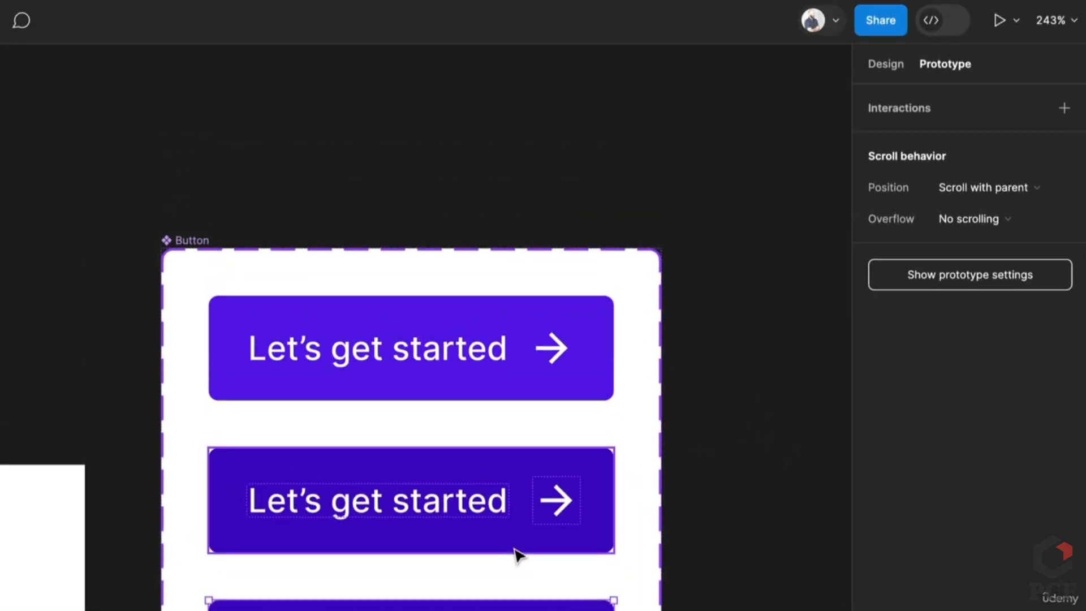
# Name the third variant's State Pressed and darken its fill to 200064
pyautogui.click(897, 67)
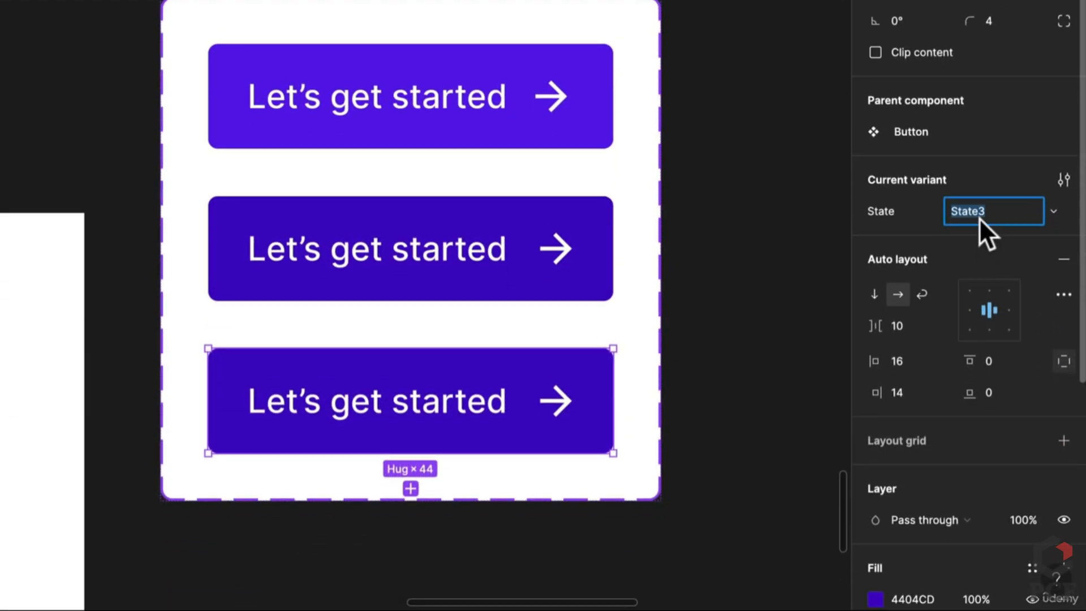
pyautogui.write('Pressed')
pyautogui.press('Return')
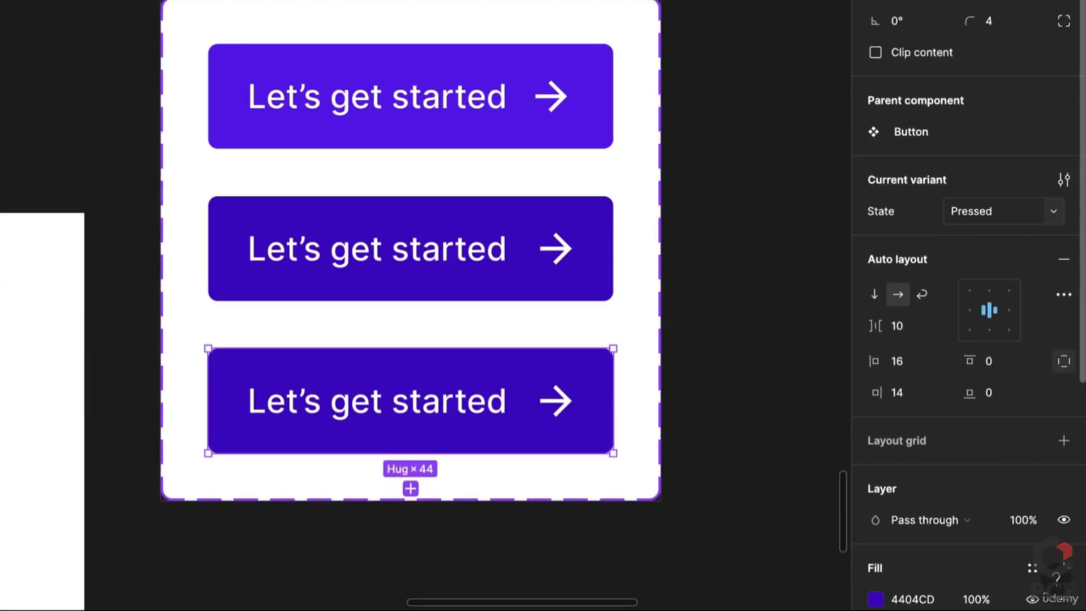
pyautogui.click(875, 598)
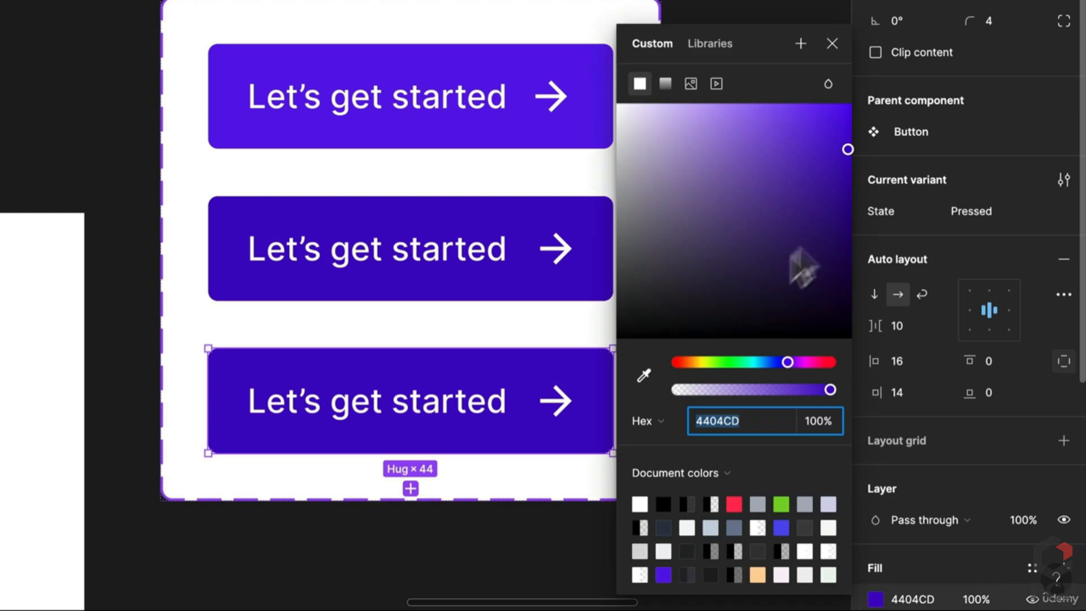
pyautogui.moveTo(848, 151); pyautogui.dragTo(847, 159)
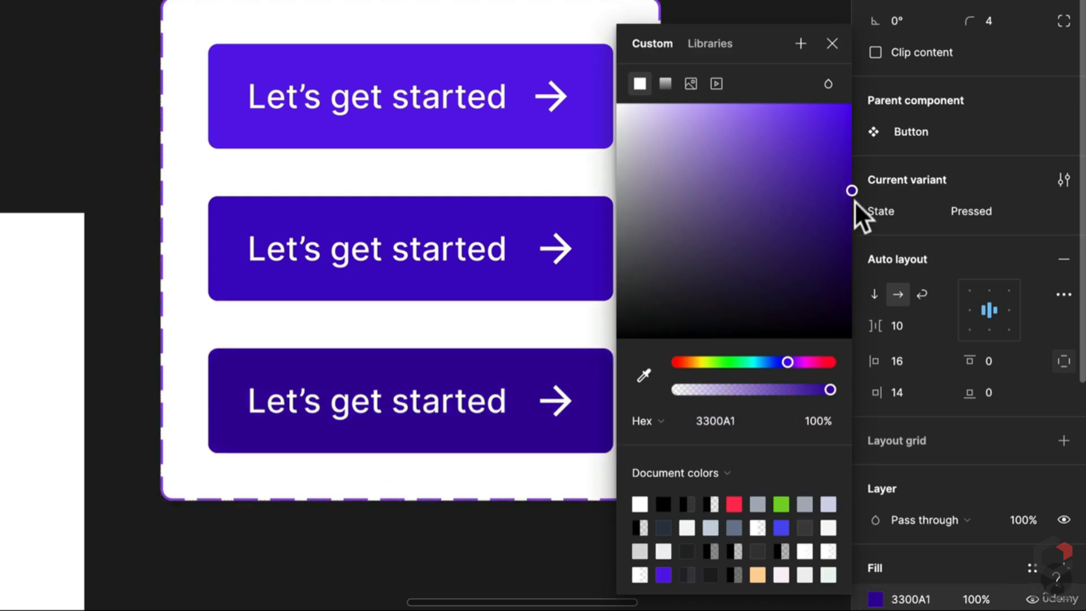
pyautogui.moveTo(855, 201); pyautogui.dragTo(860, 249)
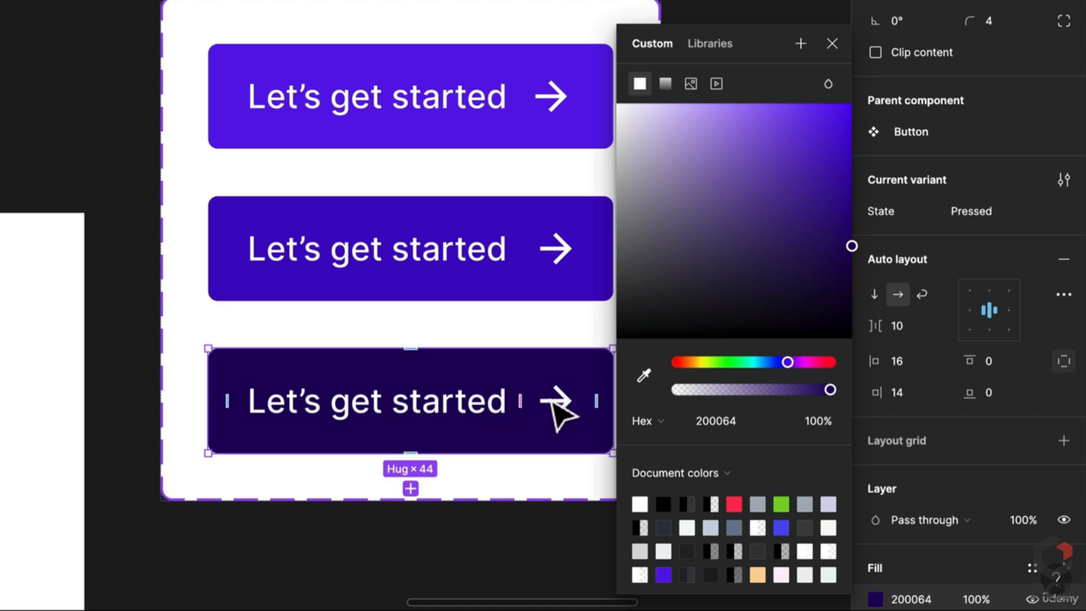
pyautogui.click(565, 416)
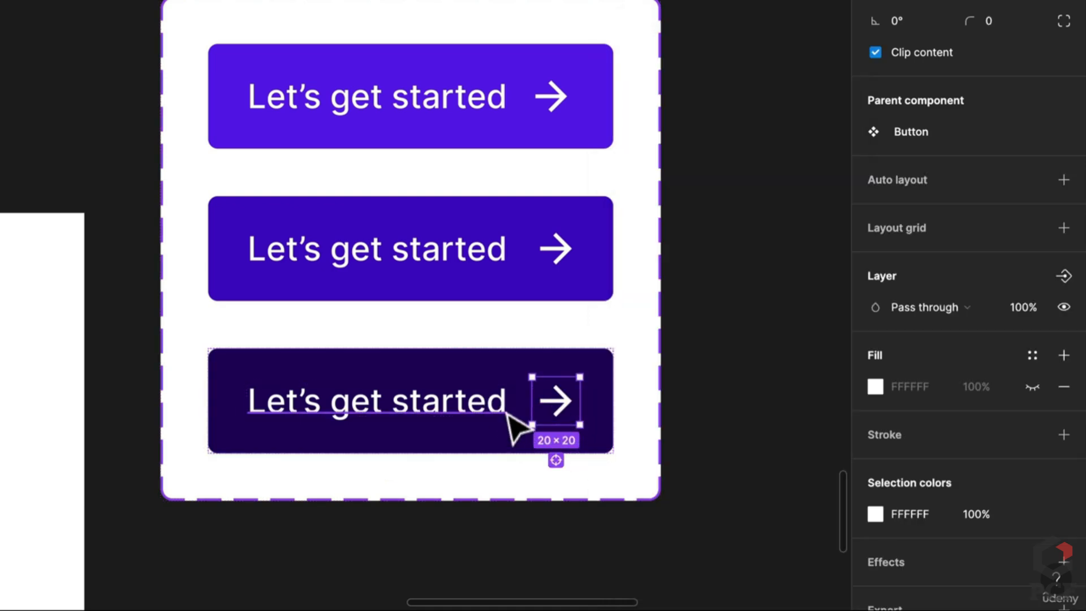
pyautogui.click(565, 430)
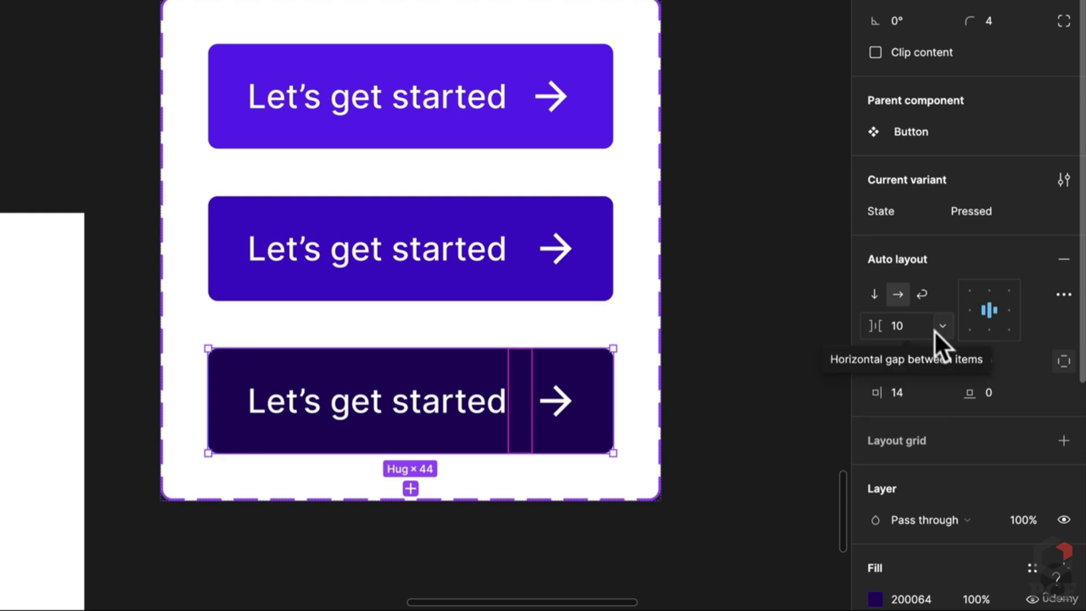
# Set the Pressed variant's right padding to 8, trying text-to-arrow gaps of 14 and 12
pyautogui.click(909, 398)
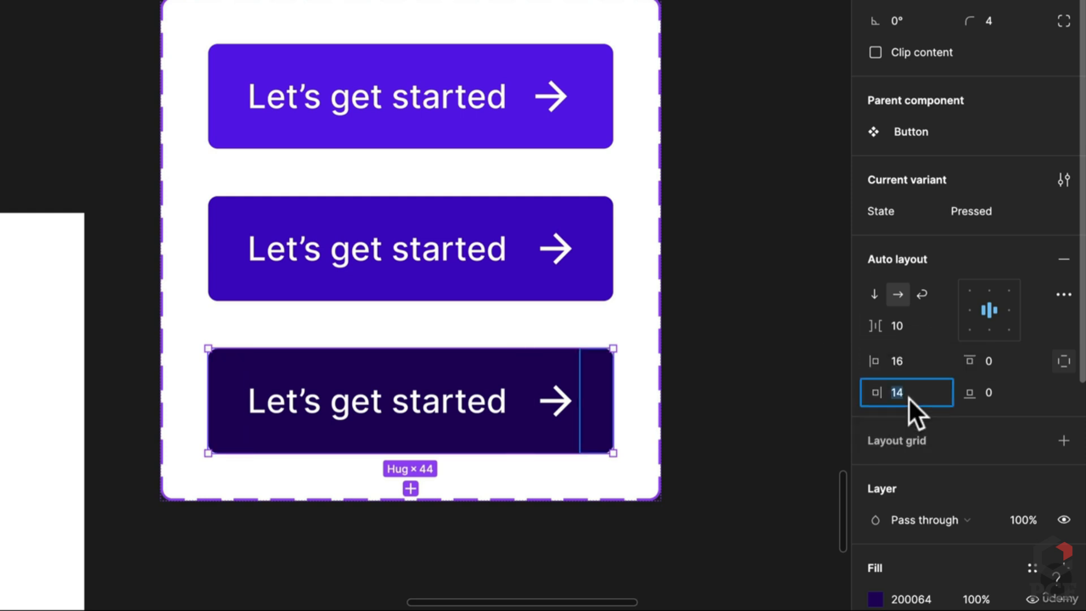
pyautogui.write('8')
pyautogui.press('Return')
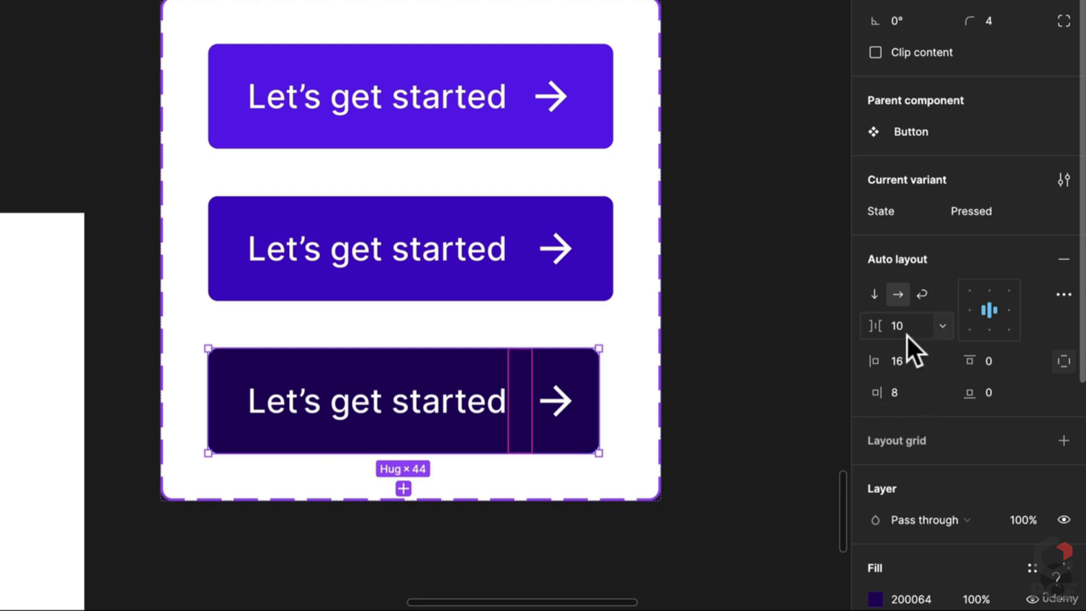
pyautogui.write('14')
pyautogui.press('Return')
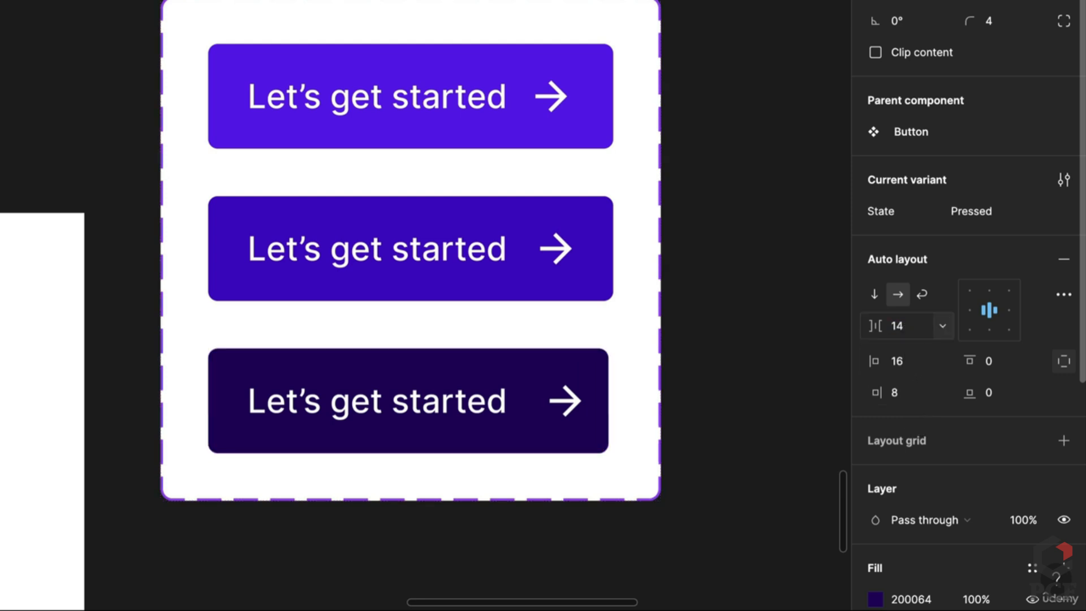
pyautogui.click(905, 325)
pyautogui.write('14')
pyautogui.press('Return')
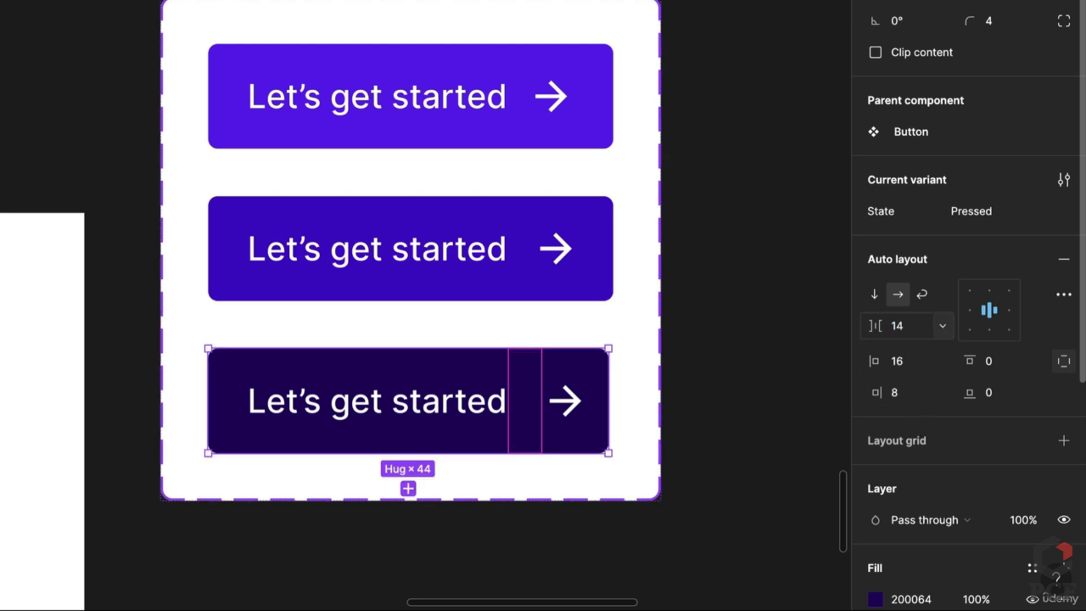
pyautogui.click(907, 327)
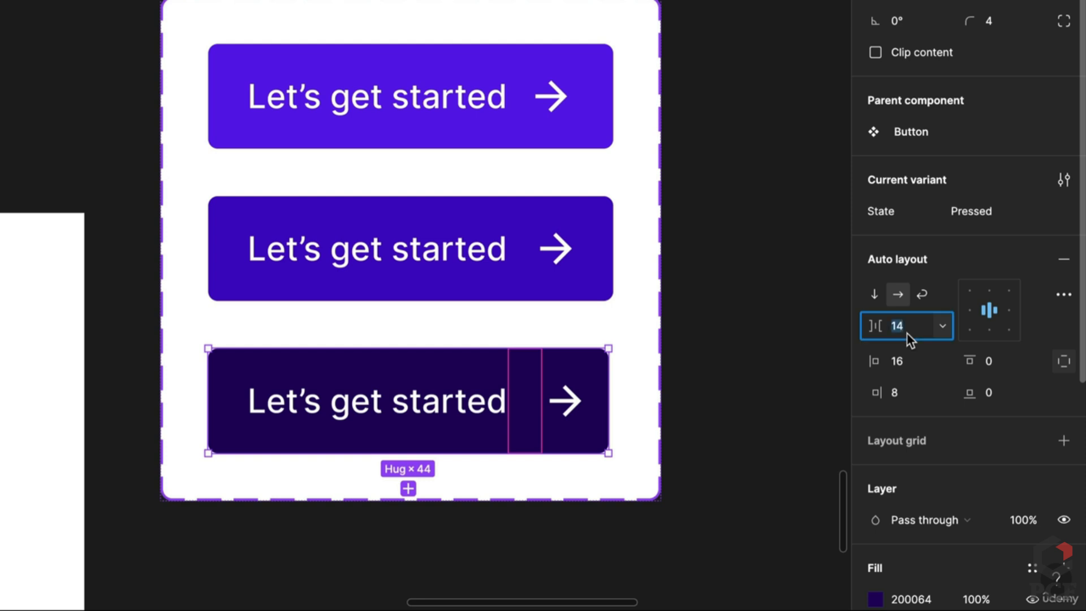
pyautogui.write('12')
pyautogui.press('Return')
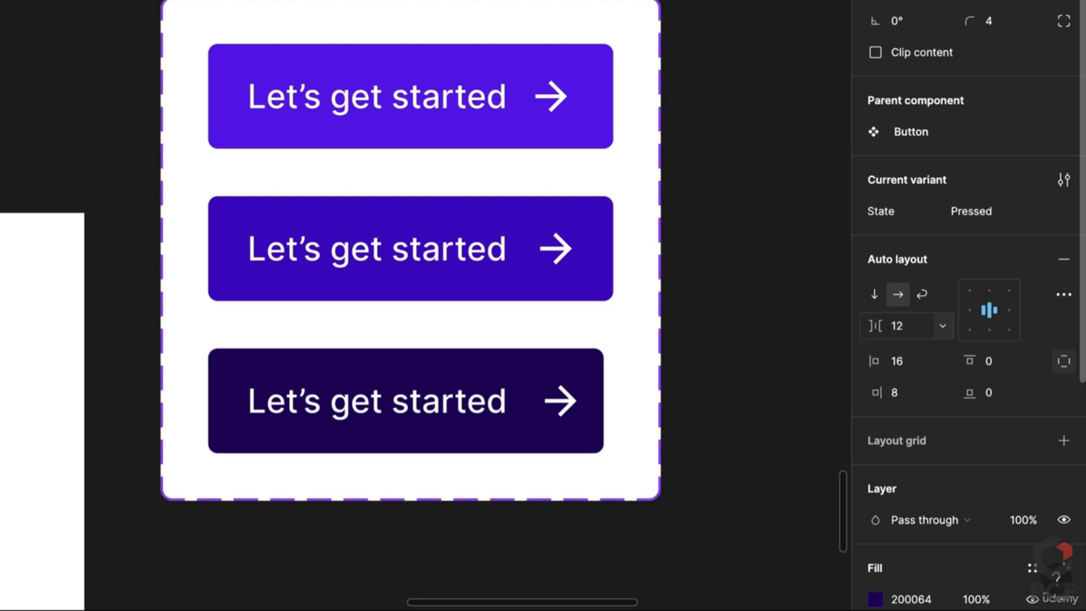
pyautogui.click(907, 331)
pyautogui.write('12')
pyautogui.press('Return')
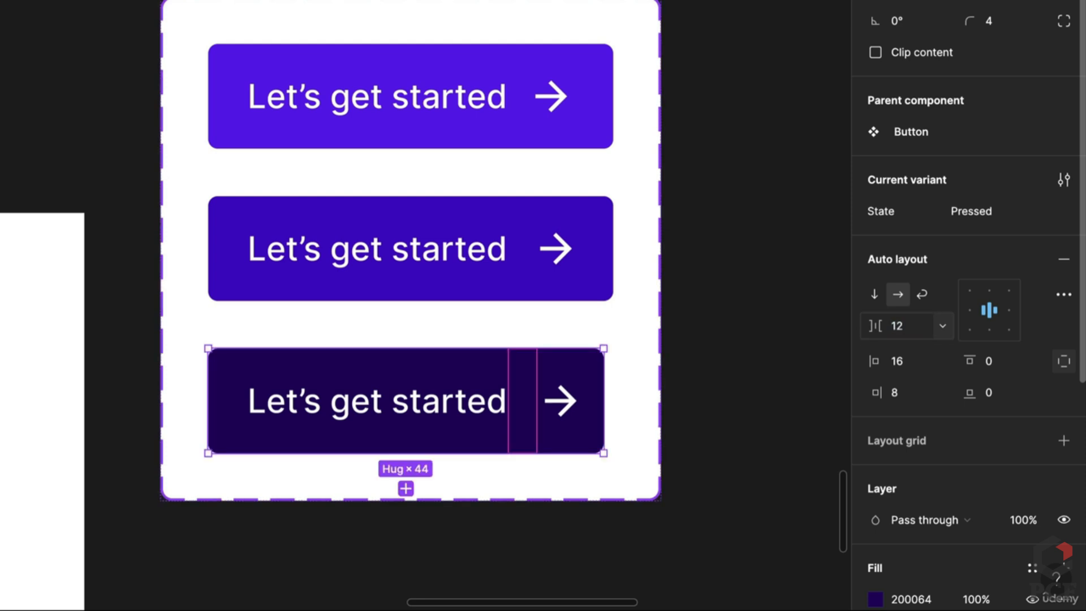
pyautogui.click(907, 334)
pyautogui.press('Return')
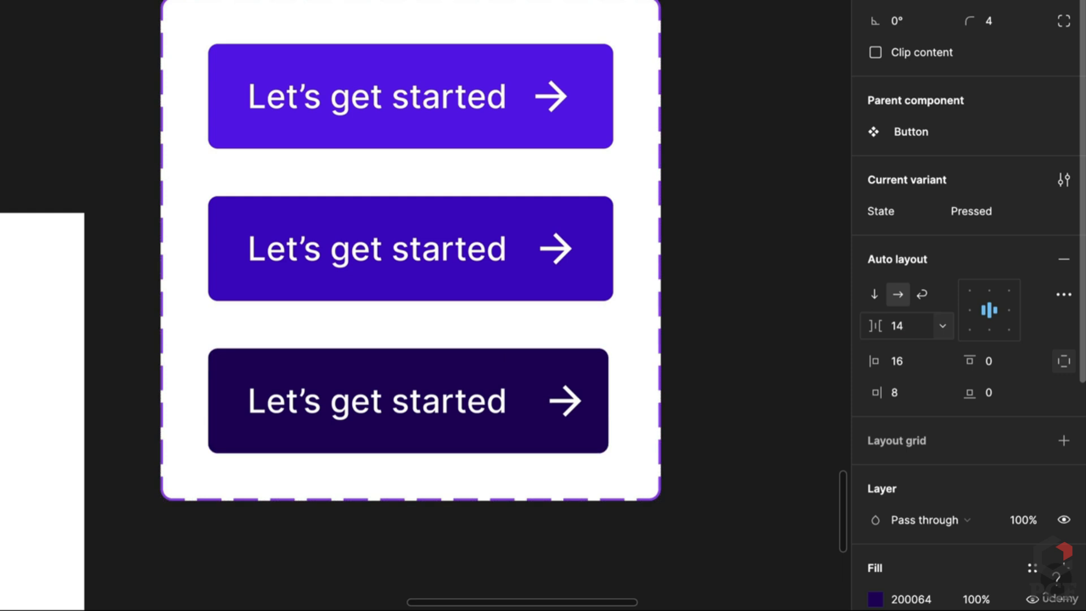
# Compare with the Hover variant and settle on a 16 gap for Pressed
pyautogui.click(574, 290)
pyautogui.click(594, 436)
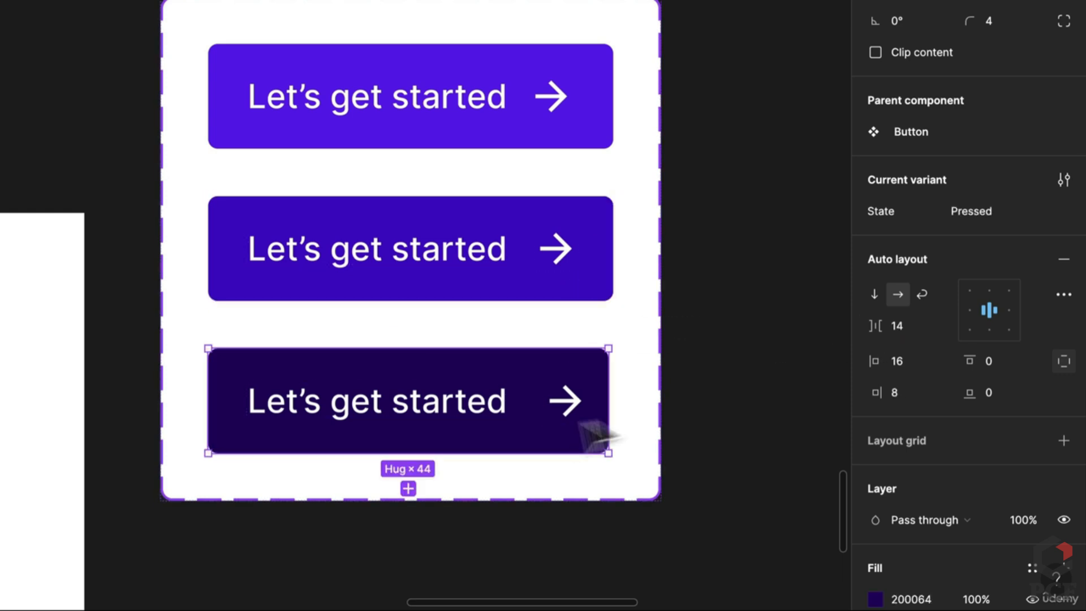
pyautogui.click(895, 332)
pyautogui.write('16')
pyautogui.press('Return')
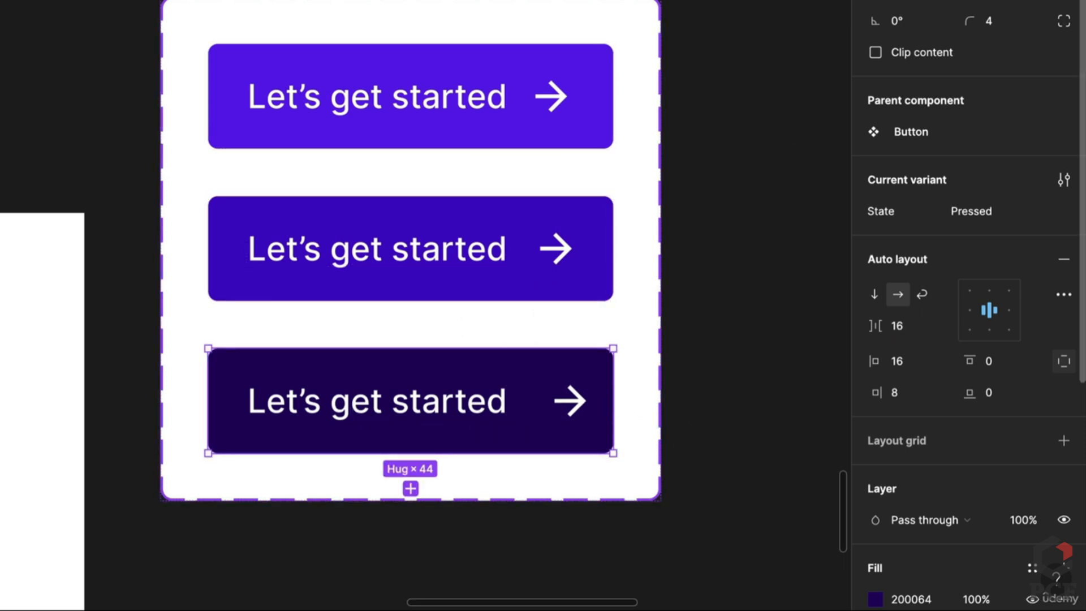
pyautogui.click(944, 1)
# Link the Hover variant to Pressed on click using a custom spring easing
pyautogui.click(763, 322)
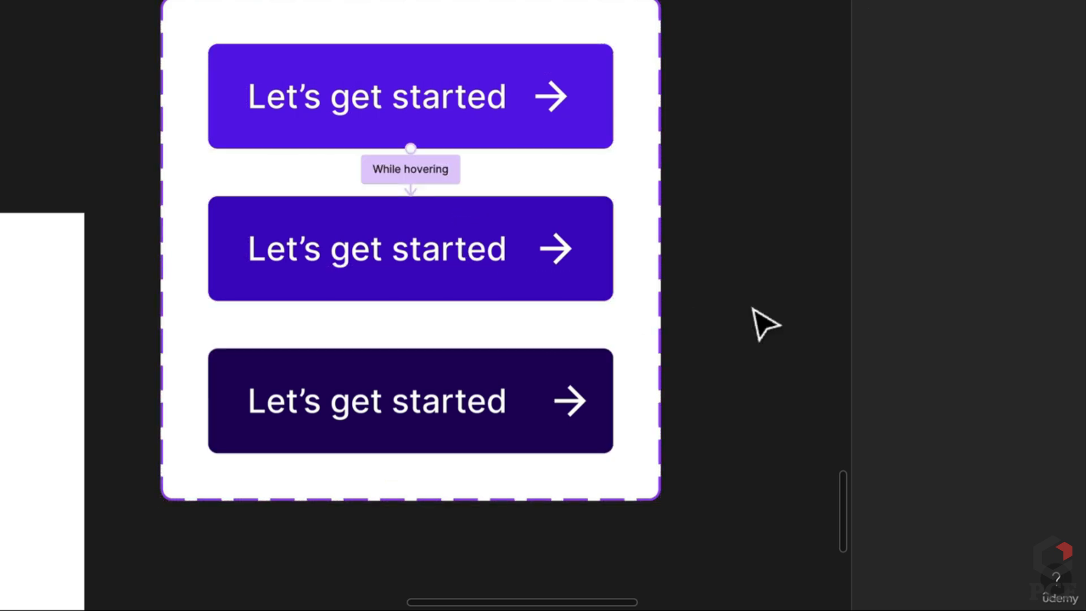
pyautogui.click(415, 298)
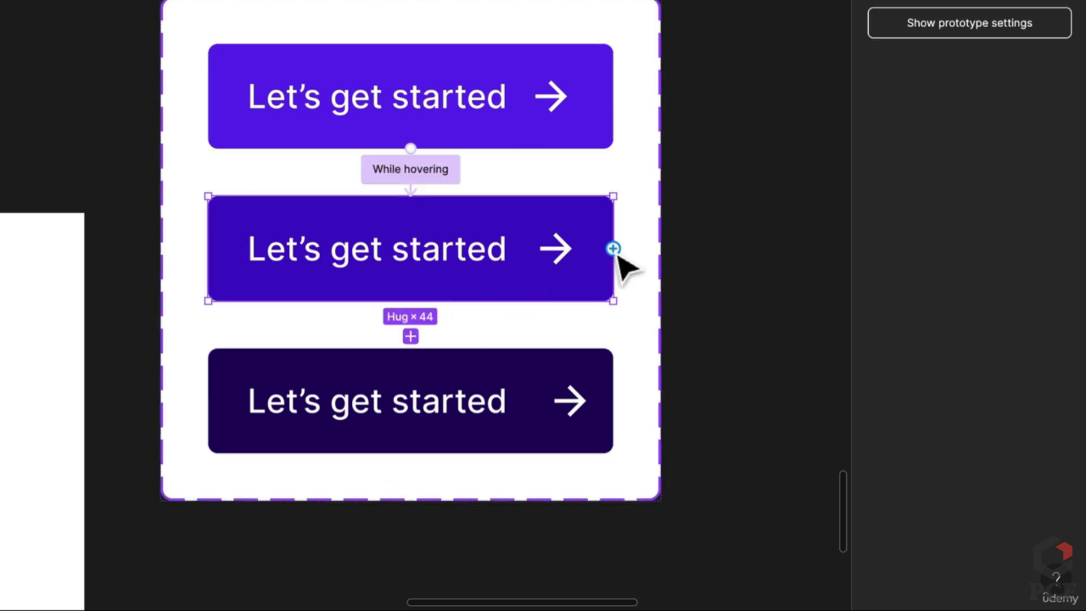
pyautogui.moveTo(614, 249); pyautogui.dragTo(566, 378)
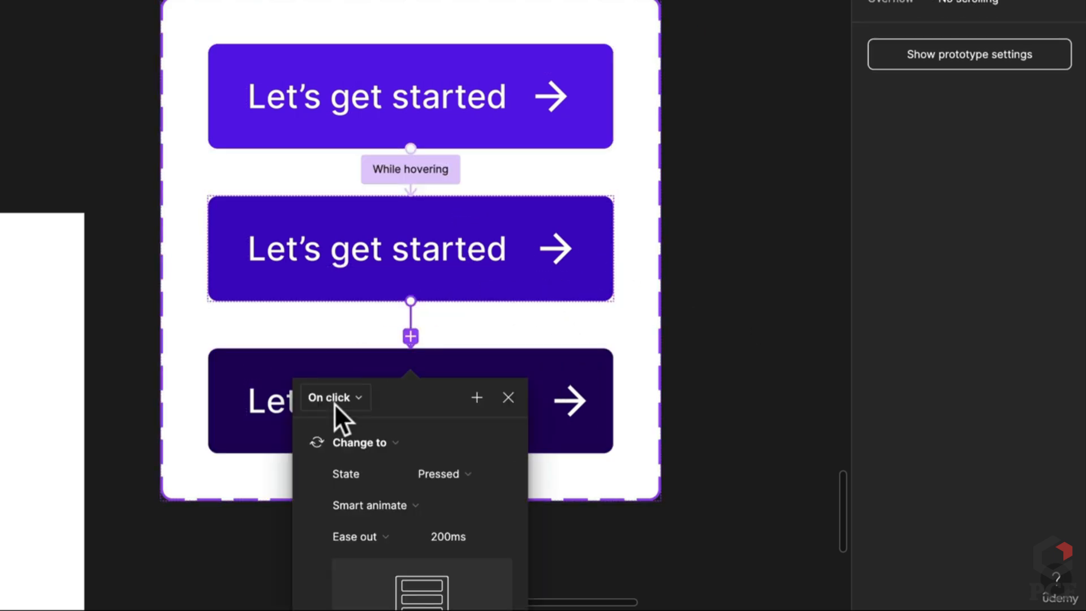
pyautogui.scroll(-4, 334, 401)
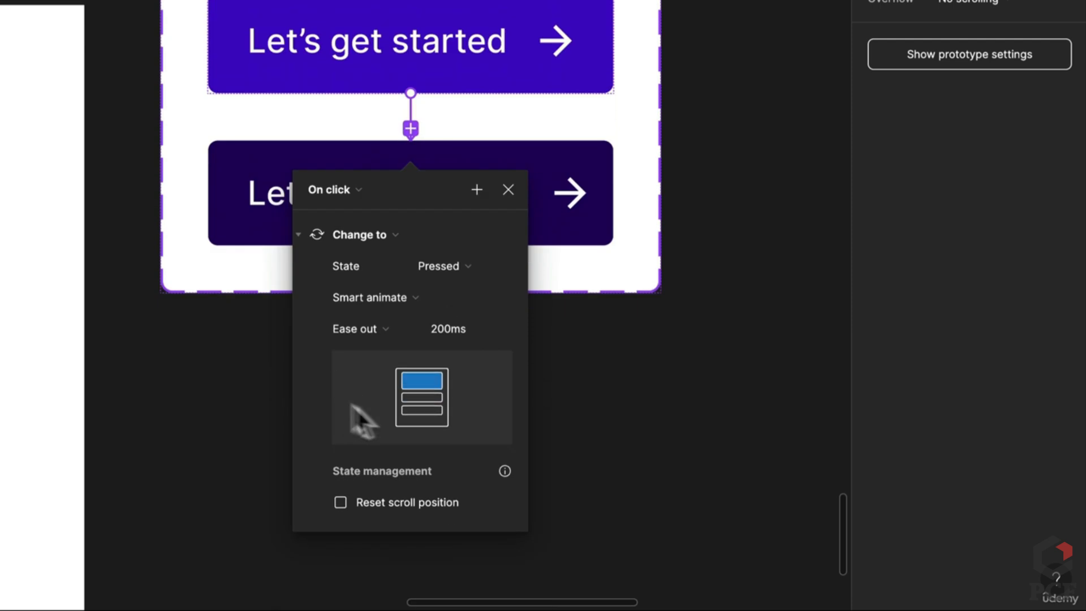
pyautogui.click(387, 329)
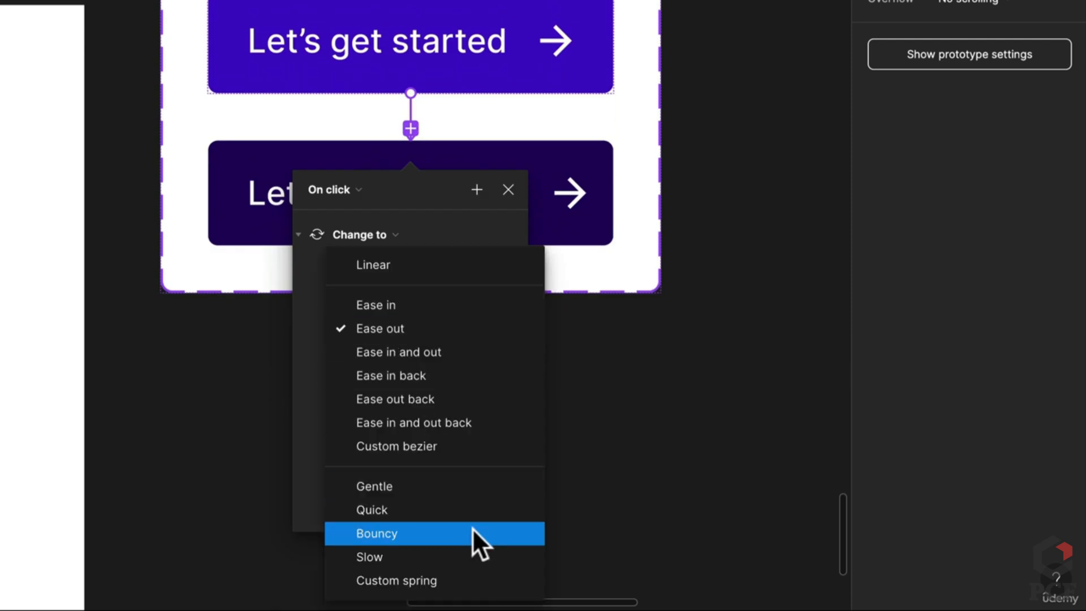
pyautogui.click(451, 579)
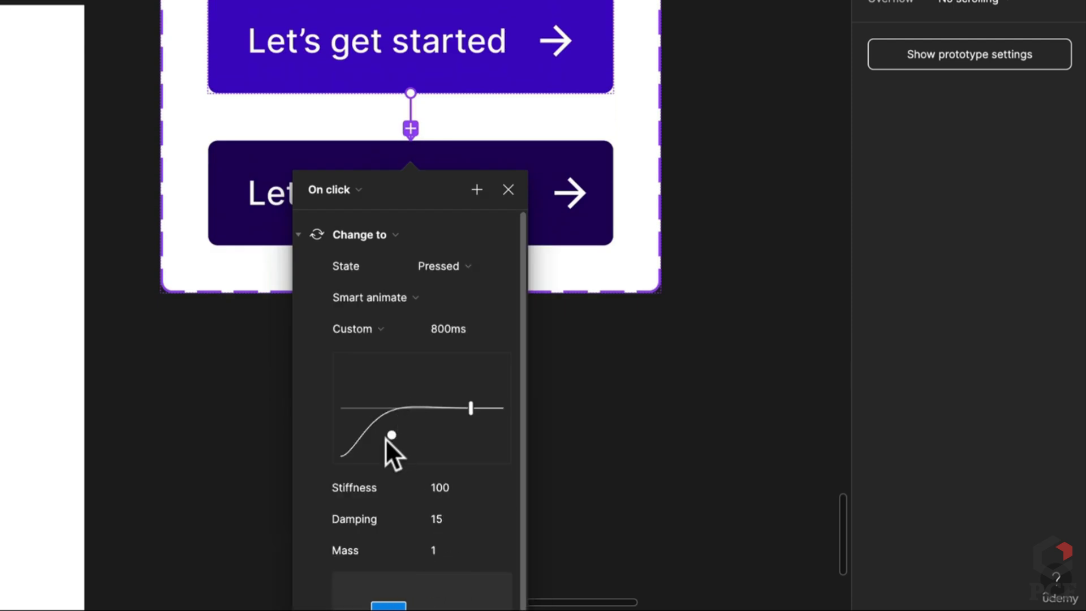
pyautogui.moveTo(385, 439); pyautogui.dragTo(390, 425)
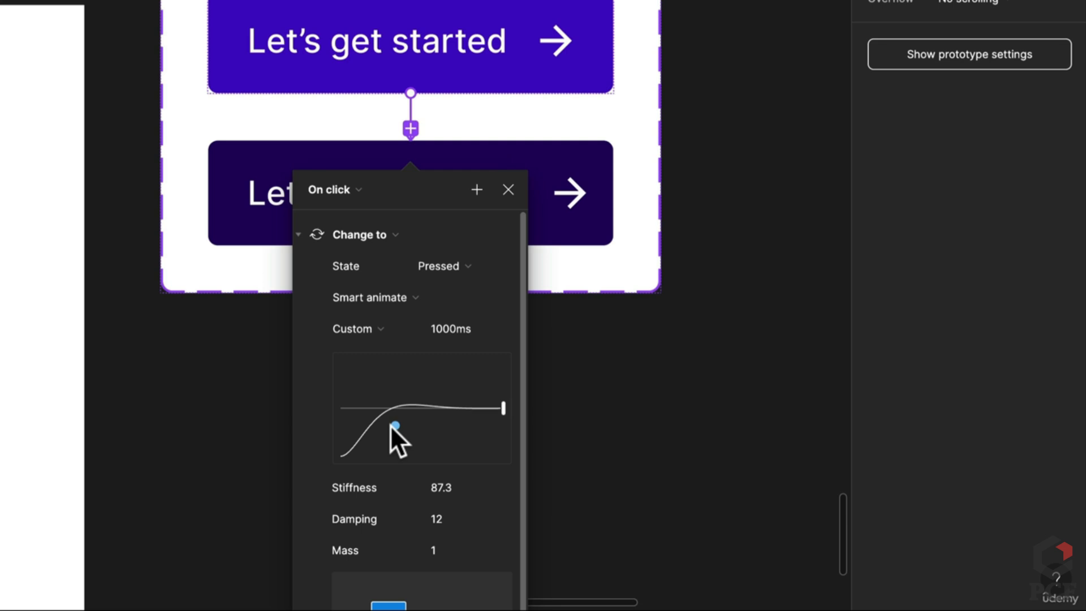
# Fine-tune the spring to stiffness 88.8 and damping 11.8, then select the Pressed variant
pyautogui.moveTo(436, 202); pyautogui.dragTo(715, 3)
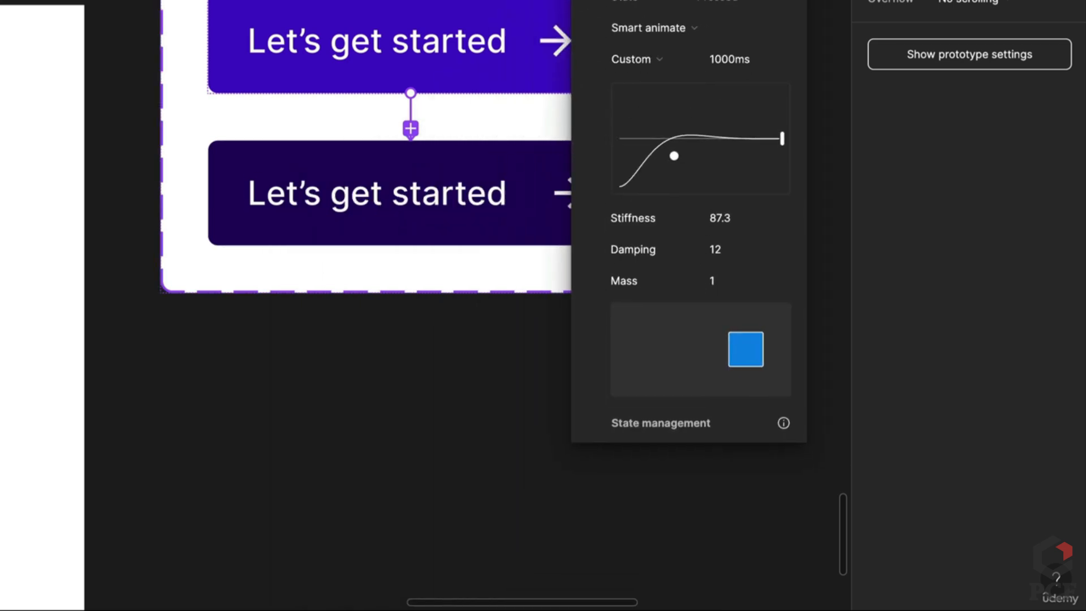
pyautogui.moveTo(679, 141); pyautogui.dragTo(678, 140)
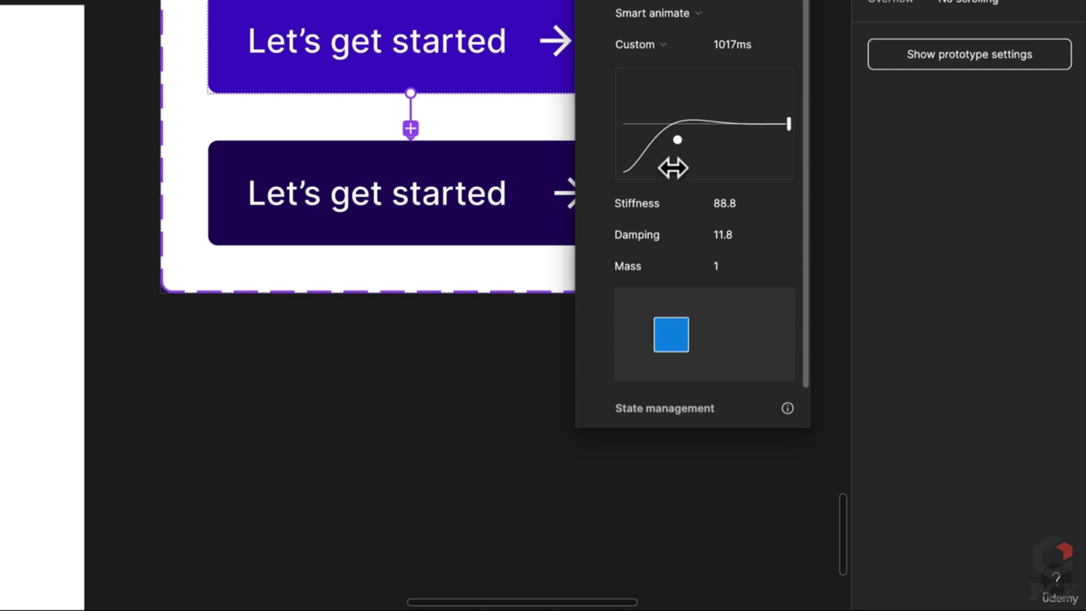
pyautogui.click(485, 455)
pyautogui.scroll(6, 452, 271)
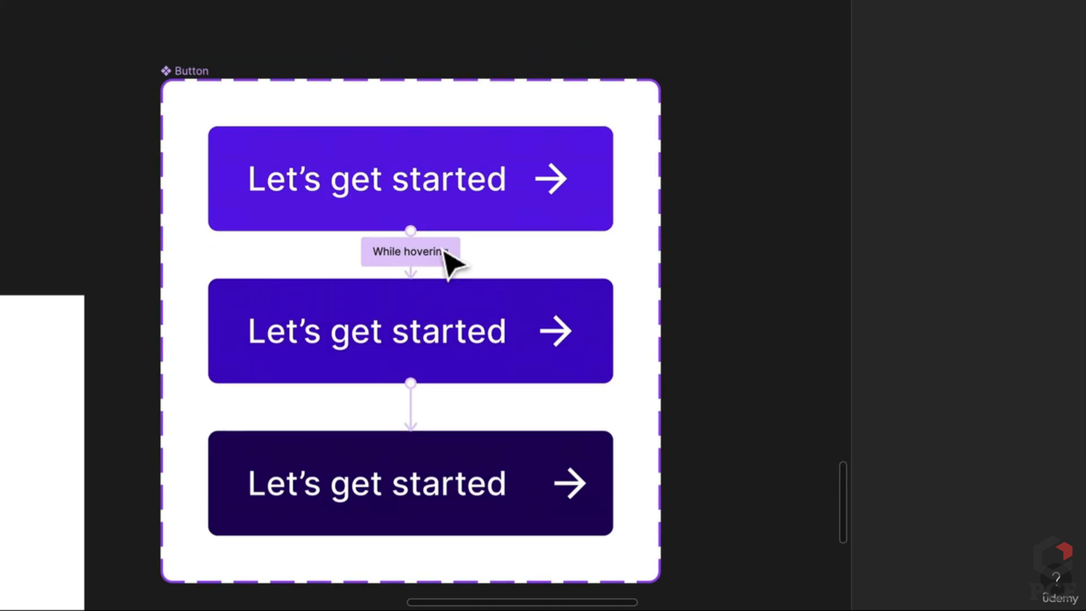
pyautogui.click(490, 486)
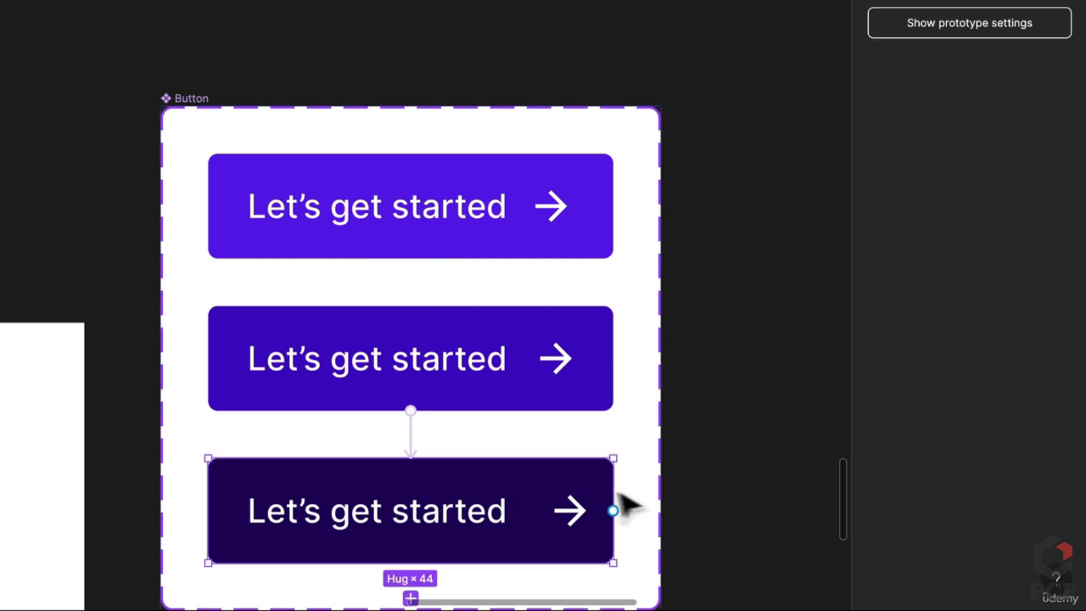
# Link the darkest Pressed variant back to the top Default variant after a 500ms delay
pyautogui.moveTo(620, 508); pyautogui.dragTo(542, 249)
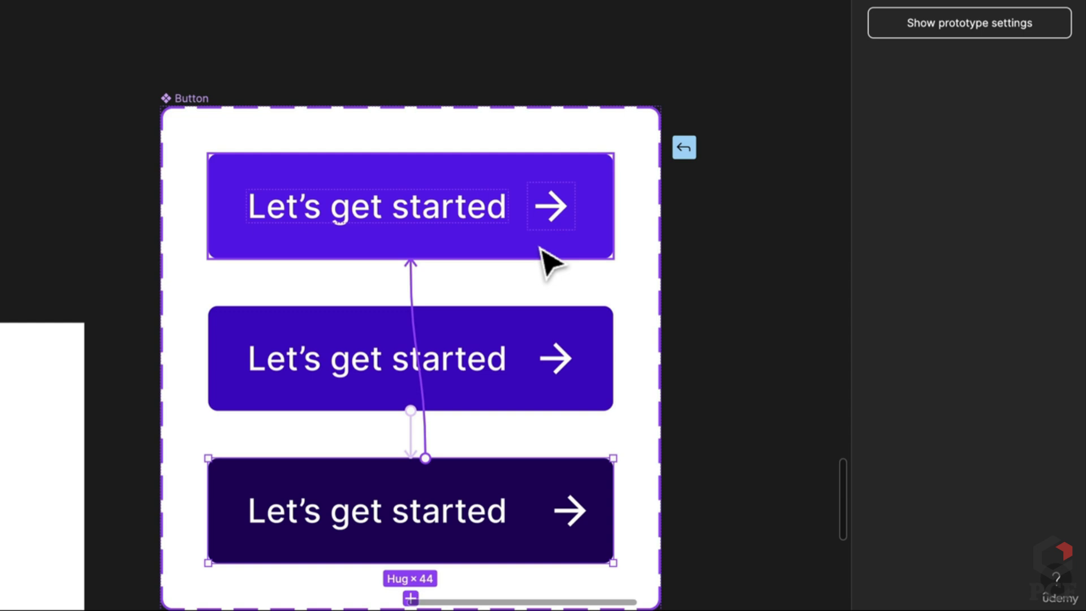
pyautogui.moveTo(541, 249)
pyautogui.mouseDown()
pyautogui.moveTo(562, 334)
pyautogui.moveTo(557, 252)
pyautogui.mouseUp()
pyautogui.click(351, 309)
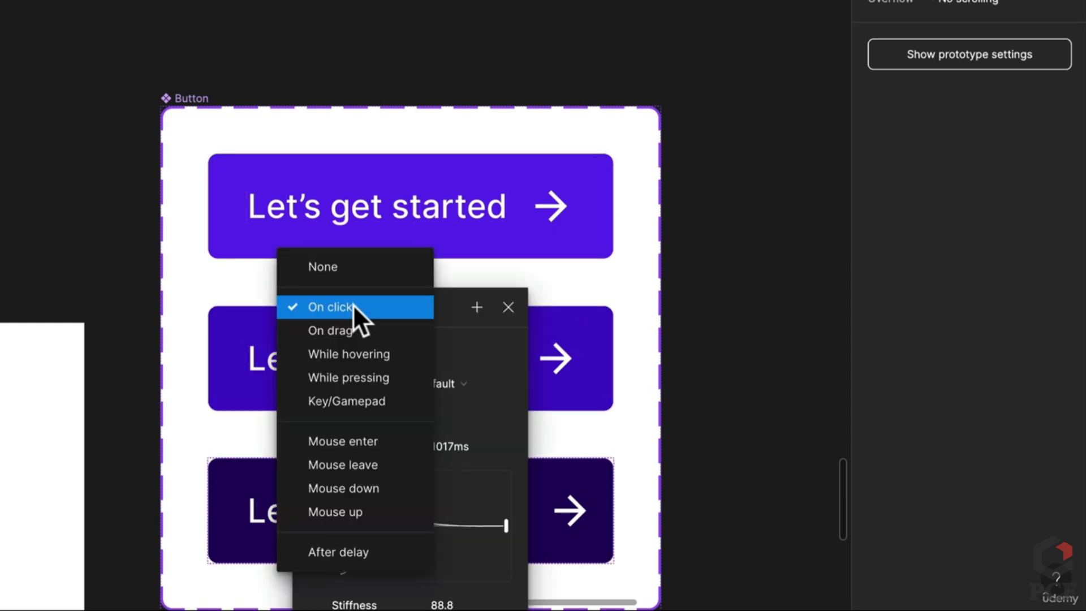
pyautogui.click(347, 558)
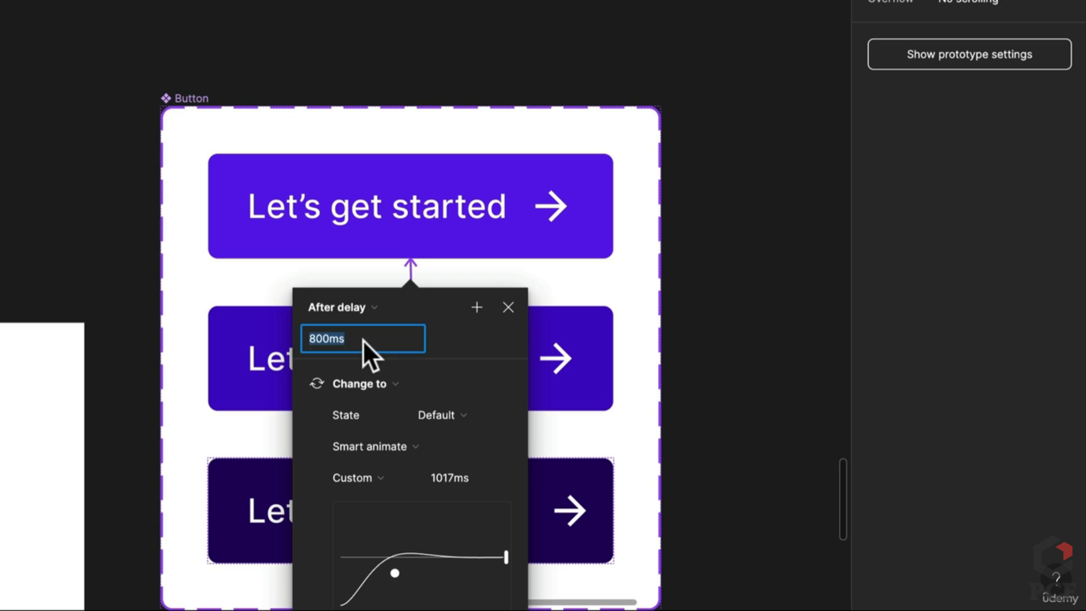
pyautogui.write('500')
pyautogui.press('Return')
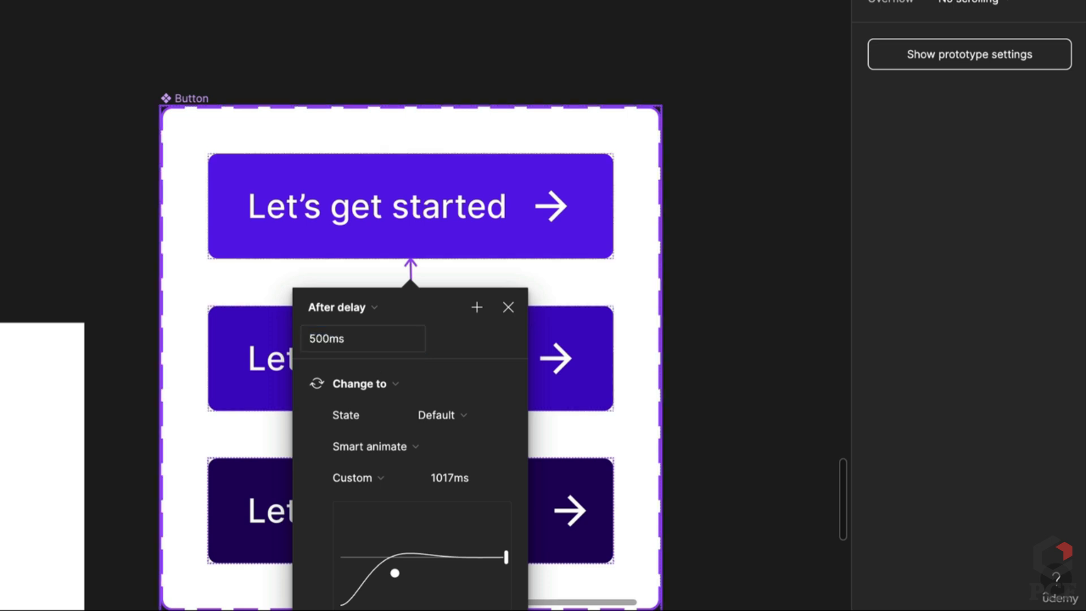
# Set that transition's easing to Ease out with a 200ms duration
pyautogui.scroll(-2, 380, 418)
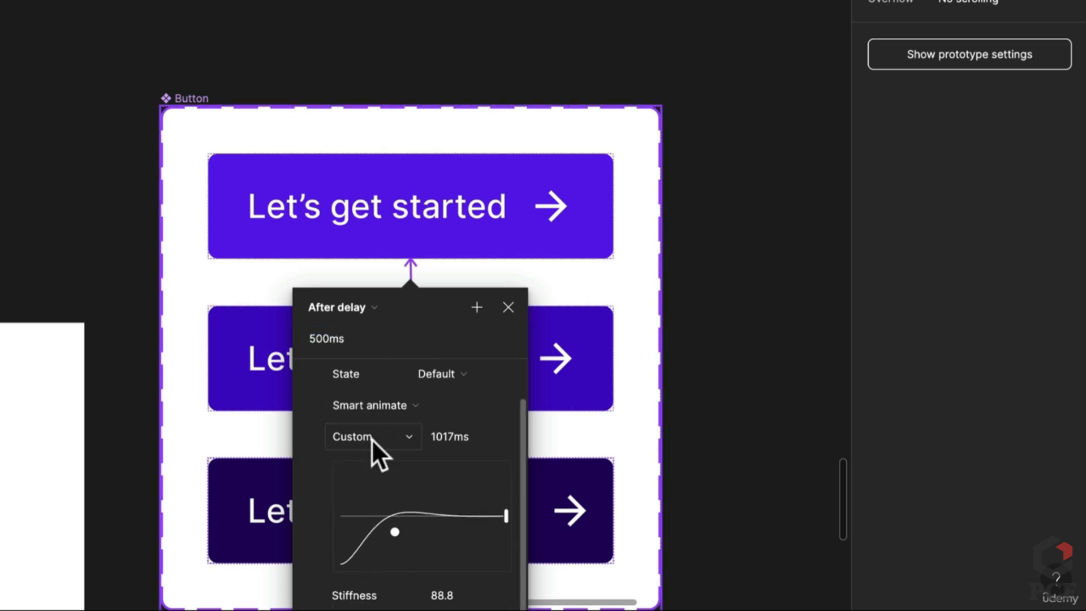
pyautogui.scroll(2, 386, 412)
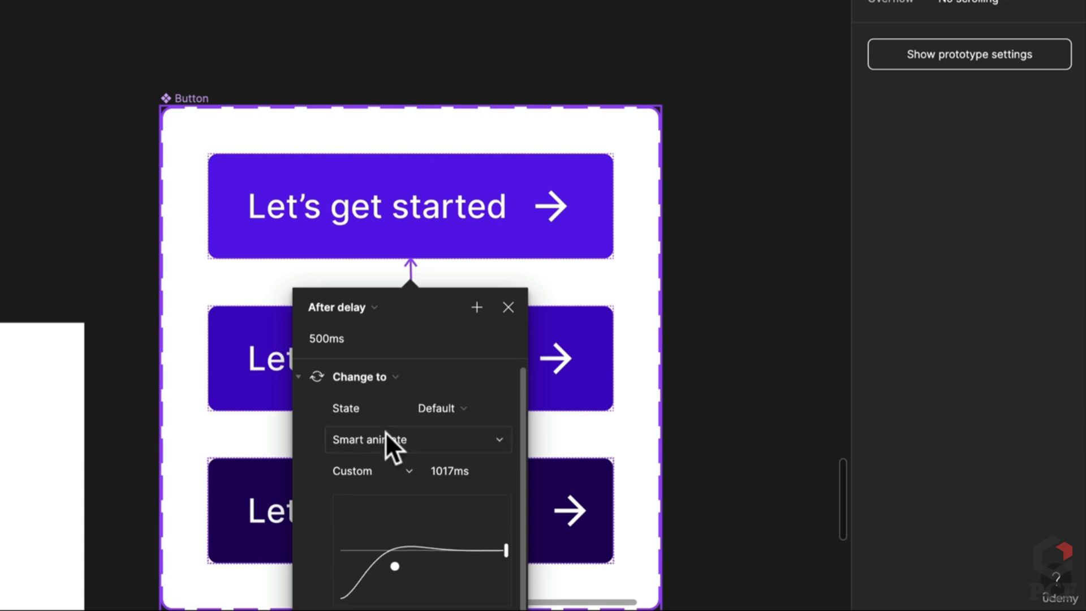
pyautogui.click(397, 473)
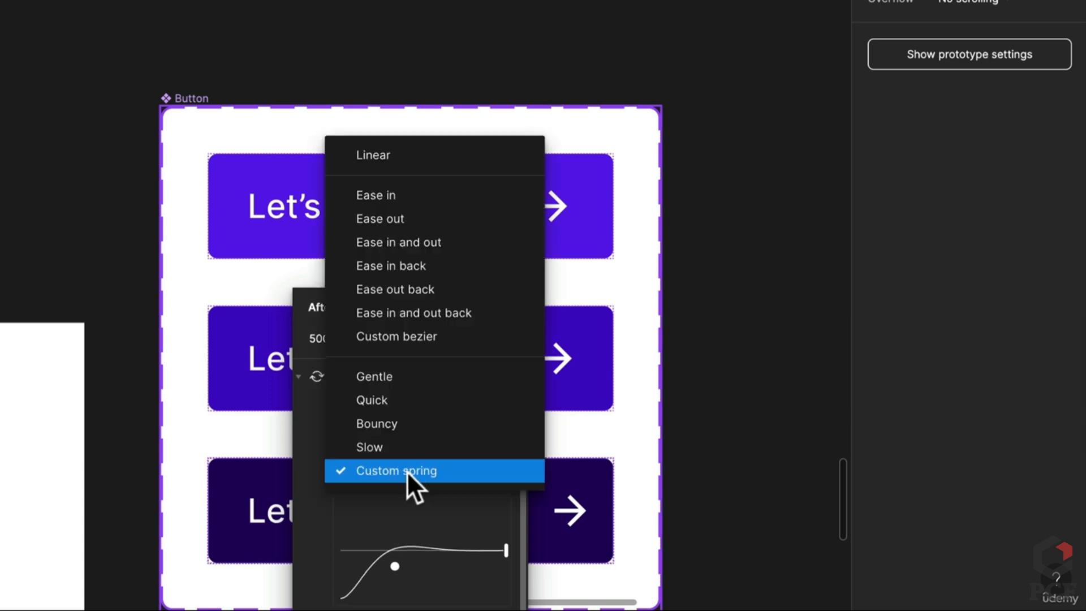
pyautogui.click(404, 219)
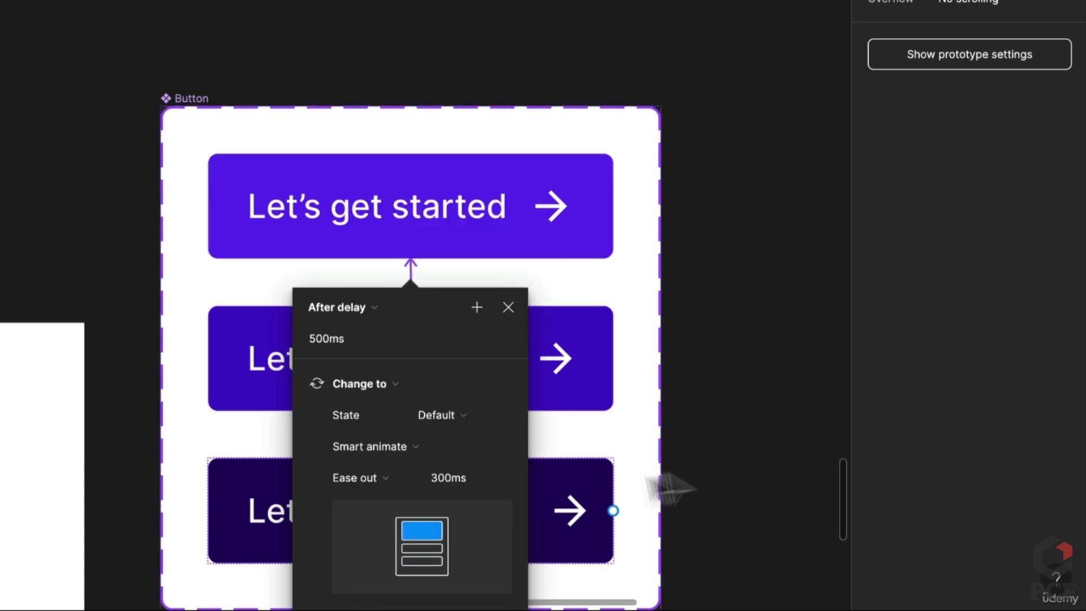
pyautogui.click(476, 484)
pyautogui.hotkey('ctrl', 'a')
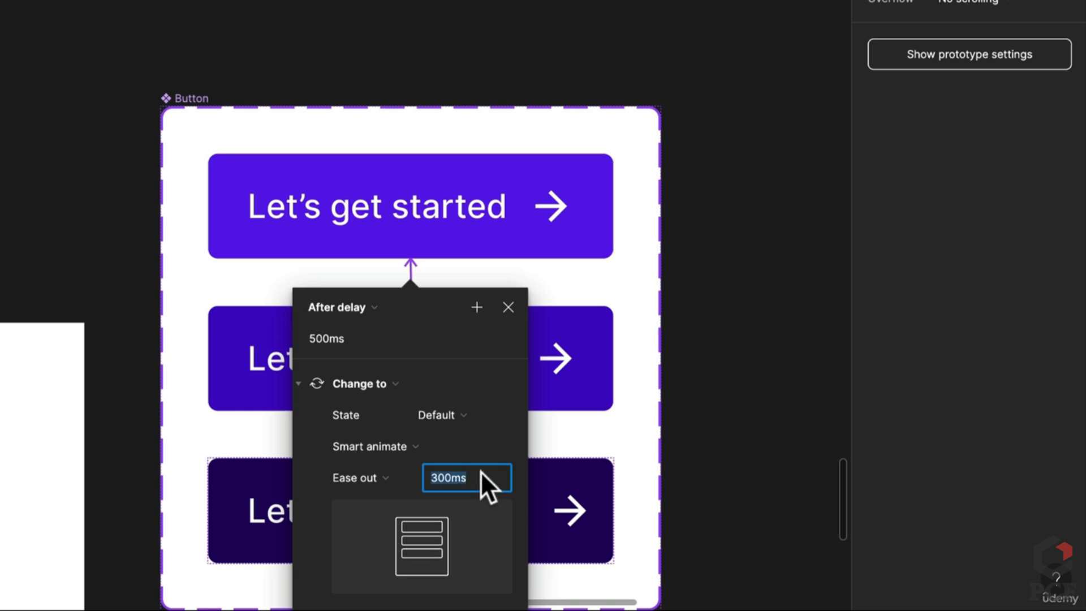
pyautogui.write('1')
pyautogui.press('Return')
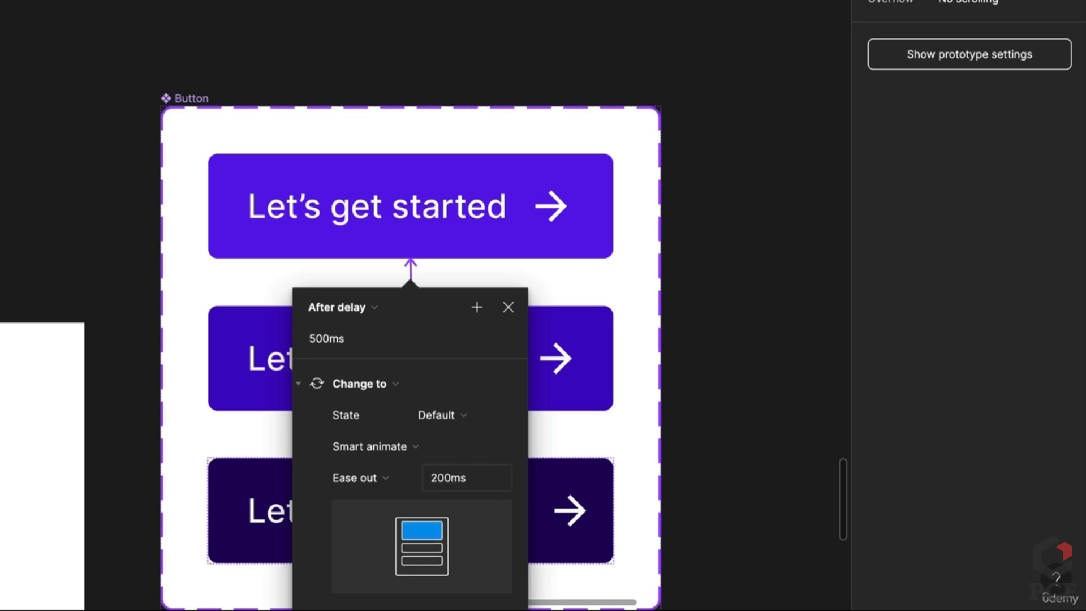
pyautogui.click(807, 347)
pyautogui.scroll(-5, 809, 348)
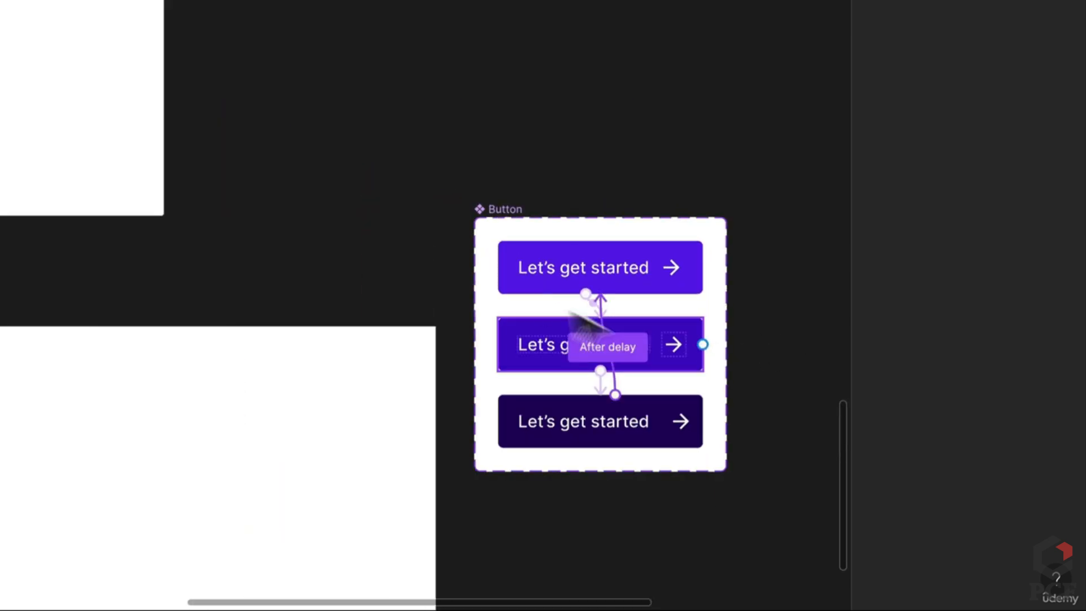
# Place a copy of the default button centred in the Form frame
pyautogui.click(554, 272)
pyautogui.moveTo(644, 271); pyautogui.dragTo(97, 498)
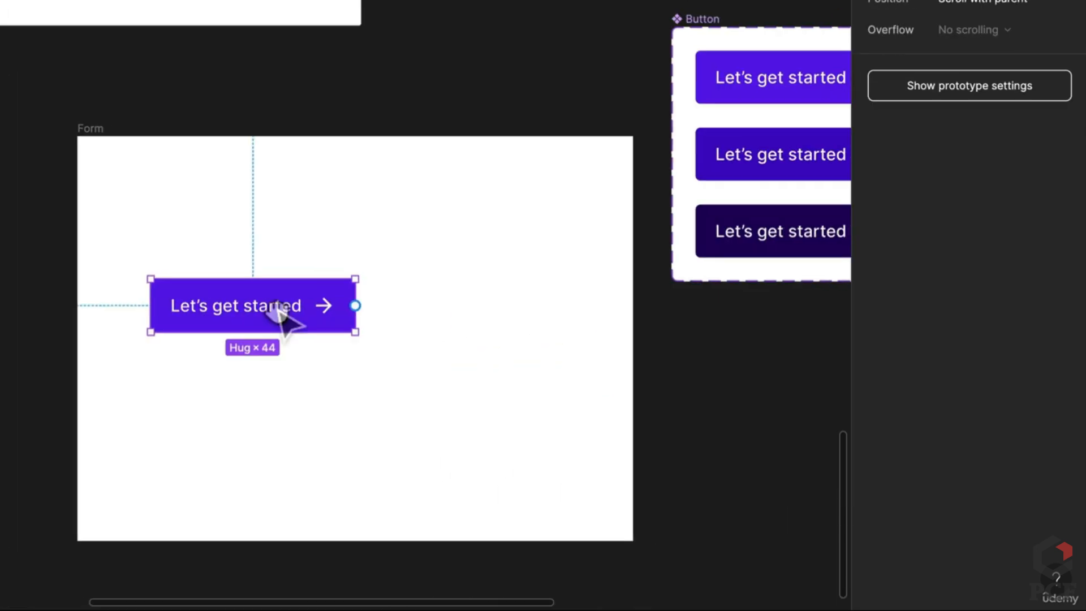
pyautogui.moveTo(291, 308); pyautogui.dragTo(398, 339)
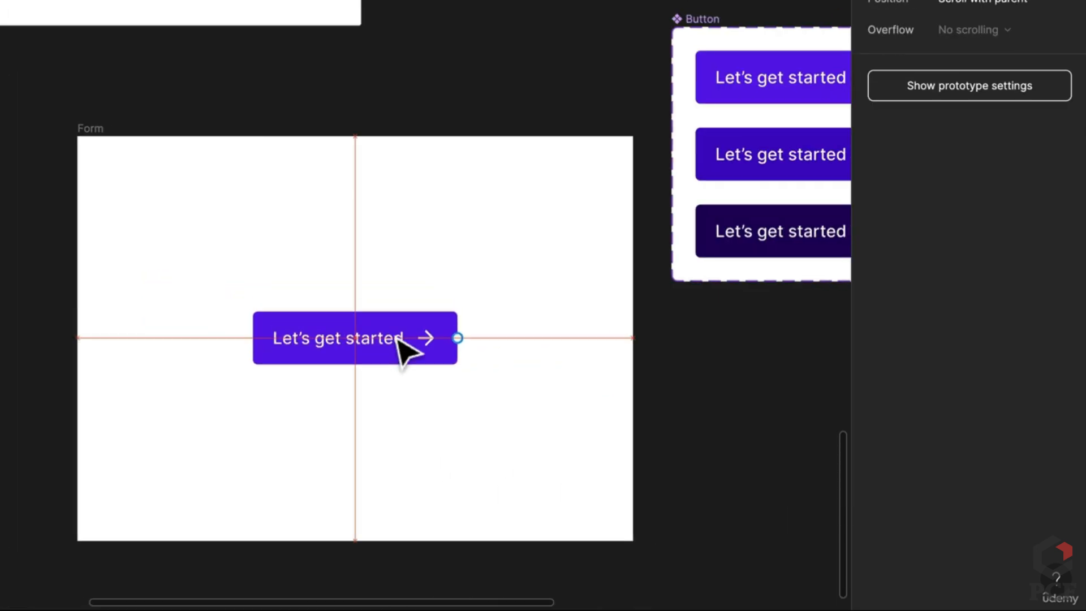
pyautogui.click(696, 415)
pyautogui.hscroll(2, 676, 368)
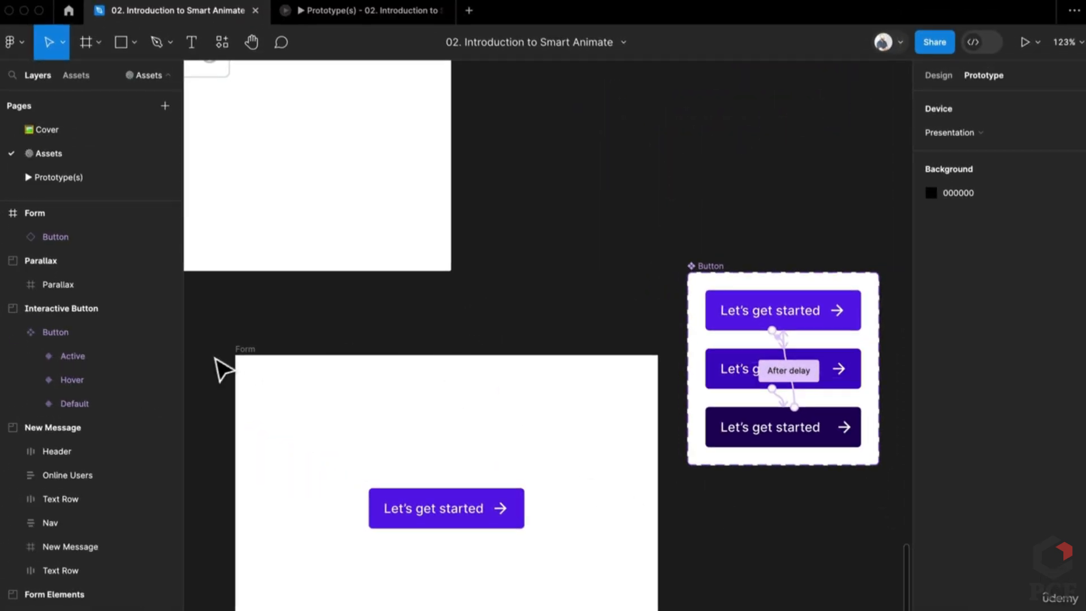
# Add a flow starting point named v1 to the Form frame
pyautogui.click(242, 360)
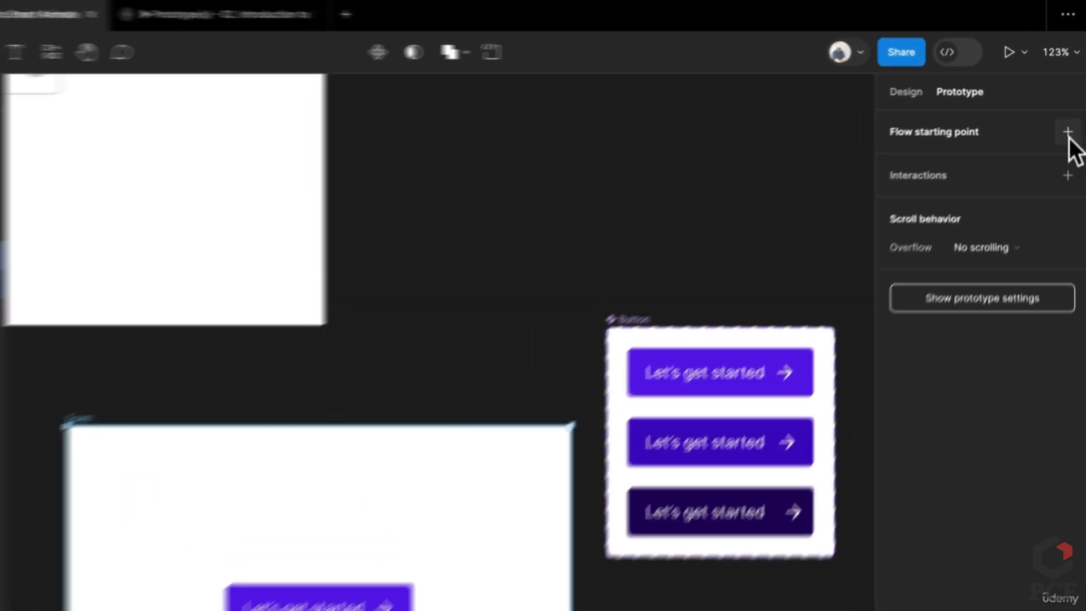
pyautogui.click(1075, 109)
pyautogui.doubleClick(907, 177)
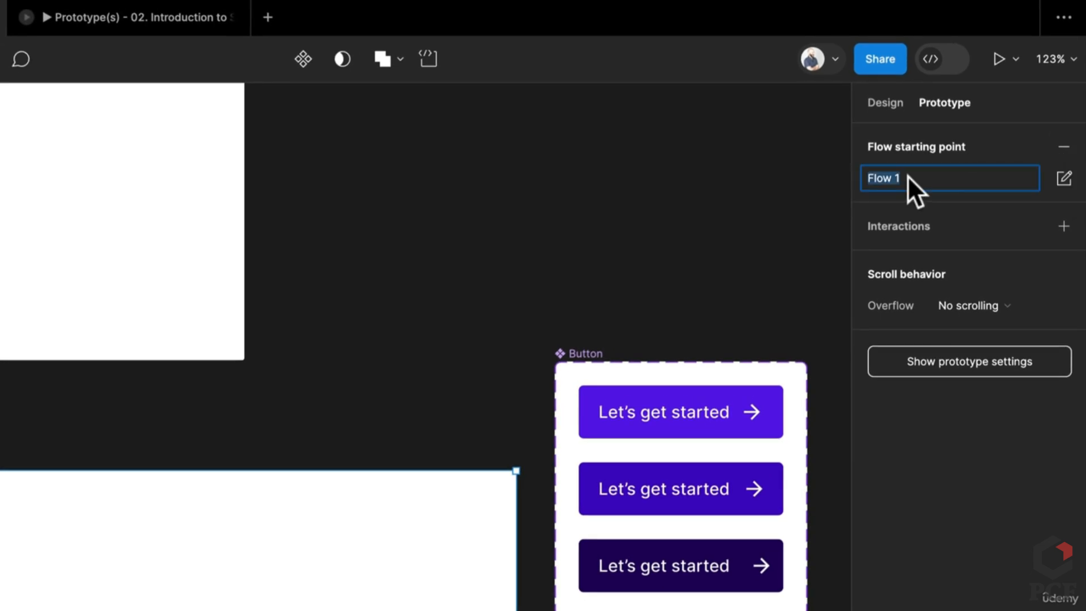
pyautogui.write('v1')
pyautogui.press('Return')
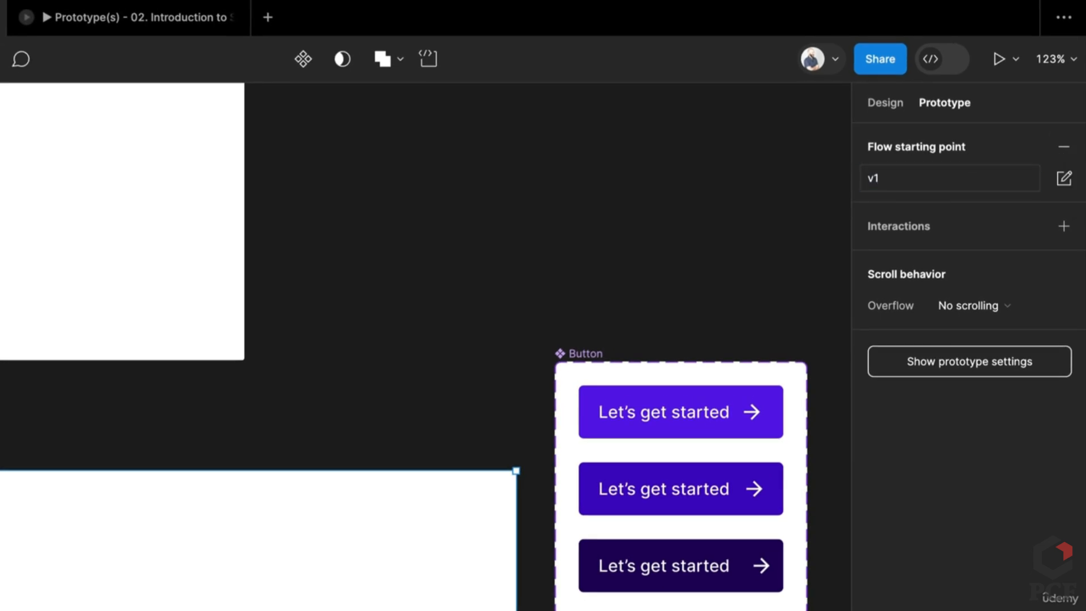
# Present the prototype from Form and click the button to test the Pressed animation
pyautogui.click(179, 22)
pyautogui.press('super+w')
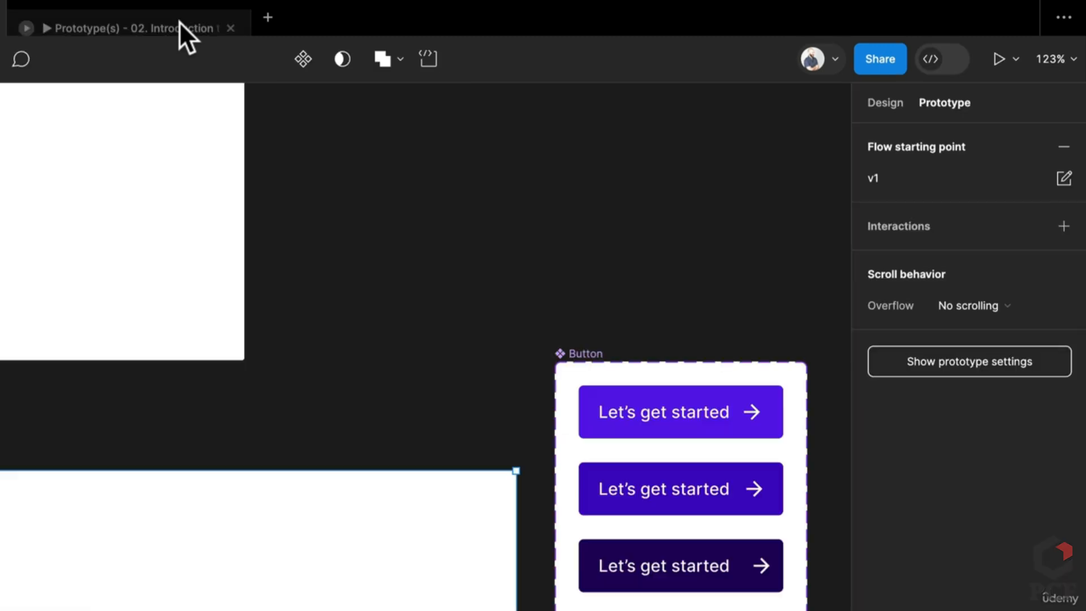
pyautogui.click(994, 59)
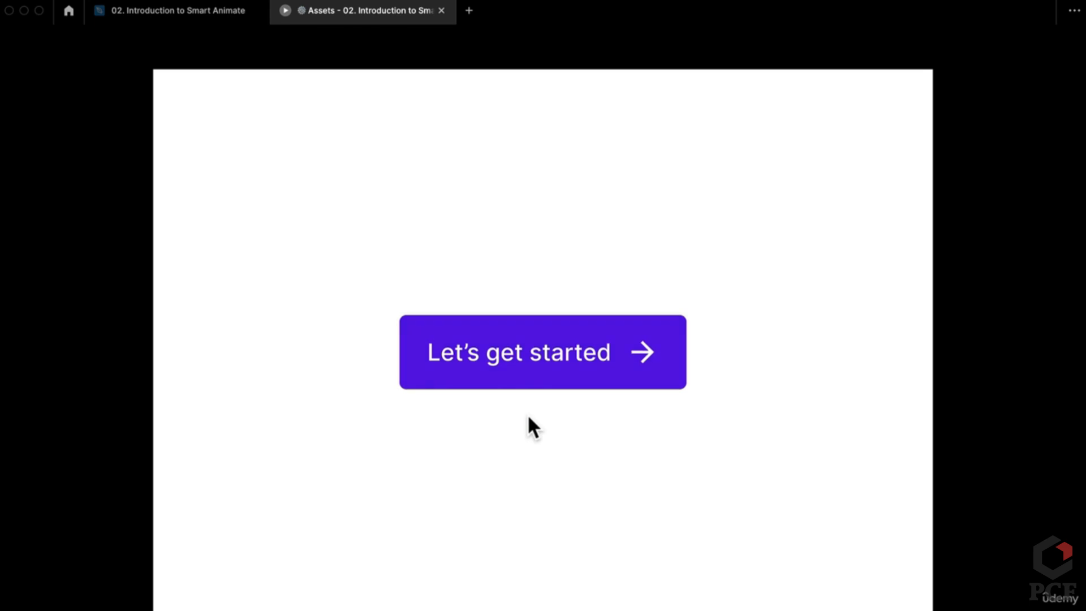
pyautogui.click(521, 365)
pyautogui.click(214, 13)
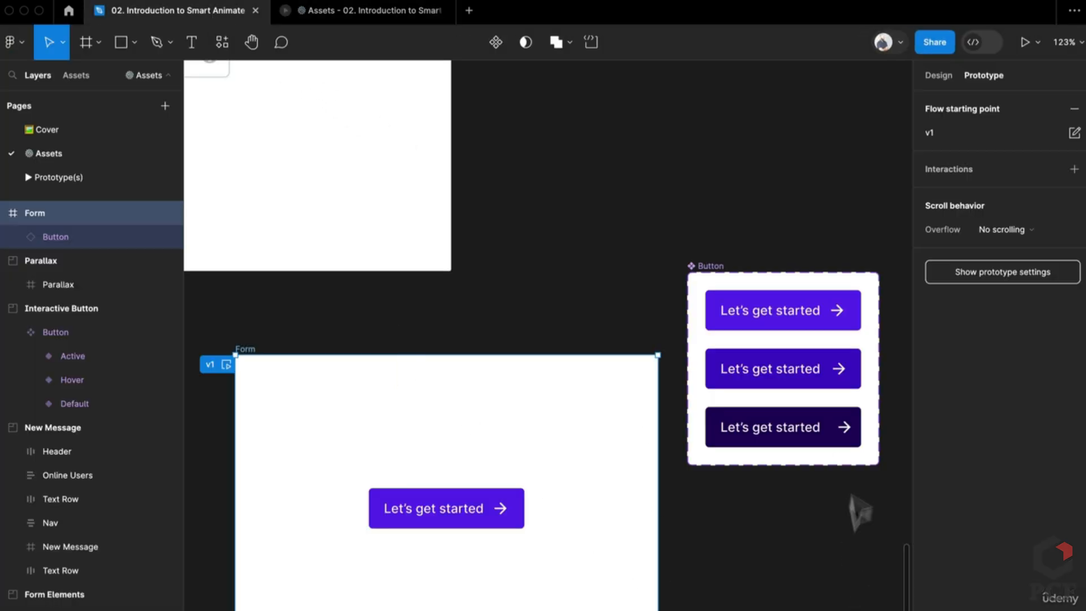
# Lighten the Pressed variant's fill from 200064 to a slightly brighter purple near 2A0181
pyautogui.click(812, 421)
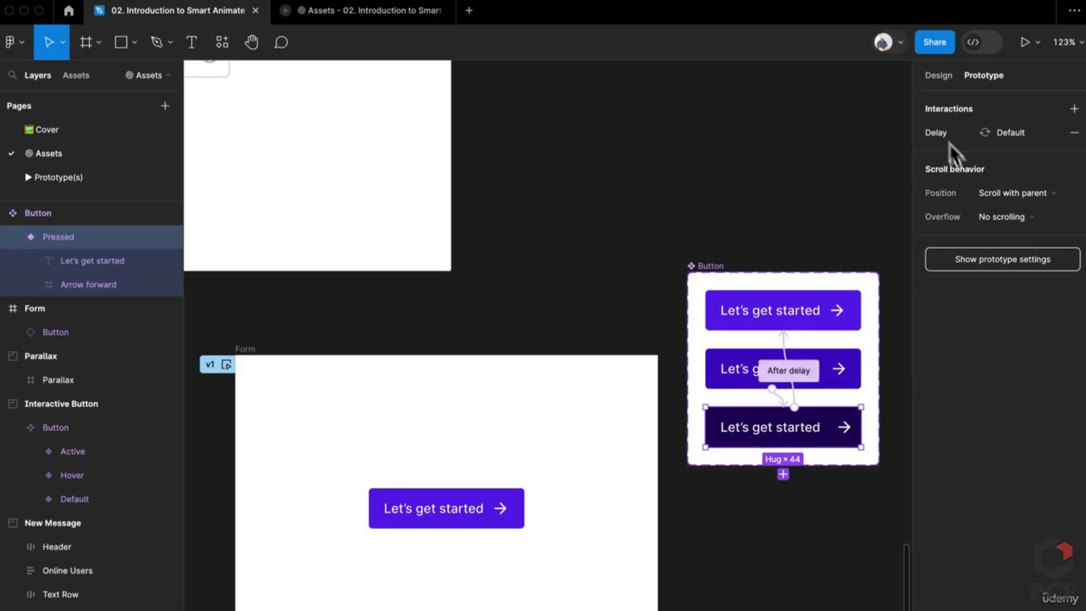
pyautogui.click(938, 75)
pyautogui.scroll(-3, 942, 605)
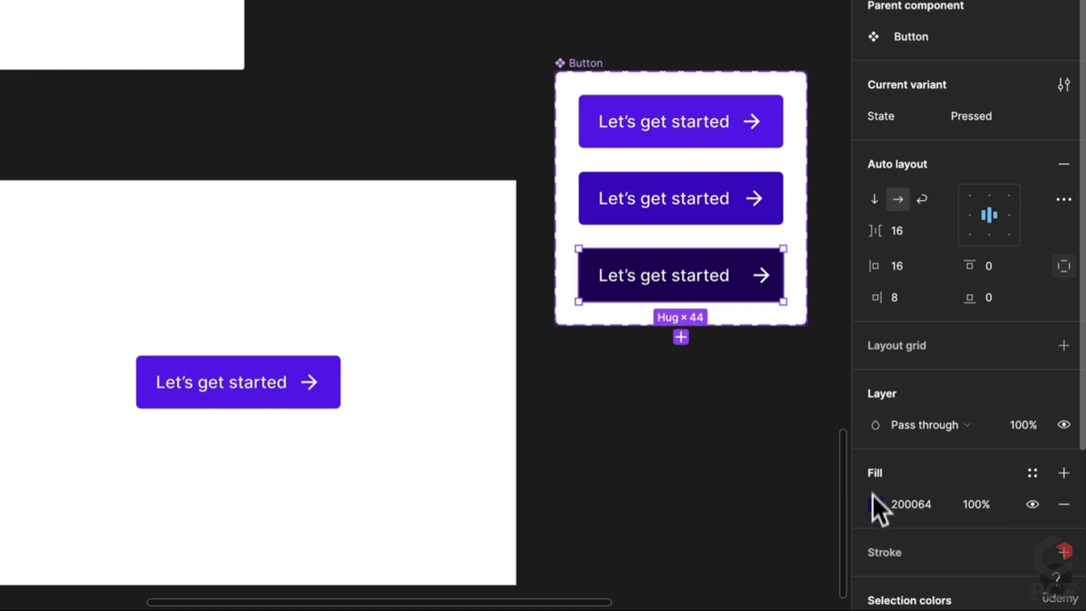
pyautogui.click(875, 503)
pyautogui.moveTo(850, 247); pyautogui.dragTo(847, 243)
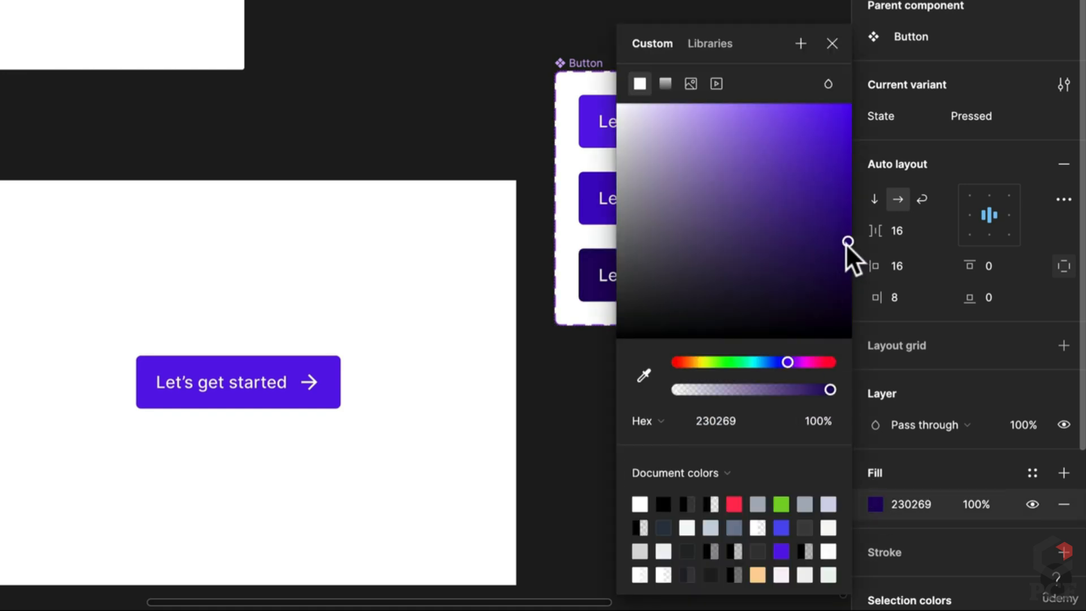
pyautogui.moveTo(788, 362); pyautogui.dragTo(738, 362)
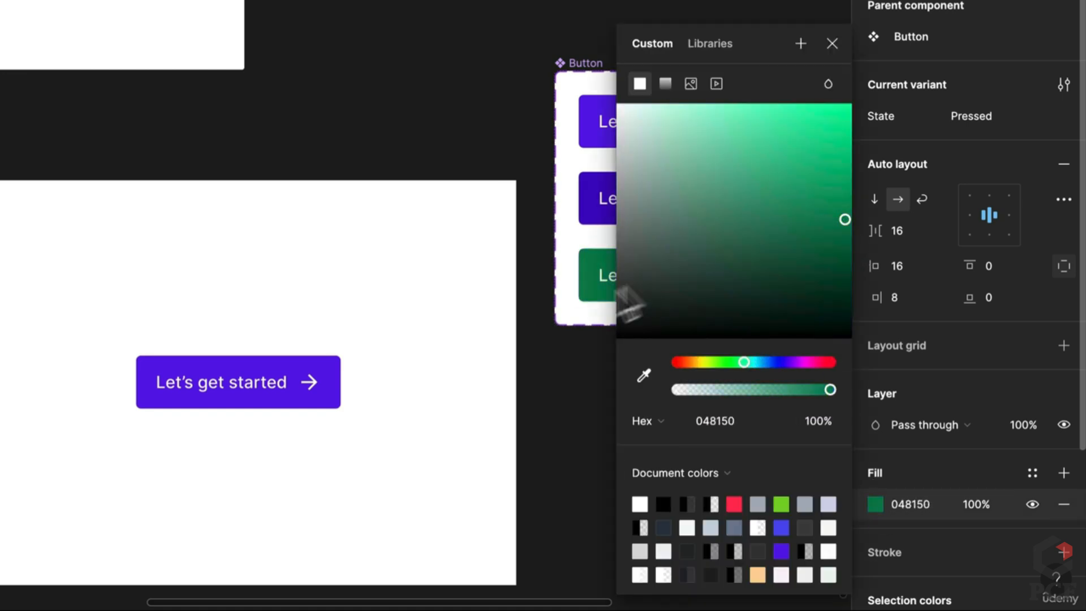
pyautogui.moveTo(528, 356); pyautogui.dragTo(335, 368)
pyautogui.press('super+z')
pyautogui.scroll(5, 444, 285)
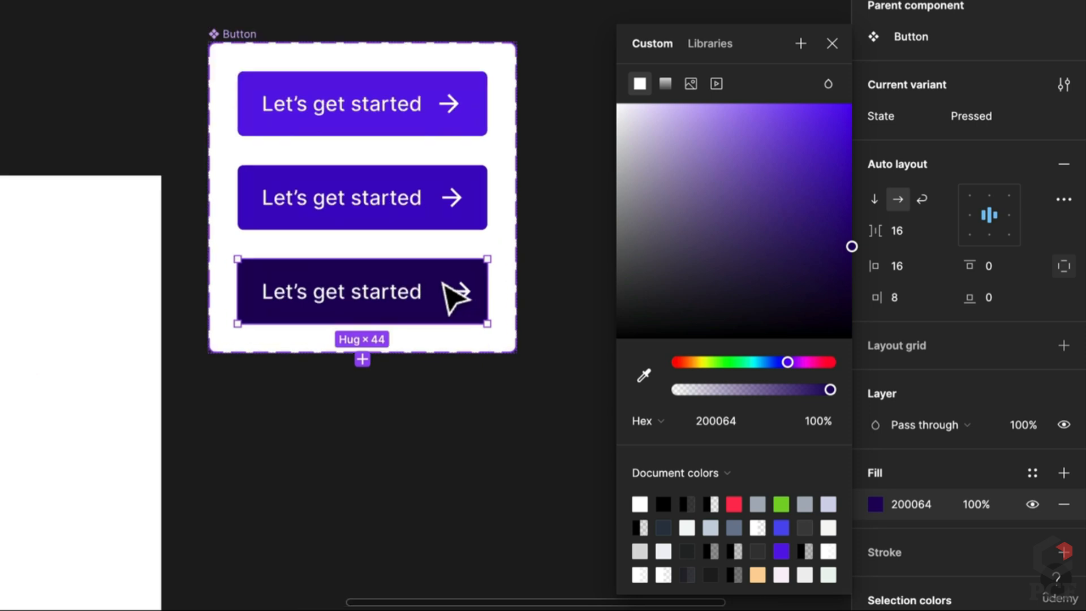
pyautogui.moveTo(851, 247); pyautogui.dragTo(850, 218)
pyautogui.click(502, 400)
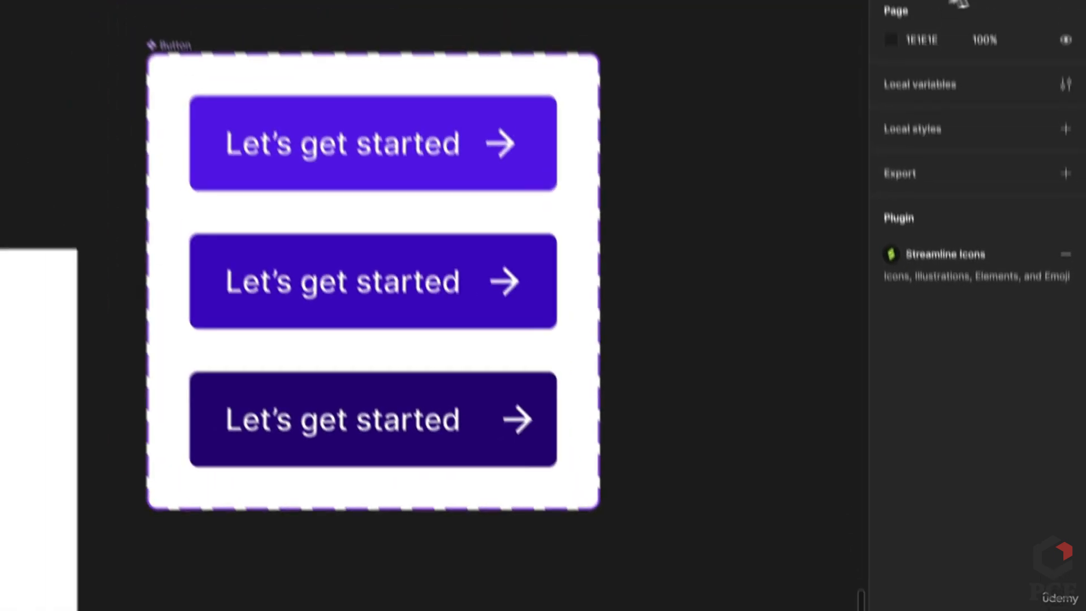
pyautogui.click(959, 3)
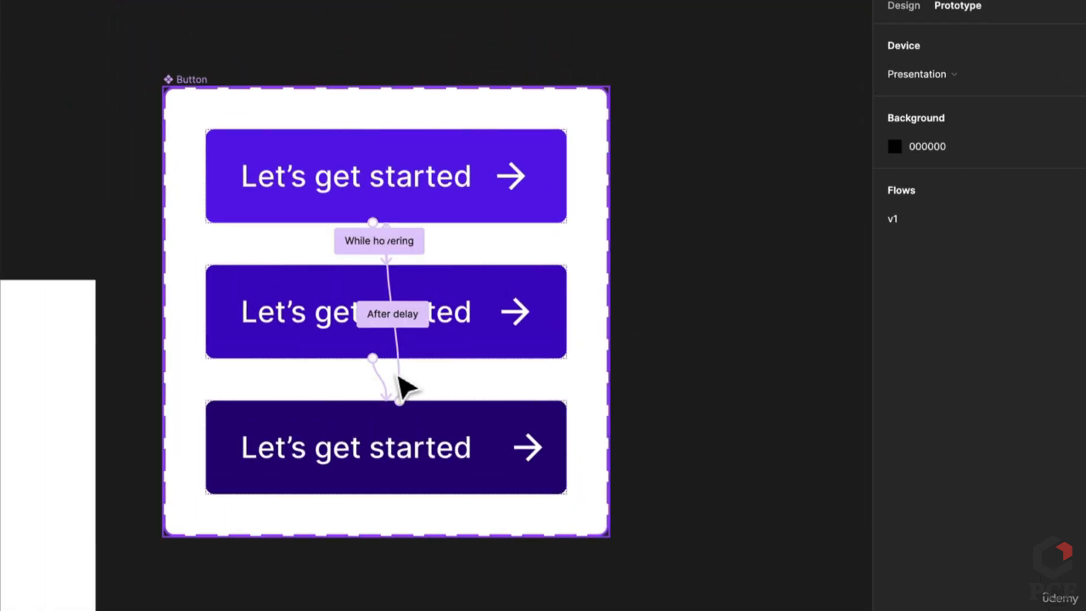
# Change the second Button set's On click easing from Custom spring to Bouncy
pyautogui.scroll(-5, 400, 388)
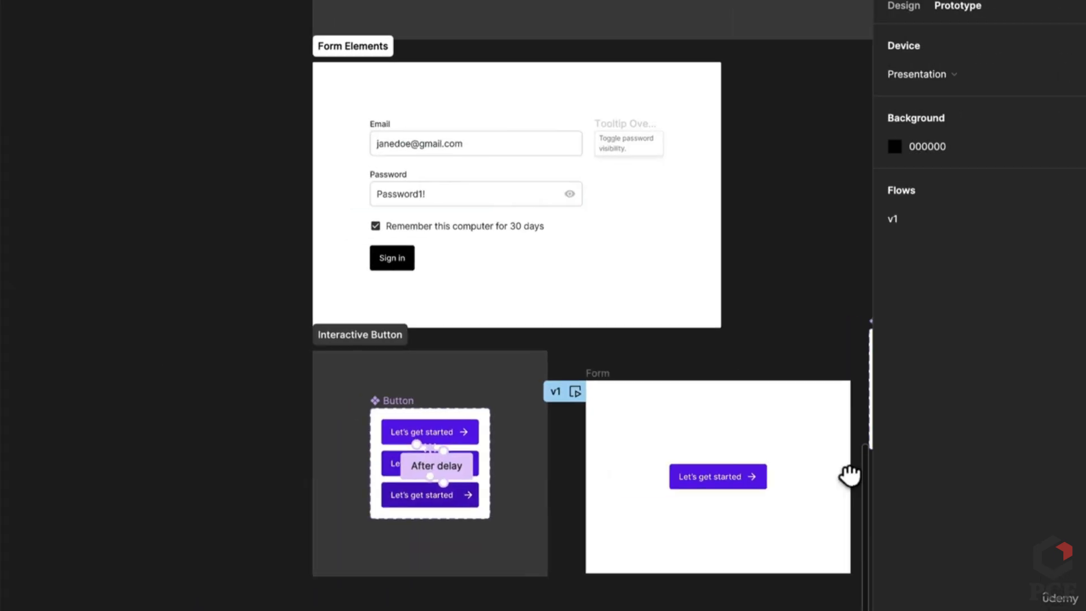
pyautogui.scroll(5, 448, 477)
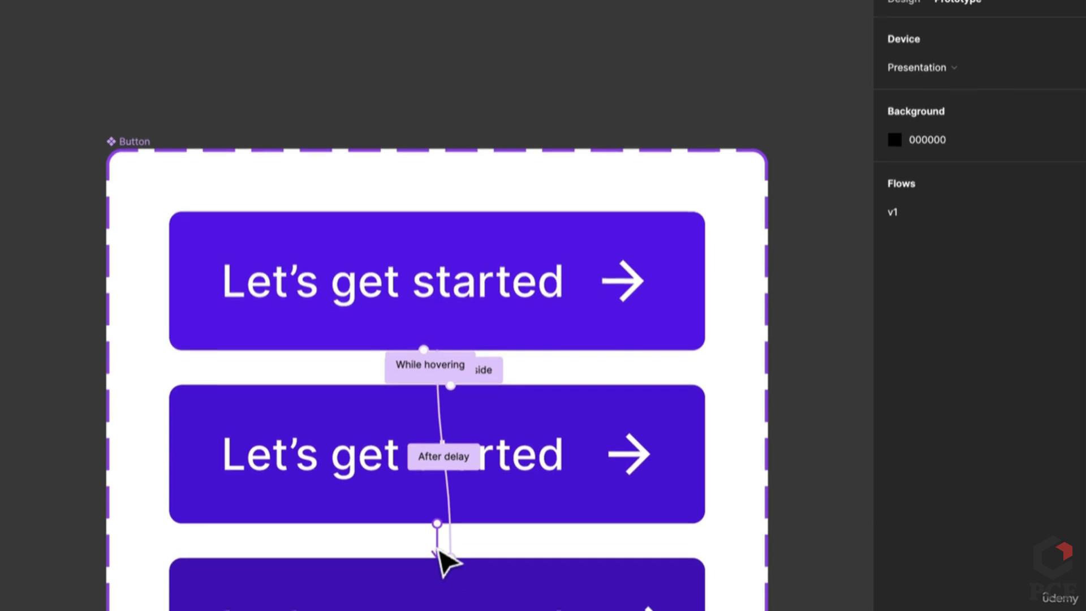
pyautogui.click(440, 552)
pyautogui.scroll(-6, 443, 453)
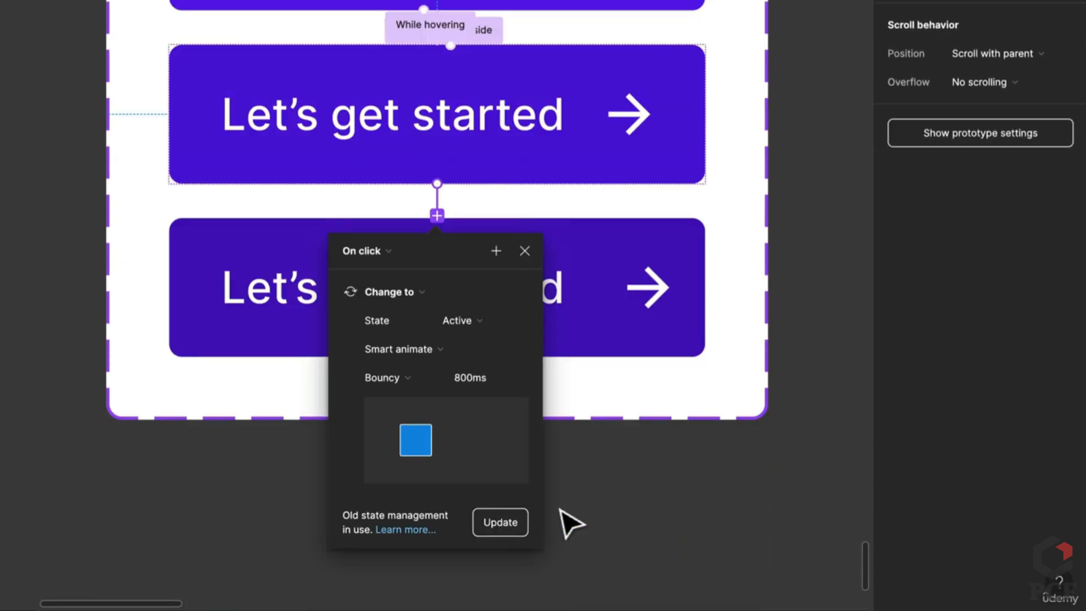
pyautogui.scroll(-5, 458, 372)
pyautogui.moveTo(707, 399); pyautogui.dragTo(235, 397)
pyautogui.moveTo(656, 368); pyautogui.dragTo(79, 399)
pyautogui.moveTo(434, 373); pyautogui.dragTo(12, 411)
pyautogui.click(449, 372)
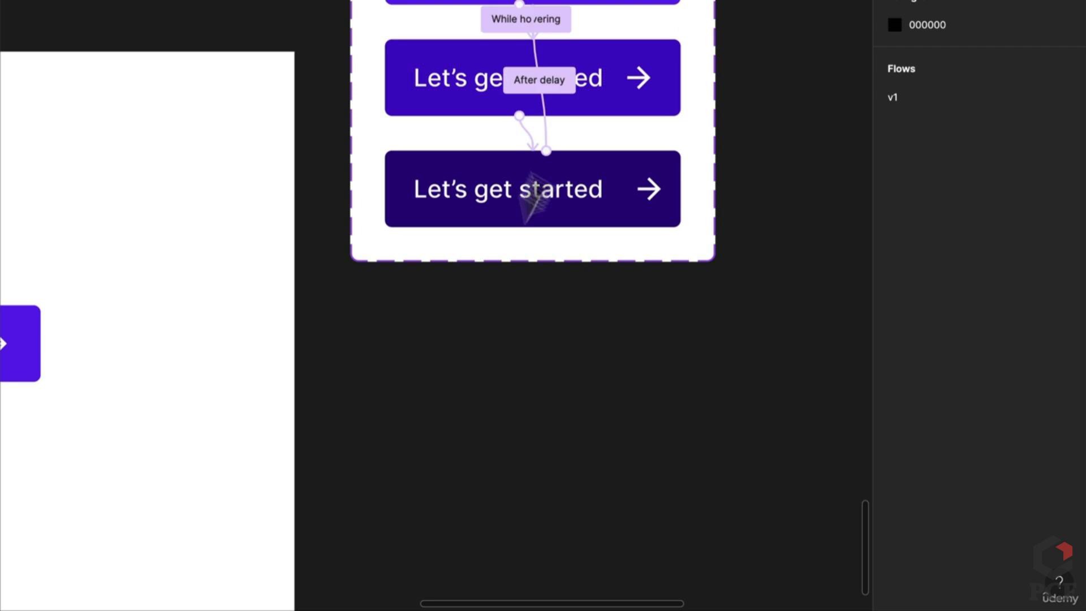
pyautogui.click(529, 144)
pyautogui.click(487, 303)
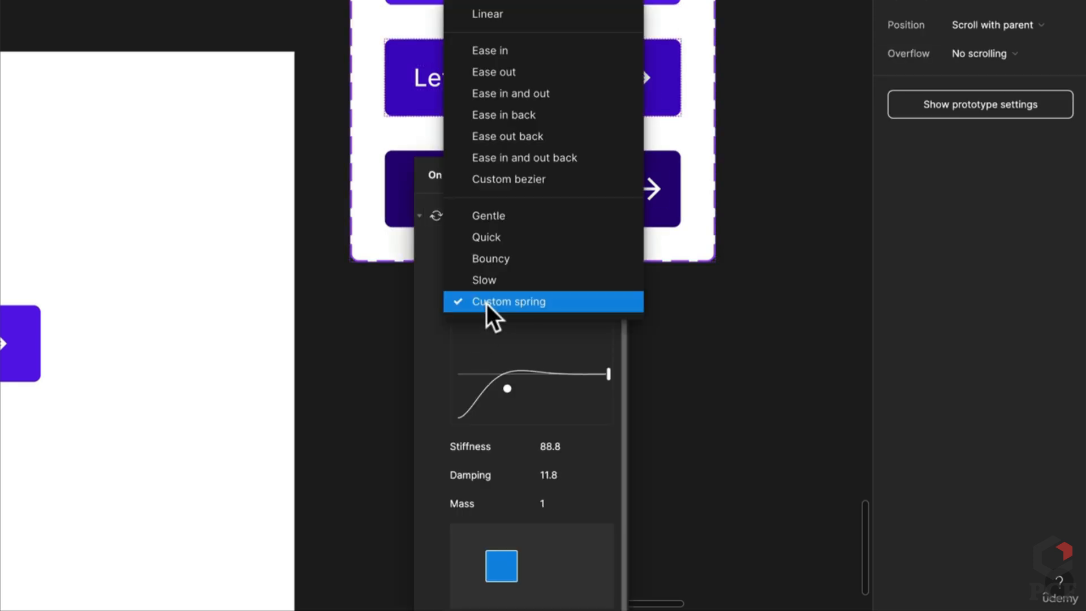
pyautogui.click(504, 259)
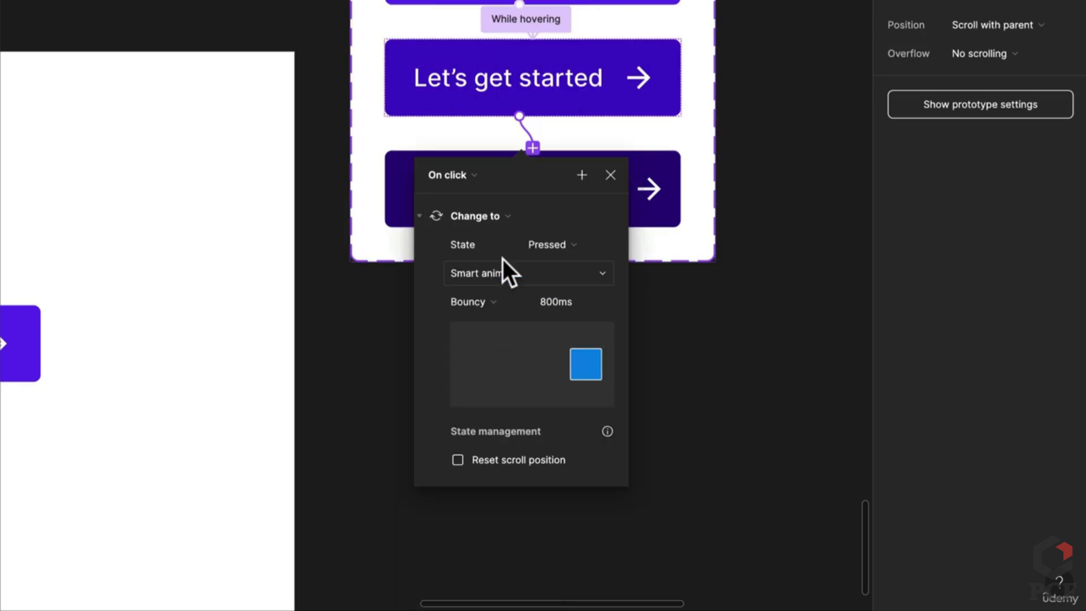
# Run the prototype preview and click the button to try the Bouncy animation
pyautogui.click(700, 318)
pyautogui.click(205, 23)
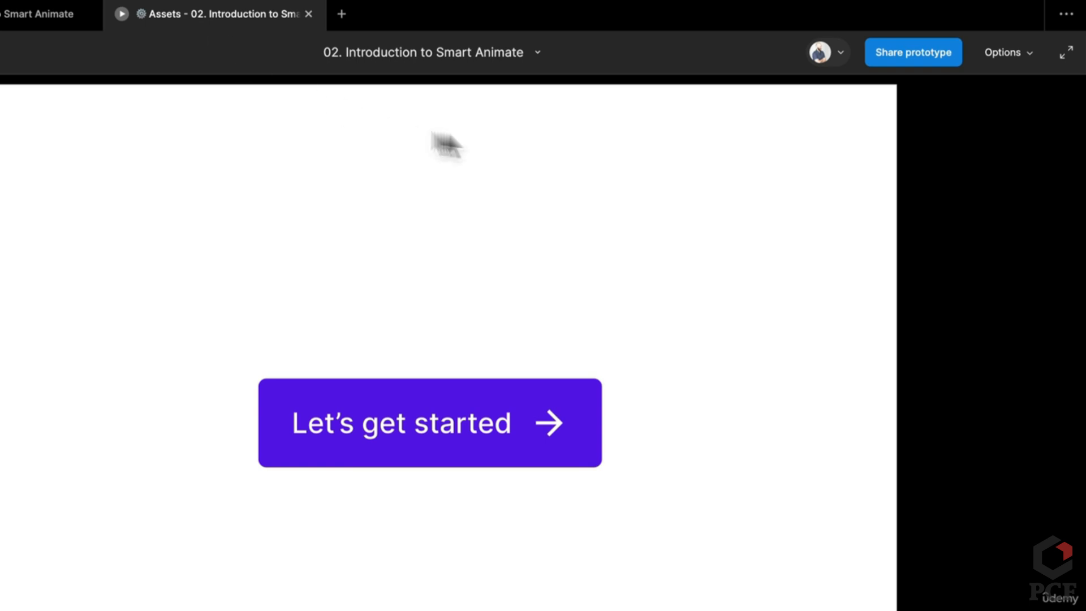
pyautogui.click(497, 456)
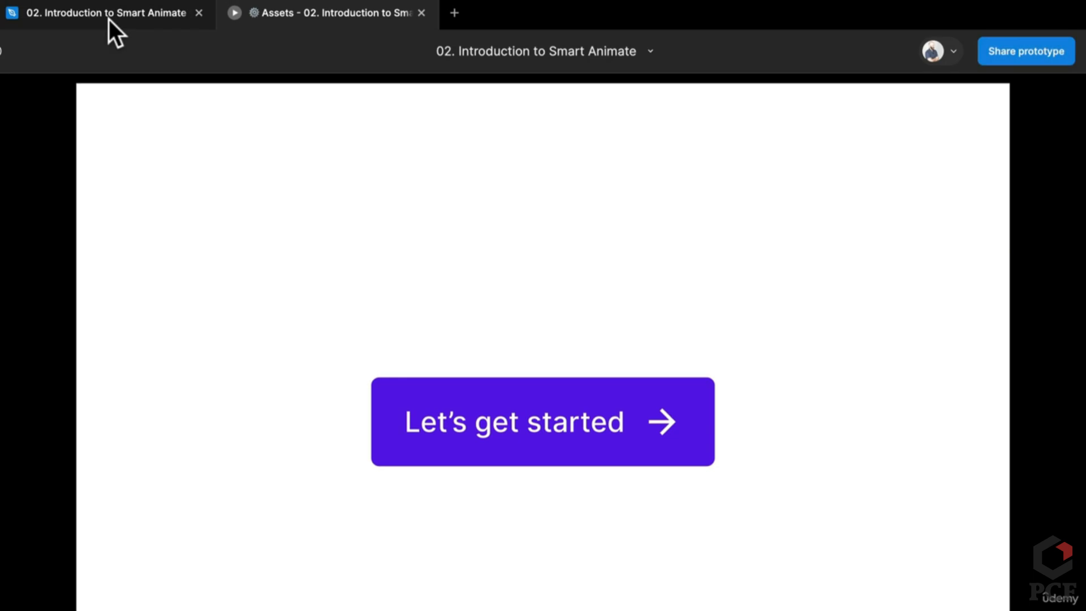
# Move the Let's get started button down to the bottom of the Form frame
pyautogui.click(108, 20)
pyautogui.hscroll(-5, 574, 526)
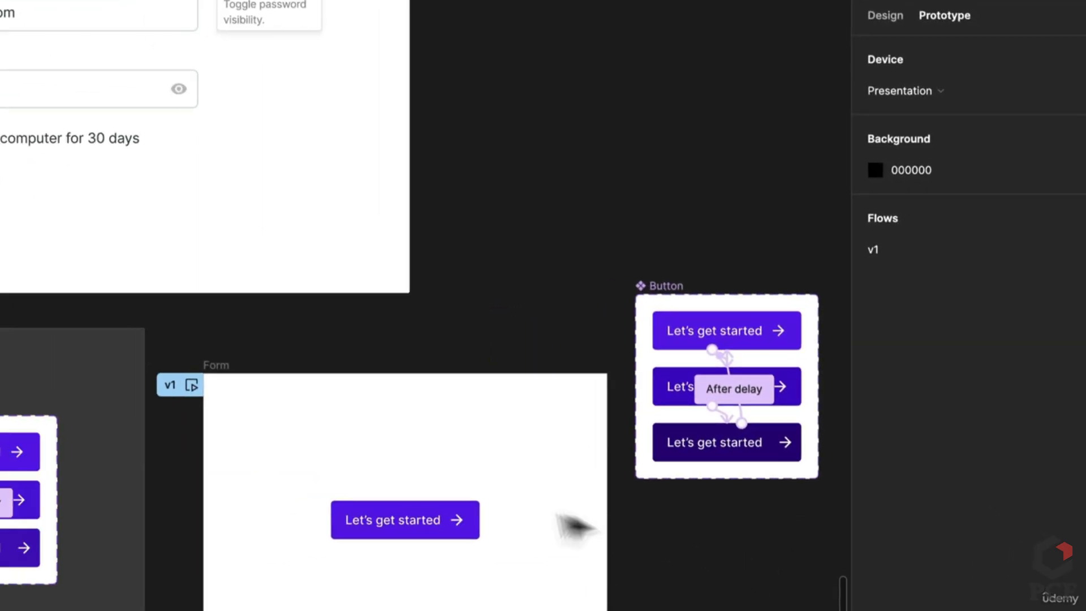
pyautogui.click(460, 524)
pyautogui.moveTo(460, 528); pyautogui.dragTo(402, 602)
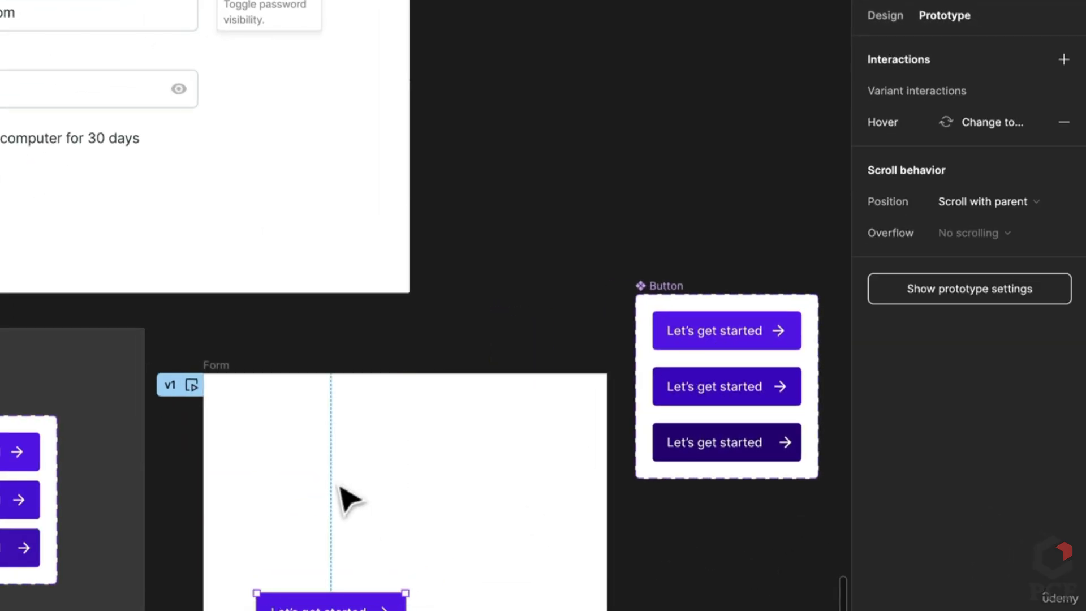
pyautogui.hscroll(-3, 346, 497)
pyautogui.scroll(1, 346, 498)
# Give the Form frame auto layout with 80 padding on all sides and 24 spacing
pyautogui.click(405, 438)
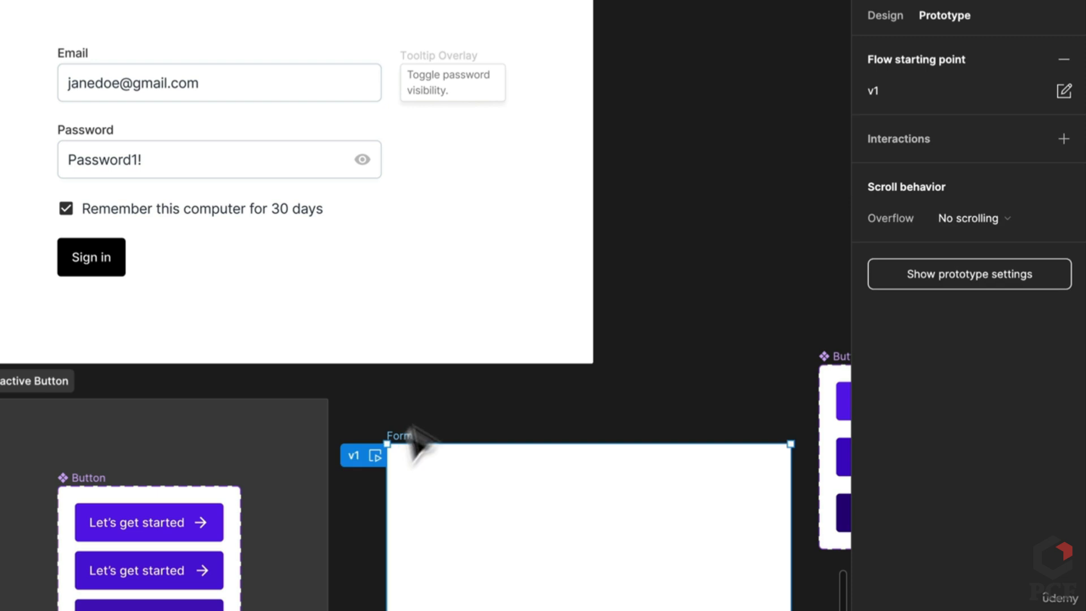
pyautogui.click(875, 12)
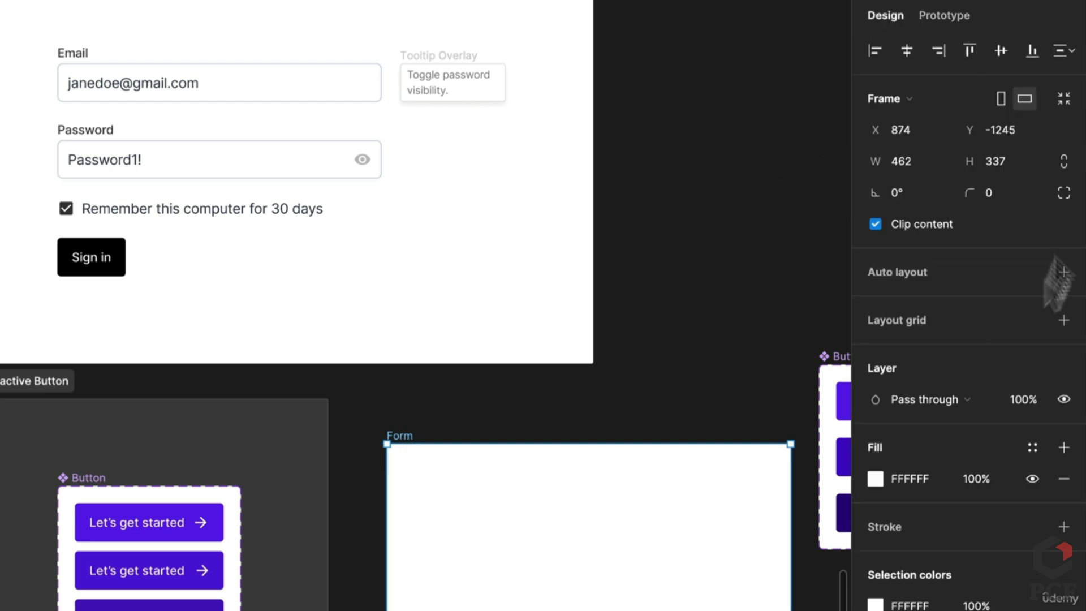
pyautogui.click(1063, 272)
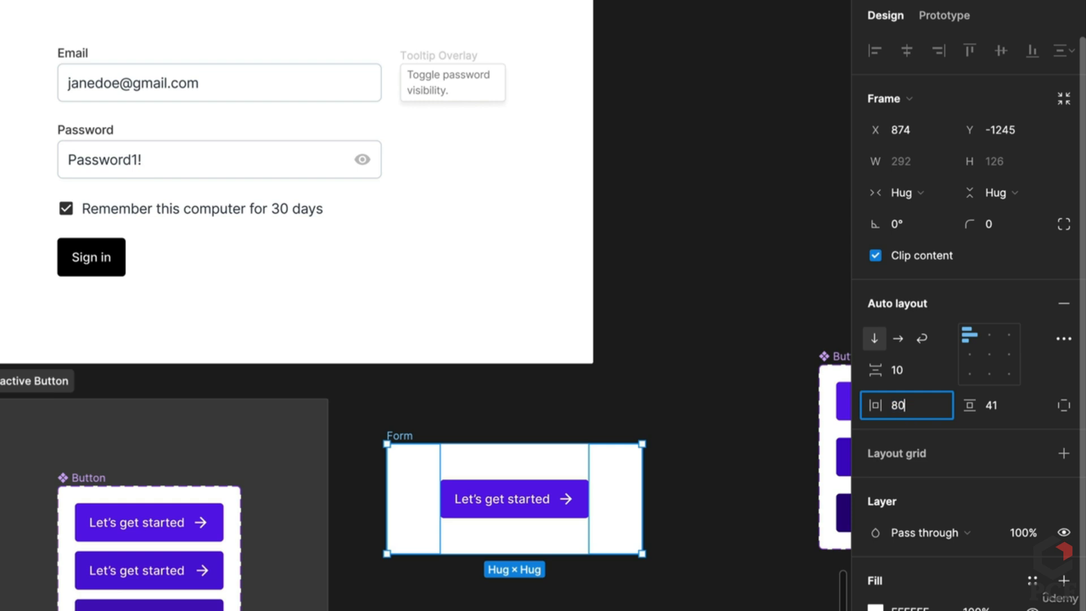
pyautogui.press('Tab')
pyautogui.write('80')
pyautogui.press('Return')
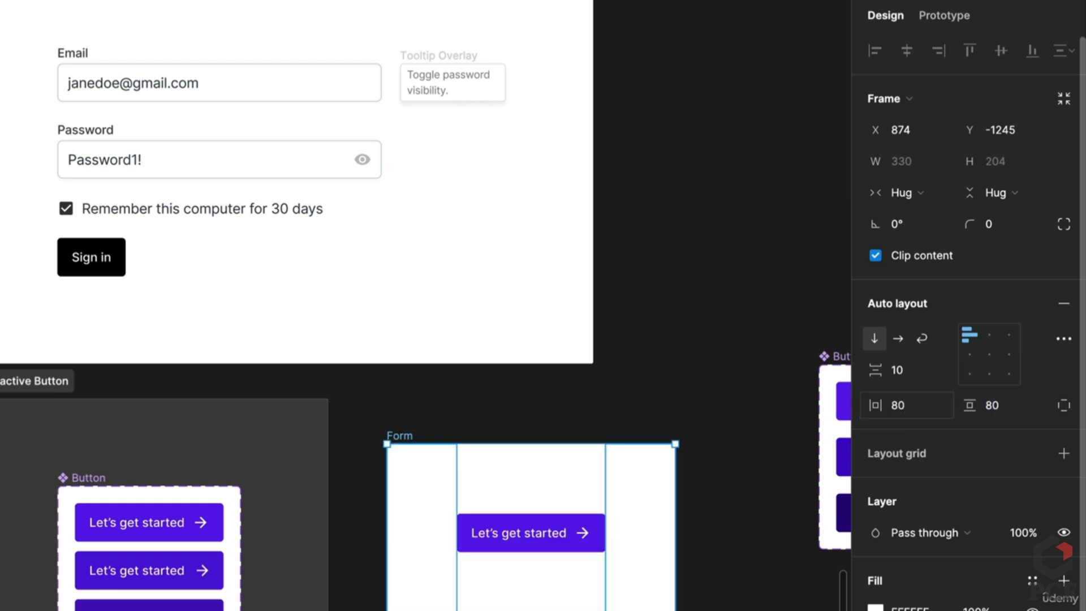
pyautogui.click(894, 368)
pyautogui.write('24')
pyautogui.press('Return')
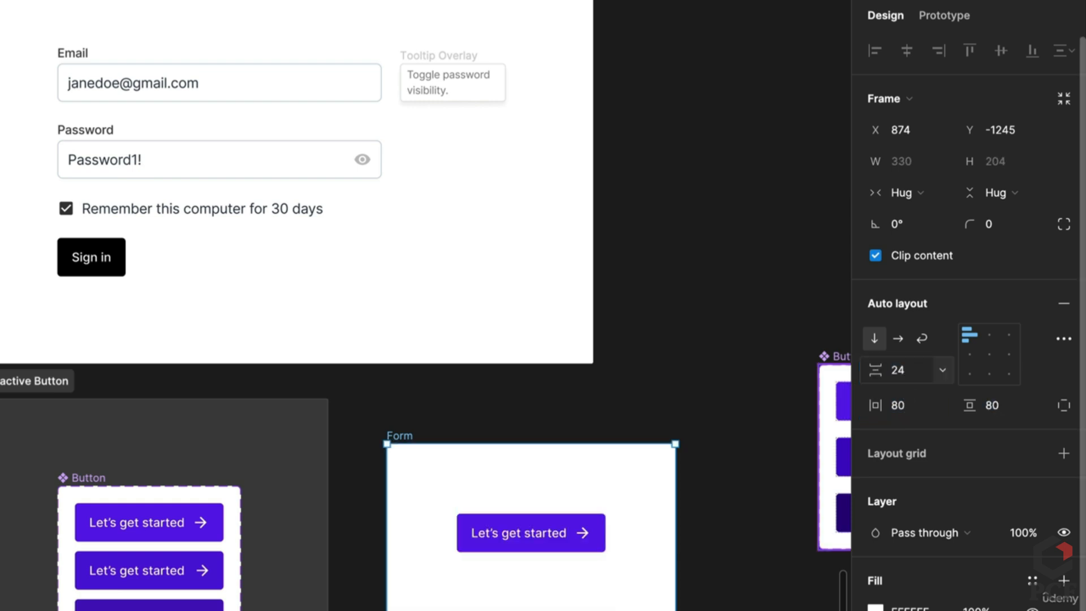
# Select the Email, Password and Remember inputs in Form Elements
pyautogui.scroll(6, 195, 325)
pyautogui.scroll(-5, 251, 469)
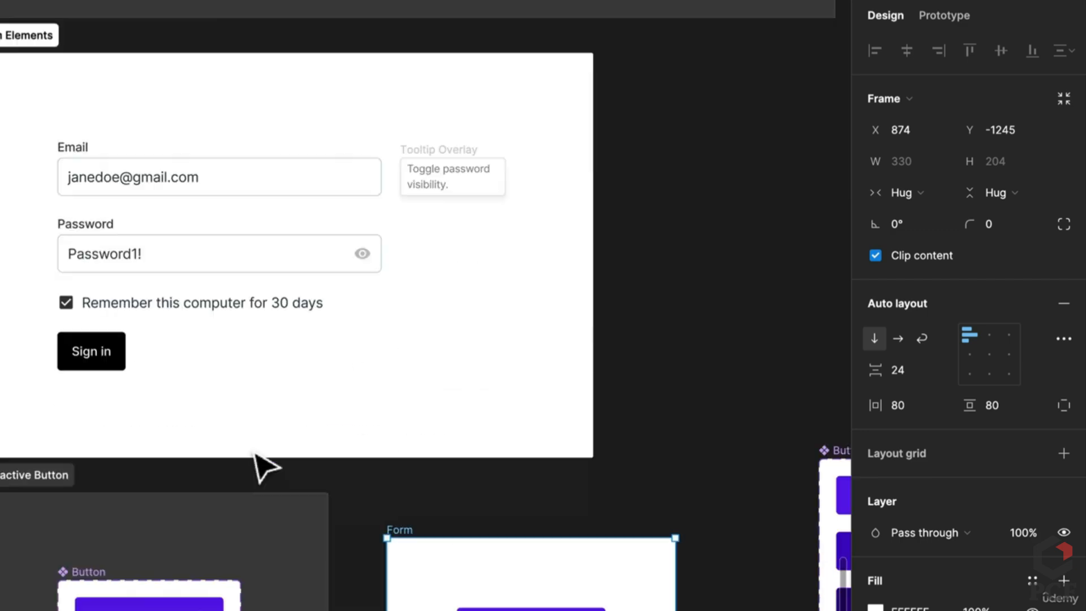
pyautogui.scroll(1, 255, 453)
pyautogui.click(235, 210)
pyautogui.keyDown('shift'); pyautogui.click(231, 294); pyautogui.keyUp('shift')
pyautogui.keyDown('shift'); pyautogui.click(401, 271); pyautogui.keyUp('shift')
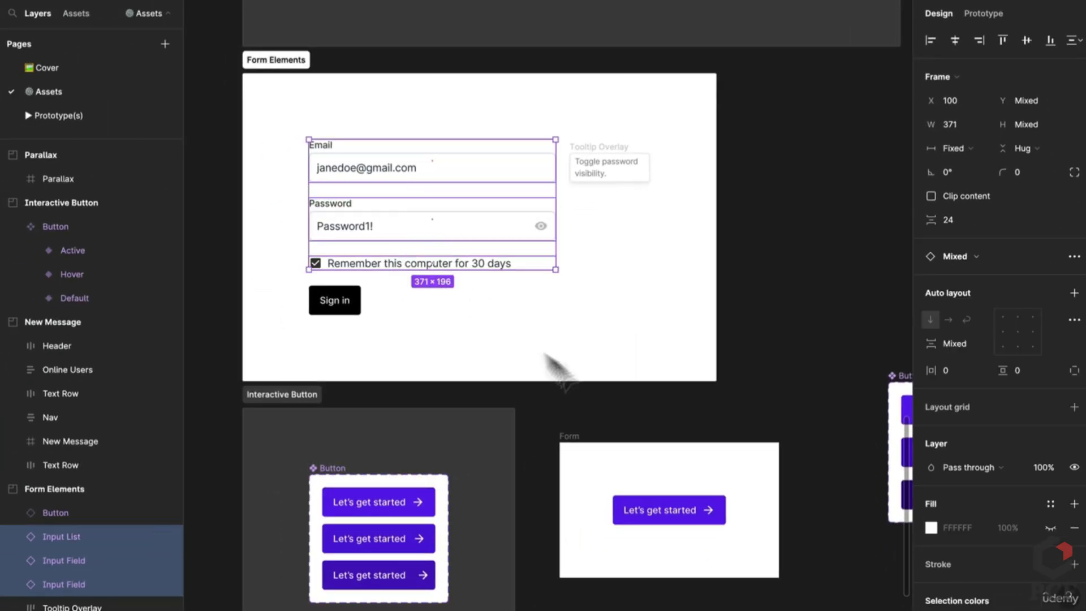
# Paste the three inputs into Form above the button and widen Form to 529
pyautogui.click(566, 438)
pyautogui.hotkey('ctrl', 'v')
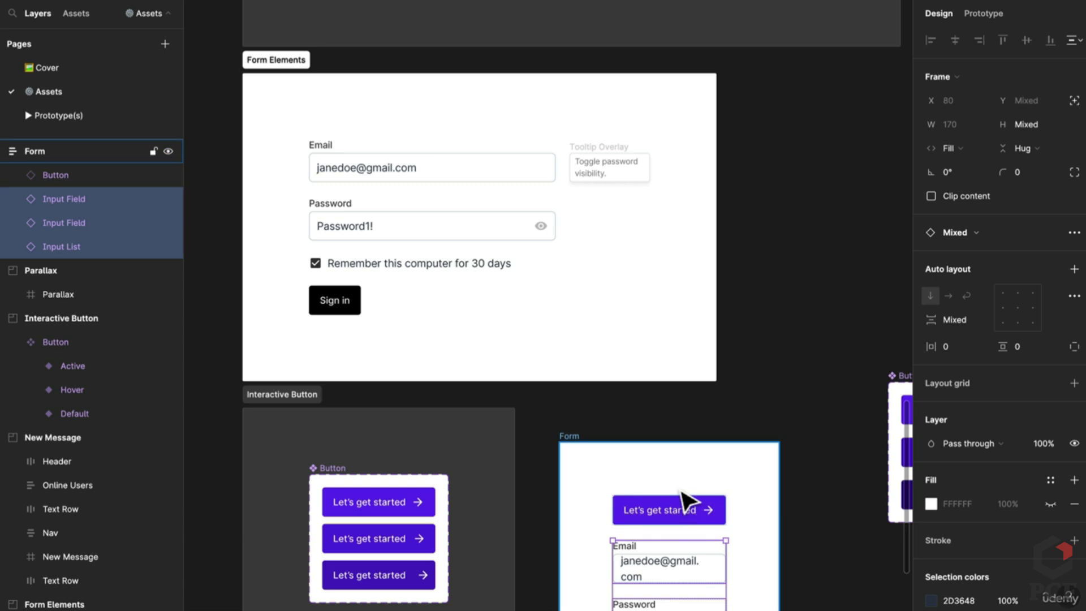
pyautogui.press('Up')
pyautogui.scroll(-5, 687, 501)
pyautogui.scroll(-3, 678, 460)
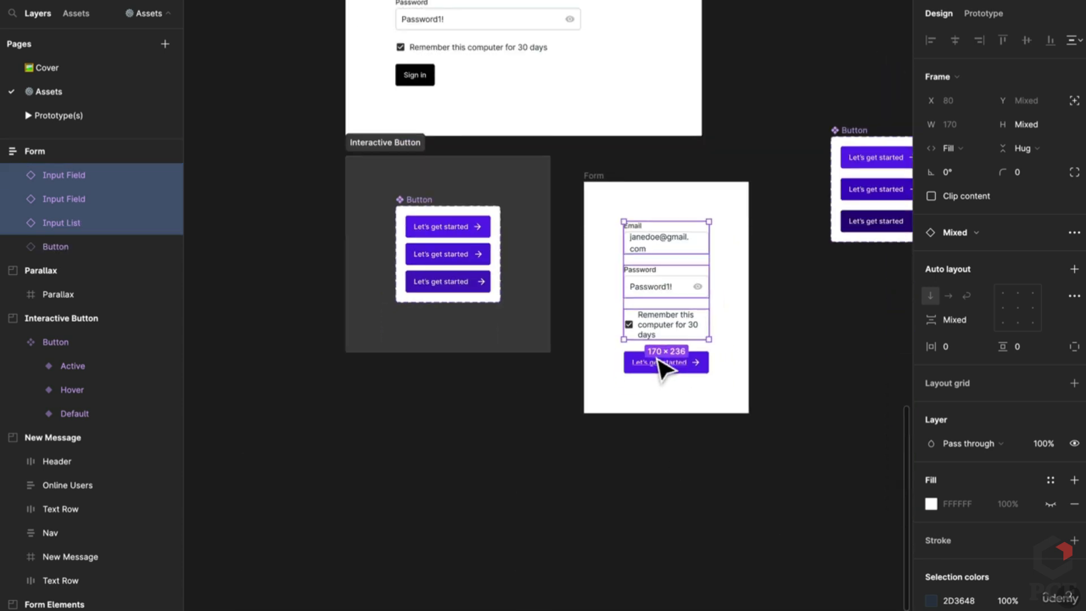
pyautogui.click(593, 177)
pyautogui.moveTo(748, 264); pyautogui.dragTo(848, 281)
# Reposition the Button component set next to Form and the Tooltip Overlay above it
pyautogui.hscroll(2, 803, 278)
pyautogui.scroll(1, 803, 277)
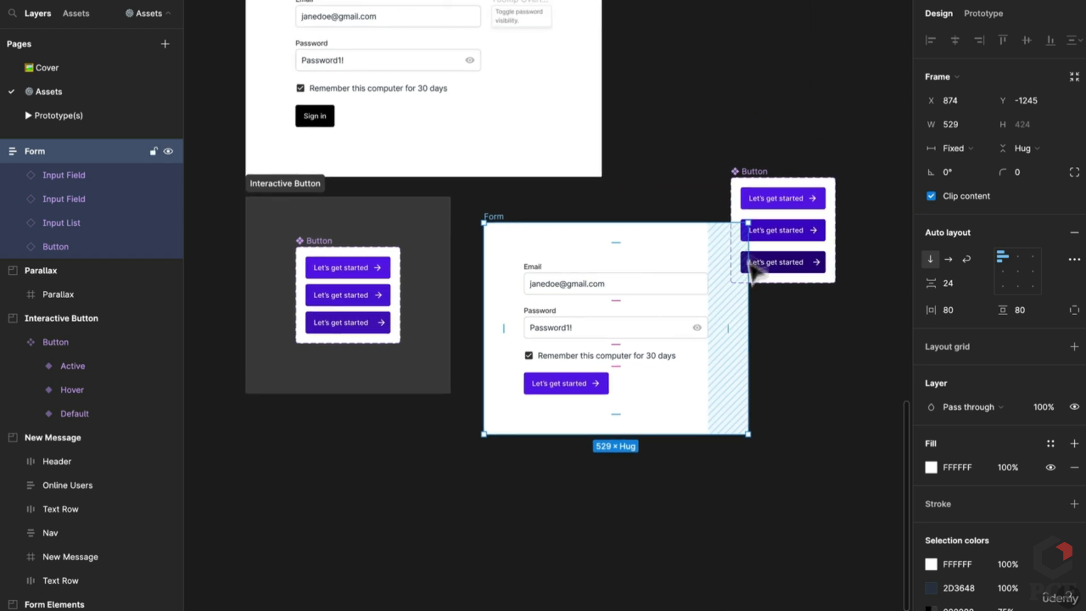
pyautogui.moveTo(754, 170); pyautogui.dragTo(786, 215)
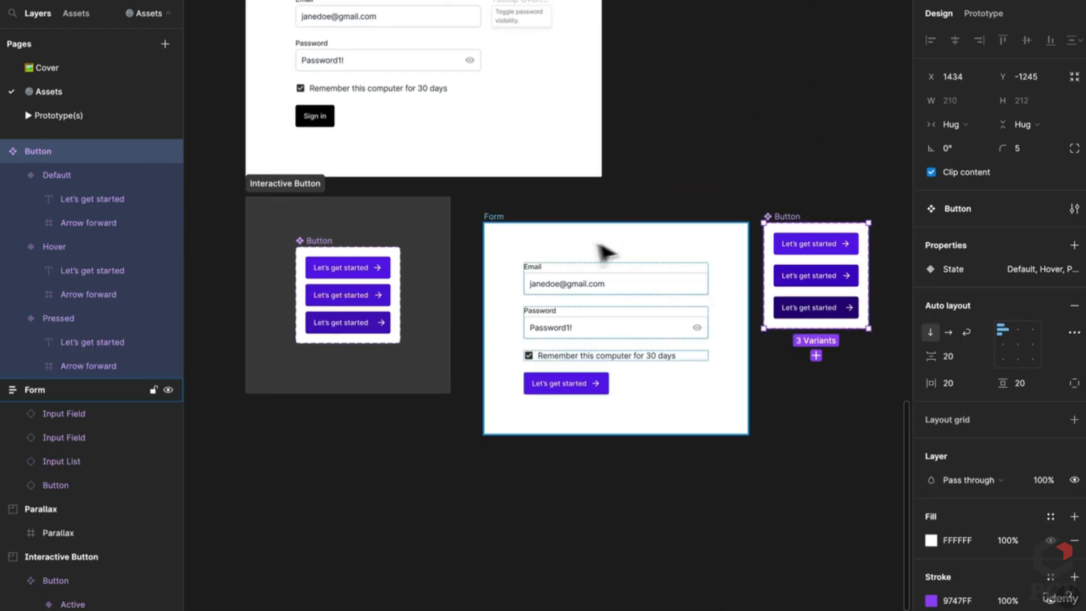
pyautogui.scroll(3, 568, 235)
pyautogui.moveTo(542, 293); pyautogui.dragTo(504, 441)
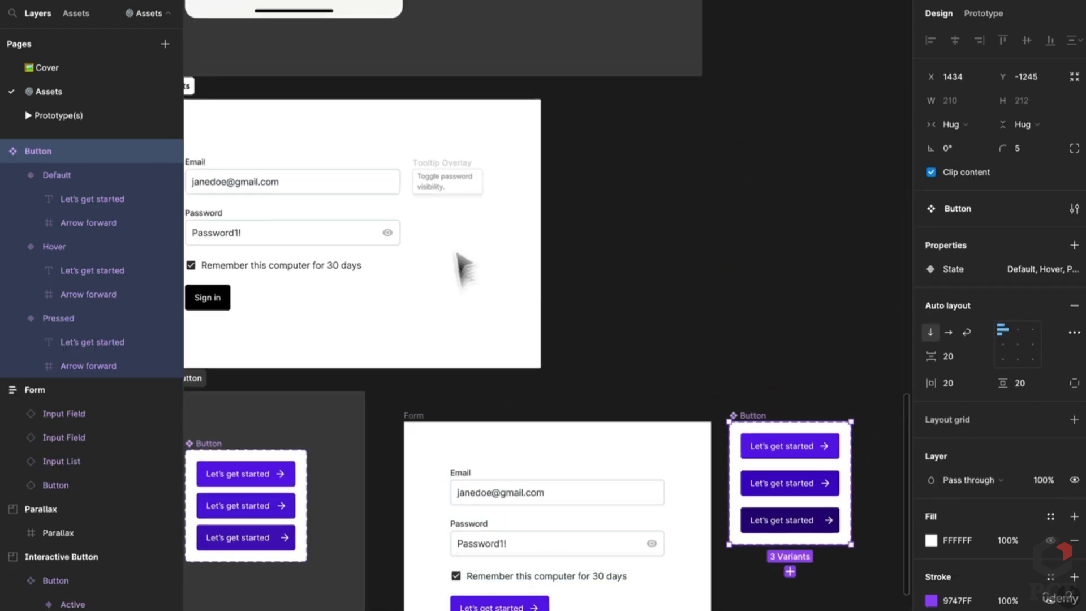
pyautogui.click(460, 177)
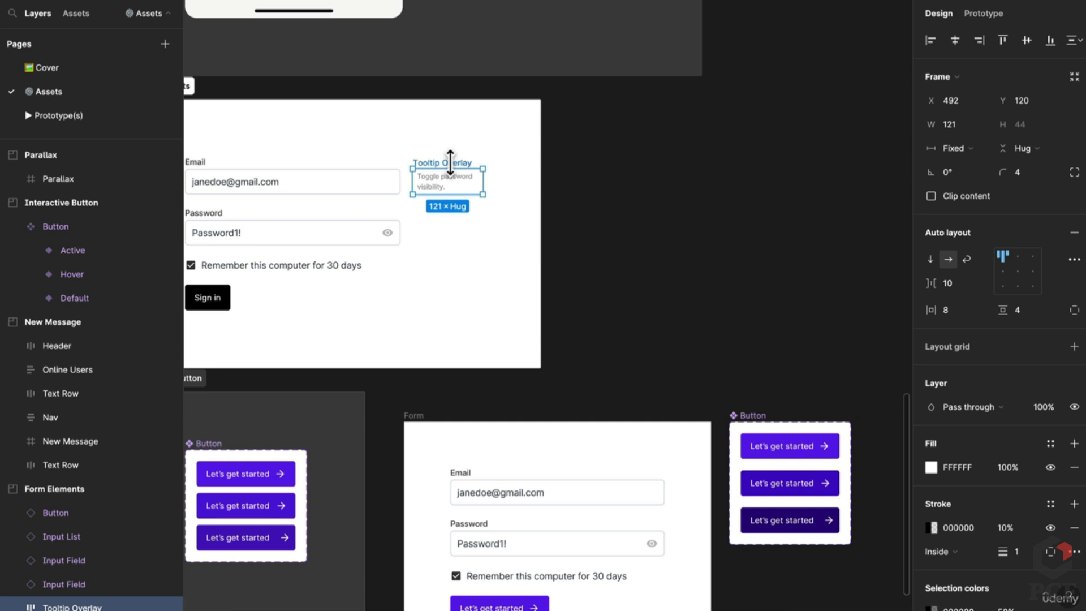
pyautogui.moveTo(450, 164); pyautogui.dragTo(681, 381)
pyautogui.scroll(-4, 682, 378)
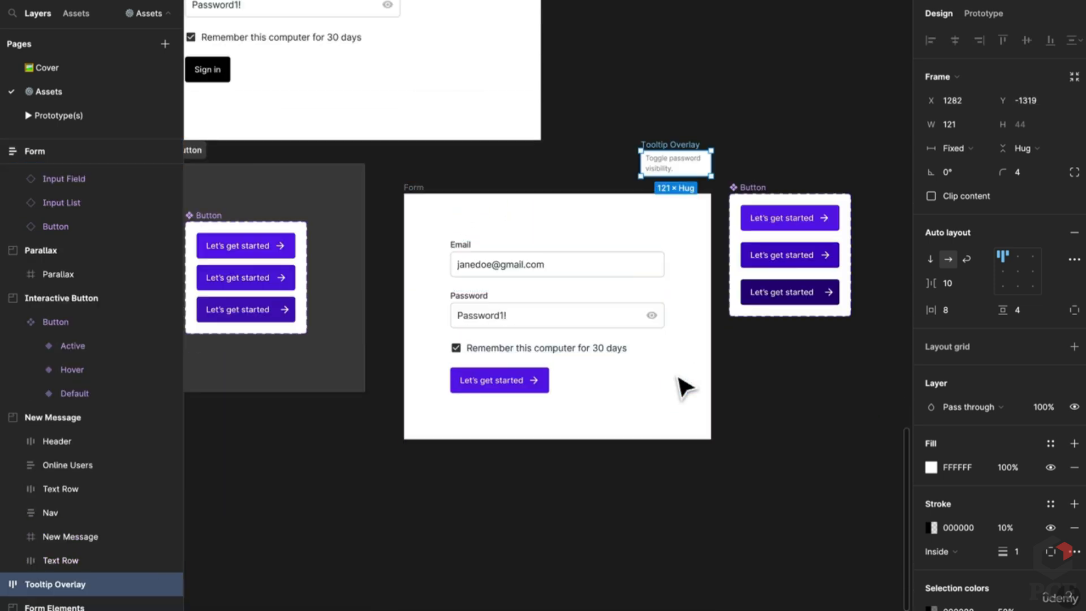
pyautogui.click(982, 14)
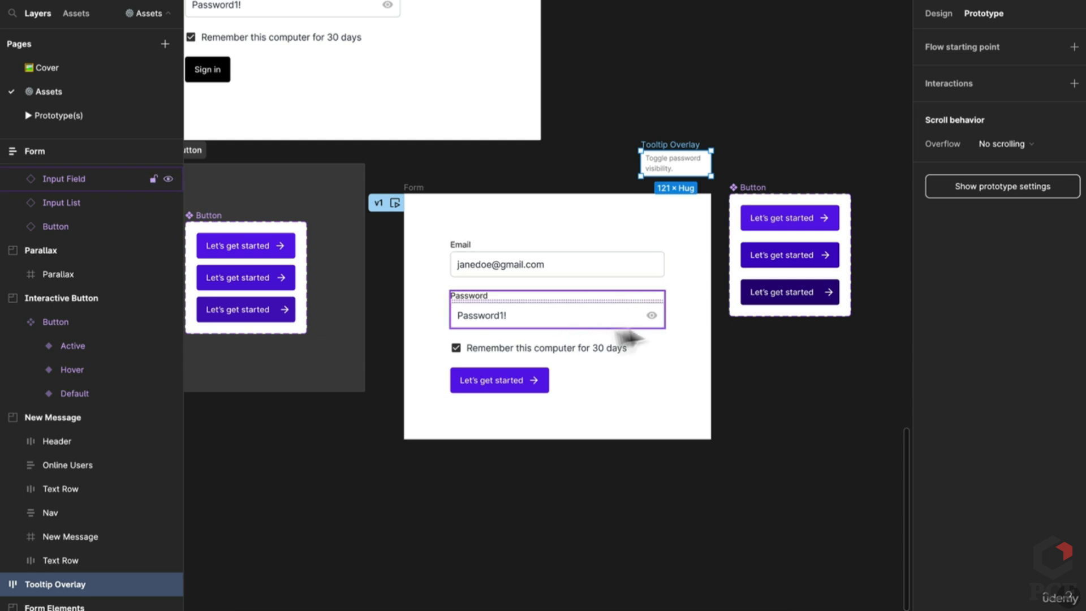
# Make the Password field's eye icon open the Tooltip Overlay while hovering
pyautogui.click(653, 315)
pyautogui.click(651, 315)
pyautogui.moveTo(657, 315); pyautogui.dragTo(696, 155)
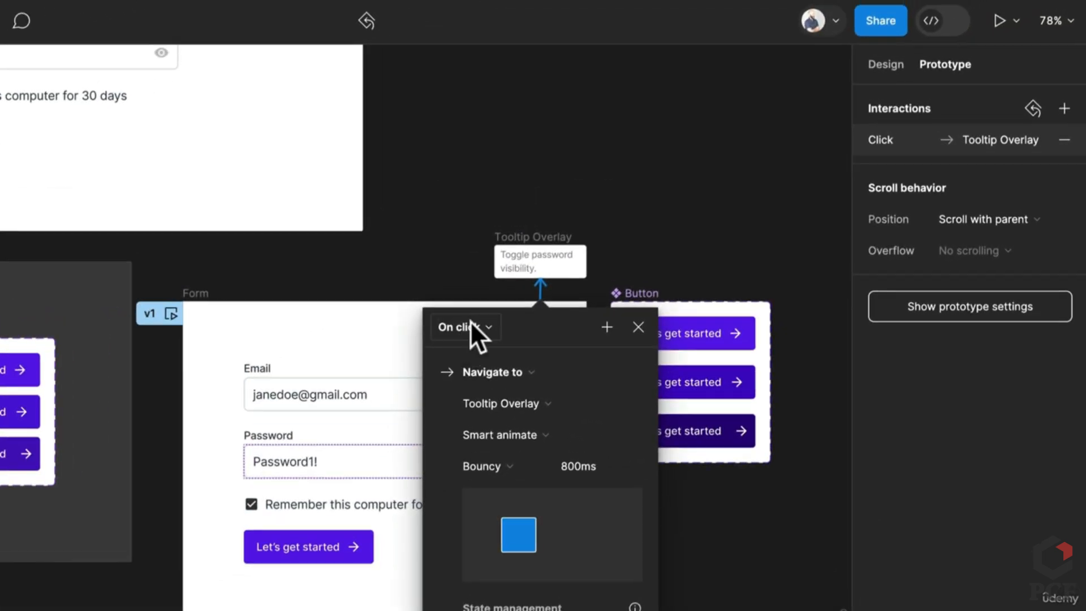
pyautogui.click(613, 213)
pyautogui.click(510, 367)
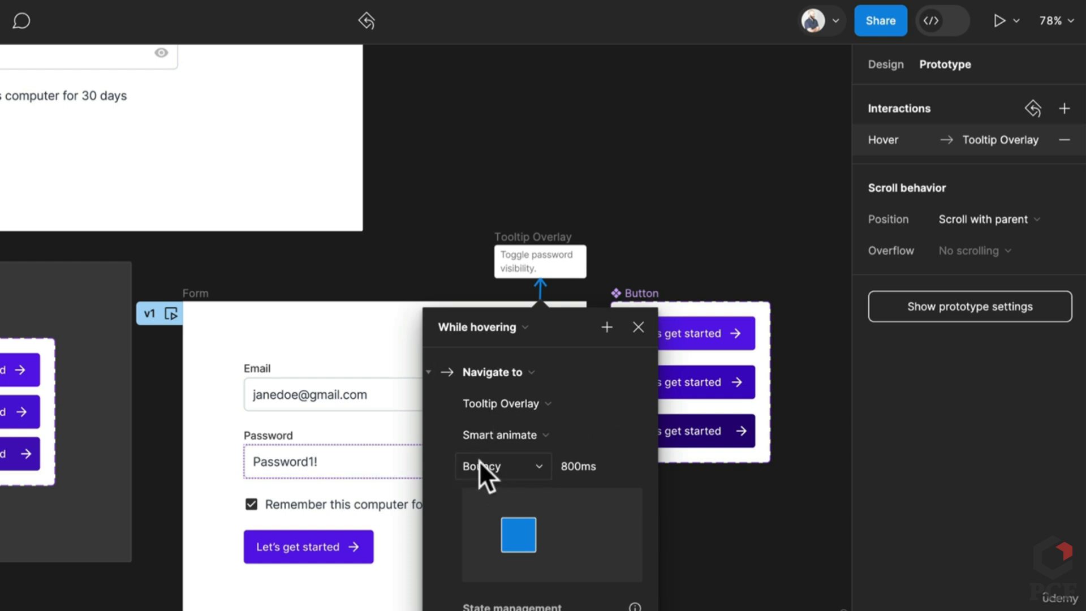
pyautogui.click(503, 365)
pyautogui.click(501, 569)
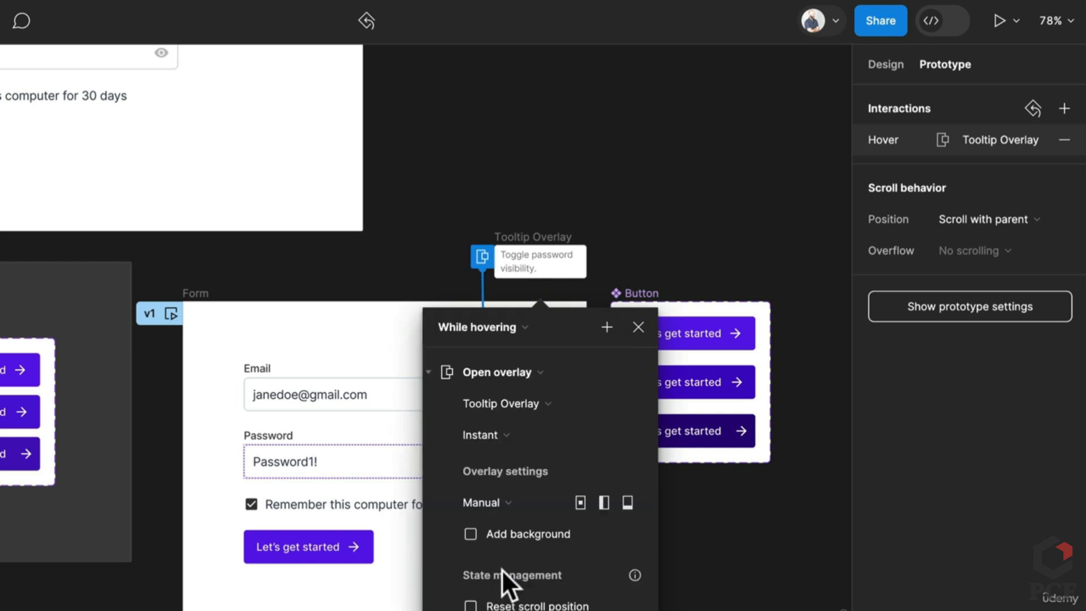
# Give the overlay a Dissolve transition with Ease out at 200ms
pyautogui.click(506, 437)
pyautogui.click(515, 456)
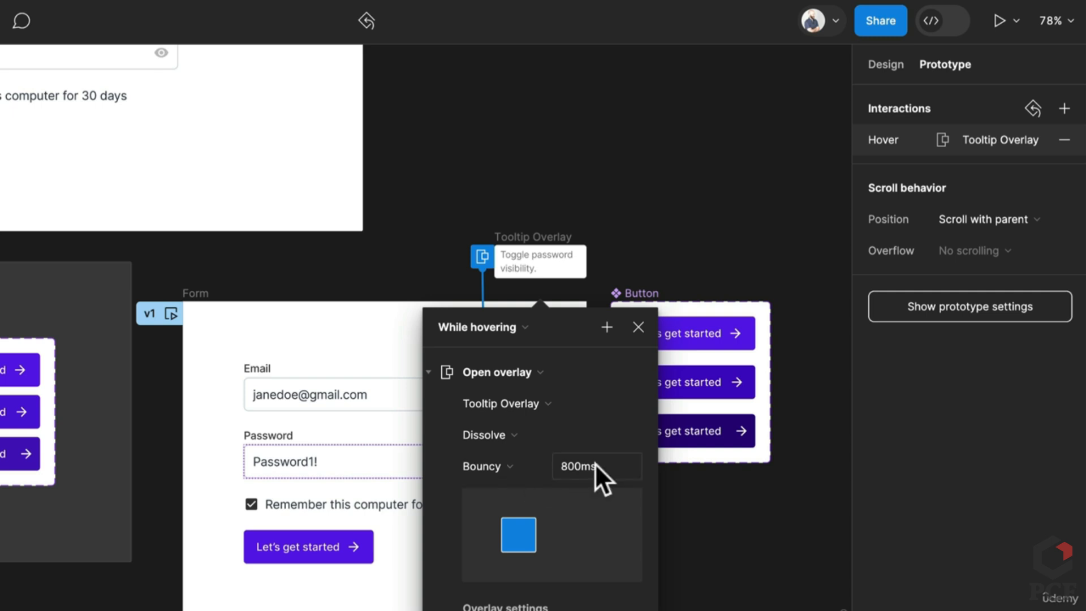
pyautogui.click(595, 463)
pyautogui.write('300')
pyautogui.press('Return')
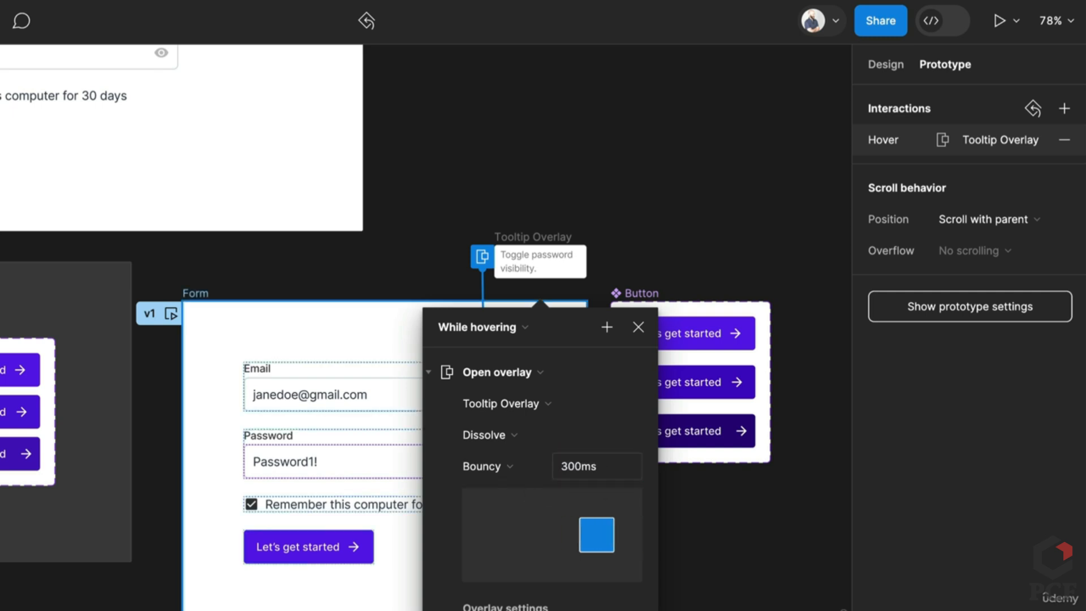
pyautogui.click(477, 467)
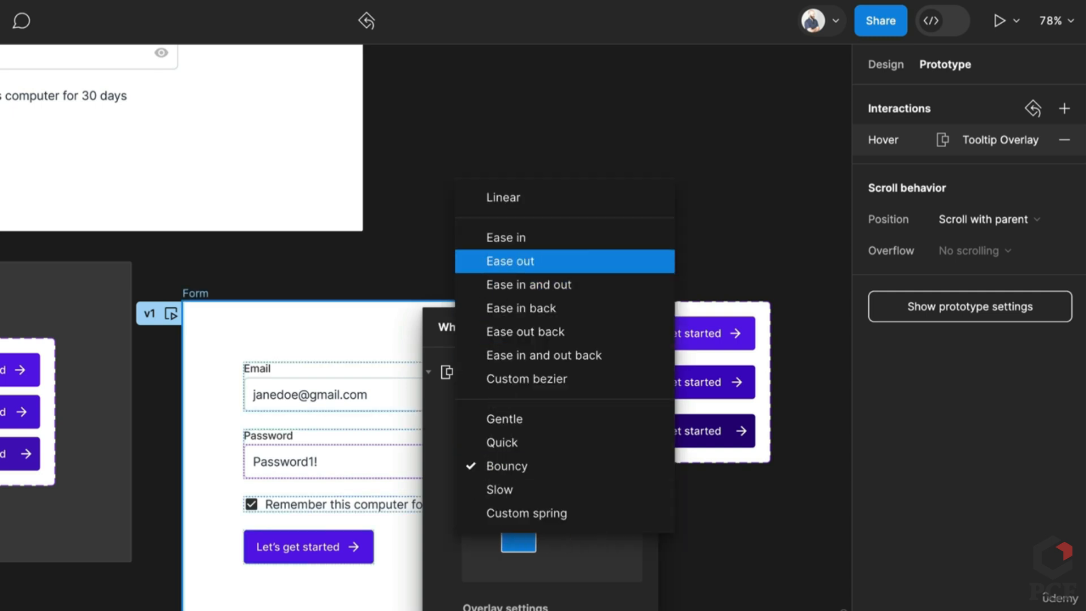
pyautogui.click(493, 260)
pyautogui.click(570, 460)
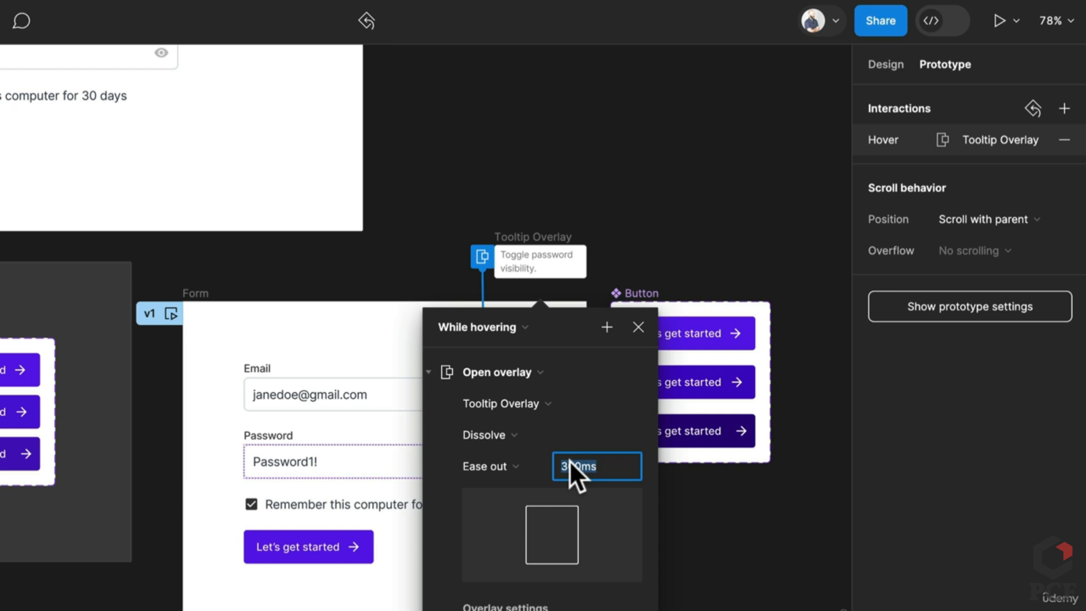
pyautogui.write('200')
pyautogui.press('Return')
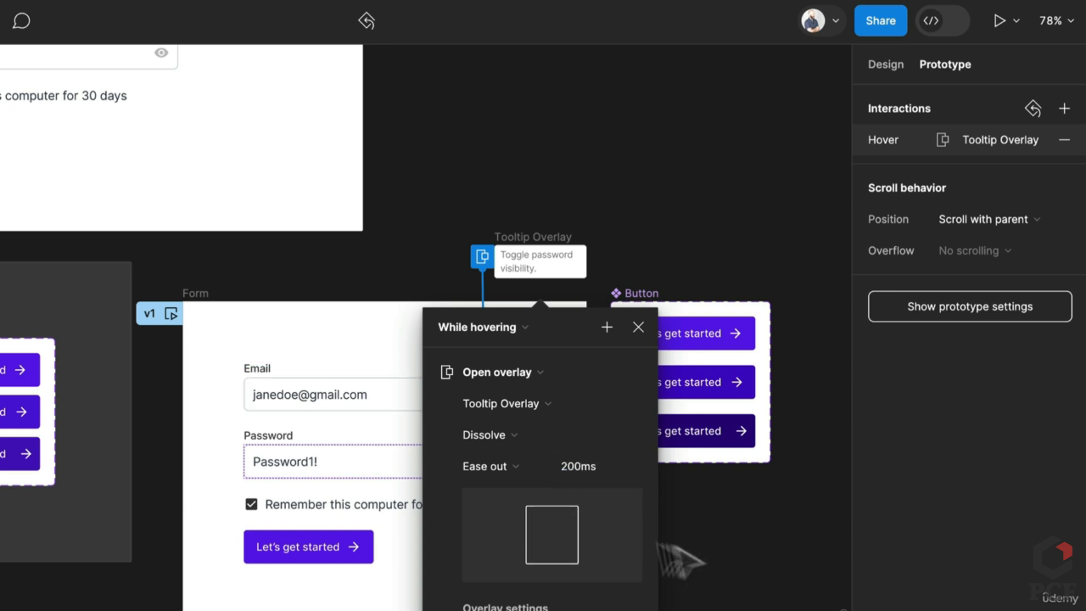
# Manually position the tooltip overlay just above the eye icon
pyautogui.click(518, 331)
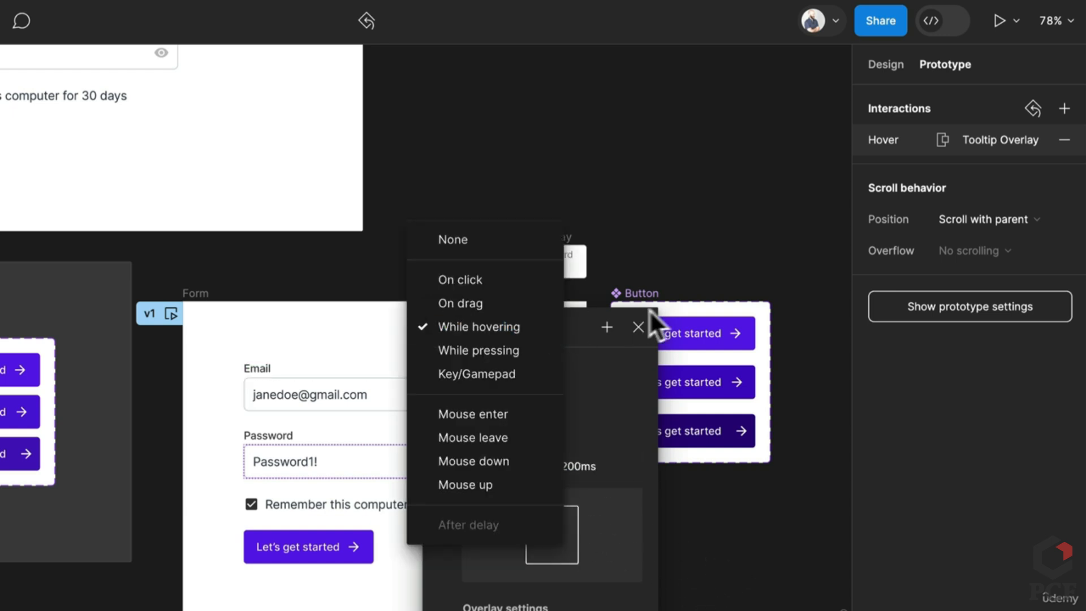
pyautogui.click(649, 309)
pyautogui.scroll(5, 496, 413)
pyautogui.moveTo(385, 418); pyautogui.dragTo(67, 444)
pyautogui.click(283, 195)
pyautogui.click(381, 205)
pyautogui.moveTo(333, 196); pyautogui.dragTo(620, 185)
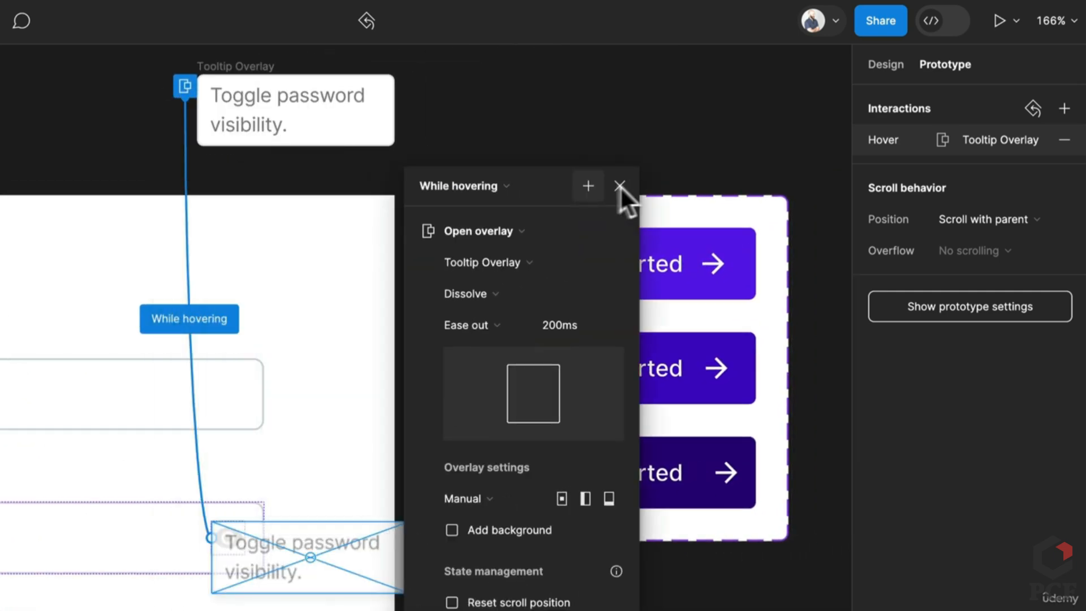
pyautogui.moveTo(294, 582); pyautogui.dragTo(247, 491)
pyautogui.hscroll(-2, 176, 526)
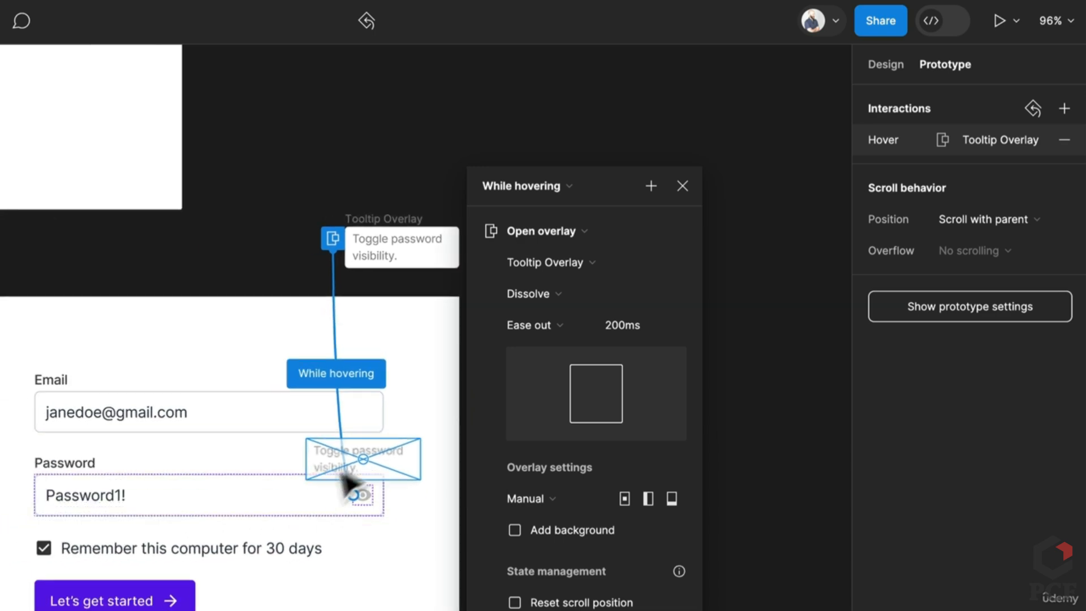
pyautogui.moveTo(390, 454); pyautogui.dragTo(392, 460)
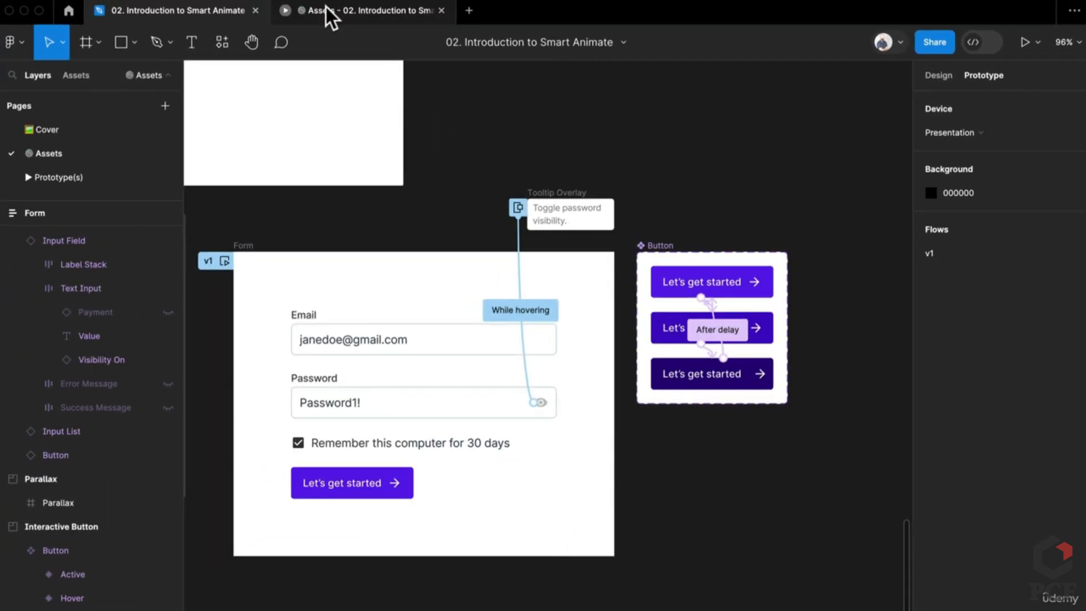
pyautogui.click(326, 7)
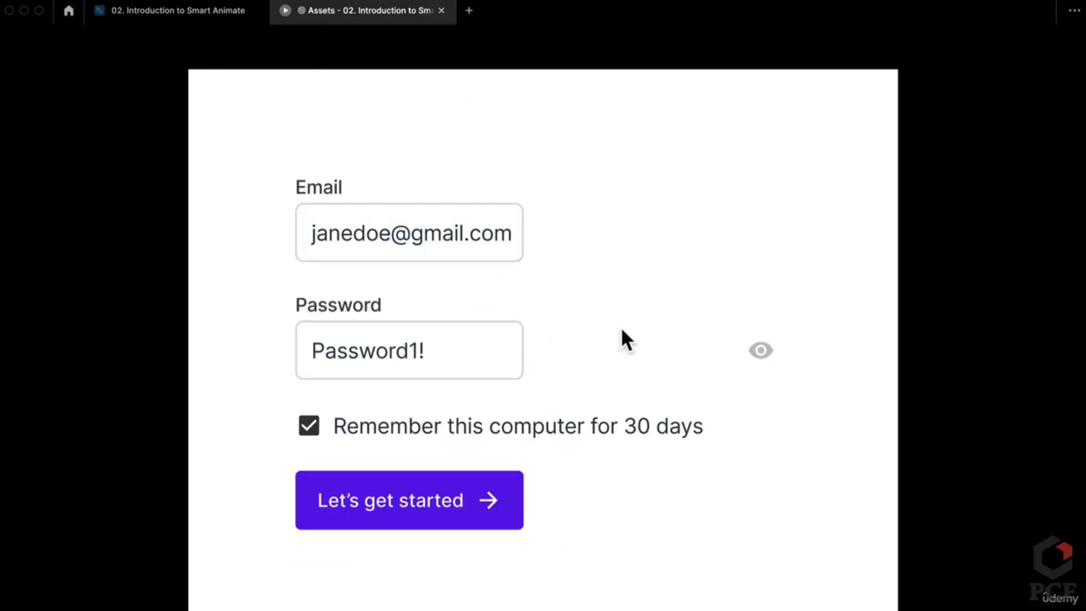
# Check the prototype hotspots and the Password field, then close the outdated preview
pyautogui.click(605, 336)
pyautogui.click(171, 10)
pyautogui.click(432, 402)
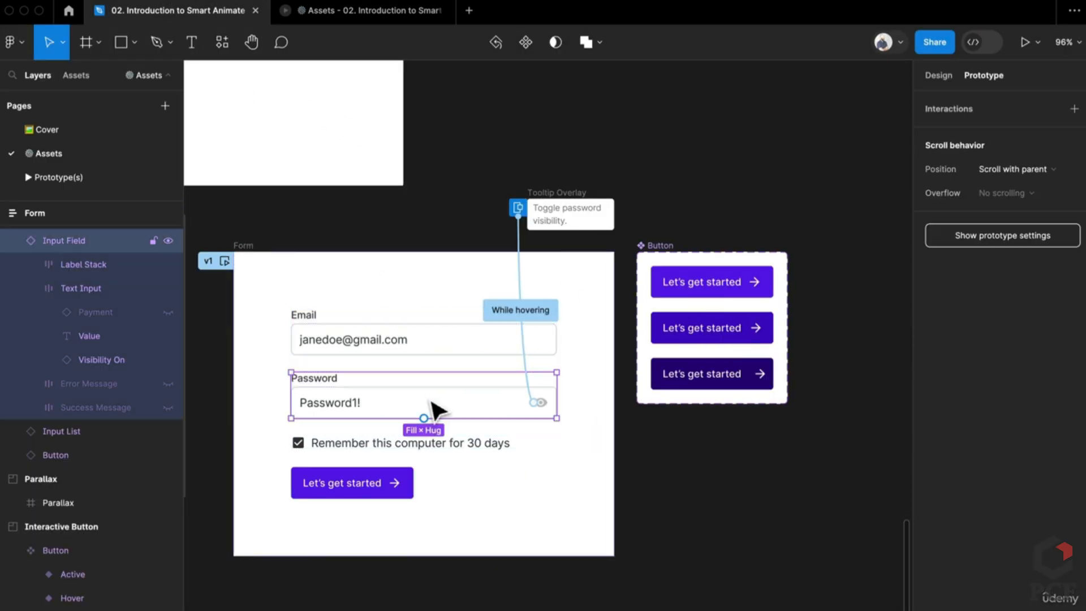
pyautogui.click(339, 10)
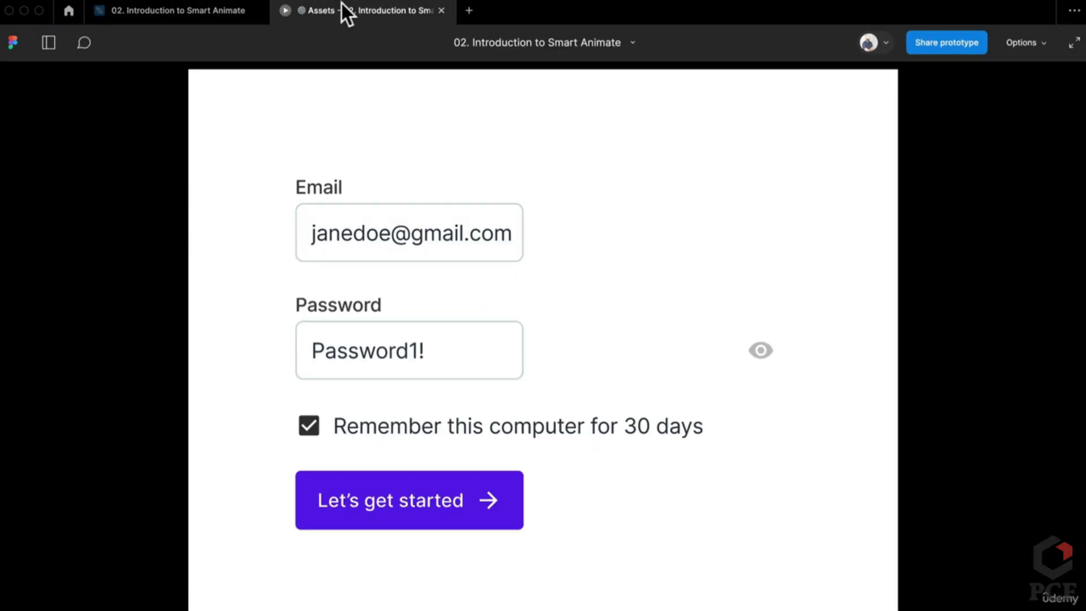
pyautogui.press('super+w')
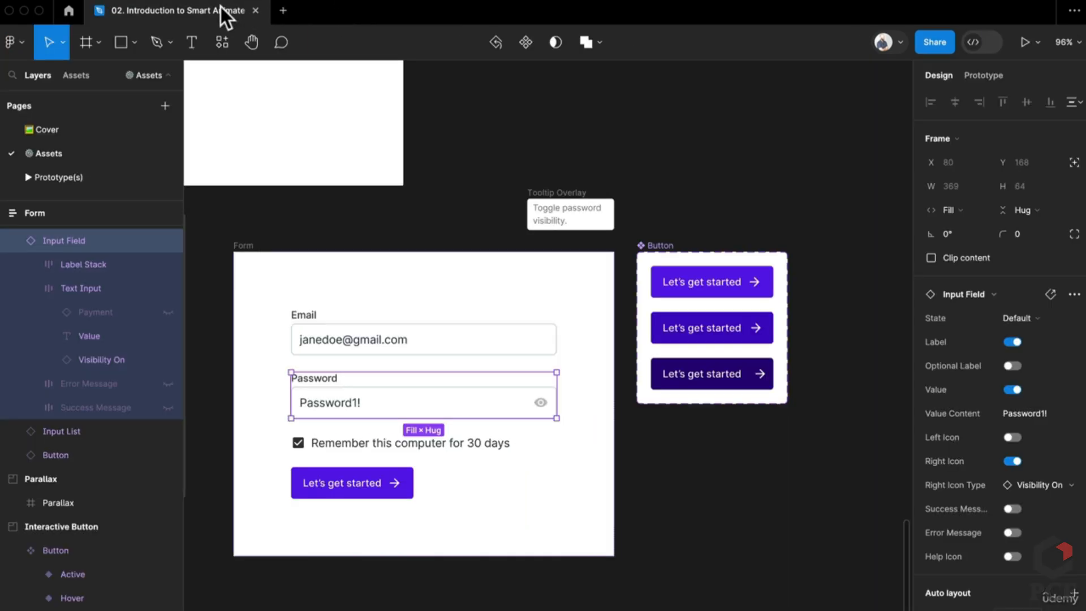
# In a fresh preview, test the Let's get started pressed state, then select the pressed variant
pyautogui.click(1021, 41)
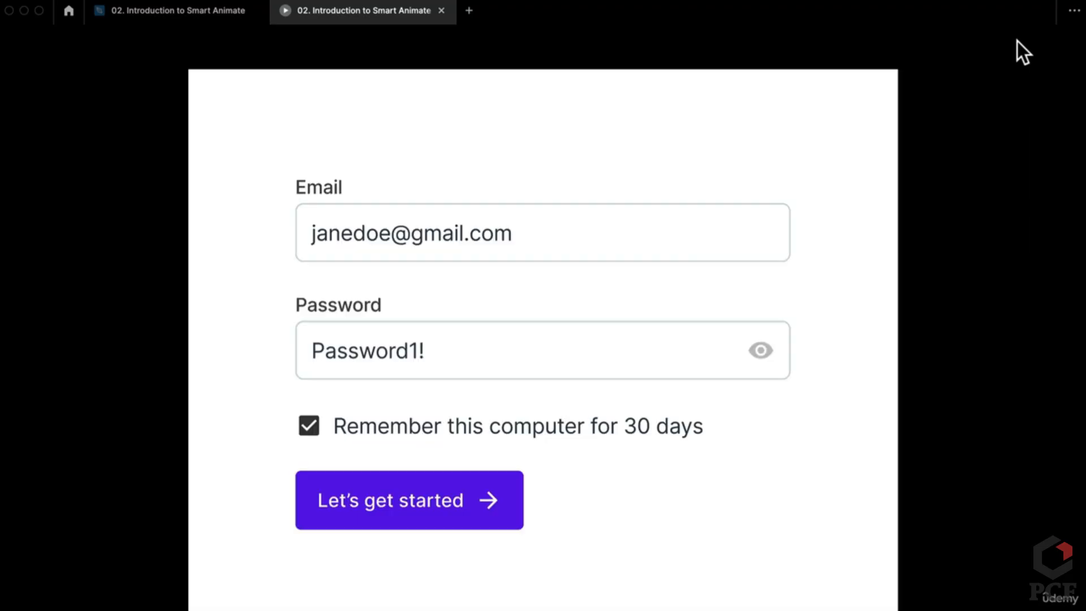
pyautogui.click(484, 518)
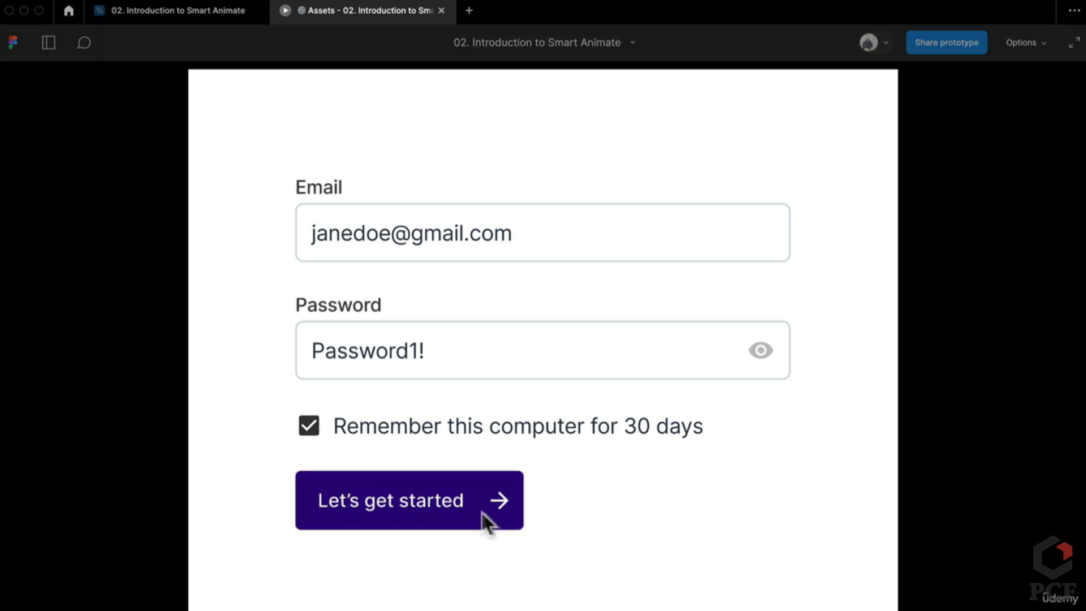
pyautogui.click(473, 521)
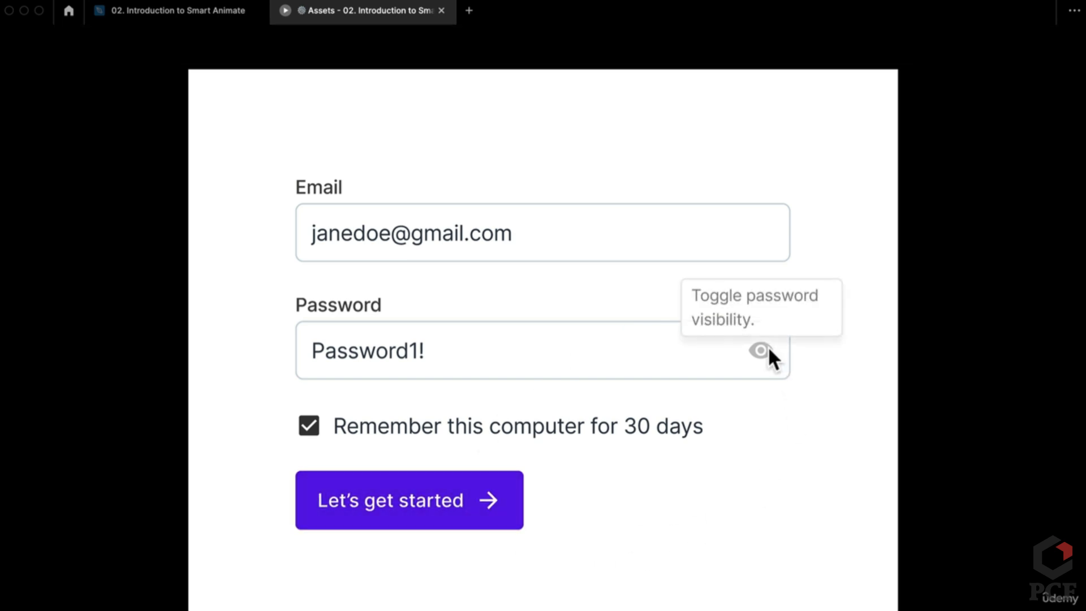
pyautogui.click(216, 13)
pyautogui.click(753, 379)
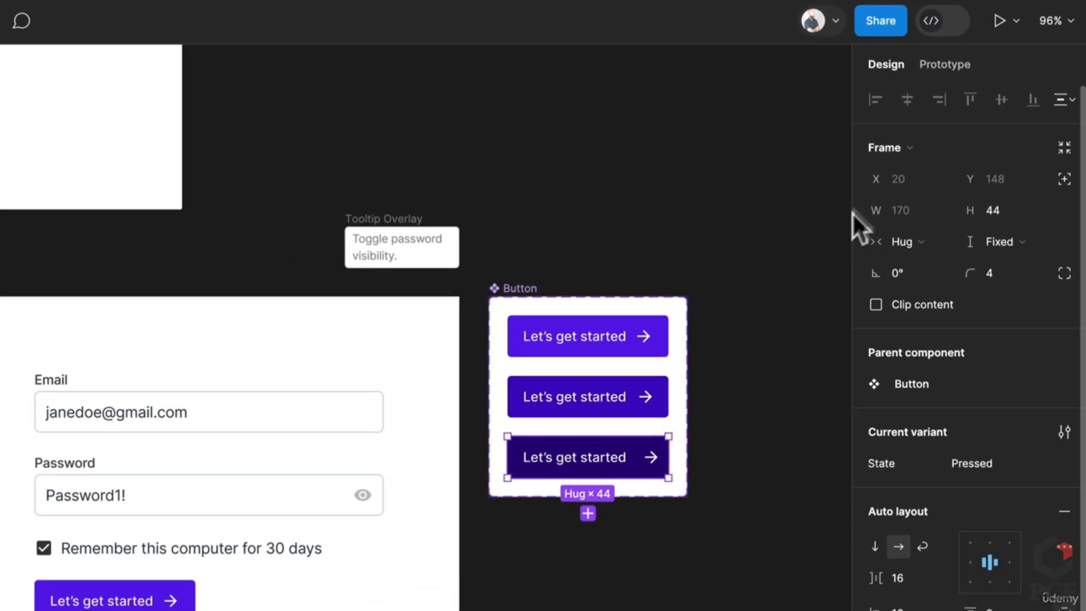
# Change the pressed button's After delay reset from 500ms to 200ms
pyautogui.click(948, 70)
pyautogui.scroll(5, 614, 378)
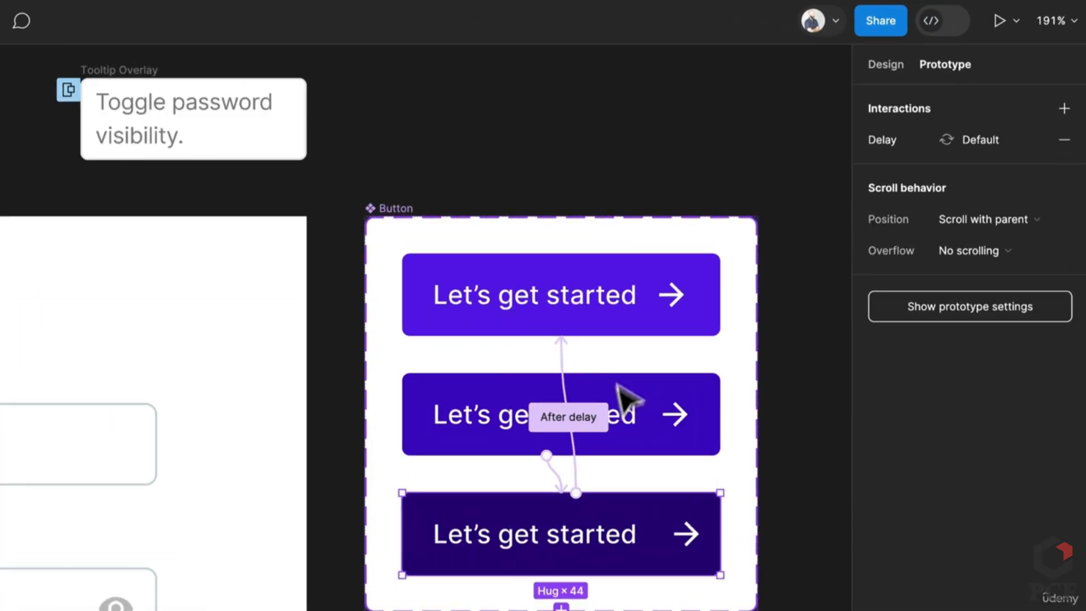
pyautogui.click(578, 478)
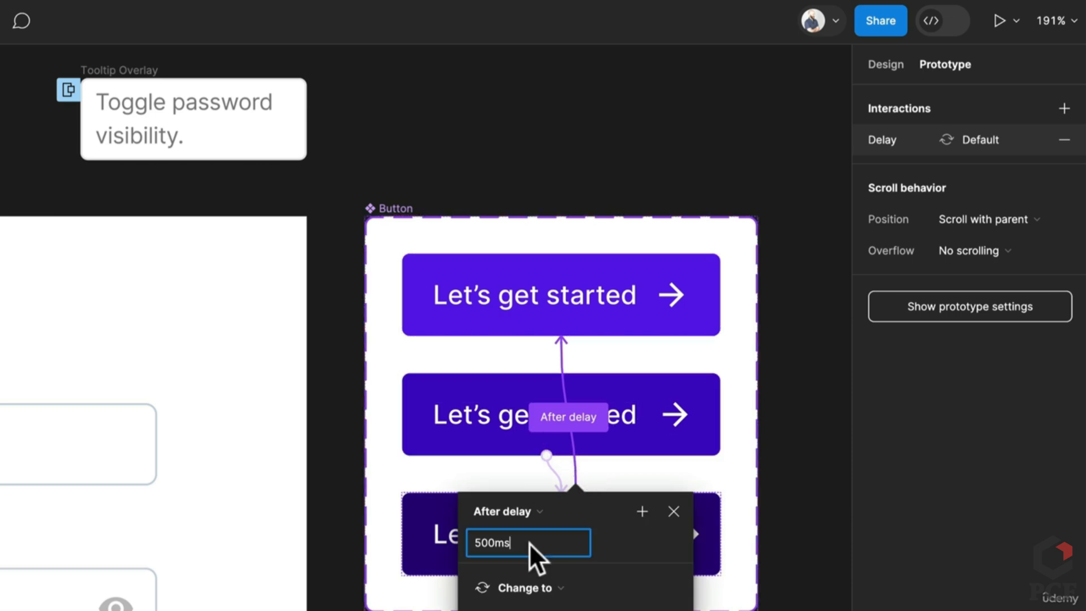
pyautogui.click(529, 543)
pyautogui.write('200')
pyautogui.press('Return')
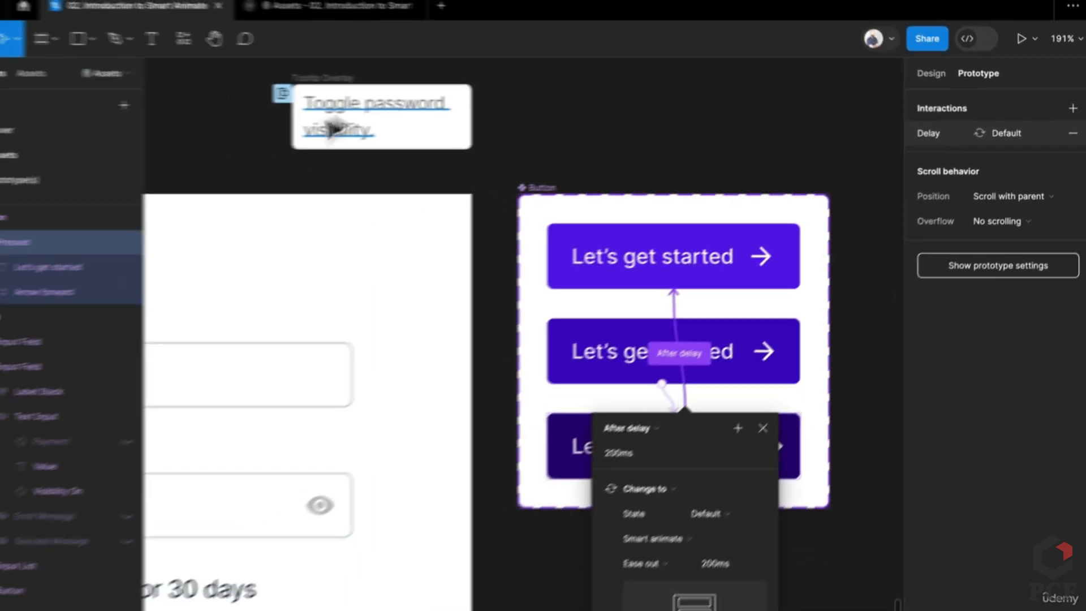
# Test the 200ms delay in the preview, unticking remember-this-computer and pressing Let's get started
pyautogui.click(395, 6)
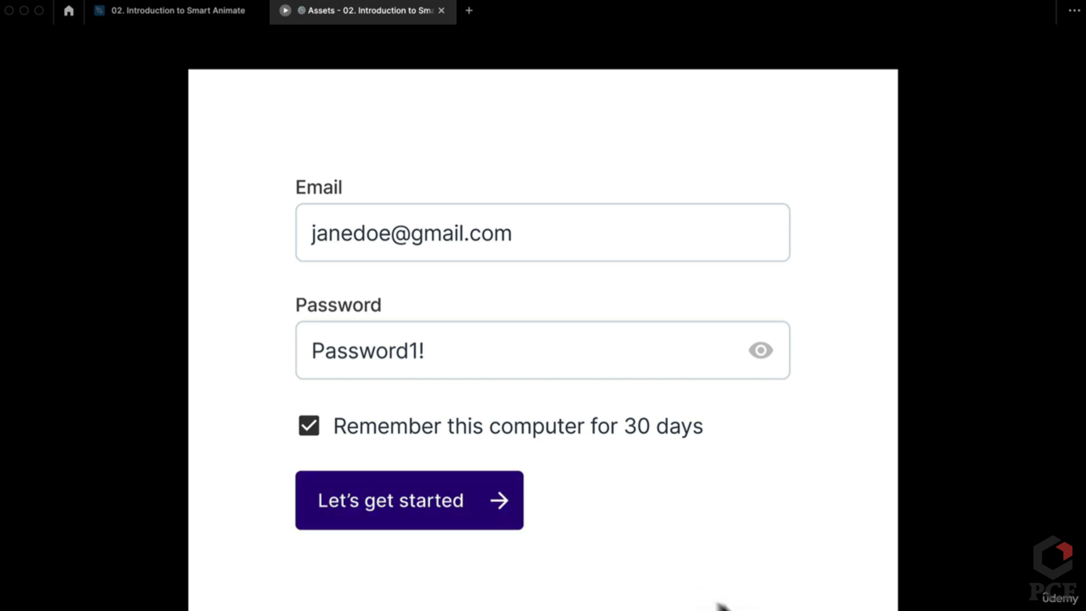
pyautogui.click(495, 517)
pyautogui.click(317, 429)
pyautogui.click(387, 501)
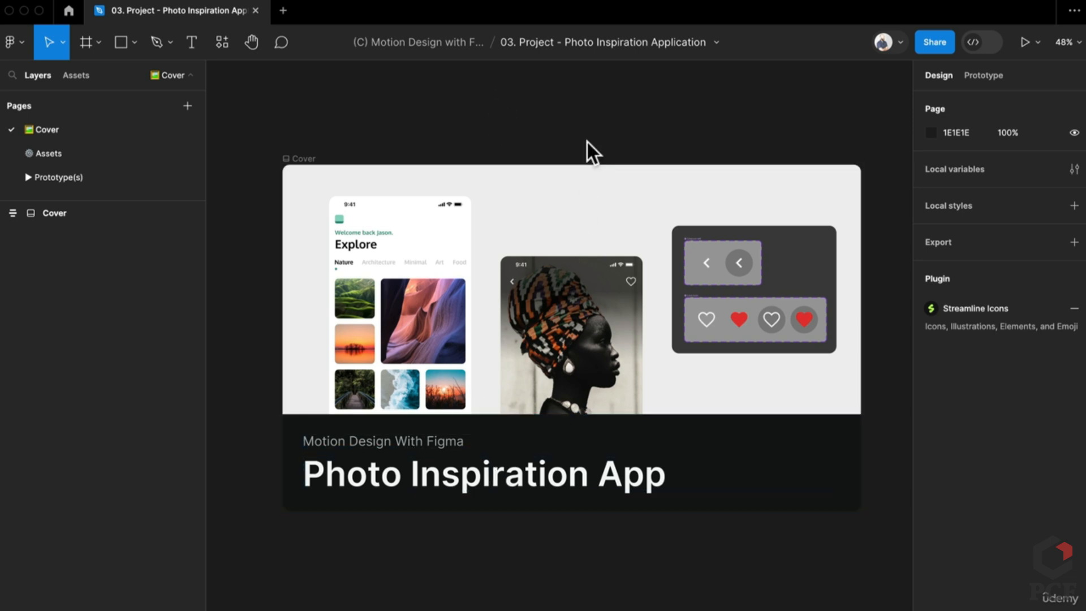
pyautogui.click(717, 43)
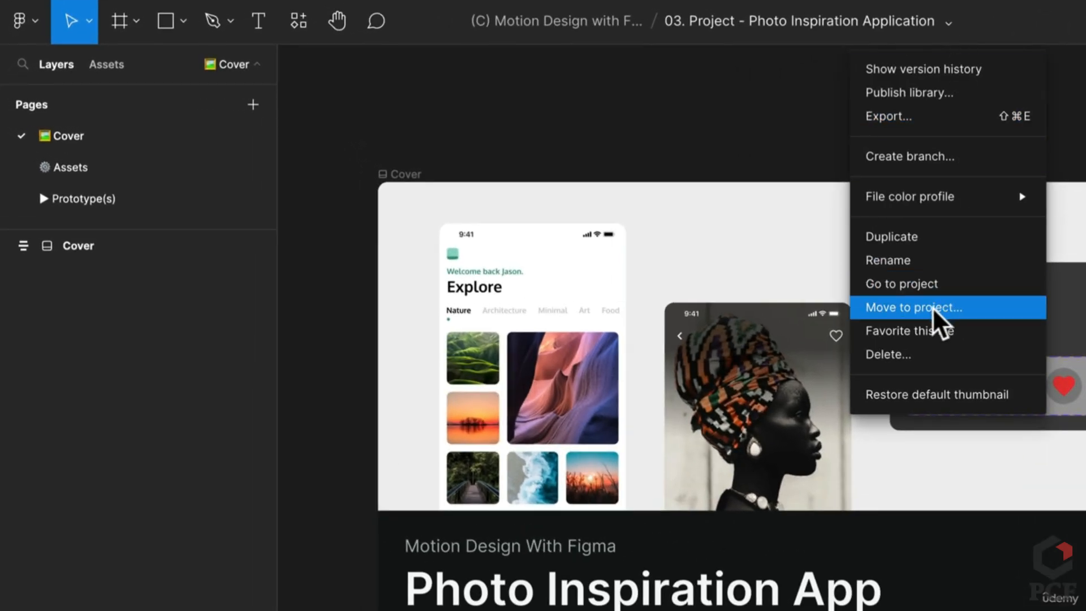
pyautogui.moveTo(927, 184)
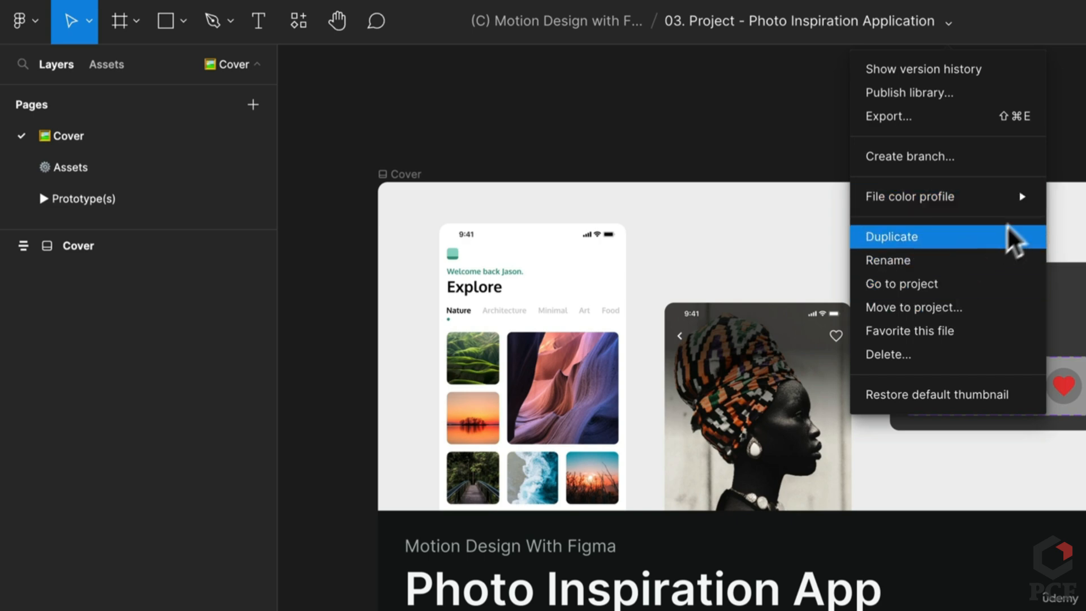
pyautogui.press('Escape')
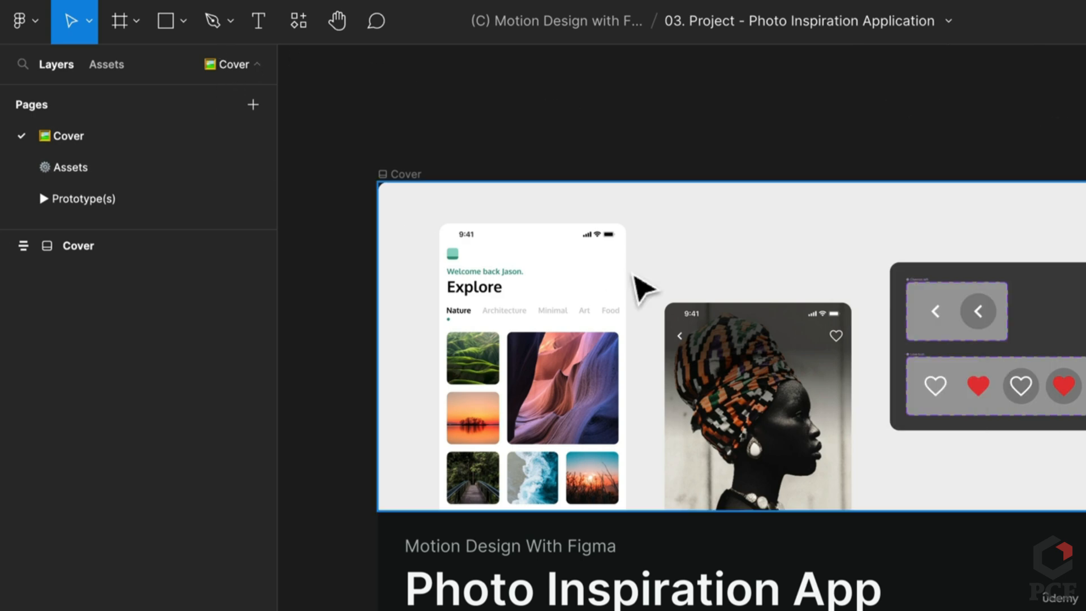
# Look over the Assets page and select the Love Icon component set
pyautogui.click(146, 167)
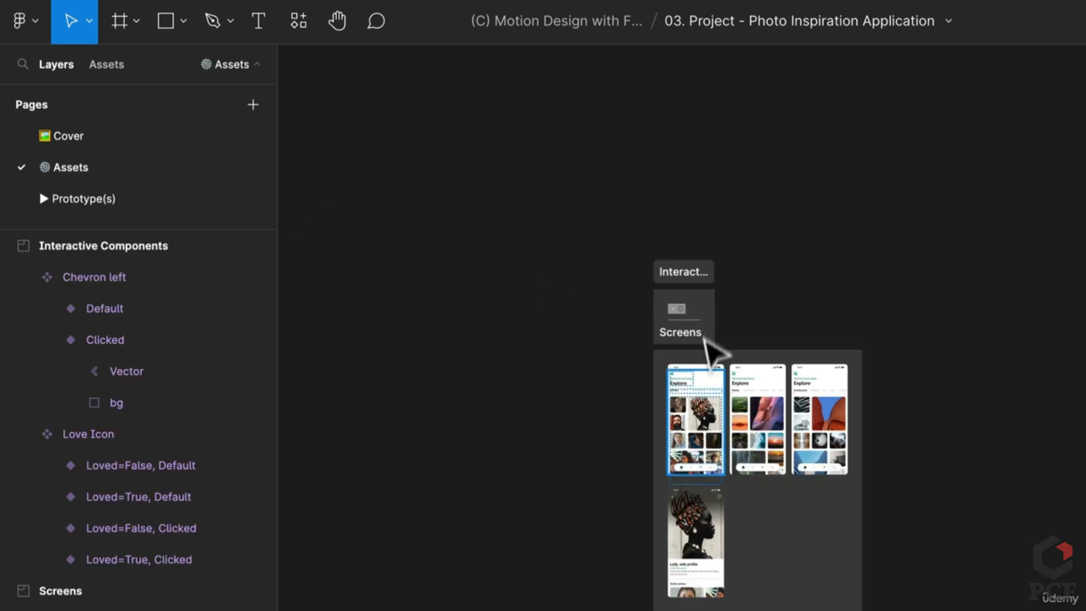
pyautogui.keyDown('ctrl'); pyautogui.scroll(5, 693, 319); pyautogui.keyUp('ctrl')
pyautogui.scroll(2, 686, 317)
pyautogui.click(584, 424)
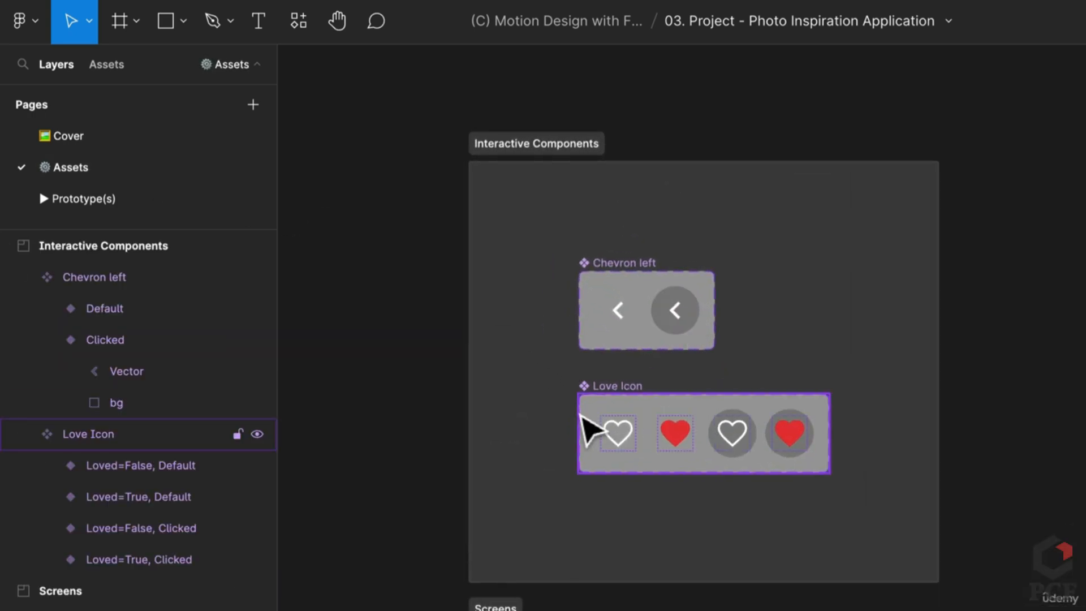
pyautogui.scroll(-7, 581, 415)
pyautogui.scroll(-4, 581, 413)
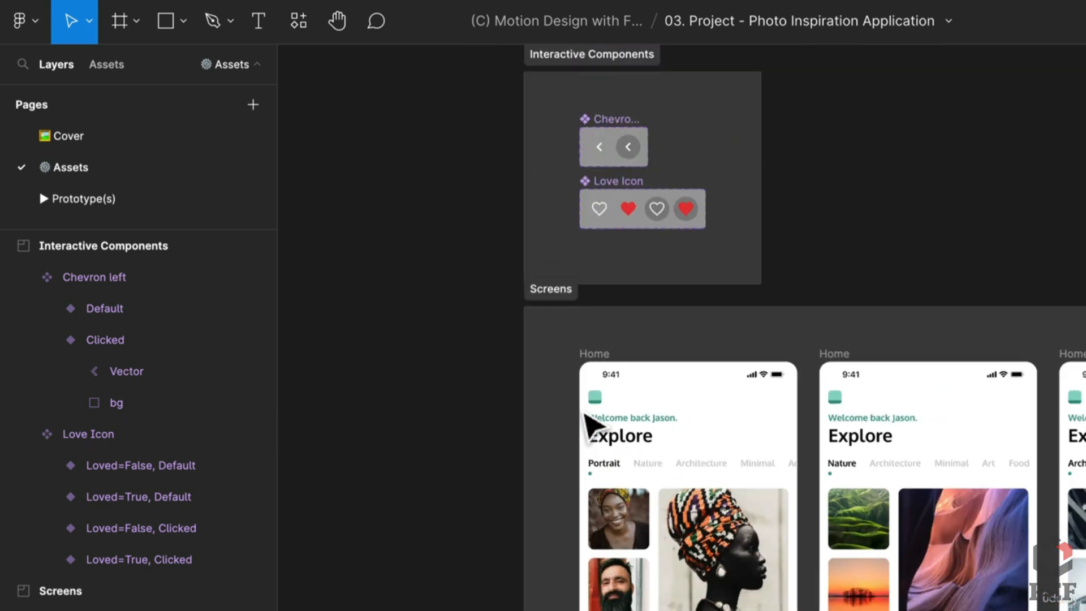
pyautogui.scroll(-4, 647, 413)
pyautogui.hscroll(3, 647, 412)
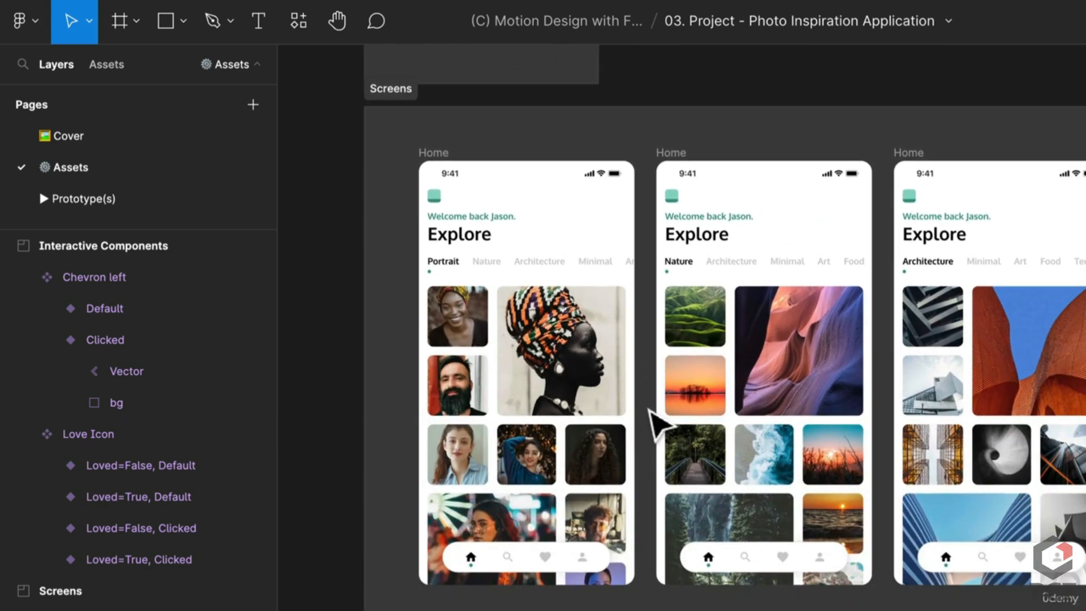
# Move to the Prototype(s) page, scroll through it, and bring up the plugins browser
pyautogui.click(96, 198)
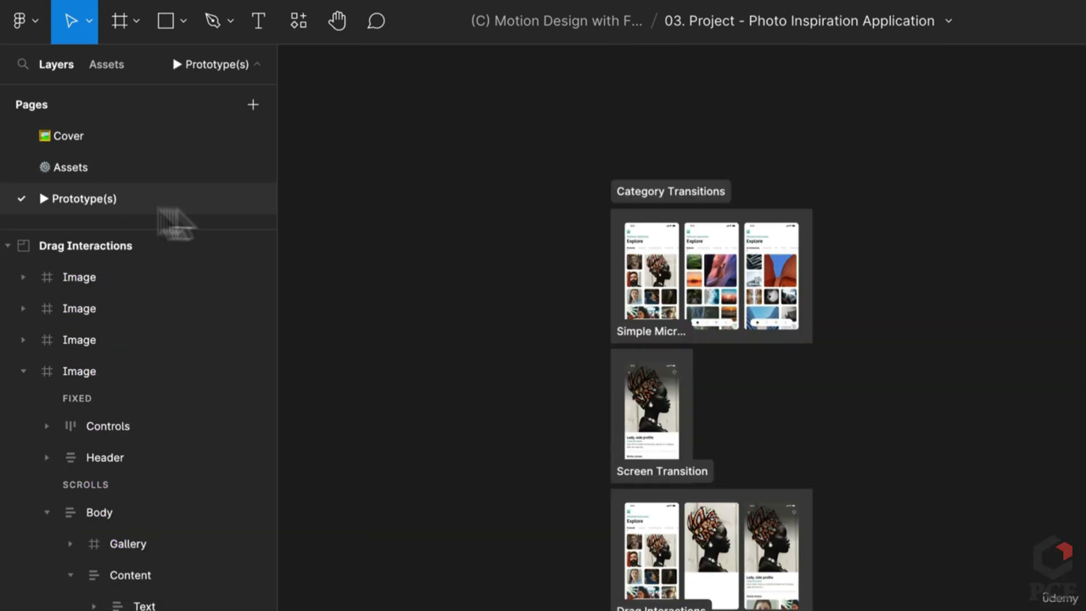
pyautogui.scroll(5, 714, 237)
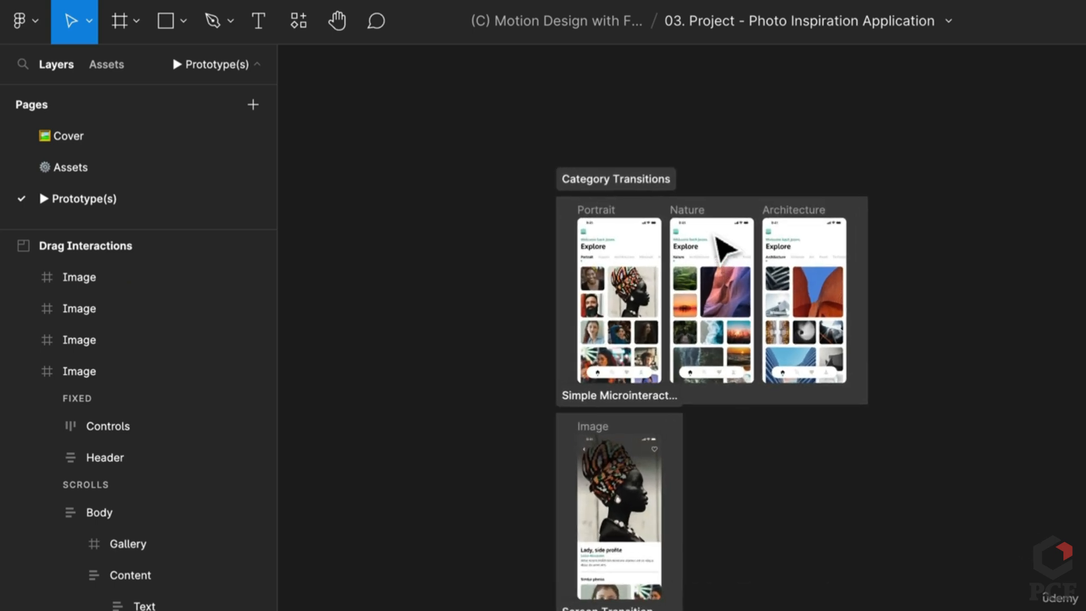
pyautogui.scroll(1, 589, 356)
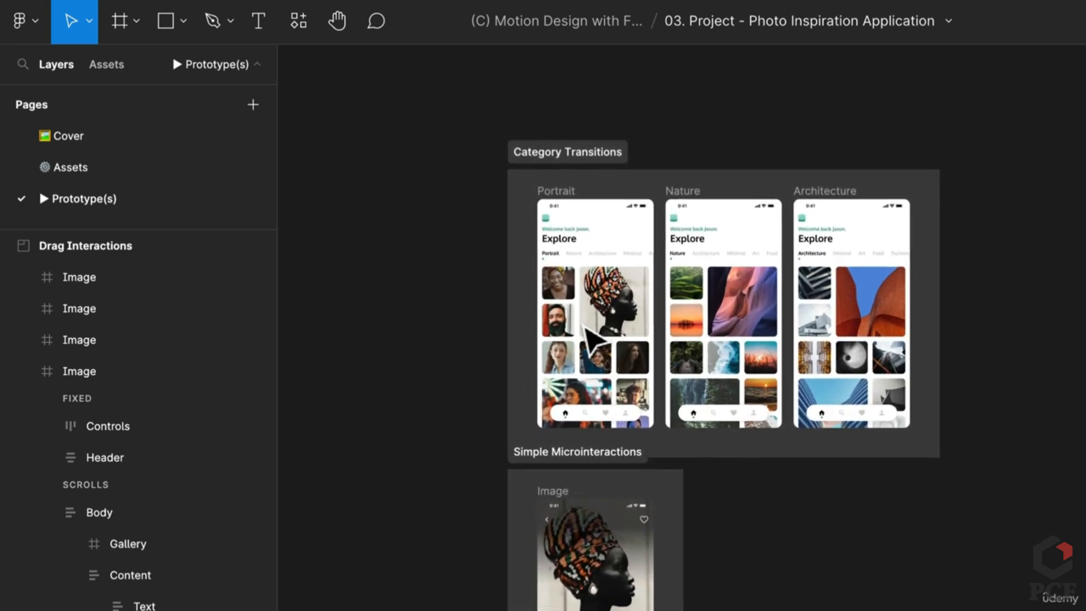
pyautogui.scroll(-3, 450, 297)
pyautogui.scroll(5, 458, 312)
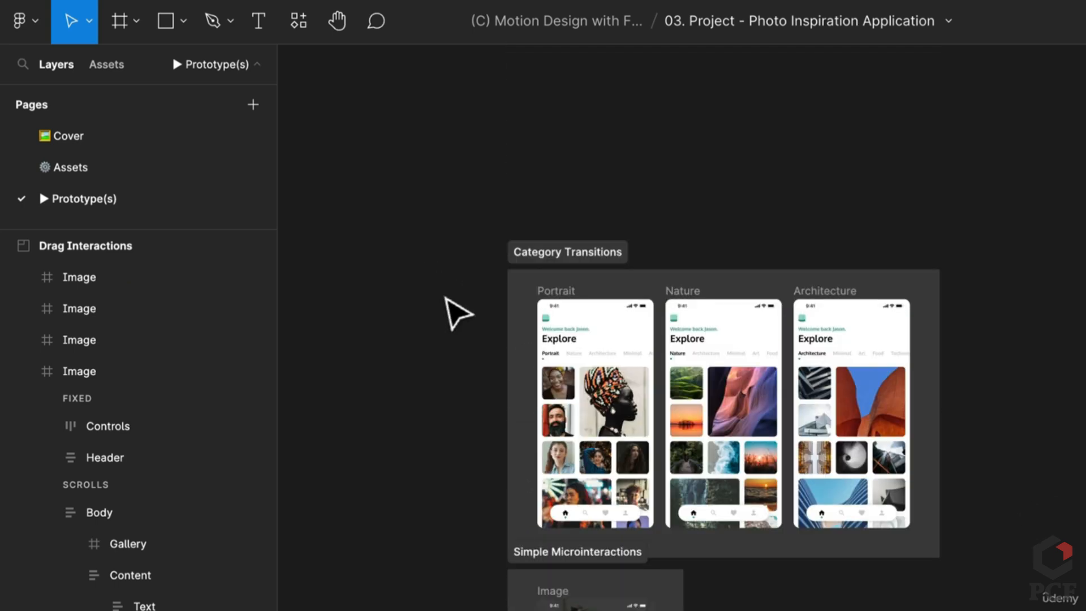
pyautogui.scroll(-8, 445, 298)
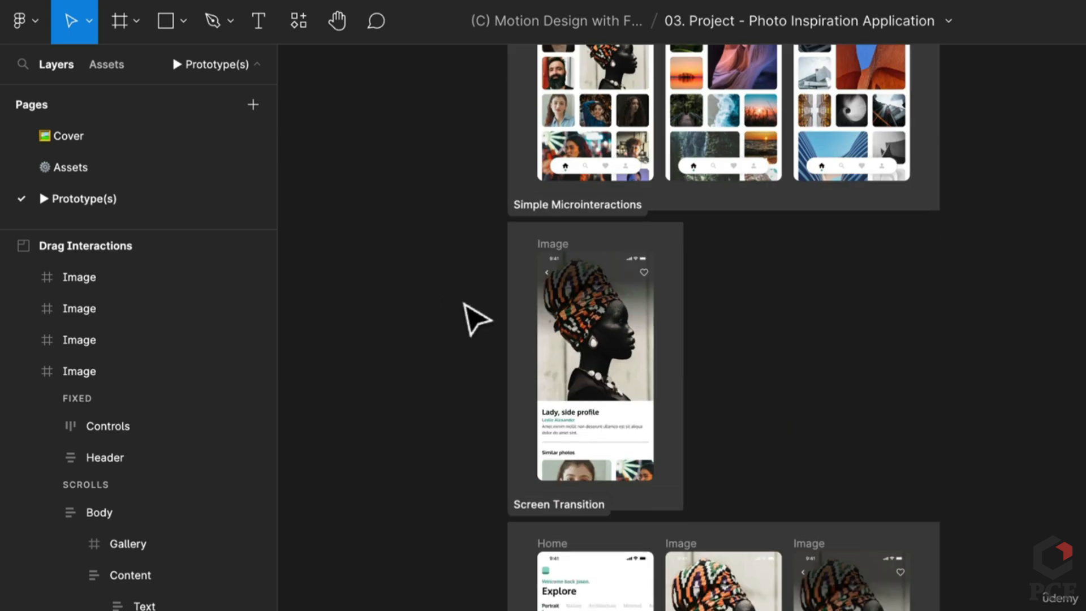
pyautogui.scroll(-3, 477, 320)
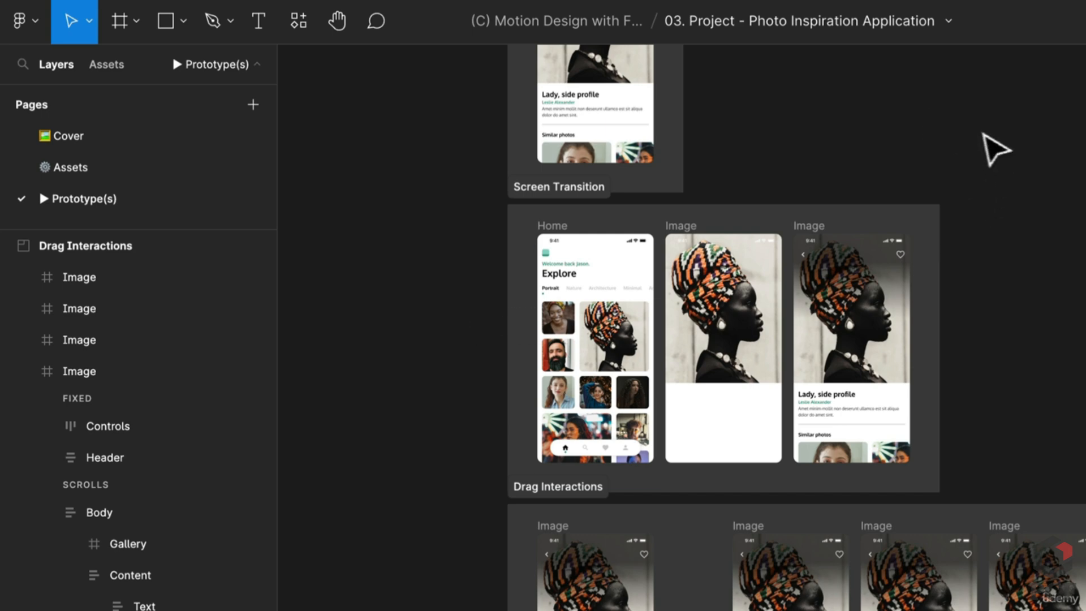
pyautogui.click(299, 23)
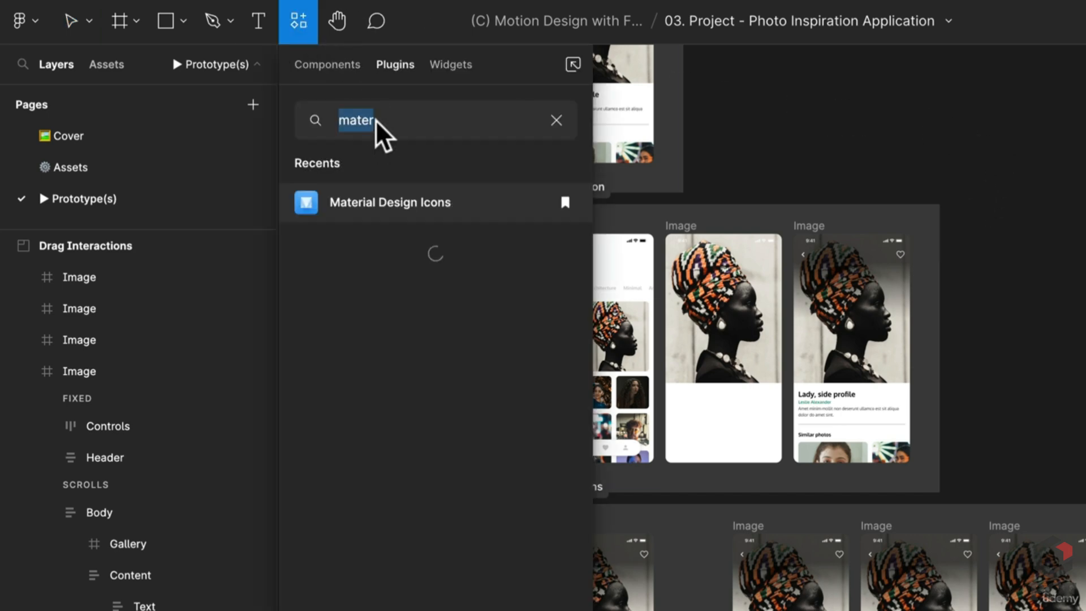
# Try and close Material Design Icons, then search plugins for 'streamline'
pyautogui.click(406, 209)
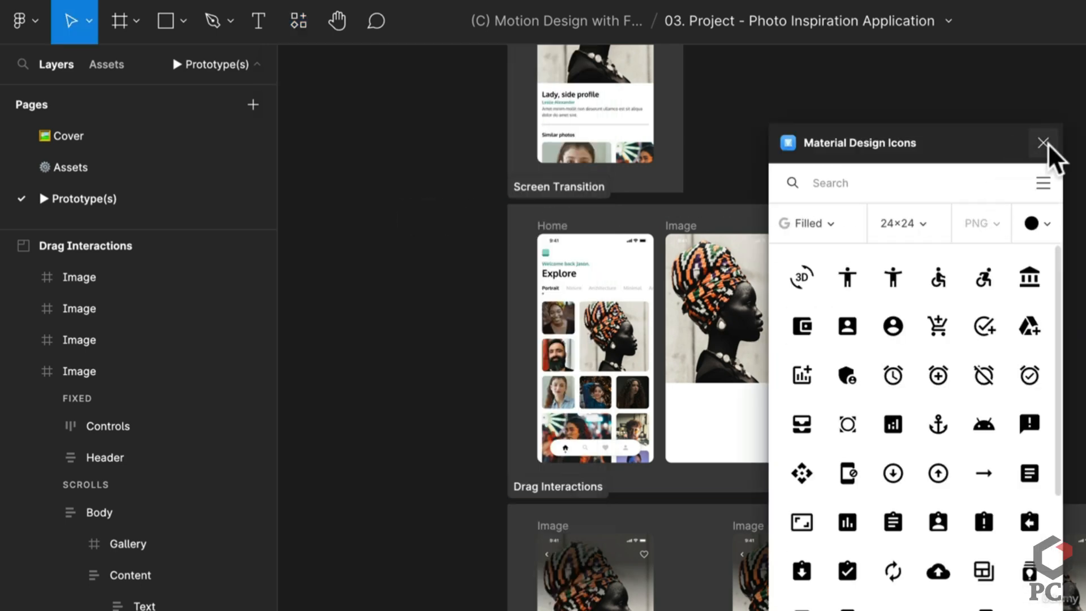
pyautogui.click(1044, 143)
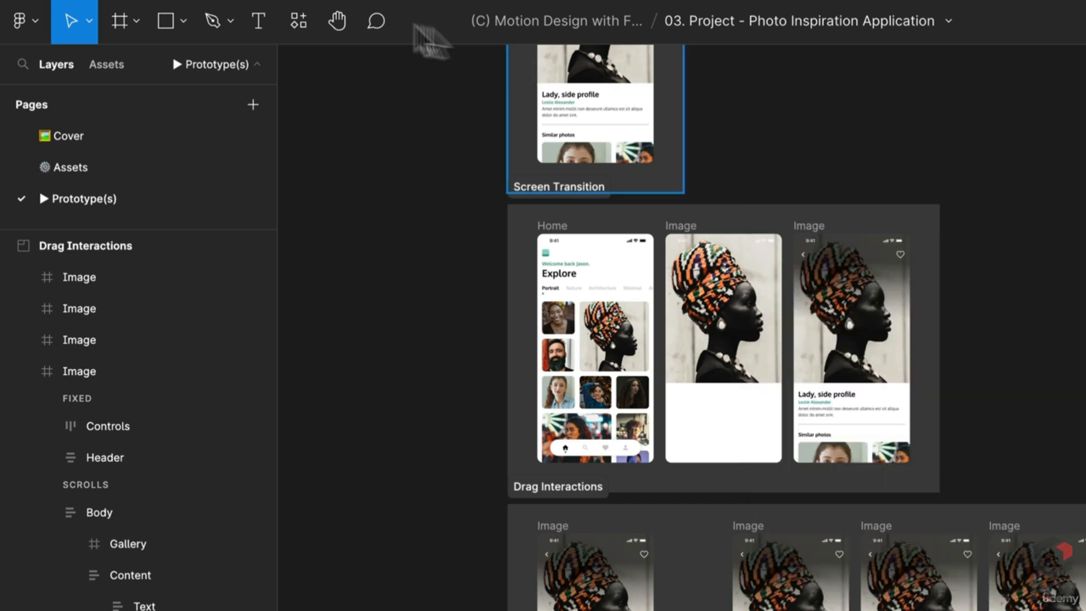
pyautogui.click(298, 23)
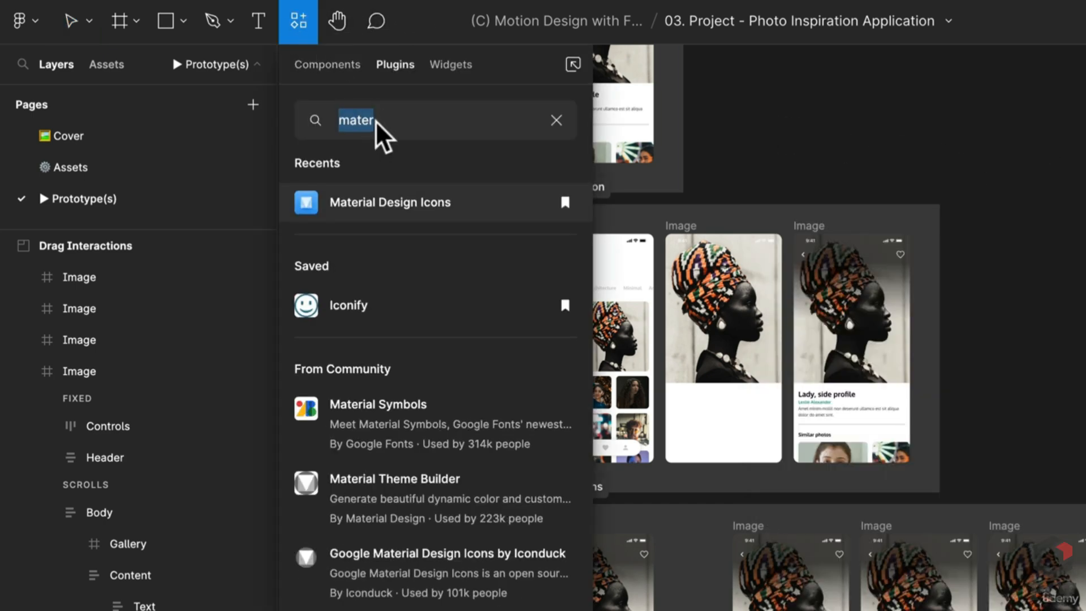
pyautogui.write('strea')
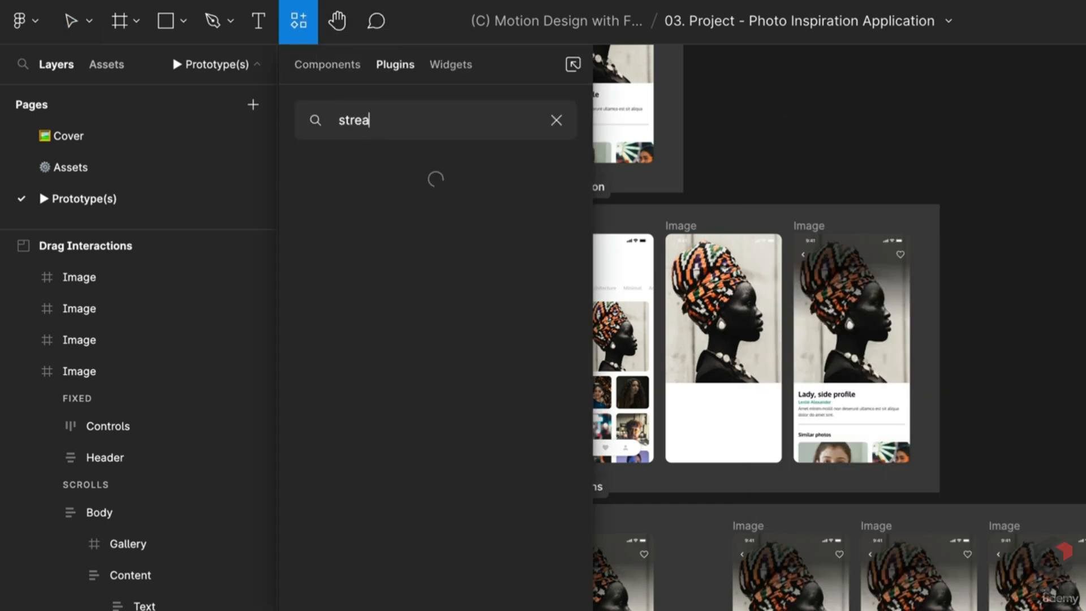
pyautogui.write('mline')
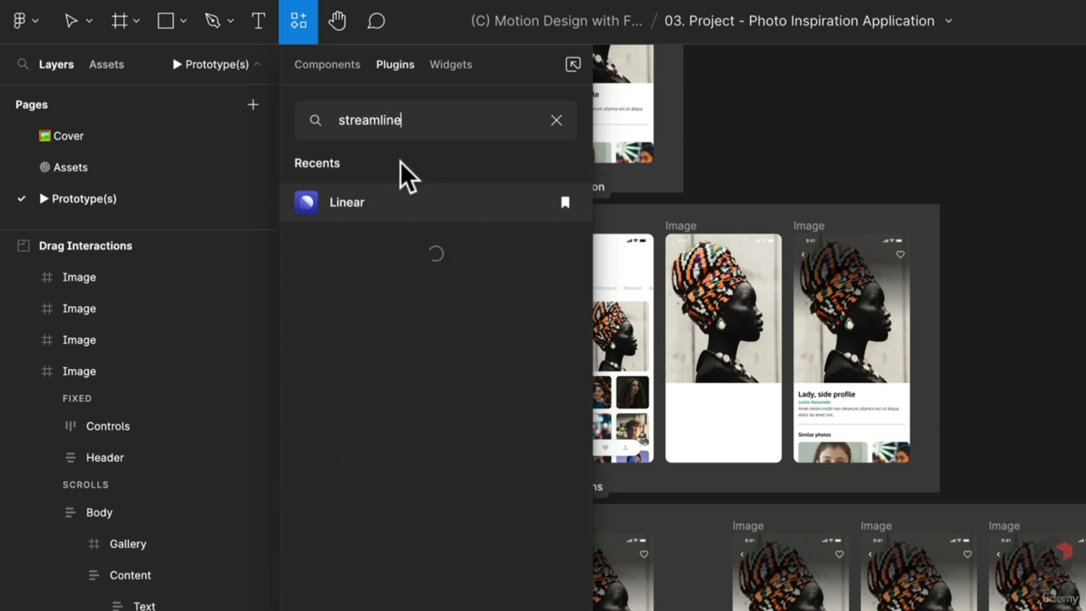
# Run Streamline, skip its welcome screen, preview the Core Line - Free set, and close it
pyautogui.click(393, 307)
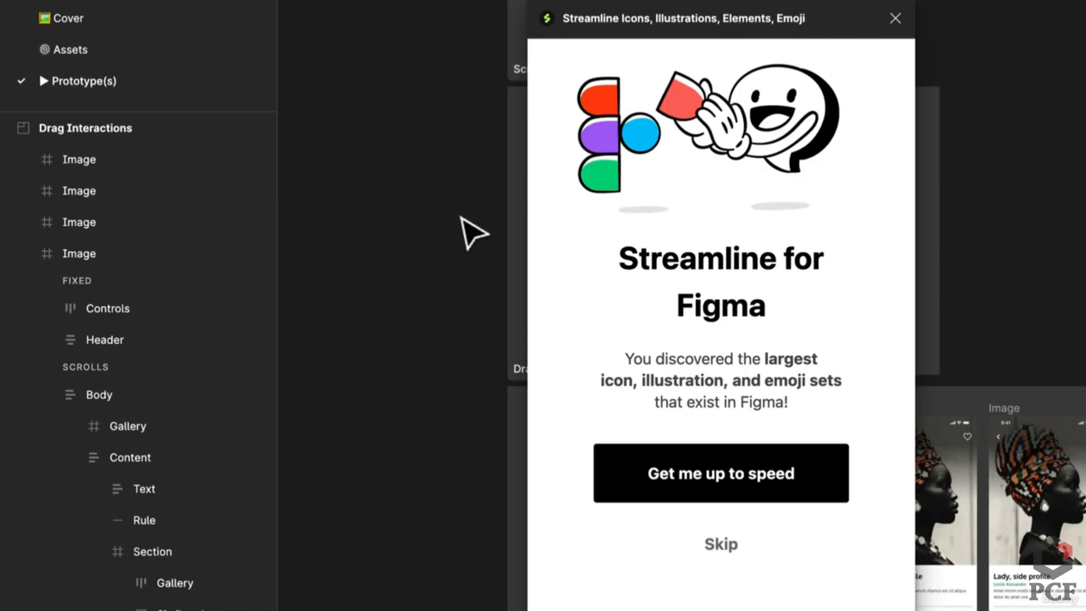
pyautogui.click(720, 544)
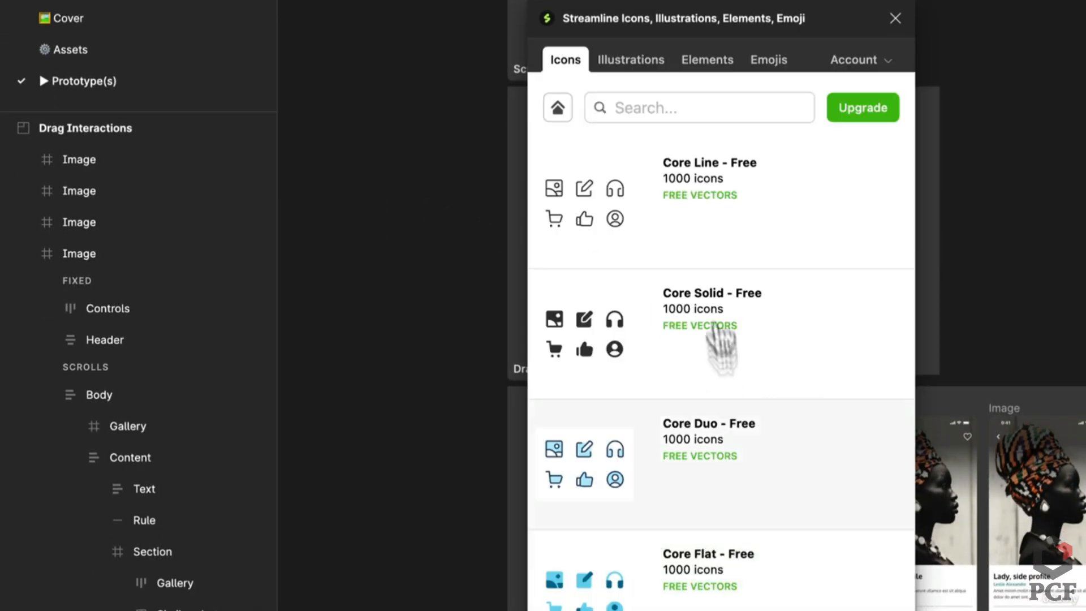
pyautogui.click(627, 226)
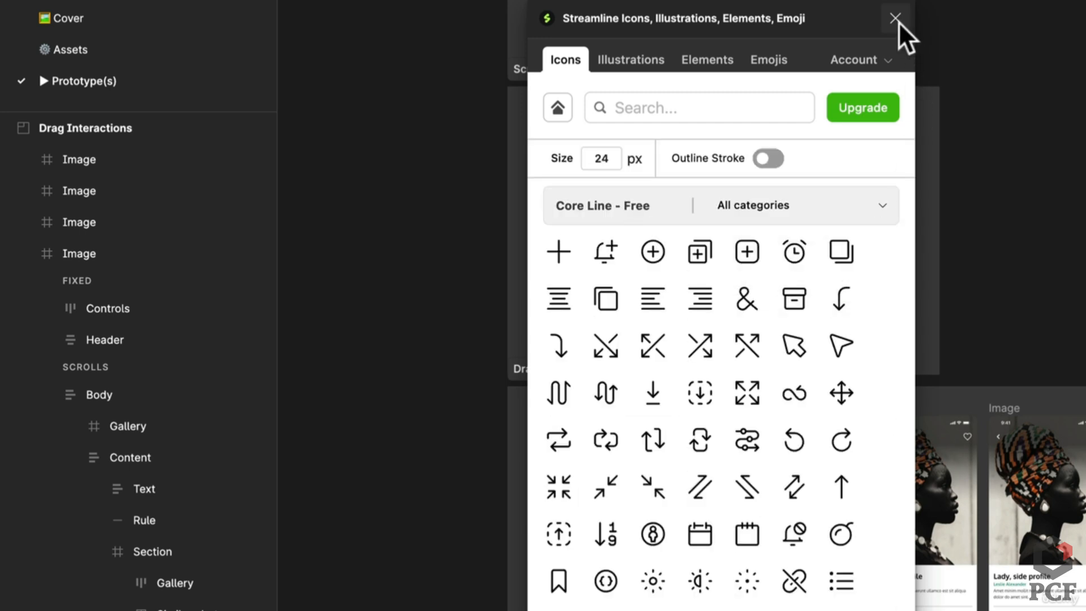
pyautogui.click(896, 19)
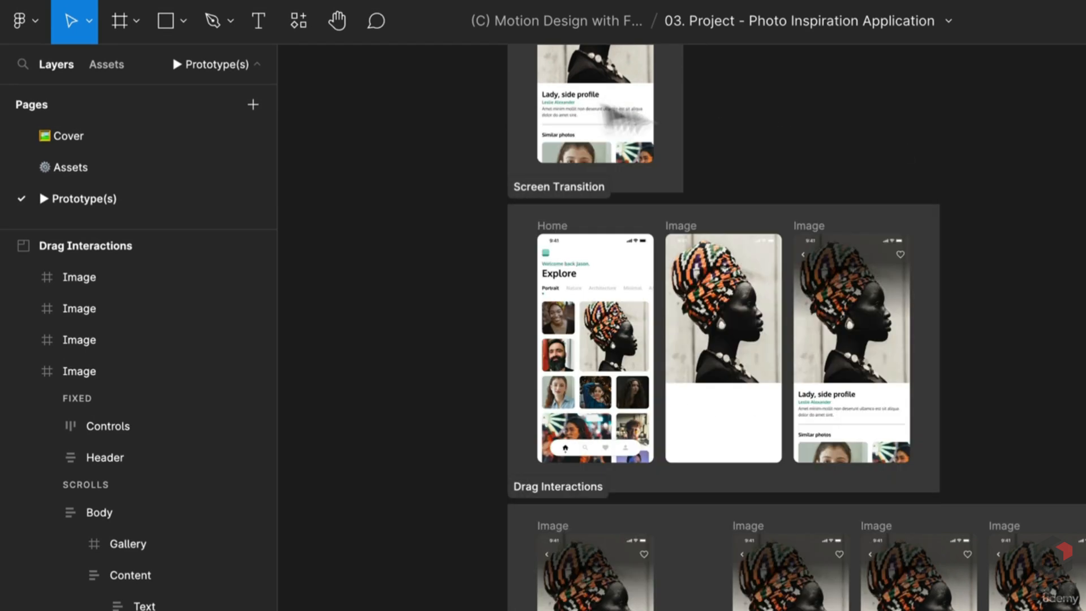
pyautogui.click(314, 34)
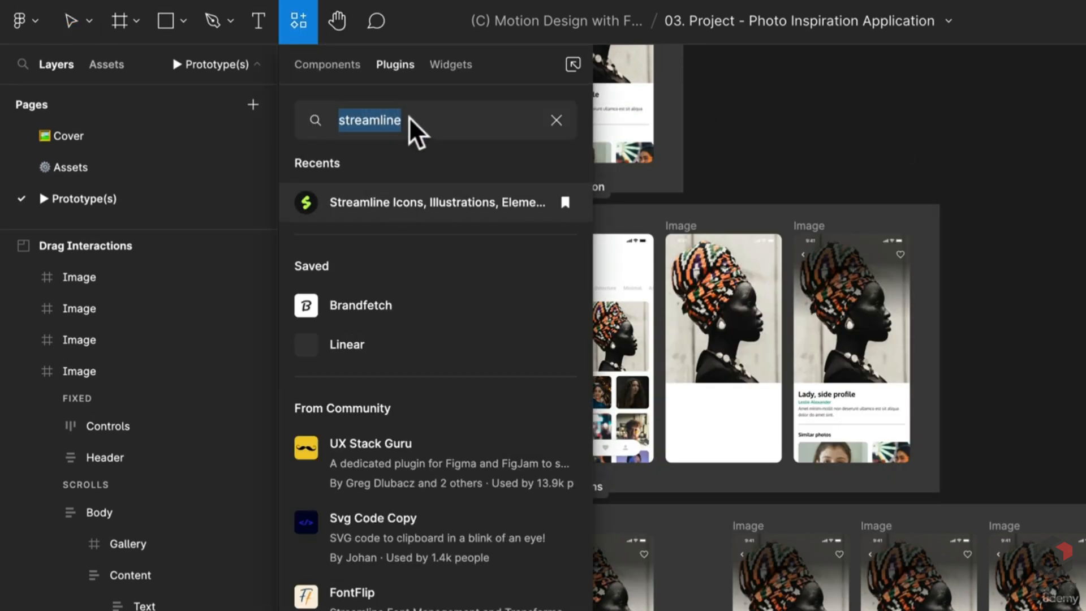
# Run Unsplash, try Search and Editorial, and insert a random animal photo from Presets
pyautogui.write('Uns')
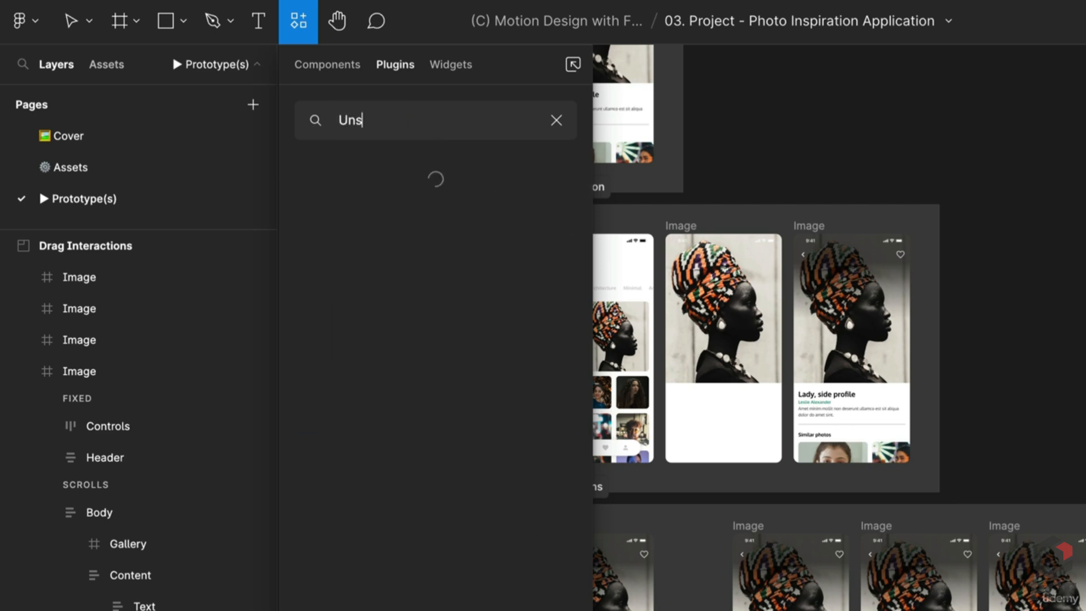
pyautogui.write('plash')
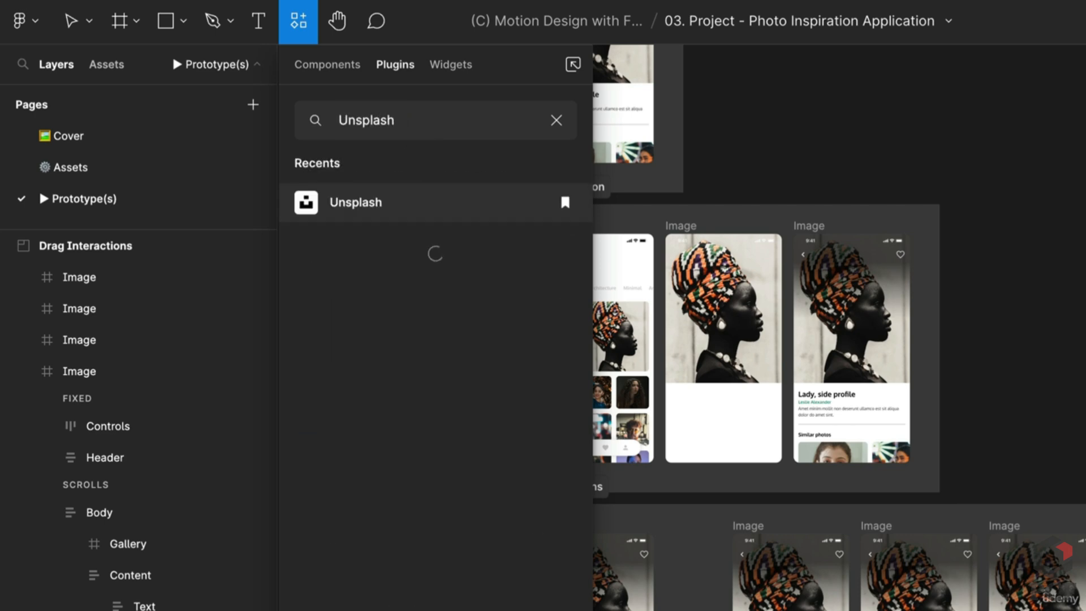
pyautogui.press('Return')
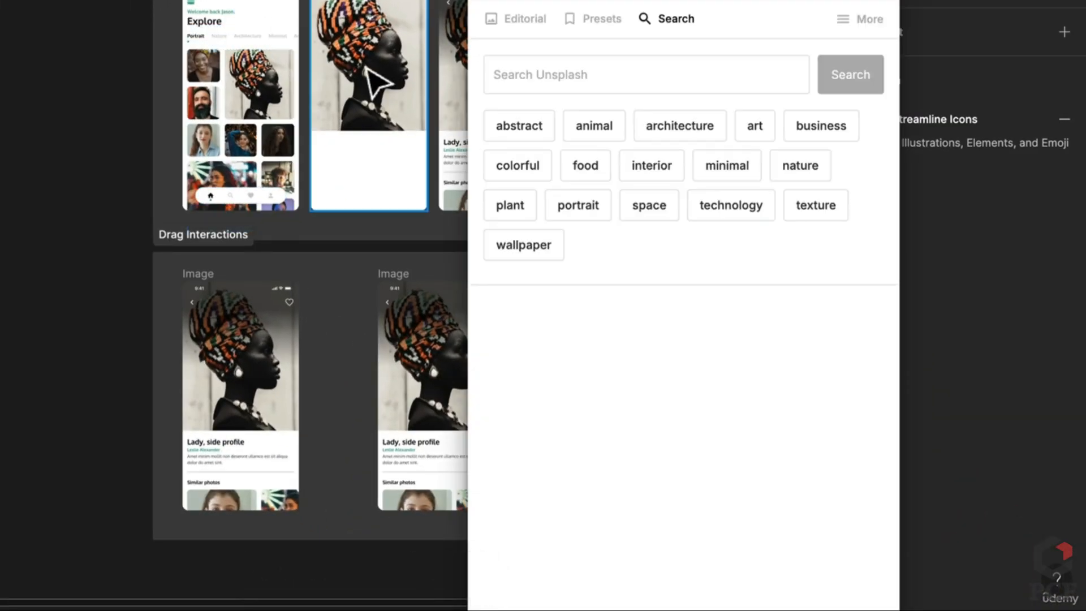
pyautogui.click(585, 131)
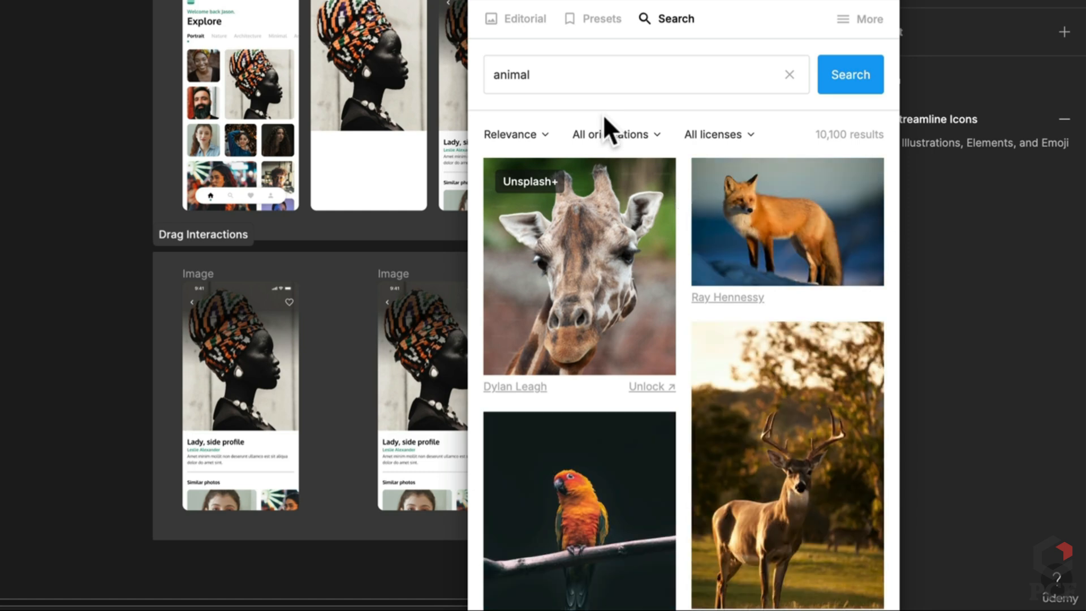
pyautogui.click(518, 21)
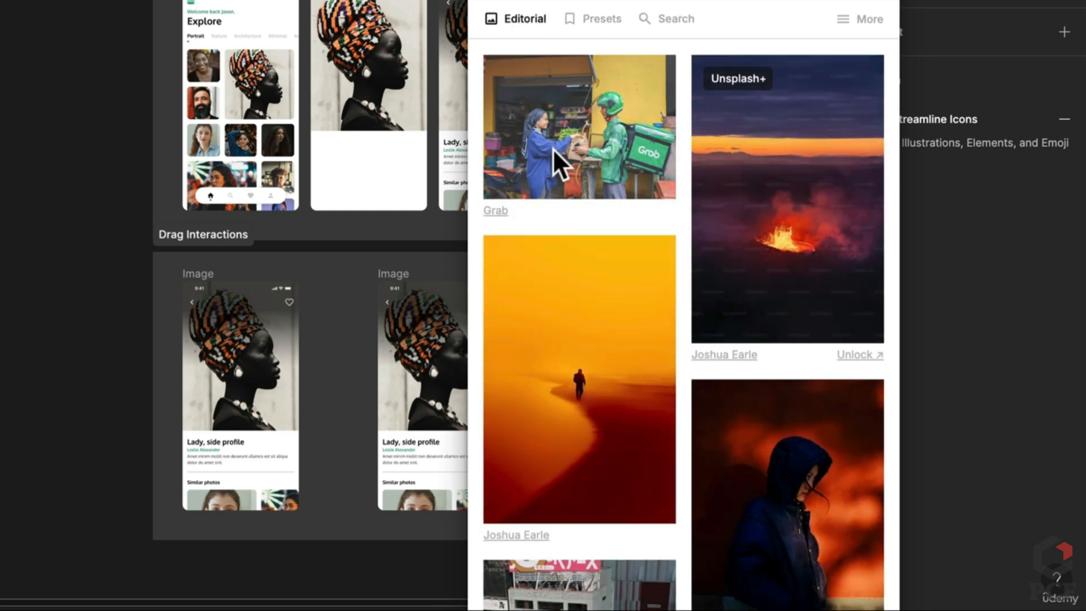
pyautogui.click(572, 30)
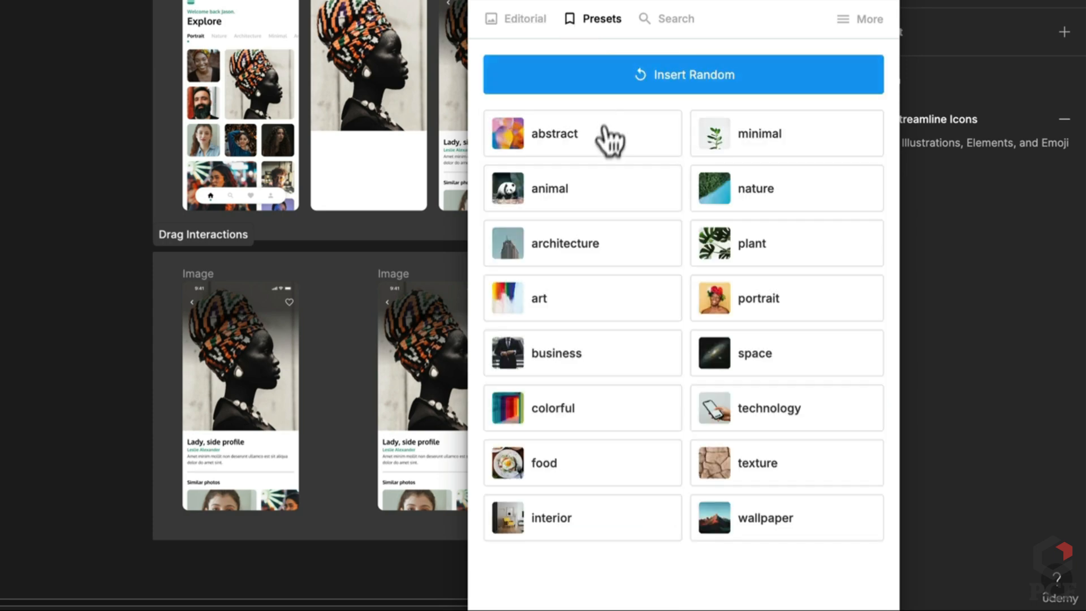
pyautogui.click(586, 193)
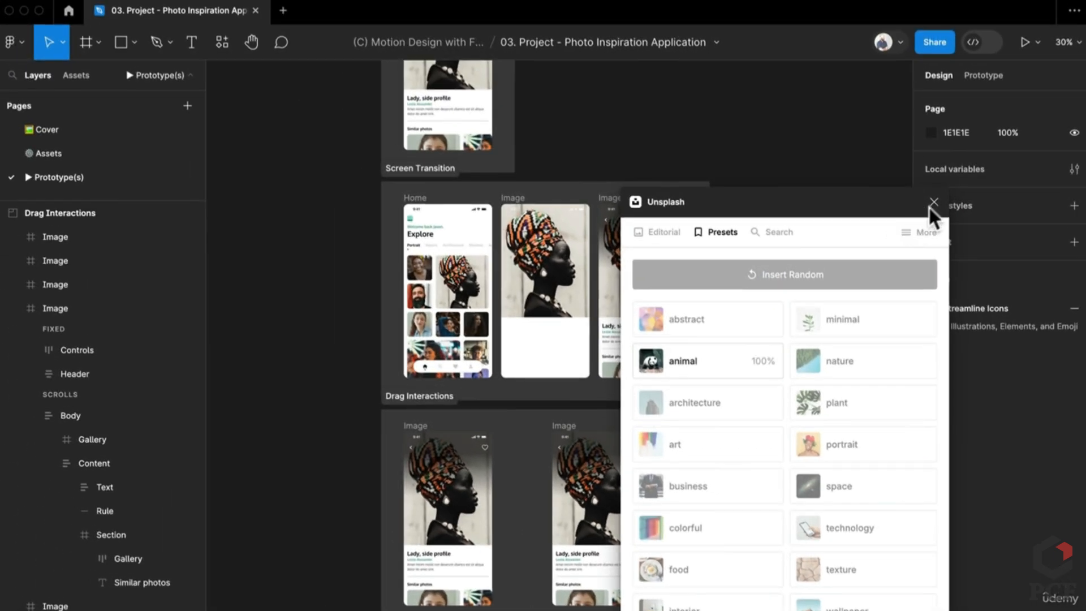
# Close the Unsplash plugin and delete the inserted zebra photo
pyautogui.click(933, 202)
pyautogui.click(706, 327)
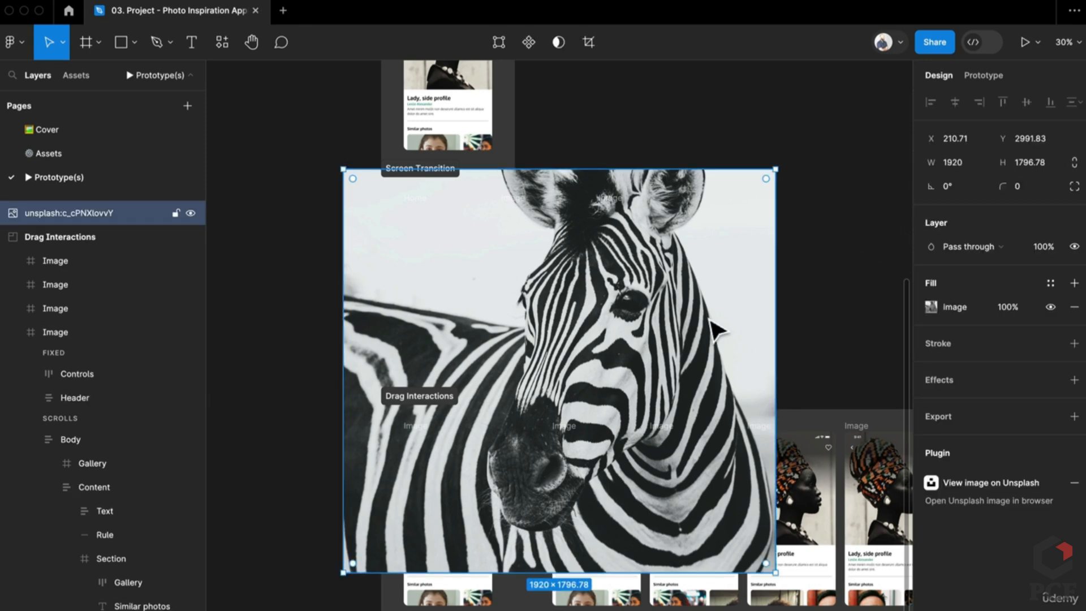
pyautogui.press('Delete')
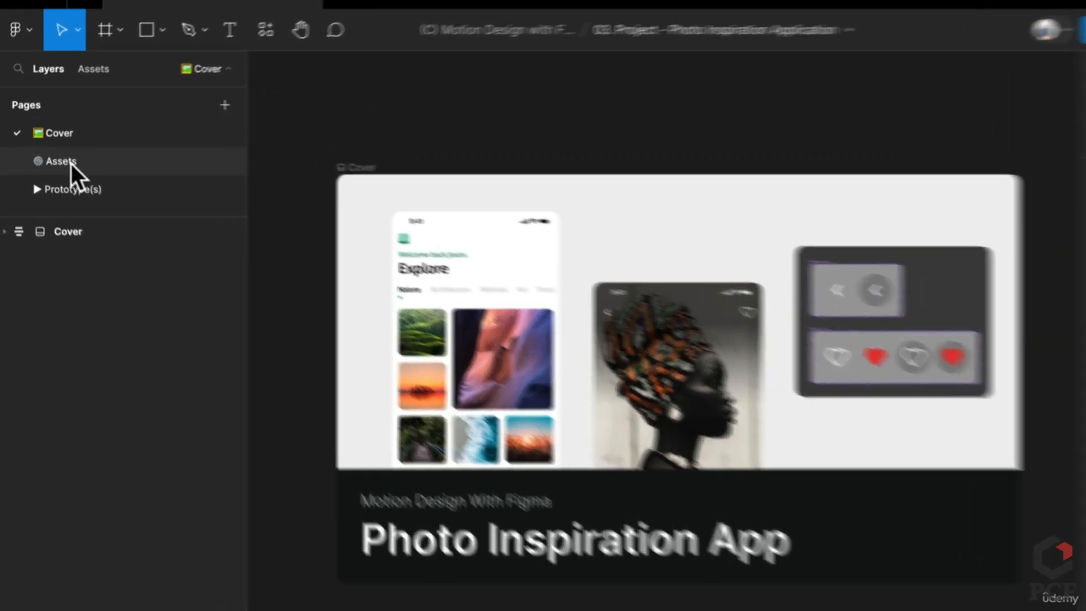
# Select all three Home screens on the Assets page
pyautogui.click(56, 153)
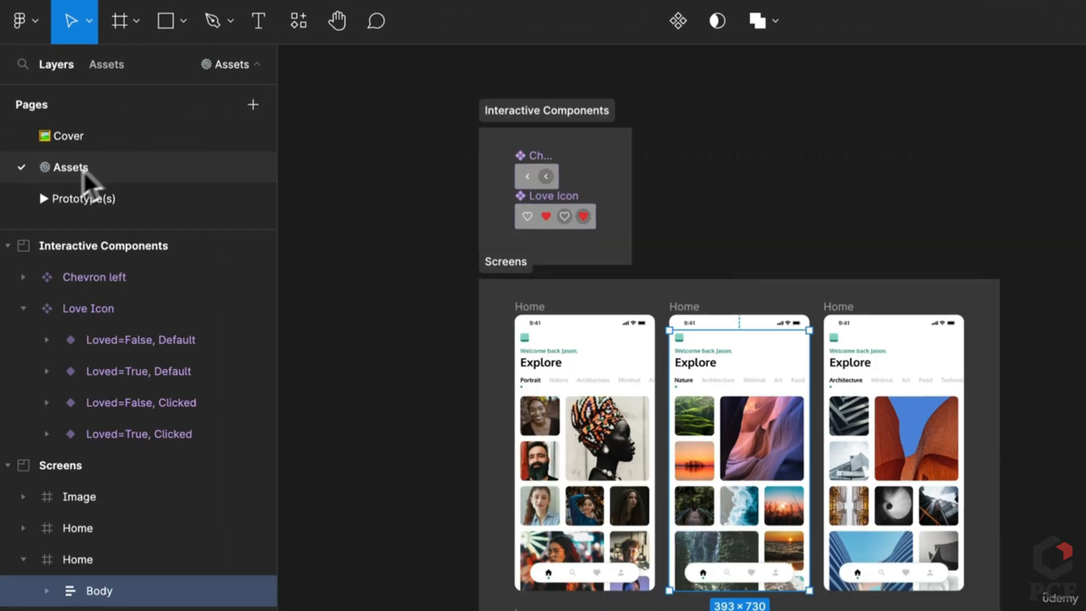
pyautogui.click(1057, 416)
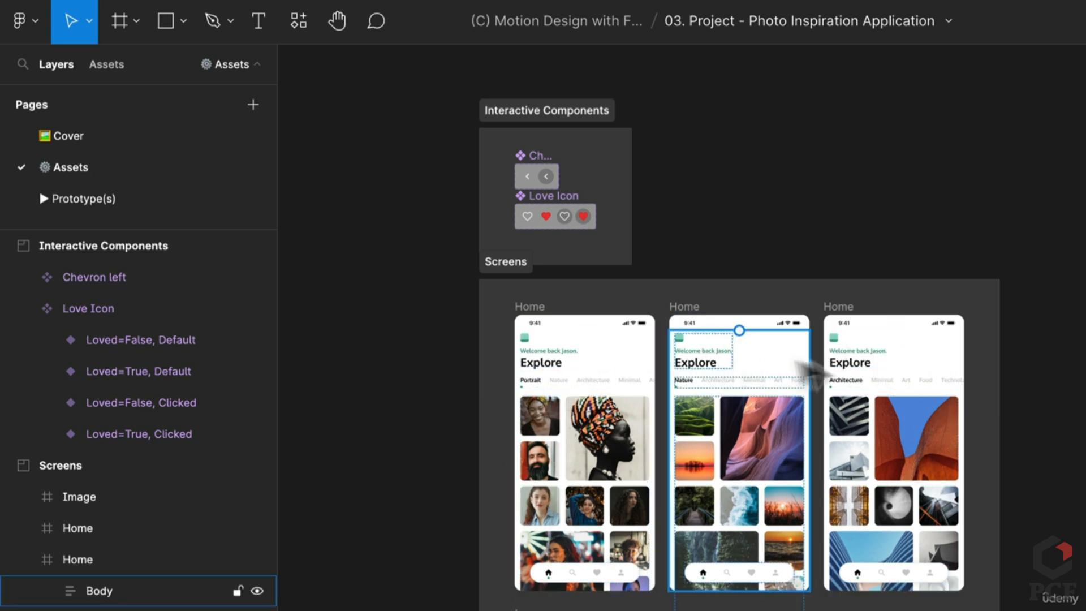
pyautogui.click(531, 321)
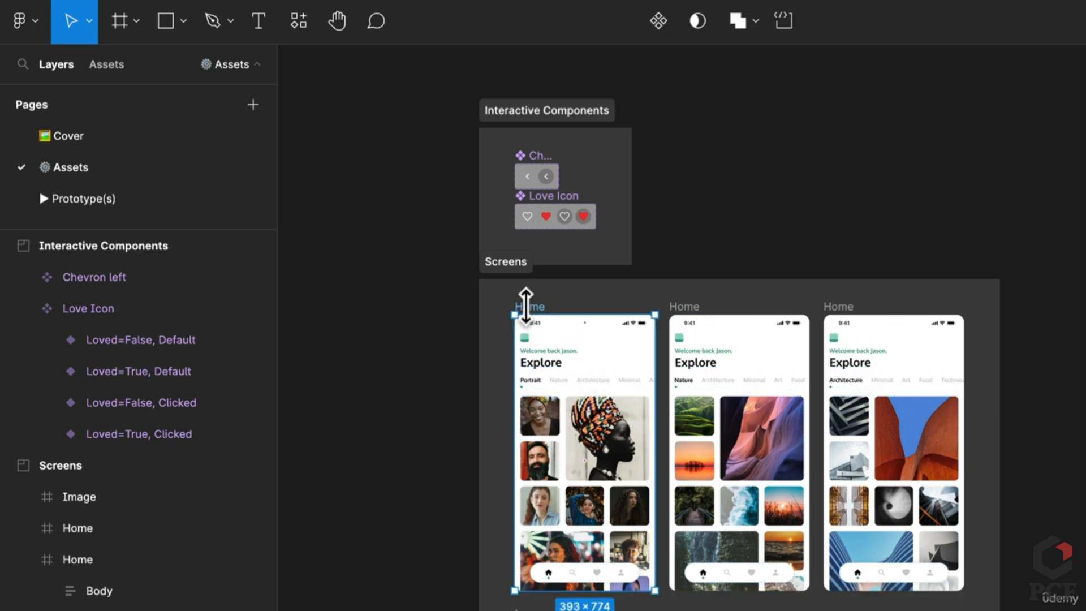
pyautogui.keyDown('shift'); pyautogui.click(700, 320); pyautogui.keyUp('shift')
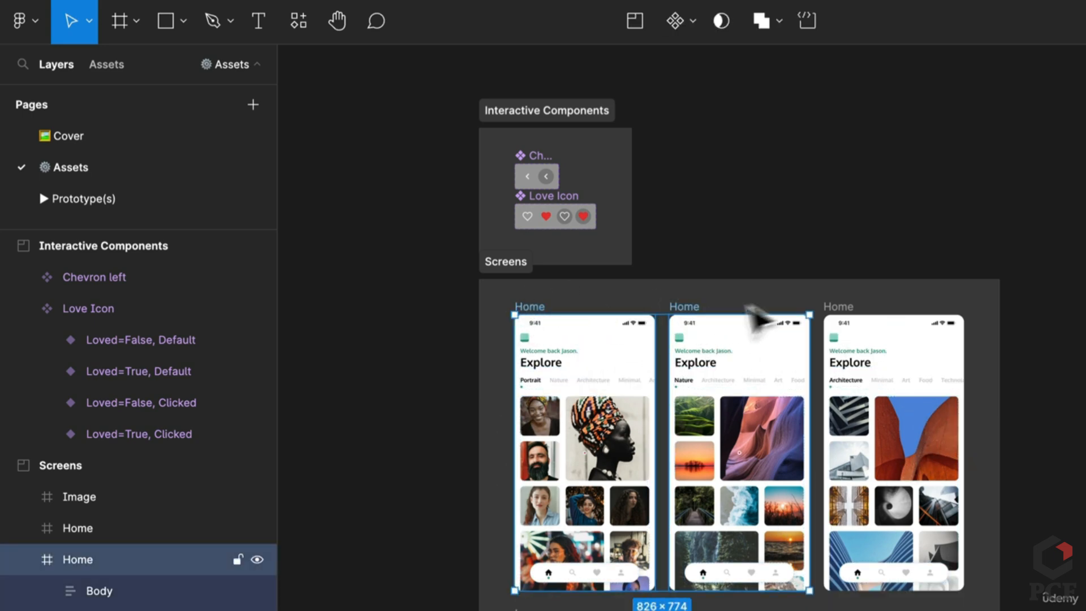
pyautogui.keyDown('shift'); pyautogui.click(853, 315); pyautogui.keyUp('shift')
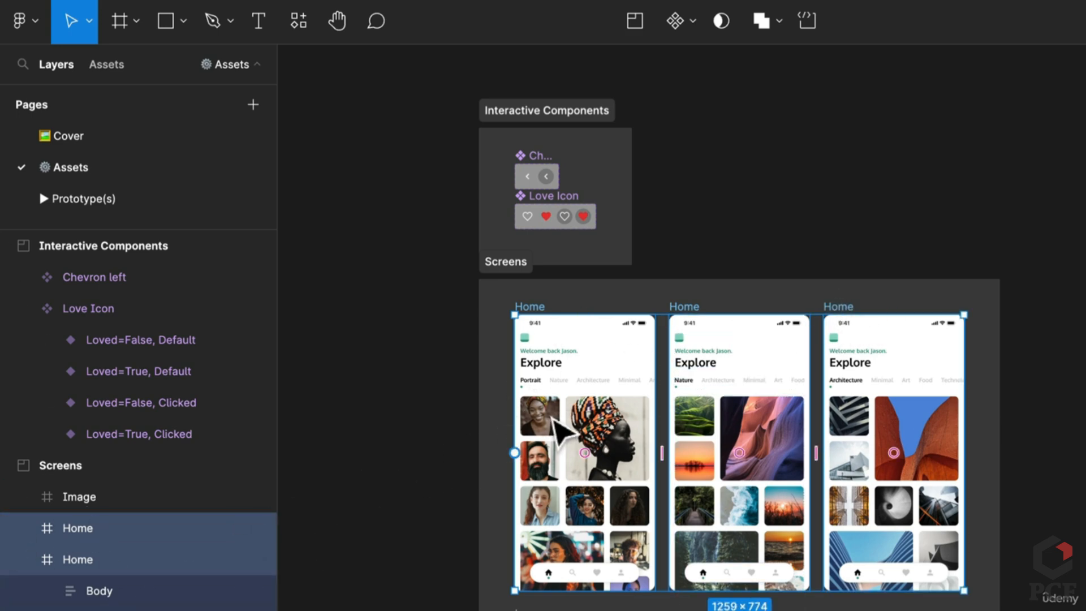
# Paste the Home screens onto Prototype(s), placing them right of Category Transitions
pyautogui.click(74, 200)
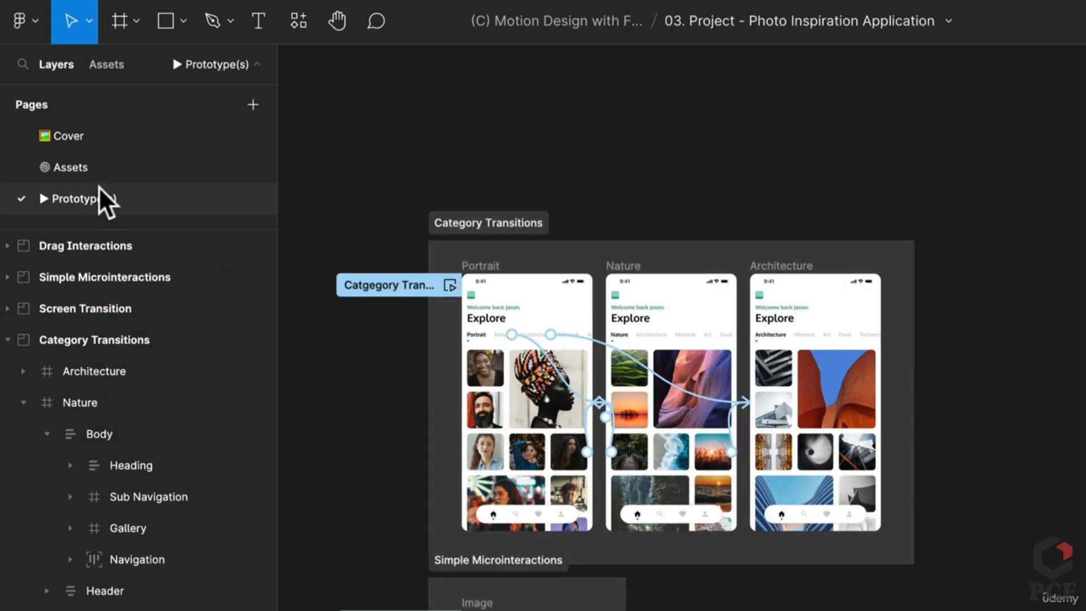
pyautogui.hscroll(5, 1010, 386)
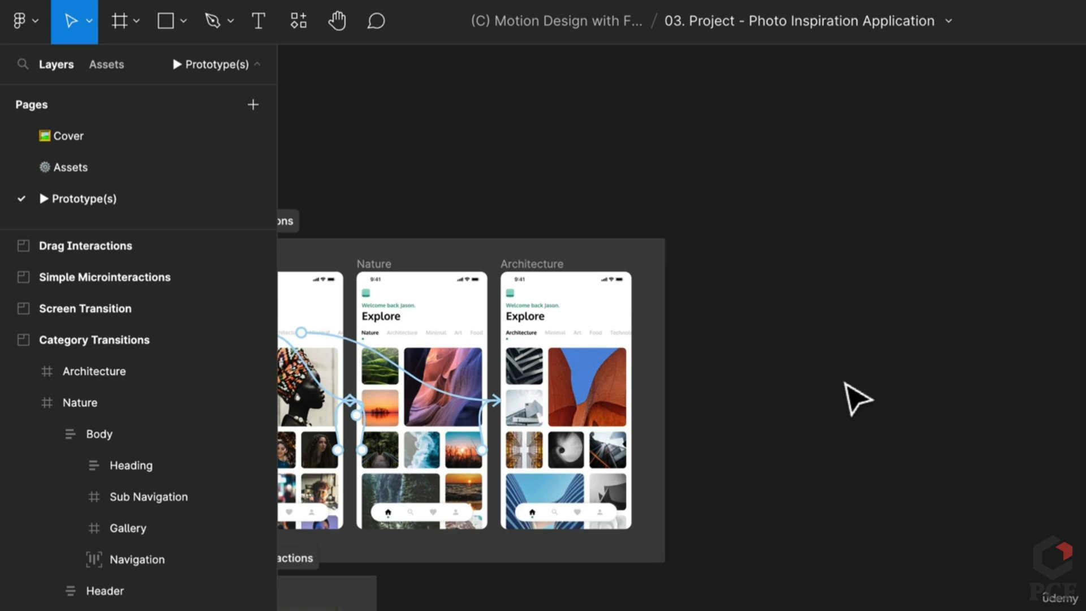
pyautogui.hotkey('ctrl', 'v')
pyautogui.moveTo(659, 453); pyautogui.dragTo(842, 427)
pyautogui.press('Escape')
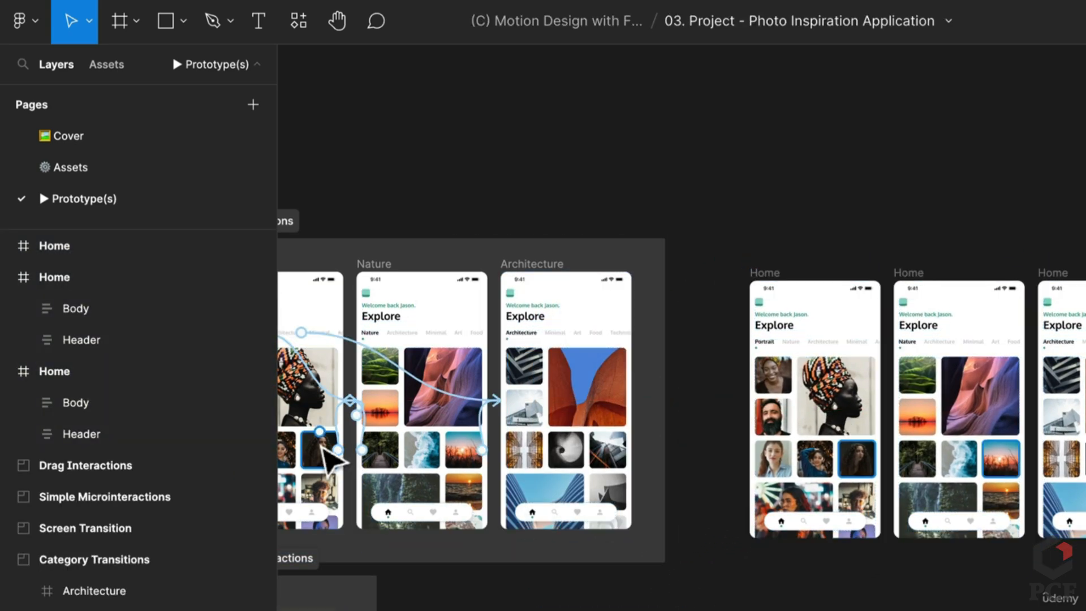
pyautogui.scroll(3, 509, 427)
pyautogui.moveTo(508, 427); pyautogui.dragTo(880, 440)
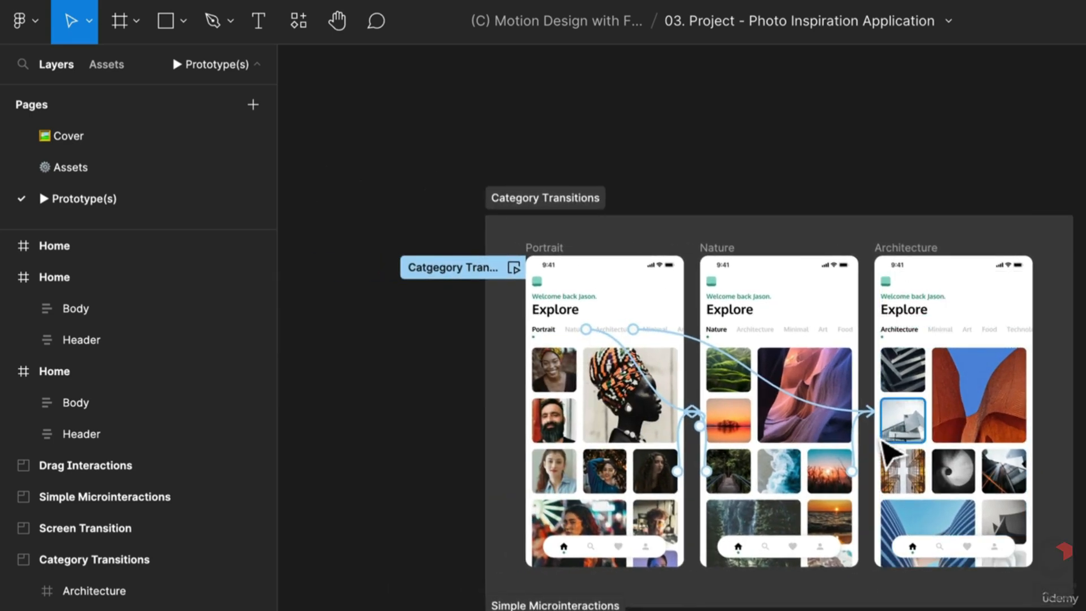
pyautogui.scroll(1, 880, 440)
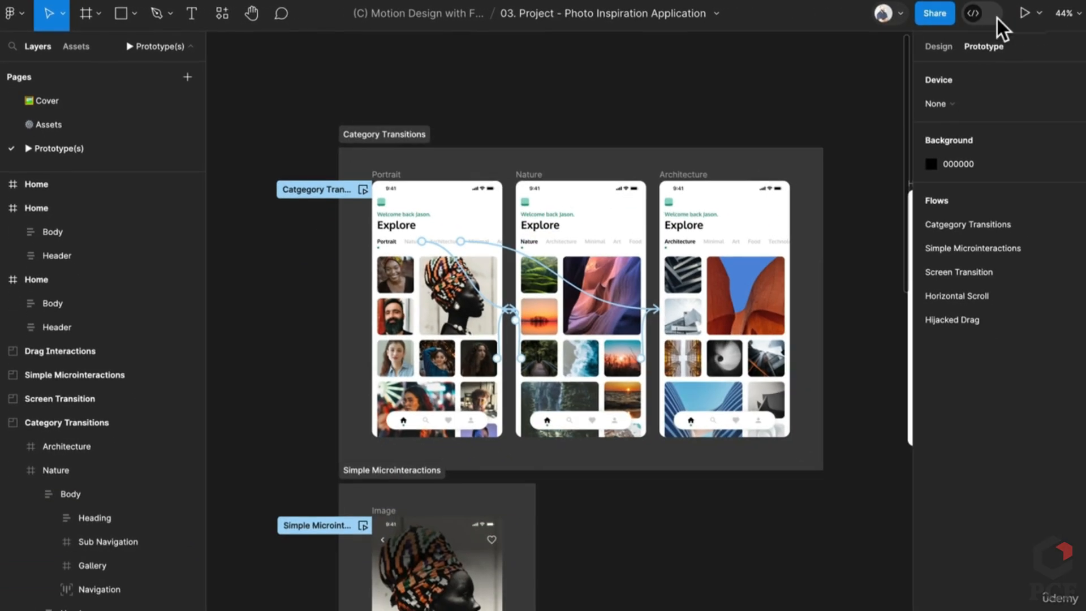
# Present the prototype and cycle through Nature, Architecture and Portrait with tab clicks and swipes
pyautogui.click(1025, 14)
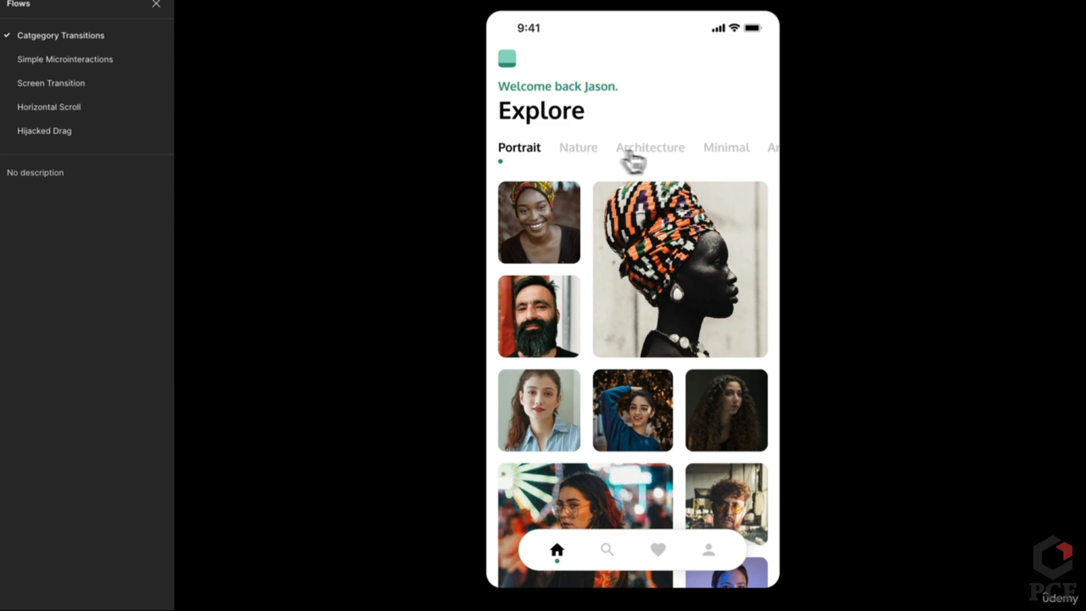
pyautogui.click(571, 154)
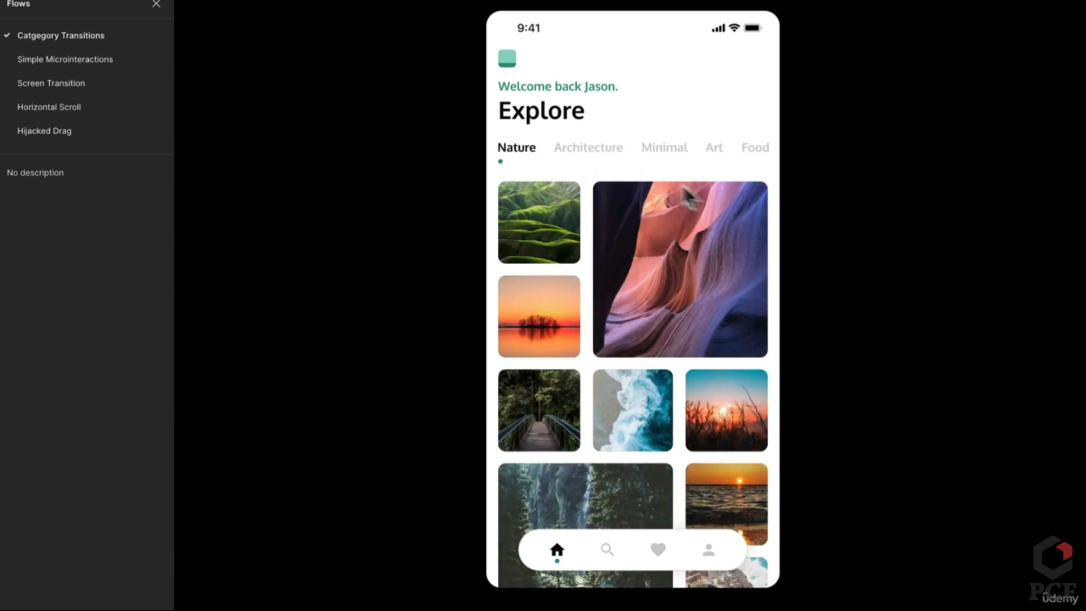
pyautogui.click(588, 152)
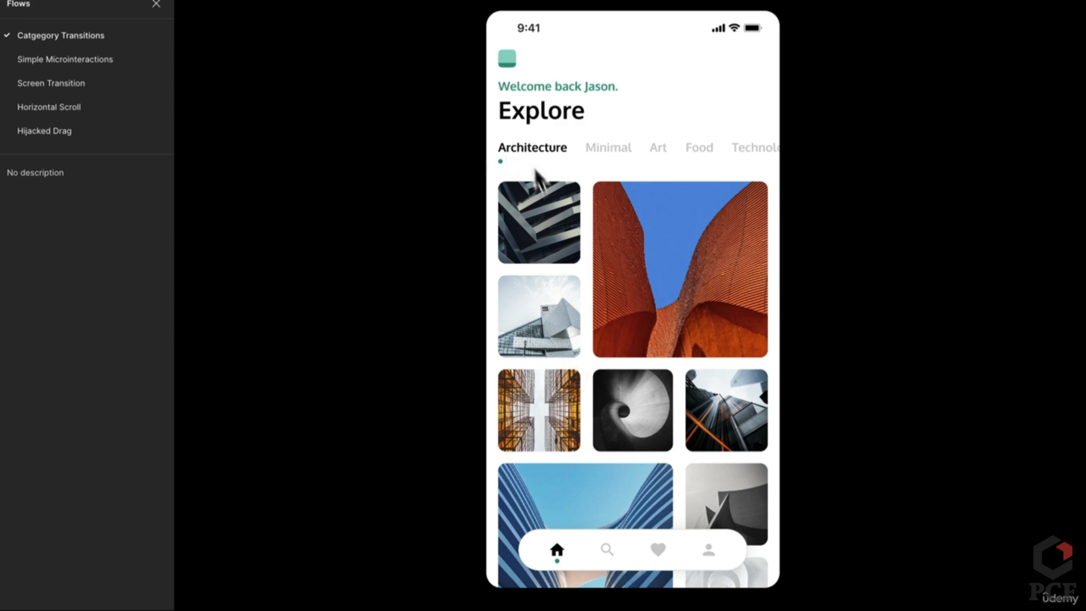
pyautogui.moveTo(560, 314); pyautogui.dragTo(733, 311)
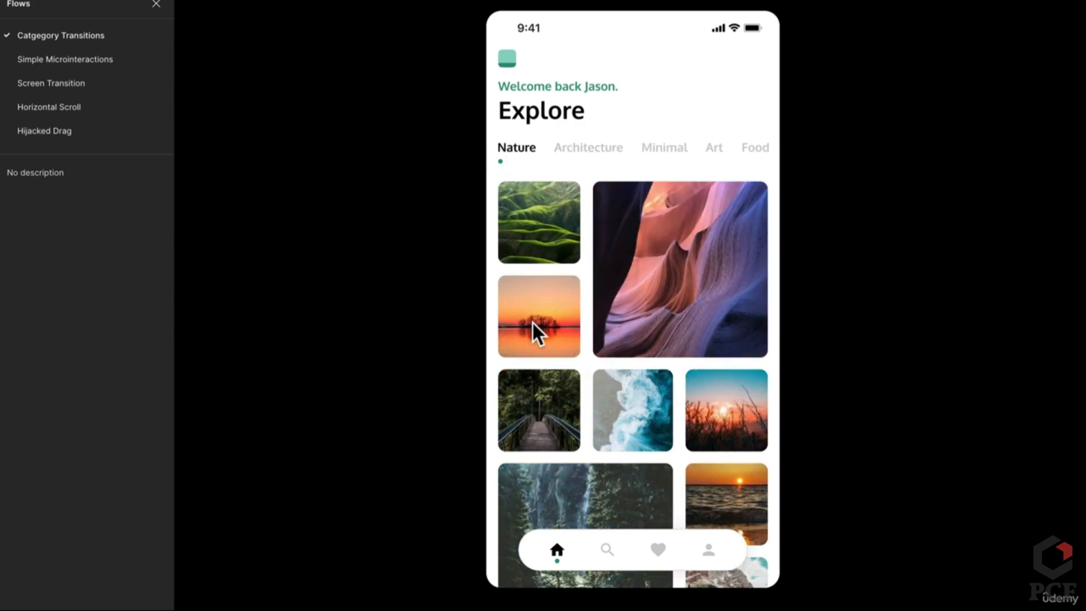
pyautogui.moveTo(533, 323); pyautogui.dragTo(893, 326)
pyautogui.moveTo(709, 322); pyautogui.dragTo(529, 322)
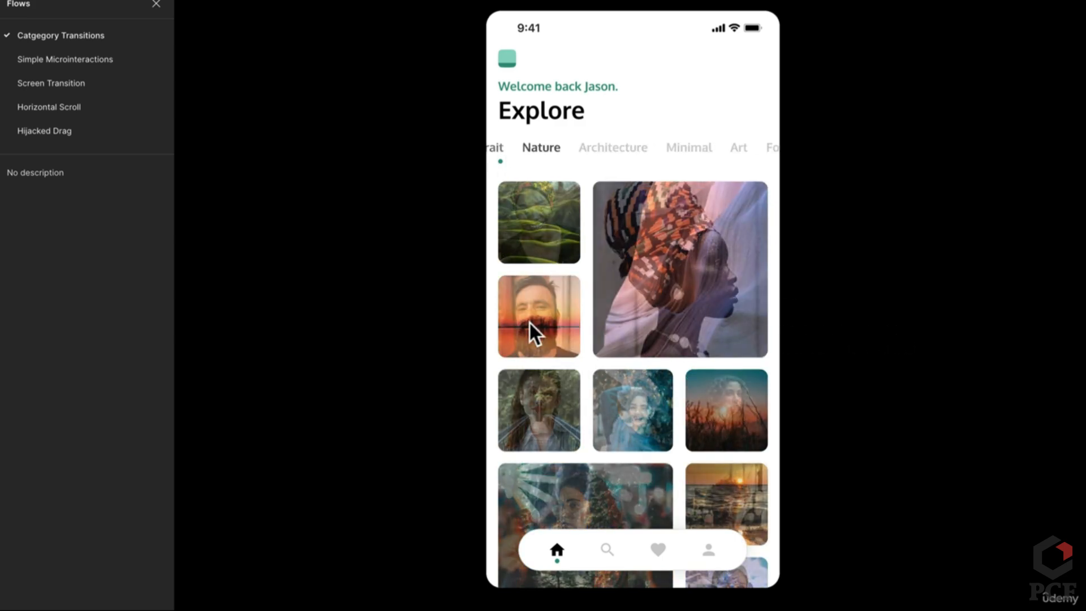
pyautogui.moveTo(683, 329); pyautogui.dragTo(814, 327)
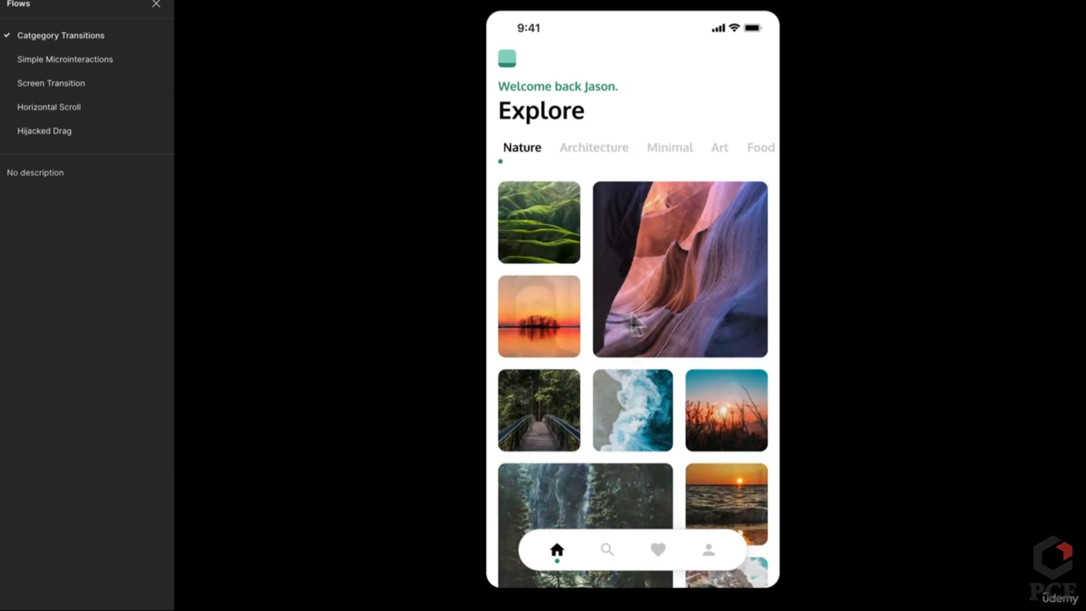
pyautogui.moveTo(634, 323); pyautogui.dragTo(803, 325)
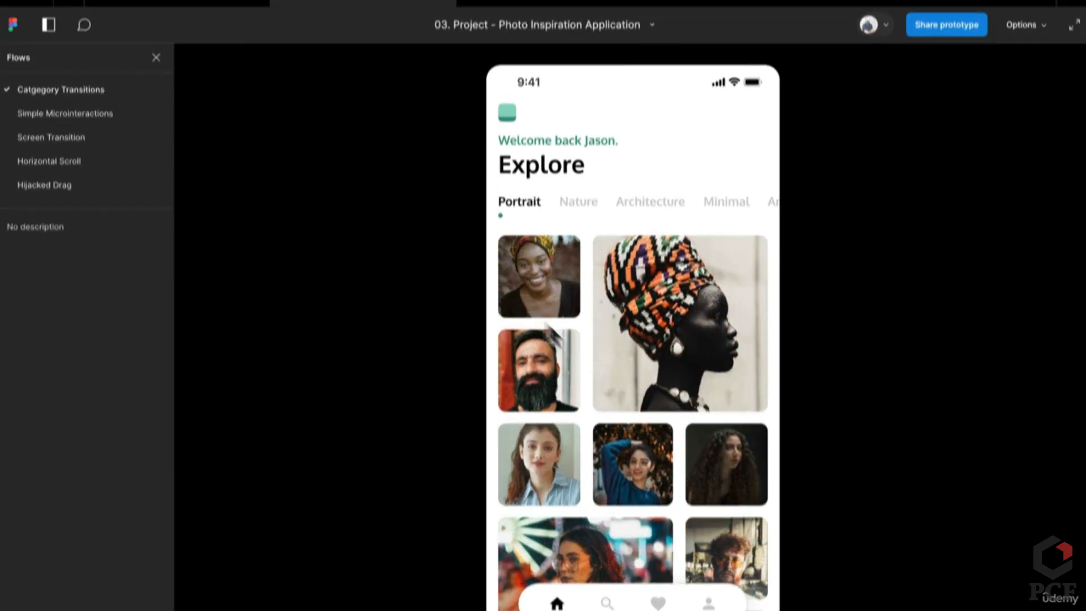
pyautogui.click(170, 12)
# Pan to the Home screens and inspect the Gallery, Body and Heading layers
pyautogui.click(385, 203)
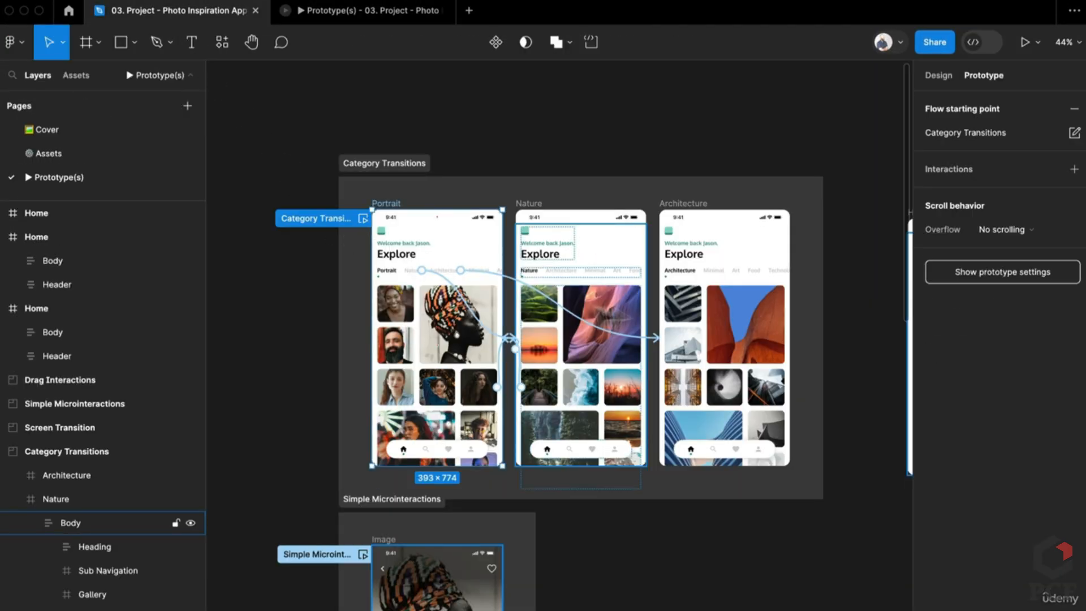
pyautogui.hscroll(2, 600, 295)
pyautogui.hscroll(5, 744, 327)
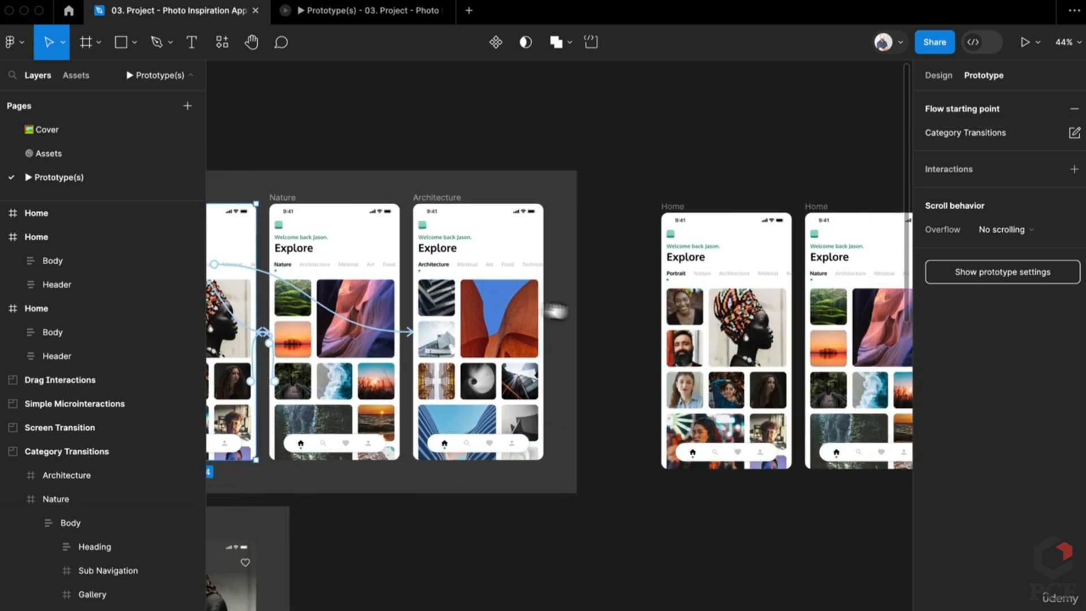
pyautogui.scroll(3, 711, 338)
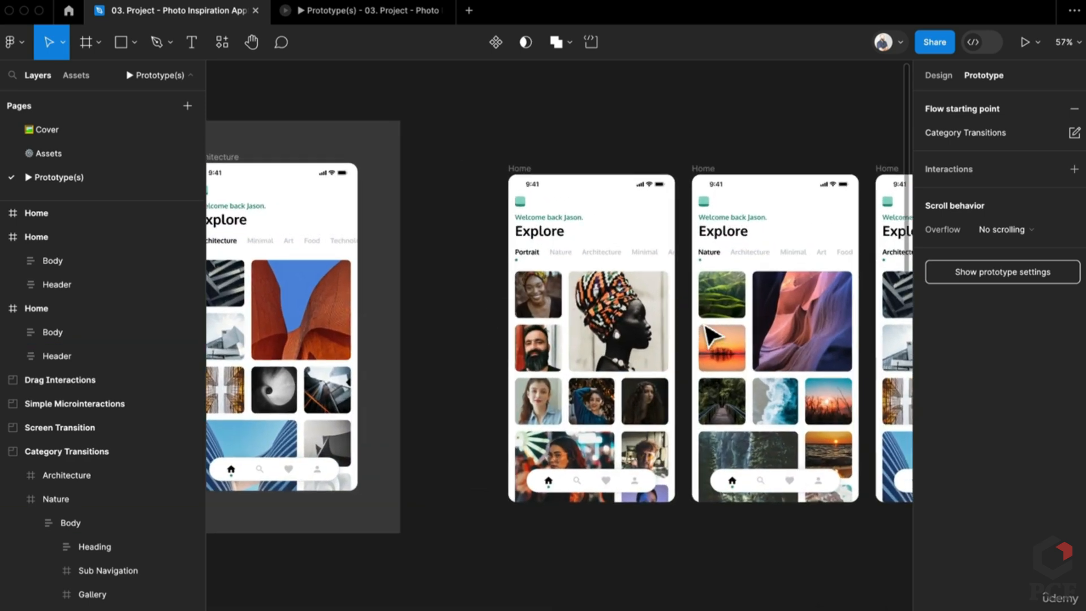
pyautogui.doubleClick(583, 312)
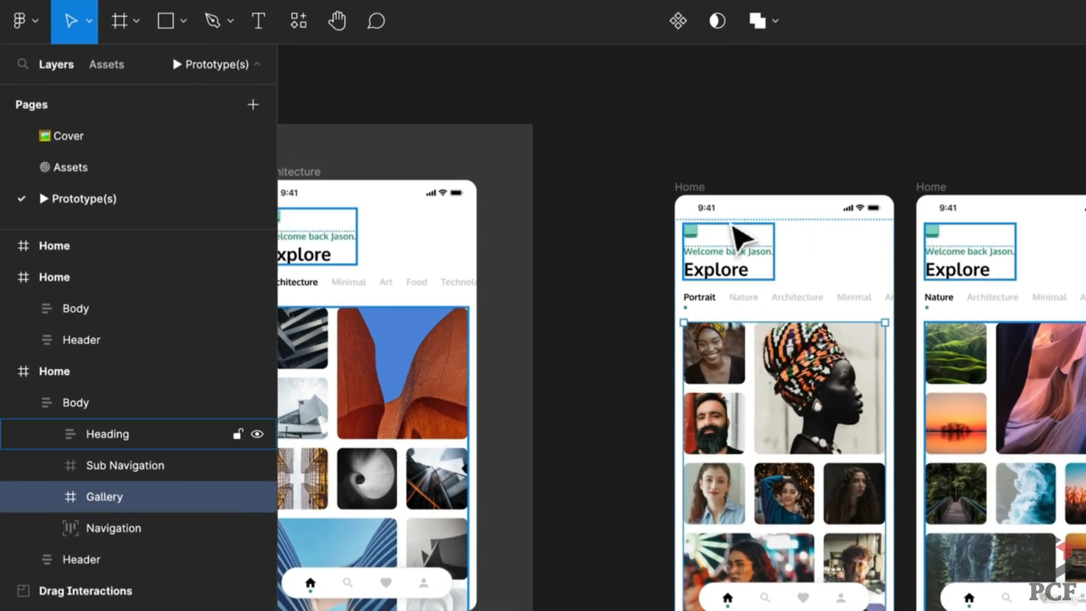
pyautogui.click(616, 242)
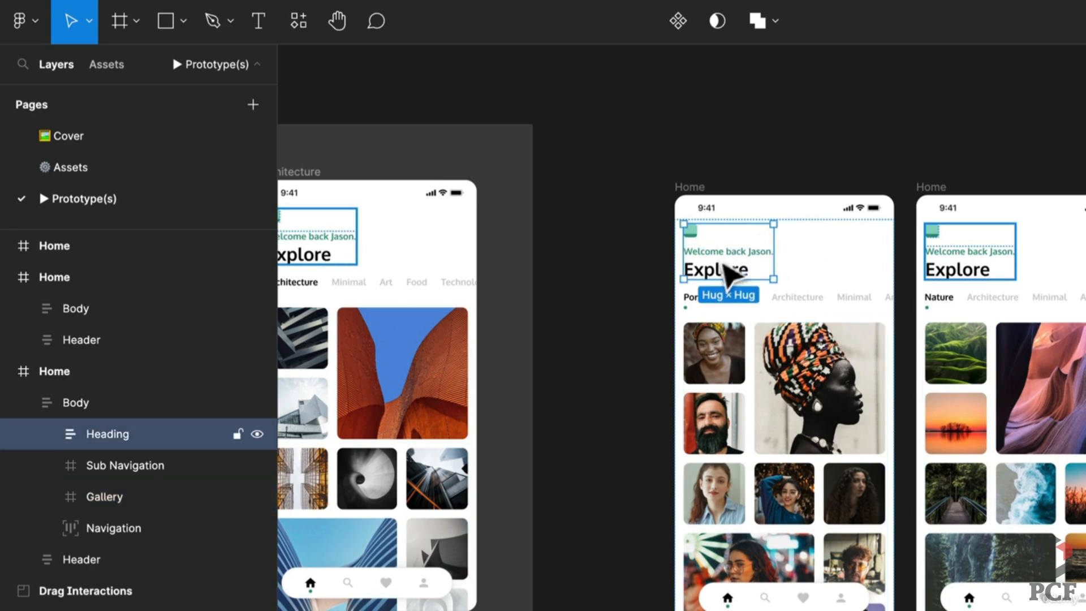
pyautogui.click(954, 277)
pyautogui.click(959, 277)
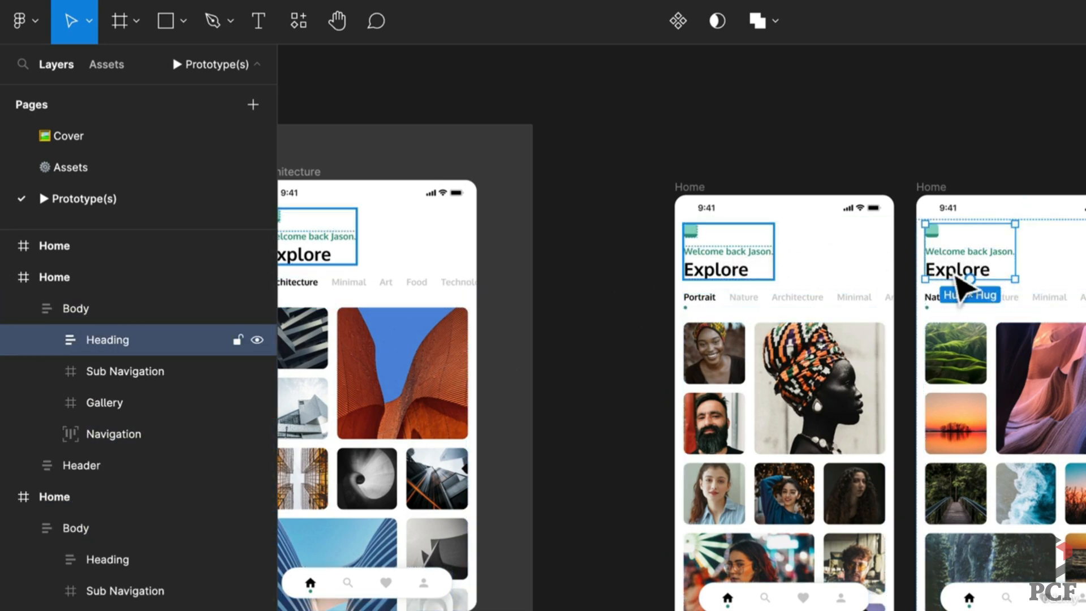
pyautogui.moveTo(1034, 295); pyautogui.dragTo(738, 308)
pyautogui.click(943, 276)
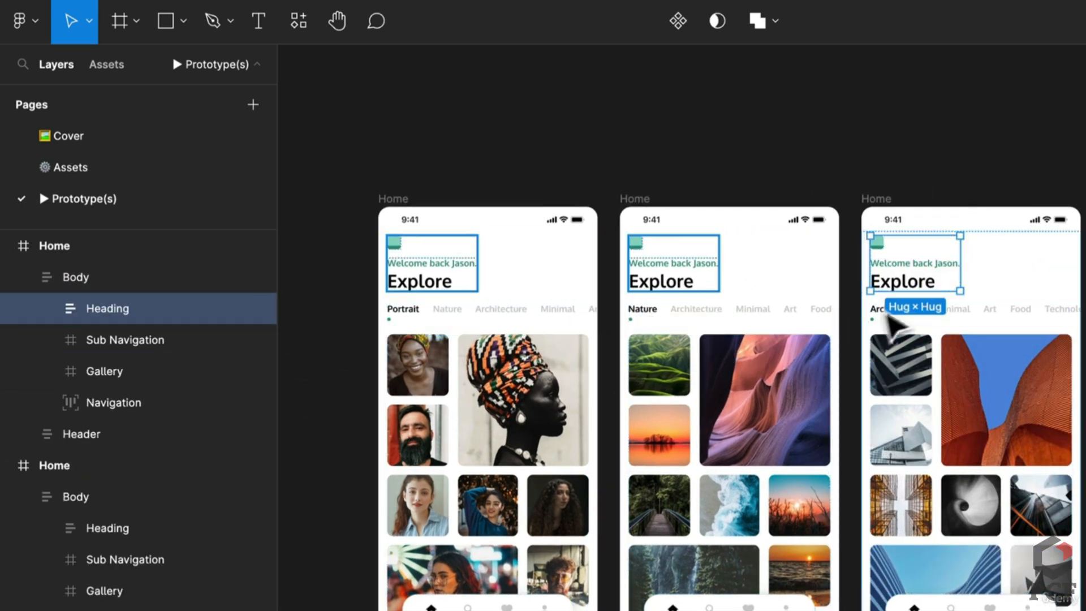
# Inspect the Sub Navigation tab rows and the Minimal tab label's design properties
pyautogui.click(891, 314)
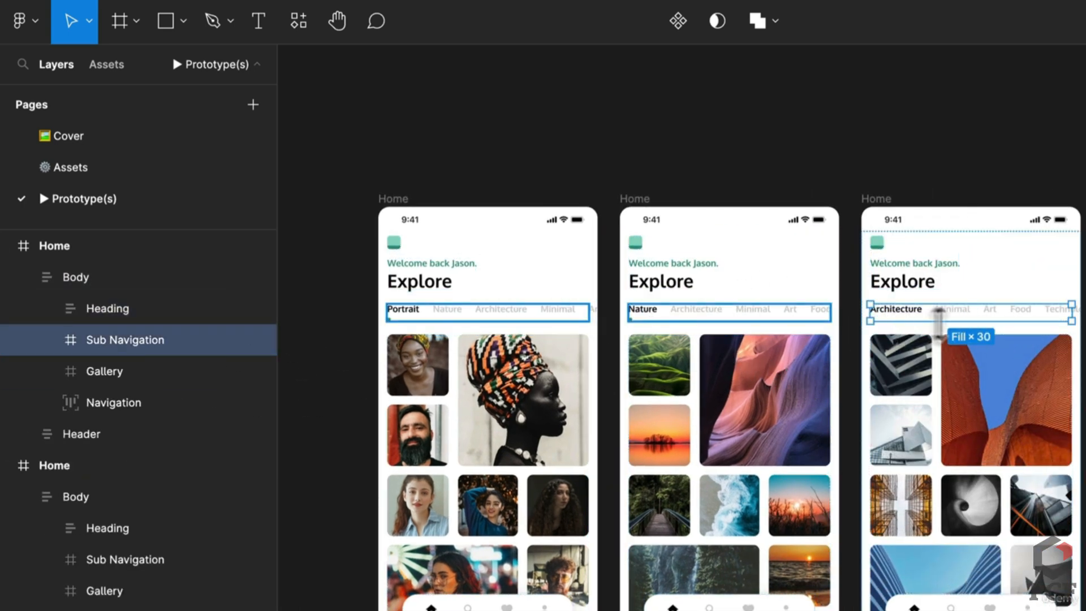
pyautogui.click(737, 320)
pyautogui.doubleClick(737, 320)
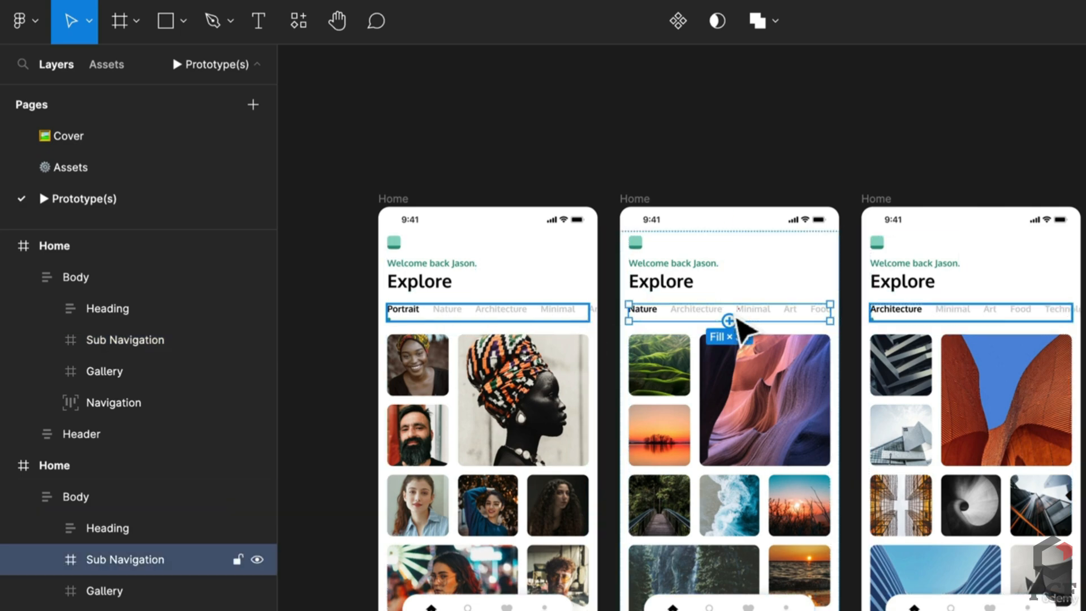
pyautogui.click(682, 312)
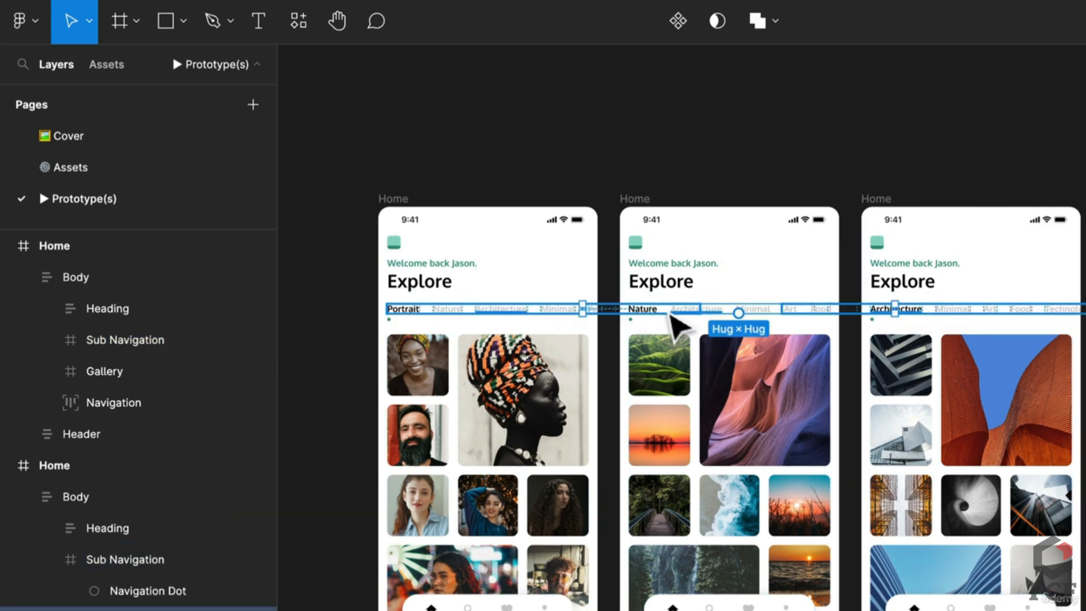
pyautogui.scroll(5, 681, 315)
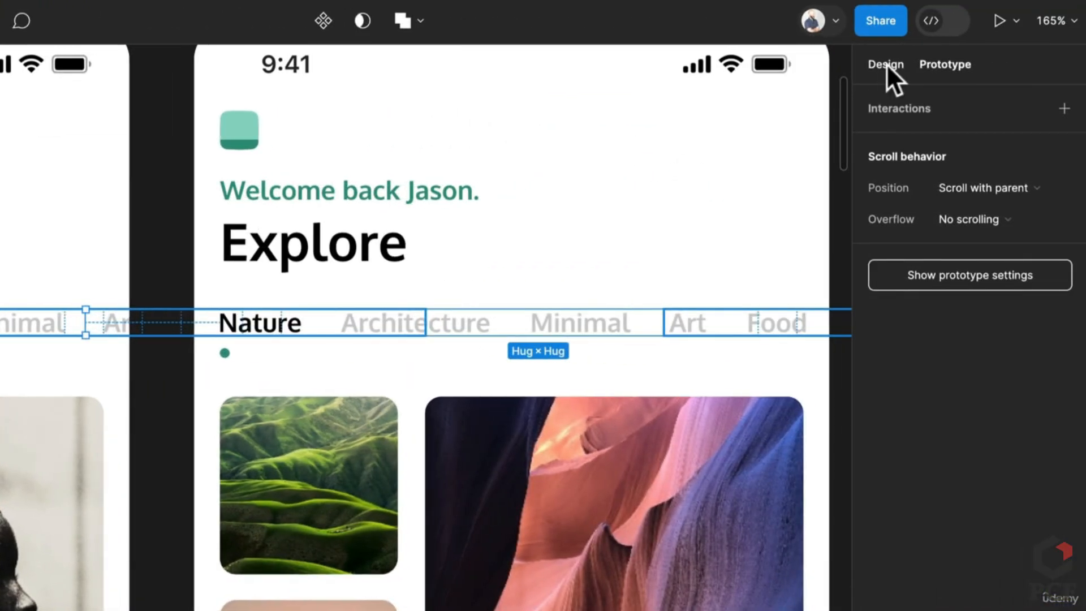
pyautogui.click(886, 64)
pyautogui.scroll(-5, 262, 393)
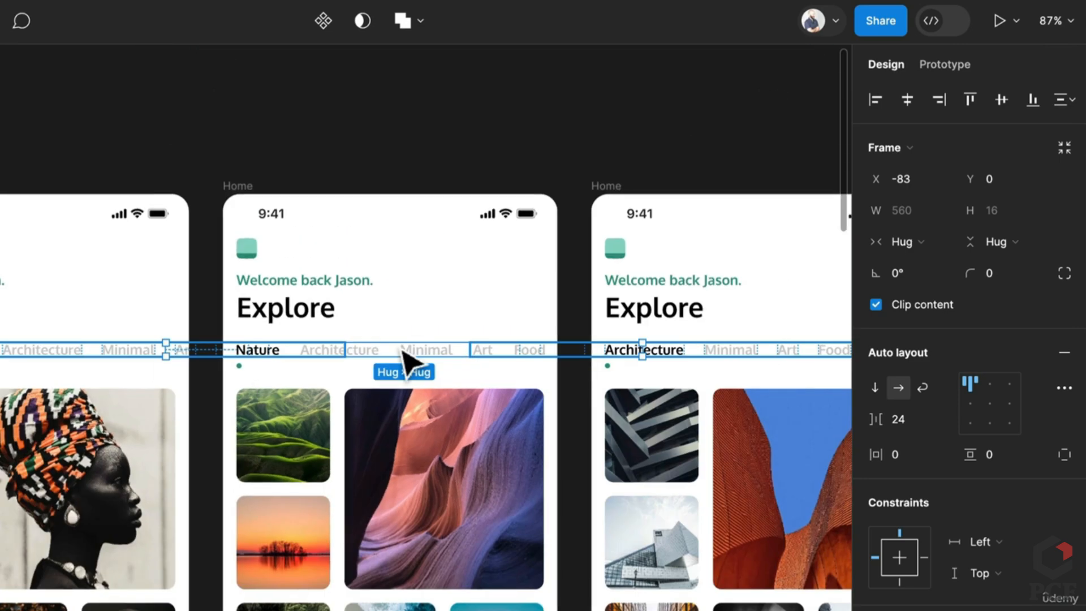
pyautogui.click(405, 351)
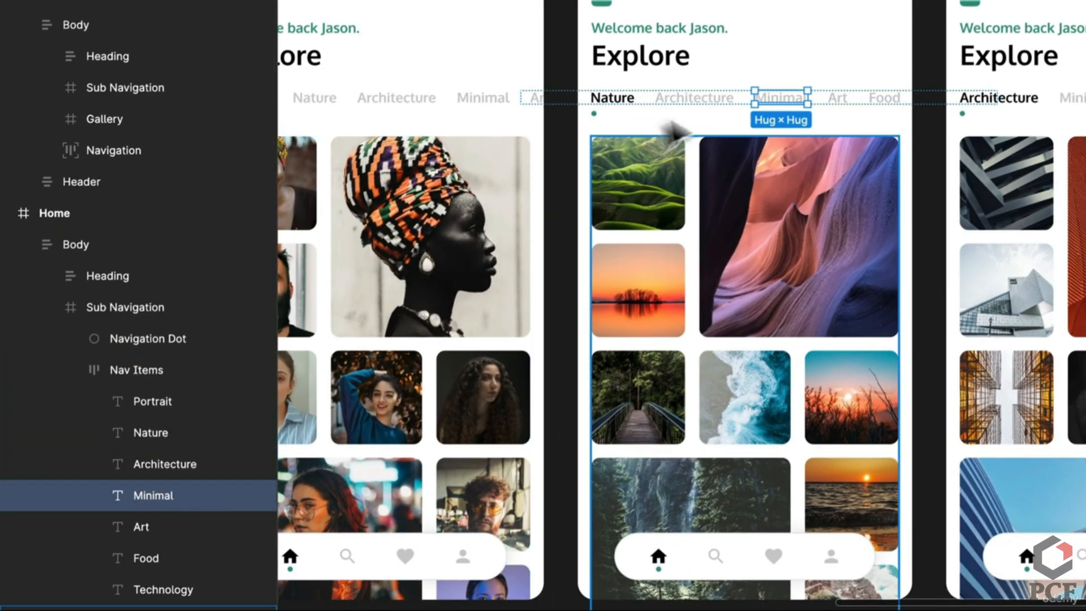
# Nudge the Nav Items tab row left and right, then undo to restore it
pyautogui.click(137, 374)
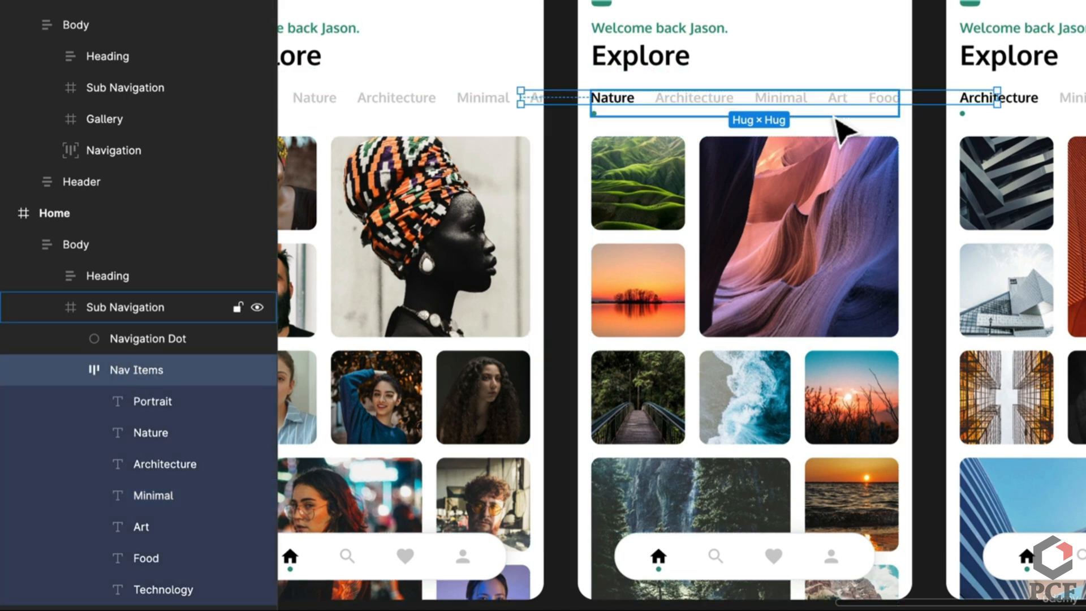
pyautogui.hotkey('shift', 'Left')
pyautogui.hotkey('shift', 'Right')
pyautogui.hotkey('shift', 'Right')
pyautogui.hotkey('shift', 'Right')
pyautogui.hotkey('shift', 'Right')
pyautogui.hotkey('shift', 'Right')
pyautogui.hotkey('shift', 'Right')
pyautogui.hotkey('shift', 'Right')
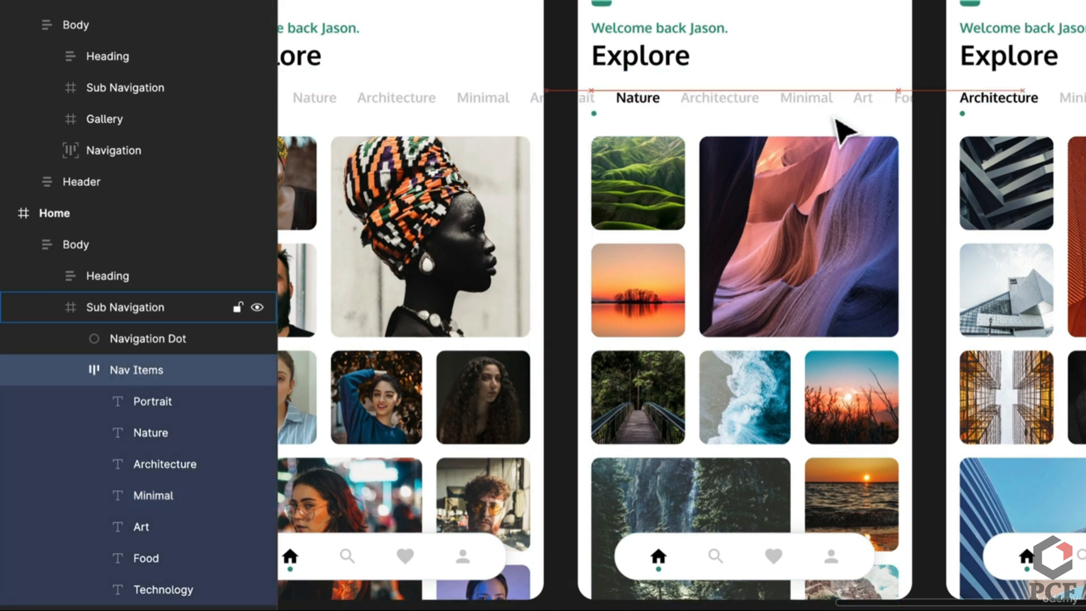
pyautogui.hotkey('shift', 'Left')
pyautogui.hotkey('shift', 'Left')
pyautogui.hotkey('shift', 'Left')
pyautogui.hotkey('shift', 'Left')
pyautogui.hotkey('shift', 'Left')
pyautogui.hotkey('shift', 'Left')
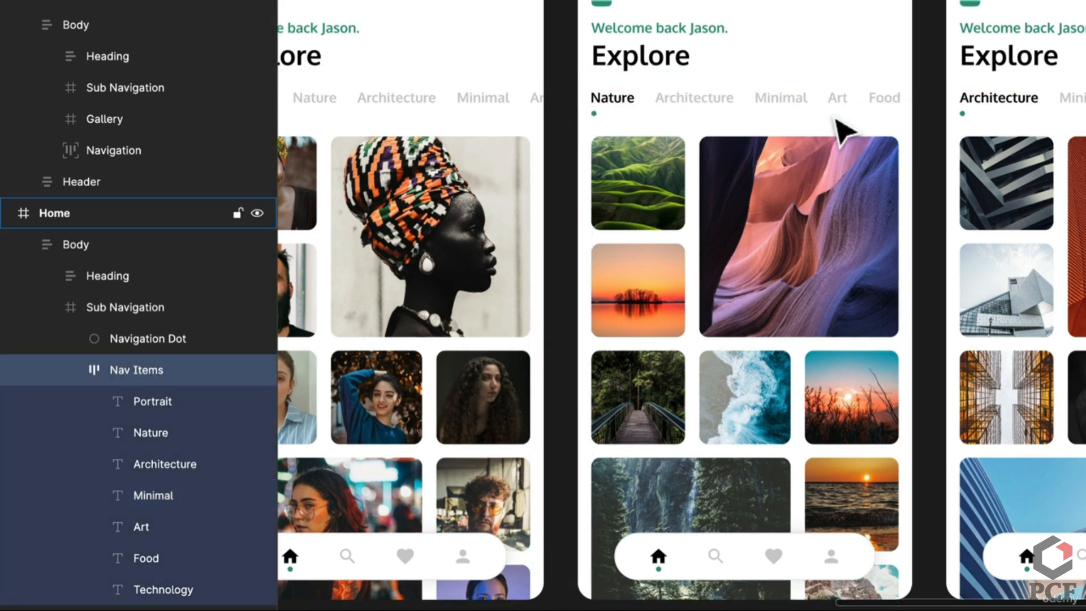
pyautogui.press('super+z')
pyautogui.press('super+shift+z')
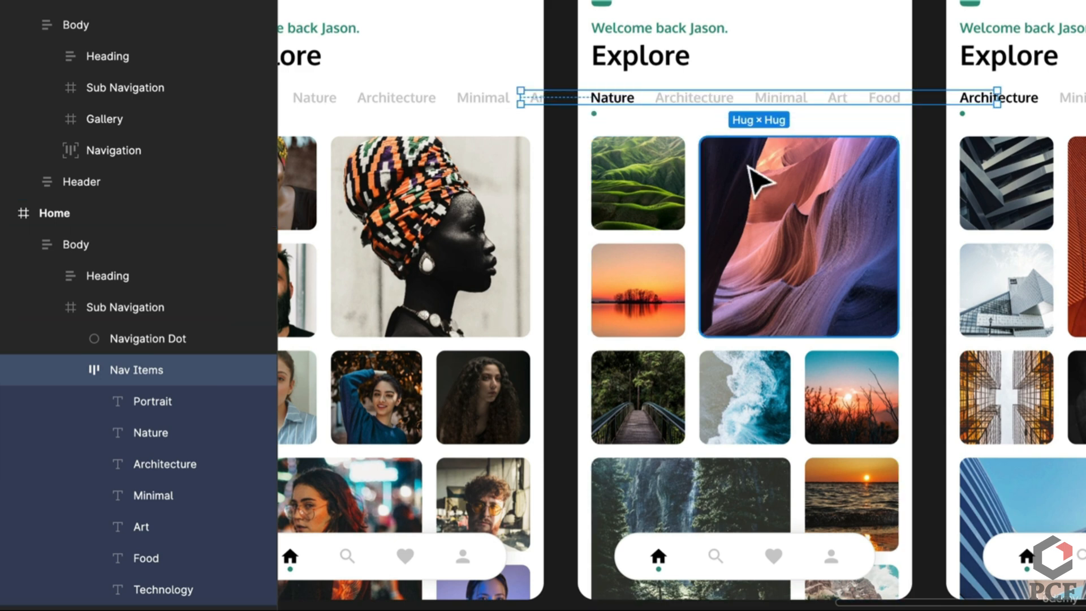
pyautogui.moveTo(700, 164); pyautogui.dragTo(873, 160)
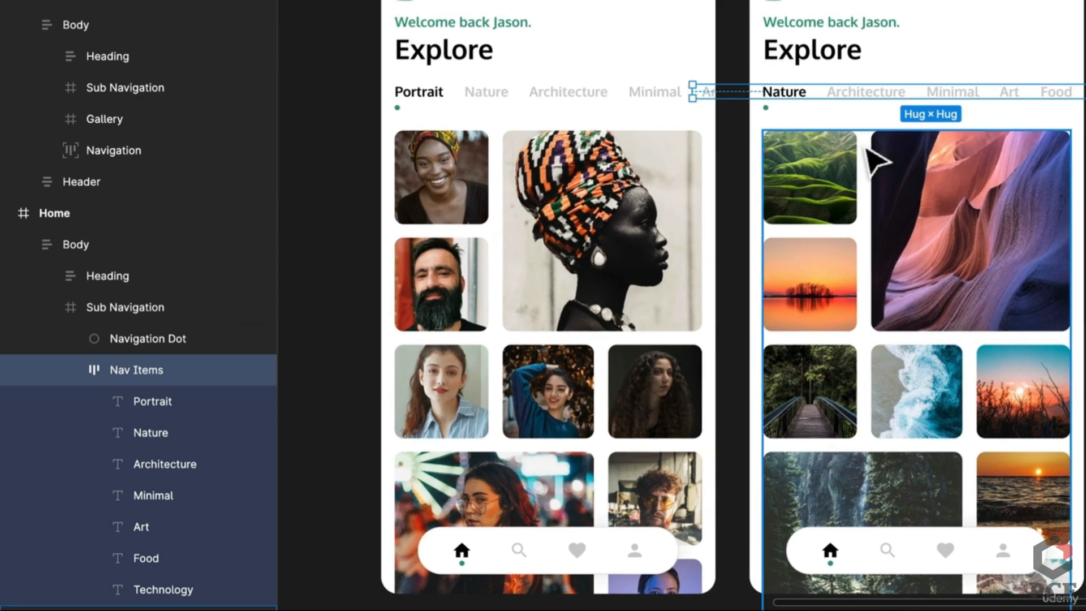
pyautogui.scroll(-1, 864, 146)
pyautogui.press('Escape')
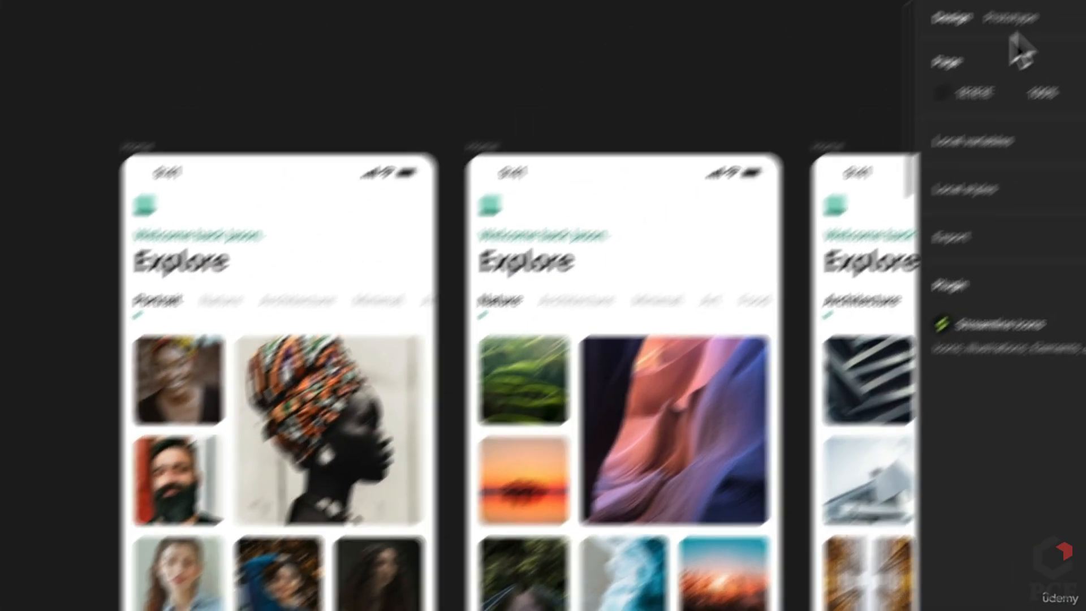
pyautogui.click(1009, 17)
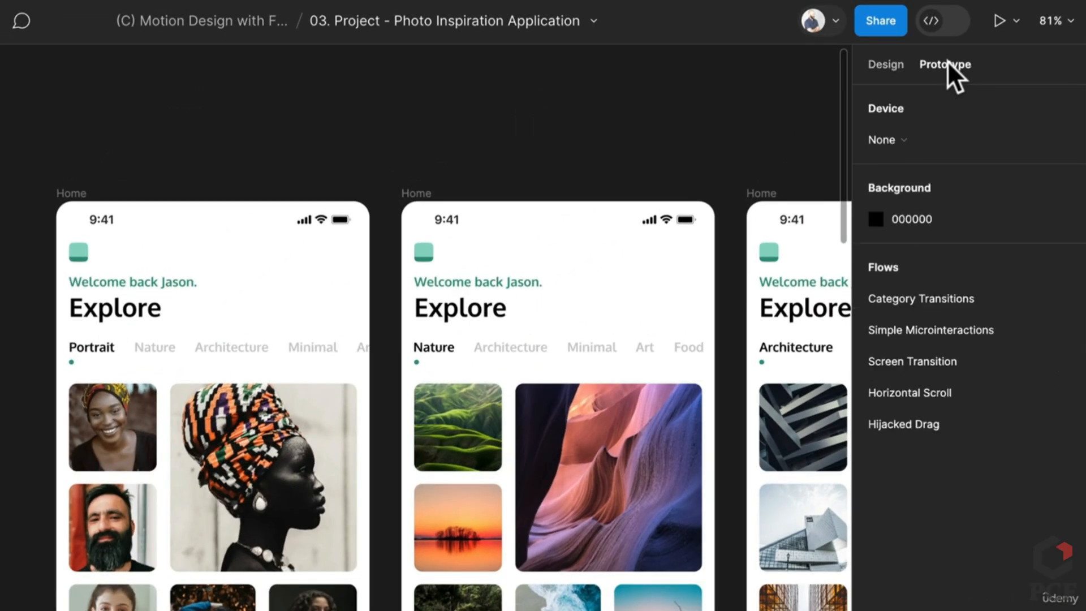
# Link the first screen's Nature tab to the second Home screen with Smart animate
pyautogui.doubleClick(196, 346)
pyautogui.doubleClick(155, 350)
pyautogui.doubleClick(154, 351)
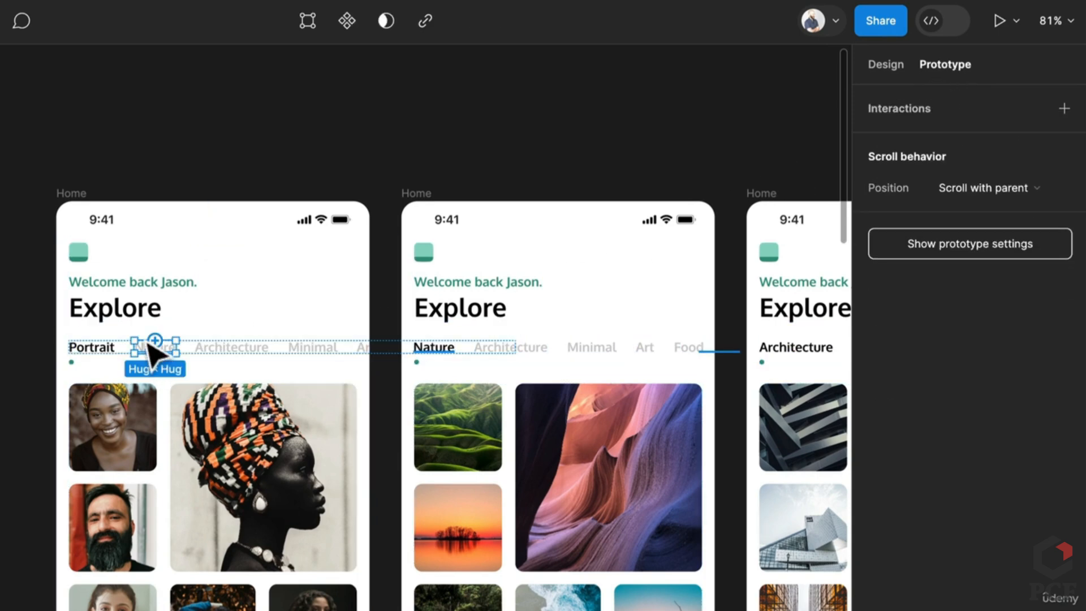
pyautogui.moveTo(176, 347); pyautogui.dragTo(449, 389)
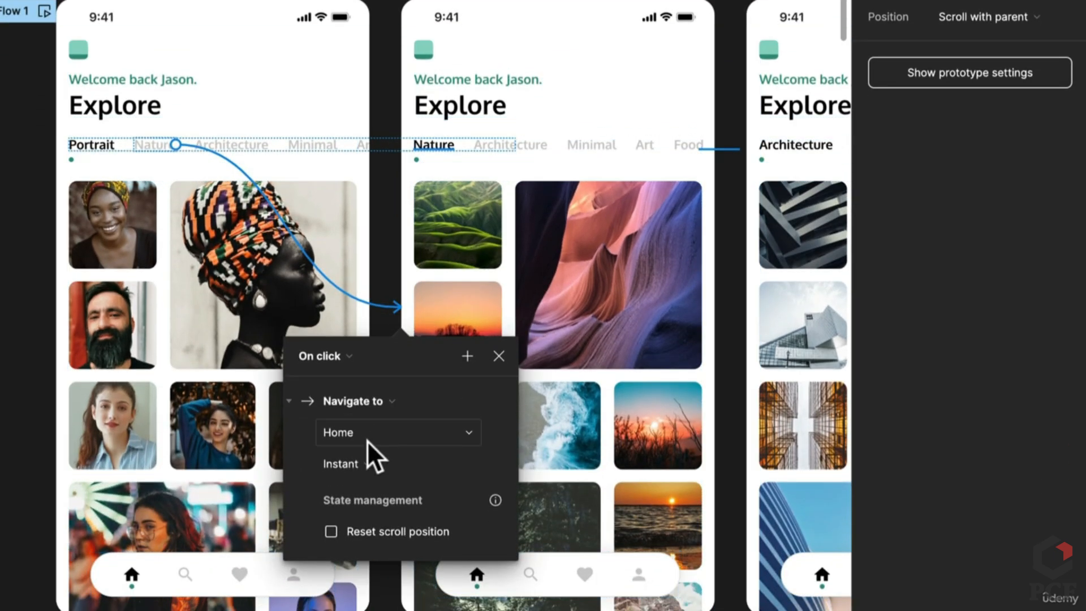
pyautogui.click(368, 440)
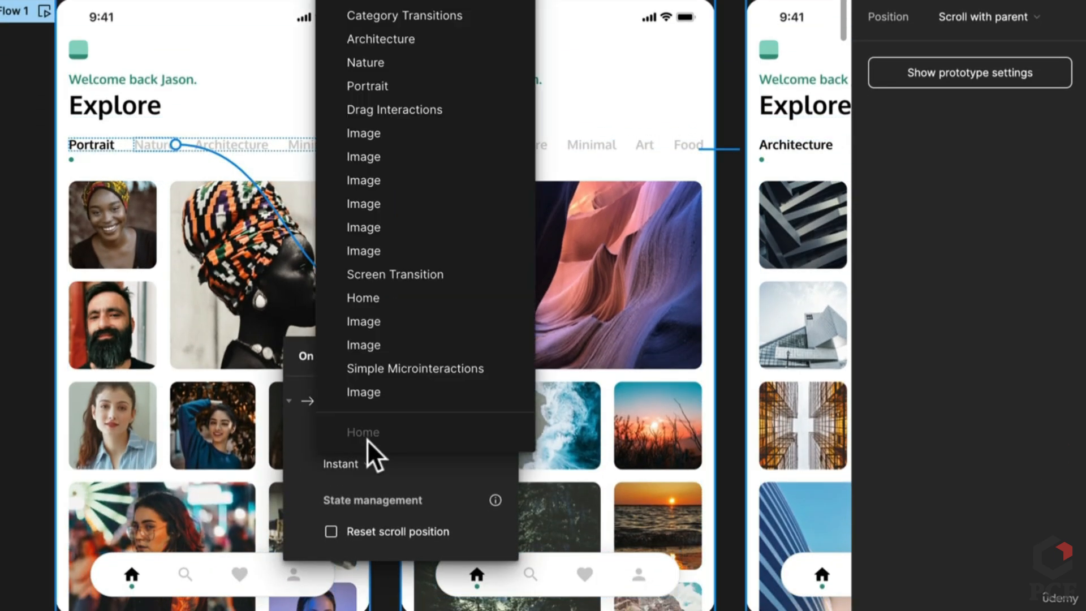
pyautogui.click(367, 438)
pyautogui.click(375, 462)
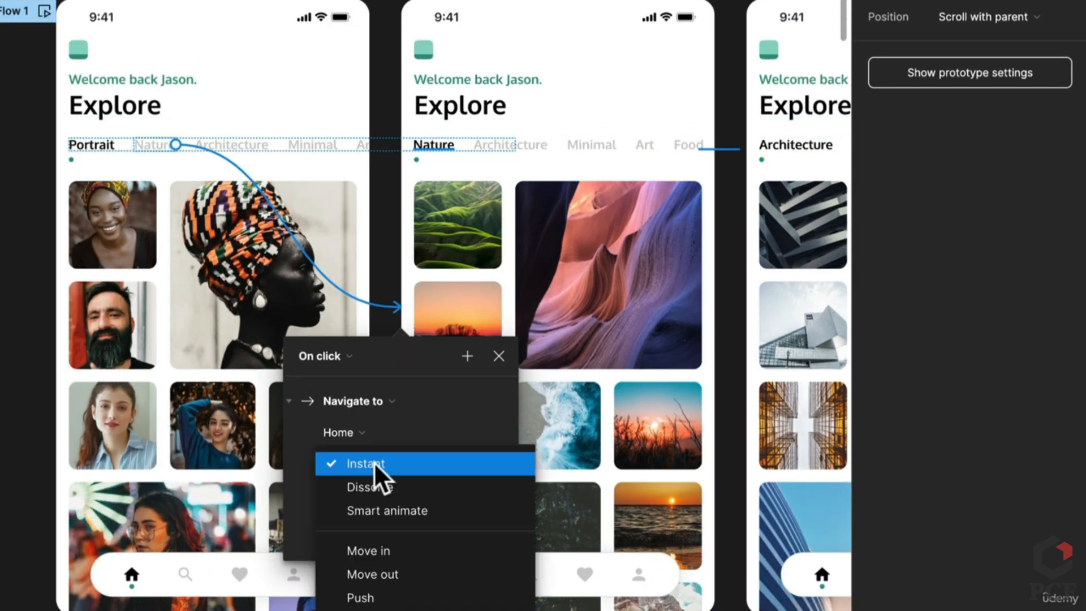
pyautogui.click(414, 512)
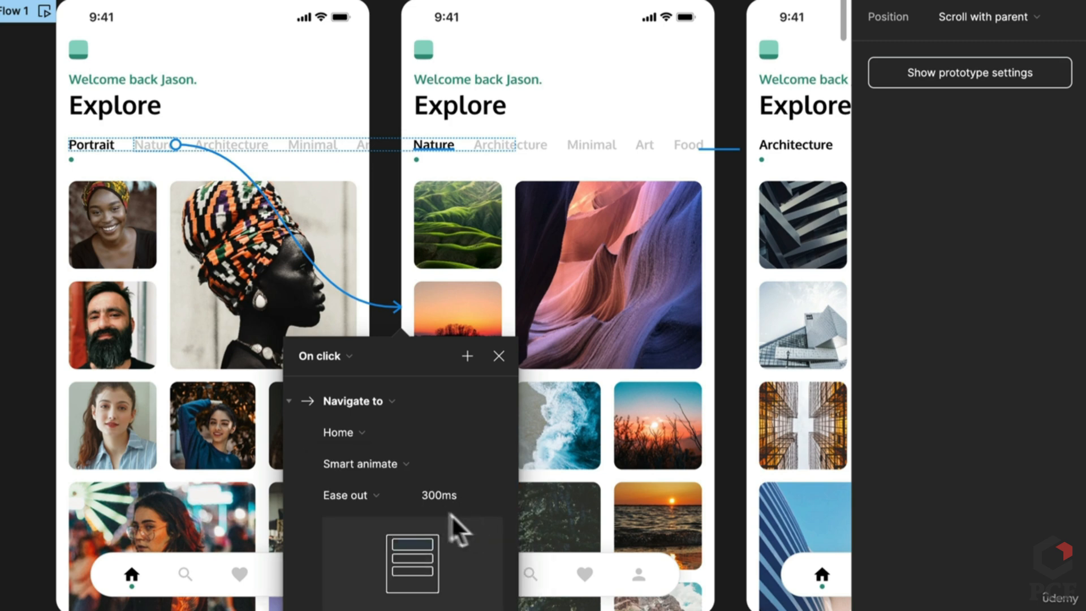
pyautogui.click(529, 152)
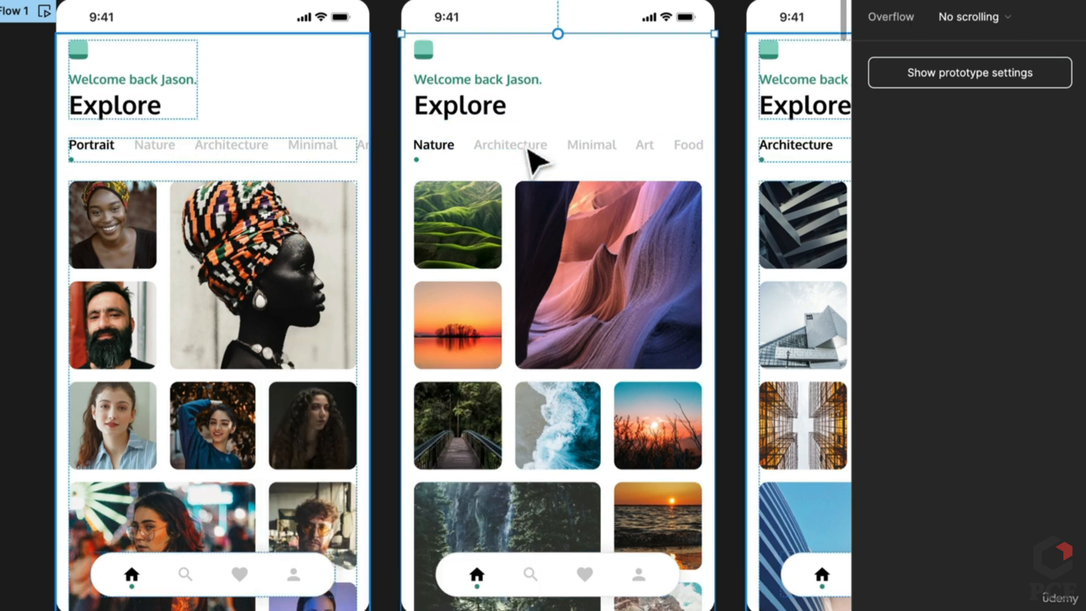
pyautogui.moveTo(537, 182); pyautogui.dragTo(419, 192)
# Link the first screen's Architecture tab to the Architecture Home screen and check the flow start
pyautogui.click(109, 162)
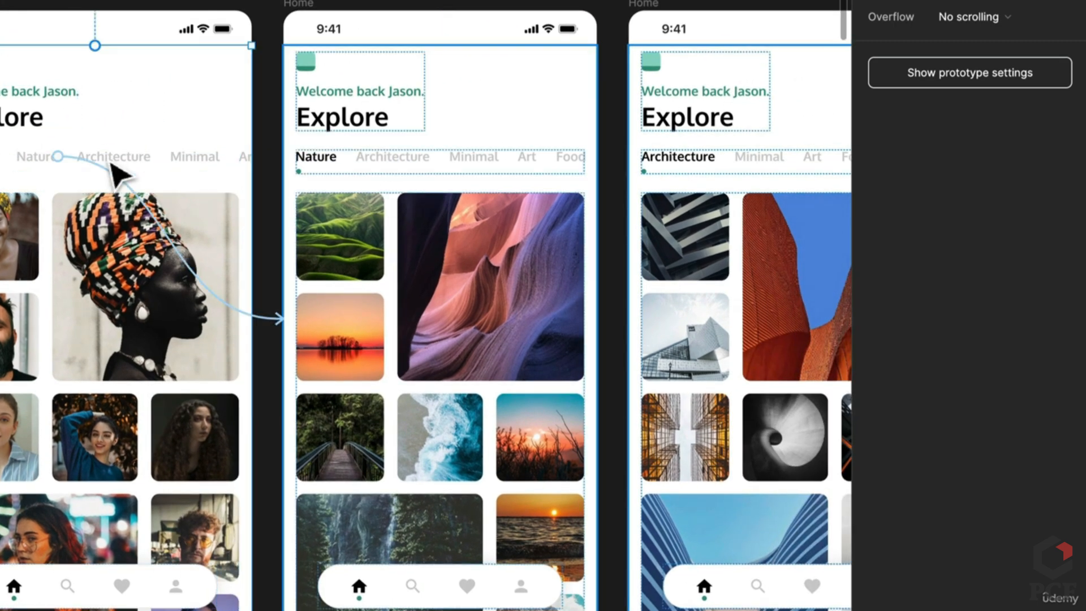
pyautogui.doubleClick(111, 164)
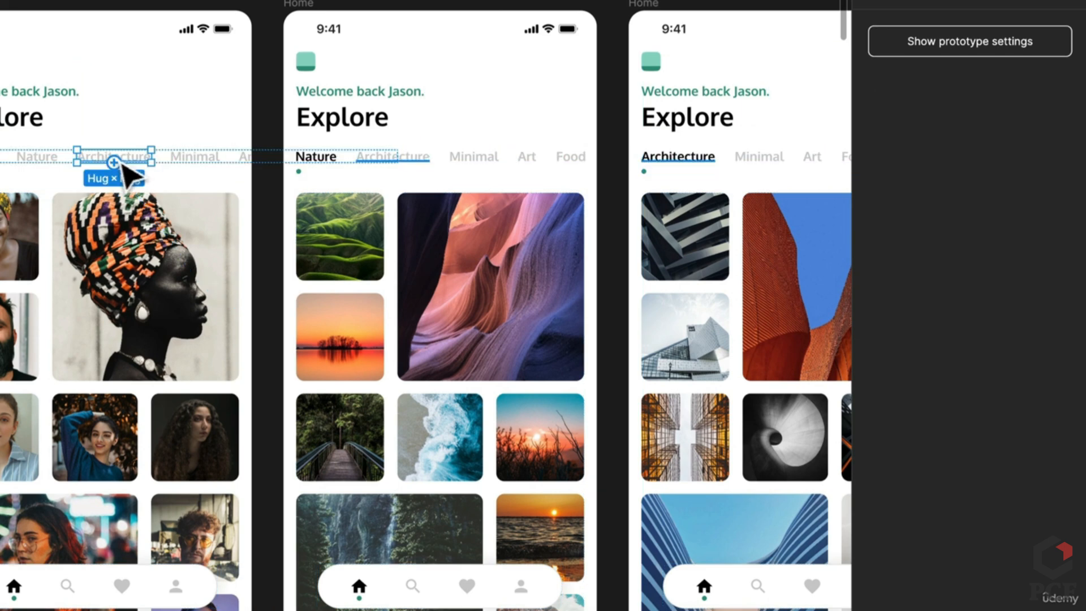
pyautogui.moveTo(115, 163); pyautogui.dragTo(746, 219)
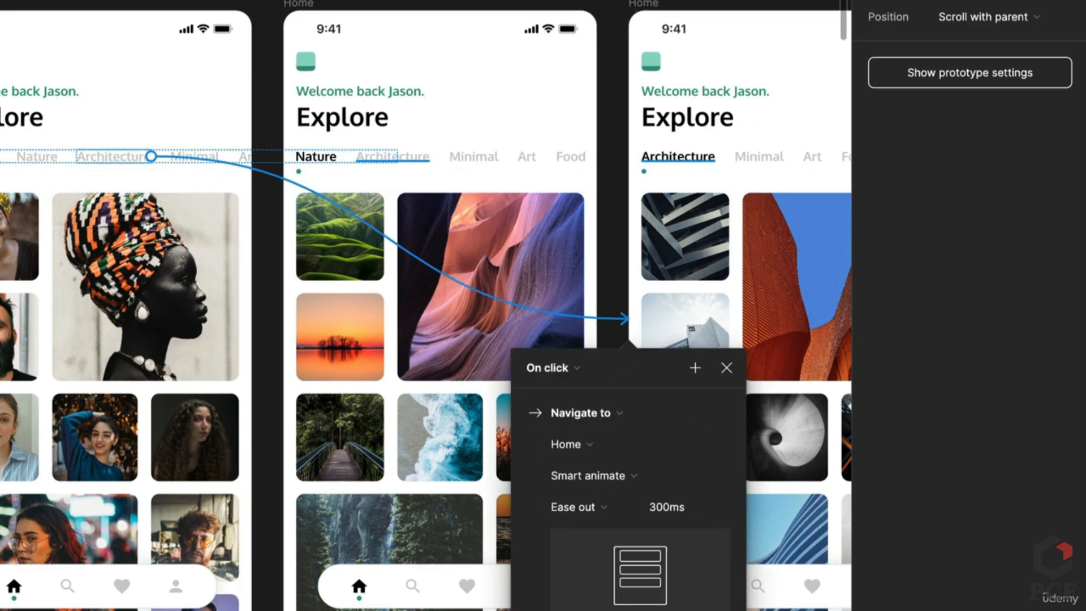
pyautogui.press('Escape')
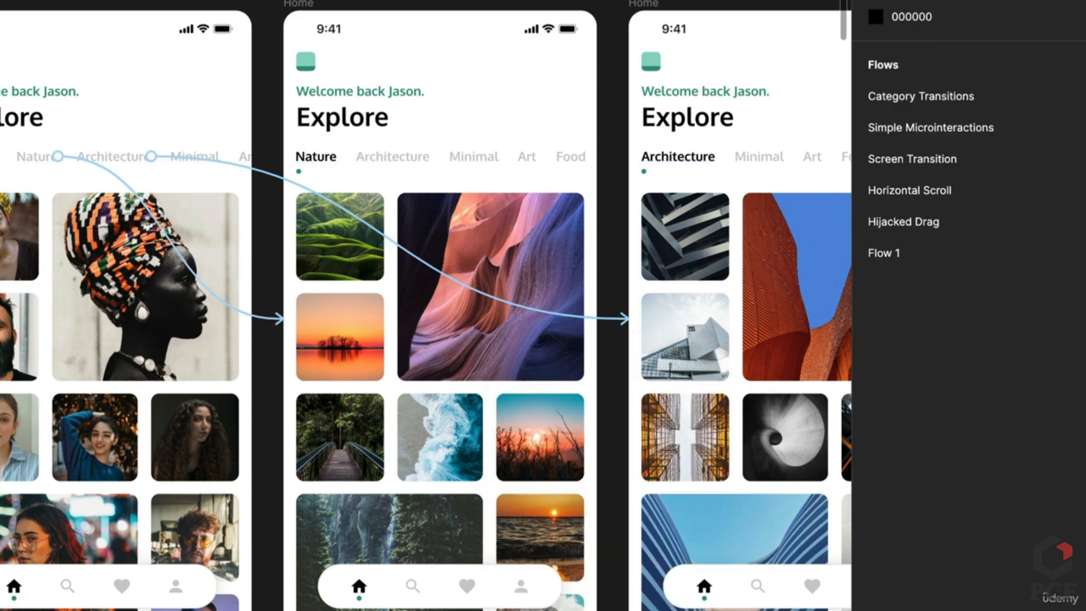
pyautogui.hscroll(-4, 426, 305)
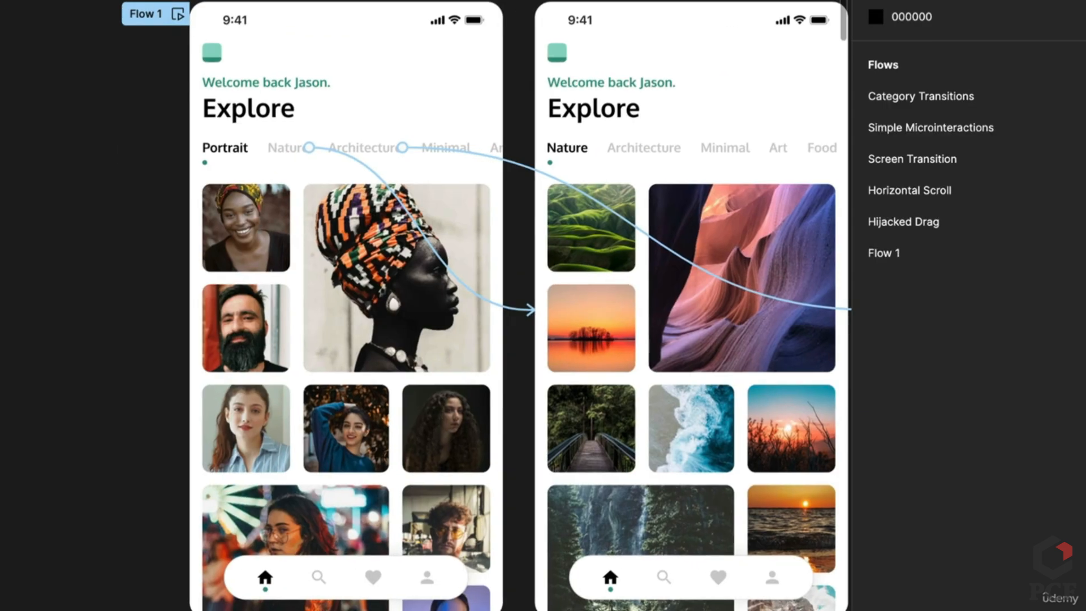
pyautogui.click(145, 21)
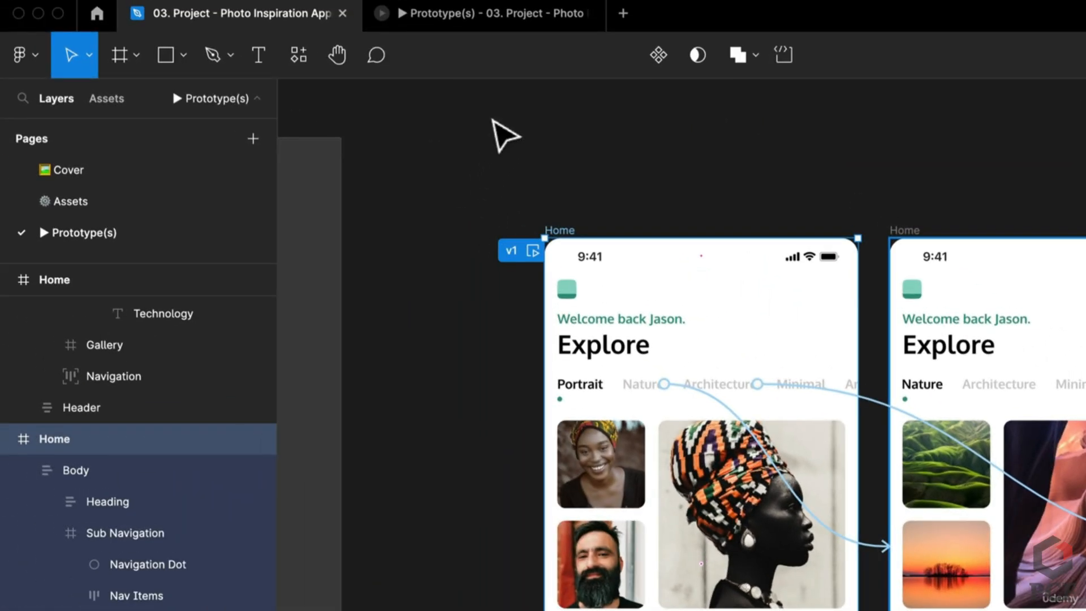
pyautogui.click(500, 162)
# Play flow v1 and test the Nature and Architecture category tabs
pyautogui.click(519, 13)
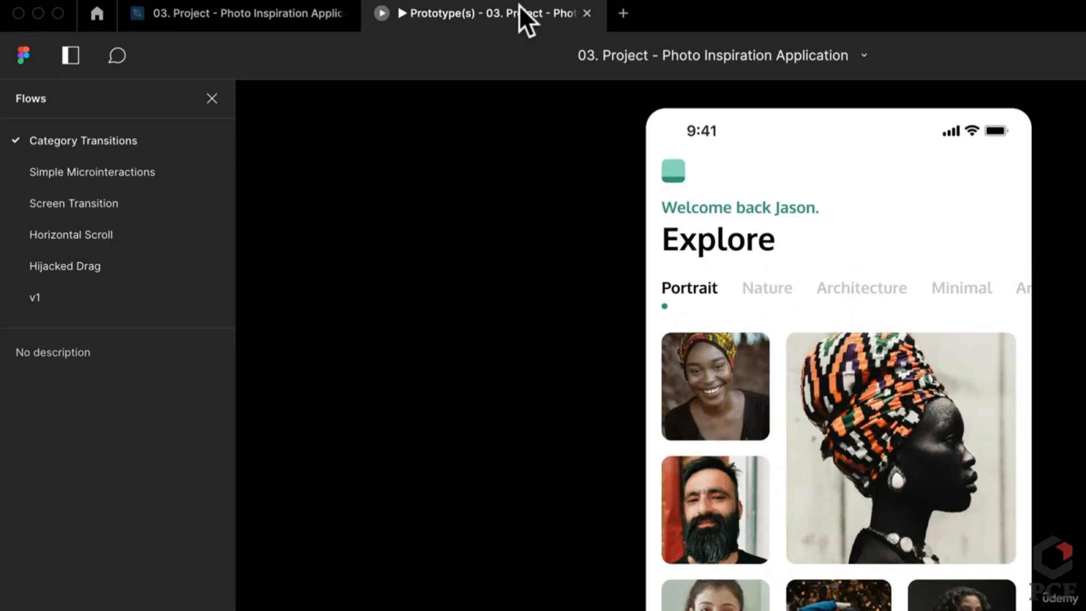
pyautogui.click(41, 297)
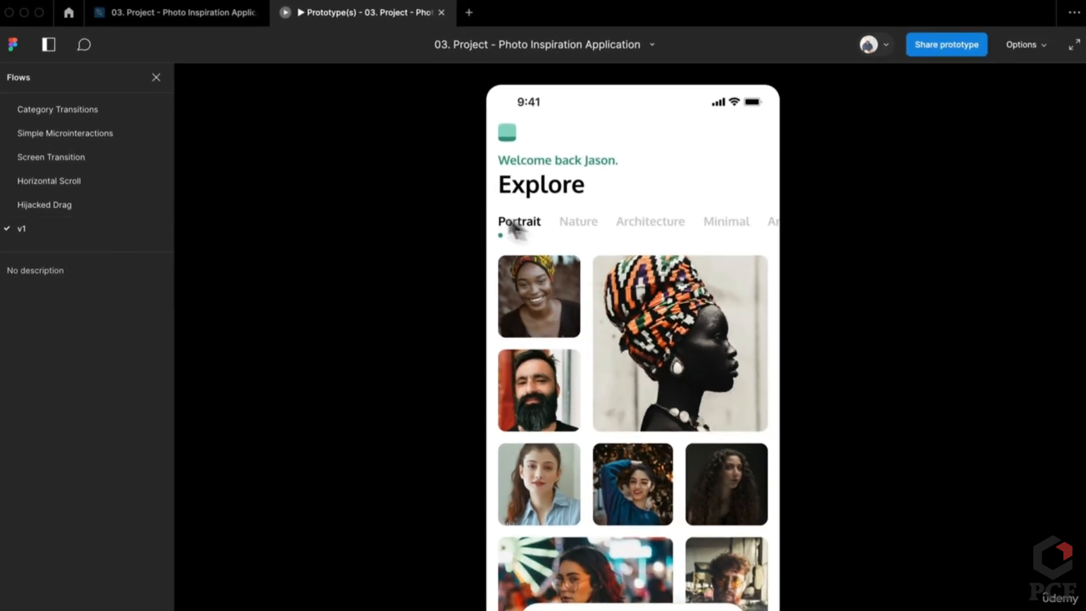
pyautogui.click(570, 224)
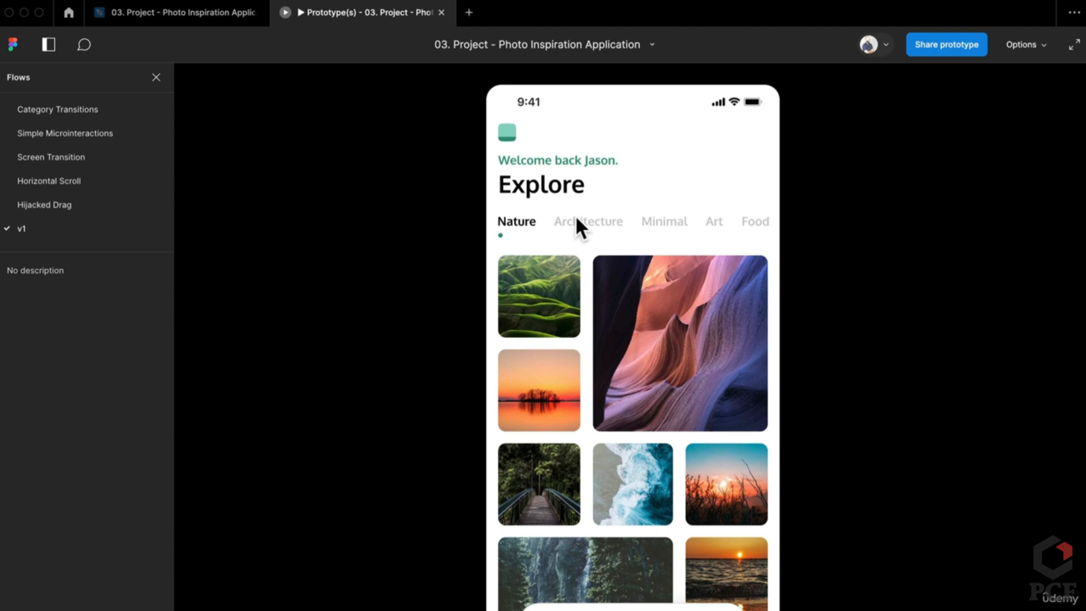
pyautogui.click(650, 222)
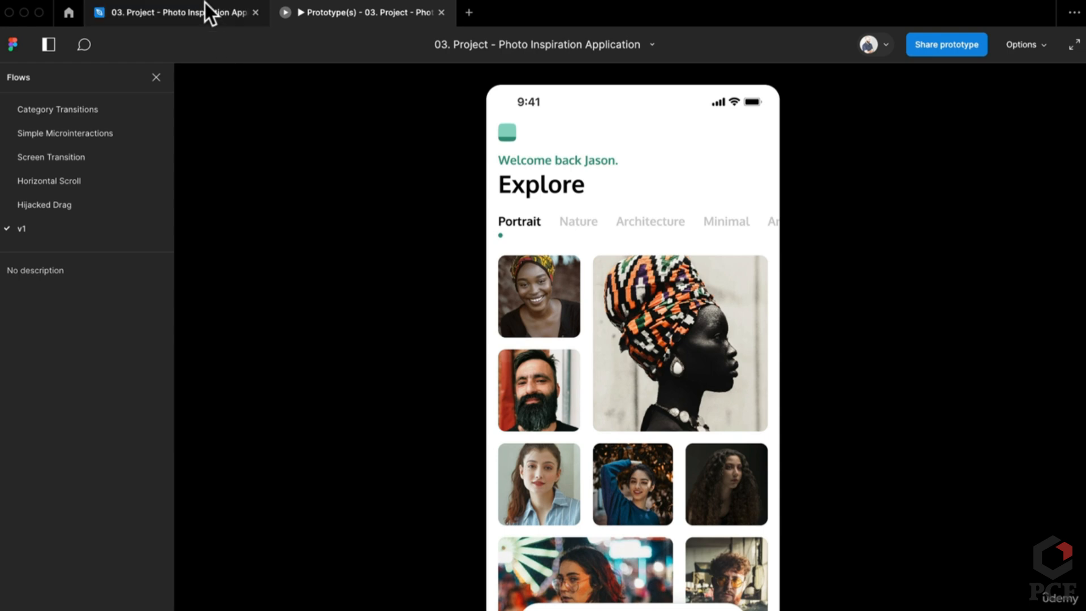
pyautogui.click(208, 12)
# Connect the Nature screen's Architecture tab to the third Home screen
pyautogui.click(766, 301)
pyautogui.doubleClick(758, 296)
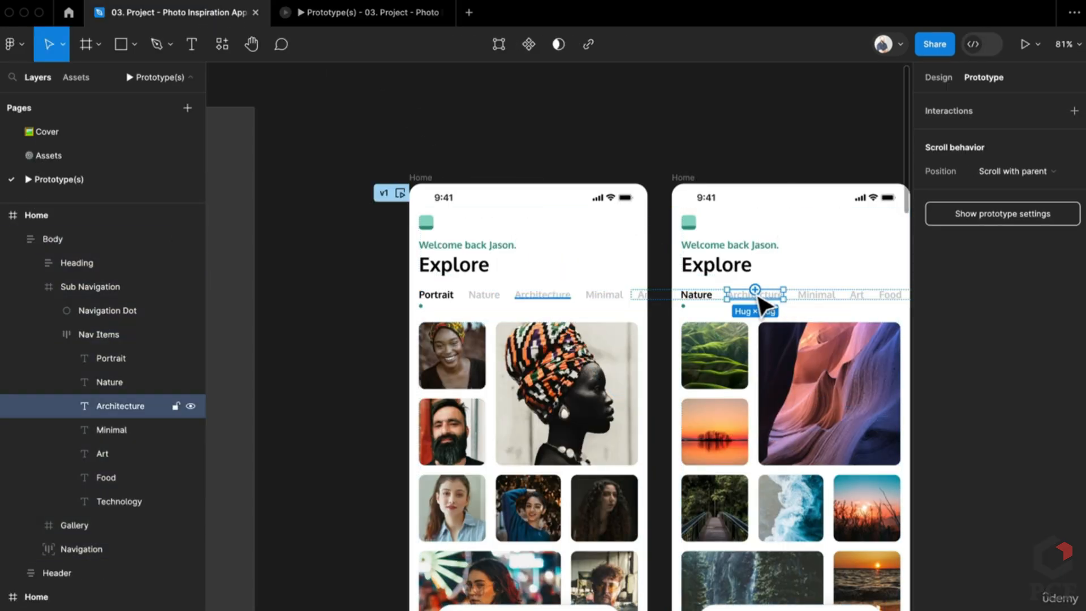
pyautogui.hscroll(5, 781, 328)
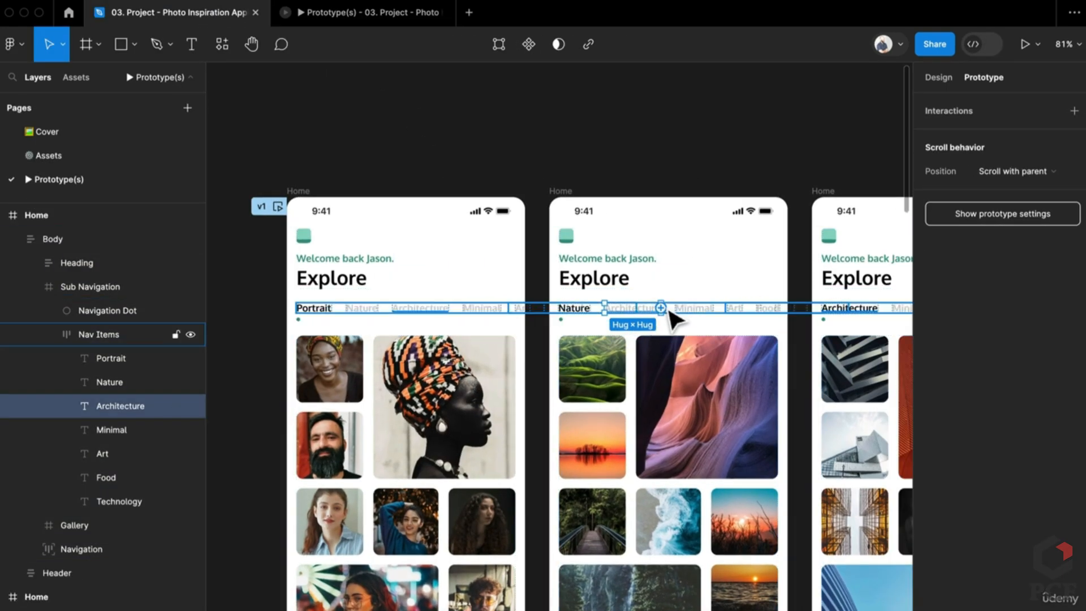
pyautogui.moveTo(660, 308); pyautogui.dragTo(815, 436)
pyautogui.hscroll(5, 716, 280)
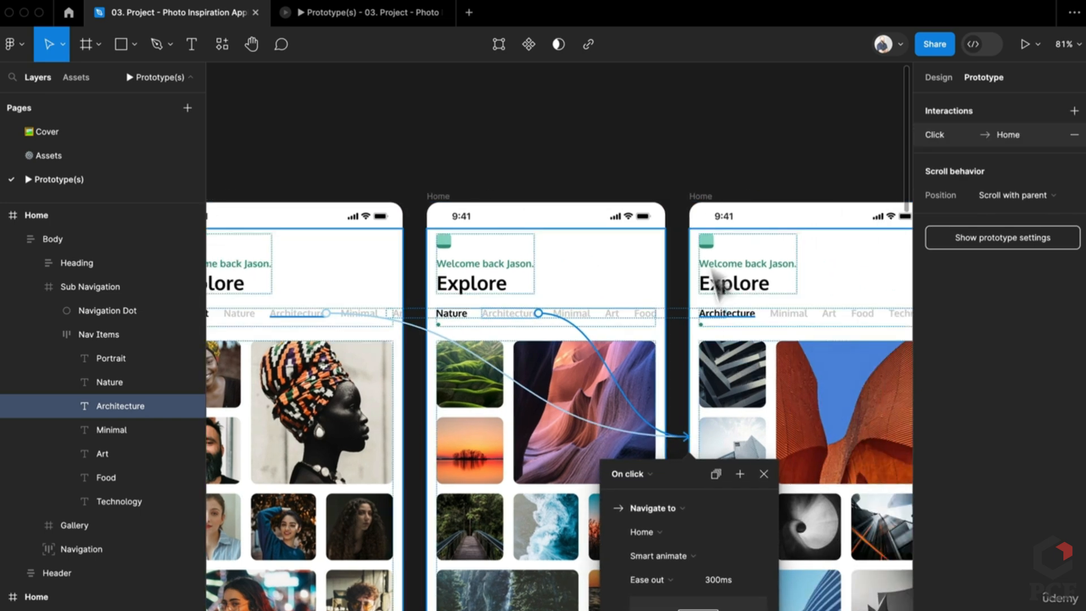
pyautogui.click(672, 129)
pyautogui.moveTo(580, 159); pyautogui.dragTo(642, 124)
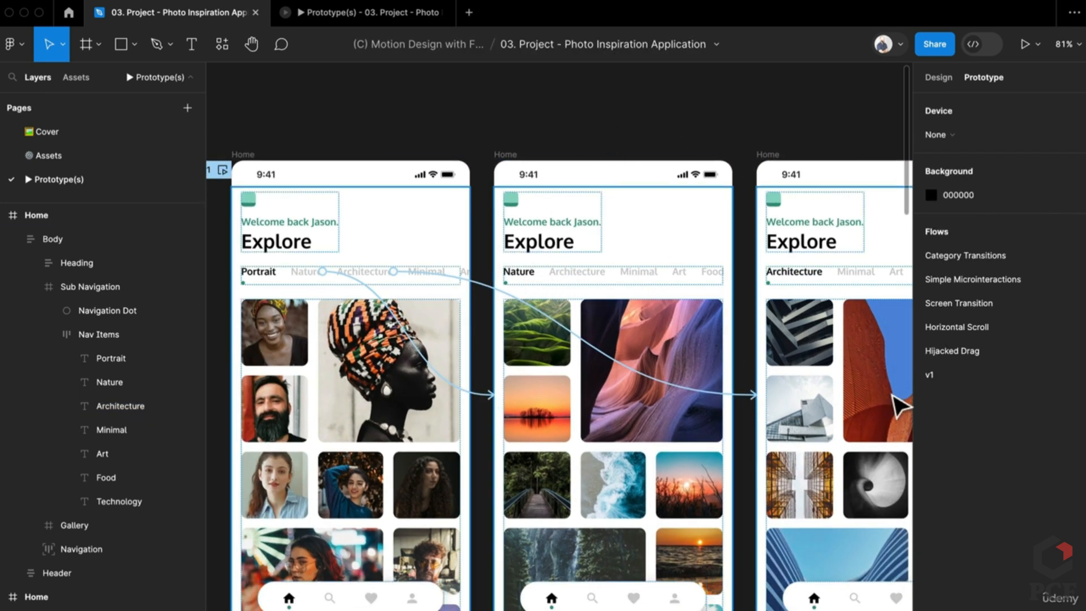
# Retest Nature then Architecture in the preview and return to the design file
pyautogui.click(345, 12)
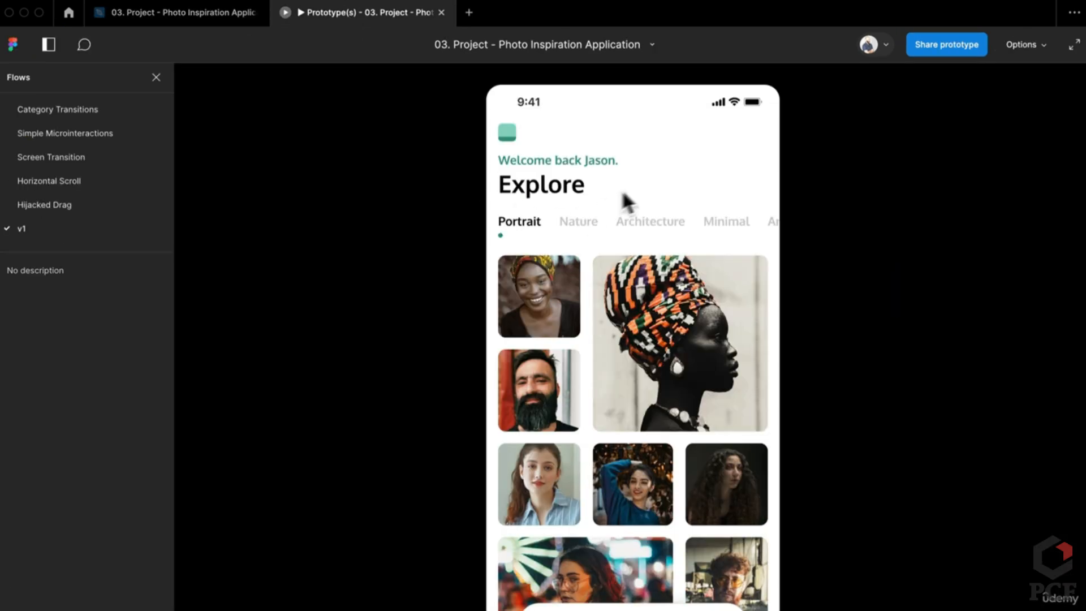
pyautogui.click(578, 227)
pyautogui.click(572, 223)
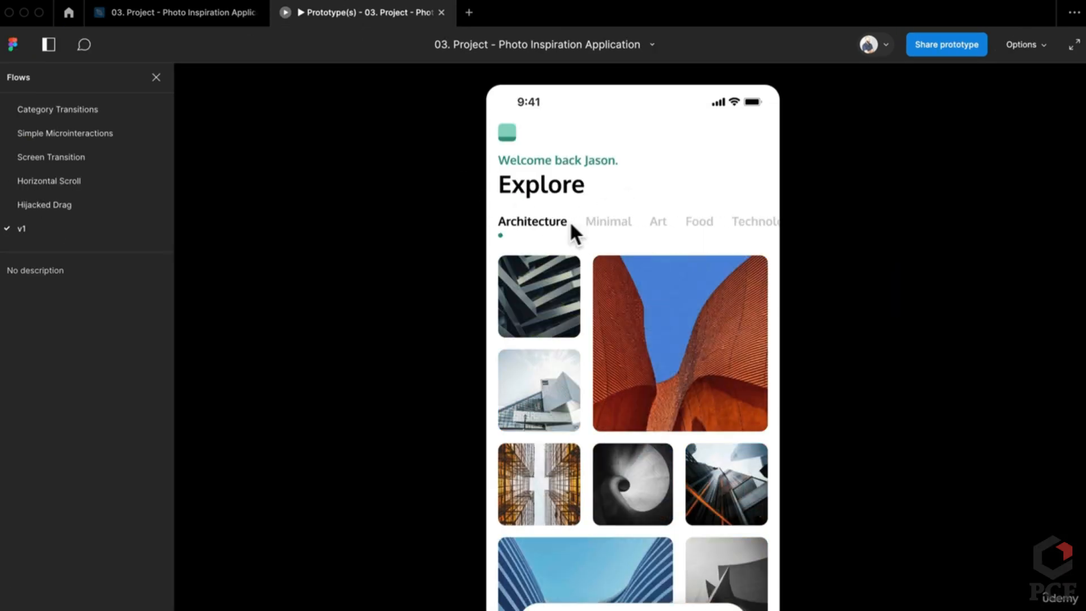
pyautogui.click(193, 13)
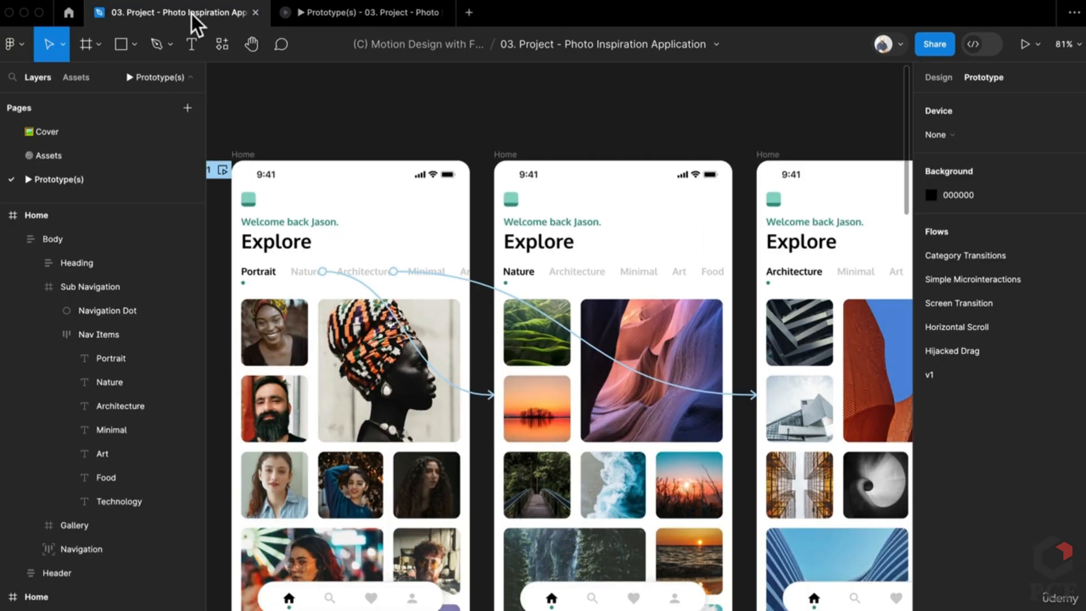
pyautogui.click(356, 403)
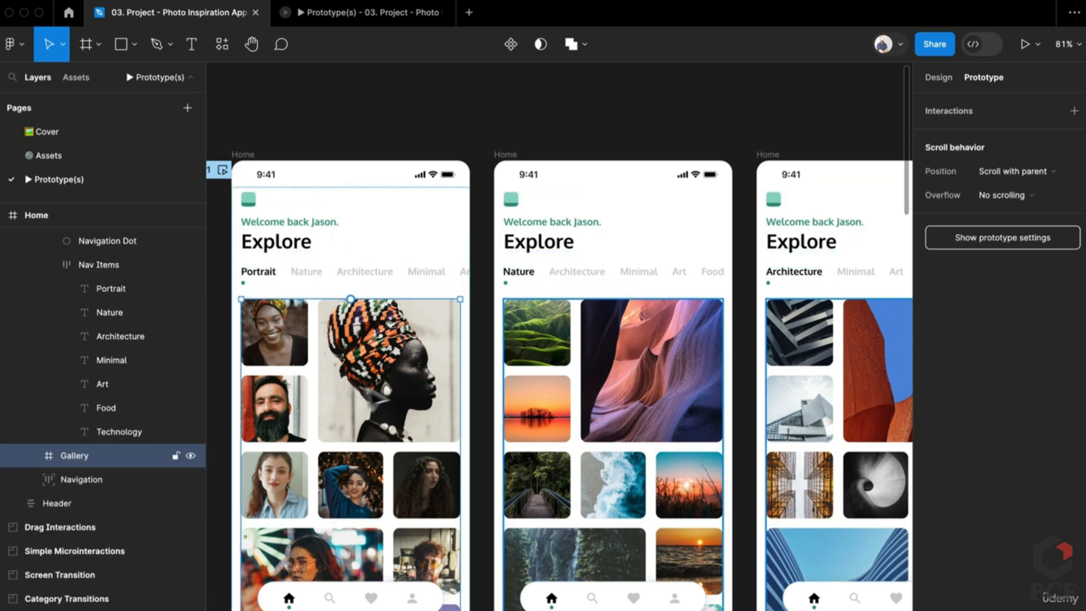
pyautogui.scroll(-3, 509, 328)
pyautogui.hscroll(-3, 509, 328)
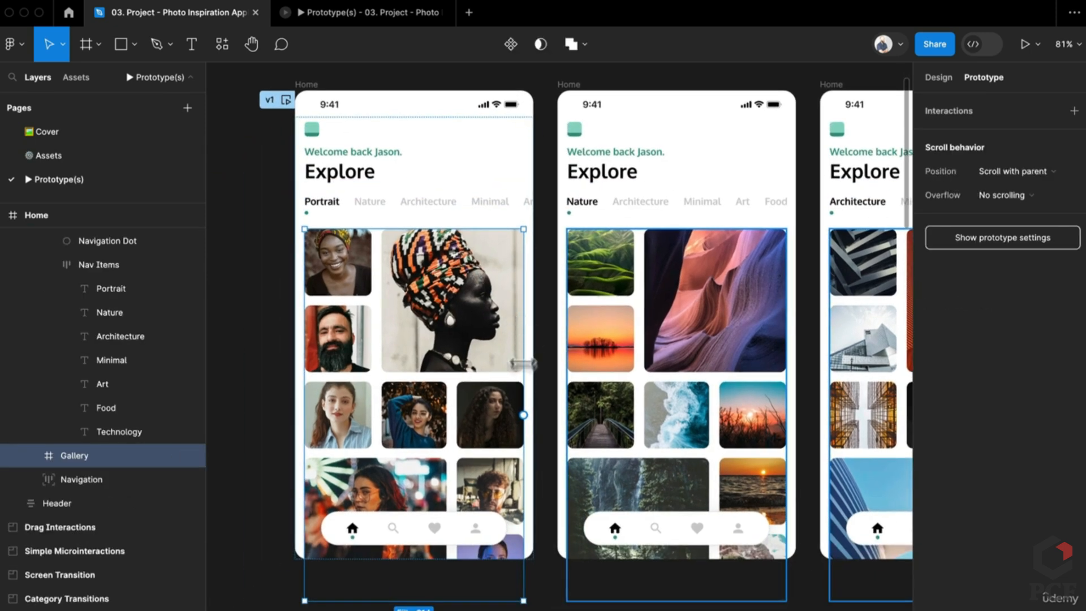
pyautogui.doubleClick(498, 422)
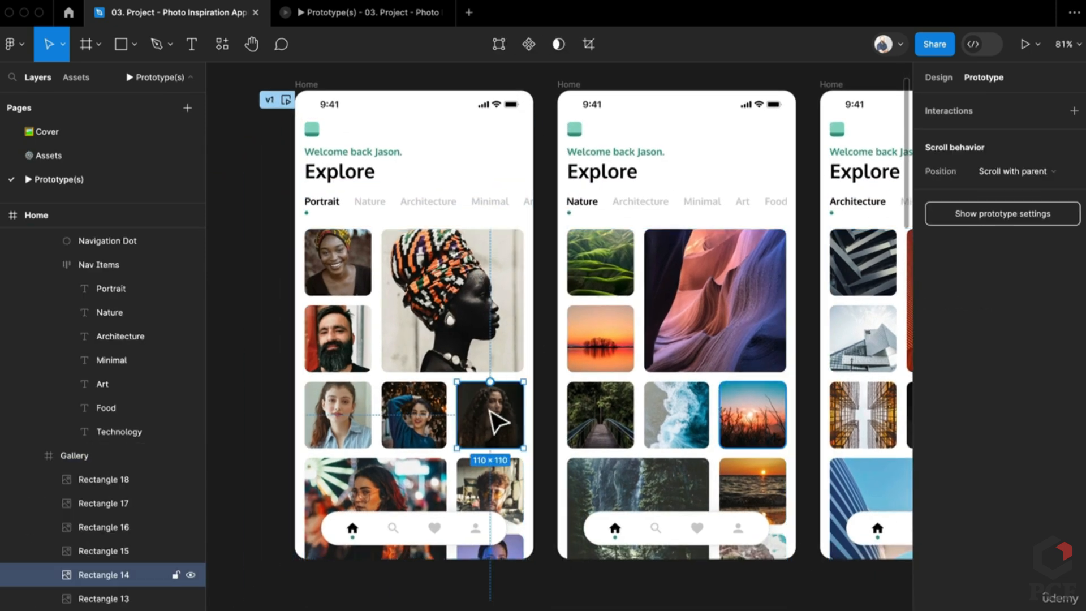
pyautogui.click(421, 429)
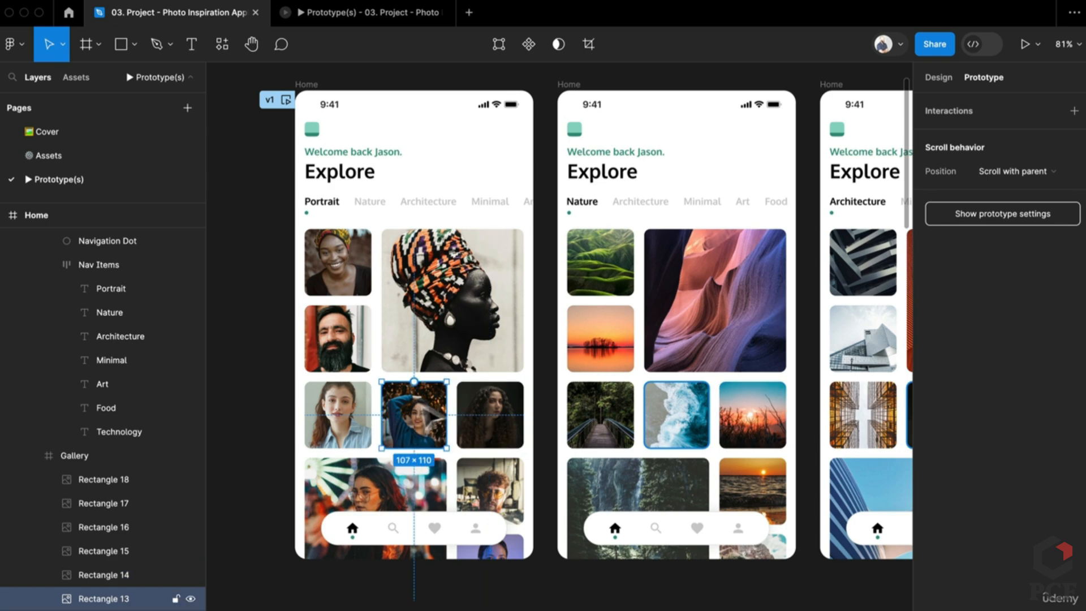
pyautogui.click(695, 418)
pyautogui.doubleClick(695, 418)
pyautogui.doubleClick(695, 418)
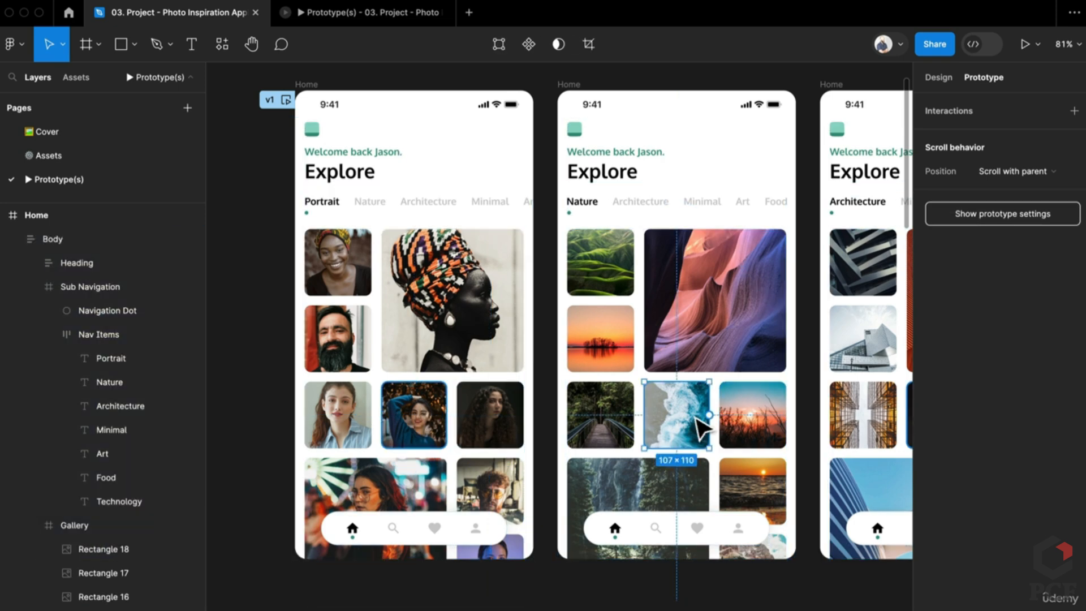
pyautogui.click(431, 435)
pyautogui.doubleClick(432, 436)
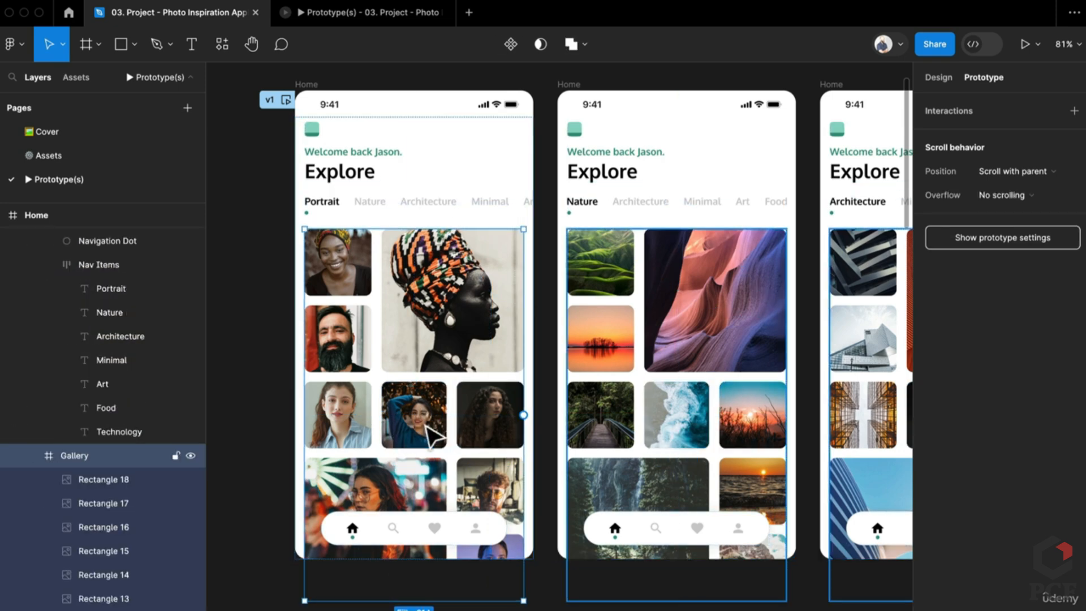
pyautogui.doubleClick(435, 437)
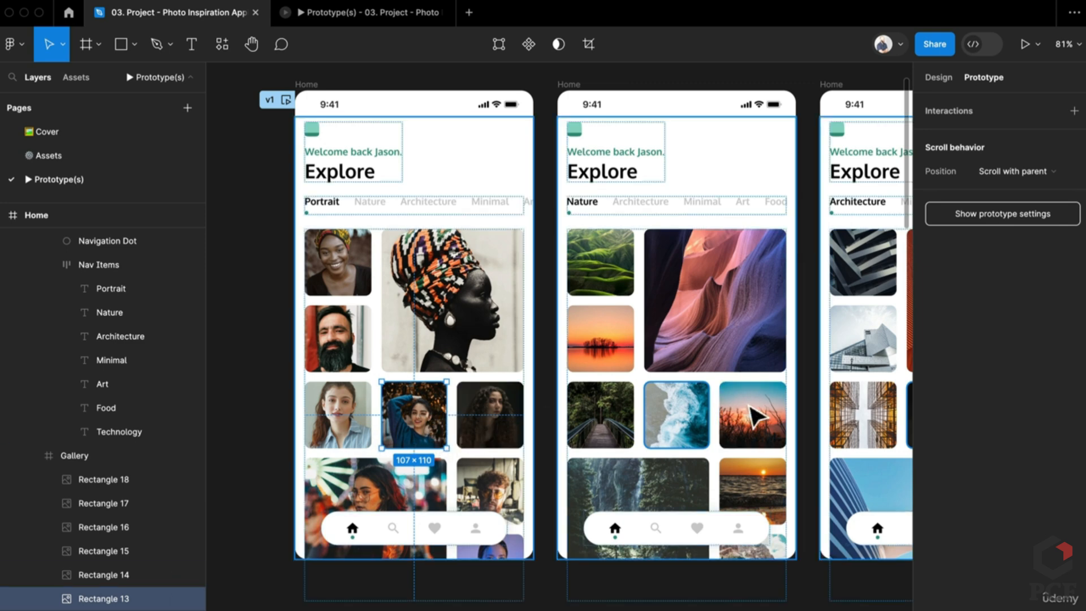
pyautogui.hscroll(4, 772, 387)
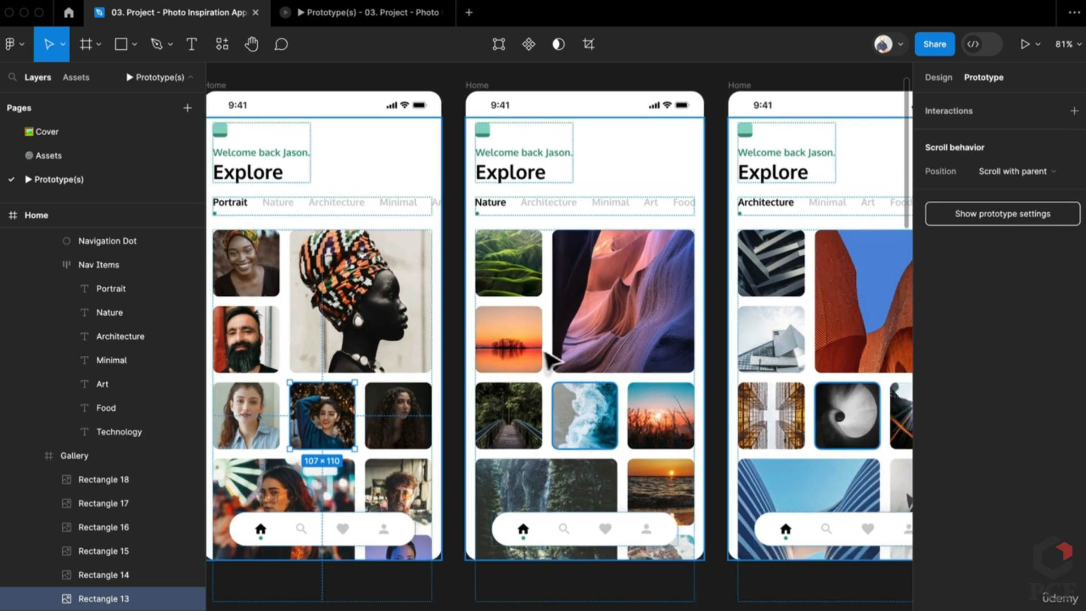
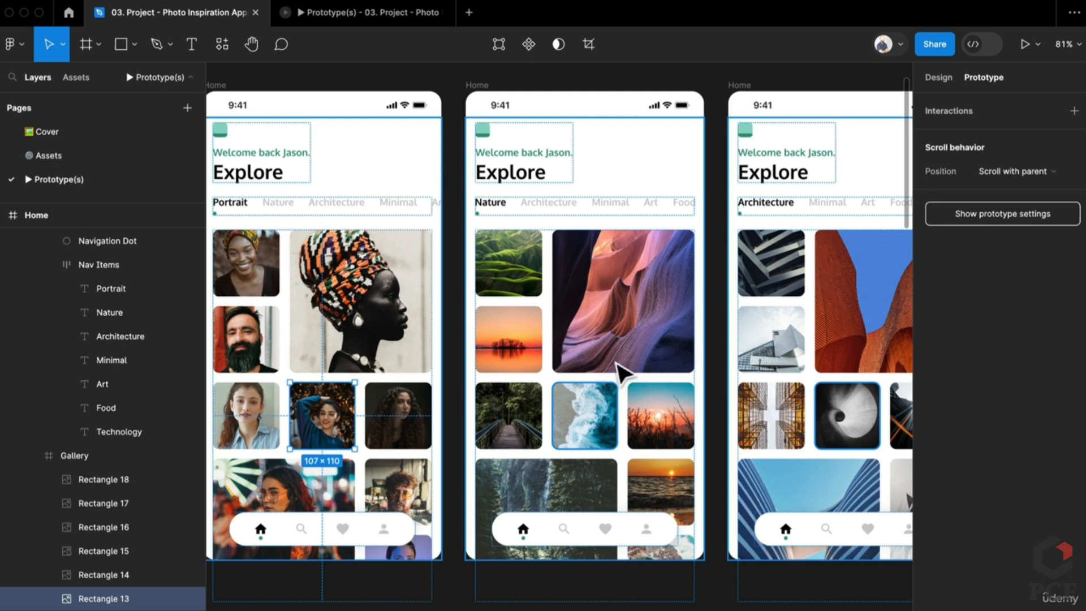
# Select the Portrait screen's whole Gallery frame, starting from its headwrap portrait photo
pyautogui.moveTo(451, 359); pyautogui.dragTo(577, 400)
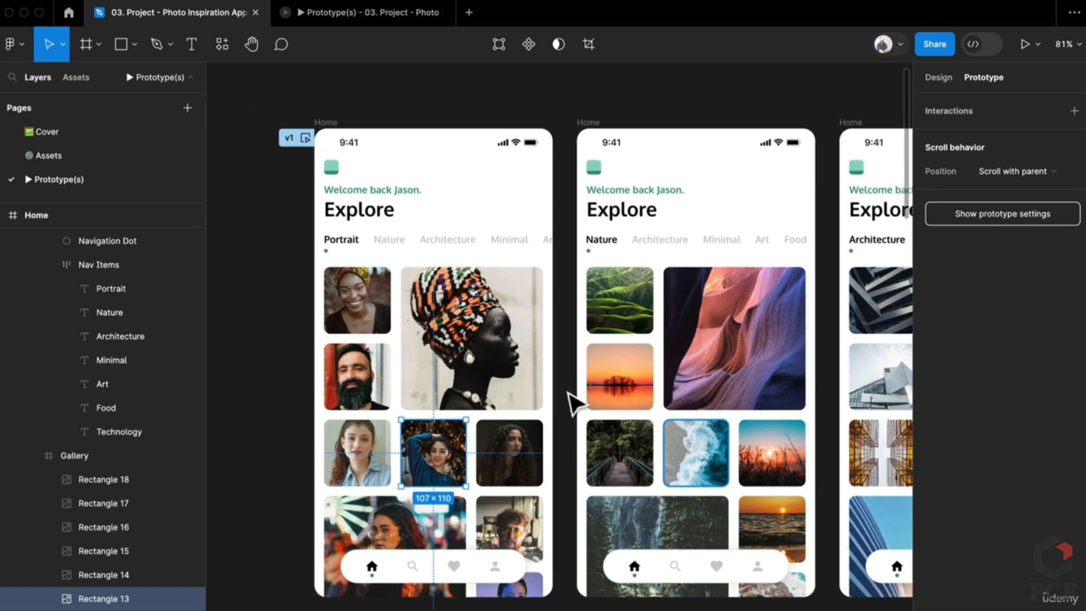
pyautogui.click(485, 359)
pyautogui.click(572, 369)
pyautogui.doubleClick(513, 371)
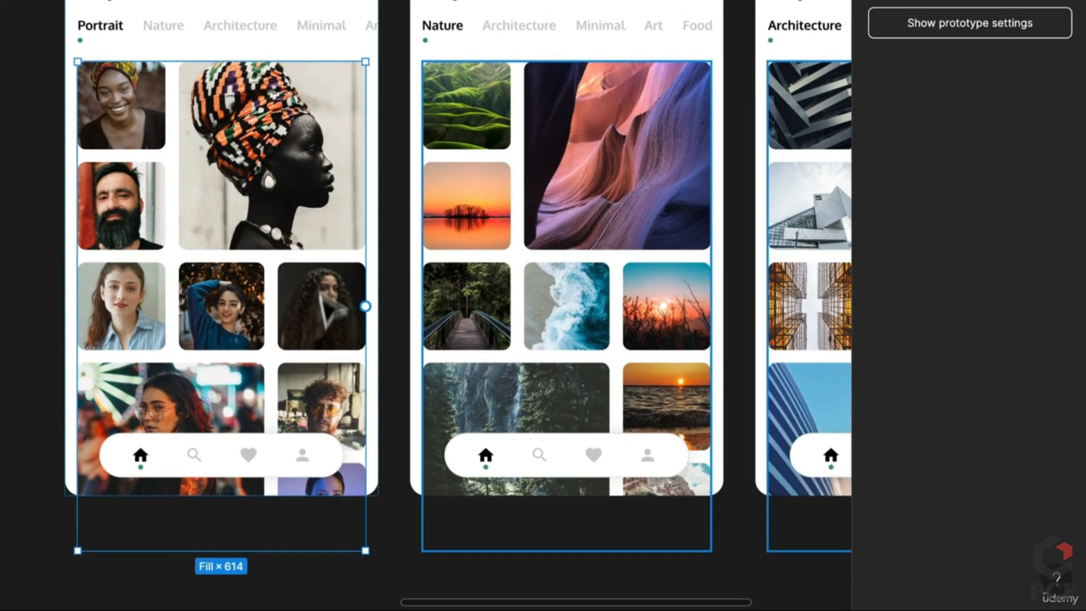
# Link the Portrait gallery to the Nature screen: On drag, Move in, animate matching layers
pyautogui.moveTo(368, 308); pyautogui.dragTo(552, 321)
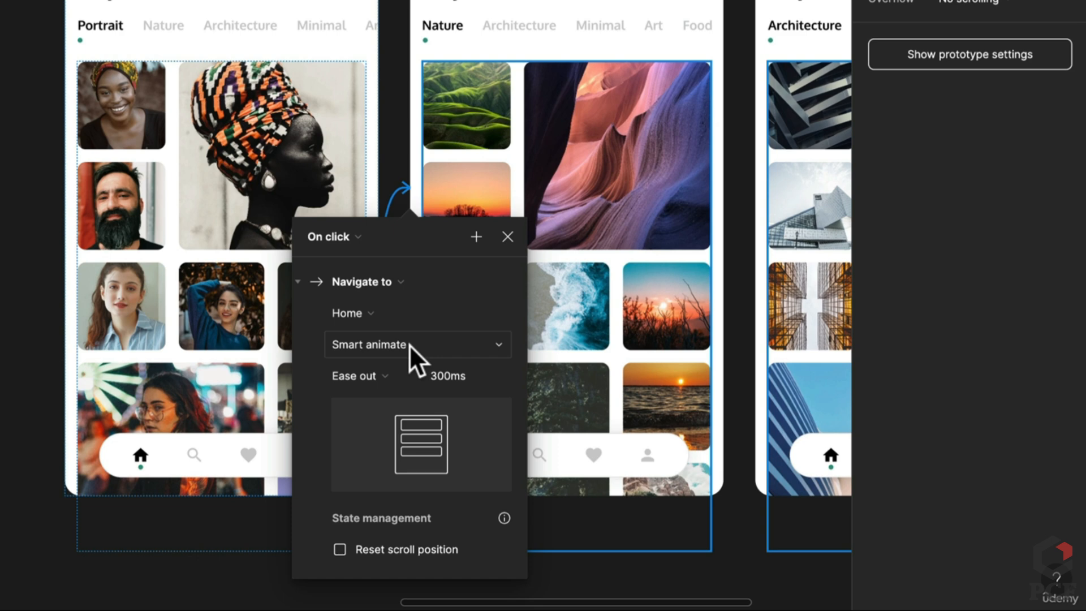
pyautogui.click(354, 345)
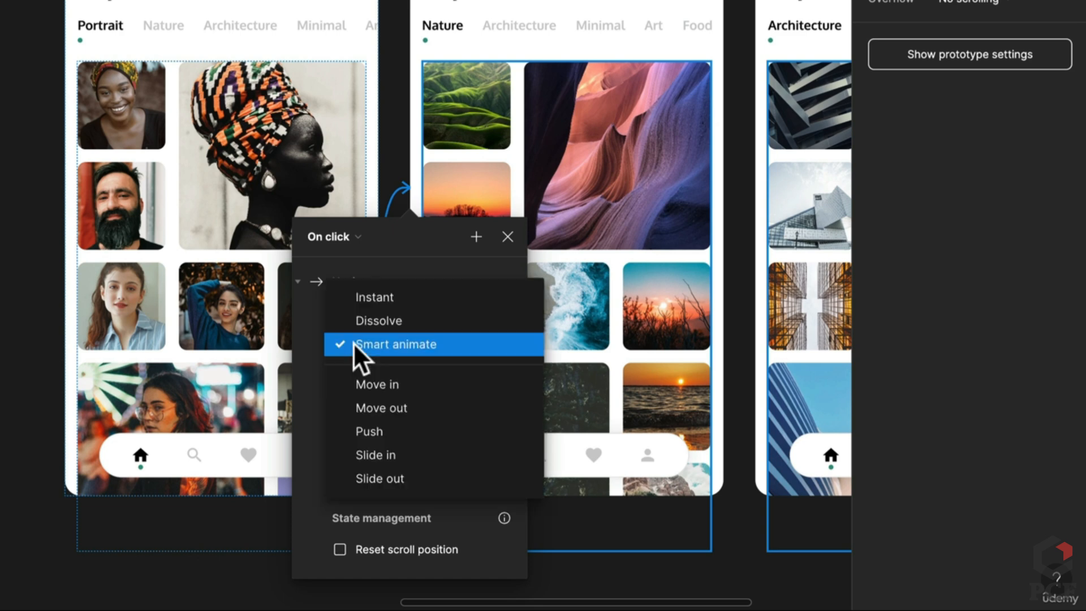
pyautogui.click(412, 381)
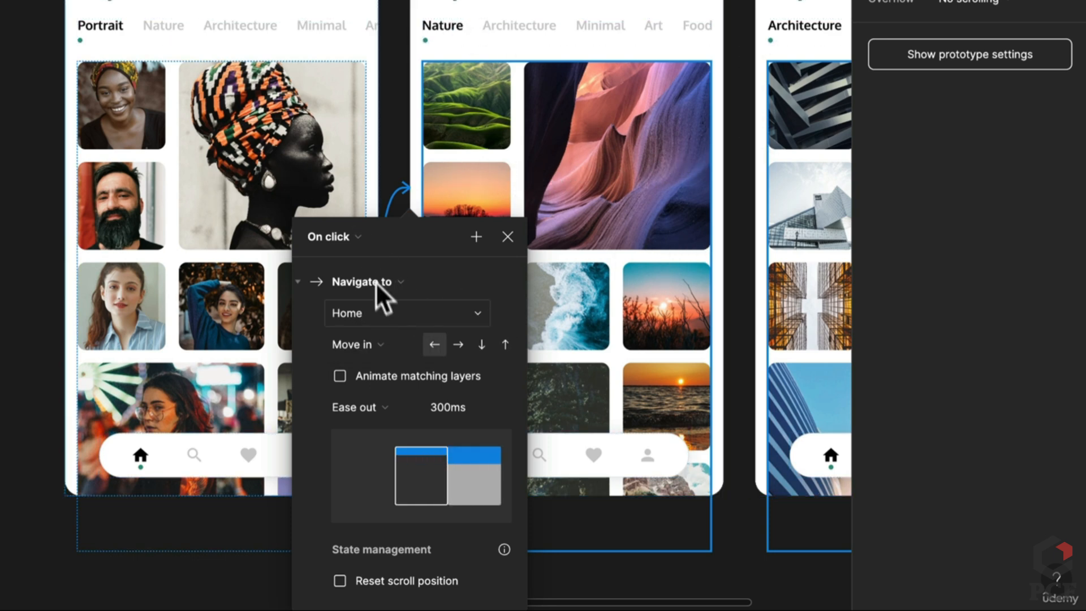
pyautogui.click(347, 228)
pyautogui.click(349, 258)
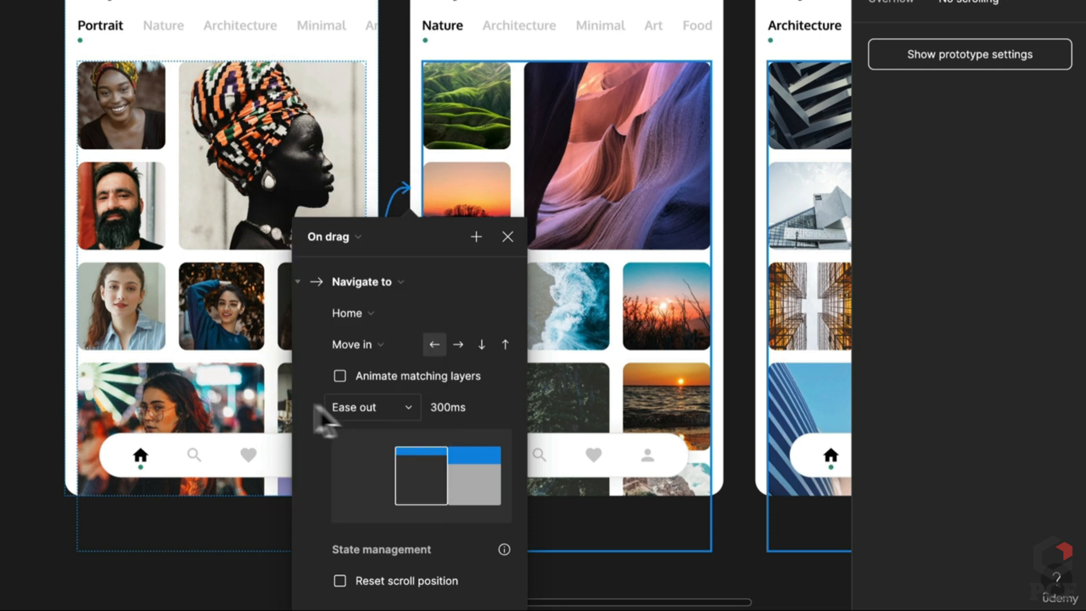
pyautogui.click(341, 376)
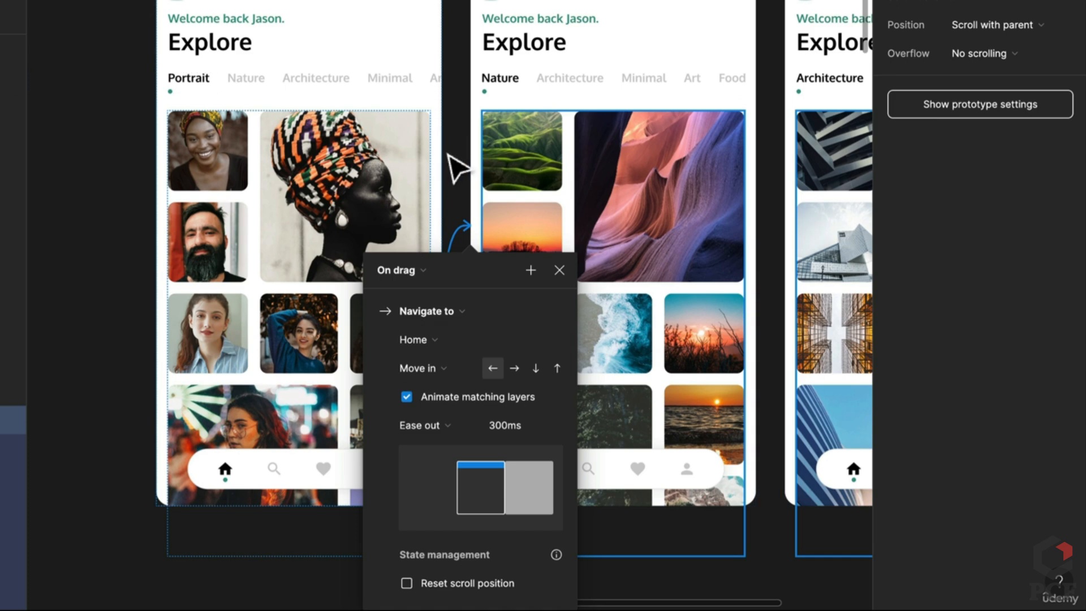
pyautogui.click(448, 155)
# Link the Nature gallery to the Architecture screen with an On drag trigger
pyautogui.hscroll(5, 447, 164)
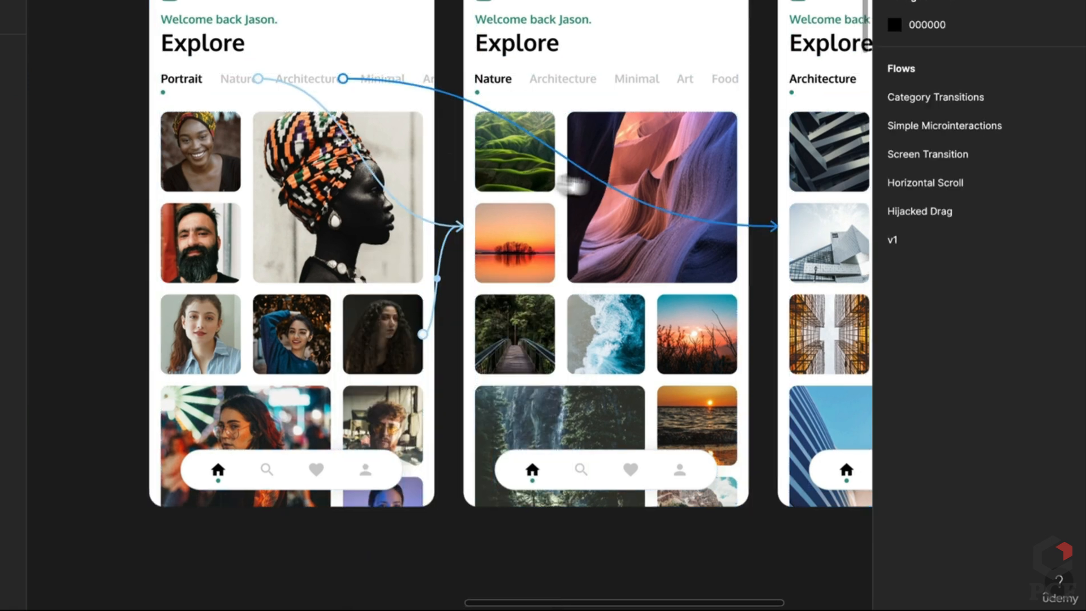
pyautogui.click(481, 305)
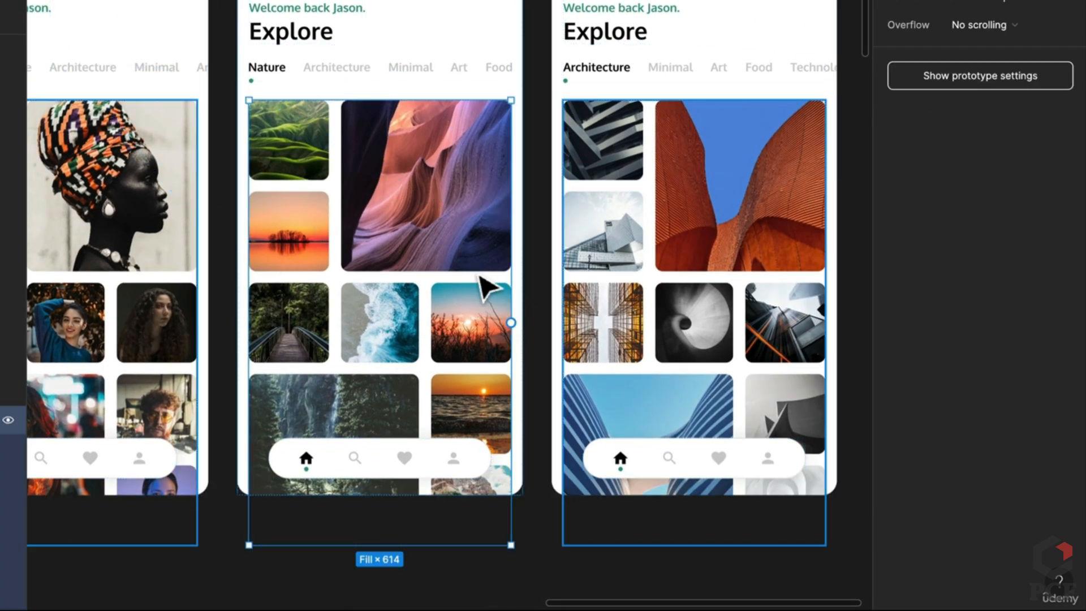
pyautogui.moveTo(511, 322); pyautogui.dragTo(599, 329)
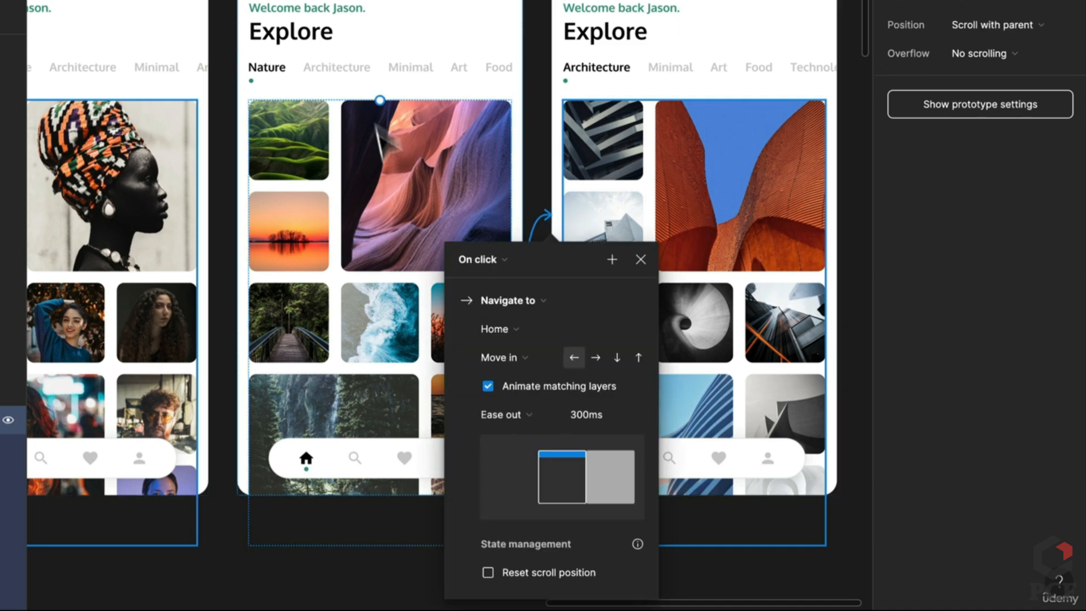
pyautogui.click(512, 266)
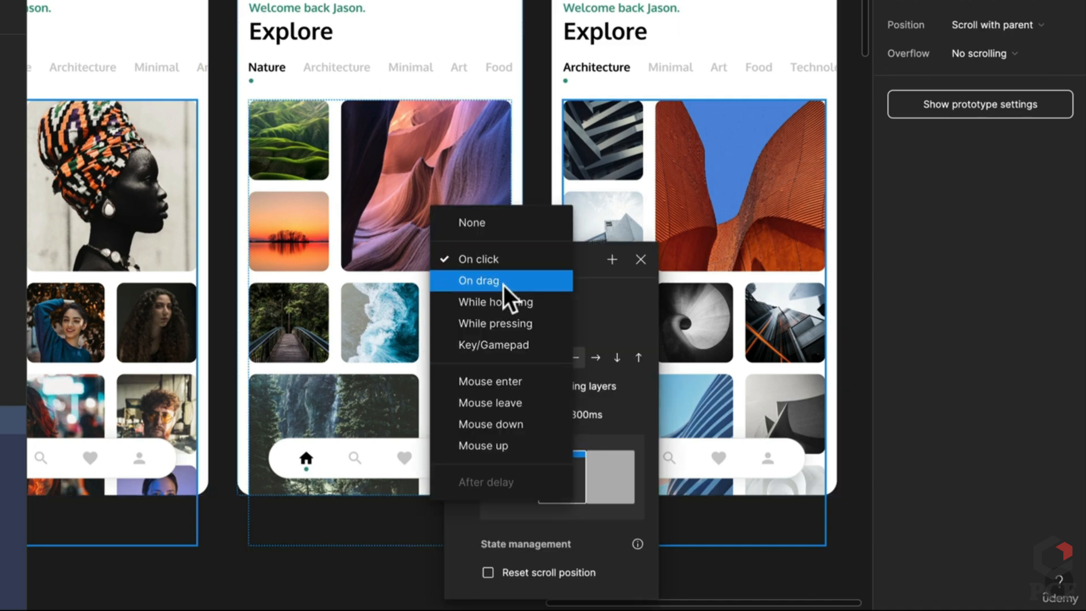
pyautogui.click(506, 283)
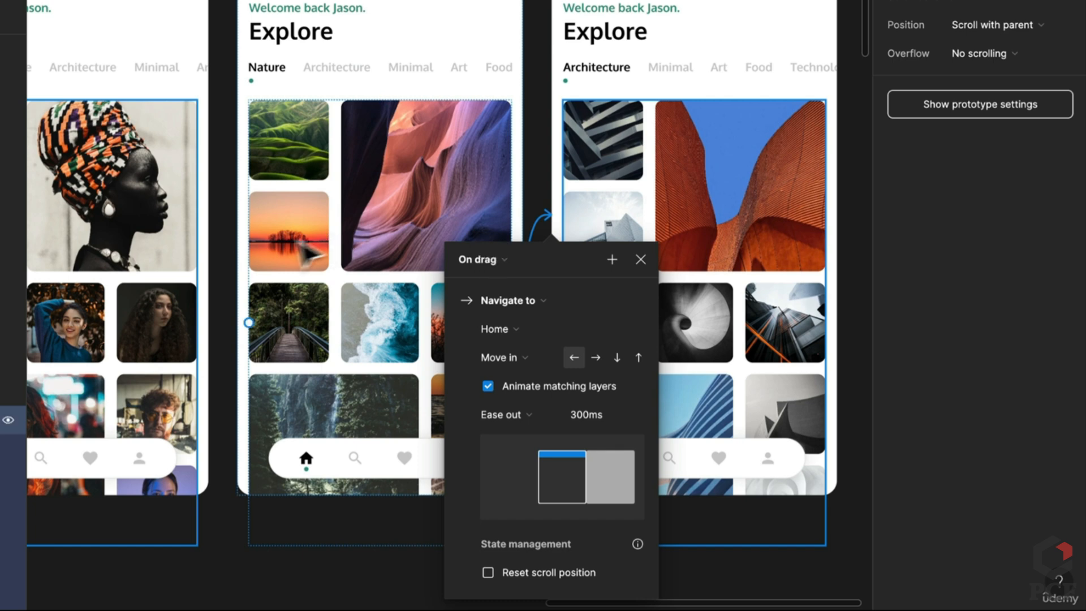
pyautogui.click(275, 251)
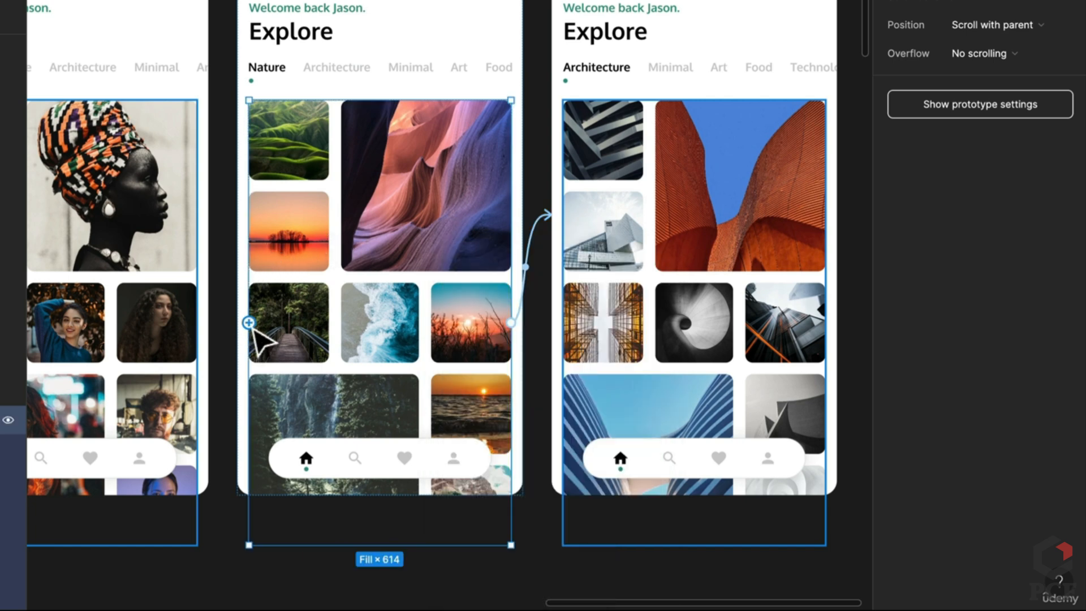
# Link the Nature gallery back to Portrait on drag, moving in rightward
pyautogui.moveTo(249, 322); pyautogui.dragTo(188, 320)
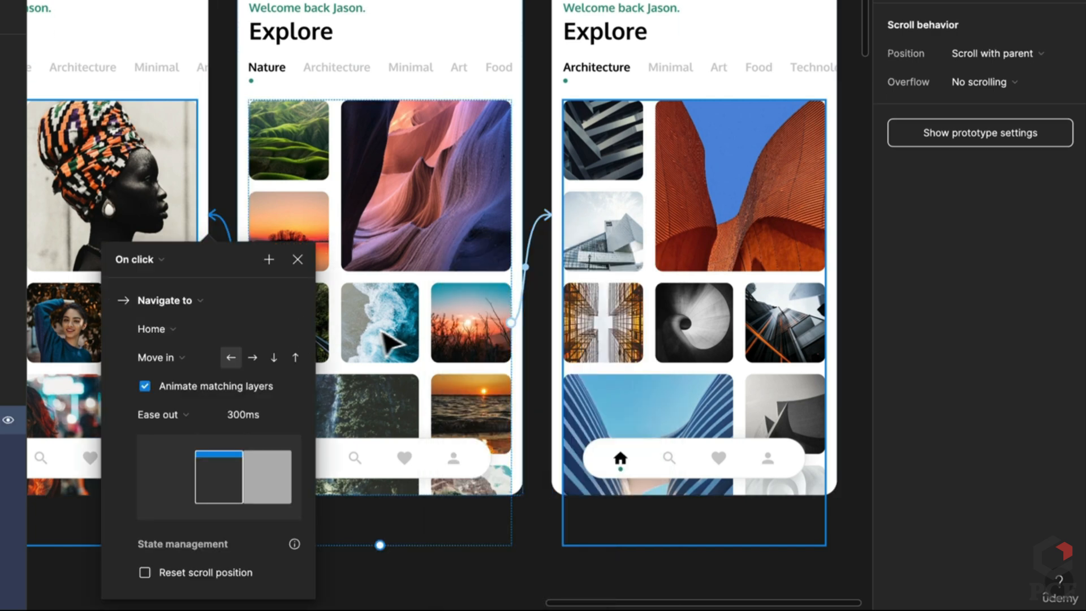
pyautogui.click(151, 265)
pyautogui.click(152, 281)
pyautogui.click(254, 361)
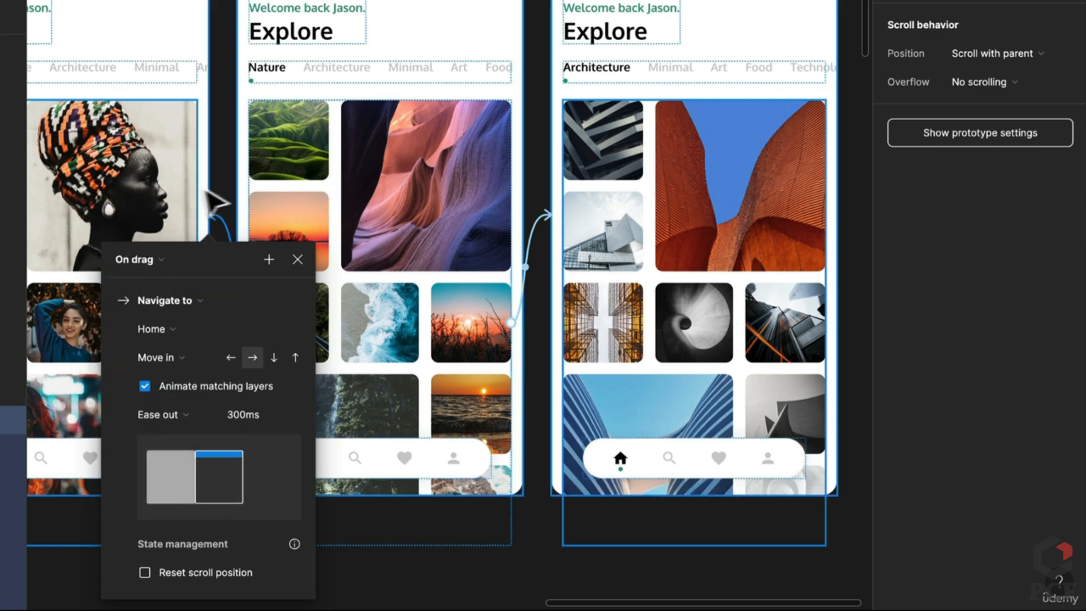
# Link the Architecture gallery back to Nature on drag and open the prototype preview
pyautogui.click(673, 189)
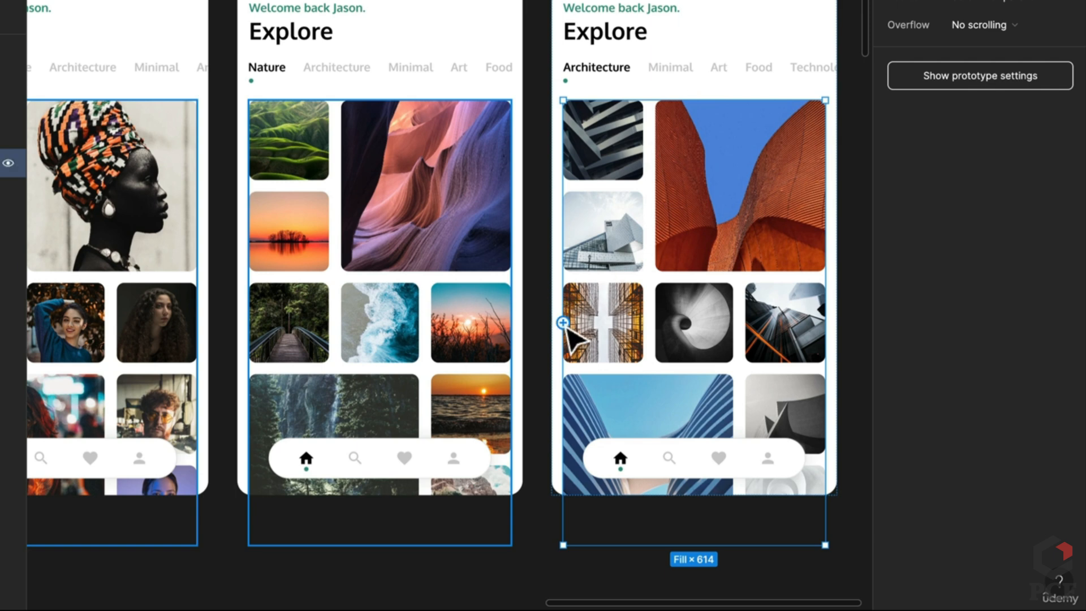
pyautogui.moveTo(562, 323); pyautogui.dragTo(503, 325)
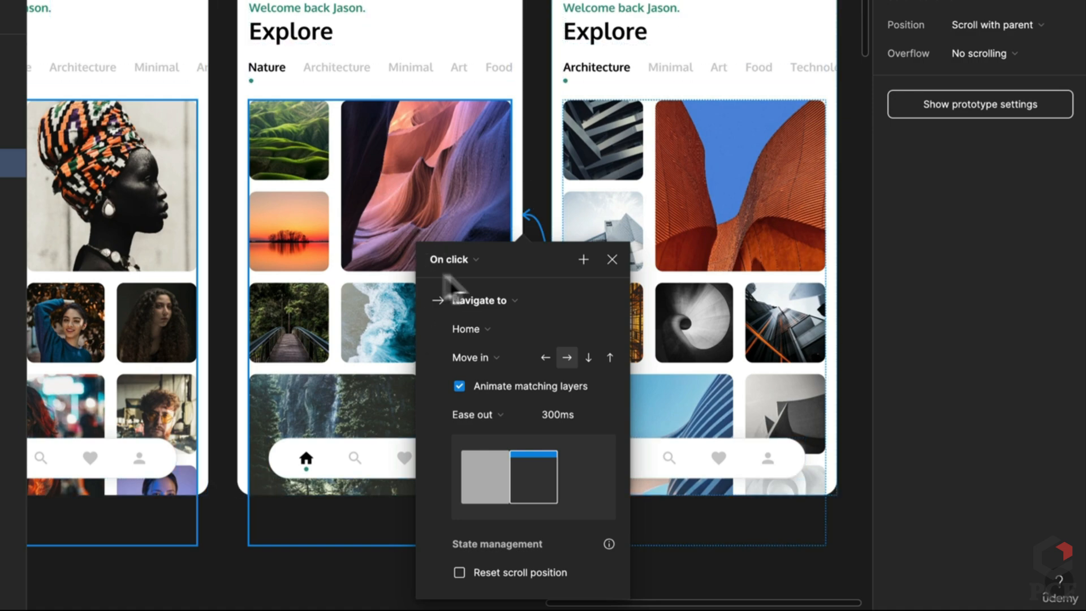
pyautogui.click(471, 257)
pyautogui.click(474, 276)
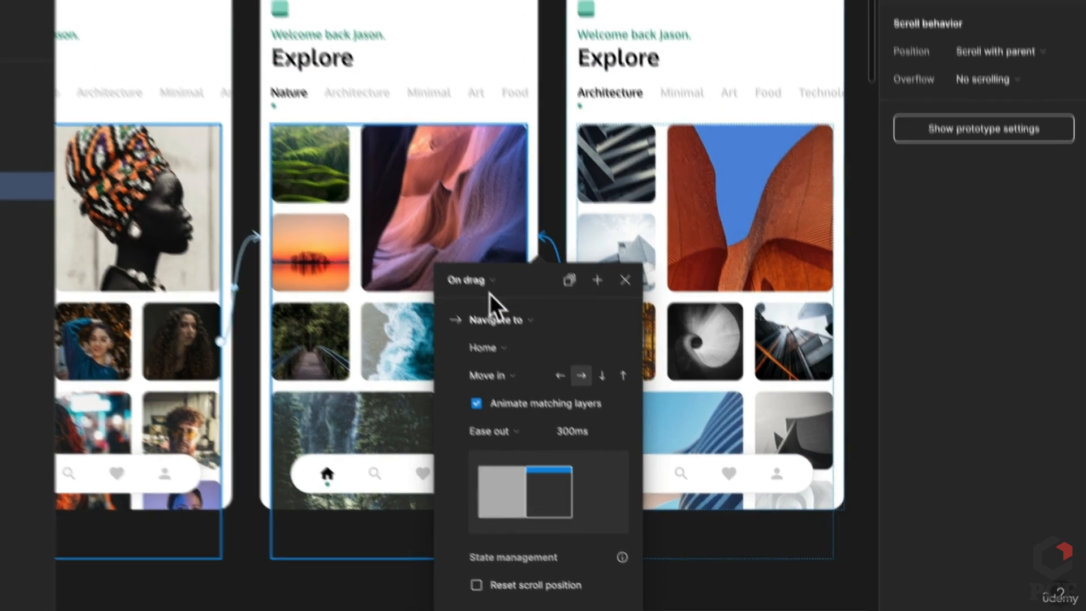
pyautogui.click(638, 109)
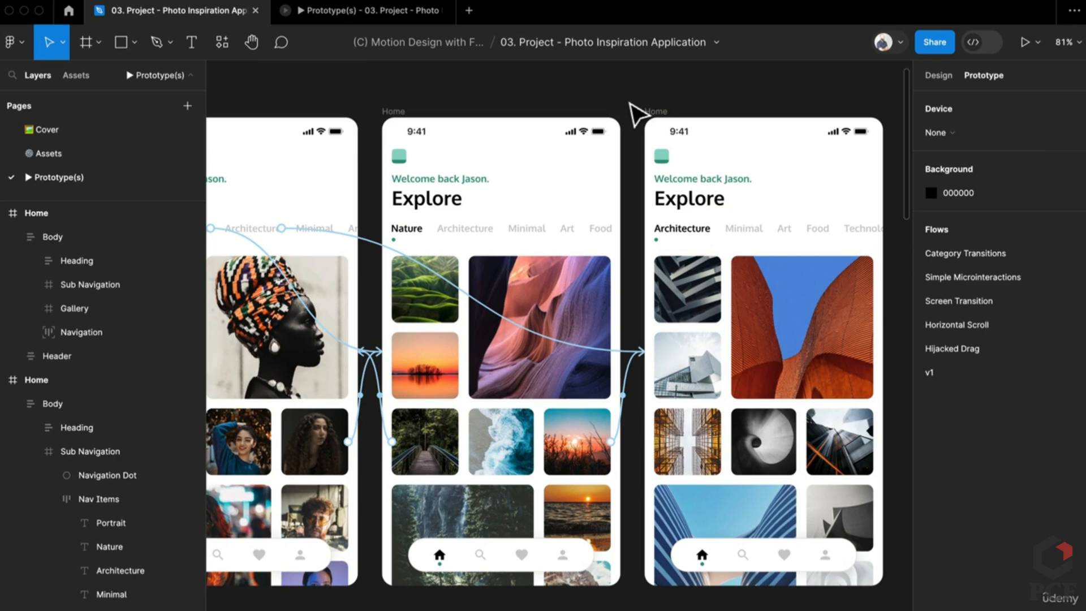
pyautogui.click(324, 10)
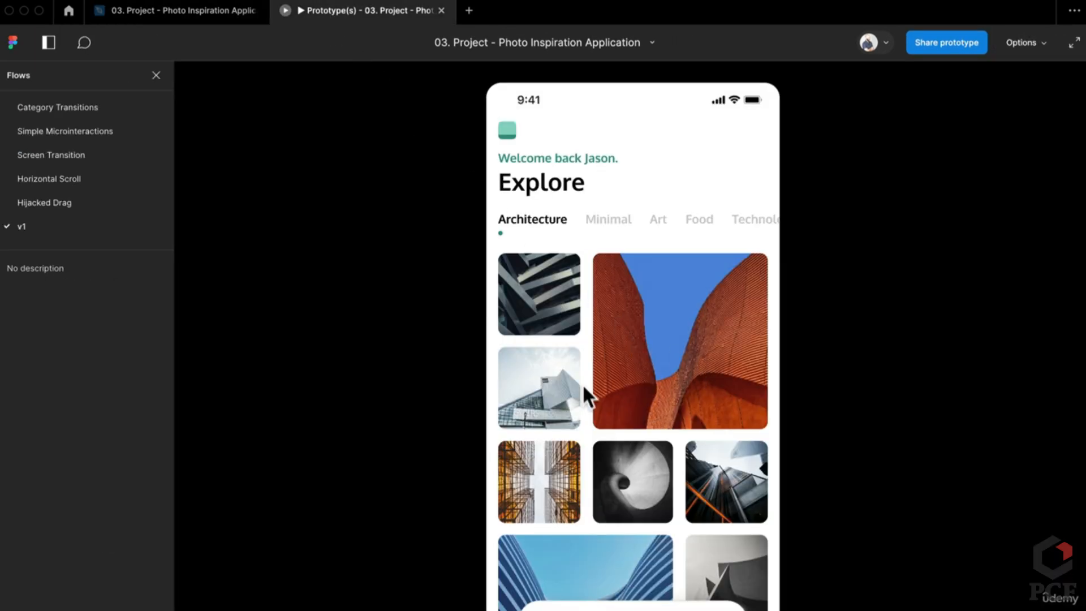
# Restart the preview and swipe between Portrait, Nature and Architecture in both directions
pyautogui.press('r')
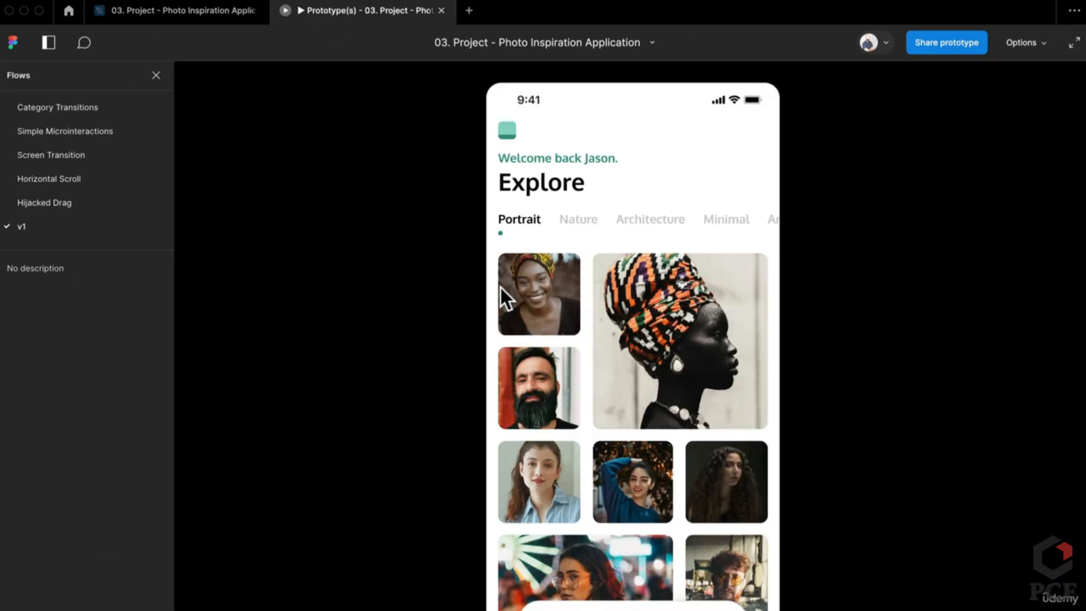
pyautogui.moveTo(725, 394); pyautogui.dragTo(412, 422)
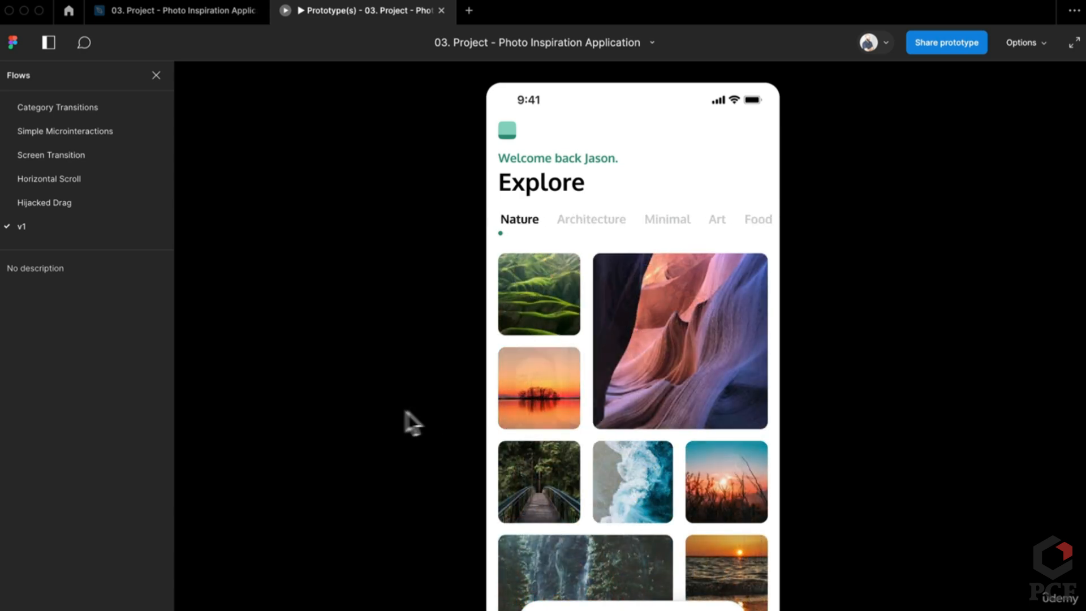
pyautogui.moveTo(686, 412); pyautogui.dragTo(798, 420)
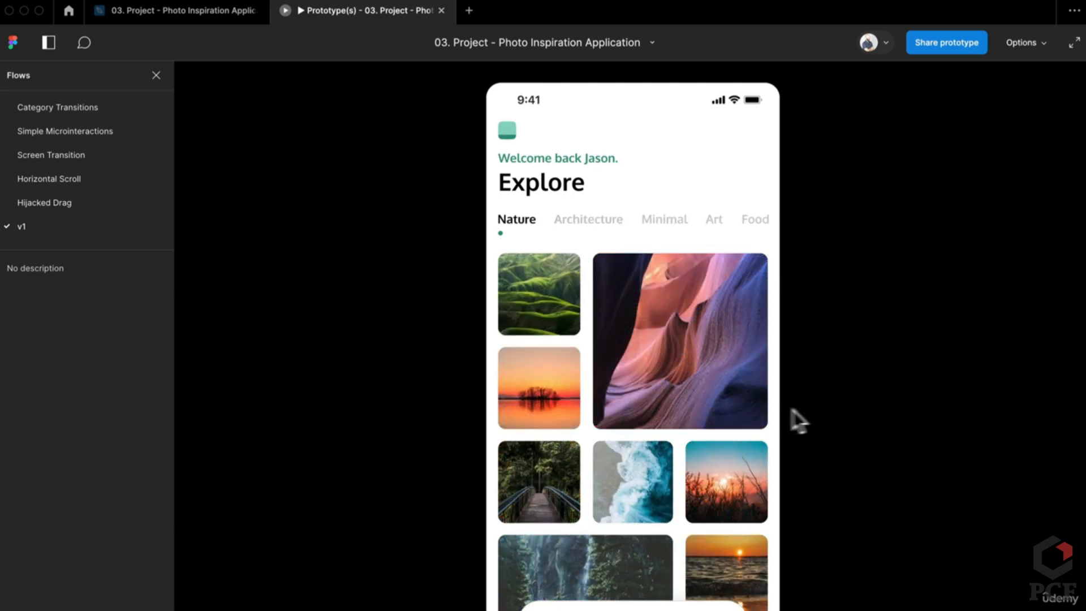
pyautogui.moveTo(550, 408); pyautogui.dragTo(803, 403)
pyautogui.click(647, 220)
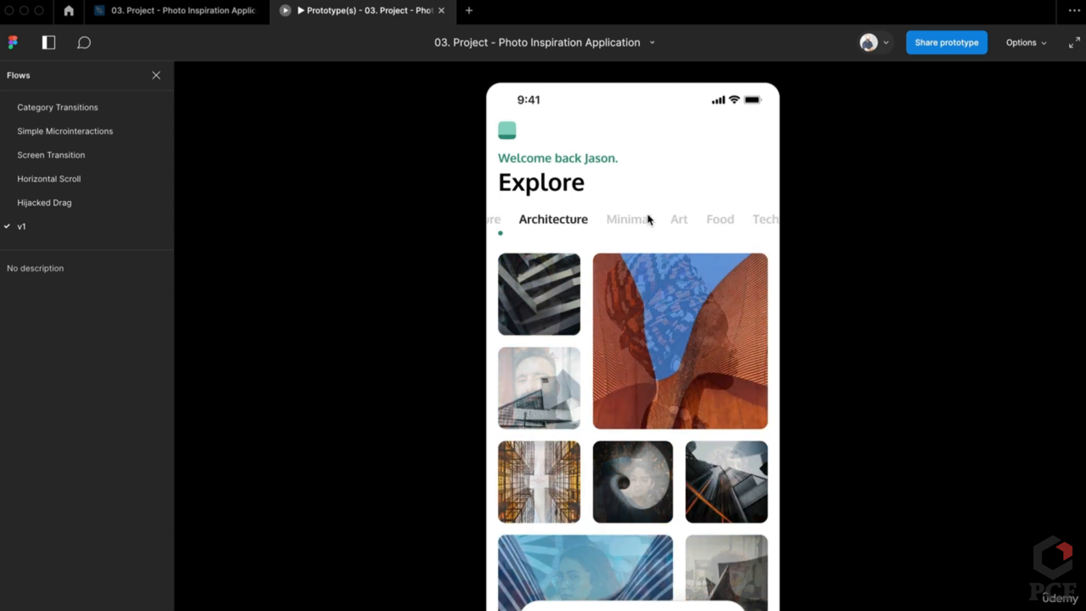
pyautogui.moveTo(546, 308); pyautogui.dragTo(701, 323)
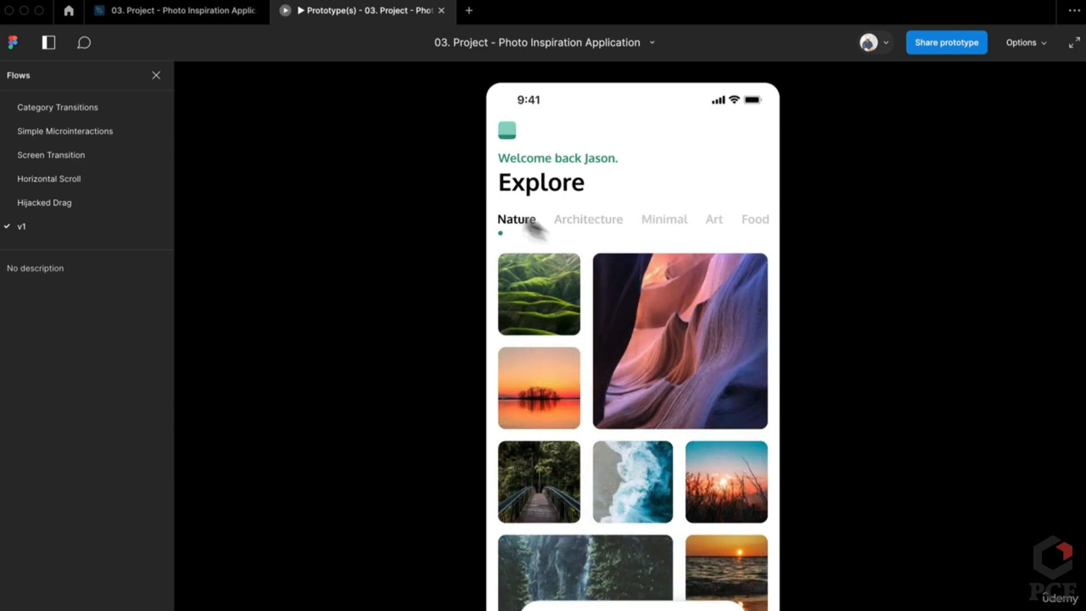
pyautogui.click(583, 223)
pyautogui.moveTo(548, 298); pyautogui.dragTo(693, 295)
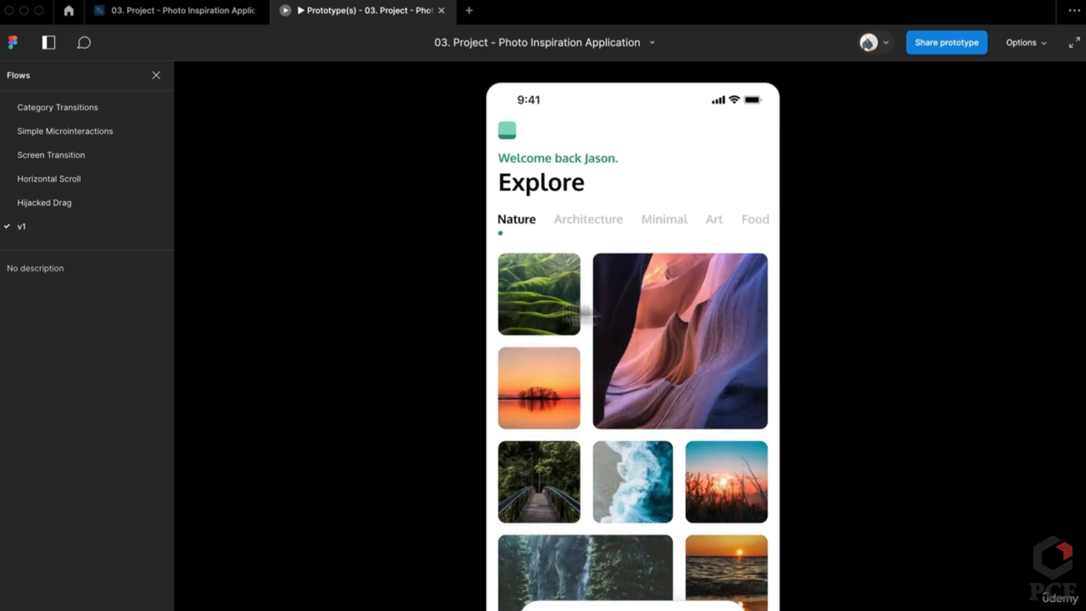
pyautogui.moveTo(572, 304); pyautogui.dragTo(693, 300)
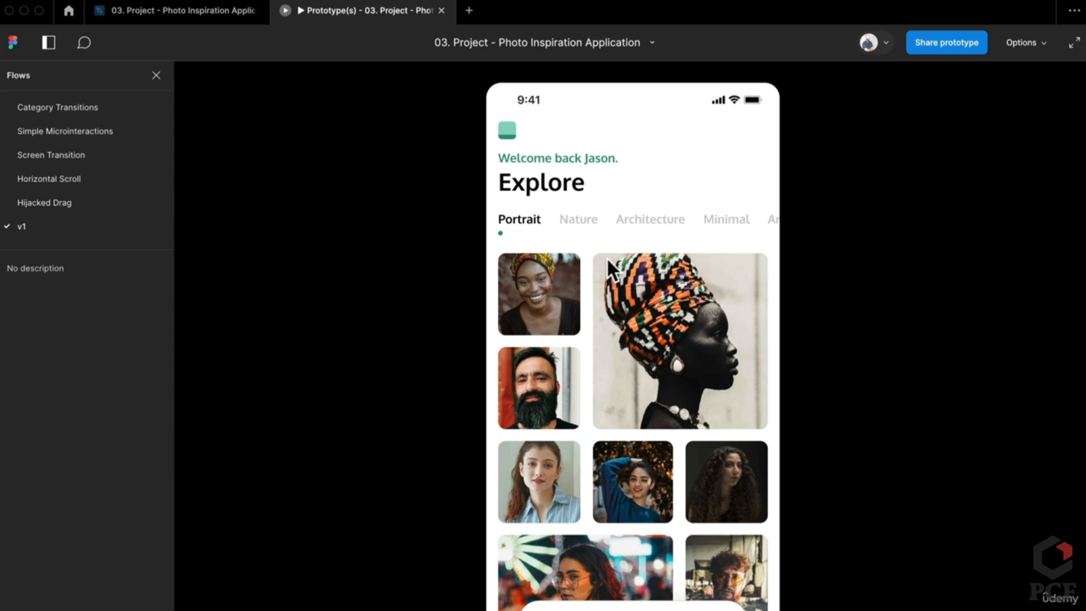
# Switch between the Nature and Architecture tabs, then return to the design file
pyautogui.click(566, 225)
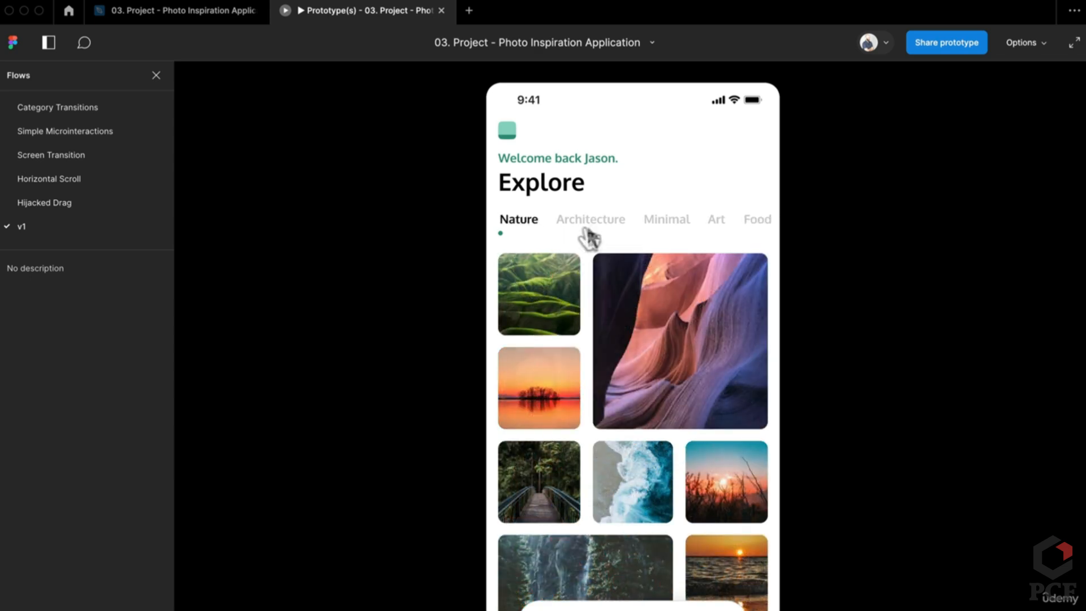
pyautogui.click(591, 222)
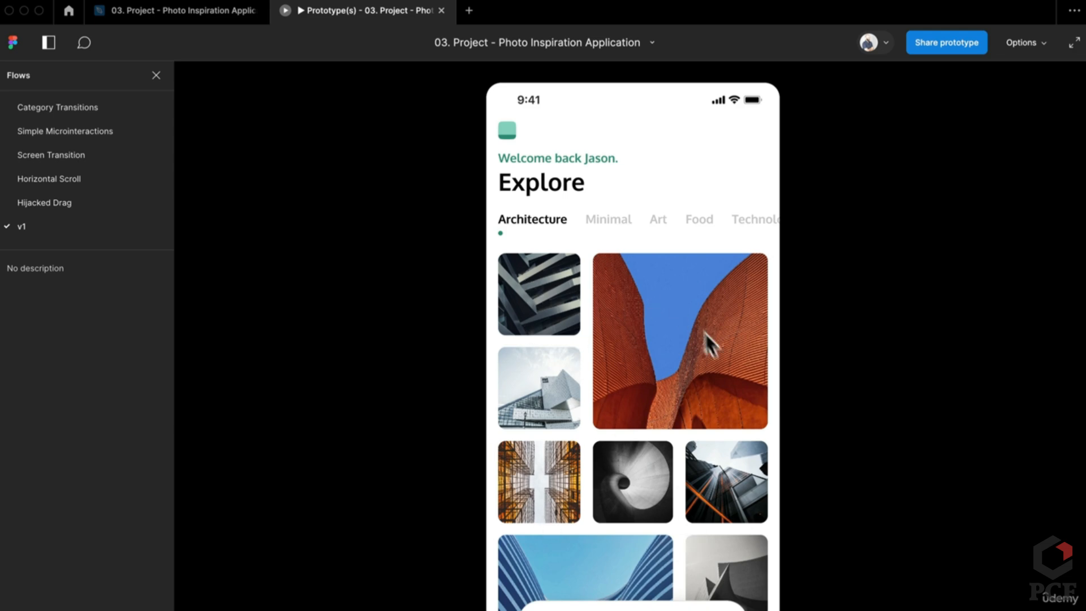
pyautogui.click(643, 311)
pyautogui.click(209, 17)
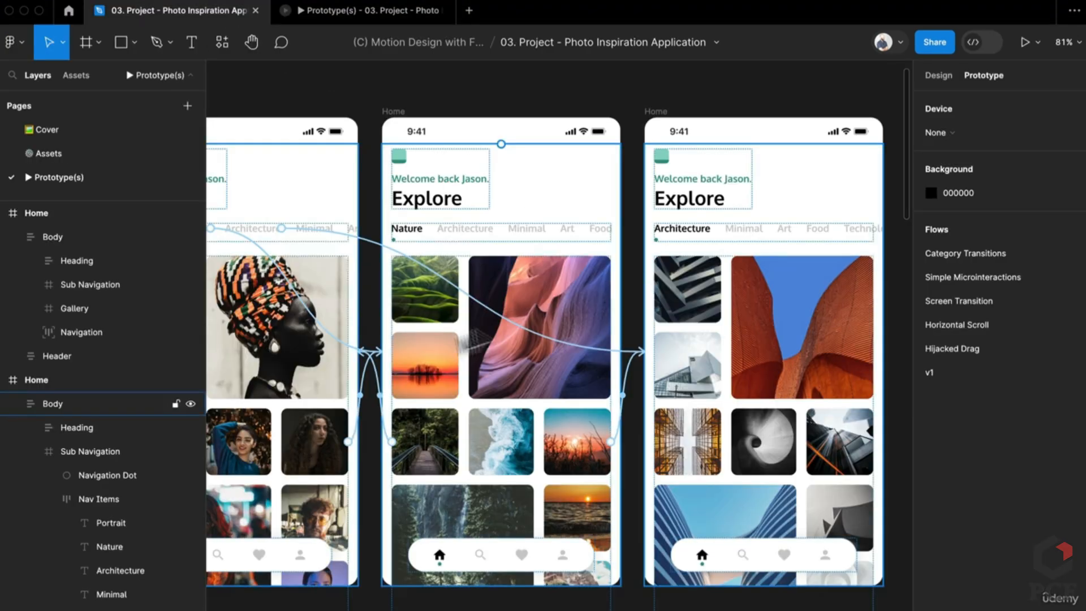
# Rename the left Home frame's gallery layer to 'Gallery 1'
pyautogui.click(322, 443)
pyautogui.click(889, 72)
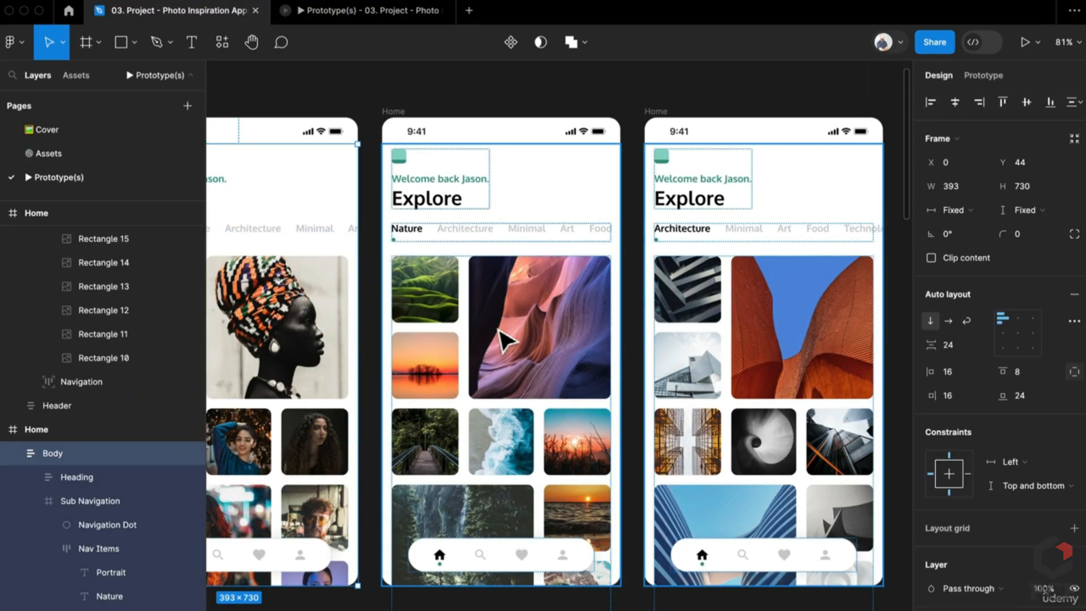
pyautogui.hscroll(-4, 500, 341)
pyautogui.doubleClick(455, 347)
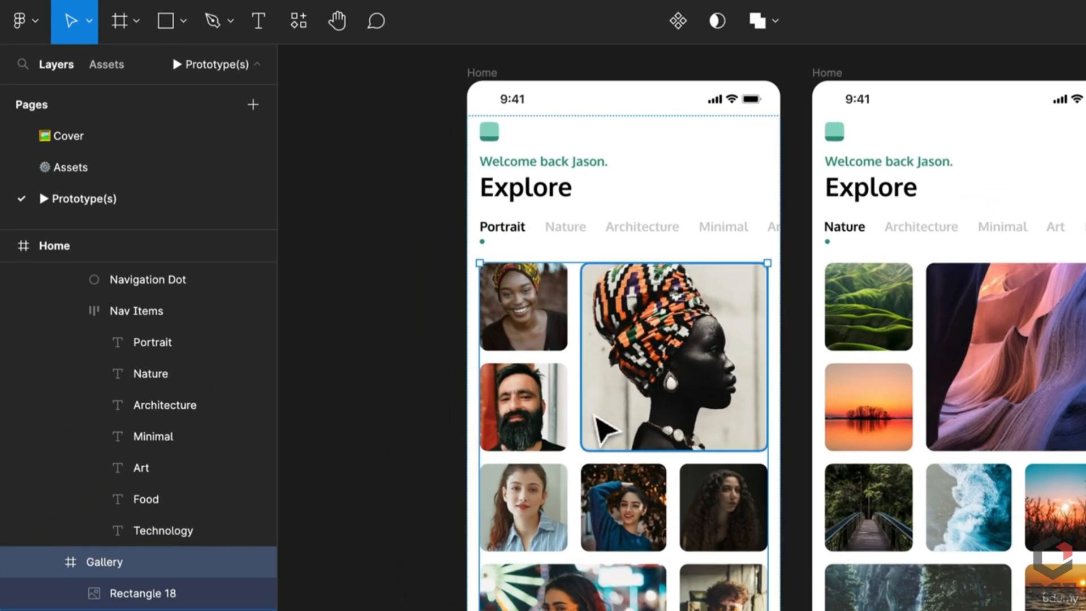
pyautogui.hotkey('ctrl', 'r')
pyautogui.write('1')
pyautogui.press('Return')
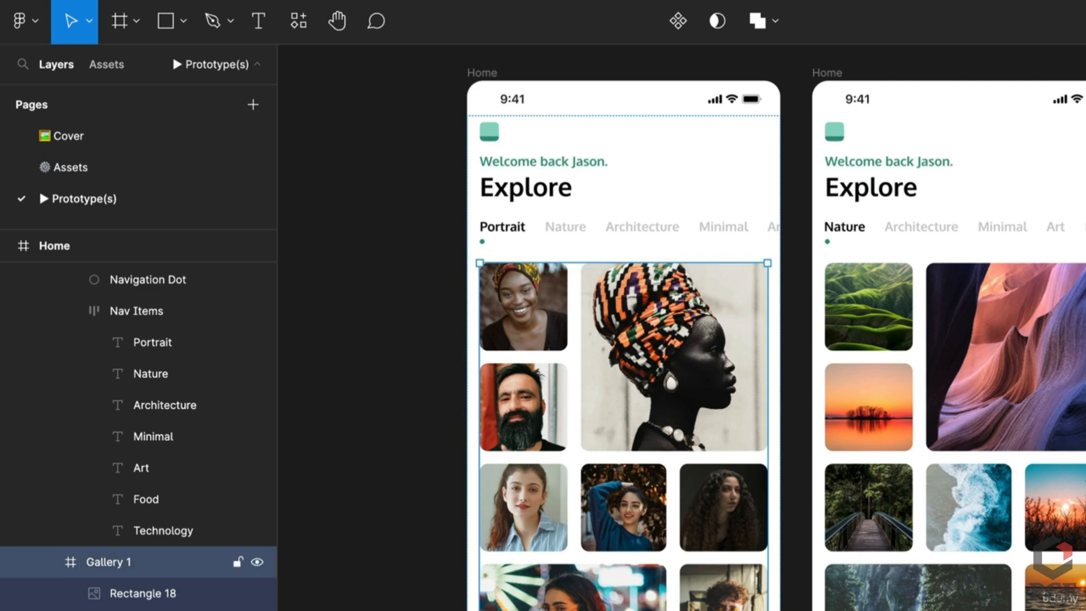
# Rename the next frame's gallery layer to 'Gallery 3'
pyautogui.click(994, 368)
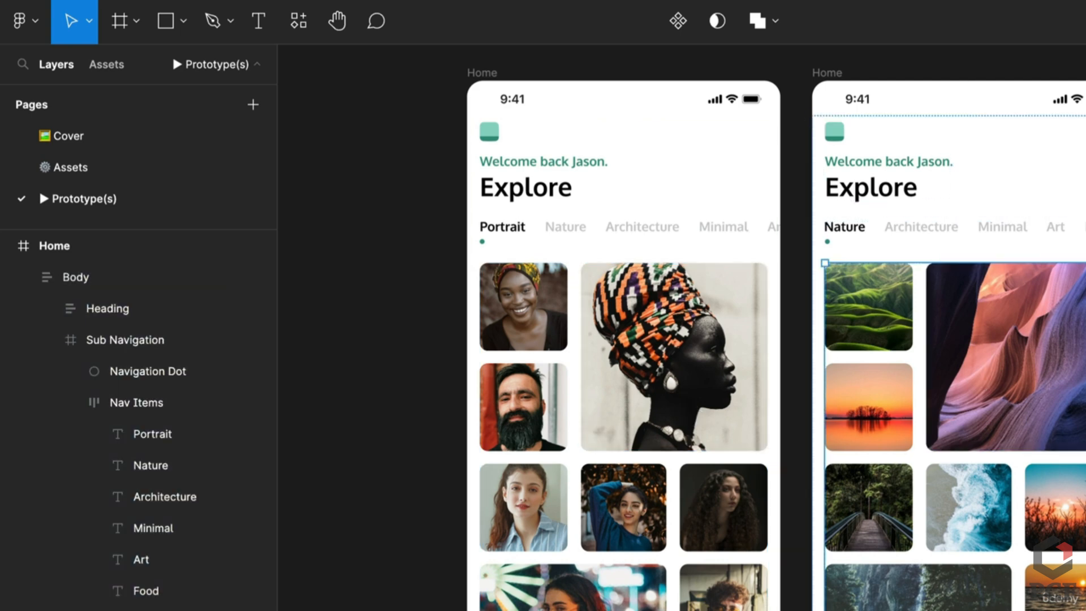
pyautogui.doubleClick(1080, 369)
pyautogui.press('super+r')
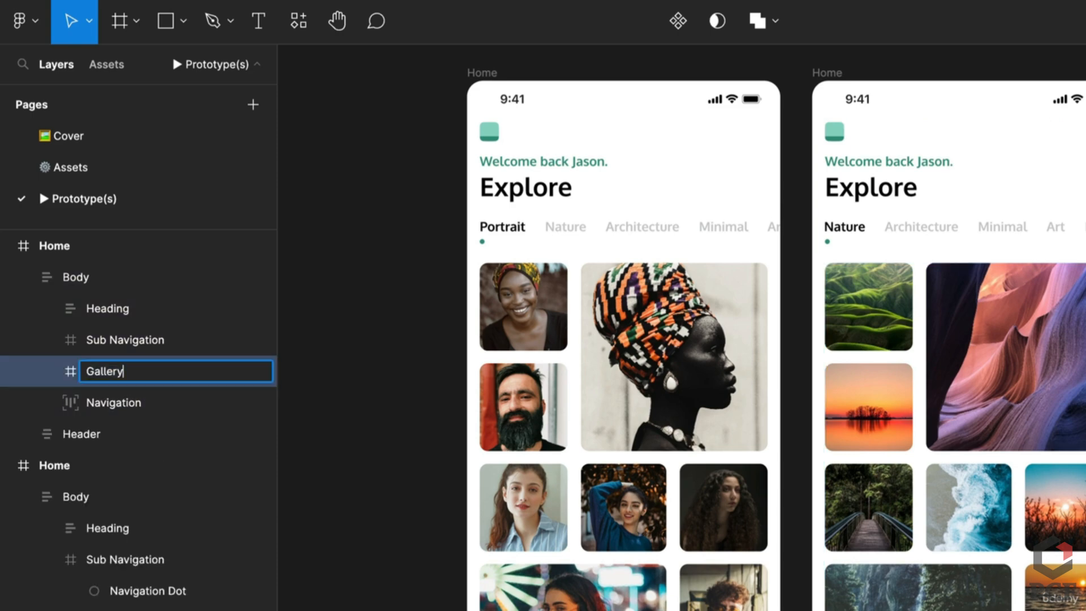
pyautogui.write('3')
pyautogui.press('Return')
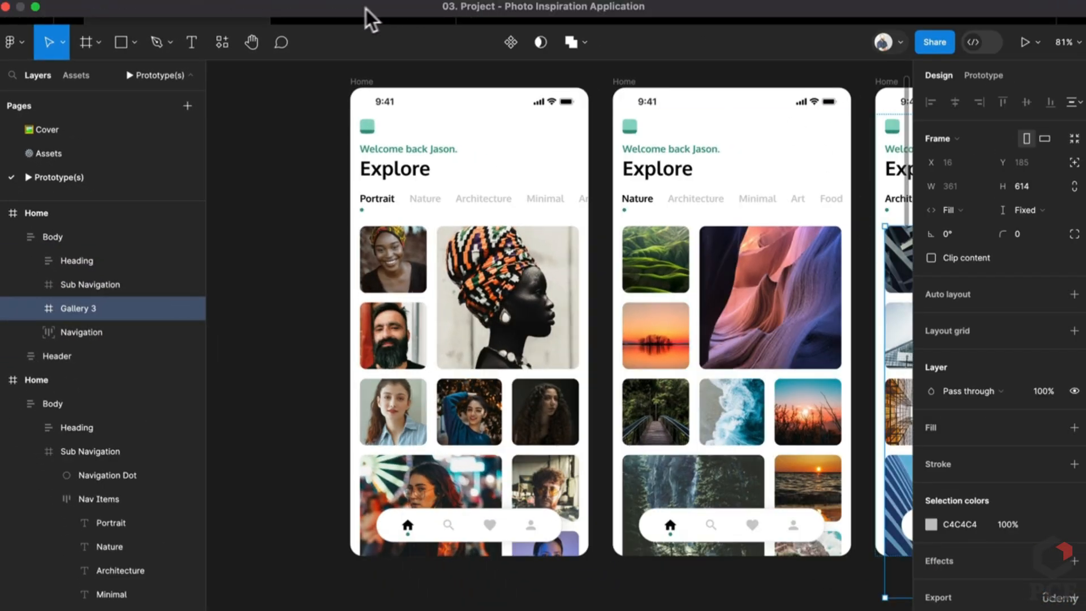
# Swipe from Architecture to Nature to Portrait in the preview, then return to the file
pyautogui.click(355, 11)
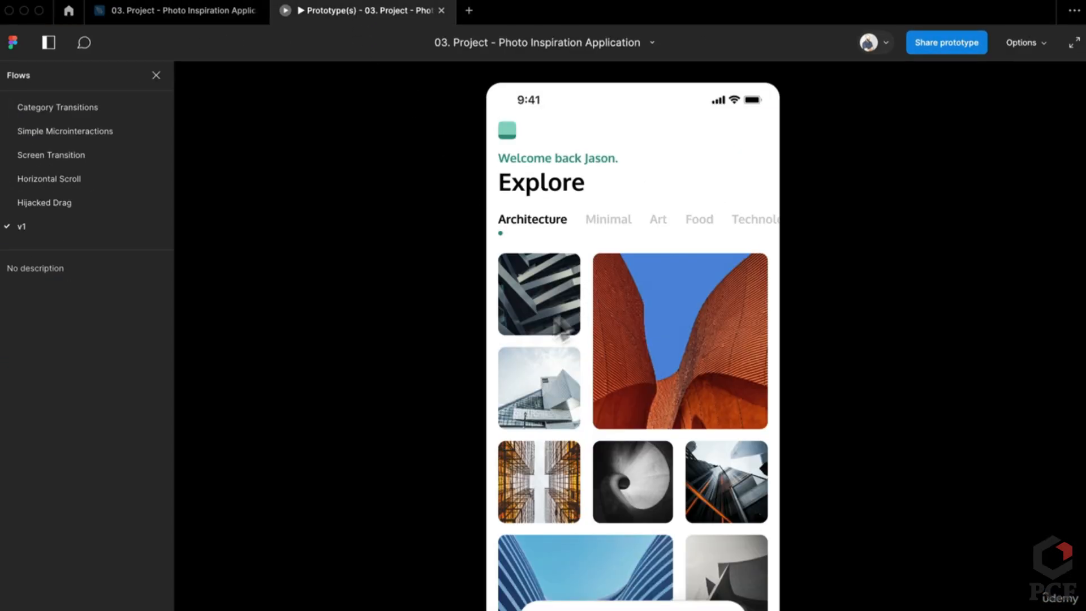
pyautogui.moveTo(556, 318); pyautogui.dragTo(837, 341)
pyautogui.moveTo(540, 339); pyautogui.dragTo(605, 362)
pyautogui.click(215, 10)
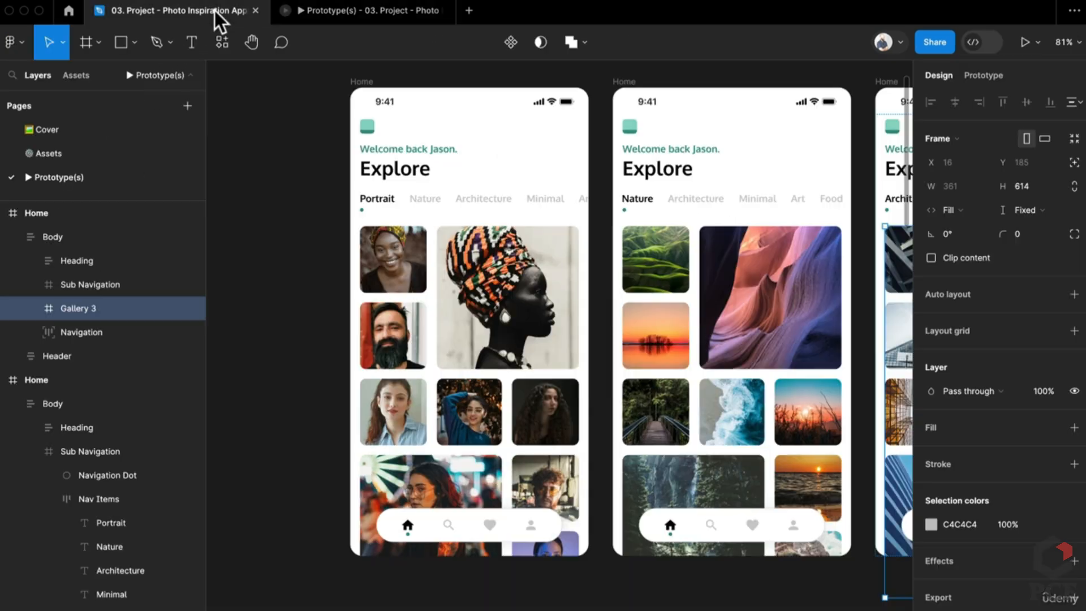
pyautogui.click(601, 436)
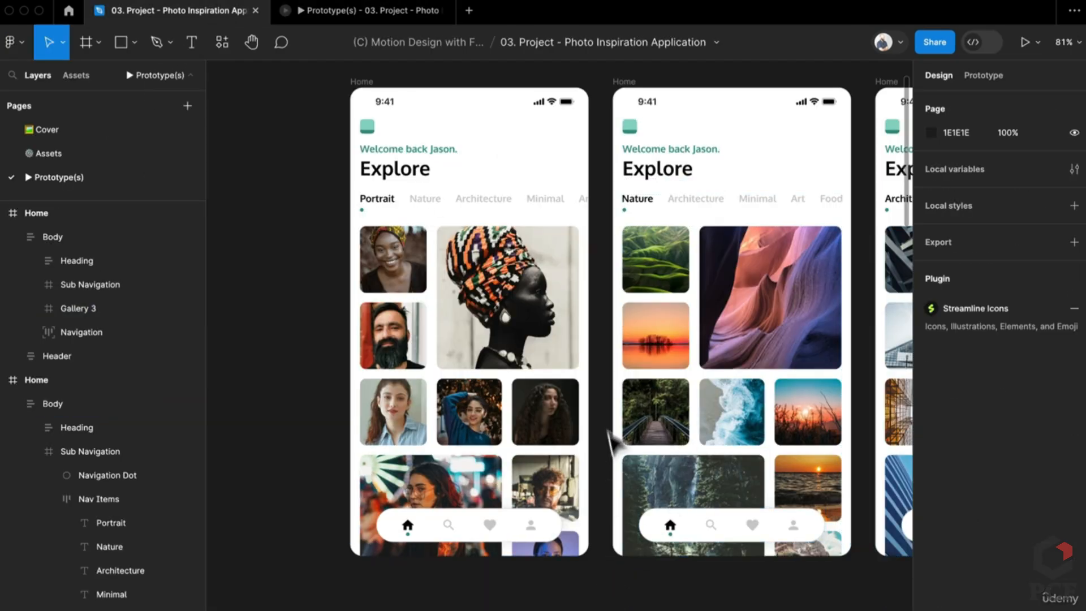
# Change the first two drag connections' animation from Move in to Push
pyautogui.click(955, 71)
pyautogui.click(593, 364)
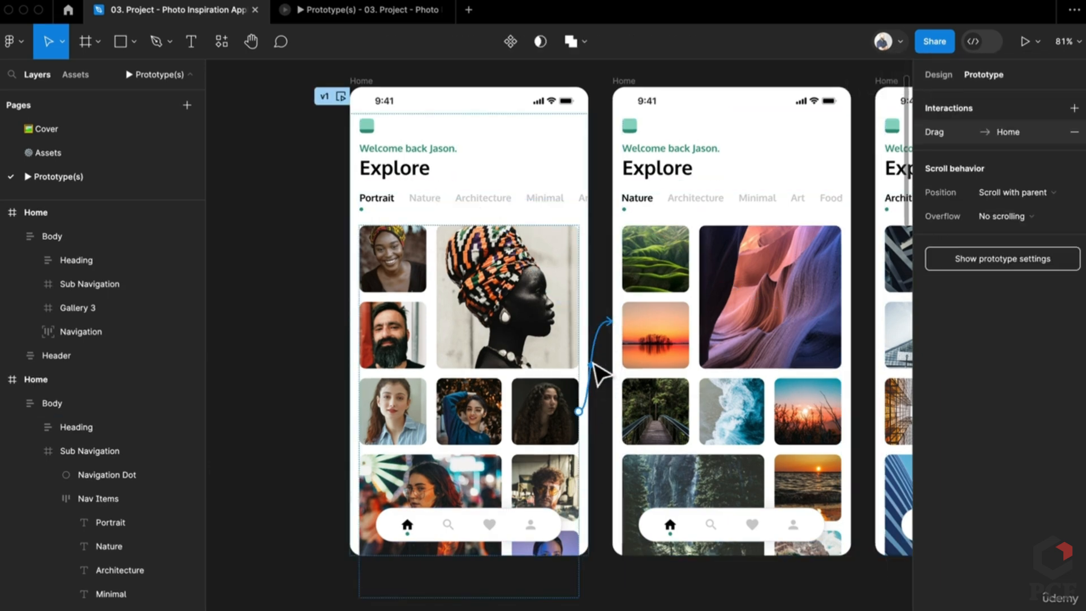
pyautogui.click(594, 364)
pyautogui.click(565, 482)
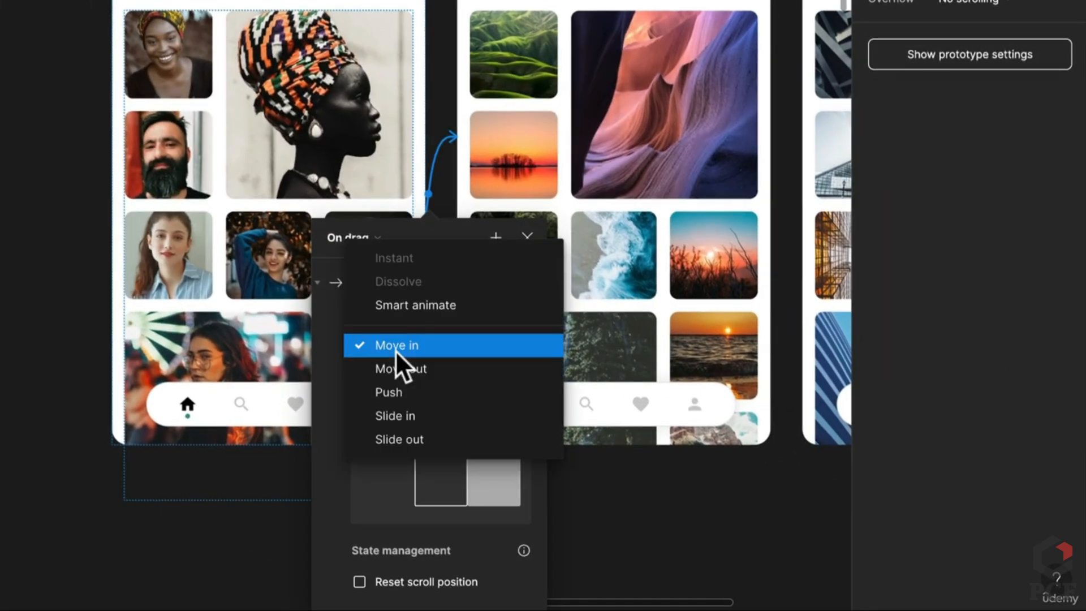
pyautogui.click(408, 391)
pyautogui.click(667, 509)
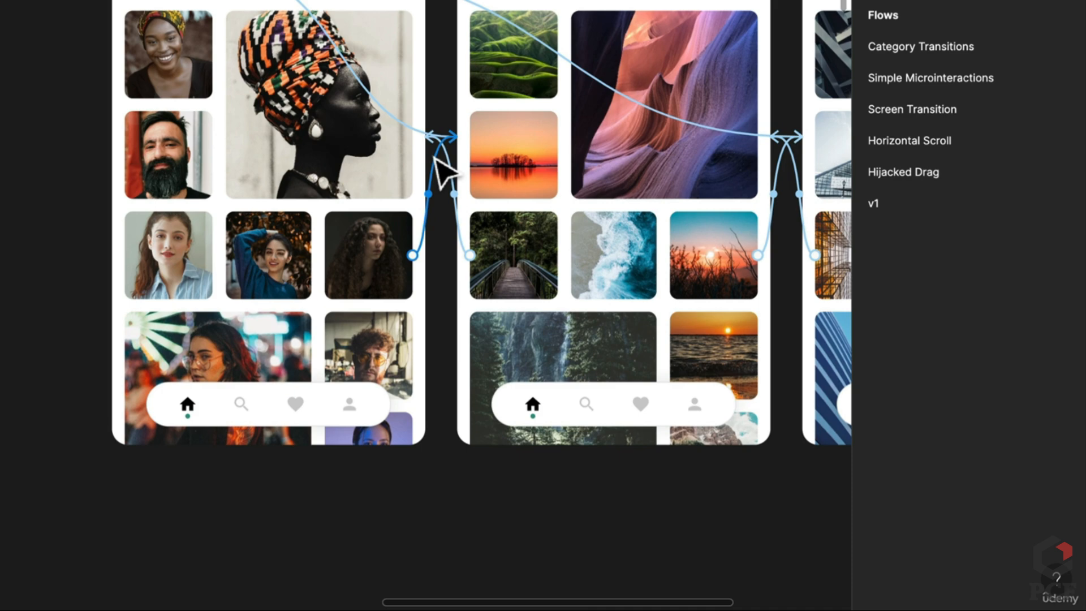
pyautogui.click(450, 170)
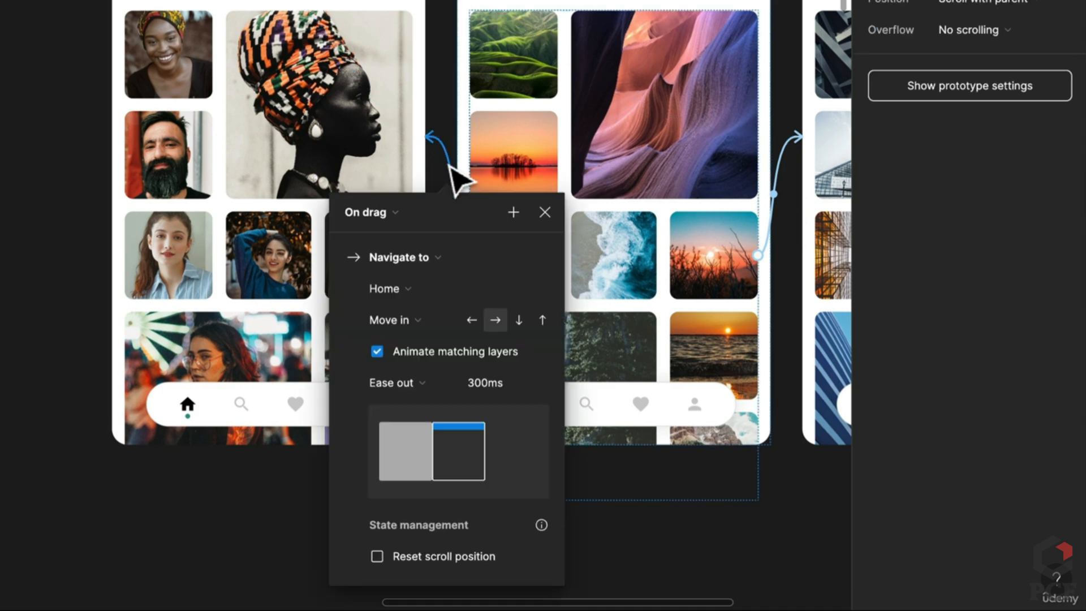
pyautogui.click(410, 322)
pyautogui.click(400, 366)
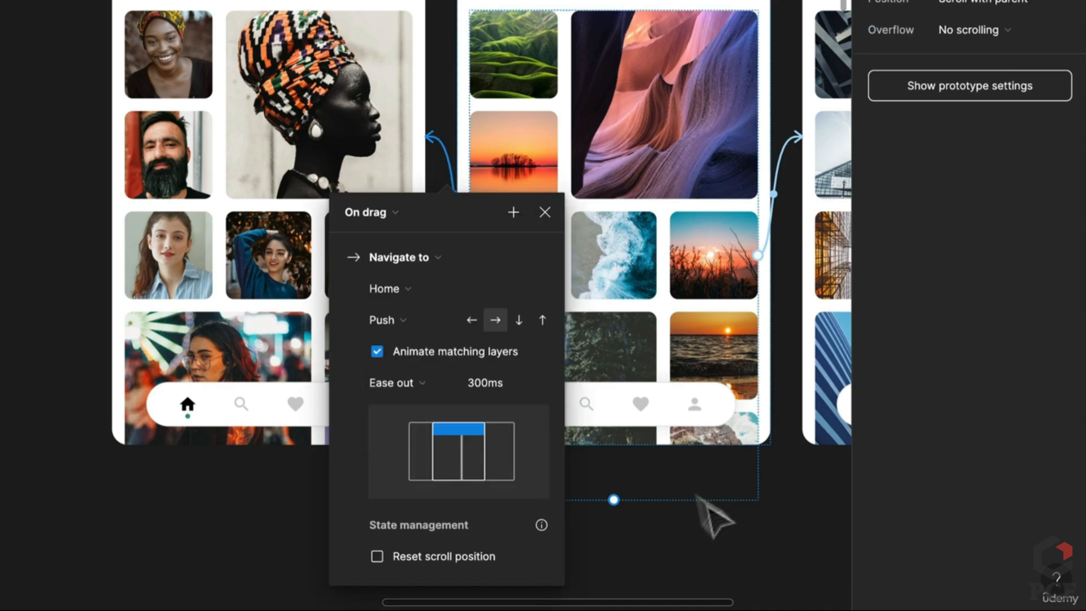
pyautogui.click(715, 514)
# Set the Architecture frame's remaining drag connections to Push and open the preview
pyautogui.moveTo(670, 340); pyautogui.dragTo(380, 295)
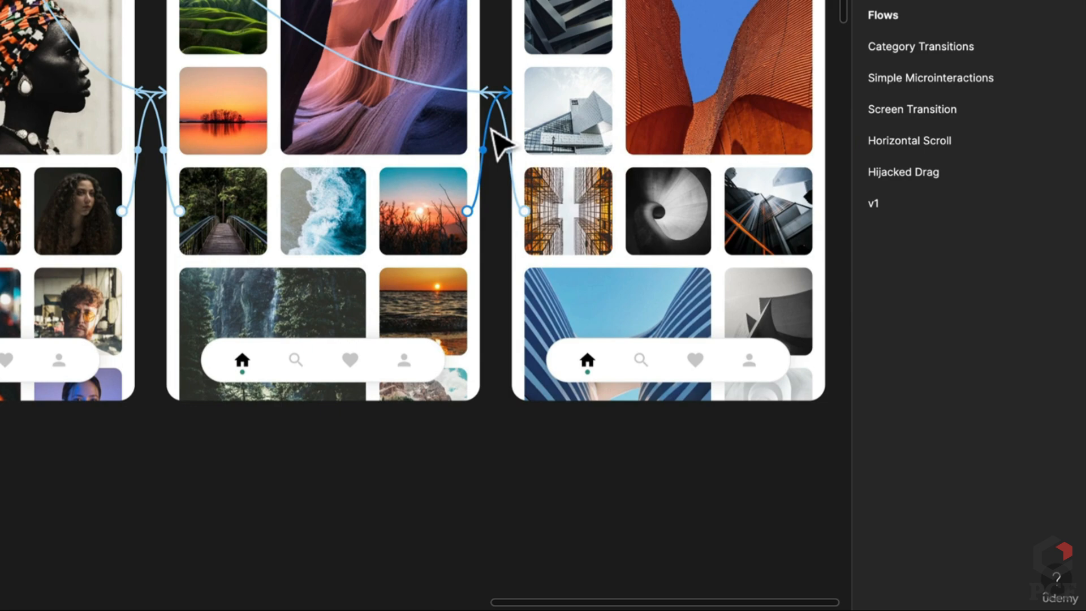
pyautogui.click(487, 144)
pyautogui.click(460, 284)
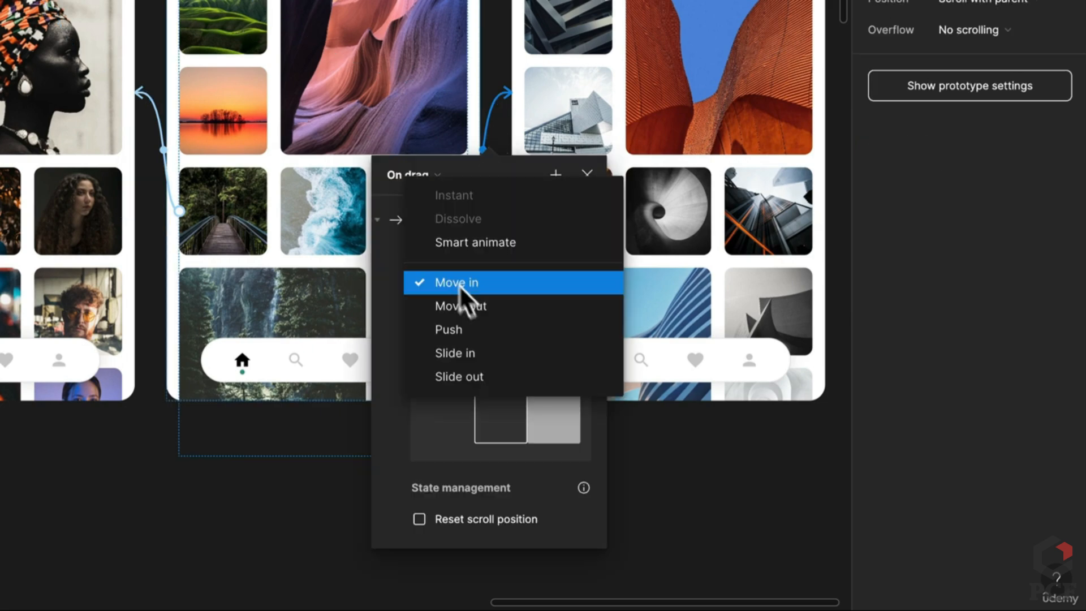
pyautogui.click(467, 331)
pyautogui.click(650, 446)
pyautogui.click(509, 149)
pyautogui.click(491, 231)
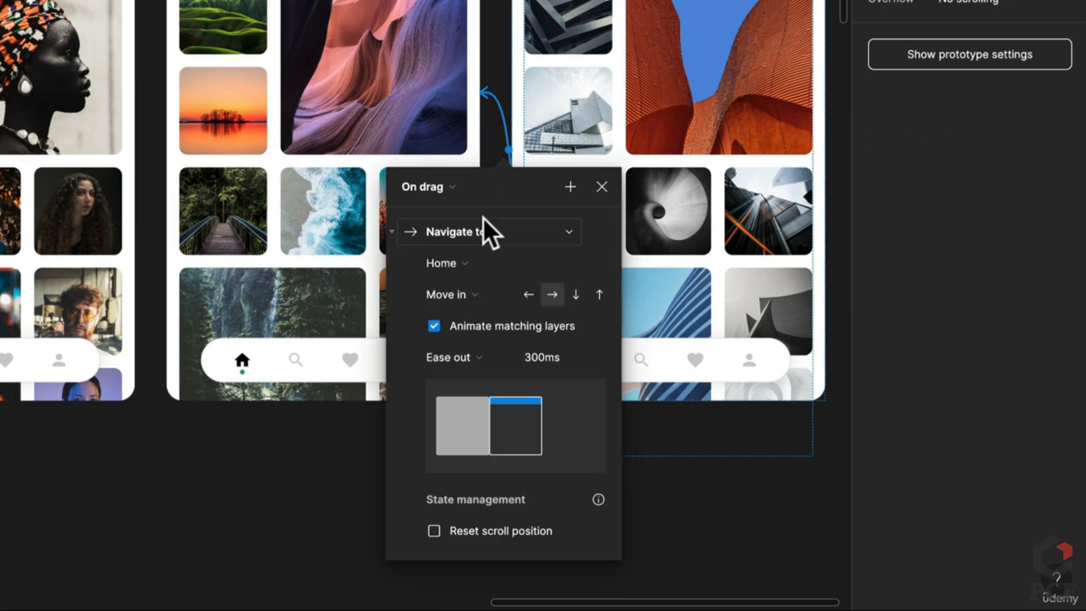
pyautogui.click(446, 300)
pyautogui.click(461, 339)
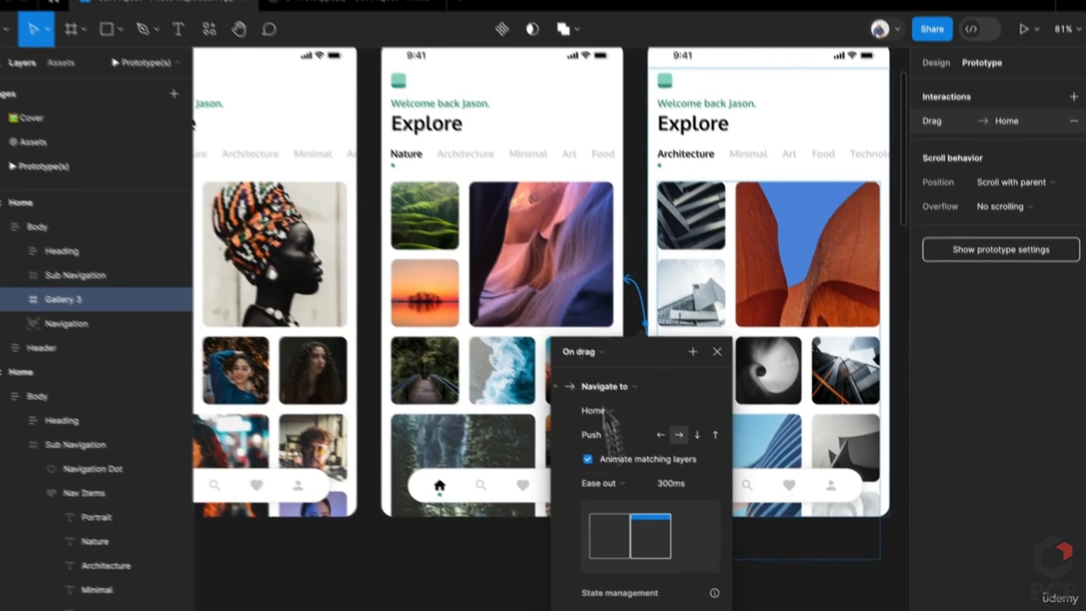
pyautogui.click(359, 16)
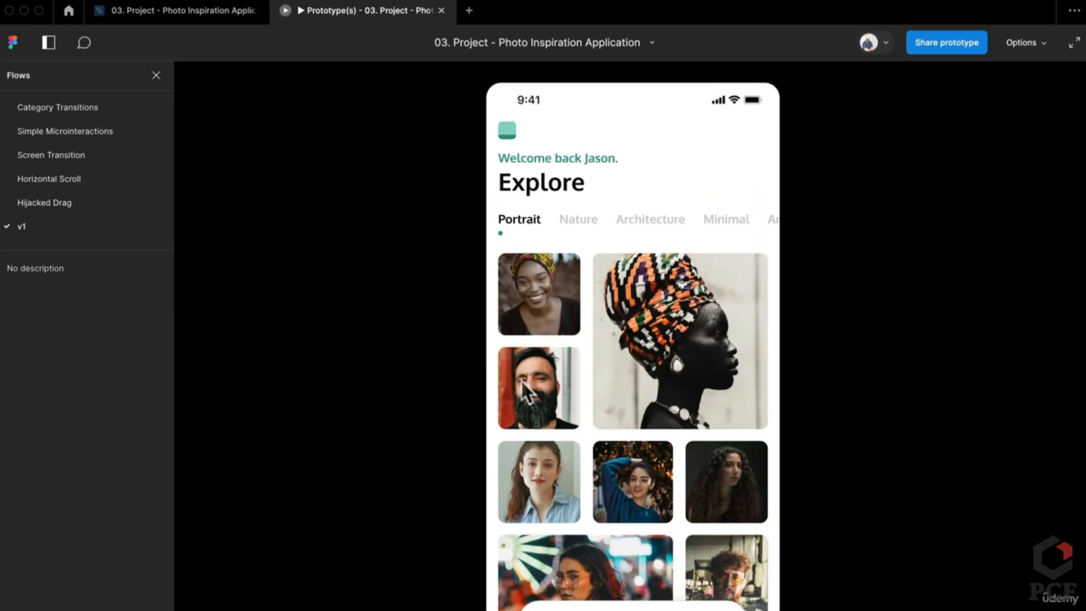
# Swipe the gallery forward and back between Portrait, Nature and Architecture to check the Push transitions
pyautogui.moveTo(703, 403); pyautogui.dragTo(632, 401)
pyautogui.moveTo(714, 402); pyautogui.dragTo(568, 399)
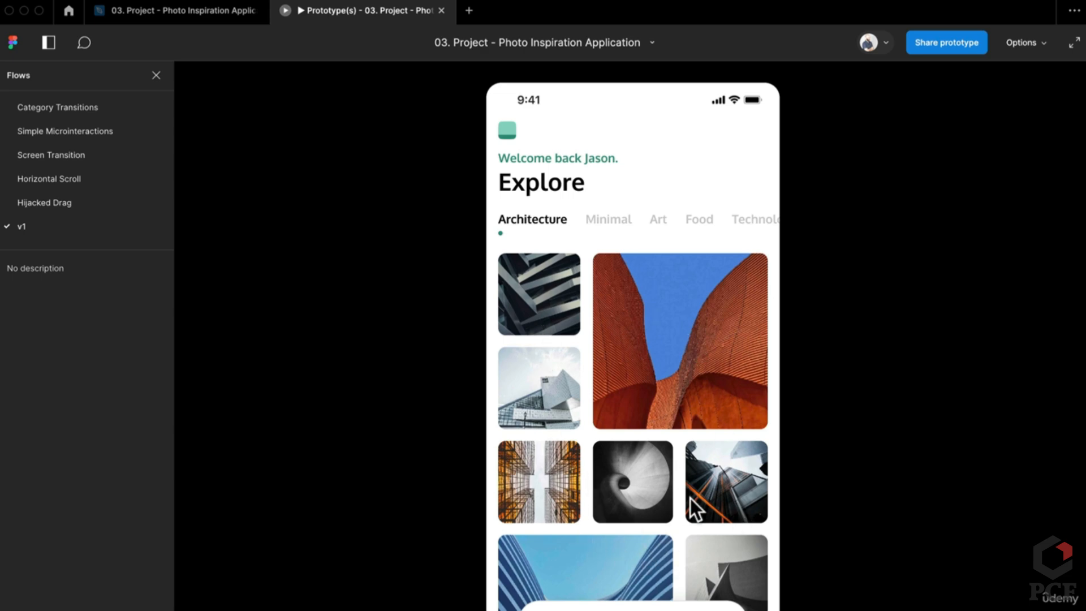
pyautogui.moveTo(617, 435); pyautogui.dragTo(720, 434)
pyautogui.moveTo(628, 426); pyautogui.dragTo(775, 429)
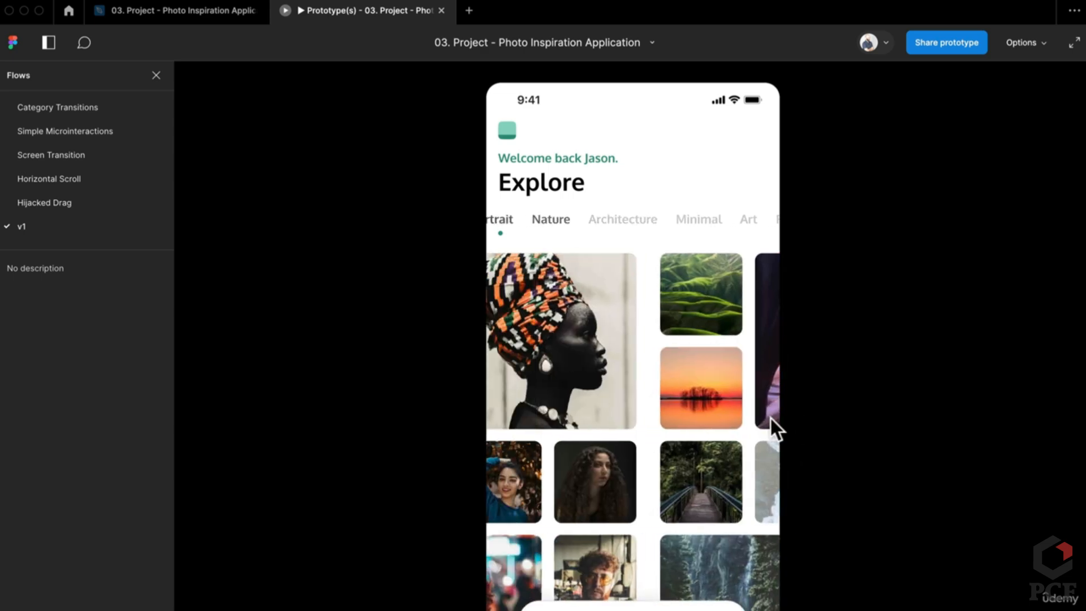
pyautogui.moveTo(700, 432); pyautogui.dragTo(599, 413)
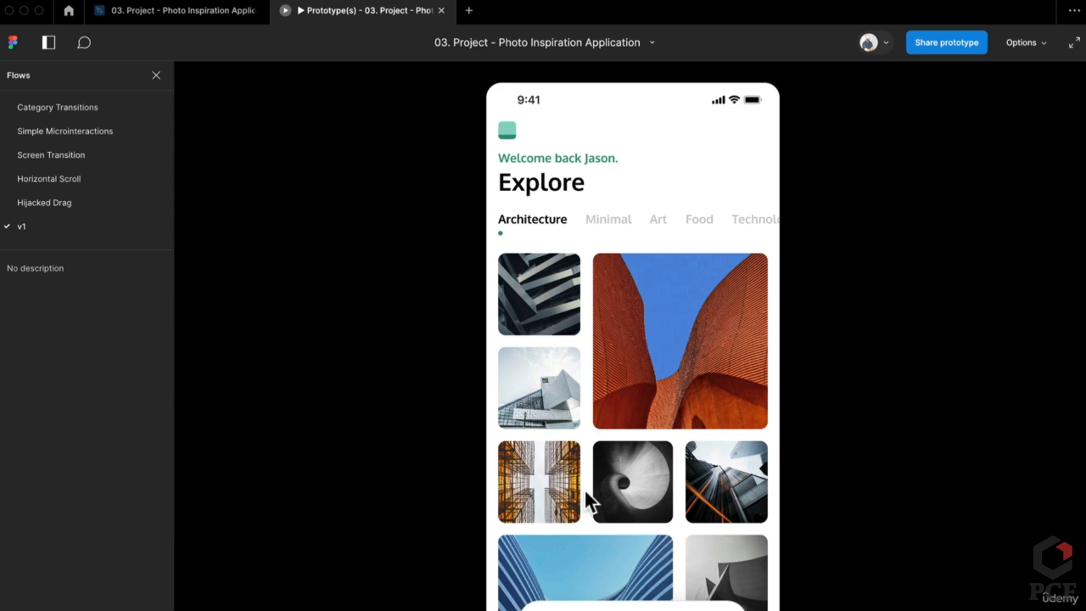
pyautogui.moveTo(592, 488); pyautogui.dragTo(759, 451)
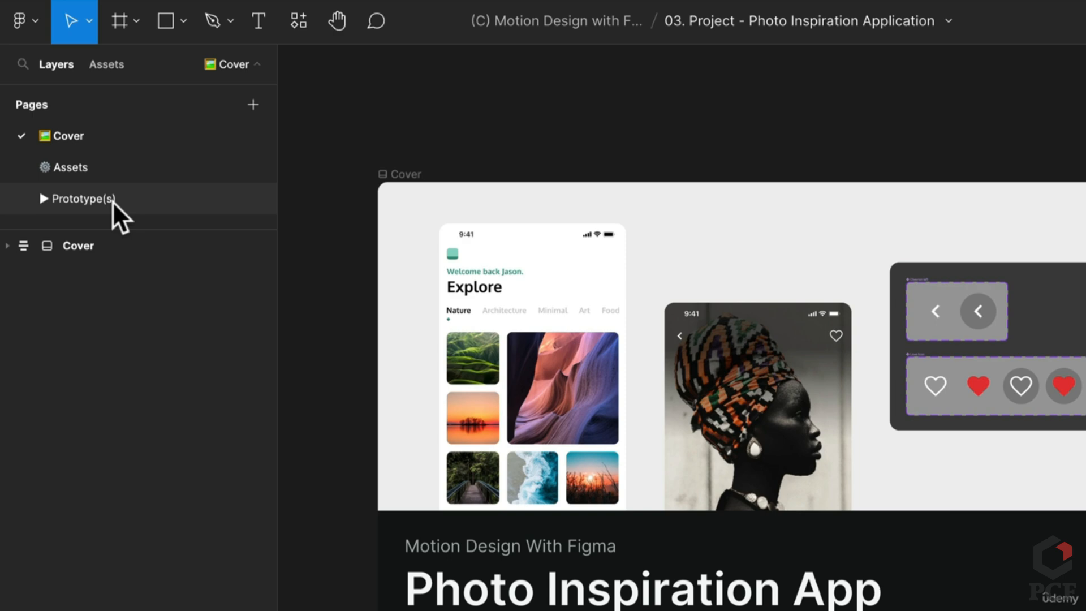
# View the Love Icon variants on the Assets page, then present from the Prototype(s) page
pyautogui.click(132, 175)
pyautogui.scroll(5, 509, 184)
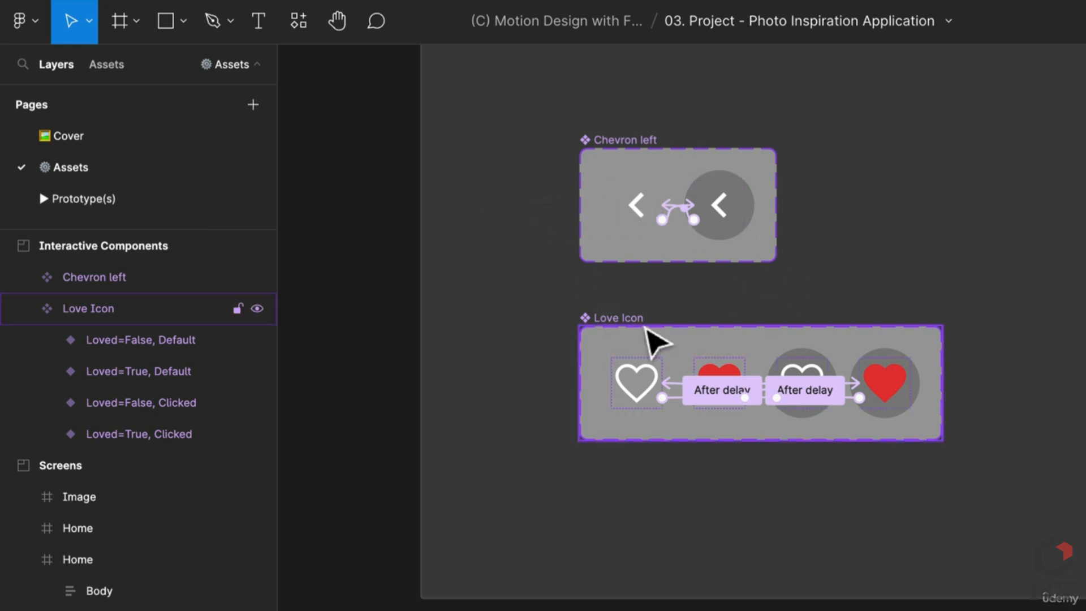
pyautogui.click(108, 196)
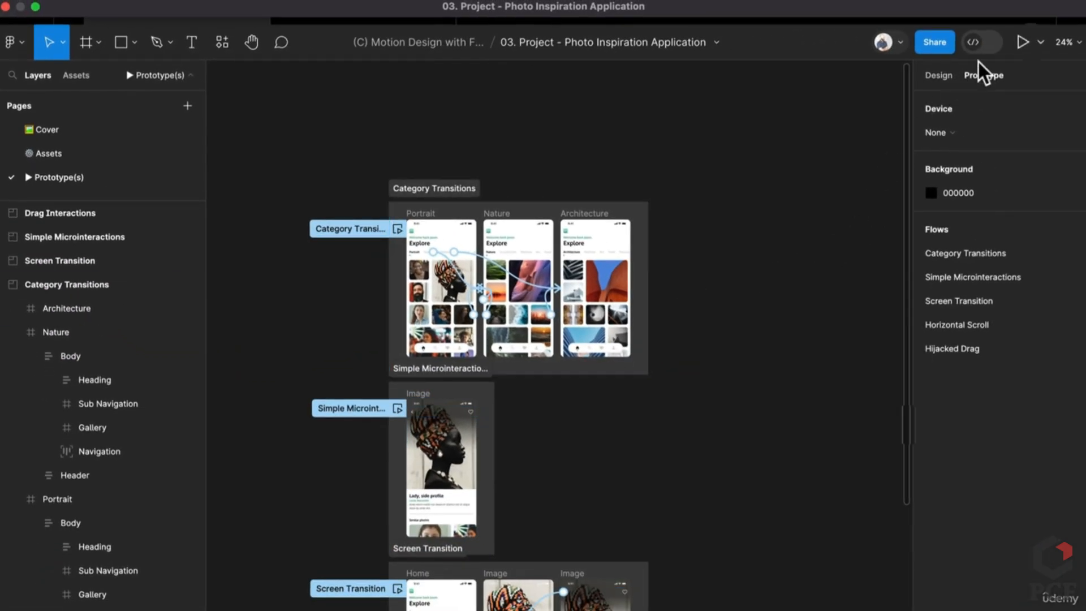
pyautogui.click(1023, 40)
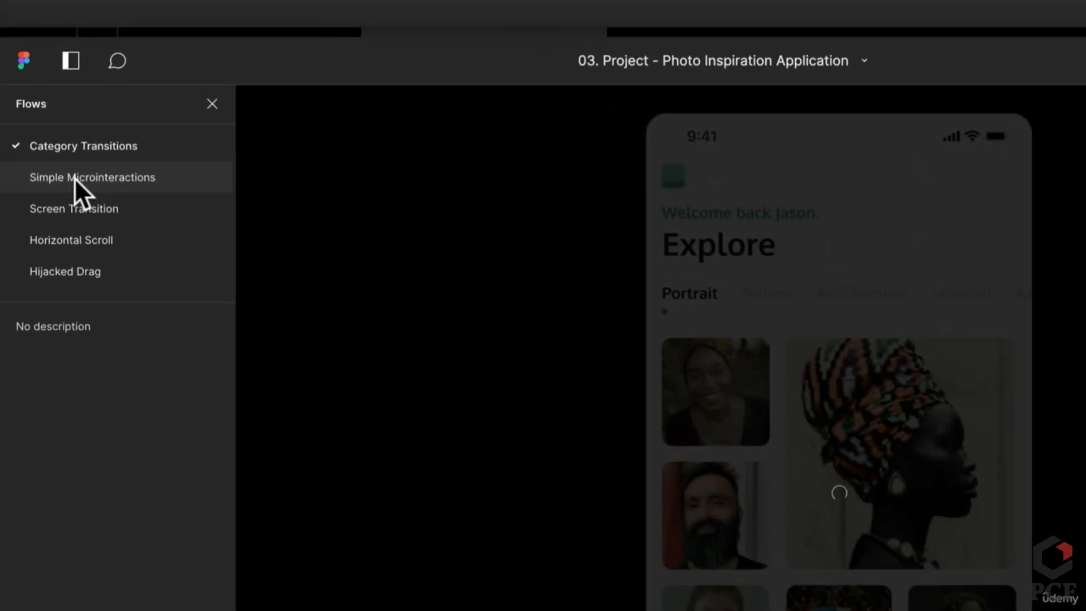
# Open the Simple Microinteractions flow in the presentation view
pyautogui.click(73, 177)
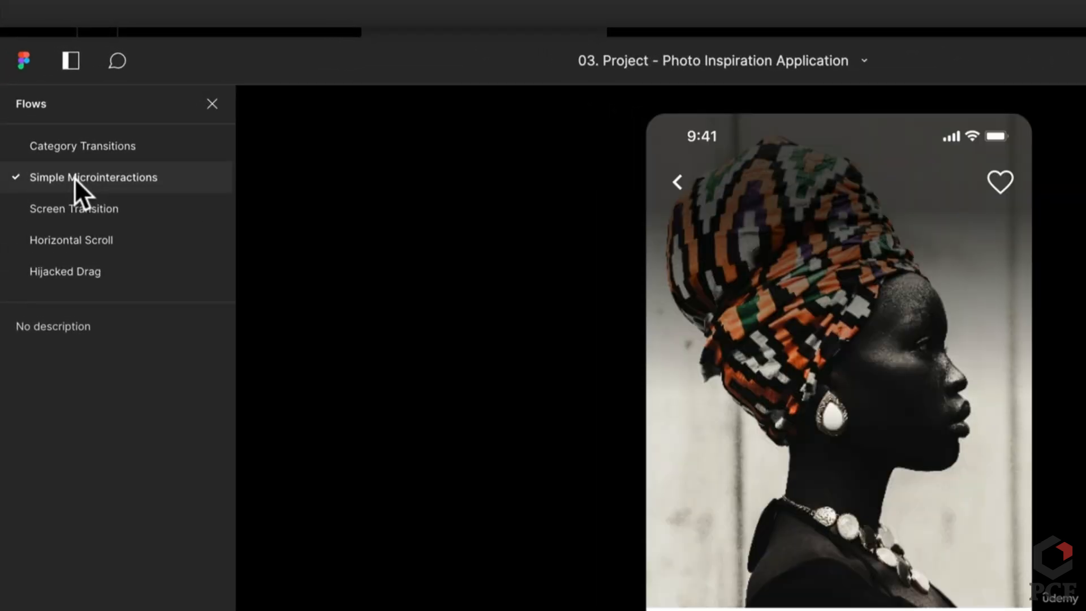
pyautogui.click(790, 310)
pyautogui.scroll(-4, 790, 310)
pyautogui.scroll(4, 789, 310)
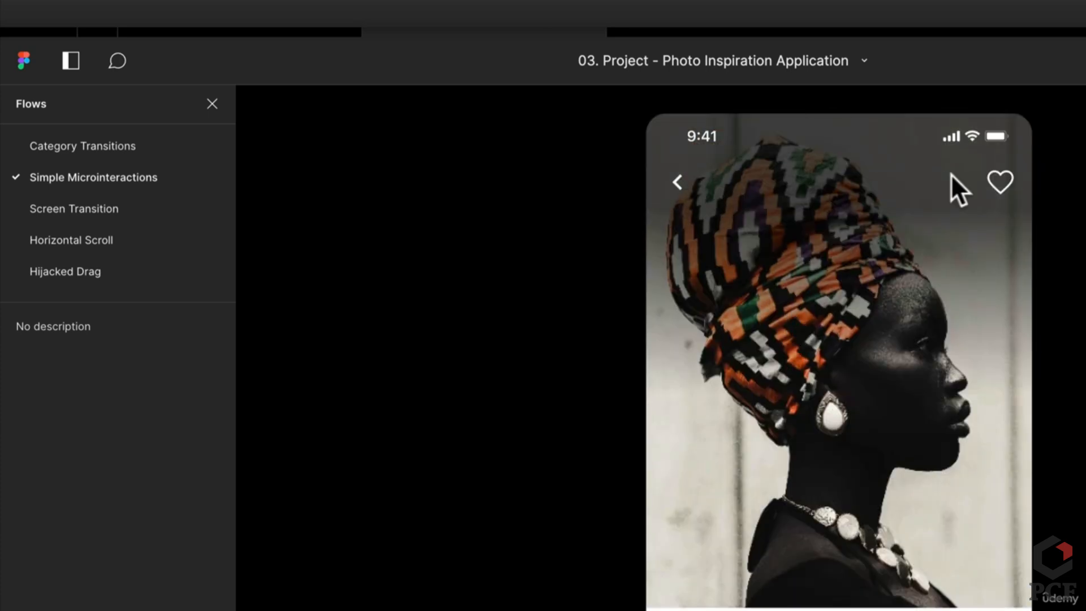
# Toggle the heart between outline and red several times, then return to the editor
pyautogui.click(999, 186)
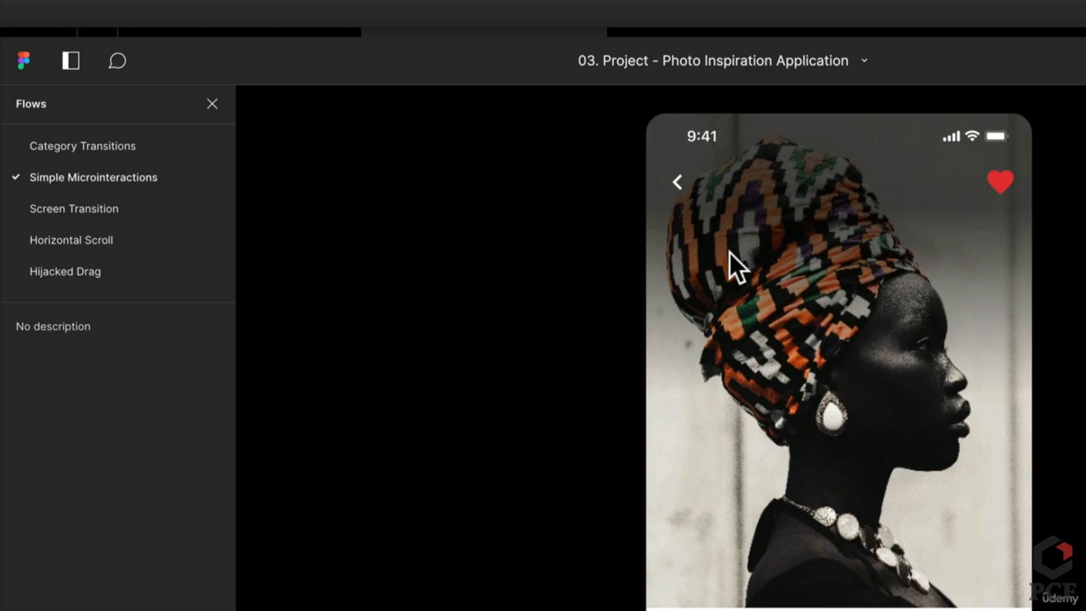
pyautogui.click(997, 186)
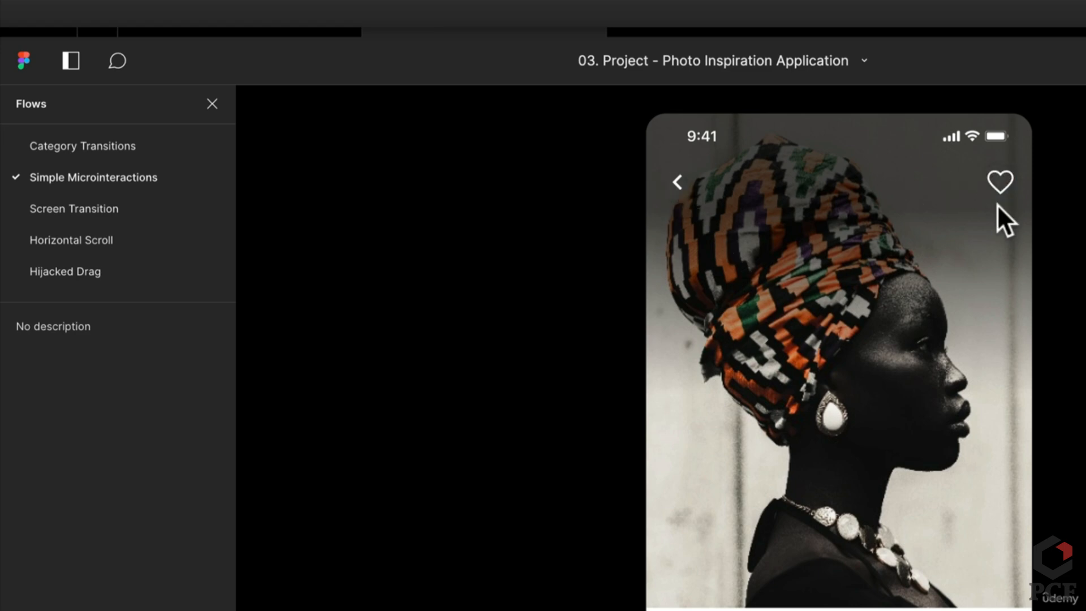
pyautogui.click(1001, 191)
pyautogui.click(1000, 193)
pyautogui.click(1000, 190)
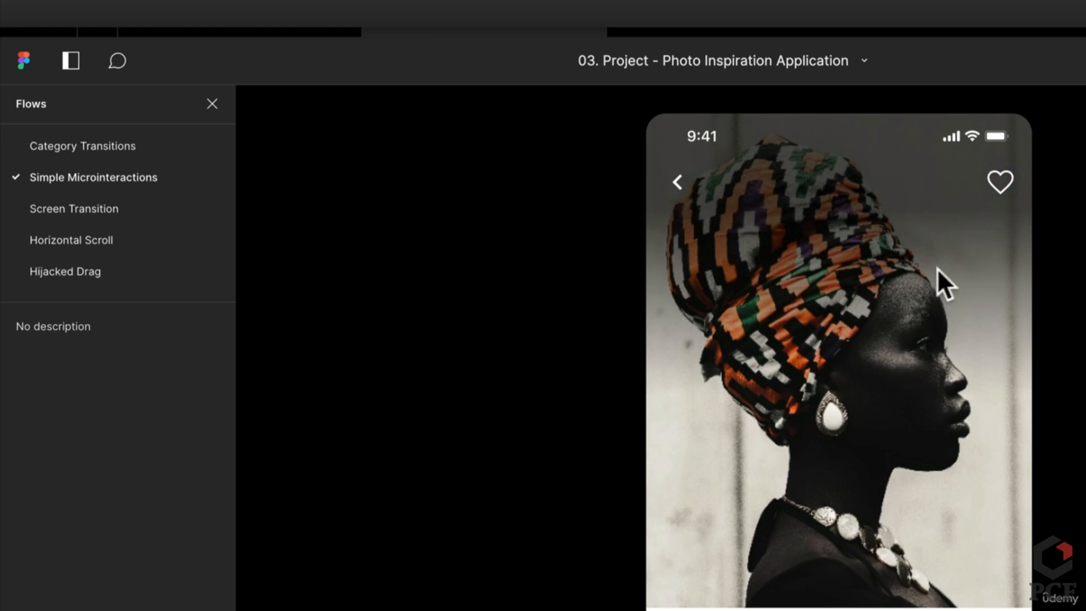
pyautogui.click(982, 192)
pyautogui.click(996, 191)
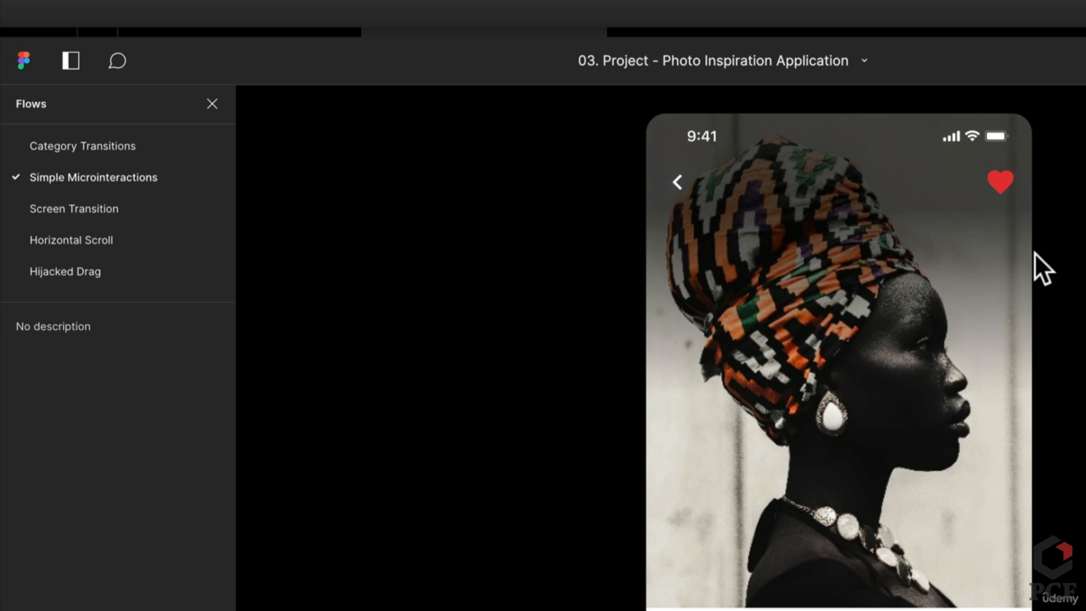
pyautogui.click(621, 167)
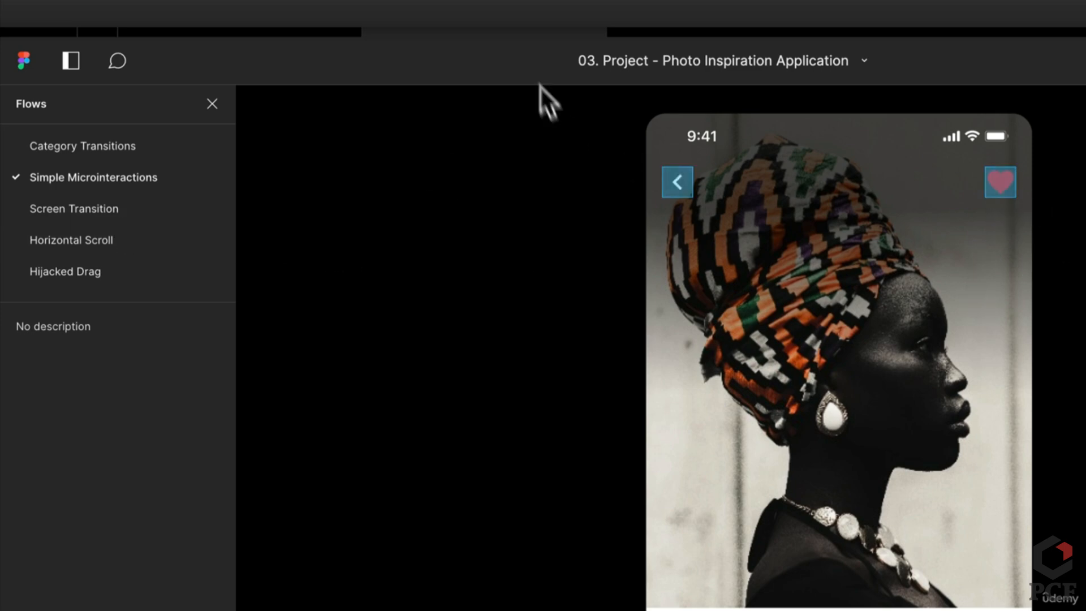
pyautogui.click(284, 21)
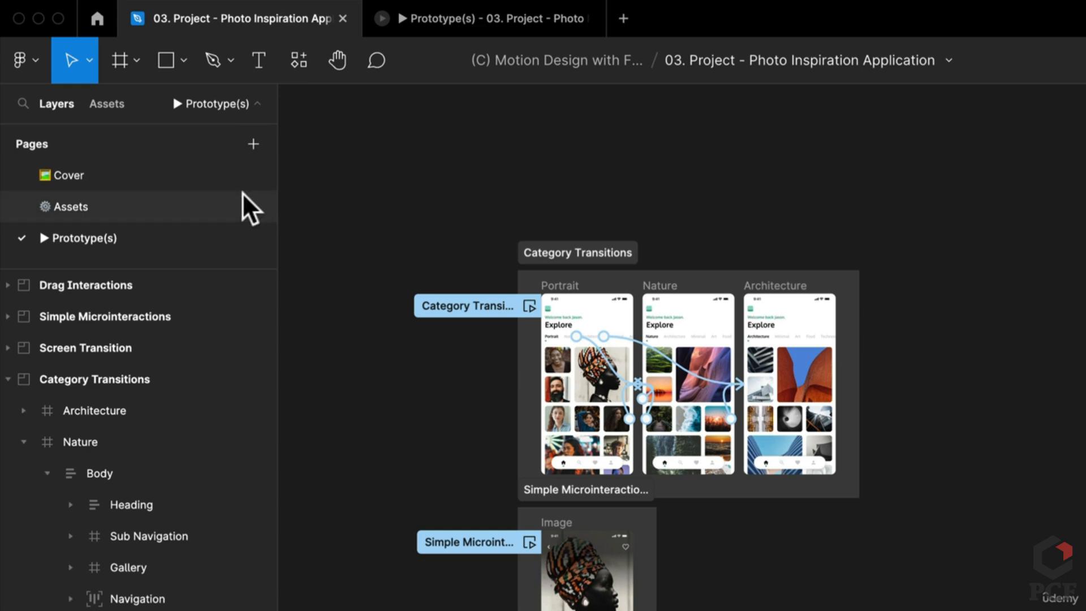
# Bring the Assets page's Interactive Components frame with Chevron left and Love Icon into view
pyautogui.click(150, 204)
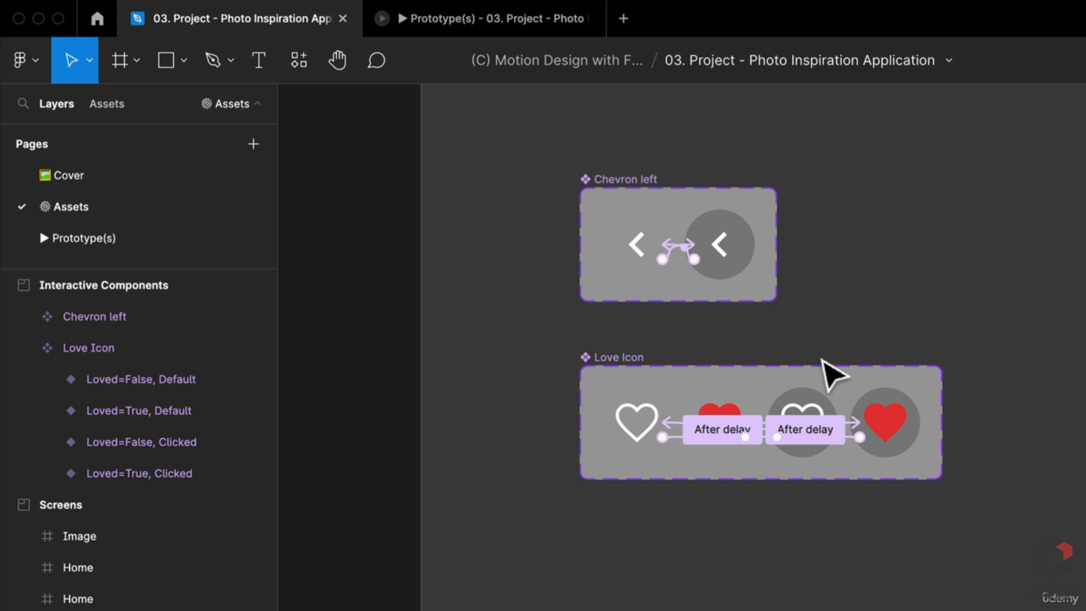
pyautogui.scroll(-5, 878, 263)
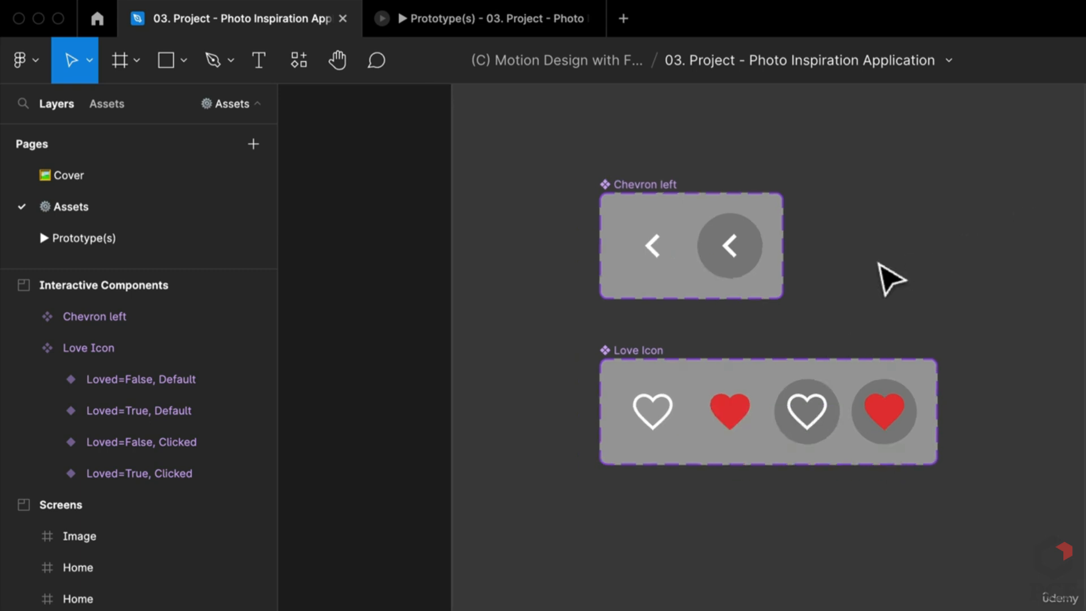
pyautogui.moveTo(1049, 267); pyautogui.dragTo(794, 331)
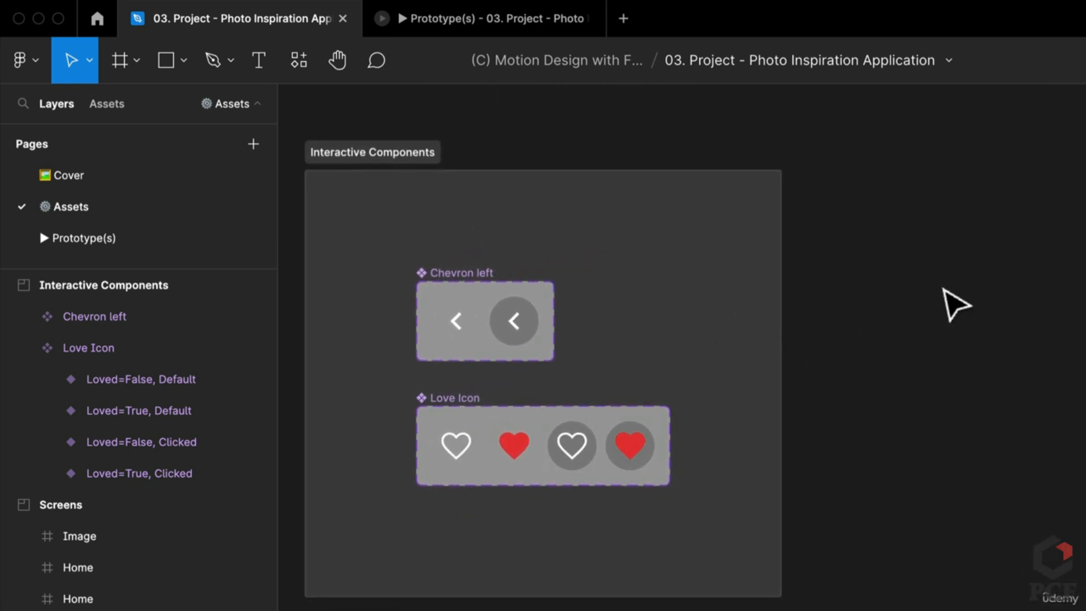
pyautogui.rightClick(943, 290)
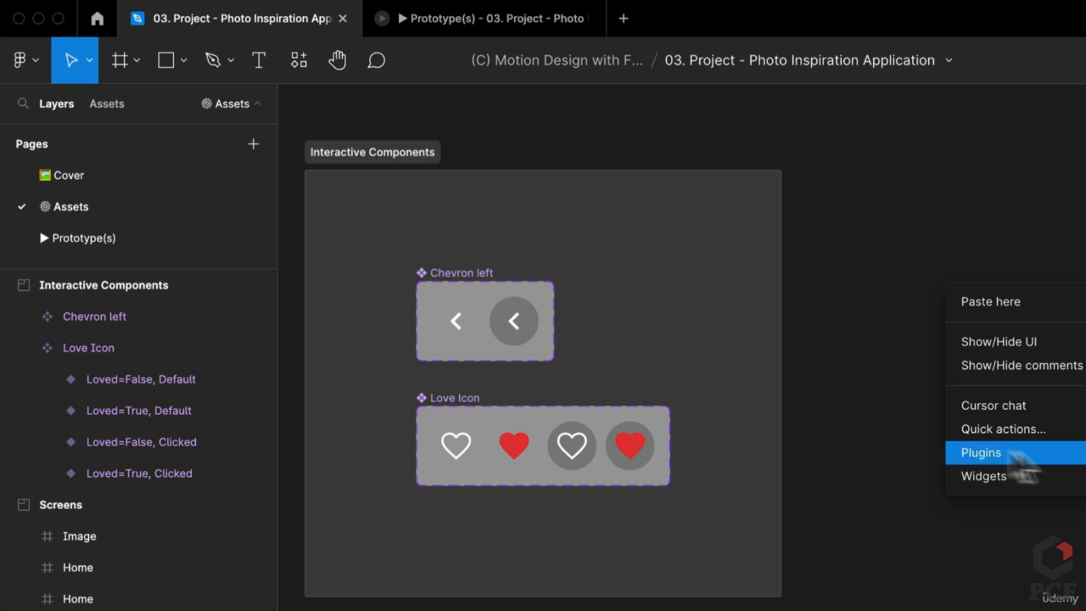
pyautogui.click(888, 279)
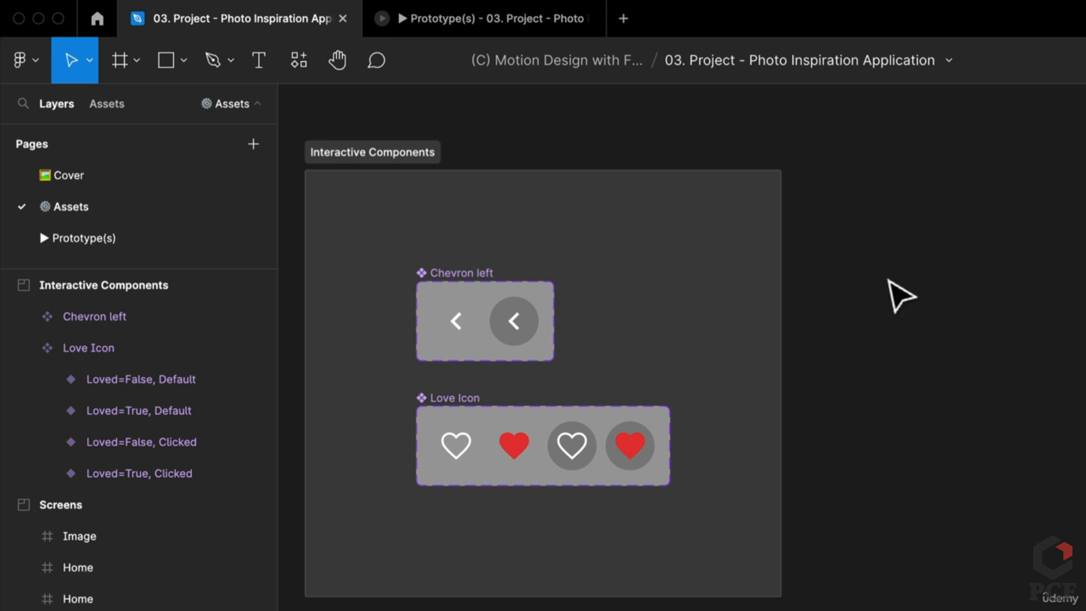
# Search the plugins for 'mat' to launch Material Design Icons
pyautogui.press('super+slash')
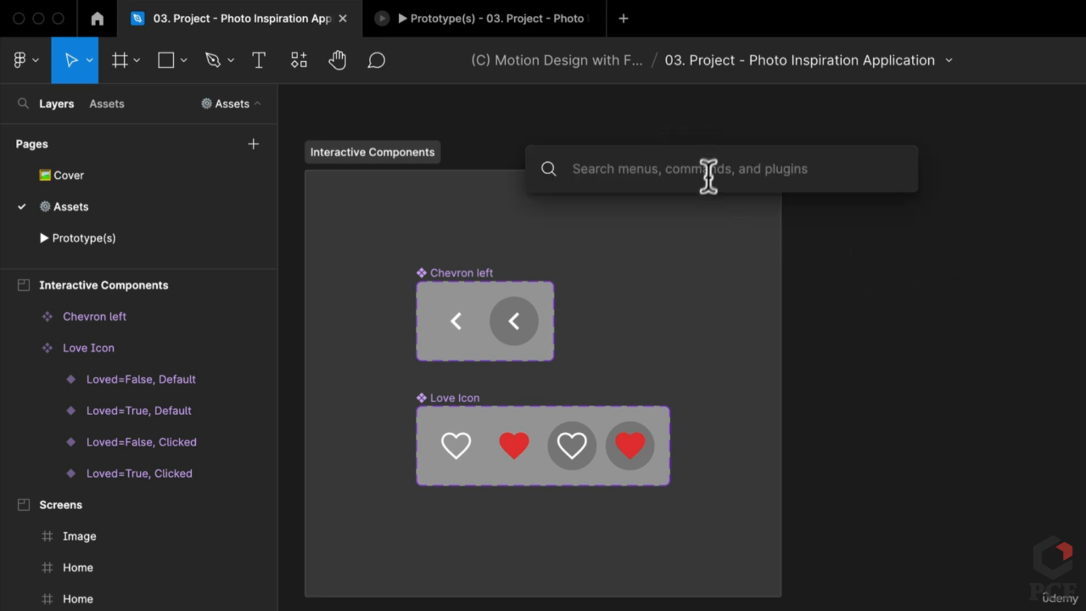
pyautogui.click(300, 61)
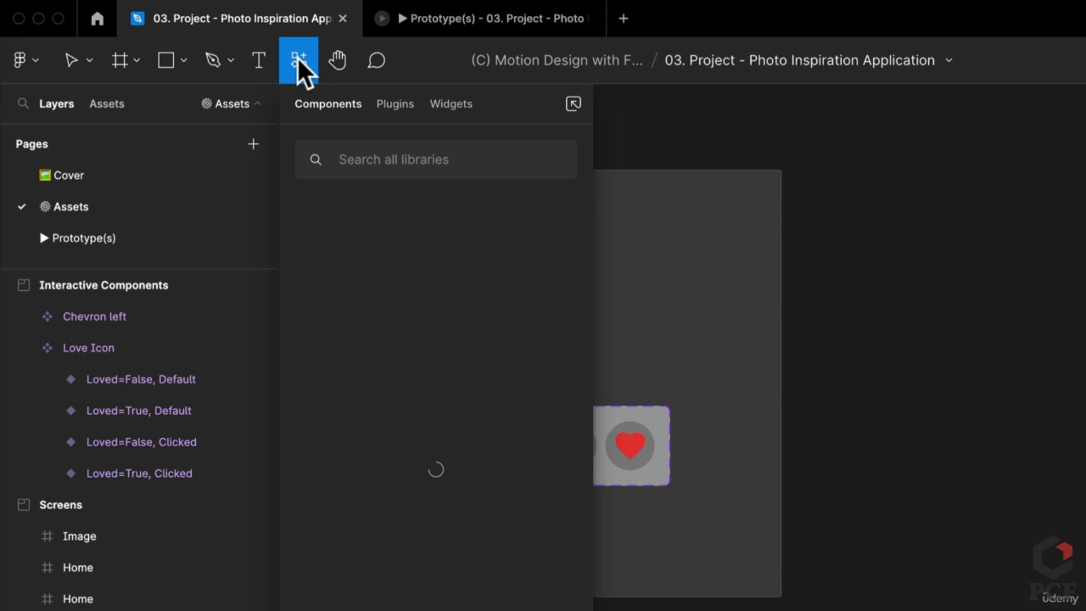
pyautogui.click(395, 105)
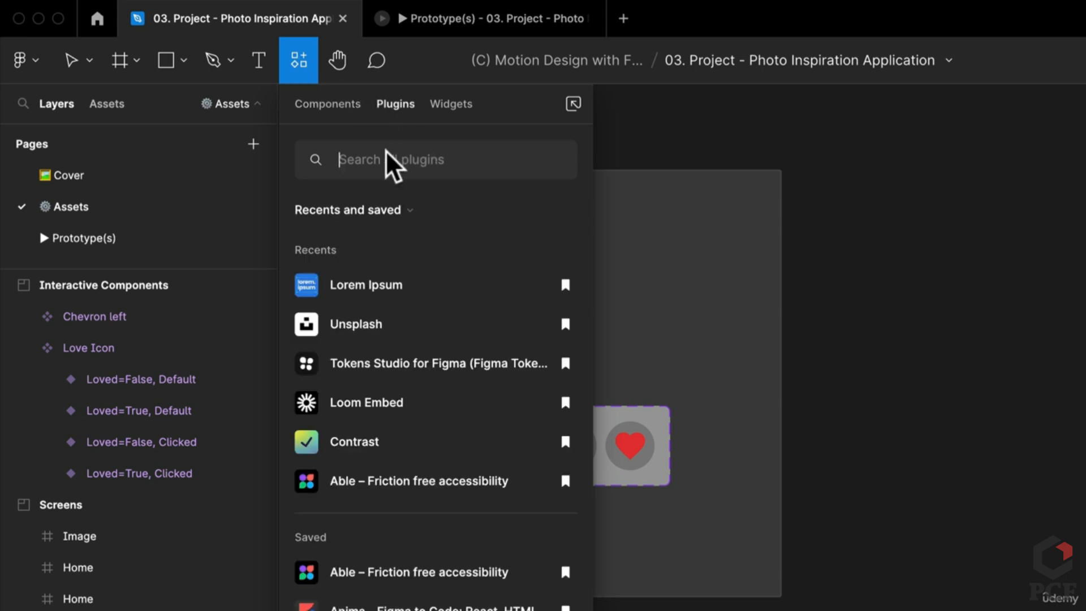
pyautogui.click(392, 164)
pyautogui.write('mater')
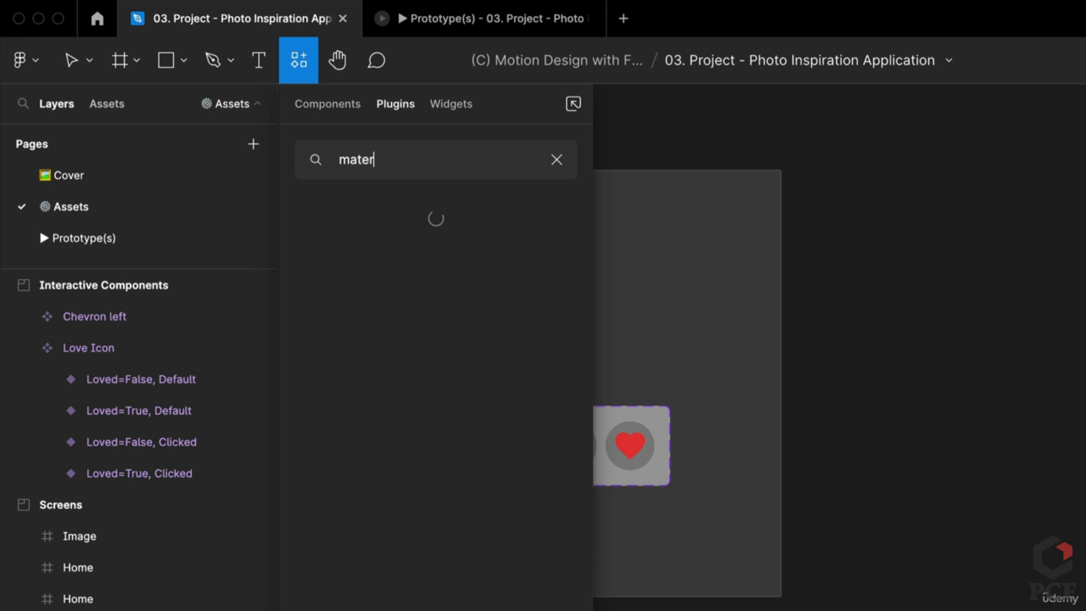
pyautogui.press('Escape')
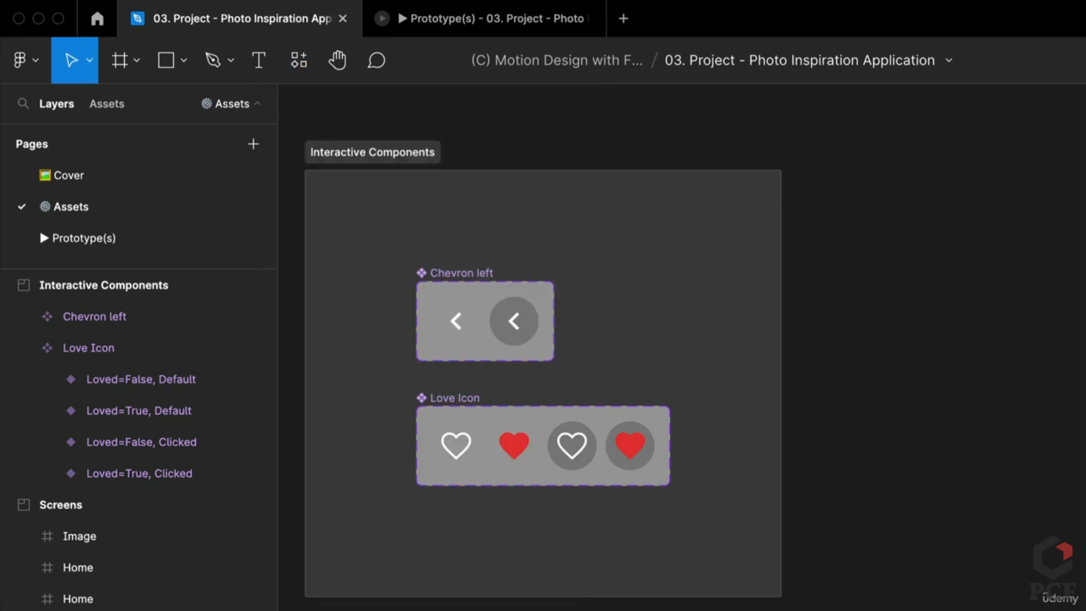
# Set the icon size to 24×24 and place the Keyboard arrow left icon on the canvas
pyautogui.moveTo(738, 214); pyautogui.dragTo(930, 183)
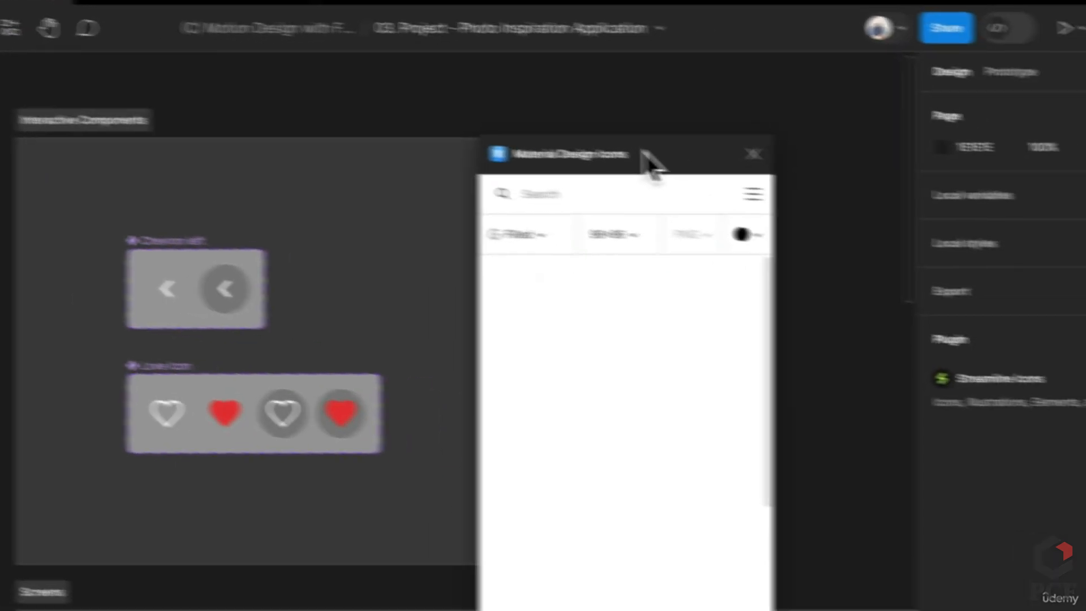
pyautogui.click(532, 193)
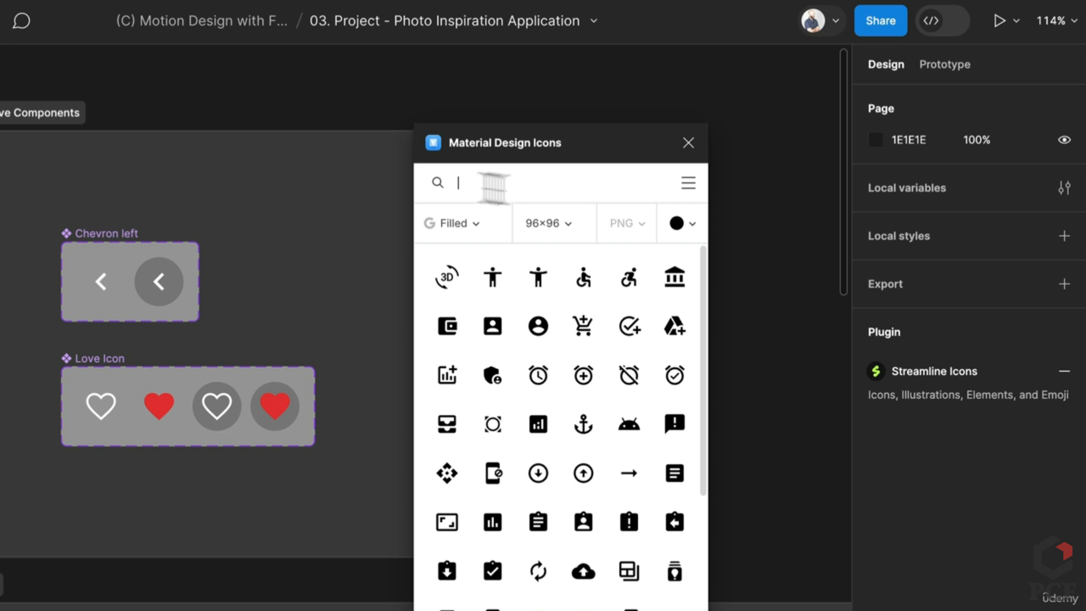
pyautogui.click(545, 227)
pyautogui.click(549, 221)
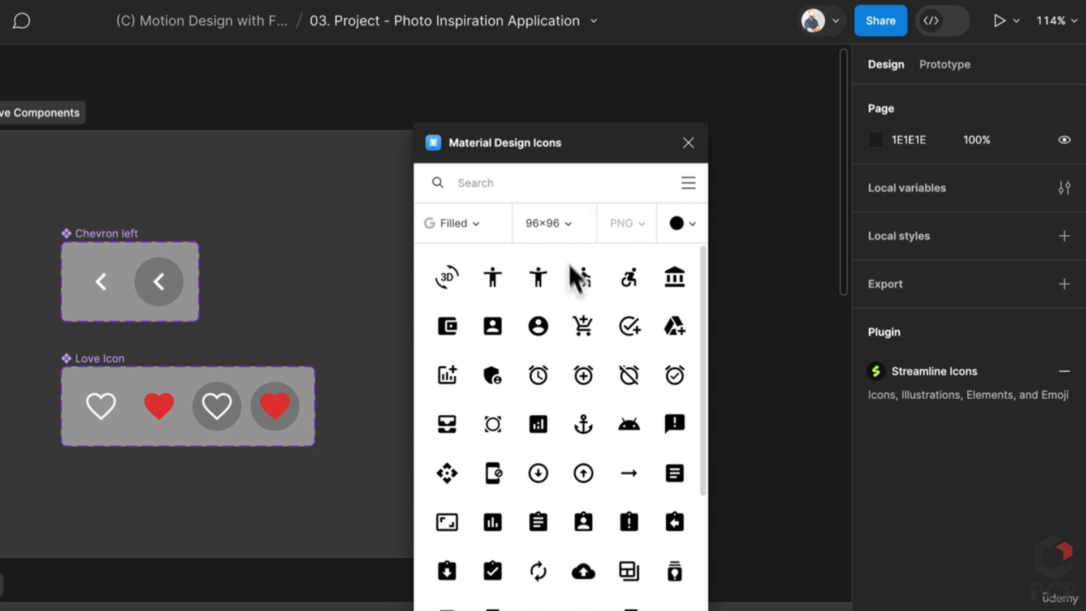
pyautogui.click(567, 222)
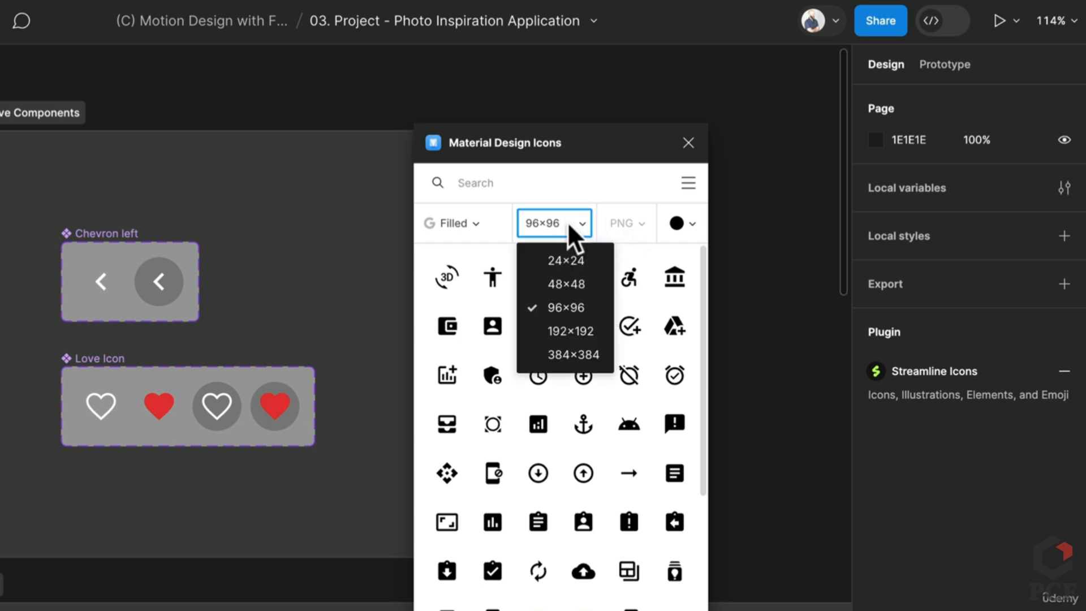
pyautogui.click(574, 263)
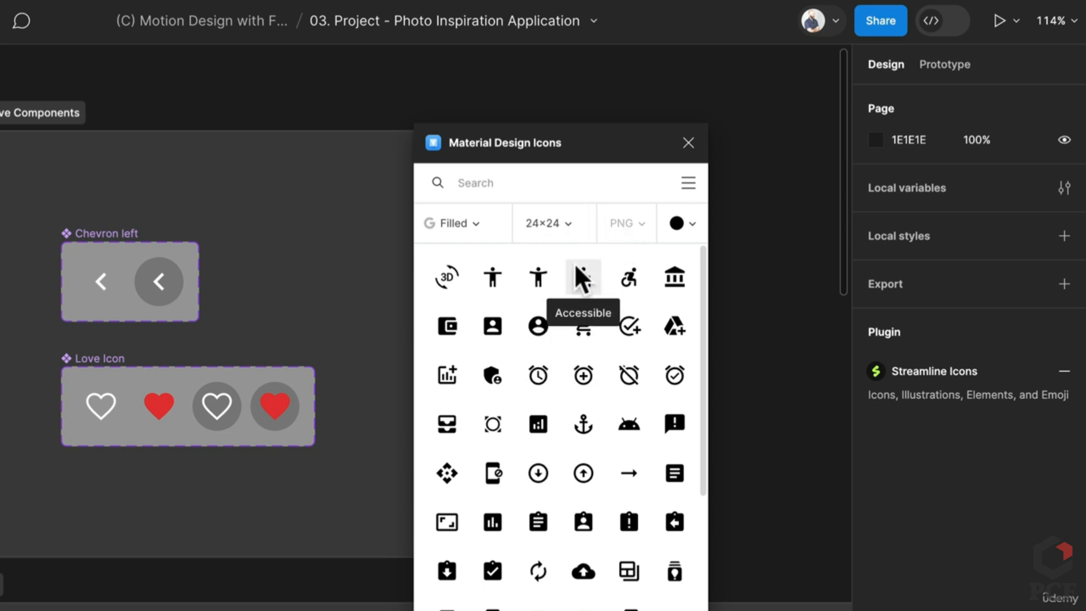
pyautogui.click(227, 415)
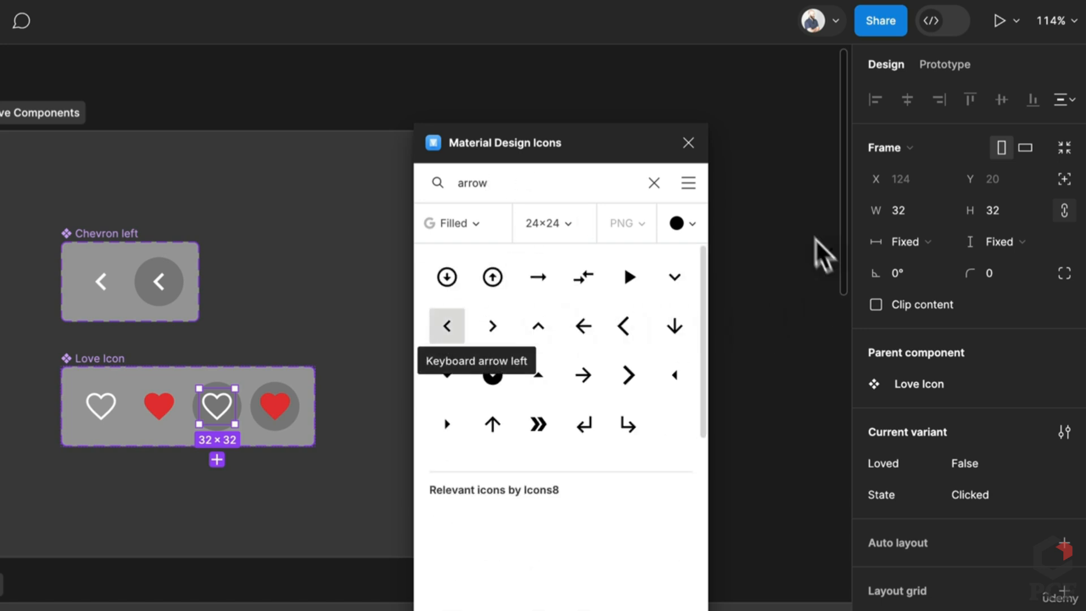
pyautogui.moveTo(815, 239); pyautogui.dragTo(777, 245)
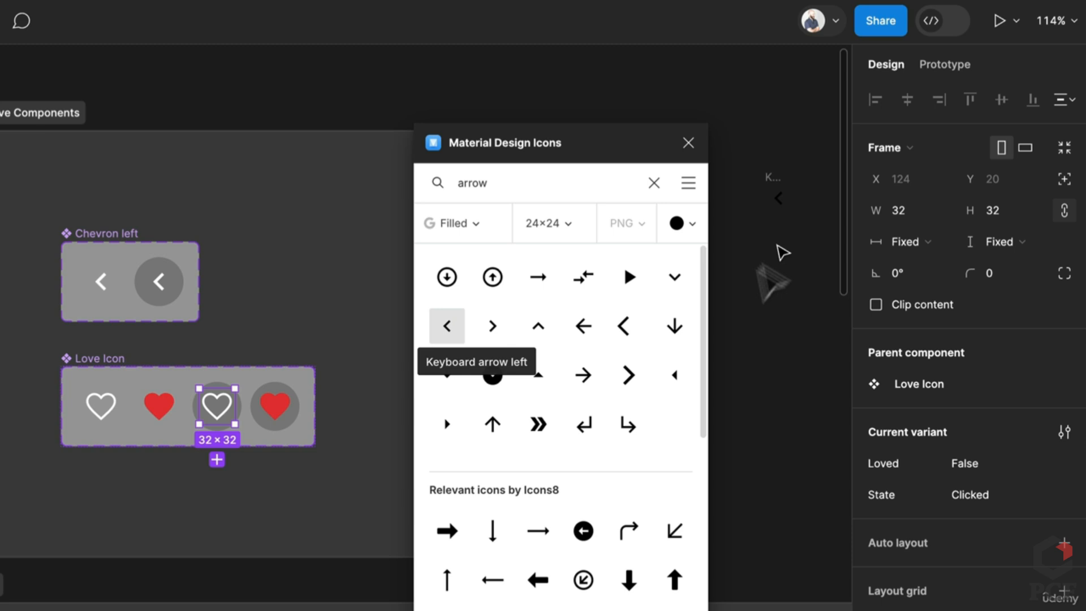
# Search for hearts and place the Favorite and Favorite border icons, then close the plugin
pyautogui.doubleClick(498, 176)
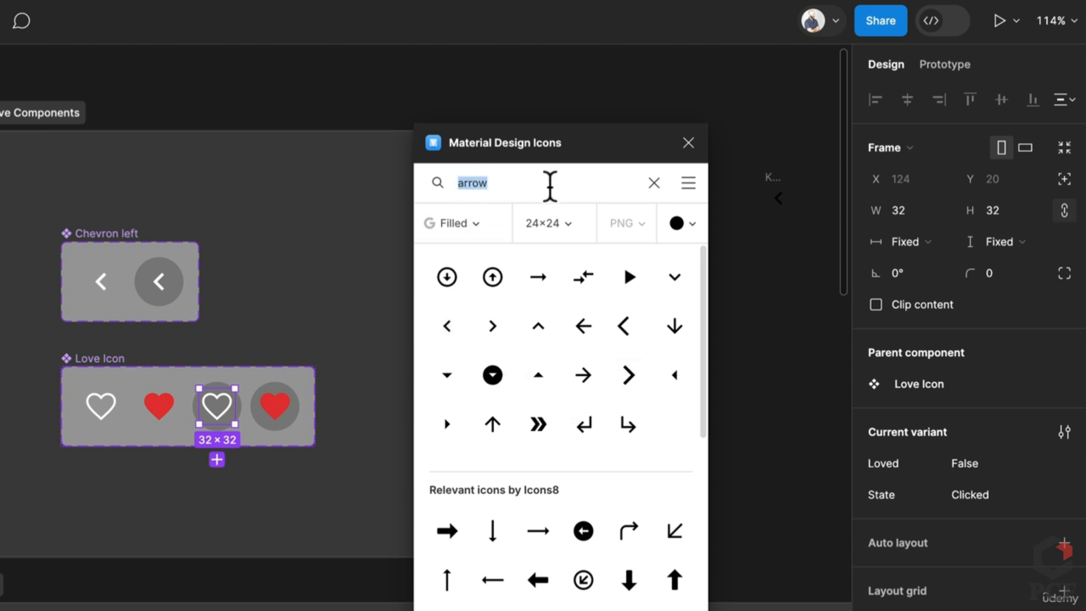
pyautogui.write('heart')
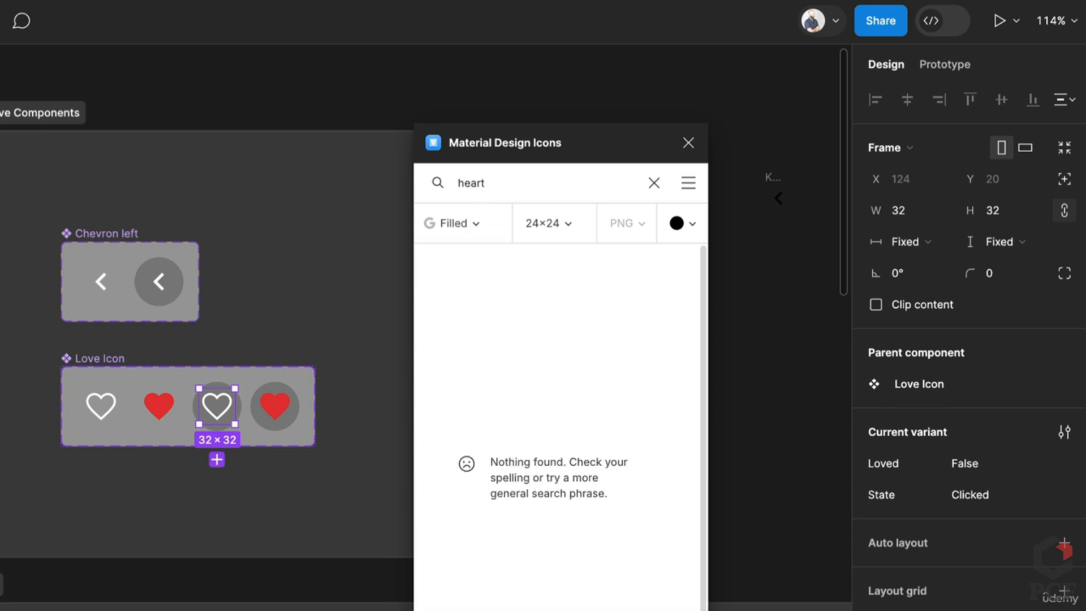
pyautogui.doubleClick(540, 187)
pyautogui.press('BackSpace')
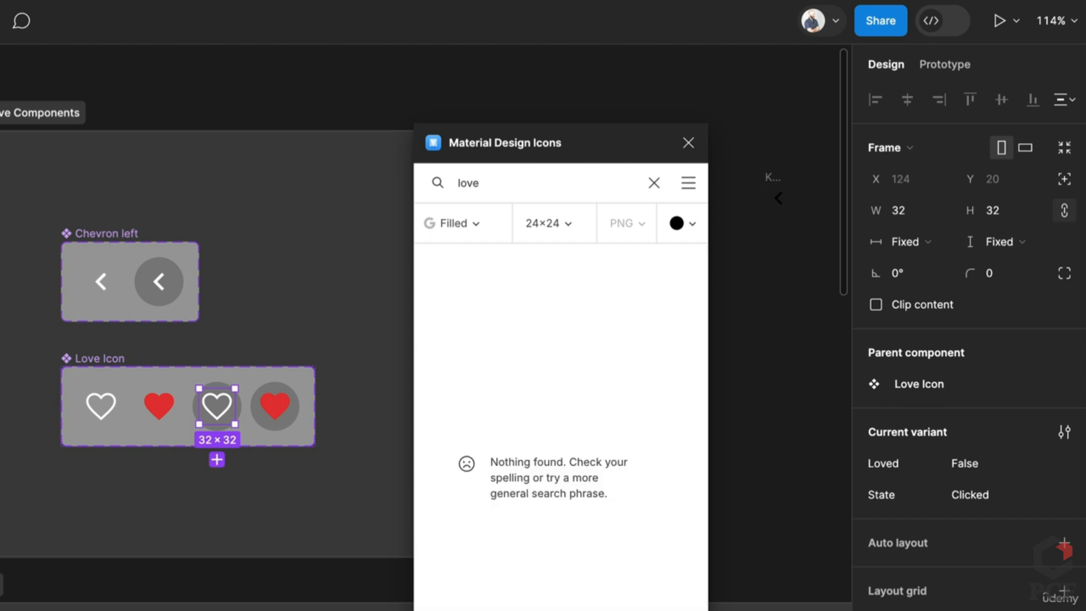
pyautogui.press('BackSpace')
pyautogui.press('BackSpace')
pyautogui.press('BackSpace')
pyautogui.press('BackSpace')
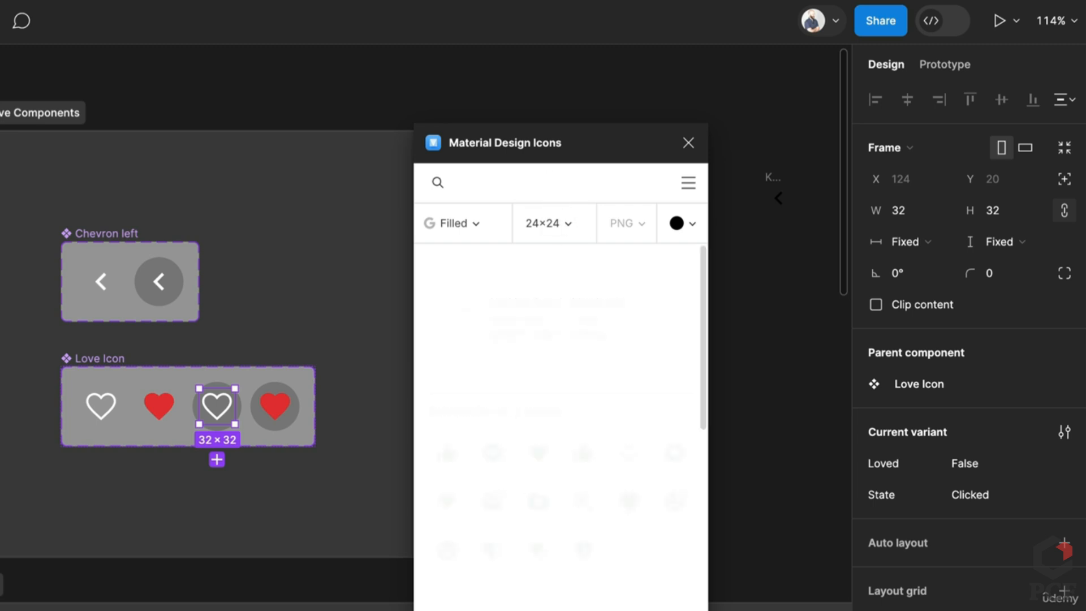
pyautogui.scroll(-6, 571, 482)
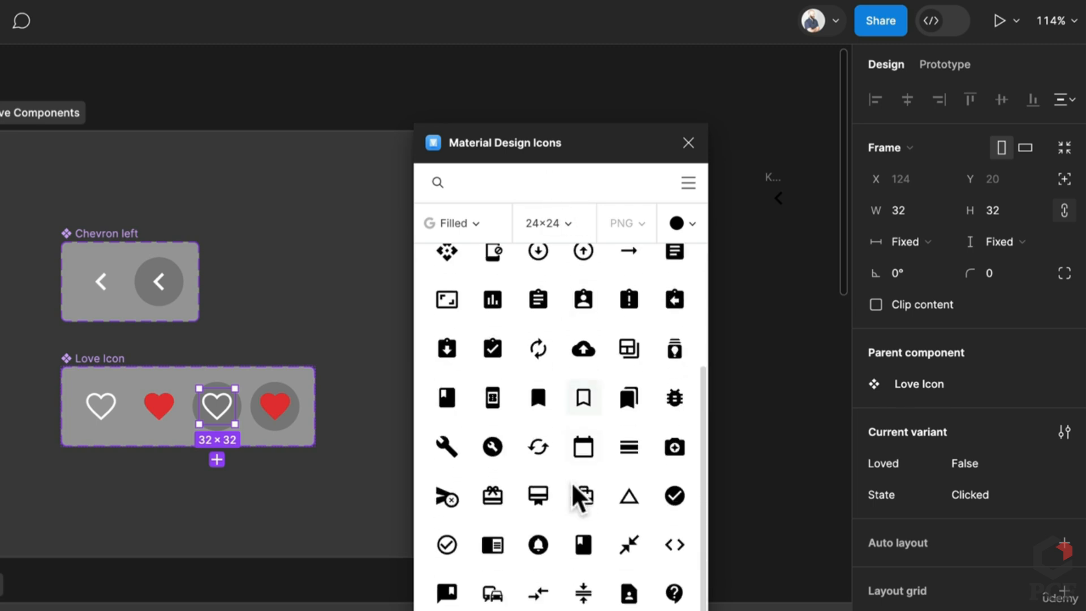
pyautogui.scroll(-3, 572, 482)
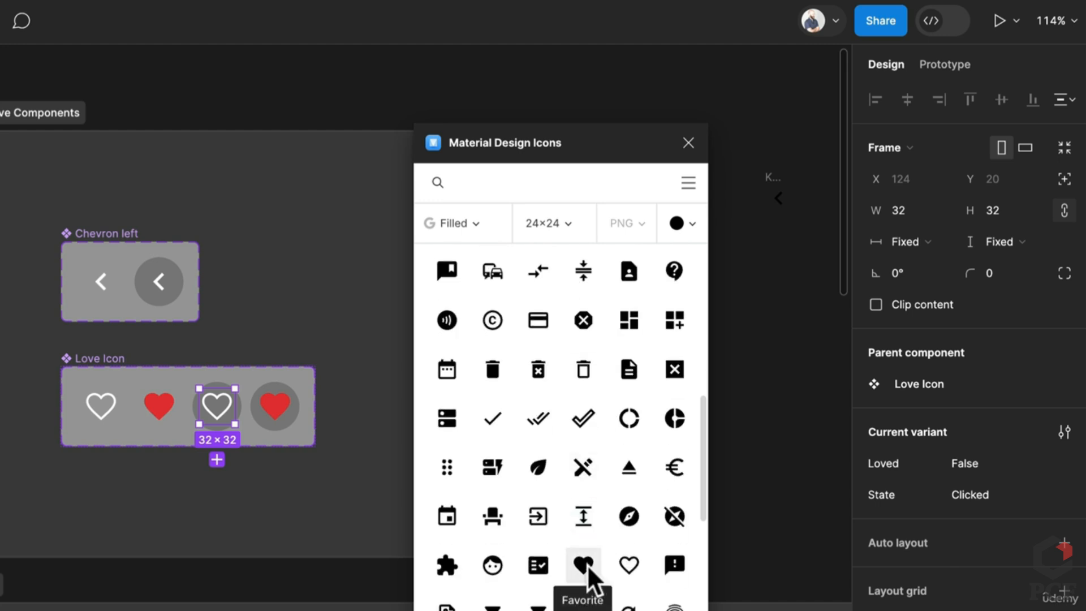
pyautogui.moveTo(587, 565); pyautogui.dragTo(769, 251)
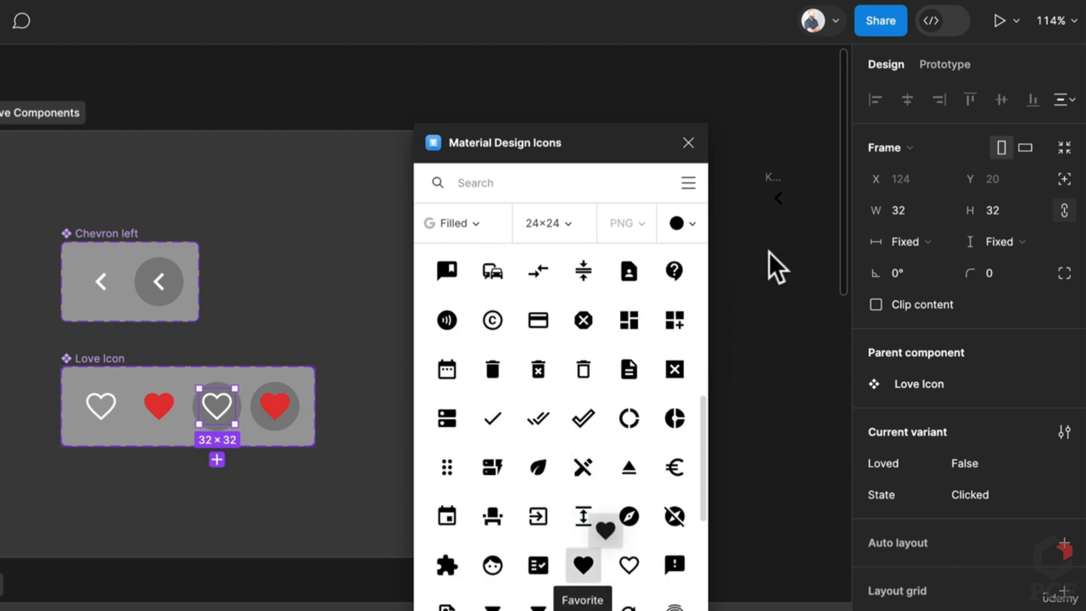
pyautogui.moveTo(632, 569); pyautogui.dragTo(791, 227)
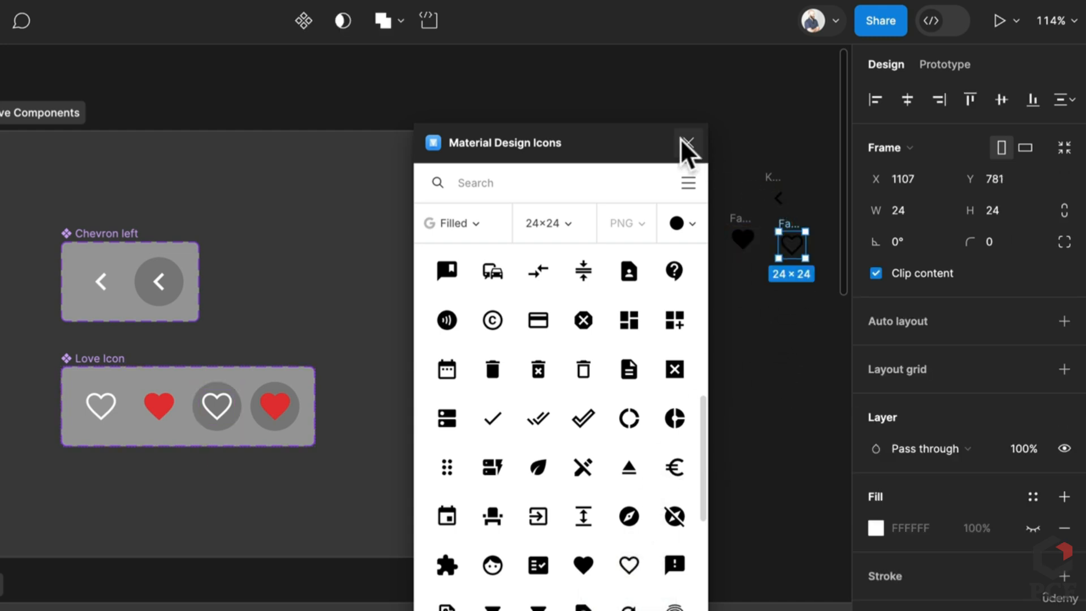
pyautogui.click(688, 143)
# Rename the arrow icon frame to Left Chevron
pyautogui.scroll(5, 743, 198)
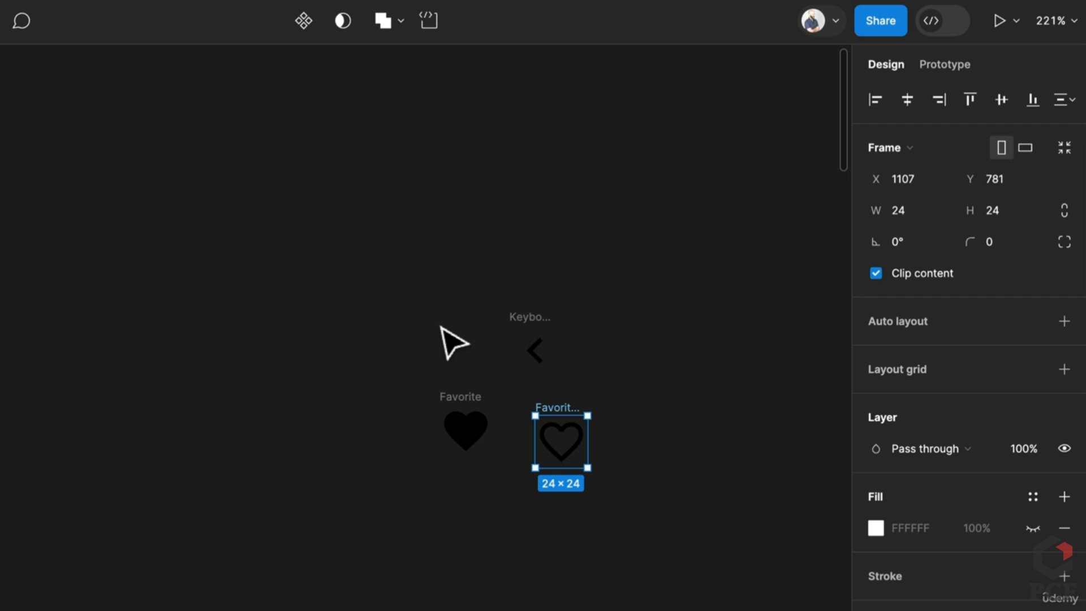
pyautogui.click(390, 280)
pyautogui.moveTo(359, 255); pyautogui.dragTo(698, 565)
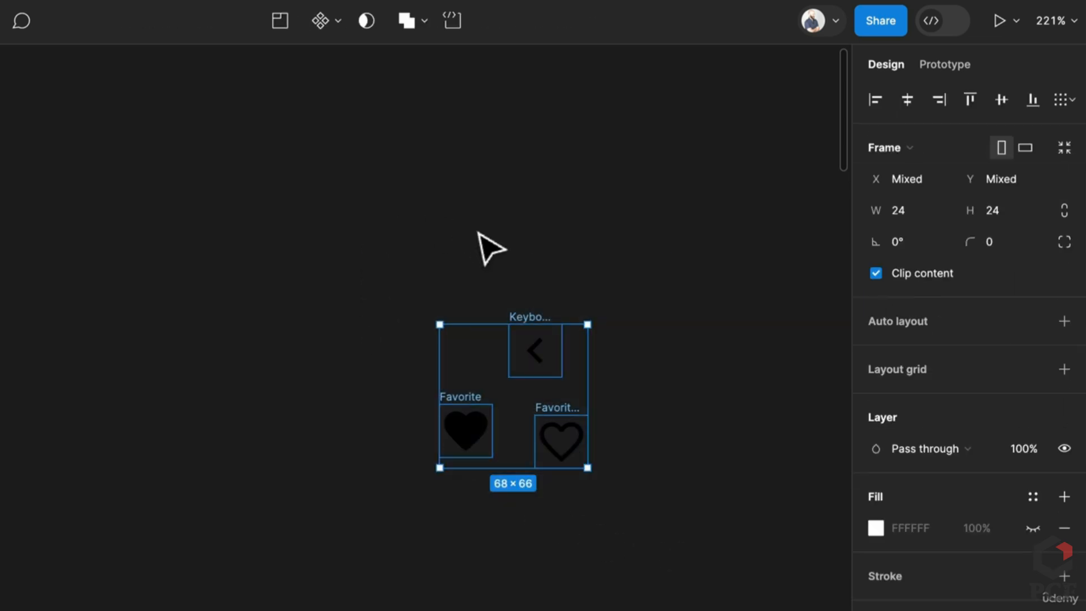
pyautogui.click(491, 285)
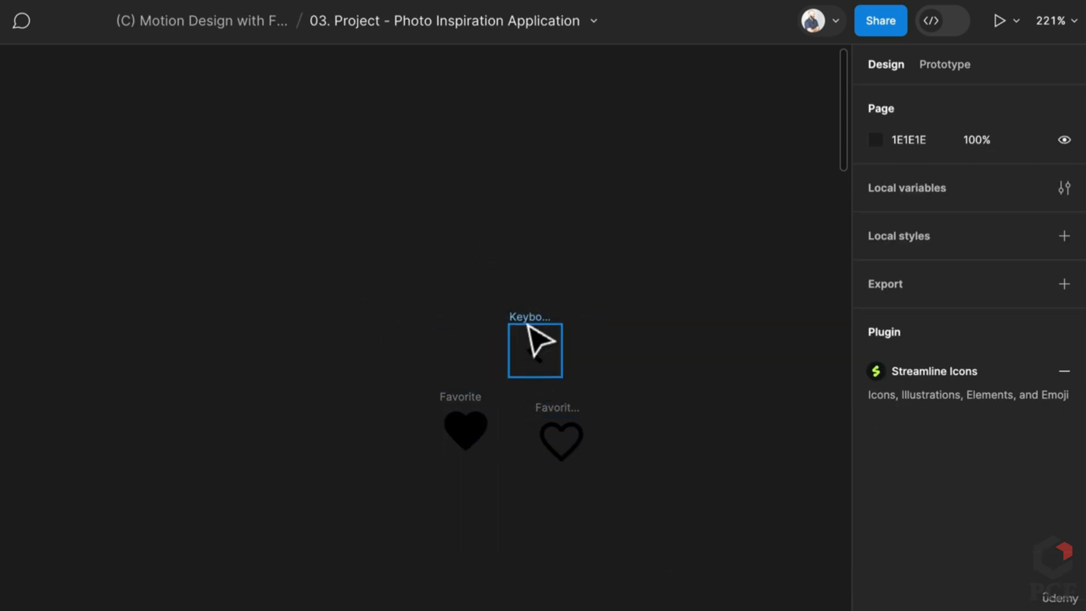
pyautogui.click(529, 320)
pyautogui.doubleClick(529, 319)
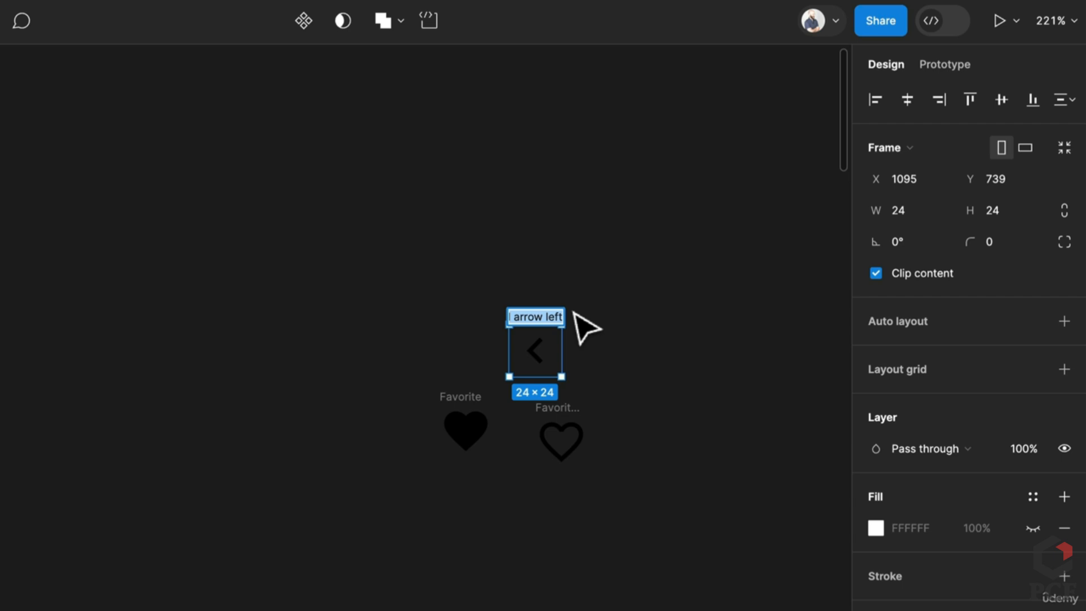
pyautogui.write('Left Ch...')
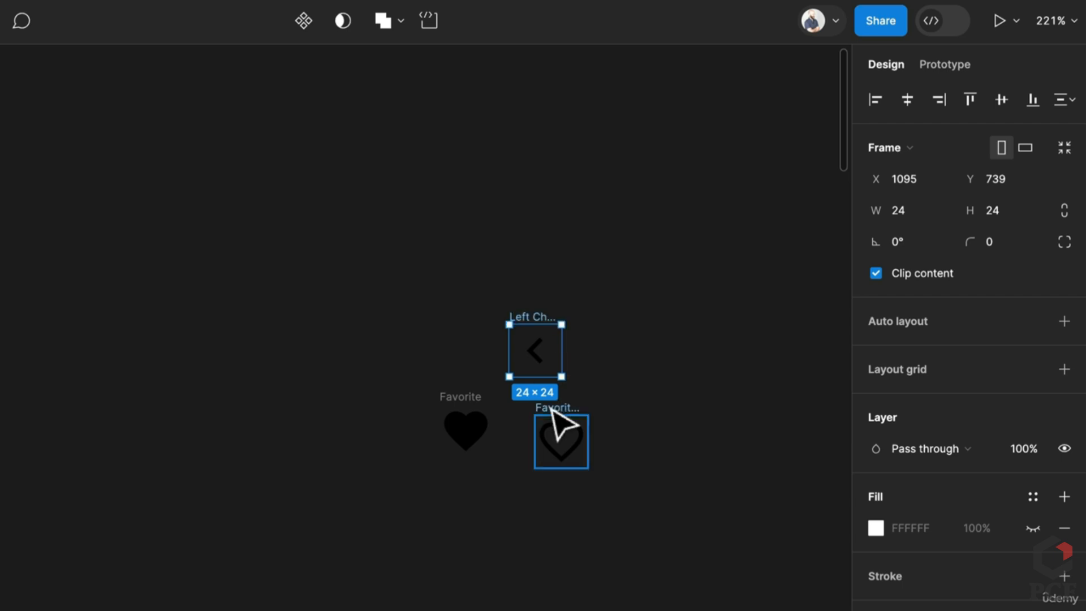
# Select the filled and outline heart frames and rename both to Love
pyautogui.click(459, 396)
pyautogui.keyDown('shift'); pyautogui.click(570, 418); pyautogui.keyUp('shift')
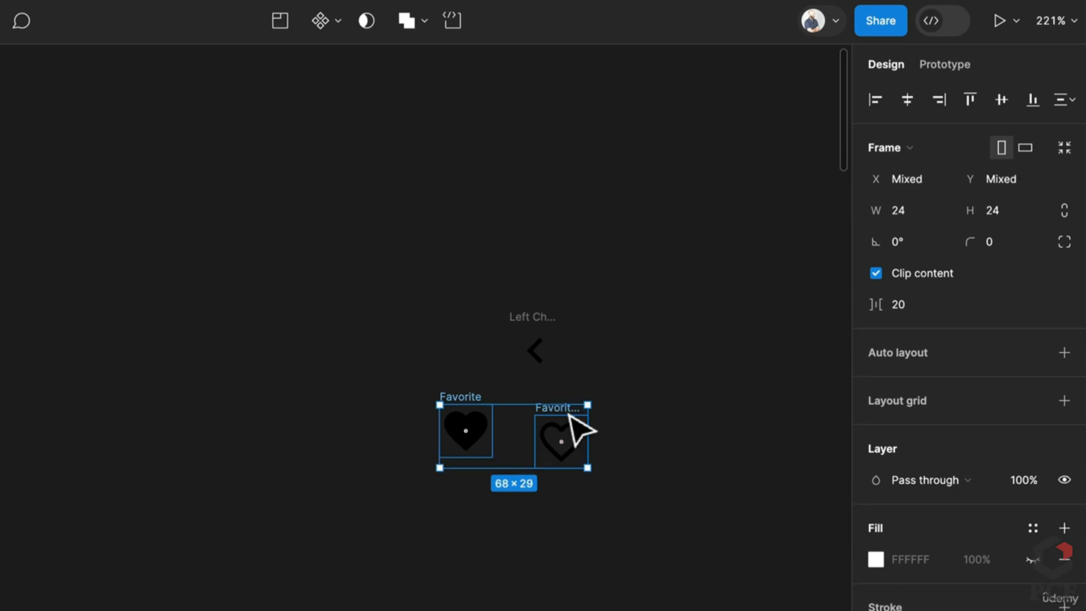
pyautogui.hotkey('ctrl', 'r')
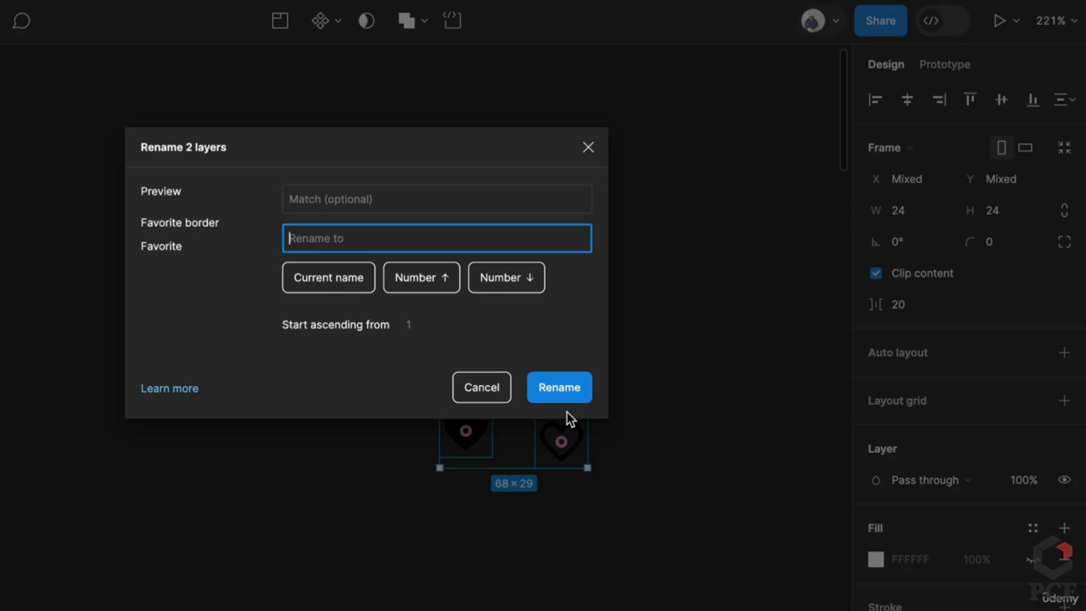
pyautogui.write('Love')
pyautogui.press('Return')
# Move the two Love hearts and the chevron icon left, near the existing components
pyautogui.click(380, 591)
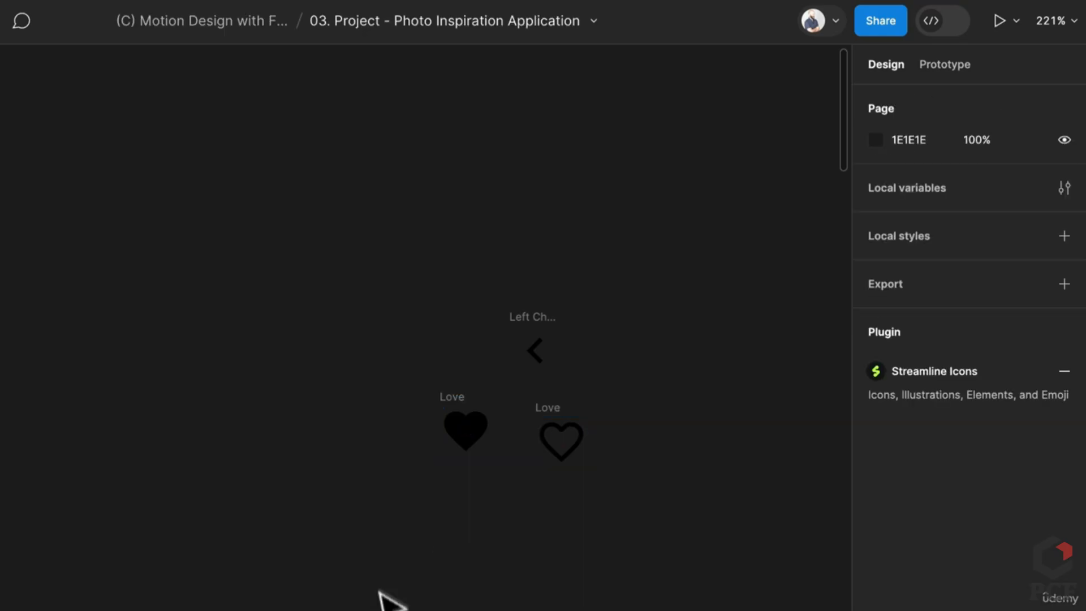
pyautogui.scroll(-4, 380, 554)
pyautogui.moveTo(379, 555); pyautogui.dragTo(626, 504)
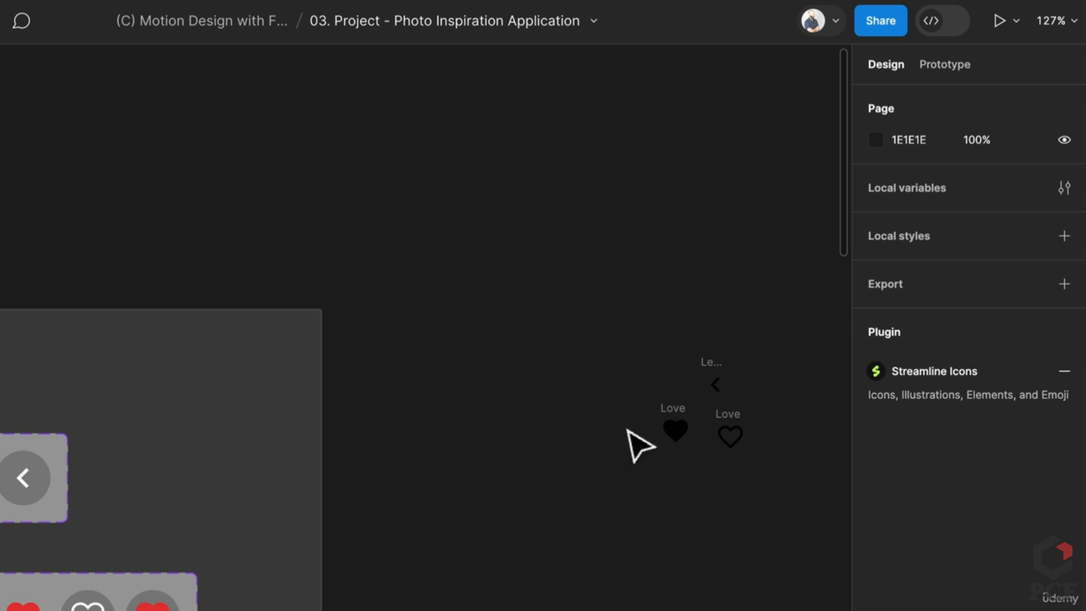
pyautogui.moveTo(675, 430); pyautogui.dragTo(460, 508)
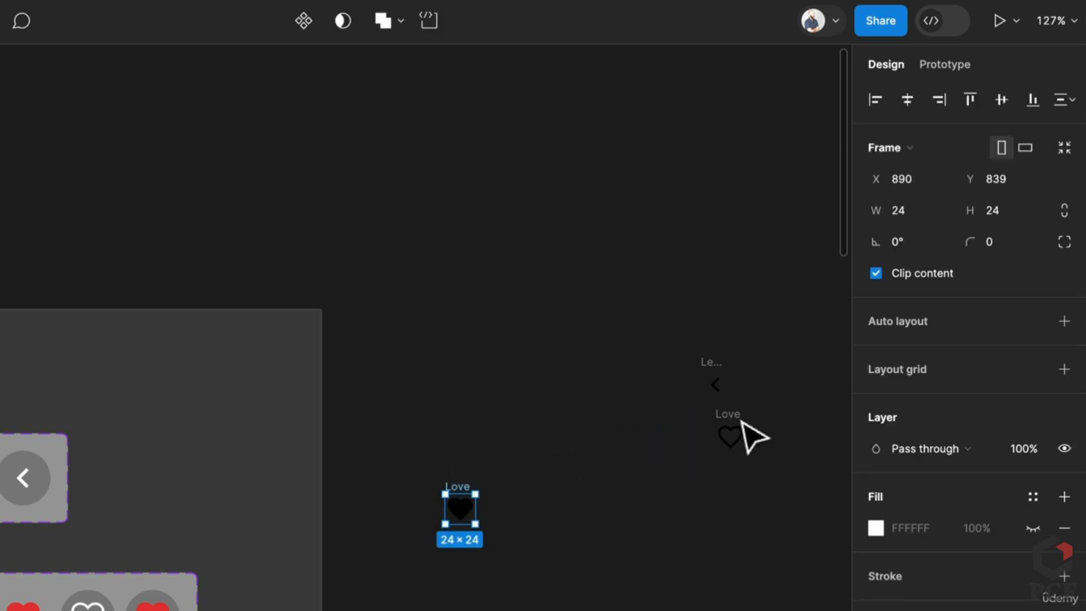
pyautogui.moveTo(729, 436); pyautogui.dragTo(514, 487)
pyautogui.moveTo(713, 375); pyautogui.dragTo(422, 417)
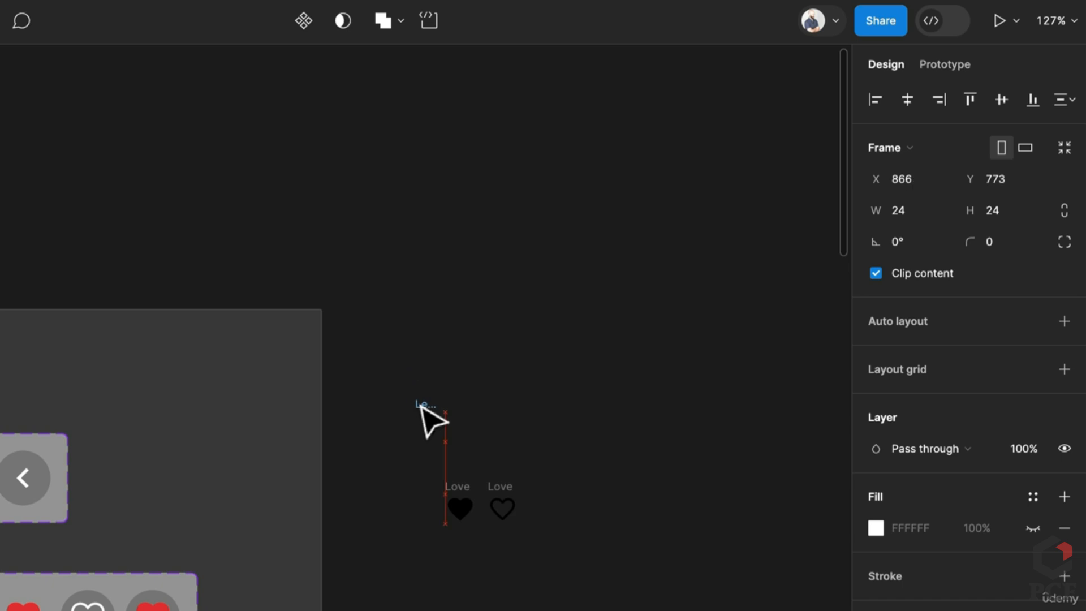
# Give the chevron frame a 9999 corner radius and change its colour to white FFFFFF
pyautogui.scroll(5, 361, 429)
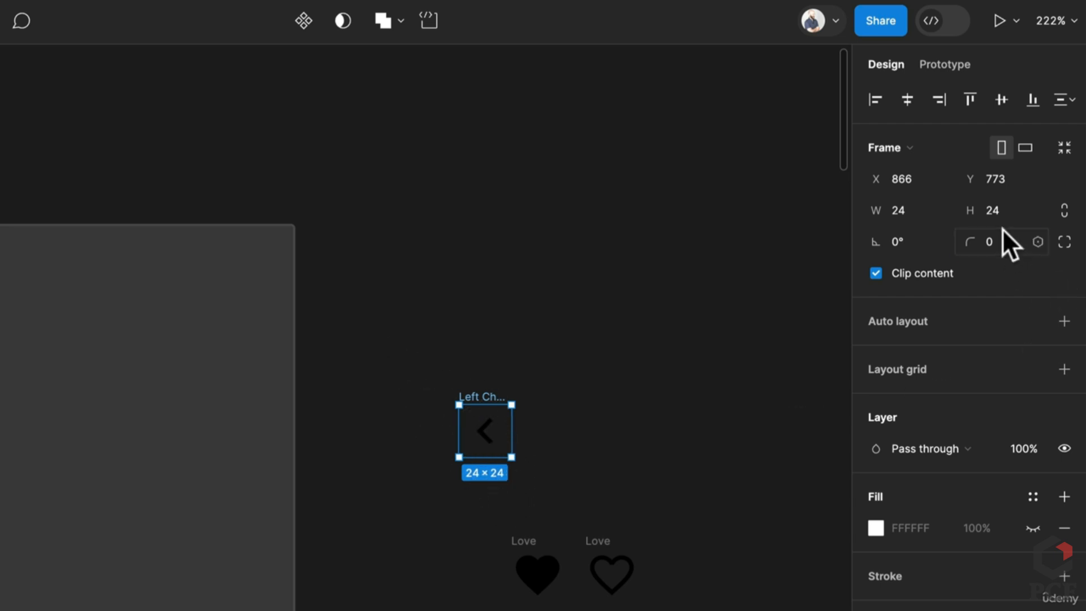
pyautogui.write('9999')
pyautogui.press('Return')
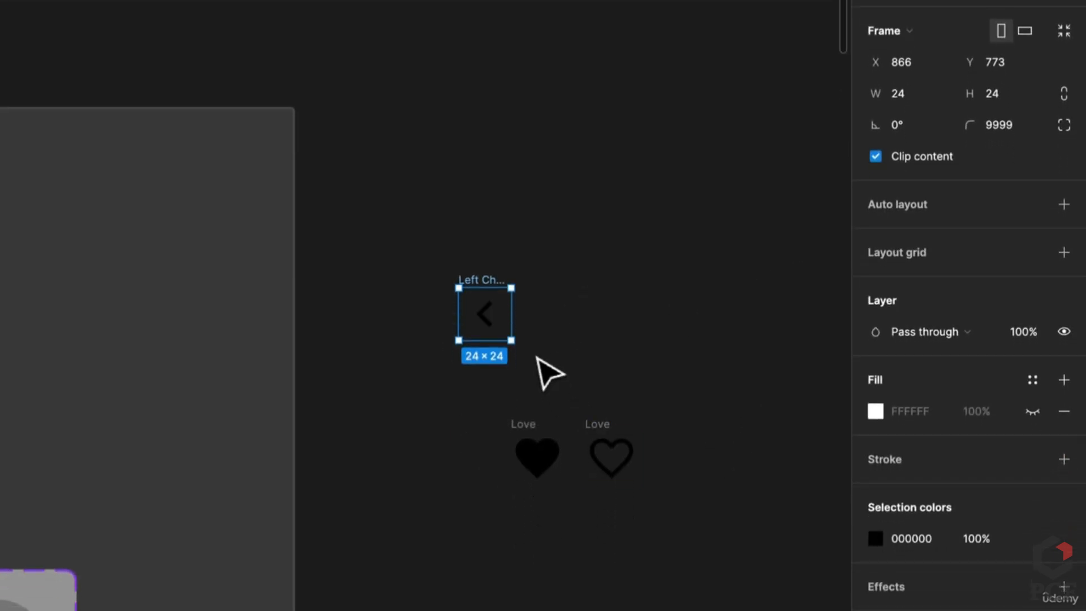
pyautogui.scroll(-2, 536, 357)
pyautogui.moveTo(557, 356); pyautogui.dragTo(682, 328)
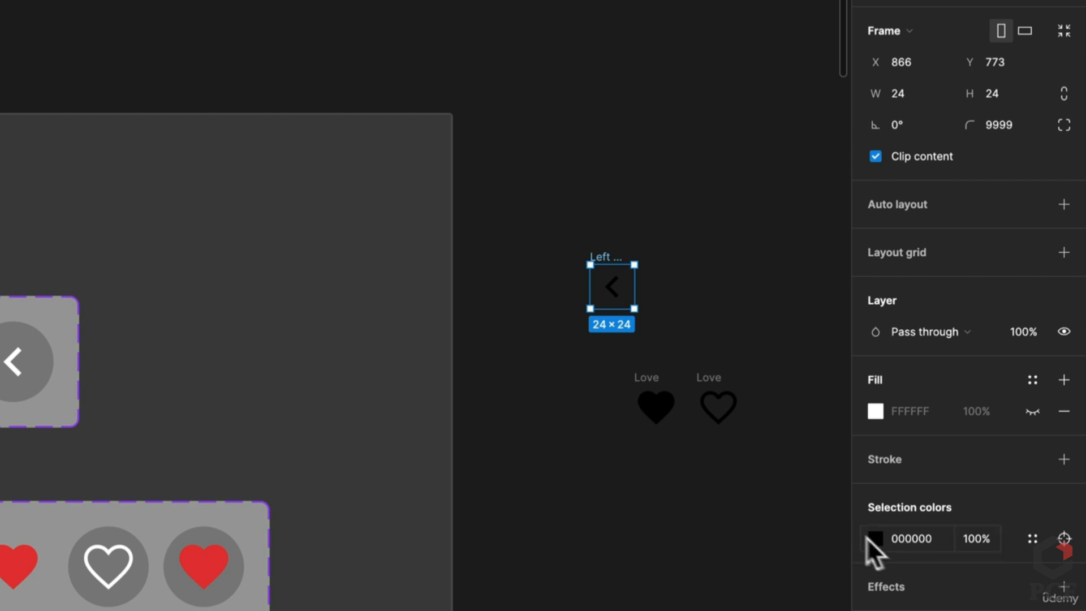
pyautogui.click(915, 540)
pyautogui.write('ffffff')
pyautogui.press('Return')
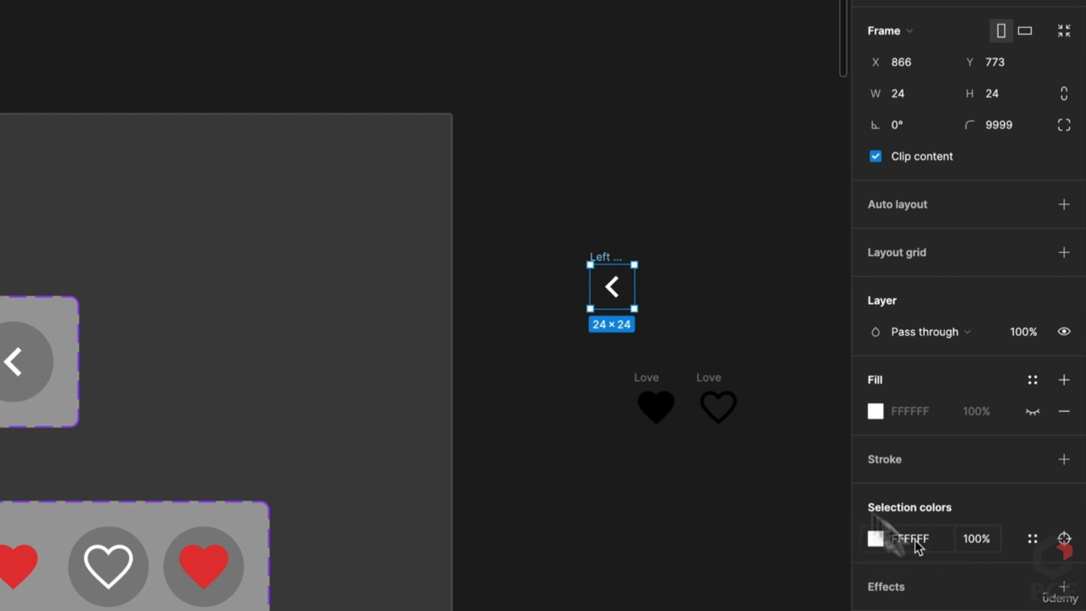
# Resize the Left Chevron frame to 32×32, matching the existing Chevron left component
pyautogui.click(699, 286)
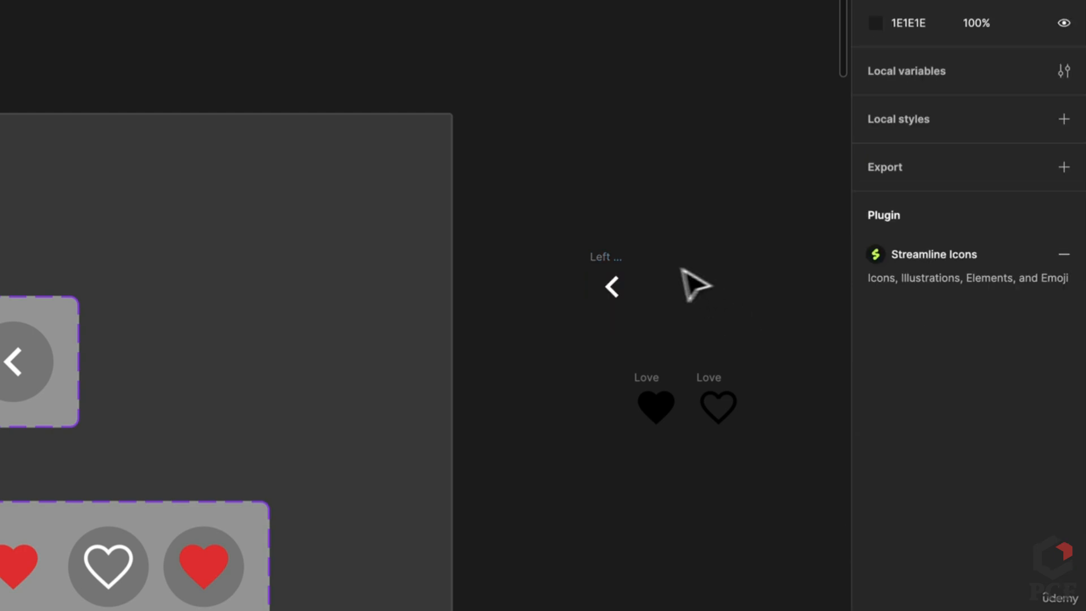
pyautogui.click(21, 367)
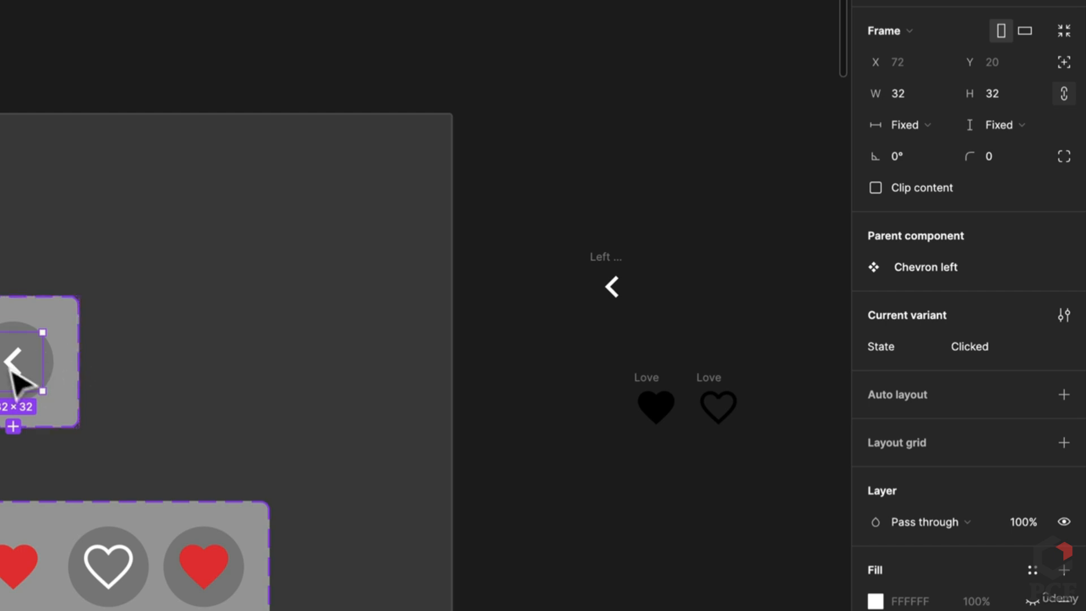
pyautogui.click(600, 266)
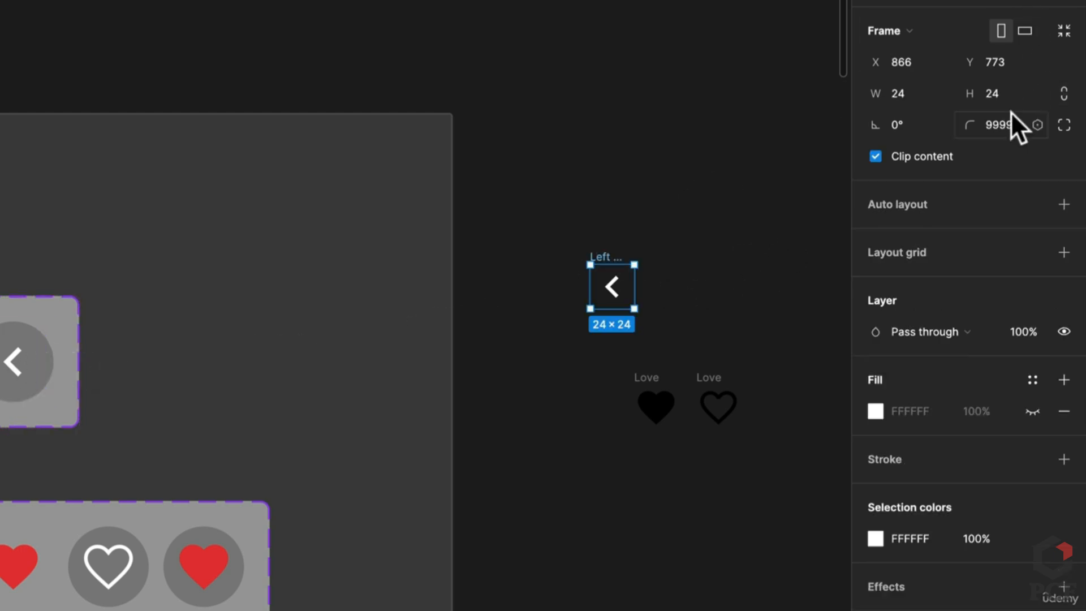
pyautogui.write('32')
pyautogui.press('Return')
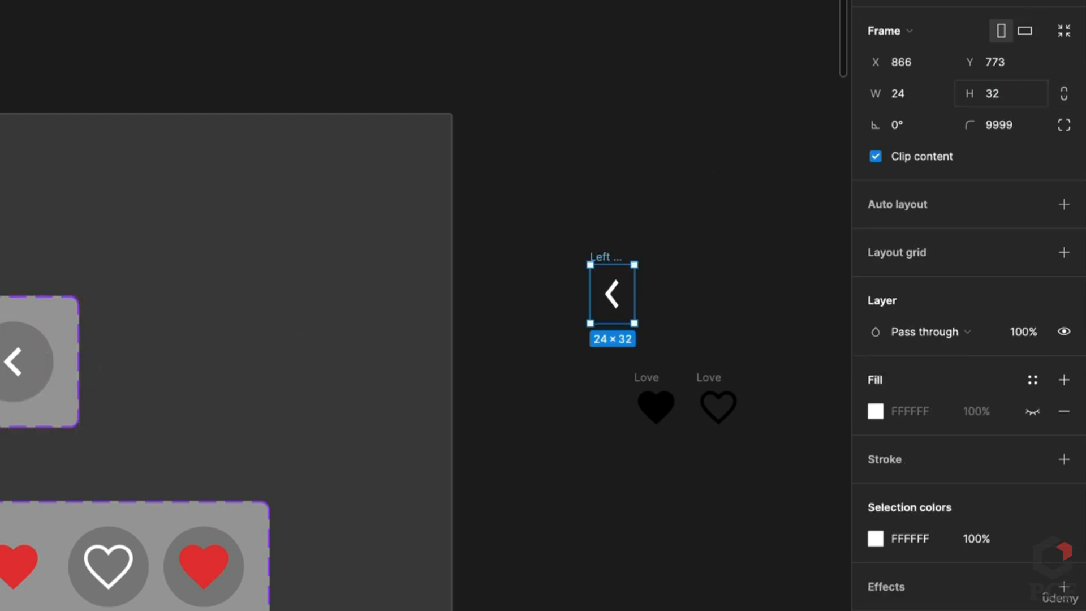
pyautogui.press('Return')
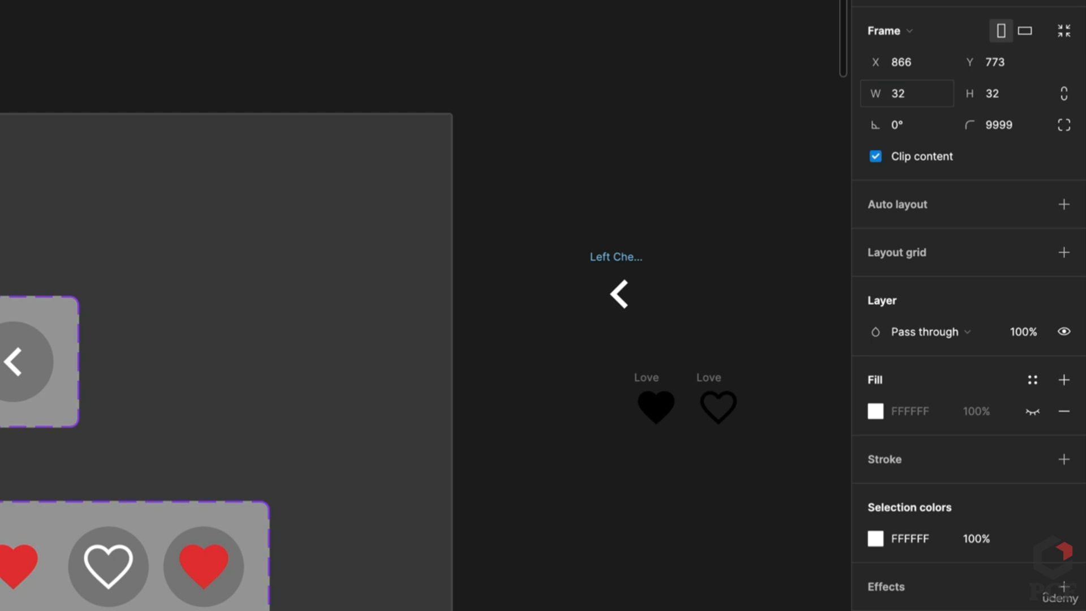
pyautogui.click(723, 320)
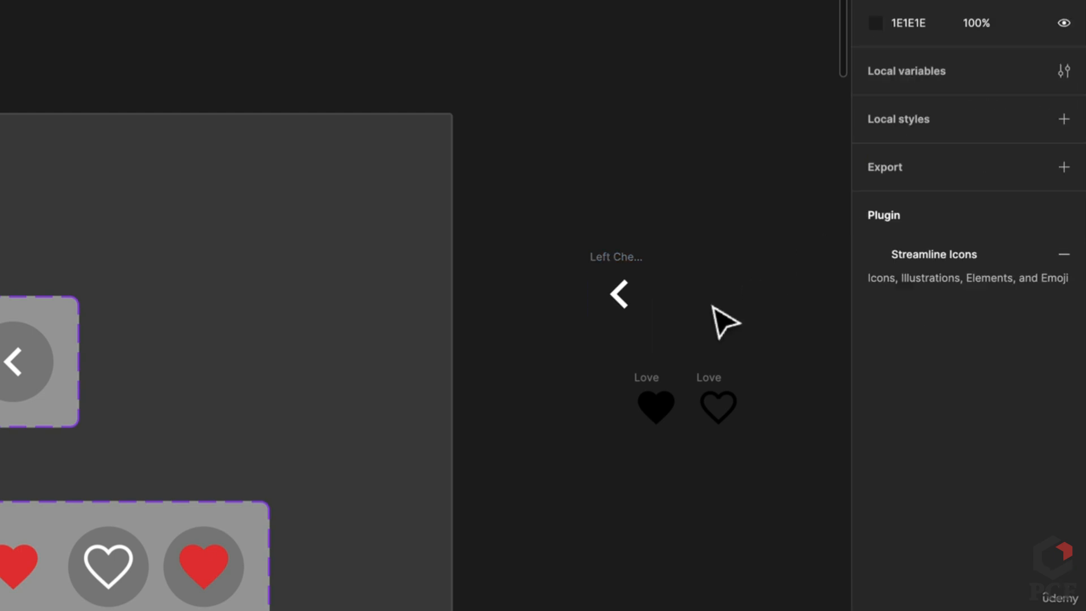
pyautogui.scroll(3, 645, 296)
pyautogui.click(614, 310)
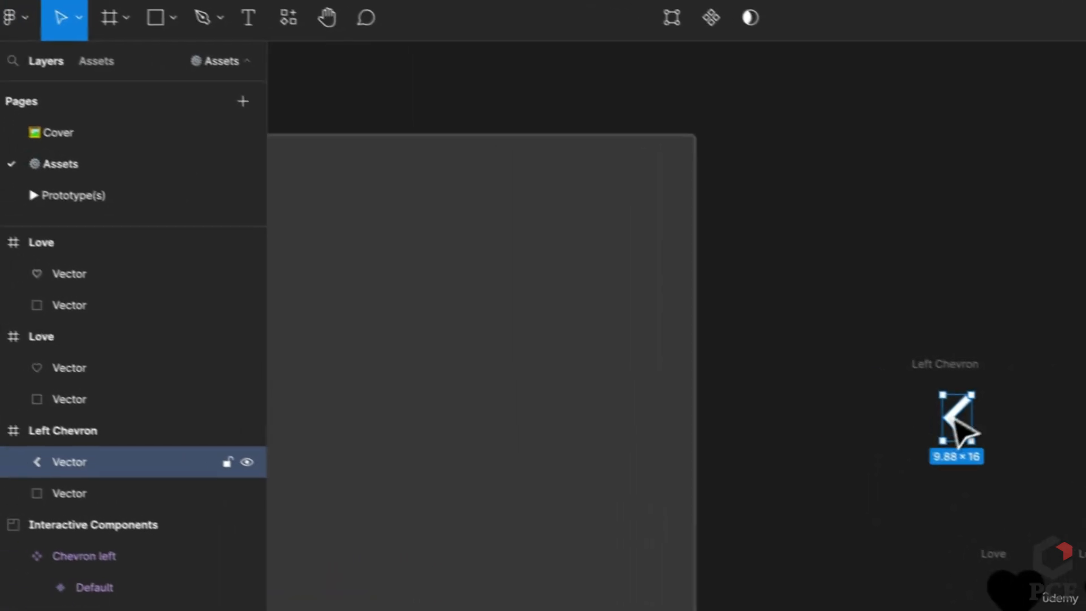
# Rename the chevron's second Vector layer to Background
pyautogui.click(85, 498)
pyautogui.doubleClick(87, 498)
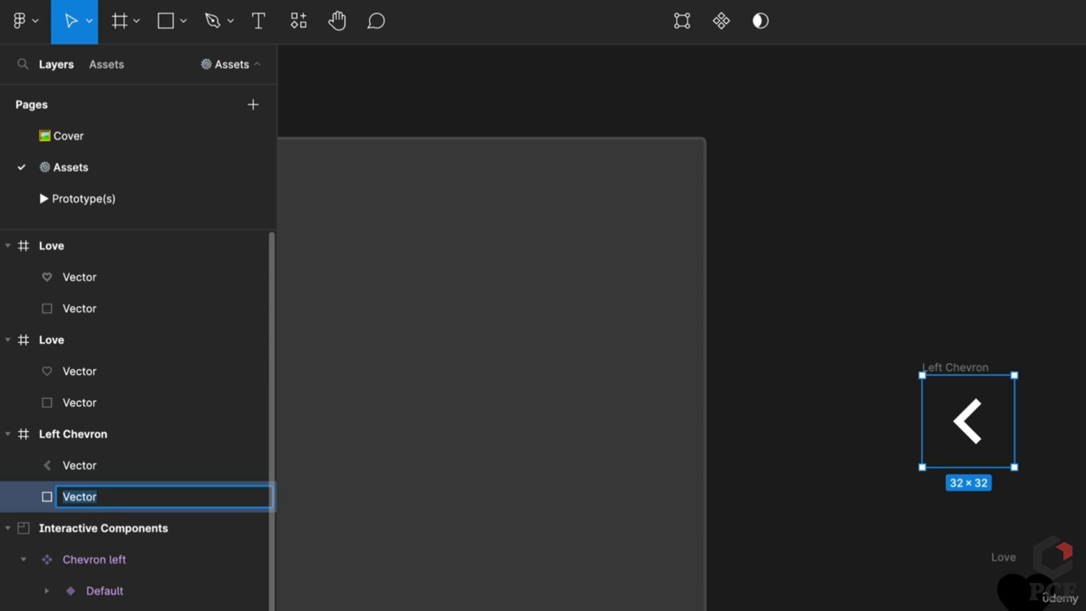
pyautogui.write('Background')
pyautogui.press('Return')
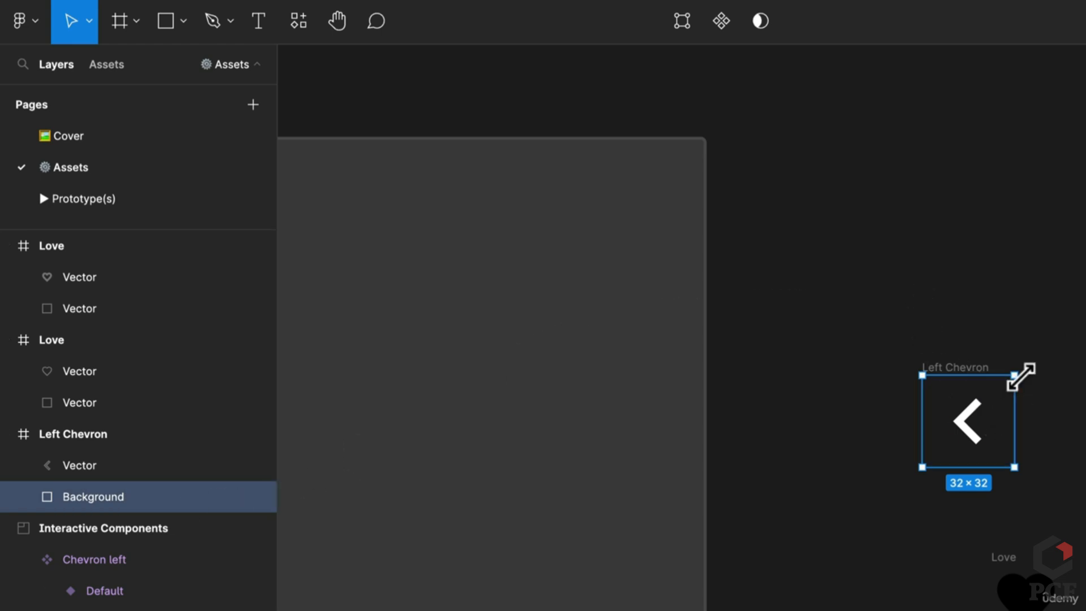
# Make Background 40×40 with a 9999 corner radius, then move Left Chevron up-left
pyautogui.moveTo(1021, 377); pyautogui.dragTo(1028, 374)
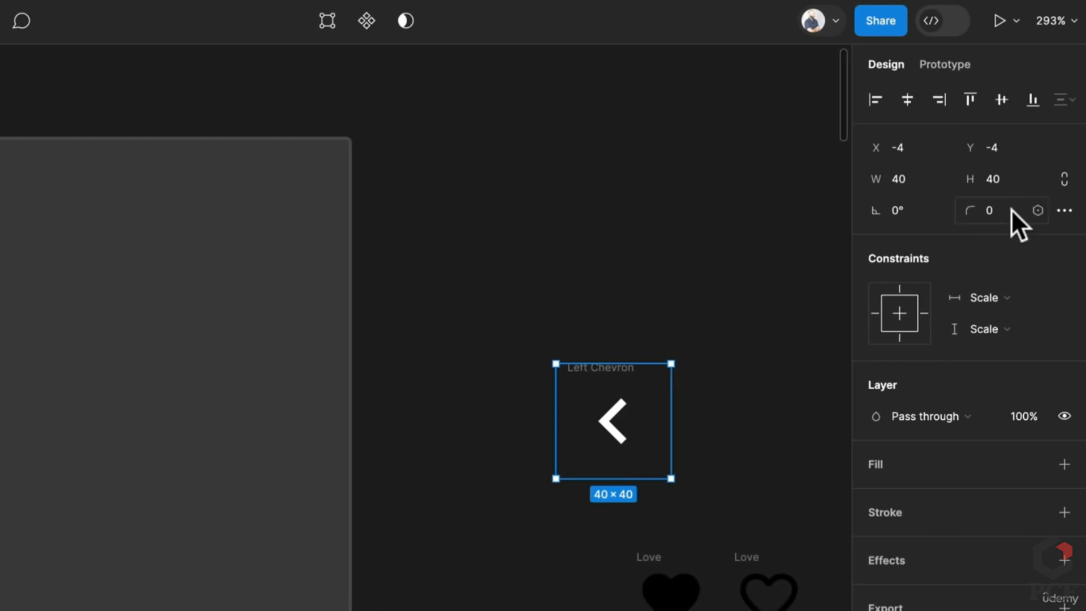
pyautogui.click(1012, 210)
pyautogui.write('9999')
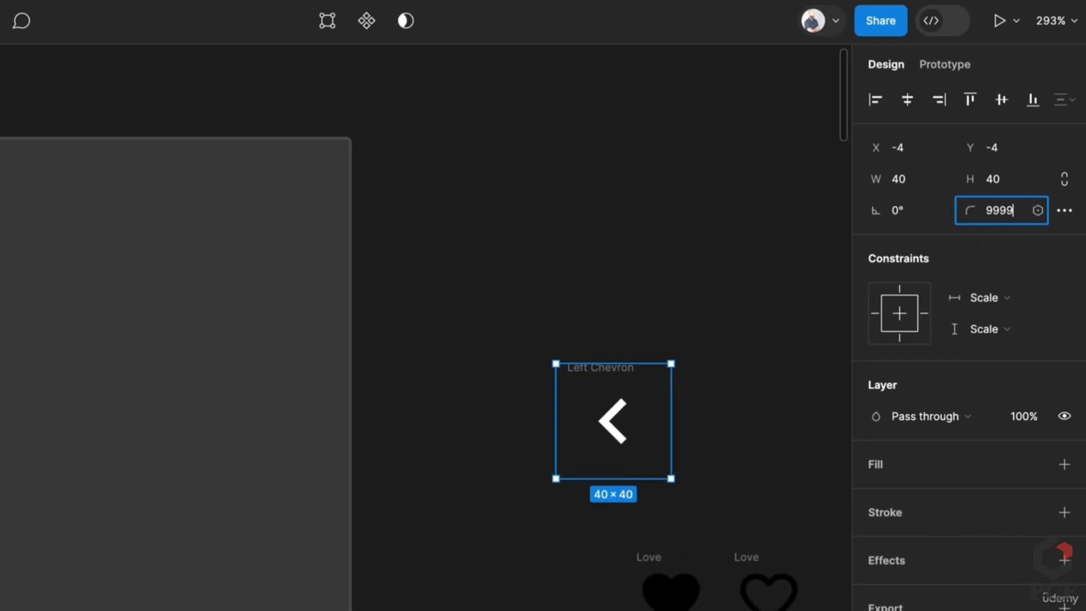
pyautogui.press('Return')
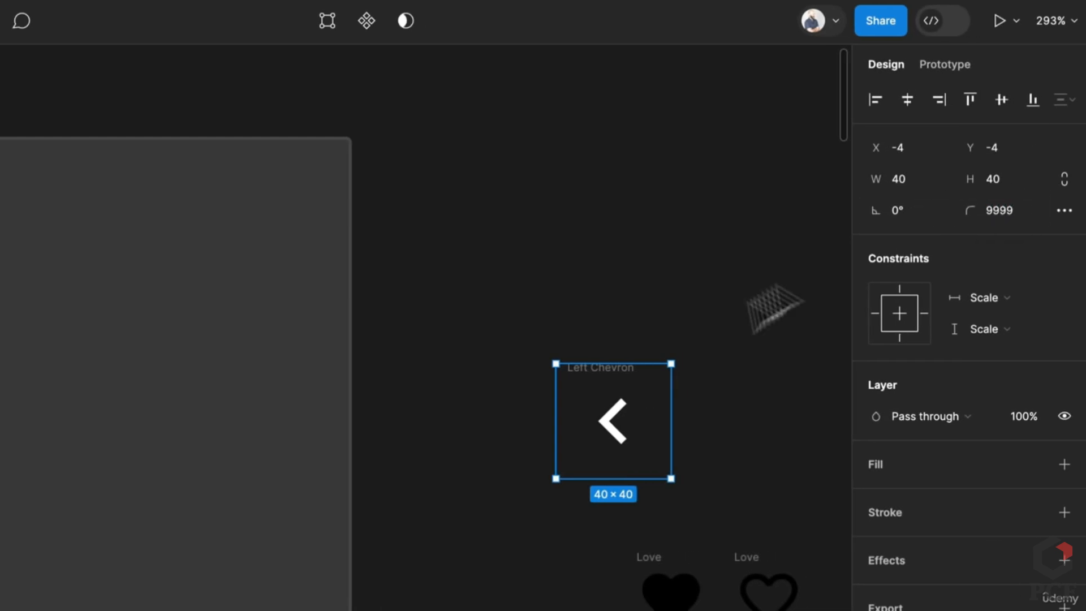
pyautogui.click(741, 383)
pyautogui.moveTo(643, 380); pyautogui.dragTo(503, 336)
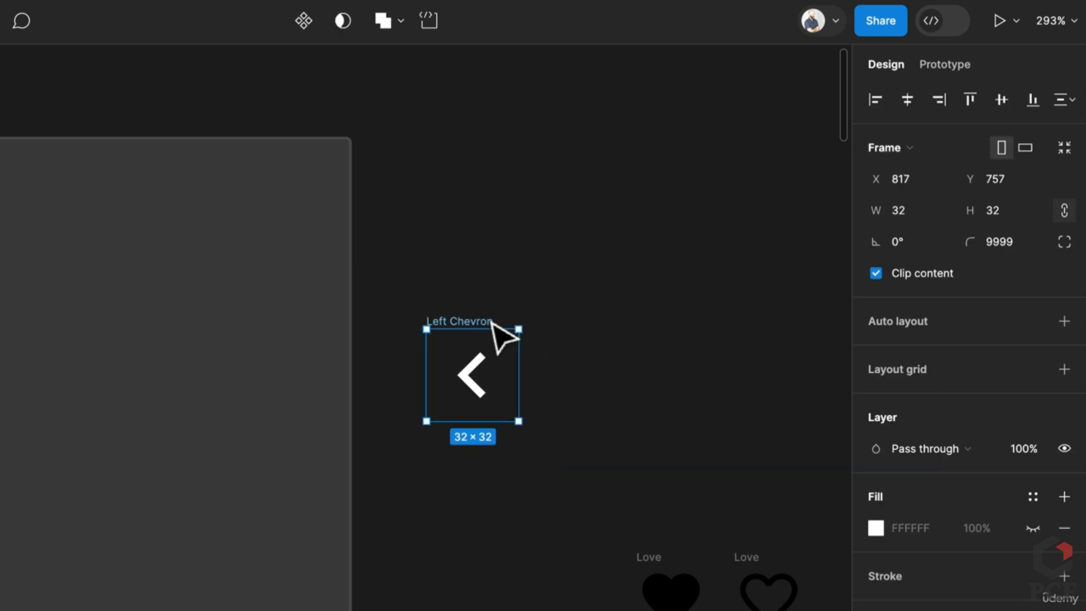
# Make Left Chevron a variant set with auto layout spacing of 20
pyautogui.click(302, 17)
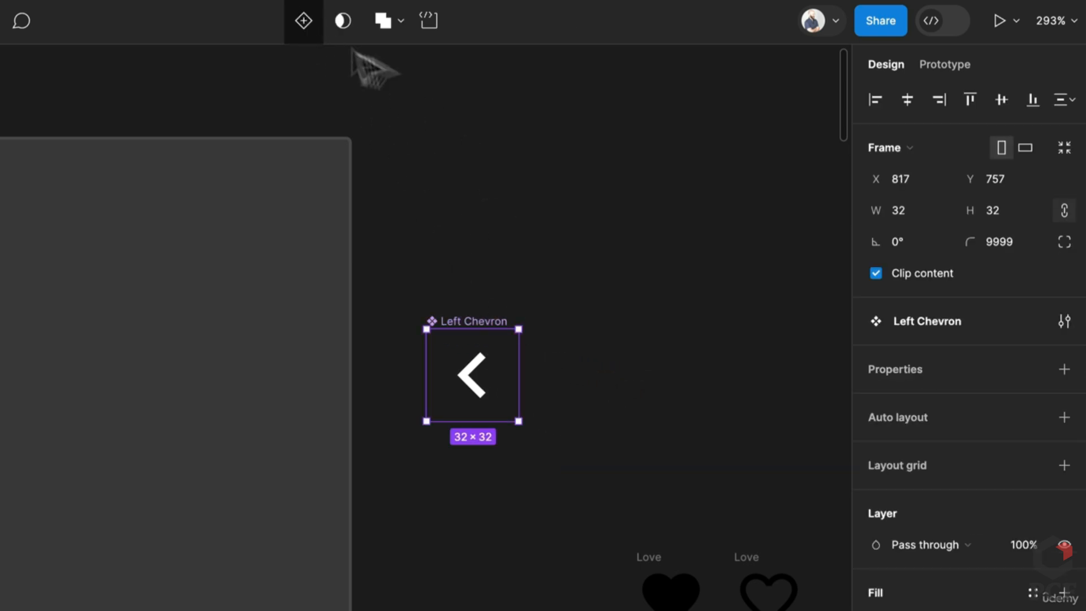
pyautogui.click(1057, 369)
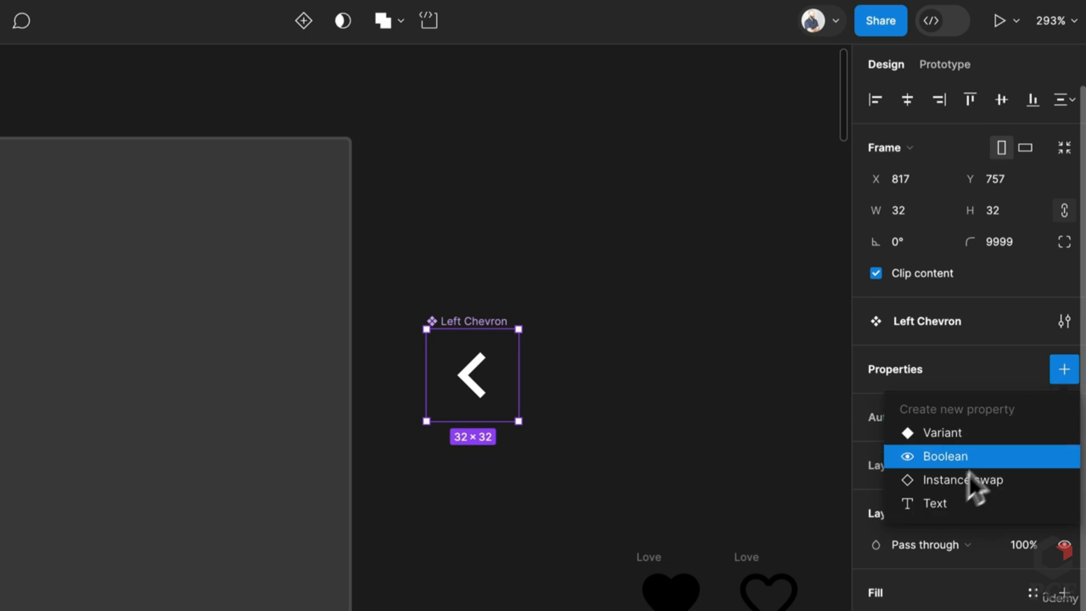
pyautogui.click(959, 433)
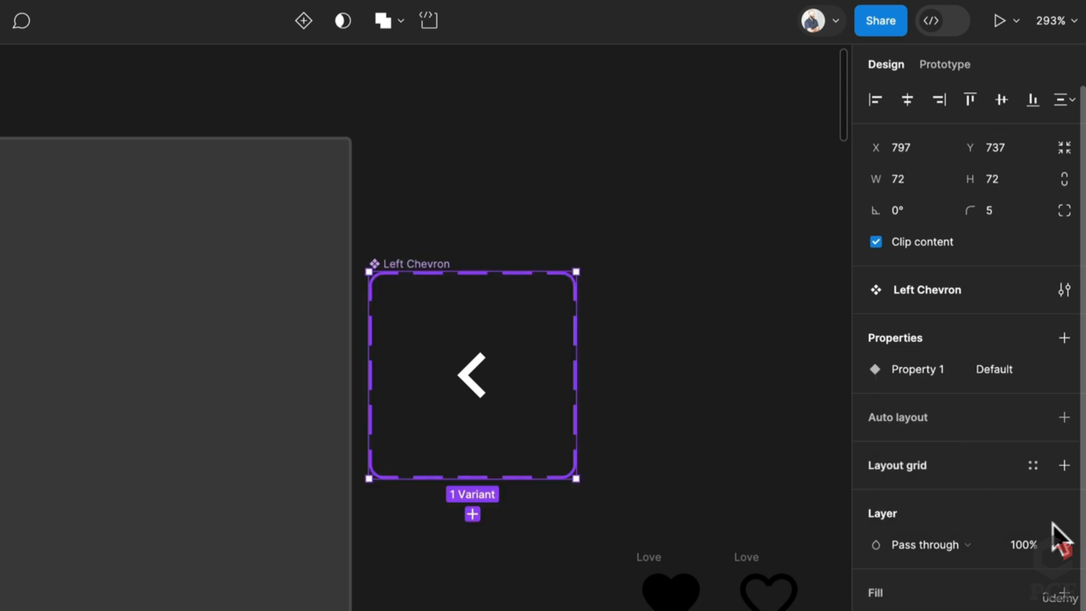
pyautogui.click(1061, 417)
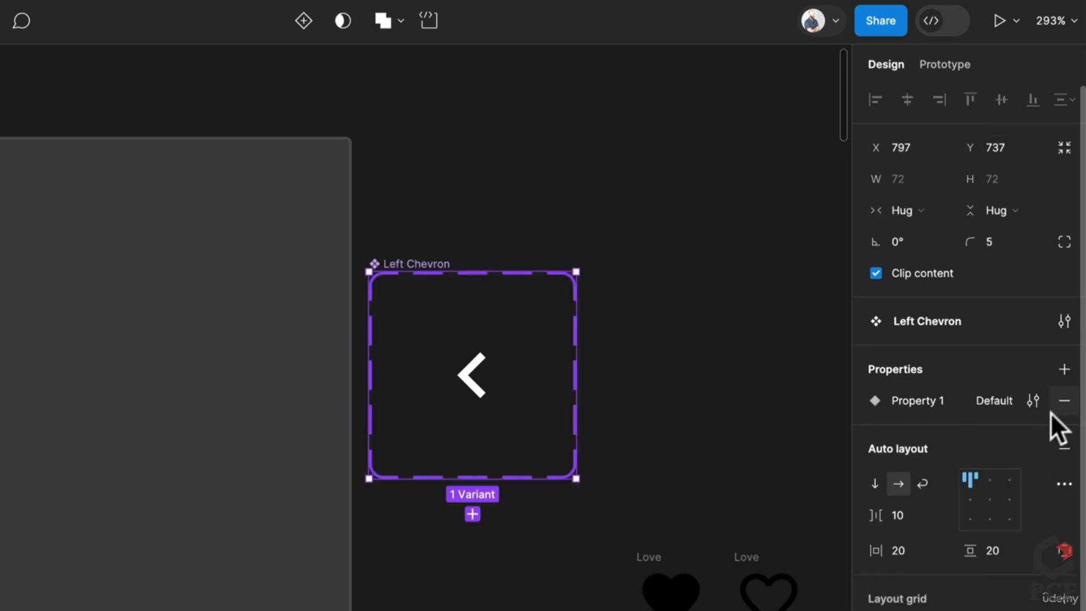
pyautogui.click(903, 514)
pyautogui.write('20')
pyautogui.press('Return')
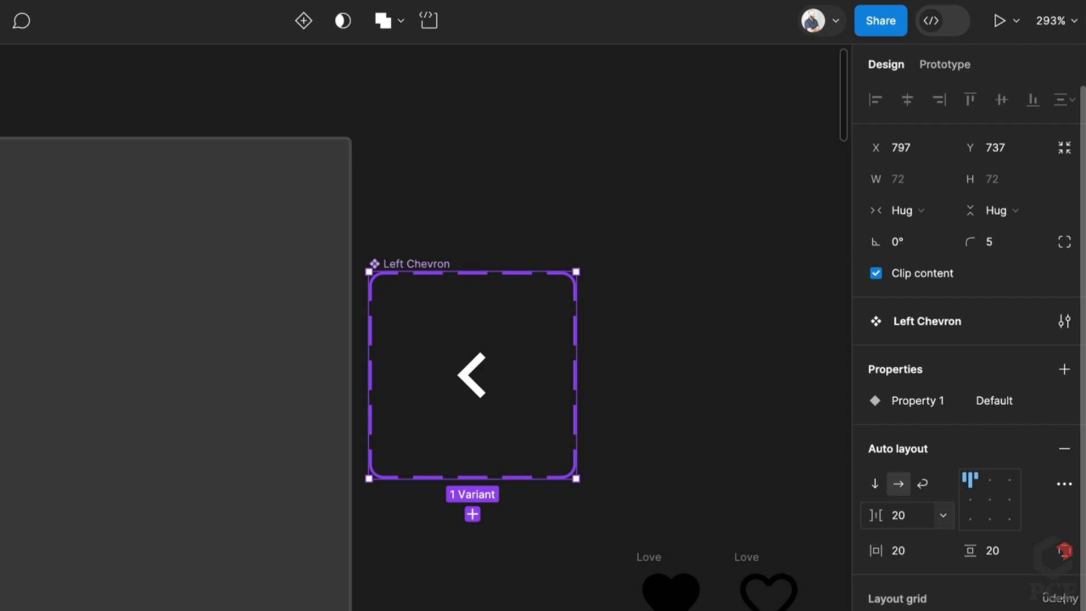
# Rename Property 1 to State and add a second variant named Pressed
pyautogui.doubleClick(900, 400)
pyautogui.write('State')
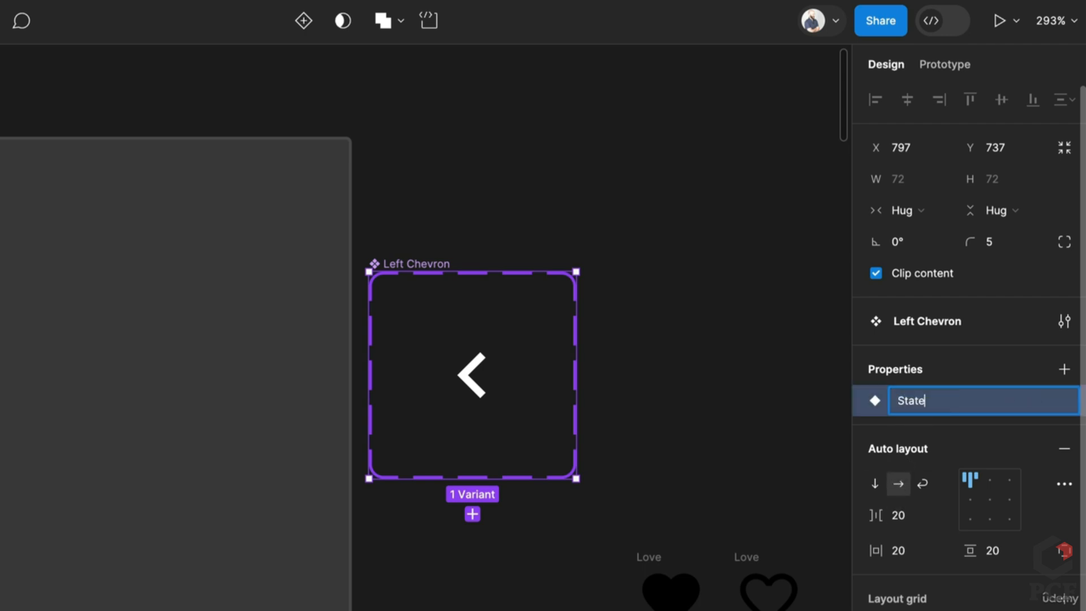
pyautogui.press('Return')
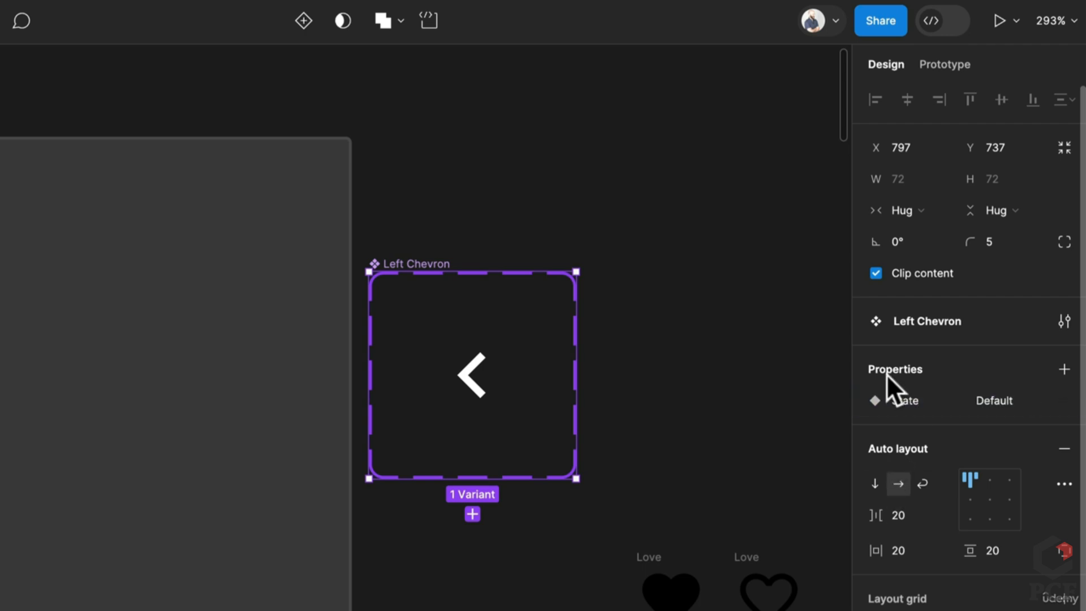
pyautogui.click(481, 382)
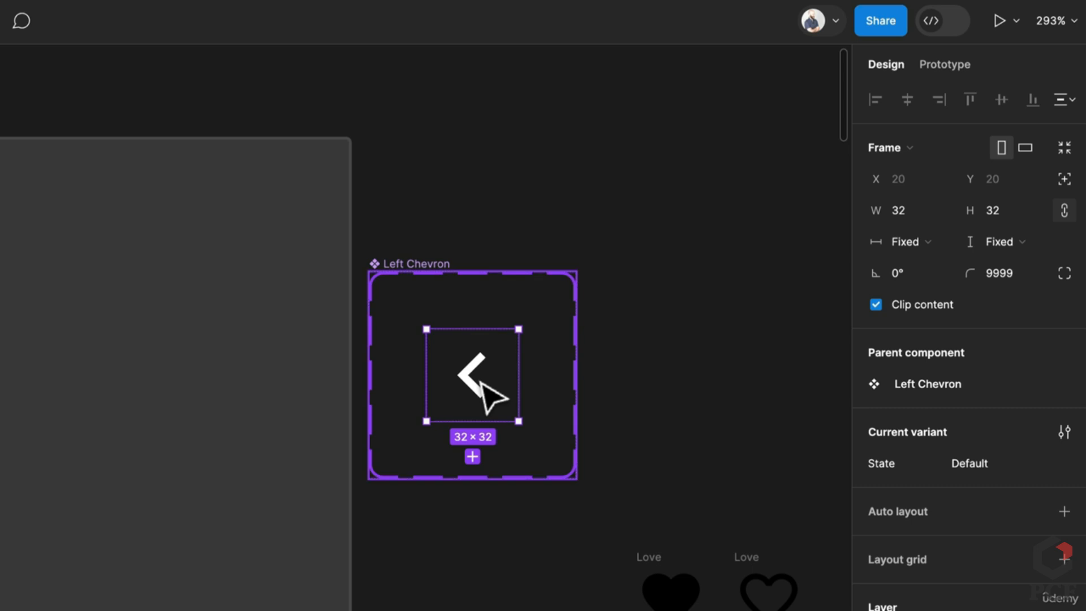
pyautogui.hotkey('ctrl', 'd')
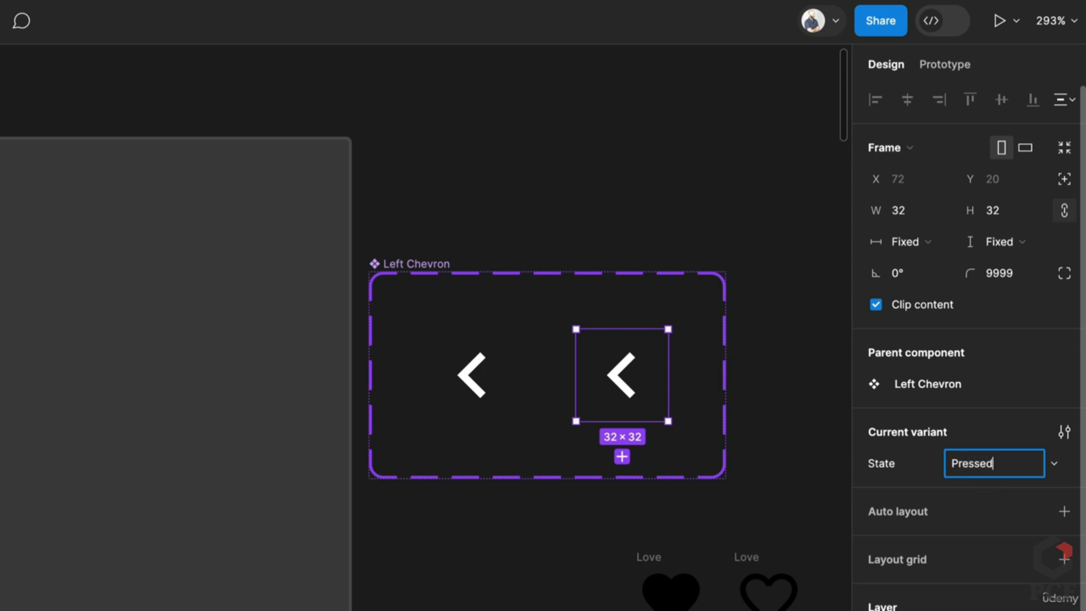
pyautogui.press('Return')
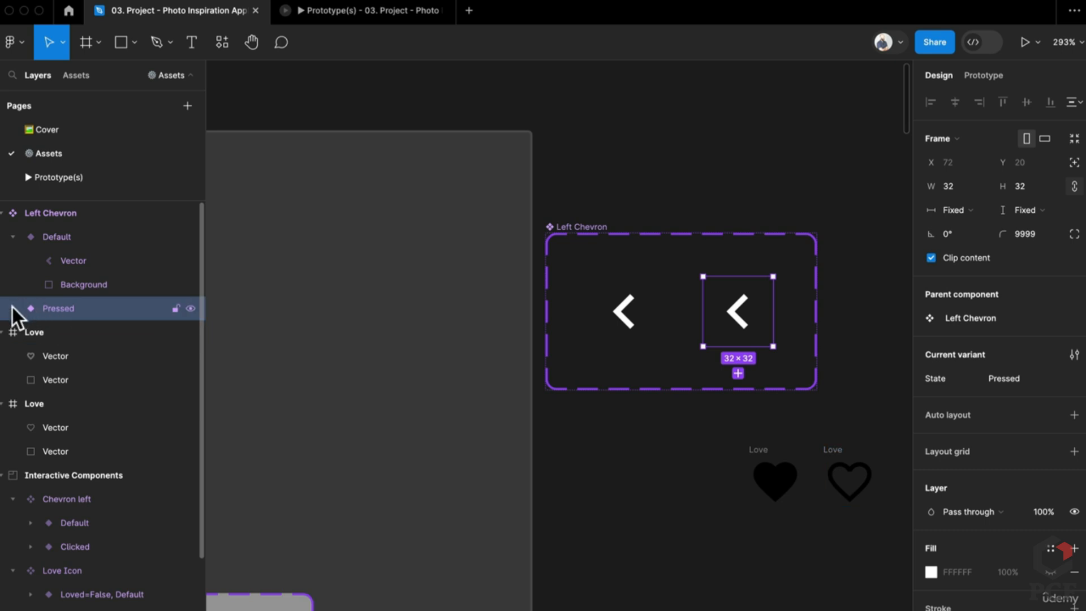
# Give the Pressed variant's Background a black 000 fill at 10% opacity
pyautogui.click(12, 308)
pyautogui.click(95, 360)
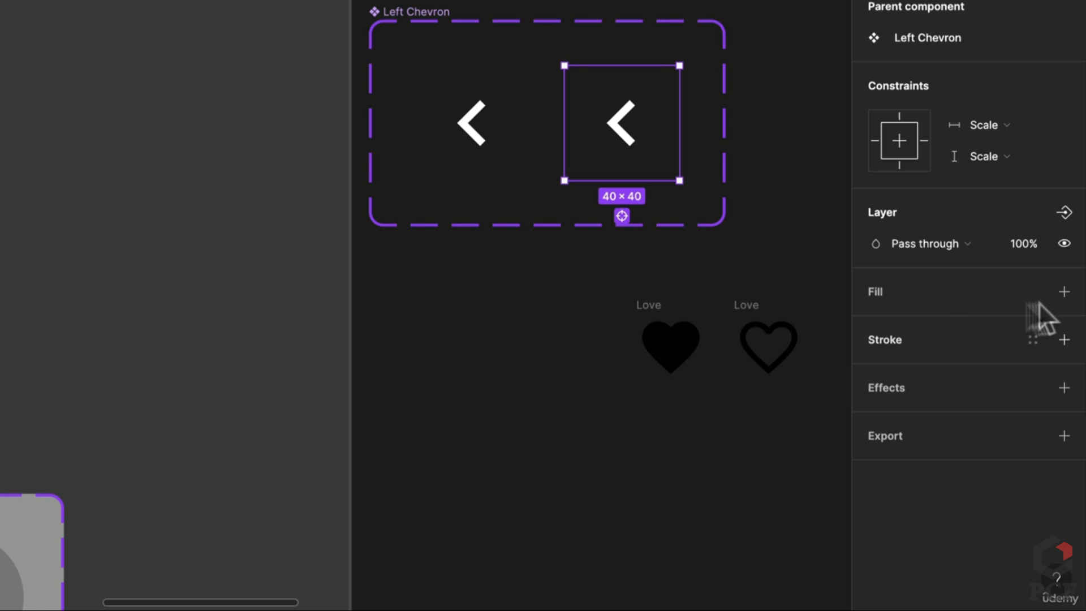
pyautogui.click(1064, 291)
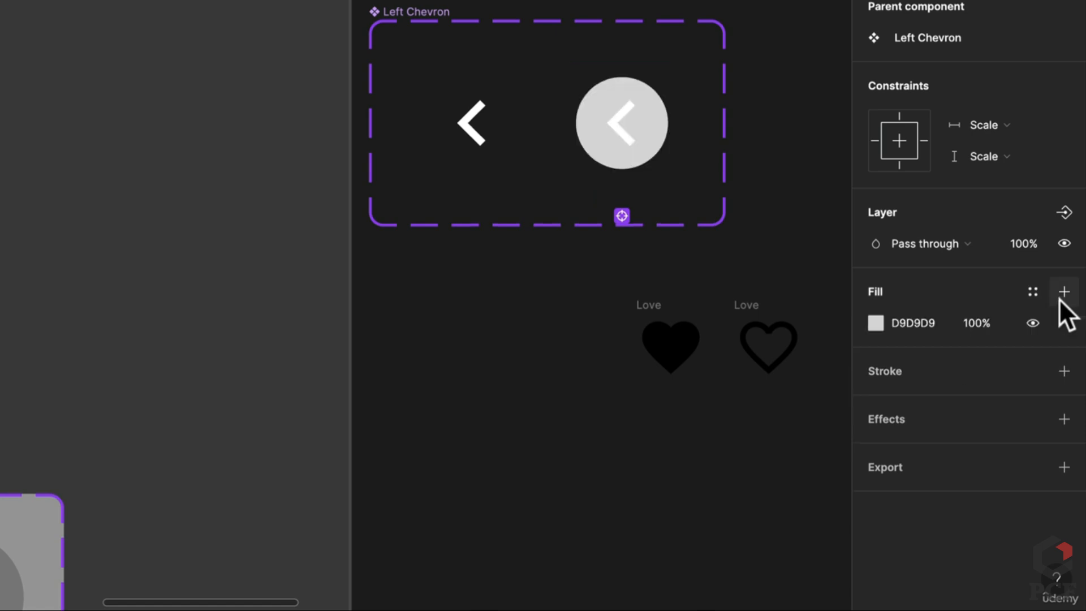
pyautogui.click(899, 323)
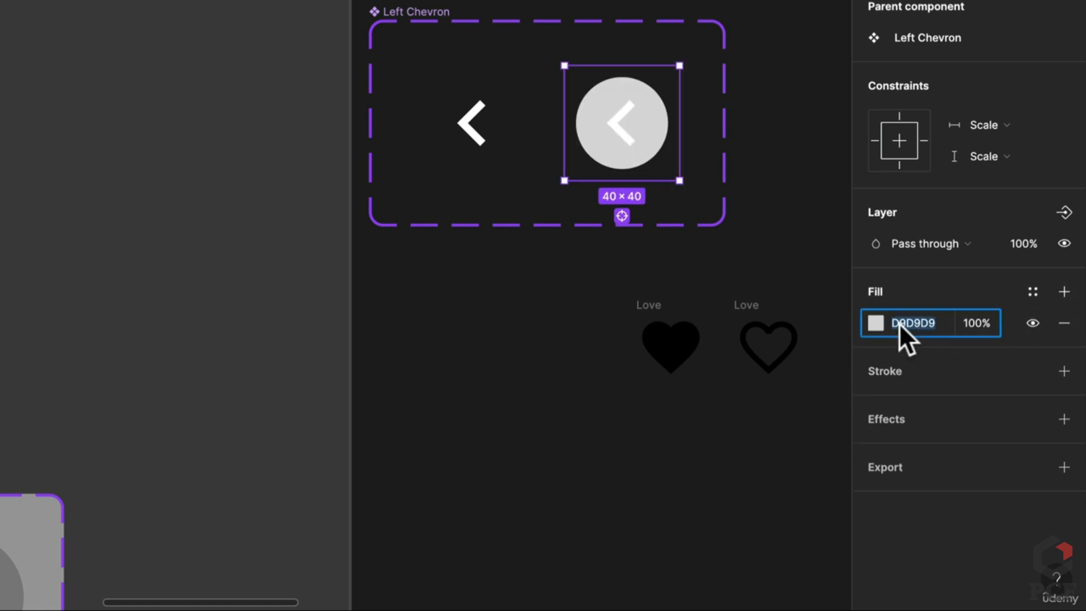
pyautogui.write('000')
pyautogui.press('Return')
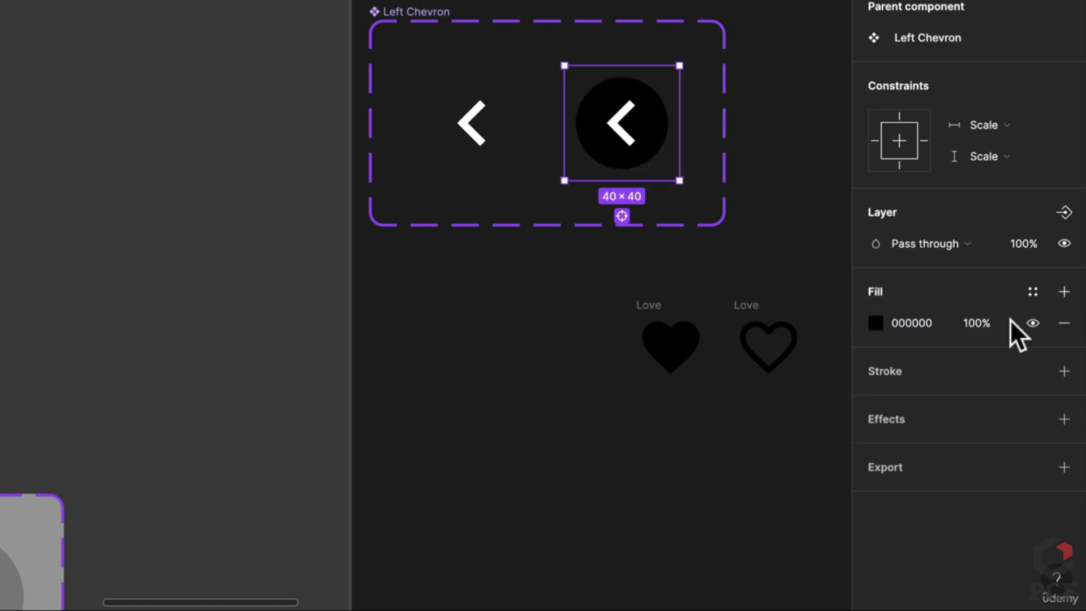
pyautogui.click(986, 324)
pyautogui.write('10')
pyautogui.press('Return')
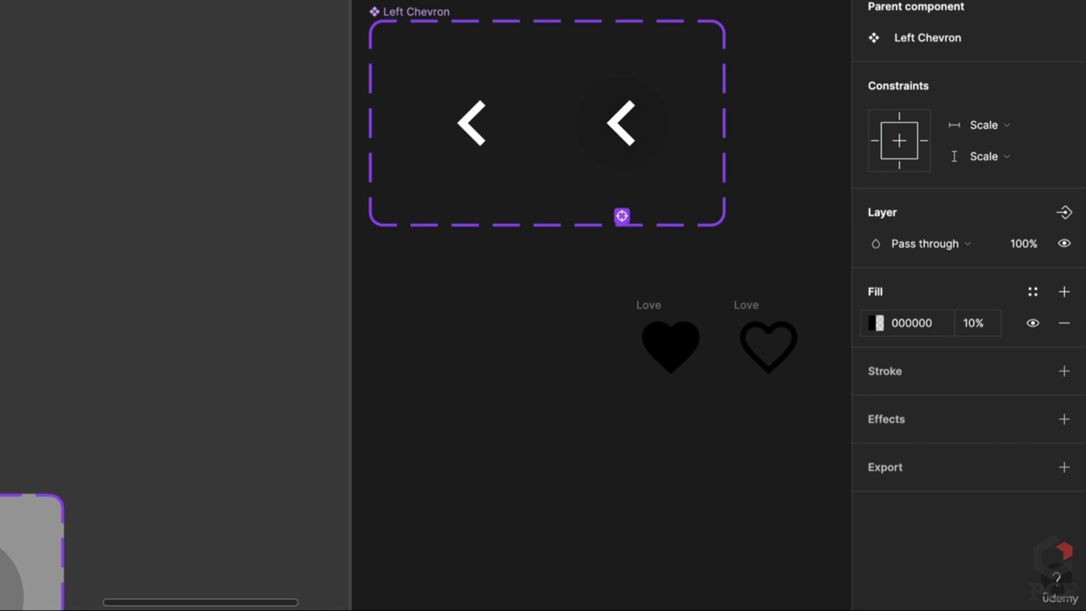
# Raise the Pressed background opacity to 20% and move the Left Chevron set up-right
pyautogui.scroll(-3, 537, 266)
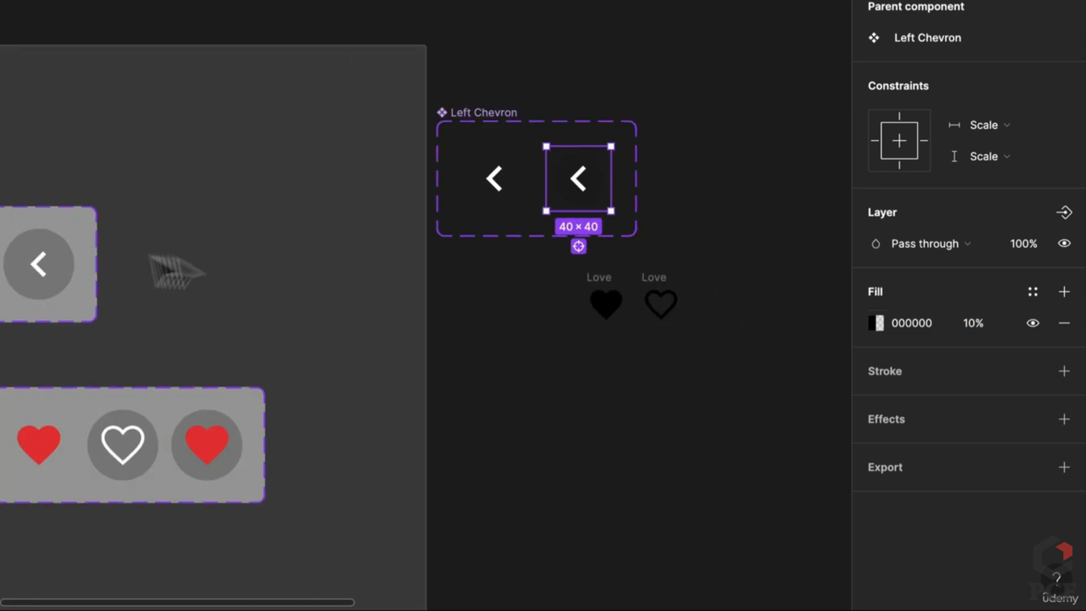
pyautogui.click(63, 273)
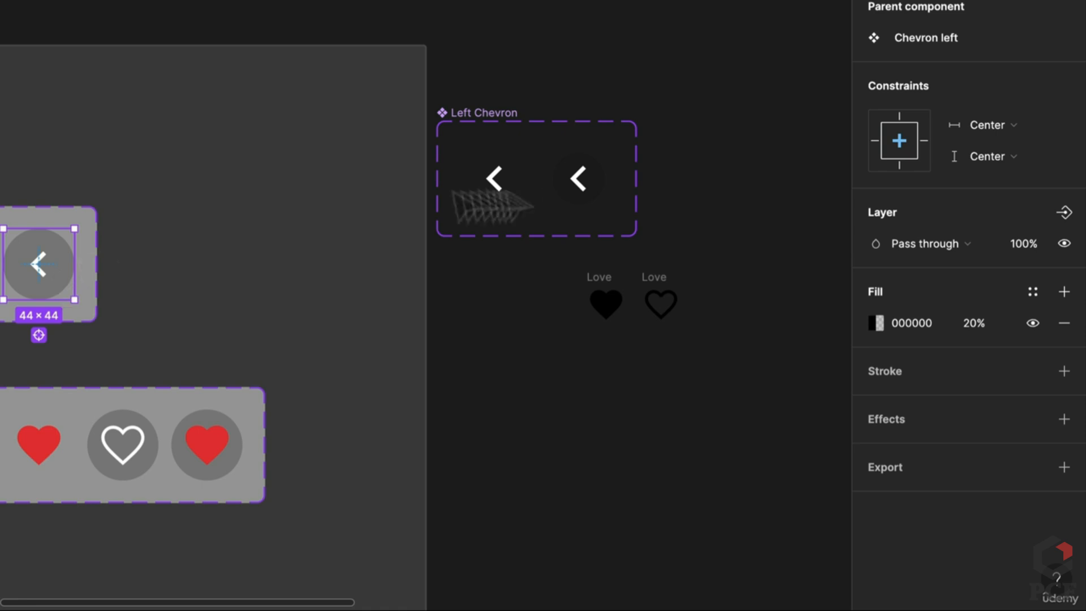
pyautogui.click(603, 196)
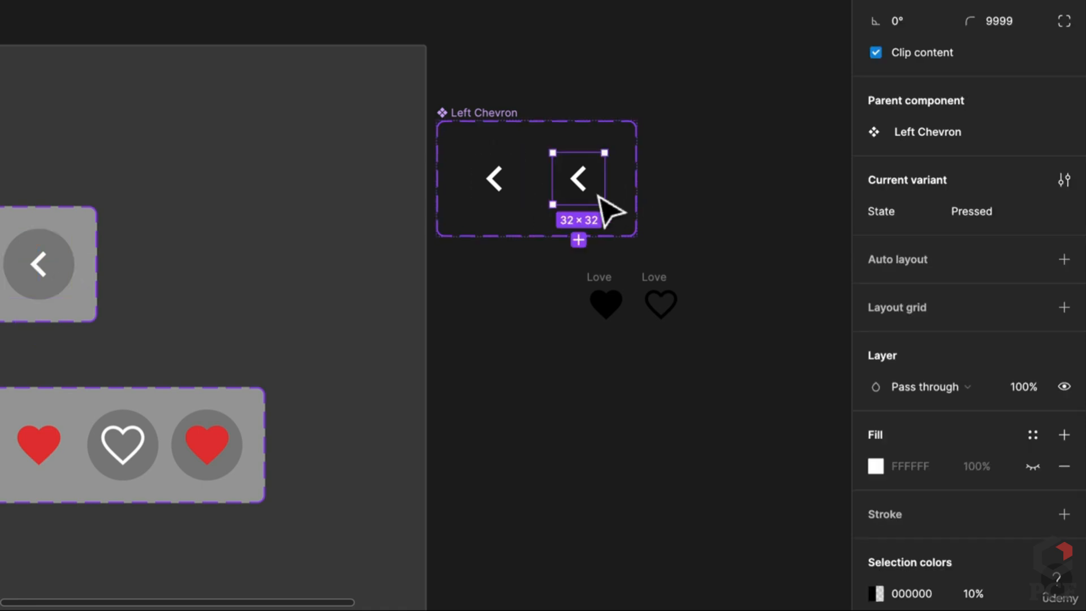
pyautogui.click(974, 593)
pyautogui.write('20')
pyautogui.press('Return')
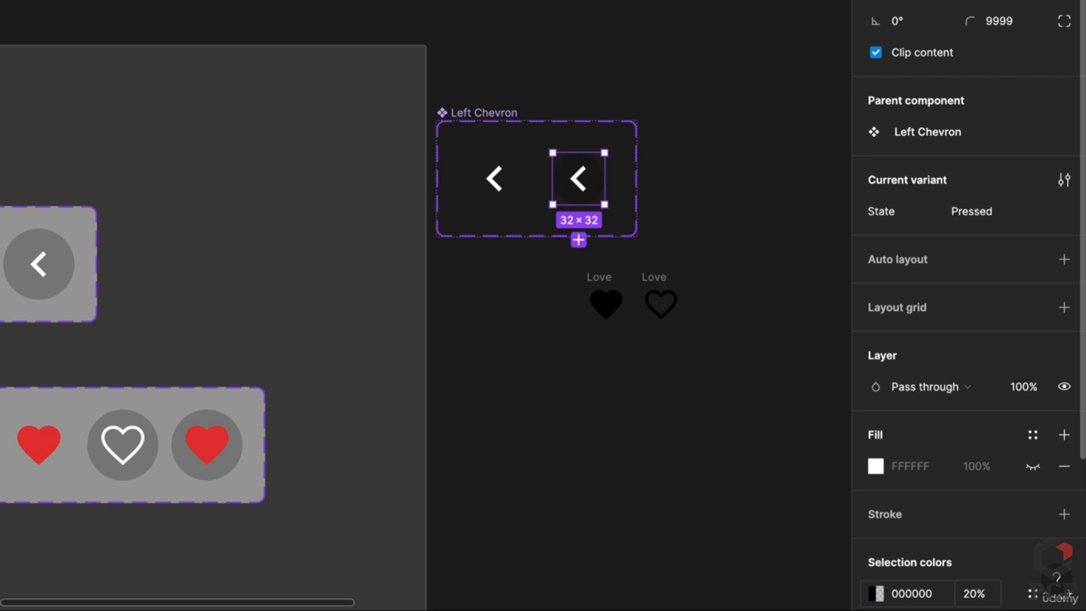
pyautogui.click(528, 141)
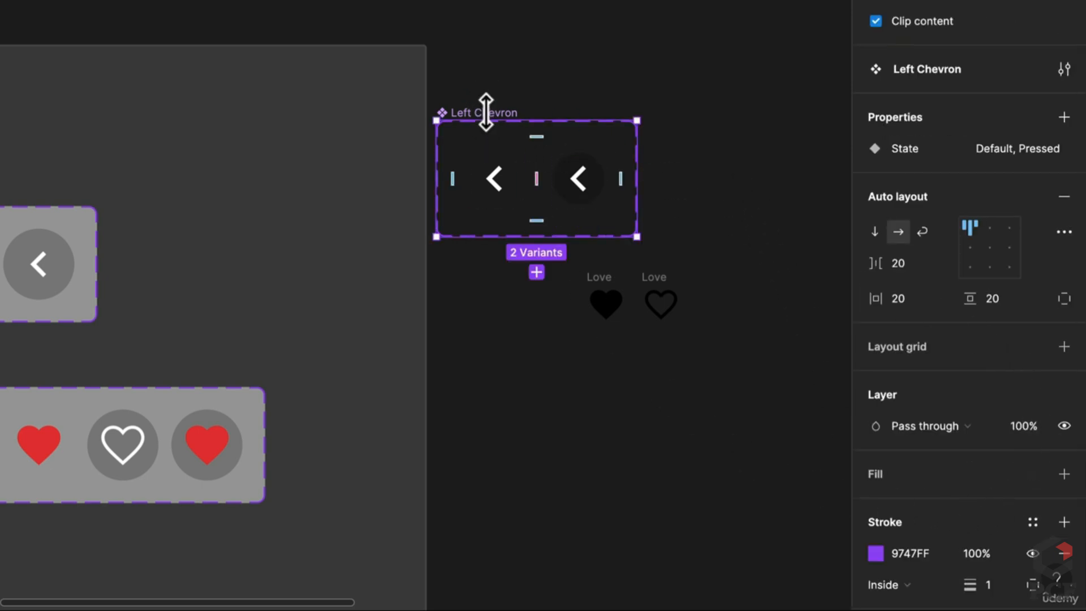
pyautogui.moveTo(495, 120); pyautogui.dragTo(562, 46)
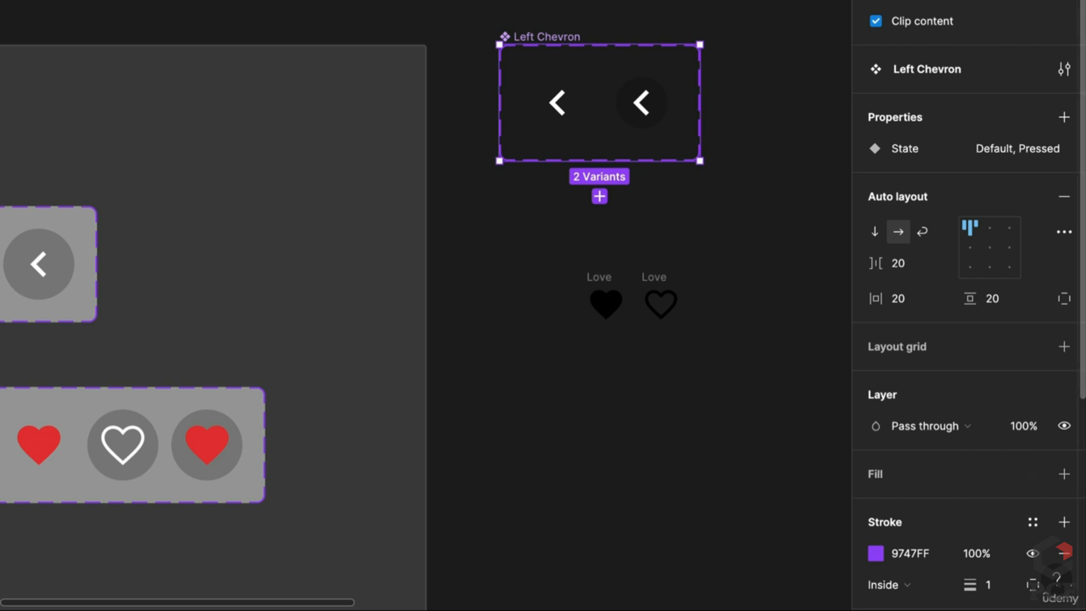
# Add a mid-grey fill (around 888888) behind both Left Chevron variants
pyautogui.click(1063, 473)
pyautogui.click(876, 504)
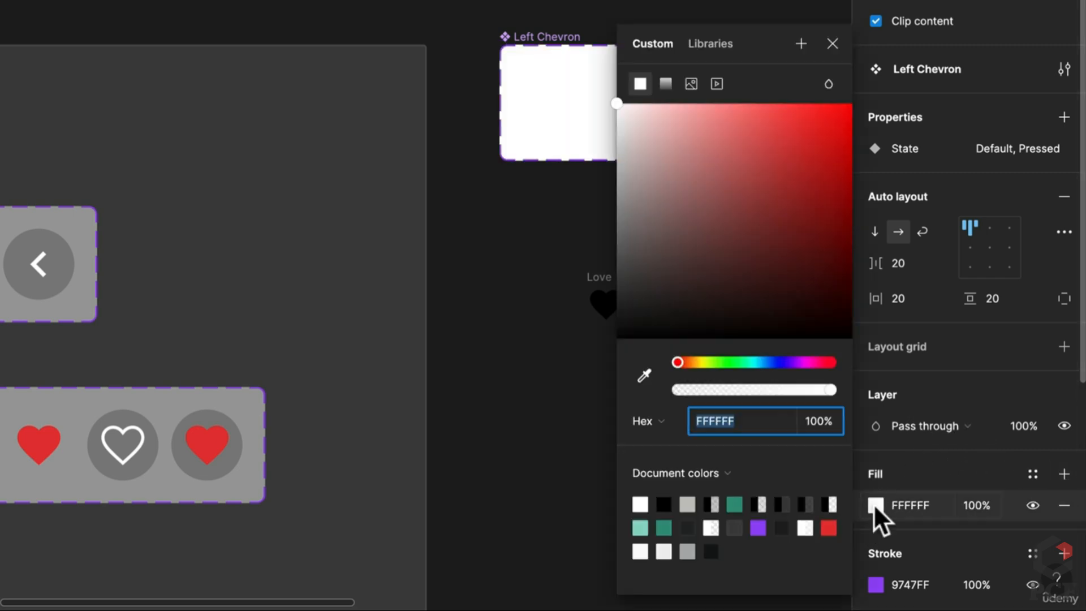
pyautogui.moveTo(684, 177); pyautogui.dragTo(605, 218)
pyautogui.click(559, 229)
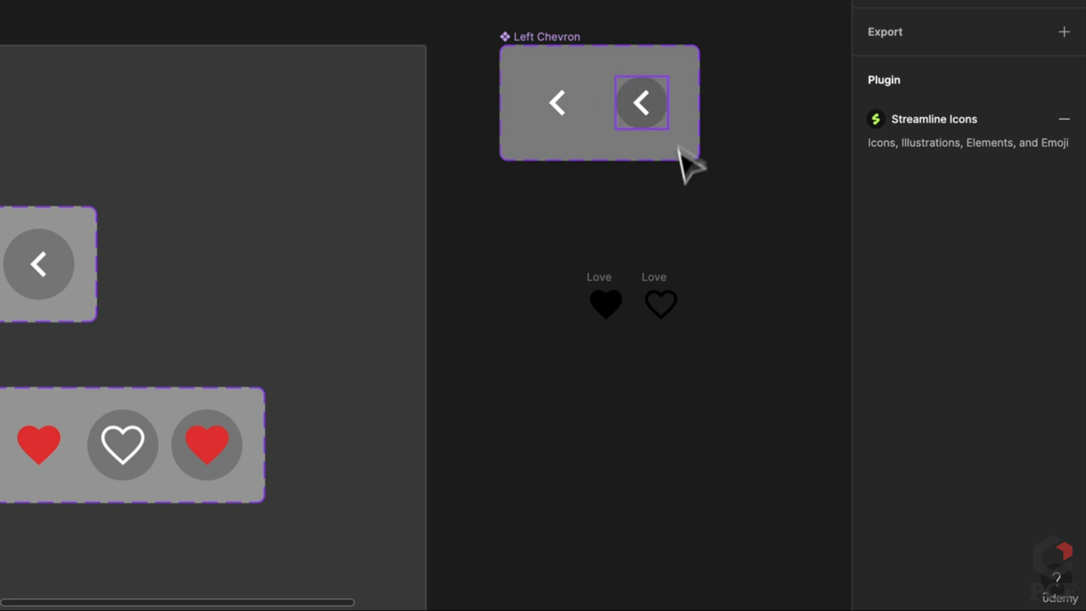
pyautogui.scroll(3, 741, 119)
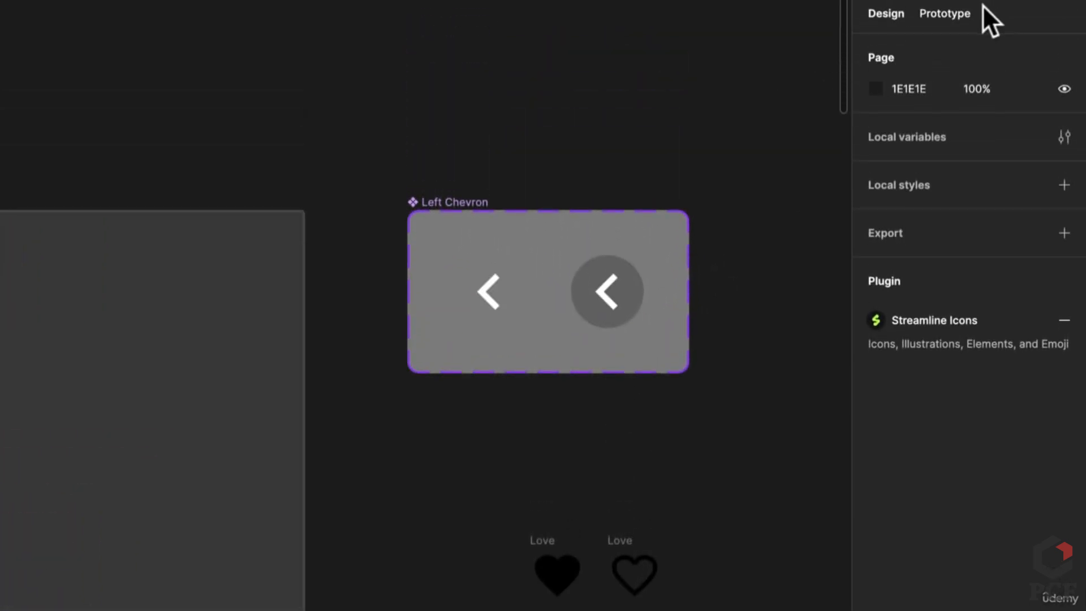
# Link the Default chevron to Pressed with a 100ms smart animate transition
pyautogui.click(966, 15)
pyautogui.click(486, 301)
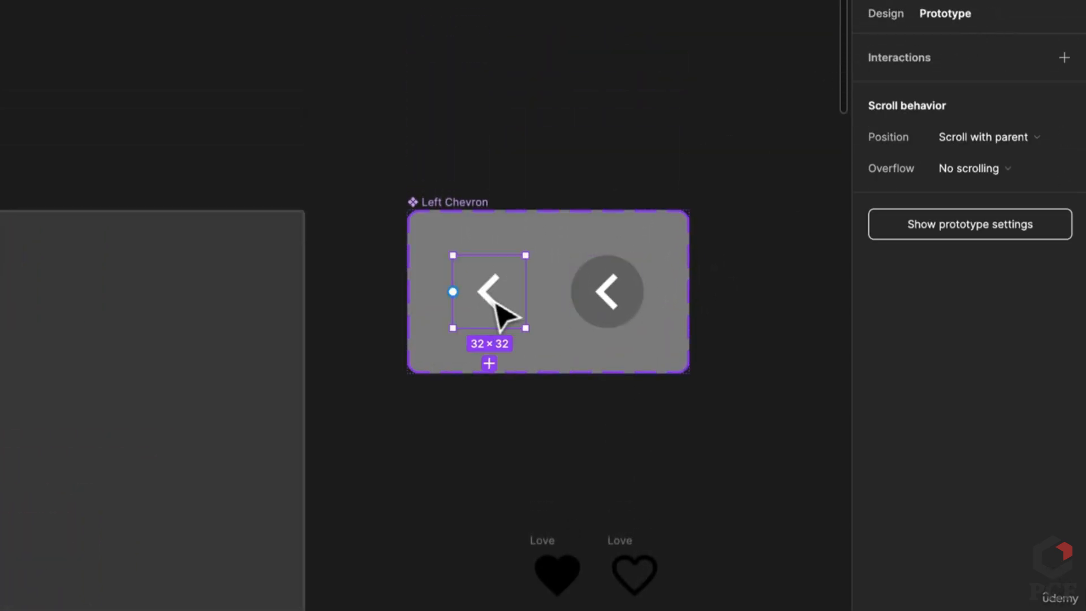
pyautogui.moveTo(526, 292); pyautogui.dragTo(627, 305)
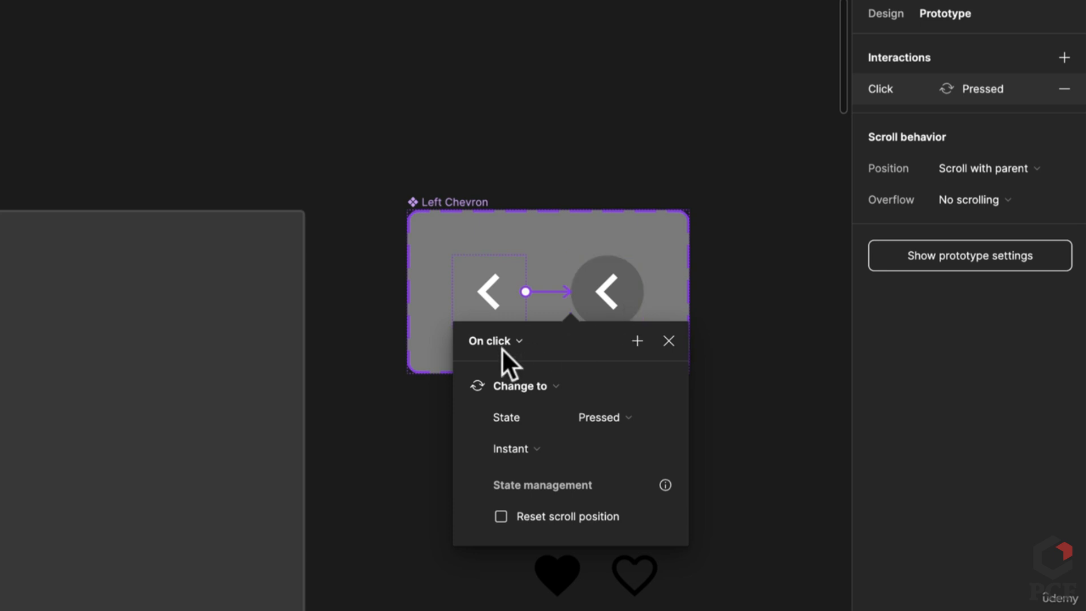
pyautogui.click(540, 448)
pyautogui.click(566, 495)
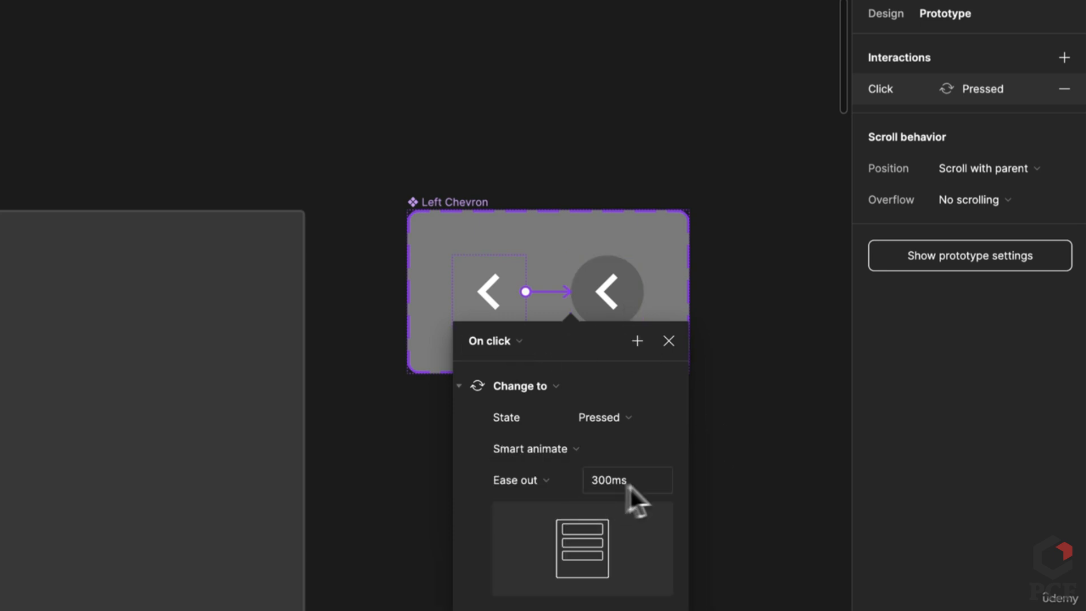
pyautogui.write('100')
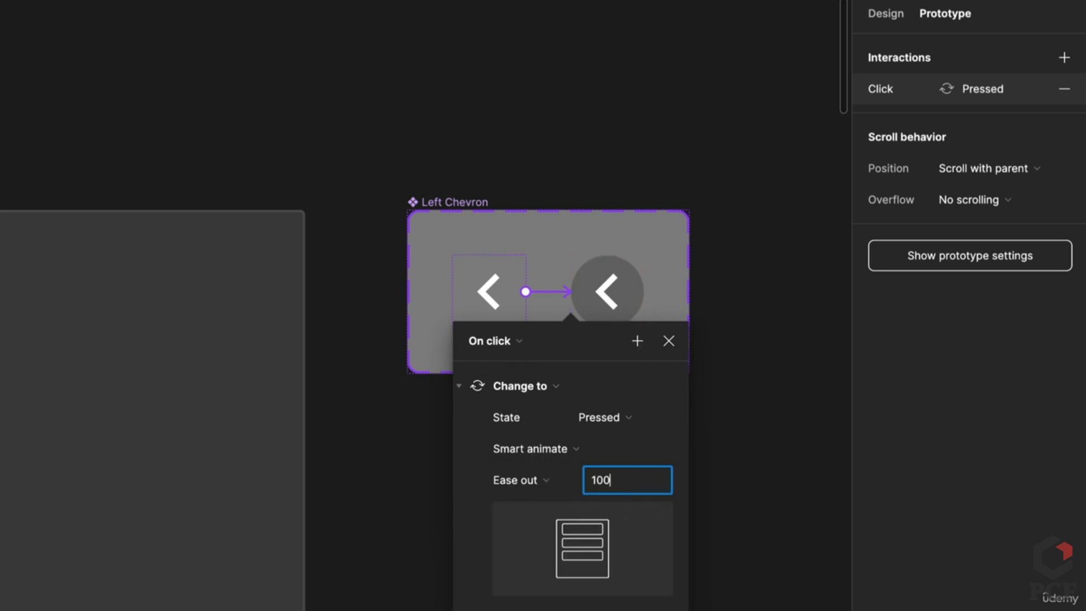
pyautogui.press('Return')
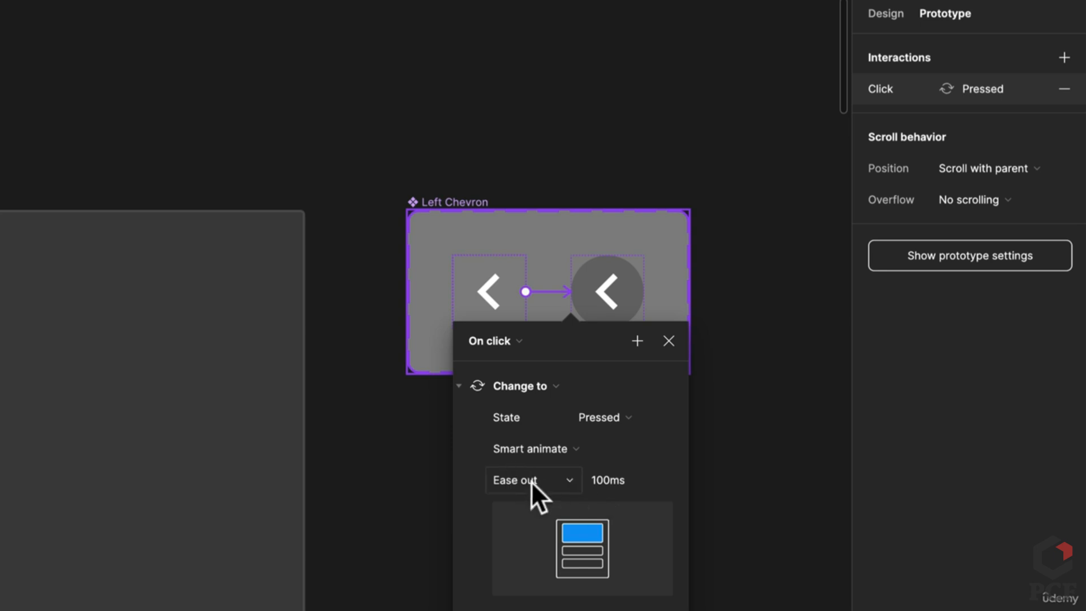
# Make the Pressed chevron return to Default after a 50ms delay
pyautogui.click(604, 283)
pyautogui.moveTo(644, 293); pyautogui.dragTo(492, 305)
pyautogui.click(466, 341)
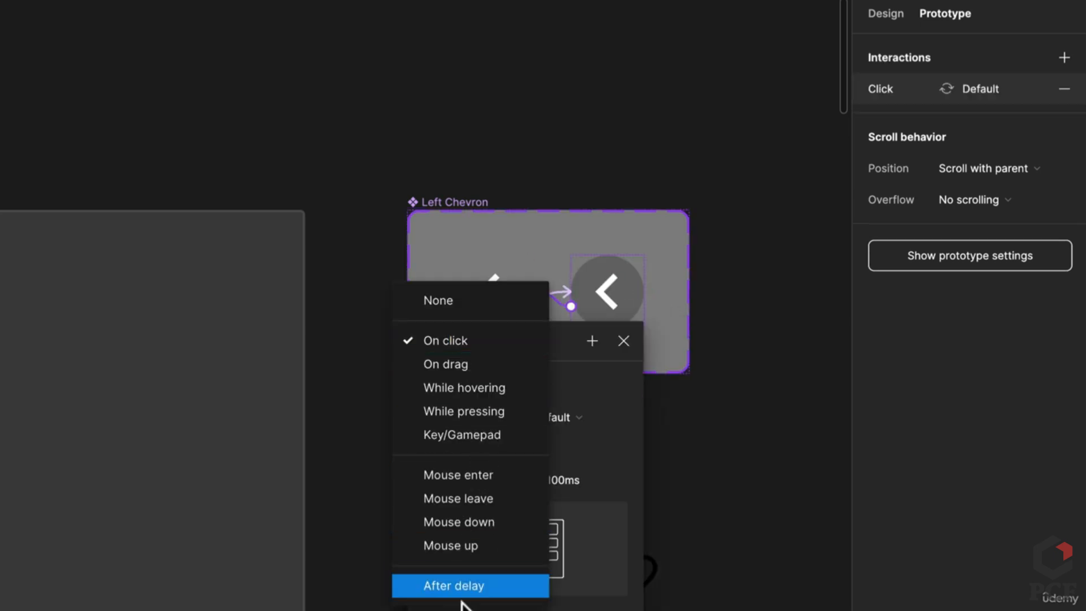
pyautogui.click(478, 586)
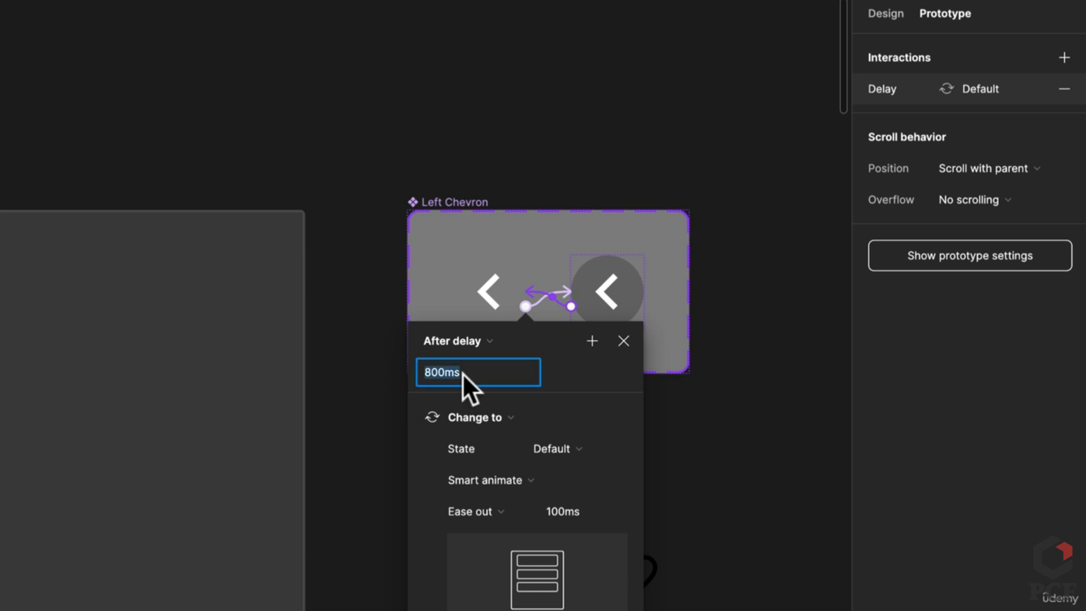
pyautogui.write('40')
pyautogui.press('Return')
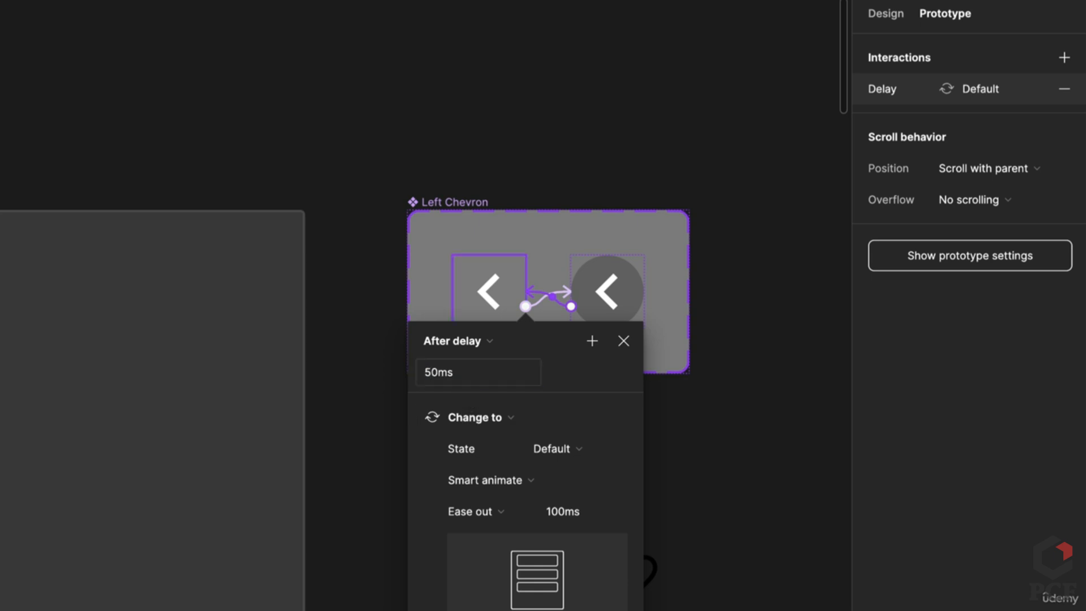
pyautogui.click(697, 489)
# Draw Frame 1 beside the chevron set and fill it with the chevron's grey
pyautogui.scroll(-4, 577, 456)
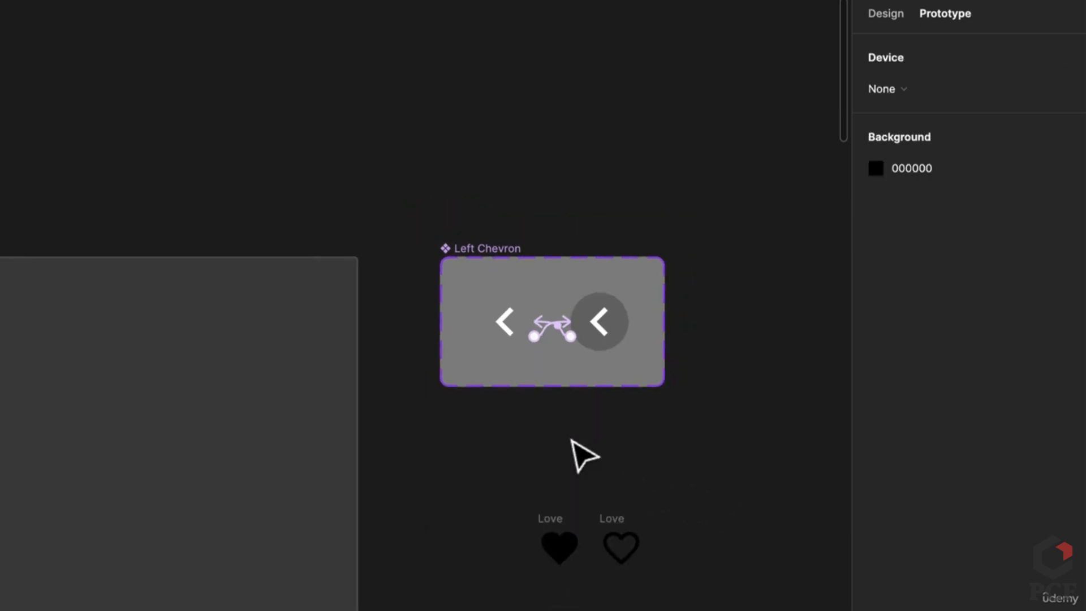
pyautogui.press('f')
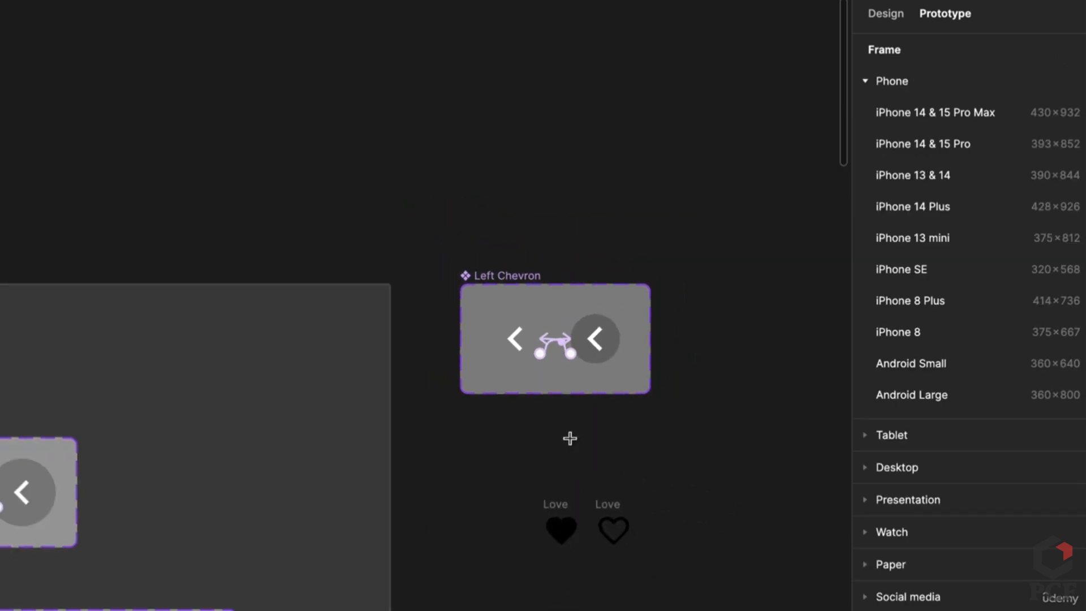
pyautogui.scroll(-4, 570, 438)
pyautogui.hscroll(5, 637, 444)
pyautogui.moveTo(496, 187); pyautogui.dragTo(738, 441)
pyautogui.click(886, 12)
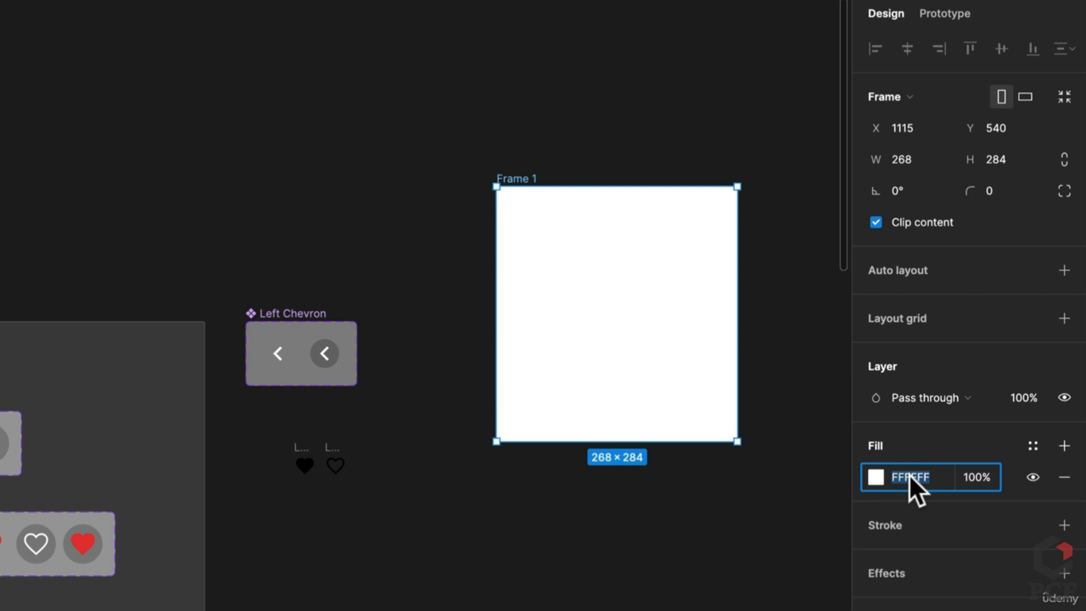
pyautogui.click(875, 480)
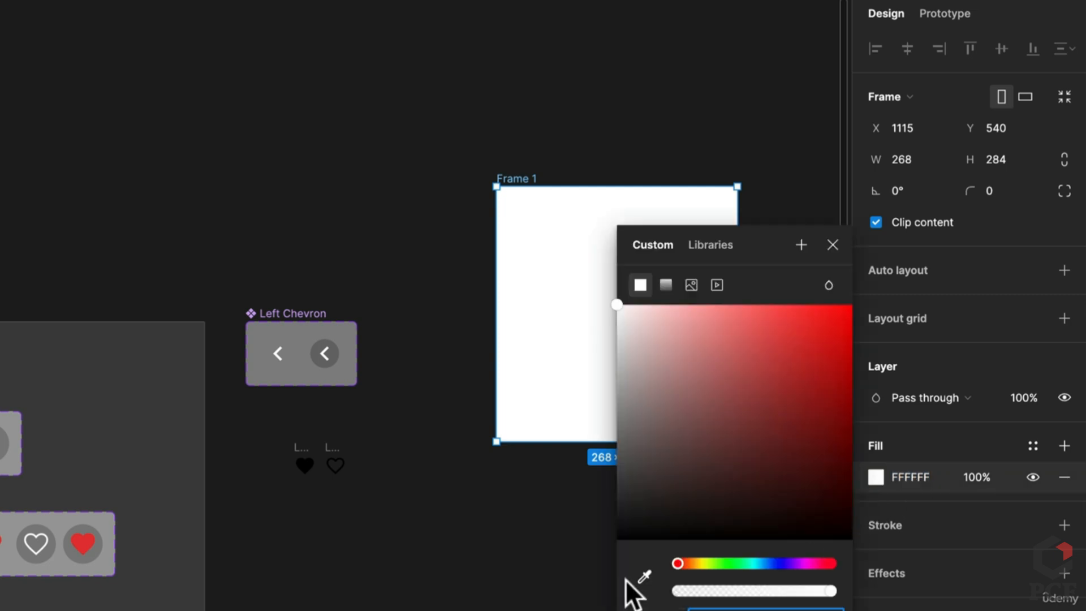
pyautogui.click(645, 576)
pyautogui.click(352, 378)
pyautogui.click(488, 477)
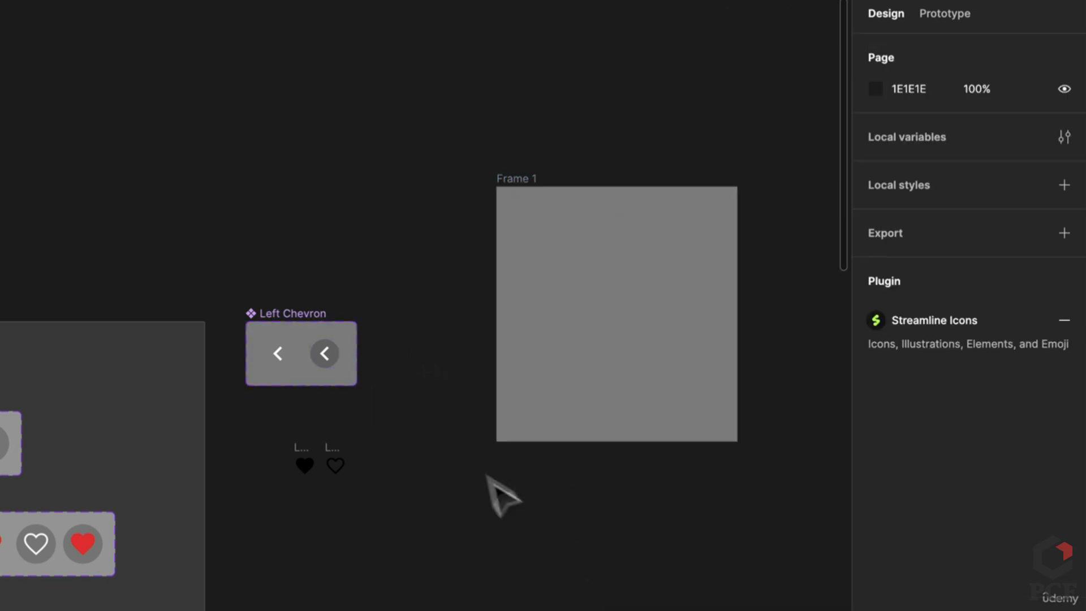
# Centre a Left Chevron instance in Frame 1 and make it the Flow 1 starting point
pyautogui.click(282, 361)
pyautogui.moveTo(283, 361); pyautogui.dragTo(620, 318)
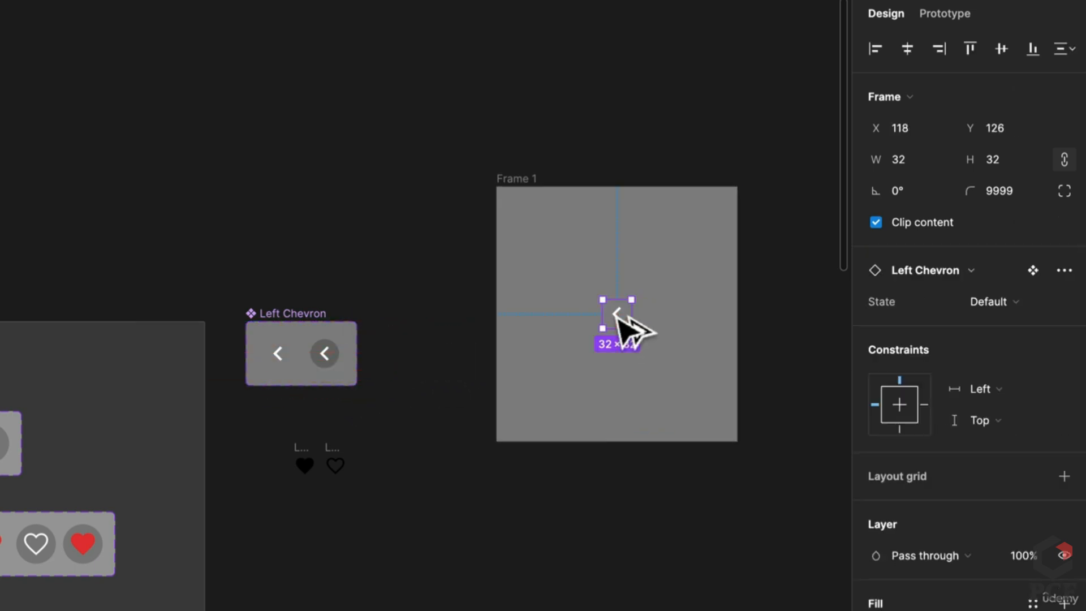
pyautogui.scroll(3, 624, 327)
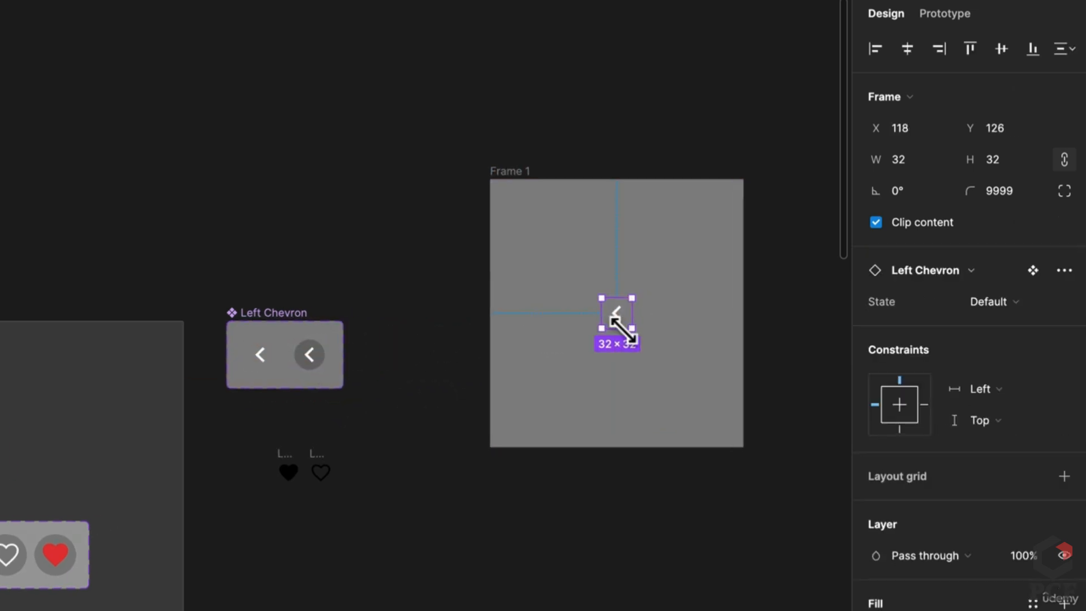
pyautogui.moveTo(618, 311)
pyautogui.mouseDown()
pyautogui.moveTo(623, 300)
pyautogui.moveTo(610, 294)
pyautogui.moveTo(613, 307)
pyautogui.mouseUp()
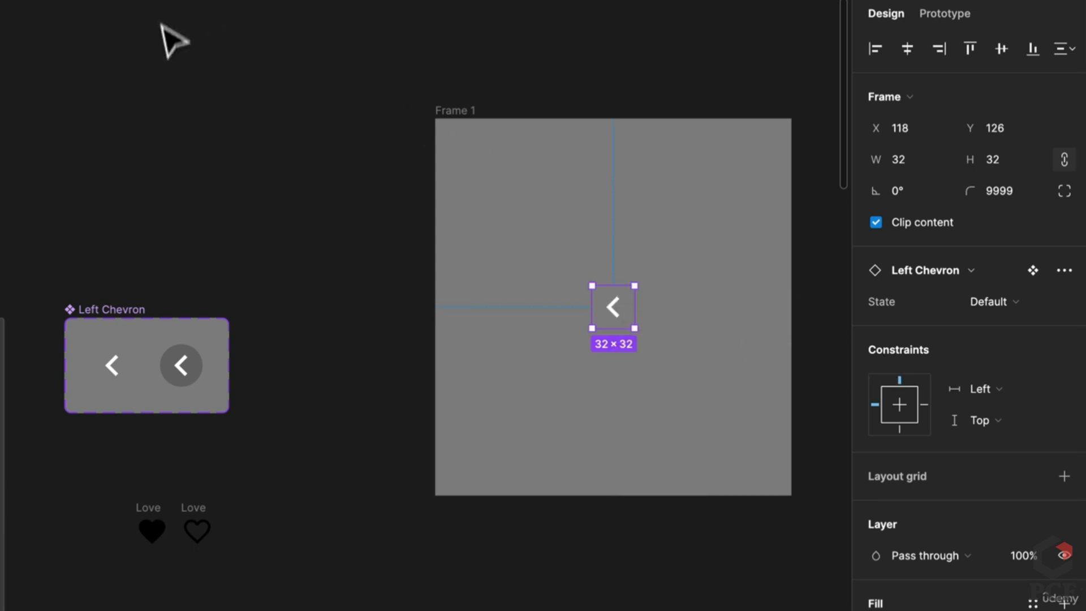
pyautogui.click(465, 112)
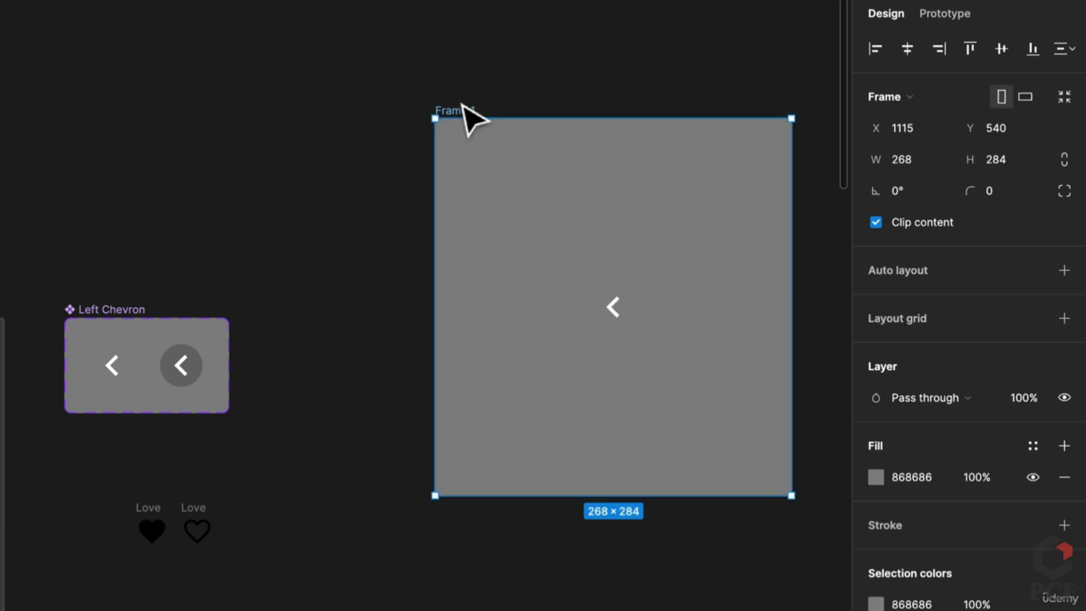
pyautogui.click(925, 17)
pyautogui.click(1064, 57)
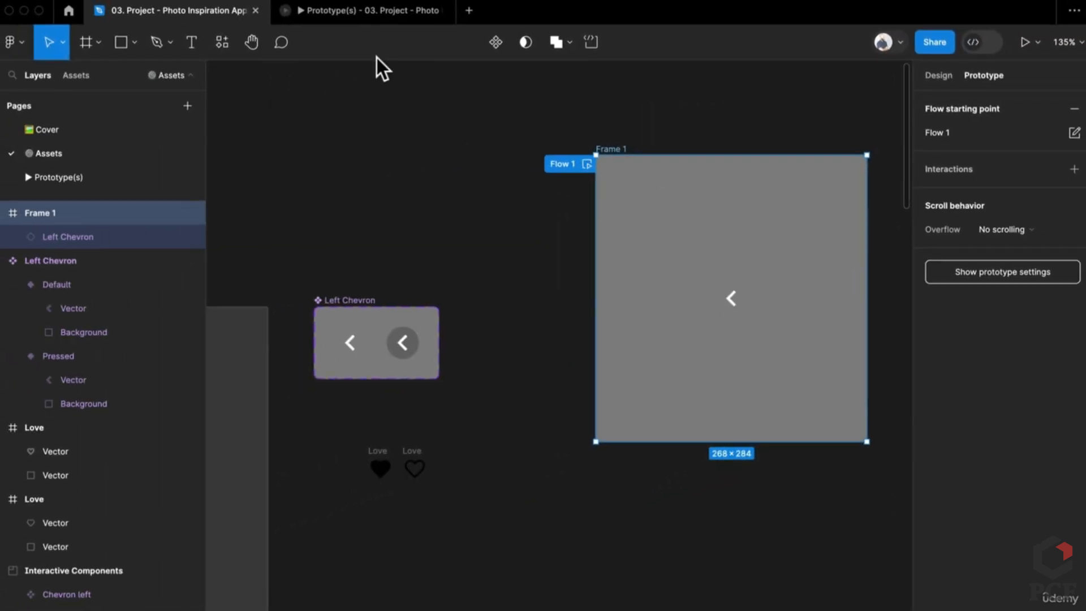
# Play Flow 1 in a new presentation tab, close the old prototype tab, return to the design file
pyautogui.click(358, 14)
pyautogui.click(223, 13)
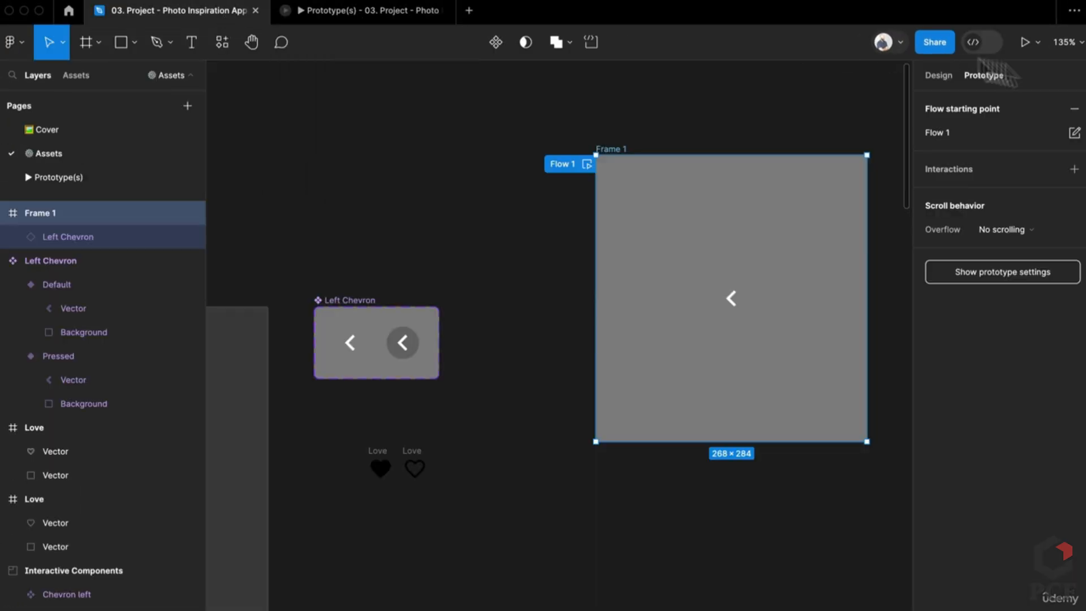
pyautogui.click(1021, 42)
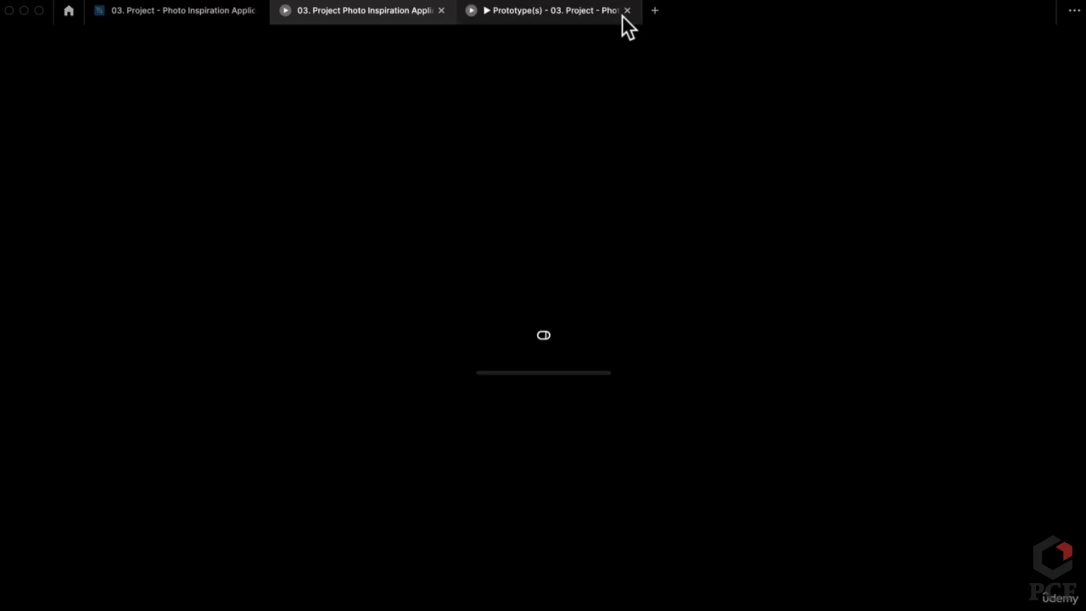
pyautogui.click(626, 12)
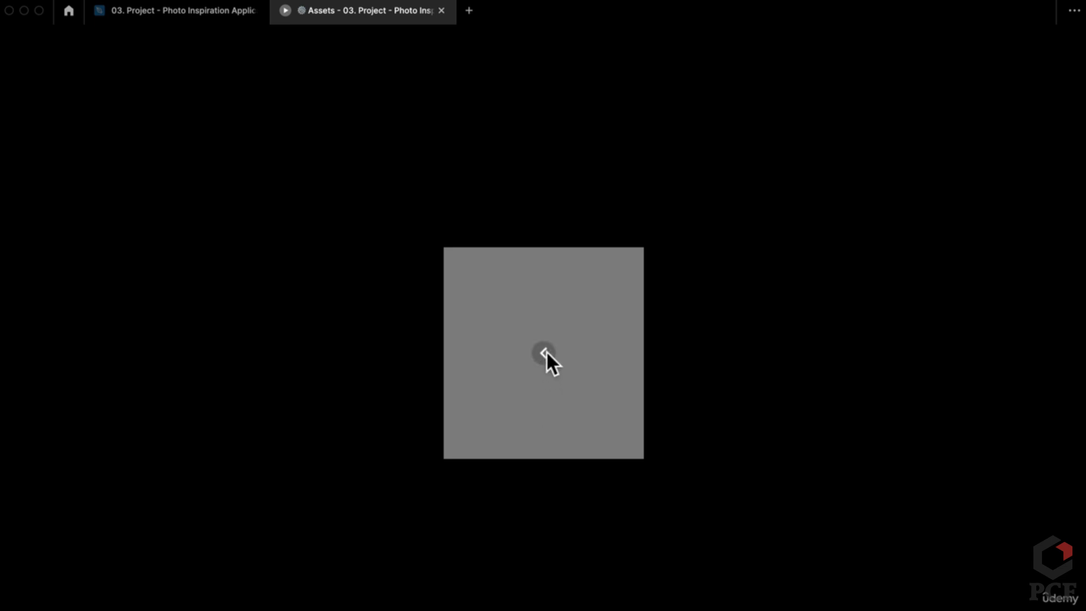
pyautogui.click(218, 12)
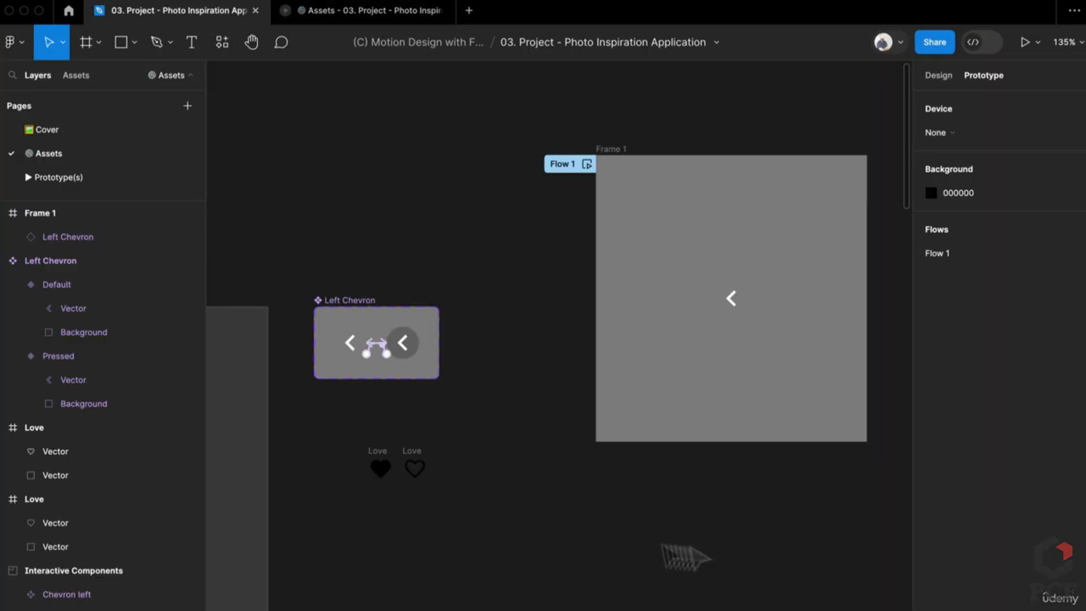
# Duplicate the Left Chevron variant set and rename the copy Love
pyautogui.hscroll(-10, 685, 557)
pyautogui.scroll(-3, 685, 557)
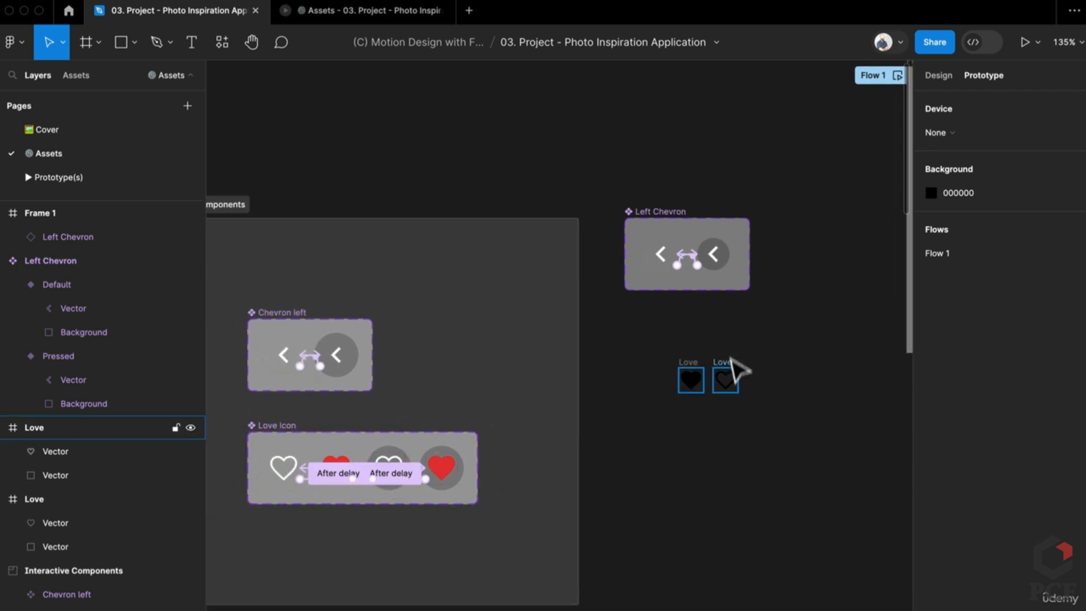
pyautogui.moveTo(676, 212)
pyautogui.mouseDown()
pyautogui.moveTo(666, 123)
pyautogui.moveTo(669, 261)
pyautogui.moveTo(669, 231)
pyautogui.mouseUp()
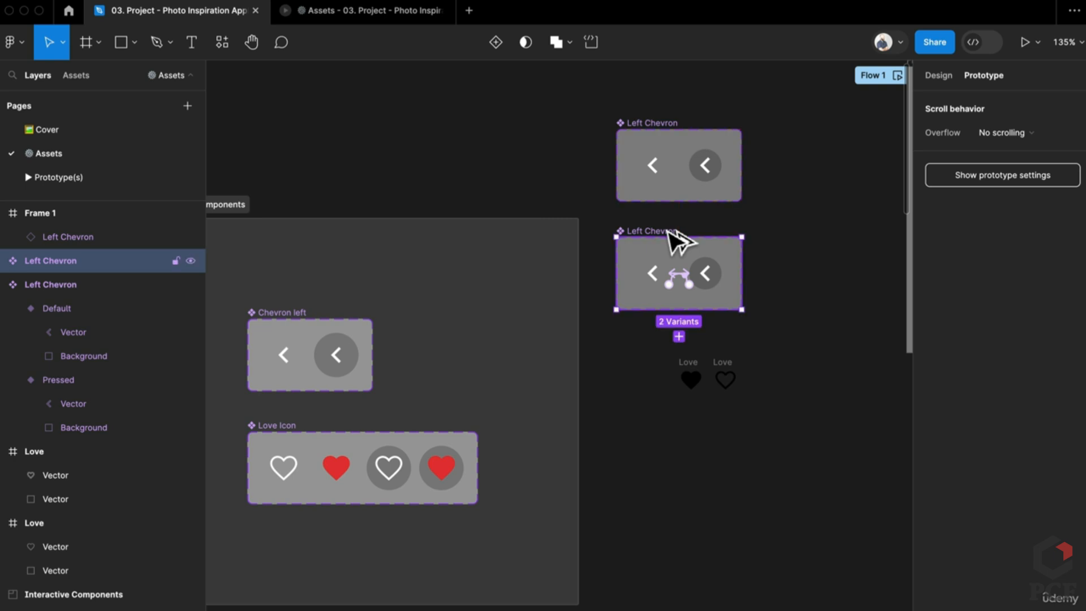
pyautogui.doubleClick(669, 231)
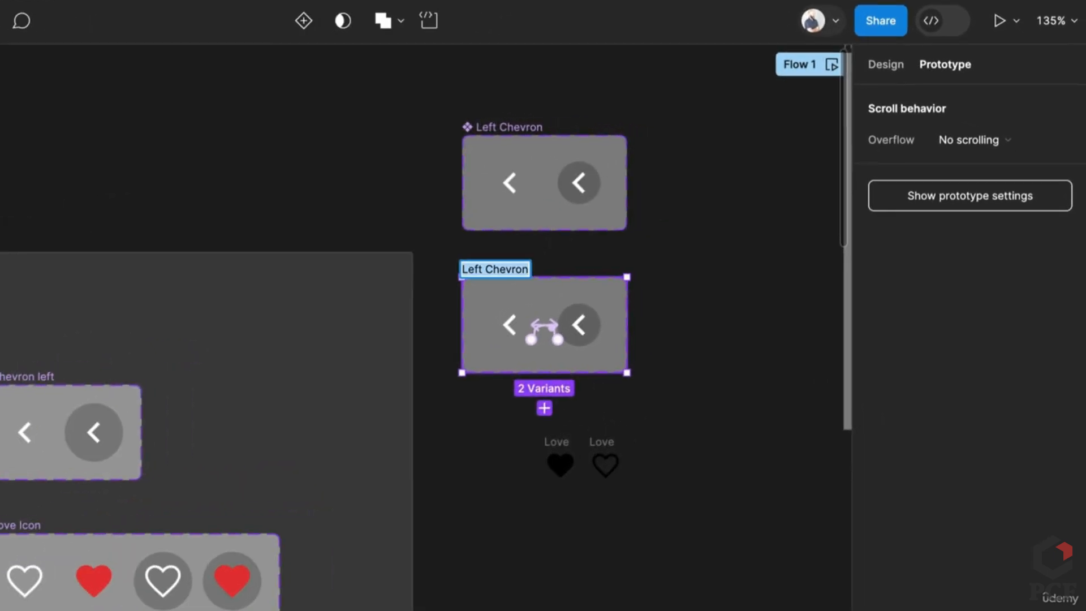
pyautogui.write('Love')
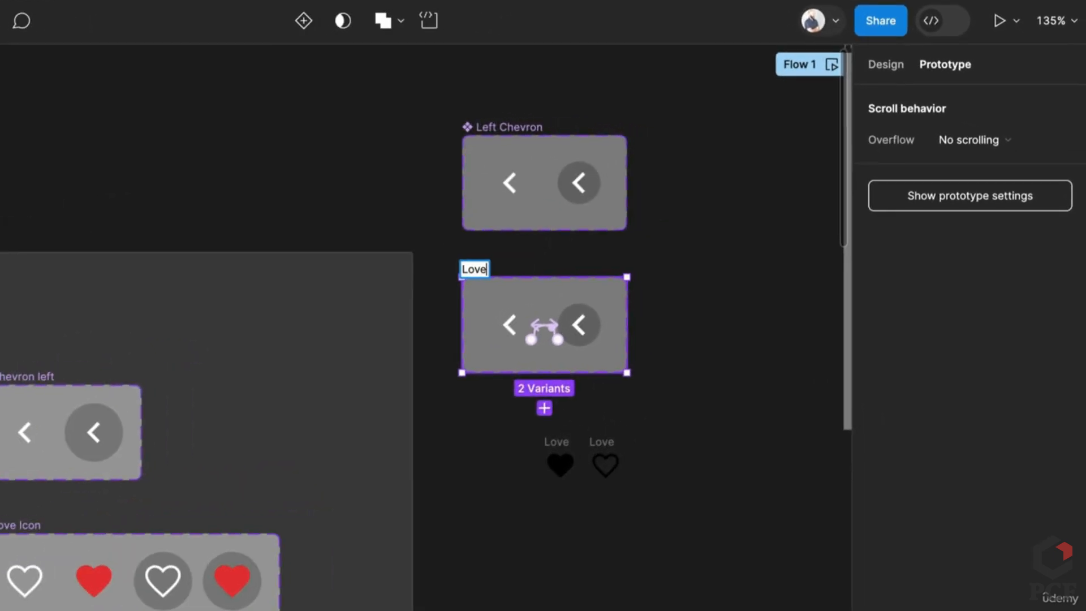
pyautogui.press('Return')
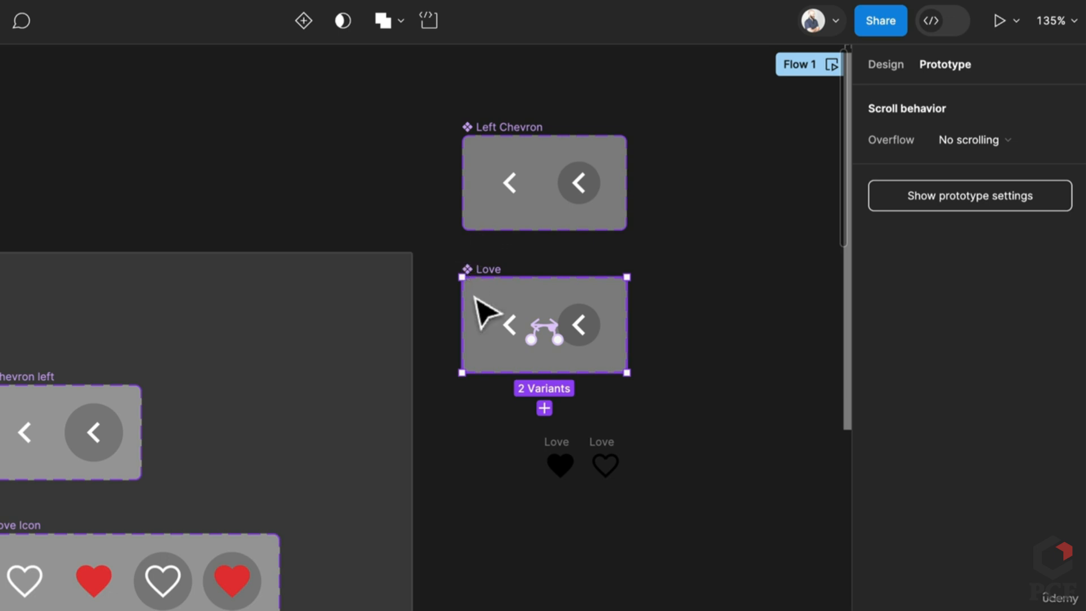
# Add an Is Loved variant property valued False to Love, then drag the outline heart into it
pyautogui.scroll(3, 555, 308)
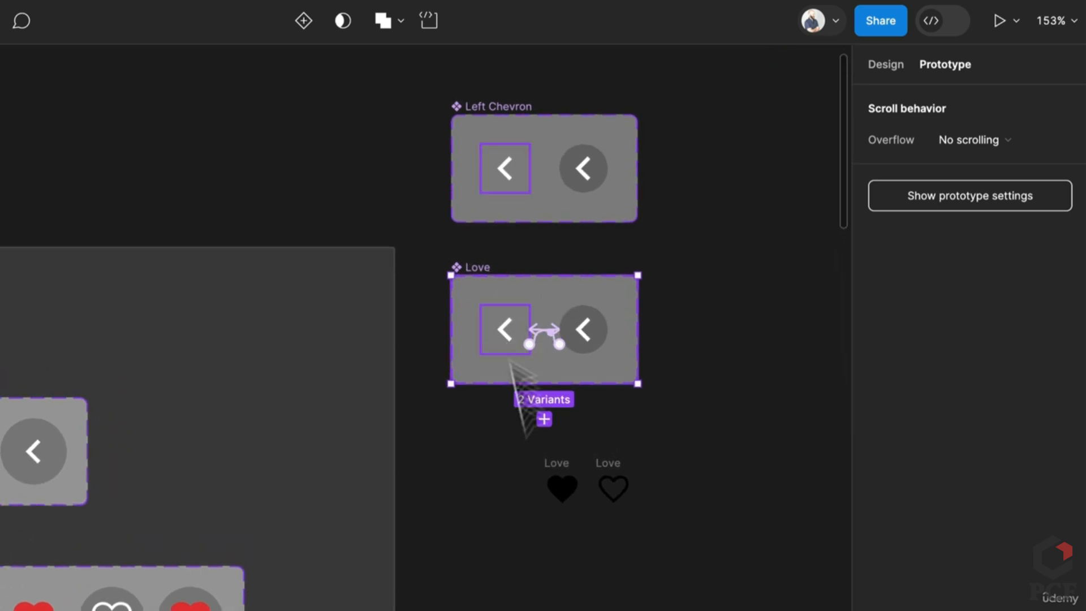
pyautogui.click(568, 482)
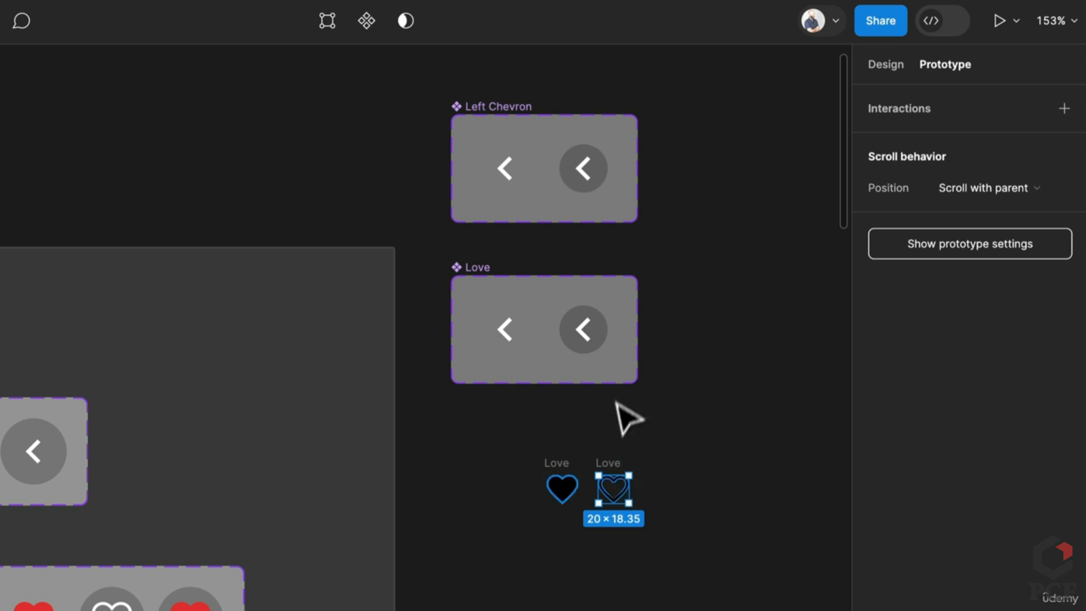
pyautogui.click(483, 291)
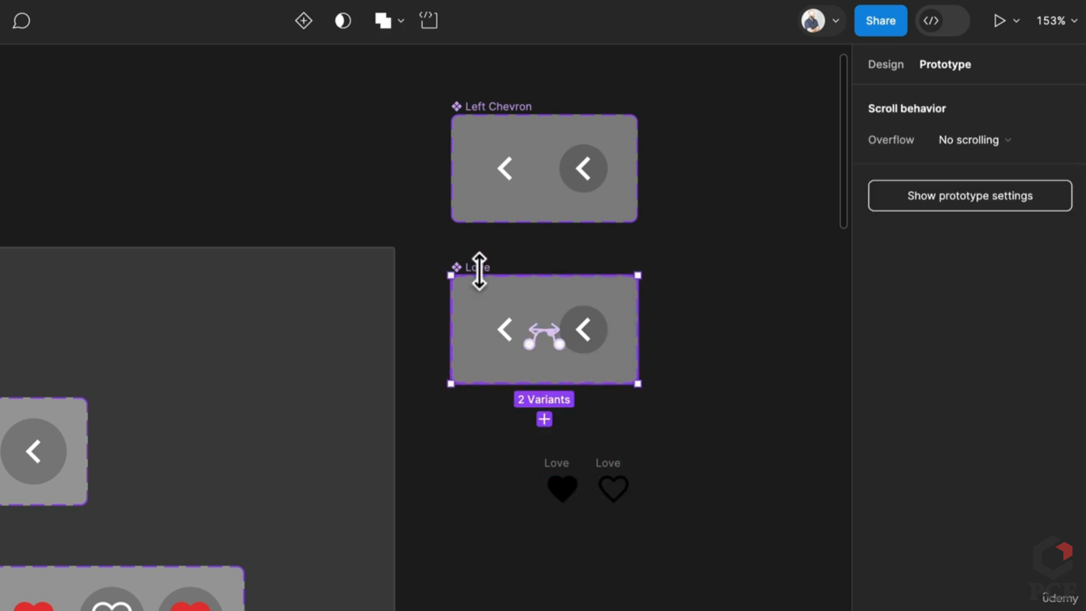
pyautogui.click(887, 64)
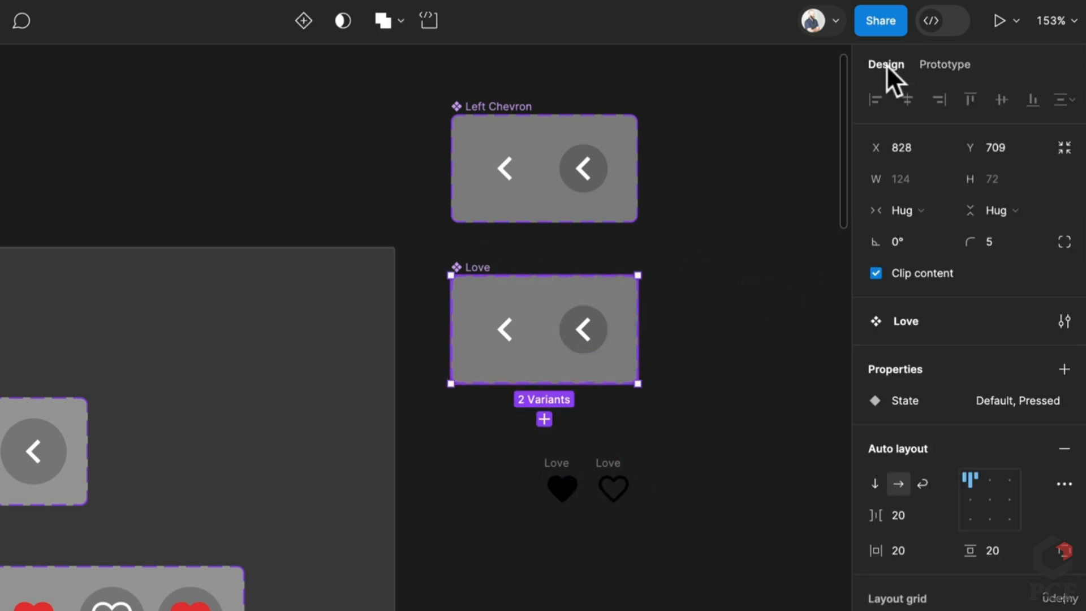
pyautogui.click(1063, 368)
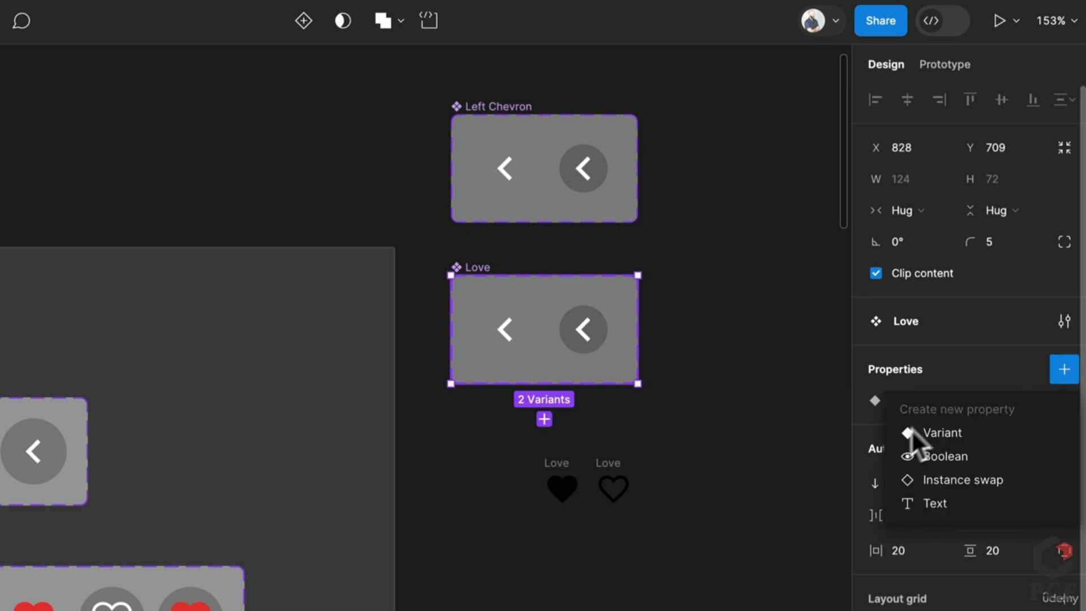
pyautogui.click(917, 433)
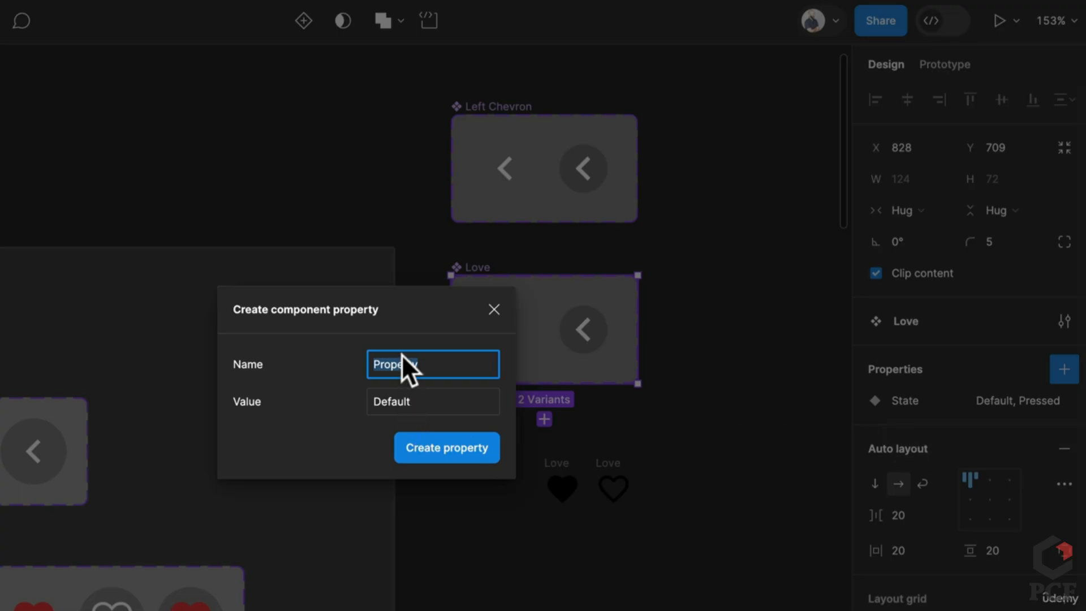
pyautogui.write('Is Loved')
pyautogui.press('Tab')
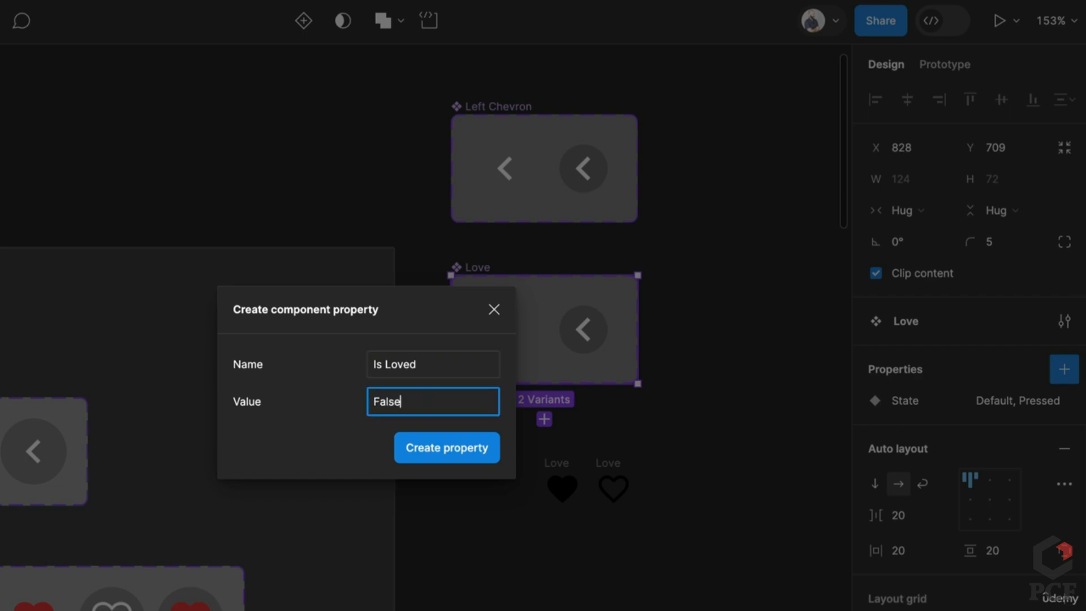
pyautogui.write('False')
pyautogui.press('Return')
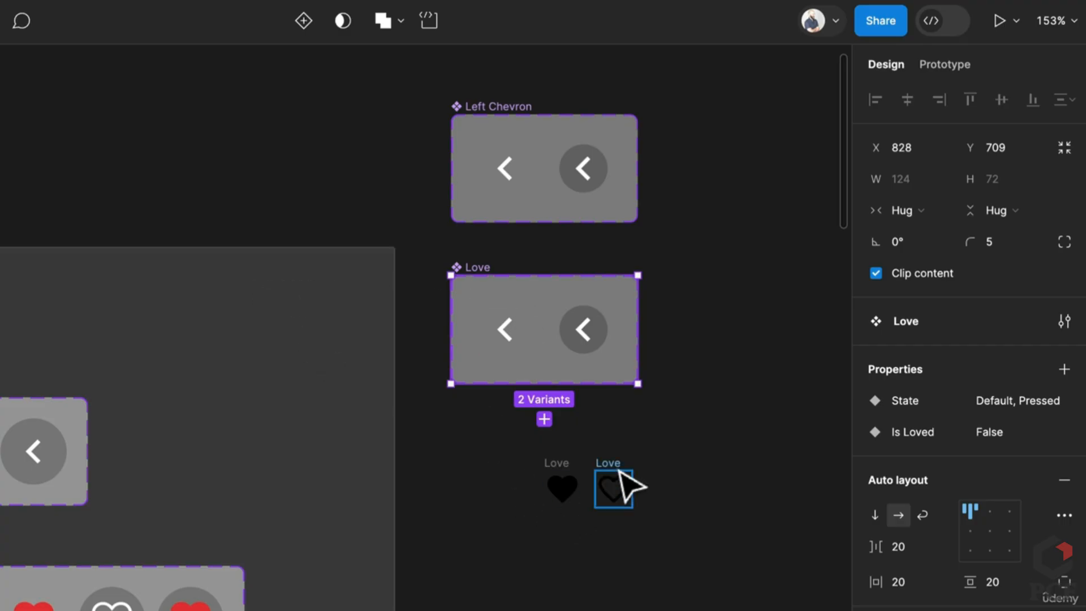
pyautogui.moveTo(617, 485); pyautogui.dragTo(510, 312)
# Undo the heart move, then resize the outline and filled heart icons to height 32
pyautogui.hotkey('ctrl', 'z')
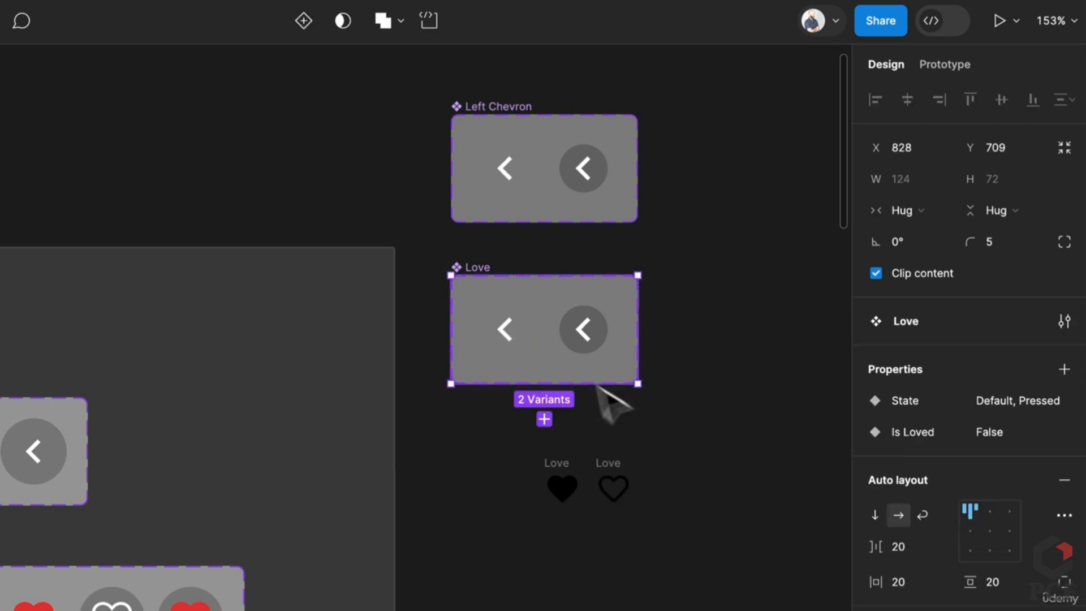
pyautogui.click(615, 486)
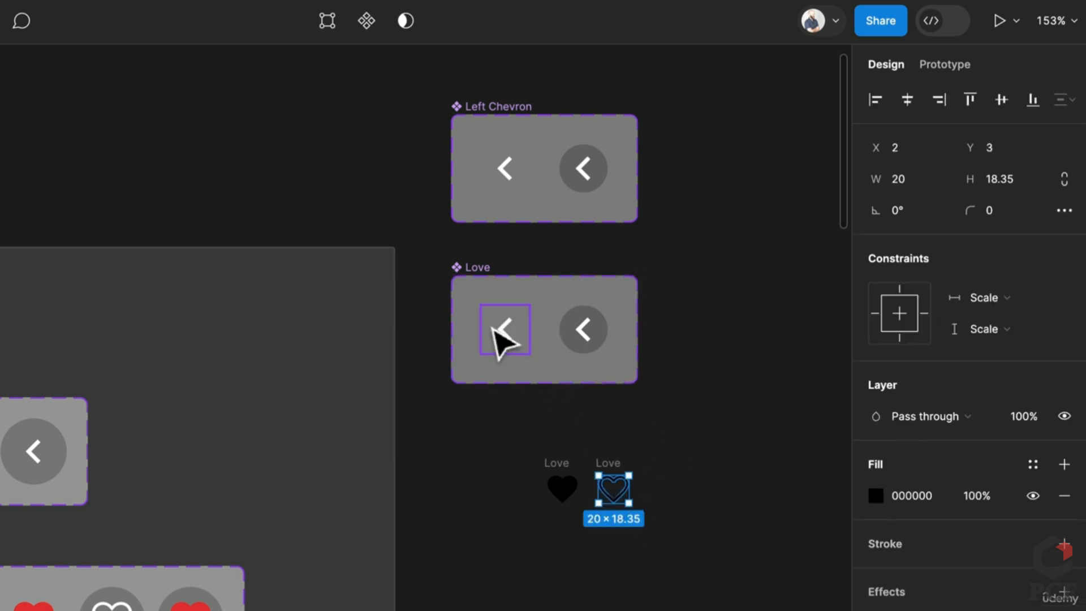
pyautogui.doubleClick(517, 343)
pyautogui.press('Escape')
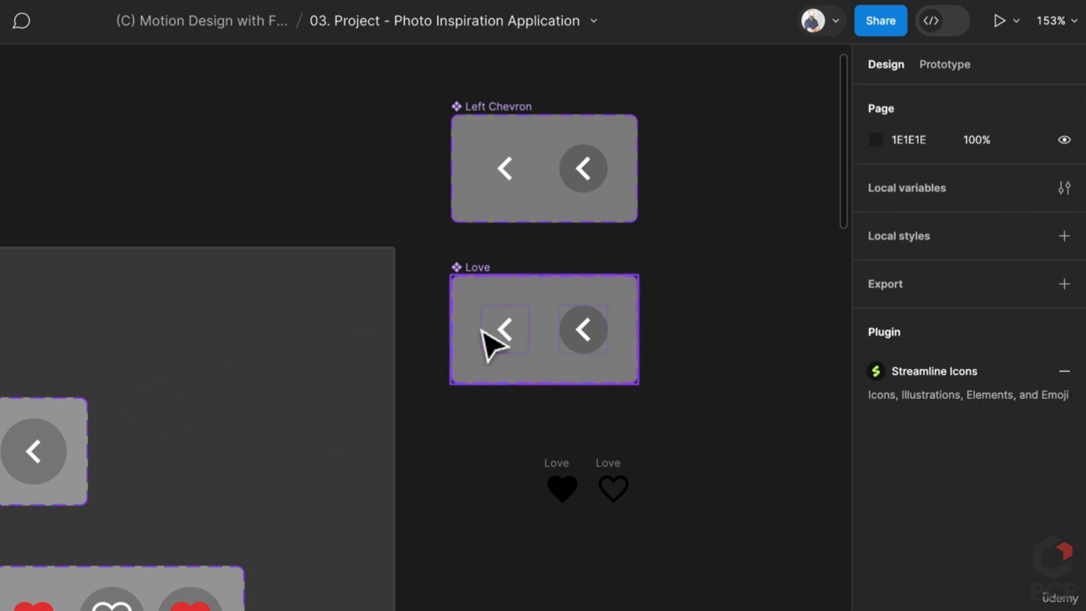
pyautogui.click(490, 326)
pyautogui.doubleClick(498, 332)
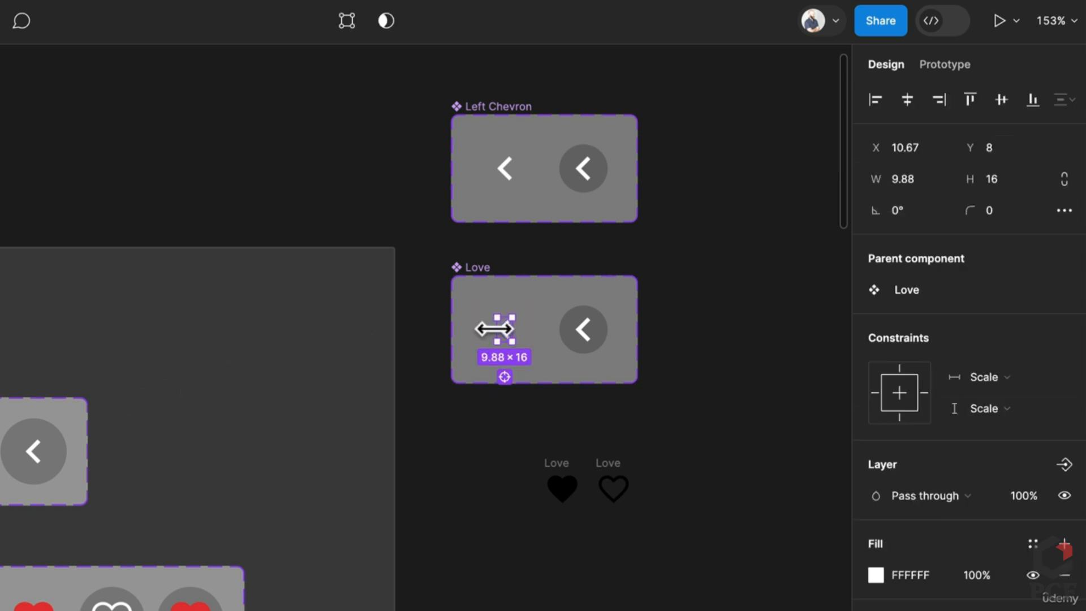
pyautogui.click(600, 332)
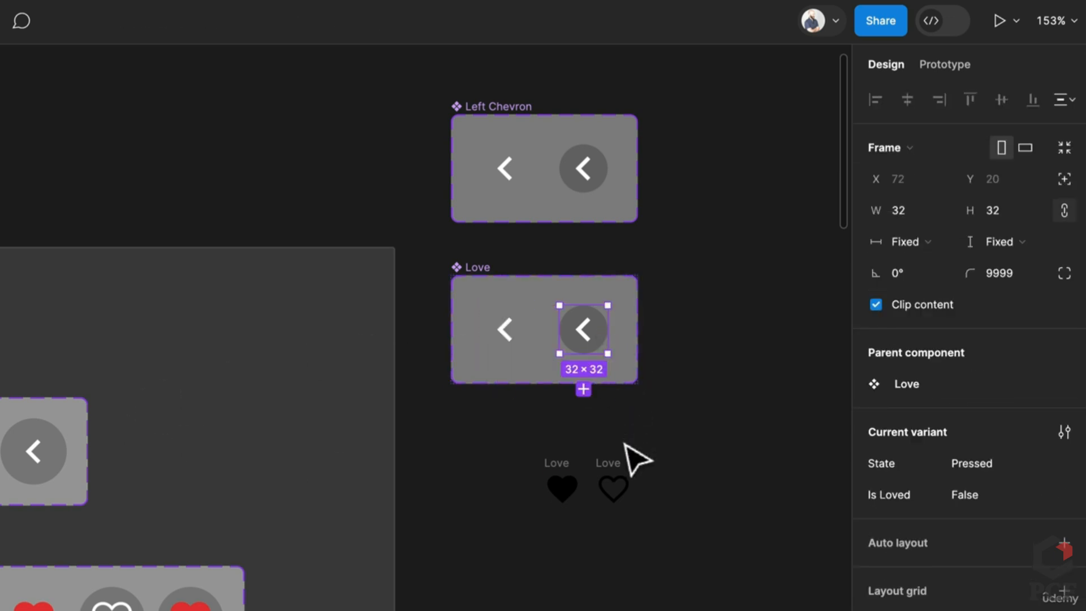
pyautogui.click(623, 478)
pyautogui.keyDown('shift'); pyautogui.click(559, 479); pyautogui.keyUp('shift')
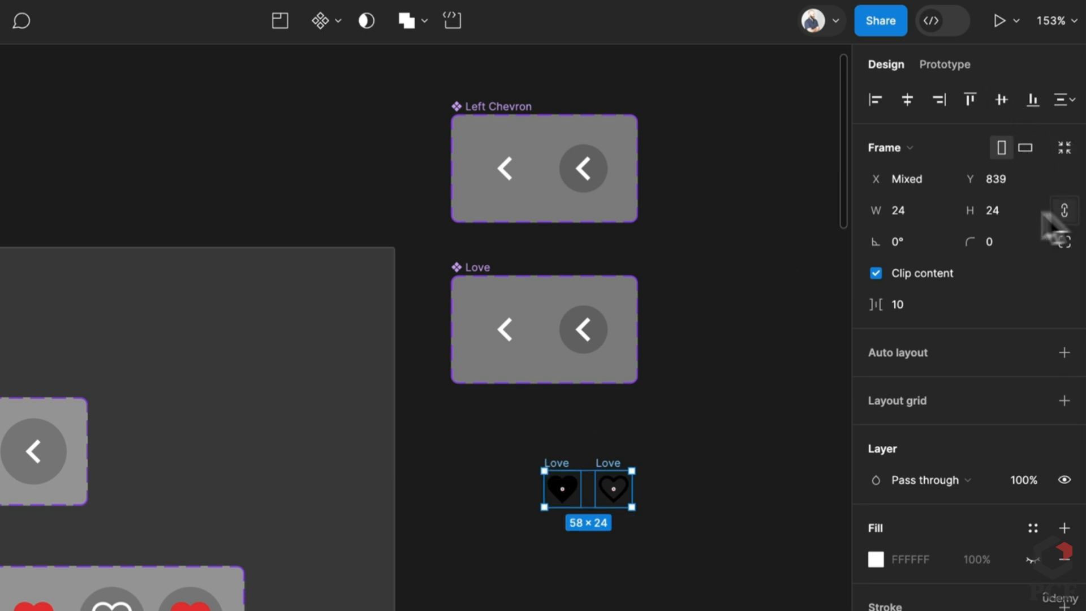
pyautogui.click(993, 209)
pyautogui.write('32')
pyautogui.press('Return')
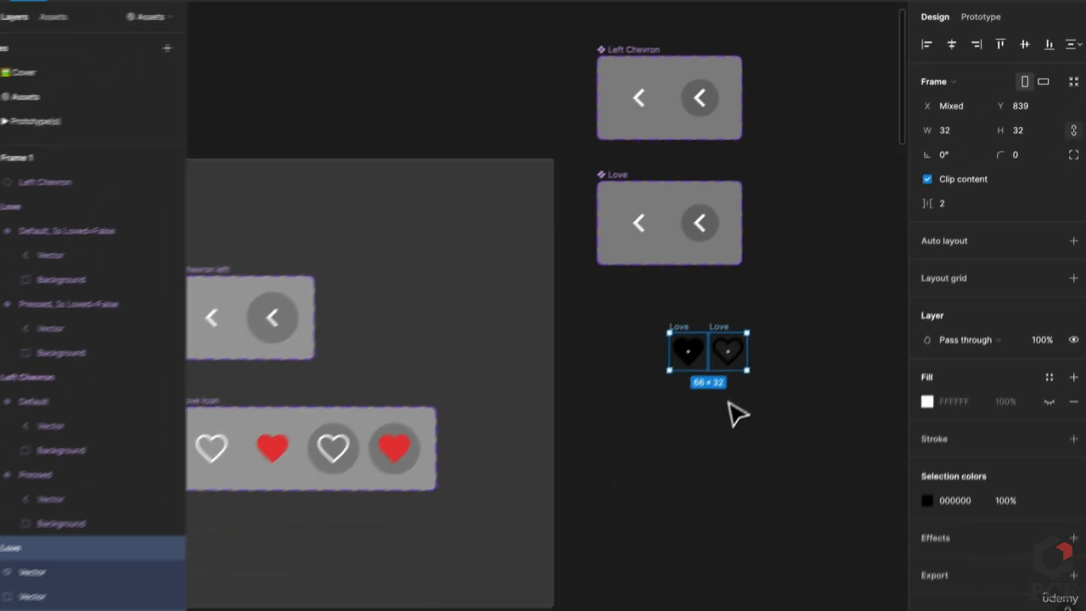
# Paste the heart vector into the Default variant, centre it, and delete its chevron
pyautogui.click(734, 345)
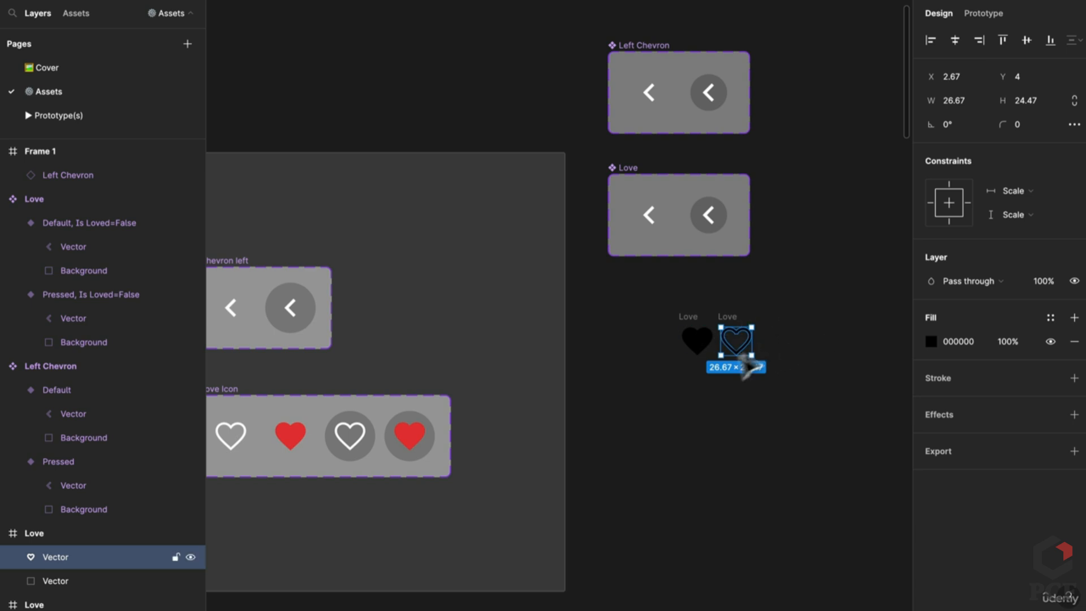
pyautogui.click(658, 216)
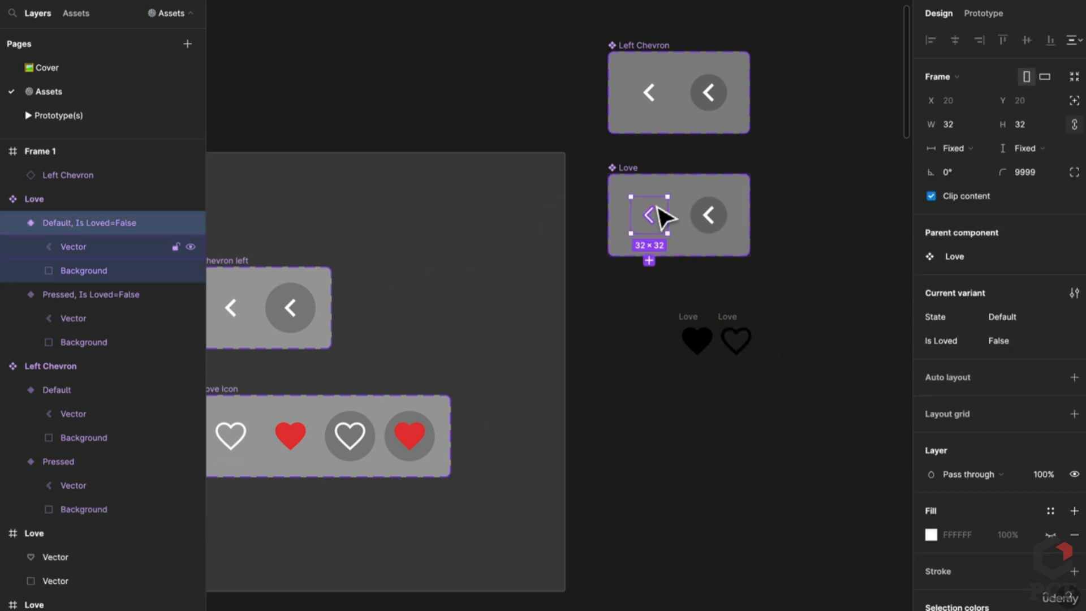
pyautogui.hotkey('ctrl', 'v')
pyautogui.click(914, 39)
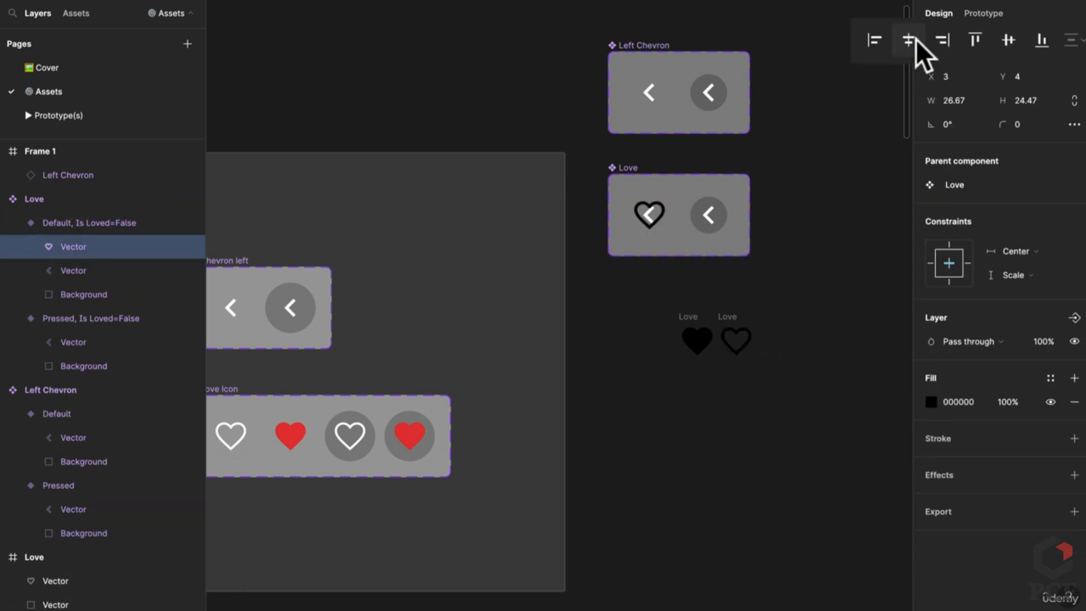
pyautogui.click(1007, 40)
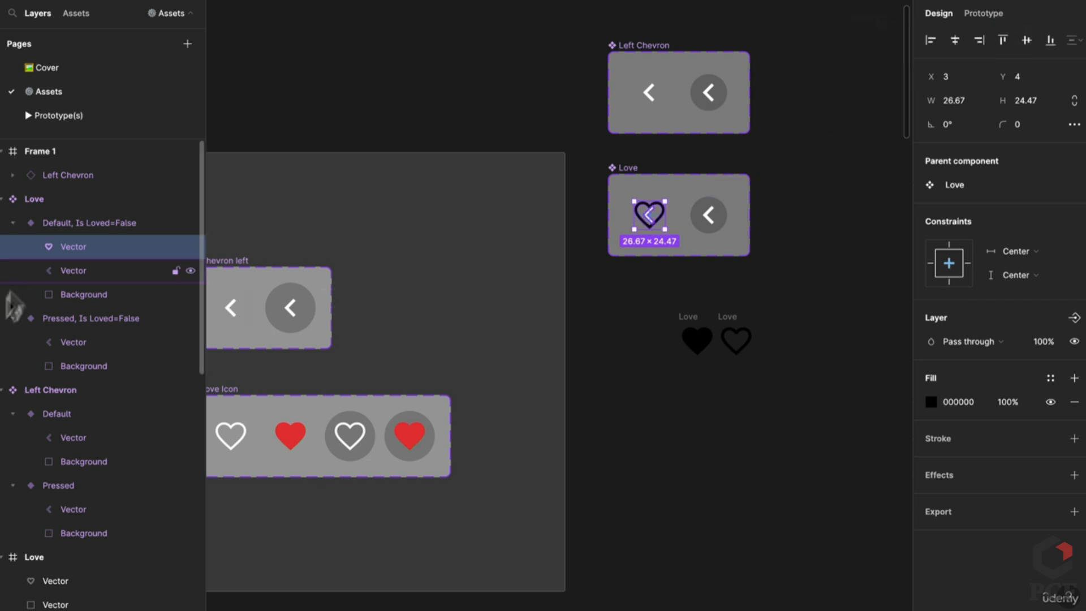
pyautogui.click(76, 271)
pyautogui.press('Delete')
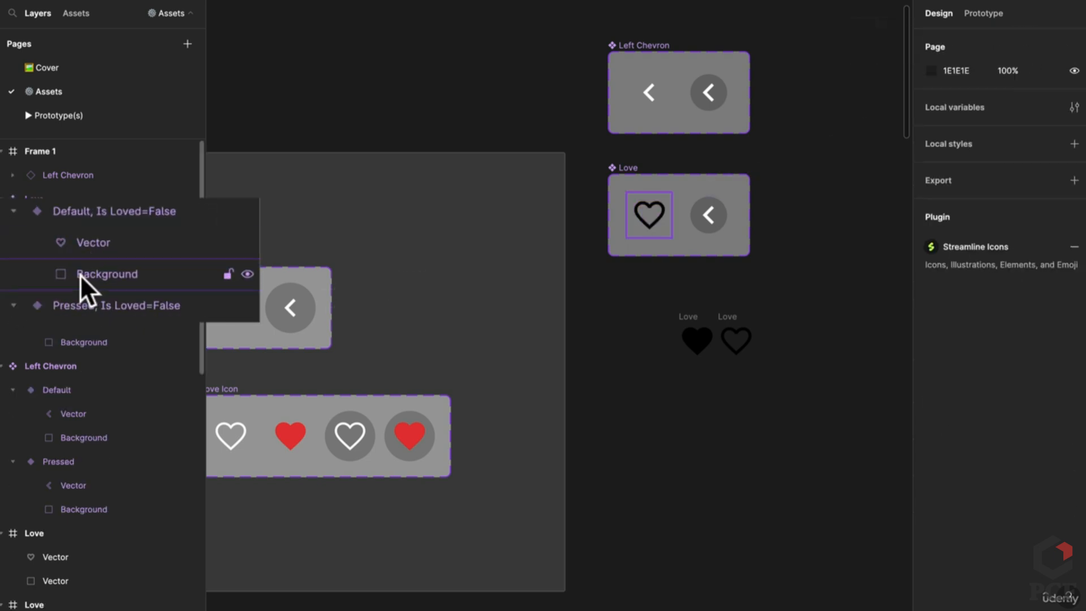
# Copy the heart into the Pressed variant and delete that variant's chevron
pyautogui.click(650, 226)
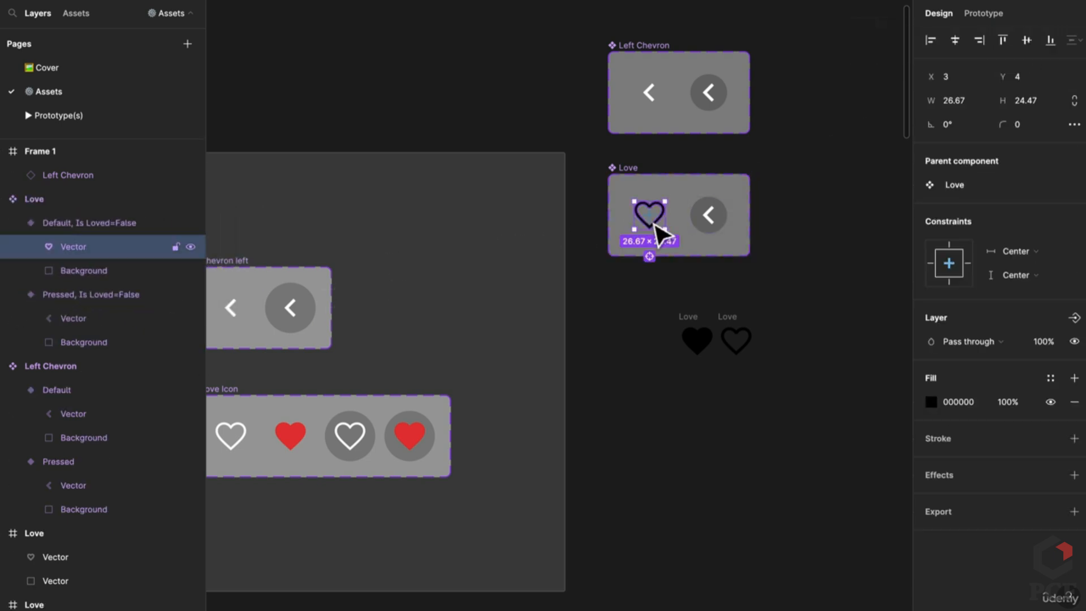
pyautogui.hotkey('ctrl', 'c')
pyautogui.click(721, 224)
pyautogui.hotkey('ctrl', 'v')
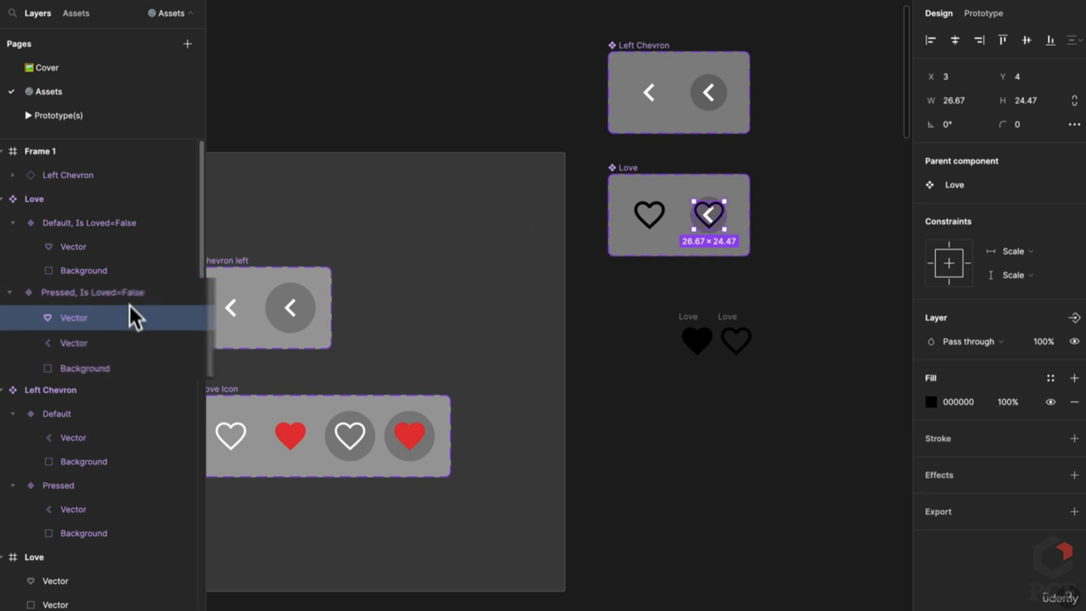
pyautogui.click(113, 341)
pyautogui.press('Delete')
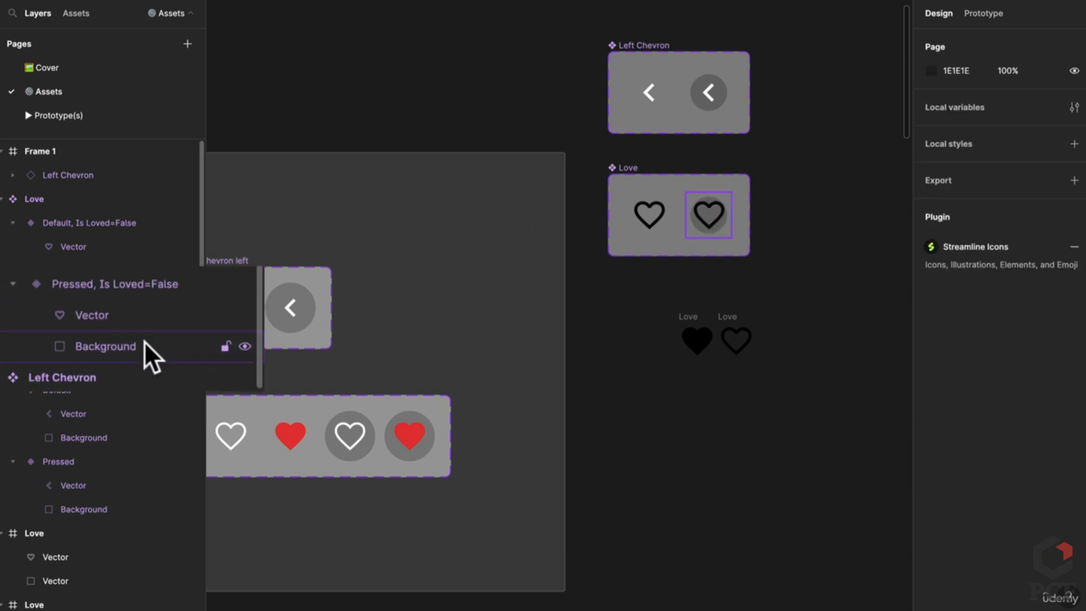
pyautogui.click(709, 241)
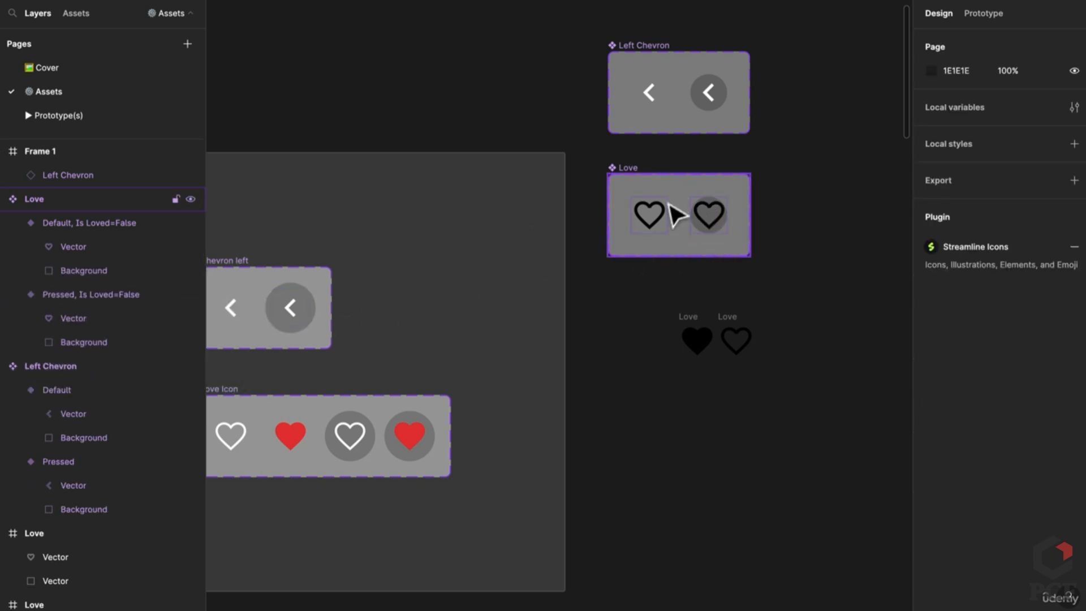
# Lock both hearts' proportions, set Center/Center constraints, and make them 20 high
pyautogui.press('Escape')
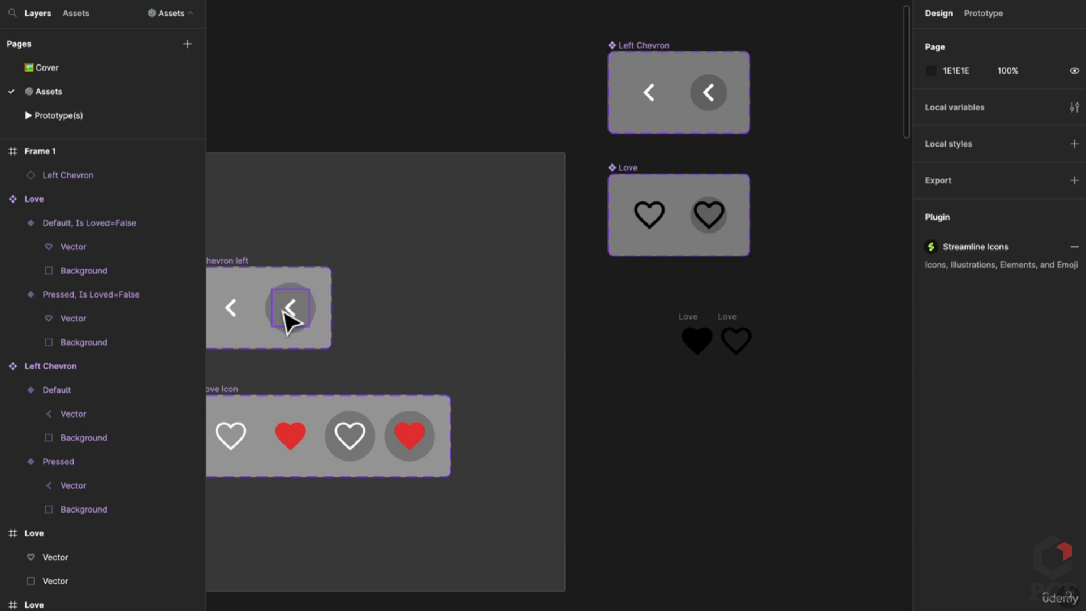
pyautogui.click(288, 321)
pyautogui.click(717, 224)
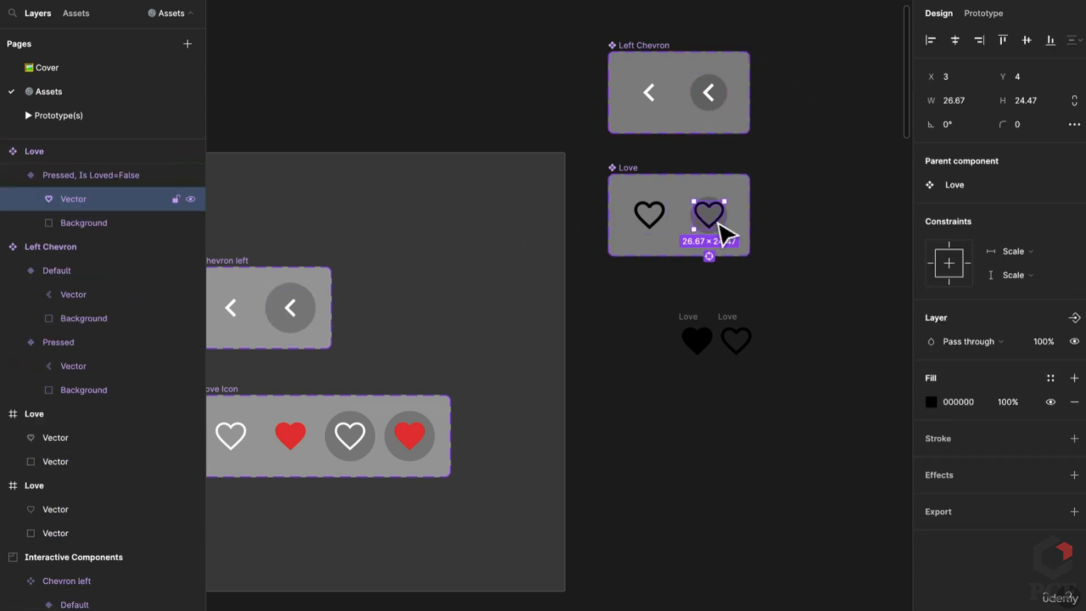
pyautogui.scroll(5, 718, 224)
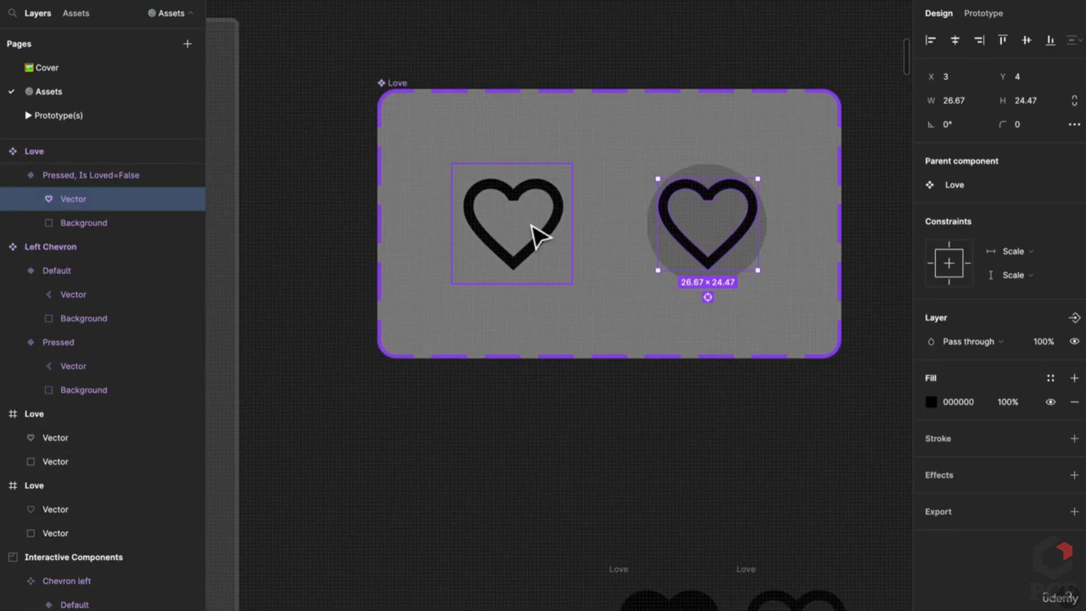
pyautogui.keyDown('shift'); pyautogui.click(552, 252); pyautogui.keyUp('shift')
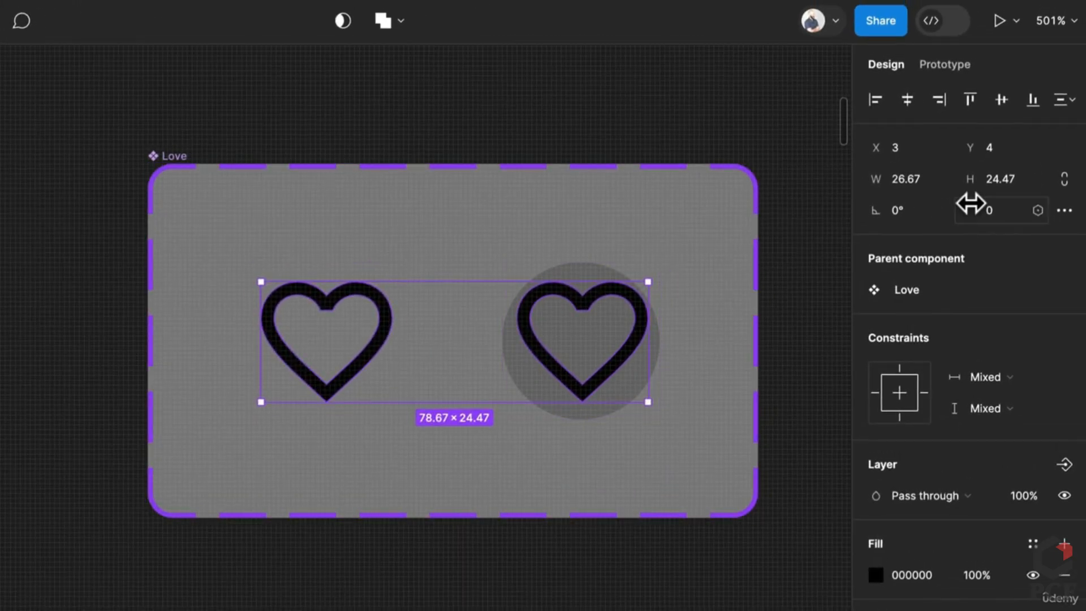
pyautogui.click(1063, 180)
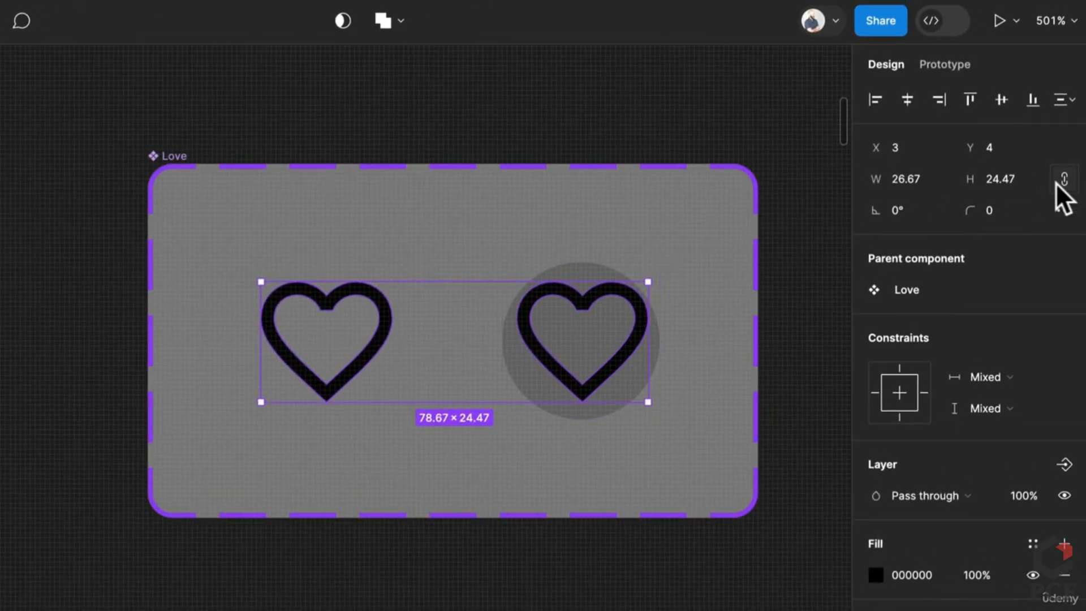
pyautogui.click(996, 377)
pyautogui.click(989, 487)
pyautogui.click(987, 408)
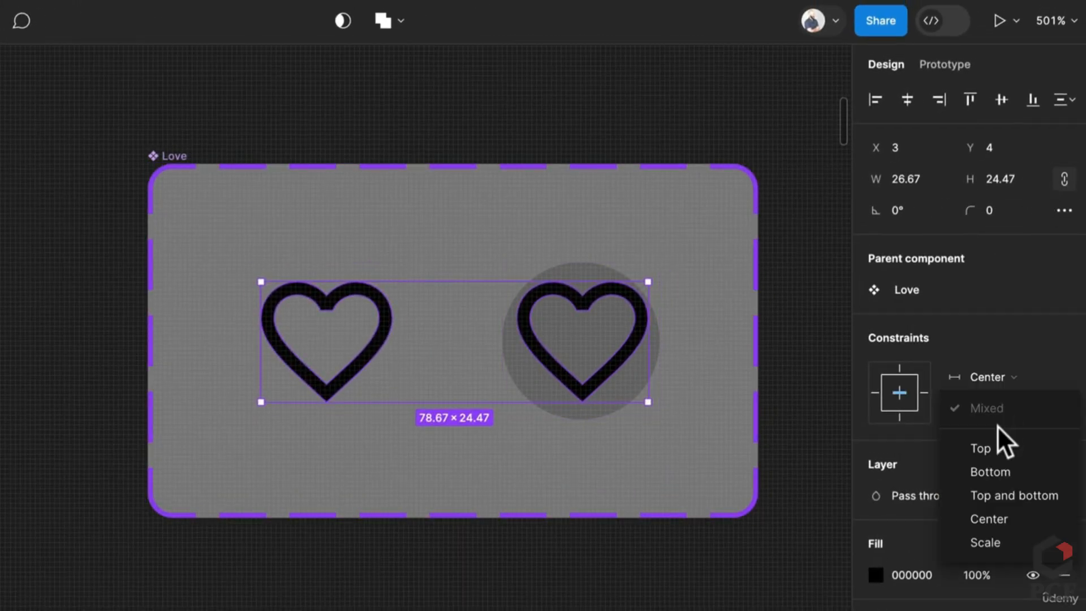
pyautogui.click(999, 516)
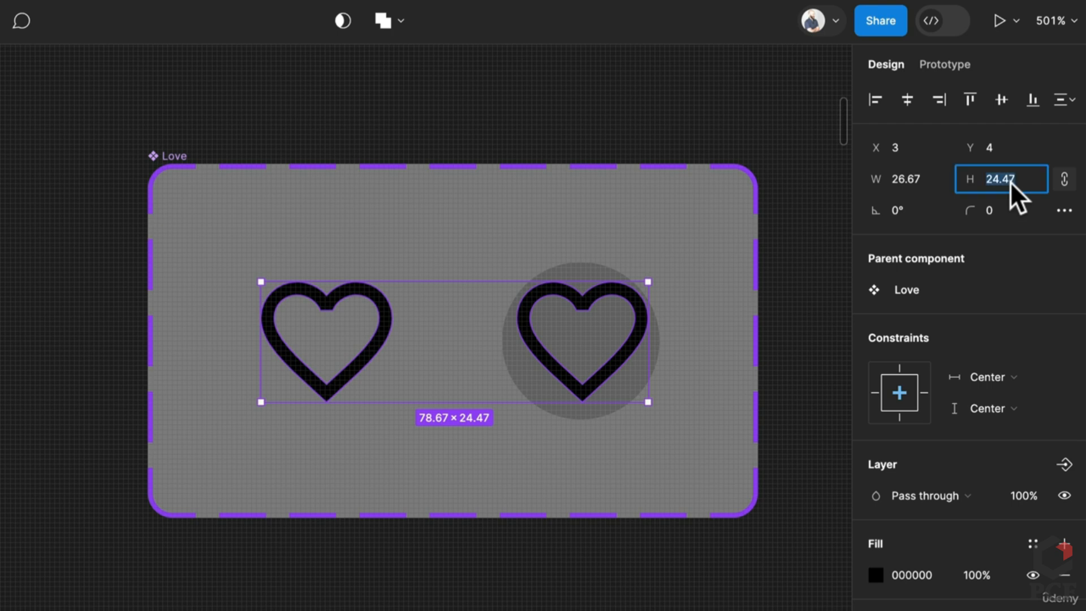
pyautogui.write('20')
pyautogui.press('Return')
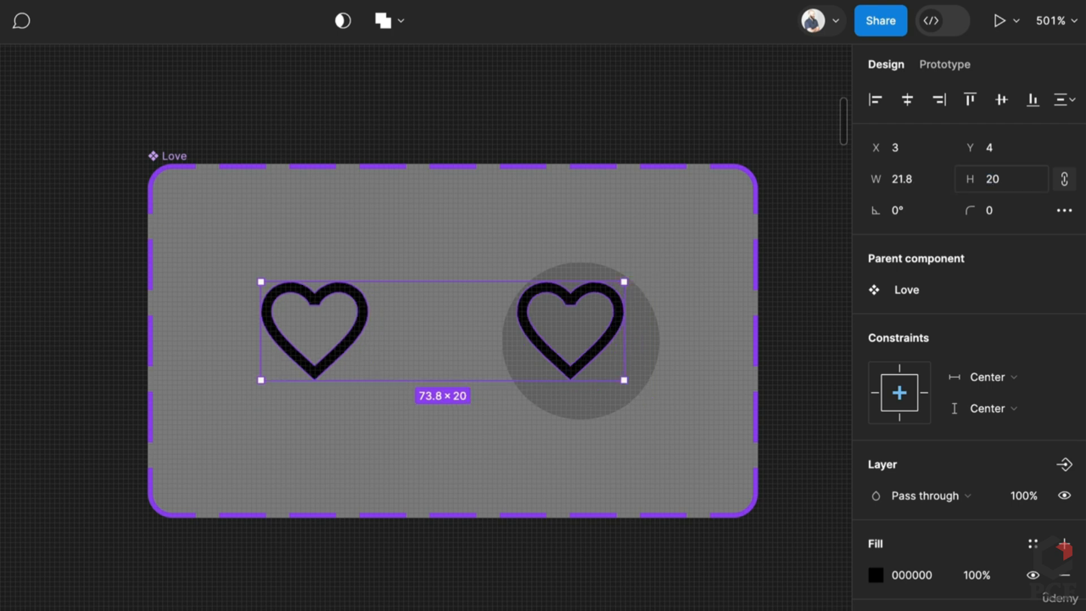
# Centre the heart horizontally and vertically in the Pressed and Default variants
pyautogui.click(676, 362)
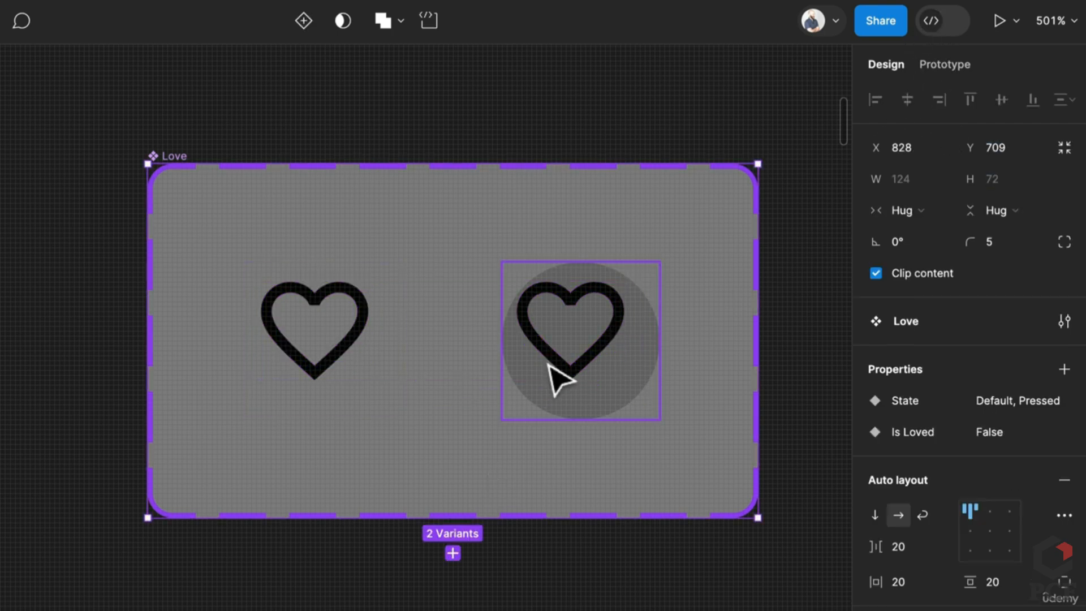
pyautogui.doubleClick(588, 356)
pyautogui.click(618, 356)
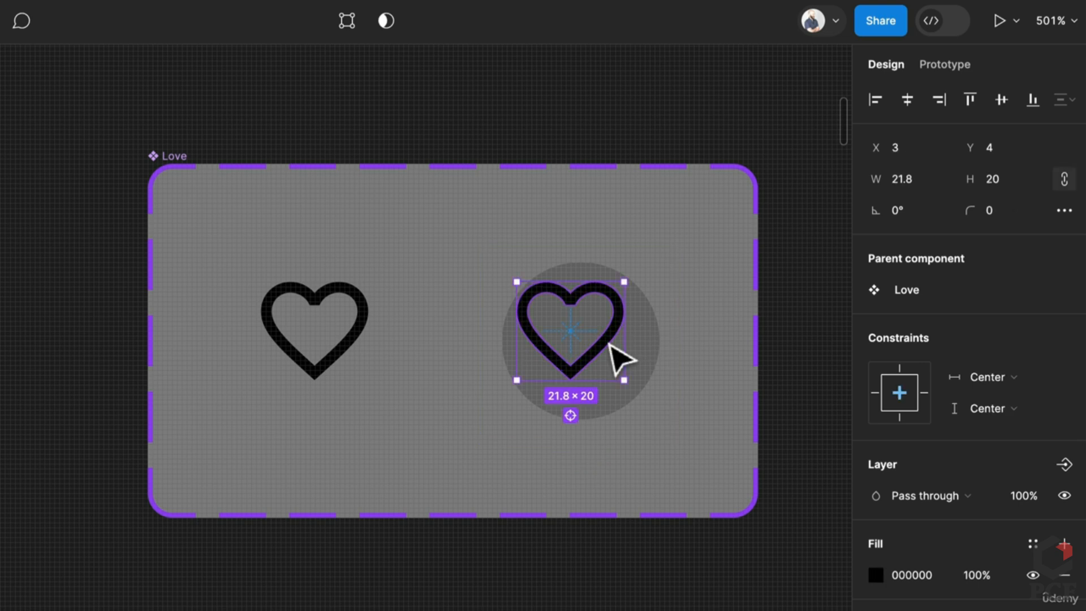
pyautogui.click(906, 99)
pyautogui.click(1002, 99)
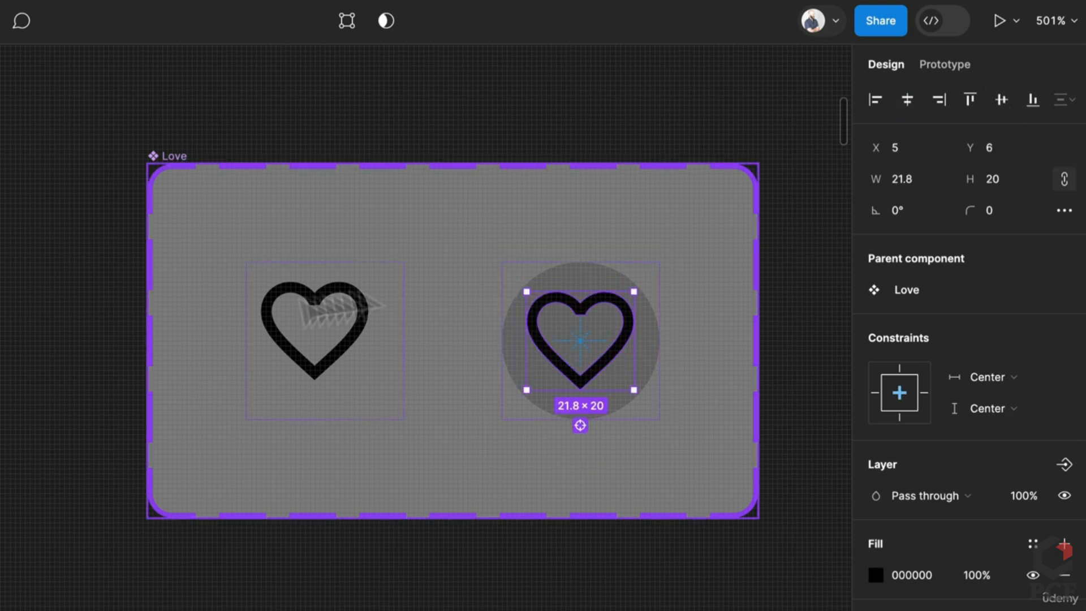
pyautogui.click(351, 359)
pyautogui.doubleClick(351, 358)
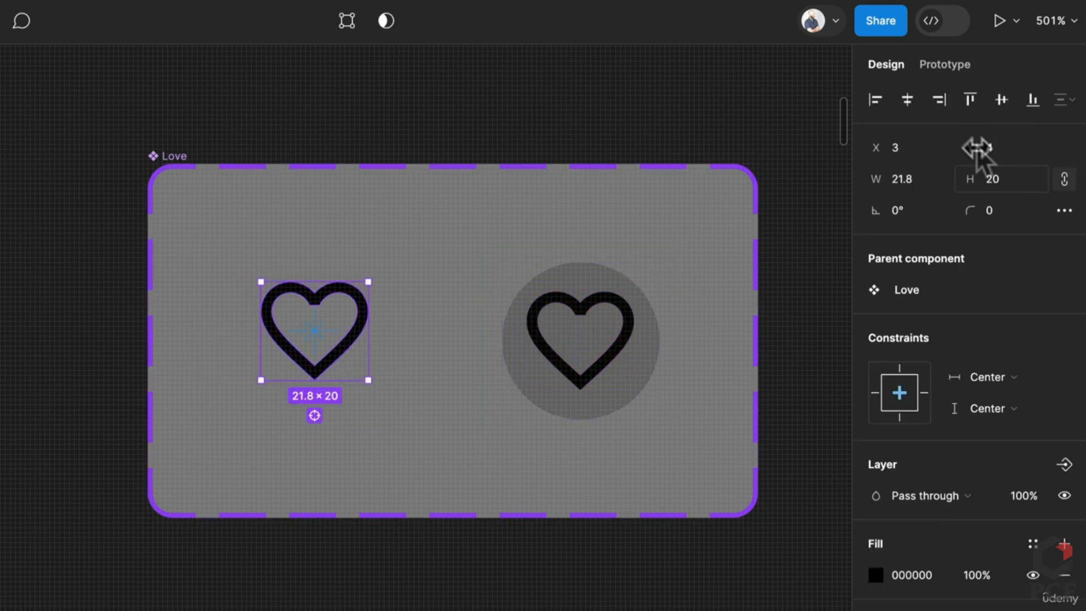
pyautogui.click(907, 99)
pyautogui.click(1001, 99)
pyautogui.click(543, 572)
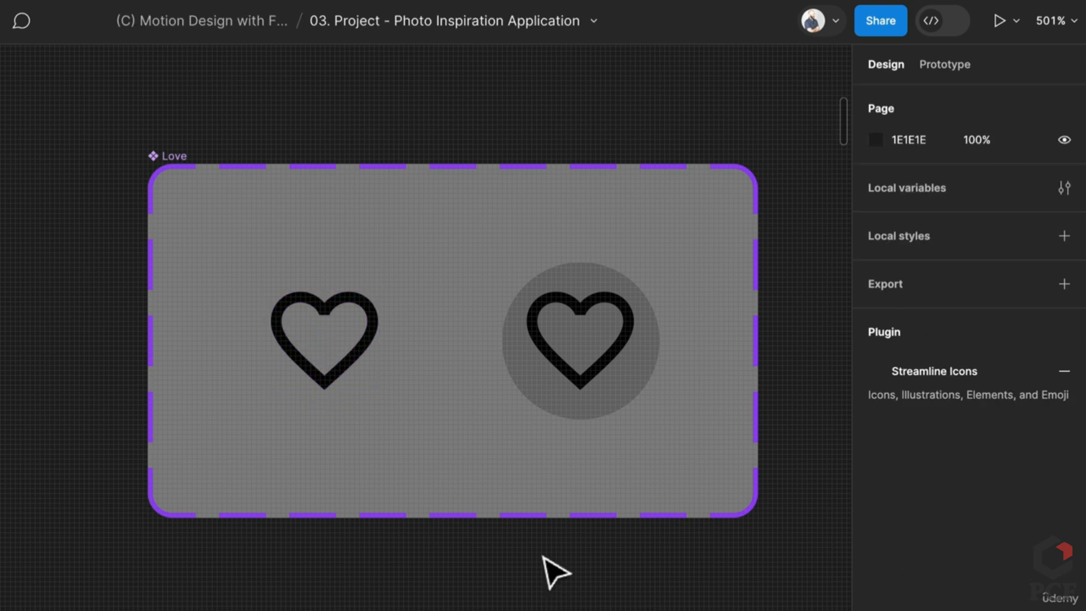
# Fill both hearts with white, FFFFFF
pyautogui.scroll(-5, 543, 572)
pyautogui.doubleClick(573, 446)
pyautogui.keyDown('shift'); pyautogui.click(424, 452); pyautogui.keyUp('shift')
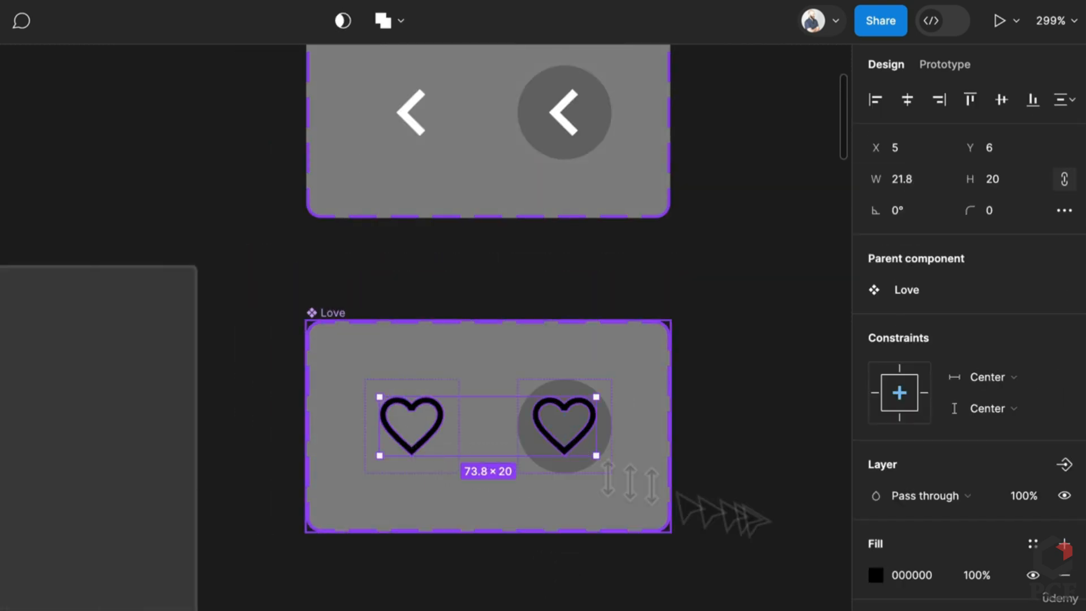
pyautogui.click(911, 573)
pyautogui.write('ffffff')
pyautogui.press('Return')
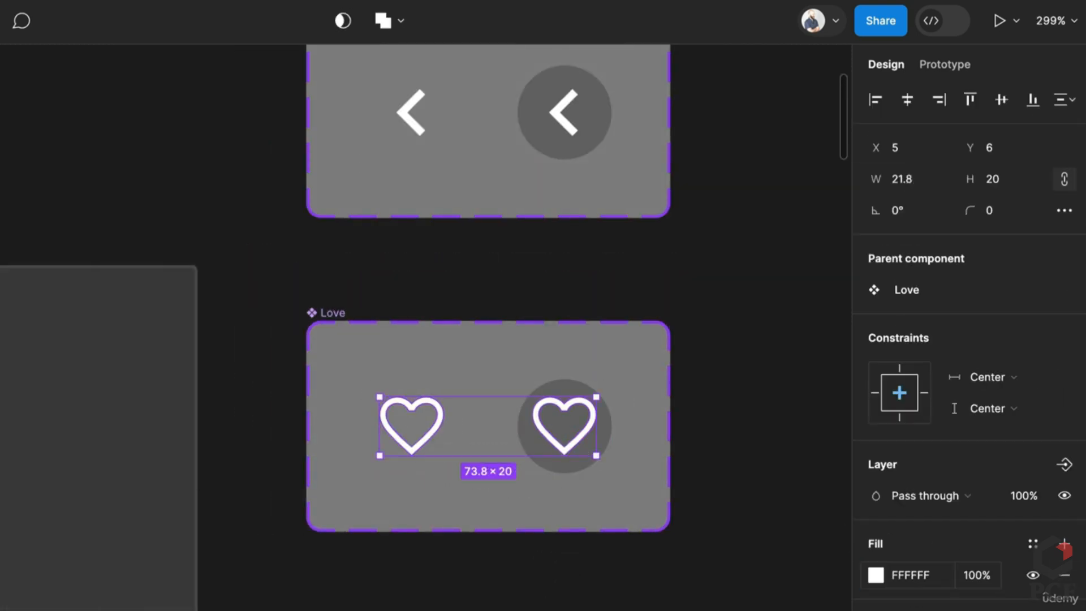
pyautogui.click(438, 597)
# Drag the Love component set's bottom edge down to a fixed height of 98
pyautogui.scroll(-3, 440, 594)
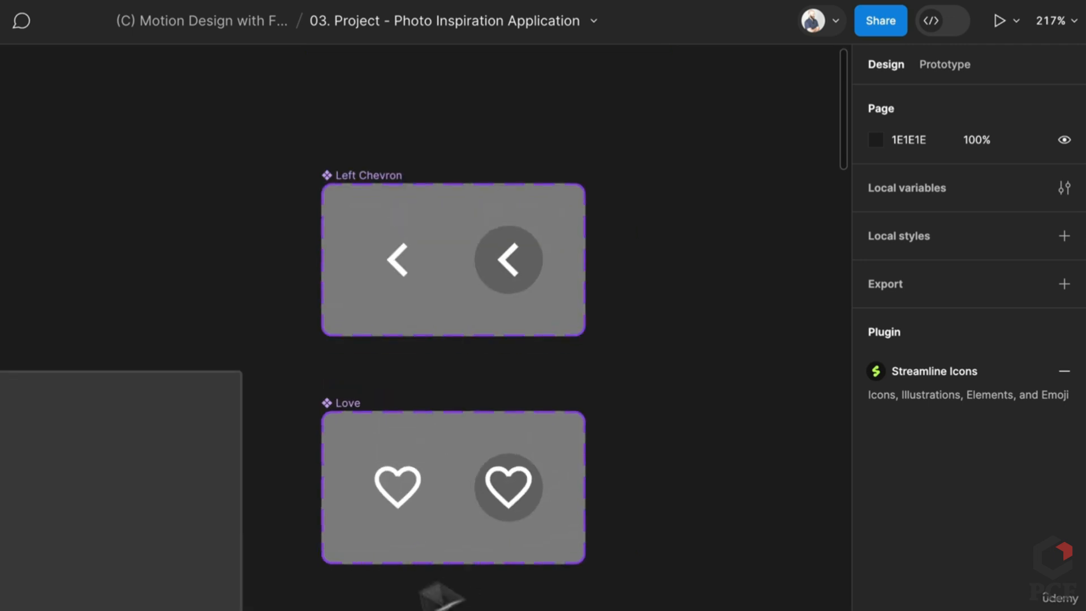
pyautogui.rightClick(463, 543)
pyautogui.click(431, 564)
pyautogui.moveTo(431, 565); pyautogui.dragTo(431, 610)
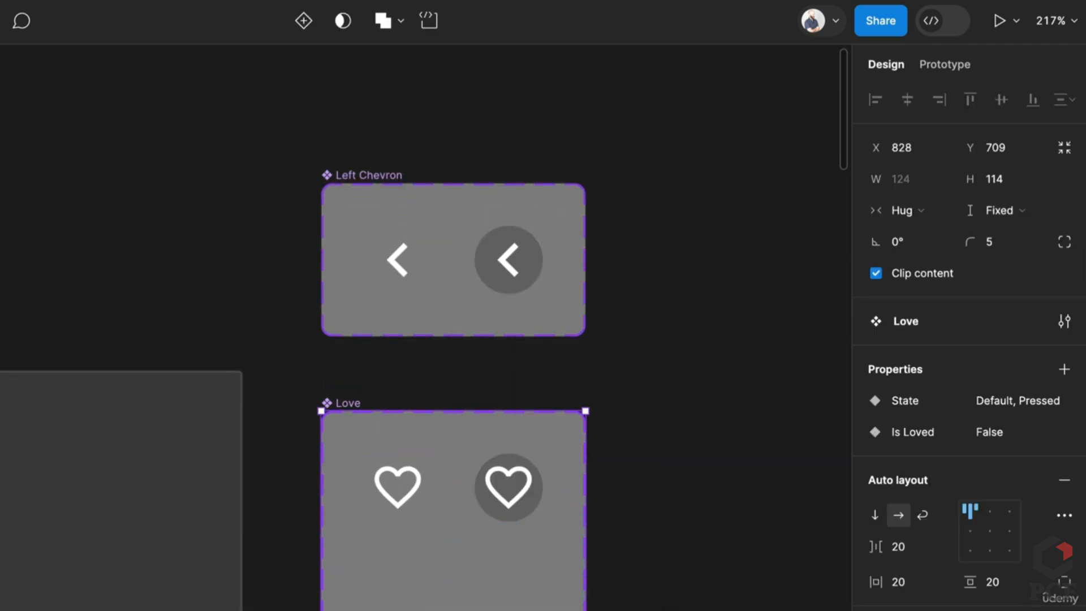
# Remove auto layout, duplicate both heart variants into a new row, and set Is Loved to True
pyautogui.click(1064, 480)
pyautogui.moveTo(332, 407); pyautogui.dragTo(630, 335)
pyautogui.hscroll(5, 610, 405)
pyautogui.click(566, 400)
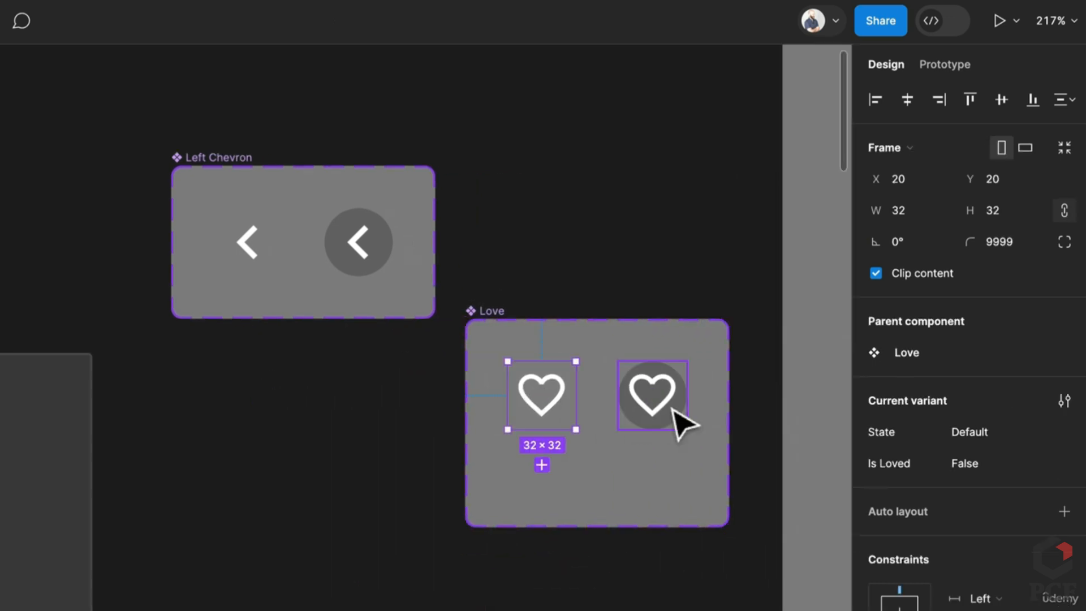
pyautogui.keyDown('shift'); pyautogui.click(659, 408); pyautogui.keyUp('shift')
pyautogui.moveTo(661, 408); pyautogui.dragTo(662, 482)
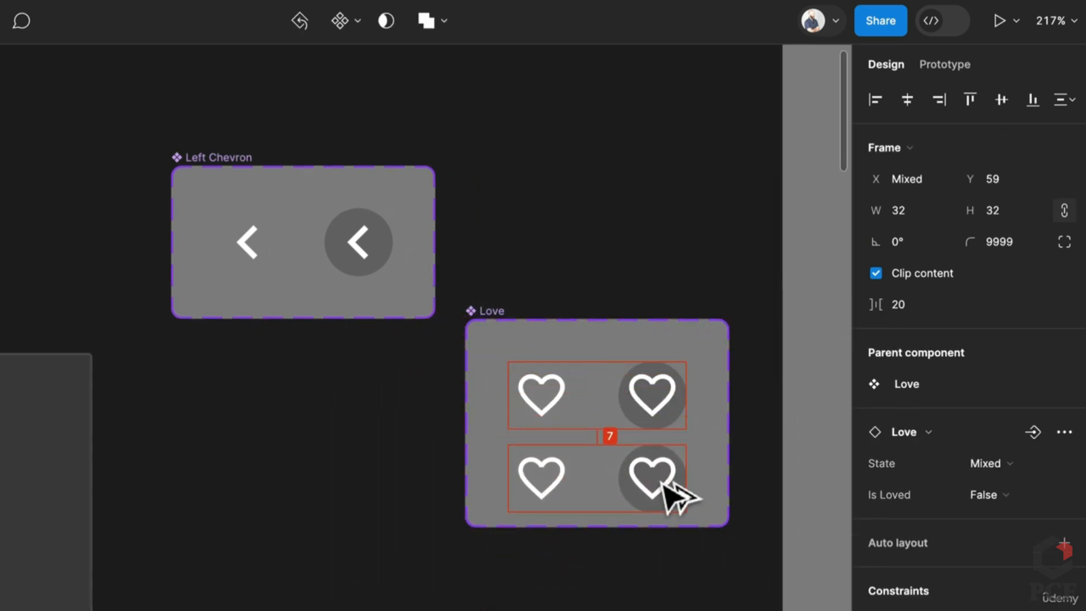
pyautogui.click(969, 495)
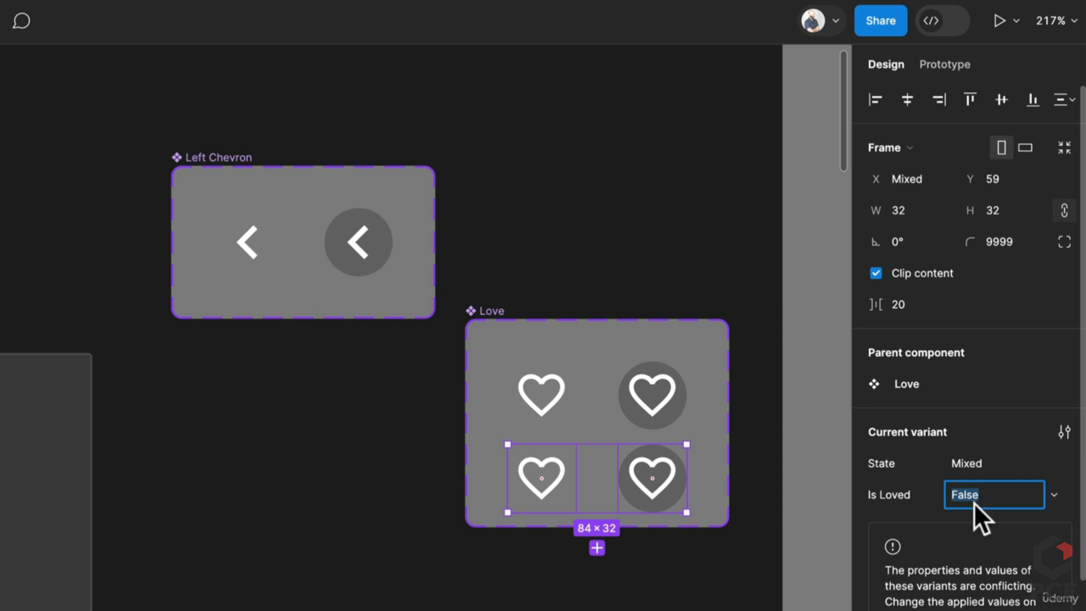
pyautogui.write('True')
pyautogui.press('Return')
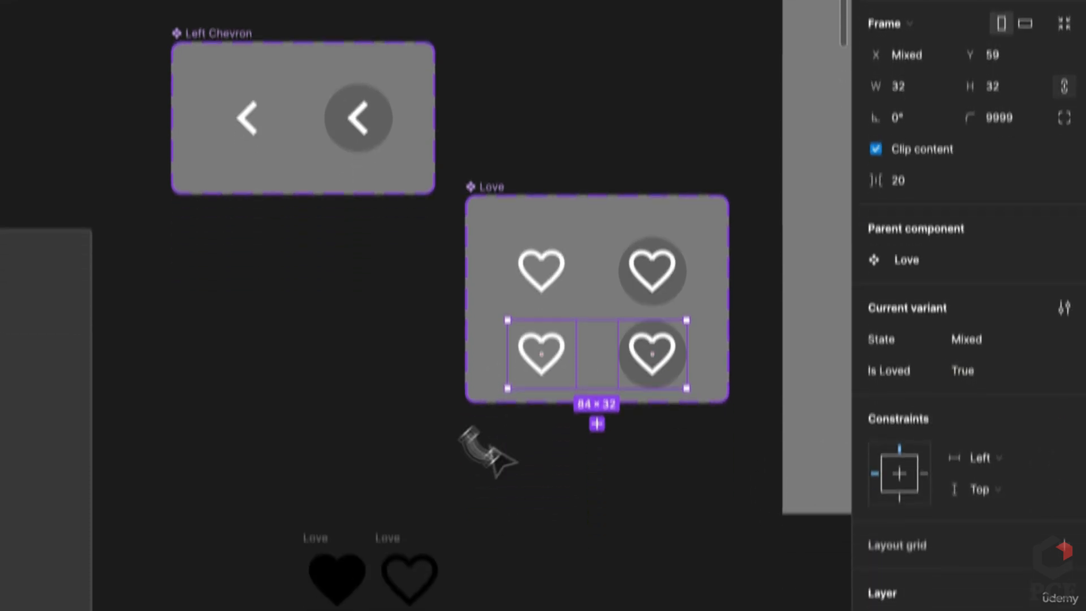
# Put the filled heart in the lower-left variant at height 20, centred, and delete the outline
pyautogui.click(334, 574)
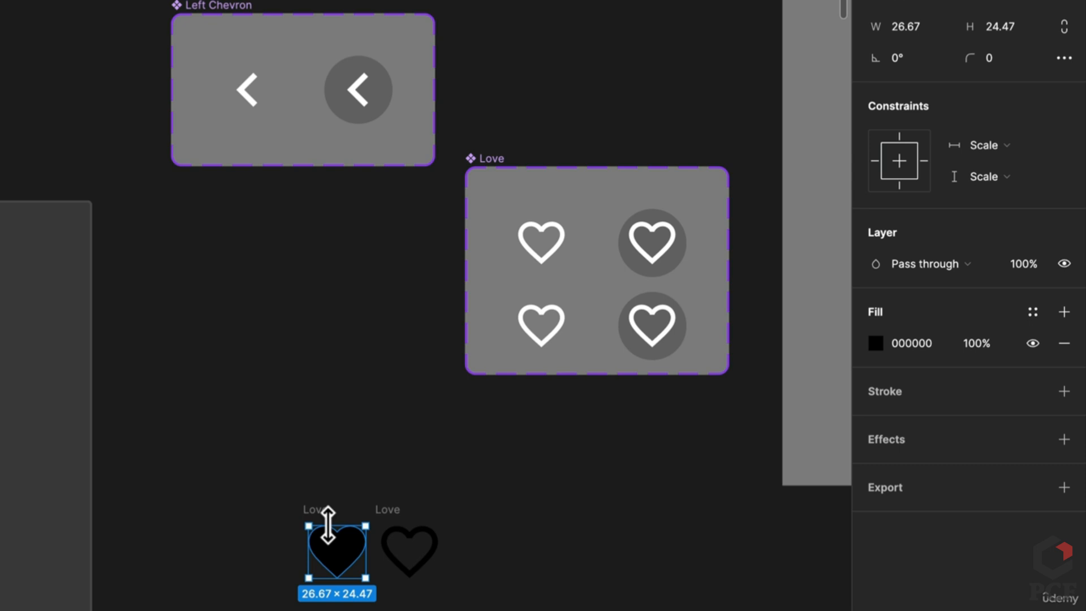
pyautogui.click(543, 335)
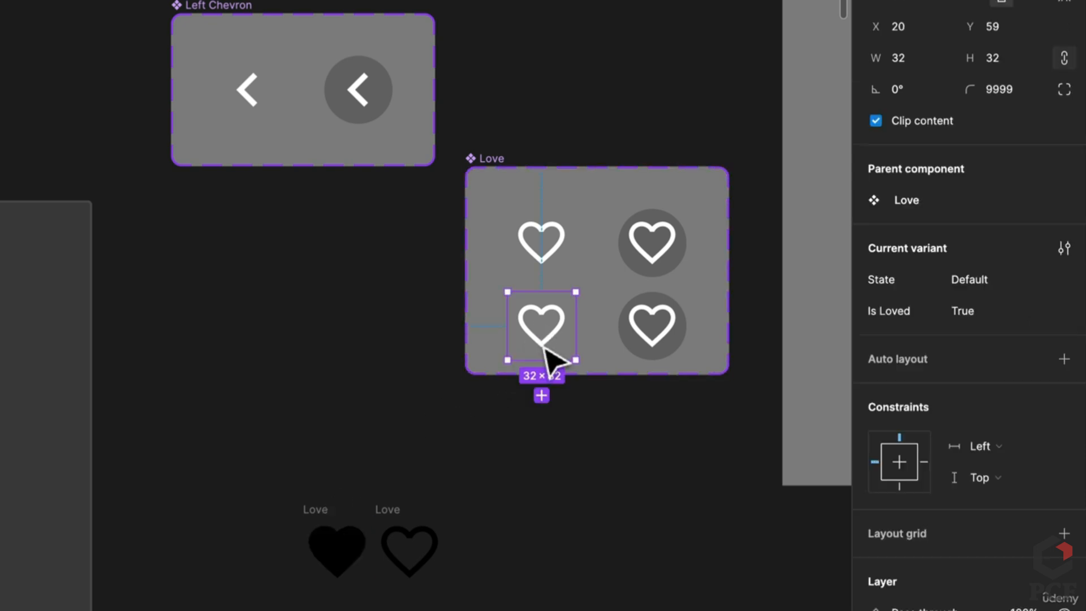
pyautogui.doubleClick(543, 342)
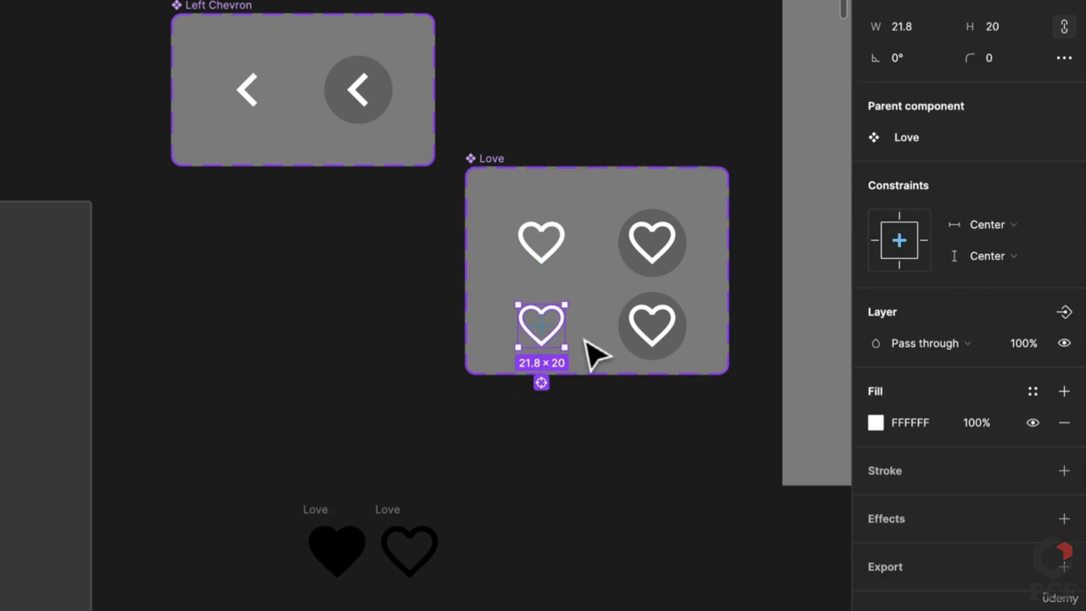
pyautogui.hotkey('ctrl', 'shift', 'r')
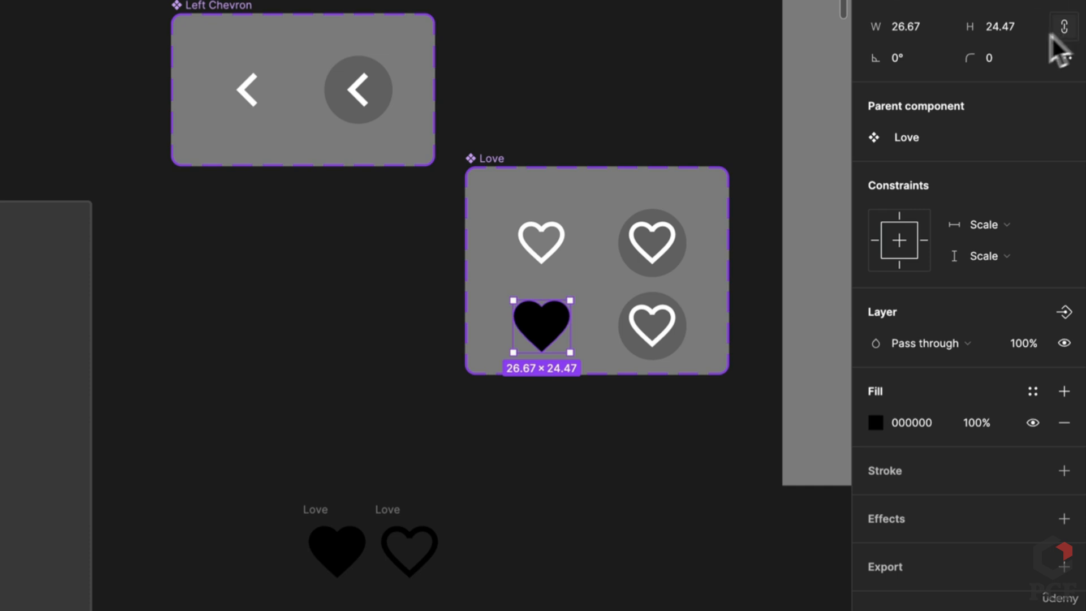
pyautogui.click(1016, 32)
pyautogui.write('20')
pyautogui.press('Return')
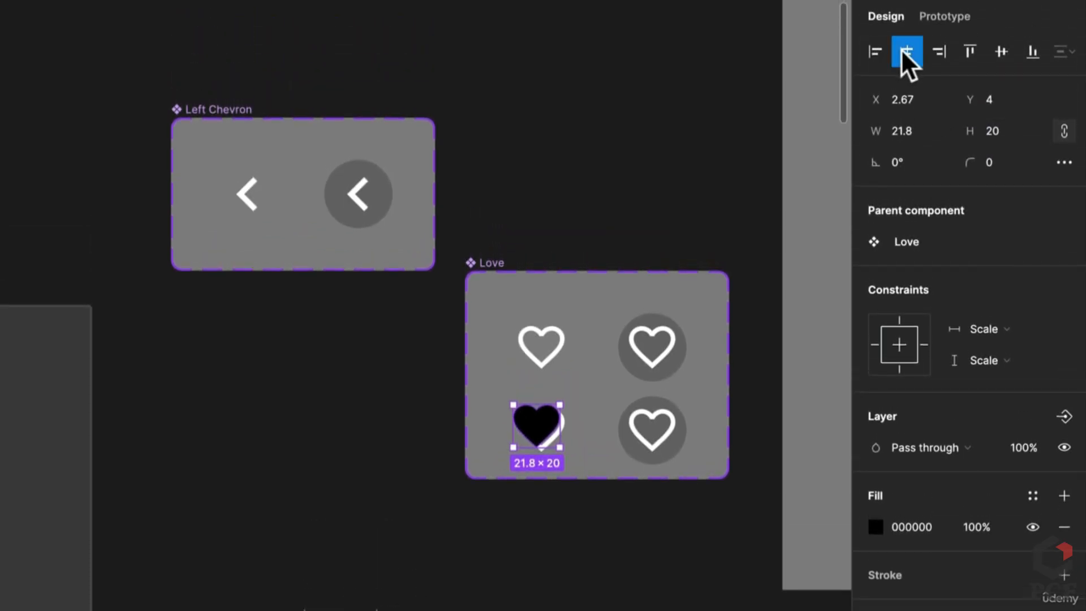
pyautogui.click(905, 51)
pyautogui.click(999, 56)
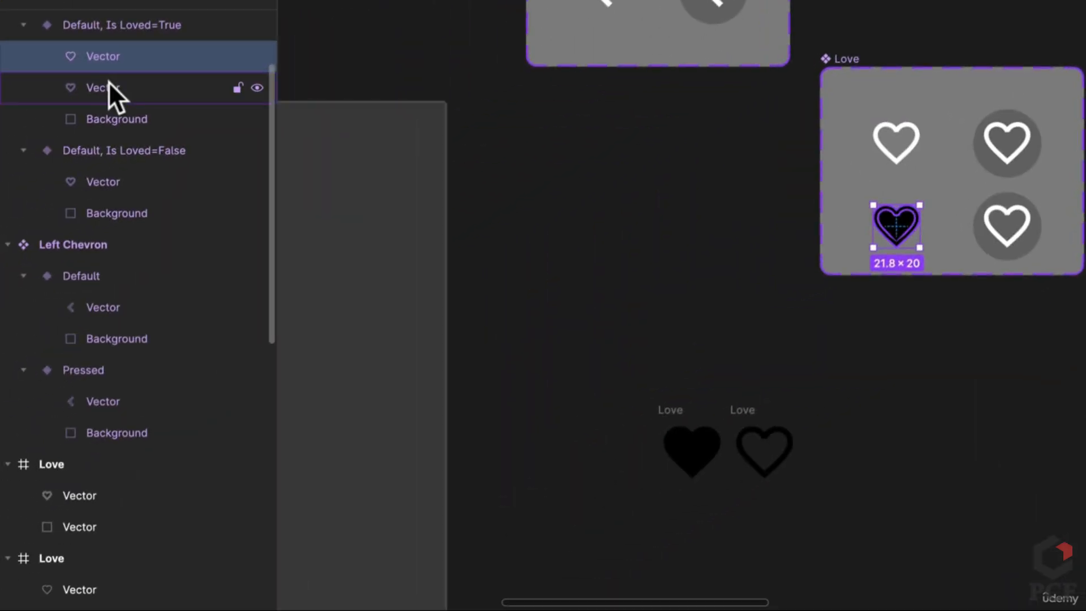
pyautogui.click(109, 86)
pyautogui.press('Delete')
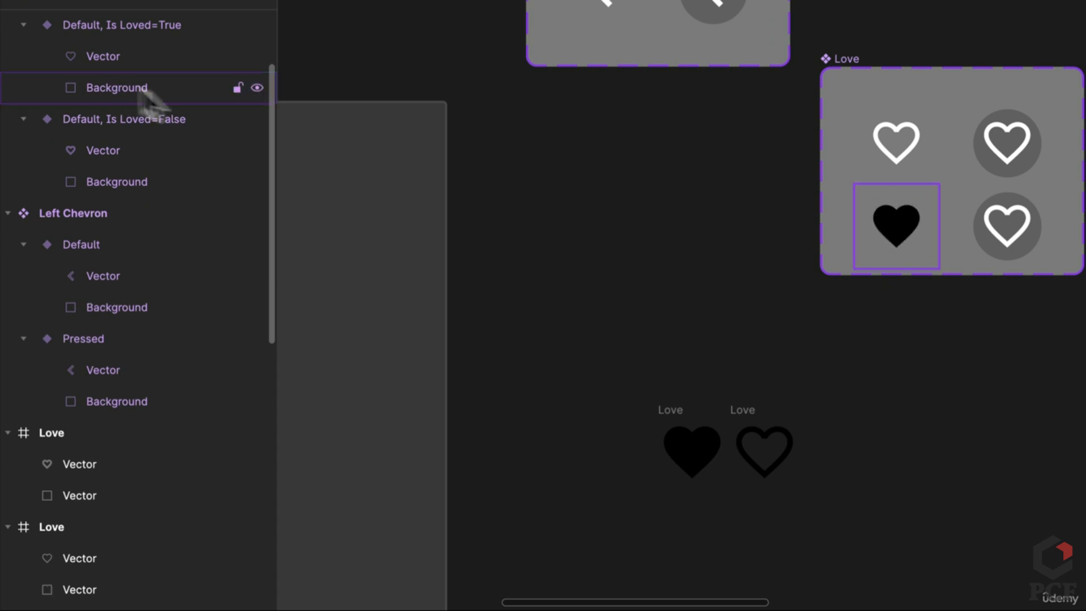
# Replace the lower-right variant's outline heart with the filled heart and delete the loose heart icons
pyautogui.click(895, 228)
pyautogui.doubleClick(899, 237)
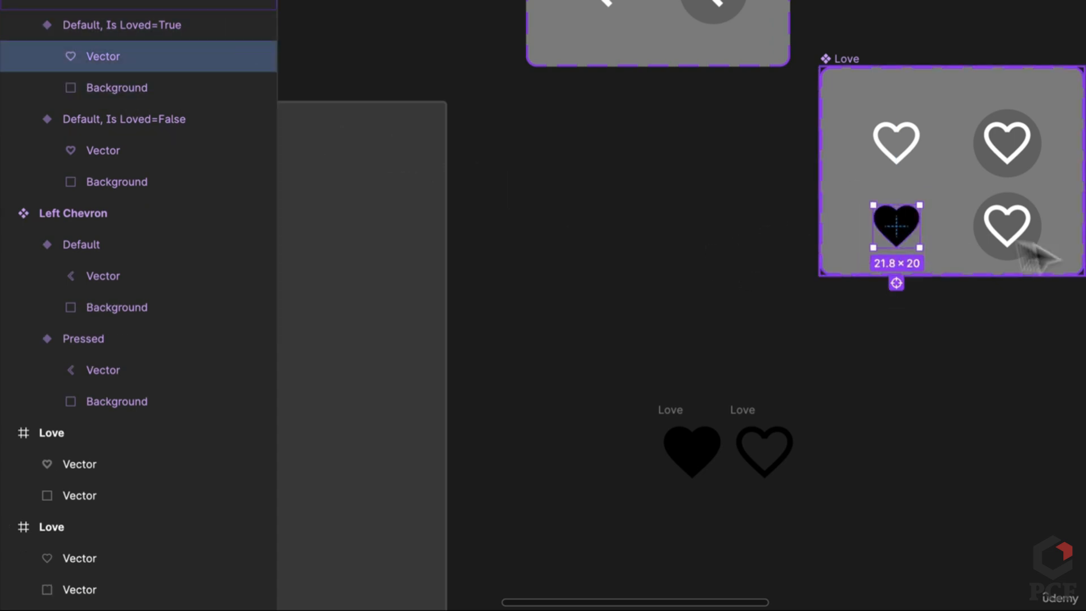
pyautogui.click(1042, 254)
pyautogui.doubleClick(1042, 252)
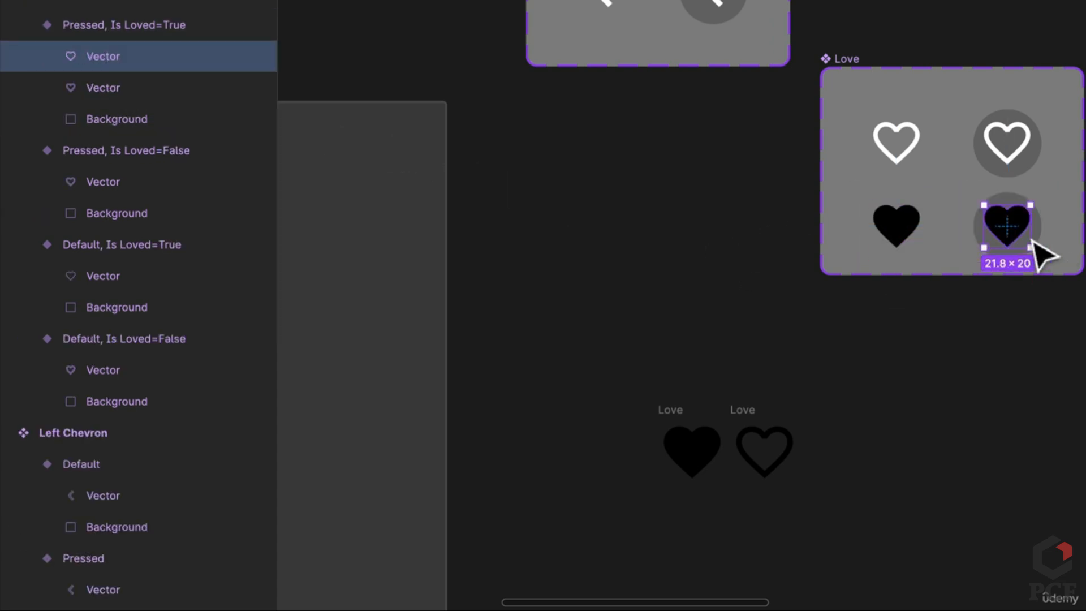
pyautogui.click(98, 82)
pyautogui.press('Delete')
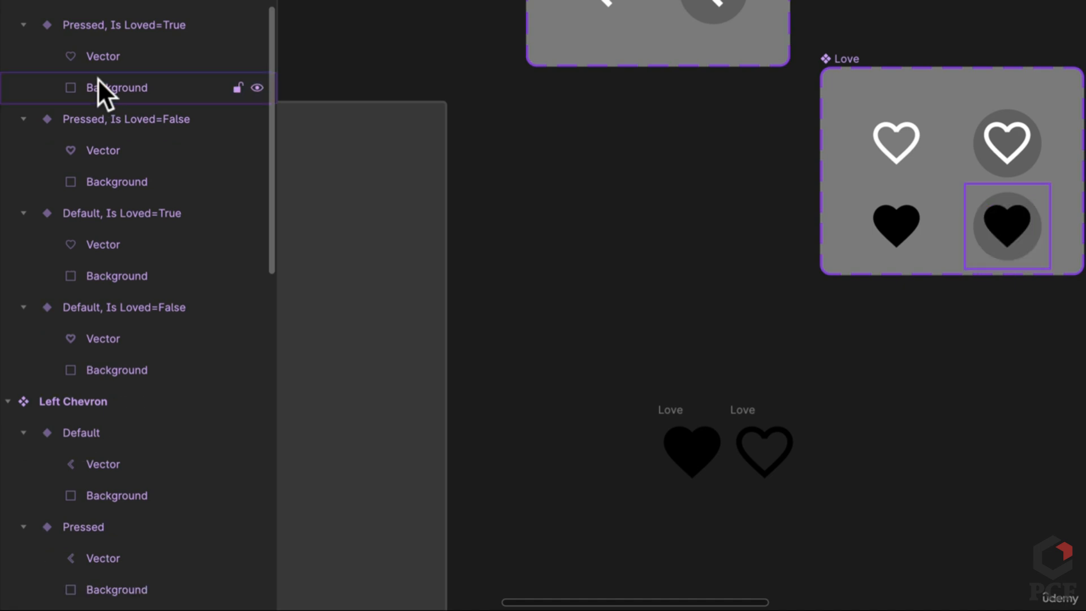
pyautogui.moveTo(972, 509); pyautogui.dragTo(572, 355)
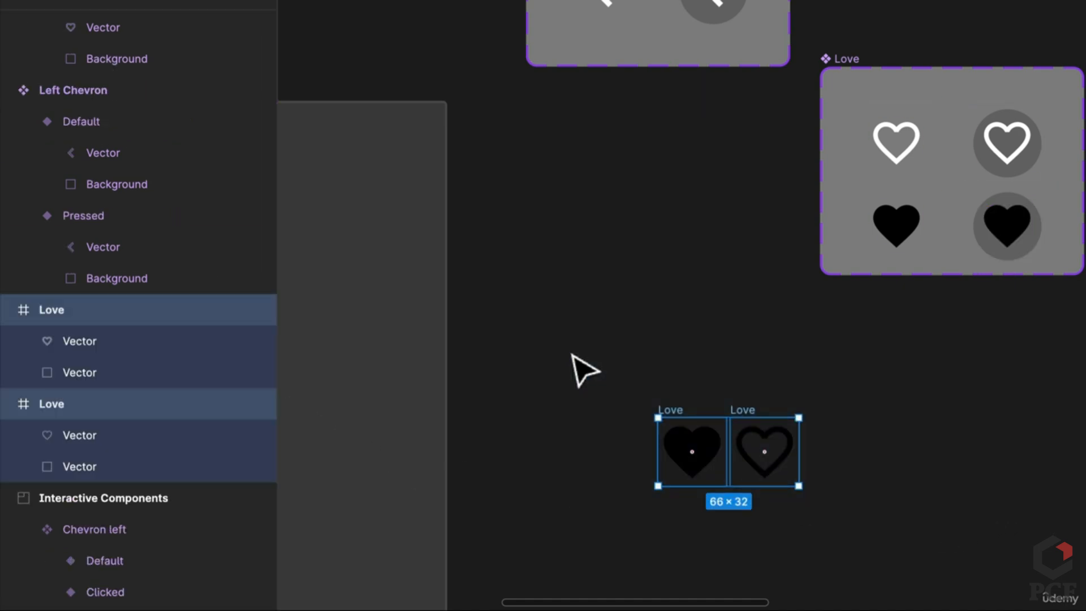
pyautogui.press('Delete')
# Colour the filled hearts red, D73B3B
pyautogui.doubleClick(912, 229)
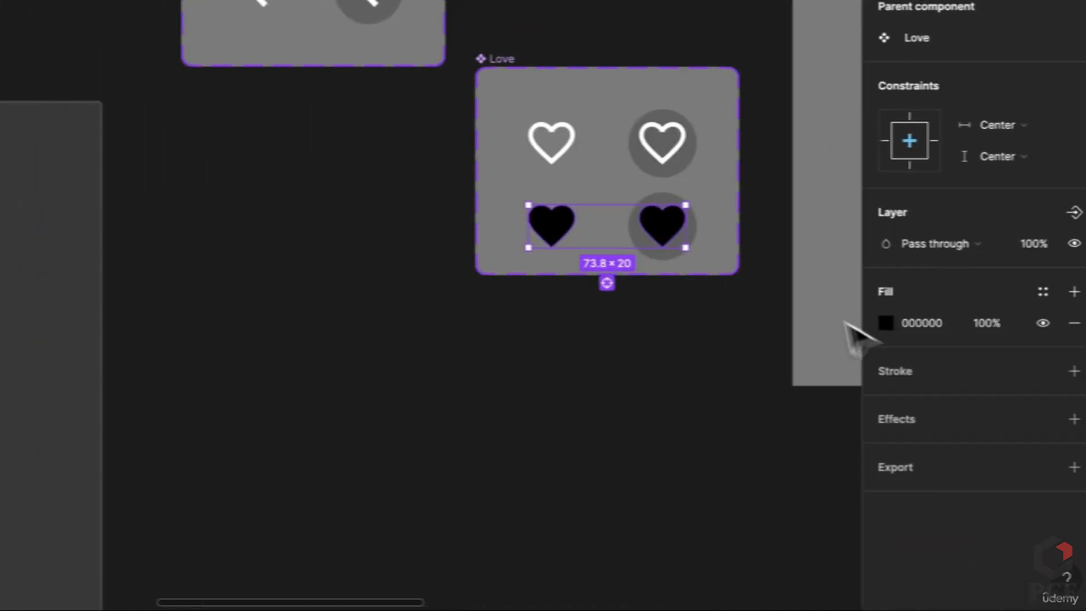
pyautogui.click(875, 325)
pyautogui.click(797, 150)
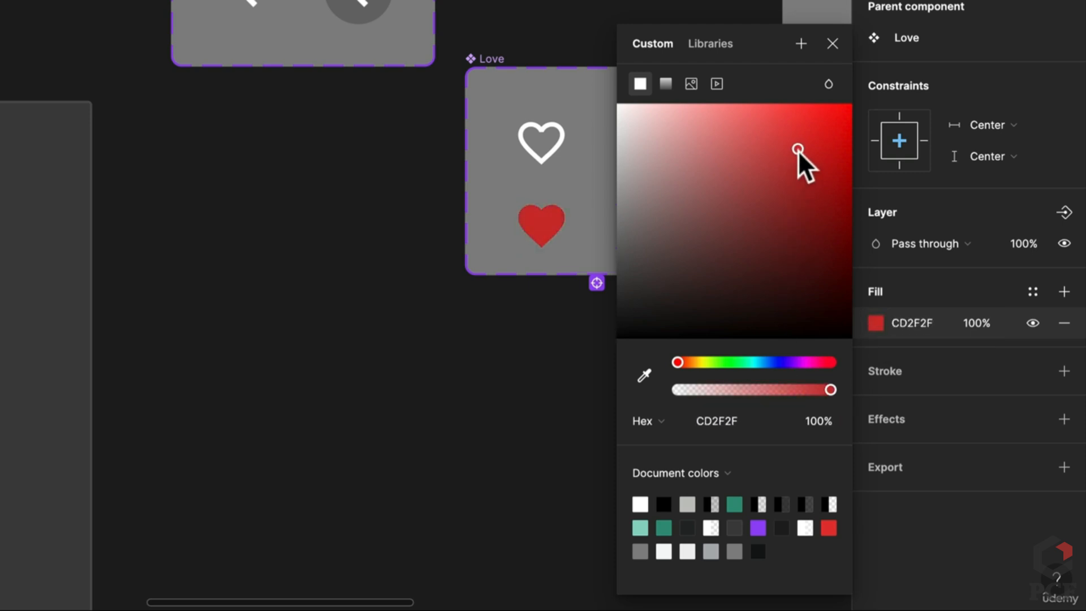
pyautogui.moveTo(807, 133); pyautogui.dragTo(784, 146)
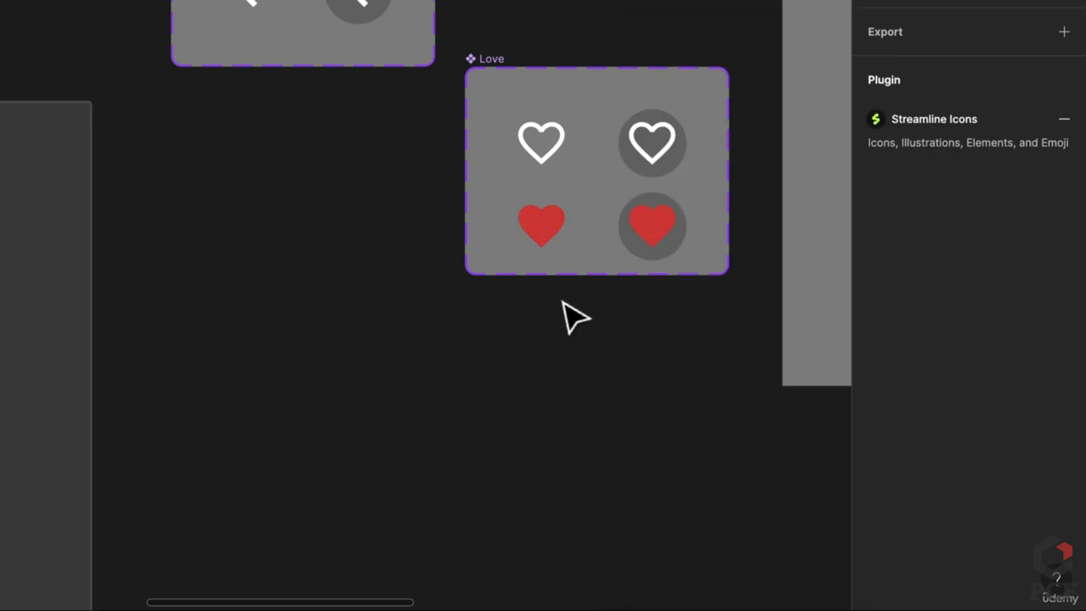
pyautogui.moveTo(594, 319); pyautogui.dragTo(453, 351)
# In Prototype mode, link the white and red heart variants to each other with On click Change to
pyautogui.hotkey('shift', 'e')
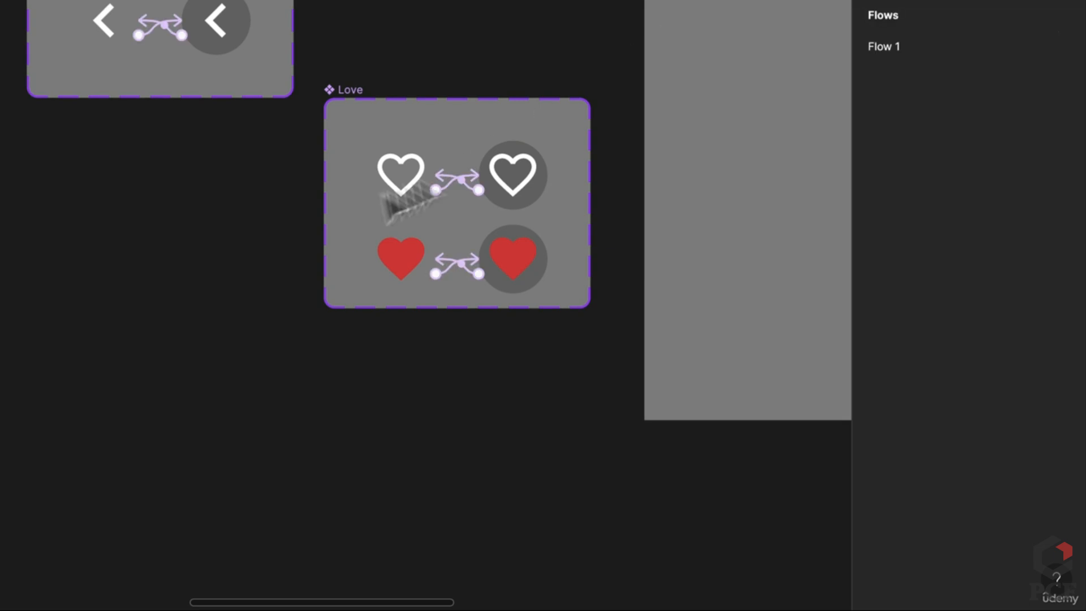
pyautogui.scroll(3, 484, 214)
pyautogui.scroll(2, 485, 215)
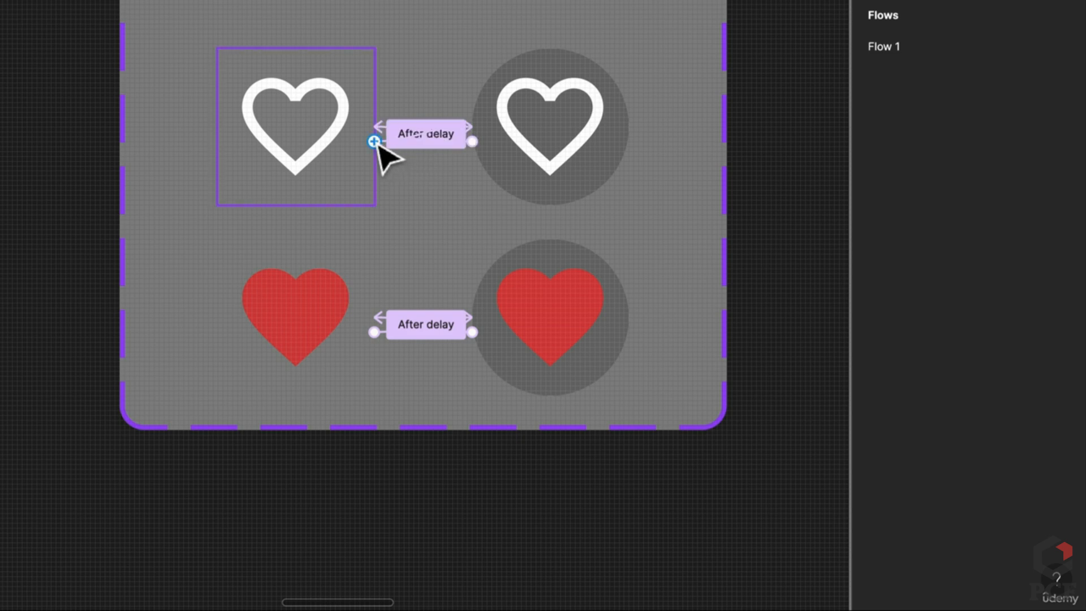
pyautogui.click(297, 146)
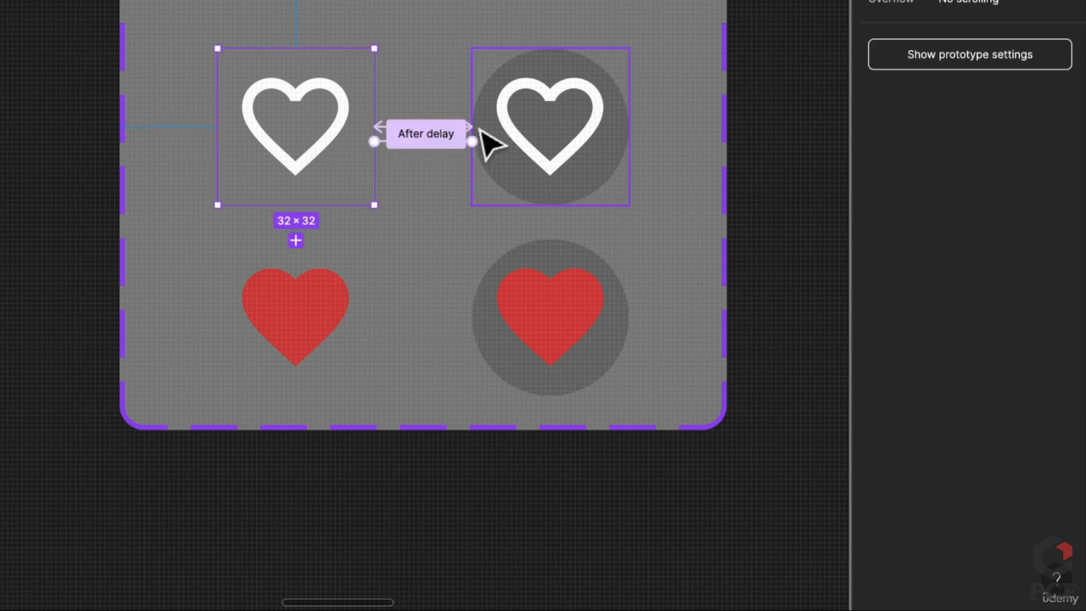
pyautogui.moveTo(473, 142); pyautogui.dragTo(585, 325)
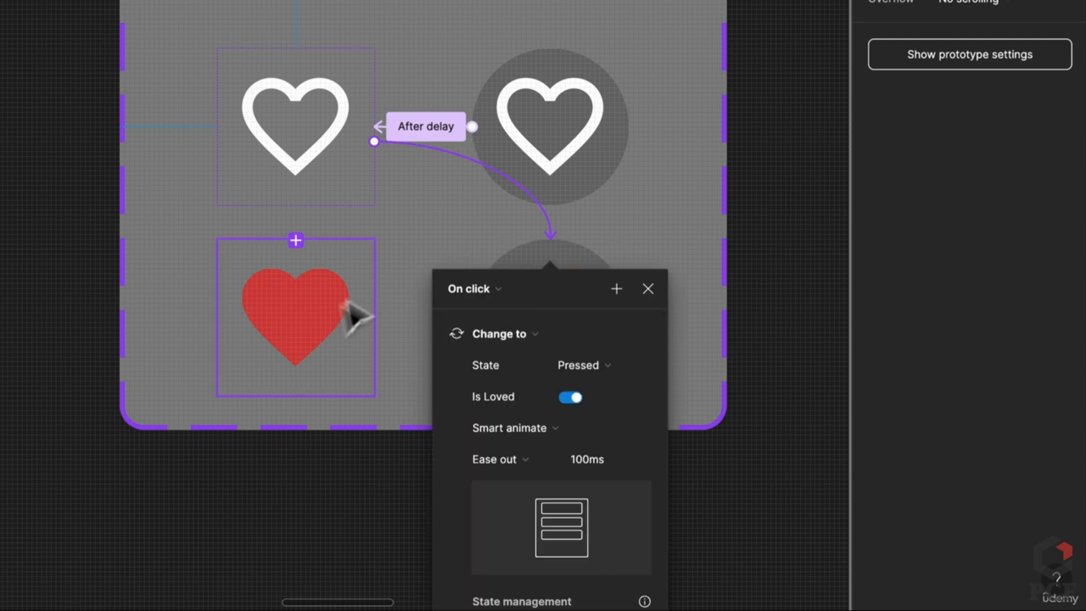
pyautogui.click(476, 211)
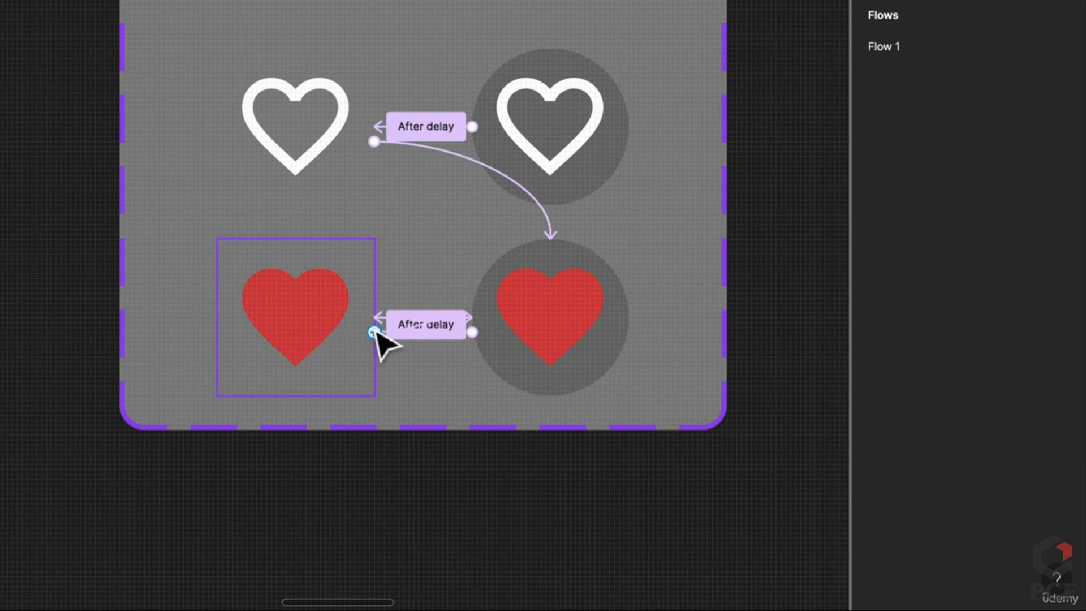
pyautogui.click(334, 347)
pyautogui.moveTo(468, 325); pyautogui.dragTo(544, 122)
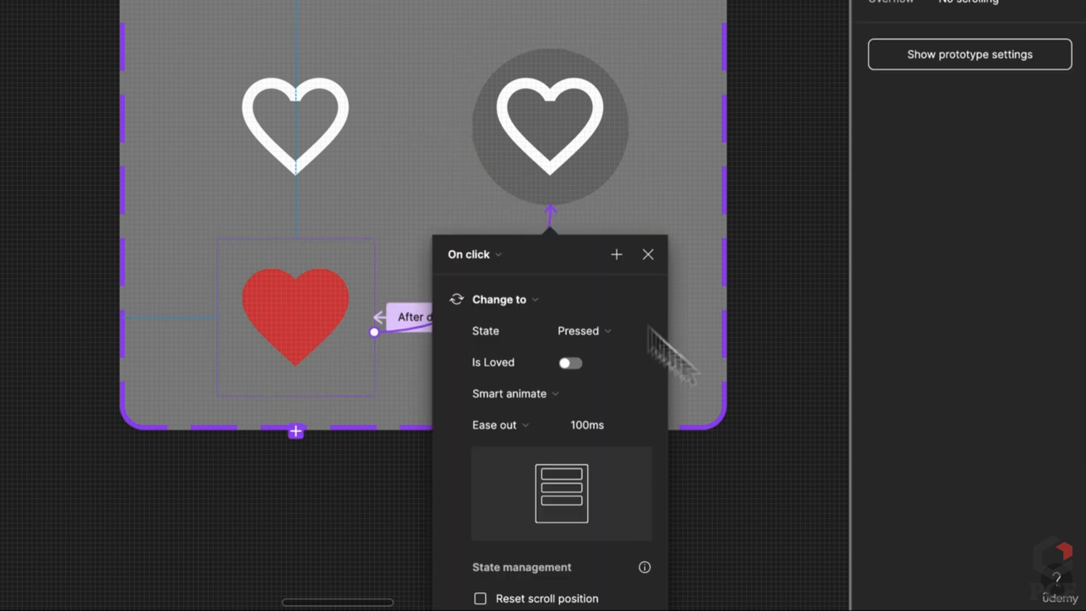
pyautogui.click(786, 481)
# Place a Love heart instance in Frame 1 beside the Left Chevron
pyautogui.scroll(-8, 698, 419)
pyautogui.hscroll(5, 515, 404)
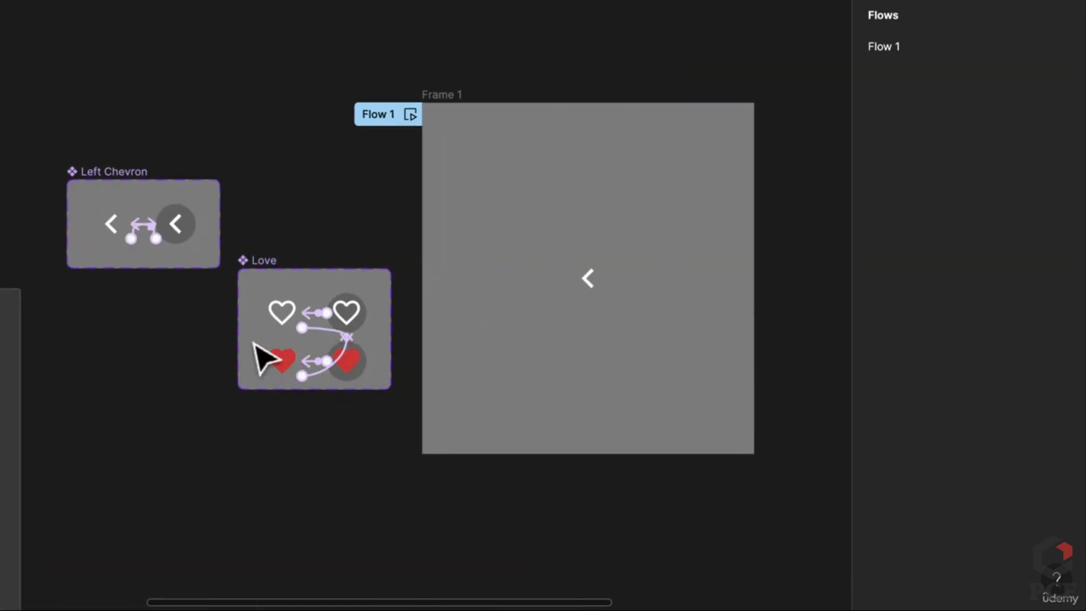
pyautogui.click(283, 308)
pyautogui.moveTo(296, 323); pyautogui.dragTo(650, 295)
pyautogui.click(776, 359)
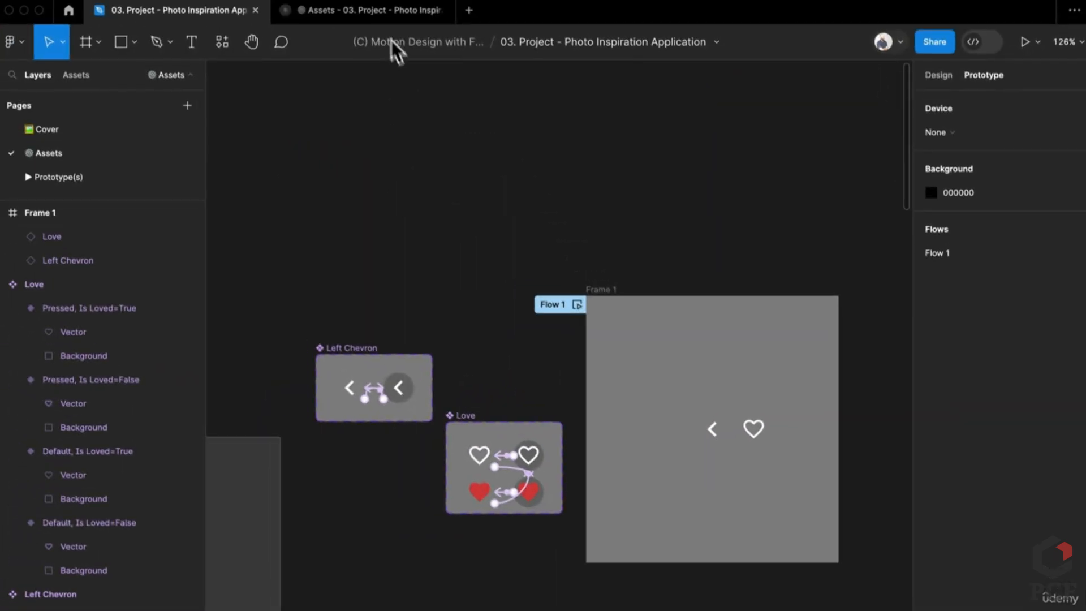
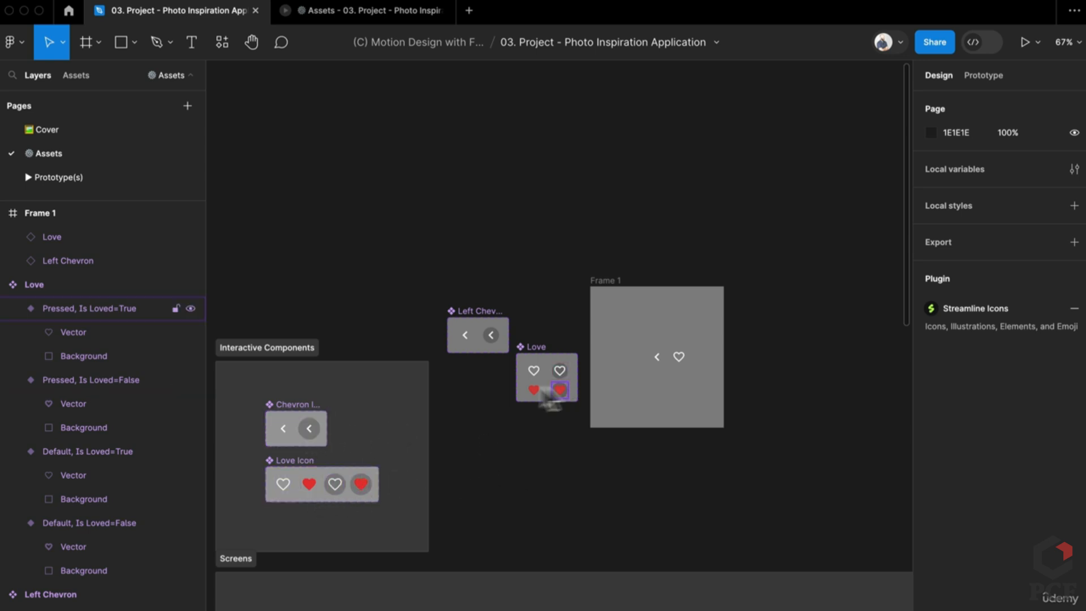
# On the Prototype(s) page, present the prototype on its Category Transitions flow
pyautogui.click(468, 334)
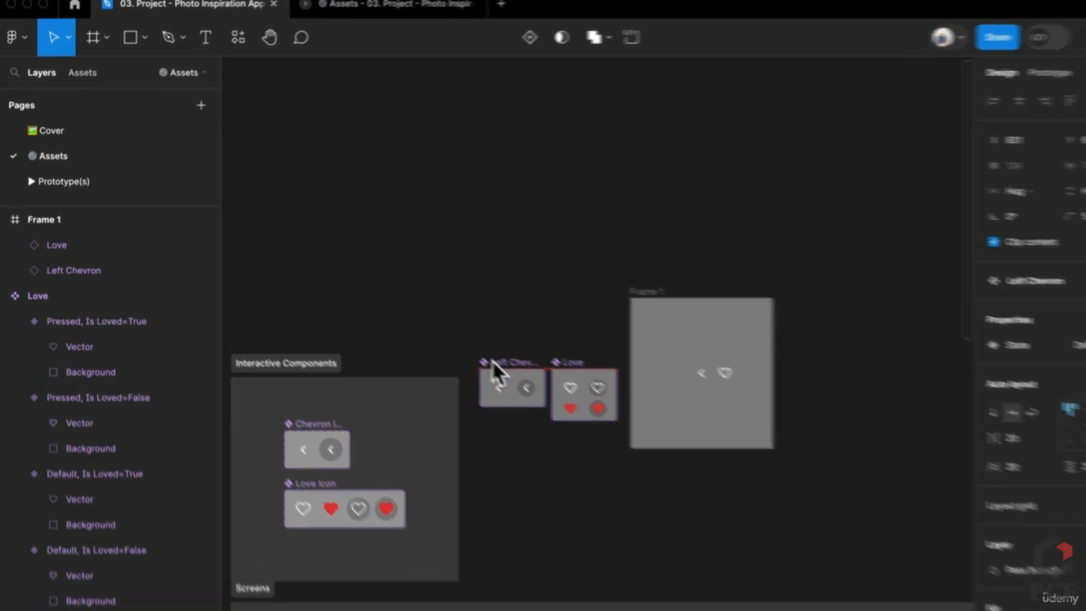
pyautogui.click(116, 178)
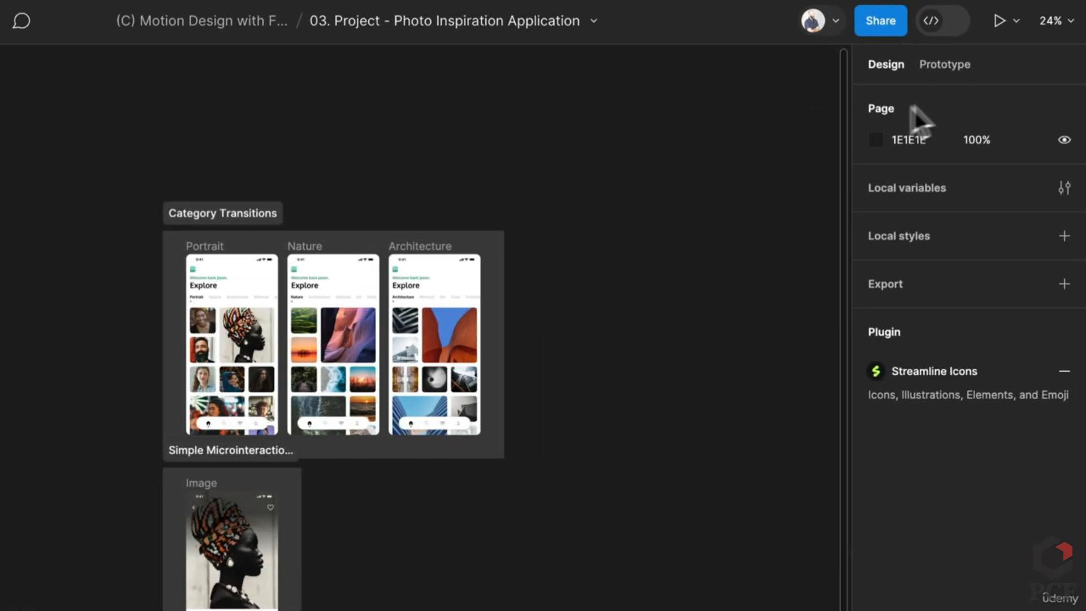
pyautogui.click(962, 66)
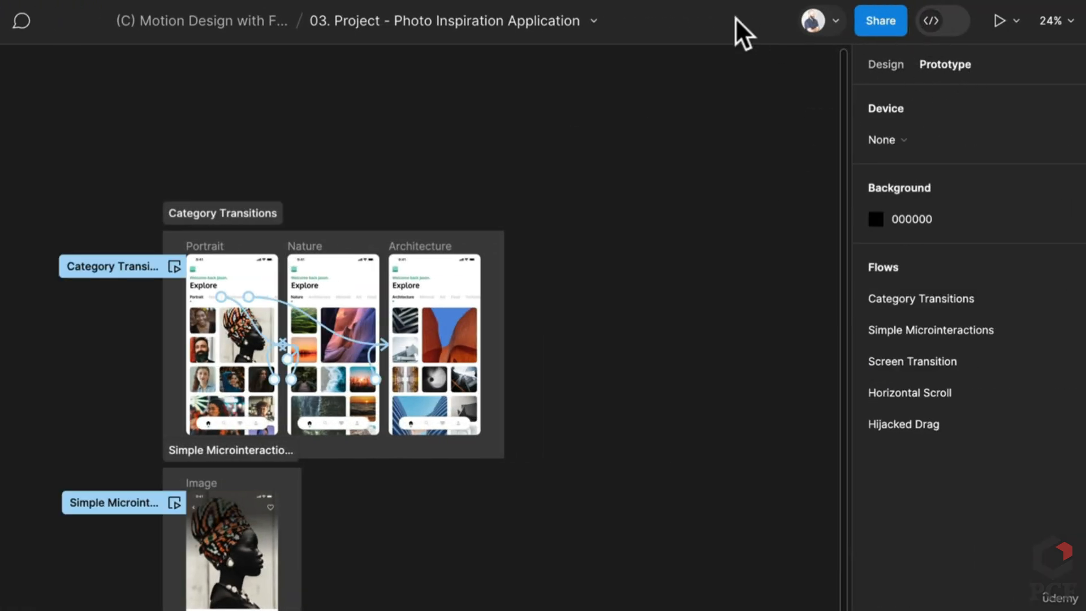
pyautogui.click(989, 17)
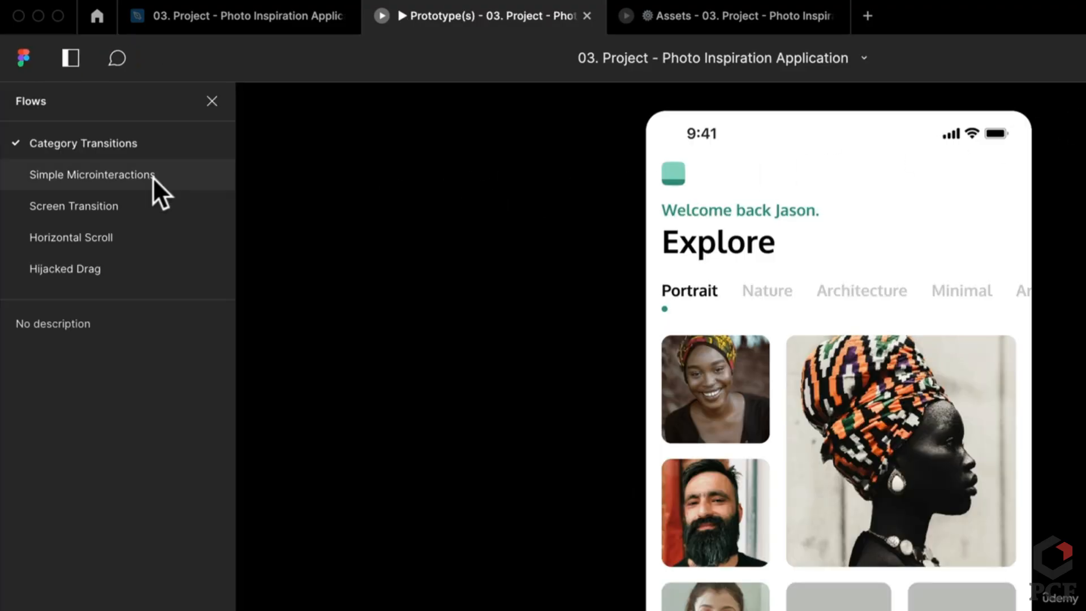
# Toggle the heart in the Simple Microinteractions flow to liked, then return to the editor
pyautogui.click(152, 176)
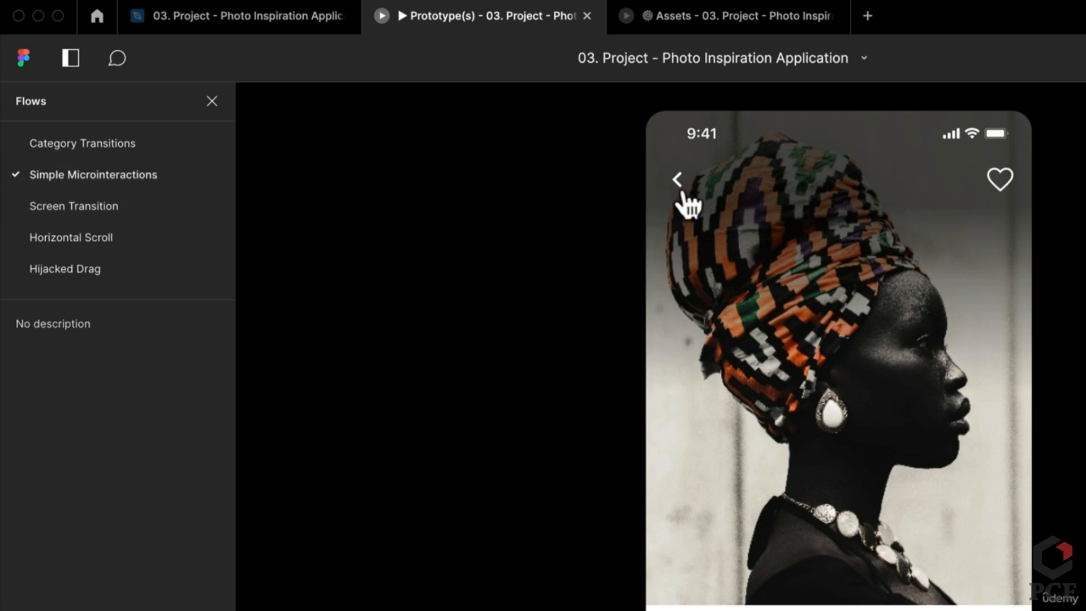
pyautogui.click(1006, 187)
pyautogui.click(998, 171)
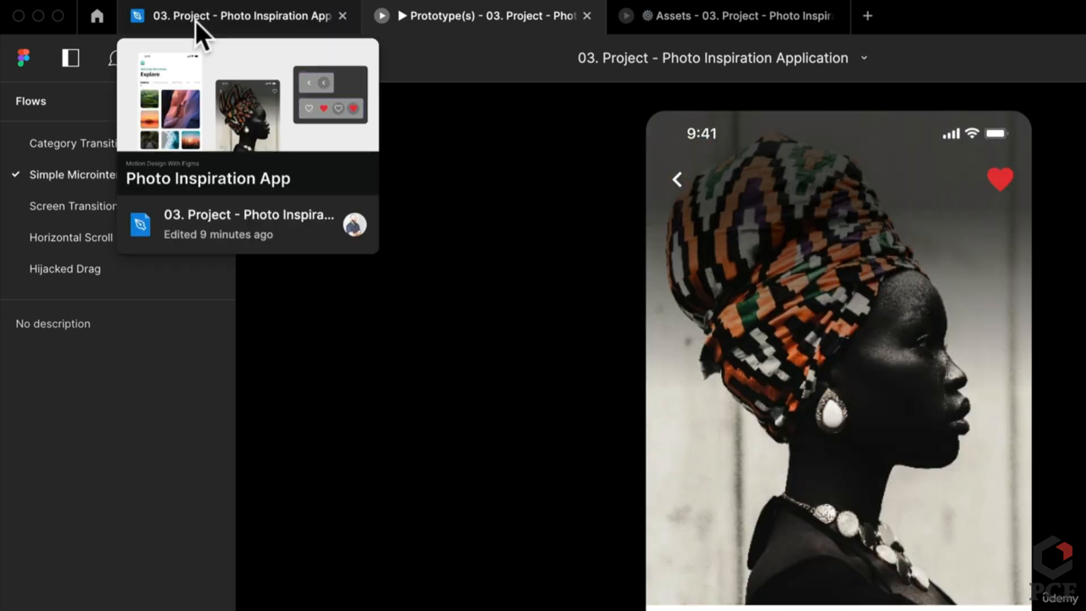
pyautogui.click(218, 21)
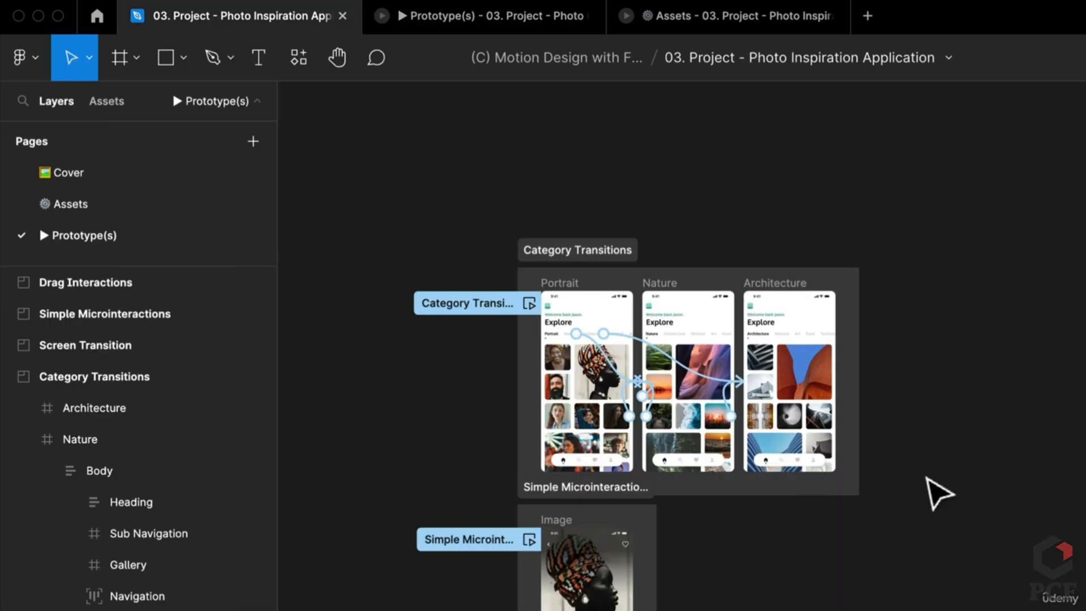
# On the Assets page, select the Image detail frame
pyautogui.click(62, 205)
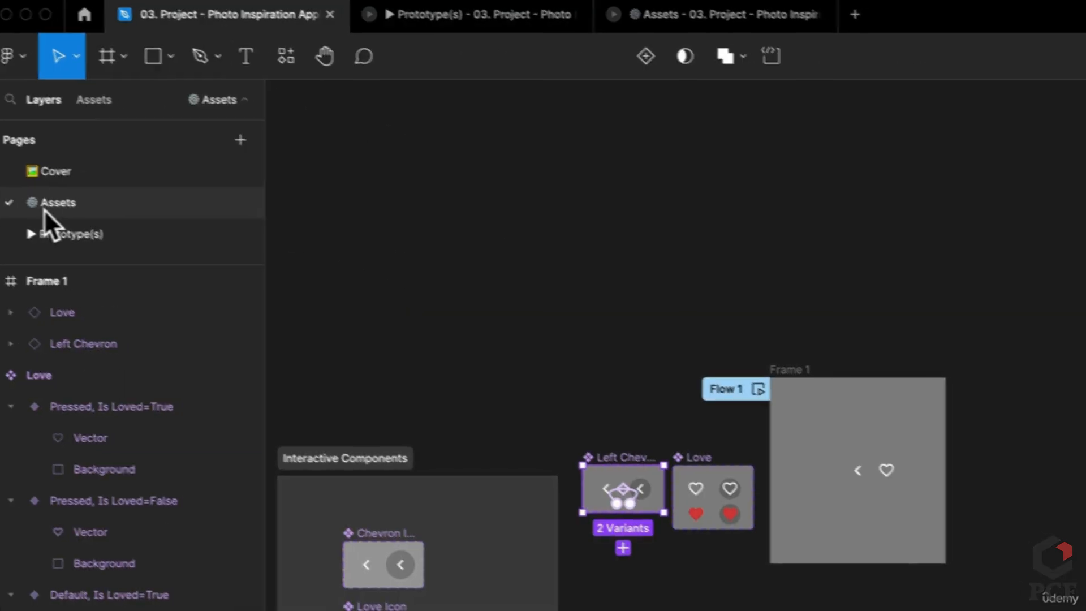
pyautogui.click(882, 63)
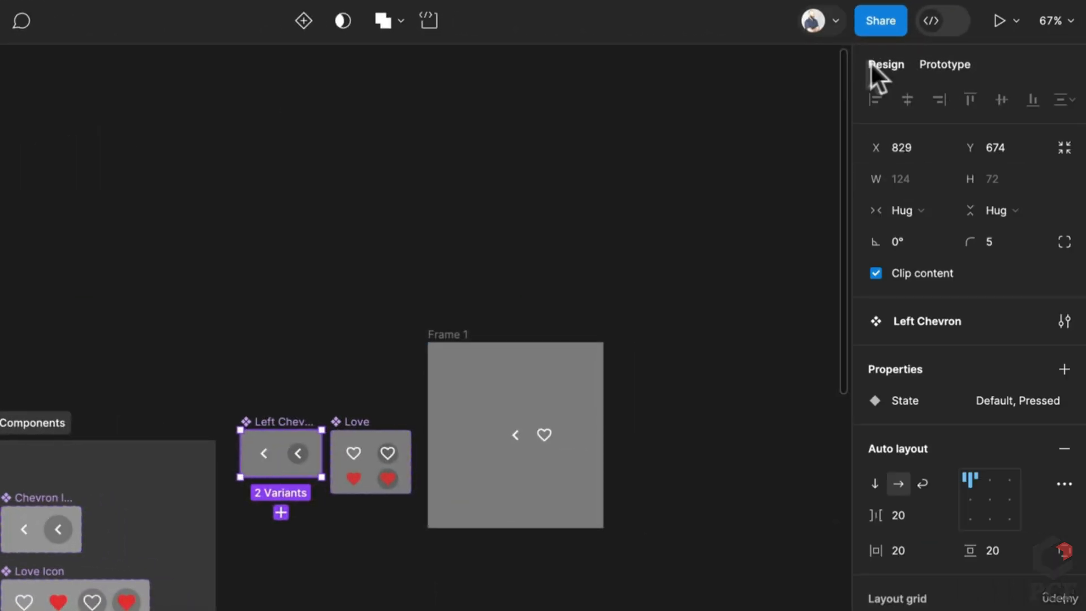
pyautogui.scroll(-12, 402, 334)
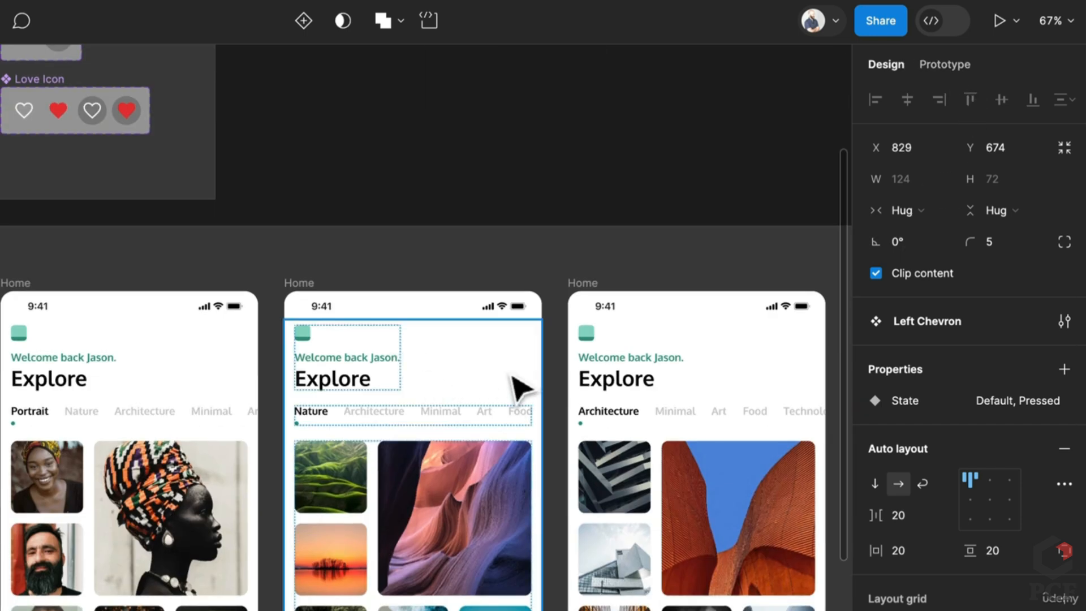
pyautogui.scroll(-4, 521, 384)
pyautogui.scroll(2, 399, 291)
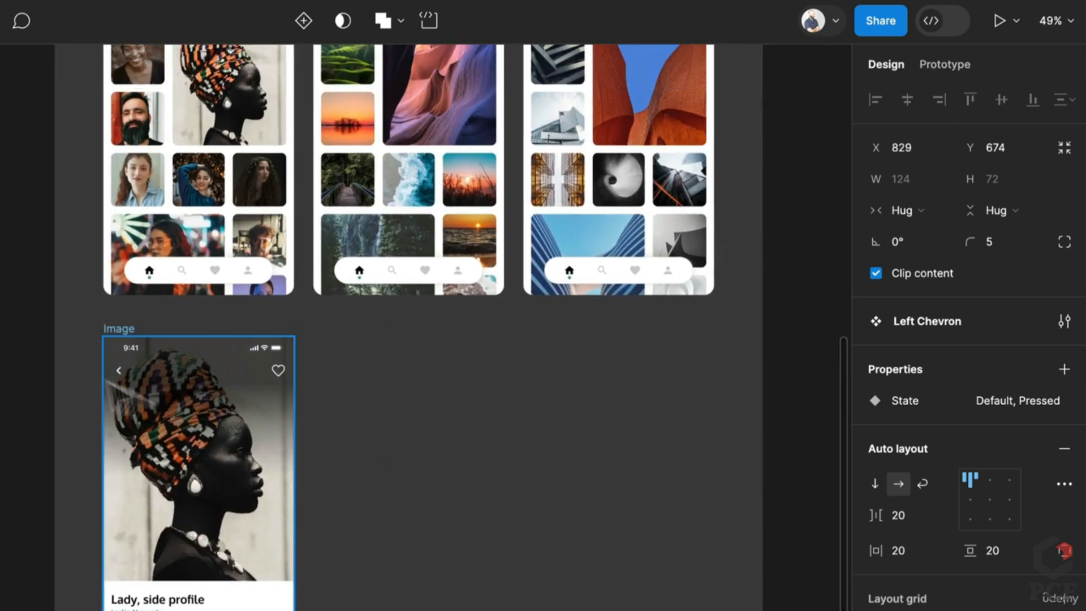
pyautogui.click(122, 334)
pyautogui.scroll(-5, 129, 332)
pyautogui.scroll(5, 129, 332)
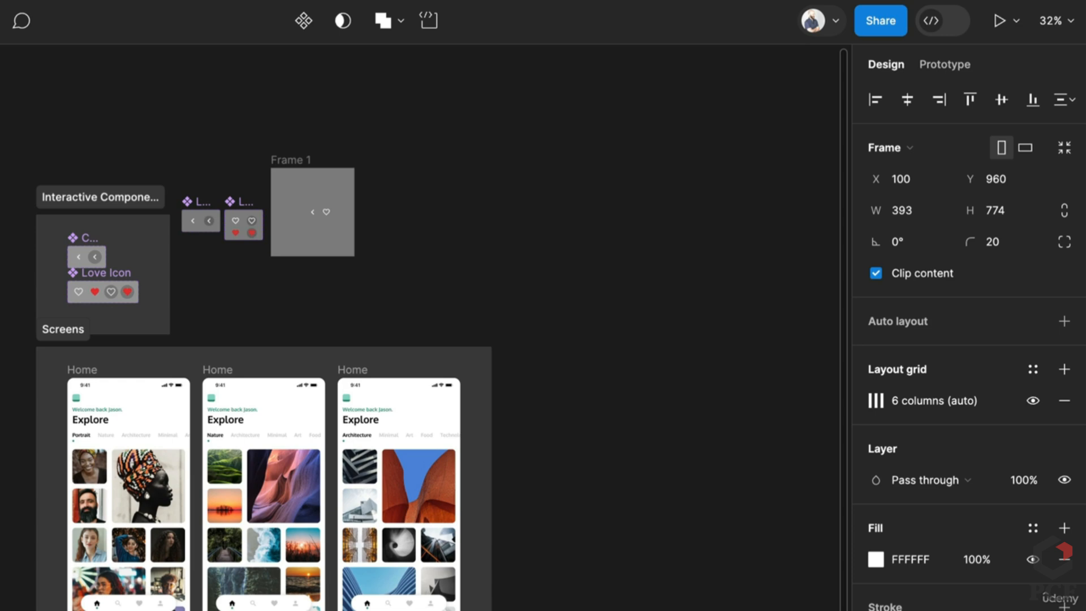
# Alt-drag a copy of the Image frame beside Frame 1, then deselect
pyautogui.moveTo(124, 610); pyautogui.dragTo(452, 183)
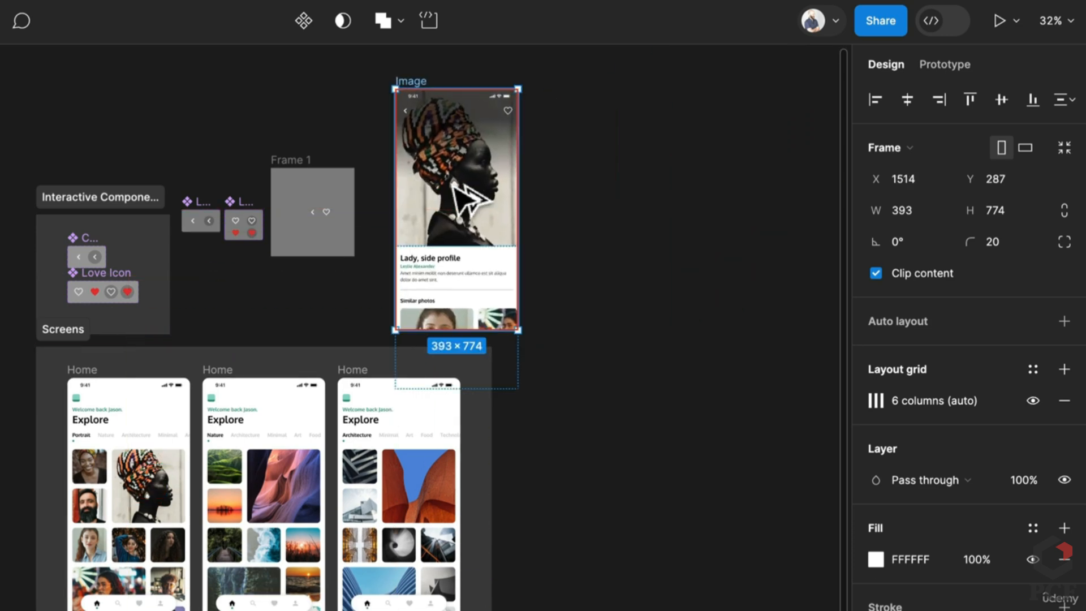
pyautogui.scroll(4, 405, 113)
pyautogui.scroll(3, 430, 237)
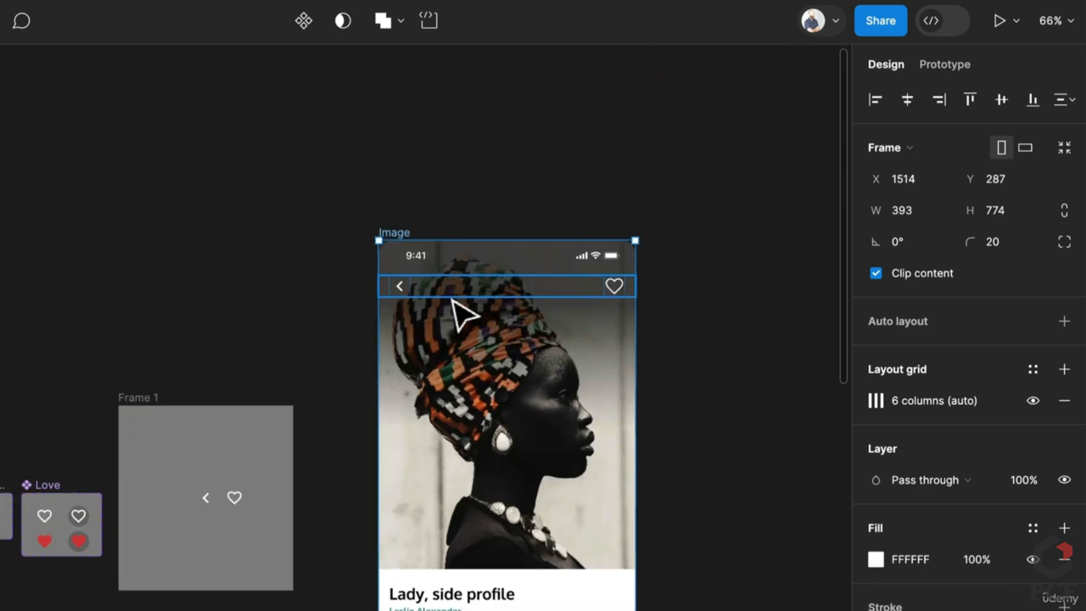
pyautogui.click(455, 291)
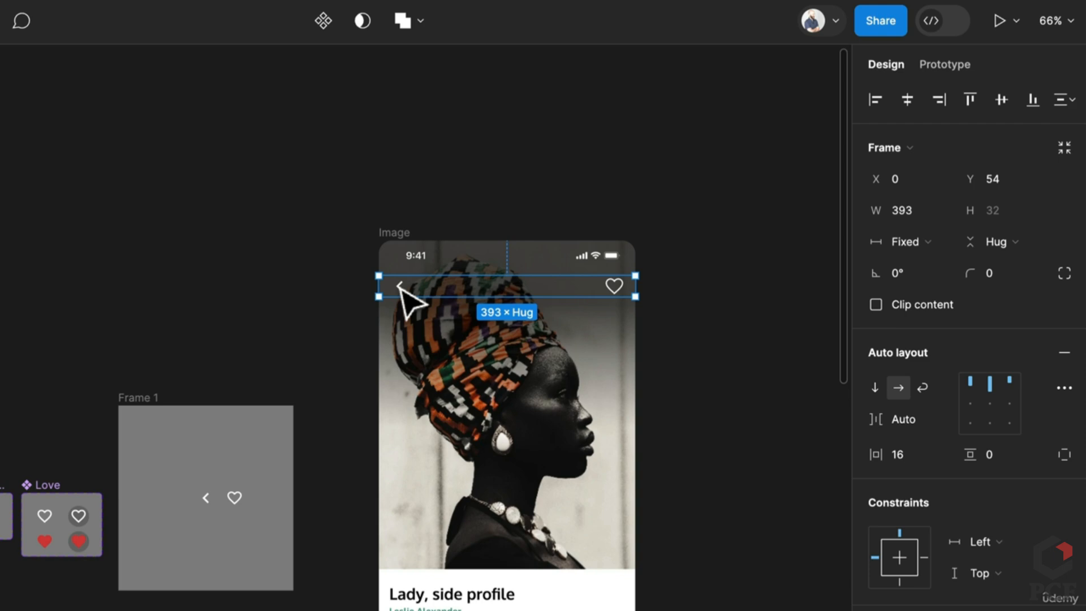
pyautogui.press('Escape')
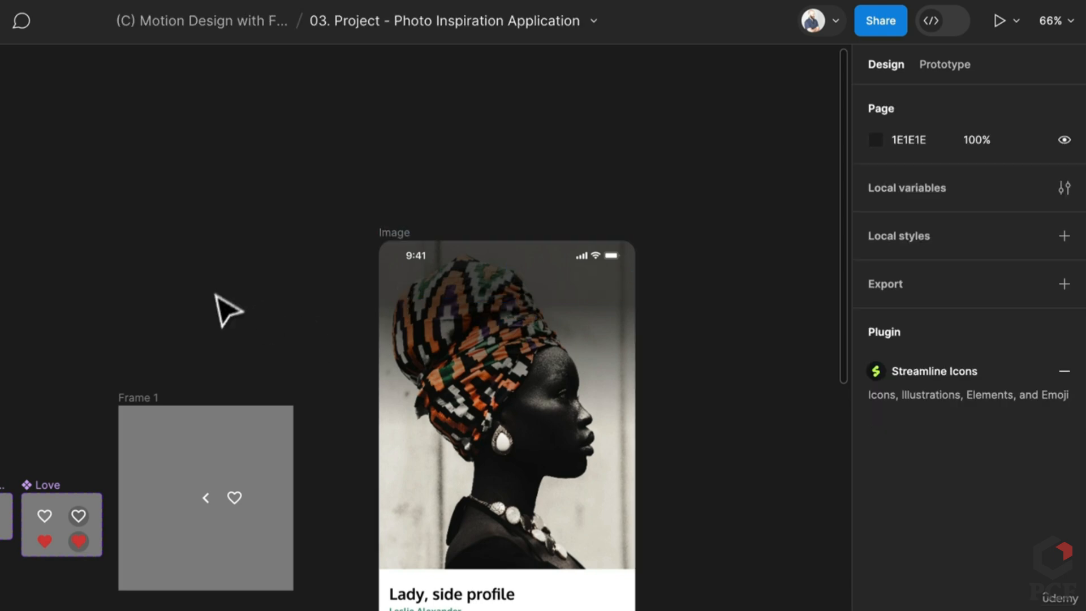
# Copy the chevron and heart from Frame 1 into the Image frame
pyautogui.click(206, 498)
pyautogui.keyDown('shift'); pyautogui.click(236, 504); pyautogui.keyUp('shift')
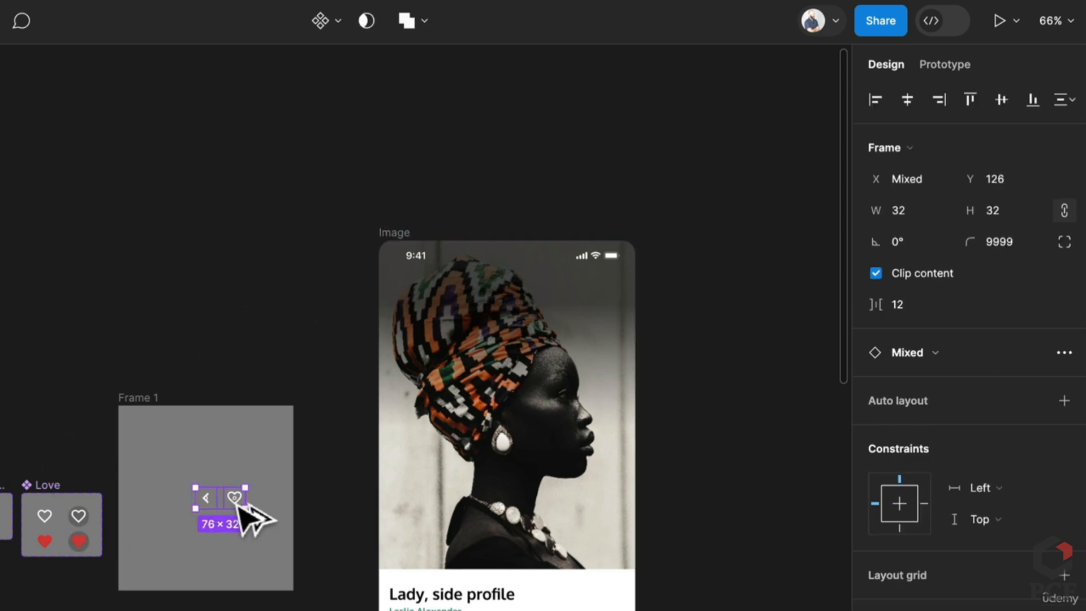
pyautogui.moveTo(236, 504); pyautogui.dragTo(506, 302)
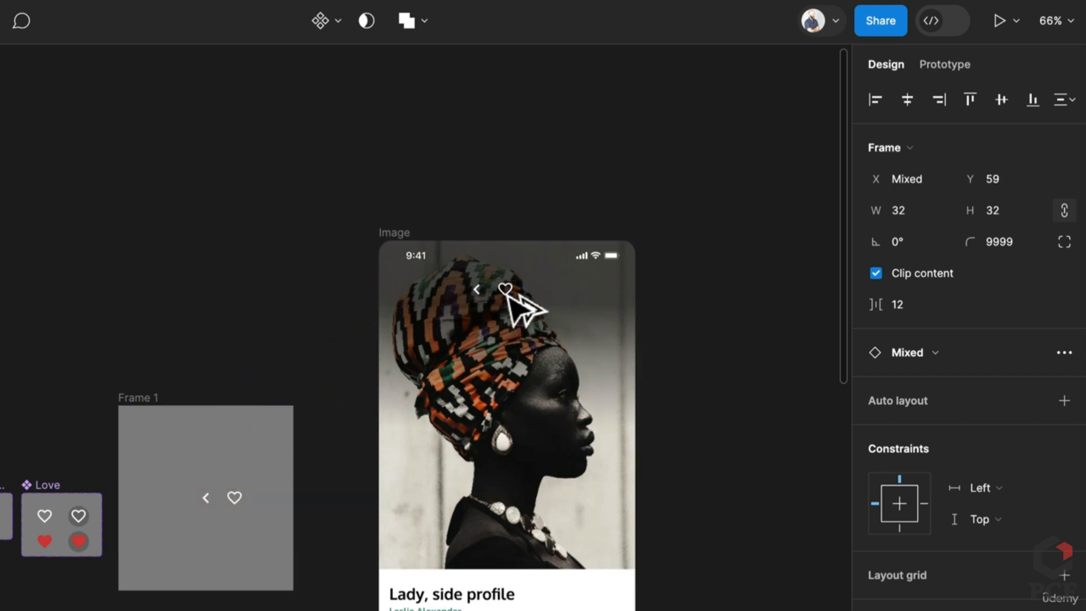
pyautogui.scroll(2, 551, 305)
pyautogui.scroll(5, 554, 311)
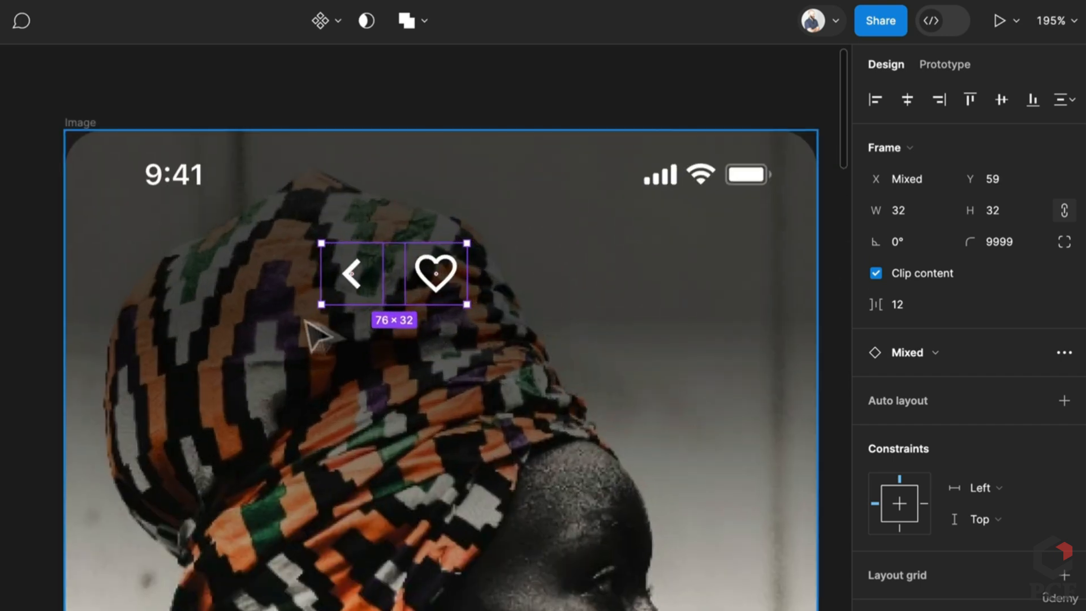
pyautogui.moveTo(315, 332); pyautogui.dragTo(420, 403)
pyautogui.moveTo(473, 366); pyautogui.dragTo(252, 368)
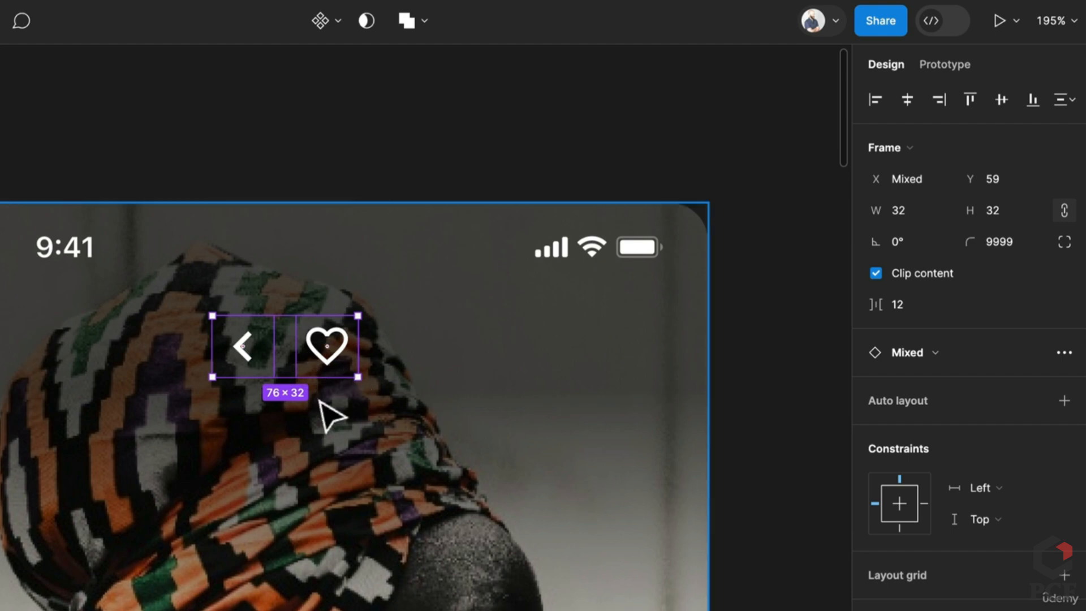
# Wrap the two icons in an auto-layout frame named Header, move it up, and rename it Controls
pyautogui.hotkey('shift', 'a')
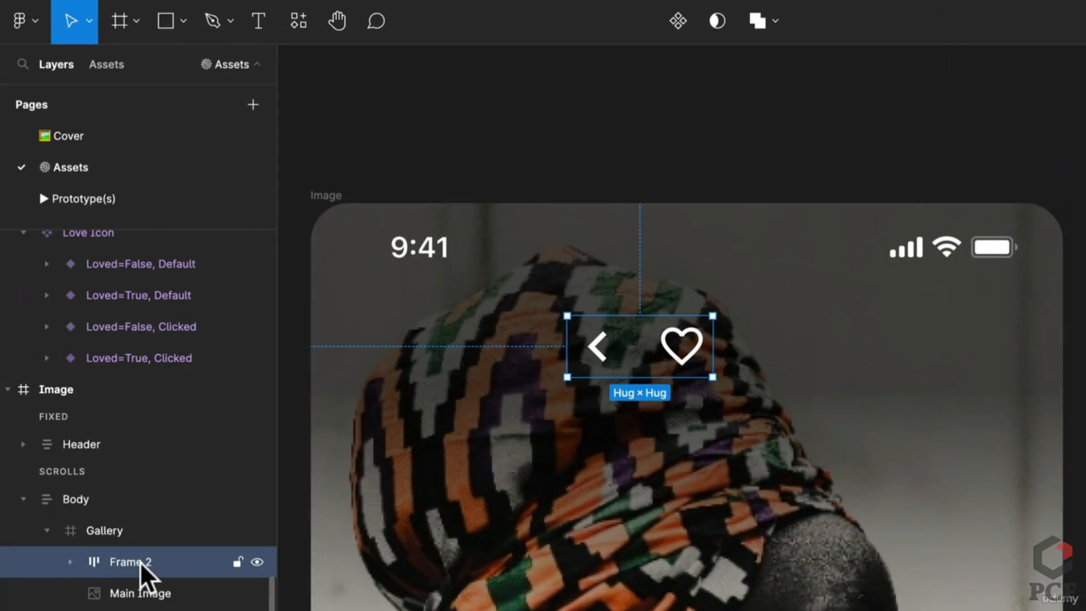
pyautogui.doubleClick(140, 563)
pyautogui.write('Header')
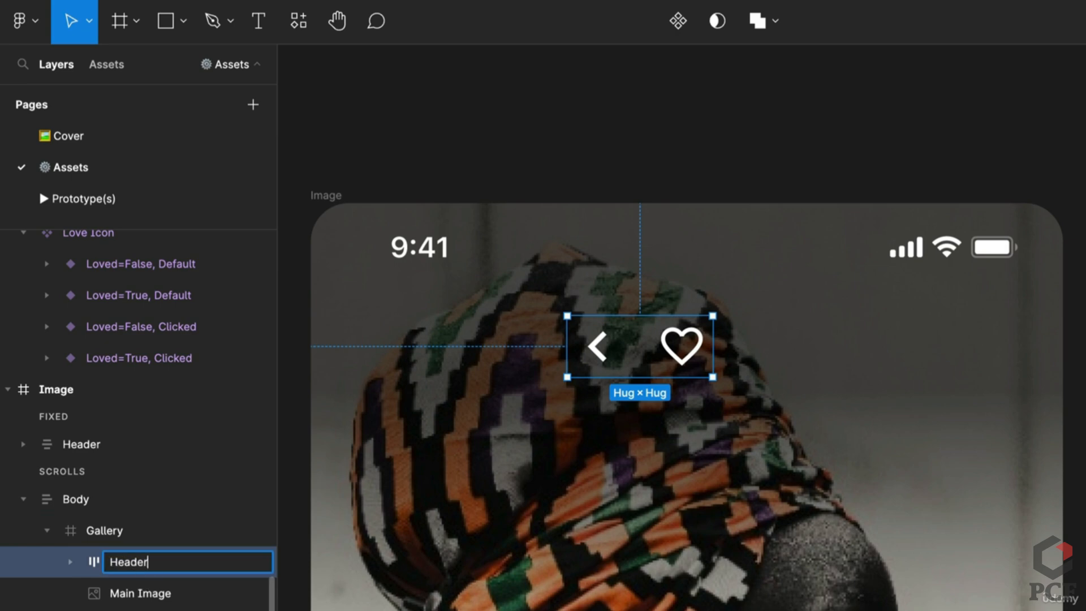
pyautogui.press('Return')
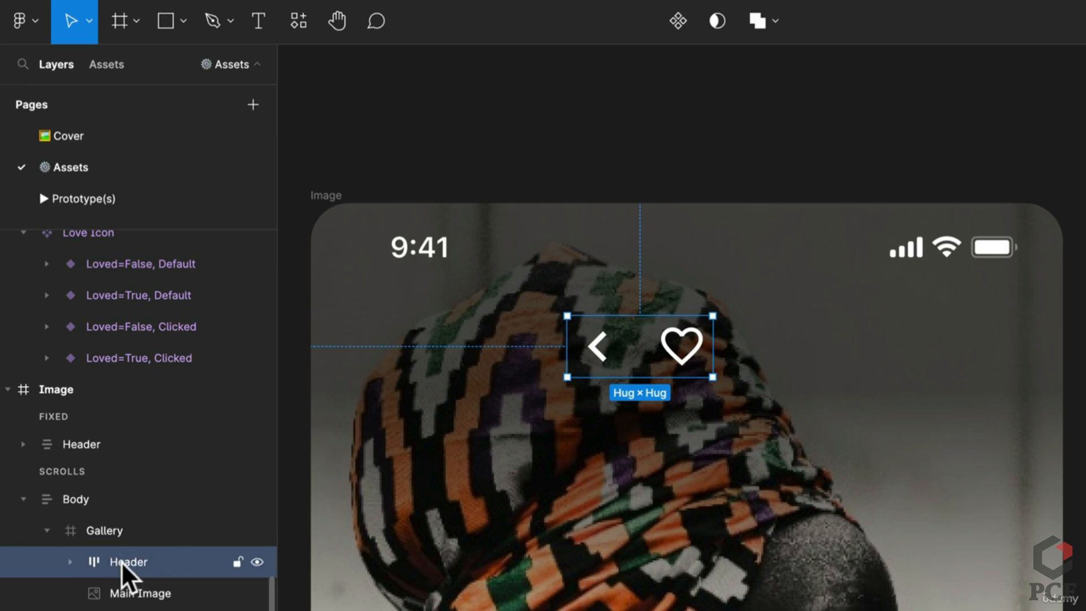
pyautogui.moveTo(122, 563); pyautogui.dragTo(138, 435)
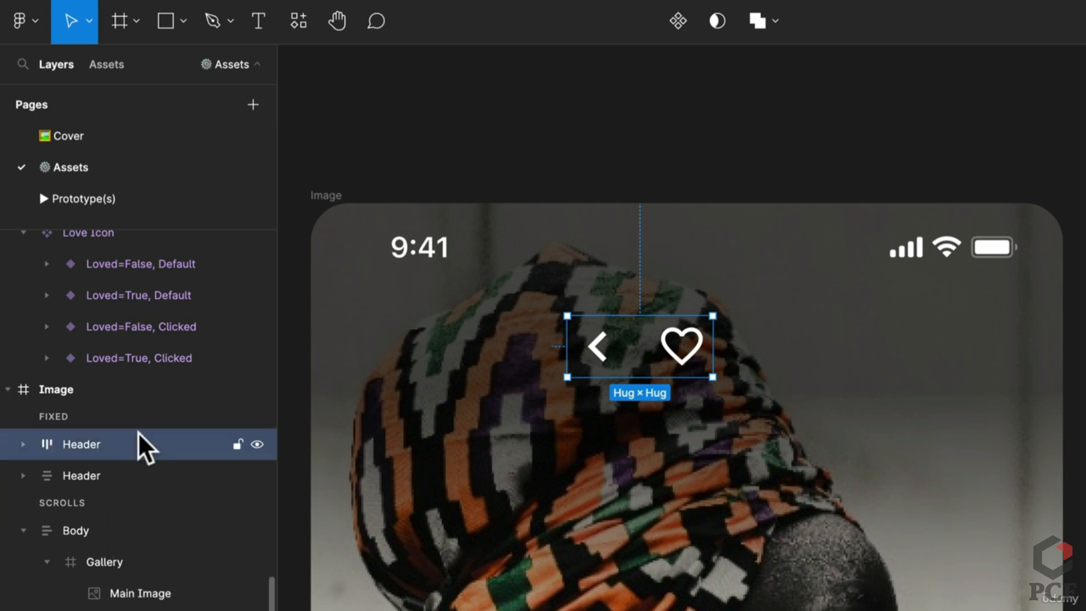
pyautogui.doubleClick(80, 445)
pyautogui.write('Controls')
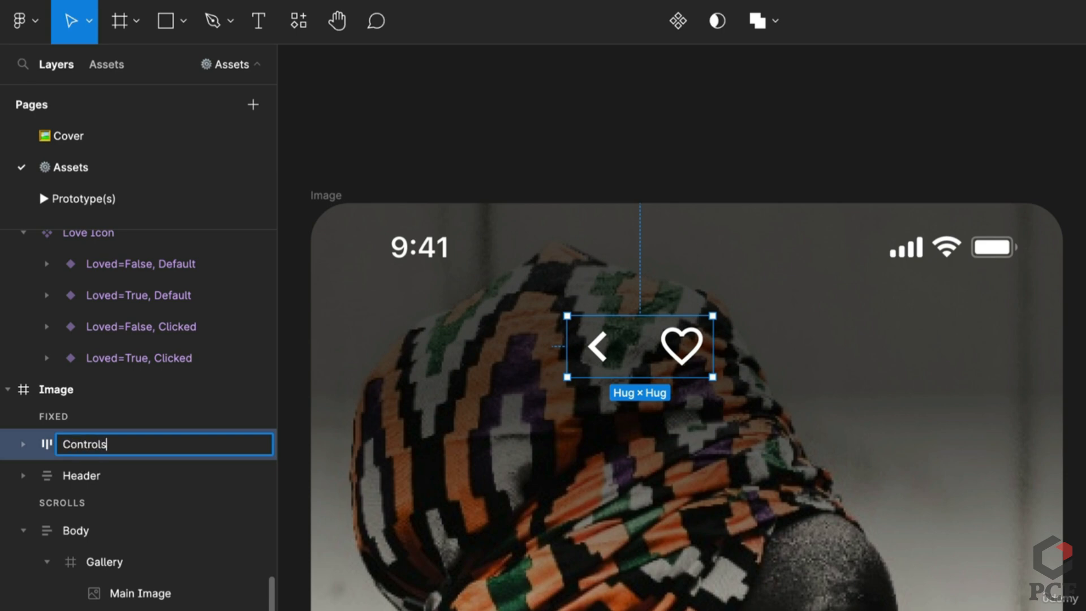
pyautogui.press('Return')
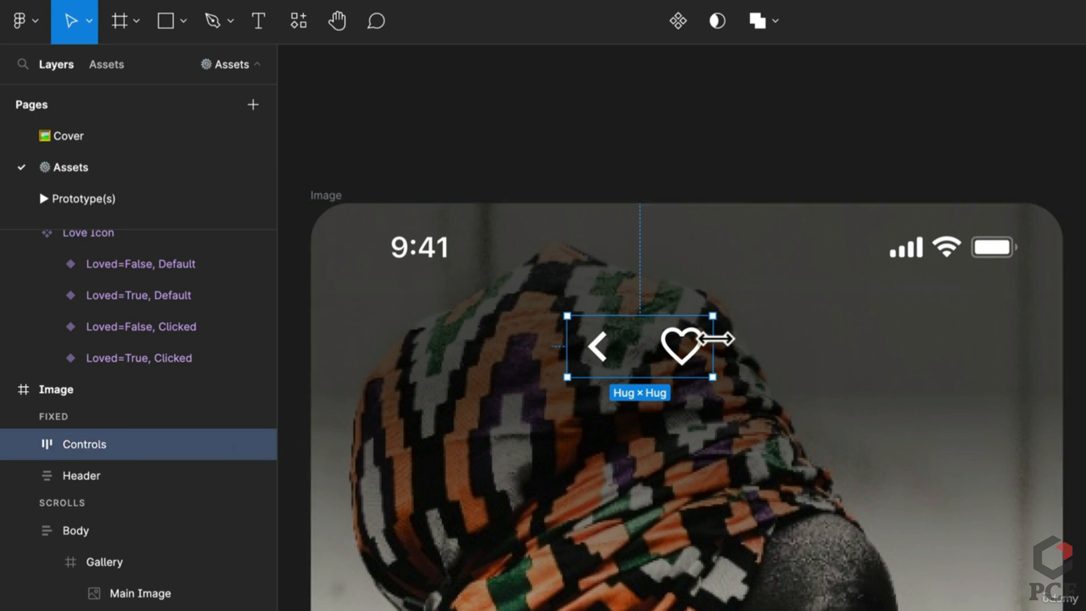
# Stretch Controls full width with 24 horizontal padding, 0 vertical padding and Auto spacing
pyautogui.moveTo(715, 339); pyautogui.dragTo(1060, 326)
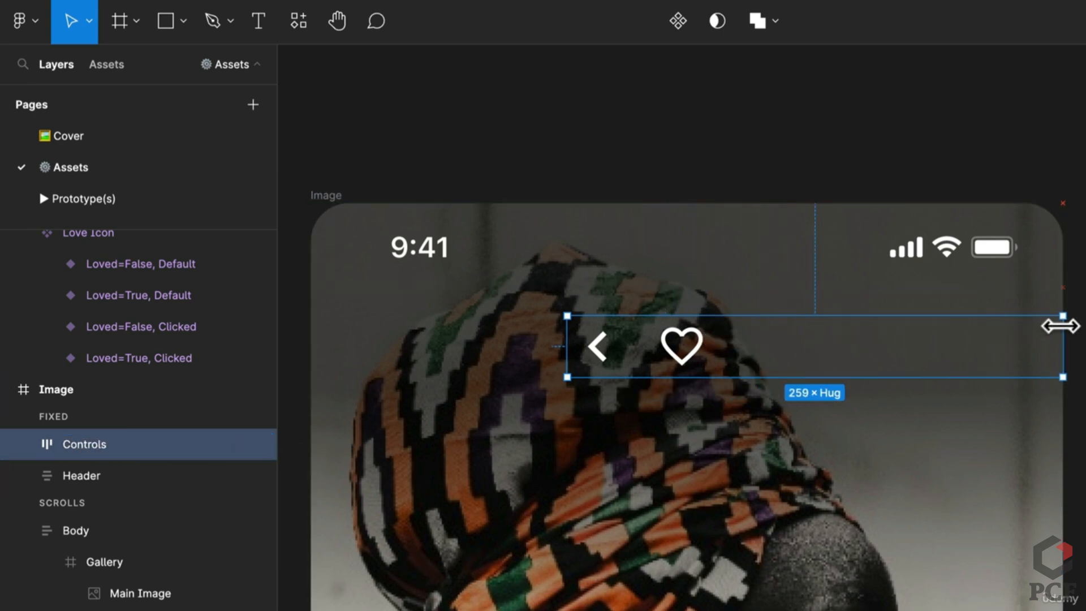
pyautogui.moveTo(567, 347); pyautogui.dragTo(296, 355)
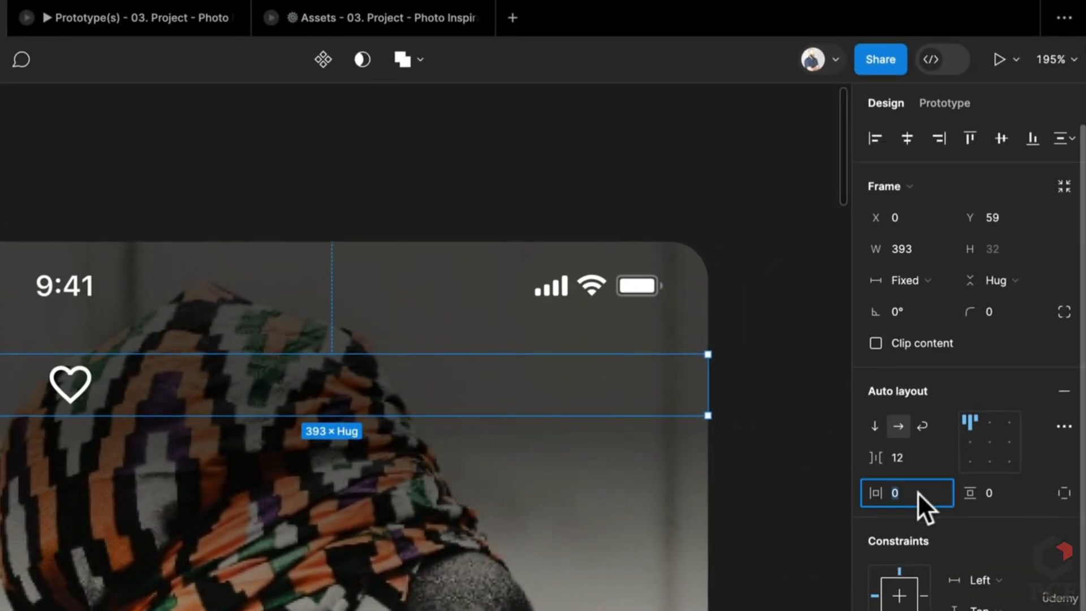
pyautogui.write('24')
pyautogui.click(1002, 490)
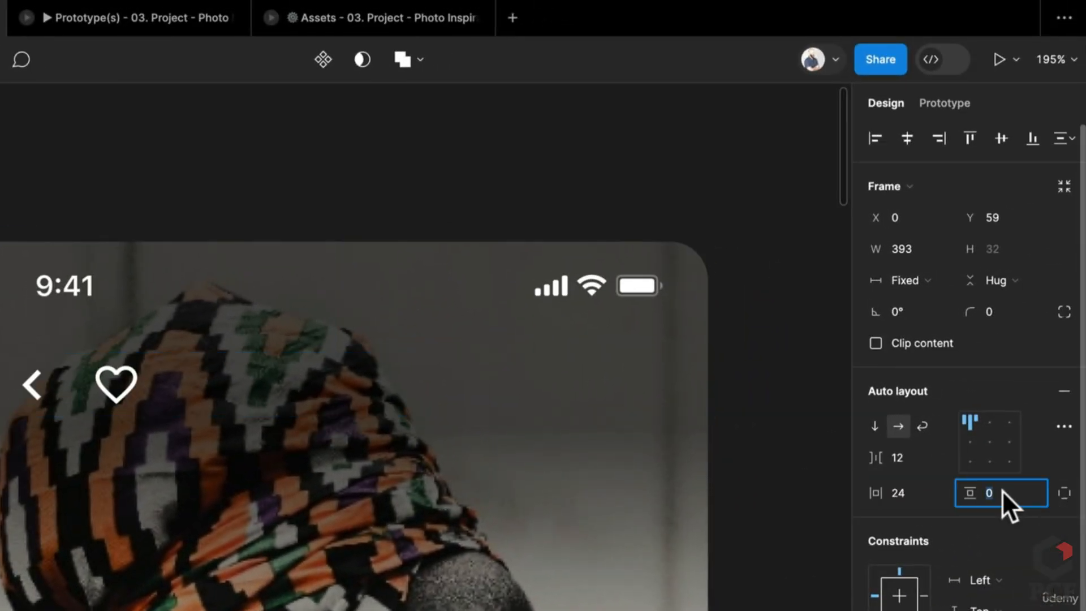
pyautogui.write('24')
pyautogui.press('BackSpace')
pyautogui.press('BackSpace')
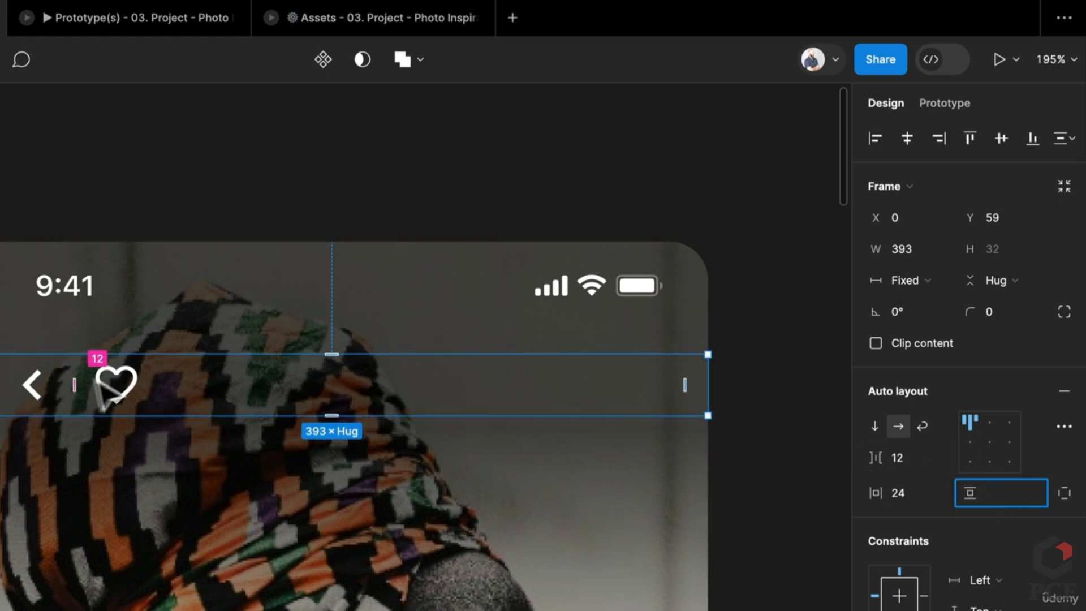
pyautogui.click(939, 457)
pyautogui.click(934, 479)
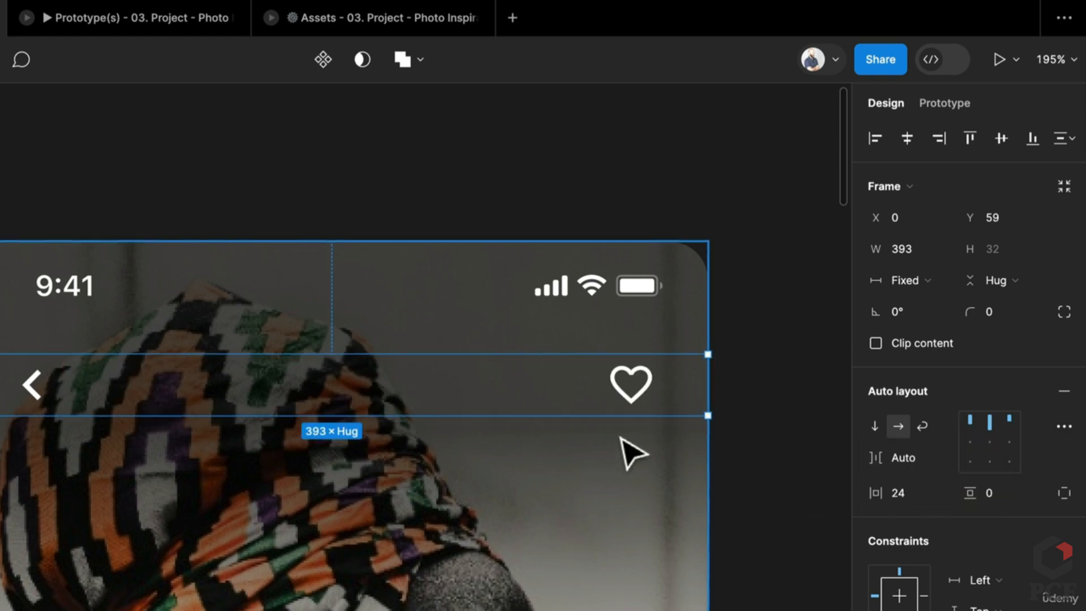
pyautogui.scroll(-5, 628, 450)
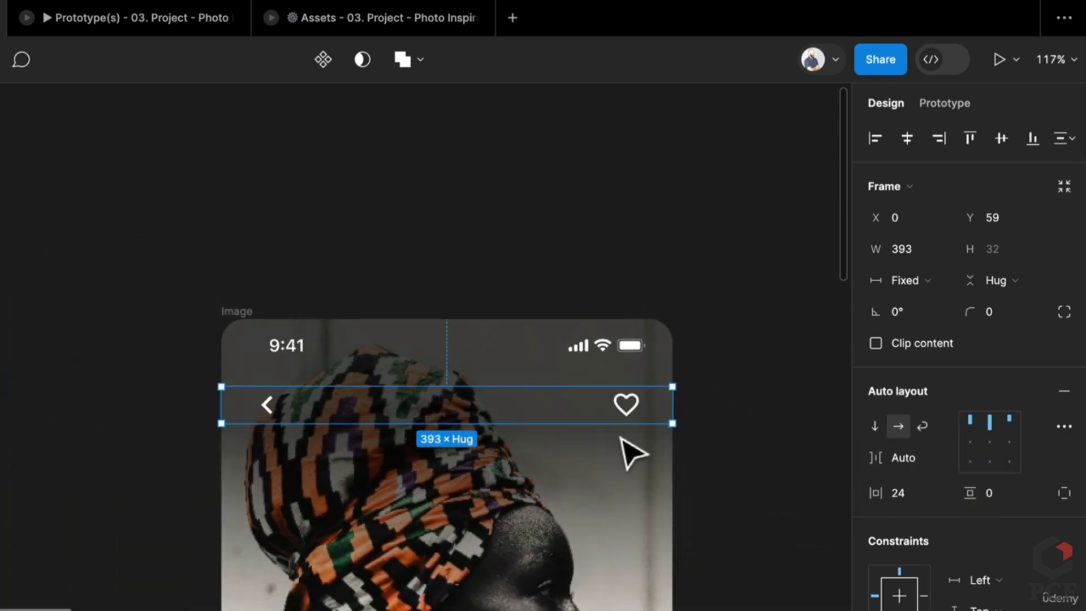
pyautogui.scroll(-2, 783, 548)
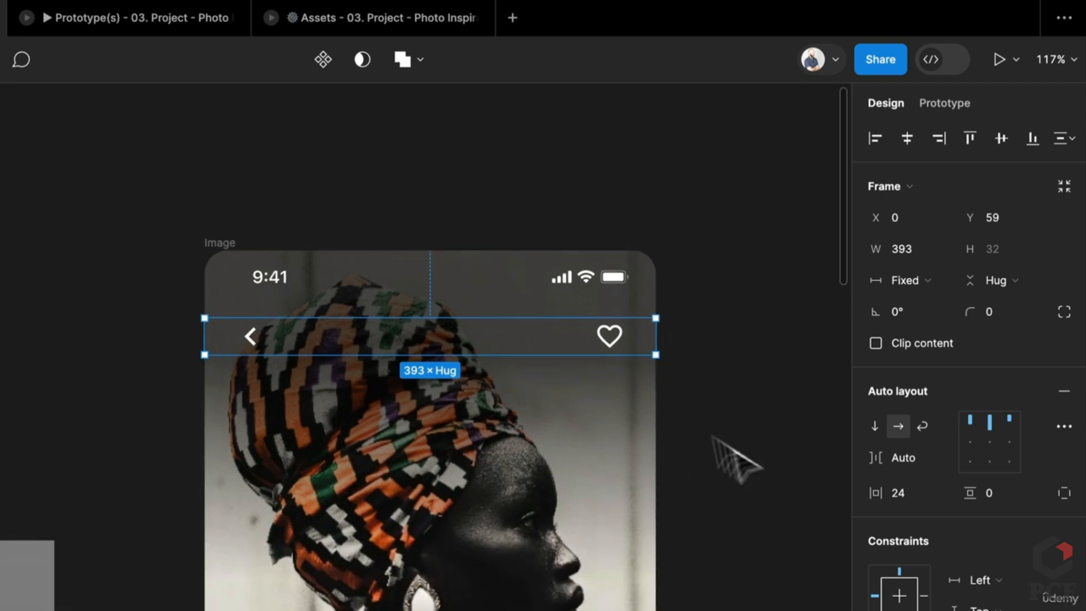
pyautogui.click(229, 243)
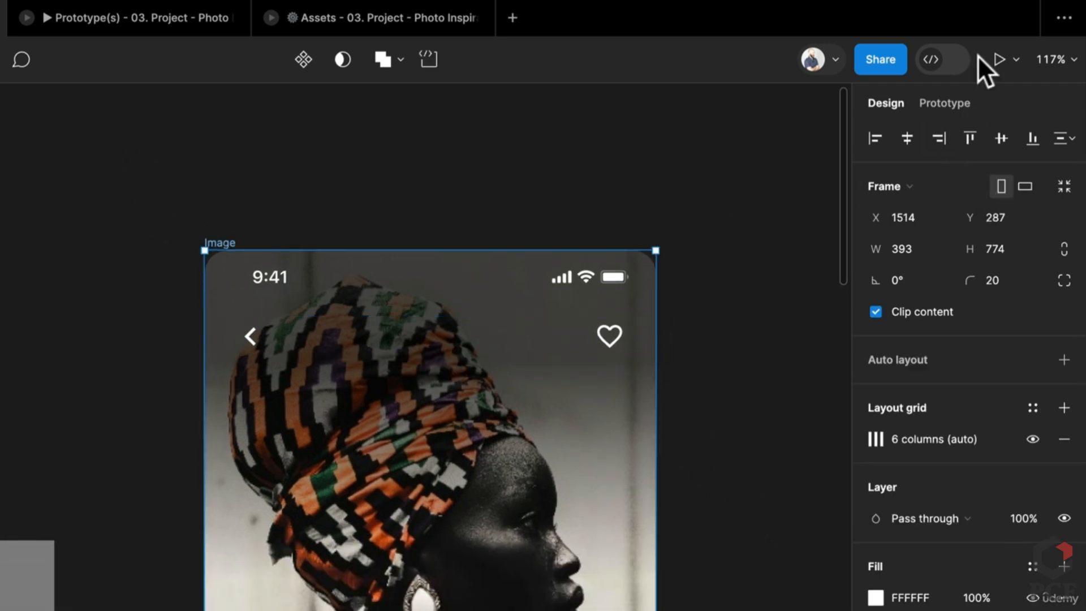
# Make the Image screen the starting point of a new Flow 2 and present it
pyautogui.click(943, 103)
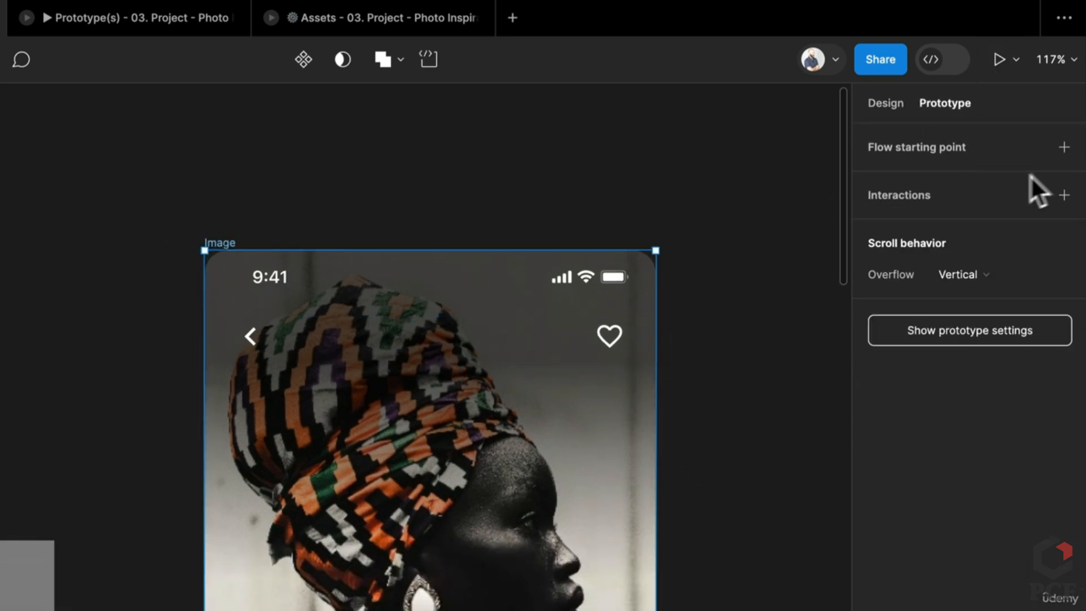
pyautogui.click(1063, 147)
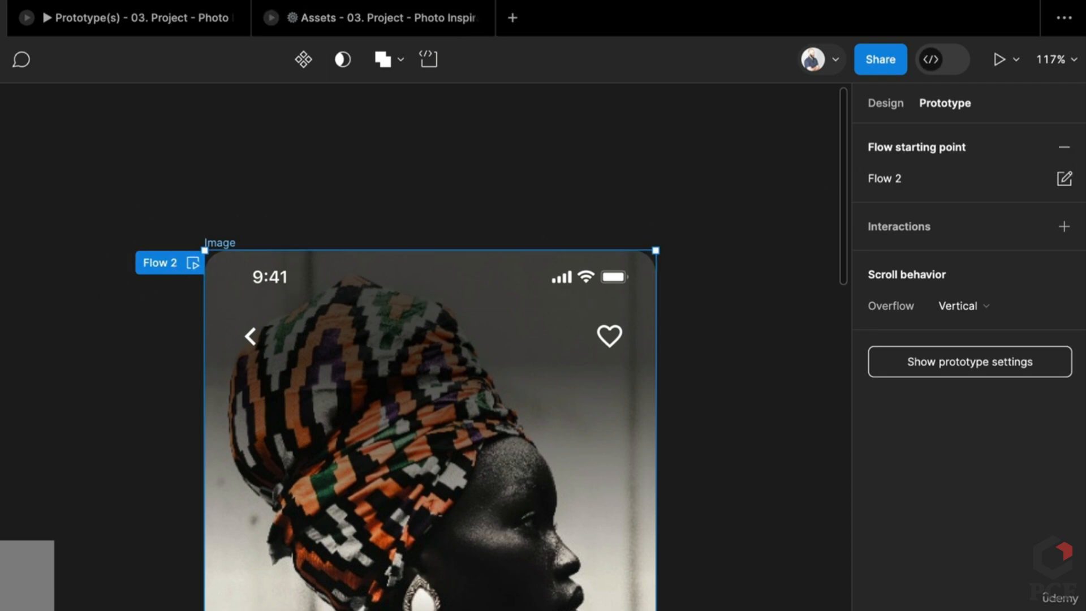
pyautogui.click(999, 60)
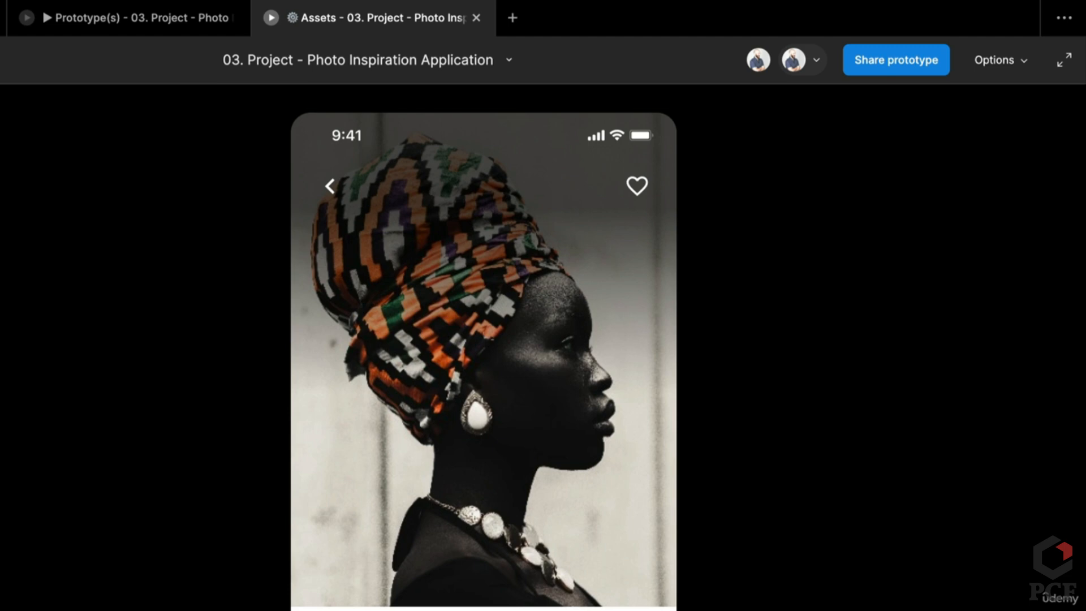
# Tap the heart twice to confirm it turns red, and scroll the prototype
pyautogui.click(635, 194)
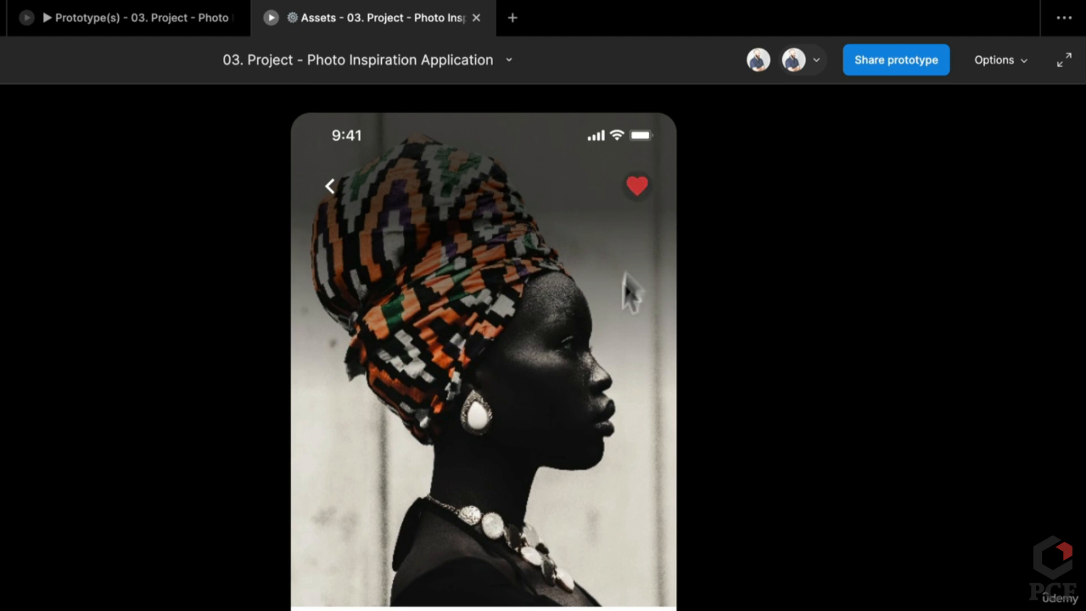
pyautogui.click(635, 193)
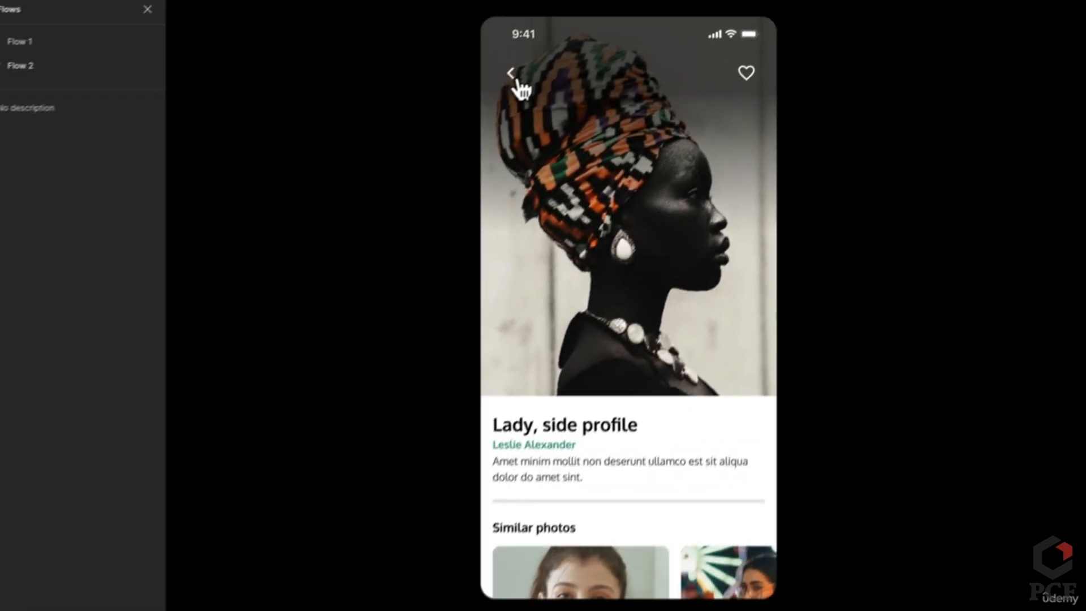
pyautogui.scroll(-3, 618, 194)
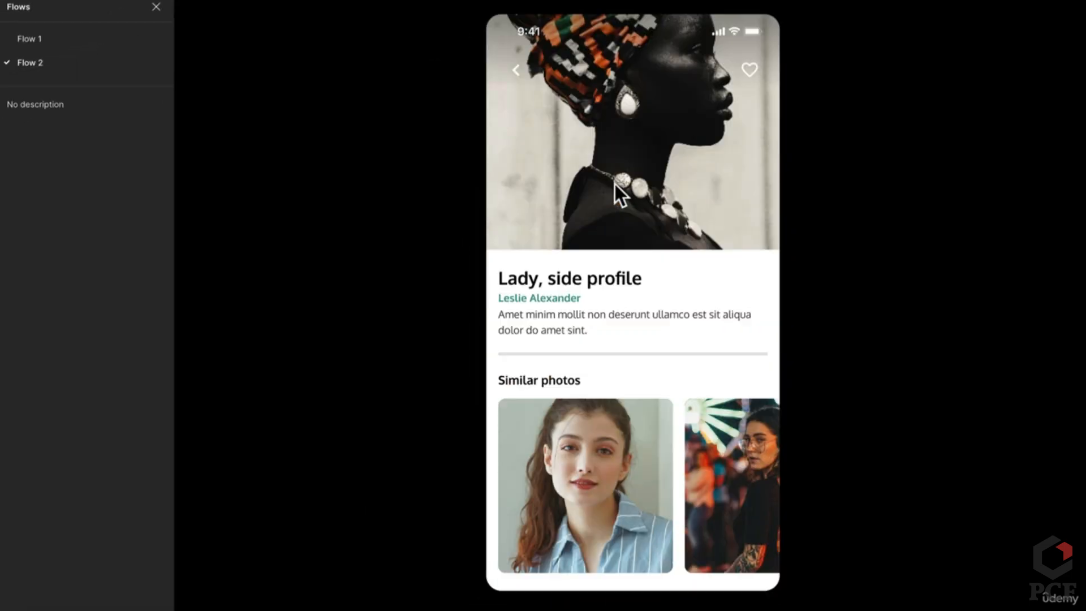
pyautogui.scroll(3, 645, 261)
pyautogui.scroll(-3, 645, 266)
pyautogui.scroll(3, 704, 182)
pyautogui.scroll(-3, 720, 202)
pyautogui.scroll(3, 721, 201)
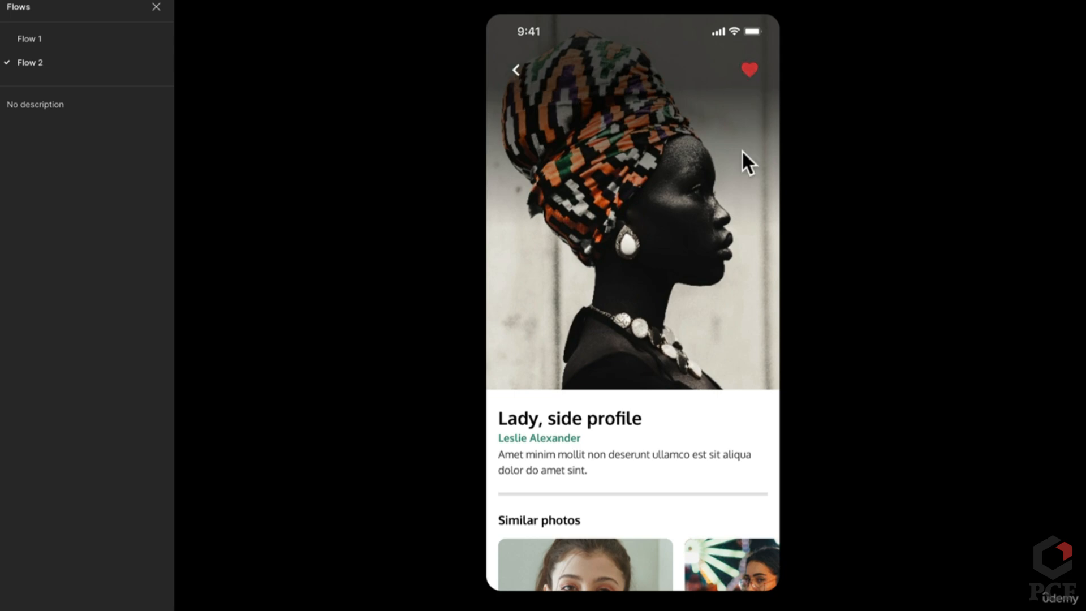
pyautogui.scroll(-3, 741, 151)
pyautogui.scroll(3, 742, 150)
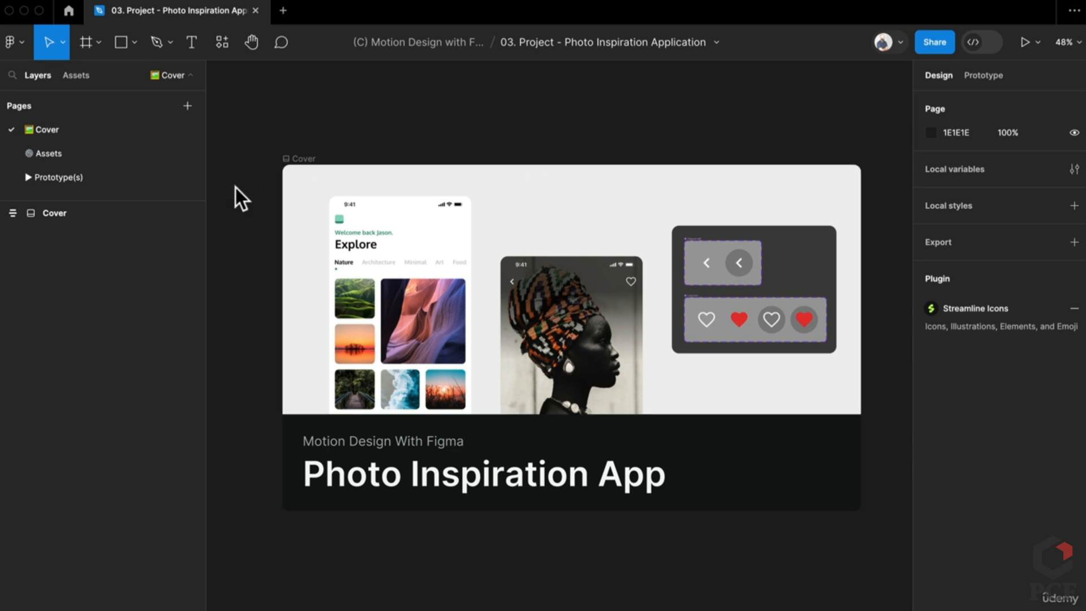
# On the Assets page, select the Image screen and Shift-add the first Home screen
pyautogui.click(90, 151)
pyautogui.scroll(-7, 626, 469)
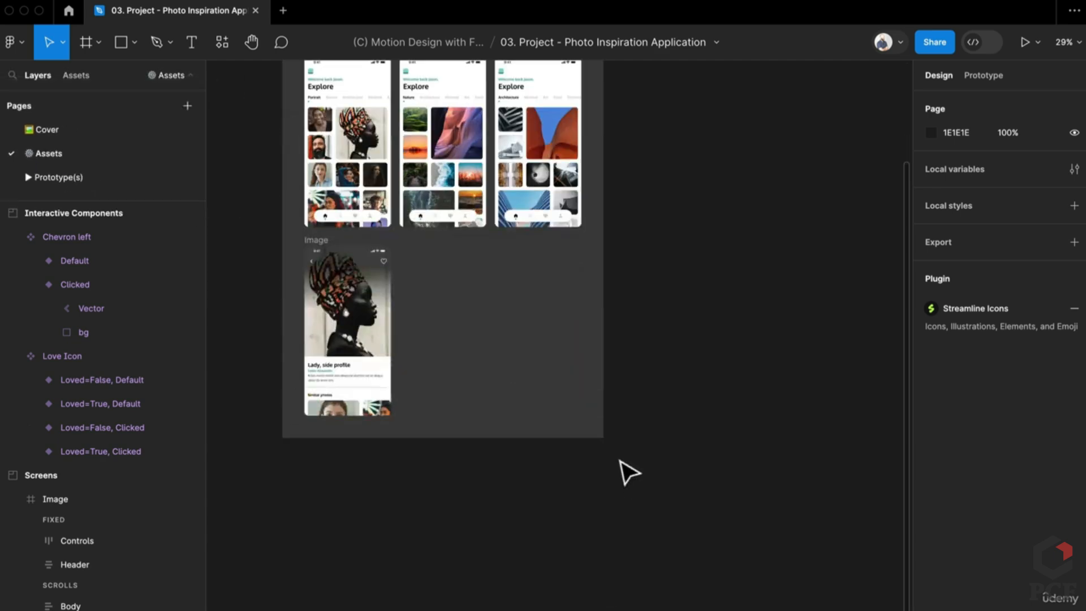
pyautogui.scroll(3, 529, 417)
pyautogui.scroll(5, 357, 421)
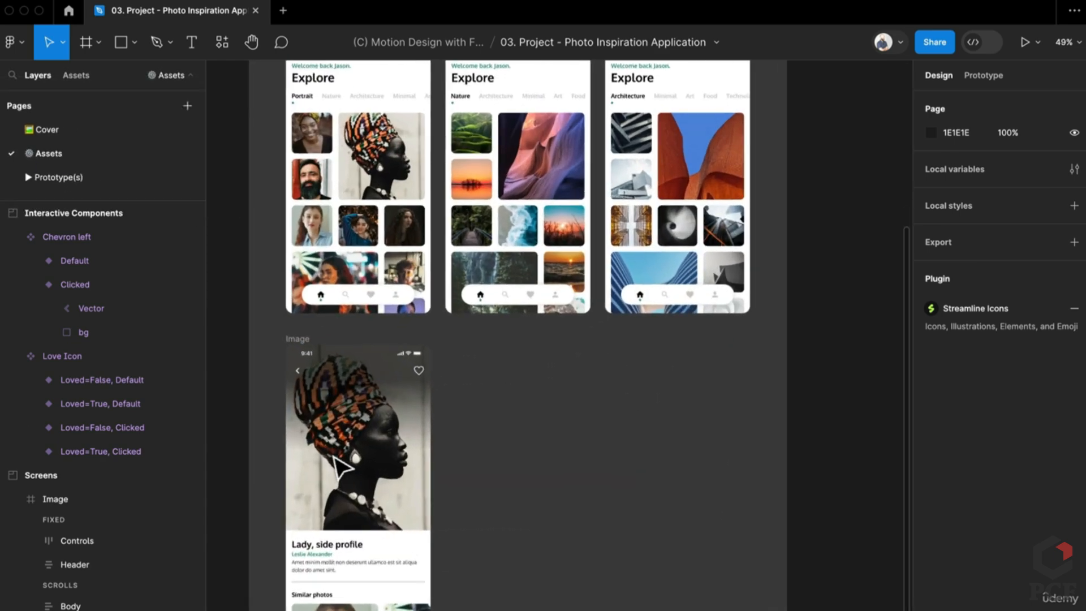
pyautogui.click(299, 341)
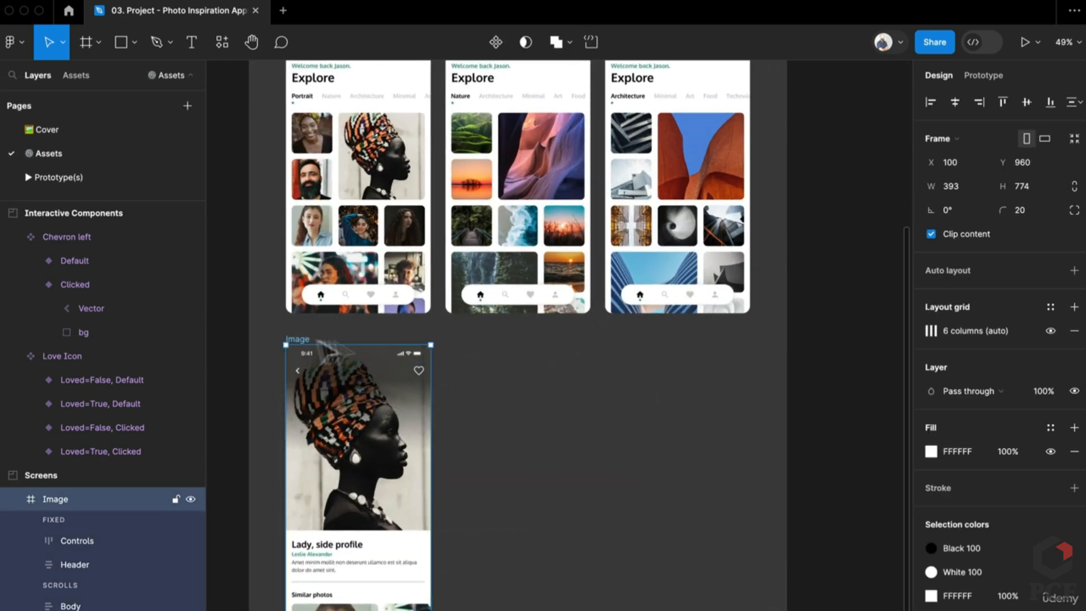
pyautogui.scroll(3, 500, 436)
pyautogui.hscroll(-3, 499, 436)
pyautogui.scroll(3, 342, 169)
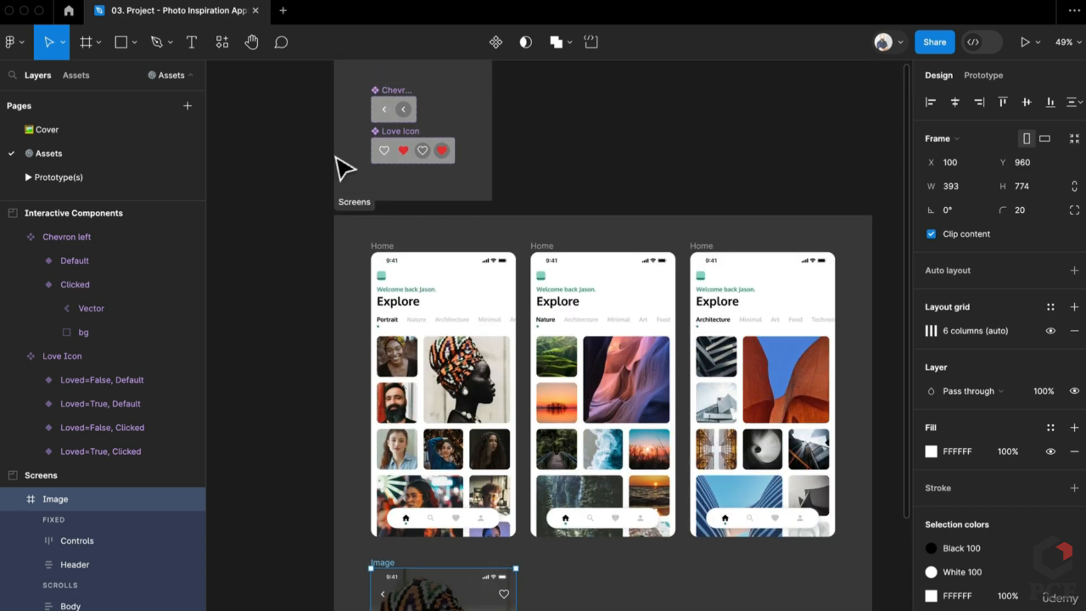
pyautogui.keyDown('shift'); pyautogui.click(378, 248); pyautogui.keyUp('shift')
pyautogui.scroll(-3, 330, 411)
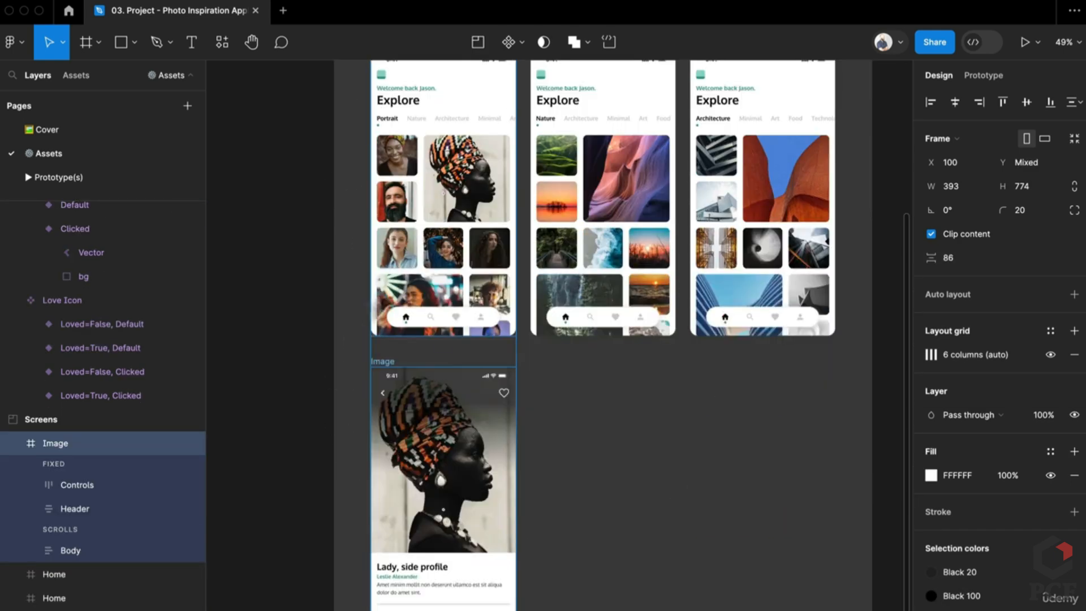
pyautogui.scroll(5, 394, 352)
pyautogui.scroll(-6, 396, 359)
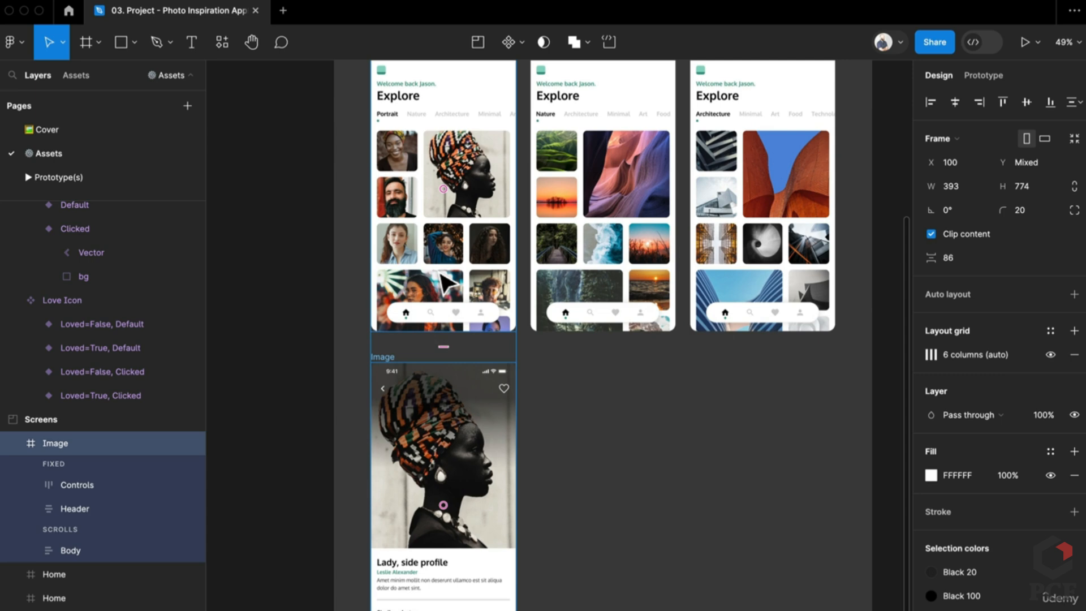
# Paste the Home and Image screens onto the Prototype(s) page, with Image right of Home
pyautogui.click(93, 181)
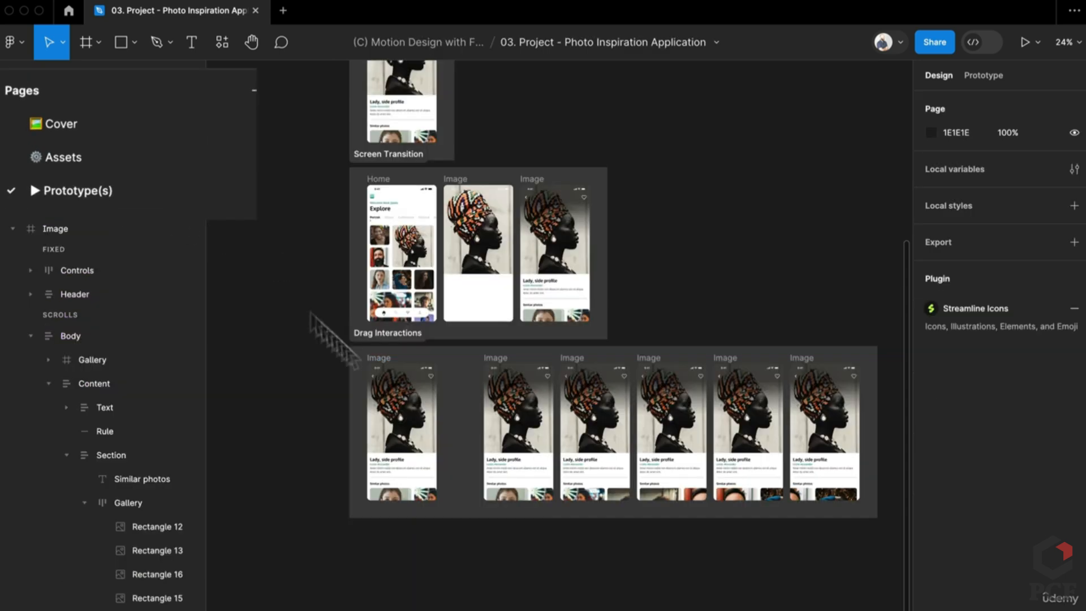
pyautogui.scroll(5, 589, 408)
pyautogui.scroll(2, 663, 393)
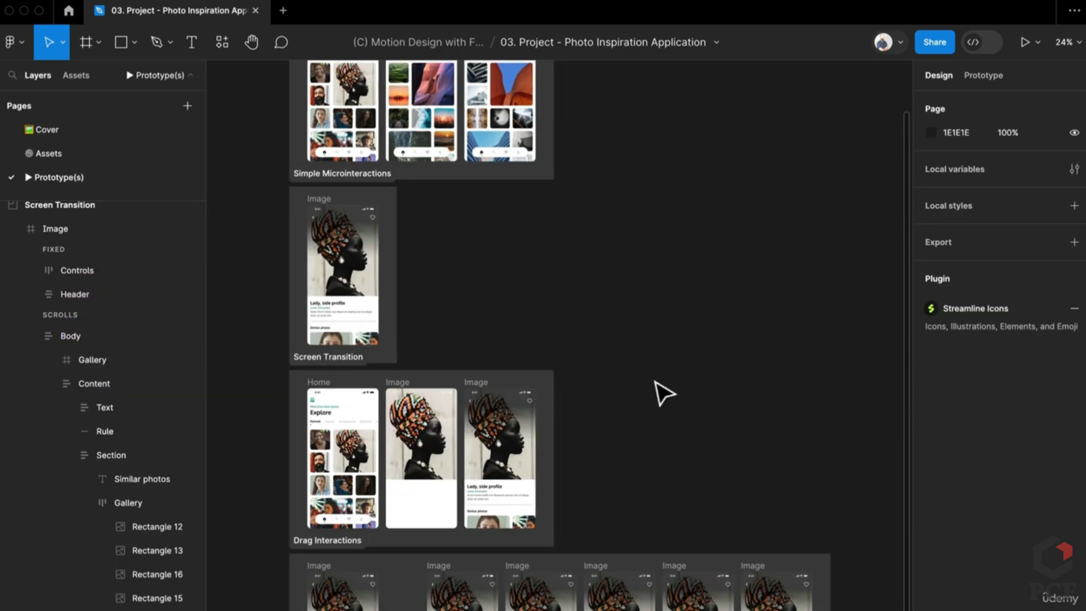
pyautogui.hotkey('ctrl', 'v')
pyautogui.moveTo(562, 436); pyautogui.dragTo(714, 467)
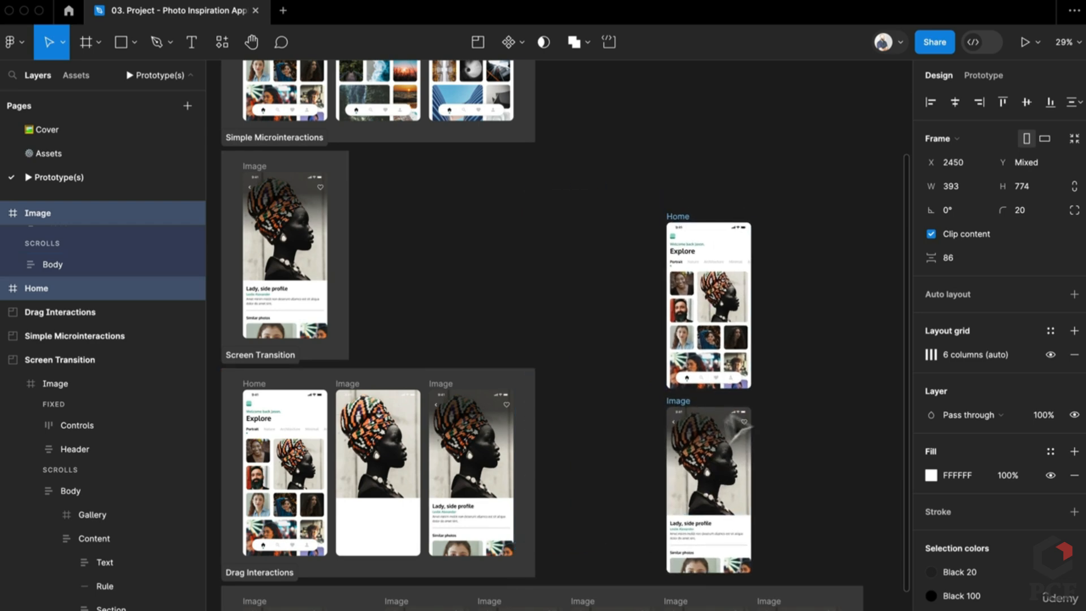
pyautogui.click(685, 416)
pyautogui.moveTo(683, 412); pyautogui.dragTo(708, 380)
# Select both pasted screens, then deselect and present the prototype in a new tab
pyautogui.click(673, 226)
pyautogui.keyDown('shift'); pyautogui.click(776, 225); pyautogui.keyUp('shift')
pyautogui.scroll(6, 570, 380)
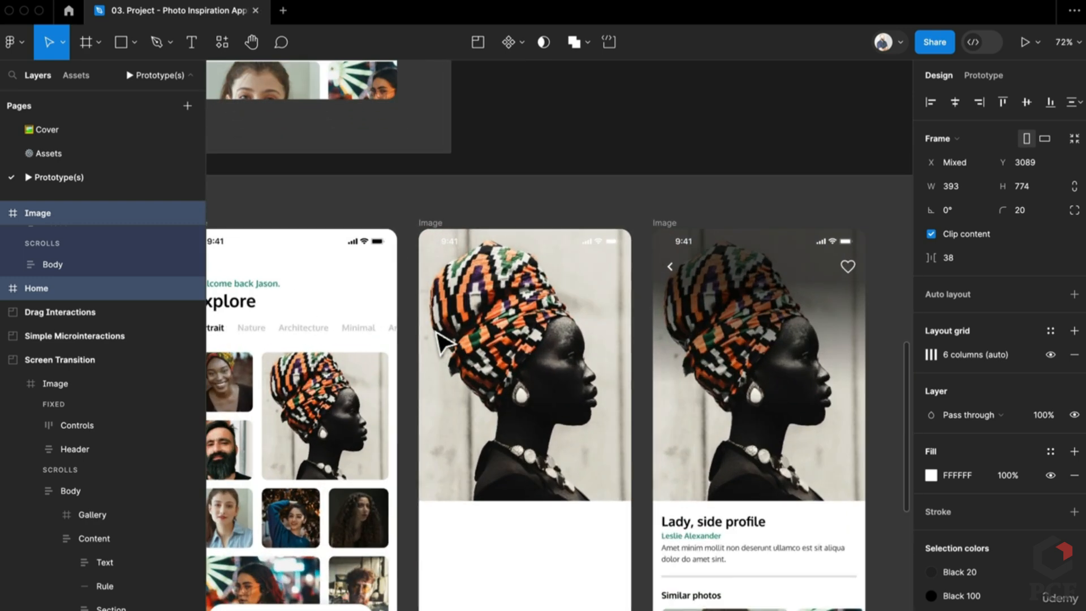
pyautogui.scroll(-1, 444, 342)
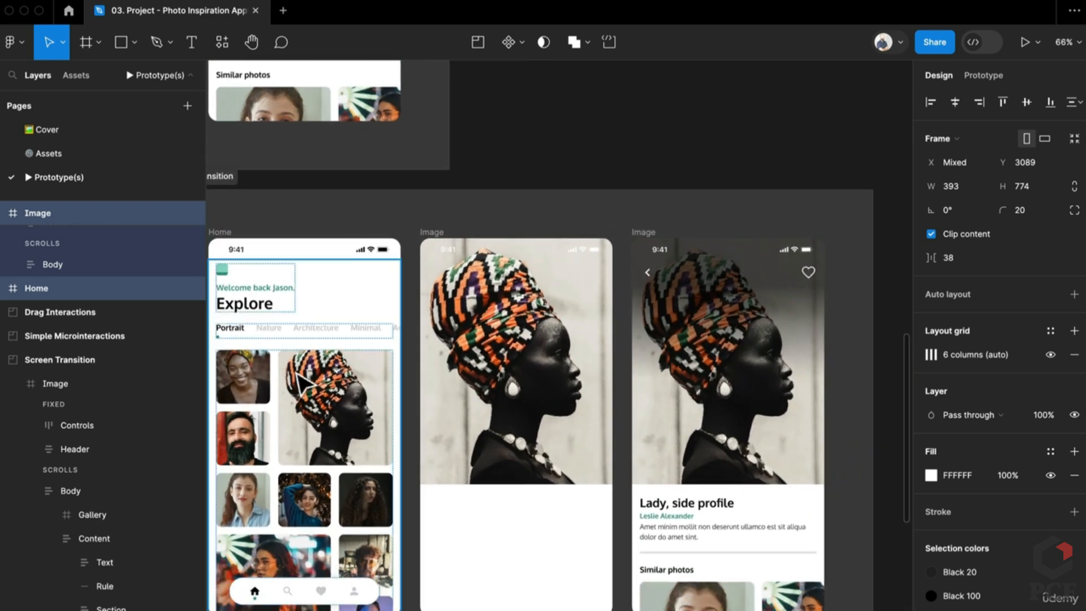
pyautogui.click(782, 198)
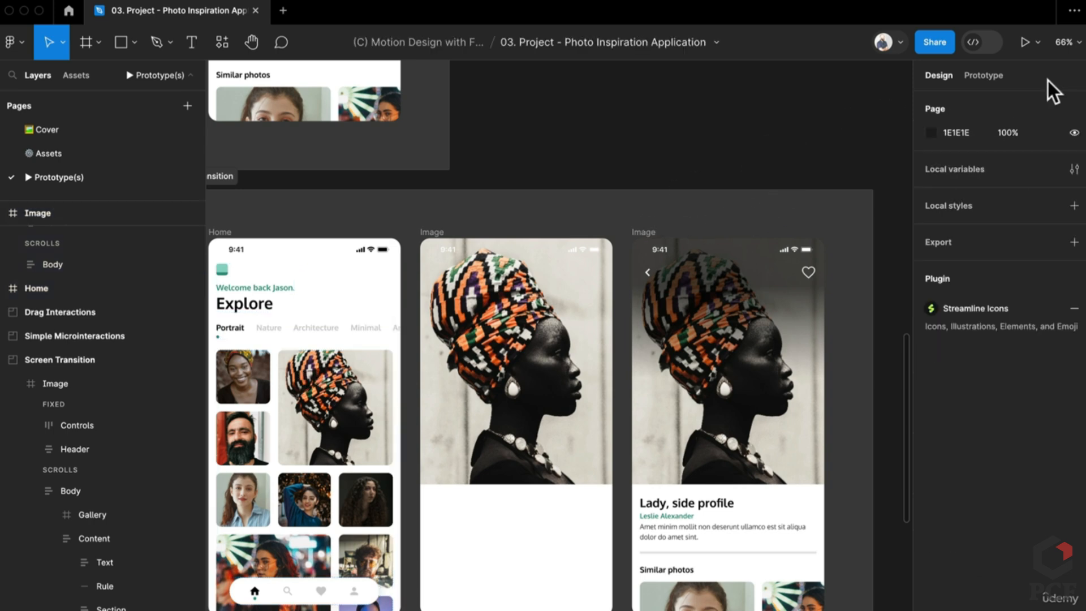
pyautogui.click(1033, 49)
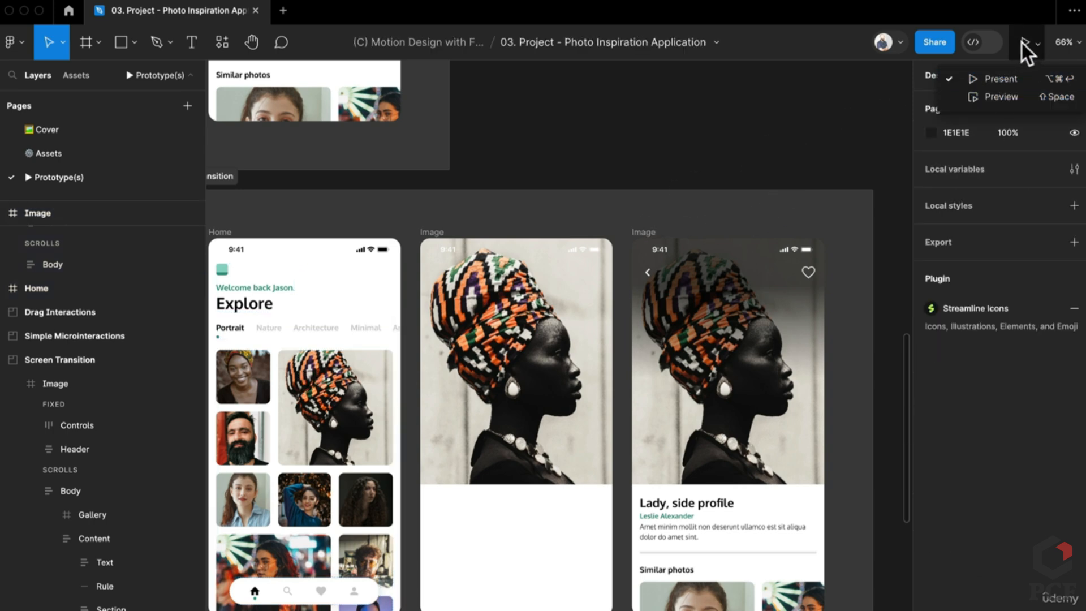
pyautogui.click(1022, 43)
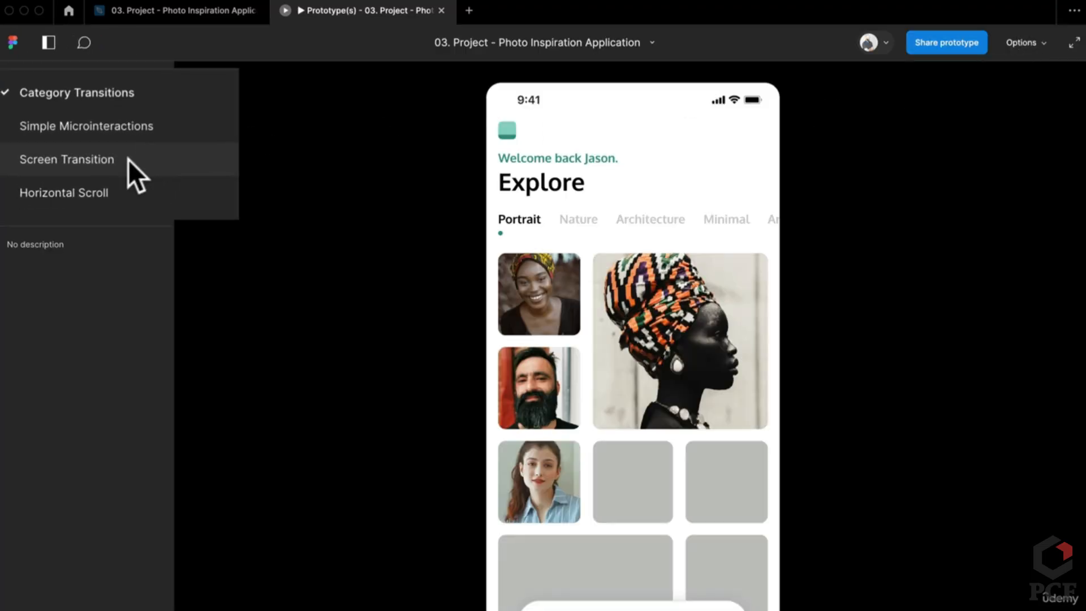
# In the Screen Transition flow, open the side-profile photo's detail screen, then return to the design file
pyautogui.click(93, 156)
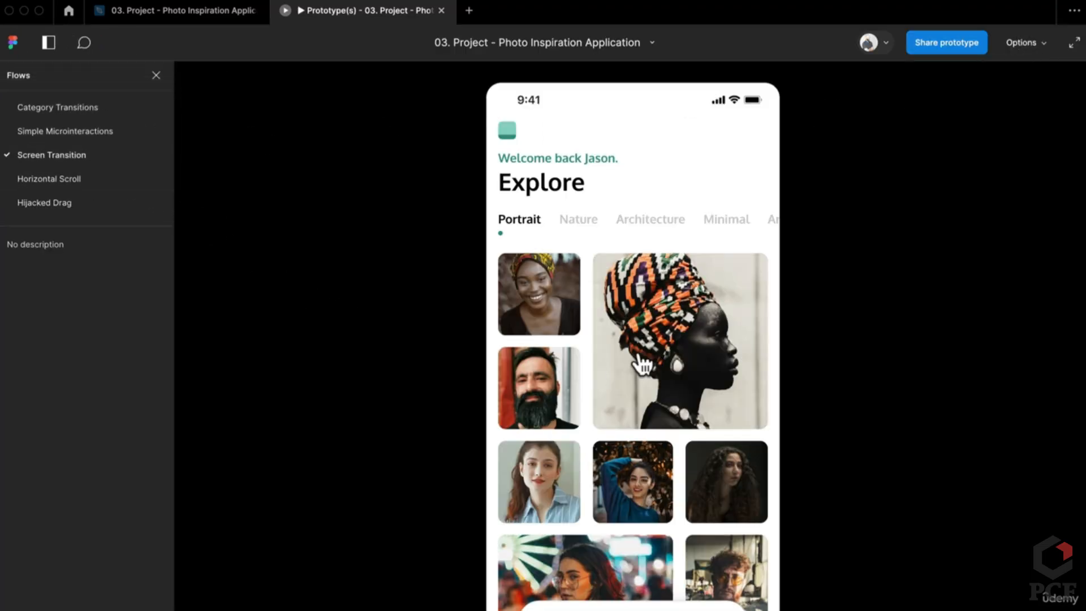
pyautogui.click(714, 385)
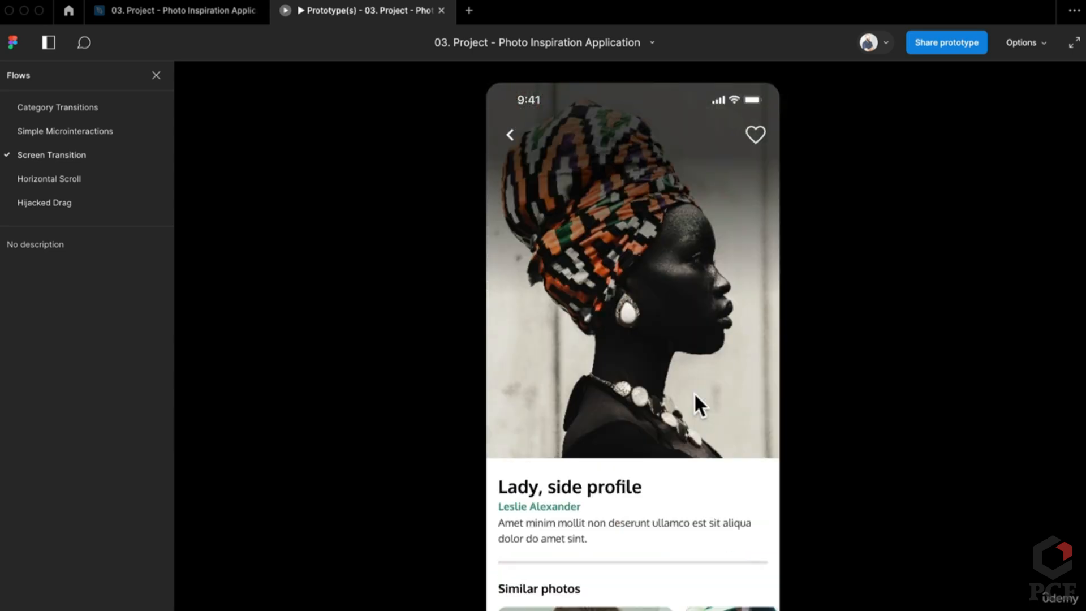
pyautogui.click(512, 138)
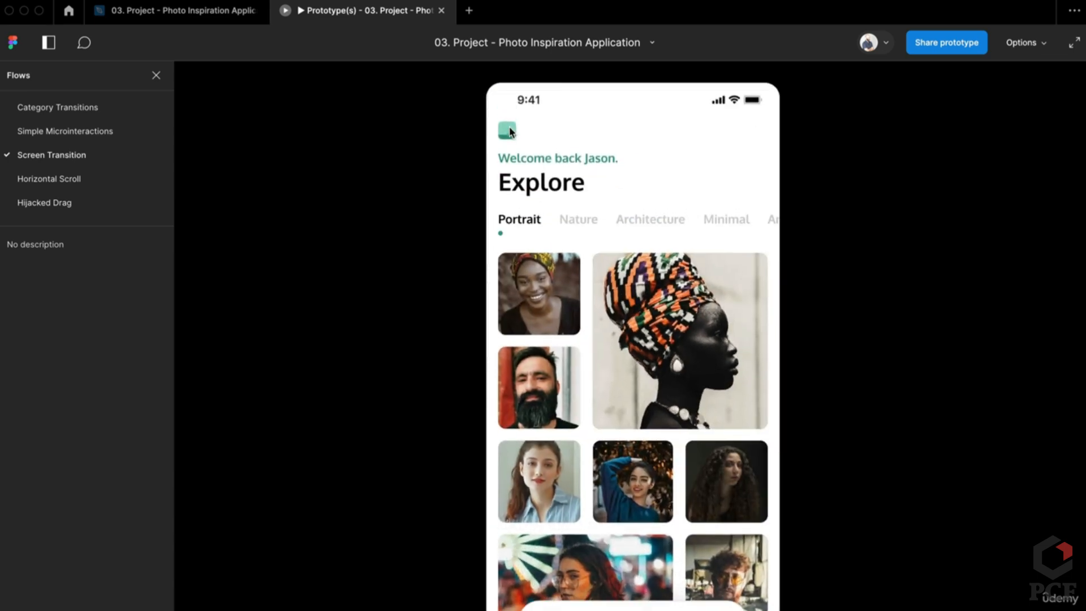
pyautogui.click(752, 416)
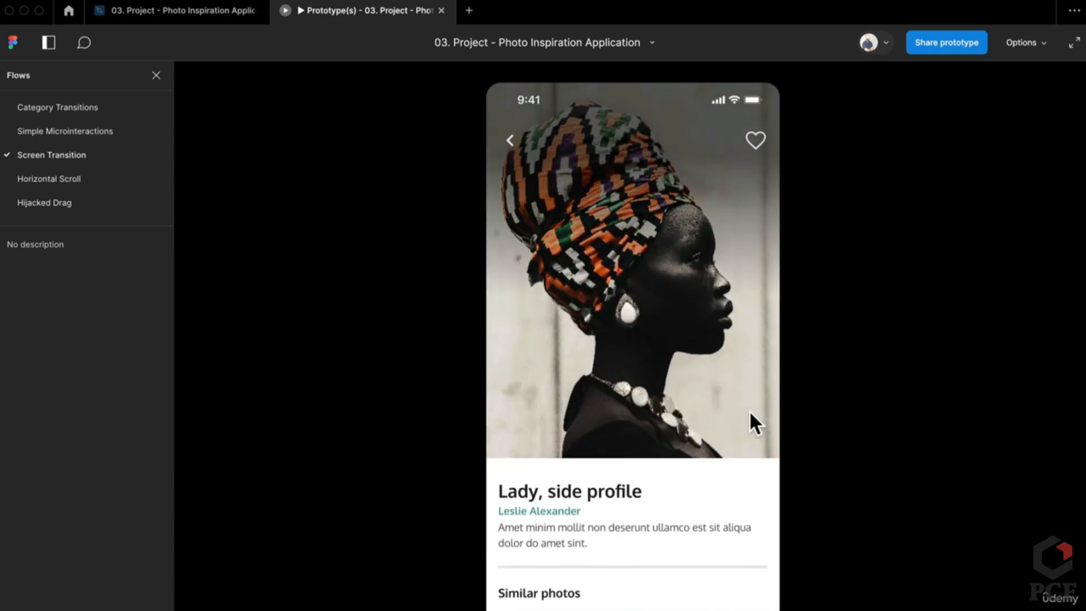
pyautogui.click(199, 19)
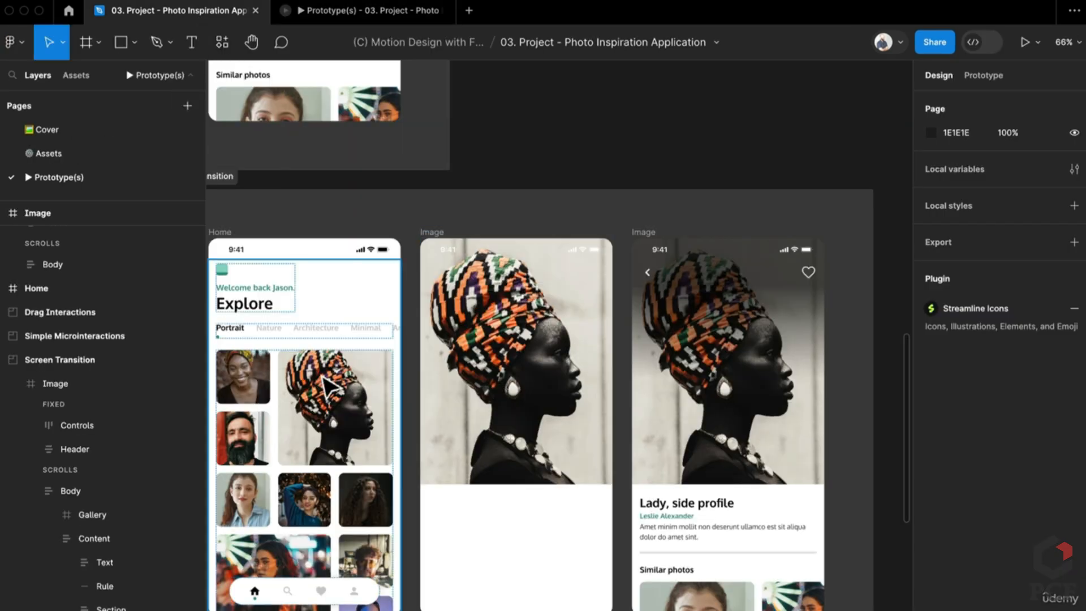
# Inspect the Home-to-Image click interaction of the Screen Transition flow
pyautogui.click(341, 300)
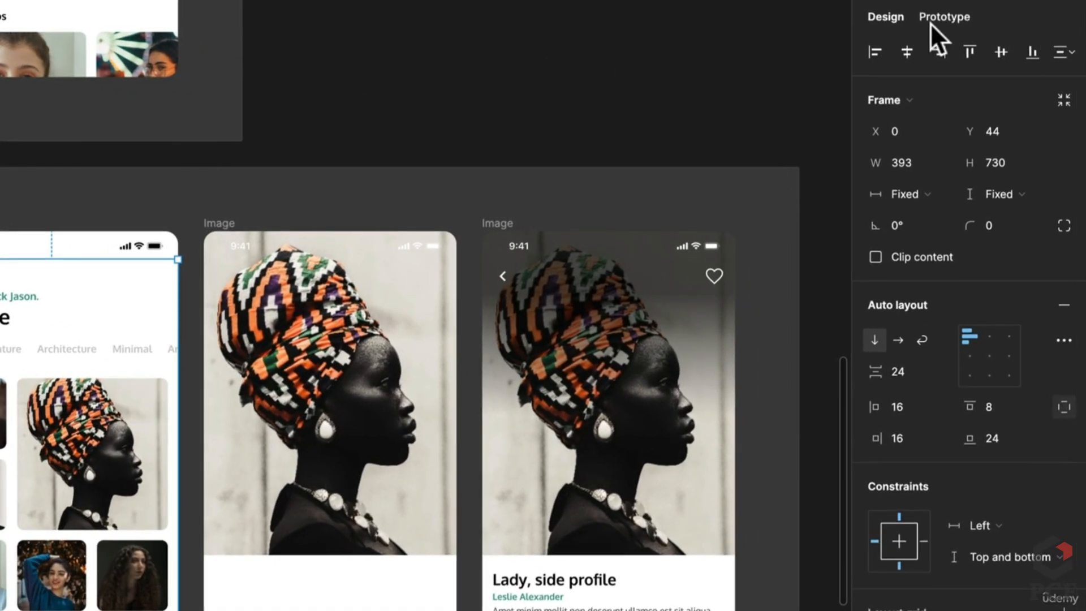
pyautogui.click(931, 21)
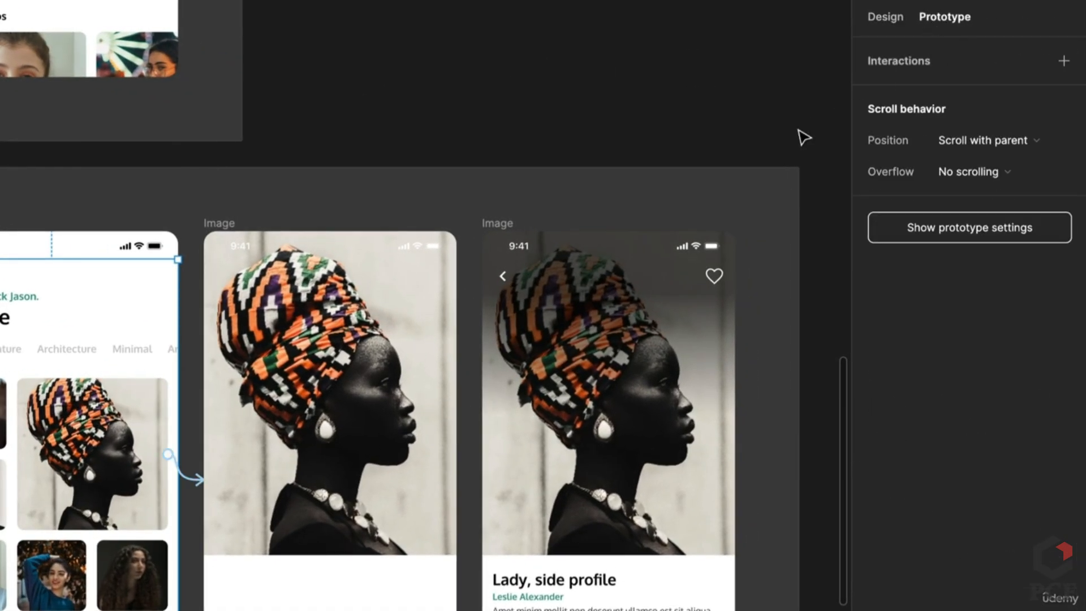
pyautogui.click(177, 219)
pyautogui.scroll(2, 162, 481)
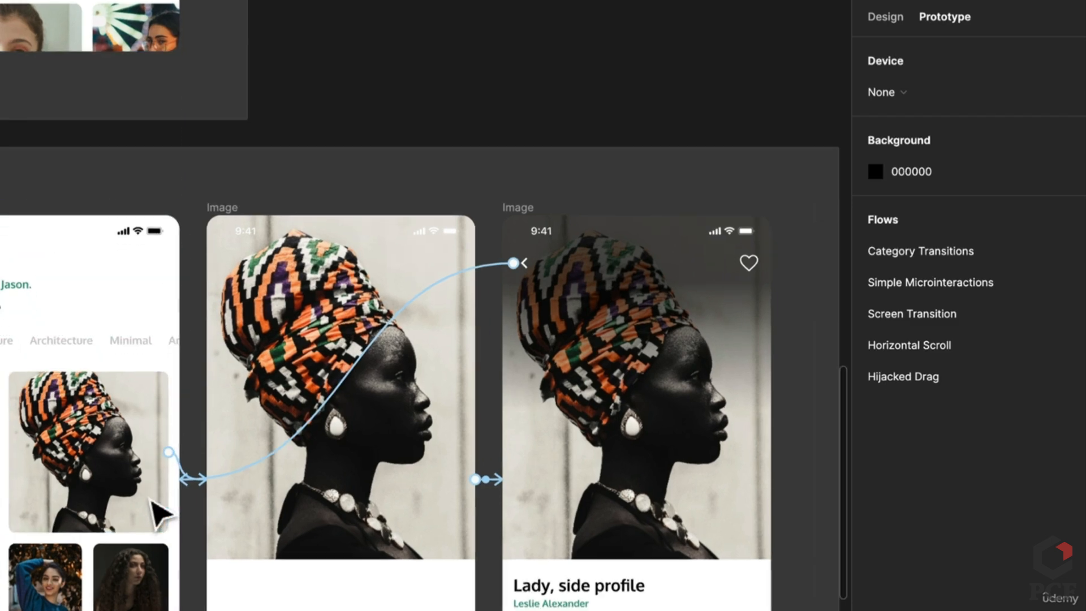
pyautogui.moveTo(160, 509); pyautogui.dragTo(407, 485)
pyautogui.scroll(1, 407, 485)
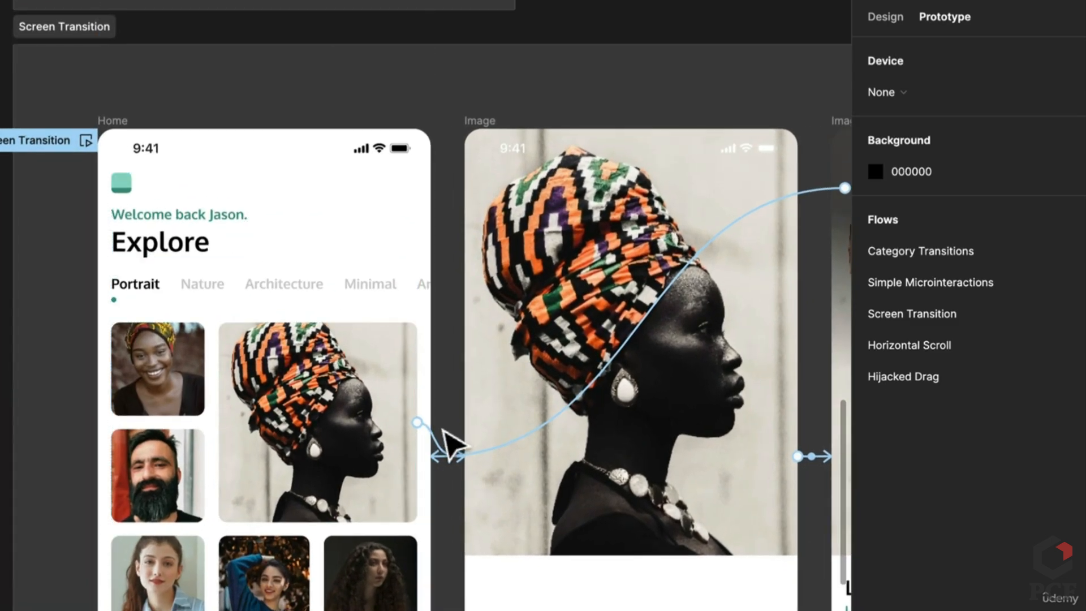
pyautogui.click(446, 451)
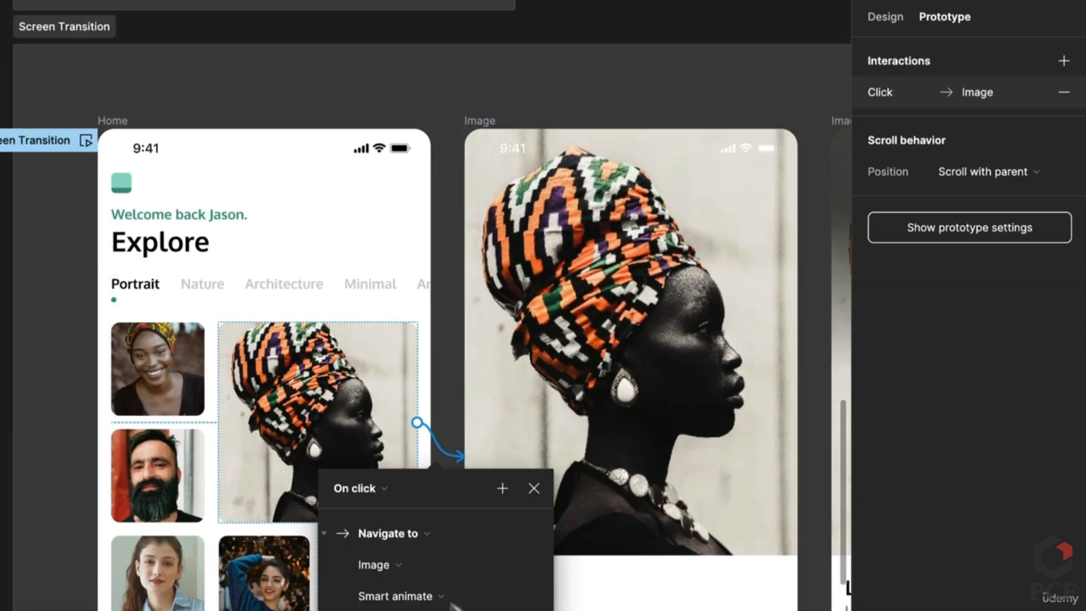
pyautogui.hscroll(3, 555, 407)
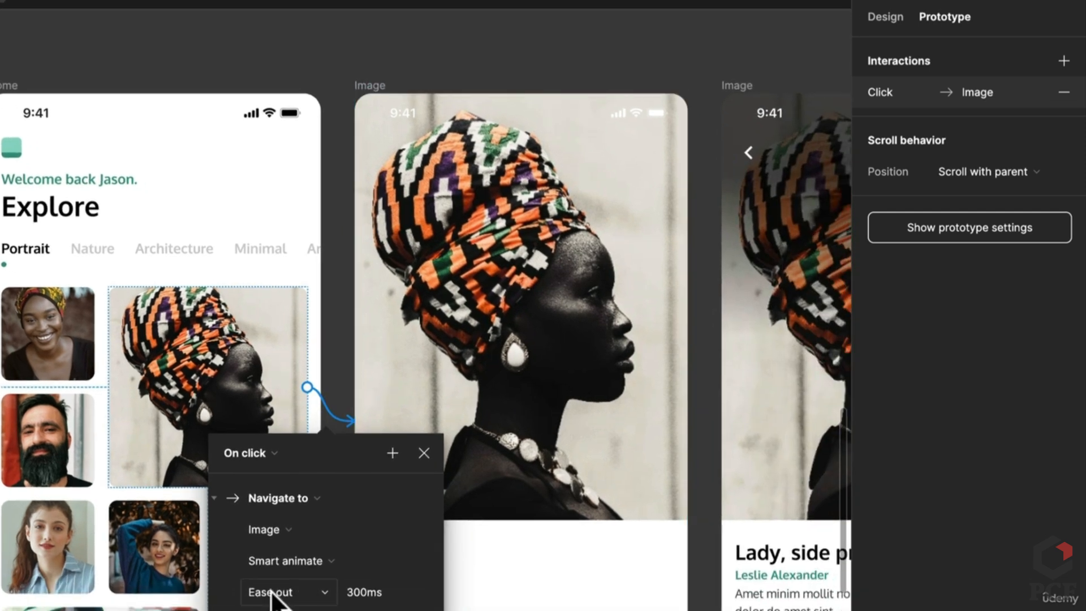
pyautogui.scroll(-1, 273, 597)
# Inspect the Image after-delay interaction and the back chevron's Smart animate, Gentle 800ms link to Home
pyautogui.click(523, 375)
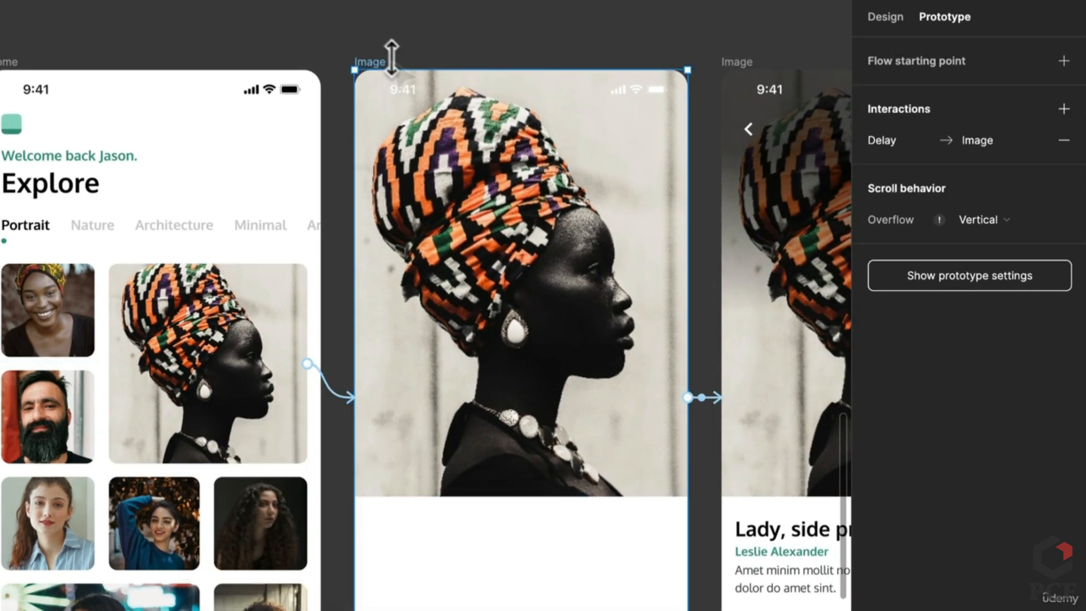
pyautogui.click(707, 409)
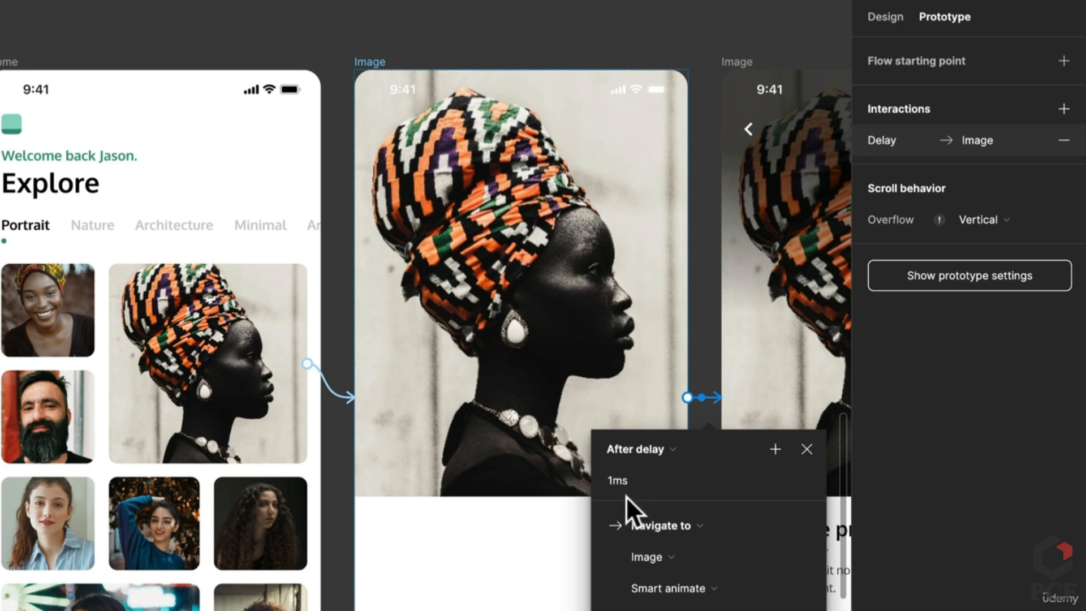
pyautogui.moveTo(625, 277); pyautogui.dragTo(407, 408)
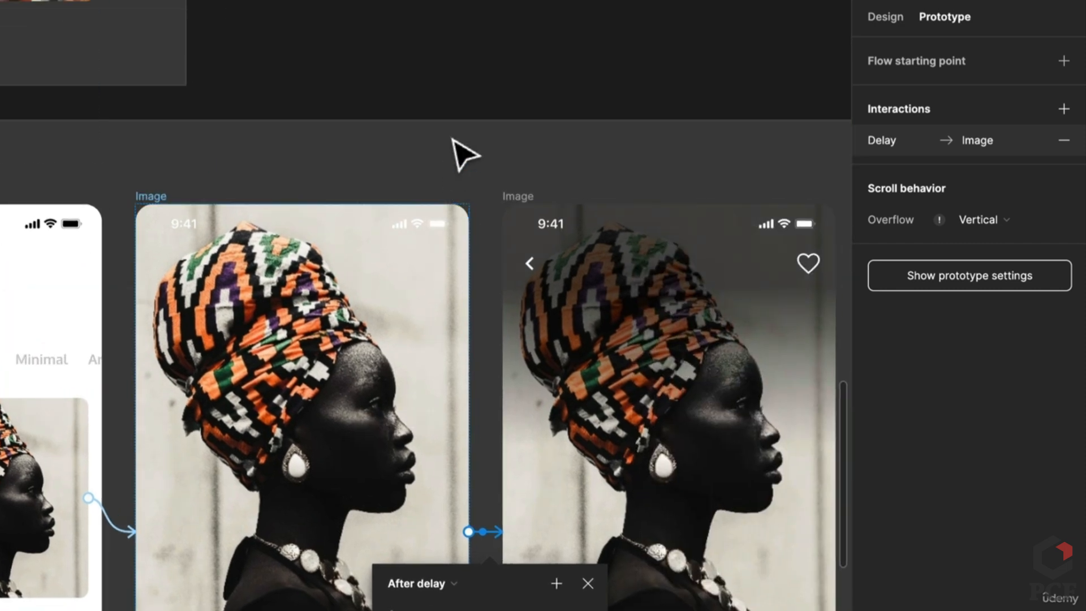
pyautogui.click(461, 153)
pyautogui.click(467, 274)
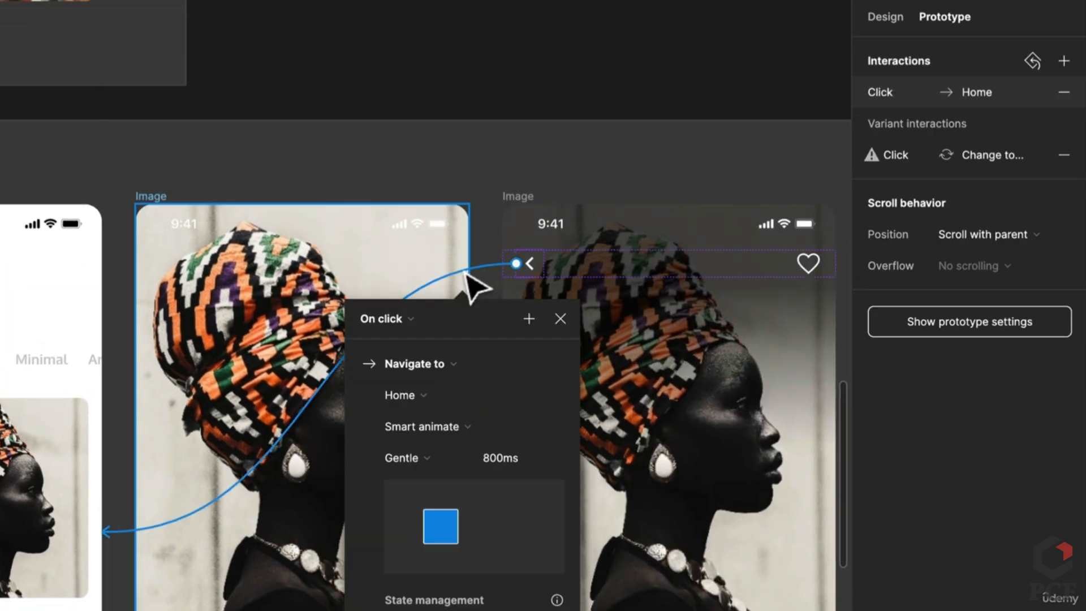
pyautogui.hscroll(-10, 463, 463)
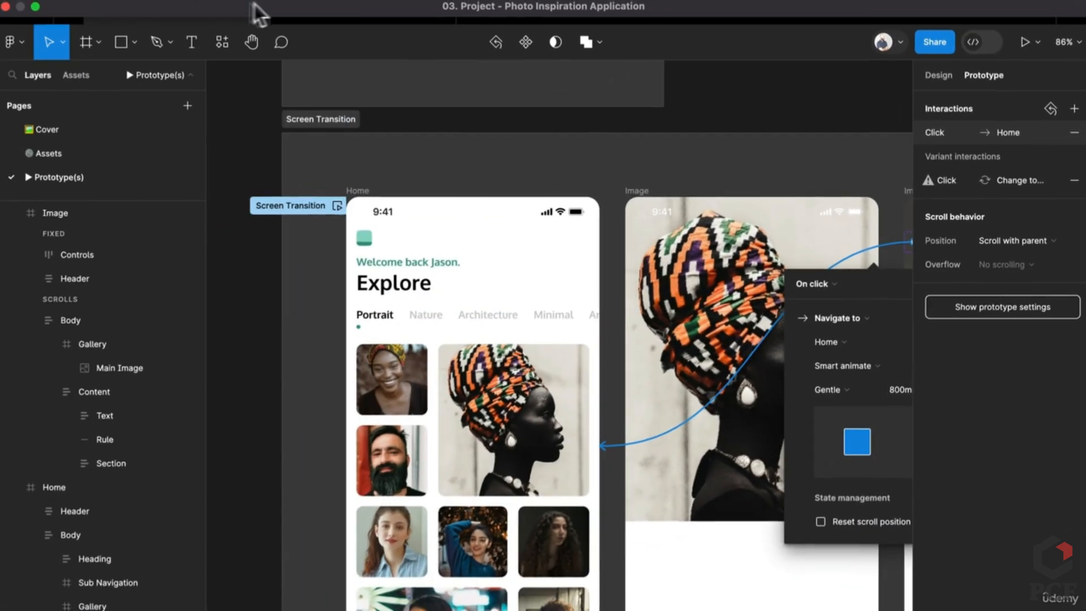
# In the prototype, go back Home, reopen the turban portrait's detail screen, and return
pyautogui.click(341, 17)
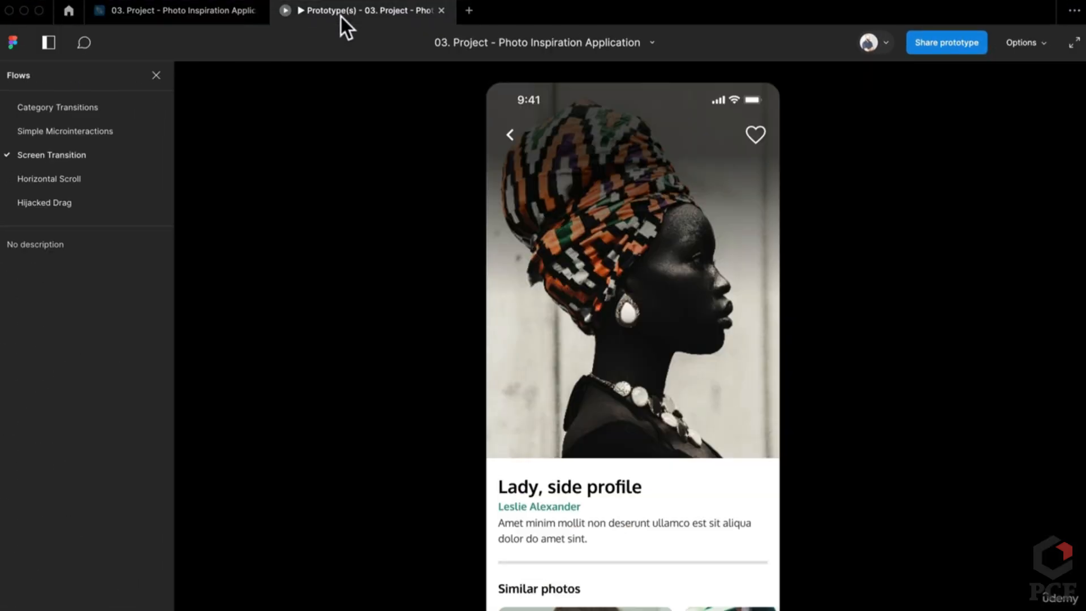
pyautogui.click(518, 135)
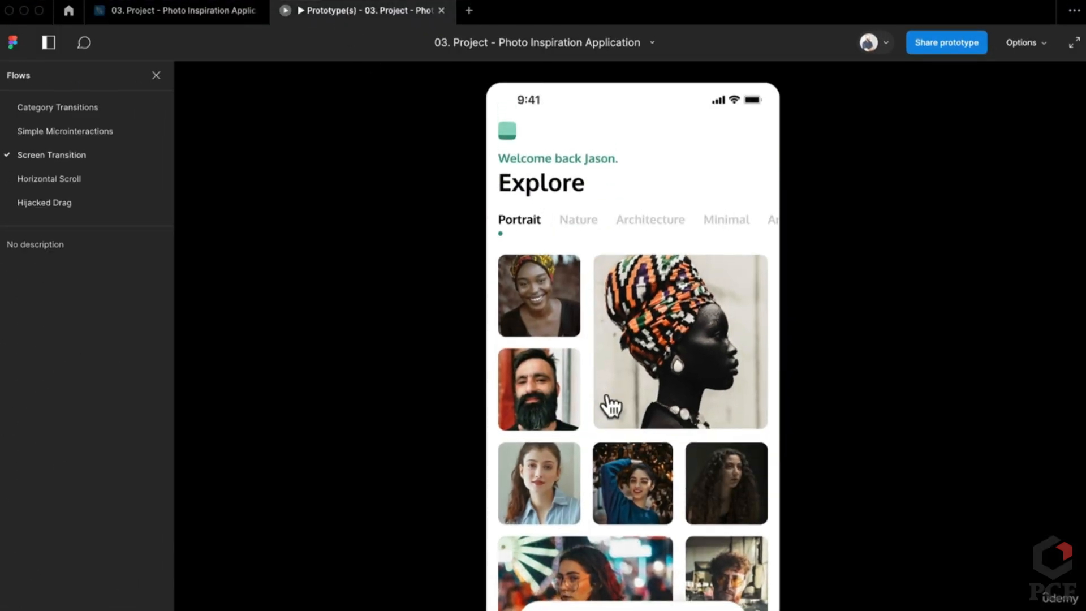
pyautogui.click(616, 403)
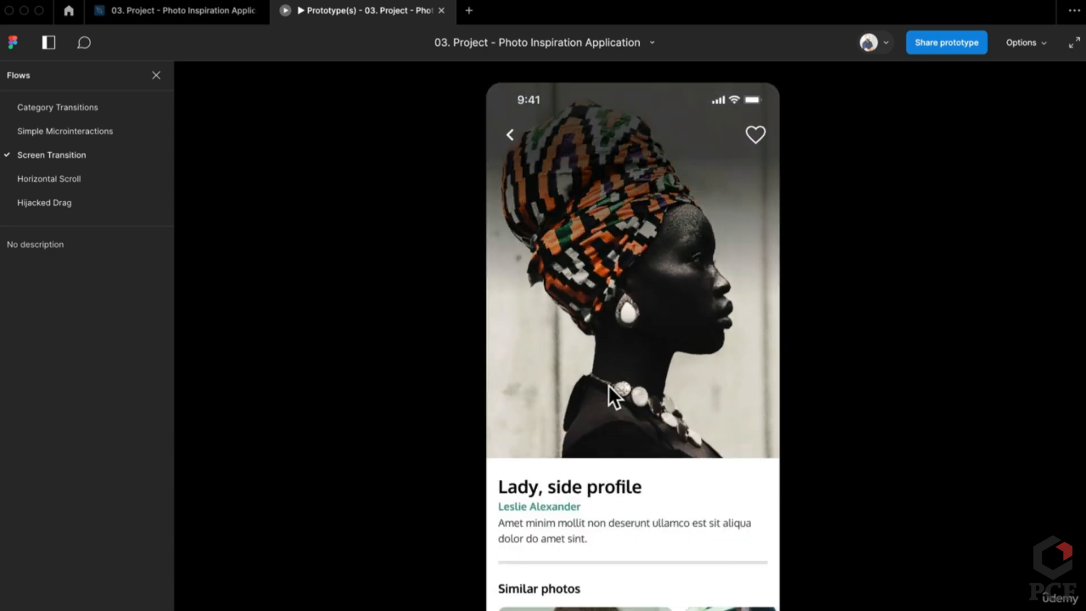
pyautogui.click(205, 14)
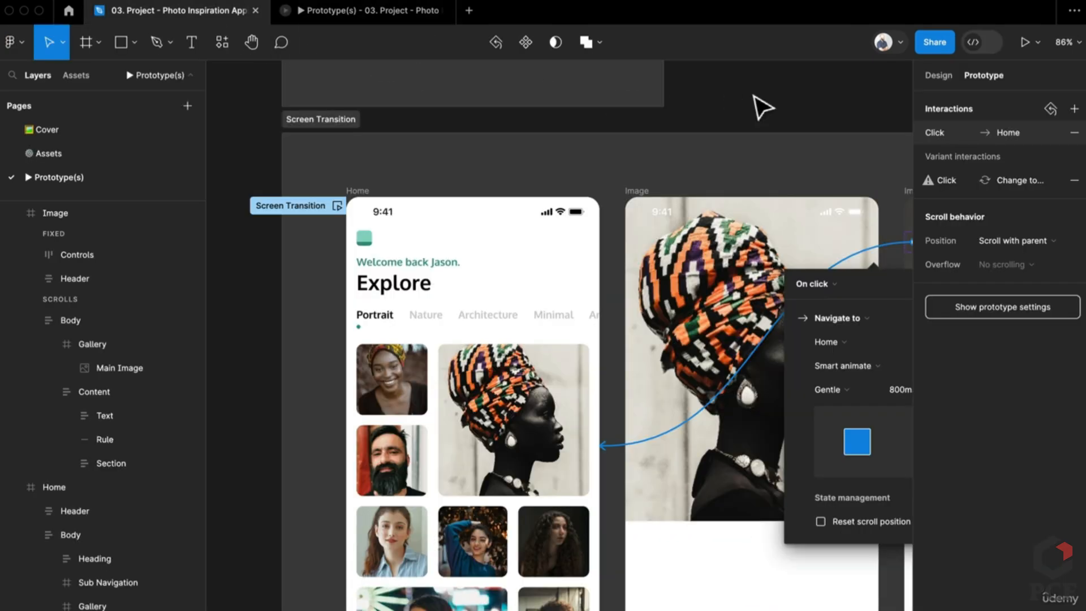
pyautogui.click(760, 130)
pyautogui.hscroll(3, 622, 226)
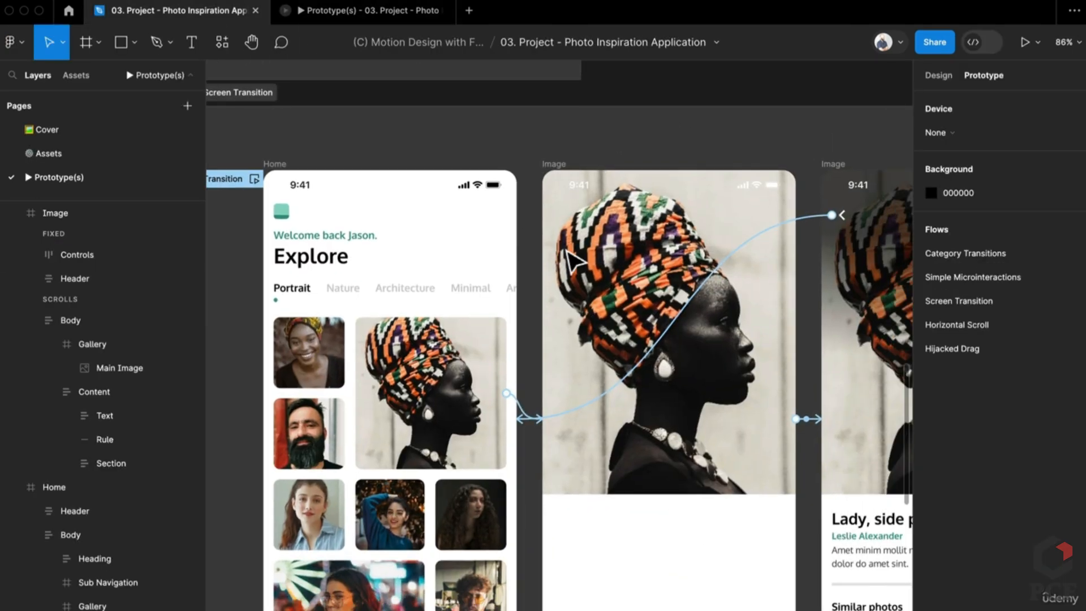
pyautogui.scroll(-2, 574, 258)
pyautogui.hscroll(3, 571, 257)
pyautogui.click(571, 257)
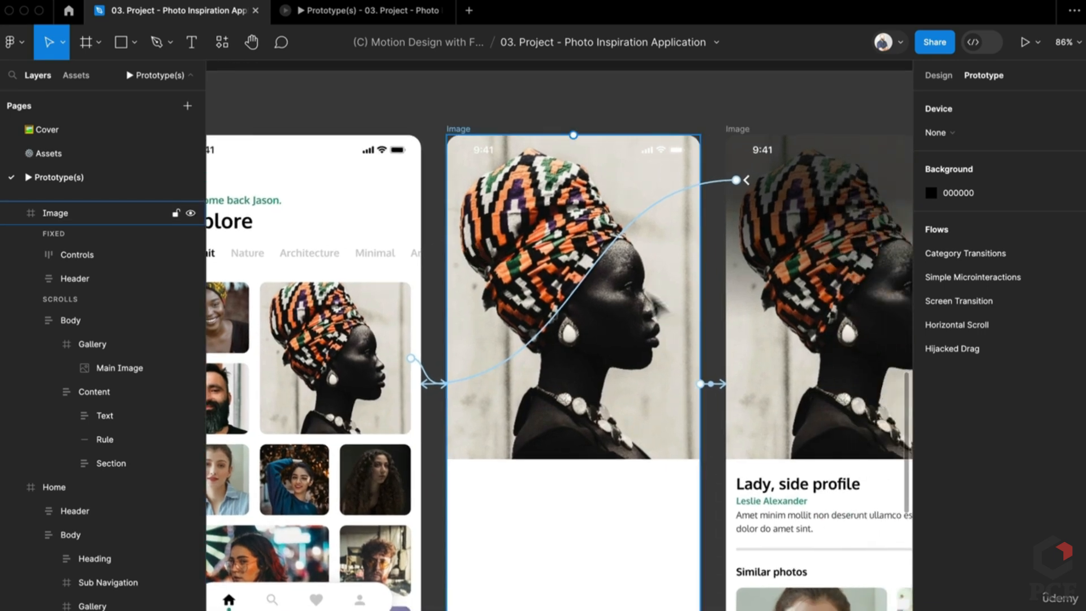
pyautogui.click(402, 377)
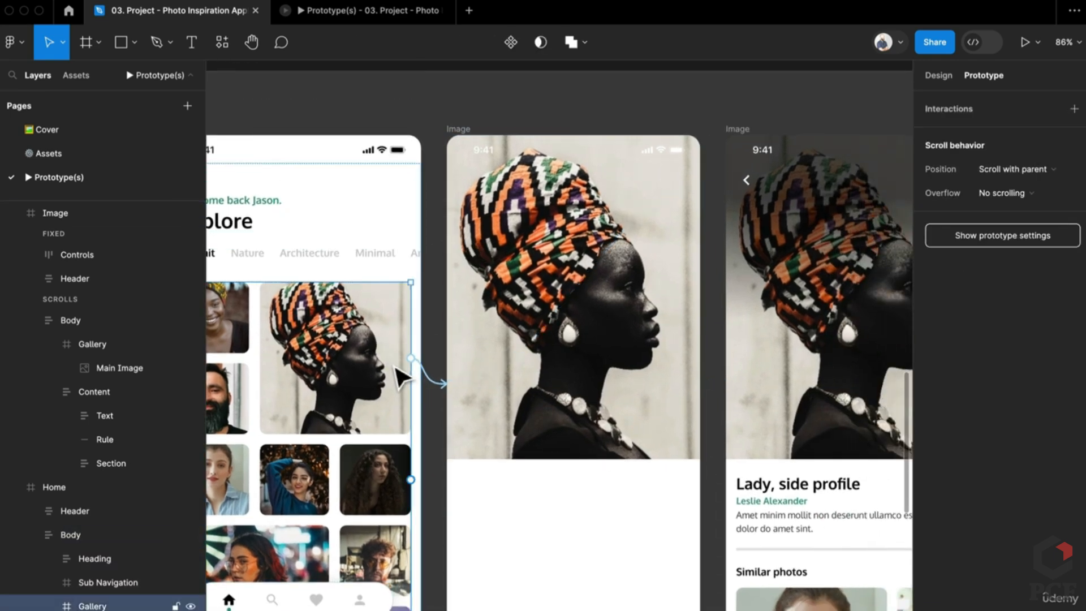
pyautogui.hscroll(-2, 399, 380)
pyautogui.scroll(-1, 400, 380)
pyautogui.scroll(-5, 150, 565)
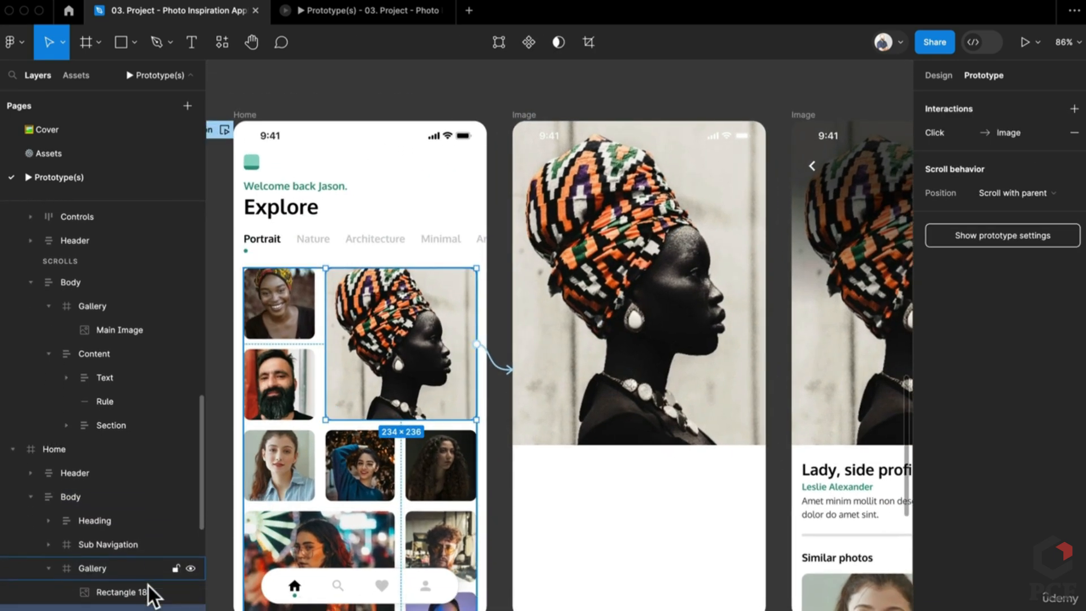
pyautogui.scroll(-2, 150, 594)
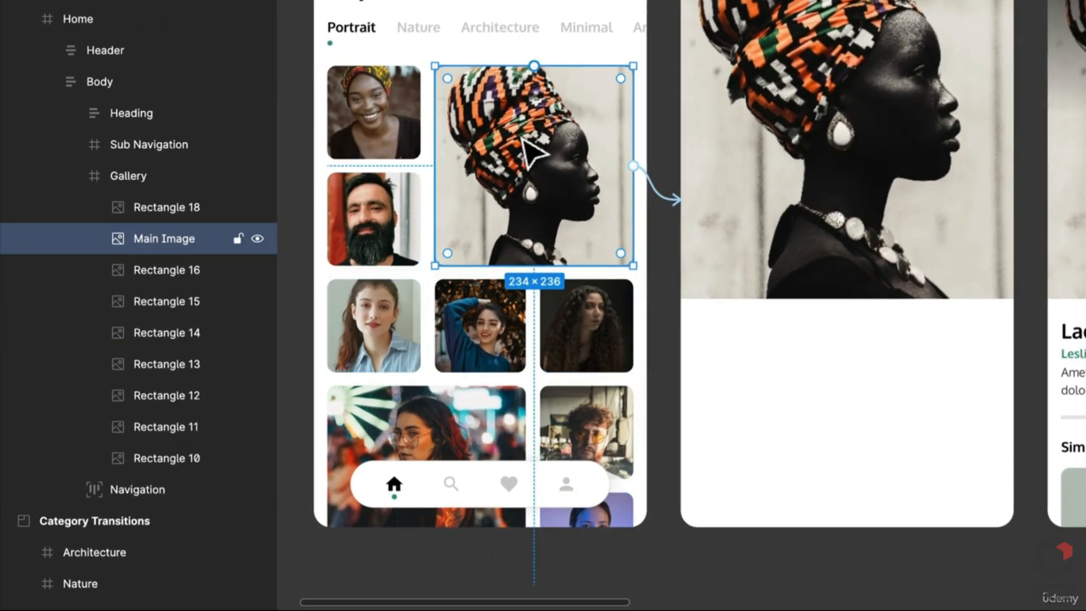
pyautogui.click(763, 152)
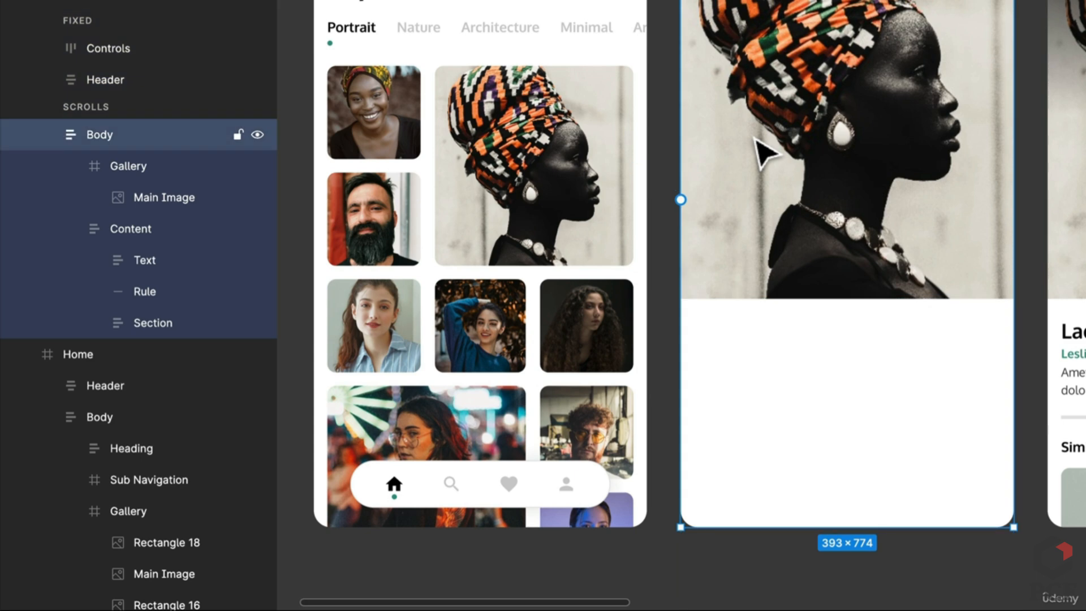
pyautogui.click(763, 152)
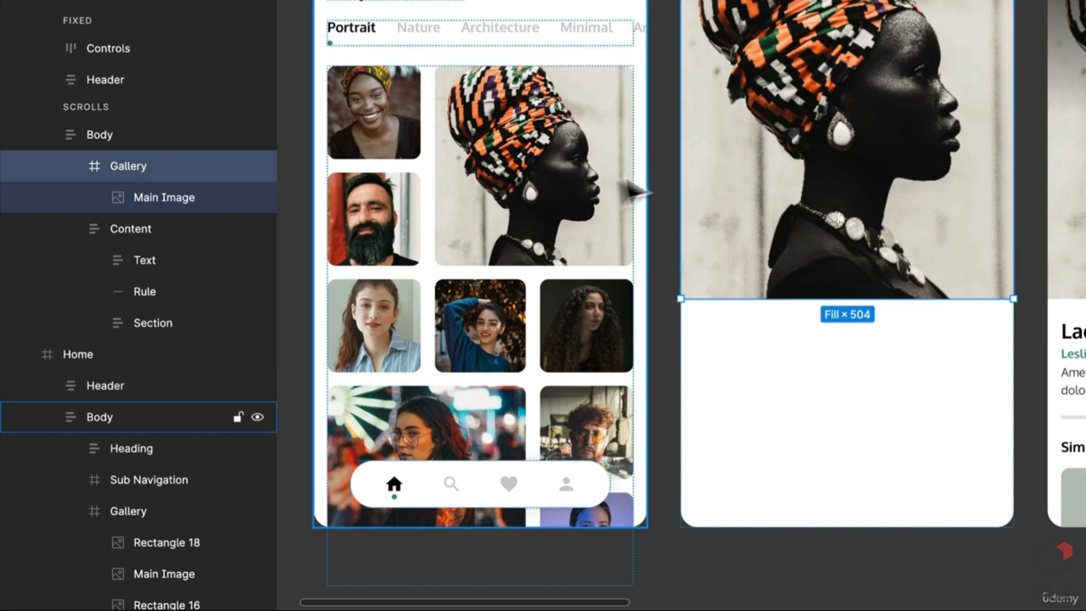
pyautogui.hscroll(5, 729, 193)
pyautogui.click(806, 164)
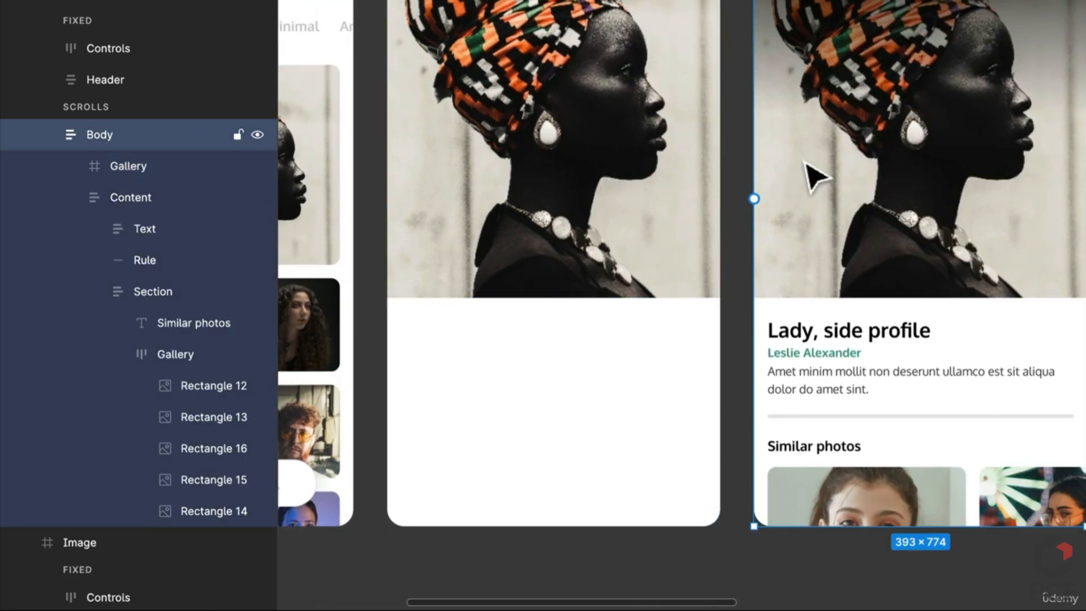
pyautogui.hscroll(-4, 477, 198)
pyautogui.doubleClick(479, 195)
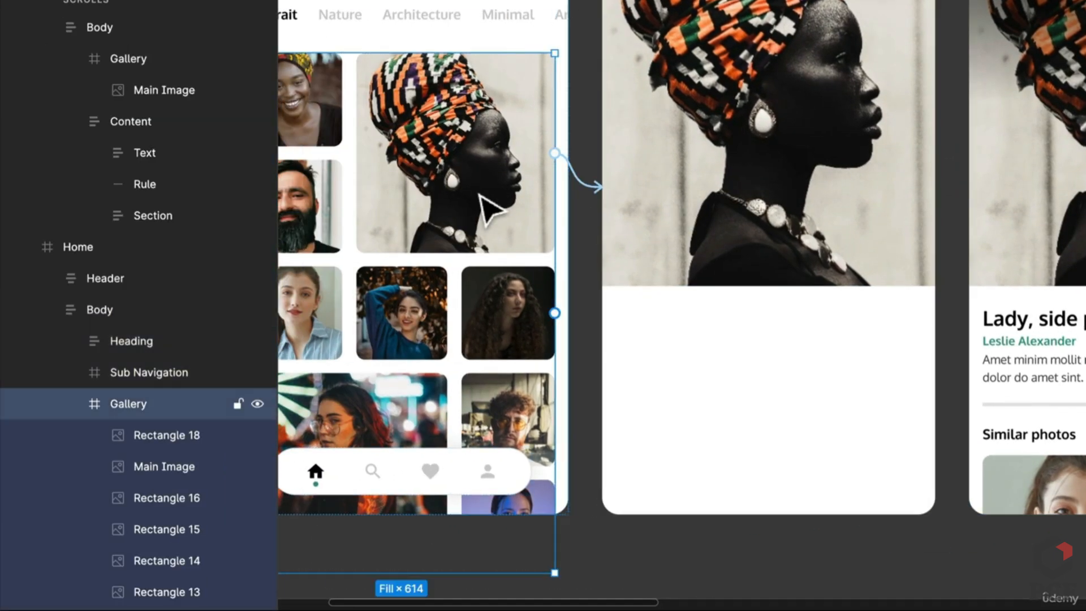
pyautogui.hscroll(-4, 481, 195)
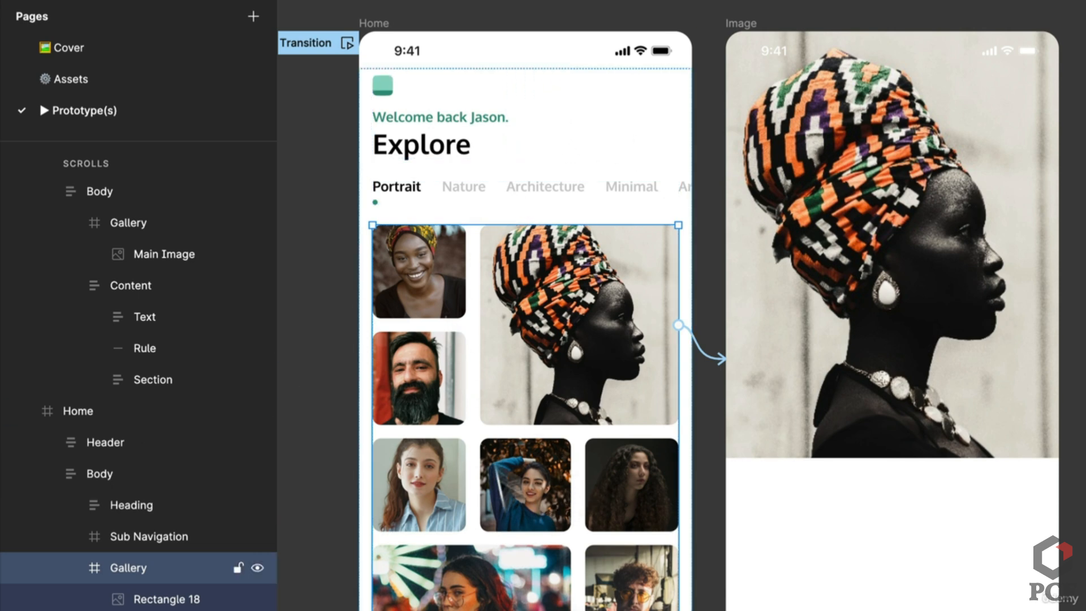
pyautogui.click(753, 28)
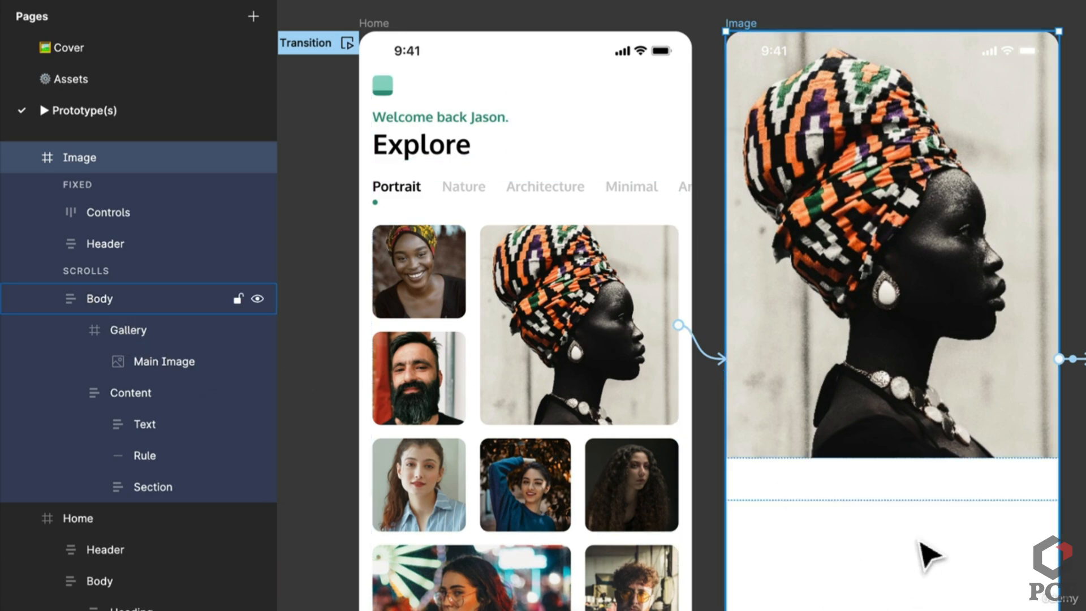
pyautogui.hscroll(5, 928, 554)
pyautogui.scroll(-2, 927, 554)
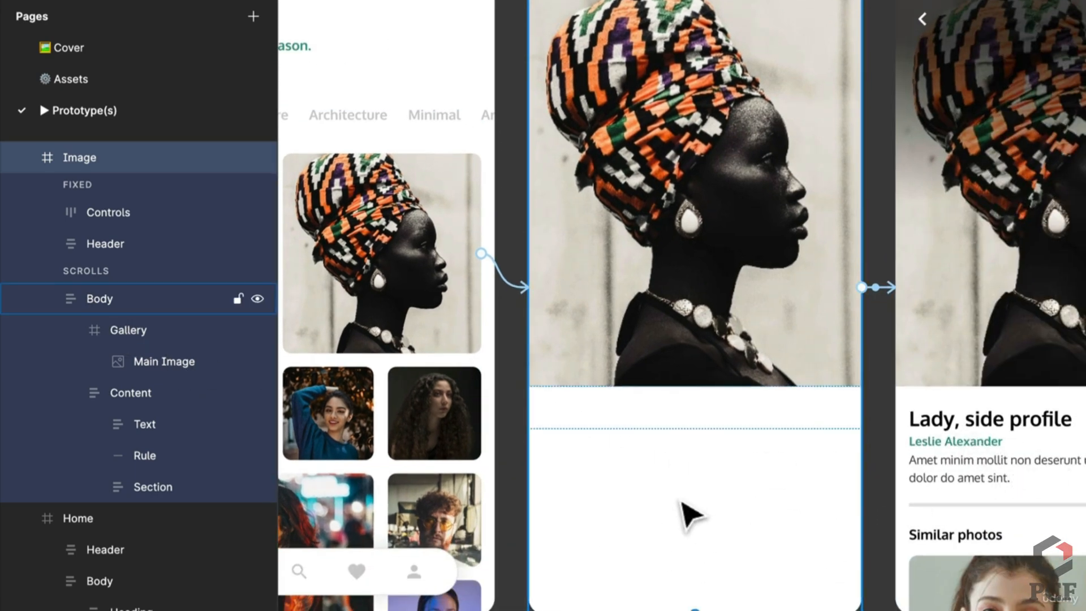
# Set the Content frame's layer opacity to 100%, then back to 0%
pyautogui.click(684, 504)
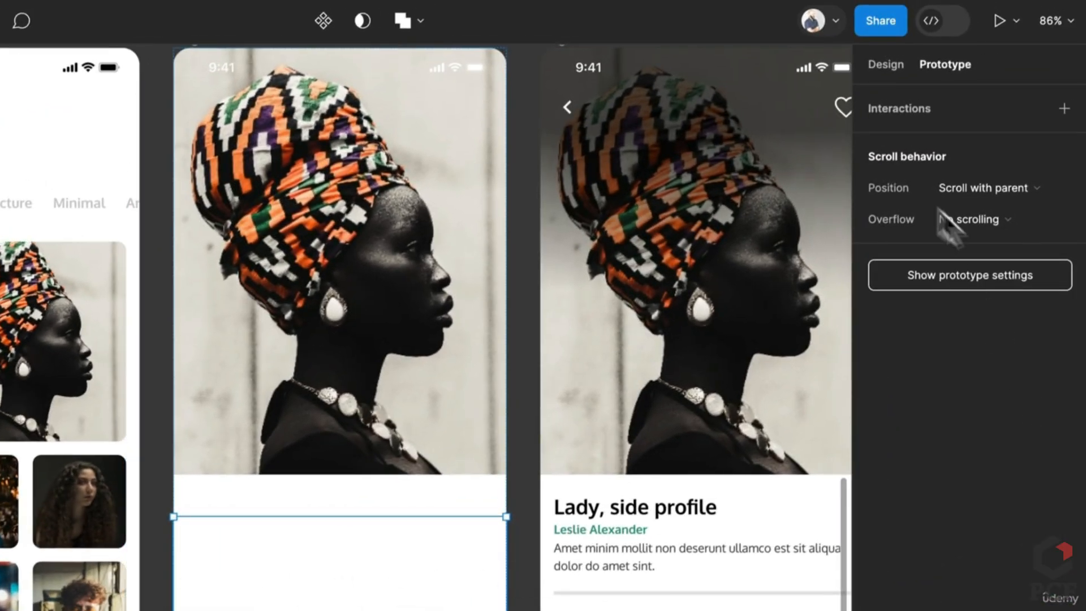
pyautogui.click(885, 75)
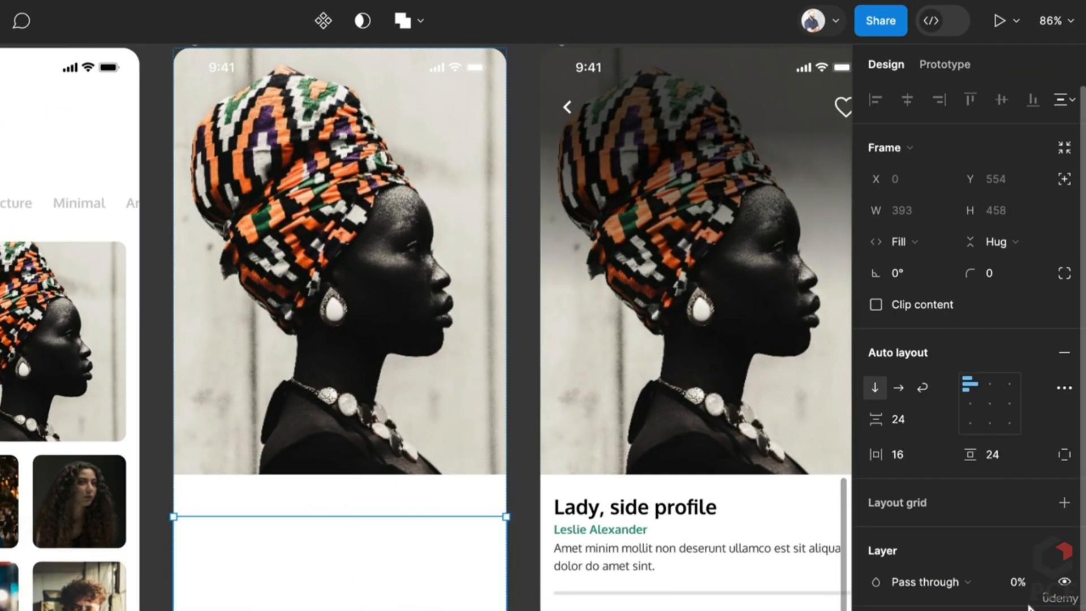
pyautogui.write('100')
pyautogui.press('Return')
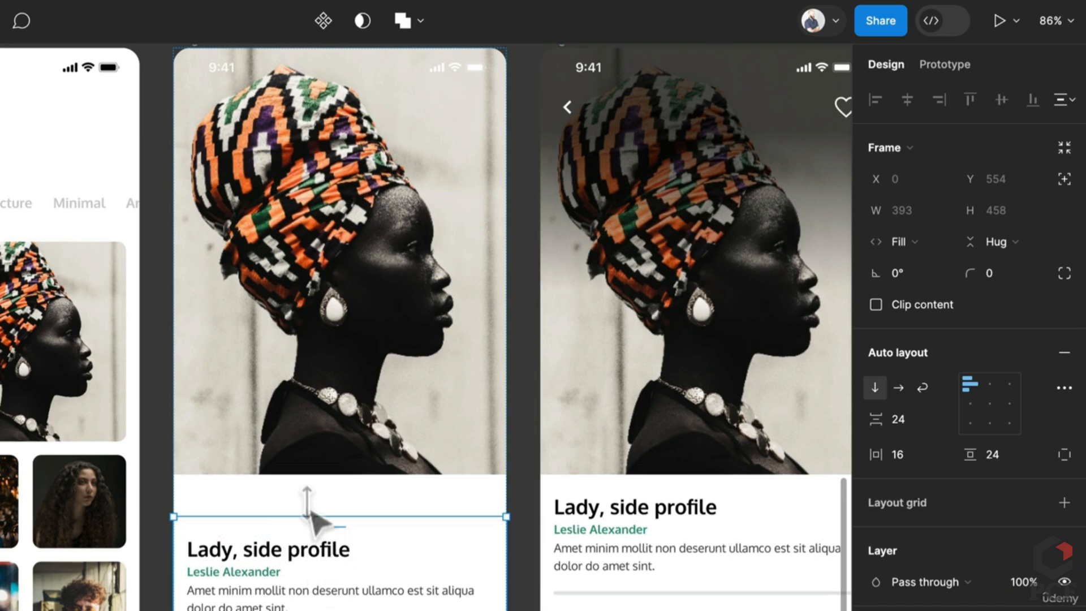
pyautogui.press('0')
pyautogui.press('0')
# Check that the first Image screen's top bar is also at 0% opacity
pyautogui.scroll(2, 362, 528)
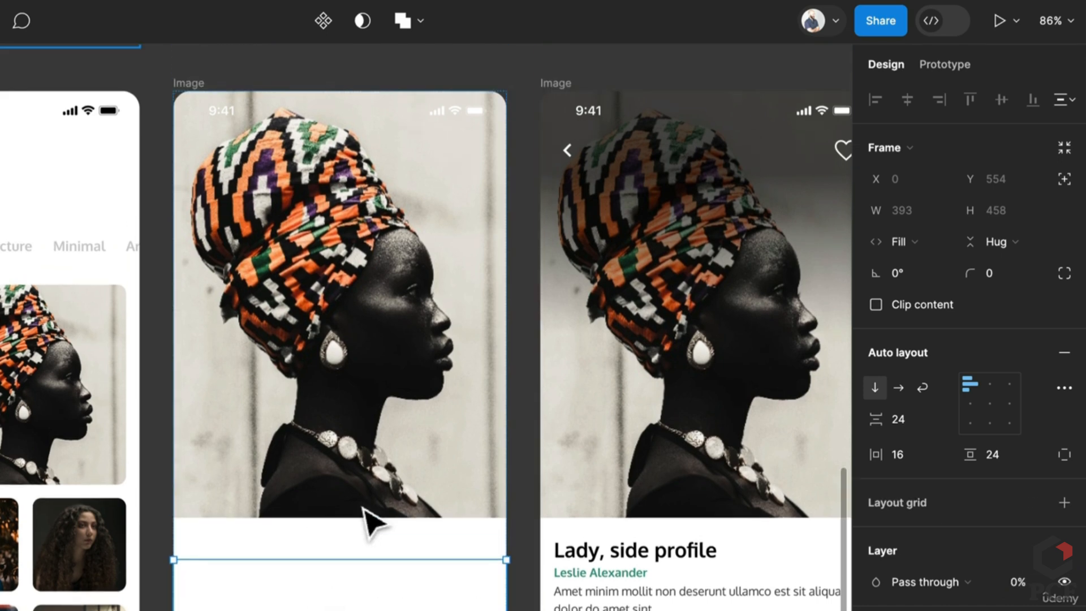
pyautogui.click(435, 186)
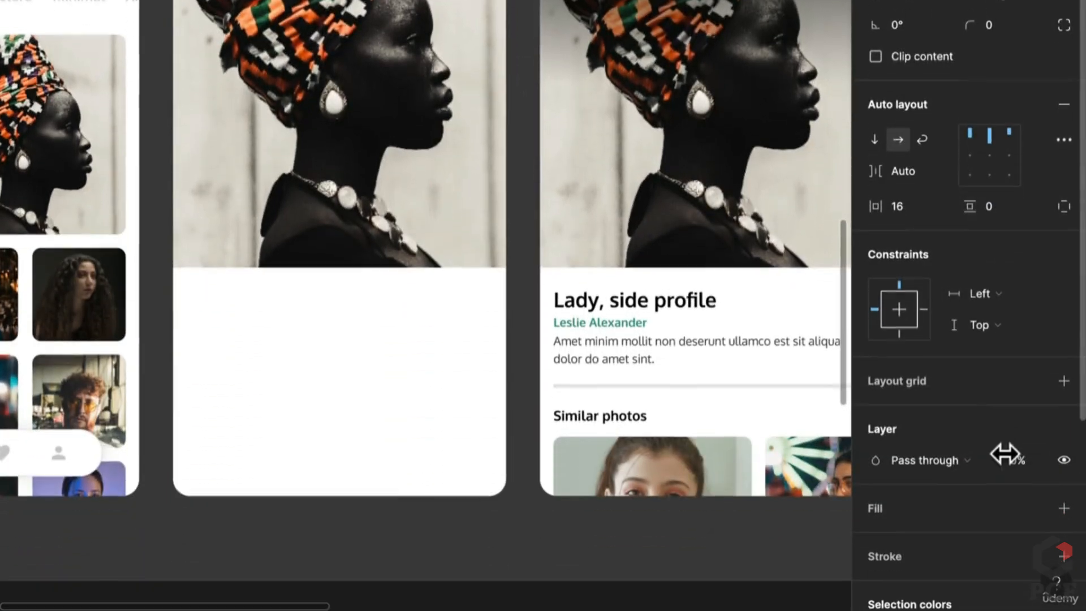
pyautogui.click(1022, 461)
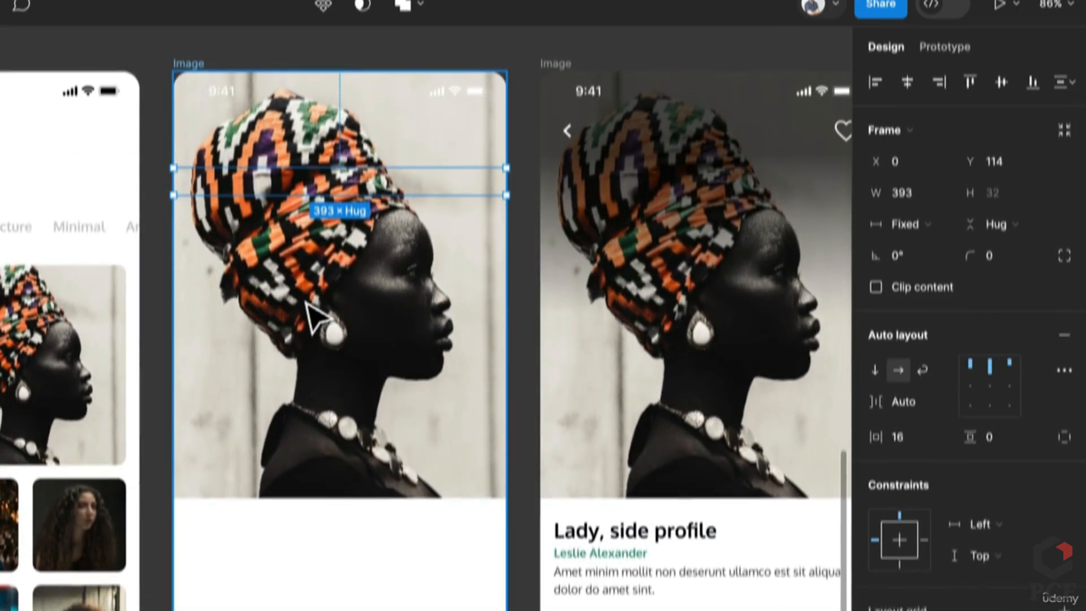
pyautogui.scroll(-5, 308, 311)
# Rename both the Home and Image screens to 'Transition'
pyautogui.hscroll(6, 565, 333)
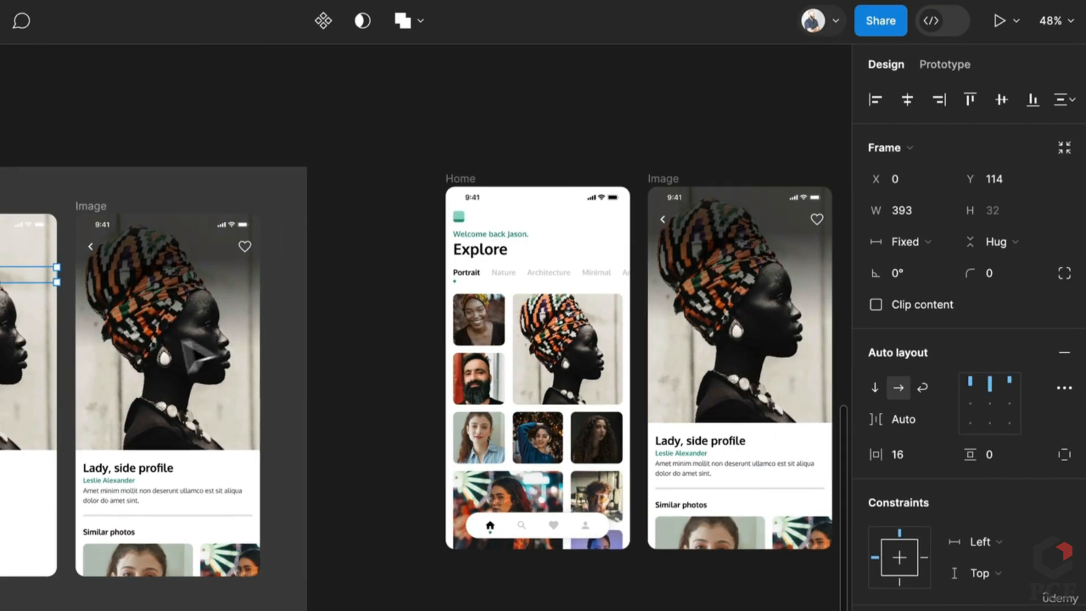
pyautogui.click(742, 285)
pyautogui.doubleClick(733, 276)
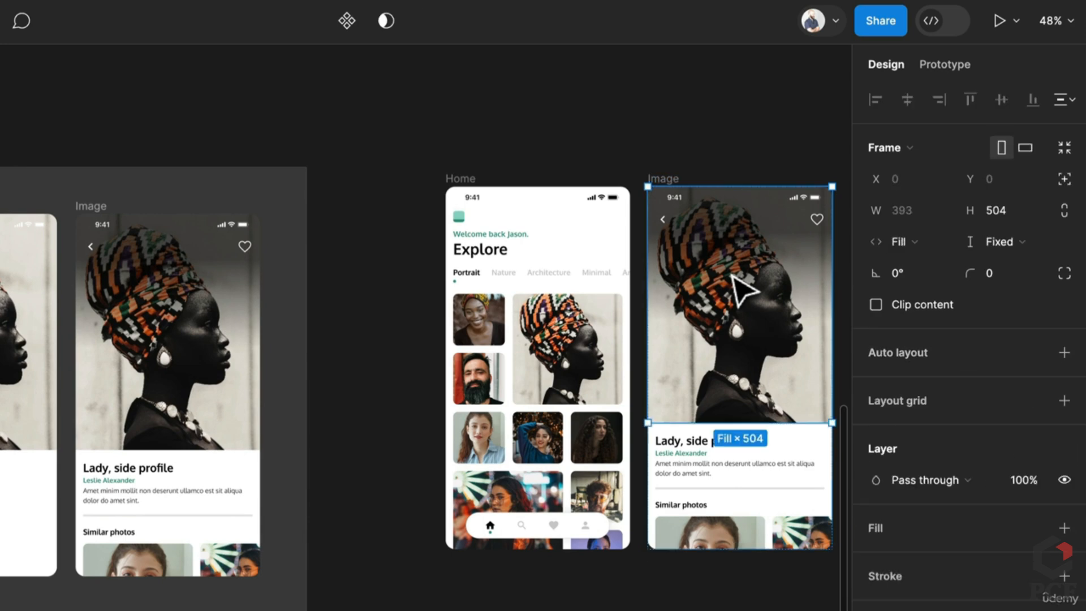
pyautogui.hscroll(5, 696, 308)
pyautogui.click(410, 173)
pyautogui.scroll(5, 222, 196)
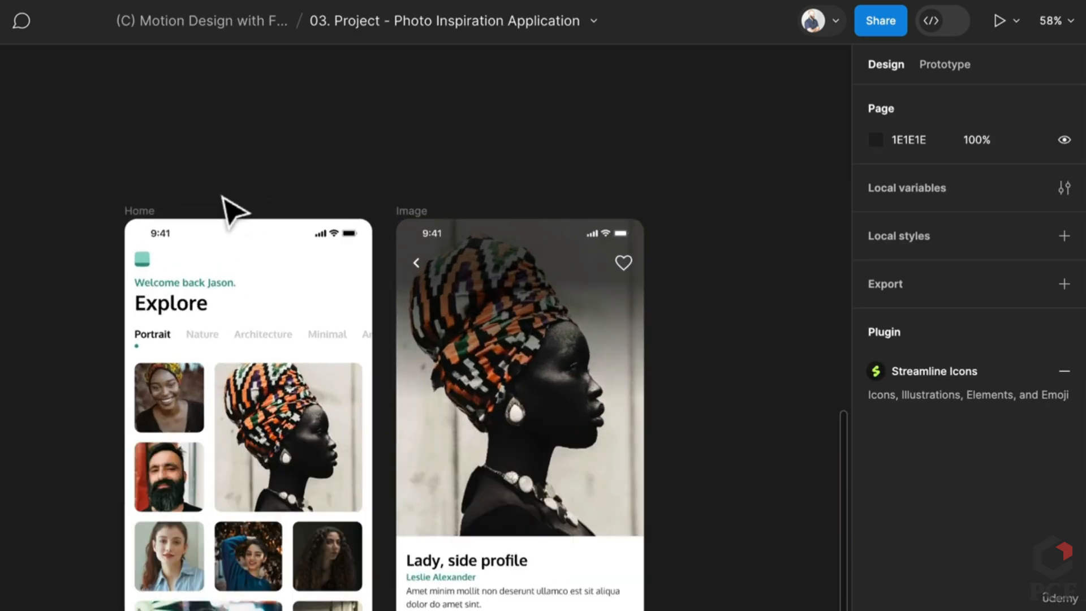
pyautogui.click(119, 216)
pyautogui.keyDown('shift'); pyautogui.click(445, 215); pyautogui.keyUp('shift')
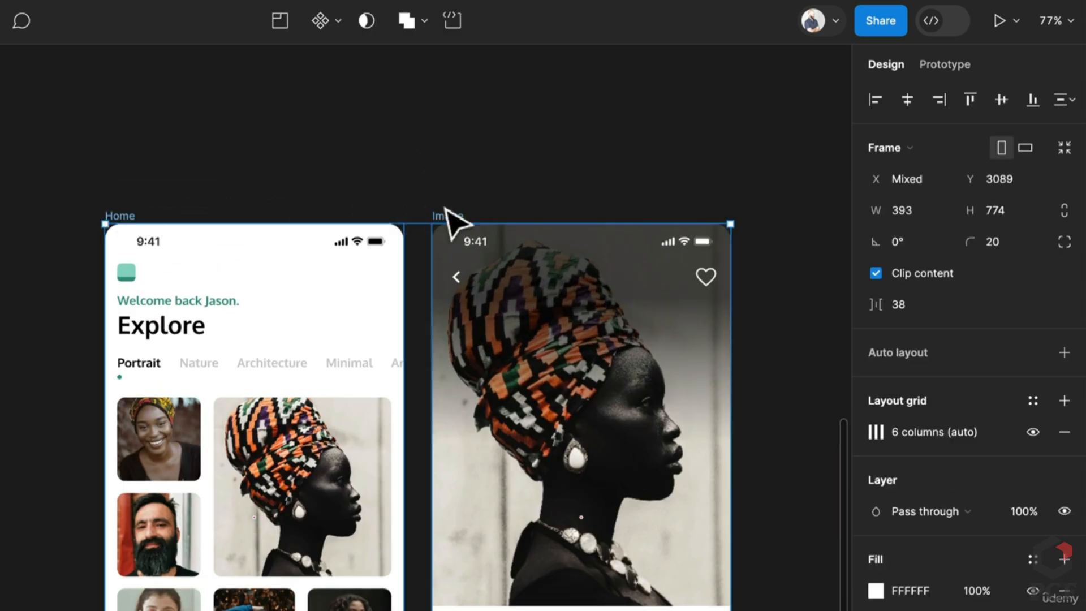
pyautogui.hotkey('ctrl', 'r')
pyautogui.write('Transitio')
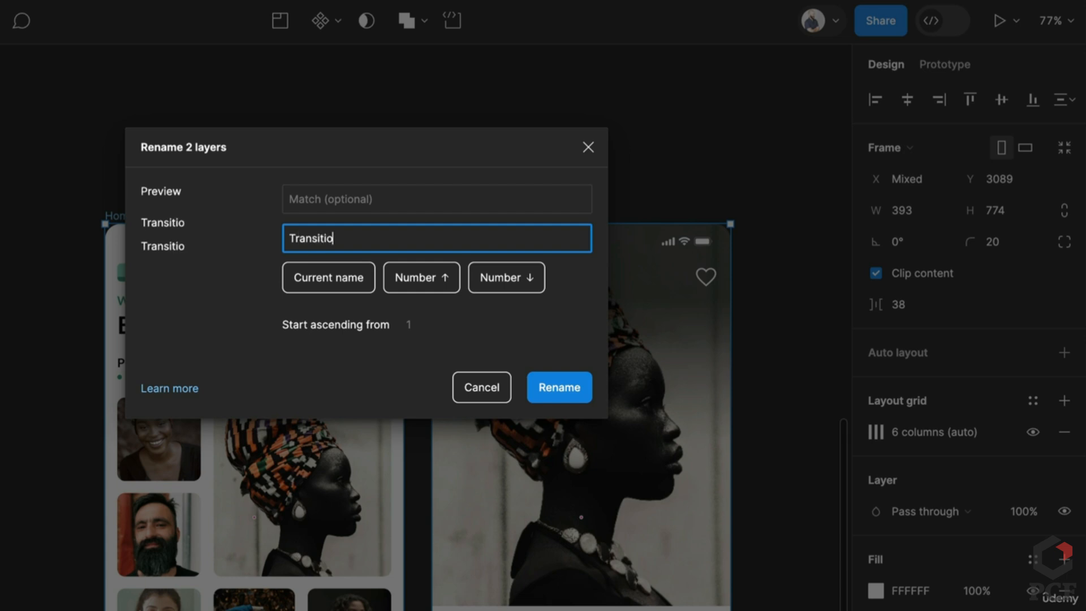
pyautogui.write('n')
pyautogui.press('Return')
# Duplicate the right Transition screen to make a third screen beside it
pyautogui.click(401, 218)
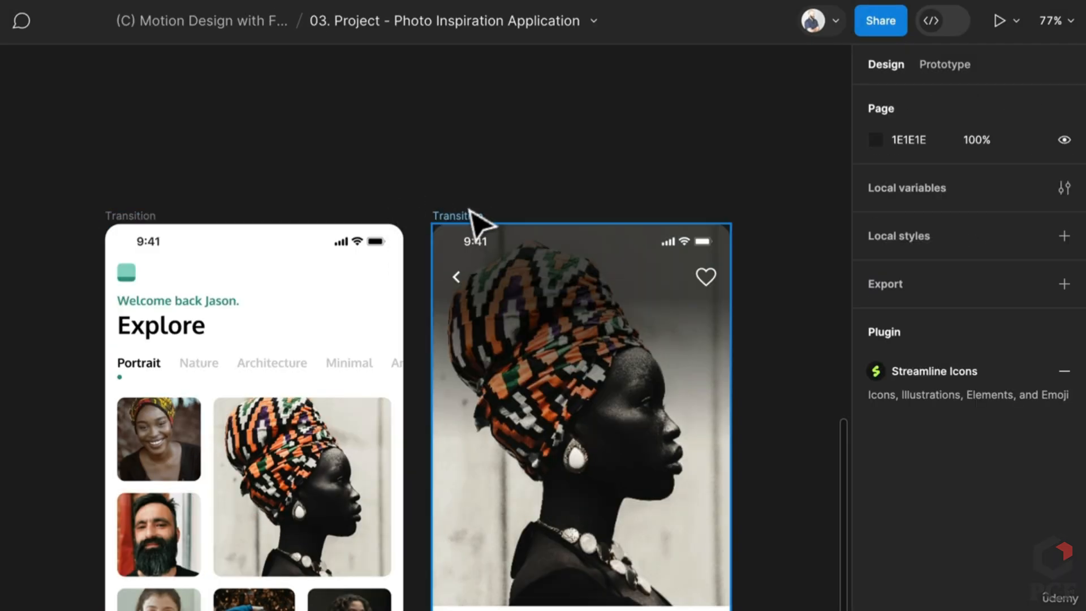
pyautogui.click(470, 217)
pyautogui.hotkey('ctrl', 'd')
pyautogui.hscroll(5, 714, 249)
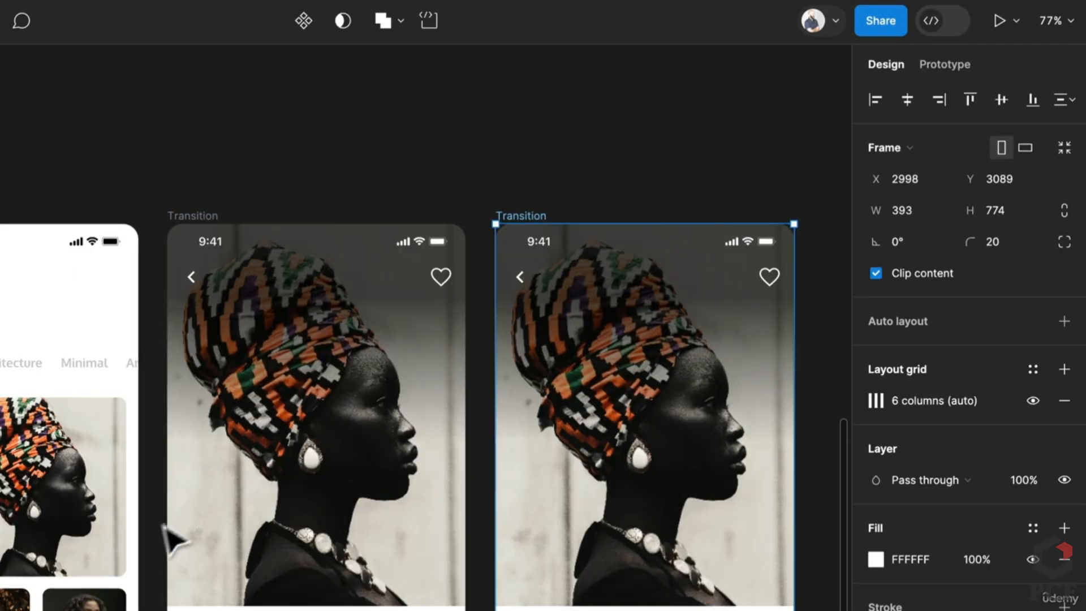
pyautogui.hscroll(-5, 173, 540)
pyautogui.scroll(-2, 173, 540)
pyautogui.click(176, 497)
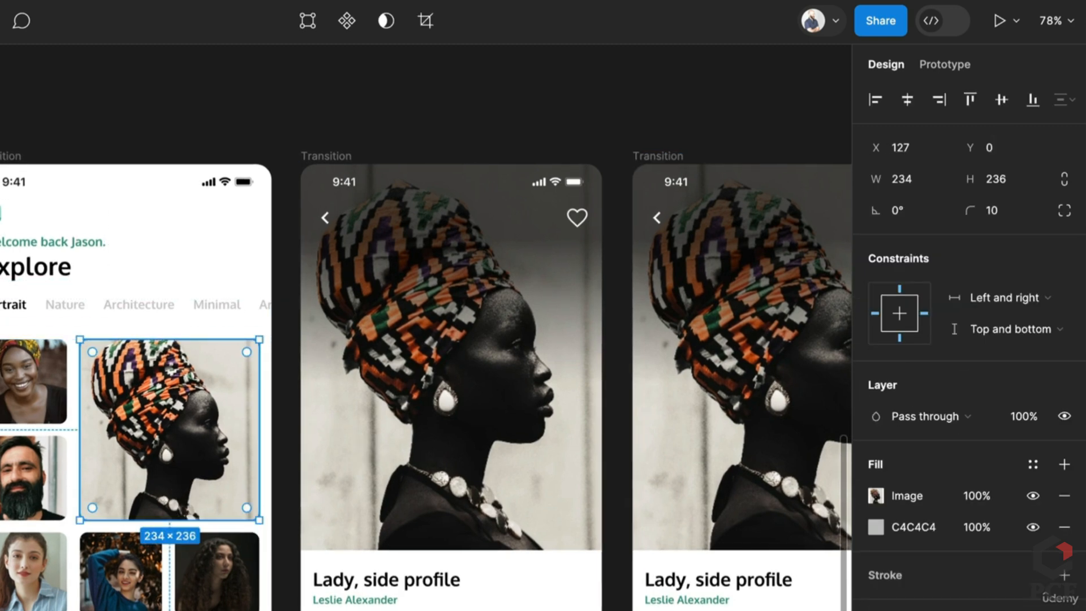
# Drag the middle screen's back-chevron-and-heart nav bar slightly lower and set its opacity to 0%
pyautogui.click(399, 399)
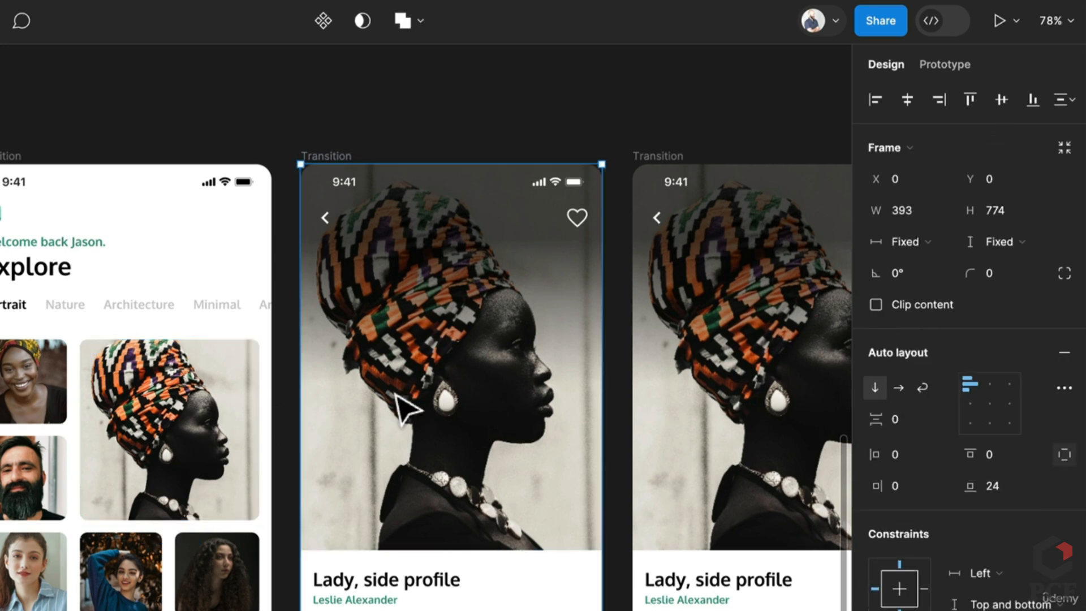
pyautogui.click(399, 399)
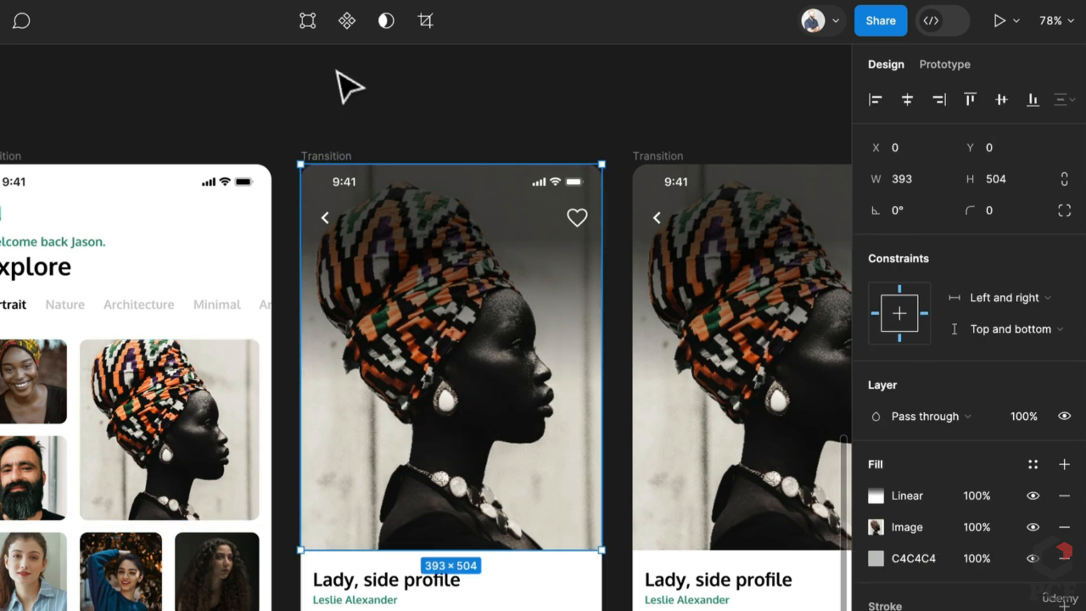
pyautogui.press('Escape')
pyautogui.click(511, 219)
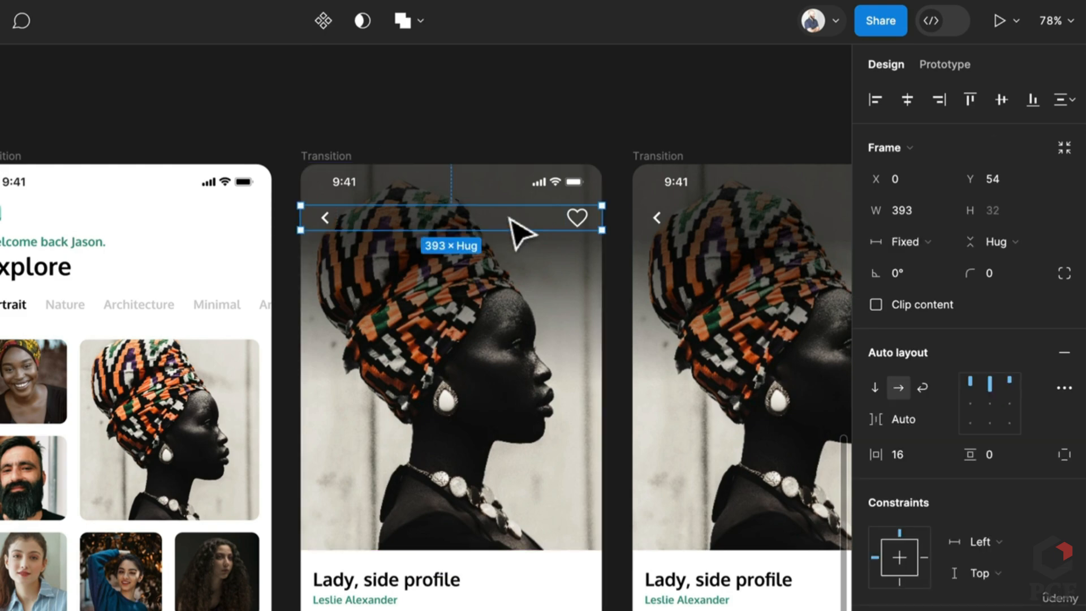
pyautogui.moveTo(571, 225); pyautogui.dragTo(575, 264)
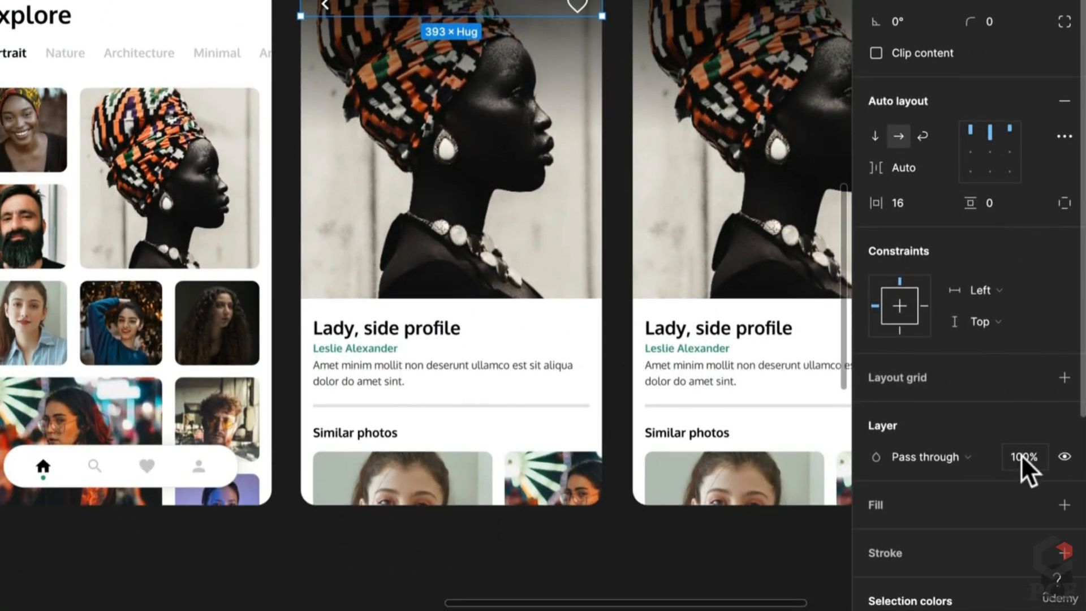
pyautogui.write('0')
pyautogui.press('Return')
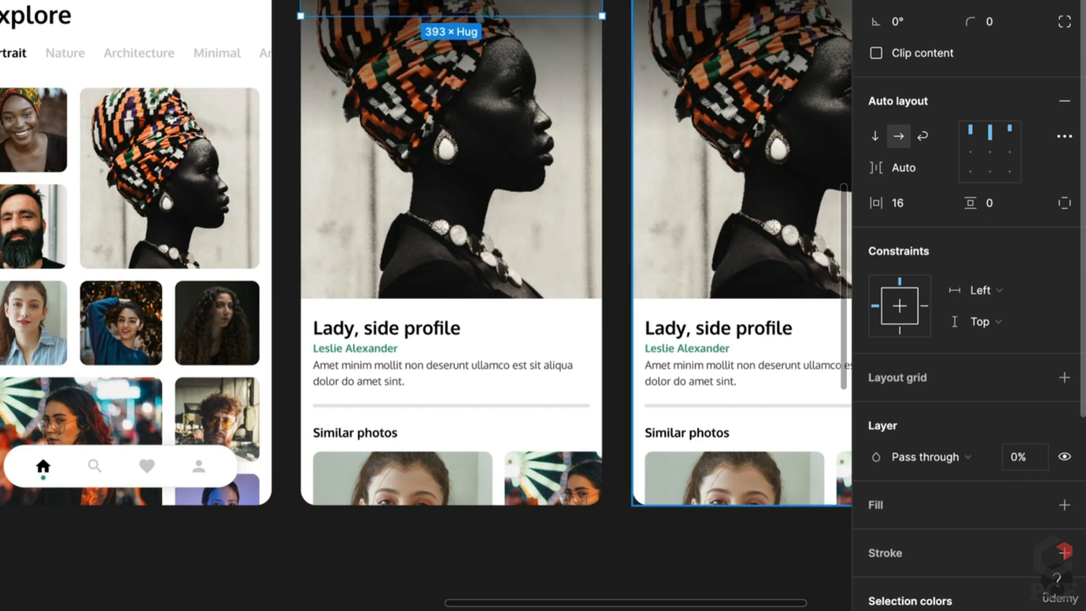
pyautogui.click(447, 399)
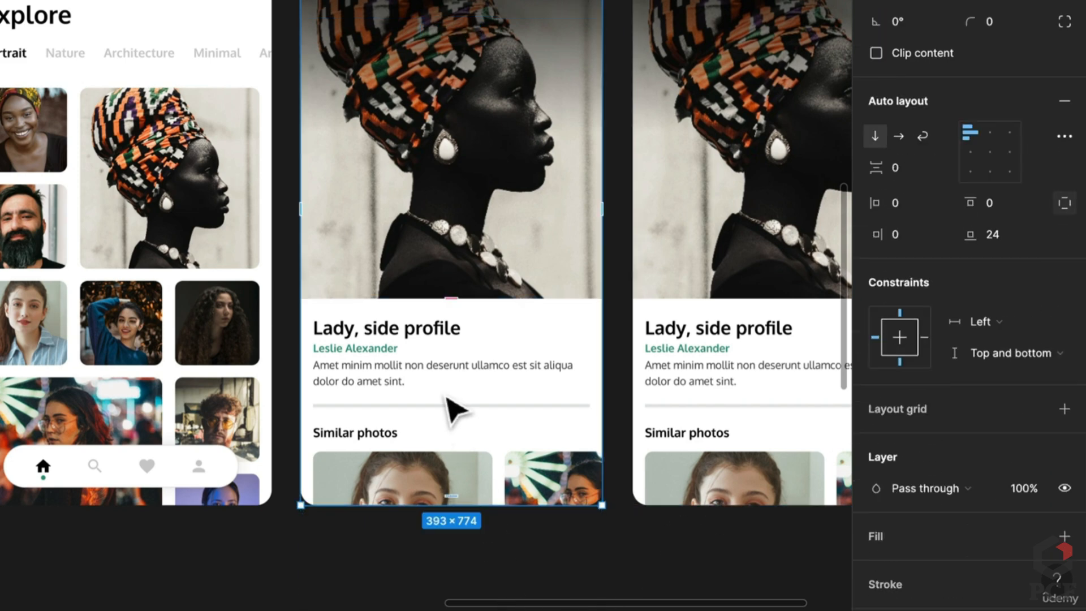
pyautogui.click(445, 395)
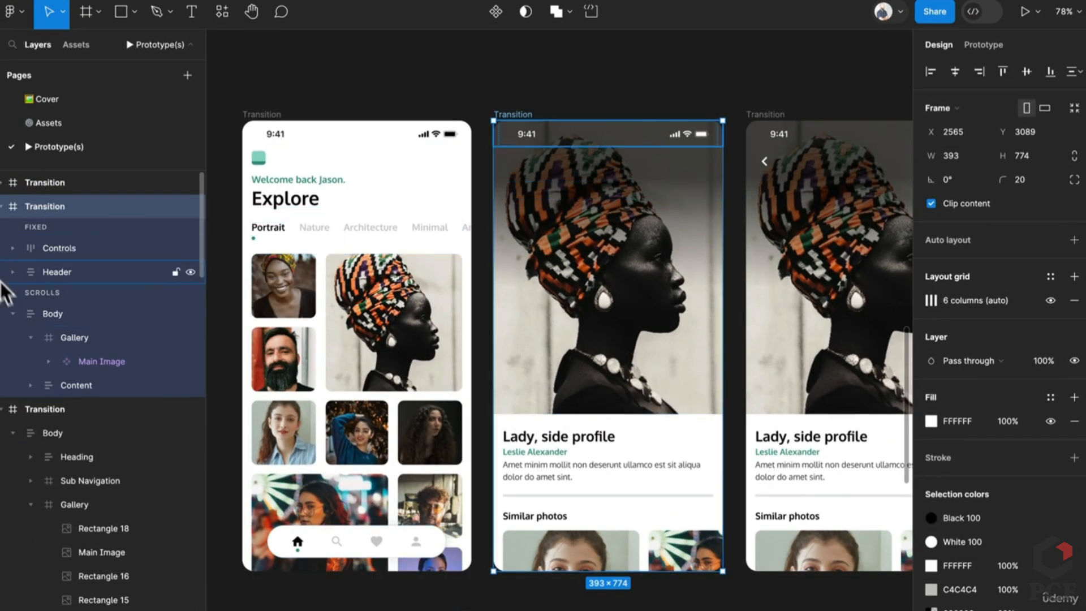
# Remove auto layout from the middle screen's Body and push the Content panel about 80 px lower
pyautogui.click(69, 316)
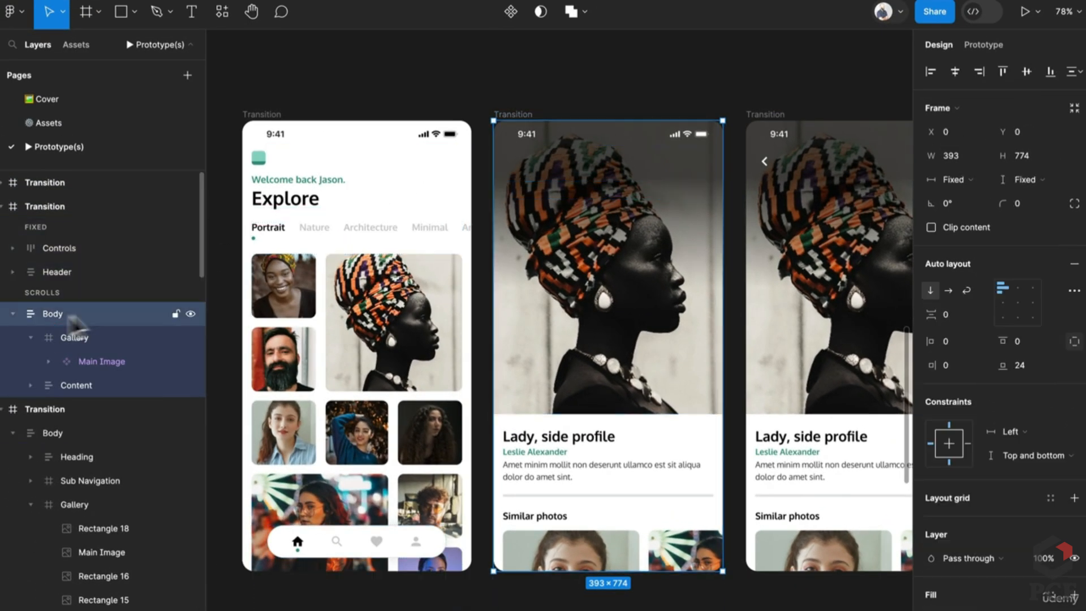
pyautogui.click(1075, 264)
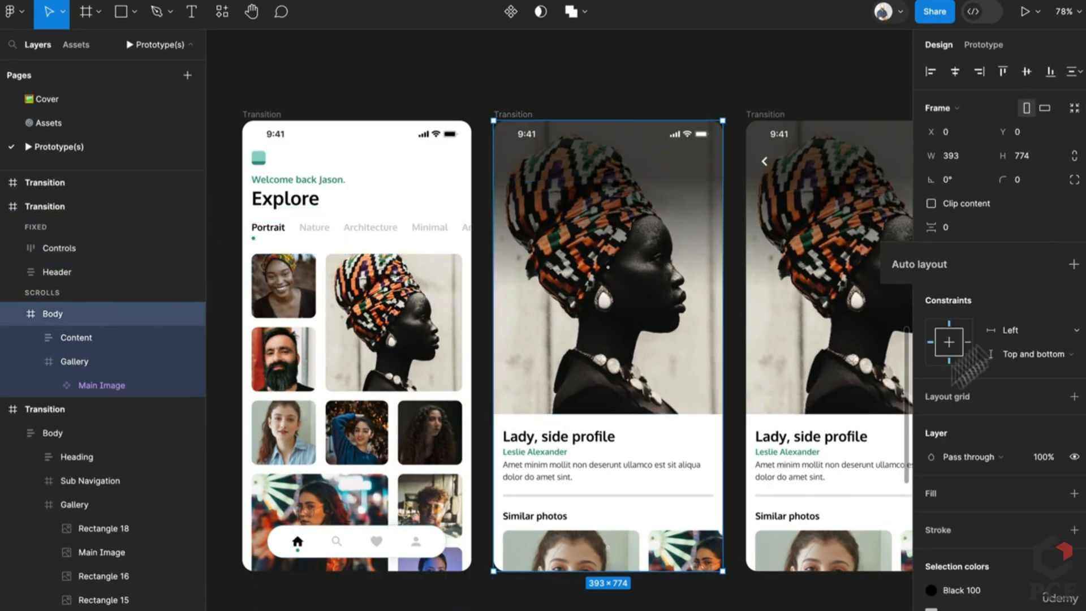
pyautogui.click(546, 498)
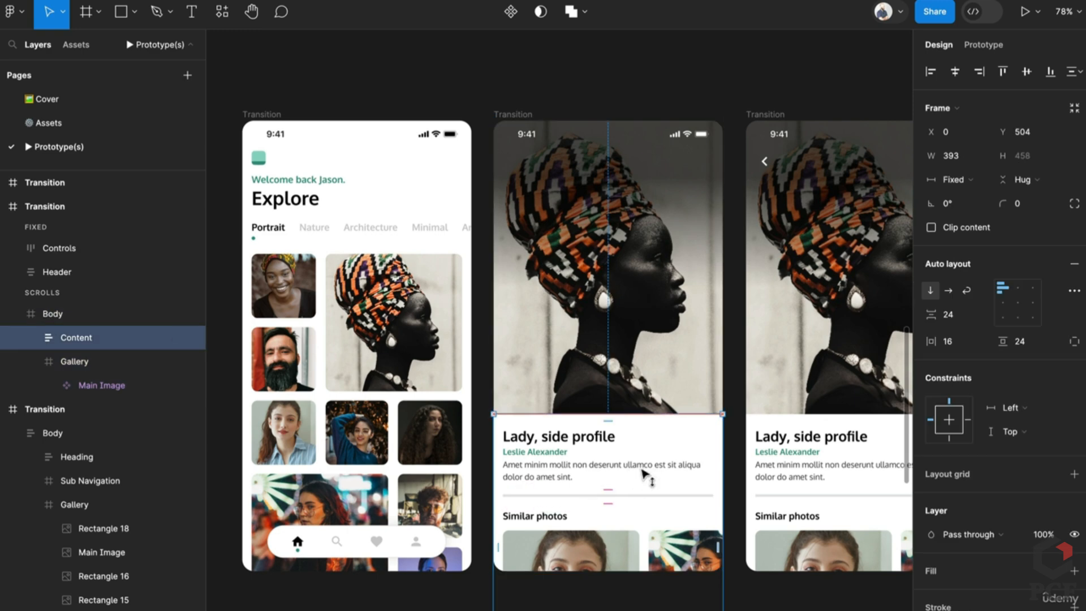
pyautogui.moveTo(644, 471); pyautogui.dragTo(645, 518)
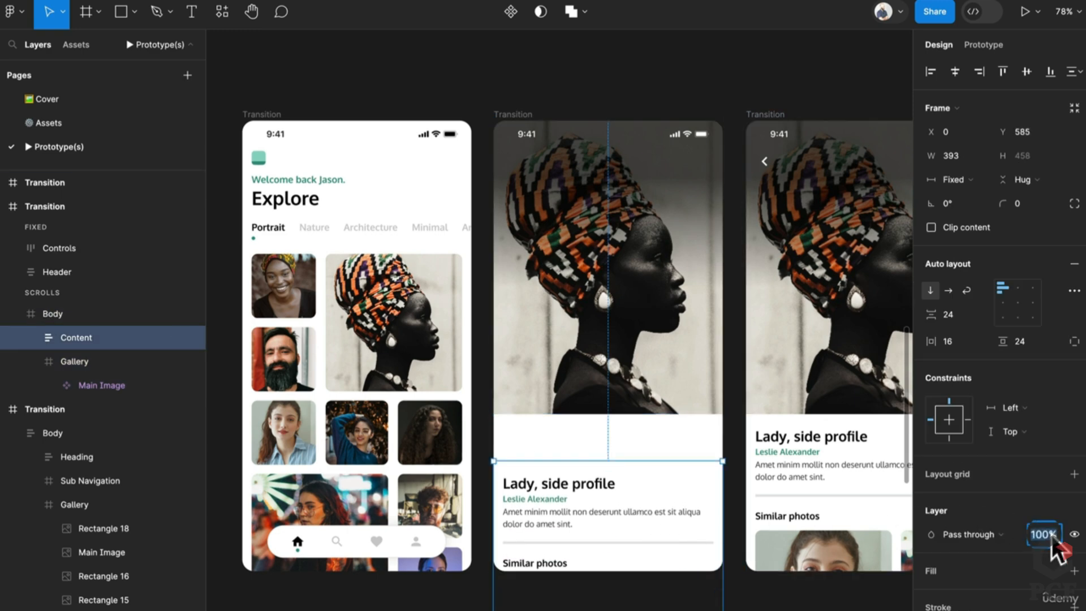
pyautogui.click(820, 602)
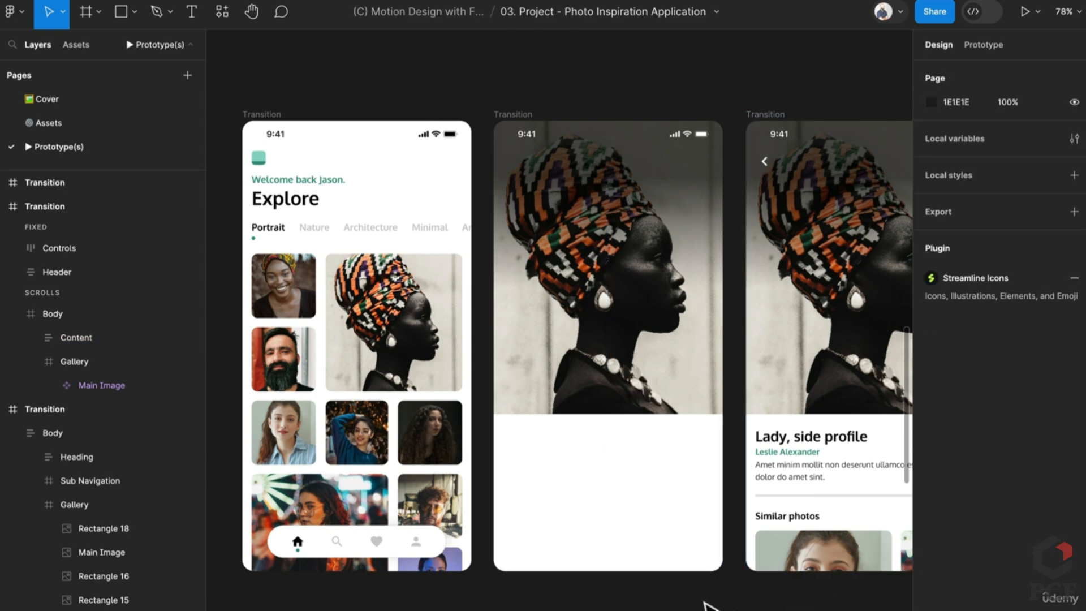
pyautogui.moveTo(643, 447)
pyautogui.mouseDown()
pyautogui.moveTo(538, 446)
pyautogui.moveTo(622, 450)
pyautogui.mouseUp()
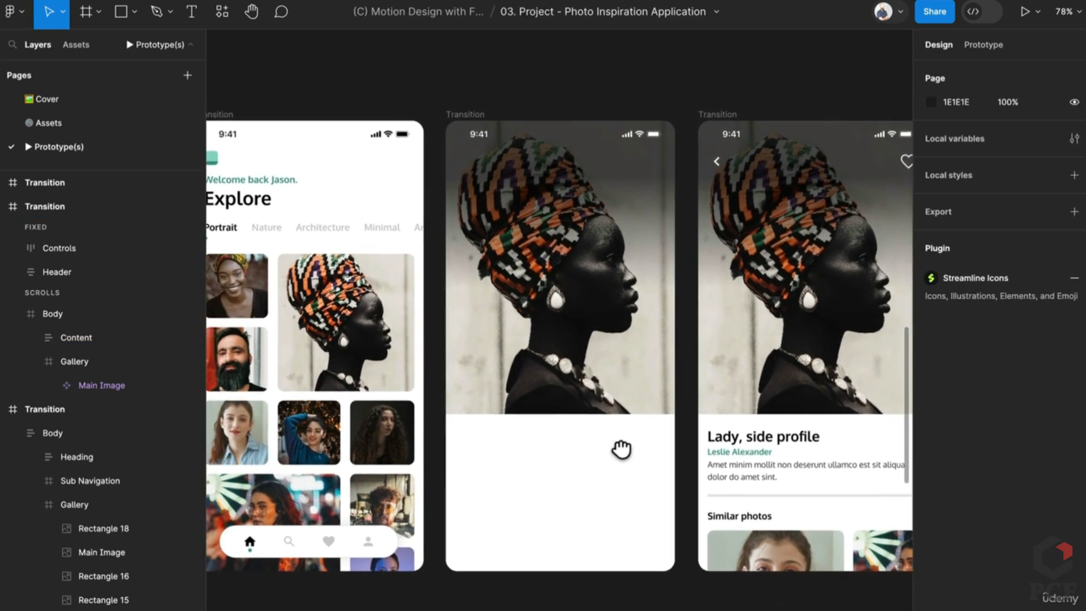
# Hide the Linear gradient fill on the middle screen's Main Image photo
pyautogui.click(611, 319)
pyautogui.doubleClick(611, 319)
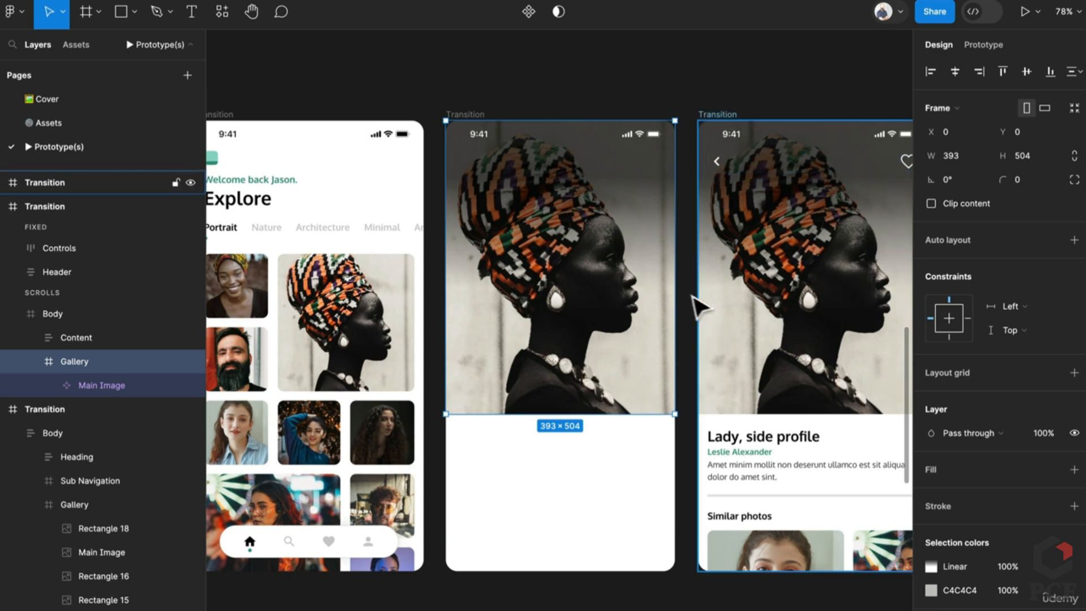
pyautogui.click(545, 318)
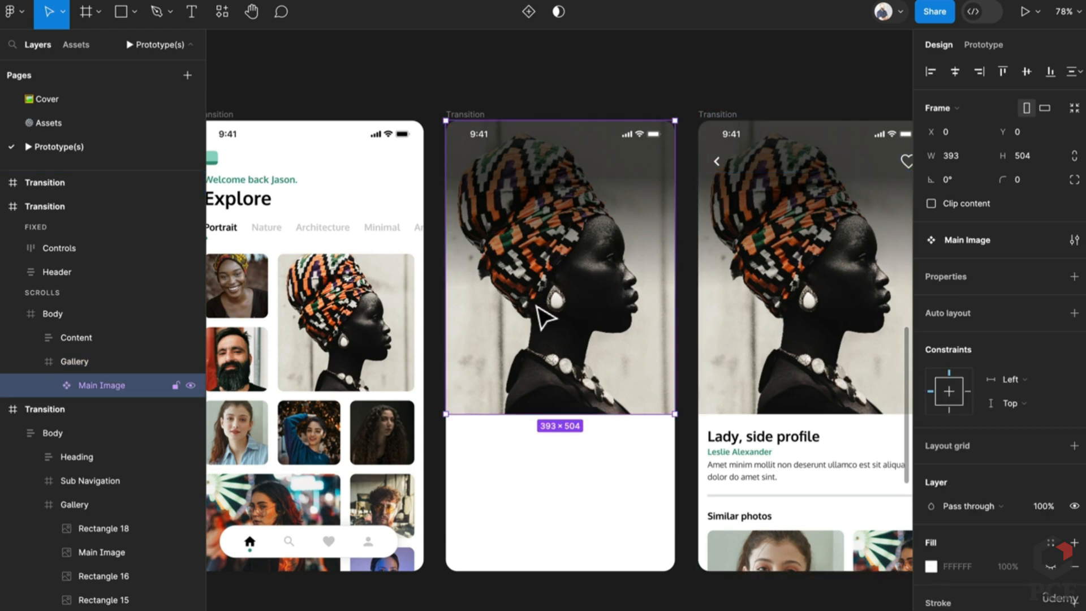
pyautogui.click(563, 343)
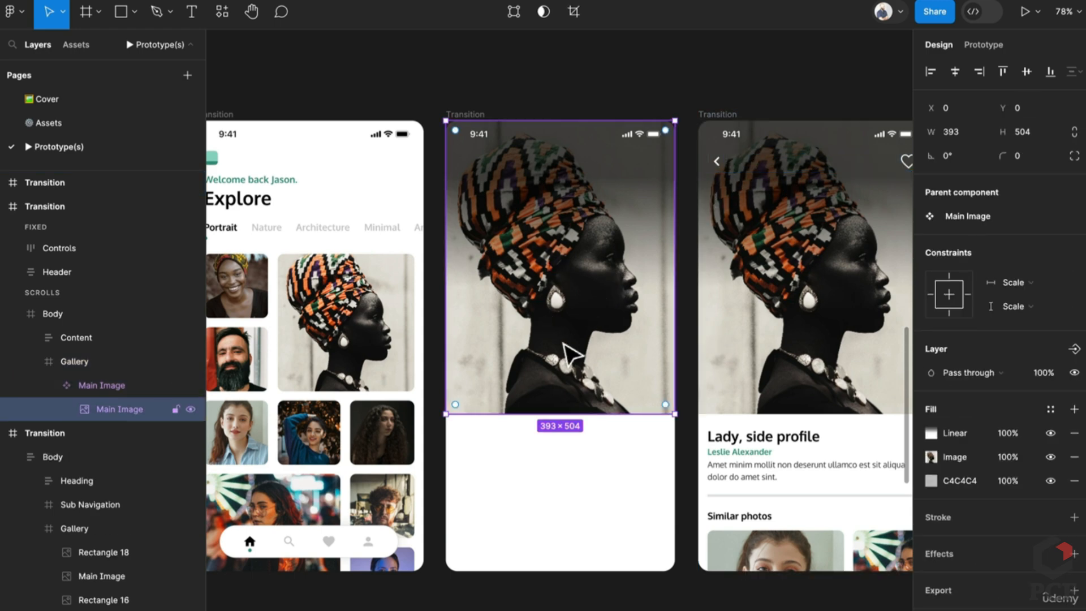
pyautogui.click(1050, 432)
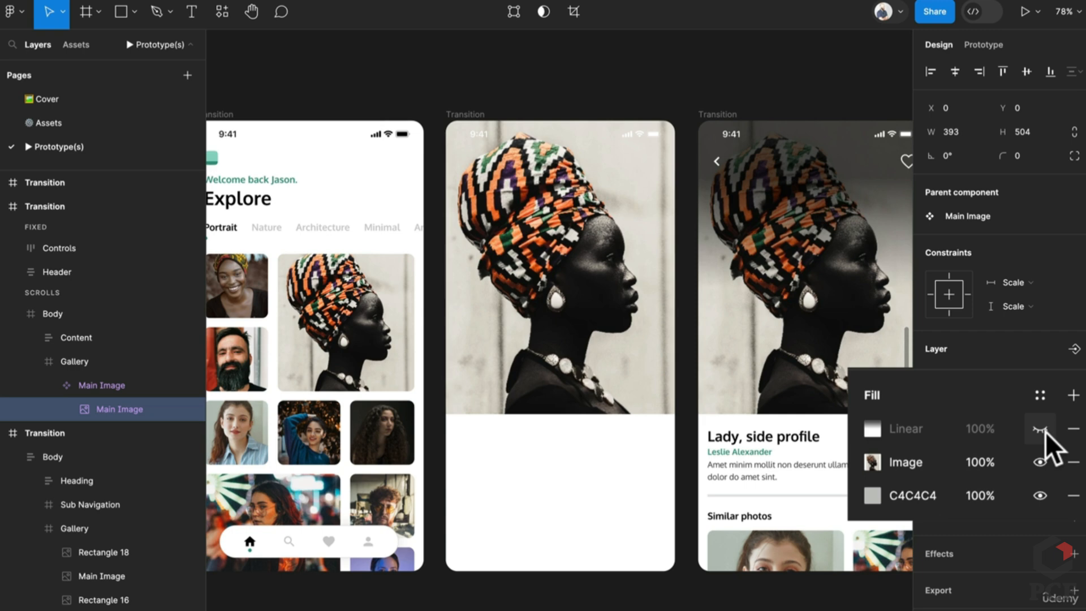
pyautogui.click(638, 95)
pyautogui.scroll(-1, 638, 134)
pyautogui.moveTo(639, 135); pyautogui.dragTo(765, 181)
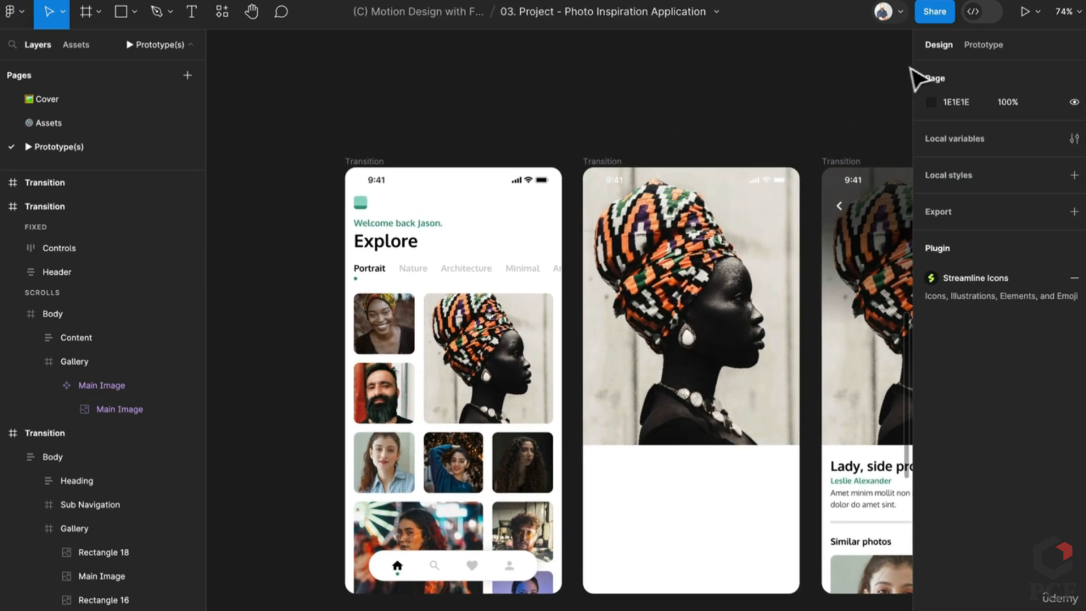
# Link the Explore portrait tile on click to the second Transition screen with a 300ms transition
pyautogui.click(982, 45)
pyautogui.hscroll(2, 566, 373)
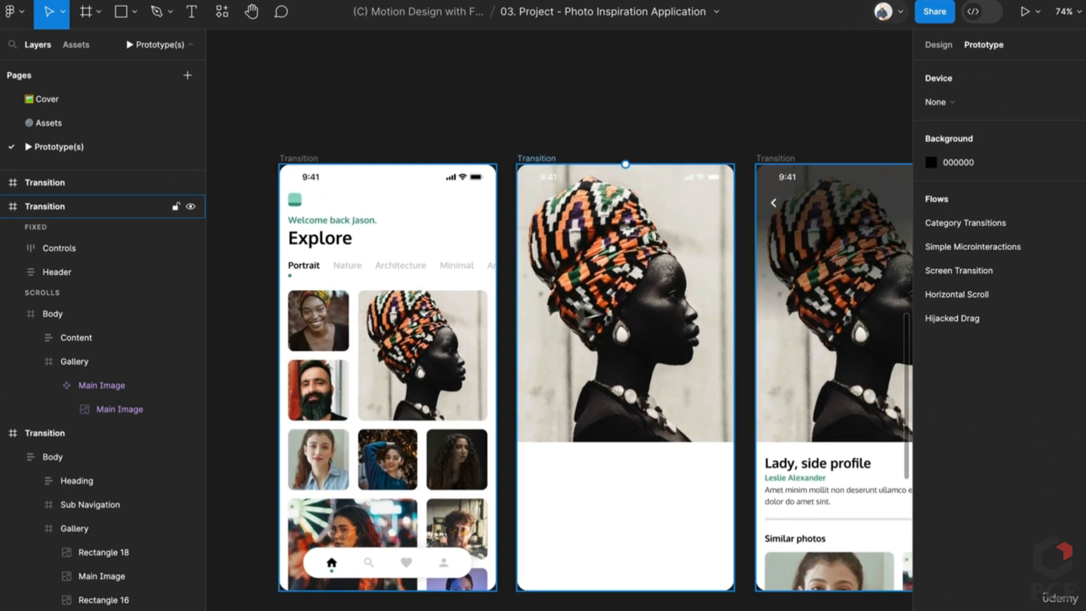
pyautogui.doubleClick(441, 391)
pyautogui.doubleClick(441, 390)
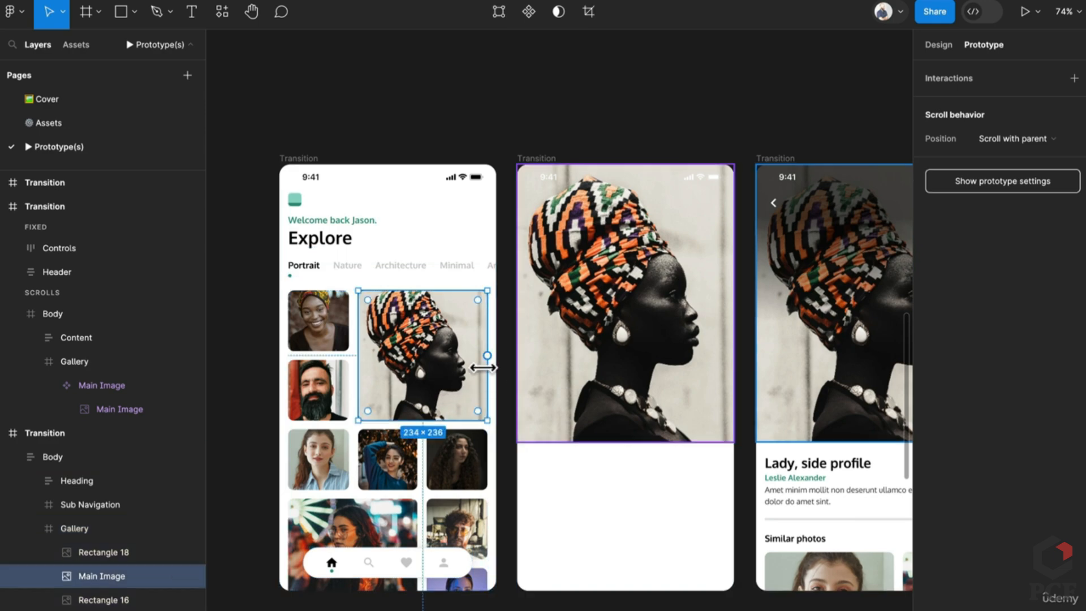
pyautogui.moveTo(487, 355); pyautogui.dragTo(577, 373)
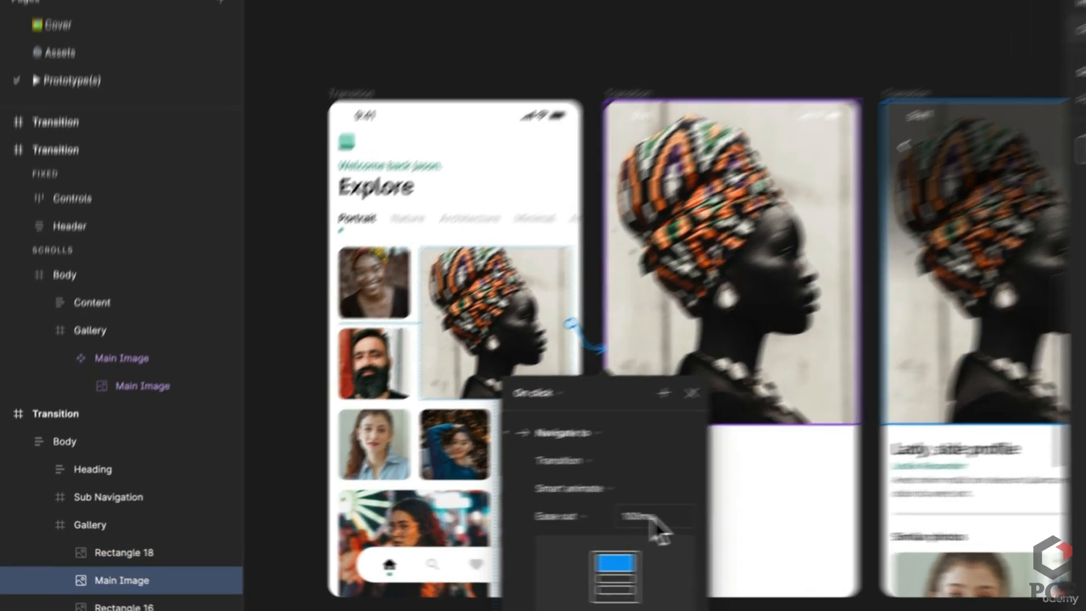
pyautogui.click(545, 520)
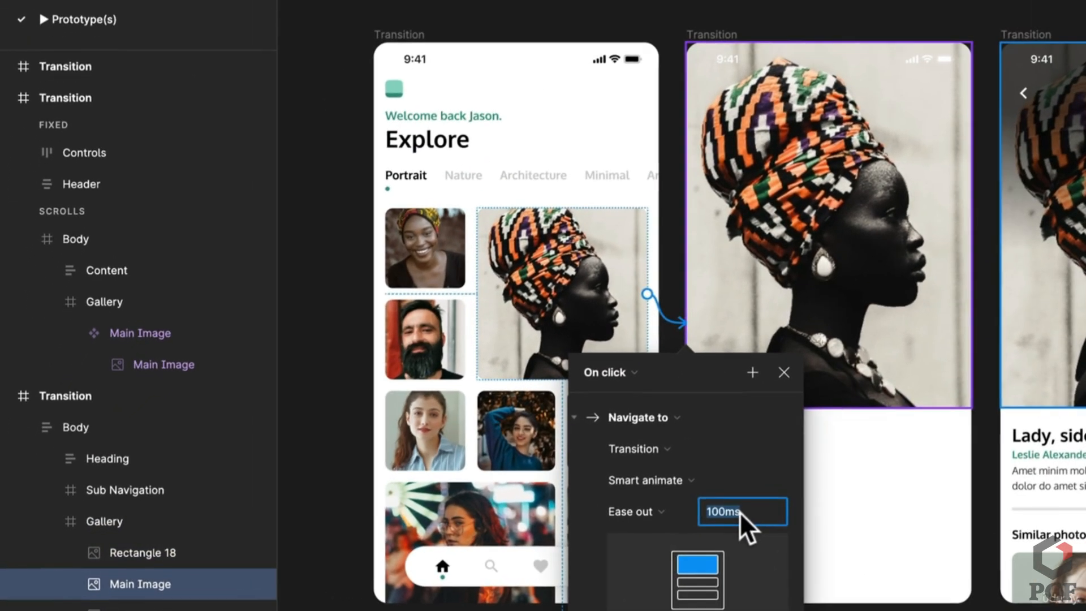
pyautogui.write('300')
pyautogui.press('Return')
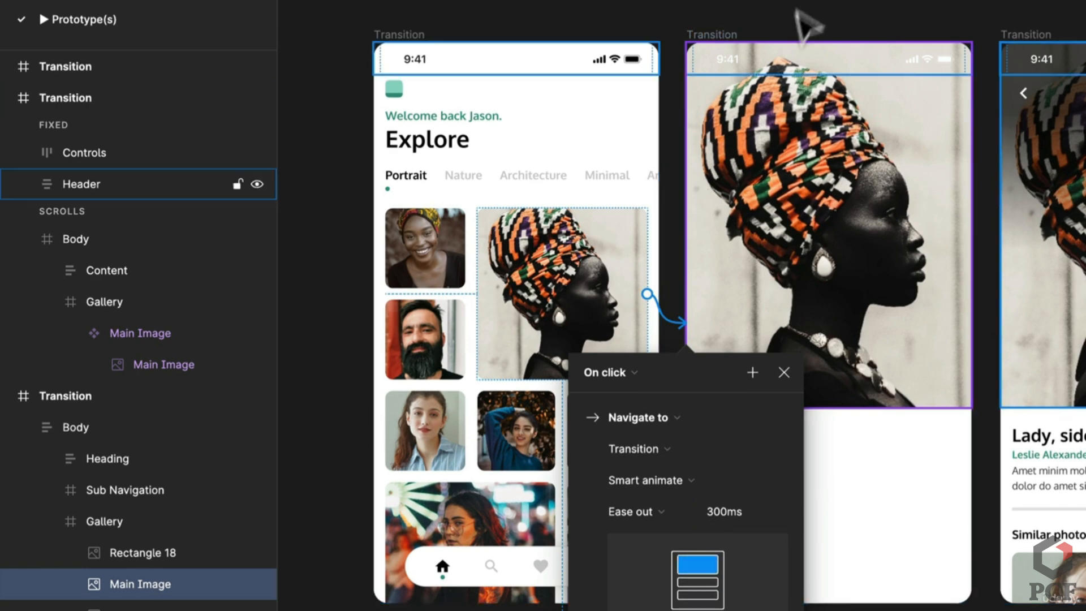
pyautogui.click(798, 3)
# Make the second Transition screen advance to the detail screen After delay, with delay 1
pyautogui.click(718, 32)
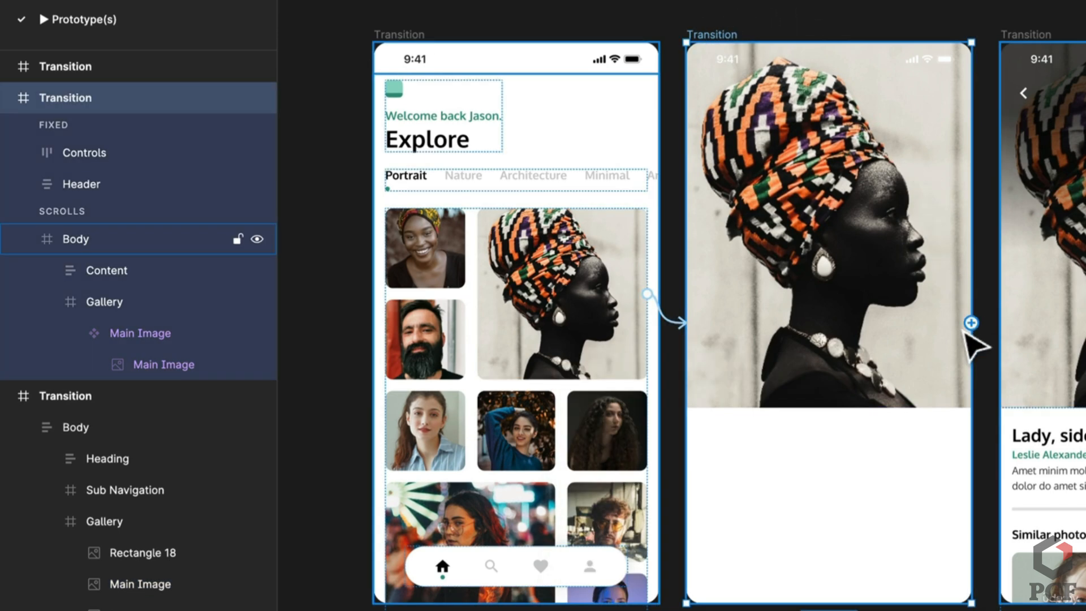
pyautogui.moveTo(972, 329); pyautogui.dragTo(1049, 343)
pyautogui.click(916, 366)
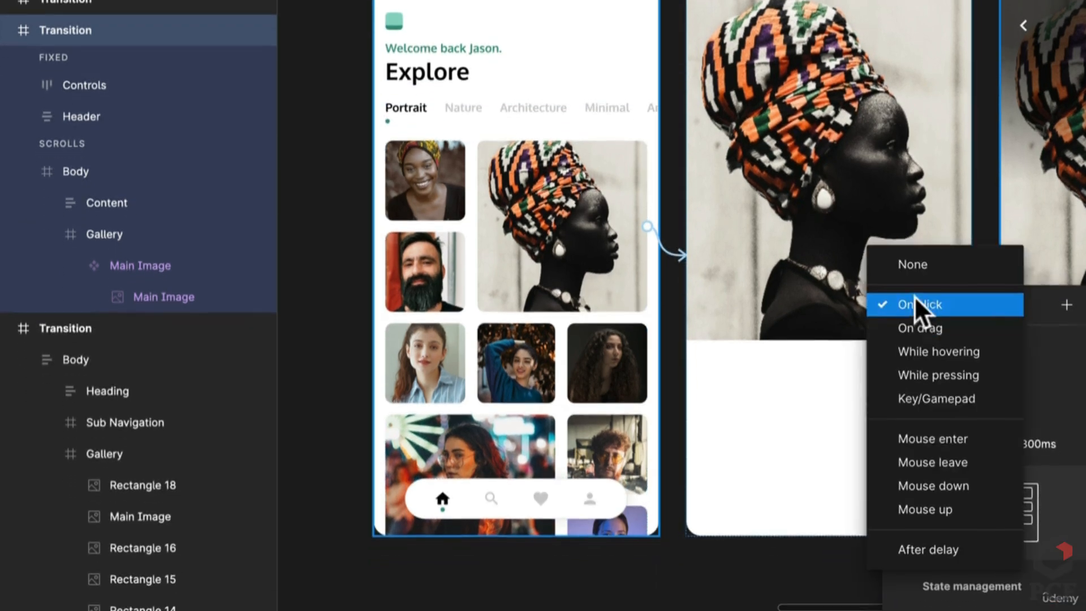
pyautogui.click(927, 544)
pyautogui.click(945, 331)
pyautogui.write('1')
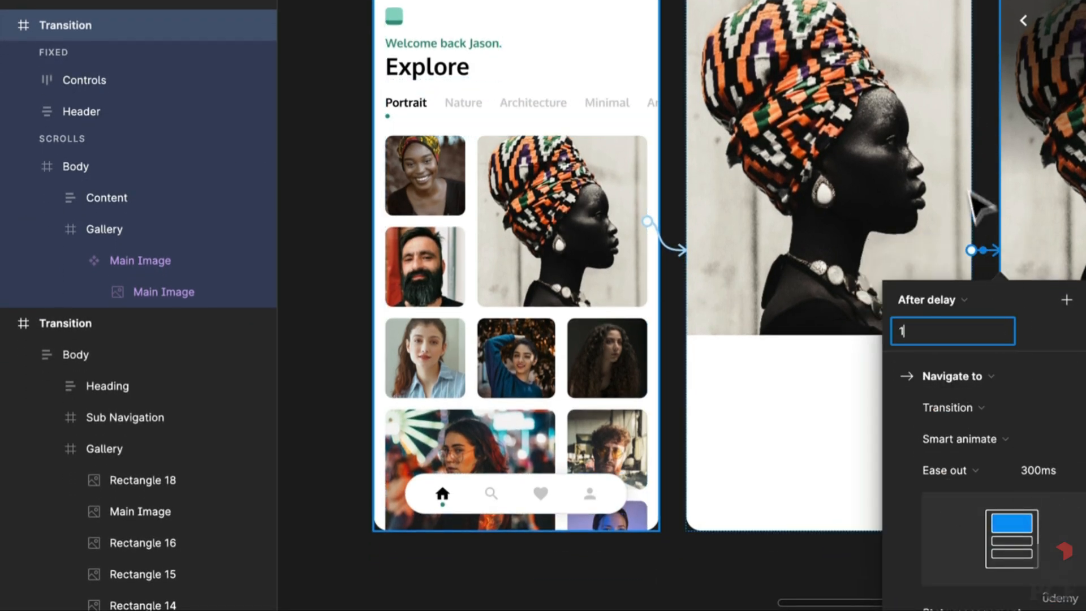
pyautogui.click(989, 194)
# Link the detail screen's back arrow to the Explore screen with Gentle easing
pyautogui.moveTo(989, 194); pyautogui.dragTo(811, 134)
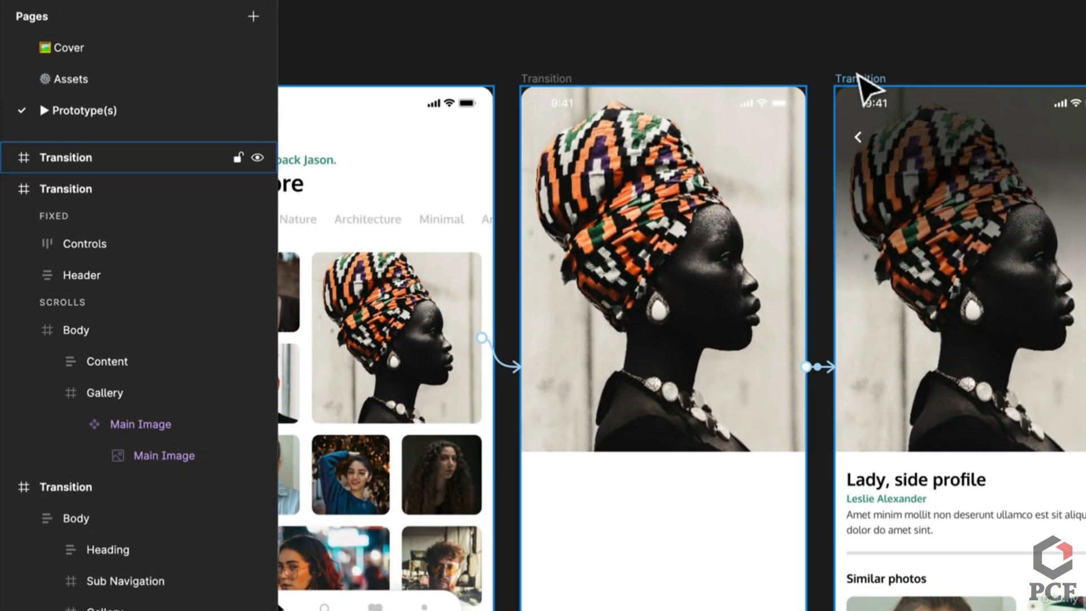
pyautogui.click(861, 141)
pyautogui.moveTo(869, 138); pyautogui.dragTo(449, 255)
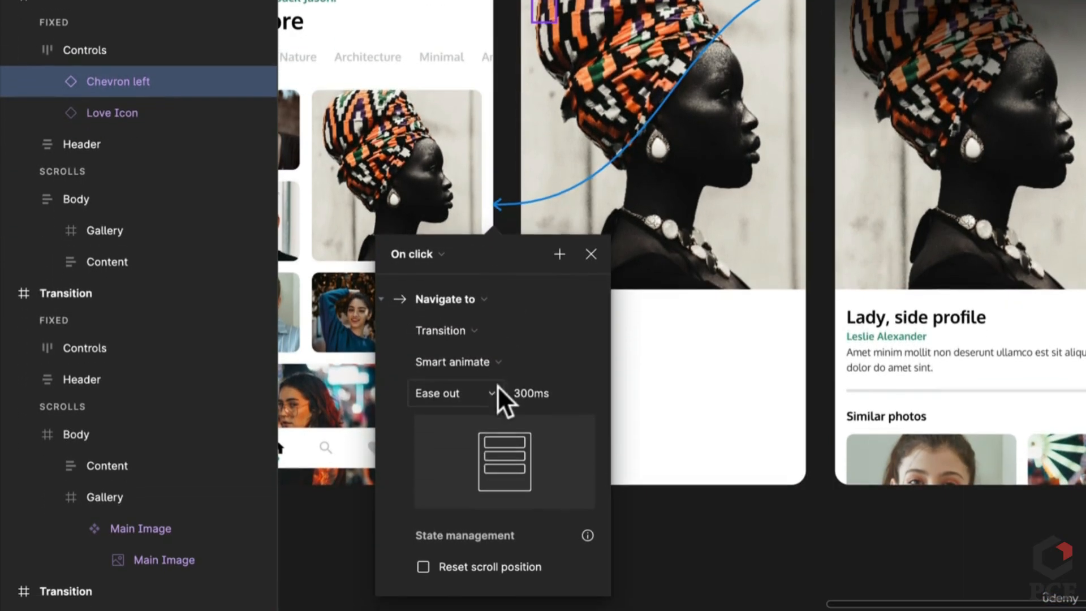
pyautogui.click(469, 521)
pyautogui.click(483, 550)
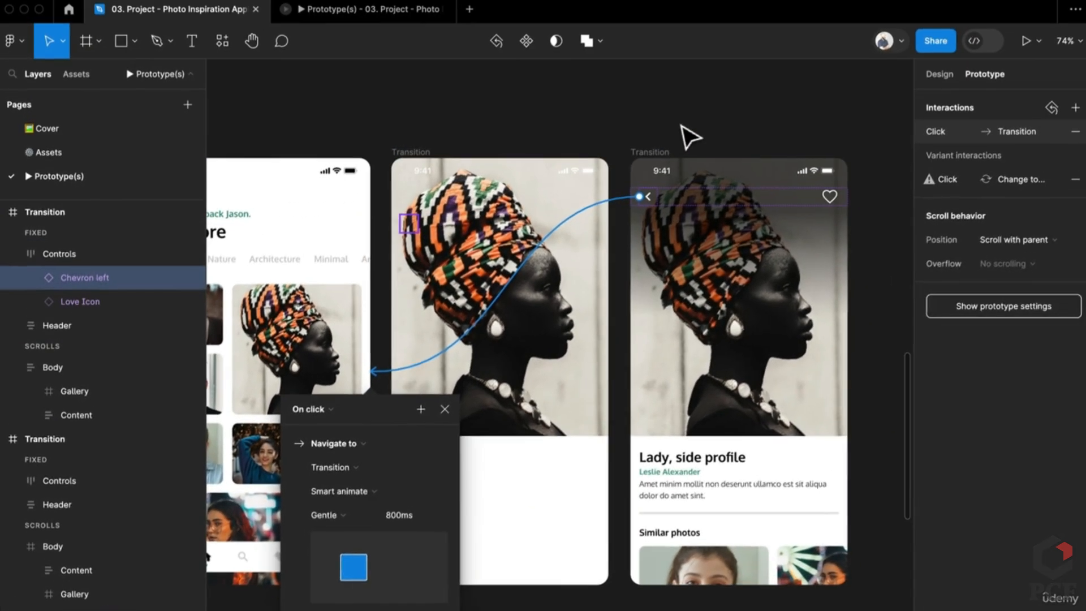
pyautogui.click(913, 0)
# Add a flow starting point on the first Transition (Explore) screen
pyautogui.hscroll(-5, 689, 138)
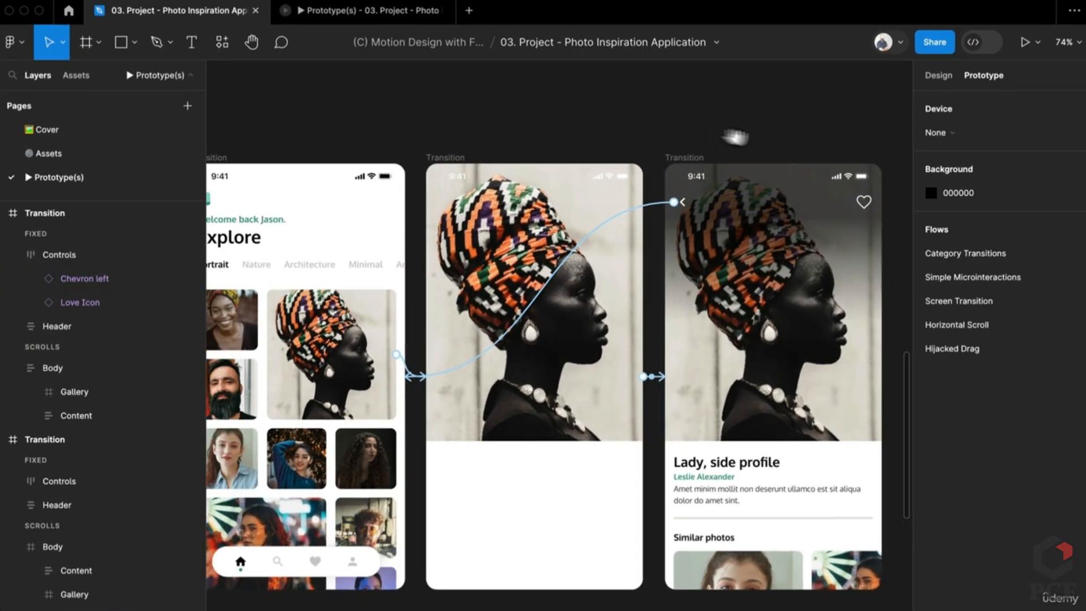
pyautogui.click(358, 170)
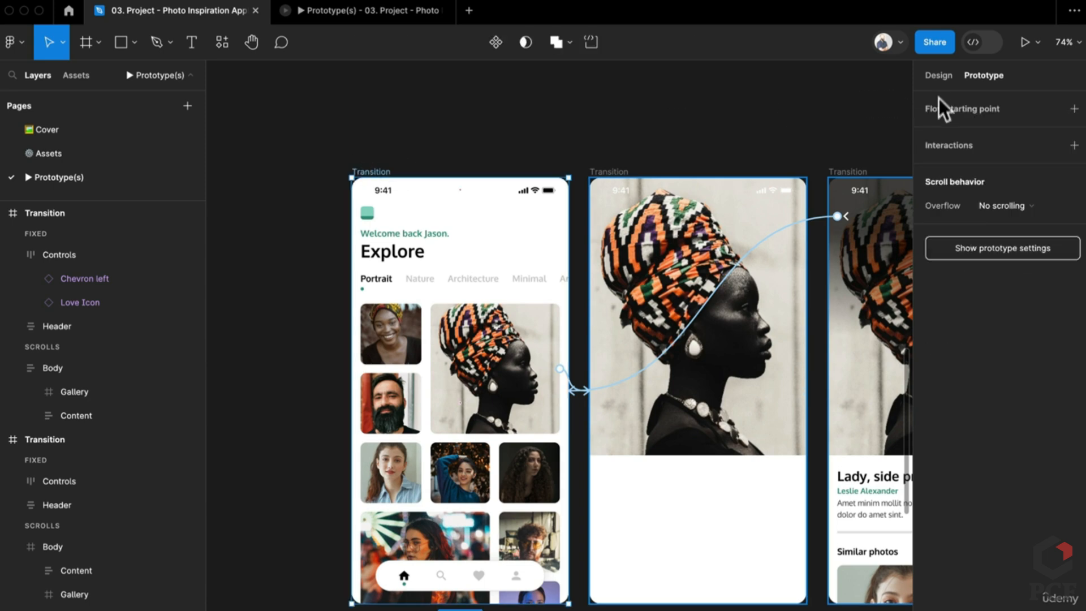
pyautogui.click(1074, 108)
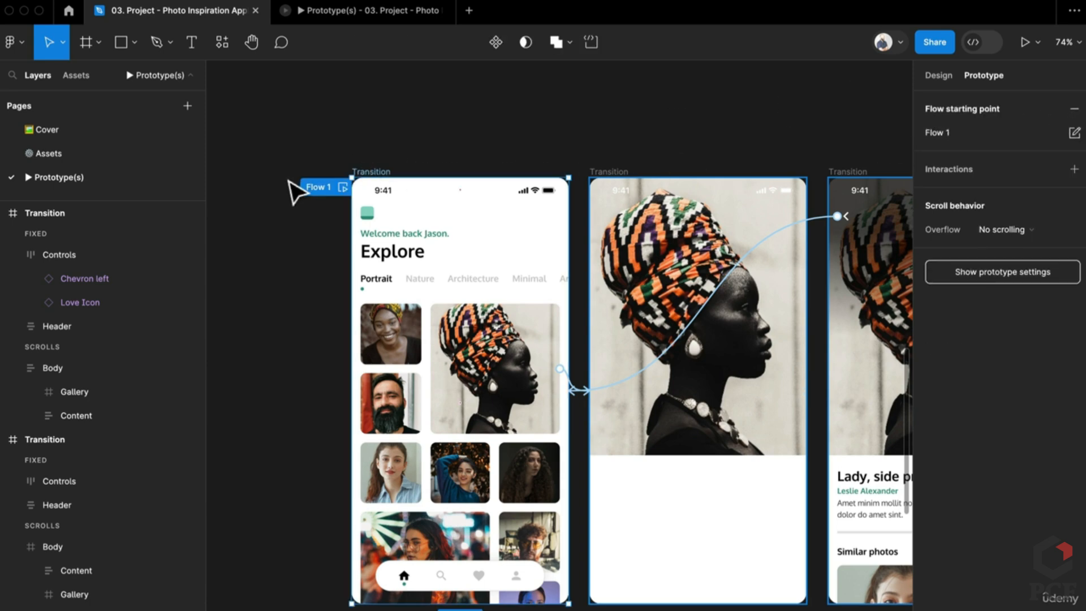
# Play Flow 1, opening the portrait's detail screen, going back, and opening it again
pyautogui.click(368, 17)
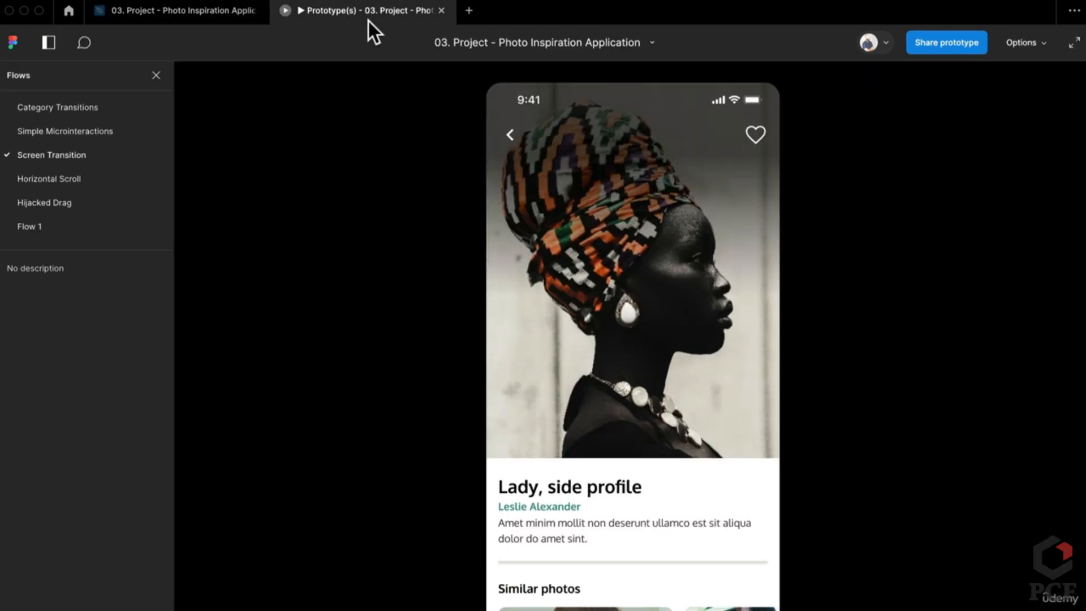
pyautogui.click(38, 226)
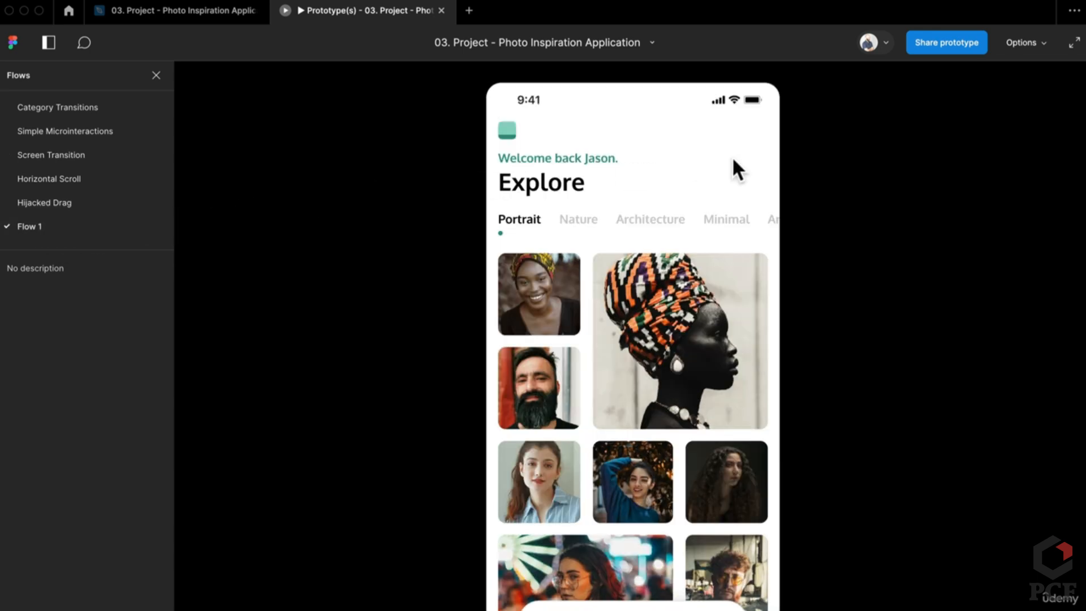
pyautogui.click(678, 376)
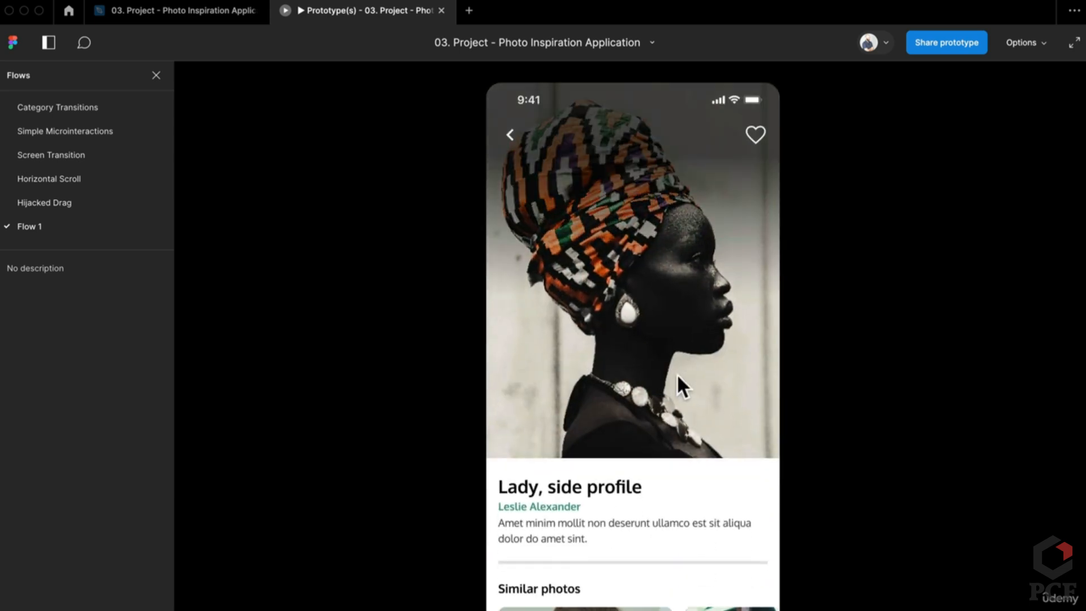
pyautogui.click(677, 374)
pyautogui.click(725, 389)
# Return to the design file and select the Gallery in the Screen Transition Home screen
pyautogui.moveTo(203, 17)
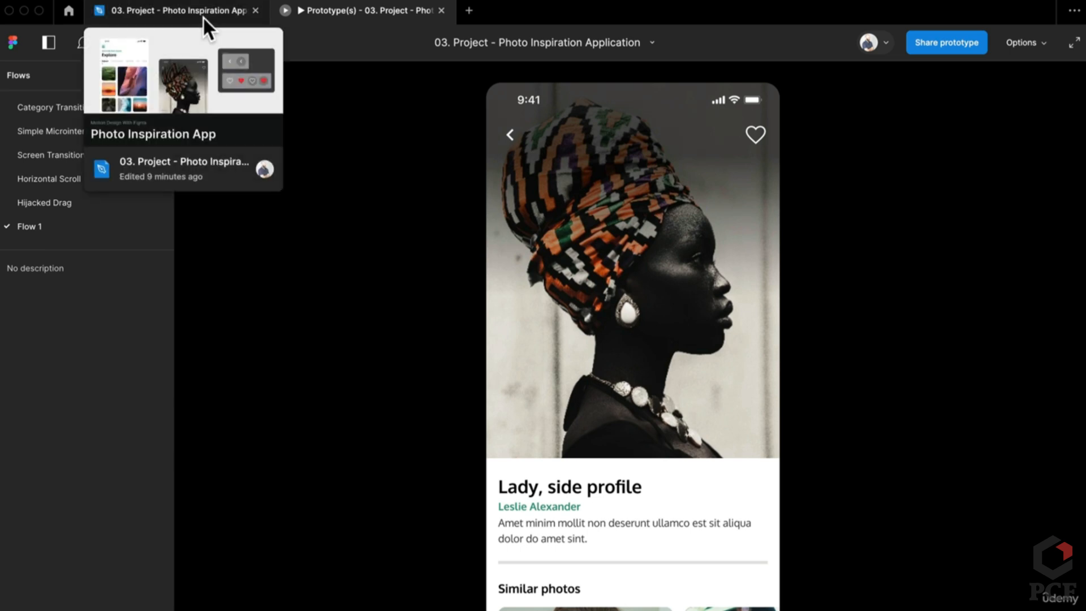
pyautogui.click(203, 17)
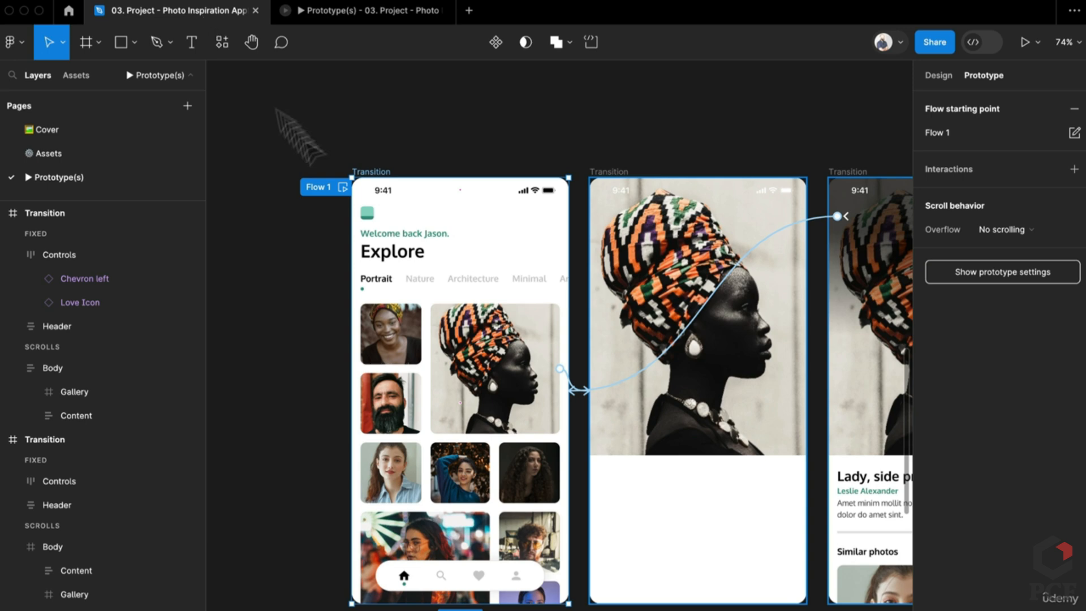
pyautogui.scroll(-5, 487, 226)
pyautogui.moveTo(347, 276); pyautogui.dragTo(699, 284)
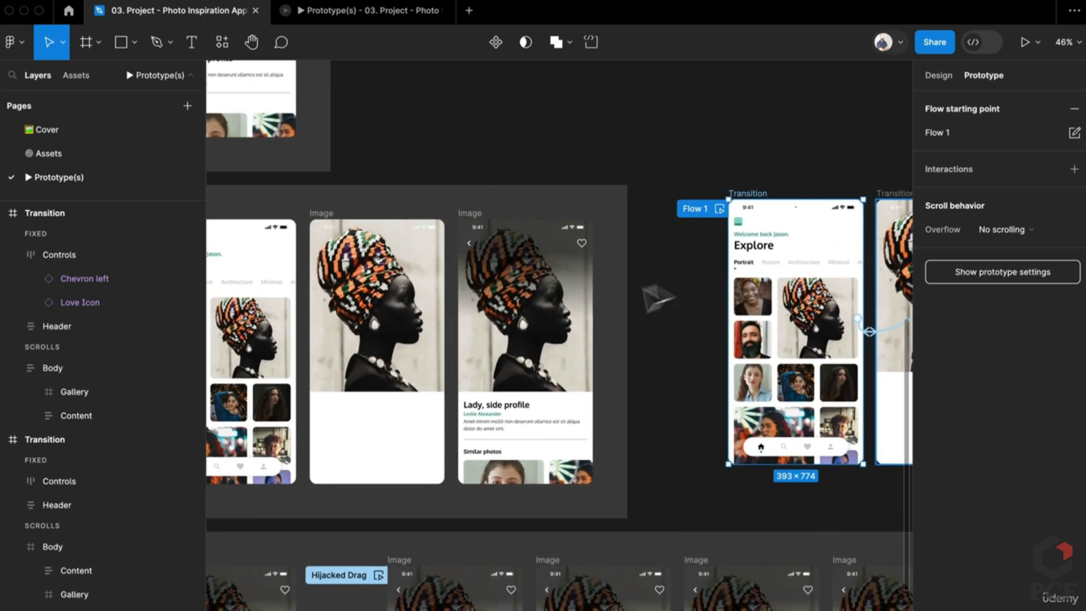
pyautogui.moveTo(393, 324); pyautogui.dragTo(580, 306)
pyautogui.doubleClick(447, 327)
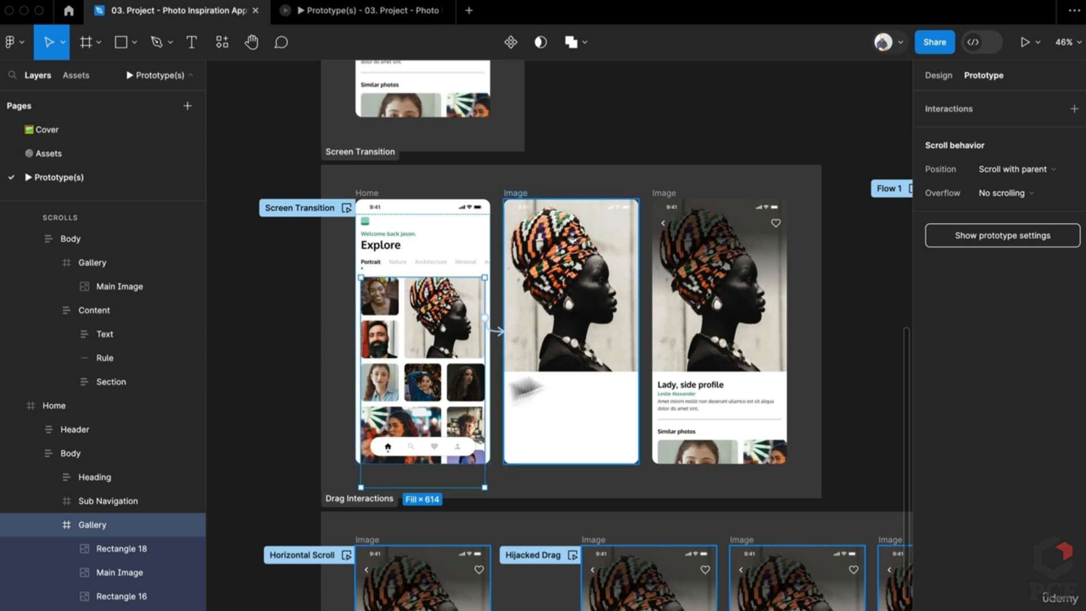
# Link the portrait to the Image screen and bring the Flow 1 and Screen Transition screens into view
pyautogui.moveTo(507, 335); pyautogui.dragTo(500, 335)
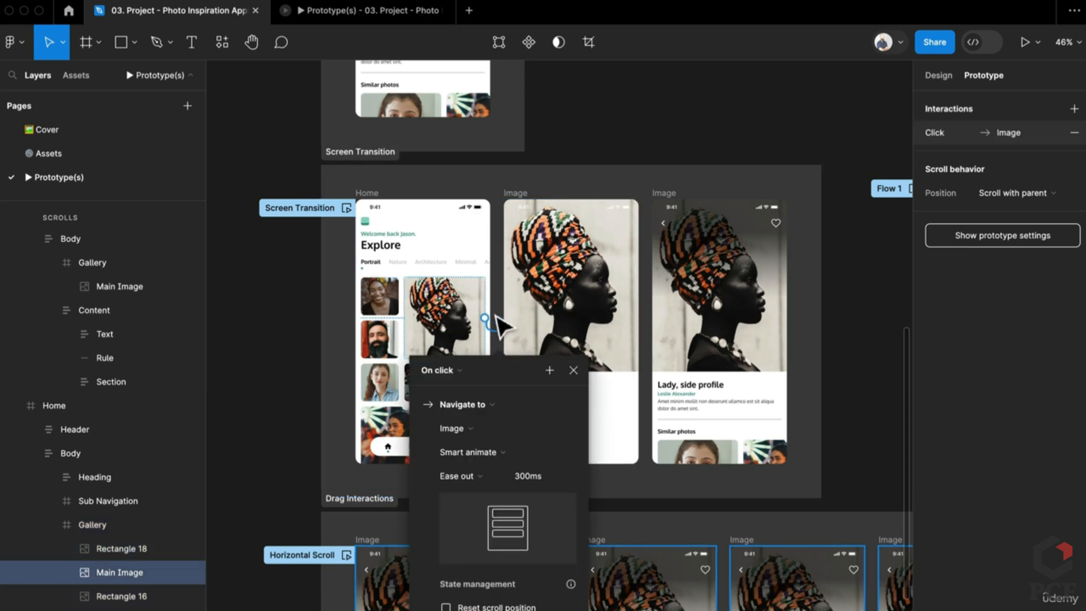
pyautogui.click(494, 310)
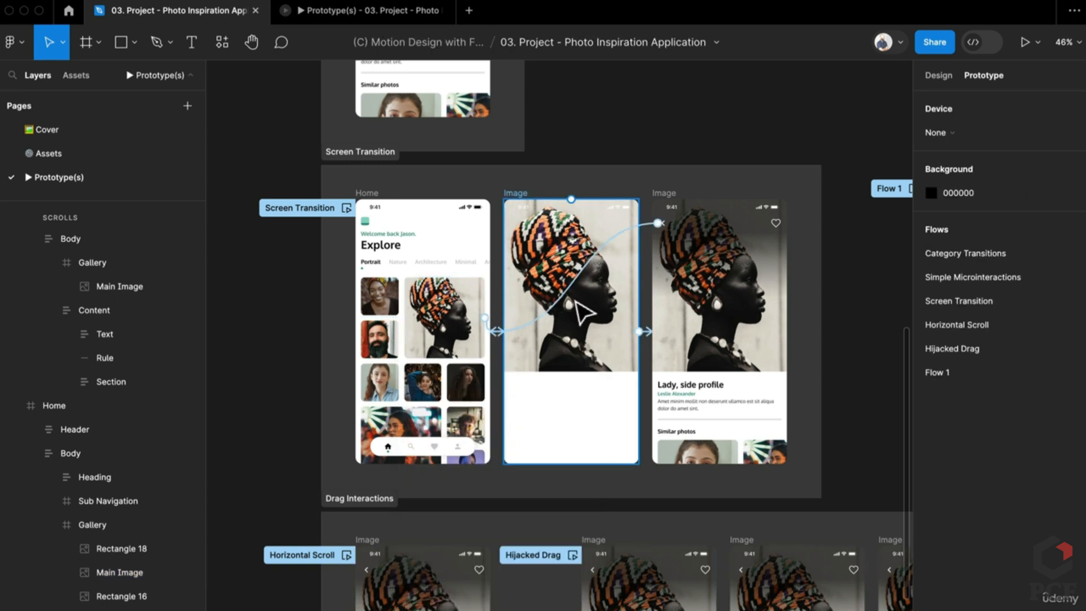
pyautogui.click(576, 303)
pyautogui.doubleClick(587, 324)
pyautogui.doubleClick(587, 324)
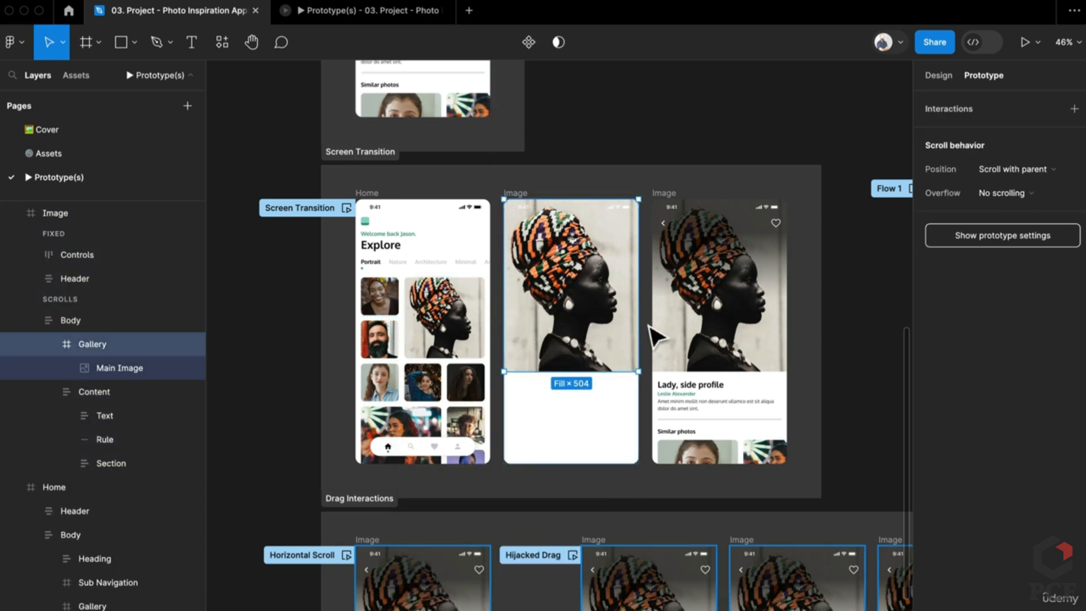
pyautogui.moveTo(646, 328); pyautogui.dragTo(571, 347)
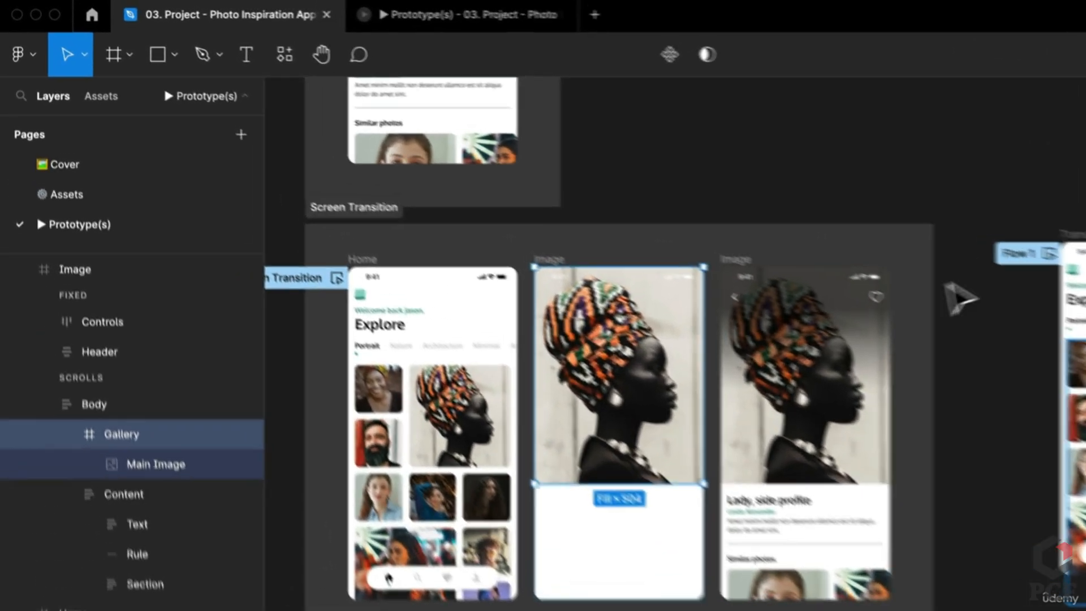
pyautogui.click(790, 303)
pyautogui.moveTo(790, 303); pyautogui.dragTo(690, 328)
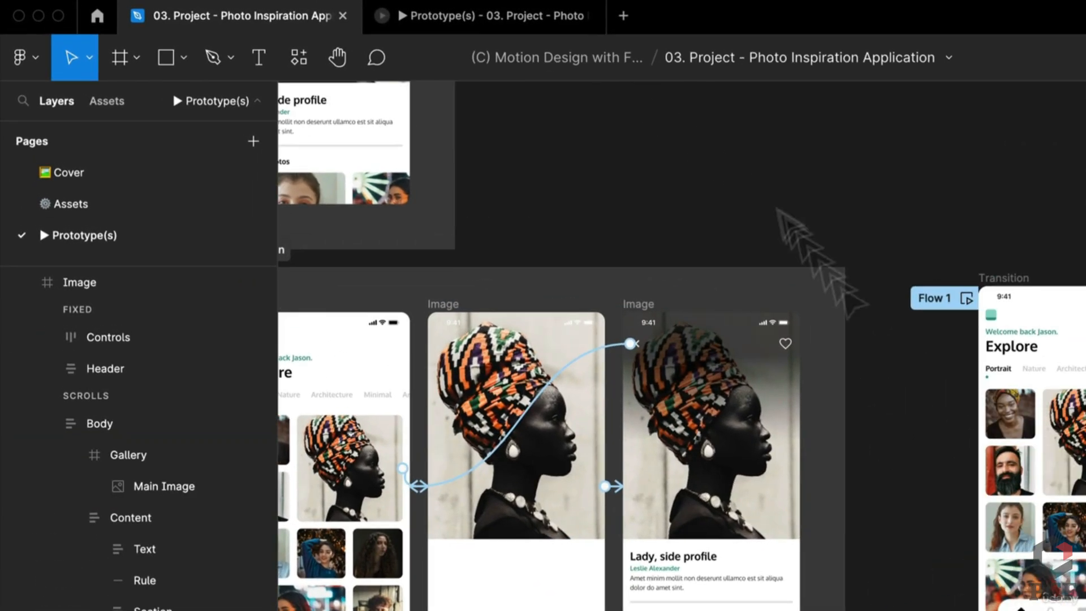
# Play the Screen Transition flow and Flow 1 into the portrait detail screen, then return to the design file
pyautogui.click(405, 15)
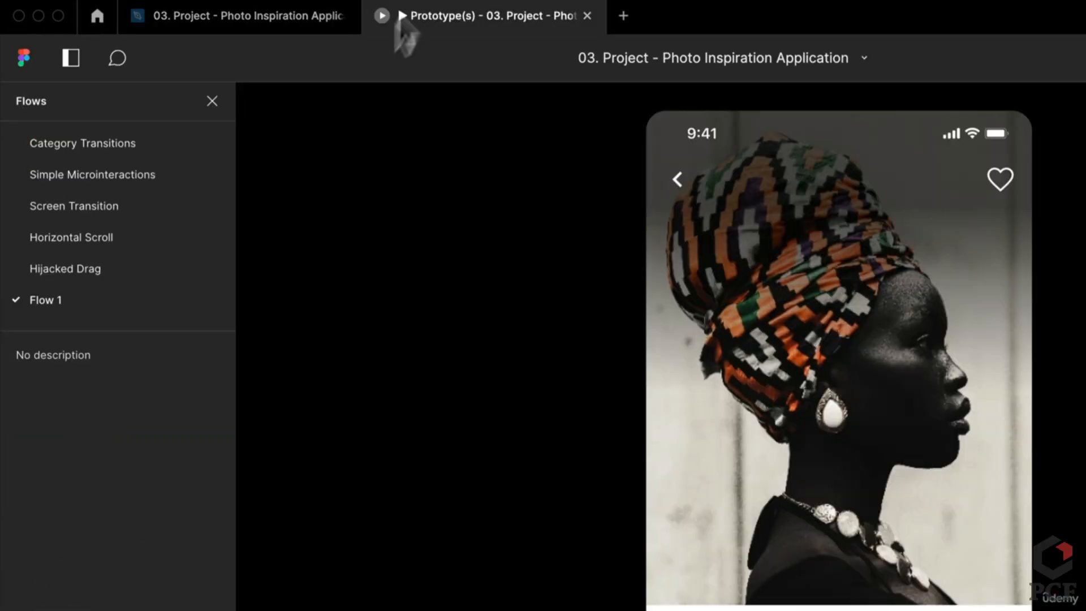
pyautogui.click(148, 194)
pyautogui.click(837, 464)
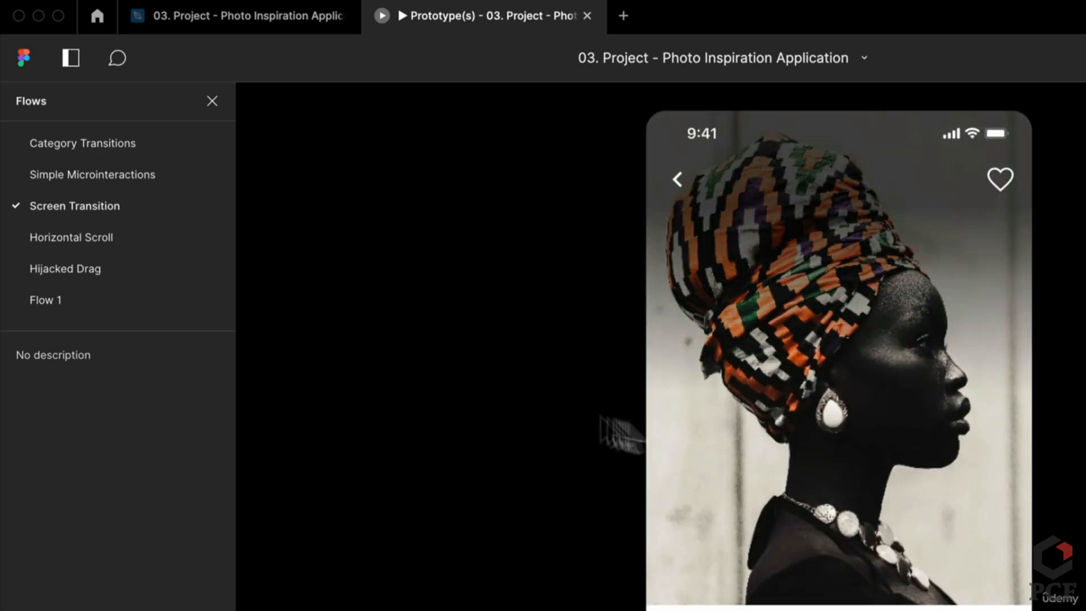
pyautogui.click(112, 302)
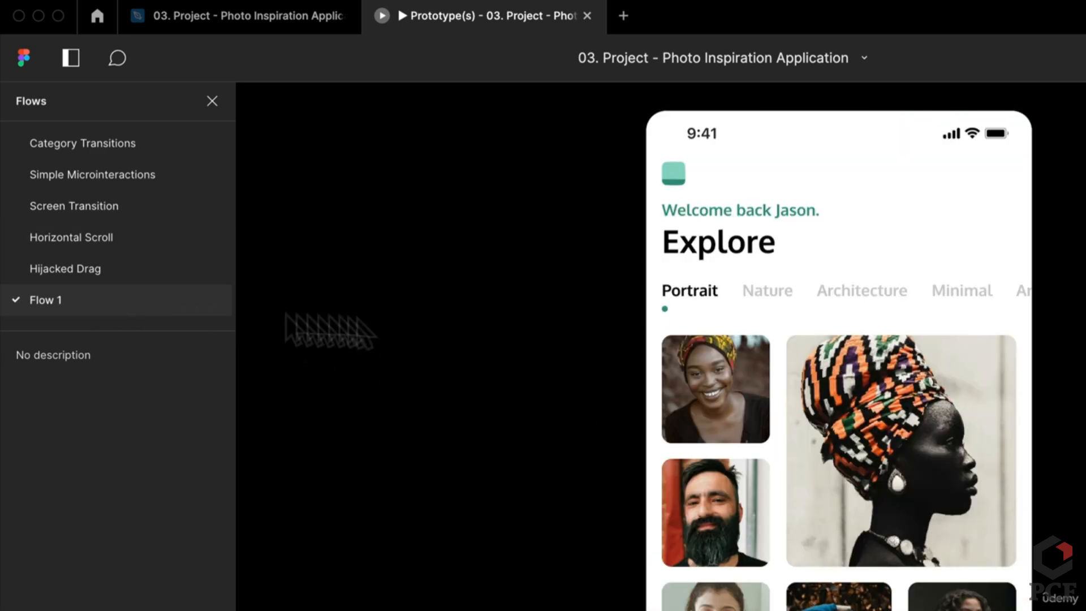
pyautogui.click(904, 462)
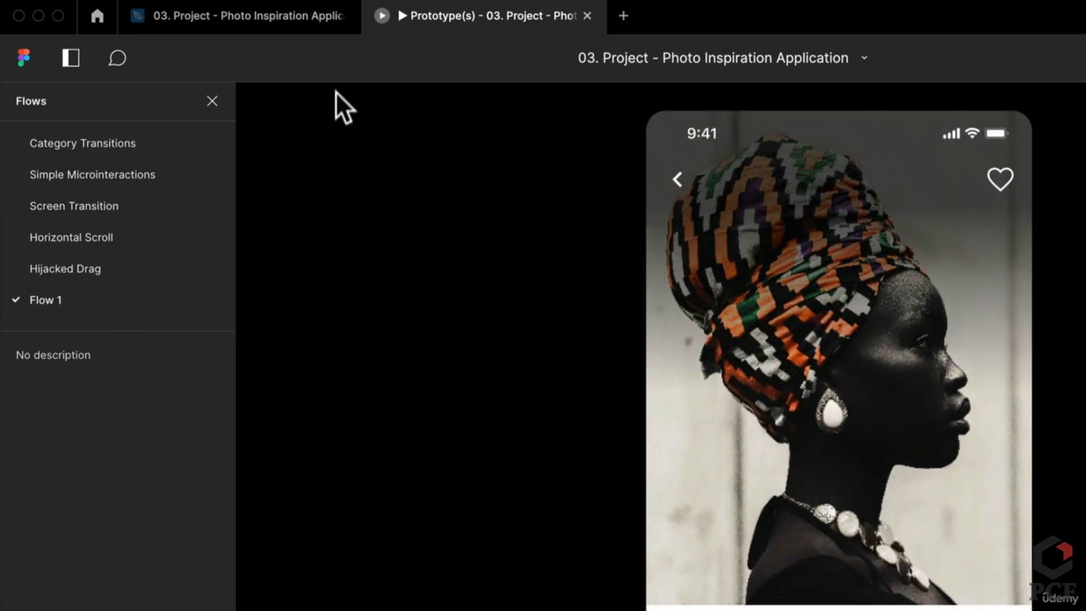
pyautogui.click(238, 15)
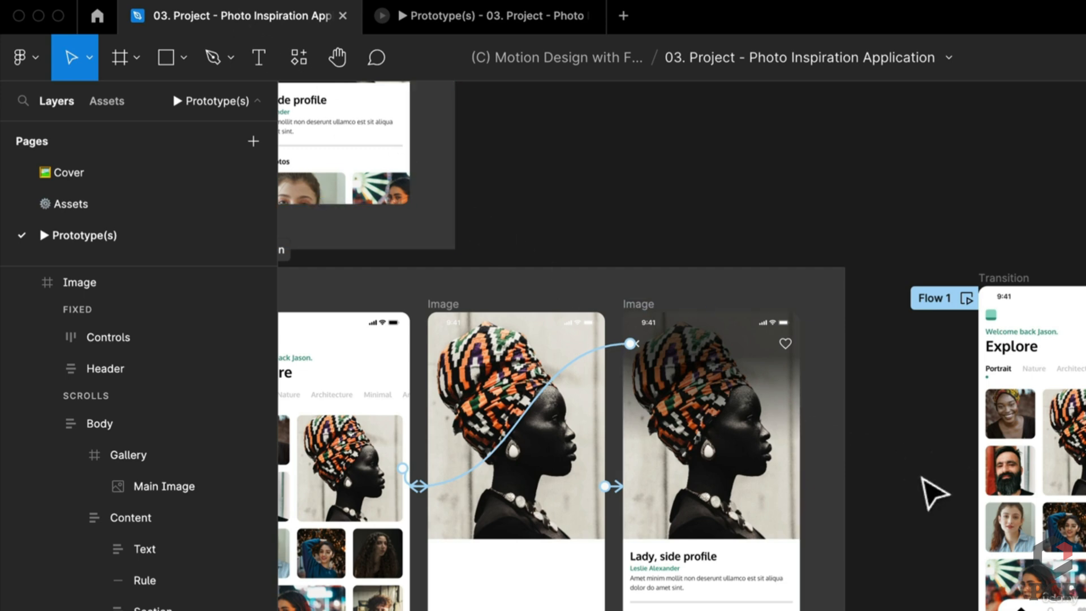
# Compare the middle Transition screen's Gallery layer order with the original Image screen's gallery
pyautogui.moveTo(886, 480); pyautogui.dragTo(536, 458)
pyautogui.moveTo(945, 487); pyautogui.dragTo(750, 450)
pyautogui.scroll(4, 667, 415)
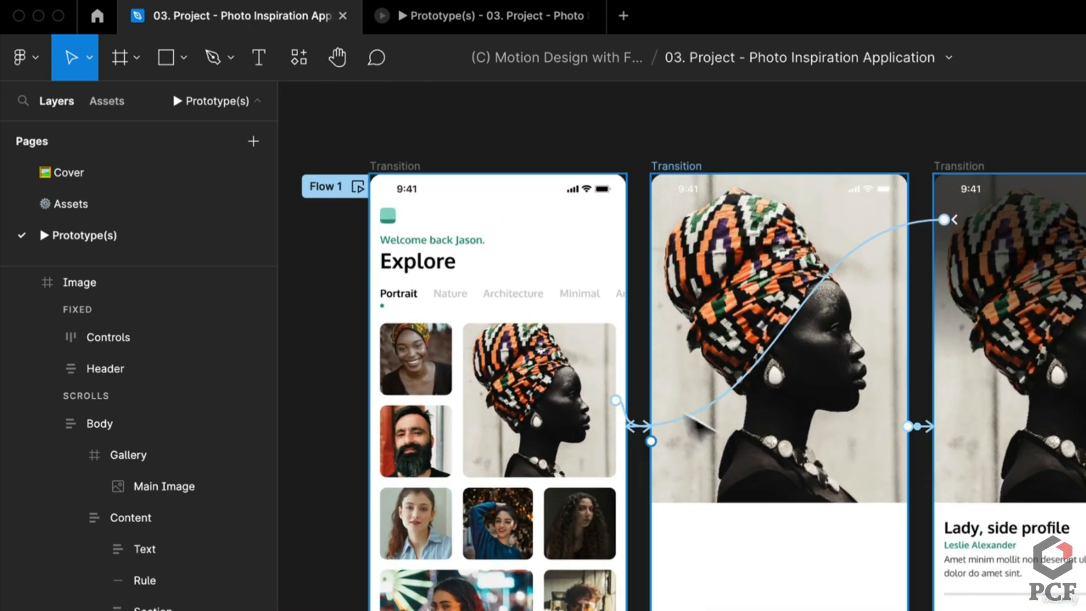
pyautogui.click(823, 478)
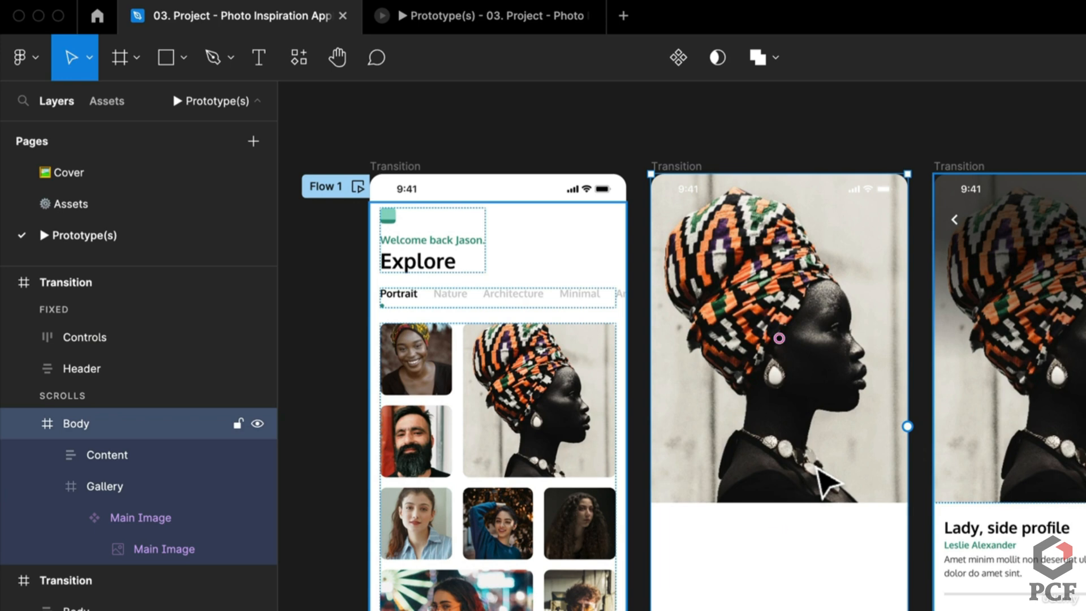
pyautogui.click(820, 472)
pyautogui.moveTo(534, 455); pyautogui.dragTo(726, 460)
pyautogui.moveTo(121, 487)
pyautogui.mouseDown()
pyautogui.moveTo(128, 443)
pyautogui.moveTo(131, 469)
pyautogui.mouseUp()
pyautogui.moveTo(528, 457); pyautogui.dragTo(1083, 424)
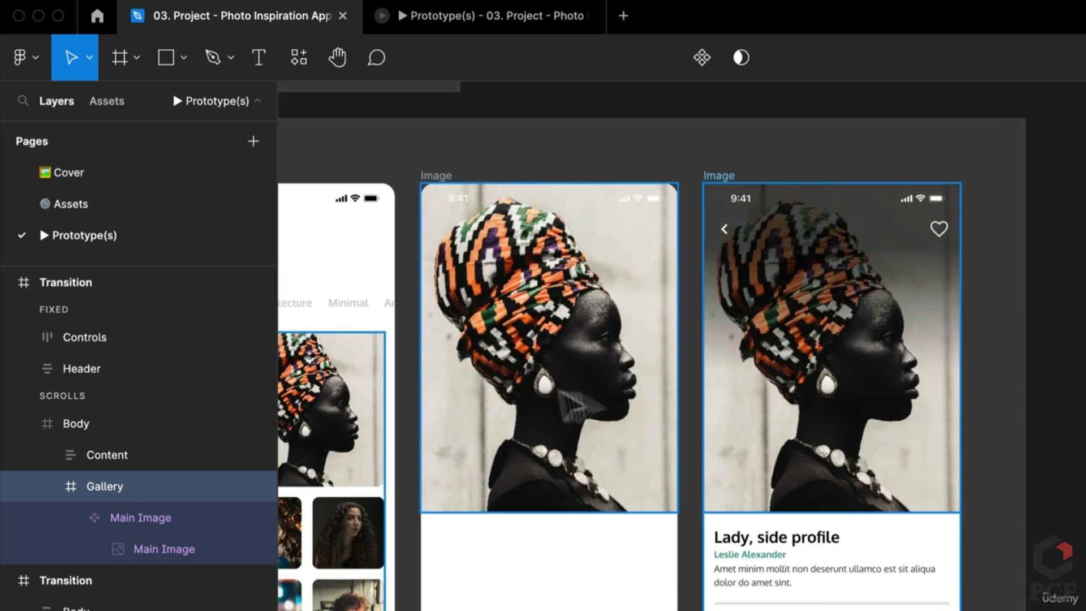
pyautogui.click(538, 400)
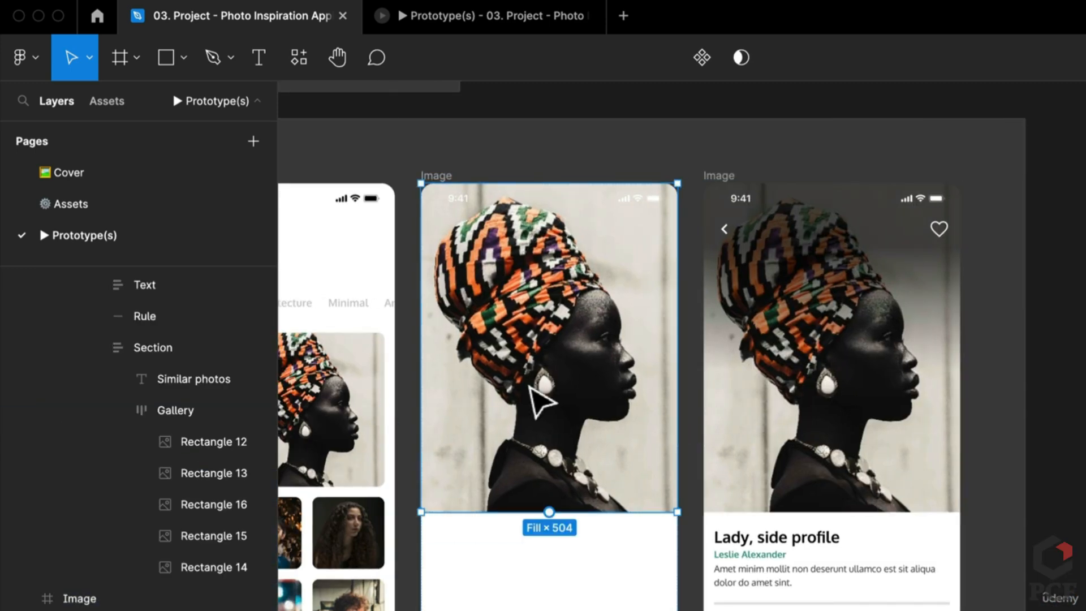
pyautogui.moveTo(843, 409); pyautogui.dragTo(351, 413)
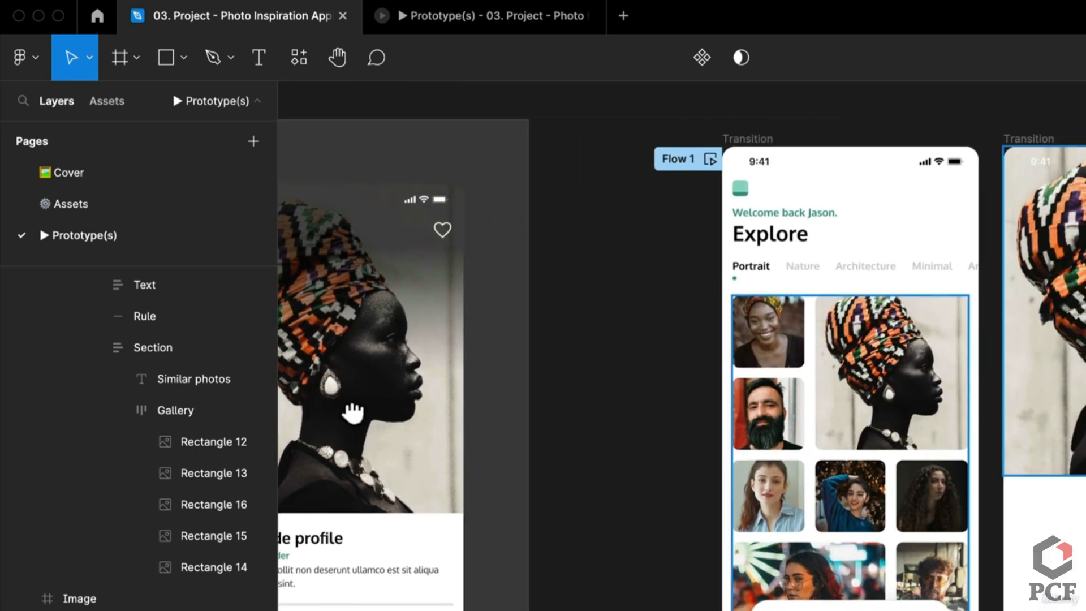
# Move the Gallery layer above Content in the middle Transition screen's Body
pyautogui.hscroll(8, 684, 385)
pyautogui.click(701, 382)
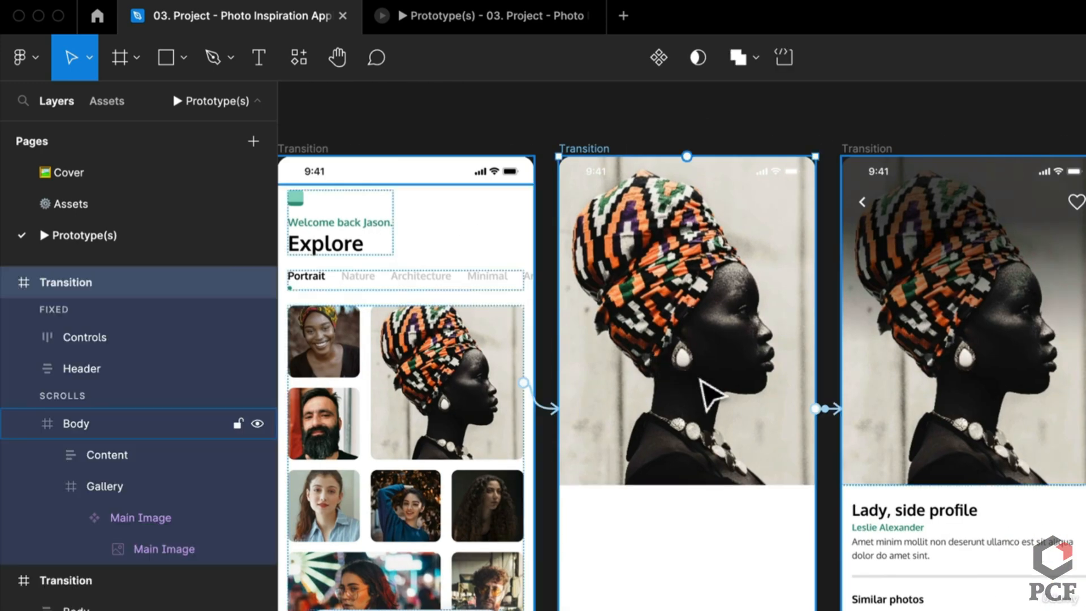
pyautogui.click(701, 382)
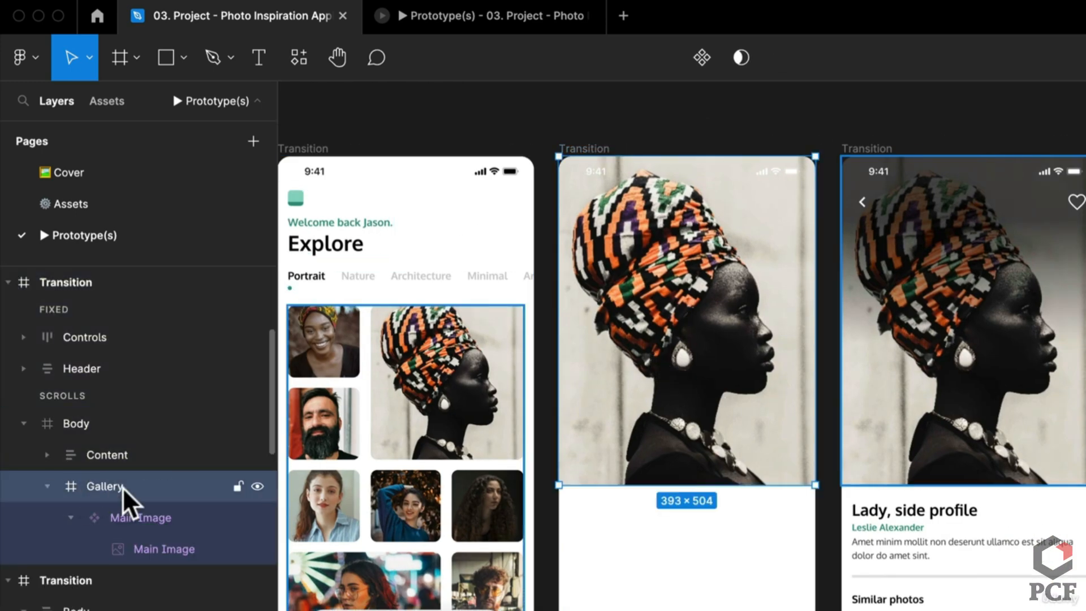
pyautogui.moveTo(123, 488); pyautogui.dragTo(146, 449)
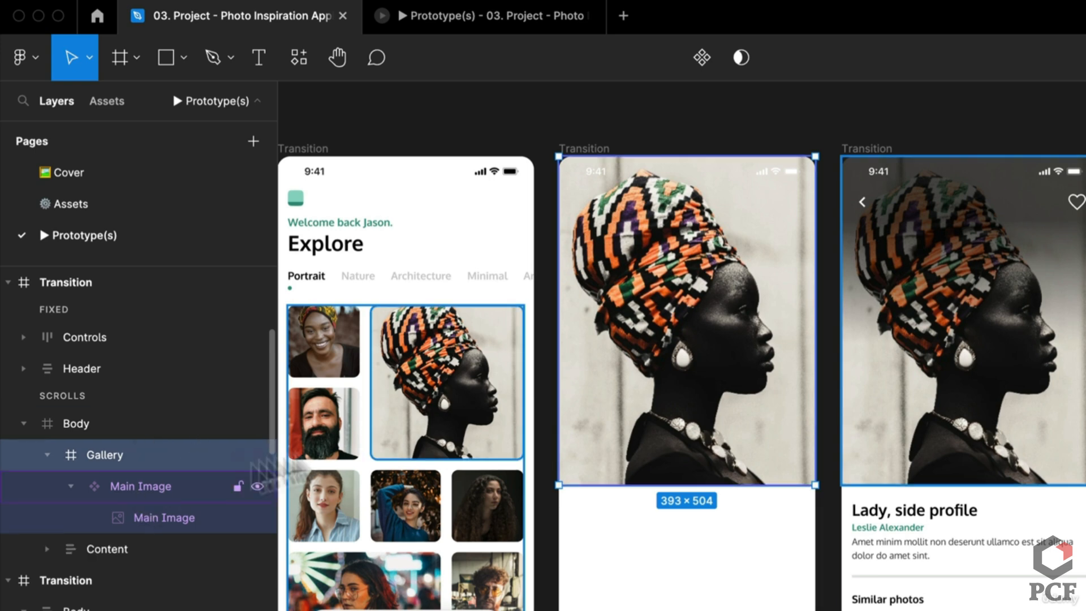
pyautogui.click(934, 409)
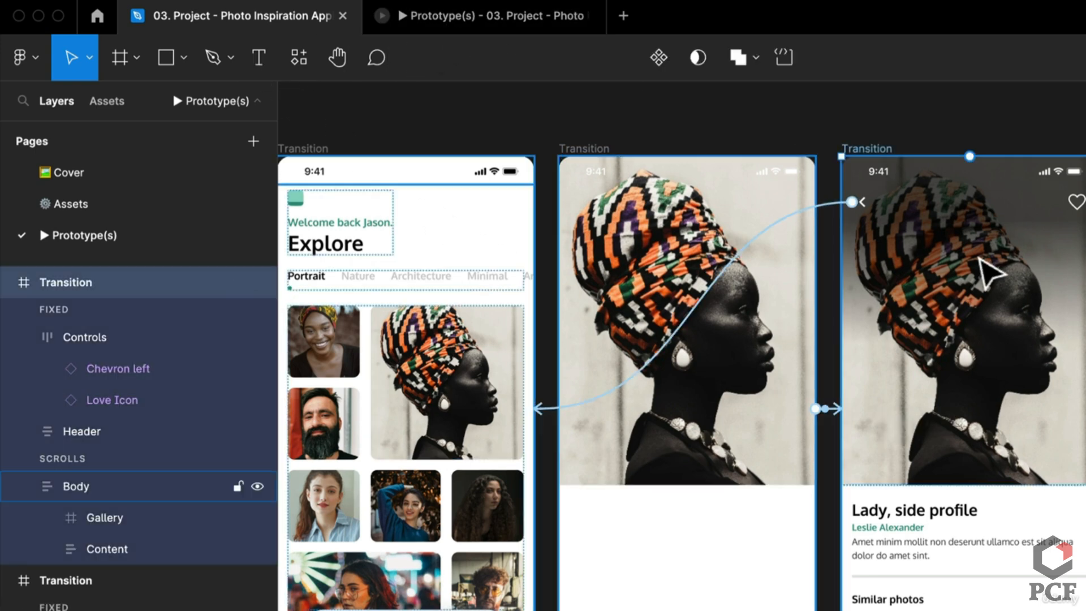
pyautogui.click(83, 486)
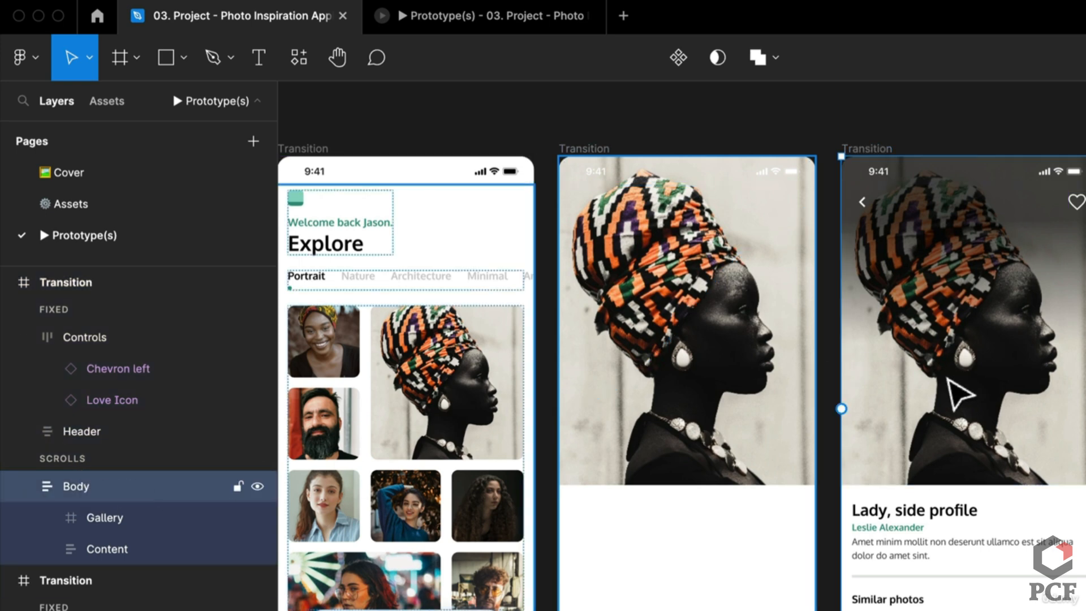
pyautogui.click(453, 14)
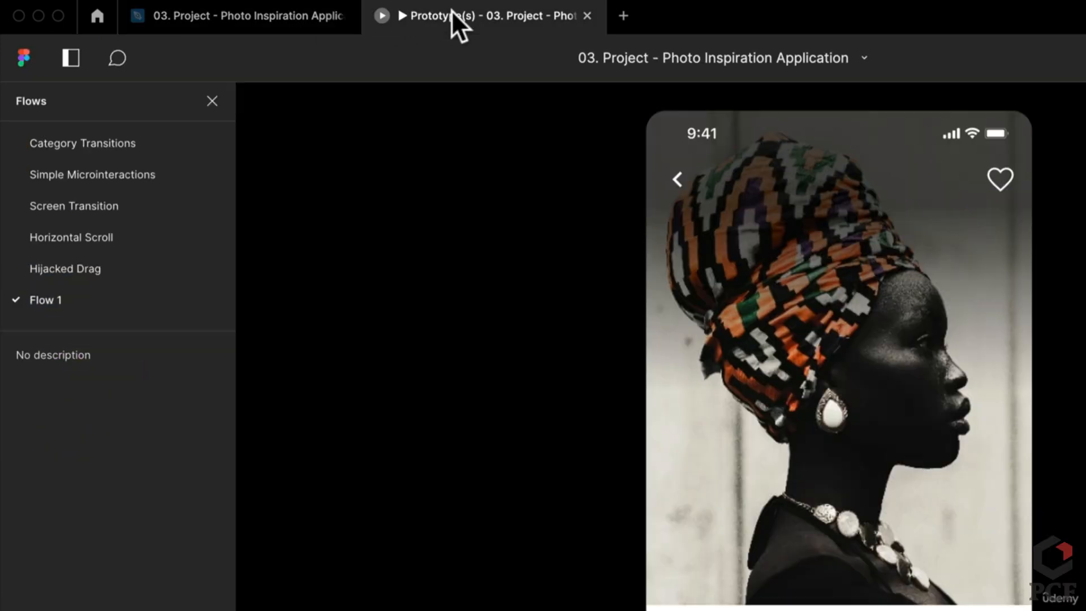
# Replay the Explore-to-portrait-detail transition five times in the prototype viewer, then return to the design file
pyautogui.click(1013, 406)
pyautogui.click(946, 467)
pyautogui.click(946, 467)
pyautogui.click(946, 467)
pyautogui.click(946, 467)
pyautogui.click(945, 467)
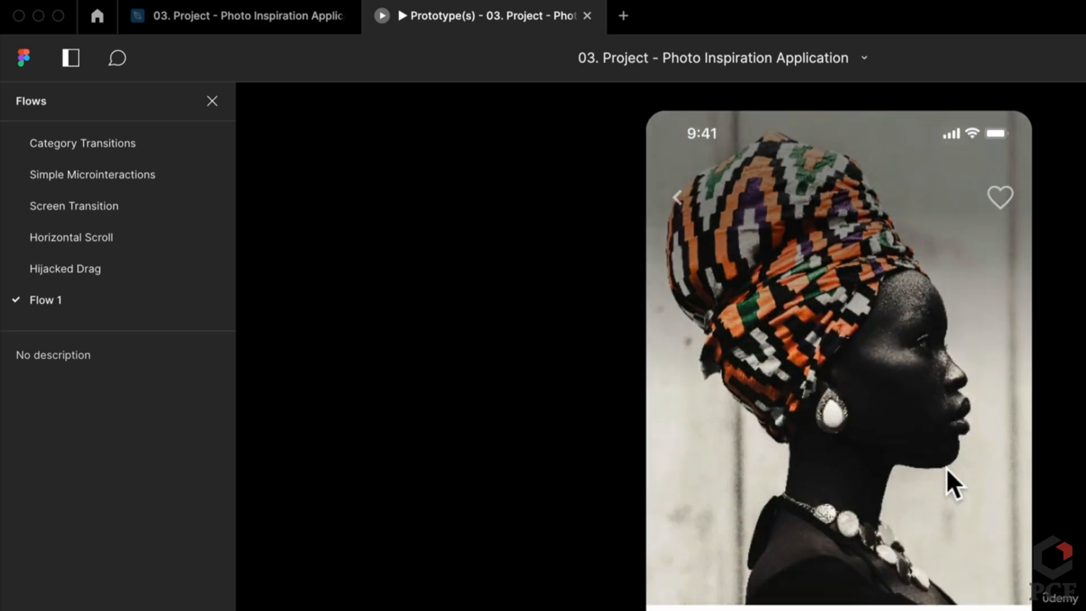
pyautogui.click(946, 467)
pyautogui.click(945, 467)
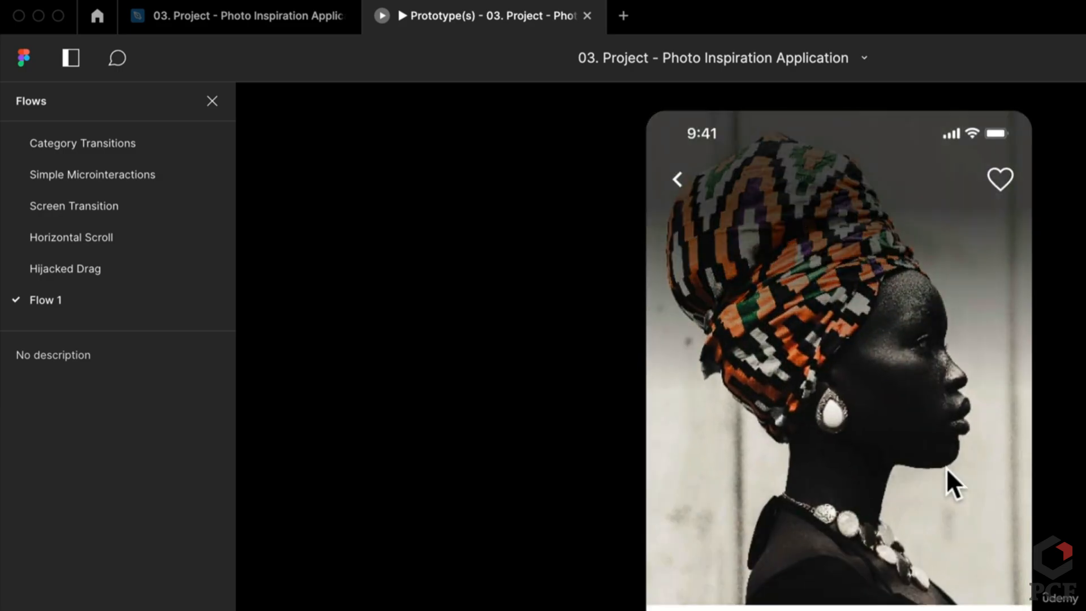
pyautogui.click(945, 467)
pyautogui.click(946, 468)
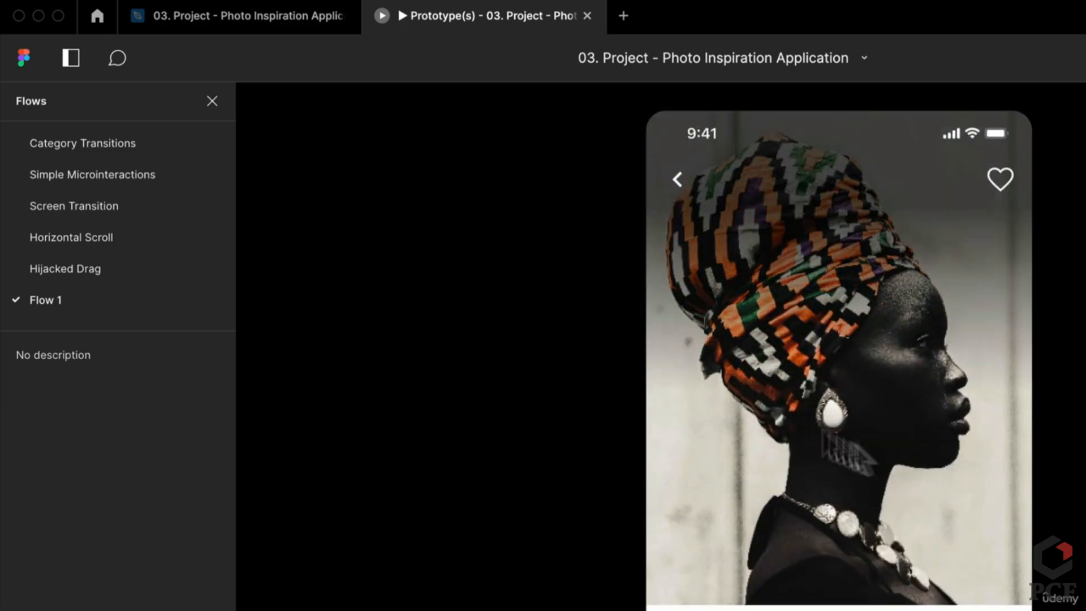
pyautogui.click(271, 23)
pyautogui.doubleClick(715, 373)
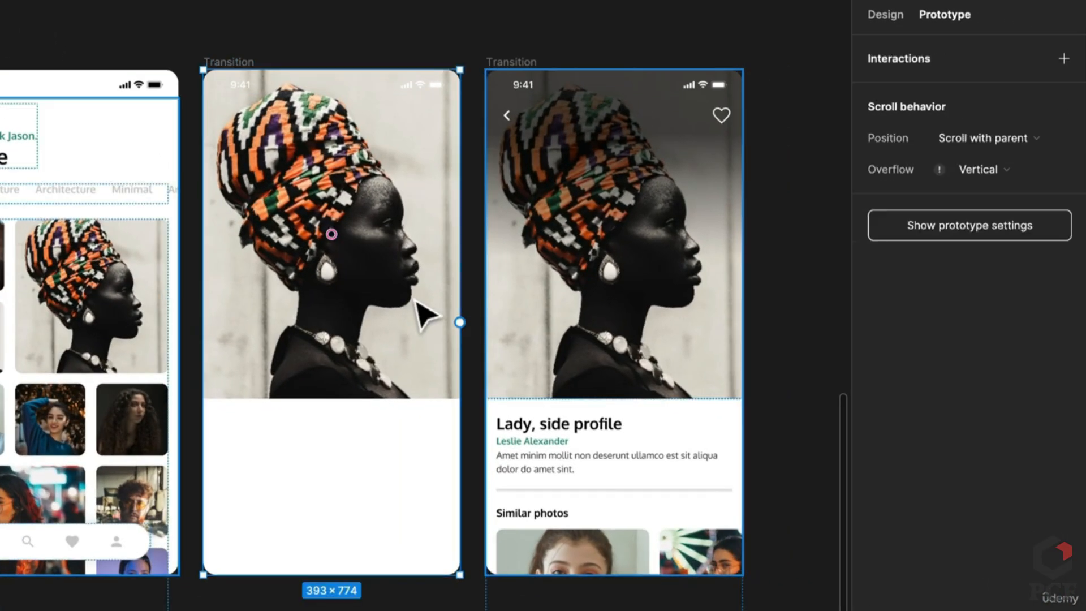
# Delete the Linear gradient fill from the middle screen's Main Image and recheck the prototype transition
pyautogui.click(873, 14)
pyautogui.hotkey('ctrl', 'alt', 'k')
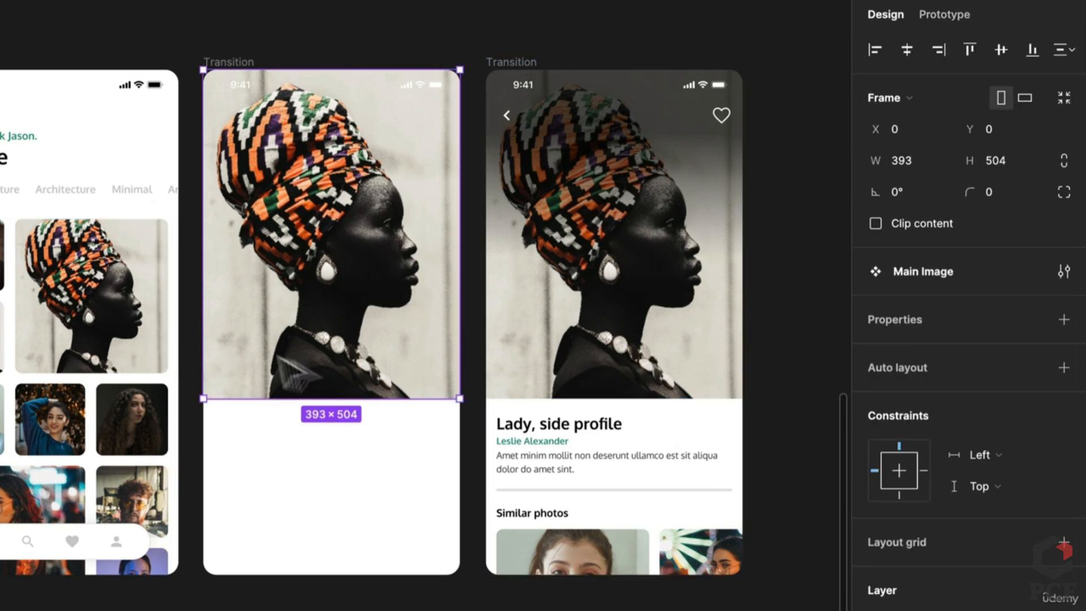
pyautogui.doubleClick(277, 313)
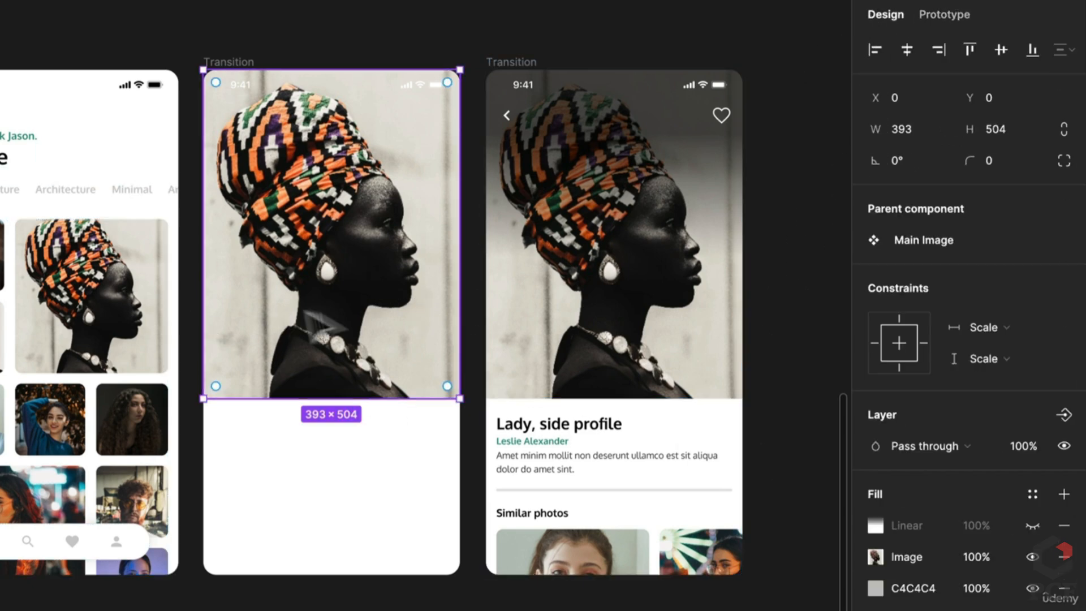
pyautogui.click(1064, 526)
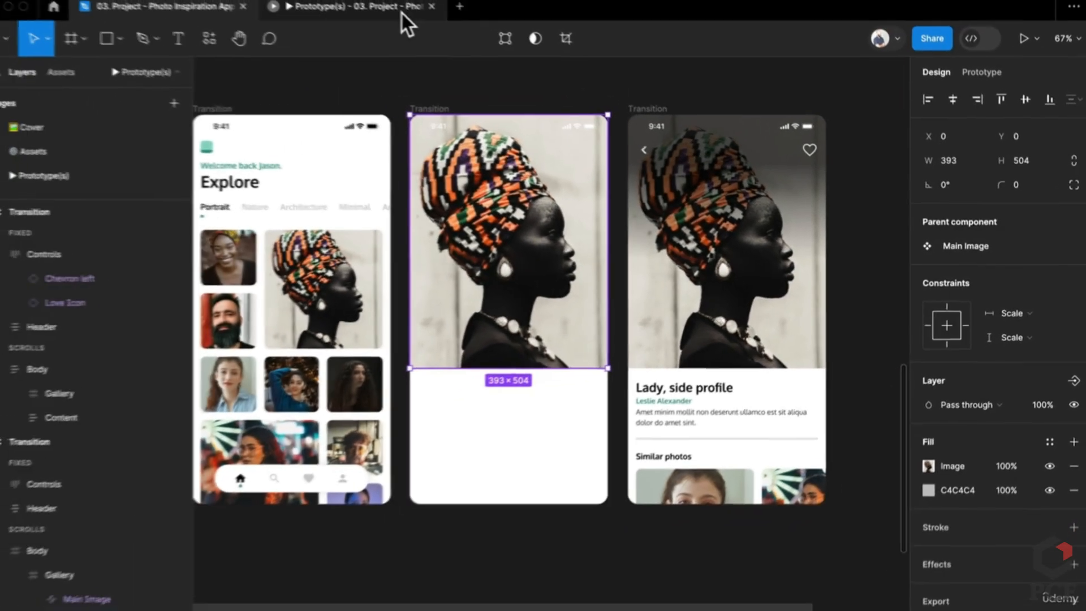
pyautogui.click(401, 10)
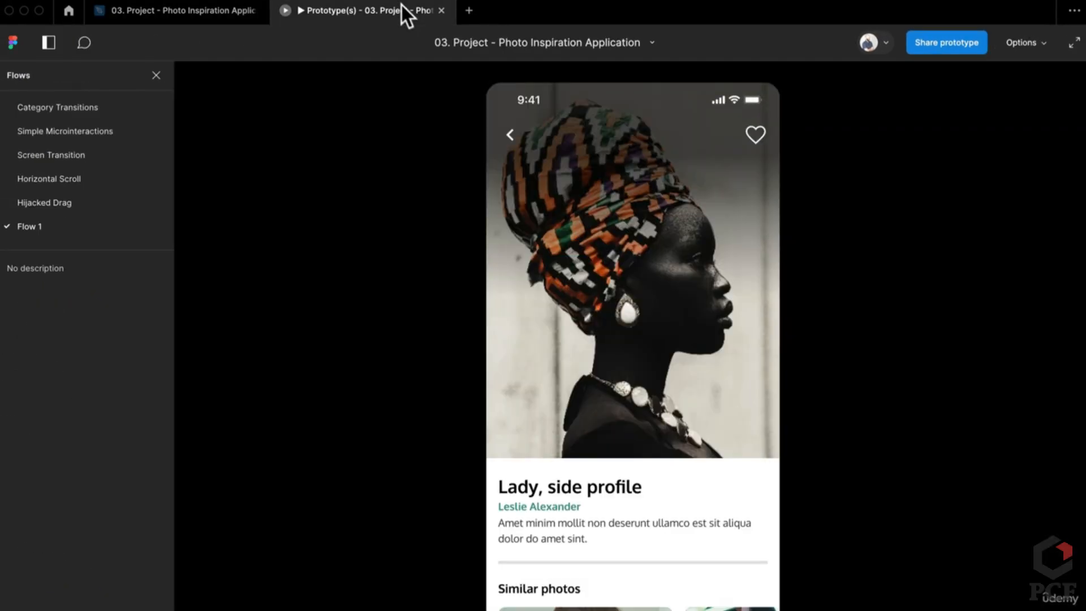
pyautogui.click(691, 371)
pyautogui.click(212, 18)
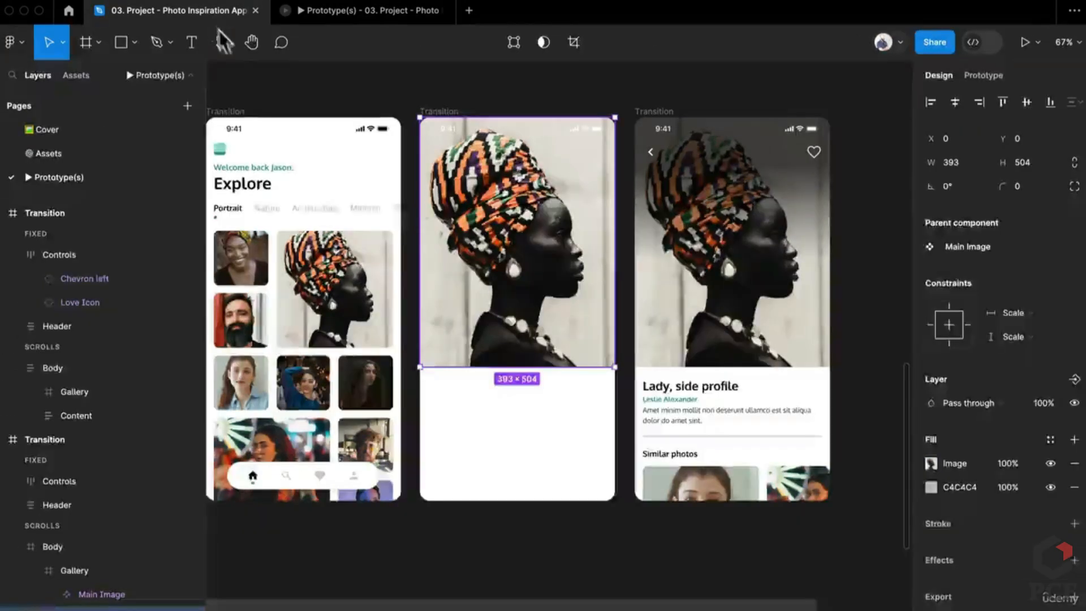
# Bring the Transition screens into view and select the first and third screens' Galleries
pyautogui.click(386, 540)
pyautogui.moveTo(386, 540); pyautogui.dragTo(444, 531)
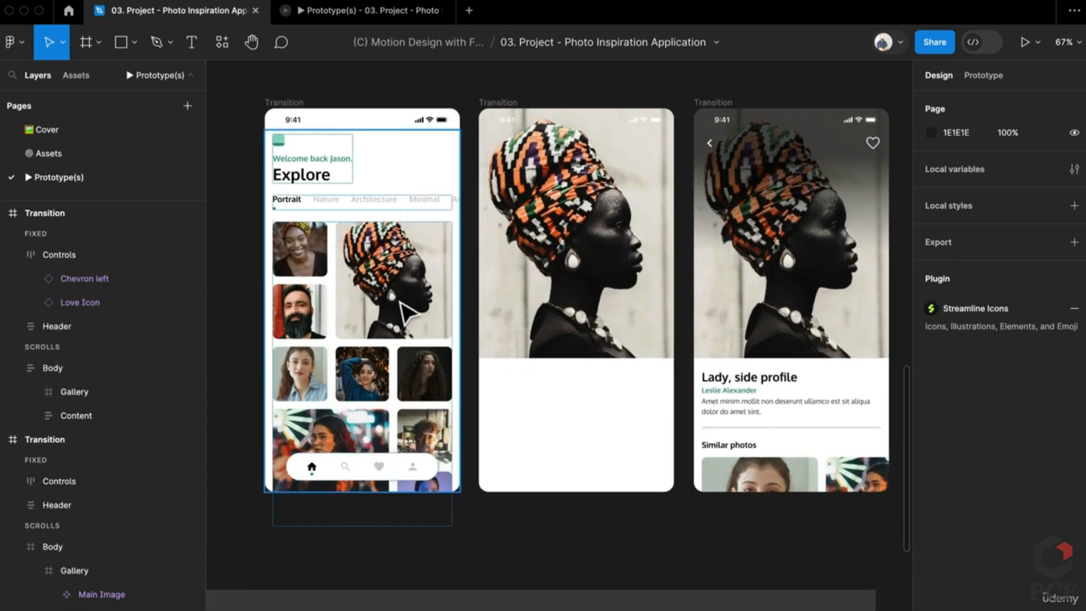
pyautogui.scroll(2, 452, 350)
pyautogui.click(404, 362)
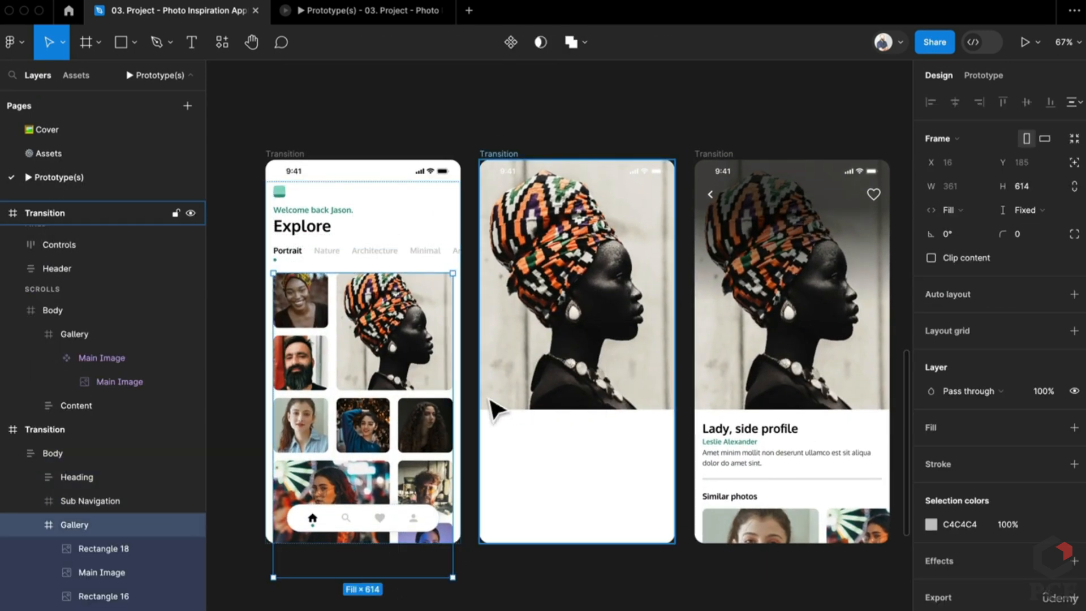
pyautogui.click(799, 466)
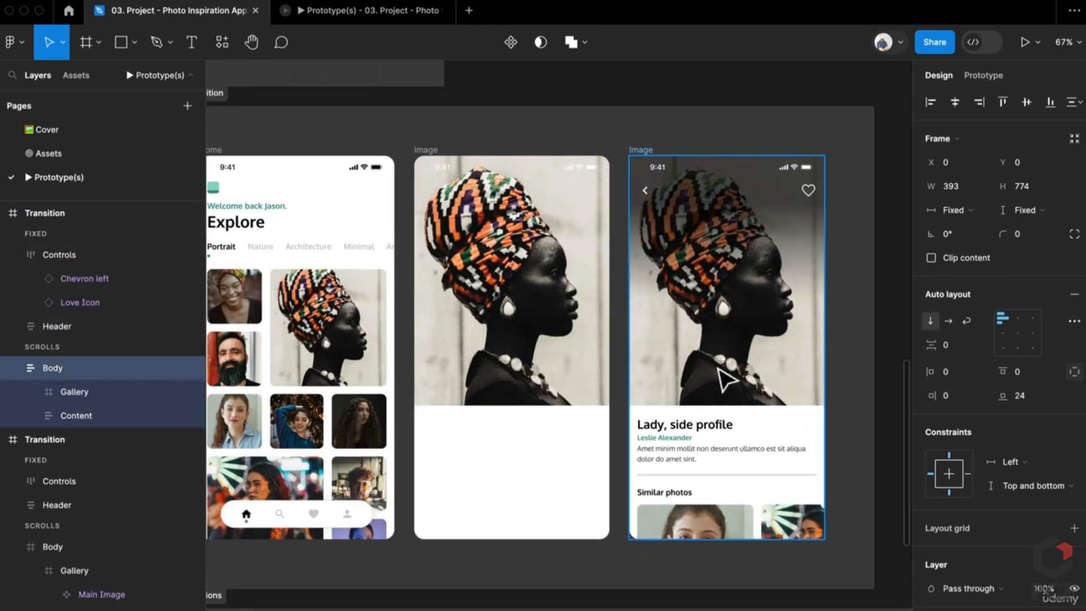
pyautogui.click(691, 421)
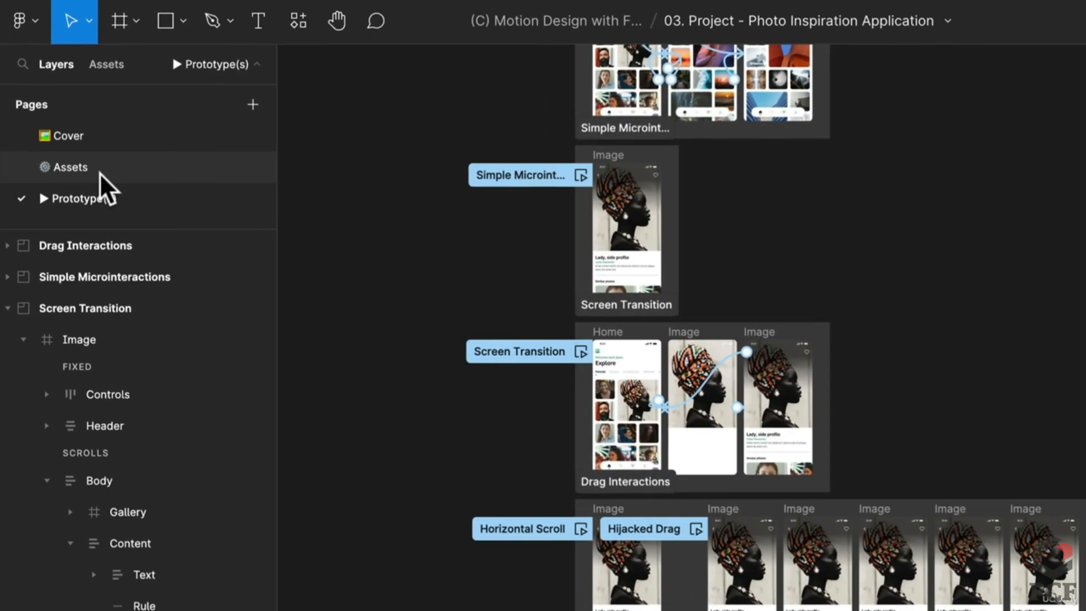
# On the Assets page, duplicate the Image screen below the original
pyautogui.click(69, 155)
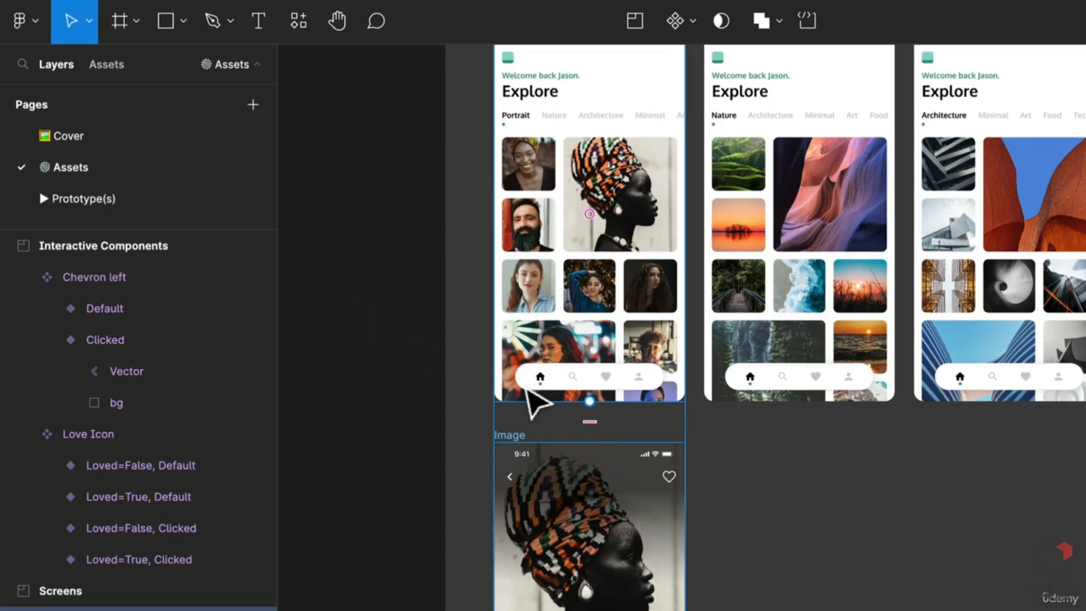
pyautogui.scroll(-3, 536, 400)
pyautogui.click(534, 246)
pyautogui.click(512, 250)
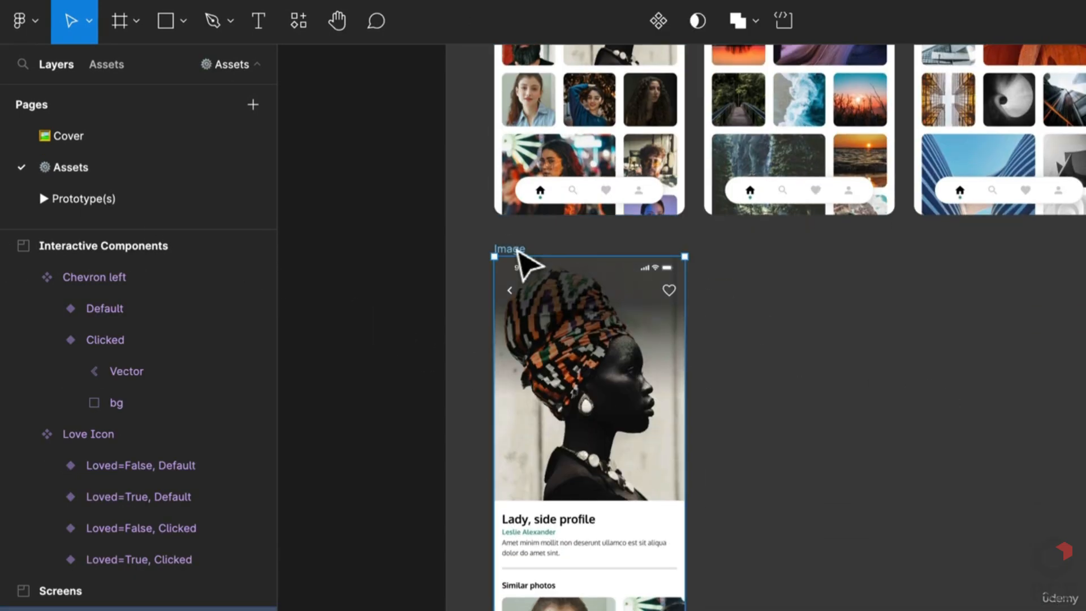
pyautogui.moveTo(526, 248); pyautogui.dragTo(526, 610)
pyautogui.moveTo(626, 610); pyautogui.dragTo(630, 427)
pyautogui.click(845, 503)
pyautogui.scroll(1, 674, 585)
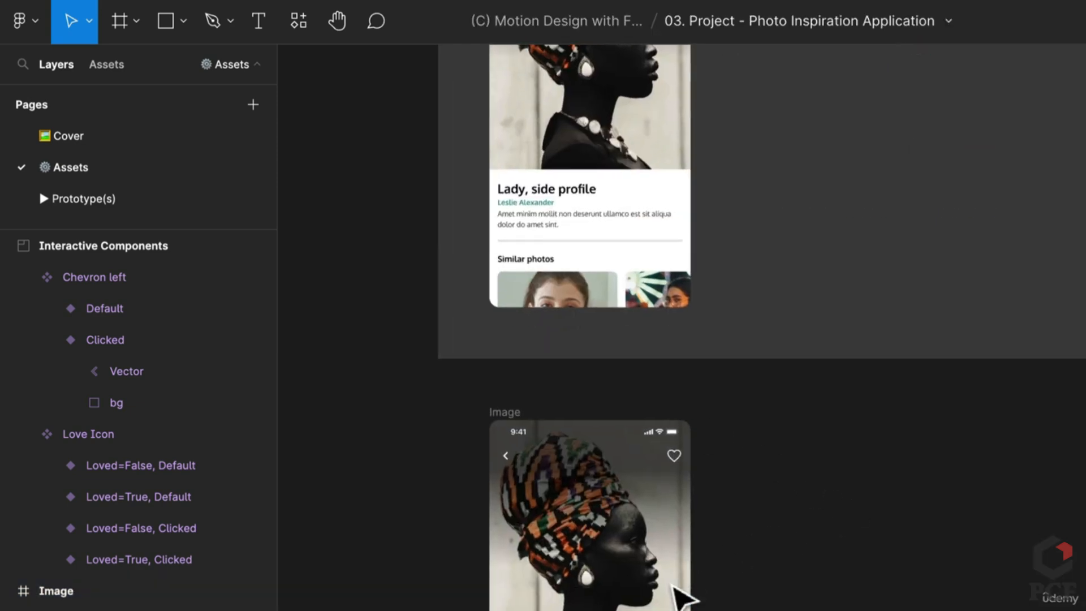
pyautogui.moveTo(674, 585); pyautogui.dragTo(788, 357)
pyautogui.scroll(3, 713, 557)
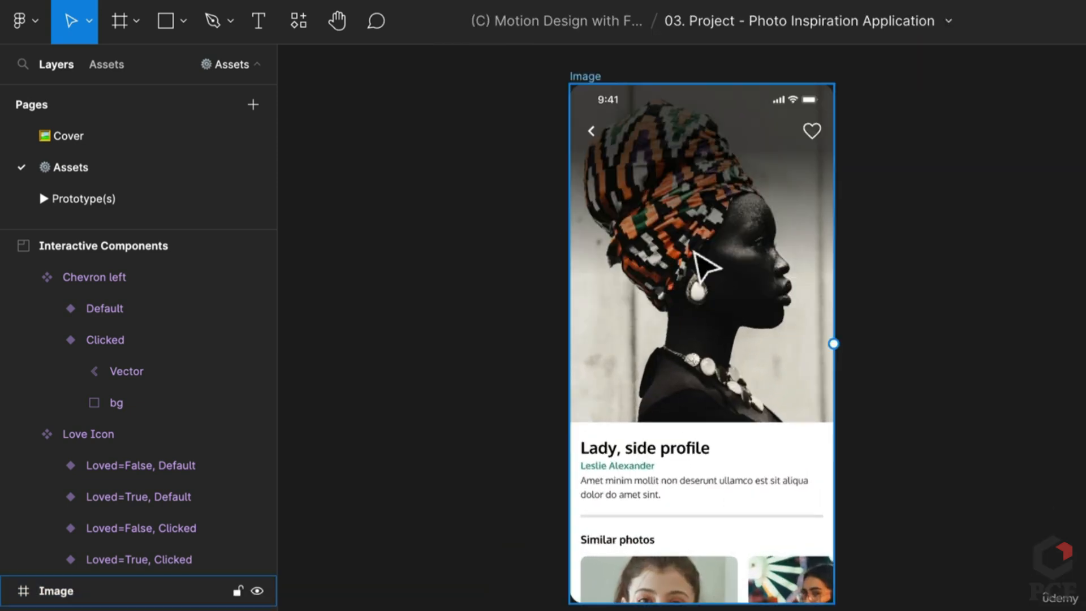
pyautogui.scroll(4, 993, 242)
# Set the duplicated screen's Similar photos Gallery to Horizontal overflow scrolling
pyautogui.click(597, 327)
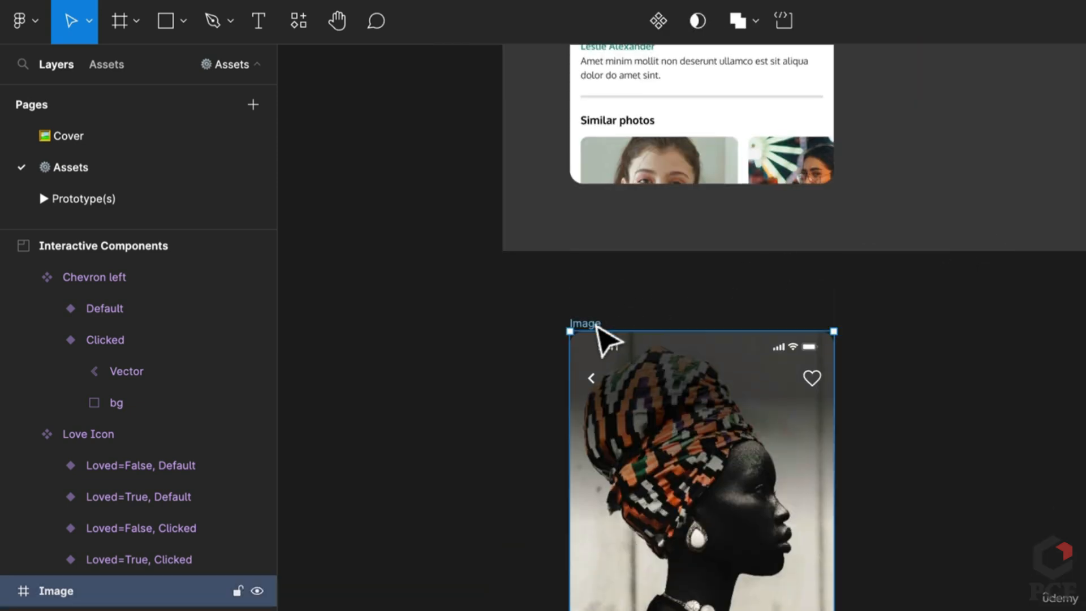
pyautogui.scroll(-7, 599, 329)
pyautogui.scroll(6, 600, 333)
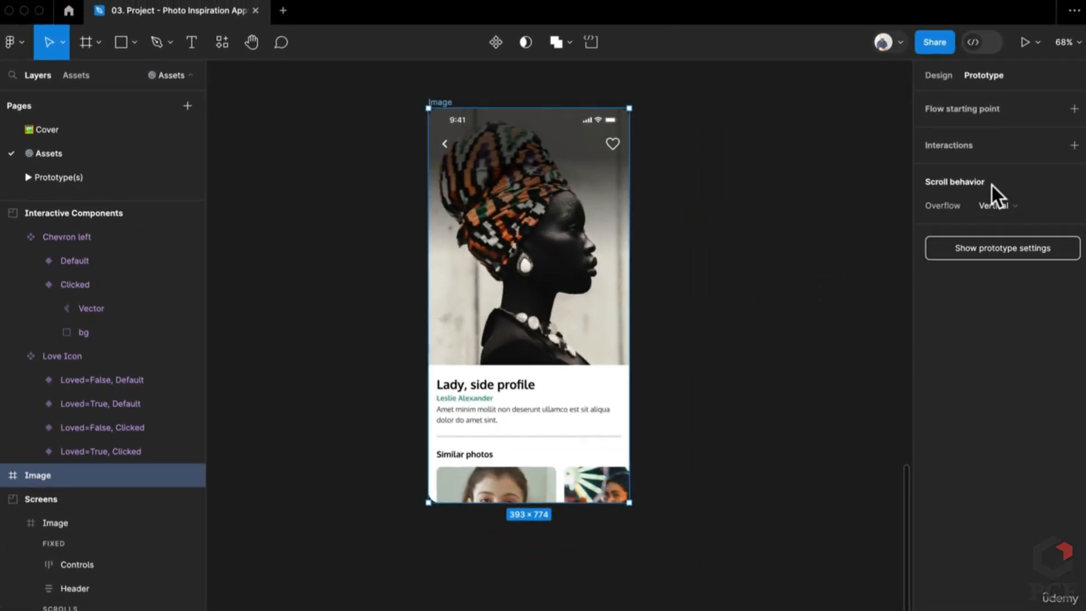
pyautogui.click(524, 497)
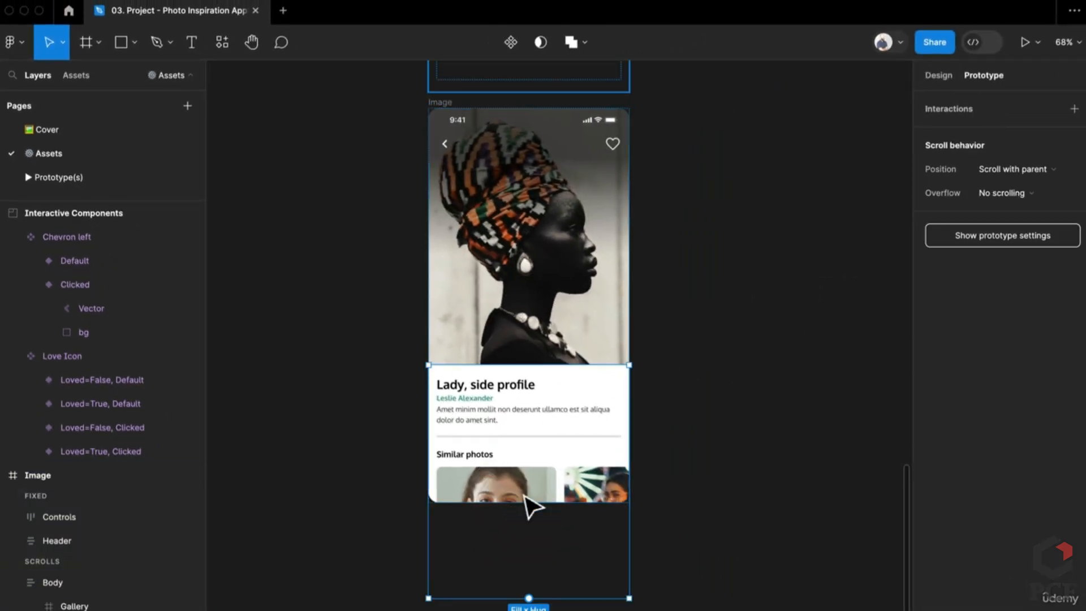
pyautogui.click(529, 505)
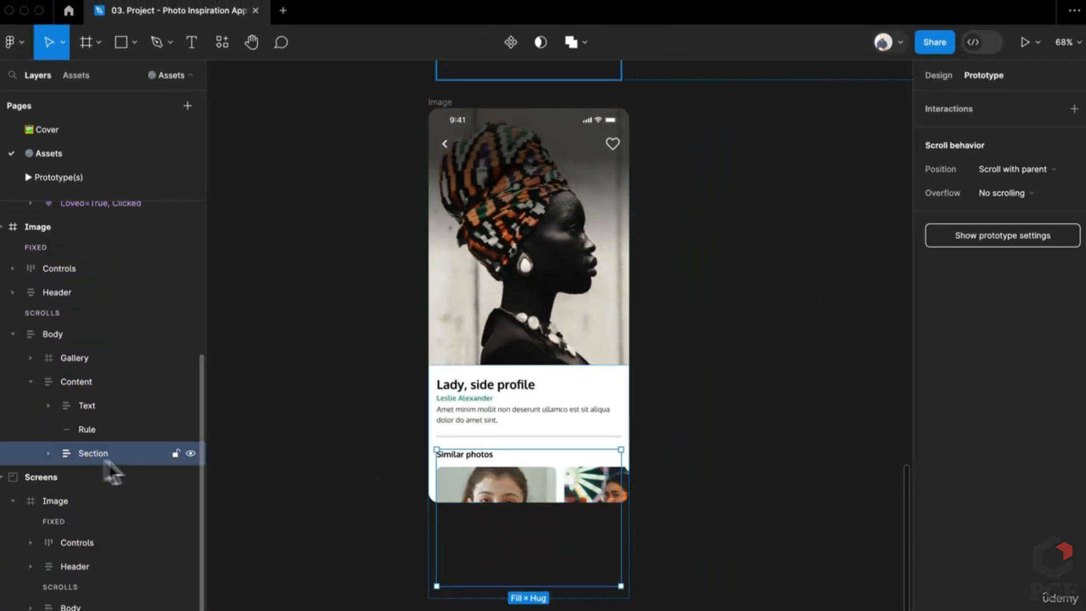
pyautogui.click(493, 471)
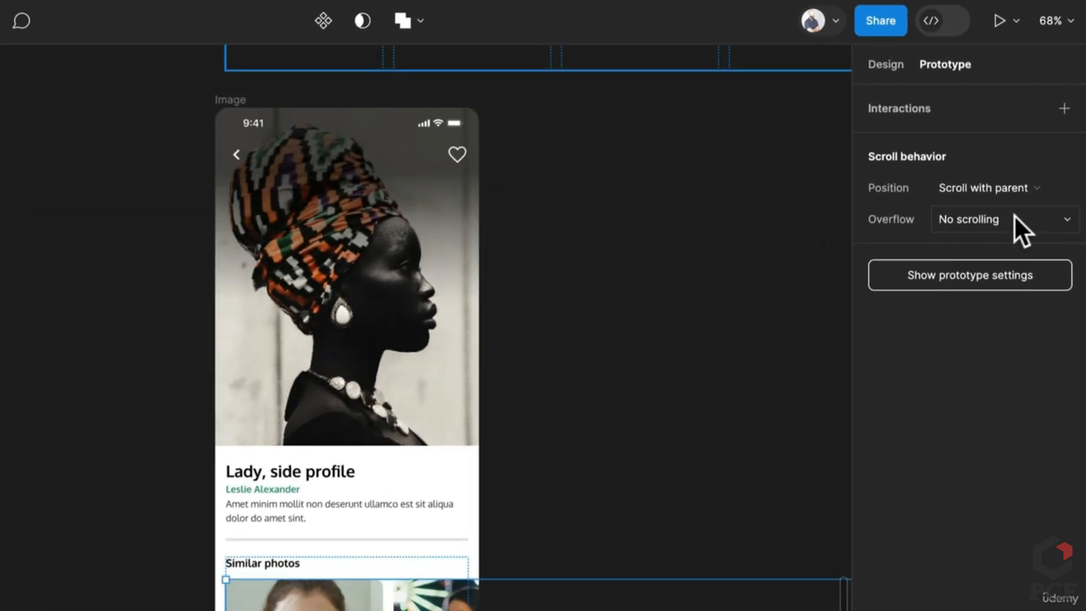
pyautogui.click(1035, 194)
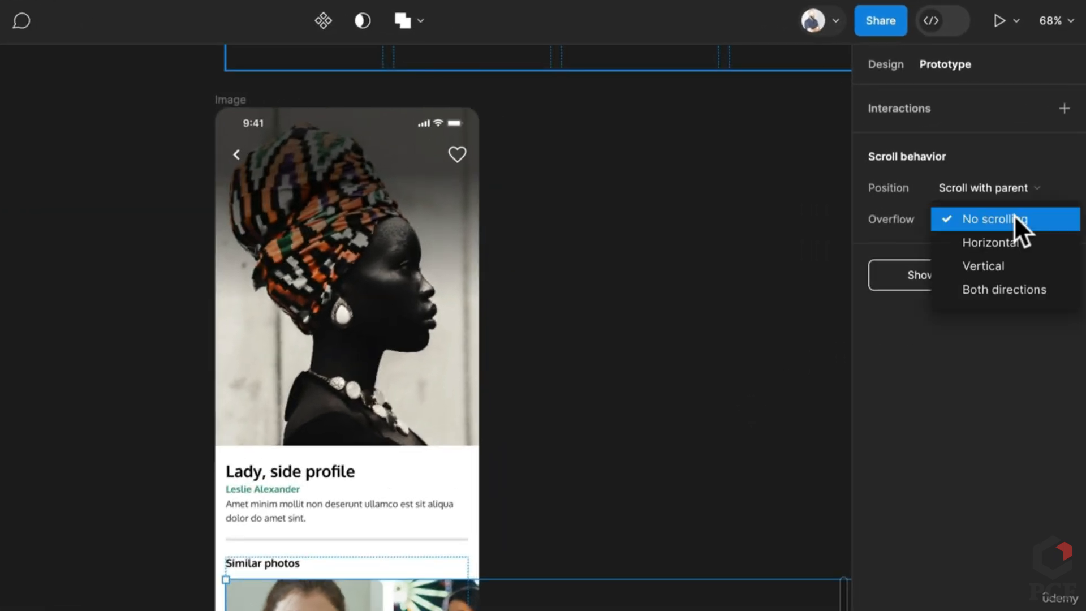
pyautogui.click(1015, 235)
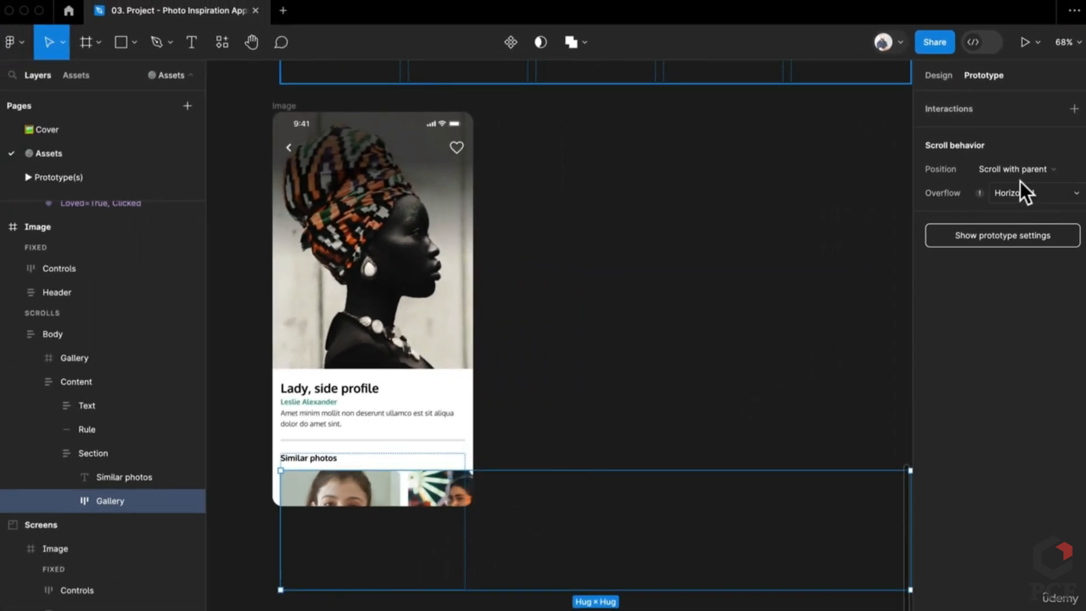
pyautogui.click(1019, 169)
pyautogui.click(656, 435)
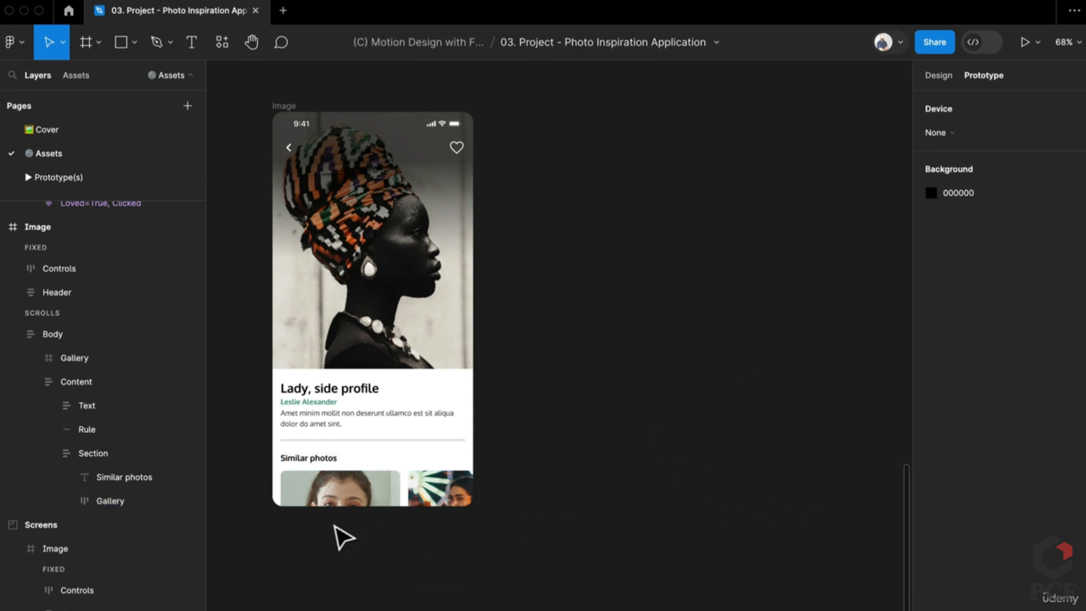
# Narrow the Similar photos Gallery to 361 px wide
pyautogui.click(366, 497)
pyautogui.doubleClick(366, 497)
pyautogui.doubleClick(367, 497)
pyautogui.doubleClick(367, 498)
pyautogui.doubleClick(367, 497)
pyautogui.moveTo(696, 501); pyautogui.dragTo(619, 499)
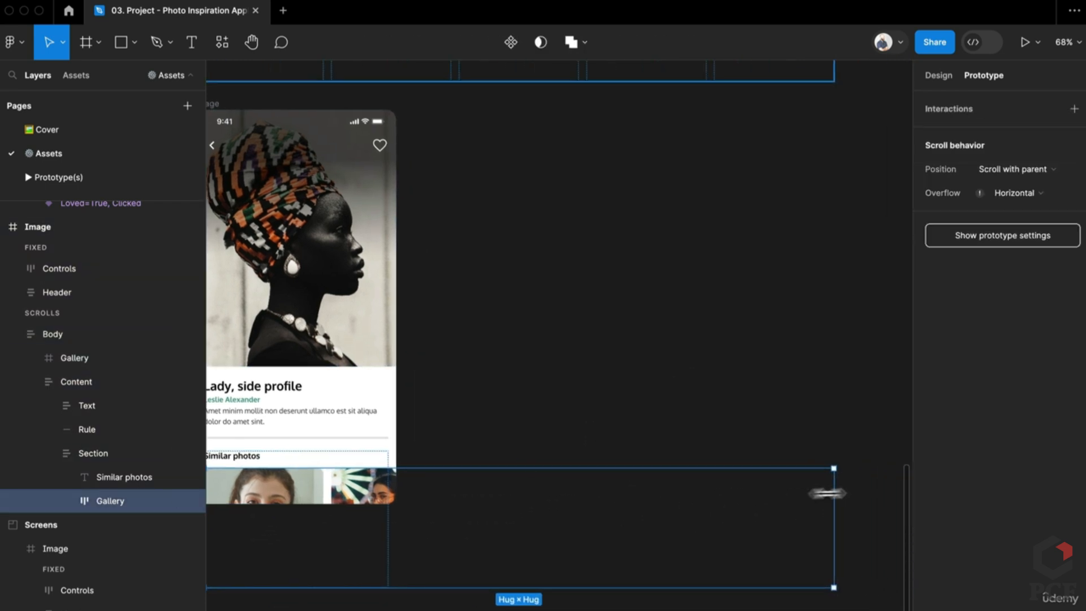
pyautogui.moveTo(827, 493); pyautogui.dragTo(389, 499)
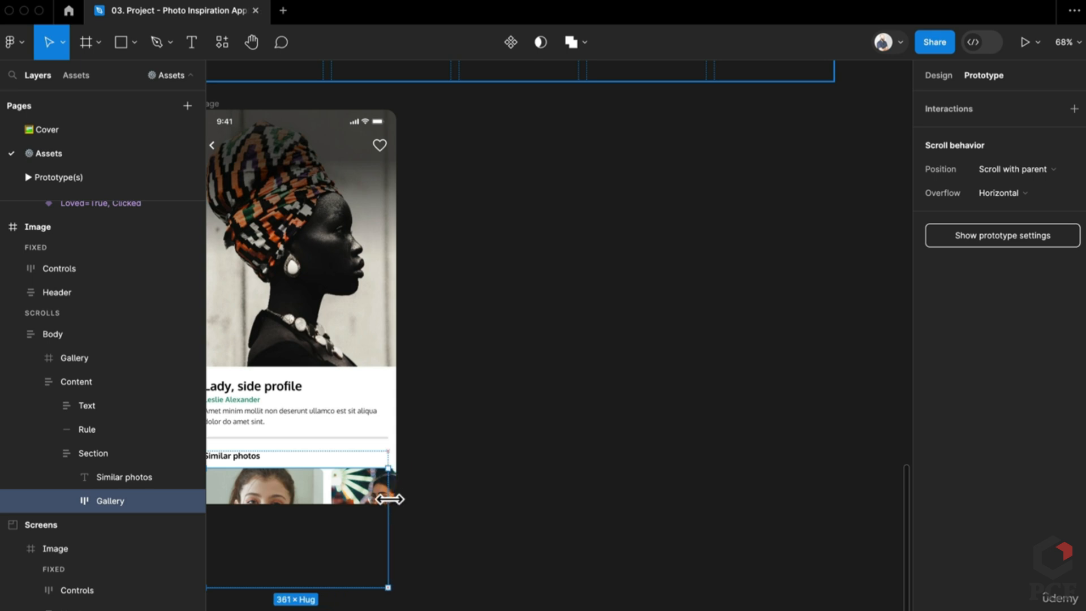
pyautogui.moveTo(492, 513); pyautogui.dragTo(766, 481)
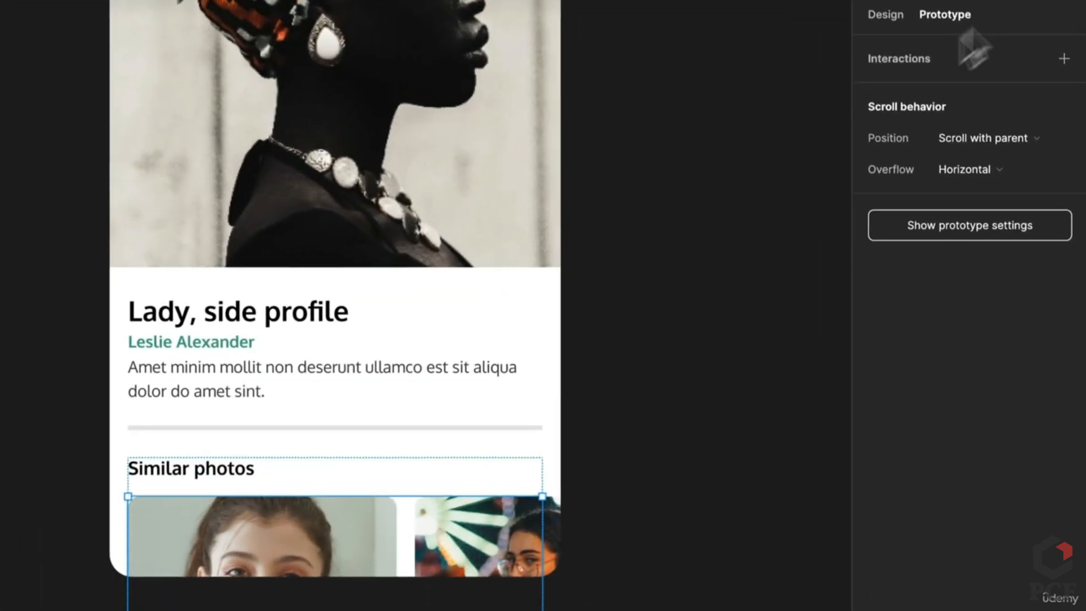
# Set the Gallery's width sizing to Fill container
pyautogui.click(877, 14)
pyautogui.click(909, 192)
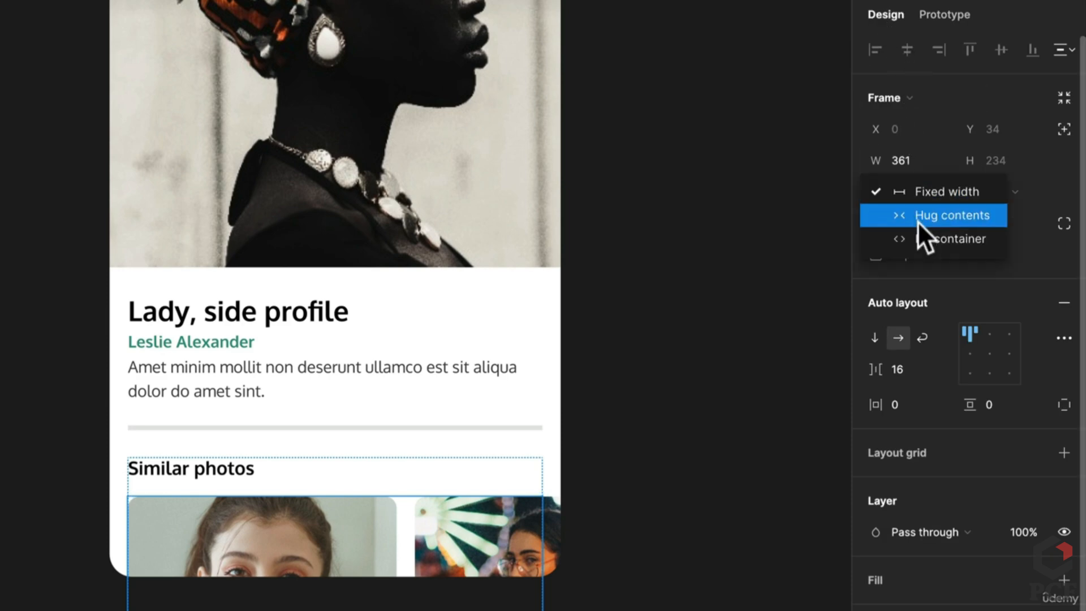
pyautogui.click(918, 237)
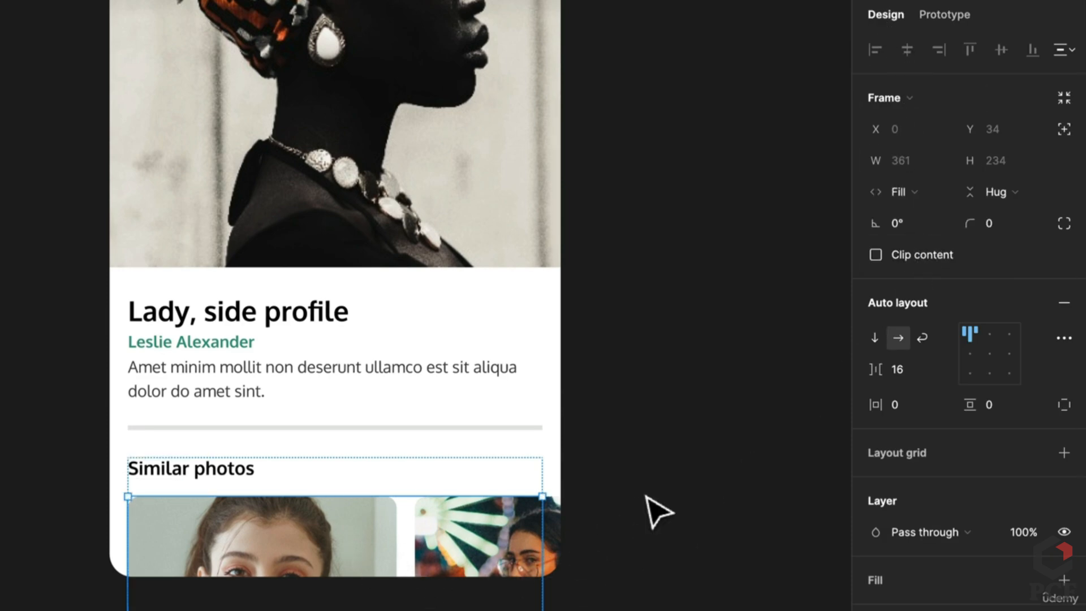
pyautogui.scroll(-4, 656, 512)
# Make the Image screen frame a flow starting point
pyautogui.click(384, 116)
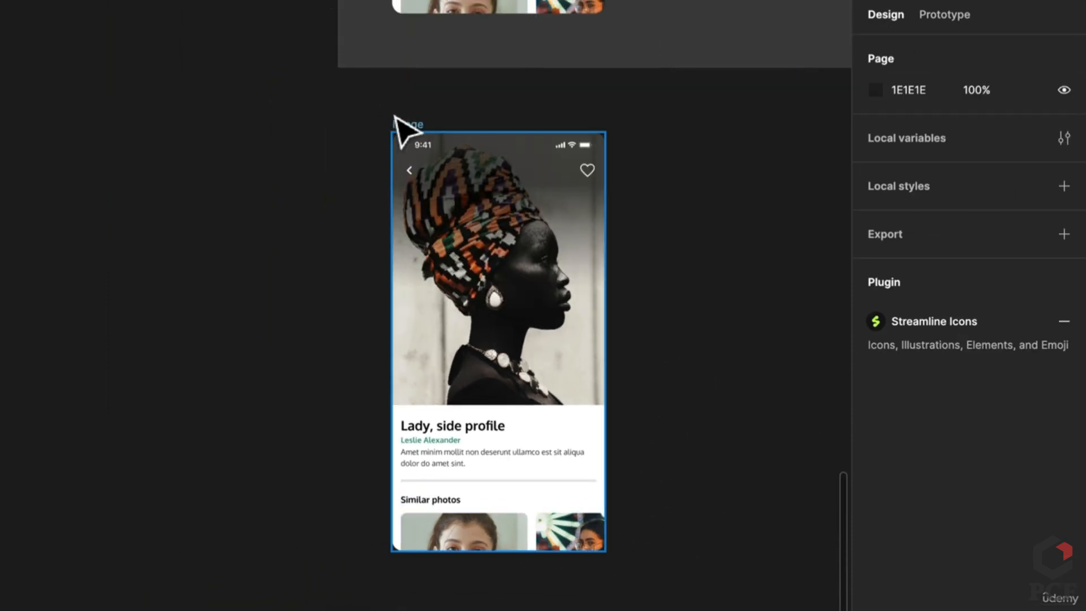
pyautogui.click(396, 119)
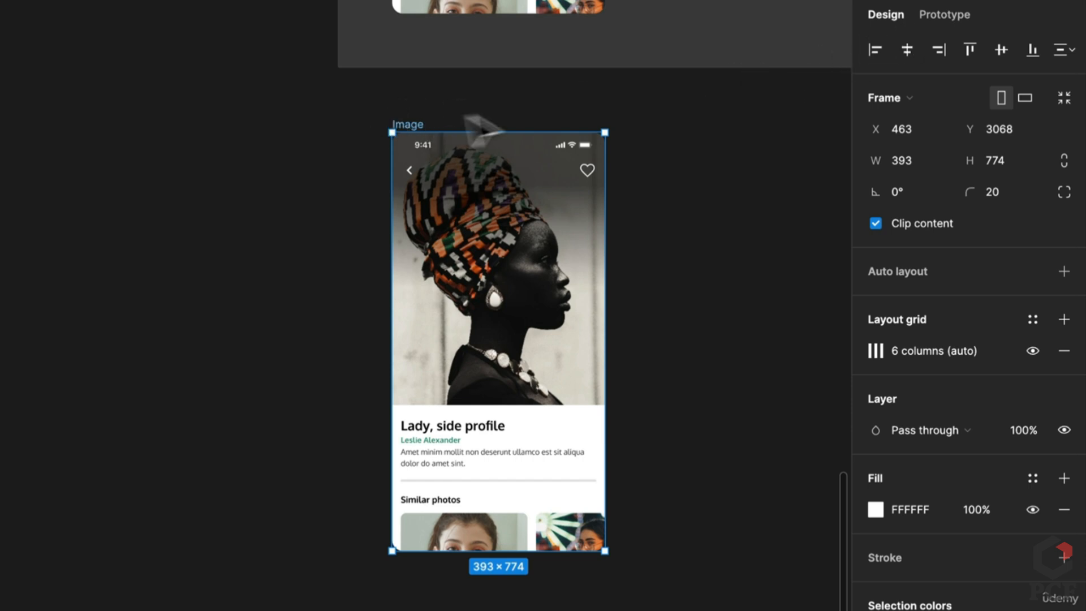
pyautogui.click(950, 14)
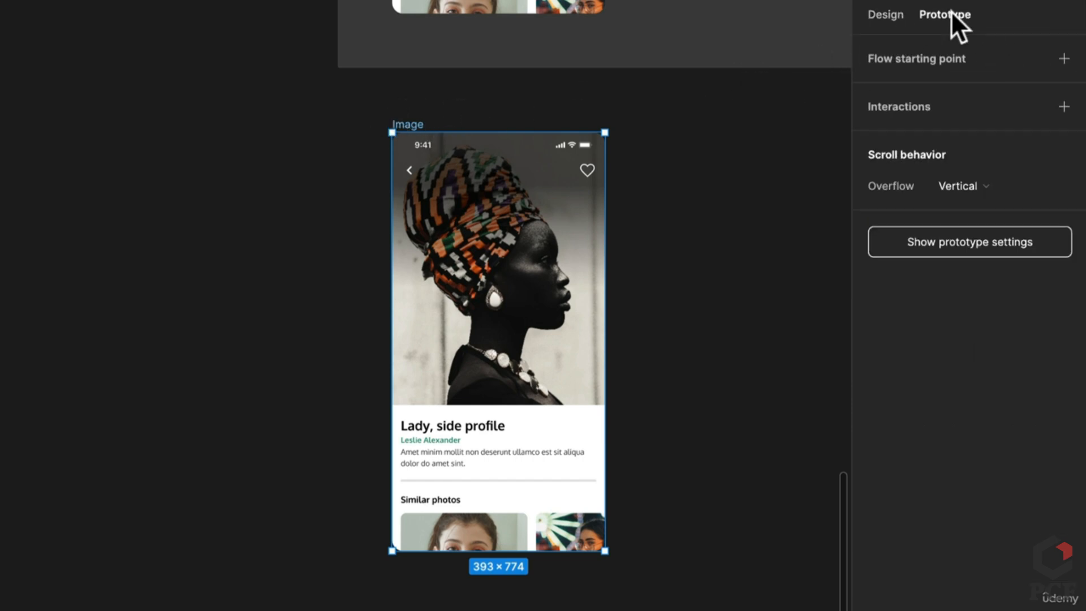
pyautogui.click(1064, 59)
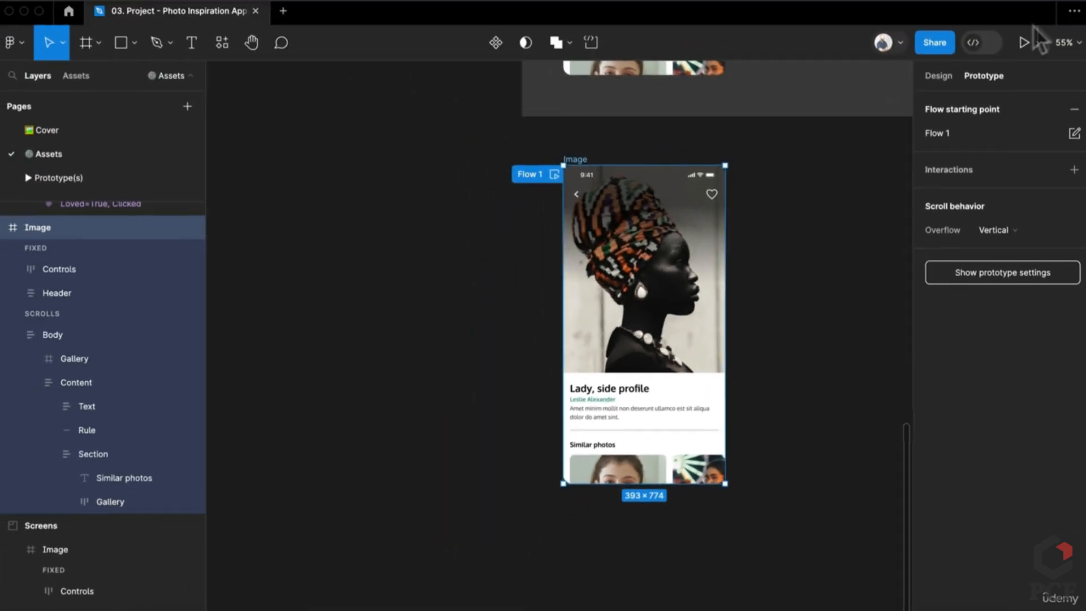
# Present the Image screen and swipe the Similar photos cards both ways, then return to the editor
pyautogui.click(1025, 40)
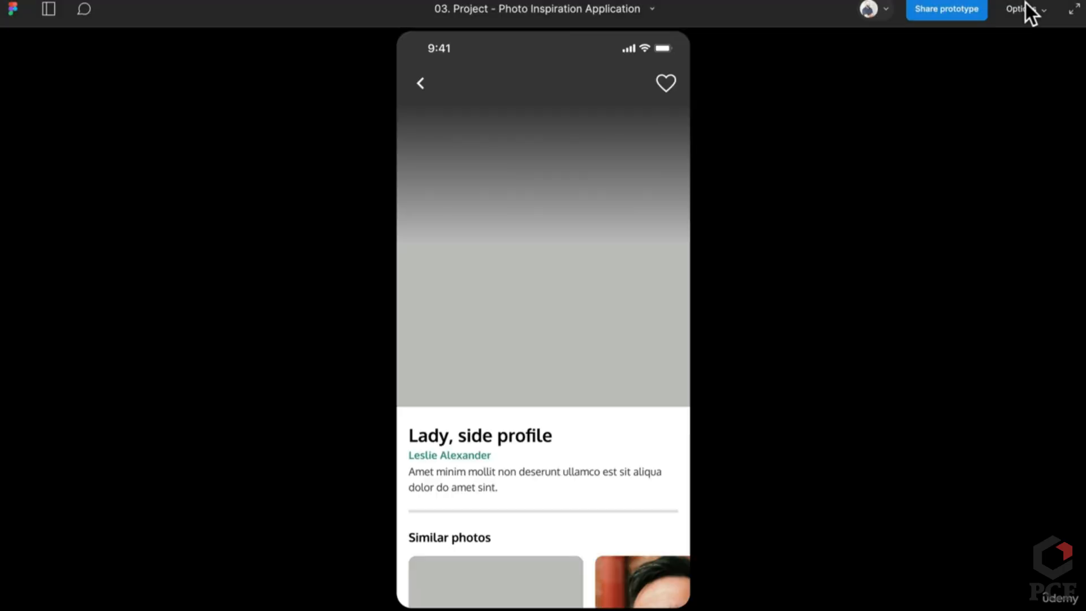
pyautogui.scroll(-3, 518, 284)
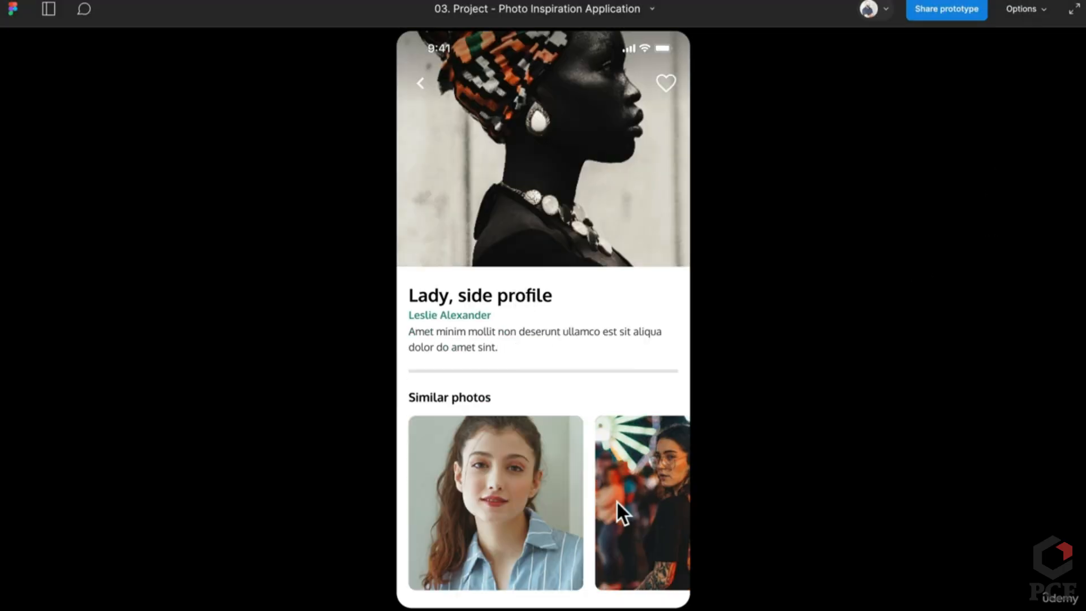
pyautogui.hscroll(10, 622, 498)
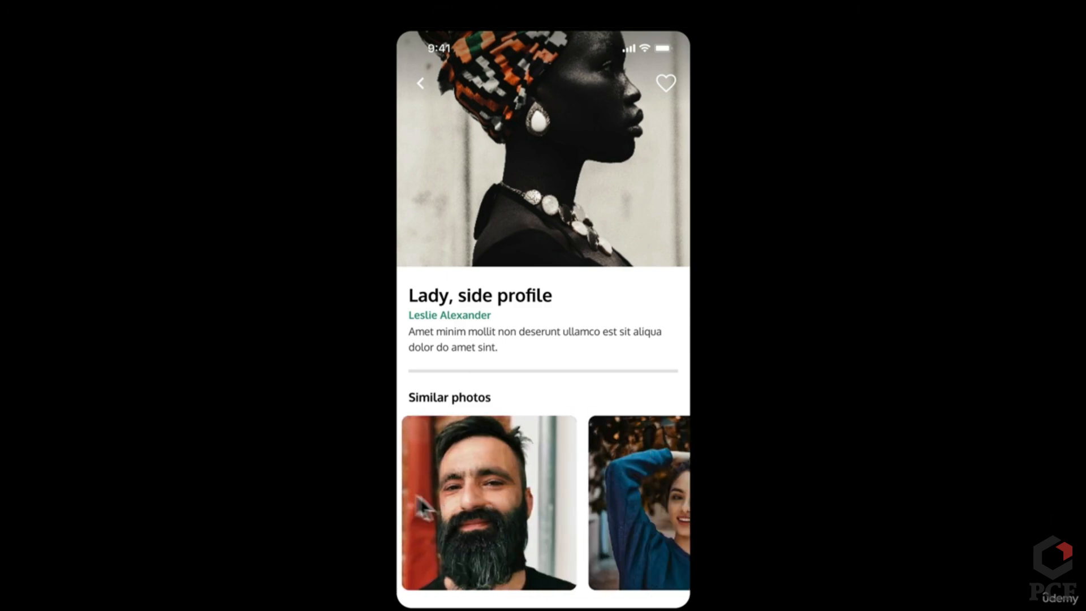
pyautogui.moveTo(596, 509); pyautogui.dragTo(621, 496)
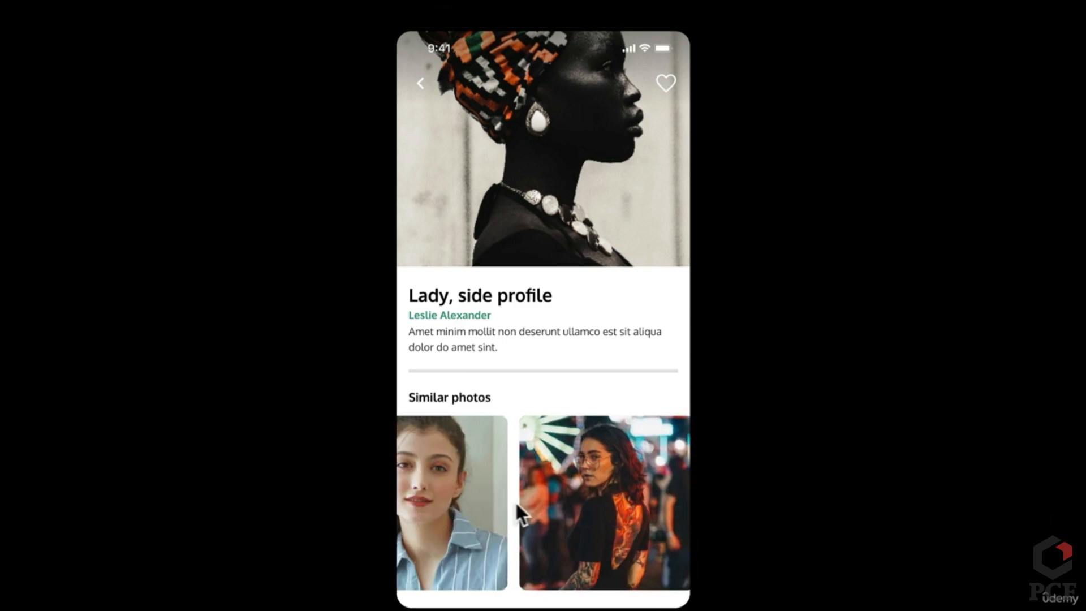
pyautogui.moveTo(516, 504); pyautogui.dragTo(664, 503)
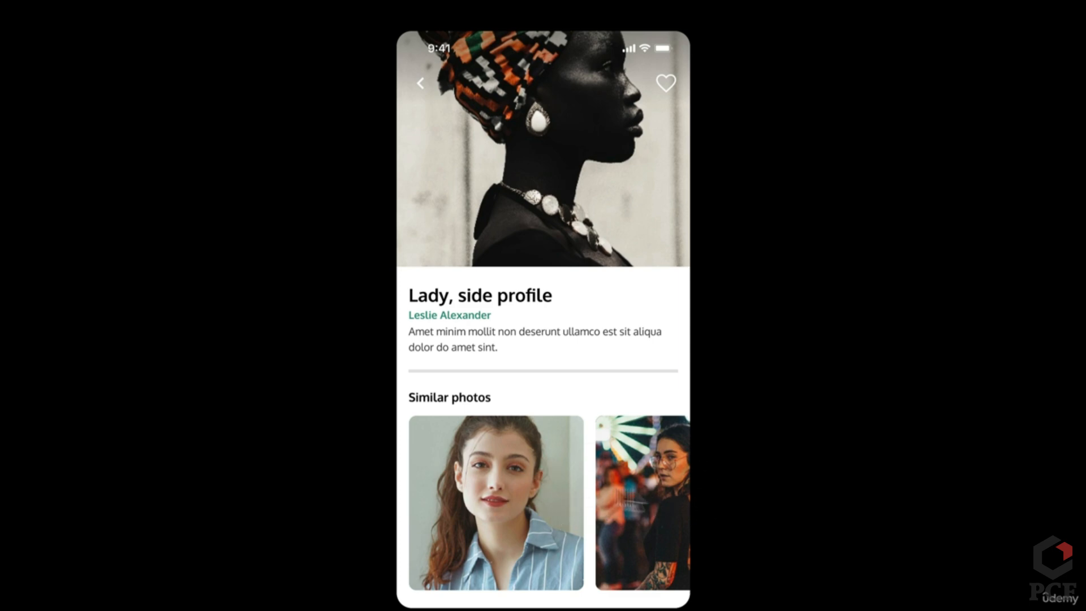
pyautogui.moveTo(651, 511); pyautogui.dragTo(425, 507)
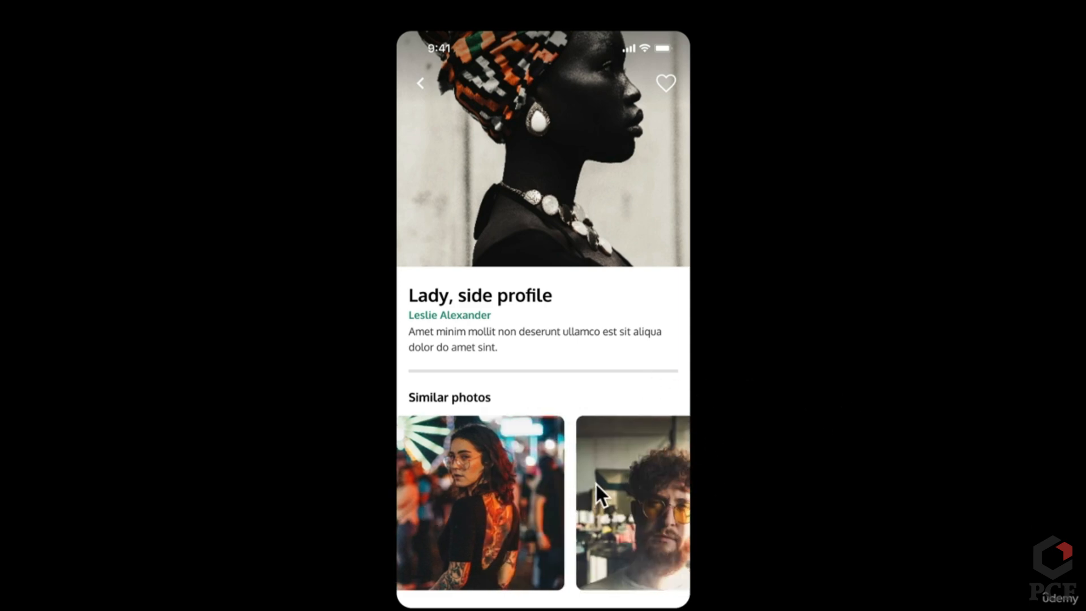
pyautogui.moveTo(627, 481); pyautogui.dragTo(404, 492)
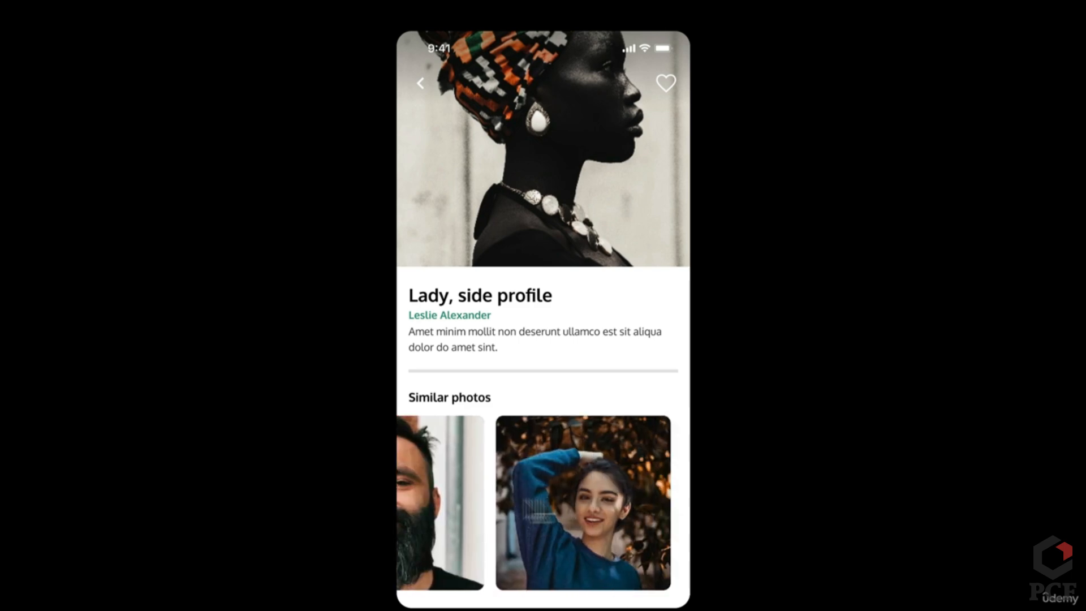
pyautogui.moveTo(636, 517); pyautogui.dragTo(698, 509)
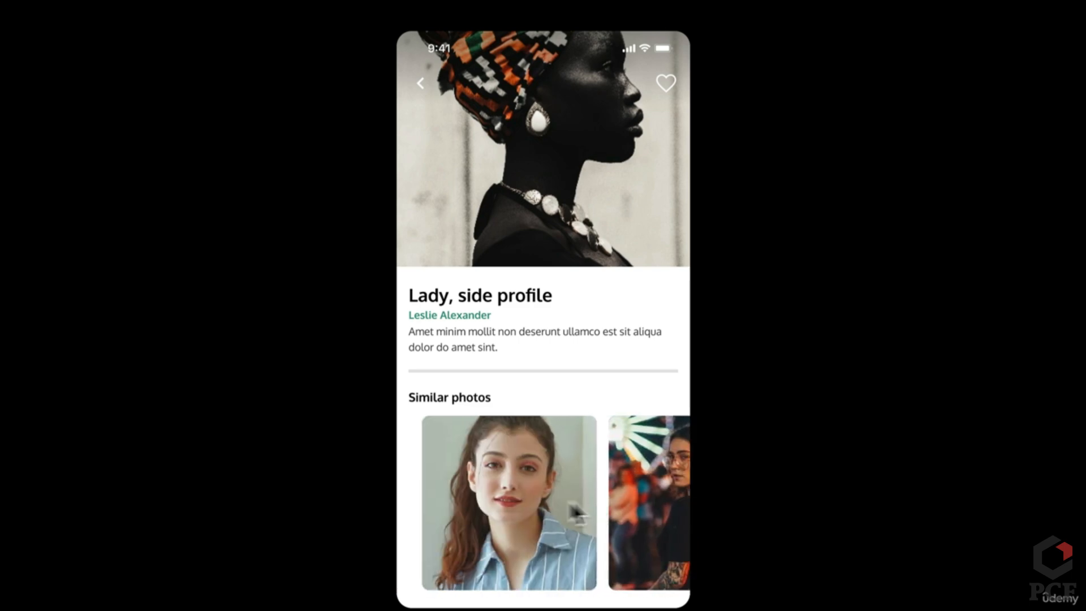
pyautogui.moveTo(615, 512); pyautogui.dragTo(475, 514)
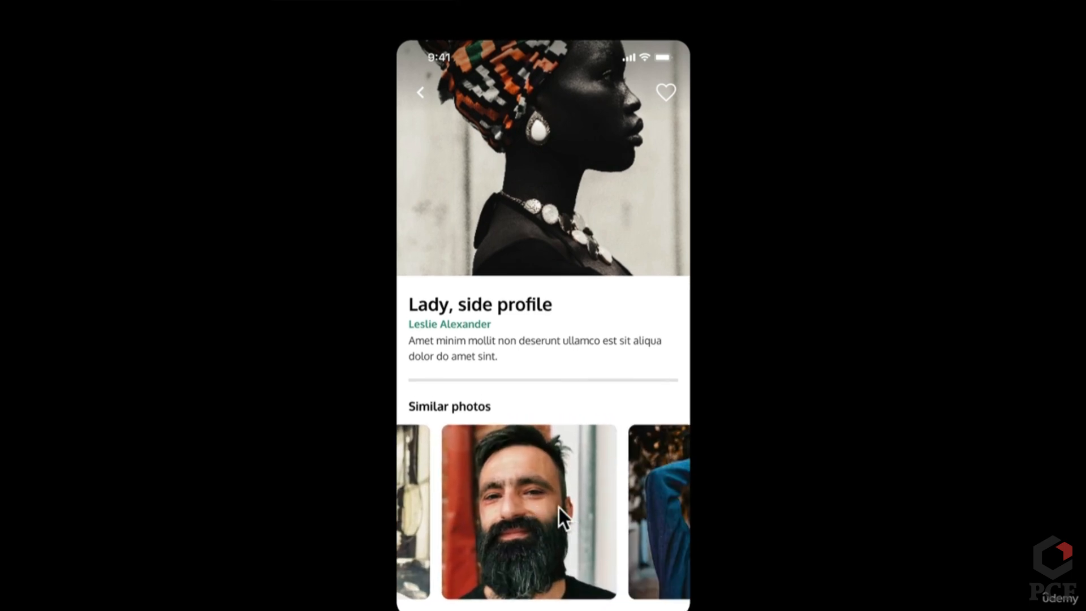
pyautogui.click(210, 19)
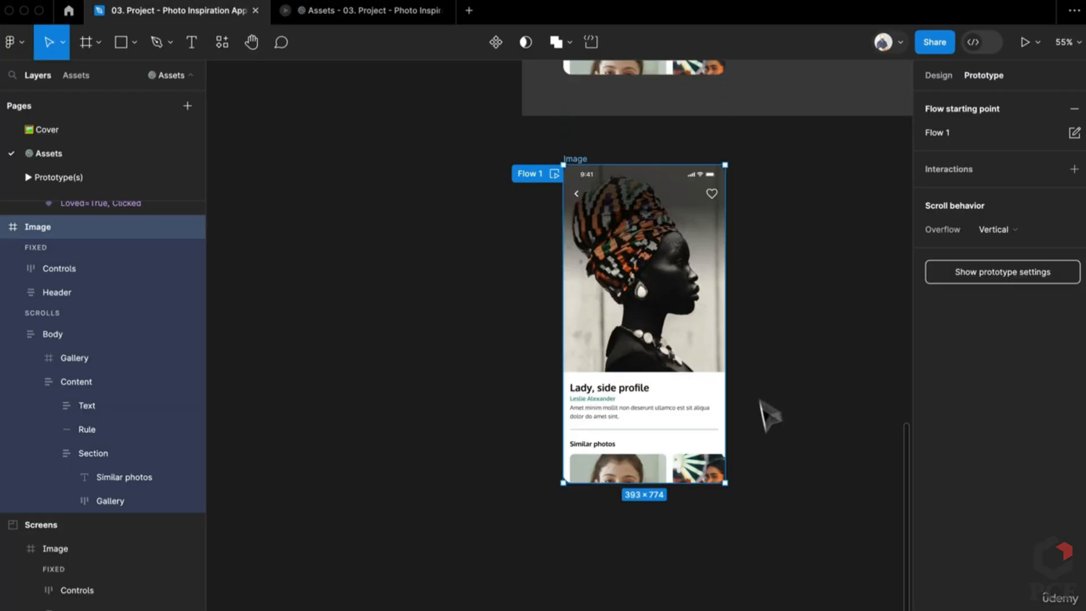
# Narrow the Similar photos Gallery to a smaller fixed width and check it in the preview
pyautogui.doubleClick(650, 457)
pyautogui.doubleClick(650, 458)
pyautogui.doubleClick(650, 457)
pyautogui.doubleClick(650, 457)
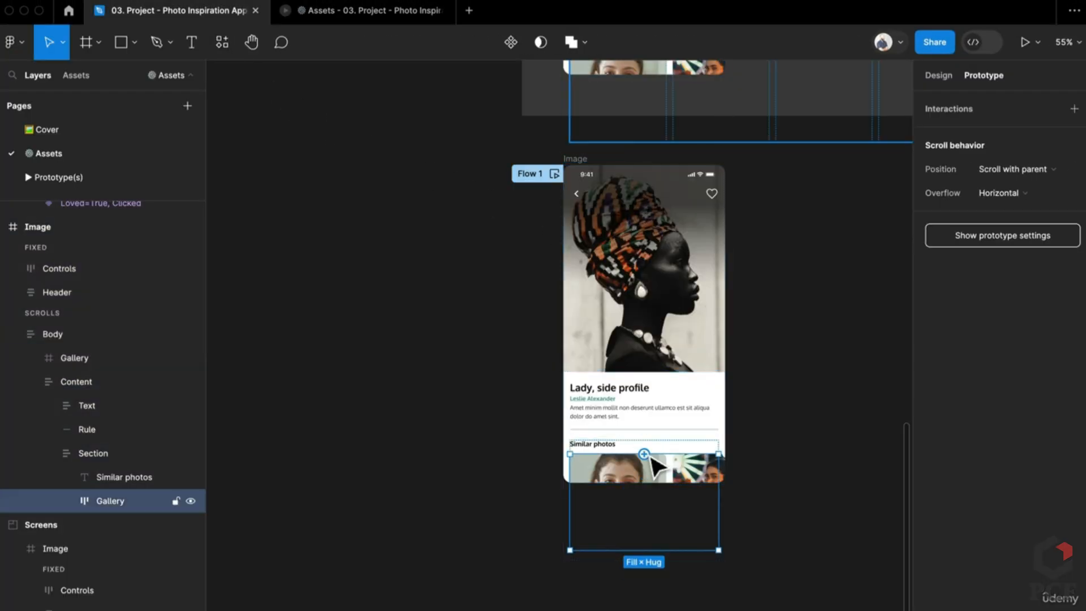
pyautogui.click(947, 78)
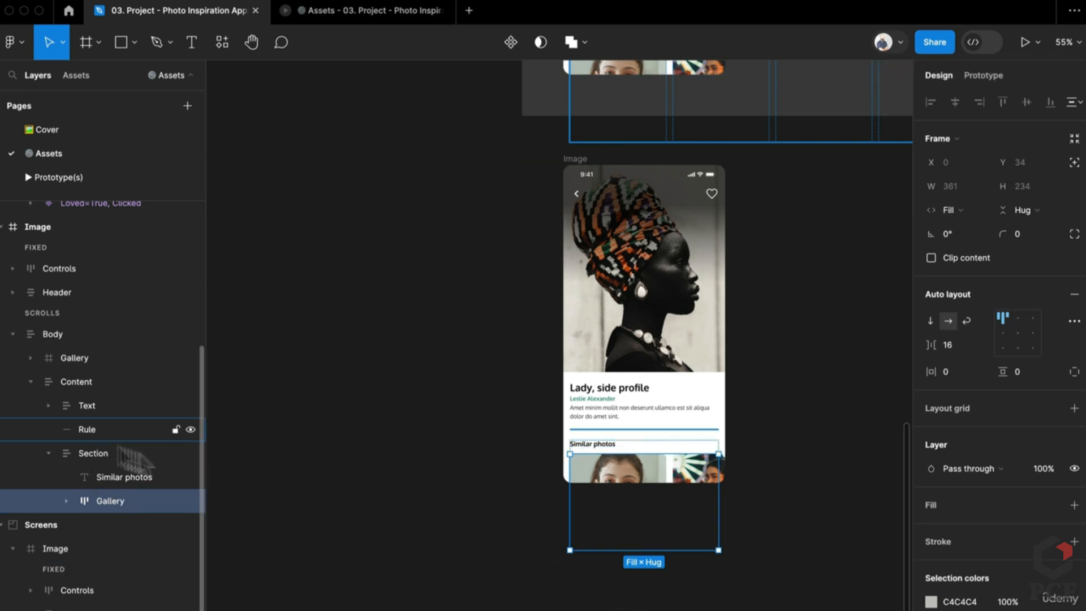
pyautogui.moveTo(719, 463); pyautogui.dragTo(667, 464)
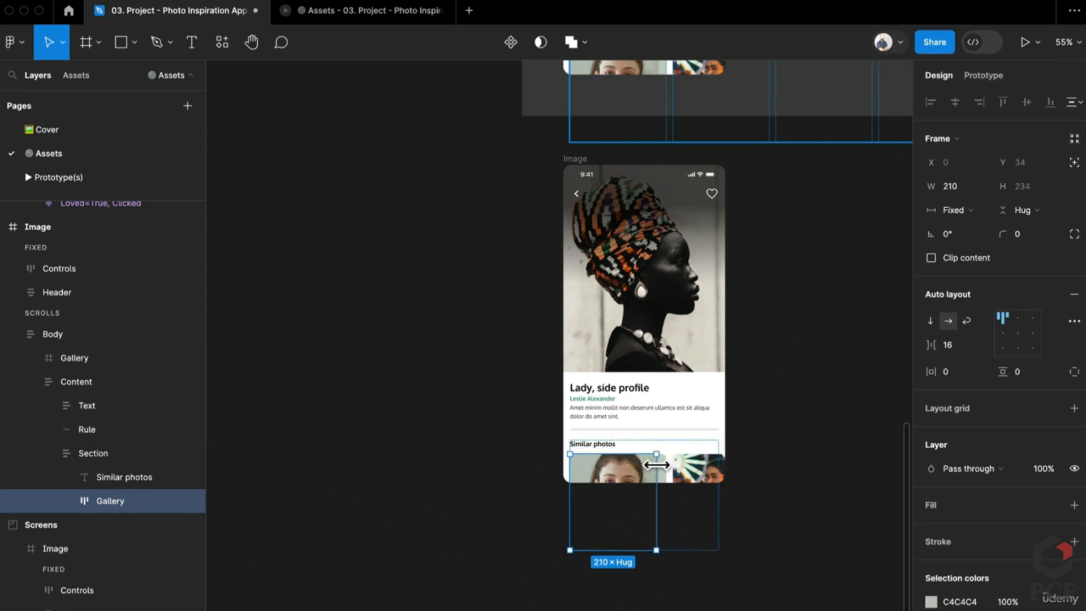
pyautogui.click(344, 12)
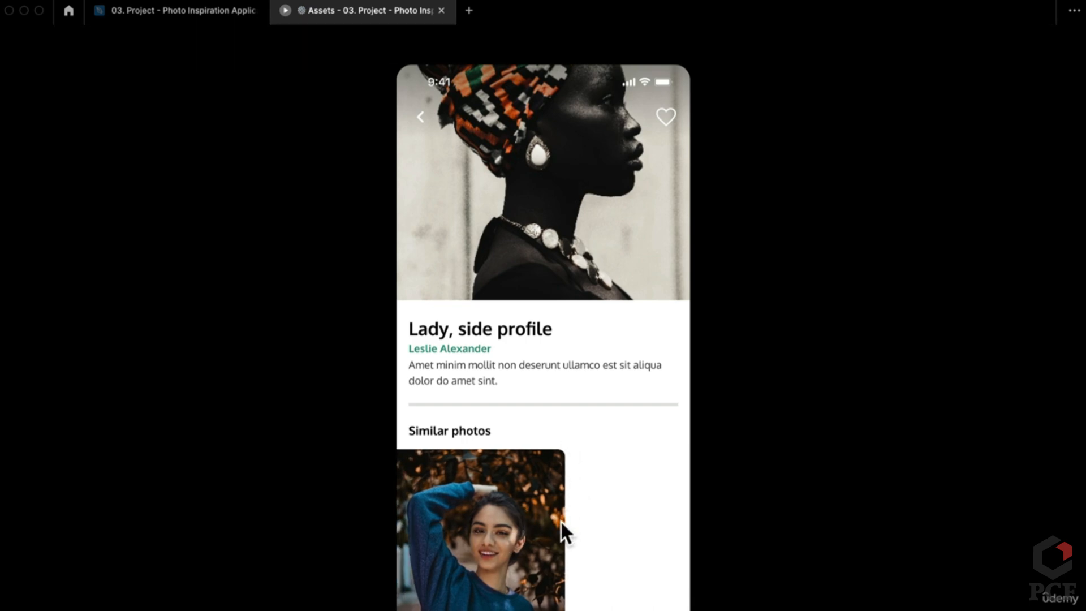
pyautogui.click(216, 9)
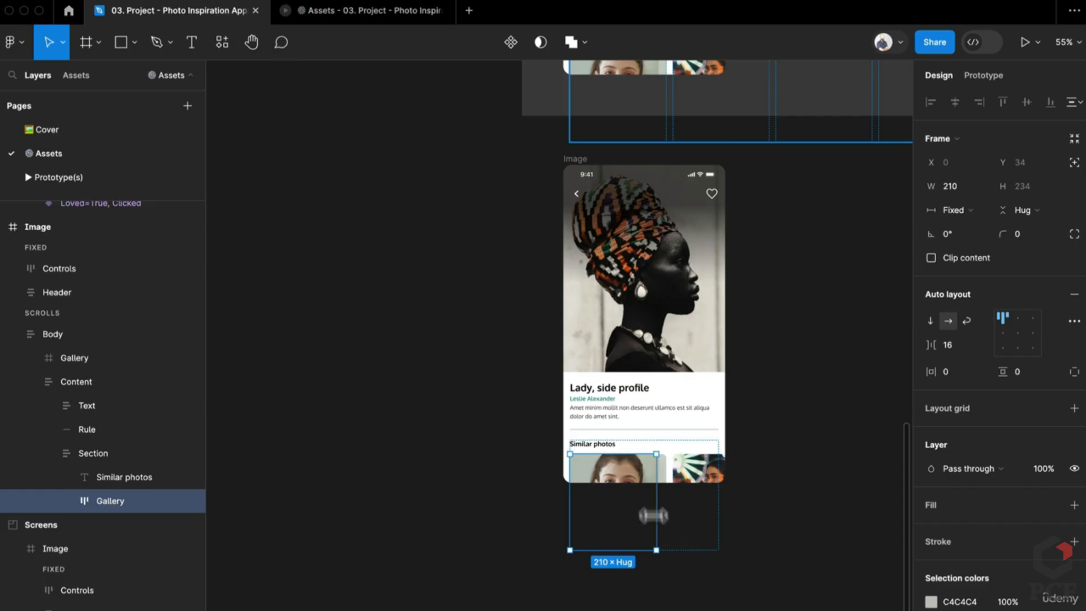
# Widen the Gallery back to 361 and confirm the cards slide in the preview
pyautogui.moveTo(656, 473); pyautogui.dragTo(691, 475)
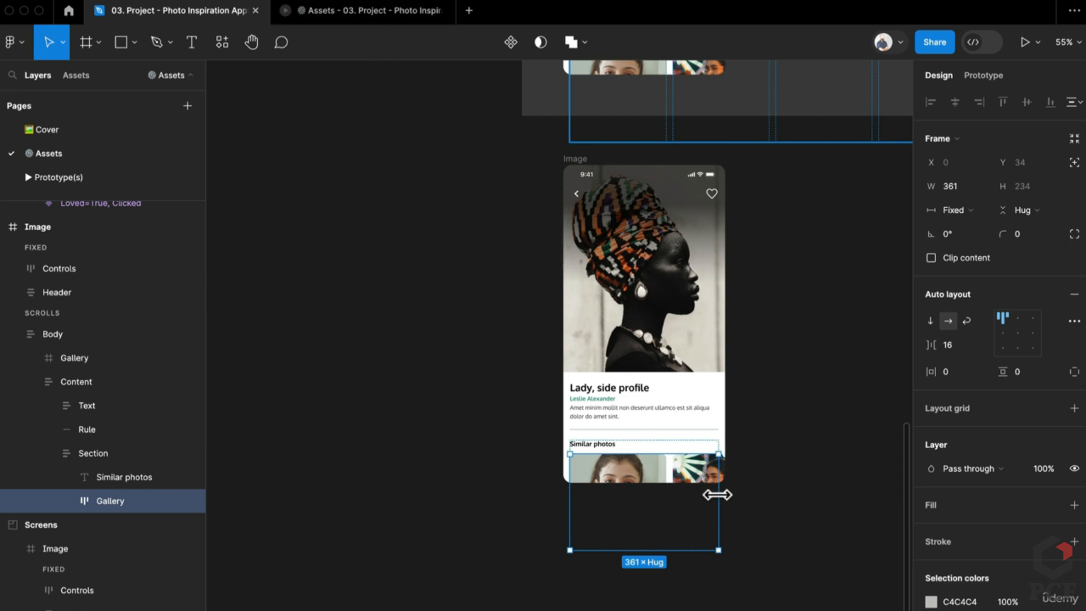
pyautogui.moveTo(717, 494); pyautogui.dragTo(853, 509)
pyautogui.click(340, 12)
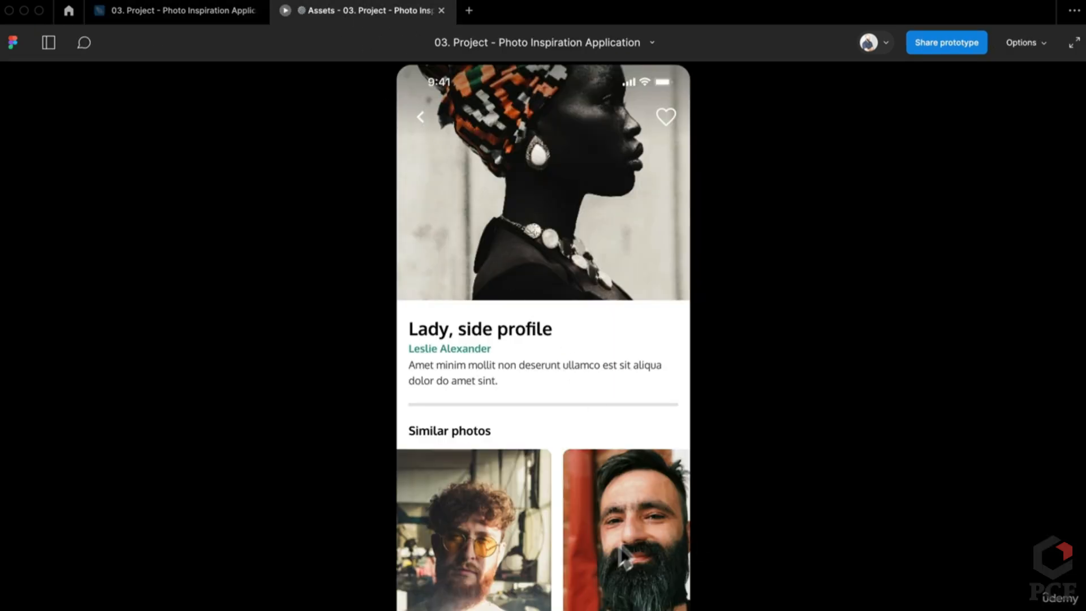
pyautogui.moveTo(620, 546); pyautogui.dragTo(555, 543)
pyautogui.scroll(3, 554, 531)
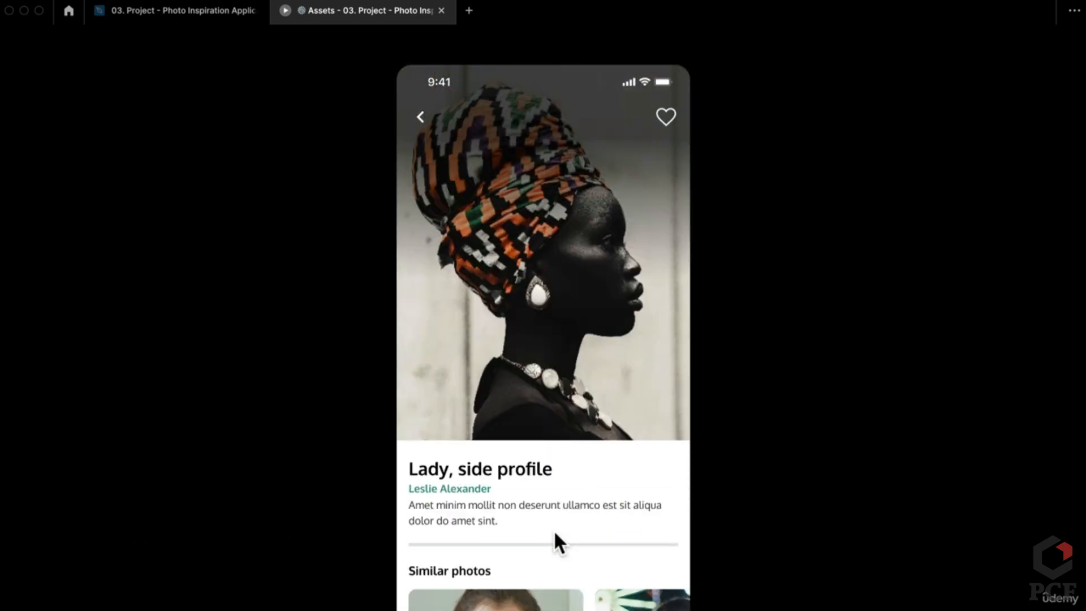
pyautogui.scroll(-3, 553, 529)
pyautogui.click(166, 10)
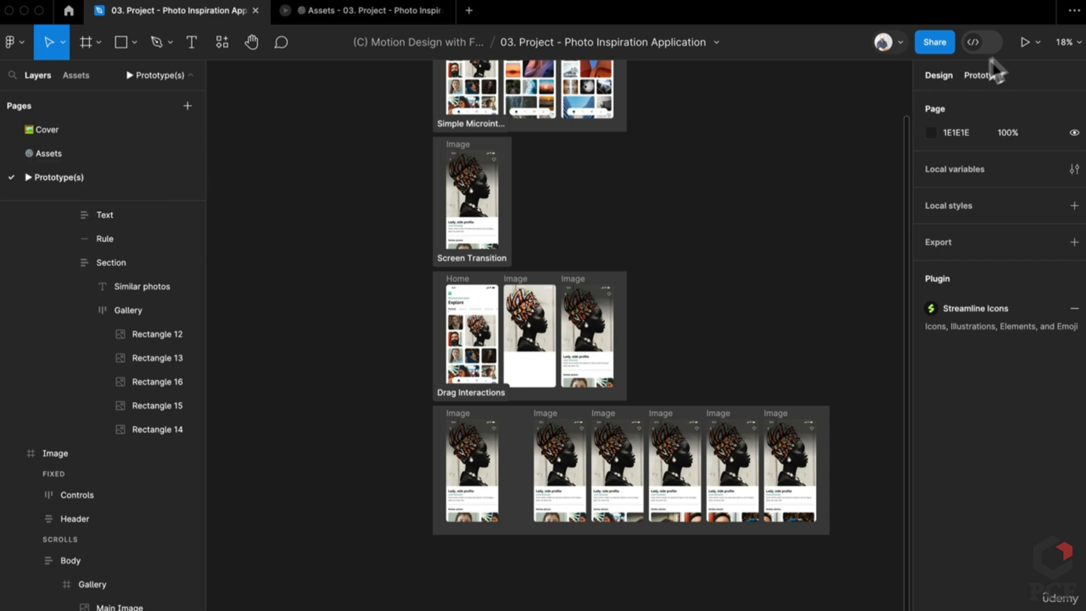
# Present the prototype, close the old Assets preview, and view the Horizontal Scroll flow
pyautogui.click(1024, 42)
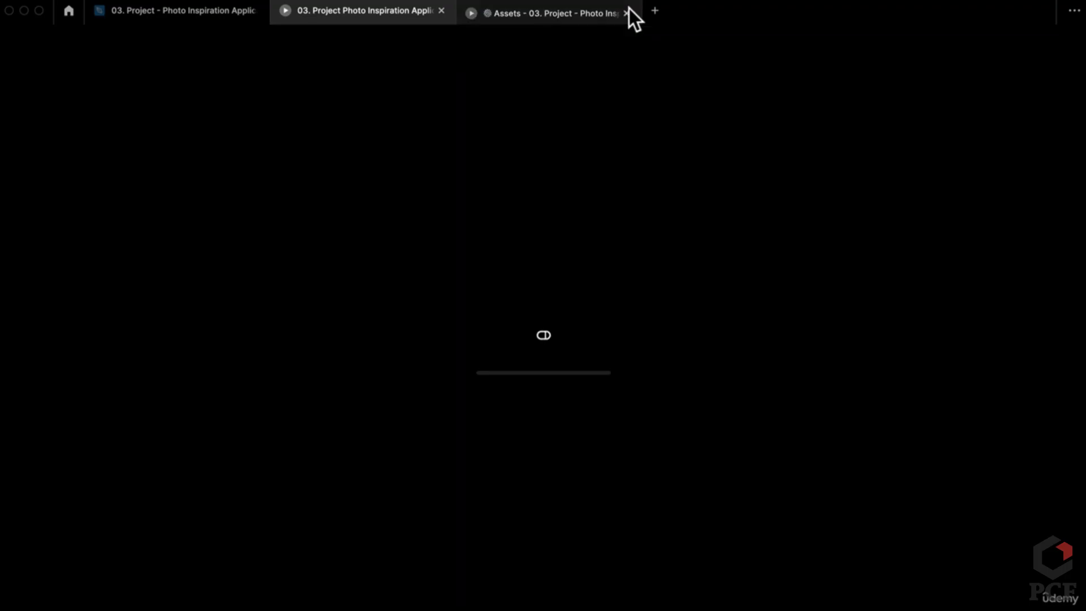
pyautogui.click(627, 10)
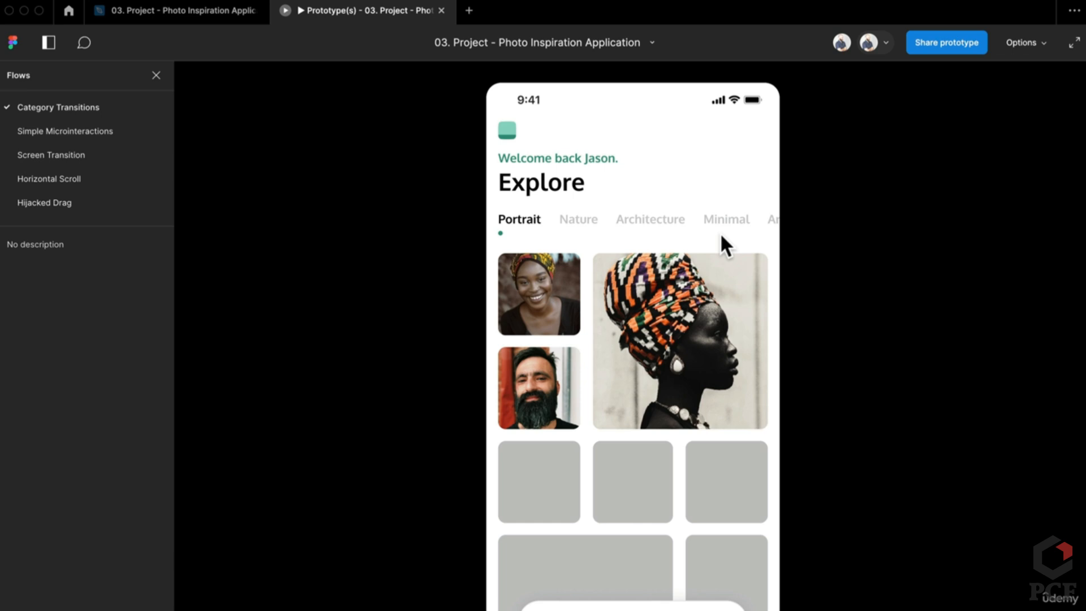
pyautogui.click(53, 180)
pyautogui.scroll(-3, 742, 575)
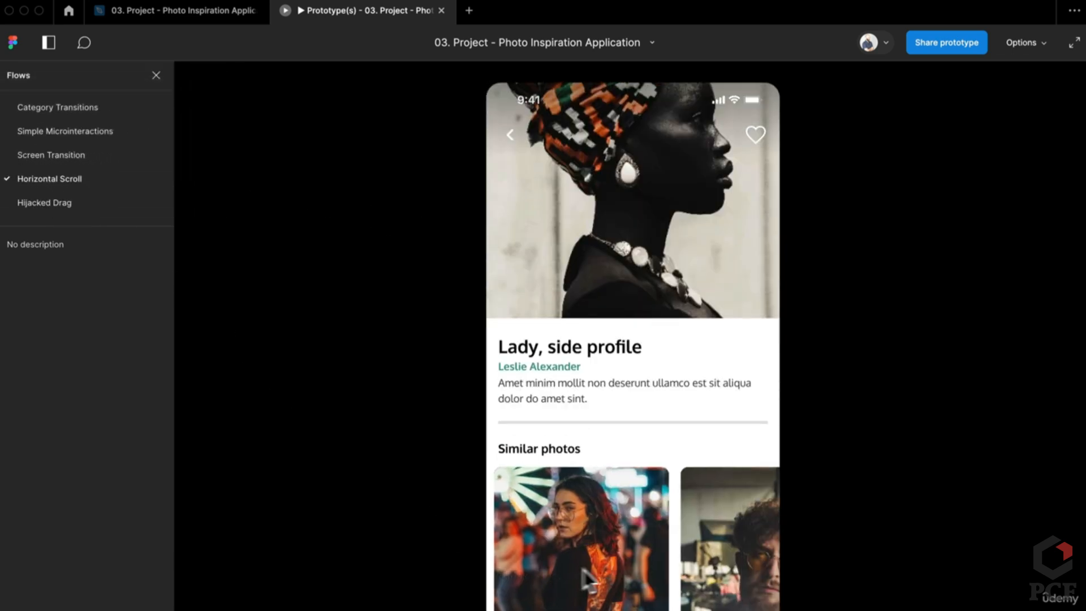
pyautogui.hscroll(10, 725, 569)
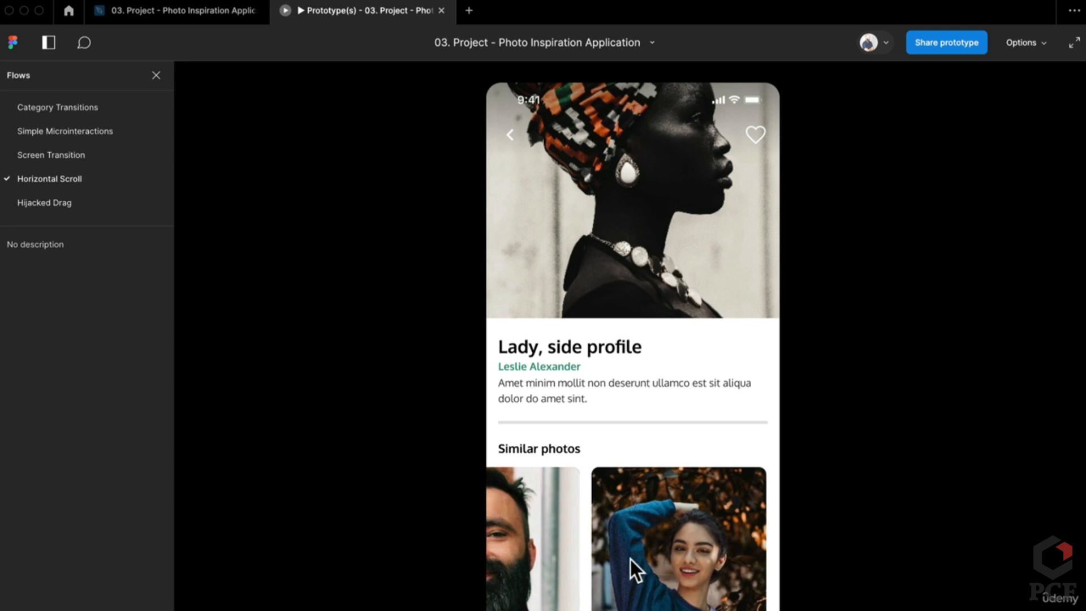
# In the Hijacked Drag flow, swipe the Similar photos carousel forward and back through its cards
pyautogui.click(69, 204)
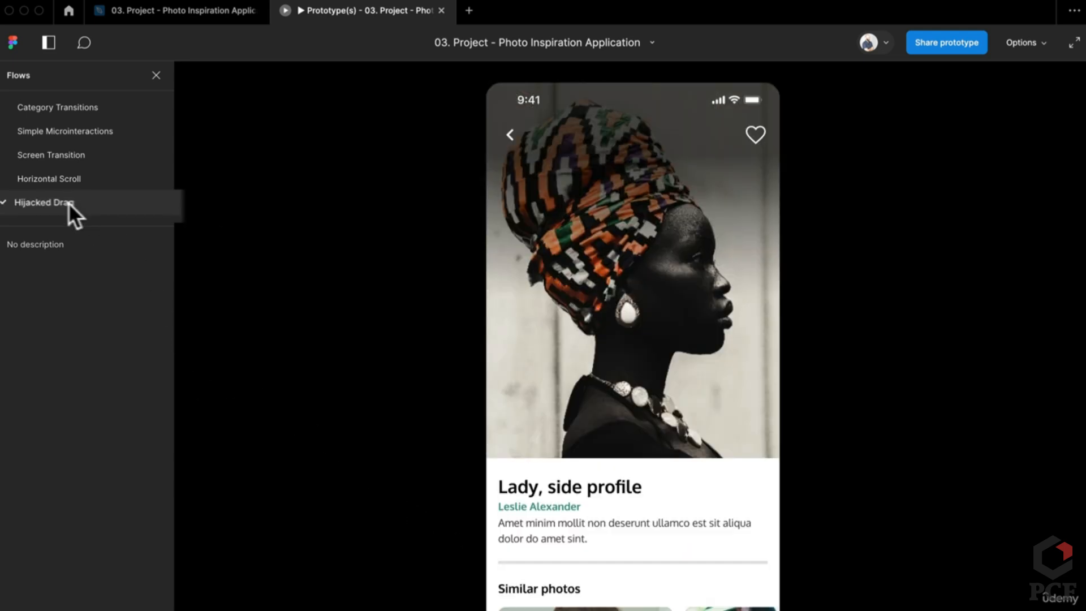
pyautogui.scroll(-5, 552, 434)
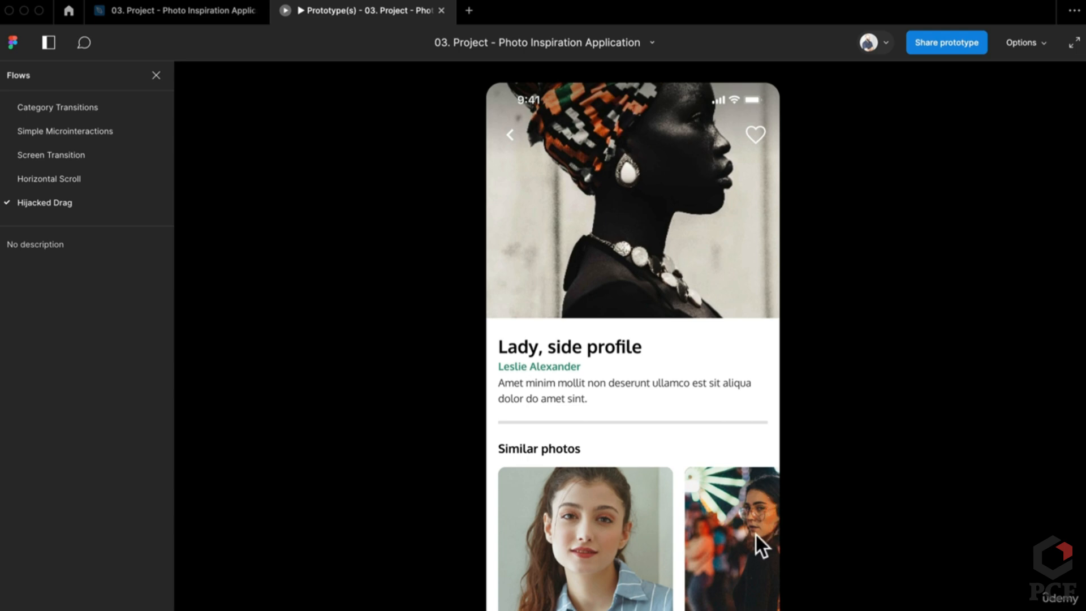
pyautogui.moveTo(742, 566); pyautogui.dragTo(589, 578)
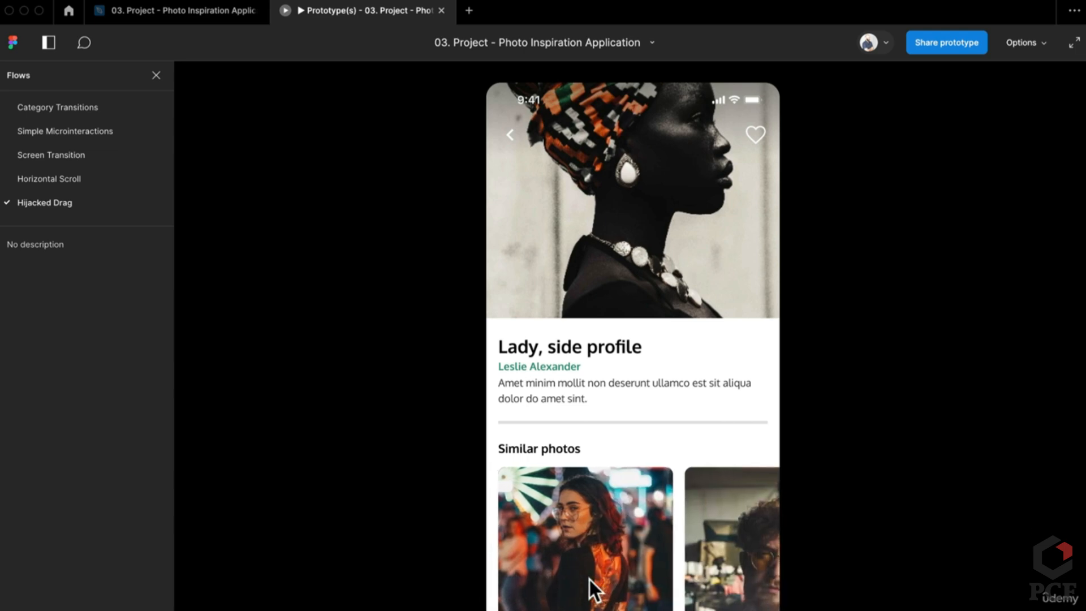
pyautogui.moveTo(729, 552); pyautogui.dragTo(644, 567)
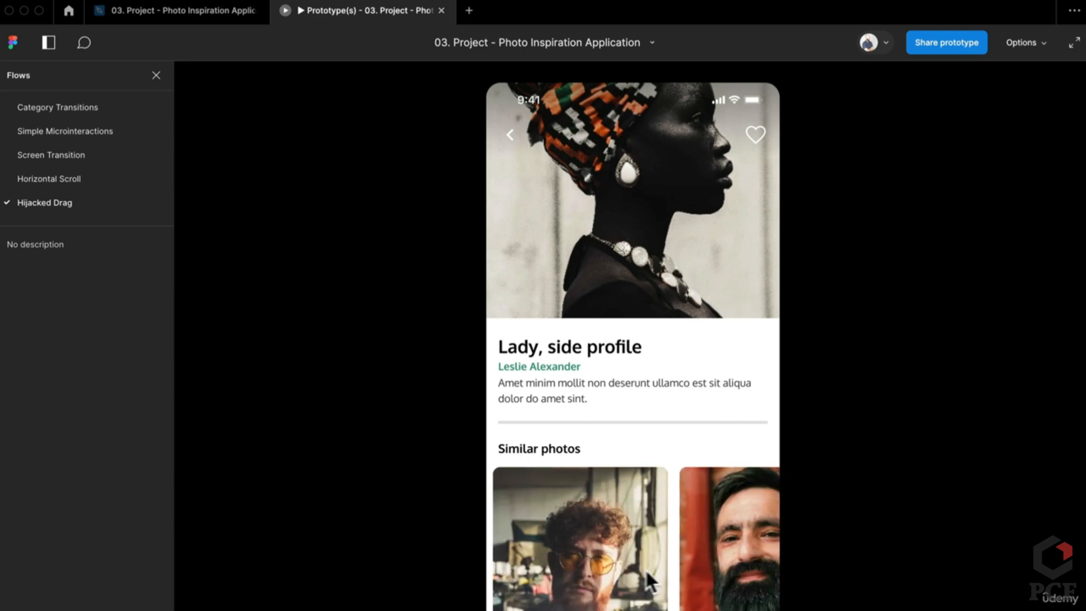
pyautogui.moveTo(726, 569); pyautogui.dragTo(573, 571)
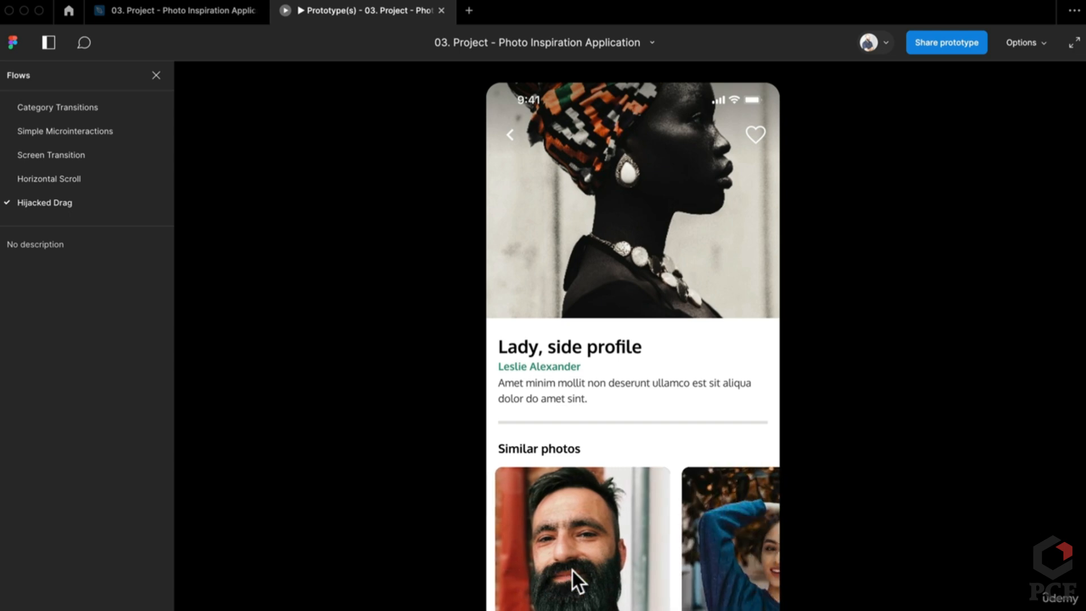
pyautogui.moveTo(718, 581); pyautogui.dragTo(574, 578)
pyautogui.moveTo(694, 578); pyautogui.dragTo(714, 590)
pyautogui.moveTo(549, 574); pyautogui.dragTo(690, 583)
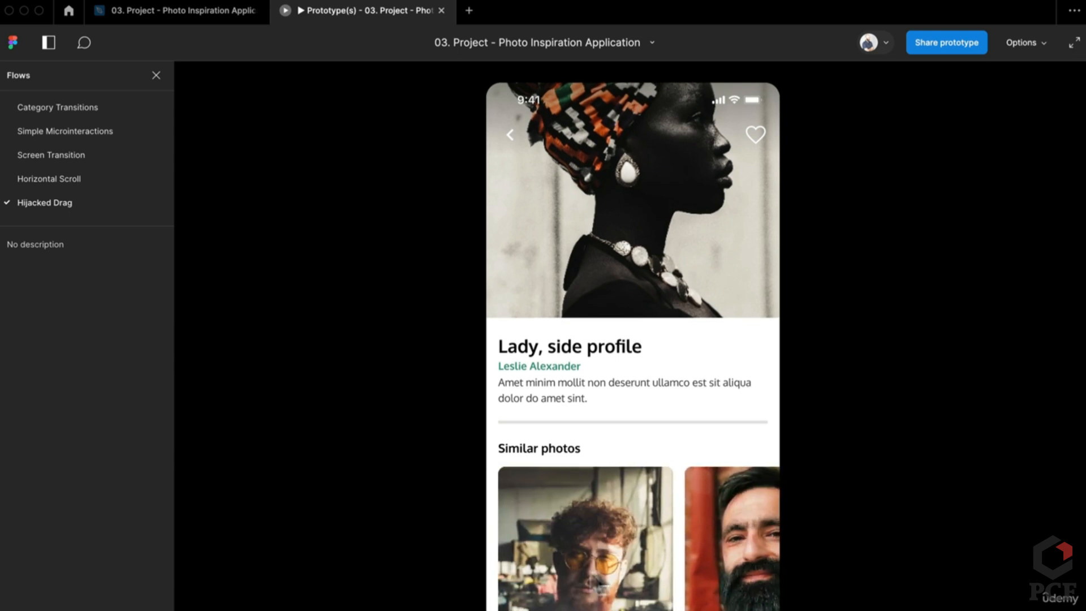
pyautogui.moveTo(543, 572); pyautogui.dragTo(690, 581)
pyautogui.moveTo(535, 569); pyautogui.dragTo(564, 555)
pyautogui.moveTo(679, 570); pyautogui.dragTo(198, 560)
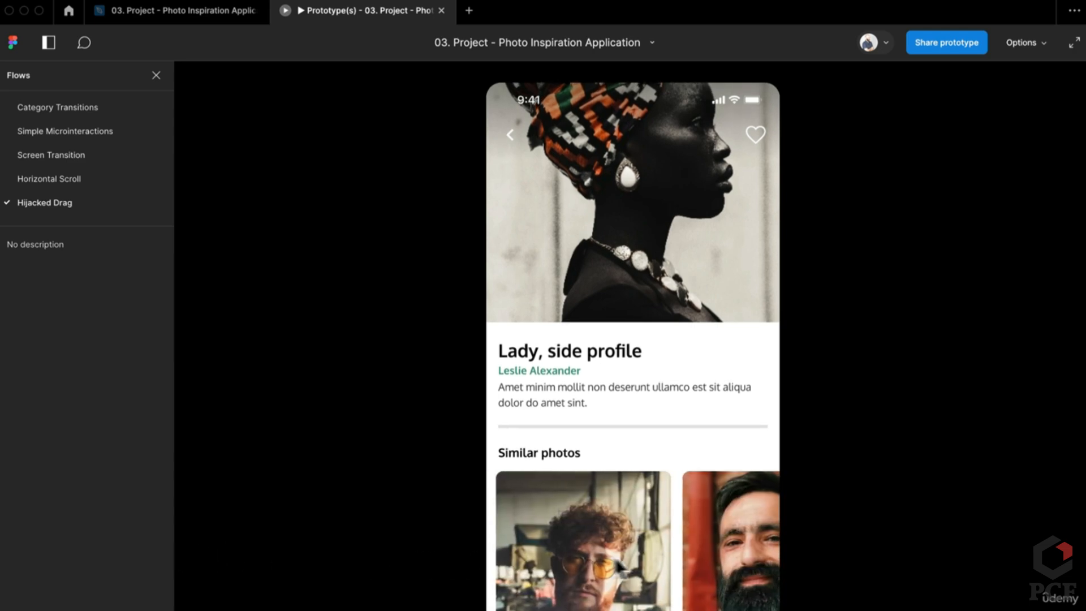
pyautogui.moveTo(679, 566); pyautogui.dragTo(516, 544)
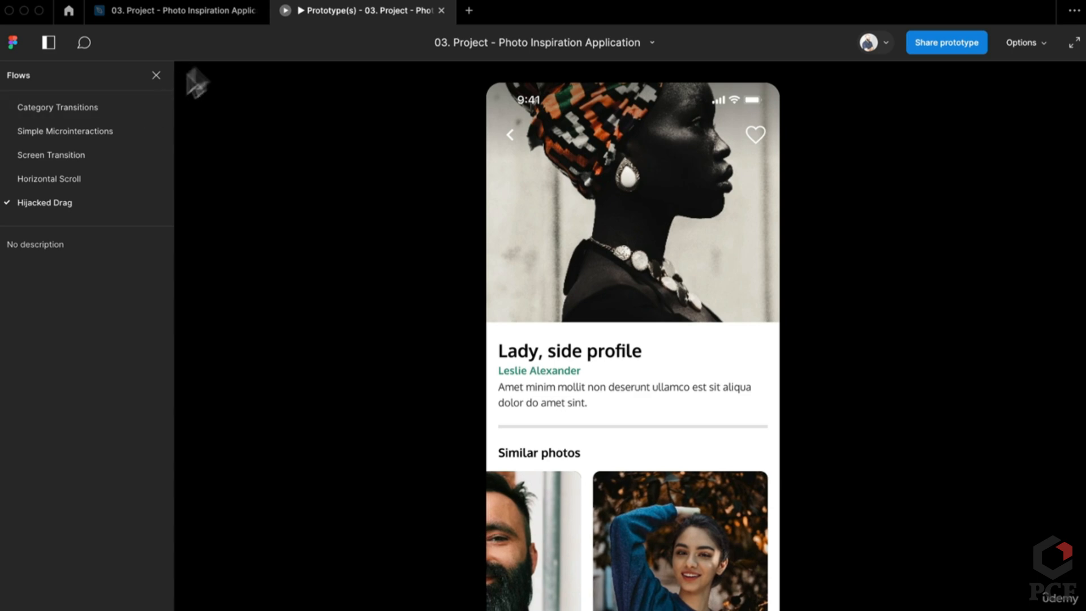
pyautogui.click(181, 15)
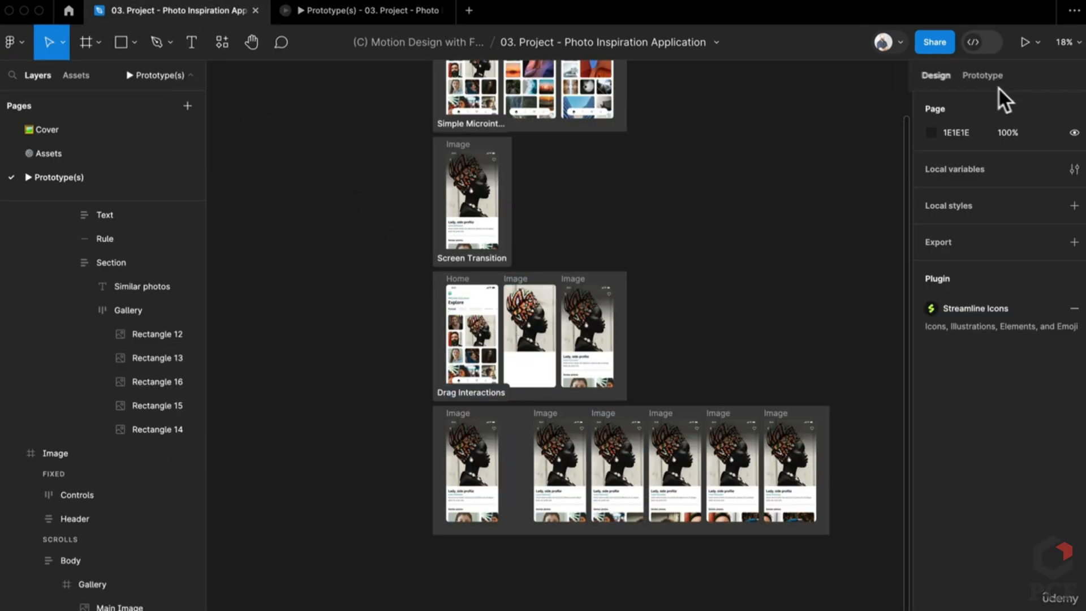
# Select the Hijacked Drag screen's Gallery to see its prototype Drag interaction settings
pyautogui.click(984, 75)
pyautogui.scroll(5, 480, 538)
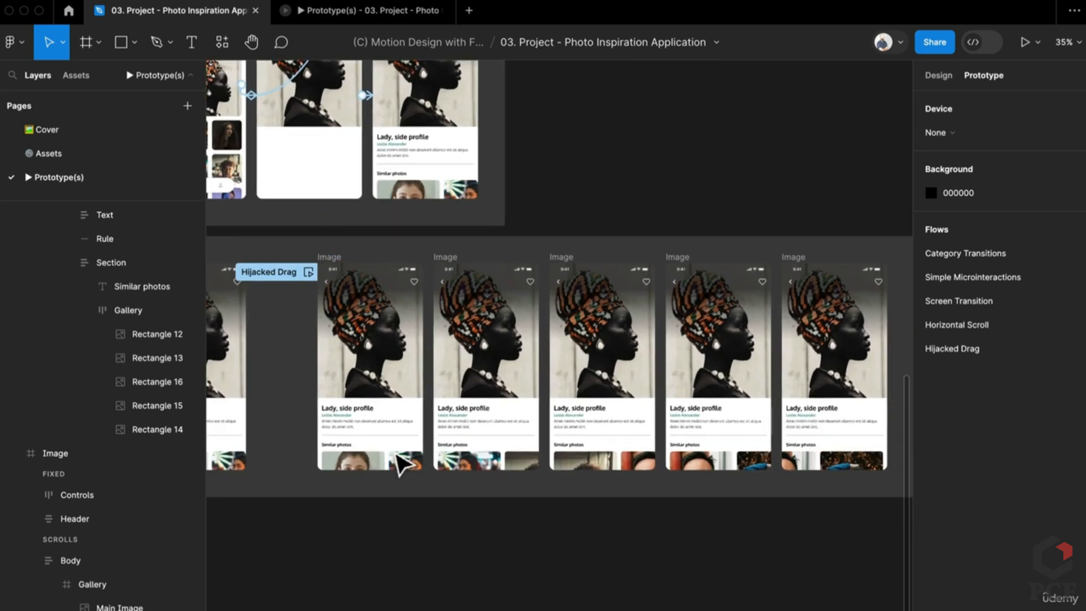
pyautogui.scroll(4, 401, 467)
pyautogui.click(398, 478)
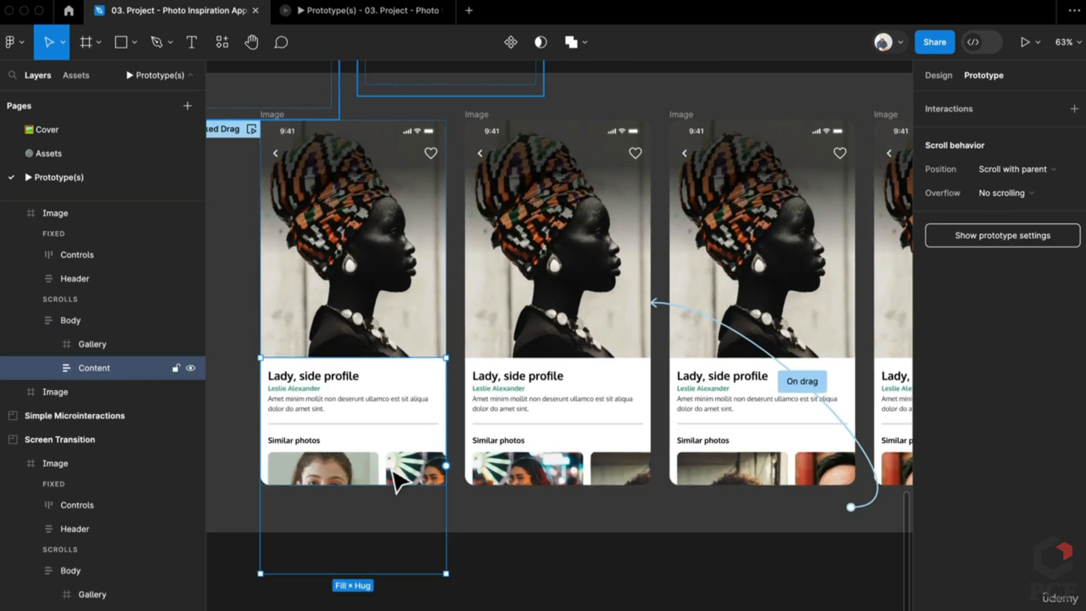
pyautogui.doubleClick(395, 475)
pyautogui.doubleClick(396, 480)
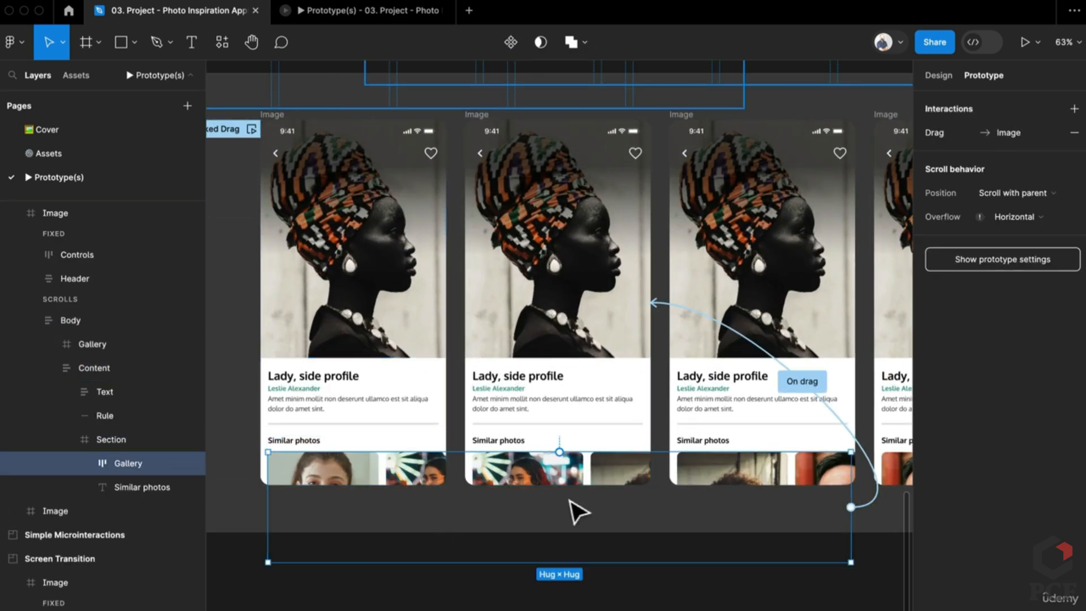
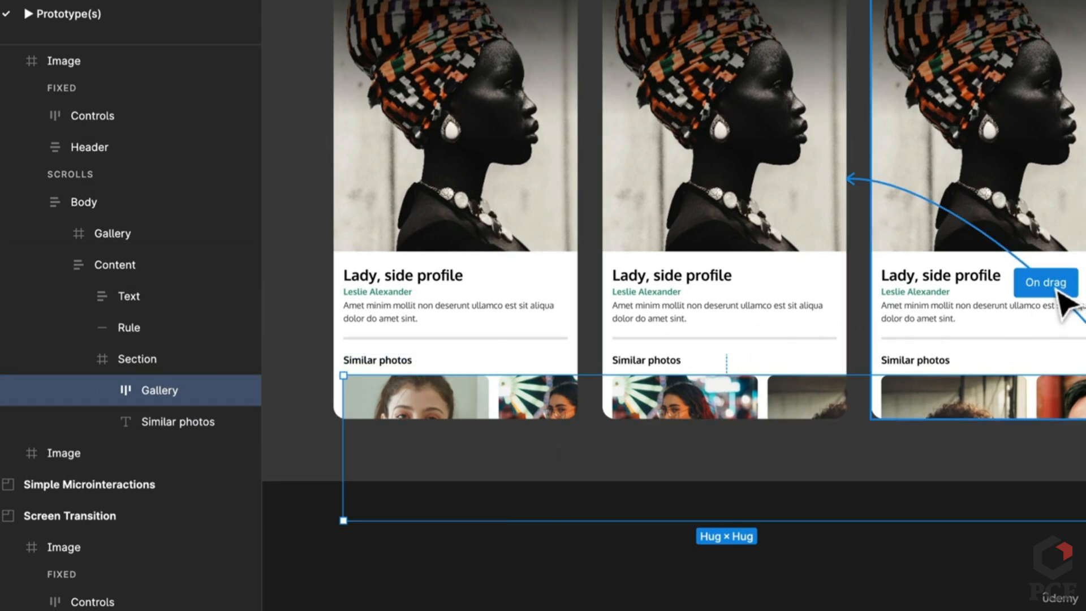
# Review the gallery's On drag interaction settings, then select the middle card's Gallery layer
pyautogui.click(1035, 286)
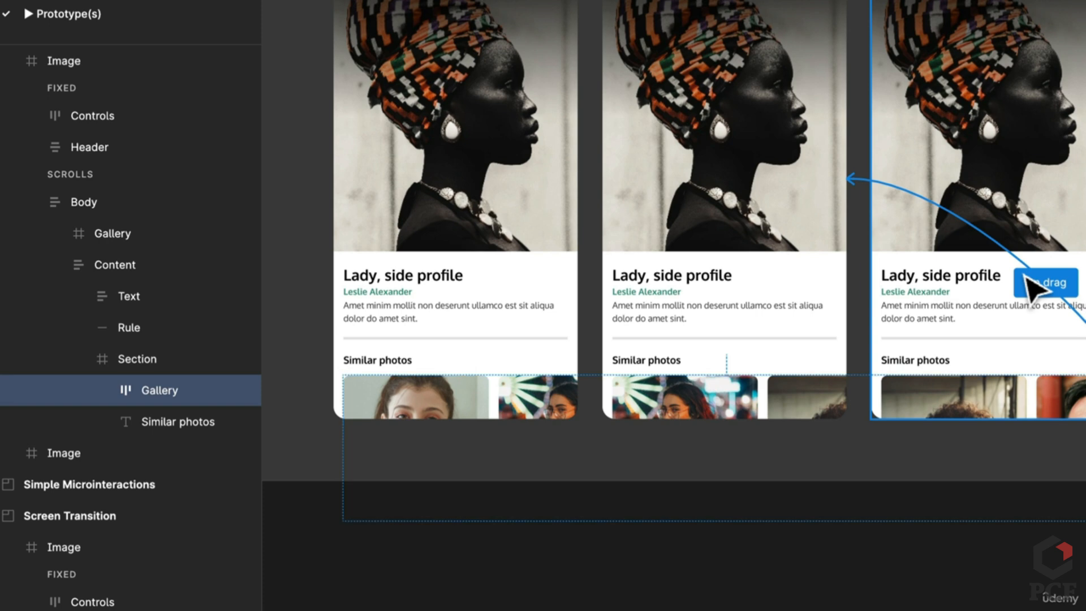
pyautogui.click(1027, 277)
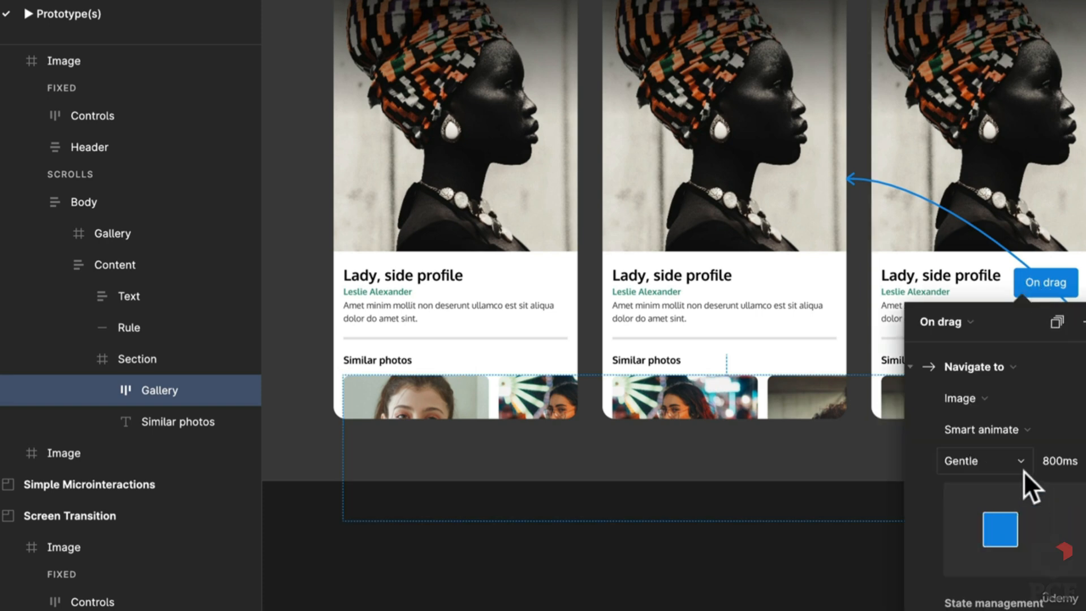
pyautogui.click(670, 605)
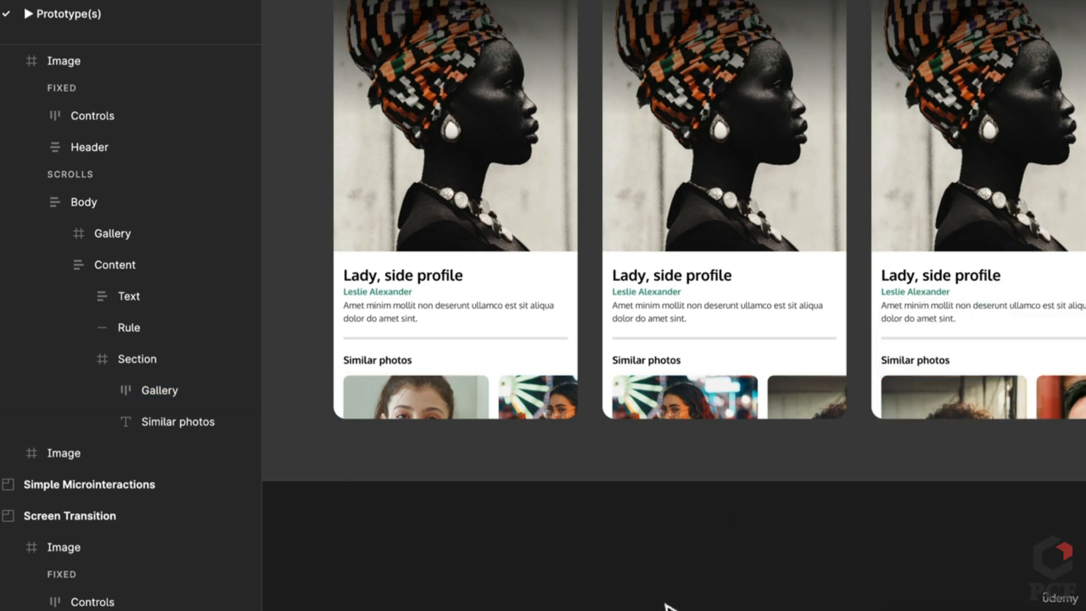
pyautogui.click(783, 430)
pyautogui.click(792, 415)
pyautogui.click(794, 416)
pyautogui.click(795, 415)
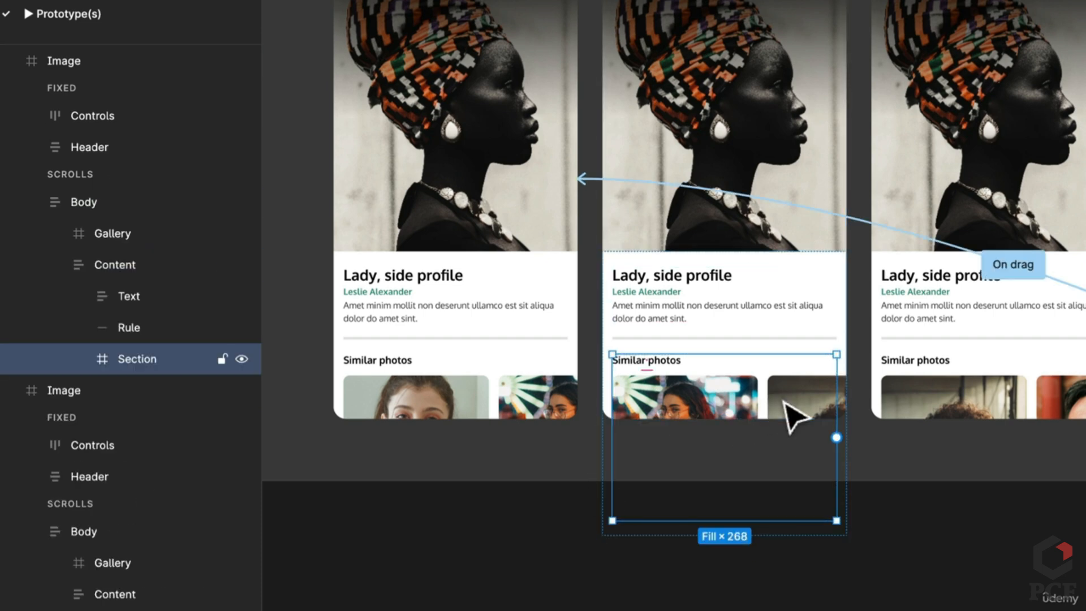
pyautogui.click(784, 403)
# Scroll through the gallery and check it in the prototype preview before returning to the file
pyautogui.hscroll(5, 747, 450)
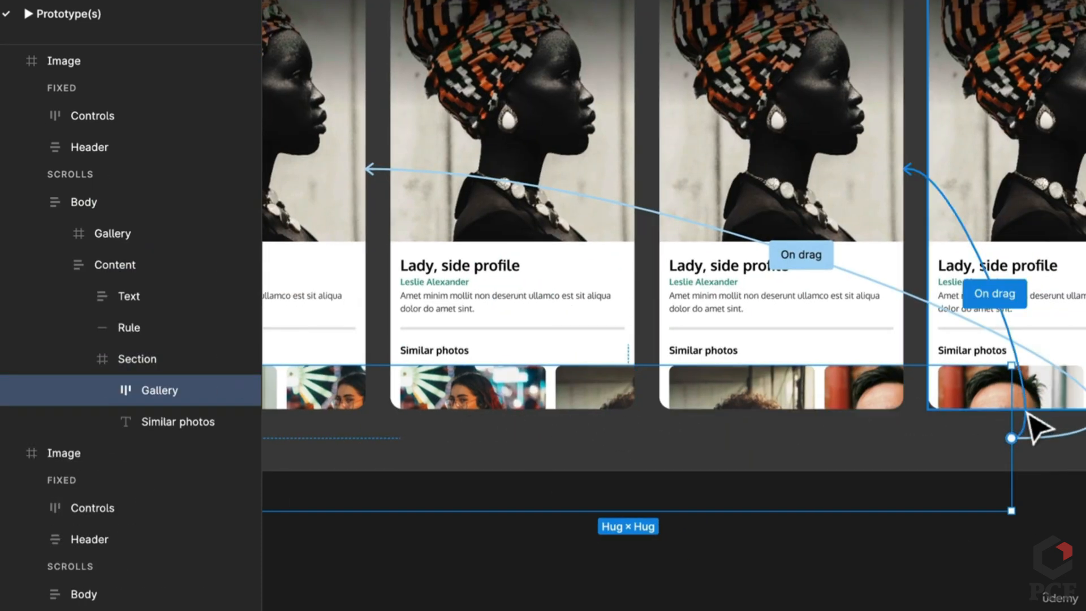
pyautogui.hscroll(-5, 356, 223)
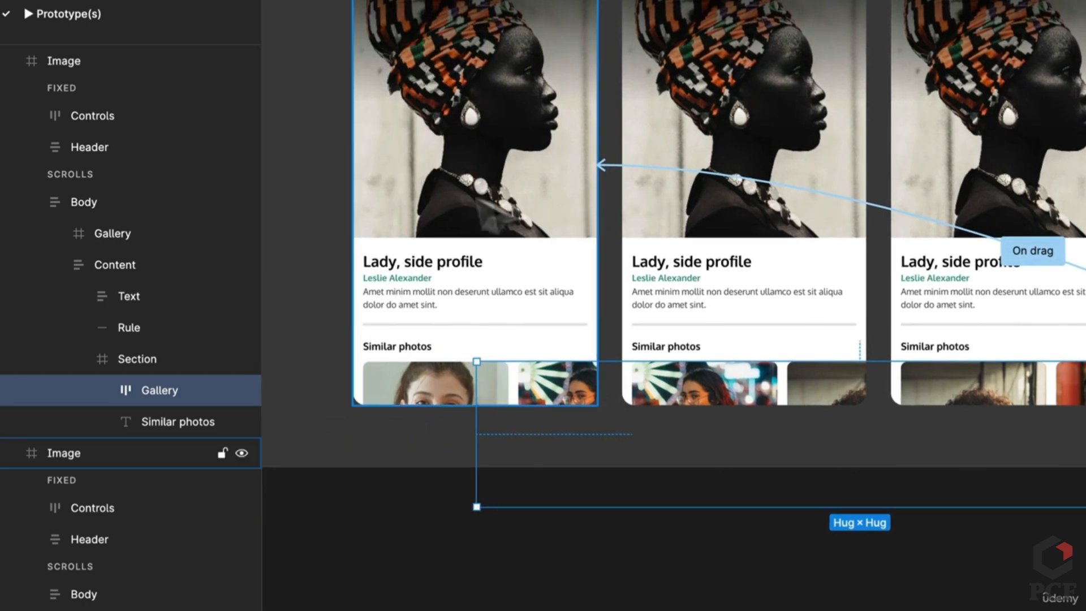
pyautogui.hscroll(4, 726, 259)
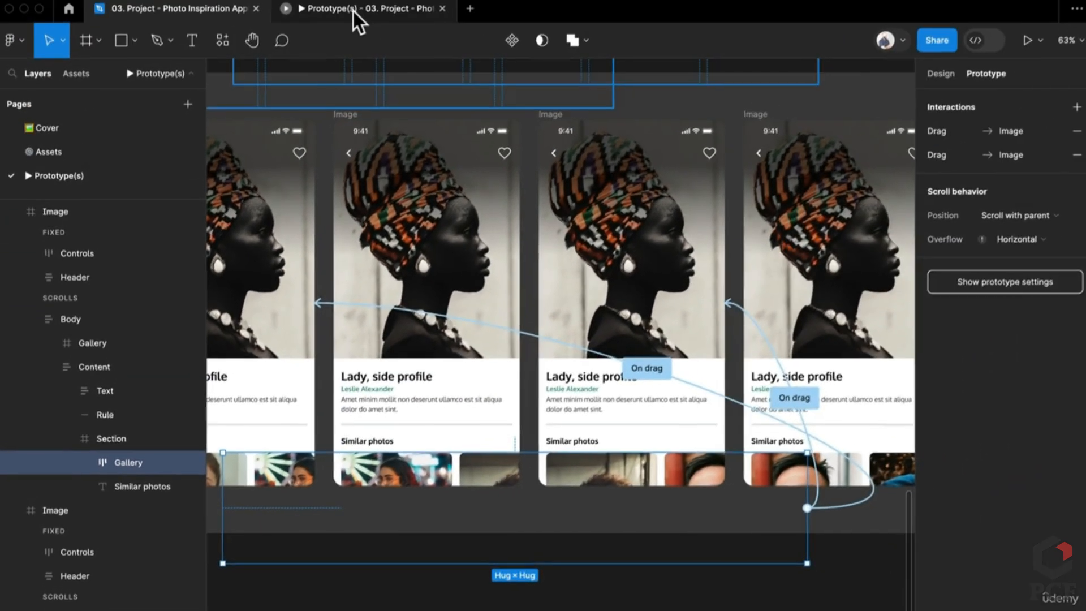
pyautogui.click(354, 12)
pyautogui.press('super+w')
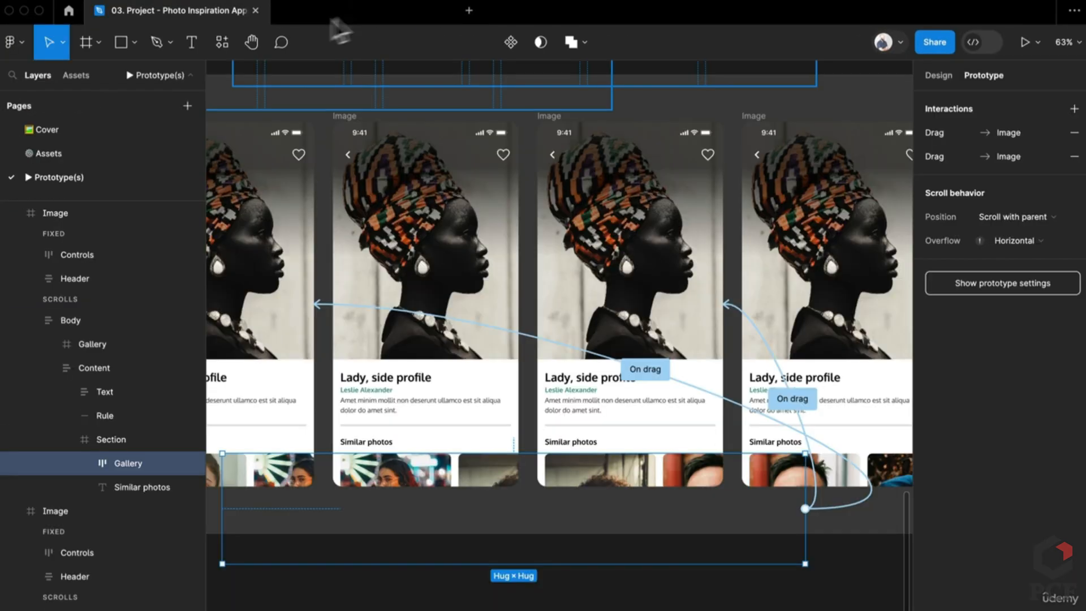
# On the Assets page, place a copy of the Image detail frame beside the original
pyautogui.click(70, 153)
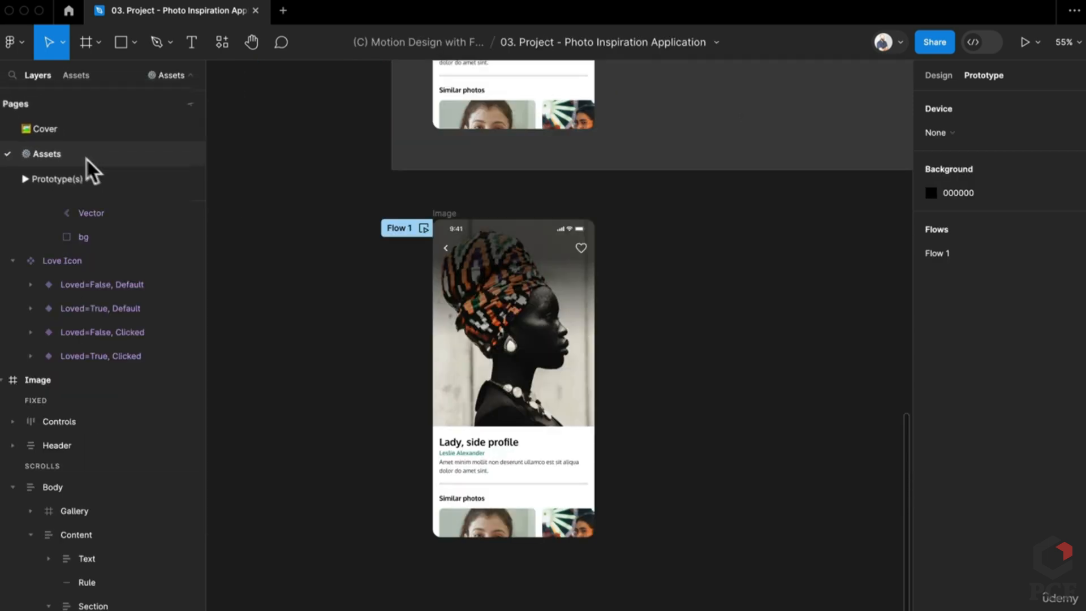
pyautogui.scroll(5, 689, 358)
pyautogui.hscroll(2, 622, 412)
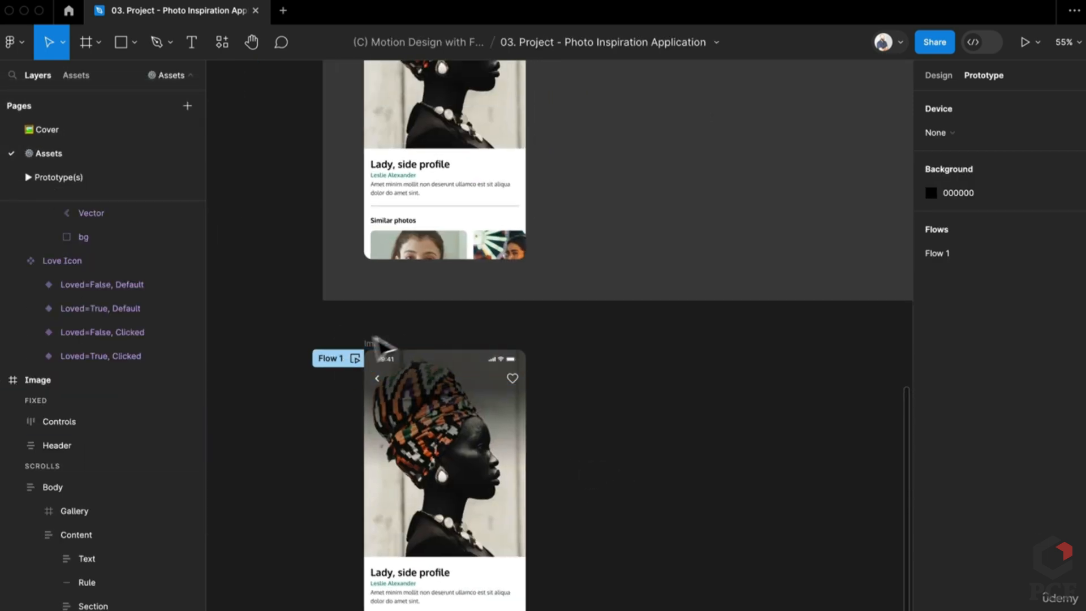
pyautogui.click(388, 354)
pyautogui.scroll(-2, 388, 311)
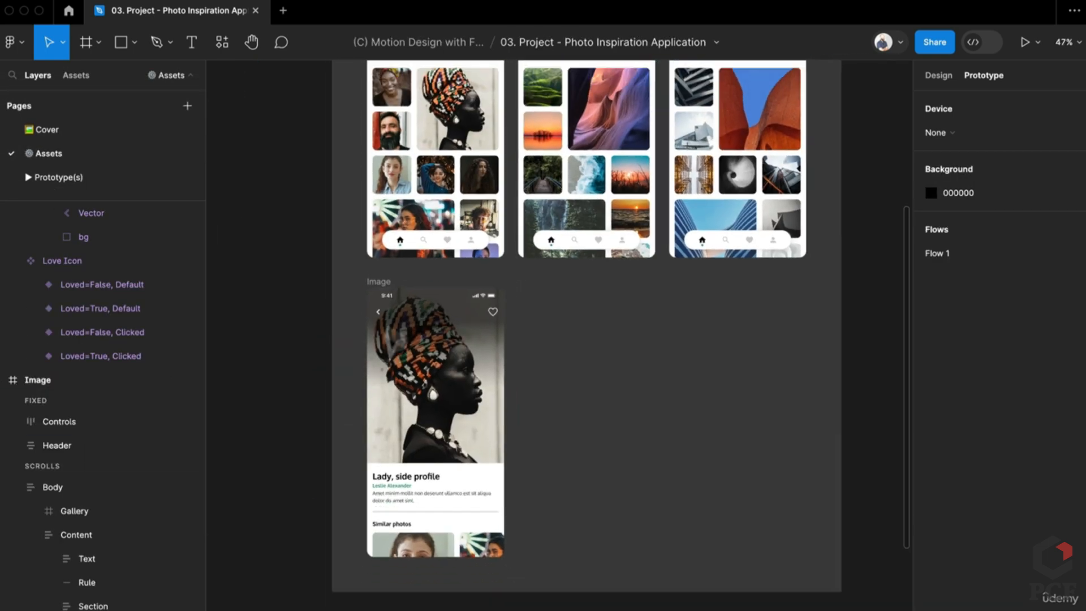
pyautogui.click(383, 278)
pyautogui.moveTo(379, 281); pyautogui.dragTo(608, 610)
# Lengthen the copied Image frame to 393×962 so the Similar photos show in full
pyautogui.scroll(-4, 471, 362)
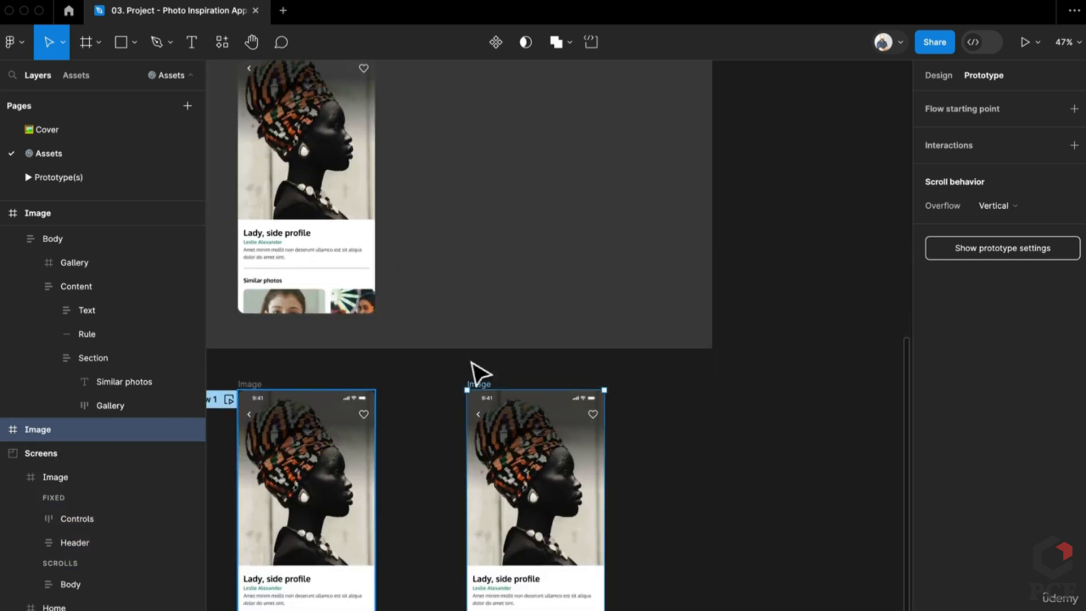
pyautogui.scroll(-5, 460, 432)
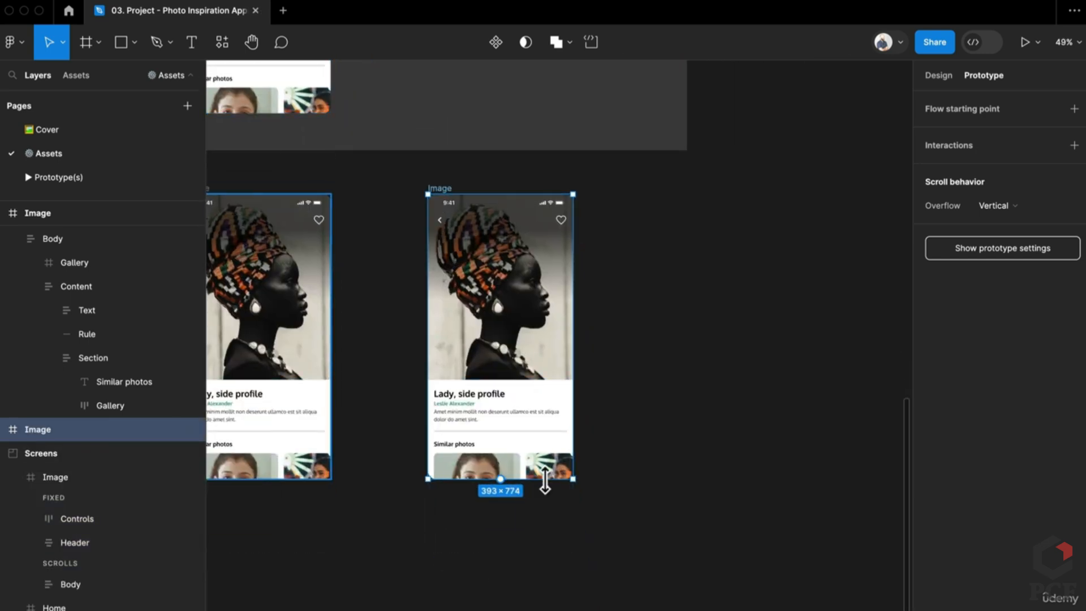
pyautogui.moveTo(545, 485); pyautogui.dragTo(553, 550)
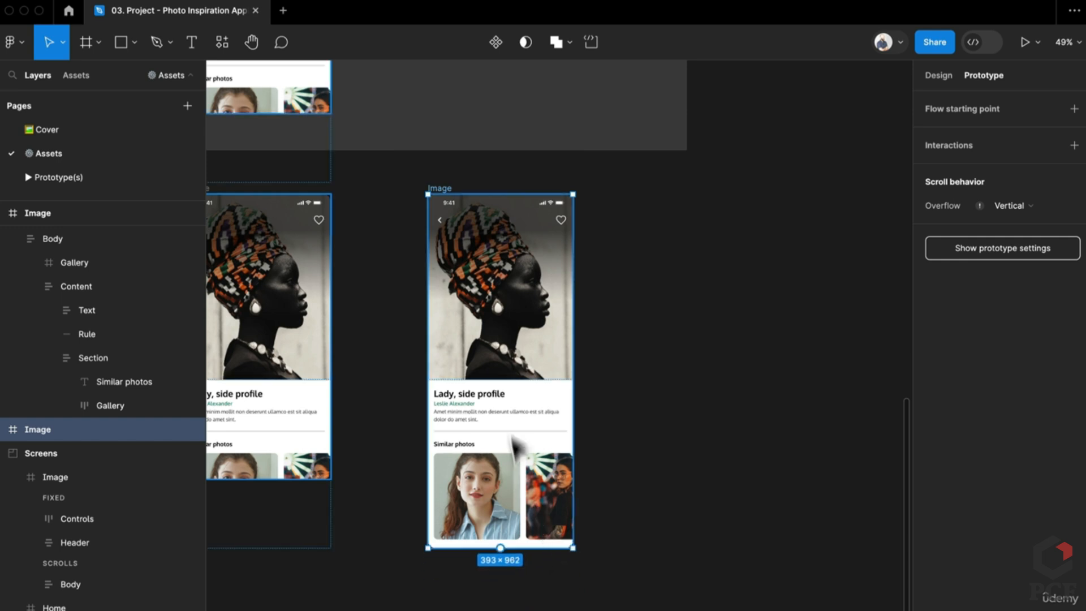
pyautogui.click(517, 521)
# Duplicate the tall Image frame with Ctrl+D
pyautogui.click(444, 155)
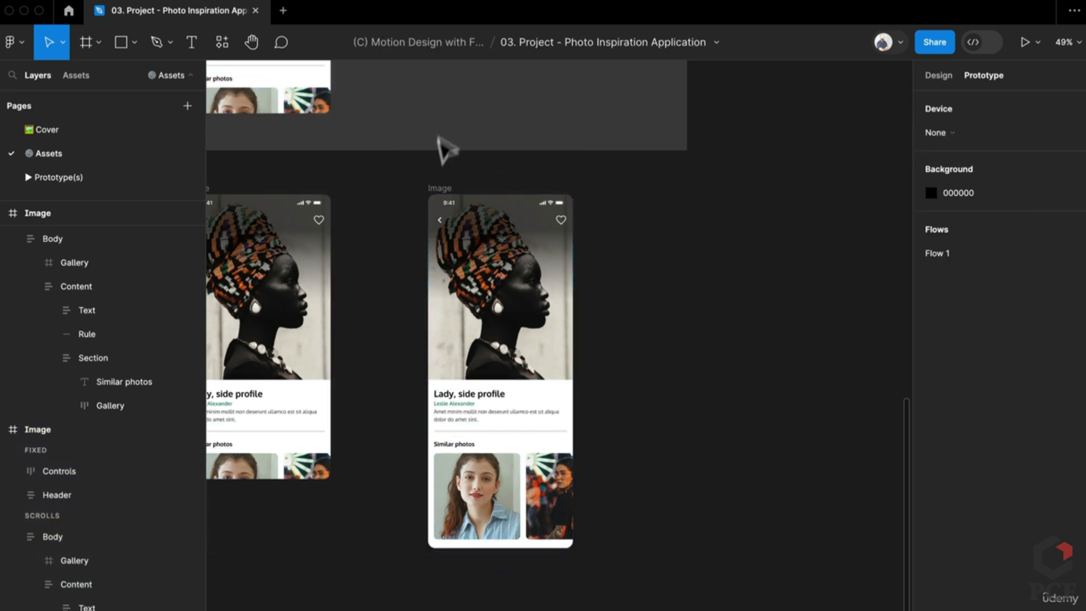
pyautogui.click(435, 192)
pyautogui.hotkey('ctrl', 'd')
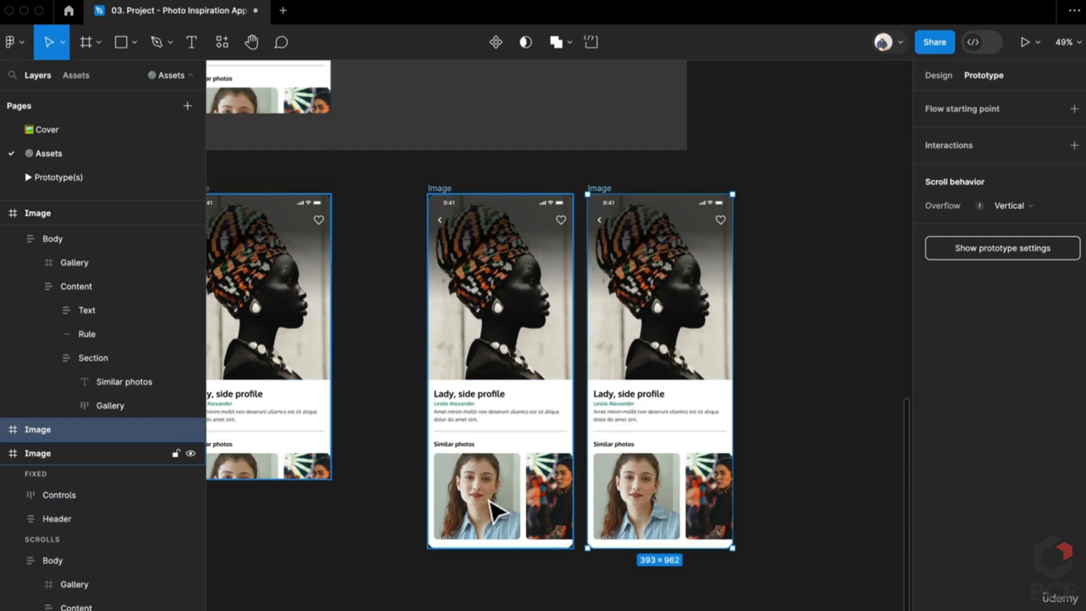
pyautogui.click(490, 501)
pyautogui.click(496, 512)
pyautogui.click(486, 523)
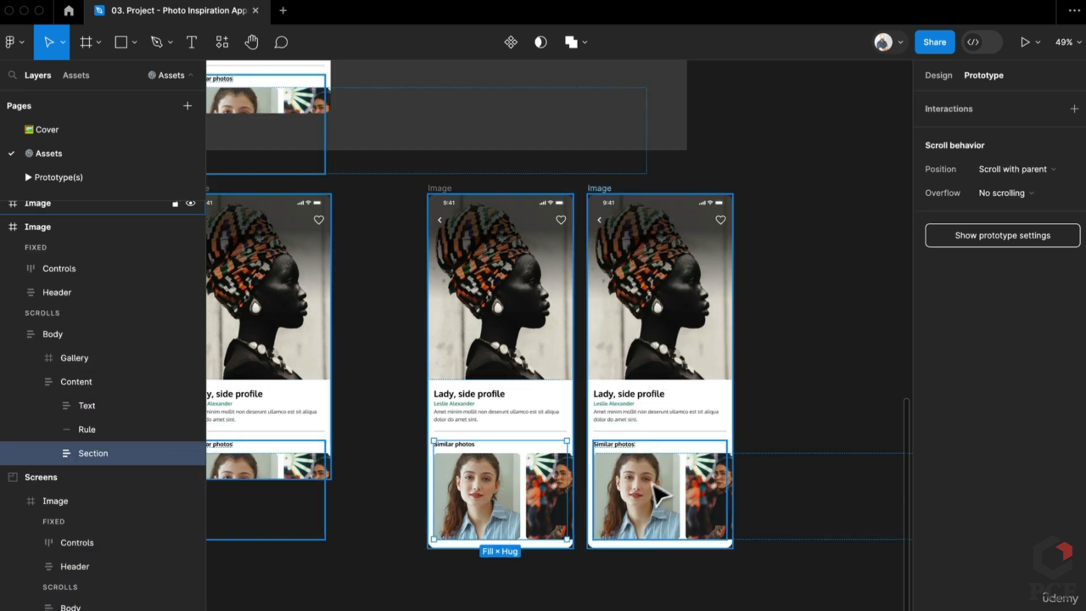
# Remove auto layout from the new copy's Similar photos Section
pyautogui.click(670, 467)
pyautogui.click(670, 466)
pyautogui.click(671, 466)
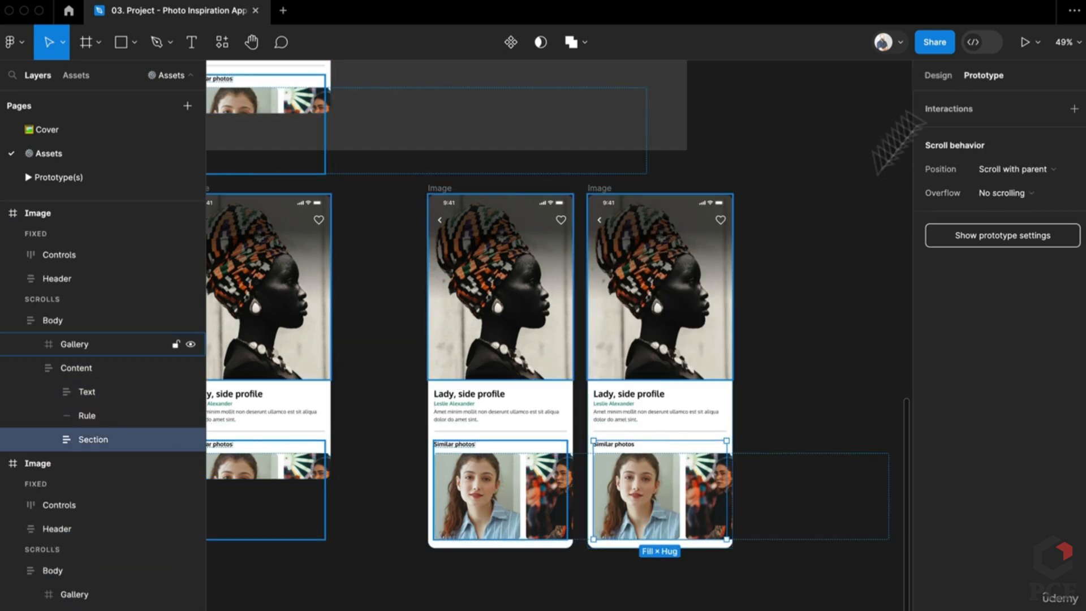
pyautogui.click(932, 75)
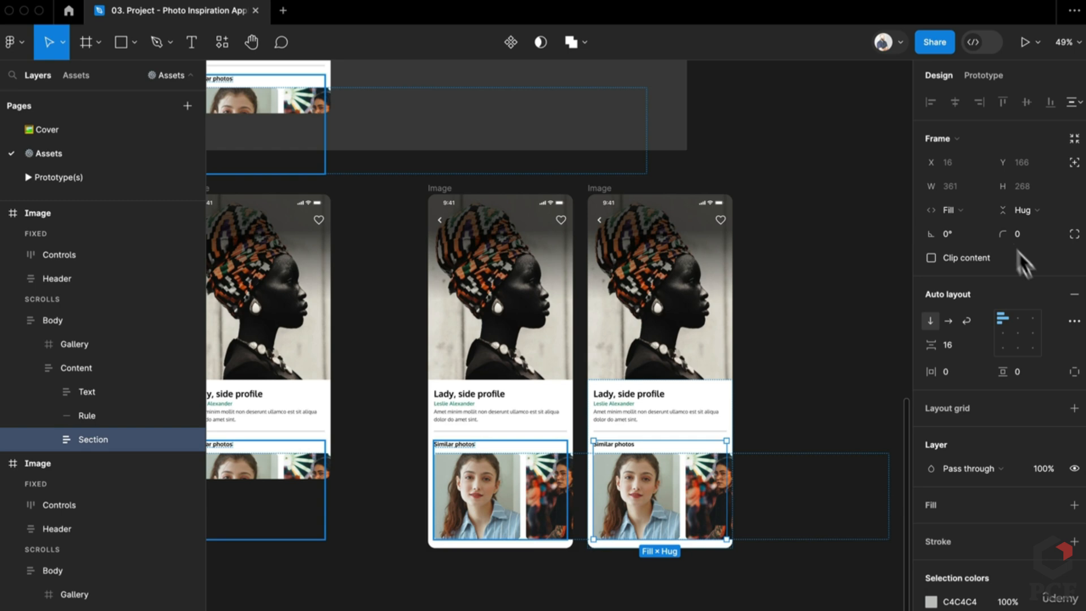
pyautogui.click(1074, 295)
# Slide the copy's Gallery left to X -250 so the second photo leads the row
pyautogui.doubleClick(693, 512)
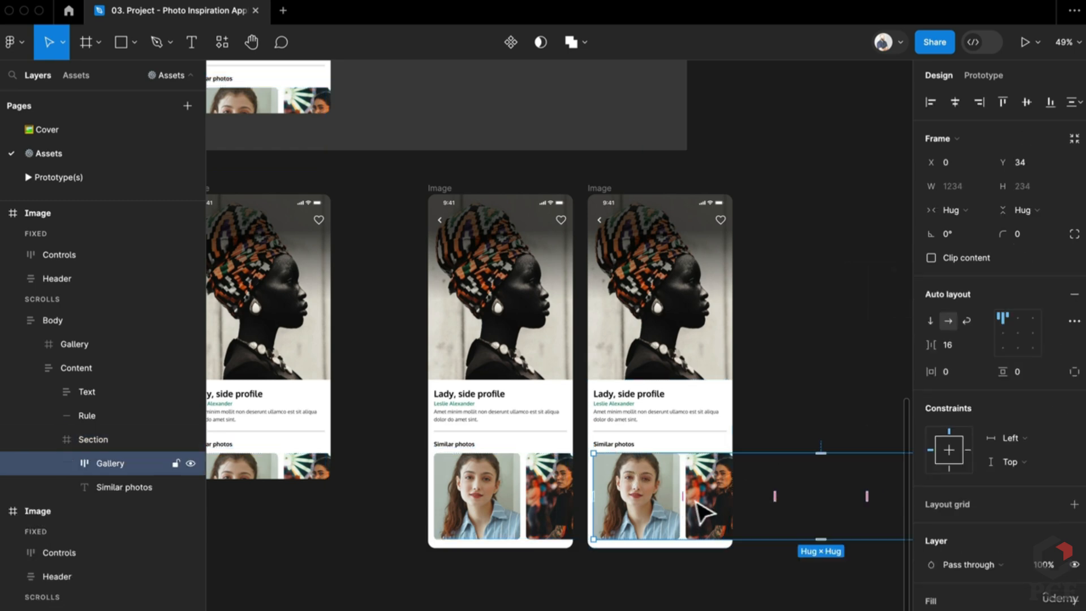
pyautogui.moveTo(694, 501); pyautogui.dragTo(665, 481)
pyautogui.scroll(5, 616, 497)
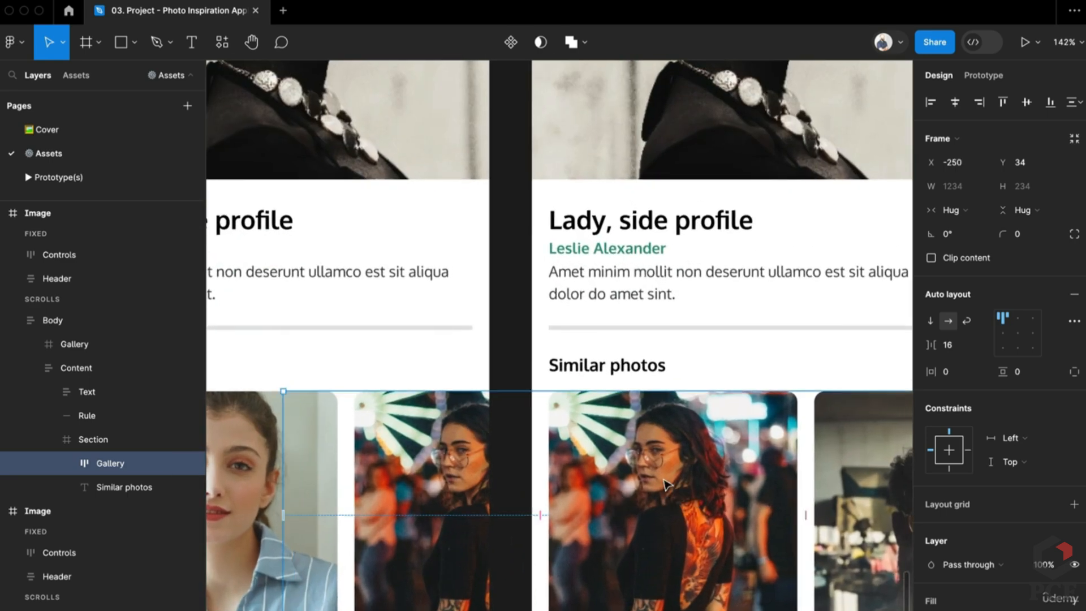
pyautogui.scroll(-3, 633, 452)
pyautogui.scroll(-2, 632, 453)
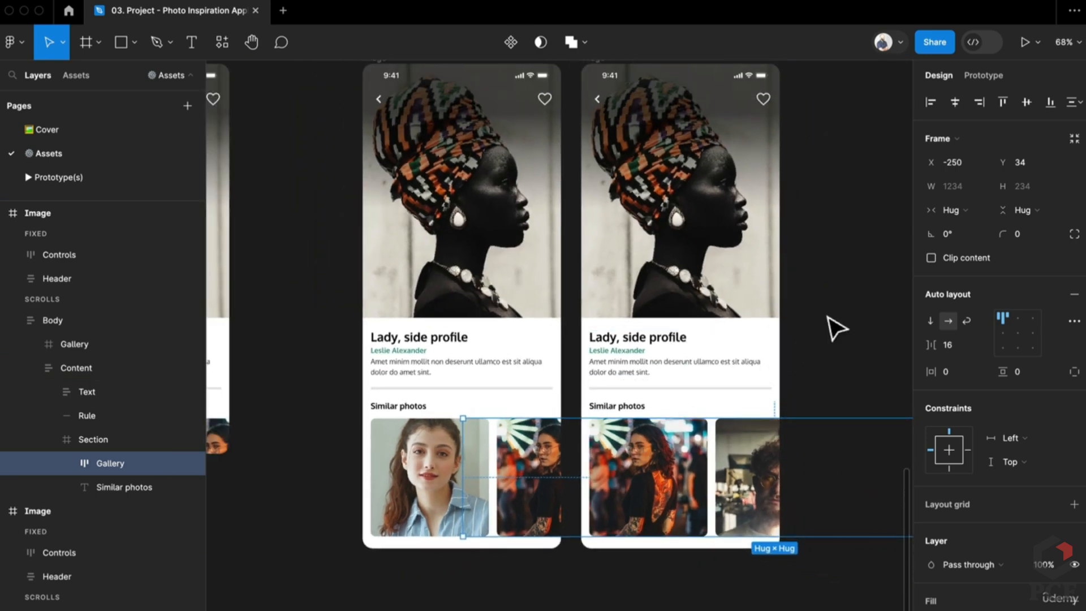
pyautogui.click(836, 328)
pyautogui.scroll(-1, 720, 392)
# Duplicate the latest Image frame and shift its Gallery left to the third photo
pyautogui.click(502, 166)
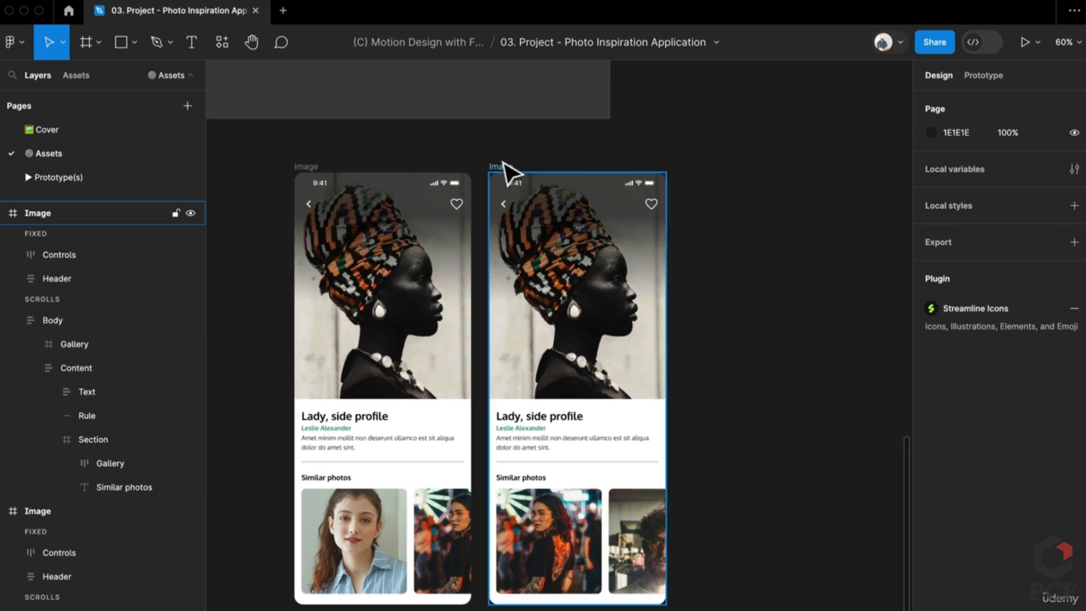
pyautogui.hotkey('ctrl', 'd')
pyautogui.hscroll(3, 540, 246)
pyautogui.scroll(-2, 541, 246)
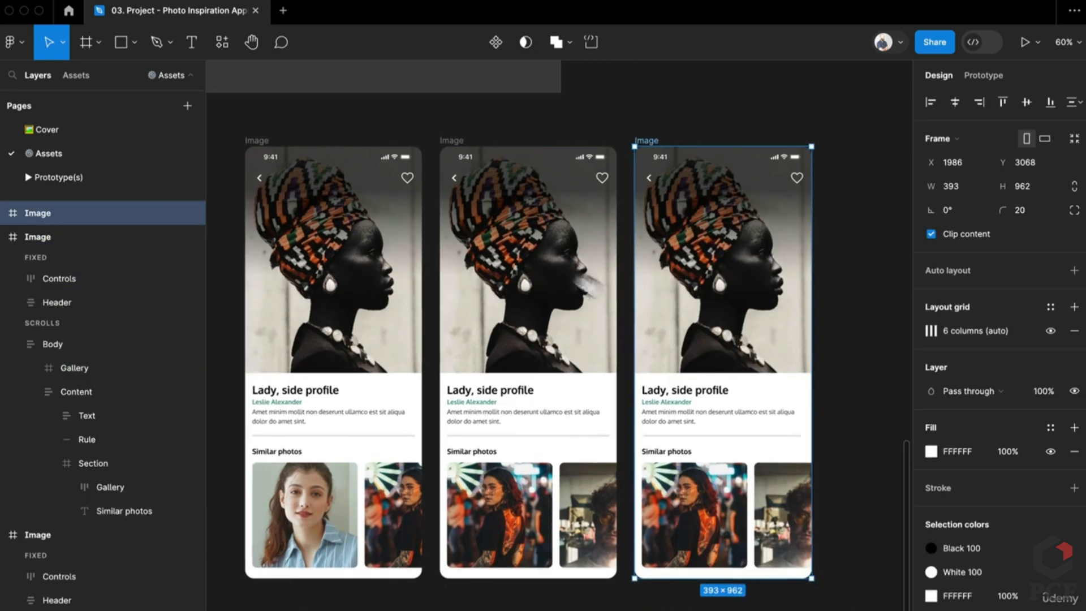
pyautogui.click(673, 454)
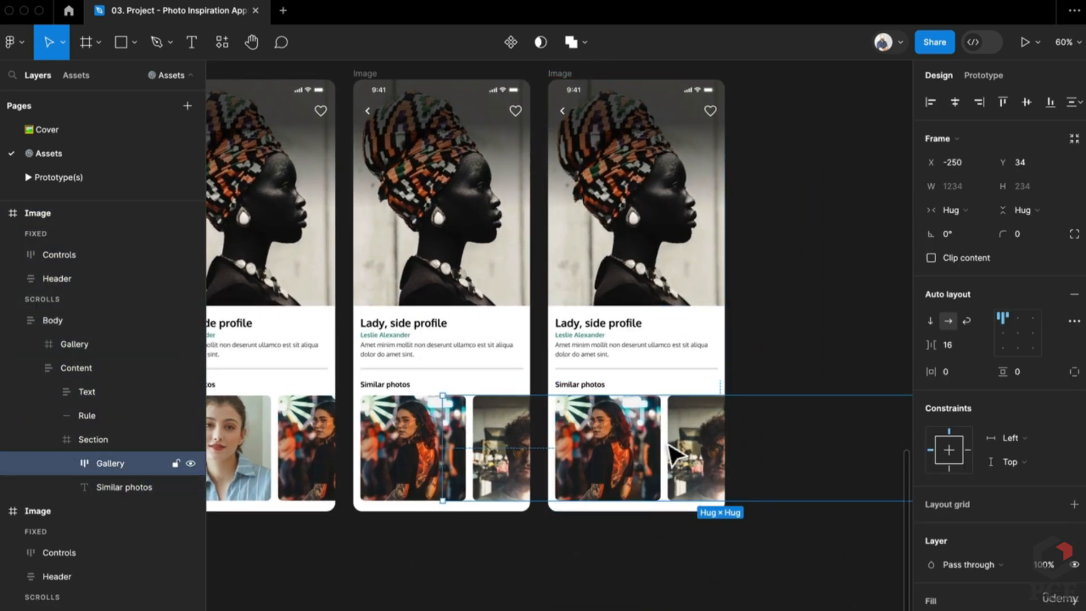
pyautogui.moveTo(681, 452); pyautogui.dragTo(566, 449)
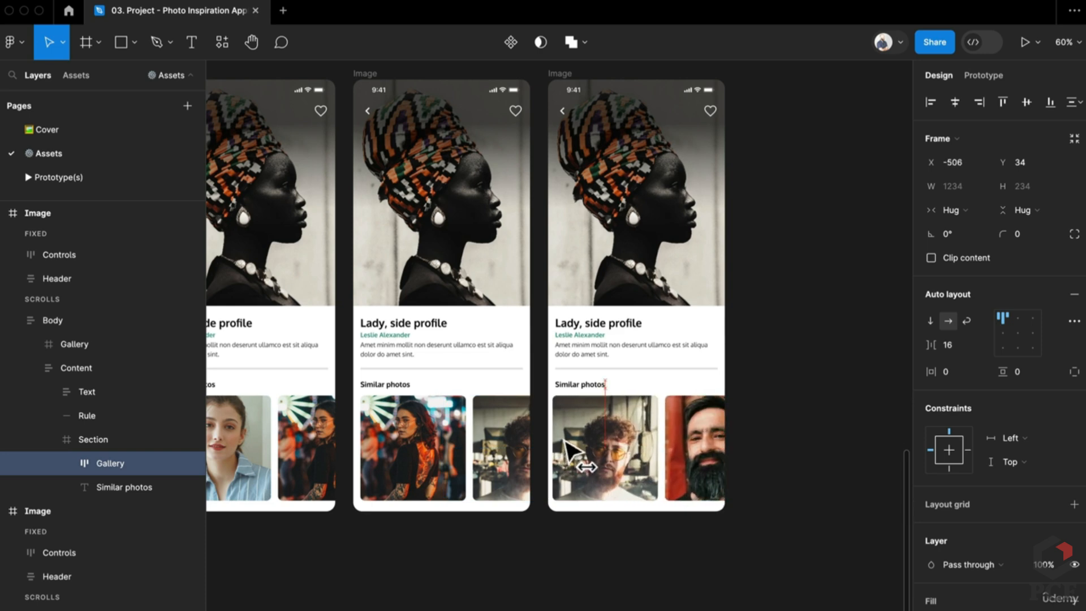
pyautogui.scroll(10, 565, 449)
pyautogui.moveTo(570, 447); pyautogui.dragTo(583, 445)
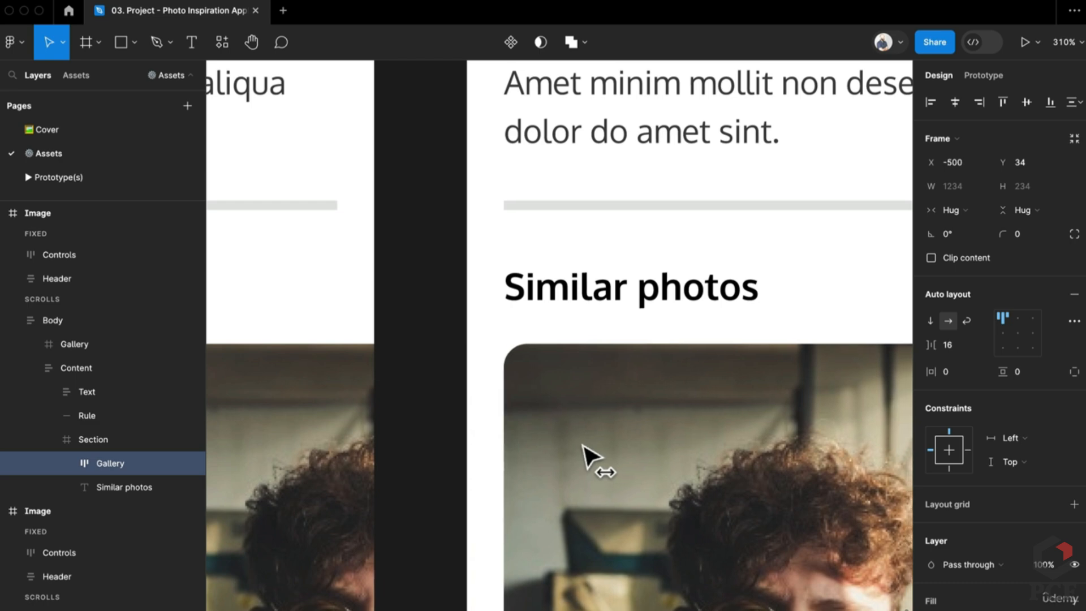
pyautogui.scroll(-10, 583, 447)
pyautogui.press('Escape')
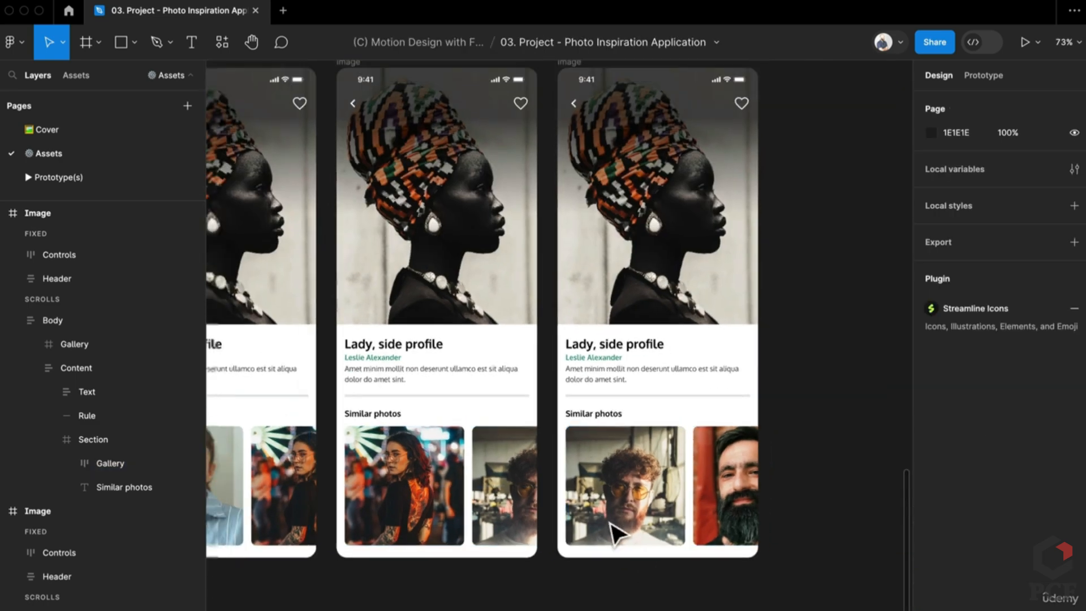
# Make a fourth copy and move its Gallery so the bearded man's photo aligns
pyautogui.click(597, 266)
pyautogui.press('super+d')
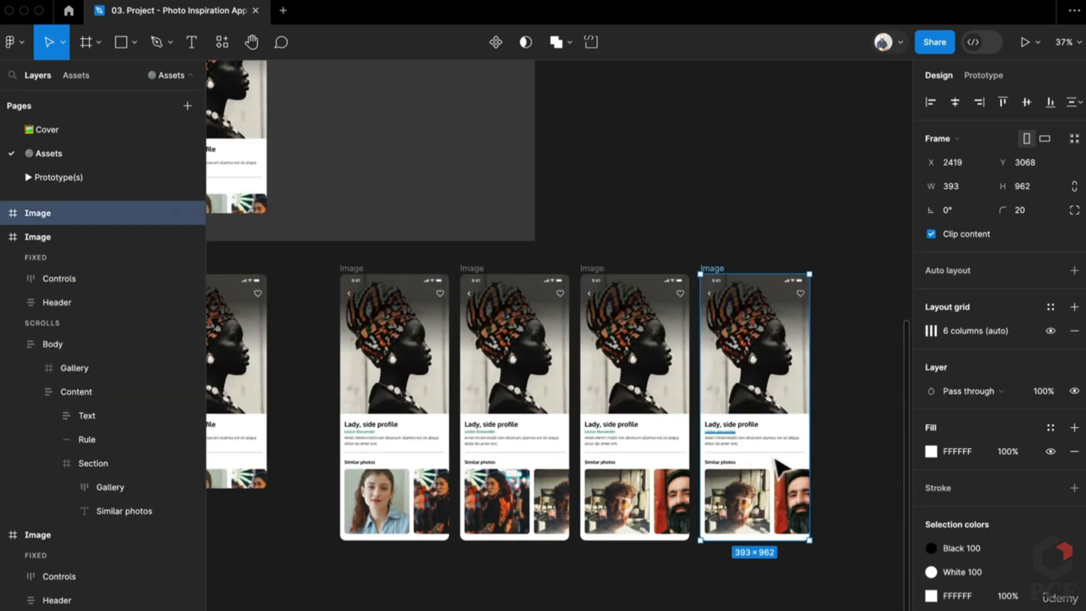
pyautogui.doubleClick(780, 519)
pyautogui.doubleClick(780, 519)
pyautogui.doubleClick(780, 519)
pyautogui.doubleClick(787, 529)
pyautogui.scroll(8, 787, 521)
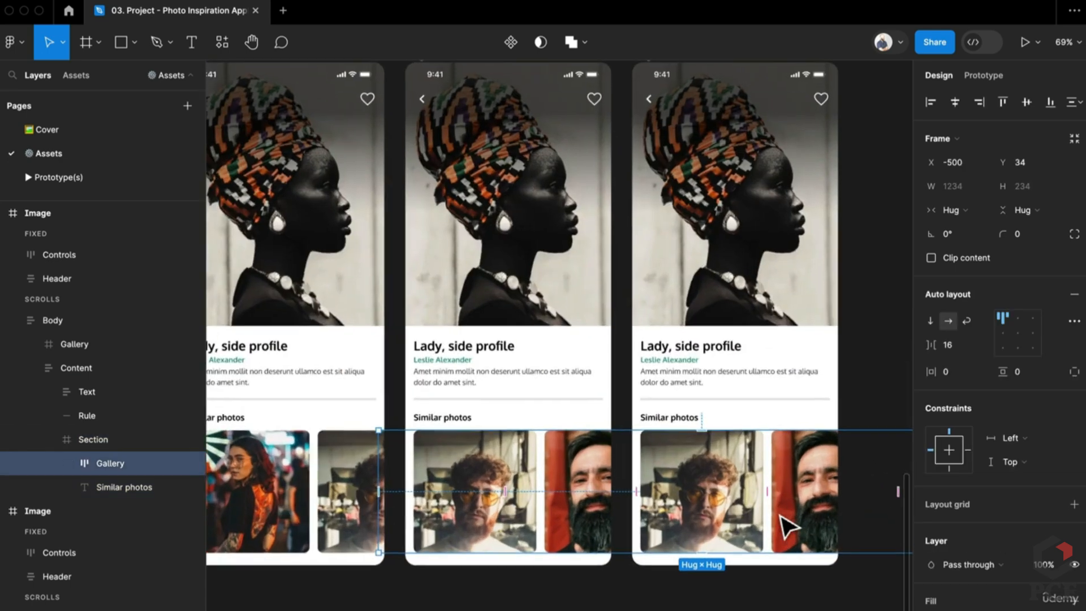
pyautogui.moveTo(660, 468); pyautogui.dragTo(641, 468)
pyautogui.scroll(10, 602, 422)
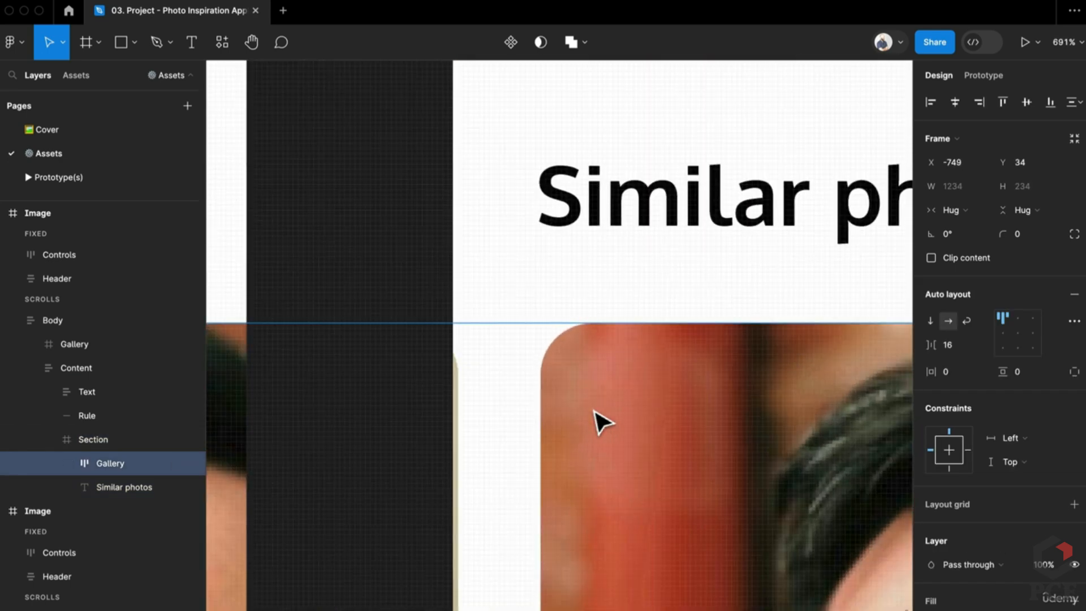
pyautogui.press('Left')
pyautogui.scroll(-15, 603, 422)
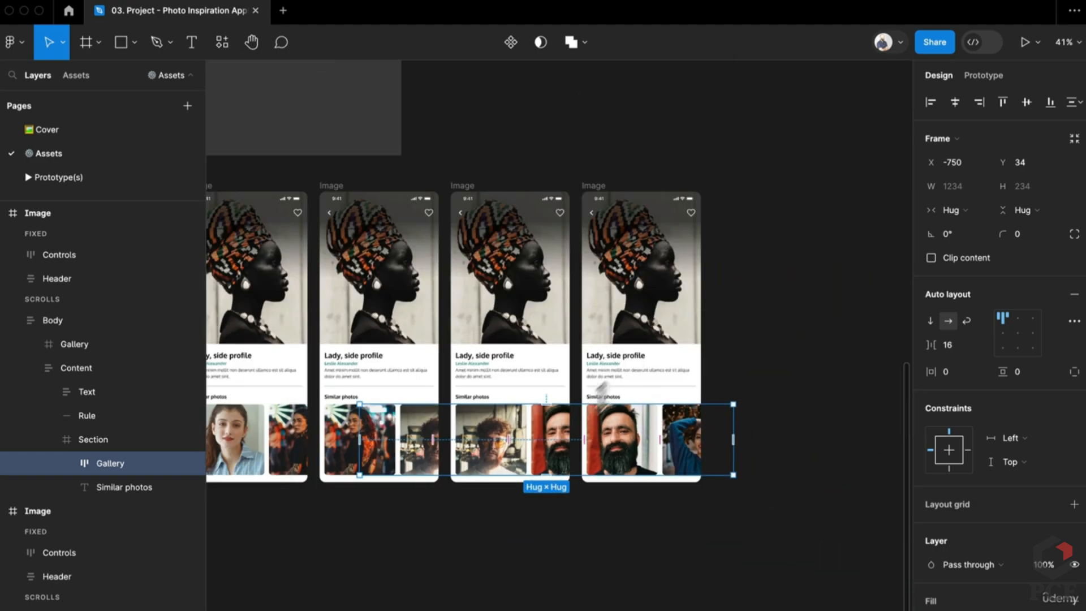
pyautogui.press('Escape')
# Make a fifth copy and nudge its Gallery to x −871, showing the woman in blue
pyautogui.click(597, 190)
pyautogui.press('super+d')
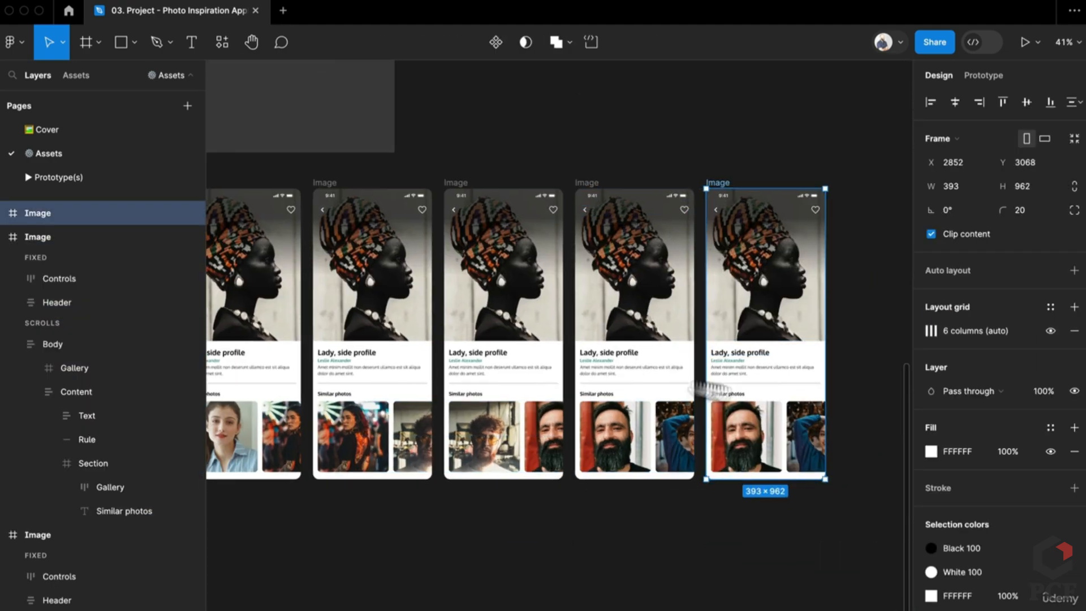
pyautogui.scroll(8, 611, 398)
pyautogui.click(619, 401)
pyautogui.doubleClick(619, 402)
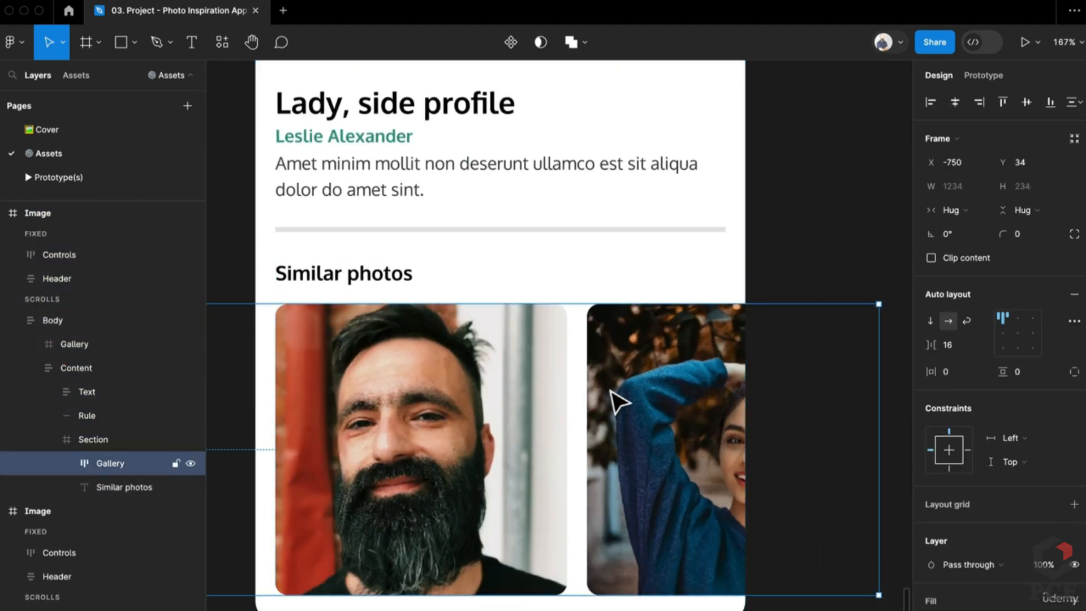
pyautogui.hotkey('shift', 'Left')
pyautogui.hotkey('shift', 'Left')
pyautogui.hotkey('shift', 'Left')
pyautogui.hotkey('shift', 'Left')
pyautogui.hotkey('shift', 'Left')
pyautogui.hotkey('shift', 'Left')
pyautogui.hotkey('shift', 'Left')
pyautogui.hotkey('shift', 'Left')
pyautogui.hotkey('shift', 'Left')
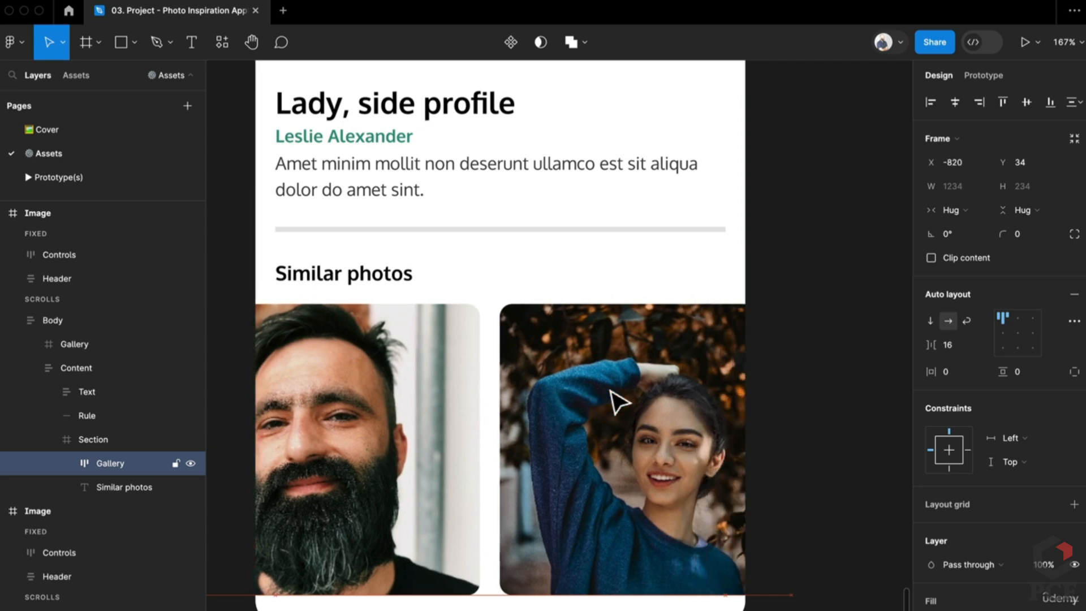
pyautogui.hotkey('shift', 'Left')
pyautogui.hotkey('shift', 'Left')
pyautogui.hotkey('shift', 'Left')
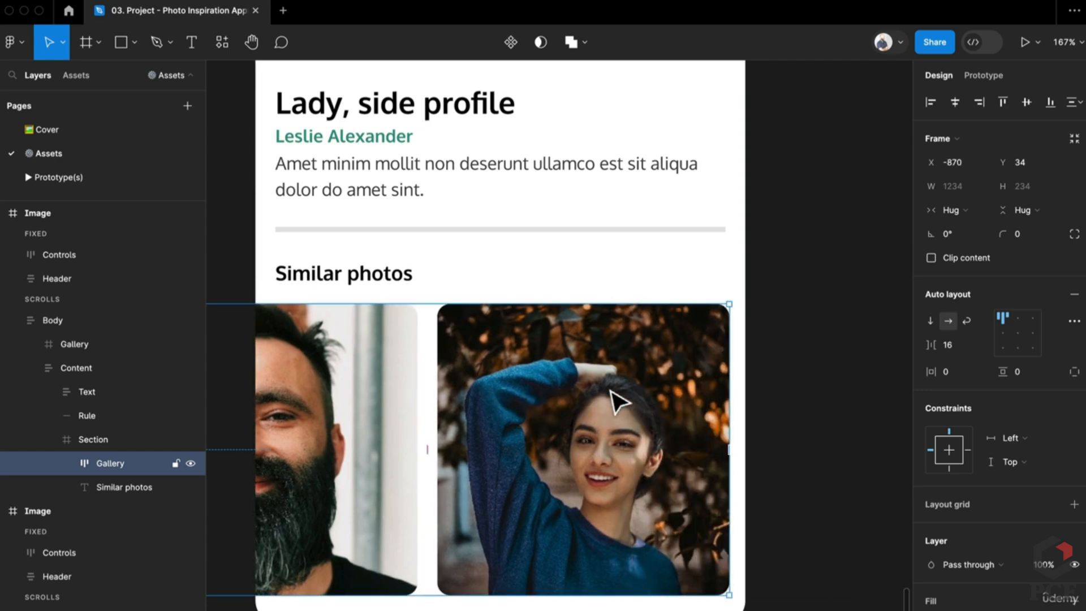
pyautogui.press('Left')
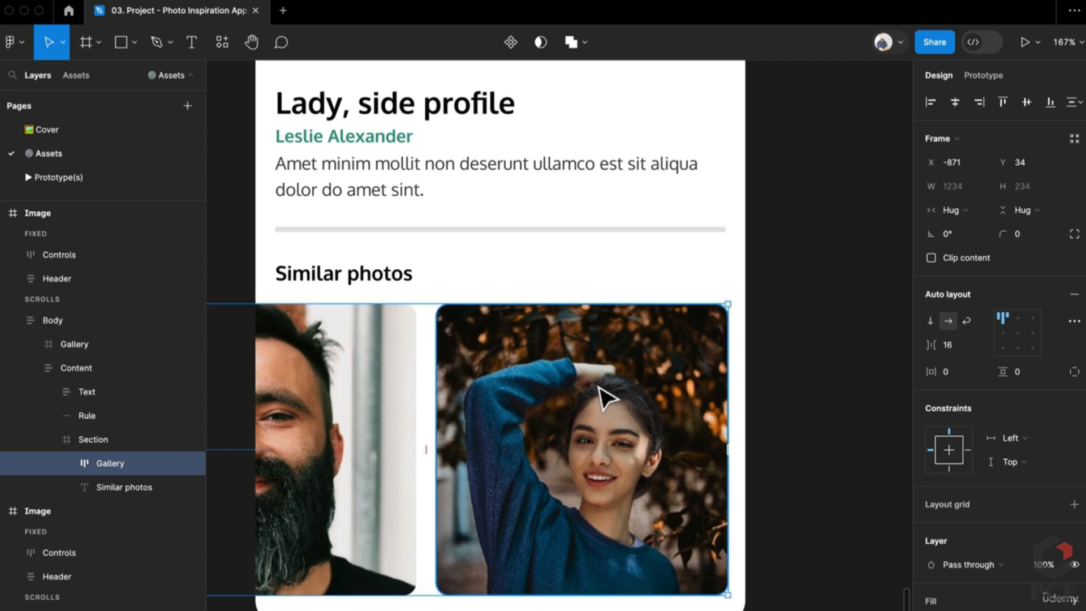
pyautogui.scroll(-5, 622, 390)
pyautogui.press('Escape')
pyautogui.press('Escape')
pyautogui.scroll(-3, 778, 392)
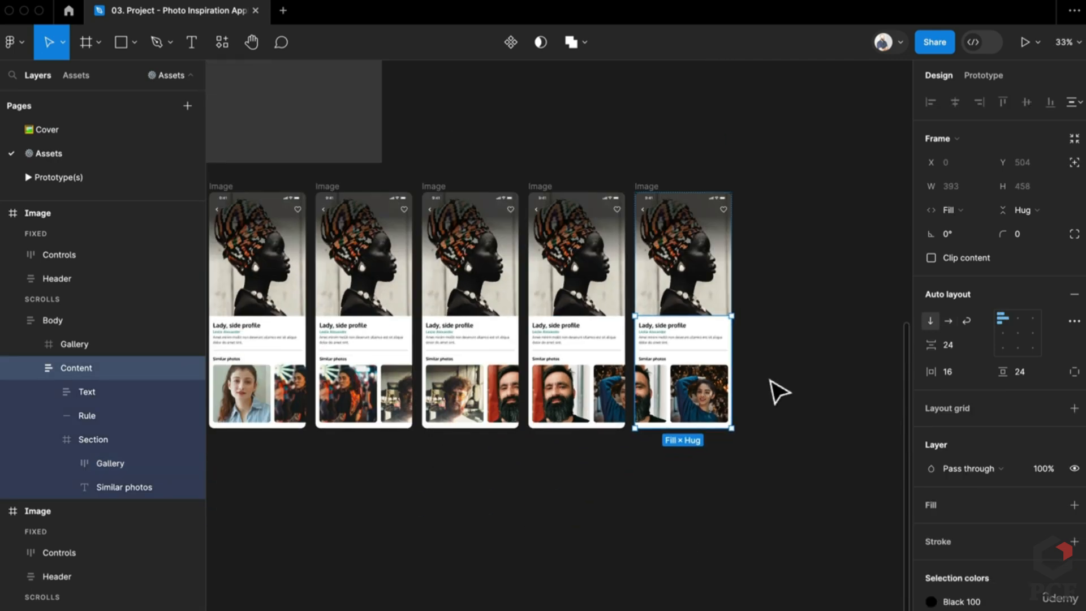
pyautogui.click(565, 477)
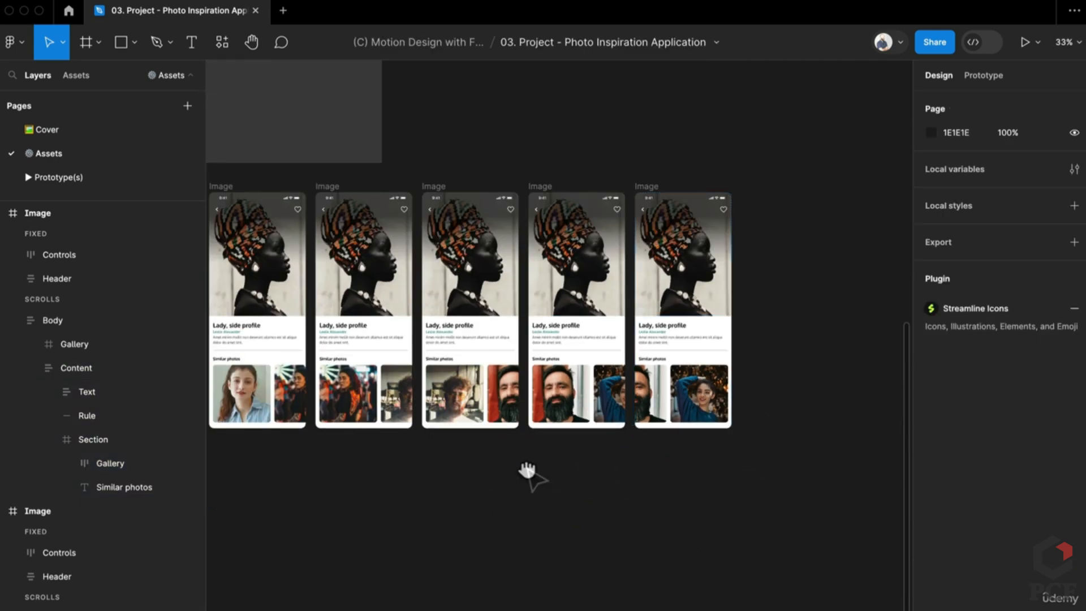
# Select the first detail screen's Gallery row and show its prototyping settings
pyautogui.moveTo(528, 470); pyautogui.dragTo(662, 480)
pyautogui.click(405, 419)
pyautogui.doubleClick(399, 410)
pyautogui.doubleClick(399, 410)
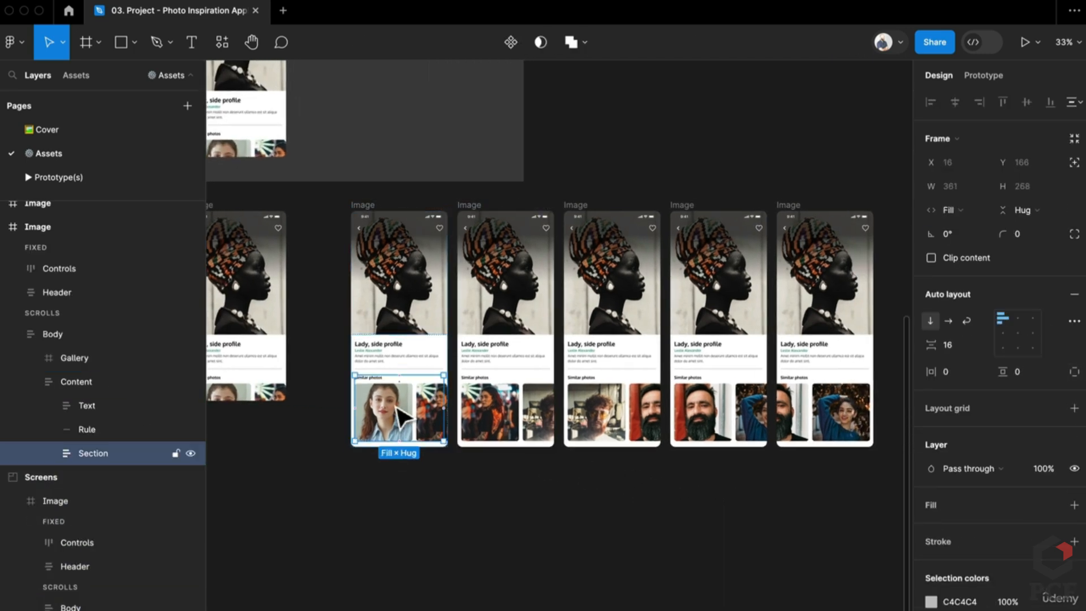
pyautogui.doubleClick(399, 410)
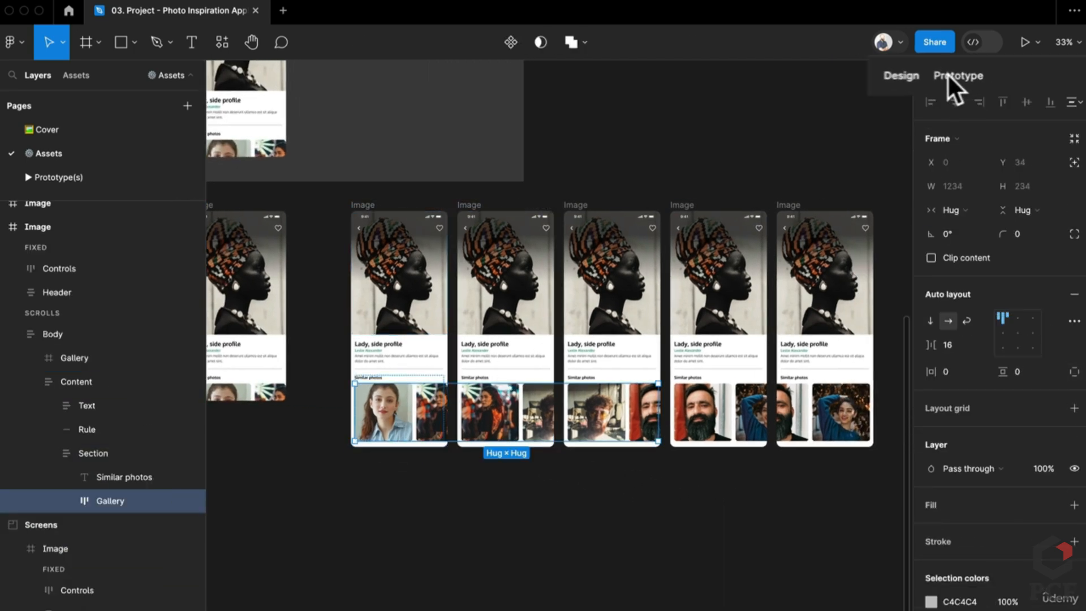
pyautogui.click(982, 76)
pyautogui.scroll(5, 433, 444)
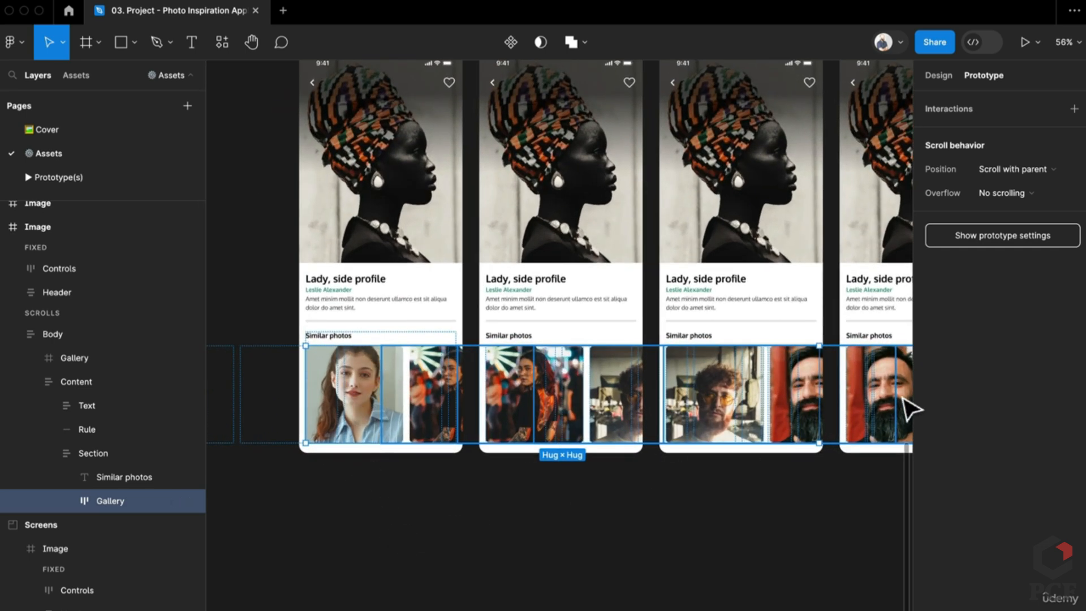
pyautogui.scroll(-5, 599, 474)
# Reselect the first screen's Gallery and draw a connection toward the next Image screen
pyautogui.click(446, 461)
pyautogui.click(447, 436)
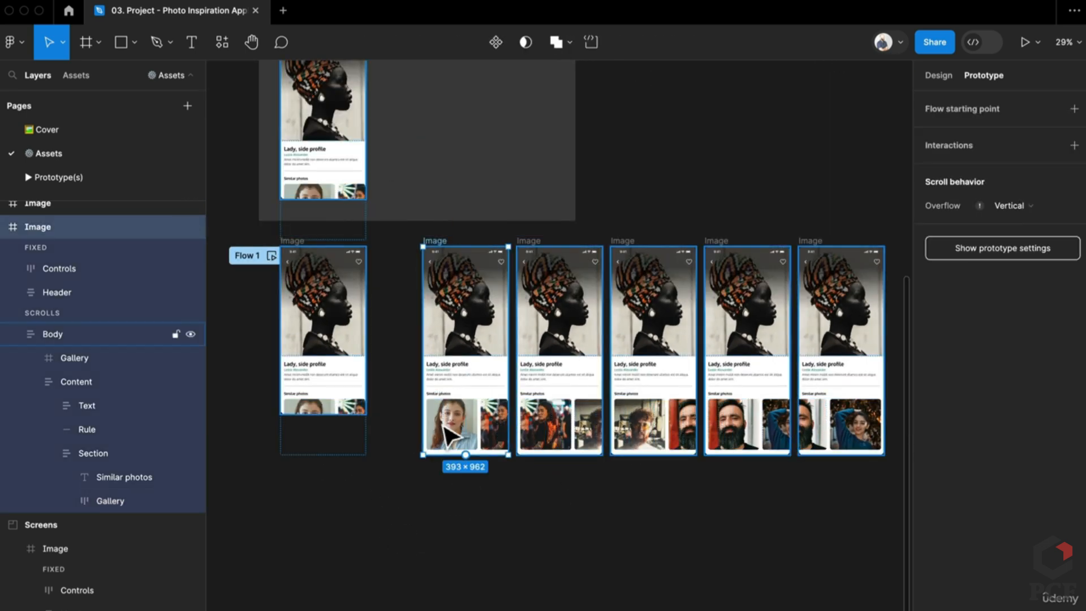
pyautogui.click(450, 435)
pyautogui.click(445, 429)
pyautogui.click(445, 428)
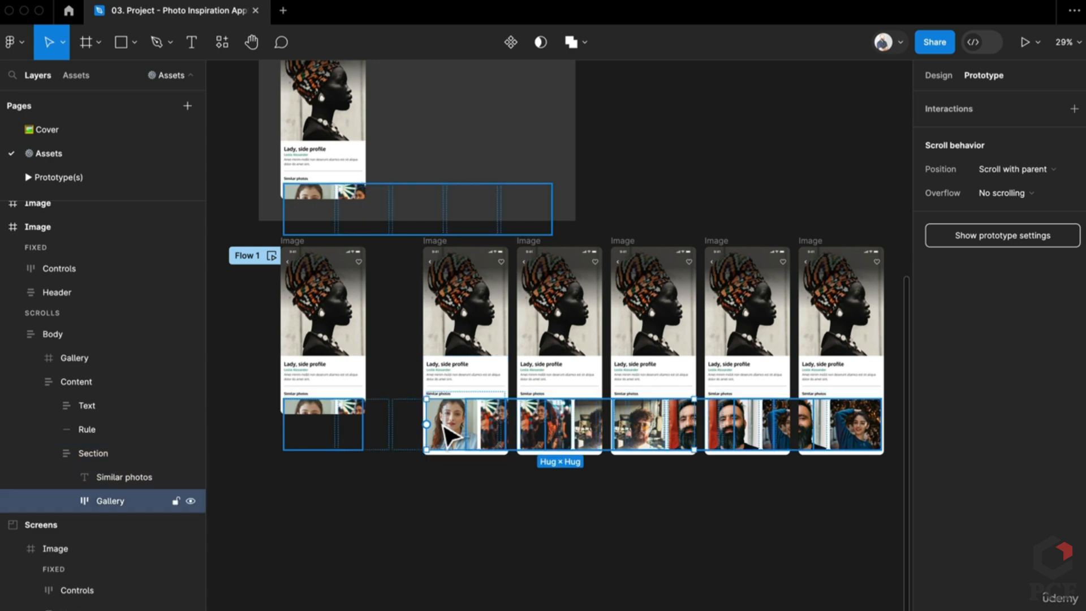
pyautogui.moveTo(427, 424); pyautogui.dragTo(621, 366)
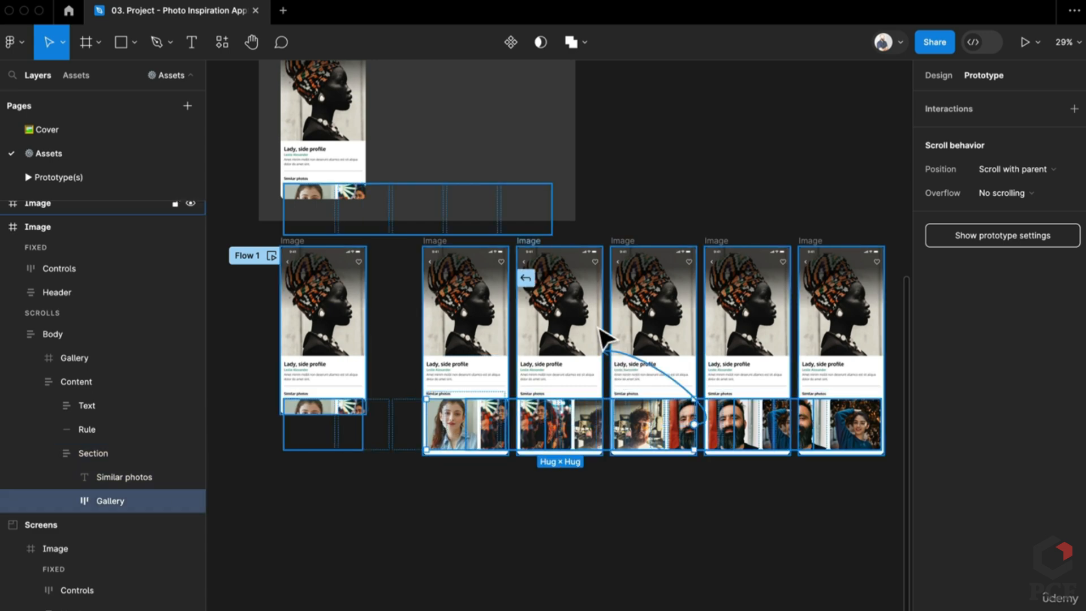
# Link the first gallery to the next Image screen and move that screen below it
pyautogui.moveTo(599, 325); pyautogui.dragTo(598, 325)
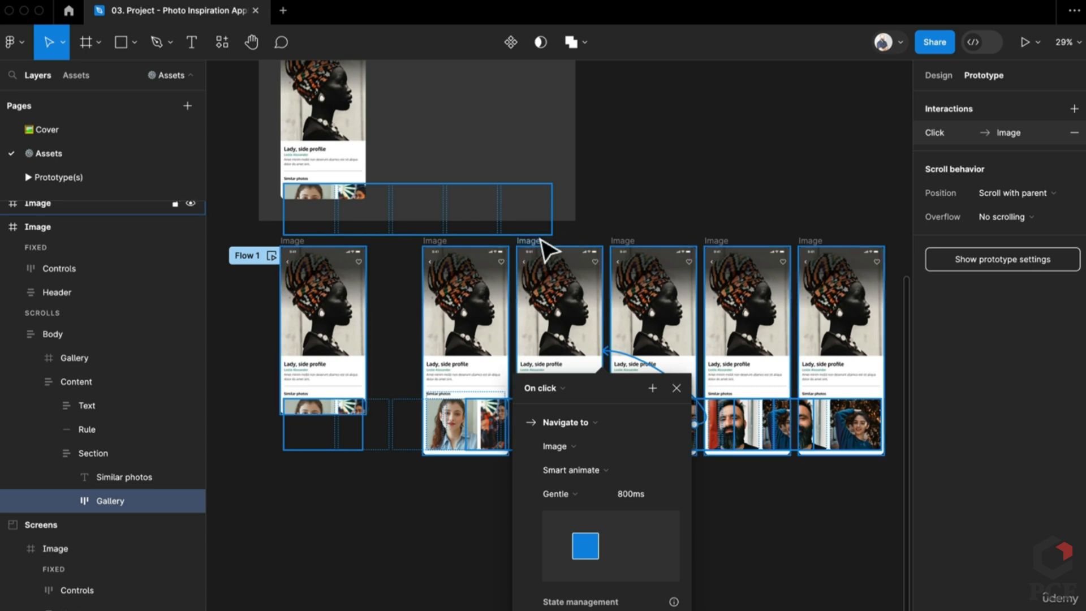
pyautogui.moveTo(548, 249); pyautogui.dragTo(454, 469)
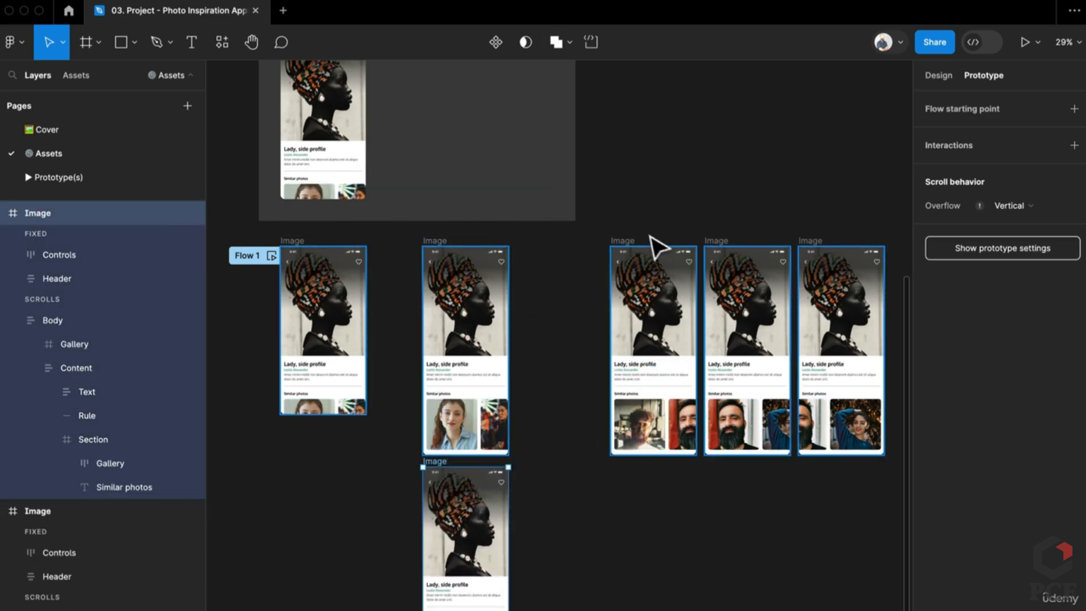
# Stack the remaining tall Image screens one under another in a single column
pyautogui.moveTo(642, 249); pyautogui.dragTo(449, 574)
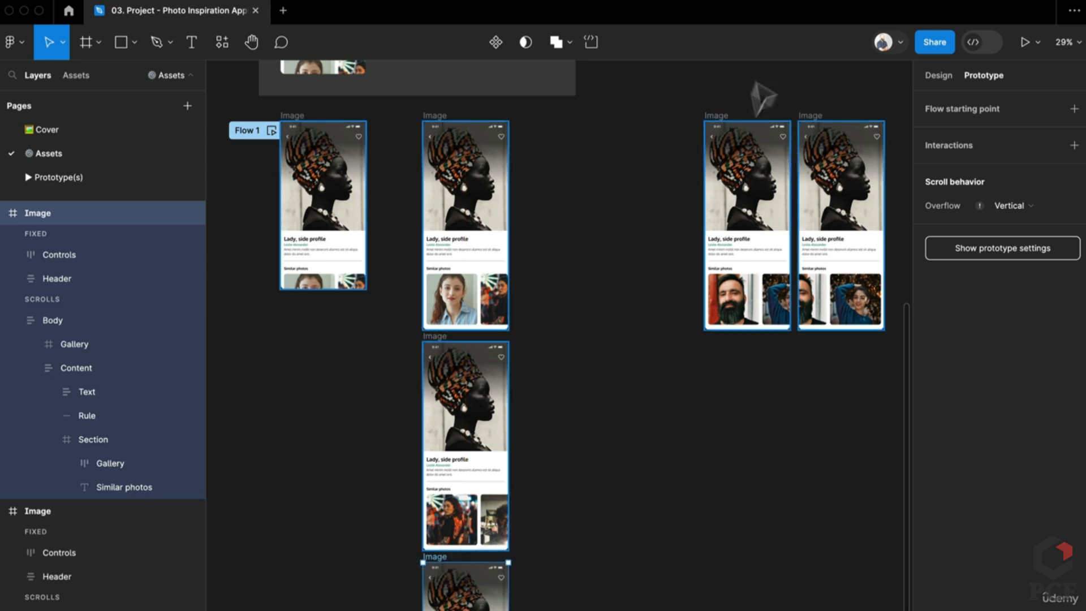
pyautogui.moveTo(736, 118); pyautogui.dragTo(447, 339)
pyautogui.scroll(-5, 647, 359)
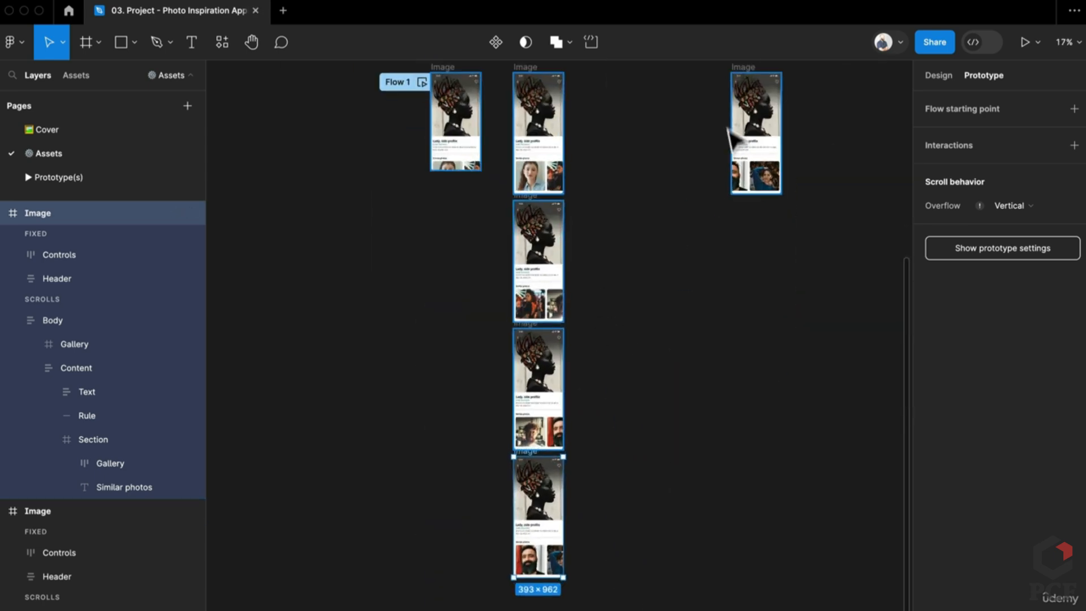
pyautogui.moveTo(742, 75); pyautogui.dragTo(525, 583)
pyautogui.moveTo(571, 56); pyautogui.dragTo(562, 332)
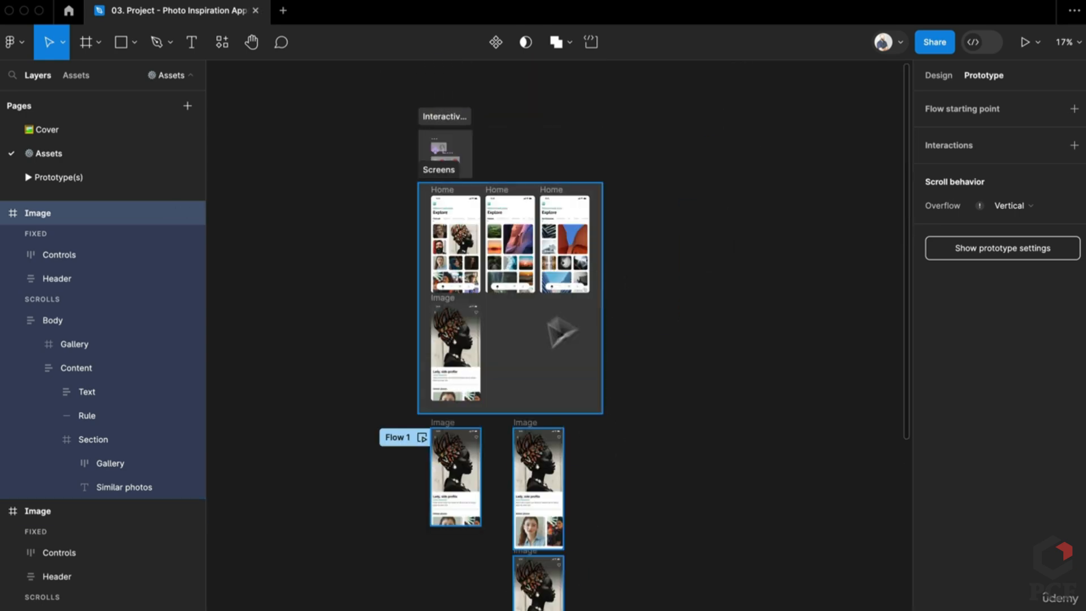
pyautogui.scroll(5, 549, 418)
# Link the first stacked screen's Similar photos row to the screen below, triggered On drag
pyautogui.moveTo(650, 481); pyautogui.dragTo(635, 215)
pyautogui.moveTo(485, 176); pyautogui.dragTo(495, 88)
pyautogui.click(587, 216)
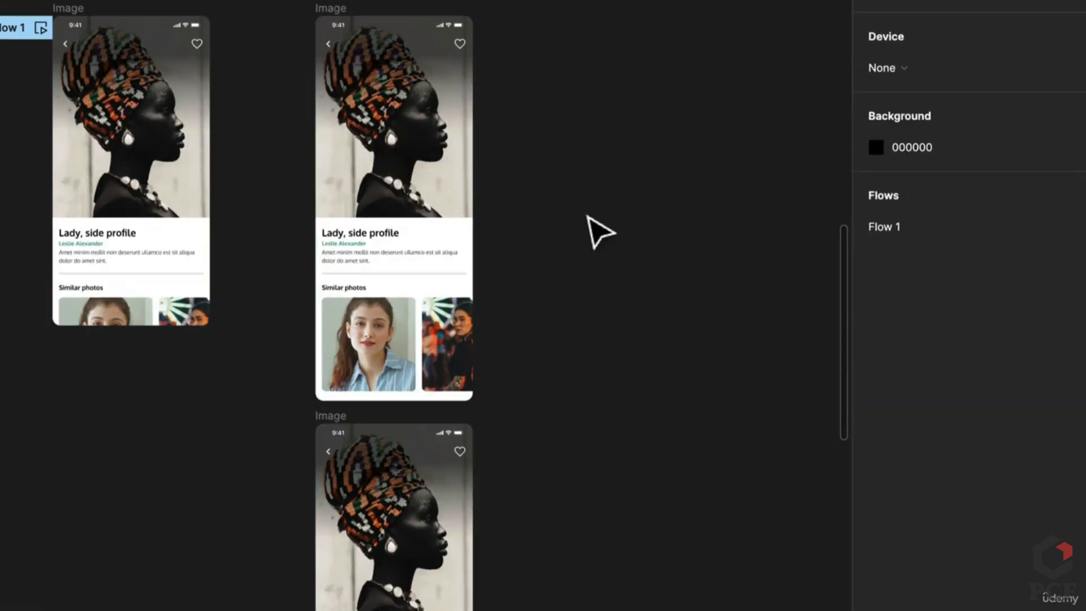
pyautogui.doubleClick(413, 362)
pyautogui.doubleClick(414, 363)
pyautogui.moveTo(525, 405); pyautogui.dragTo(526, 406)
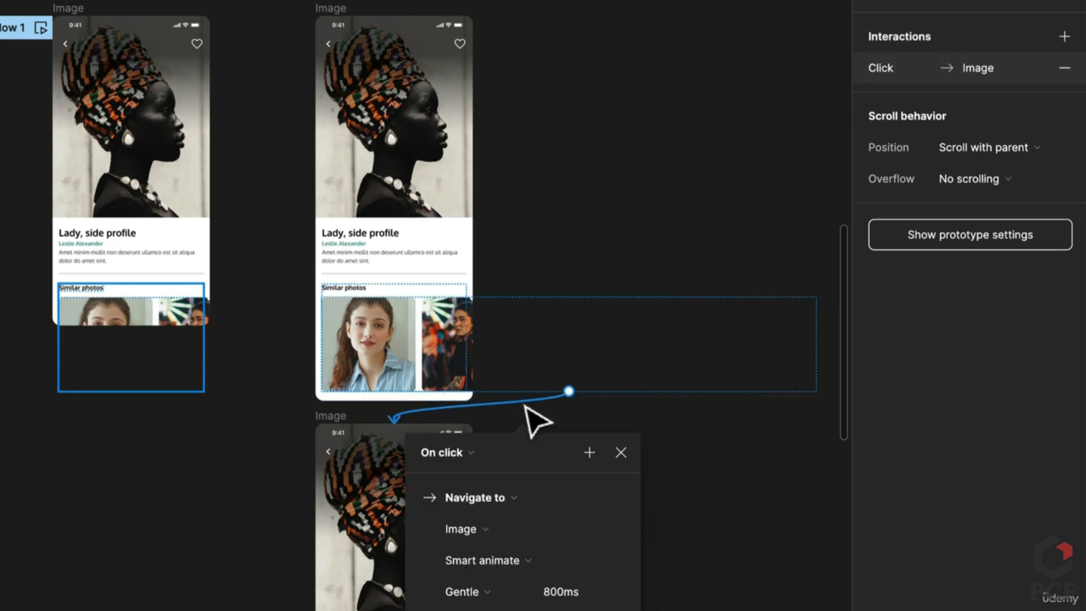
pyautogui.click(466, 453)
pyautogui.click(461, 473)
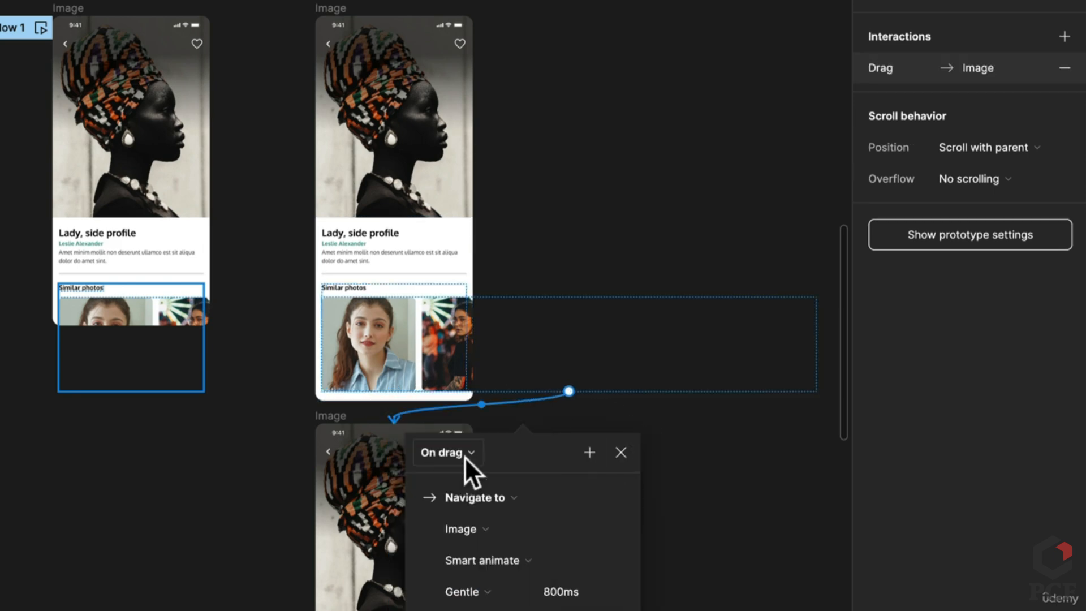
pyautogui.scroll(-5, 516, 583)
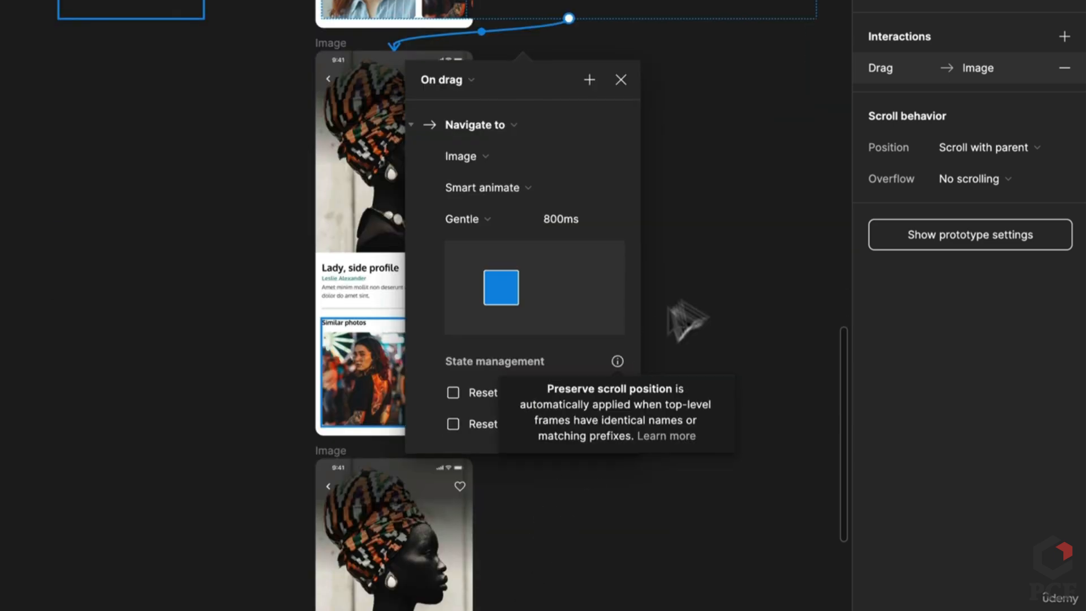
pyautogui.click(718, 290)
# Connect the next screen's horizontal photo row to the screen above with an On drag trigger
pyautogui.click(450, 395)
pyautogui.doubleClick(453, 393)
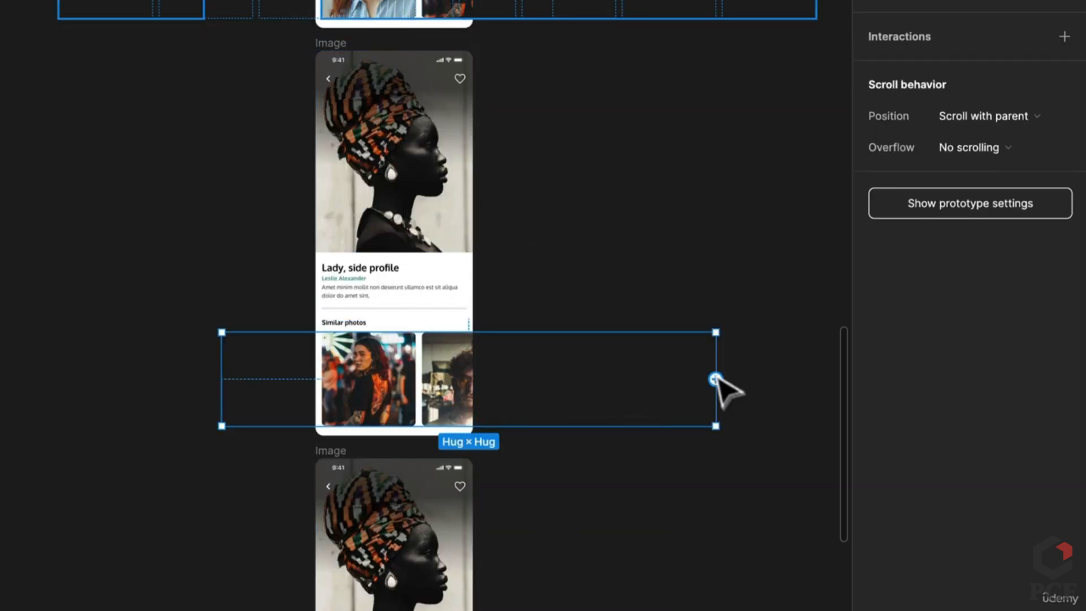
pyautogui.moveTo(715, 379); pyautogui.dragTo(473, 12)
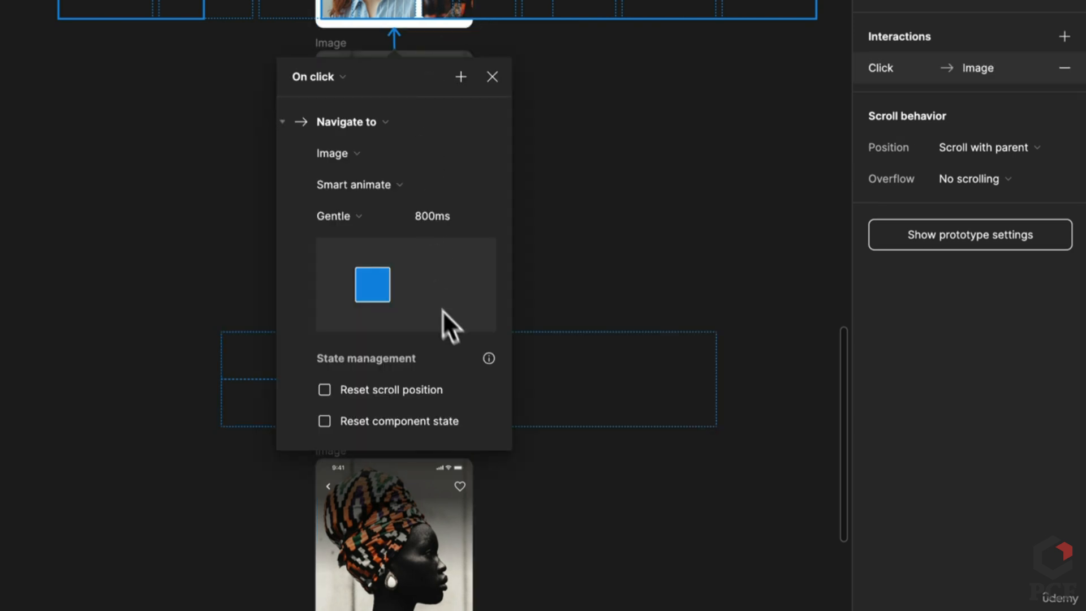
pyautogui.click(330, 76)
pyautogui.click(337, 103)
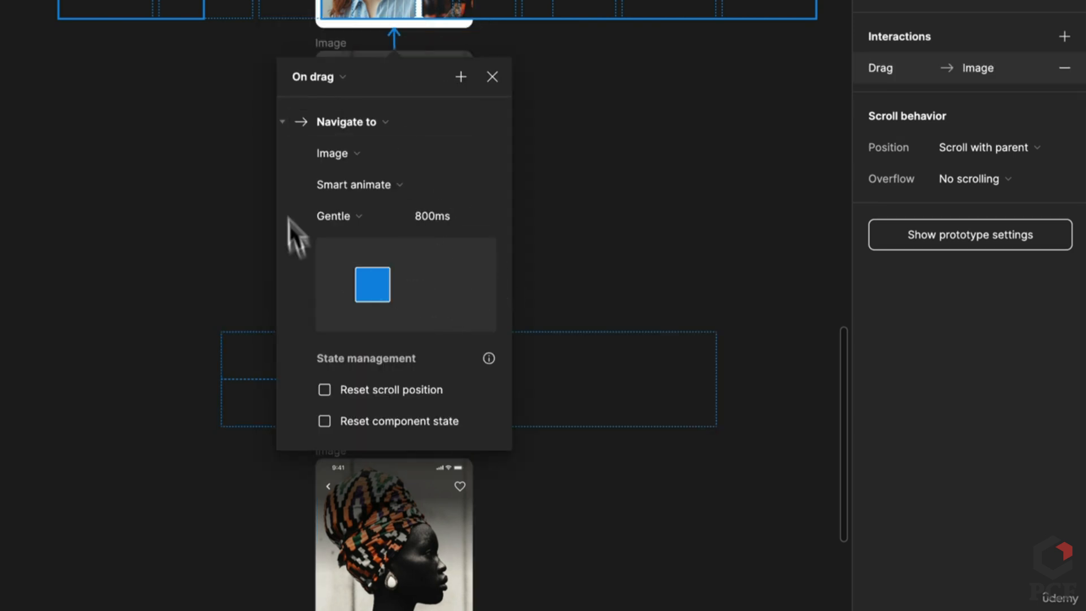
pyautogui.click(618, 327)
# Link the Lady, side profile card's photo row to the screen below, On drag
pyautogui.click(412, 417)
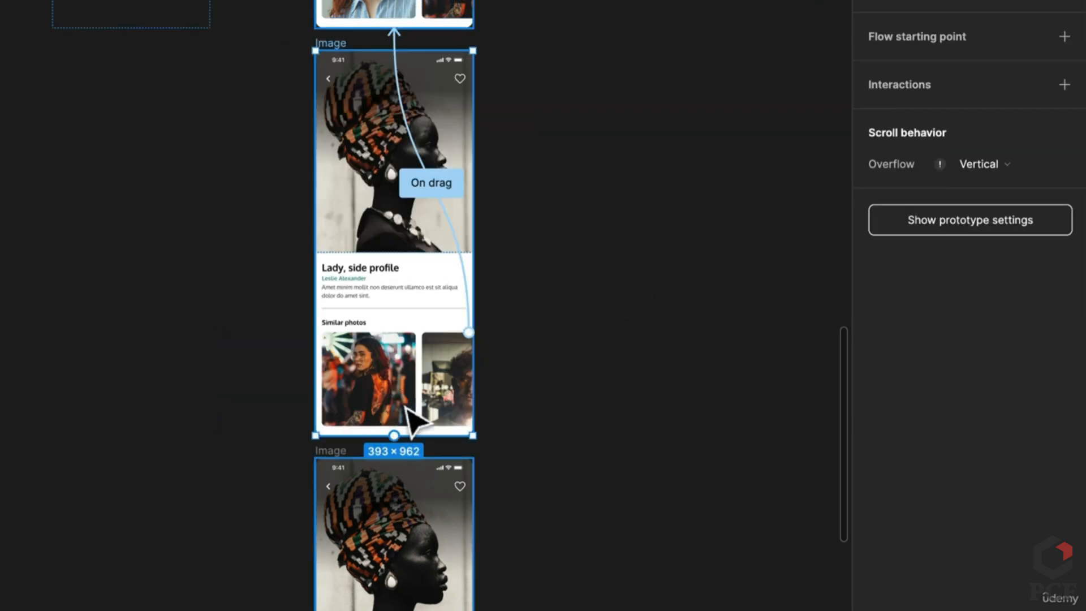
pyautogui.doubleClick(413, 424)
pyautogui.doubleClick(405, 407)
pyautogui.doubleClick(406, 407)
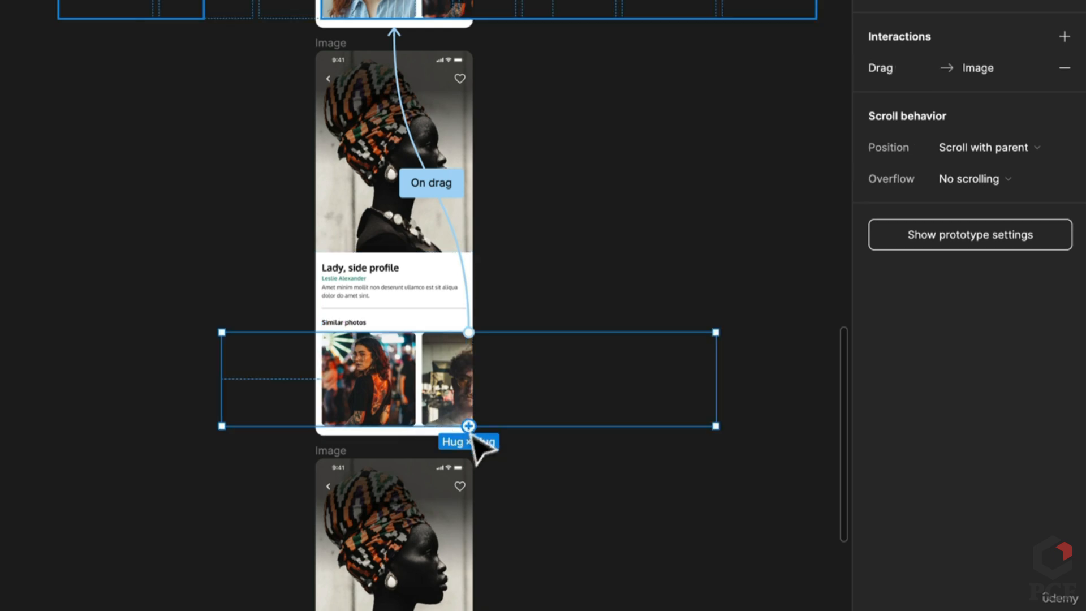
pyautogui.moveTo(473, 435); pyautogui.dragTo(441, 566)
pyautogui.click(314, 507)
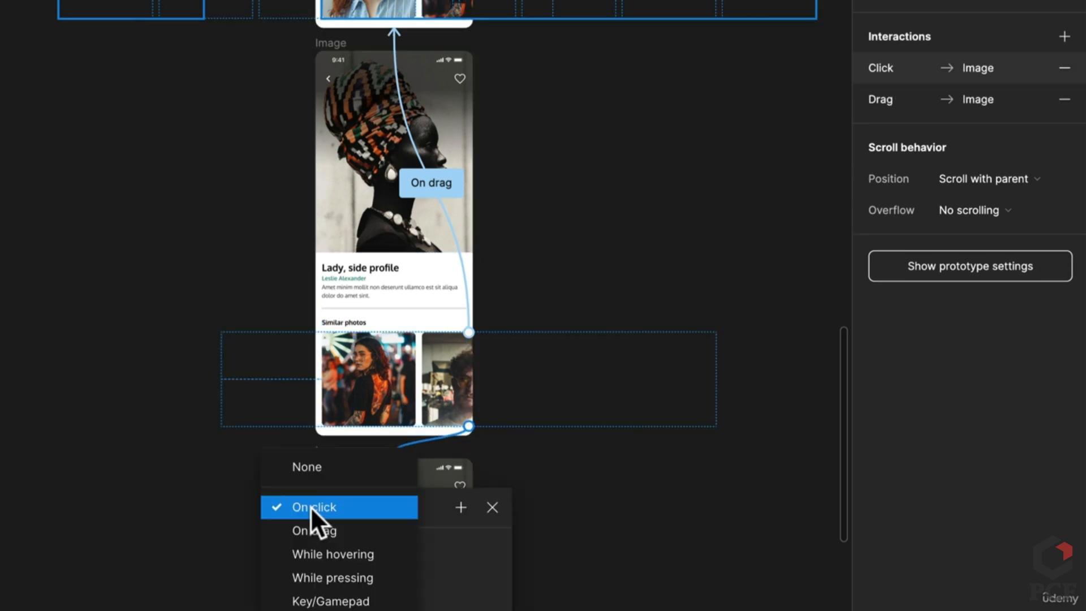
pyautogui.click(314, 528)
pyautogui.click(684, 584)
# Connect the lower Image frame's Similar photos row to the frame above, triggered On drag
pyautogui.scroll(-3, 684, 584)
pyautogui.scroll(-5, 412, 273)
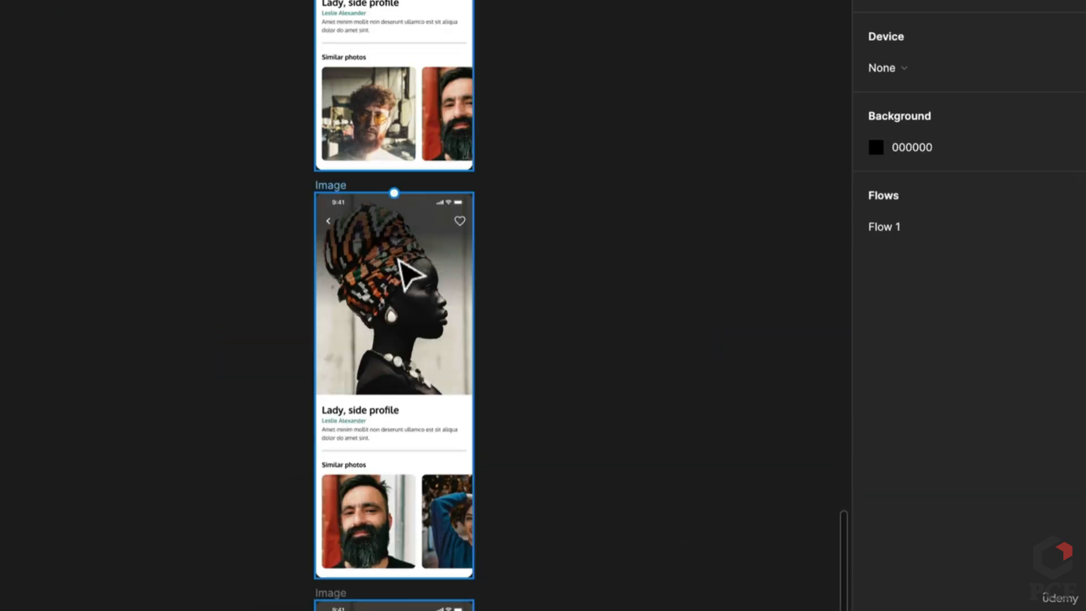
pyautogui.click(451, 323)
pyautogui.click(451, 322)
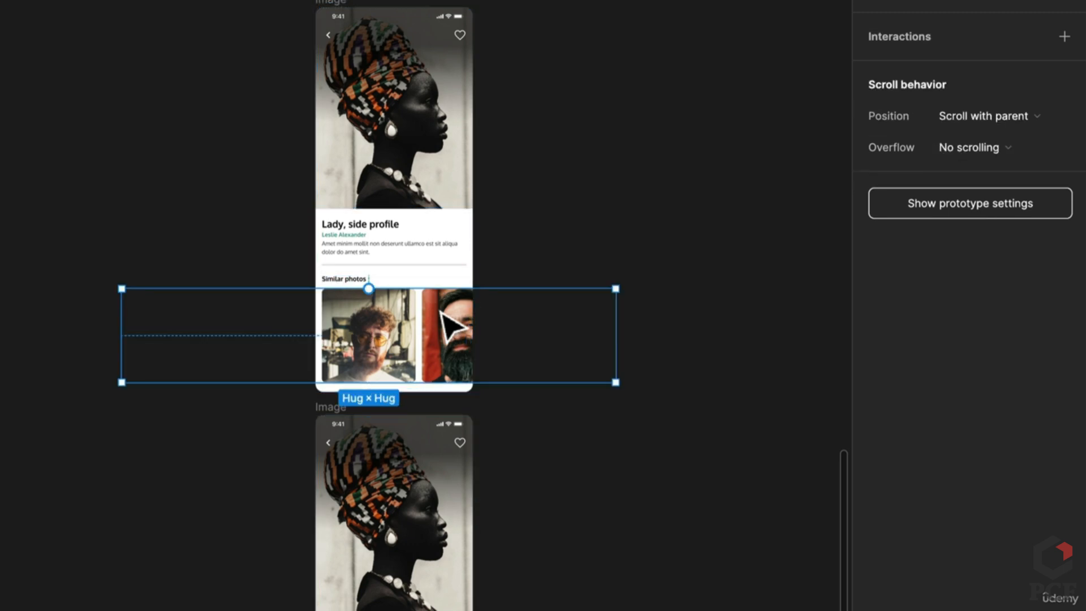
pyautogui.moveTo(381, 290); pyautogui.dragTo(397, 139)
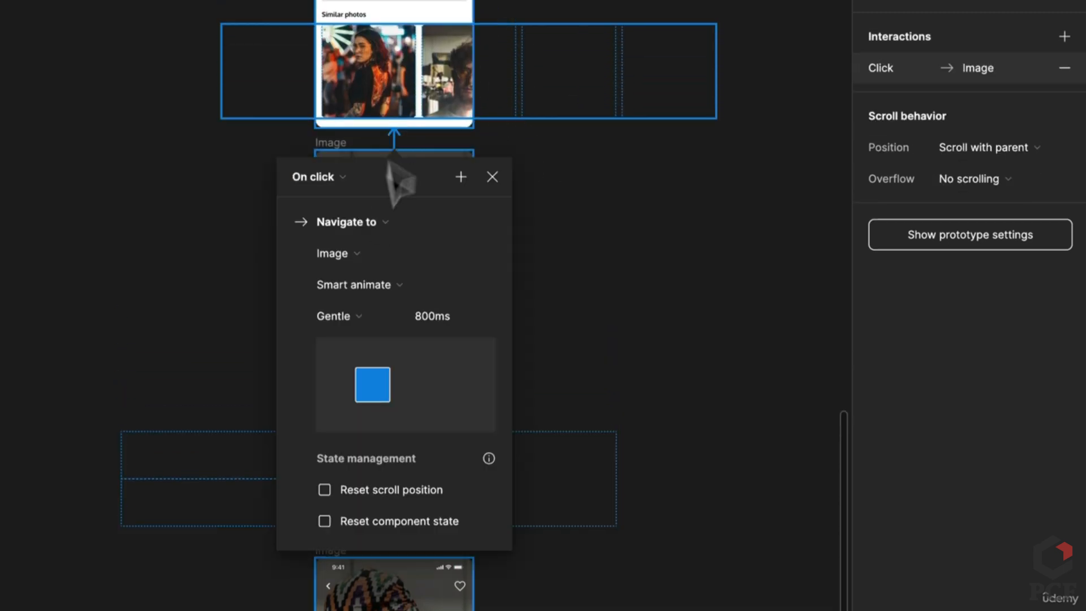
pyautogui.click(345, 179)
pyautogui.click(348, 201)
pyautogui.click(740, 424)
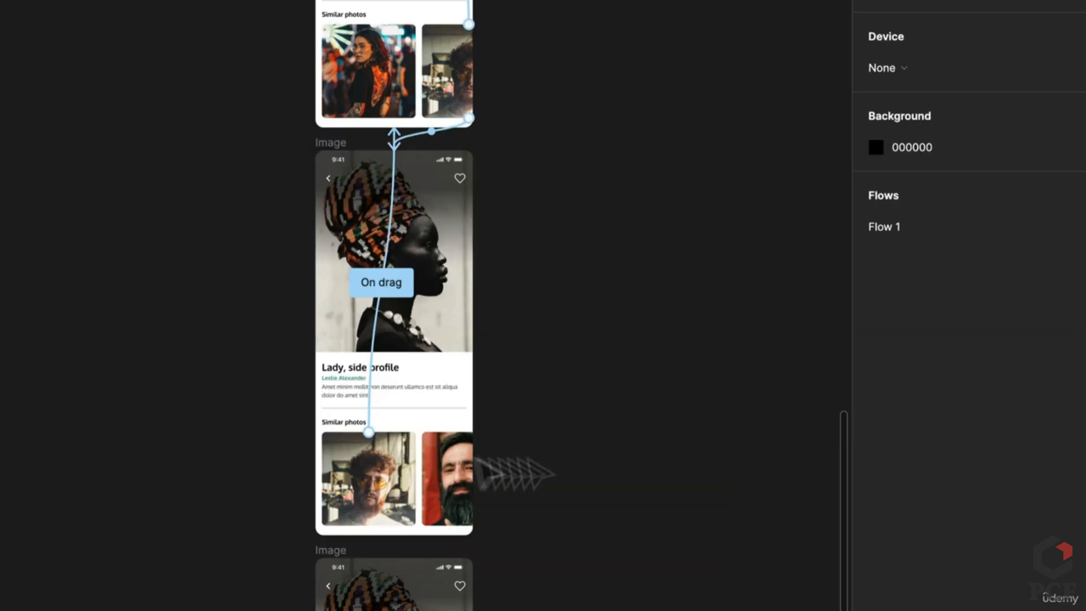
# Link that frame's Similar photos row to the frame below: Navigate to, On drag
pyautogui.scroll(-6, 479, 463)
pyautogui.doubleClick(413, 164)
pyautogui.doubleClick(413, 163)
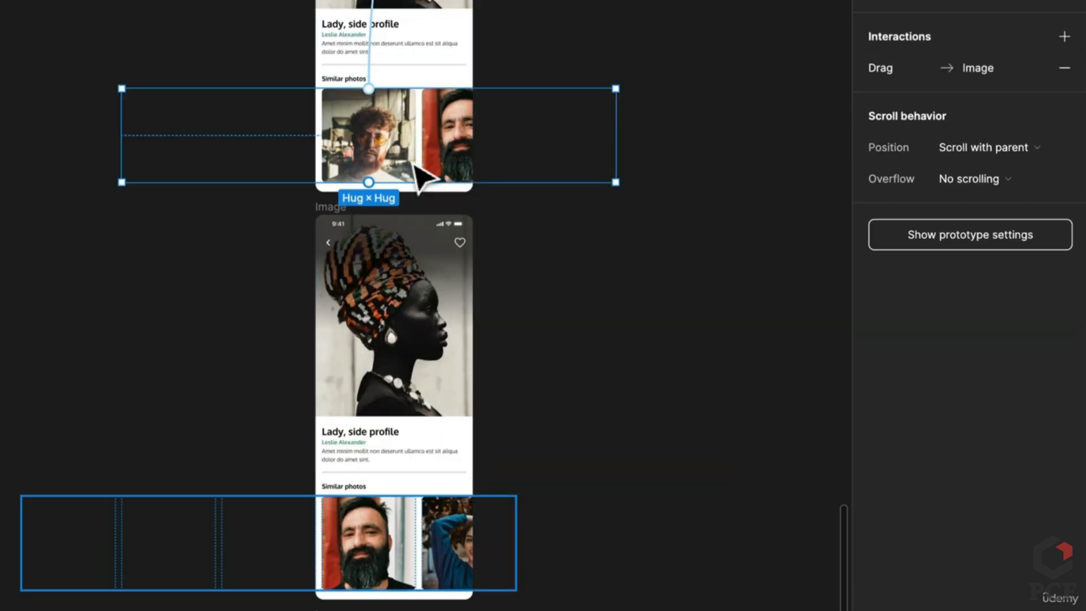
pyautogui.moveTo(368, 183); pyautogui.dragTo(369, 319)
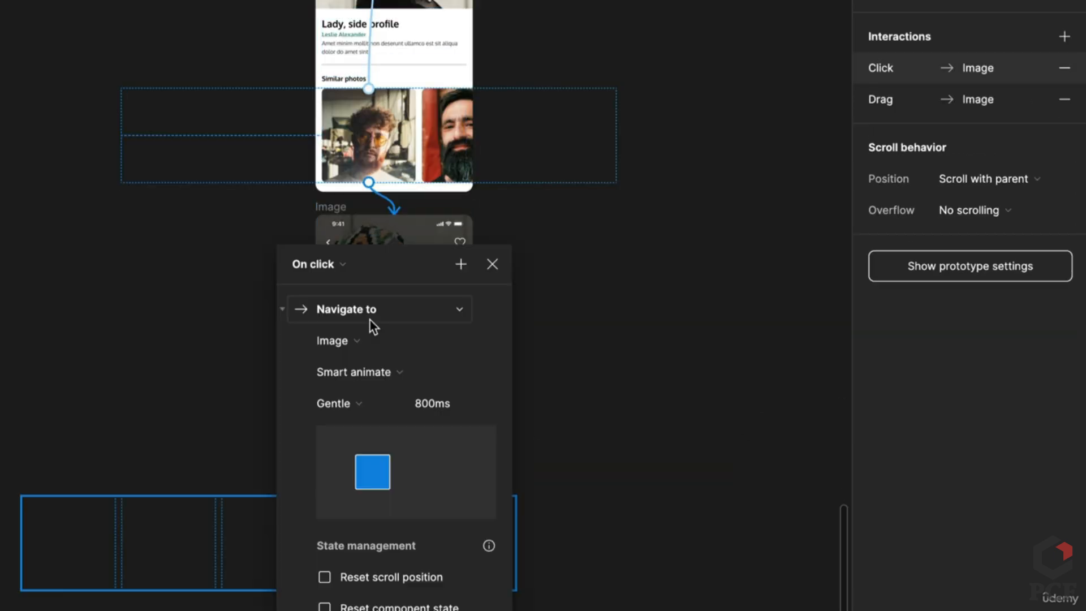
pyautogui.click(349, 301)
pyautogui.press('Escape')
pyautogui.click(340, 277)
pyautogui.click(340, 284)
pyautogui.click(647, 451)
# Connect the next frame's Similar photos row upward to the Image frame above, On drag
pyautogui.scroll(-8, 642, 452)
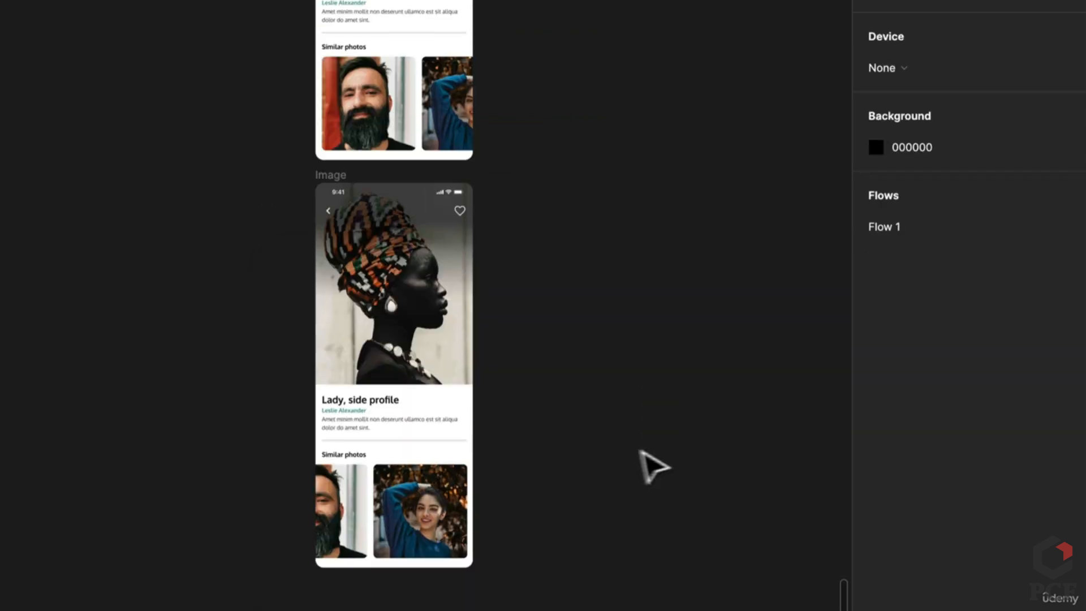
pyautogui.scroll(6, 639, 449)
pyautogui.click(402, 410)
pyautogui.click(403, 404)
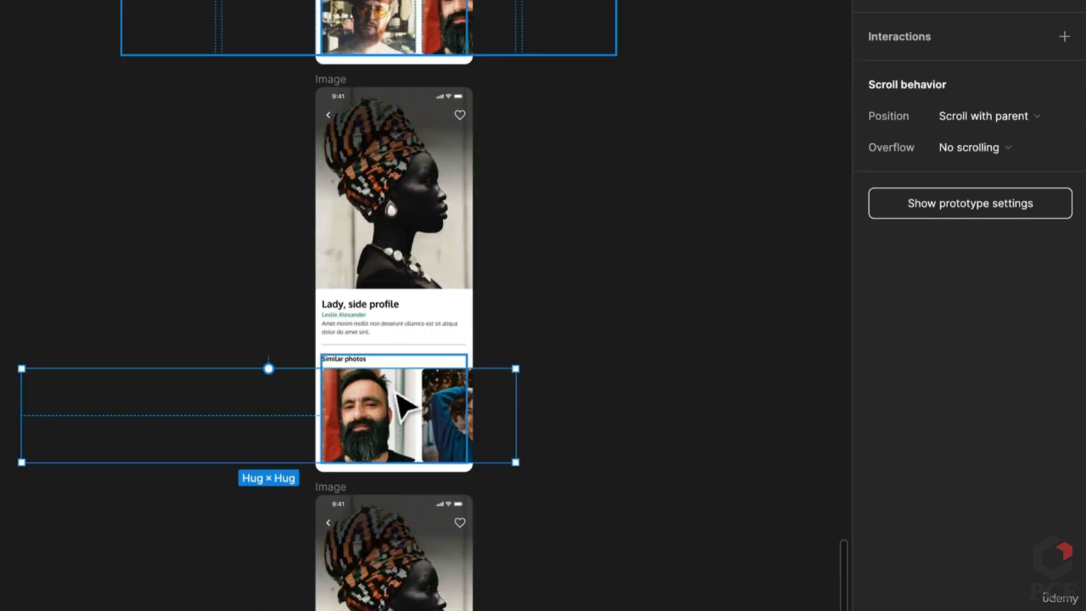
pyautogui.moveTo(268, 369); pyautogui.dragTo(469, 63)
pyautogui.click(336, 113)
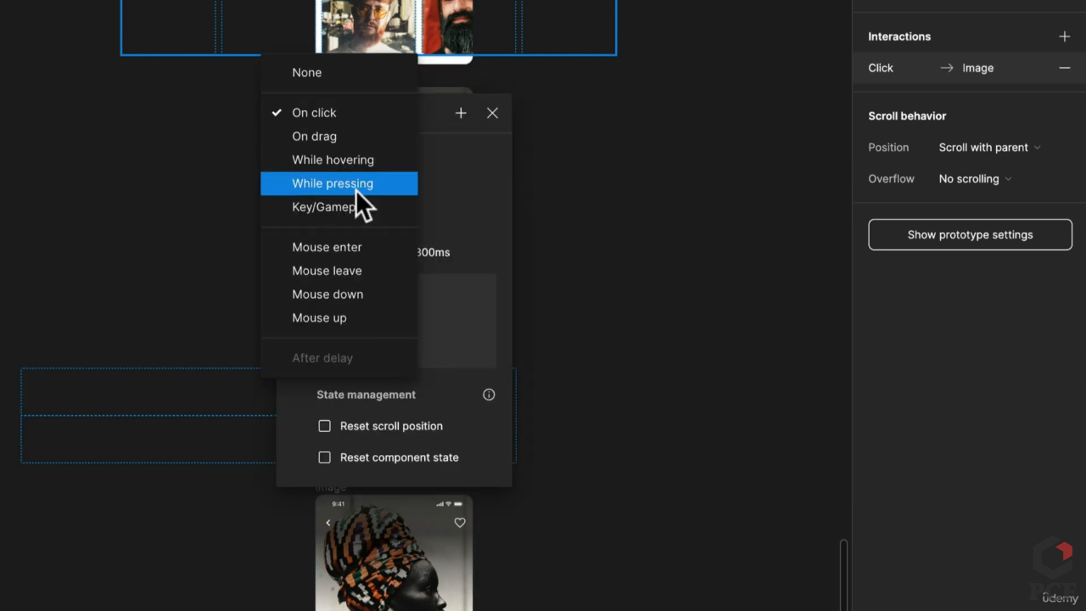
pyautogui.click(354, 140)
pyautogui.click(659, 461)
# Add a second On drag link from the same photos row to the frame below
pyautogui.click(401, 420)
pyautogui.click(401, 419)
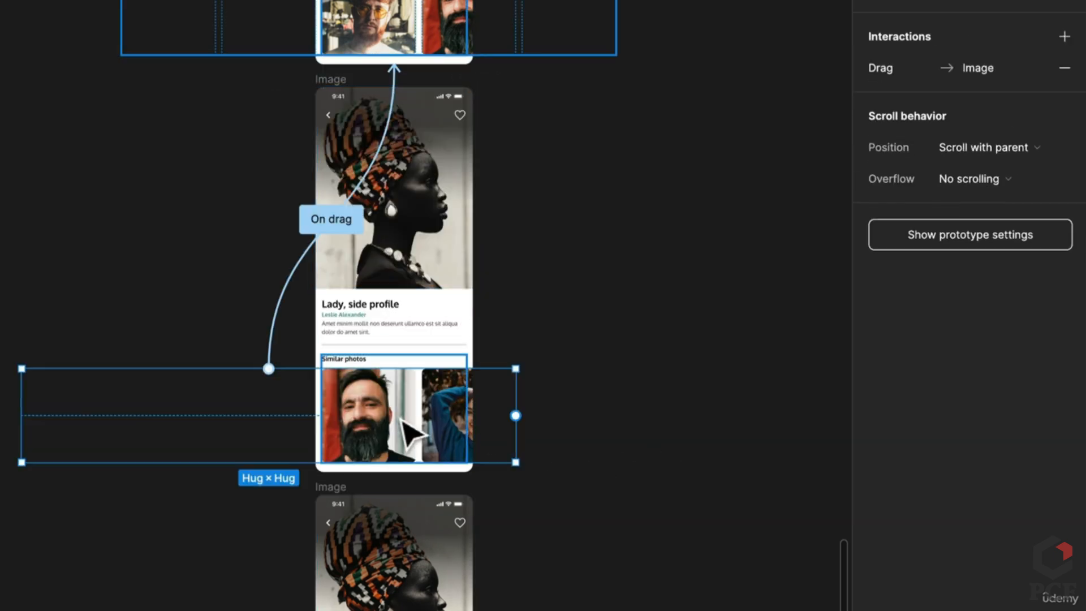
pyautogui.moveTo(511, 452); pyautogui.dragTo(441, 563)
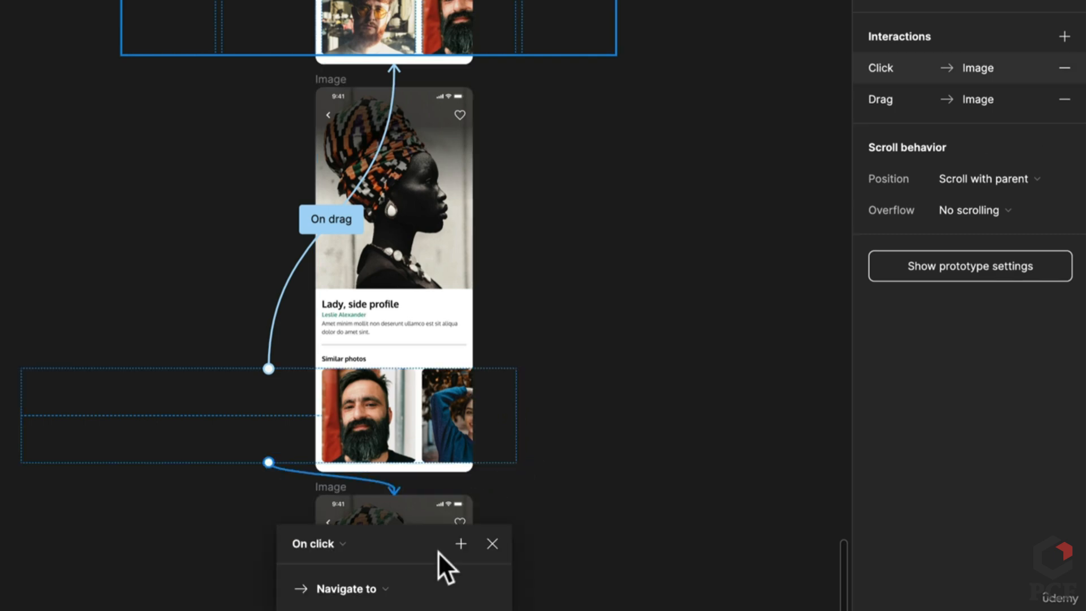
pyautogui.scroll(-3, 438, 551)
pyautogui.click(325, 422)
pyautogui.click(334, 447)
pyautogui.click(650, 473)
# Link the lowest frame's Similar photos row to the frame above, triggered On drag
pyautogui.scroll(-4, 650, 473)
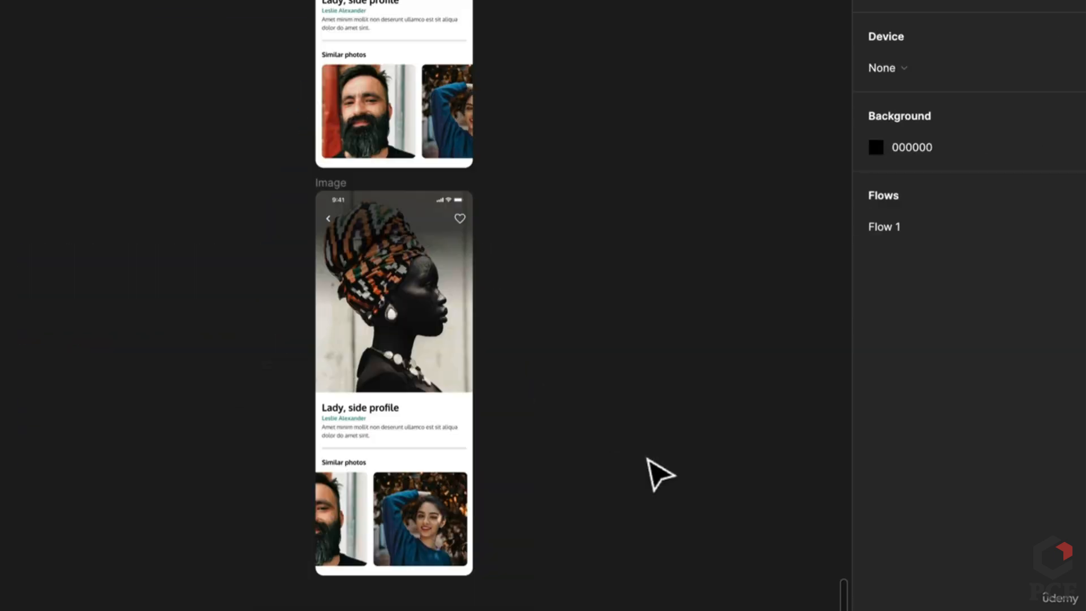
pyautogui.click(384, 574)
pyautogui.click(383, 572)
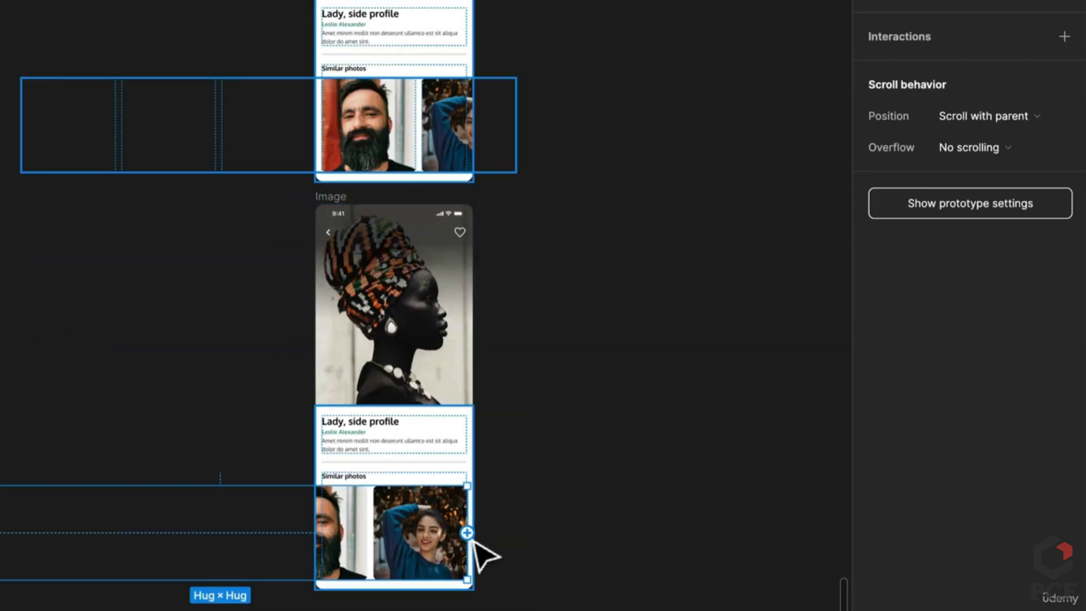
pyautogui.moveTo(468, 532); pyautogui.dragTo(388, 183)
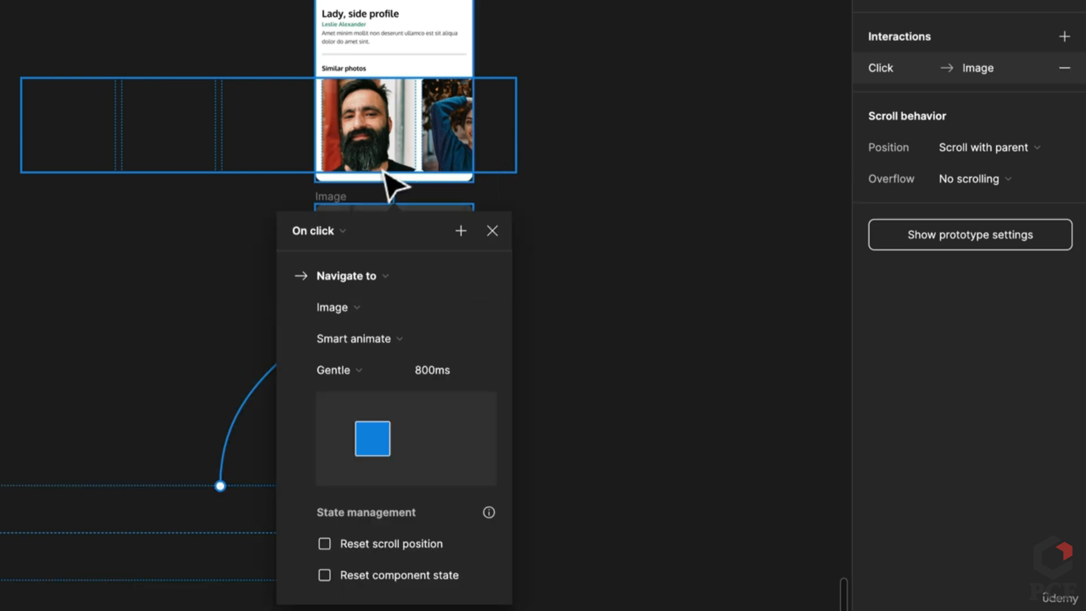
pyautogui.click(358, 232)
pyautogui.click(340, 254)
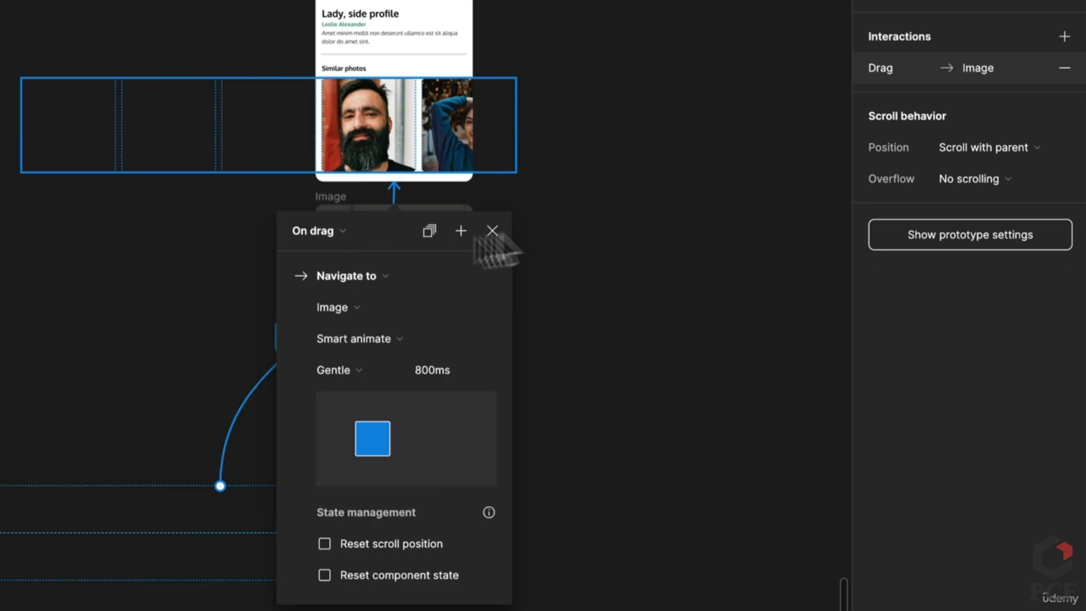
pyautogui.click(591, 237)
pyautogui.scroll(-1, 591, 238)
pyautogui.scroll(3, 582, 232)
pyautogui.scroll(-5, 582, 236)
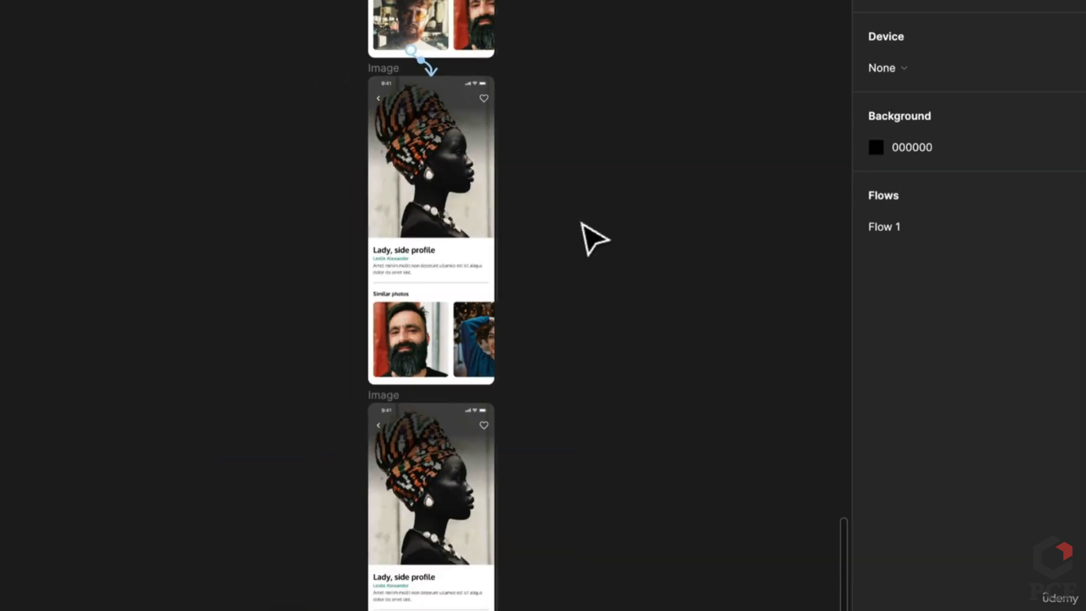
pyautogui.scroll(5, 582, 235)
pyautogui.scroll(-5, 557, 286)
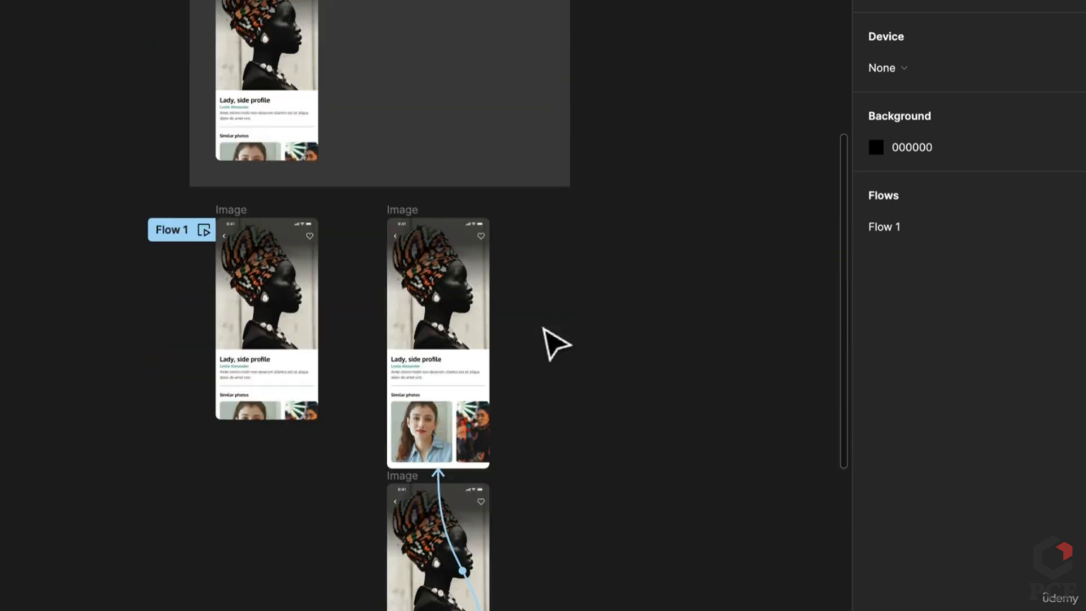
pyautogui.scroll(-1, 554, 344)
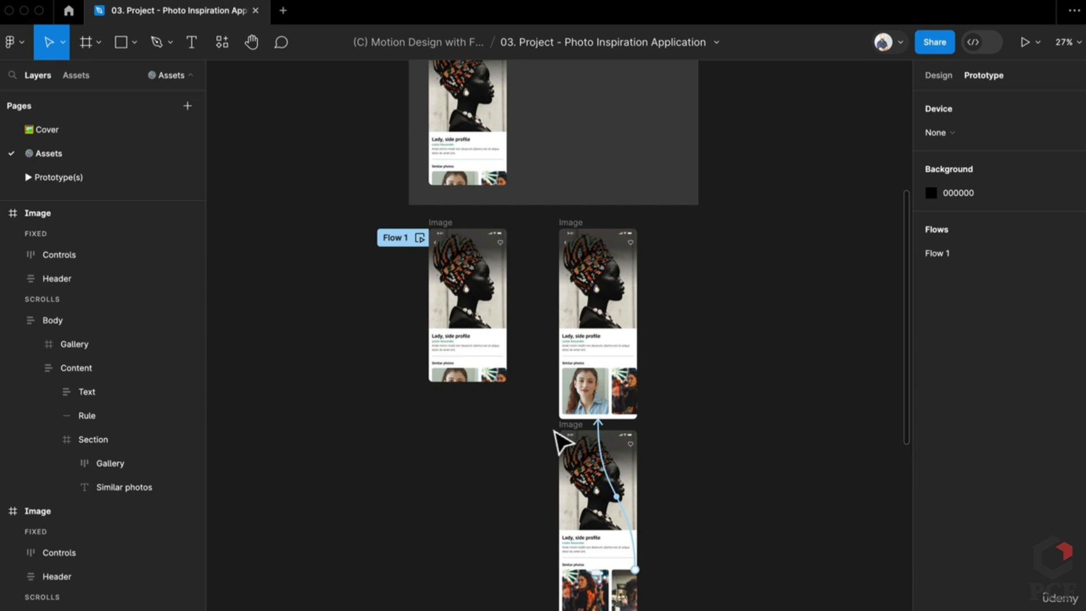
# Add a Flow 2 starting point on the top stacked Image frame and present it
pyautogui.click(563, 431)
pyautogui.click(566, 223)
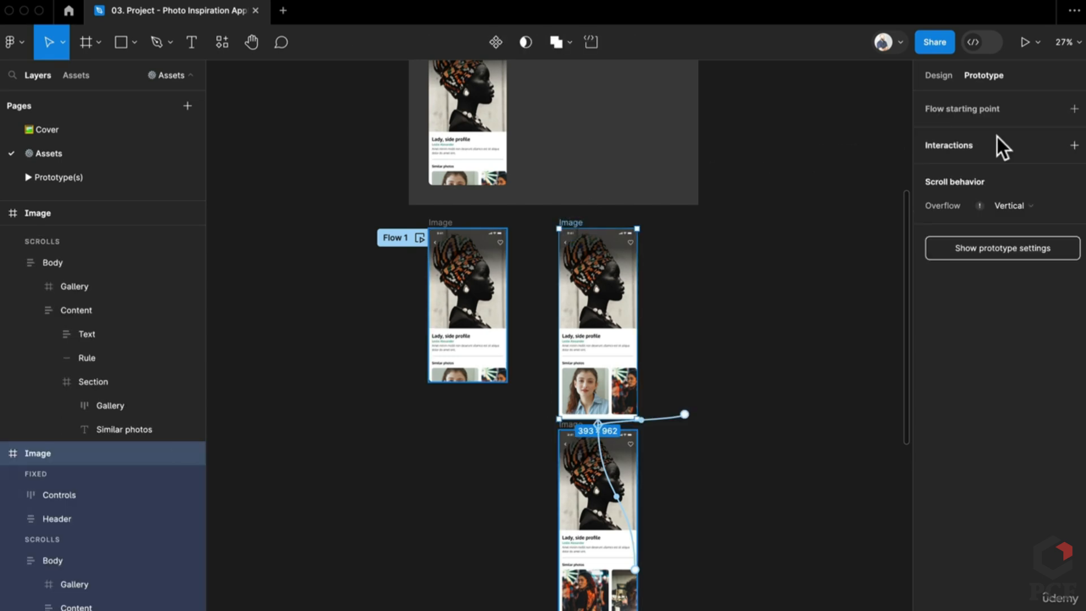
pyautogui.click(1073, 109)
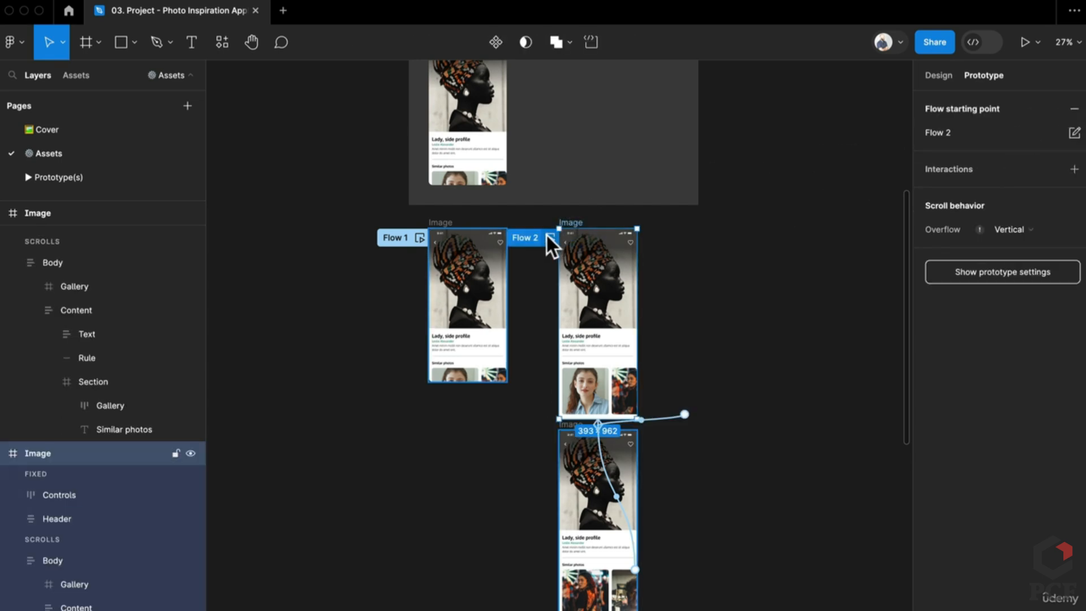
pyautogui.click(1021, 40)
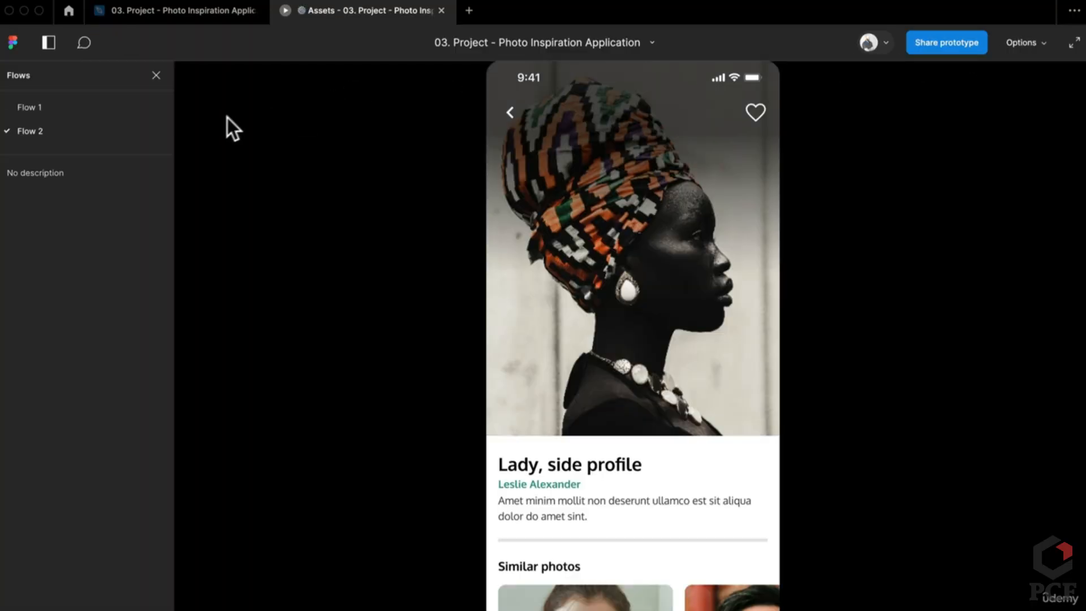
# Switch the prototype to Flow 1 and swipe through the Similar photos row
pyautogui.click(56, 107)
pyautogui.scroll(-3, 638, 552)
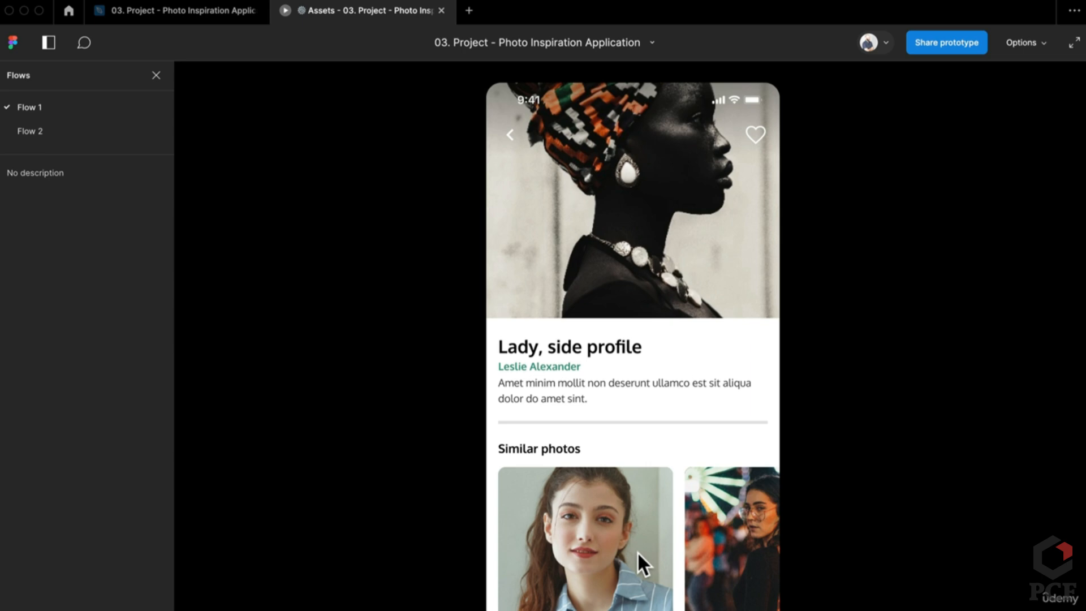
pyautogui.hscroll(5, 637, 551)
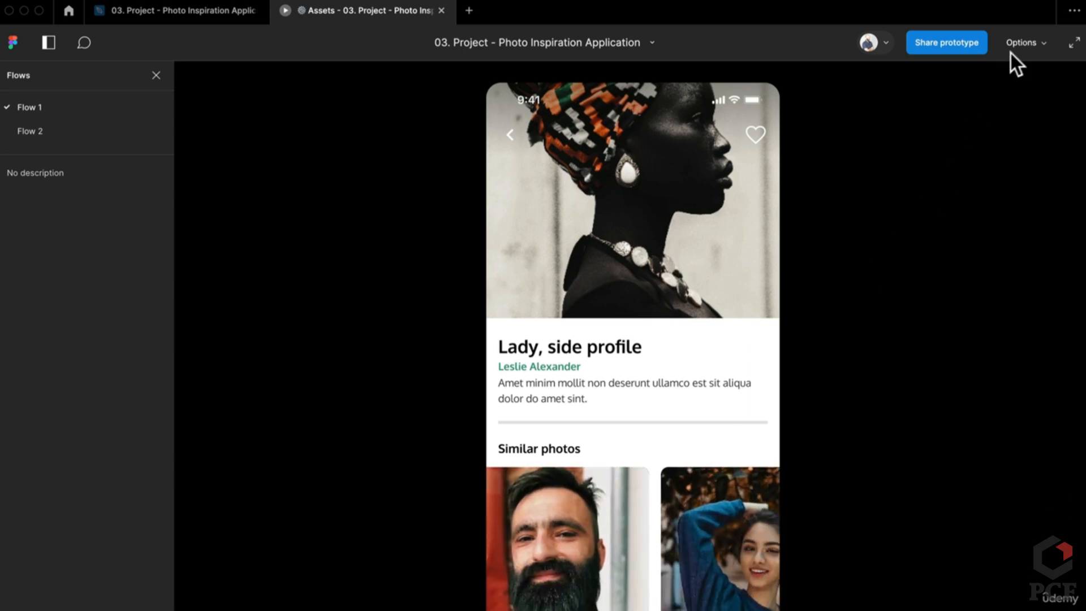
pyautogui.click(1012, 53)
pyautogui.click(996, 115)
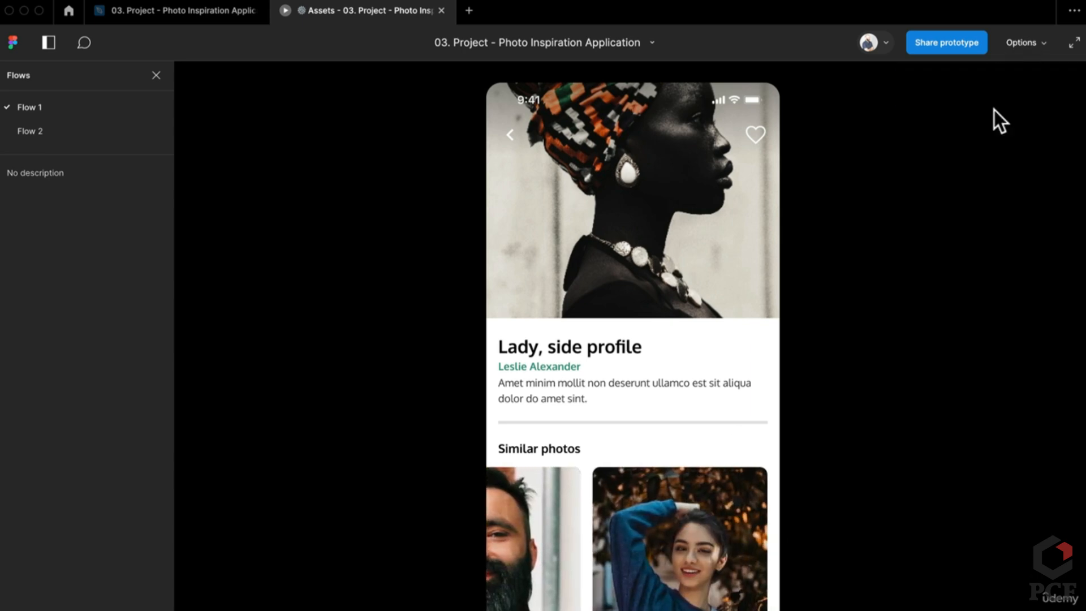
# Scale the prototype display to Fill screen, then switch to Flow 2
pyautogui.click(1013, 50)
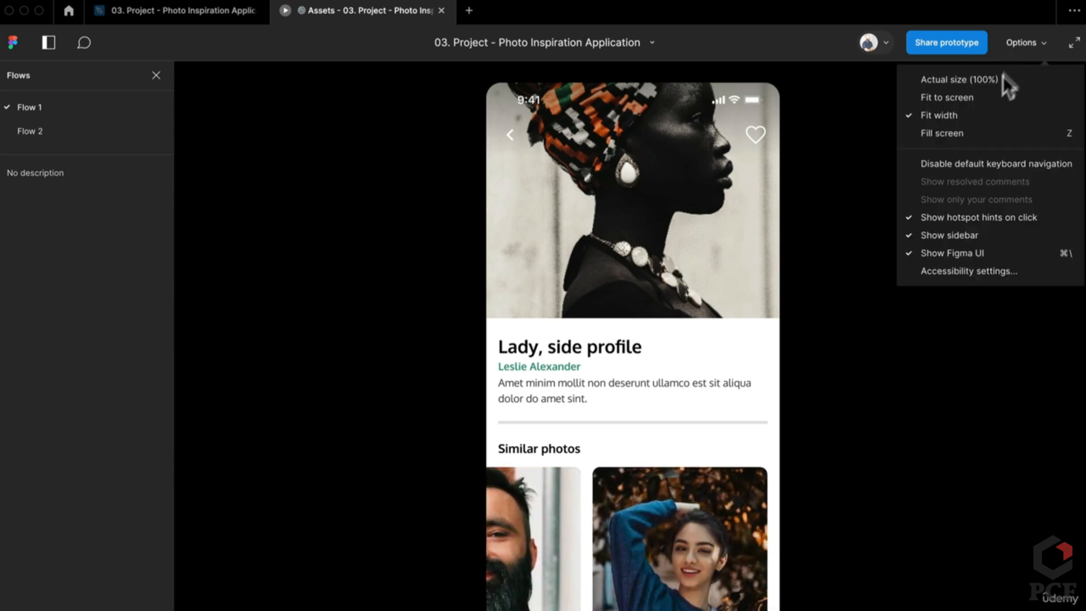
pyautogui.click(956, 133)
pyautogui.click(1018, 44)
pyautogui.click(964, 98)
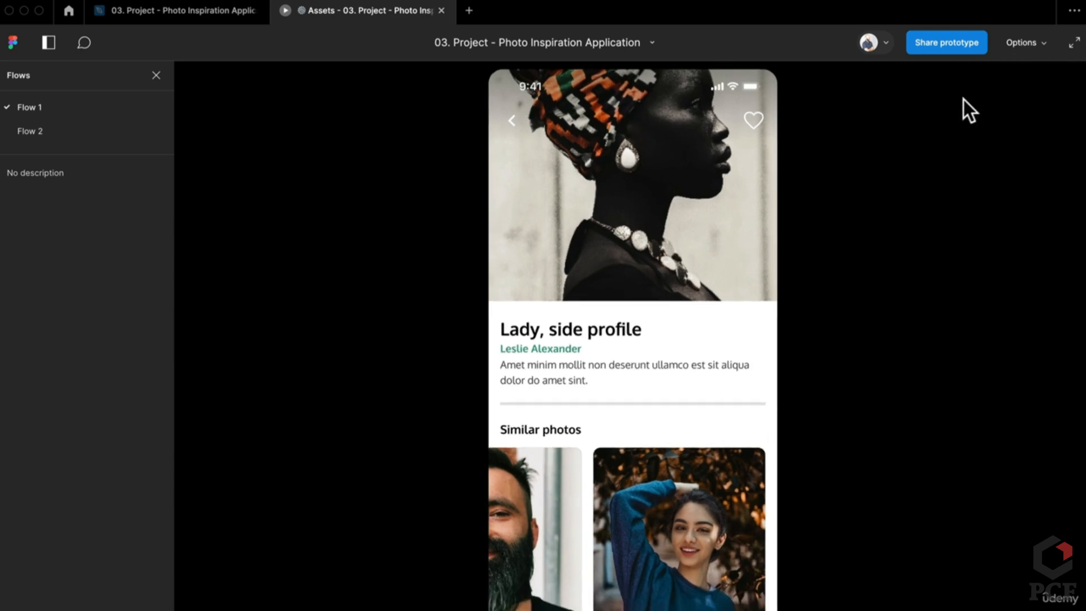
pyautogui.scroll(3, 721, 314)
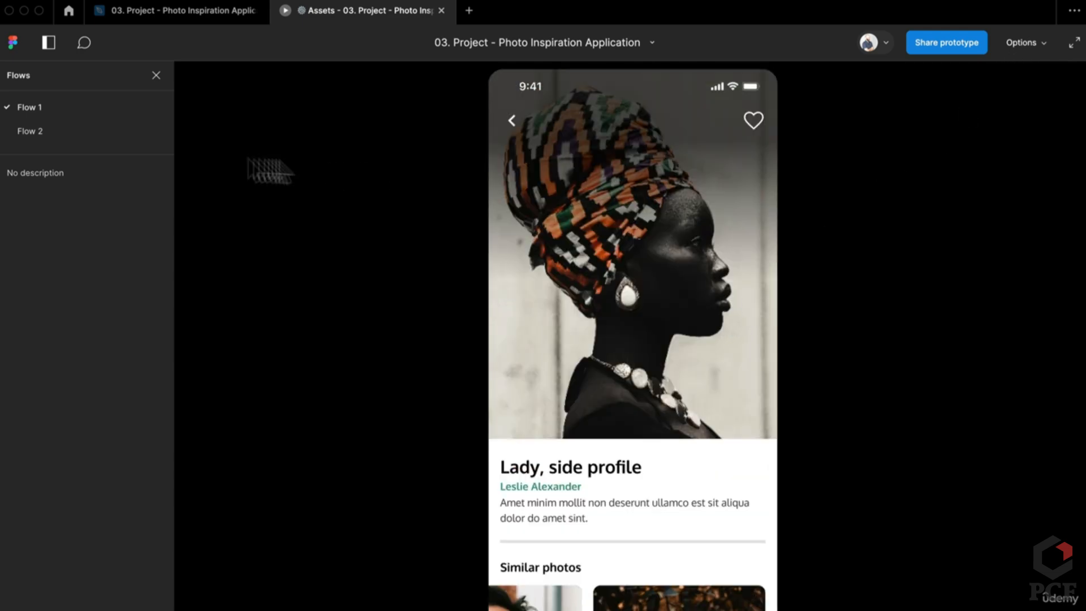
pyautogui.scroll(-3, 686, 534)
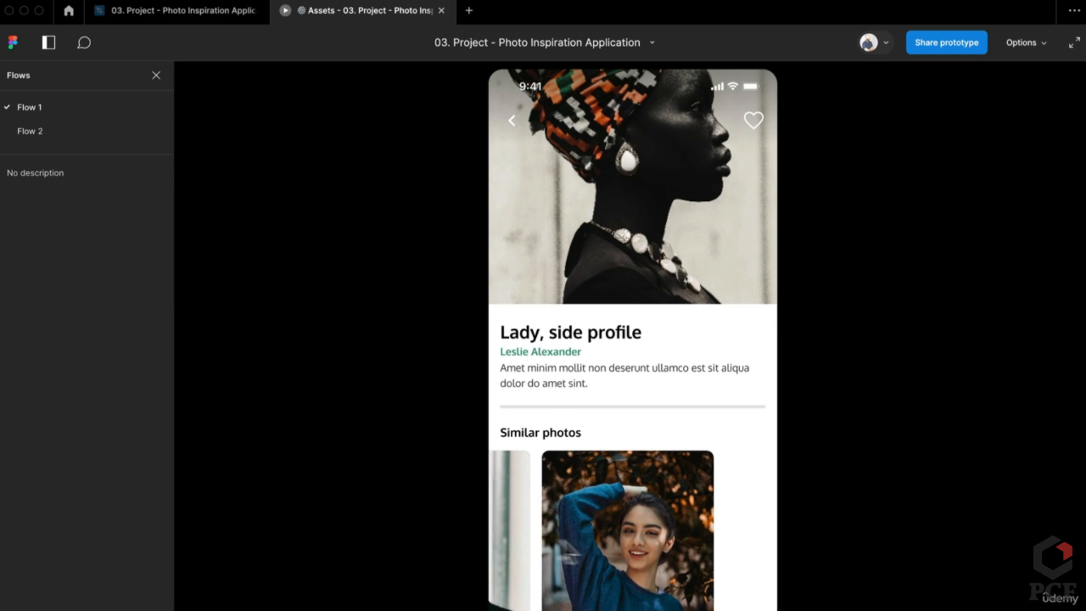
pyautogui.click(48, 132)
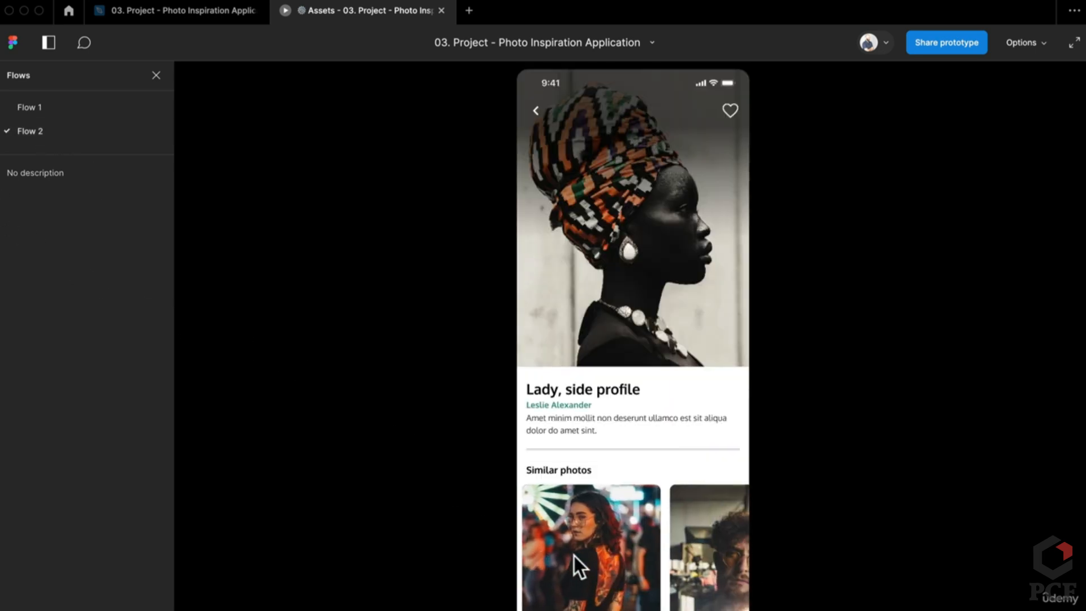